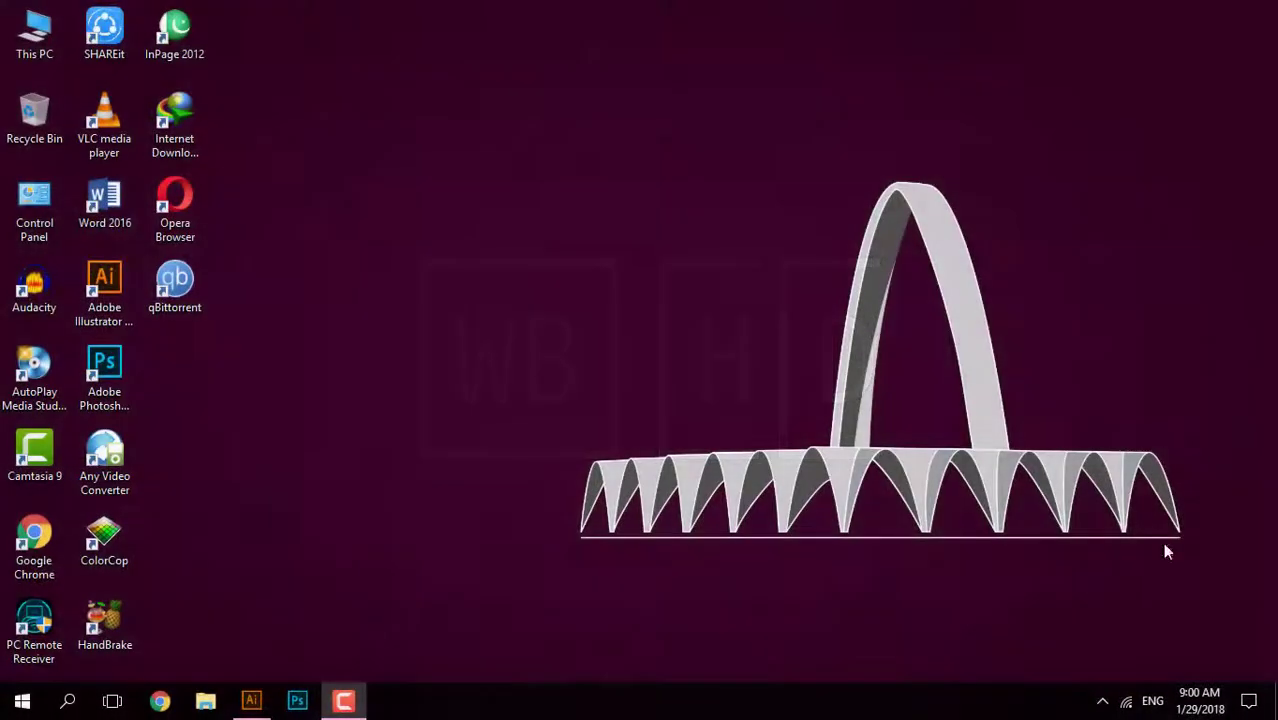
Step: Search Google Images for 'badshahi masjid' and open a full-size frontal mosque photo in a new tab
click(160, 700)
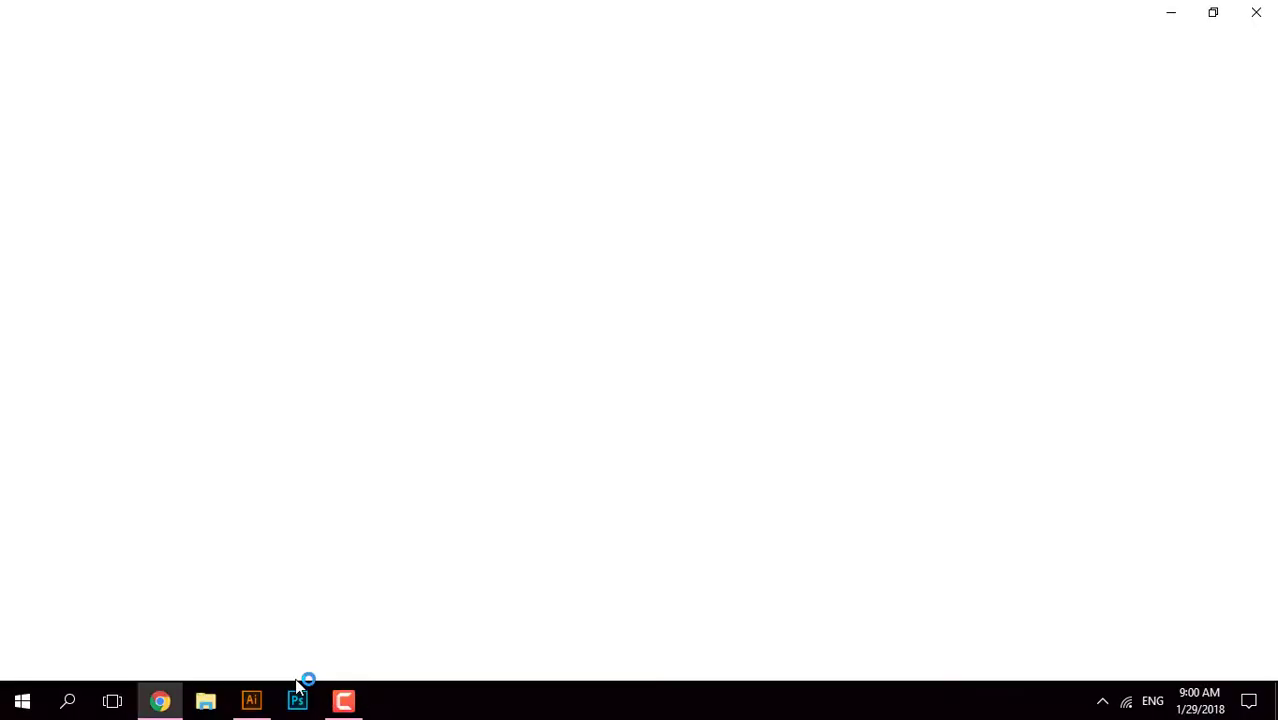
text(badshahi masj)
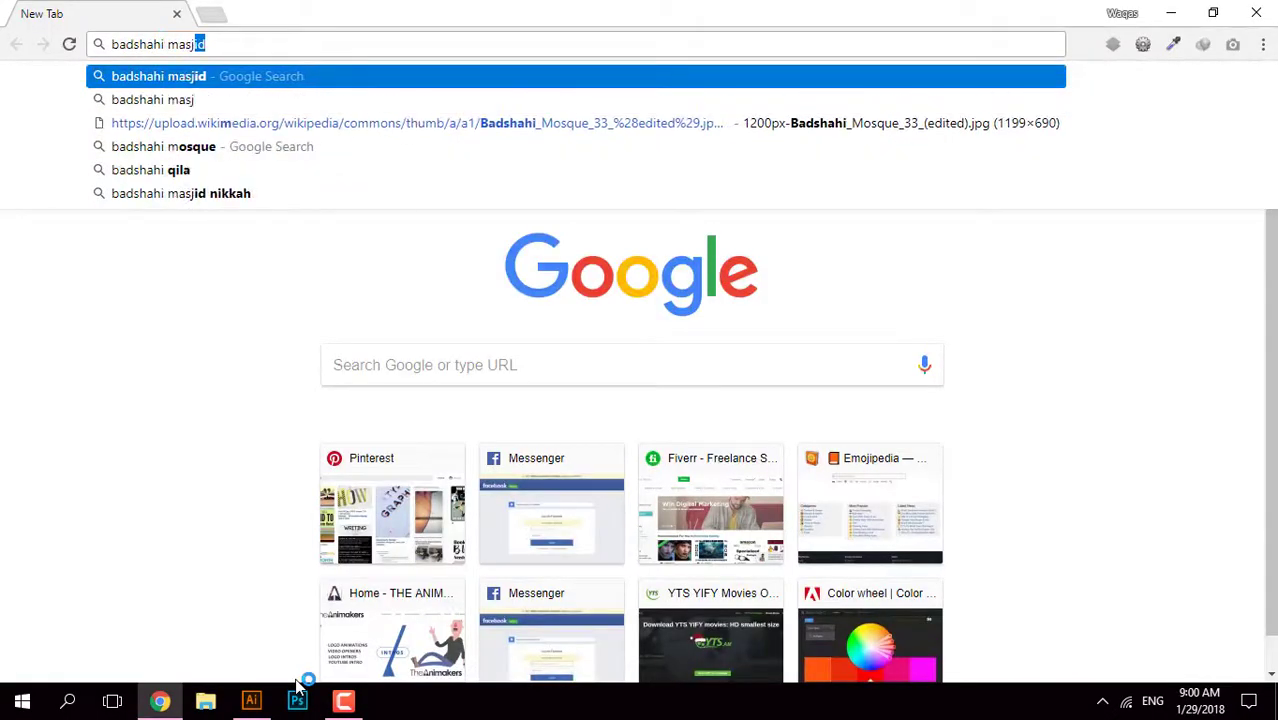
key(Return)
click(219, 178)
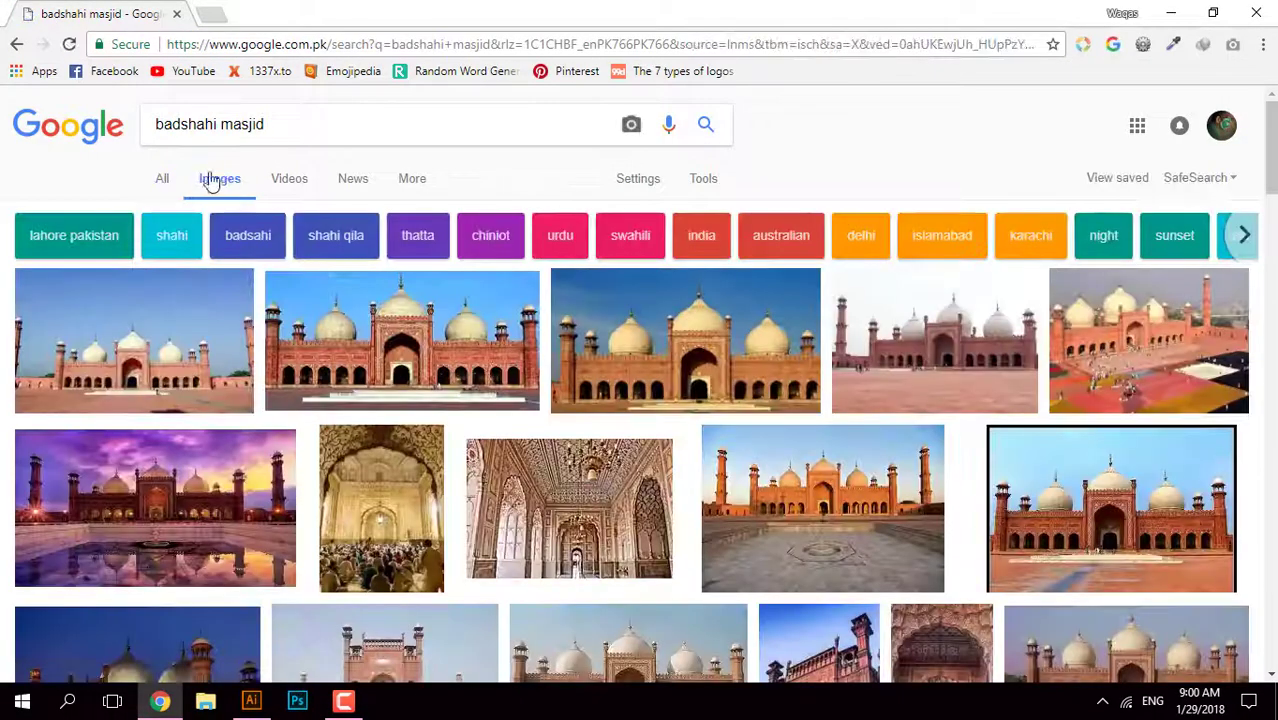
click(120, 322)
click(338, 212)
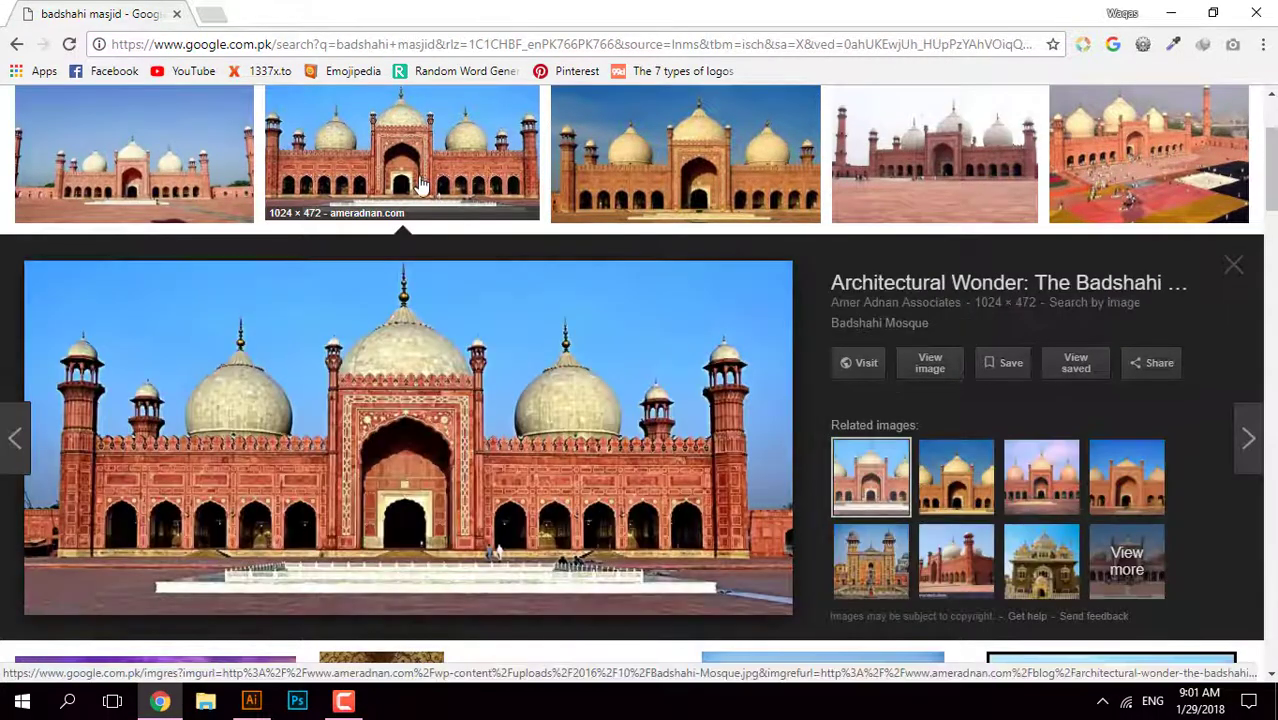
click(929, 352)
Step: Save the mosque photo as Badshahi-Mosque.jpg and close Chrome
scroll(770, 349, up, 5)
scroll(770, 349, down, 3)
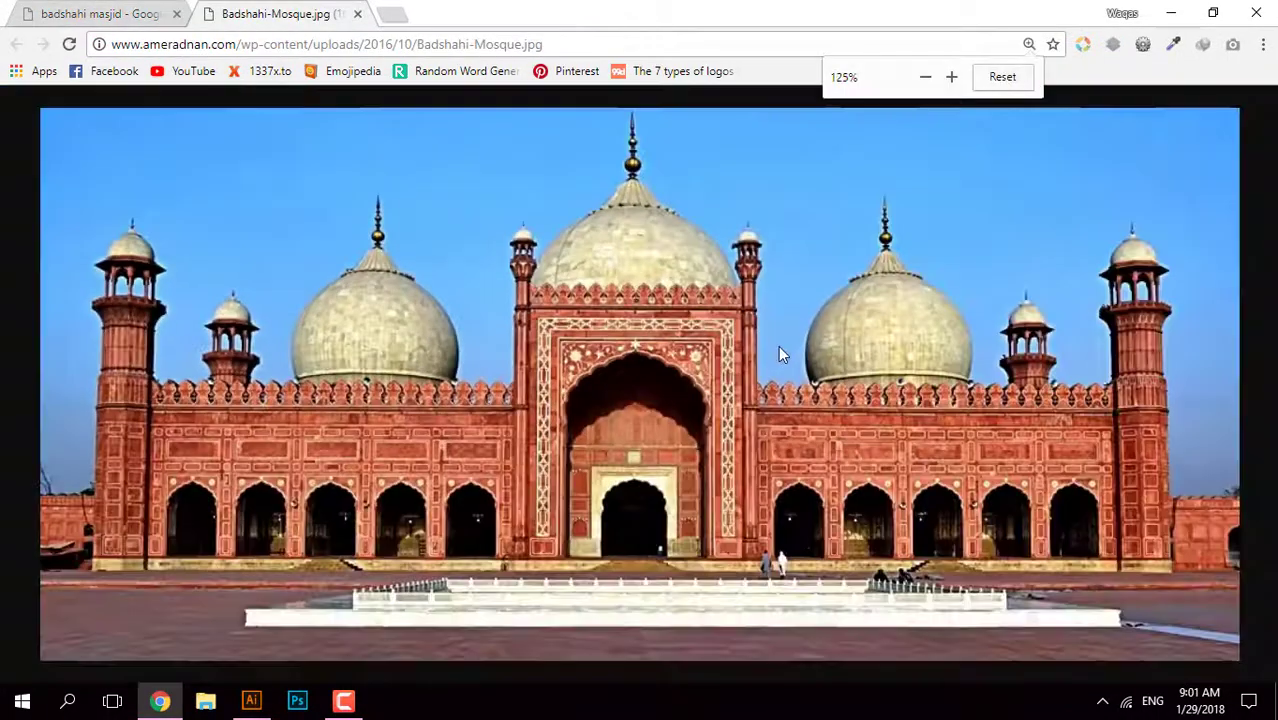
scroll(778, 345, down, 1)
scroll(778, 345, down, 1)
right_click(576, 269)
click(605, 303)
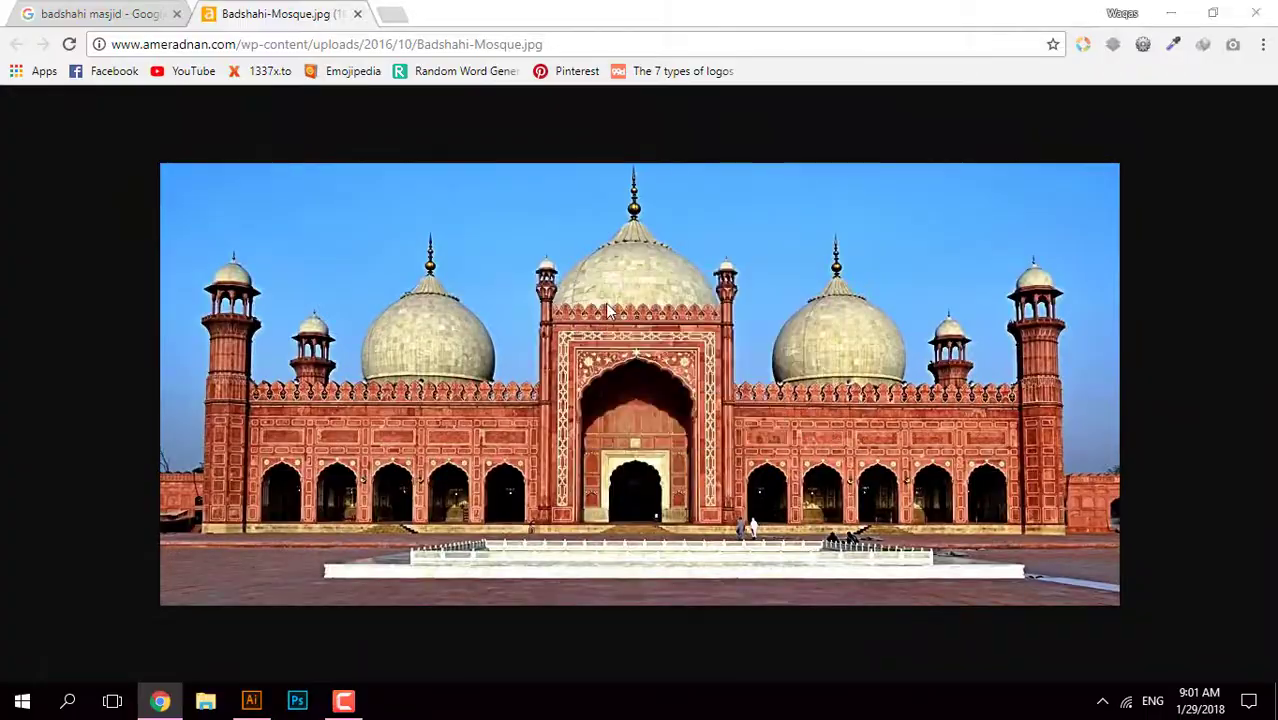
key(Return)
click(1262, 12)
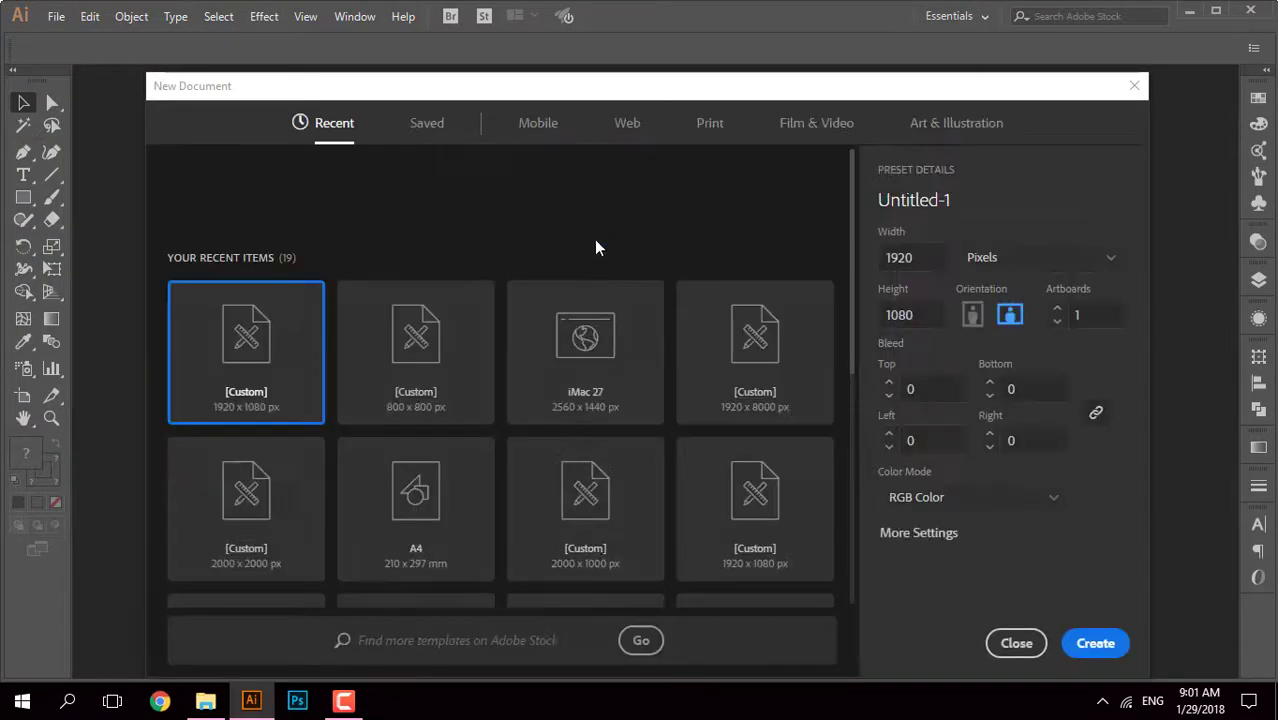
Step: Create the 1920×1080 px document and place the mosque photo centred and scaled up
key(Return)
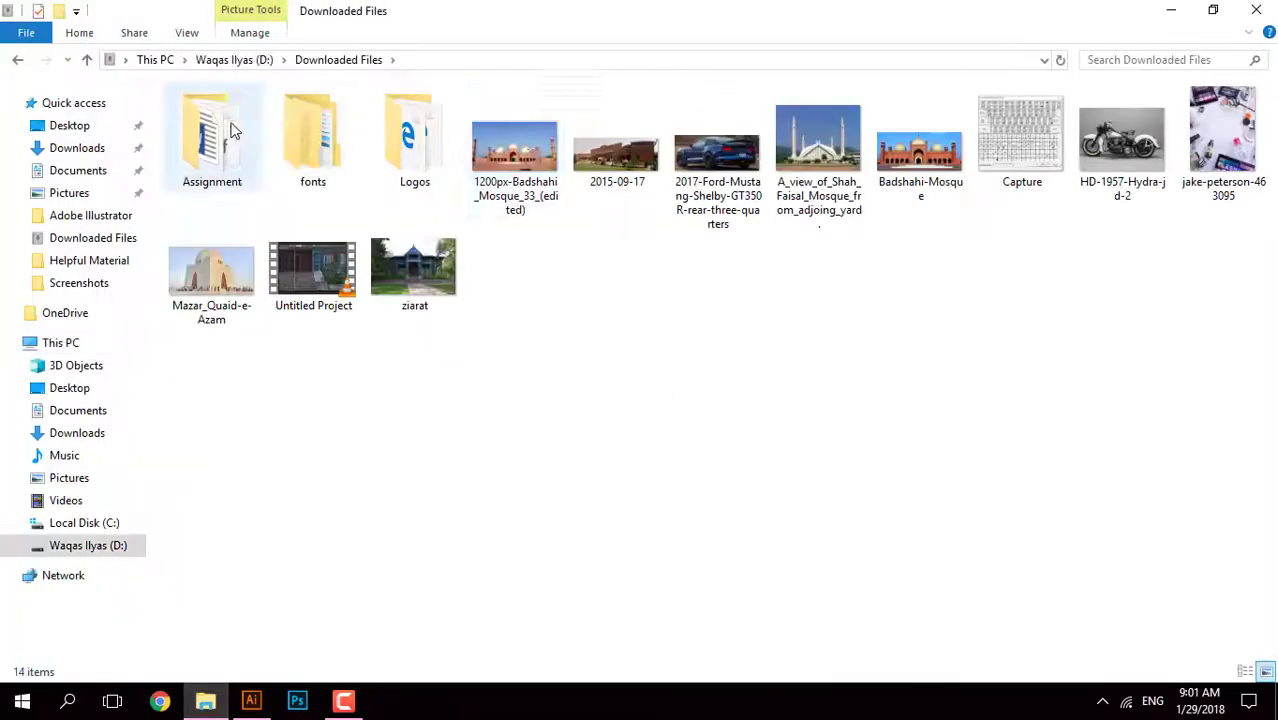
mouse_move(513, 163)
mouse_down()
mouse_move(365, 633)
mouse_move(594, 432)
mouse_up()
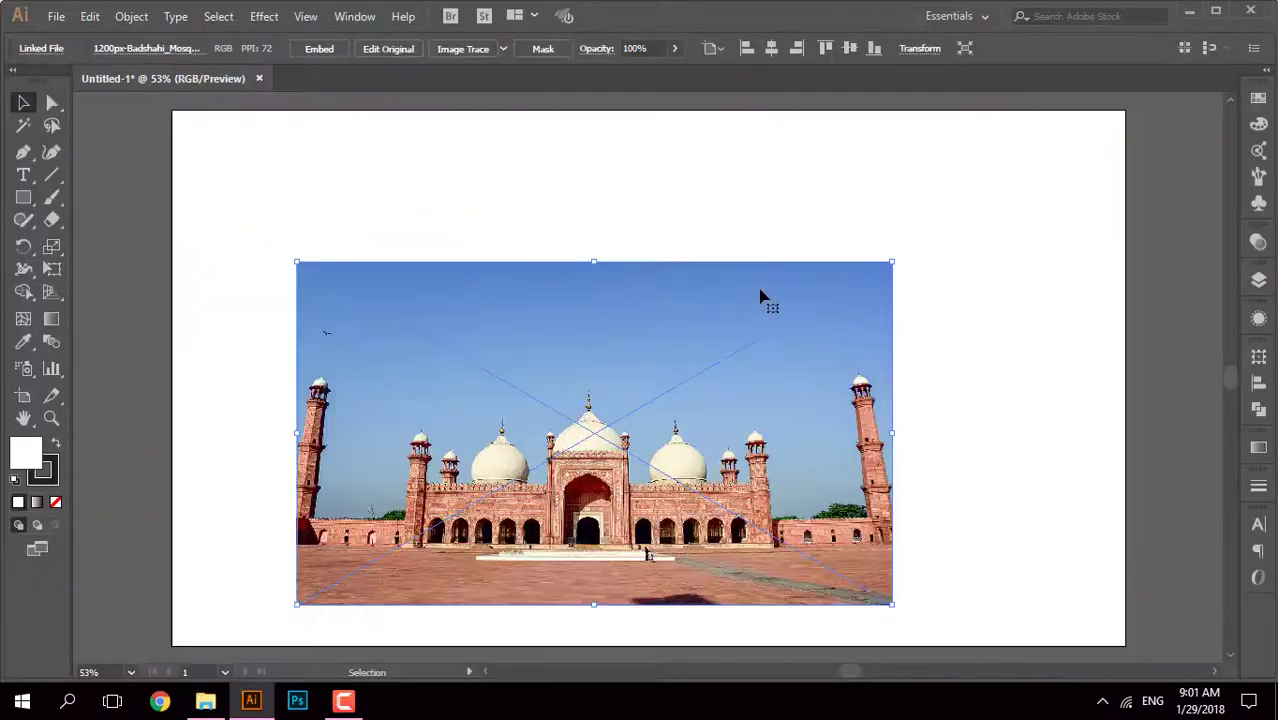
click(771, 48)
click(850, 50)
key(ctrl+minus)
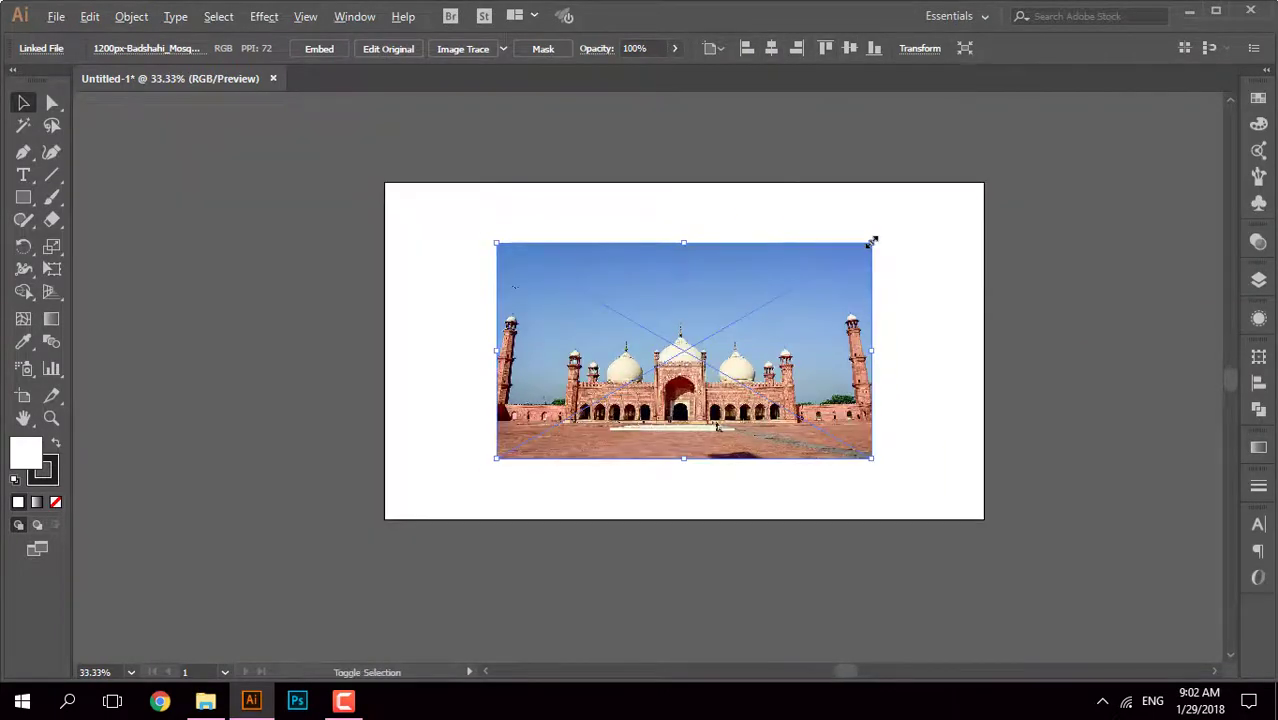
drag(870, 242, 910, 207)
Step: Bring in Badshahi-Mosque.jpg, centre it on the artboard and stretch it across the width
key(alt+Tab)
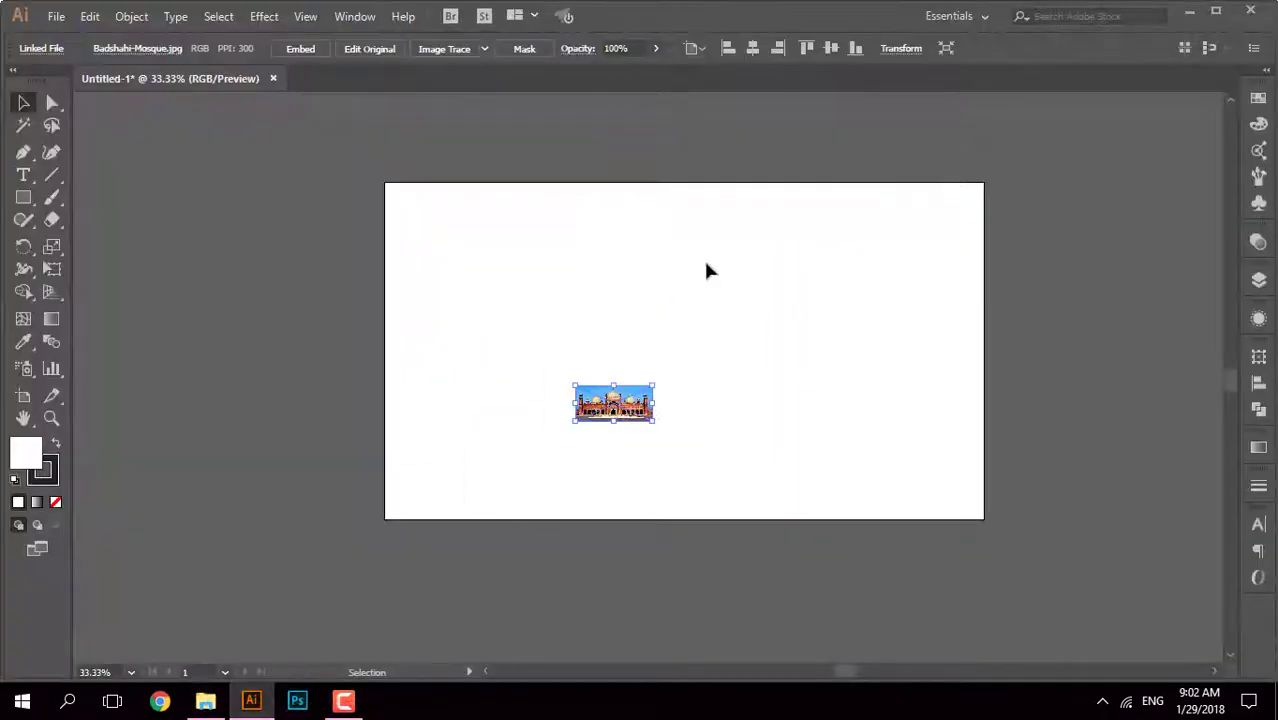
click(753, 48)
click(831, 48)
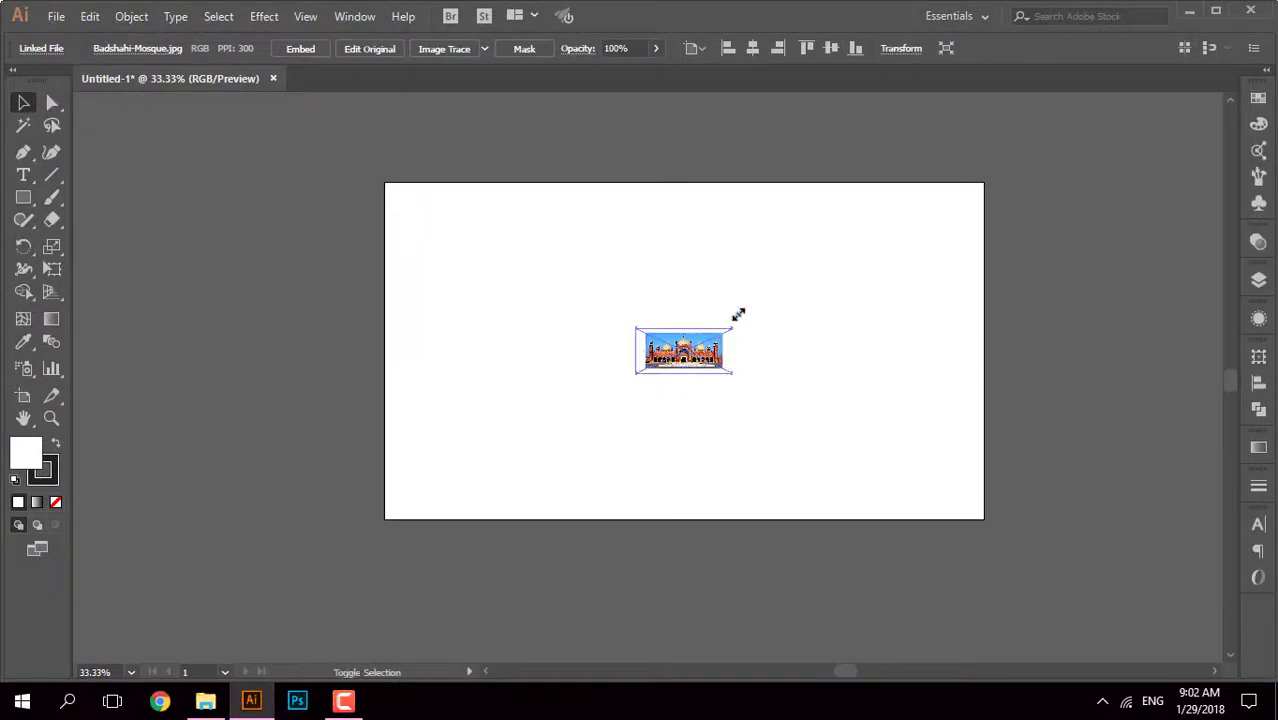
drag(724, 332, 893, 183)
click(442, 194)
key(ctrl+plus)
key(ctrl+plus)
click(1047, 251)
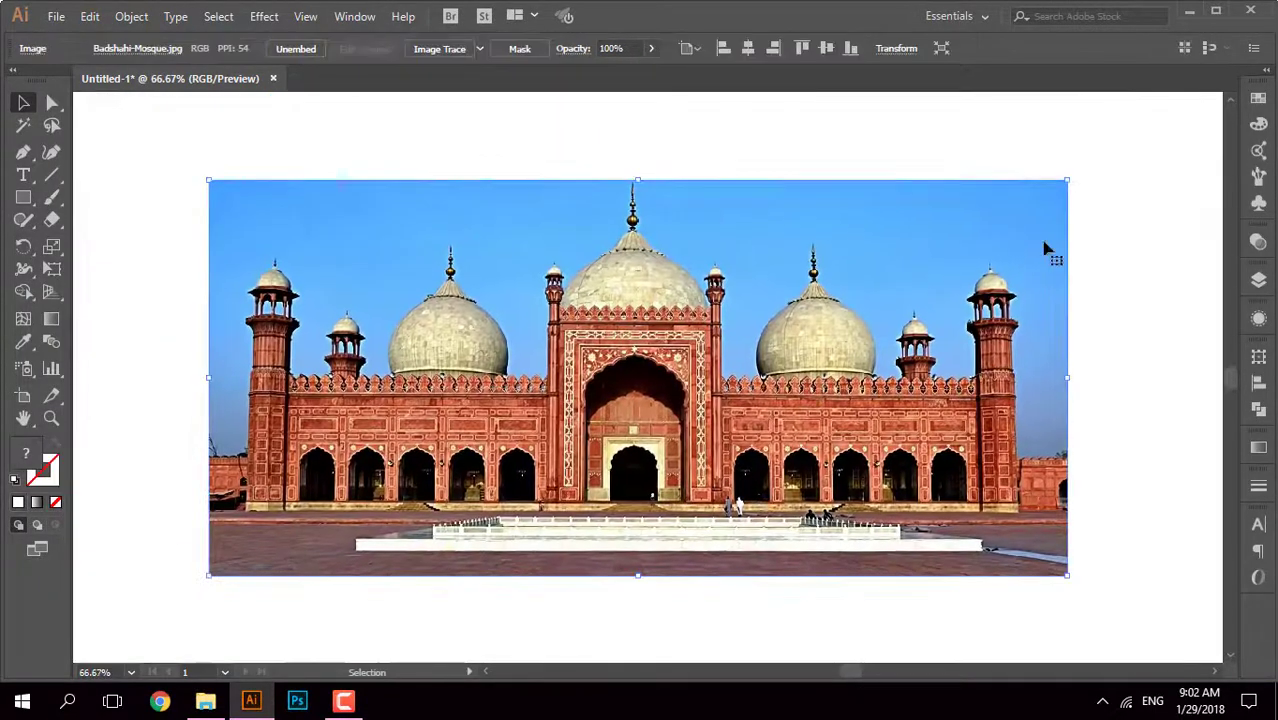
drag(1067, 180, 1113, 157)
key(ctrl+minus)
Step: Draw a vertical line down the artboard and centre it horizontally
click(52, 176)
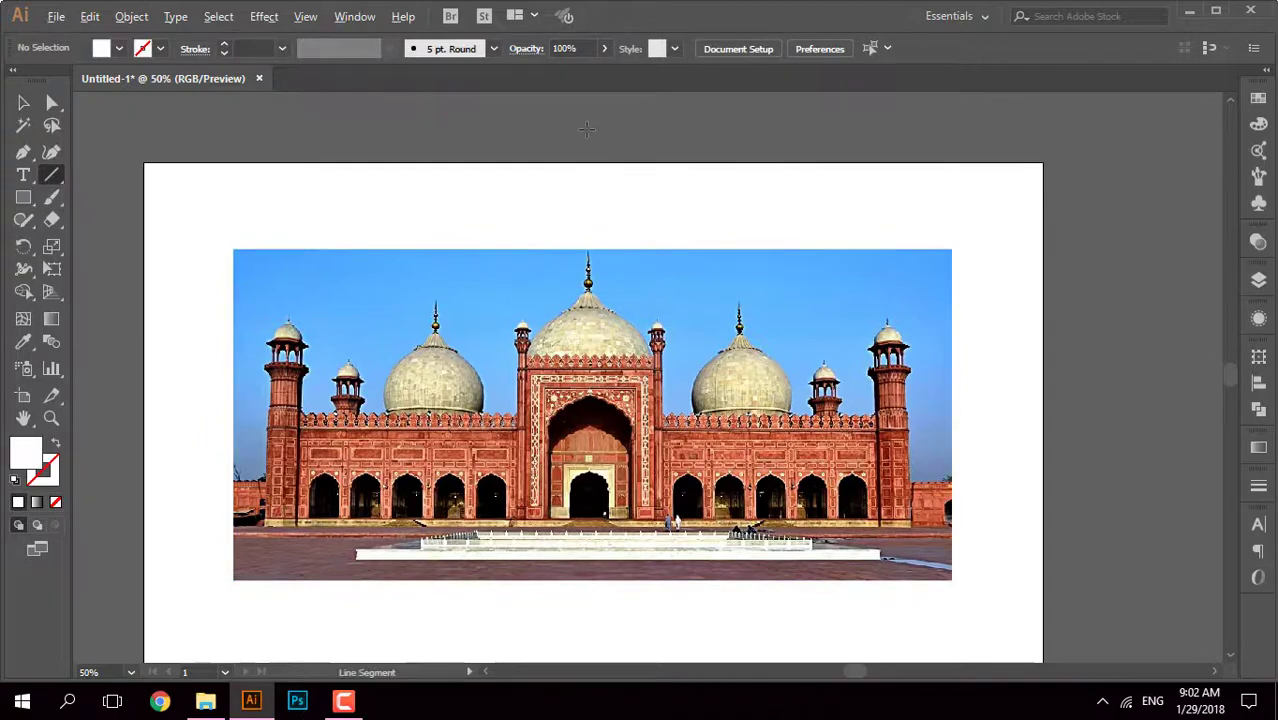
key(ctrl+minus)
drag(588, 164, 588, 472)
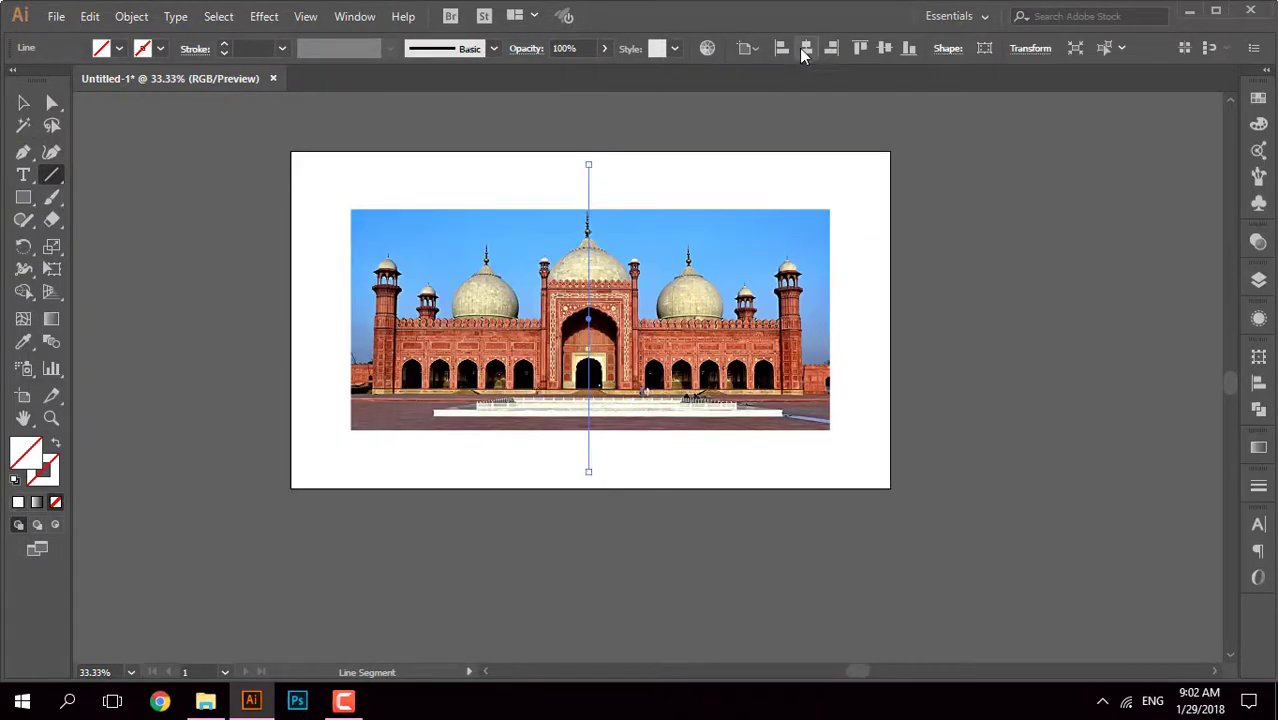
click(806, 48)
Step: Zoom in to check the centre line against the dome finial and main arch, then select the photo
key(ctrl+plus)
key(ctrl+plus)
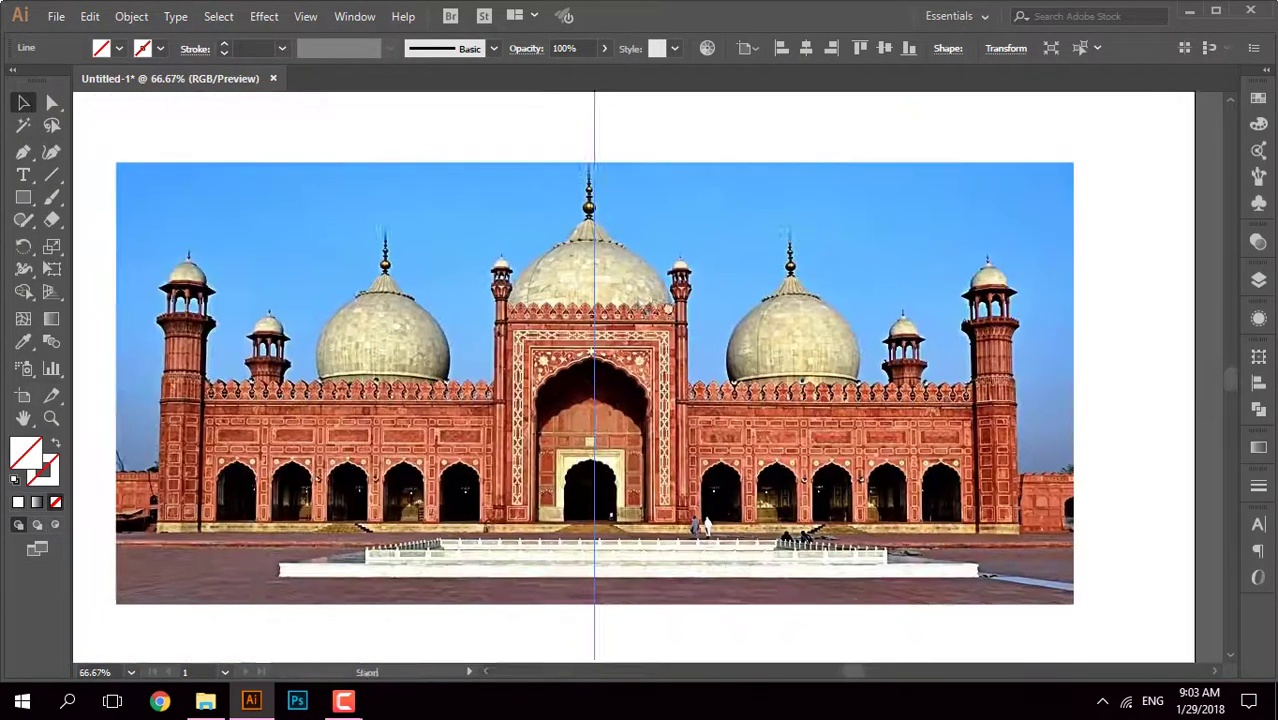
scroll(688, 378, up, 4)
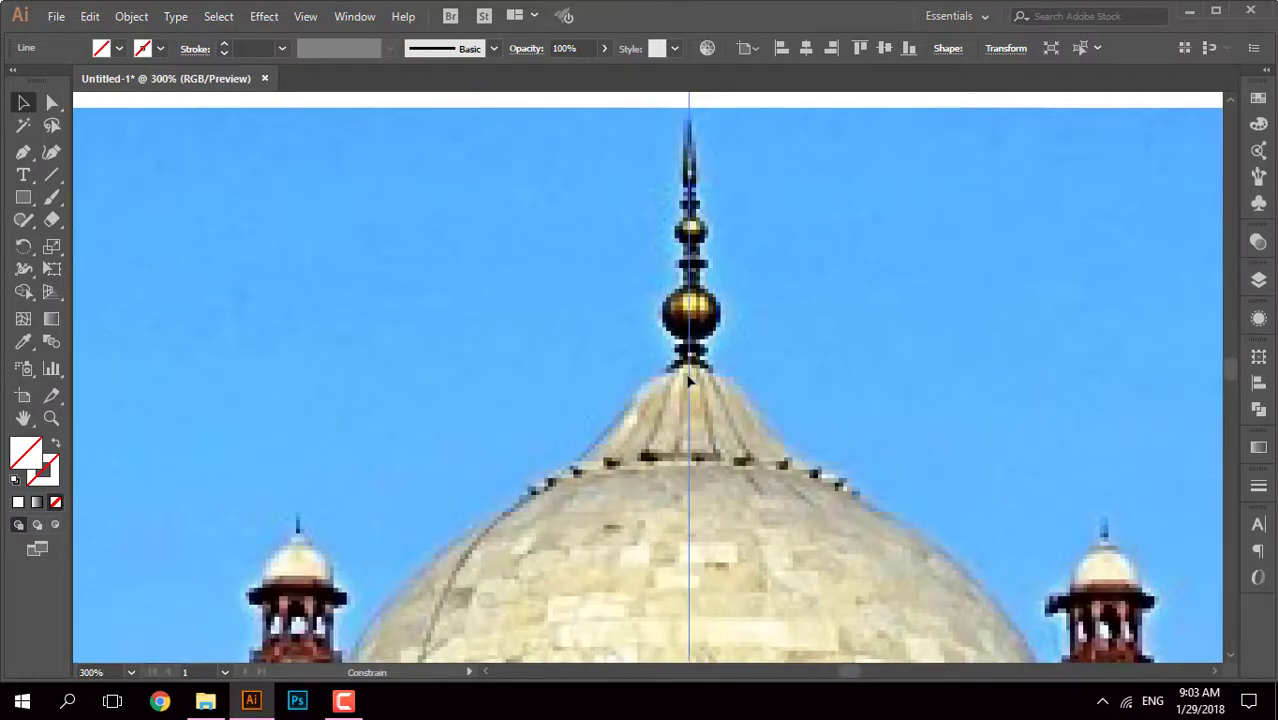
scroll(688, 378, down, 4)
scroll(679, 243, up, 4)
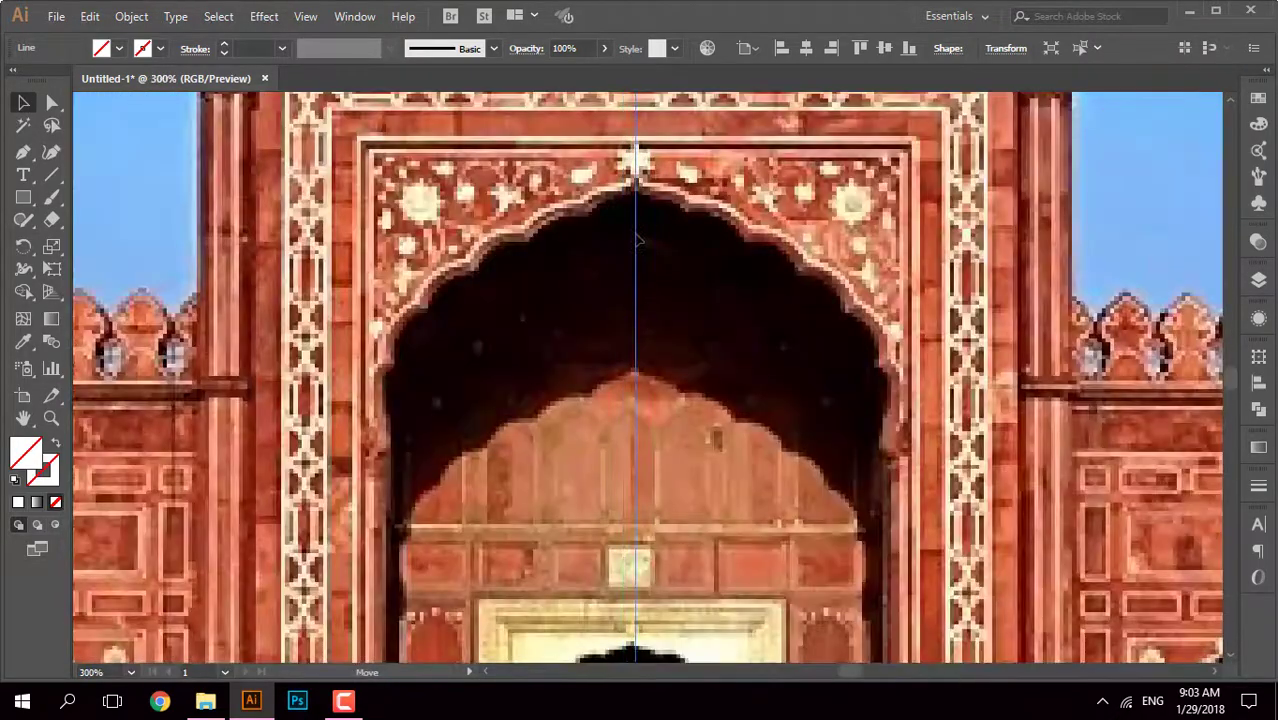
scroll(640, 240, down, 3)
scroll(665, 234, up, 1)
scroll(648, 214, up, 2)
scroll(700, 237, down, 3)
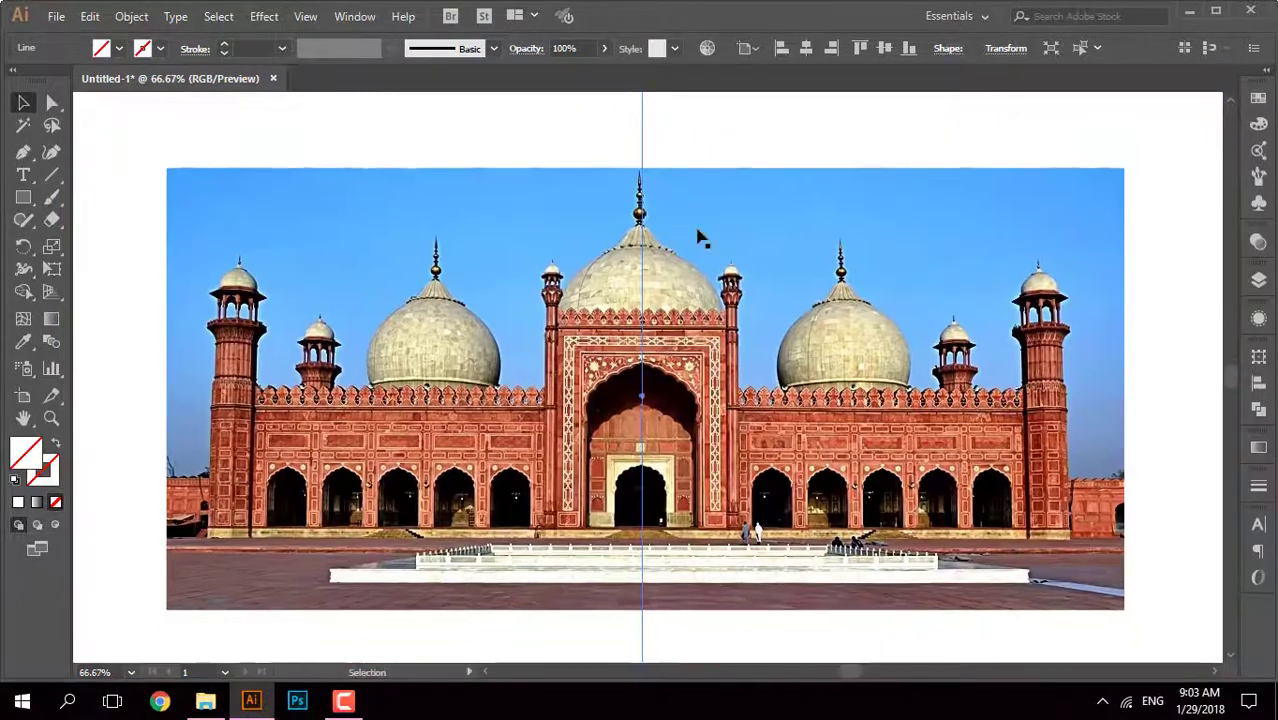
click(738, 218)
key(F6)
Step: Rotate the mosque photo slightly to level the building
click(715, 218)
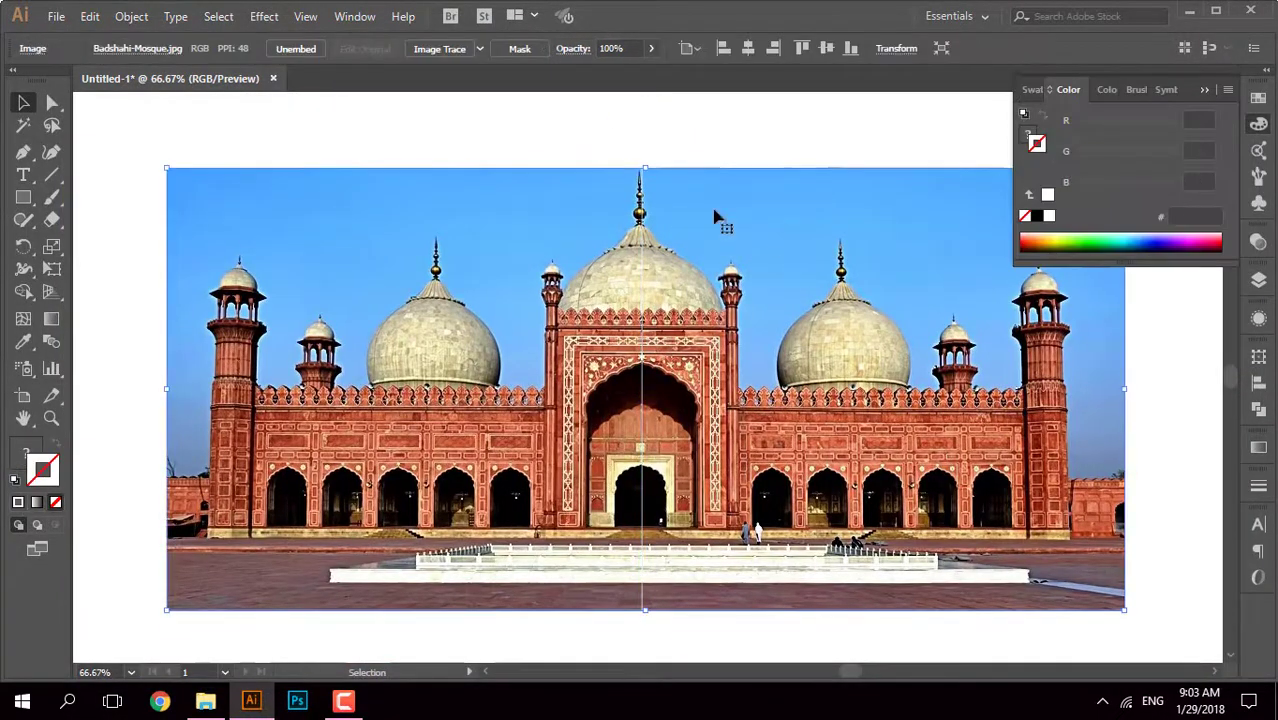
scroll(715, 218, up, 2)
scroll(411, 189, down, 1)
drag(218, 231, 222, 231)
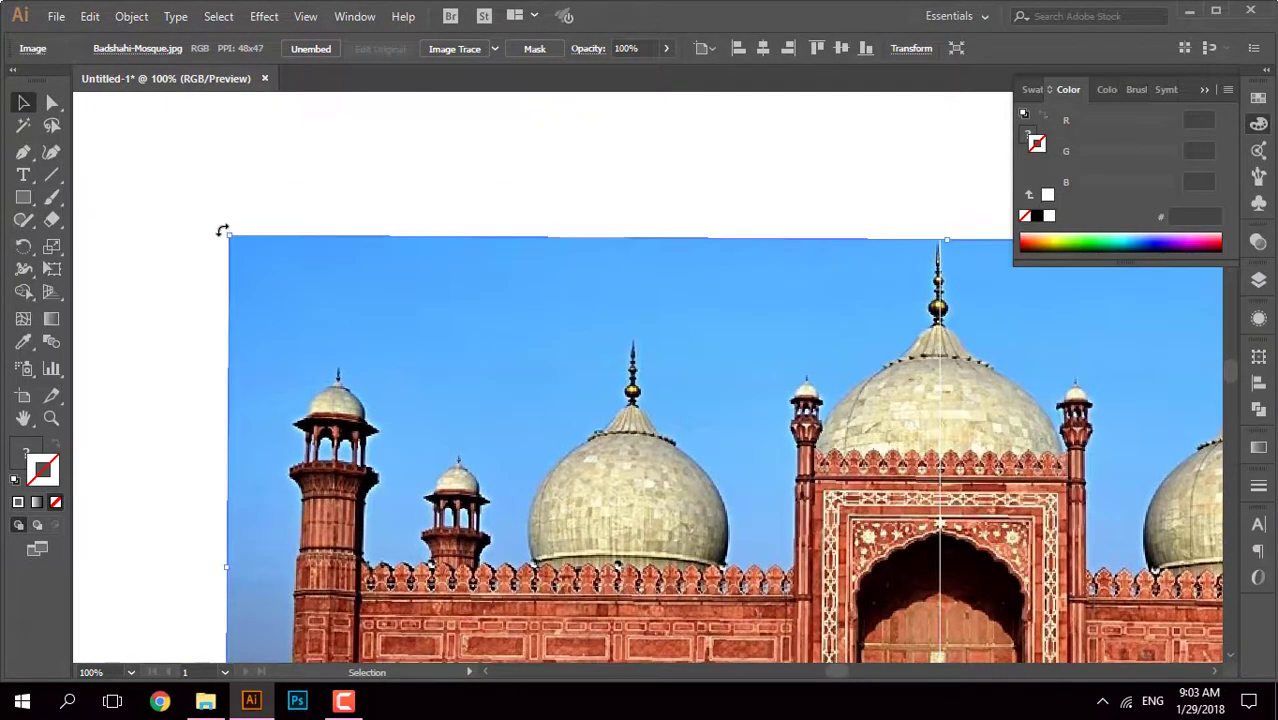
drag(900, 450, 600, 250)
key(ctrl+minus)
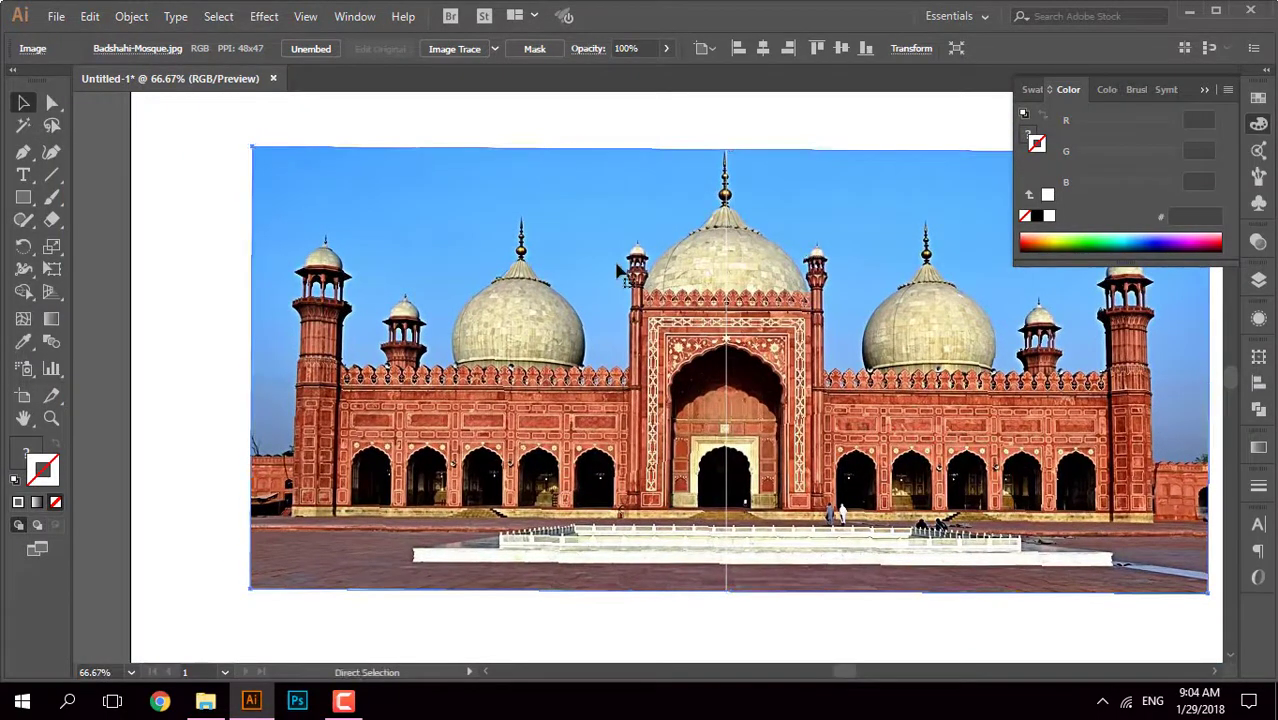
Step: Name the photo's layer Source and rename the second layer for tracing
key(ctrl+shift+a)
click(1204, 89)
click(1258, 280)
double_click(1133, 300)
text(Source)
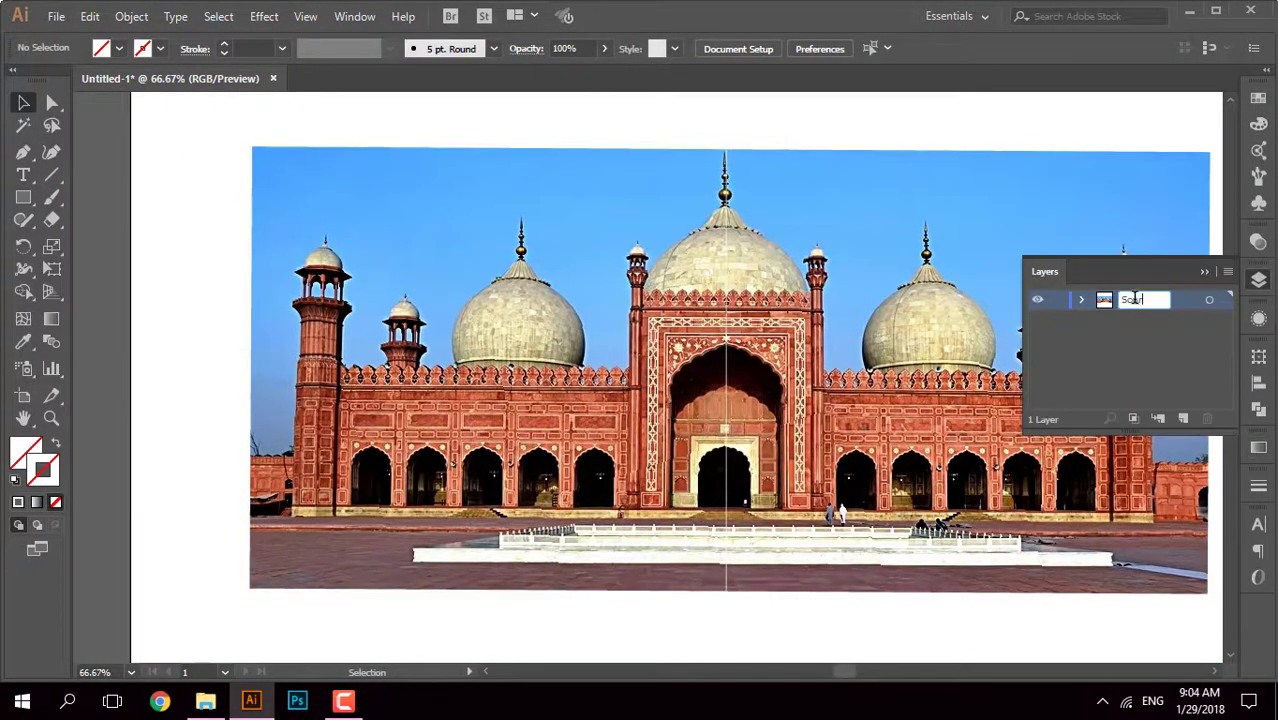
key(Return)
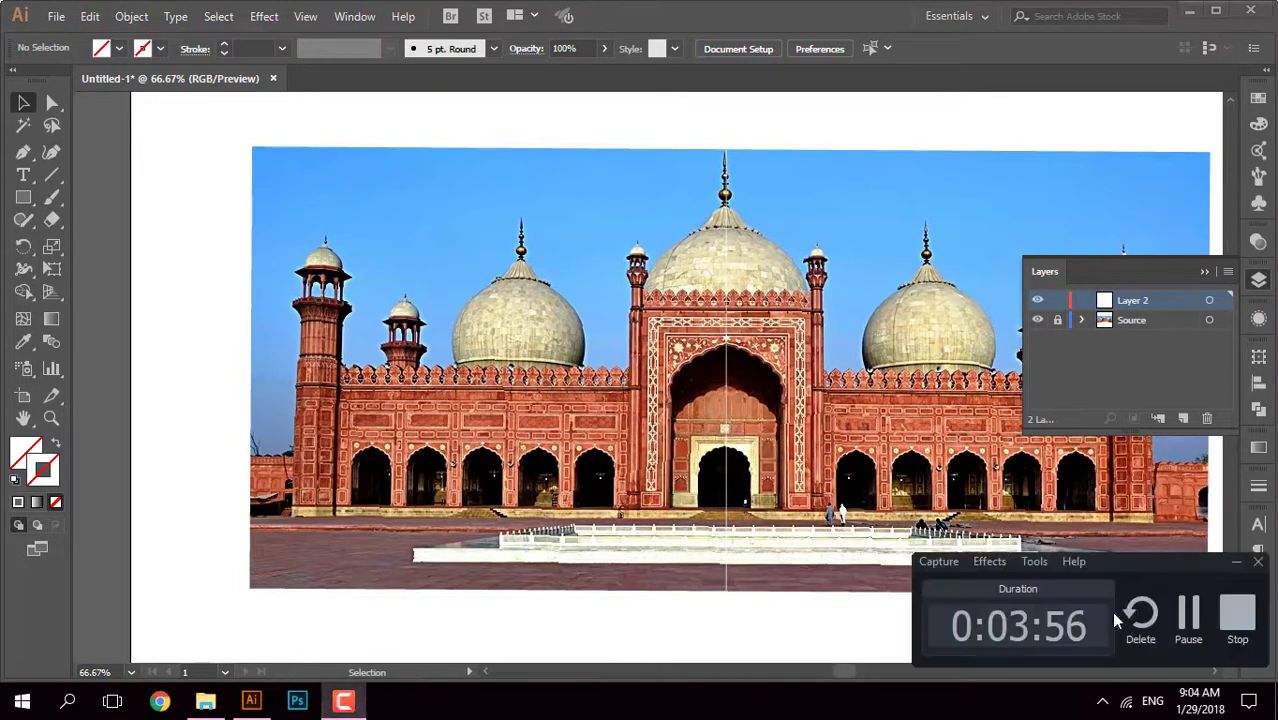
double_click(1133, 300)
text(Trace)
click(1258, 280)
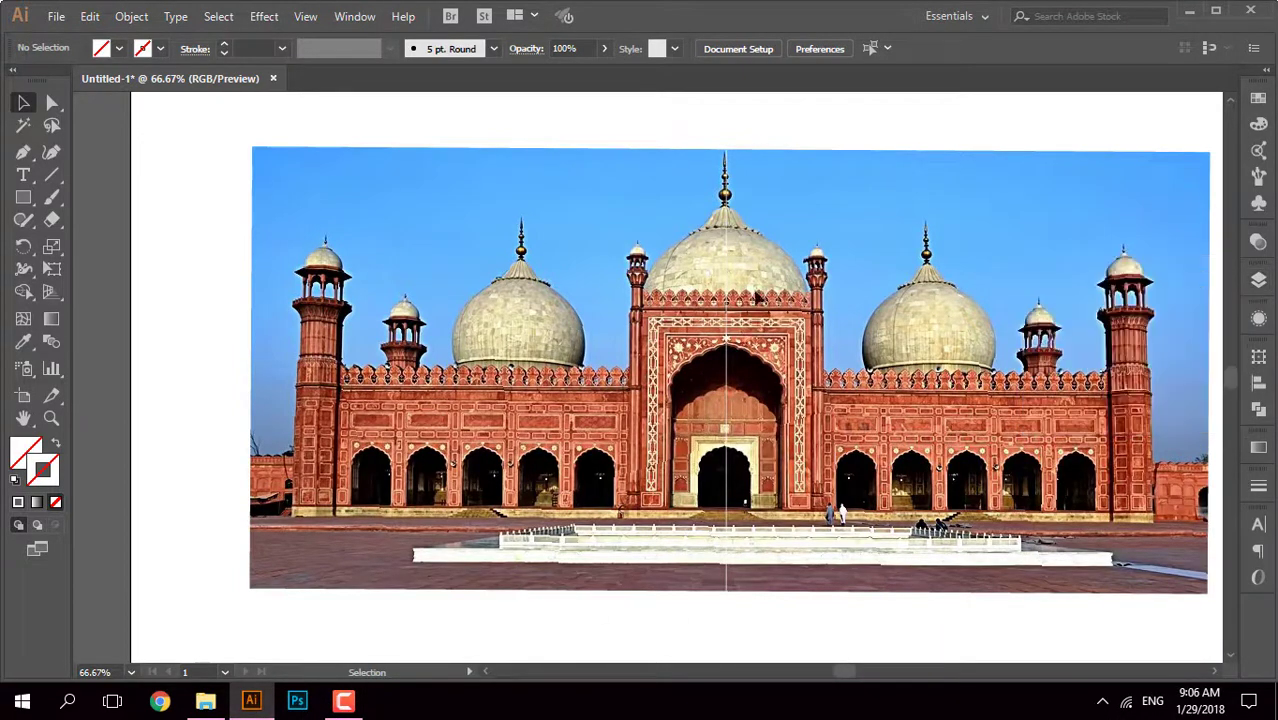
Step: Start a Pen path at the centre line's bottom, through the building's lower-right corner and up the right minaret
key(p)
scroll(743, 527, up, 3)
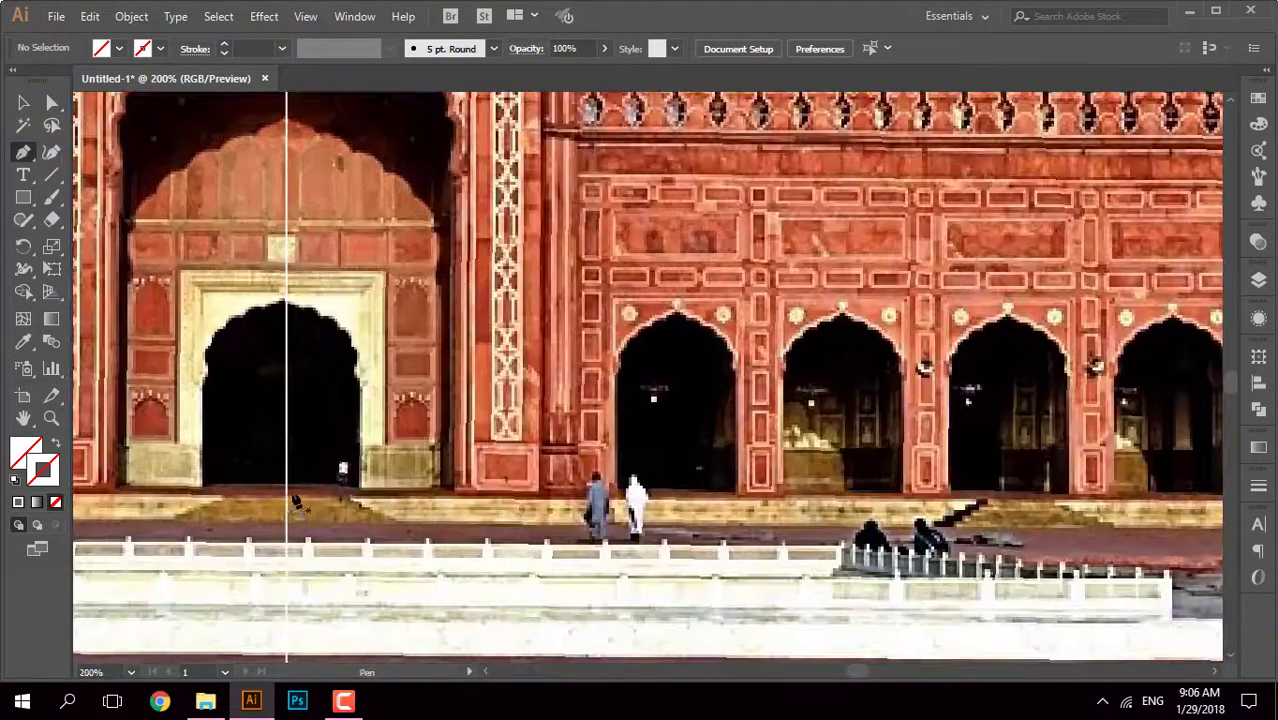
click(287, 494)
scroll(1125, 502, down, 1)
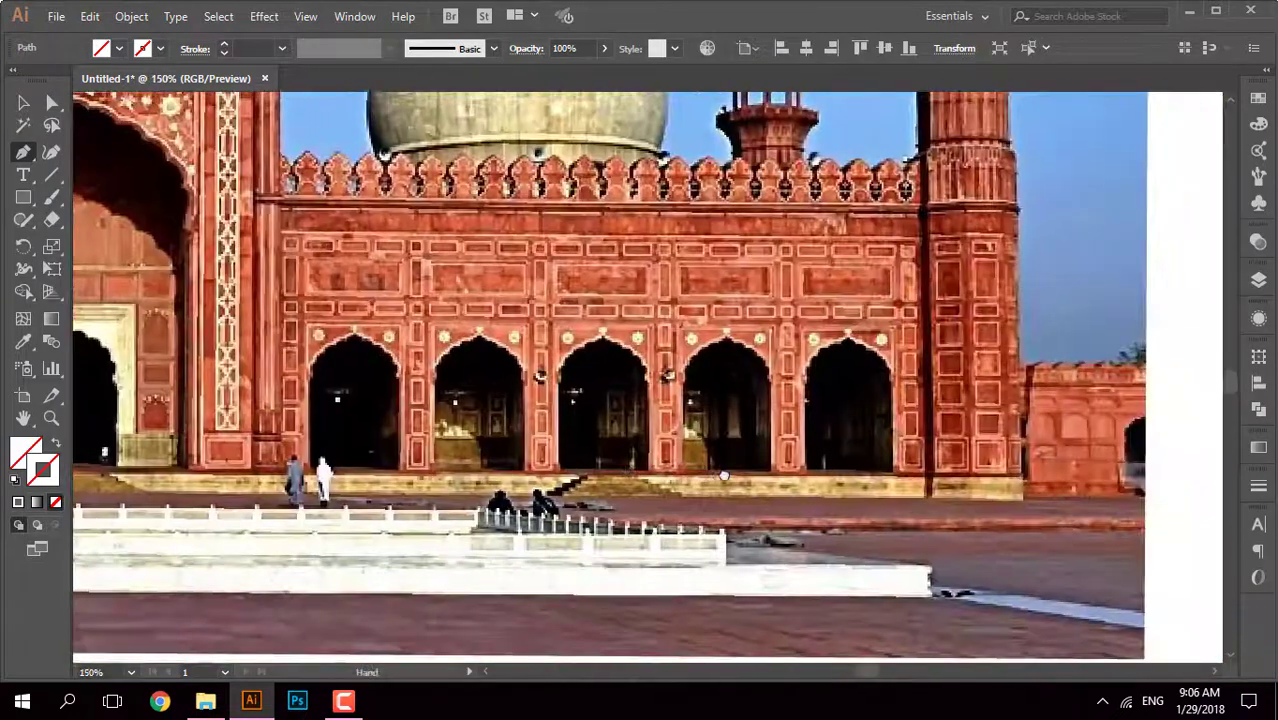
click(1025, 482)
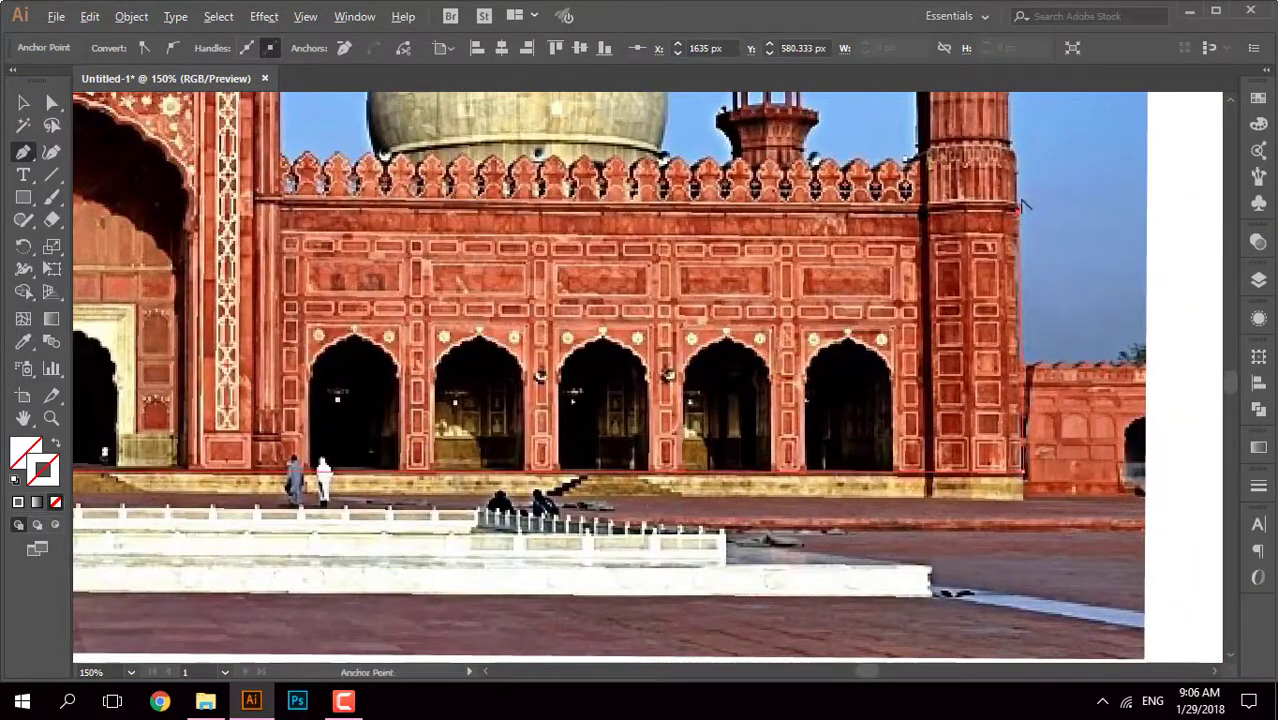
scroll(1030, 225, up, 3)
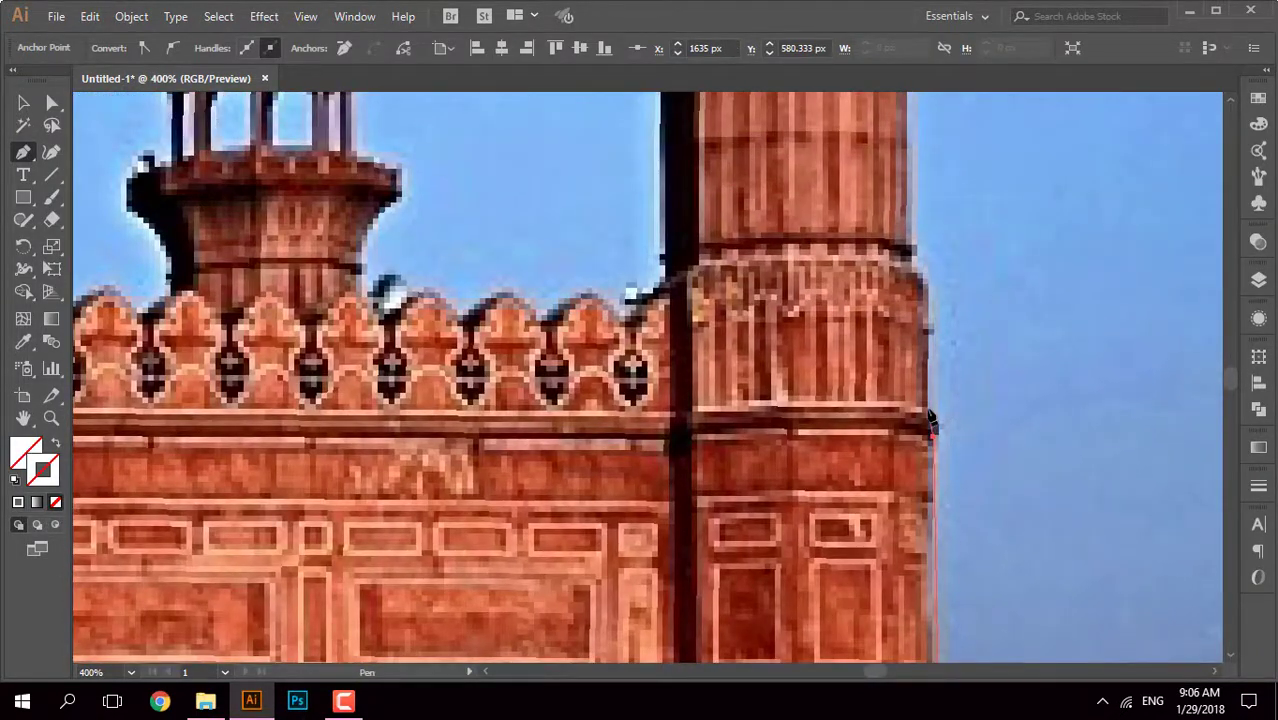
click(928, 400)
scroll(917, 272, down, 2)
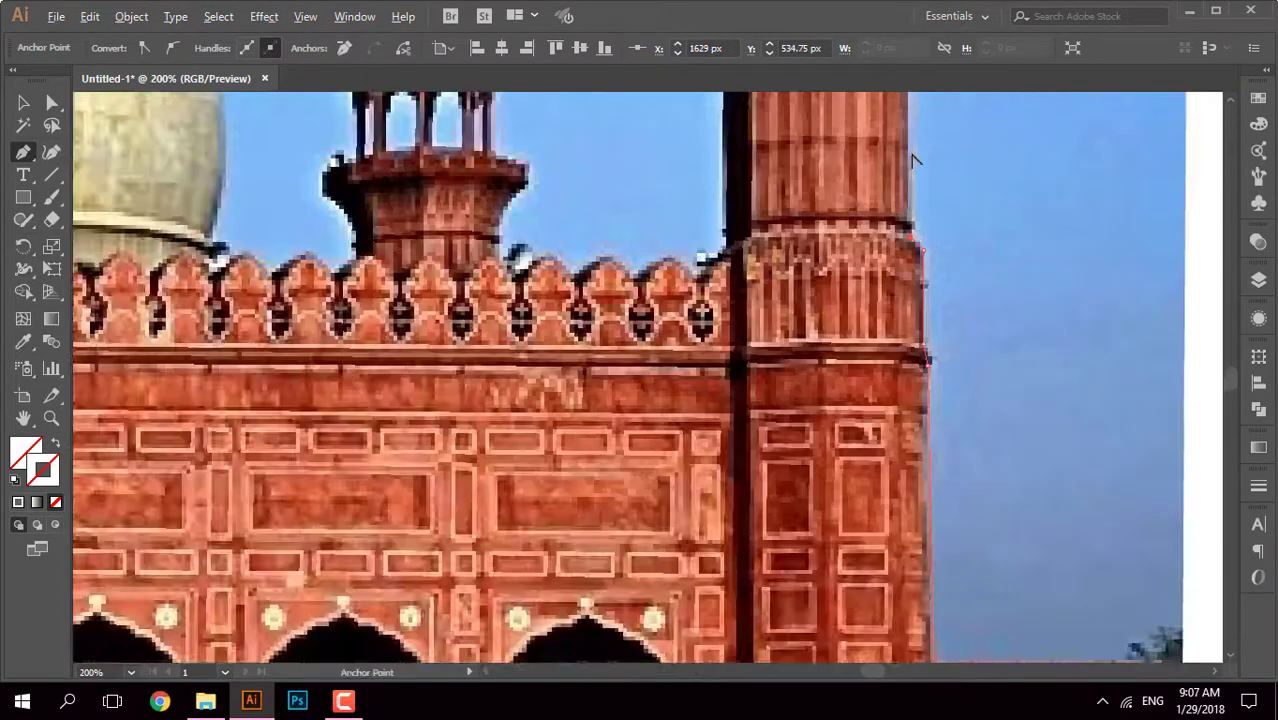
scroll(917, 272, down, 2)
scroll(903, 355, up, 5)
Step: Add curved anchors along the minaret, the balcony corner and over the pavilion dome's top
mouse_move(903, 355)
mouse_down()
mouse_move(955, 352)
mouse_move(930, 358)
mouse_move(999, 323)
mouse_up()
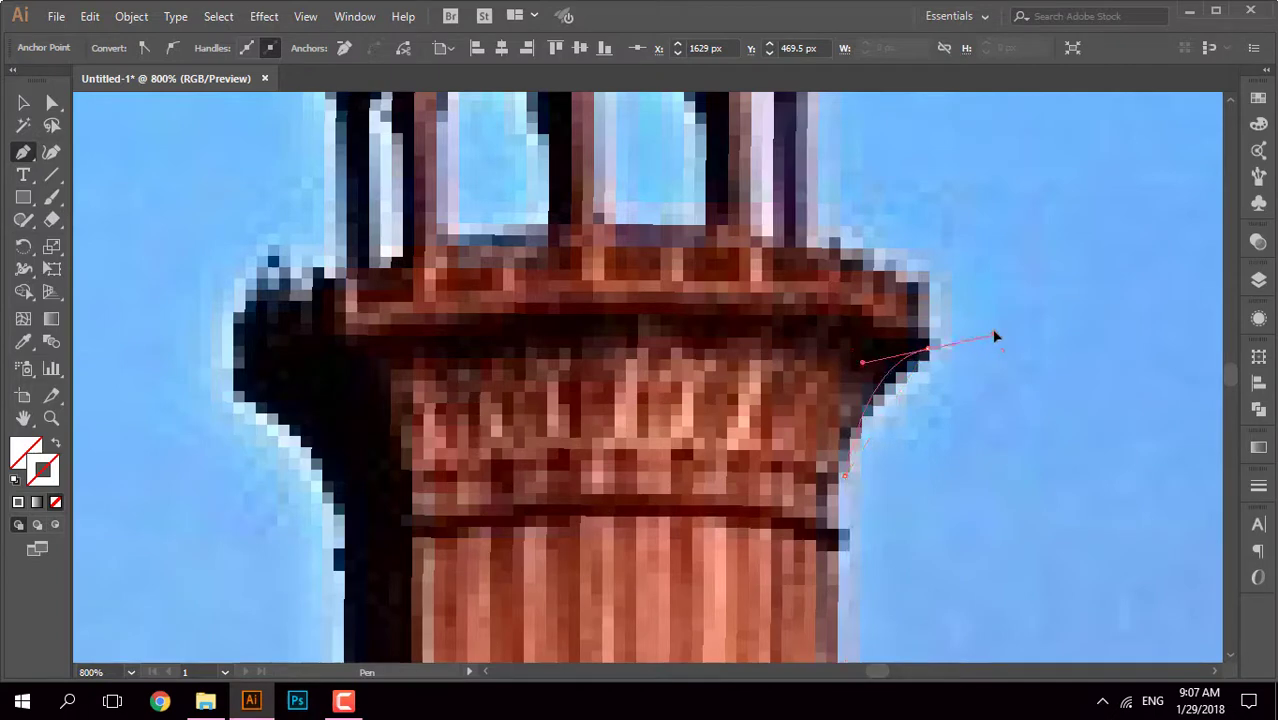
mouse_move(928, 286)
mouse_down()
mouse_move(806, 246)
mouse_move(828, 472)
mouse_up()
scroll(869, 265, down, 1)
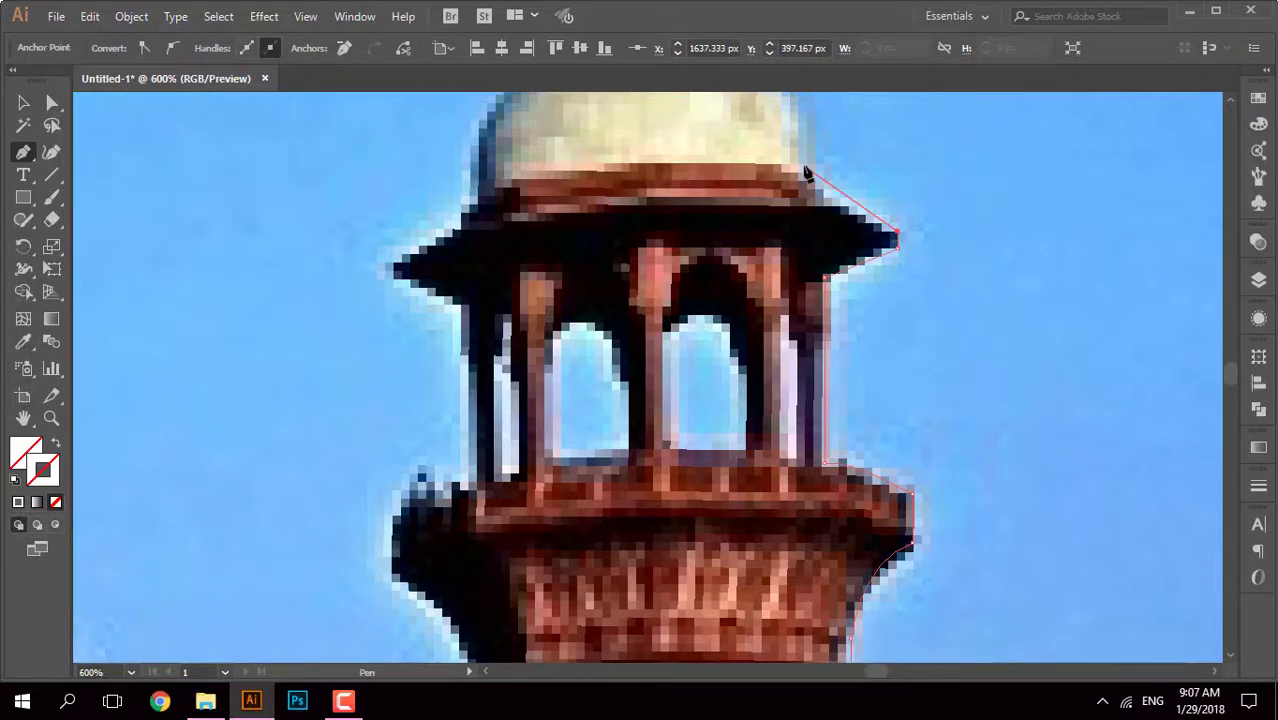
drag(806, 172, 835, 332)
scroll(810, 507, down, 1)
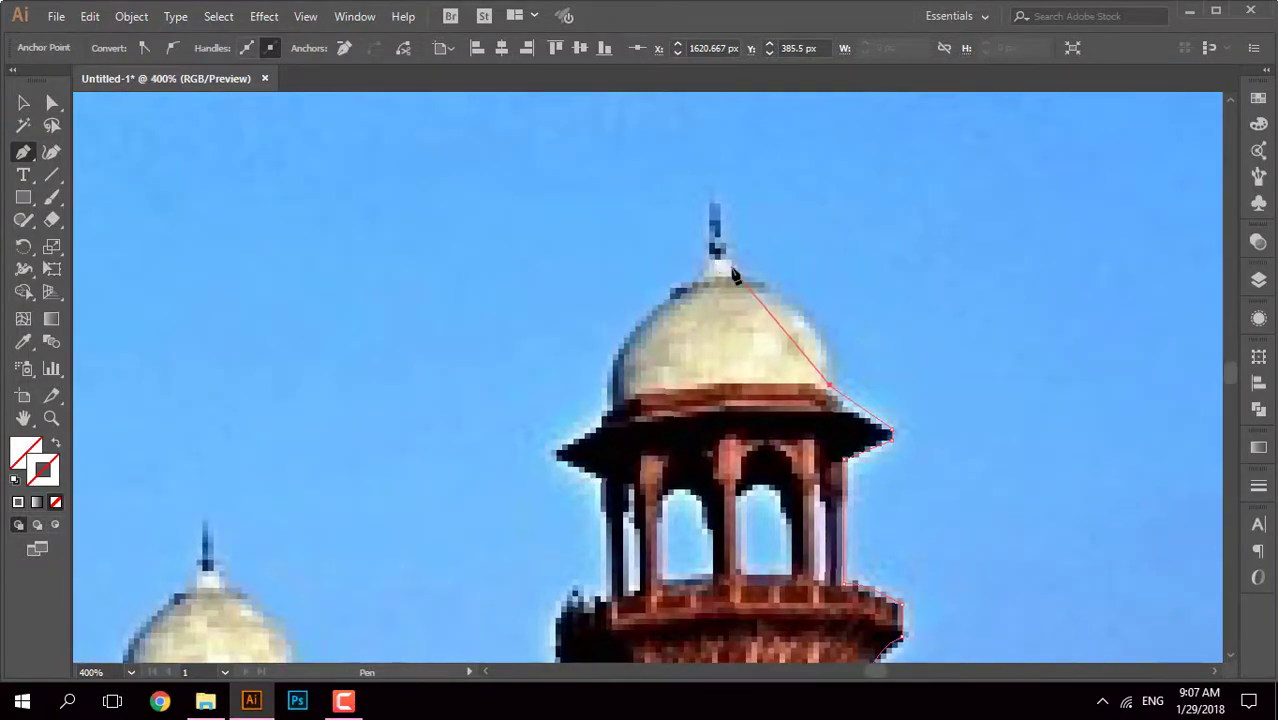
drag(738, 275, 659, 271)
scroll(700, 300, up, 1)
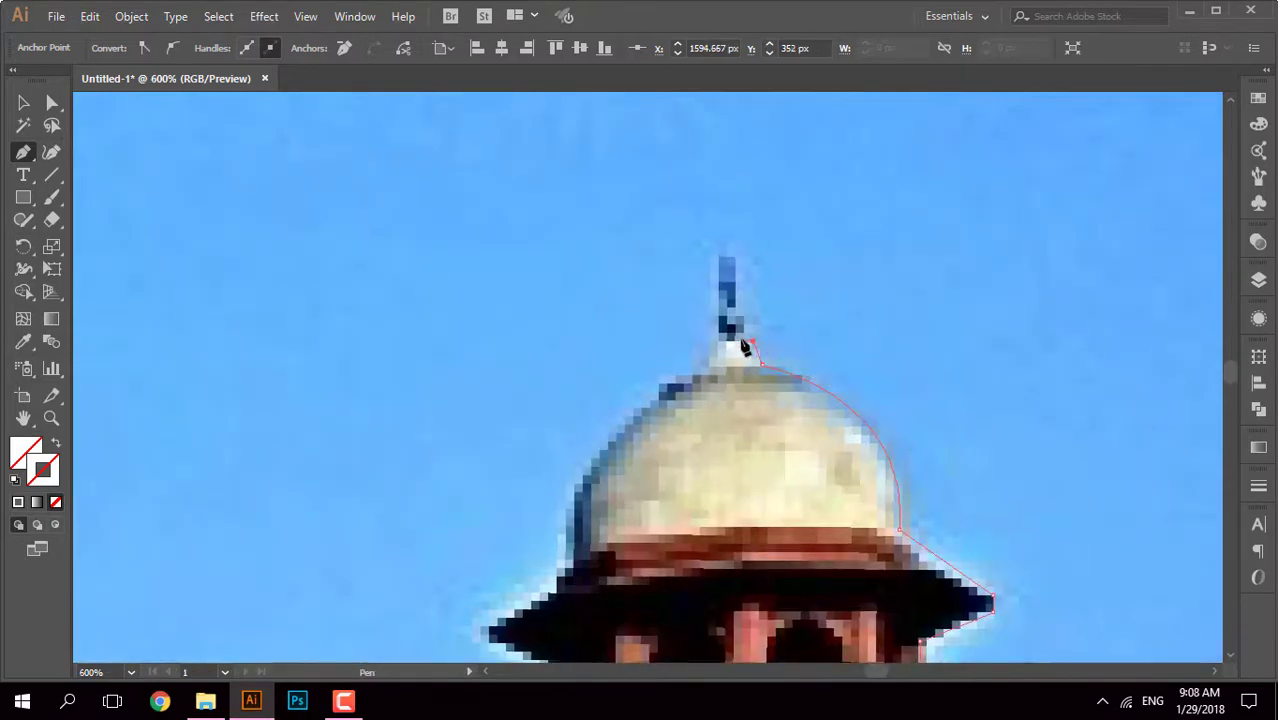
scroll(725, 348, up, 2)
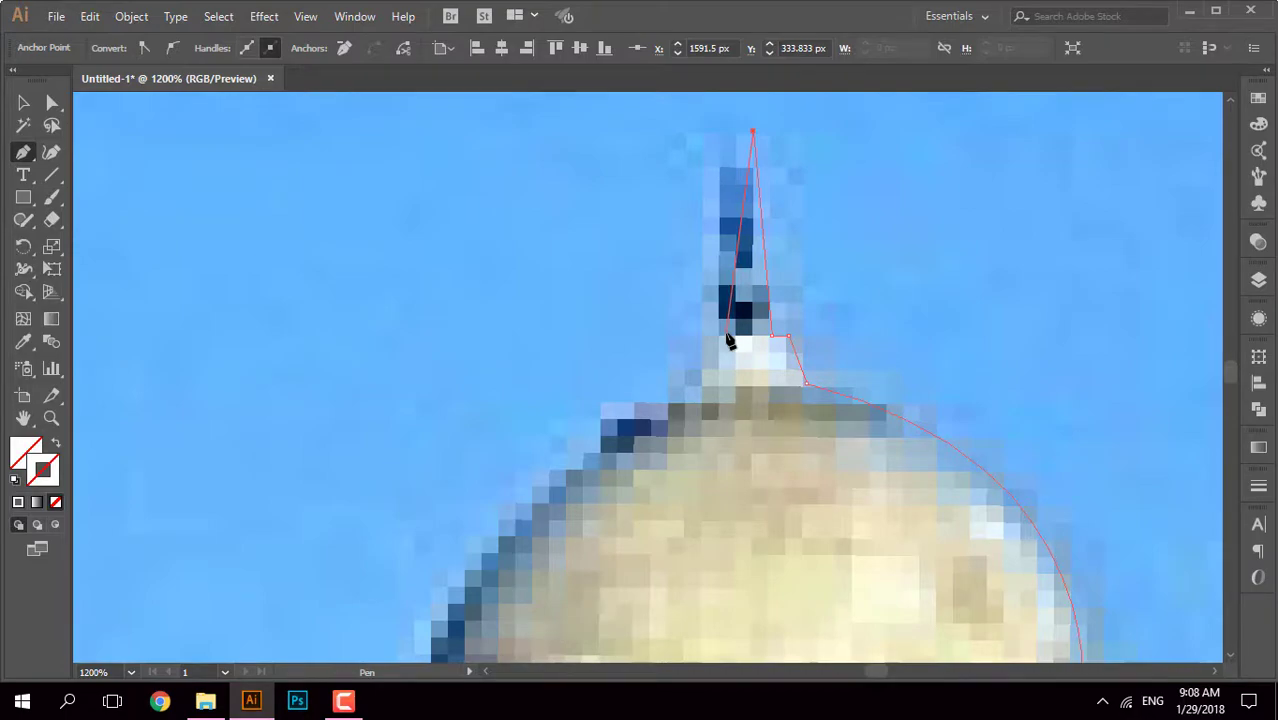
scroll(729, 342, down, 8)
scroll(713, 474, up, 4)
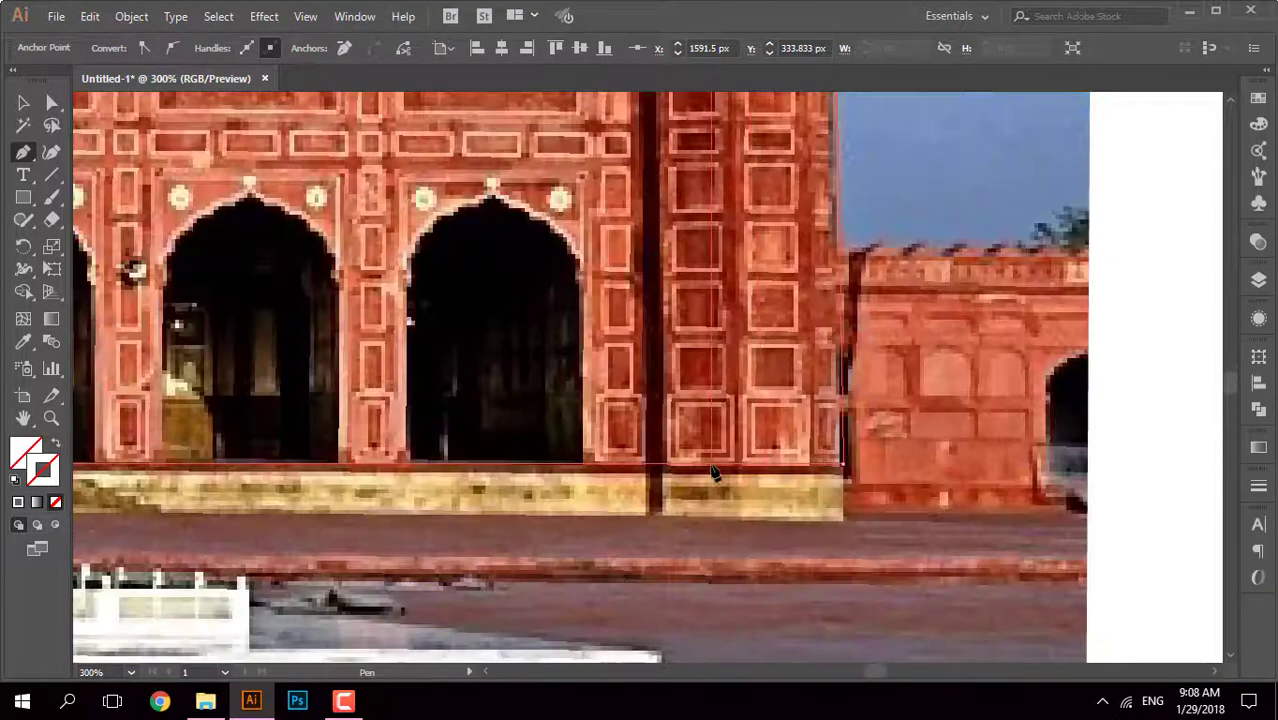
scroll(749, 343, down, 5)
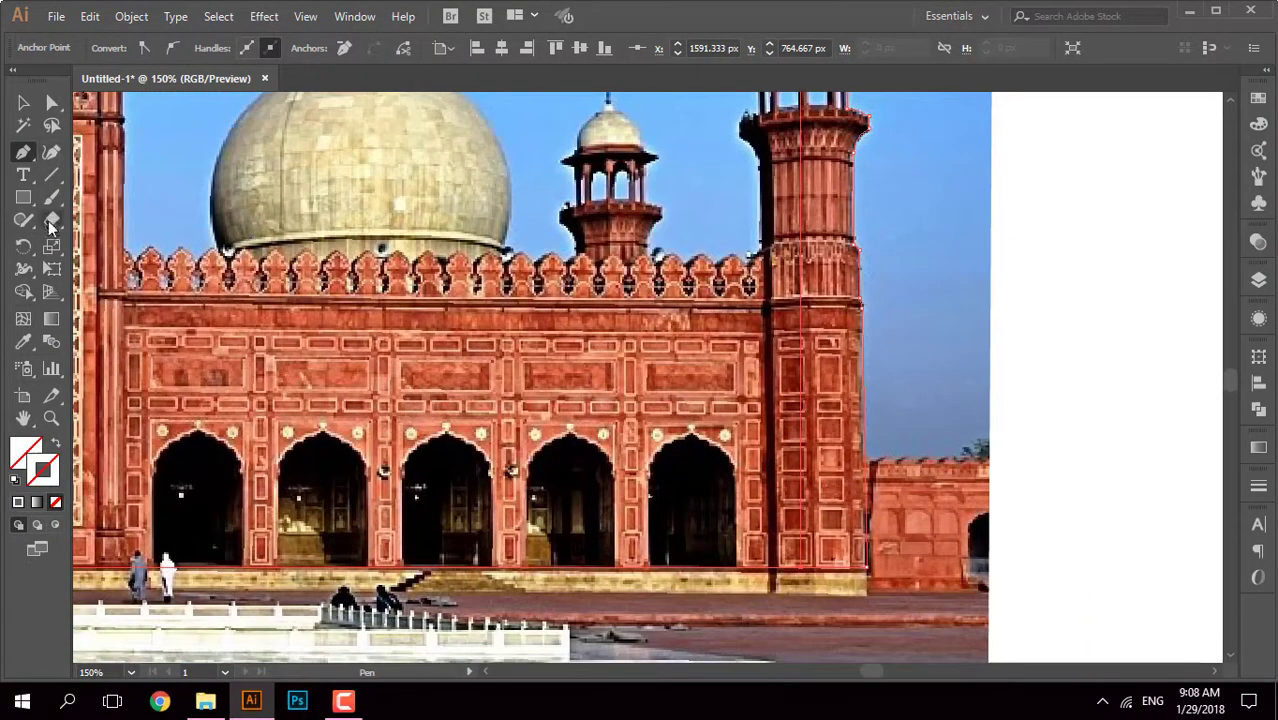
Step: Curve the outline down the pavilion dome's left side to the eave's left tip
click(52, 220)
scroll(838, 598, up, 5)
scroll(838, 598, down, 1)
scroll(845, 520, down, 5)
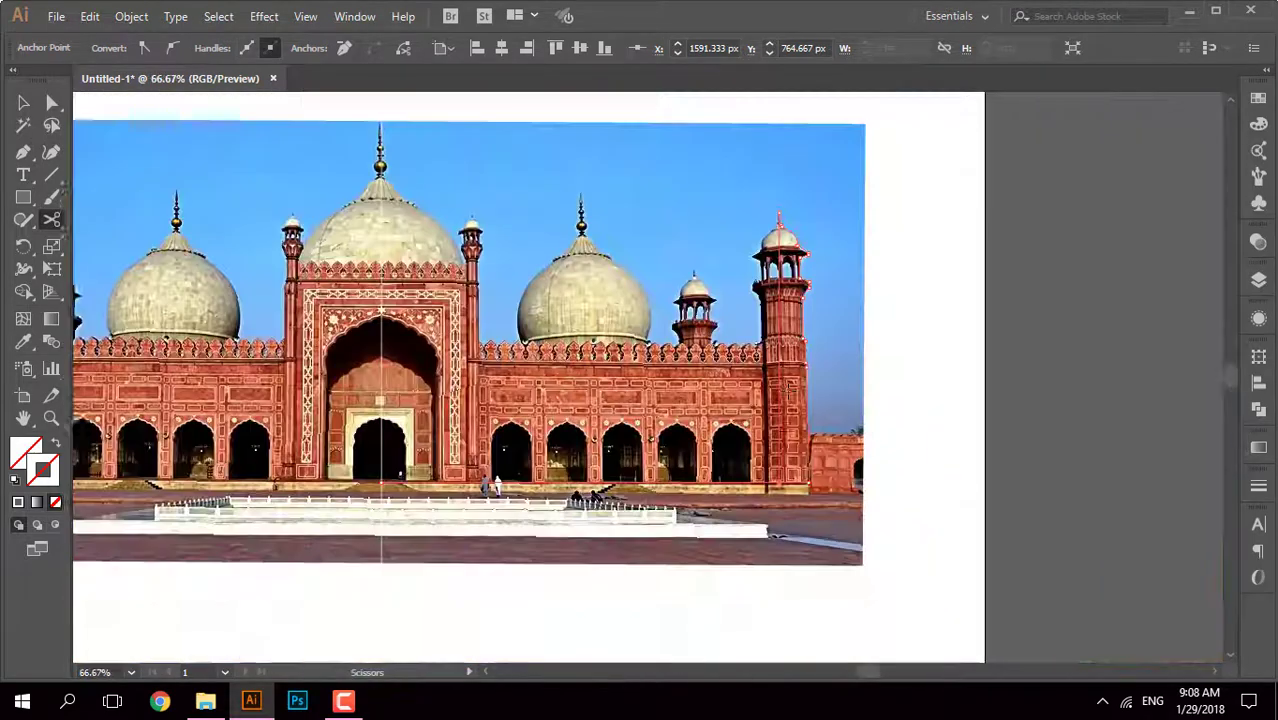
scroll(860, 413, up, 1)
scroll(772, 290, up, 6)
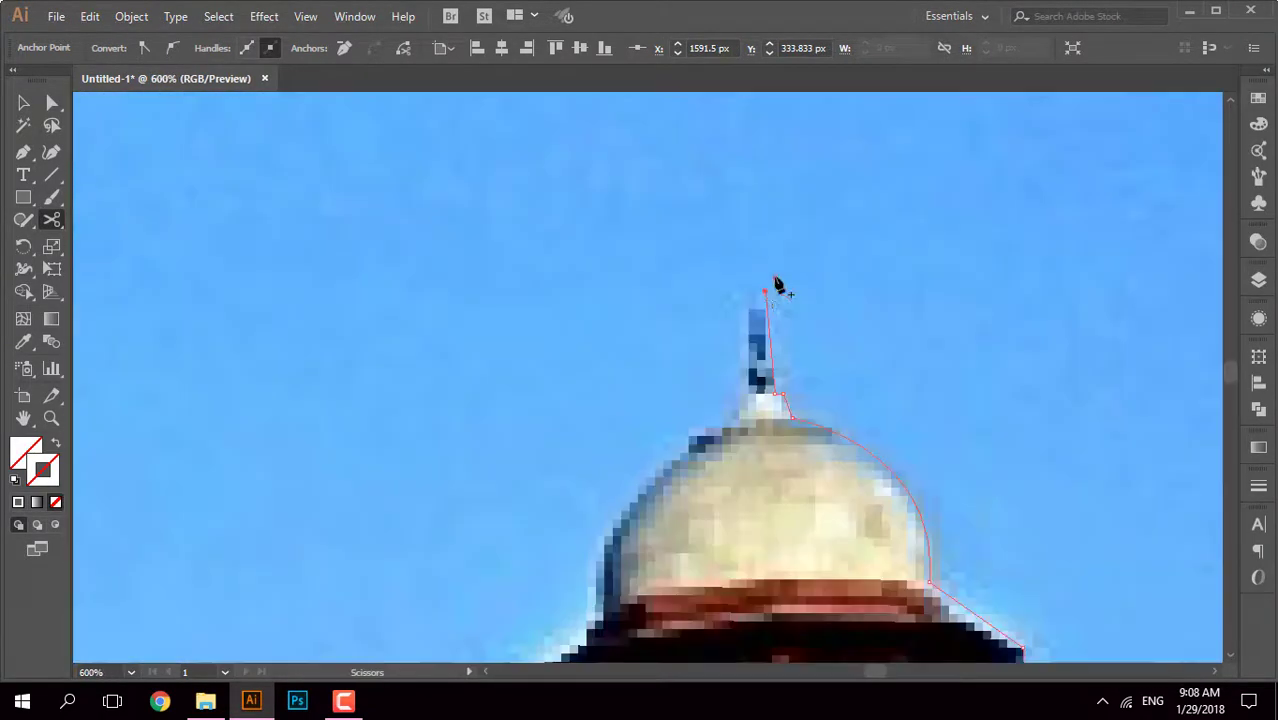
key(p)
scroll(755, 400, up, 4)
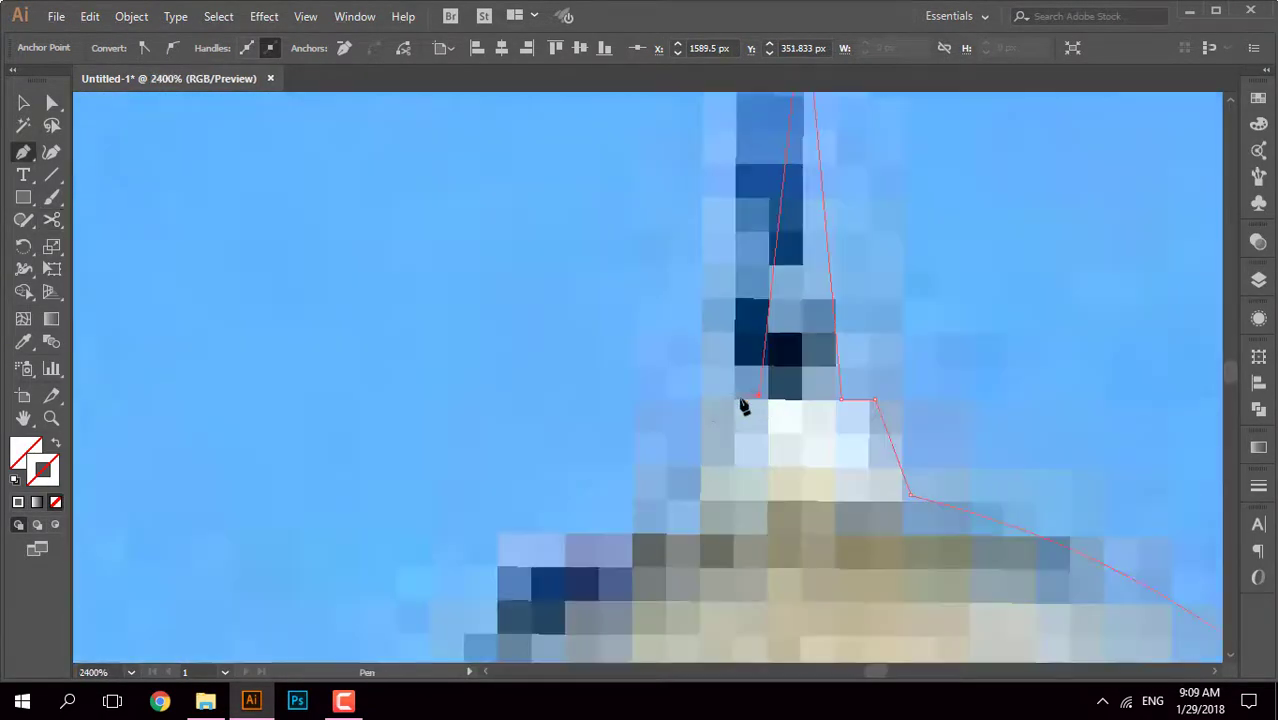
scroll(683, 502, down, 4)
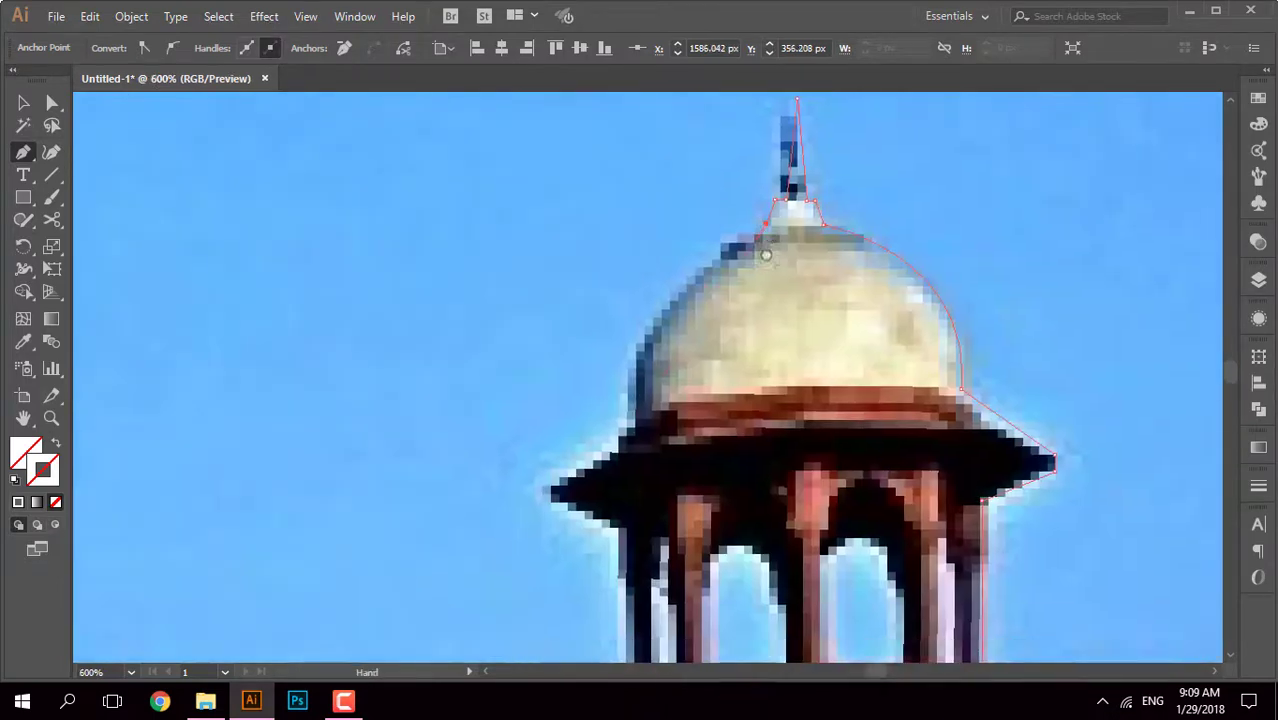
drag(628, 430, 632, 625)
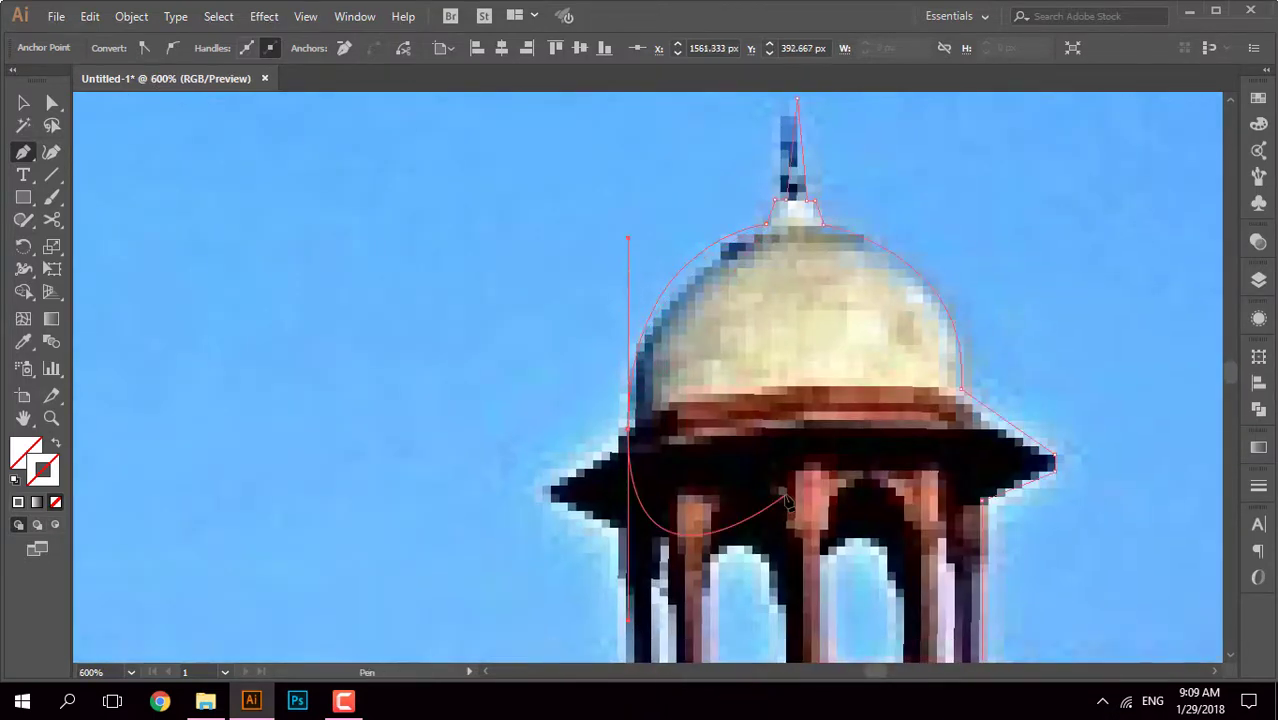
scroll(645, 278, down, 3)
scroll(683, 222, up, 2)
scroll(683, 222, down, 4)
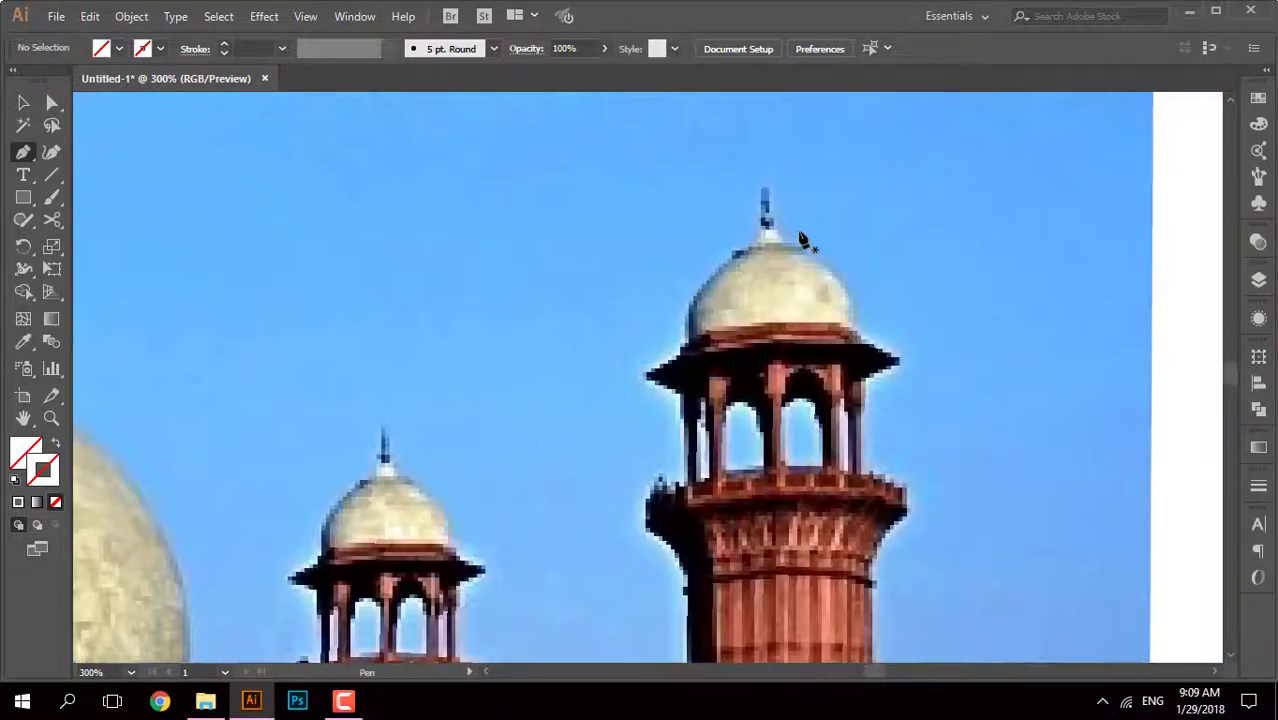
scroll(687, 285, up, 2)
drag(682, 277, 696, 422)
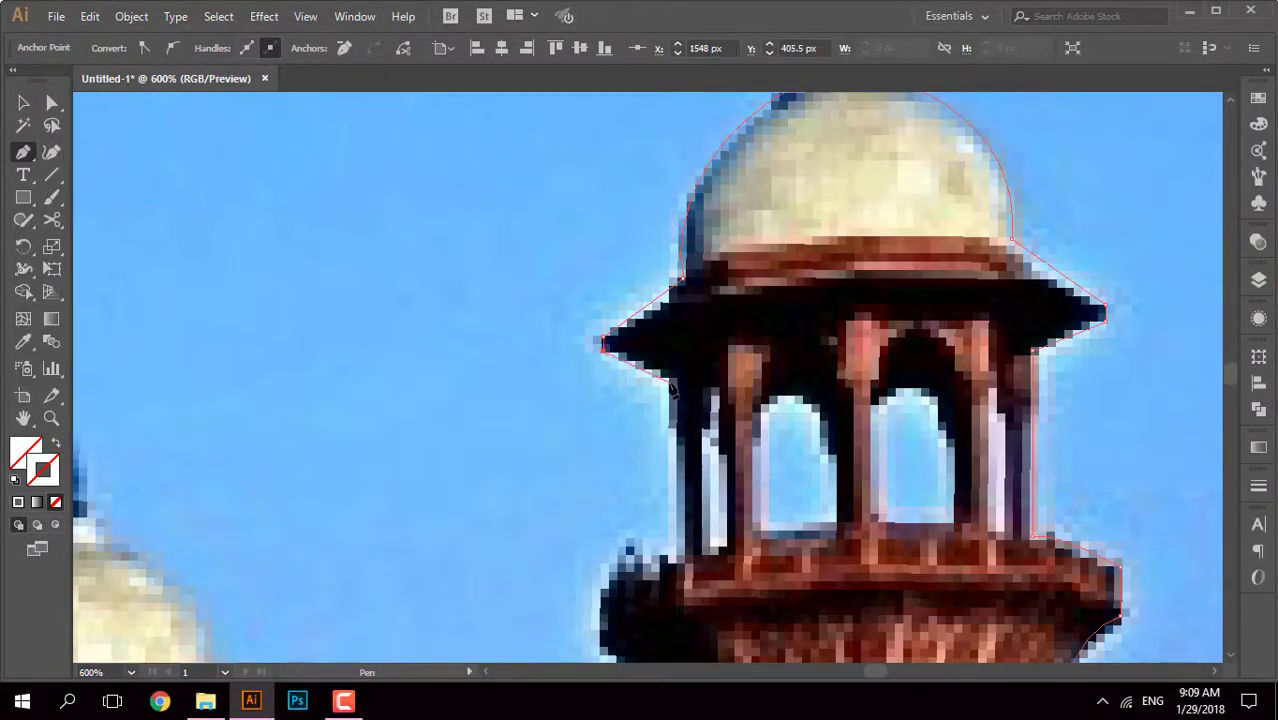
Step: Add corner points at the balcony's left edge and down the tower's left edge
drag(672, 552, 707, 307)
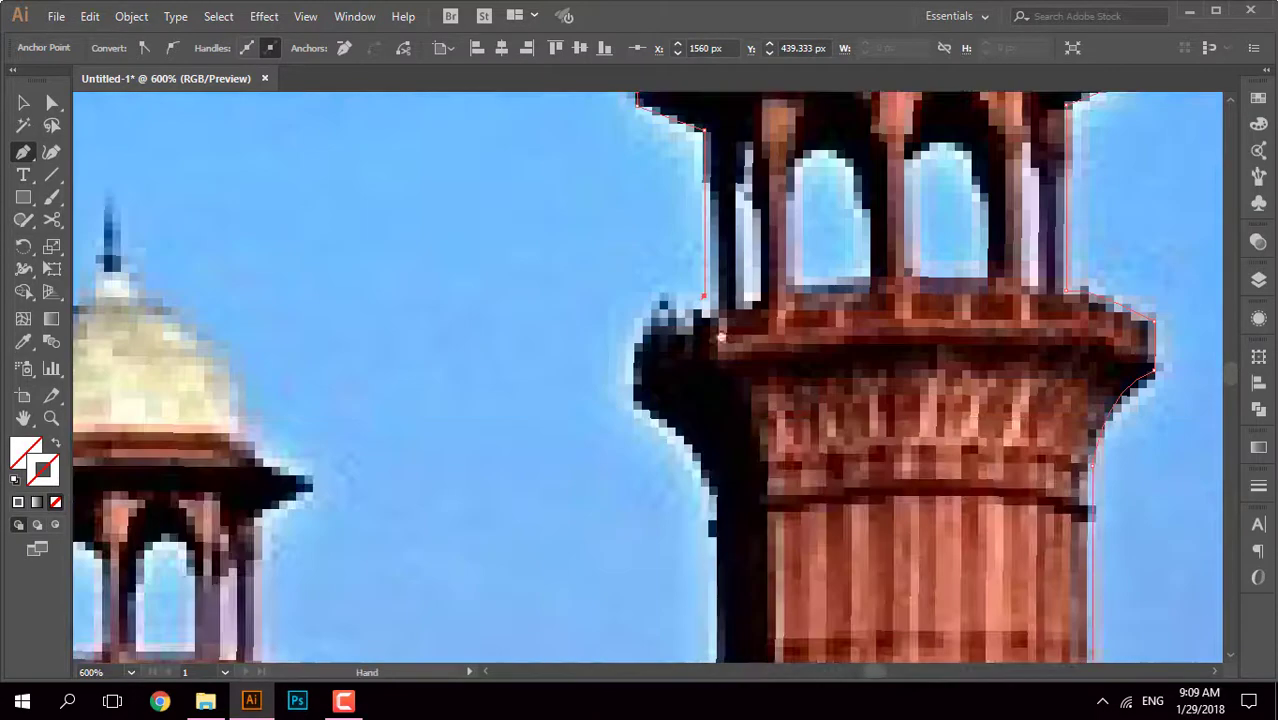
click(634, 350)
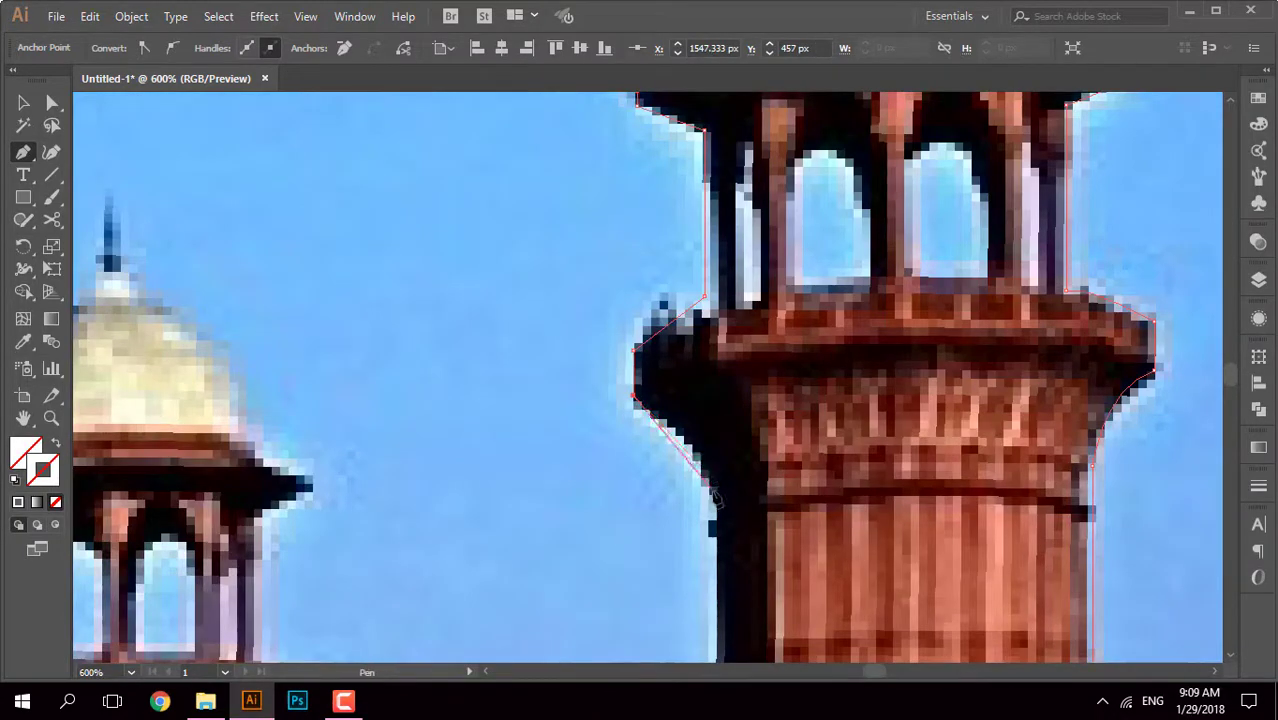
click(707, 556)
key(ctrl+minus)
key(ctrl+minus)
scroll(700, 375, down, 1)
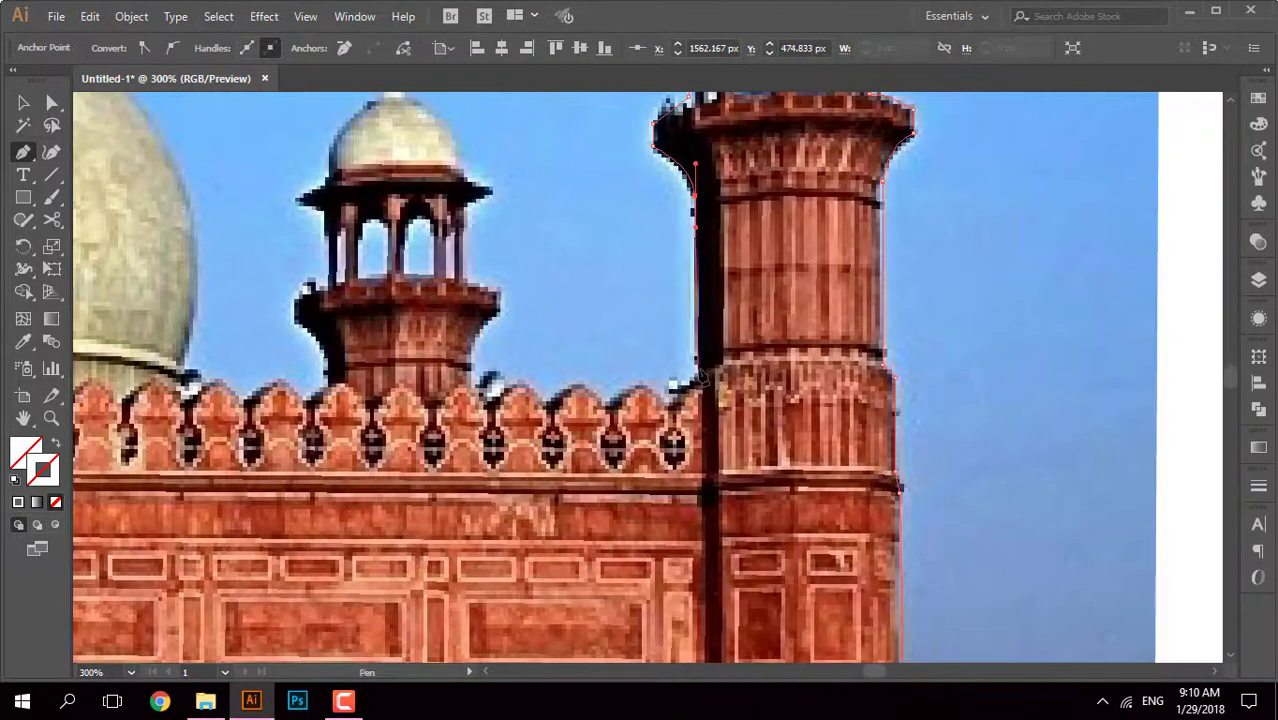
scroll(698, 381, down, 5)
key(ctrl+plus)
key(ctrl+plus)
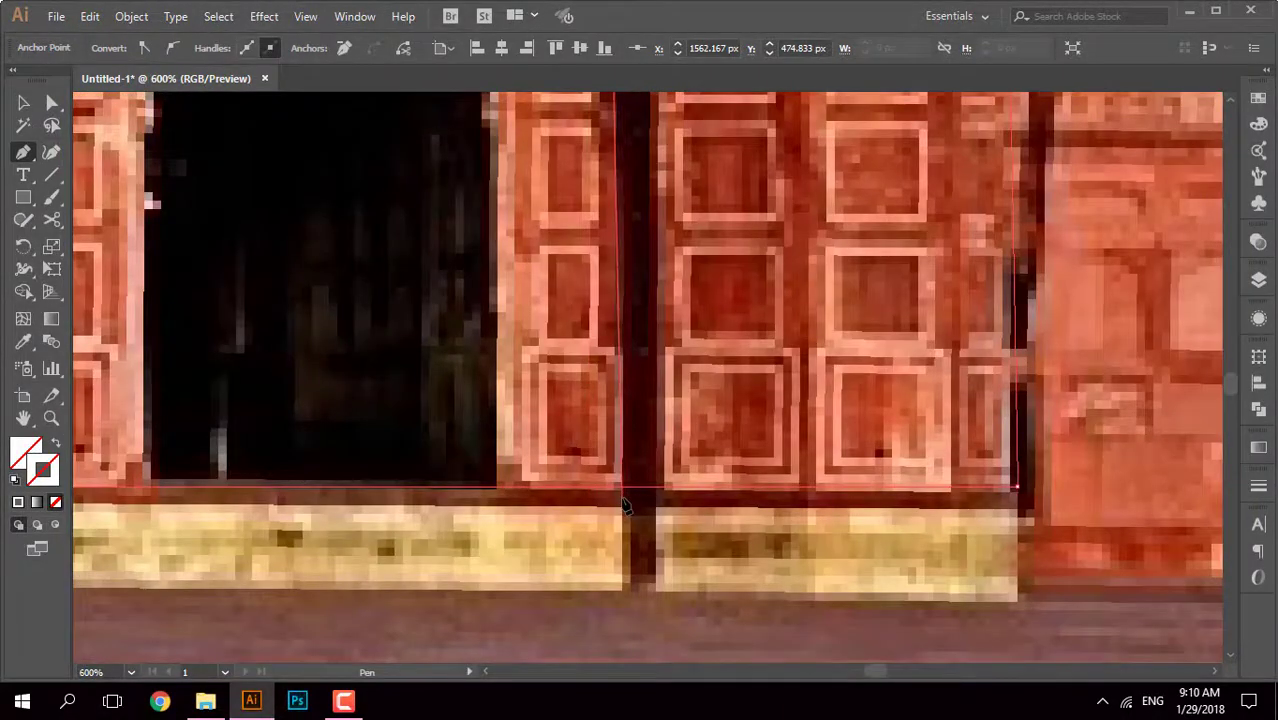
key(ctrl+minus)
key(ctrl+minus)
scroll(640, 380, up, 5)
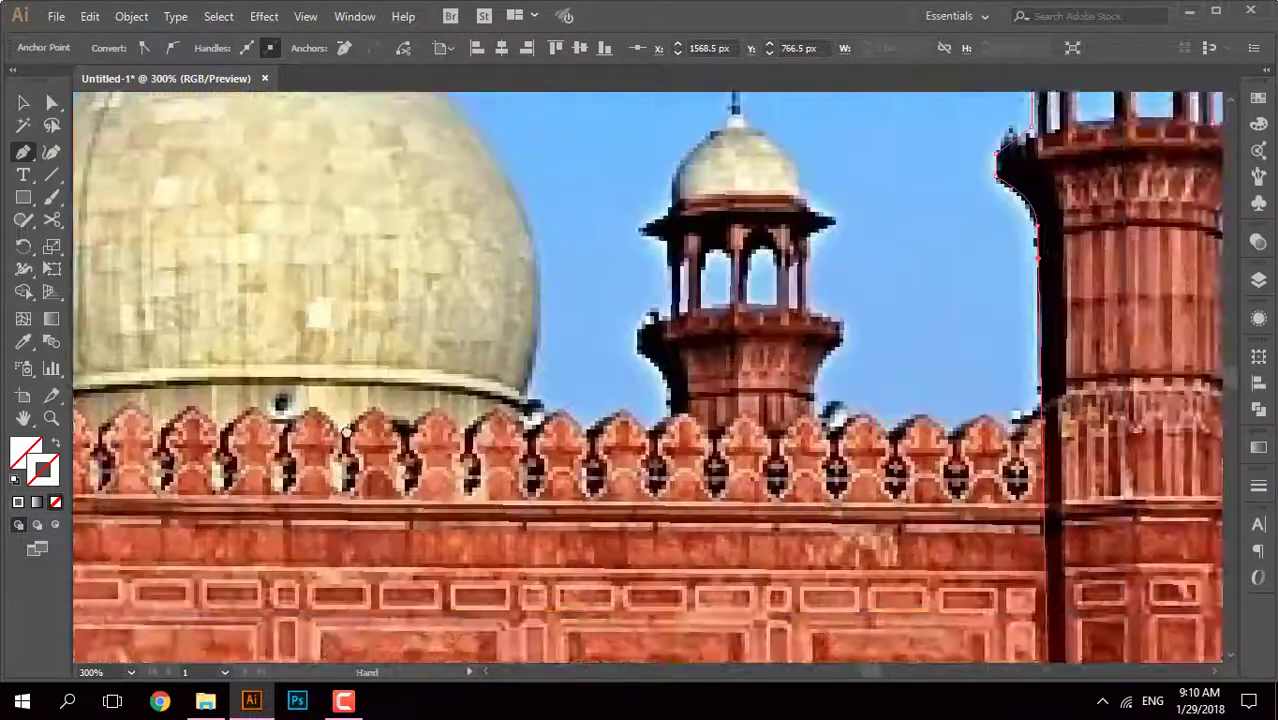
key(ctrl+minus)
key(ctrl+minus)
scroll(582, 257, up, 5)
key(ctrl+plus)
key(ctrl+plus)
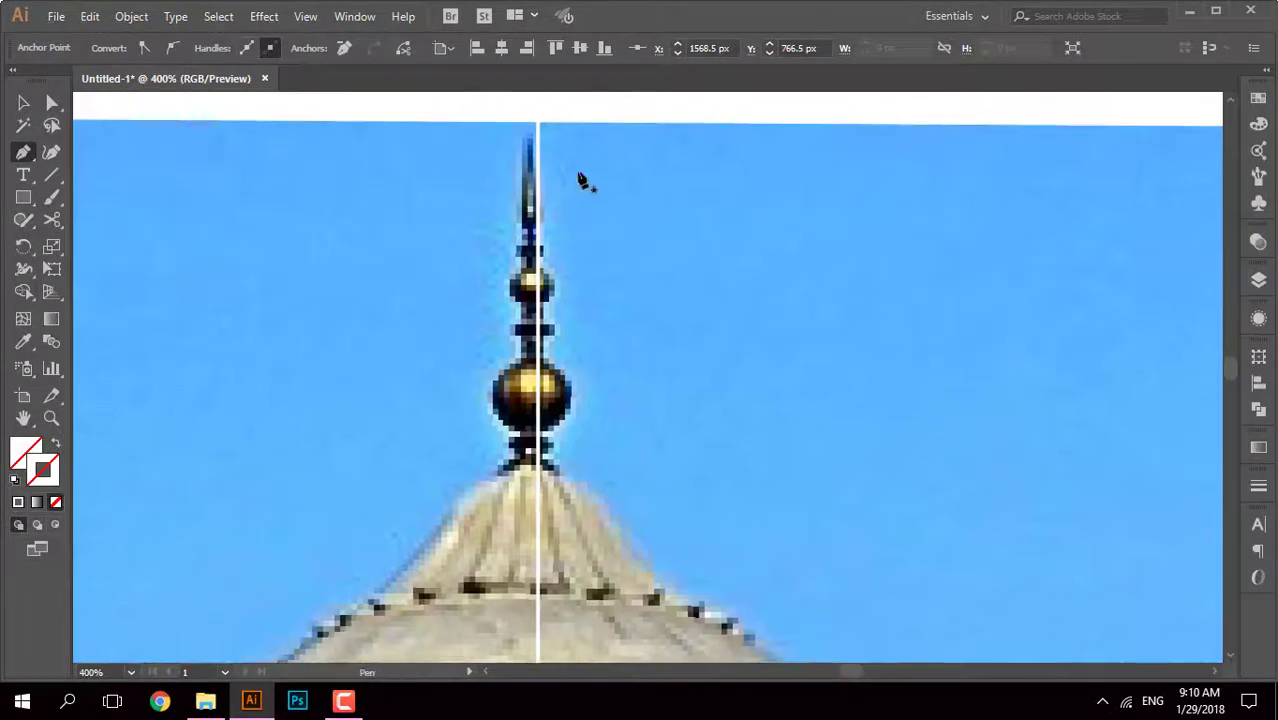
Step: Trace the central spire's tip and its right edge with three Pen anchors
click(537, 138)
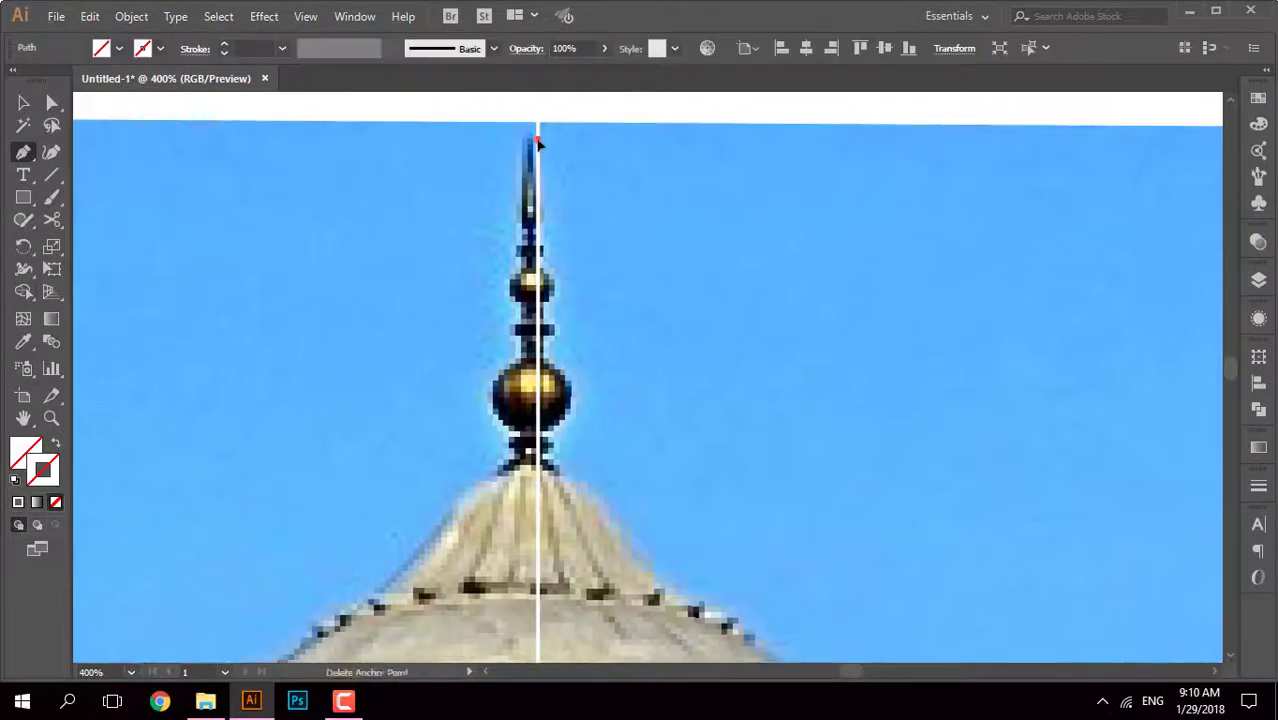
click(550, 228)
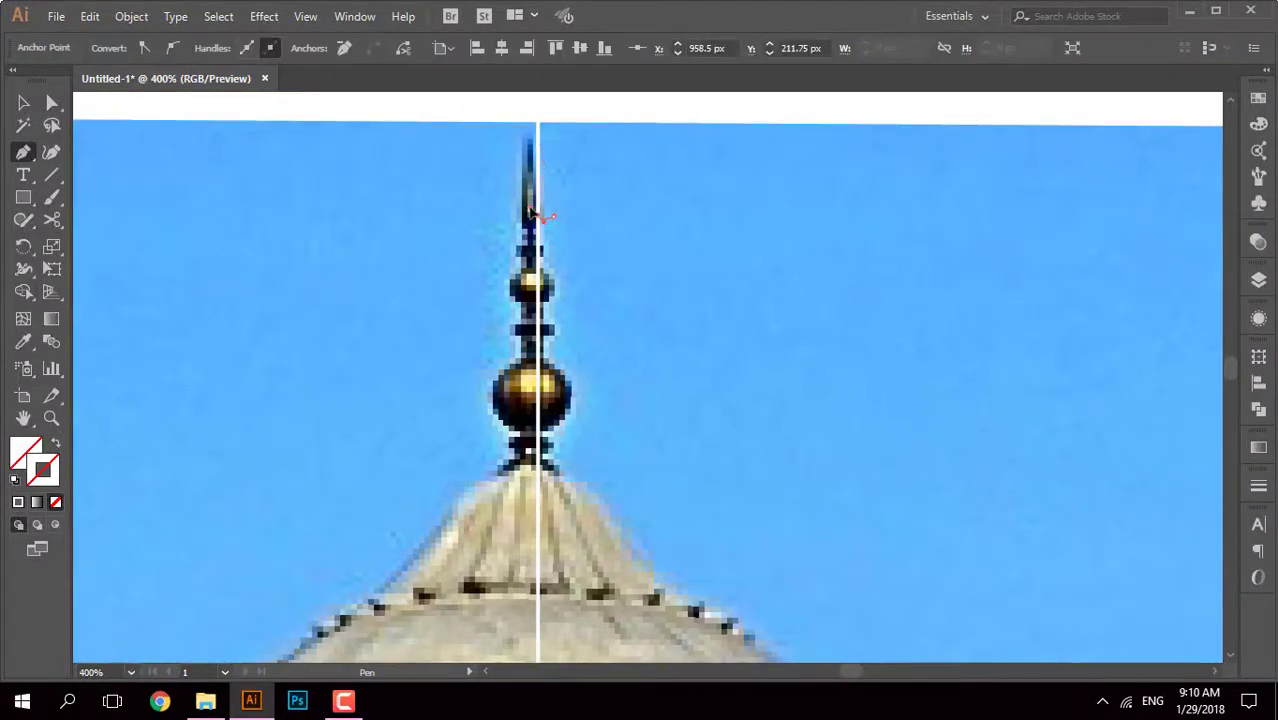
scroll(548, 227, up, 3)
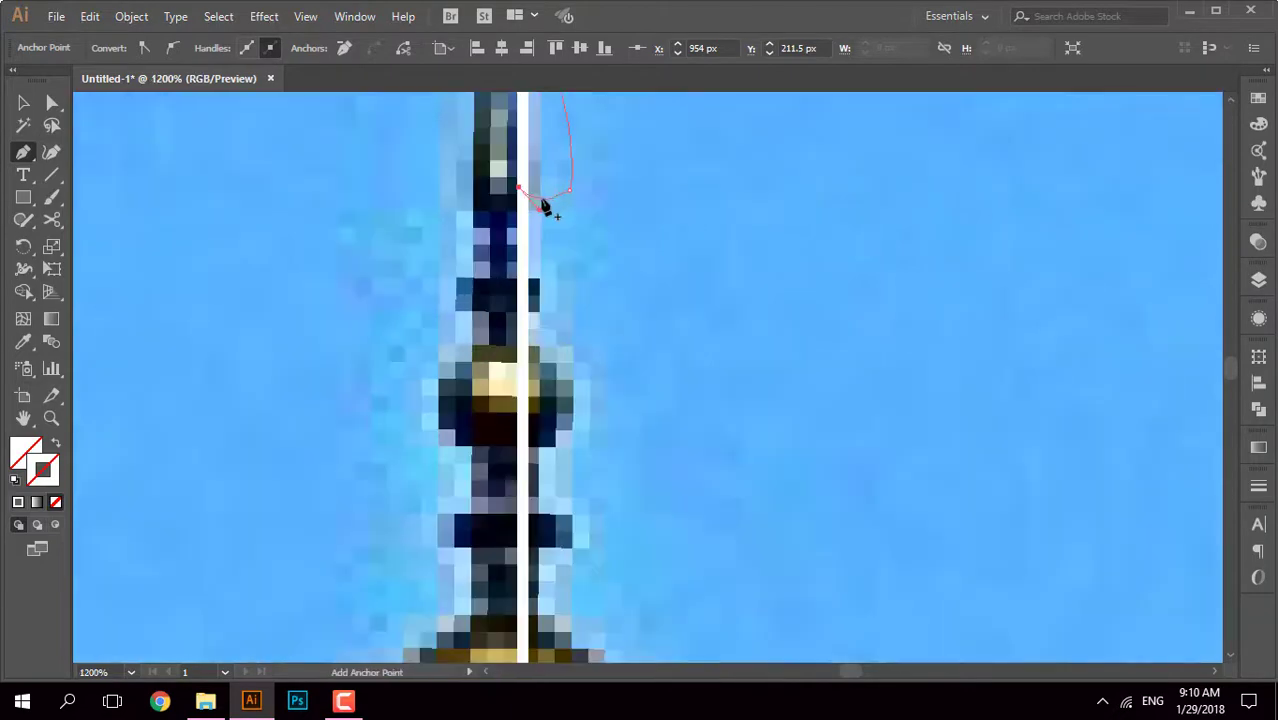
click(541, 250)
scroll(548, 251, down, 2)
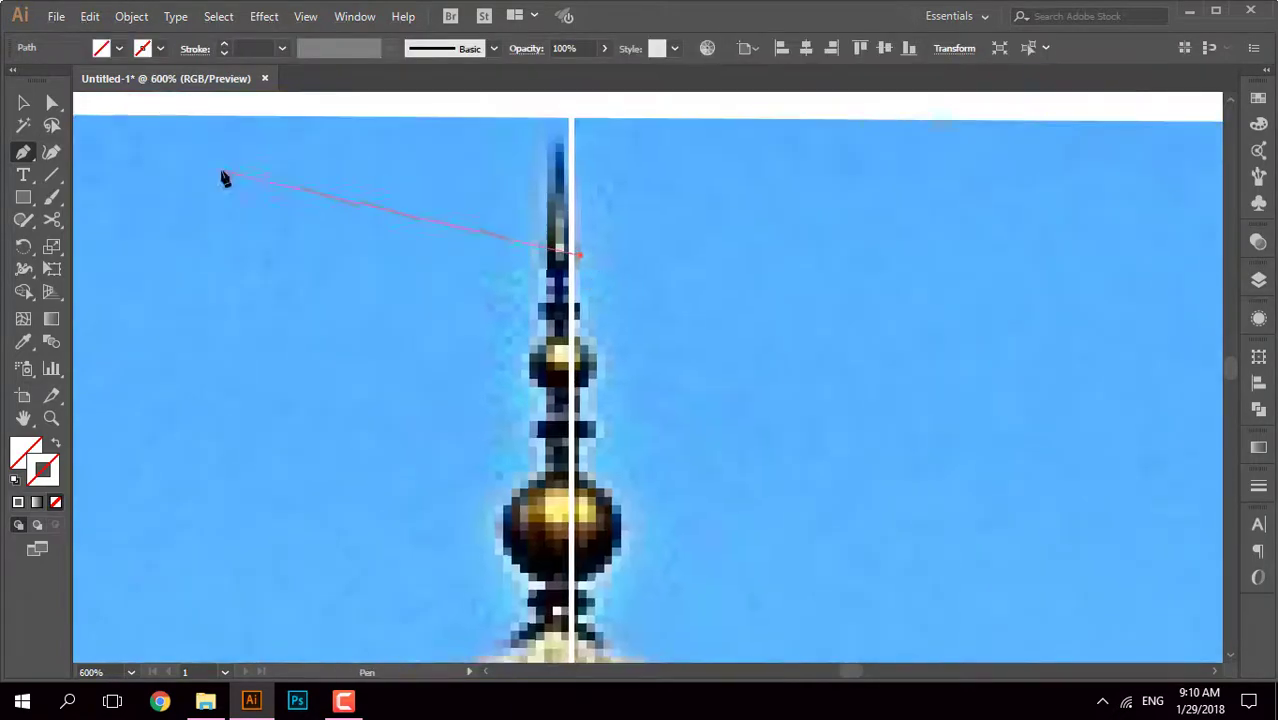
Step: Give the spire outline a white stroke and begin a new path lower on the spire
key(v)
key(ctrl+0)
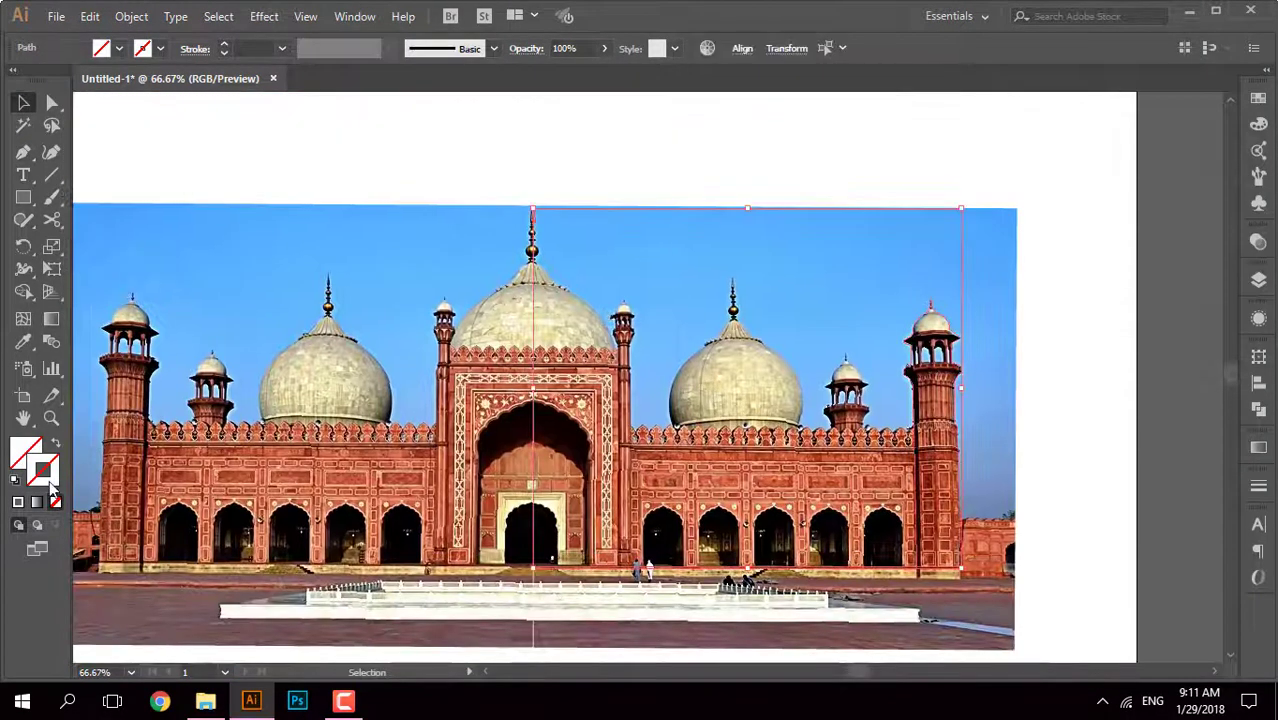
click(50, 484)
click(391, 155)
scroll(391, 155, up, 3)
scroll(600, 300, up, 2)
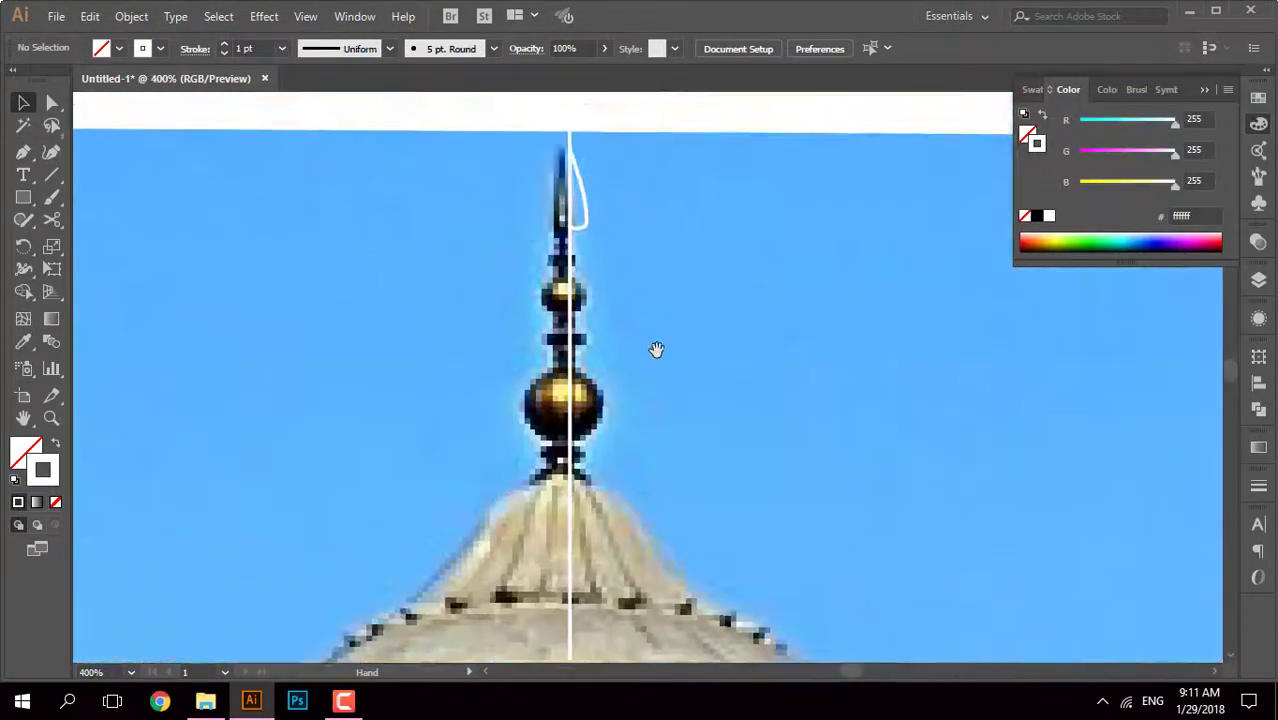
scroll(620, 290, up, 1)
key(p)
click(604, 249)
Step: Continue the outline down the spire's right edge and around the small gold knob
click(602, 285)
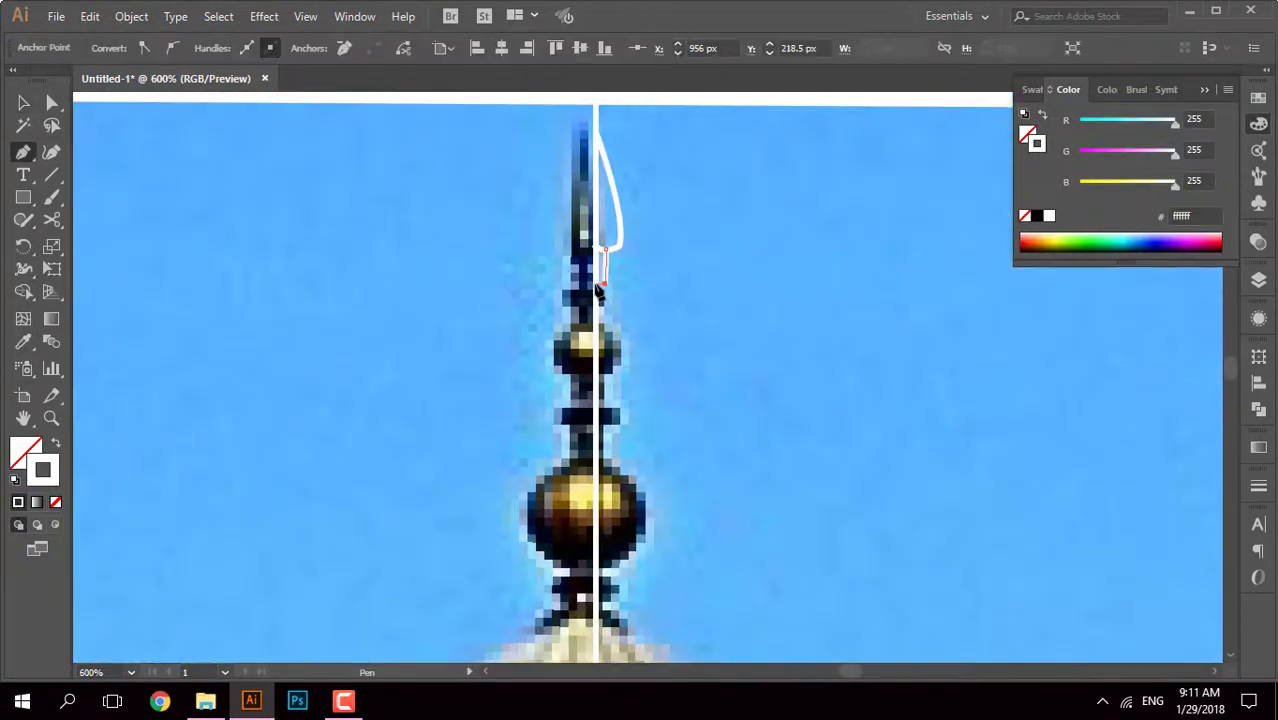
scroll(651, 311, up, 1)
scroll(600, 280, up, 1)
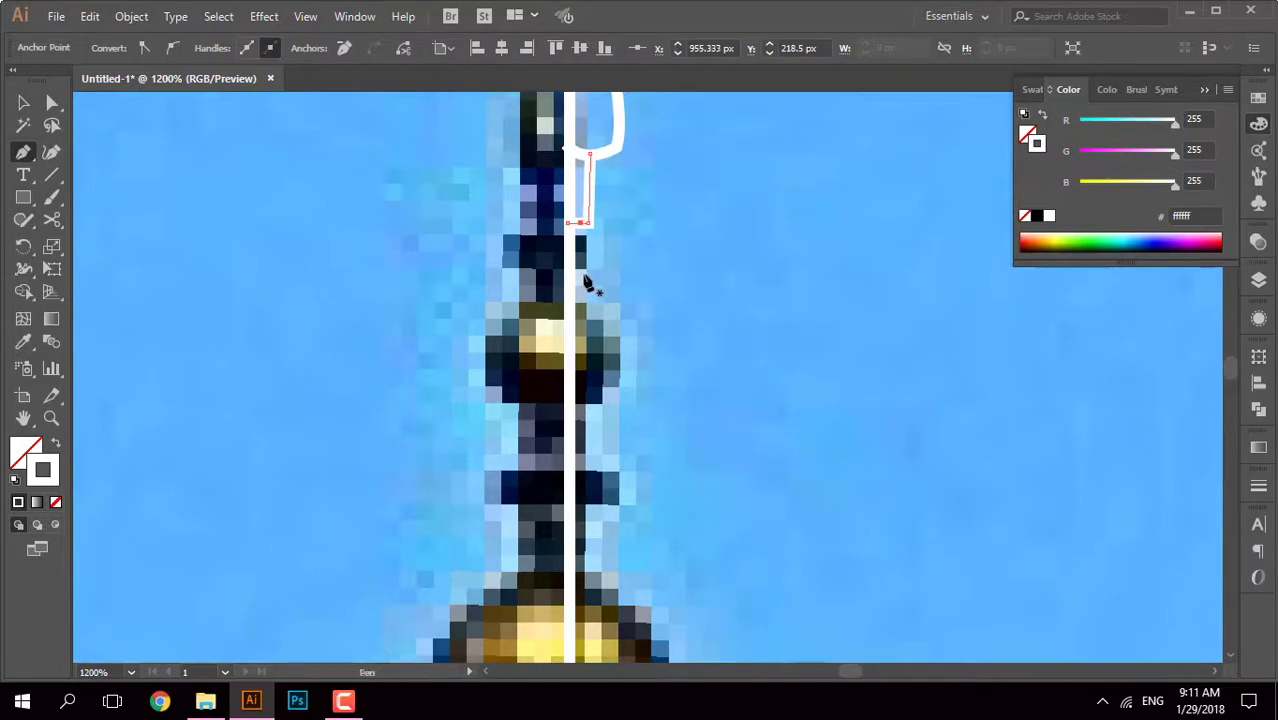
key(Escape)
click(567, 222)
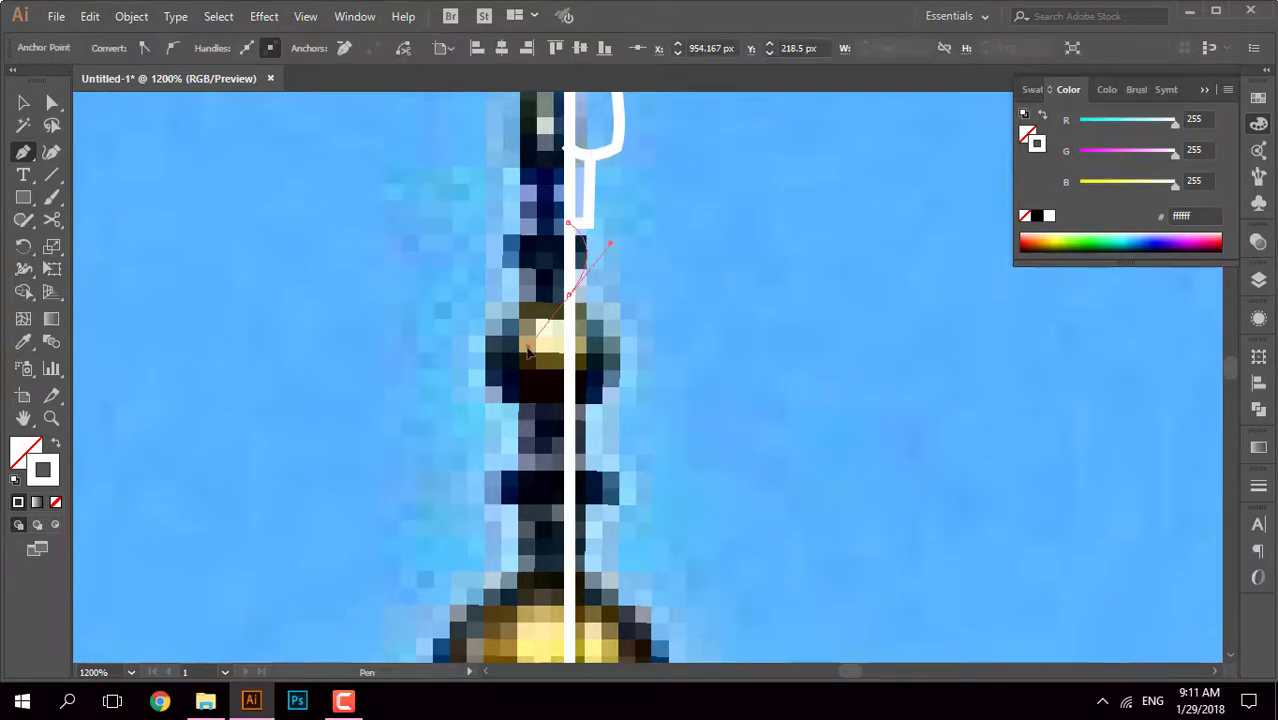
drag(570, 294, 515, 337)
scroll(685, 256, down, 2)
scroll(575, 193, up, 1)
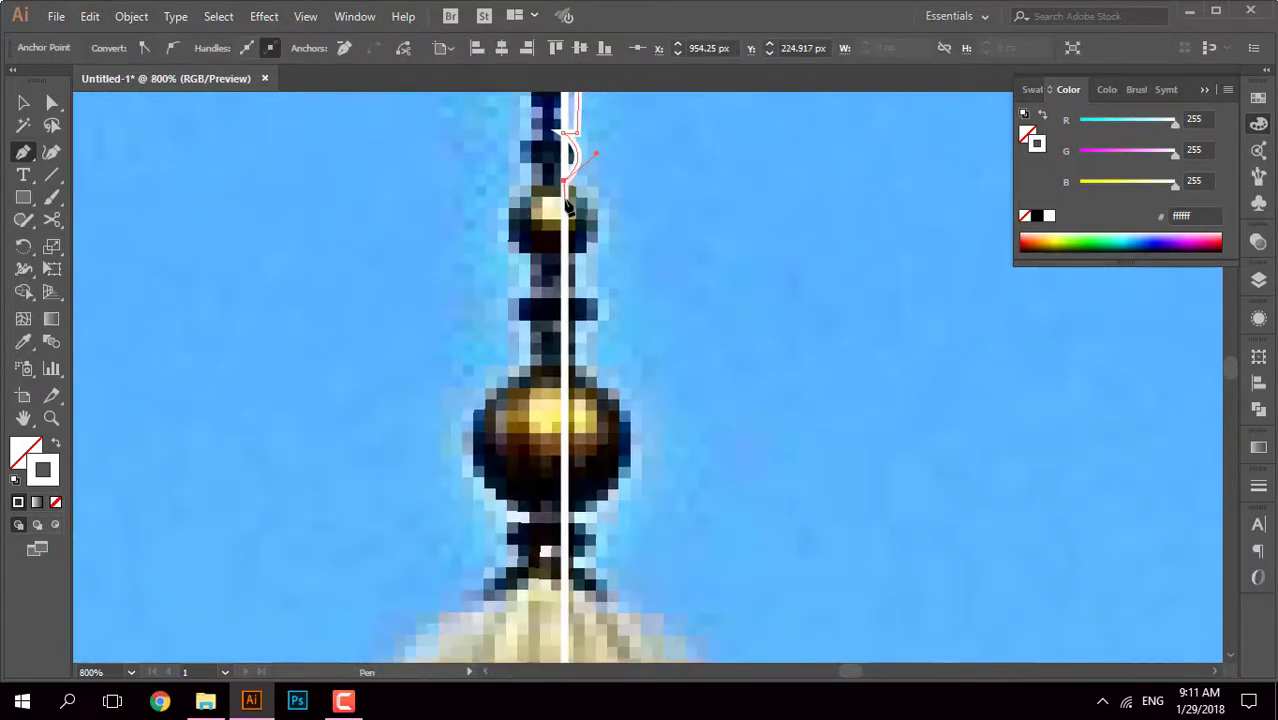
Step: Curve the outline around the large gold ball to the finial's base, dismissing the anchor-point alert
drag(566, 251, 510, 290)
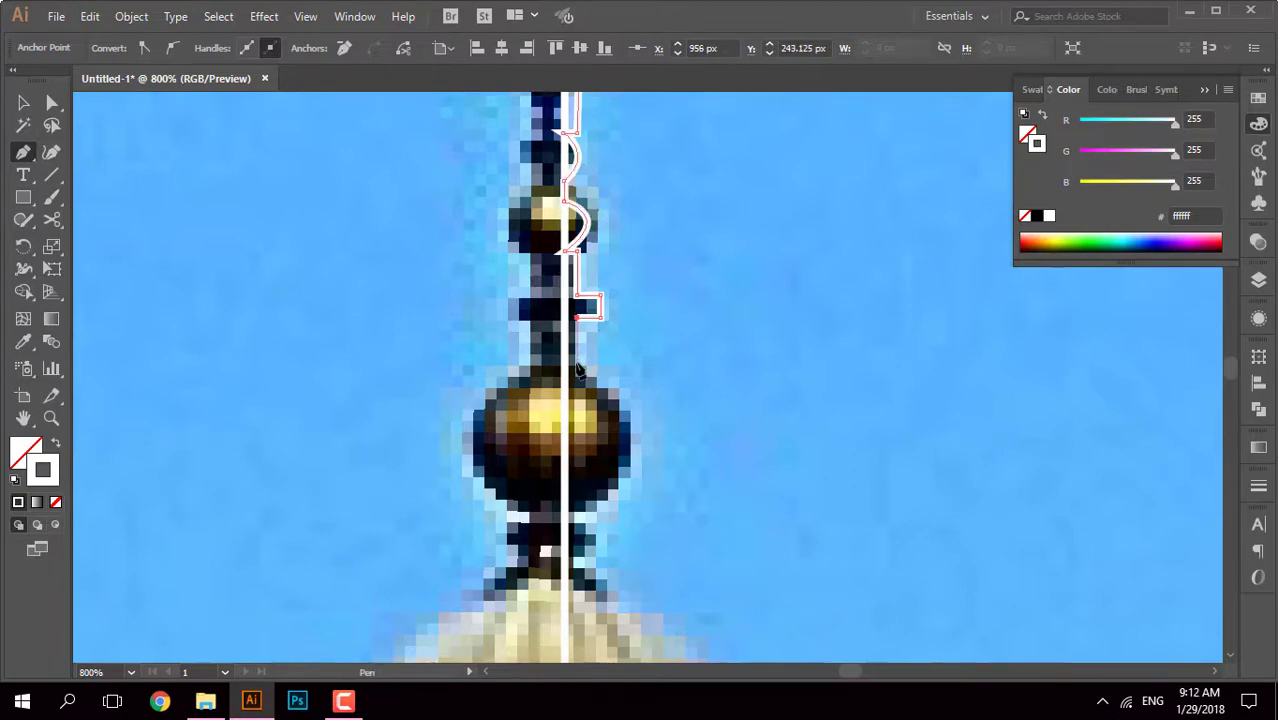
drag(577, 513, 455, 596)
scroll(475, 413, up, 3)
scroll(486, 428, down, 4)
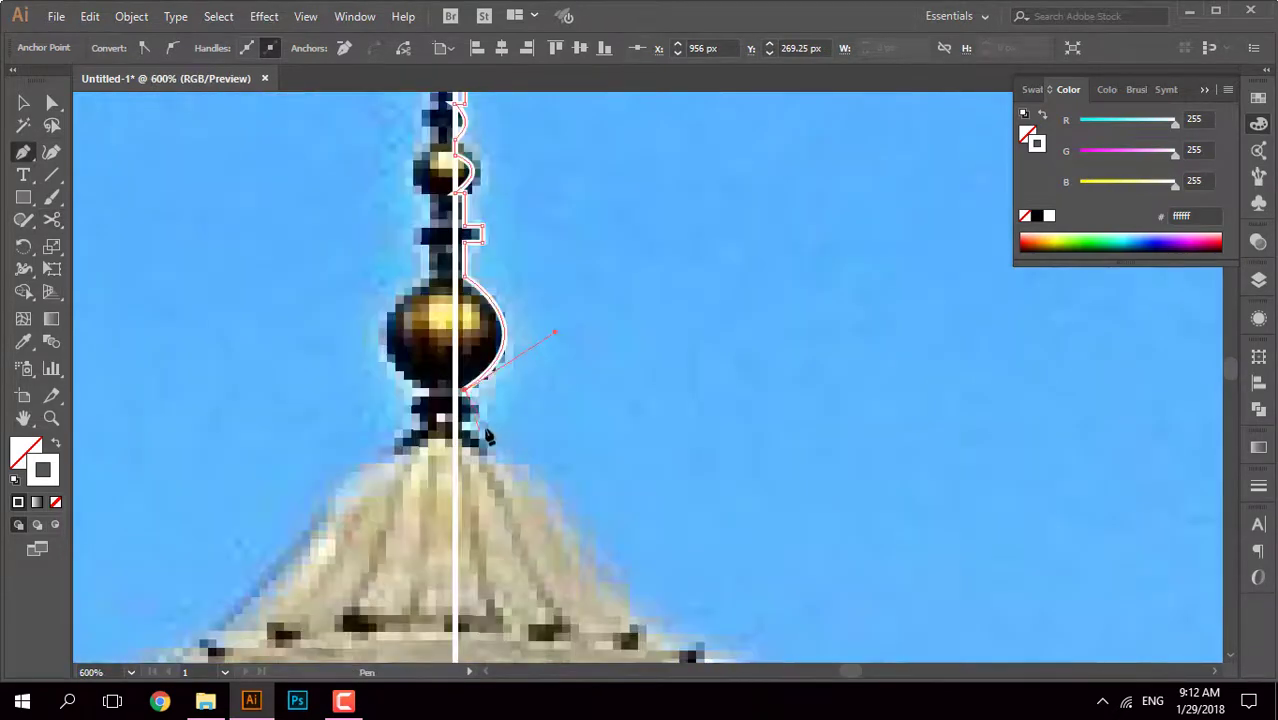
scroll(481, 460, down, 4)
scroll(521, 428, up, 6)
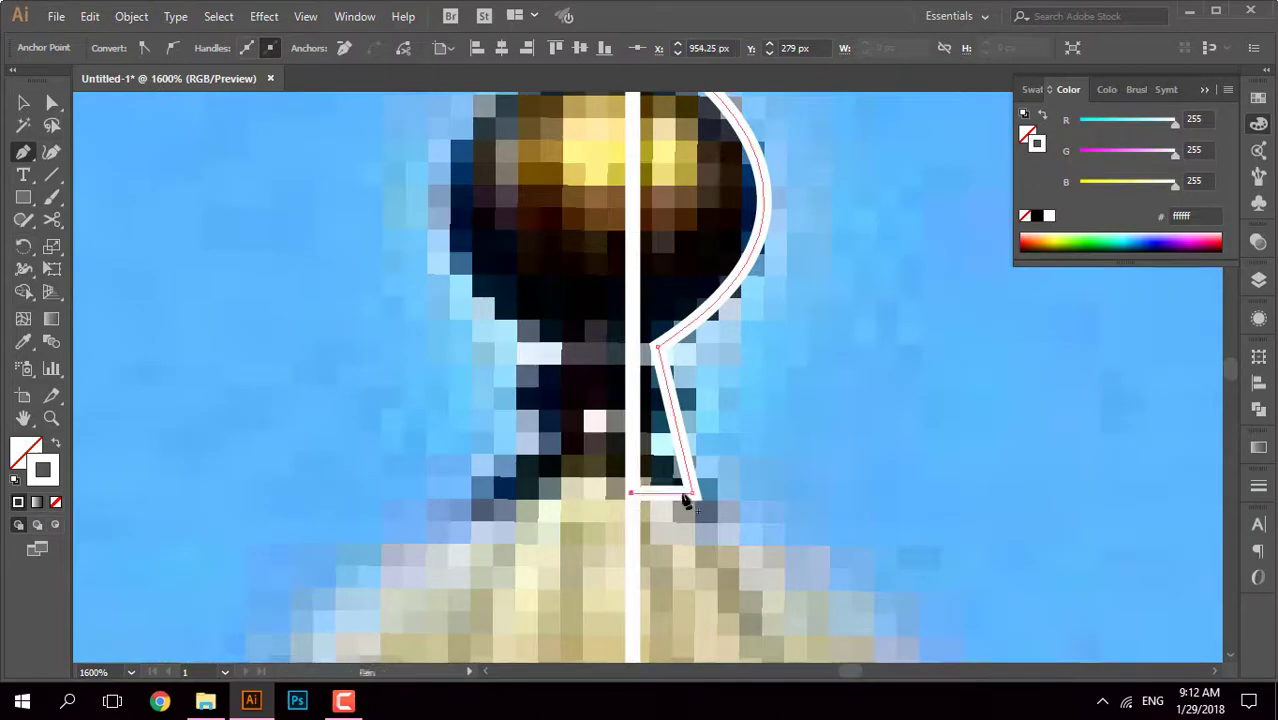
scroll(684, 495, down, 4)
click(463, 256)
click(770, 374)
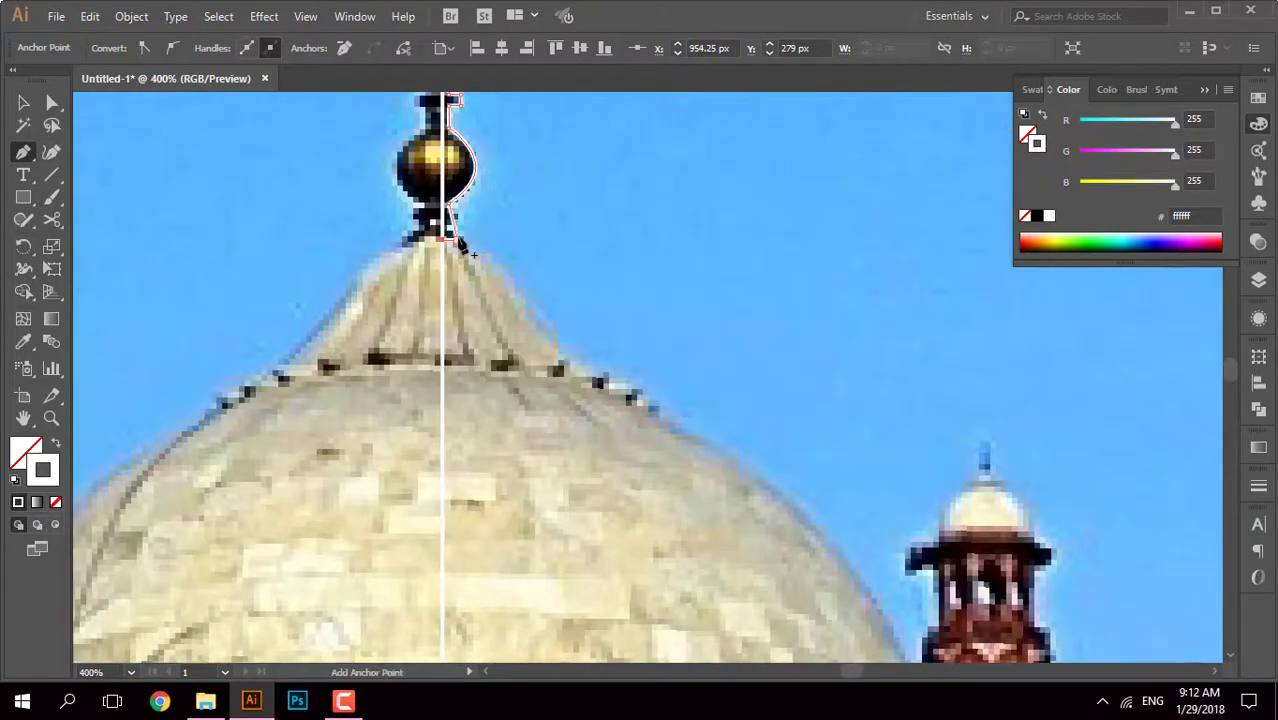
scroll(478, 274, up, 1)
scroll(478, 274, down, 2)
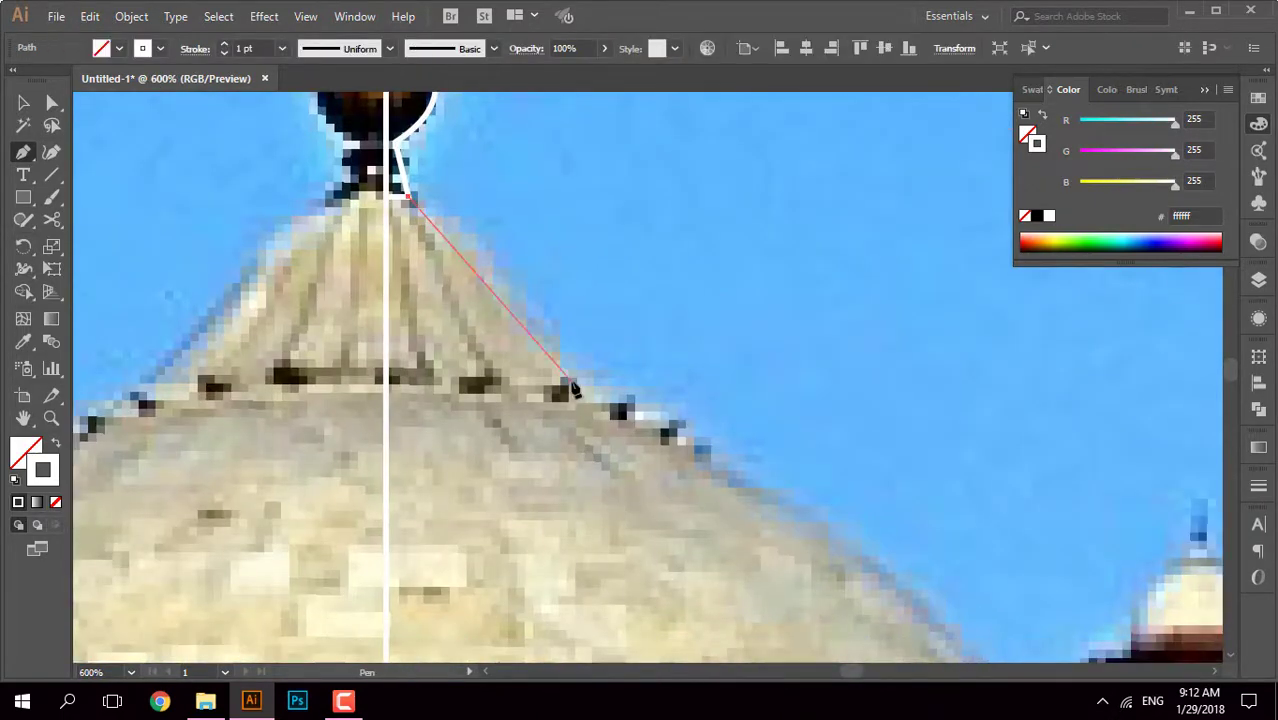
Step: Continue the outline down the dome's right edge to a small squared corner at its base
click(485, 314)
scroll(485, 314, down, 2)
drag(658, 415, 540, 265)
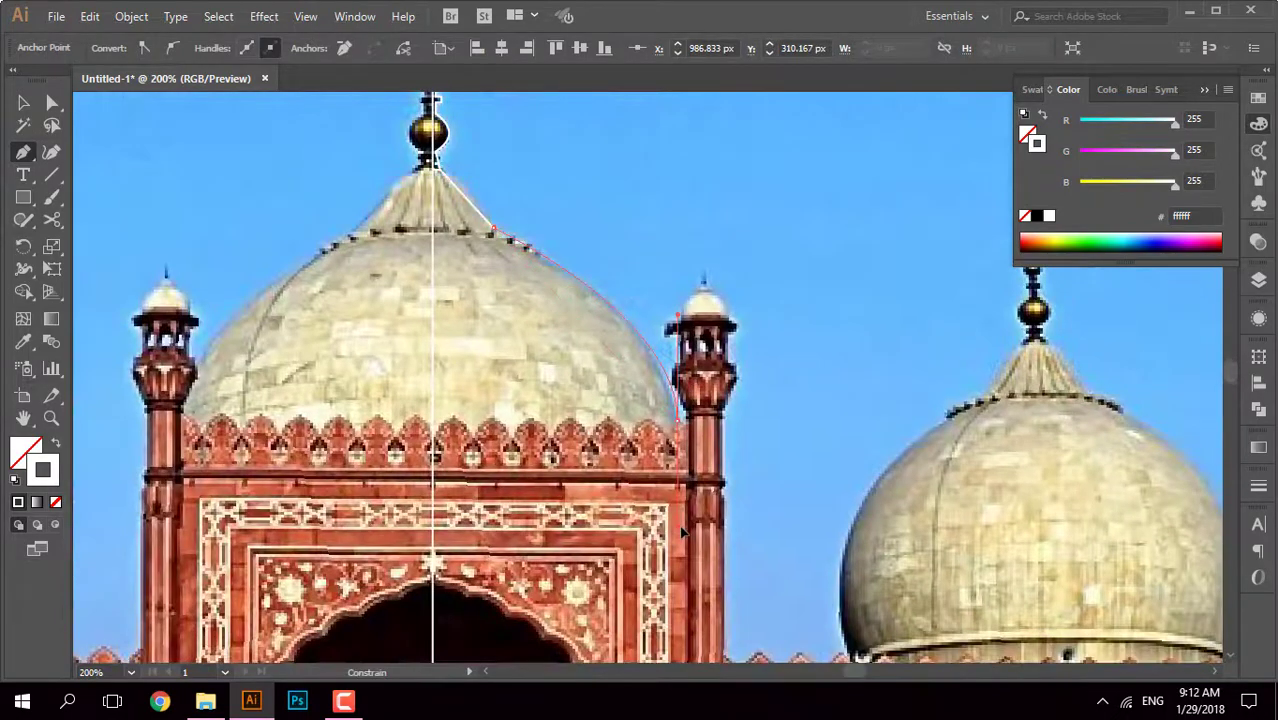
click(676, 423)
click(685, 422)
click(685, 412)
scroll(682, 418, up, 4)
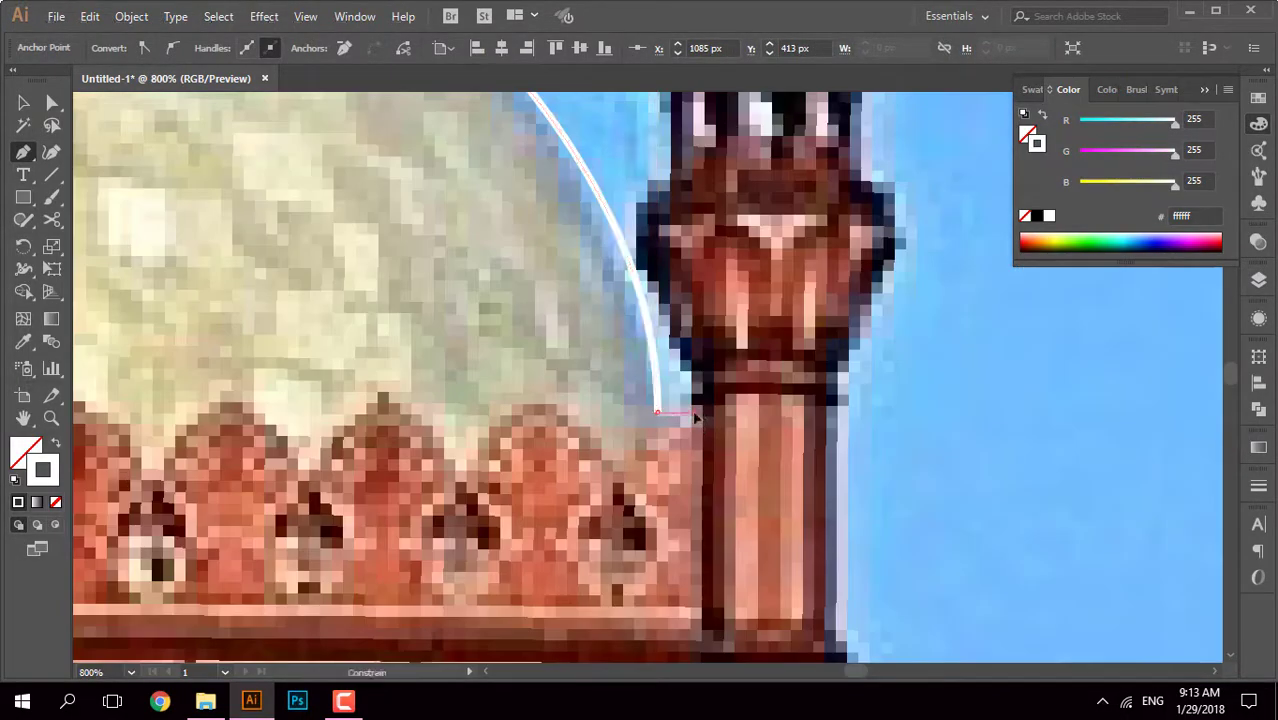
Step: Trace up the minaret's side and overhang to just beneath its cupola
click(640, 262)
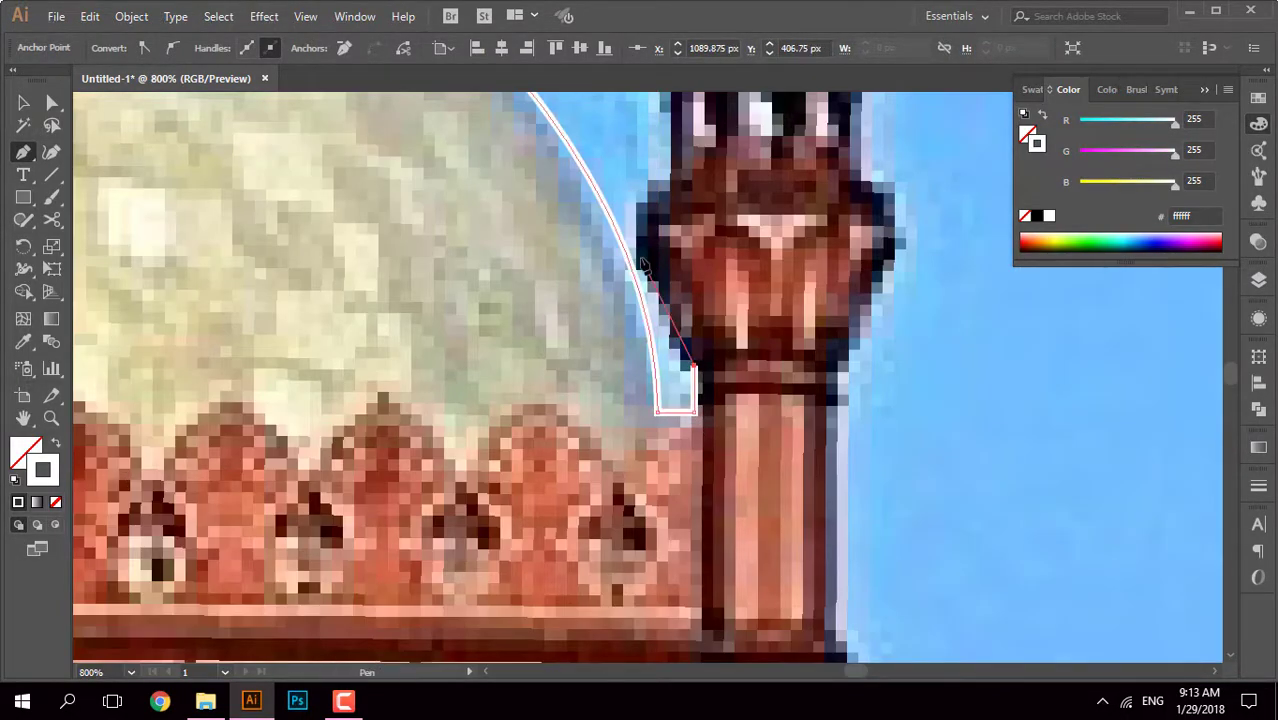
click(640, 203)
scroll(676, 175, down, 1)
scroll(676, 175, up, 3)
click(717, 348)
click(717, 268)
click(665, 268)
click(714, 221)
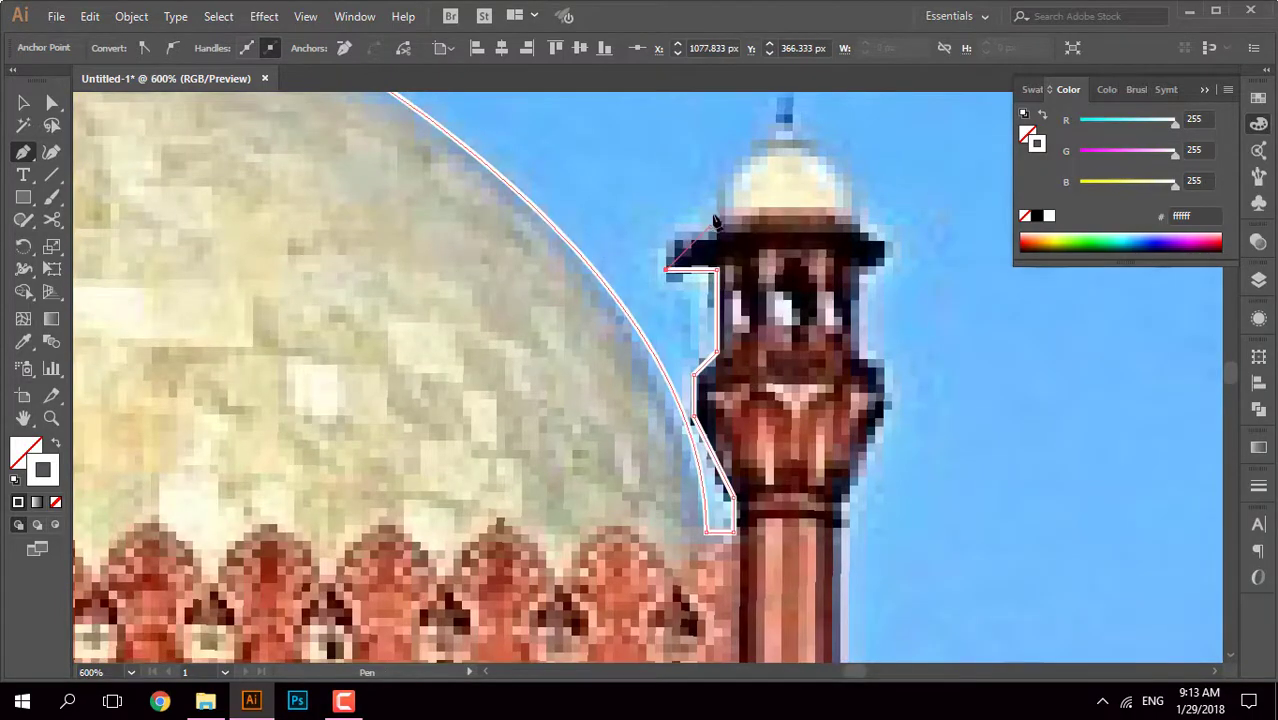
scroll(757, 155, down, 2)
scroll(699, 285, up, 4)
Step: Curve the path over the cupola to the spire tip and down to its right eave
drag(699, 280, 810, 280)
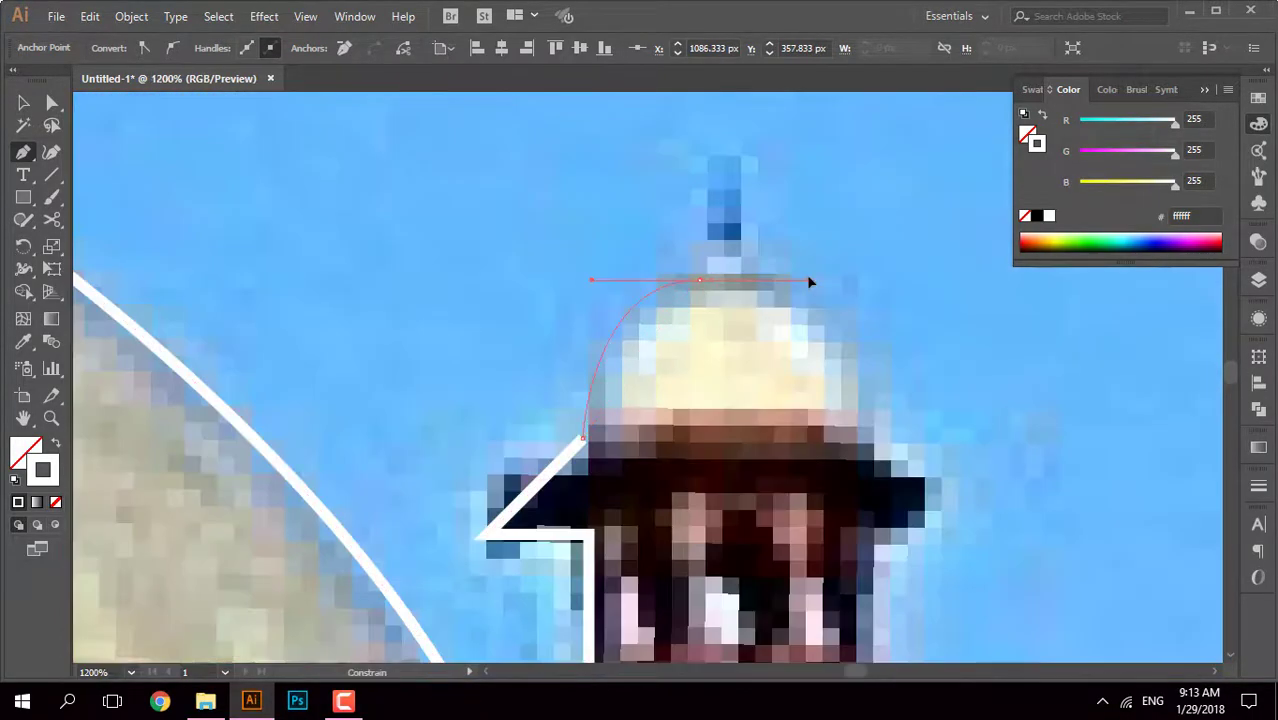
scroll(759, 375, up, 2)
drag(776, 234, 808, 372)
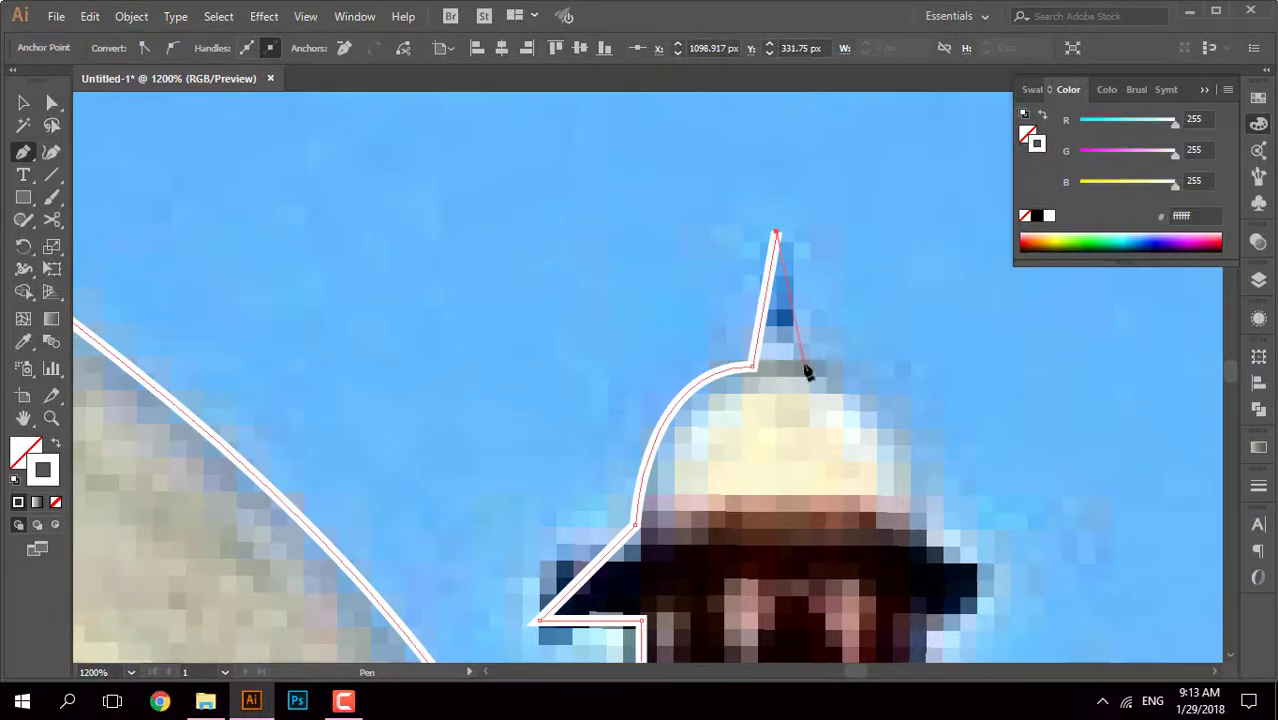
click(809, 373)
mouse_move(928, 556)
mouse_down()
mouse_move(808, 413)
mouse_move(817, 575)
mouse_up()
click(770, 328)
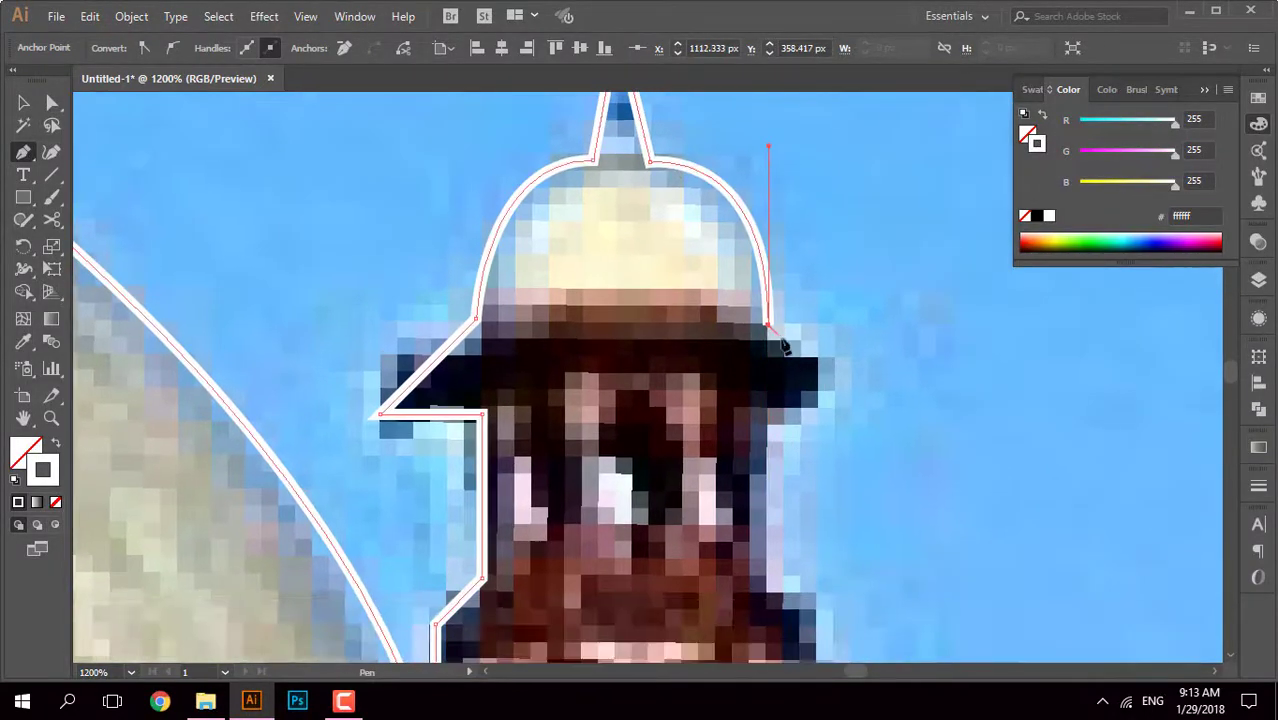
click(828, 374)
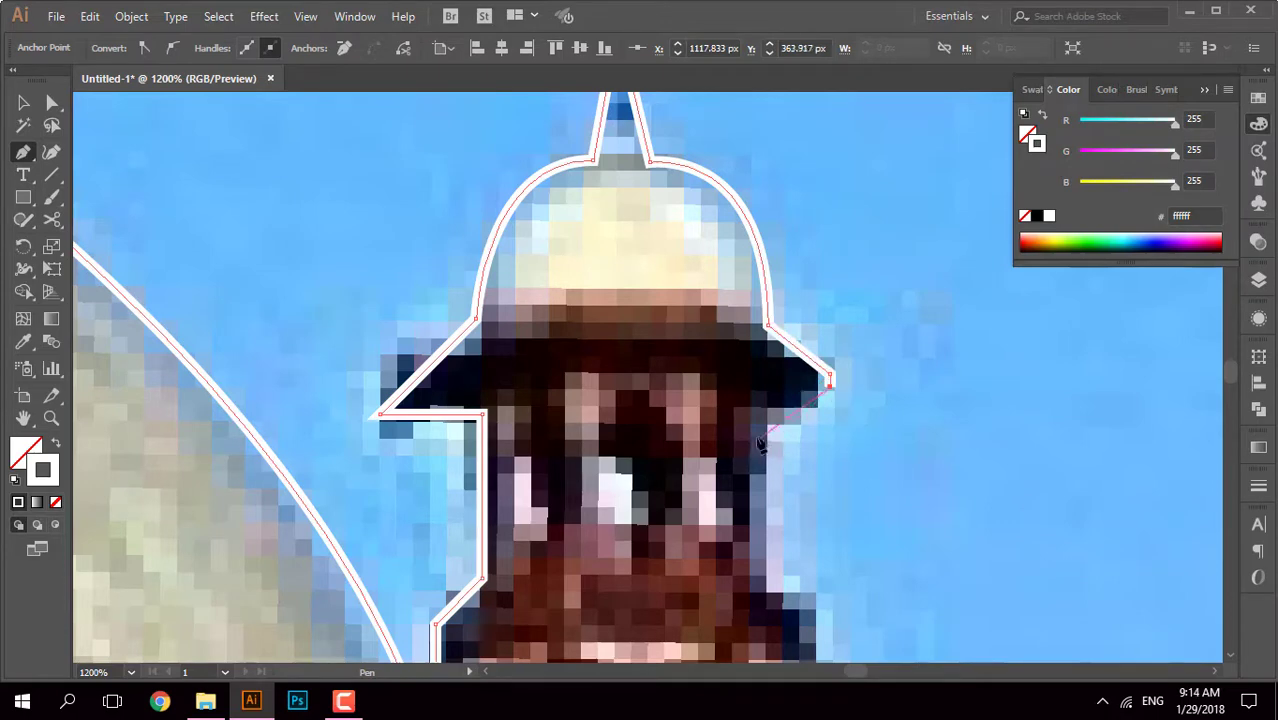
key(ctrl+minus)
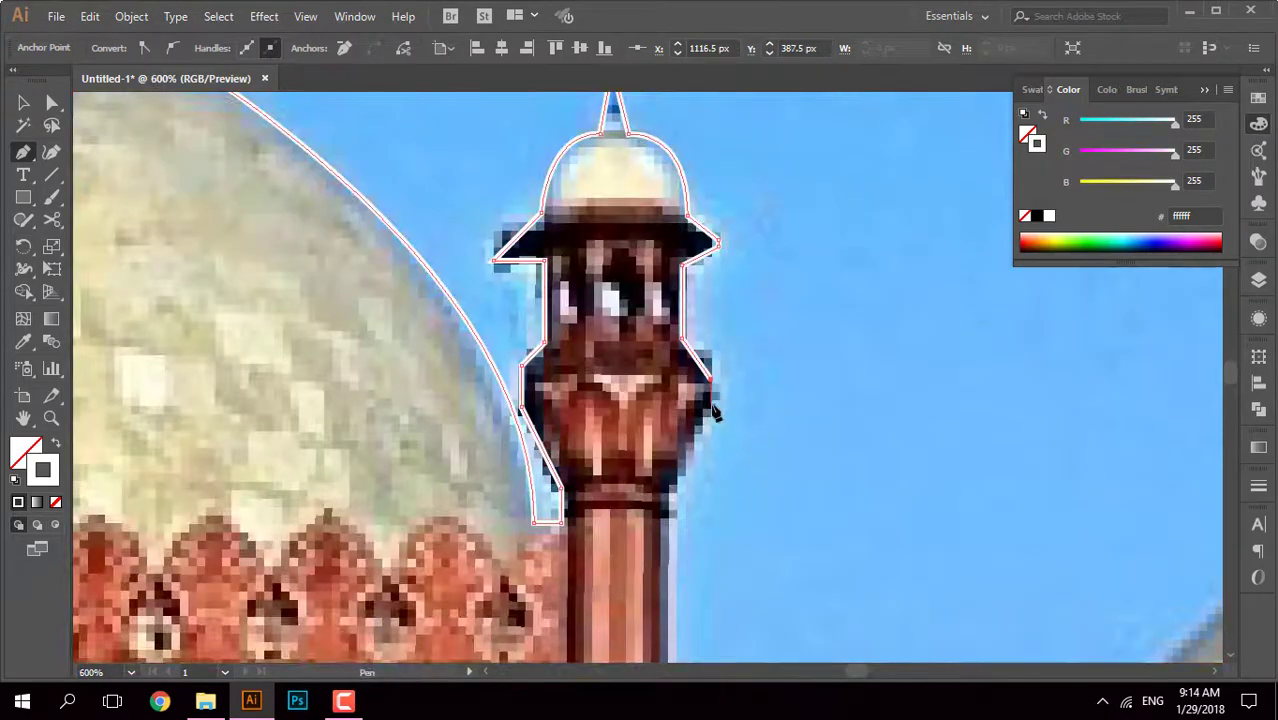
drag(691, 514, 711, 229)
key(ctrl+minus)
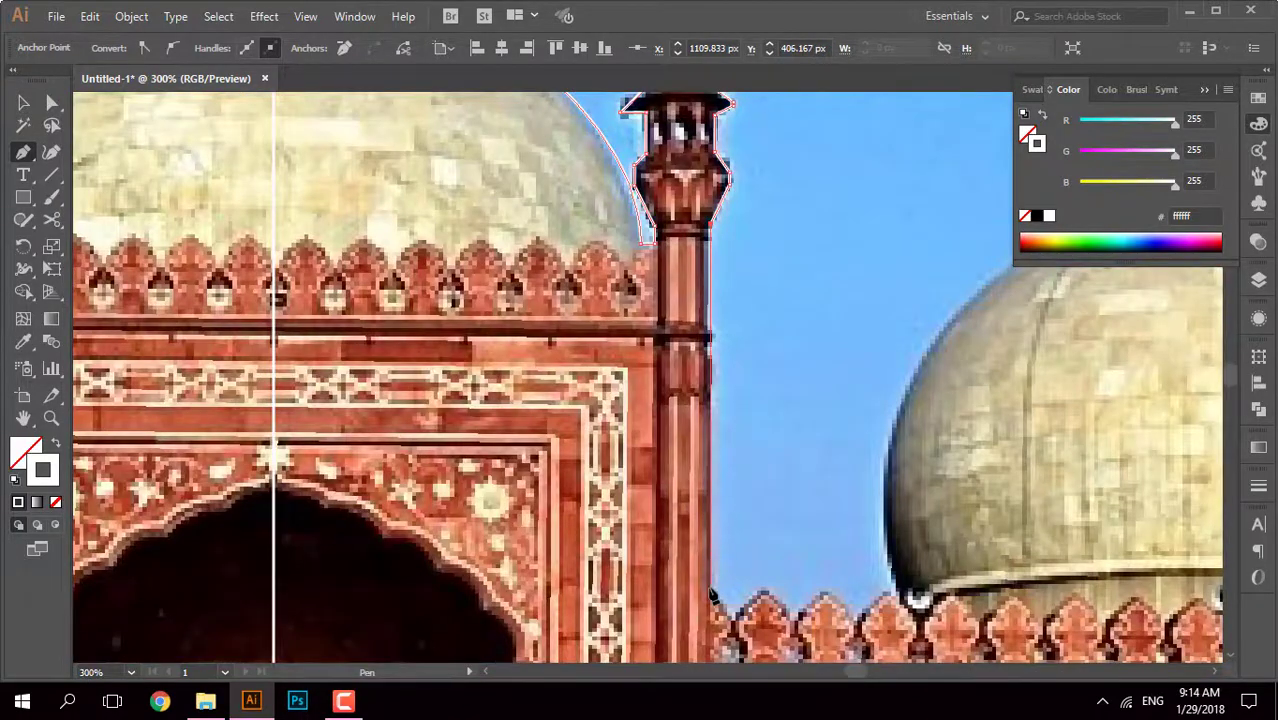
scroll(628, 483, up, 2)
Step: Curve the path from the minaret onto the parapet and zigzag across the first five merlons
drag(615, 492, 677, 443)
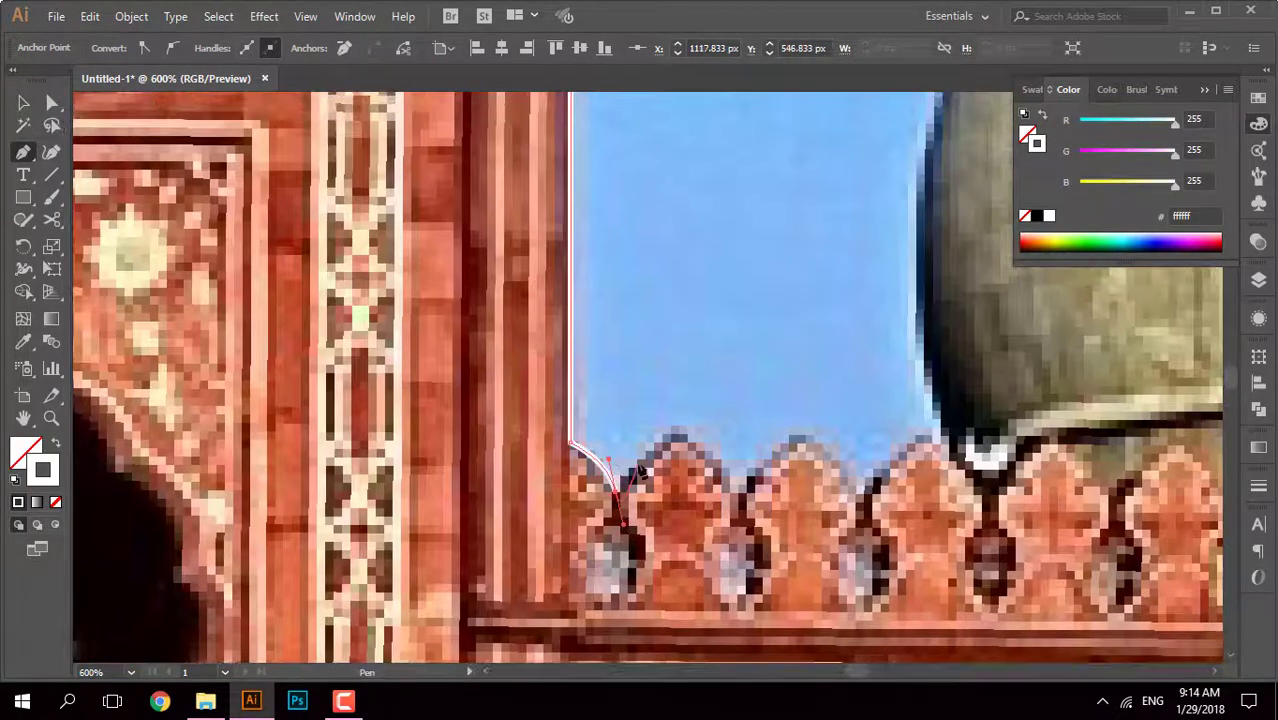
click(675, 441)
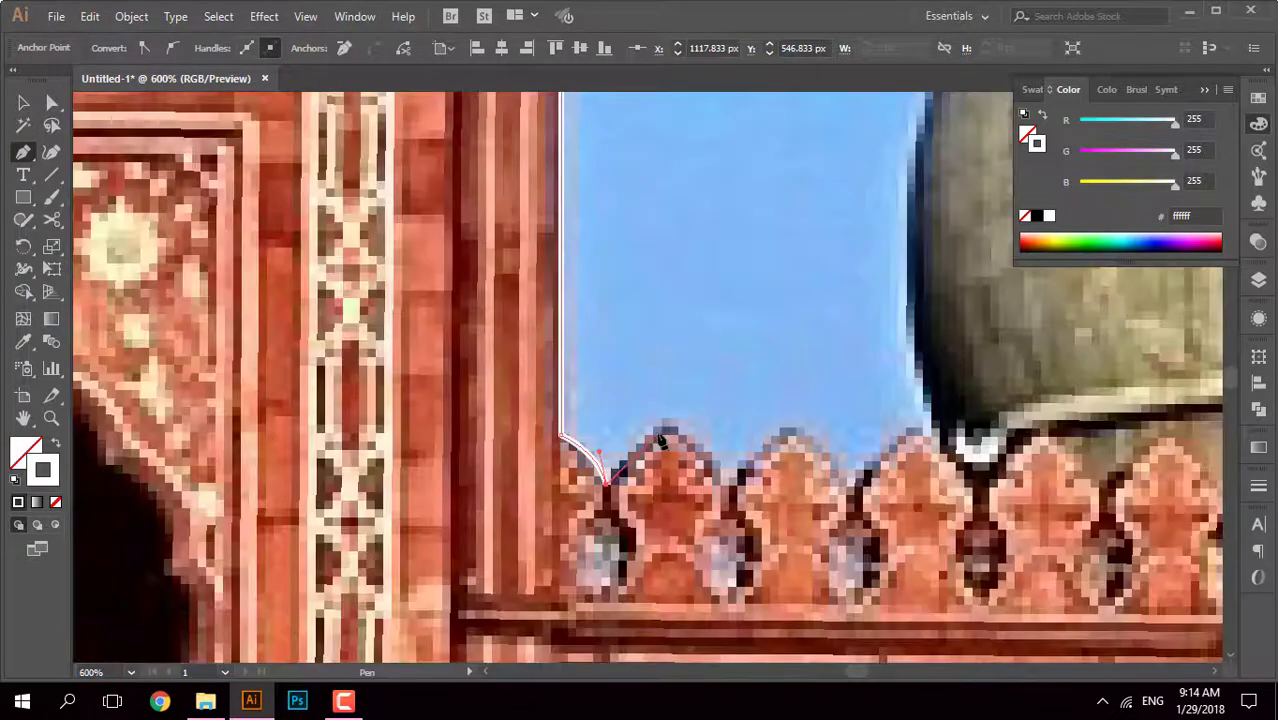
click(724, 489)
click(785, 438)
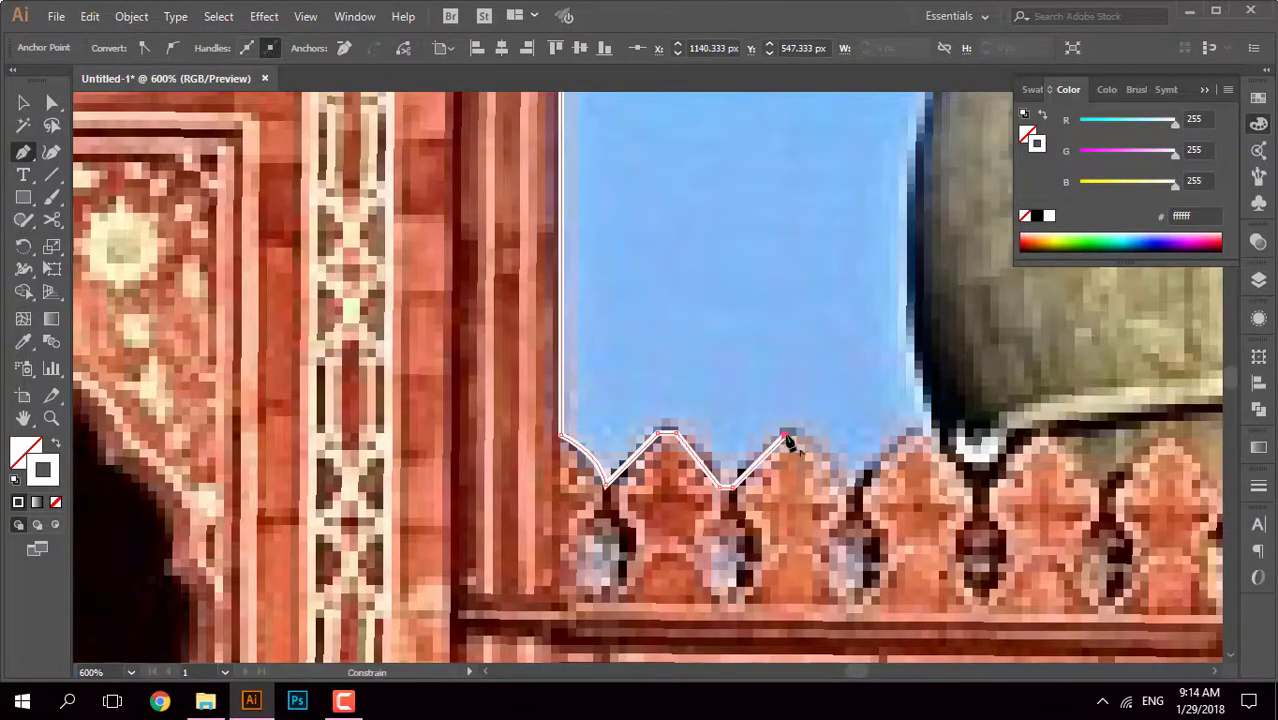
click(853, 485)
click(916, 431)
click(978, 485)
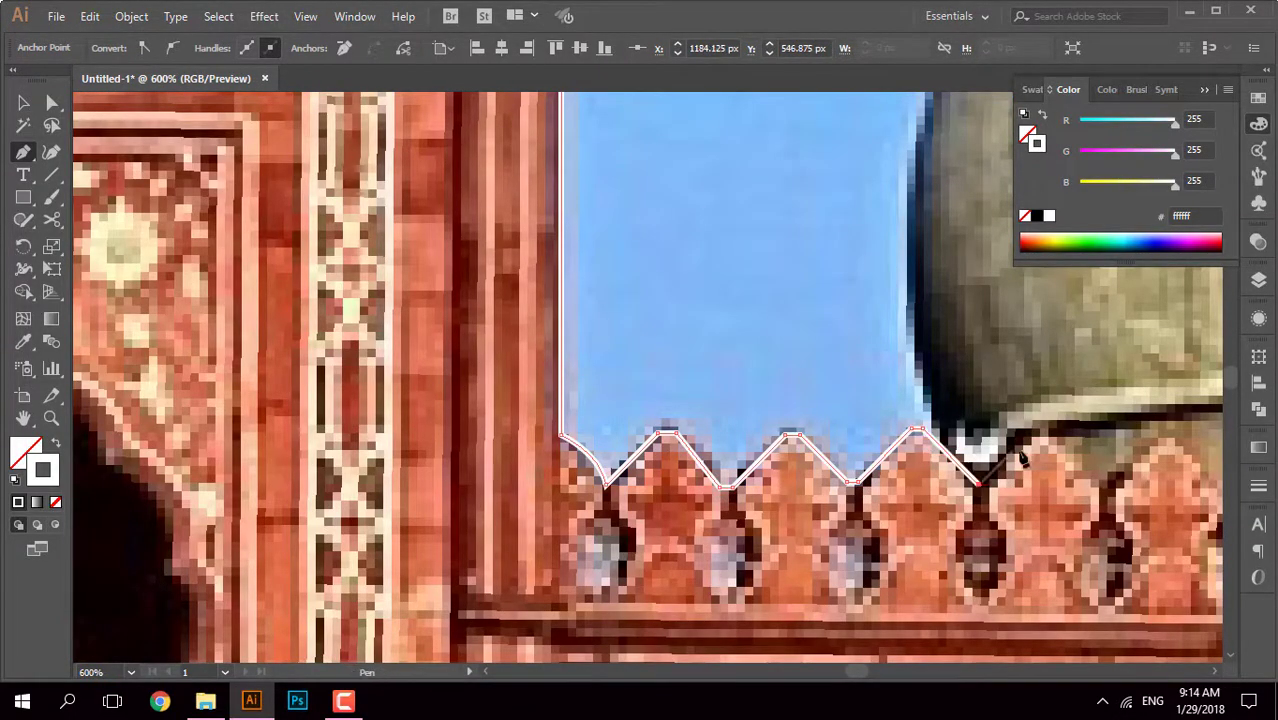
click(1040, 439)
click(1098, 492)
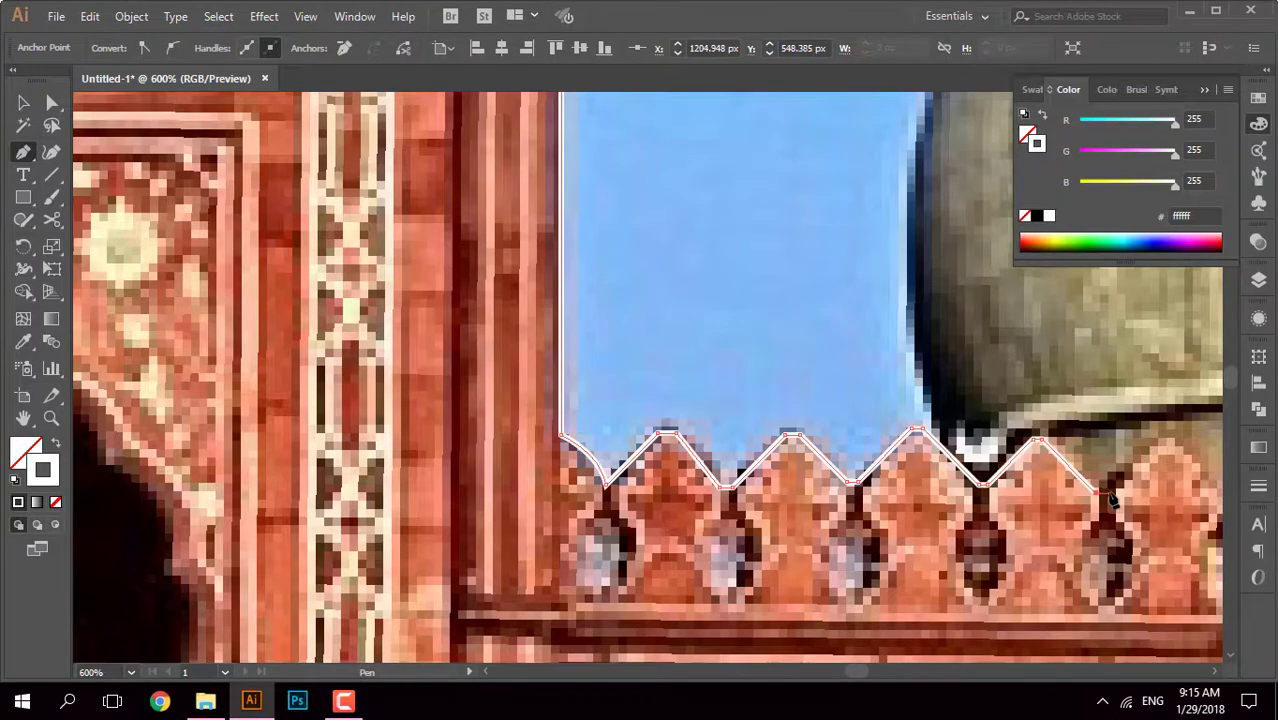
click(1165, 439)
Step: Continue the zigzag across the next four merlon peaks and valleys
drag(927, 414, 757, 414)
click(718, 438)
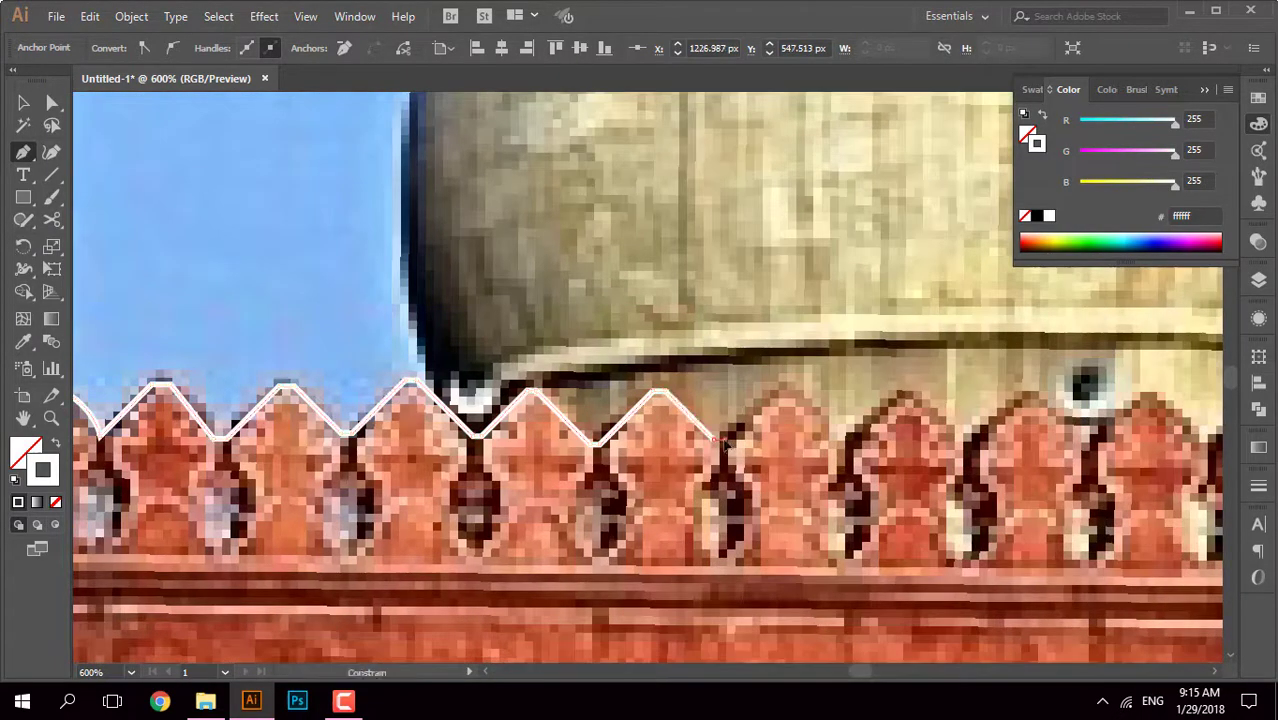
click(786, 385)
click(836, 442)
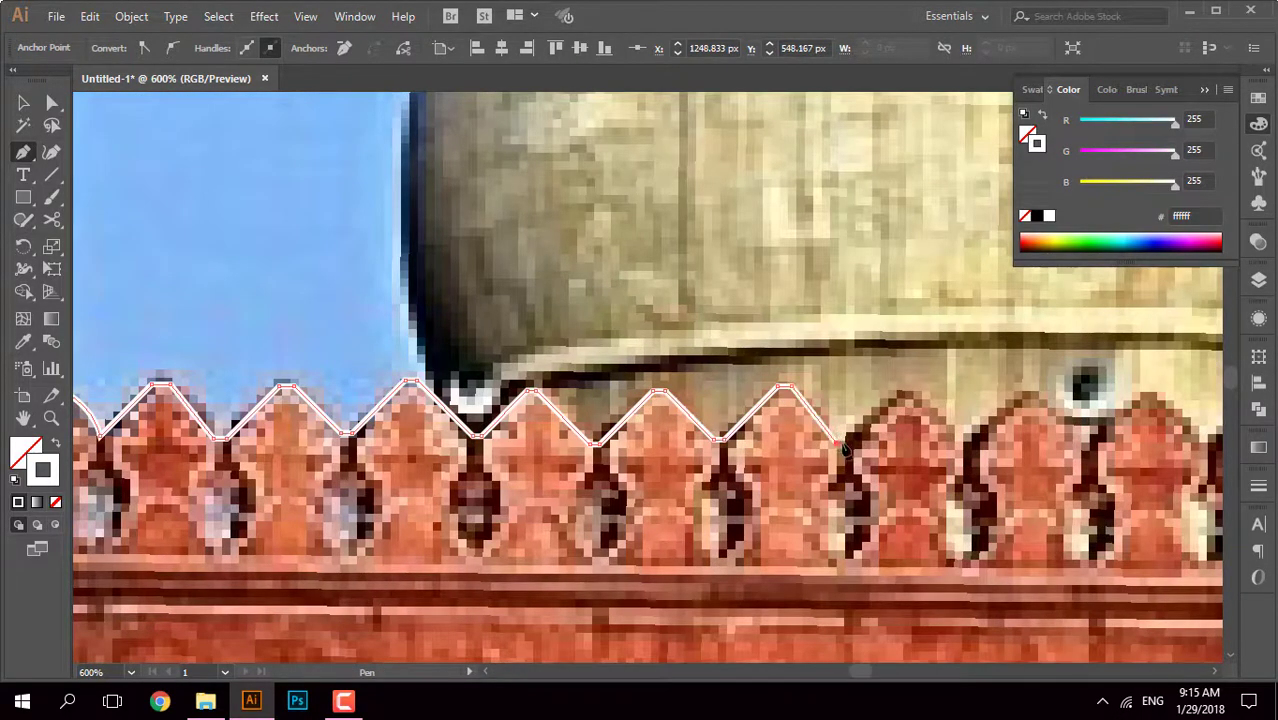
click(898, 396)
click(968, 438)
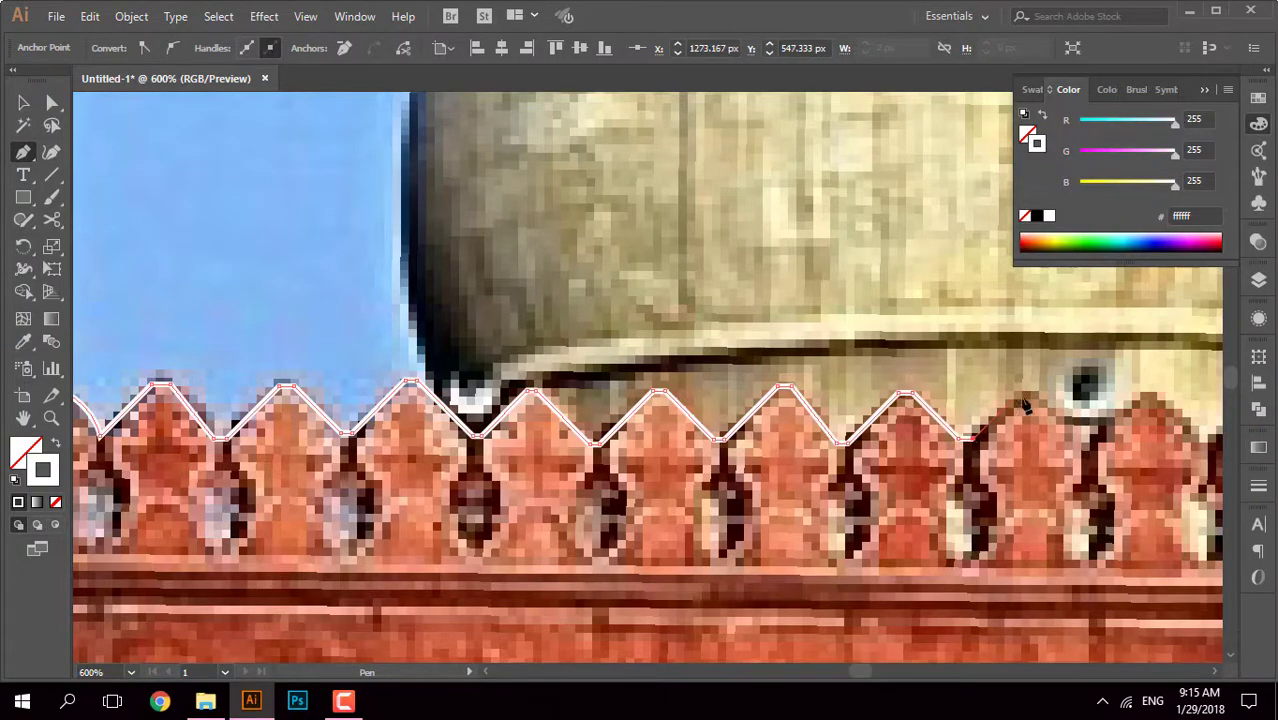
click(1024, 392)
click(1078, 436)
click(1147, 402)
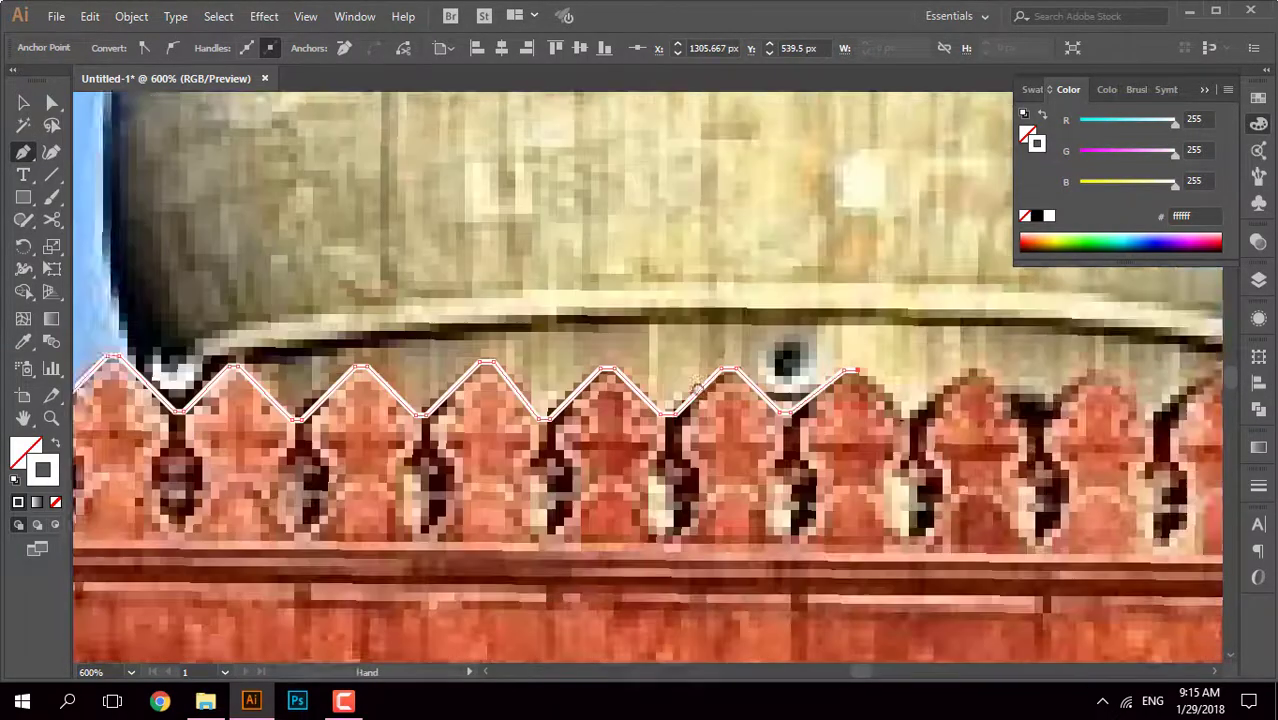
Step: Extend the zigzag over three more merlons to a flat-topped peak
drag(1147, 402, 717, 362)
click(841, 358)
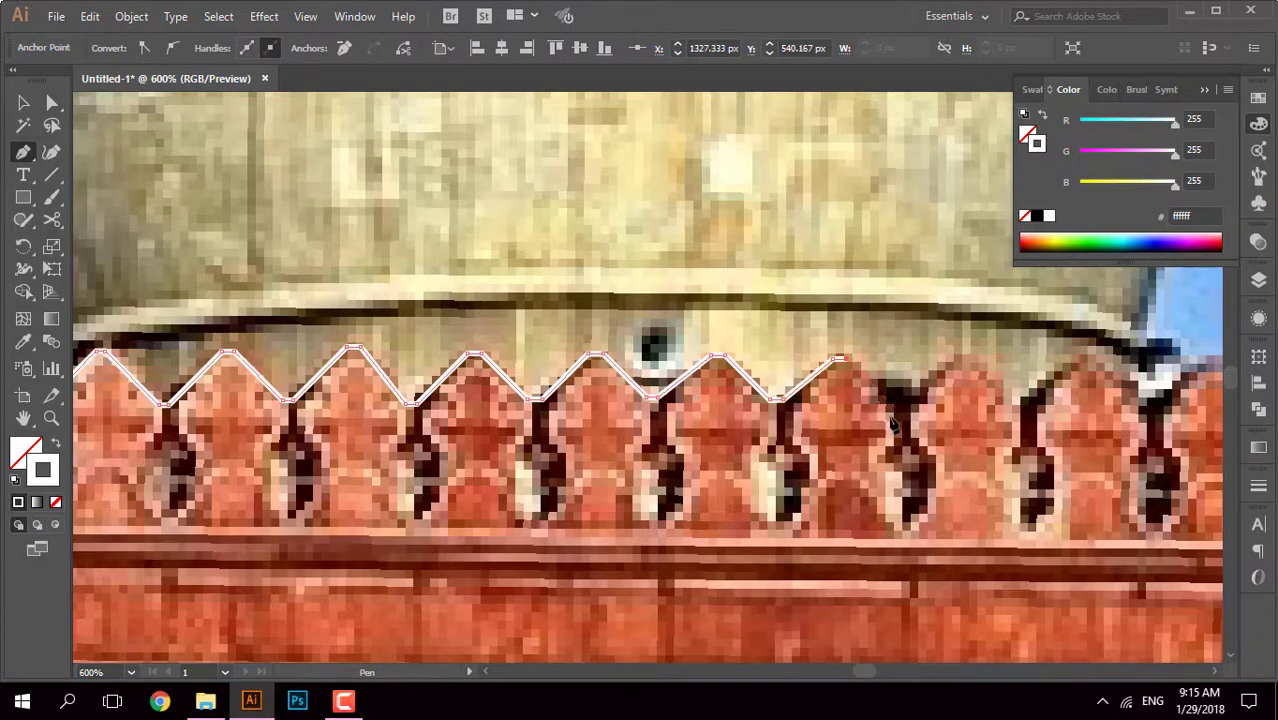
click(897, 412)
click(960, 358)
click(1022, 410)
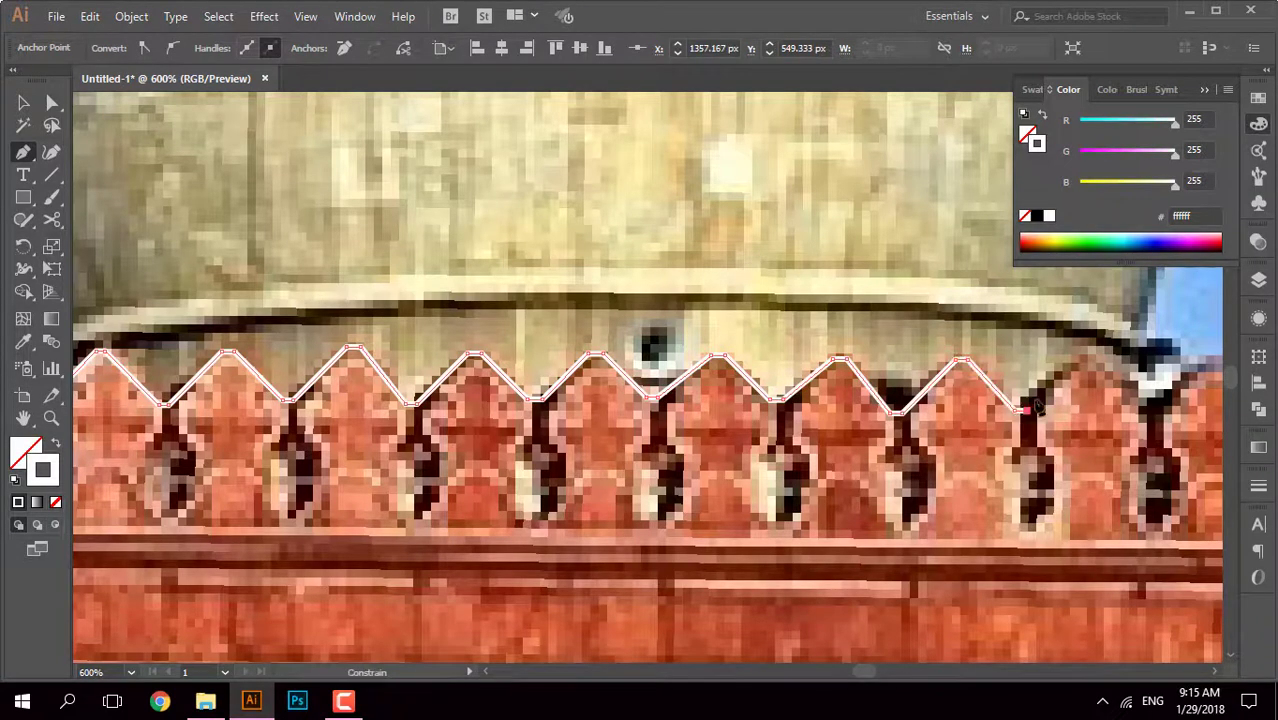
click(1080, 358)
click(1148, 410)
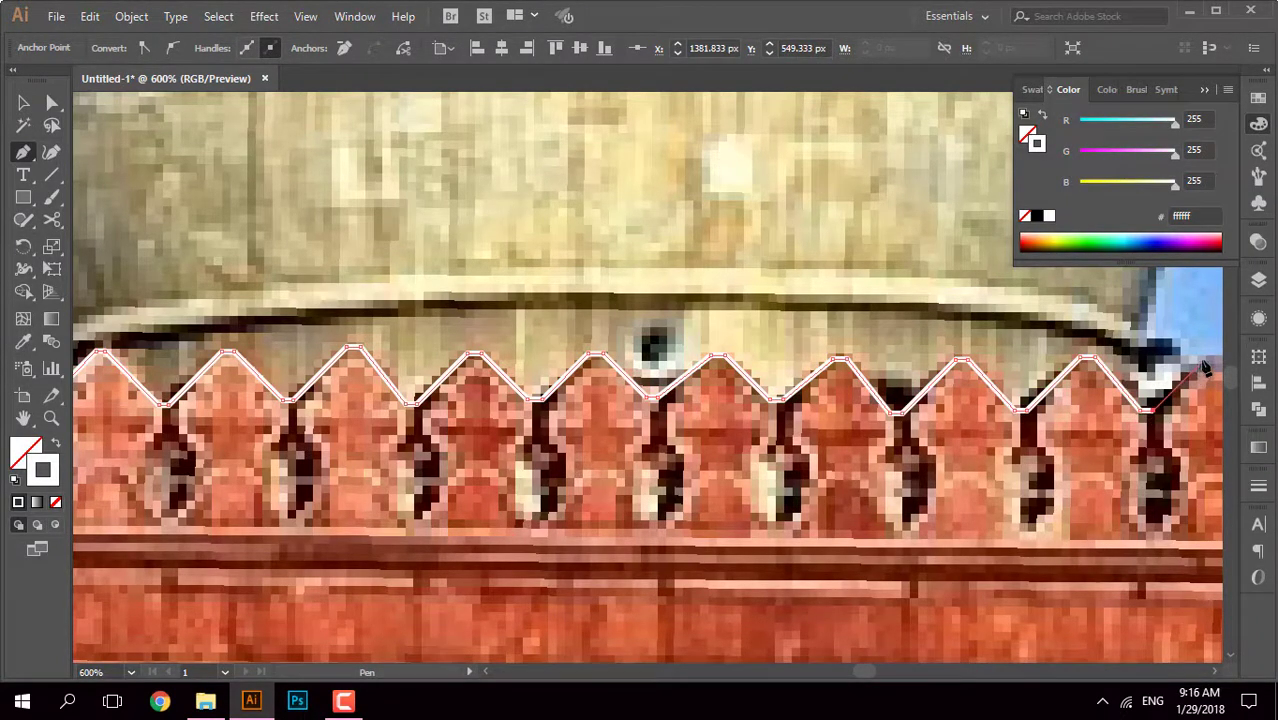
drag(1205, 368, 670, 423)
scroll(480, 443, up, 2)
click(860, 385)
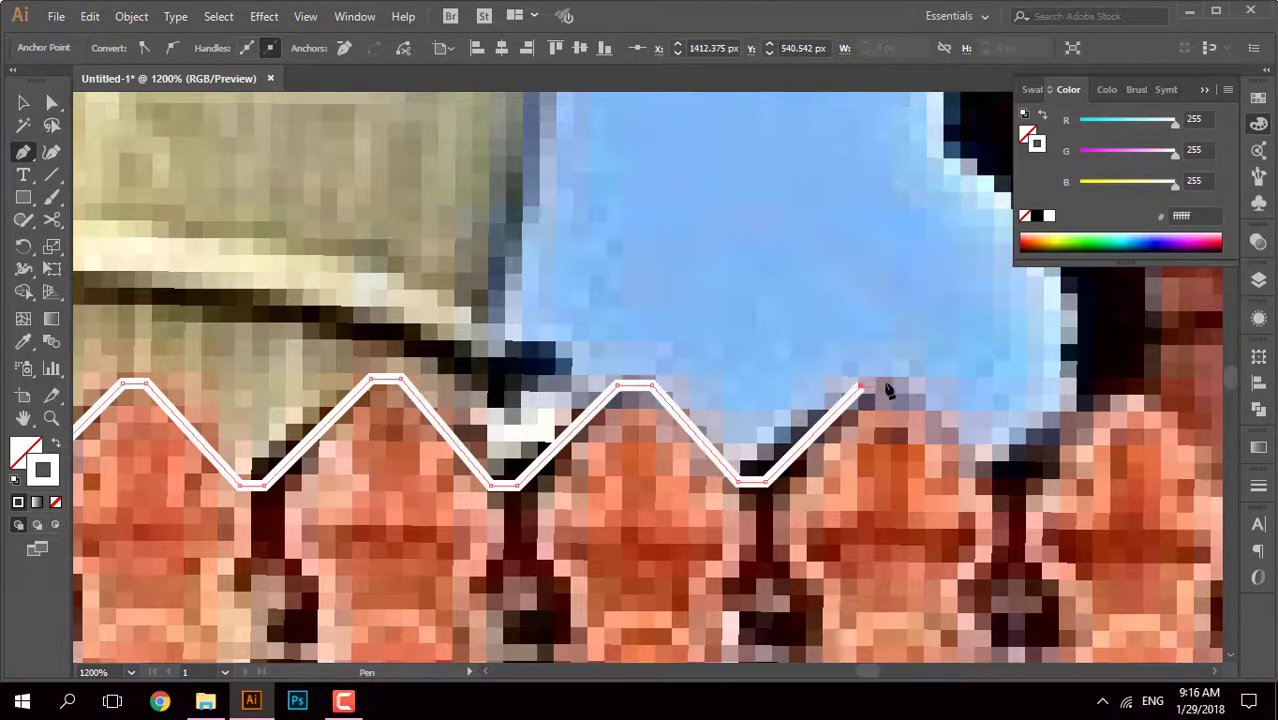
click(888, 385)
Step: Trace the next flat-topped merlons, placing corner anchors at both ends of each peak
drag(972, 488, 632, 478)
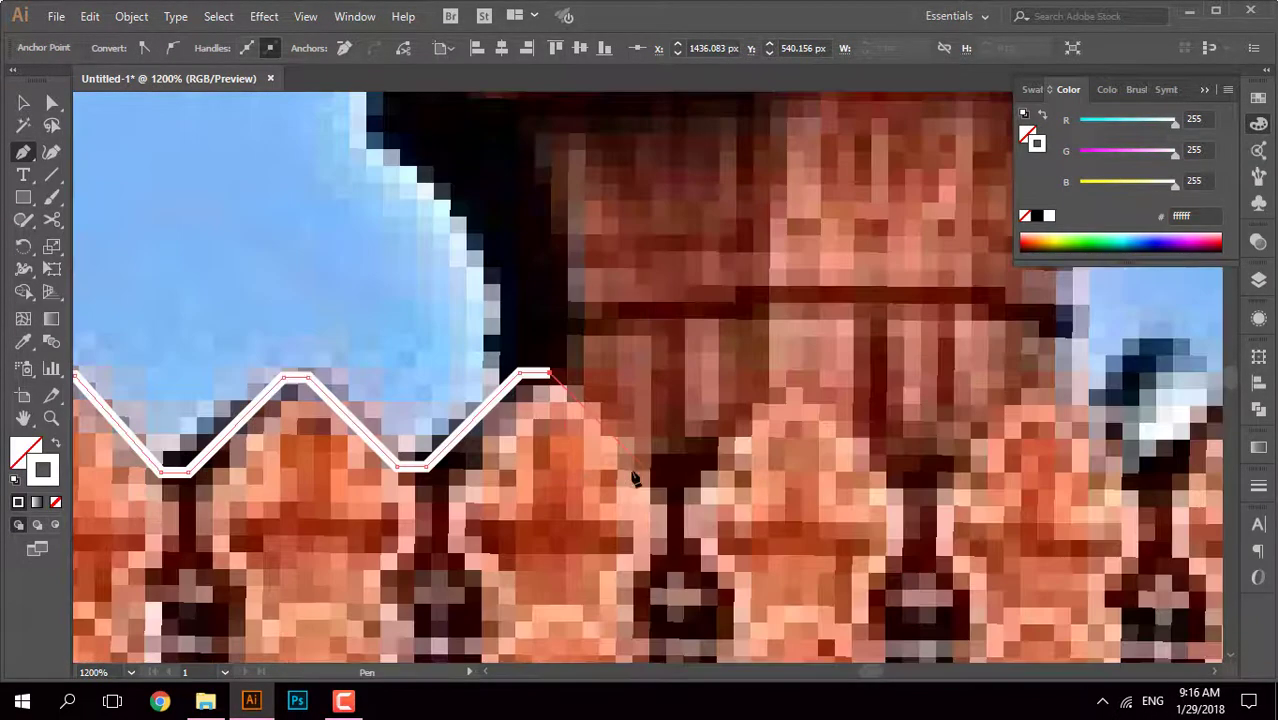
click(652, 473)
click(682, 473)
click(780, 378)
click(811, 378)
click(904, 497)
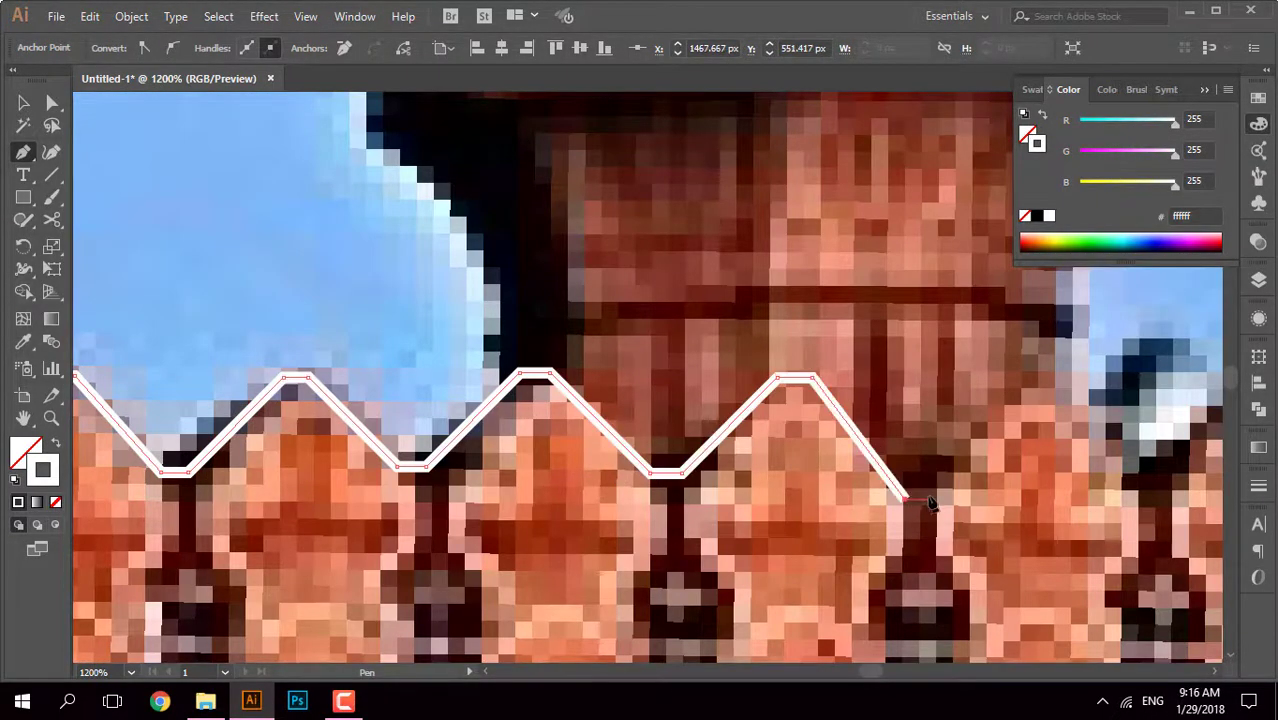
scroll(930, 503, up, 1)
click(520, 560)
click(675, 409)
click(690, 409)
click(808, 565)
click(832, 565)
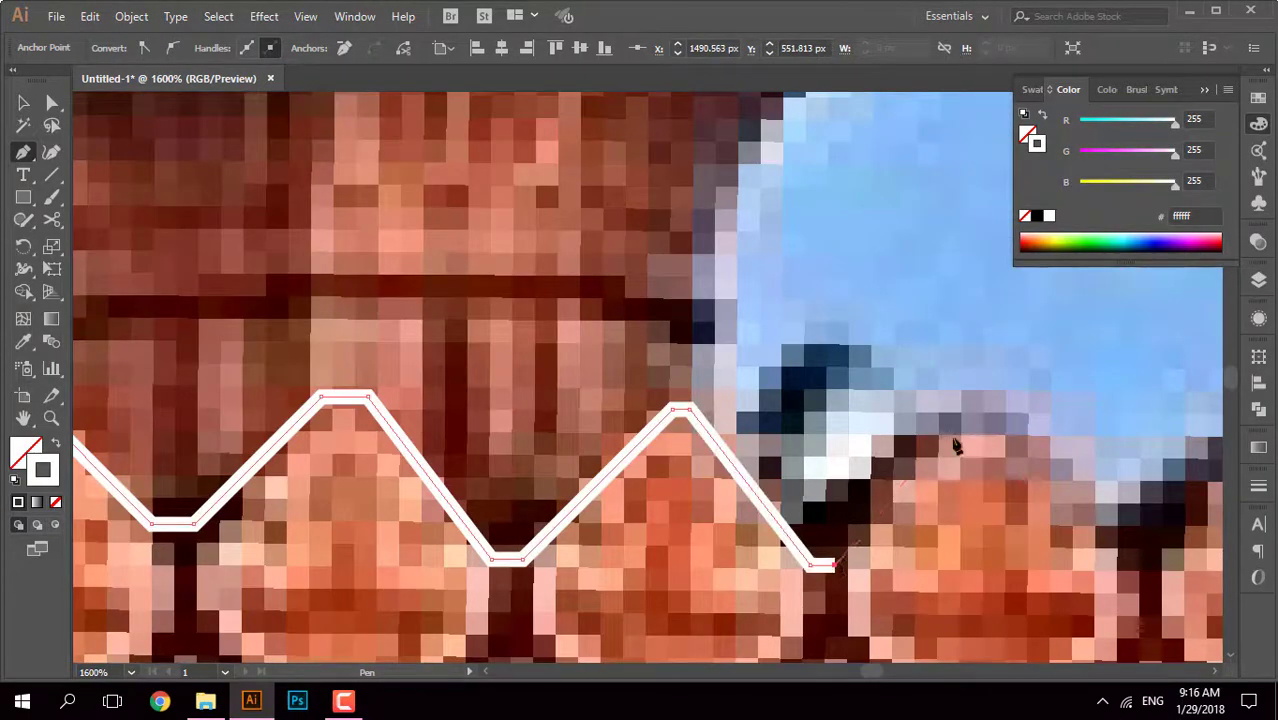
click(956, 414)
Step: Finish the zigzag over the last merlons up to the tower edge
drag(990, 423, 390, 323)
click(540, 457)
click(540, 470)
click(655, 325)
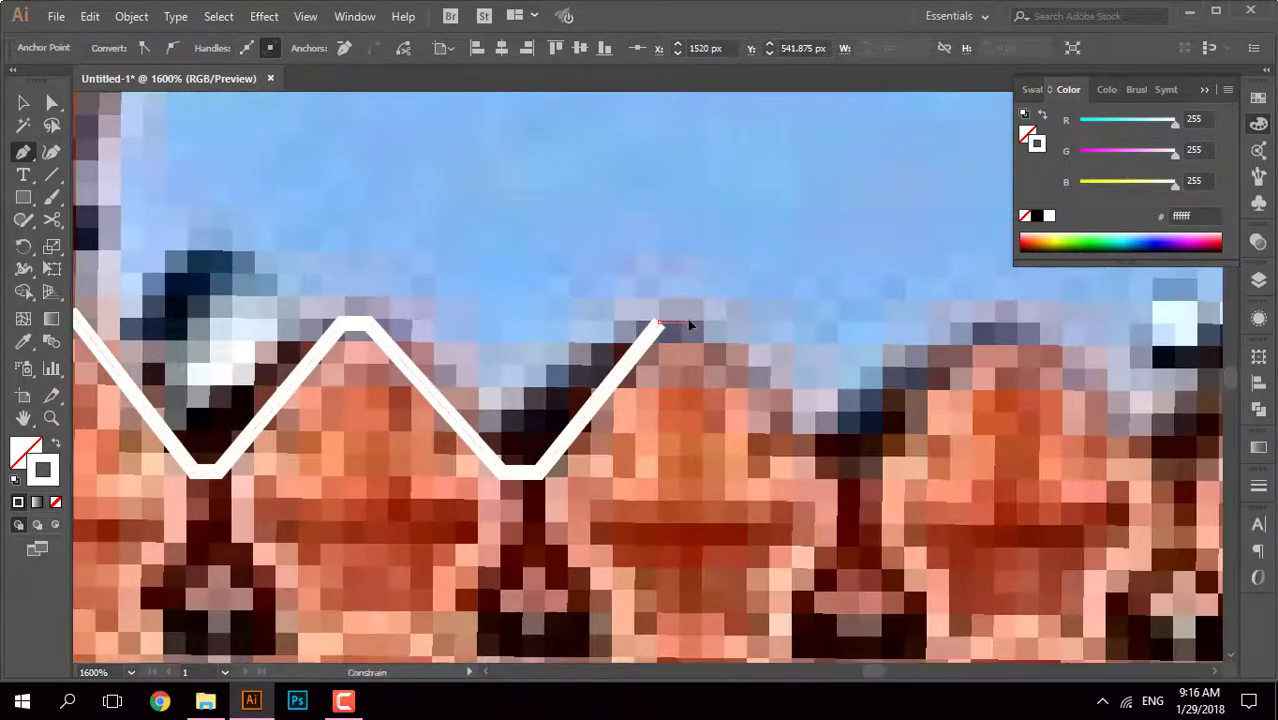
click(690, 325)
click(822, 482)
click(849, 482)
click(984, 310)
click(1014, 310)
drag(1144, 485, 490, 520)
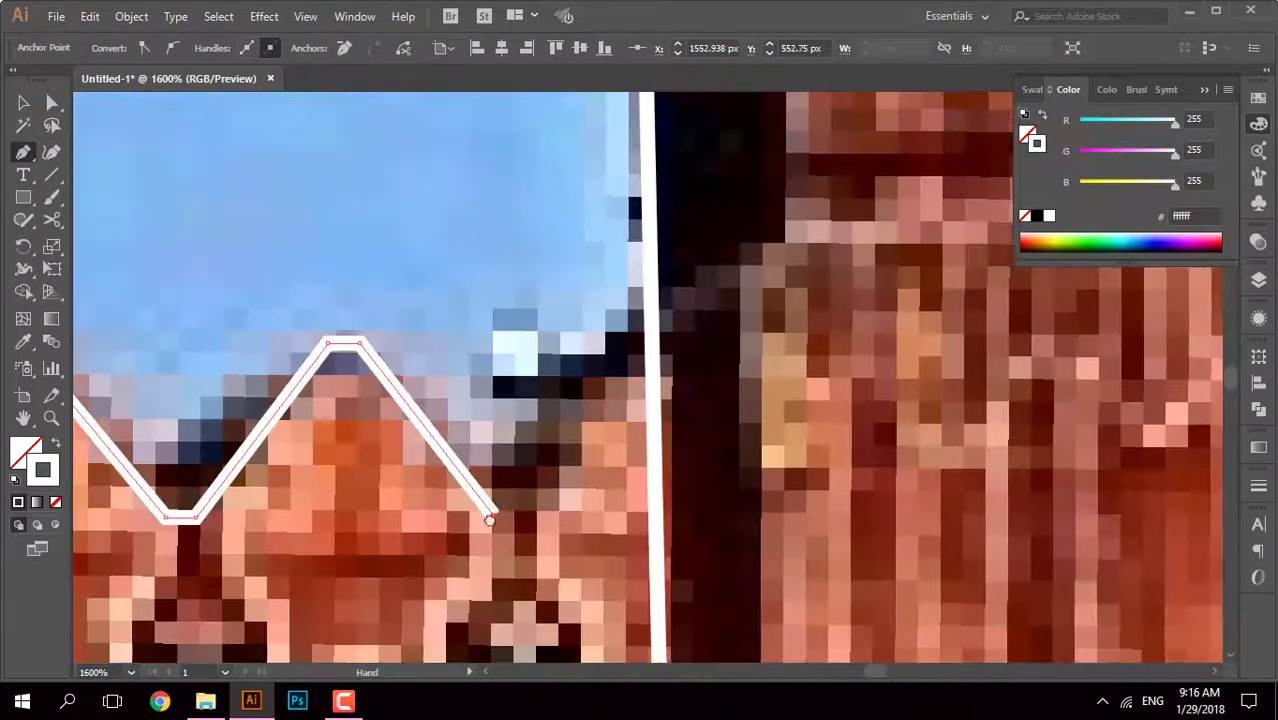
click(652, 335)
Step: Drop the outline straight down the tower side to the base line, then view the parapet's left end
key(ctrl+1)
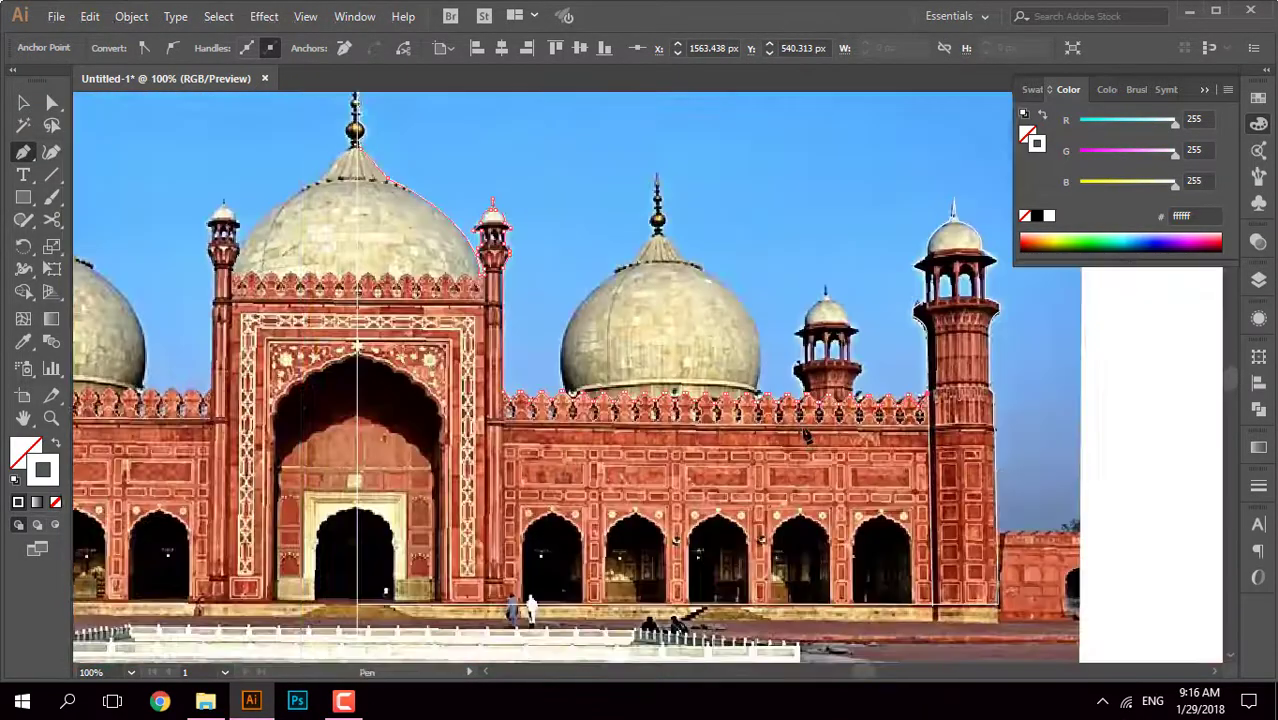
scroll(480, 386, up, 2)
scroll(480, 386, up, 1)
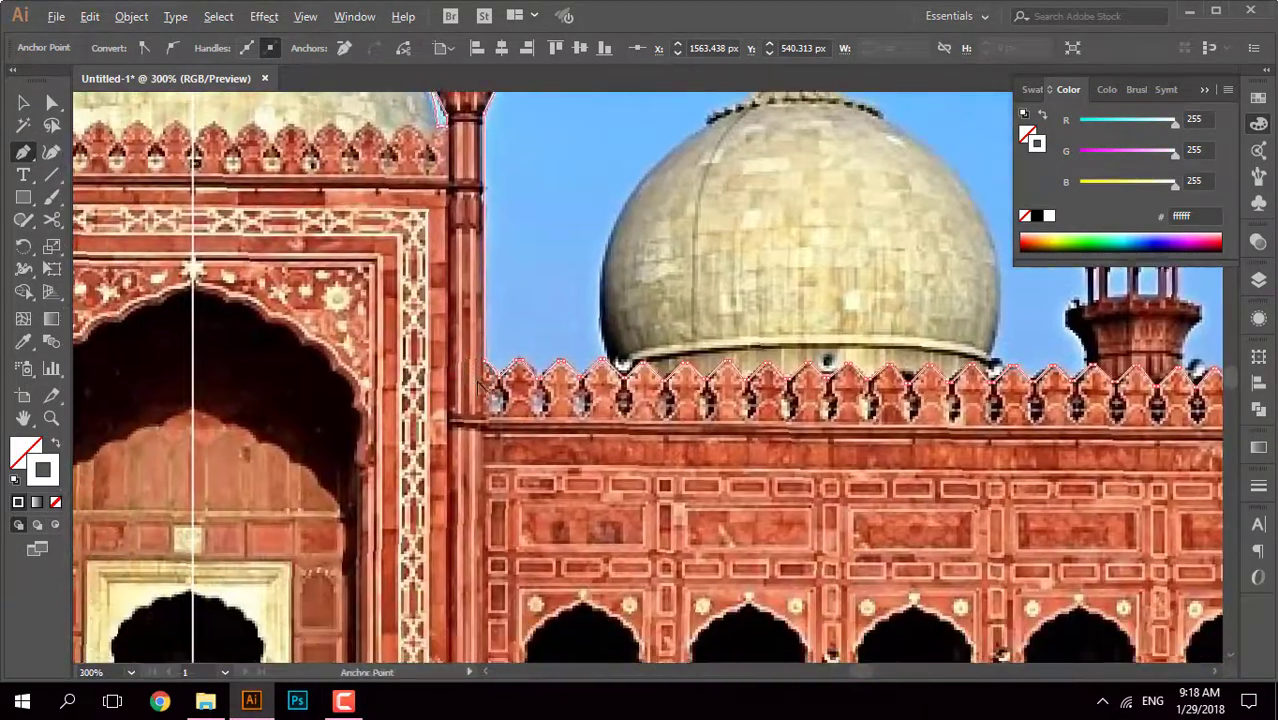
scroll(482, 387, up, 2)
click(497, 485)
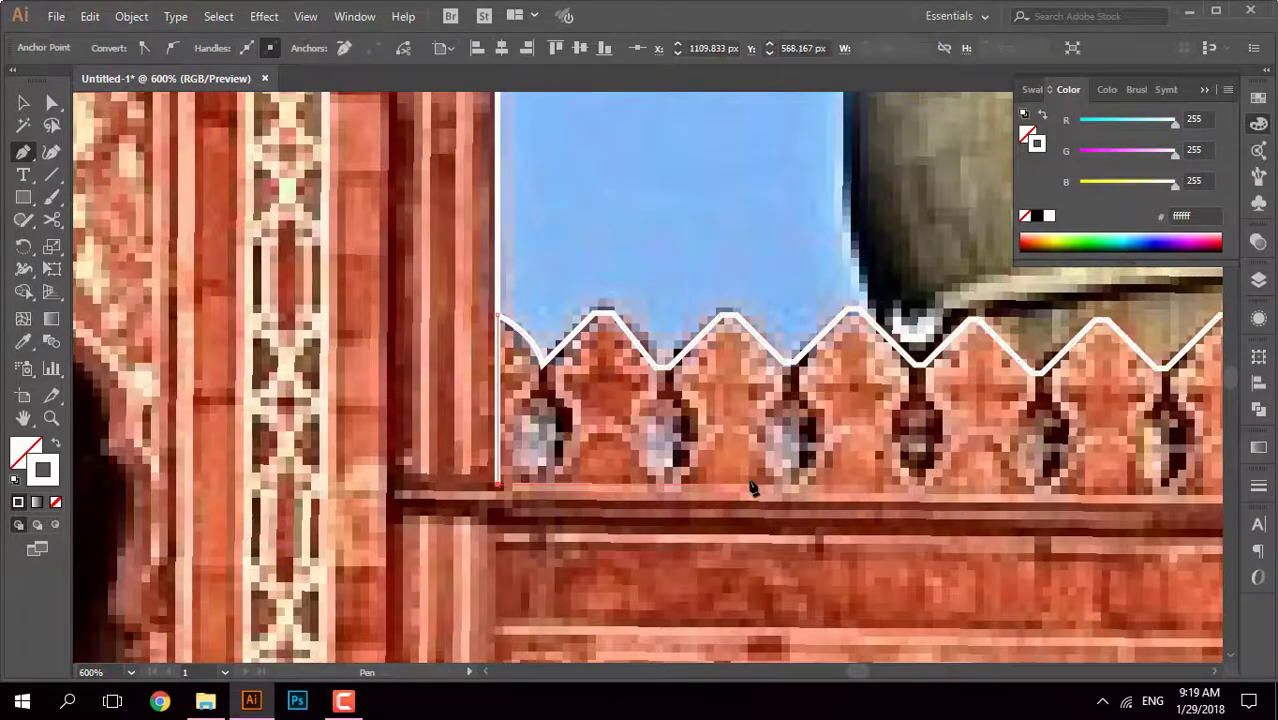
scroll(752, 487, down, 3)
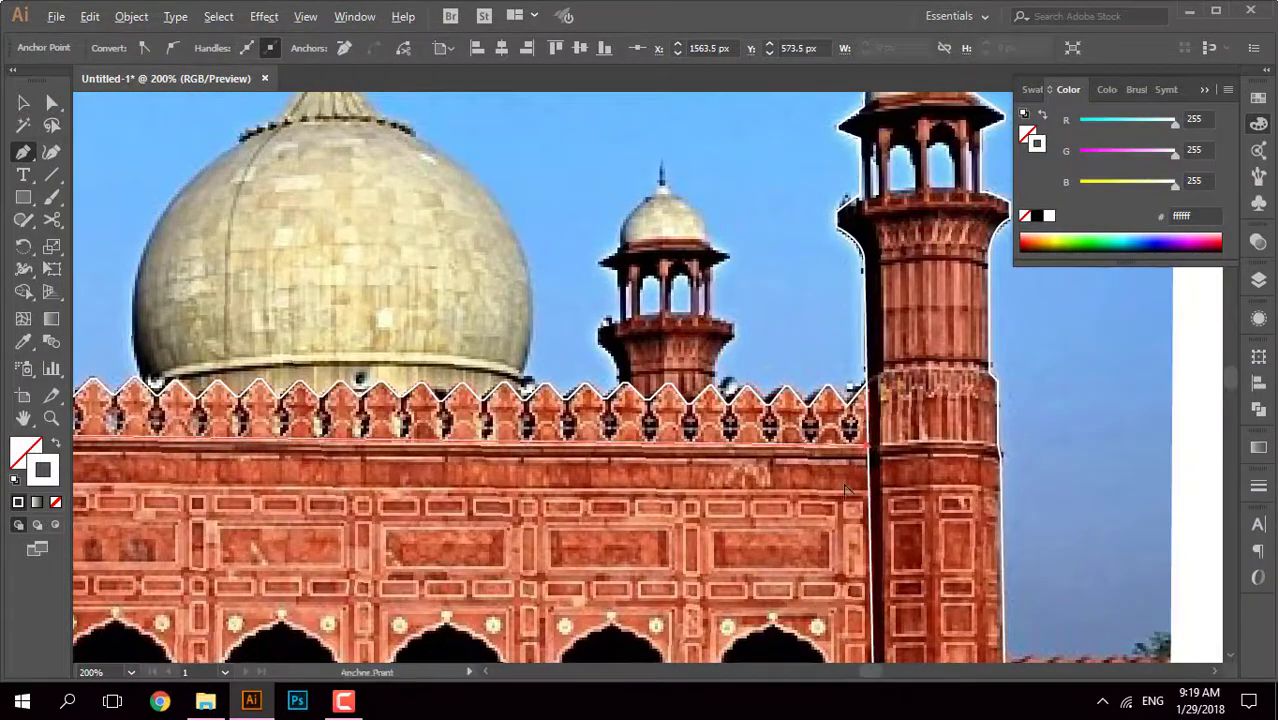
drag(600, 400, 850, 400)
scroll(482, 370, up, 2)
scroll(482, 370, up, 2)
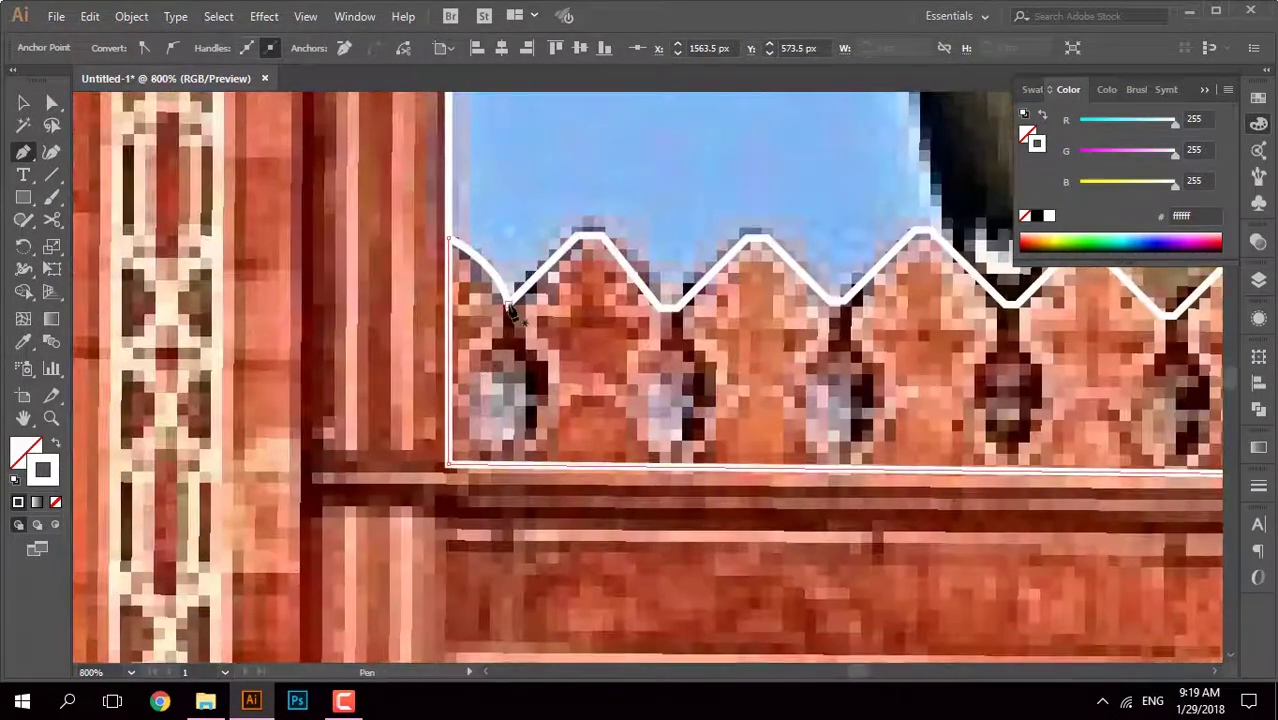
Step: Outline both sides of the first parapet opening from the zigzag down to the base line
click(511, 330)
click(468, 367)
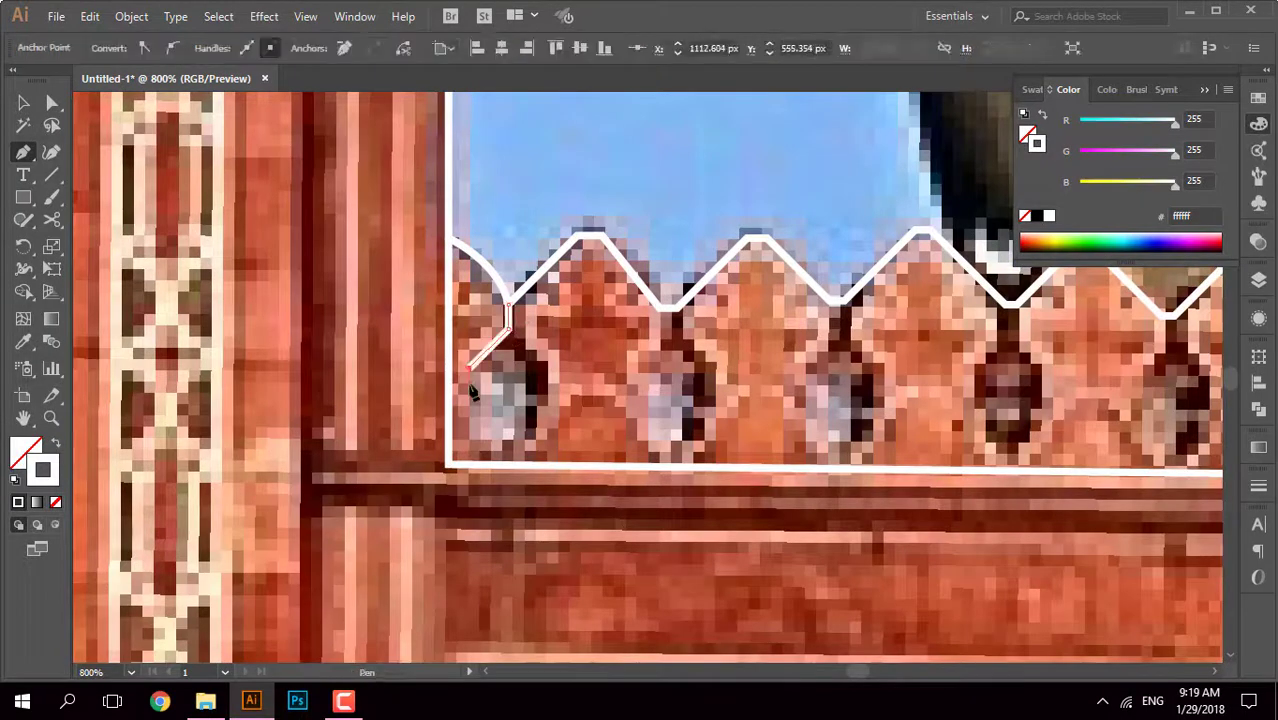
shift+click(469, 468)
click(508, 330)
click(543, 367)
click(543, 383)
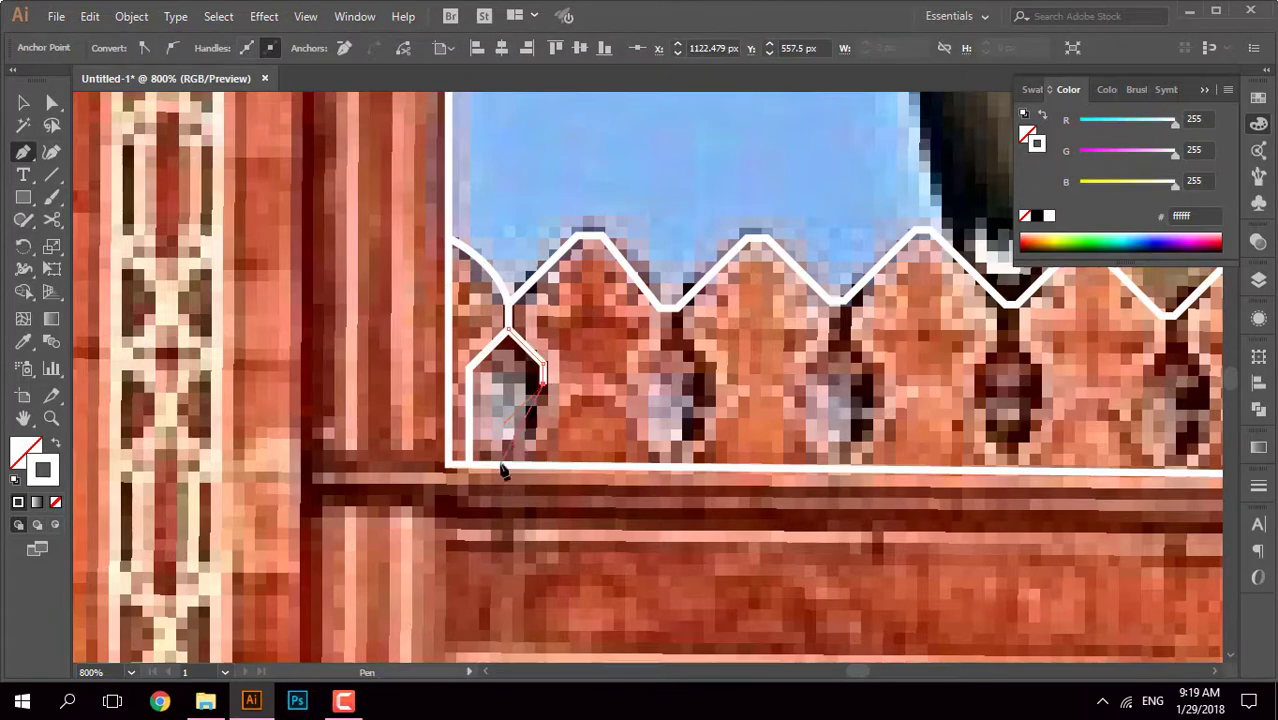
click(507, 465)
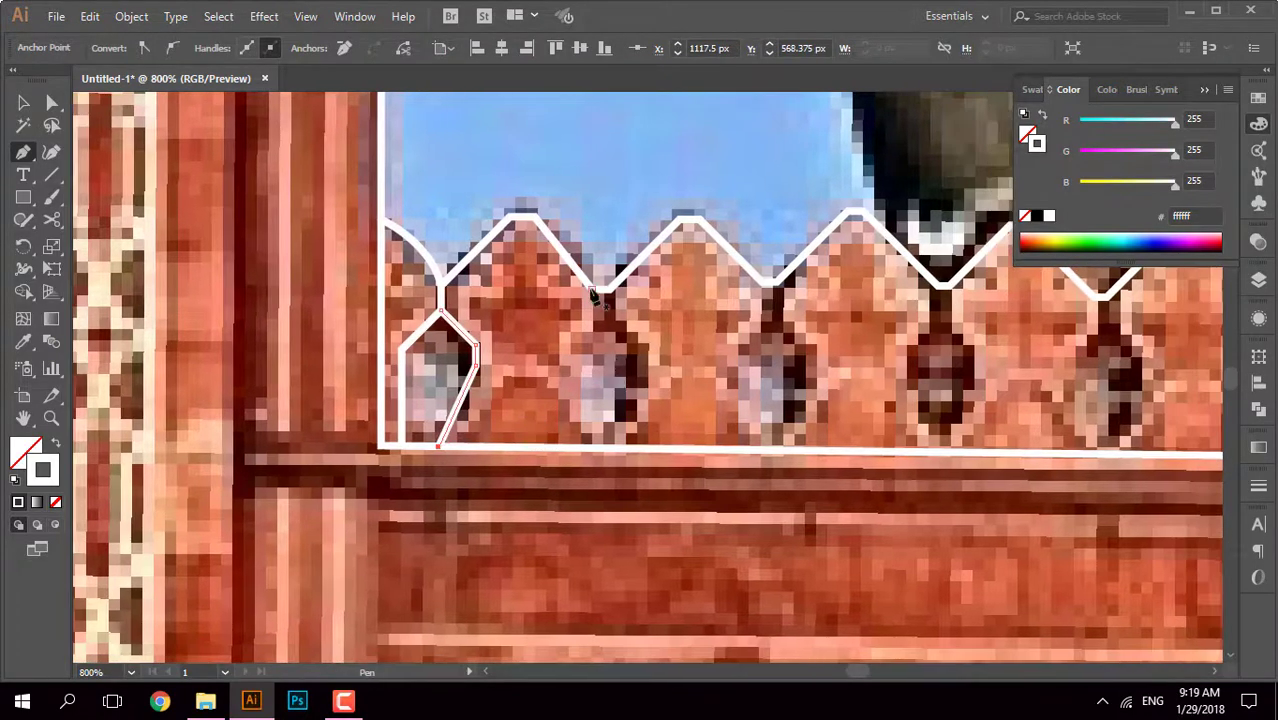
Step: Trace the second opening's left and right sides down to the base line
drag(592, 291, 591, 325)
click(551, 380)
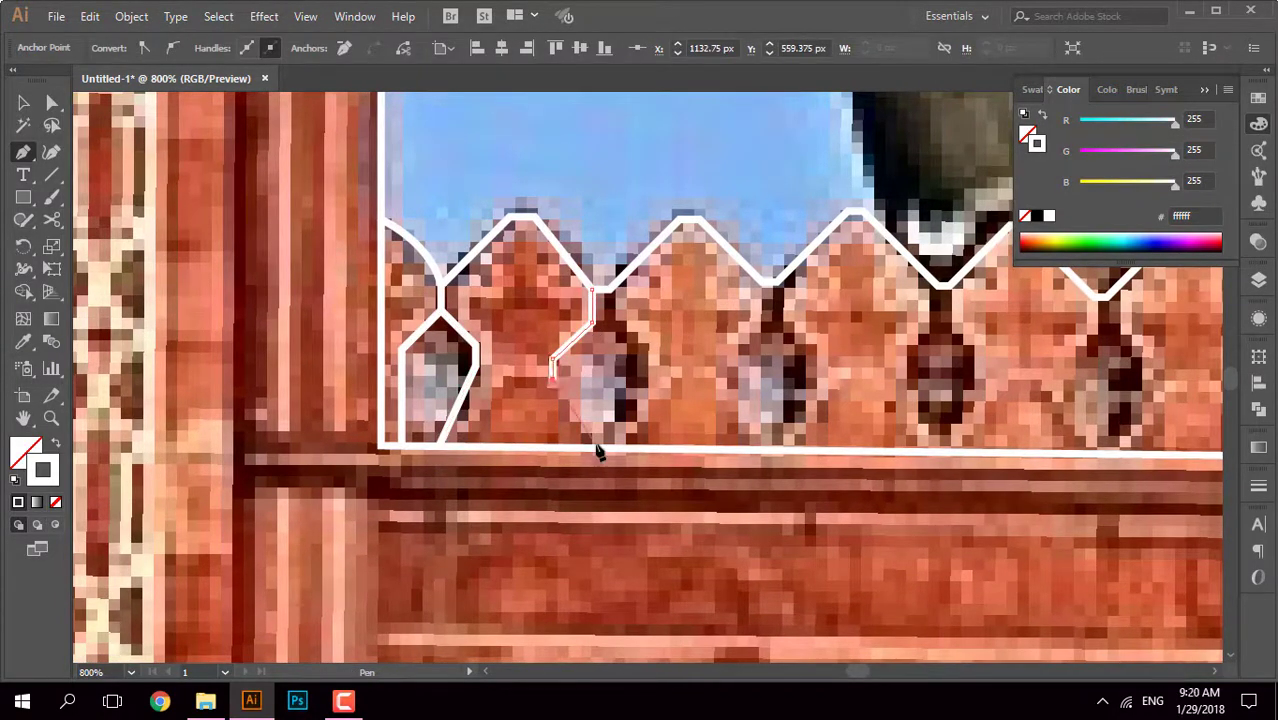
click(594, 448)
click(609, 290)
drag(609, 319, 648, 366)
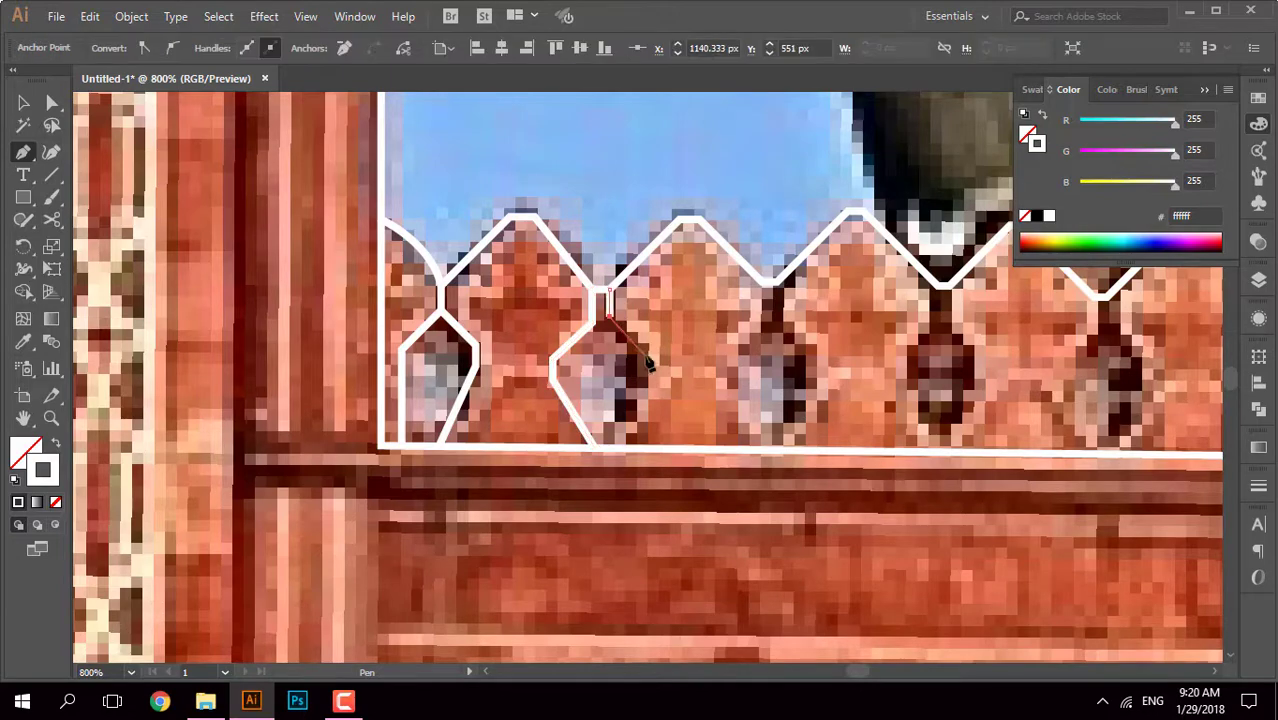
click(611, 447)
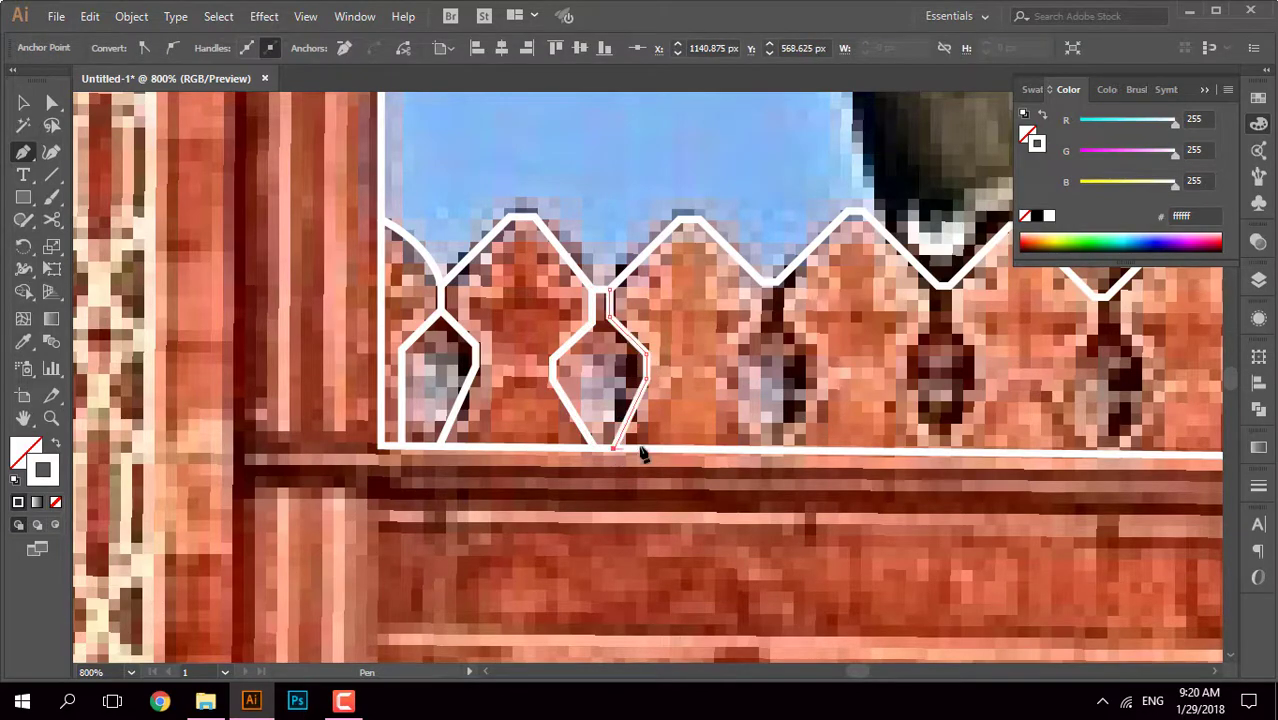
Step: Trace both sides of the third opening, with a straight drop on its right side
scroll(557, 343, right, 3)
scroll(557, 343, down, 1)
scroll(557, 343, up, 1)
scroll(557, 343, down, 3)
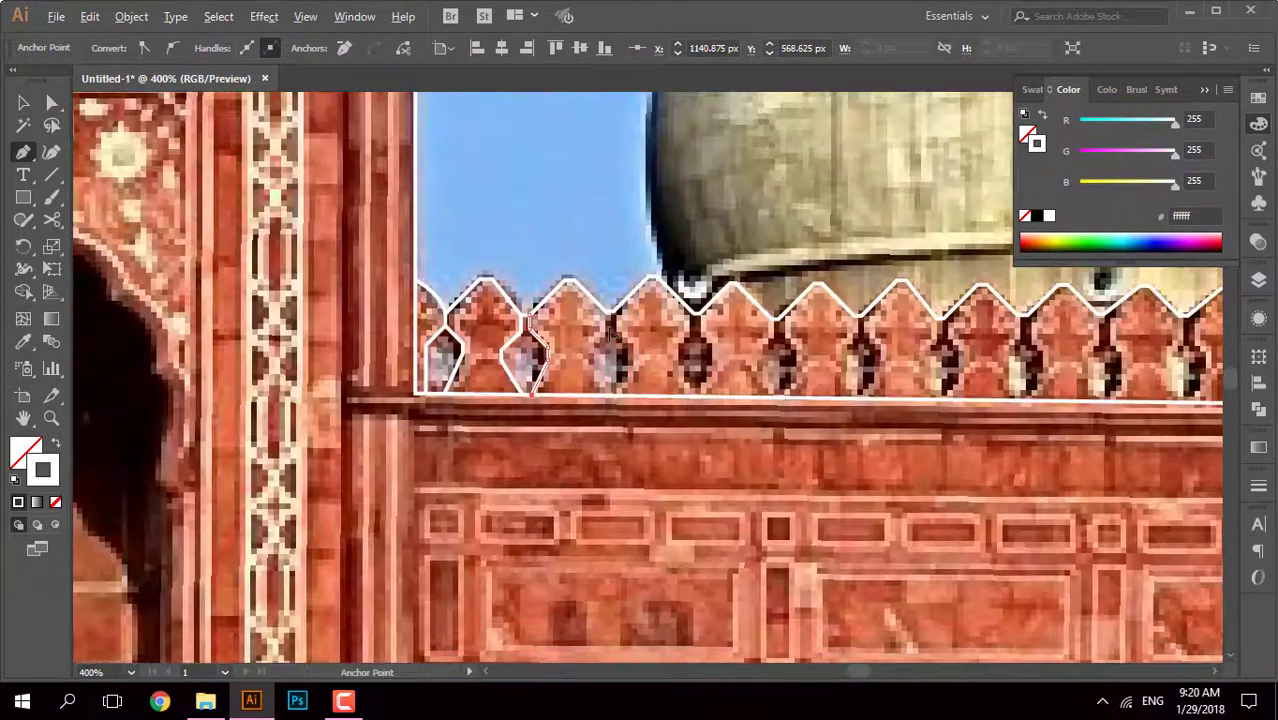
scroll(605, 306, up, 2)
click(604, 302)
click(574, 365)
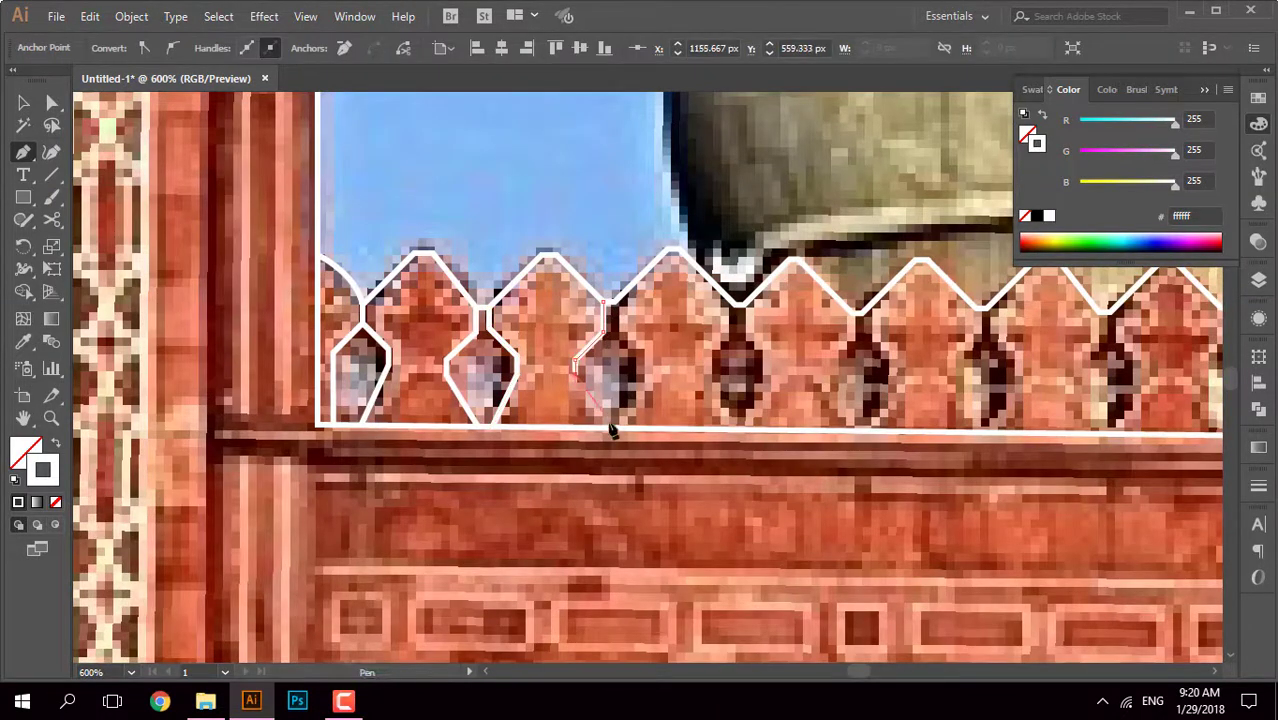
click(603, 427)
click(613, 303)
click(614, 332)
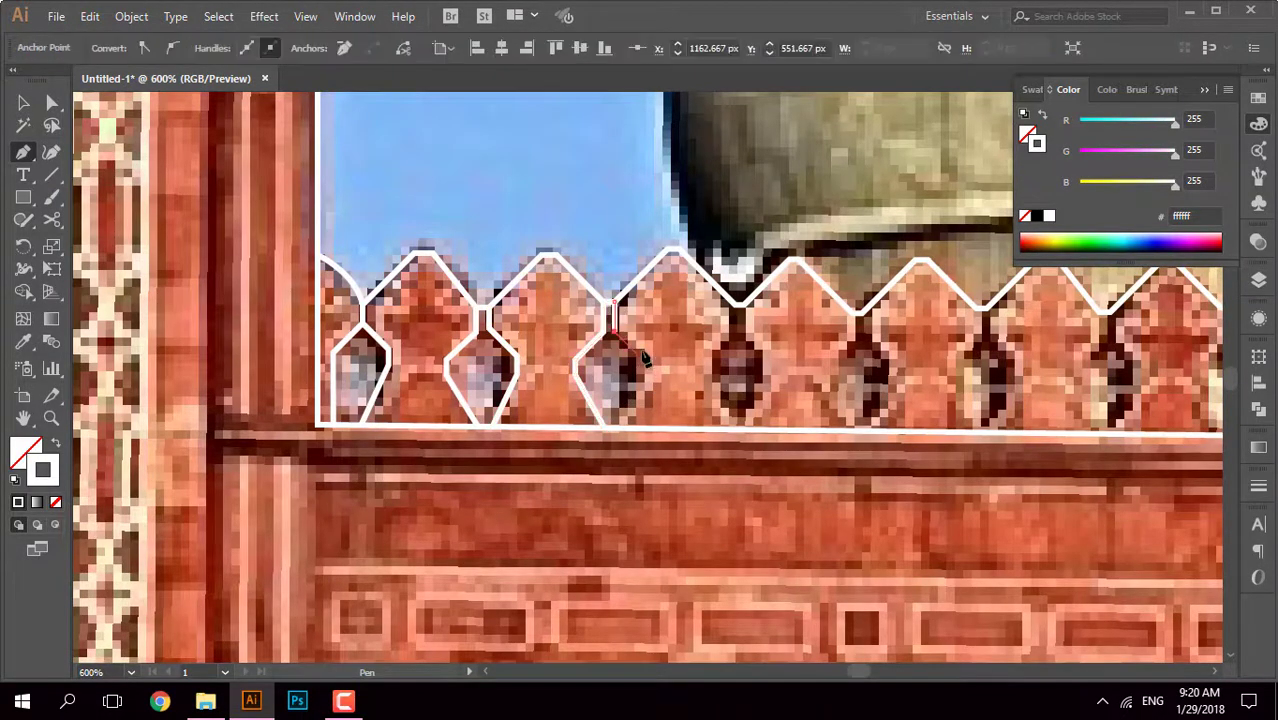
click(619, 427)
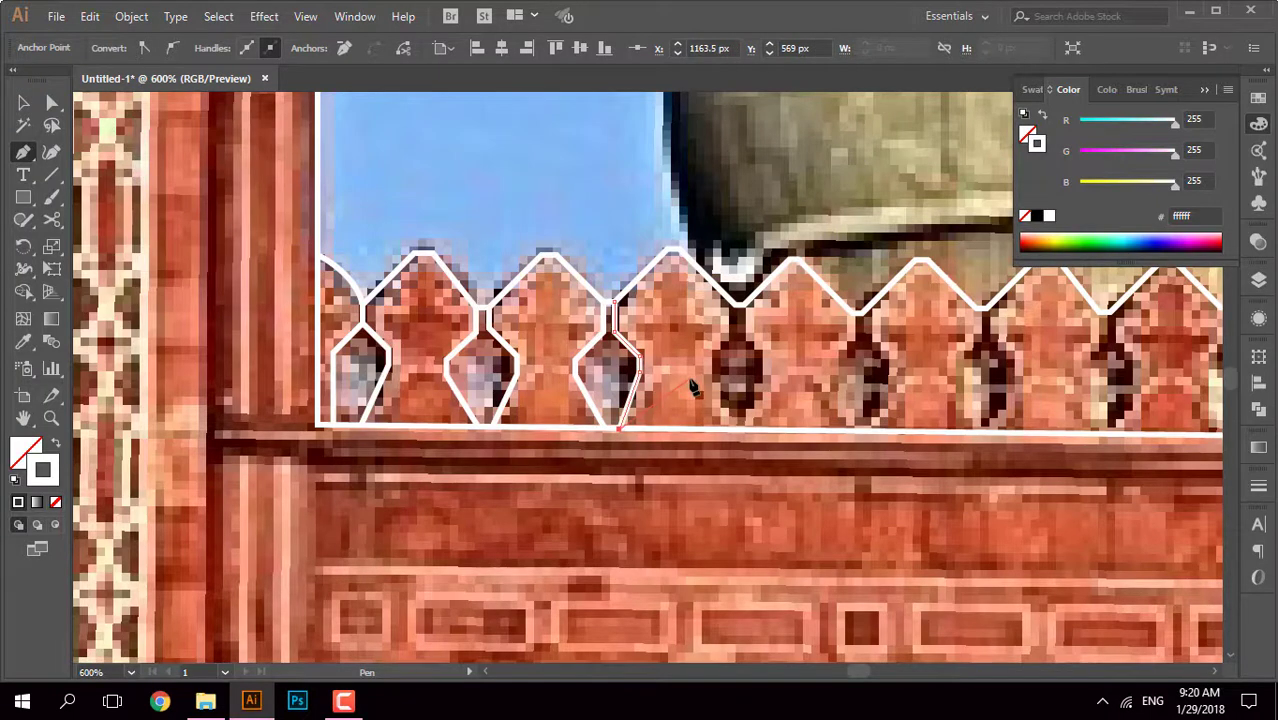
Step: Draw a closed outline around the next opening, returning to its zigzag vertex
drag(620, 430, 560, 406)
click(670, 283)
click(646, 326)
click(646, 347)
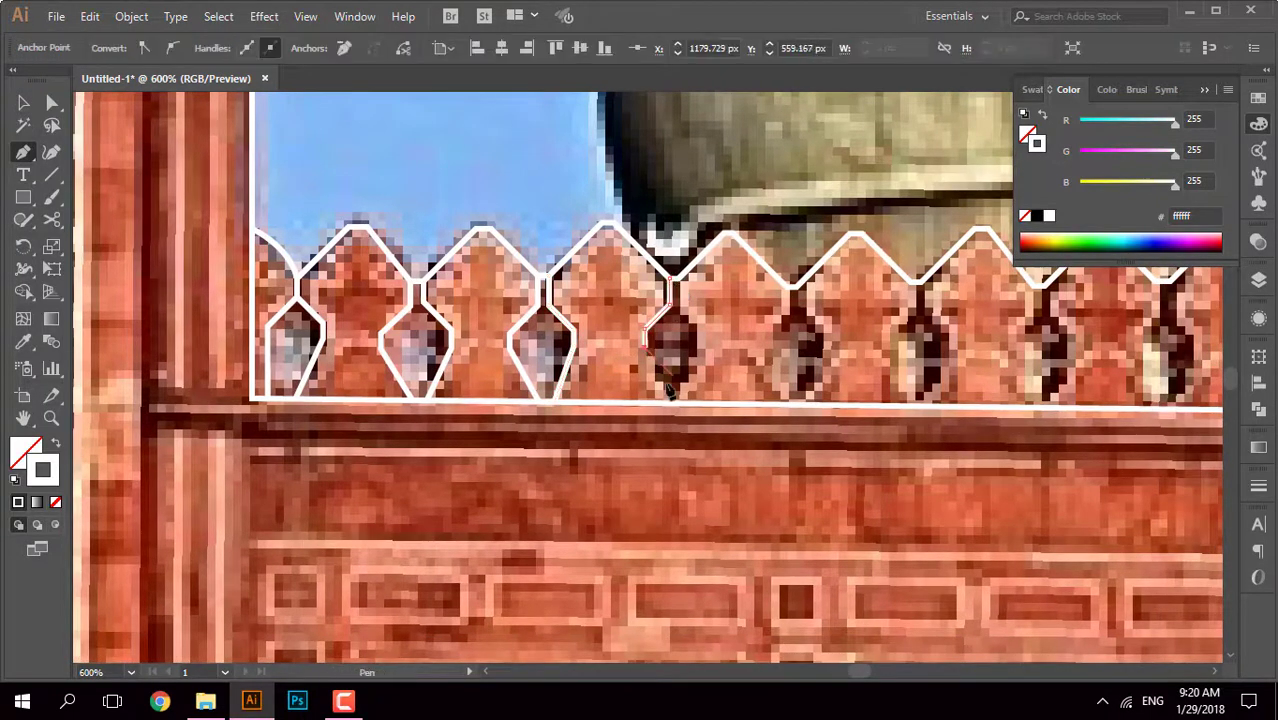
click(672, 401)
click(670, 283)
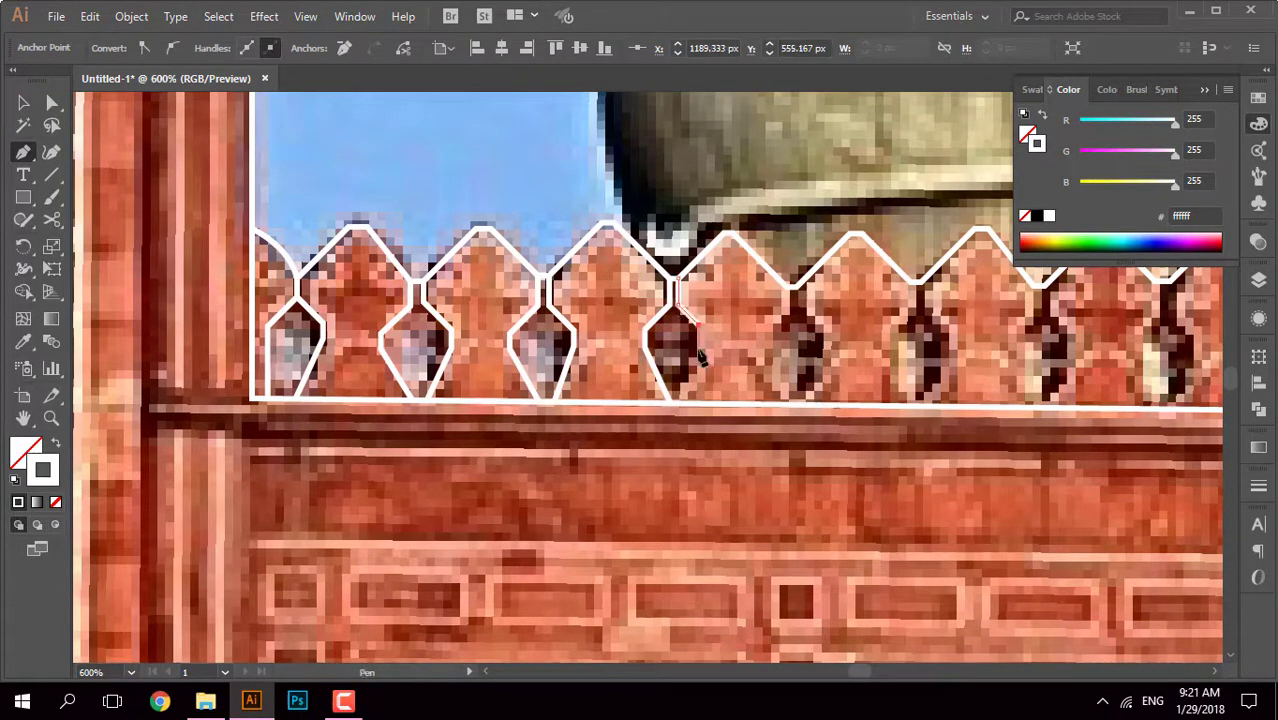
Step: Trace the following opening's left and right sides toward the base
drag(680, 410, 563, 390)
click(672, 268)
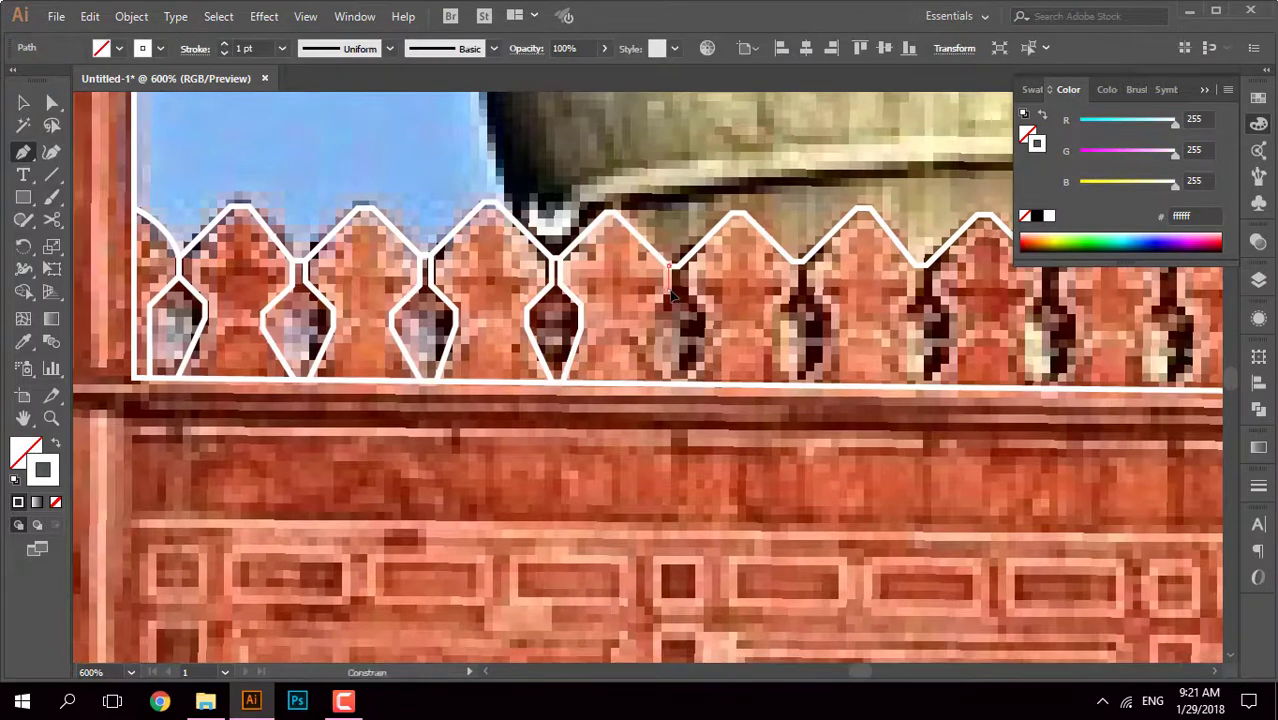
click(636, 325)
click(636, 347)
click(668, 382)
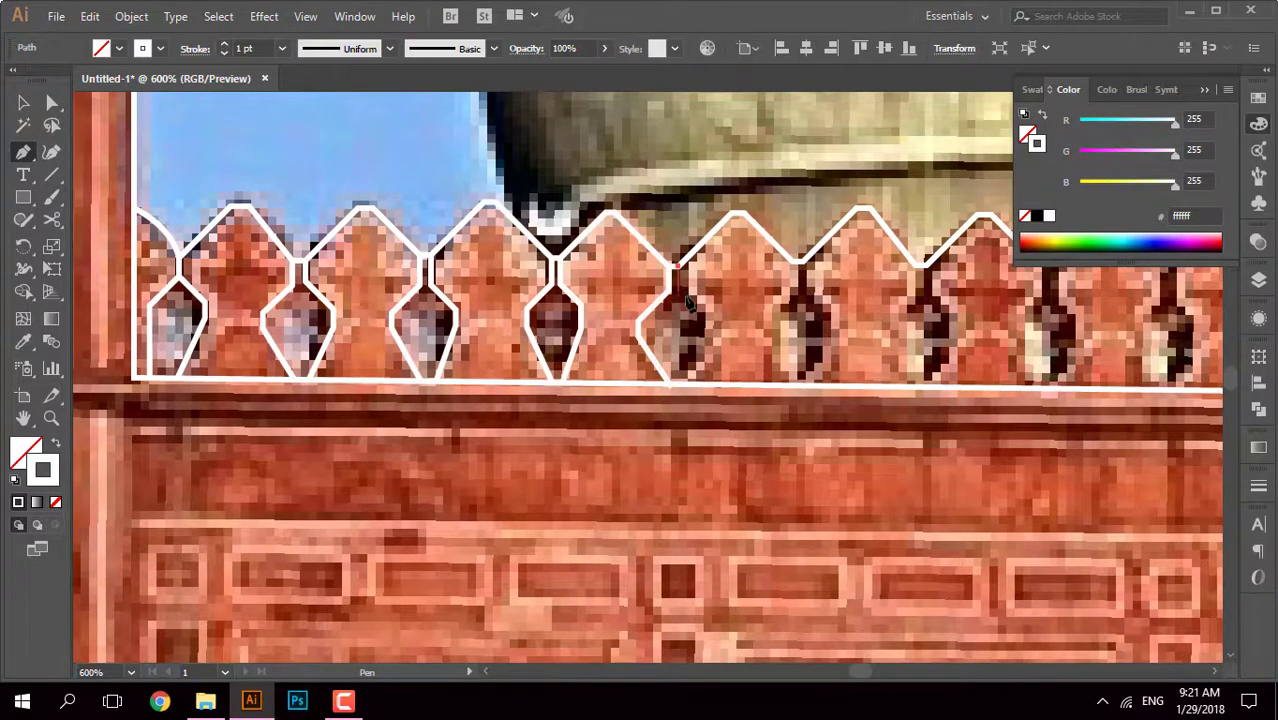
click(703, 317)
click(684, 386)
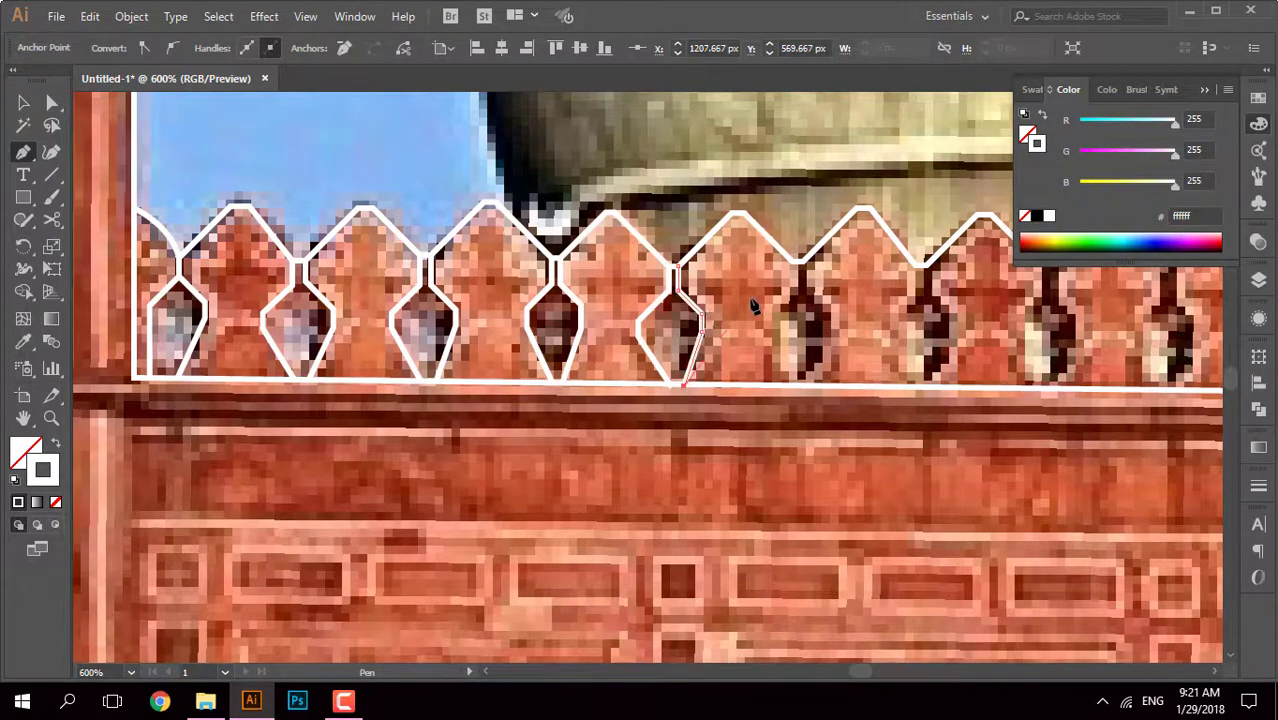
Step: Outline another opening further right, its right side angled outward
click(795, 268)
click(774, 320)
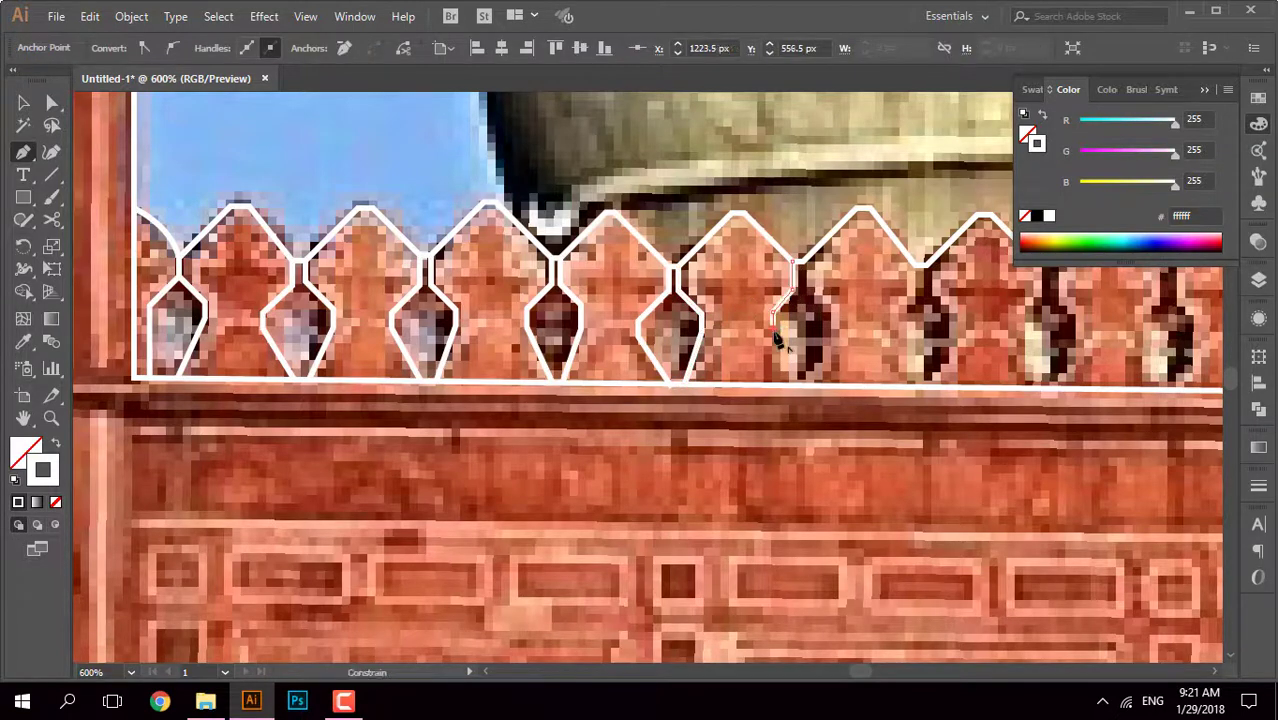
click(796, 388)
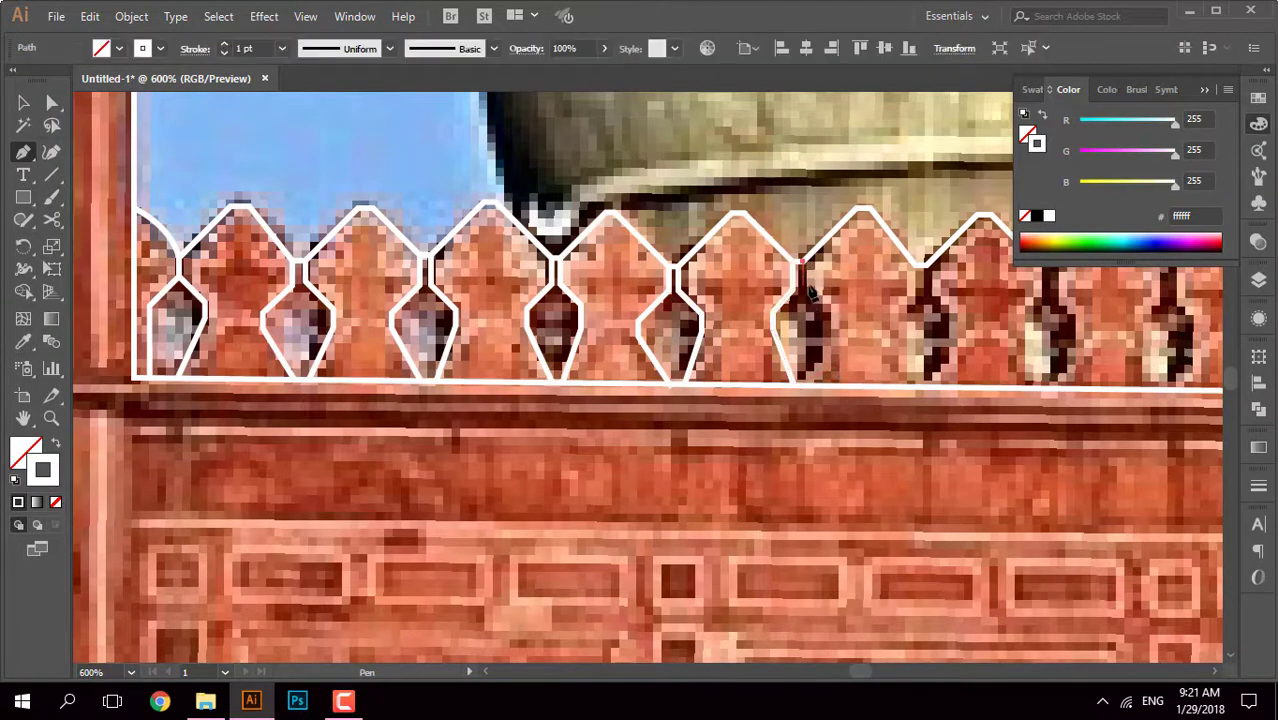
click(810, 291)
click(822, 310)
click(805, 383)
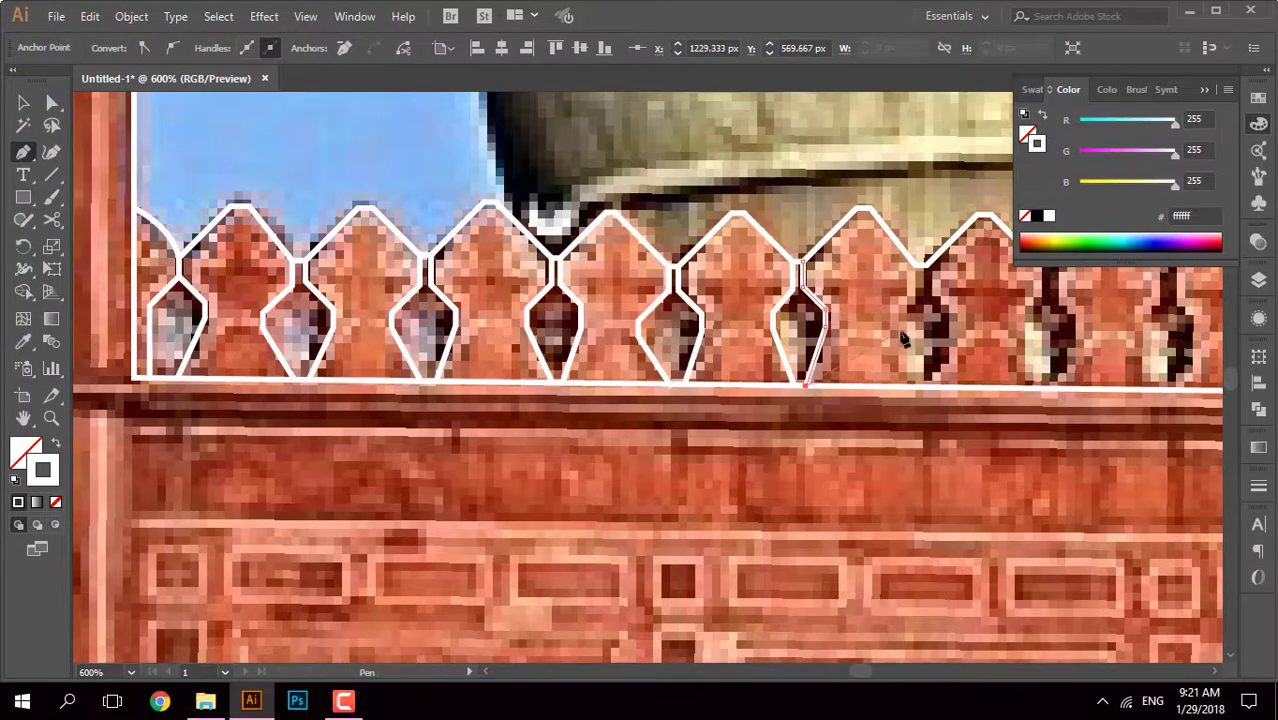
Step: Trace the next opening's two sides as separate paths ending at the base line
drag(905, 338, 550, 326)
click(556, 250)
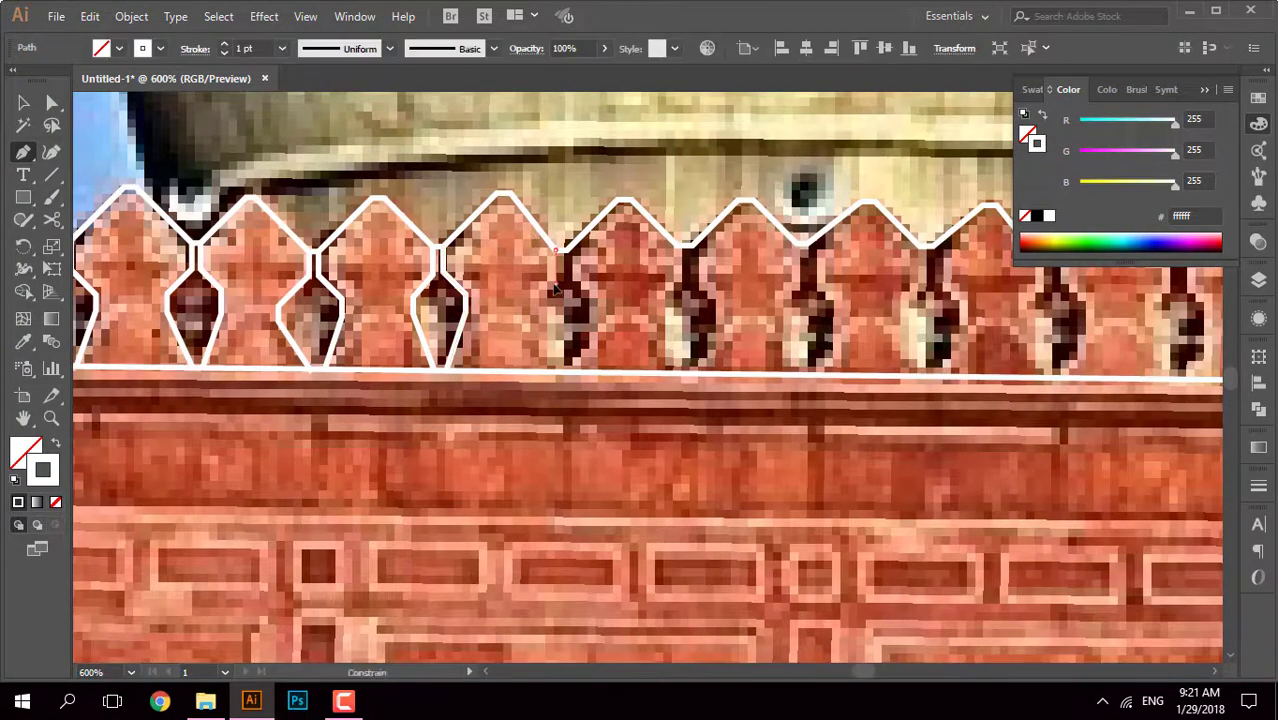
click(532, 312)
click(549, 372)
key(Escape)
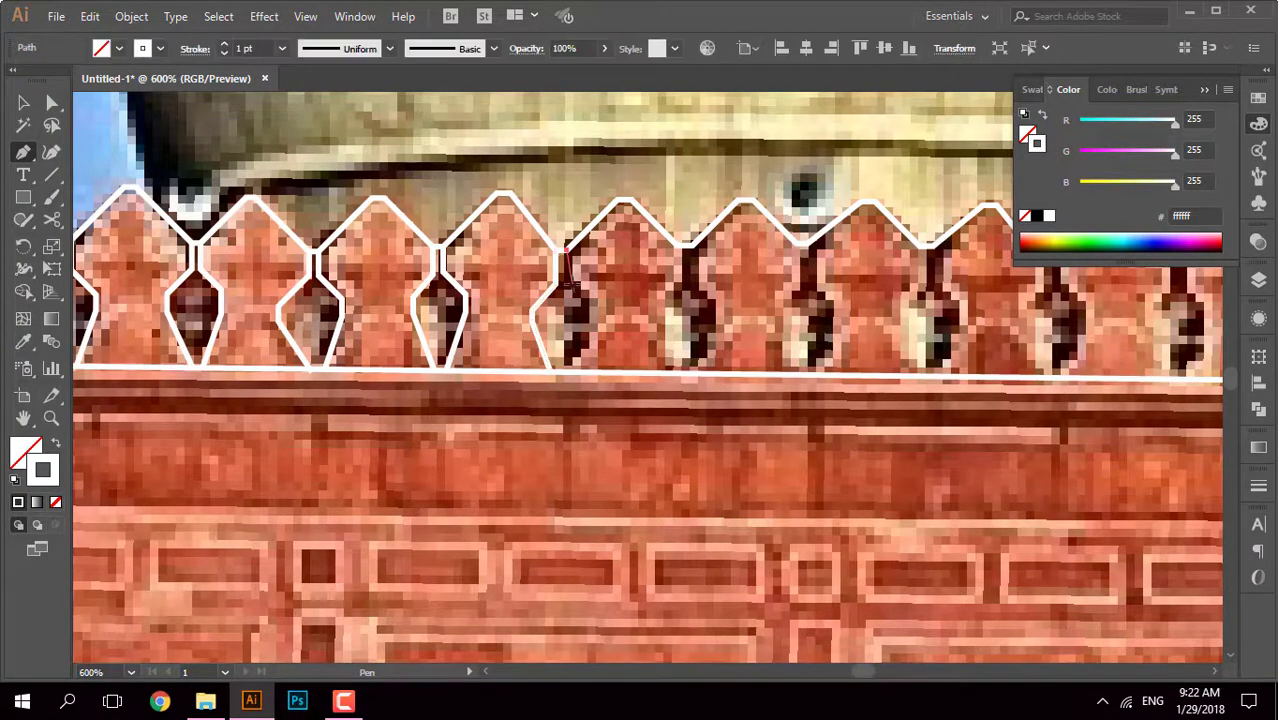
click(566, 252)
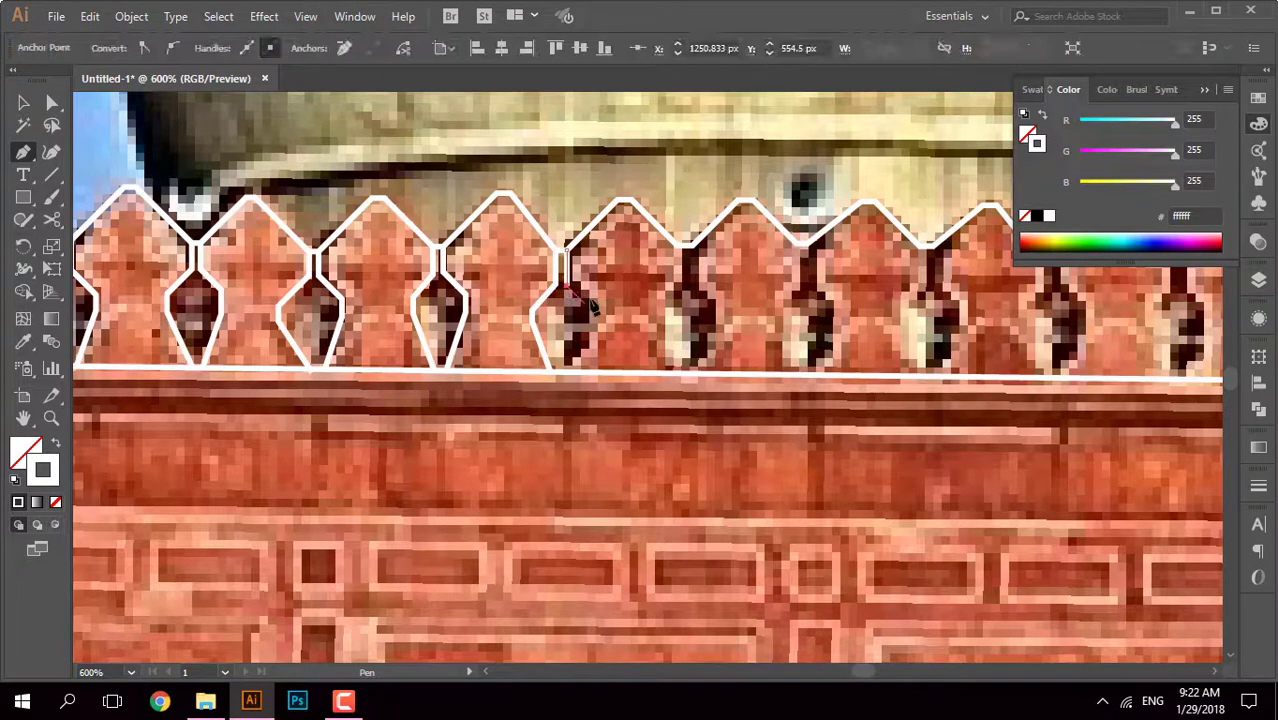
click(566, 373)
key(Escape)
Step: Draw the left and right sides of the following opening as separate paths
click(678, 245)
click(656, 305)
click(676, 376)
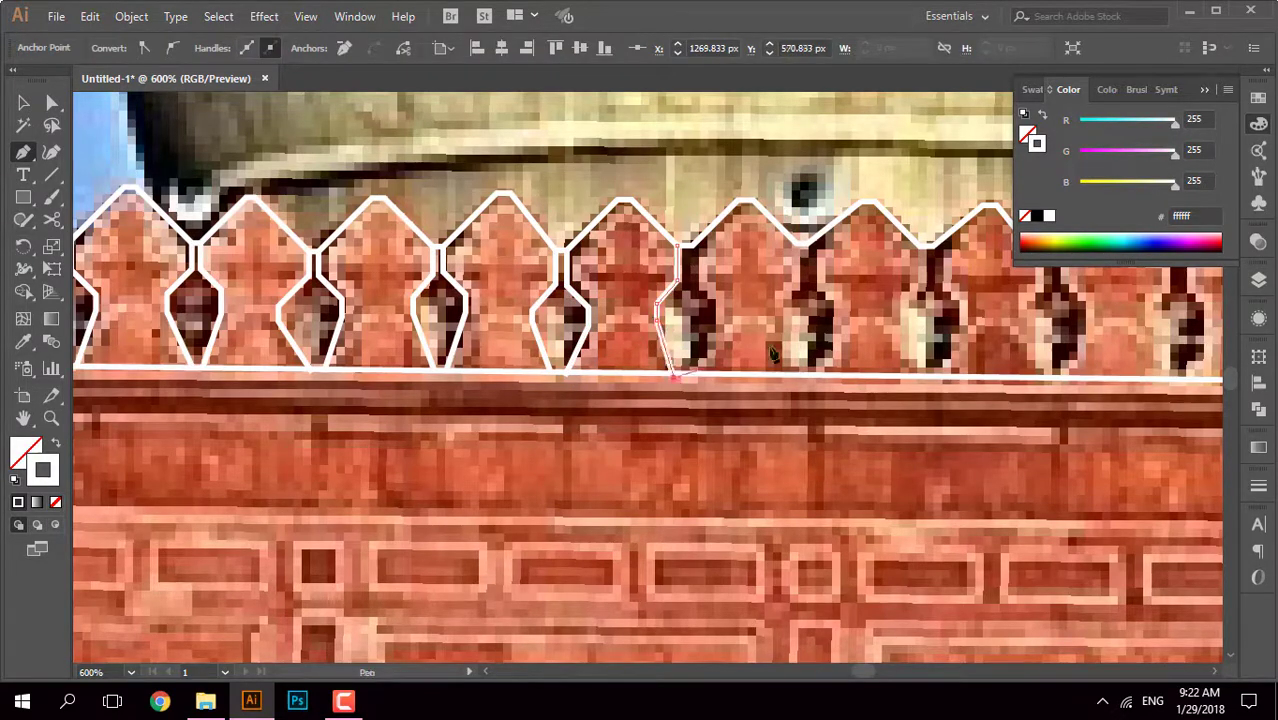
key(Escape)
click(690, 245)
click(718, 308)
click(686, 374)
key(Escape)
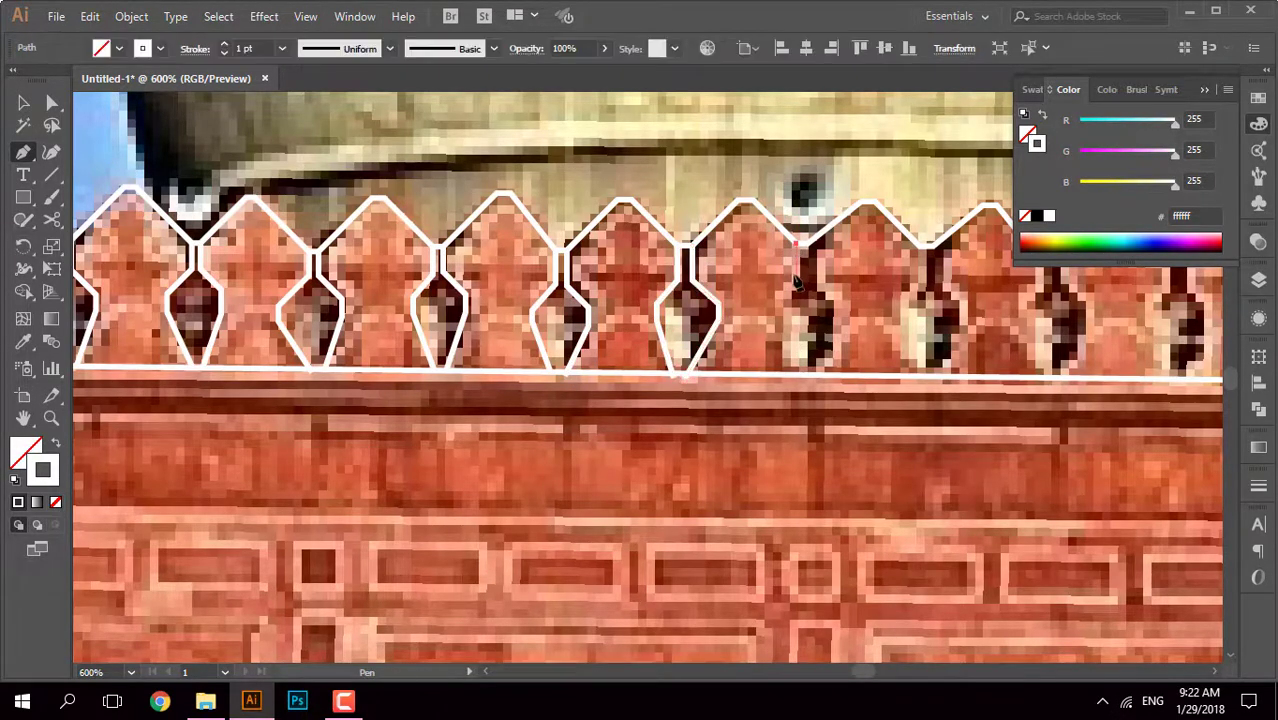
Step: Trace the remaining opening sides further along, each down to the base line
click(796, 282)
key(Escape)
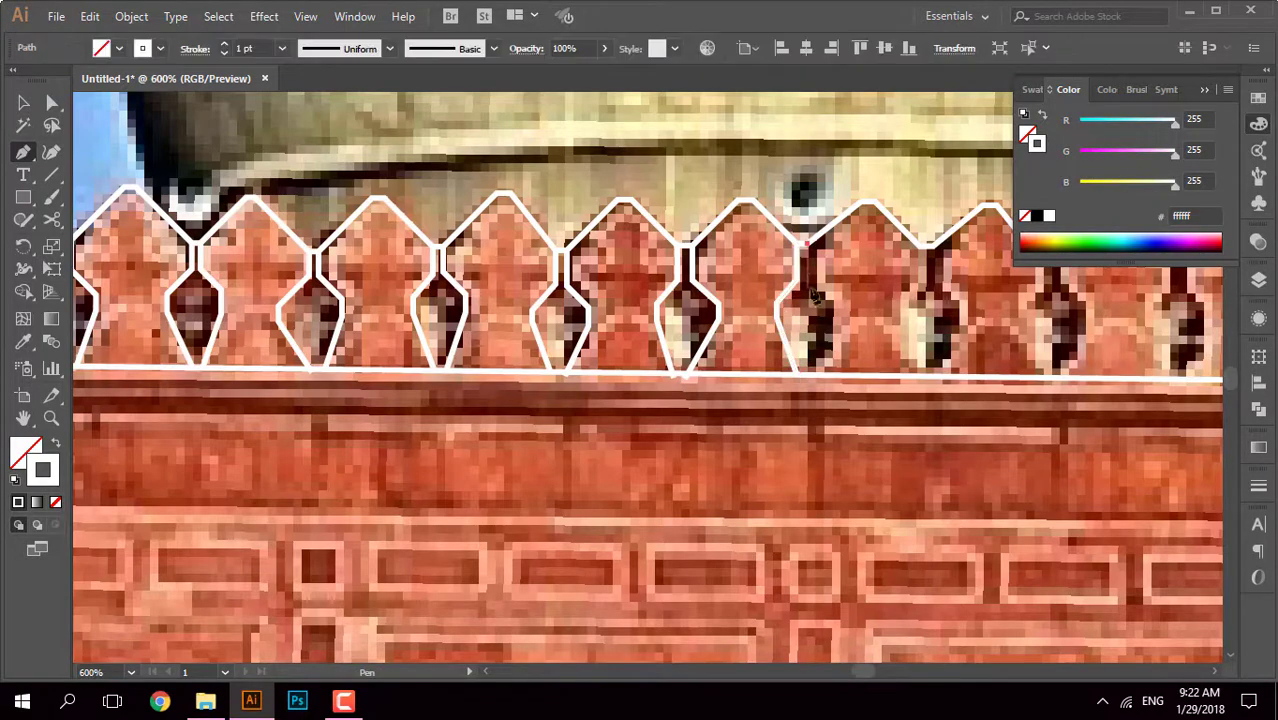
click(806, 245)
click(835, 320)
click(812, 378)
key(ctrl+equal)
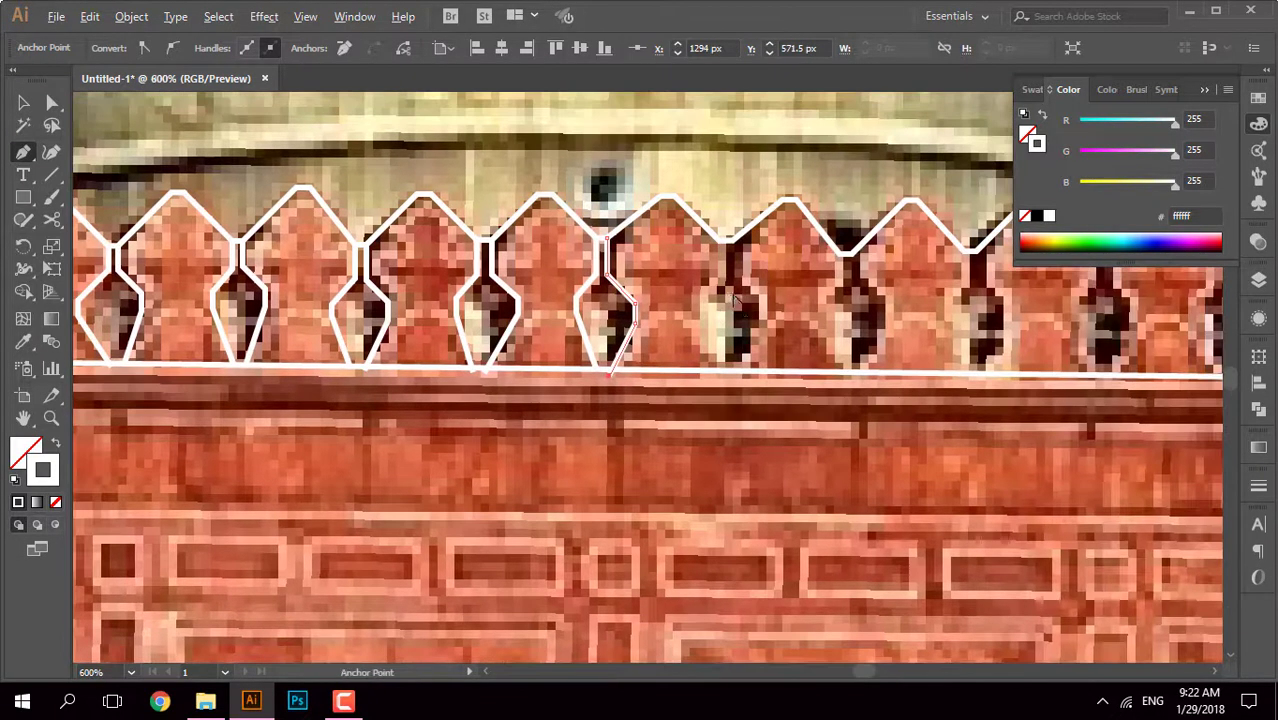
click(714, 224)
click(680, 297)
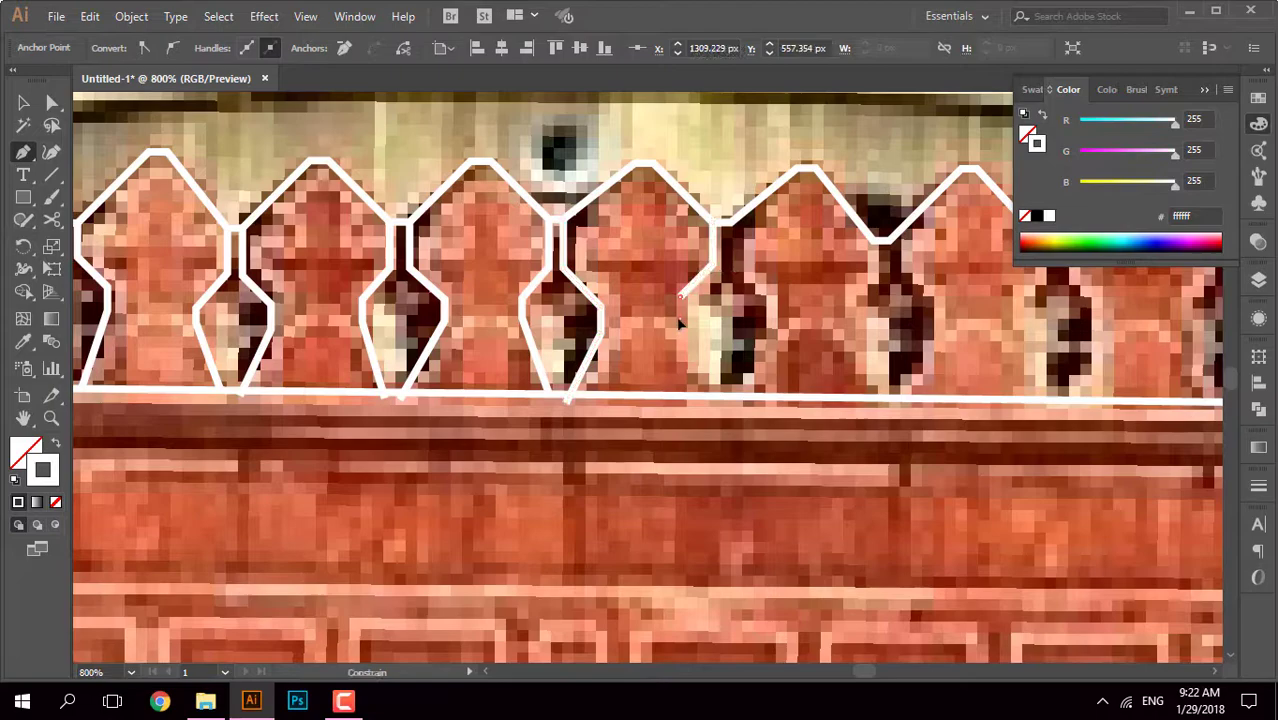
click(707, 399)
Step: Check the parapet paths in Outline view, then return to preview zoomed out
key(ctrl+1)
key(ctrl+equal)
key(ctrl+equal)
key(ctrl+equal)
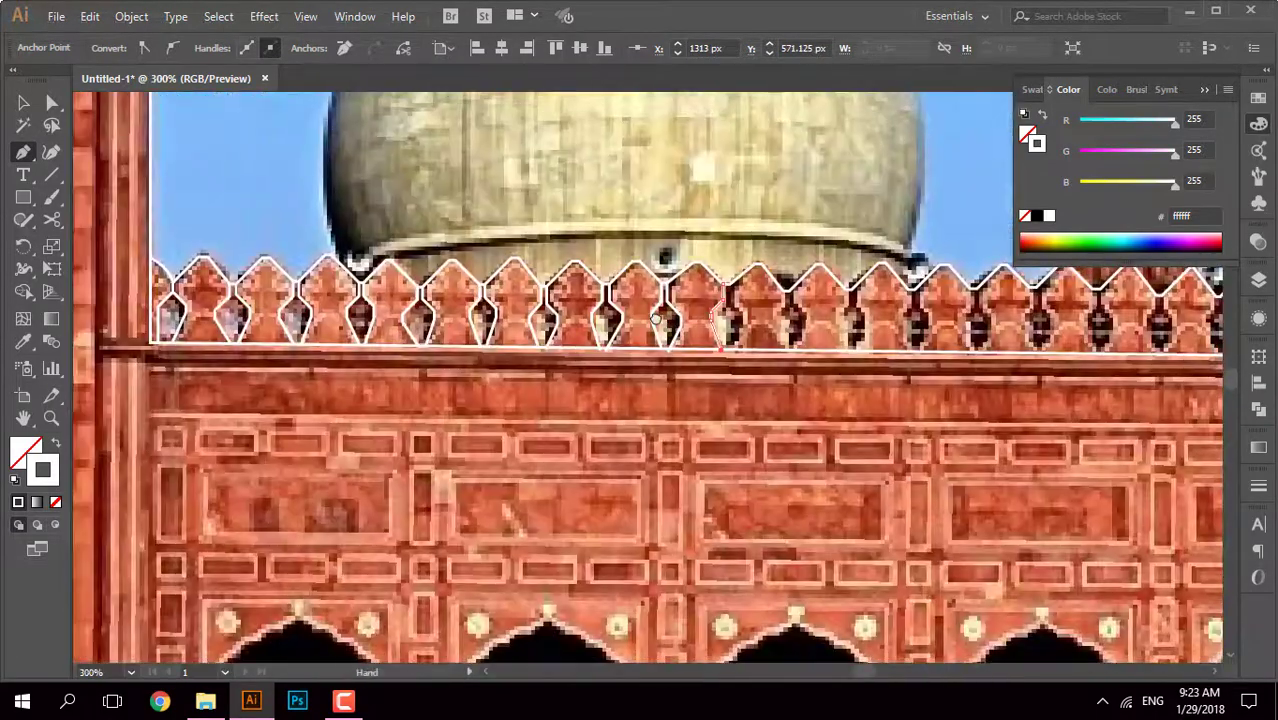
key(ctrl+y)
key(ctrl+y)
key(ctrl+equal)
key(ctrl+equal)
key(ctrl+equal)
key(ctrl+equal)
key(ctrl+minus)
key(ctrl+minus)
key(ctrl+minus)
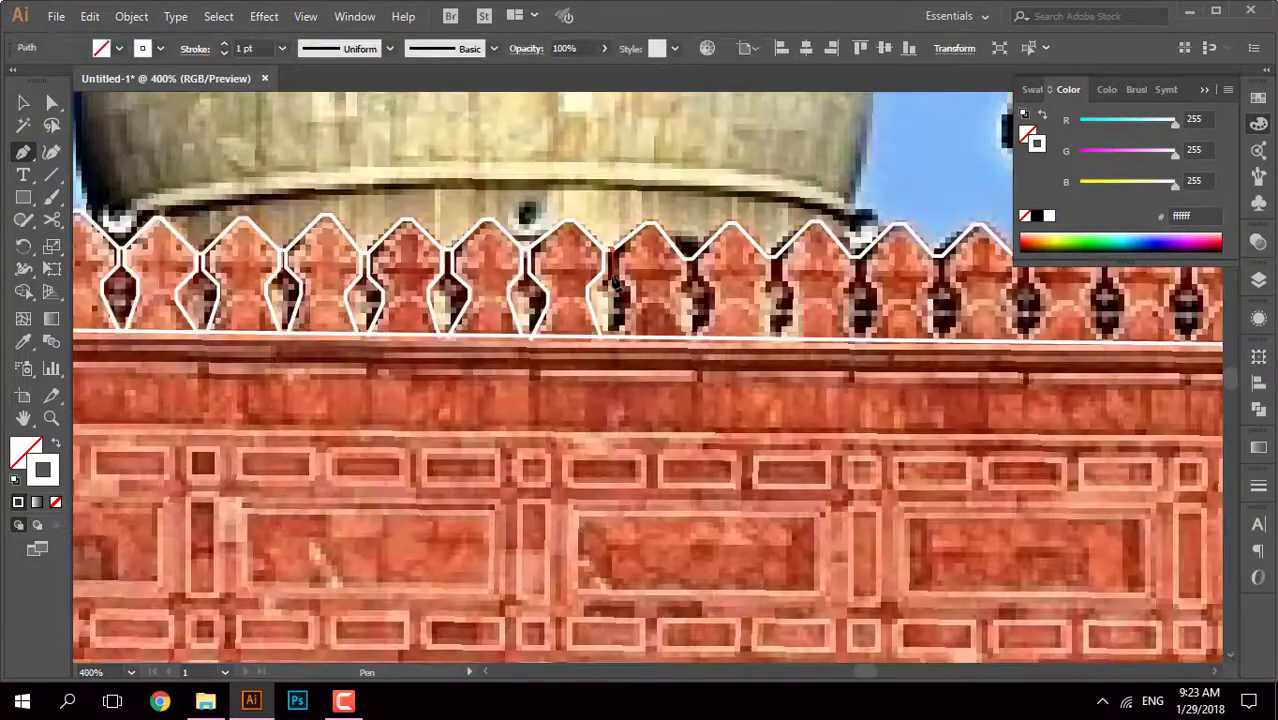
Step: Start the merlon outline at the parapet baseline around the first balusters
click(604, 341)
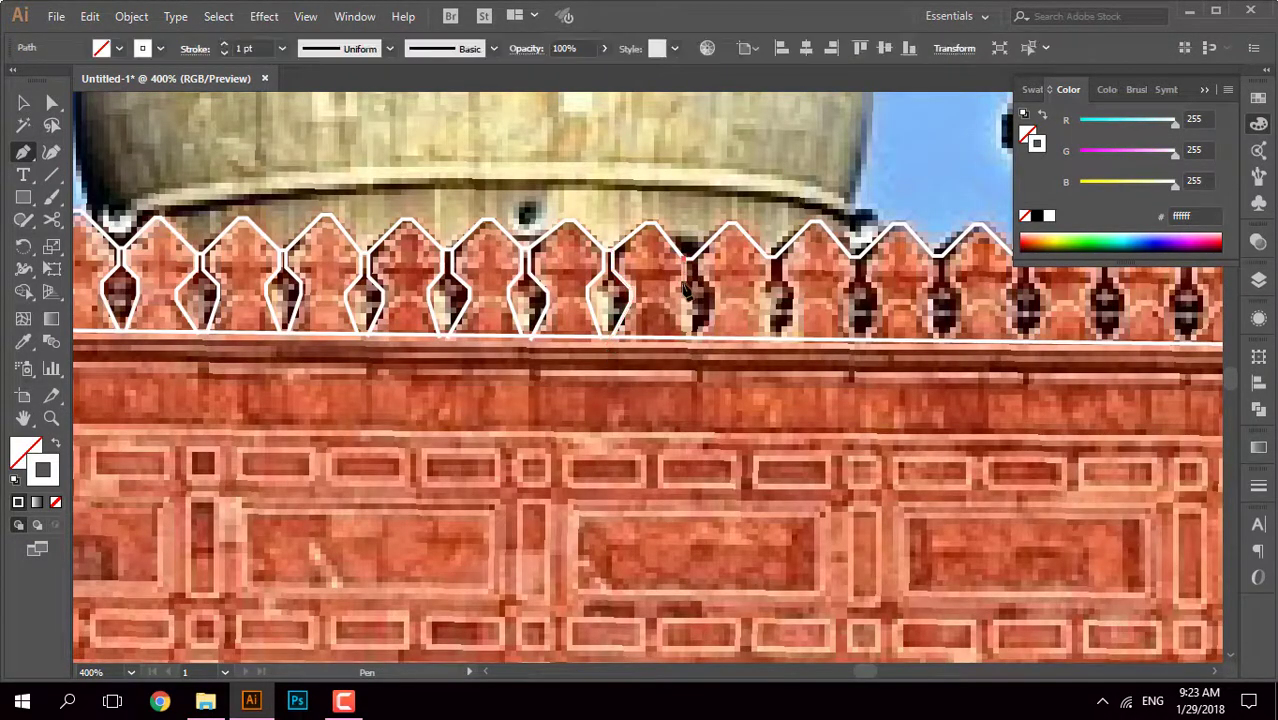
click(699, 288)
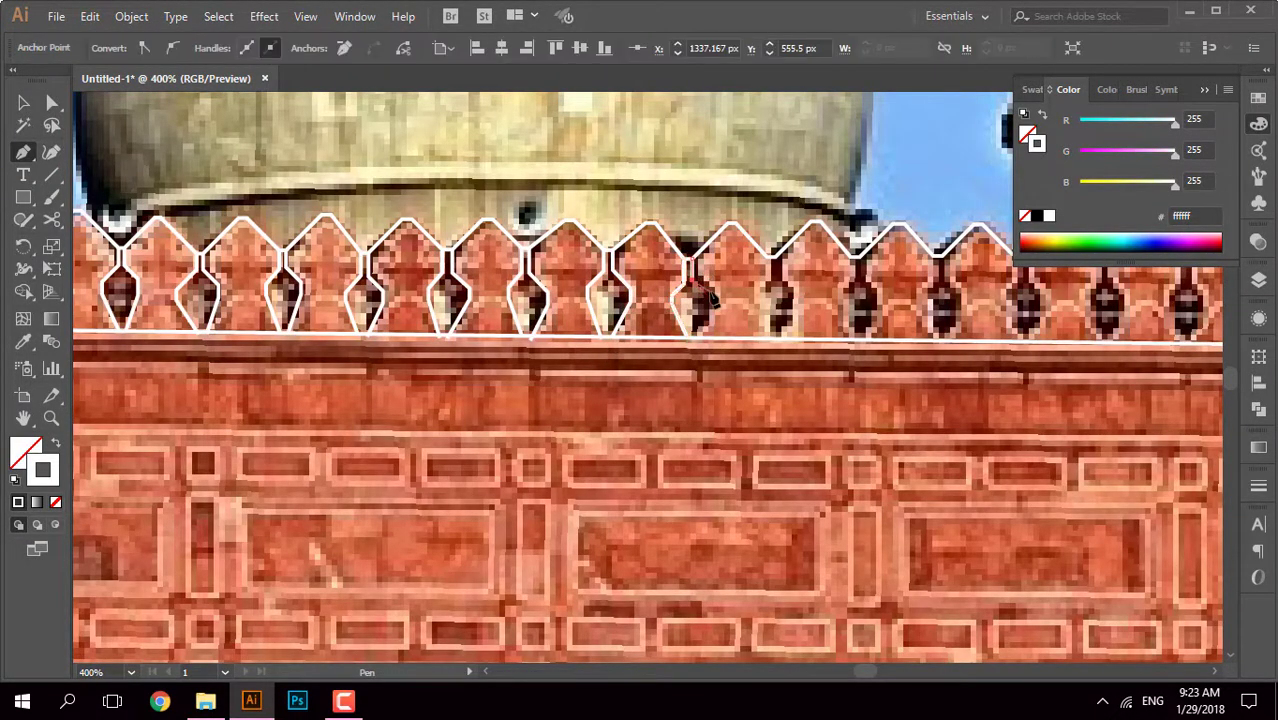
click(704, 302)
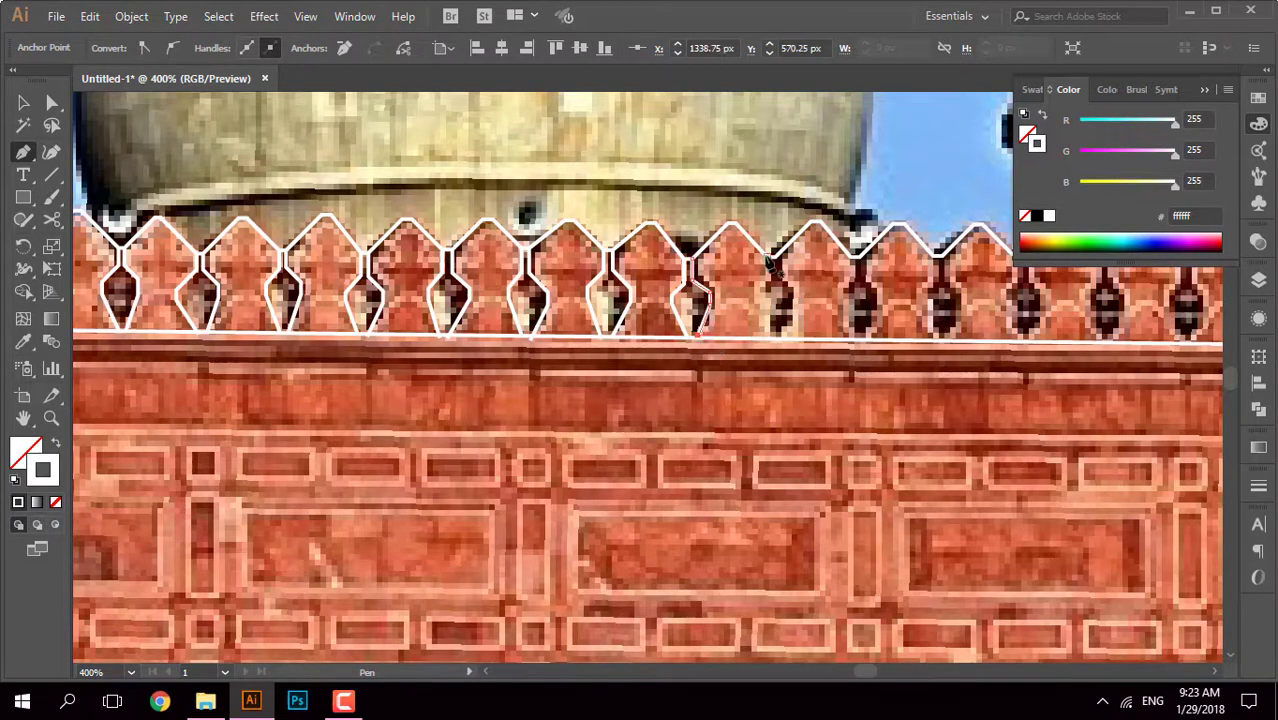
click(776, 286)
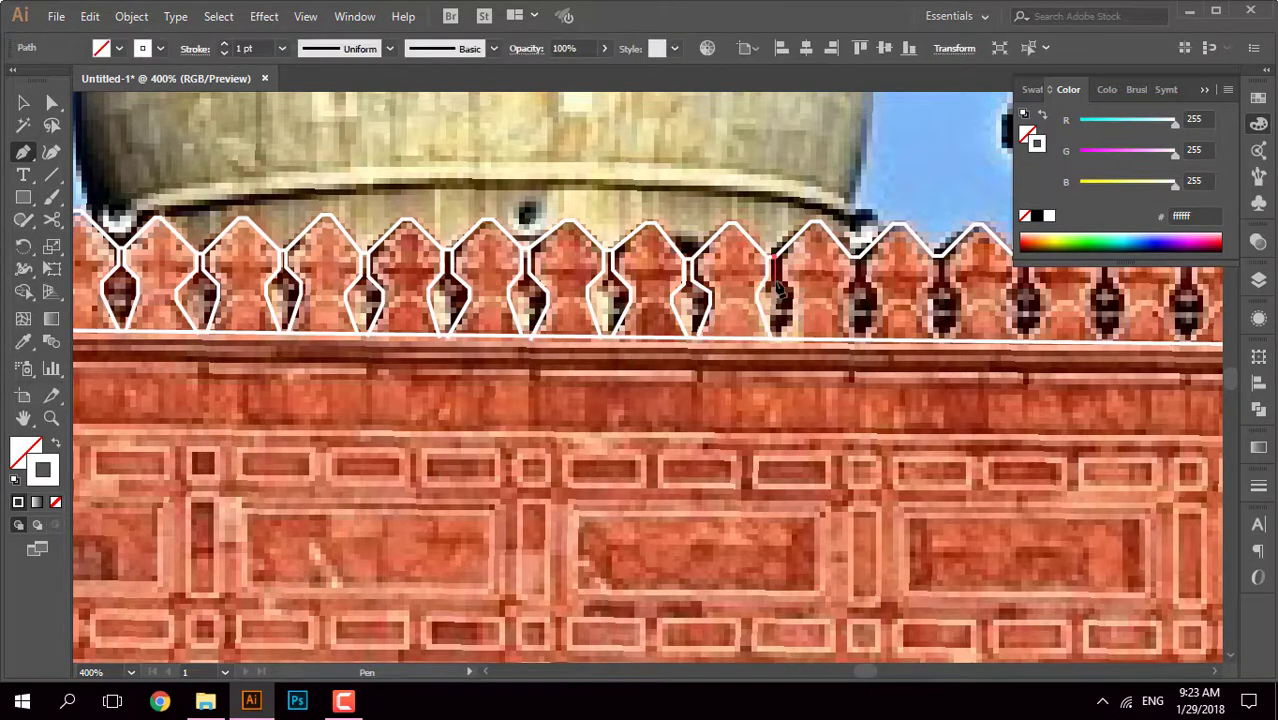
click(779, 288)
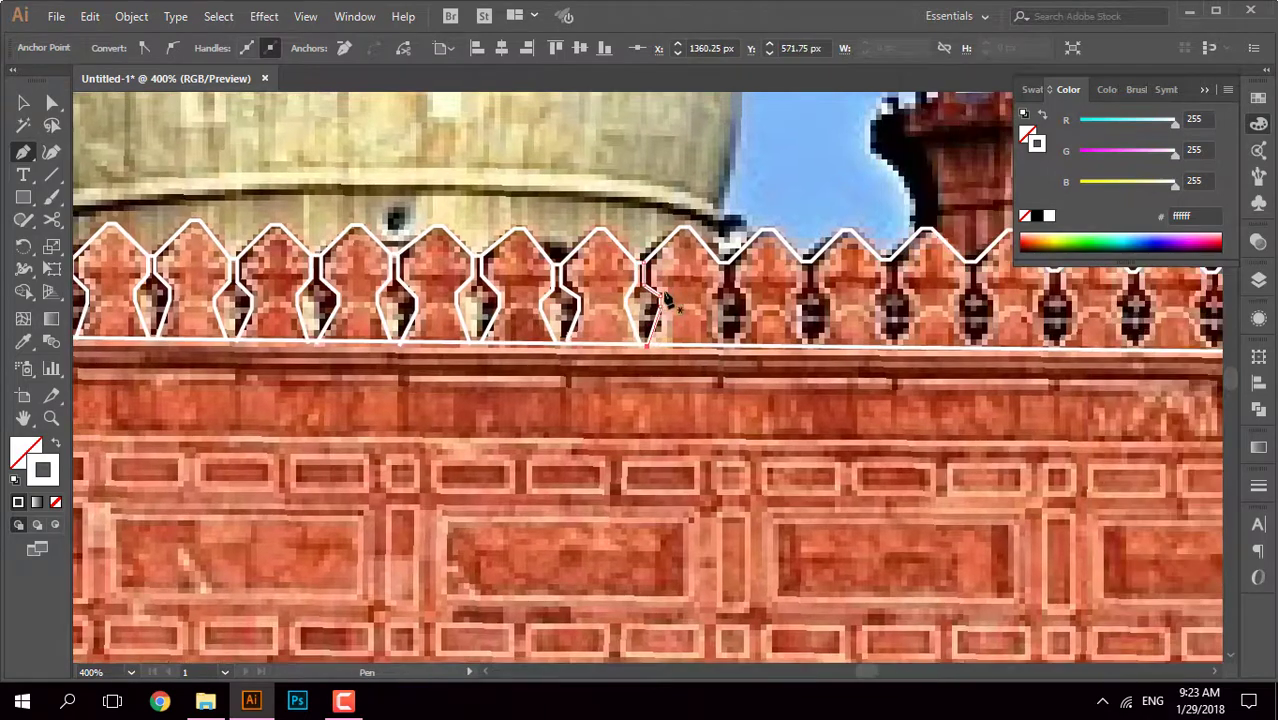
click(721, 284)
click(743, 320)
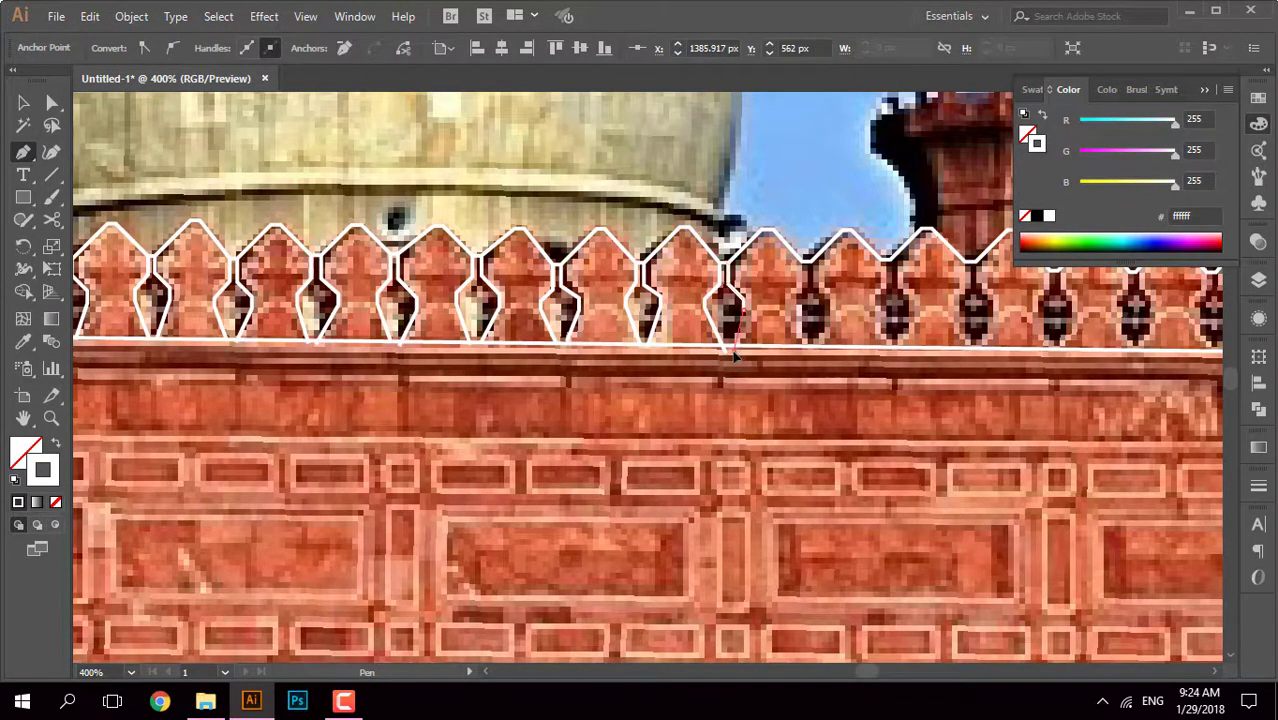
Step: Continue the merlon outline along the next stretch of balusters
key(ctrl+minus)
drag(640, 330, 645, 290)
click(636, 284)
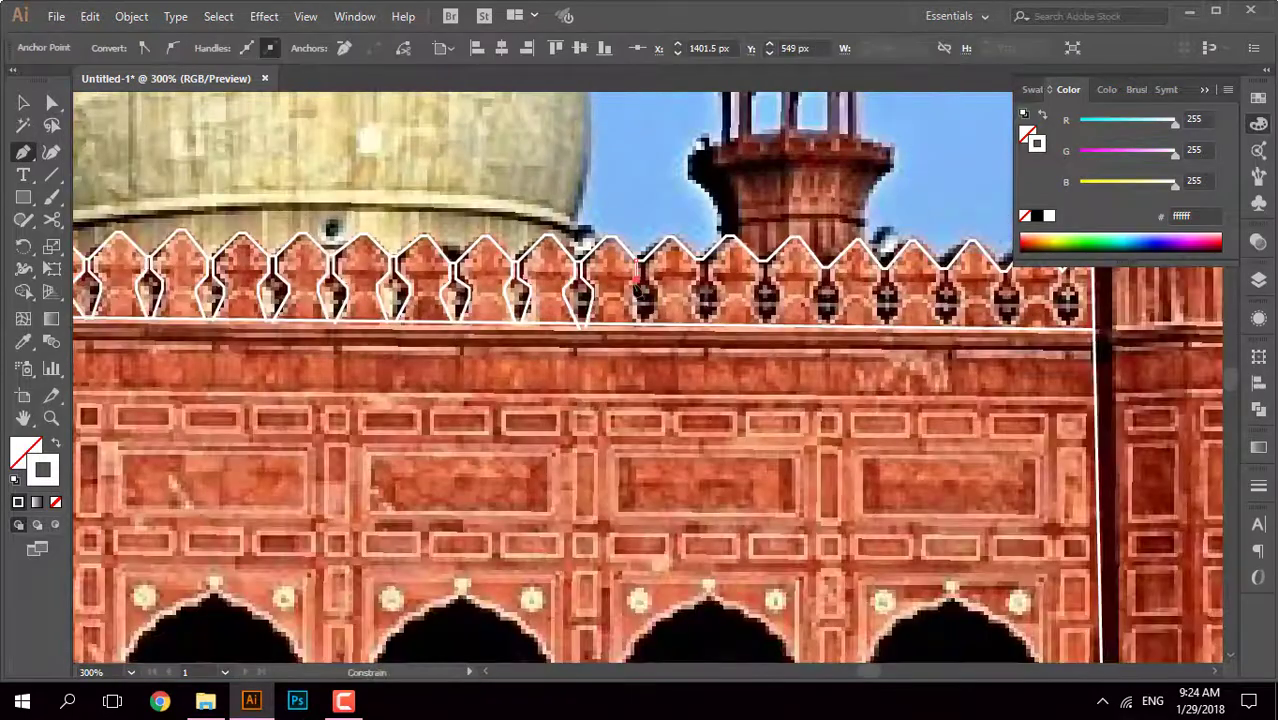
click(625, 319)
click(643, 270)
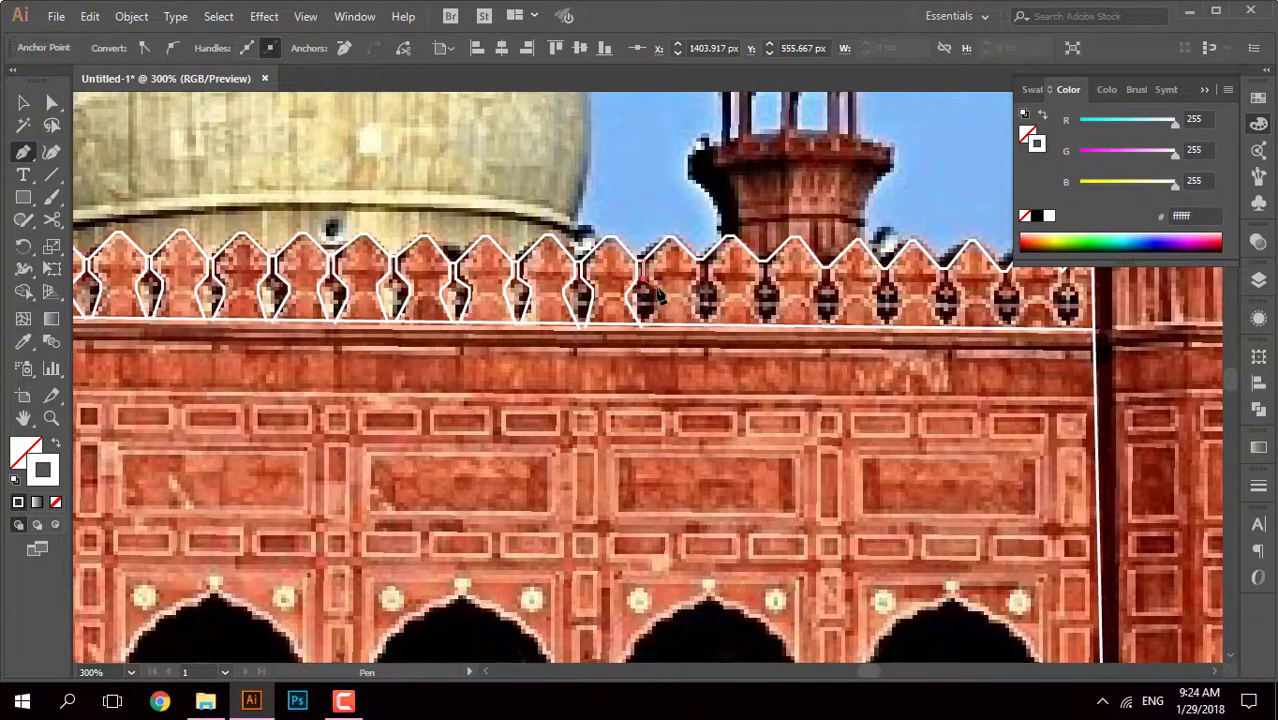
click(688, 292)
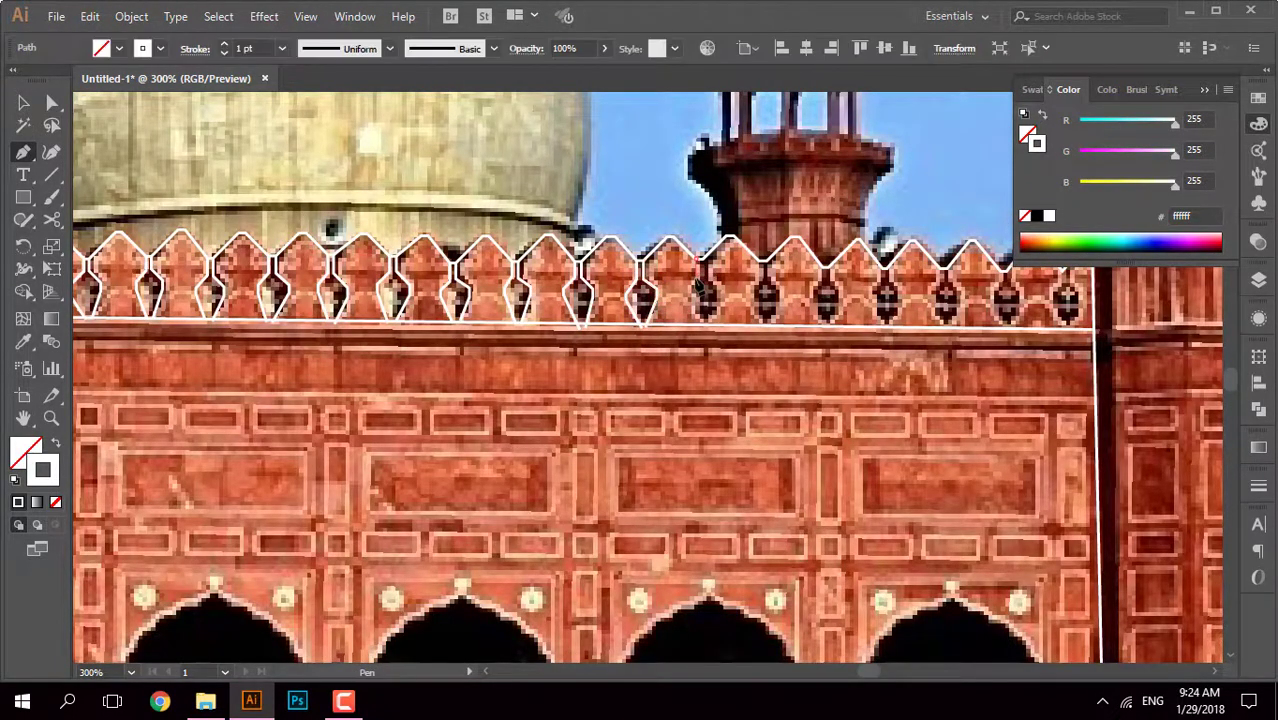
click(705, 274)
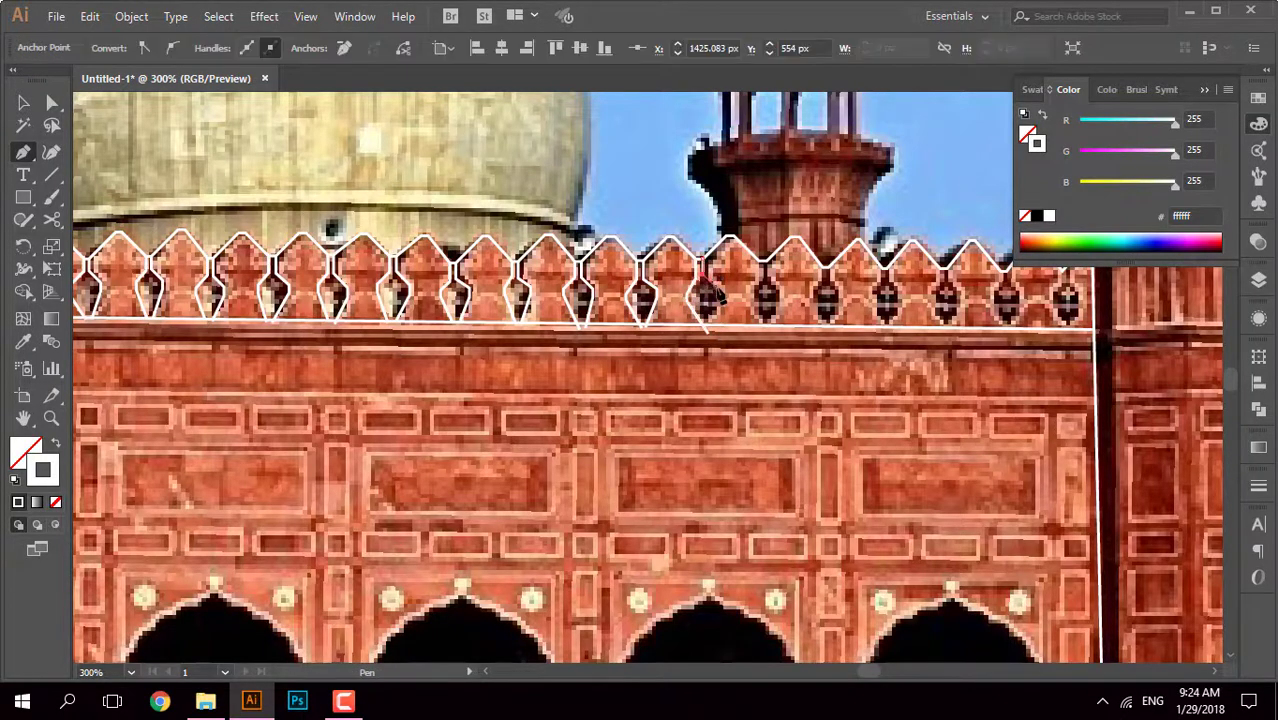
click(708, 334)
Step: Extend the merlon outline around the following balusters and merlon sides
key(ctrl+equal)
click(616, 305)
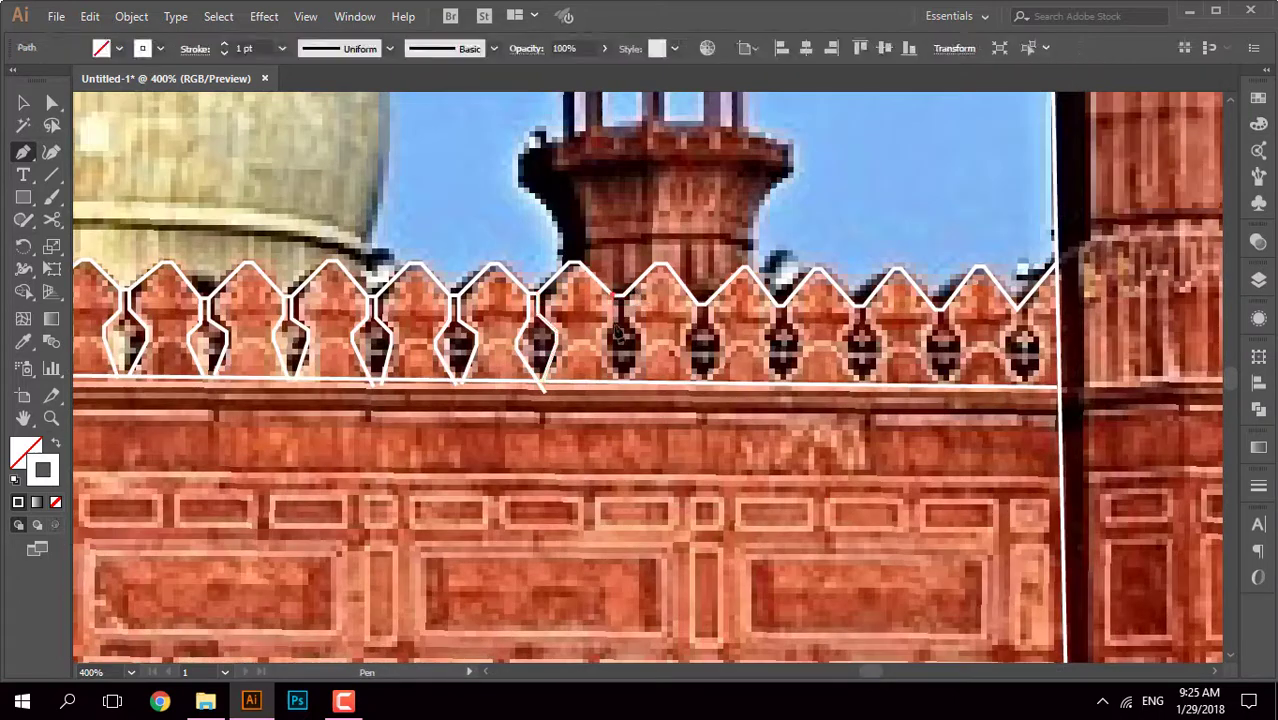
click(623, 300)
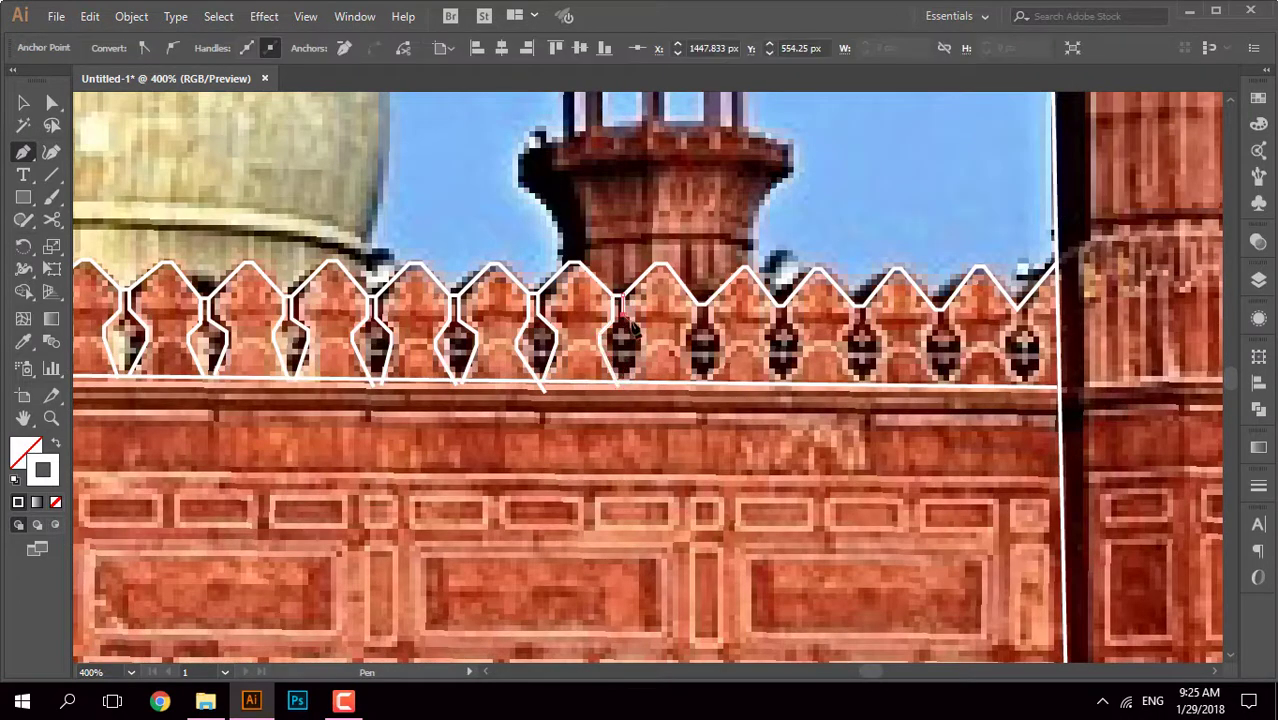
click(700, 302)
click(686, 342)
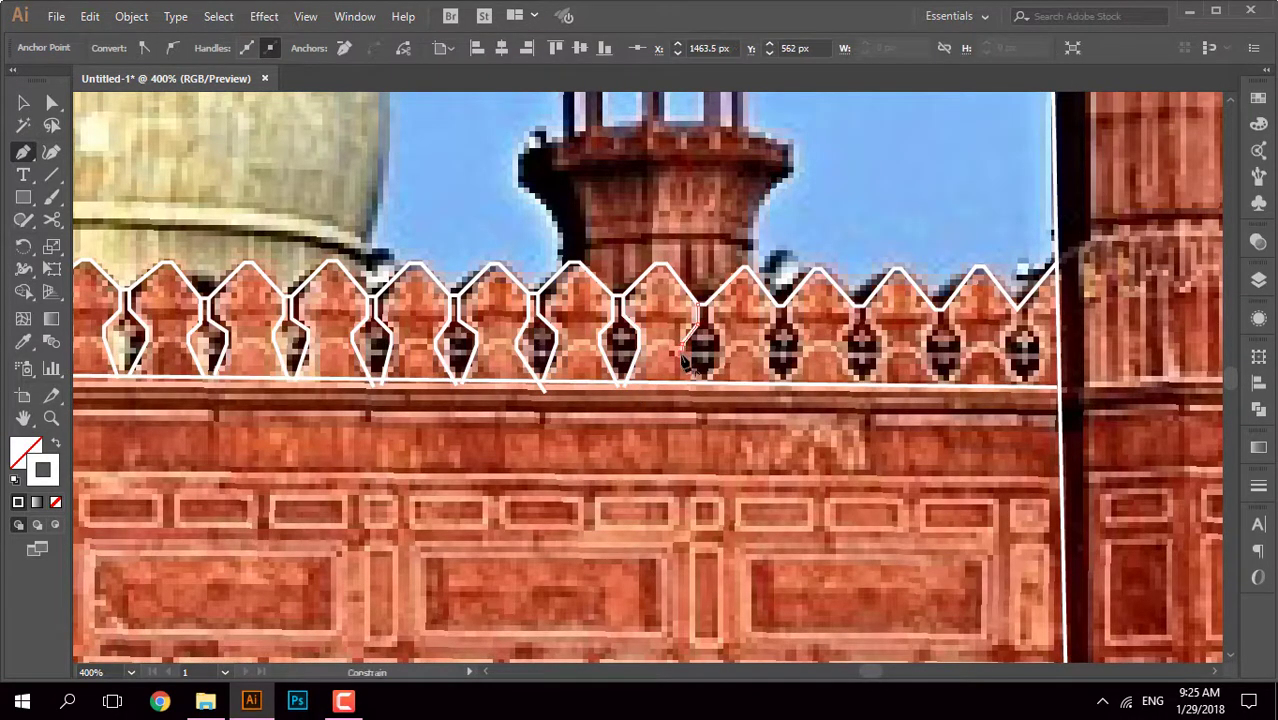
click(701, 383)
click(716, 340)
click(710, 320)
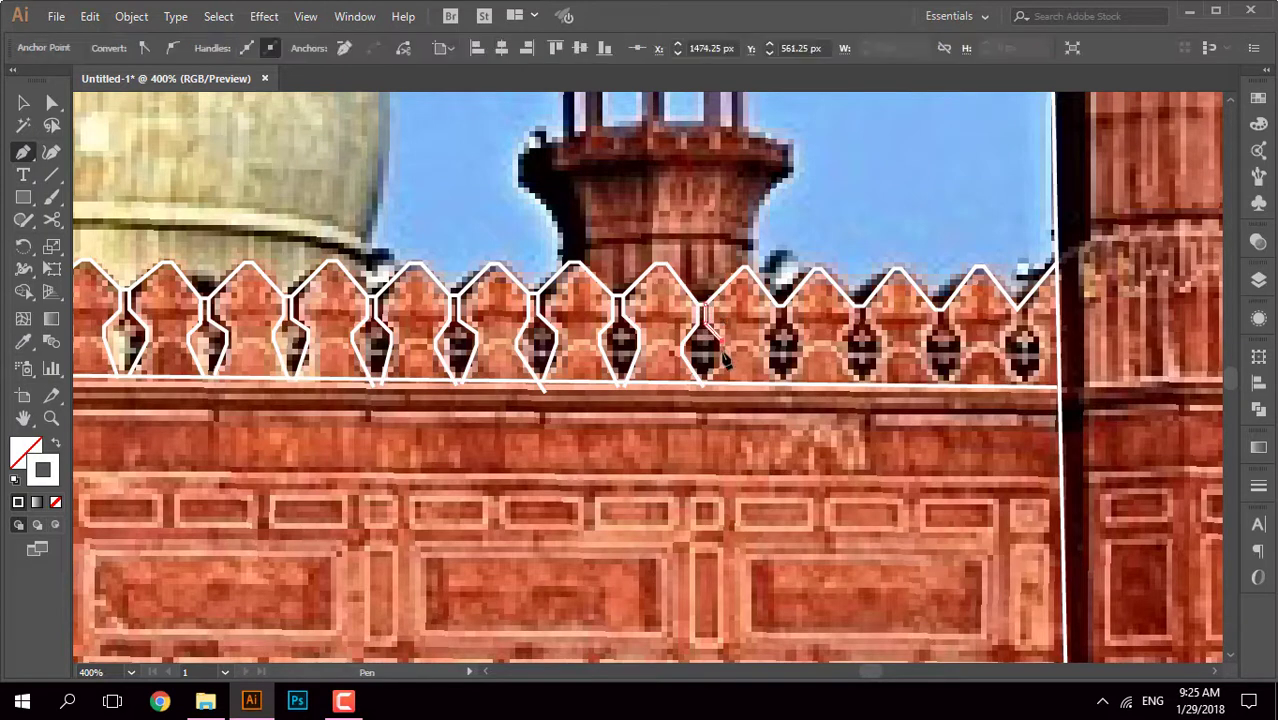
Step: Carry the merlon outline across the last balusters to the parapet's right end
click(767, 334)
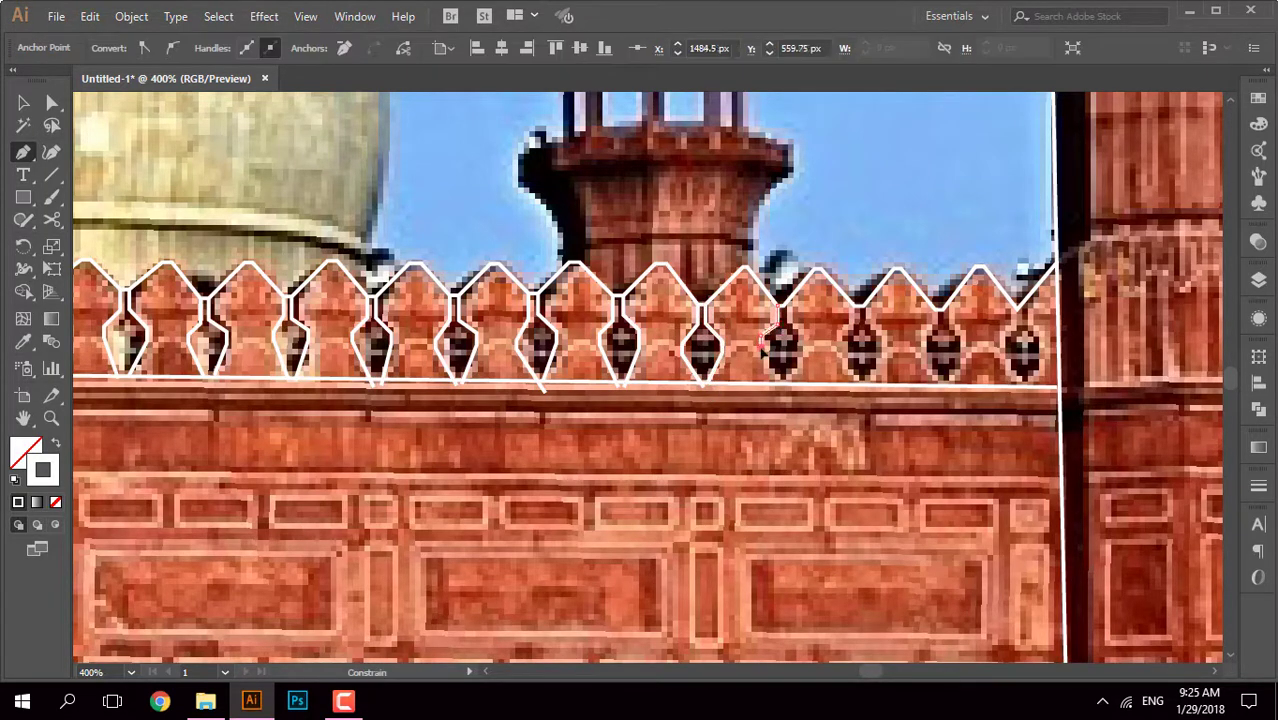
click(786, 383)
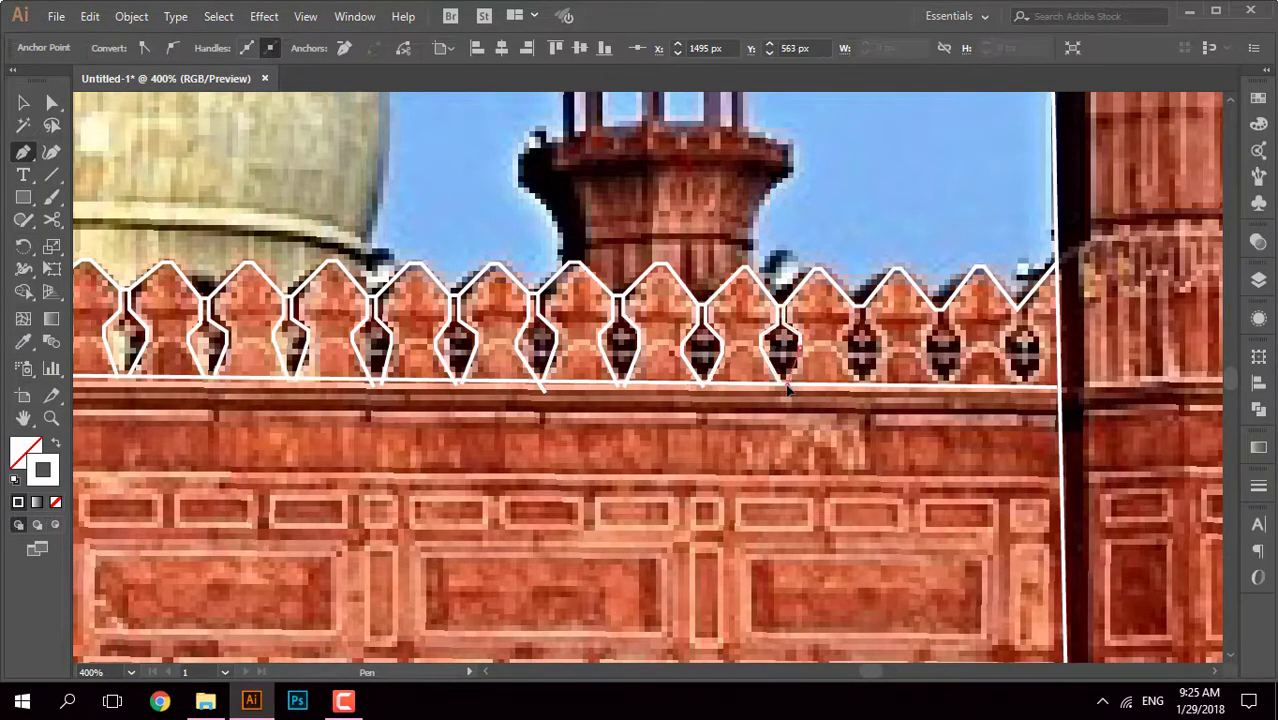
click(855, 316)
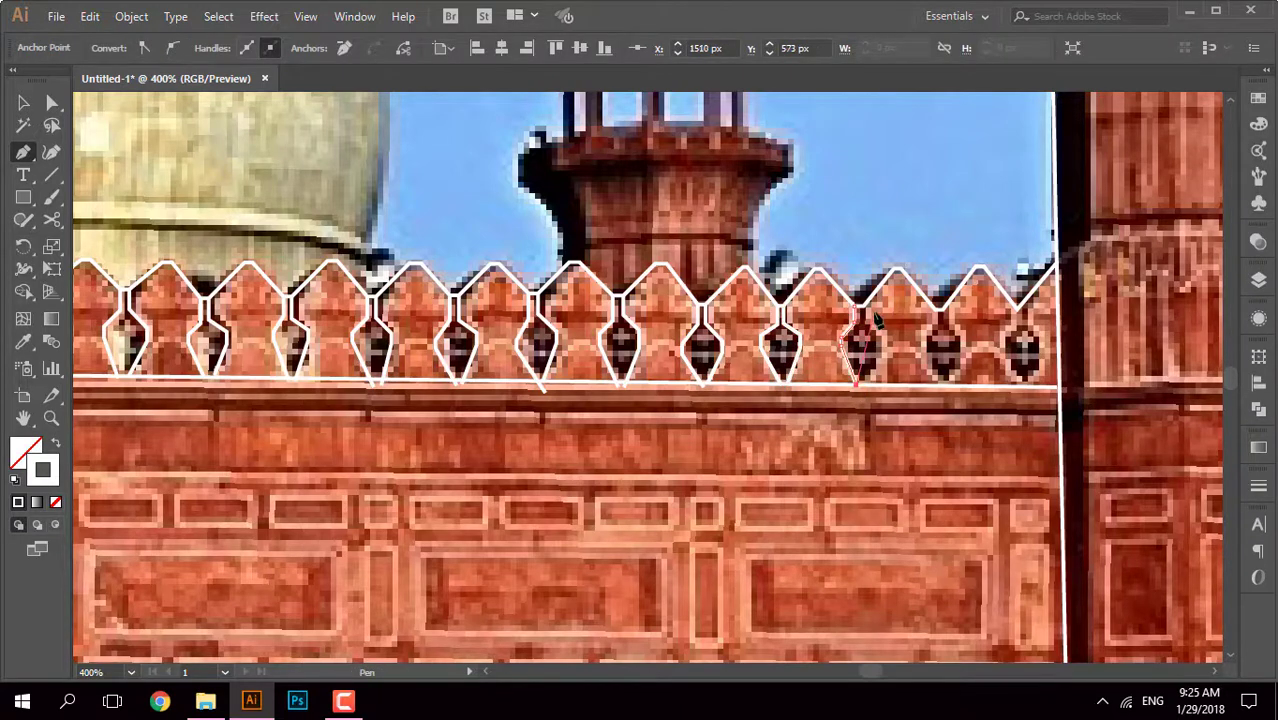
click(859, 385)
click(935, 319)
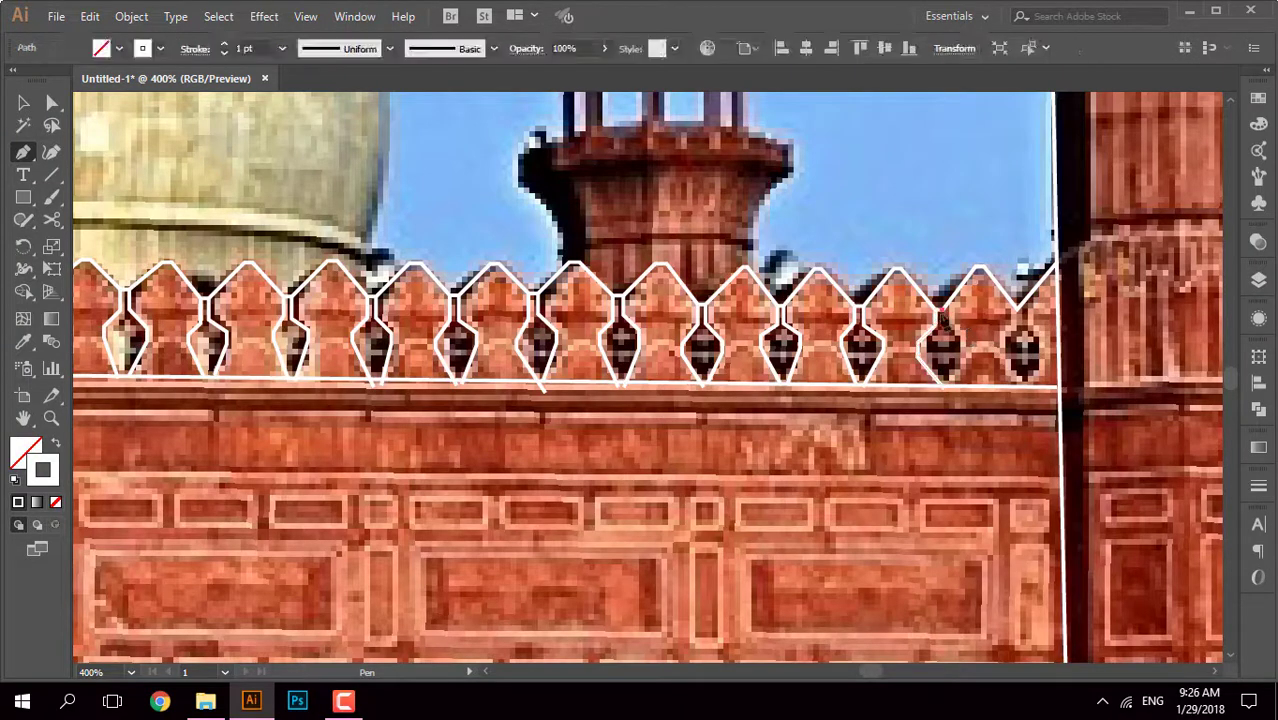
click(942, 320)
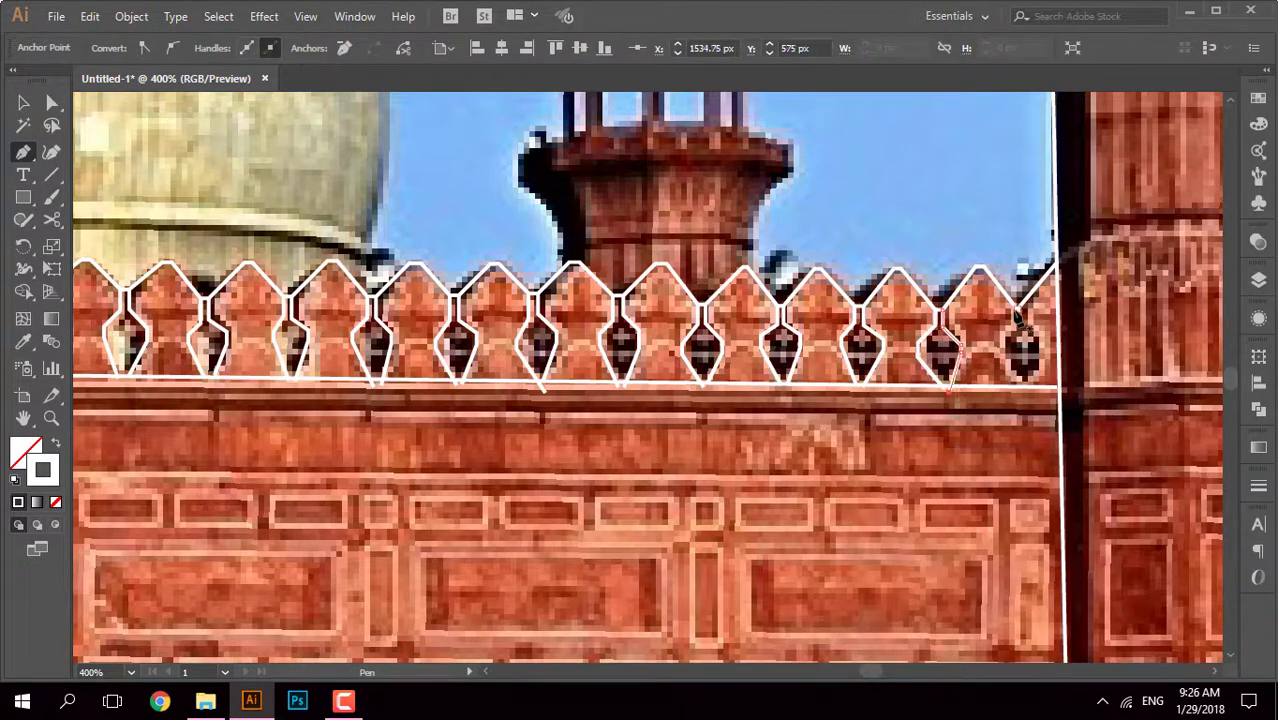
click(1008, 336)
click(1022, 388)
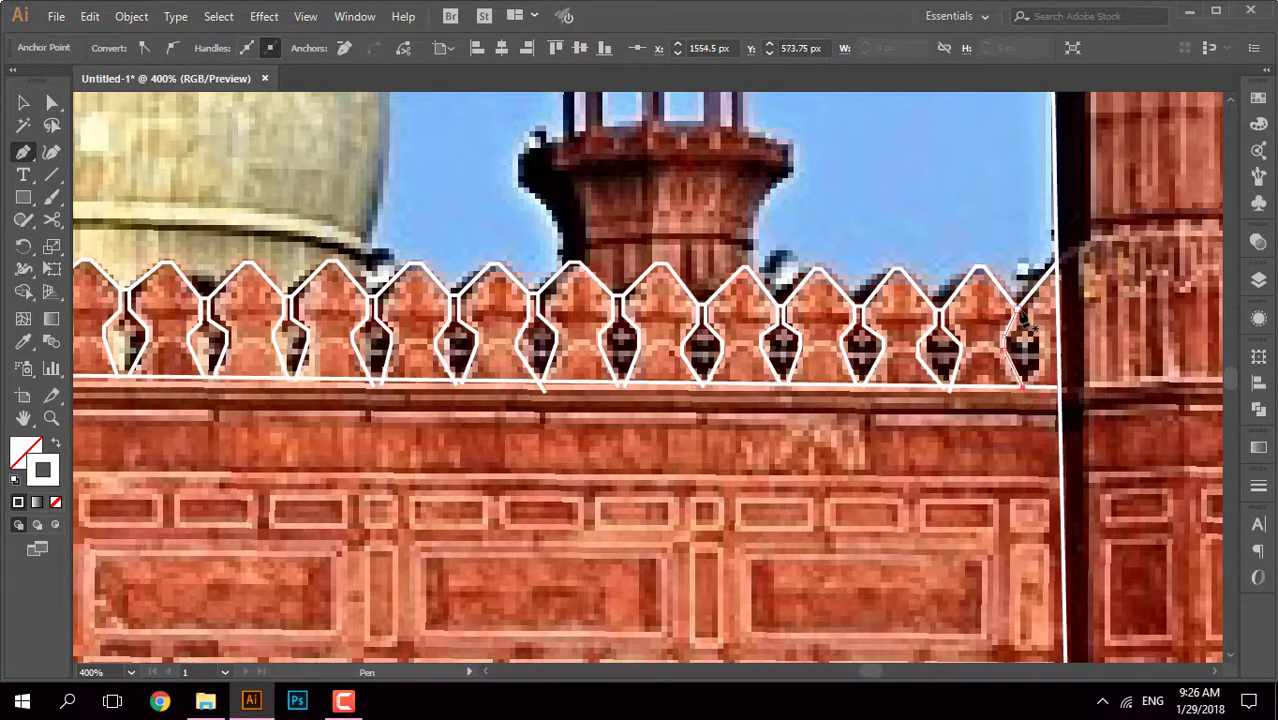
key(ctrl+minus)
key(ctrl+minus)
drag(222, 138, 632, 328)
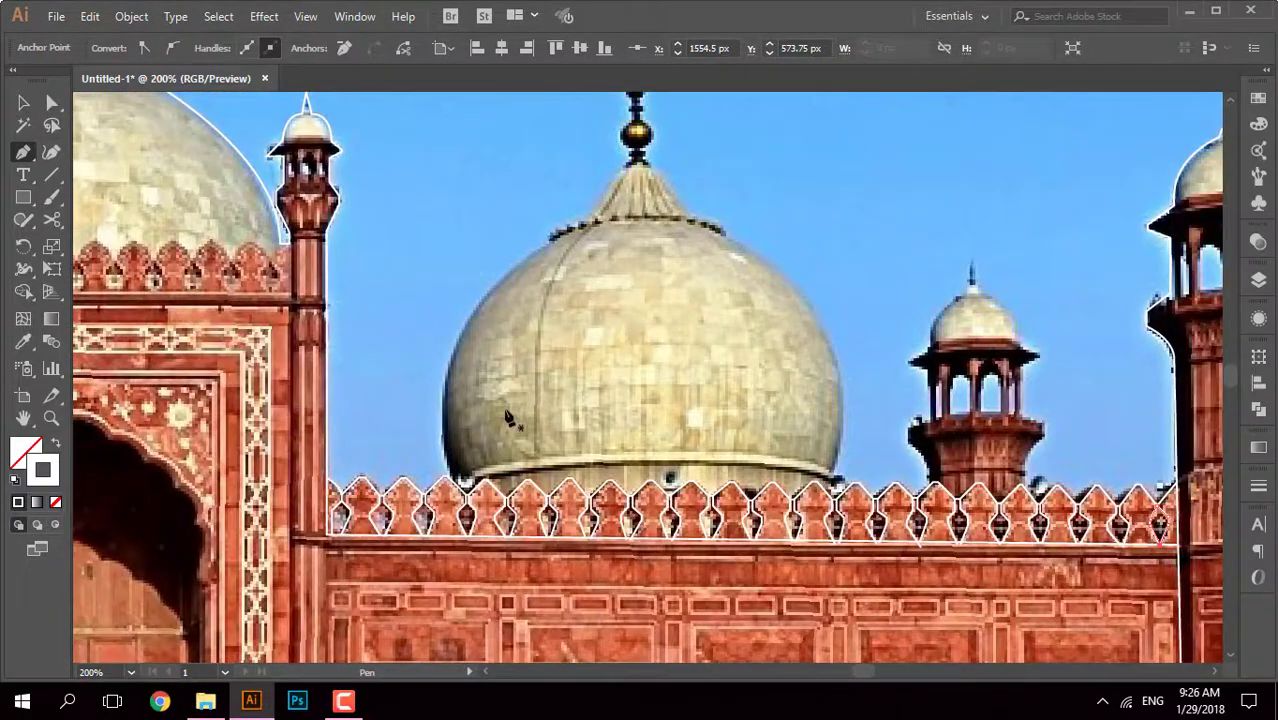
Step: Trace the dome's left edge from the parapet over its shoulder to the spire base
alt+scroll(508, 418, up, 1)
key(ctrl+minus)
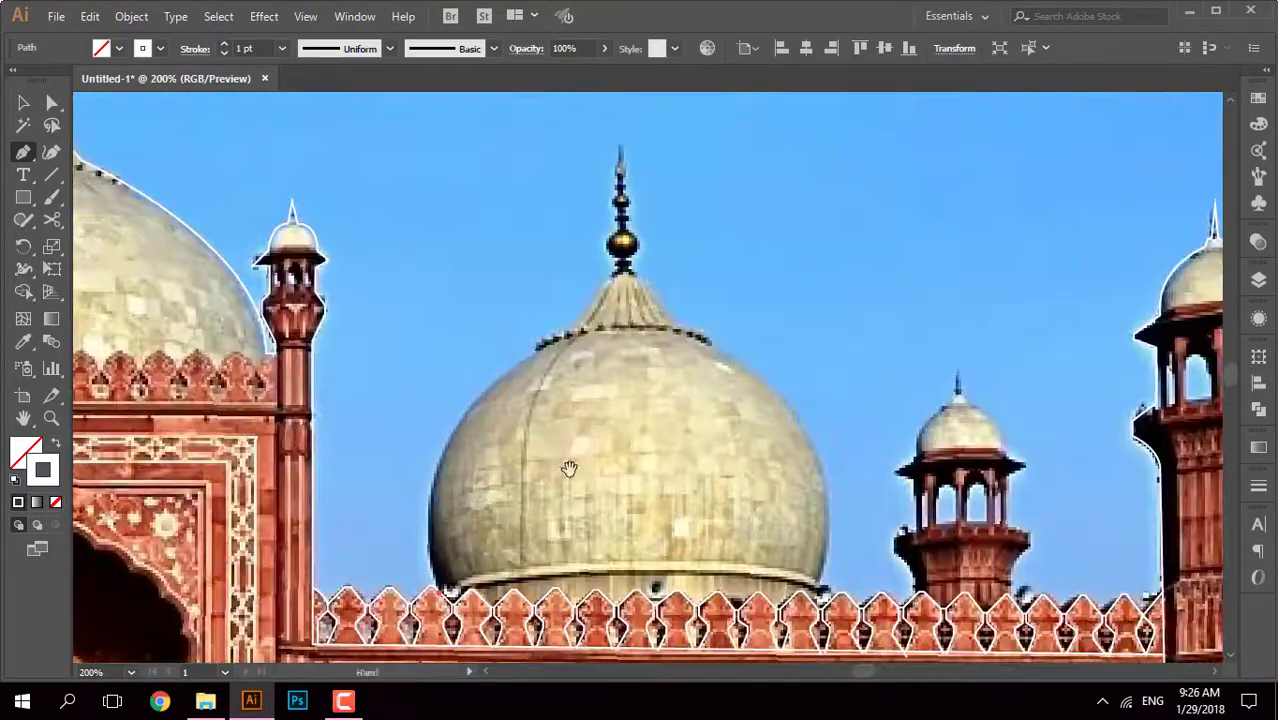
click(384, 430)
click(538, 350)
alt+scroll(610, 330, up, 1)
alt+scroll(610, 330, up, 1)
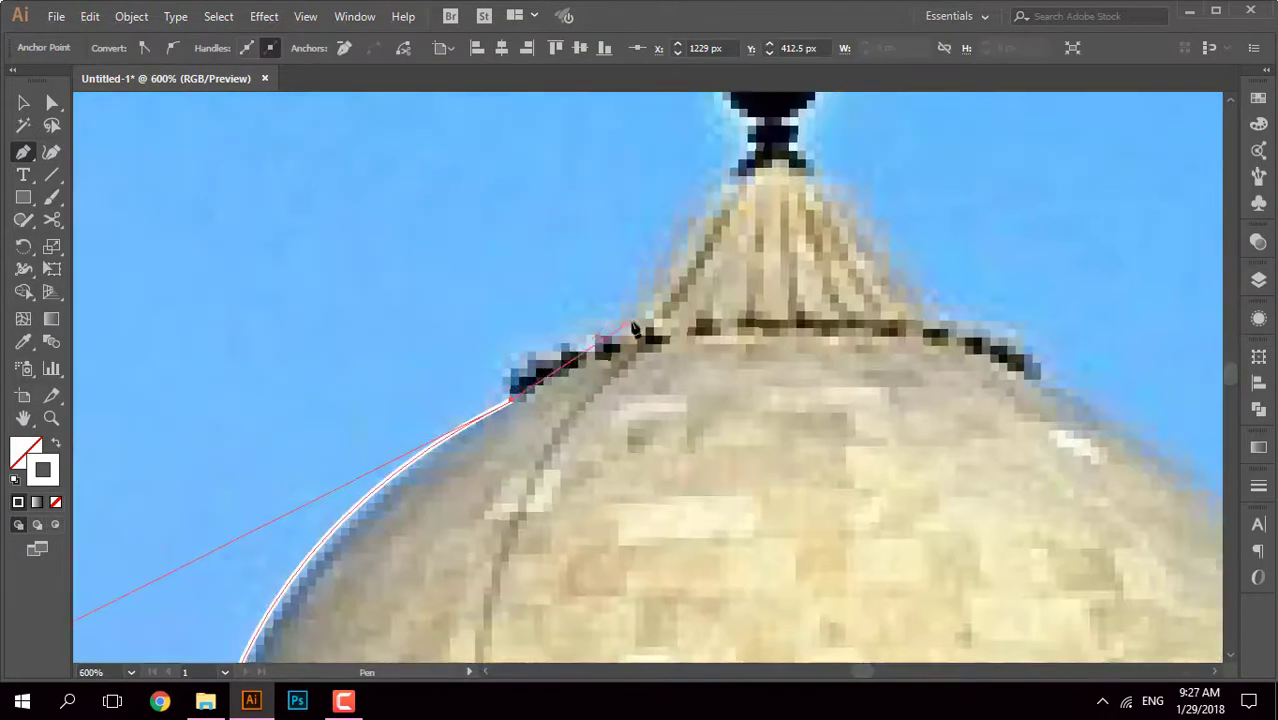
drag(619, 327, 771, 288)
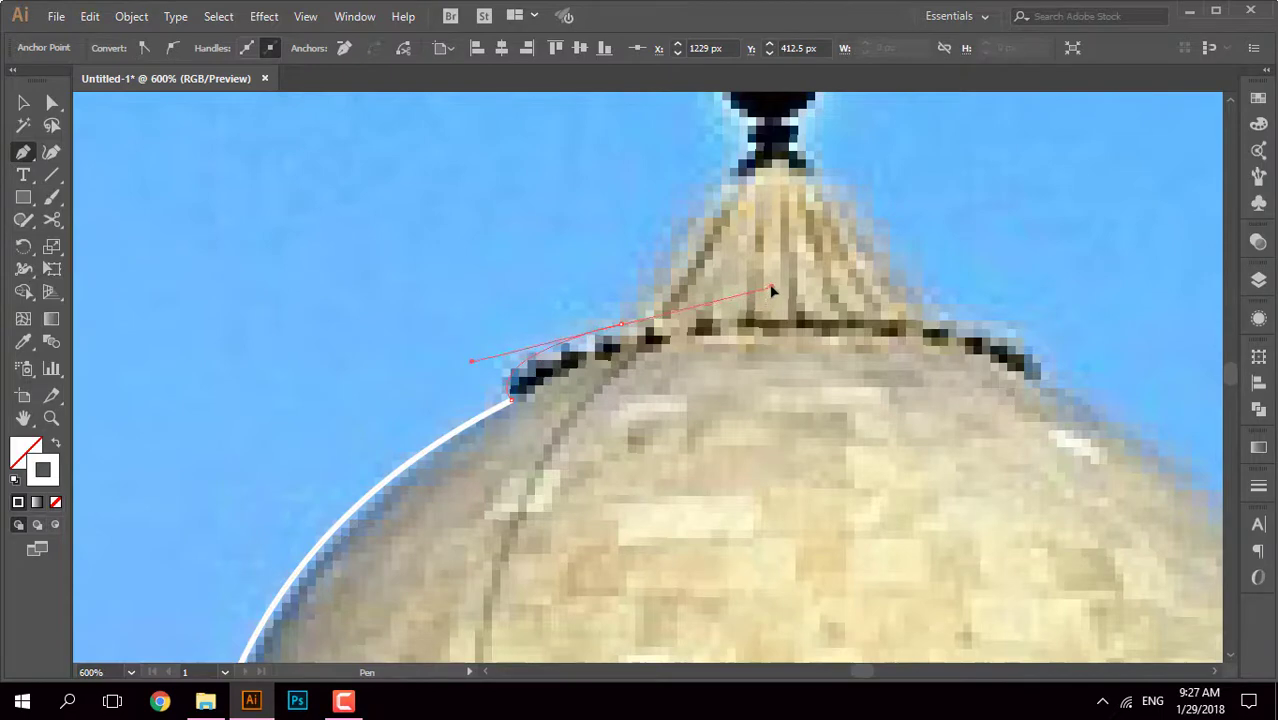
alt+scroll(619, 332, down, 1)
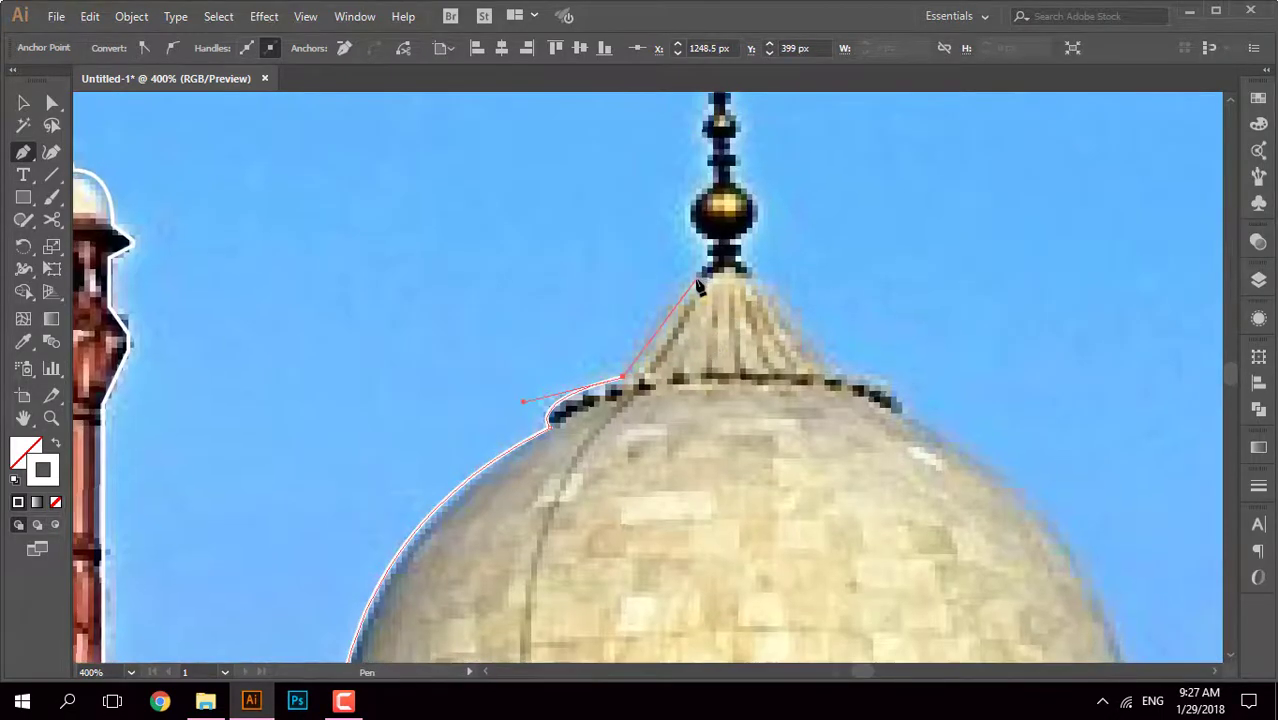
click(705, 266)
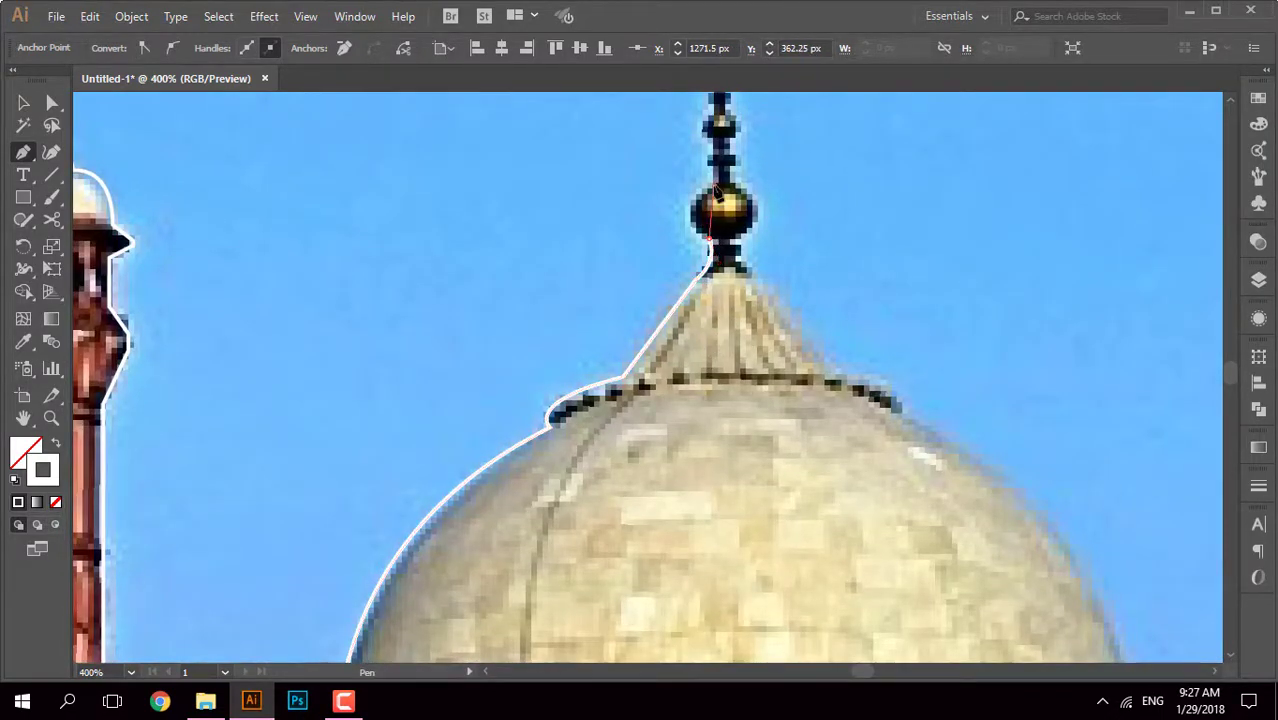
Step: Curve the outline around the finial ball and upper knob up to the spire tip
drag(763, 170, 763, 170)
alt+scroll(777, 300, up, 2)
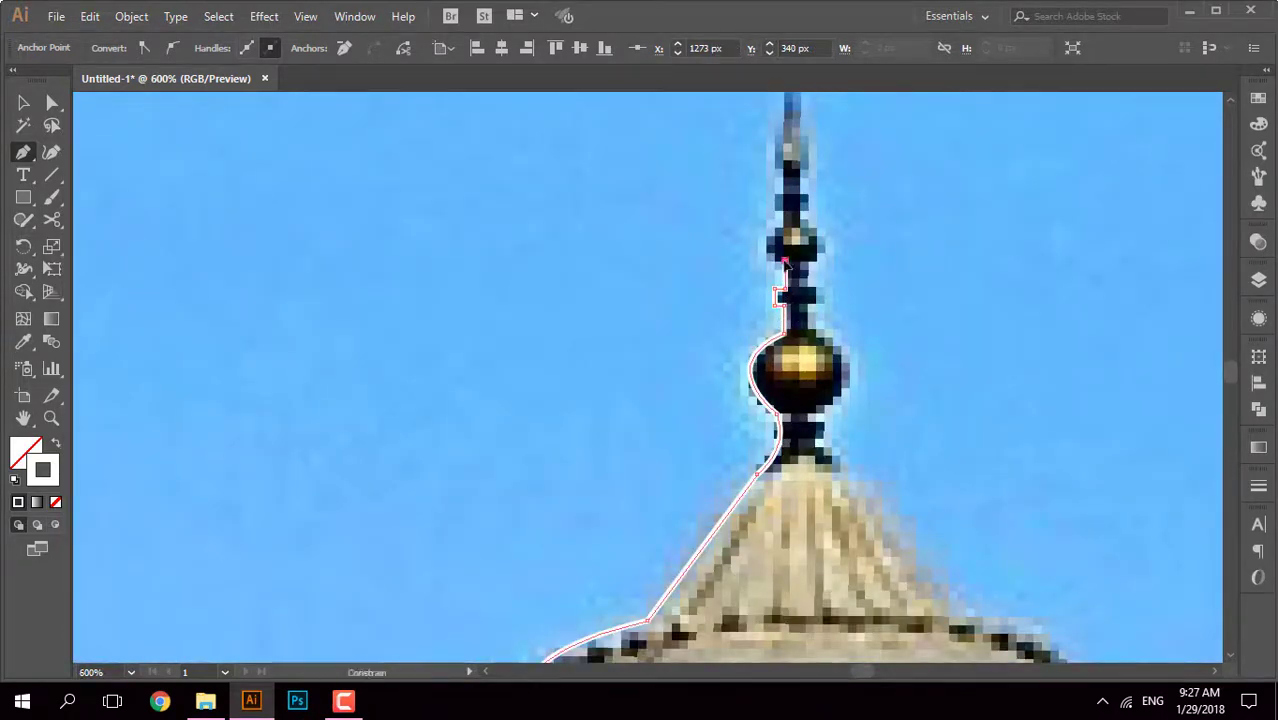
drag(822, 208, 882, 328)
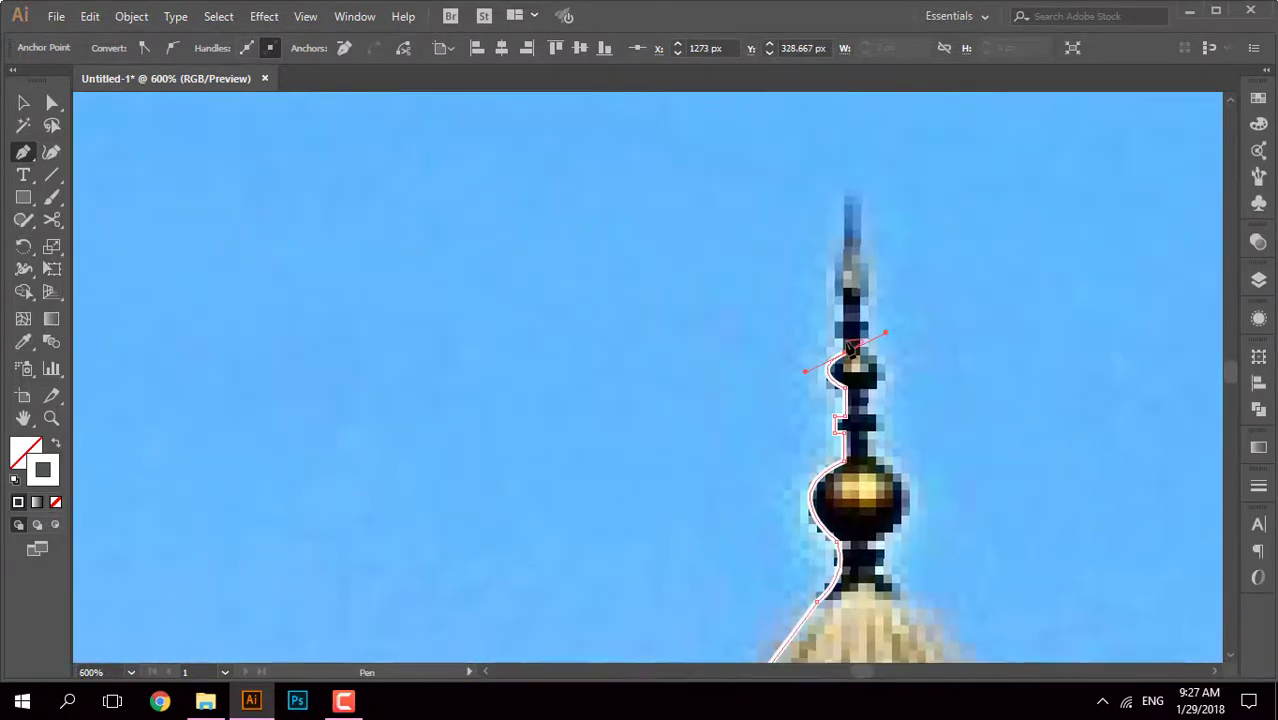
click(845, 345)
click(837, 322)
drag(845, 266, 873, 248)
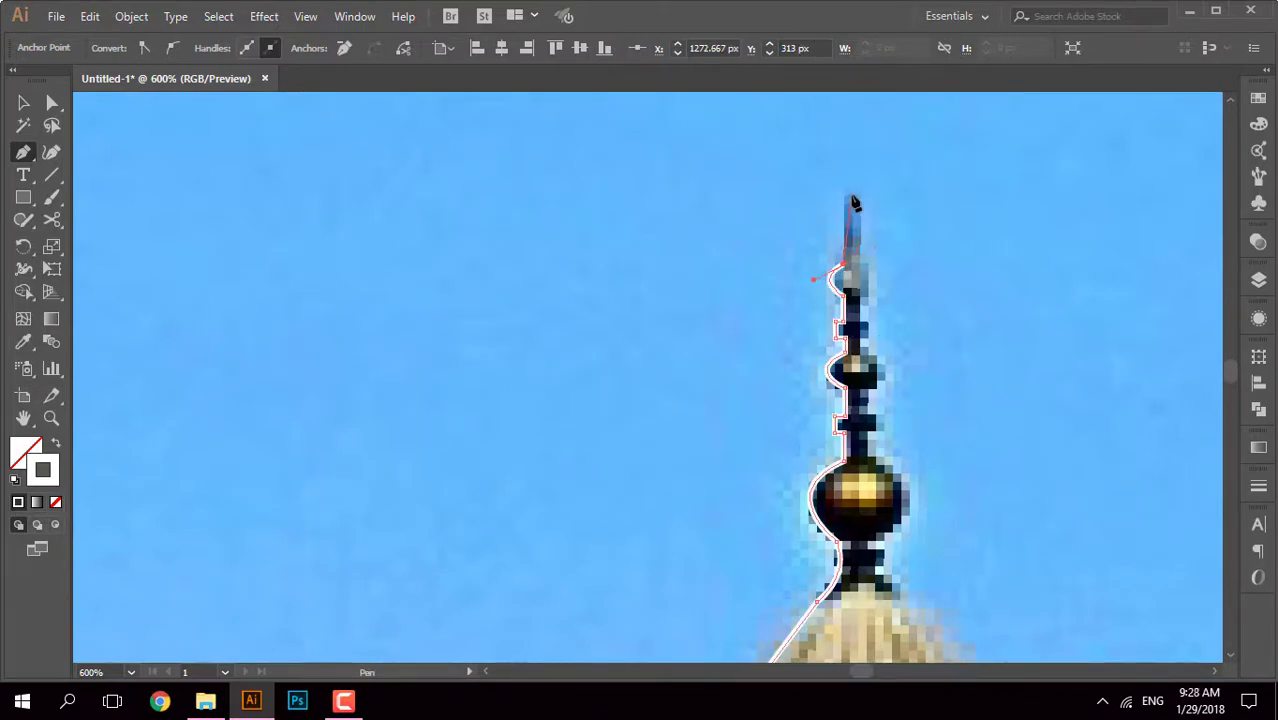
key(ctrl+minus)
key(ctrl+minus)
key(ctrl+minus)
Step: Reflect a copy of the half spire outline to form the spire's other side
key(ctrl+plus)
key(v)
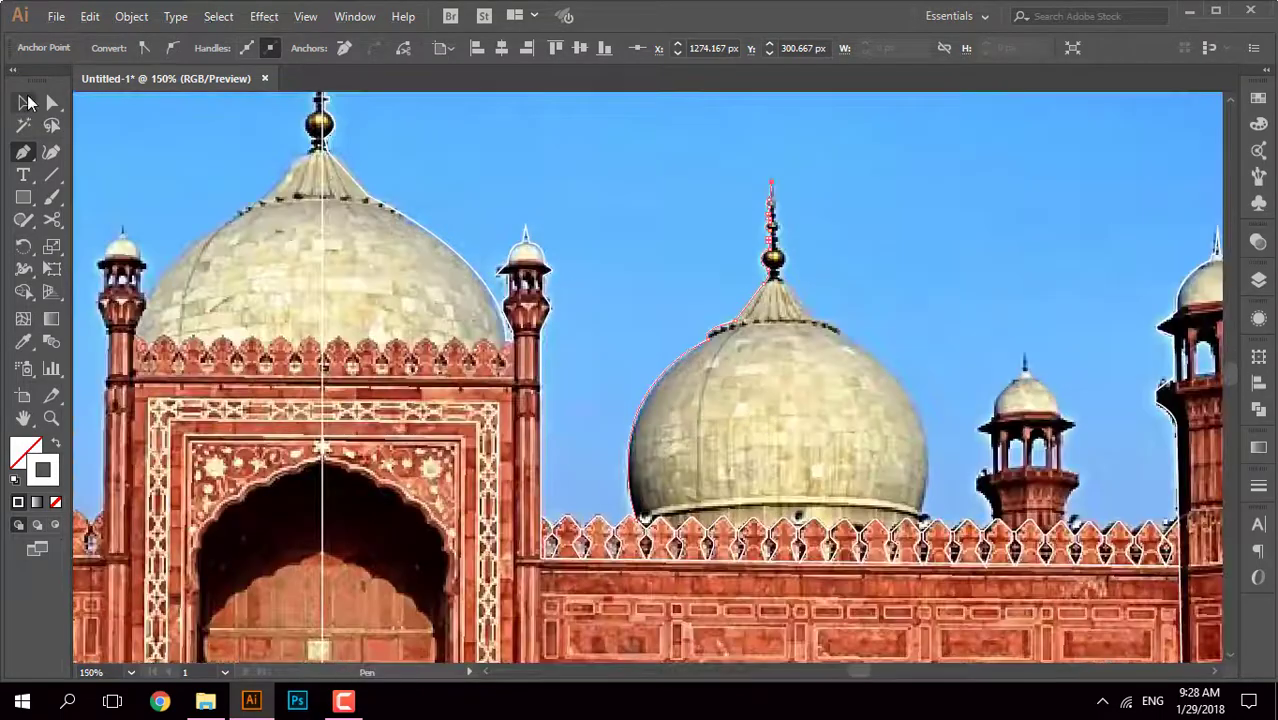
right_click(845, 512)
click(588, 459)
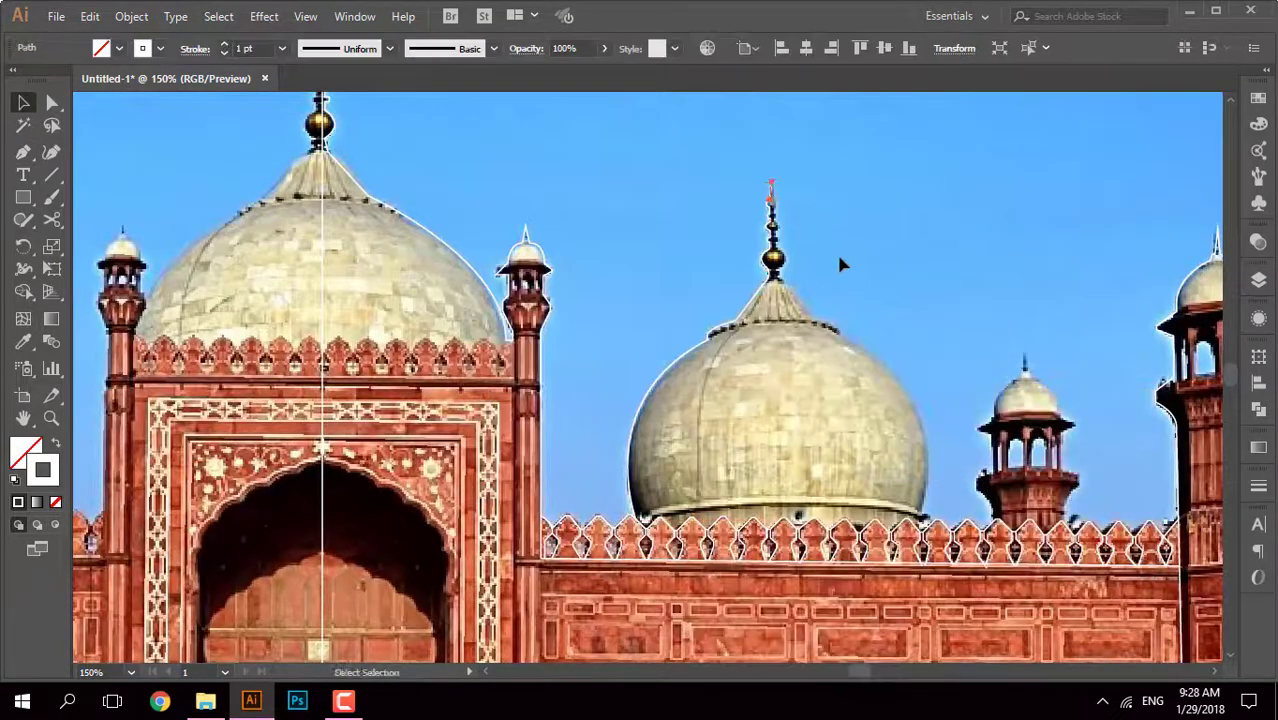
click(755, 295)
right_click(718, 292)
click(990, 460)
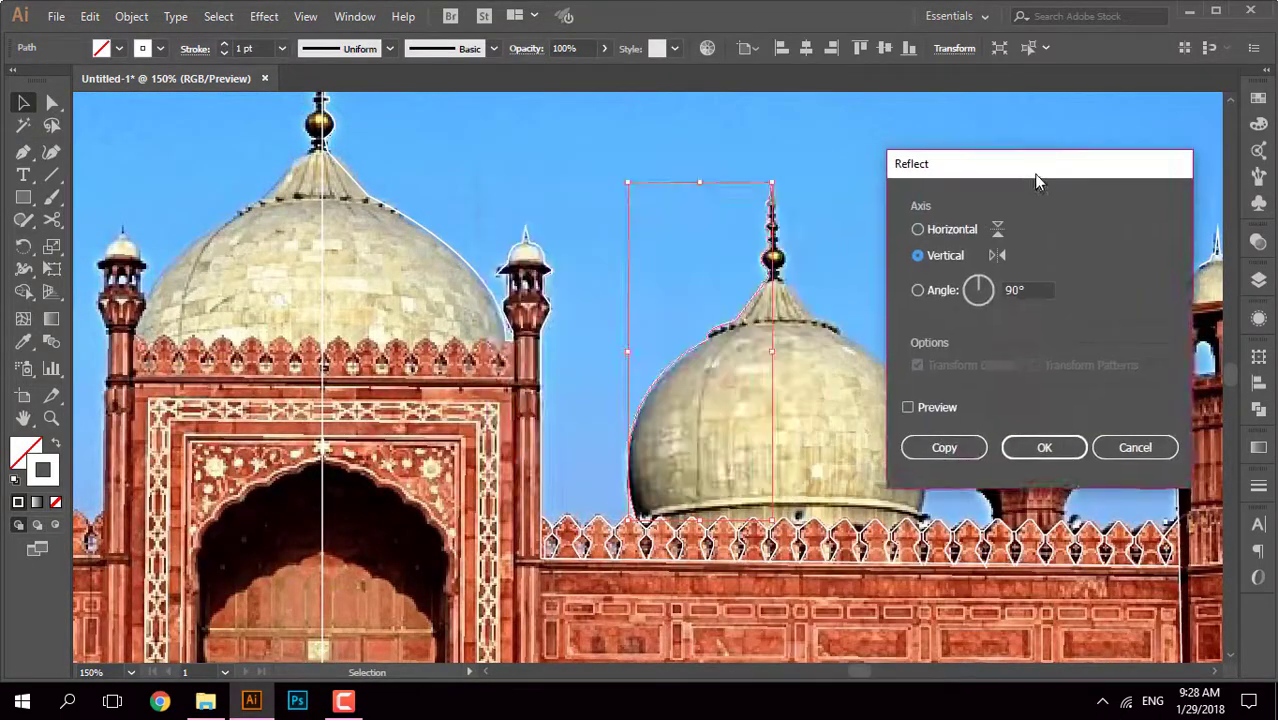
click(949, 436)
Step: Check that the mirrored halves meet at the spire tip in Outline view, then deselect
scroll(749, 483, up, 3)
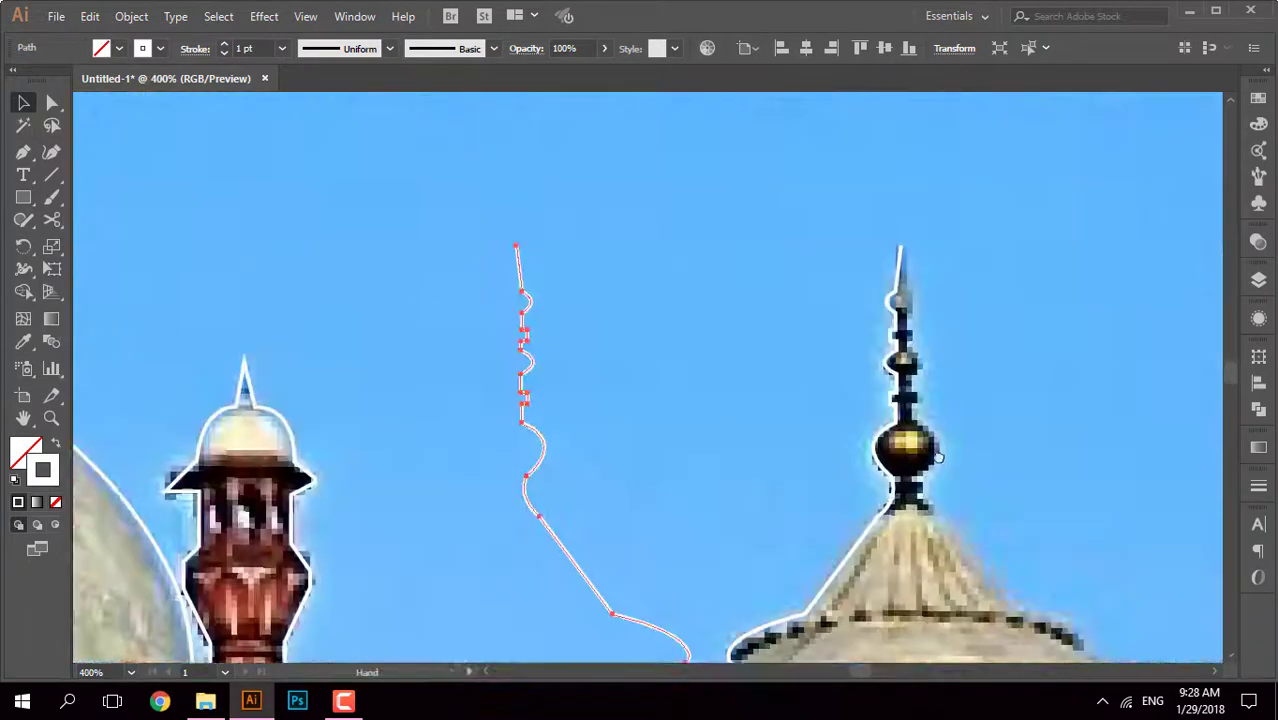
scroll(256, 282, right, 3)
scroll(628, 274, up, 3)
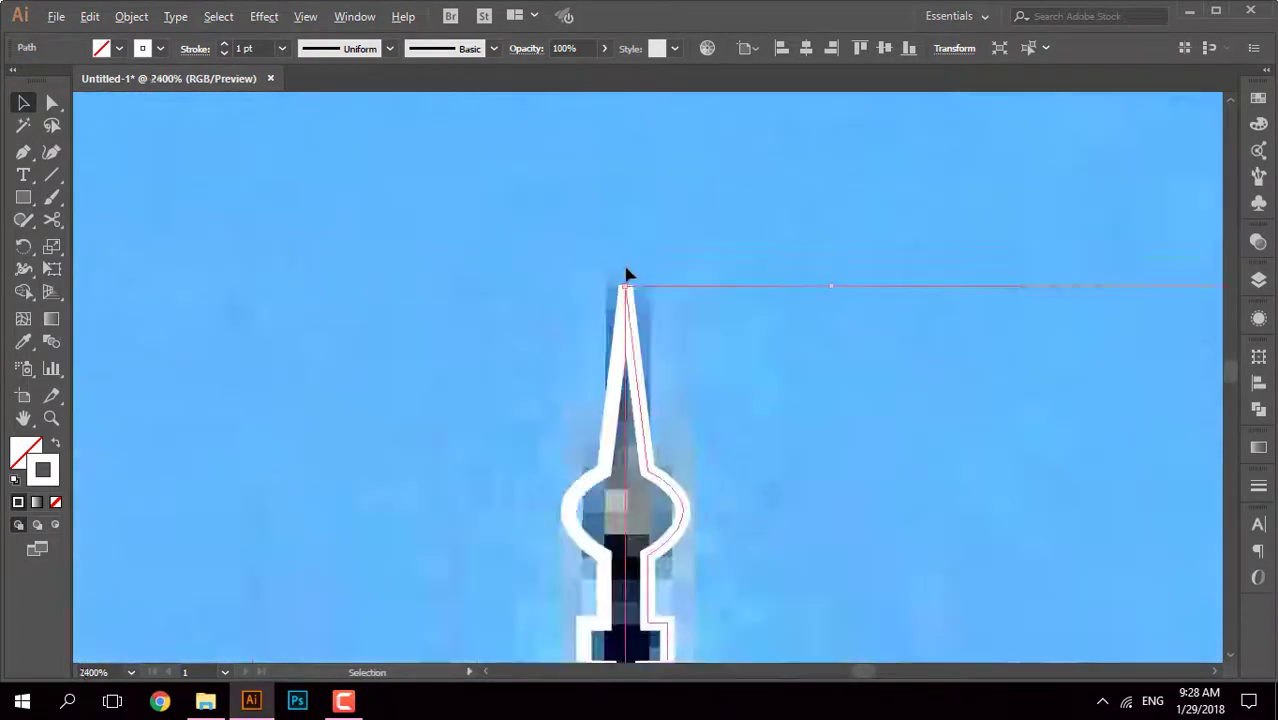
key(ctrl+y)
scroll(736, 228, up, 5)
scroll(770, 388, up, 3)
scroll(822, 494, down, 5)
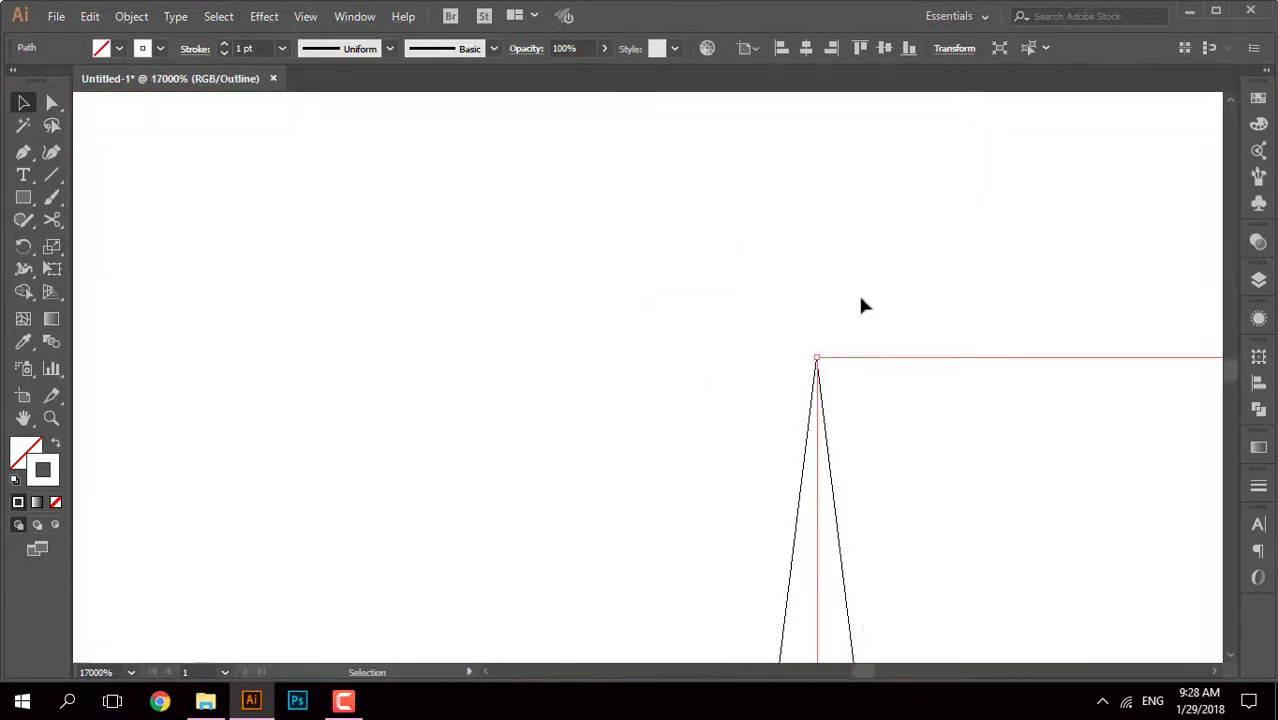
click(858, 292)
scroll(876, 426, down, 10)
key(ctrl+y)
drag(760, 352, 640, 321)
scroll(737, 434, up, 3)
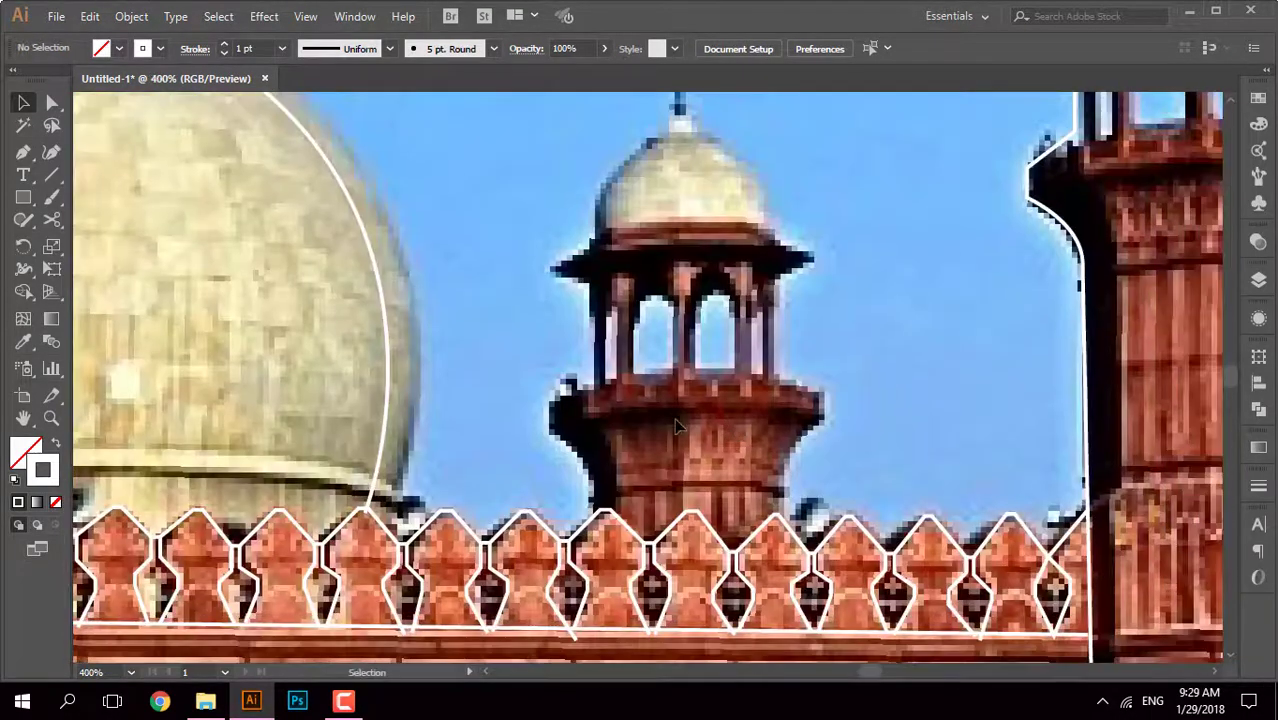
Step: Pen-draw a closed curved band along the large dome's base, from its lower-left to lower-right
scroll(676, 427, down, 3)
key(p)
scroll(350, 440, up, 2)
click(352, 436)
drag(360, 141, 260, 190)
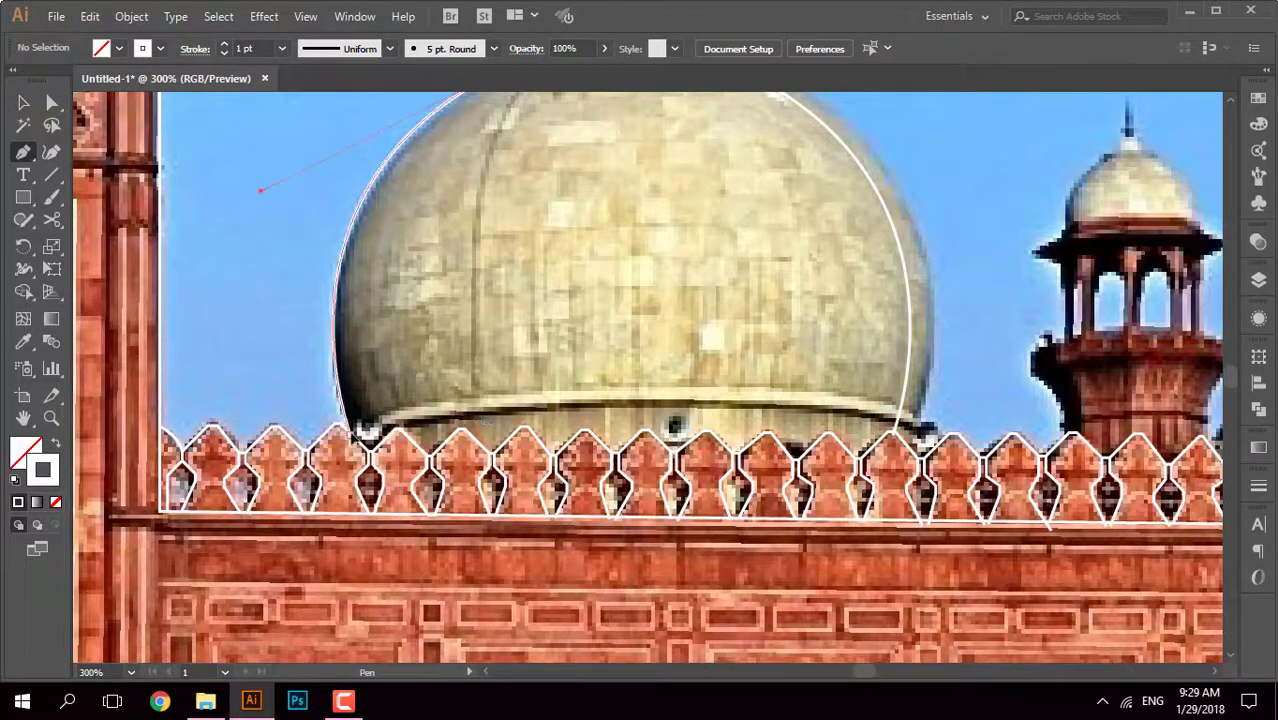
scroll(745, 400, down, 2)
scroll(858, 410, up, 3)
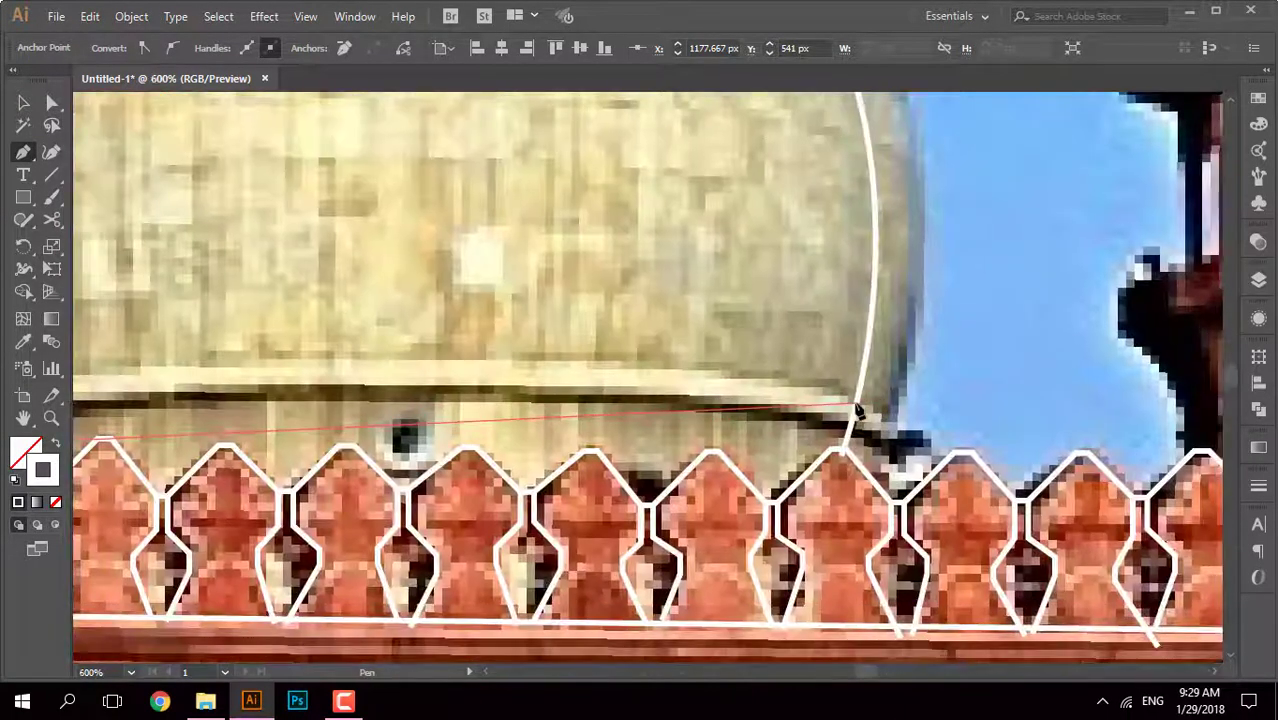
scroll(856, 406, down, 2)
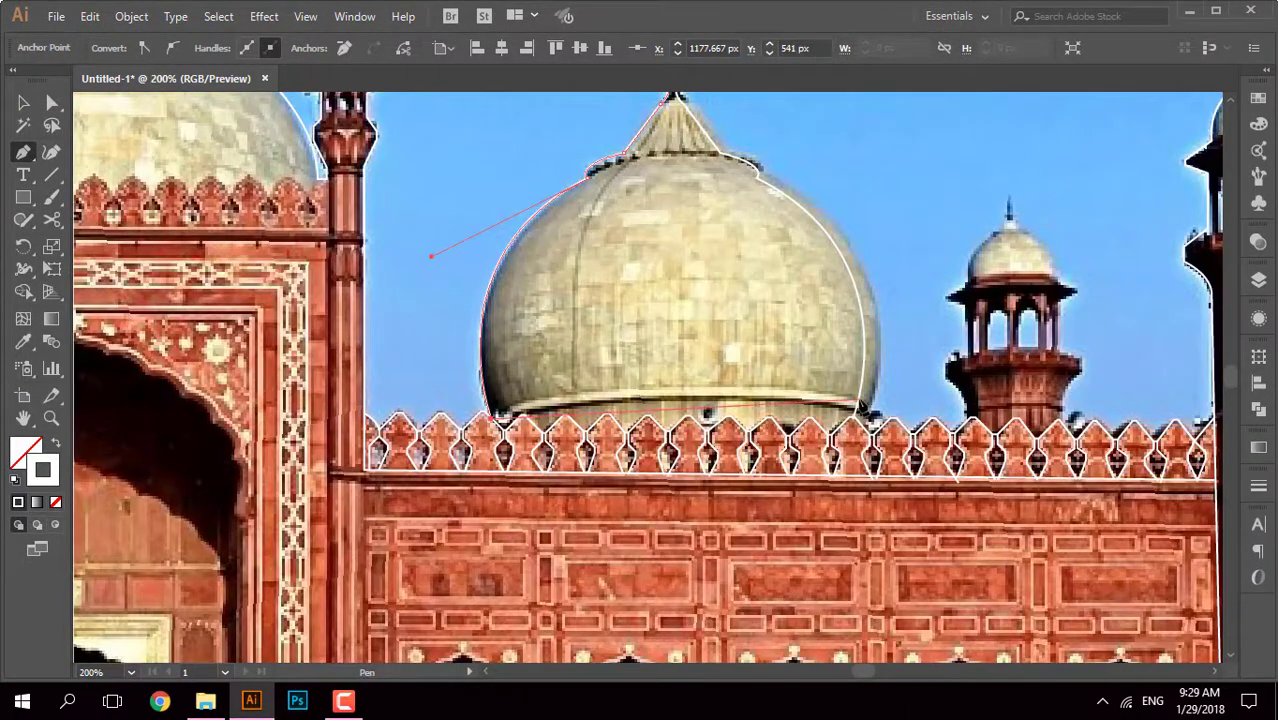
drag(858, 402, 1142, 443)
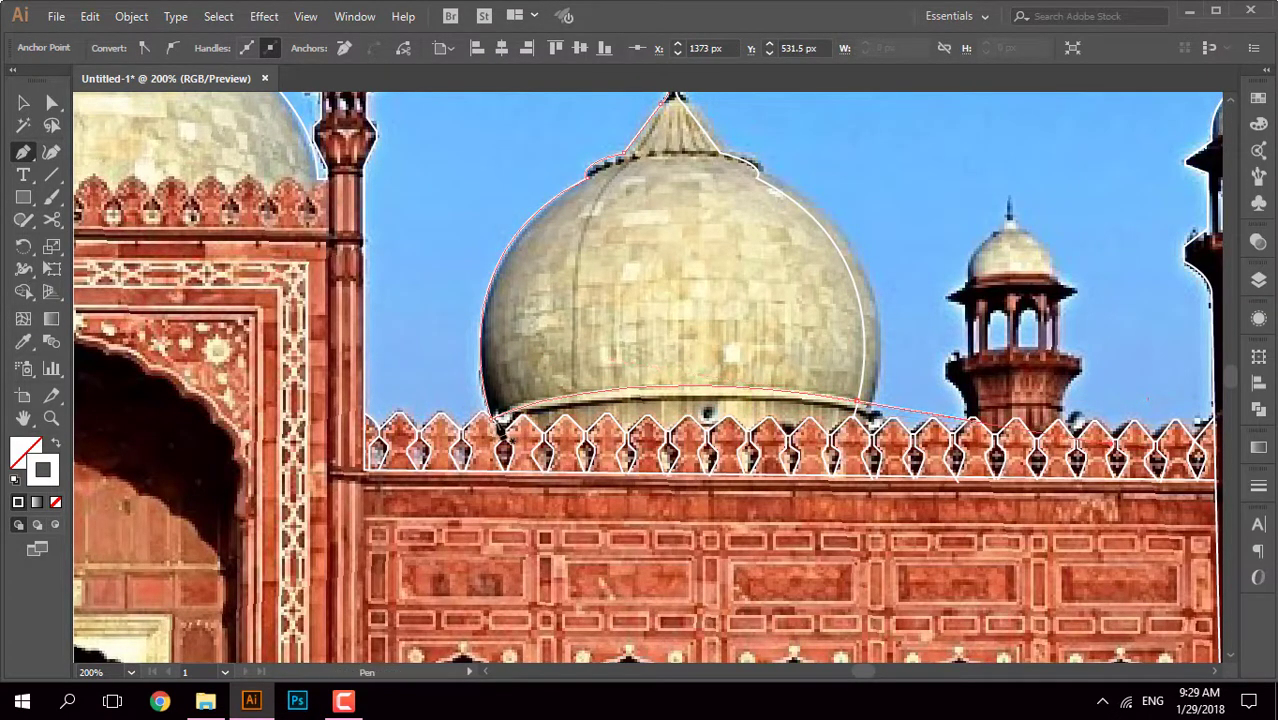
click(494, 414)
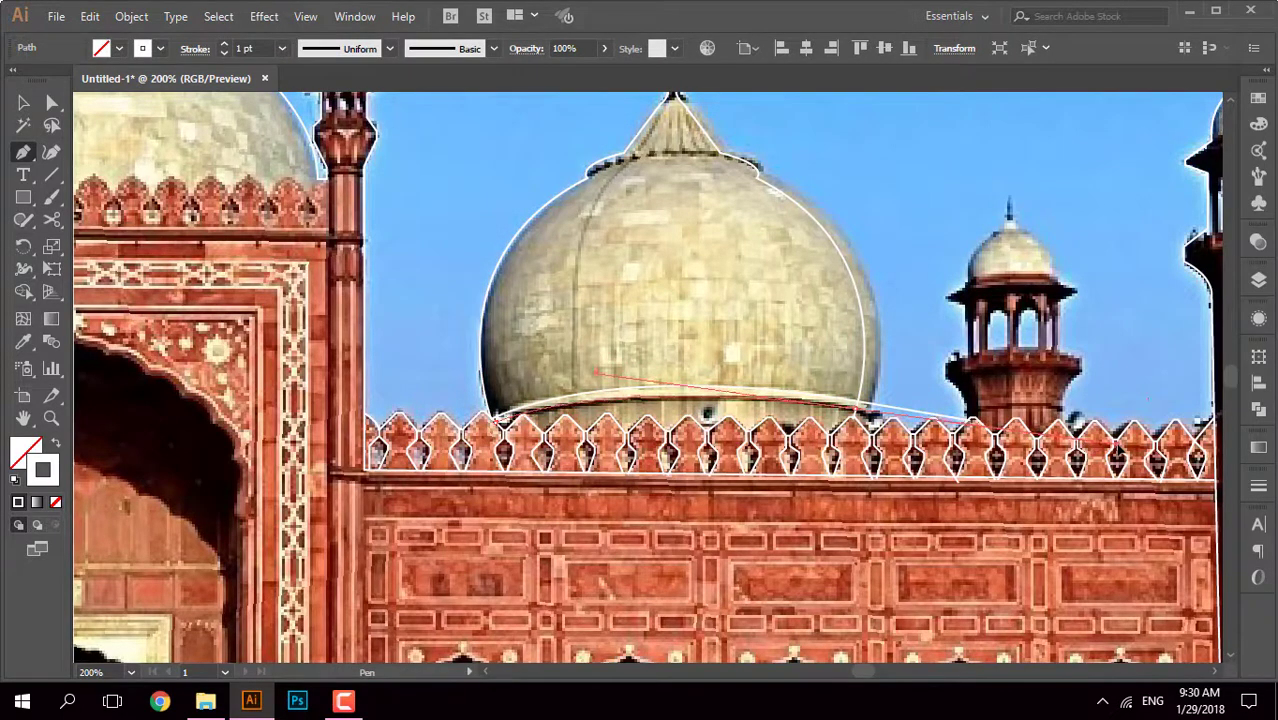
Step: Check the band in Outline view, then select the dome and band for Shape Builder trimming
key(ctrl+y)
key(ctrl+shift+a)
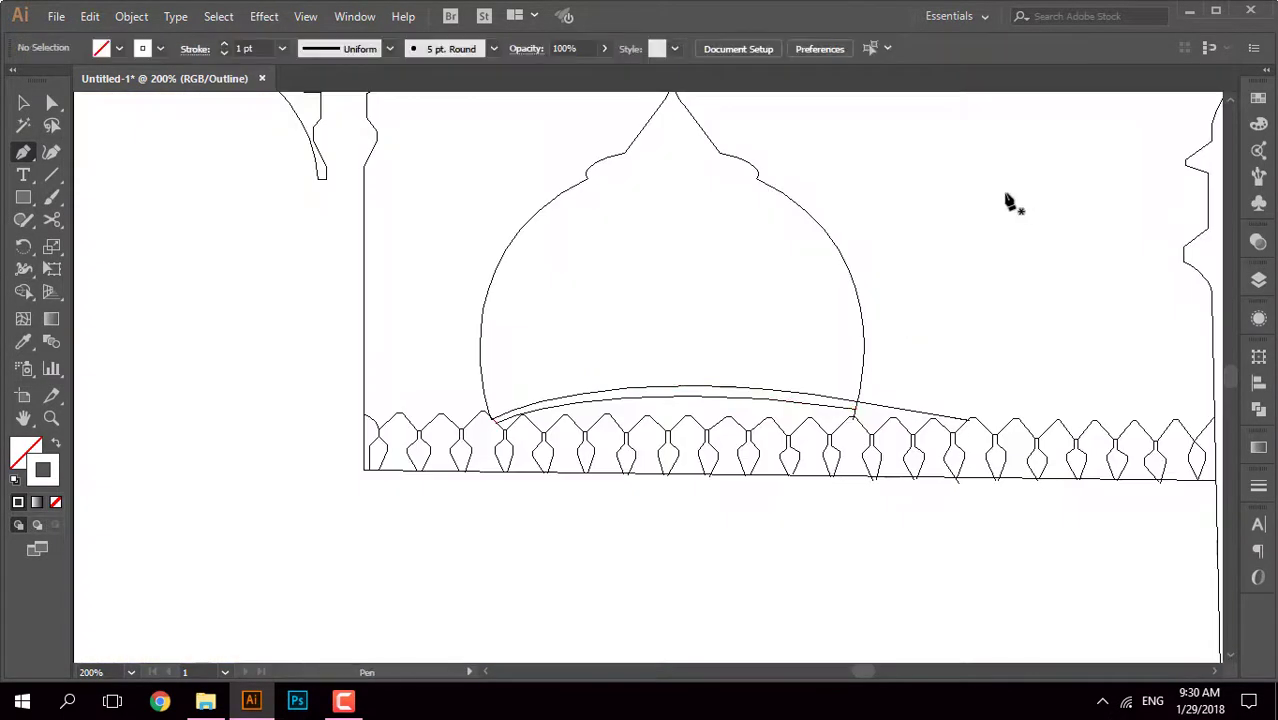
key(ctrl+y)
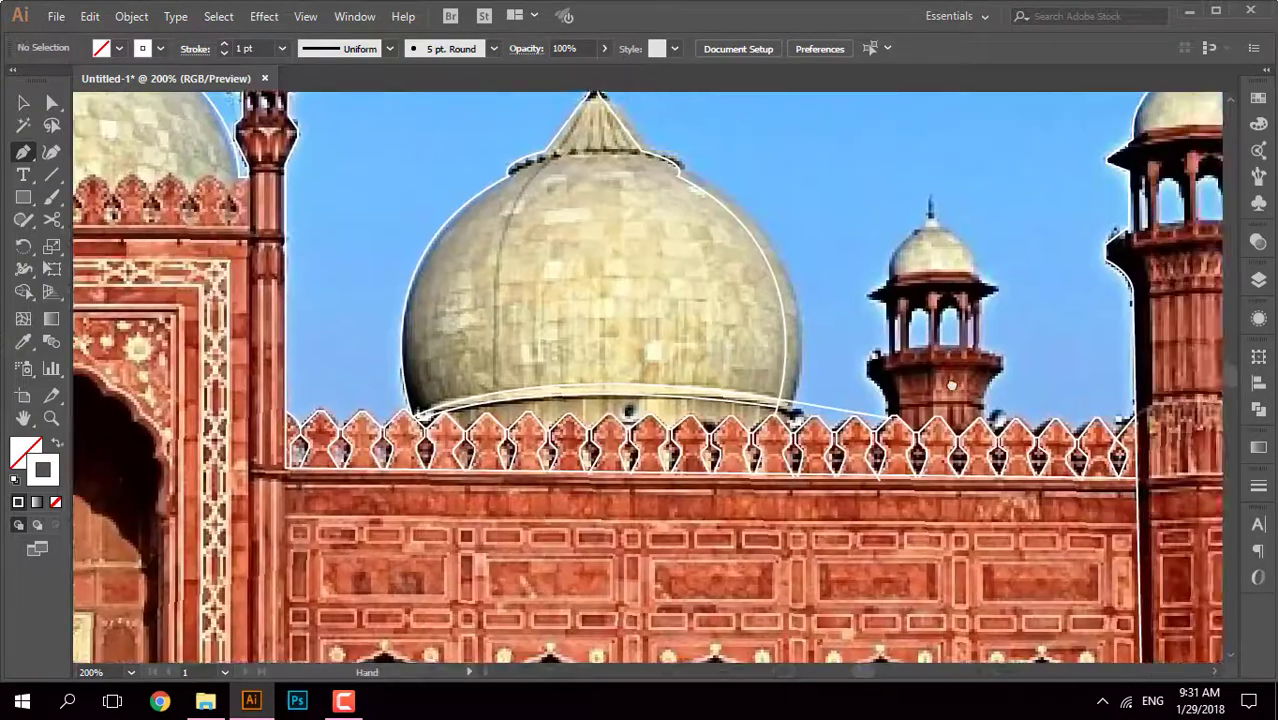
key(ctrl+plus)
key(ctrl+plus)
key(ctrl+plus)
key(ctrl+plus)
key(v)
key(ctrl+minus)
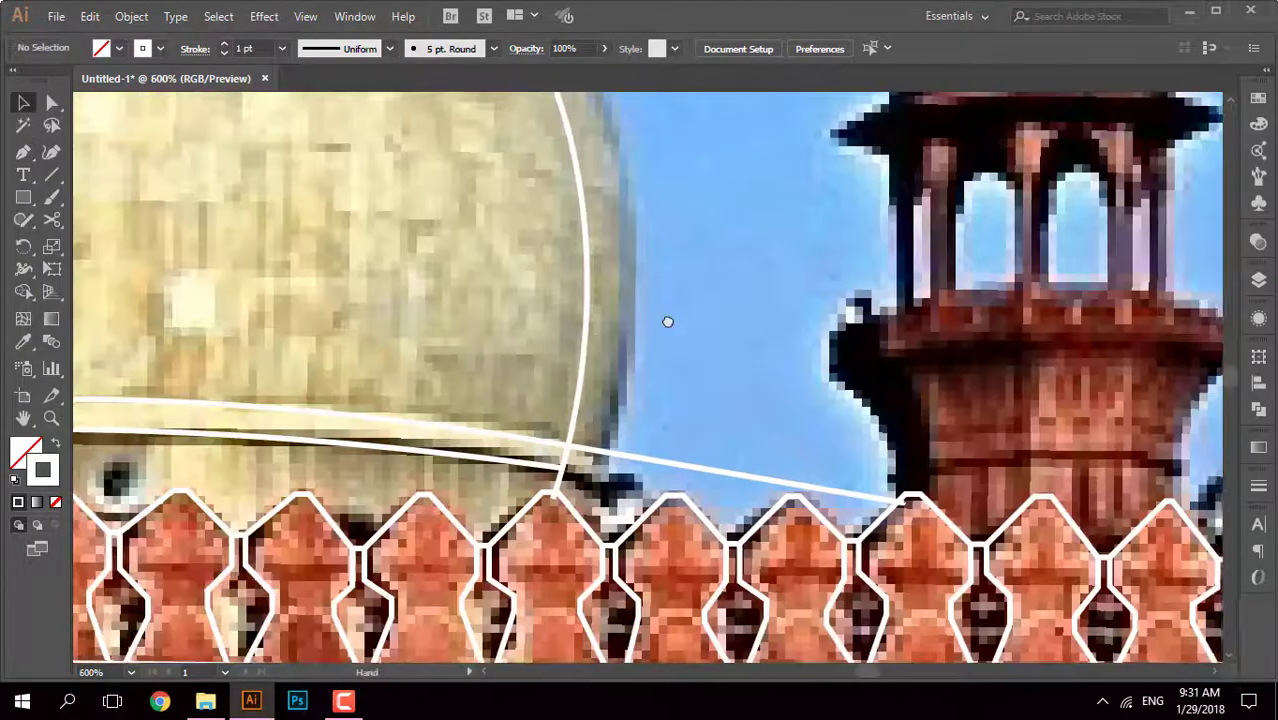
click(586, 336)
key(shift+m)
Step: Trim the band piece overhanging the dome edge and delete the leftover white line
alt+click(690, 472)
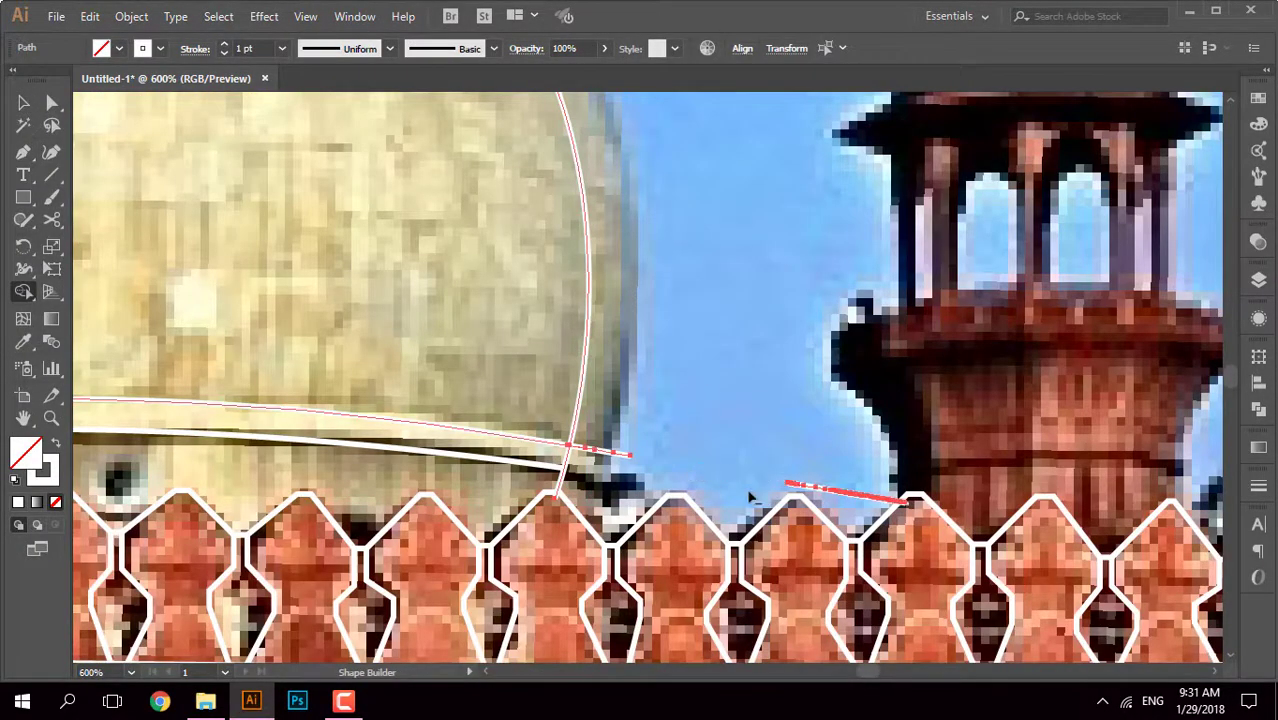
scroll(849, 518, up, 4)
key(v)
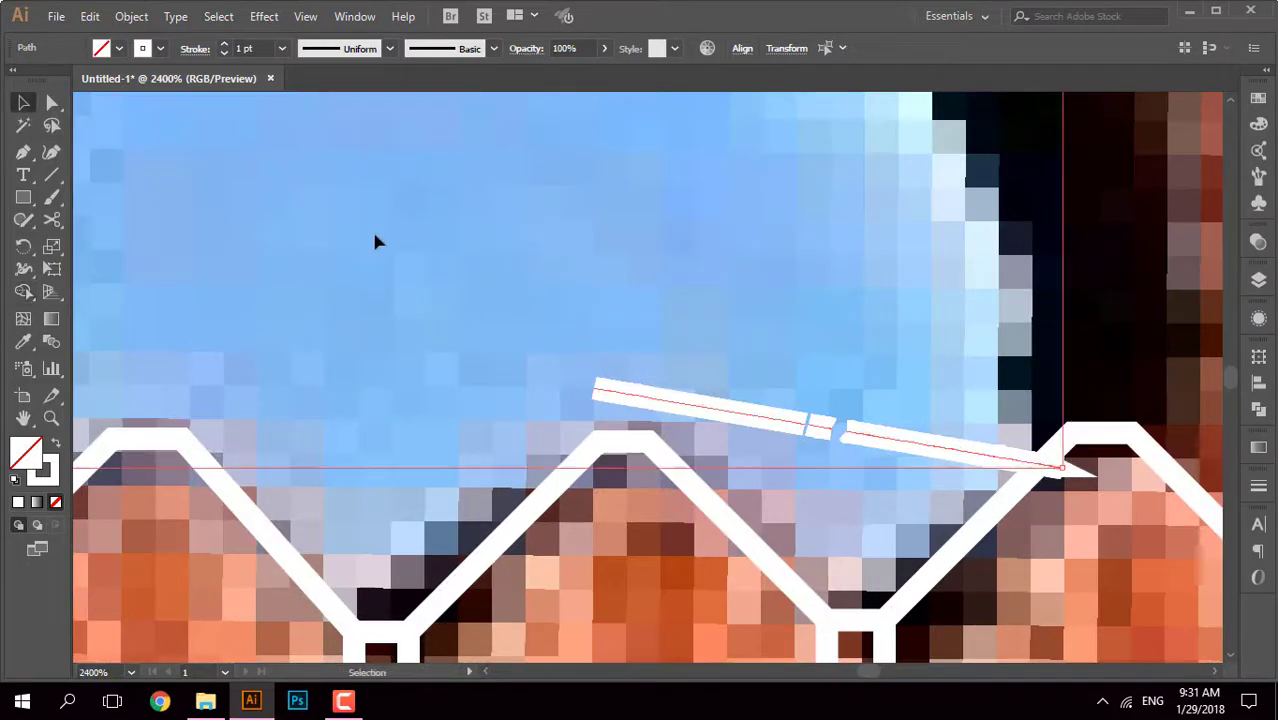
click(593, 390)
key(Delete)
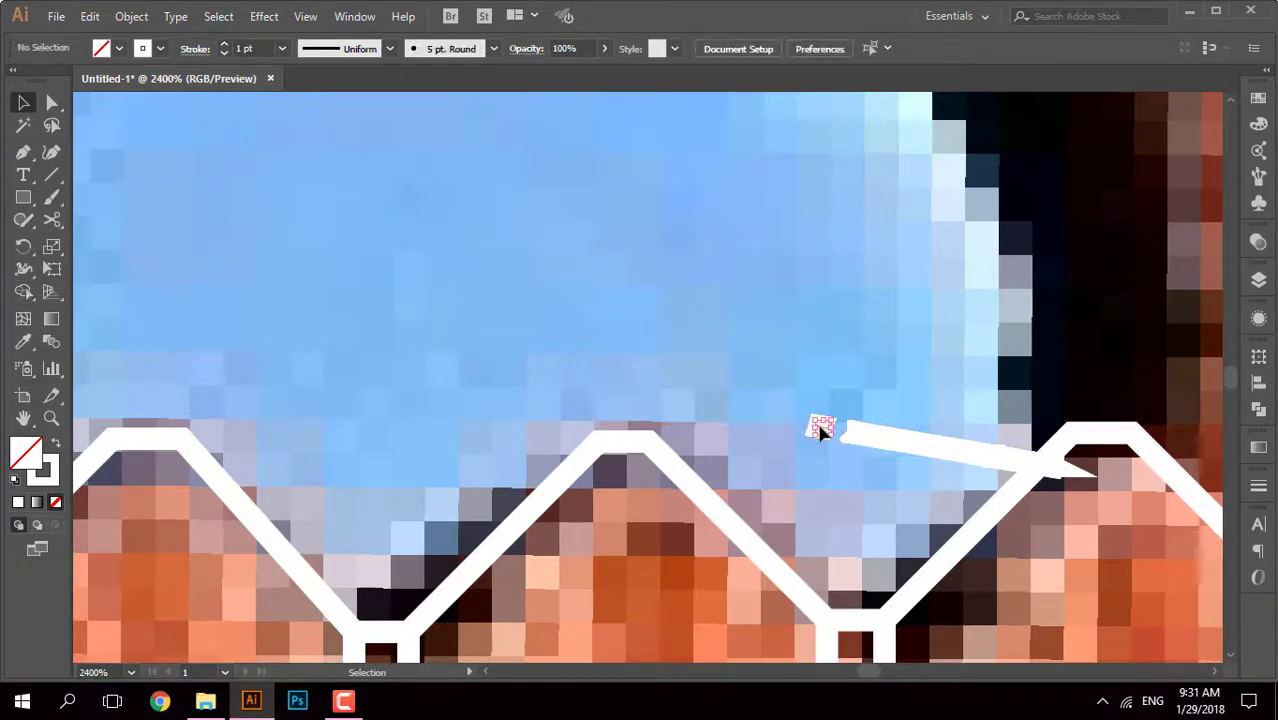
Step: Lasso and delete the tiny stray line fragment found in Outline view
key(ctrl+y)
key(ctrl+y)
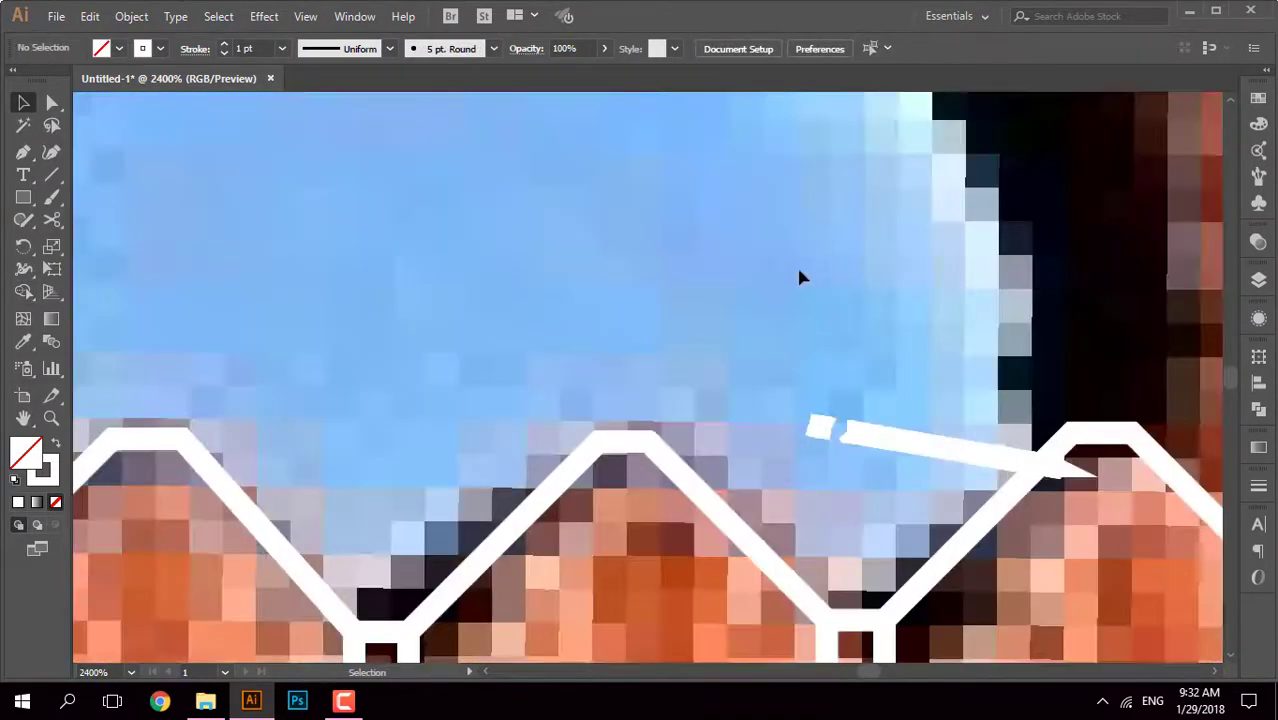
key(ctrl+y)
key(q)
mouse_move(930, 432)
mouse_down()
mouse_move(850, 413)
mouse_move(928, 432)
mouse_up()
key(Delete)
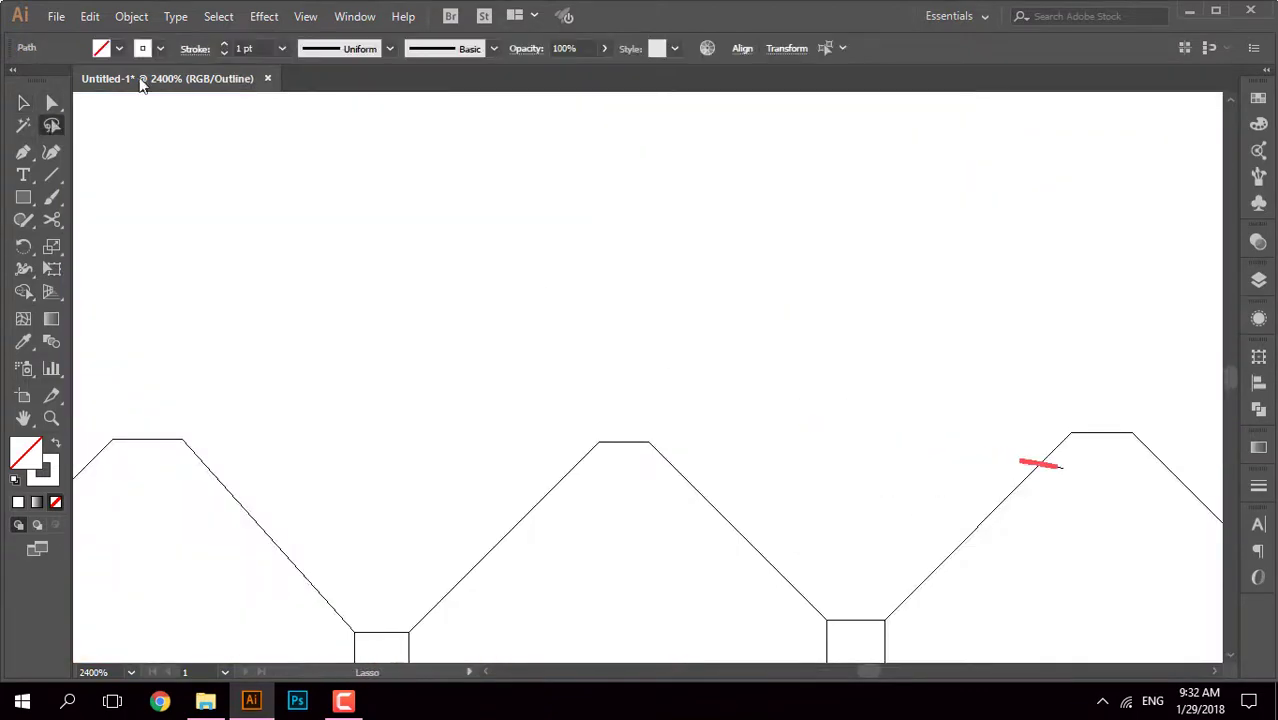
click(23, 103)
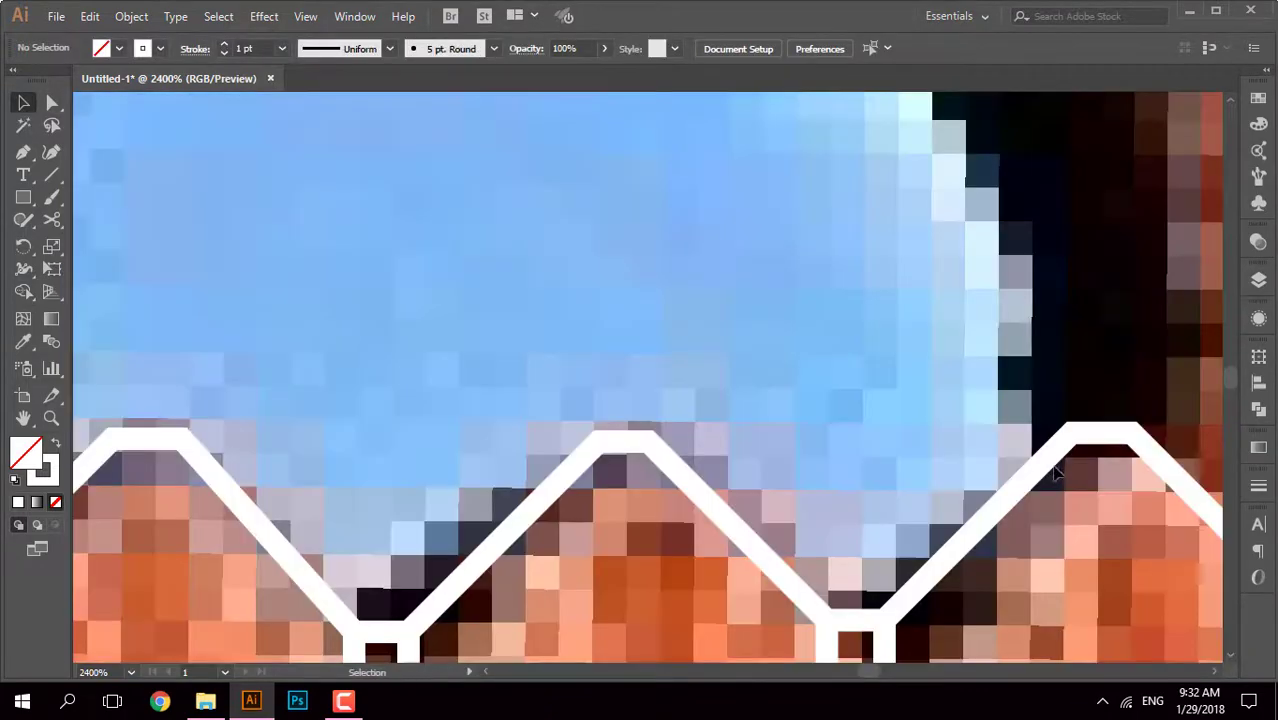
key(ctrl+y)
key(ctrl+minus)
drag(619, 279, 619, 349)
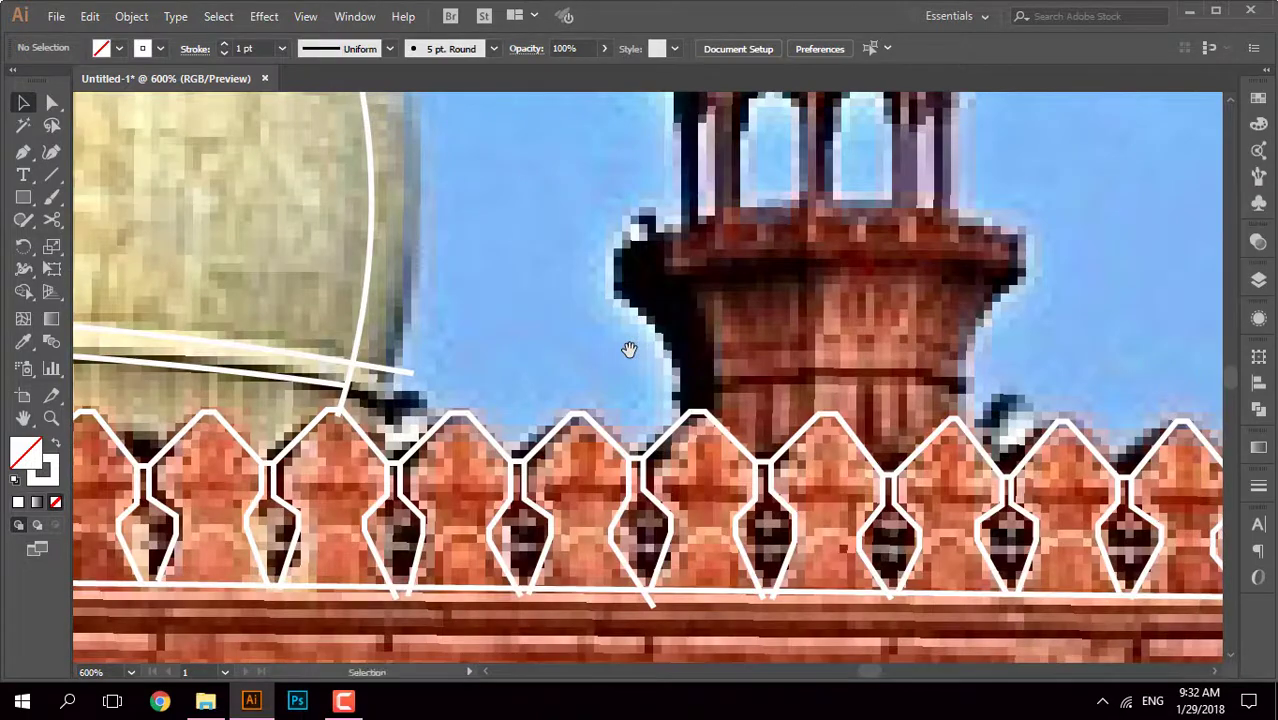
Step: Pen-trace the small tower's left edge, canopy and dome up to the spire tip
drag(688, 402, 618, 494)
click(606, 505)
click(606, 458)
click(550, 388)
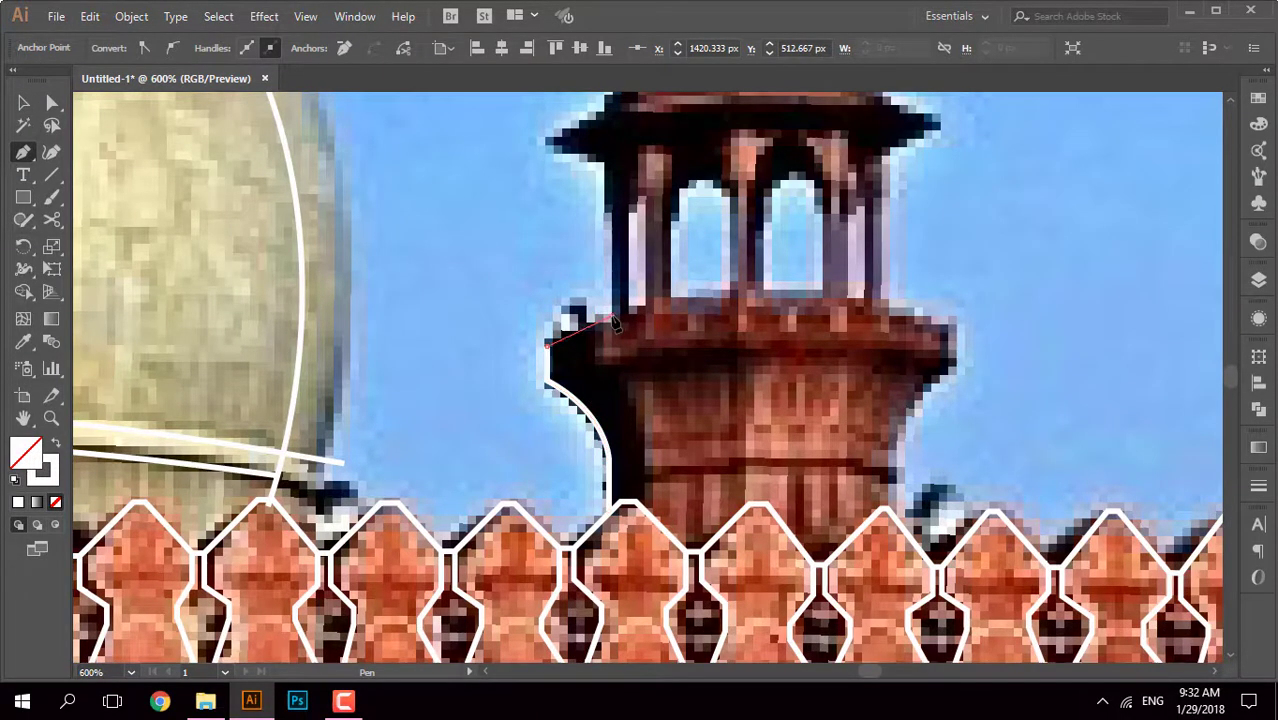
drag(615, 239, 770, 374)
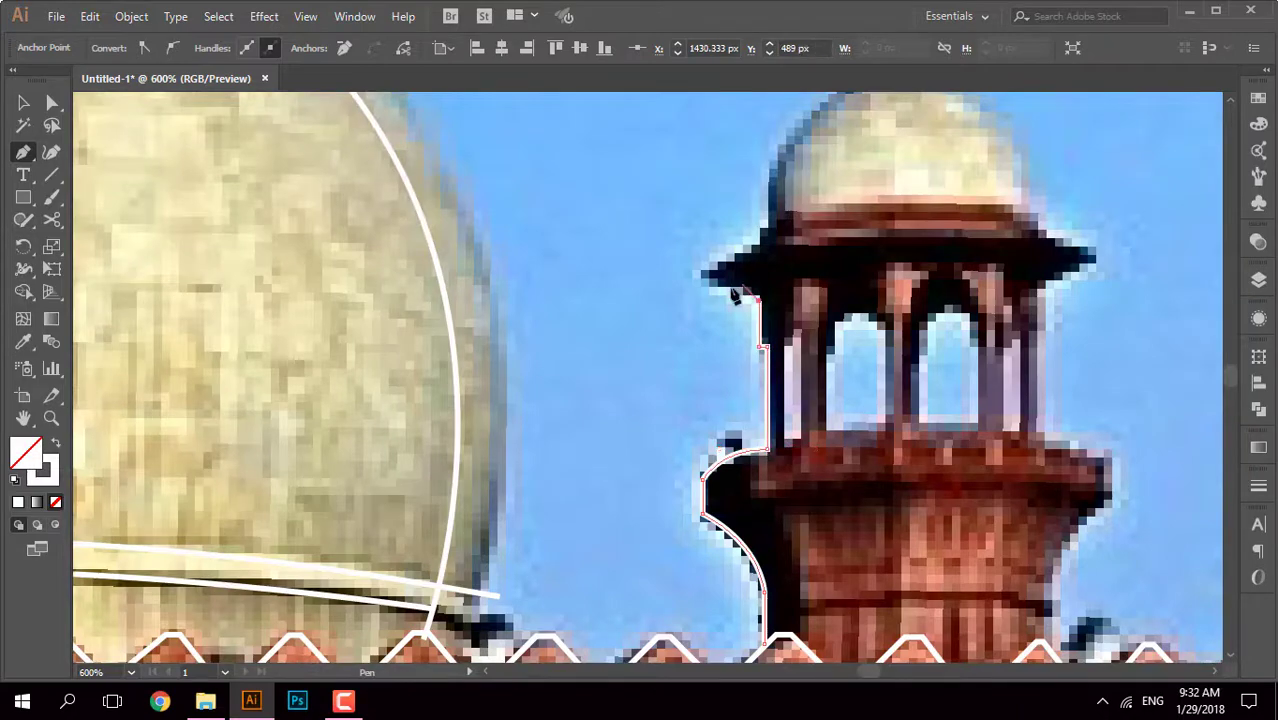
click(705, 275)
drag(785, 243, 613, 438)
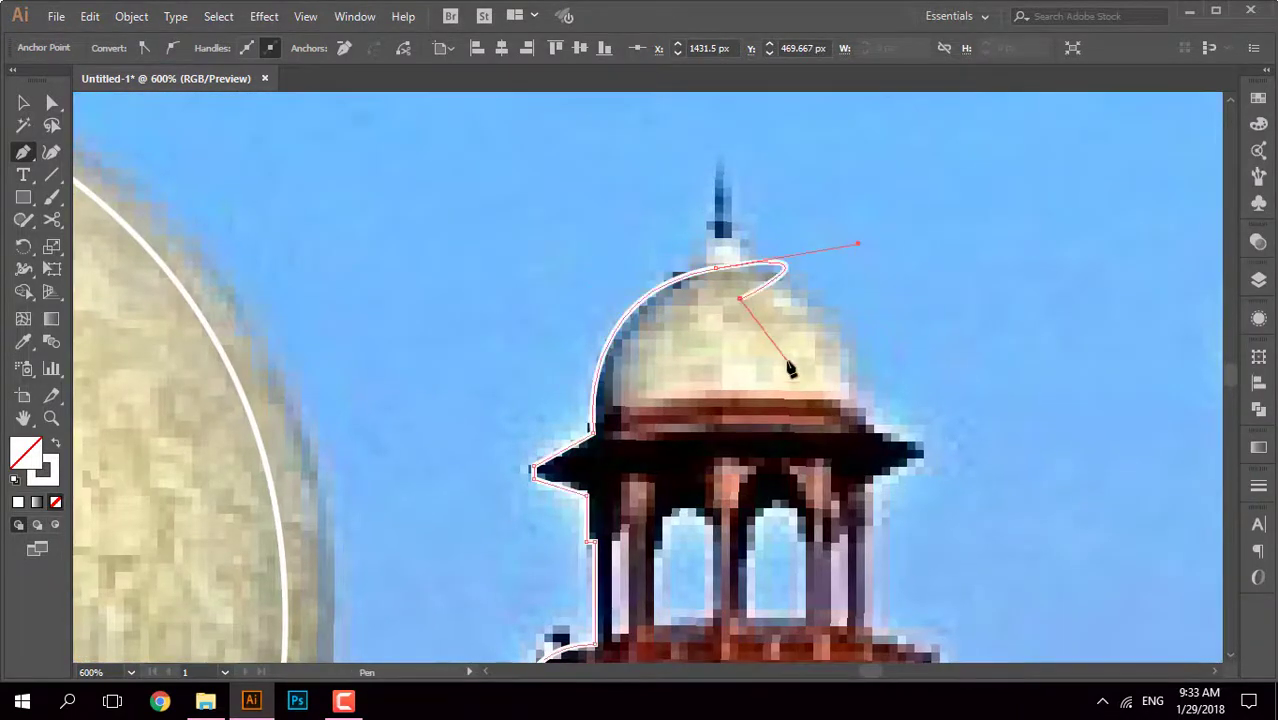
click(718, 270)
key(ctrl+plus)
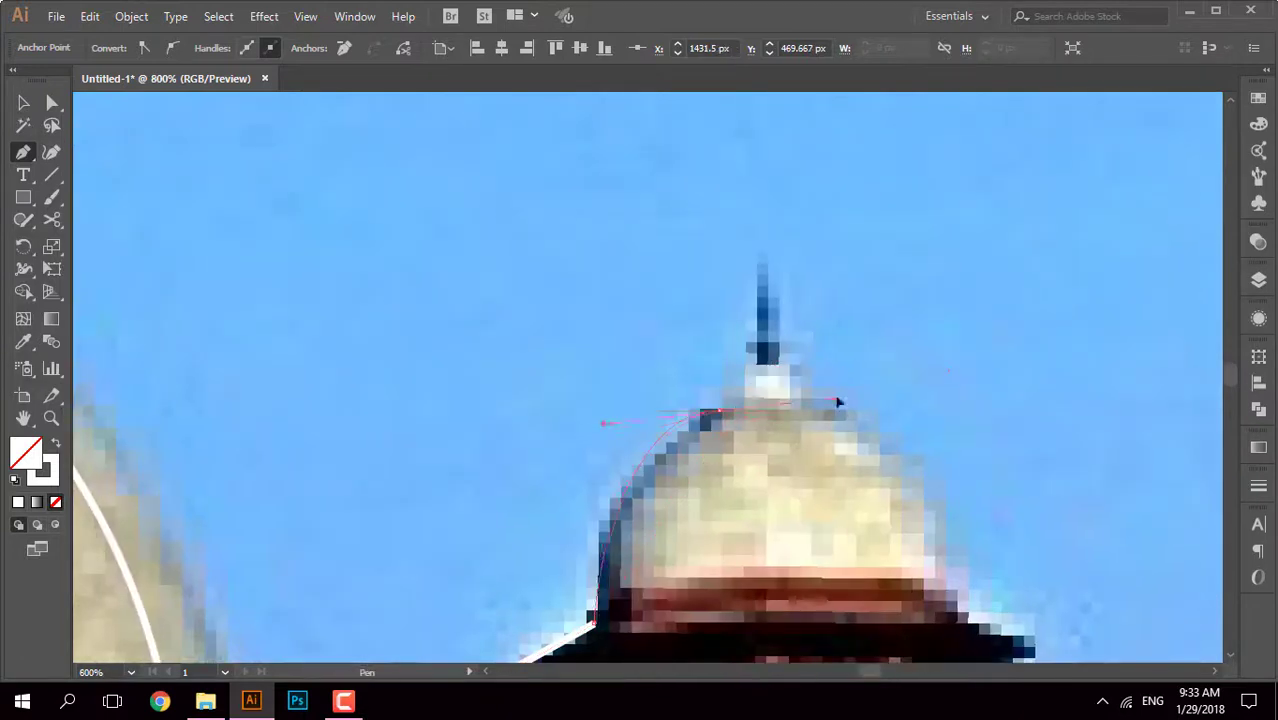
mouse_move(871, 360)
mouse_down()
mouse_move(746, 401)
mouse_move(773, 362)
mouse_up()
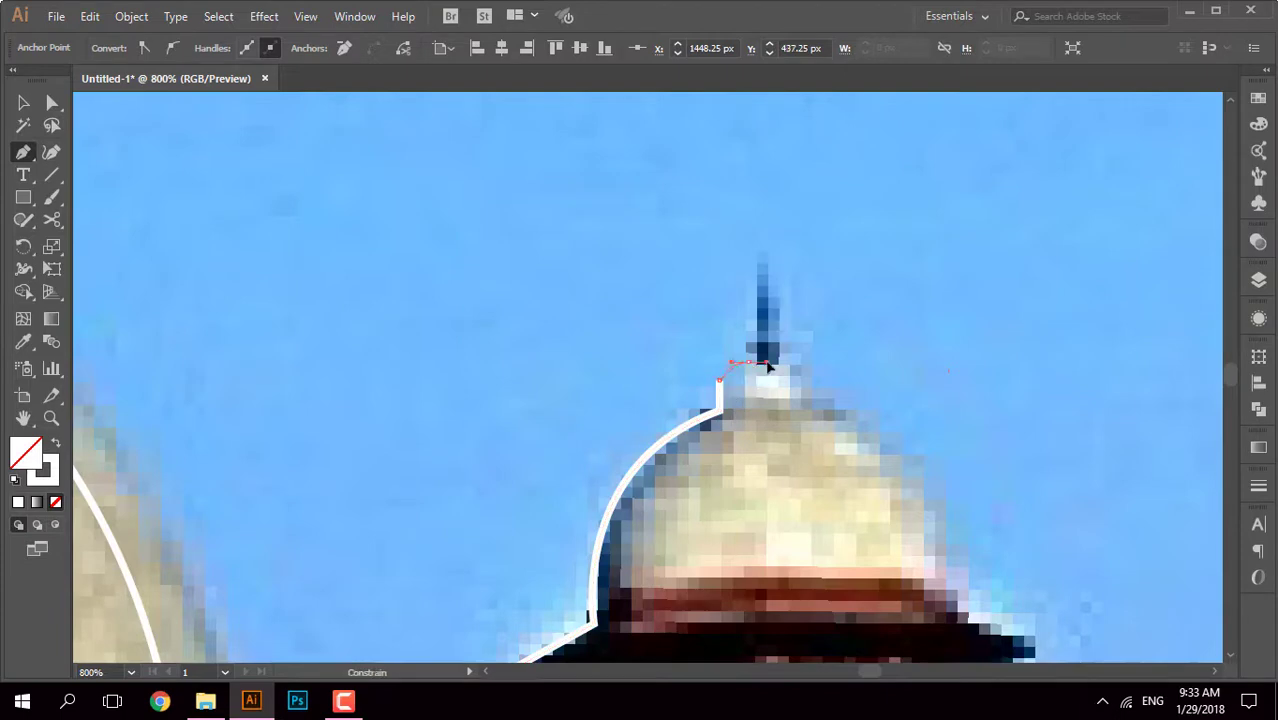
click(770, 258)
key(ctrl+minus)
key(ctrl+minus)
Step: Reflect a vertical copy of the tower half and check the join at the tip
key(v)
right_click(704, 294)
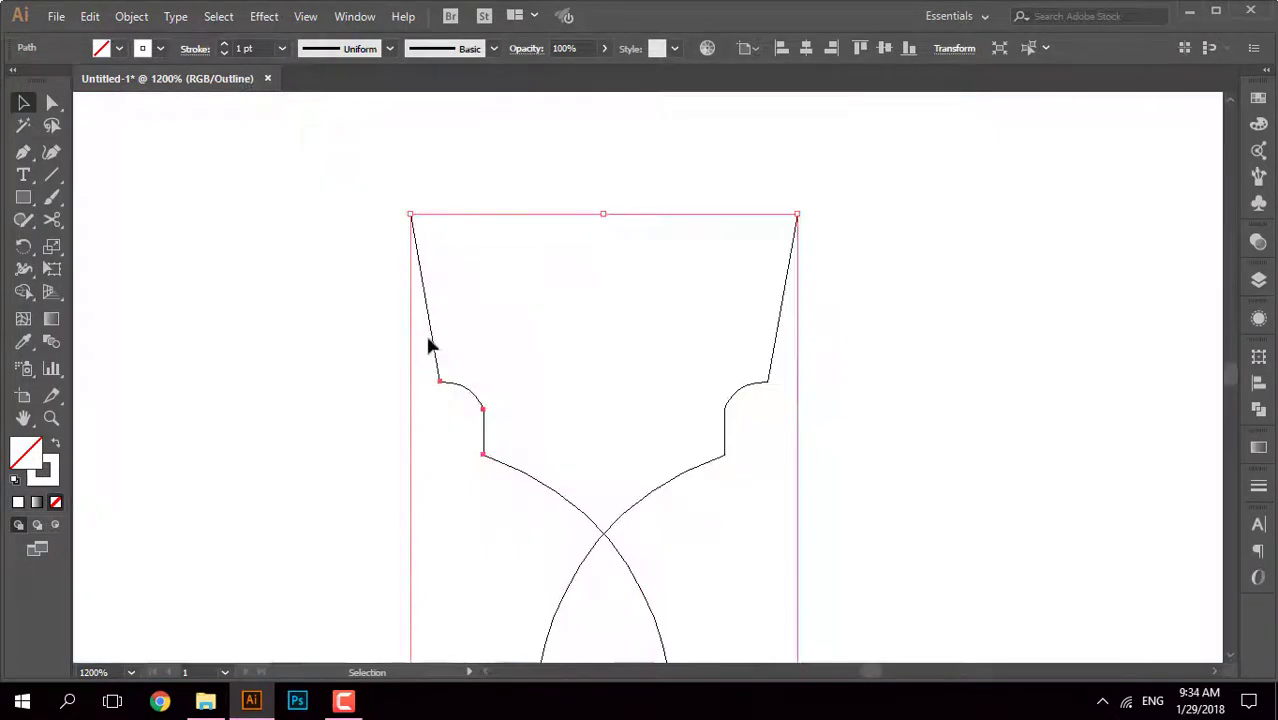
scroll(799, 205, up, 5)
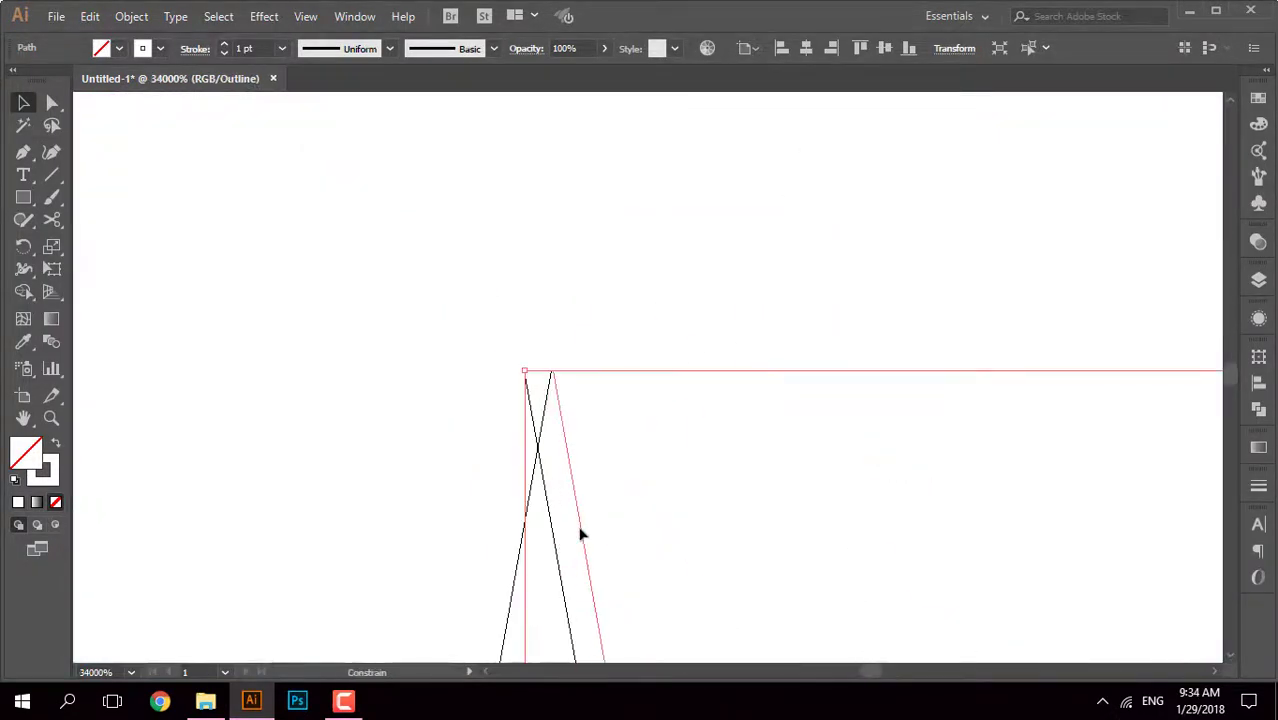
click(639, 288)
scroll(639, 288, down, 5)
scroll(724, 389, down, 5)
scroll(779, 368, down, 3)
Step: Start the inner doorway arch's right half with anchors from its base up the side
key(ctrl+y)
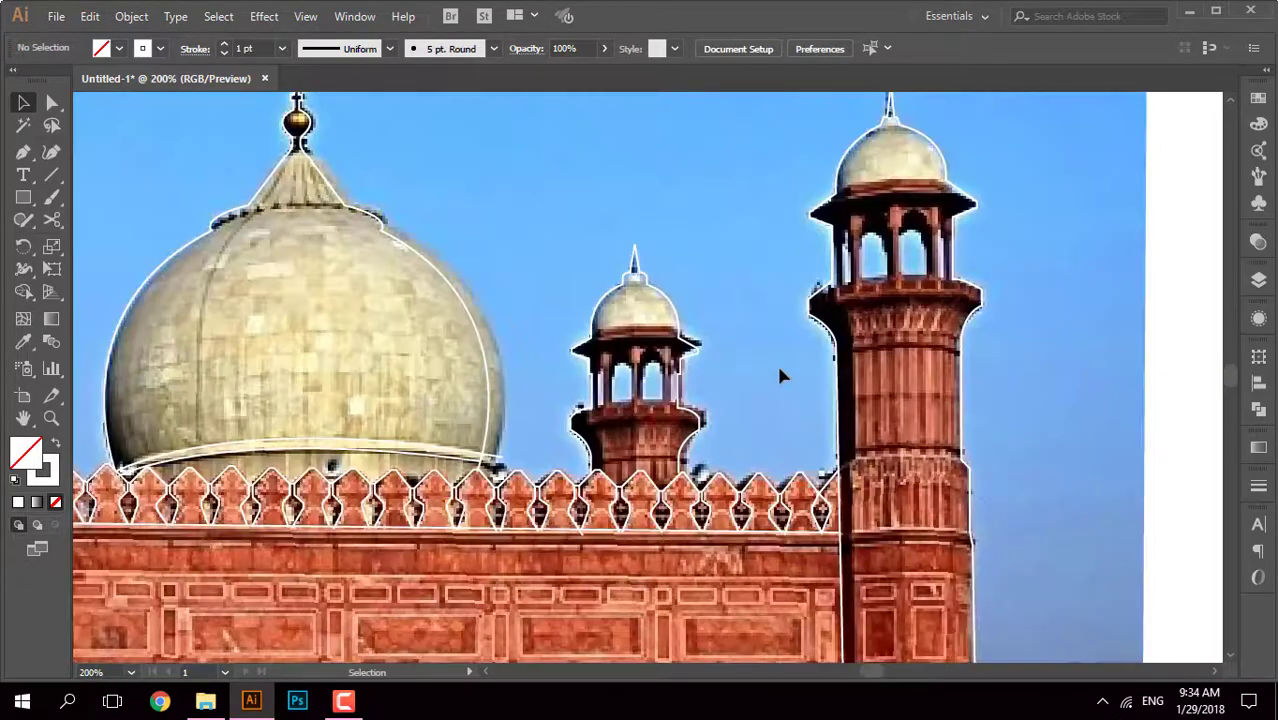
scroll(782, 375, down, 3)
key(ctrl+y)
scroll(900, 360, down, 1)
key(ctrl+y)
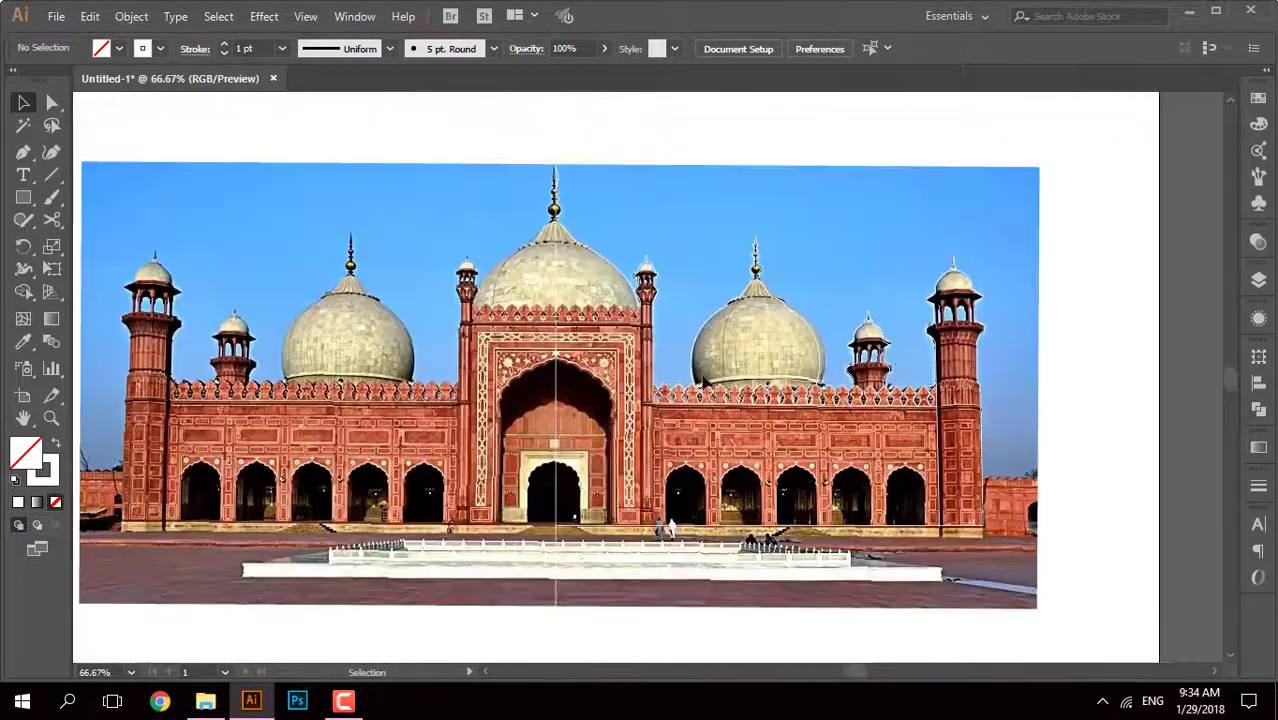
scroll(670, 528, up, 4)
scroll(753, 325, down, 1)
scroll(714, 480, up, 1)
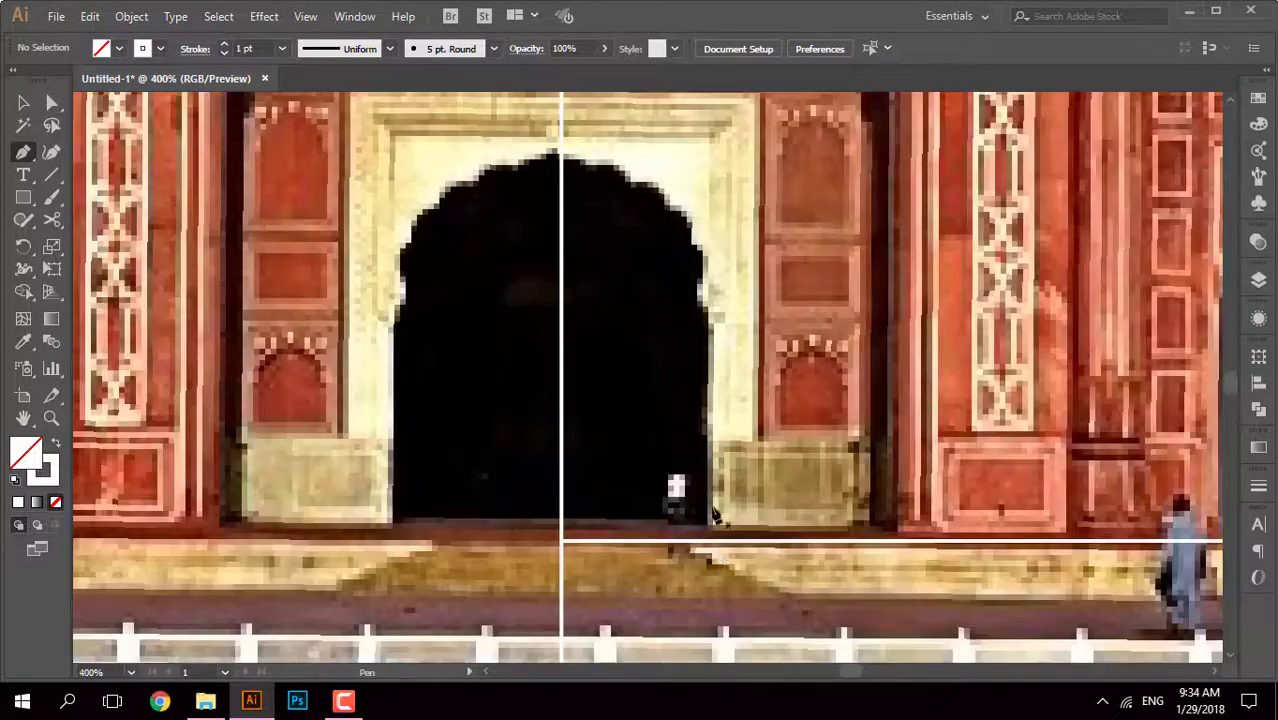
click(708, 545)
click(706, 322)
mouse_move(728, 268)
mouse_down()
mouse_move(707, 277)
mouse_move(737, 341)
mouse_move(645, 316)
mouse_up()
Step: Continue the inner doorway arch with smooth curved anchors up to its apex
scroll(737, 327, up, 3)
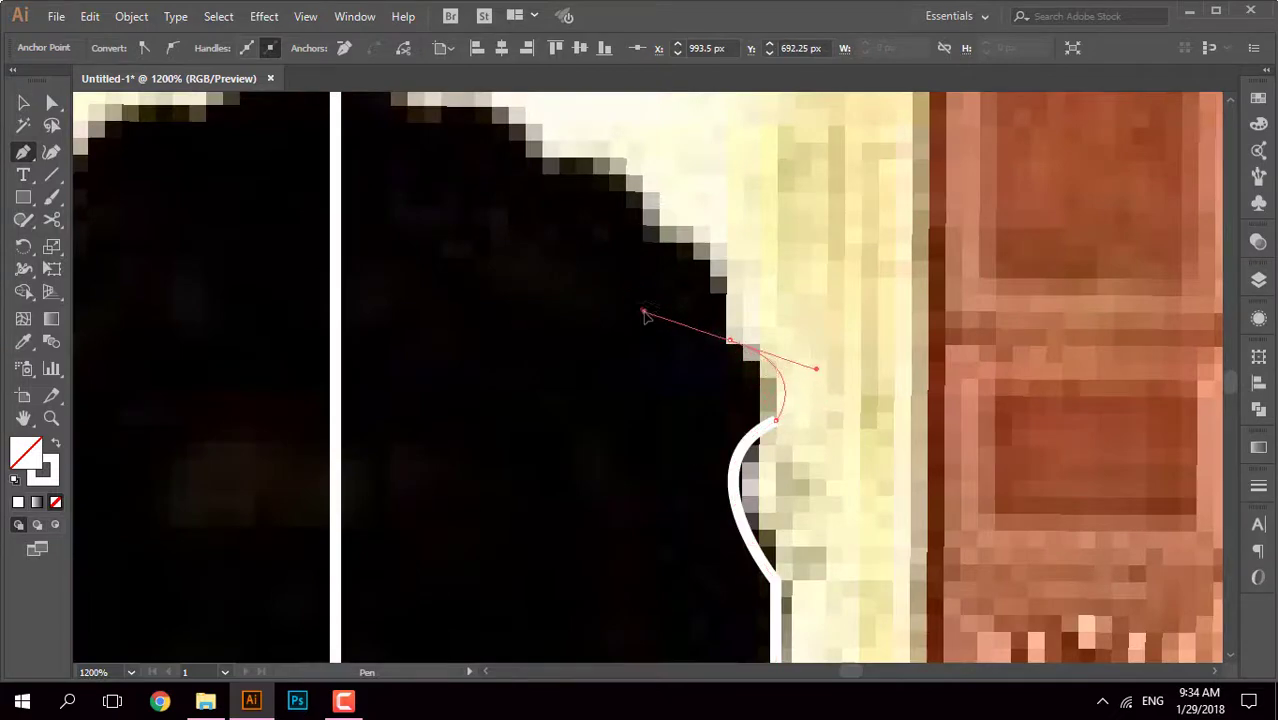
scroll(727, 392, down, 3)
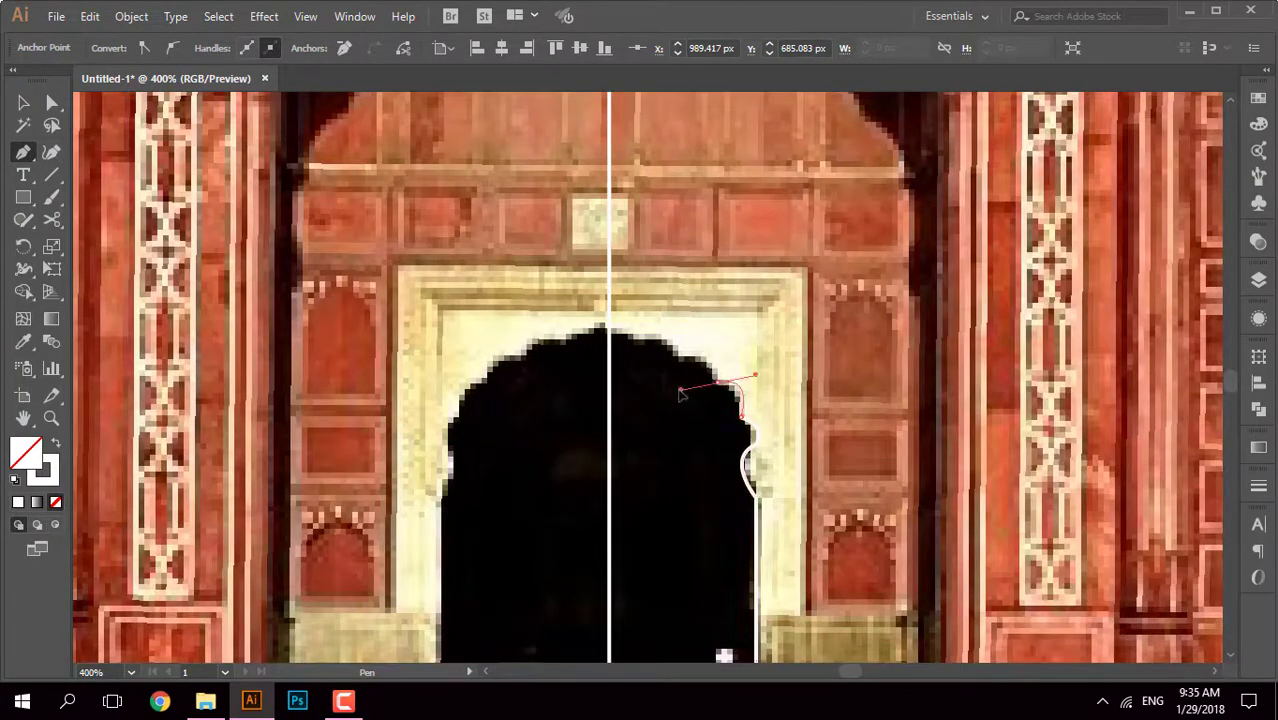
scroll(702, 372, up, 2)
drag(657, 352, 586, 362)
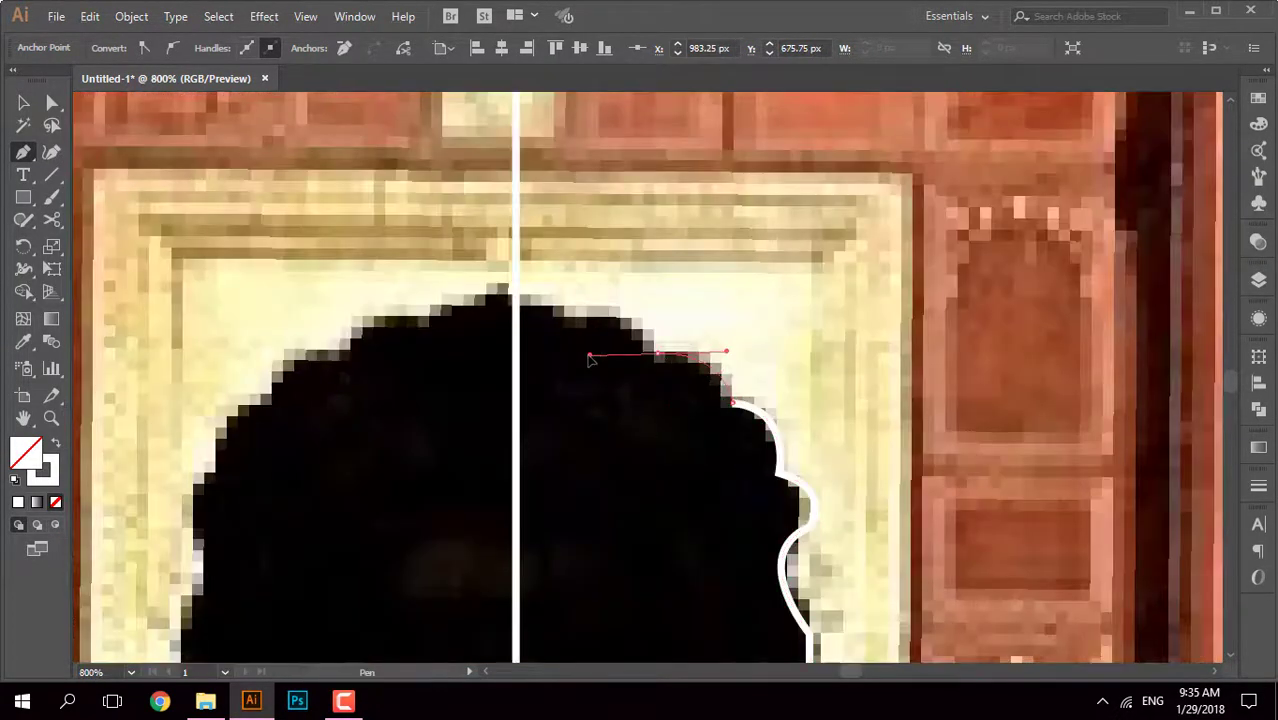
drag(566, 313, 495, 335)
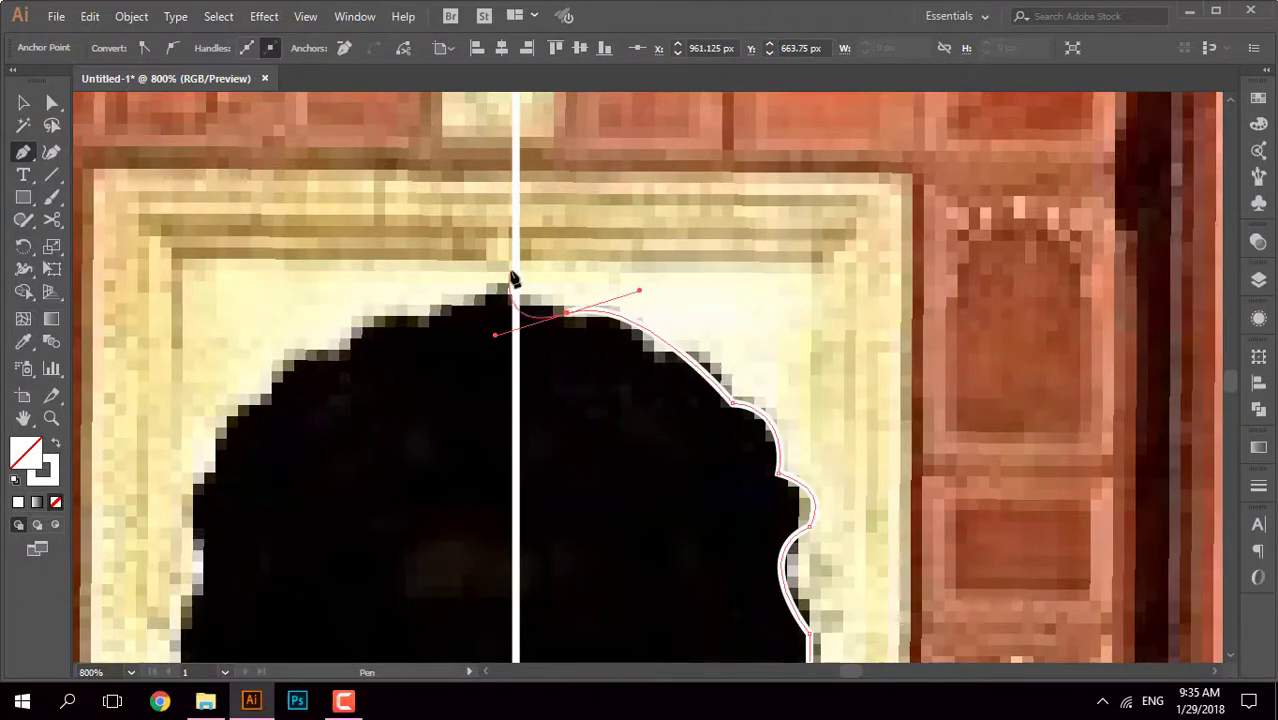
mouse_move(515, 292)
mouse_down()
mouse_move(487, 312)
mouse_move(478, 295)
mouse_up()
scroll(642, 413, down, 6)
scroll(705, 428, up, 6)
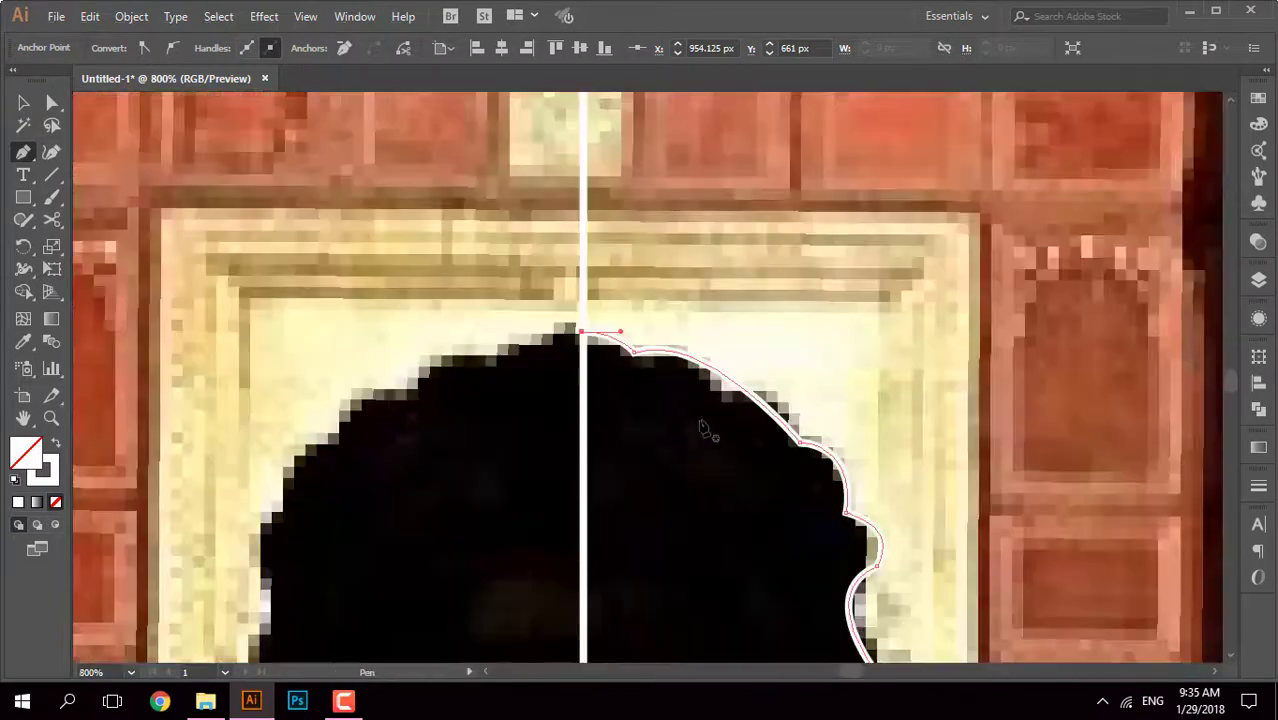
ctrl+click(683, 400)
click(633, 350)
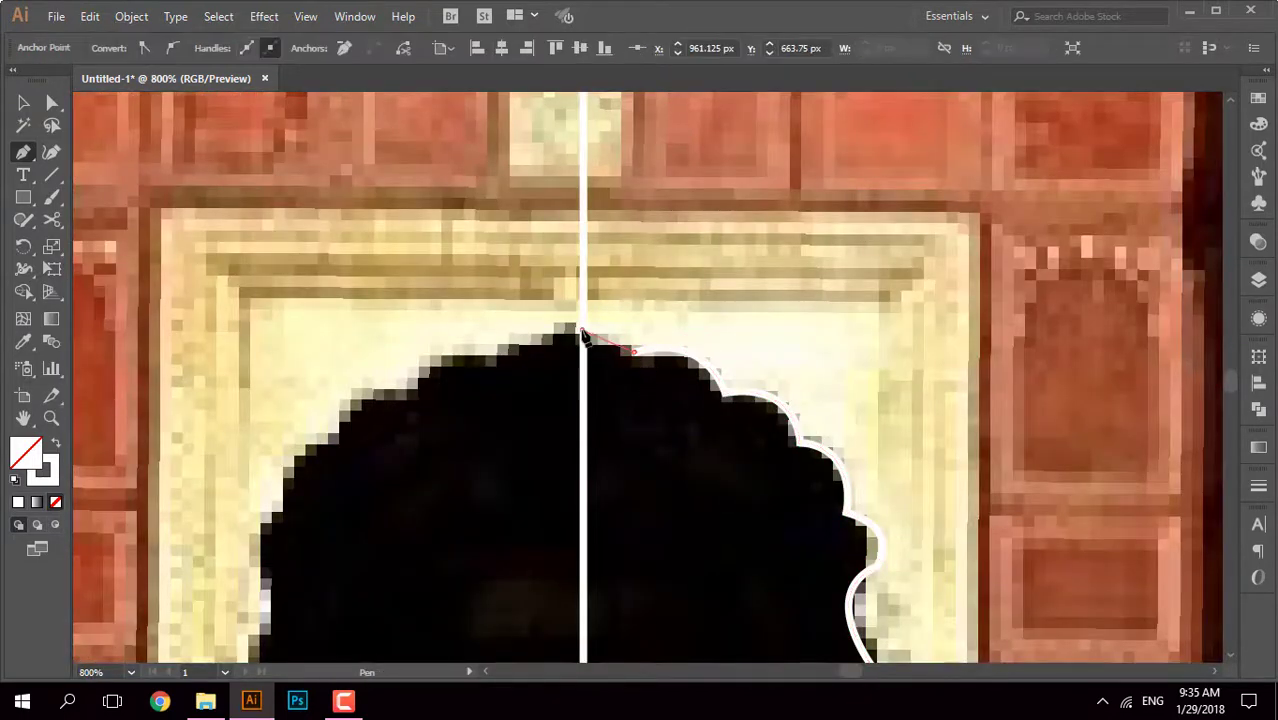
drag(533, 332, 532, 330)
Step: Trace the large outer arch's scalloped right half from its straight side to the apex
scroll(679, 483, down, 5)
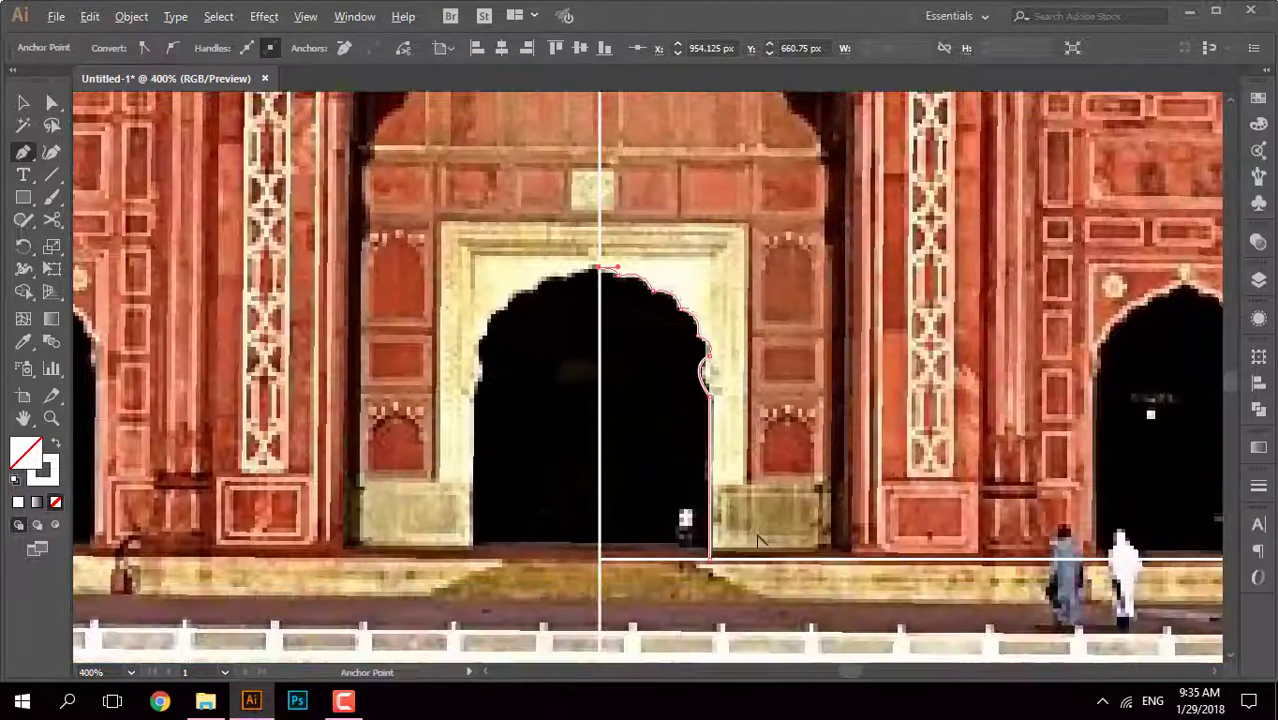
scroll(560, 350, up, 2)
scroll(524, 280, up, 2)
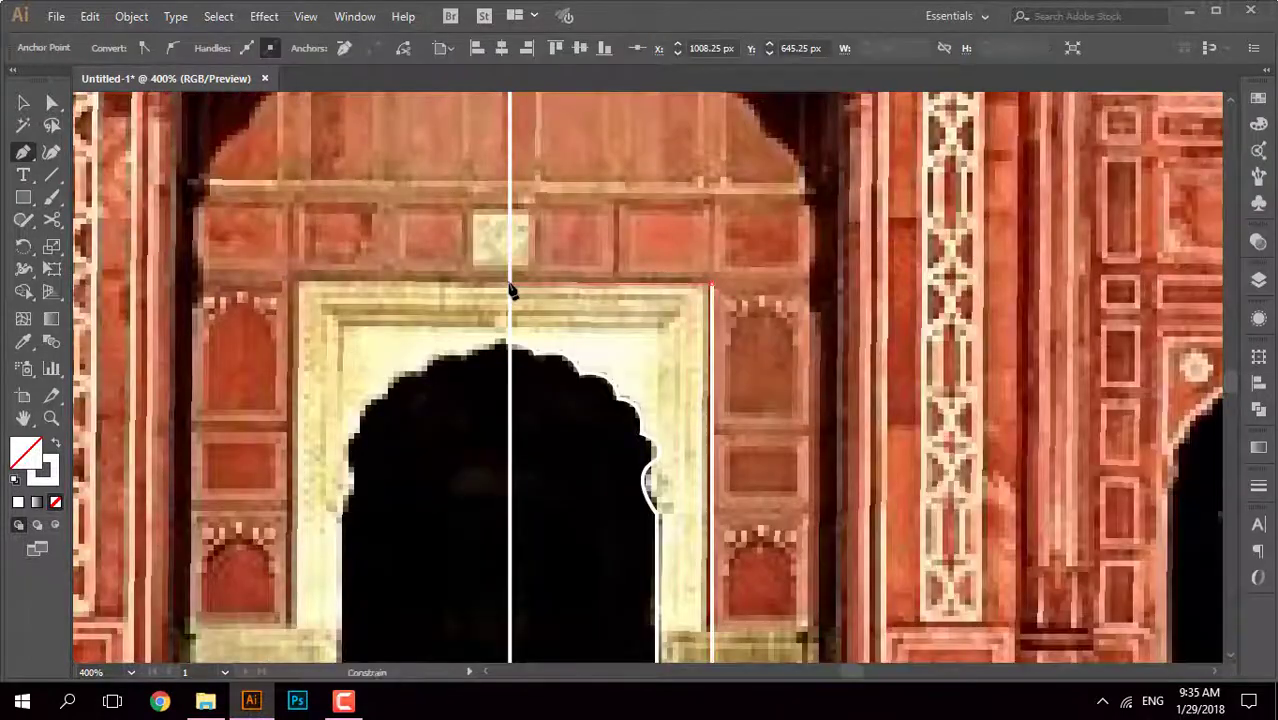
scroll(685, 354, down, 1)
scroll(440, 450, up, 1)
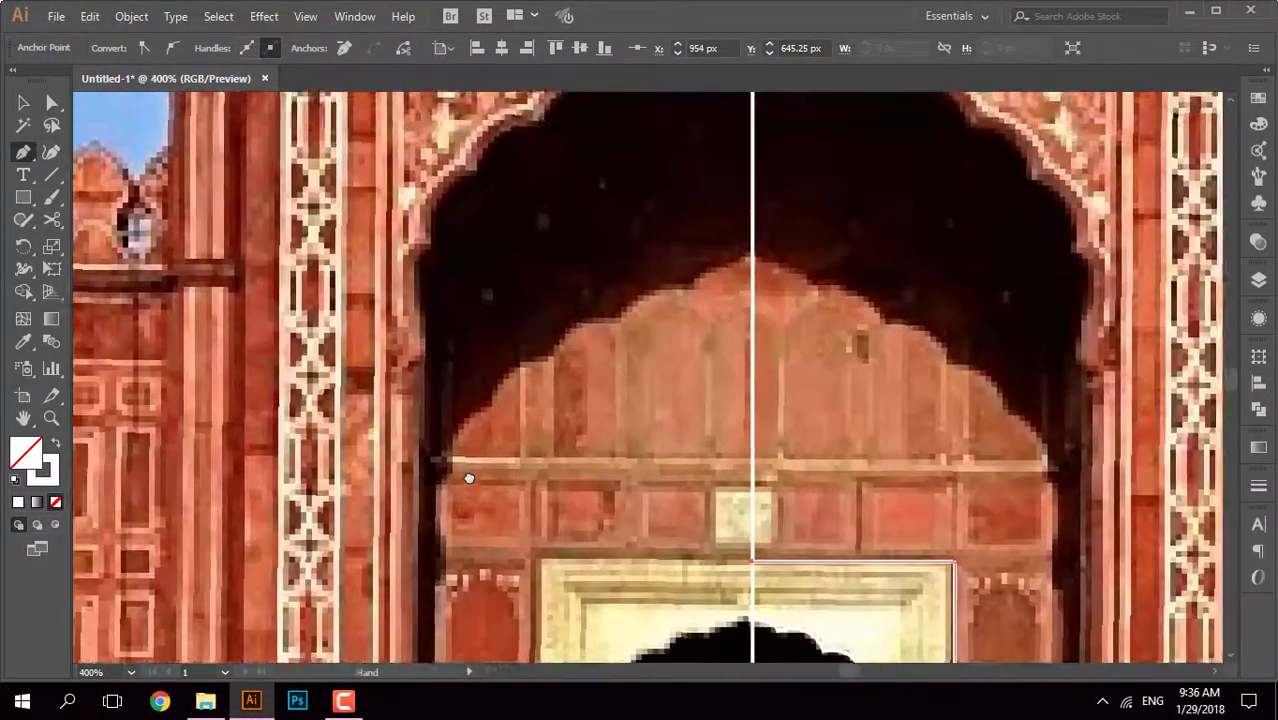
scroll(468, 500, down, 2)
scroll(474, 560, down, 1)
scroll(744, 582, up, 2)
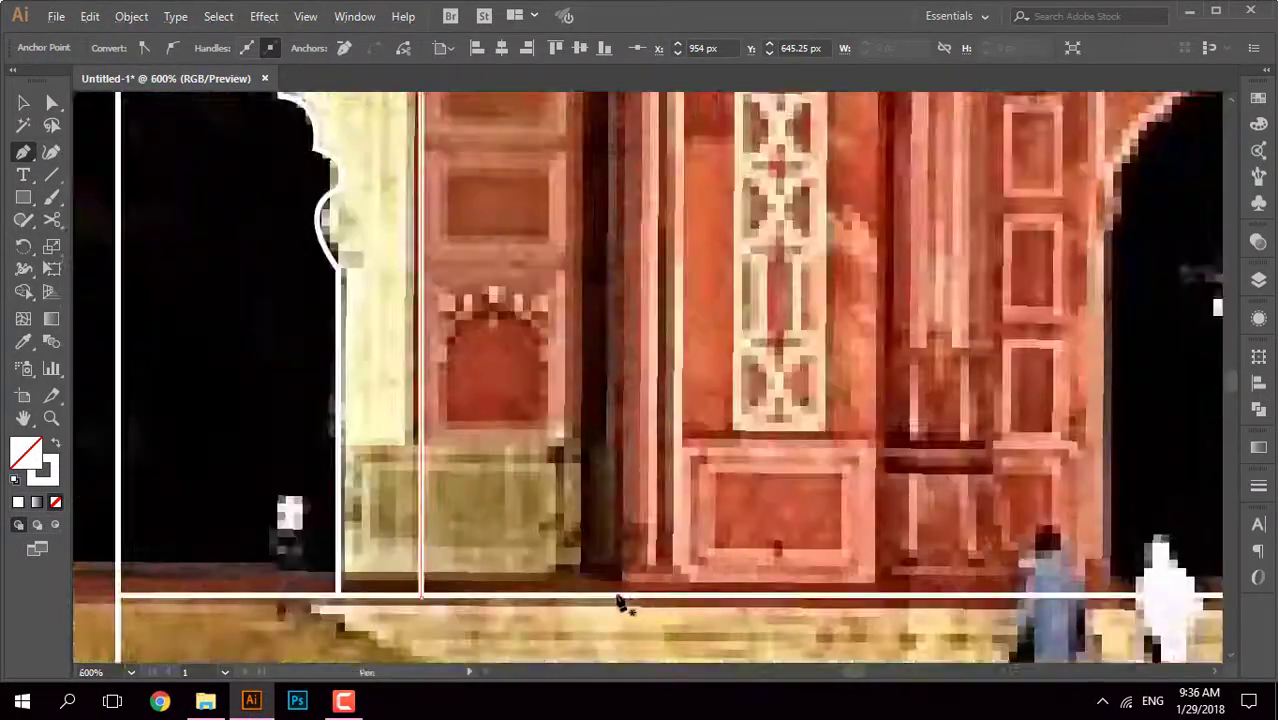
scroll(620, 598, down, 1)
shift+click(628, 142)
scroll(628, 142, up, 2)
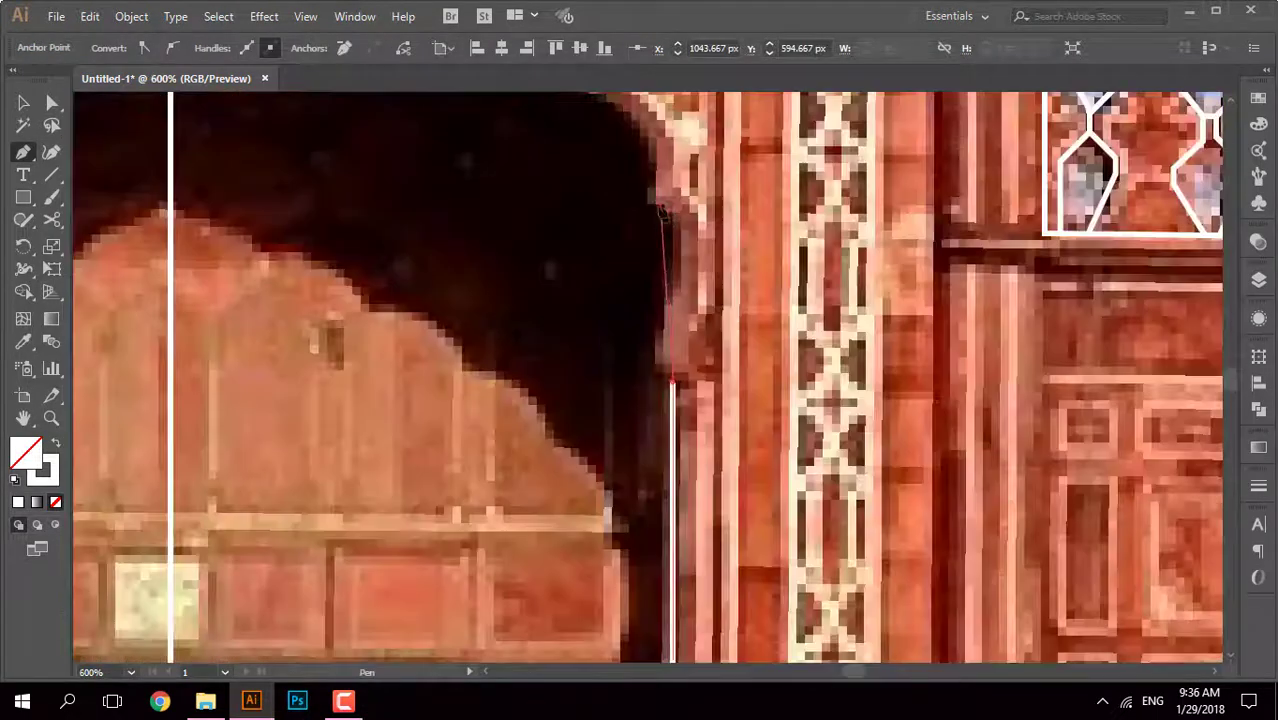
click(607, 157)
drag(607, 157, 783, 500)
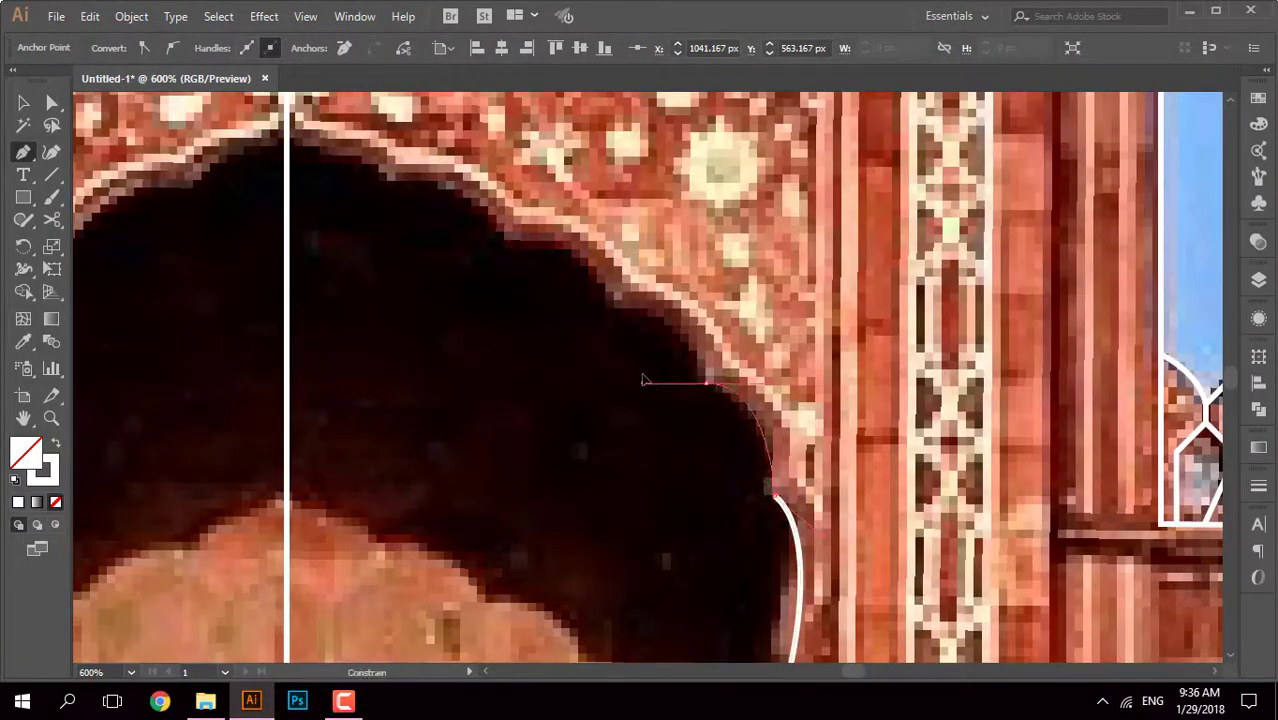
drag(620, 309, 578, 315)
mouse_move(511, 251)
mouse_down()
mouse_move(412, 248)
mouse_move(731, 440)
mouse_up()
drag(609, 372, 496, 371)
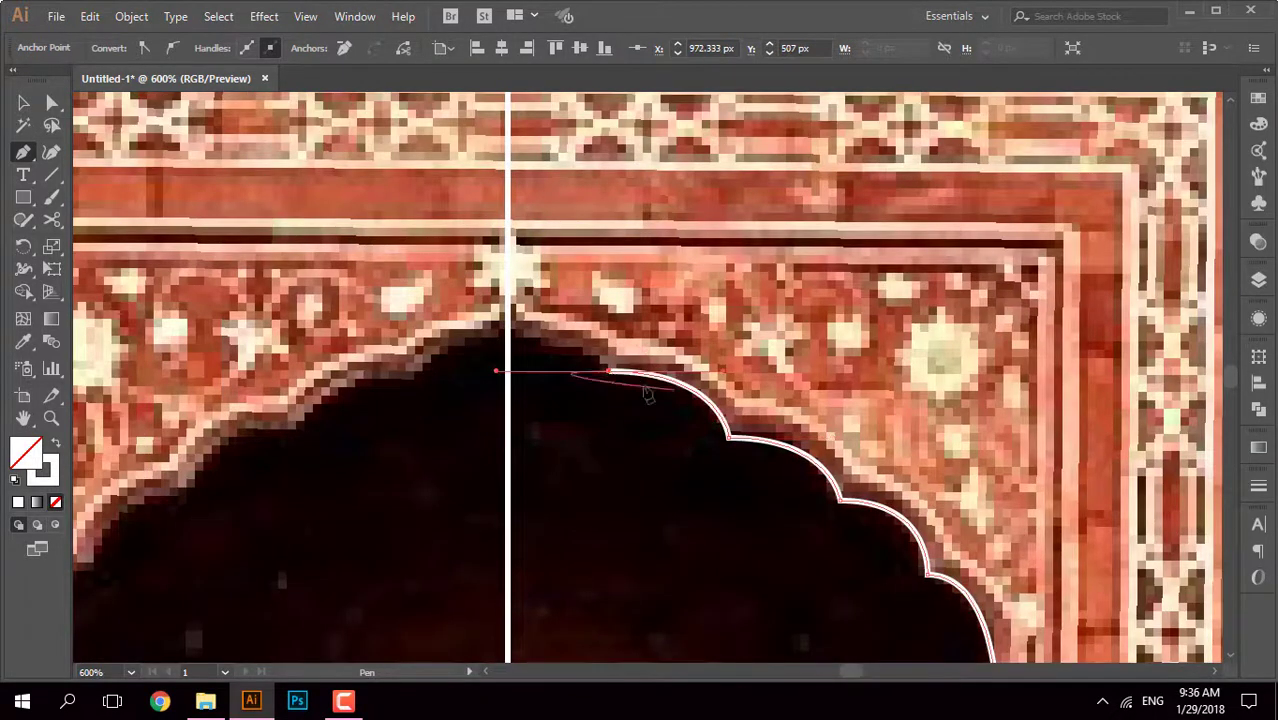
click(509, 320)
Step: Fit the artboard in view and look over the traced gateway arch
key(ctrl+0)
scroll(771, 378, up, 5)
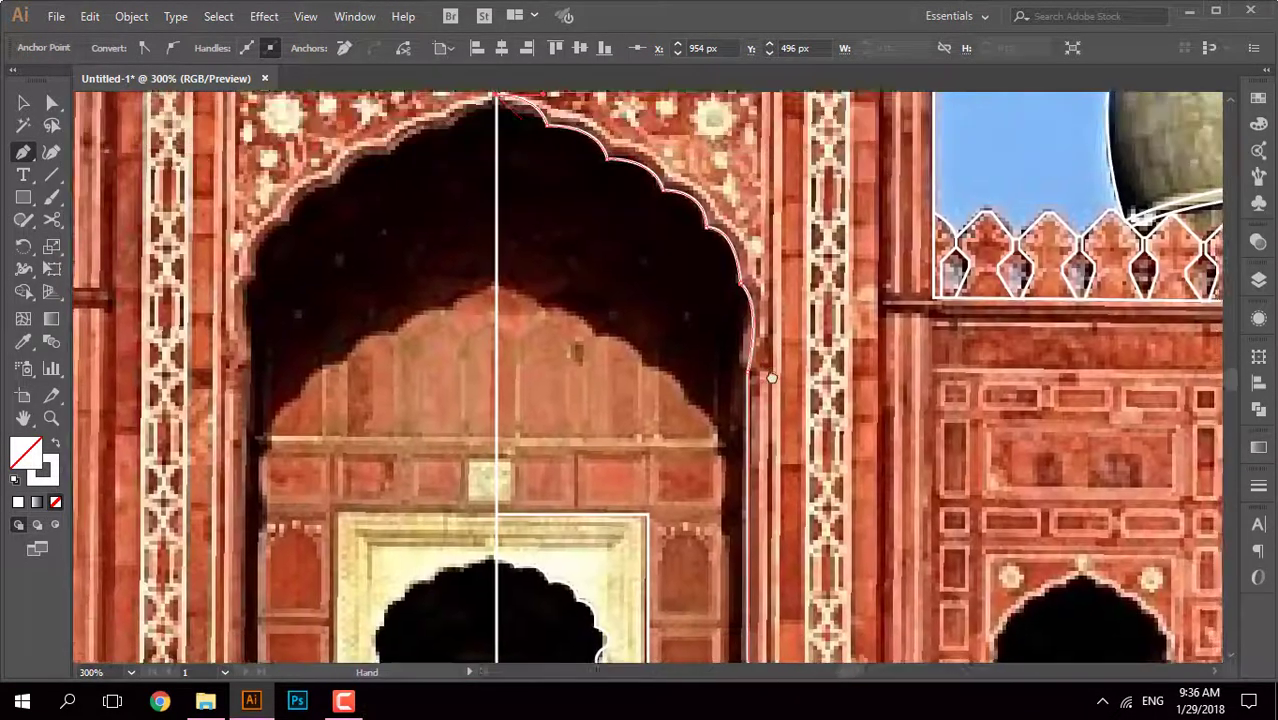
drag(771, 378, 787, 422)
scroll(632, 316, down, 2)
scroll(632, 316, up, 2)
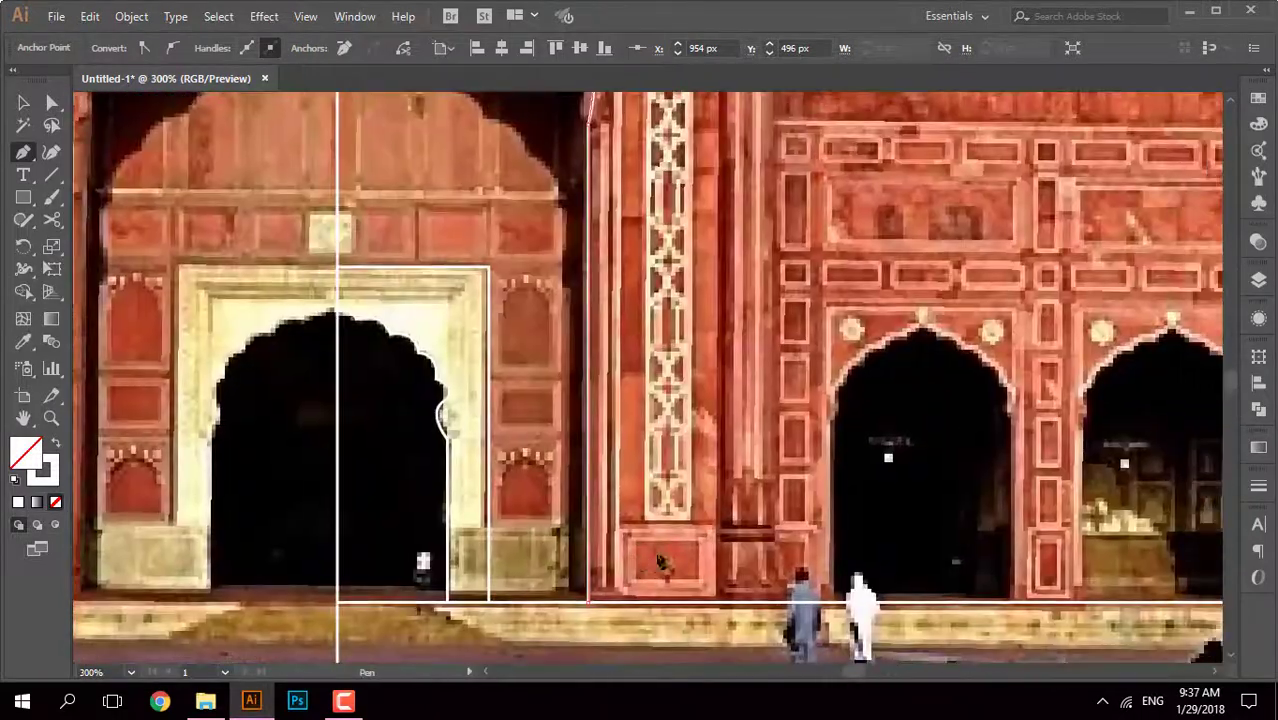
scroll(652, 597, down, 2)
scroll(636, 112, up, 3)
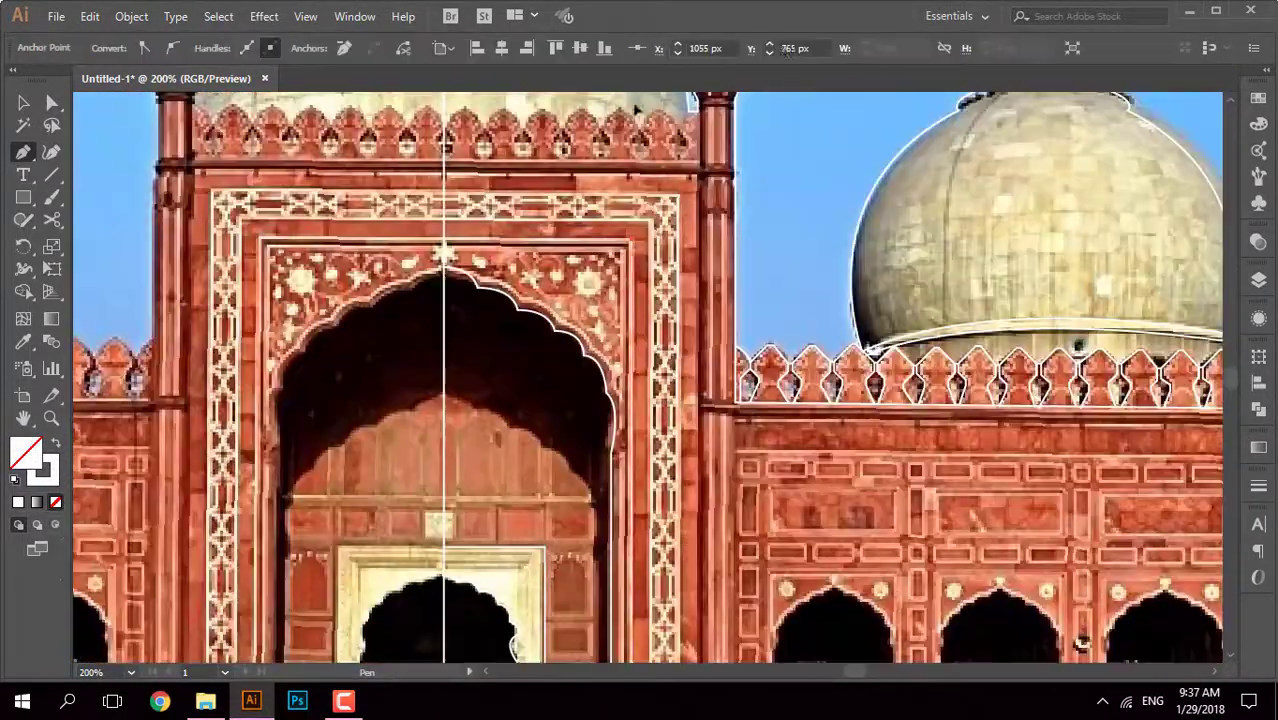
scroll(557, 291, down, 2)
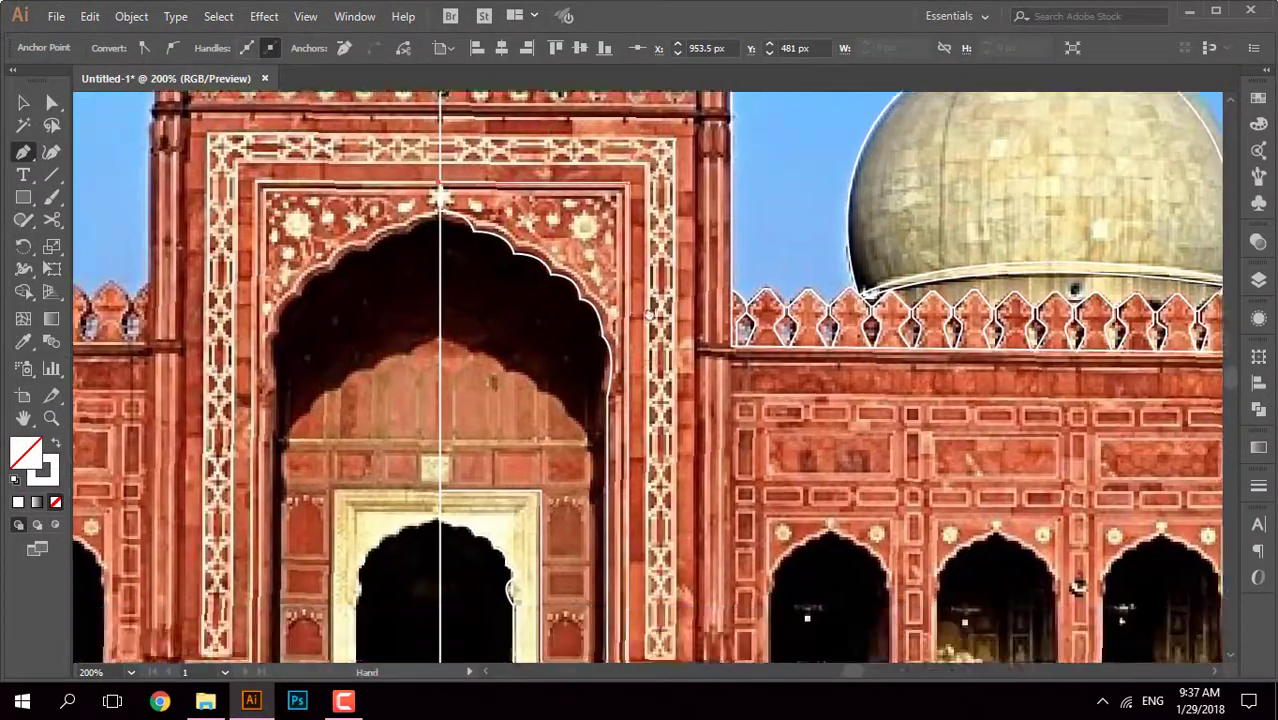
scroll(492, 387, down, 1)
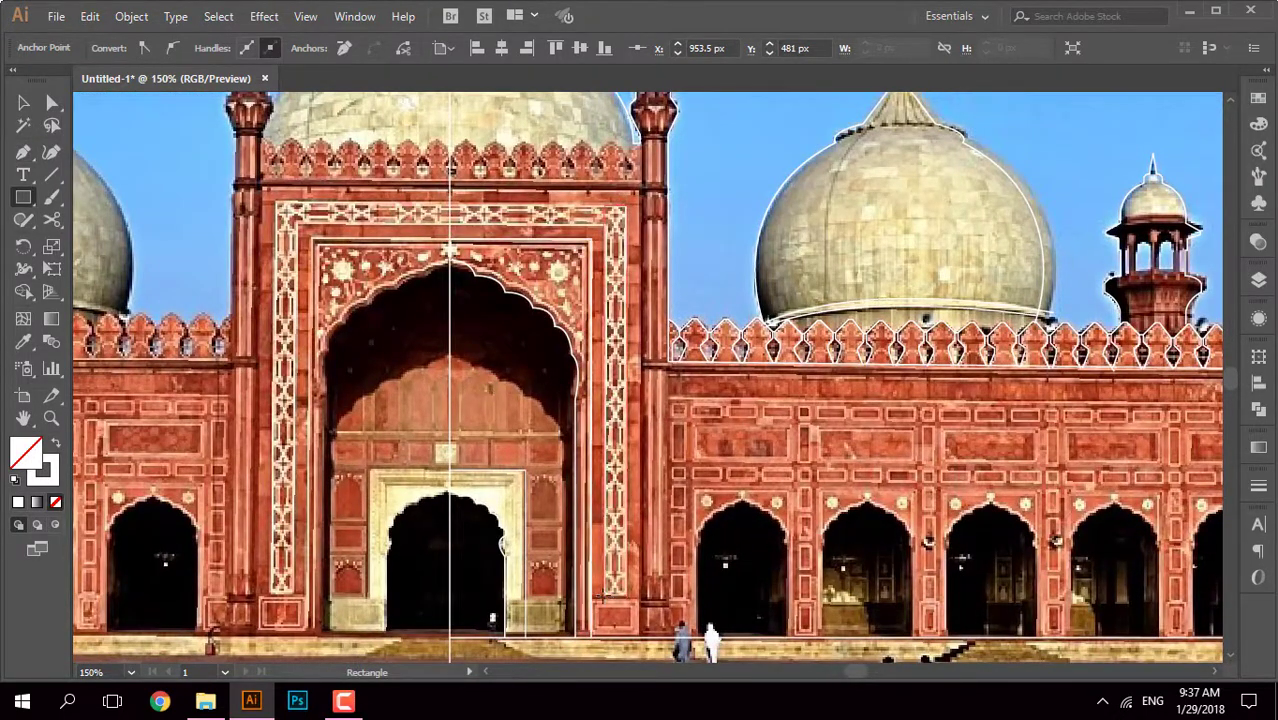
Step: Draw a thin rectangle over the arch frame's right border strip and deselect it
drag(626, 204, 600, 588)
scroll(610, 216, up, 4)
scroll(303, 304, down, 2)
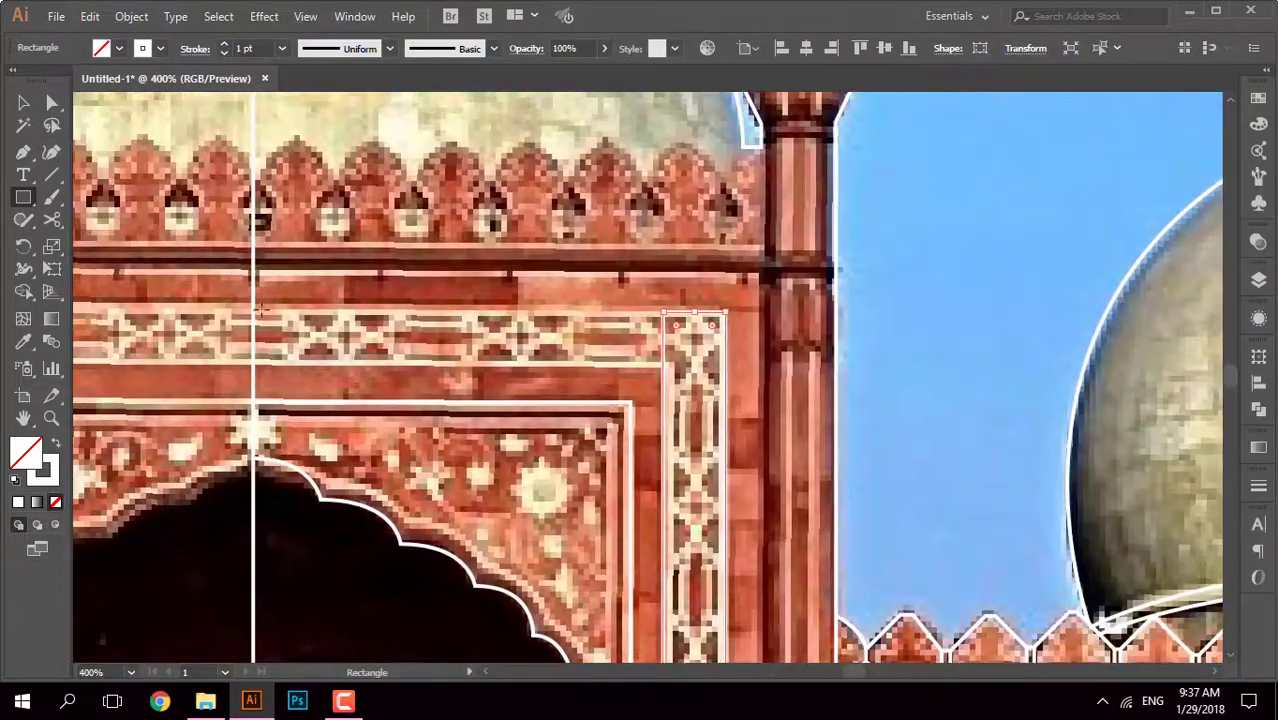
key(ctrl+shift+a)
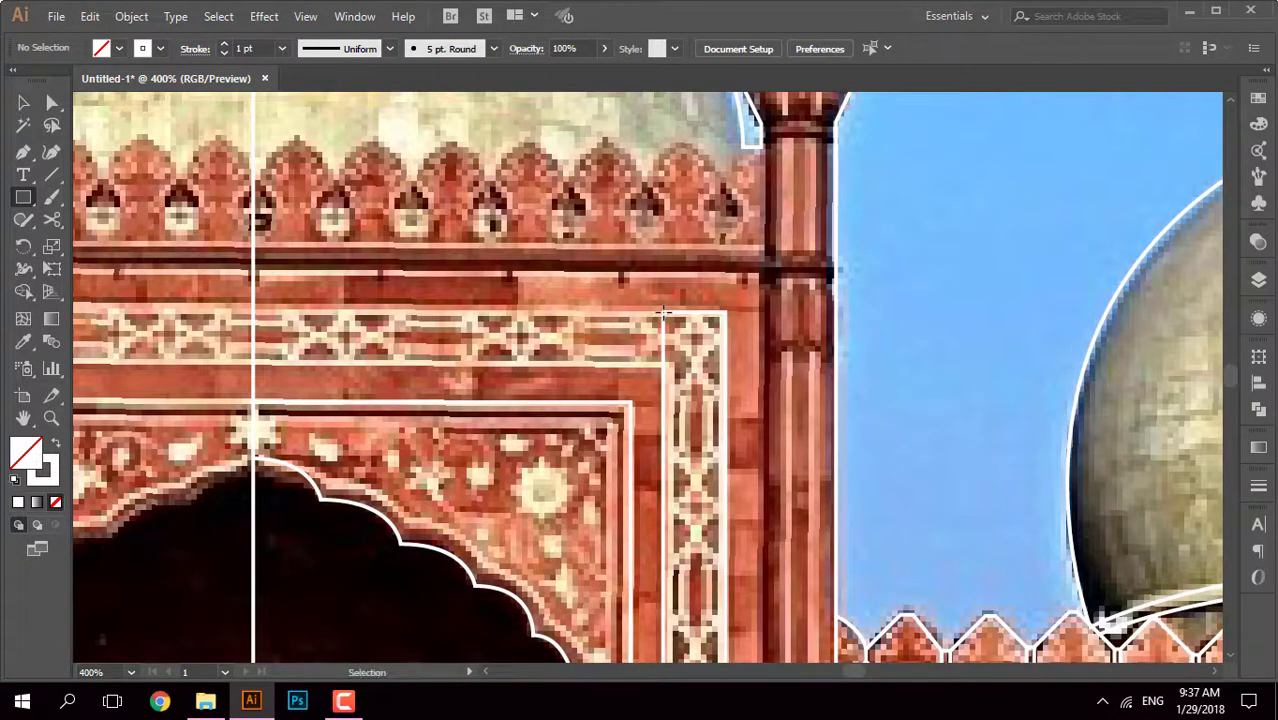
key(ctrl+y)
Step: Draw a second rectangle across the arch frame, then zoom toward the roof parapet merlons
mouse_move(661, 314)
mouse_down()
mouse_move(216, 342)
mouse_move(385, 350)
mouse_up()
key(ctrl+y)
key(ctrl+equal)
key(ctrl+minus)
key(ctrl+minus)
key(ctrl+minus)
key(ctrl+minus)
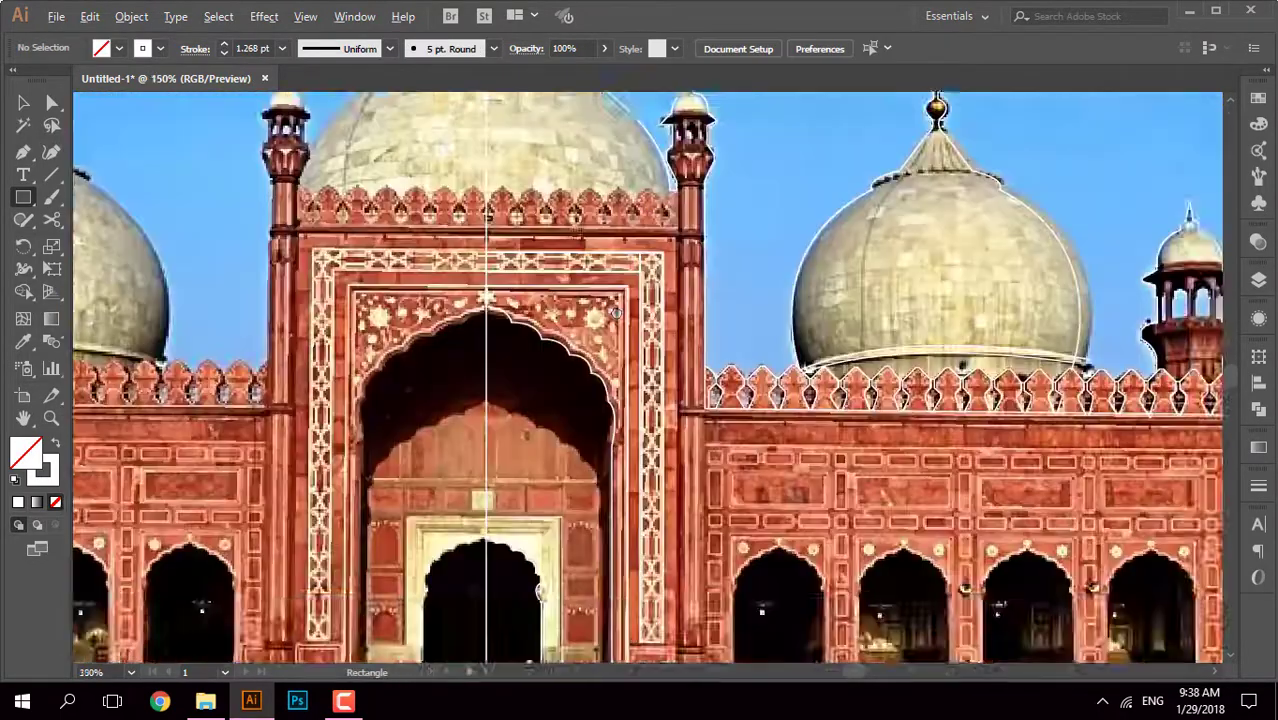
key(ctrl+equal)
key(ctrl+equal)
key(v)
key(ctrl+minus)
Step: Zoom to the parapet beside the minaret and outline one merlon with the Pen tool
key(ctrl+equal)
key(ctrl+equal)
key(ctrl+equal)
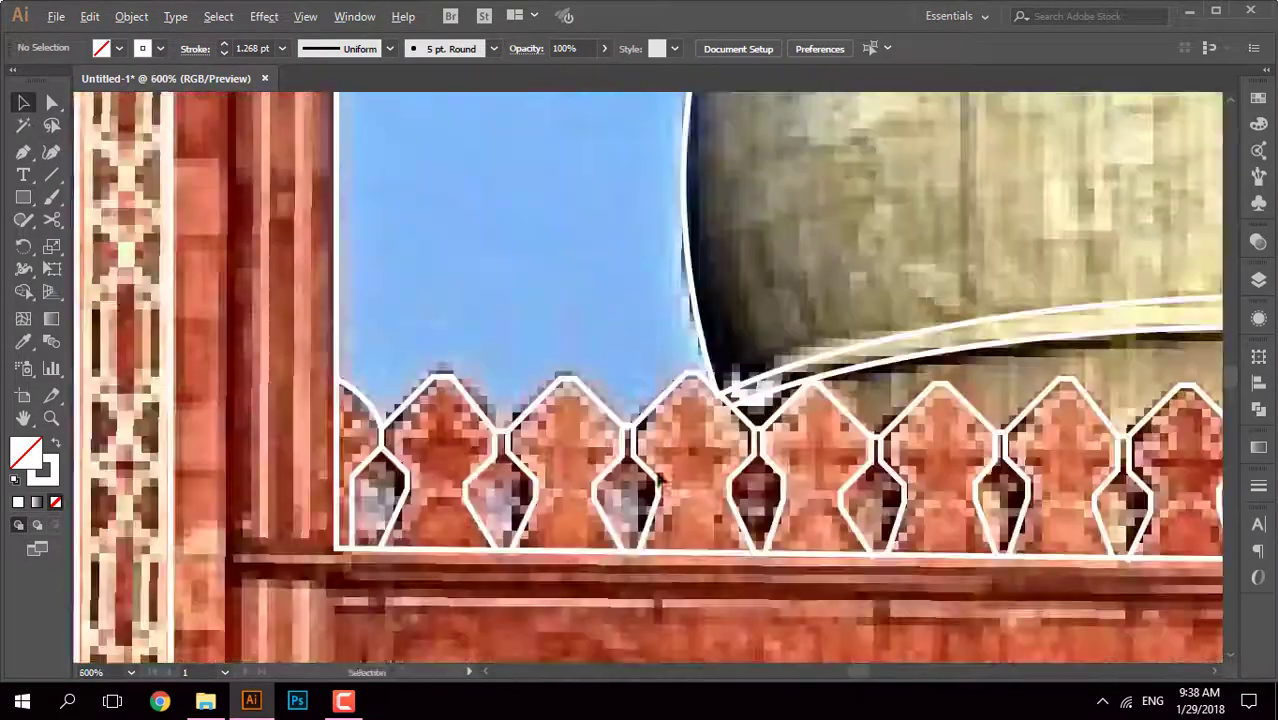
scroll(412, 324, right, 3)
key(ctrl+minus)
key(ctrl+equal)
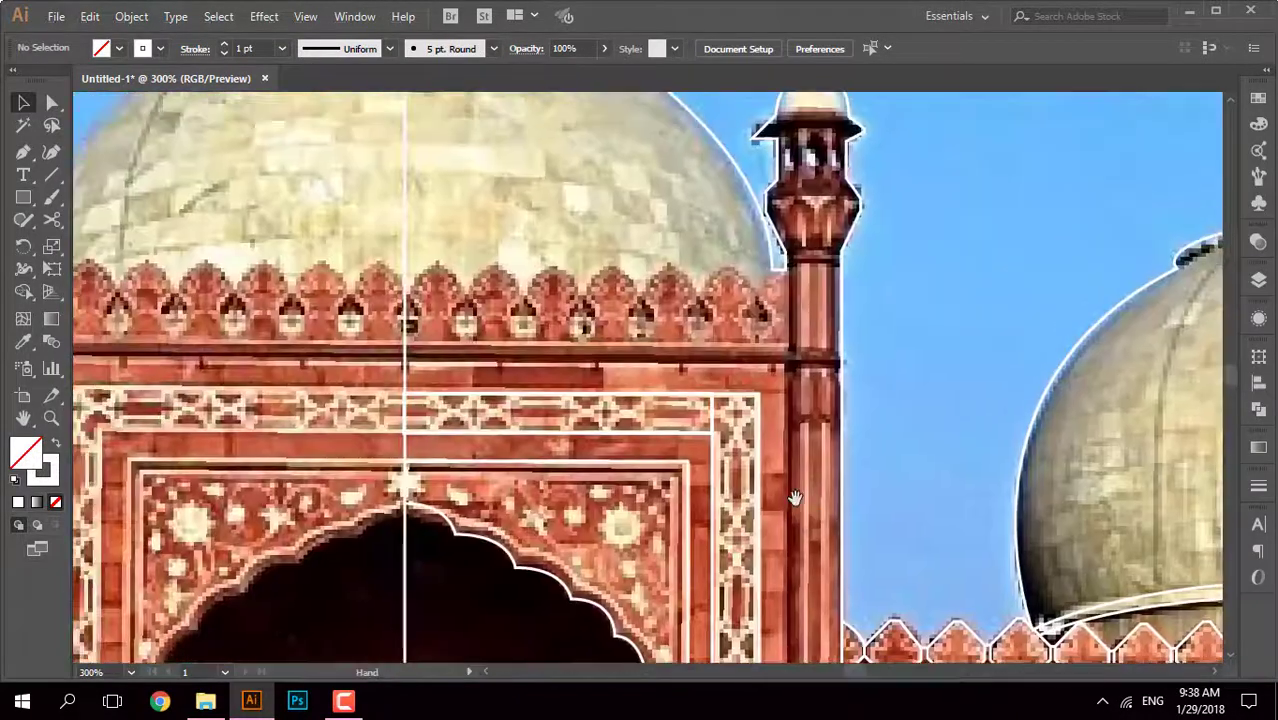
key(ctrl+equal)
key(p)
click(284, 311)
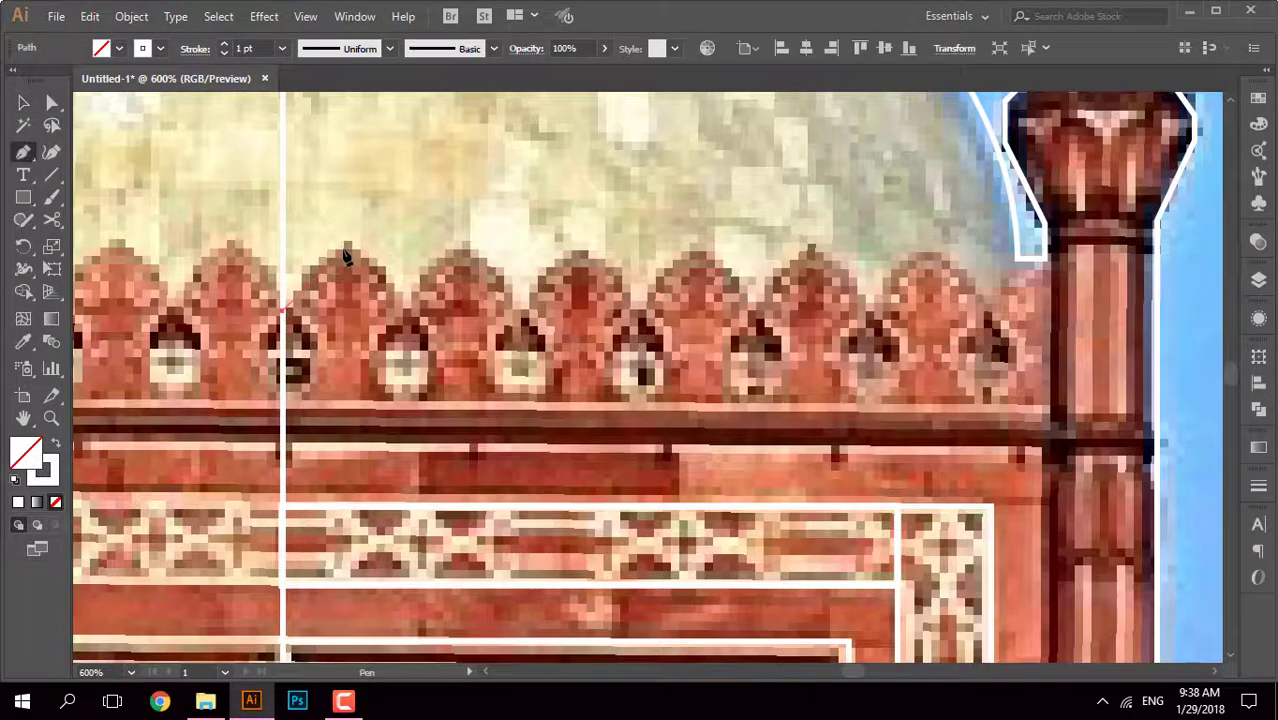
click(334, 248)
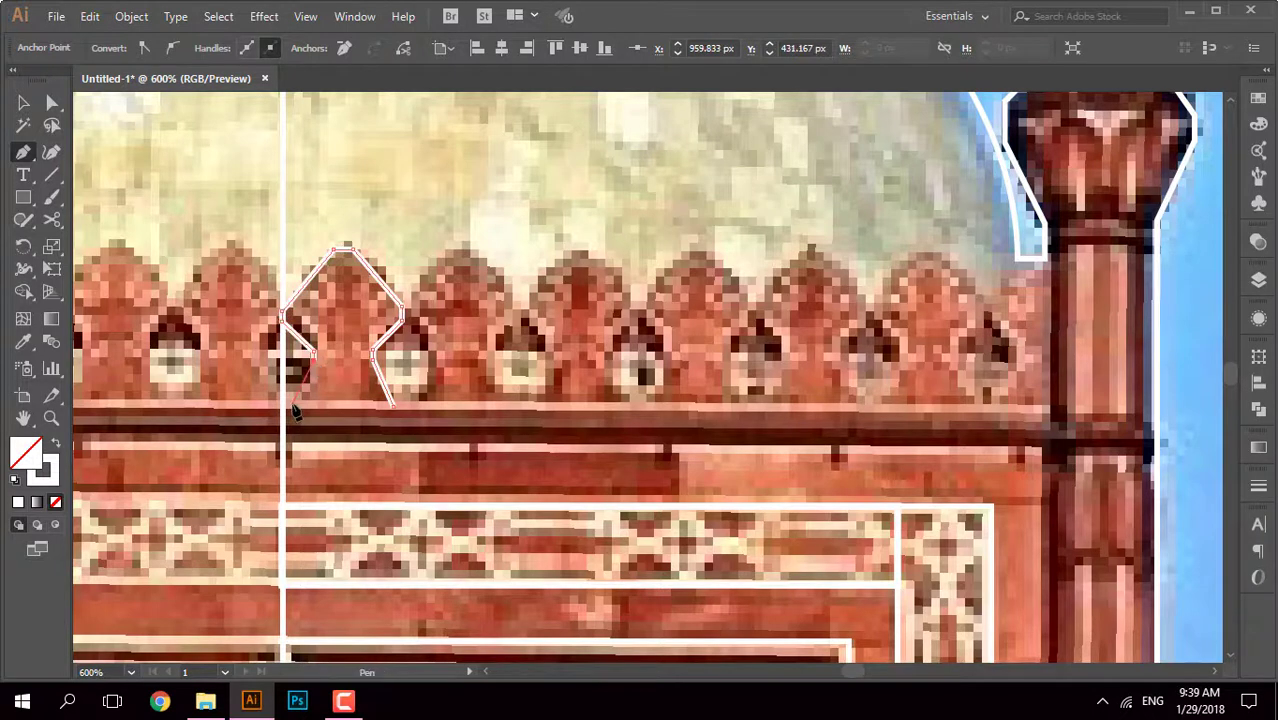
Step: Place a copy of the merlon at the parapet's far end and select both outlines
key(v)
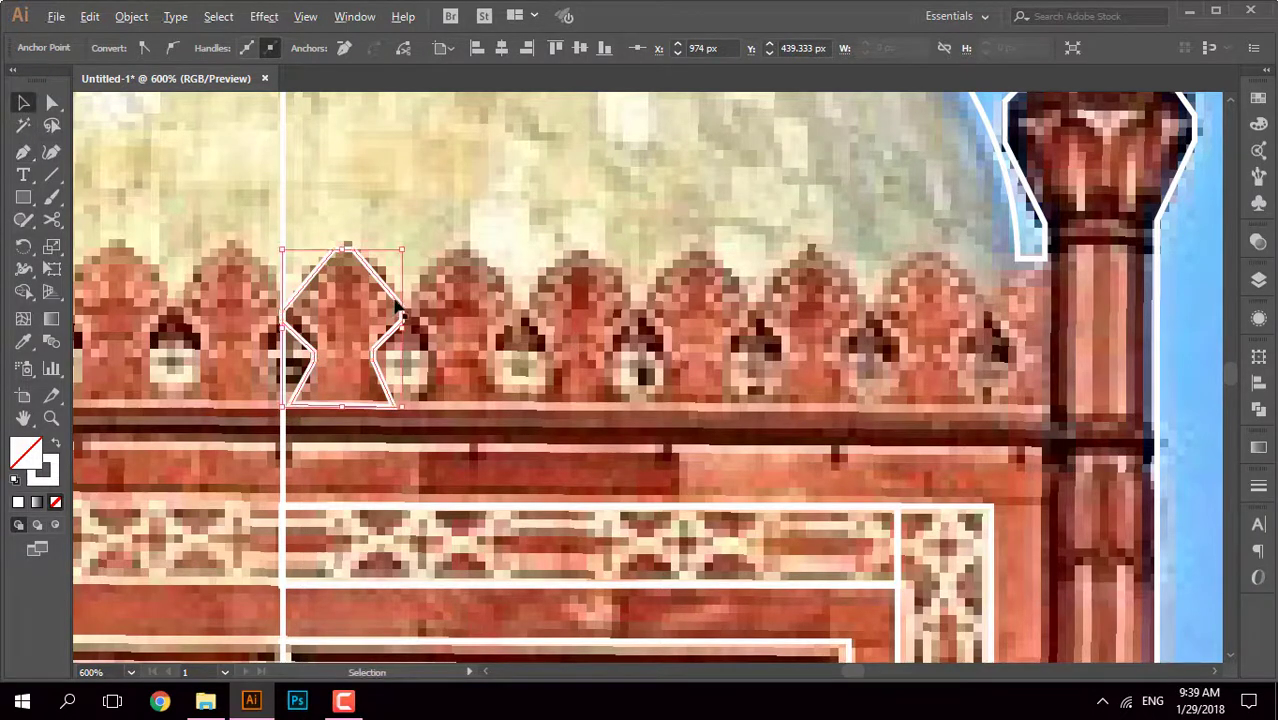
drag(380, 350, 1020, 360)
key(alt+ctrl+b)
click(131, 16)
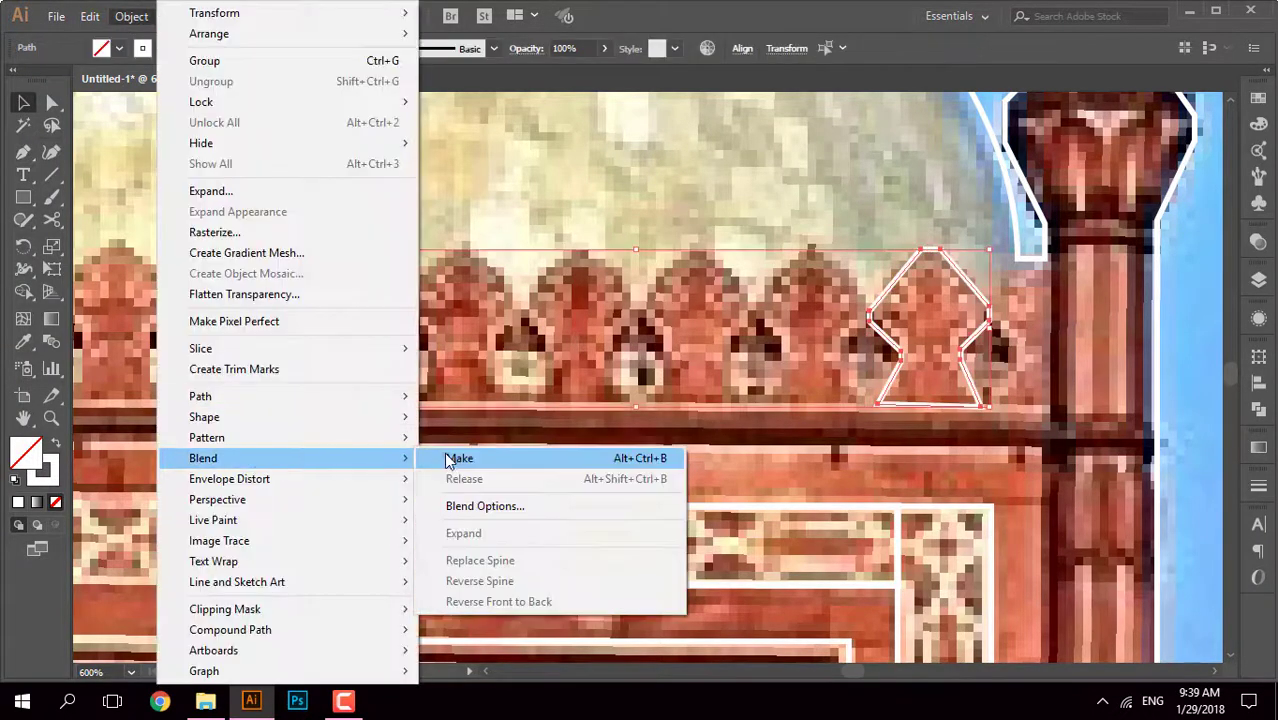
key(Escape)
click(705, 192)
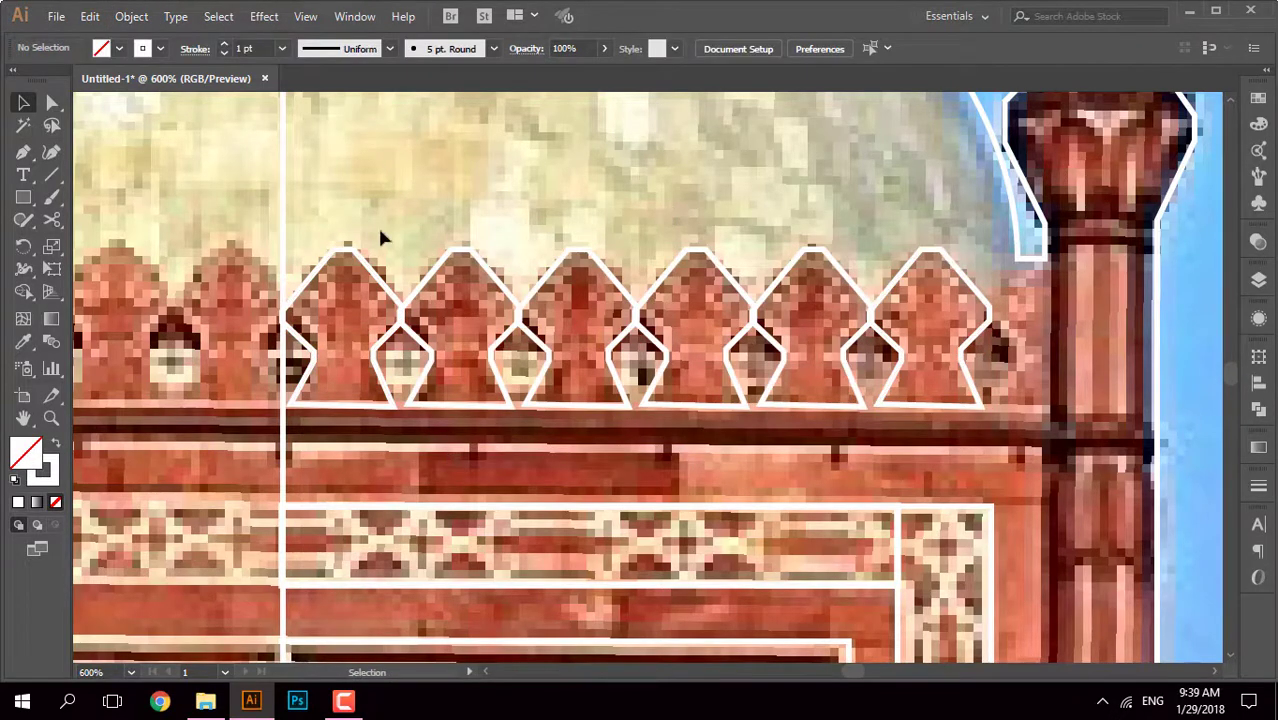
click(365, 270)
click(131, 16)
click(465, 484)
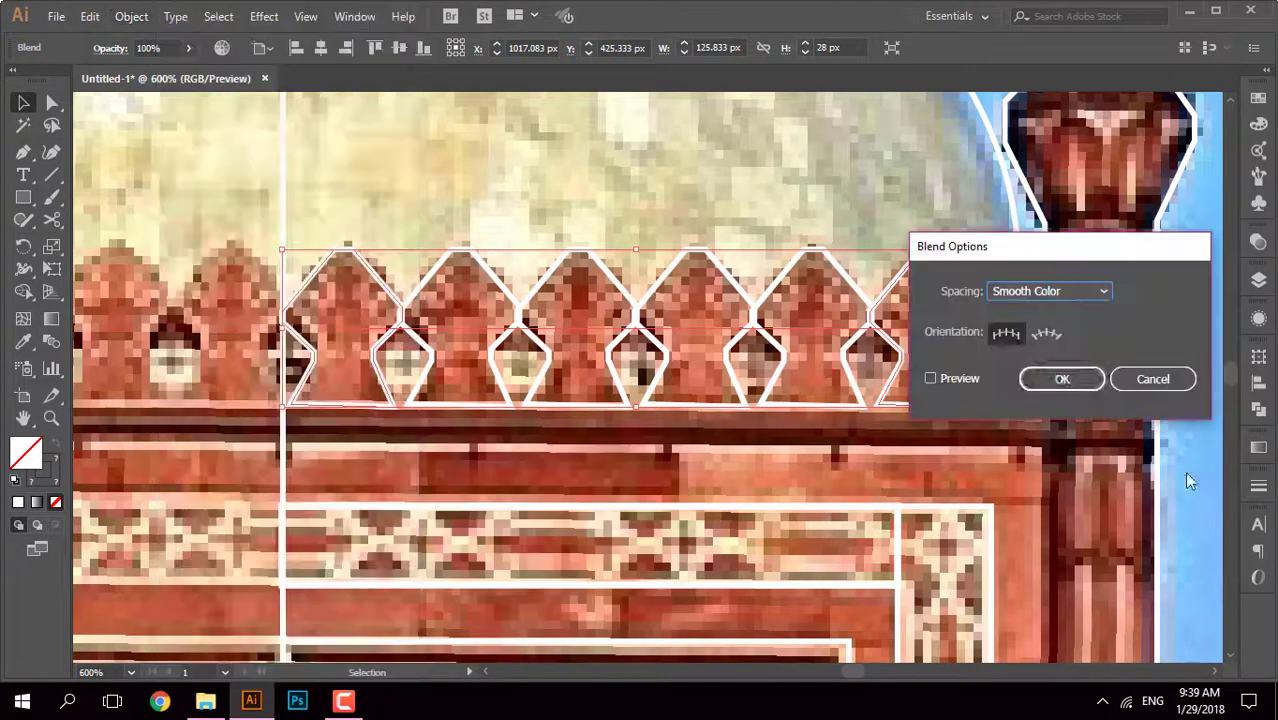
click(1050, 291)
click(1030, 318)
text(4)
click(1062, 379)
click(1076, 310)
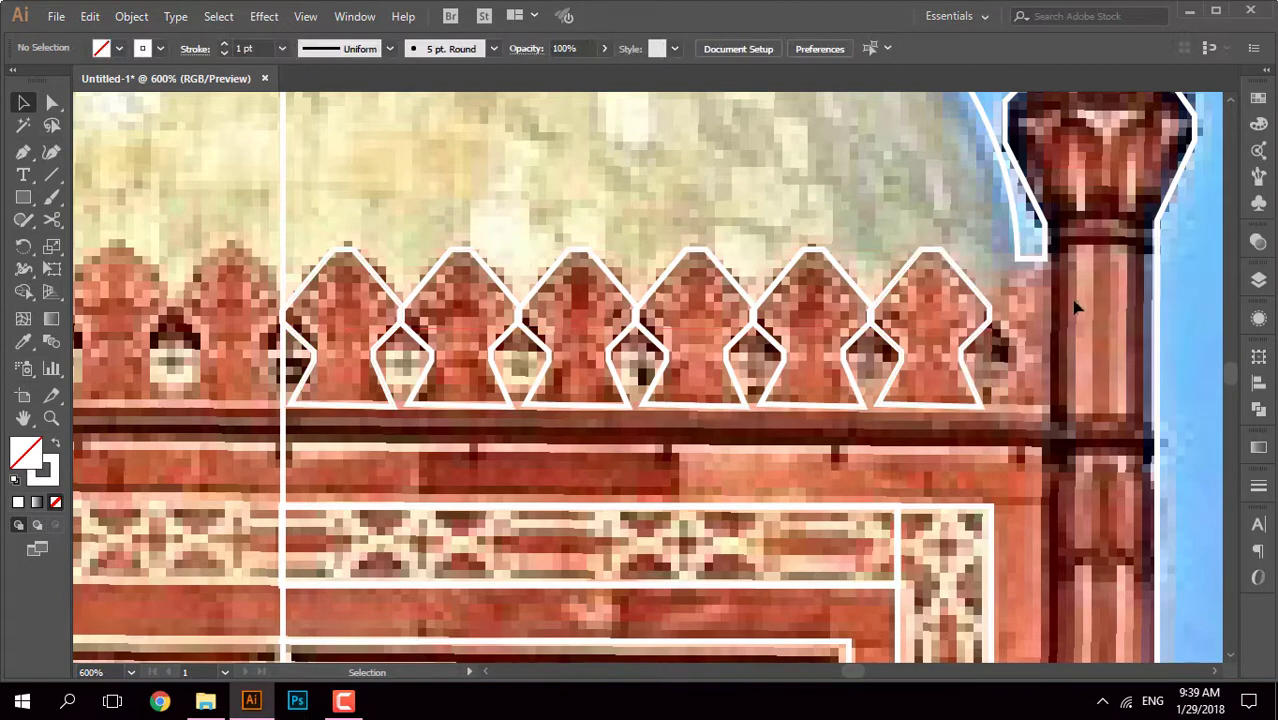
drag(988, 325, 1048, 325)
key(ctrl+minus)
key(ctrl+minus)
key(ctrl+minus)
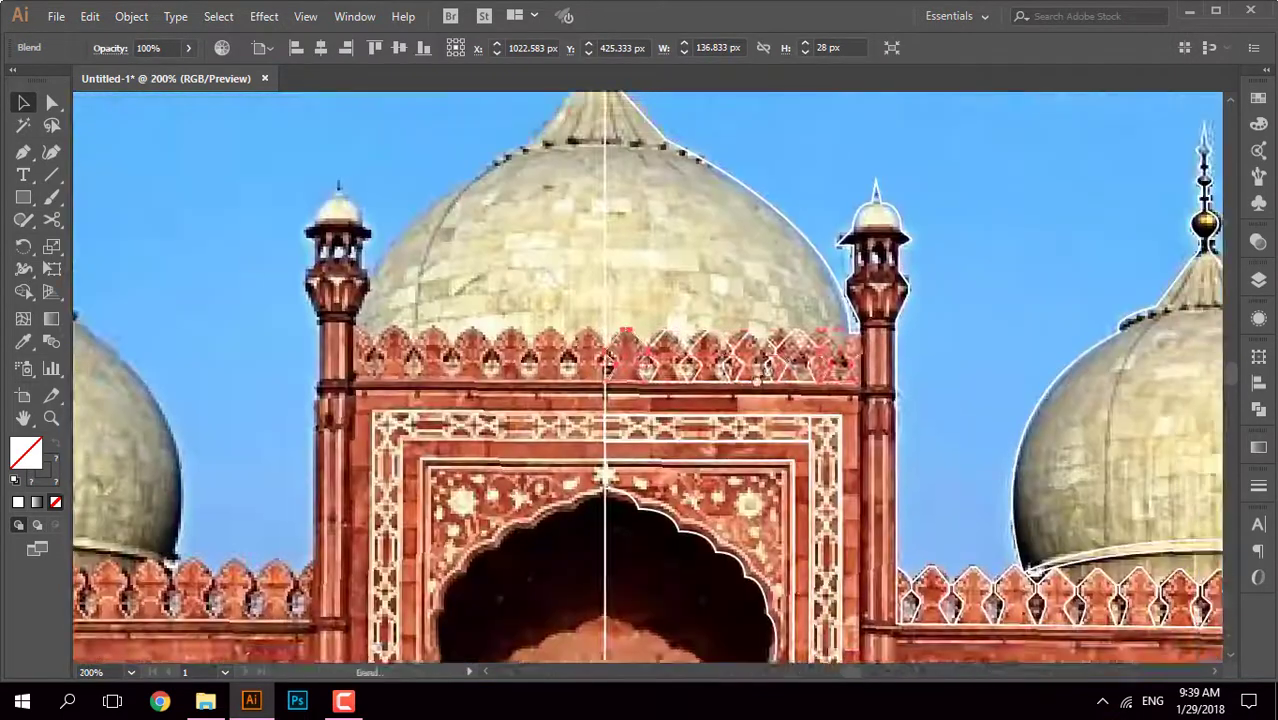
key(ctrl+shift+a)
key(ctrl+plus)
key(ctrl+plus)
key(ctrl+plus)
key(ctrl+plus)
click(727, 417)
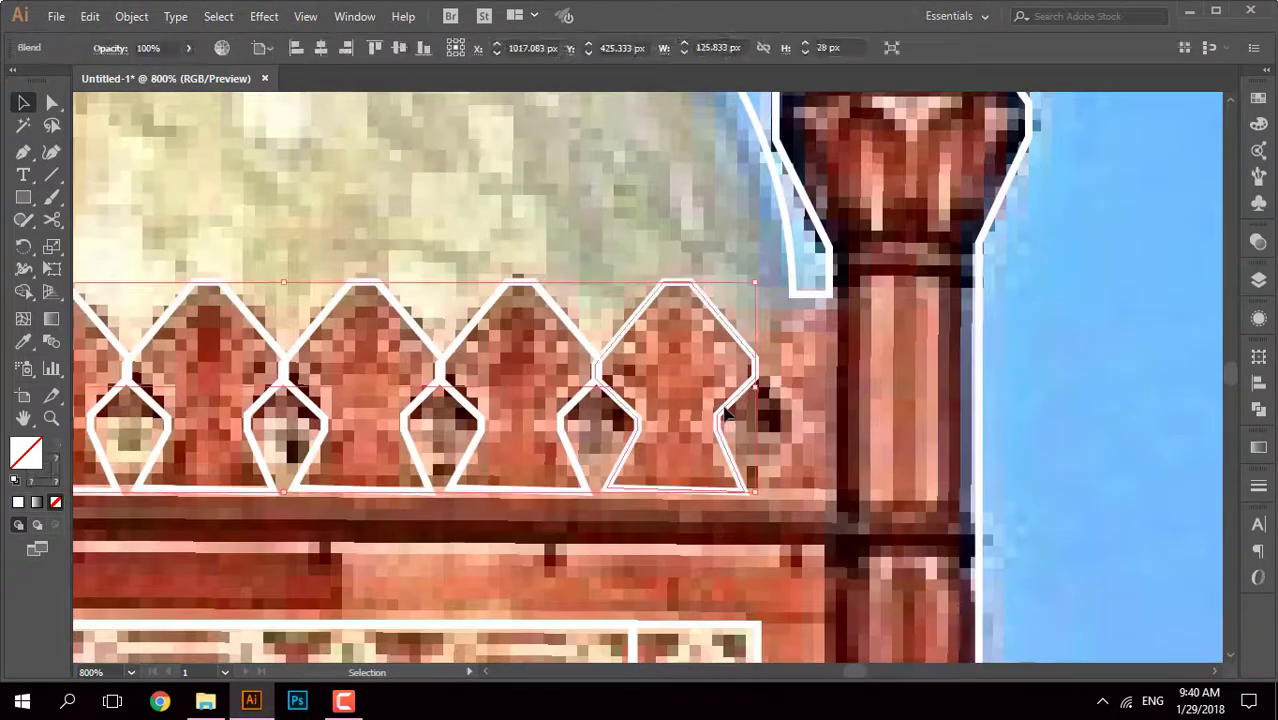
right_click(721, 405)
click(1018, 407)
key(ctrl+shift+a)
key(a)
click(730, 326)
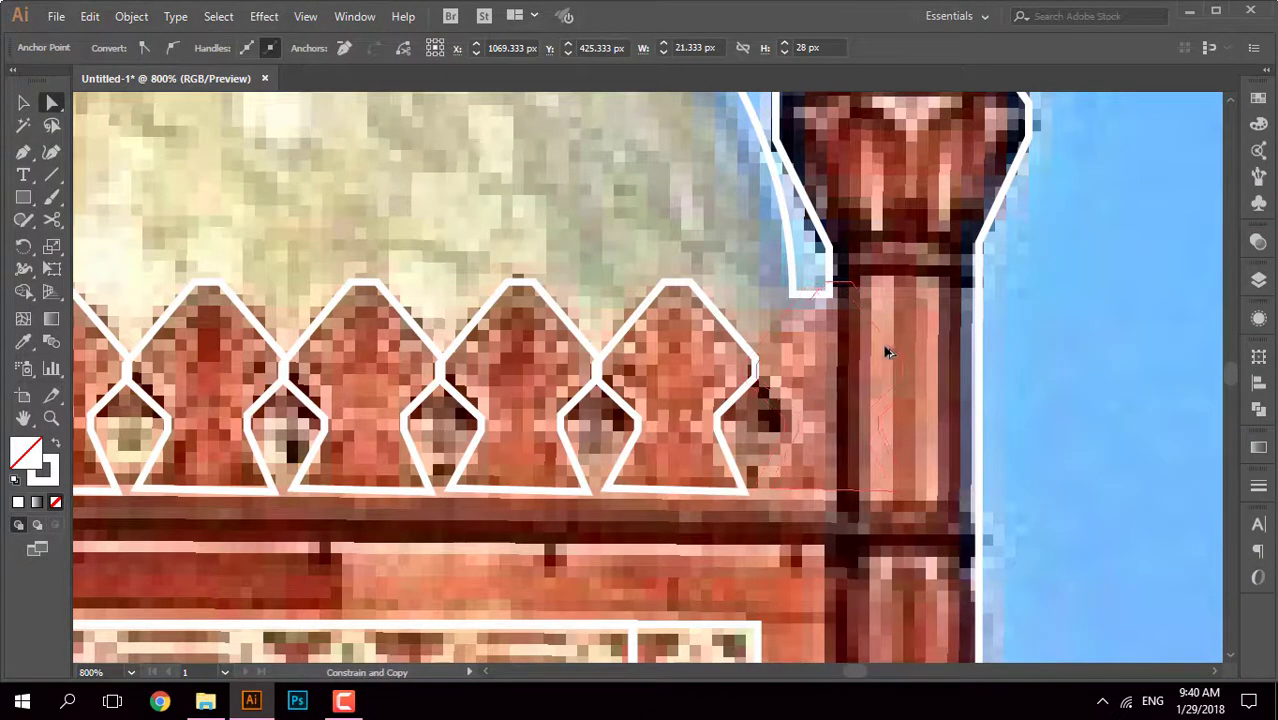
drag(888, 352, 885, 346)
key(v)
key(ctrl+shift+a)
key(ctrl+minus)
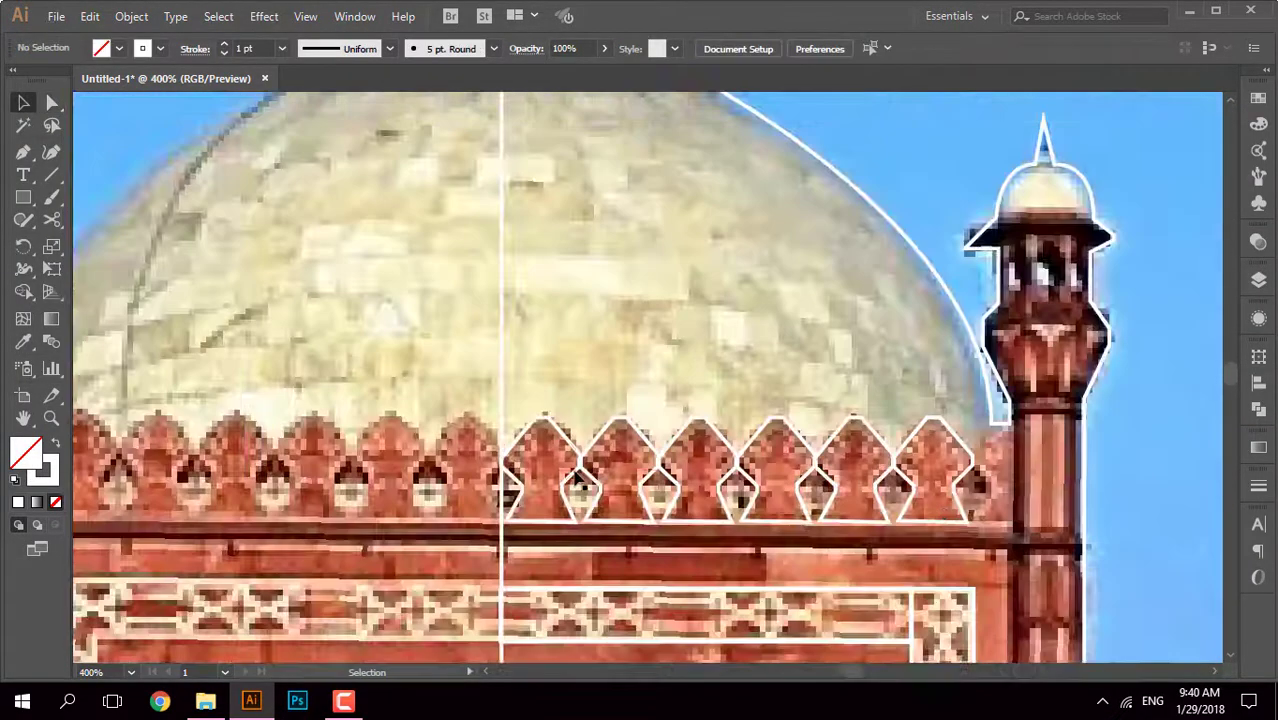
right_click(575, 478)
click(642, 221)
click(268, 157)
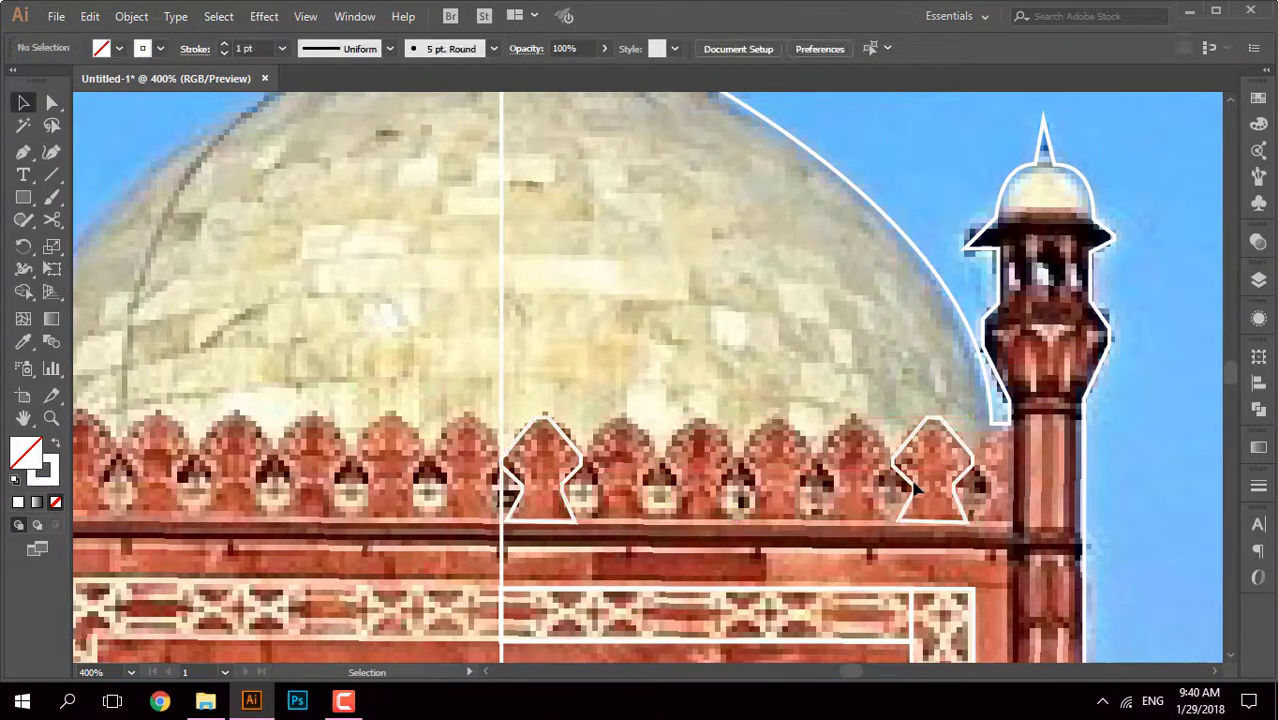
scroll(912, 487, up, 3)
Step: Duplicate the merlon onto the next one and delete its right-side segments where the pillar overlaps
drag(729, 465, 977, 465)
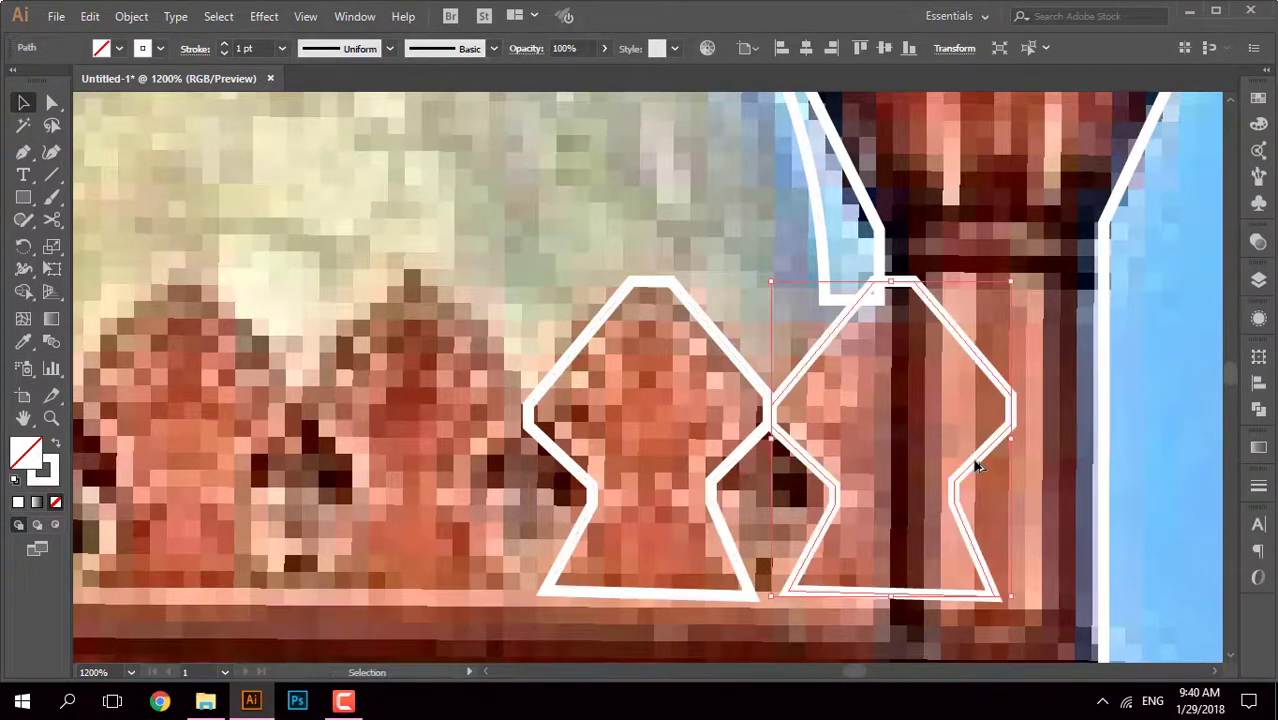
click(1150, 388)
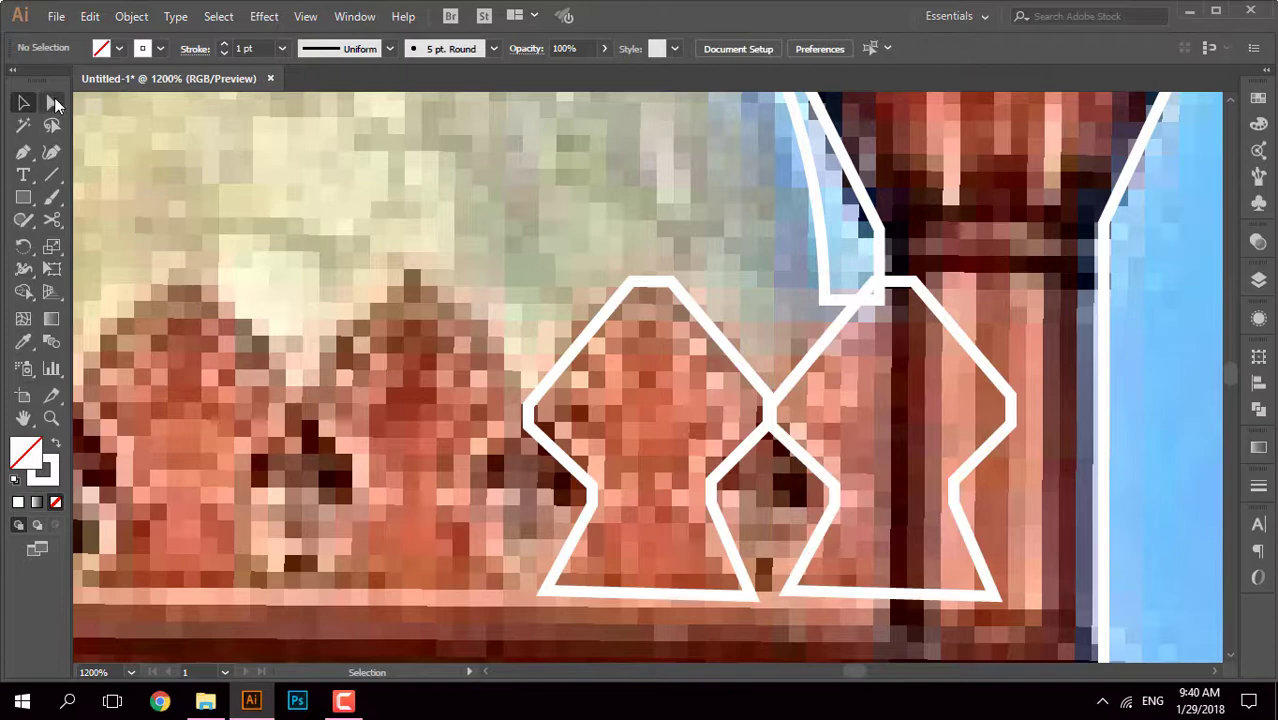
click(913, 289)
key(Delete)
click(985, 460)
key(Delete)
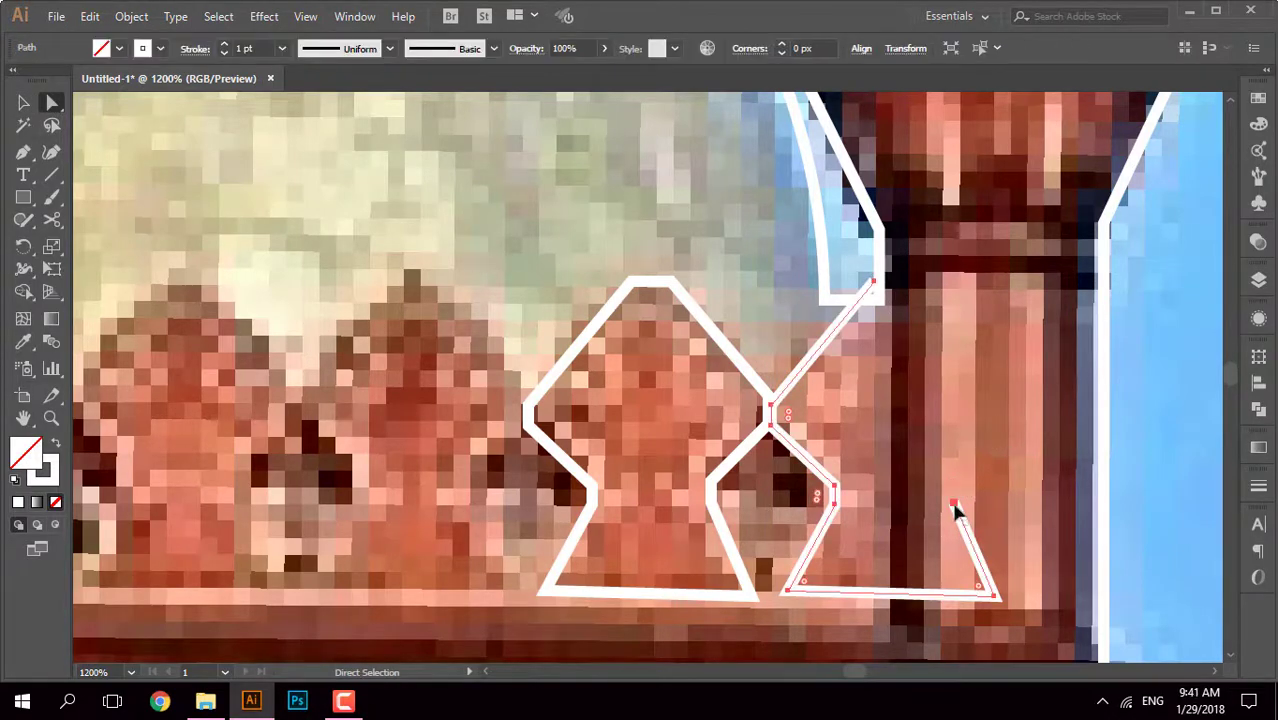
key(Delete)
click(993, 597)
key(Delete)
click(24, 104)
scroll(1130, 408, down, 3)
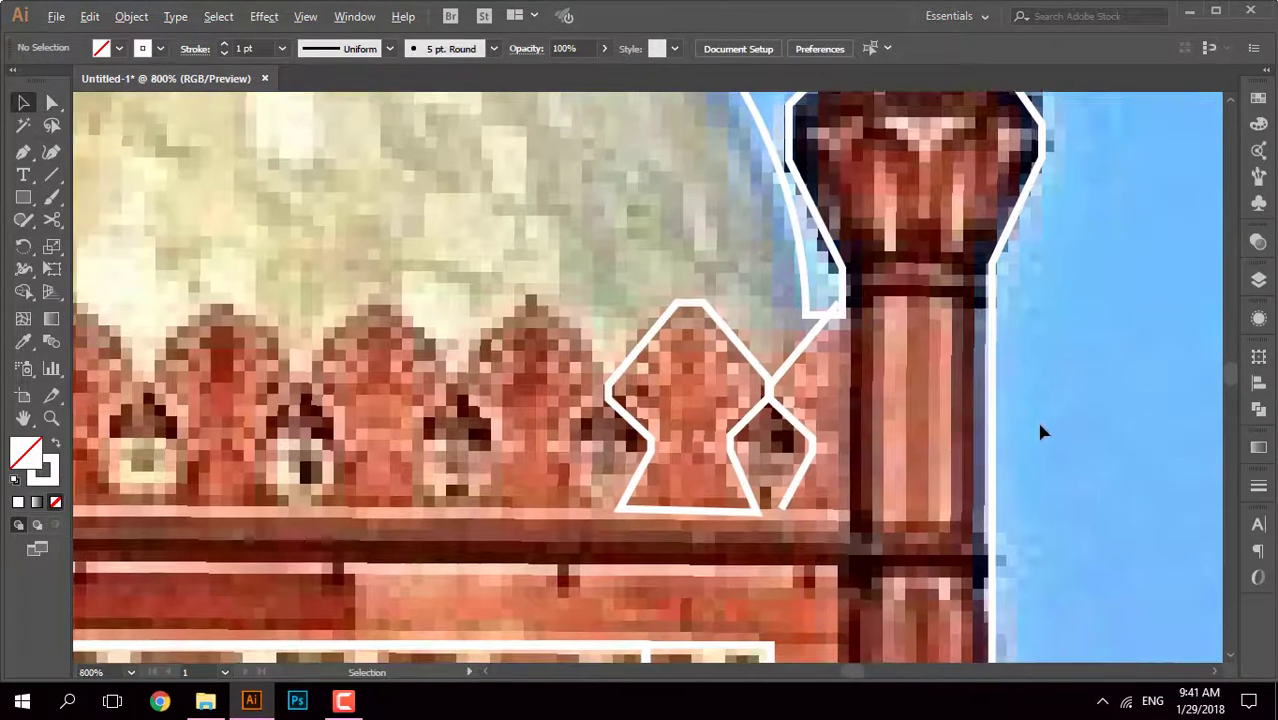
scroll(1041, 428, down, 2)
click(928, 482)
Step: Trace the pillar edge with the Pen tool from its base up to the pillar top
scroll(1066, 449, down, 2)
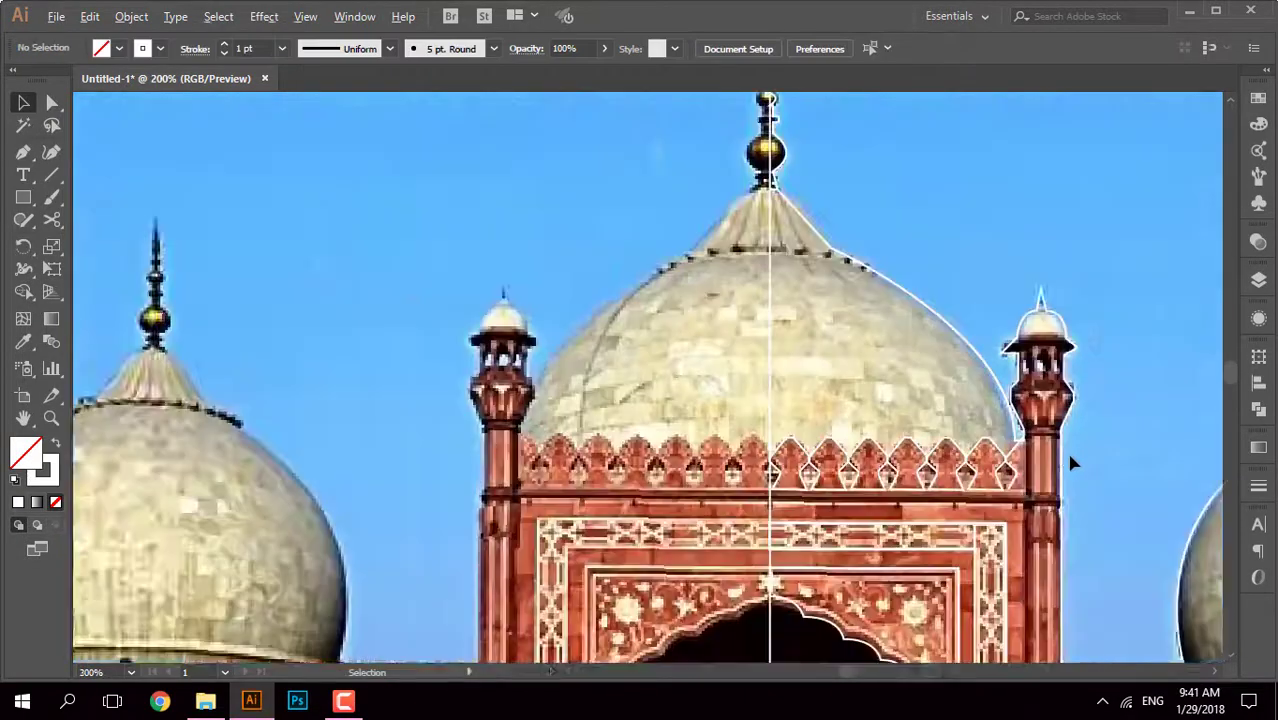
scroll(1066, 449, right, 3)
scroll(793, 464, up, 2)
scroll(793, 464, down, 3)
scroll(793, 464, up, 1)
key(p)
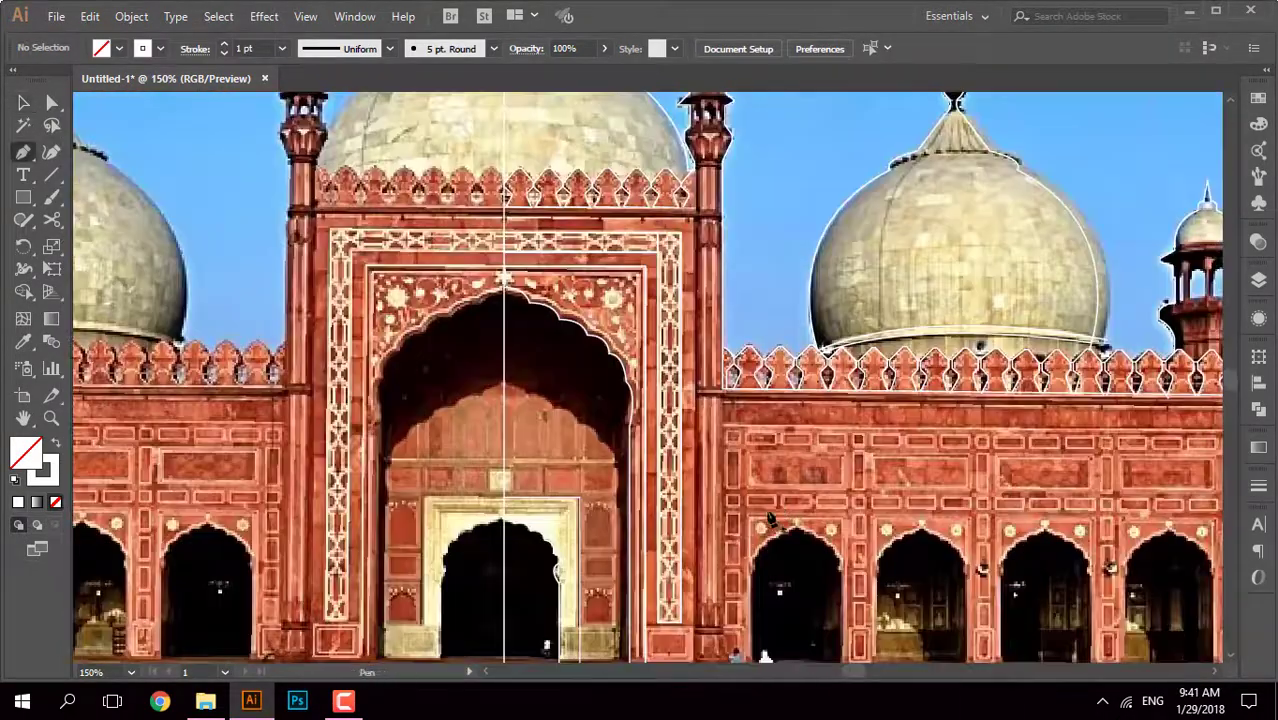
scroll(727, 612, down, 1)
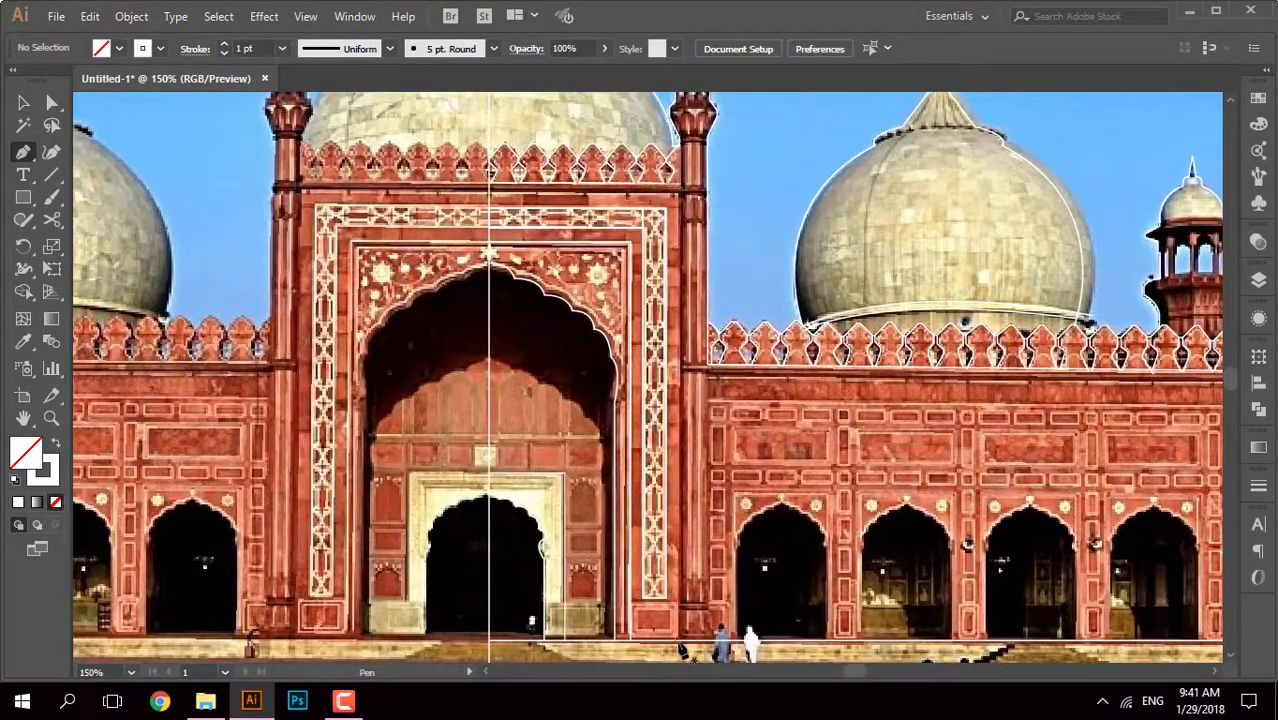
click(681, 650)
scroll(698, 110, up, 3)
scroll(698, 110, up, 1)
click(650, 360)
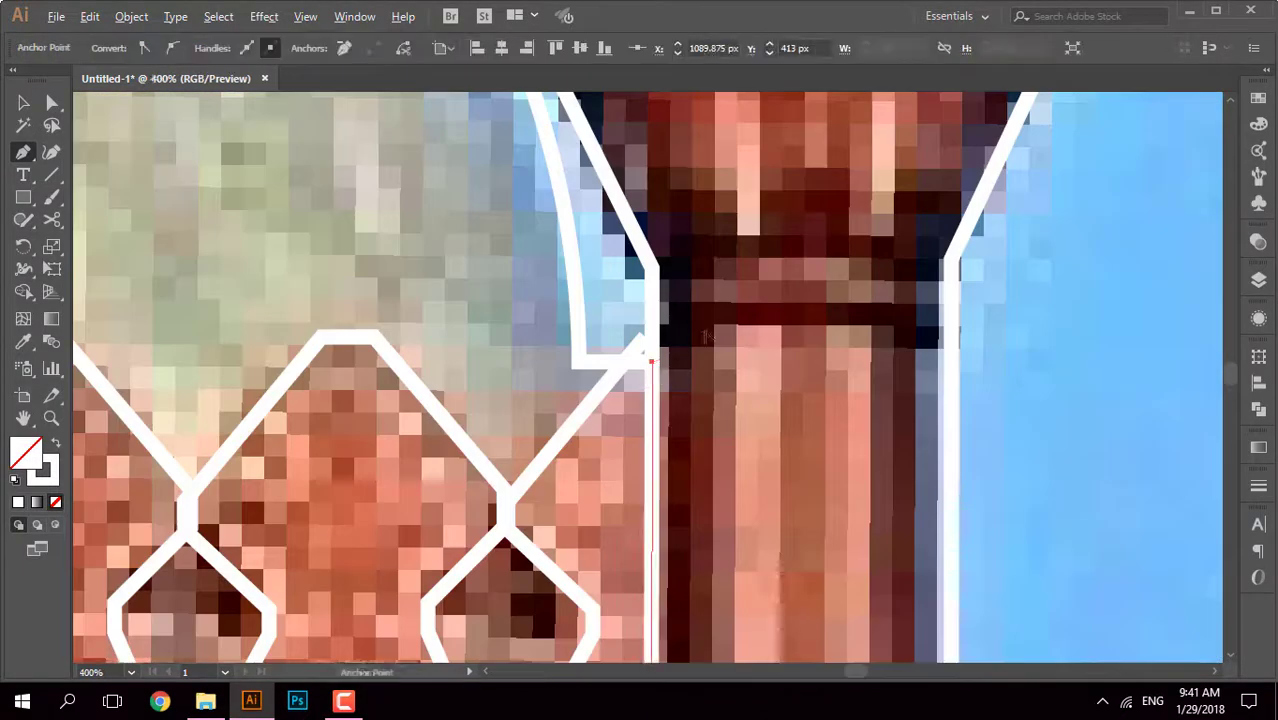
Step: Extend the line left along the band under the merlons and add a parallel copy just below
scroll(704, 336, down, 2)
scroll(549, 272, up, 3)
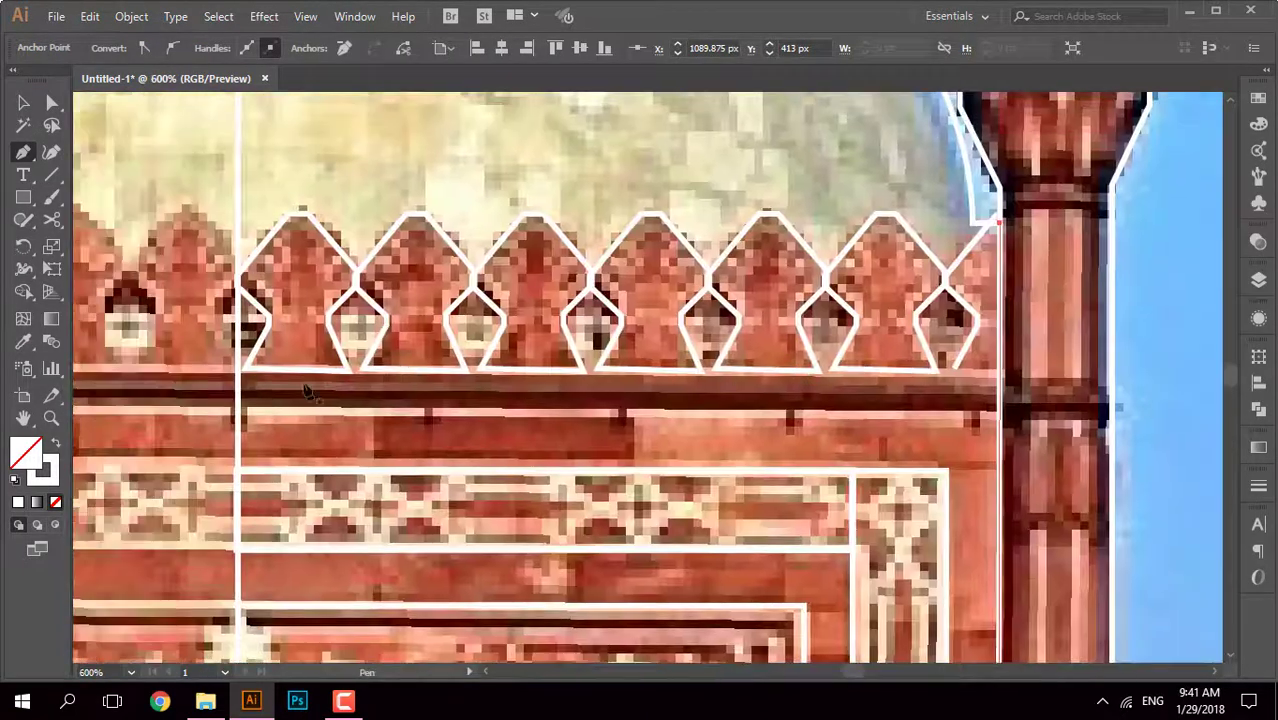
click(238, 372)
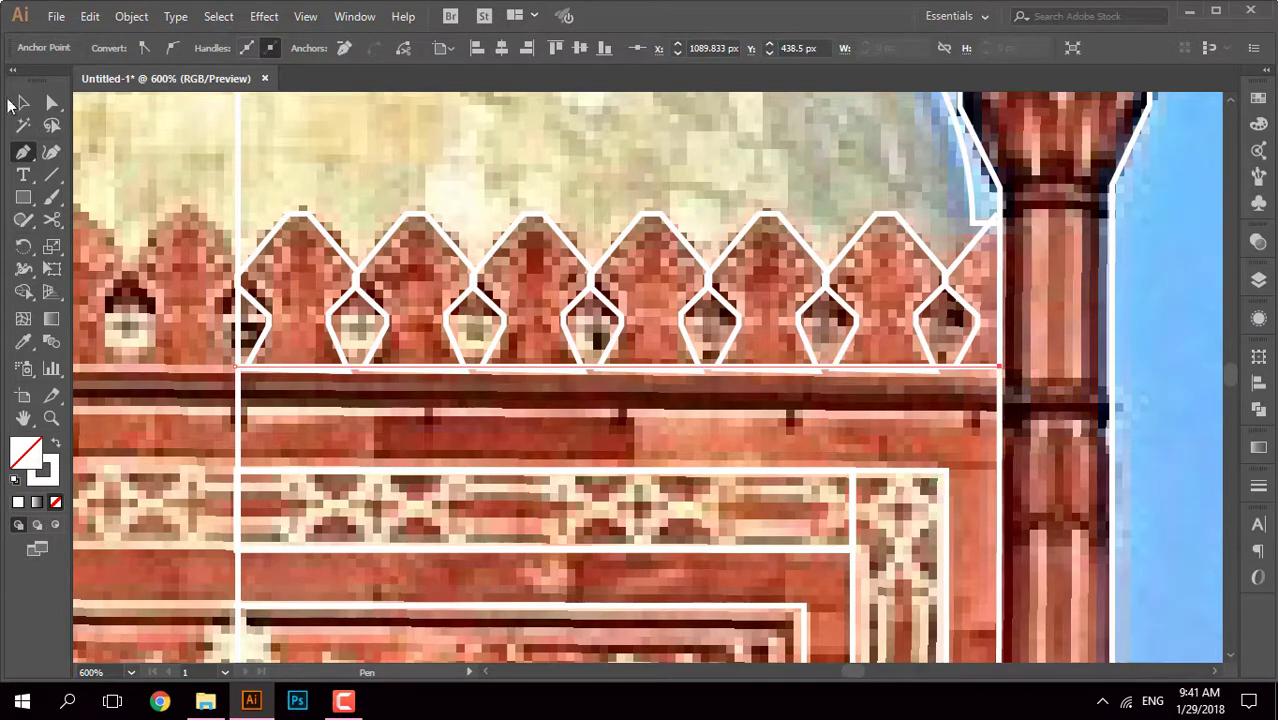
click(14, 104)
drag(676, 368, 672, 414)
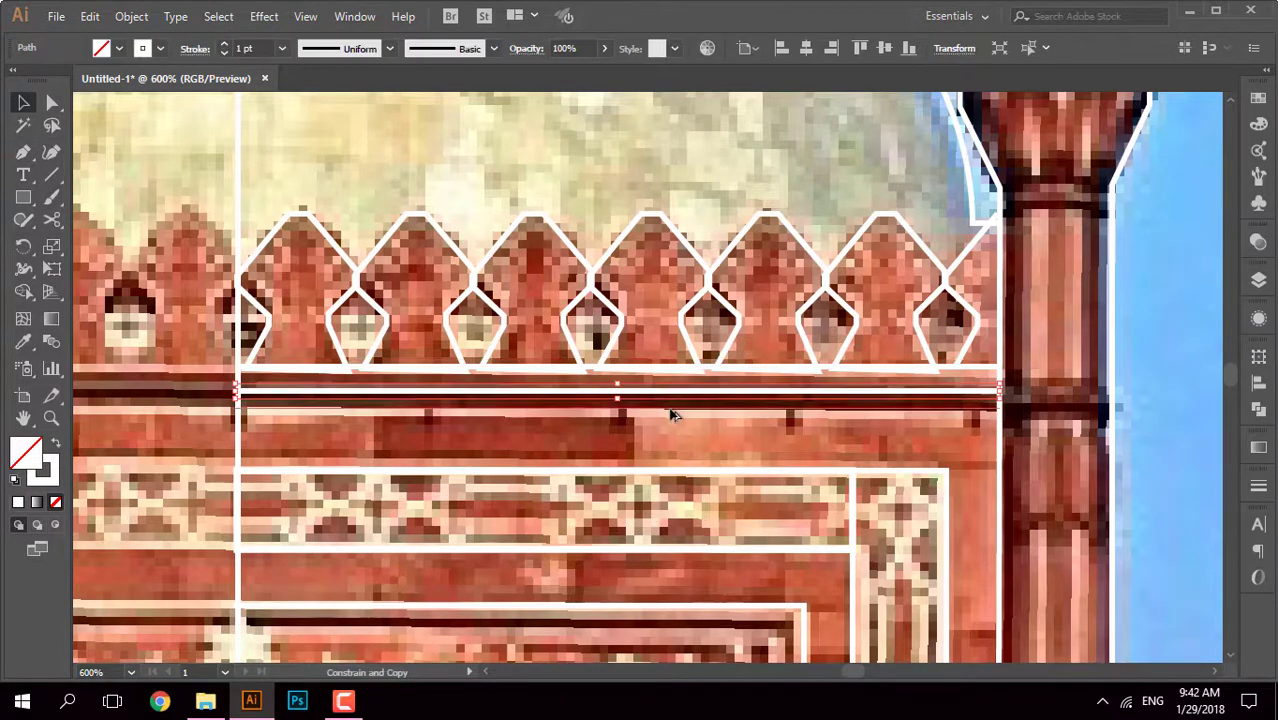
Step: Draw a ground line along the base of the arcade across the facade
click(672, 414)
scroll(697, 433, down, 3)
scroll(697, 433, down, 2)
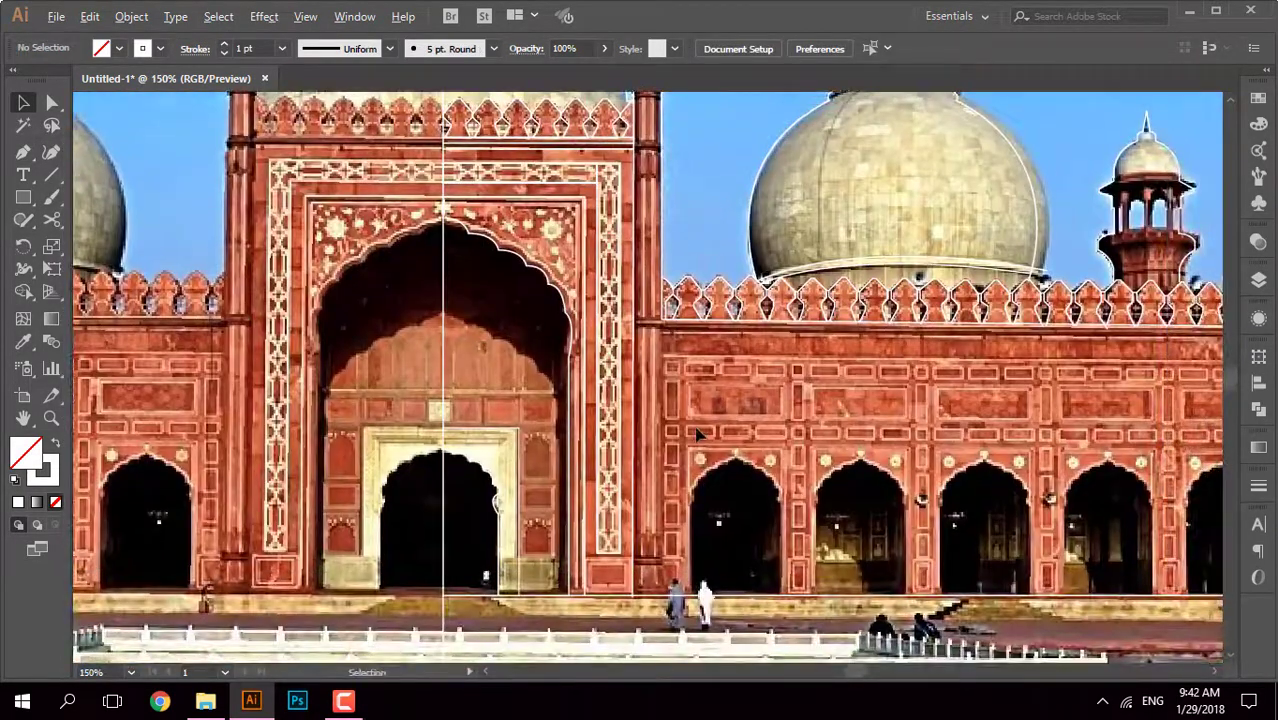
scroll(697, 433, up, 1)
key(p)
click(605, 204)
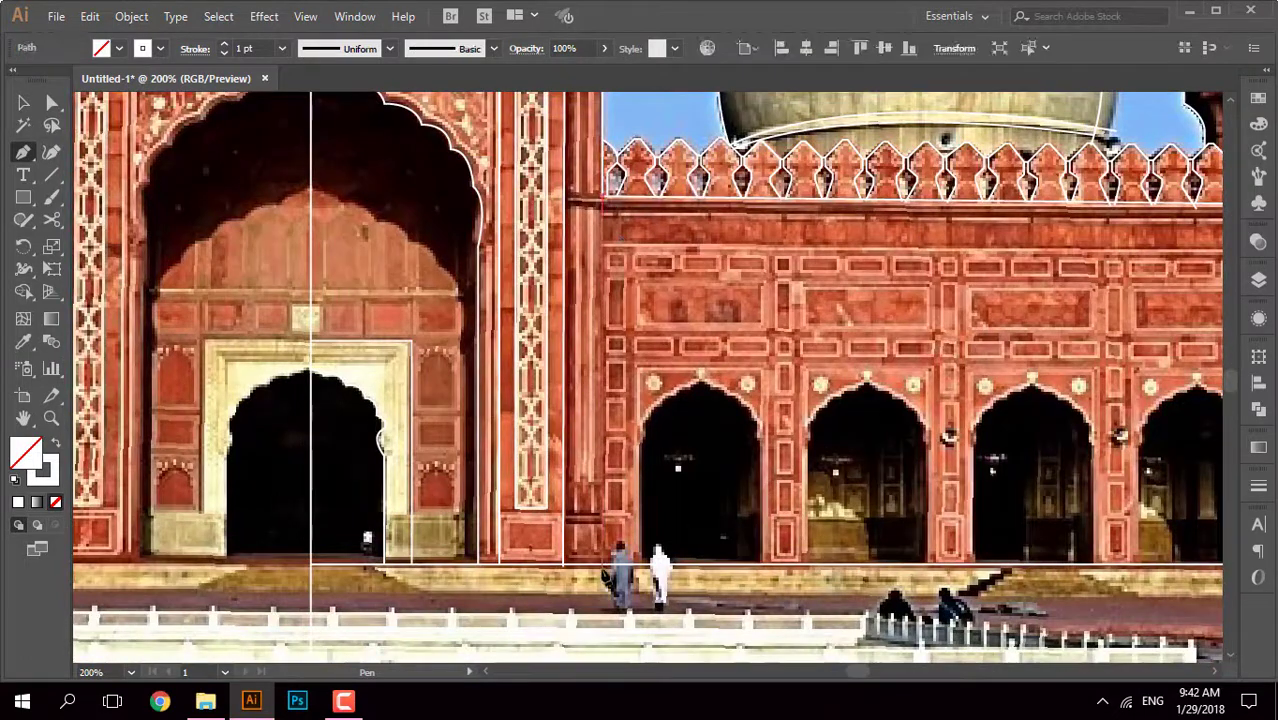
click(605, 565)
scroll(648, 377, up, 1)
Step: Nudge the half-arch outline slightly left onto the arch's centre
key(v)
scroll(648, 377, down, 1)
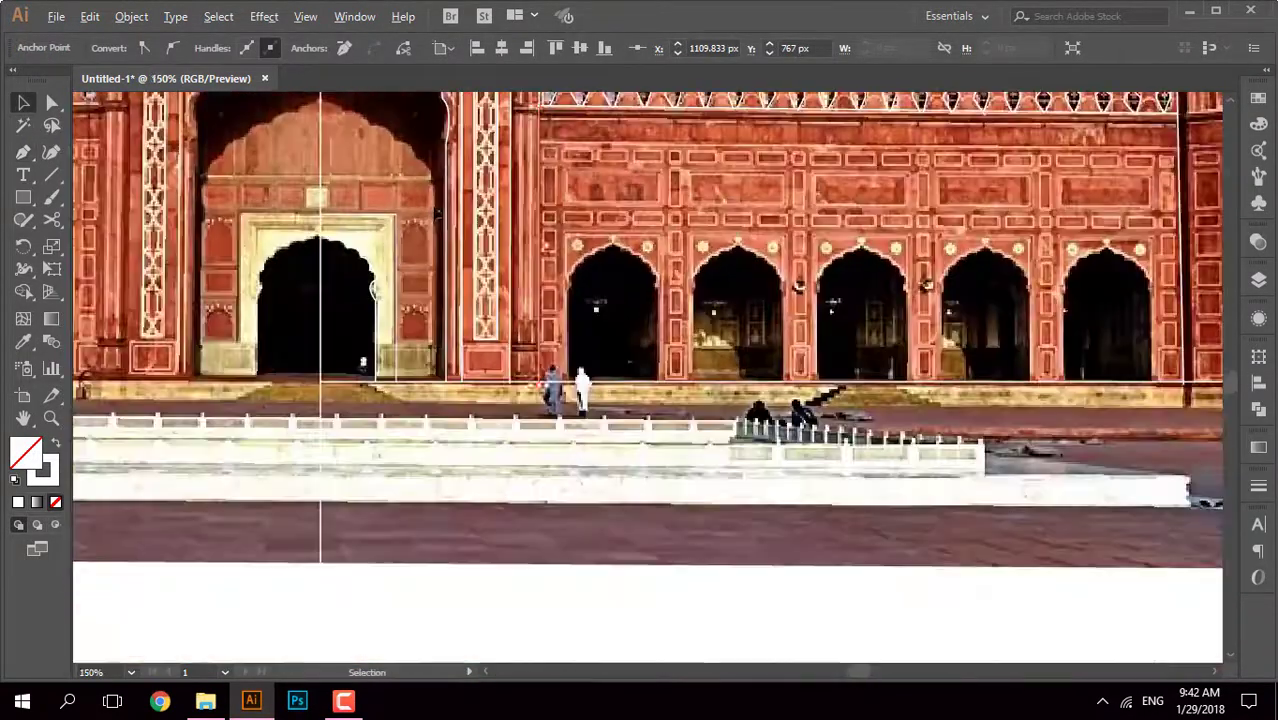
scroll(648, 377, down, 1)
click(806, 343)
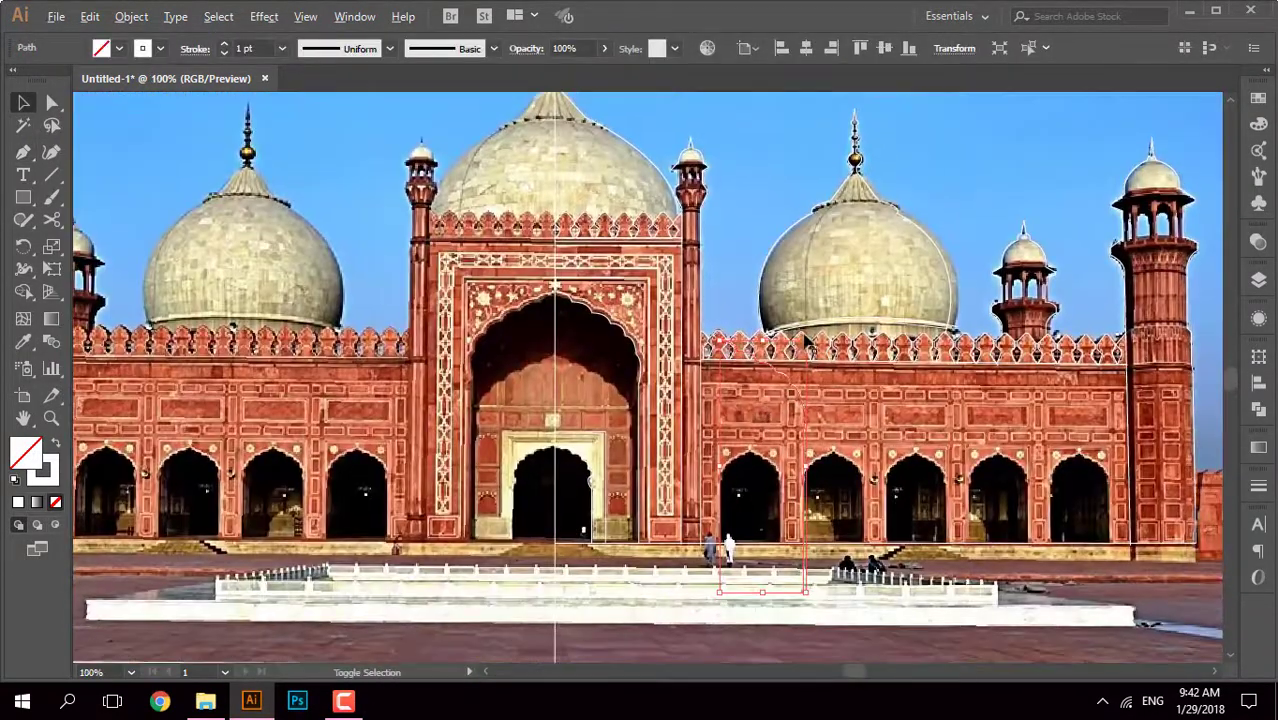
scroll(806, 343, up, 2)
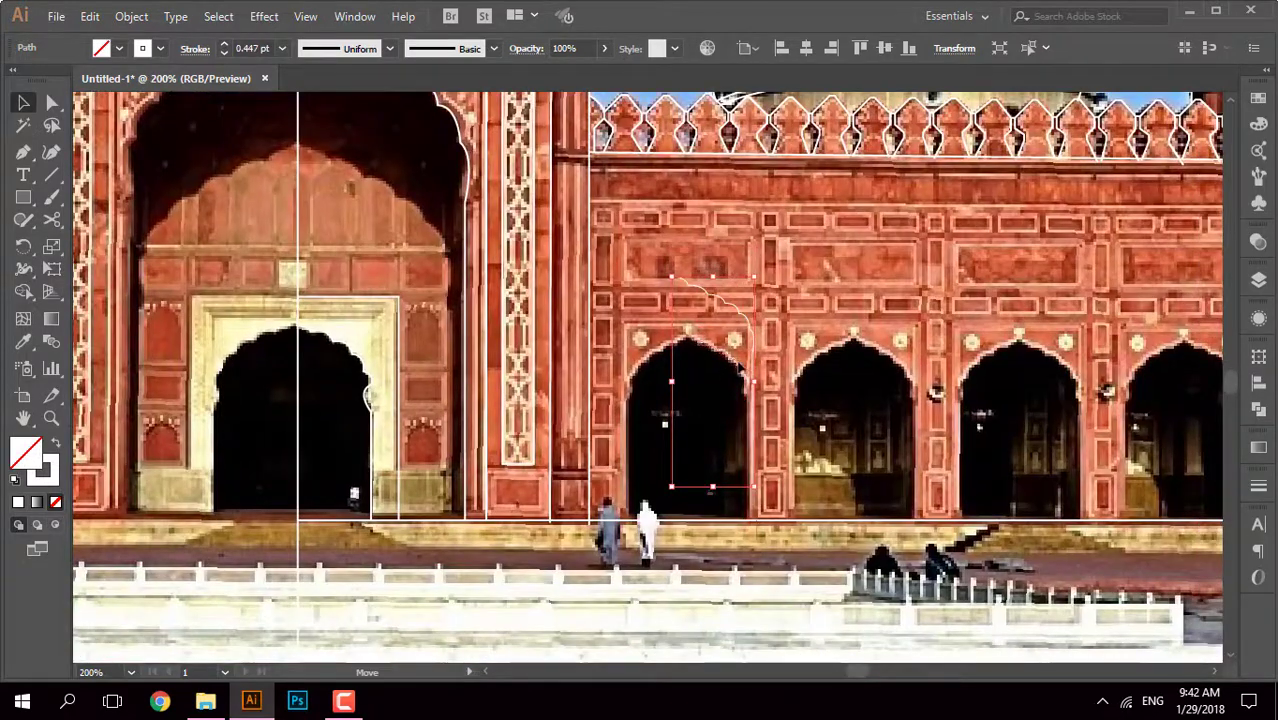
scroll(741, 372, up, 2)
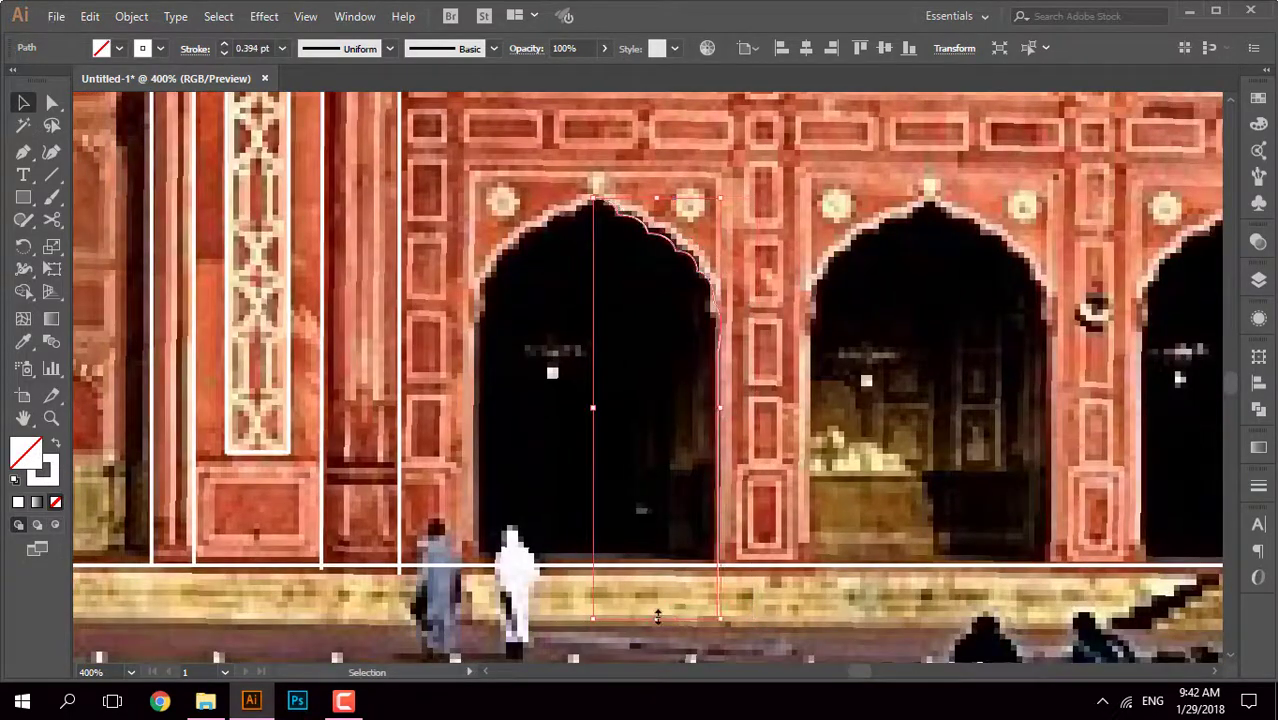
scroll(655, 217, up, 1)
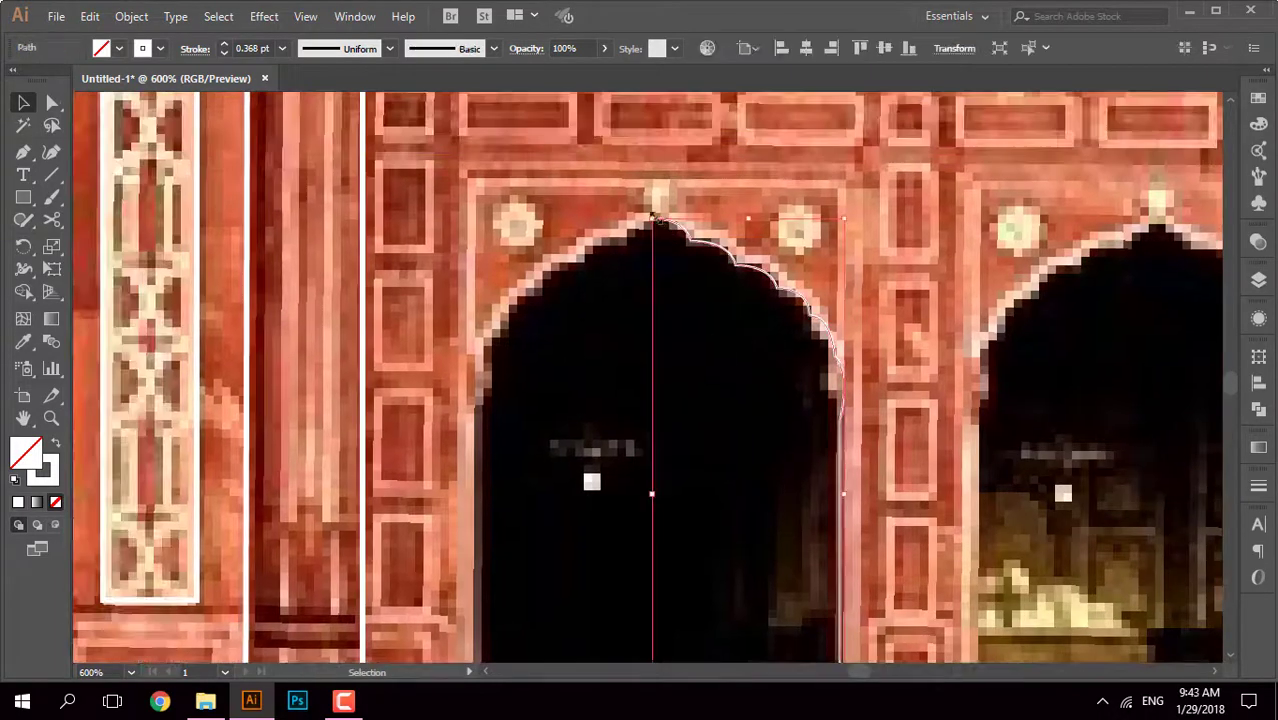
key(Left)
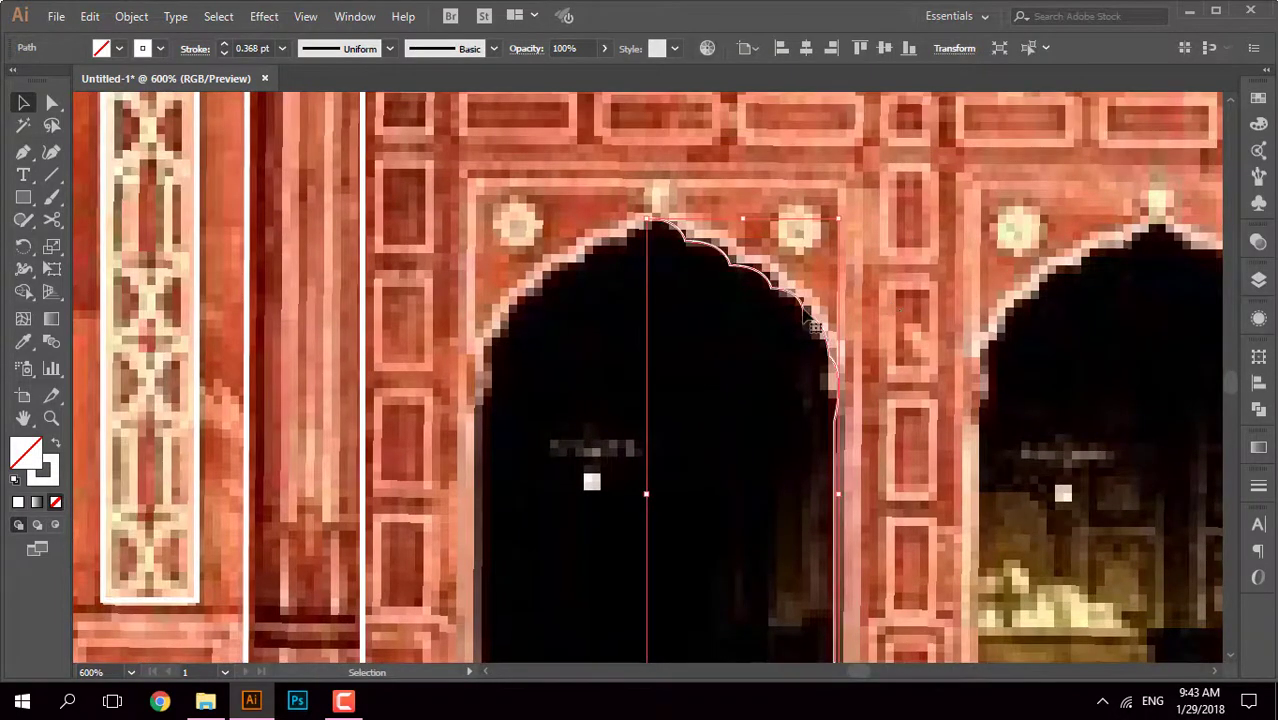
Step: Make a mirrored copy of the half-arch using Transform Each with Reflect X
right_click(810, 316)
click(1053, 534)
click(968, 435)
scroll(815, 192, up, 4)
Step: In Outline view, move the mirrored half so both halves meet at the arch apex
key(ctrl+y)
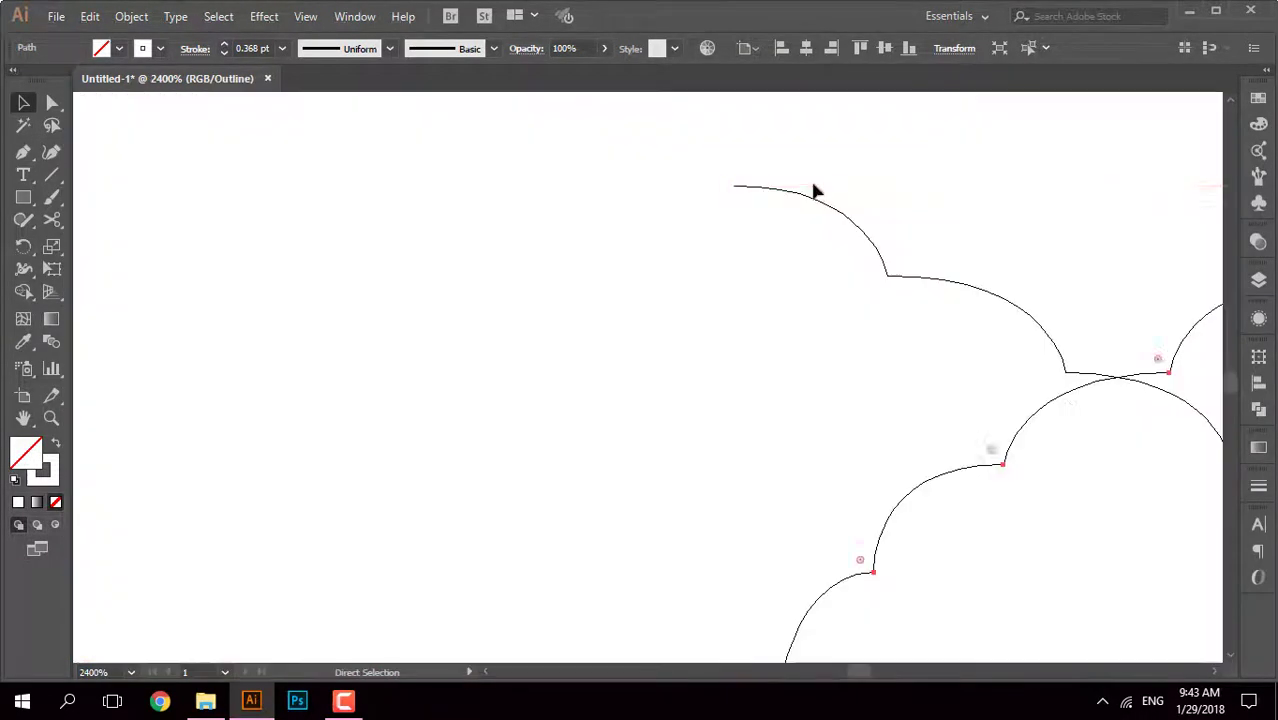
scroll(764, 180, up, 4)
scroll(651, 170, up, 2)
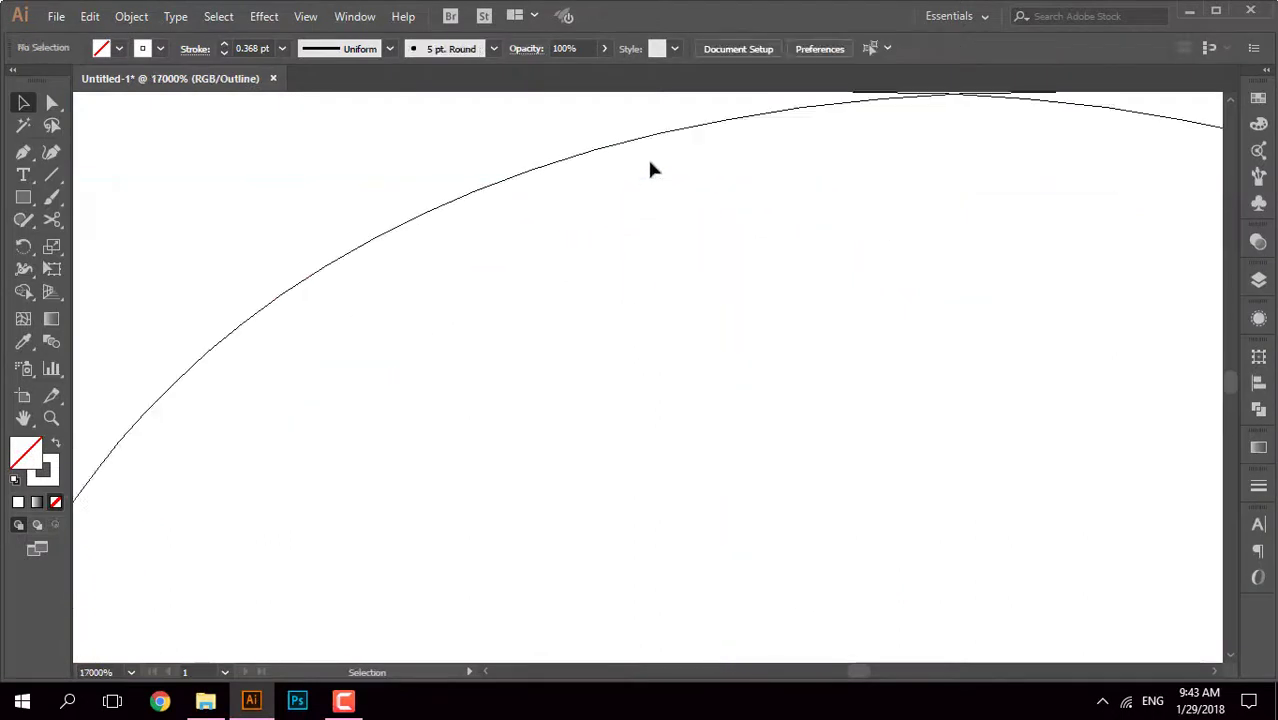
drag(855, 109, 605, 342)
scroll(659, 514, up, 2)
drag(659, 514, 910, 384)
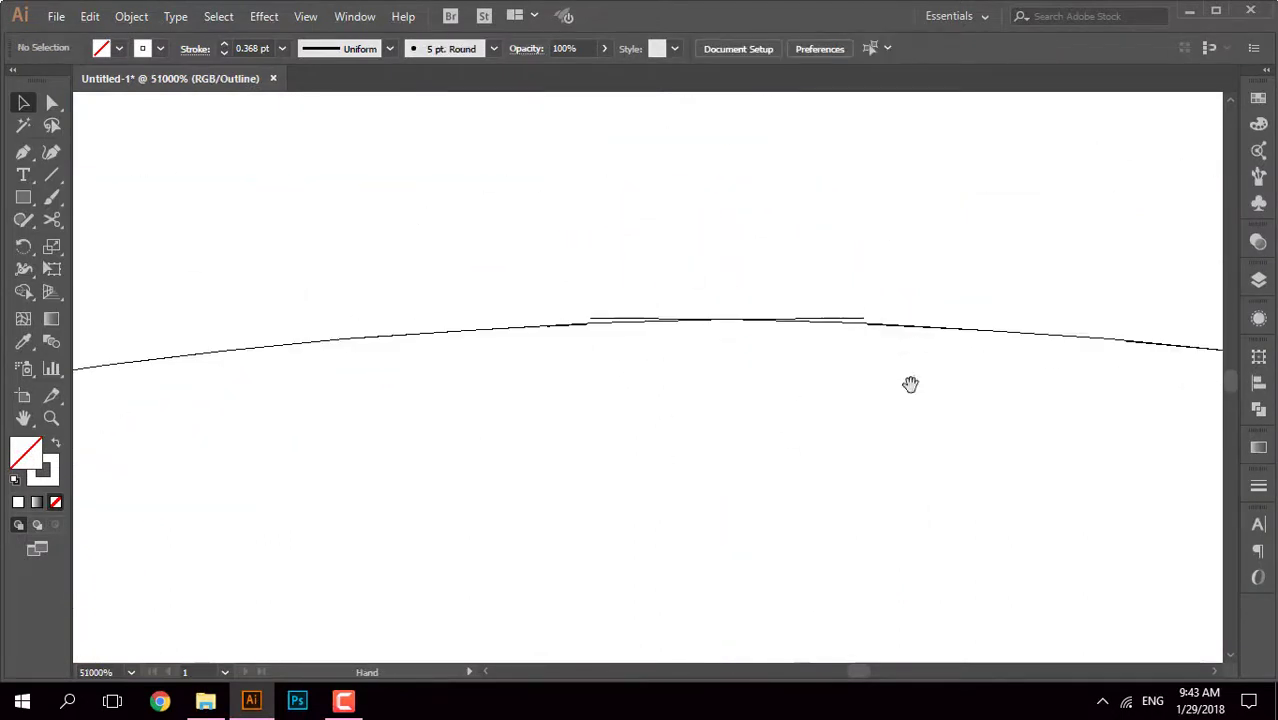
drag(847, 322, 590, 325)
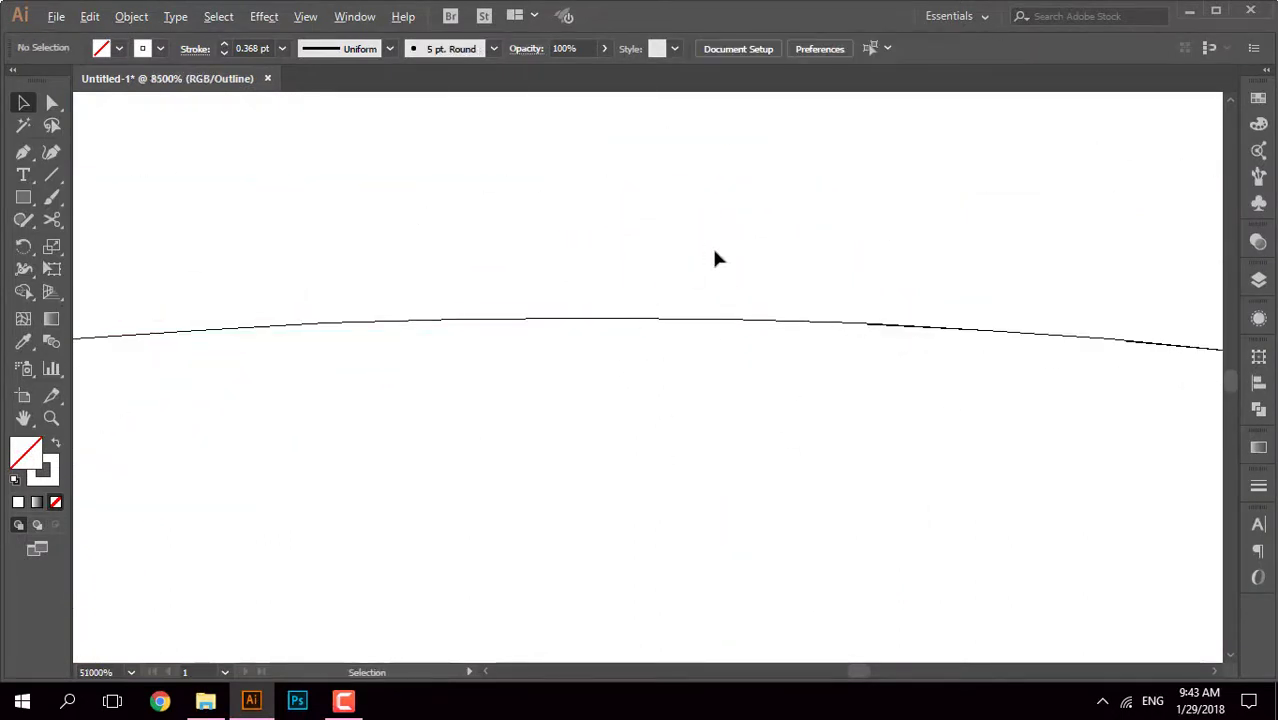
scroll(716, 260, down, 10)
scroll(722, 274, down, 3)
key(ctrl+y)
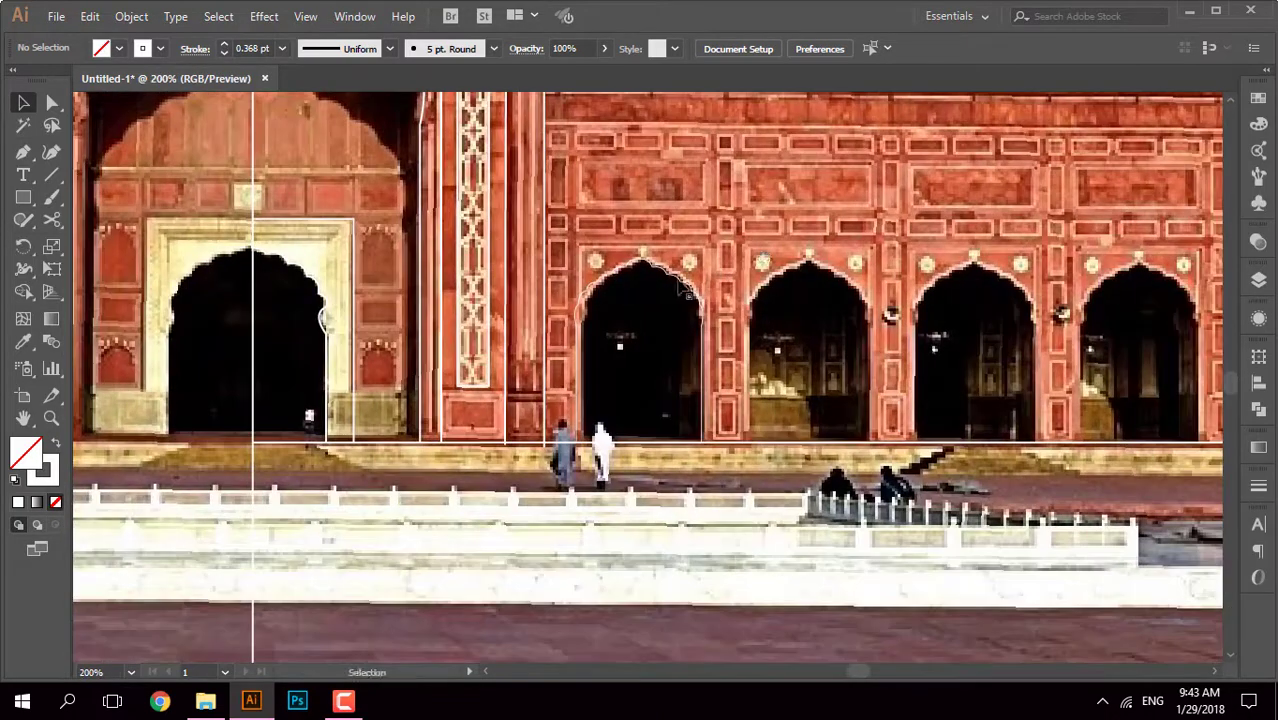
Step: Place a copy of the grouped arch outline over the next arch to the right
click(686, 290)
drag(708, 385, 875, 390)
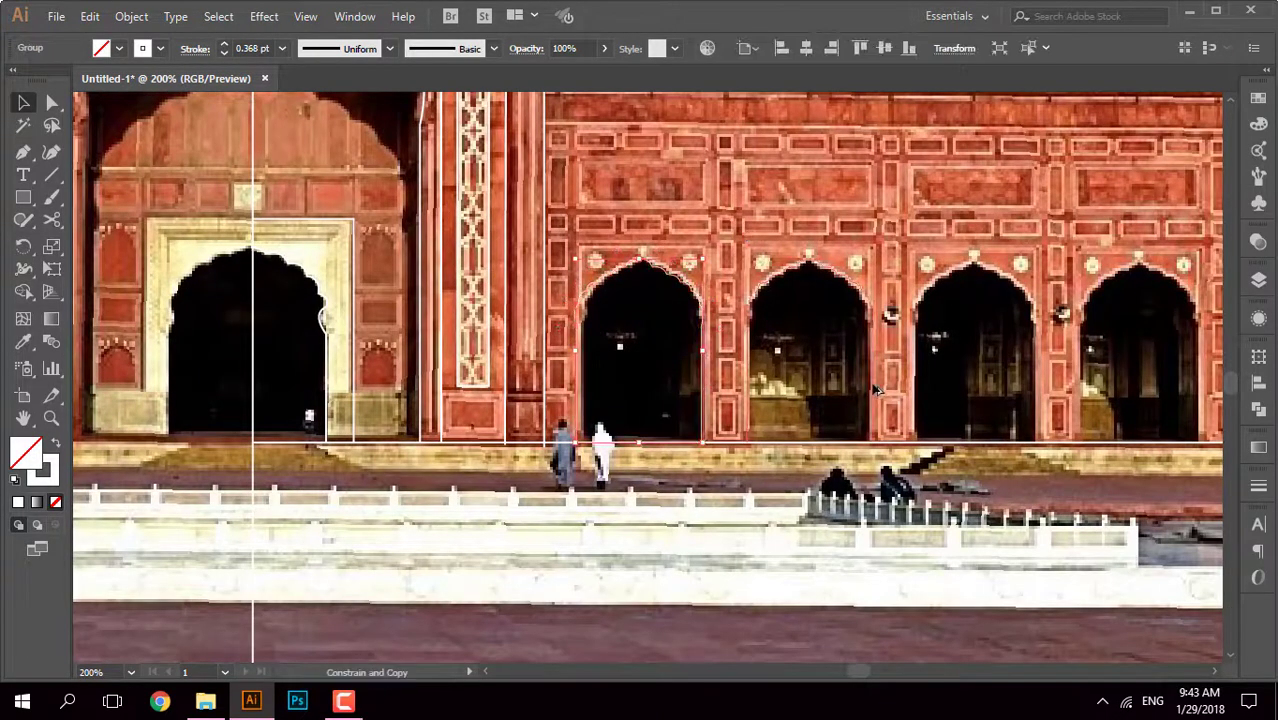
scroll(875, 390, right, 5)
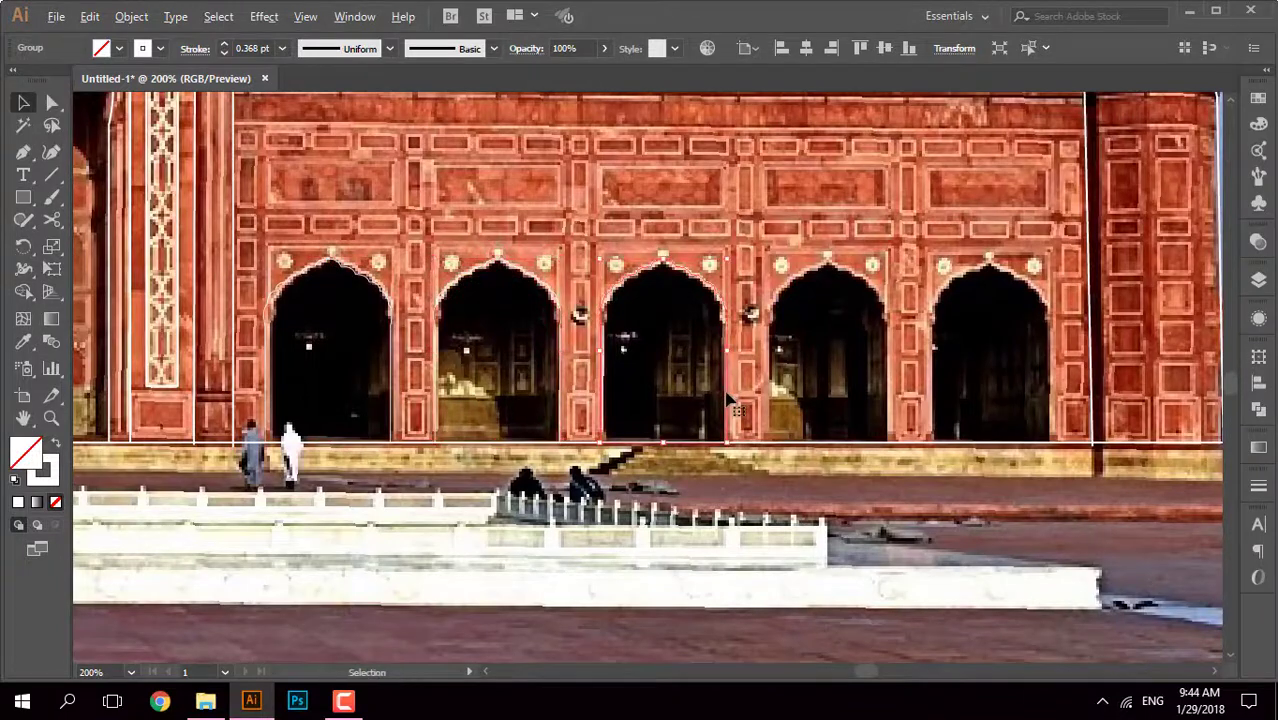
scroll(432, 427, up, 1)
scroll(432, 427, up, 1)
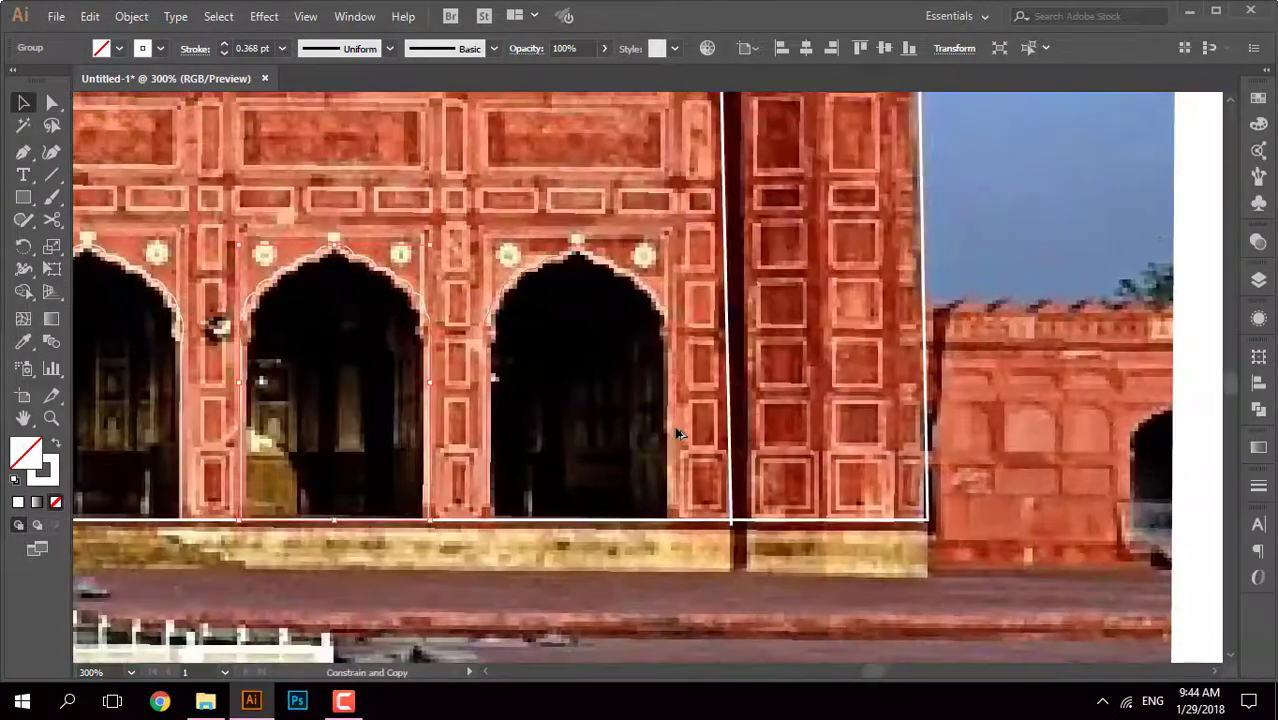
scroll(600, 252, up, 2)
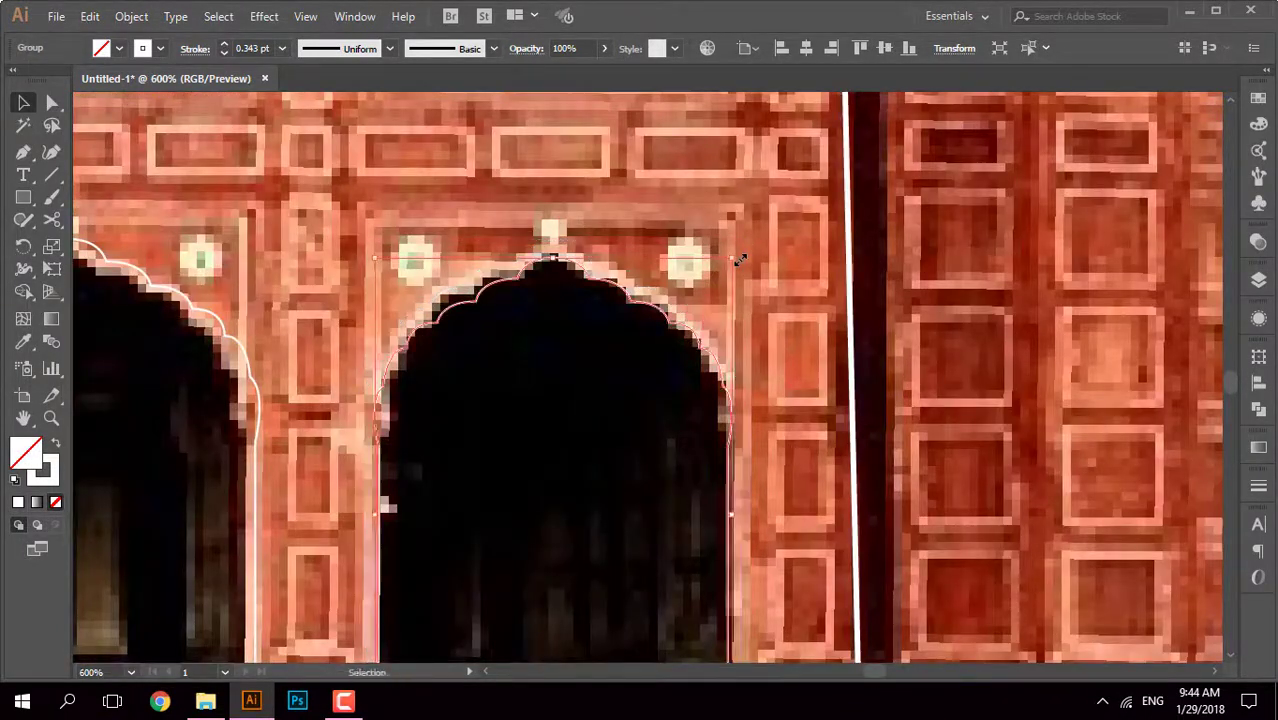
mouse_move(740, 258)
mouse_down()
mouse_move(650, 204)
mouse_move(534, 299)
mouse_up()
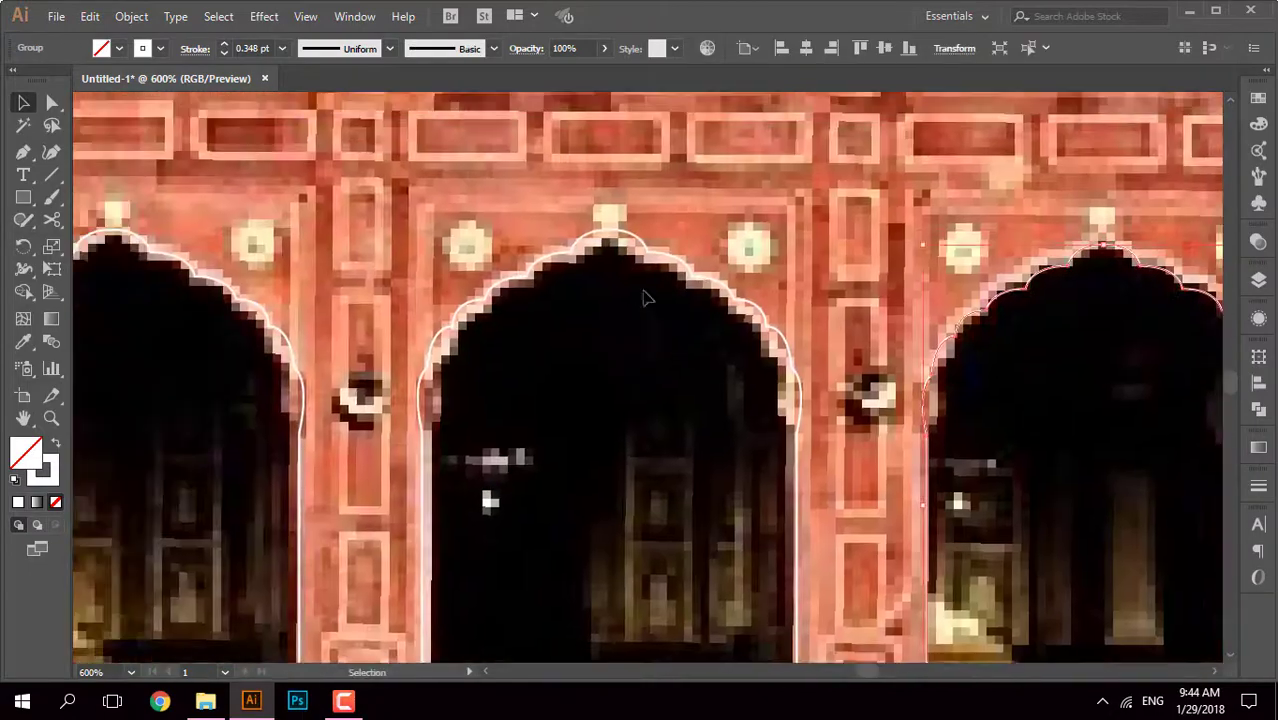
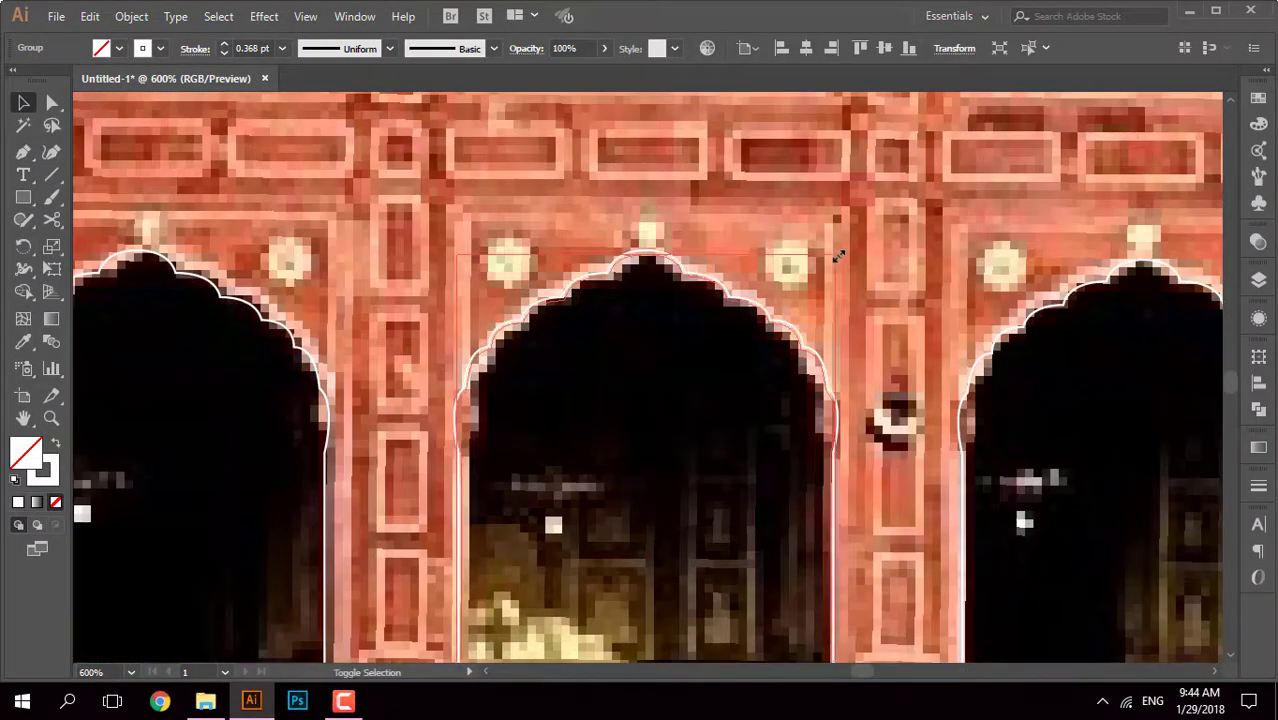
Step: Fit the artwork in view and toggle Outline mode to check the tracing
key(ctrl+shift+a)
scroll(779, 450, down, 5)
key(ctrl+y)
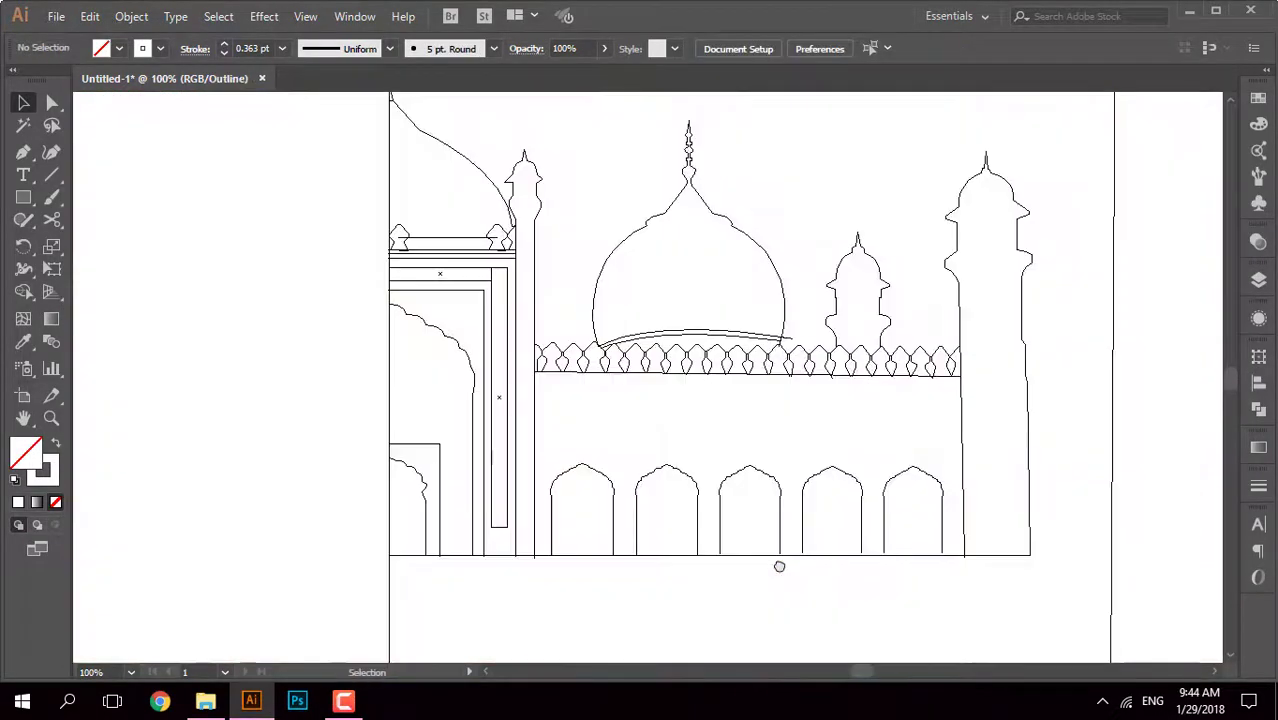
key(ctrl+y)
scroll(537, 497, up, 5)
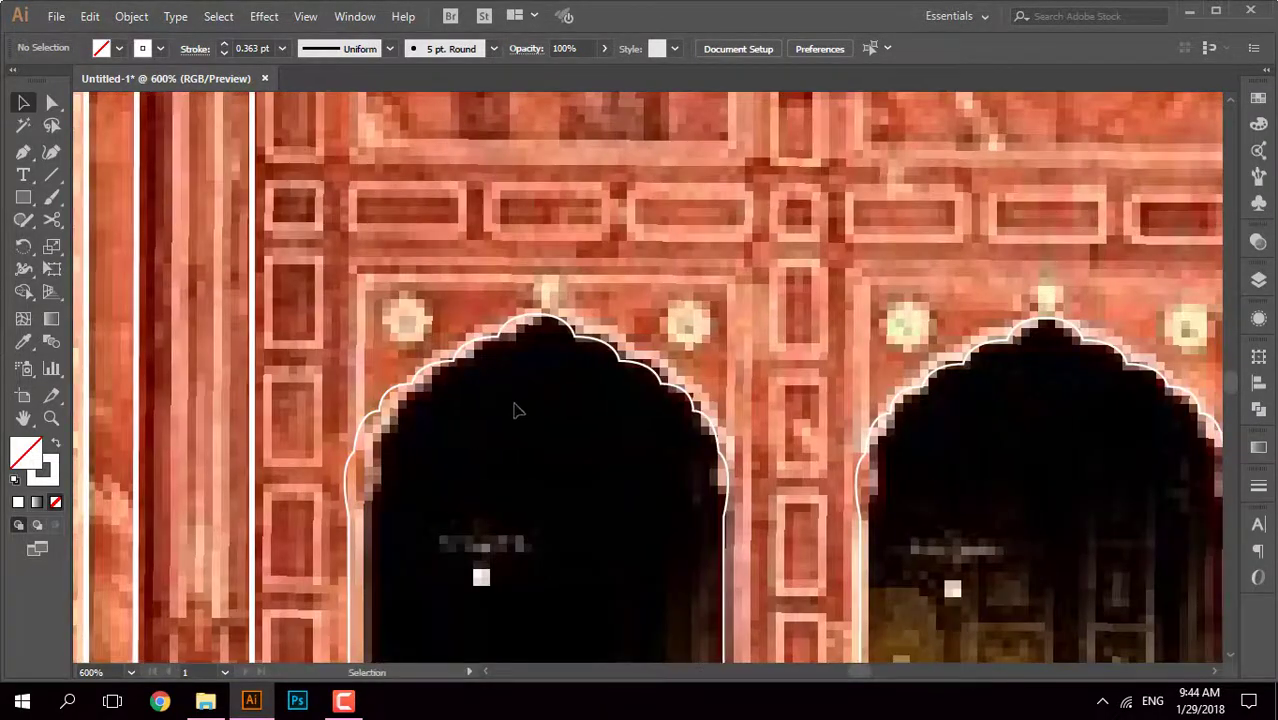
scroll(516, 408, down, 2)
Step: Copy the parapet's horizontal base line down onto each decorative panel band
drag(645, 320, 390, 390)
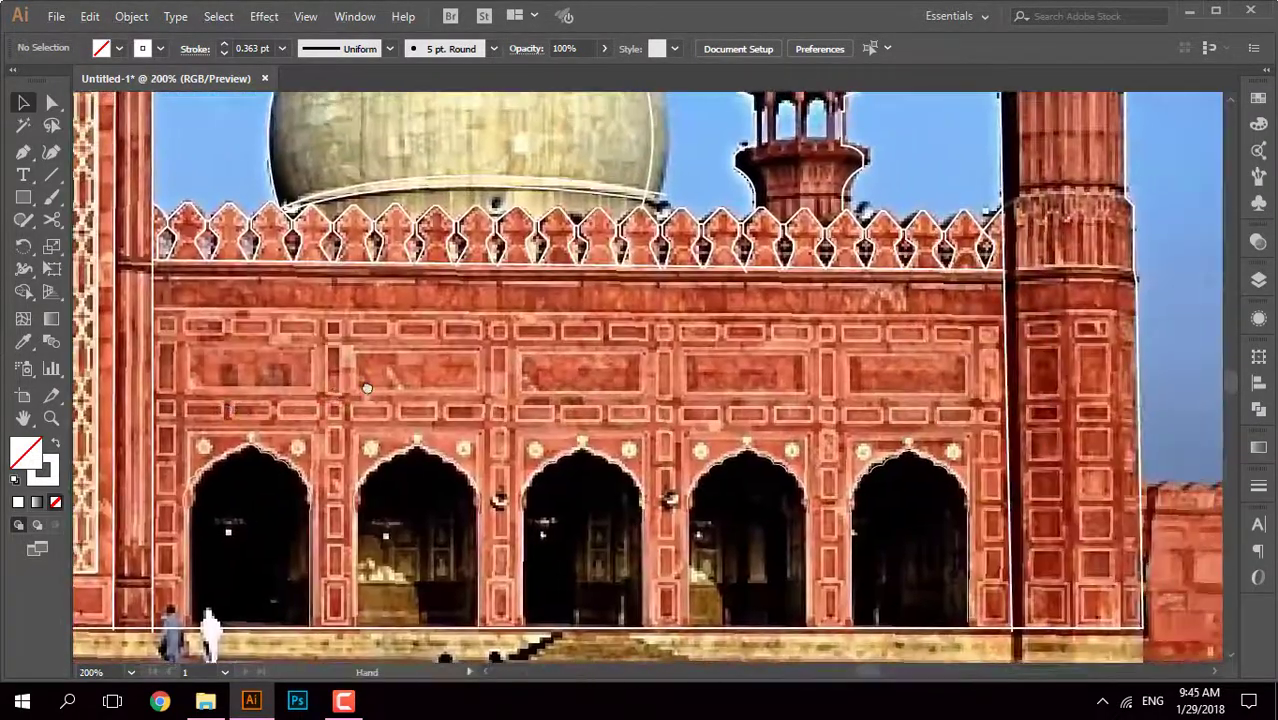
drag(535, 260, 533, 302)
click(625, 337)
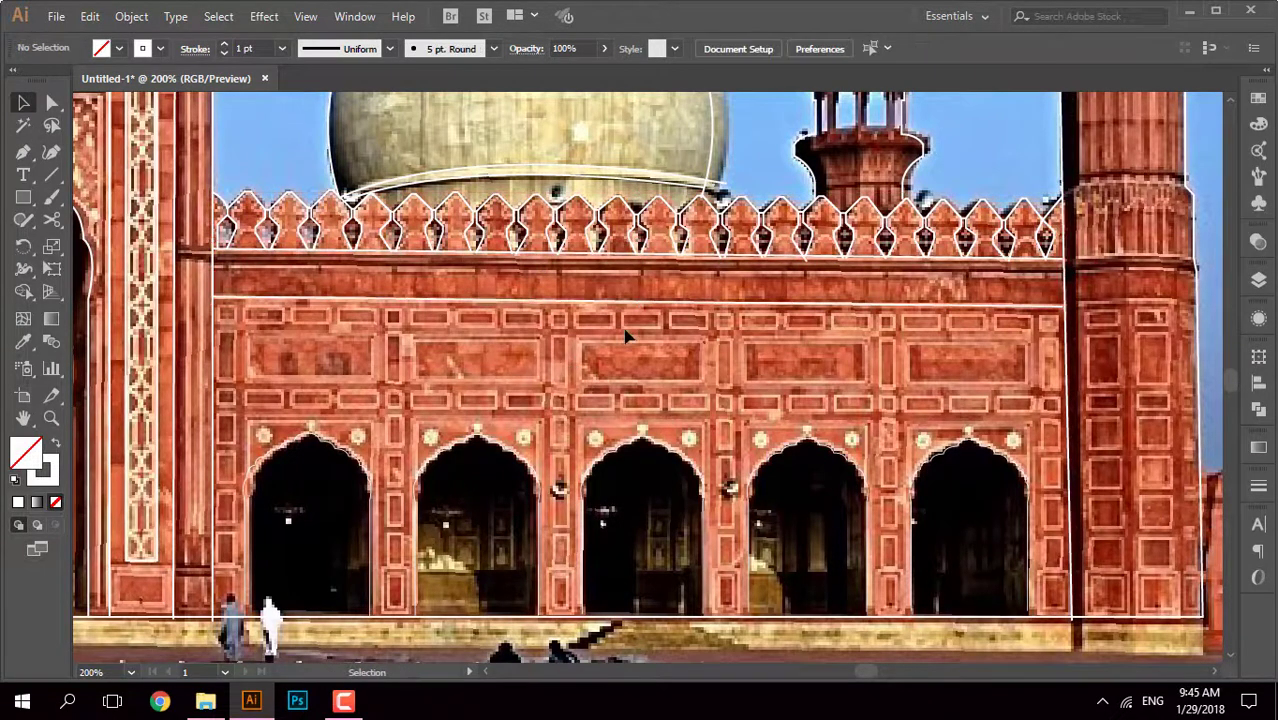
shift+click(645, 344)
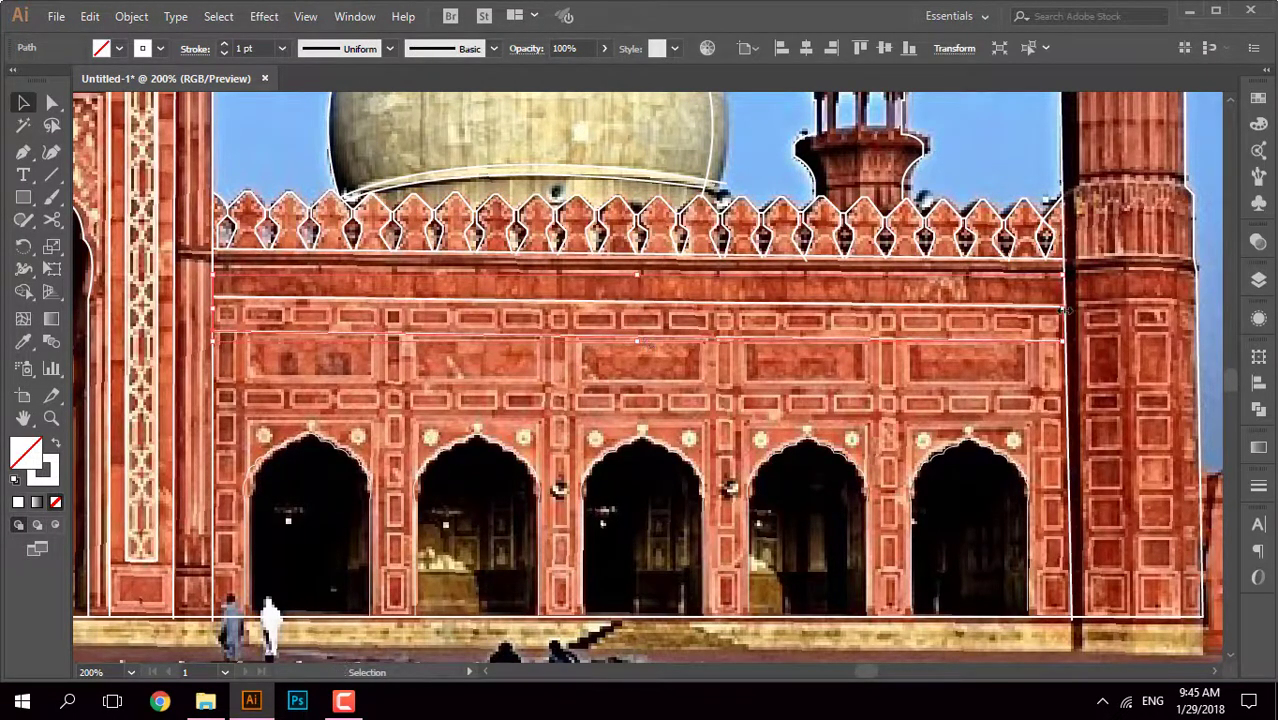
click(487, 302)
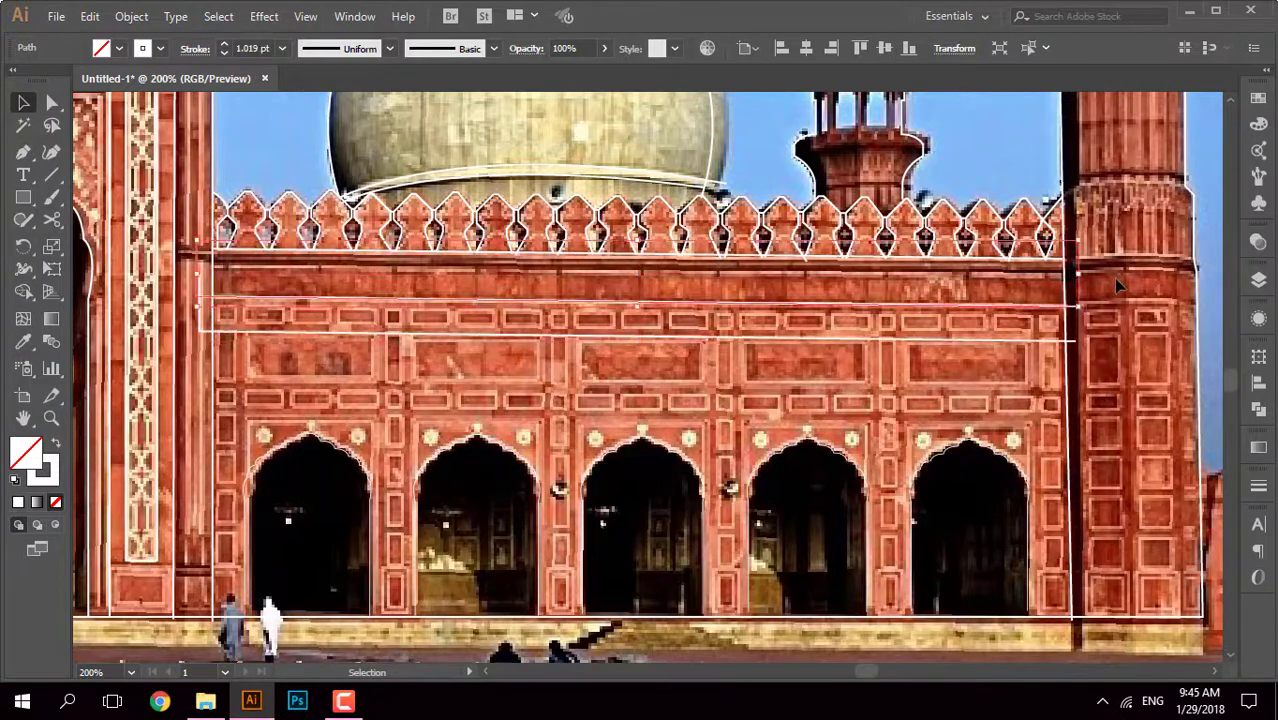
click(603, 356)
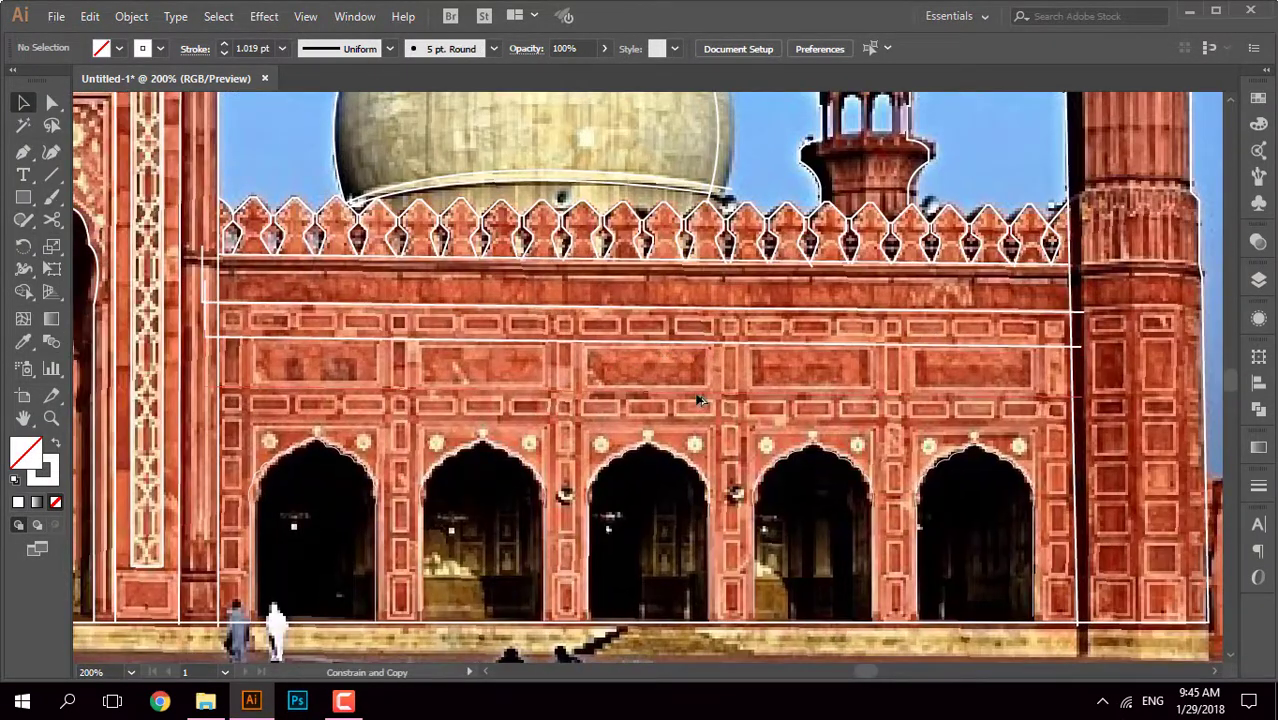
drag(699, 400, 699, 432)
mouse_move(1203, 380)
mouse_down()
mouse_move(1178, 370)
mouse_move(443, 405)
mouse_up()
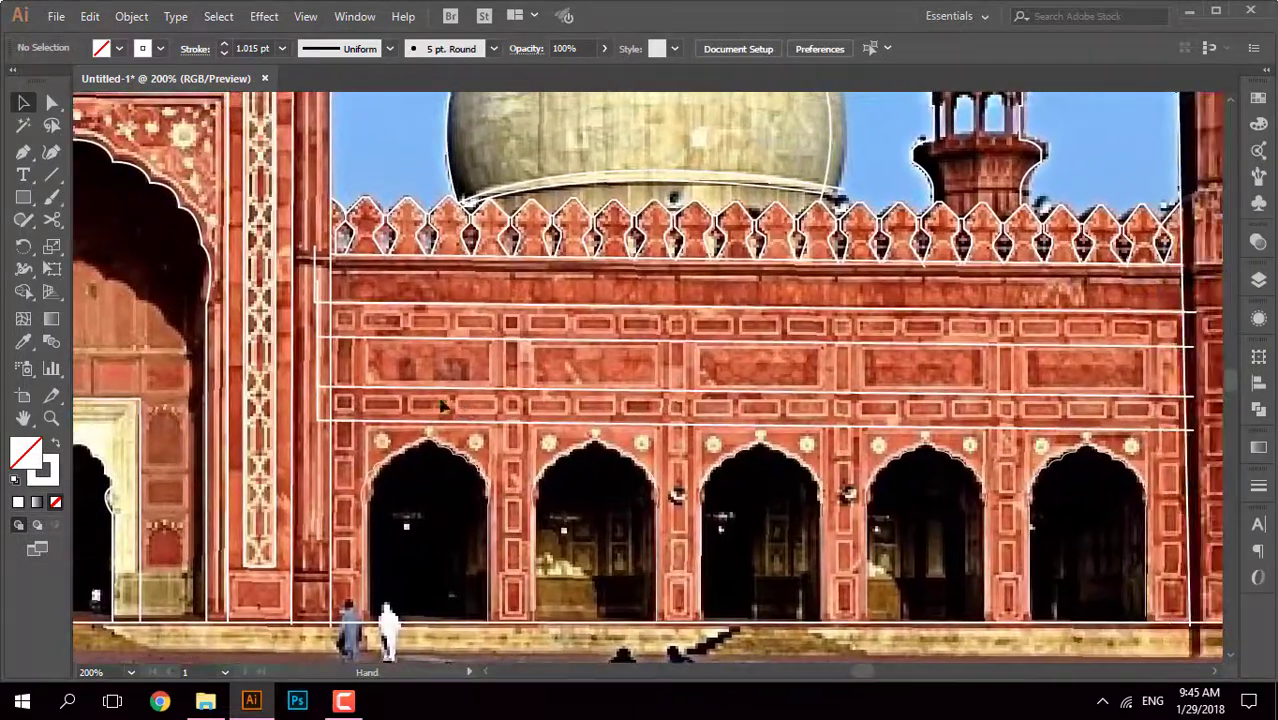
Step: Copy the facade's left-edge vertical line rightward onto the first pier
click(334, 485)
key(ctrl+equal)
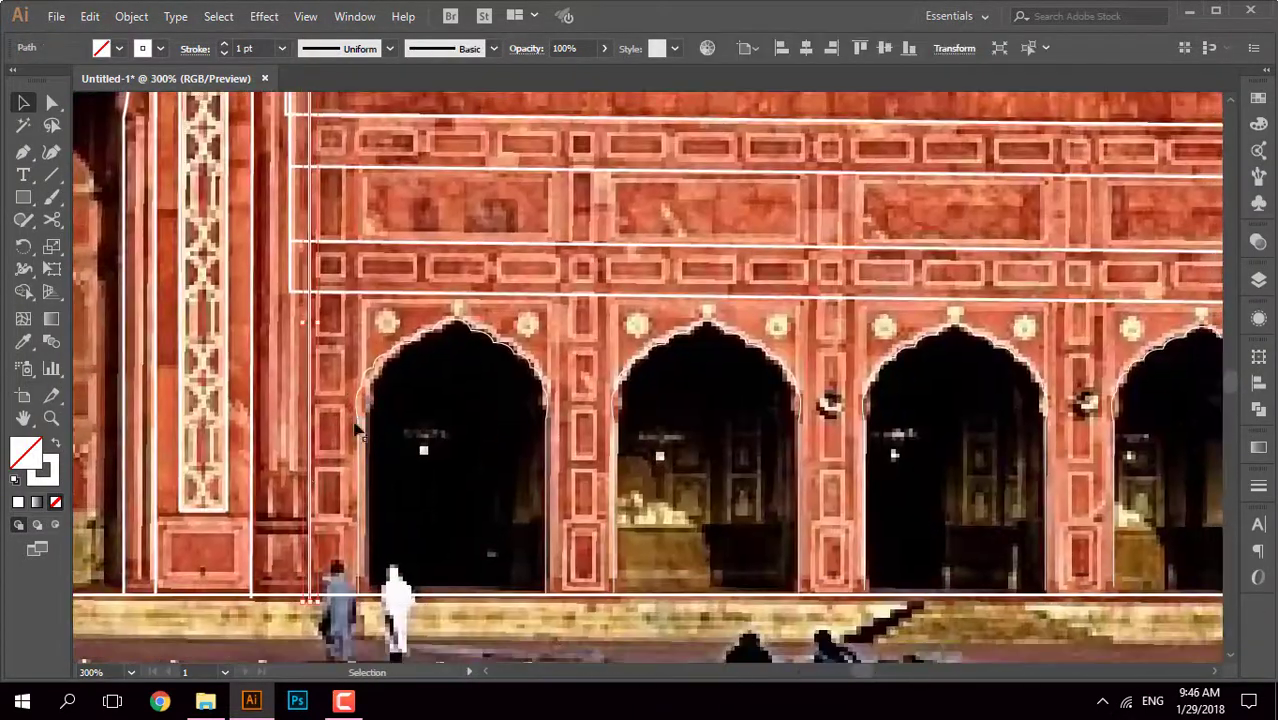
drag(313, 475, 481, 529)
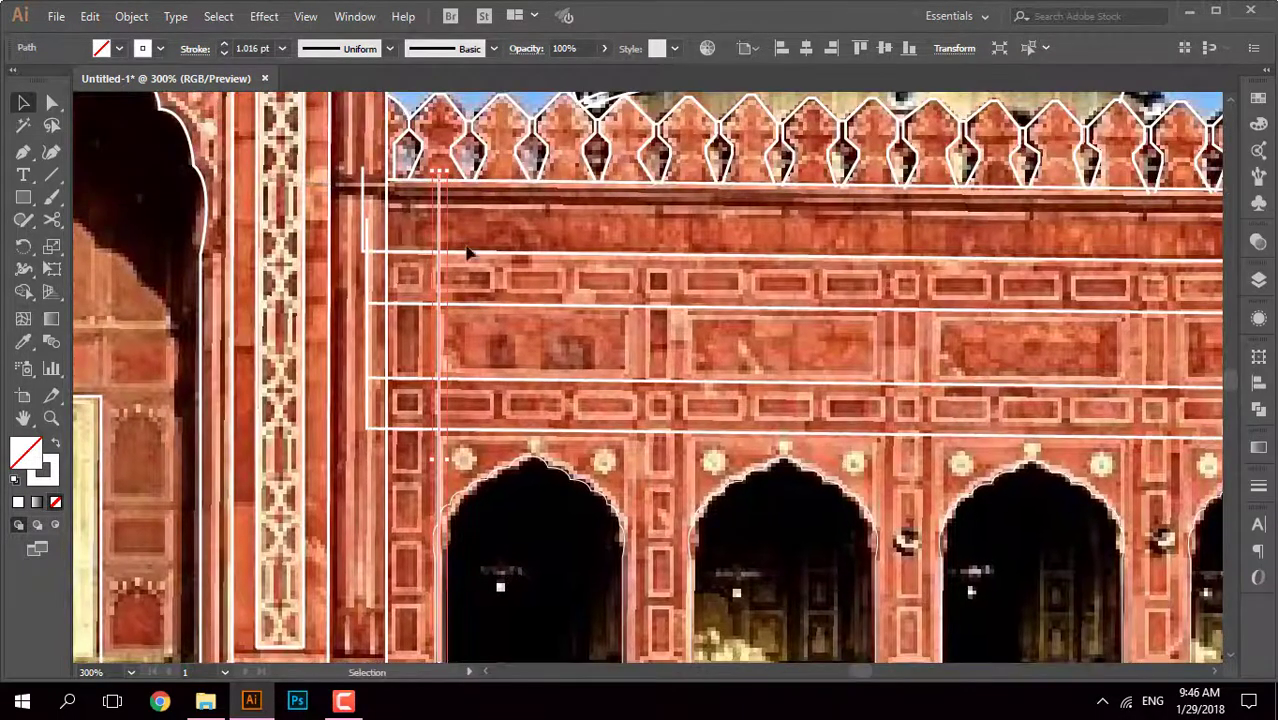
drag(468, 253, 413, 138)
drag(387, 428, 577, 428)
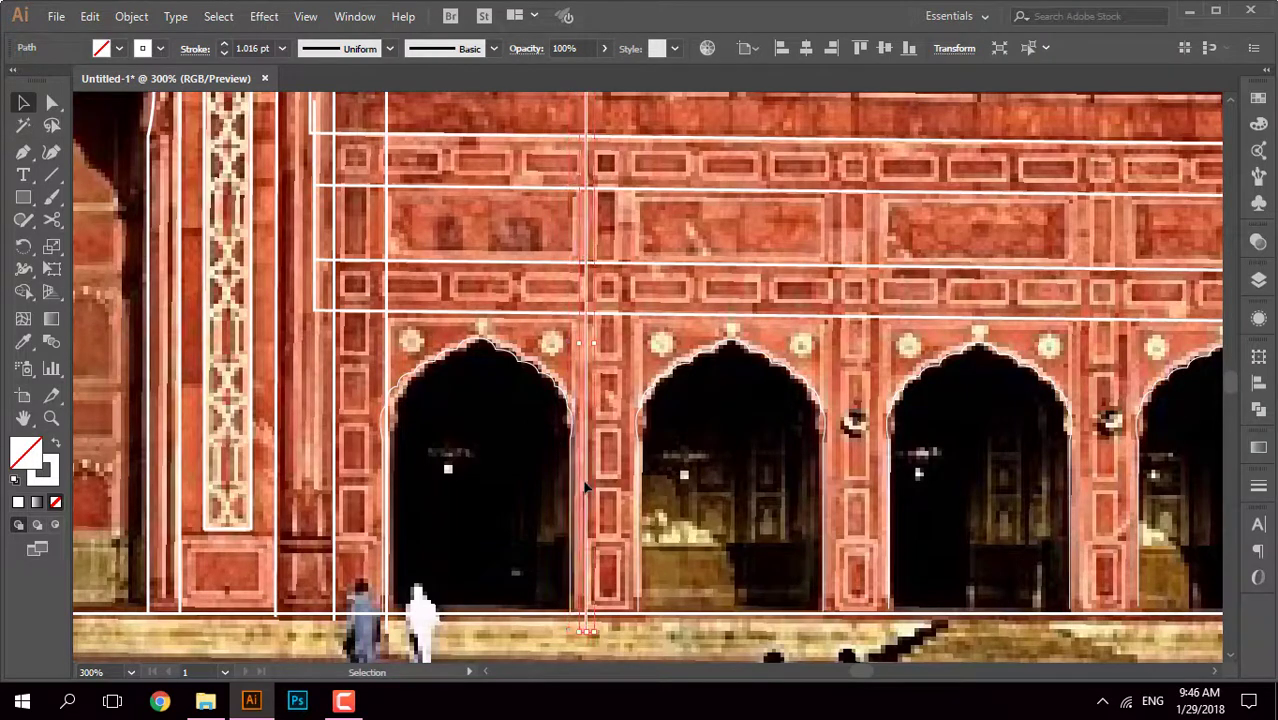
click(465, 462)
Step: Nudge a vertical line onto the pier edge and copy it to the next pier
scroll(465, 462, up, 1)
mouse_move(579, 408)
mouse_down()
mouse_move(683, 398)
mouse_move(676, 413)
mouse_up()
drag(425, 327, 421, 341)
scroll(416, 428, down, 2)
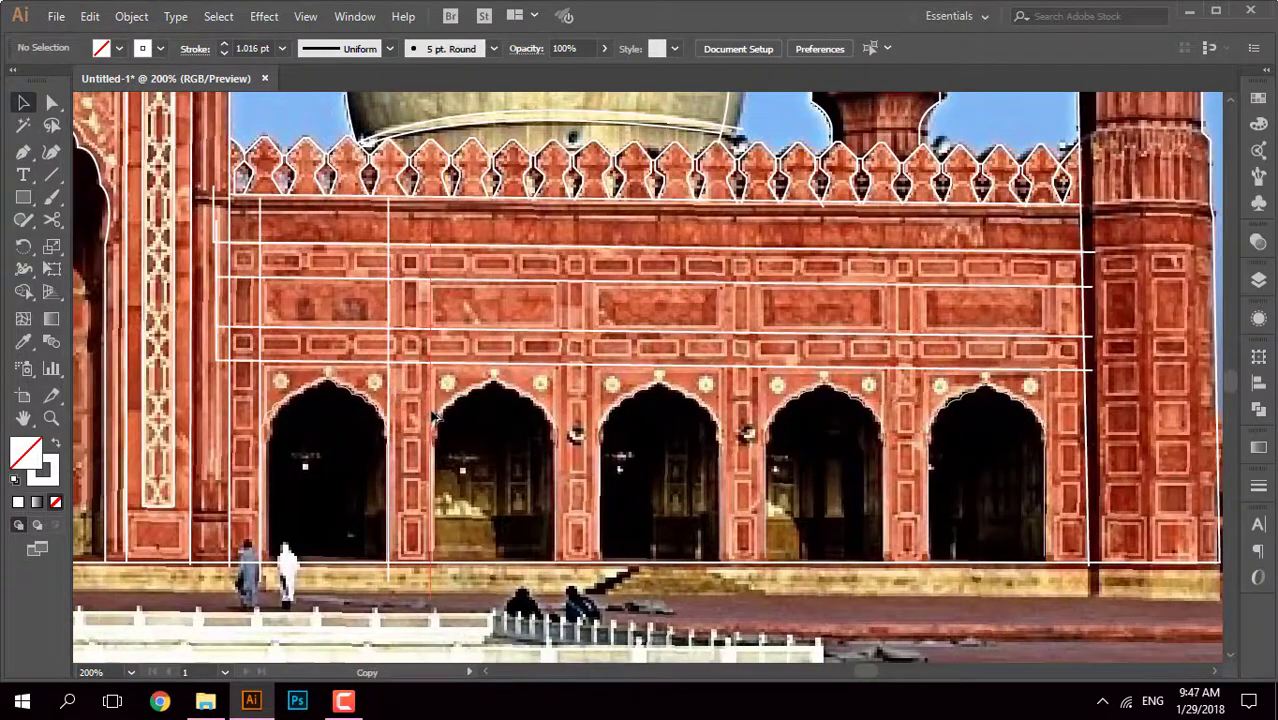
click(431, 418)
drag(560, 458, 615, 490)
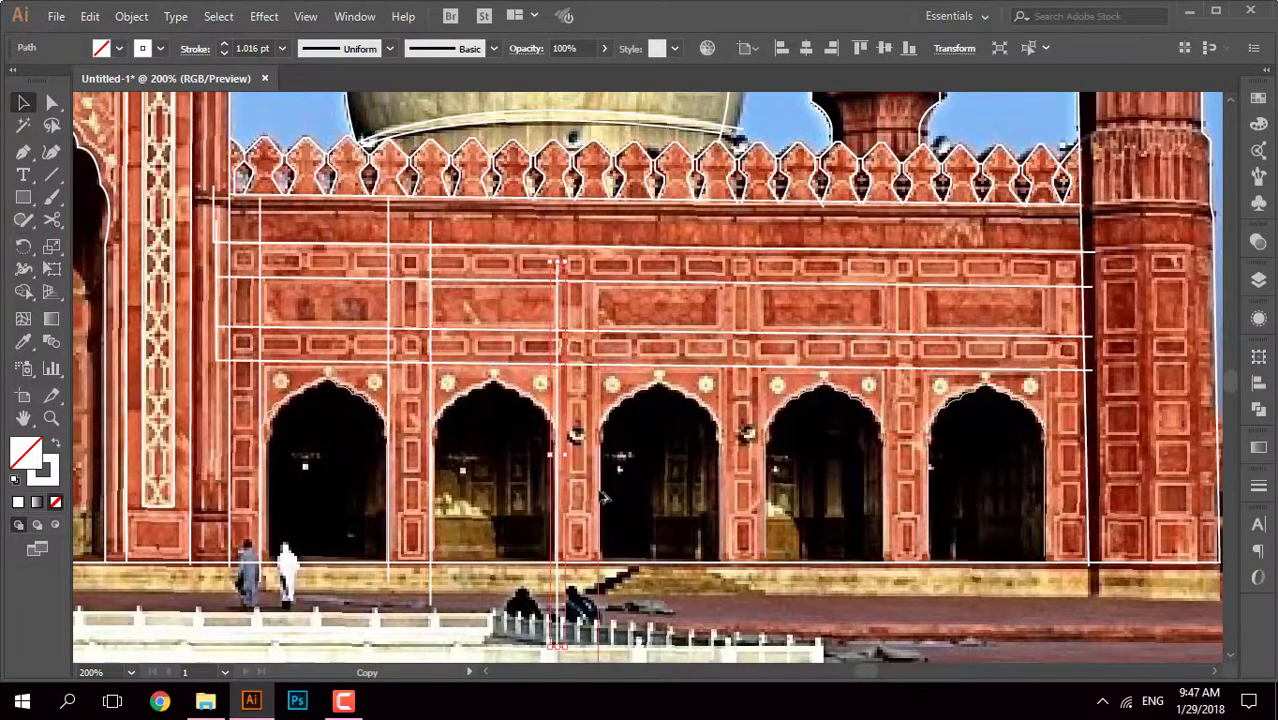
Step: Copy another vertical line onto a further pier between the arches
key(ctrl+minus)
drag(497, 372, 457, 247)
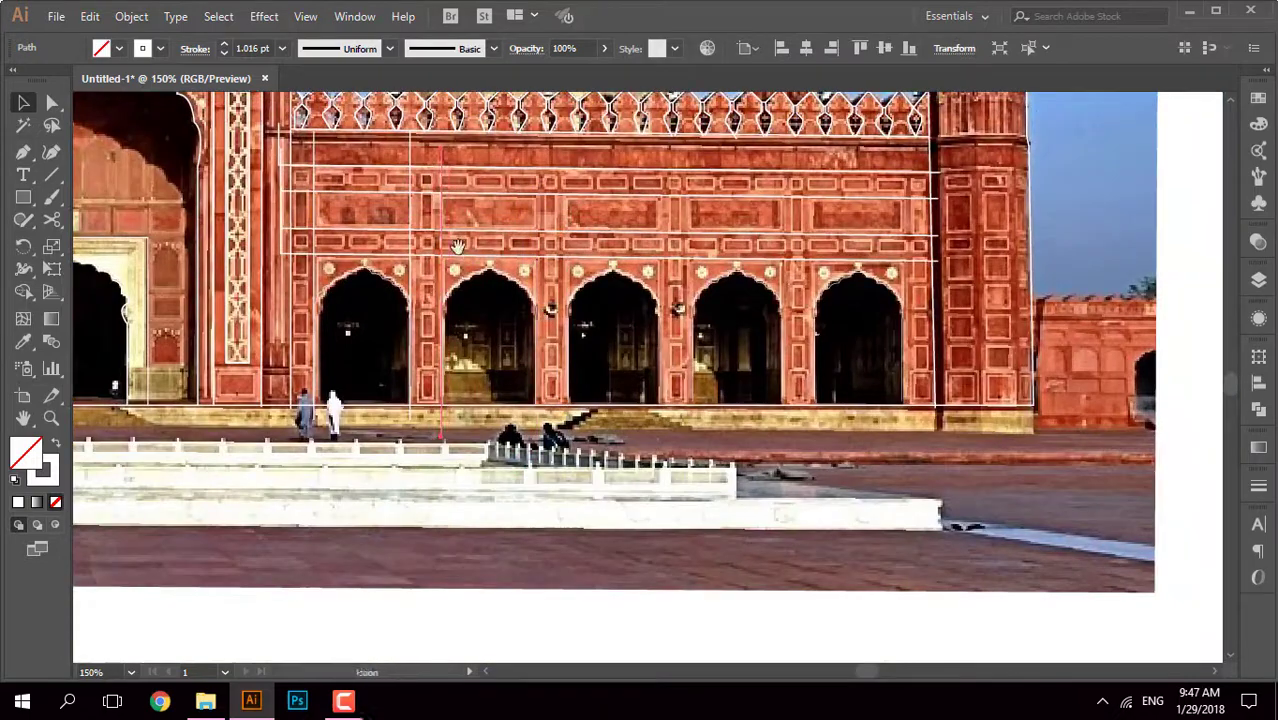
key(ctrl+plus)
key(ctrl+plus)
key(ctrl+plus)
key(ctrl+plus)
key(ctrl+0)
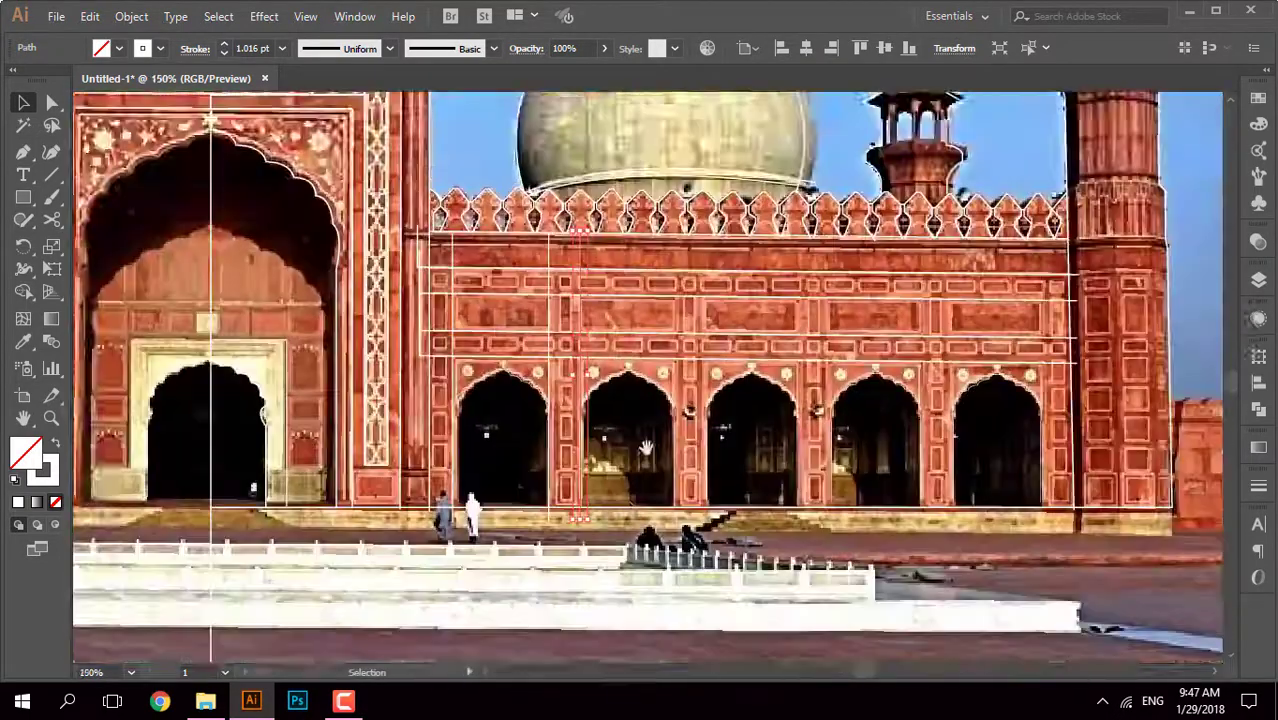
key(ctrl+plus)
key(ctrl+plus)
key(ctrl+plus)
drag(625, 489, 628, 482)
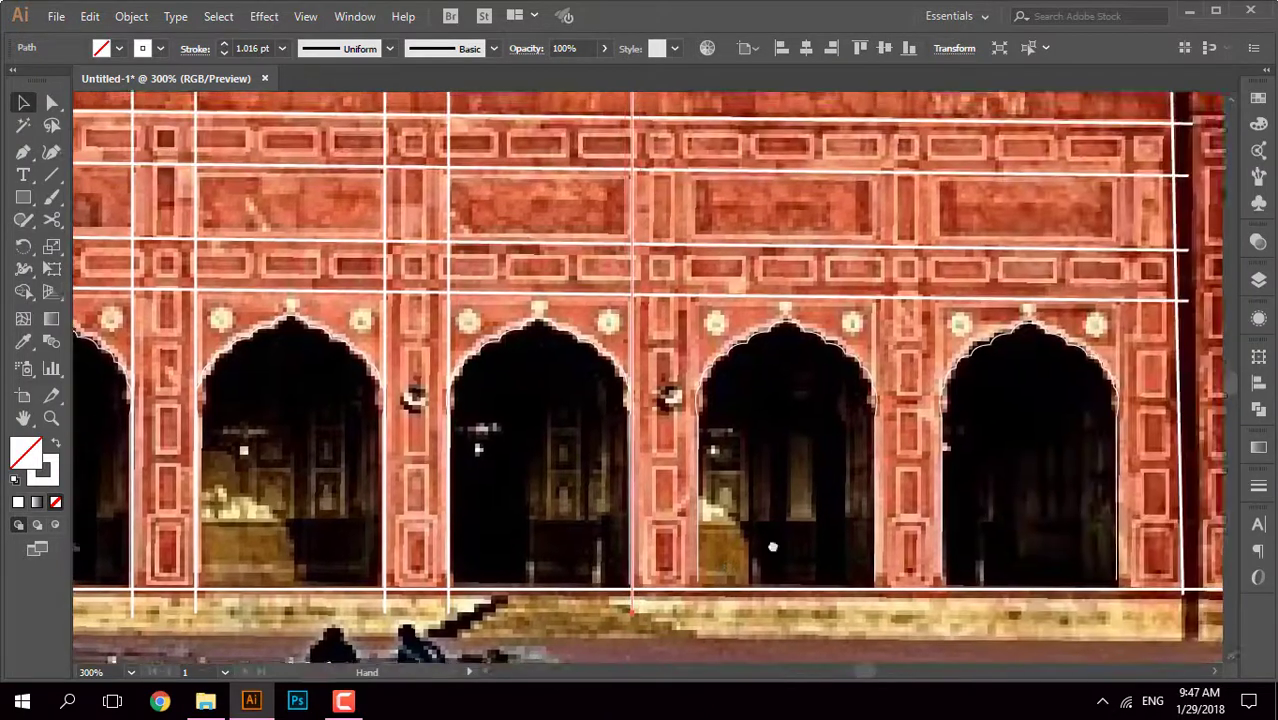
Step: Place vertical line copies on the right-hand piers, up to the last pier
scroll(639, 505, up, 2)
key(ctrl+minus)
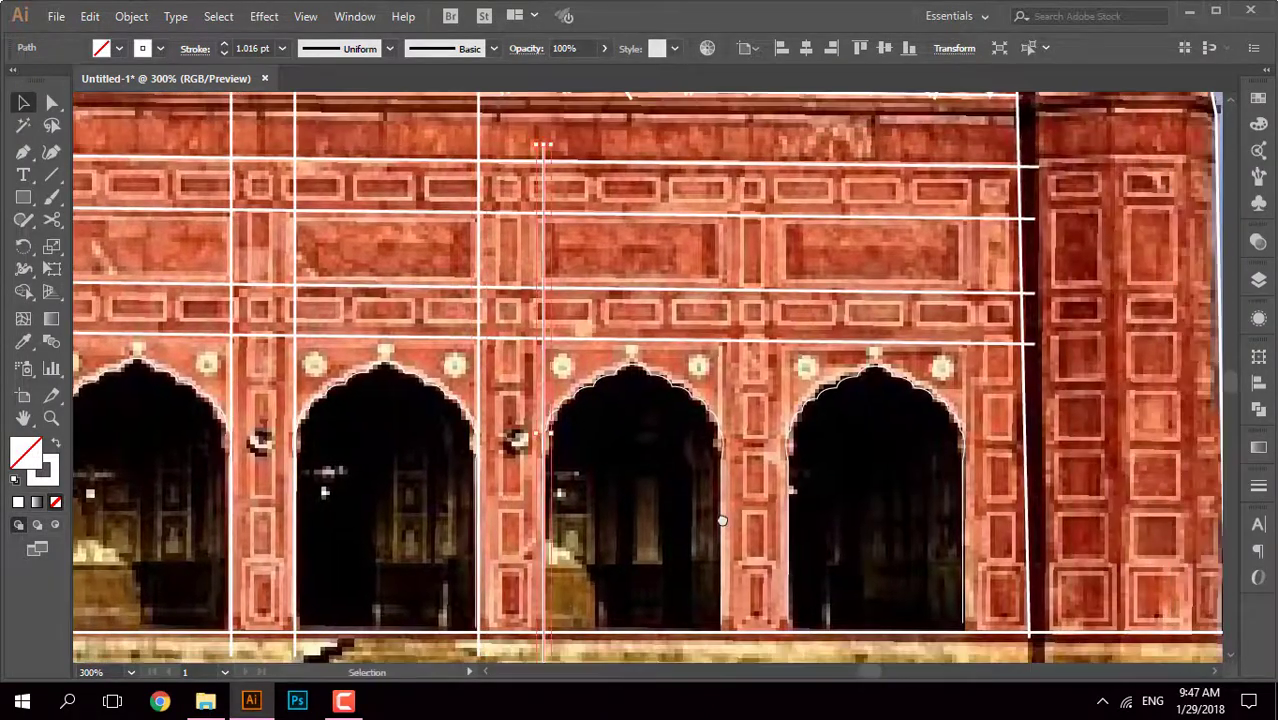
key(ctrl+minus)
key(ctrl+plus)
key(ctrl+plus)
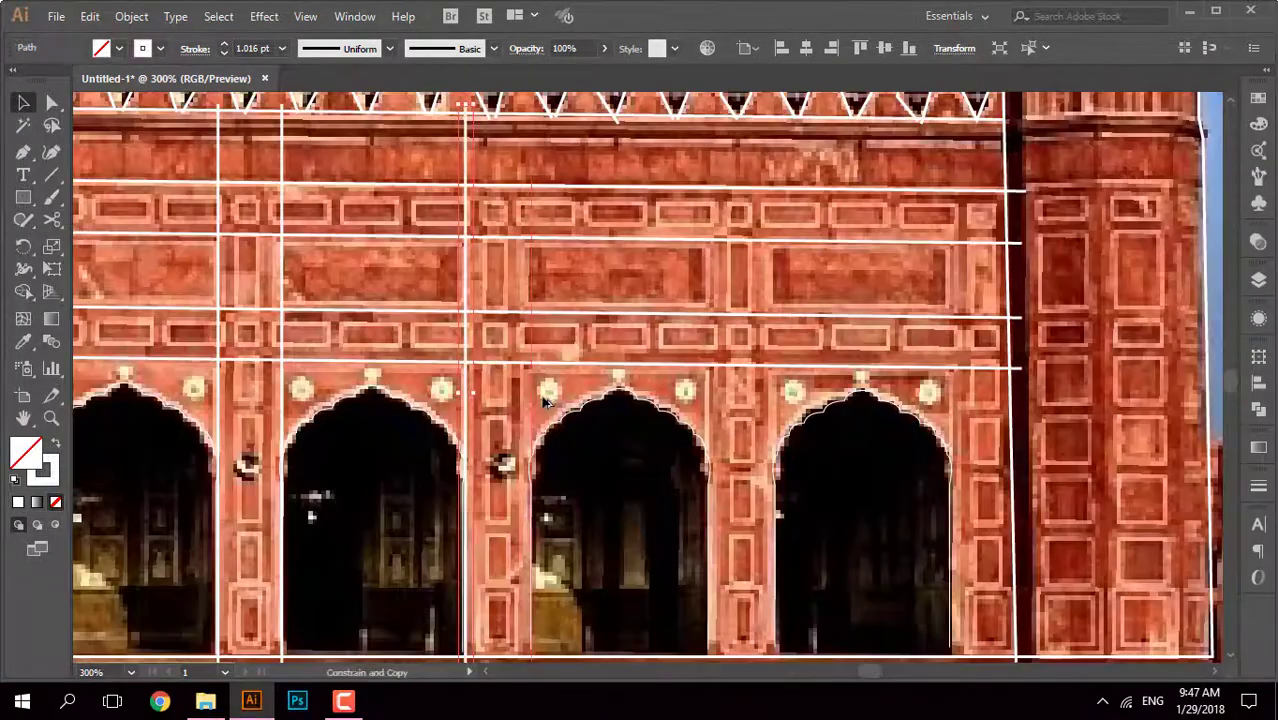
drag(527, 425, 528, 428)
scroll(540, 303, up, 3)
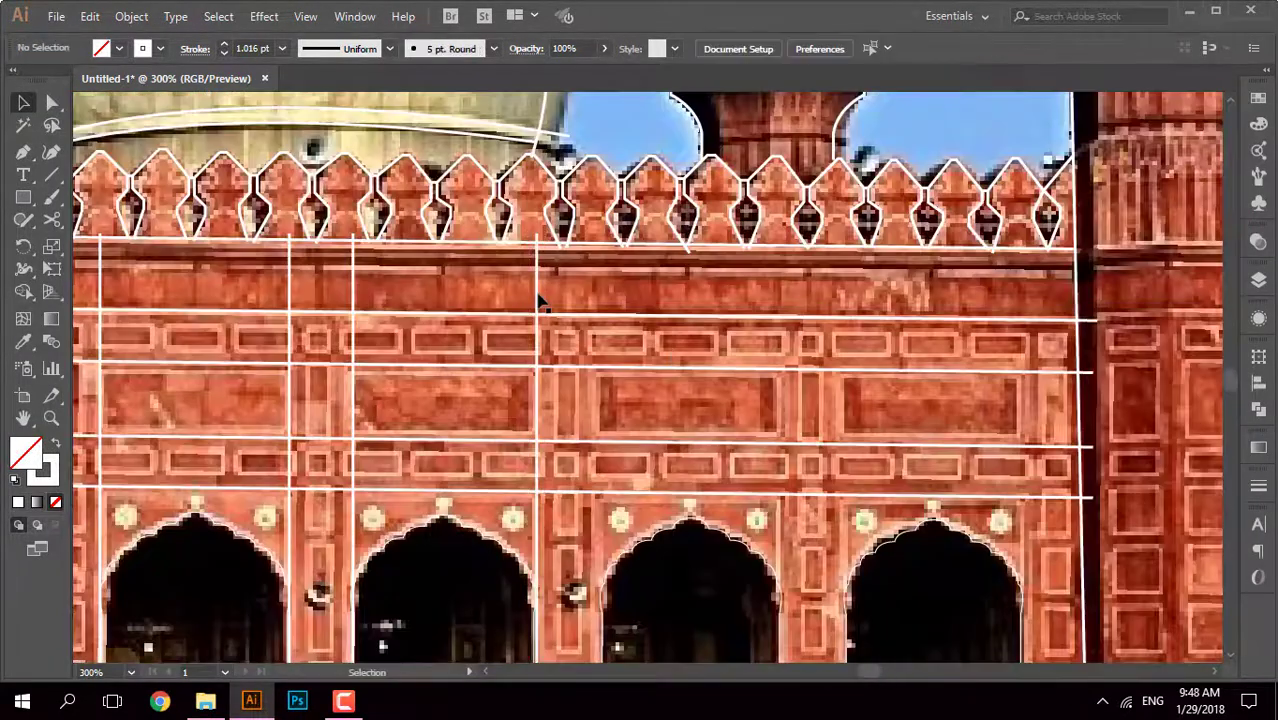
drag(601, 315, 646, 333)
scroll(601, 316, down, 3)
click(778, 343)
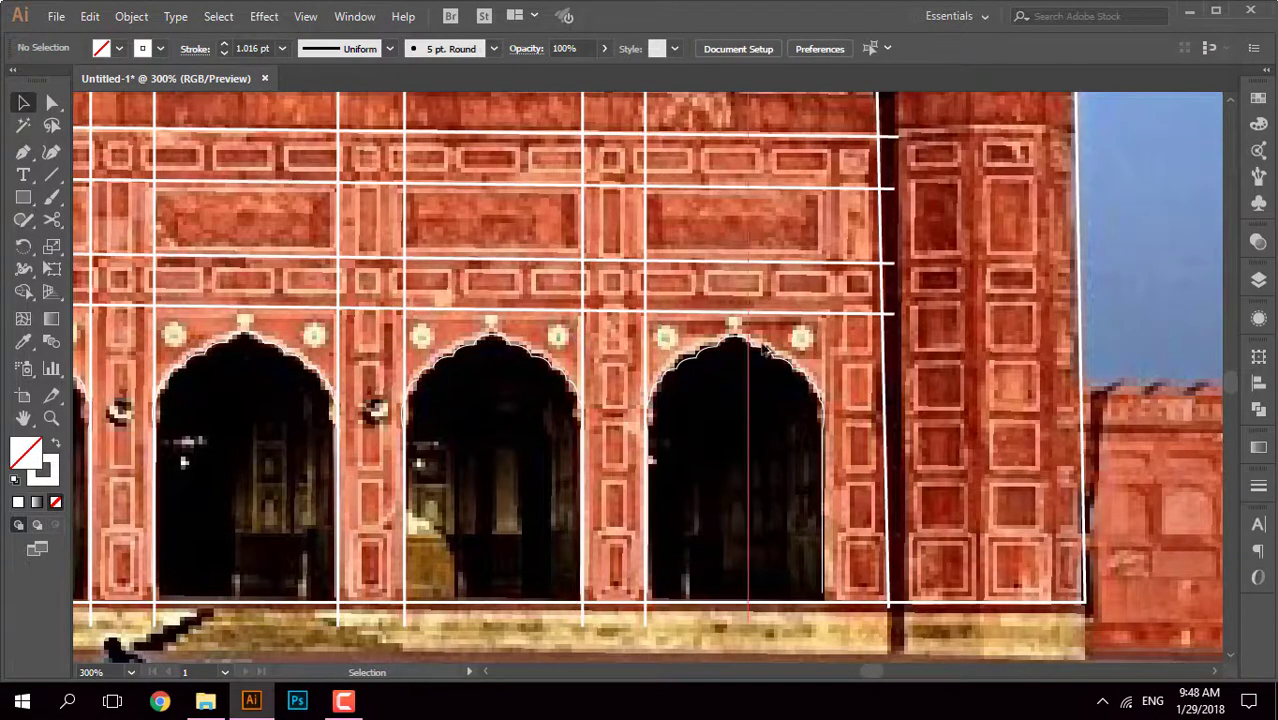
Step: Check the vertical-and-horizontal grid in Outline mode, then return to Preview
scroll(762, 348, down, 3)
scroll(838, 377, down, 2)
key(ctrl+y)
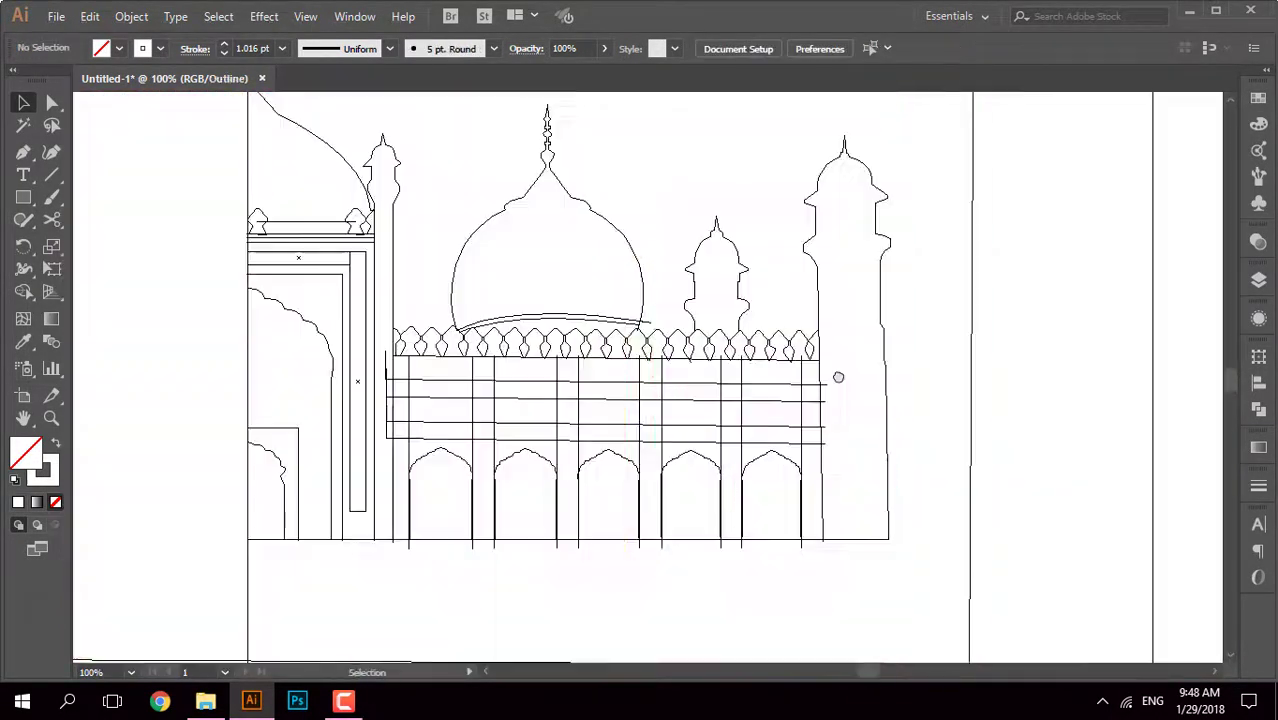
key(ctrl+y)
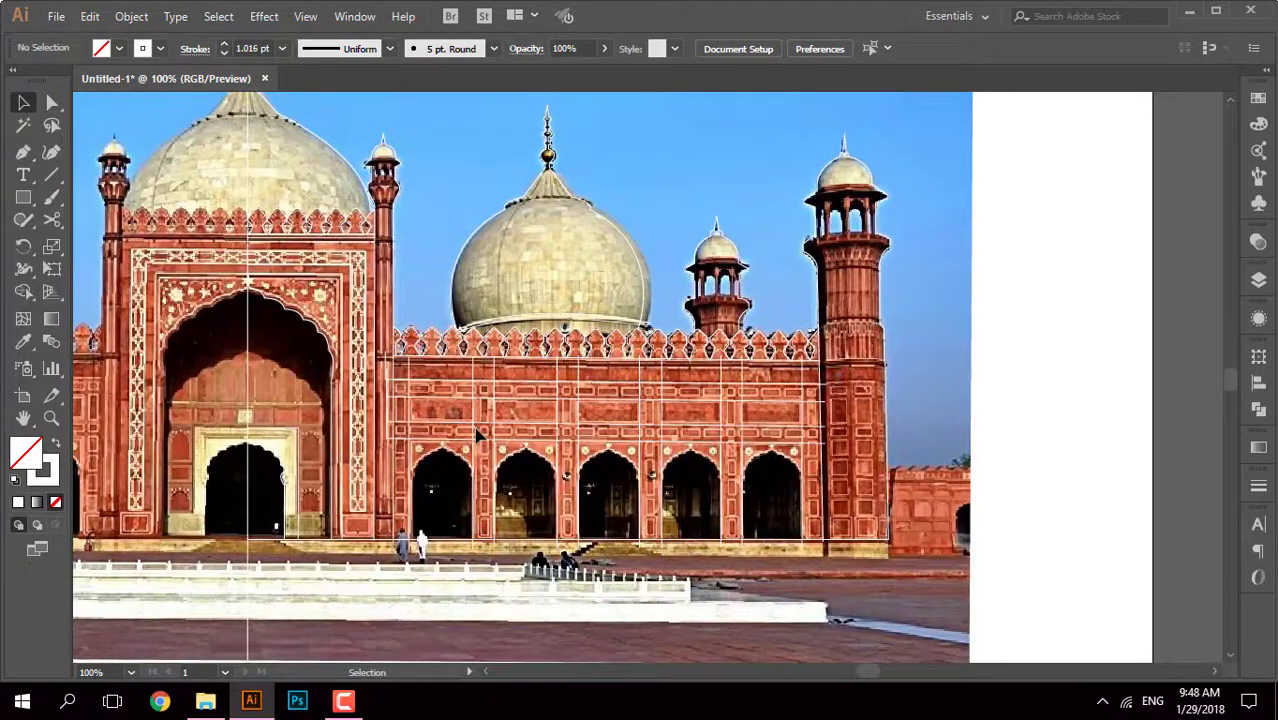
scroll(478, 435, up, 3)
scroll(400, 300, down, 1)
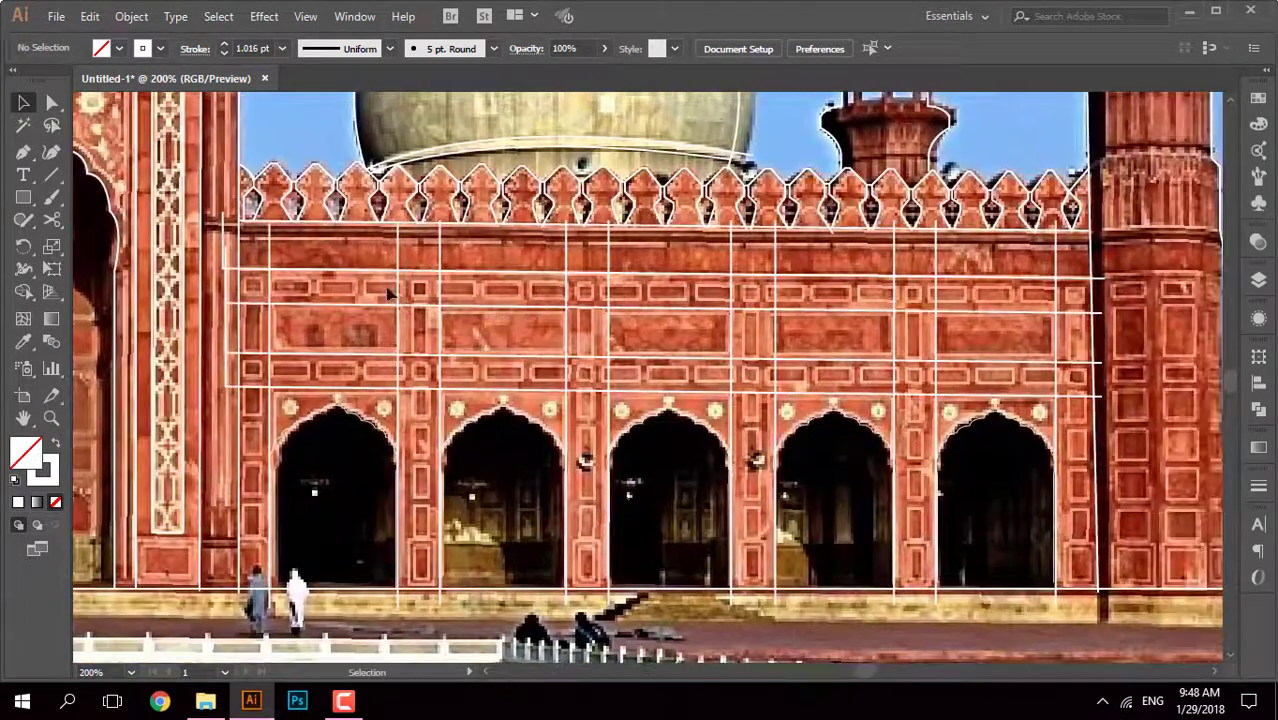
scroll(470, 325, up, 1)
Step: Draw a small square over a panel ornament
scroll(470, 325, up, 1)
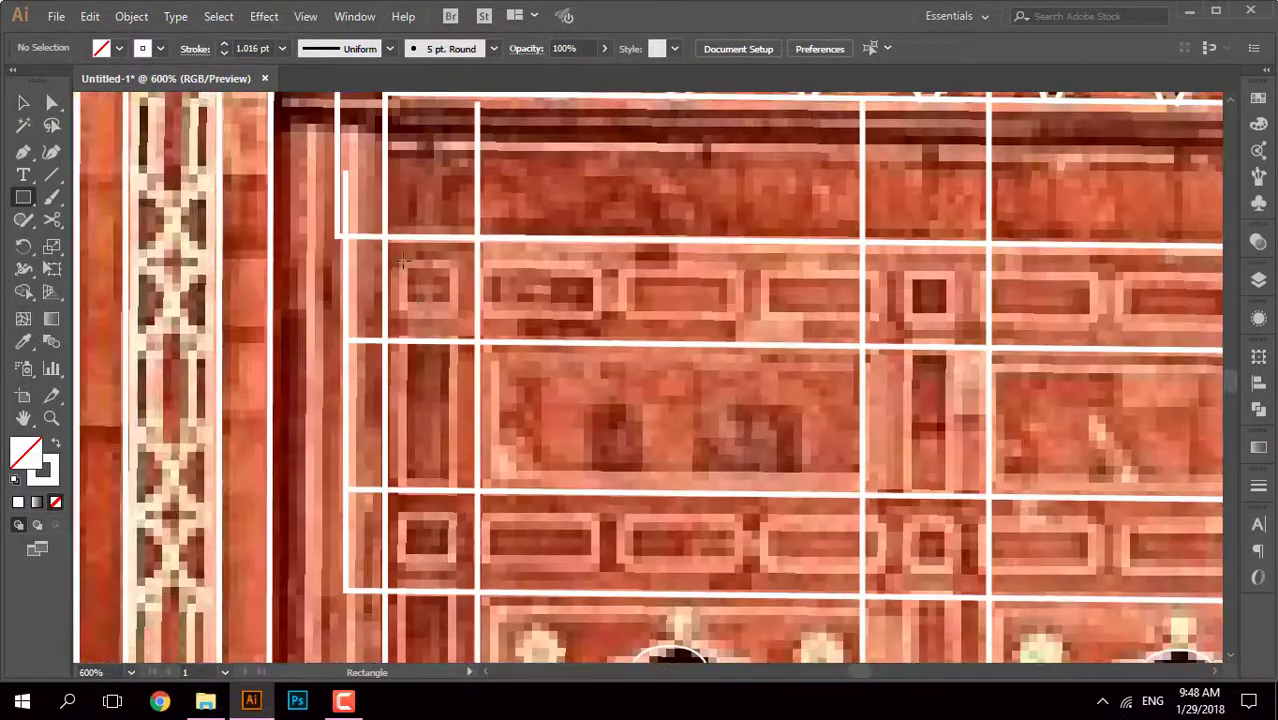
scroll(470, 325, up, 1)
scroll(470, 325, down, 1)
drag(433, 289, 506, 360)
scroll(503, 343, down, 3)
key(v)
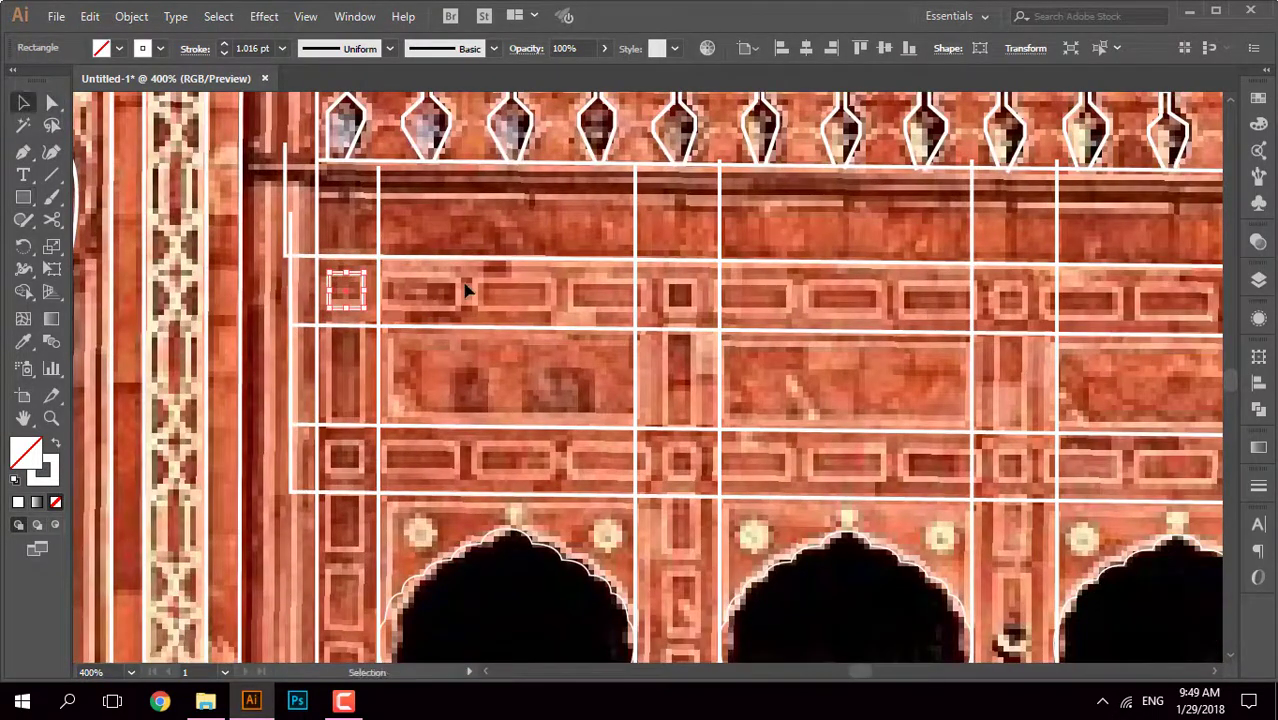
click(345, 290)
Step: Duplicate the small square pair from the next pier toward the right
scroll(266, 316, up, 3)
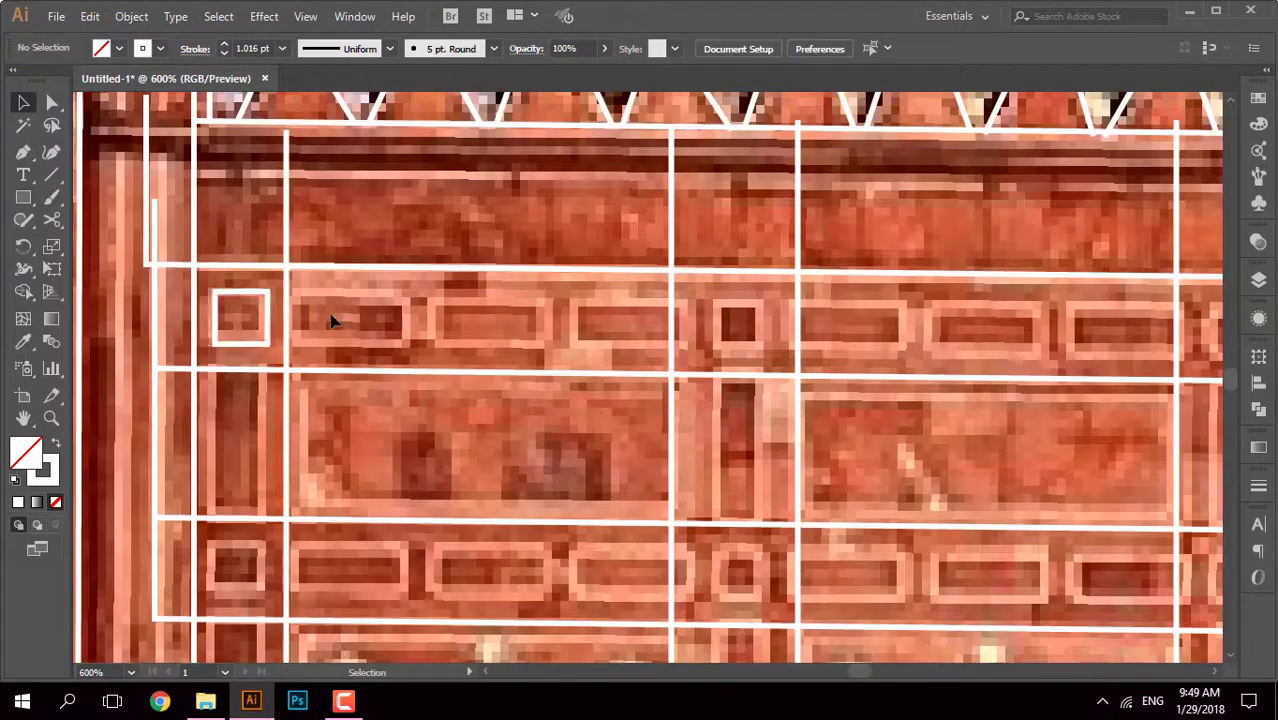
scroll(467, 352, down, 2)
scroll(422, 398, down, 2)
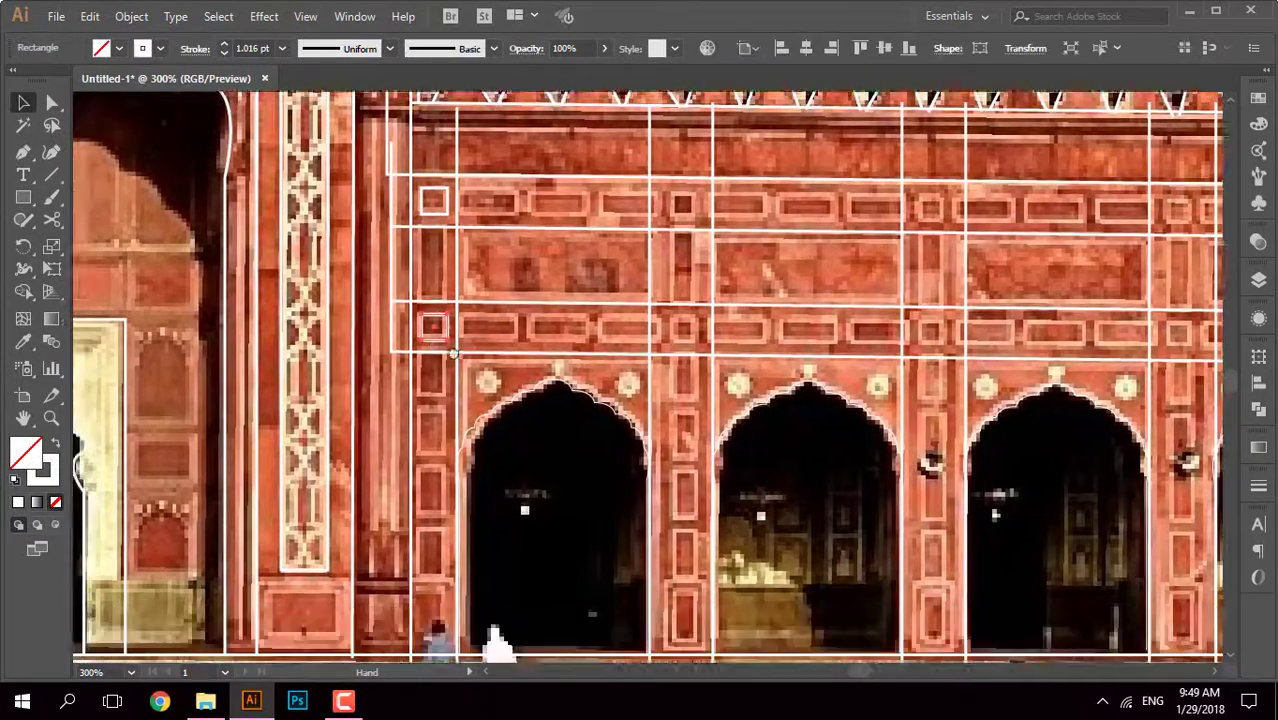
scroll(300, 350, up, 3)
scroll(300, 350, right, 2)
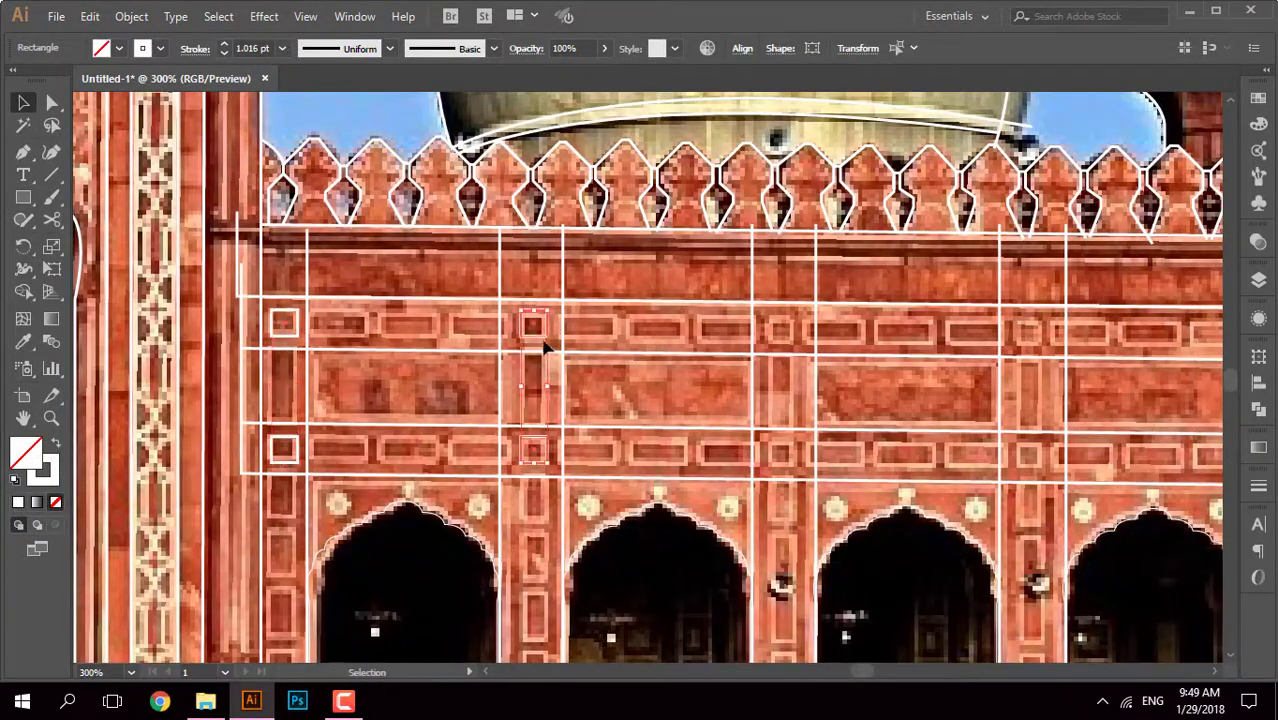
scroll(400, 300, down, 1)
scroll(400, 300, right, 1)
click(503, 308)
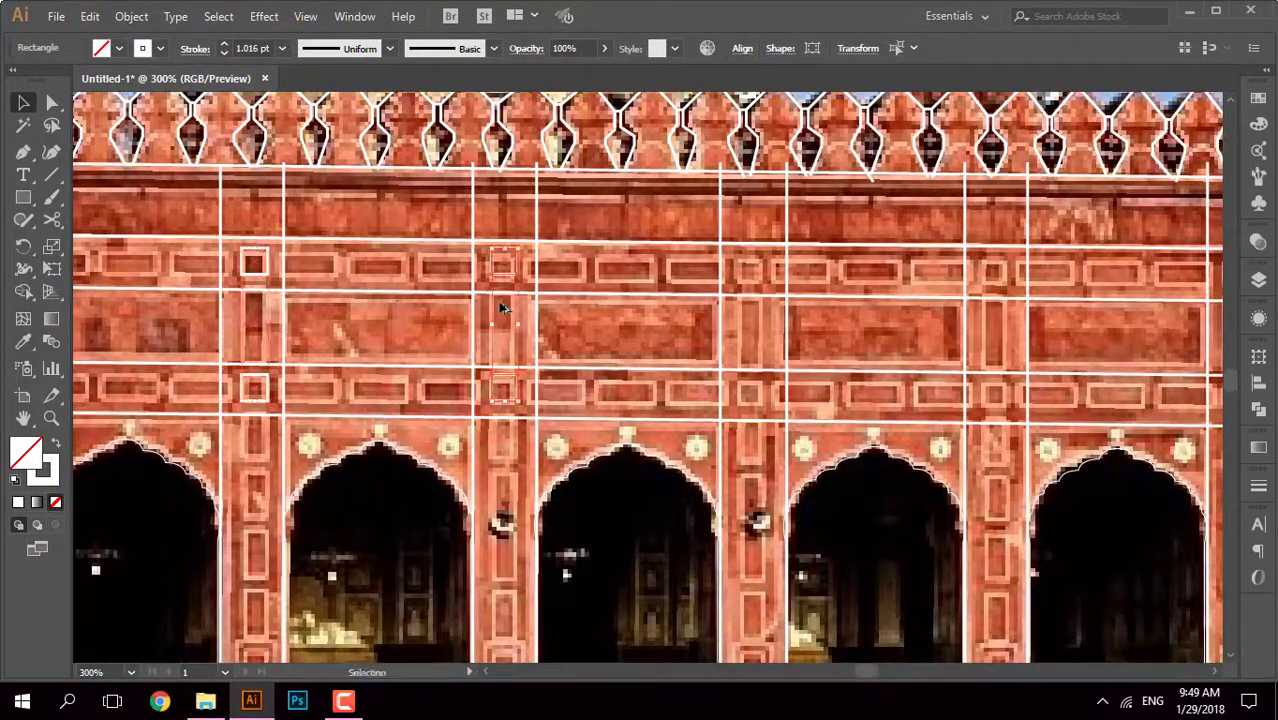
drag(742, 316, 413, 401)
drag(572, 345, 572, 345)
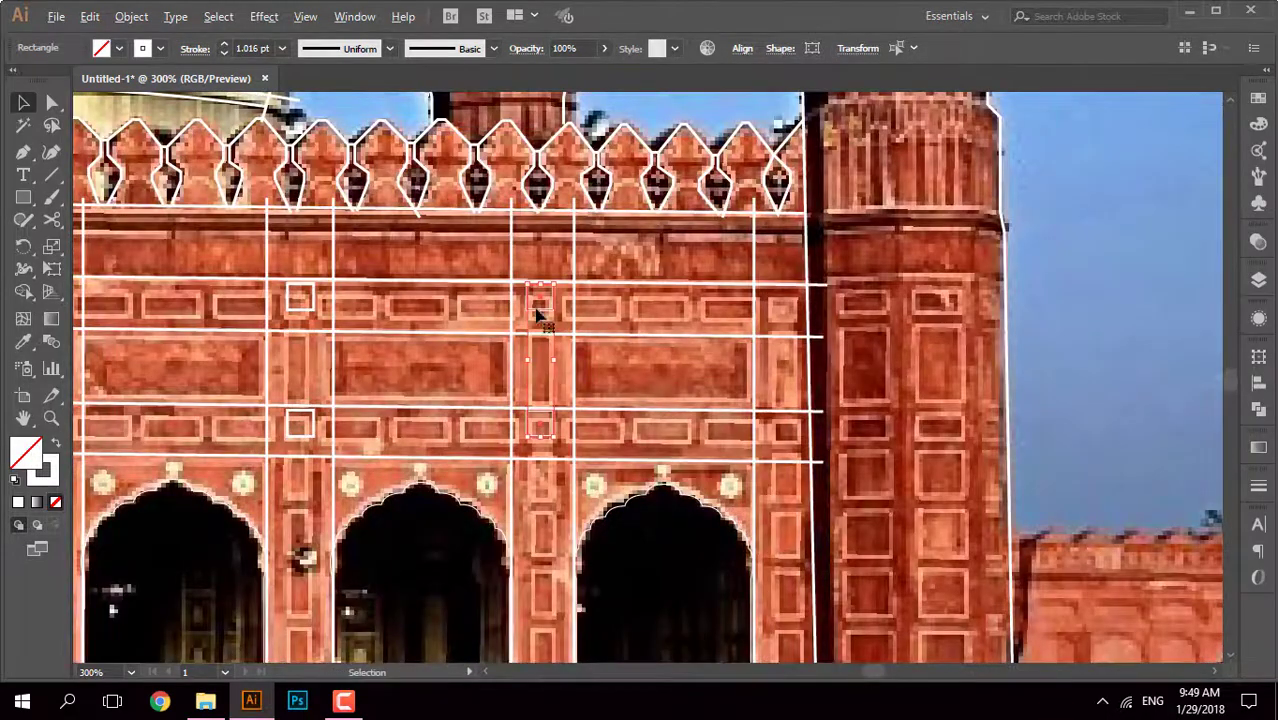
Step: Copy the upper and lower square pair into the right-hand column
shift+click(550, 420)
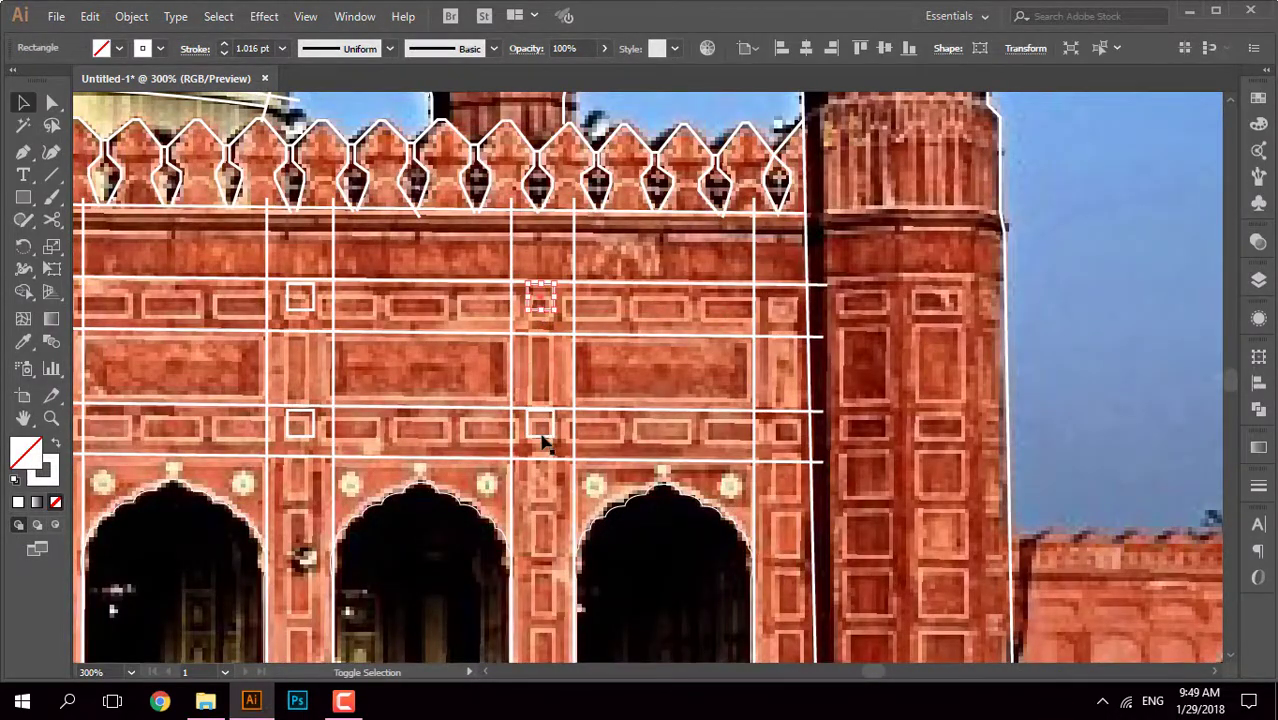
shift+click(543, 438)
drag(805, 450, 805, 450)
key(ctrl+shift+a)
scroll(728, 288, up, 2)
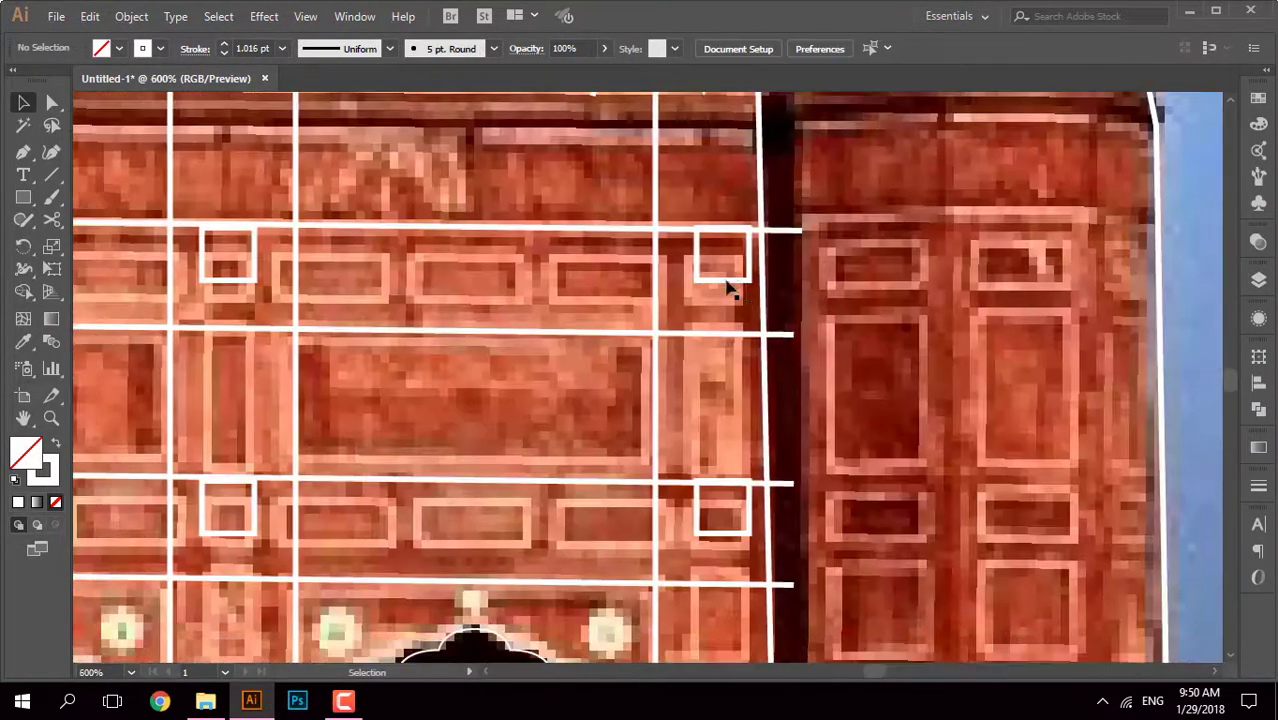
scroll(716, 314, down, 2)
click(750, 420)
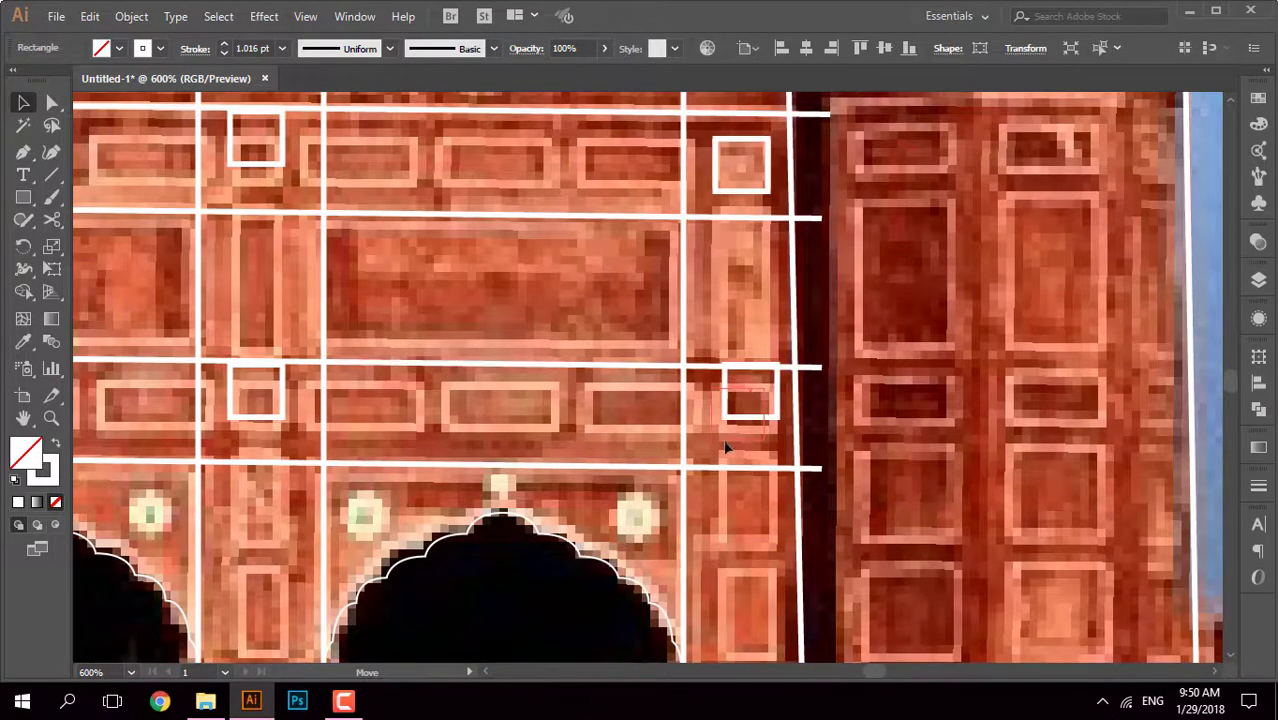
Step: Align the middle column's upper and lower squares with the photo's square panels
drag(680, 457, 804, 467)
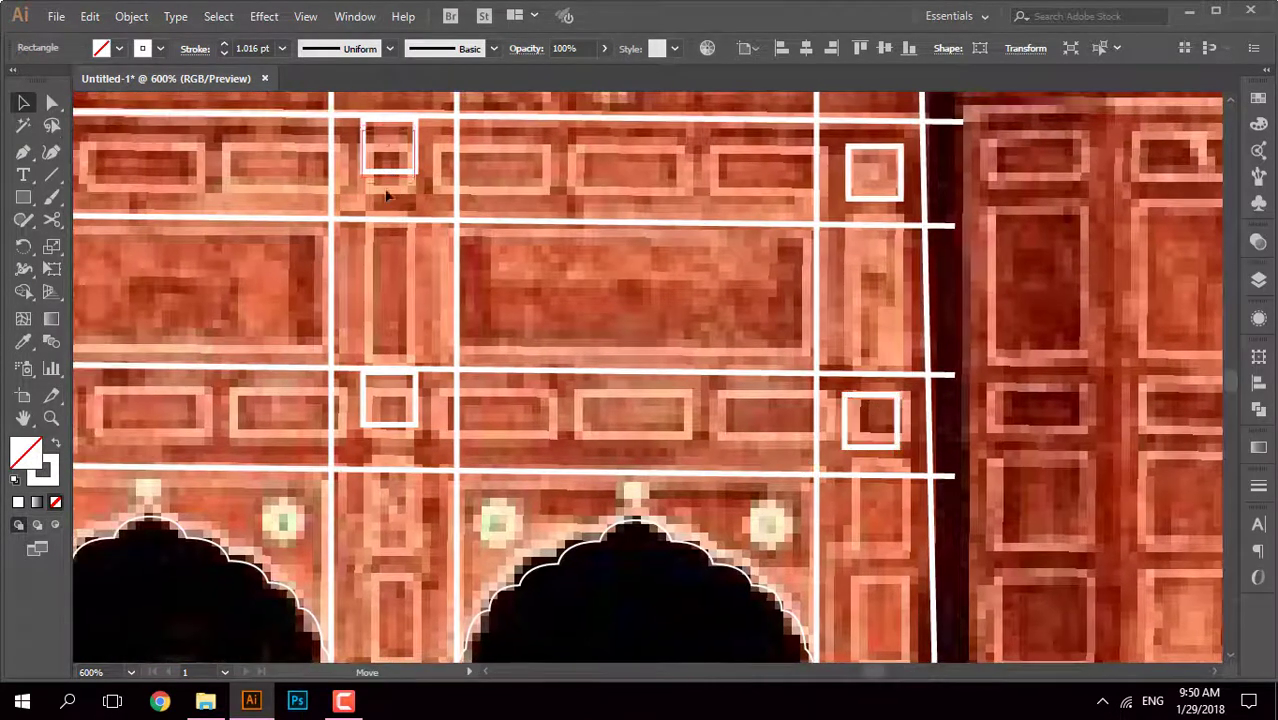
mouse_move(325, 293)
mouse_down()
mouse_move(311, 293)
mouse_move(419, 370)
mouse_up()
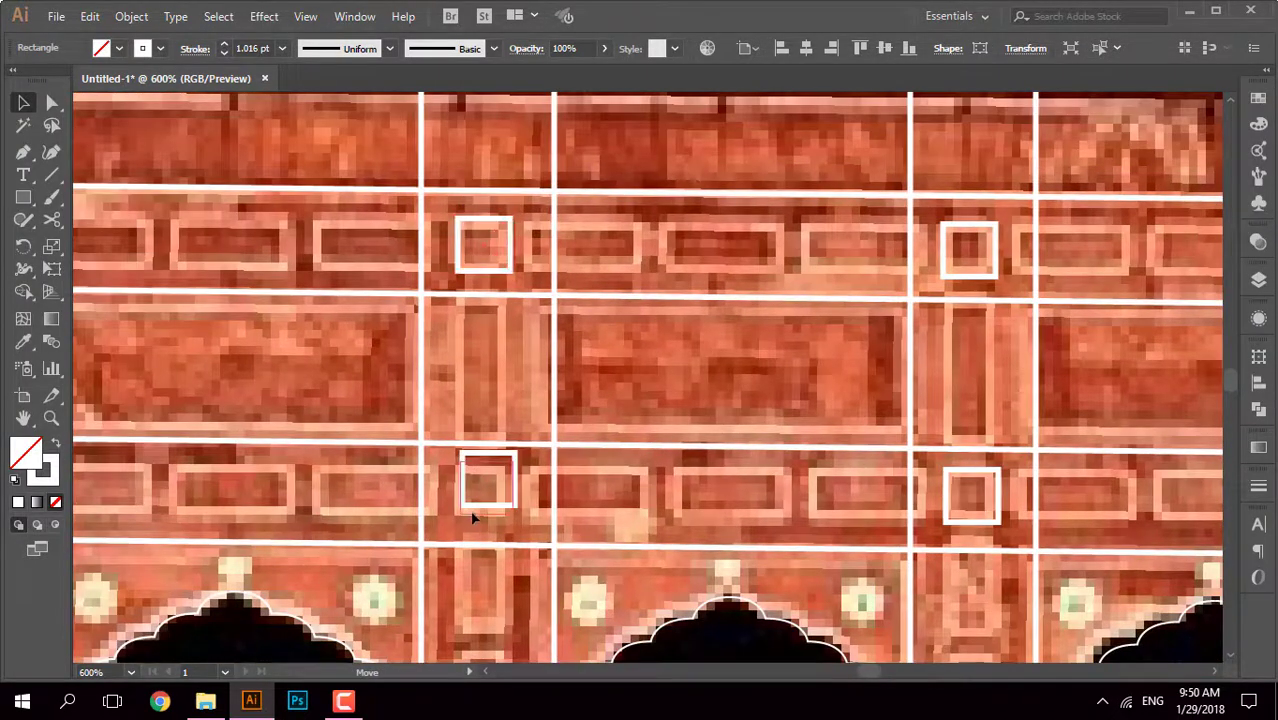
drag(510, 301, 603, 241)
drag(584, 184, 578, 195)
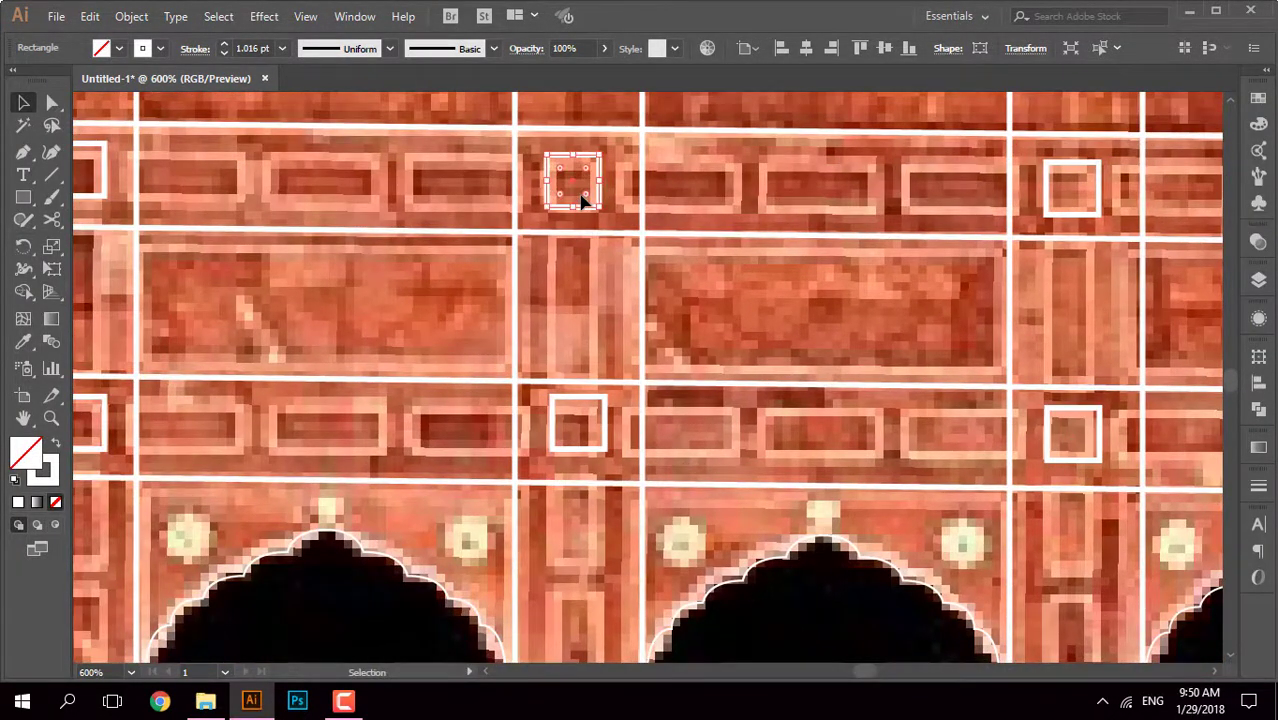
mouse_move(590, 394)
mouse_down()
mouse_move(585, 404)
mouse_move(755, 403)
mouse_up()
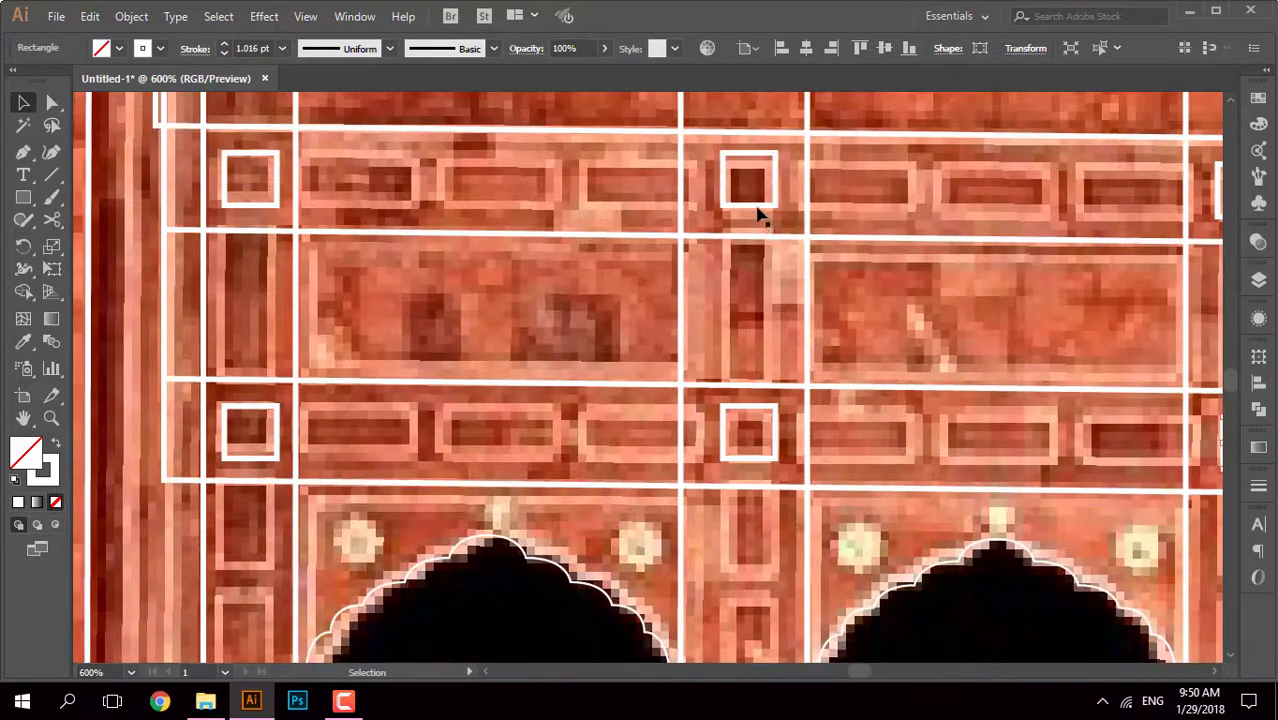
click(762, 208)
drag(727, 184, 722, 184)
click(725, 430)
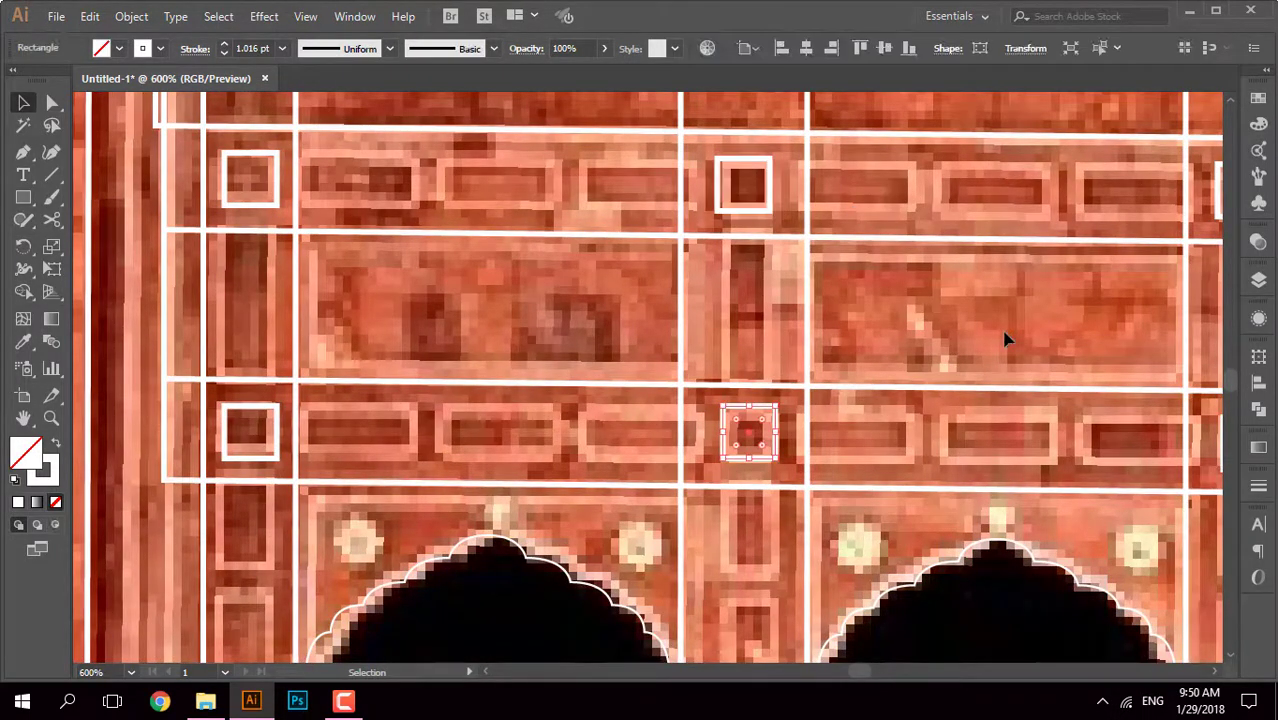
Step: Deselect and check the squares across the facade in Outline mode
key(ctrl+shift+a)
key(ctrl+minus)
key(ctrl+minus)
key(ctrl+minus)
key(ctrl+y)
Step: Copy the left square just to its right and select both adjacent squares
scroll(913, 253, up, 3)
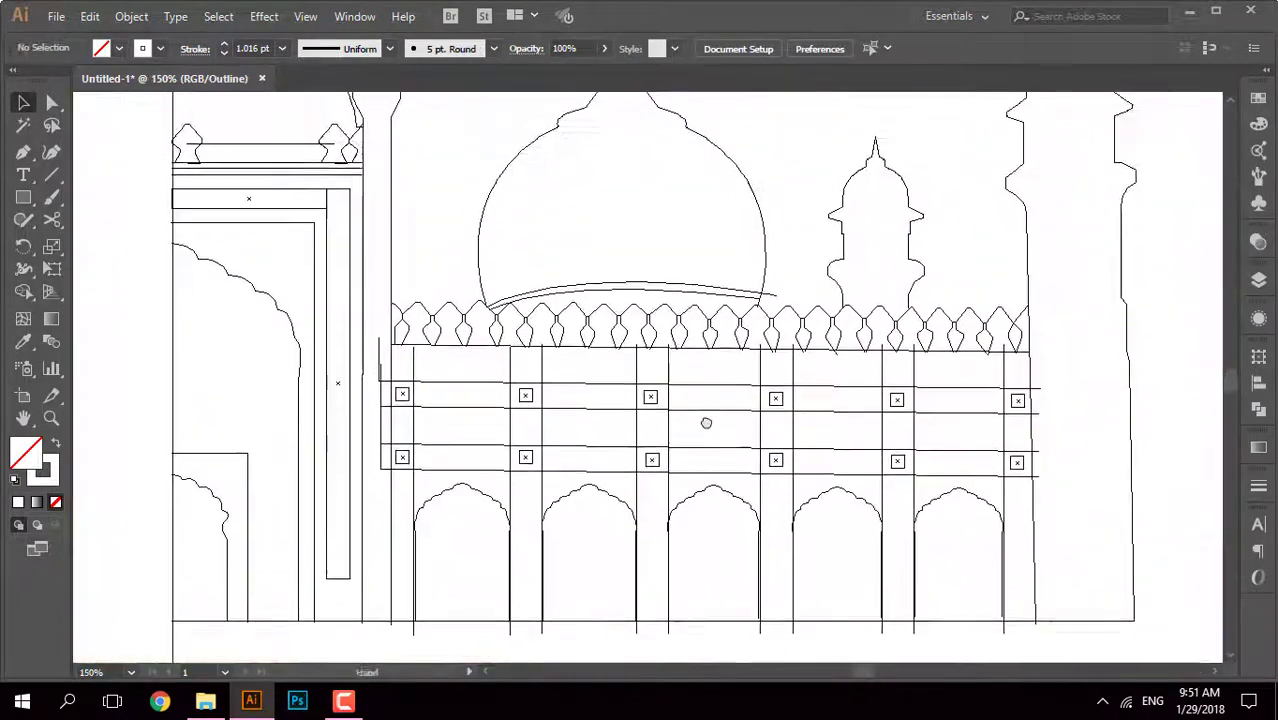
key(ctrl+y)
scroll(562, 397, up, 5)
click(23, 198)
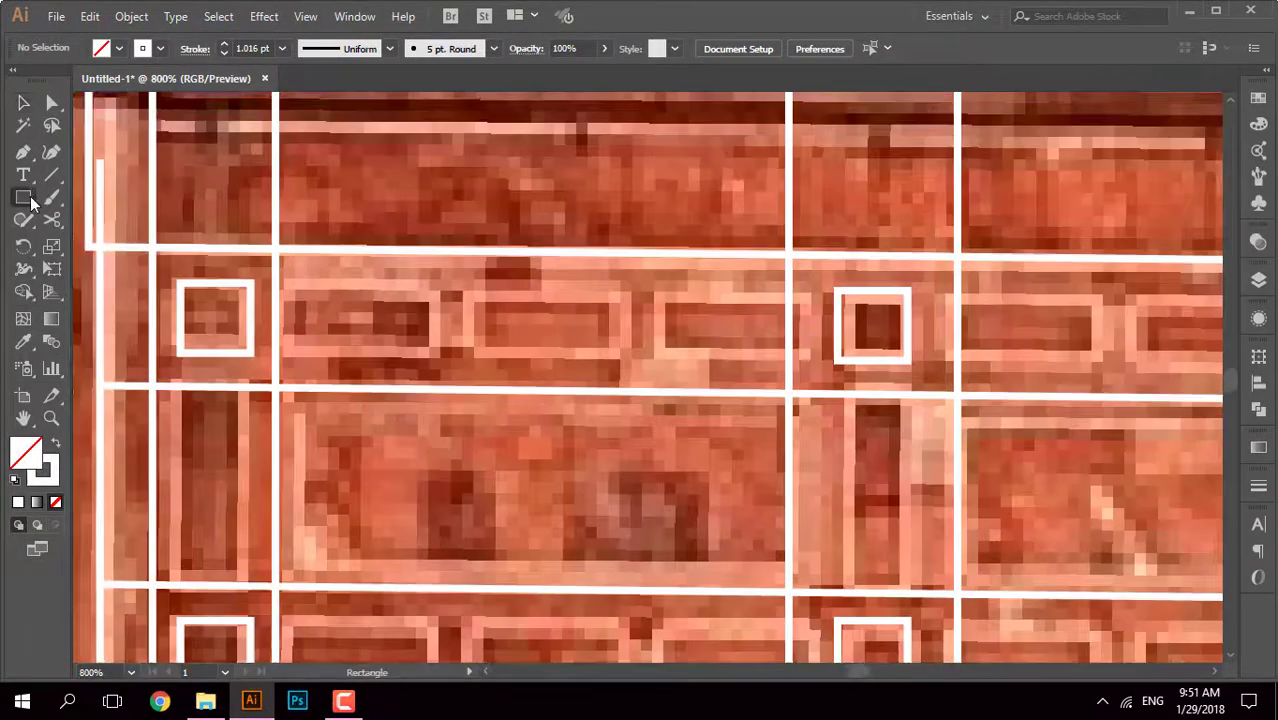
drag(250, 333, 434, 345)
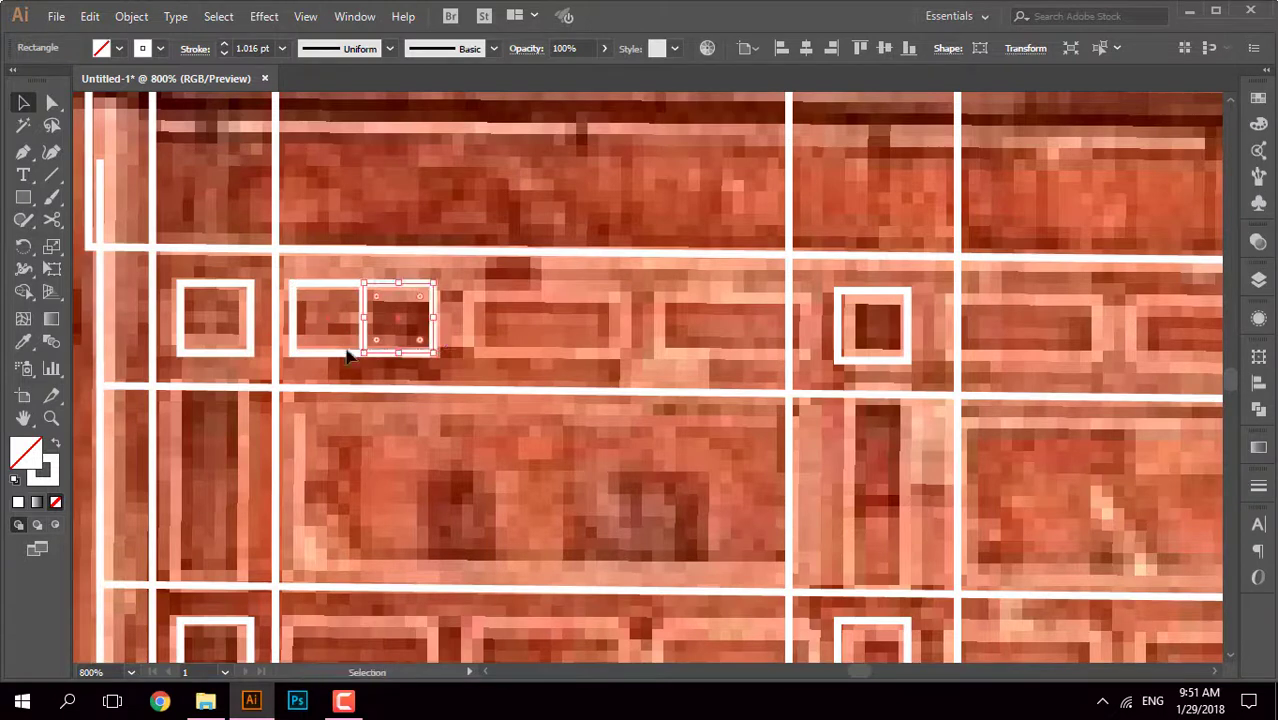
shift+click(330, 352)
key(shift+m)
key(v)
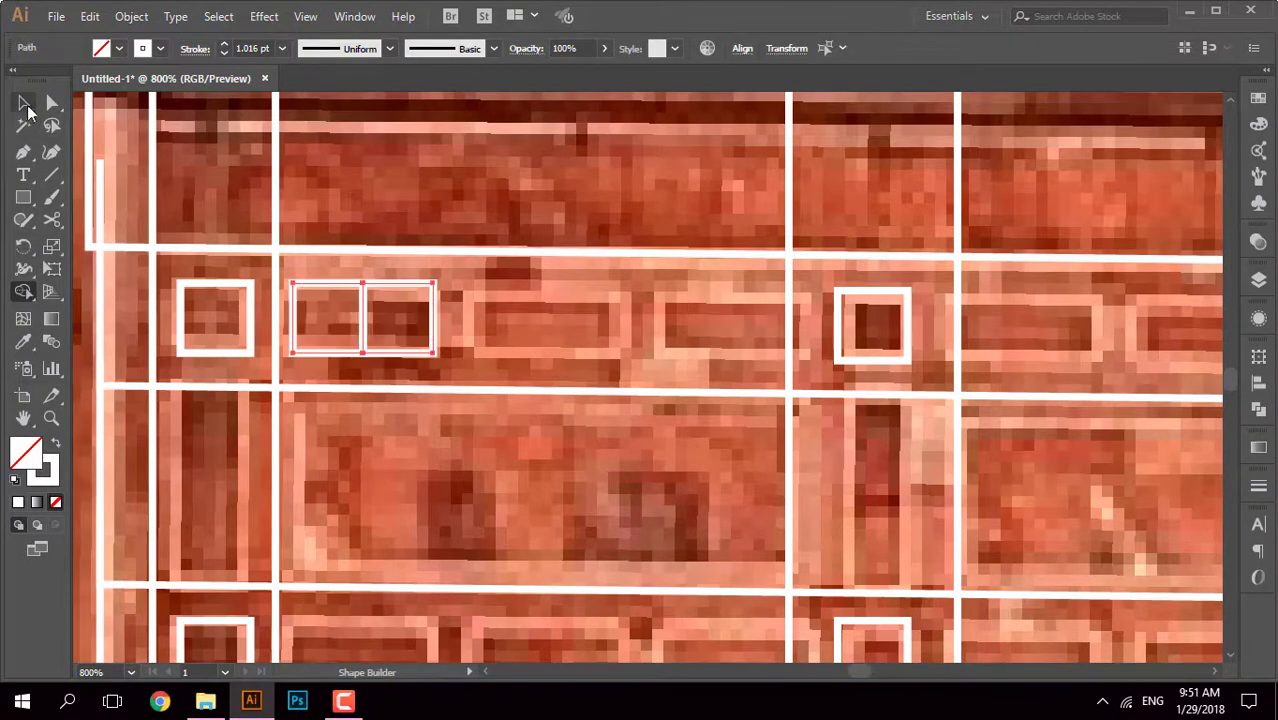
Step: Merge the two squares into one long rectangle with the Shape Builder
key(ctrl+shift+a)
scroll(362, 320, up, 5)
scroll(510, 275, up, 8)
key(ctrl+y)
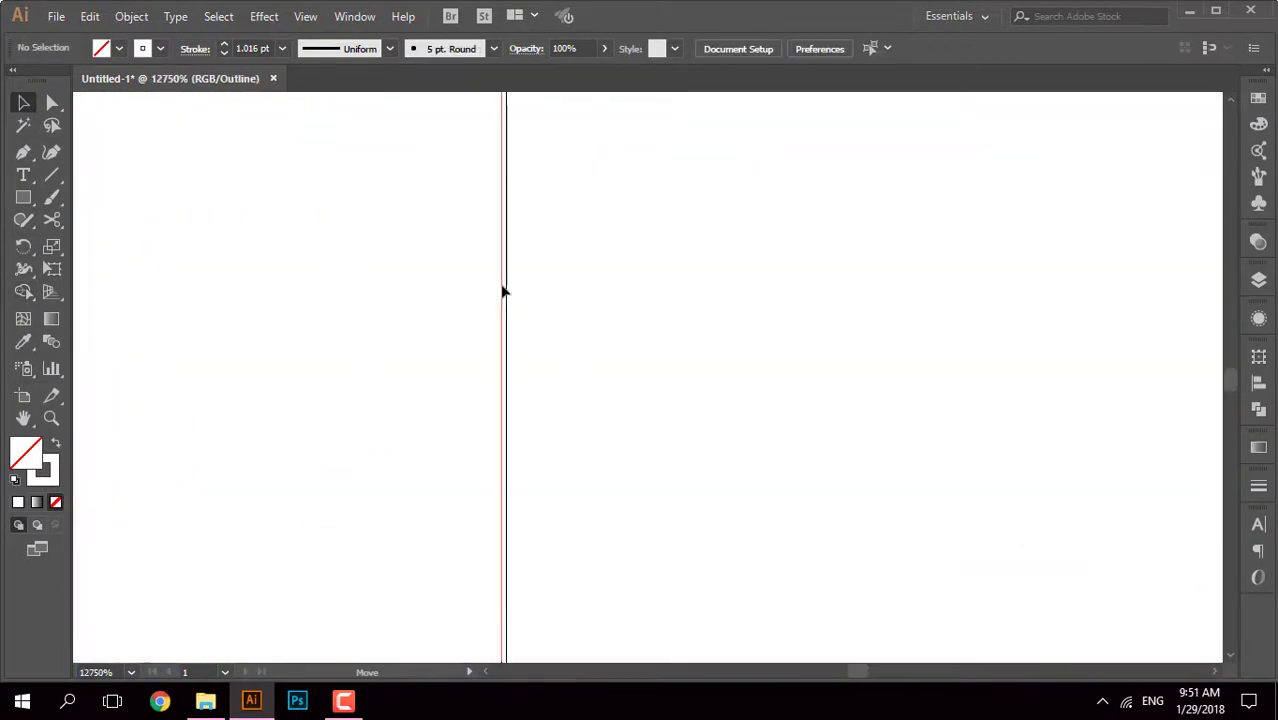
scroll(505, 291, down, 8)
scroll(619, 254, up, 3)
scroll(522, 243, up, 5)
scroll(342, 140, up, 2)
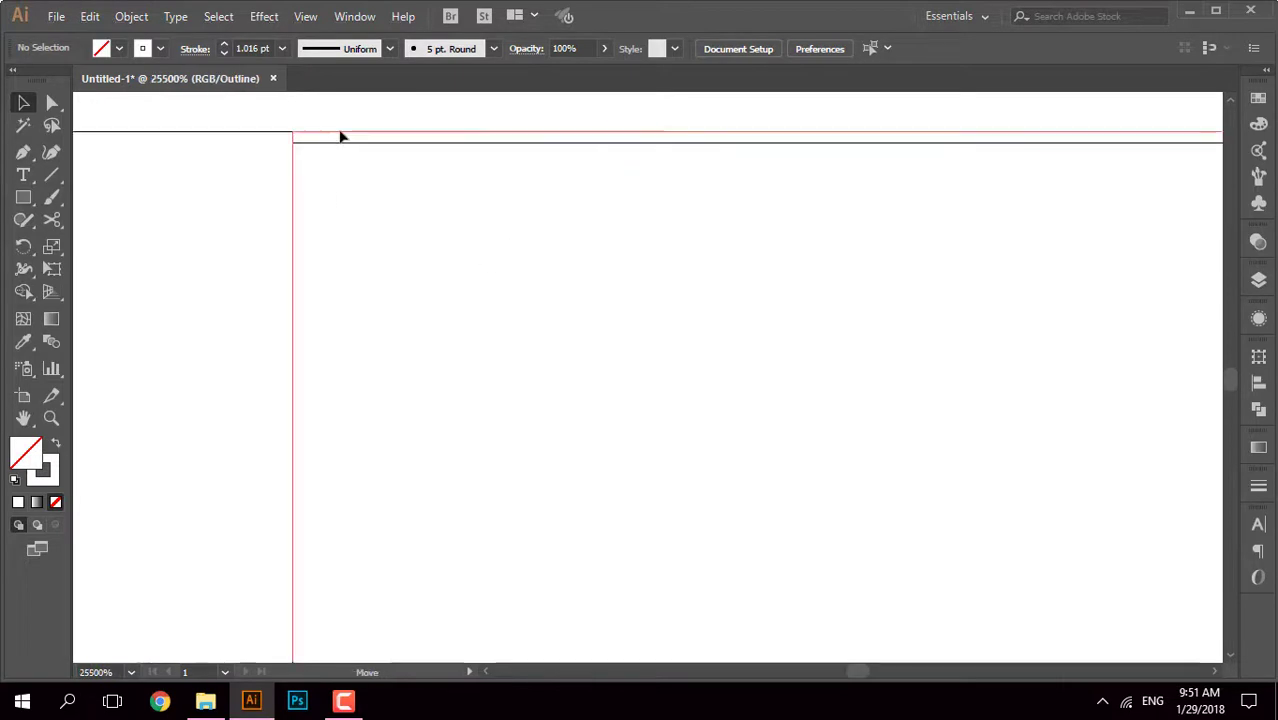
scroll(443, 213, down, 8)
scroll(490, 410, down, 3)
key(shift+m)
drag(455, 412, 650, 400)
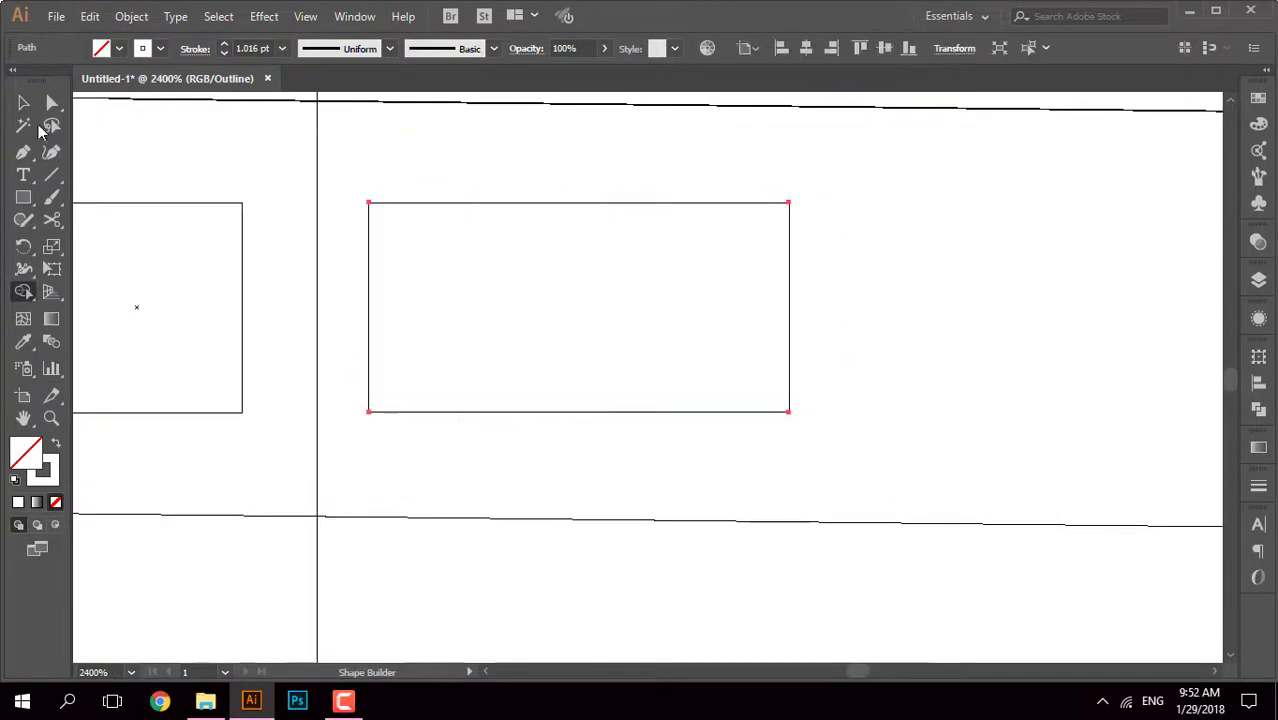
key(v)
Step: Position the long rectangle over the photo's first recessed panel
key(ctrl+y)
scroll(581, 301, down, 1)
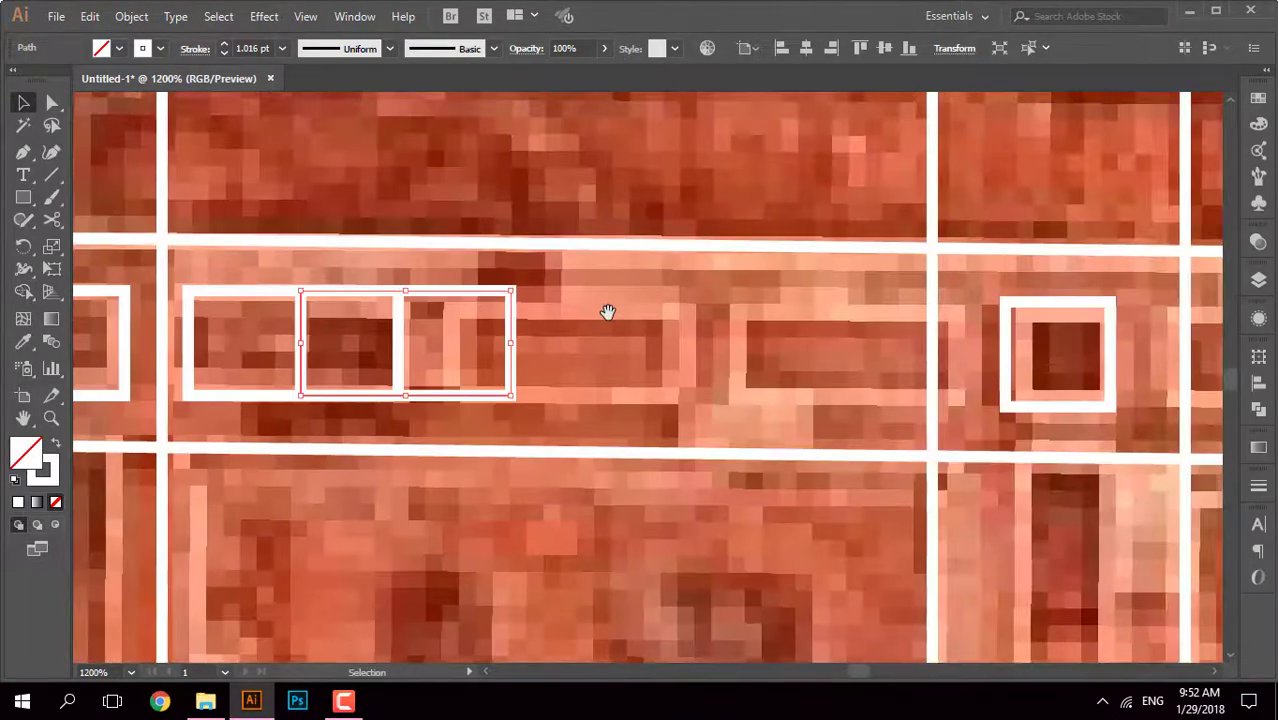
drag(607, 308, 607, 298)
click(686, 369)
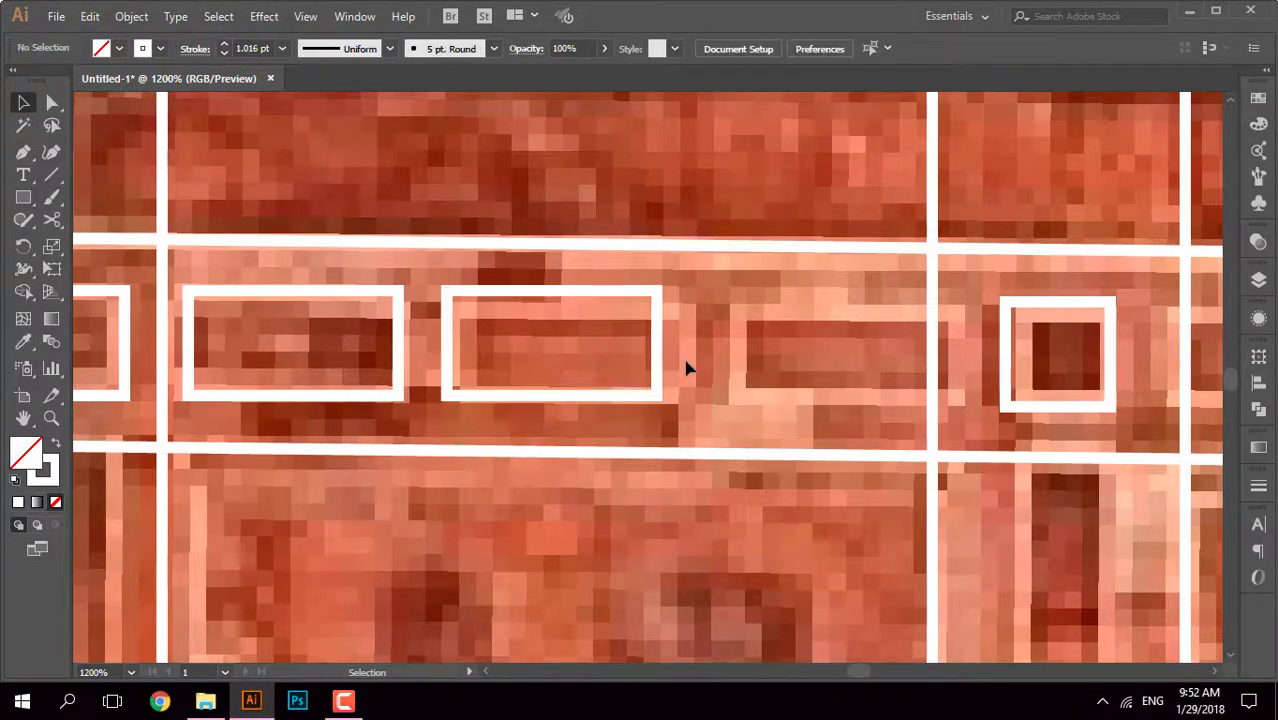
key(ctrl+z)
key(ctrl+z)
key(ctrl+z)
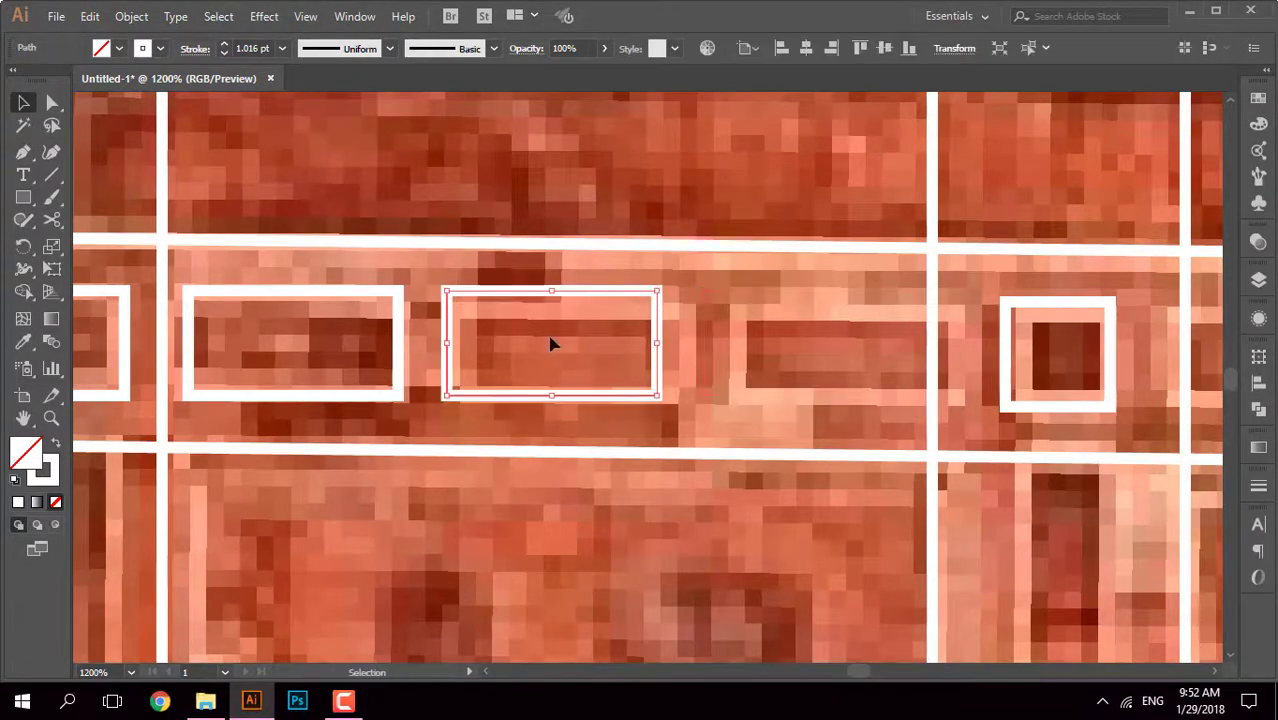
key(ctrl+z)
key(ctrl+z)
key(ctrl+z)
key(ctrl+z)
Step: Copy the rectangle onto the third panel and blend the two rectangles
click(395, 370)
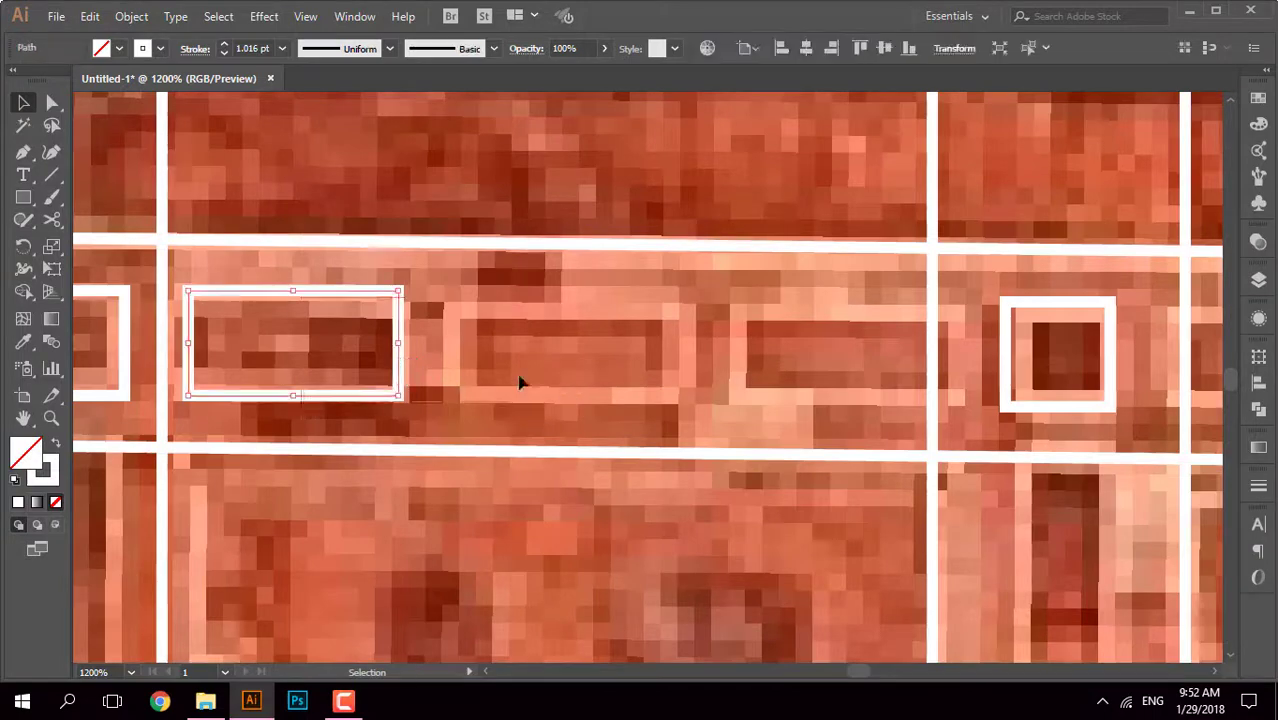
drag(395, 370, 906, 381)
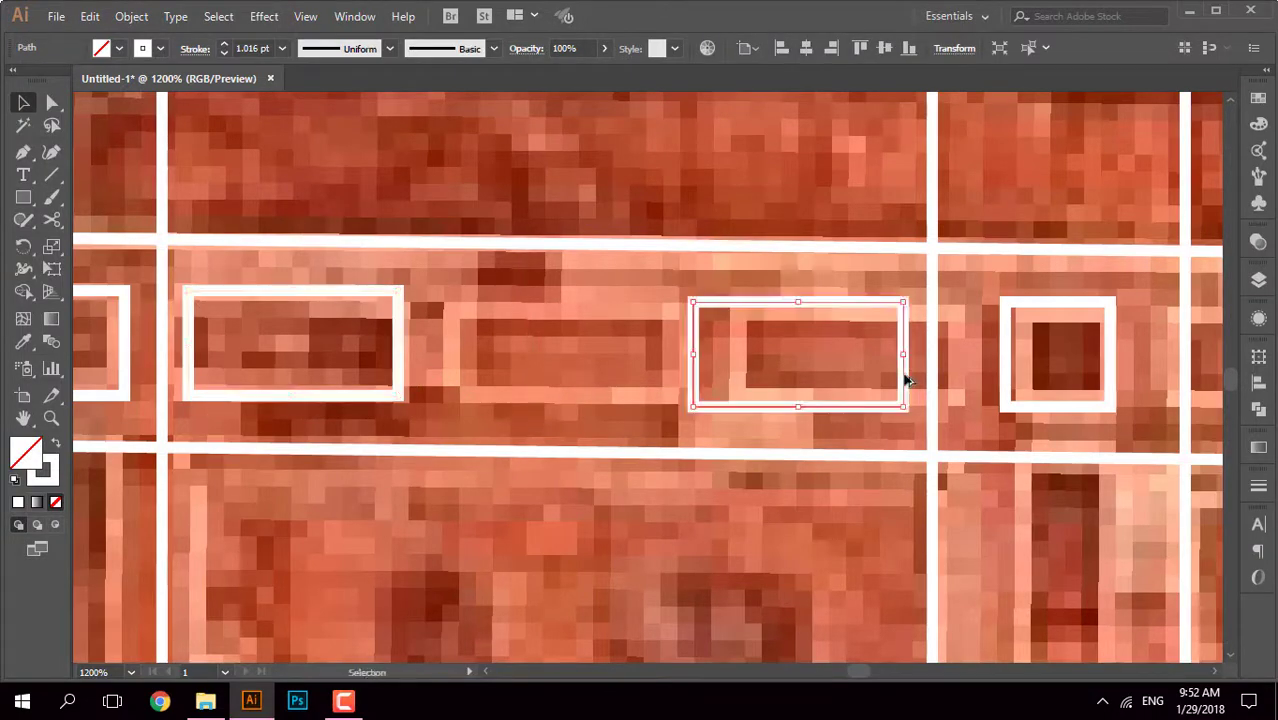
shift+click(400, 358)
key(ctrl+alt+b)
Step: Finish the three-rectangle blend, check the row, and select the blend
key(ctrl+shift+a)
key(ctrl+minus)
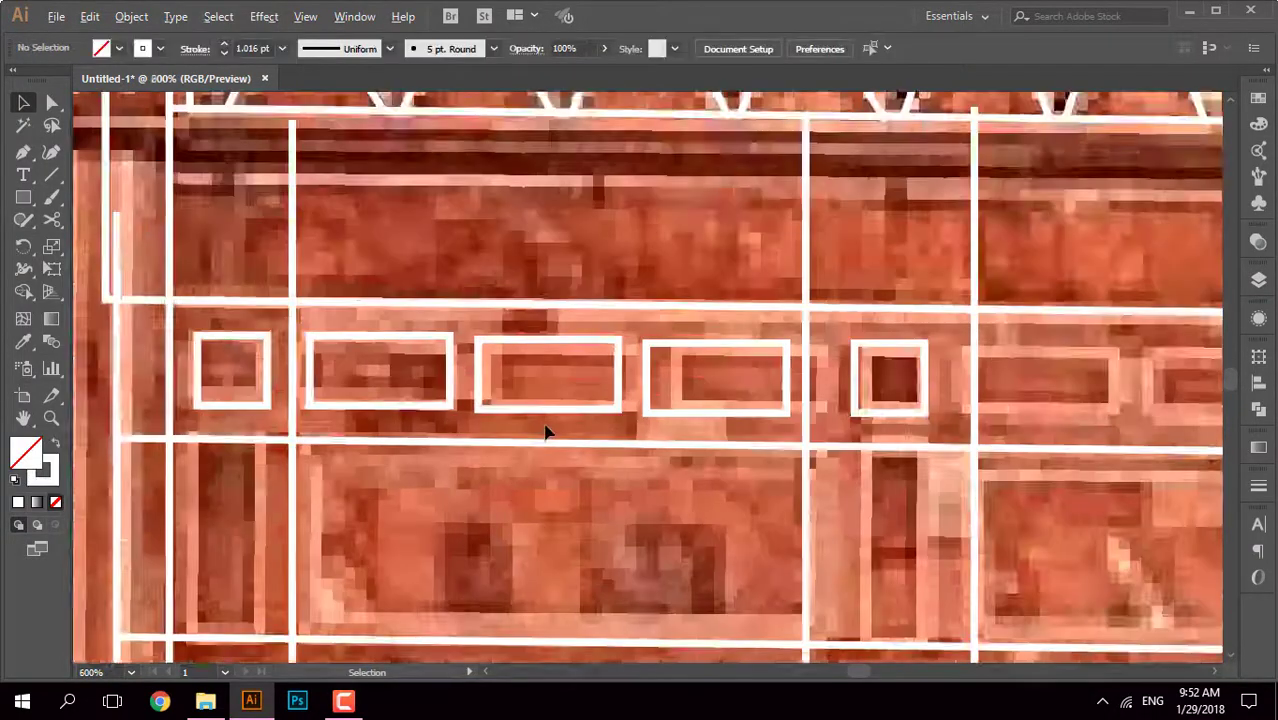
key(ctrl+minus)
scroll(764, 471, up, 1)
key(ctrl+plus)
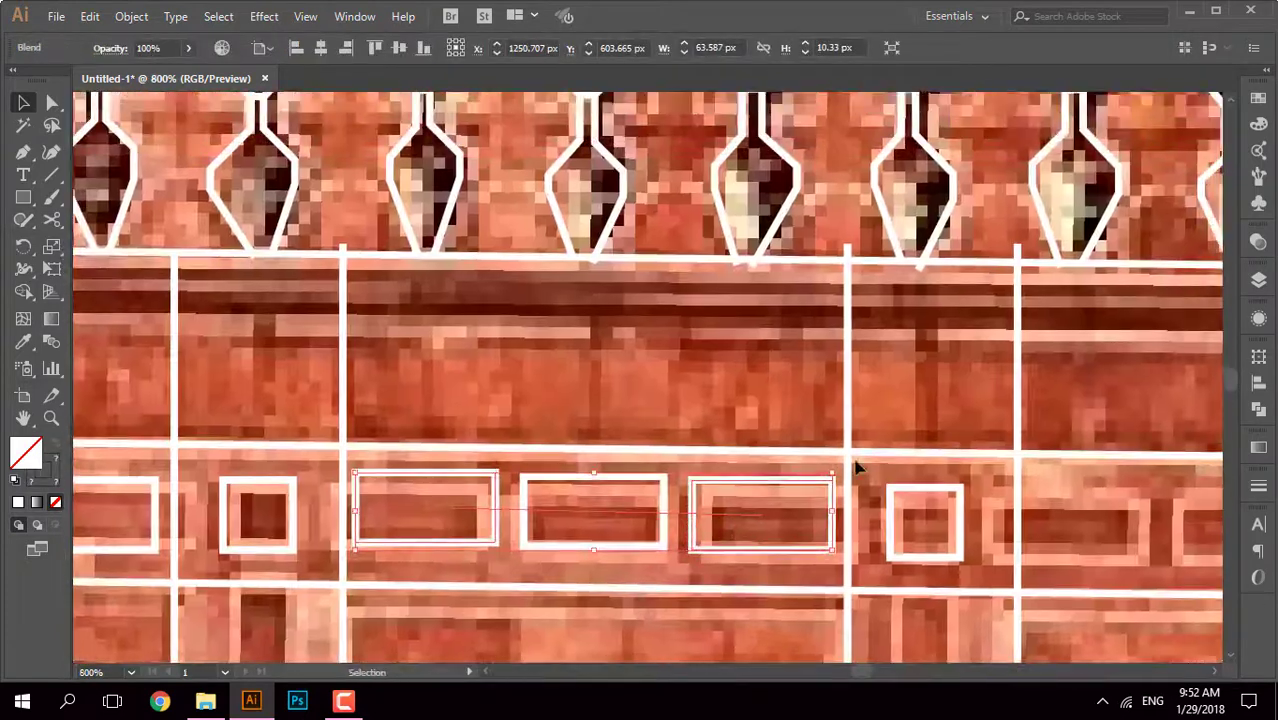
click(742, 488)
scroll(617, 437, down, 2)
scroll(613, 448, down, 1)
scroll(573, 471, up, 2)
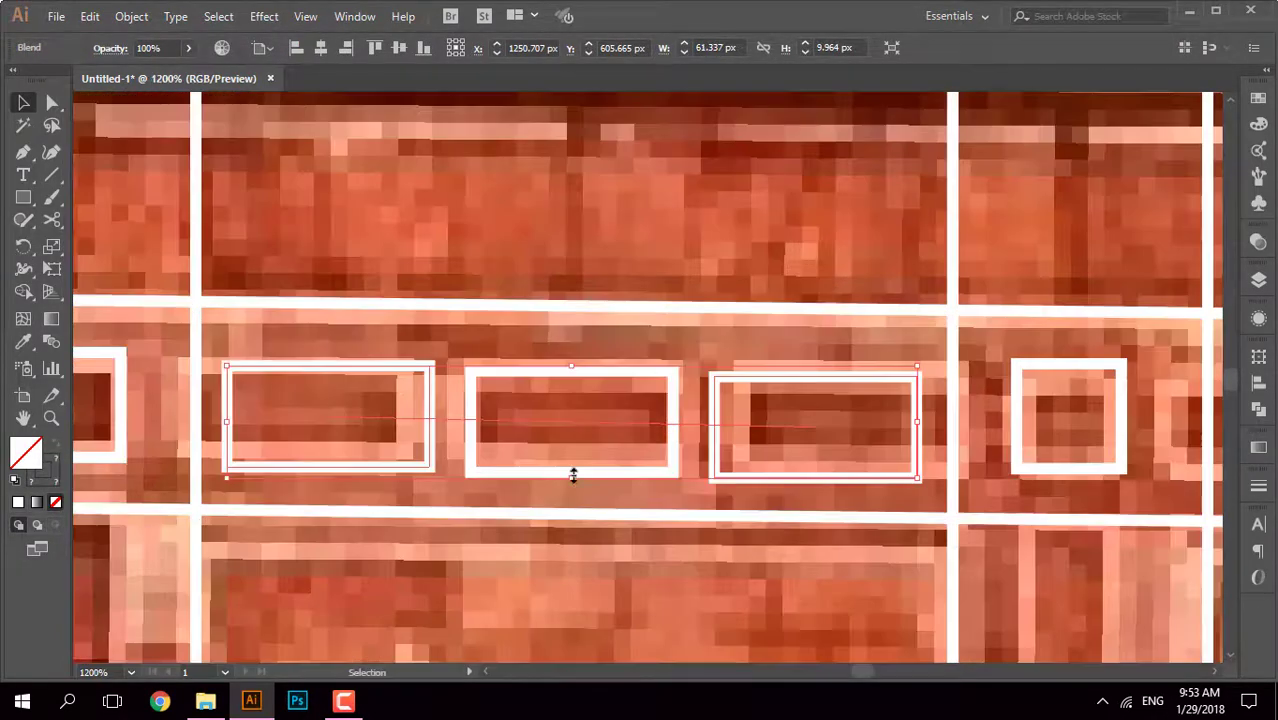
scroll(596, 448, down, 1)
Step: Copy the blend row into the next bay and align it with the photo's panels
drag(866, 397, 418, 397)
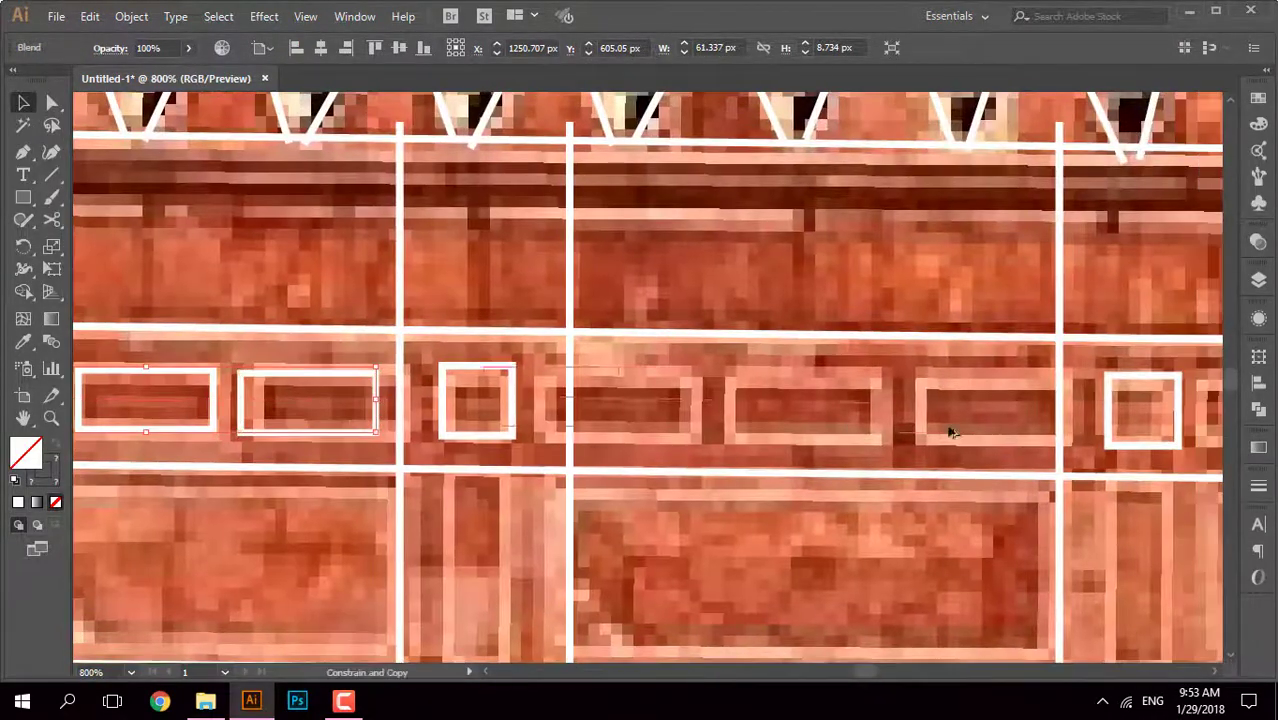
drag(1049, 444, 1044, 444)
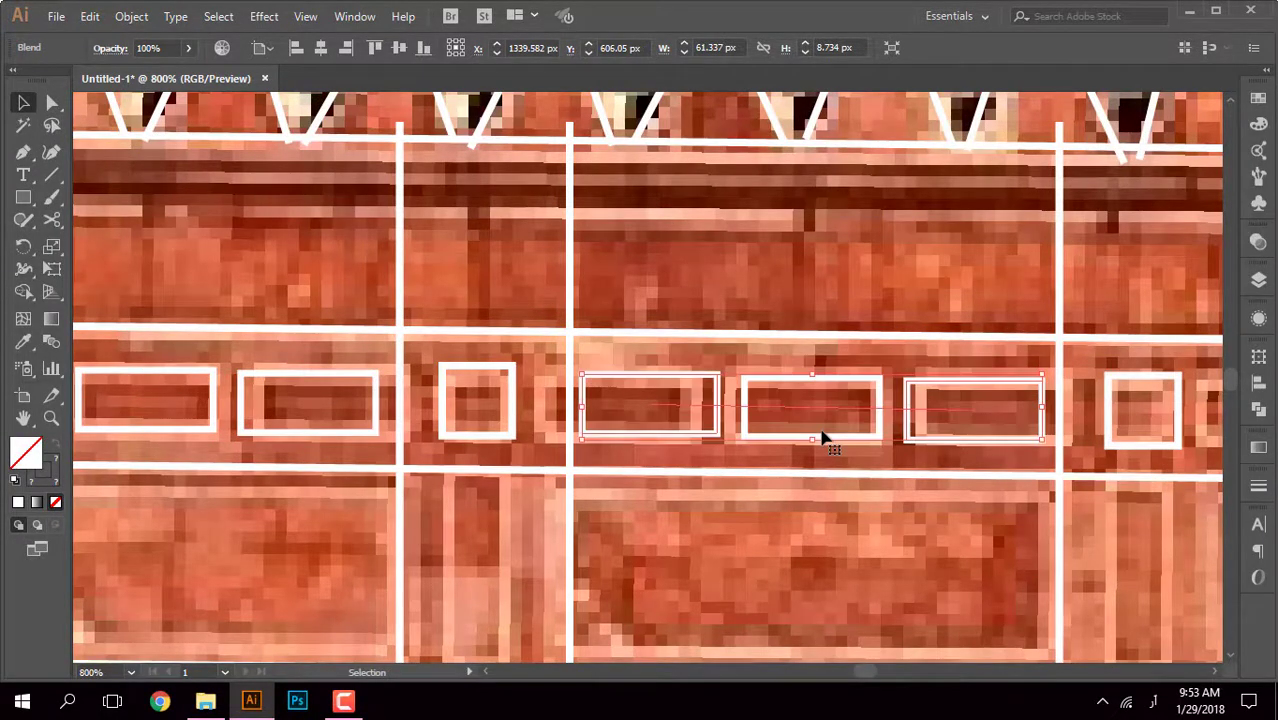
drag(827, 433, 402, 408)
click(286, 425)
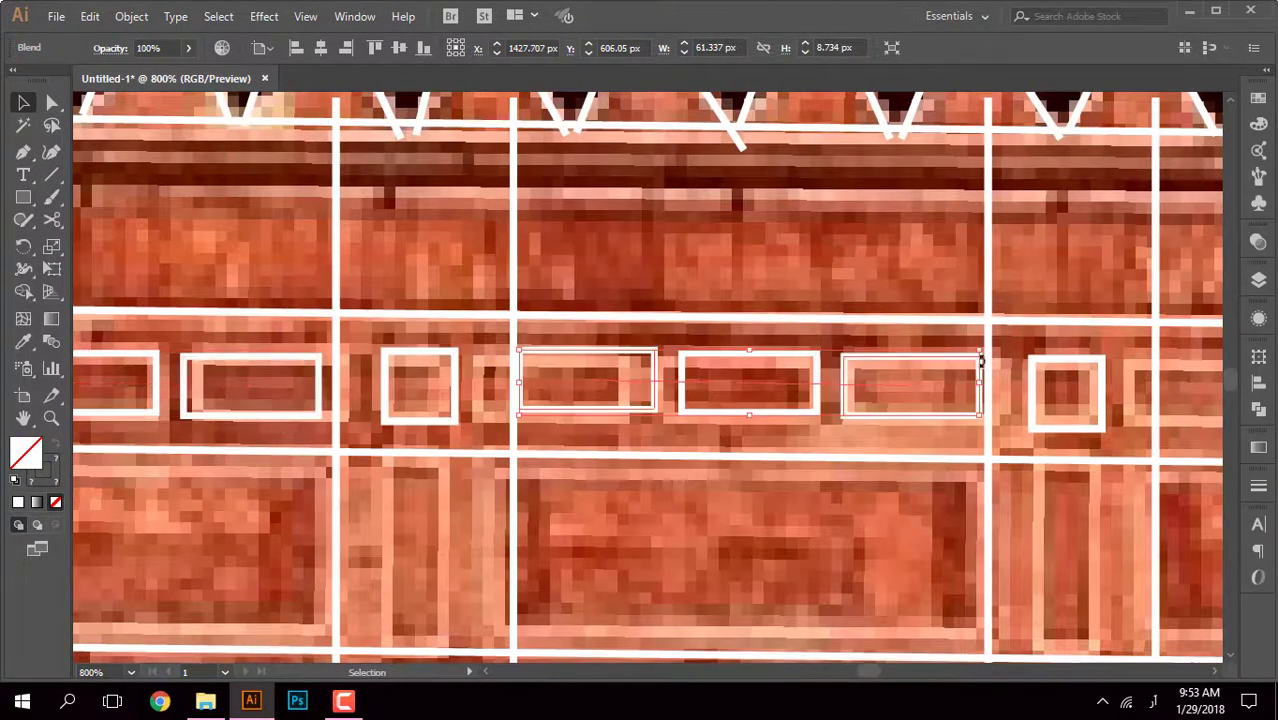
mouse_move(952, 432)
mouse_down()
mouse_move(827, 391)
mouse_move(310, 408)
mouse_up()
scroll(827, 391, up, 1)
scroll(821, 385, down, 3)
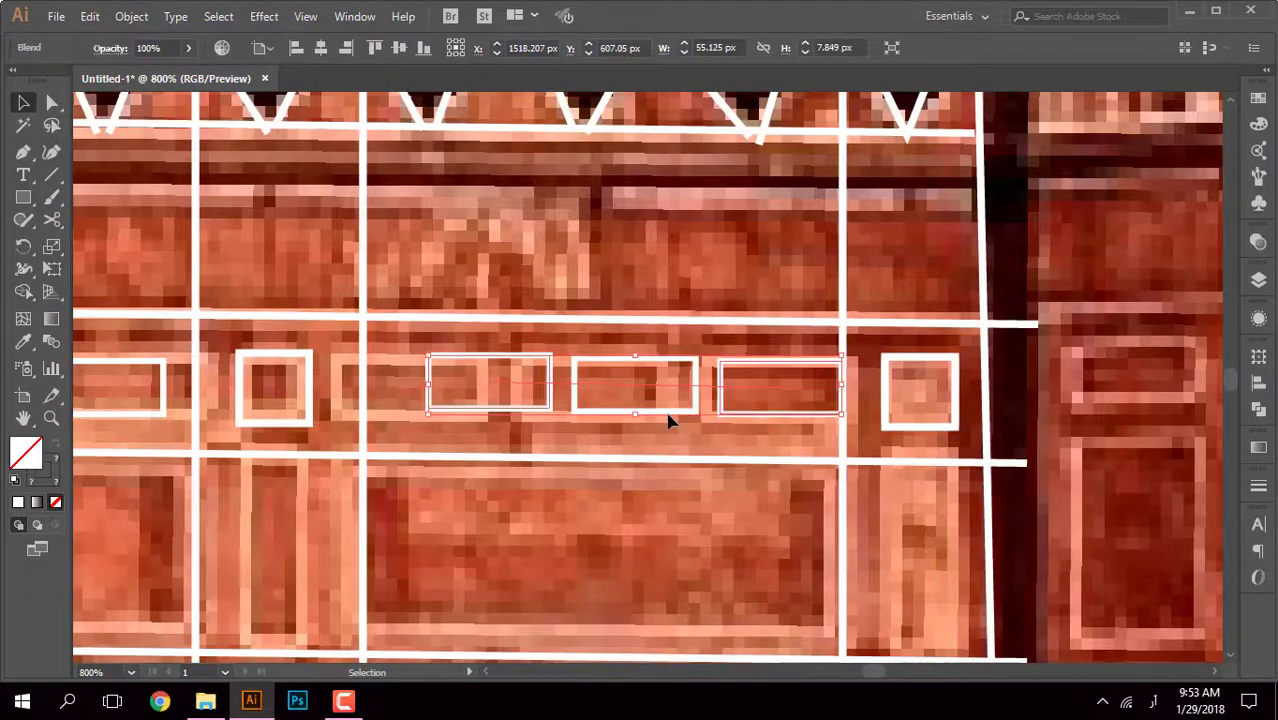
drag(530, 415, 499, 419)
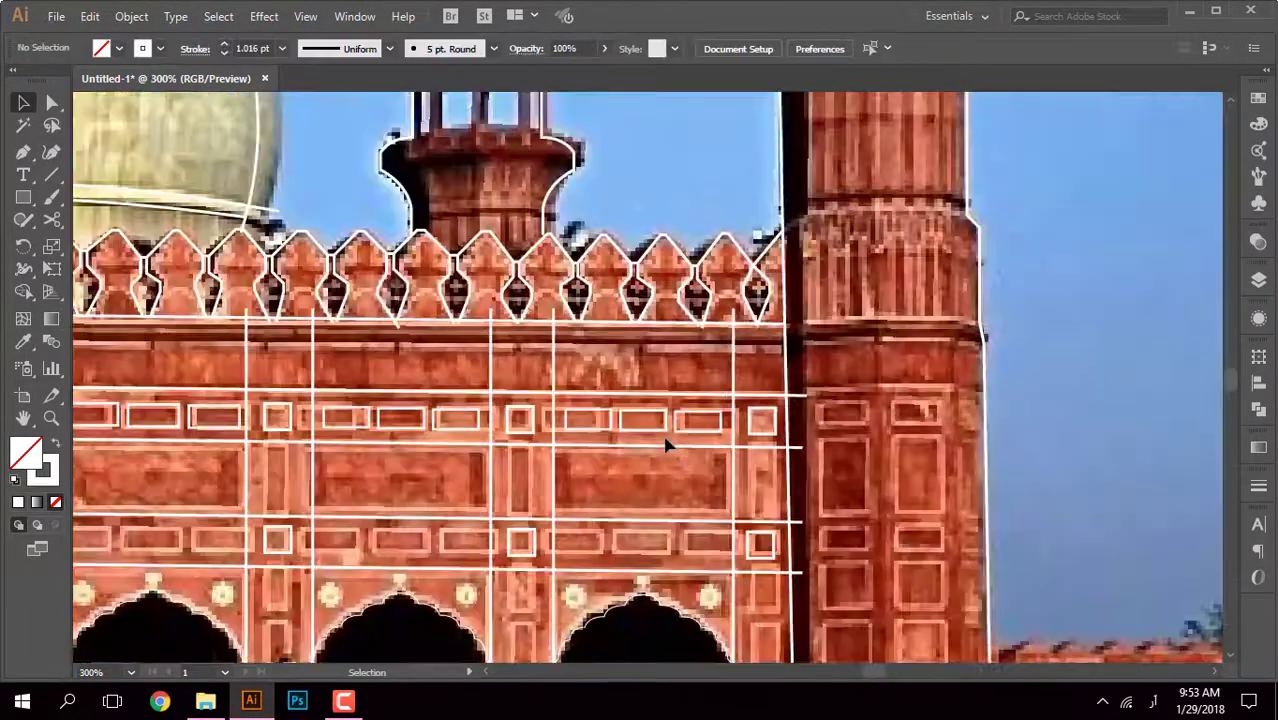
scroll(836, 398, down, 2)
key(ctrl+y)
key(ctrl+y)
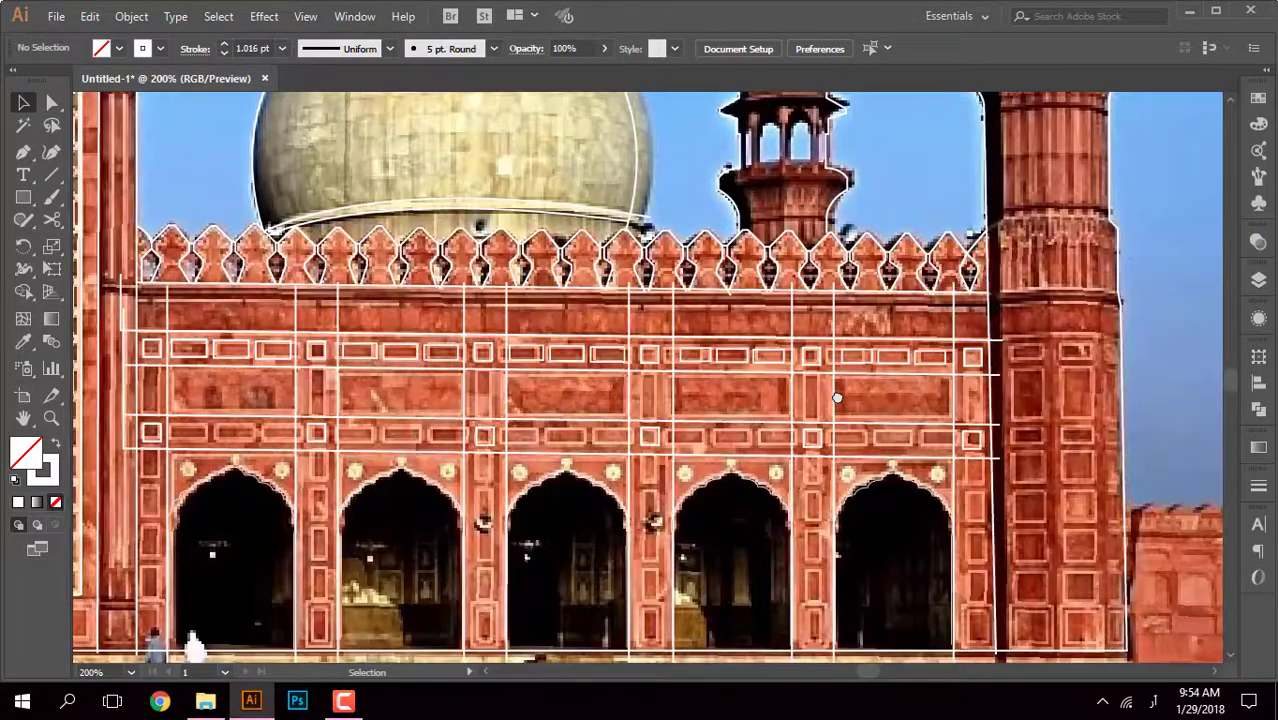
Step: Alt-drag a copy of the three-rectangle panel blend down into the lower frieze row
scroll(340, 420, up, 3)
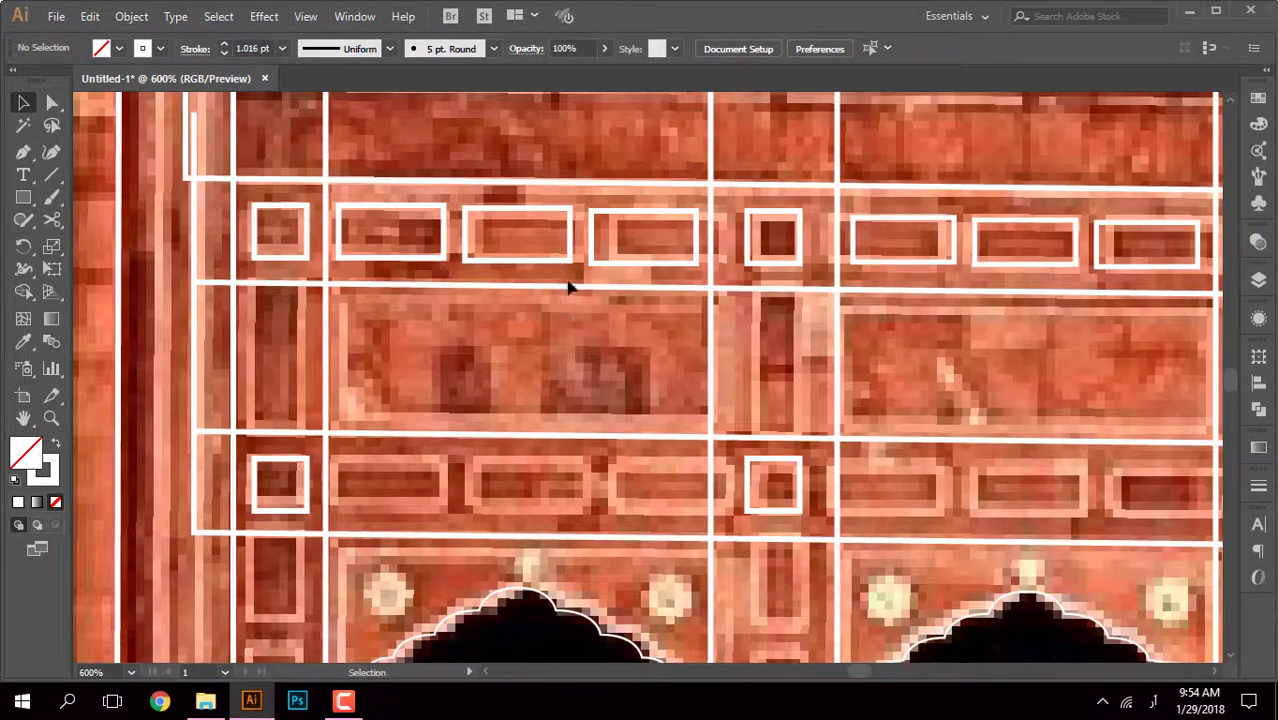
click(567, 288)
drag(614, 518, 164, 438)
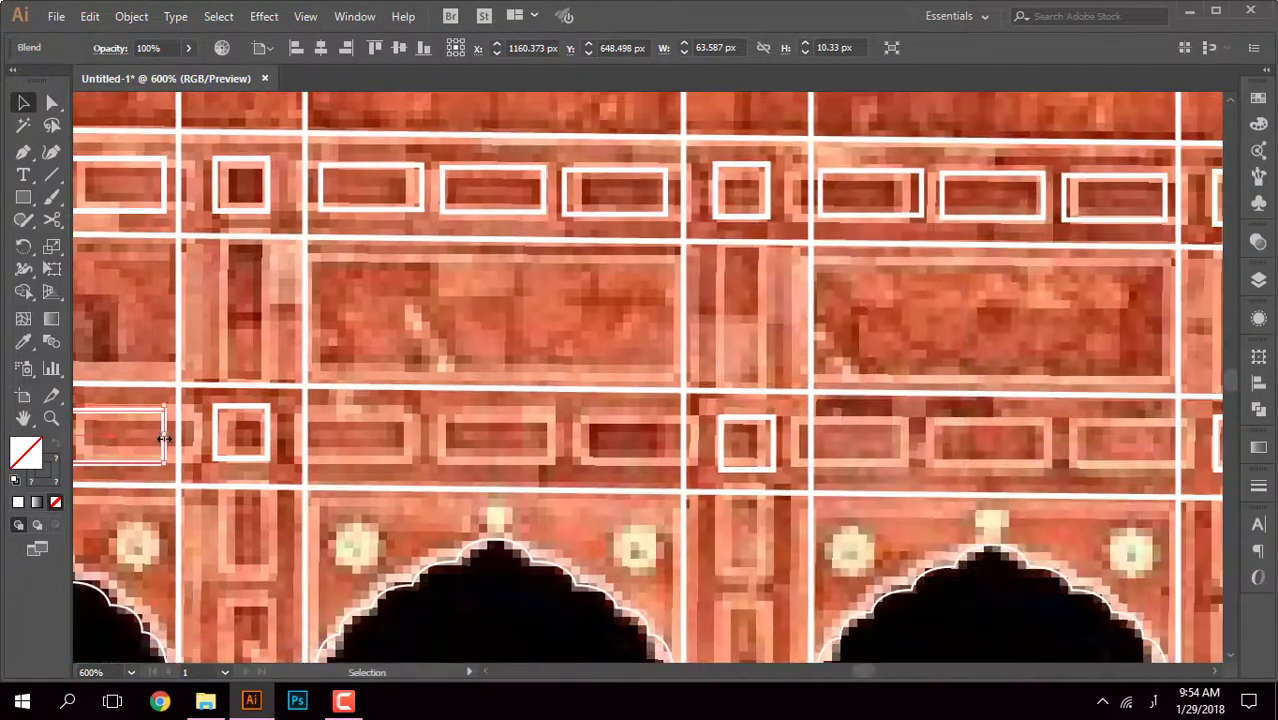
drag(670, 460, 620, 445)
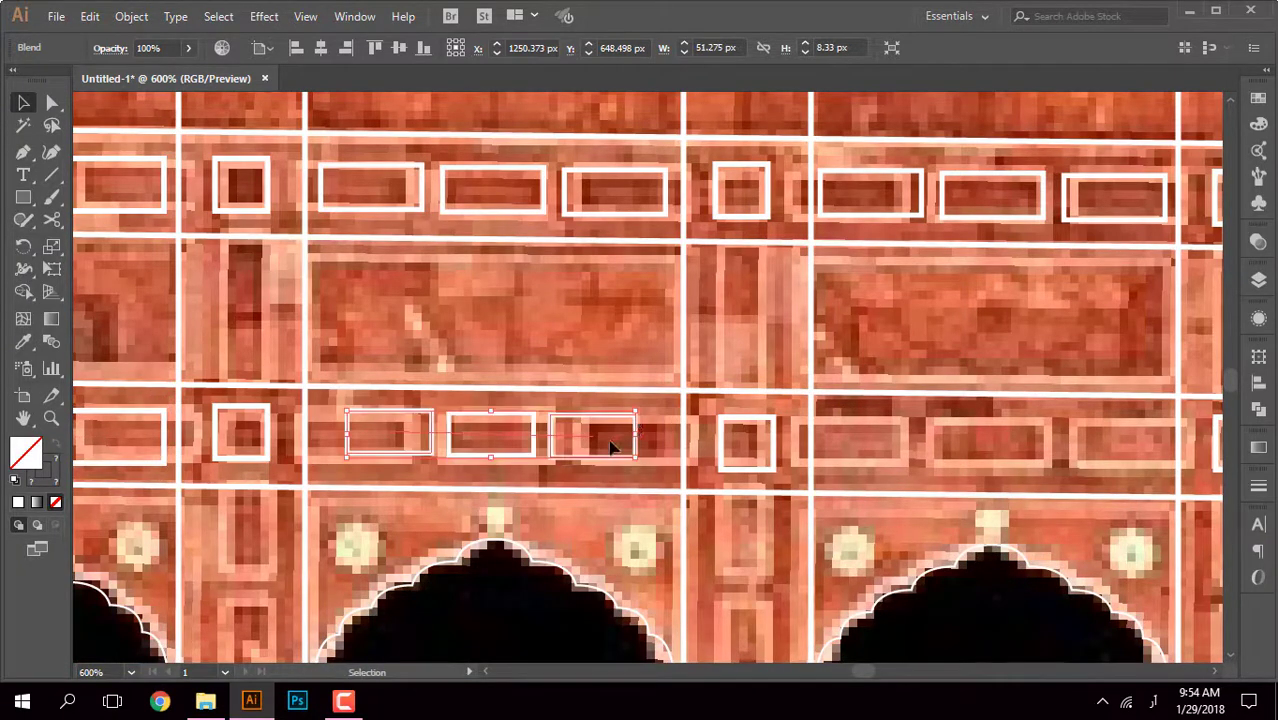
scroll(635, 430, up, 2)
scroll(686, 404, left, 2)
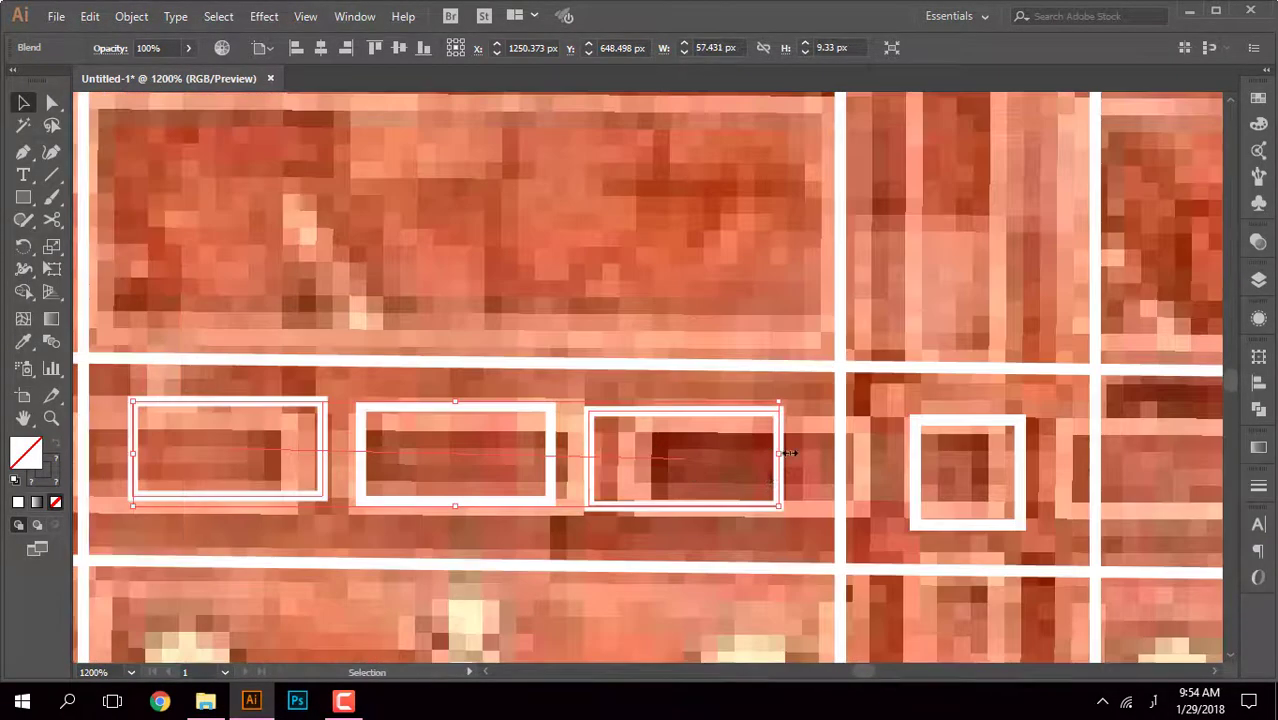
click(645, 508)
Step: Resize and nudge the copied blend so it sits over the lower row's panels
scroll(645, 508, down, 2)
scroll(508, 465, down, 1)
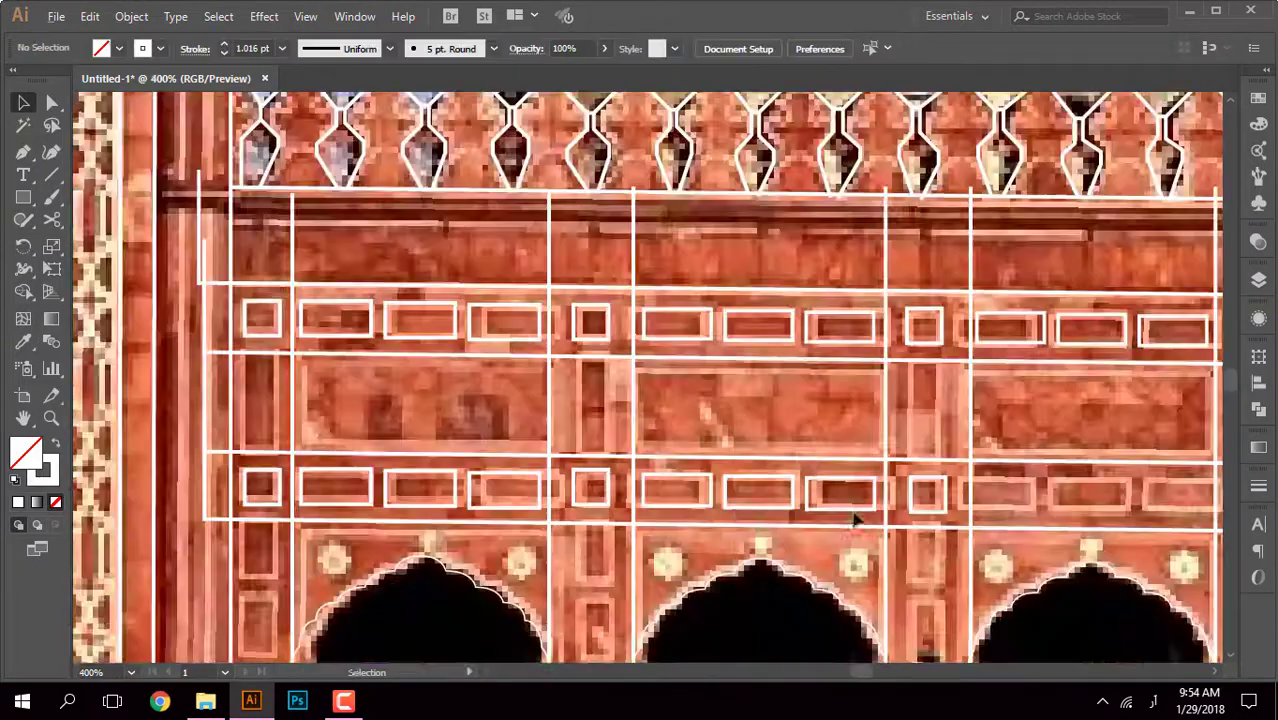
scroll(855, 518, right, 4)
click(613, 503)
scroll(613, 503, up, 3)
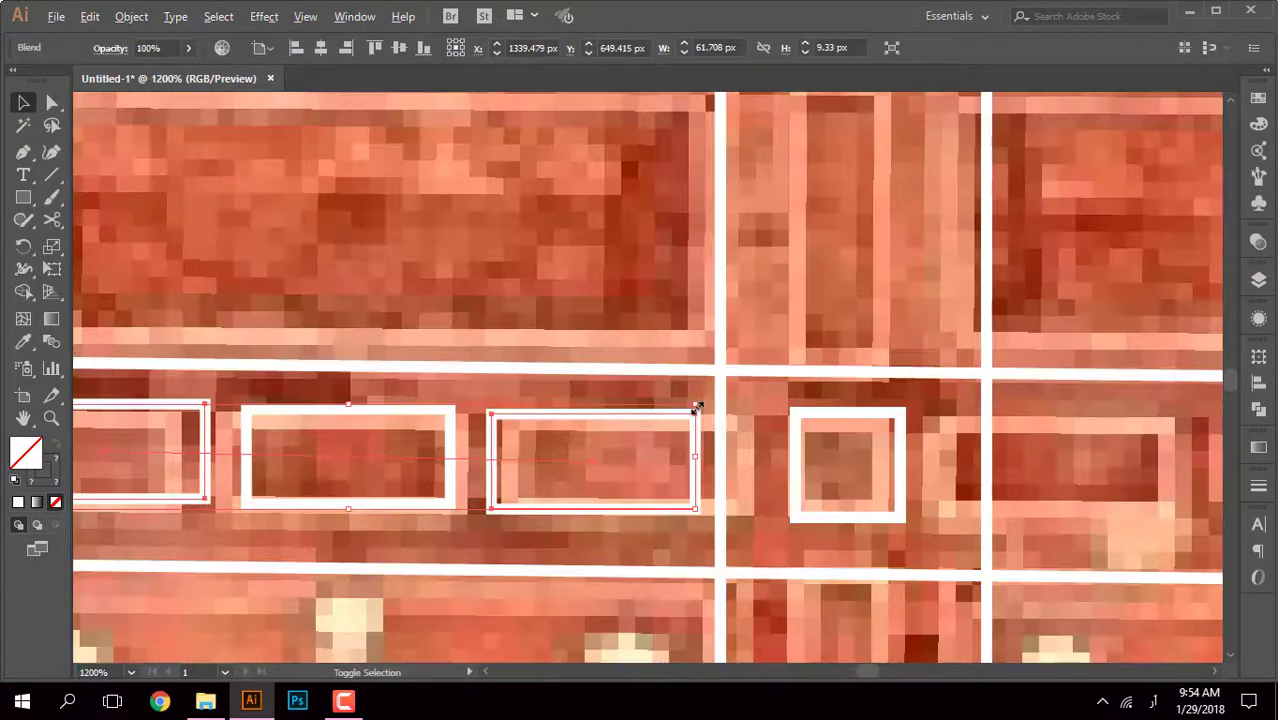
drag(693, 408, 642, 462)
scroll(698, 436, down, 2)
scroll(793, 410, up, 4)
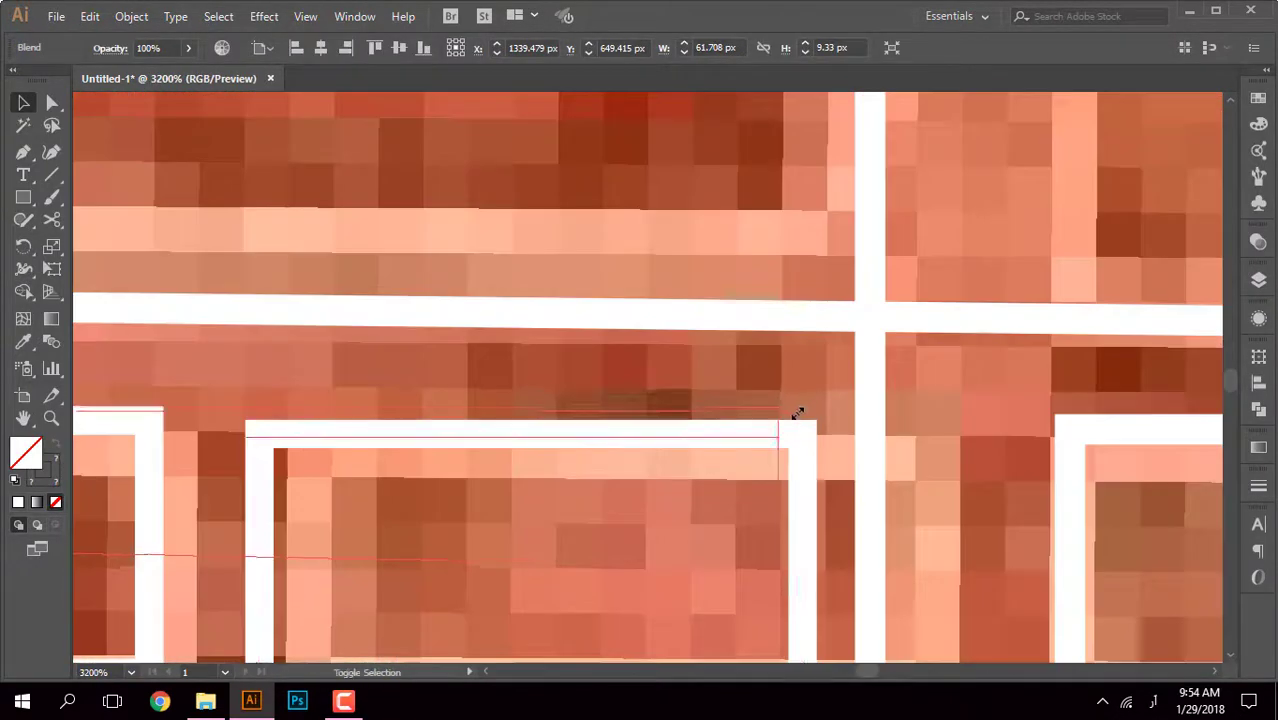
drag(793, 410, 725, 420)
scroll(770, 448, down, 3)
scroll(765, 491, down, 1)
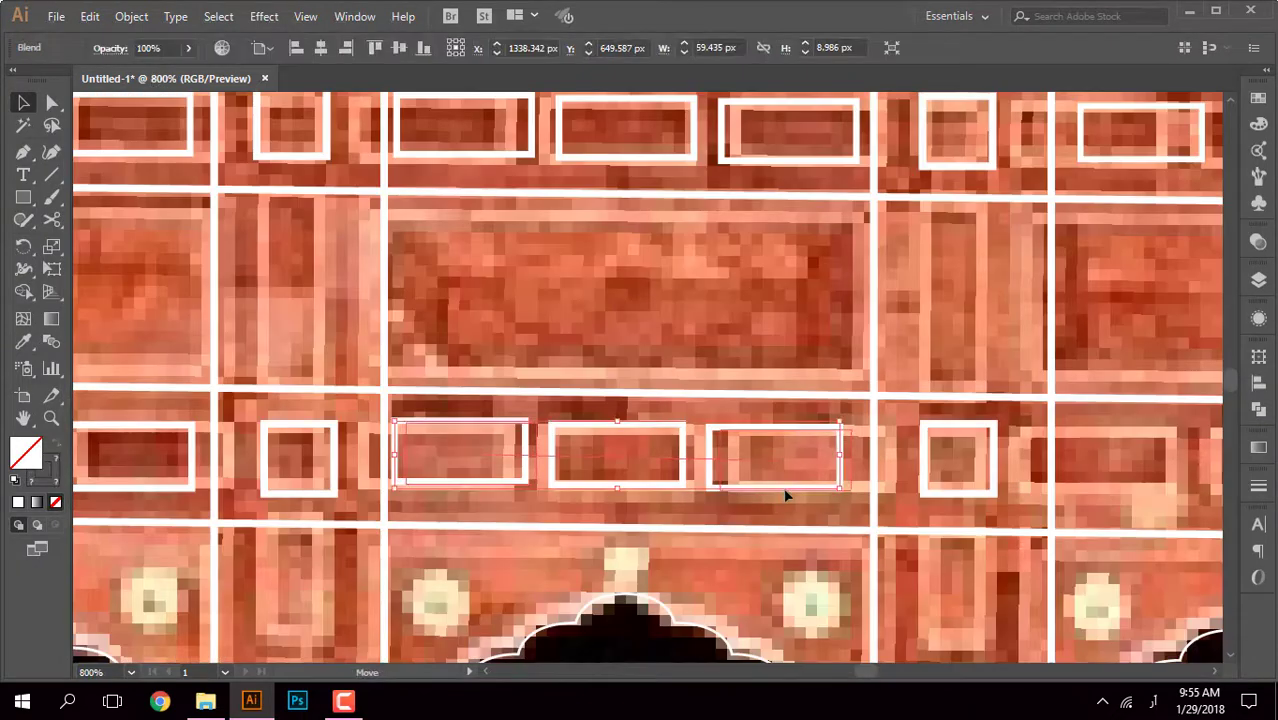
drag(785, 495, 785, 495)
scroll(884, 486, down, 1)
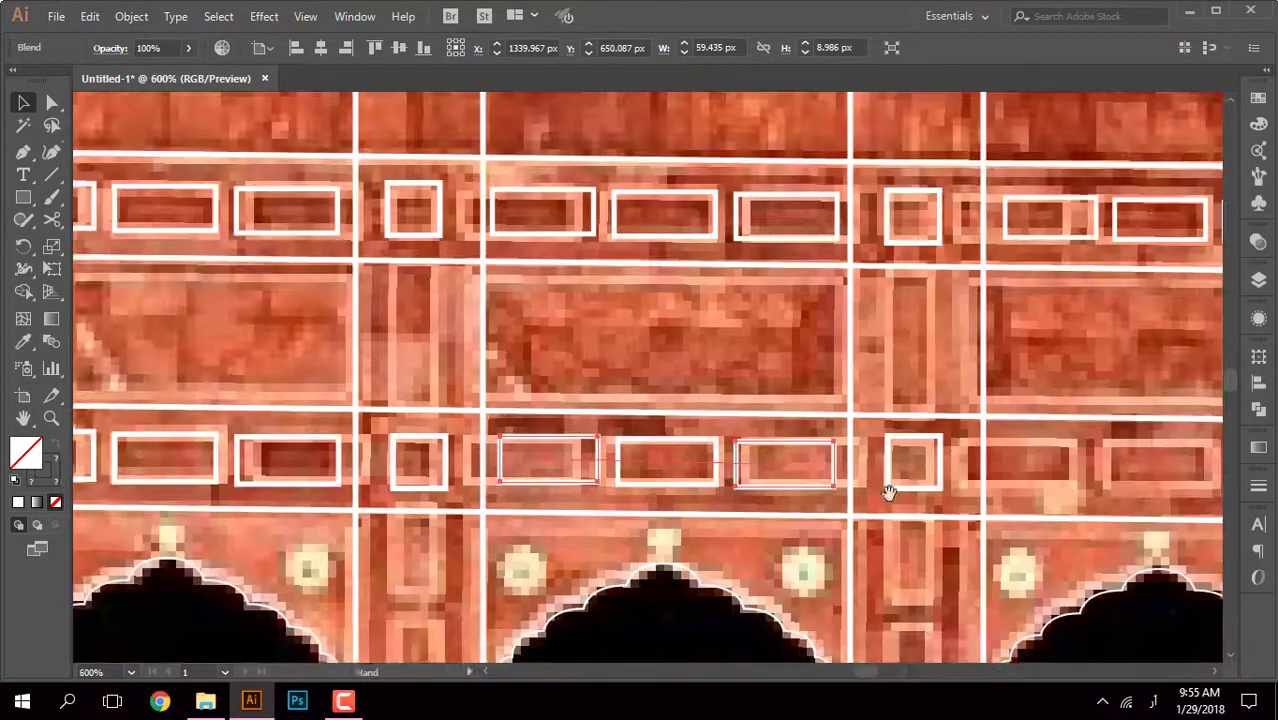
Step: Copy the fitted blend further along the lower panel row
drag(826, 453, 826, 453)
scroll(835, 425, up, 2)
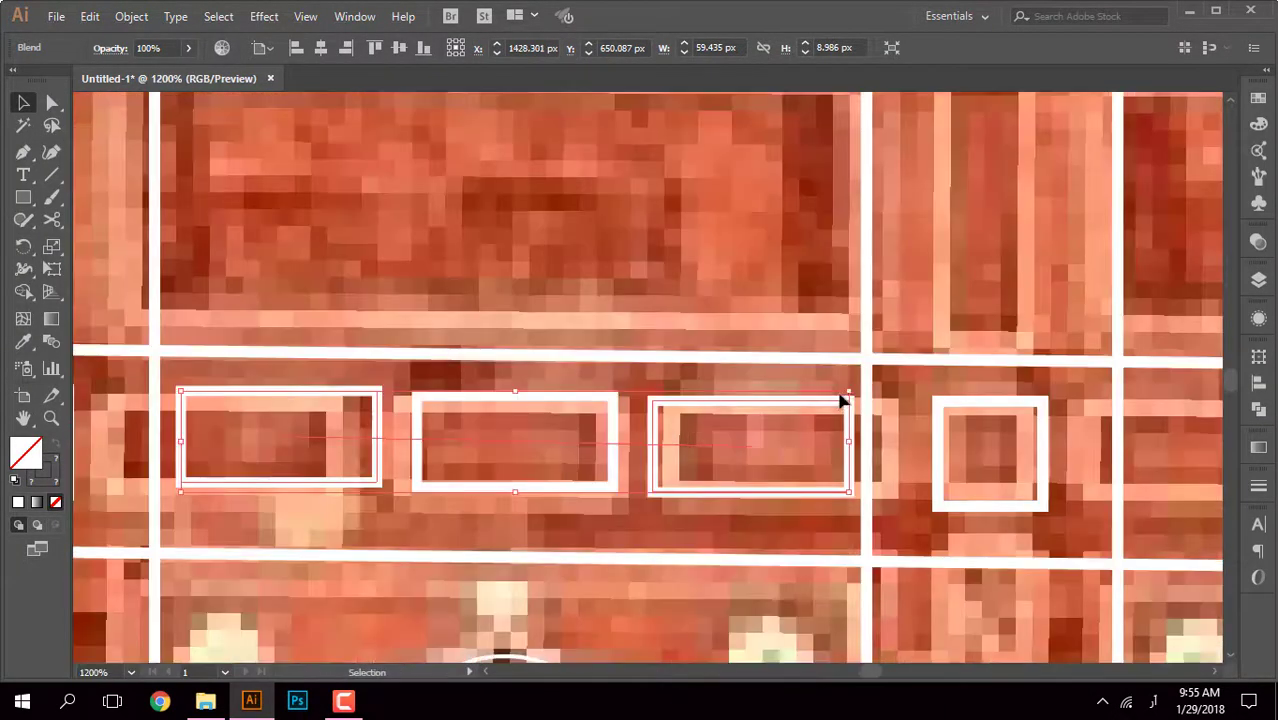
scroll(842, 400, up, 2)
scroll(765, 414, down, 1)
key(ctrl+shift+a)
scroll(550, 400, down, 3)
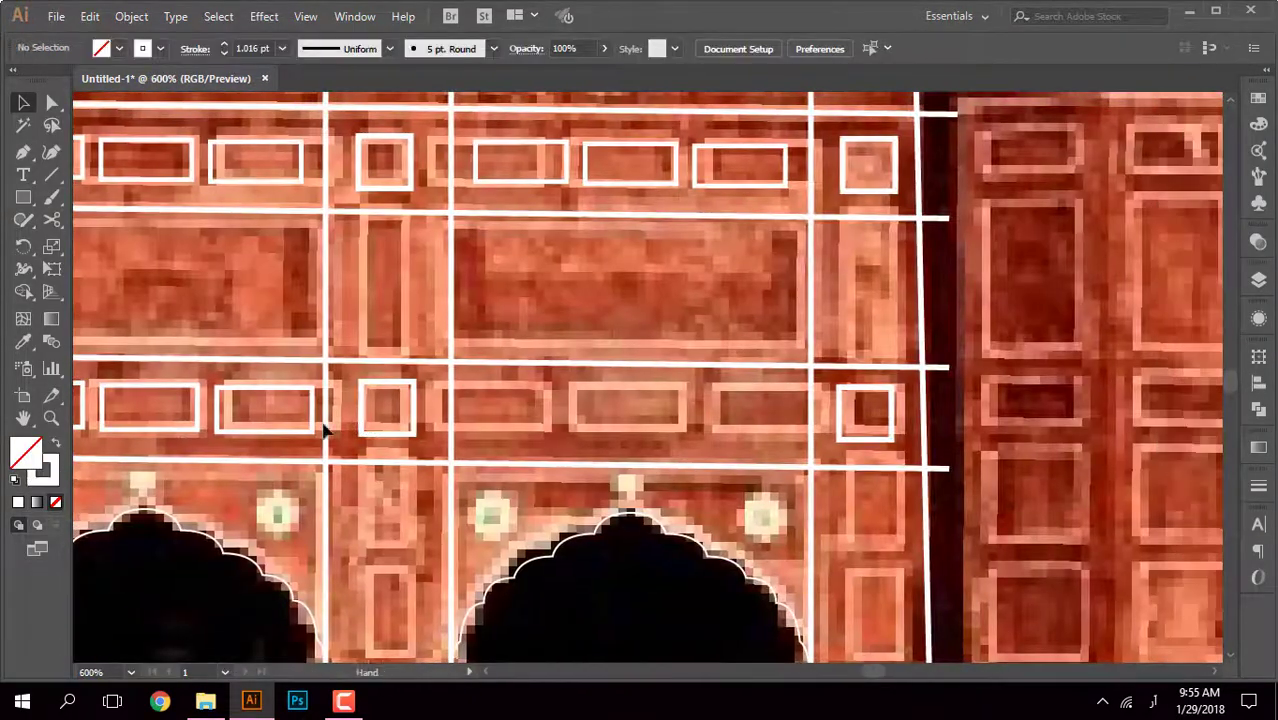
click(752, 436)
Step: Toggle Outline view and pan to centre the dome and its small square panel
scroll(752, 436, down, 5)
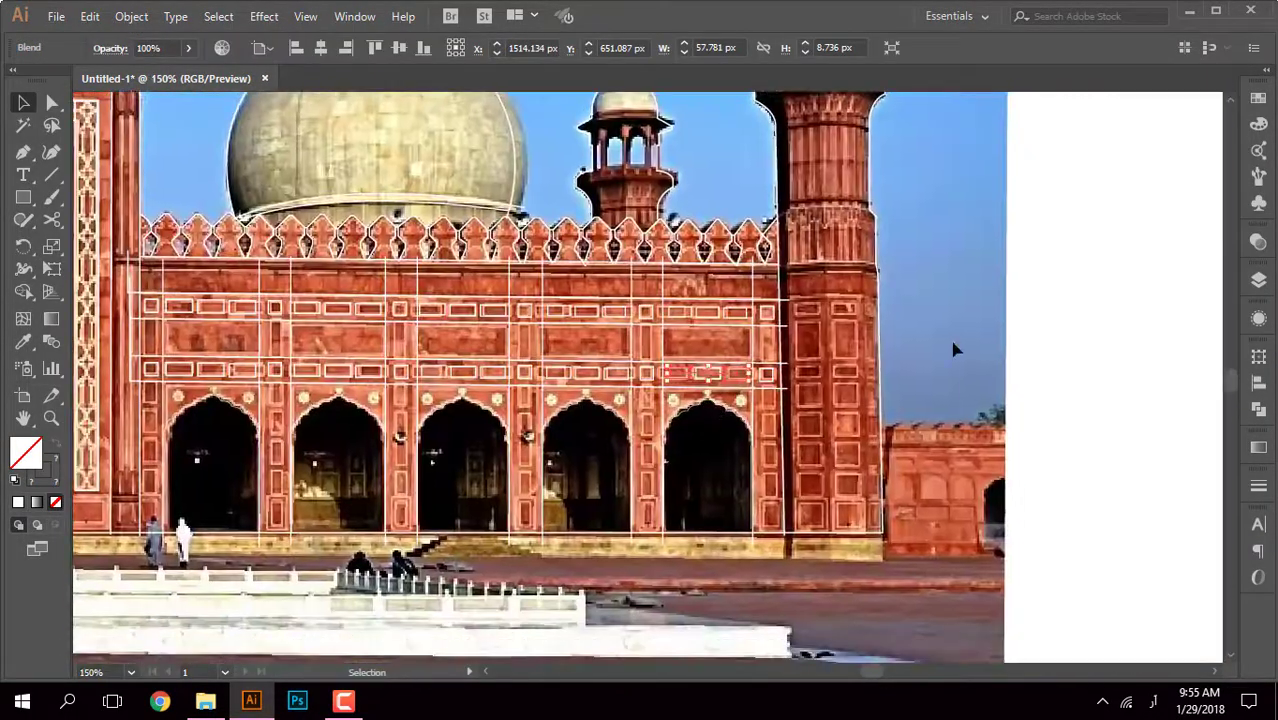
key(ctrl+y)
scroll(818, 364, up, 1)
key(ctrl+shift+a)
key(ctrl+y)
scroll(288, 350, up, 1)
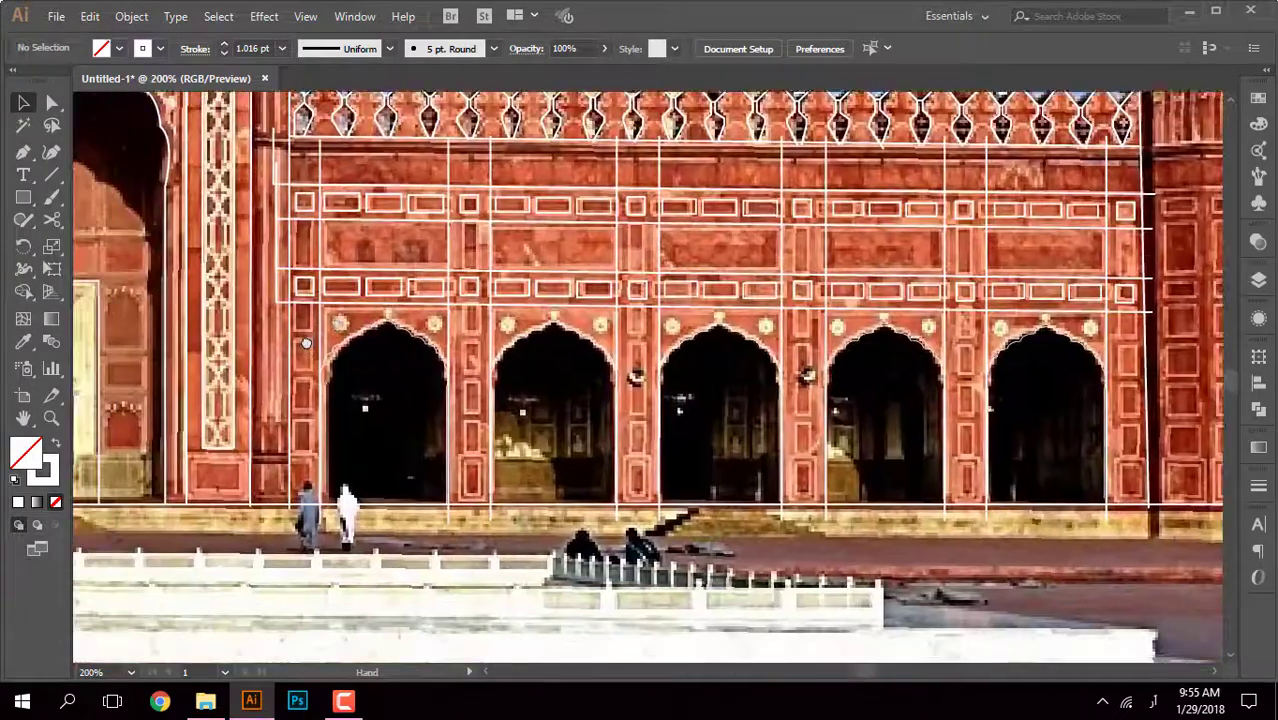
scroll(288, 350, down, 1)
drag(733, 360, 659, 422)
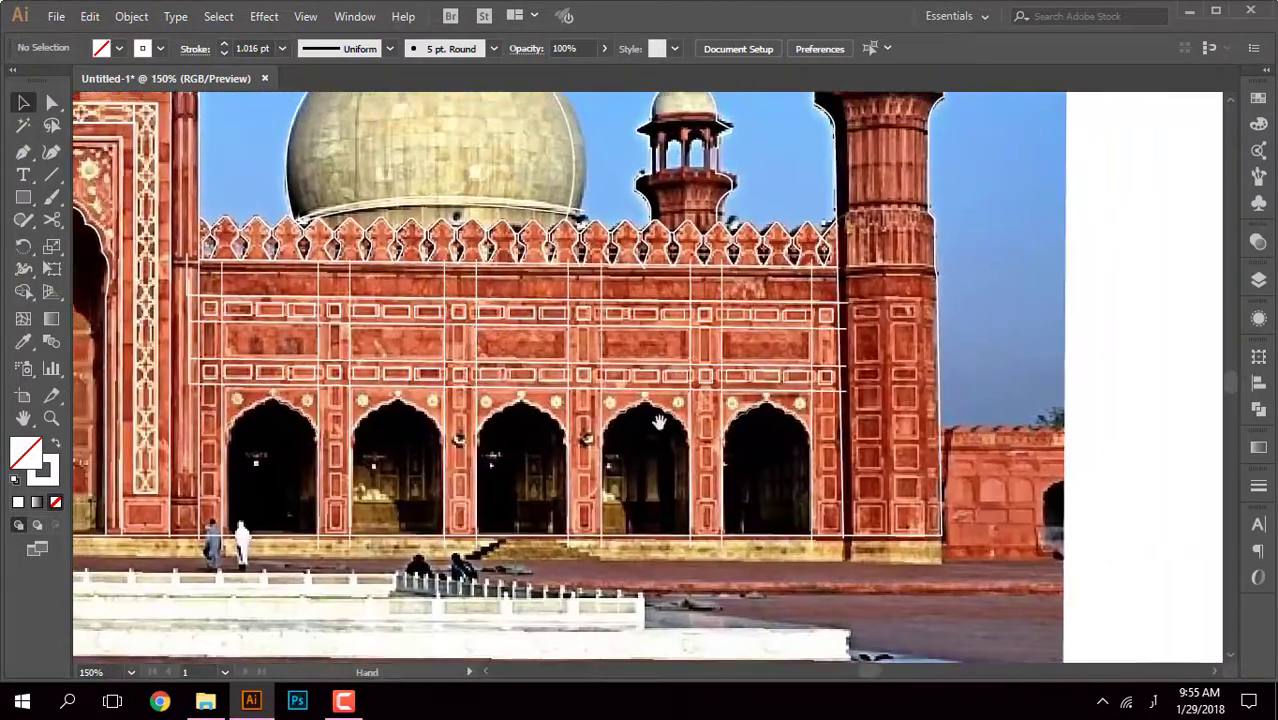
drag(846, 383, 304, 455)
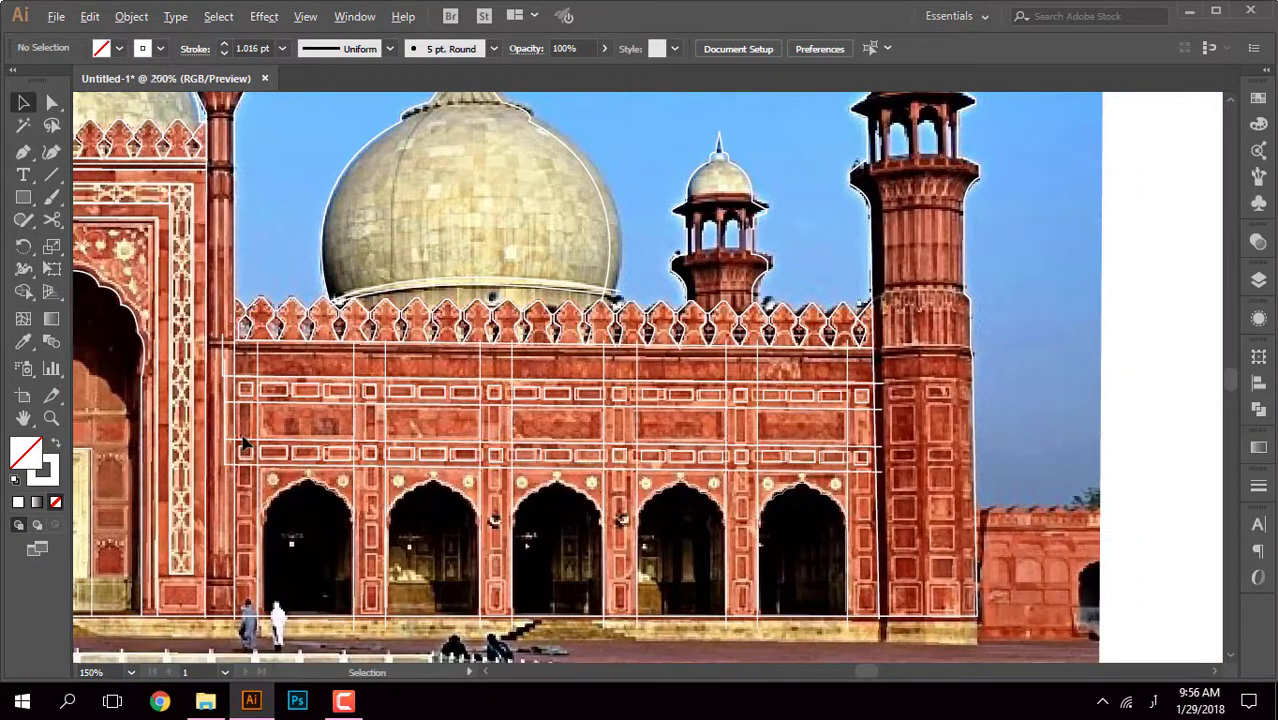
scroll(243, 443, up, 5)
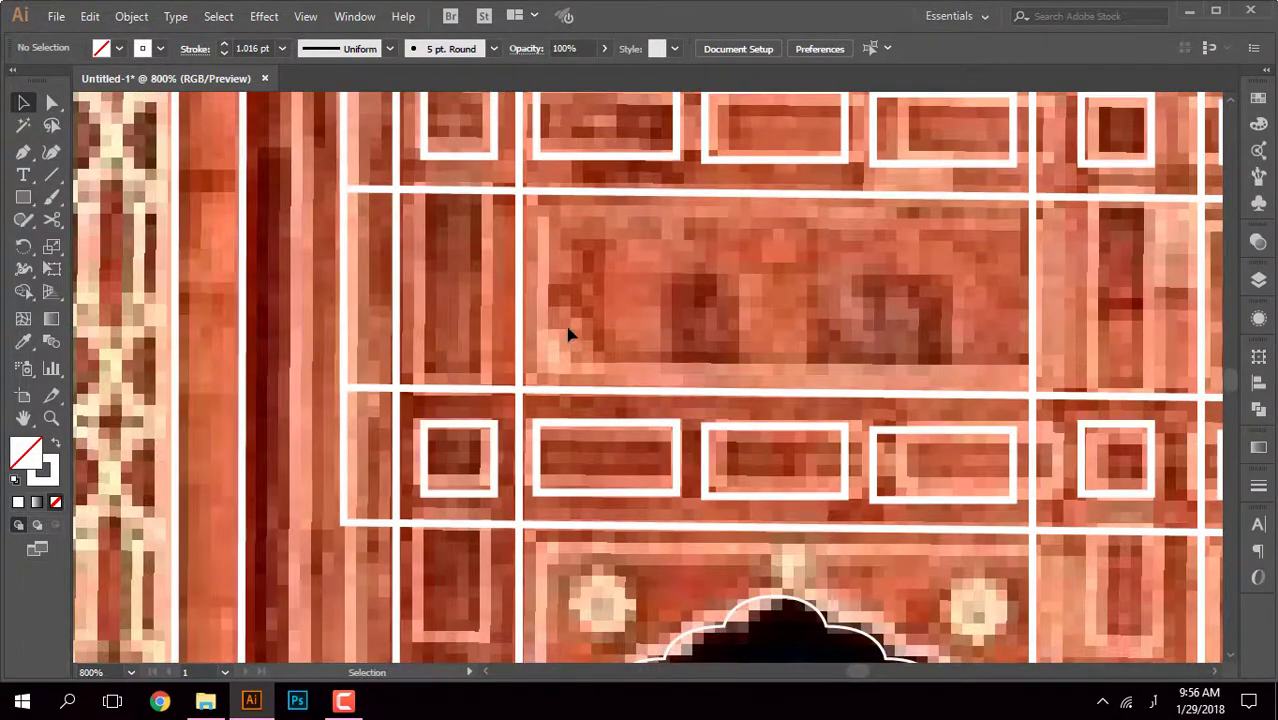
Step: Duplicate the small square and align its edge with the original in Outline mode
mouse_move(477, 432)
mouse_down()
mouse_move(729, 287)
mouse_move(787, 300)
mouse_up()
key(ctrl+y)
scroll(767, 289, up, 10)
drag(805, 222, 785, 282)
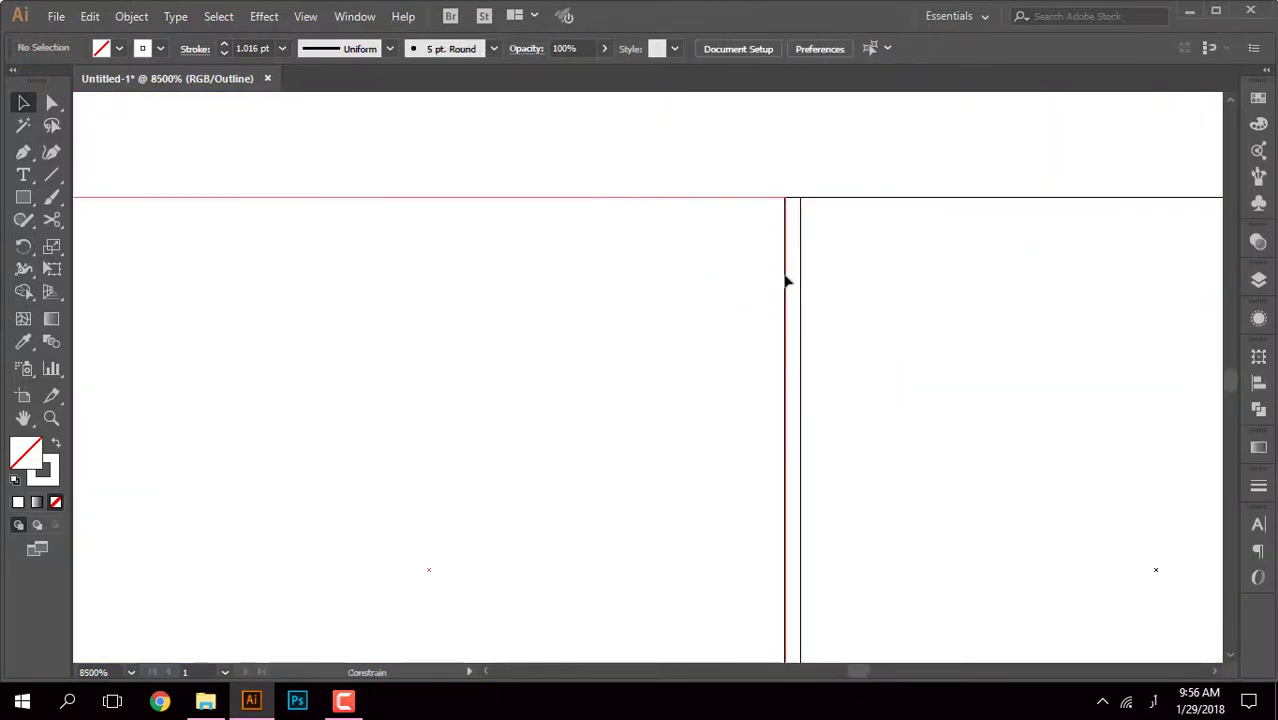
Step: Merge the two squares into one rectangle with the Shape Builder and rotate it upright
key(ctrl+minus)
key(ctrl+minus)
key(ctrl+minus)
drag(933, 163, 416, 486)
key(shift+m)
mouse_move(610, 330)
mouse_down()
mouse_move(716, 361)
mouse_move(754, 500)
mouse_move(755, 395)
mouse_up()
click(716, 361)
key(ctrl+y)
key(ctrl+minus)
key(ctrl+minus)
key(ctrl+minus)
key(v)
Step: Move the tall rectangle into the vertical slot between the frieze bands
drag(549, 374, 551, 372)
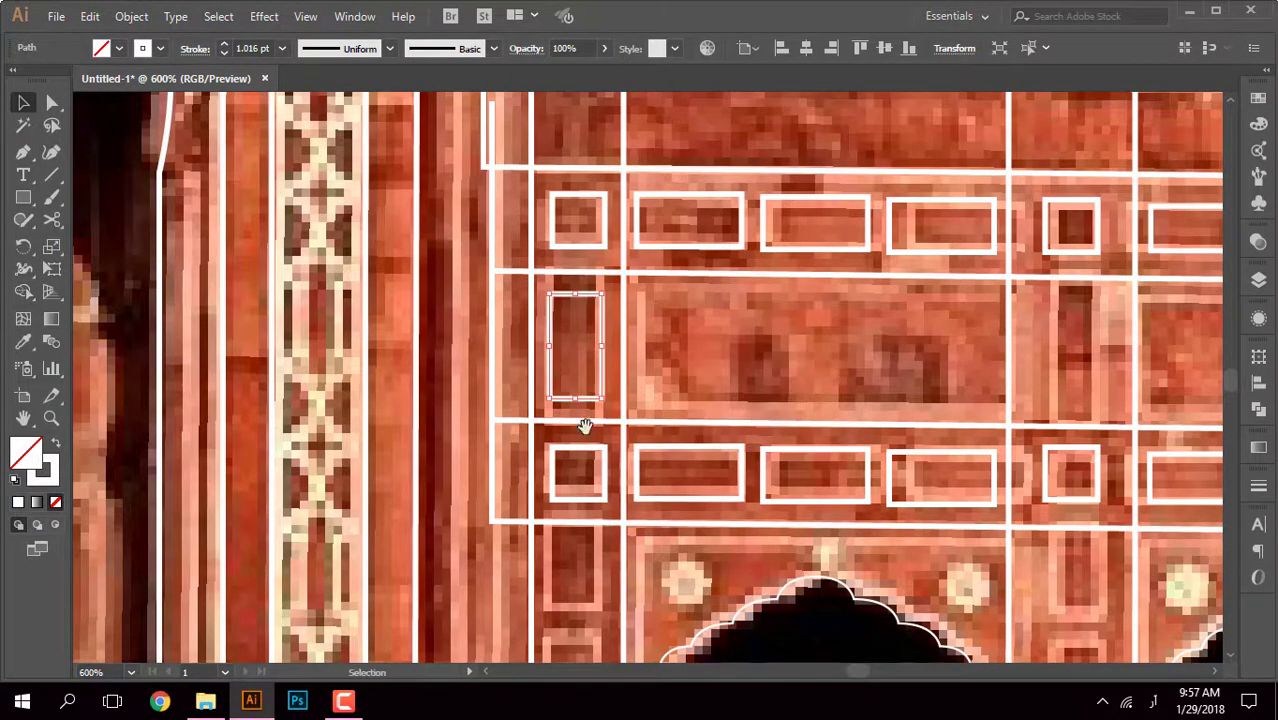
key(ctrl+minus)
scroll(584, 422, down, 2)
scroll(492, 207, right, 2)
scroll(487, 371, down, 3)
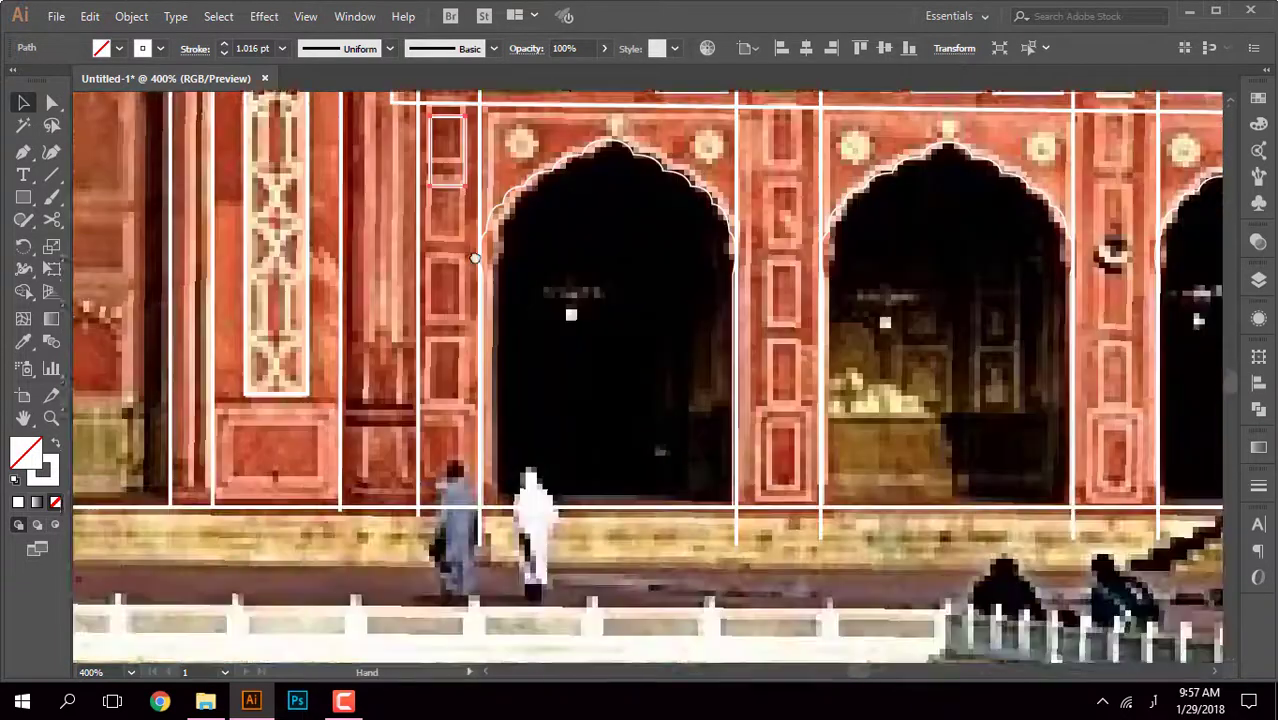
Step: Copy the rectangle to the pilaster's bottom slot and blend the two into a column
drag(510, 484, 510, 484)
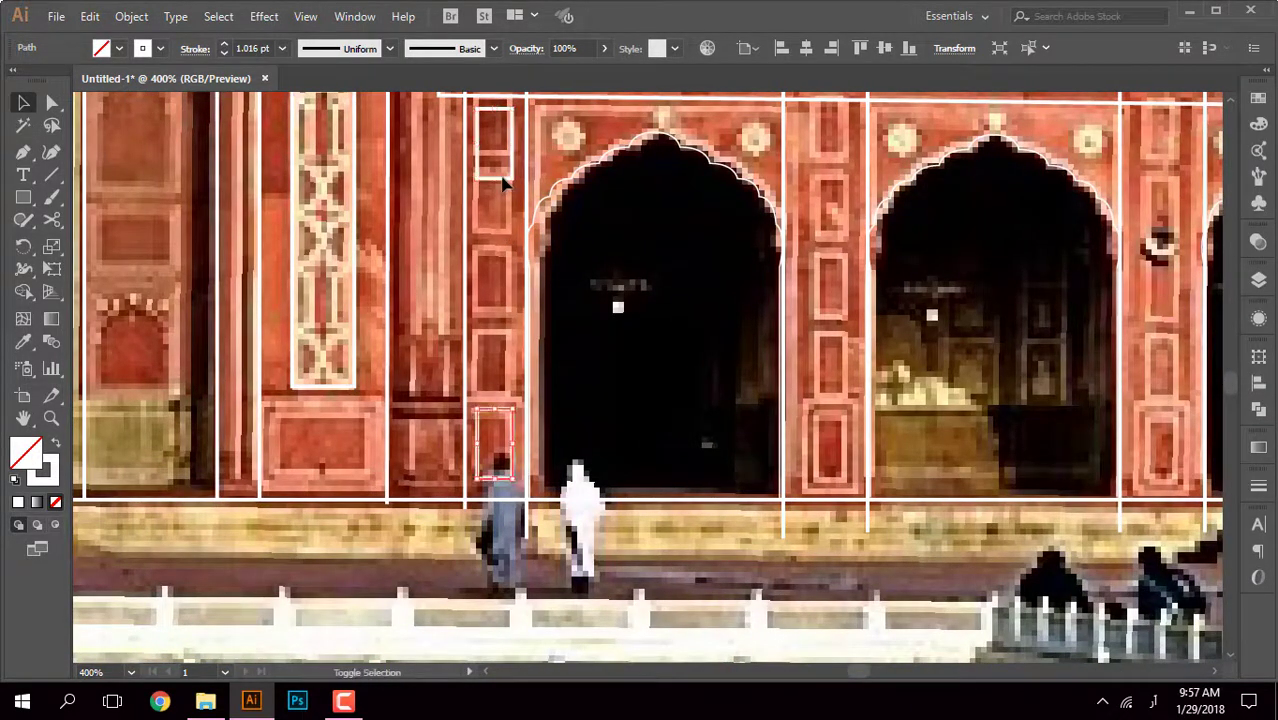
shift+click(500, 178)
key(ctrl+alt+b)
Step: Set the column blend's options to Specified Steps spacing, with preview on
click(131, 16)
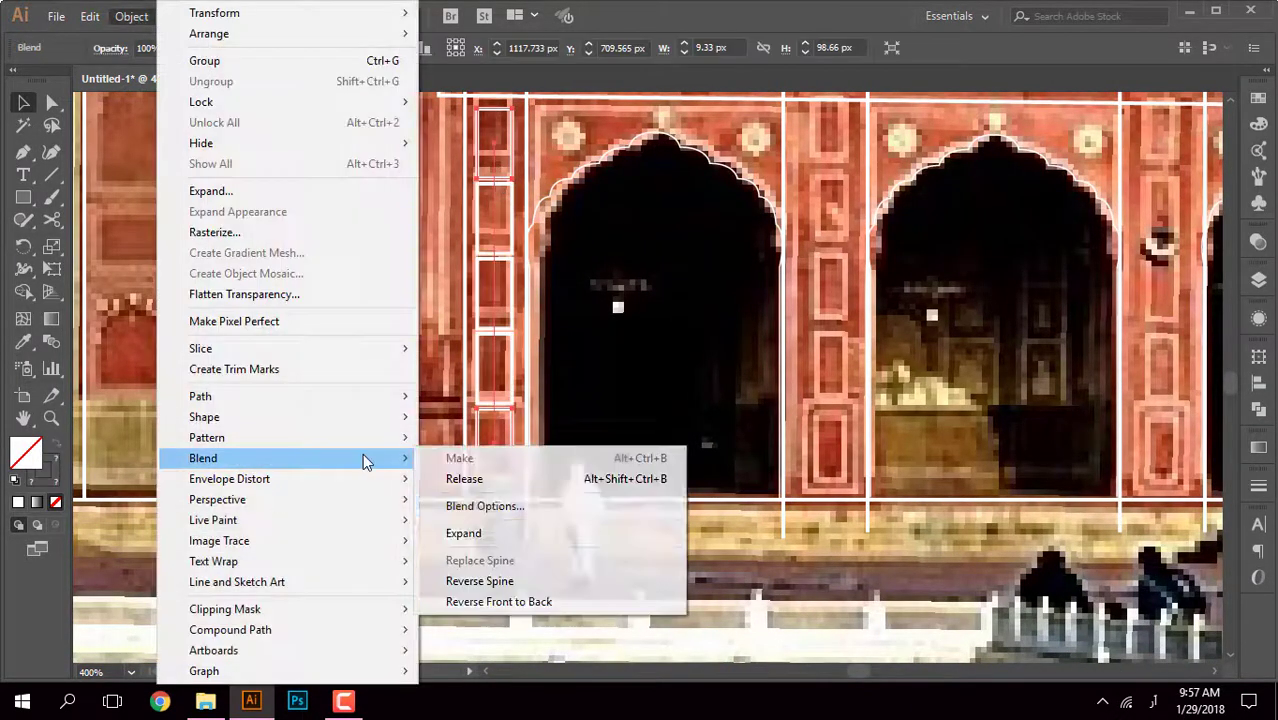
click(556, 506)
click(930, 378)
click(1050, 291)
click(1021, 318)
double_click(1142, 294)
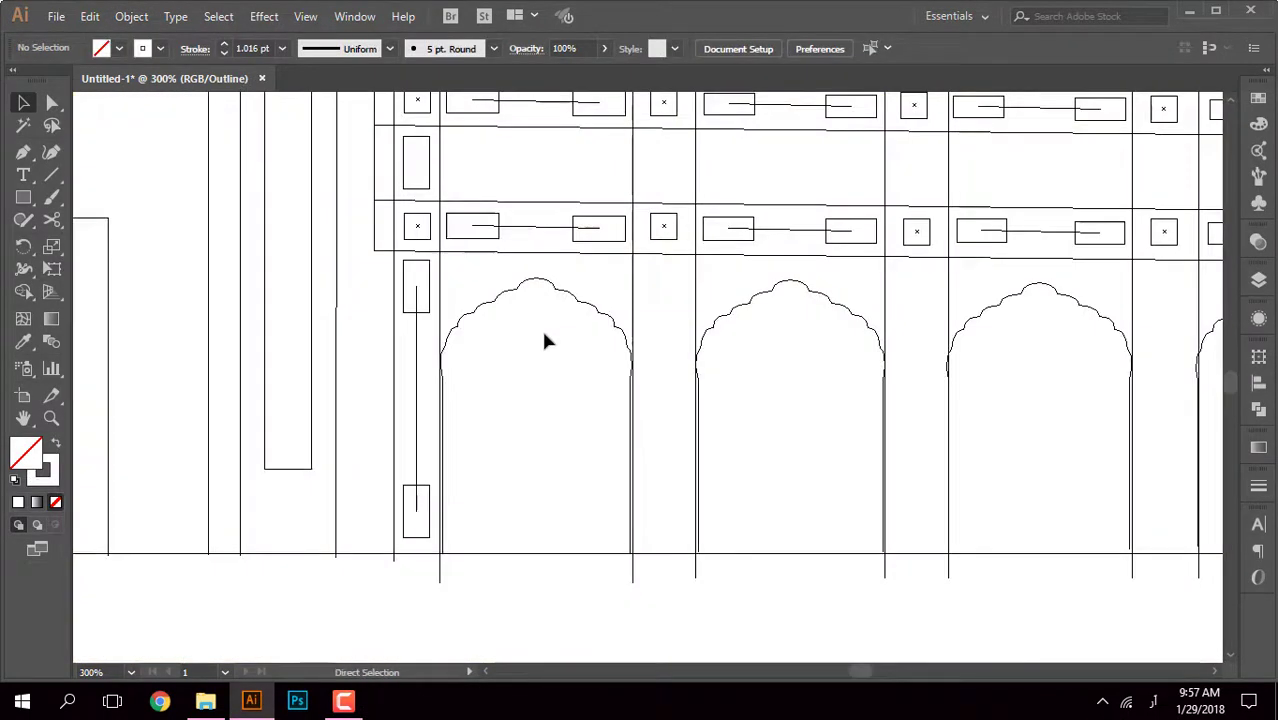
key(ctrl+y)
click(131, 16)
mouse_move(203, 458)
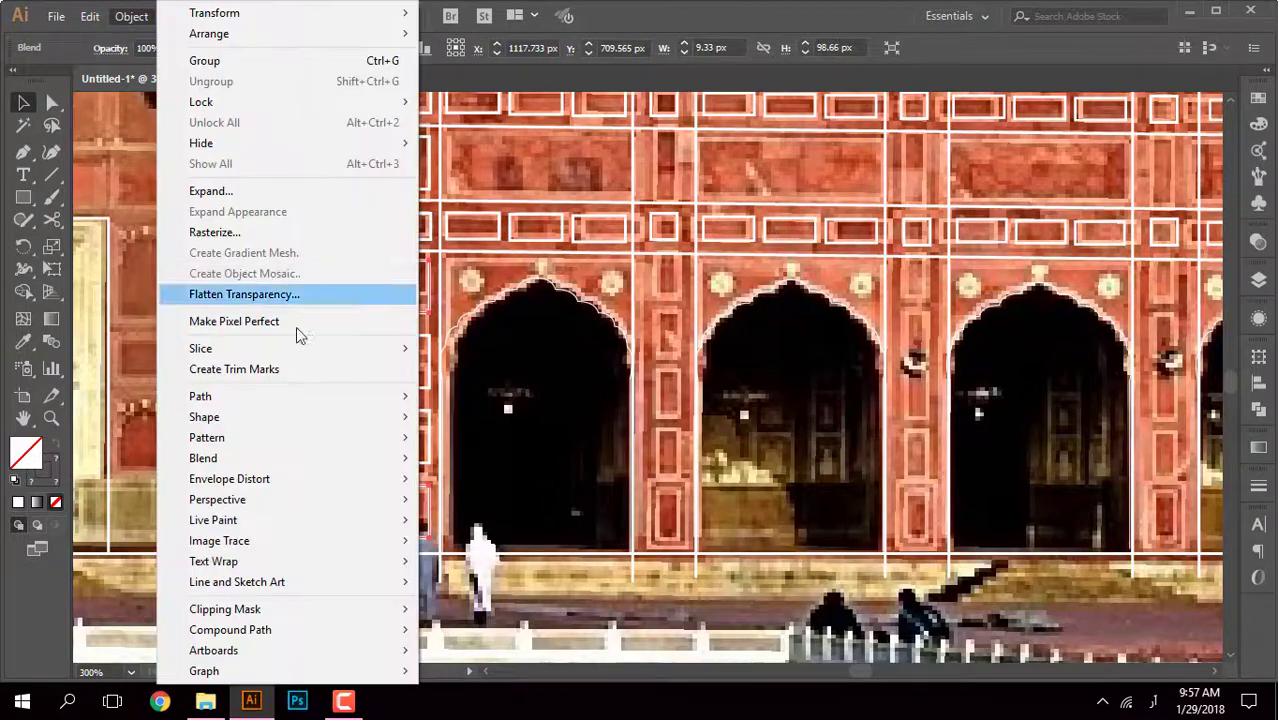
click(485, 508)
key(Return)
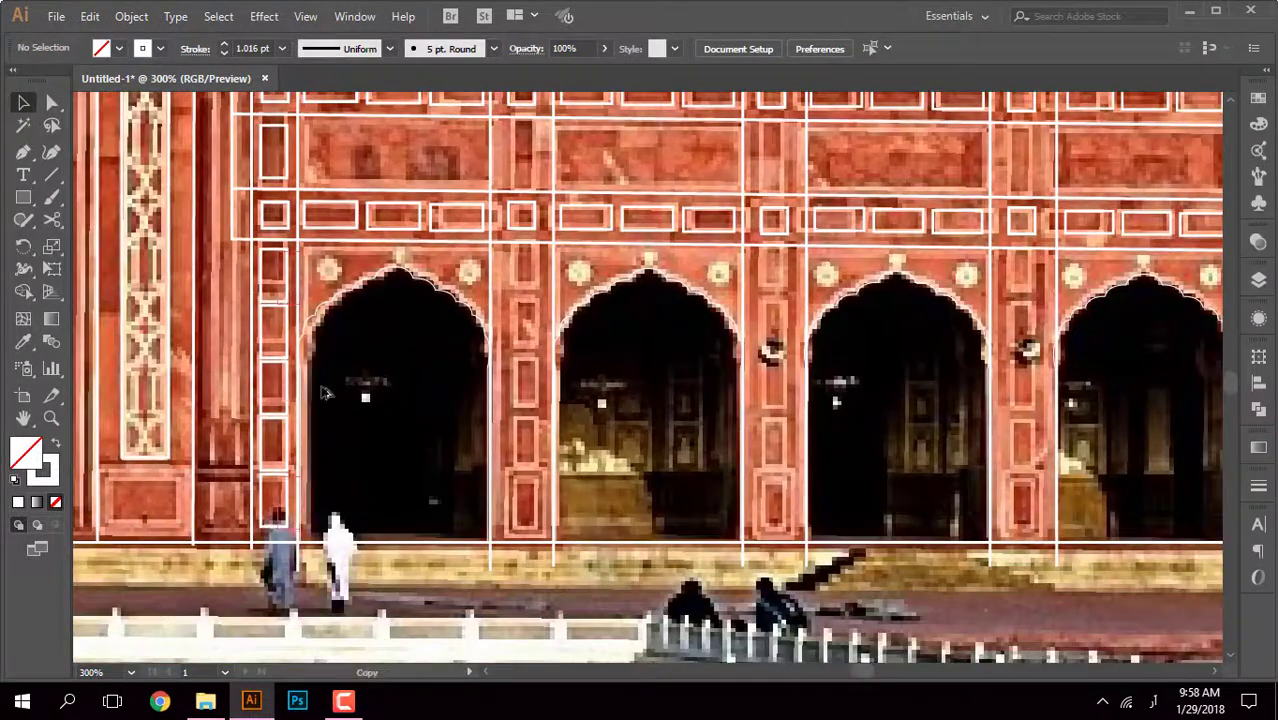
Step: Copy the column blend to the next pilaster and to one near the right end
click(536, 399)
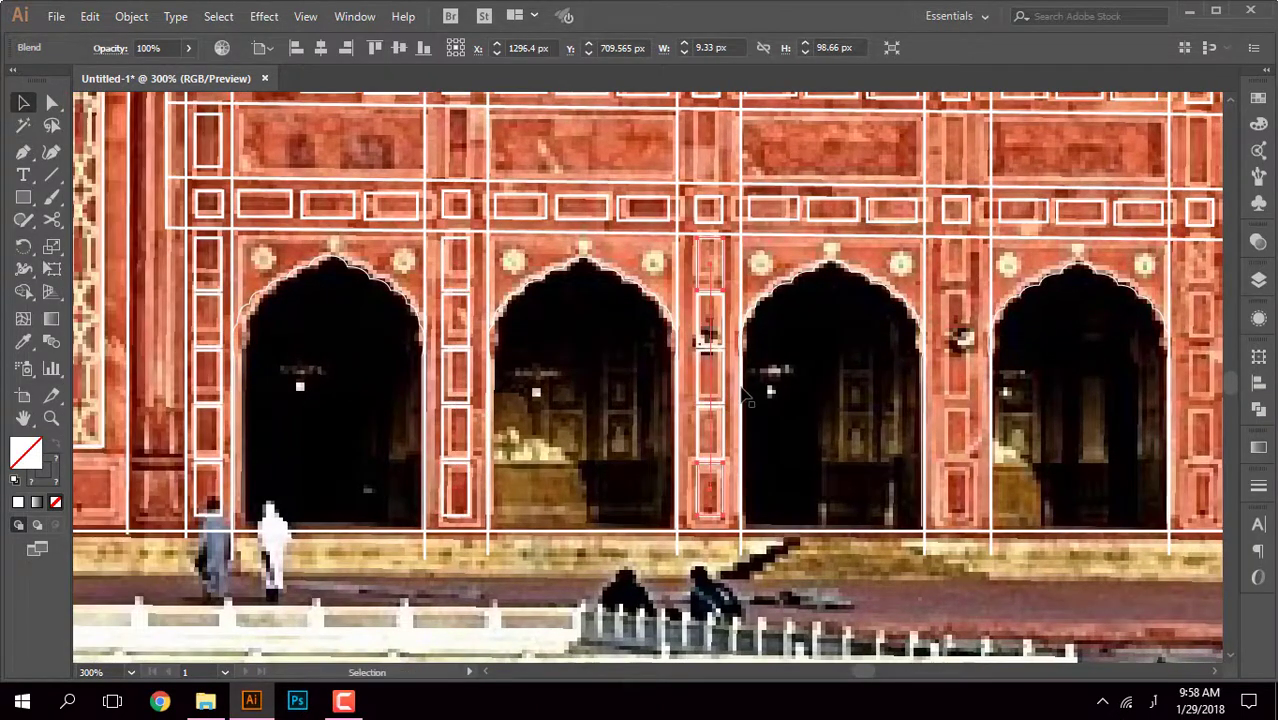
drag(726, 403, 663, 400)
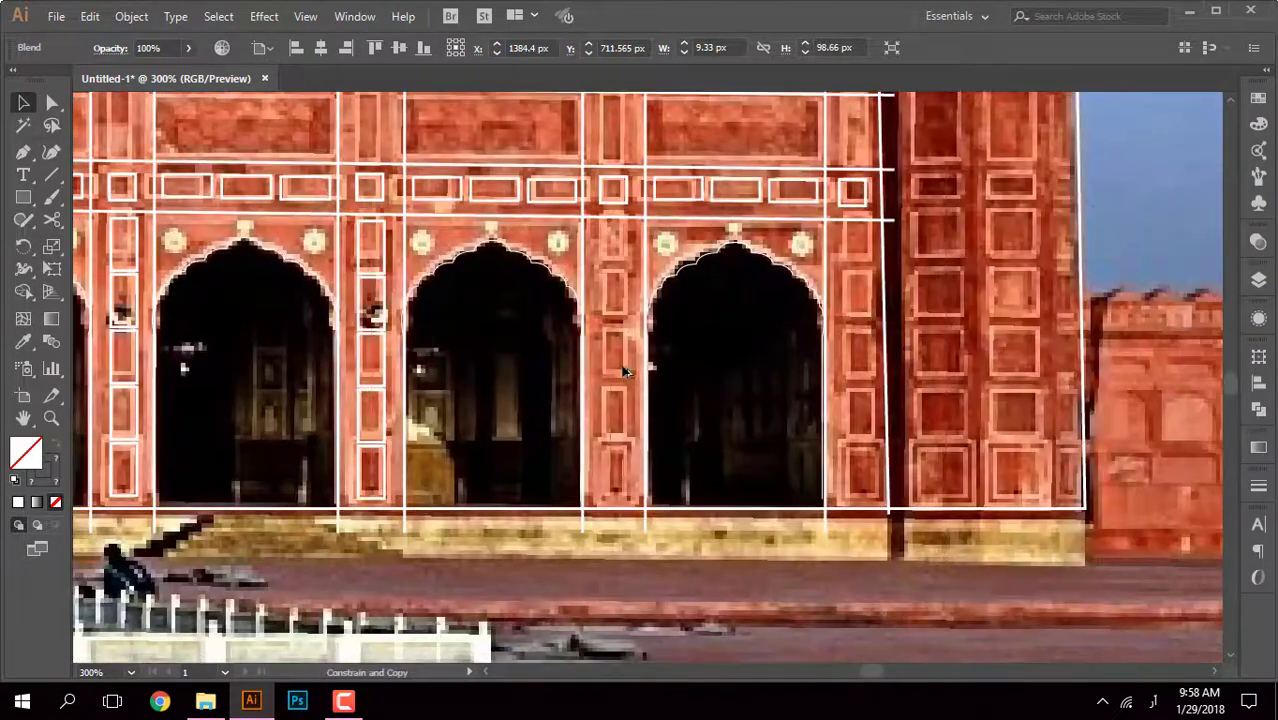
mouse_move(663, 400)
mouse_down()
mouse_move(631, 372)
mouse_move(870, 370)
mouse_up()
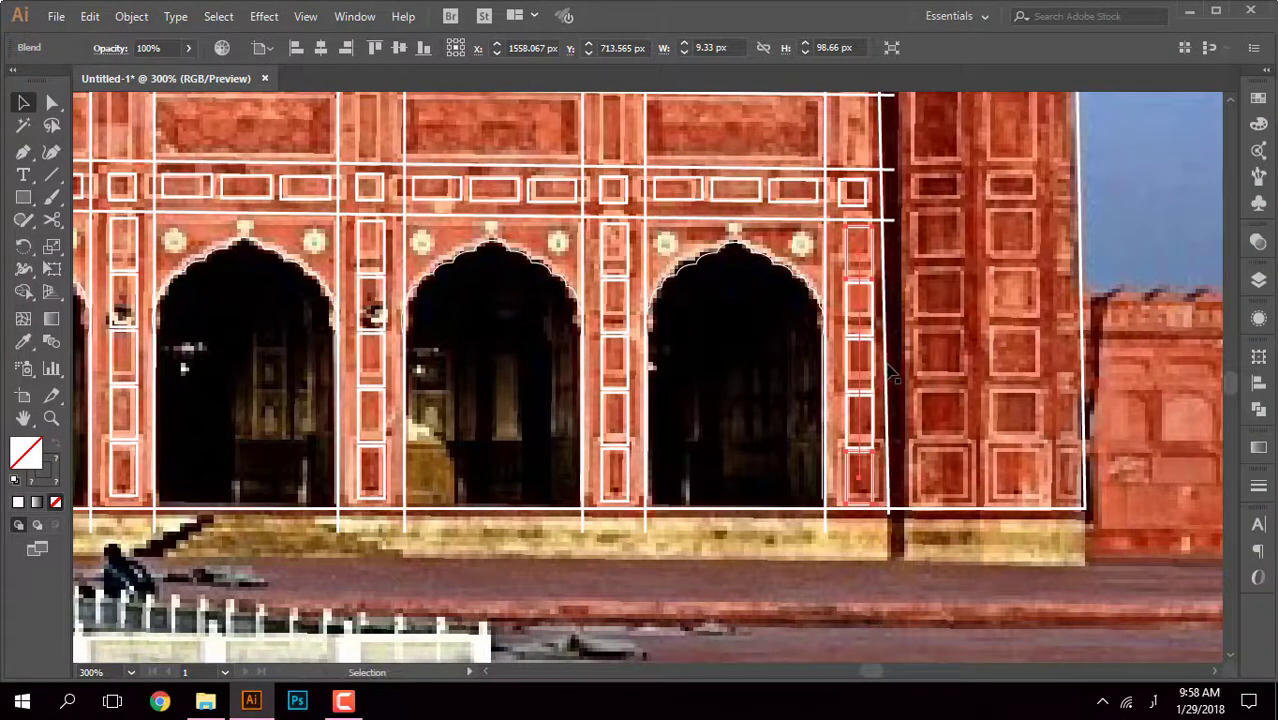
key(ctrl+shift+a)
key(ctrl+0)
key(ctrl+plus)
key(ctrl+plus)
key(ctrl+plus)
key(ctrl+plus)
key(ctrl+plus)
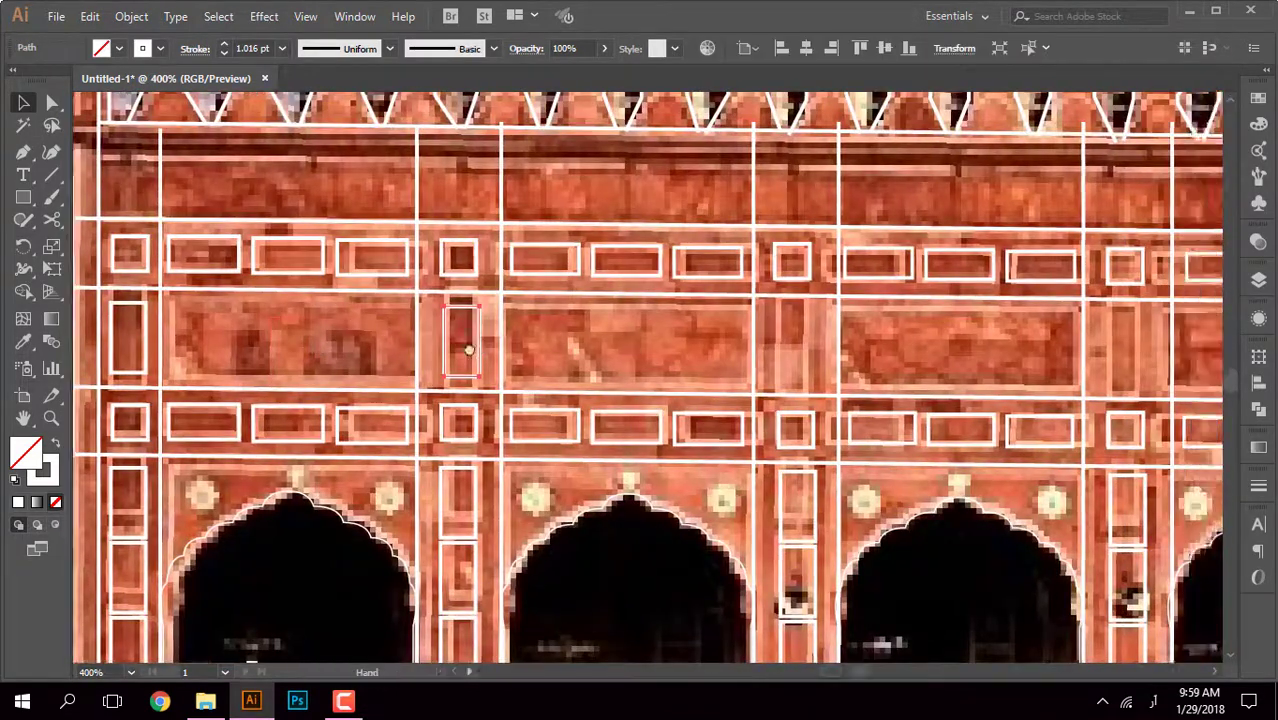
Step: Place copies of the tall panel rectangle into two frieze panels
drag(510, 346, 137, 325)
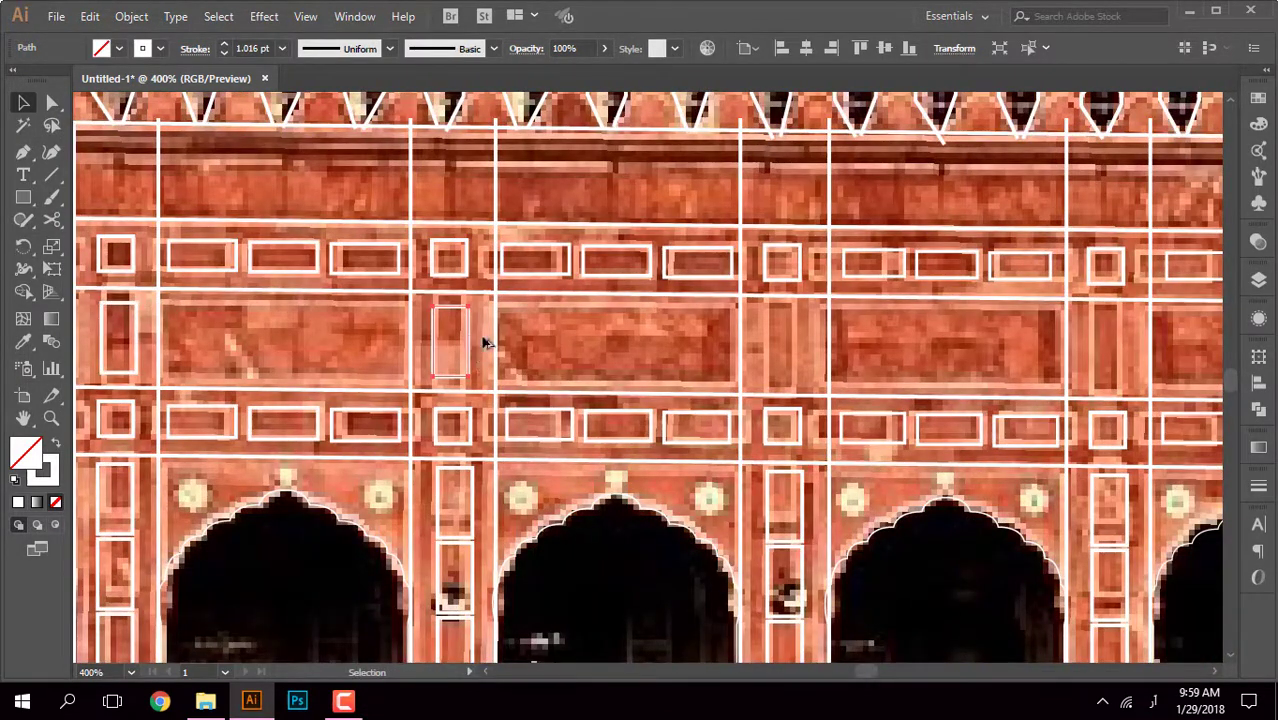
drag(800, 350, 220, 345)
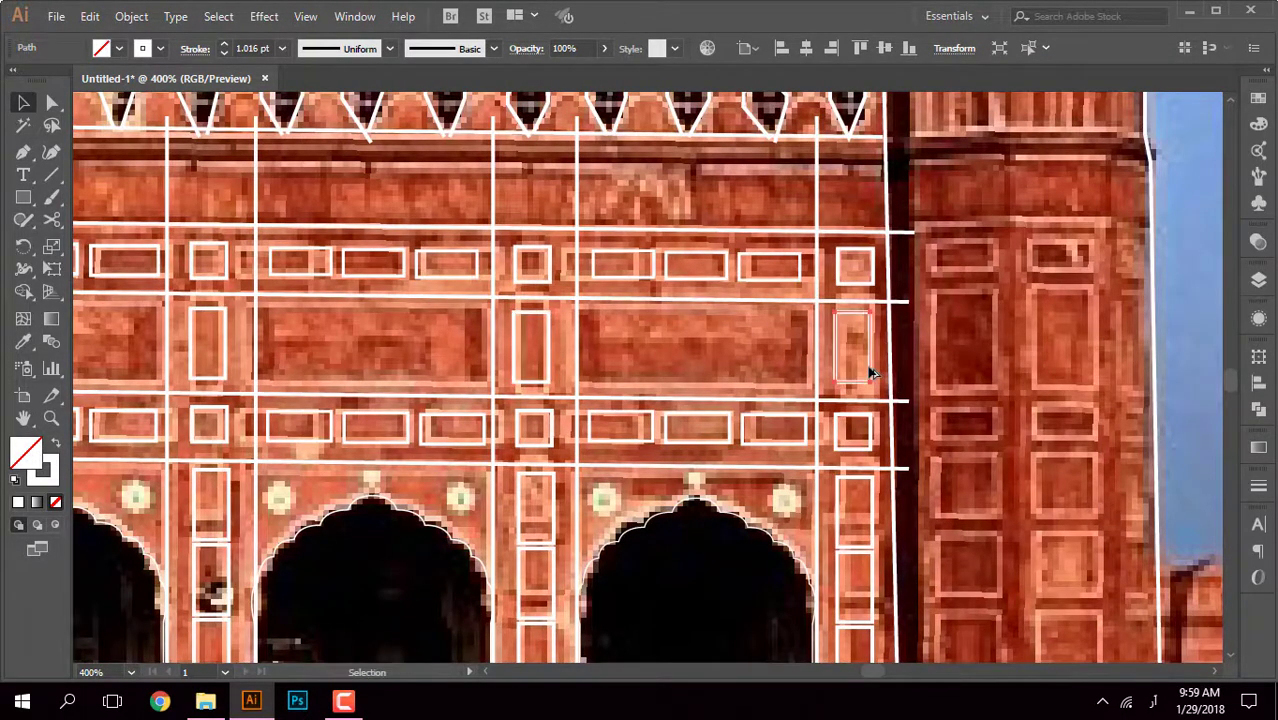
click(870, 373)
mouse_move(698, 336)
mouse_down()
mouse_move(590, 376)
mouse_move(462, 336)
mouse_move(474, 385)
mouse_up()
Step: Copy a rectangle onto the minaret and enlarge it to cover the tall panel
drag(632, 410, 634, 411)
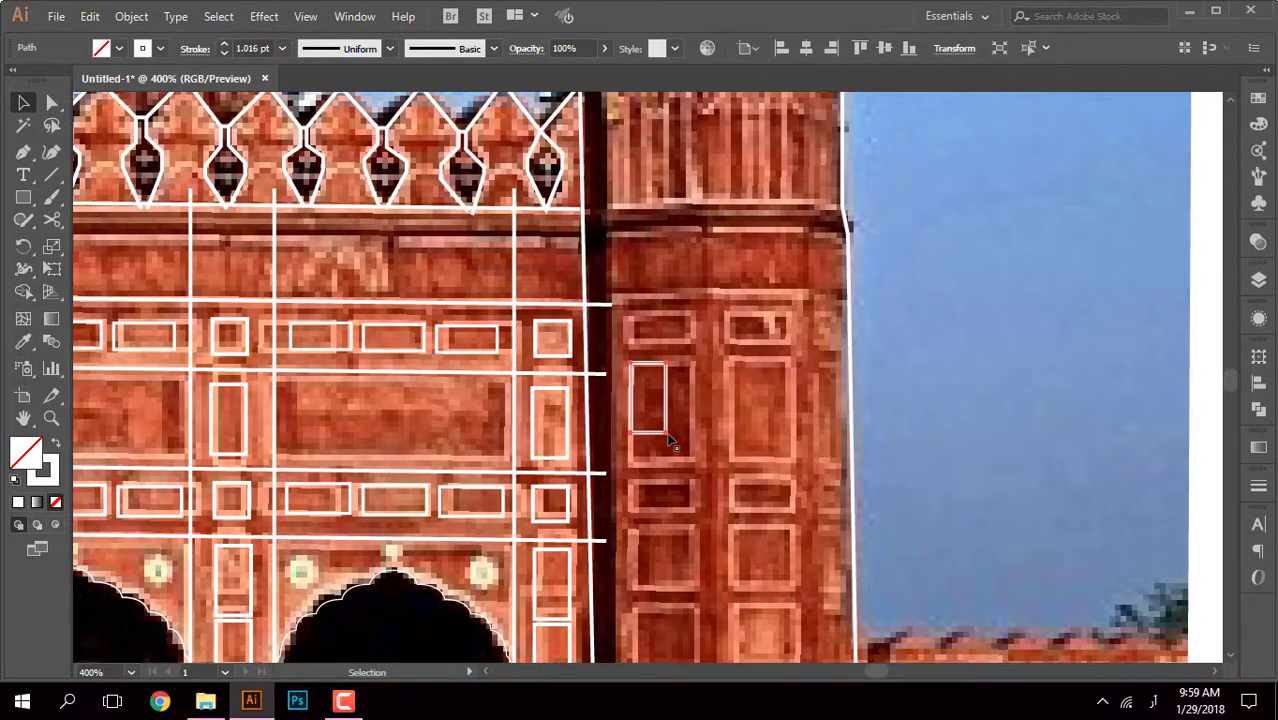
click(668, 441)
drag(650, 373, 690, 391)
key(ctrl+equal)
key(ctrl+equal)
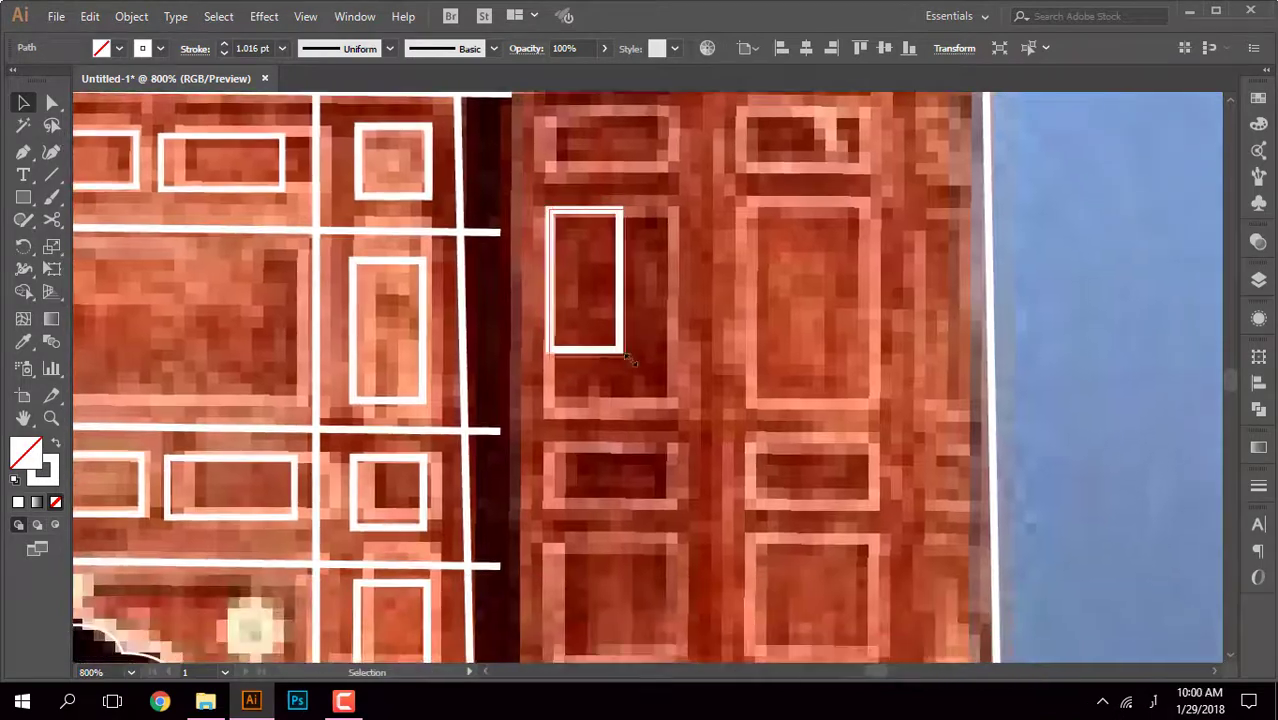
mouse_move(617, 346)
mouse_down()
mouse_move(675, 415)
mouse_move(682, 379)
mouse_up()
key(ctrl+minus)
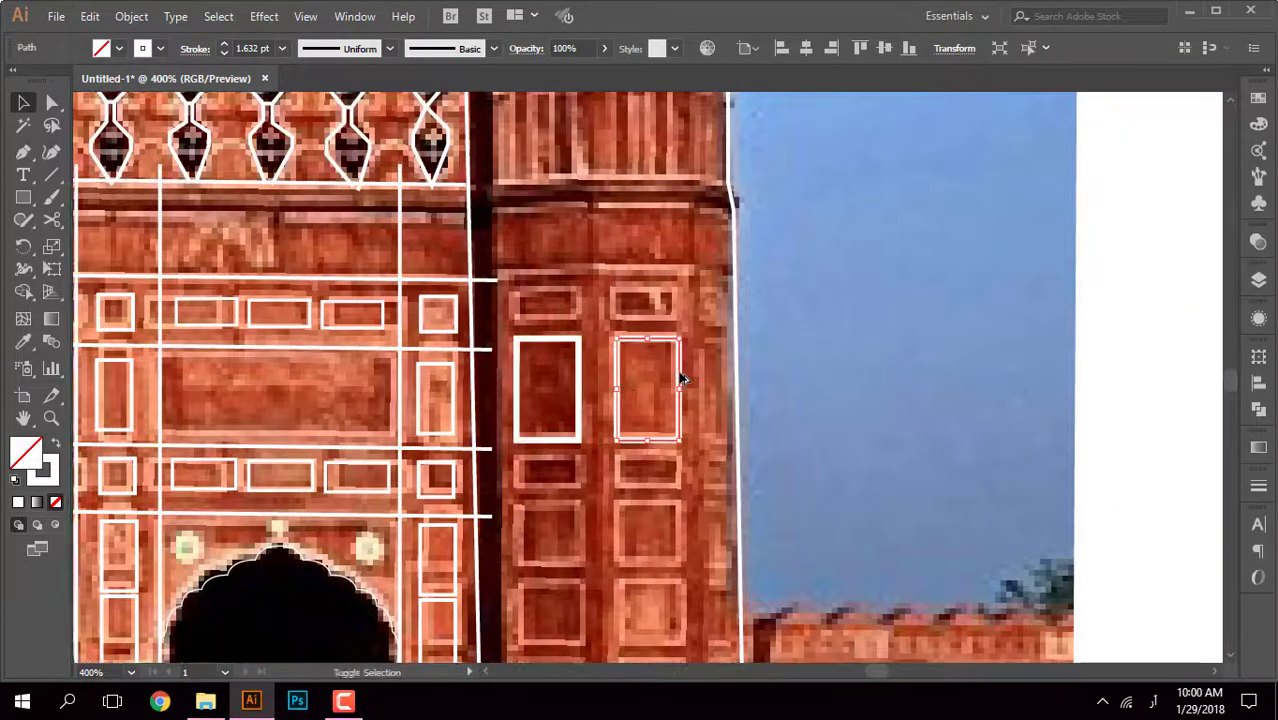
key(ctrl+shift+a)
Step: Copy a small rectangle onto the next upper minaret panel and check the fit
key(ctrl+equal)
key(ctrl+equal)
key(ctrl+equal)
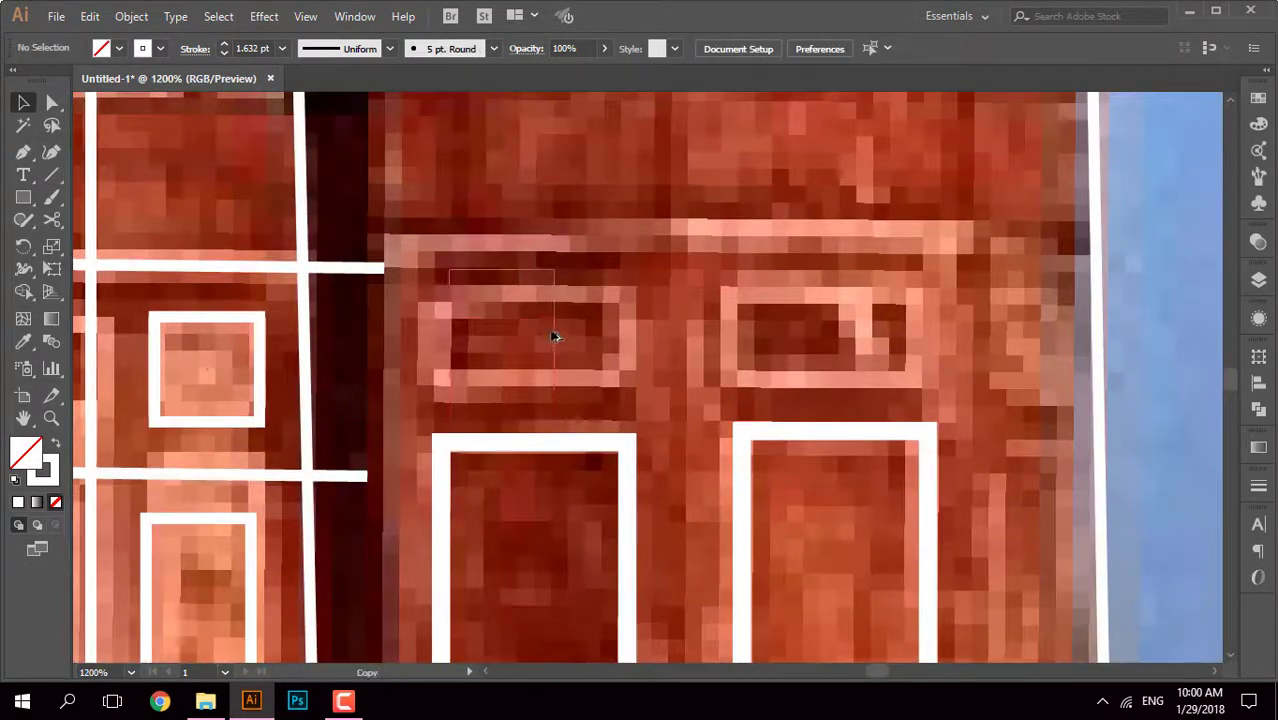
drag(556, 336, 622, 337)
key(ctrl+minus)
key(ctrl+minus)
key(ctrl+minus)
key(ctrl+equal)
key(ctrl+equal)
key(ctrl+equal)
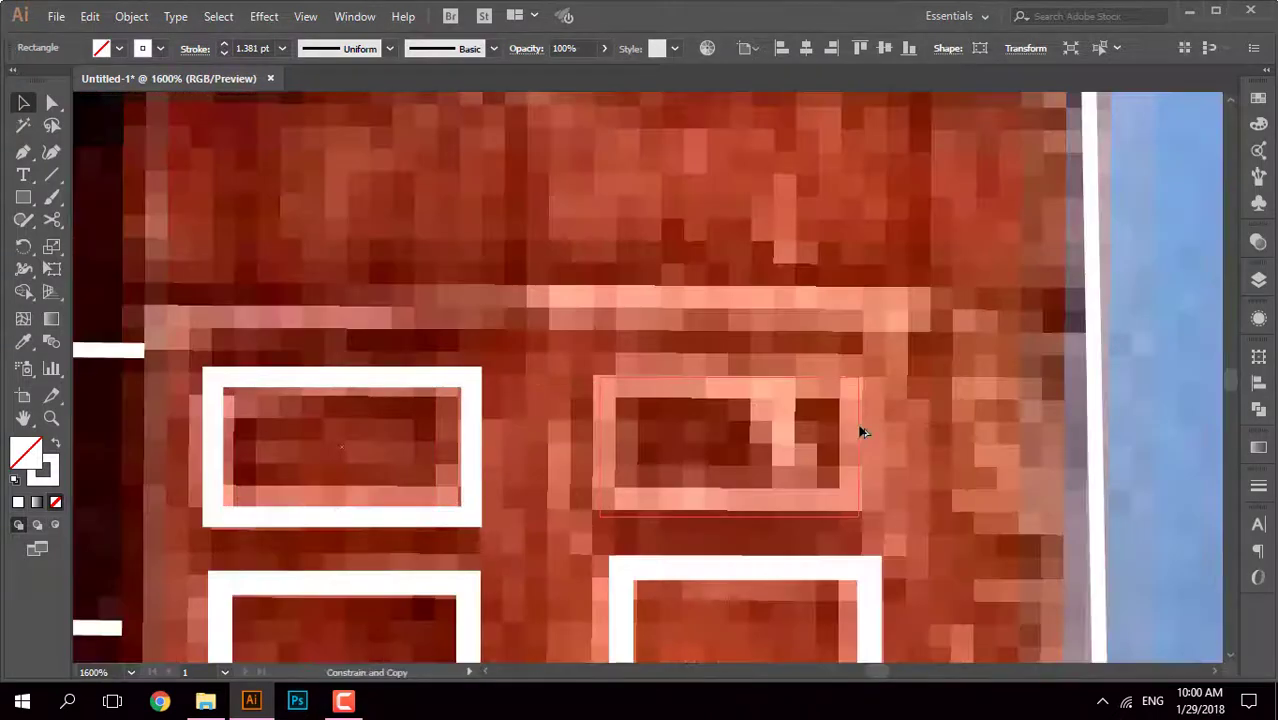
key(ctrl+minus)
key(ctrl+minus)
key(ctrl+minus)
key(ctrl+equal)
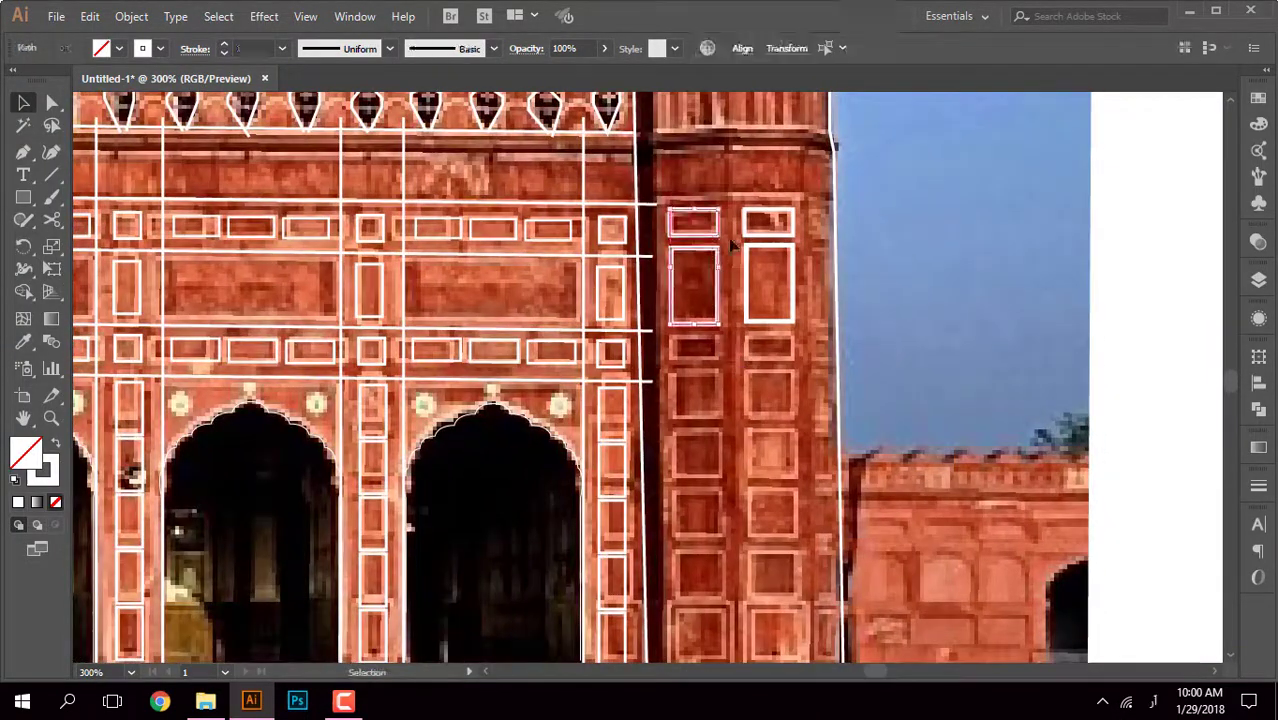
key(ctrl+equal)
key(ctrl+equal)
key(ctrl+equal)
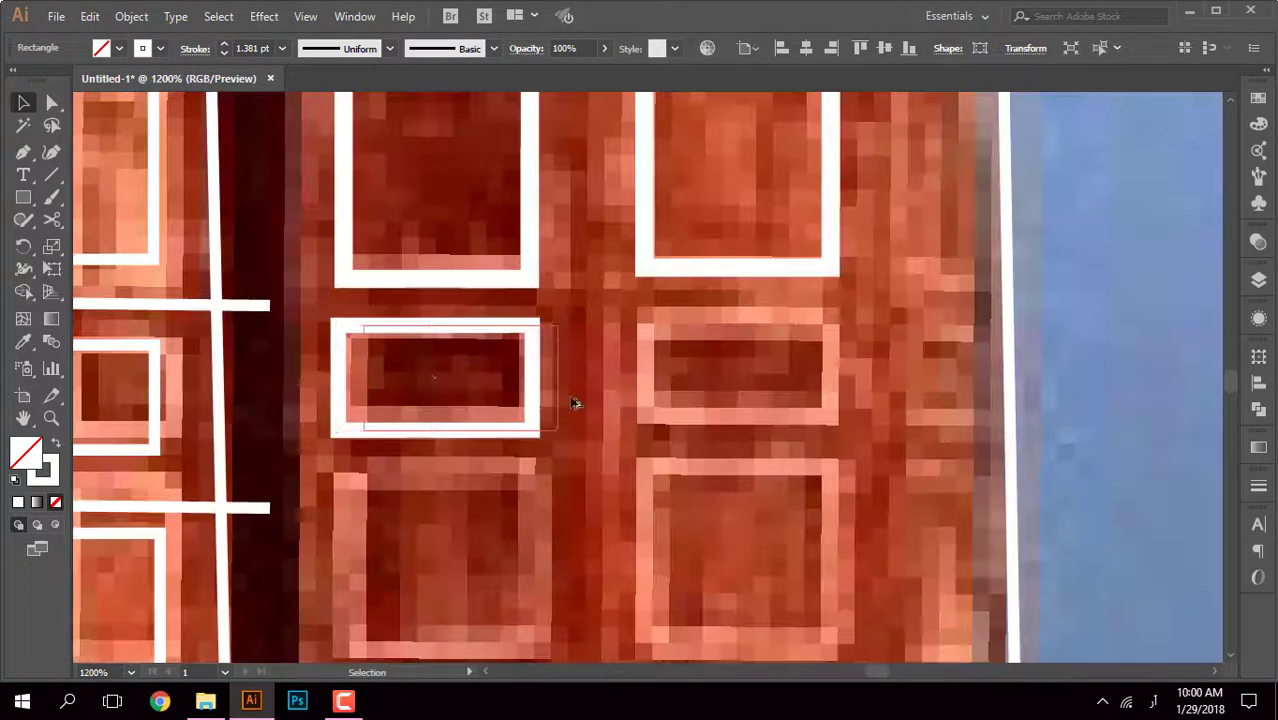
click(833, 386)
click(880, 360)
key(ctrl+minus)
key(ctrl+minus)
key(ctrl+minus)
key(ctrl+equal)
key(ctrl+equal)
key(ctrl+equal)
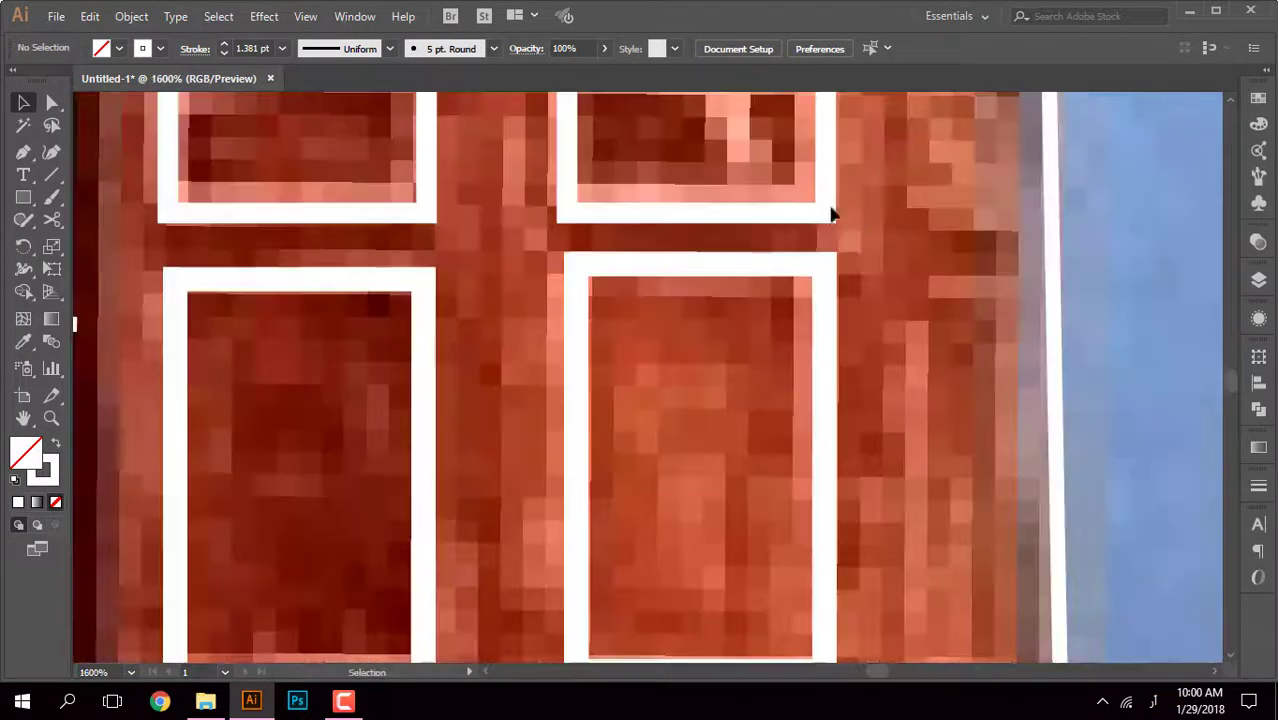
click(795, 208)
click(862, 241)
key(ctrl+minus)
key(ctrl+minus)
key(ctrl+minus)
key(ctrl+equal)
key(ctrl+equal)
key(ctrl+equal)
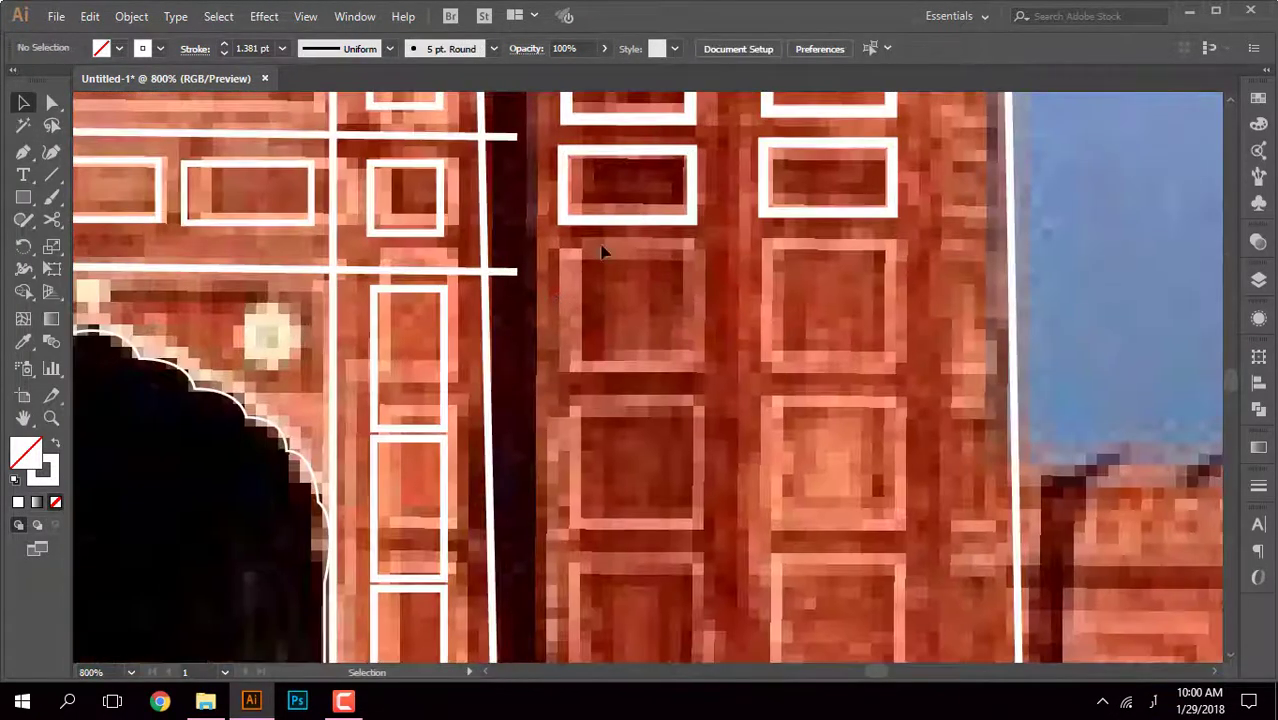
Step: Stretch a rectangle over a square panel and copy it onto the right-hand panel
drag(630, 320, 632, 370)
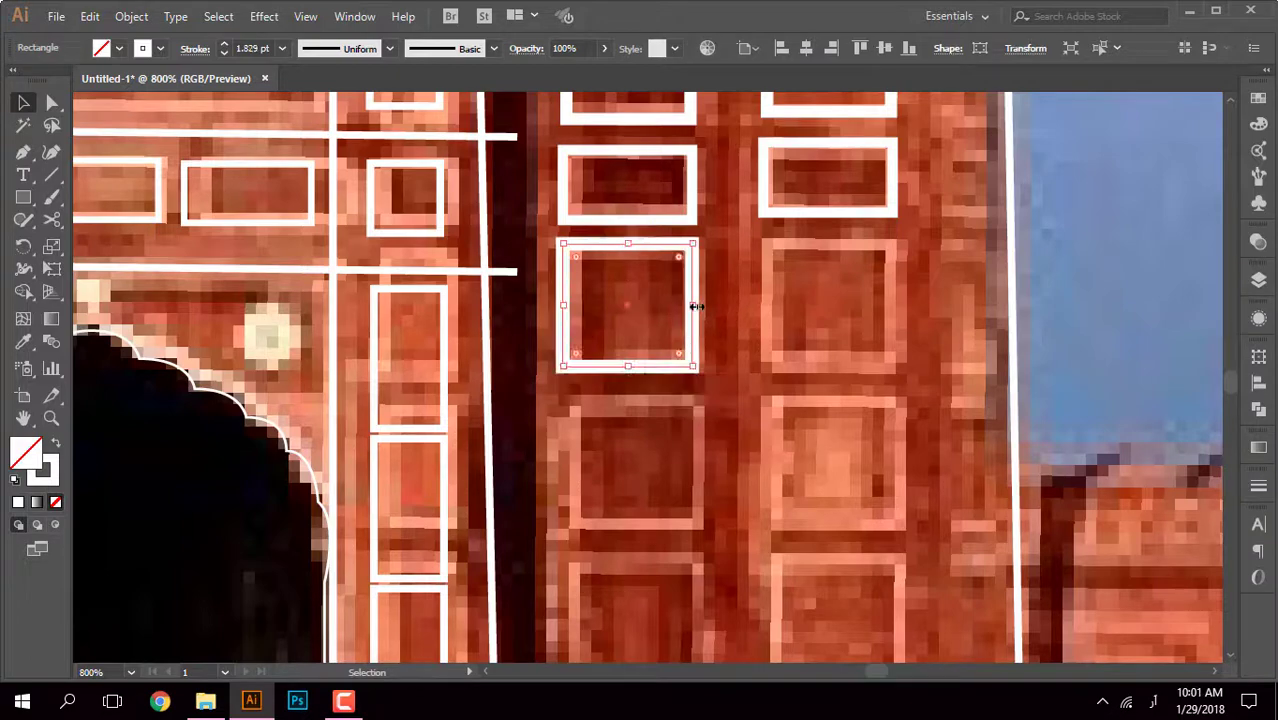
drag(695, 302, 899, 333)
key(ctrl+minus)
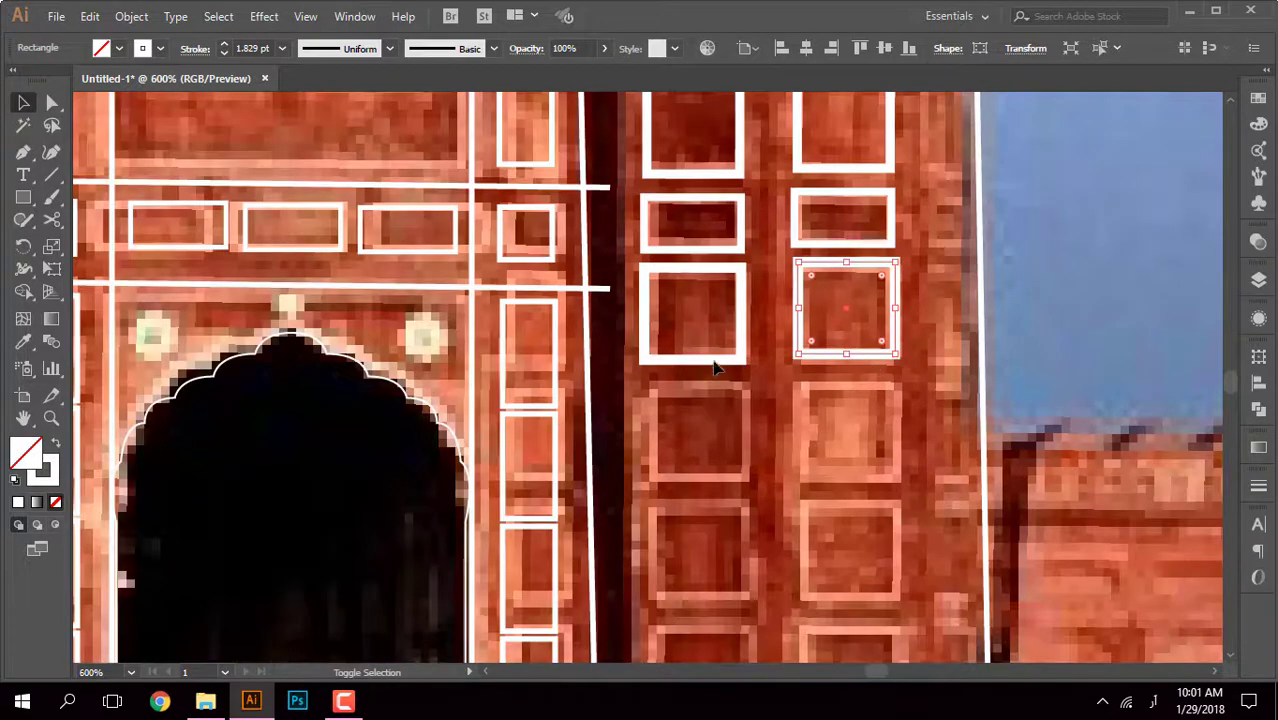
Step: Copy the pair of square outlines down the minaret row by row, repeating with Ctrl+D
shift+click(713, 360)
drag(713, 360, 727, 480)
scroll(727, 423, down, 3)
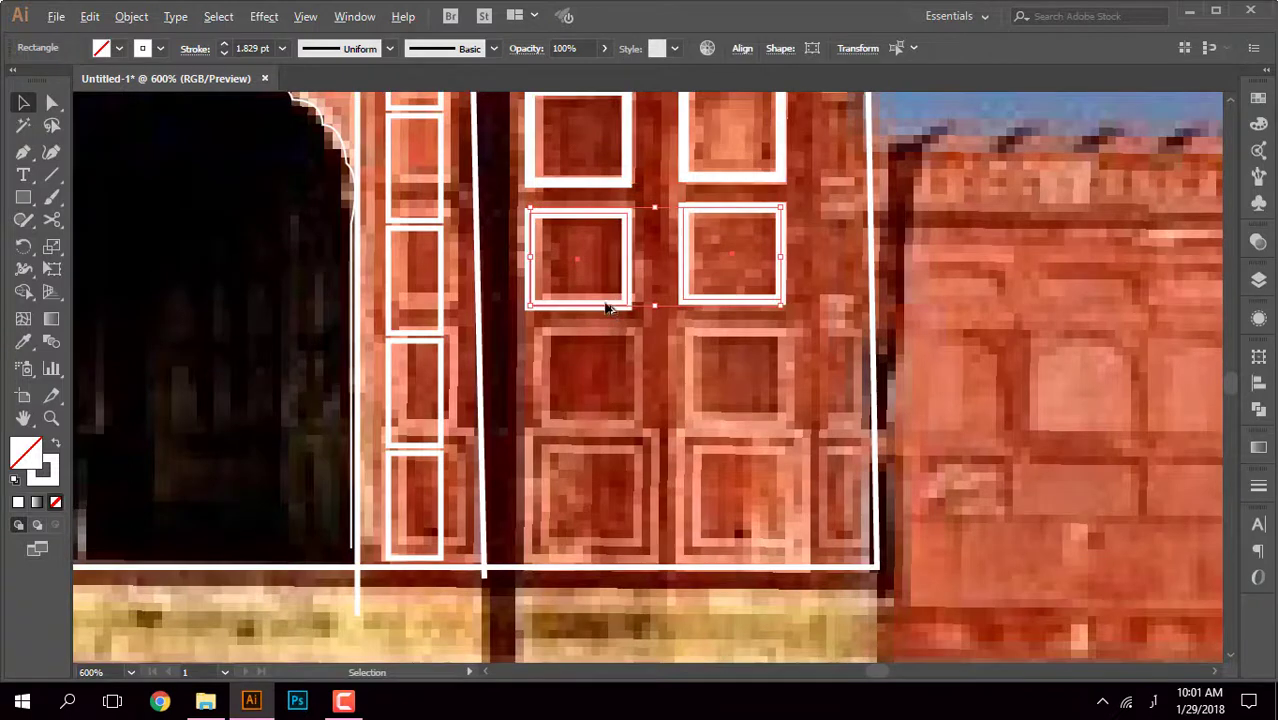
mouse_move(714, 380)
mouse_down()
mouse_move(617, 413)
mouse_move(617, 432)
mouse_up()
scroll(617, 432, down, 2)
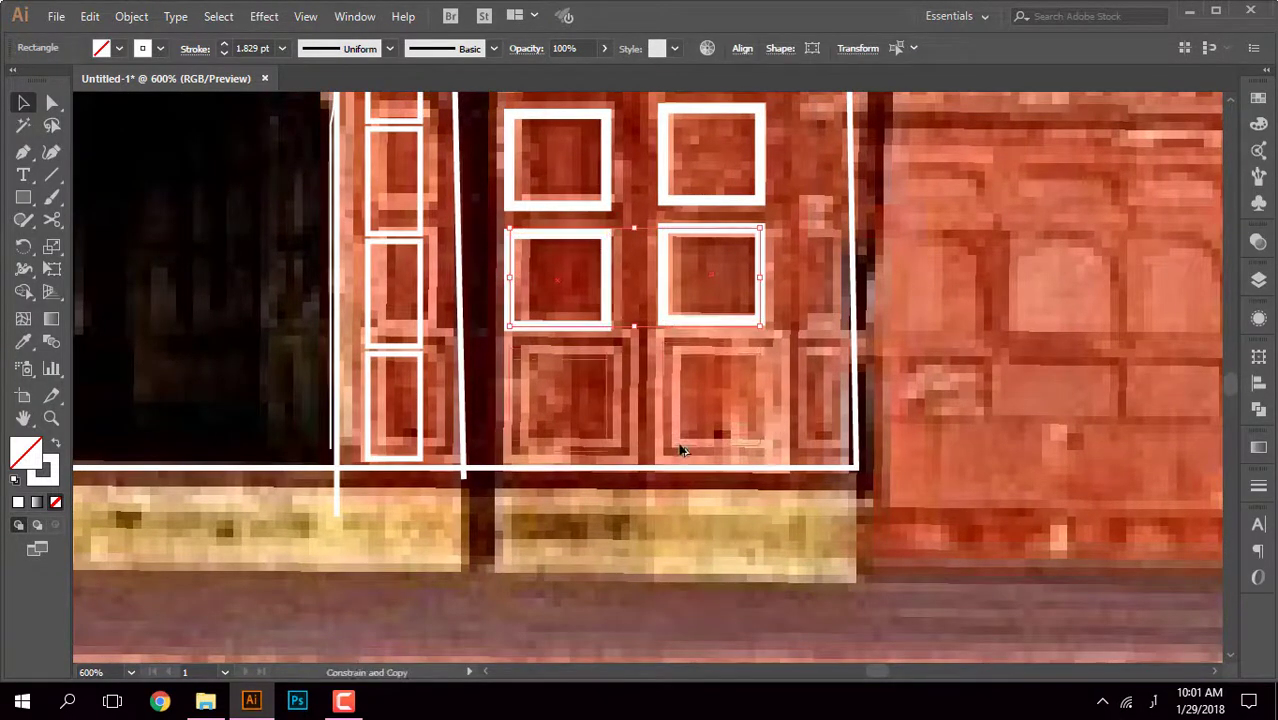
key(ctrl+d)
Step: Enlarge the bottom pair and shift its right rectangle onto its panel
drag(762, 447, 800, 460)
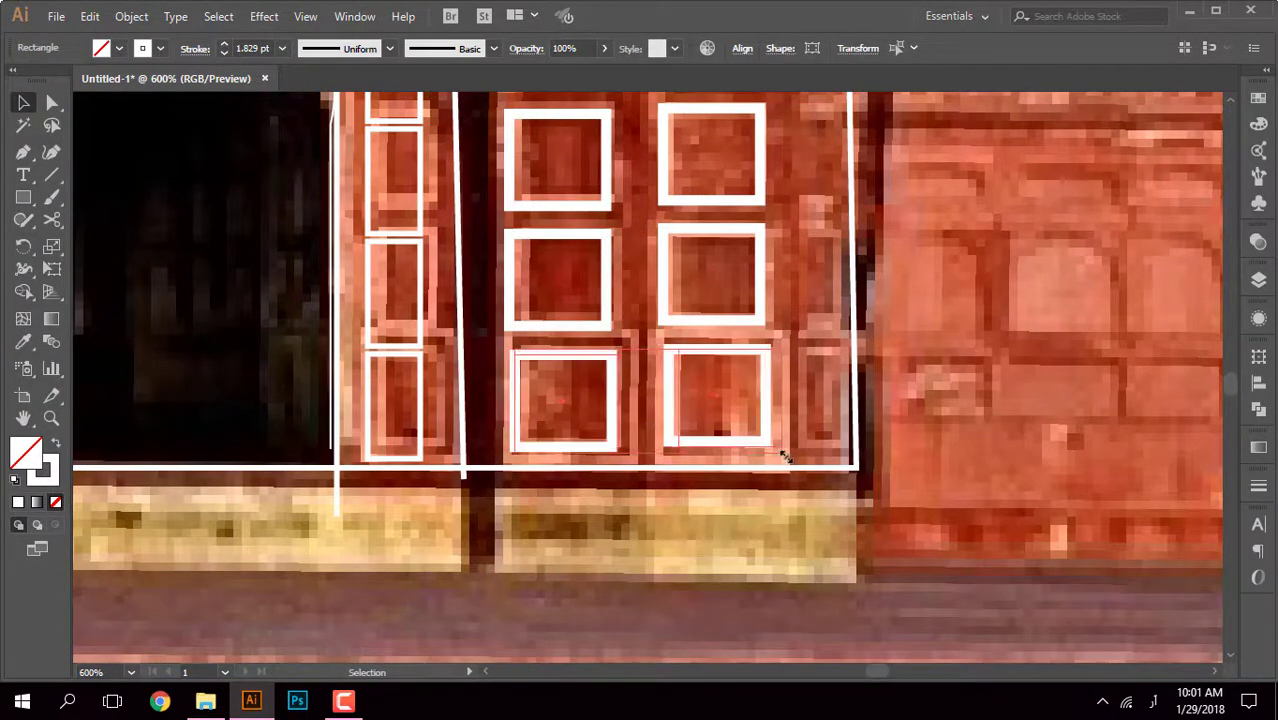
click(818, 347)
click(800, 390)
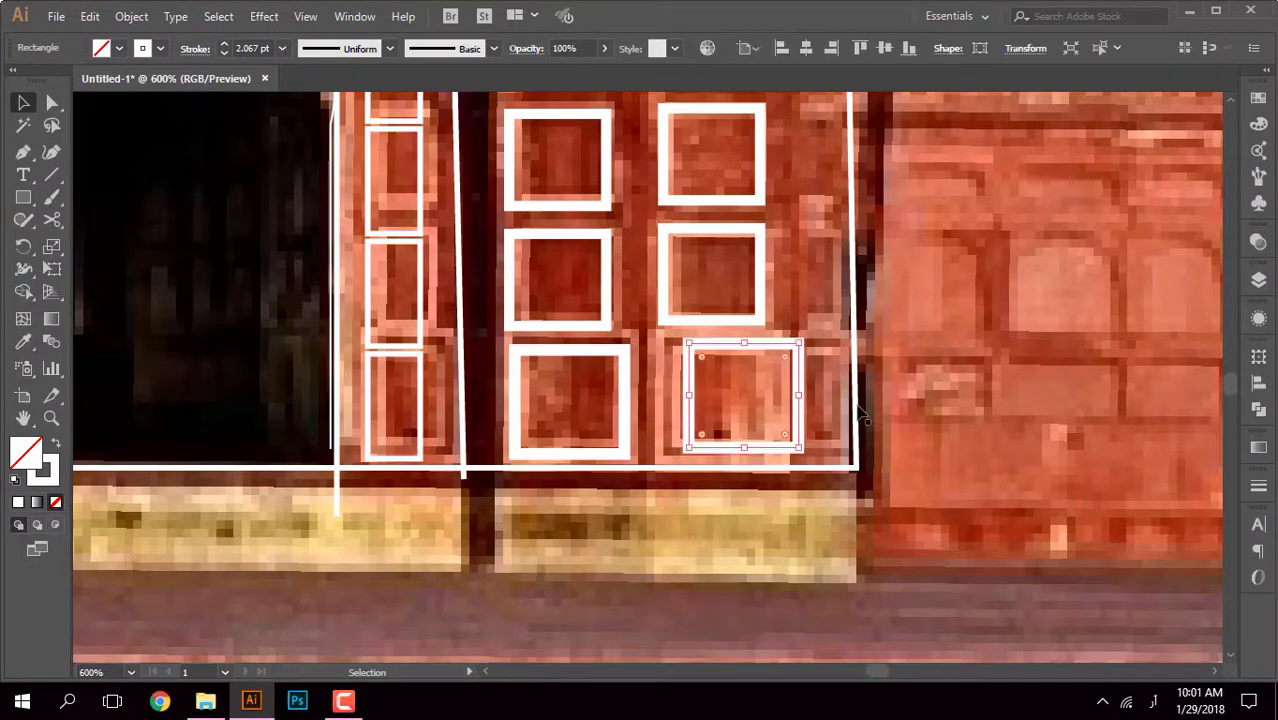
drag(800, 390, 772, 390)
key(ctrl+shift+a)
key(ctrl+0)
Step: Compare the trace with and without the photo, then zoom in on the central dome's top
scroll(900, 340, up, 3)
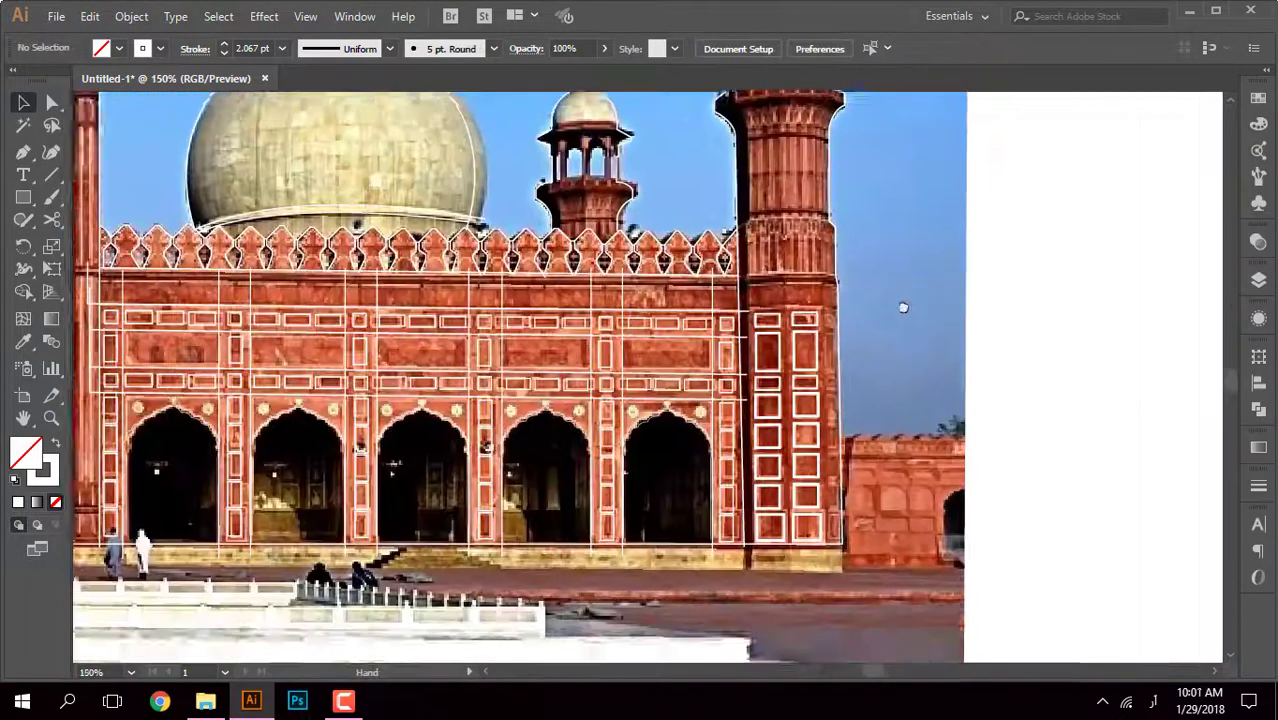
key(ctrl+y)
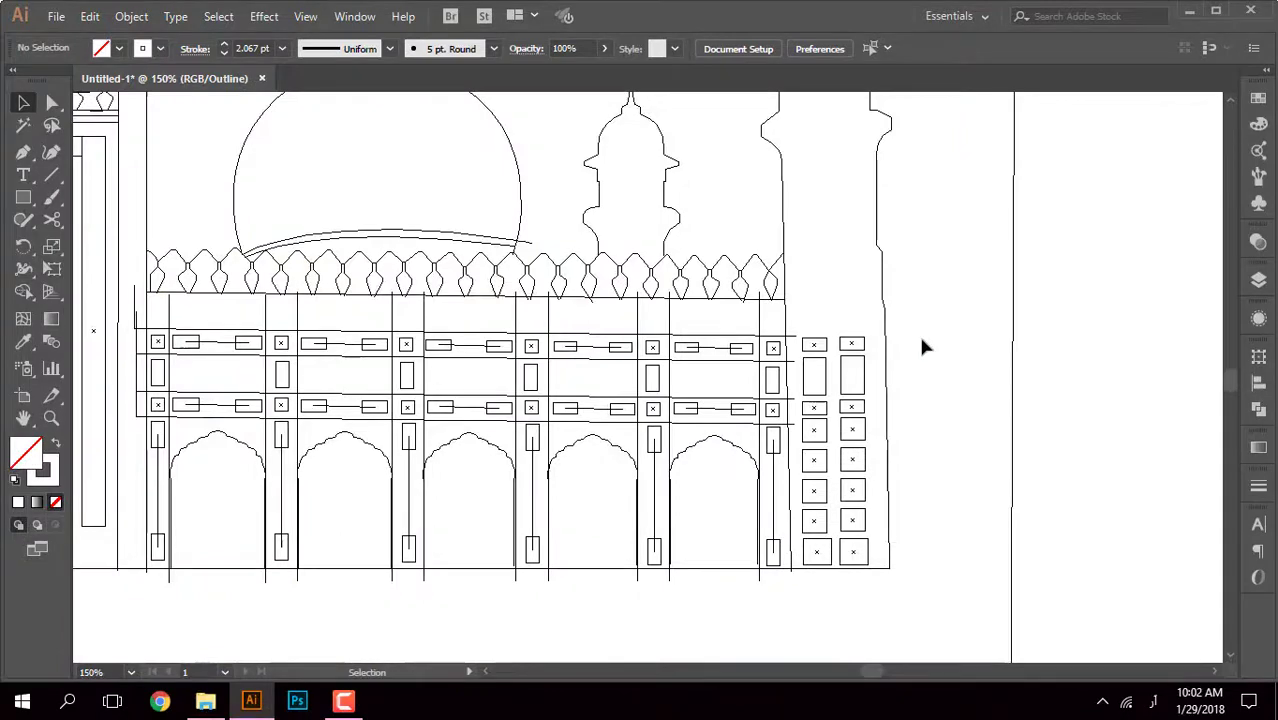
key(ctrl+y)
mouse_move(540, 380)
mouse_down()
mouse_move(590, 392)
mouse_move(647, 380)
mouse_up()
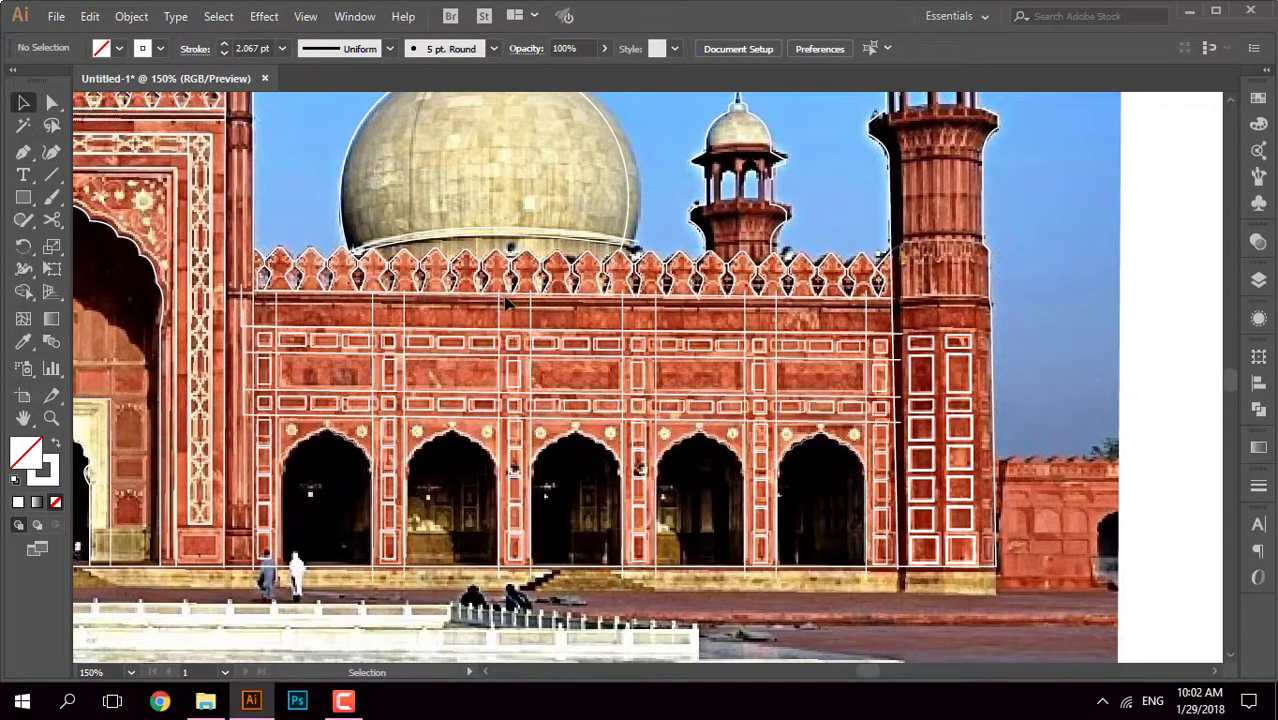
drag(290, 420, 609, 495)
key(ctrl+y)
key(ctrl+minus)
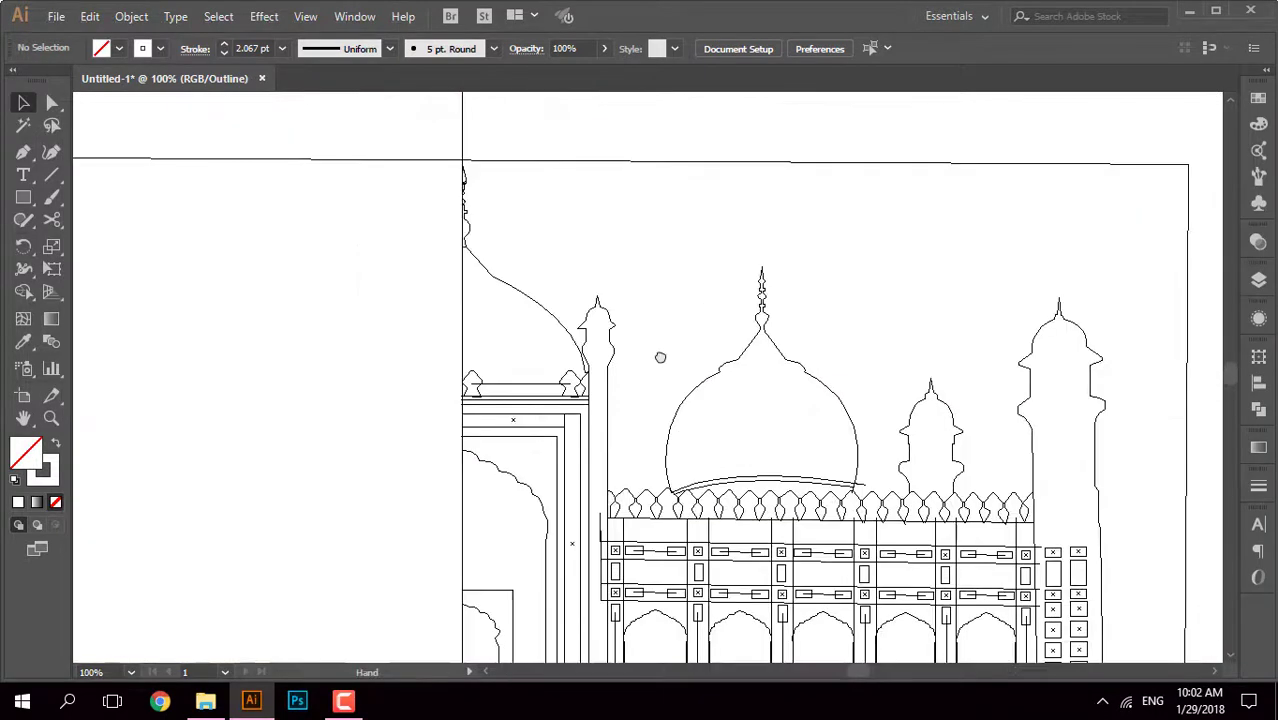
key(ctrl+y)
key(ctrl+plus)
key(ctrl+plus)
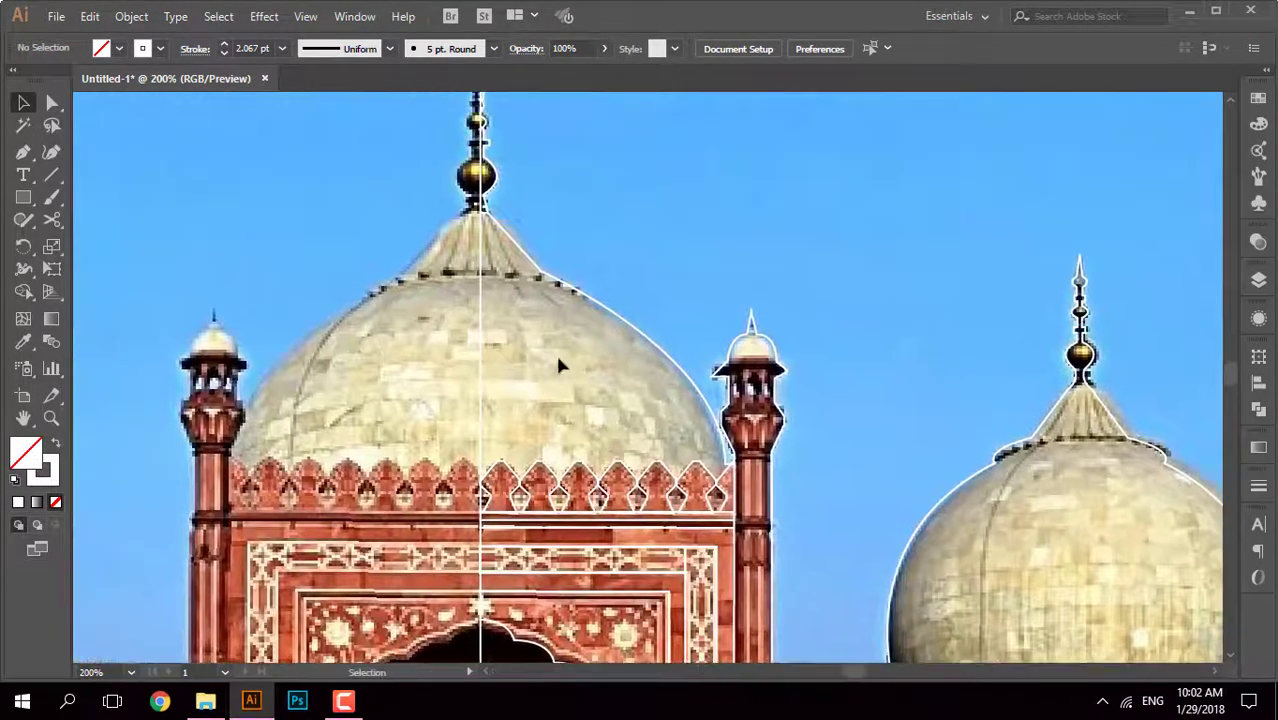
key(ctrl+plus)
key(ctrl+plus)
key(ctrl+plus)
Step: Draw the curved collar line around the top of the central dome with the Pen tool
key(p)
click(330, 345)
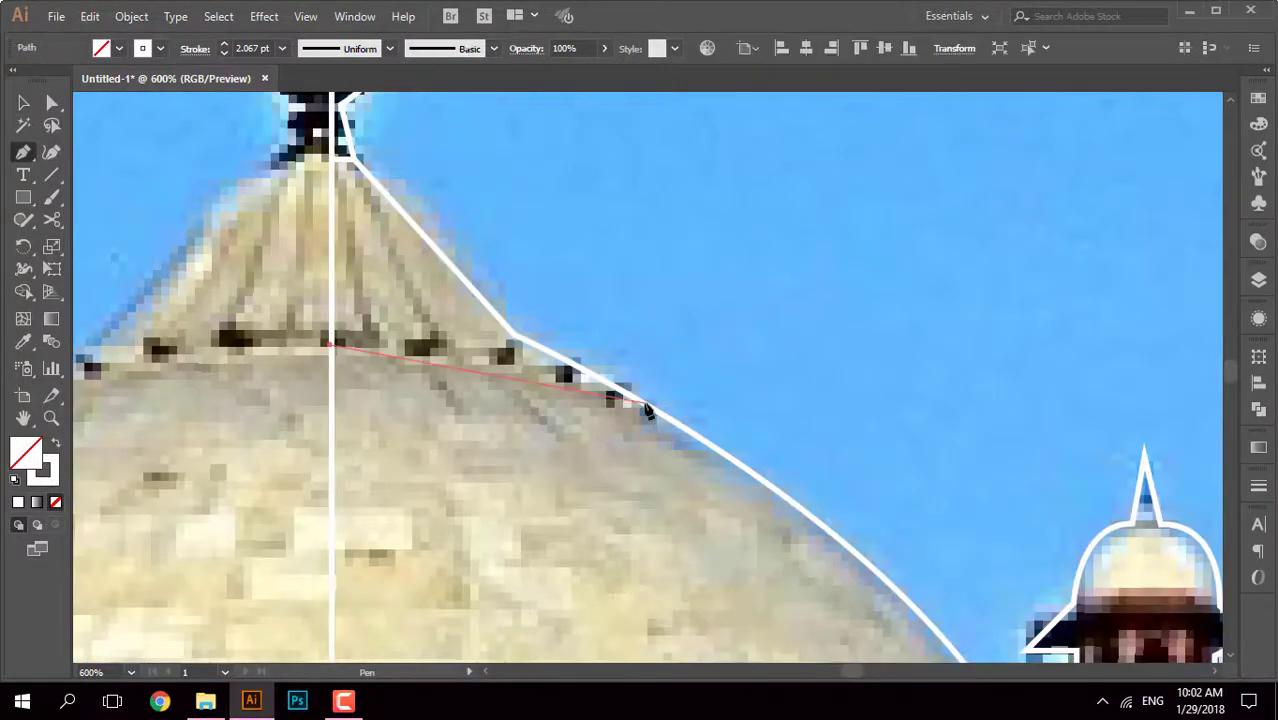
drag(775, 467, 775, 466)
key(ctrl+minus)
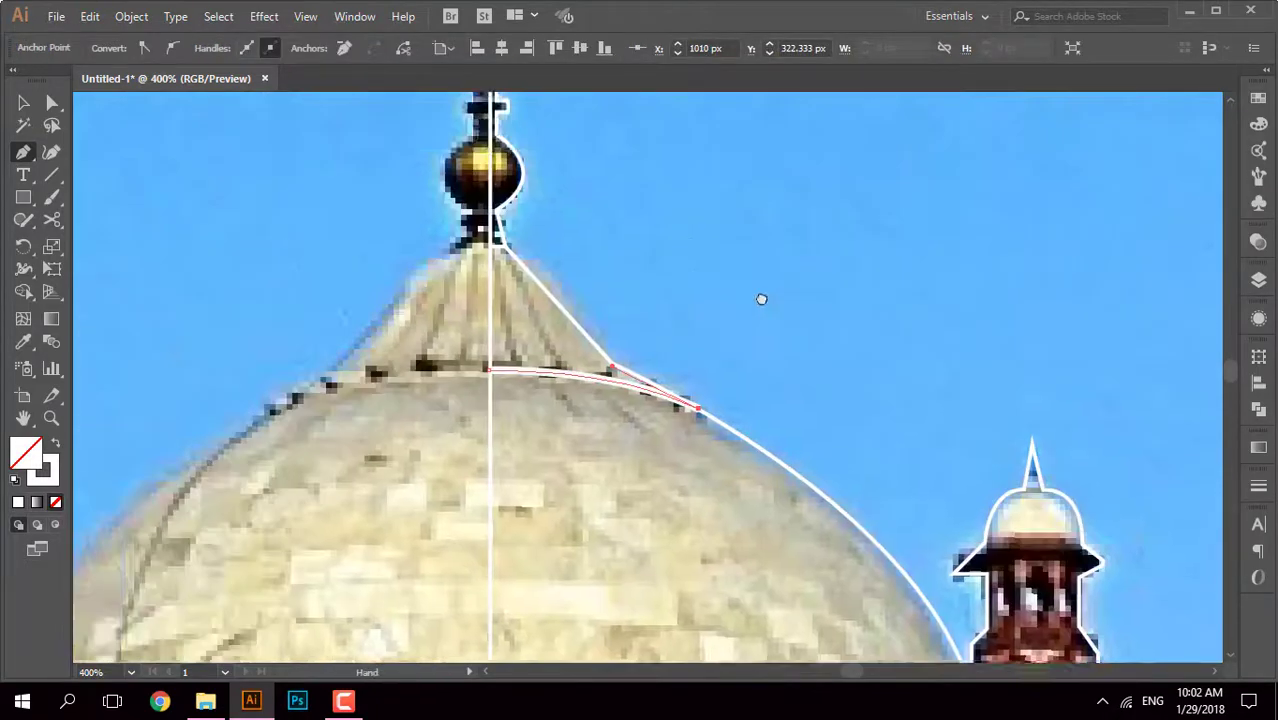
key(ctrl+plus)
key(ctrl+plus)
key(ctrl+minus)
Step: Draw slanted rib lines from the spire base down to the dome's collar curve
click(484, 114)
click(520, 308)
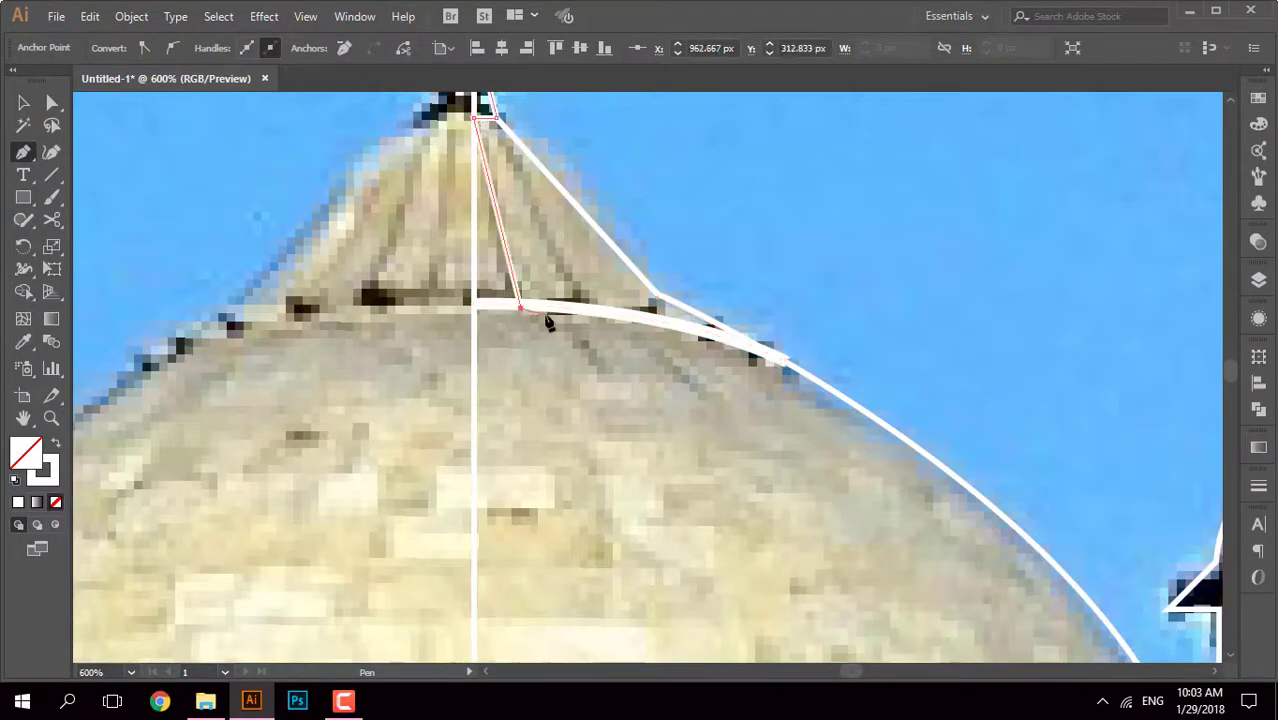
drag(496, 124, 598, 335)
scroll(620, 320, down, 5)
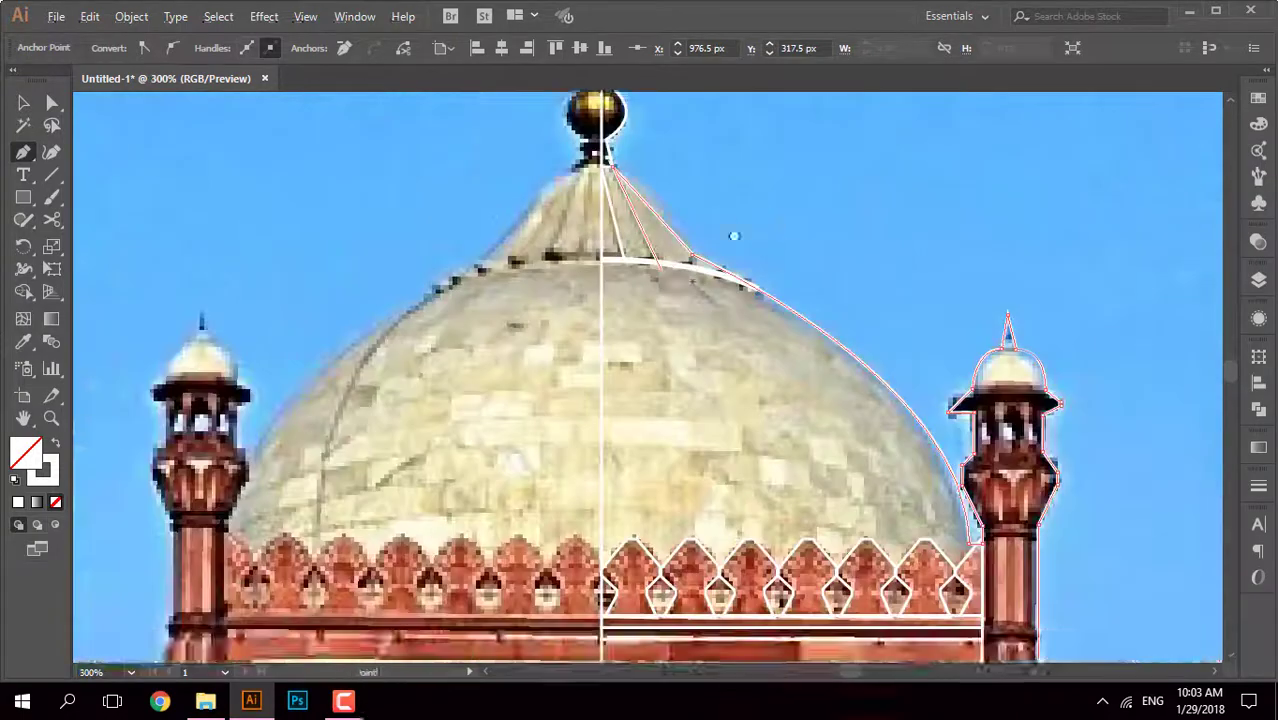
scroll(650, 300, up, 6)
click(661, 289)
key(Return)
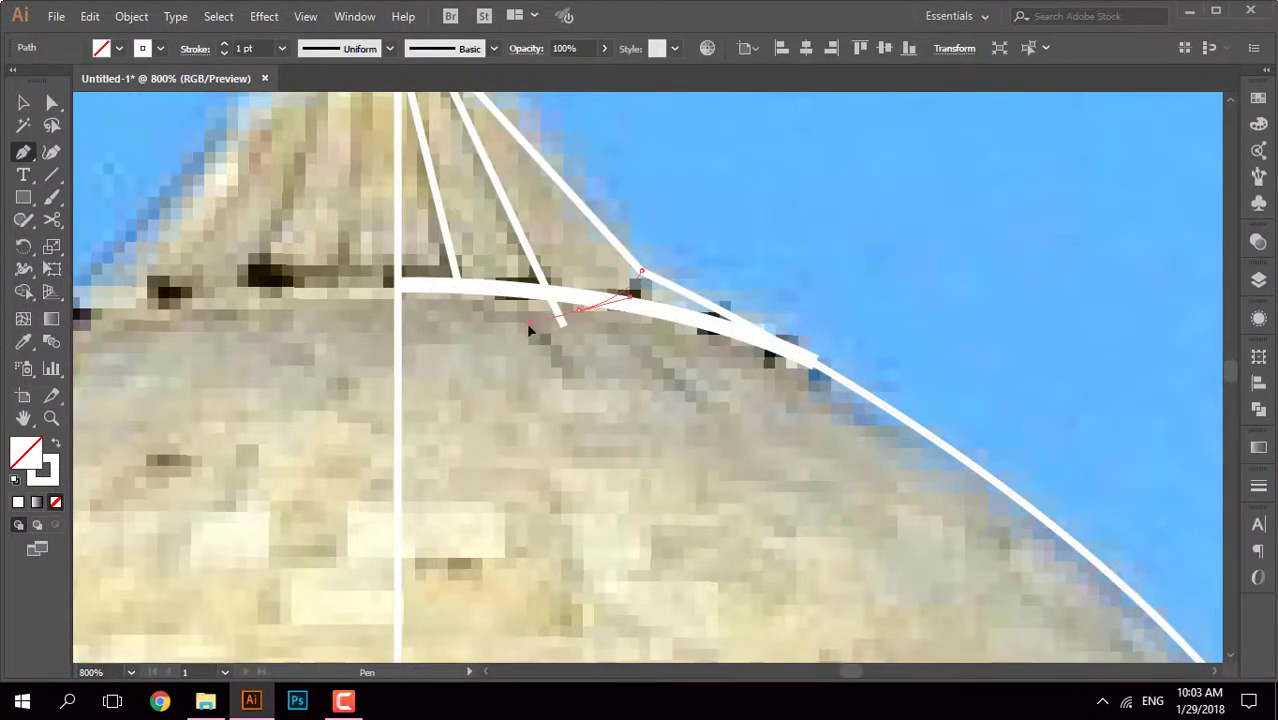
drag(529, 330, 529, 330)
scroll(753, 257, down, 3)
scroll(713, 251, down, 1)
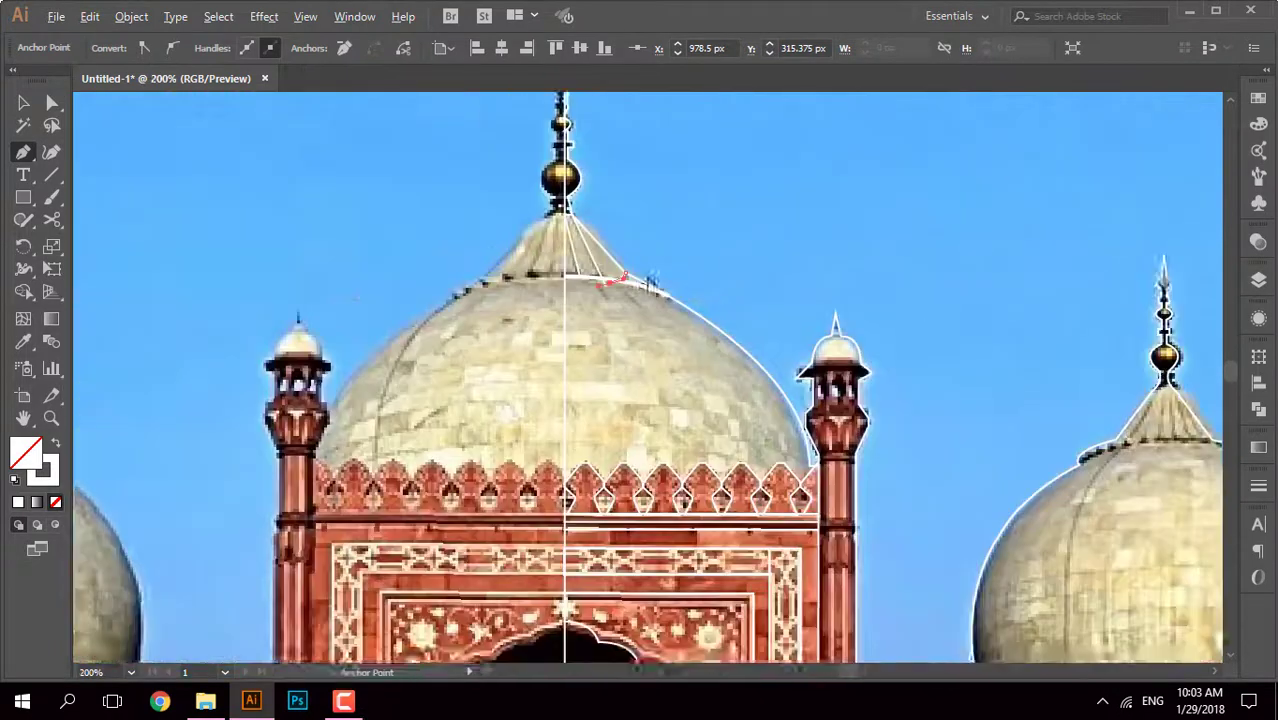
scroll(652, 285, up, 2)
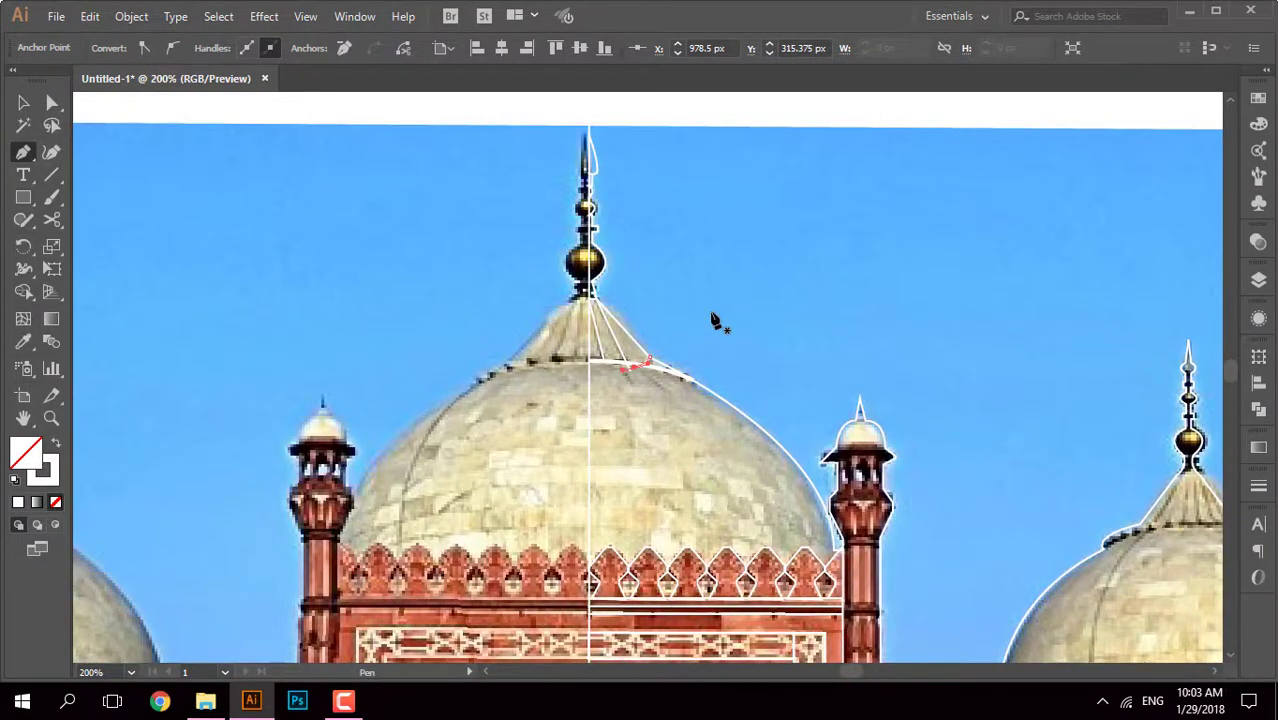
key(ctrl+y)
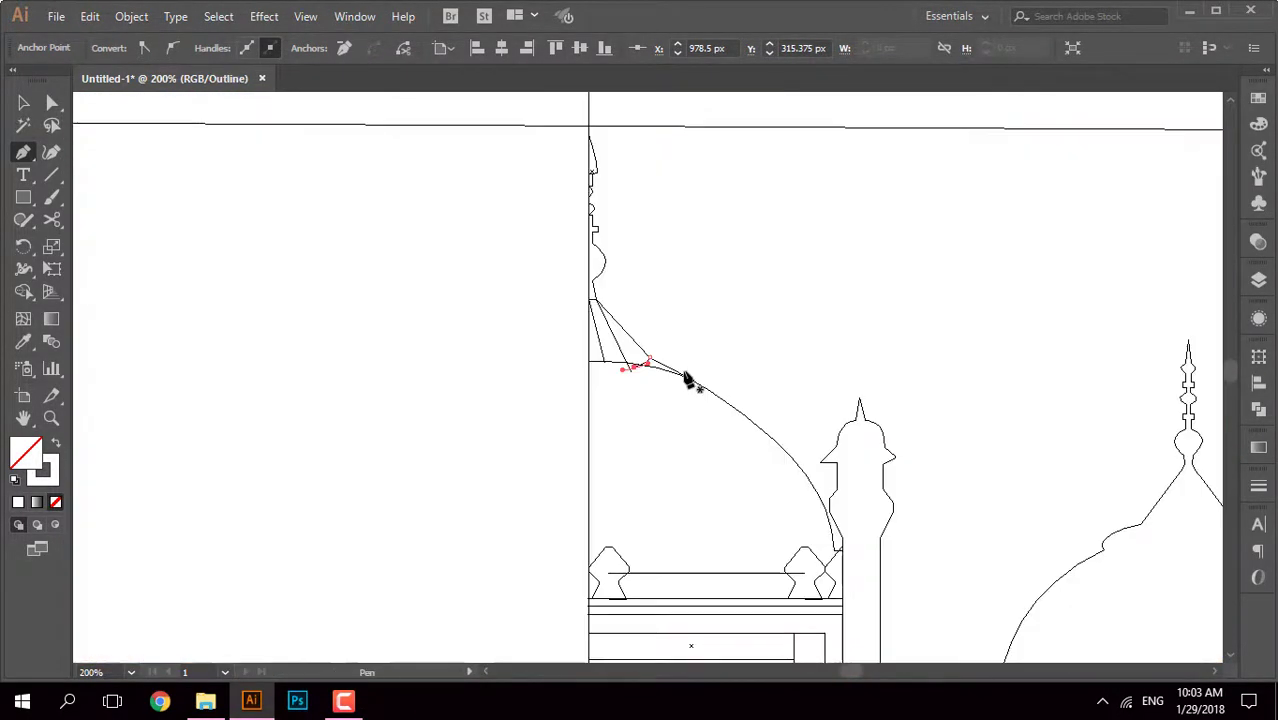
Step: At the minaret kiosk, drop the eave's upper corner points onto the corners below
mouse_move(1050, 446)
mouse_down()
mouse_move(736, 266)
mouse_move(511, 254)
mouse_up()
mouse_move(1120, 366)
mouse_down()
mouse_move(941, 323)
mouse_move(1099, 418)
mouse_up()
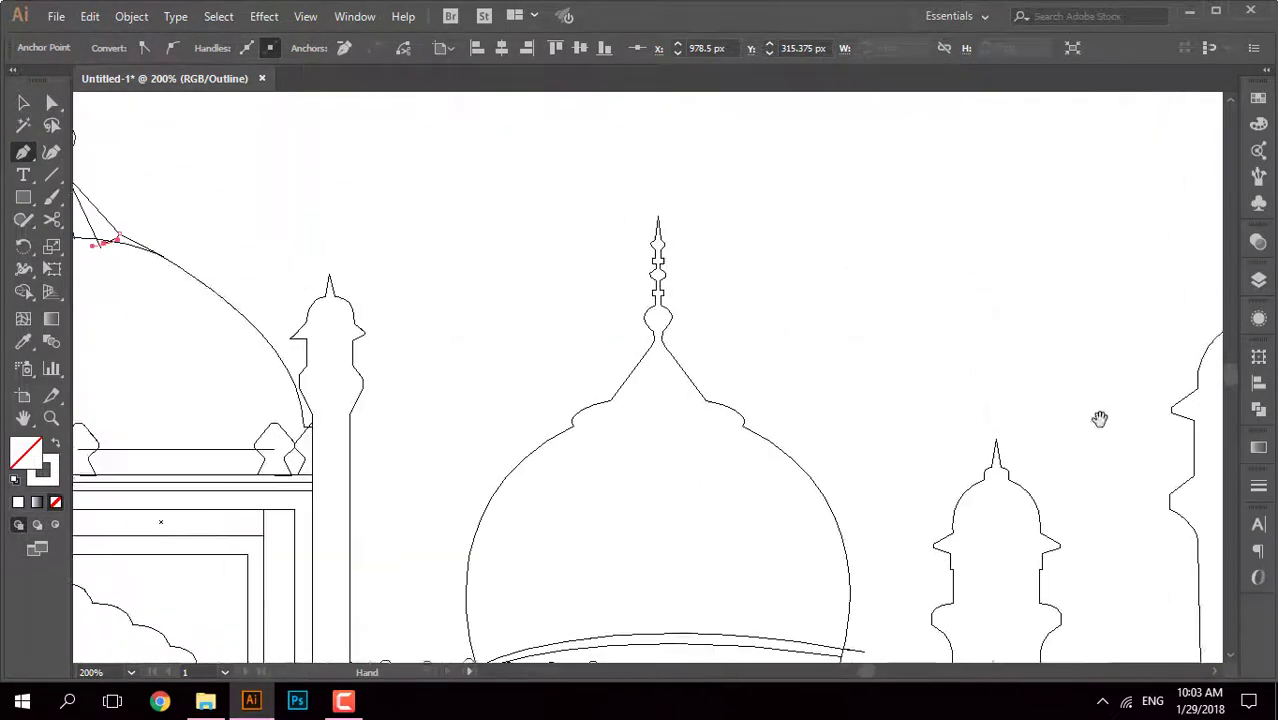
scroll(1099, 418, left, 3)
scroll(836, 362, up, 5)
key(v)
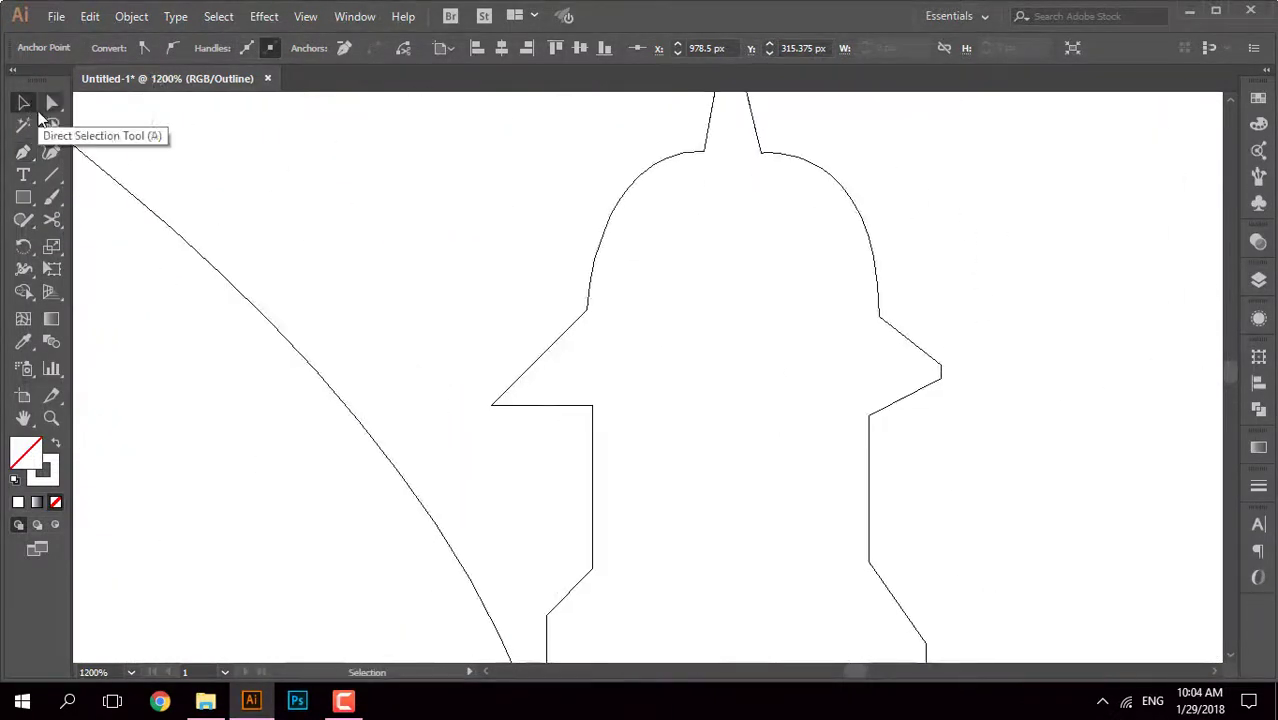
key(p)
scroll(945, 300, up, 3)
scroll(958, 369, up, 2)
drag(830, 322, 828, 380)
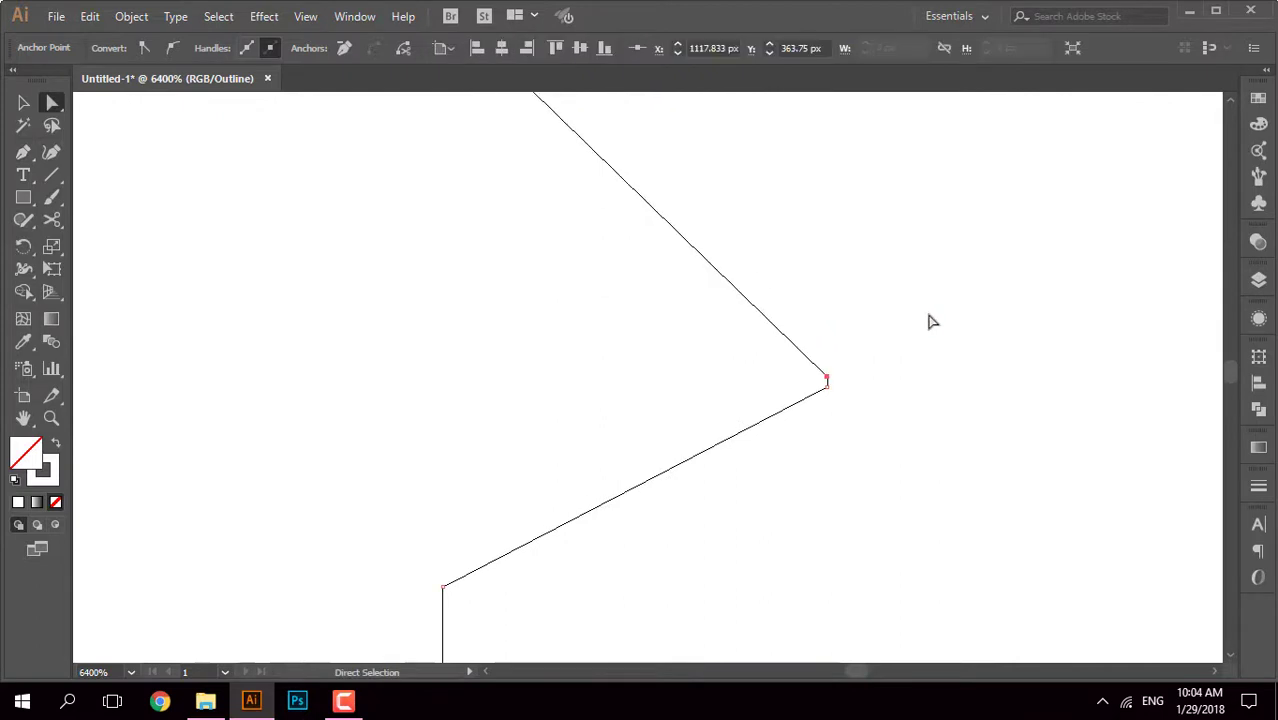
scroll(850, 318, up, 3)
drag(750, 310, 754, 276)
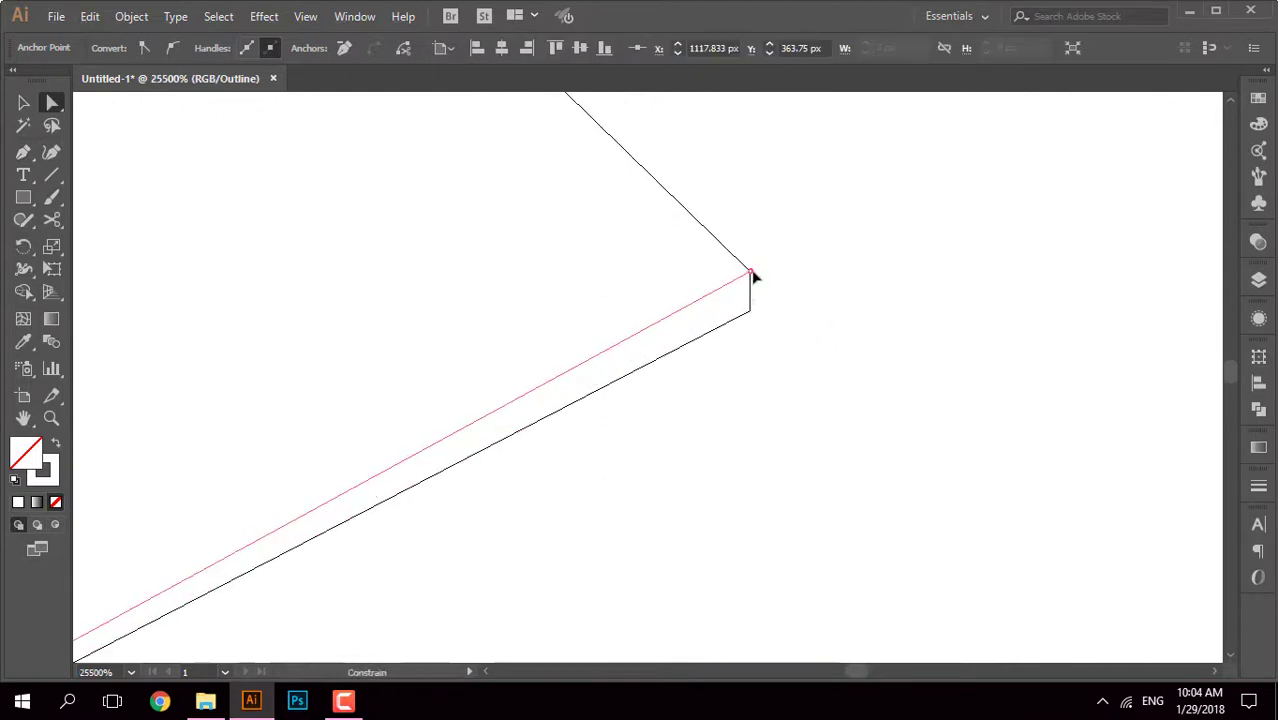
scroll(1027, 308, down, 4)
scroll(856, 337, down, 3)
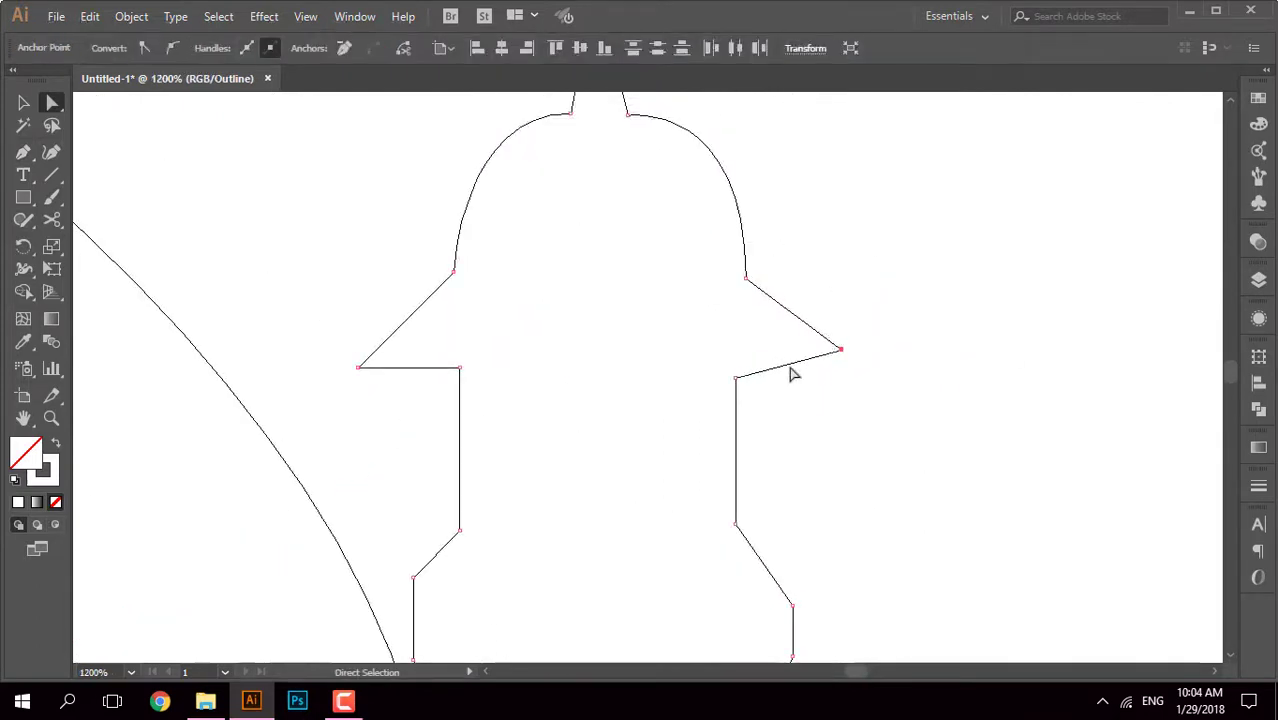
scroll(791, 374, up, 3)
scroll(835, 370, left, 4)
Step: Align the eave's lower-left corner and diagonal end point onto one horizontal line
drag(909, 400, 909, 374)
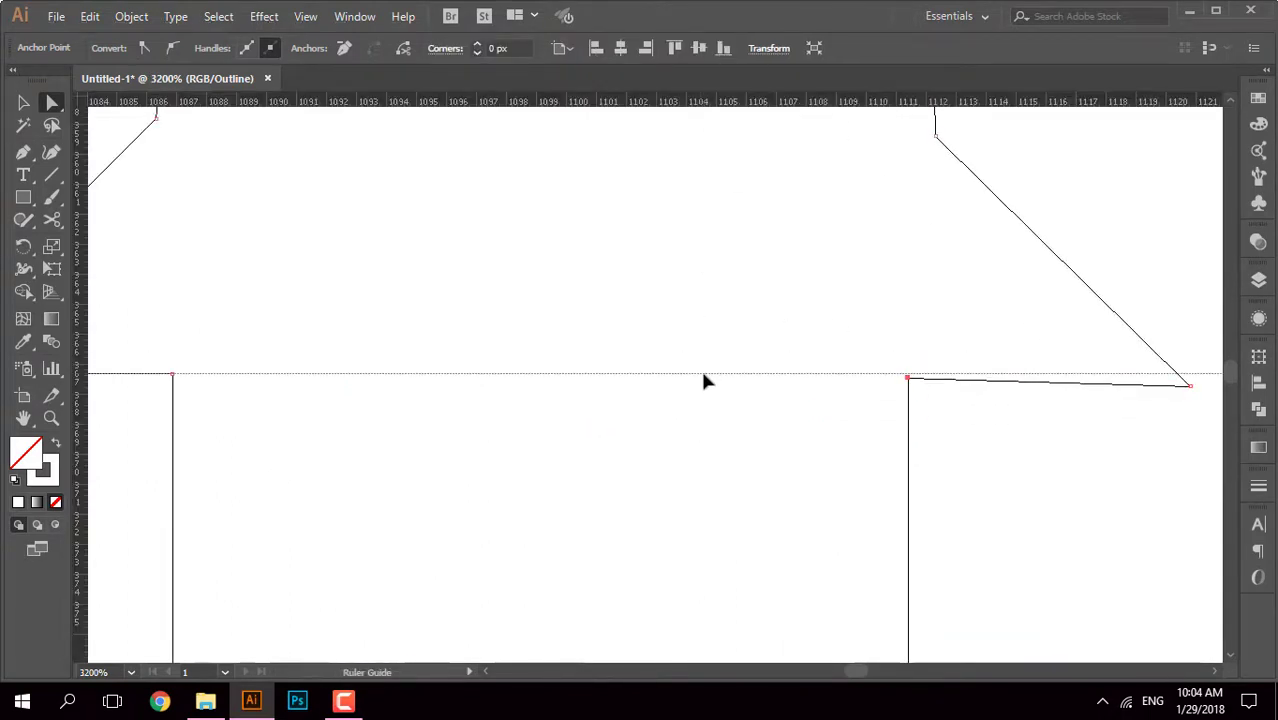
scroll(700, 370, up, 3)
drag(458, 310, 460, 300)
scroll(875, 333, right, 3)
scroll(692, 530, down, 2)
drag(688, 528, 698, 425)
scroll(982, 493, down, 2)
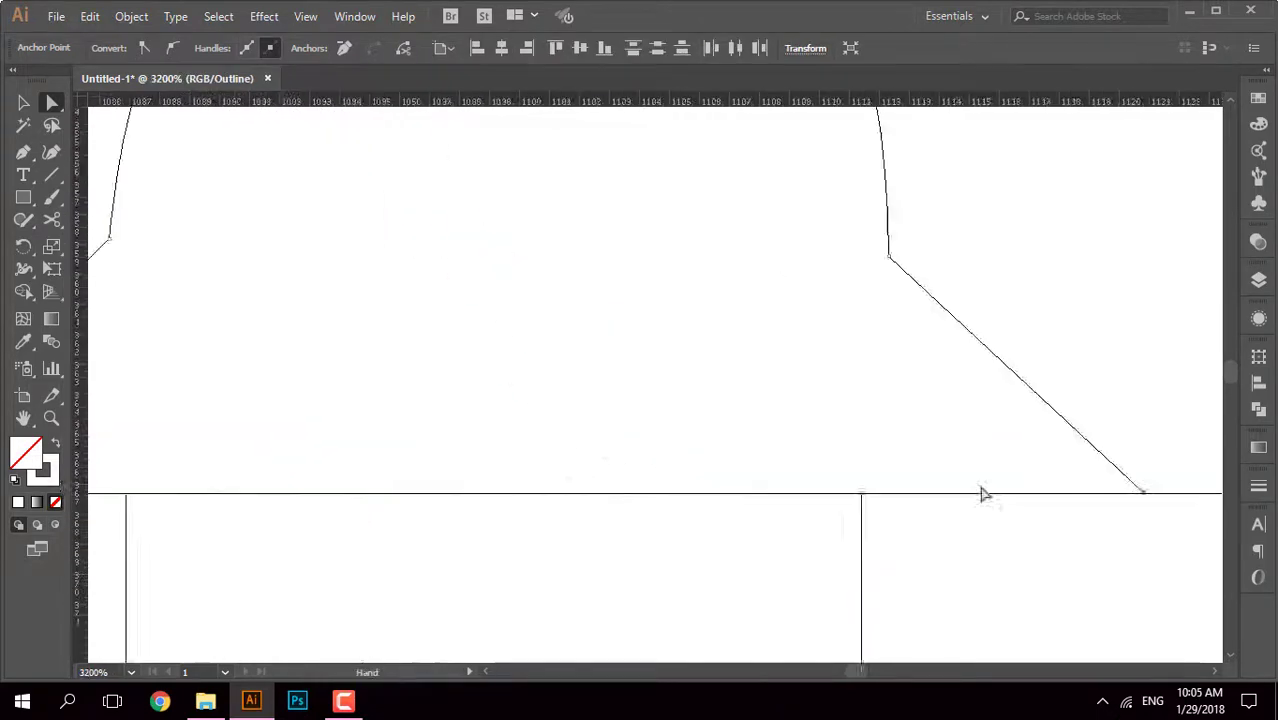
scroll(982, 493, down, 5)
click(870, 385)
Step: Toggle Outline and Preview views to check the squared eave against the photo
key(ctrl+y)
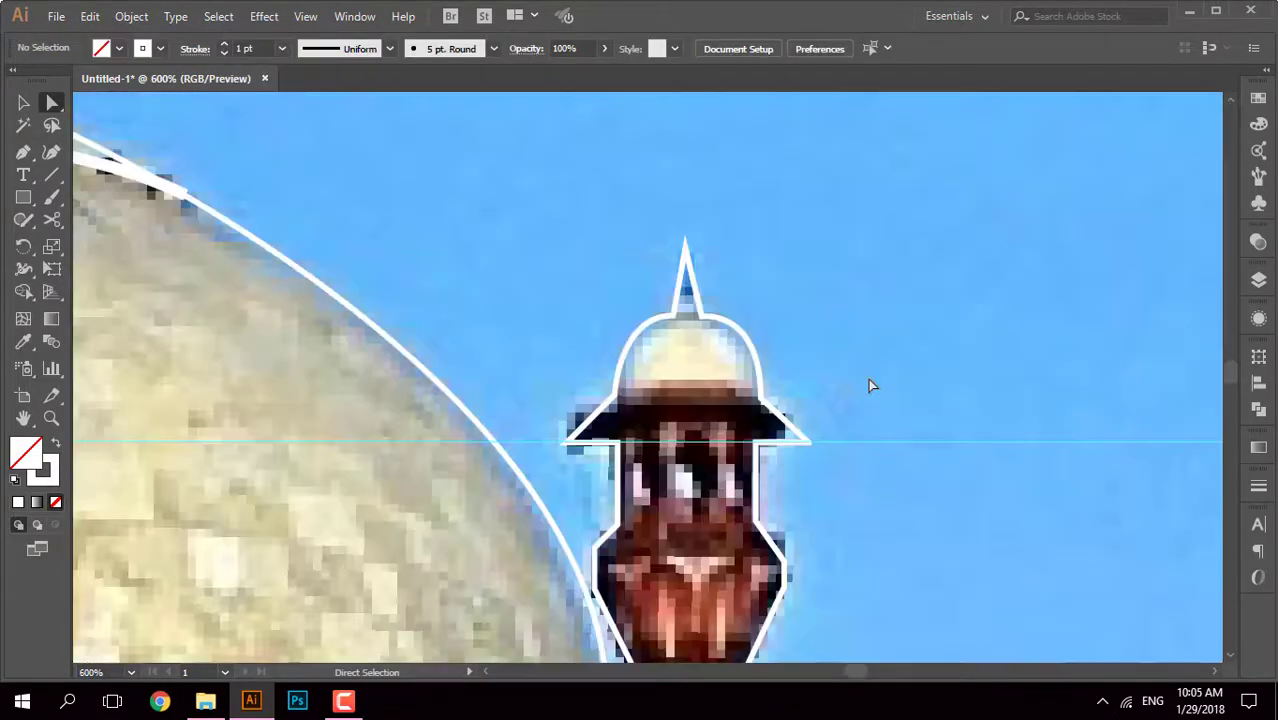
scroll(870, 385, down, 1)
scroll(870, 385, down, 3)
drag(833, 531, 680, 415)
key(ctrl+y)
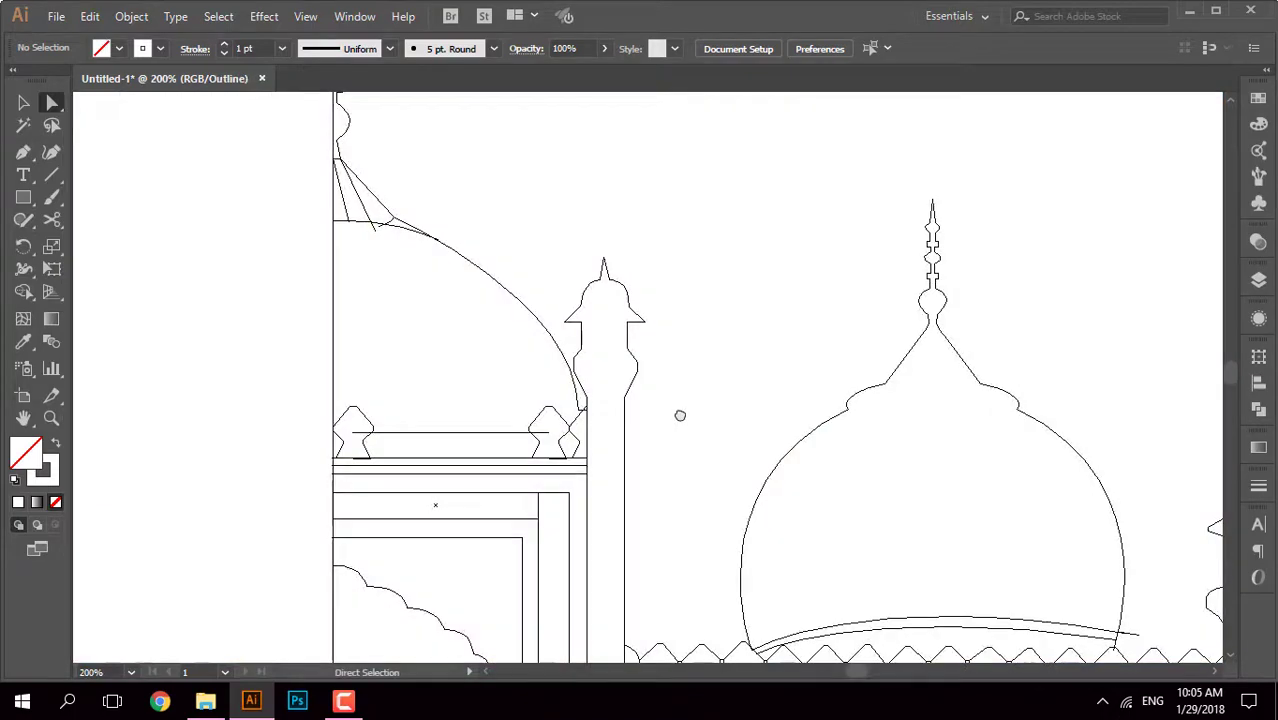
key(ctrl+y)
scroll(663, 420, down, 2)
key(ctrl+y)
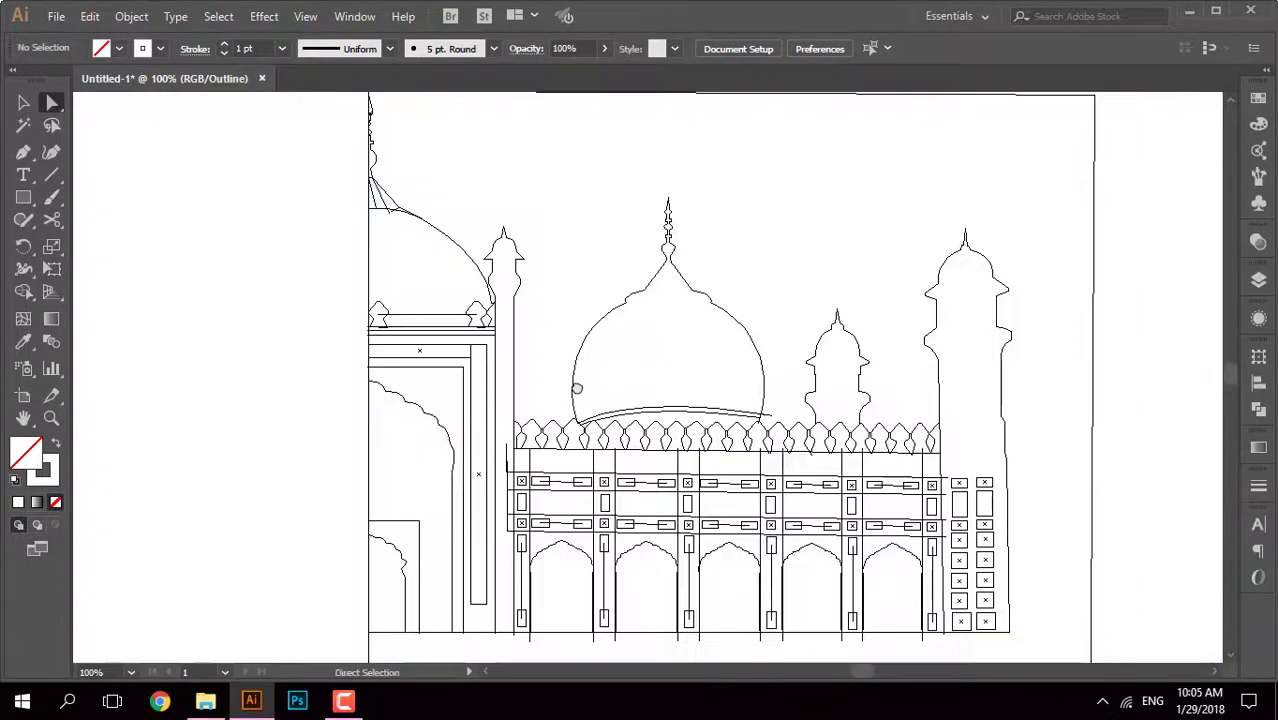
key(ctrl+y)
scroll(985, 287, up, 3)
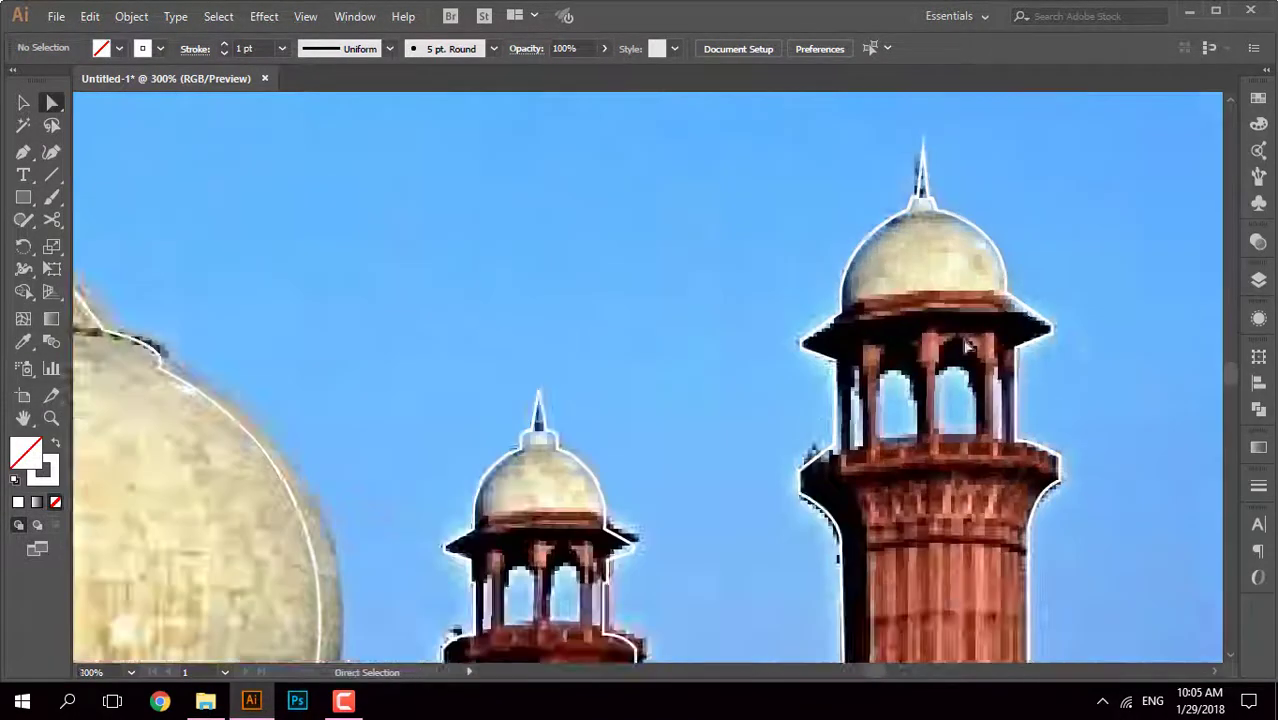
scroll(793, 354, down, 2)
scroll(793, 354, up, 2)
drag(890, 424, 1006, 468)
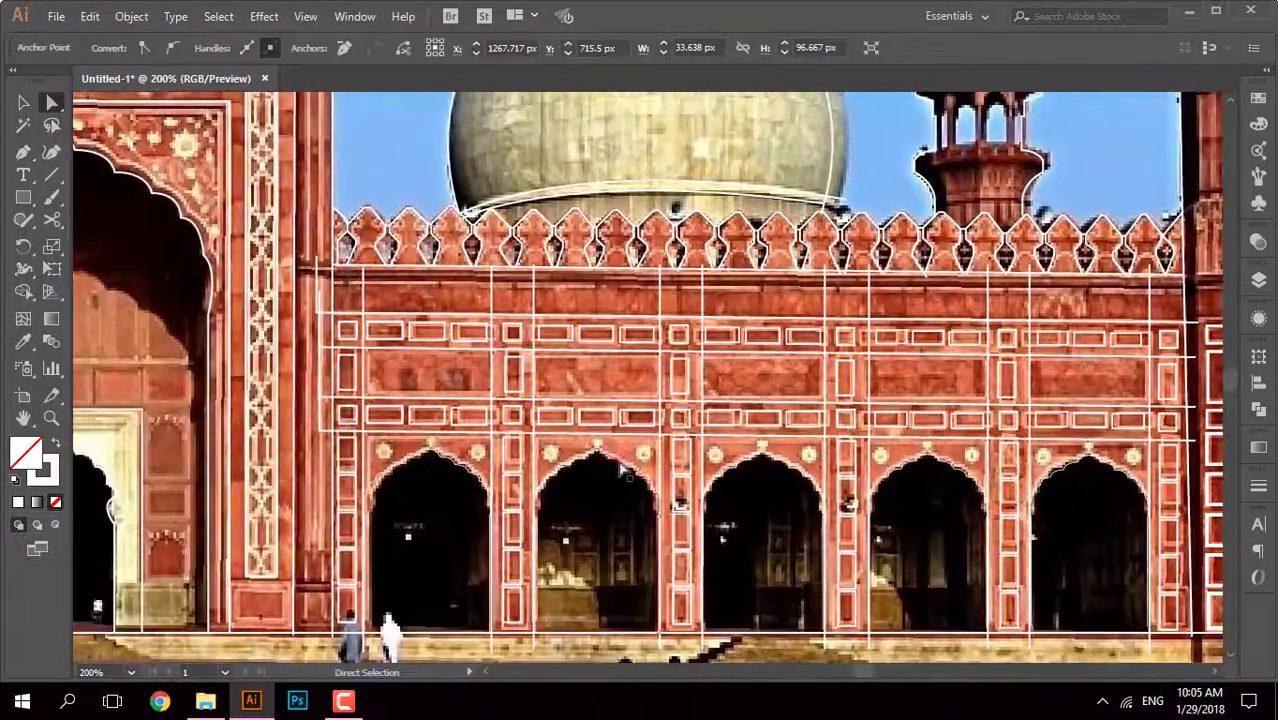
Step: Move the scalloped arch onto the central kiosk window and stretch it to the window base
key(v)
click(620, 475)
scroll(800, 455, up, 2)
scroll(800, 455, up, 2)
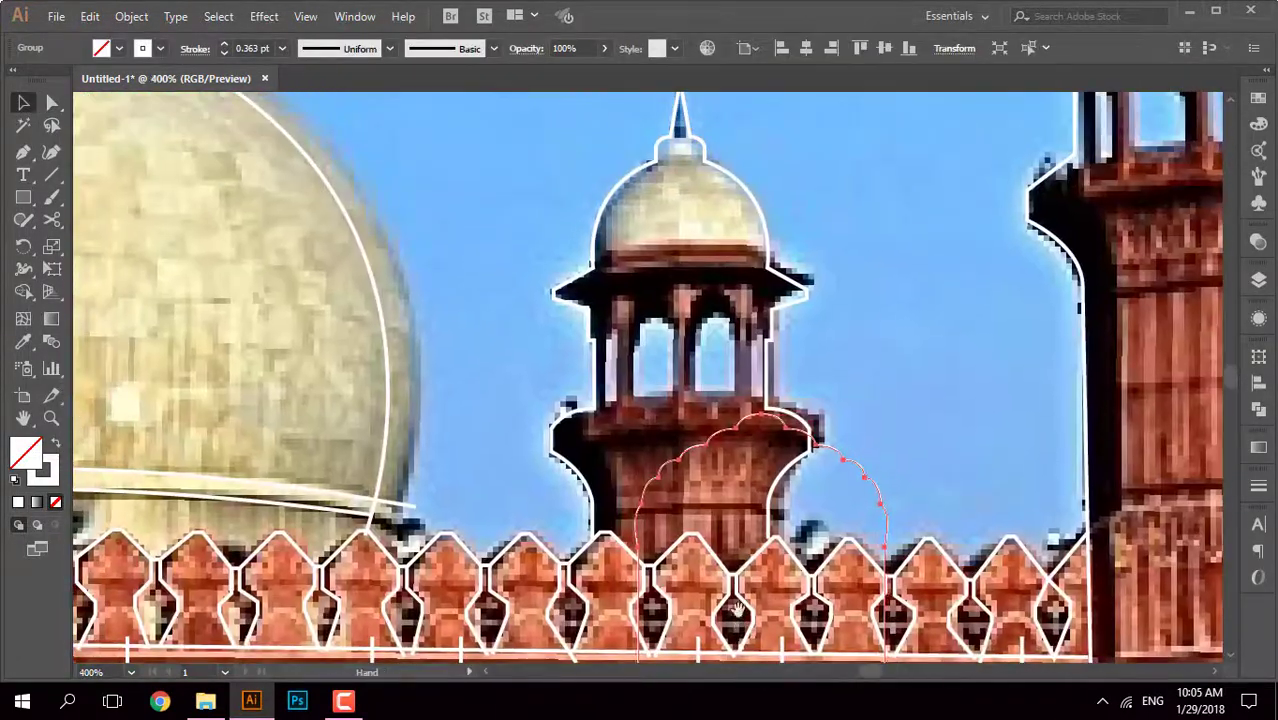
scroll(678, 598, up, 3)
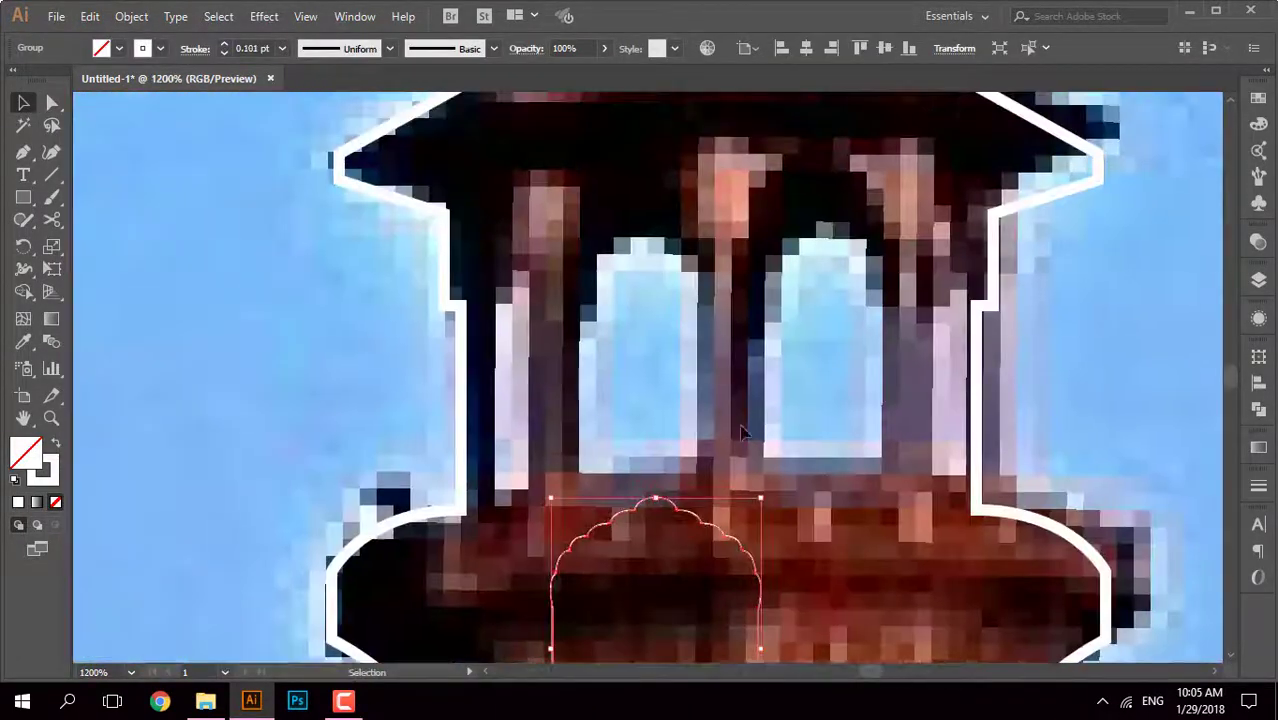
scroll(893, 240, up, 3)
scroll(800, 300, up, 2)
drag(655, 560, 670, 200)
scroll(774, 371, down, 3)
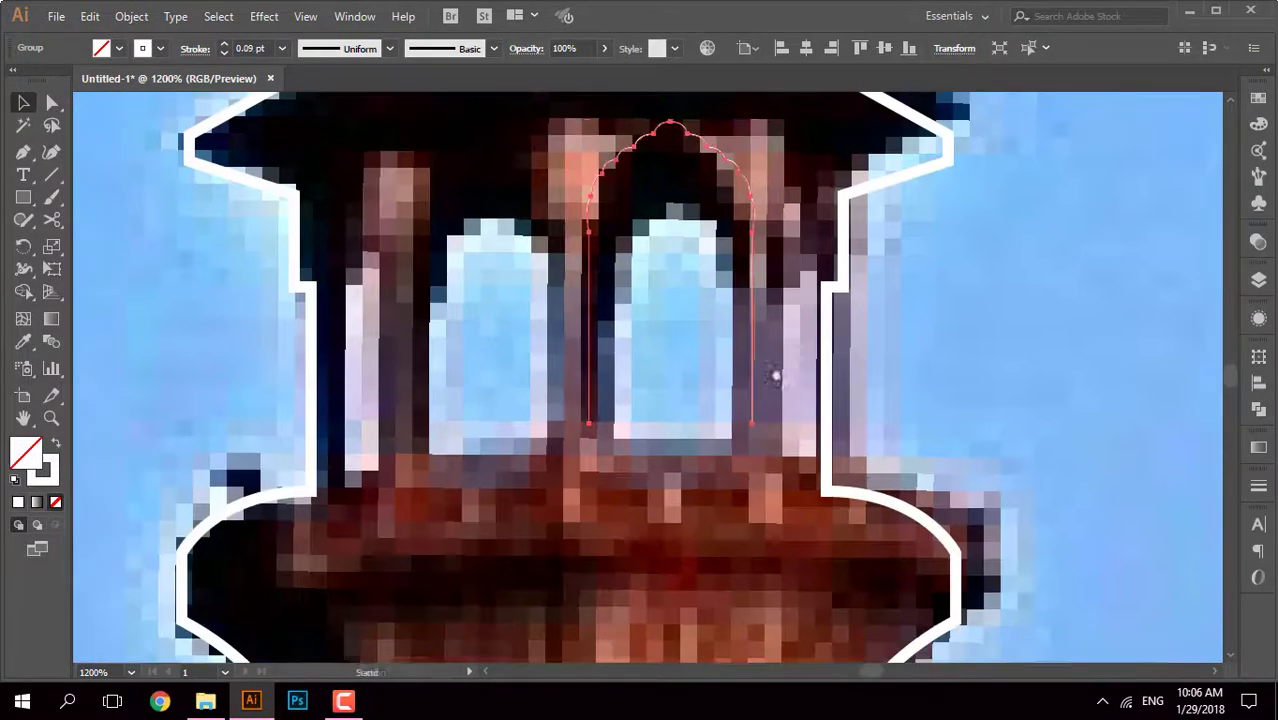
drag(671, 438, 671, 481)
scroll(680, 440, up, 2)
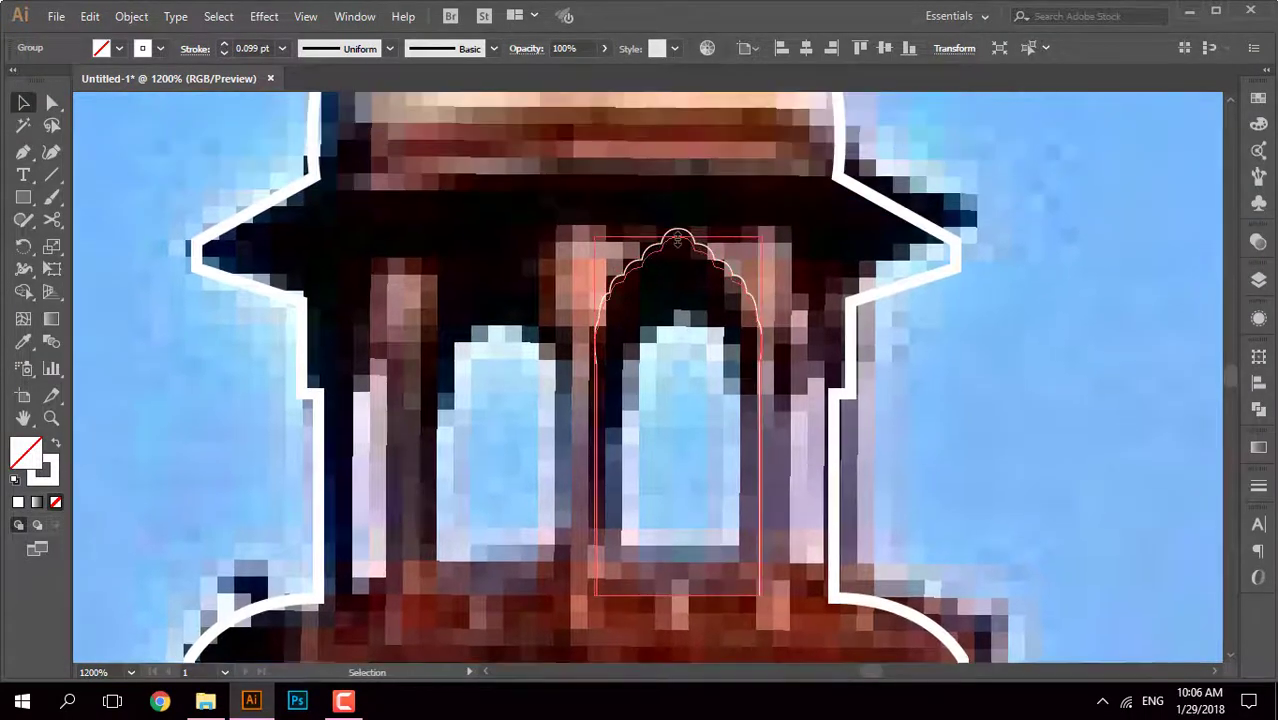
scroll(677, 243, left, 2)
Step: Copy the arch over the left window, then make a narrow arch copy over the left pillar
drag(709, 331, 525, 331)
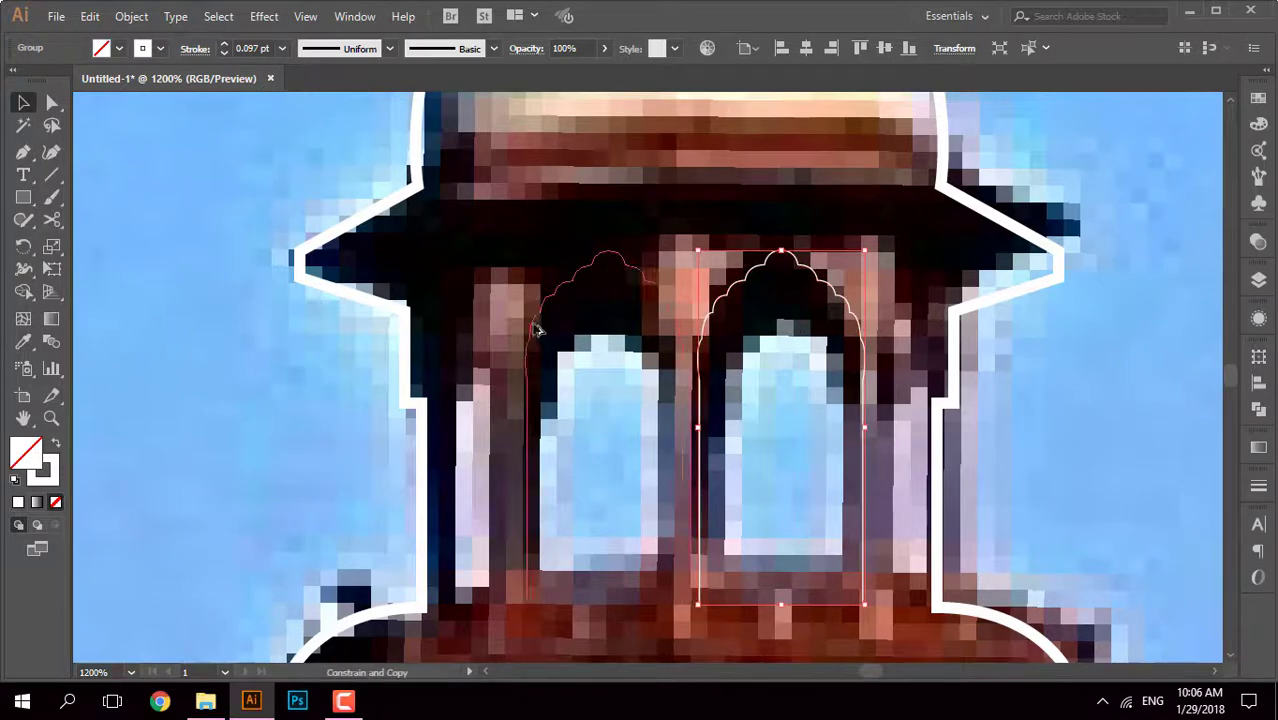
drag(513, 427, 524, 427)
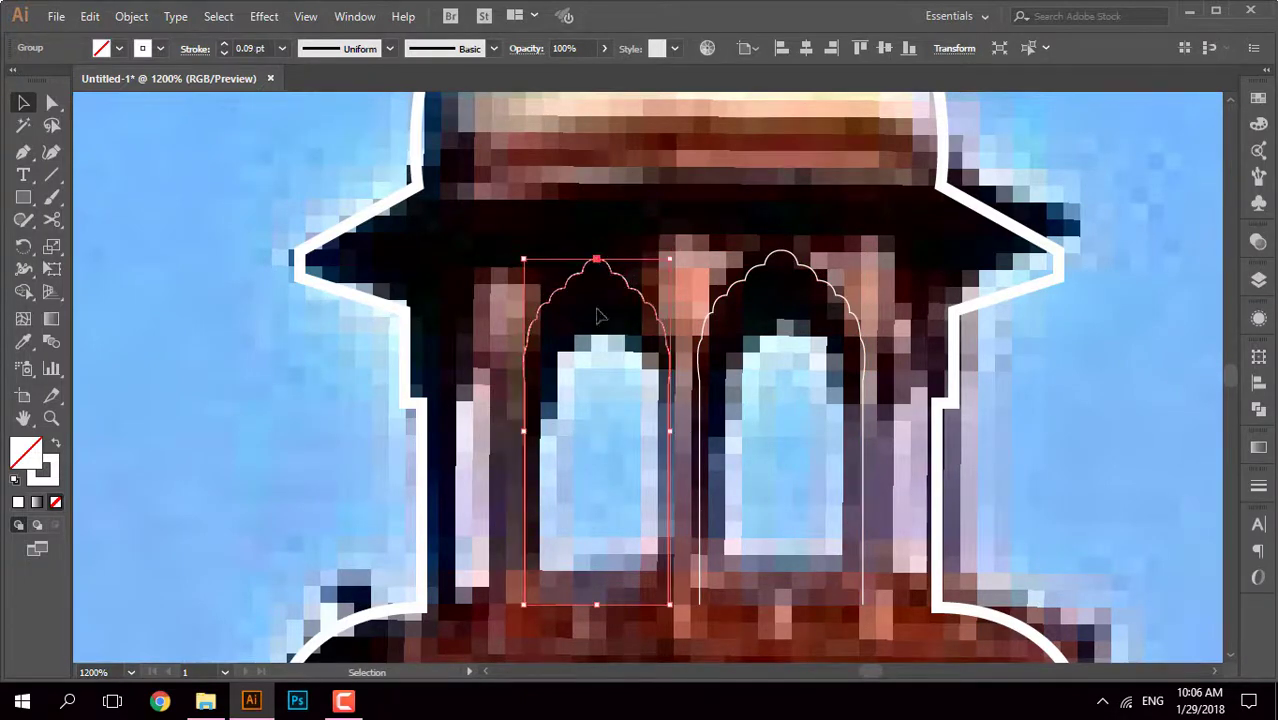
click(770, 318)
mouse_move(640, 290)
mouse_down()
mouse_move(770, 318)
mouse_move(582, 318)
mouse_up()
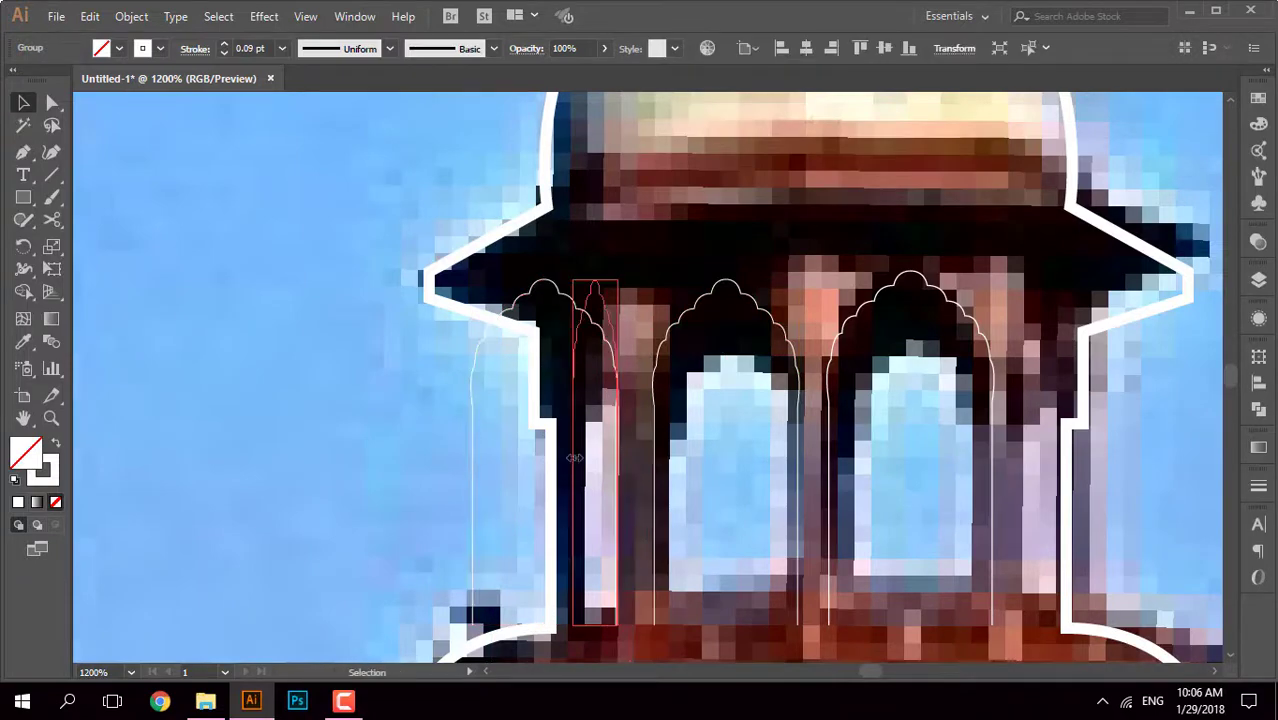
drag(465, 450, 573, 450)
click(440, 430)
Step: Copy the narrow arch onto the right pillar and check the arches in Outline view
scroll(440, 430, down, 3)
scroll(400, 330, up, 3)
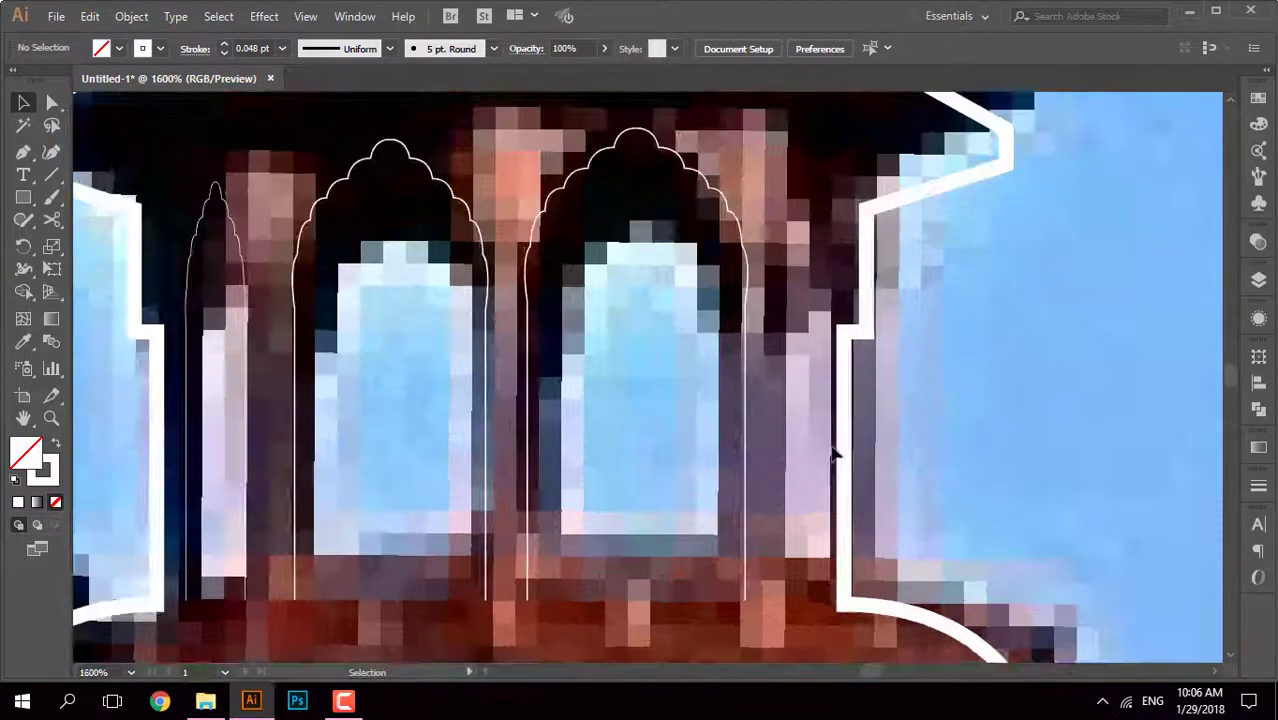
drag(400, 330, 843, 330)
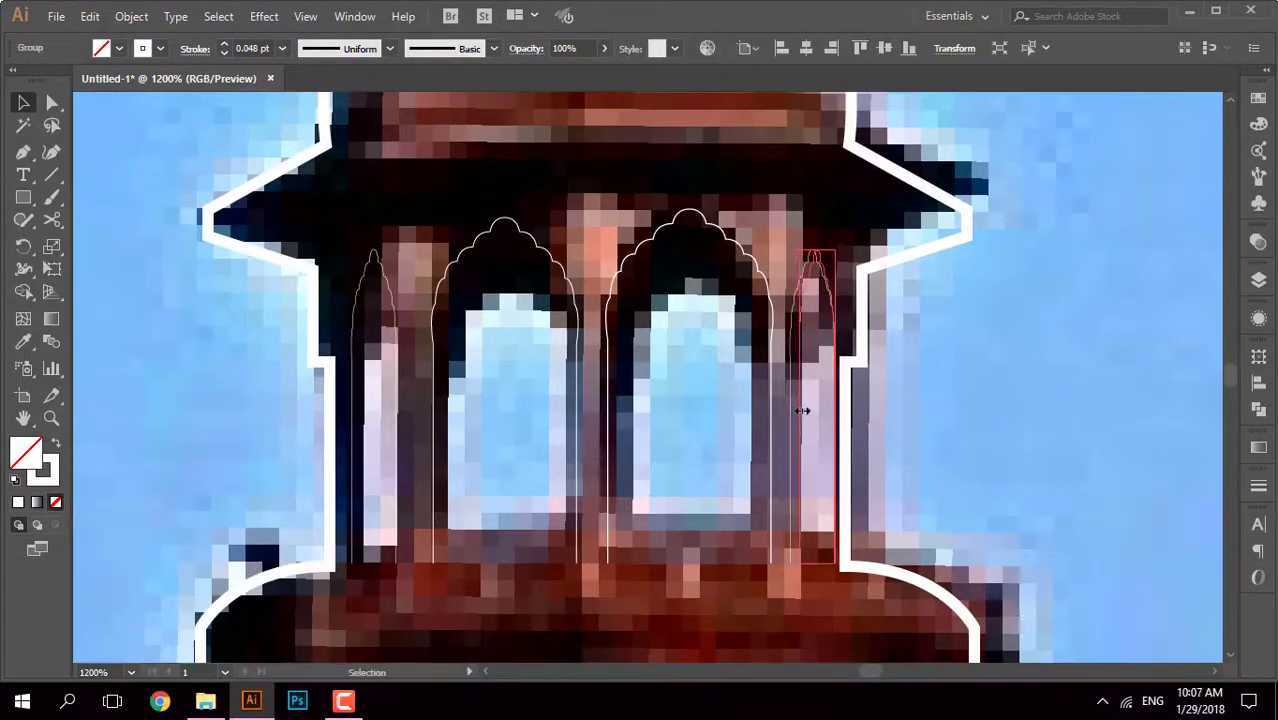
click(922, 308)
scroll(922, 308, down, 3)
key(ctrl+y)
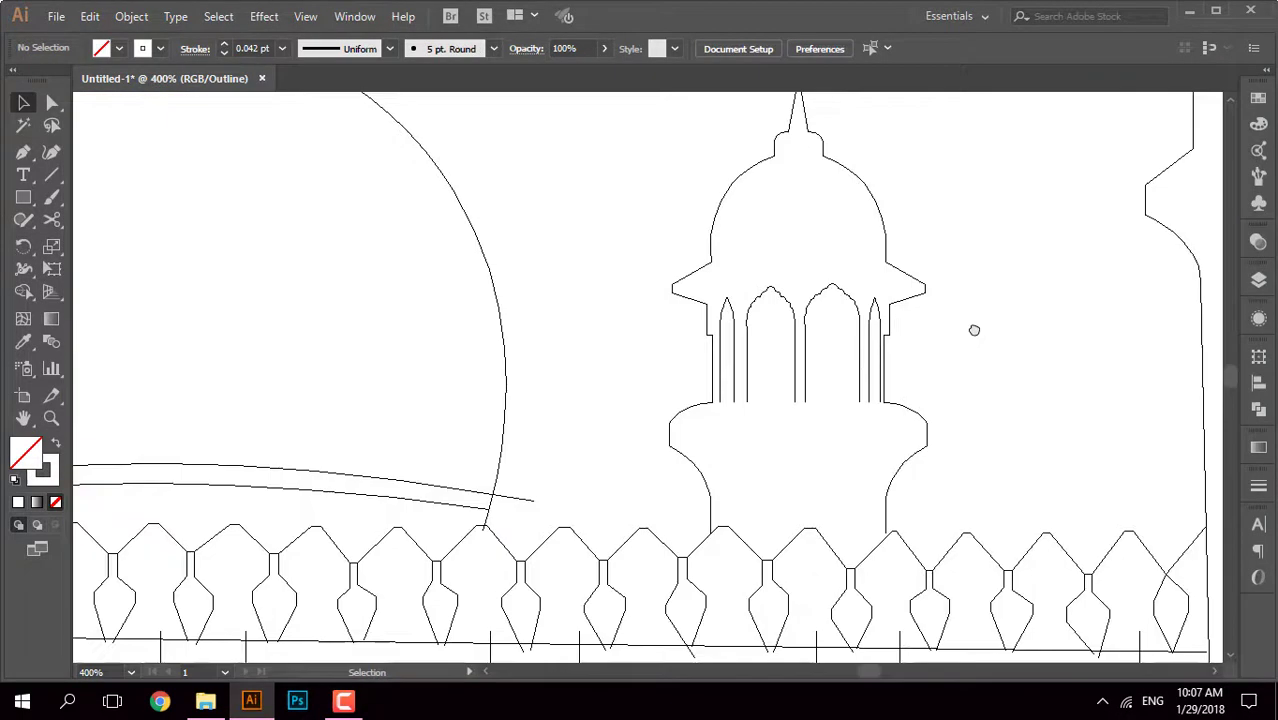
Step: Draw a horizontal line across the base of the kiosk pillars and check it in Outline view
key(ctrl+y)
key(p)
scroll(927, 340, up, 3)
click(210, 395)
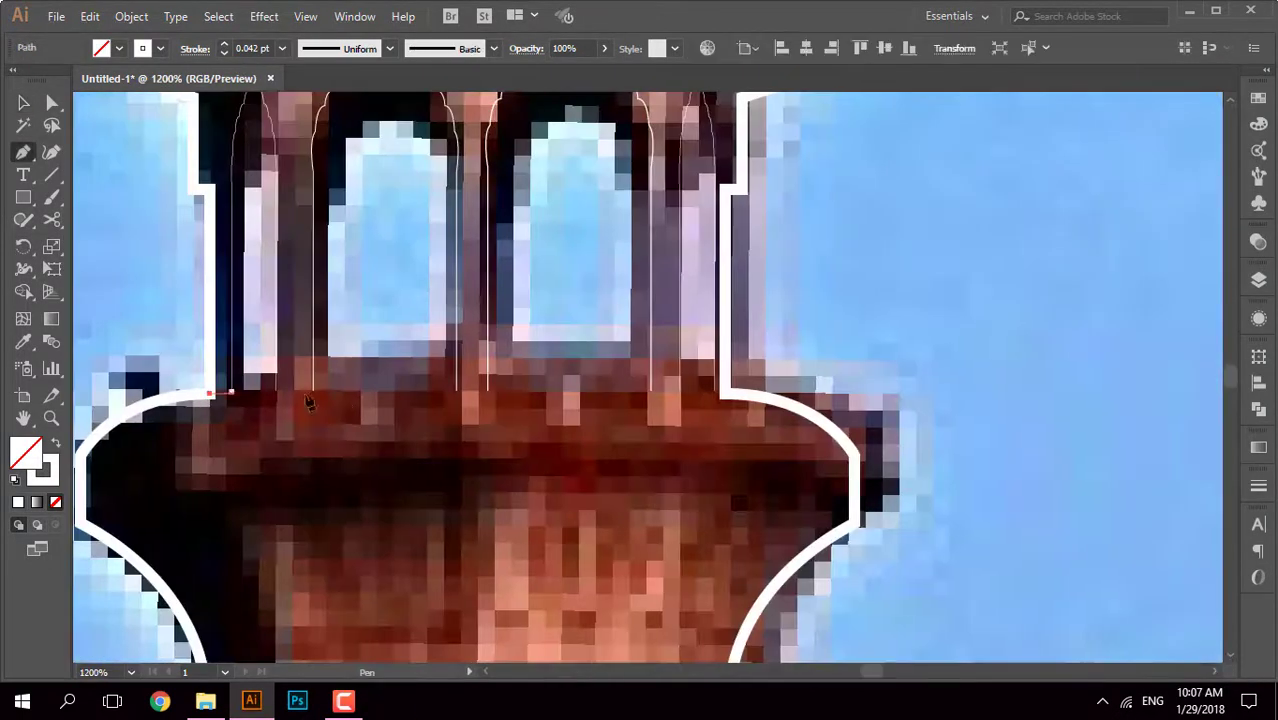
shift+click(725, 395)
key(v)
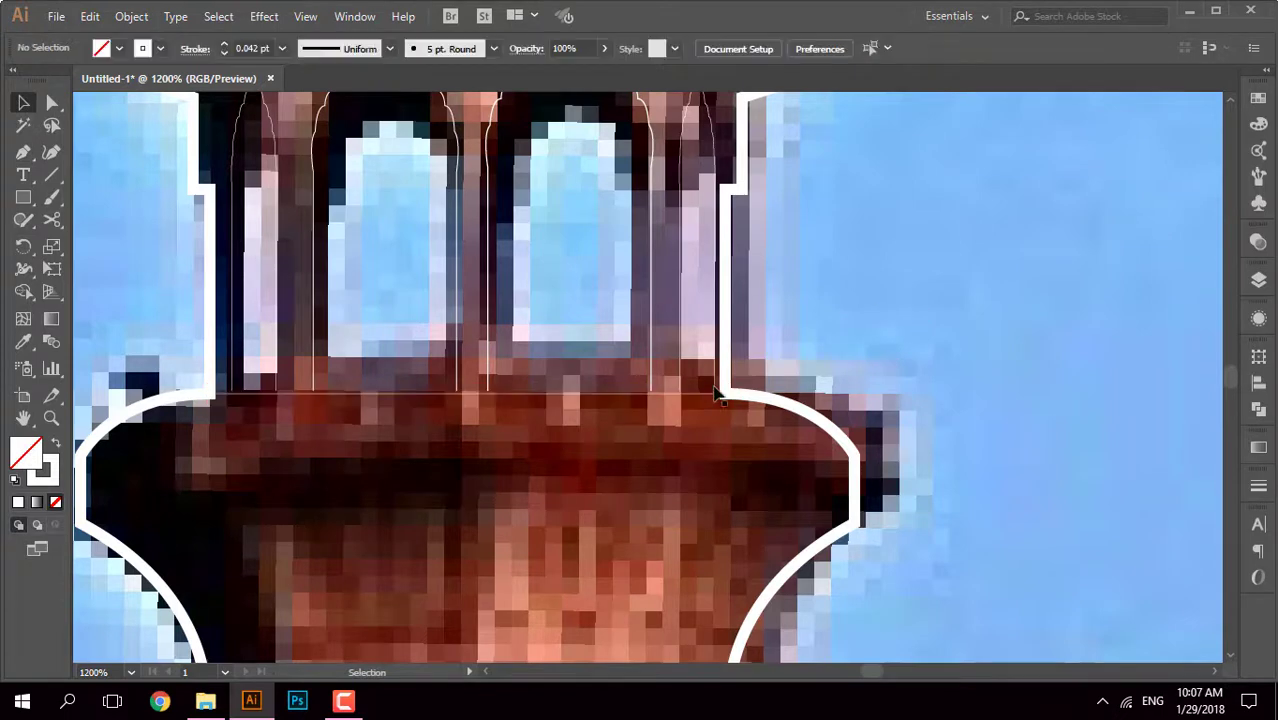
click(462, 392)
scroll(462, 392, up, 5)
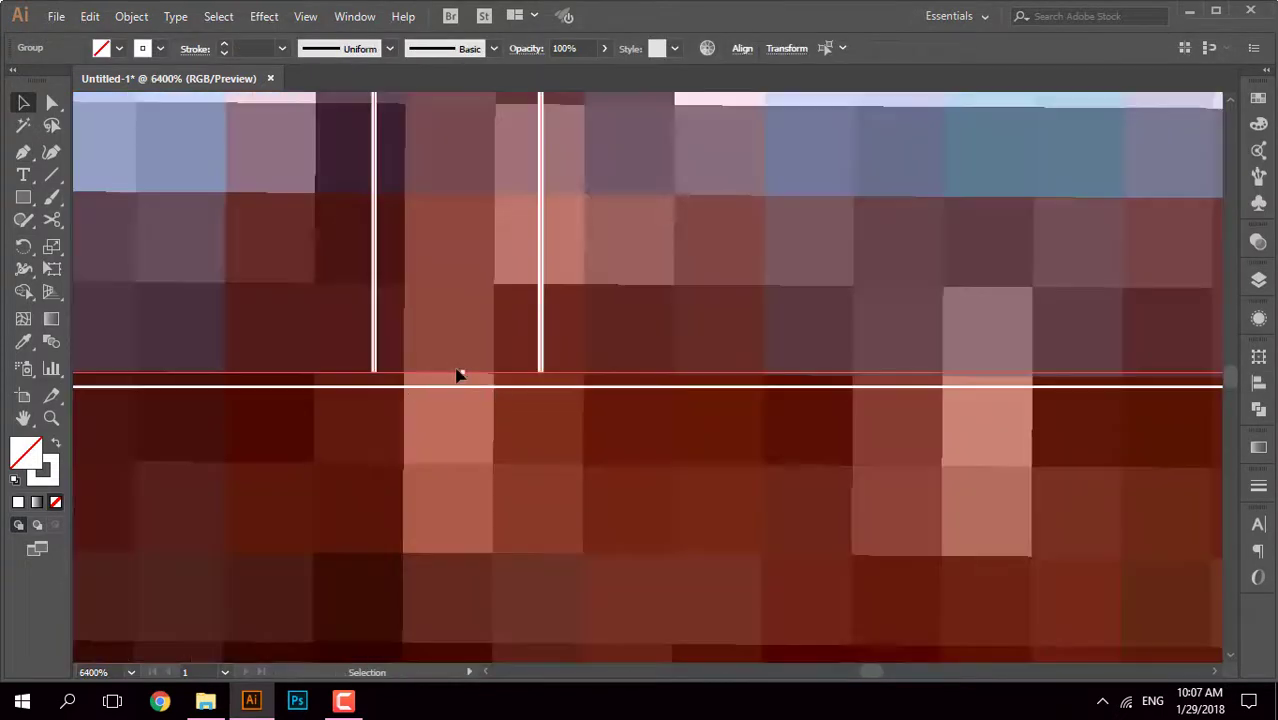
key(ctrl+y)
click(626, 436)
scroll(626, 436, down, 3)
scroll(626, 436, down, 2)
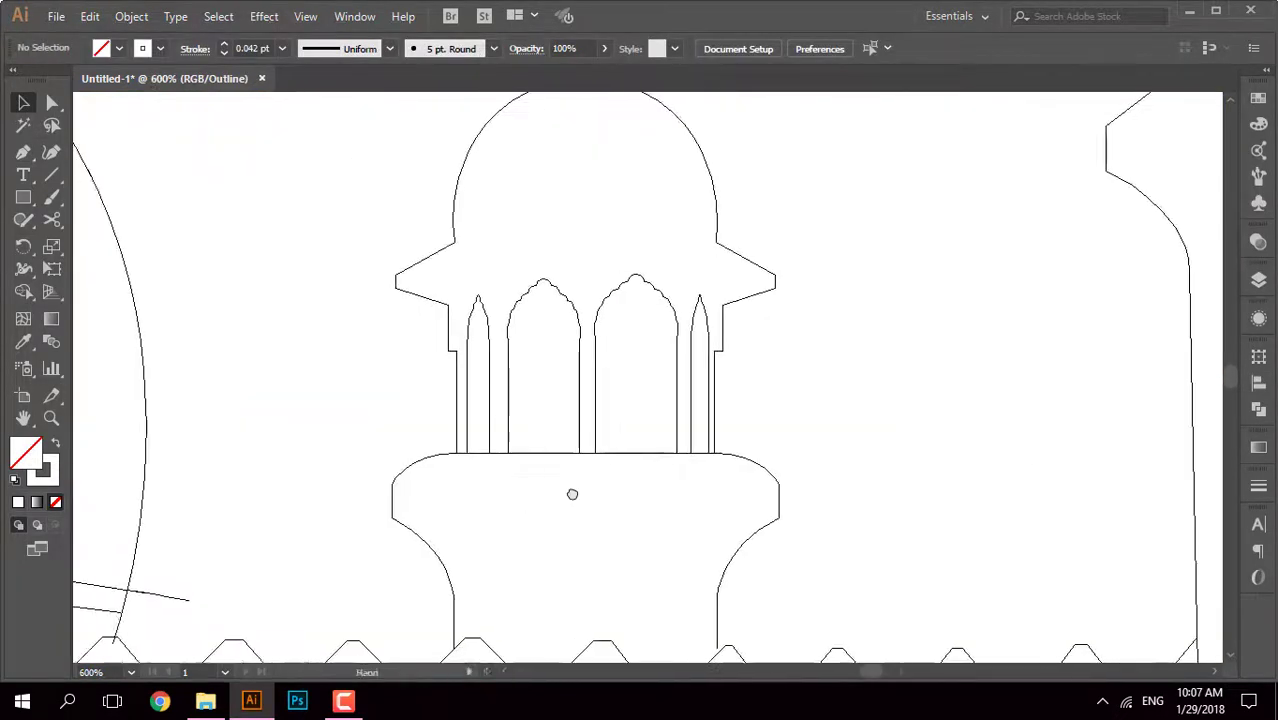
key(ctrl+y)
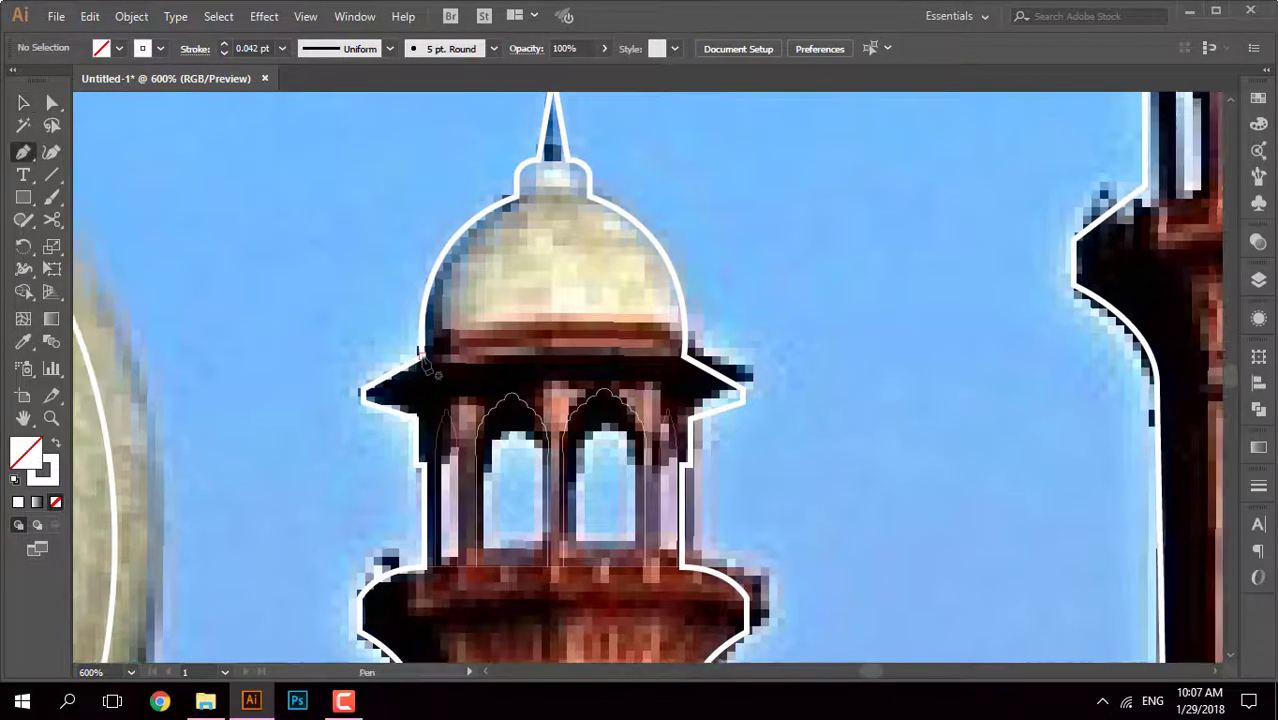
Step: Pen-trace a closed path along the base rim of the kiosk dome
click(420, 355)
click(684, 355)
click(780, 374)
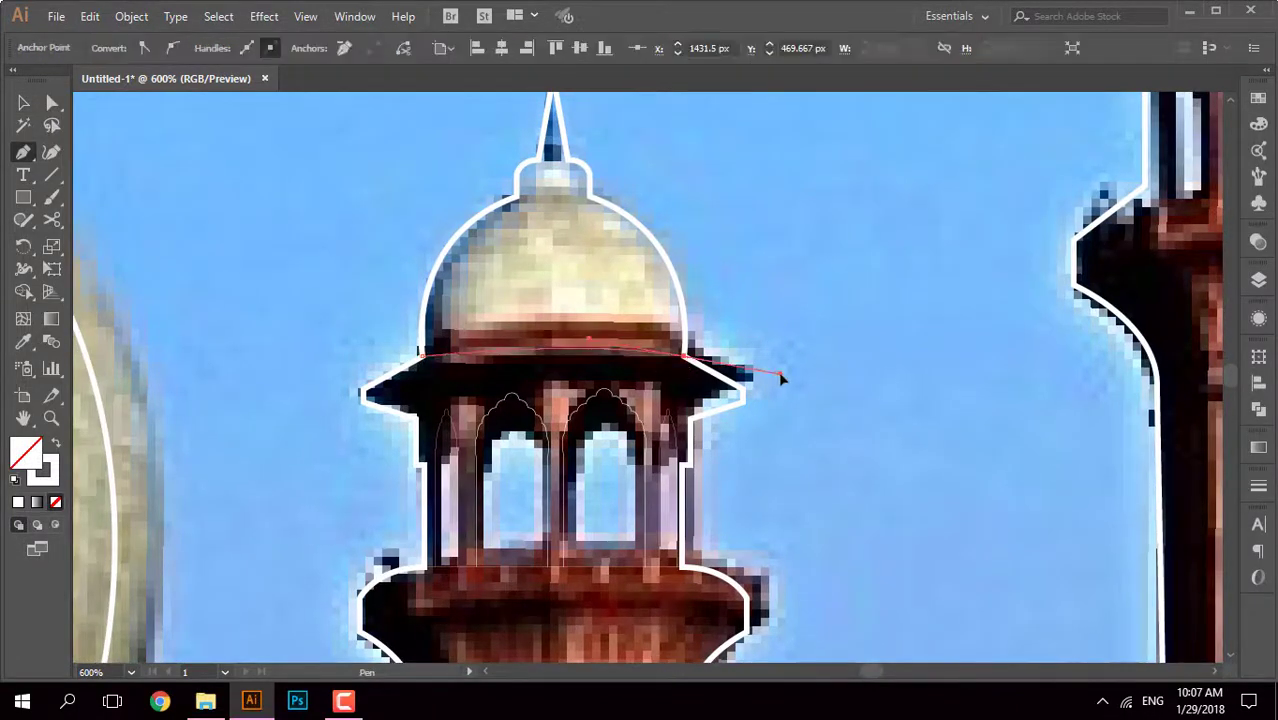
click(433, 338)
click(530, 301)
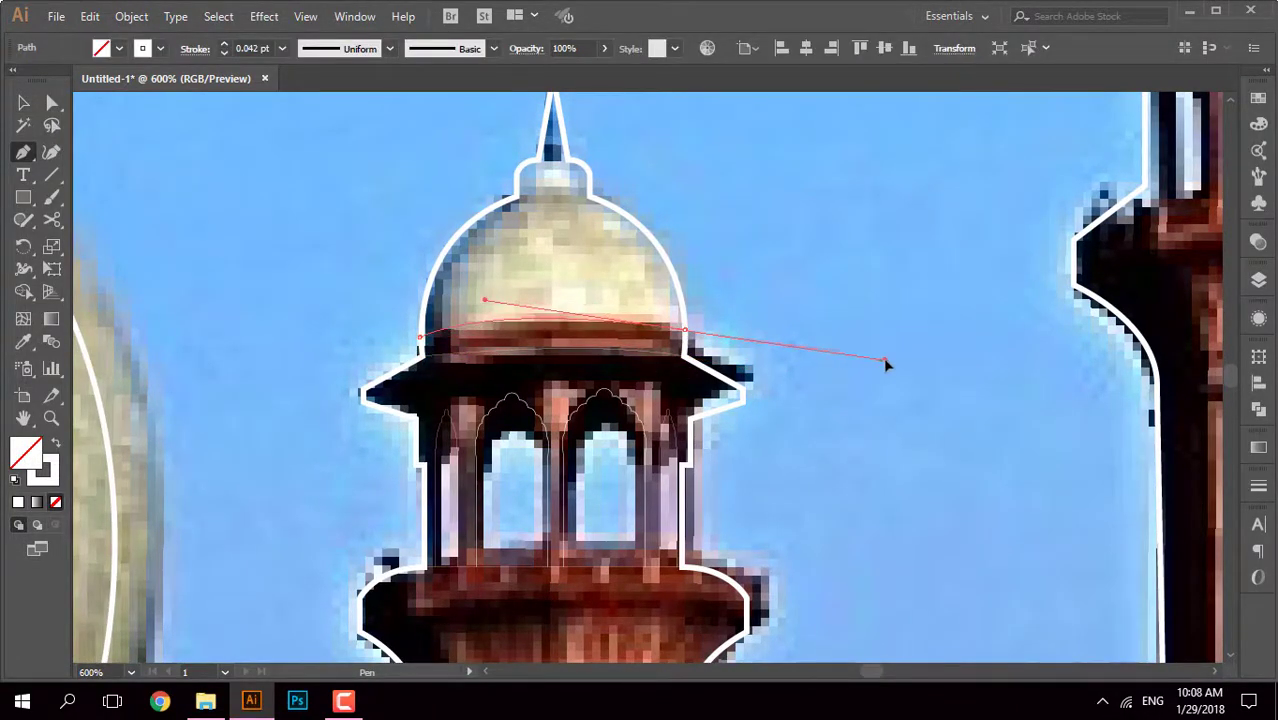
key(v)
click(795, 280)
key(ctrl+y)
key(ctrl+y)
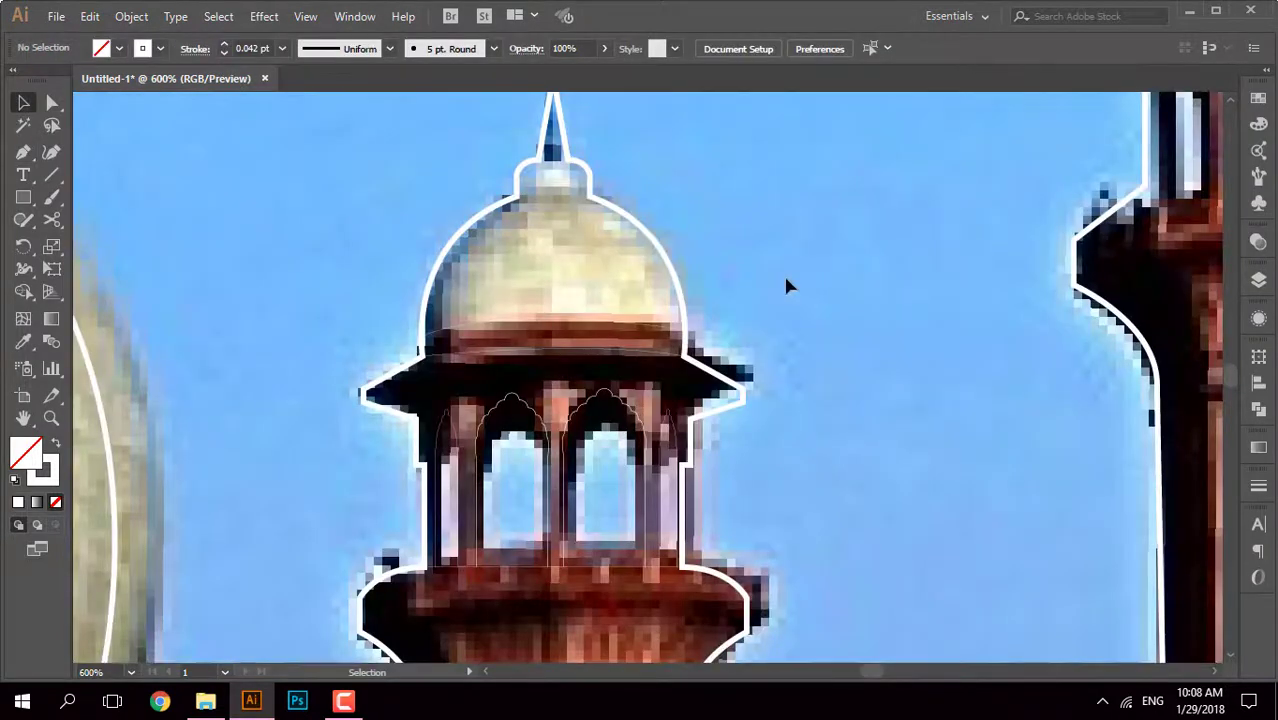
Step: Trace a three-point path along the kiosk dome's top, closing the help browser F1 opened
key(p)
click(516, 197)
click(591, 198)
click(632, 206)
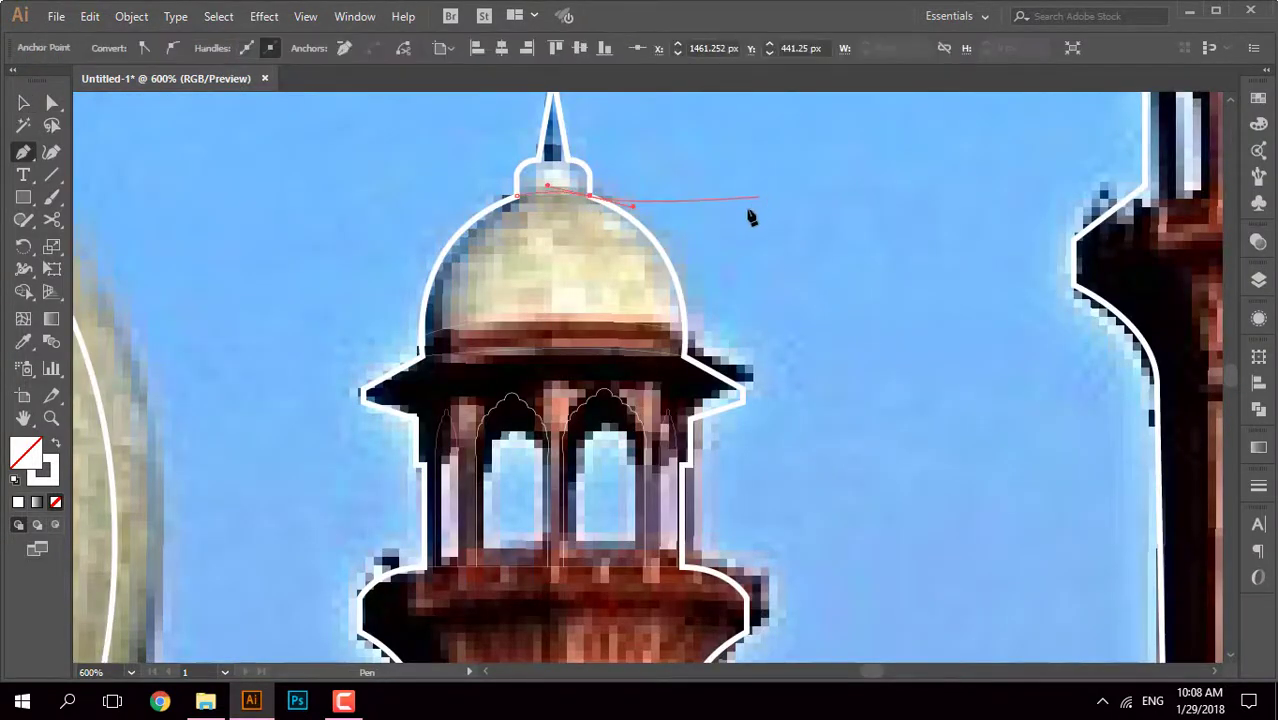
key(F1)
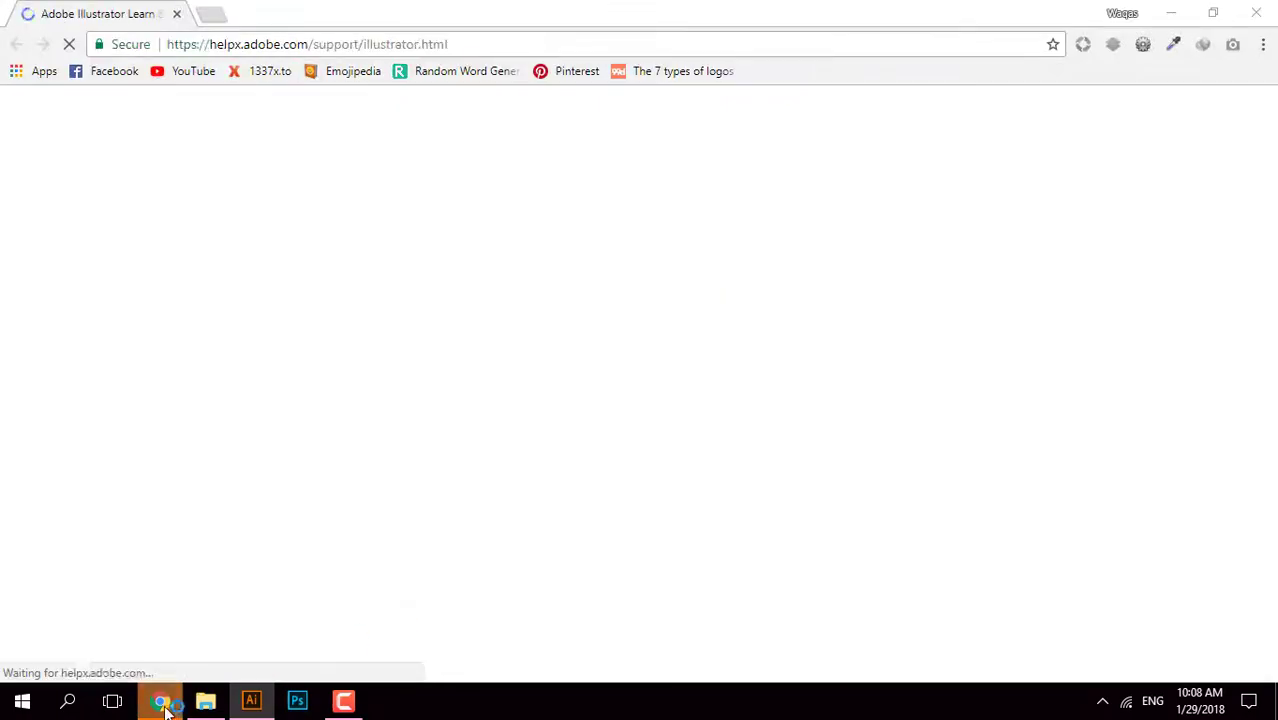
click(1262, 18)
key(v)
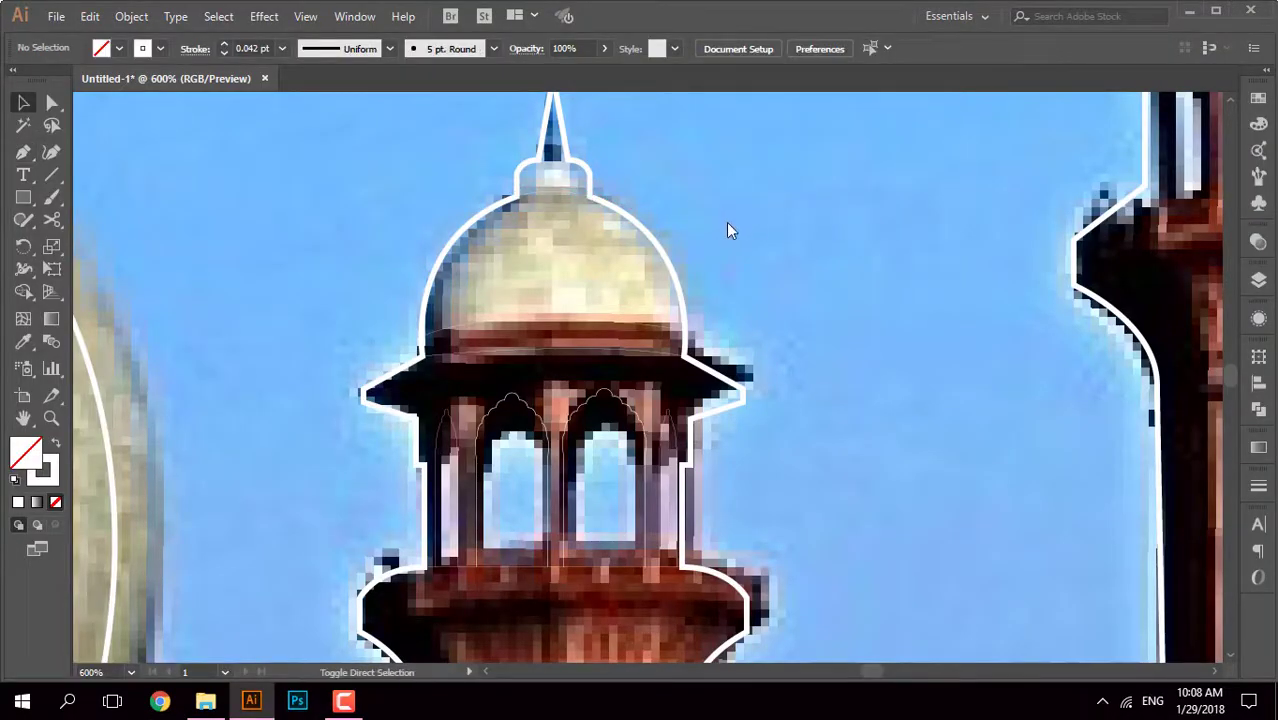
Step: Save the drawing as 'Badshahi Masjid' in the Illustrations folder, accepting the default Illustrator options
key(ctrl+s)
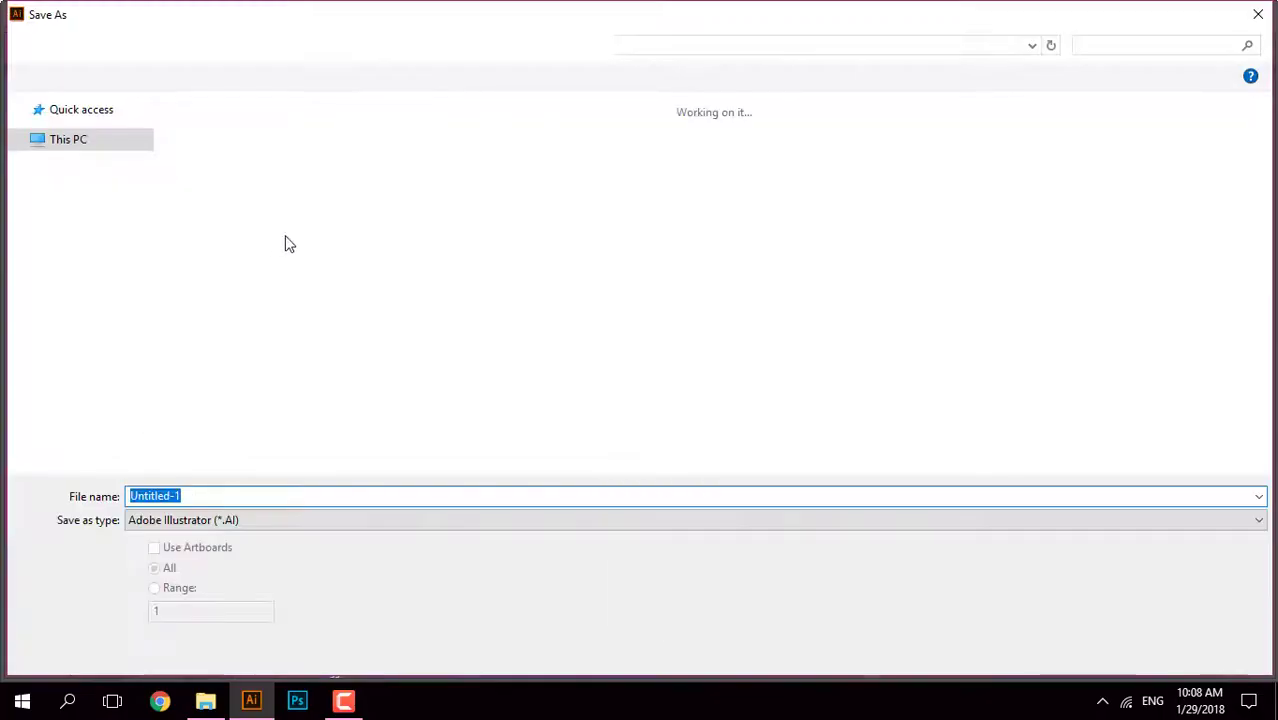
double_click(214, 143)
double_click(214, 143)
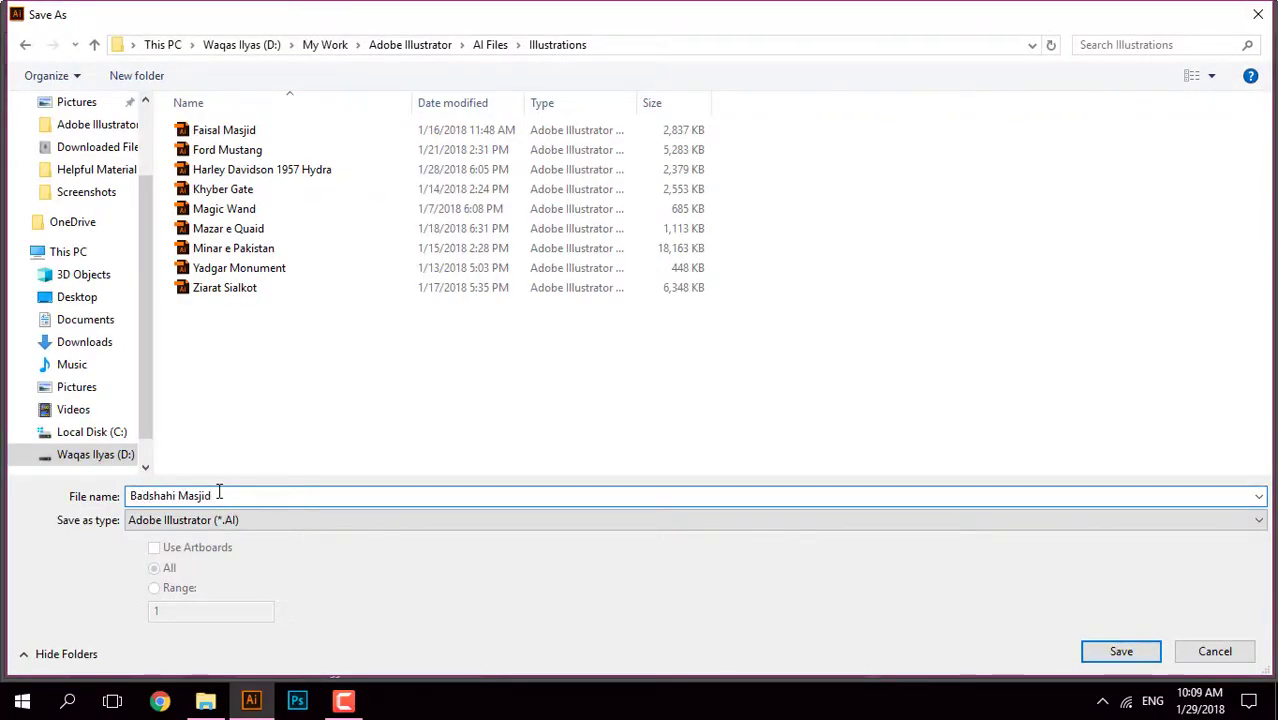
key(Return)
click(700, 603)
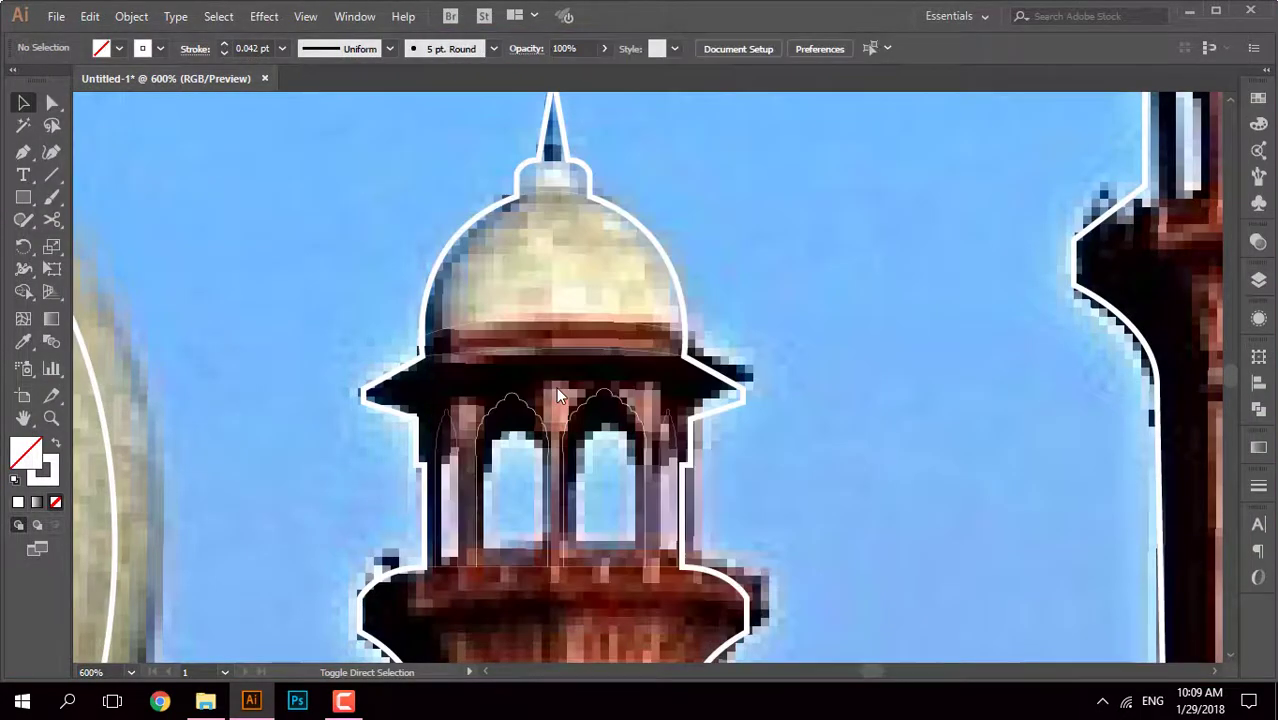
Step: Draw a straight line across the spire base where it meets the dome
scroll(676, 389, up, 3)
scroll(676, 389, left, 3)
key(ctrl+plus)
key(ctrl+plus)
key(p)
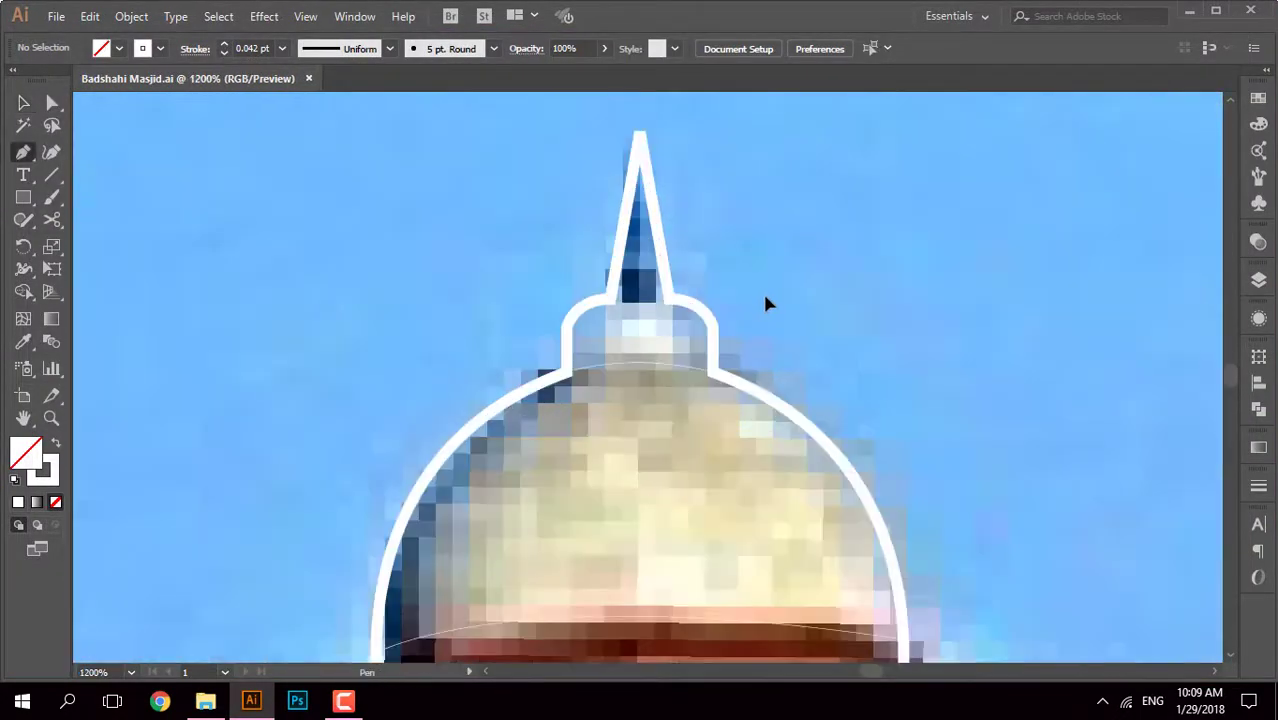
click(610, 298)
click(668, 298)
Step: Draw a curved line along the top of the kiosk's balcony
scroll(806, 300, down, 5)
scroll(686, 428, up, 3)
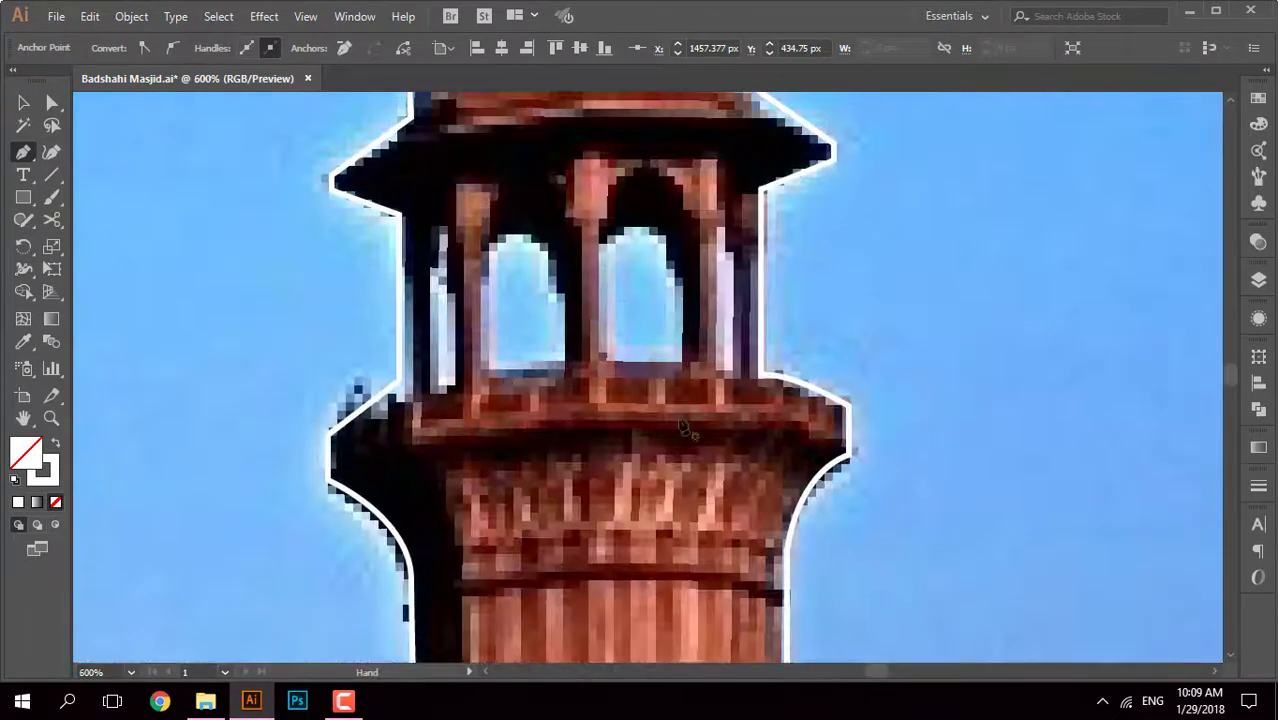
click(398, 381)
drag(873, 396, 955, 385)
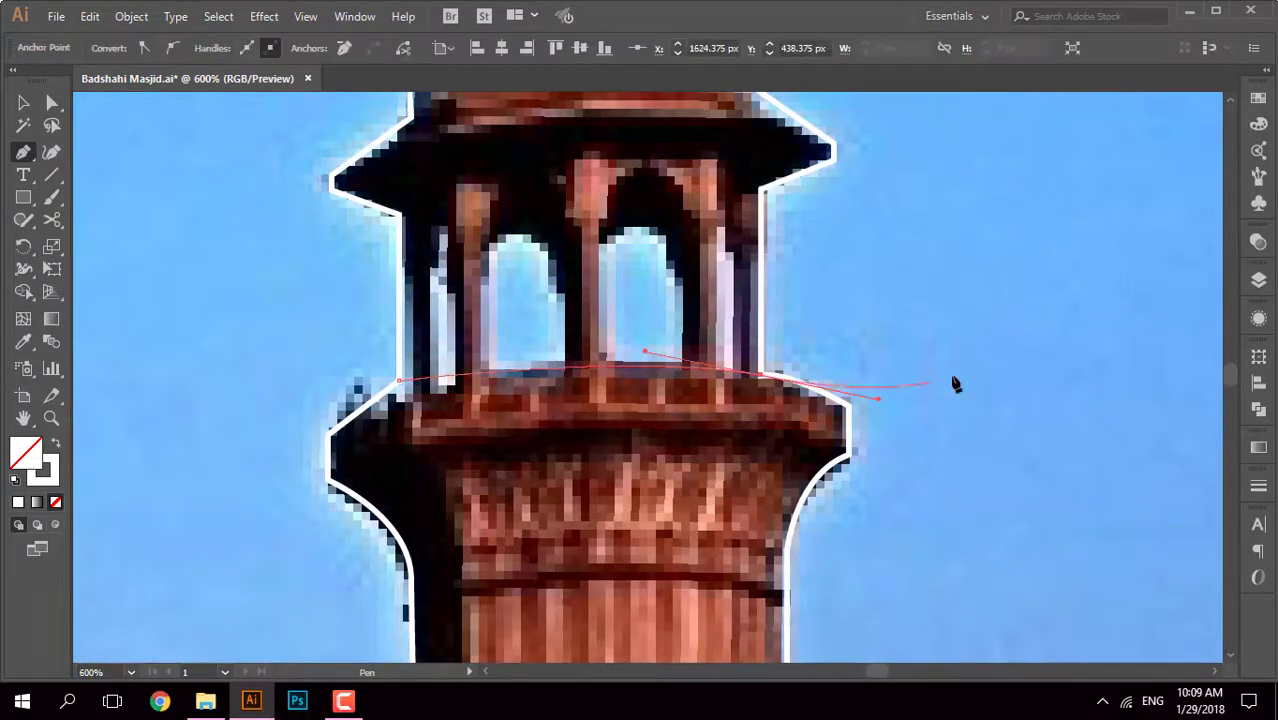
scroll(831, 335, down, 5)
scroll(455, 462, up, 6)
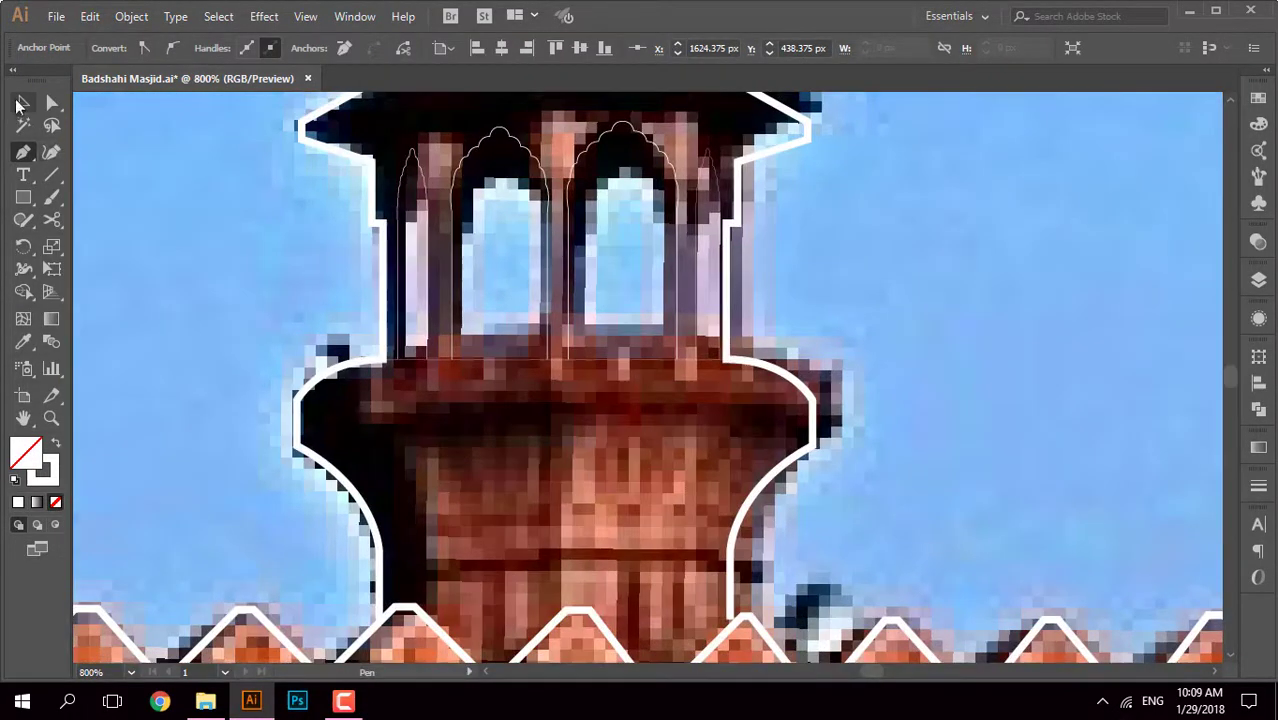
Step: Reshape the balcony line into a gentle curve with the Curvature tool, then deselect it
click(22, 103)
click(520, 358)
click(50, 153)
scroll(542, 342, up, 2)
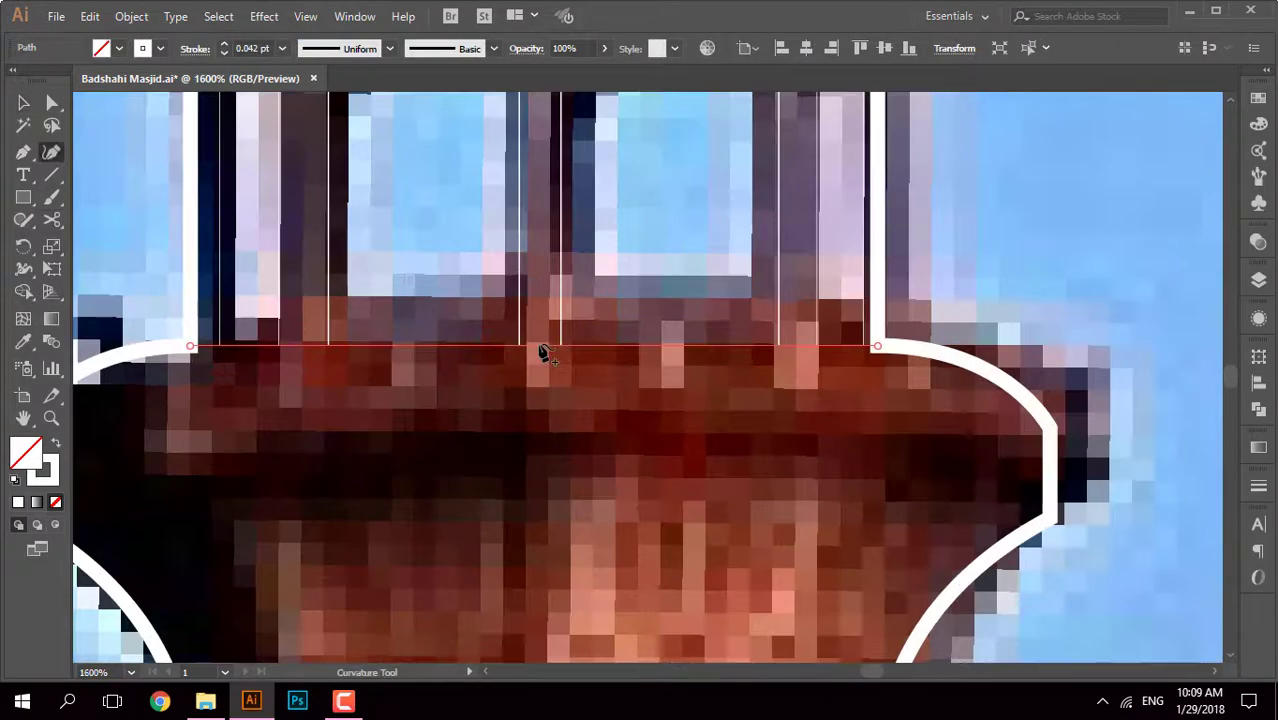
scroll(542, 335, down, 3)
key(v)
click(255, 413)
Step: Check the tracing in outline view, then pan down the minaret
key(ctrl+y)
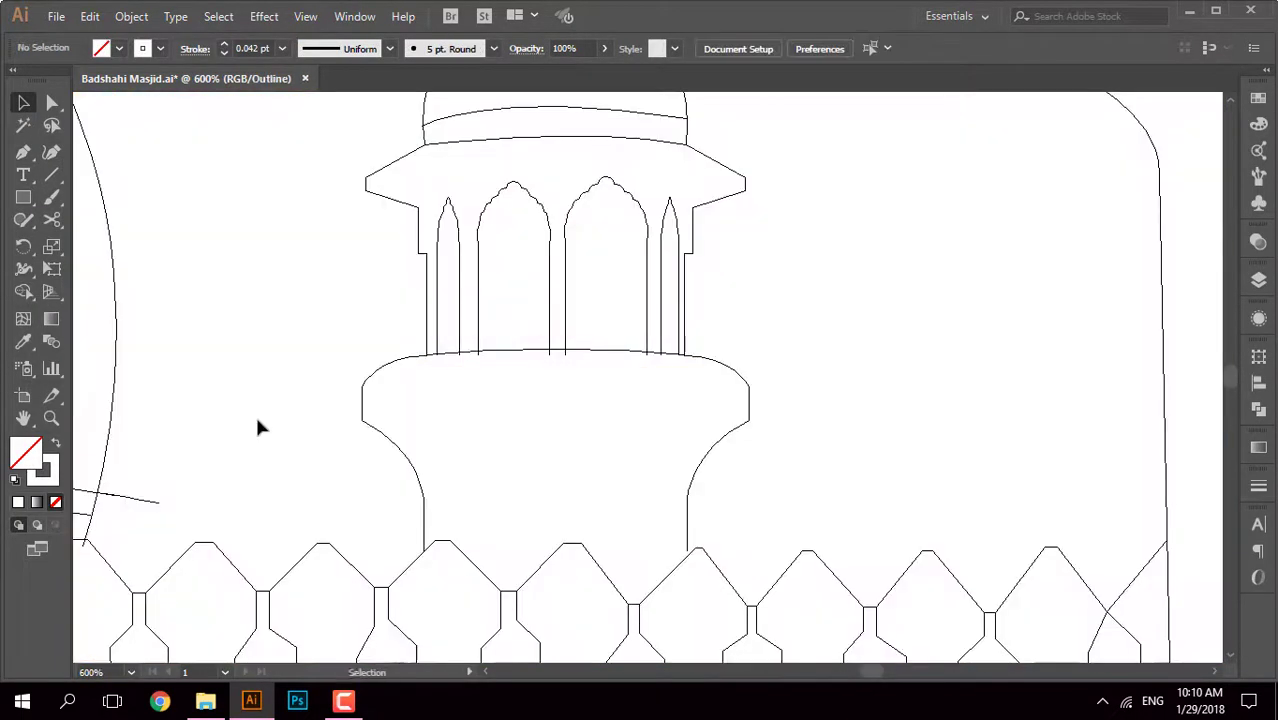
key(ctrl+y)
drag(834, 354, 654, 417)
scroll(654, 417, up, 2)
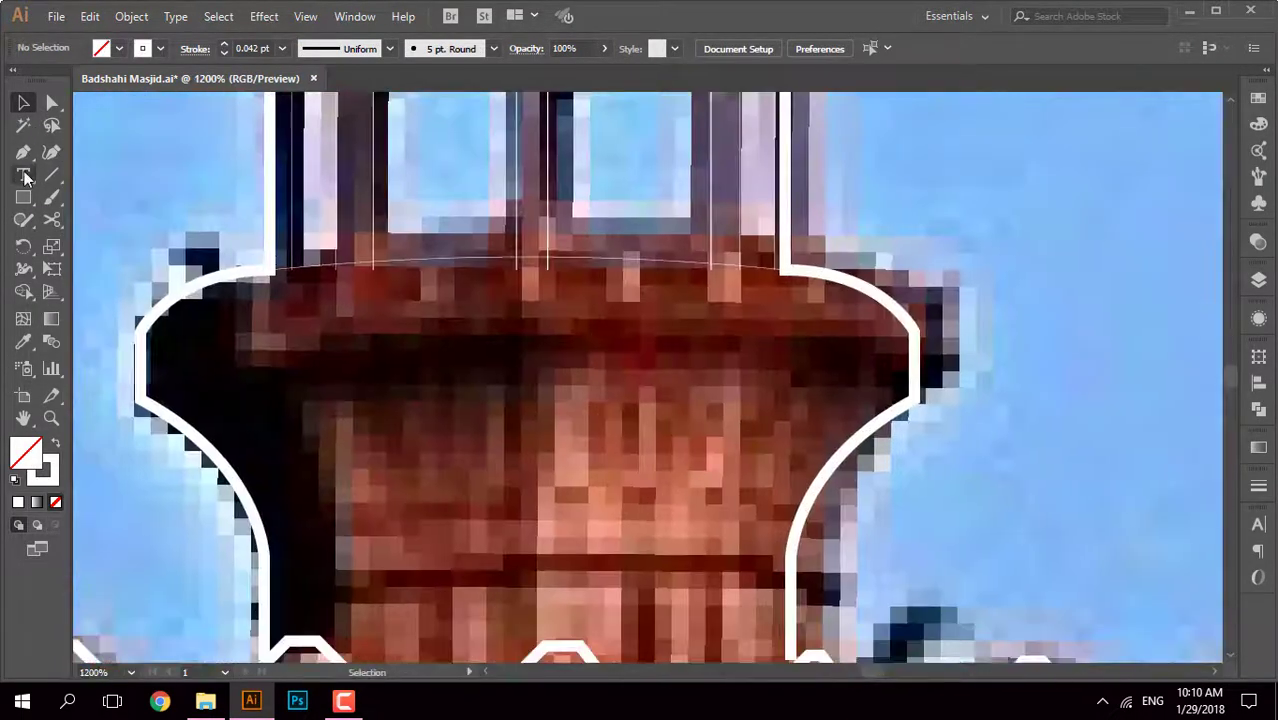
Step: Draw a curved line across the minaret's lower balcony
click(22, 152)
click(140, 399)
drag(910, 390, 1200, 507)
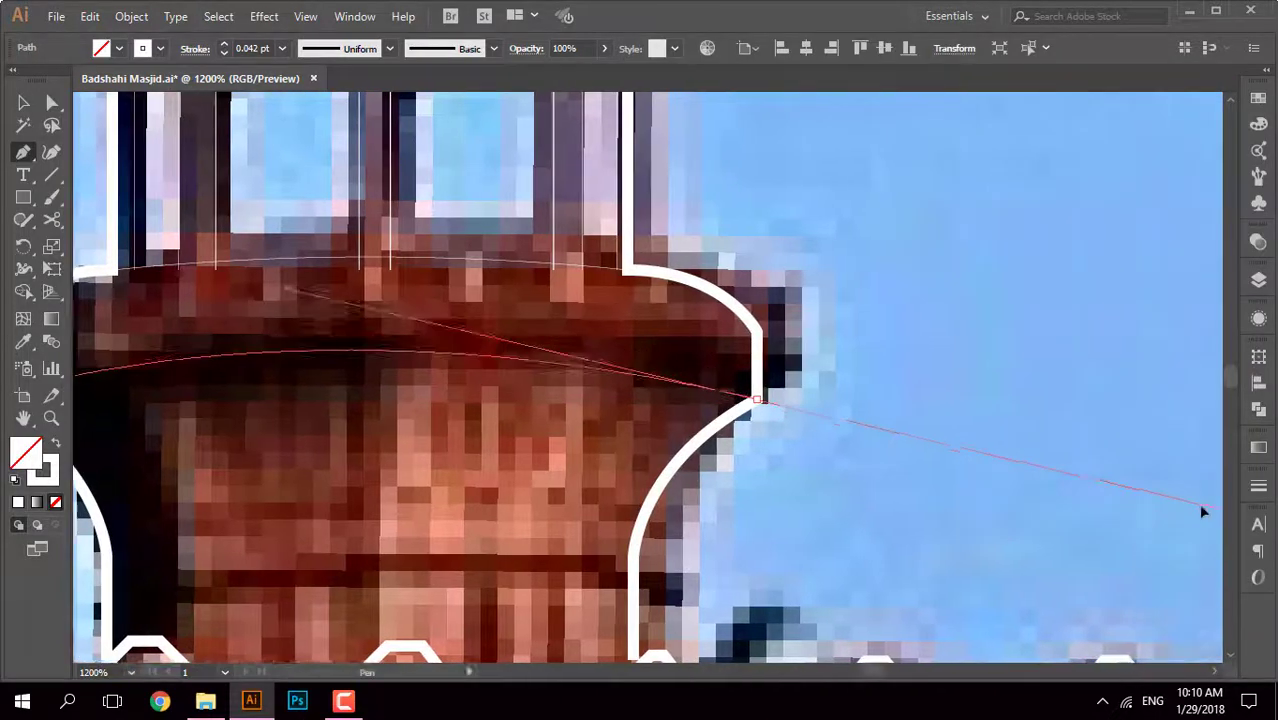
scroll(665, 460, down, 2)
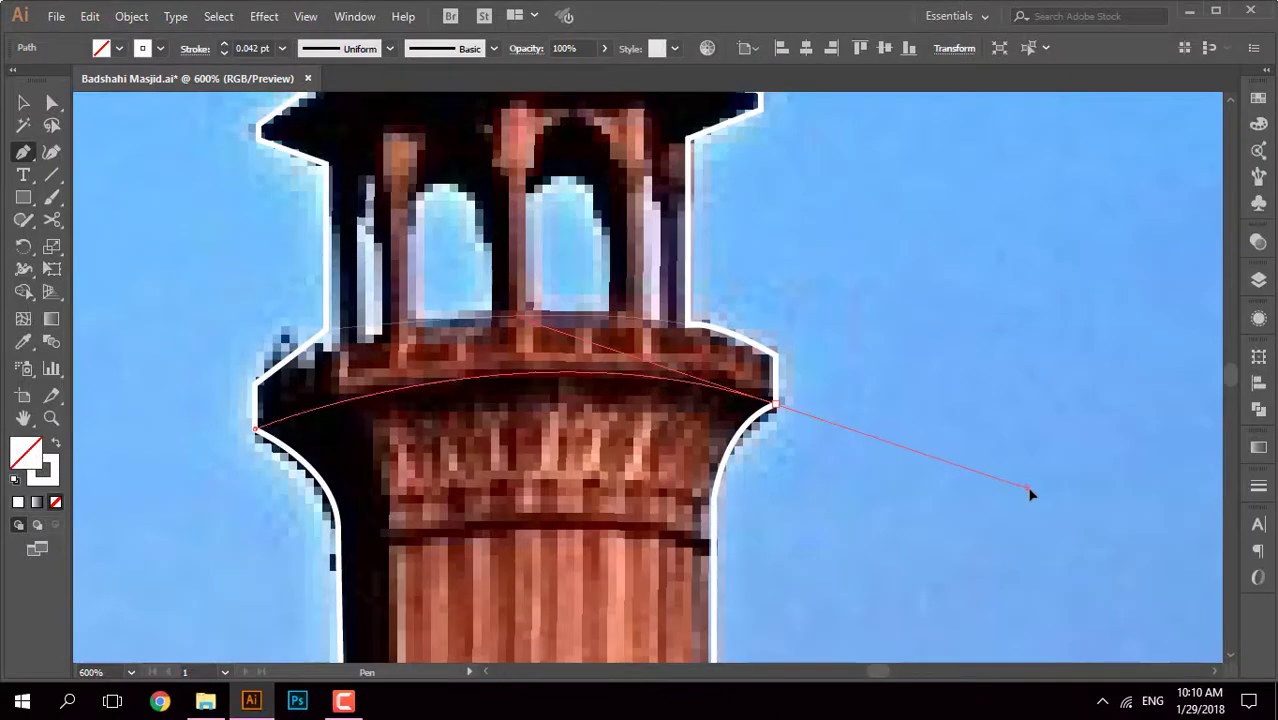
click(784, 410)
scroll(383, 340, up, 3)
Step: Trace curves along the kiosk's eave and the dome's base
click(384, 337)
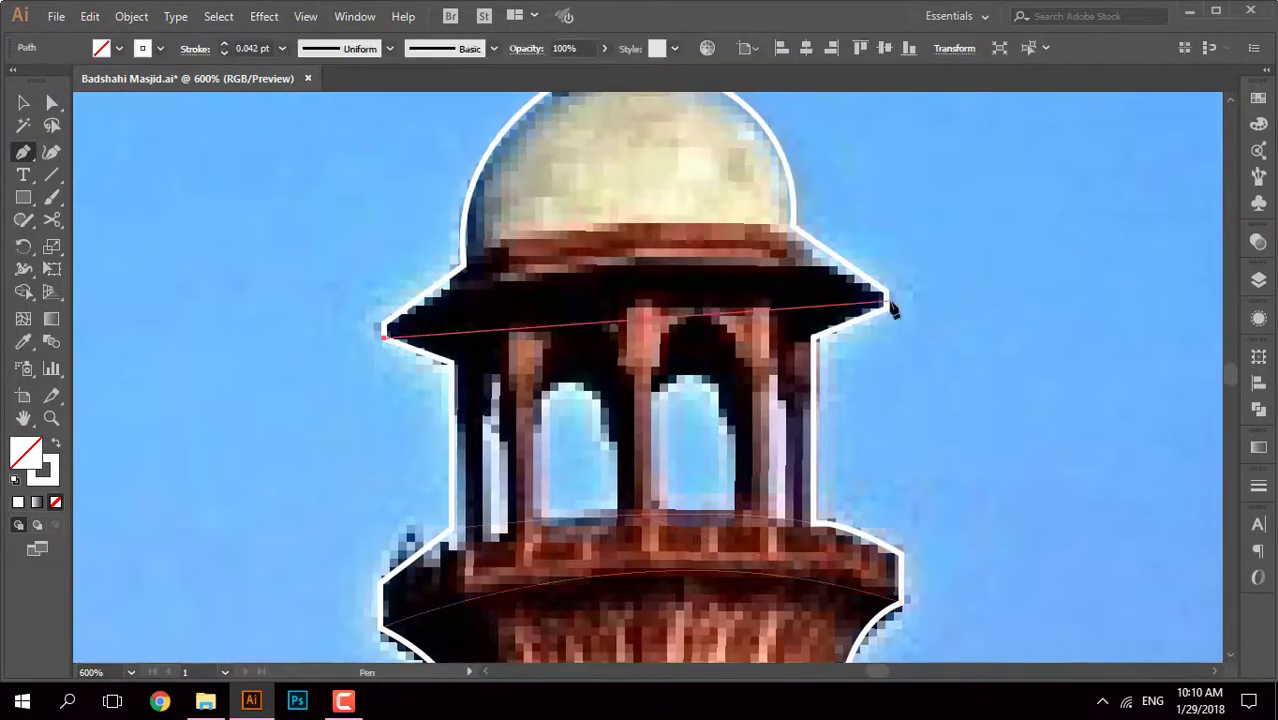
drag(886, 307, 1133, 421)
click(463, 265)
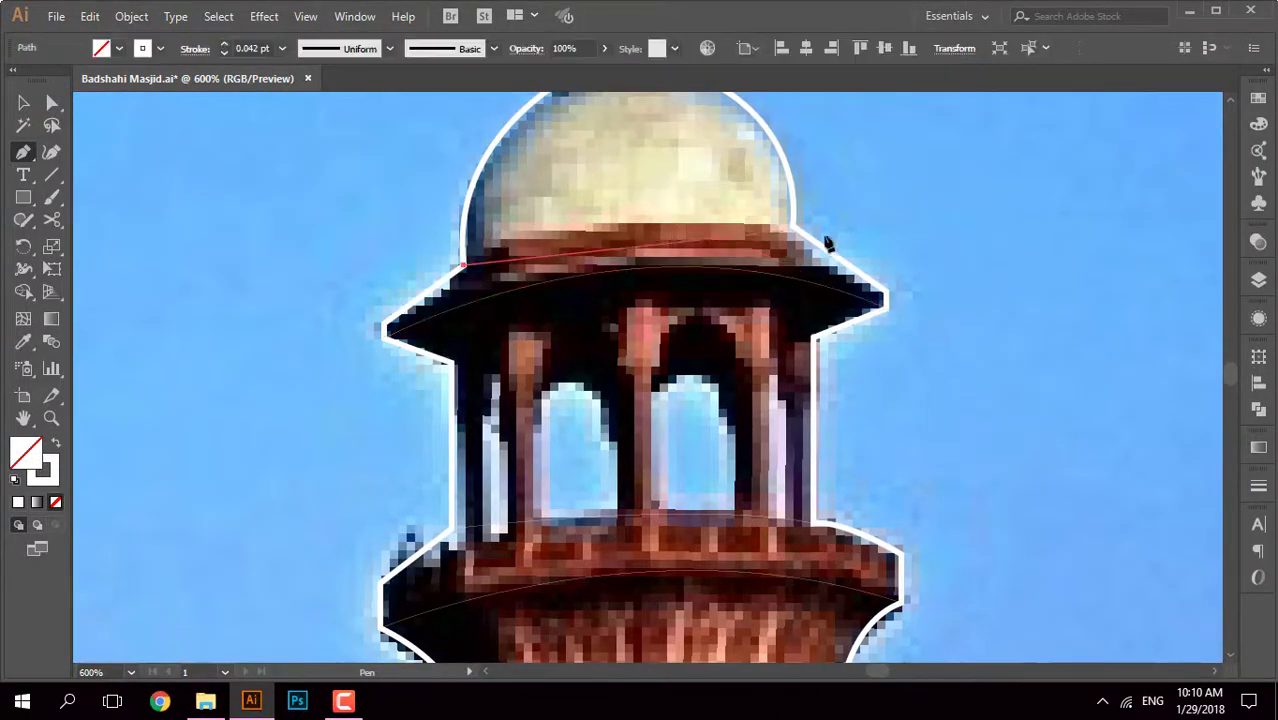
drag(792, 226, 1031, 247)
Step: Draw a short curve across the dome top, then zoom back out to the whole dome
scroll(850, 240, up, 5)
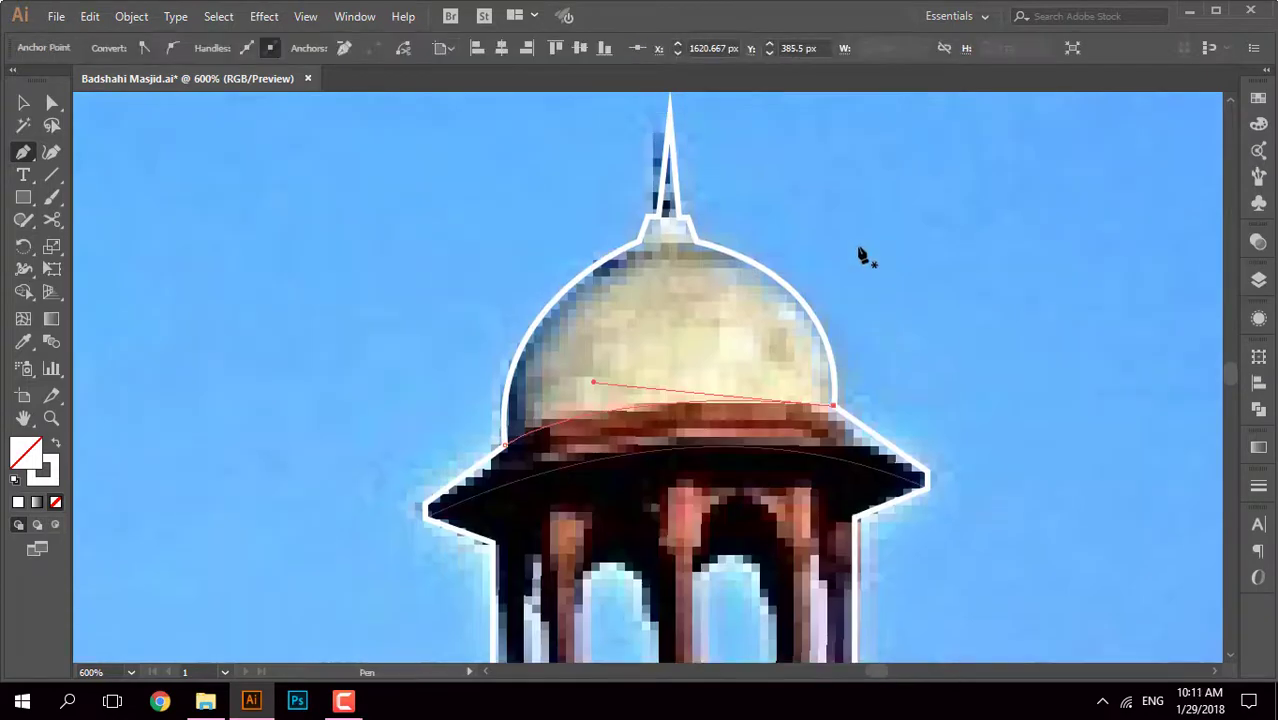
key(ctrl+plus)
click(581, 356)
drag(695, 357, 720, 370)
key(ctrl+minus)
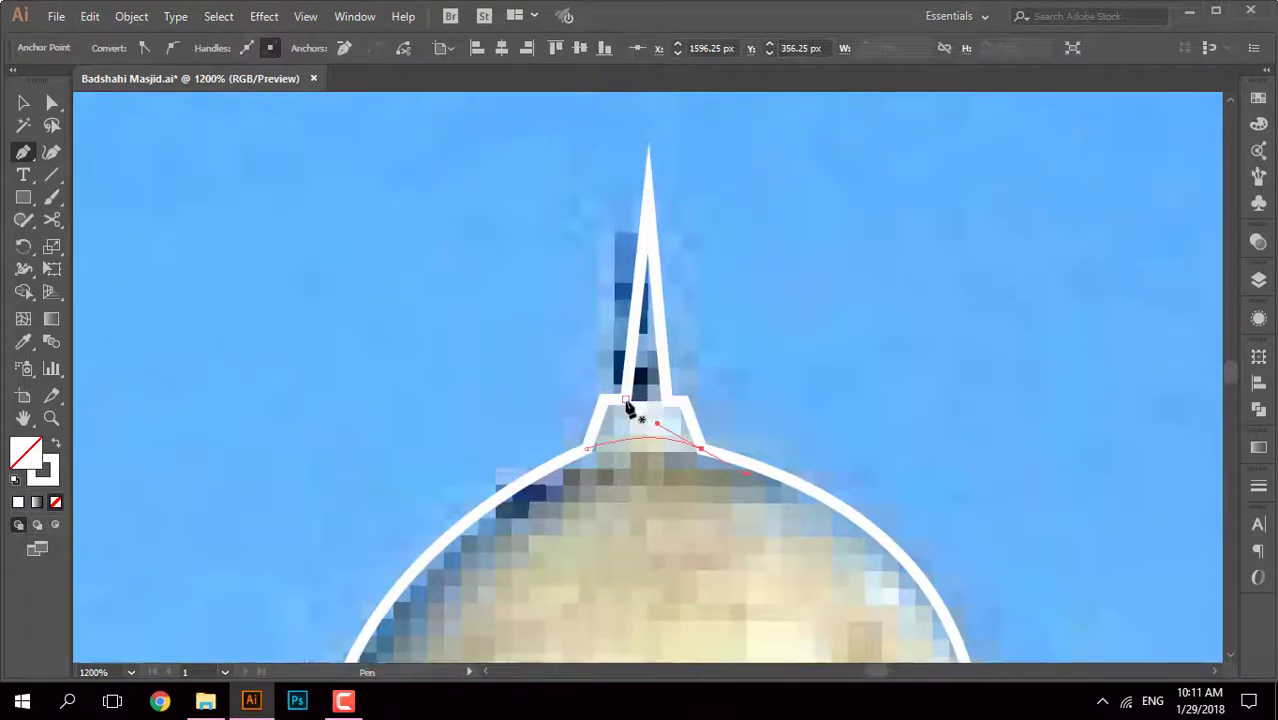
key(ctrl+minus)
key(ctrl+minus)
key(v)
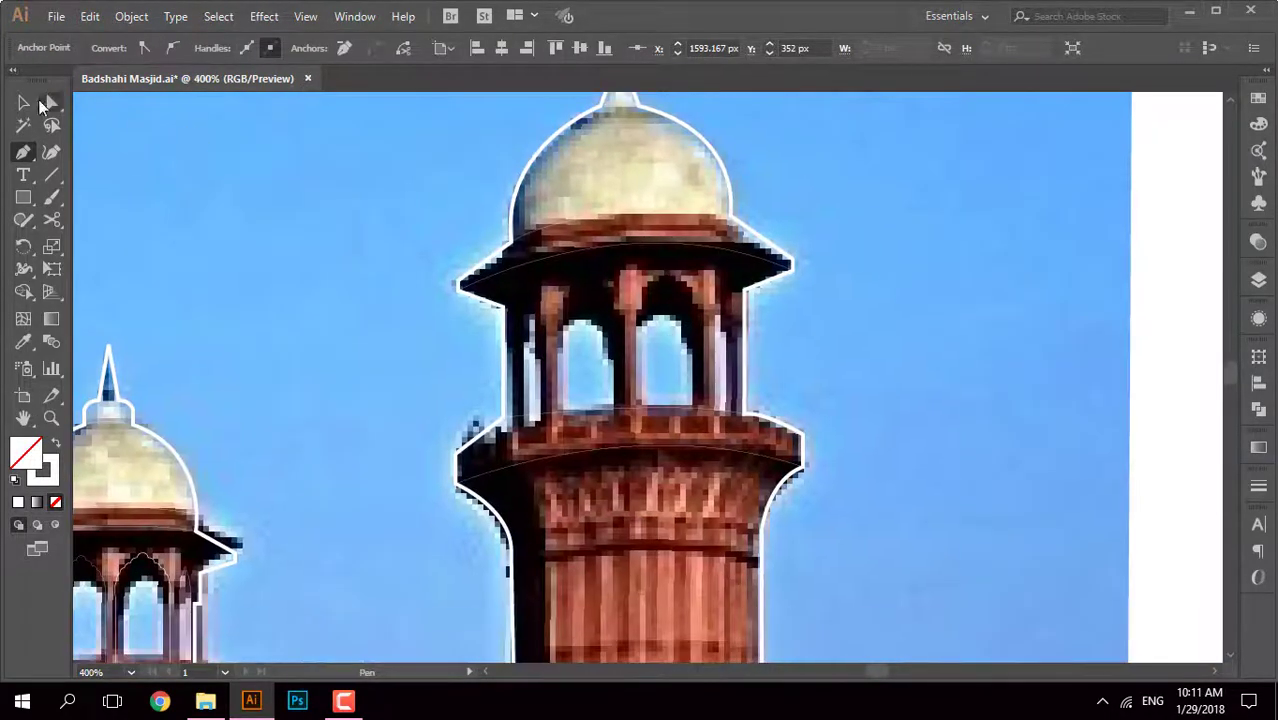
scroll(190, 497, down, 2)
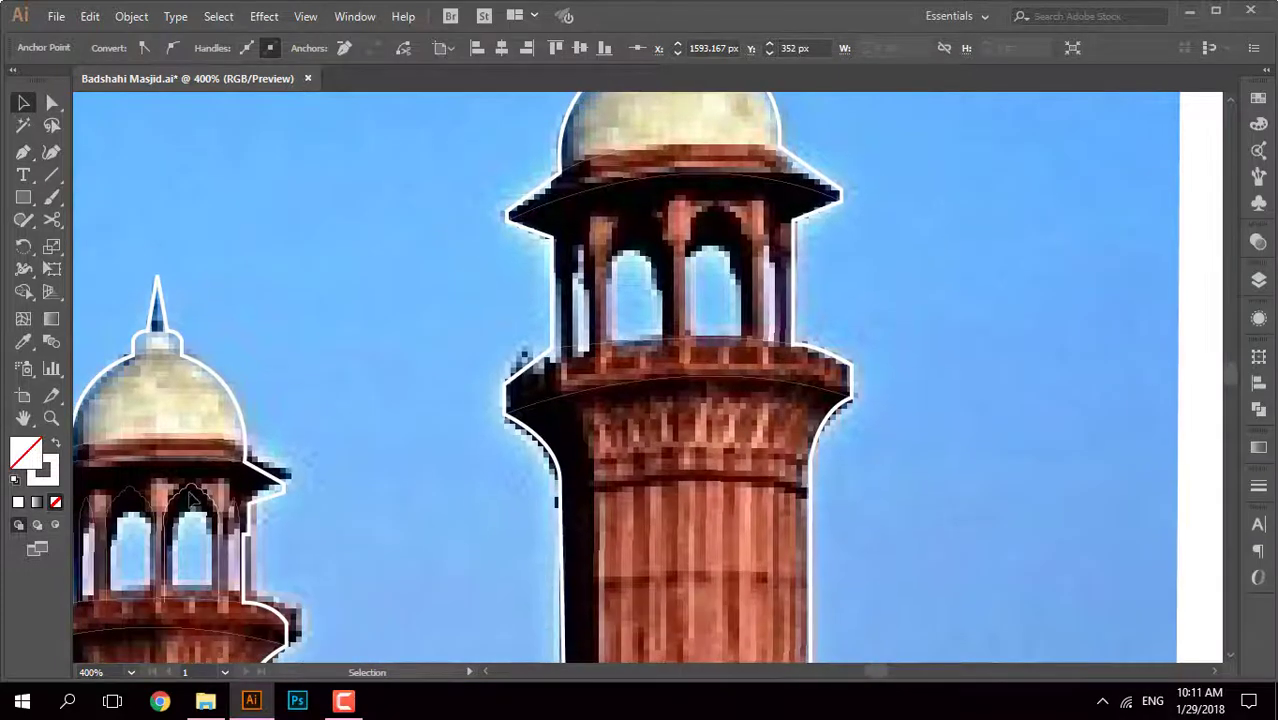
Step: Widen the kiosk's arch outline to fit its opening
click(720, 237)
key(ctrl+plus)
drag(672, 396, 685, 402)
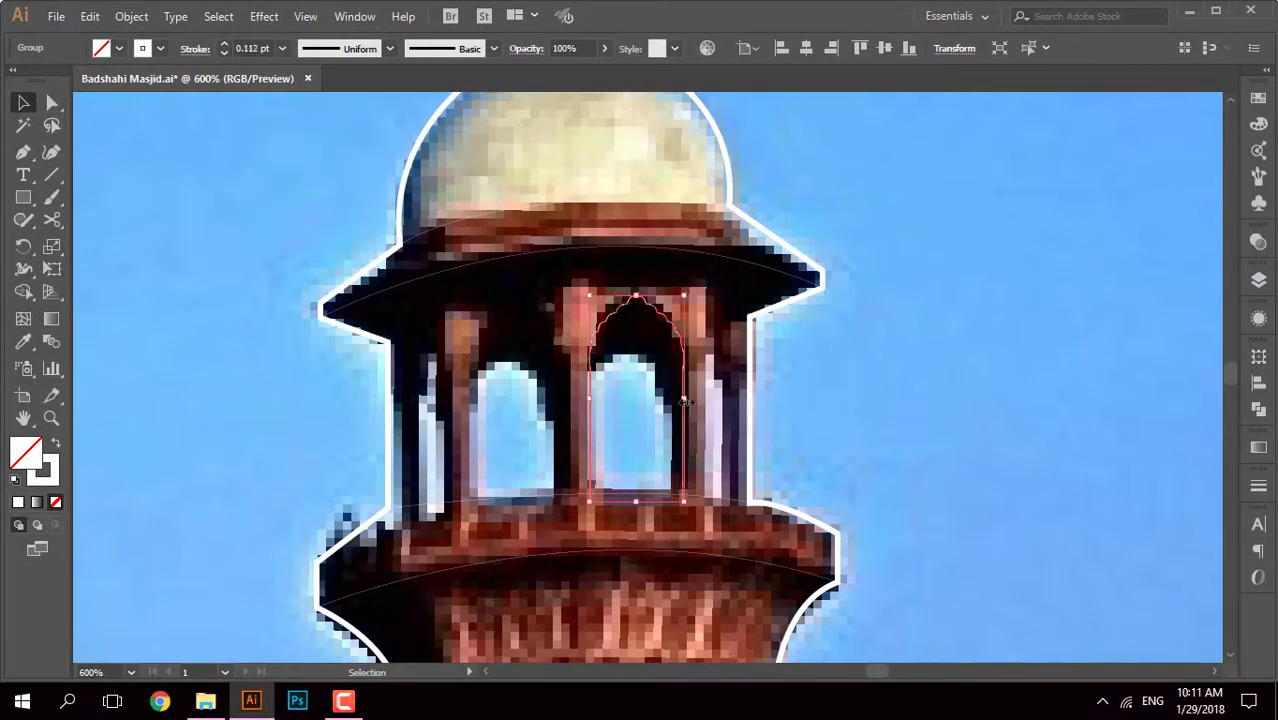
Step: Place narrower copies of the arch over the kiosk's left and right pillars
drag(688, 446, 567, 448)
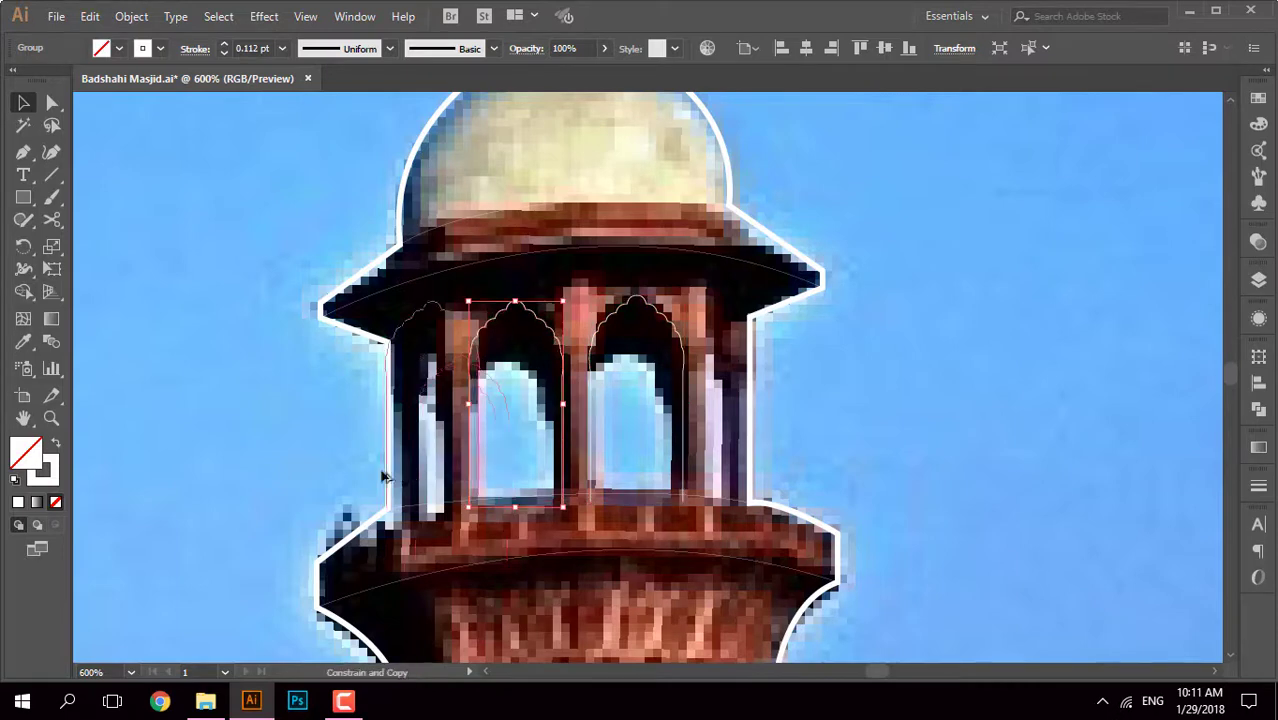
drag(470, 445, 424, 320)
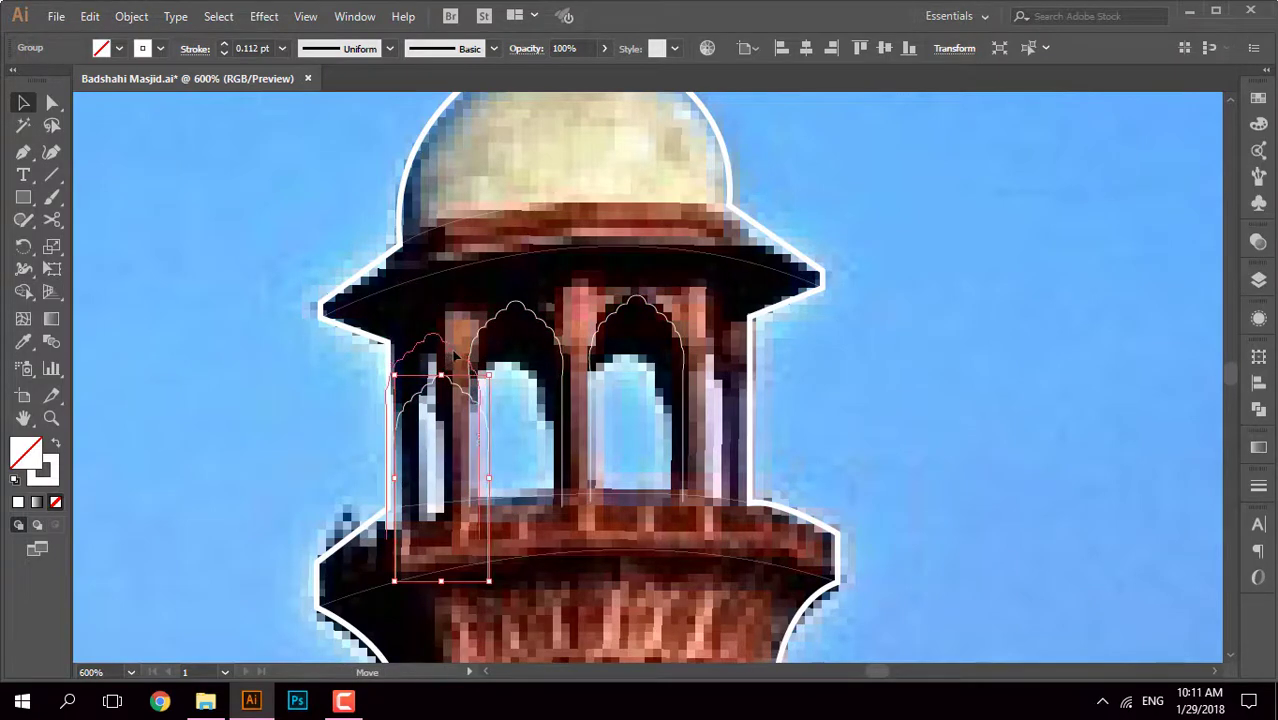
drag(371, 436, 390, 438)
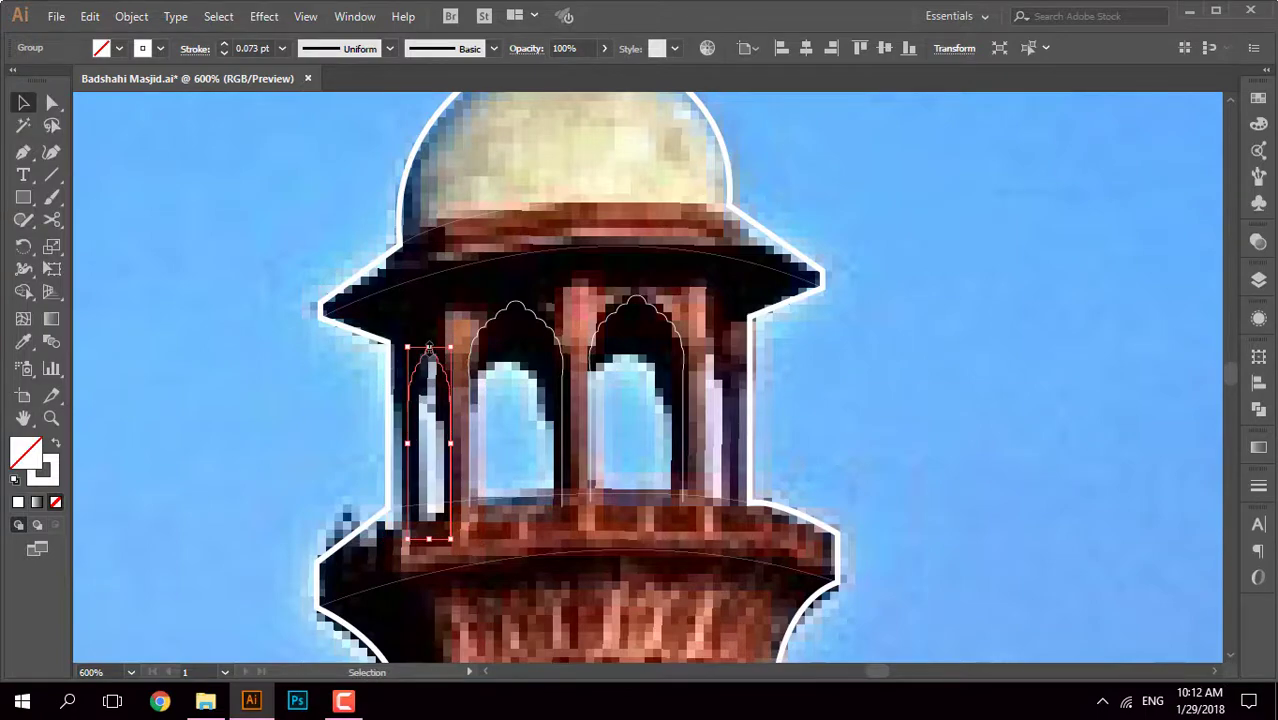
drag(518, 457, 408, 452)
drag(632, 437, 632, 438)
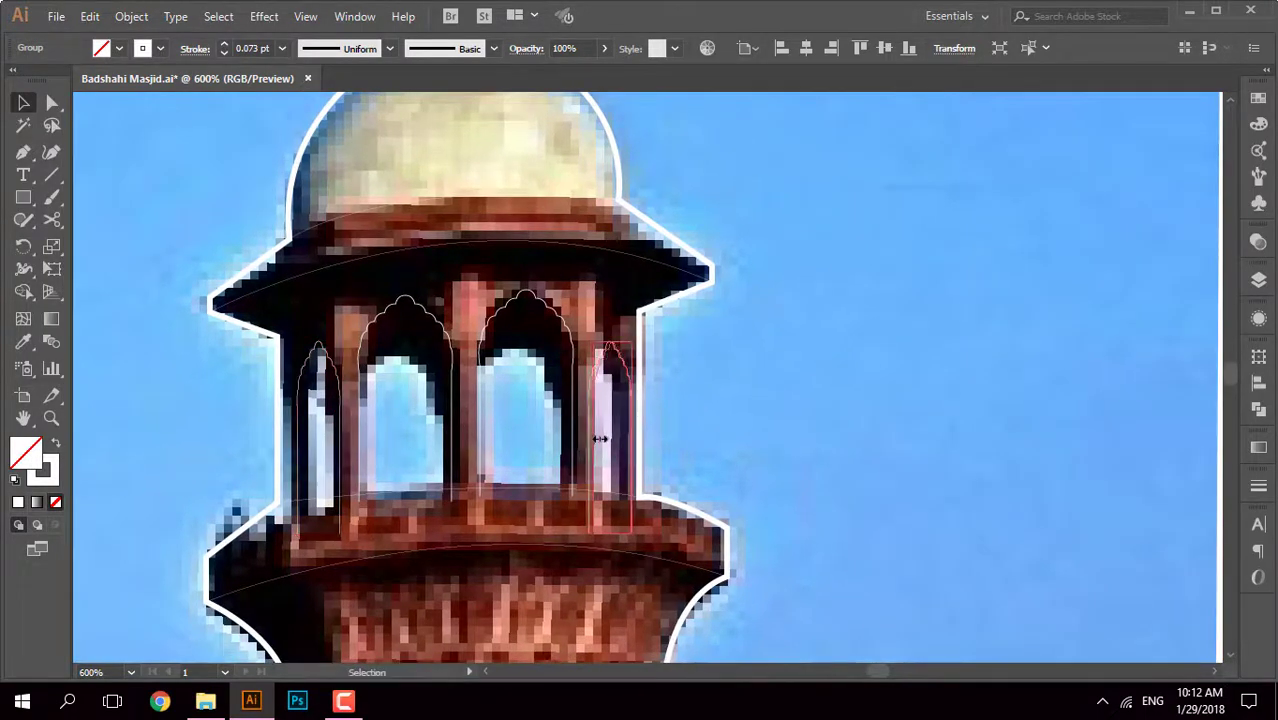
key(ctrl+shift+a)
key(ctrl+minus)
key(ctrl+minus)
Step: Switch to outline view and bring the small minaret's curve into view
scroll(740, 360, down, 5)
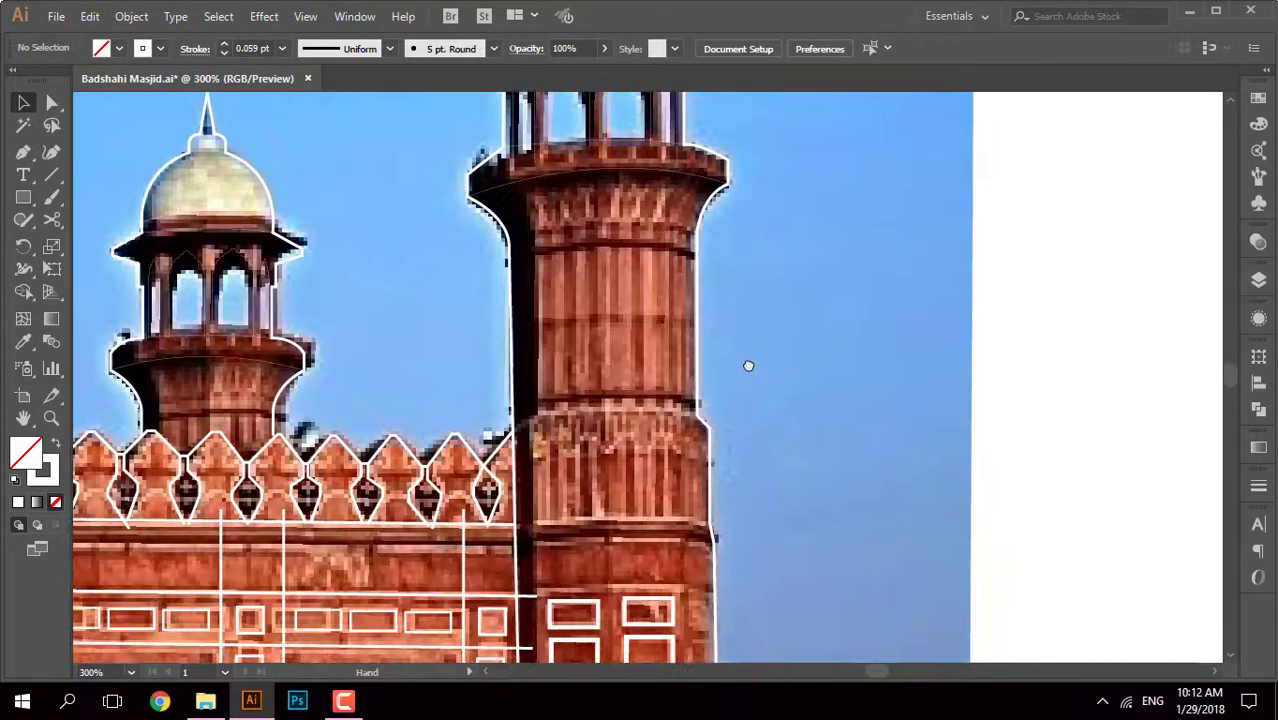
key(ctrl+y)
scroll(743, 379, down, 4)
drag(743, 379, 847, 402)
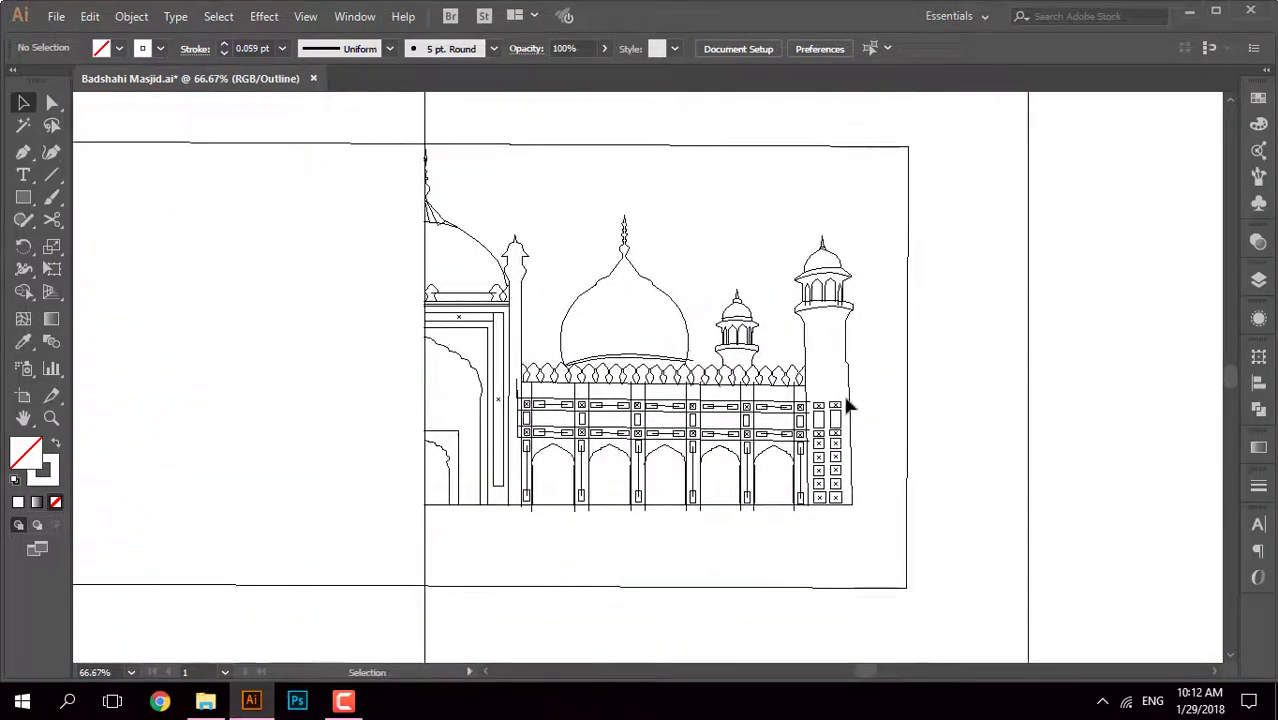
scroll(850, 291, up, 4)
scroll(705, 412, up, 2)
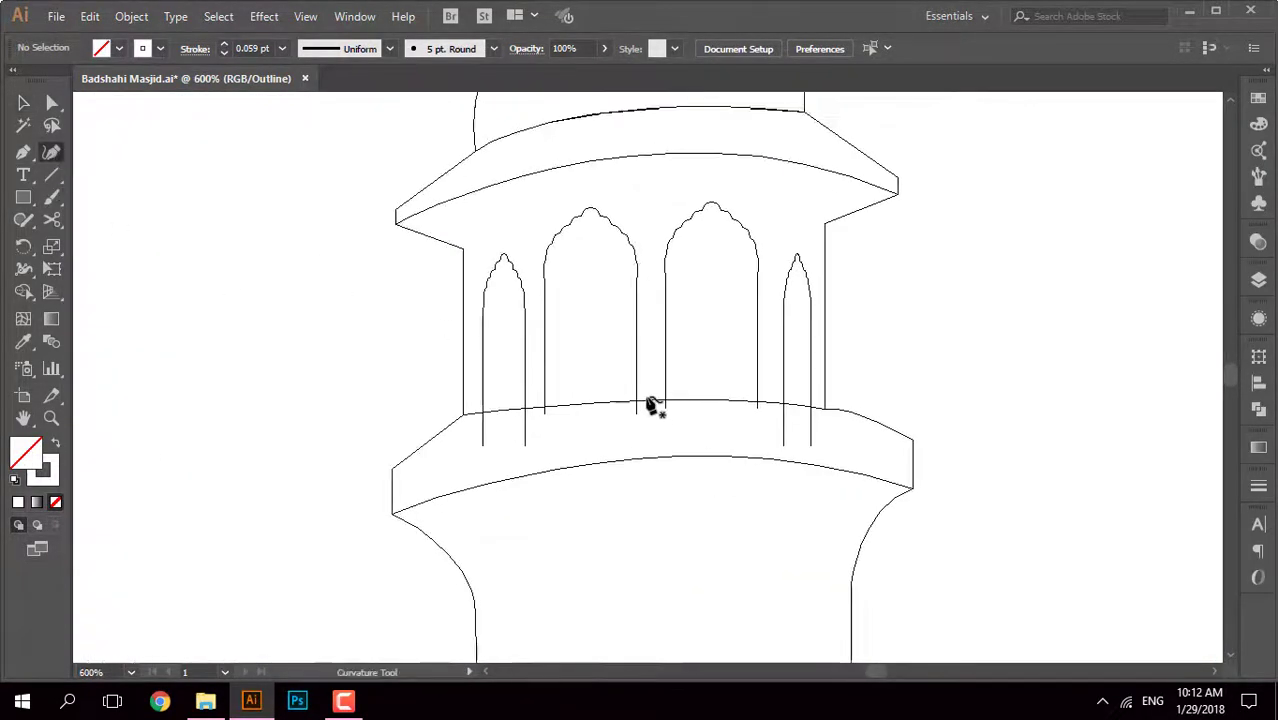
Step: Add a point on the curve under the dome and drag it up into an arch
click(662, 395)
scroll(653, 397, up, 3)
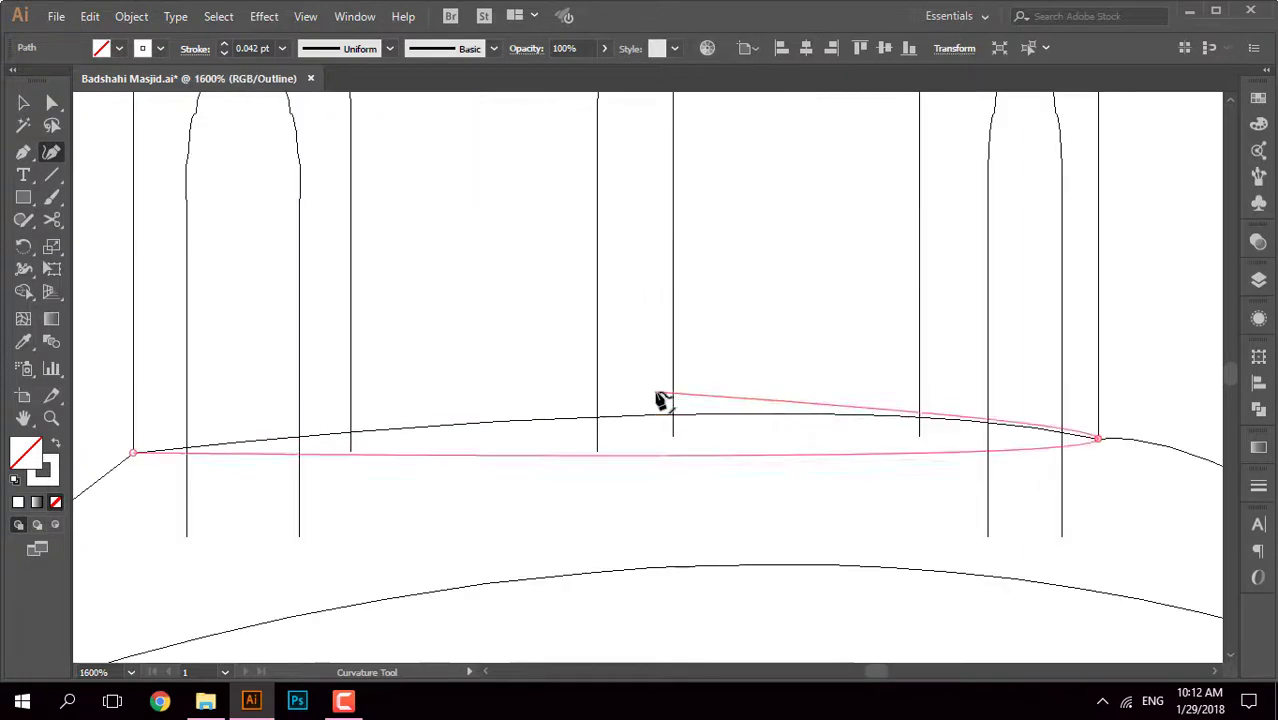
key(Escape)
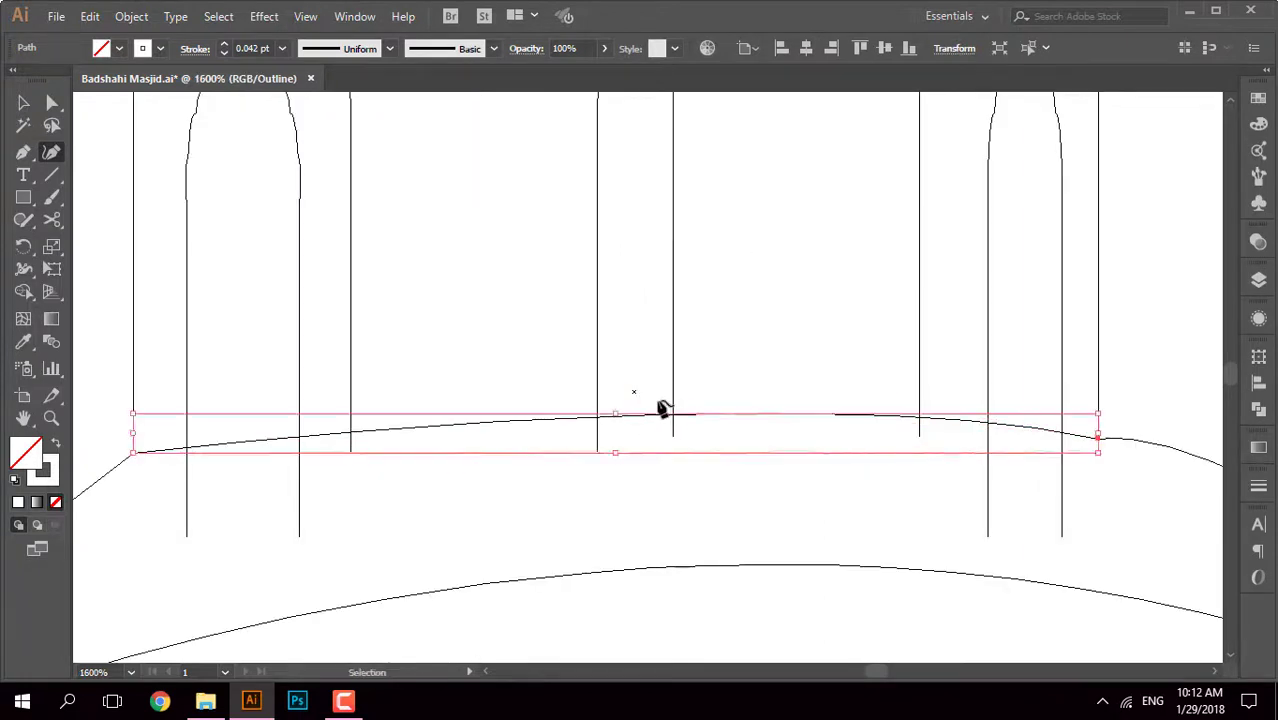
key(Escape)
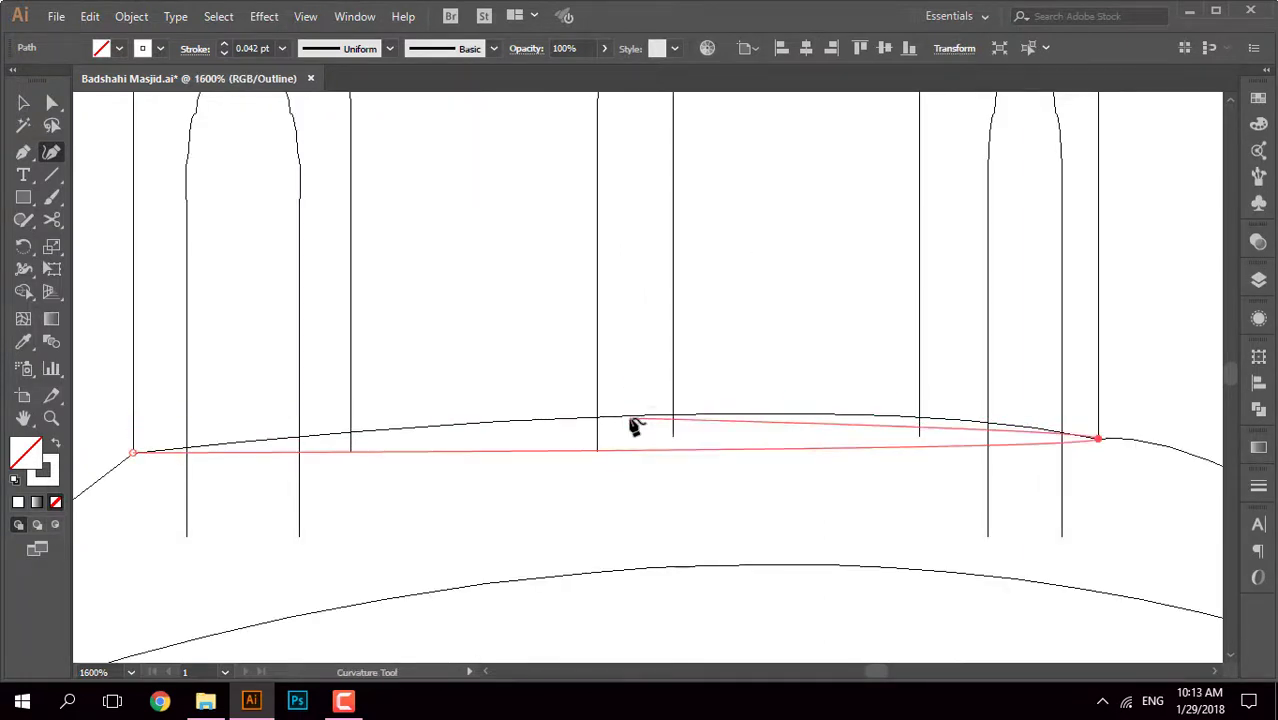
click(630, 421)
drag(630, 421, 633, 391)
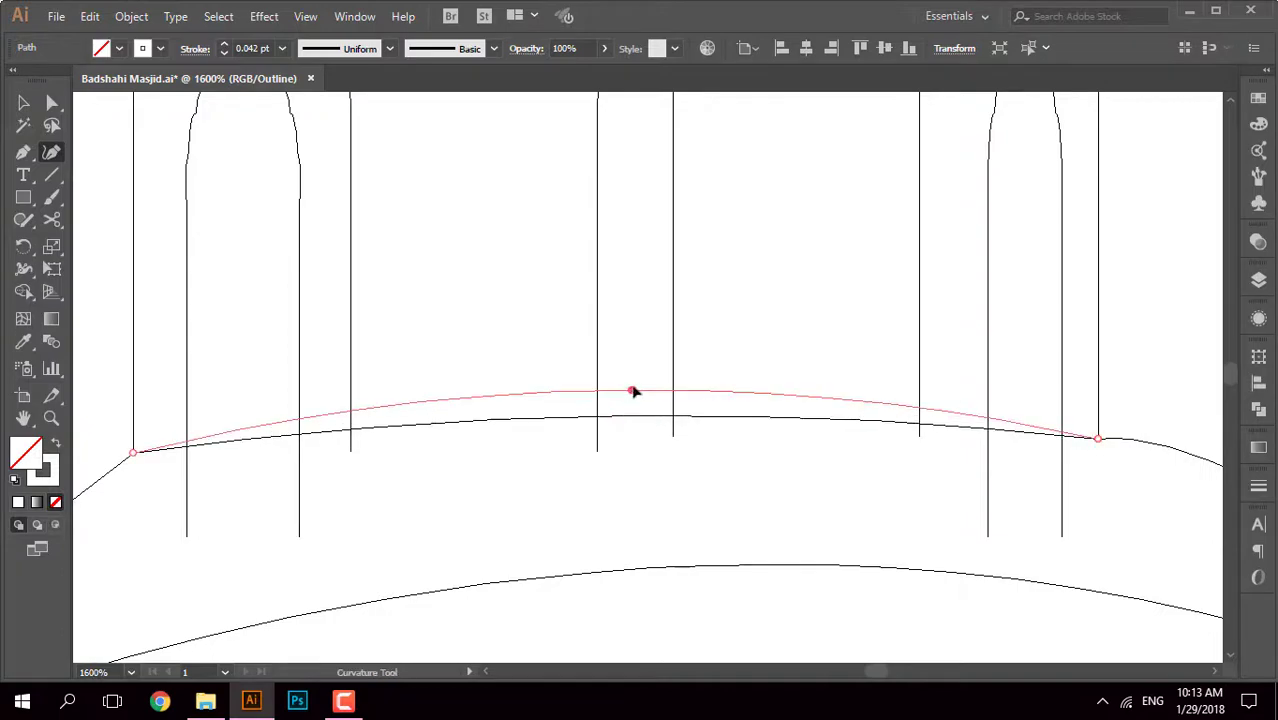
Step: Zoom out to the whole facade and return to Preview with the photo visible
scroll(668, 380, down, 4)
key(v)
key(ctrl+minus)
key(ctrl+minus)
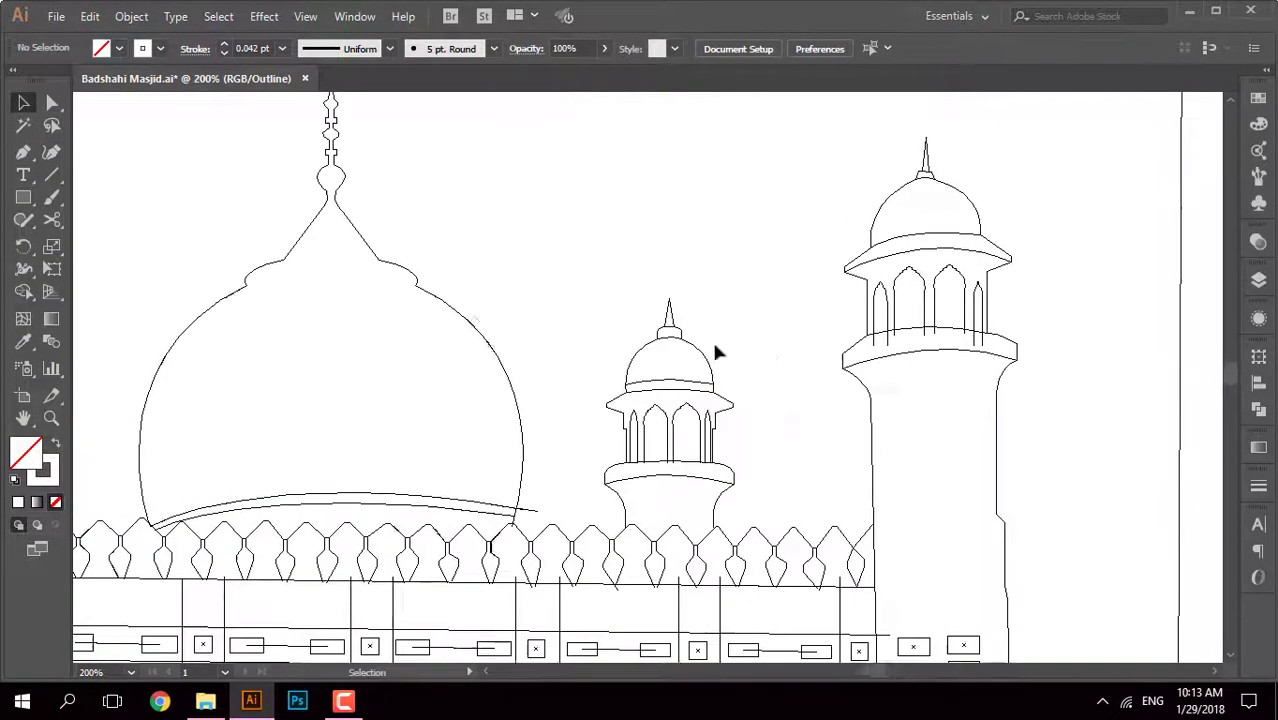
key(ctrl+minus)
key(ctrl+y)
Step: Start a curve on the left of the dome's neck band and shape its handle
scroll(614, 288, up, 5)
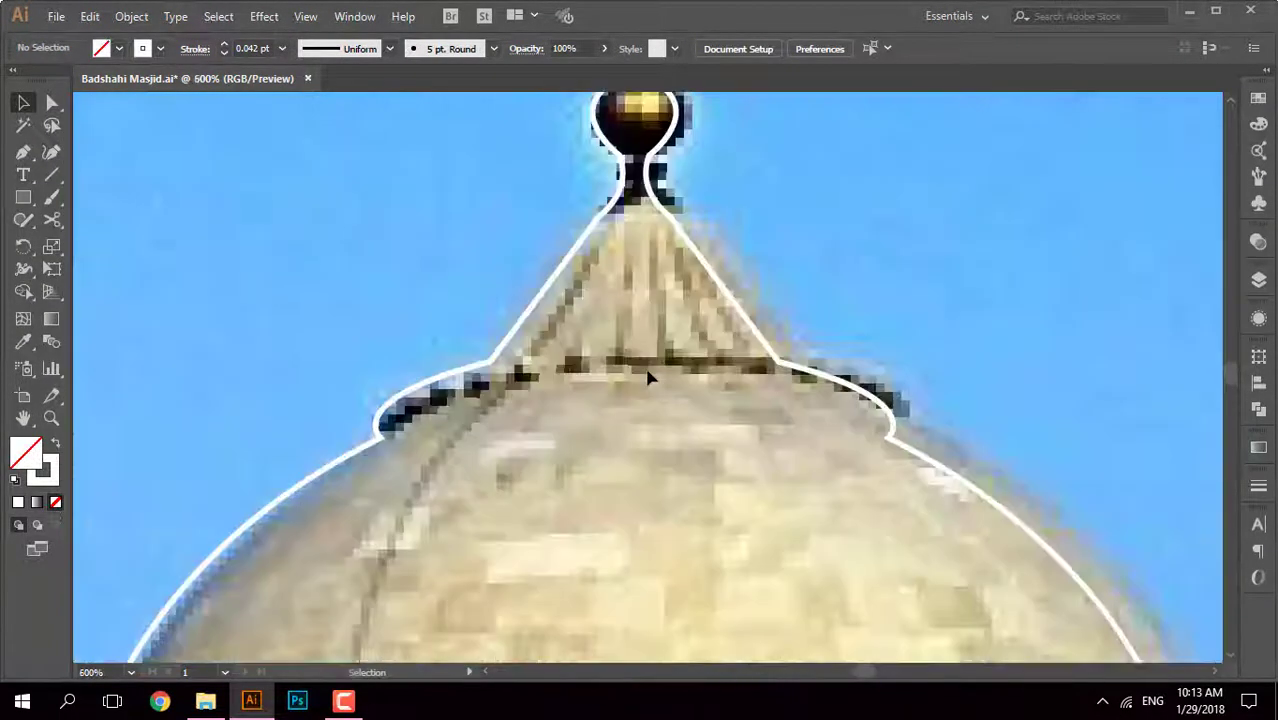
click(380, 437)
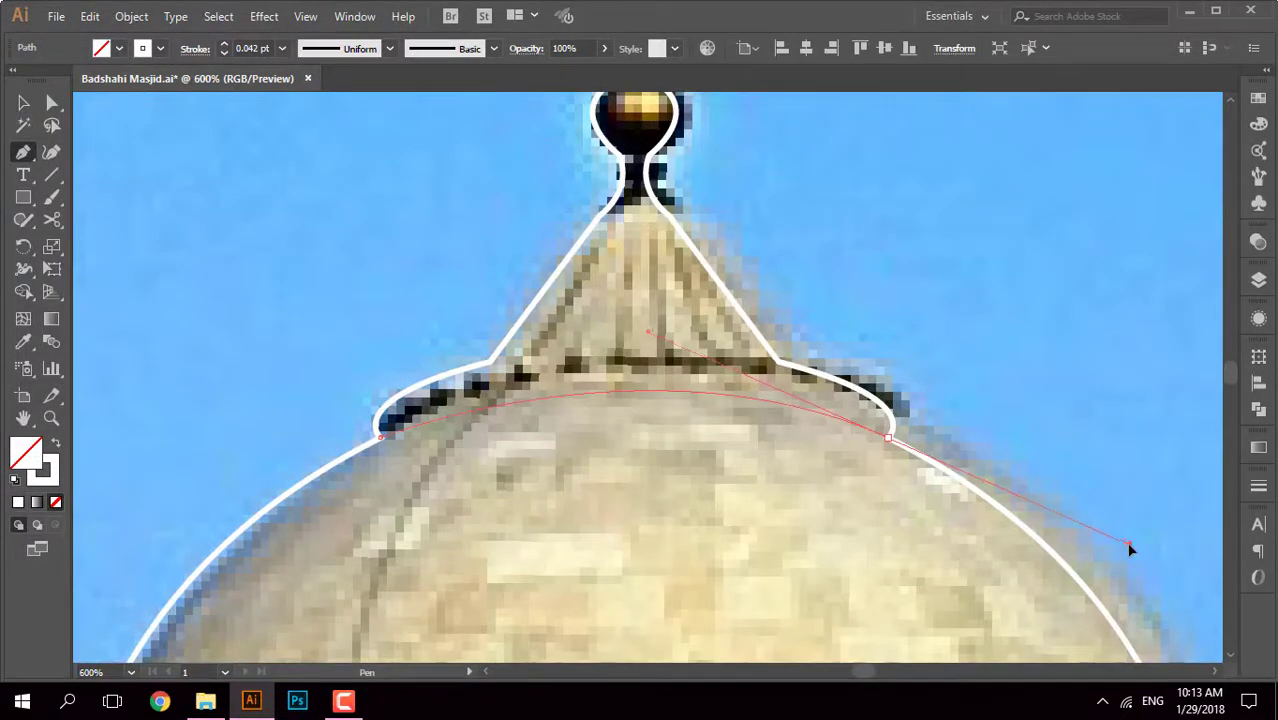
drag(1130, 548, 1122, 605)
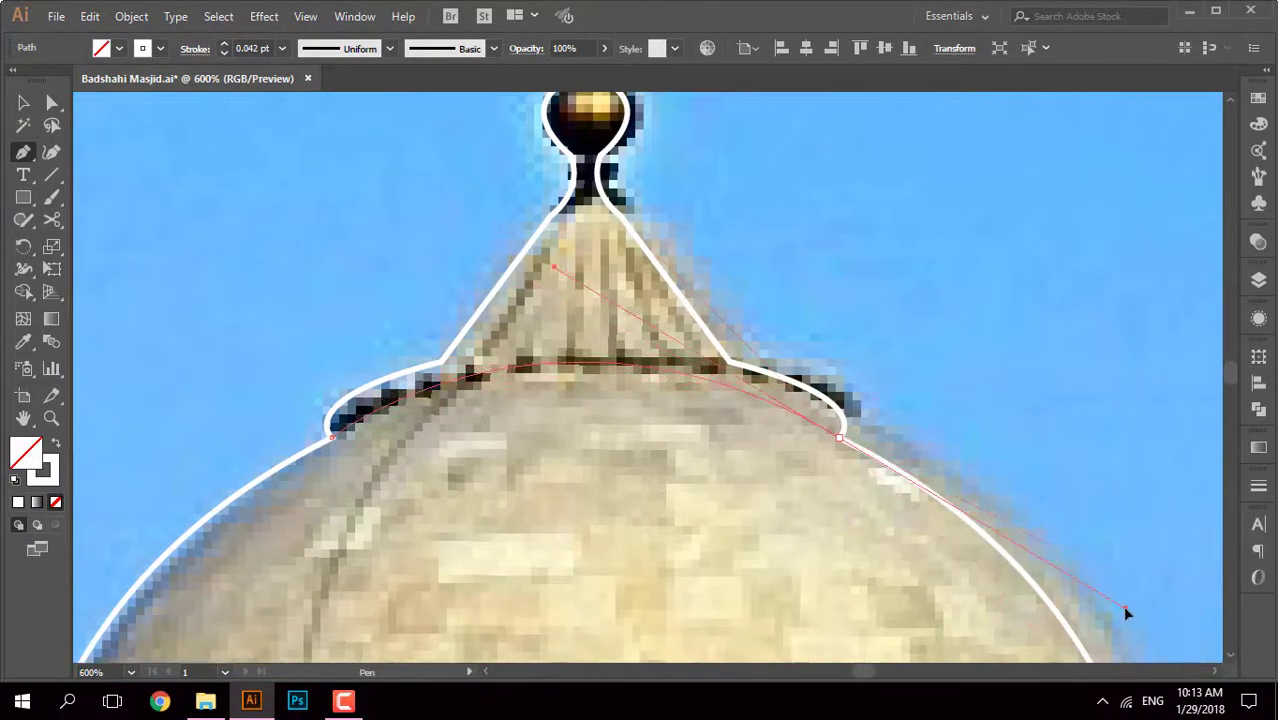
drag(1125, 611, 1099, 610)
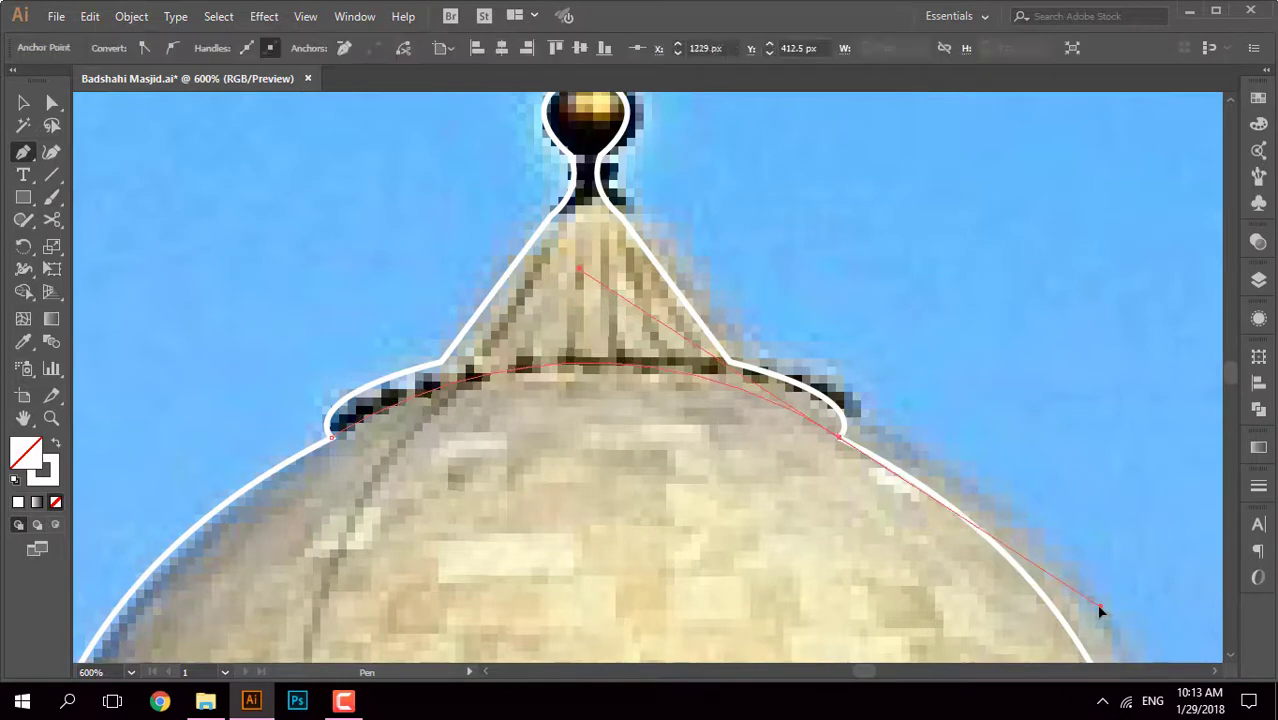
scroll(1032, 279, up, 1)
scroll(1032, 279, left, 1)
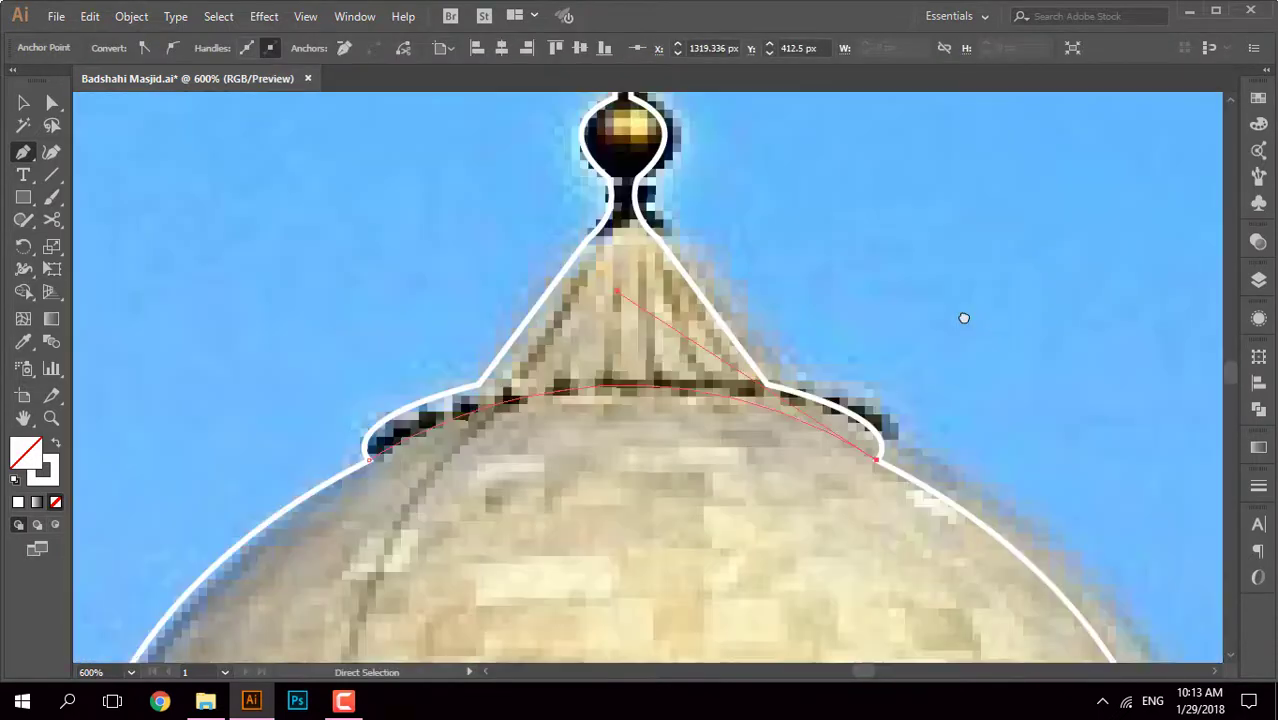
scroll(637, 232, down, 1)
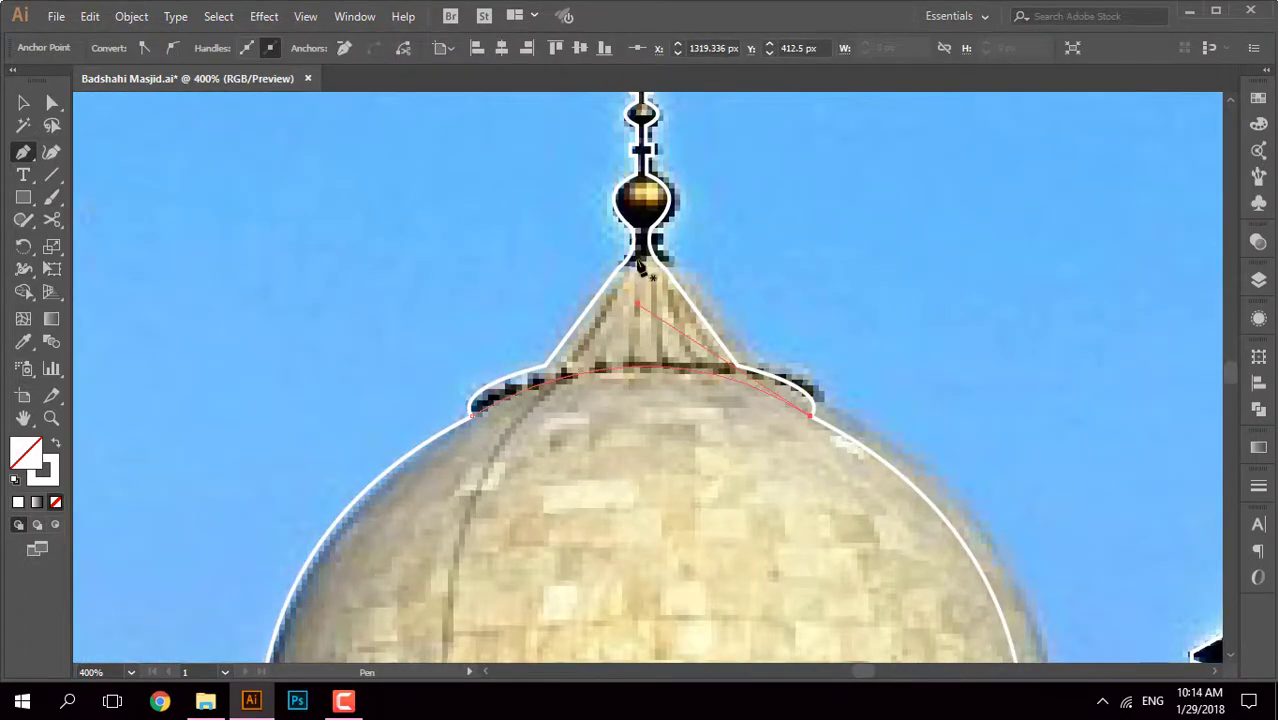
scroll(637, 262, up, 3)
Step: Extend the neck-band curve across the spire's base and finish it
click(579, 294)
drag(773, 364, 788, 368)
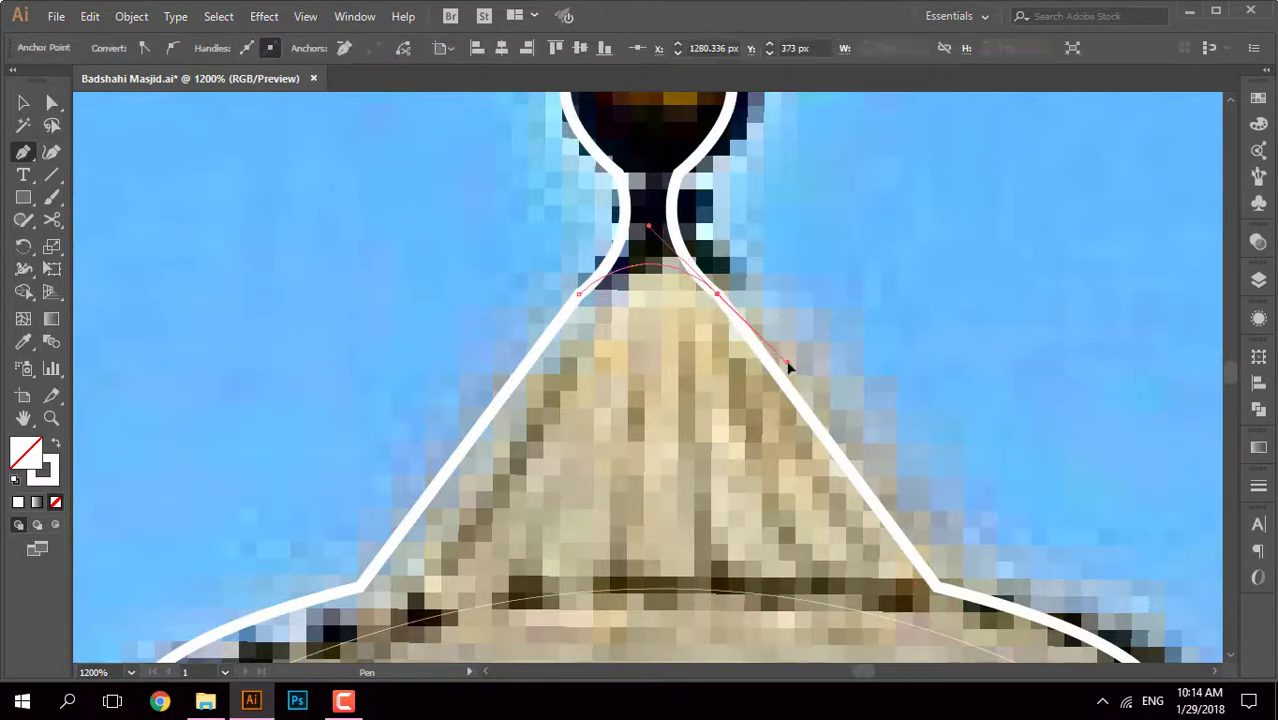
scroll(658, 293, down, 1)
ctrl+click(686, 272)
Step: Draw a rib line from the spire top down to the dome's neck band
click(672, 236)
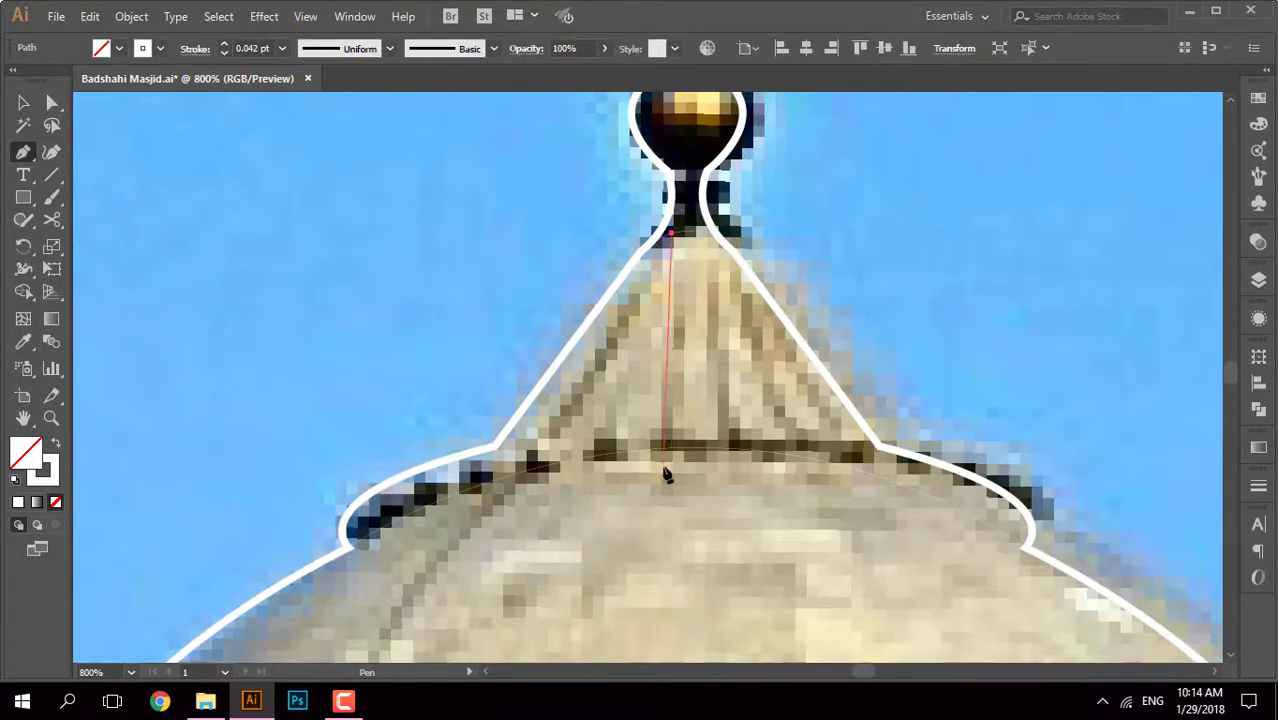
click(662, 467)
drag(700, 230, 793, 497)
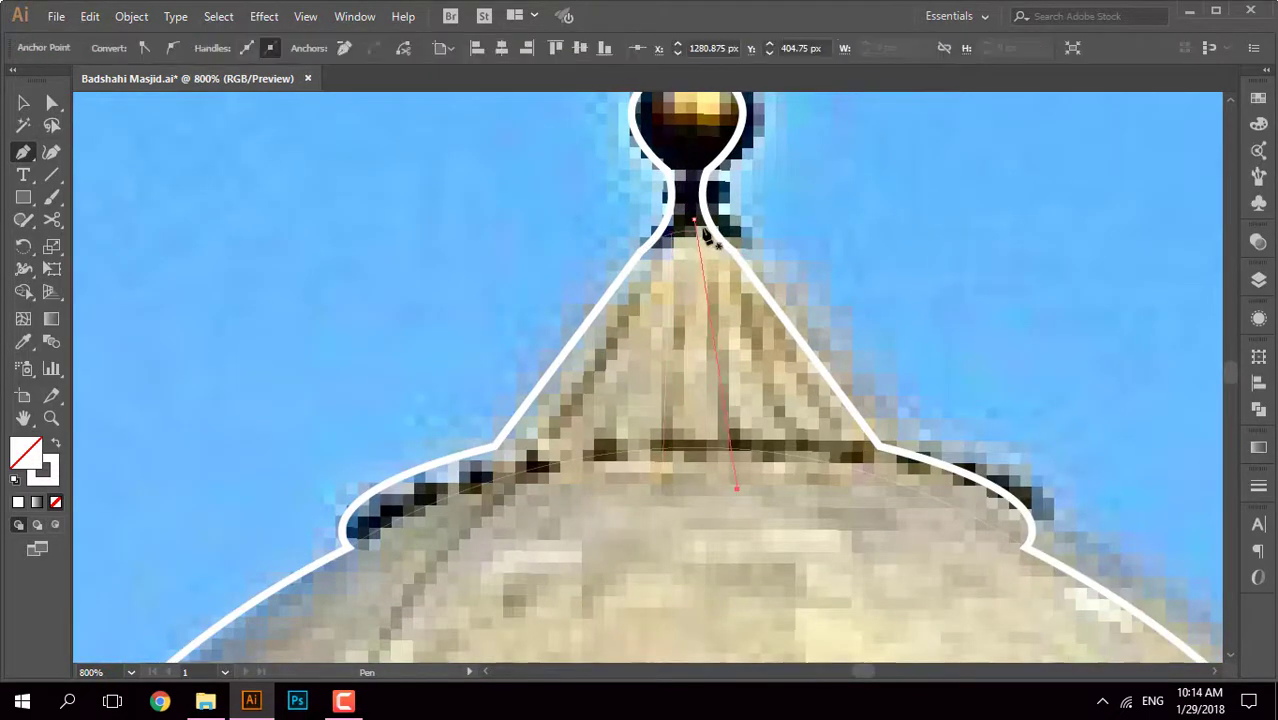
key(ctrl+z)
key(ctrl+z)
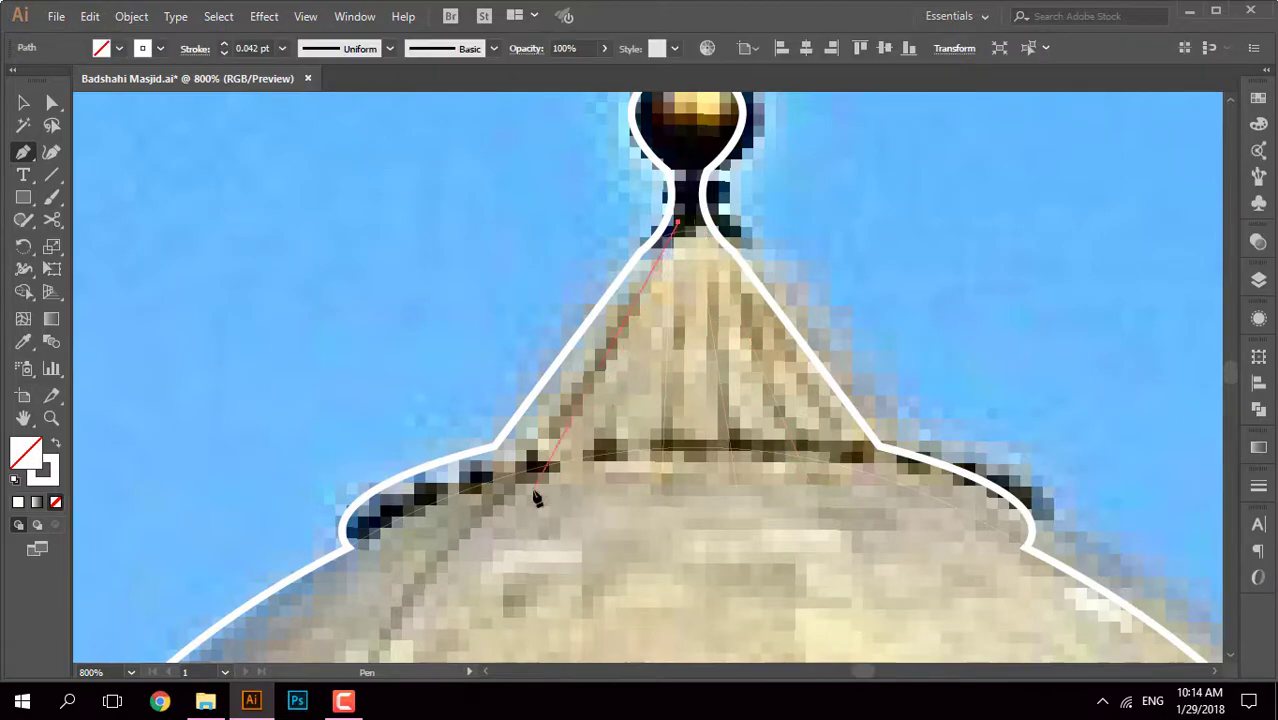
click(537, 497)
scroll(537, 497, down, 5)
mouse_move(771, 449)
mouse_down()
mouse_move(771, 349)
mouse_move(621, 349)
mouse_move(759, 305)
mouse_up()
scroll(656, 214, up, 3)
scroll(633, 271, up, 3)
Step: Trace a line across the small minaret's canopy base
scroll(500, 280, up, 2)
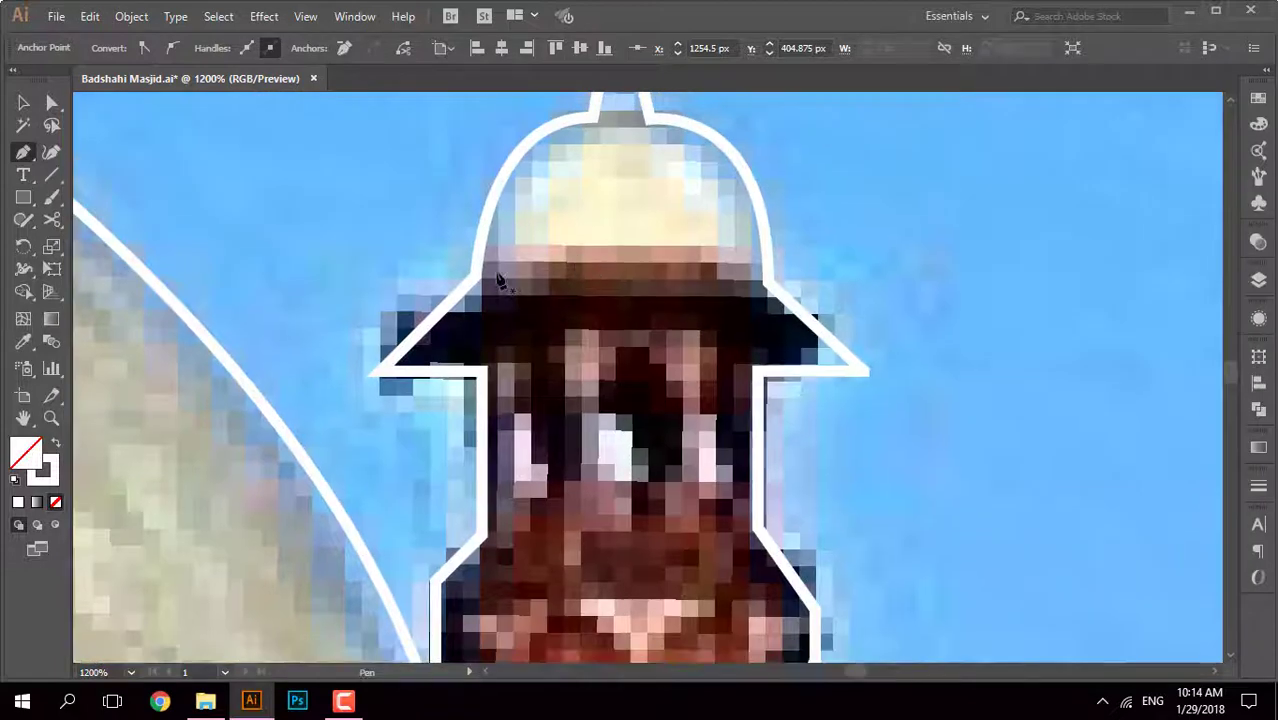
scroll(488, 276, up, 1)
click(398, 316)
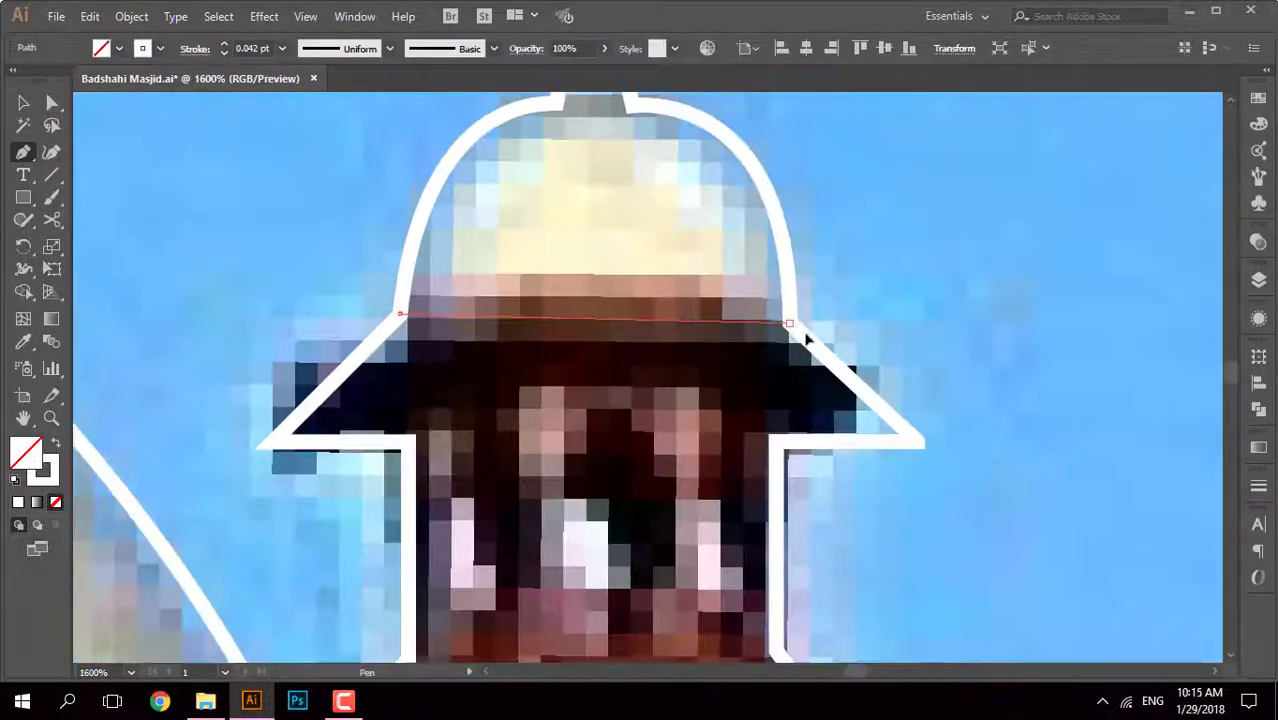
drag(872, 366, 870, 361)
key(Escape)
click(408, 441)
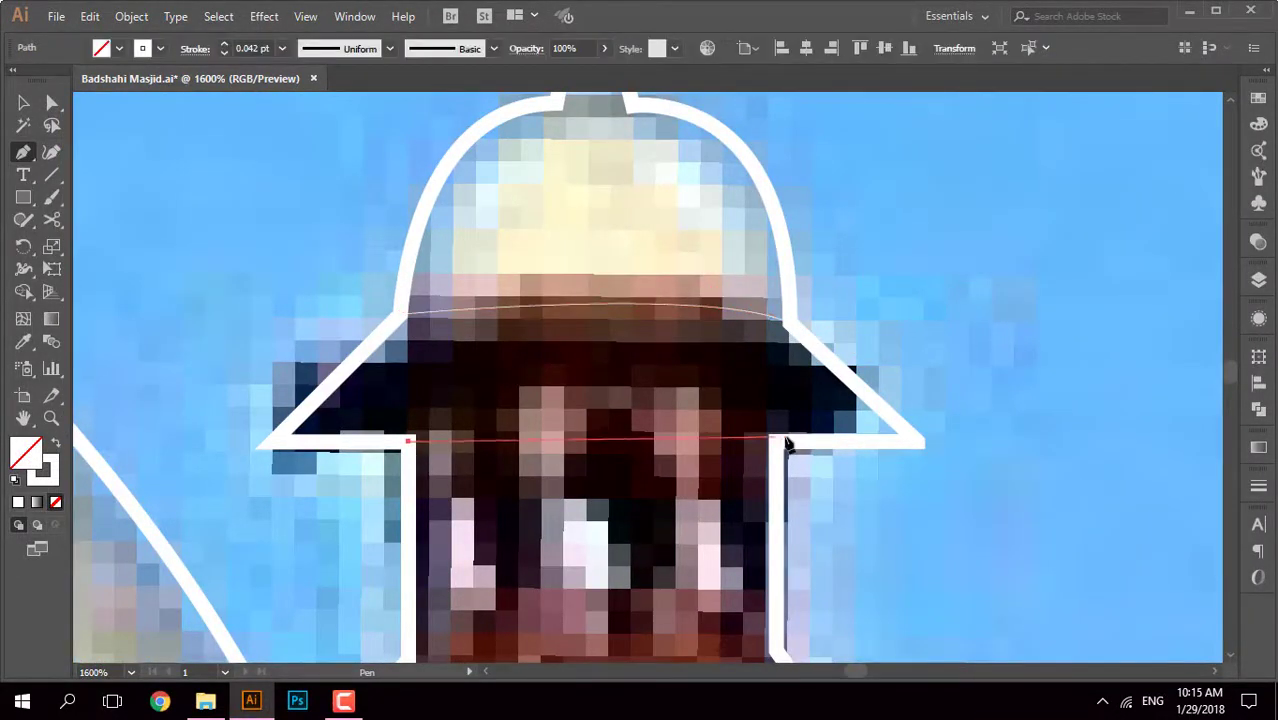
key(Escape)
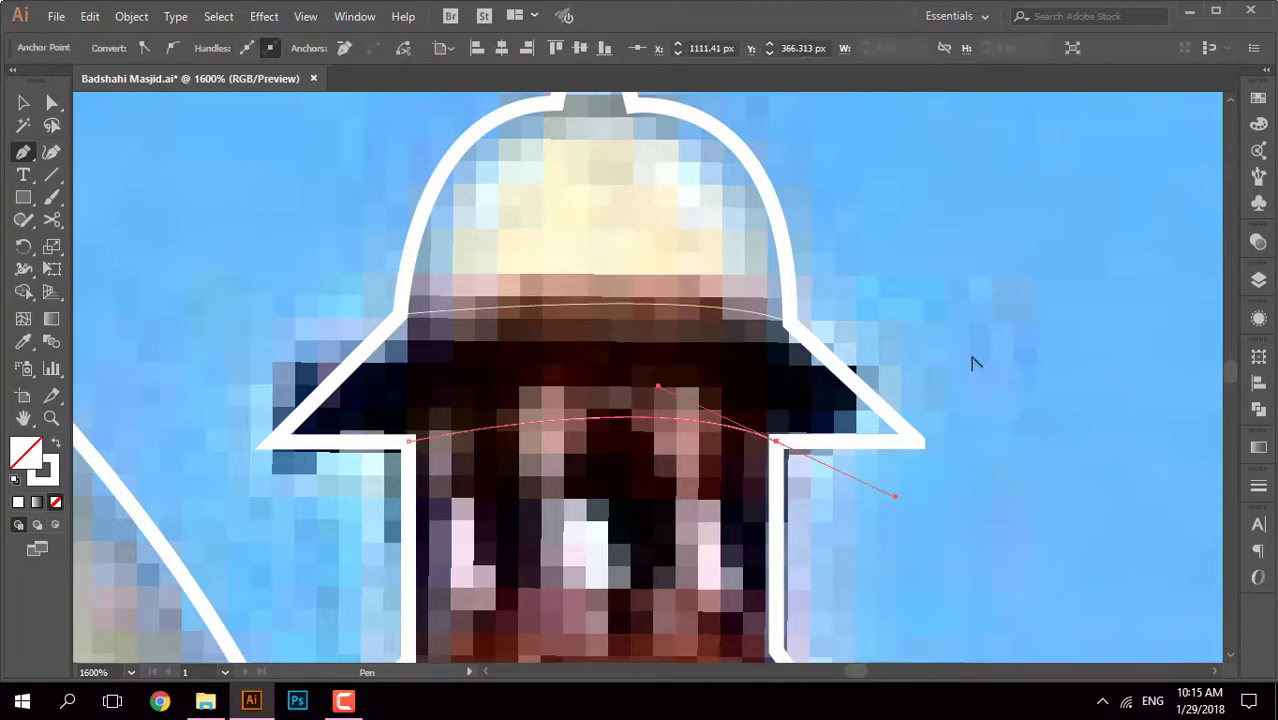
Step: Draw a curved band across the shaft's narrow neck
scroll(970, 357, down, 1)
click(577, 426)
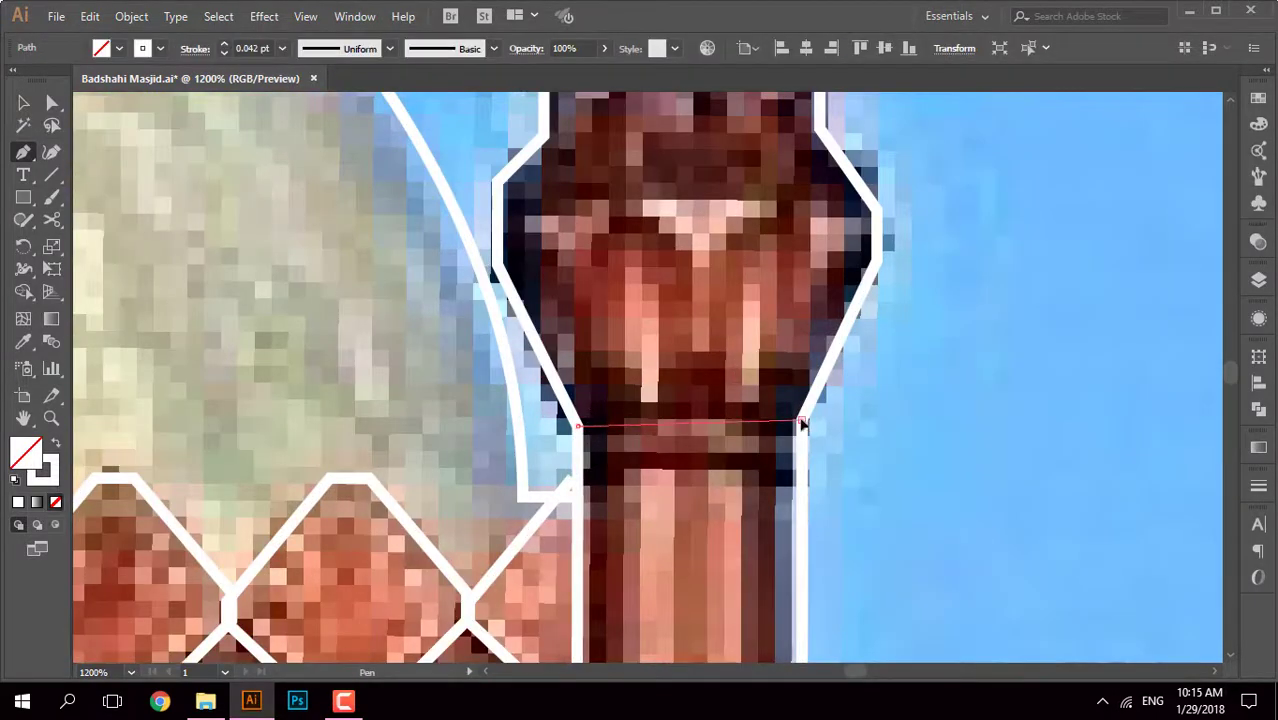
scroll(850, 445, up, 2)
scroll(899, 465, down, 1)
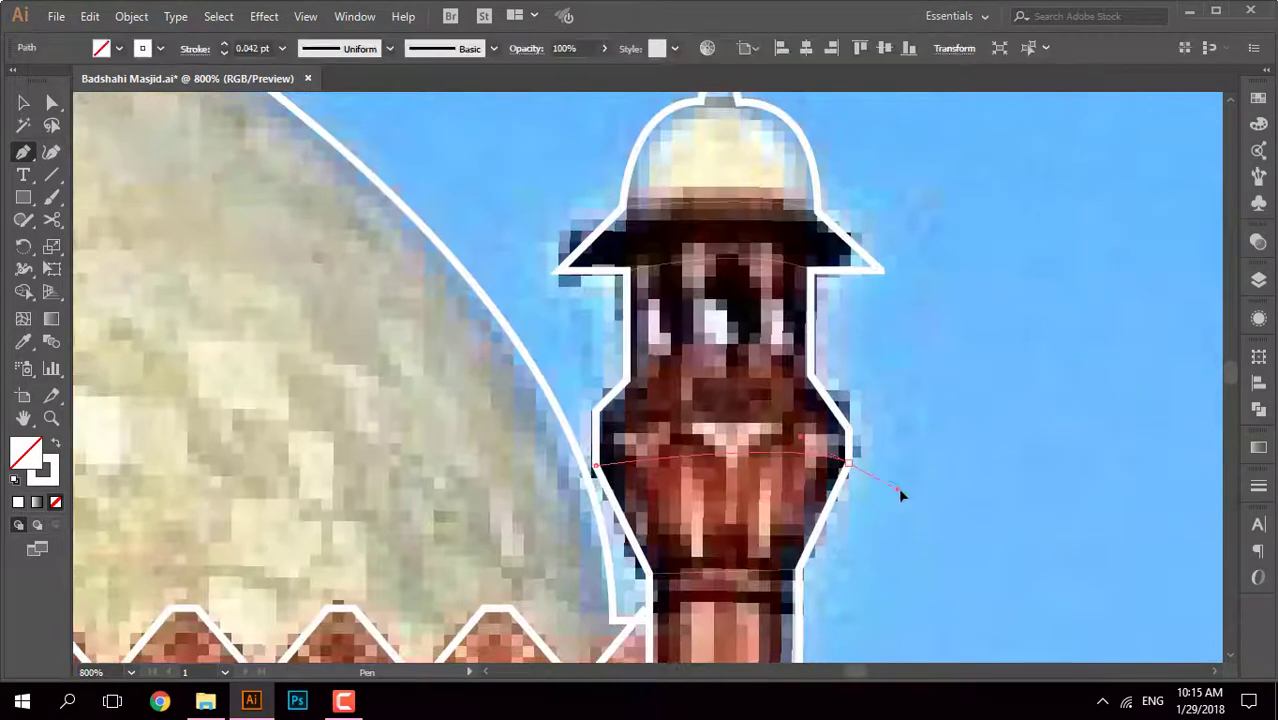
drag(898, 487, 948, 495)
key(ctrl+y)
key(ctrl+y)
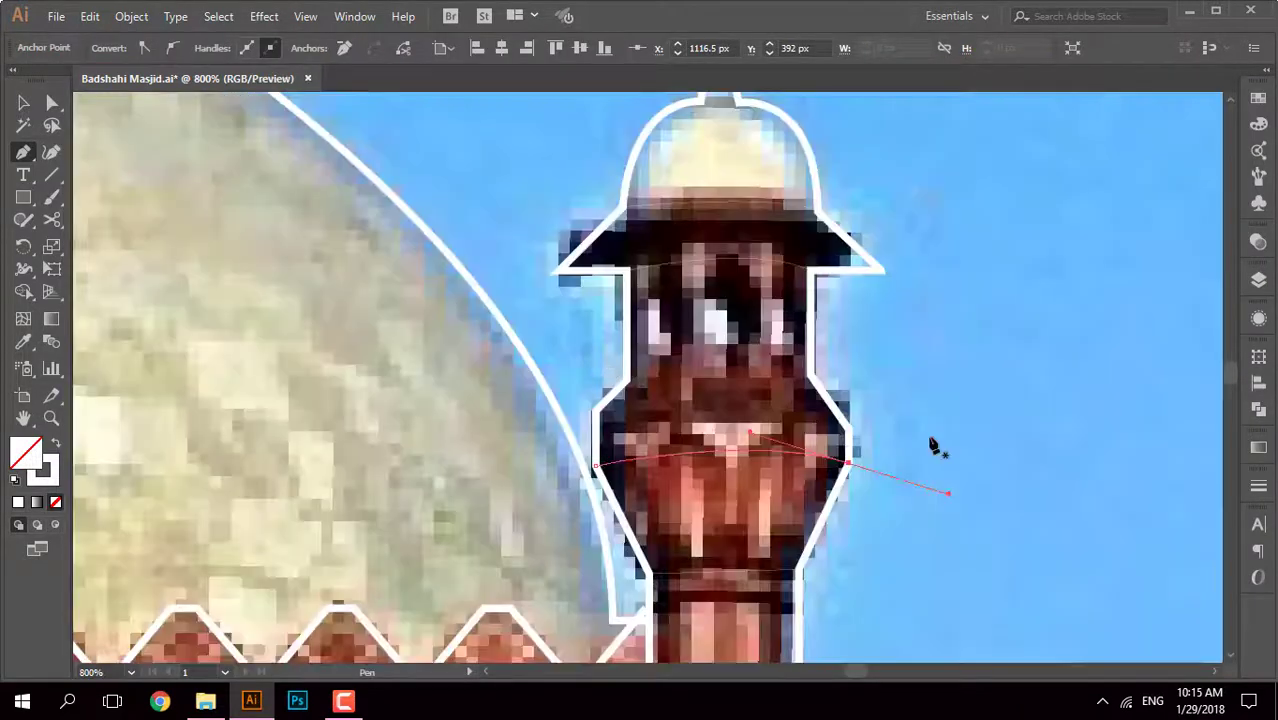
ctrl+click(870, 493)
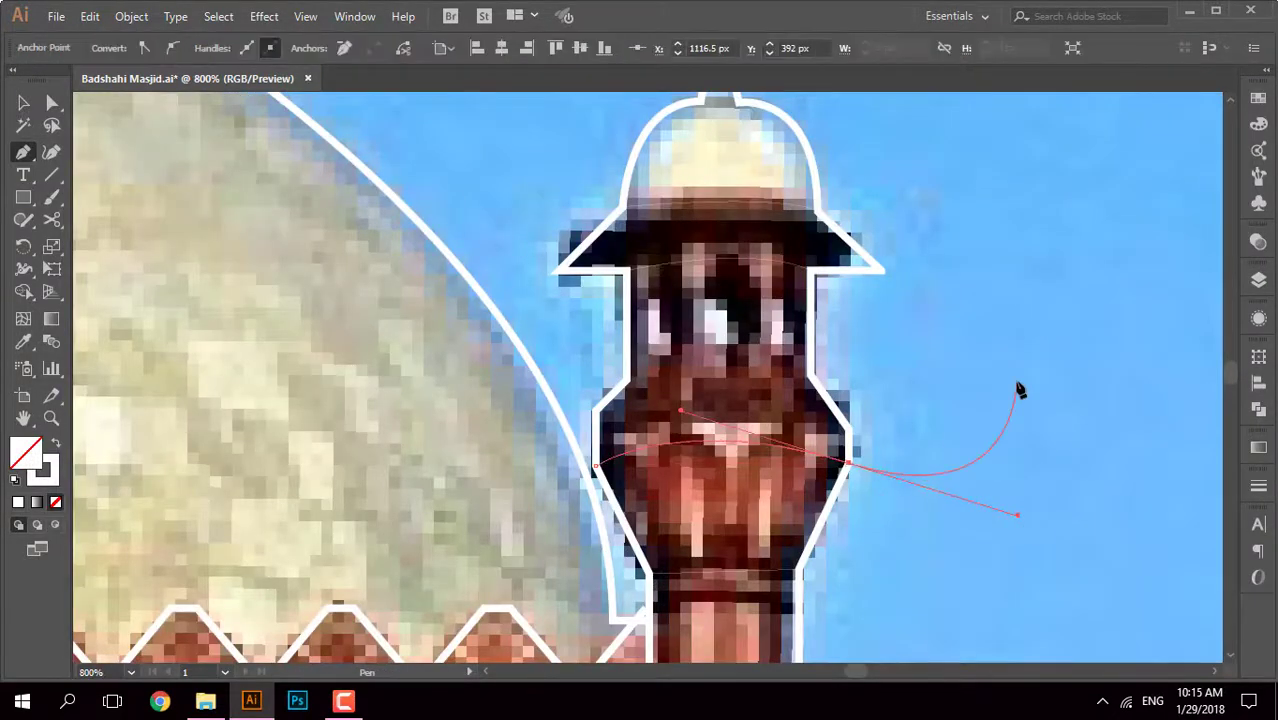
Step: Draw another curved band across the upper shaft
drag(626, 379, 713, 385)
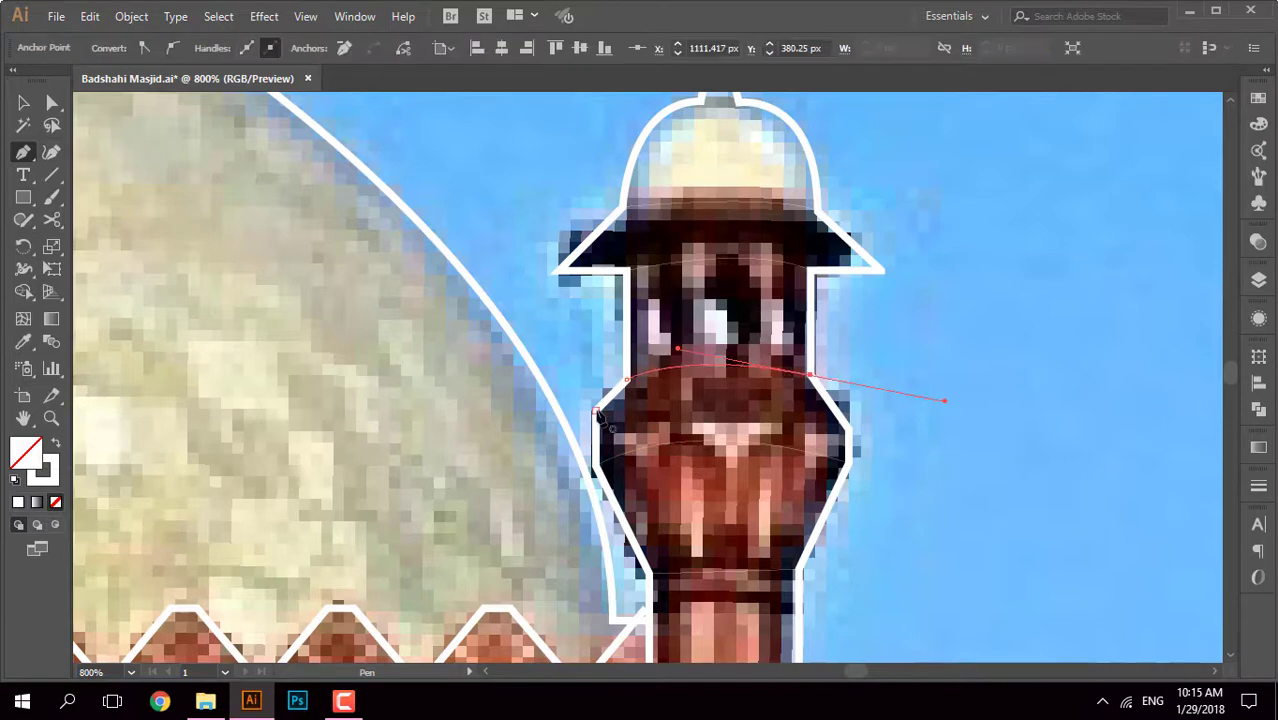
drag(848, 430, 950, 479)
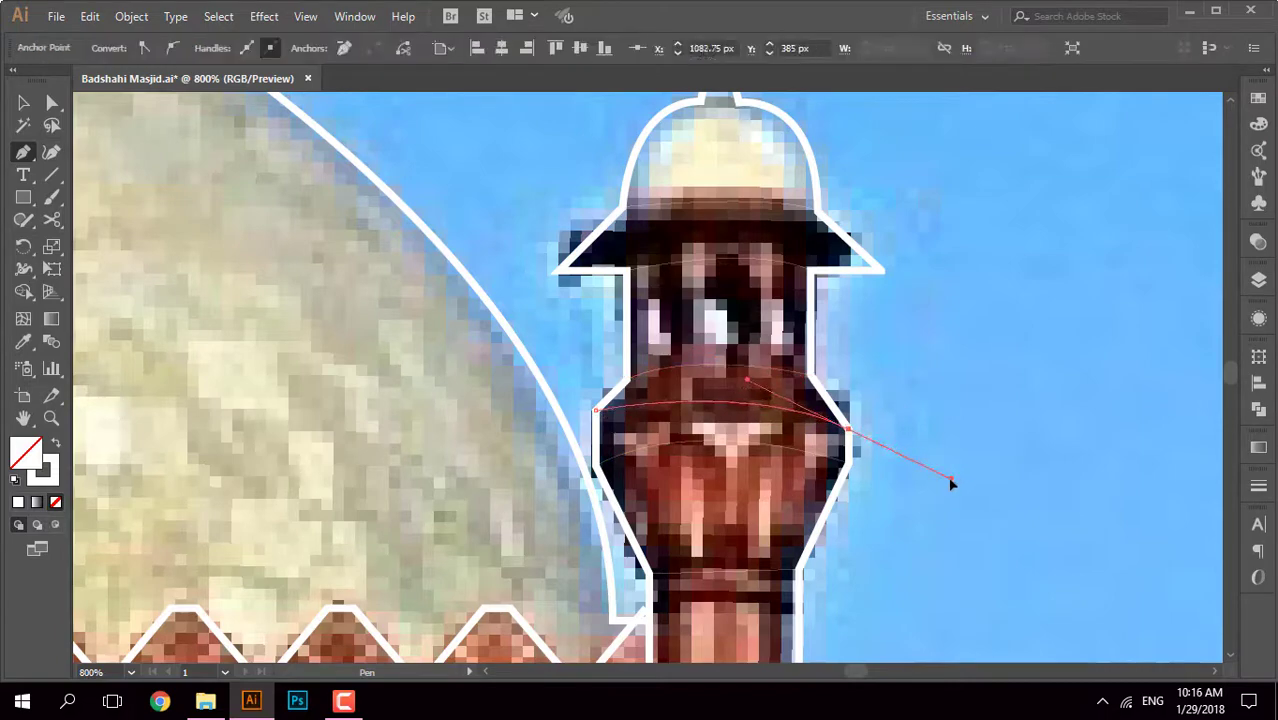
scroll(876, 385, up, 2)
drag(721, 162, 740, 162)
Step: Compare the traced line art against the mosque photo by toggling outline view
scroll(808, 204, down, 6)
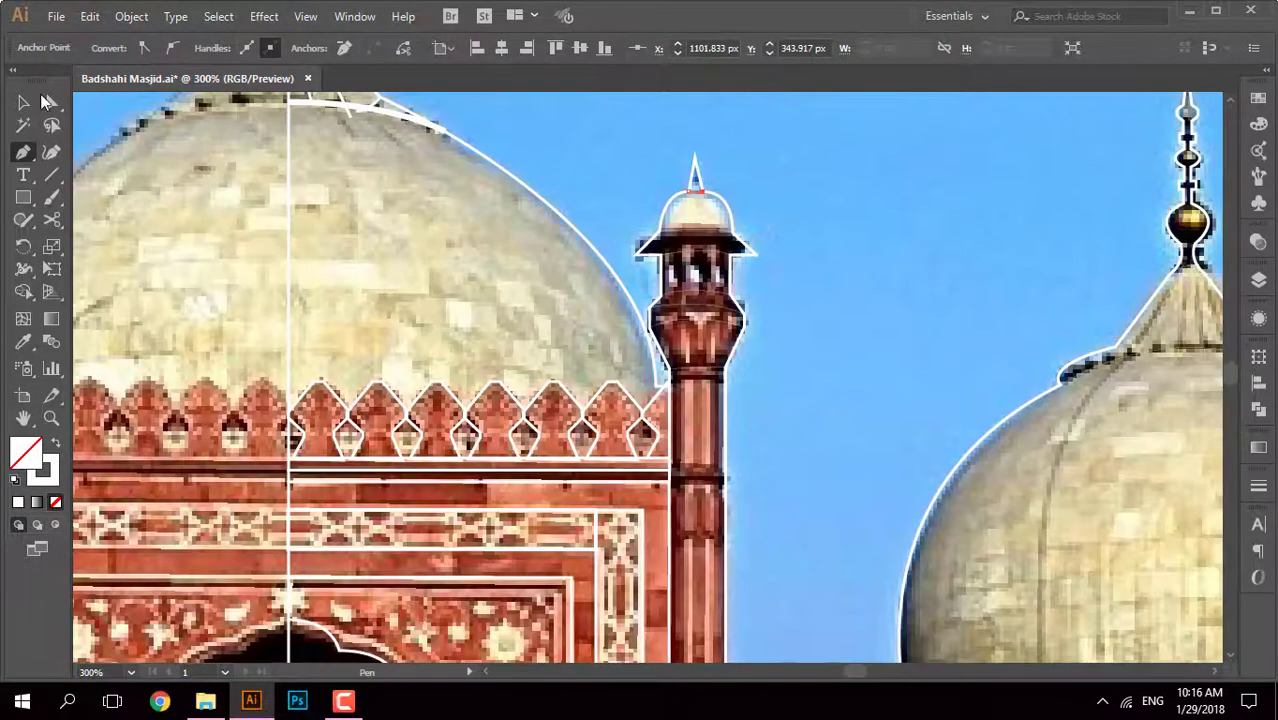
key(v)
scroll(634, 271, up, 3)
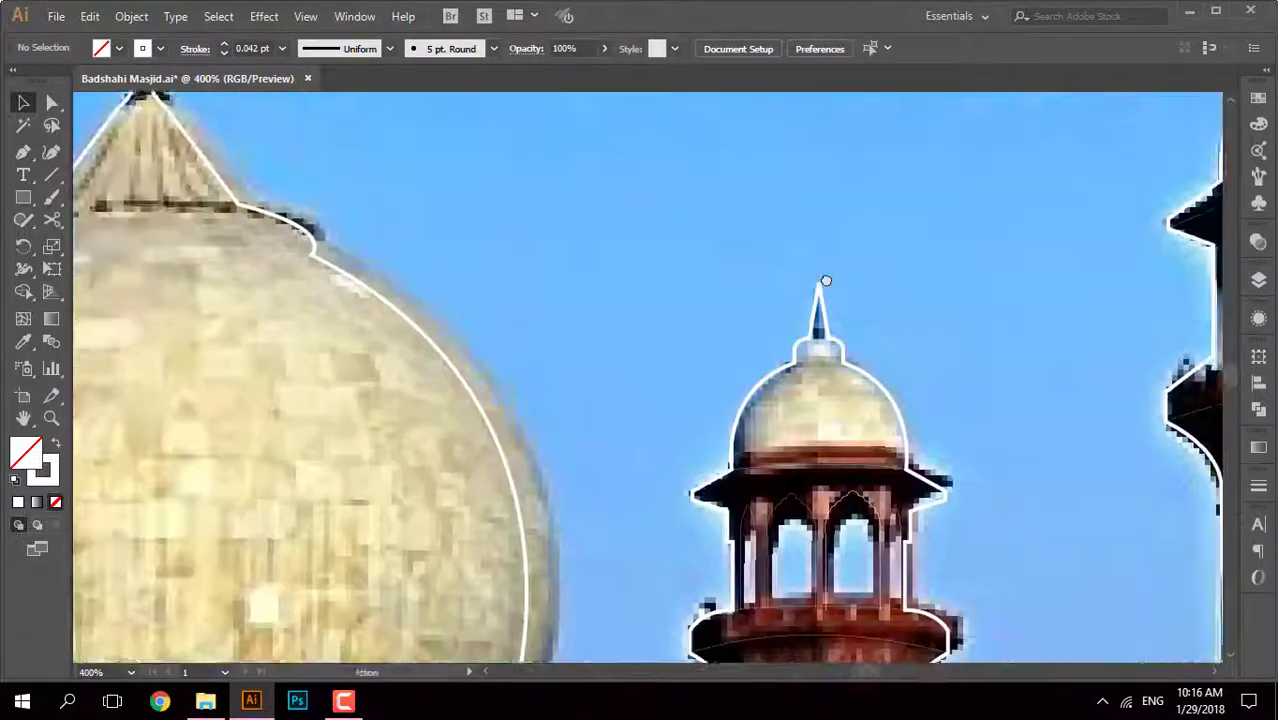
key(ctrl+y)
scroll(786, 259, down, 3)
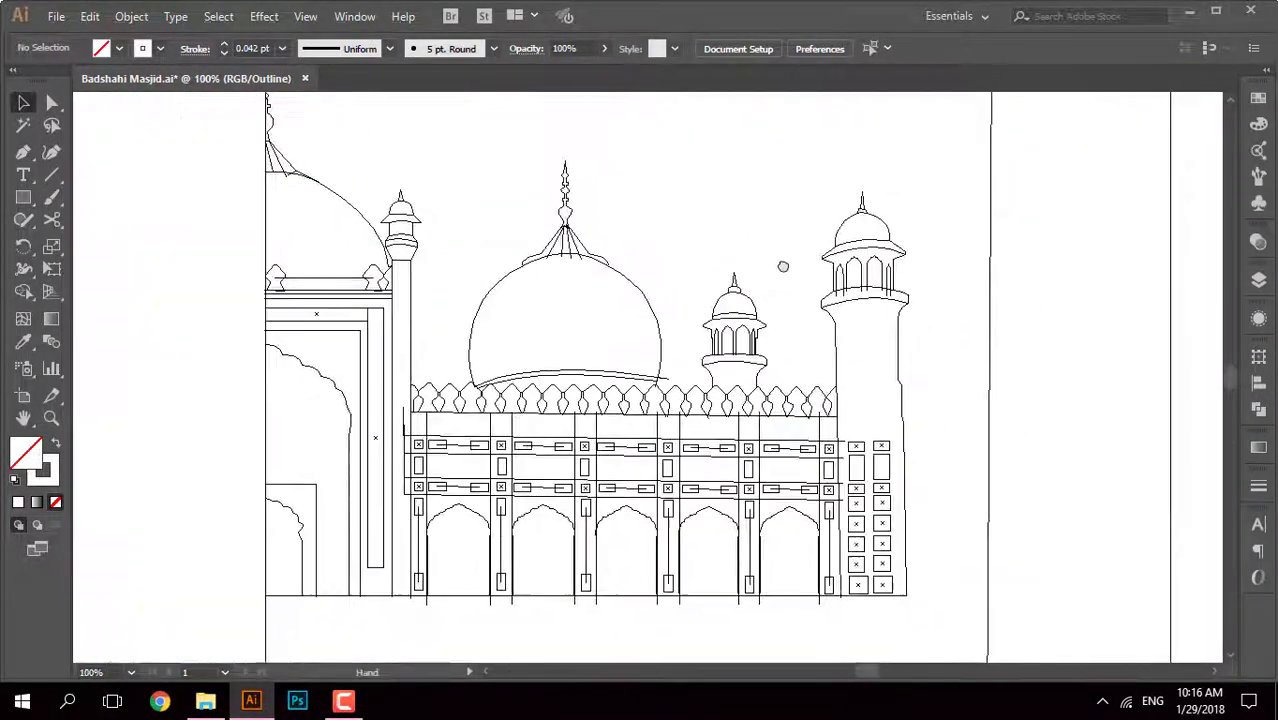
scroll(896, 266, up, 1)
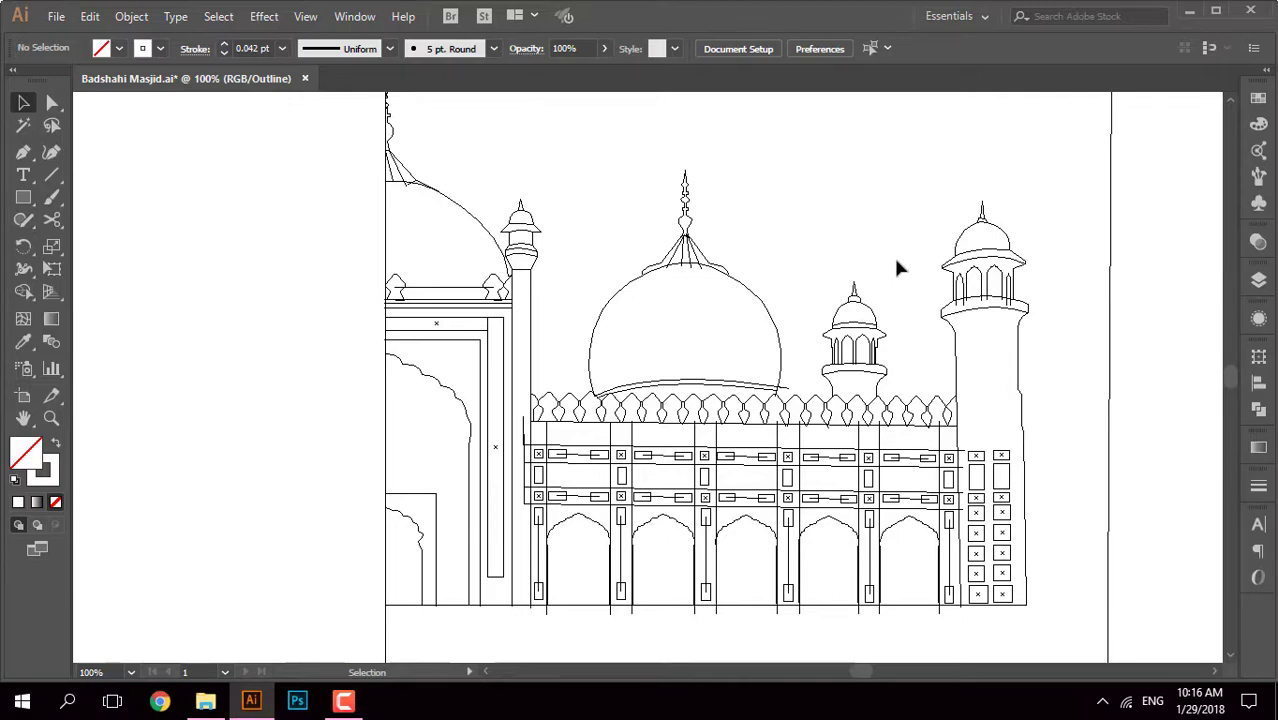
key(ctrl+y)
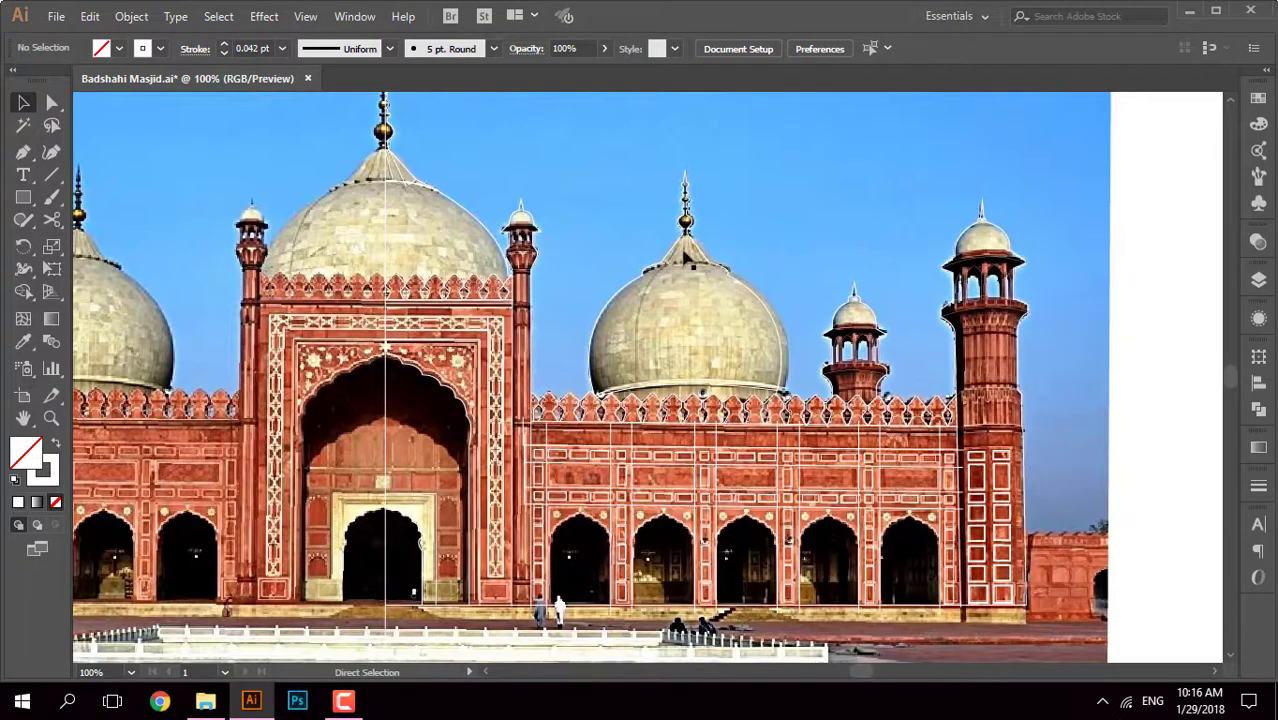
key(ctrl+y)
key(ctrl+y)
key(ctrl+y)
key(ctrl+y)
scroll(558, 412, up, 4)
scroll(558, 412, up, 1)
Step: Draw a straight band line across the minaret, ending at its right edge
key(p)
click(597, 309)
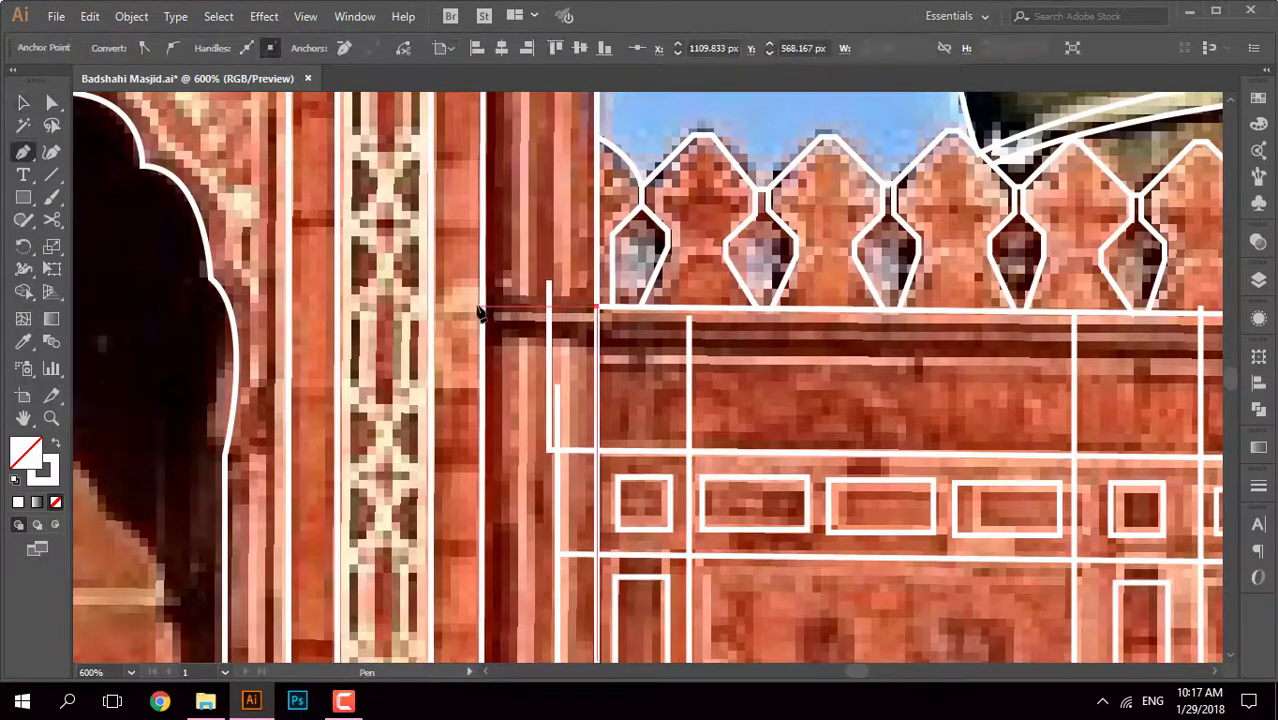
scroll(553, 388, down, 4)
scroll(583, 375, up, 2)
scroll(583, 375, up, 1)
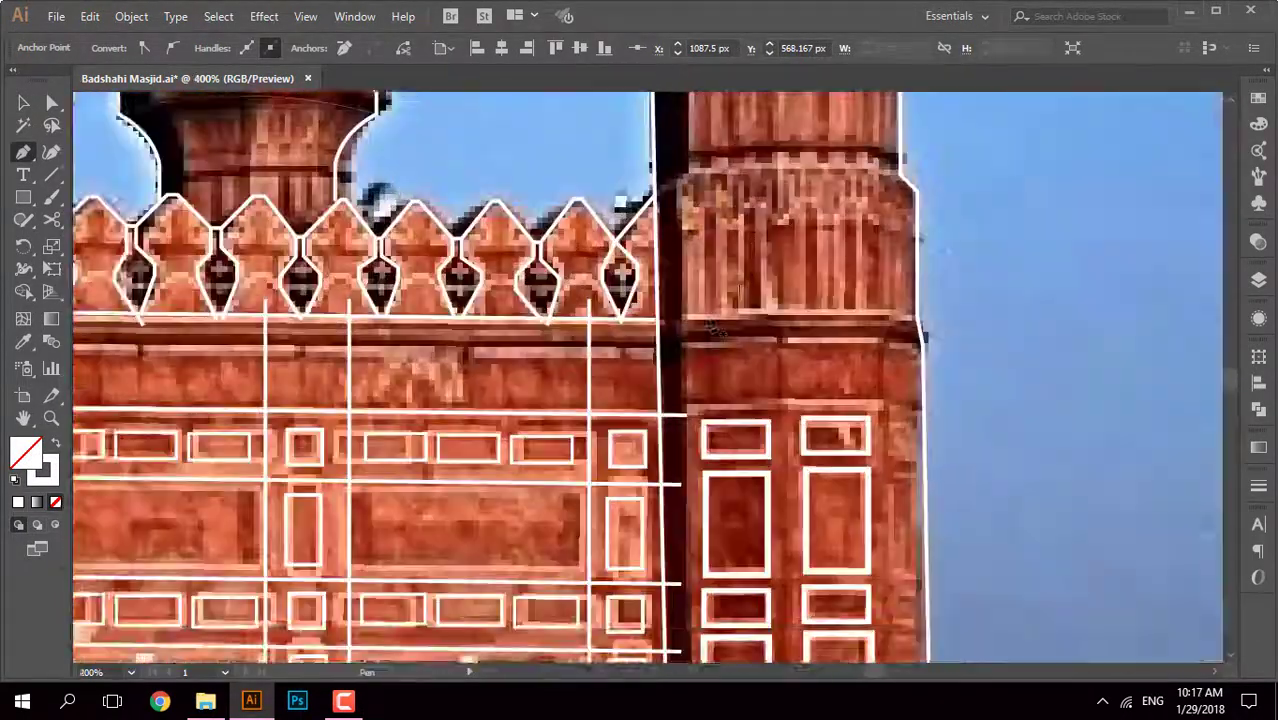
scroll(583, 375, up, 1)
drag(572, 362, 579, 360)
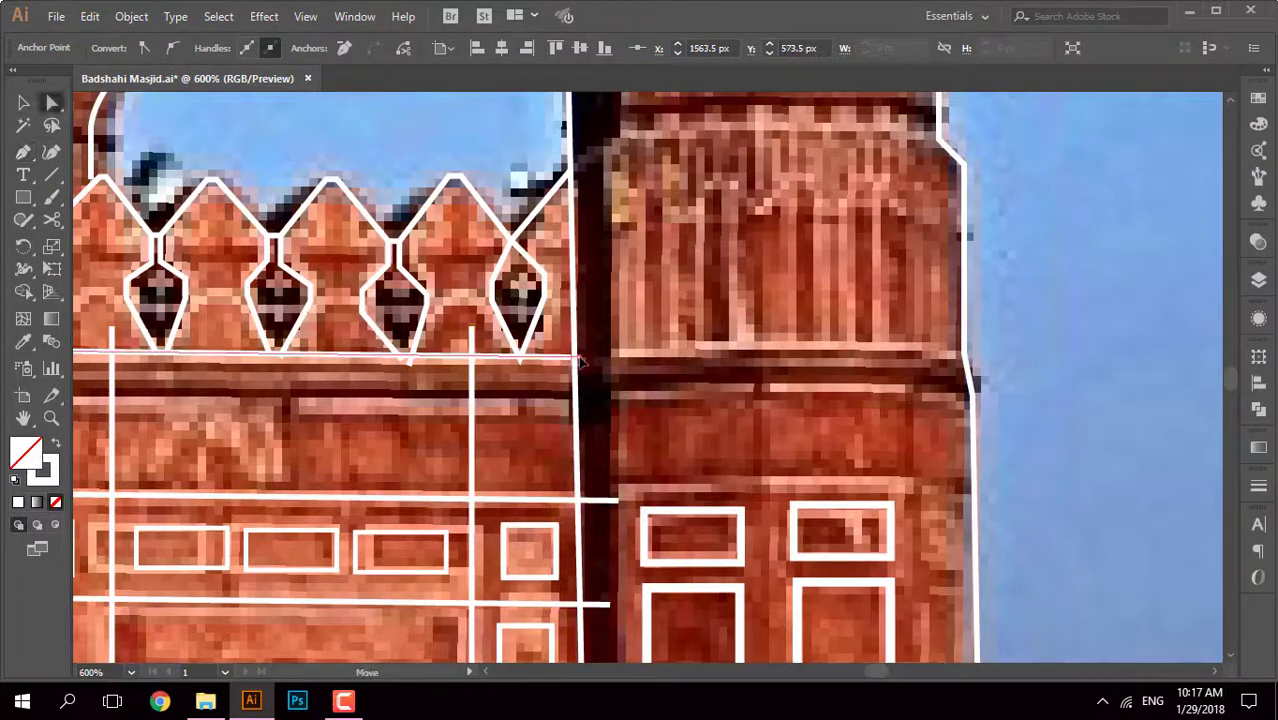
click(965, 357)
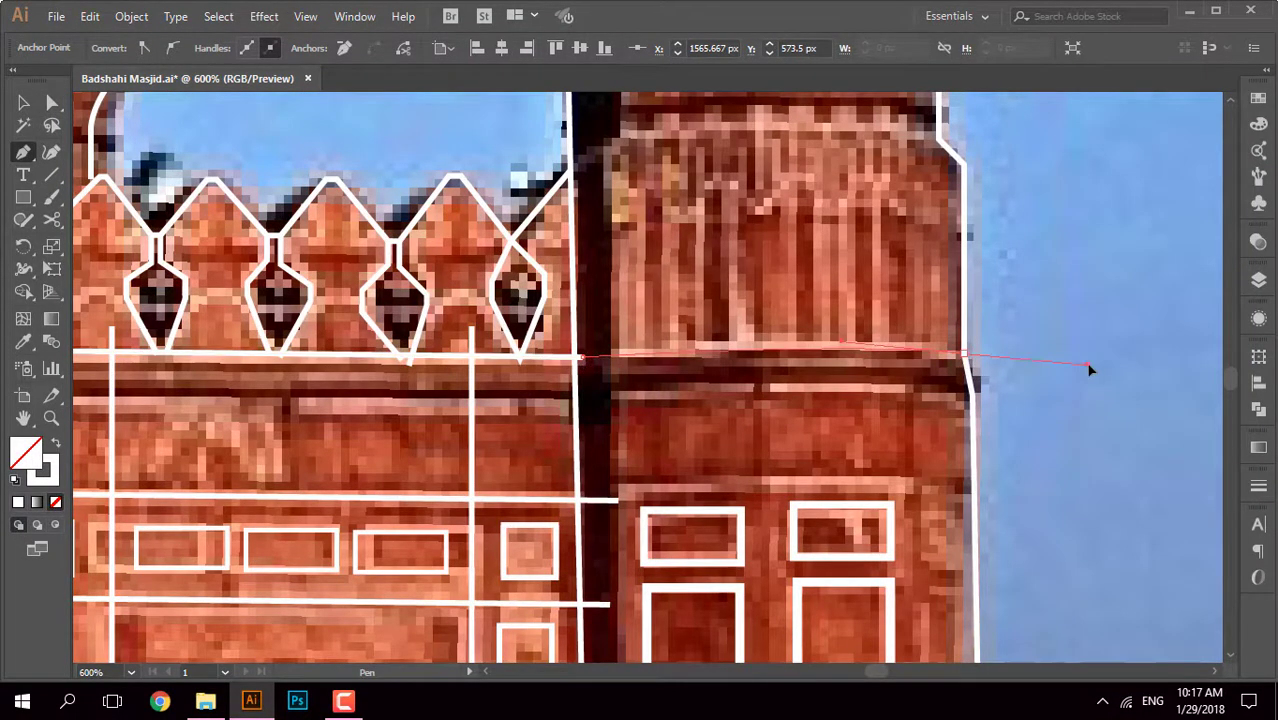
key(Escape)
Step: Draw a curved band line across the tall minaret's shaft
scroll(962, 360, up, 1)
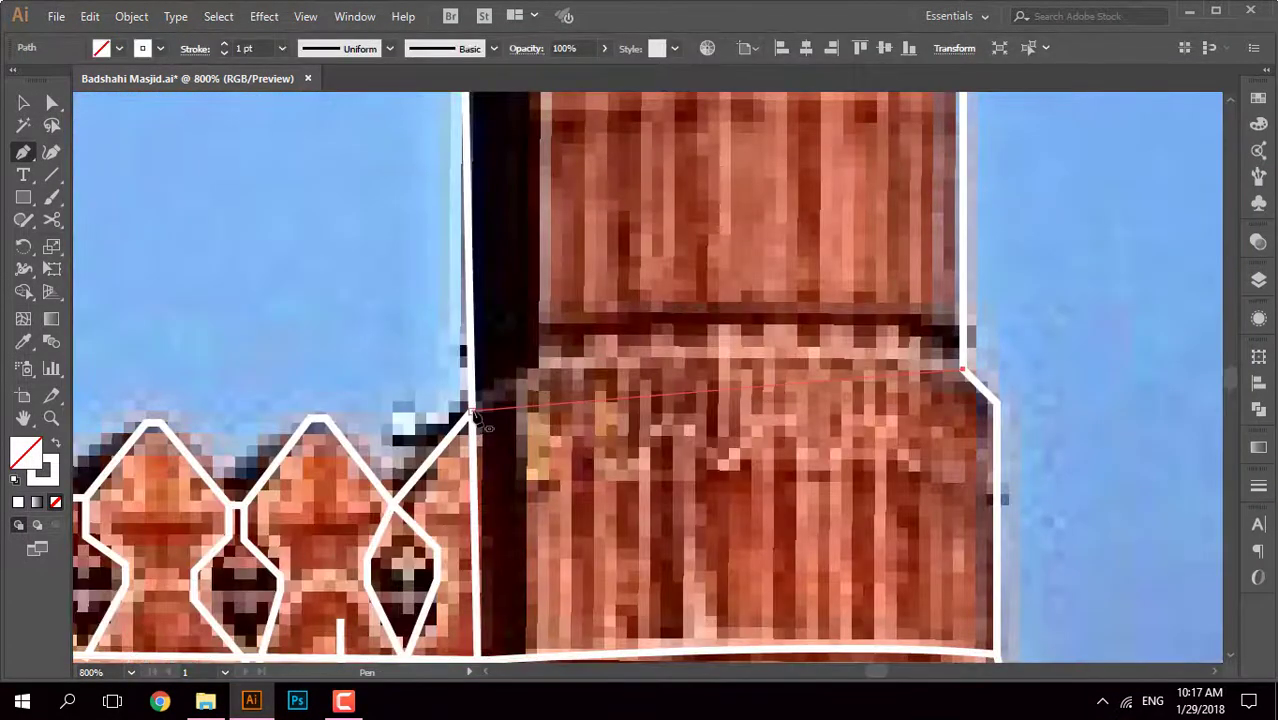
scroll(900, 390, down, 1)
scroll(827, 414, down, 3)
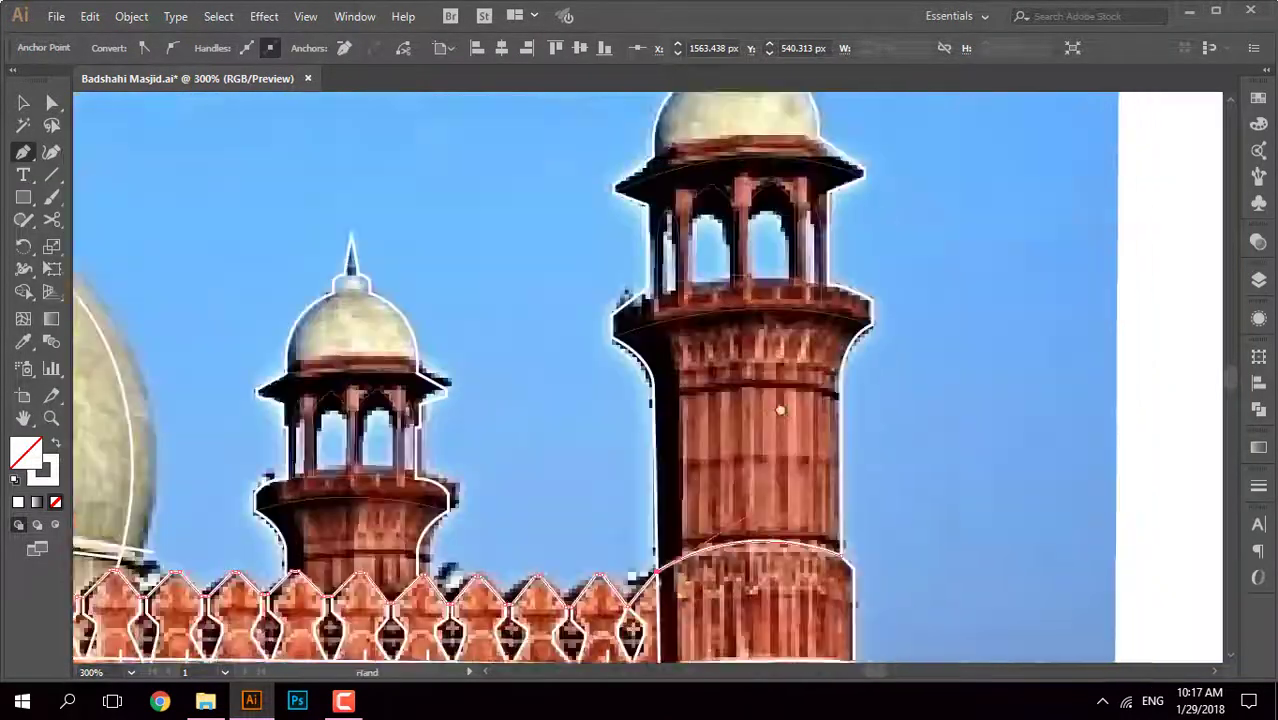
scroll(907, 428, up, 3)
click(918, 420)
drag(527, 422, 292, 516)
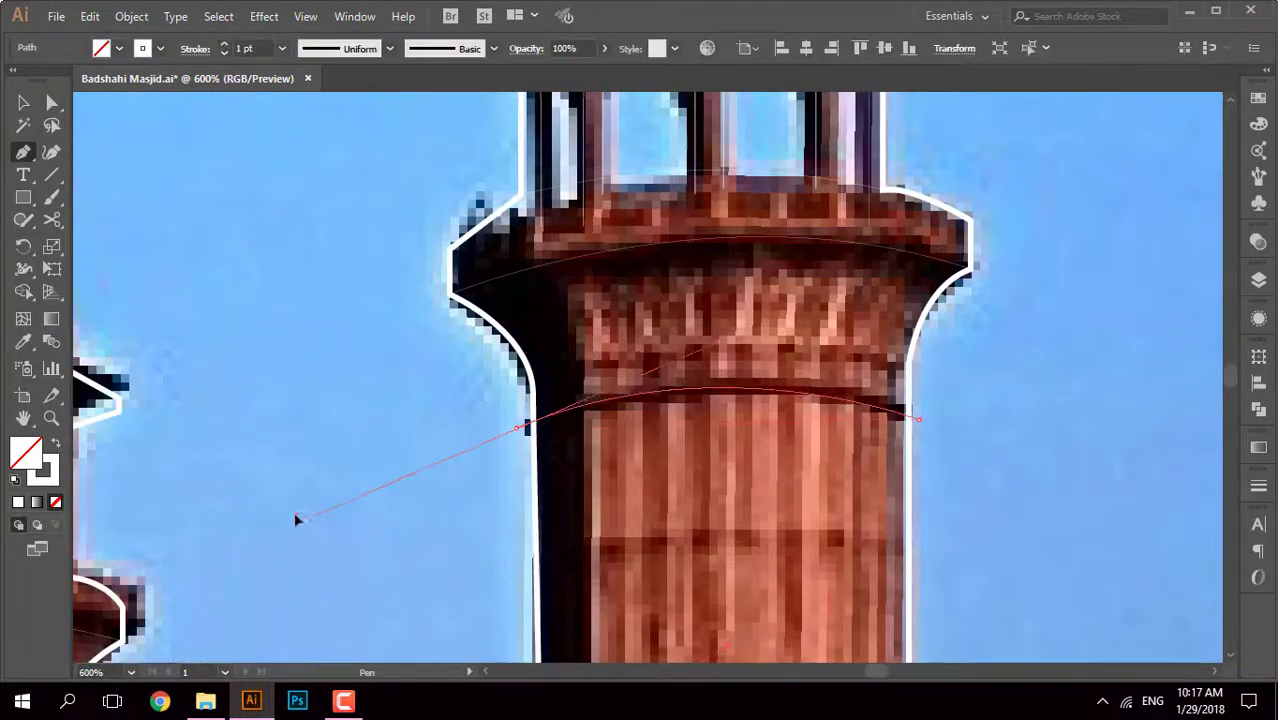
Step: Copy the band line lower down the thin minaret, select both lines, then deselect
scroll(666, 442, down, 5)
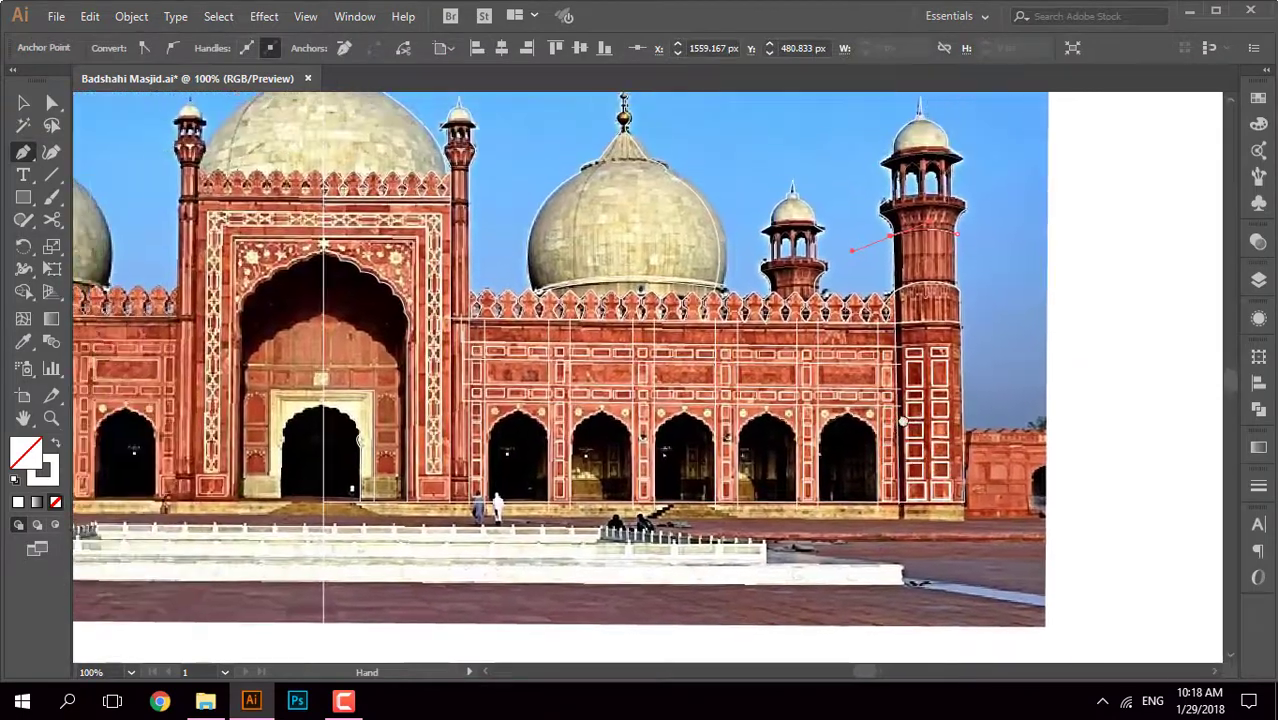
scroll(640, 400, up, 3)
scroll(565, 435, up, 3)
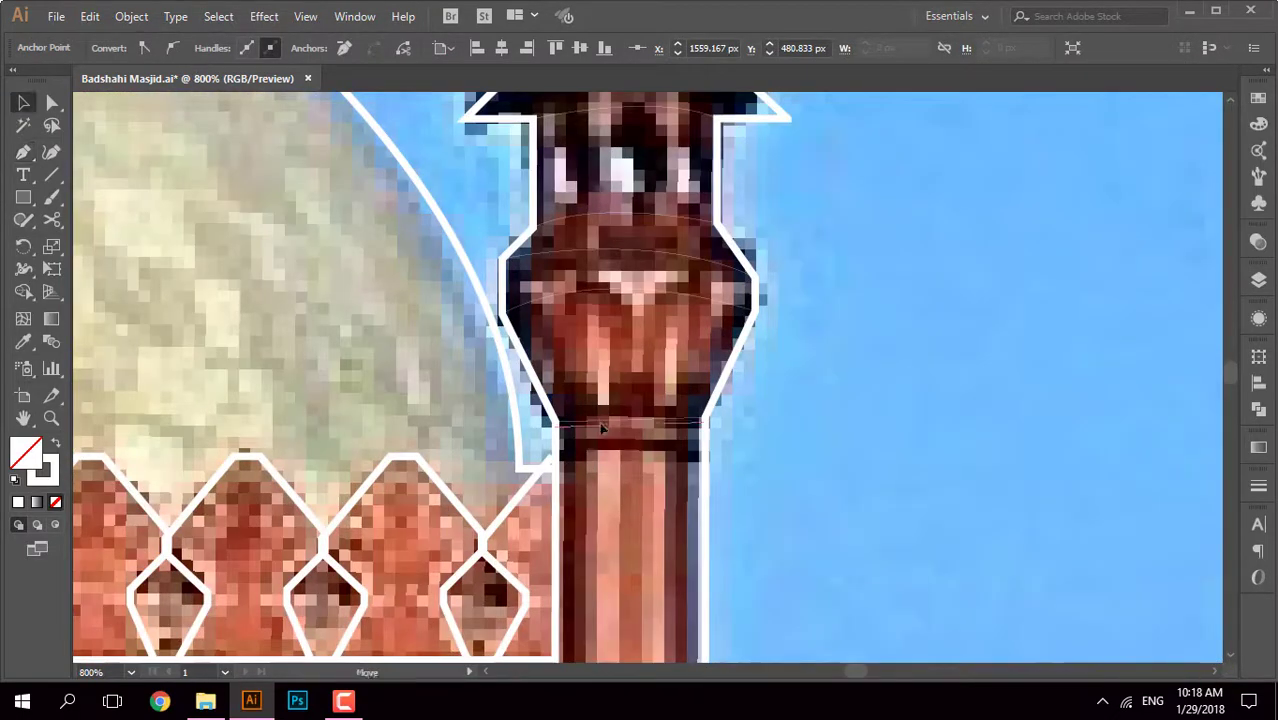
drag(604, 453, 606, 451)
scroll(708, 442, up, 2)
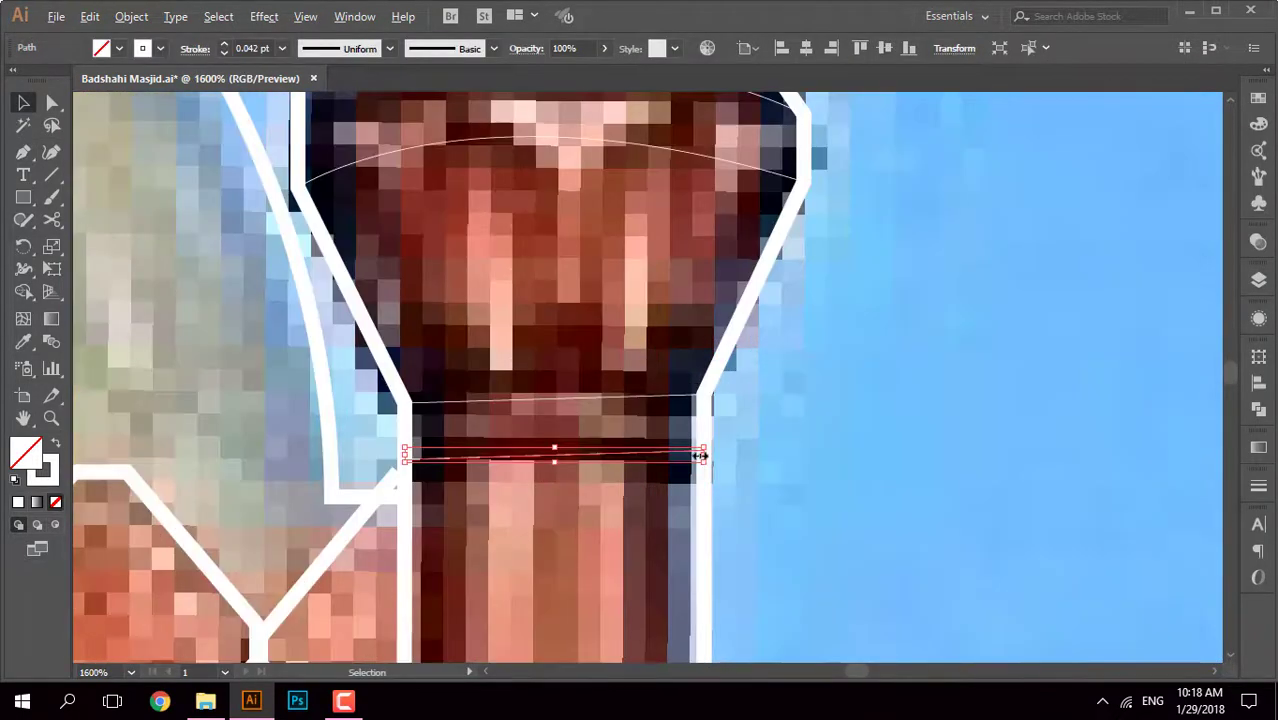
scroll(729, 454, down, 3)
scroll(692, 375, up, 3)
scroll(650, 205, up, 2)
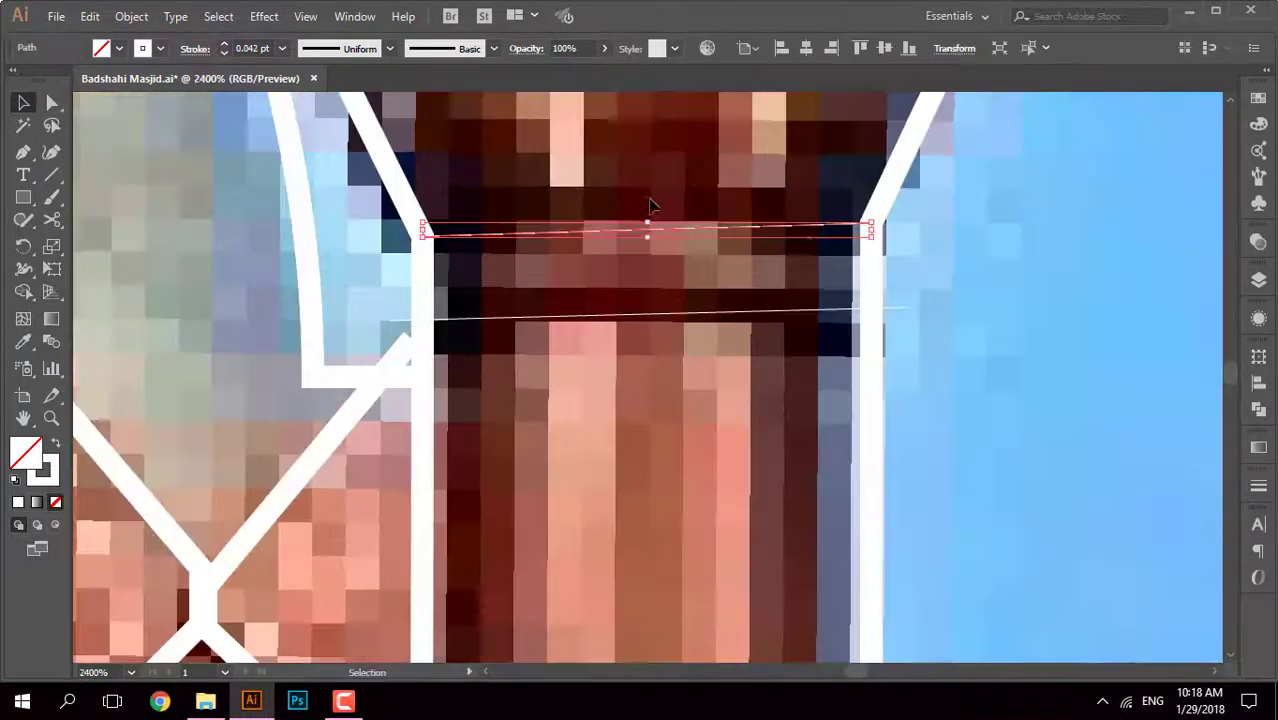
shift+click(650, 318)
scroll(673, 183, down, 4)
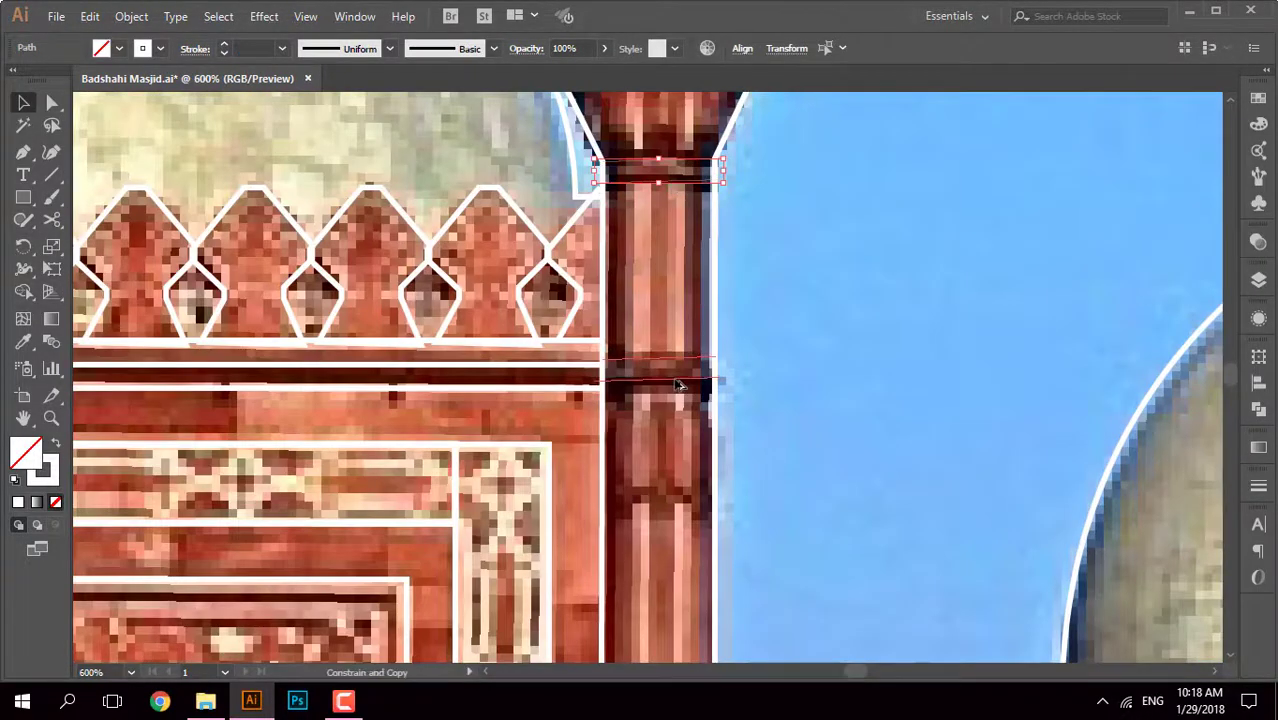
click(749, 356)
scroll(749, 356, down, 4)
Step: Move the small scalloped arch shape onto the small minaret's kiosk
scroll(646, 216, down, 2)
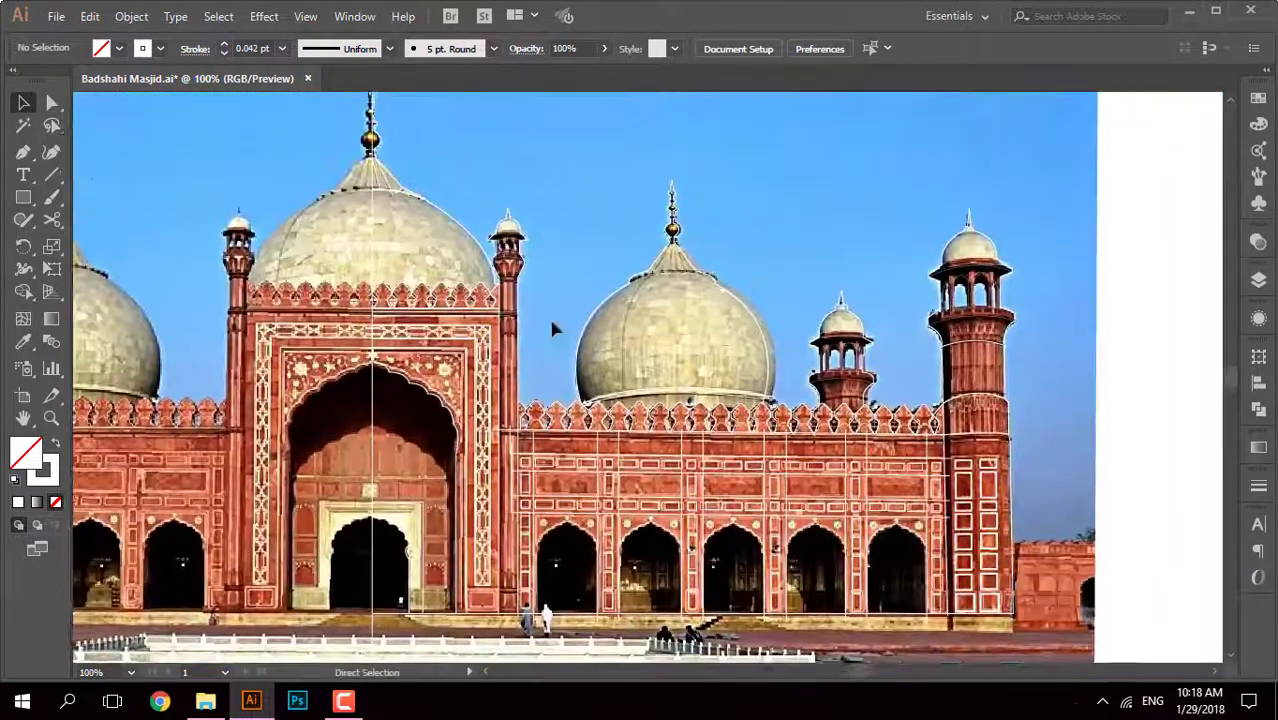
key(ctrl+y)
key(ctrl+y)
key(ctrl+y)
key(ctrl+y)
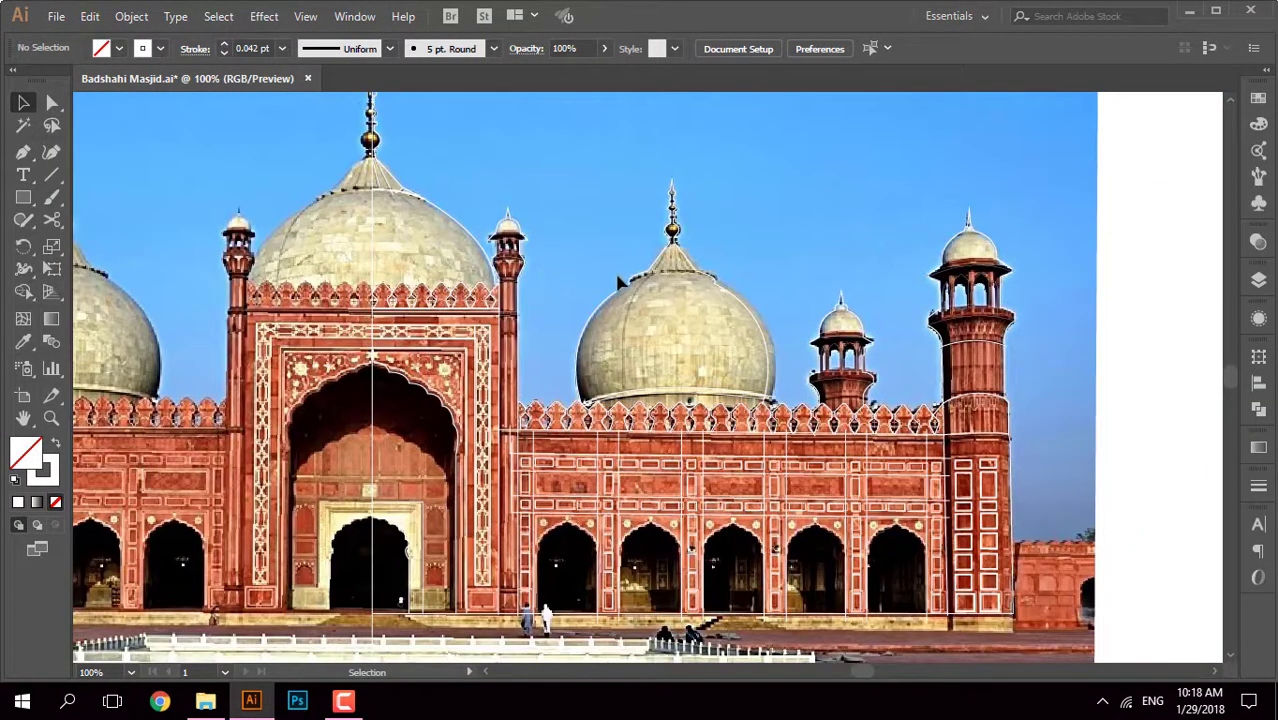
scroll(859, 331, up, 6)
scroll(1212, 456, down, 3)
scroll(1210, 460, down, 2)
click(1187, 470)
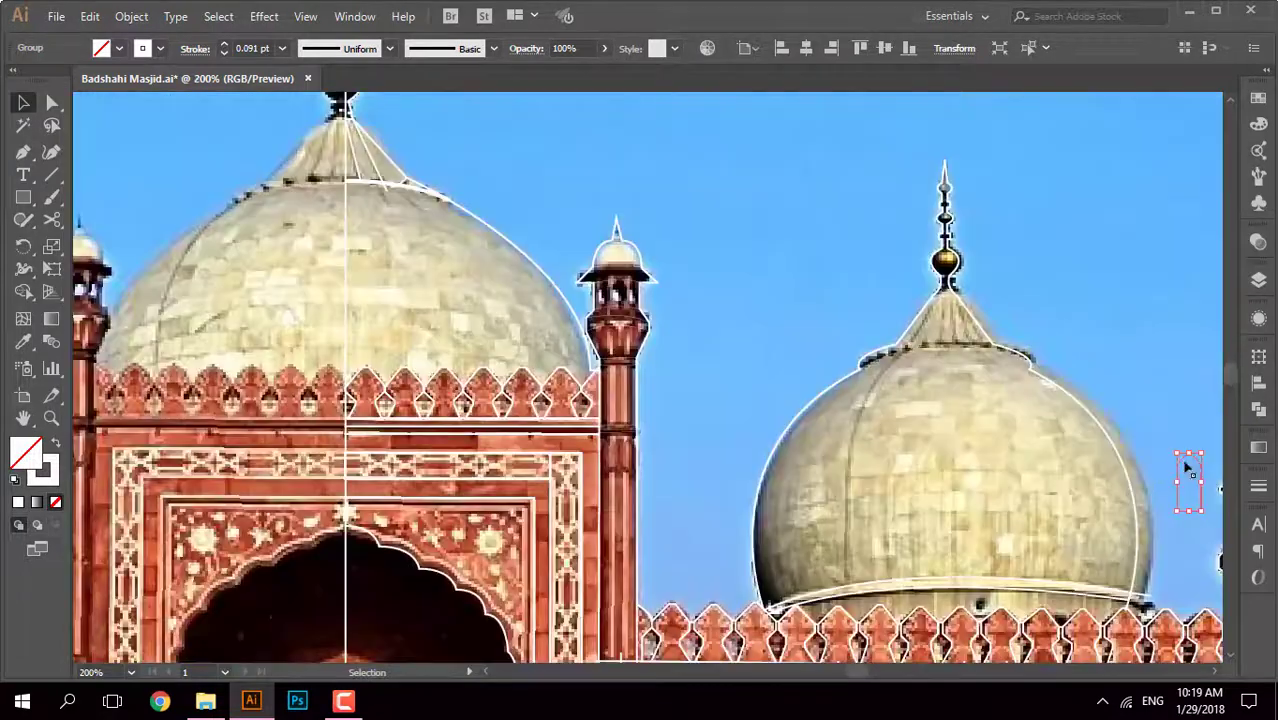
scroll(612, 300, up, 4)
mouse_move(1187, 470)
mouse_down()
mouse_move(612, 300)
mouse_move(627, 478)
mouse_up()
scroll(612, 300, up, 2)
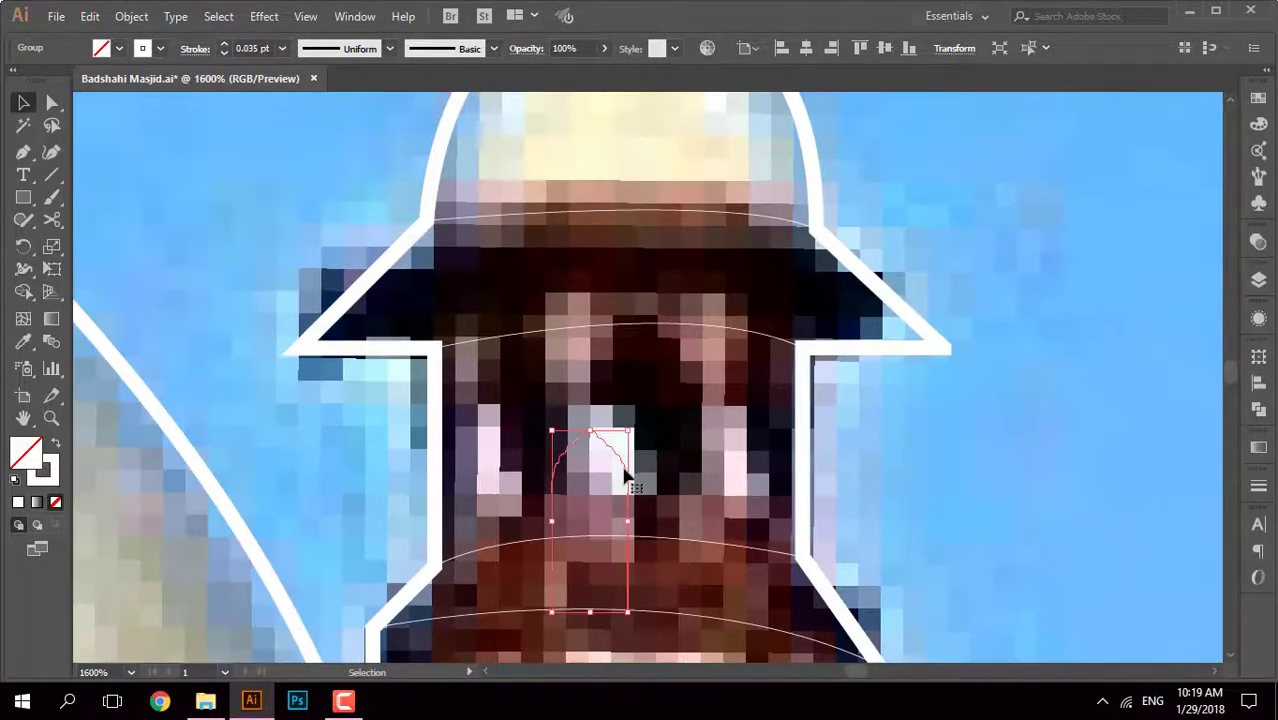
Step: Fit the arch to the middle opening and place resized copies in the right and left openings
drag(679, 367, 669, 443)
drag(670, 398, 703, 331)
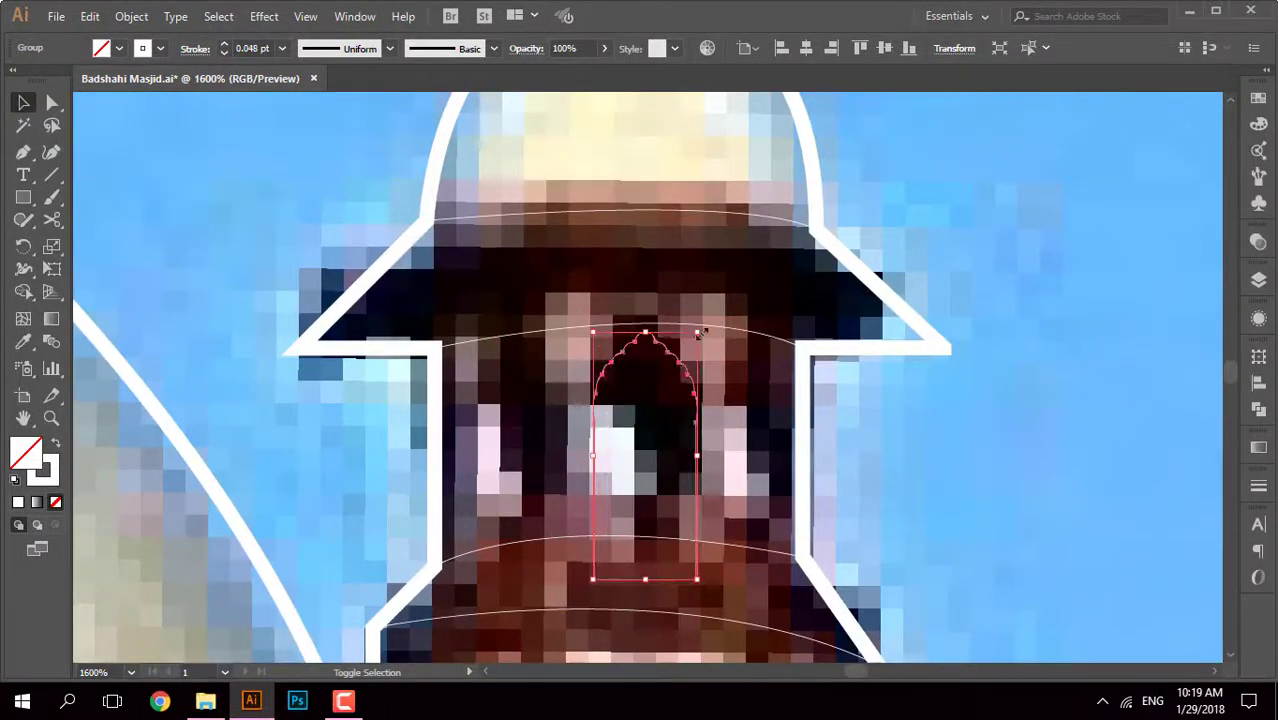
mouse_move(697, 437)
mouse_down()
mouse_move(789, 446)
mouse_move(789, 475)
mouse_up()
drag(687, 465, 727, 469)
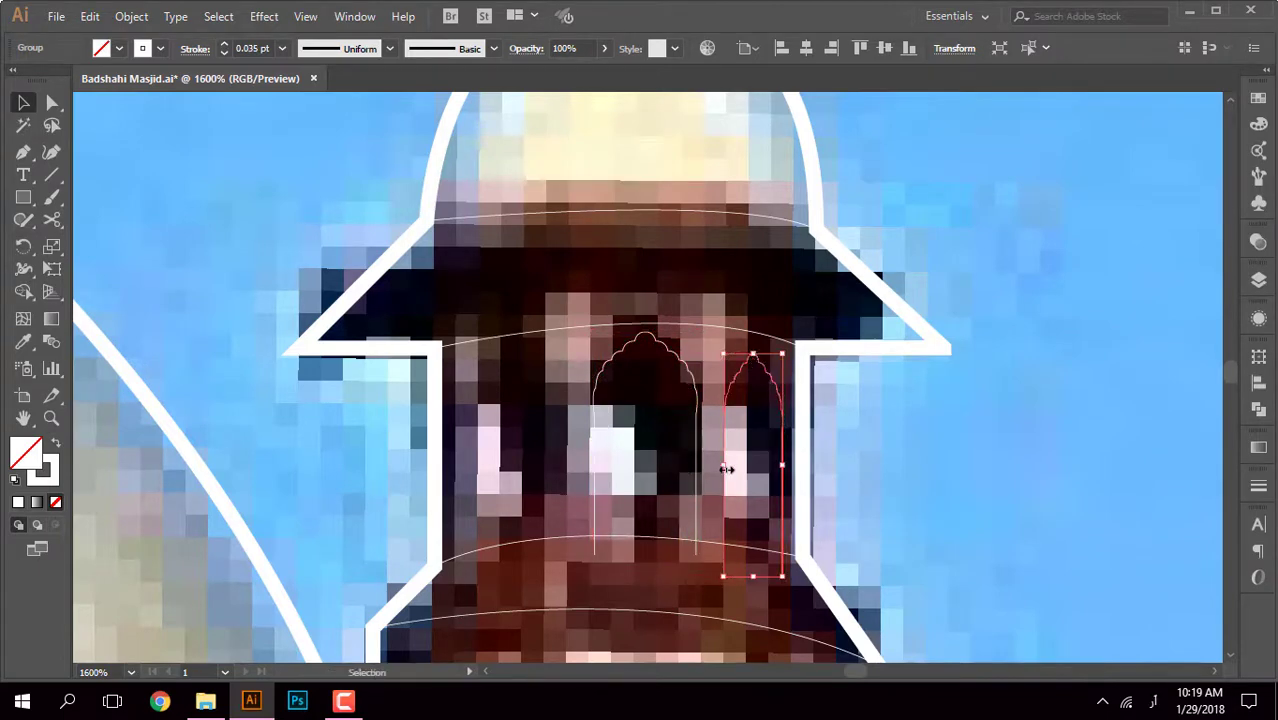
drag(525, 425, 470, 425)
key(ctrl+minus)
key(ctrl+minus)
key(ctrl+minus)
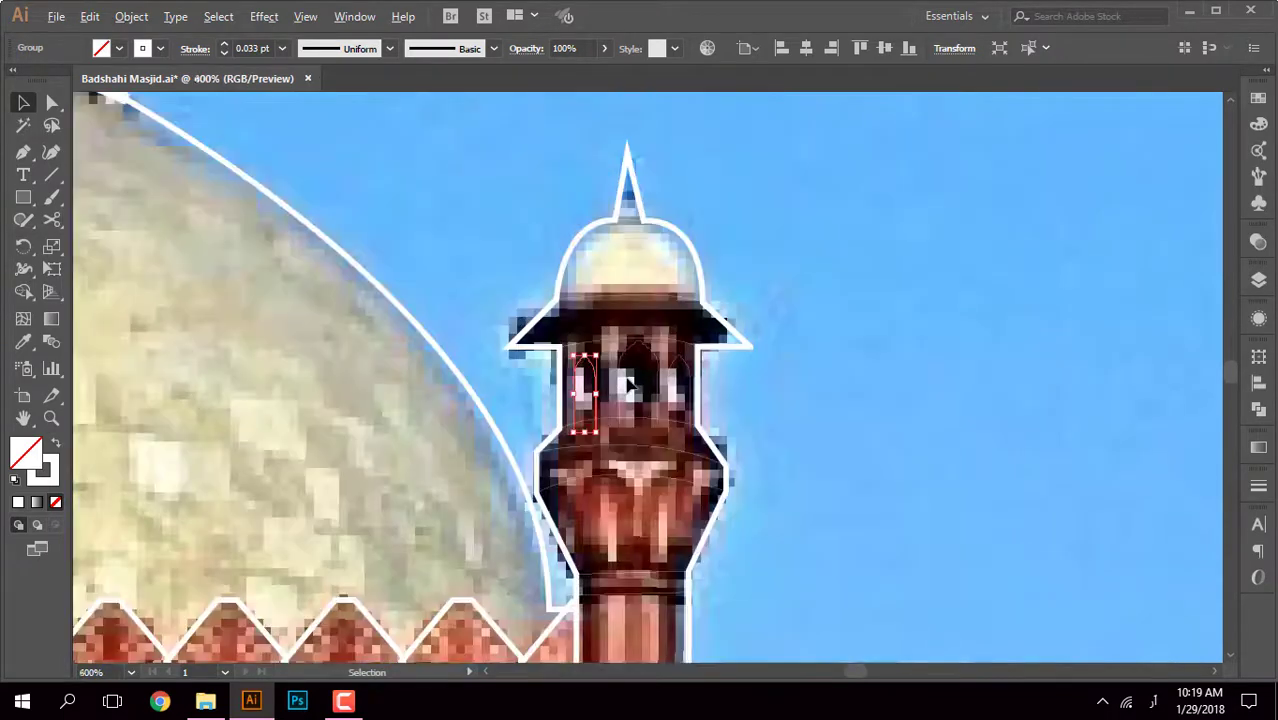
key(ctrl+minus)
click(794, 317)
key(ctrl+y)
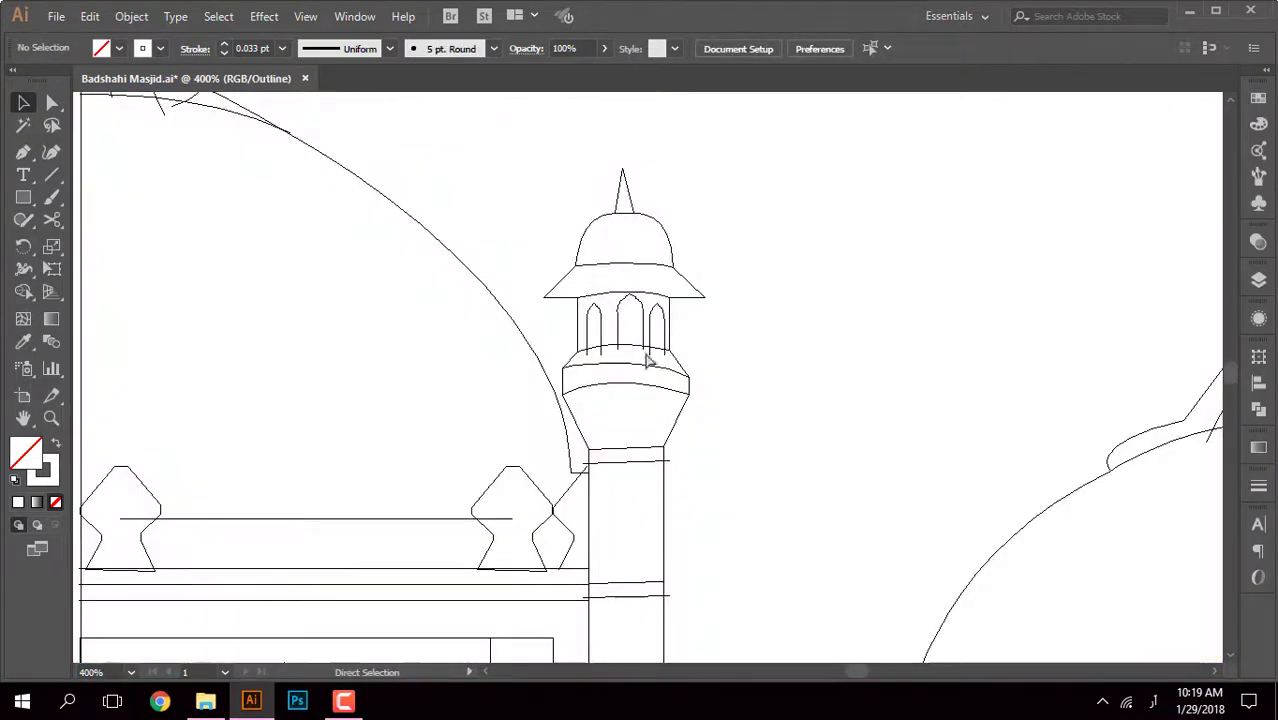
Step: Select the balcony band's top curve and remove its extra anchor point
key(ctrl+plus)
key(ctrl+plus)
key(ctrl+plus)
drag(745, 374, 622, 390)
click(660, 355)
key(a)
click(680, 368)
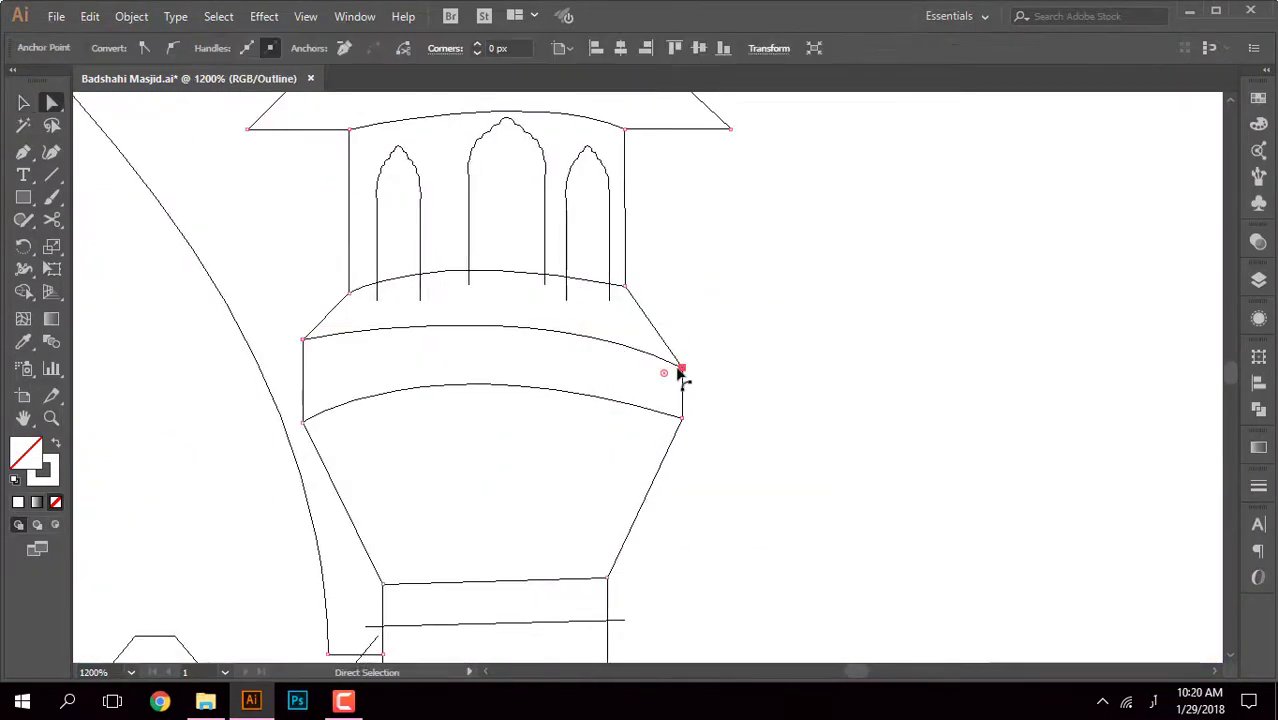
key(p)
key(ctrl+a)
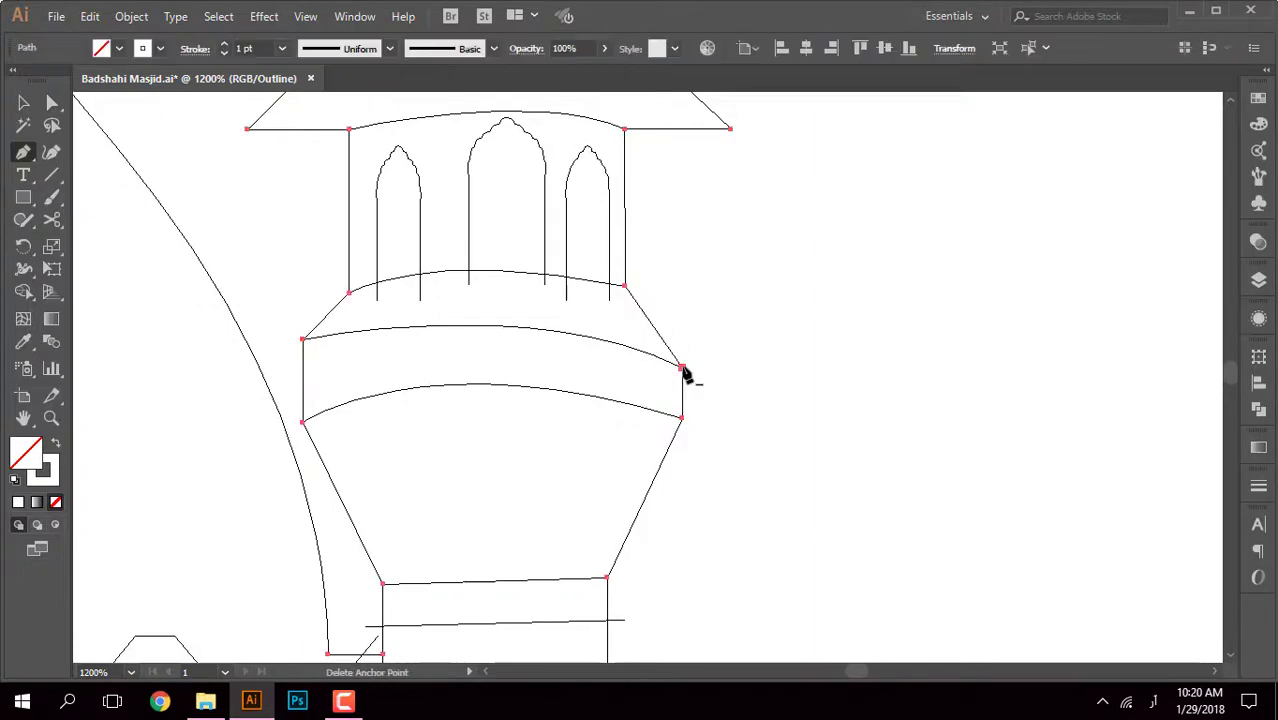
click(536, 337)
key(a)
click(688, 371)
scroll(688, 371, up, 5)
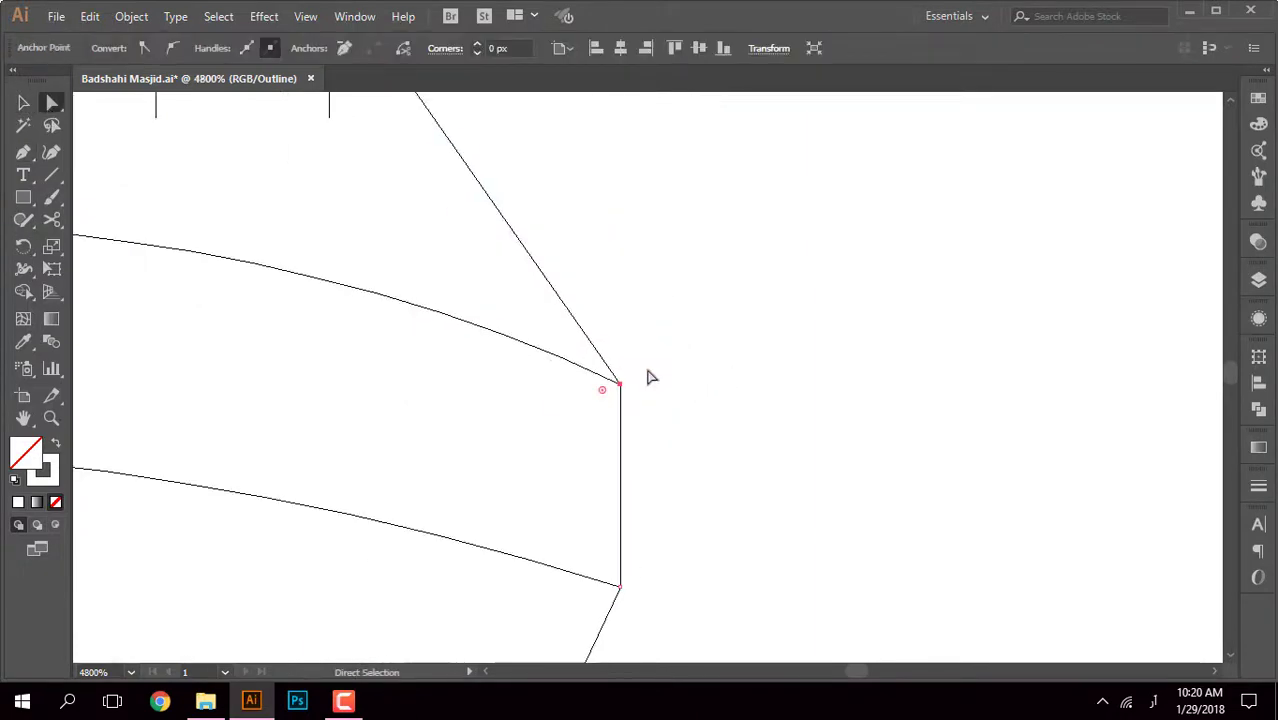
scroll(650, 371, down, 3)
drag(766, 386, 680, 402)
Step: Bend the band's top edge into a smooth arc with the Curvature tool
key(shift+grave)
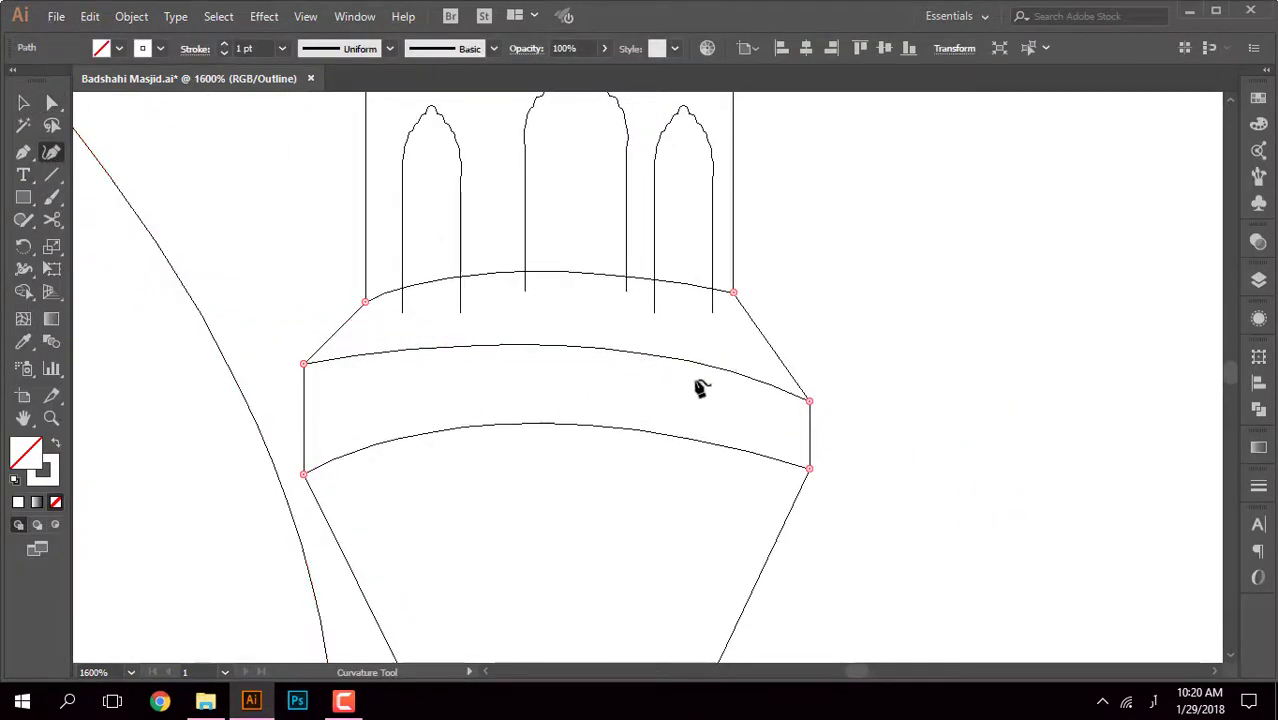
scroll(692, 370, up, 3)
drag(688, 356, 688, 342)
scroll(665, 351, down, 5)
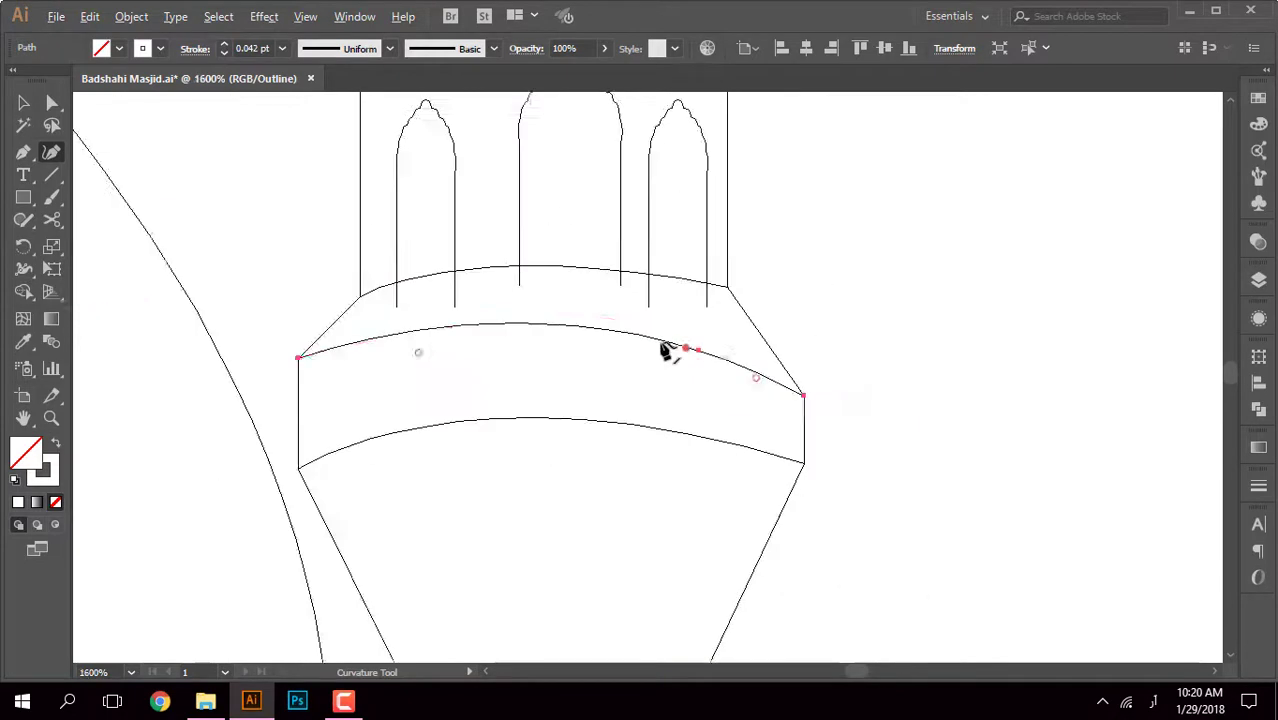
scroll(310, 358, up, 8)
scroll(271, 465, down, 5)
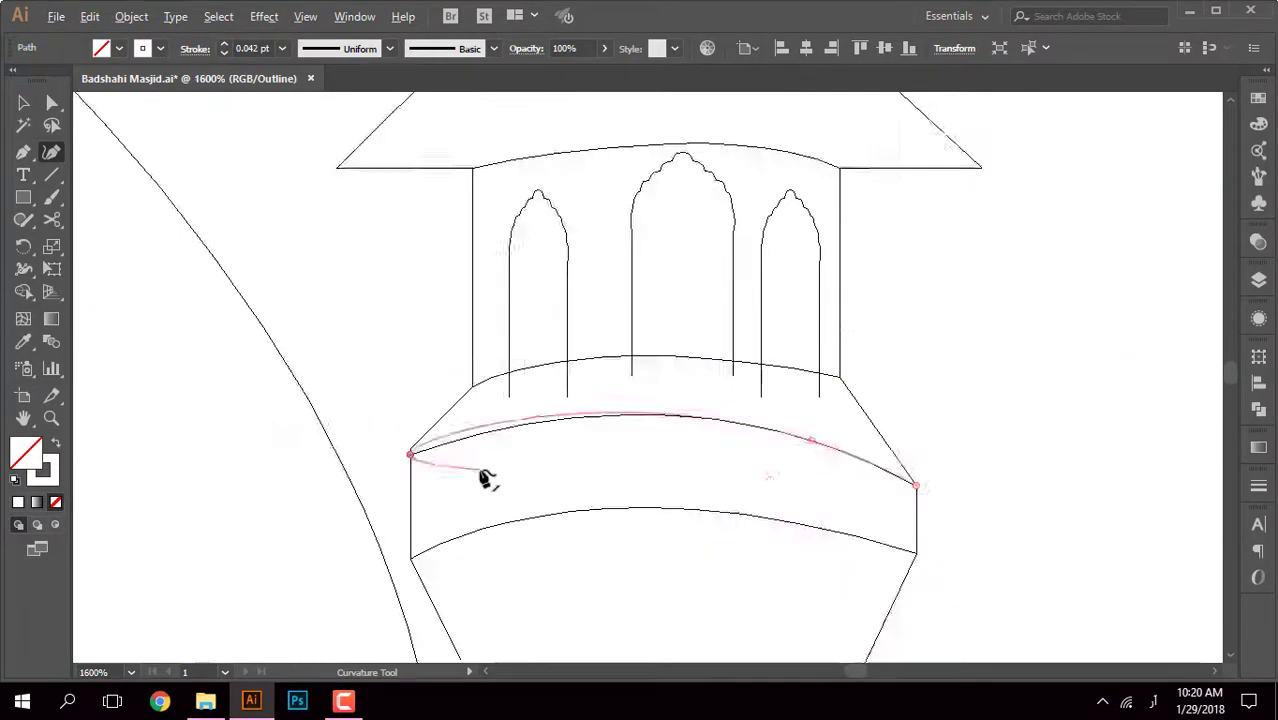
key(Escape)
key(v)
scroll(268, 207, down, 2)
scroll(268, 207, up, 5)
Step: Nudge the band's corner anchor down to close the gap, then show the photo again
key(a)
scroll(496, 342, up, 3)
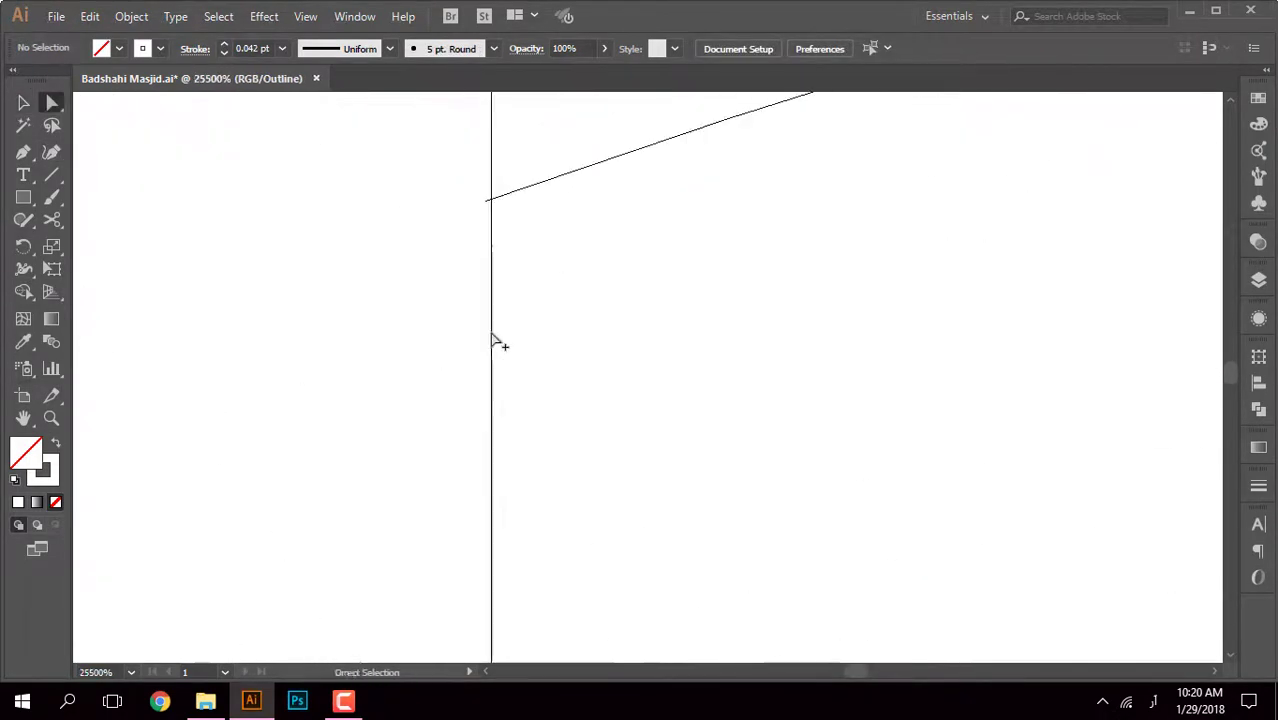
drag(485, 305, 481, 415)
scroll(613, 348, down, 10)
scroll(673, 408, down, 3)
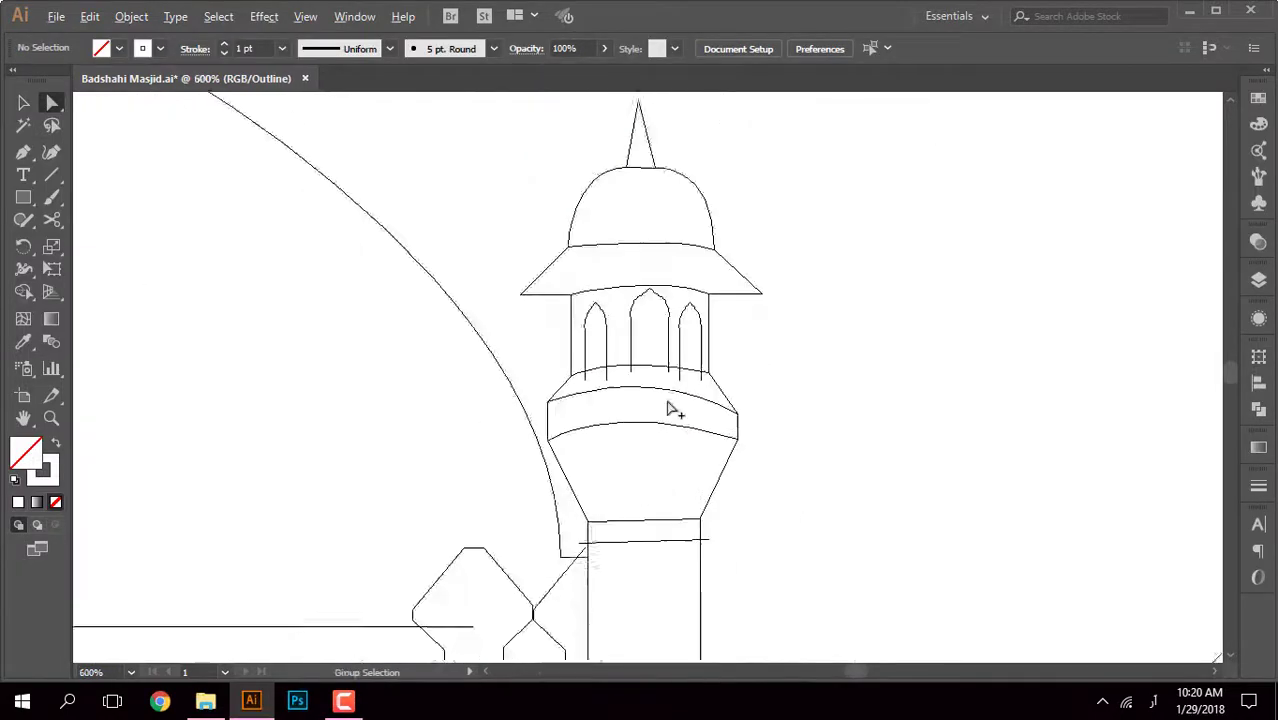
scroll(673, 408, down, 2)
scroll(790, 437, down, 1)
scroll(485, 297, down, 2)
scroll(485, 297, down, 2)
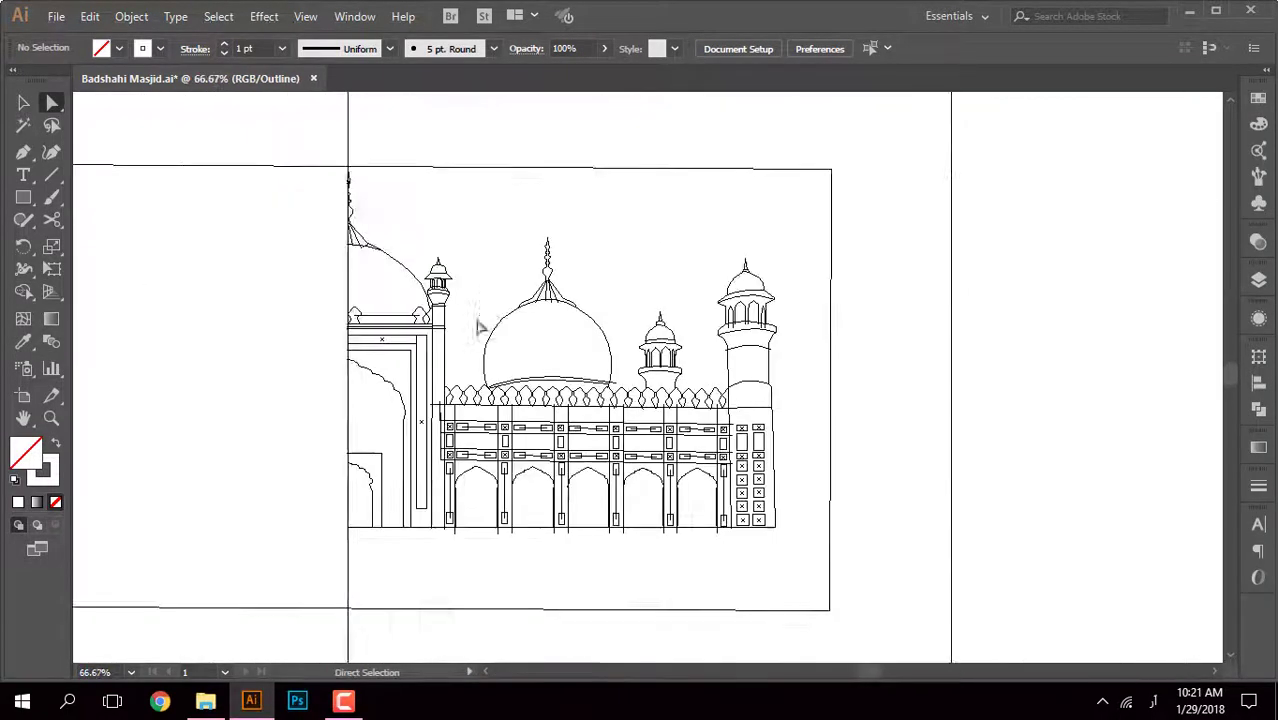
scroll(527, 331, up, 1)
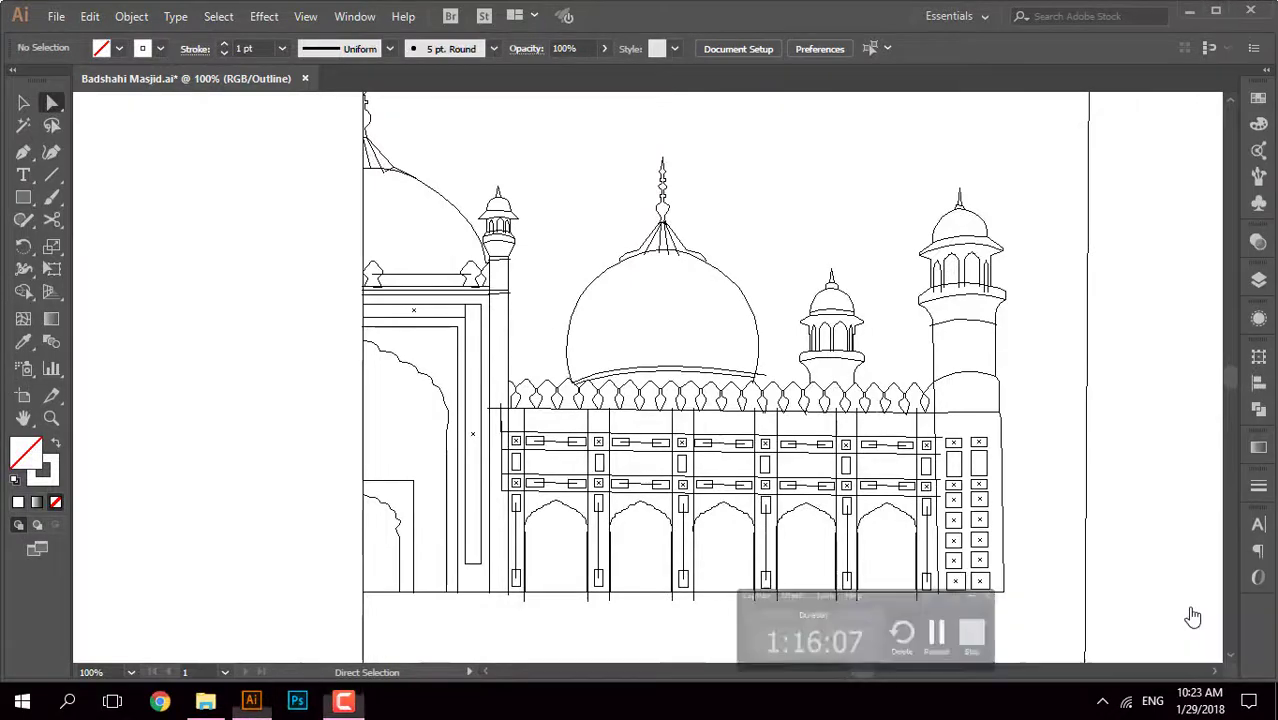
key(ctrl+y)
Step: Select the doorway's half-arch path from among the gateway's arch outlines
scroll(517, 460, up, 3)
click(517, 460)
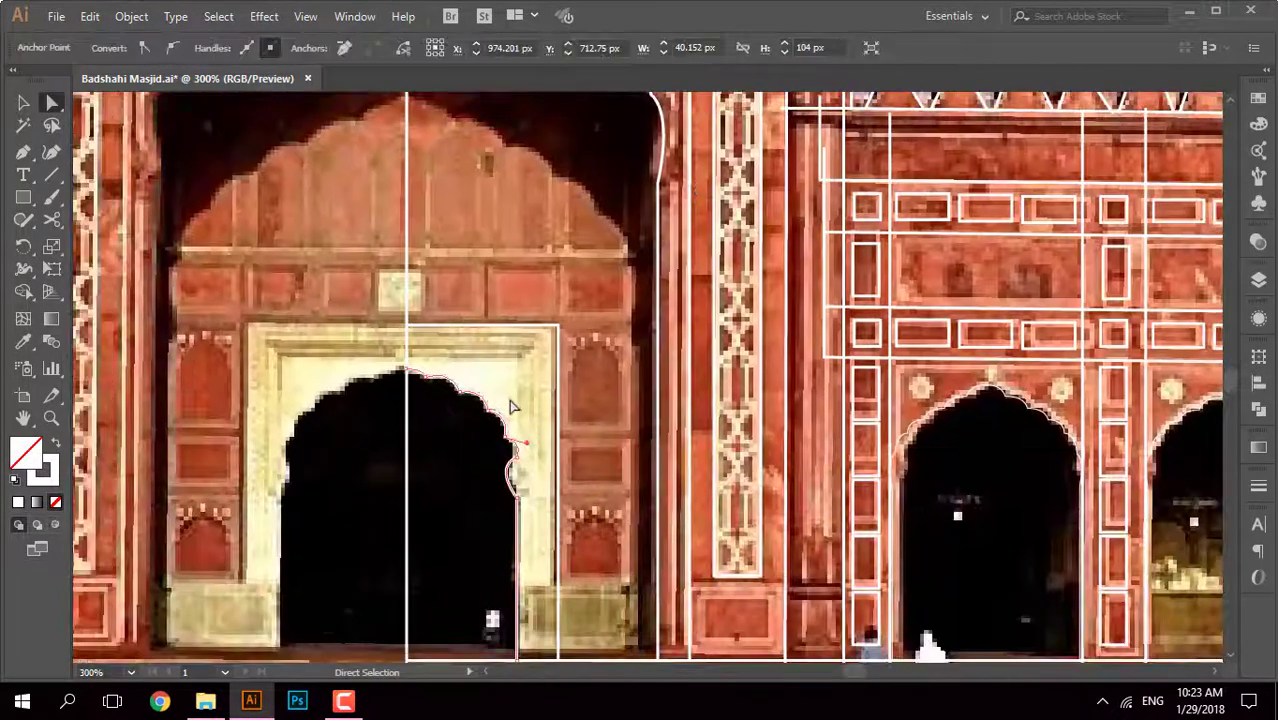
key(v)
click(592, 345)
scroll(594, 348, down, 1)
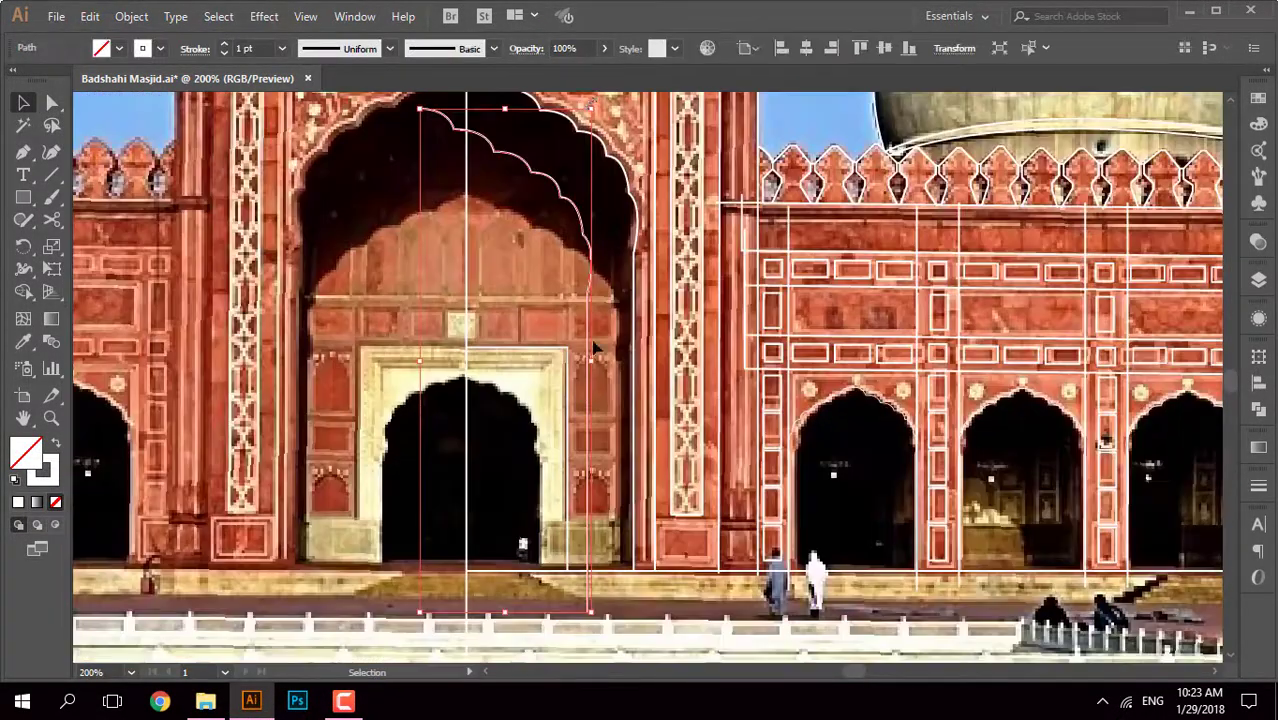
scroll(600, 250, down, 2)
scroll(600, 250, left, 2)
click(638, 333)
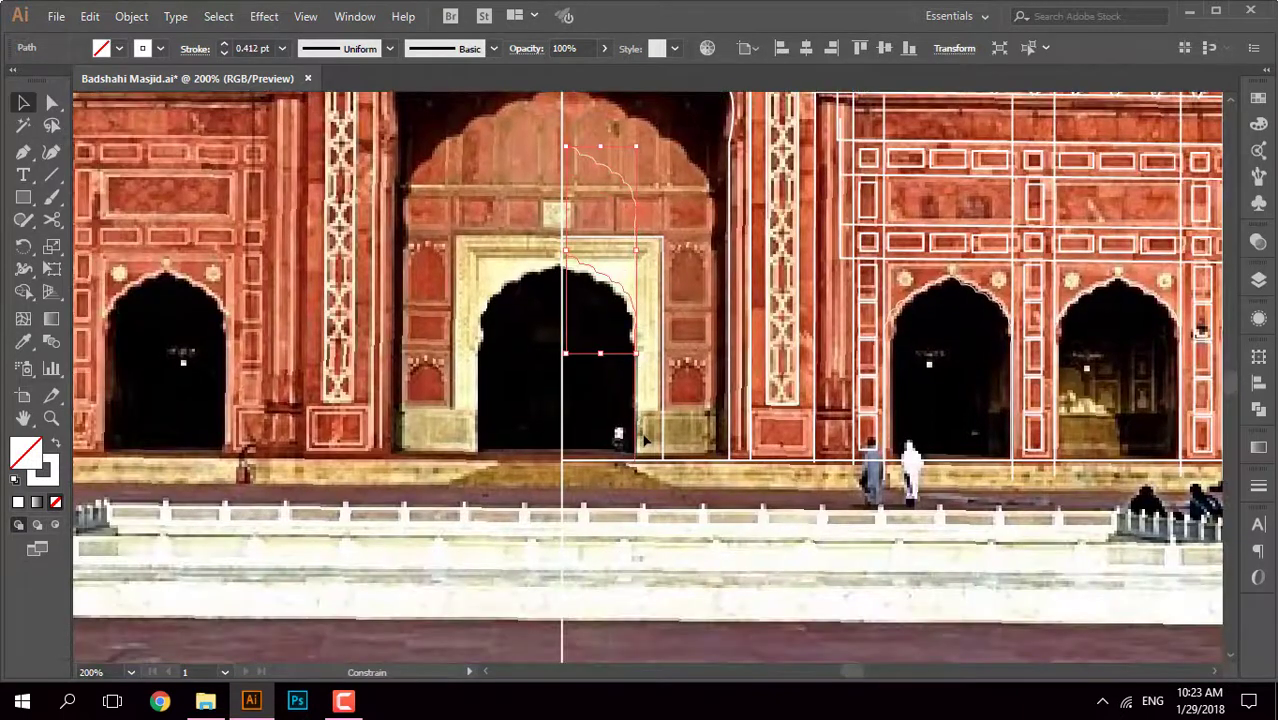
scroll(620, 350, up, 4)
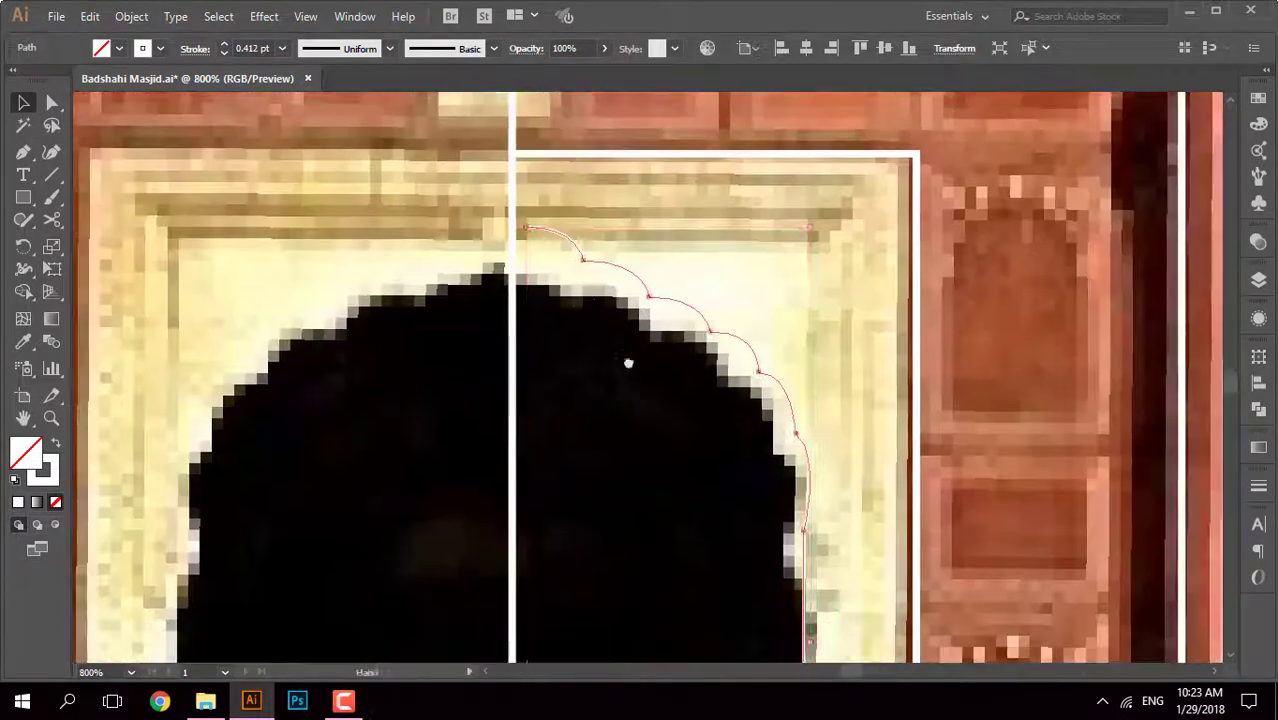
click(507, 274)
scroll(592, 338, down, 2)
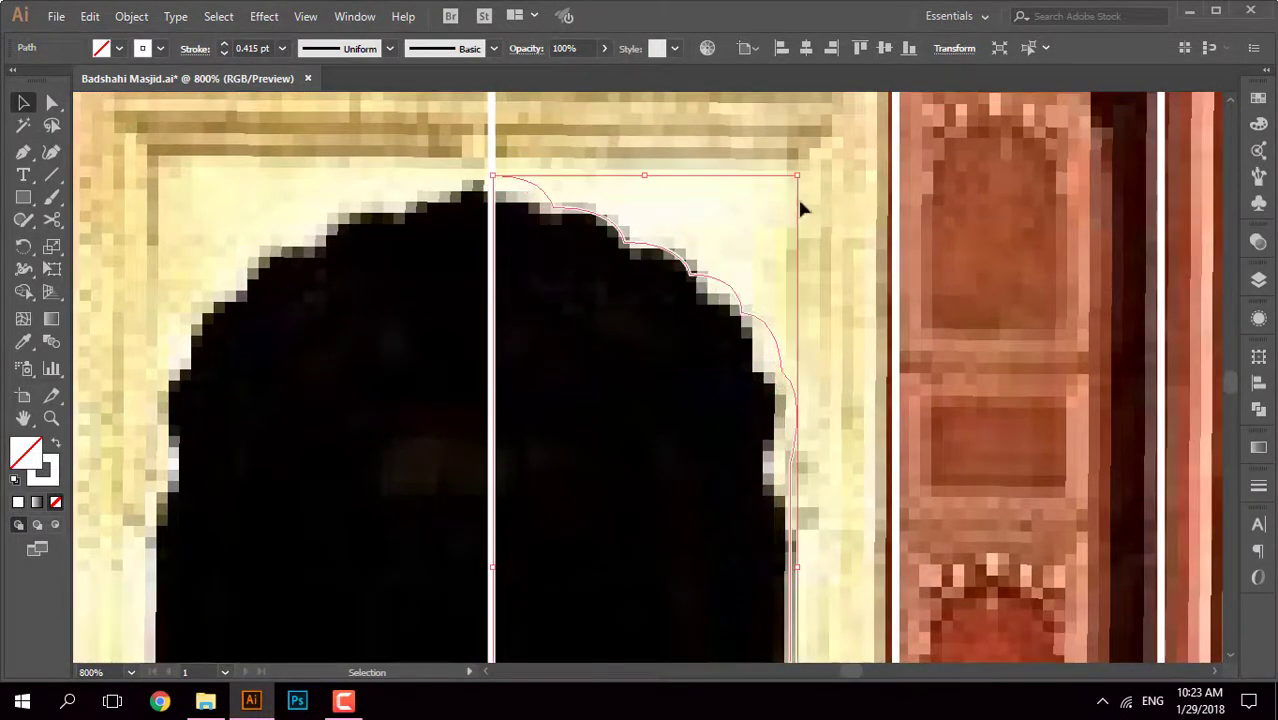
Step: Resize the half-arch via its bounding box to match the doorway's scalloped top
drag(790, 190, 791, 192)
drag(632, 186, 634, 203)
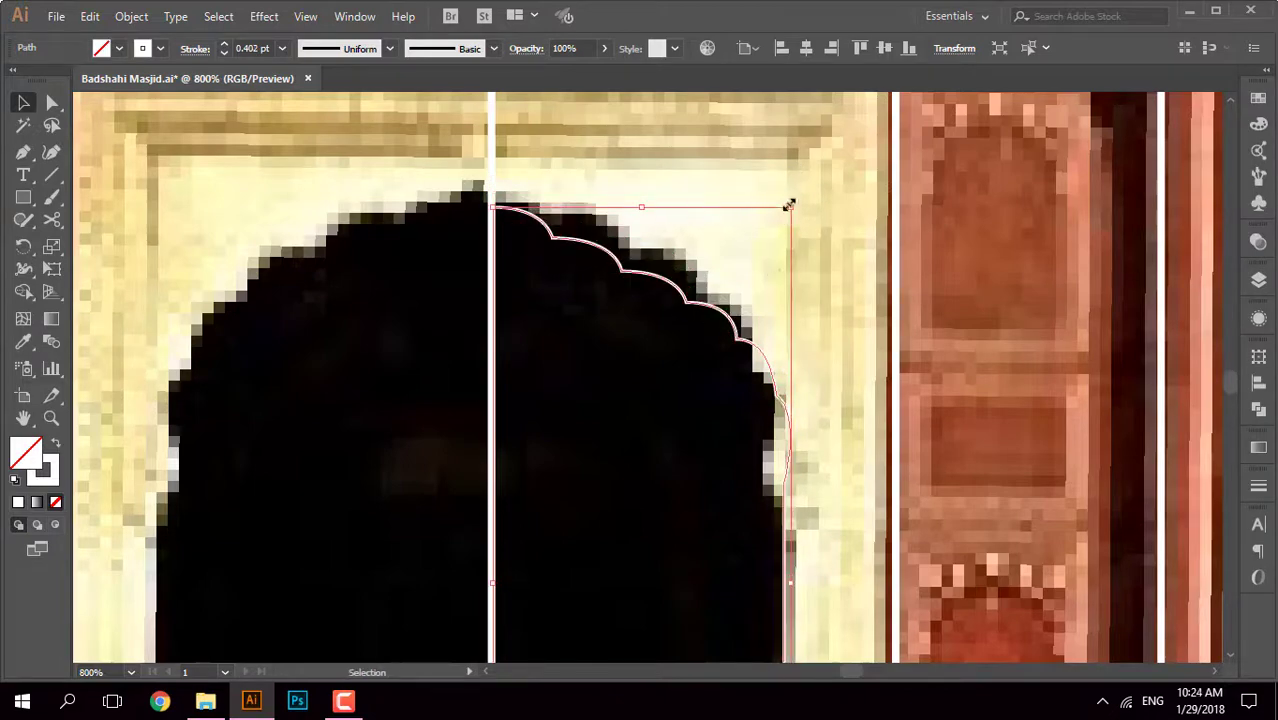
drag(789, 205, 804, 186)
key(ctrl+minus)
key(ctrl+minus)
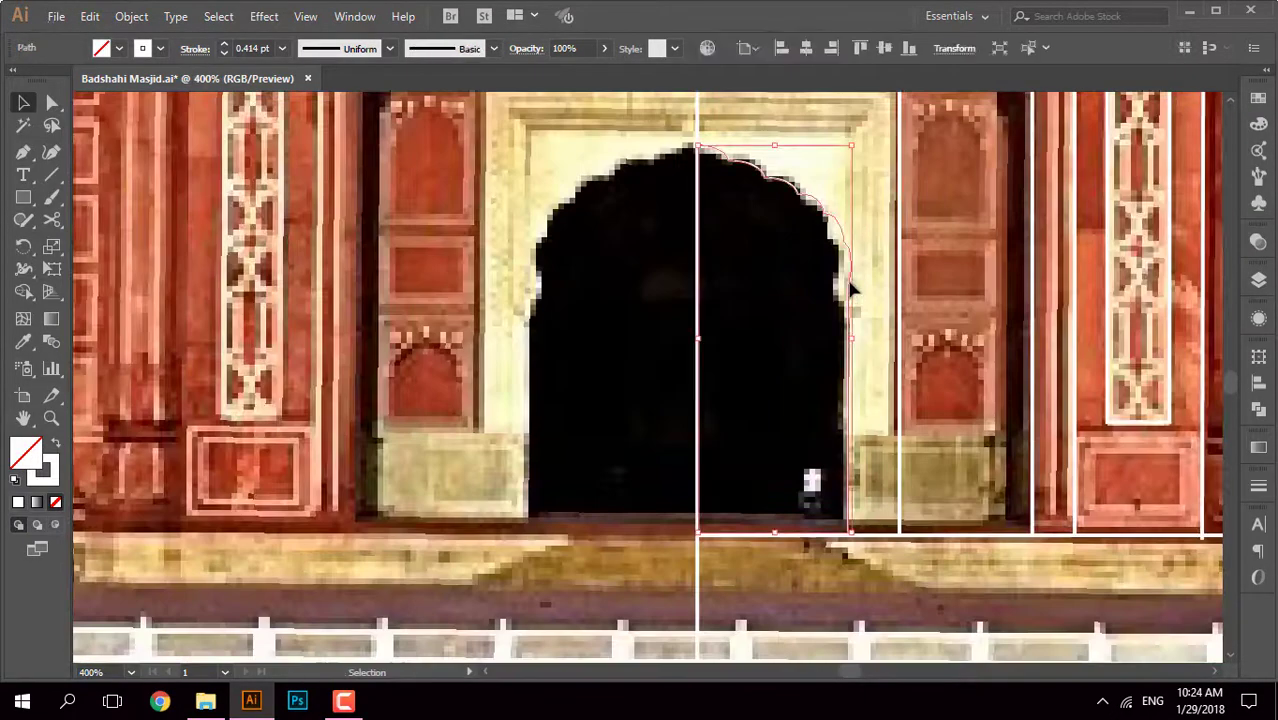
scroll(851, 289, up, 2)
scroll(875, 300, down, 3)
scroll(845, 420, up, 5)
scroll(858, 439, up, 3)
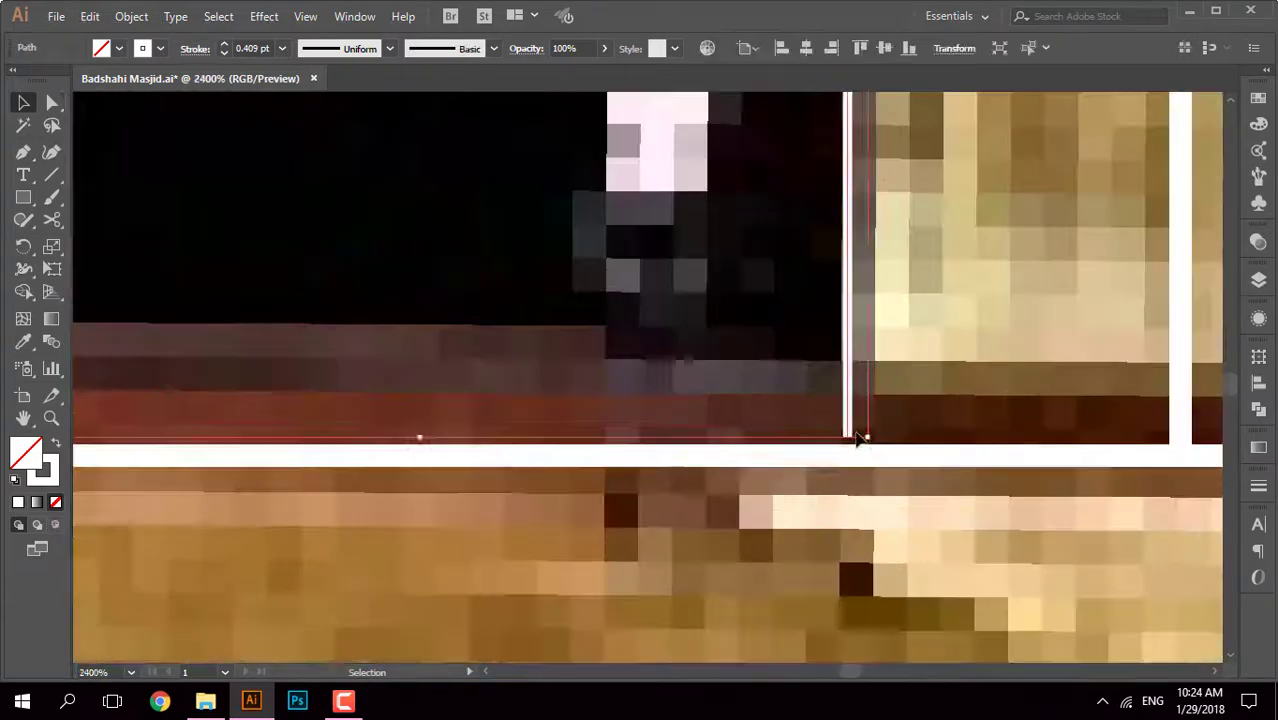
key(a)
scroll(870, 440, down, 8)
scroll(850, 418, up, 2)
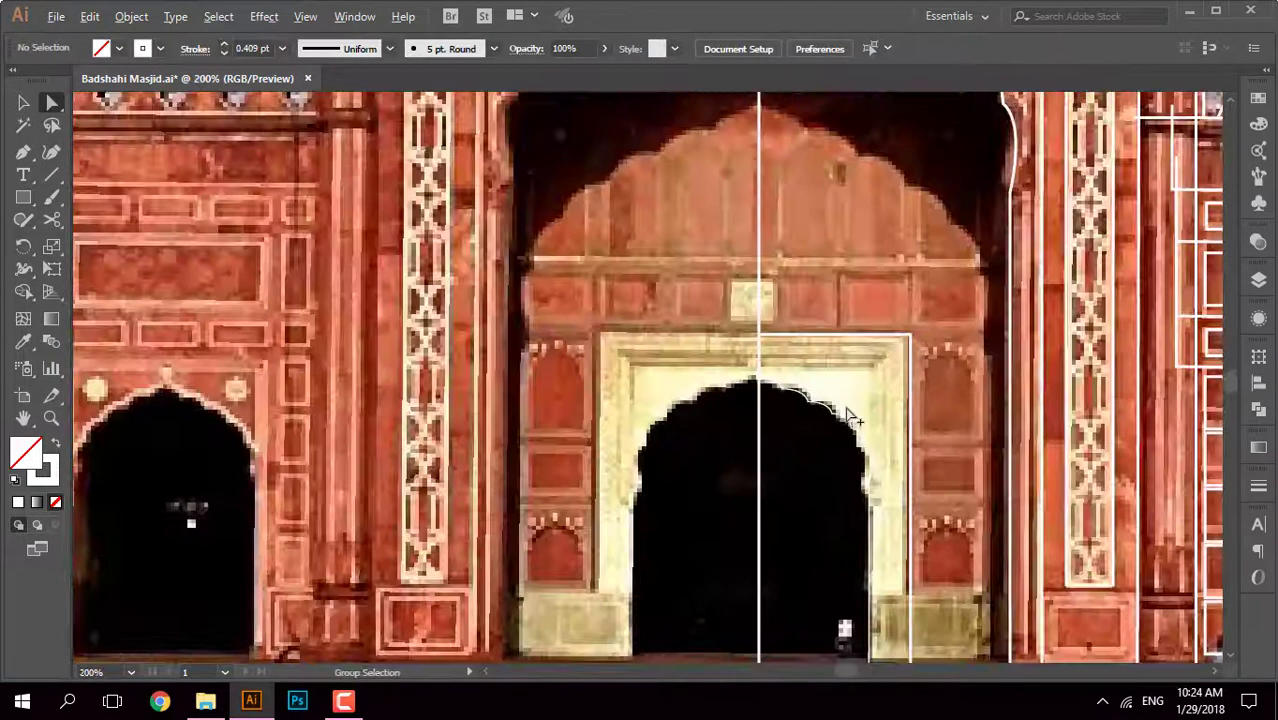
scroll(850, 418, up, 2)
Step: Duplicate the large arch outline down onto the inner recessed arch
click(897, 232)
key(v)
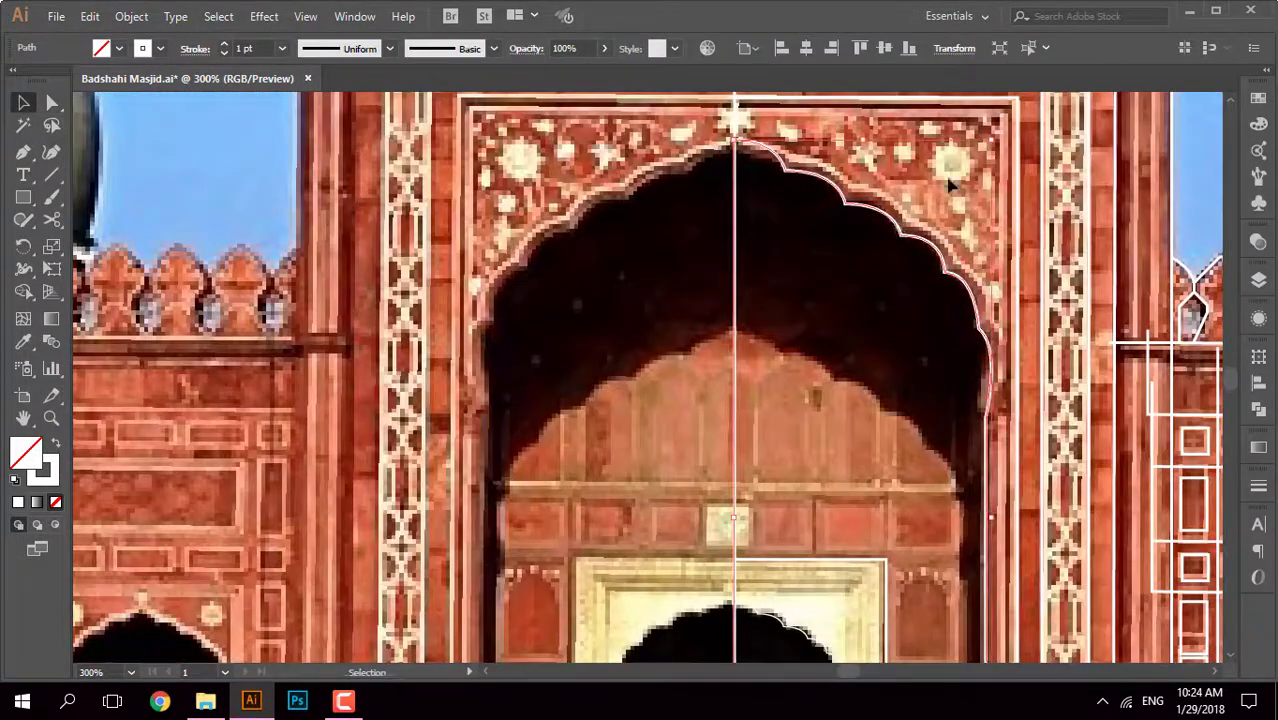
drag(950, 185, 868, 404)
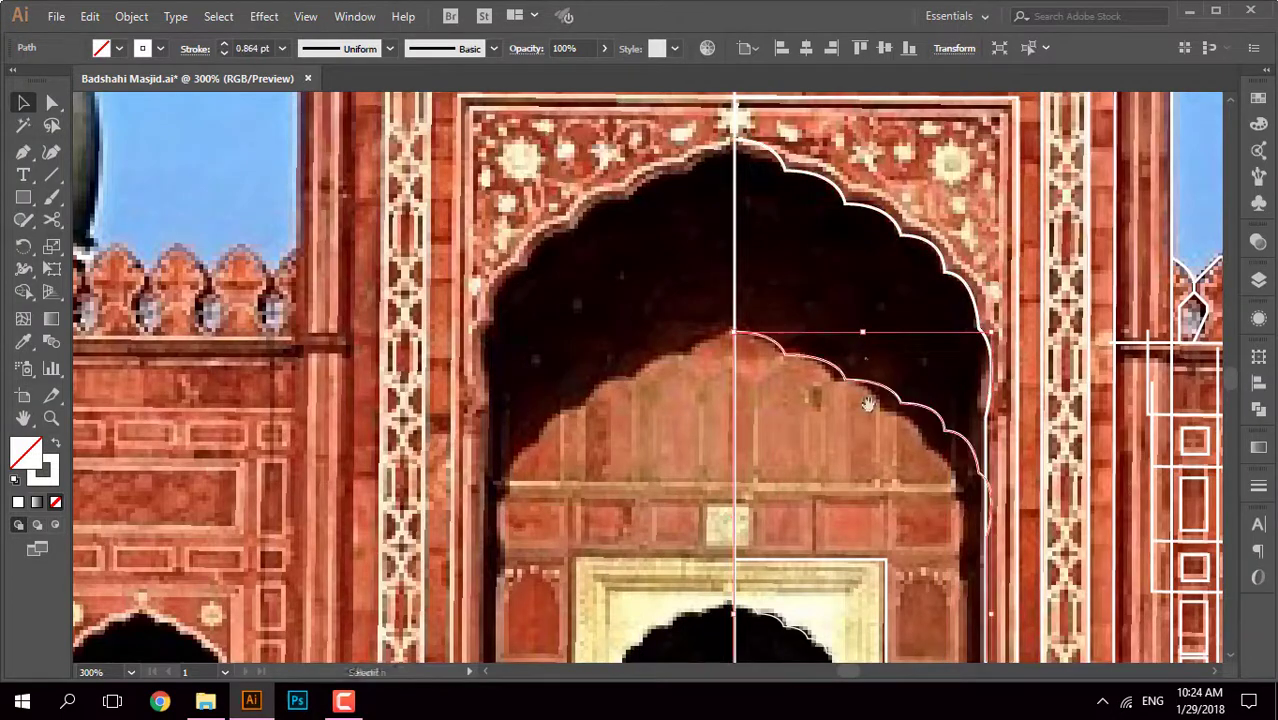
scroll(868, 404, down, 3)
drag(806, 666, 689, 430)
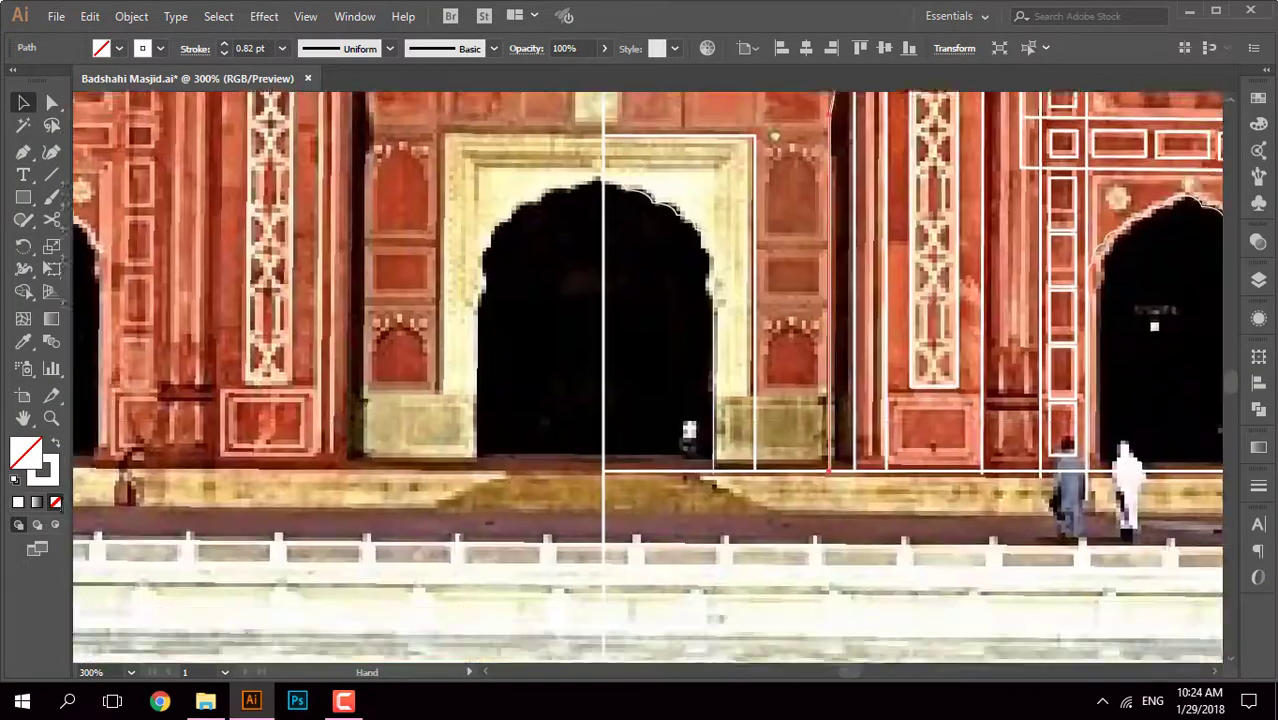
scroll(760, 420, down, 1)
scroll(800, 480, down, 1)
scroll(807, 582, down, 1)
Step: Check the outlines, then pan across to the right domes and minaret
key(ctrl+y)
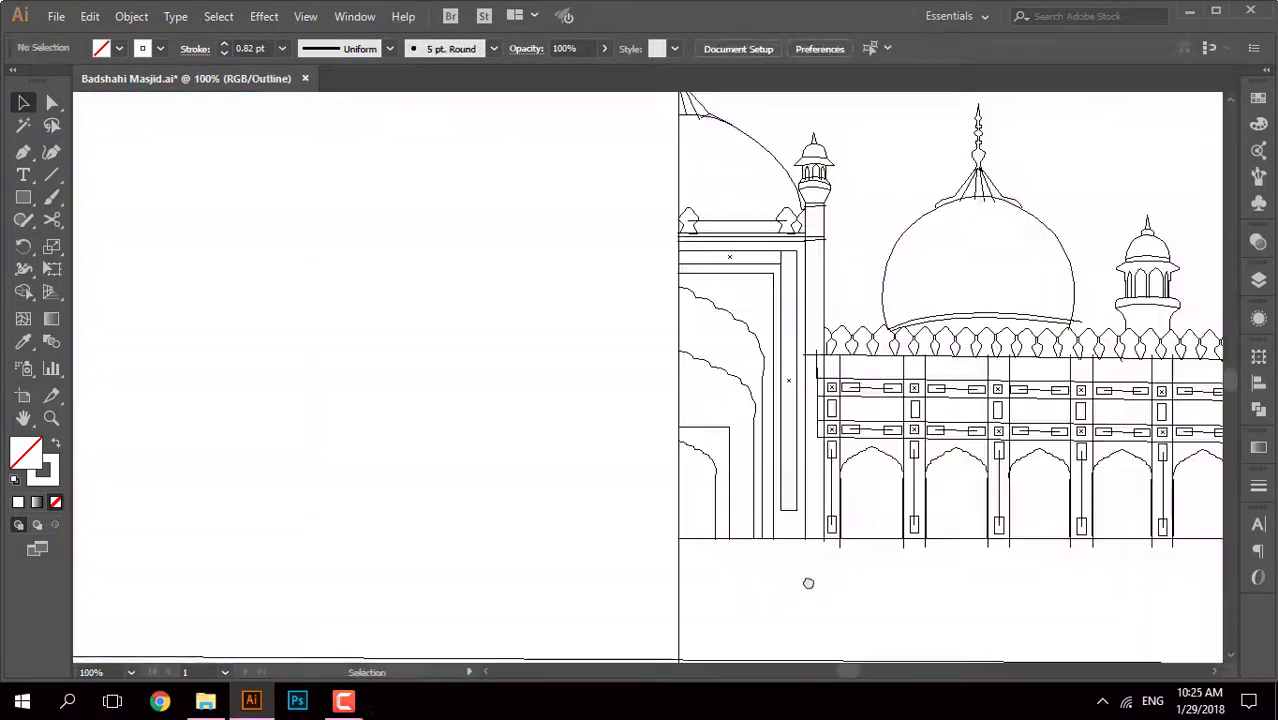
key(ctrl+y)
scroll(808, 583, down, 1)
drag(843, 400, 686, 400)
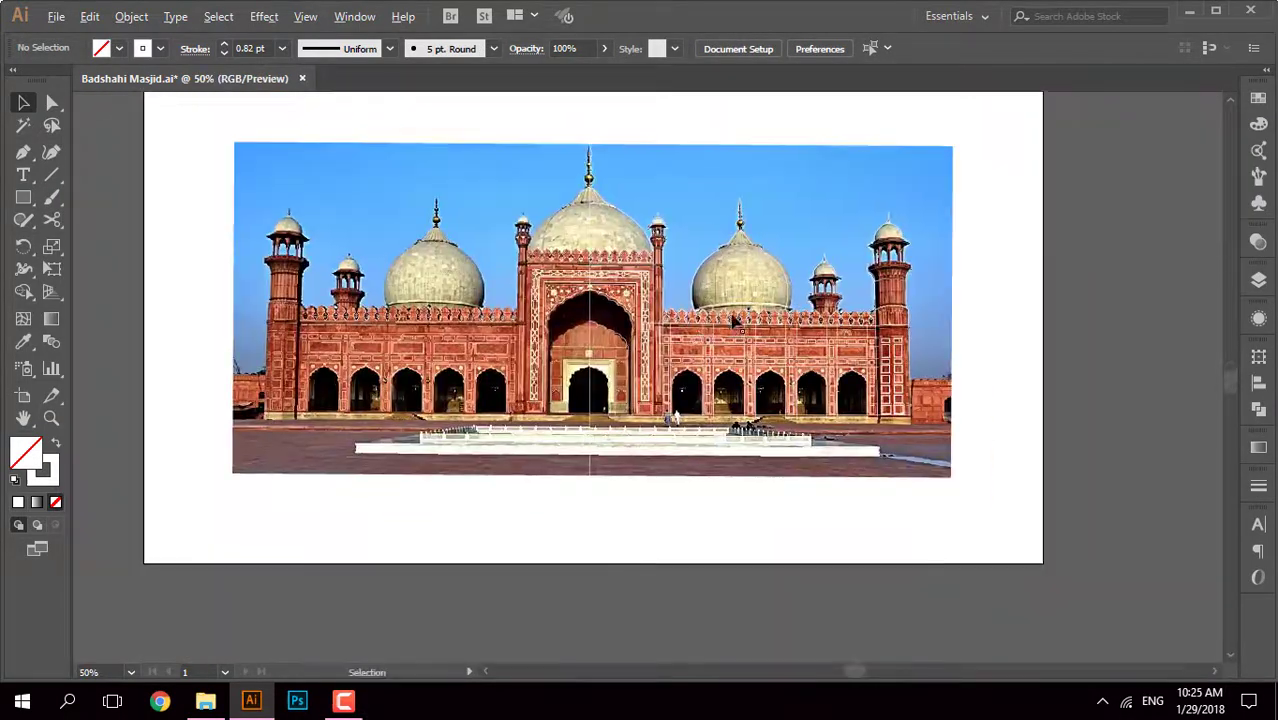
scroll(686, 287, up, 2)
drag(686, 287, 730, 355)
scroll(740, 310, up, 2)
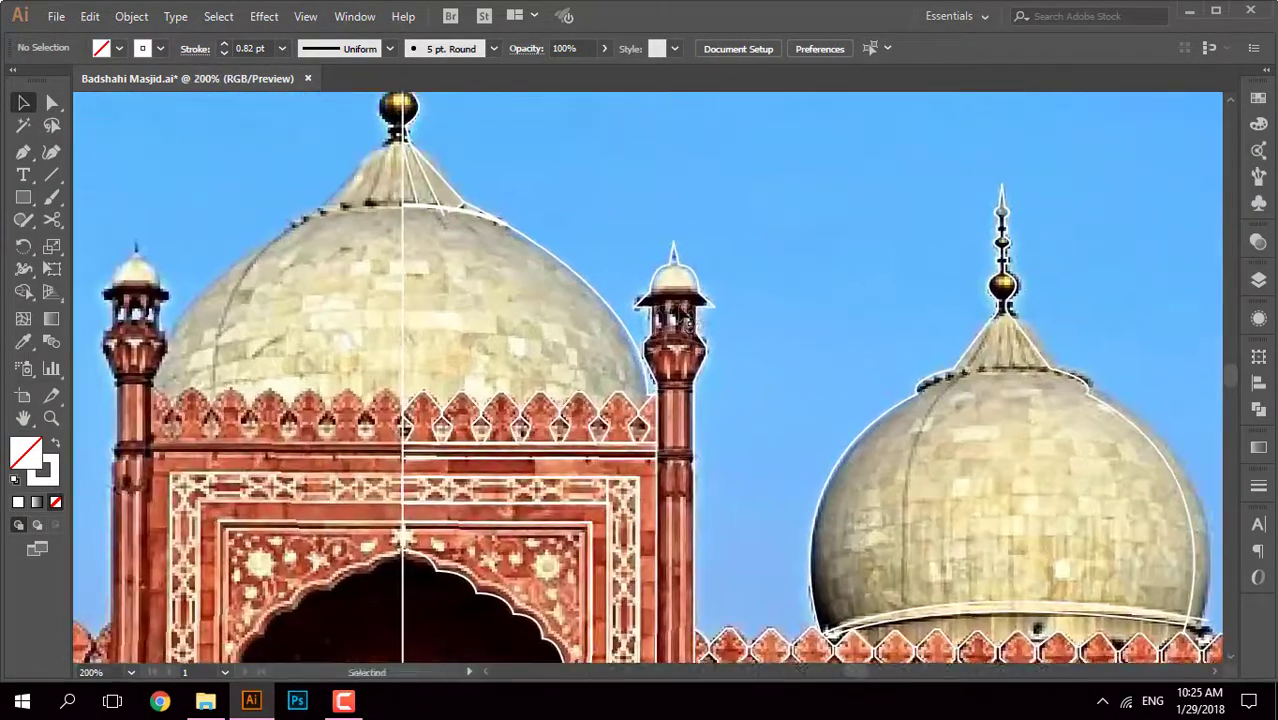
scroll(700, 340, up, 4)
scroll(700, 355, down, 4)
scroll(703, 368, down, 1)
Step: Alt-drag a copy of the scalloped arch into the kiosk's middle window
scroll(703, 368, up, 4)
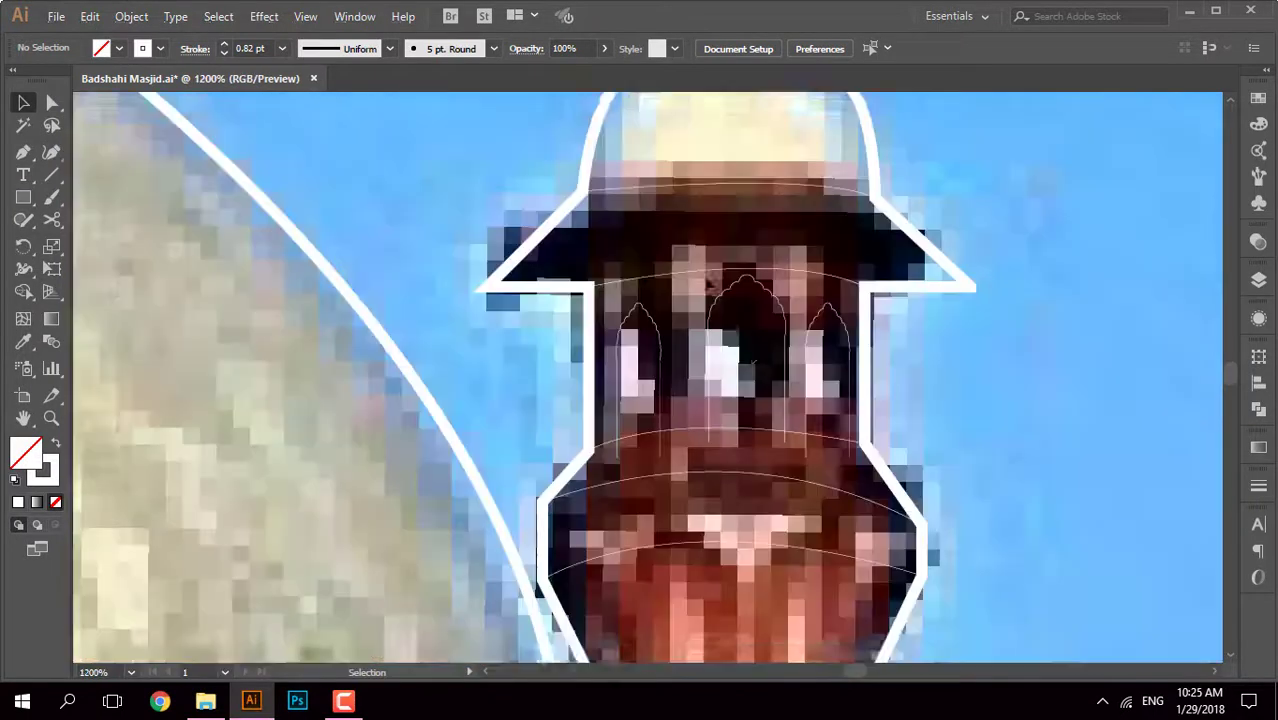
scroll(790, 300, up, 2)
scroll(814, 272, up, 1)
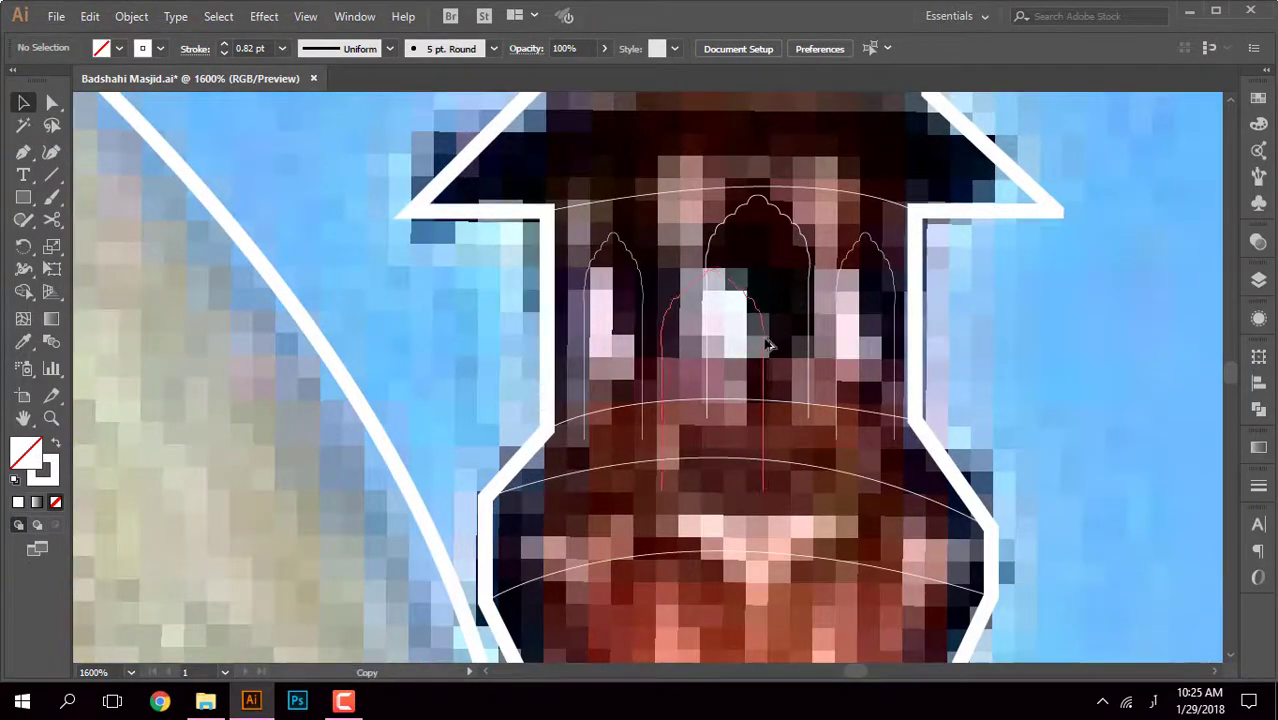
drag(790, 343, 778, 385)
click(866, 312)
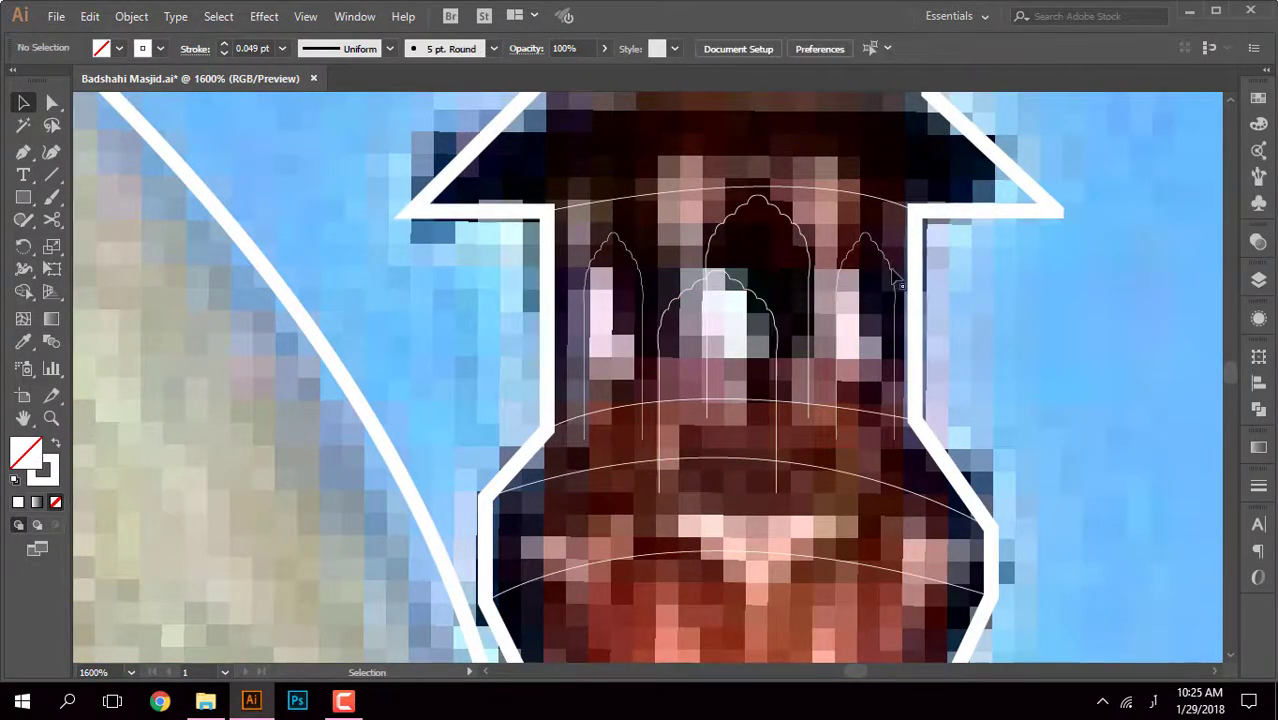
Step: Check the arch copies in the kiosk's right window and left pillar opening
click(874, 310)
scroll(874, 310, left, 3)
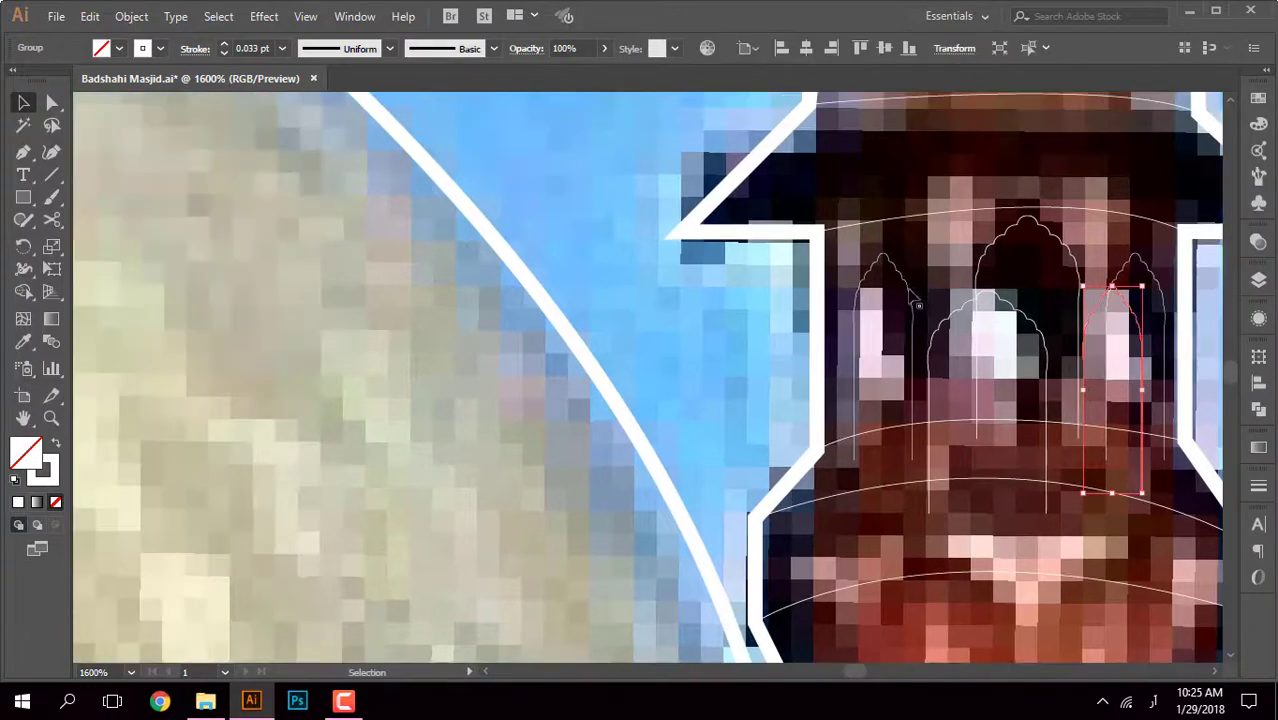
scroll(998, 322, down, 2)
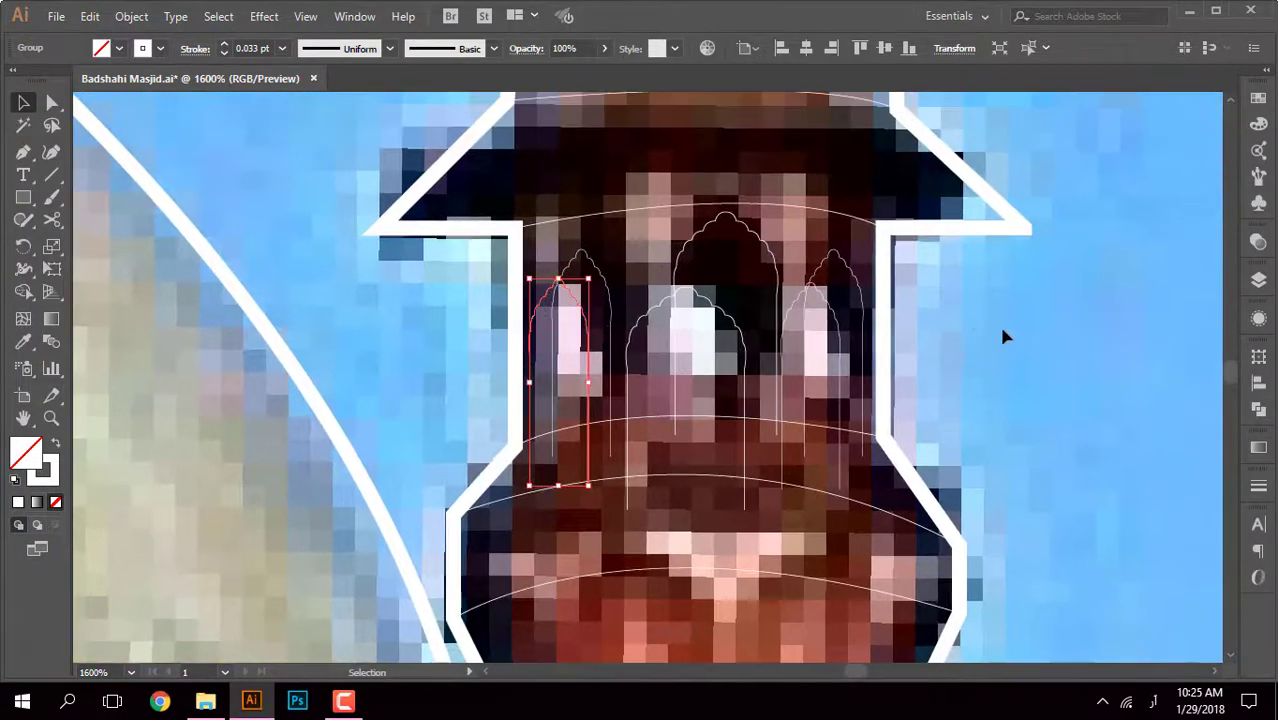
click(998, 322)
scroll(903, 353, down, 2)
scroll(903, 353, down, 2)
scroll(513, 323, right, 5)
scroll(765, 443, up, 3)
scroll(765, 443, up, 2)
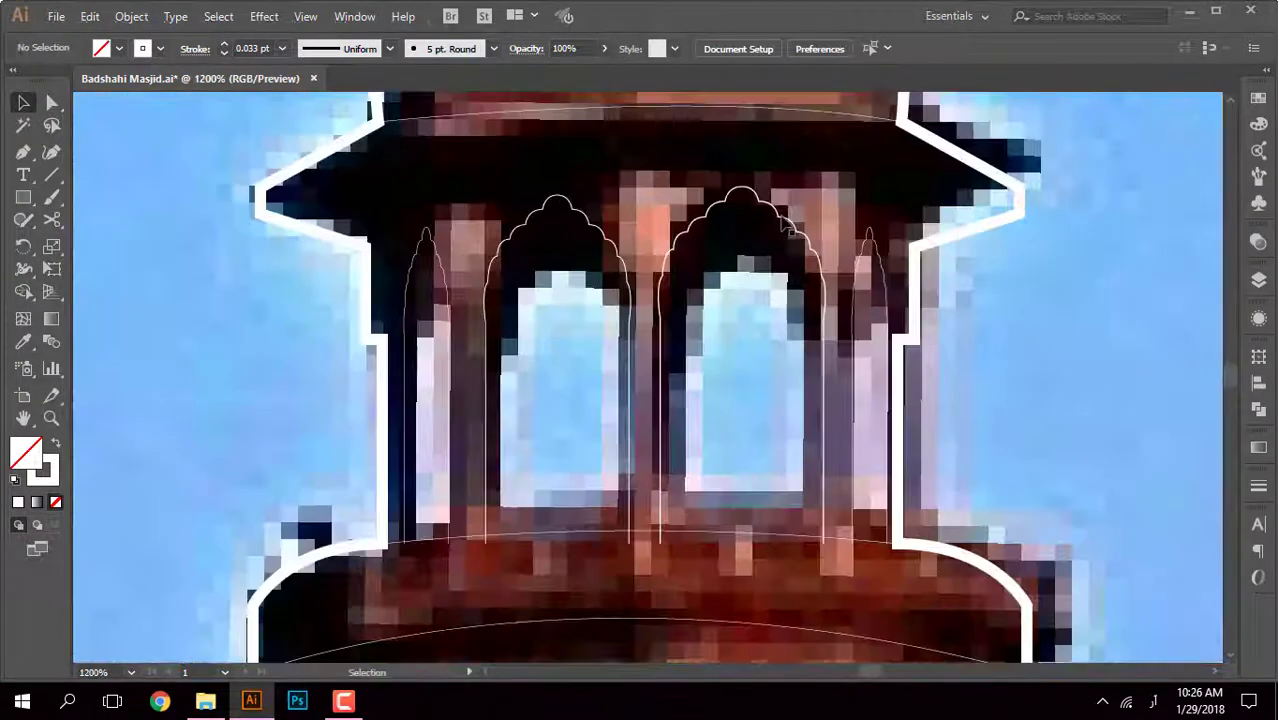
click(790, 296)
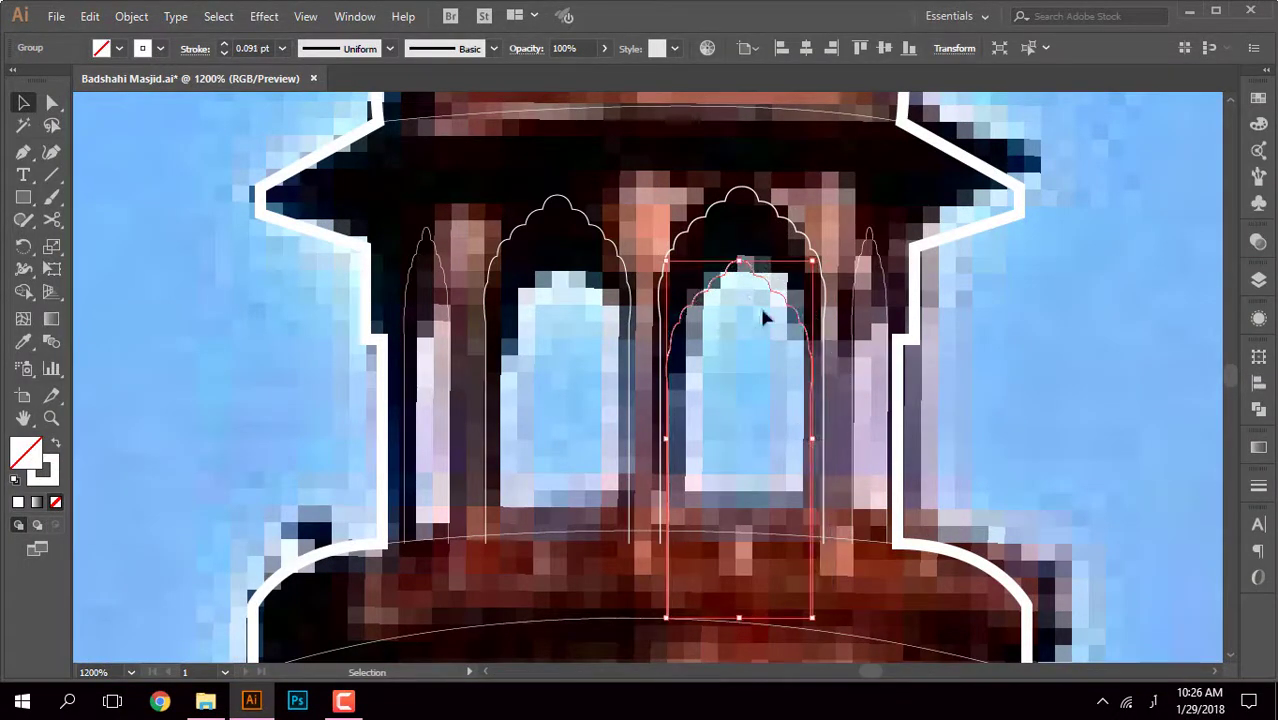
click(543, 405)
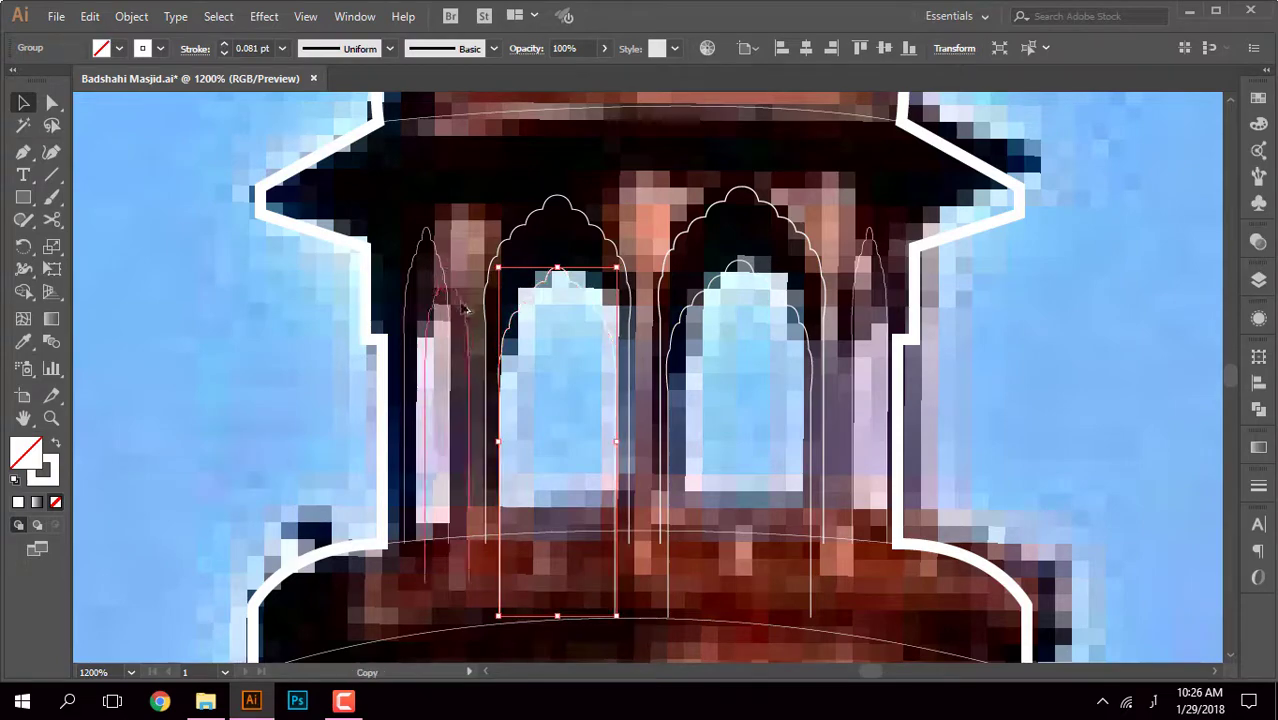
scroll(733, 288, right, 3)
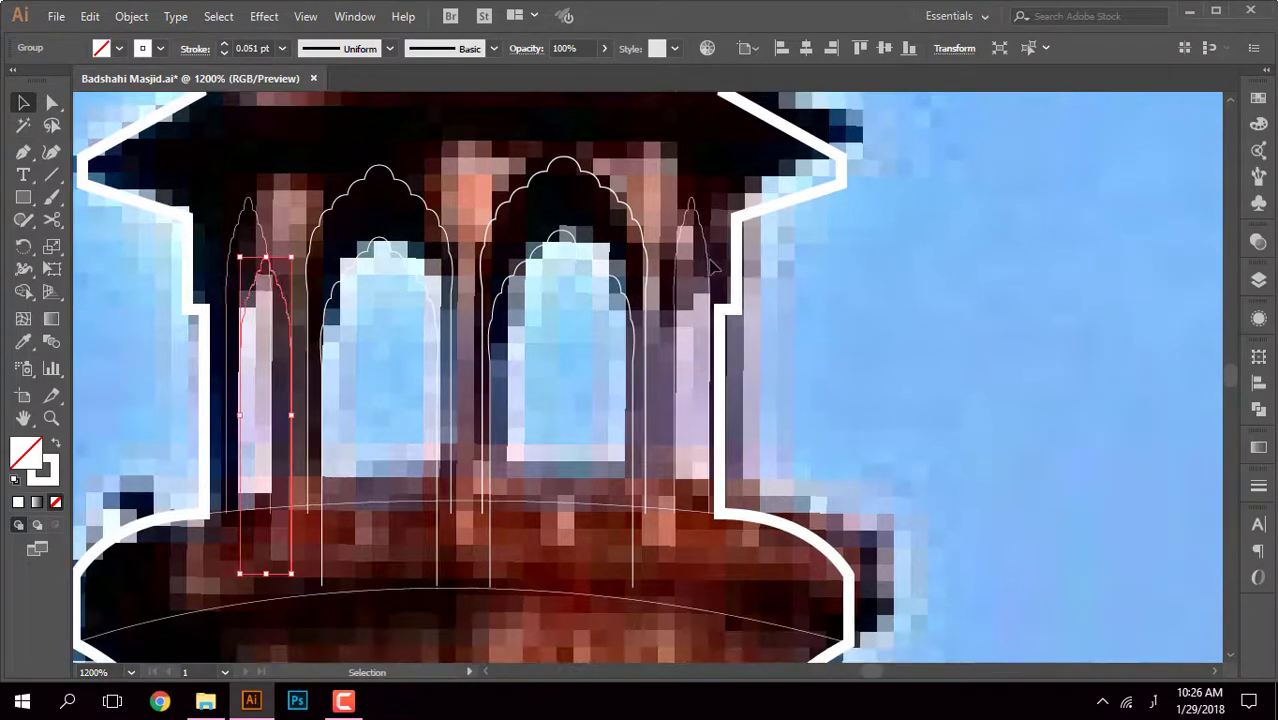
Step: Inspect the kiosk's arched window paths, panning to bring its other windows into view
click(822, 360)
scroll(434, 285, down, 3)
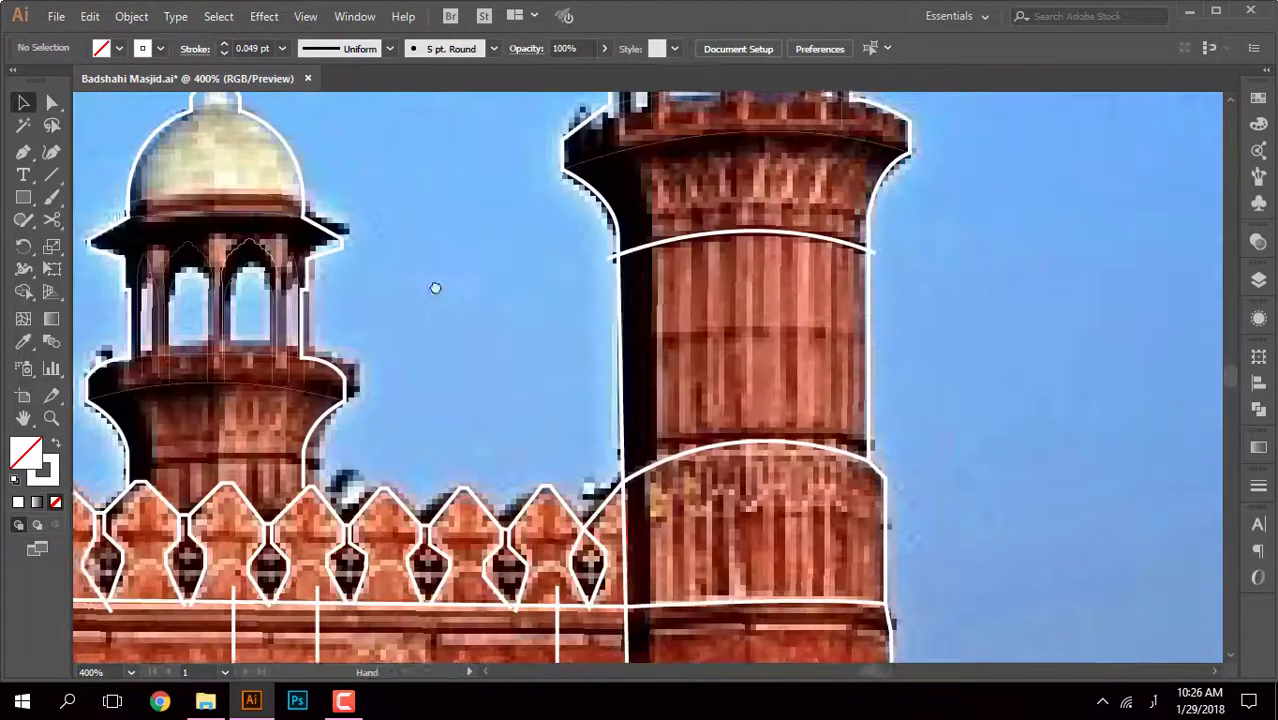
scroll(713, 271, up, 3)
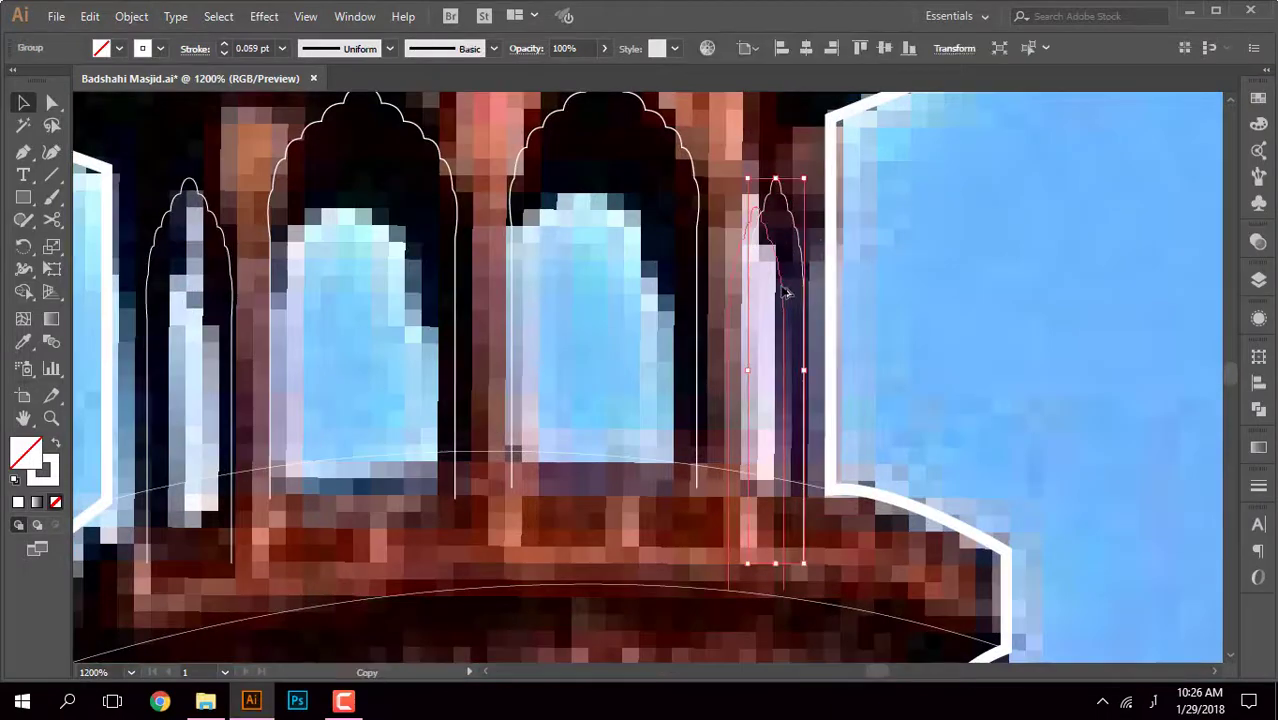
click(676, 303)
scroll(808, 233, left, 5)
drag(620, 386, 870, 361)
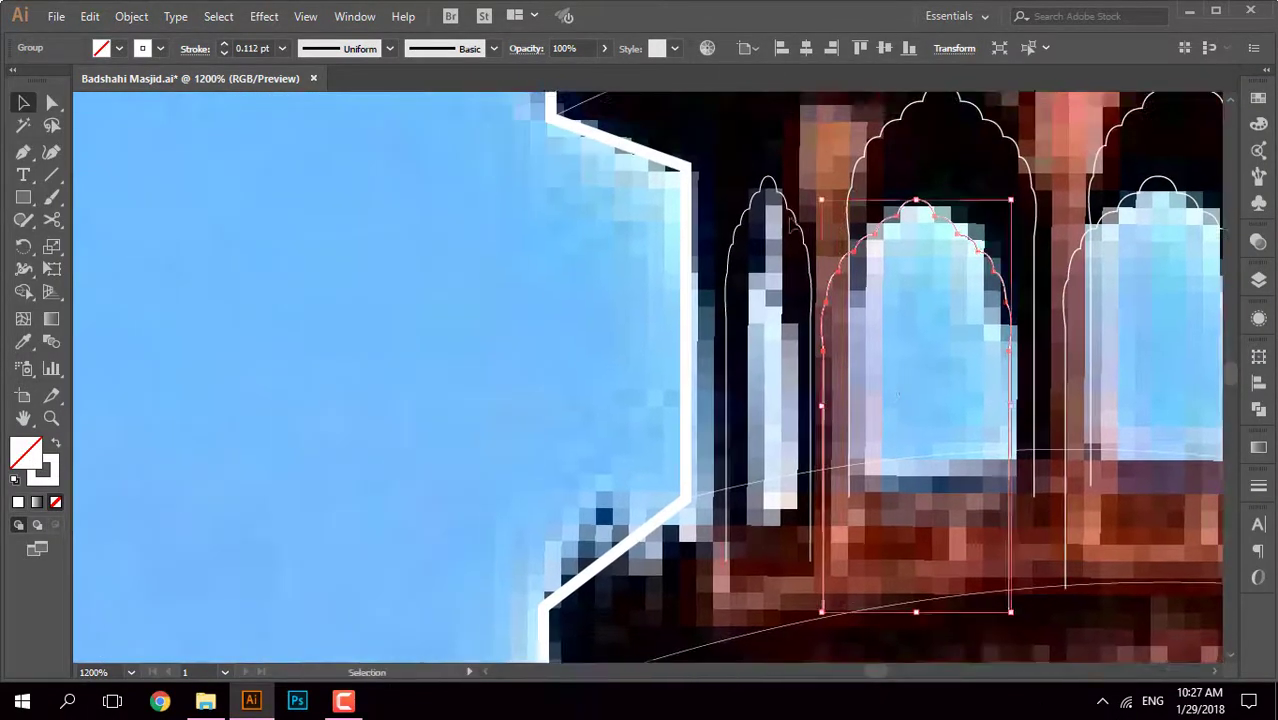
scroll(770, 265, down, 3)
scroll(925, 310, down, 3)
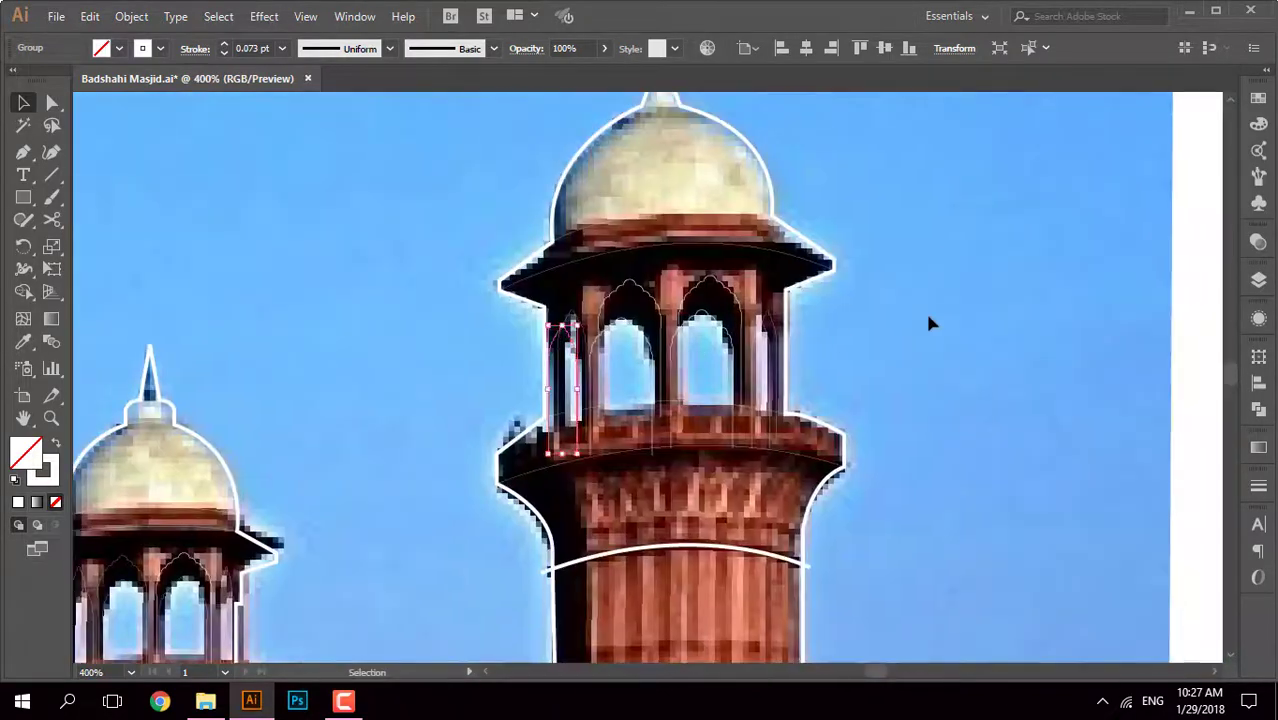
click(924, 309)
scroll(851, 236, down, 2)
scroll(851, 236, down, 1)
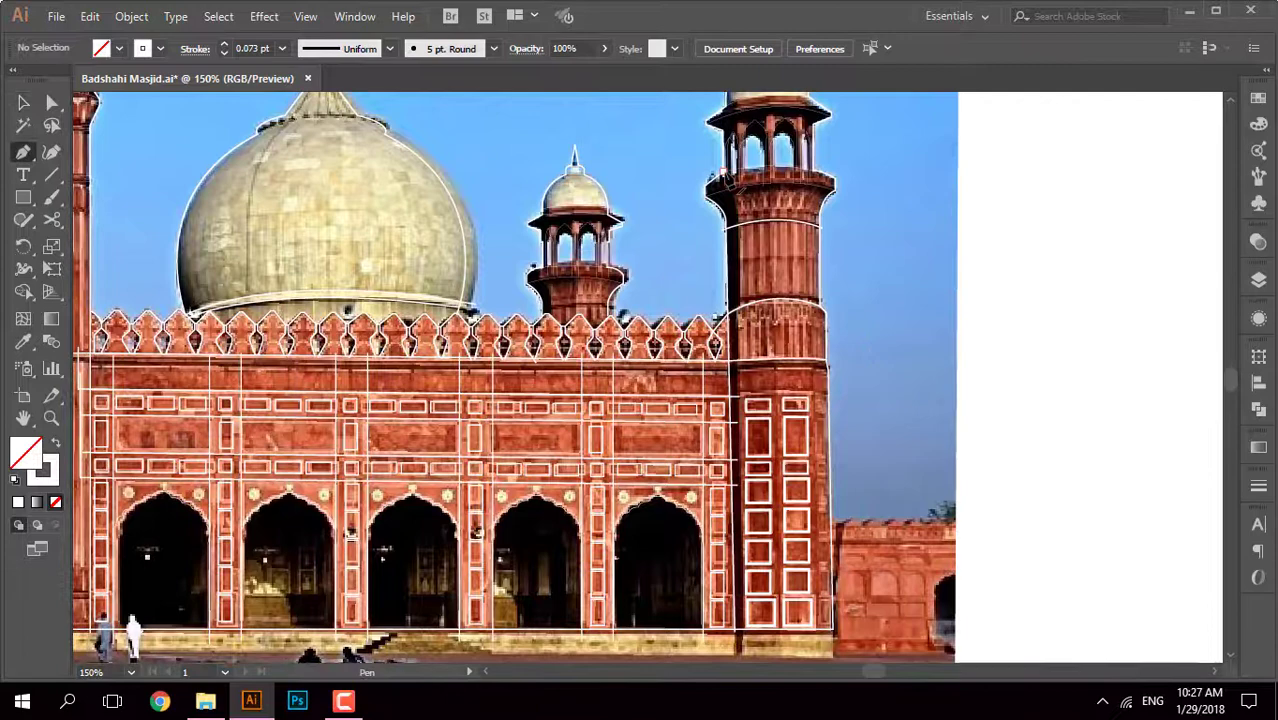
Step: Abandon the new minaret path, clear the selection, and switch to Outline view with Ctrl+Y
click(722, 176)
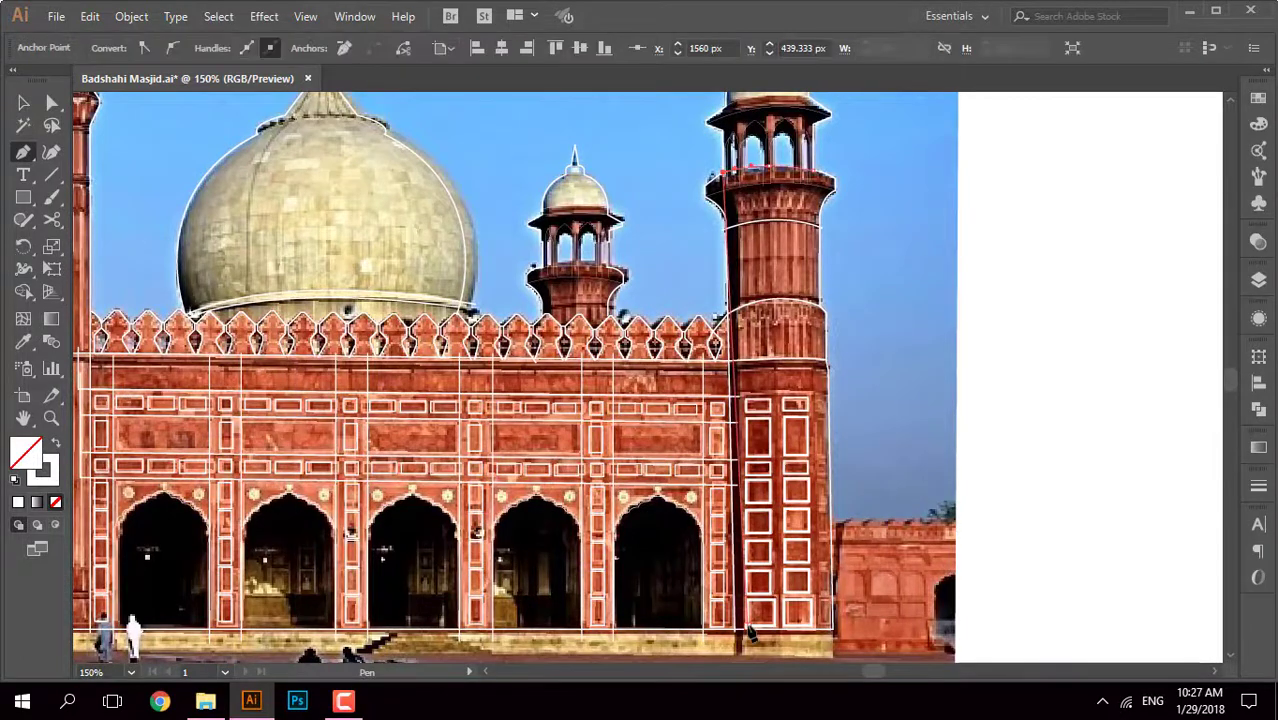
scroll(745, 234, up, 4)
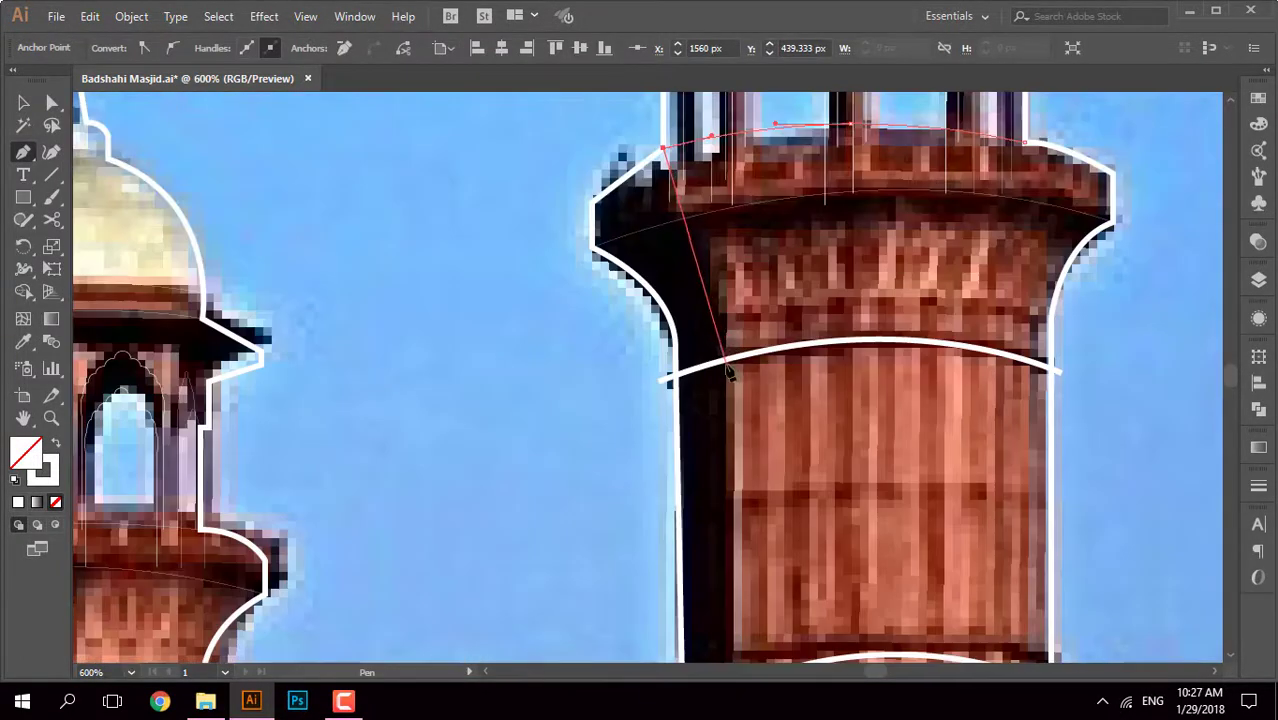
scroll(740, 487, down, 6)
scroll(660, 497, up, 6)
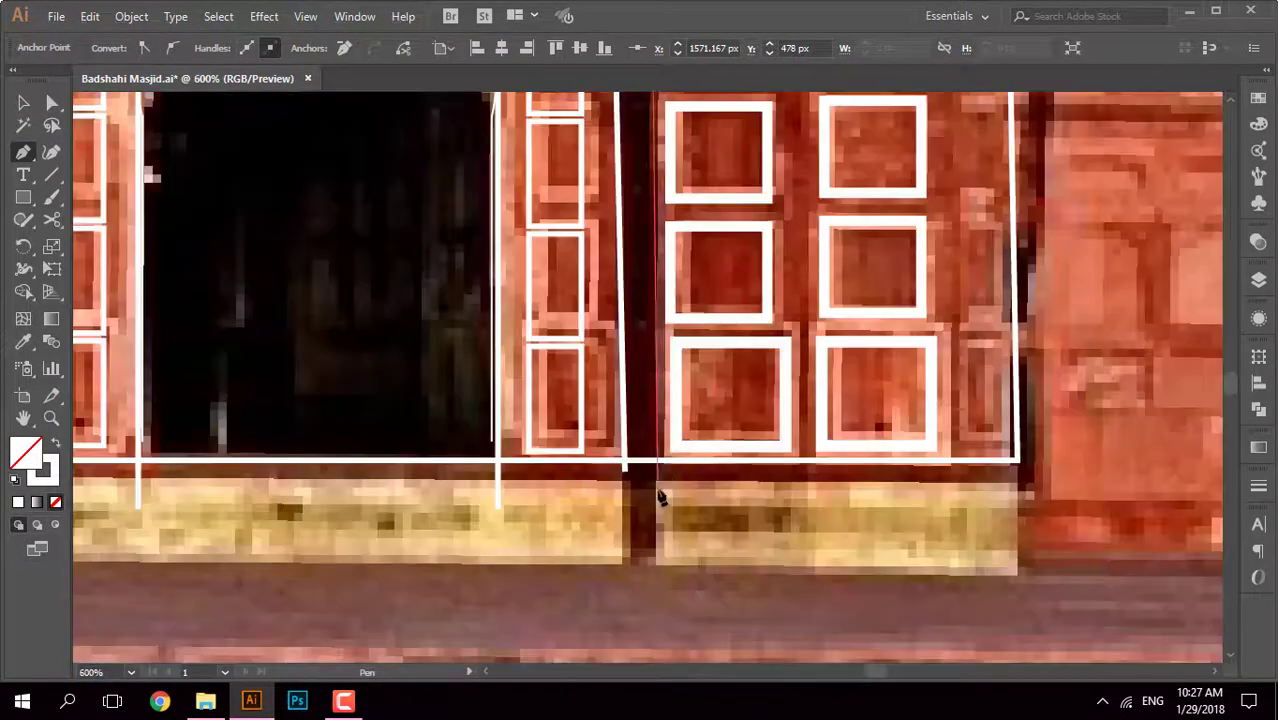
scroll(900, 455, down, 7)
scroll(800, 350, up, 1)
key(v)
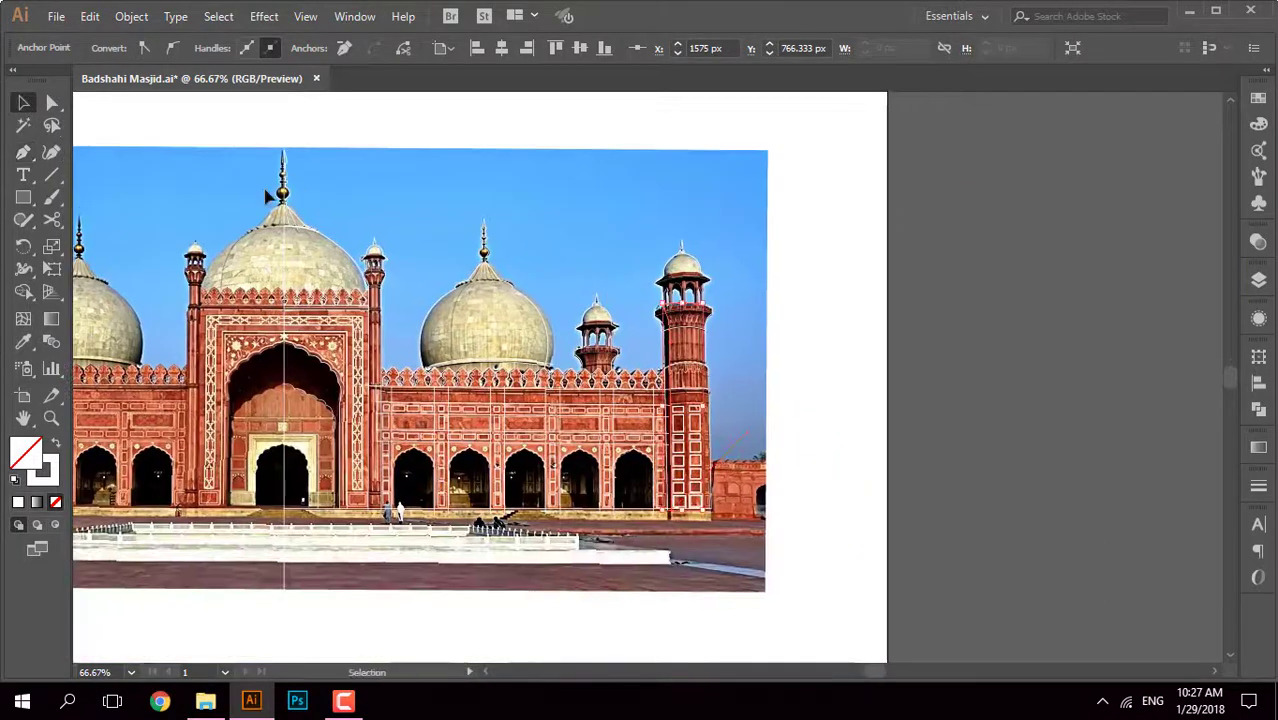
click(745, 257)
key(ctrl+y)
scroll(750, 265, up, 1)
scroll(760, 275, down, 1)
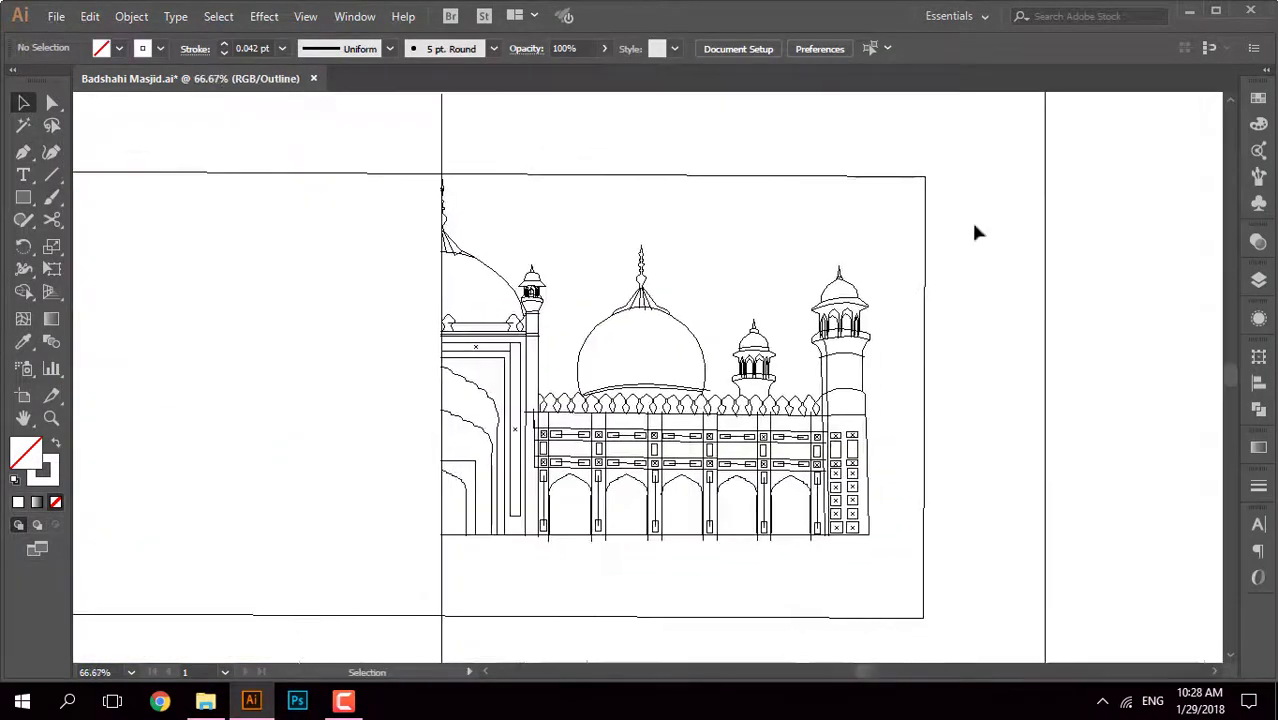
key(ctrl+y)
key(ctrl+a)
scroll(760, 247, up, 5)
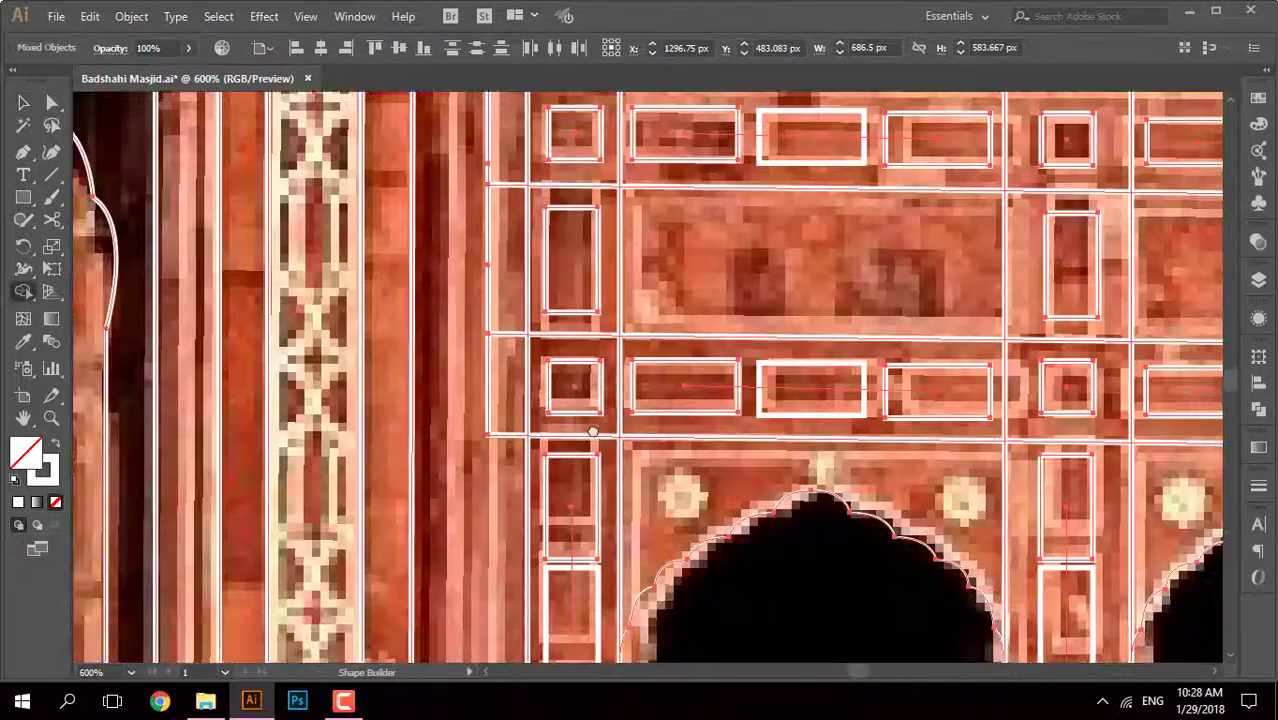
scroll(520, 402, down, 1)
scroll(519, 403, down, 3)
scroll(620, 360, up, 2)
scroll(660, 337, up, 2)
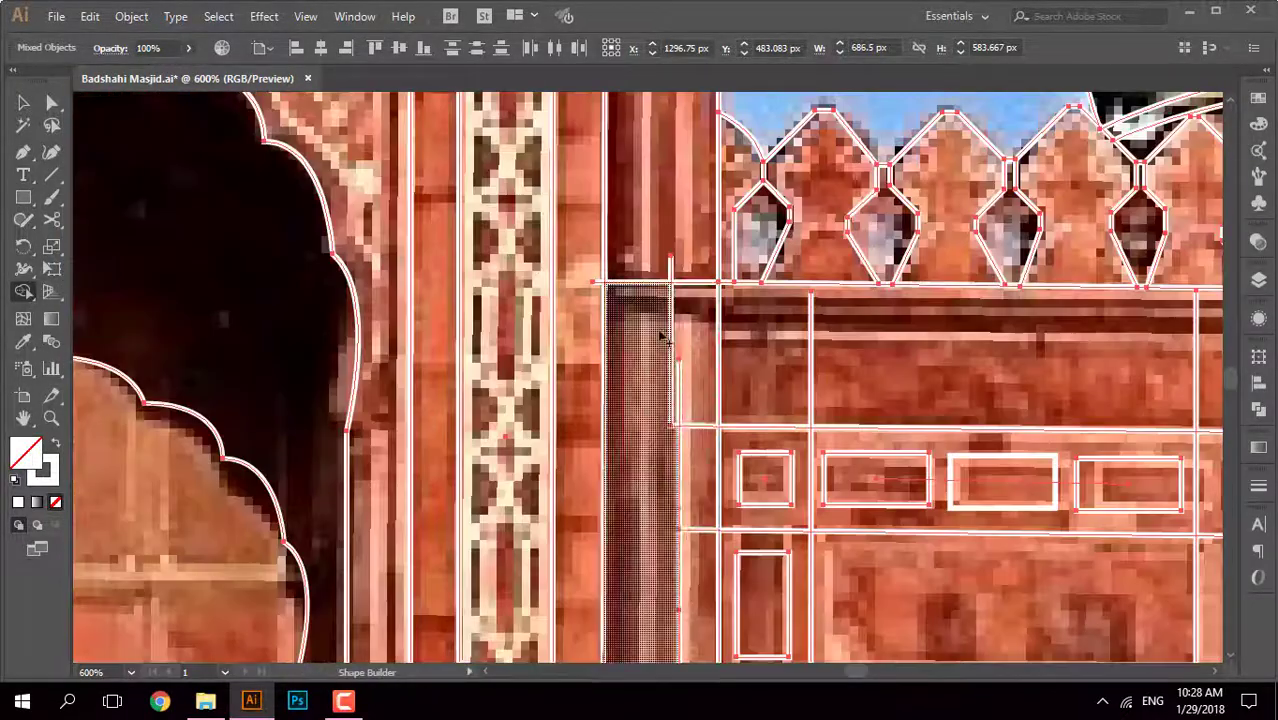
scroll(670, 400, down, 3)
scroll(693, 171, down, 2)
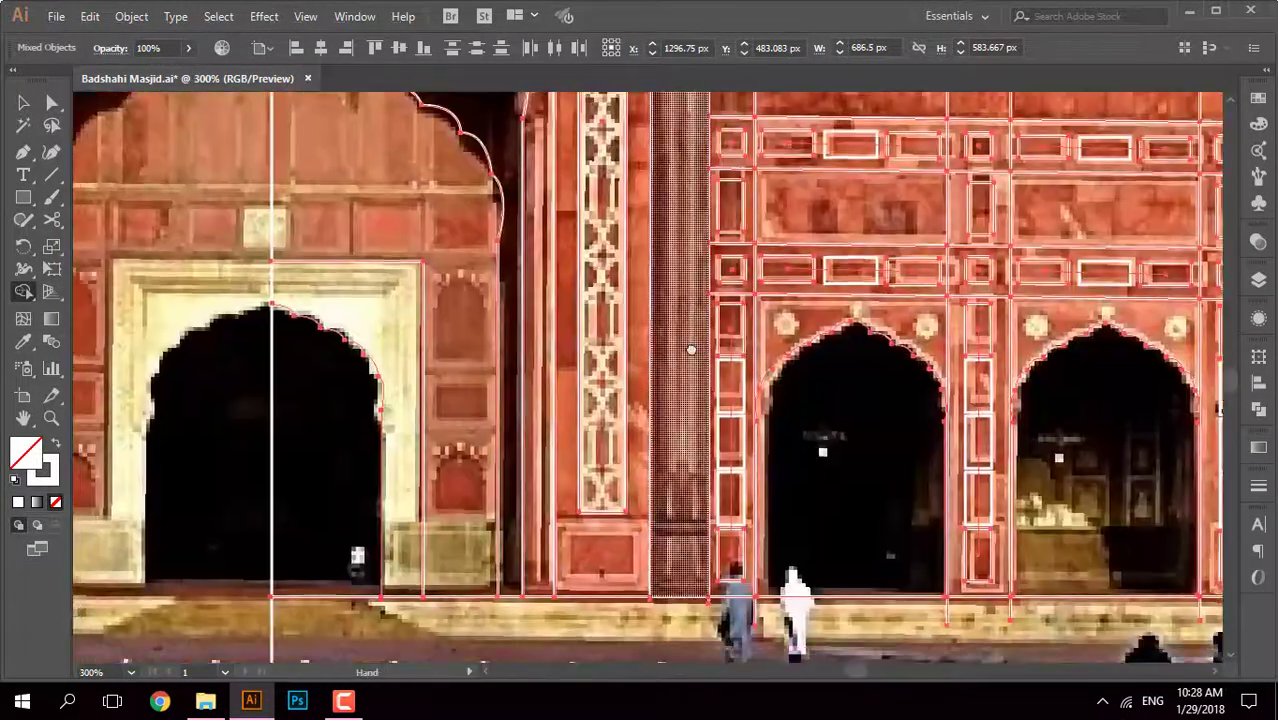
scroll(690, 348, up, 3)
scroll(687, 292, up, 6)
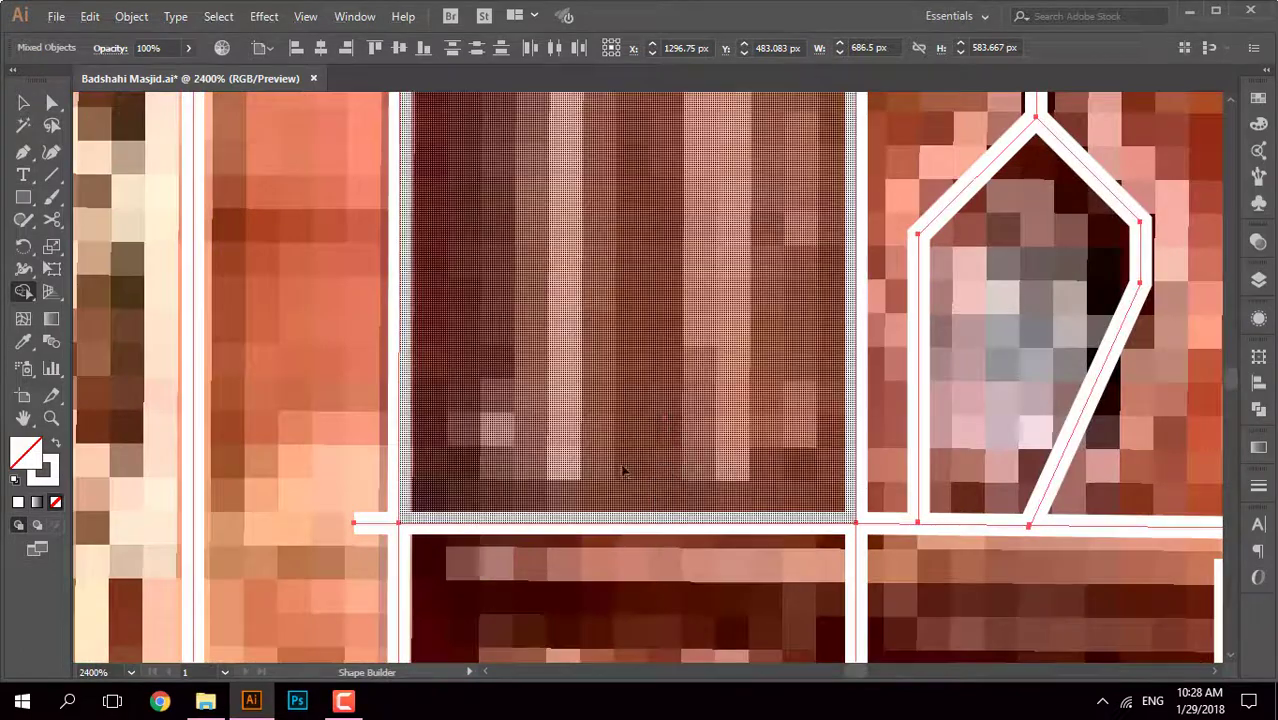
scroll(380, 522, down, 6)
scroll(700, 400, up, 2)
scroll(775, 466, up, 3)
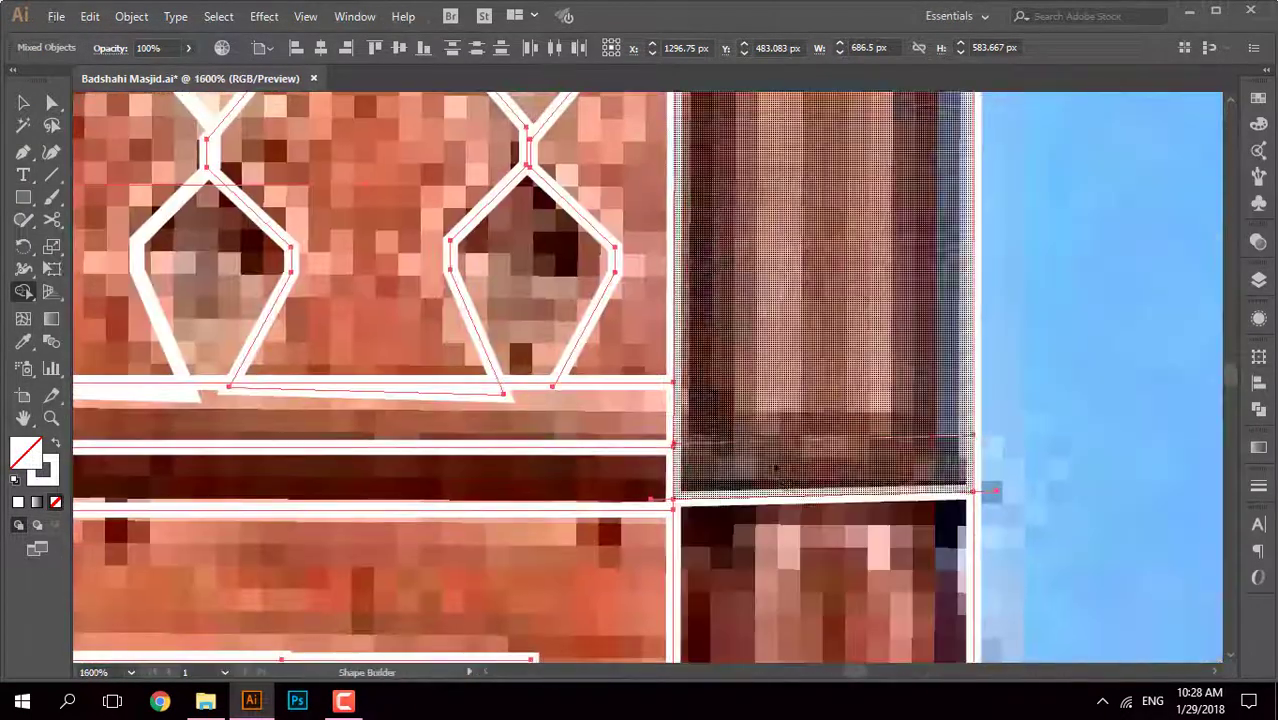
scroll(775, 468, down, 4)
key(a)
Step: In Outline view, select the lower band line's end anchor at the minaret shaft's edge
key(ctrl+y)
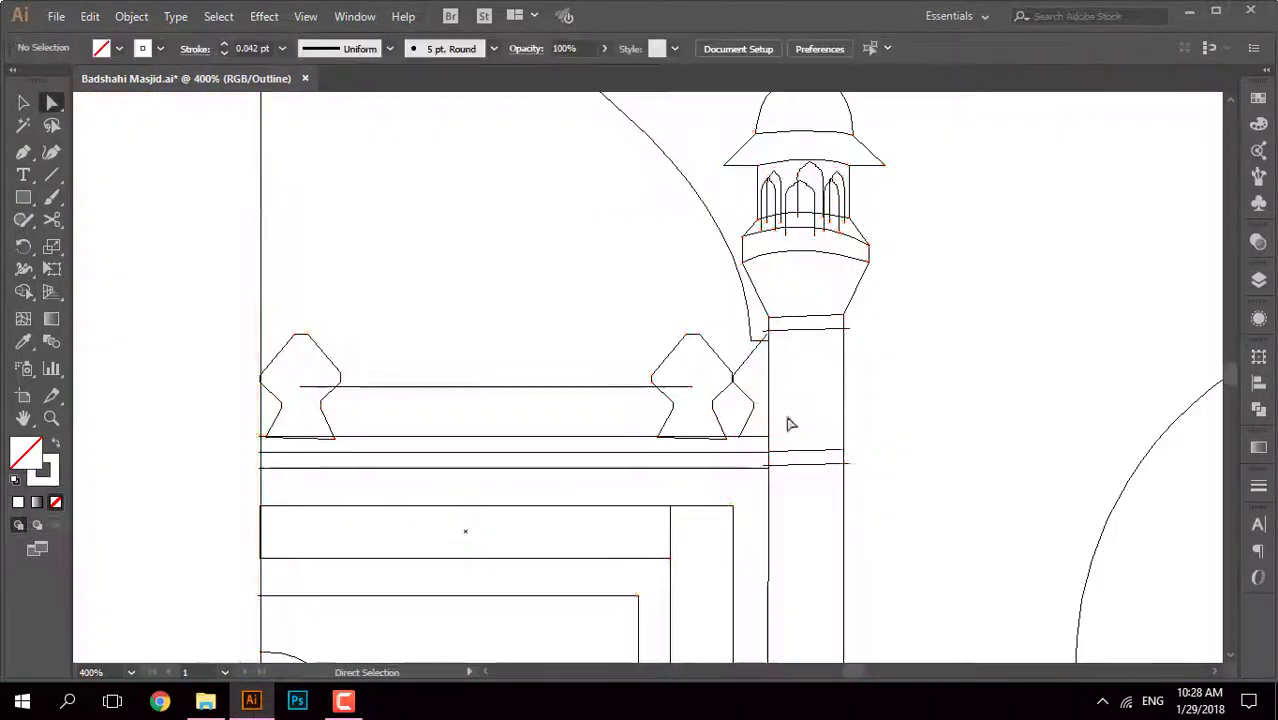
scroll(789, 424, up, 5)
click(581, 418)
scroll(530, 418, up, 3)
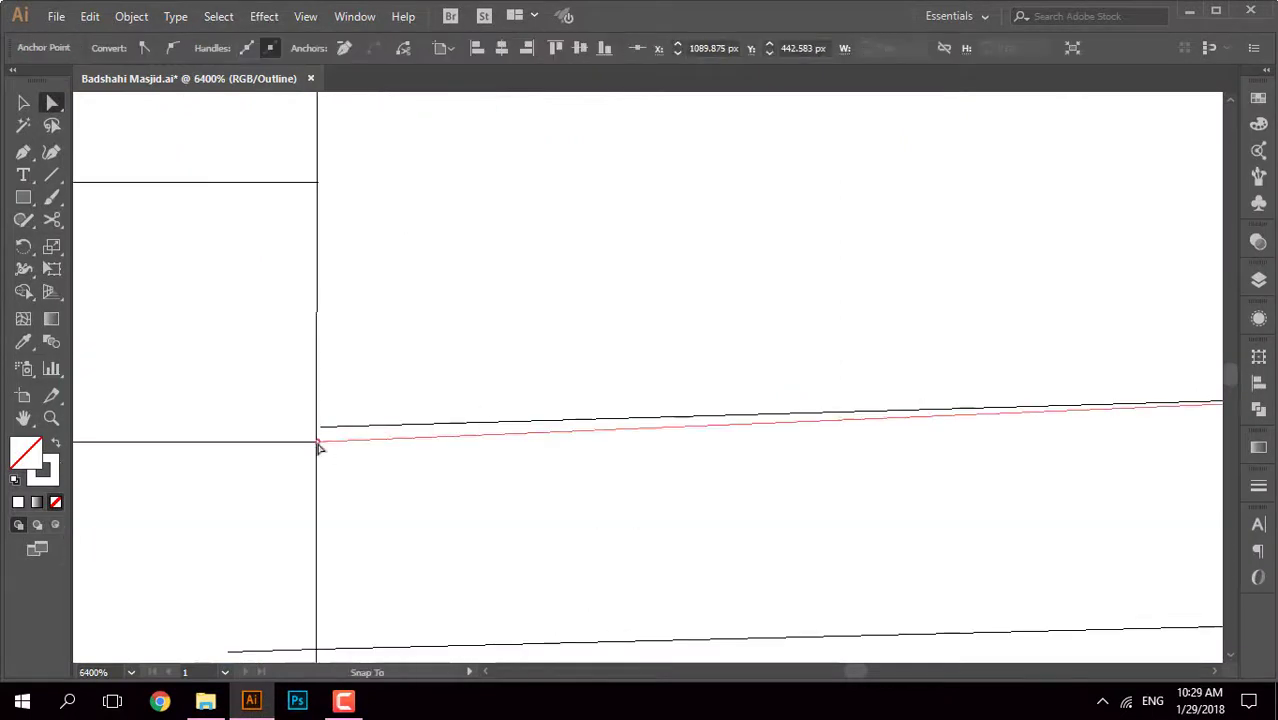
click(408, 483)
scroll(560, 420, down, 3)
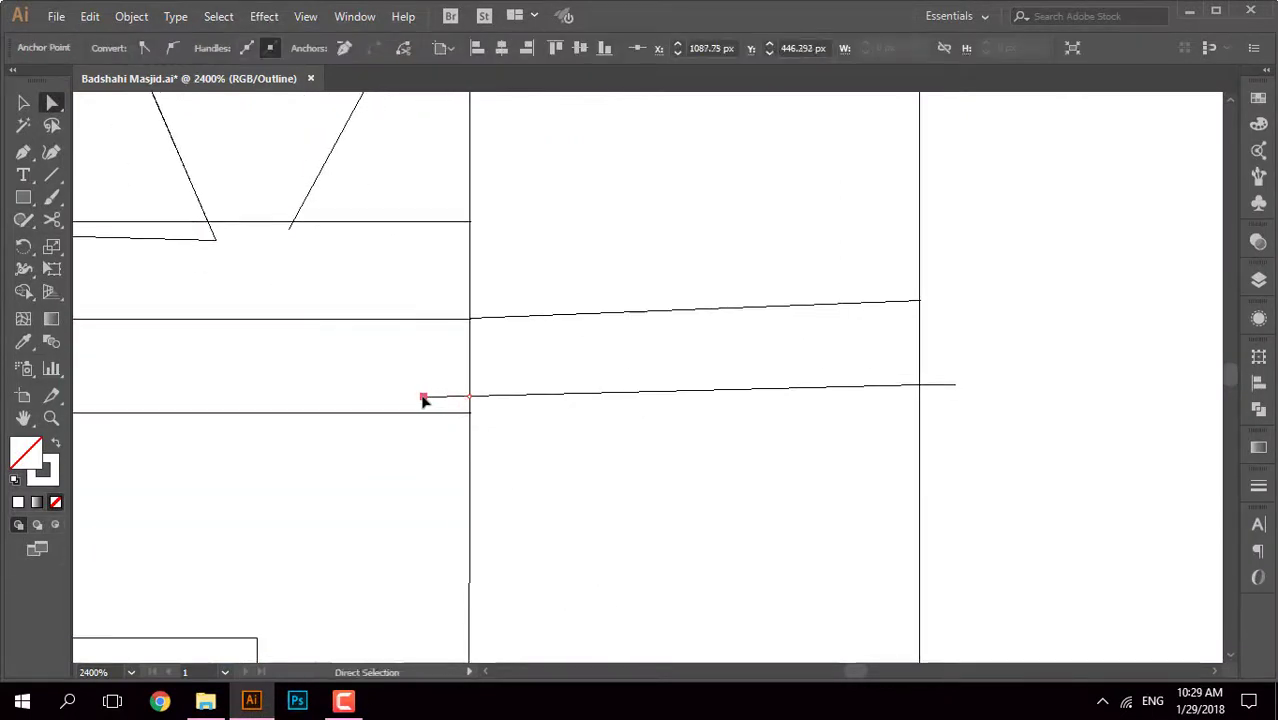
scroll(423, 399, up, 3)
click(546, 382)
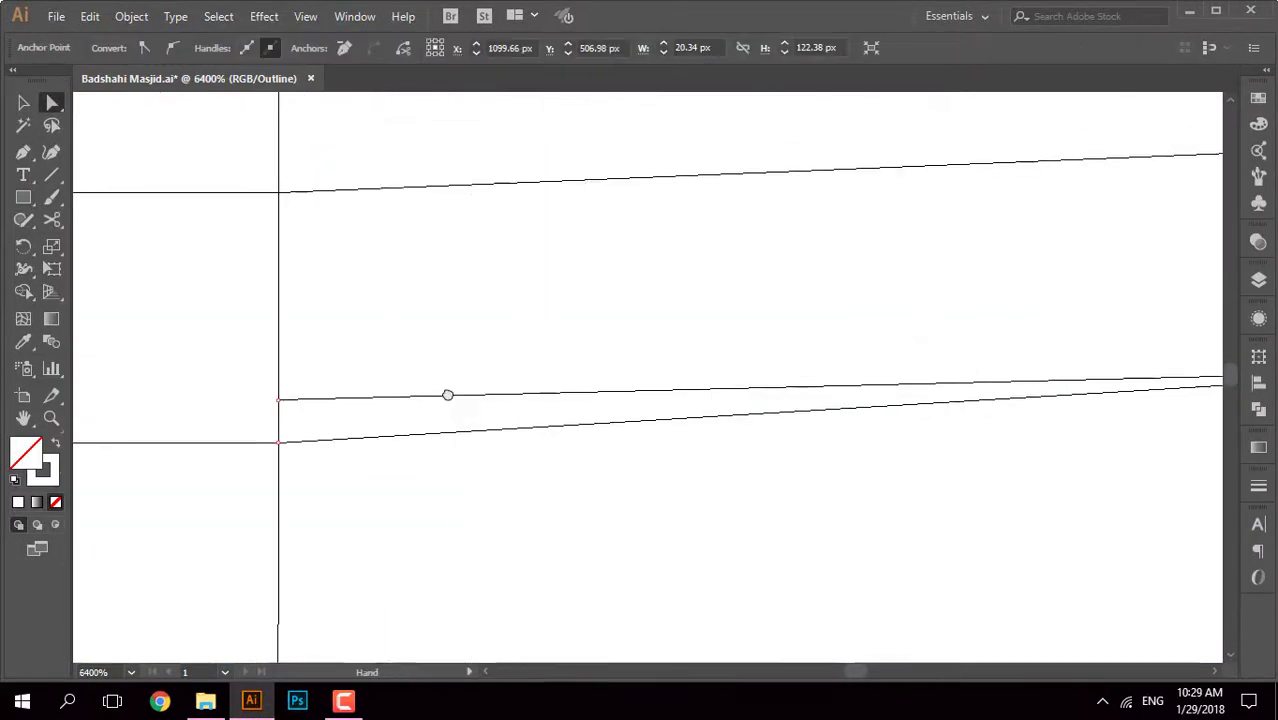
scroll(448, 394, down, 3)
scroll(840, 395, down, 4)
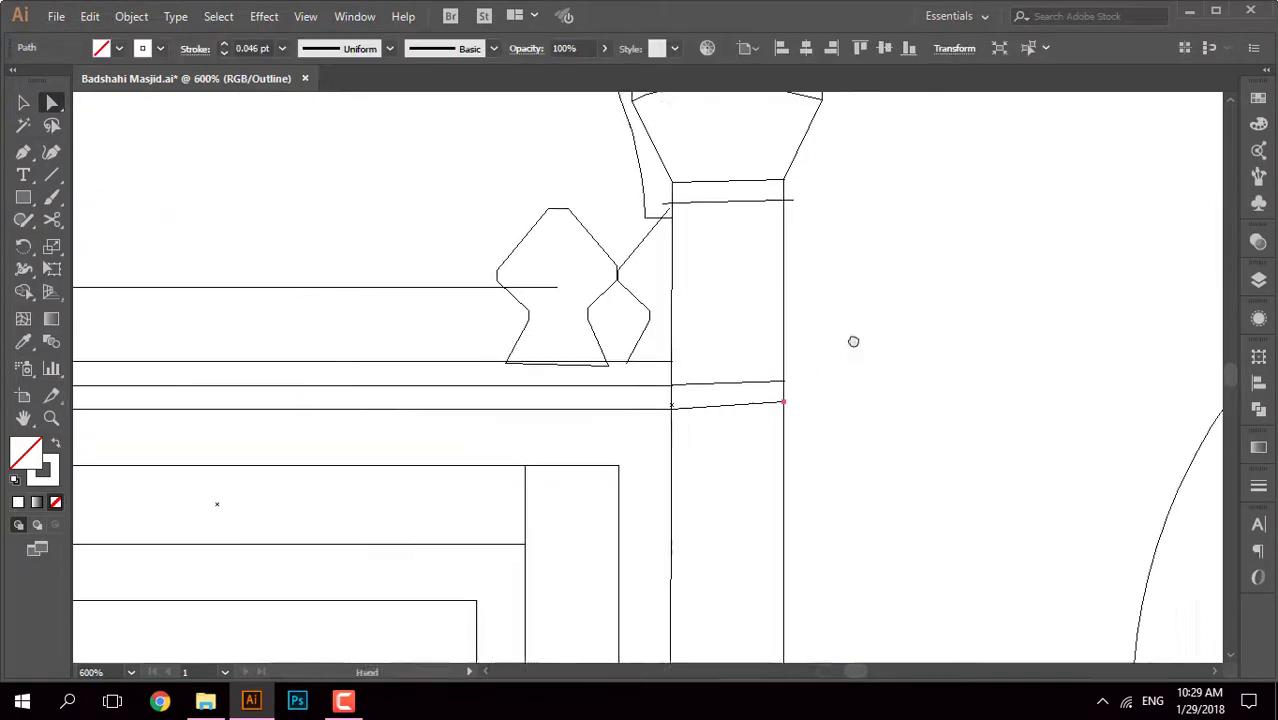
Step: Select everything, return to Preview, and Shape Builder the column band and curved upper band
key(ctrl+a)
key(ctrl+y)
key(shift+m)
scroll(697, 308, down, 2)
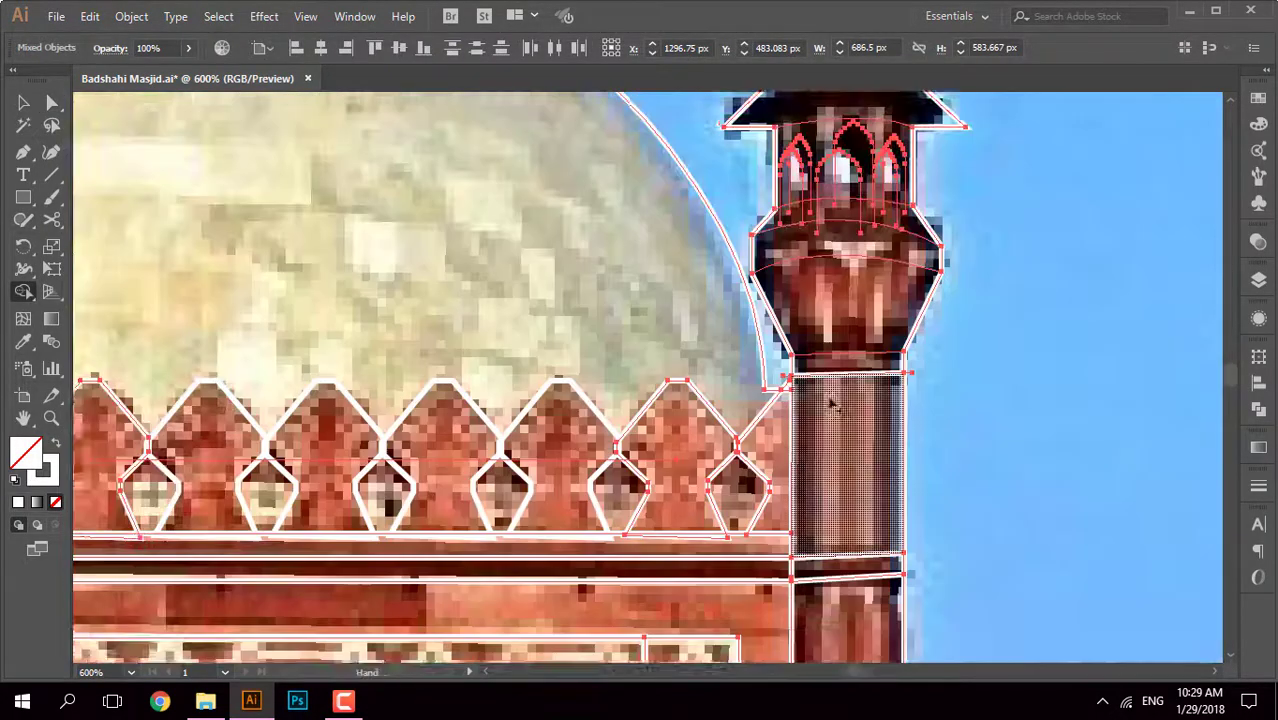
scroll(697, 308, up, 3)
scroll(687, 342, up, 2)
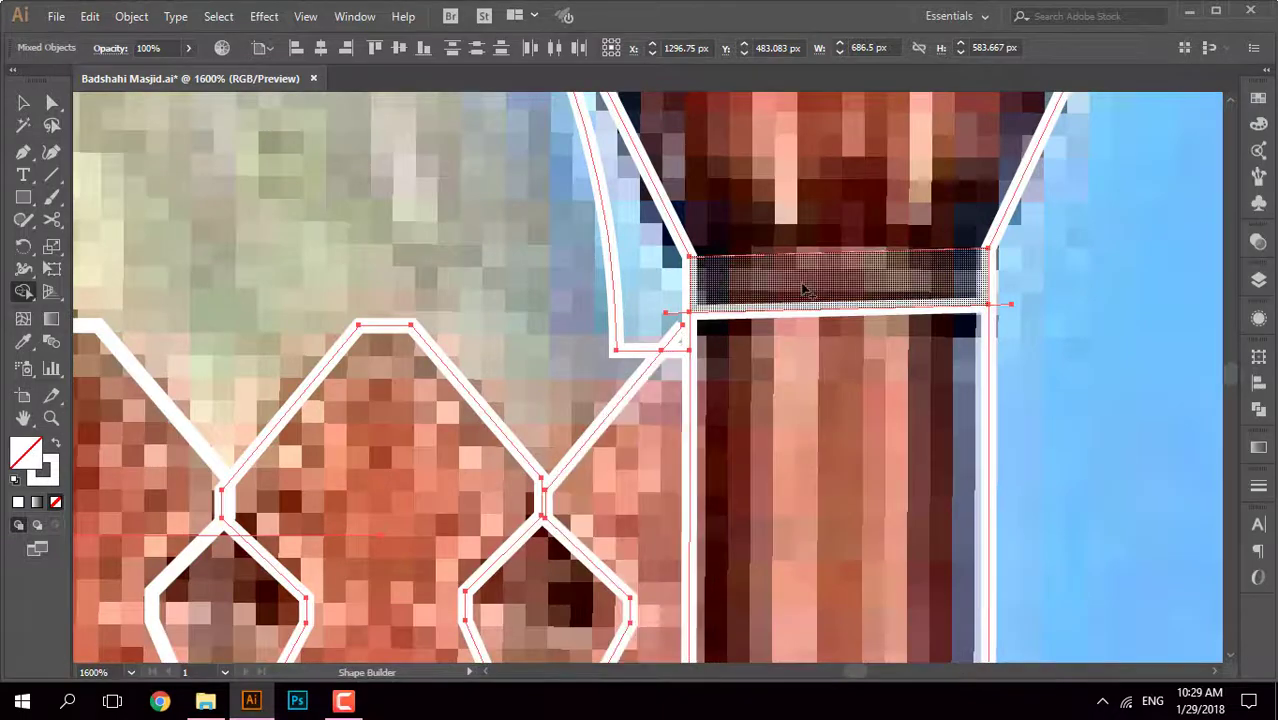
scroll(687, 342, down, 2)
scroll(797, 352, up, 2)
click(797, 352)
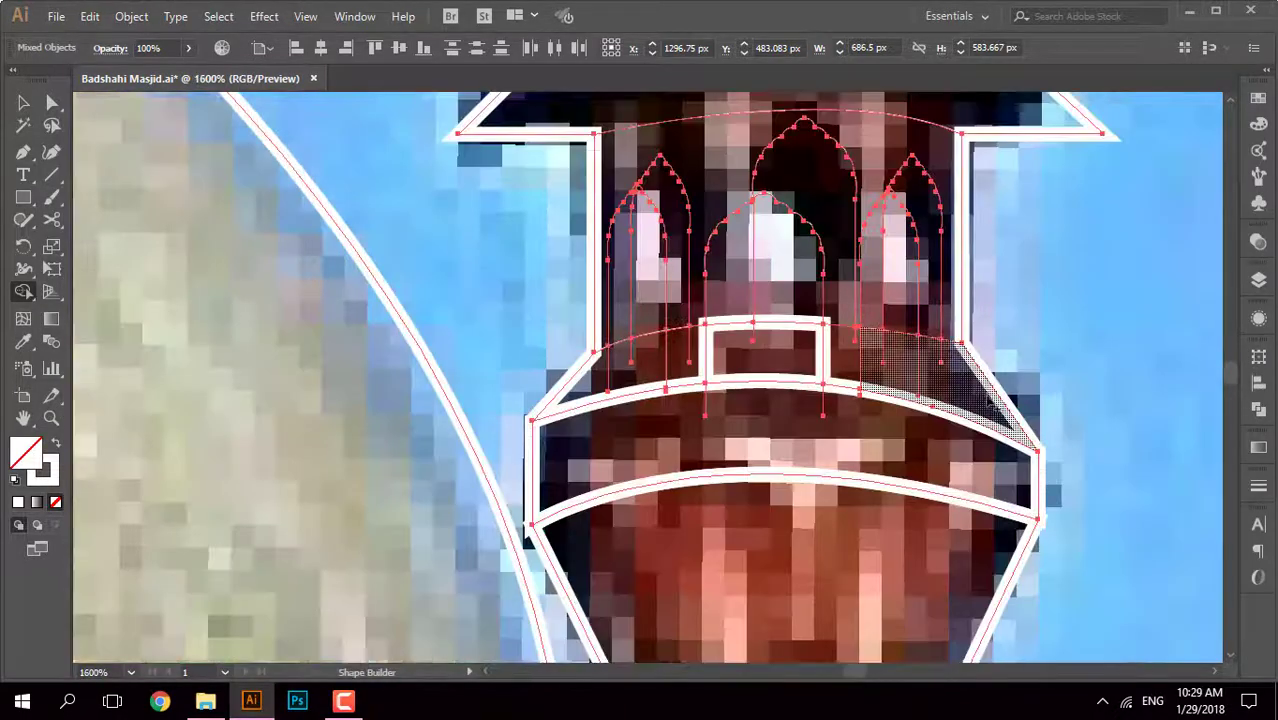
click(612, 372)
Step: Merge the arch panel, the strip beside the left arch, and the right arch into closed shapes
scroll(710, 395, up, 1)
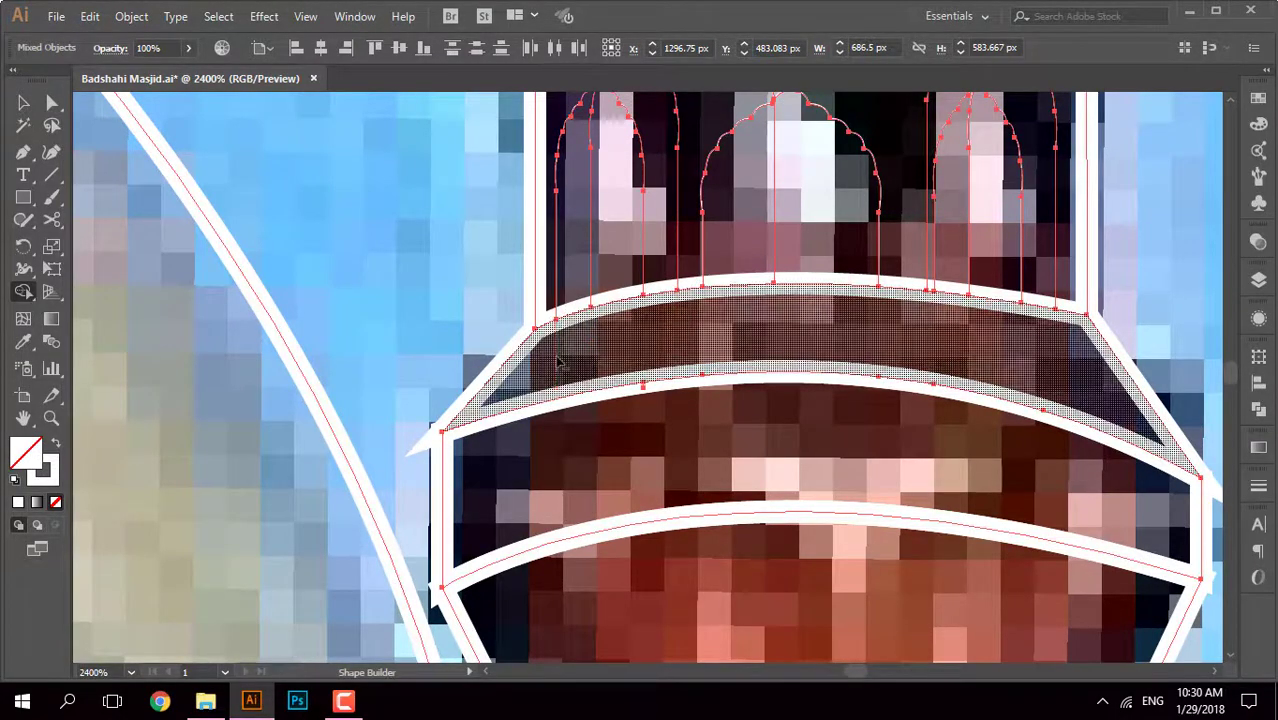
scroll(570, 350, up, 3)
scroll(588, 372, down, 3)
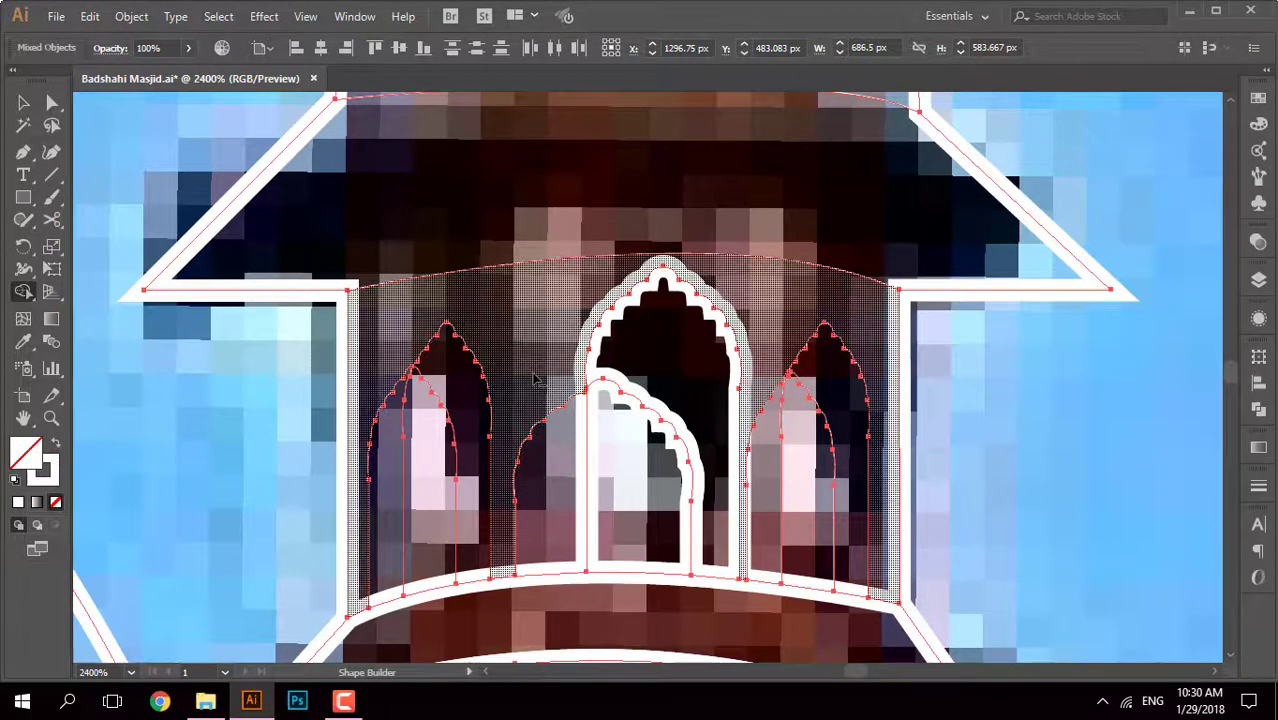
click(535, 378)
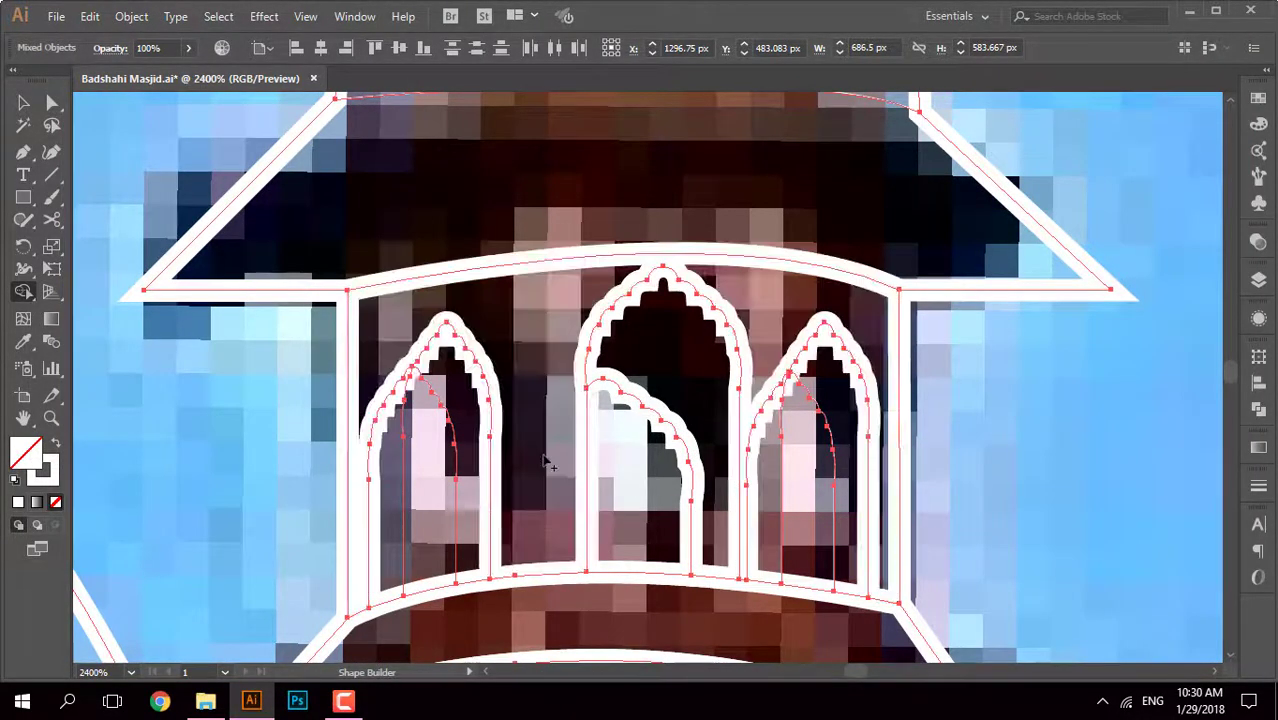
click(394, 440)
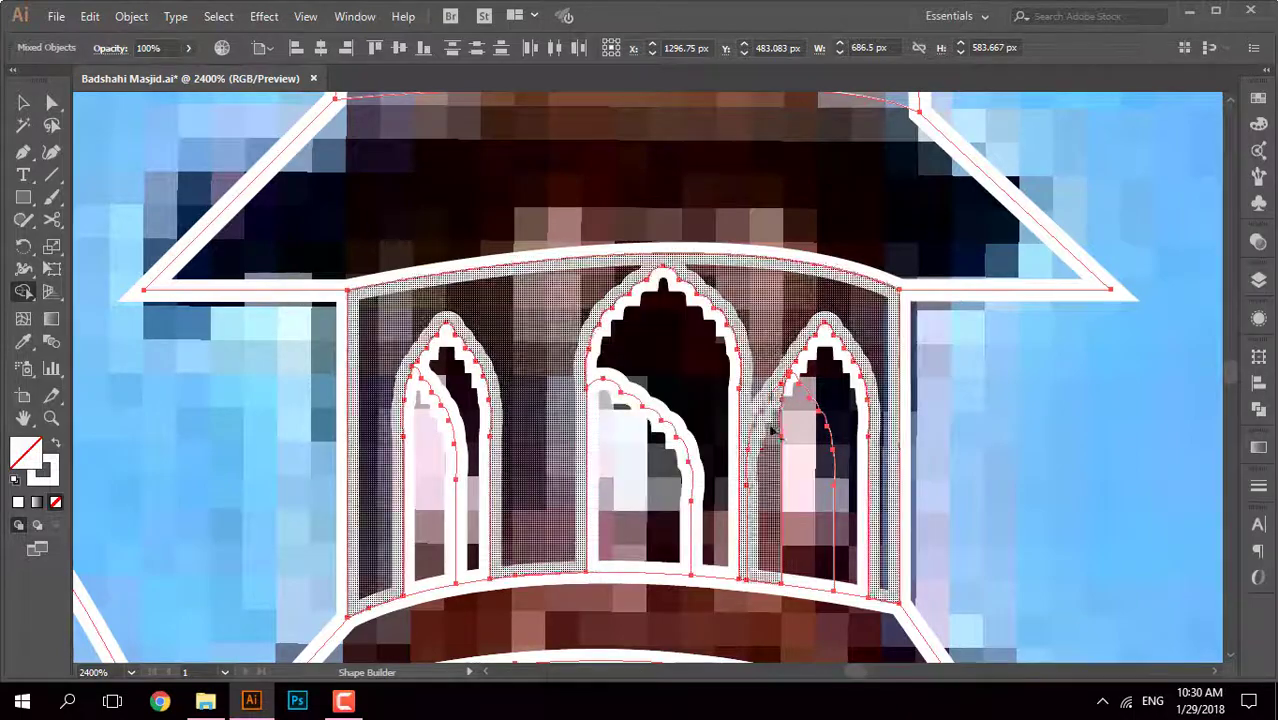
click(806, 460)
scroll(843, 388, down, 3)
scroll(843, 388, up, 2)
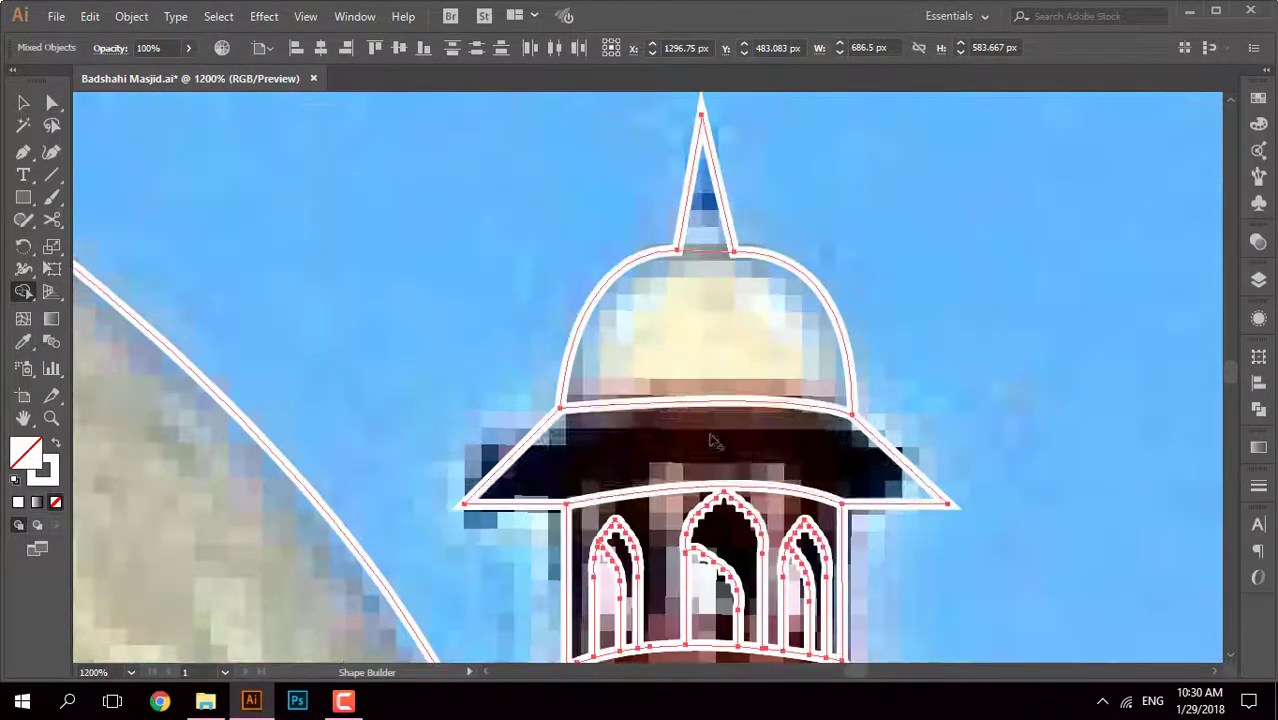
scroll(843, 388, down, 3)
scroll(680, 330, down, 1)
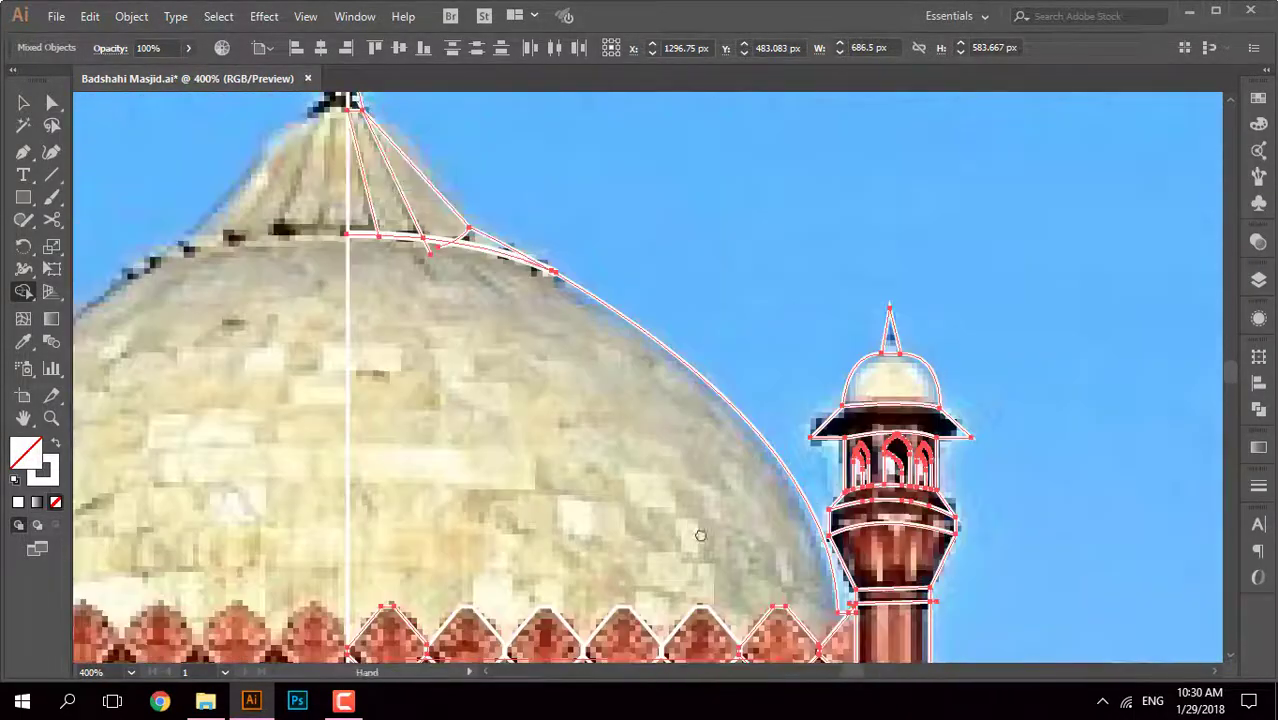
scroll(600, 360, up, 3)
scroll(537, 385, up, 2)
scroll(537, 385, down, 2)
Step: In Outline view, select the upper and lower rows of frieze panel blends together
scroll(718, 390, right, 3)
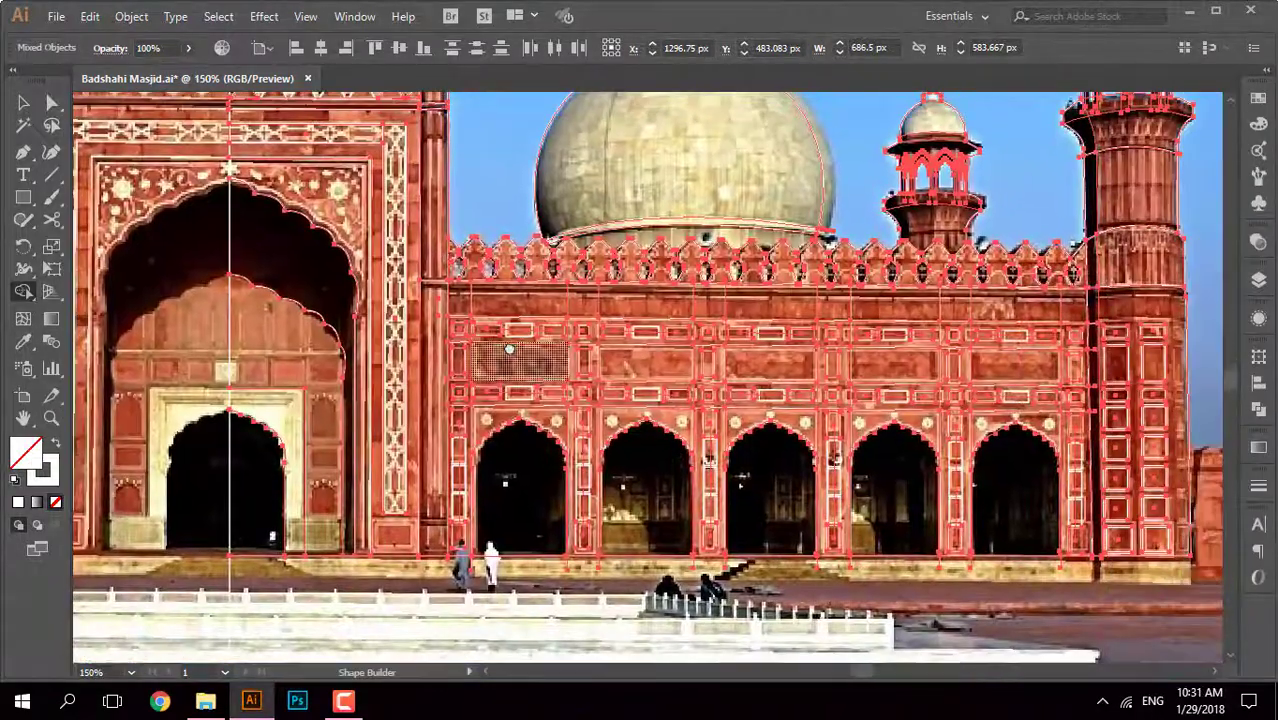
key(v)
click(490, 150)
click(516, 422)
key(ctrl+y)
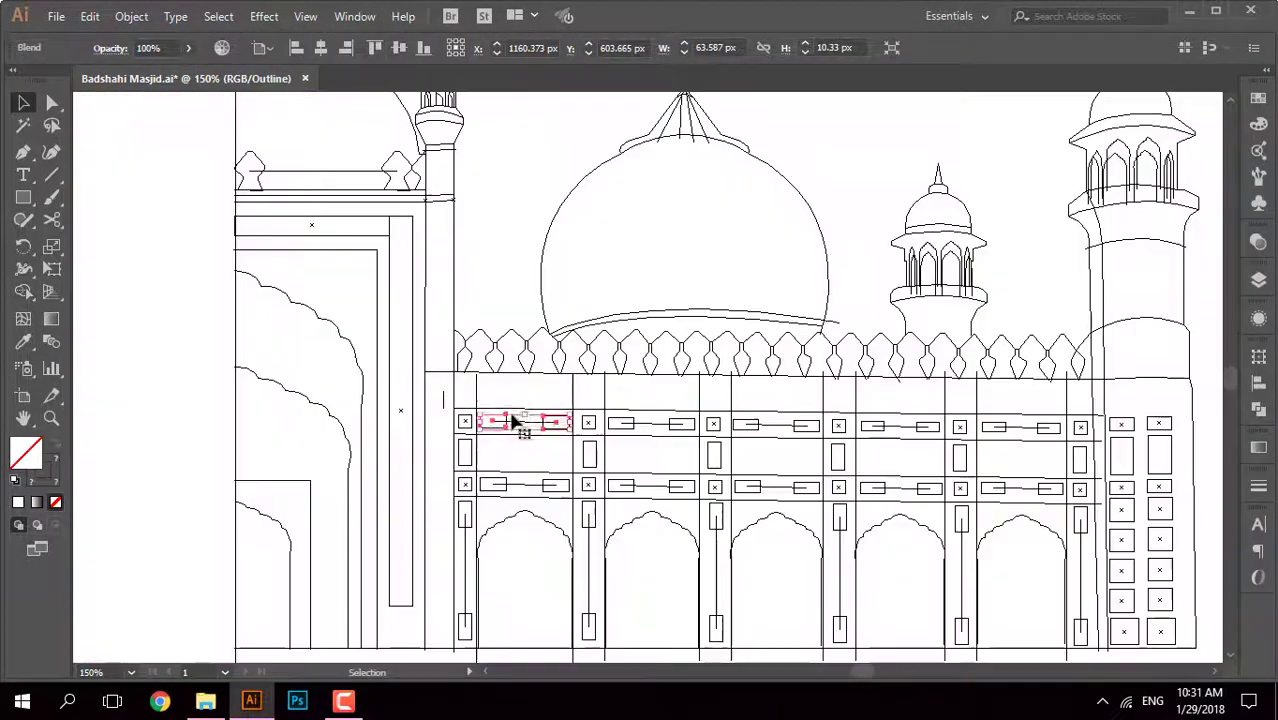
click(525, 422)
click(675, 428)
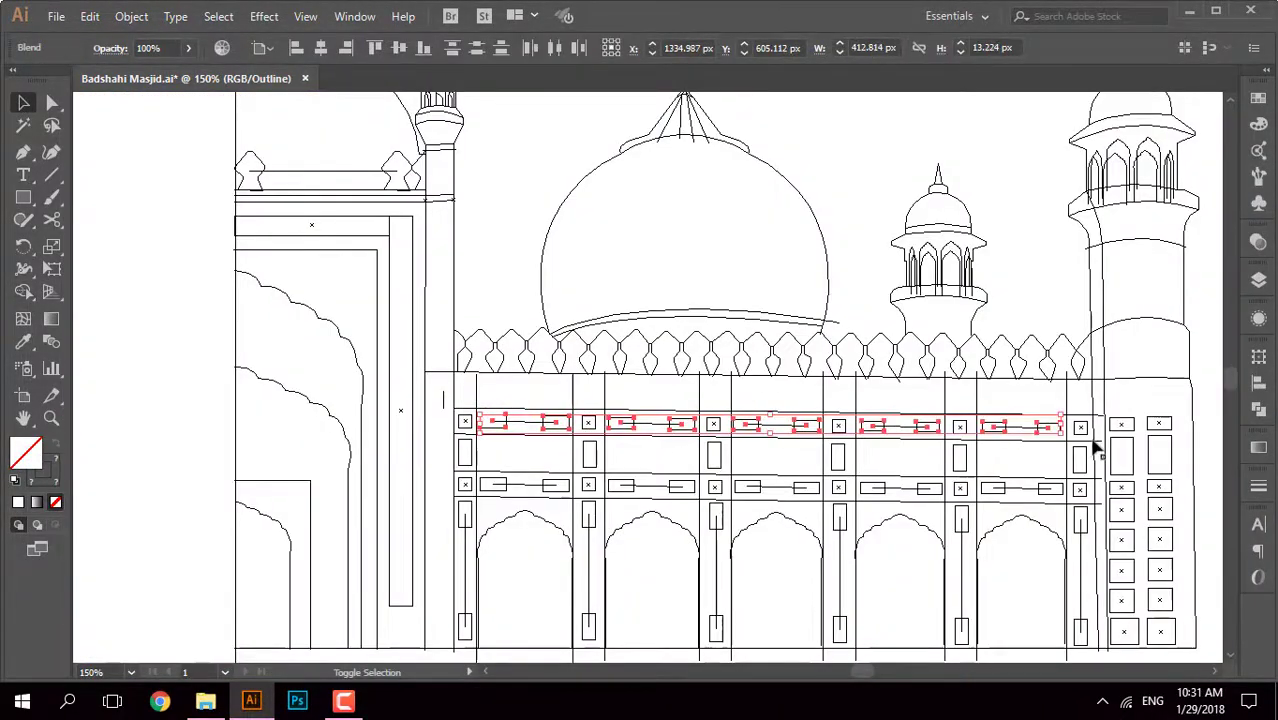
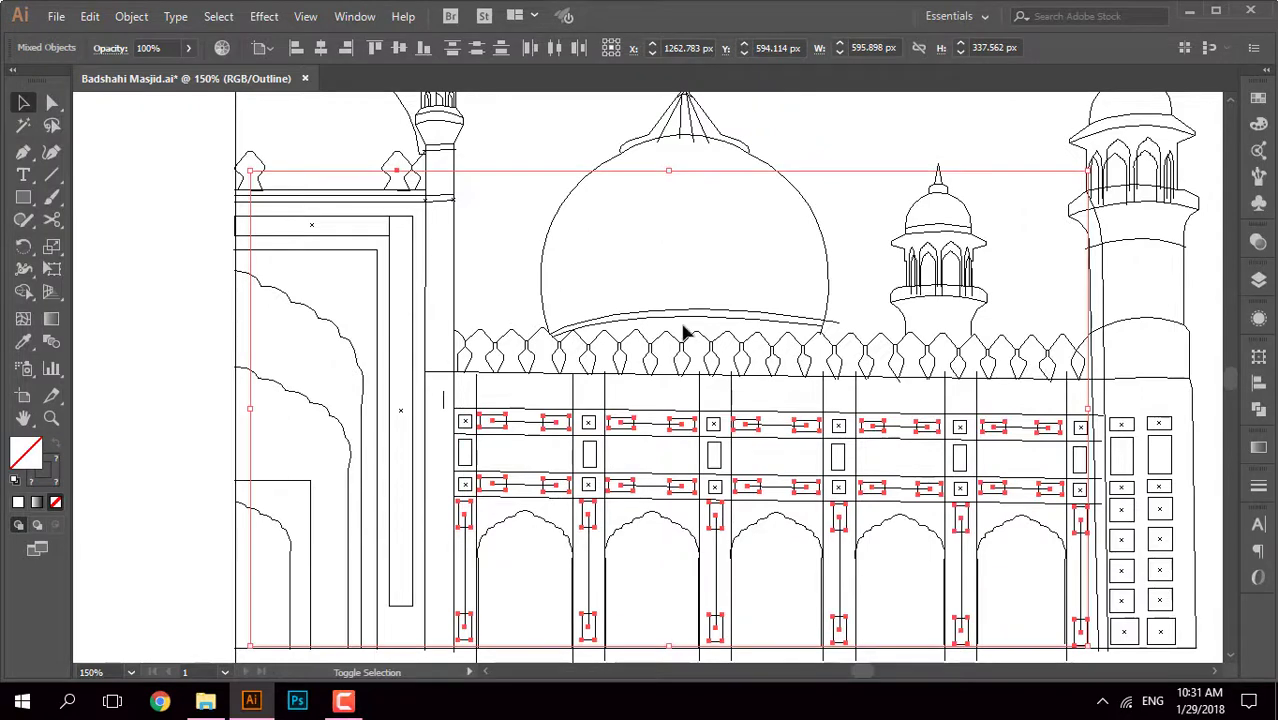
Step: Expand the arcade-row blend into ordinary paths and deselect it
right_click(560, 140)
click(131, 16)
click(200, 196)
key(Return)
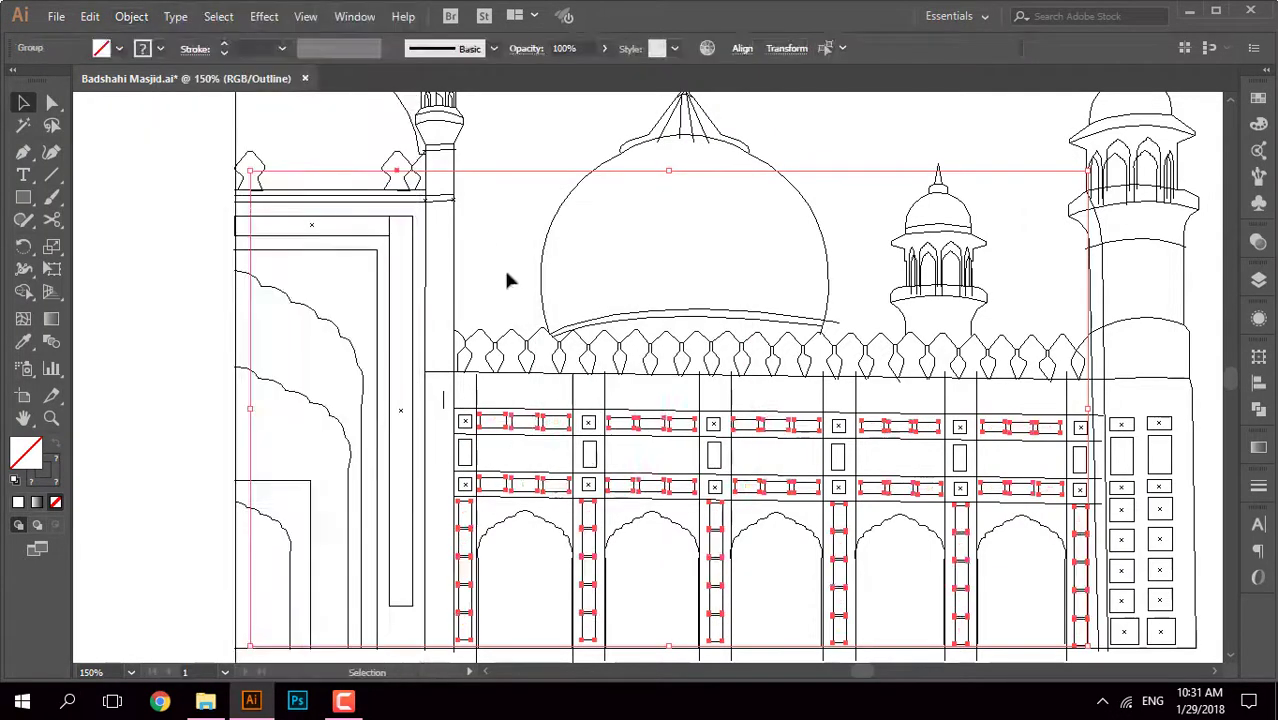
click(507, 277)
Step: Expand the small top-left cornice blend into ordinary paths and deselect it
click(342, 177)
click(131, 16)
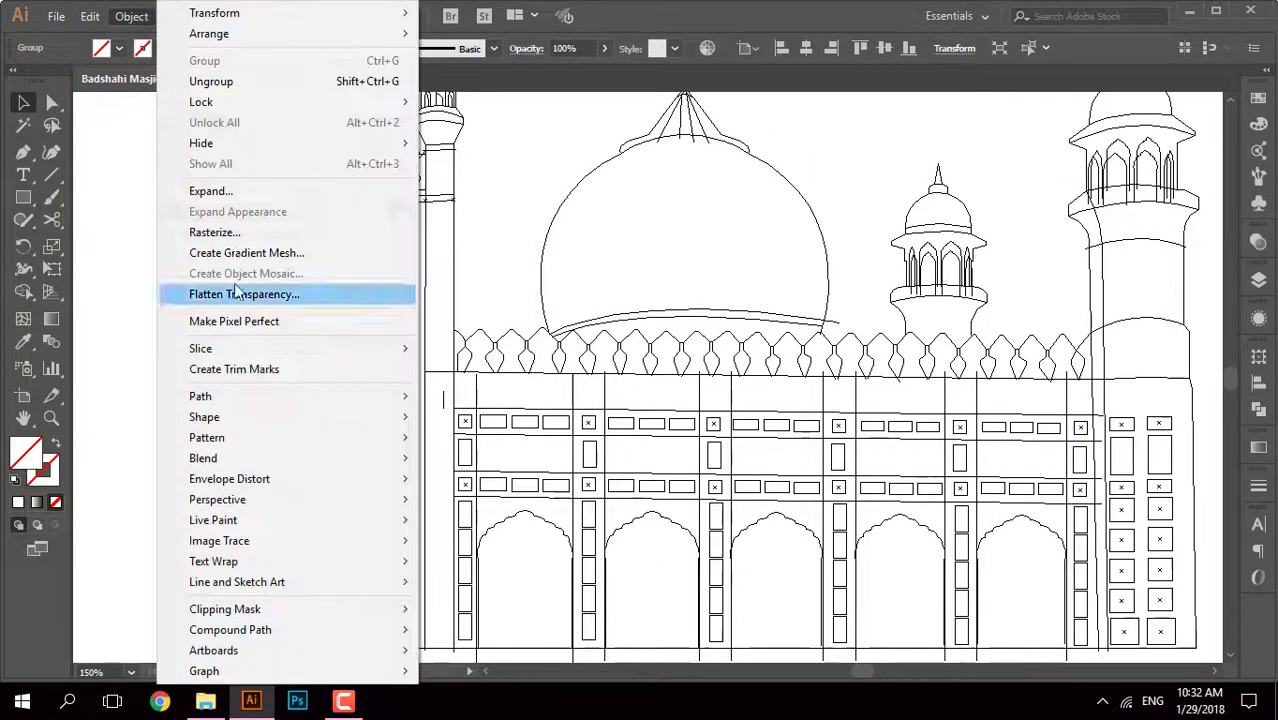
click(487, 229)
click(262, 163)
click(131, 16)
click(200, 193)
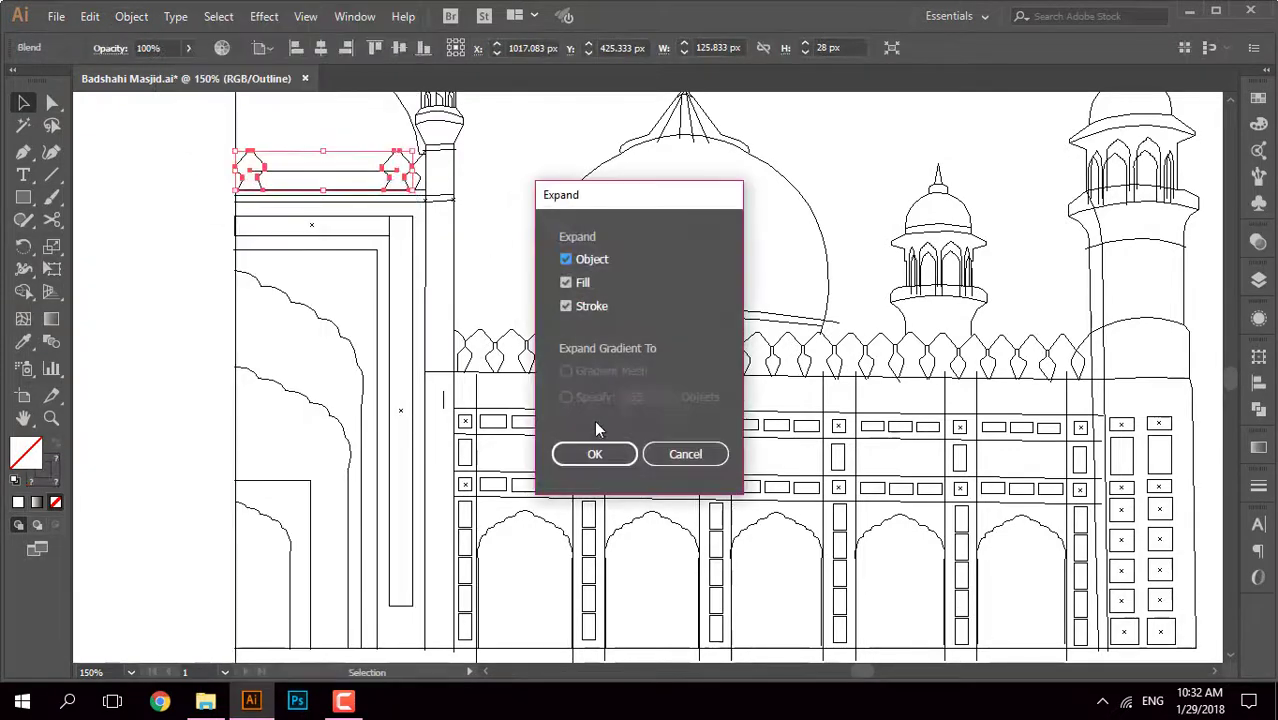
key(Return)
click(517, 181)
scroll(318, 145, up, 4)
scroll(621, 454, down, 2)
Step: Select all paths in Preview with Shape Builder and inspect the chhatri dome
scroll(644, 450, down, 2)
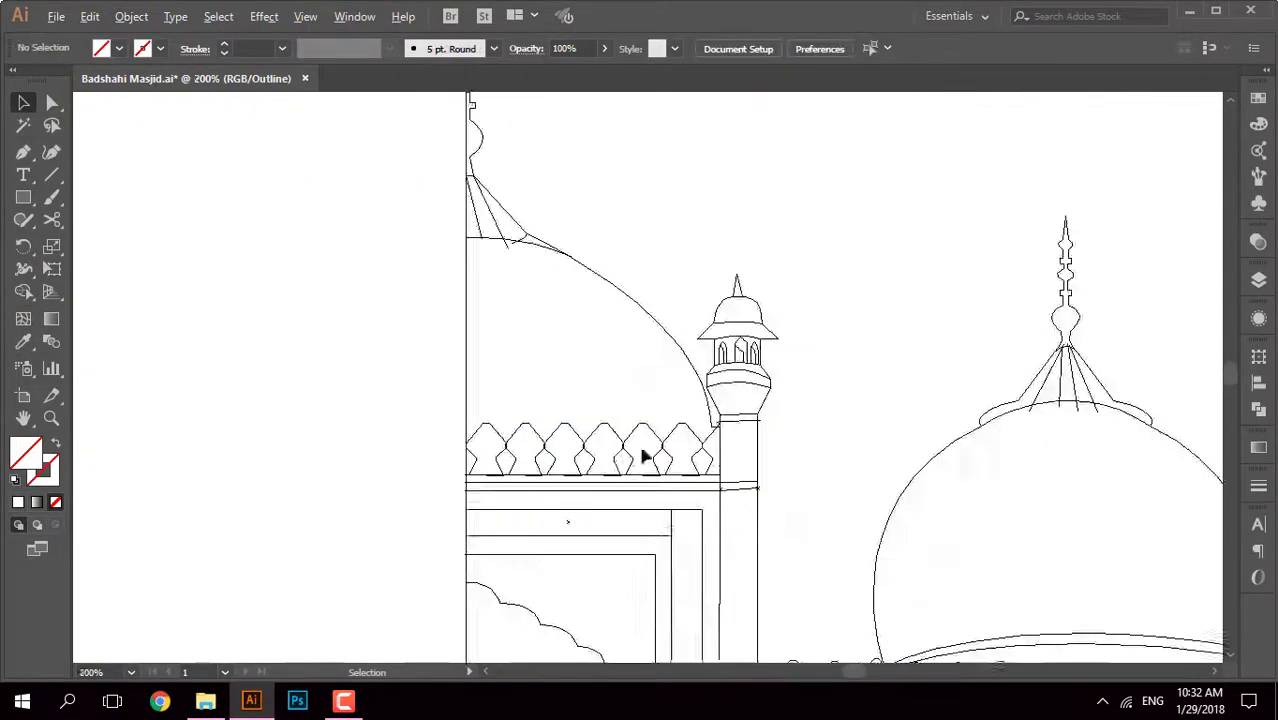
scroll(644, 450, down, 1)
key(ctrl+a)
key(ctrl+y)
key(shift+m)
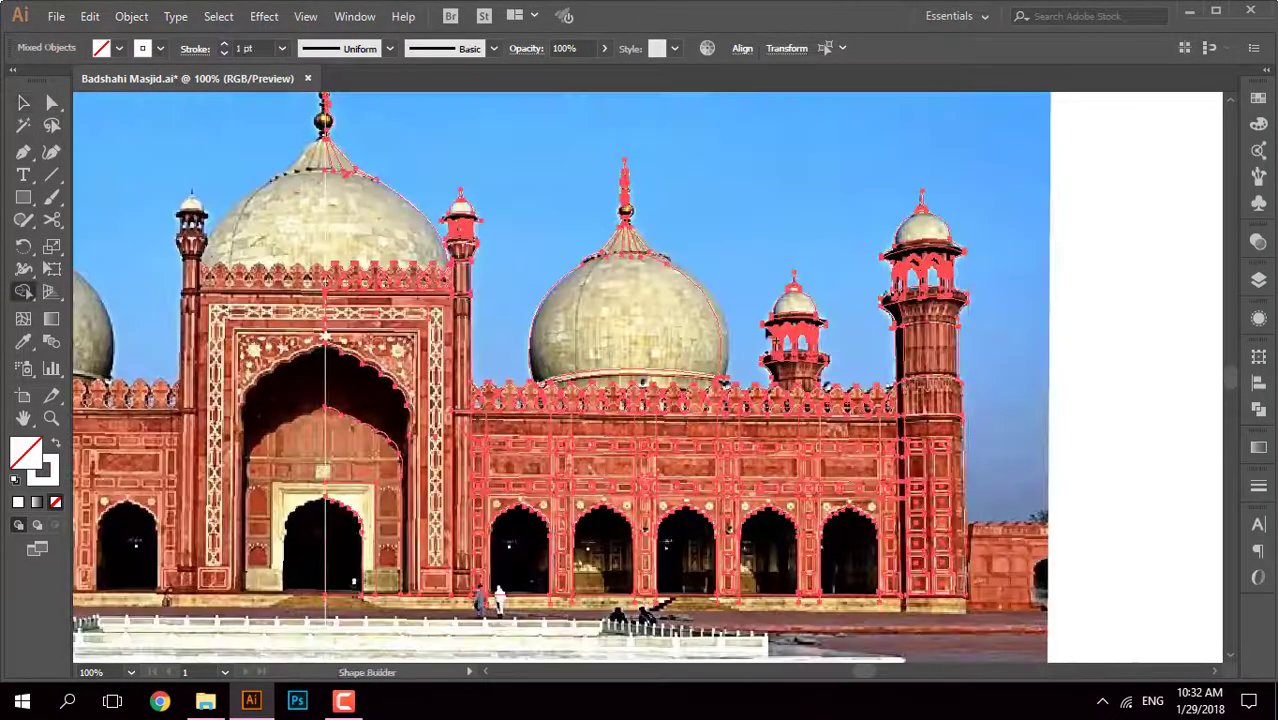
scroll(653, 366, up, 5)
scroll(547, 325, up, 3)
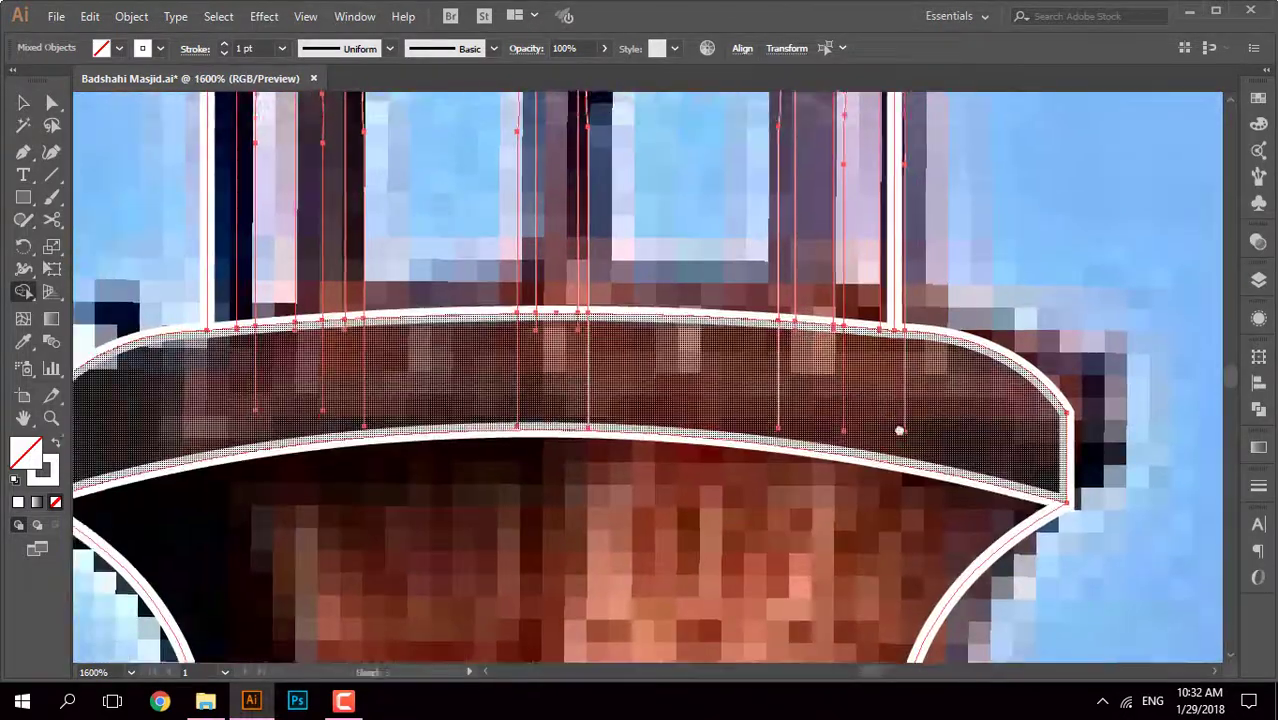
scroll(547, 325, up, 3)
scroll(900, 340, up, 3)
scroll(963, 343, up, 2)
scroll(927, 371, down, 1)
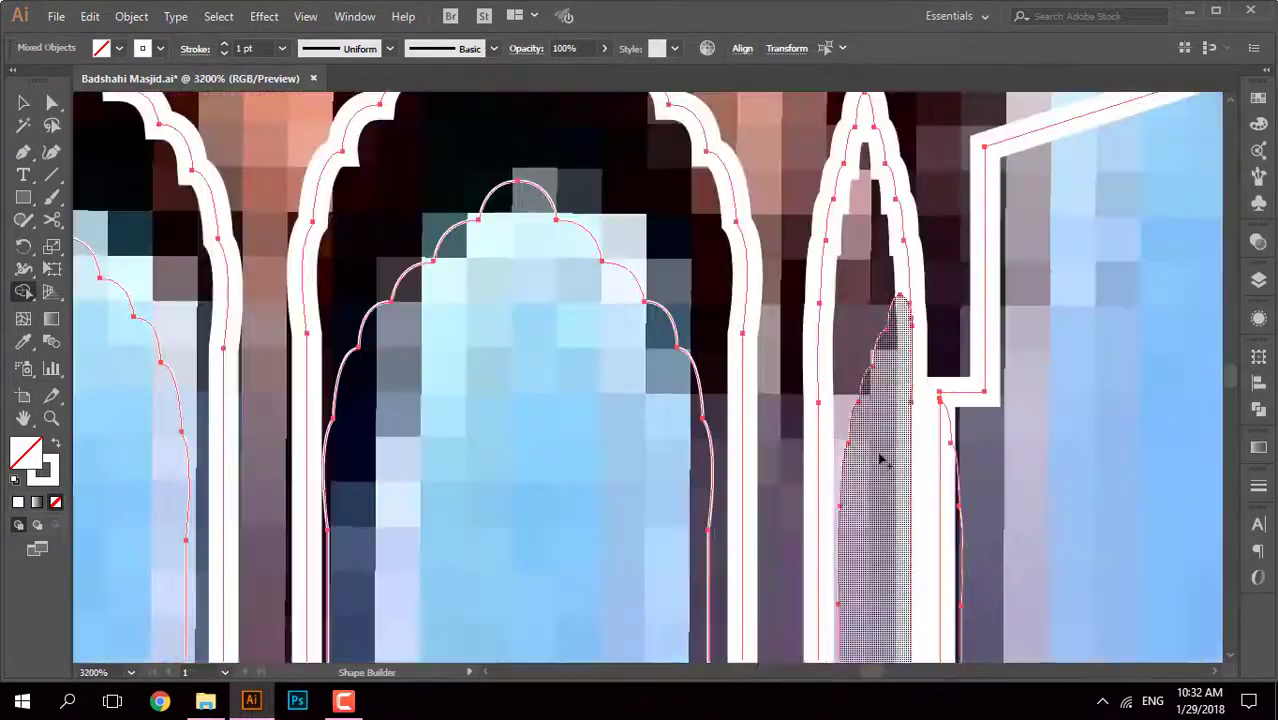
scroll(872, 445, down, 3)
scroll(947, 394, up, 5)
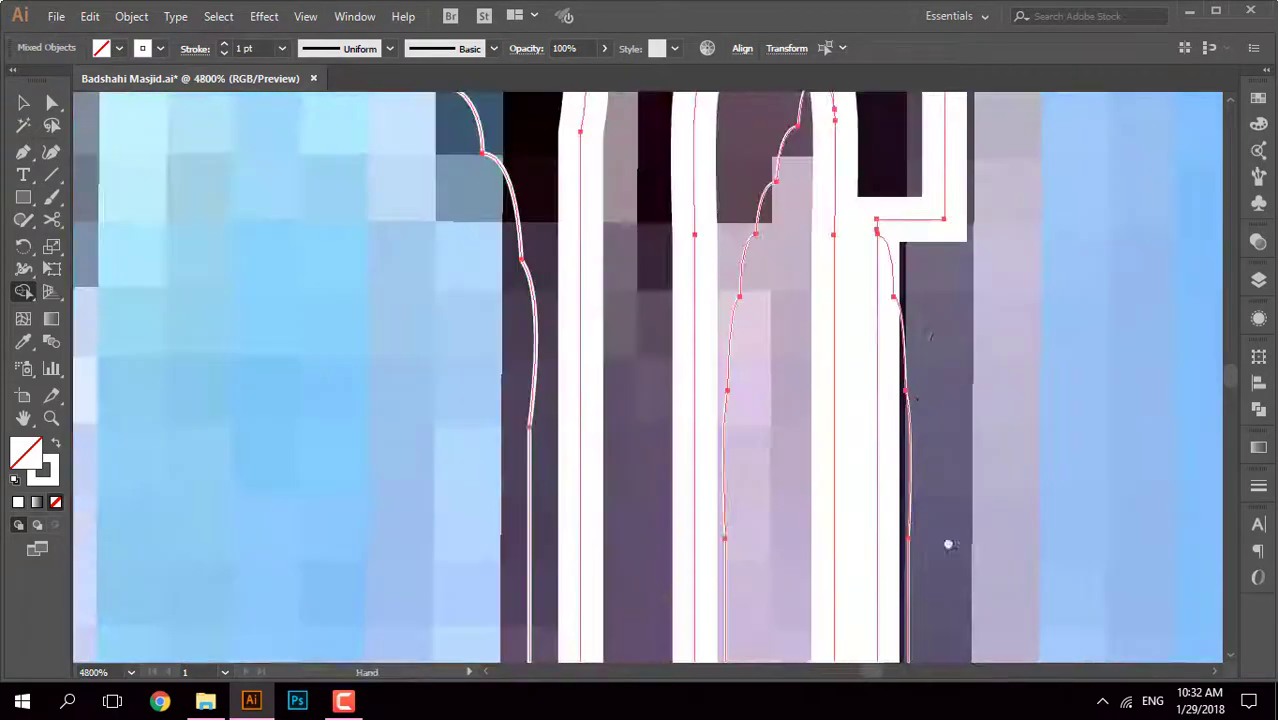
scroll(903, 470, down, 5)
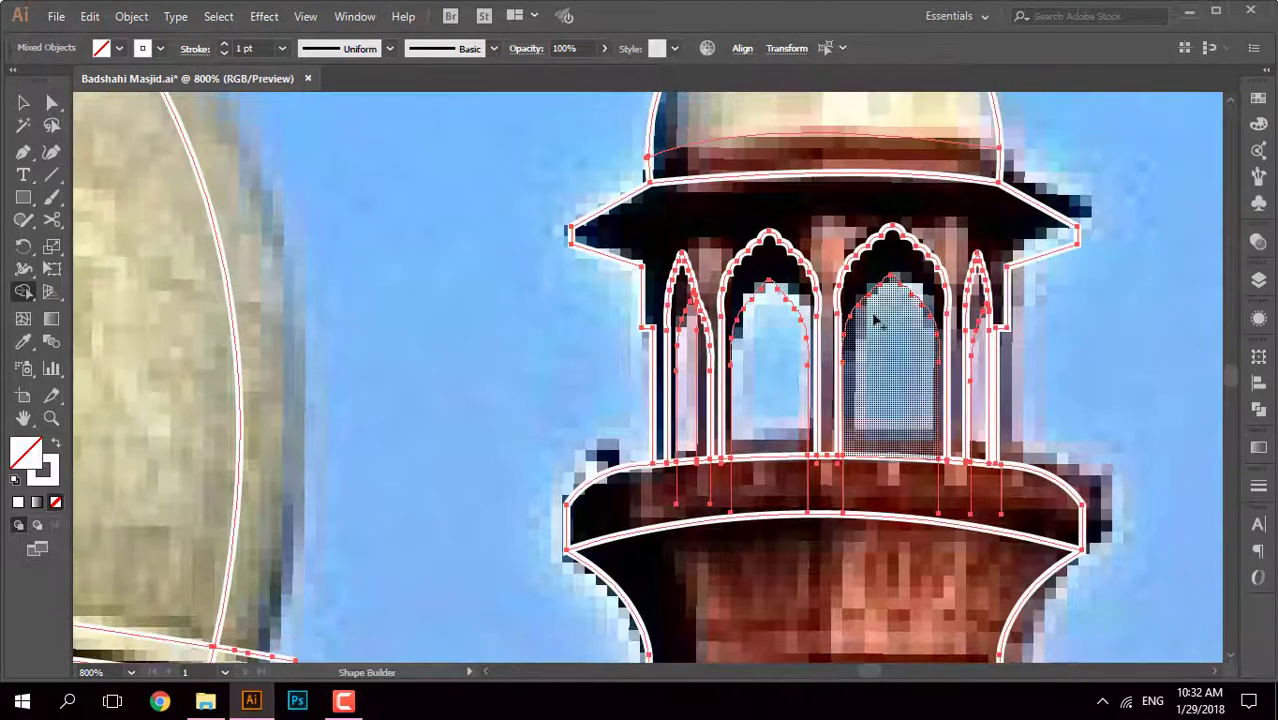
scroll(703, 332, up, 1)
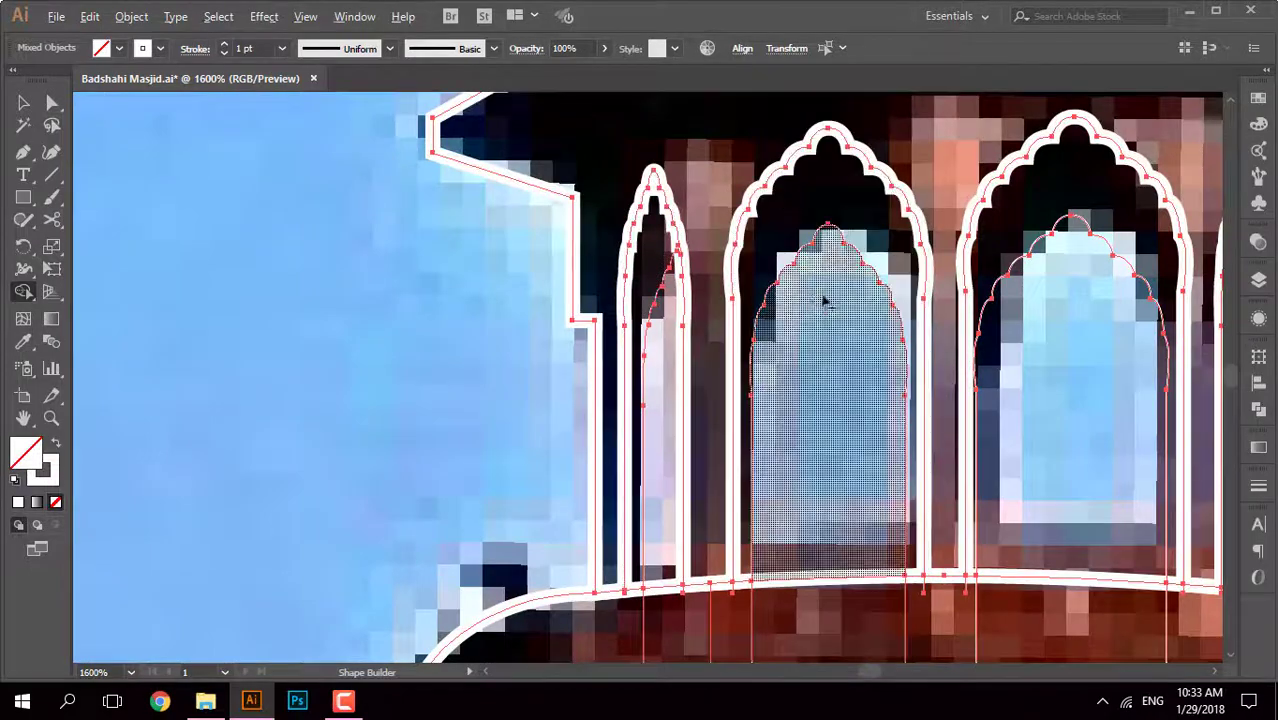
scroll(825, 301, down, 3)
scroll(715, 240, up, 1)
scroll(713, 242, up, 1)
scroll(727, 225, up, 1)
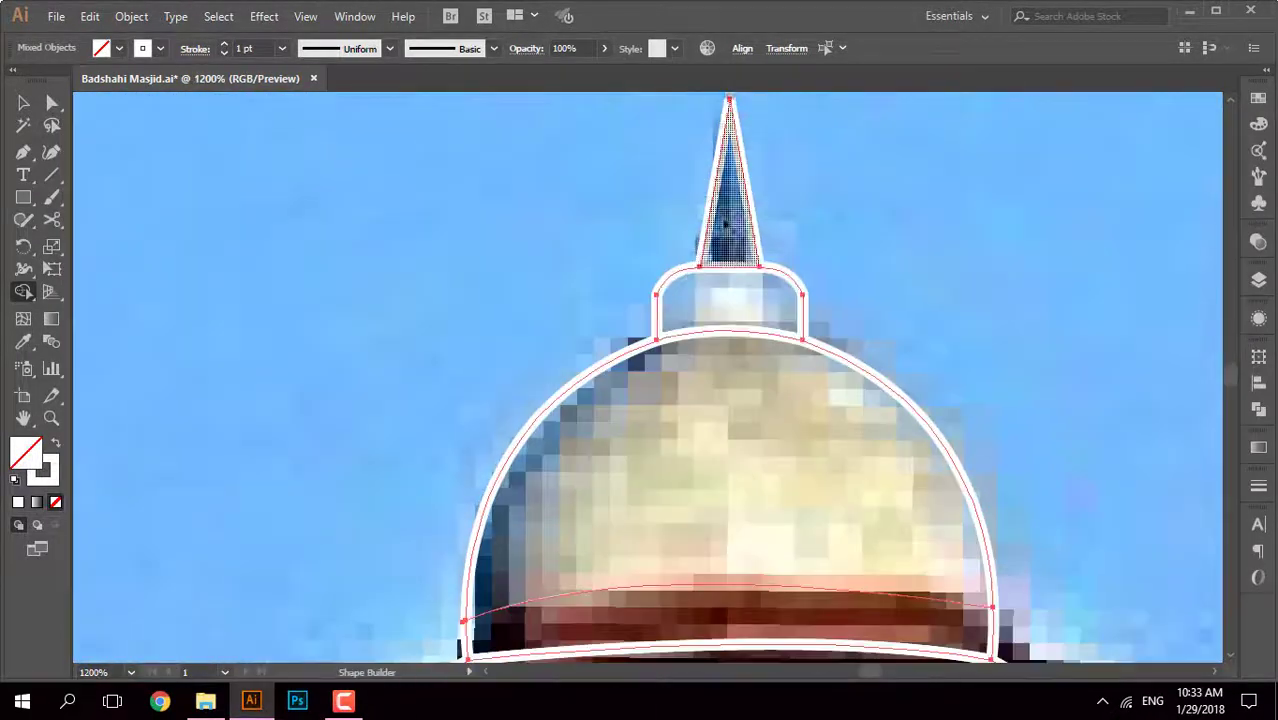
scroll(631, 340, down, 3)
Step: In Outline view, drag the dome band line's loose end onto the dome edge, then reselect all in Preview
key(a)
key(ctrl+y)
click(631, 340)
scroll(848, 508, up, 2)
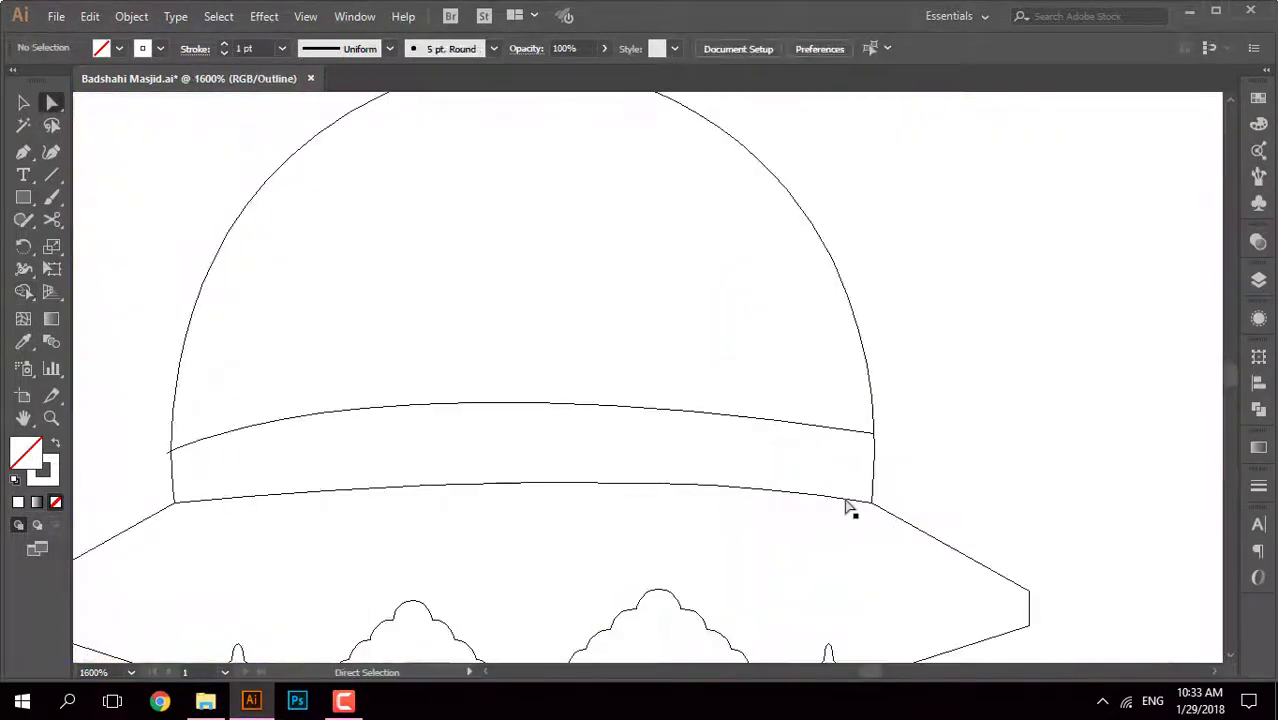
click(852, 440)
scroll(715, 455, up, 8)
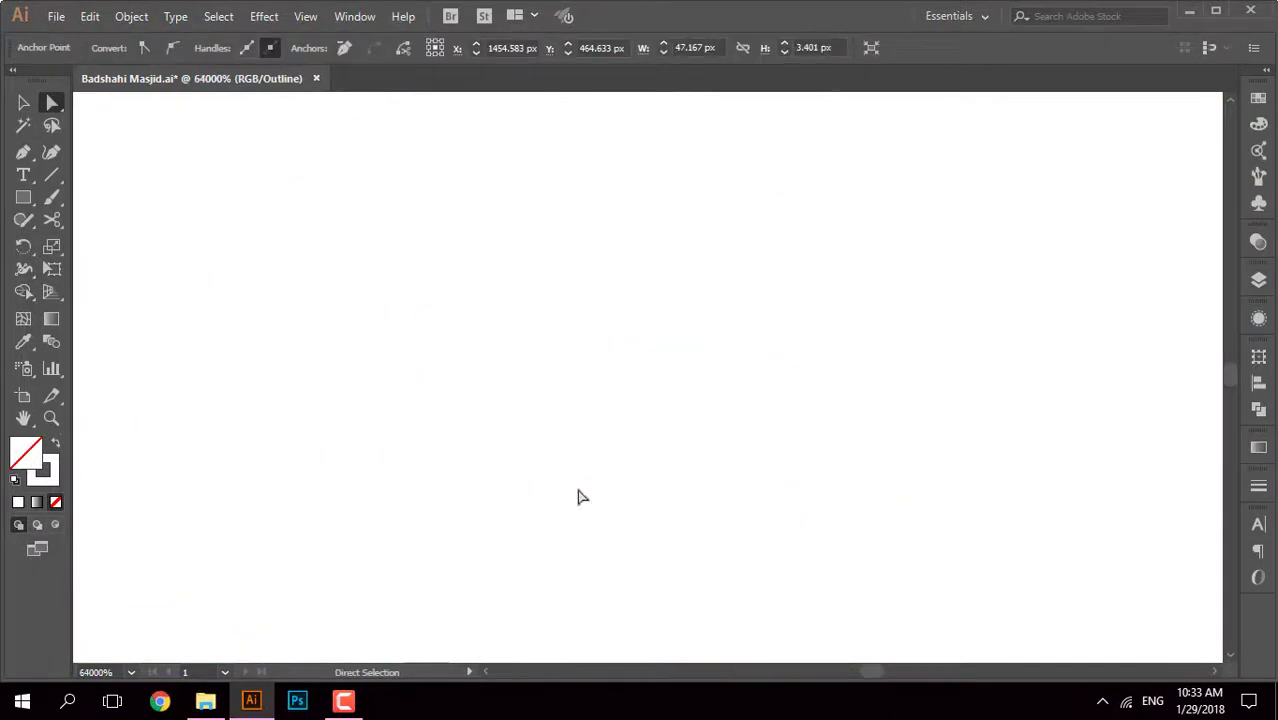
drag(838, 452, 852, 454)
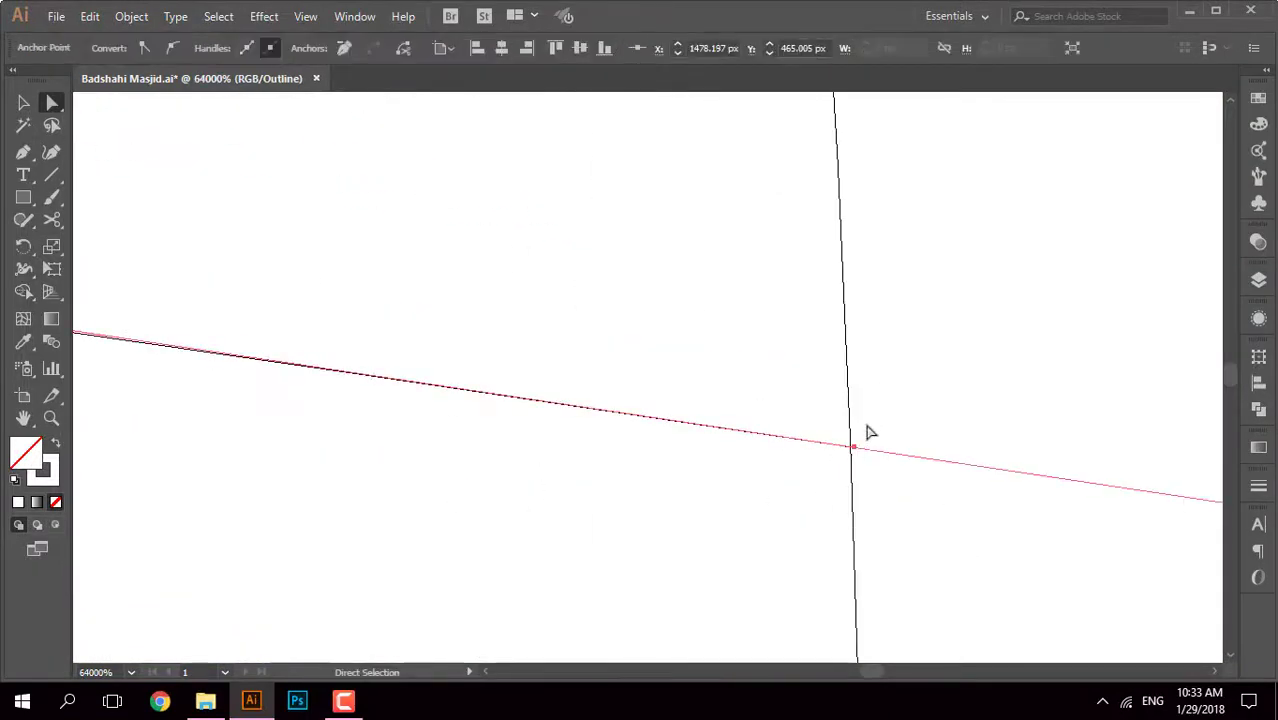
scroll(869, 432, down, 5)
scroll(884, 408, down, 5)
key(ctrl+y)
key(ctrl+a)
Step: Activate Shape Builder and pan over the chhatri's arches
key(shift+m)
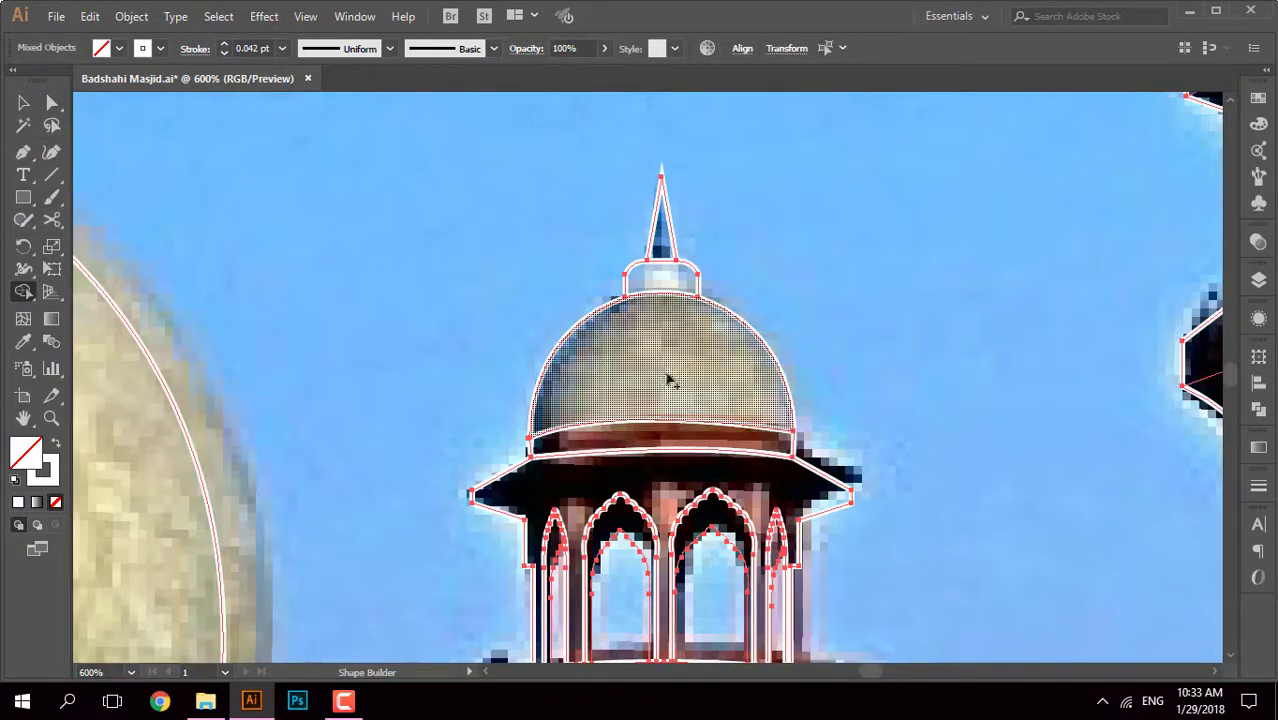
scroll(669, 380, down, 3)
scroll(645, 405, up, 4)
drag(679, 495, 651, 441)
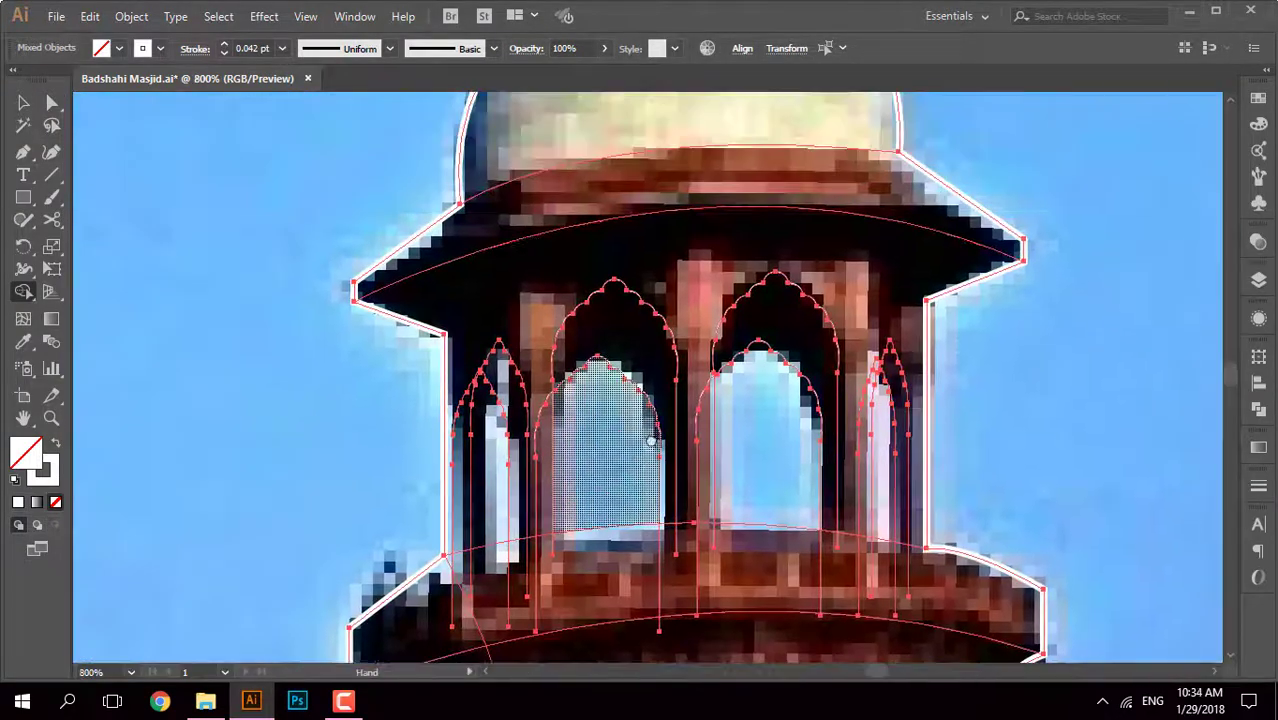
scroll(492, 412, up, 1)
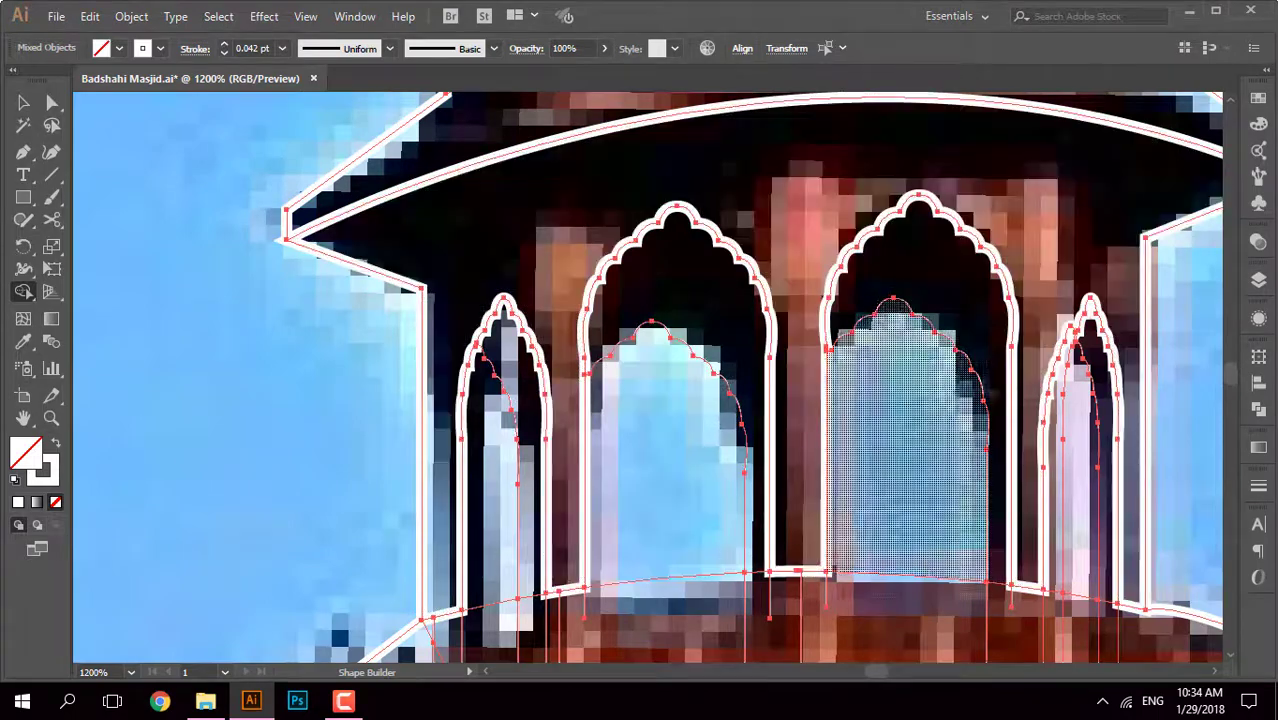
Step: Zoom in and out across the mosque to review all traced paths
scroll(742, 355, down, 2)
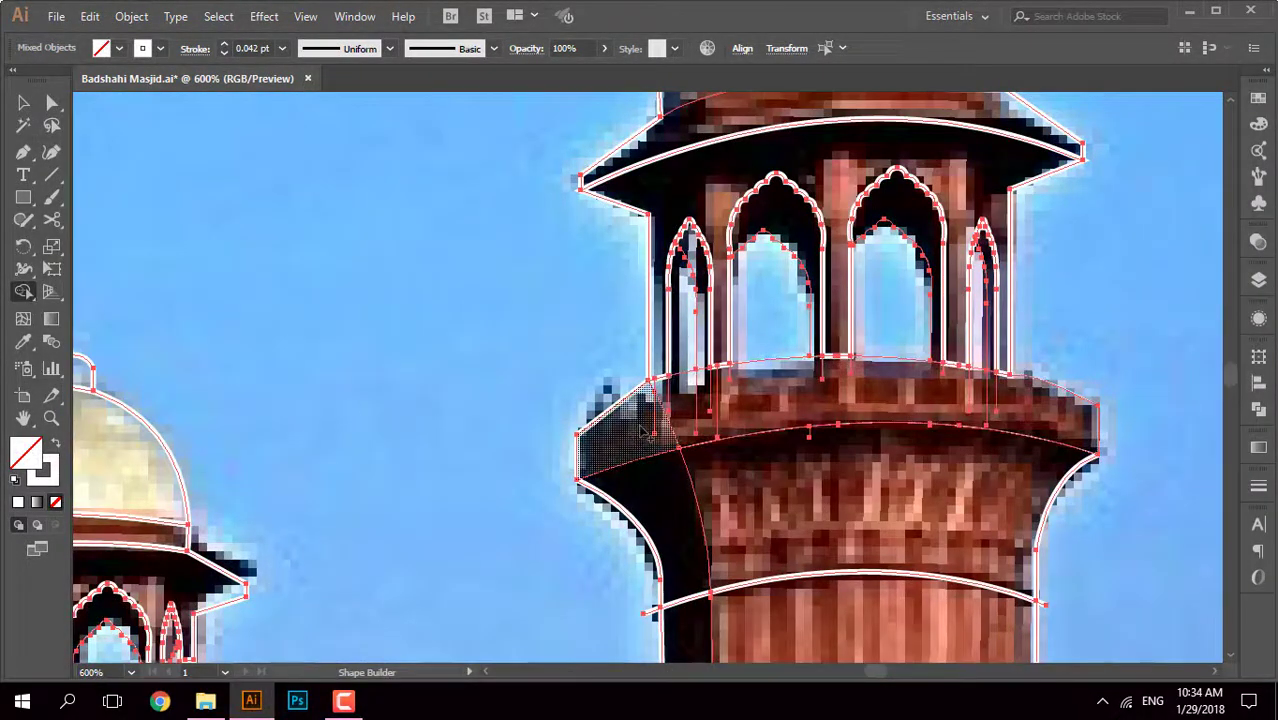
scroll(645, 432, down, 3)
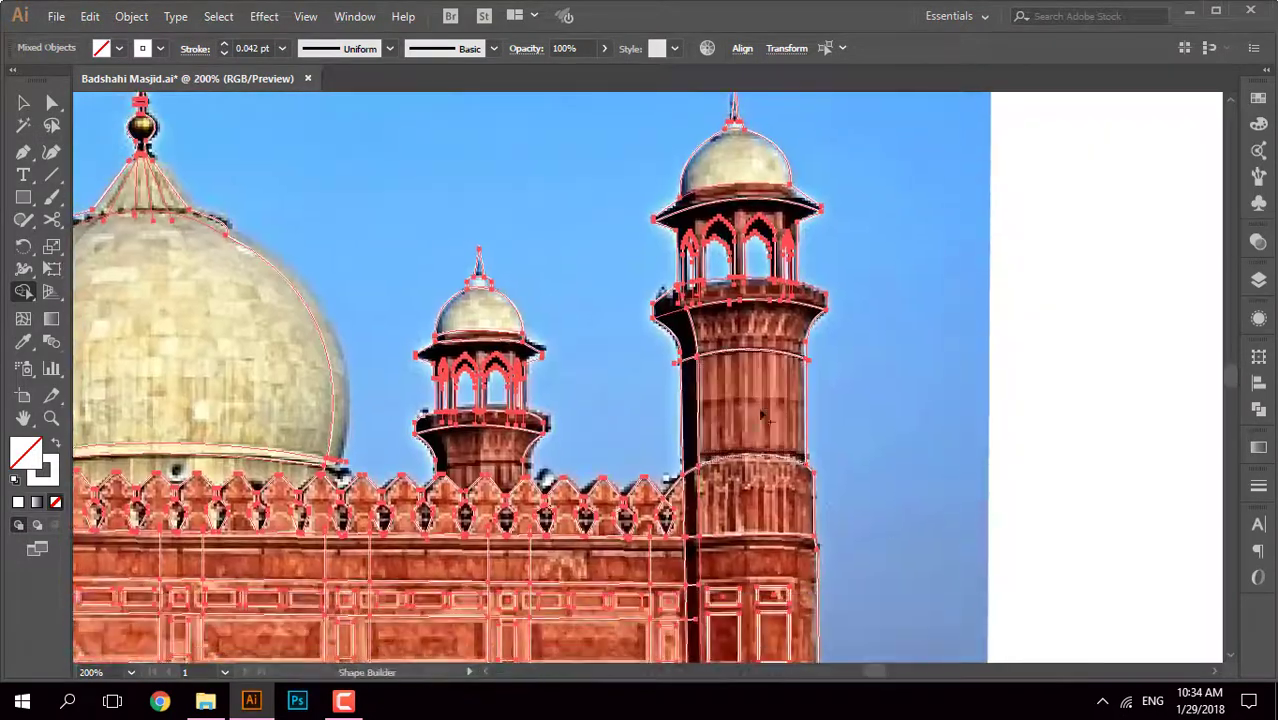
scroll(738, 480, up, 3)
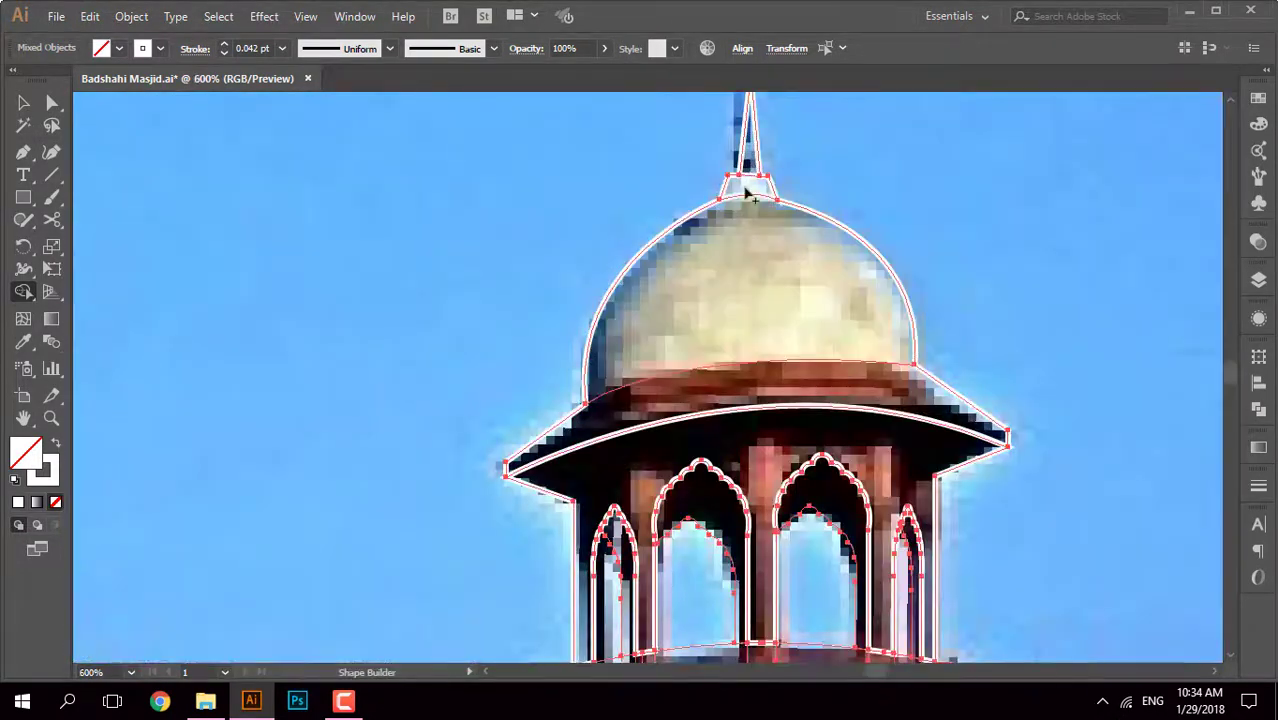
scroll(739, 342, down, 2)
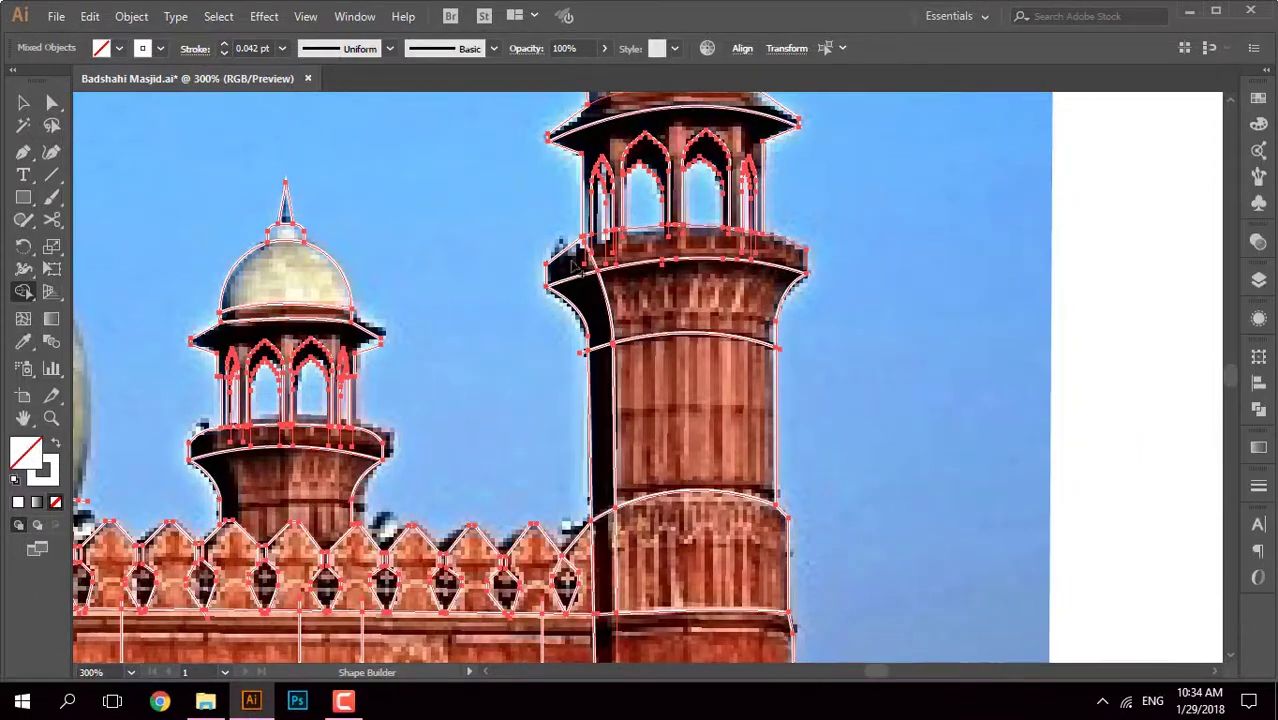
scroll(655, 338, down, 3)
scroll(629, 372, down, 3)
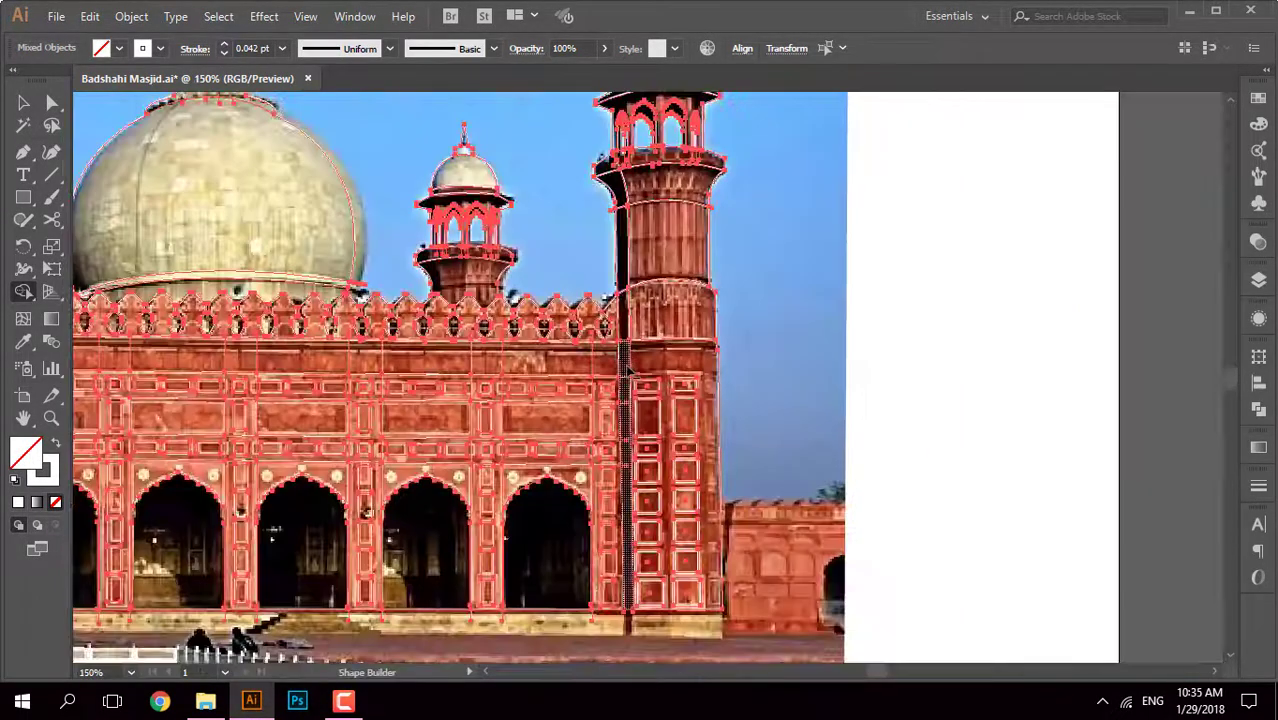
scroll(660, 368, up, 2)
scroll(706, 362, down, 2)
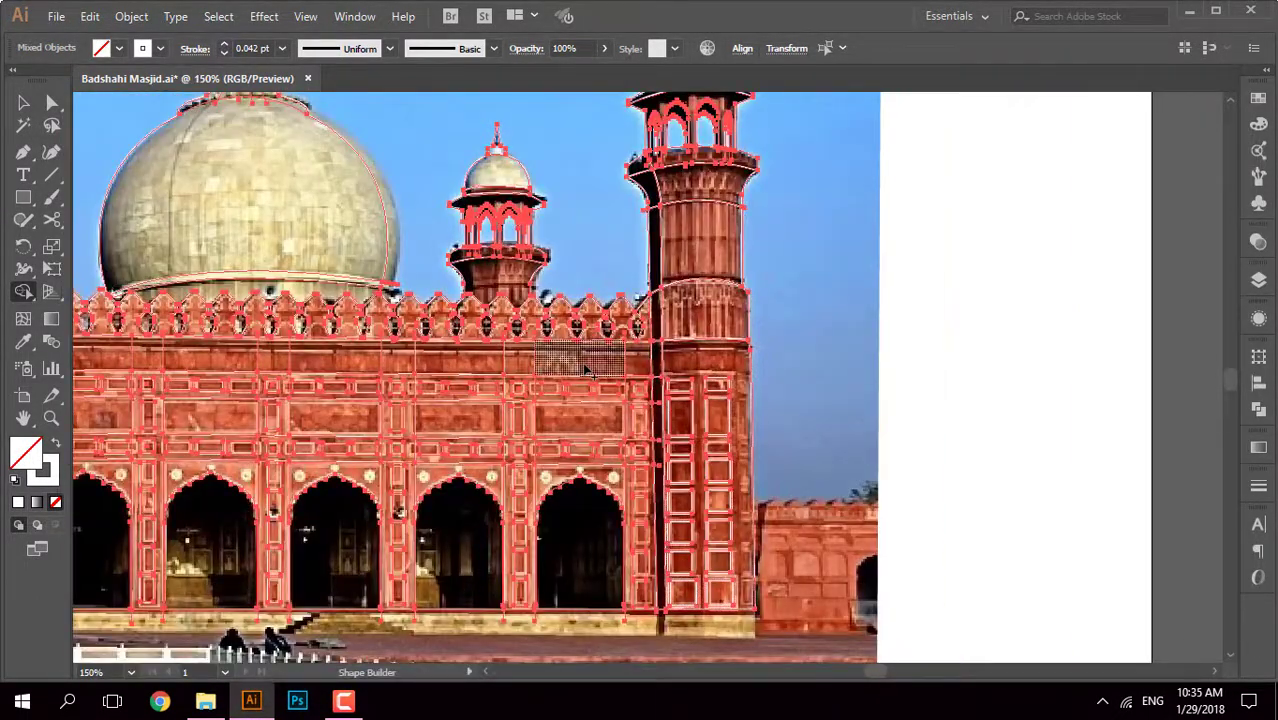
scroll(585, 365, down, 2)
scroll(560, 380, up, 5)
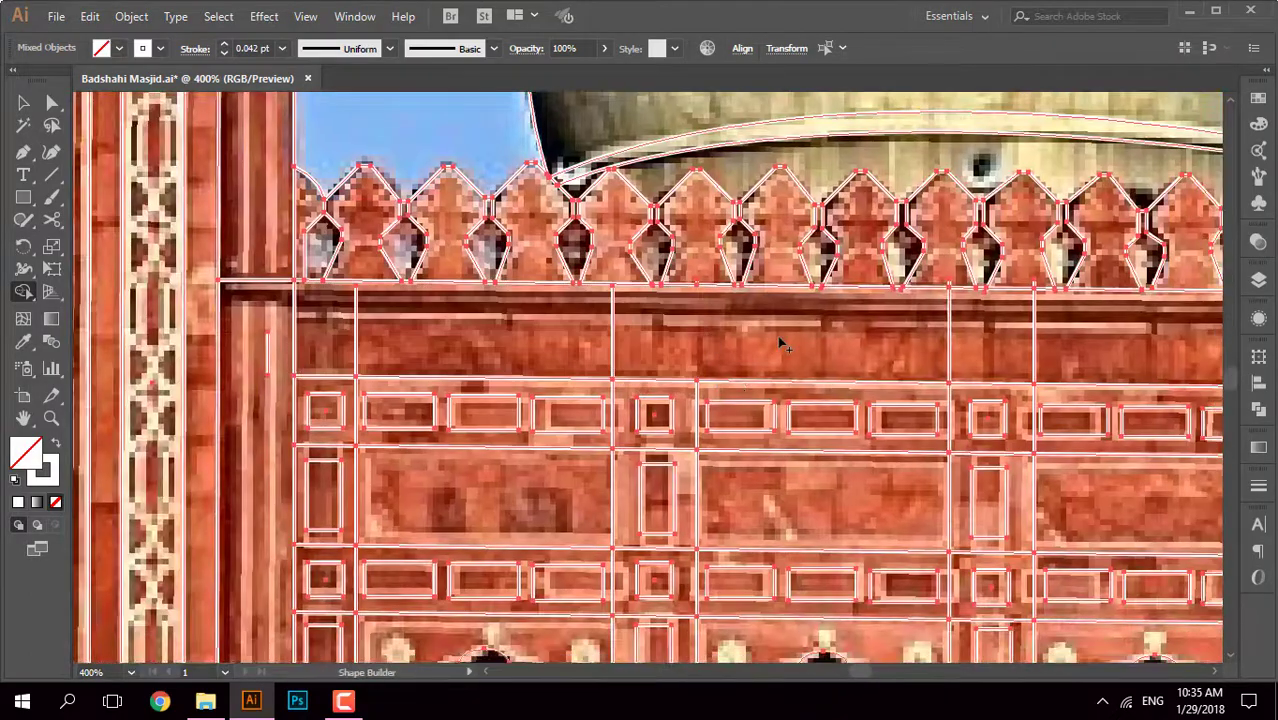
scroll(783, 343, down, 2)
scroll(783, 343, down, 1)
scroll(783, 343, down, 2)
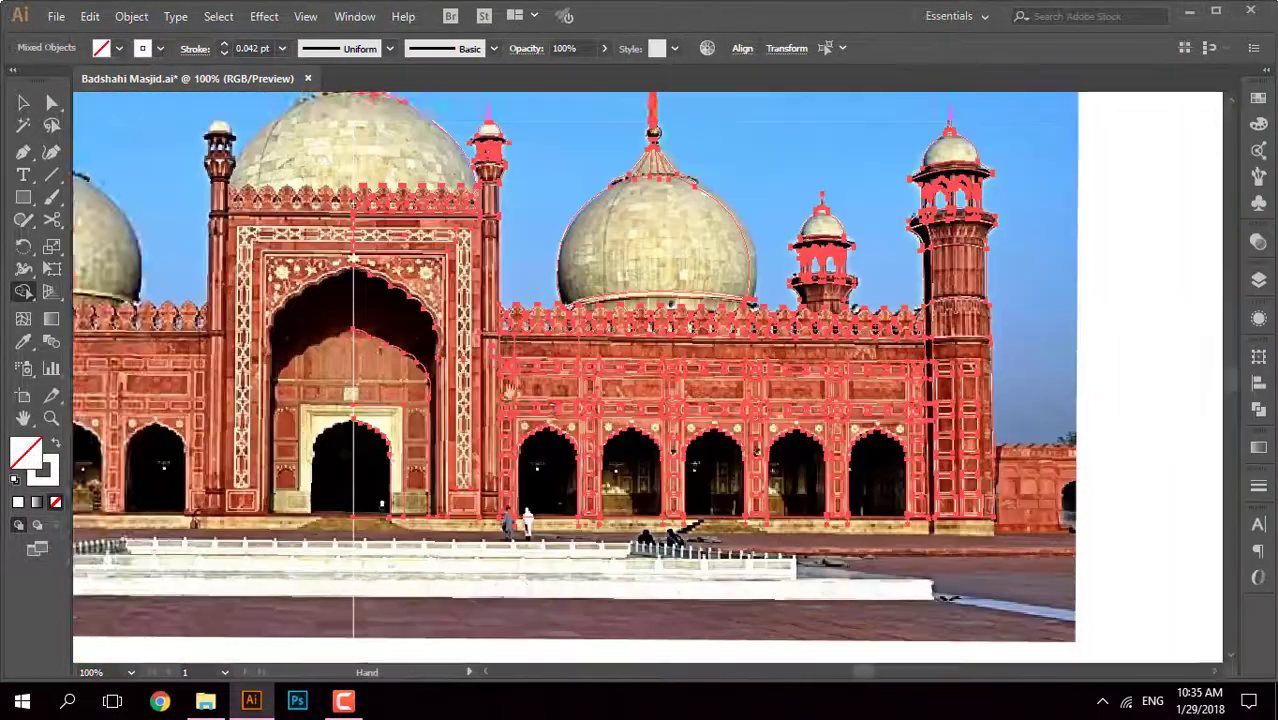
scroll(471, 343, up, 4)
scroll(476, 408, down, 1)
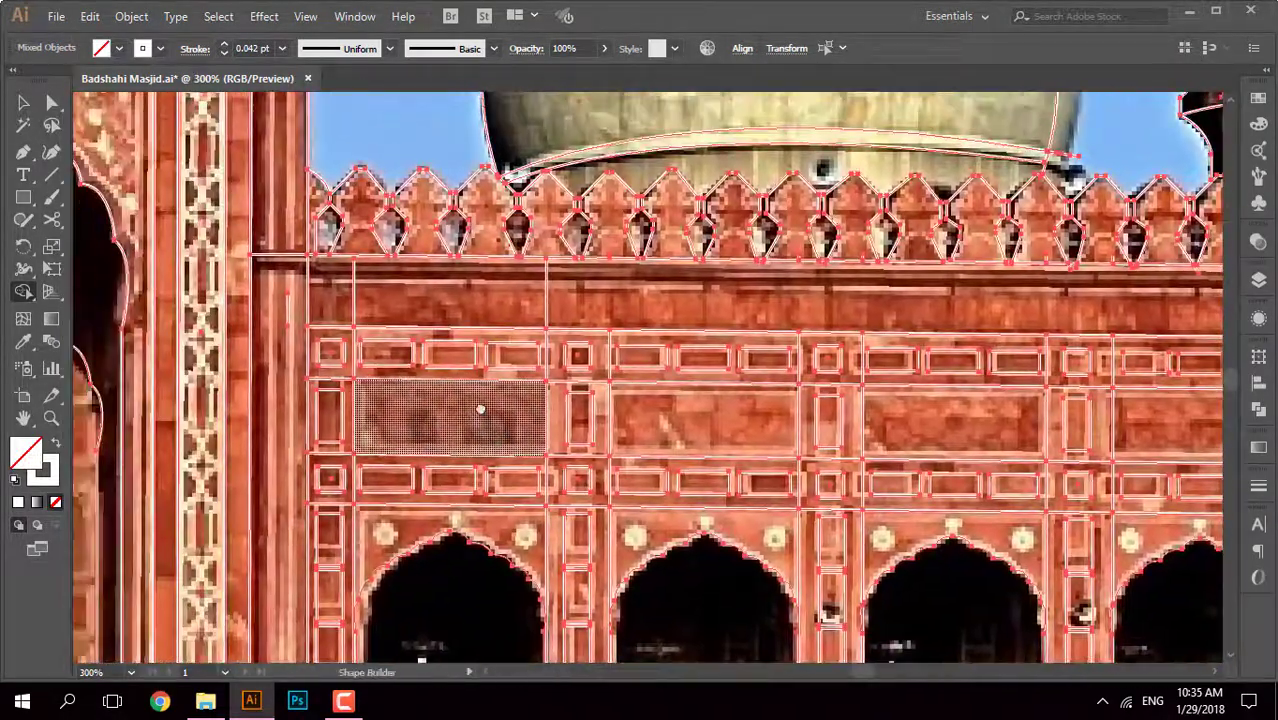
scroll(709, 344, up, 4)
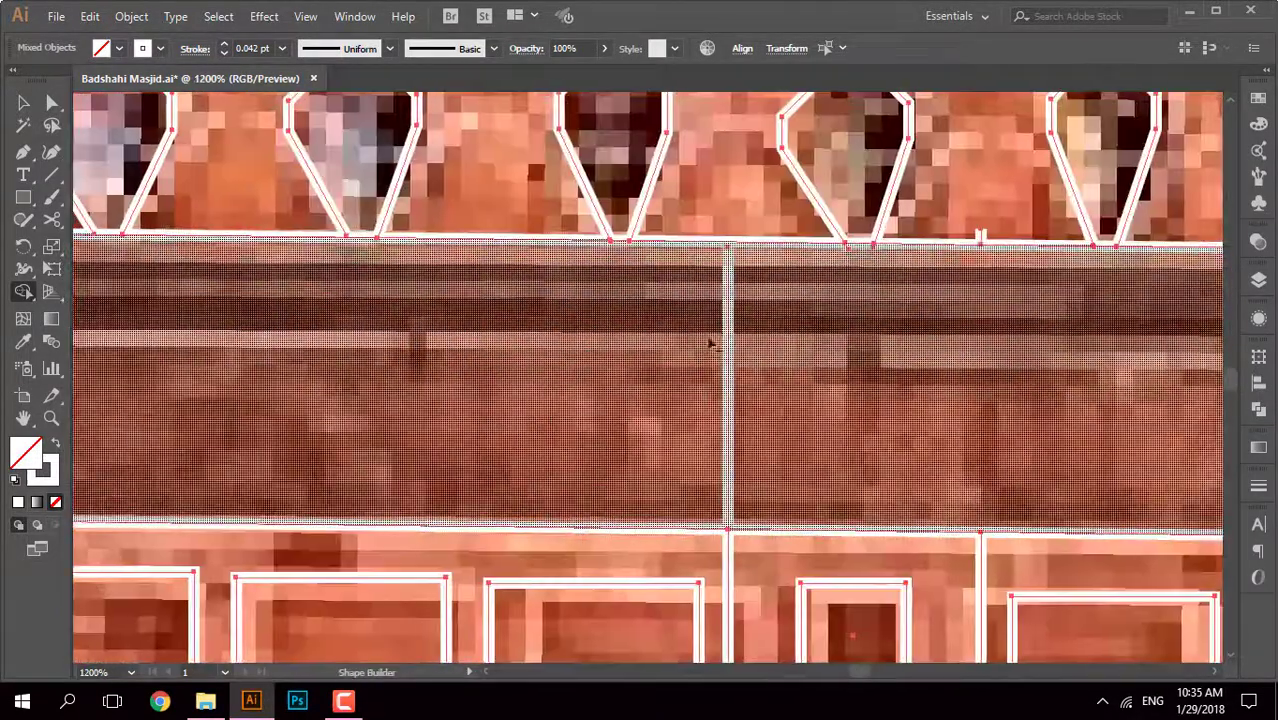
scroll(720, 344, down, 3)
scroll(973, 320, up, 1)
scroll(747, 343, down, 2)
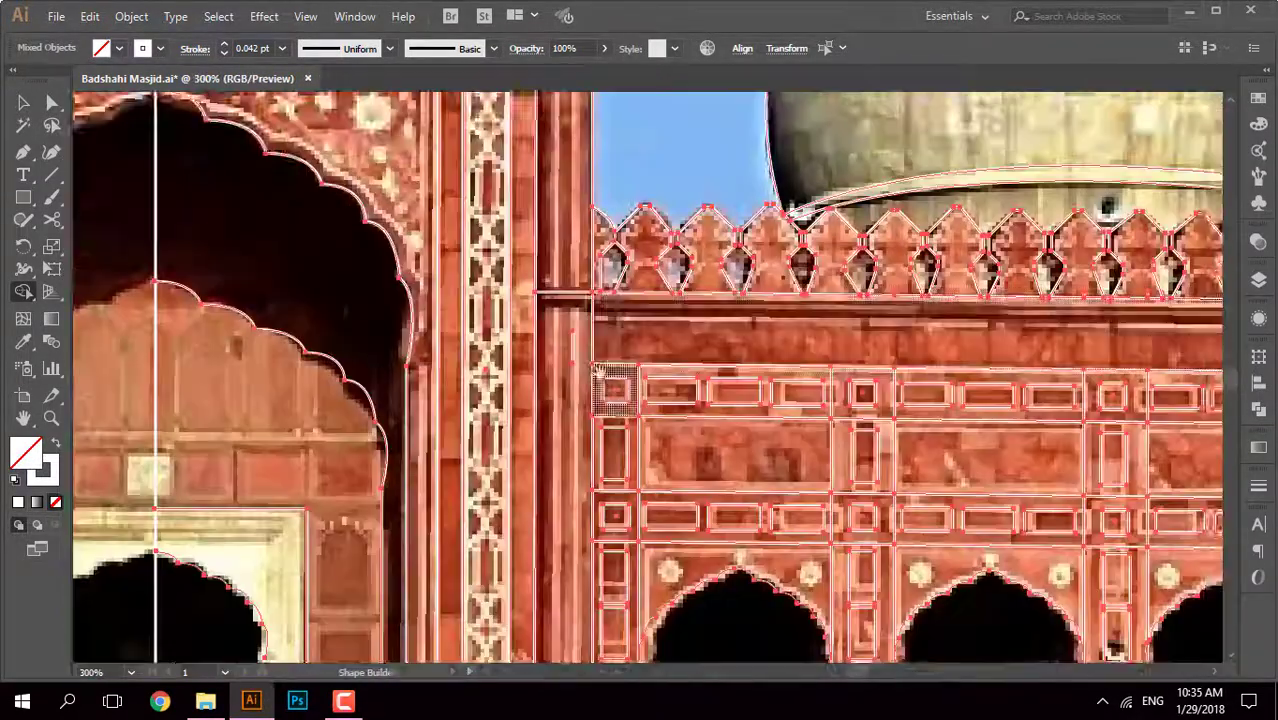
scroll(598, 370, up, 3)
scroll(710, 214, down, 4)
scroll(453, 275, up, 1)
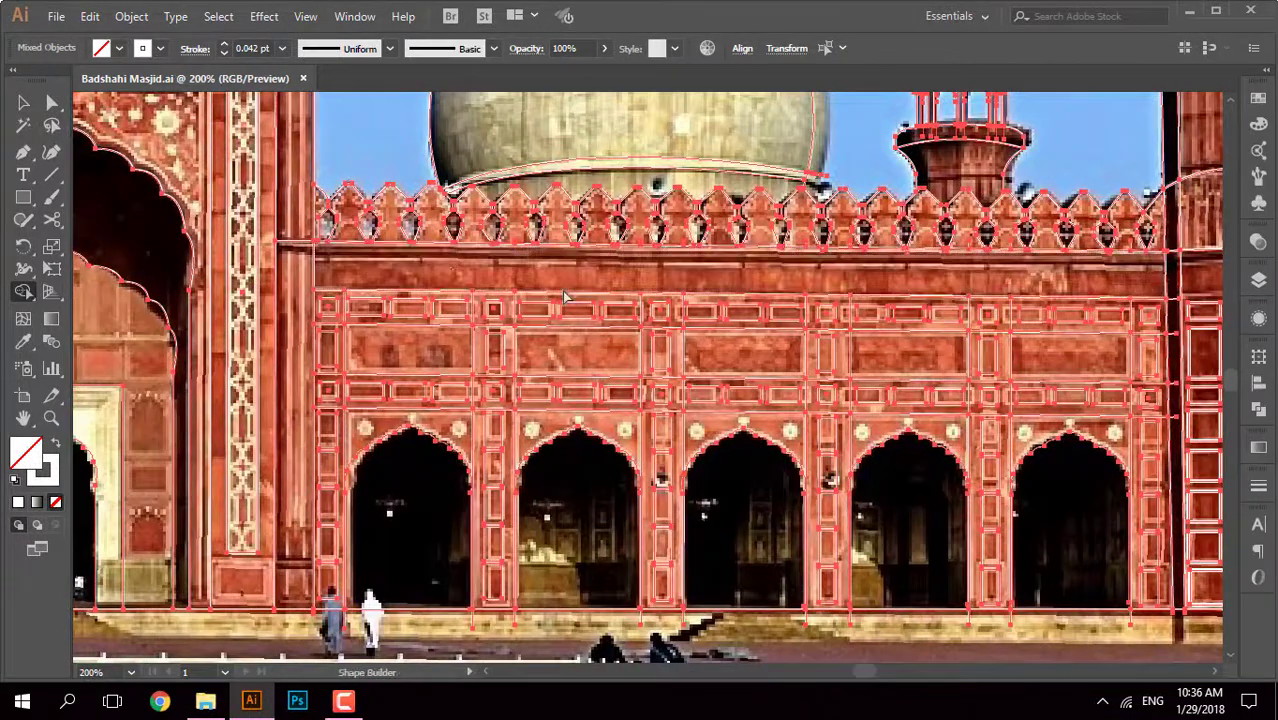
scroll(711, 342, down, 2)
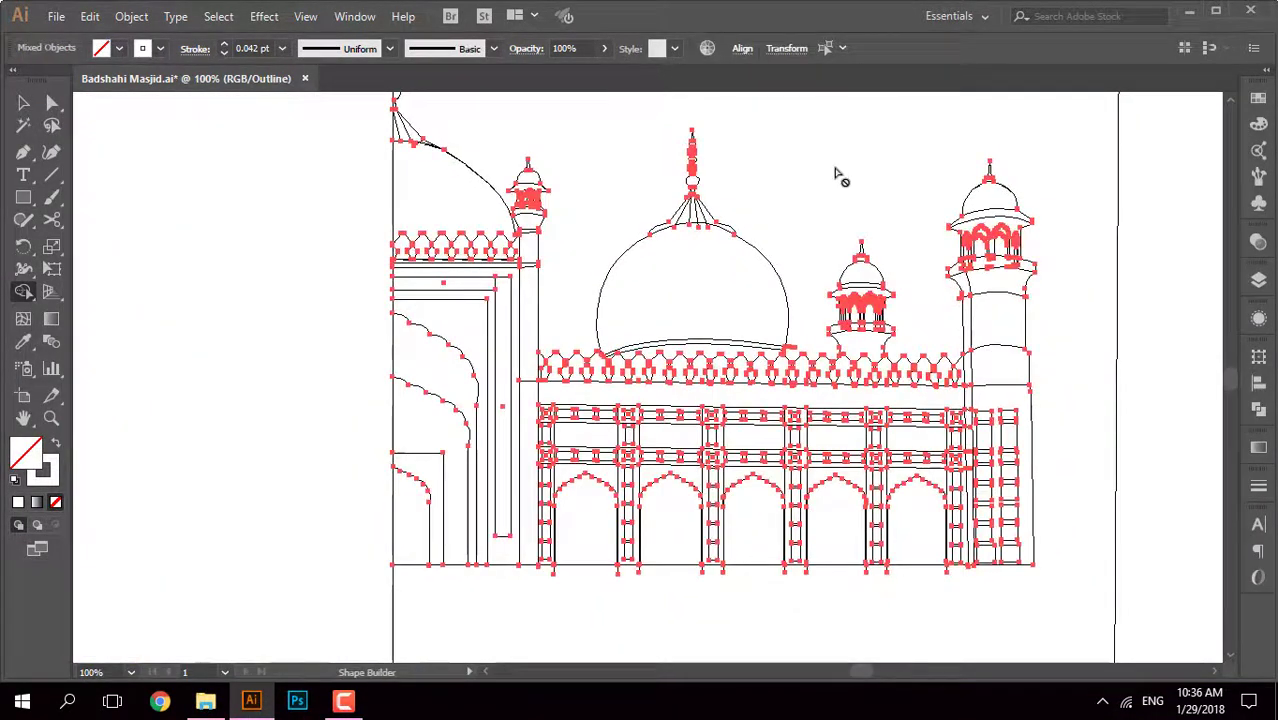
Step: Select the dome-base line's loose endpoint with Direct Selection in Outline view
key(ctrl+y)
scroll(698, 278, up, 3)
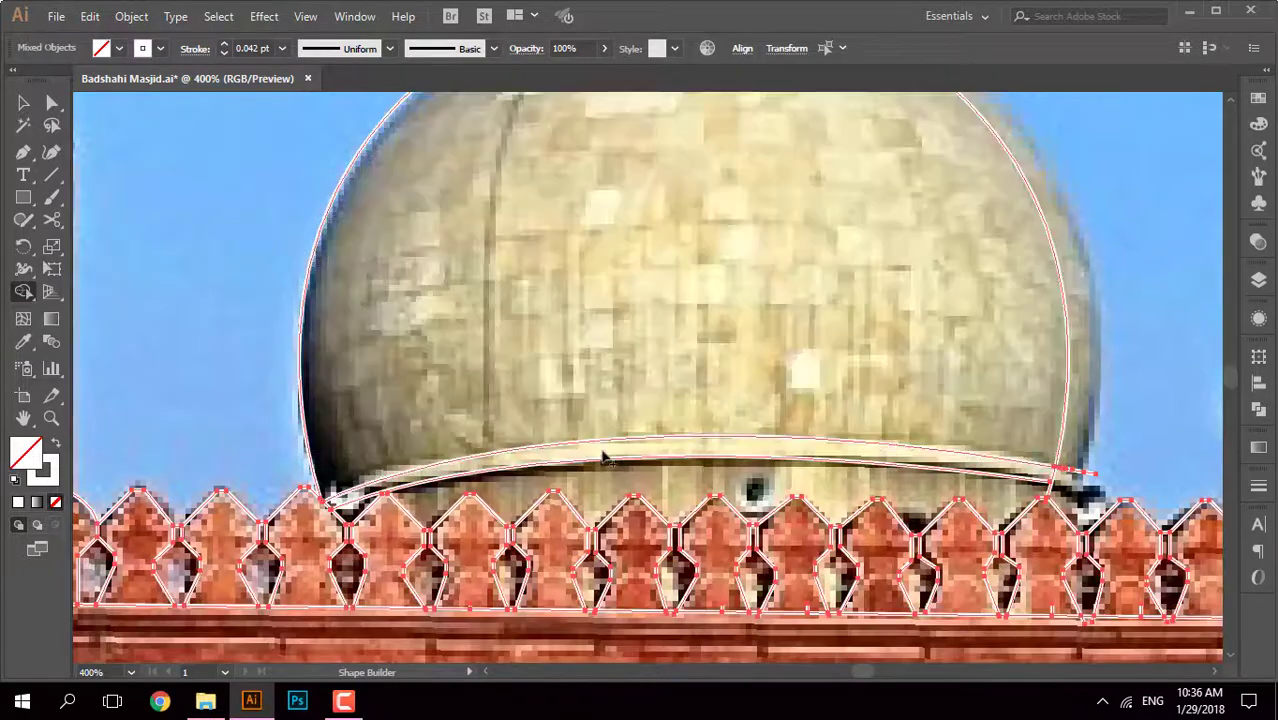
scroll(865, 316, up, 5)
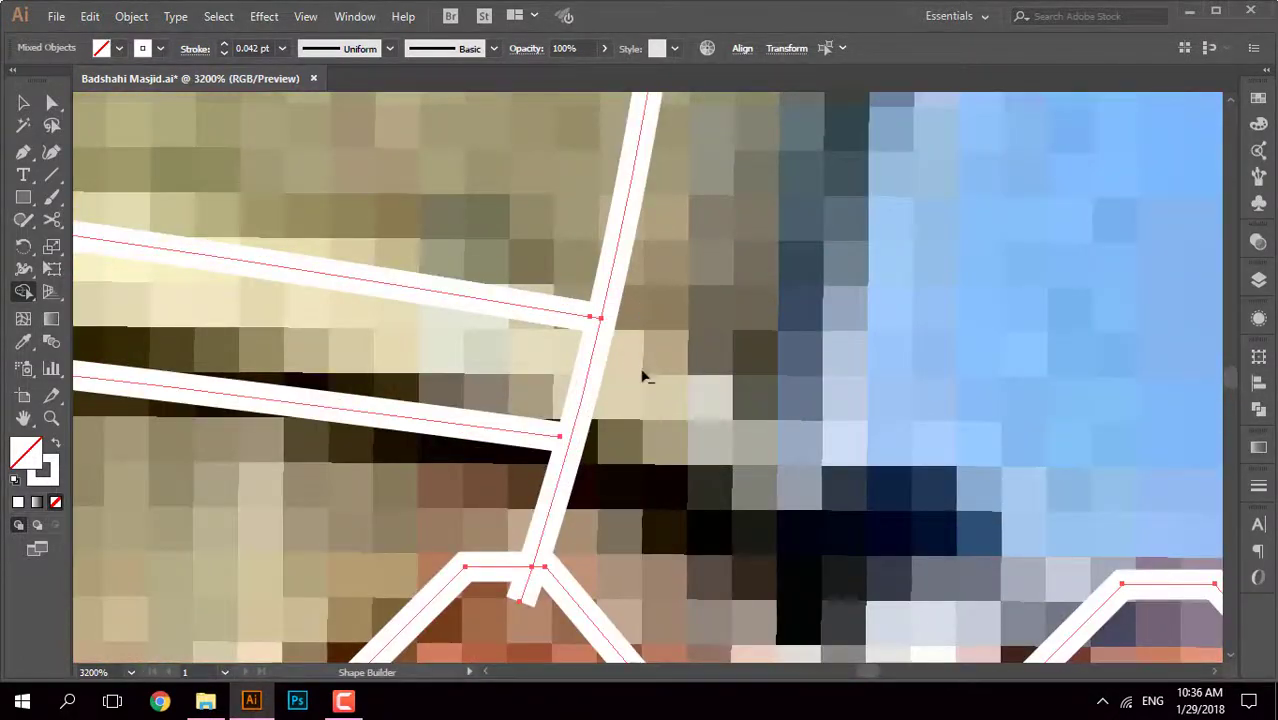
scroll(643, 376, down, 3)
key(a)
key(ctrl+y)
scroll(804, 377, up, 3)
scroll(790, 365, up, 2)
drag(700, 290, 778, 352)
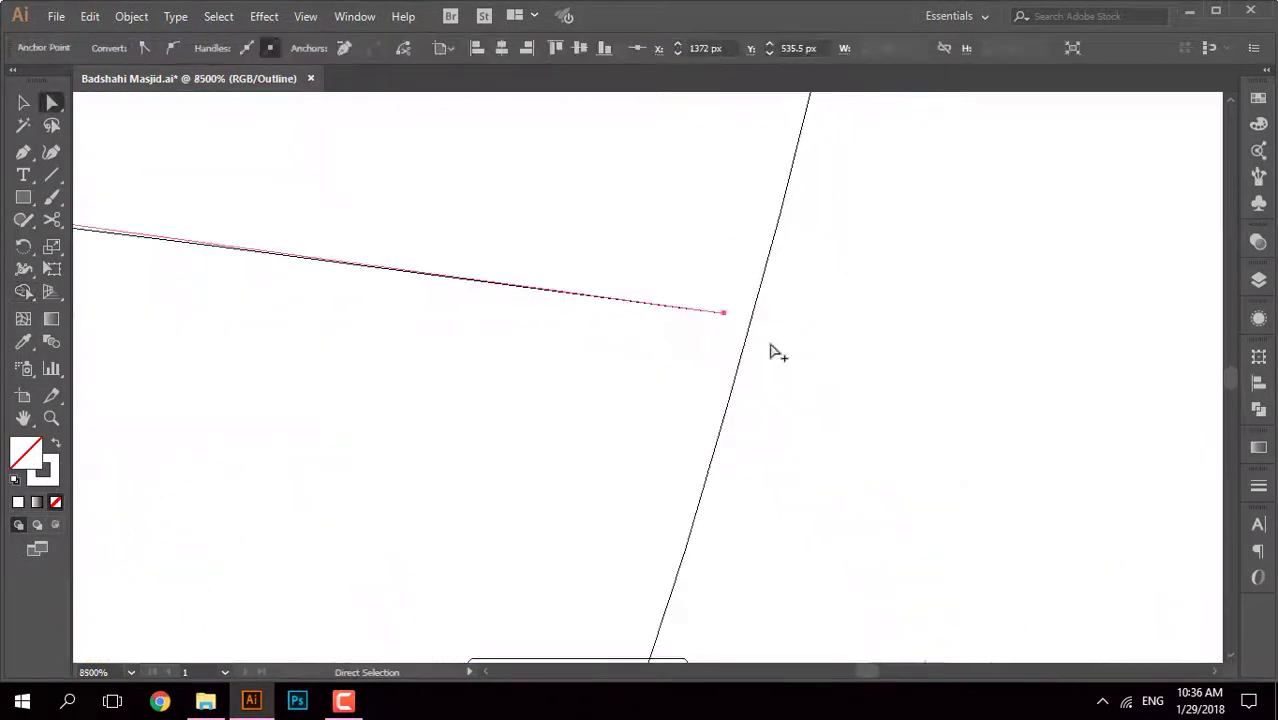
scroll(585, 359, down, 5)
scroll(785, 328, down, 5)
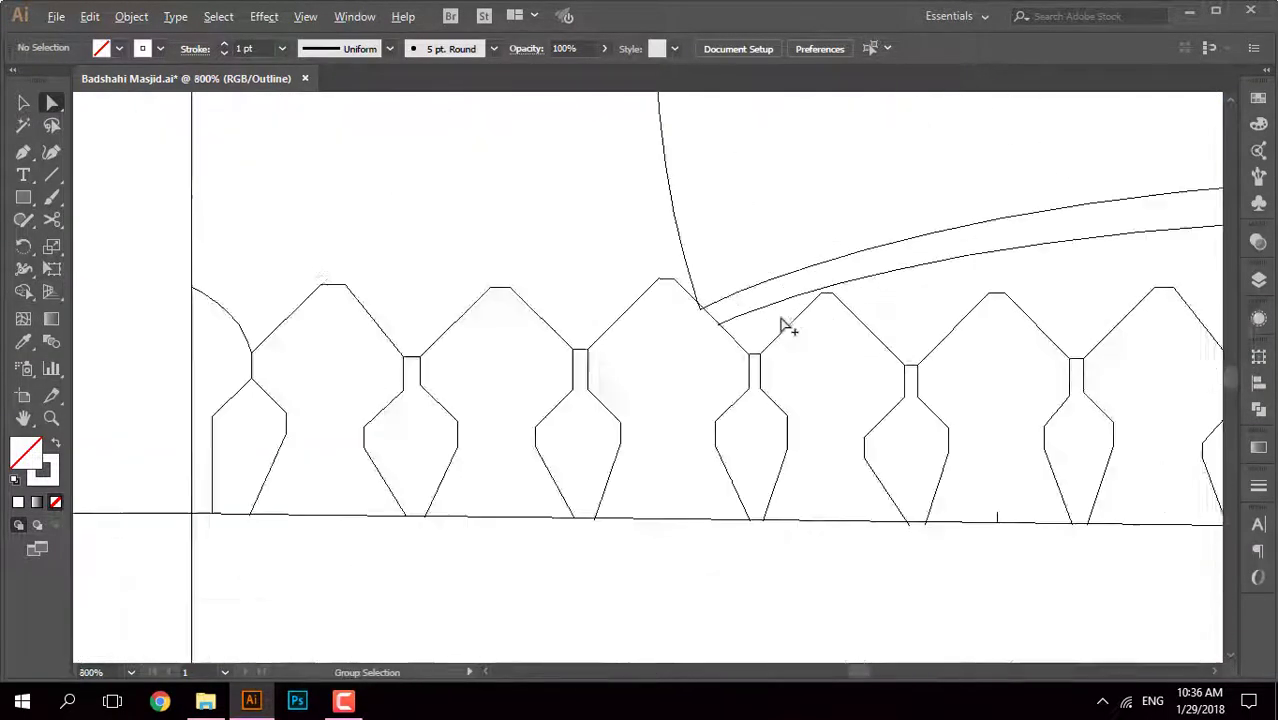
scroll(800, 300, down, 5)
Step: Select all traced paths in Preview and activate Shape Builder
key(ctrl+a)
key(ctrl+y)
scroll(707, 371, up, 5)
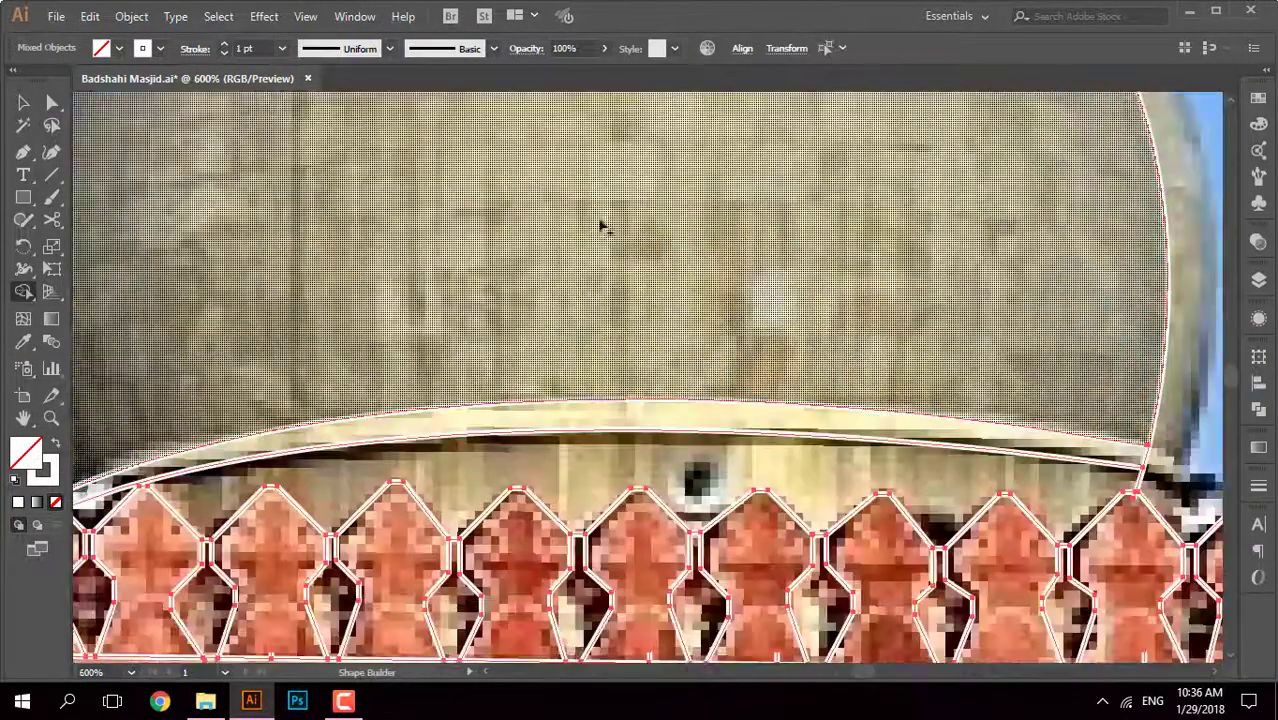
key(shift+m)
scroll(579, 471, down, 2)
scroll(400, 360, up, 4)
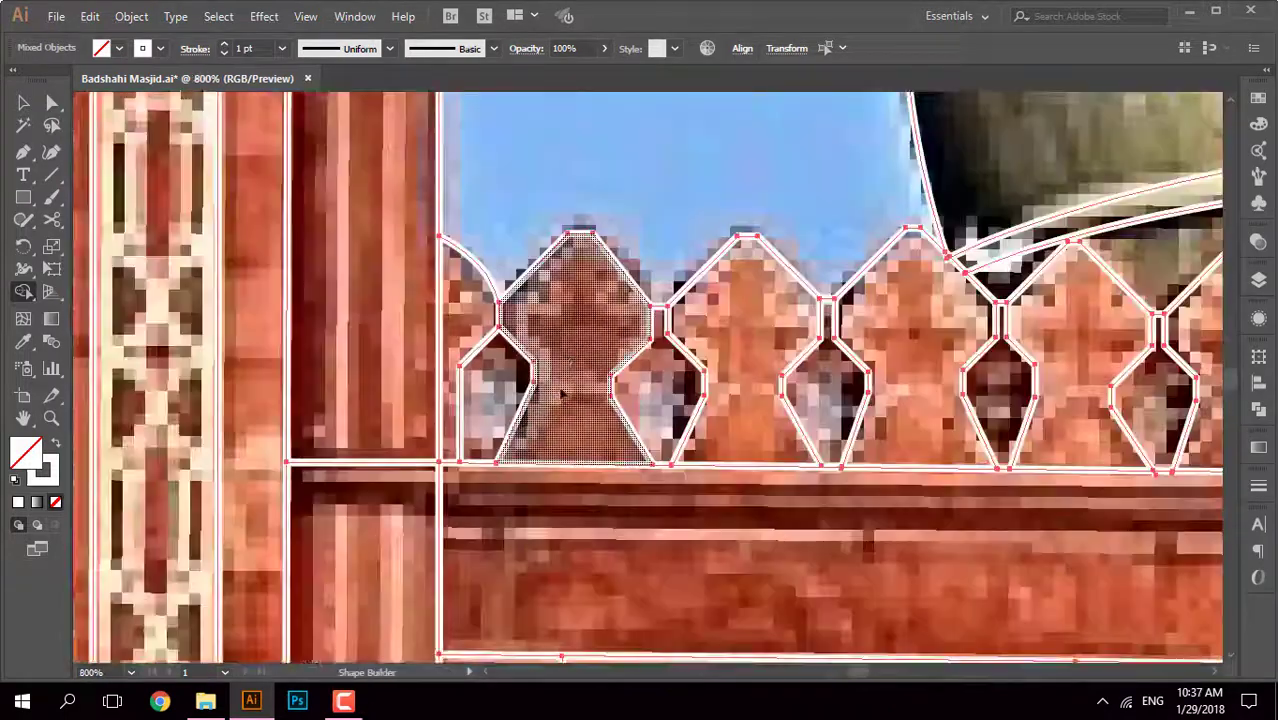
scroll(366, 342, up, 2)
Step: Pan along the cornice to inspect the parapet merlons and the neighbouring tower and arch
drag(787, 350, 435, 320)
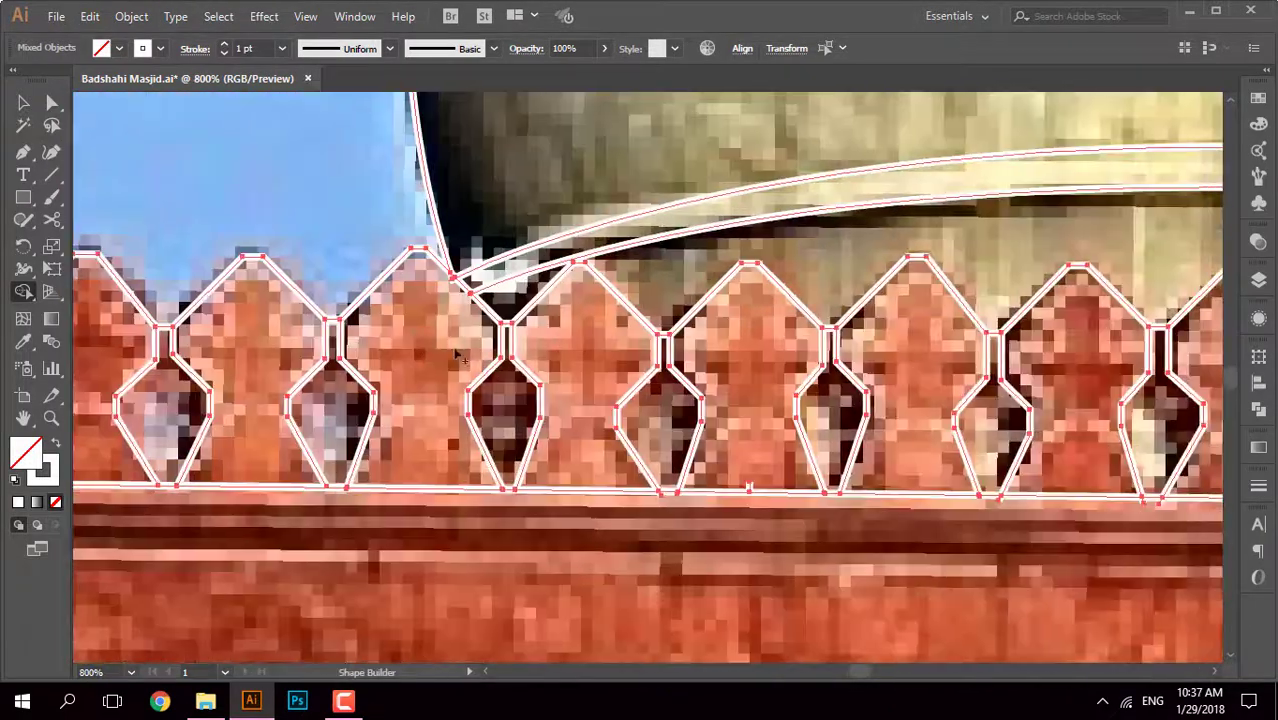
scroll(750, 325, right, 3)
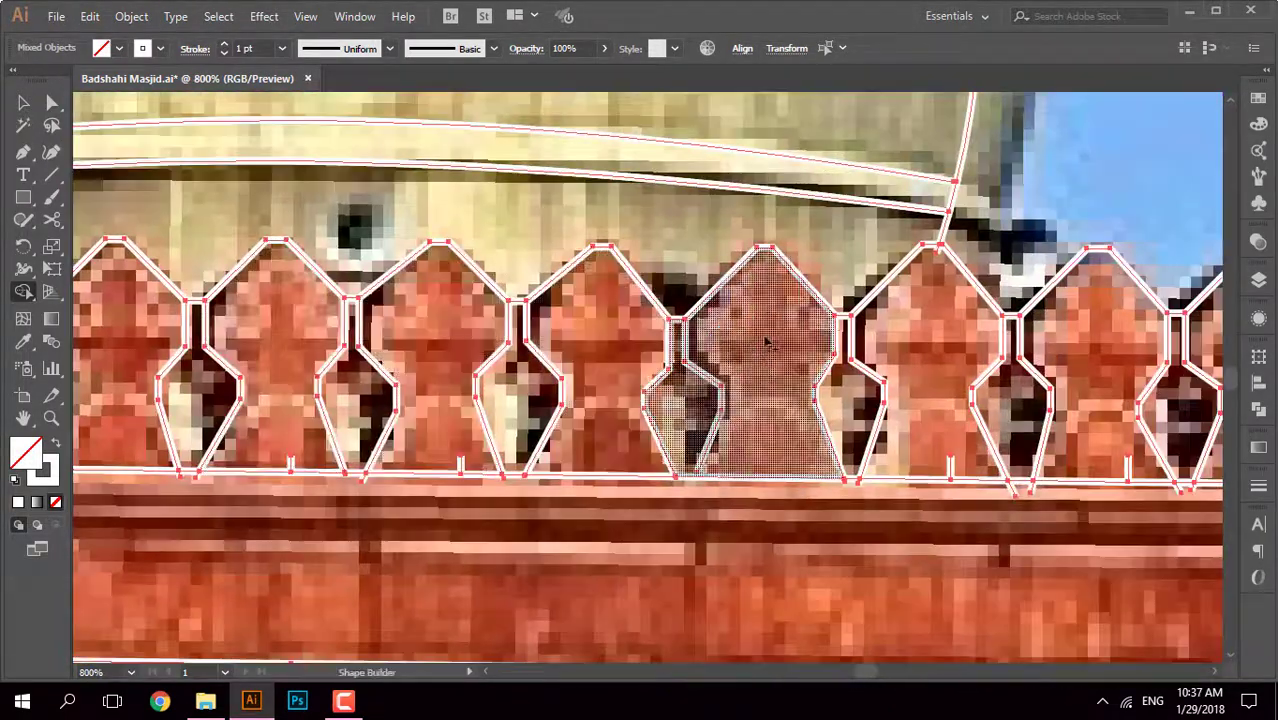
scroll(745, 330, right, 3)
drag(735, 335, 230, 330)
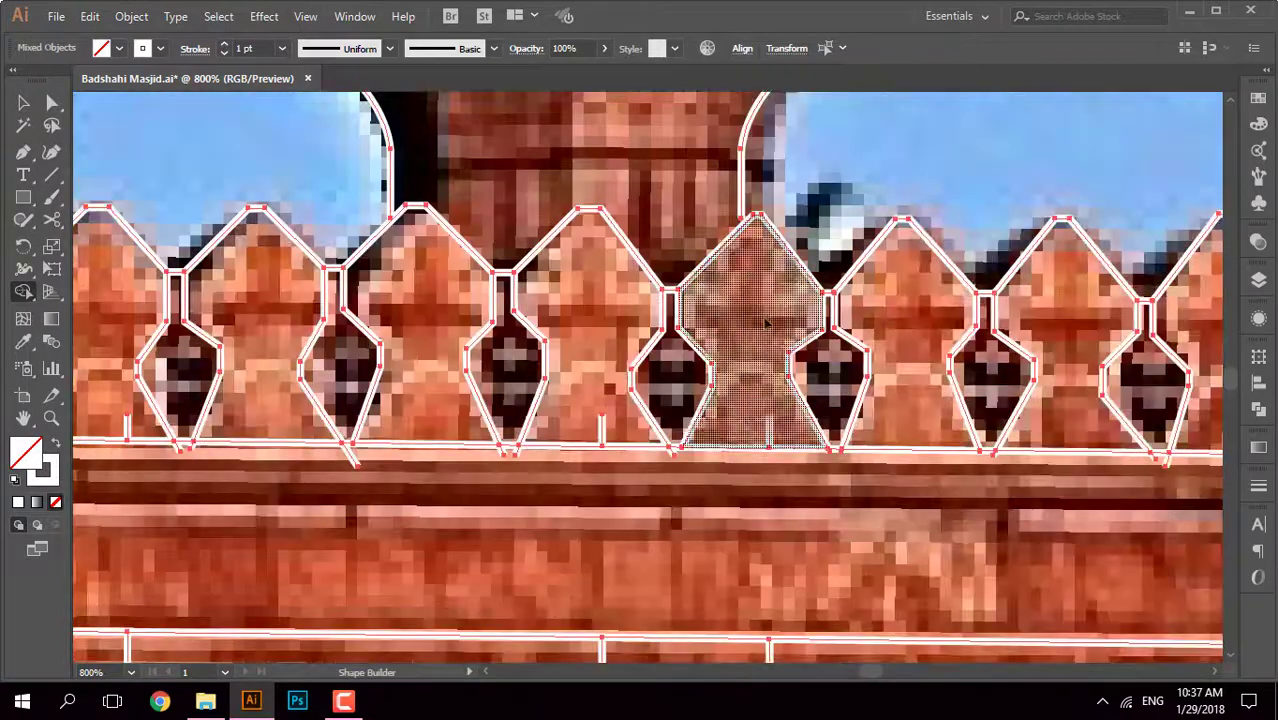
drag(740, 330, 368, 340)
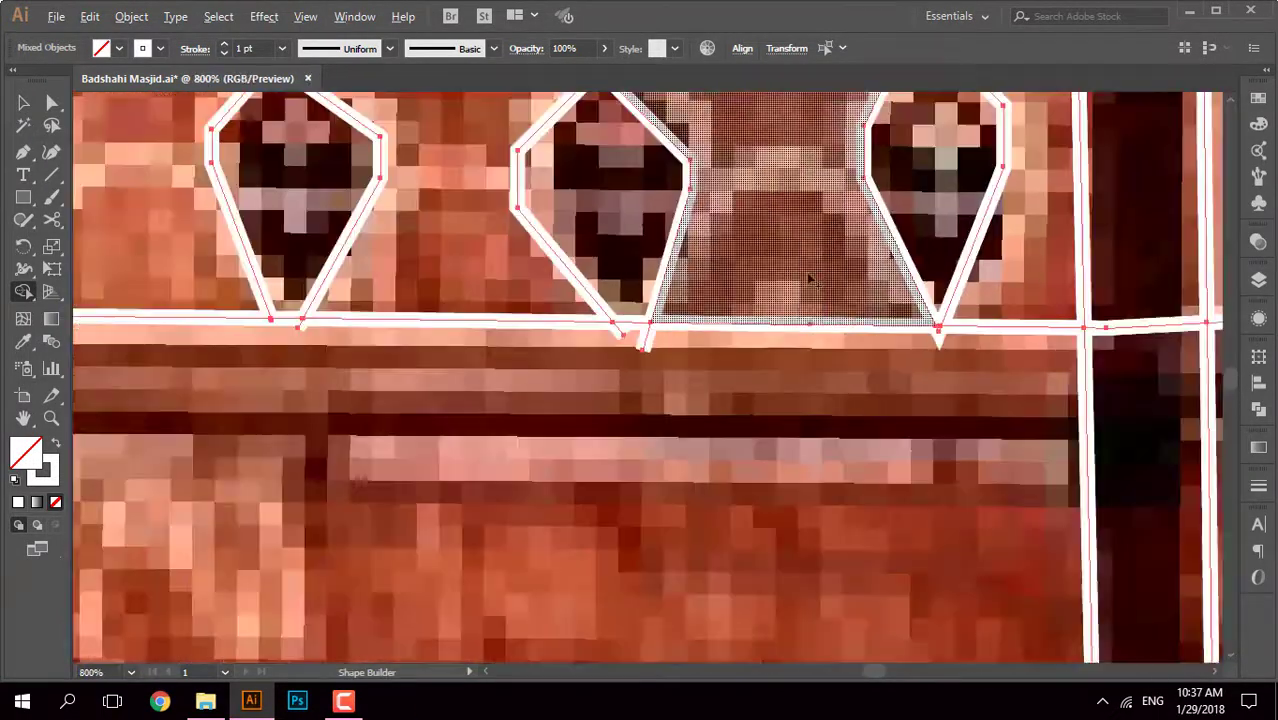
drag(757, 325, 776, 305)
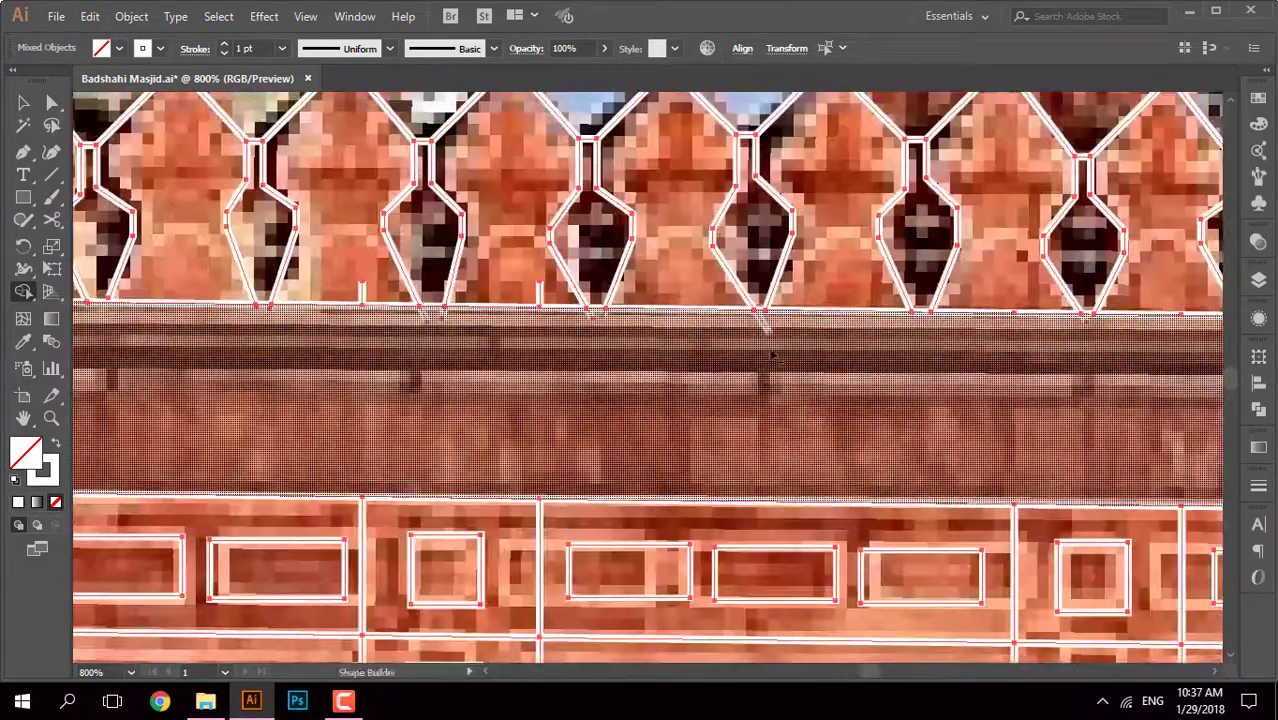
scroll(960, 380, up, 5)
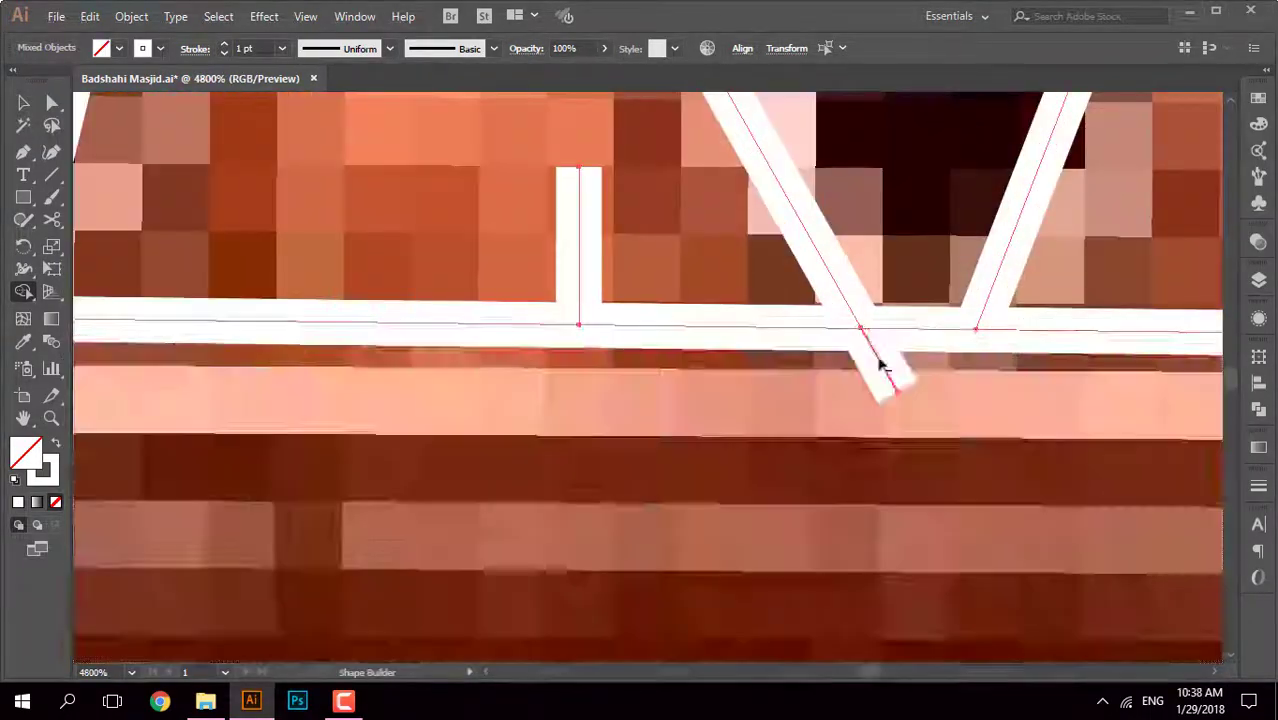
scroll(576, 245, left, 3)
scroll(667, 348, down, 2)
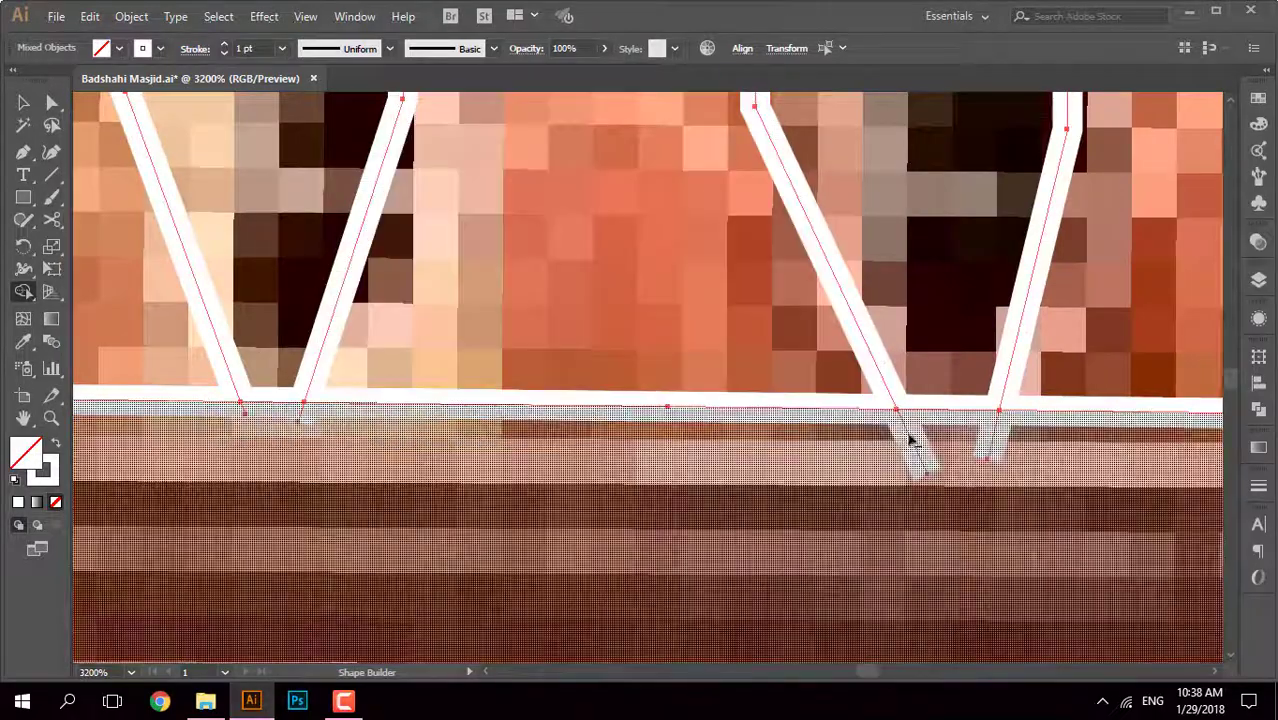
scroll(579, 422, down, 2)
scroll(730, 419, down, 1)
scroll(722, 433, up, 2)
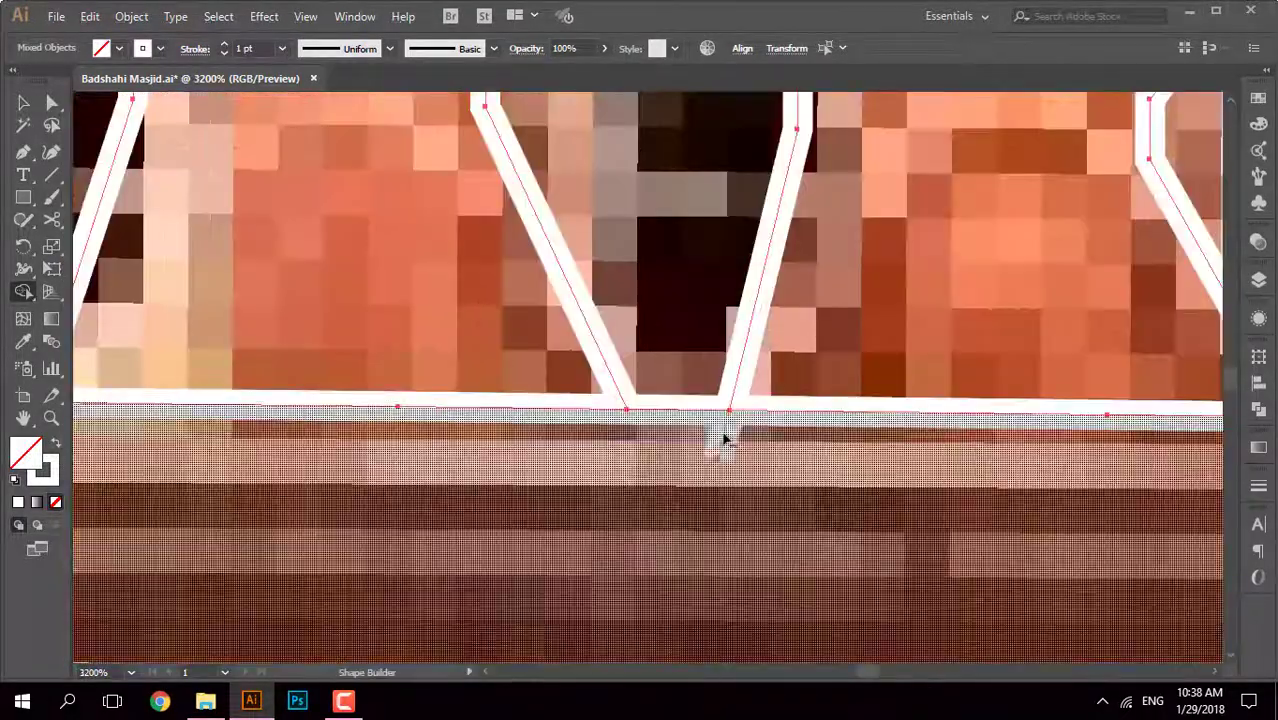
scroll(638, 427, down, 2)
scroll(638, 427, down, 2)
scroll(655, 383, up, 1)
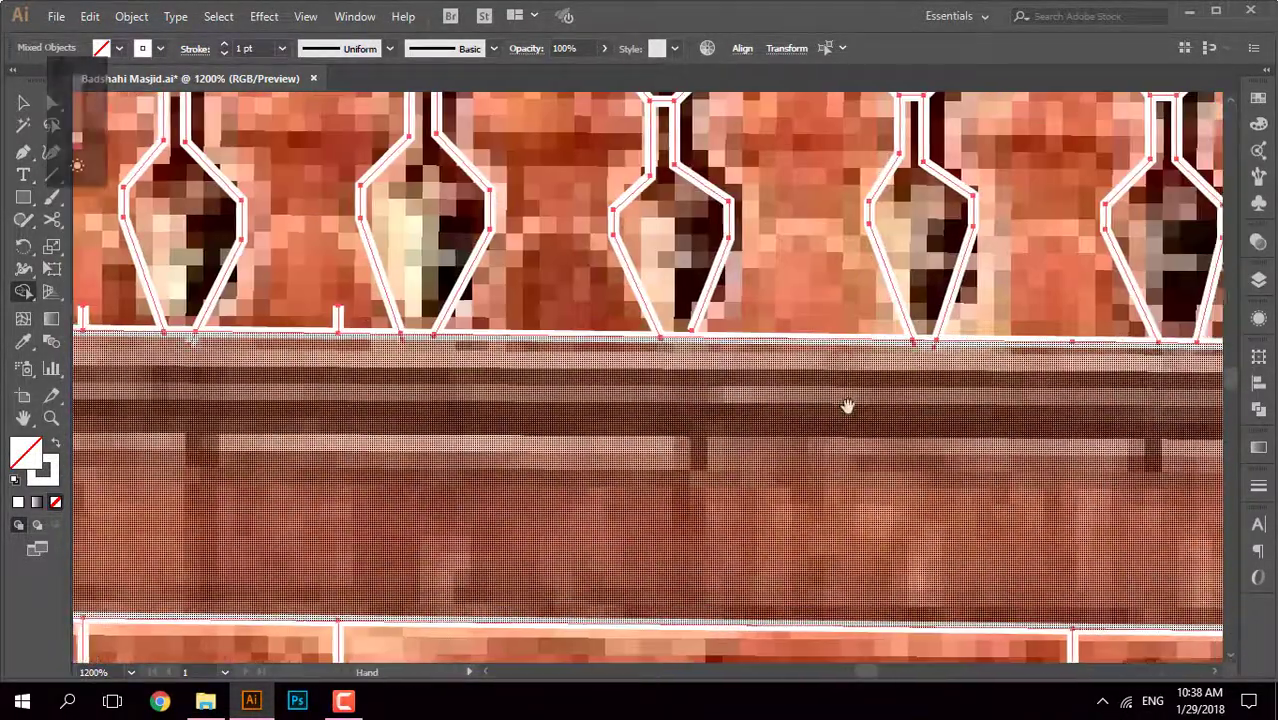
scroll(845, 405, up, 1)
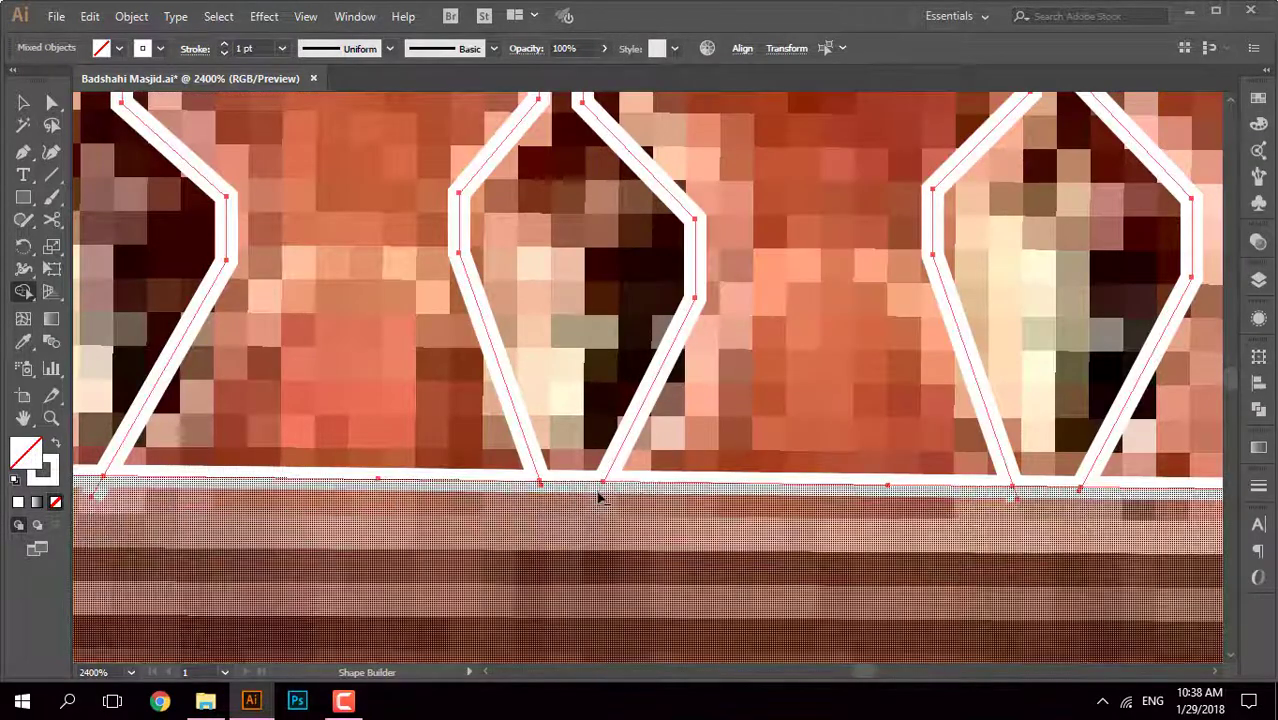
scroll(1015, 500, down, 2)
scroll(950, 457, up, 3)
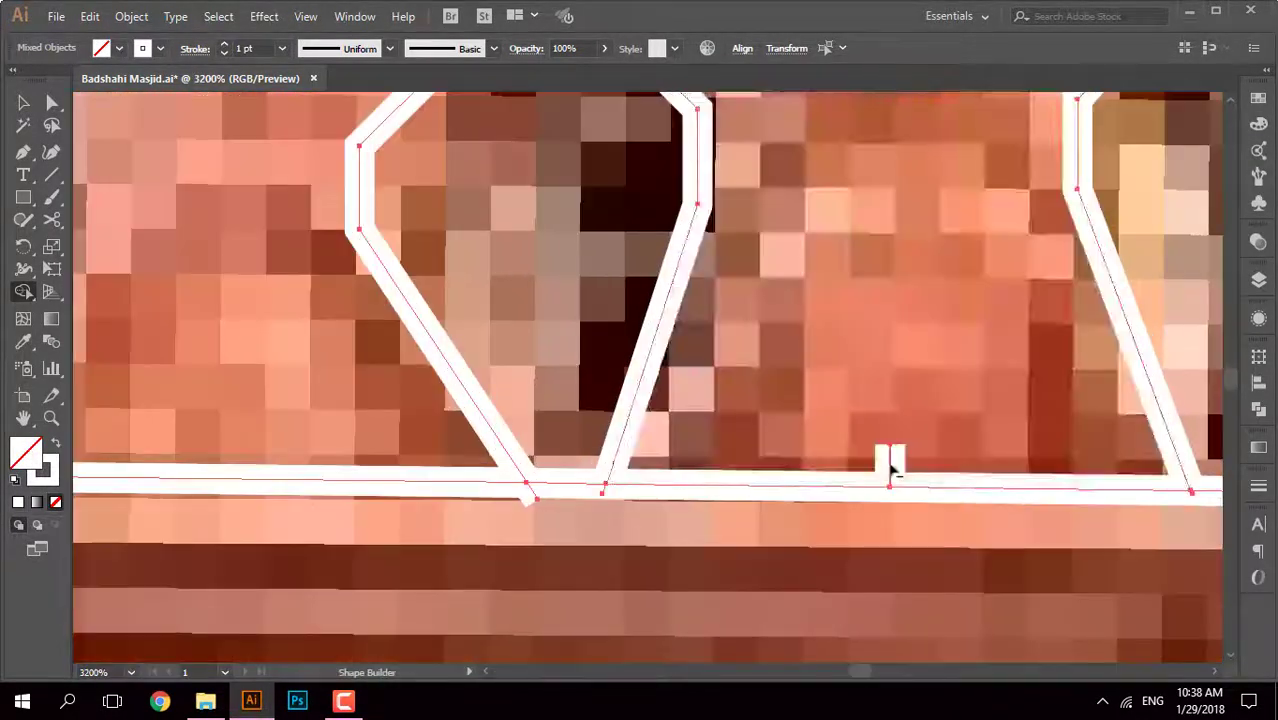
scroll(590, 490, down, 2)
scroll(700, 500, down, 1)
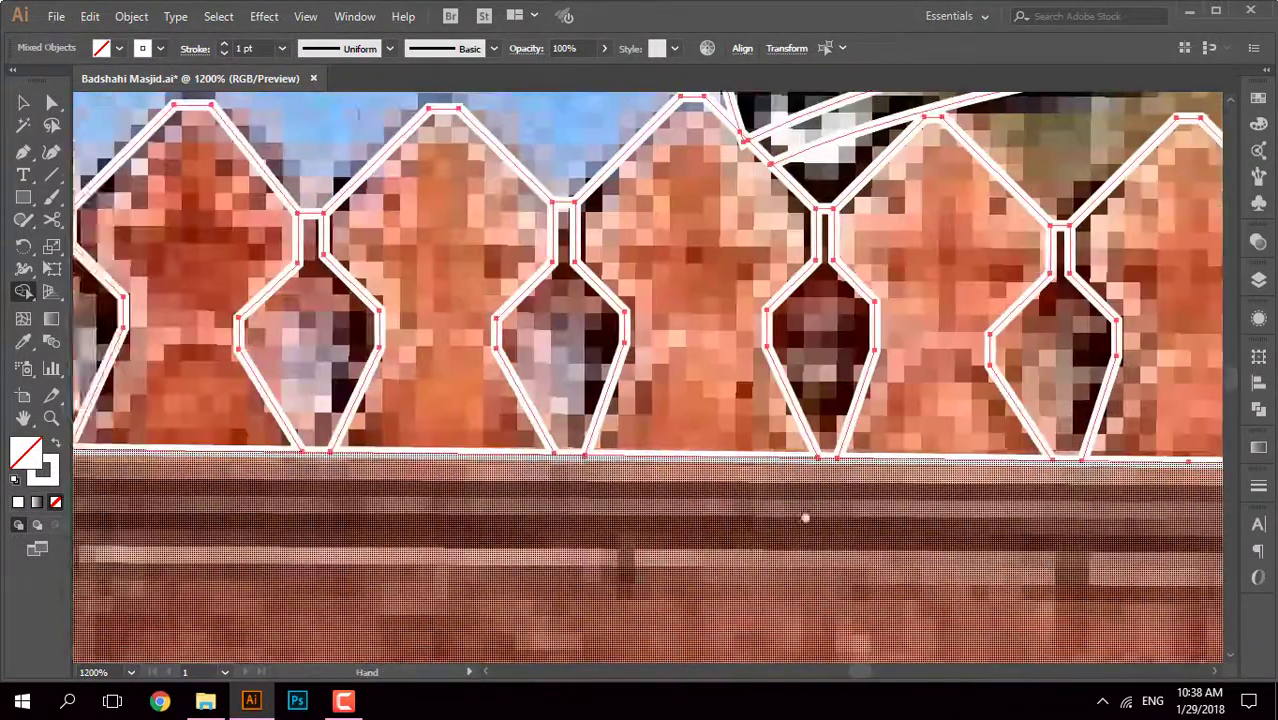
scroll(696, 510, down, 2)
scroll(660, 343, up, 2)
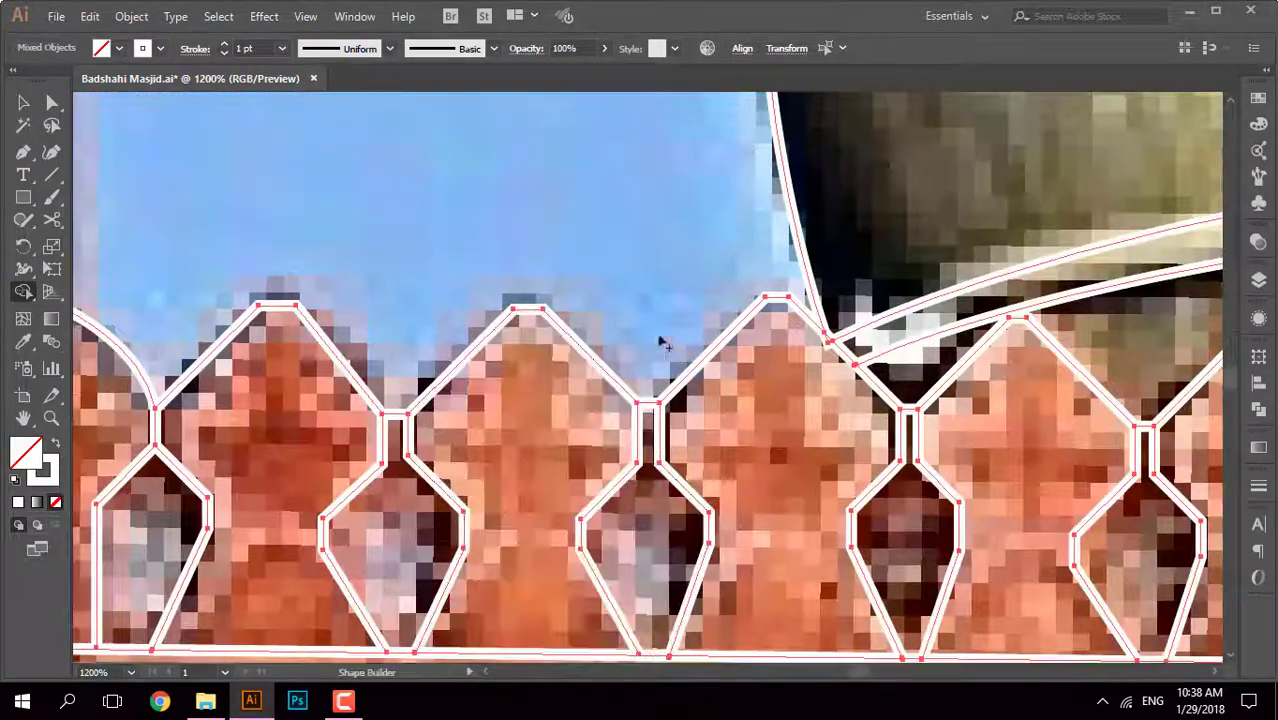
scroll(640, 522, down, 1)
Step: Deselect everything and recheck anchor points with Direct Selection in Outline view
key(ctrl+shift+a)
key(a)
key(ctrl+y)
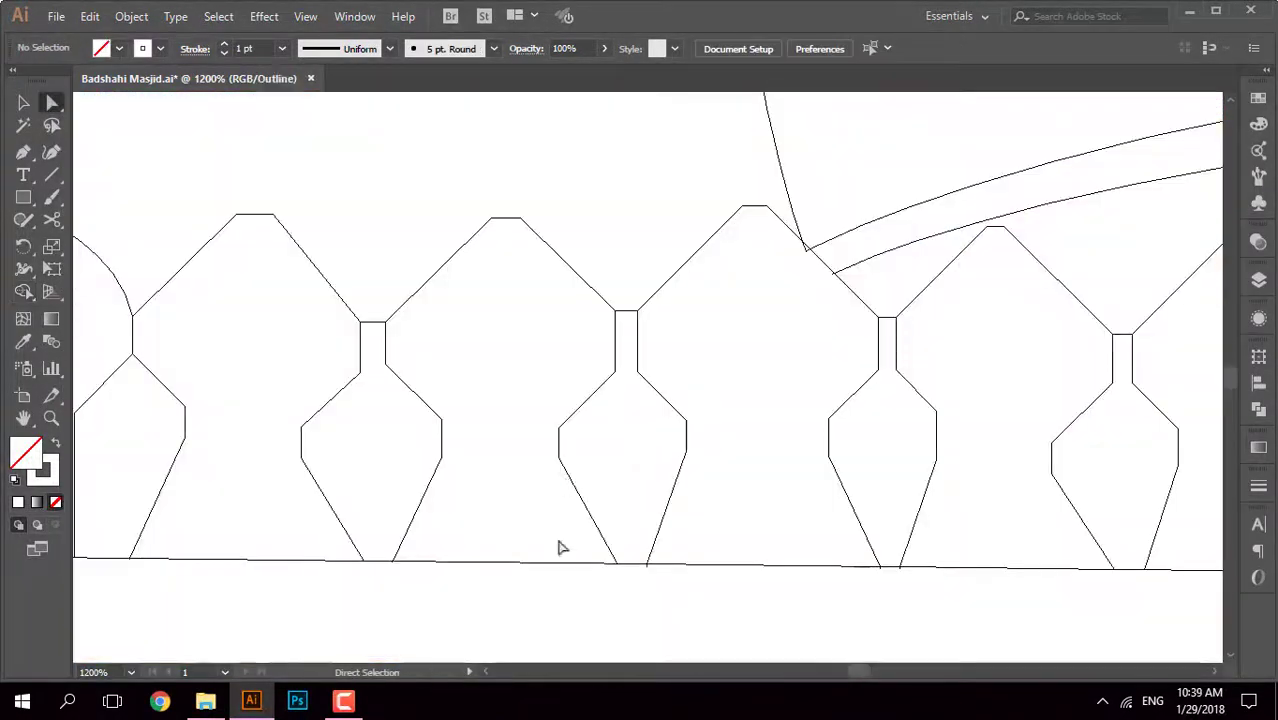
scroll(650, 423, up, 5)
key(ctrl+shift+a)
scroll(685, 342, down, 4)
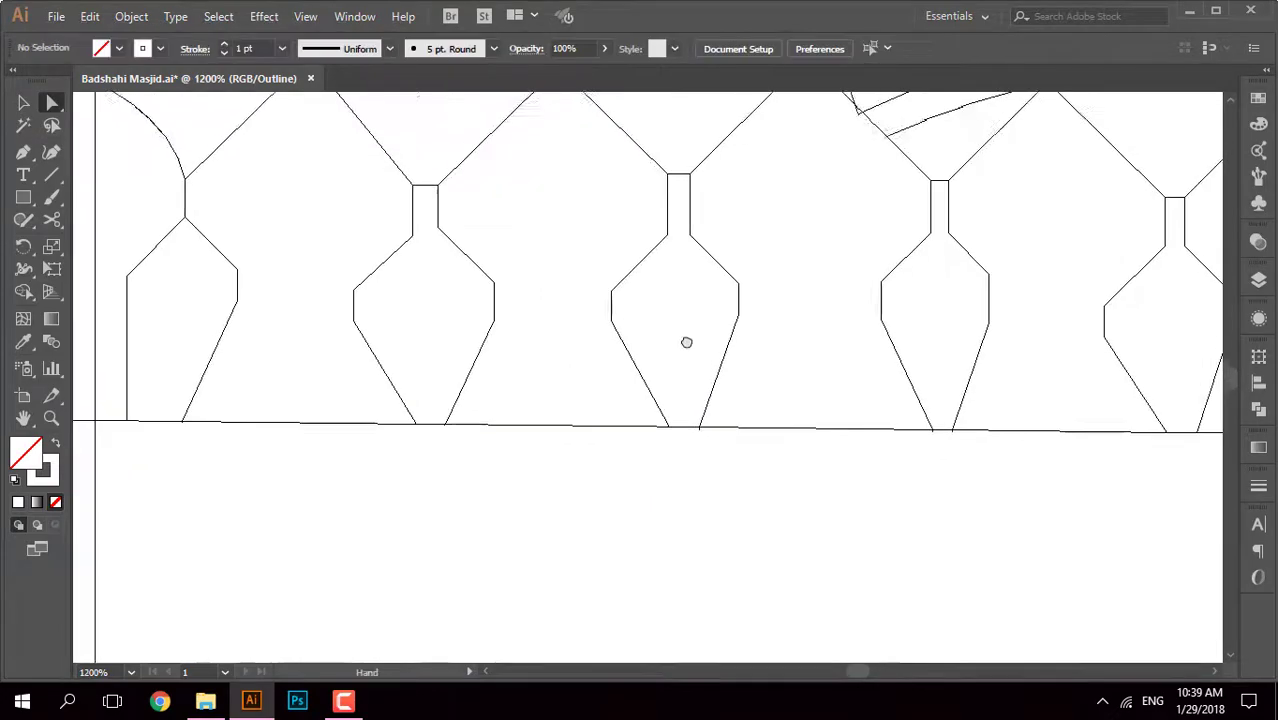
scroll(519, 422, down, 1)
scroll(711, 360, down, 2)
Step: Back in Preview, select all paths with Shape Builder and scroll across the parapet
key(ctrl+y)
key(ctrl+a)
key(shift+m)
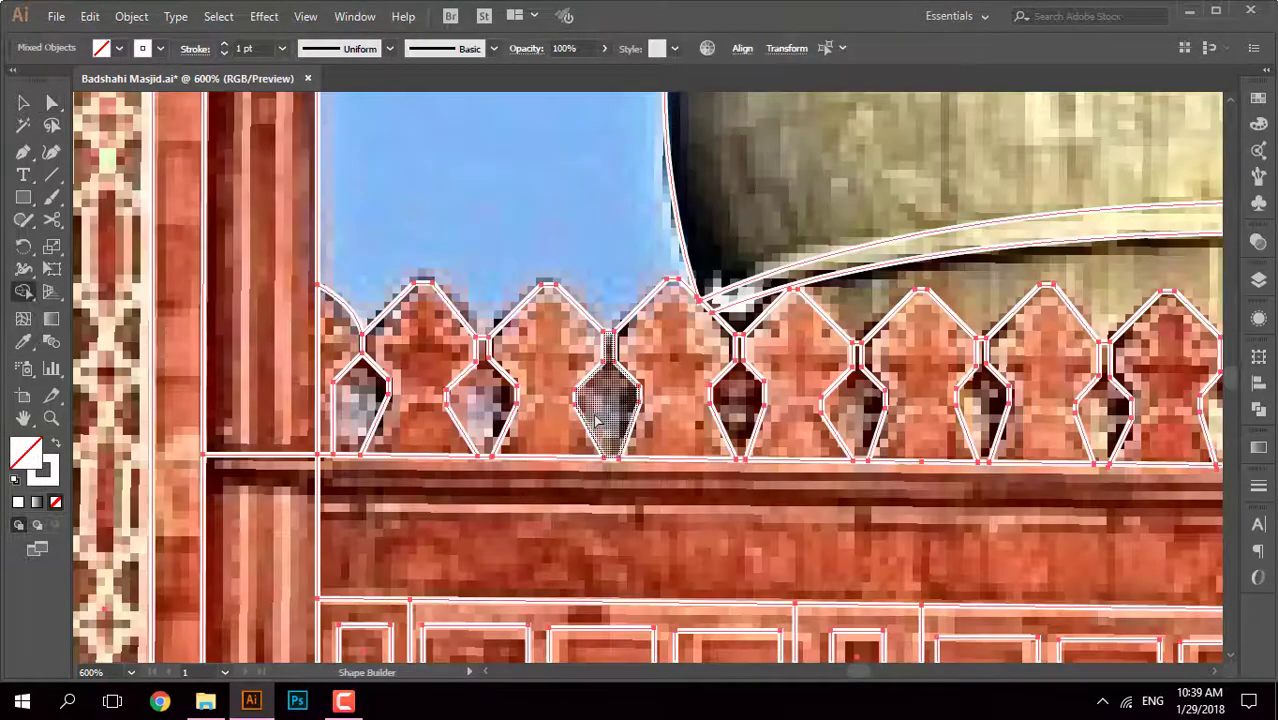
scroll(520, 430, up, 3)
scroll(440, 440, down, 1)
scroll(449, 436, right, 3)
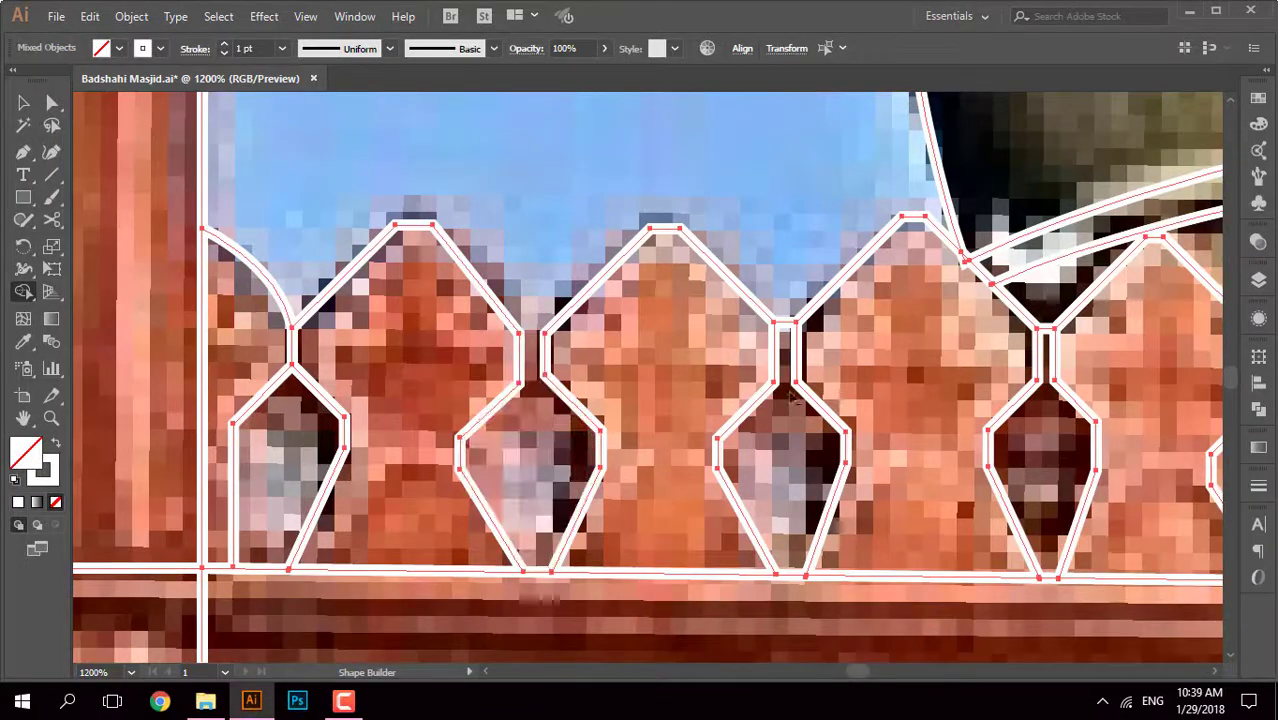
scroll(434, 405, right, 10)
scroll(718, 402, down, 3)
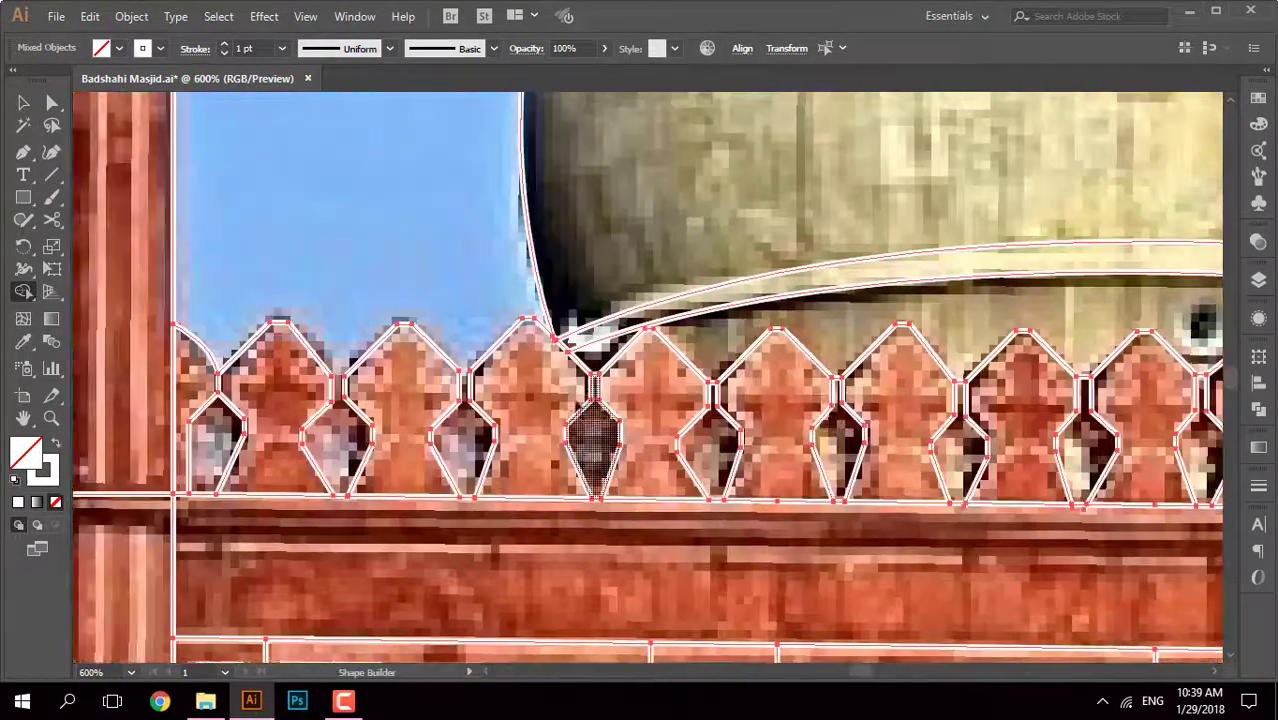
scroll(636, 306, up, 6)
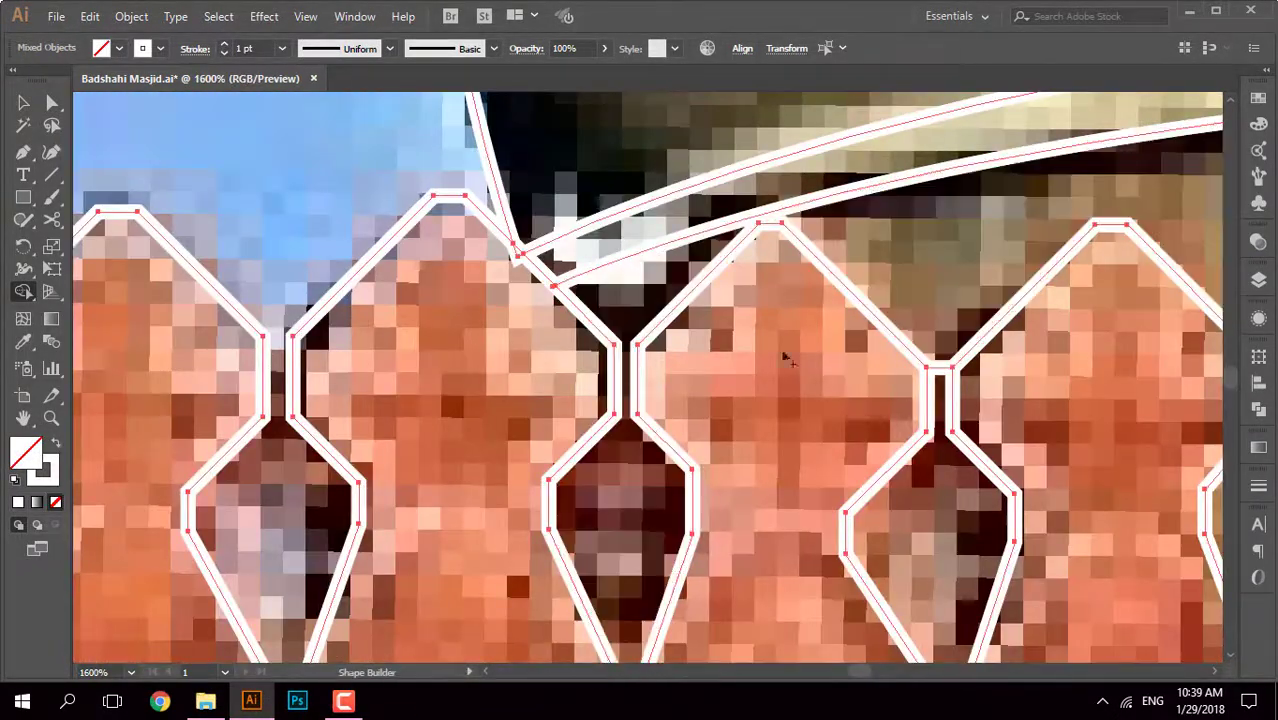
scroll(636, 306, down, 1)
scroll(848, 350, right, 3)
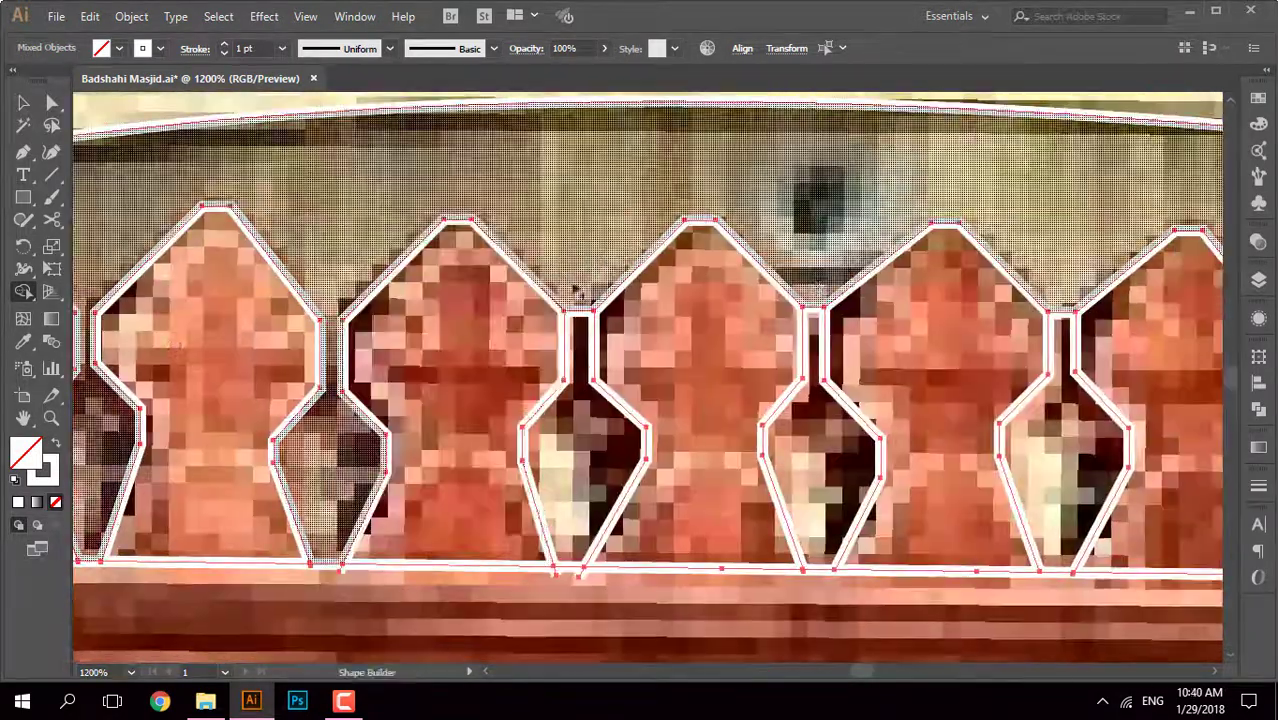
scroll(765, 354, right, 3)
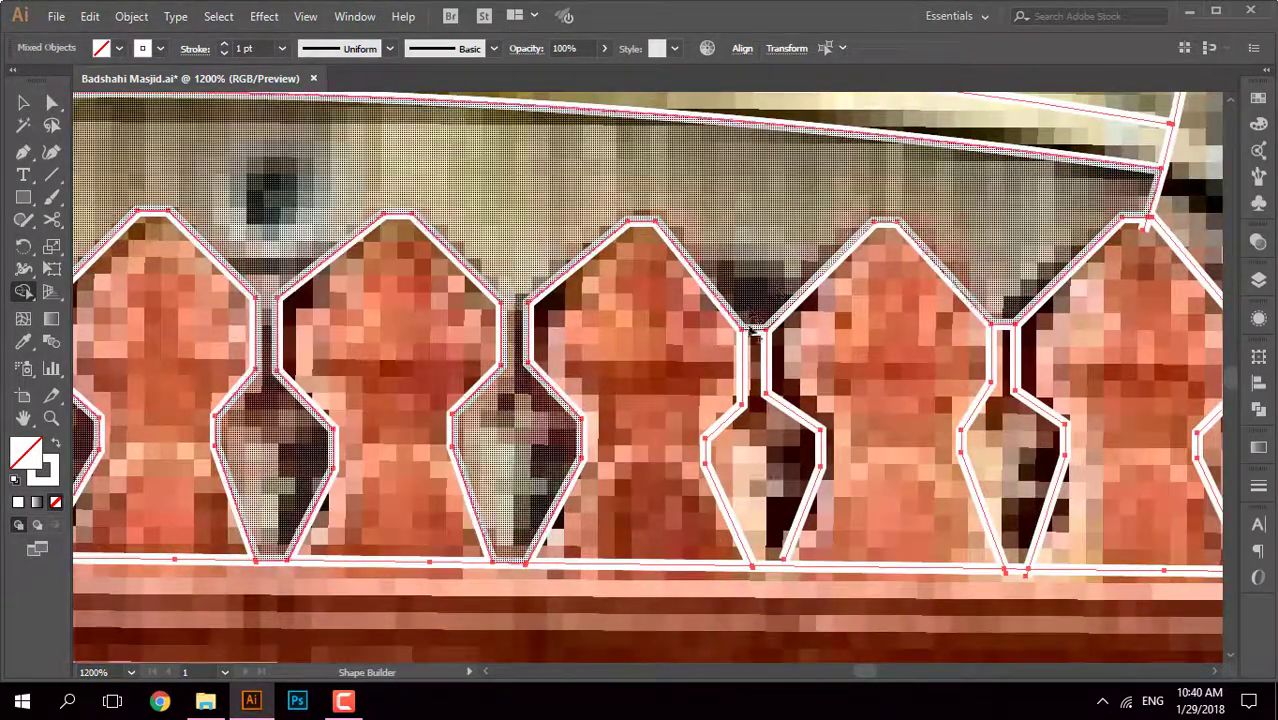
Step: Merge the right arch region, then inspect the right line's bottom anchor in Outline view
click(783, 432)
key(a)
key(ctrl+shift+a)
scroll(790, 550, up, 4)
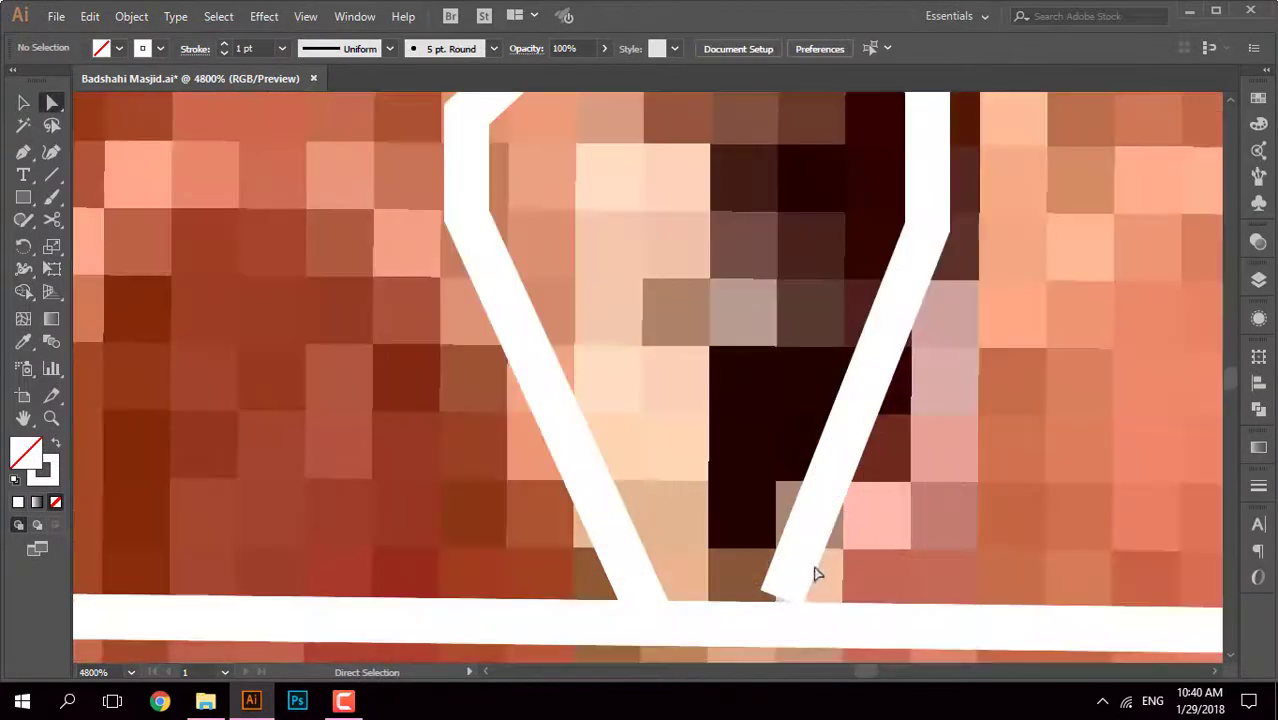
key(ctrl+y)
click(776, 610)
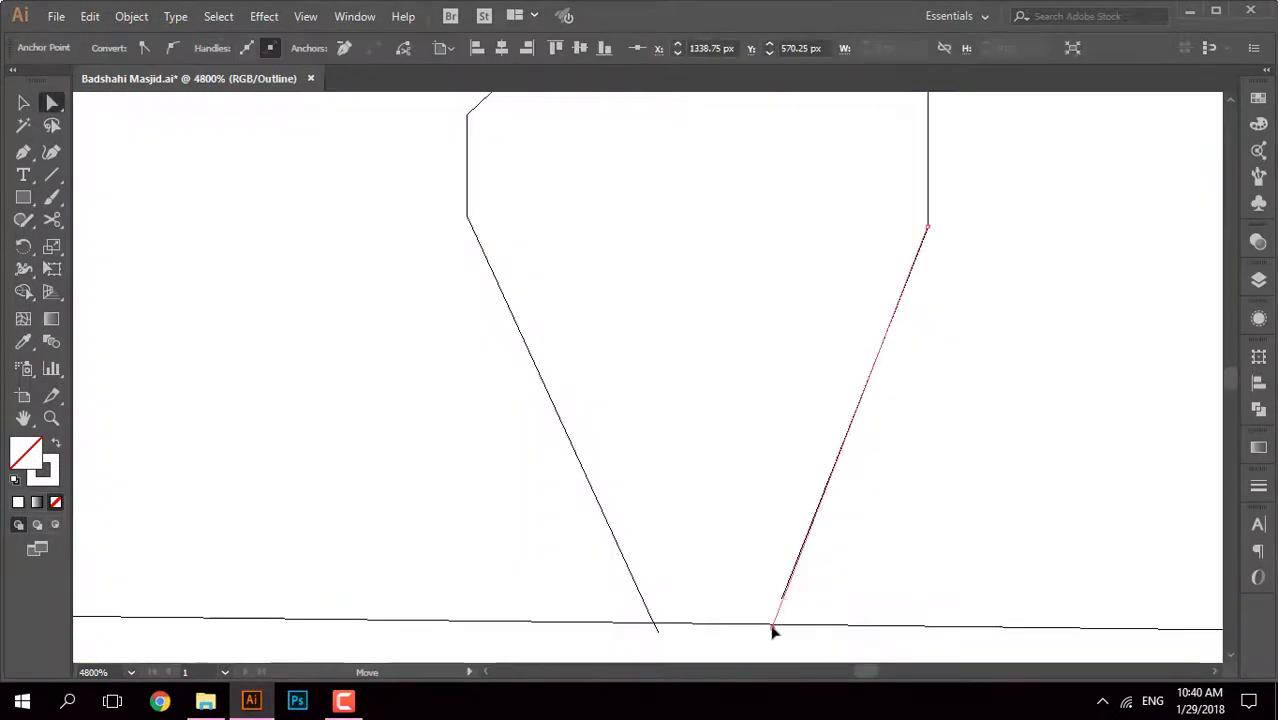
scroll(773, 631, down, 5)
drag(996, 528, 622, 503)
key(ctrl+y)
Step: Select all traced paths with Shape Builder active and scan along the battlements
key(ctrl+a)
key(shift+m)
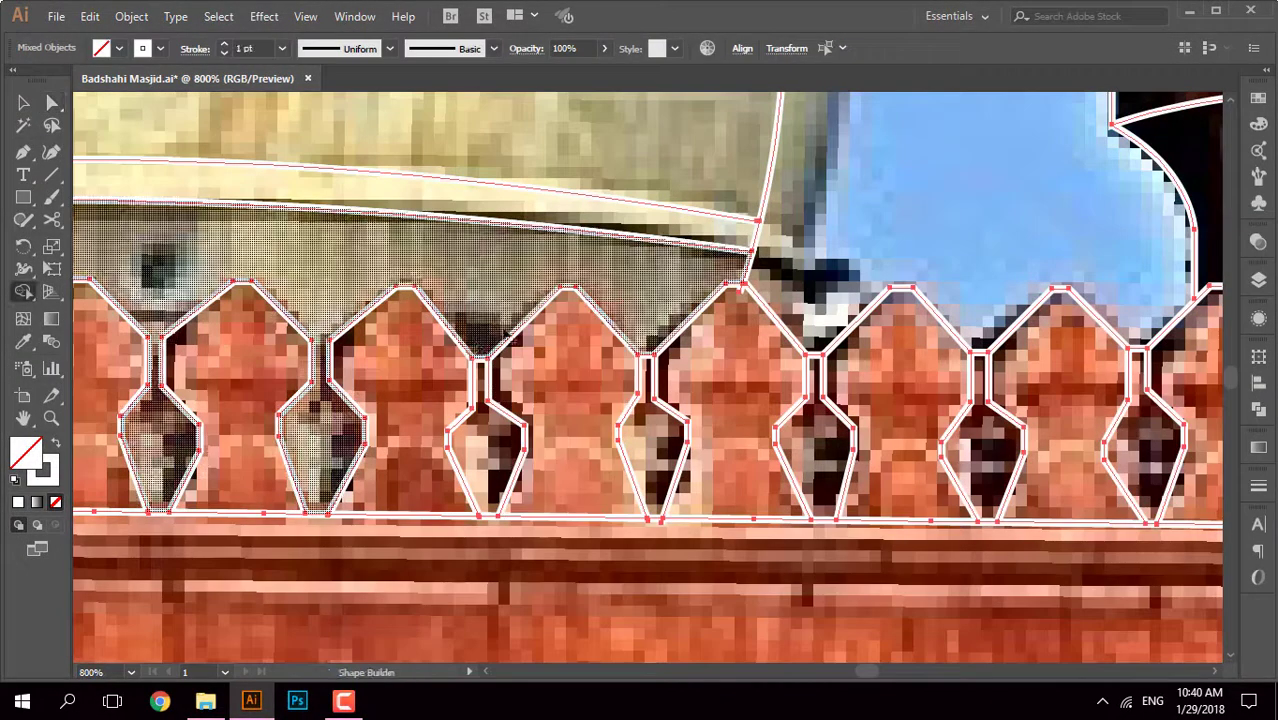
scroll(640, 380, up, 2)
scroll(672, 461, right, 5)
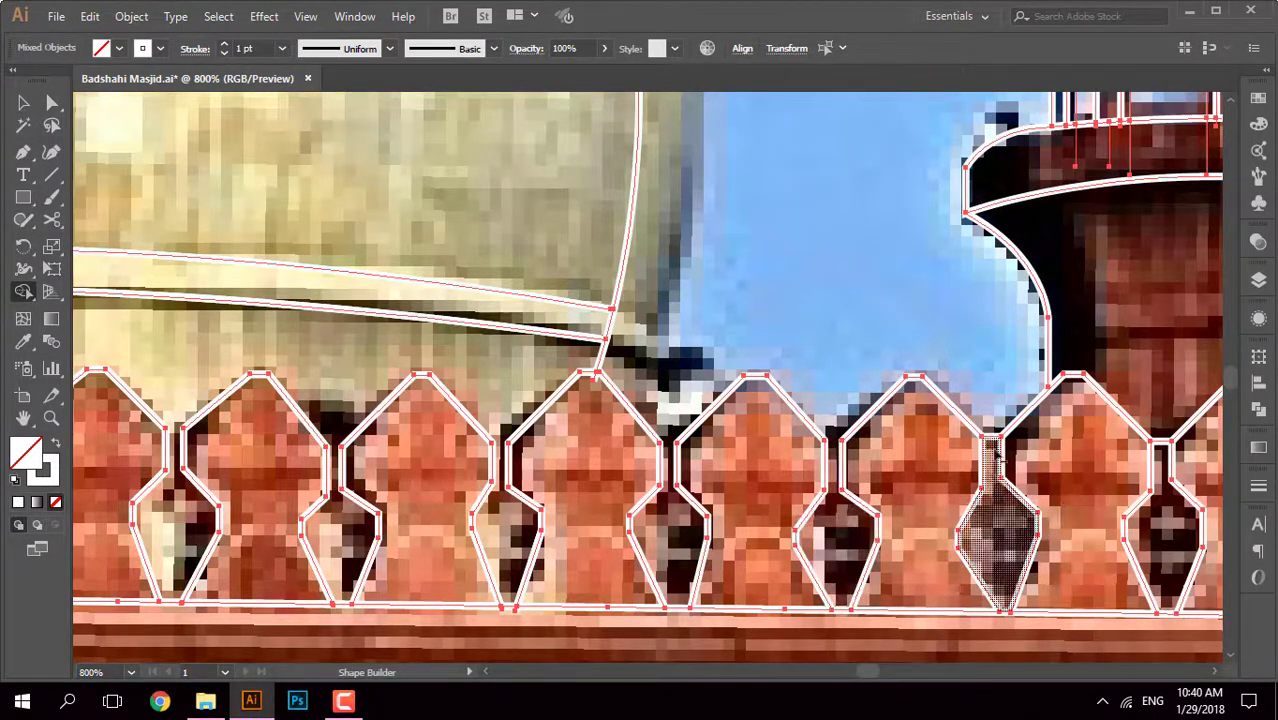
scroll(996, 452, up, 3)
scroll(659, 486, right, 3)
scroll(700, 400, down, 2)
scroll(743, 320, down, 2)
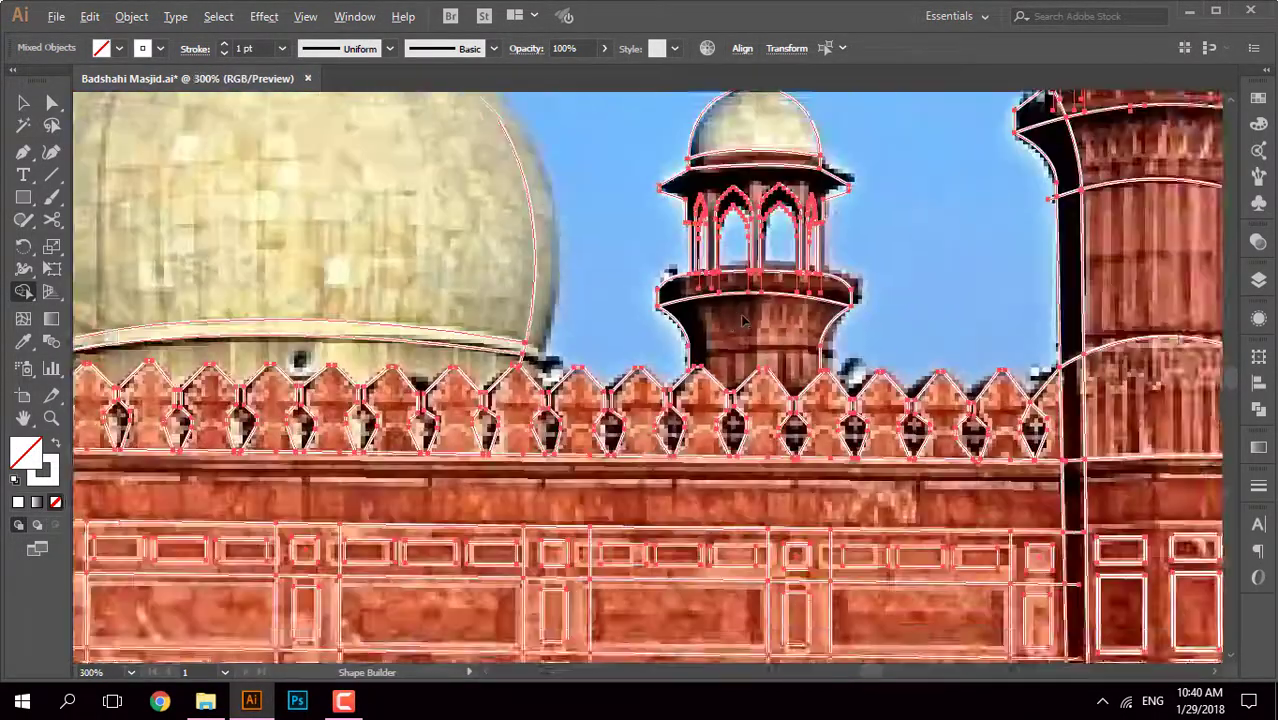
scroll(743, 320, up, 1)
scroll(743, 320, left, 1)
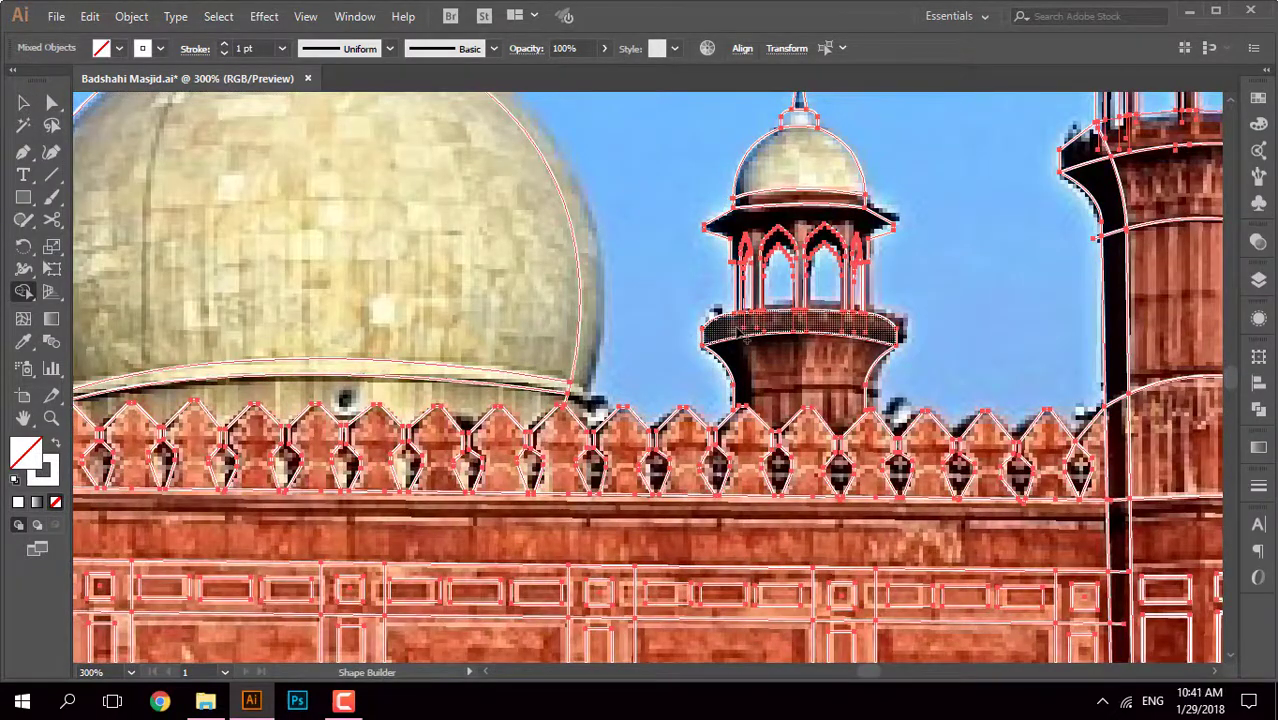
scroll(786, 404, up, 5)
scroll(700, 380, right, 1)
Step: Check in Outline view that the vertical line's end meets the merlon's sloped peak
key(a)
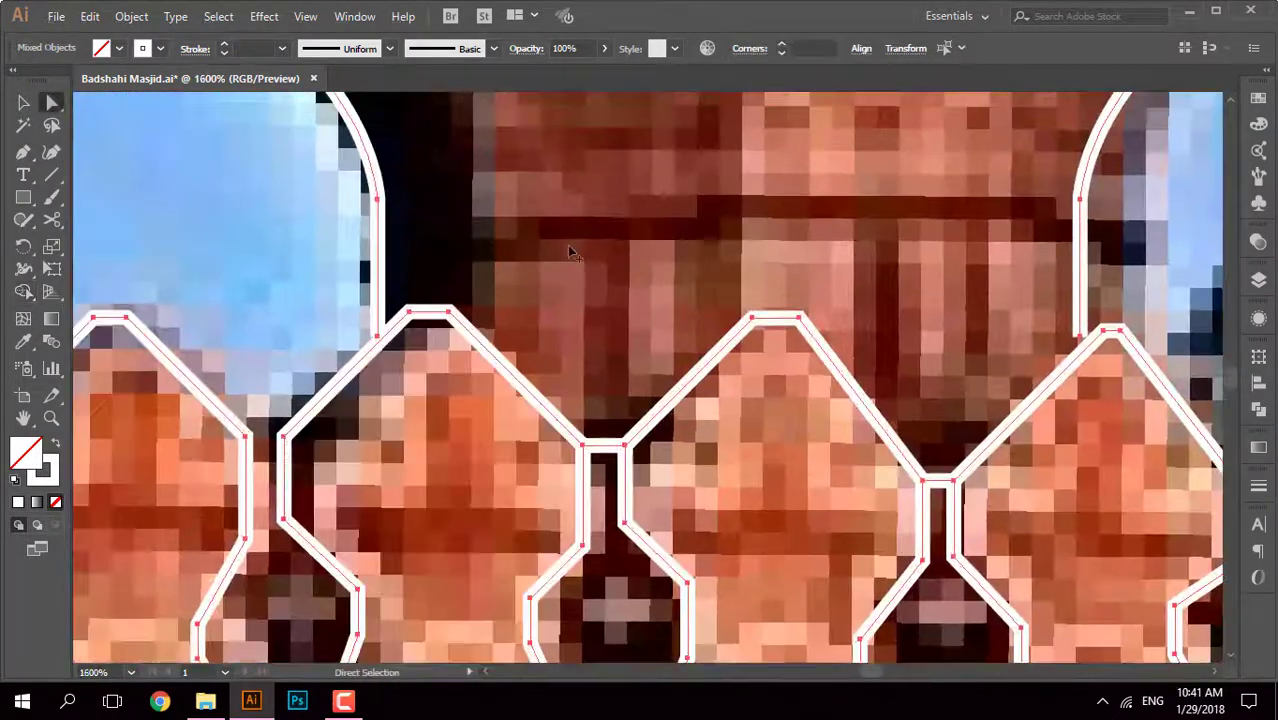
click(567, 245)
key(ctrl+y)
click(379, 337)
scroll(354, 357, up, 3)
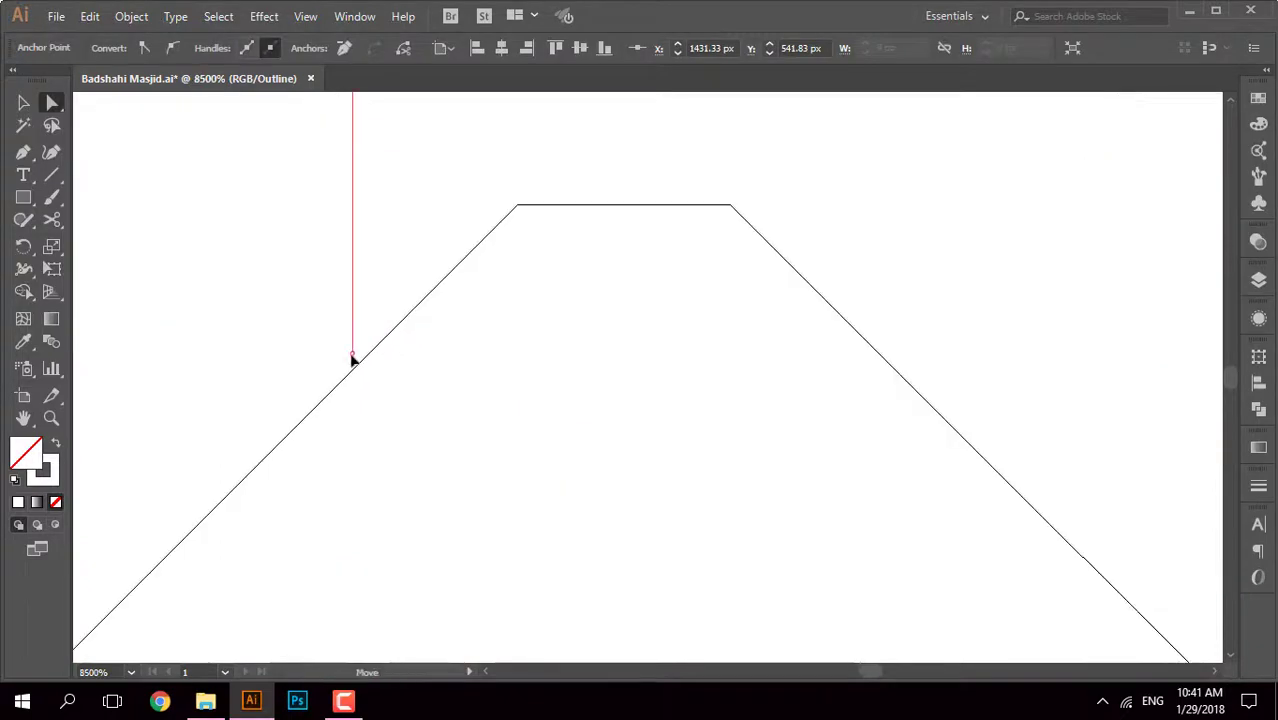
scroll(604, 340, down, 2)
scroll(604, 340, up, 3)
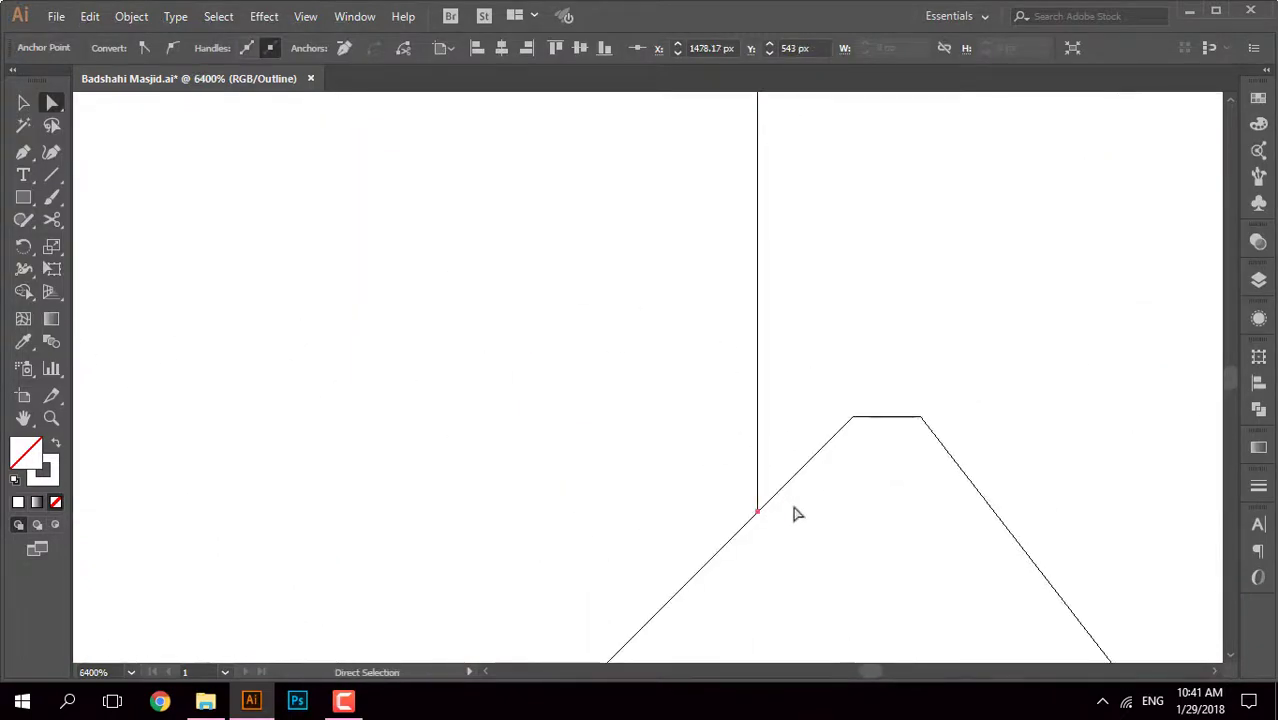
scroll(797, 514, down, 8)
key(ctrl+y)
Step: Reselect all paths with Shape Builder and move the view to the domes and minarets
key(ctrl+a)
key(shift+m)
scroll(668, 476, up, 3)
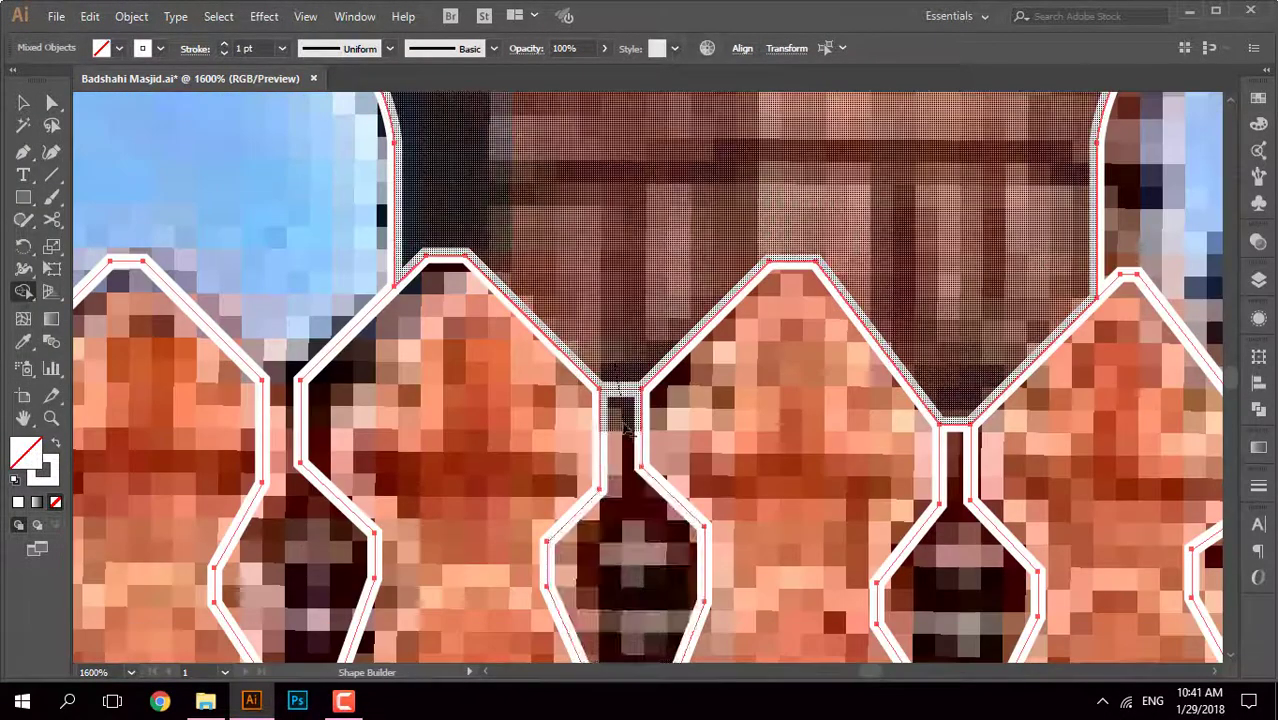
scroll(675, 420, down, 2)
scroll(682, 366, up, 2)
scroll(681, 366, down, 2)
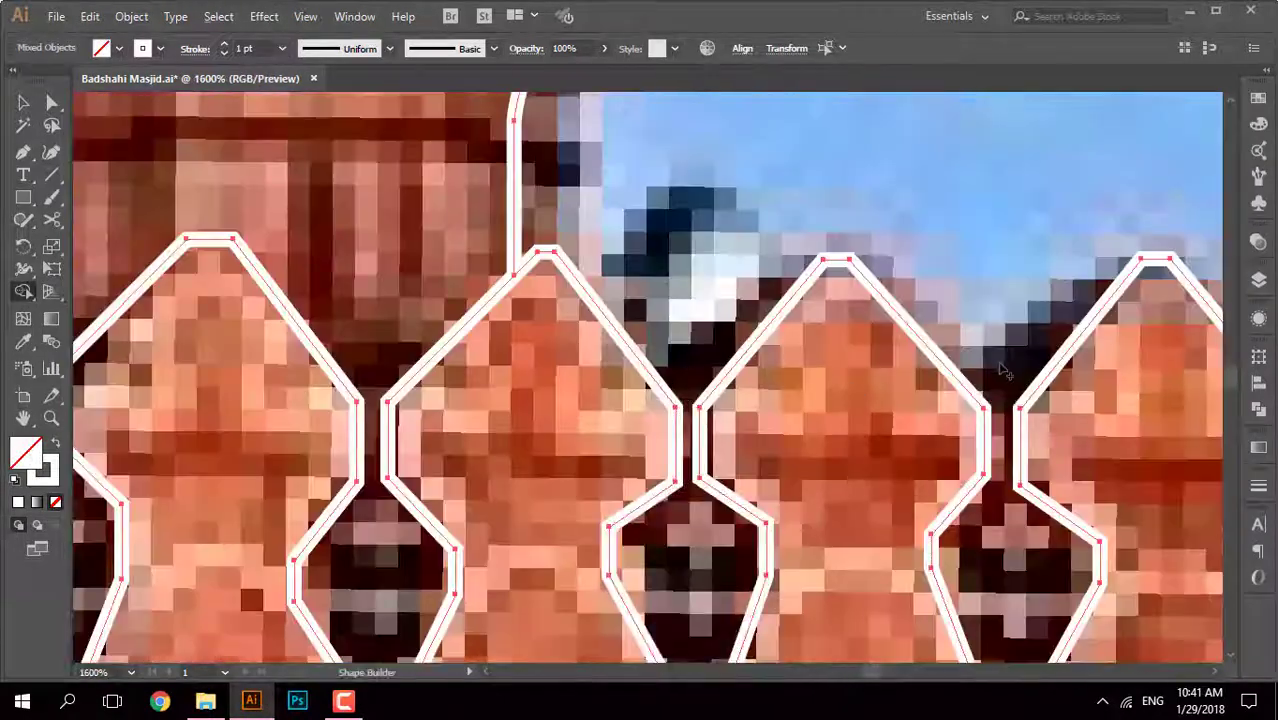
scroll(755, 388, up, 1)
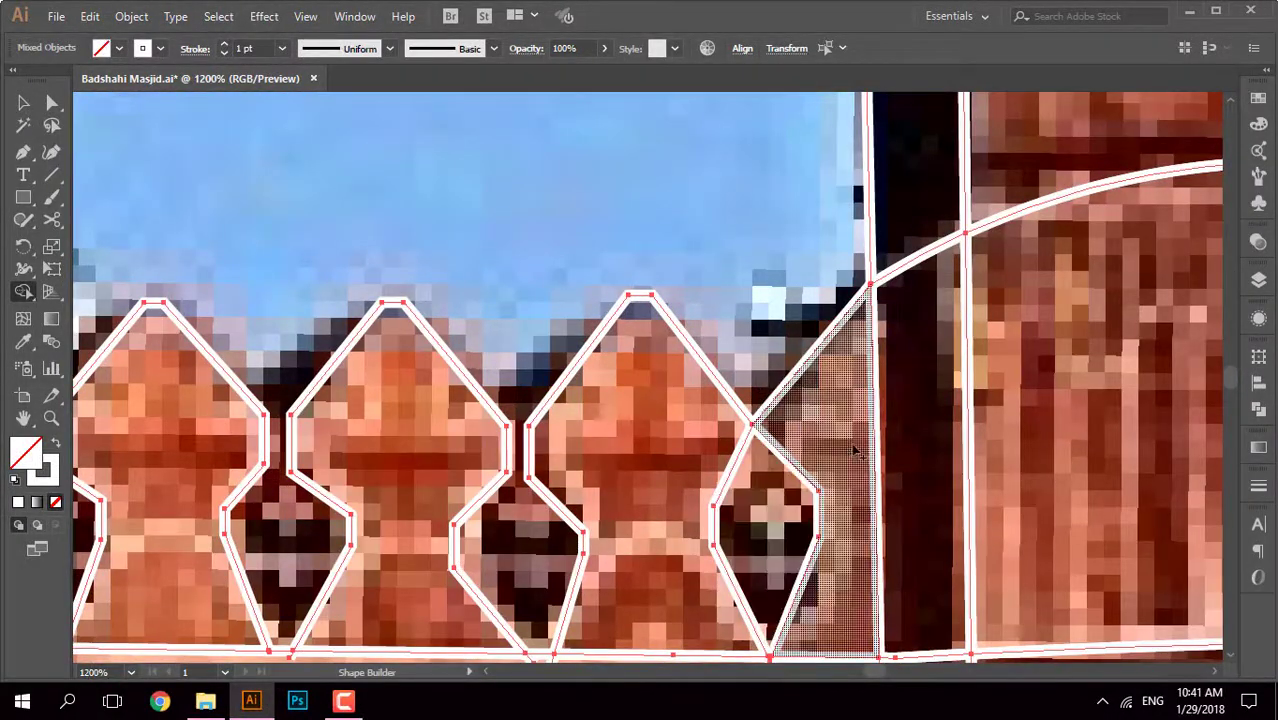
scroll(800, 405, down, 3)
mouse_move(857, 425)
mouse_down()
mouse_move(817, 455)
mouse_move(686, 430)
mouse_move(1070, 450)
mouse_up()
scroll(817, 455, down, 2)
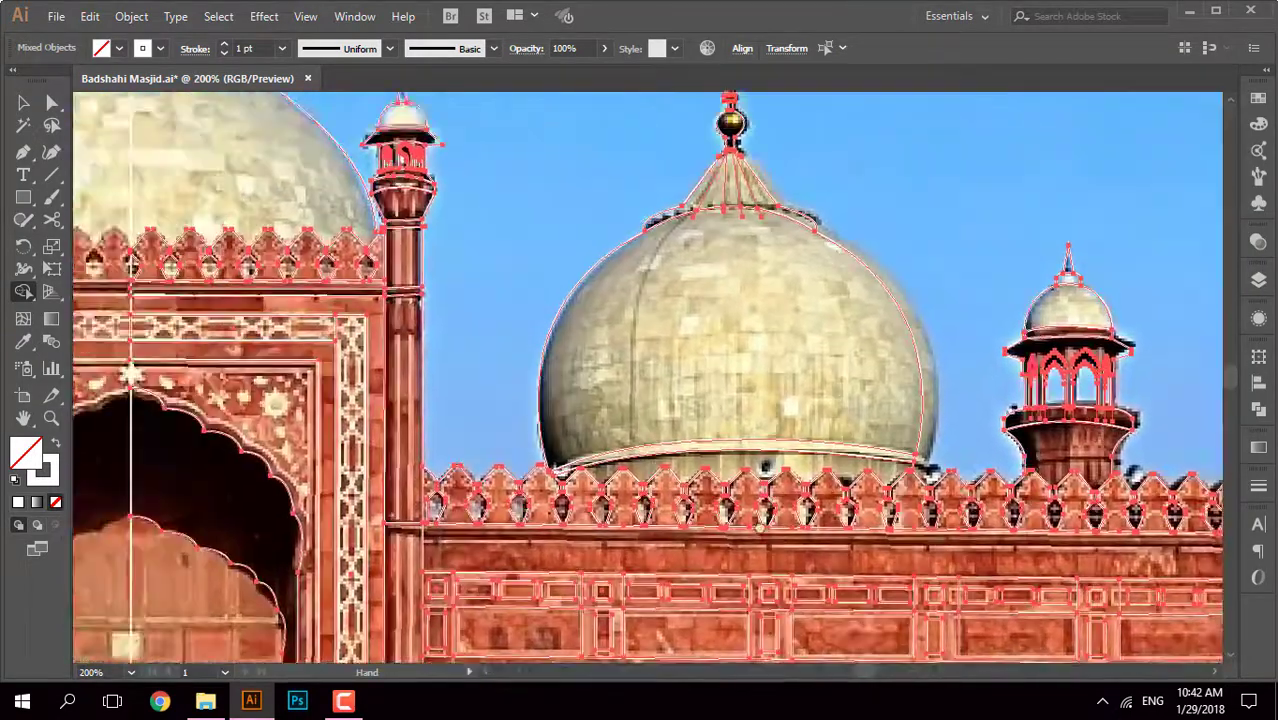
Step: Merge the battlement arches beside the dome, including the left ones, into one shape
scroll(510, 490, up, 3)
scroll(510, 490, up, 1)
scroll(510, 490, down, 2)
drag(510, 490, 444, 484)
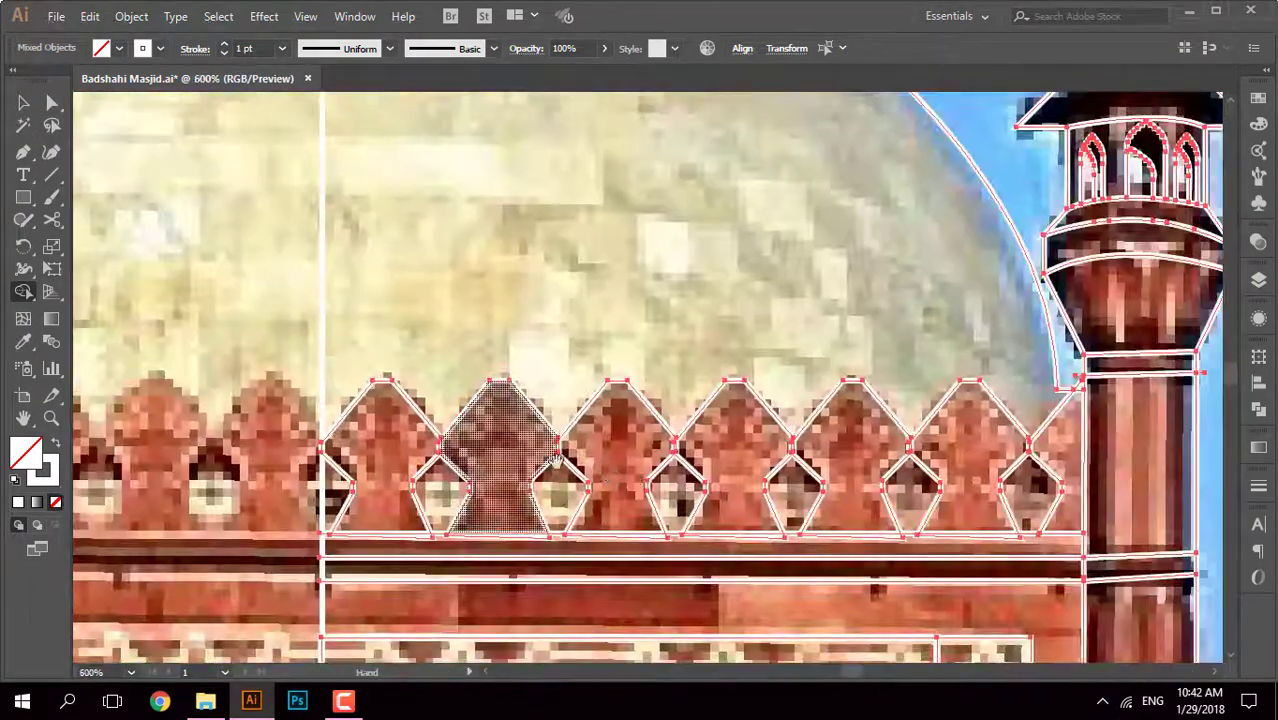
drag(668, 440, 1045, 452)
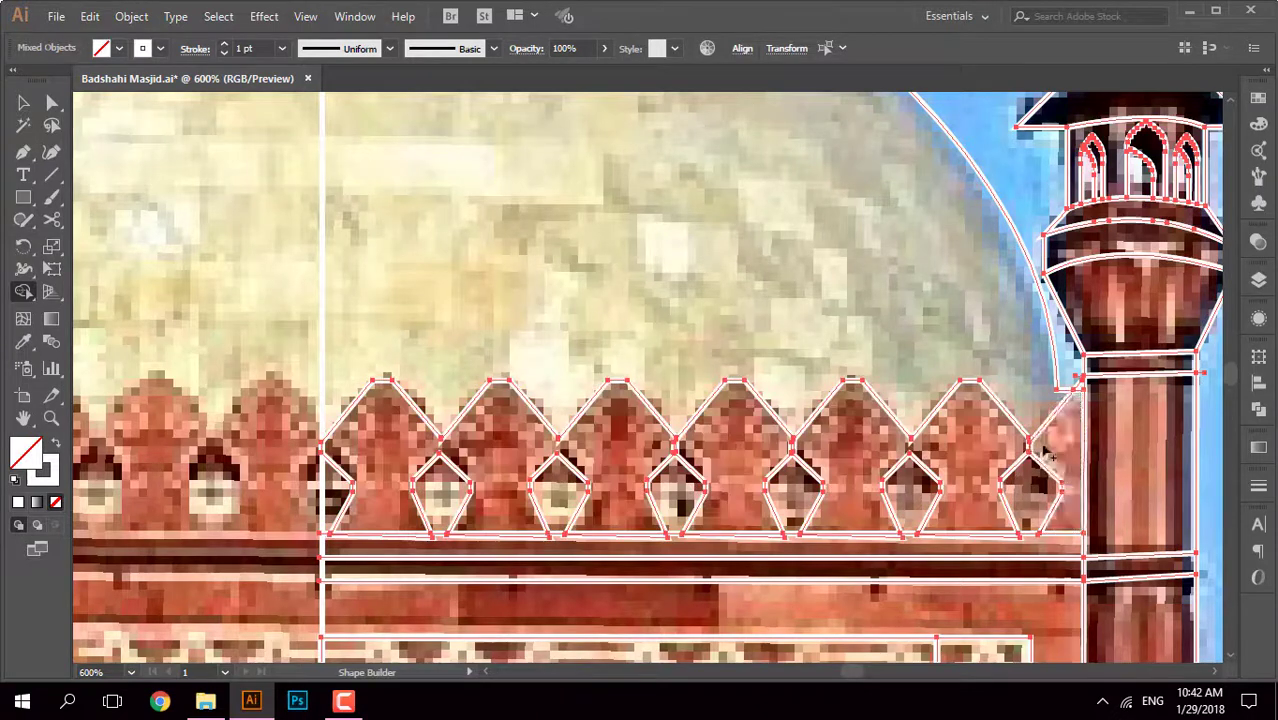
drag(873, 455, 408, 452)
Step: Check the merged battlement paths in Outline view, then return to Preview
scroll(643, 438, down, 3)
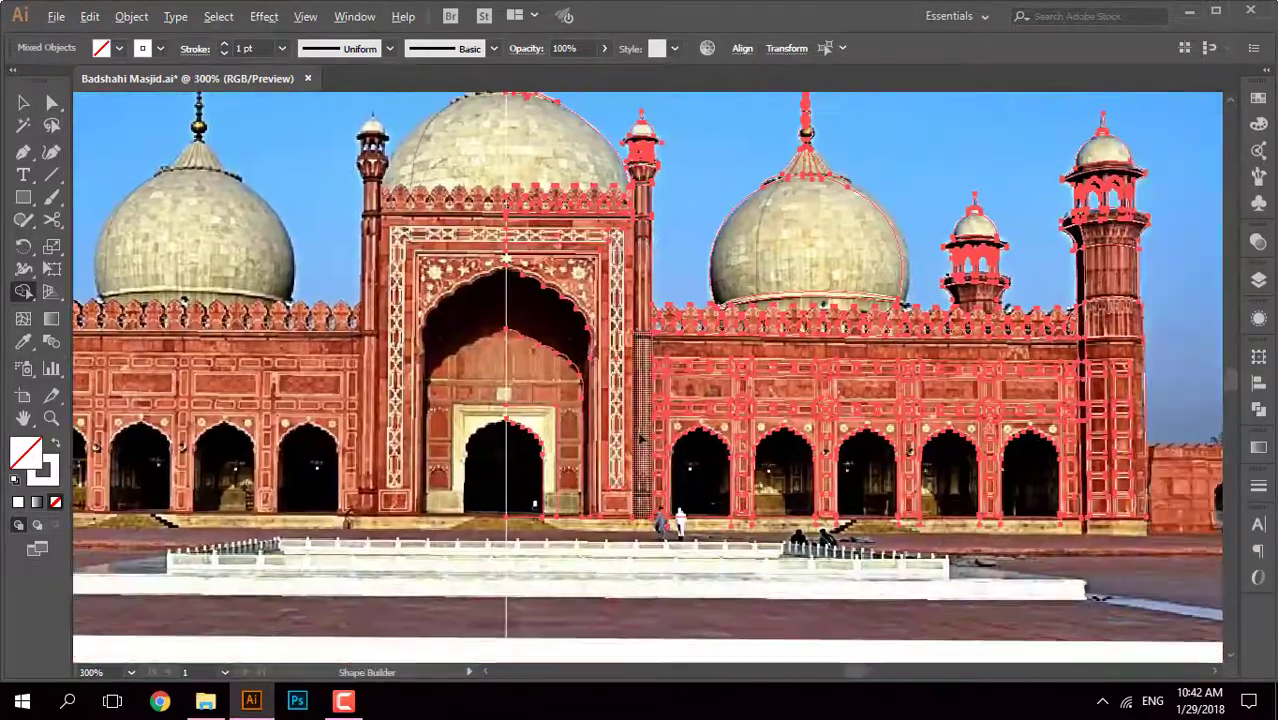
scroll(643, 438, up, 3)
scroll(643, 438, up, 2)
scroll(700, 390, down, 3)
scroll(732, 352, down, 1)
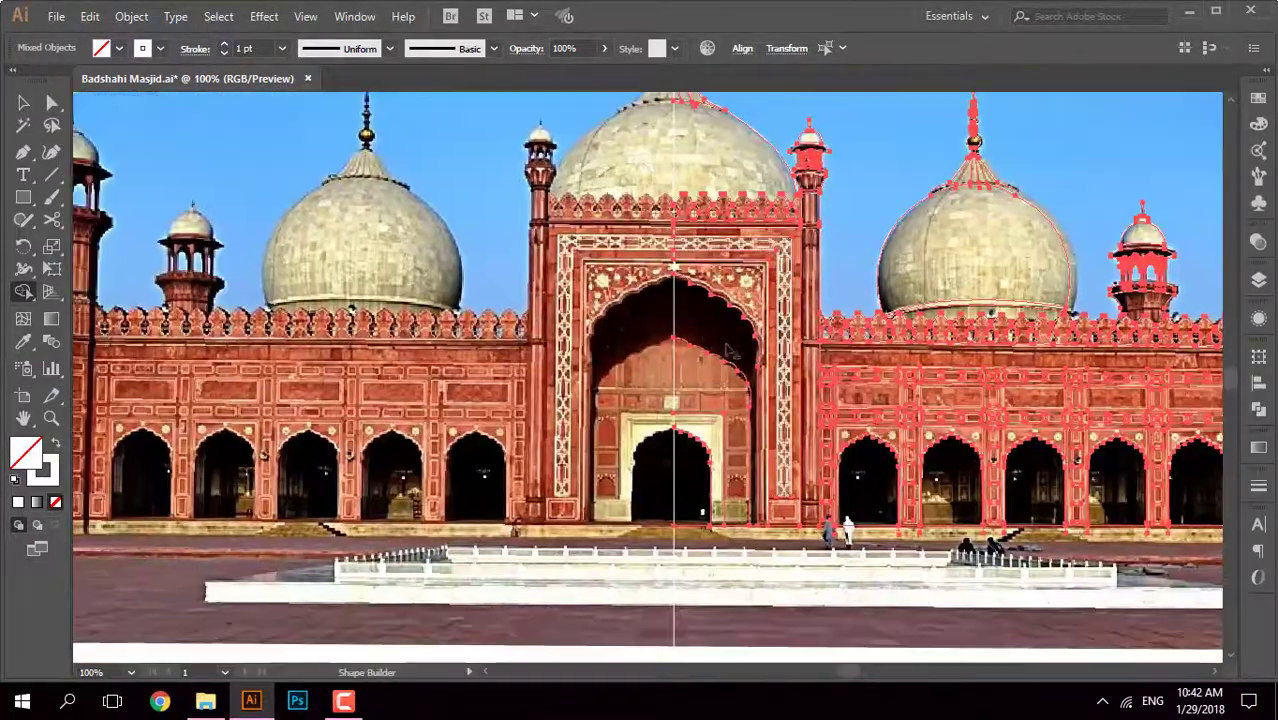
scroll(730, 350, down, 2)
scroll(730, 350, up, 3)
key(v)
scroll(600, 350, down, 3)
key(ctrl+y)
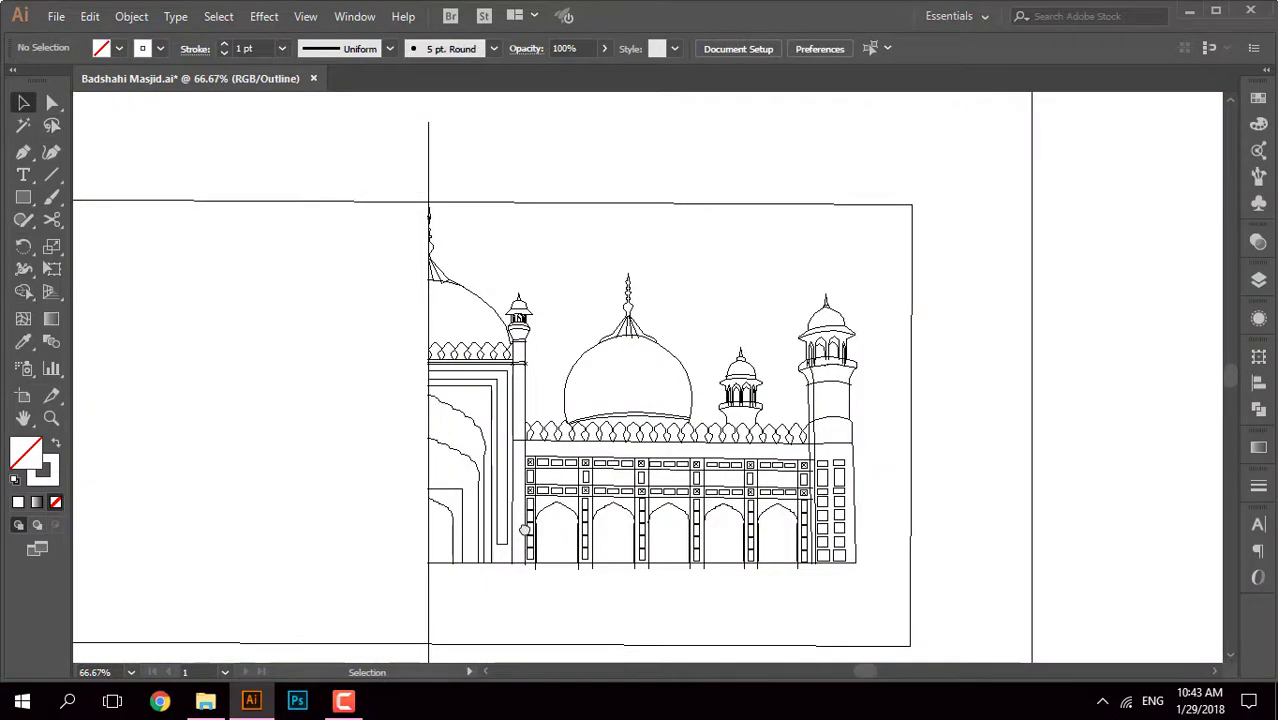
key(ctrl+y)
Step: Select all traced paths and look over the whole mosque facade
scroll(600, 320, up, 3)
scroll(680, 320, up, 2)
scroll(703, 321, down, 1)
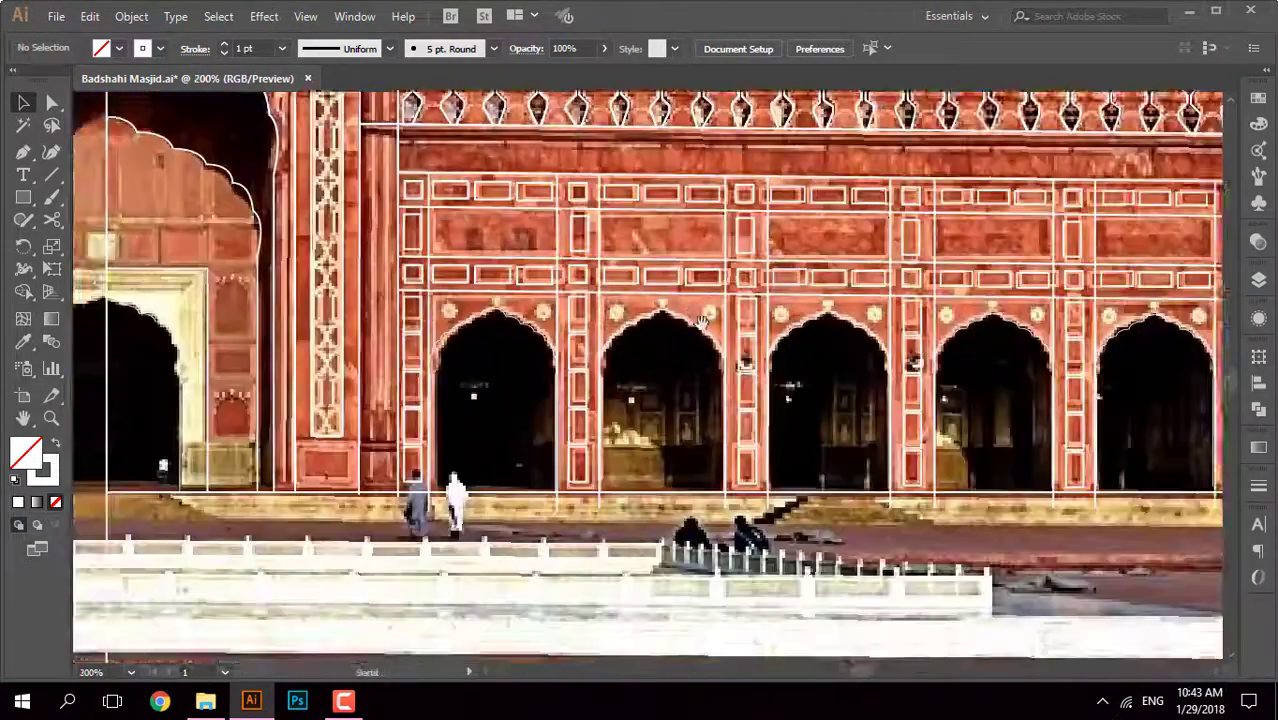
drag(703, 321, 622, 279)
key(ctrl+a)
scroll(575, 270, right, 3)
scroll(676, 418, up, 2)
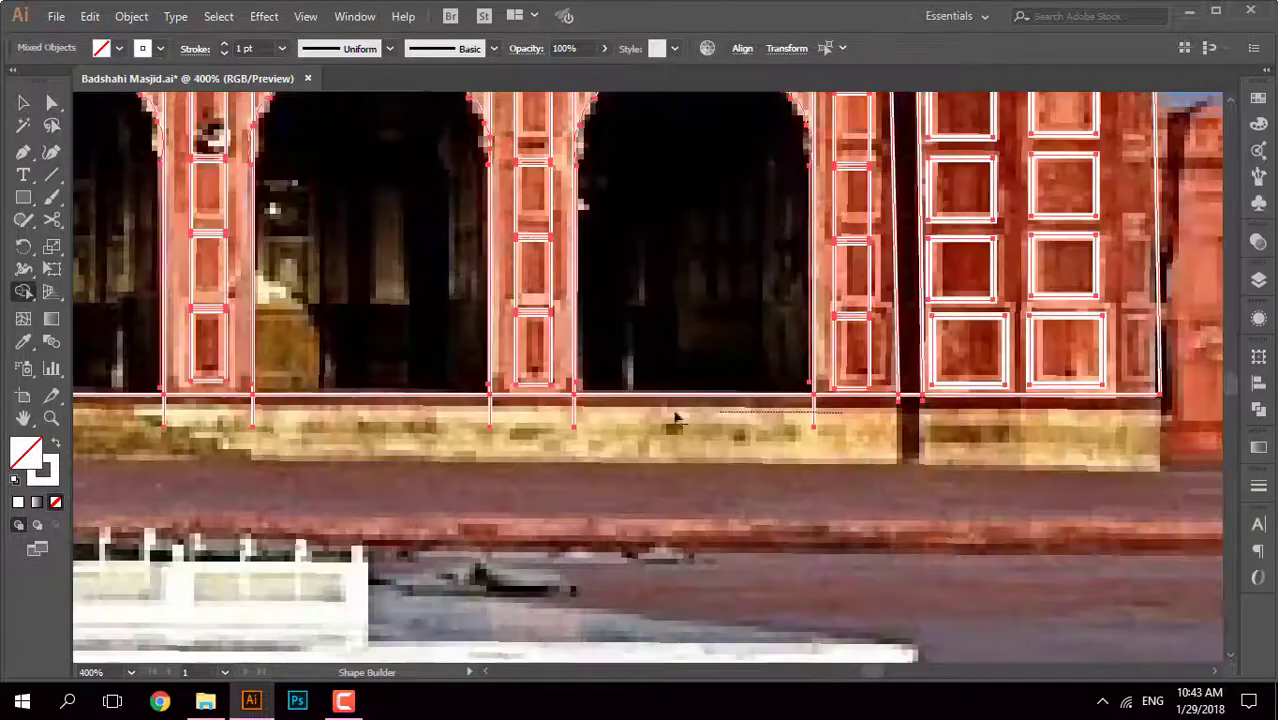
scroll(252, 420, right, 2)
scroll(985, 420, left, 5)
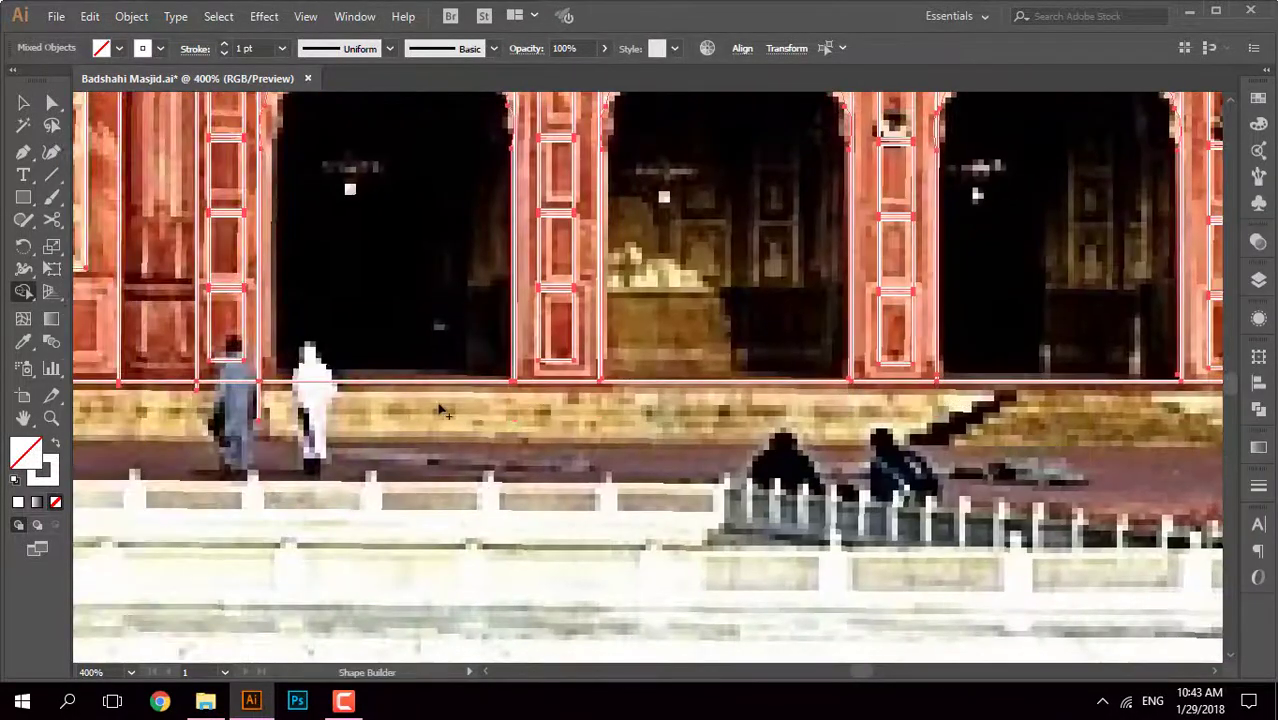
scroll(440, 410, left, 5)
scroll(588, 389, up, 5)
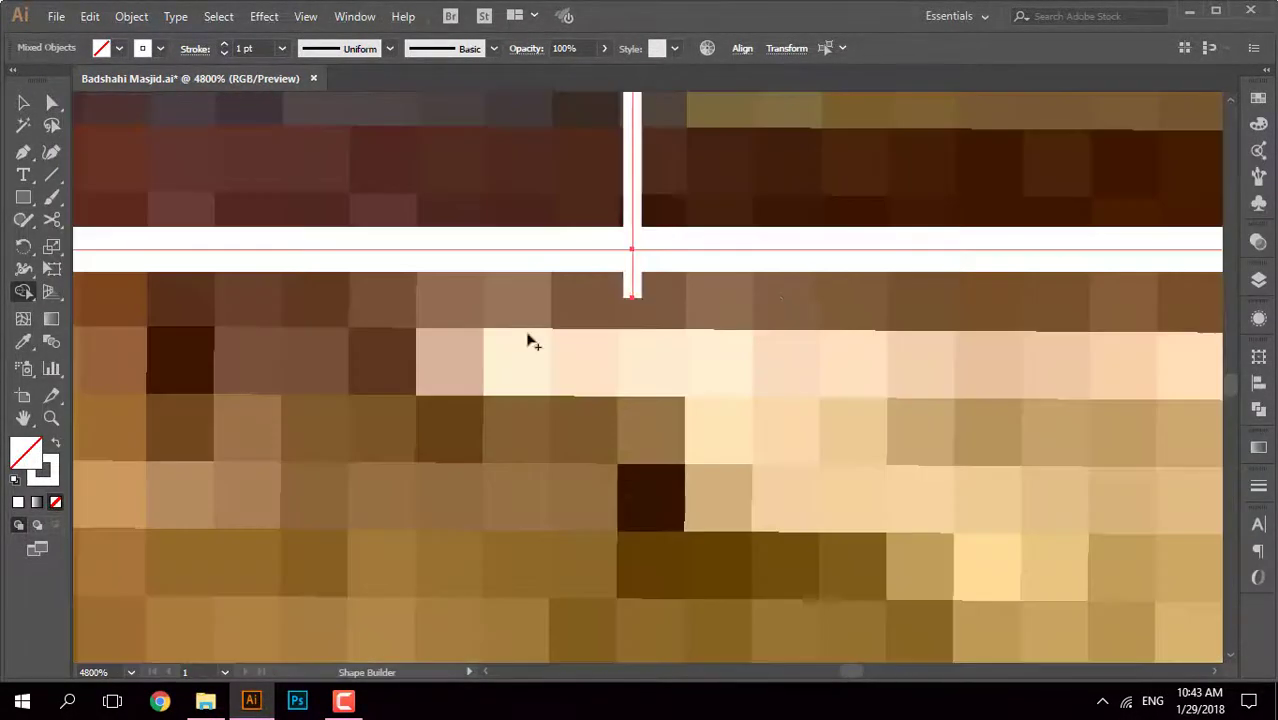
scroll(528, 343, up, 2)
scroll(656, 377, left, 3)
scroll(612, 333, right, 3)
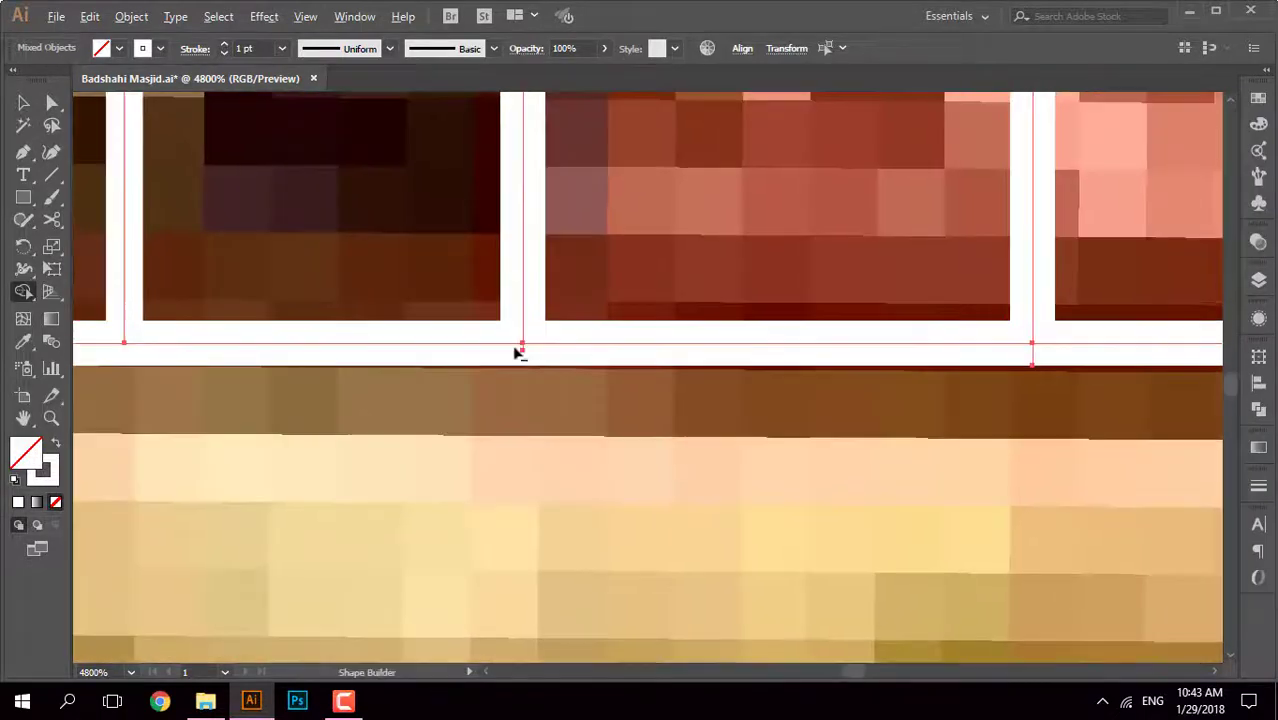
scroll(514, 351, right, 3)
scroll(500, 357, right, 3)
scroll(771, 466, down, 1)
scroll(653, 428, right, 3)
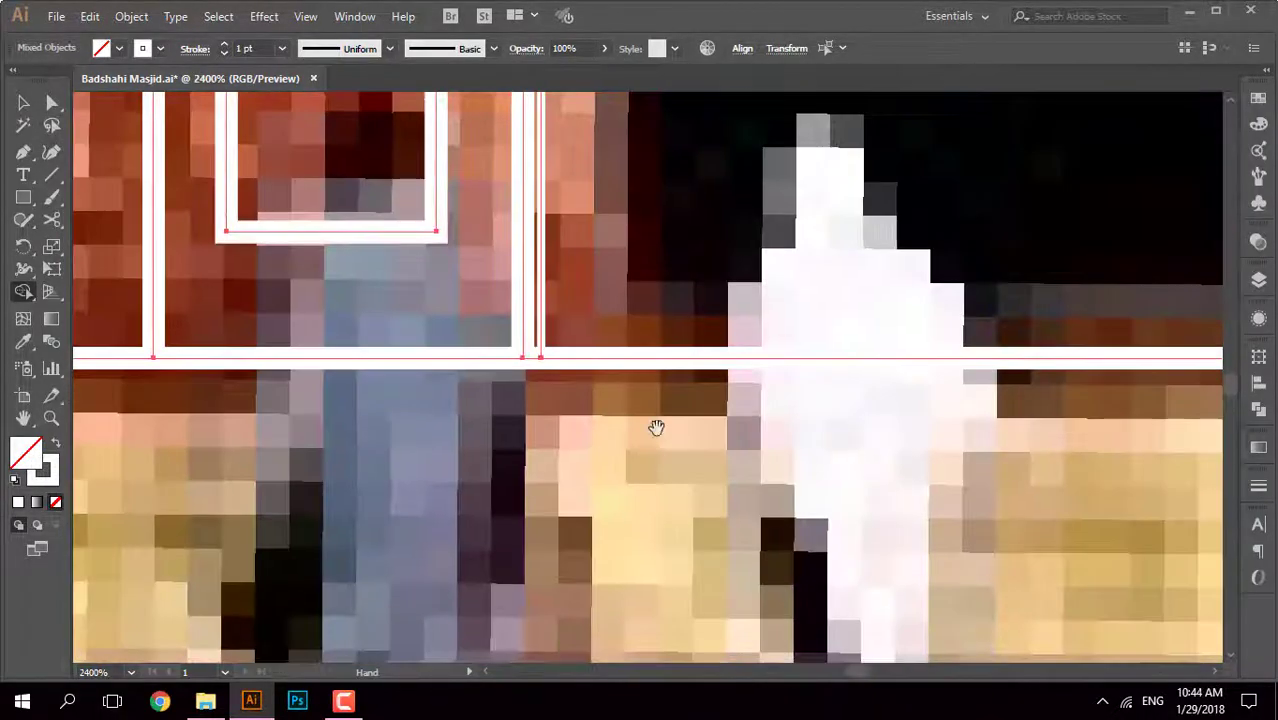
scroll(653, 399, right, 3)
scroll(790, 433, right, 3)
scroll(652, 508, down, 4)
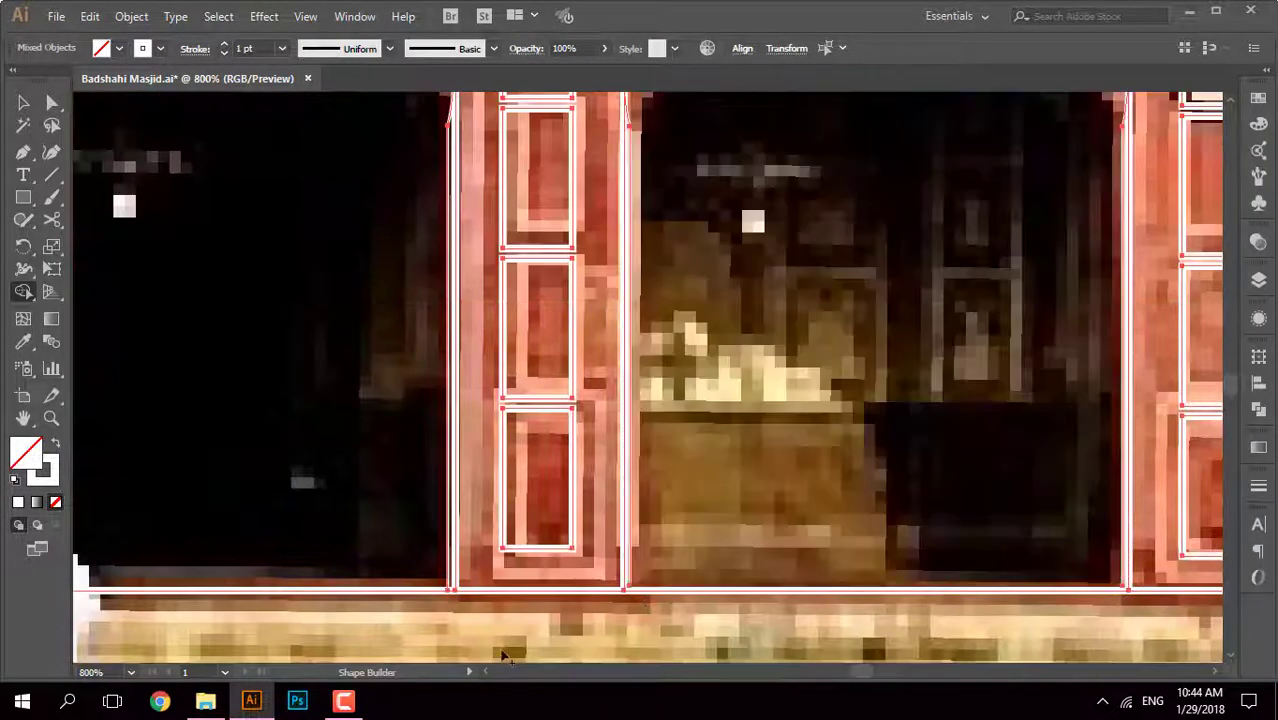
scroll(652, 508, down, 2)
scroll(633, 584, up, 3)
scroll(738, 479, up, 1)
scroll(650, 485, right, 3)
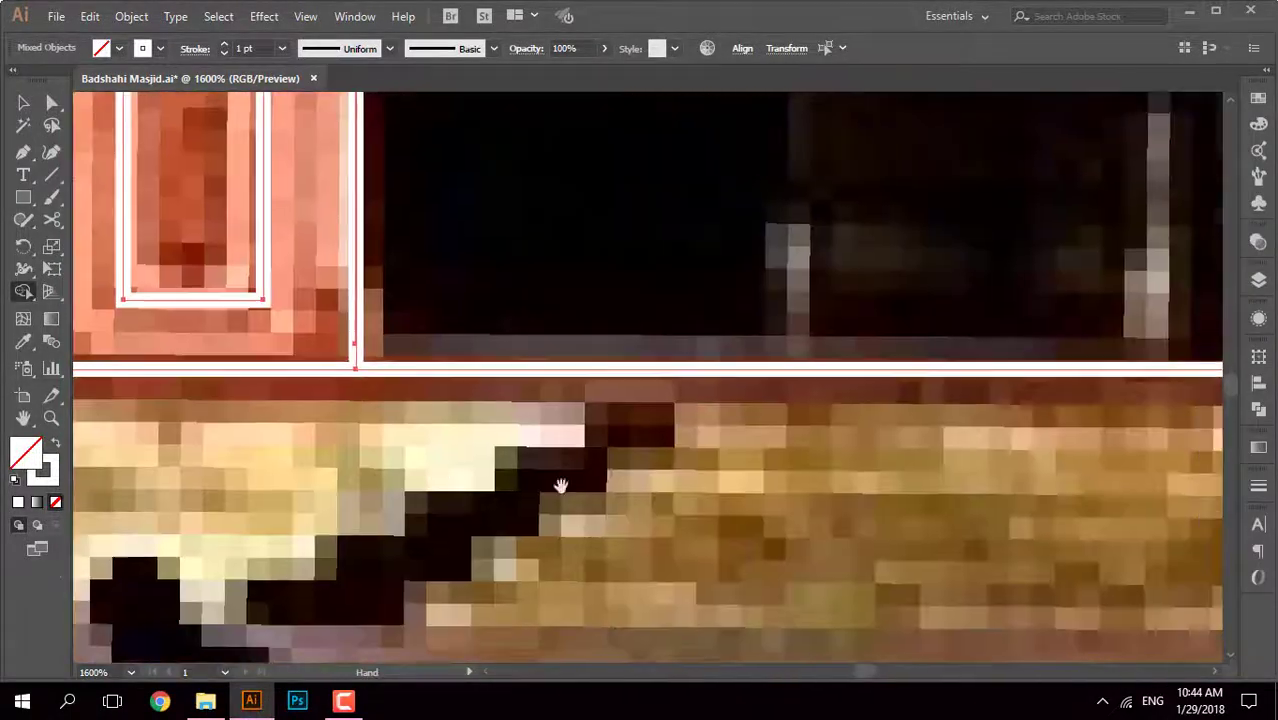
scroll(847, 447, right, 3)
scroll(775, 425, right, 3)
scroll(868, 439, right, 3)
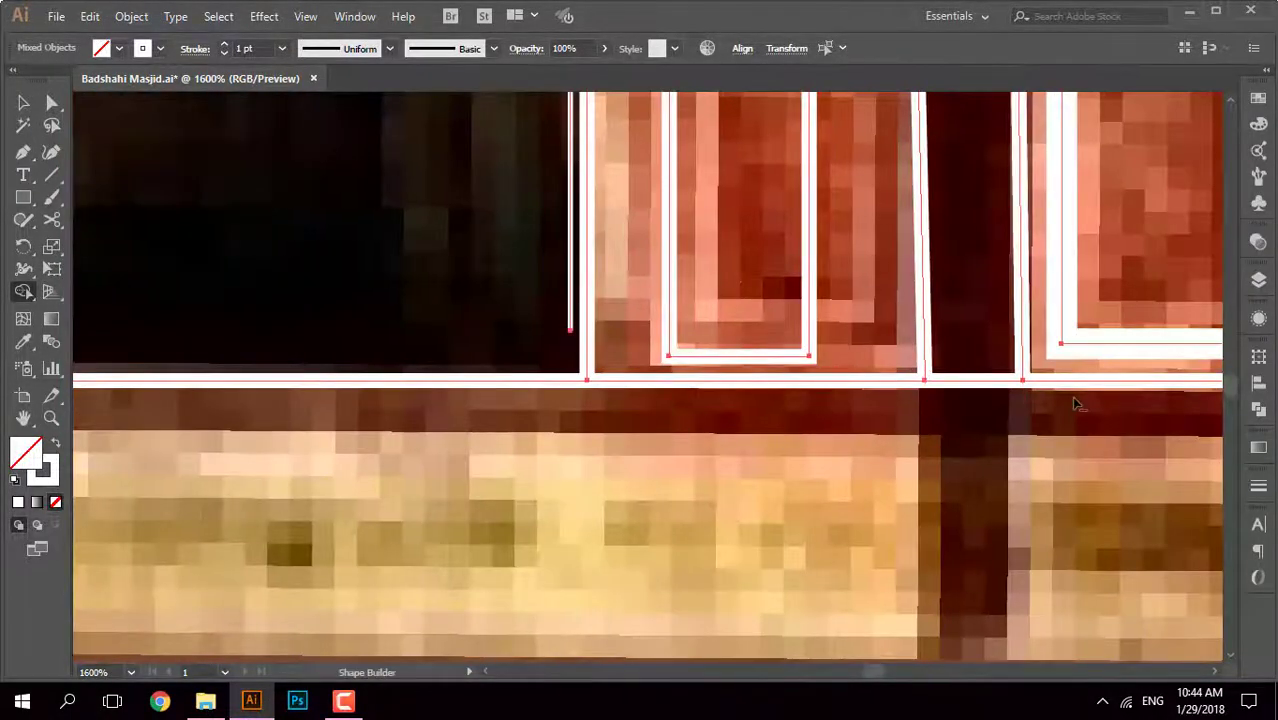
scroll(1075, 403, down, 2)
scroll(927, 531, down, 2)
scroll(927, 531, down, 2)
scroll(913, 478, up, 2)
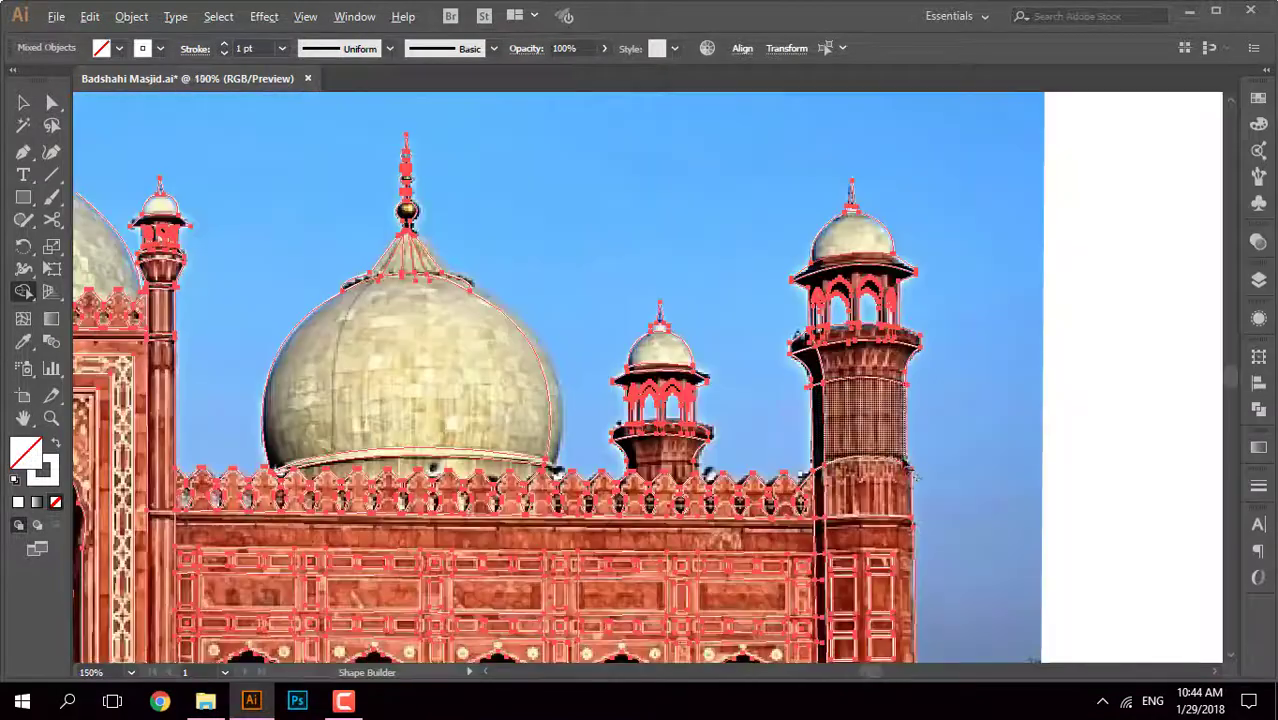
scroll(913, 478, down, 2)
Step: Deselect everything and show the Layers panel listing Trace above Source
key(v)
key(ctrl+shift+a)
click(1259, 279)
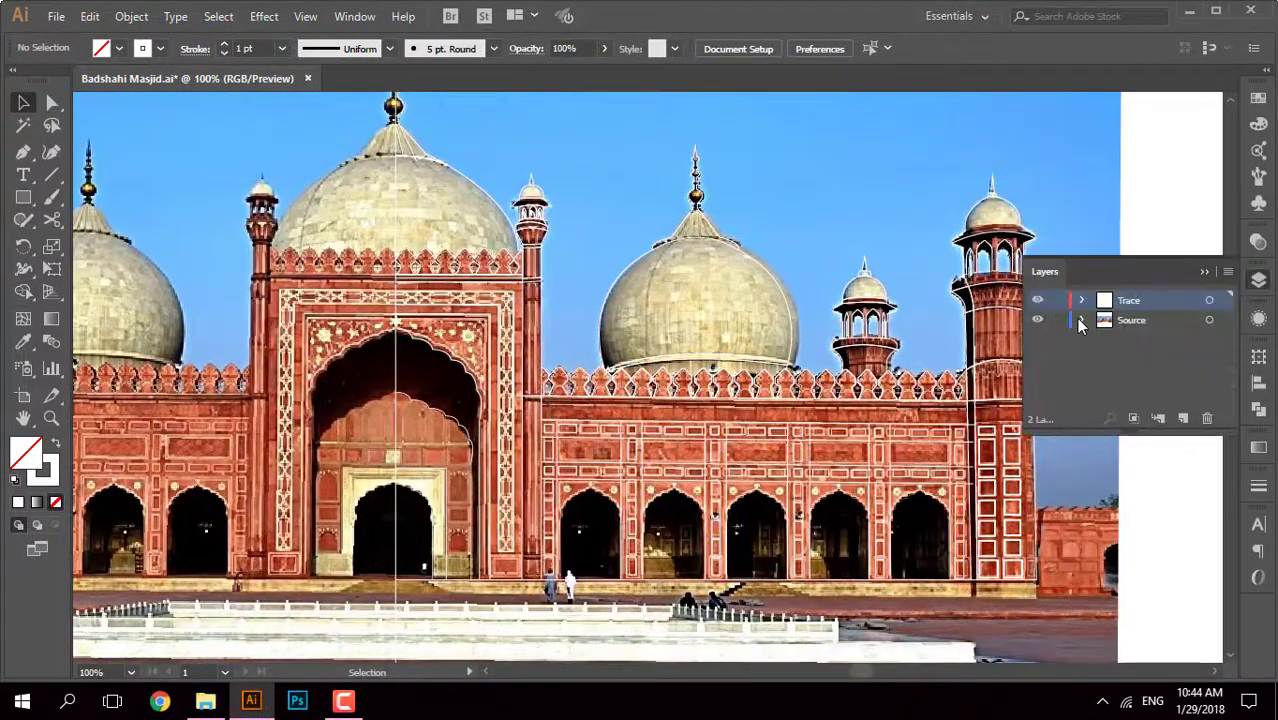
Step: Close the Layers panel and select all the traced artwork
click(743, 141)
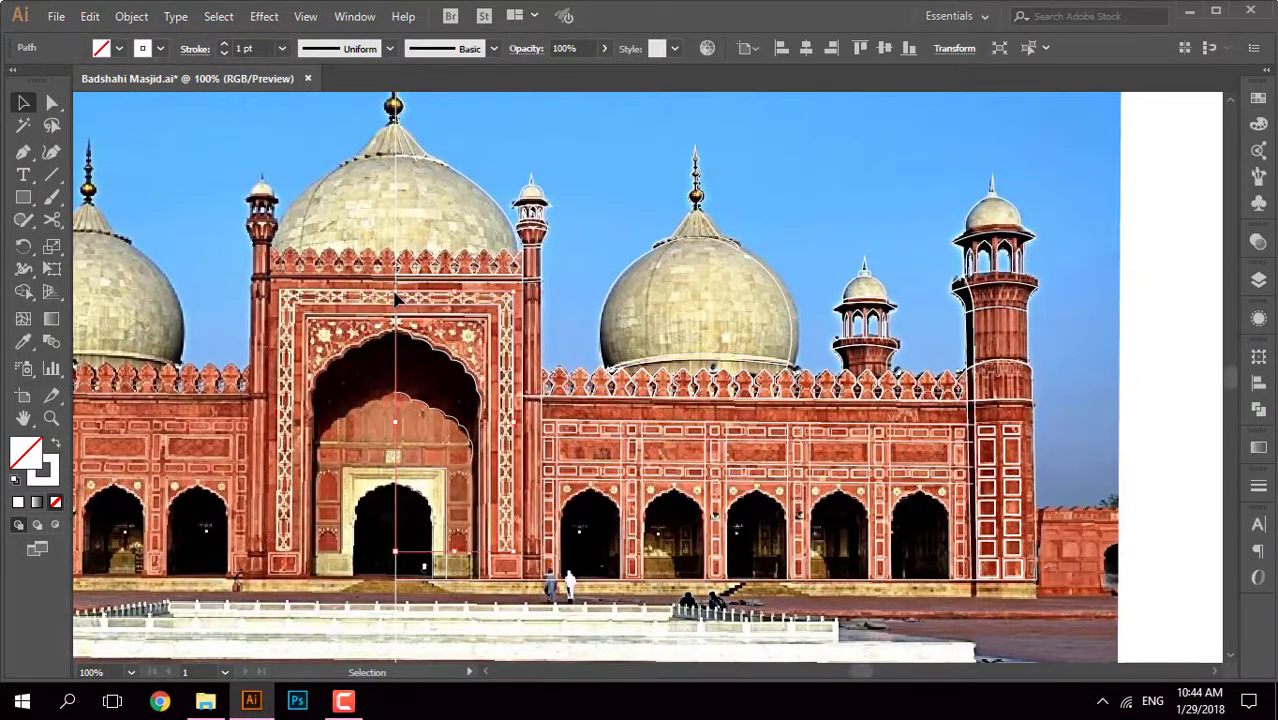
key(ctrl+a)
scroll(478, 483, up, 5)
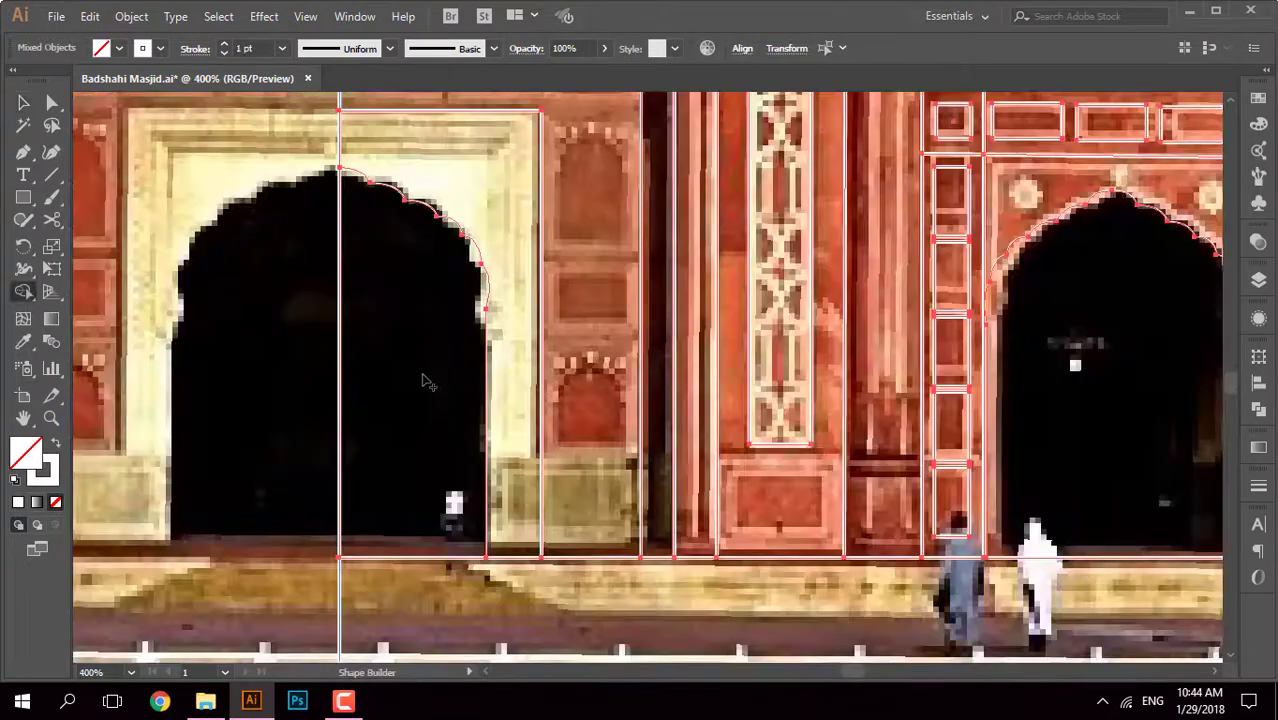
scroll(478, 483, down, 3)
scroll(600, 380, down, 1)
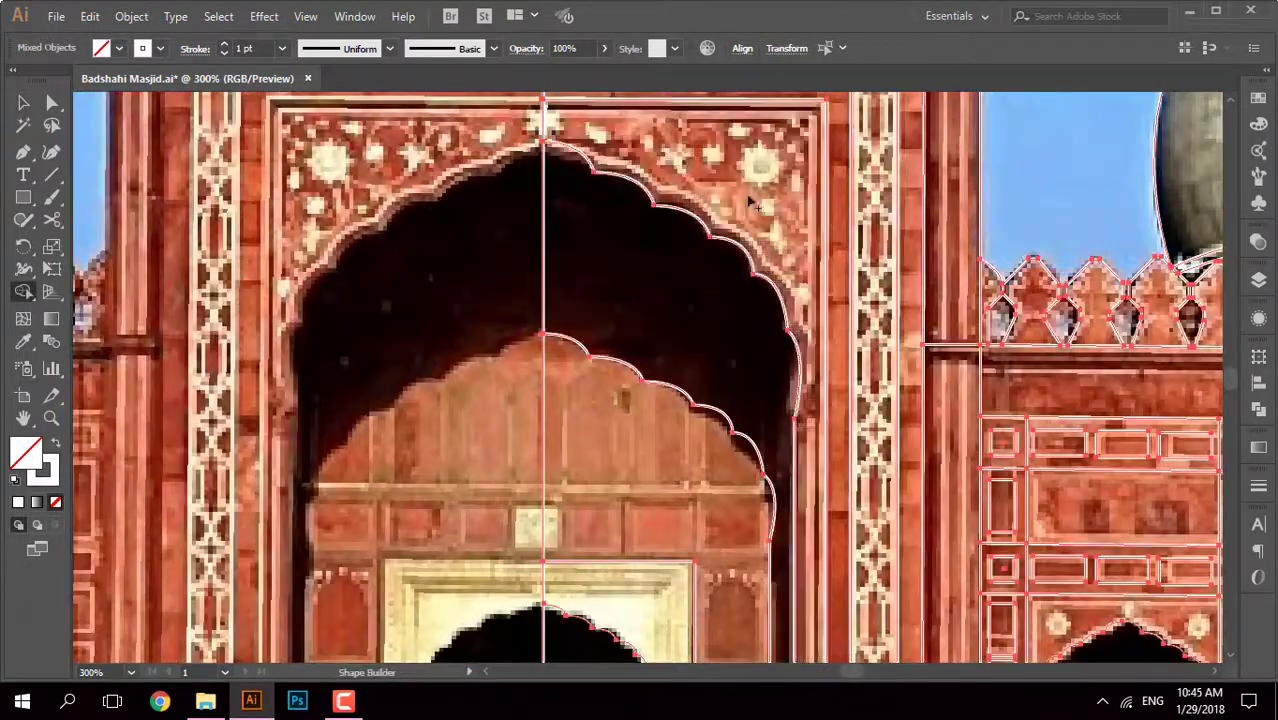
scroll(622, 356, up, 4)
Step: Deselect, switch to Outline view, and bring the domes into view
key(a)
key(ctrl+shift+a)
key(ctrl+y)
scroll(676, 422, up, 2)
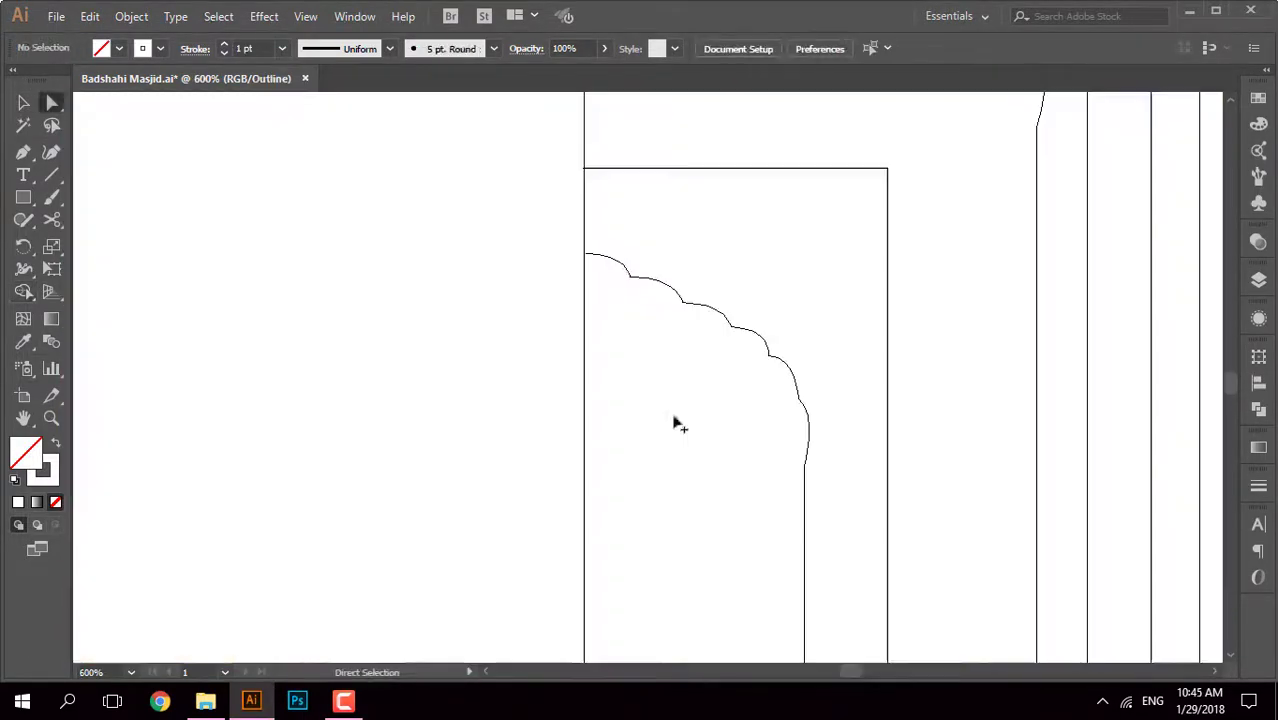
scroll(676, 422, up, 3)
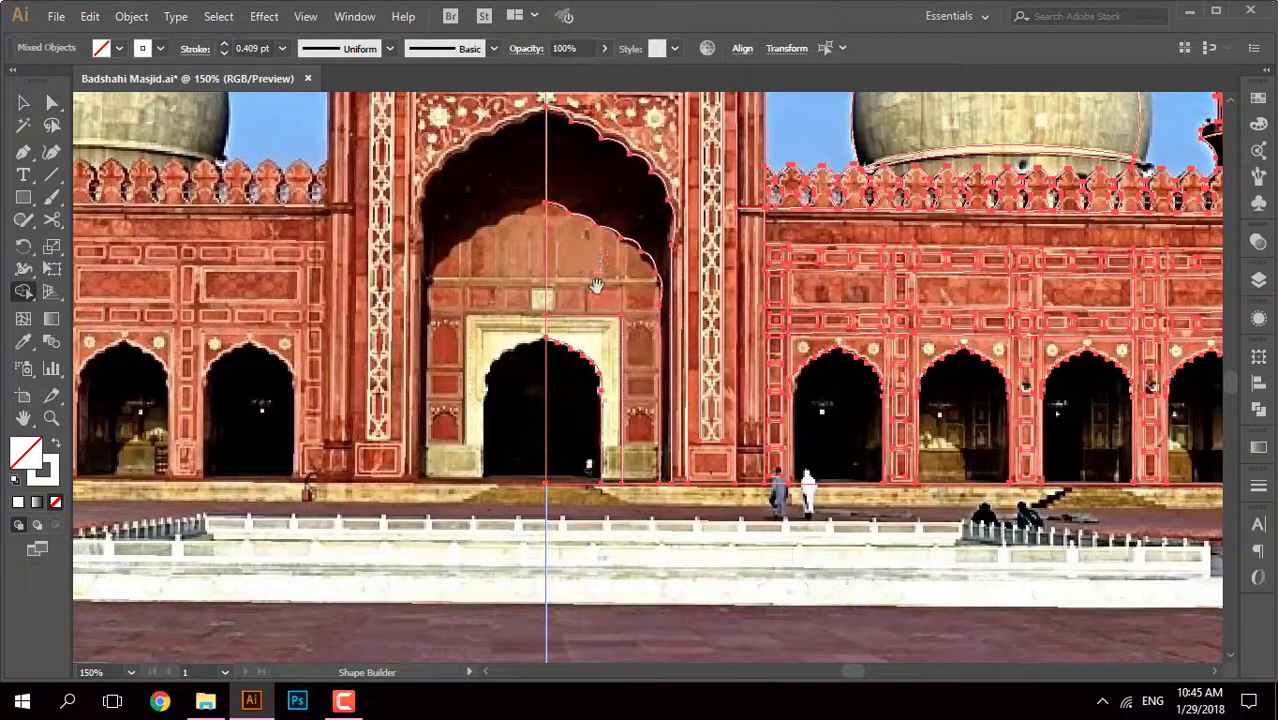
drag(595, 287, 653, 517)
scroll(680, 314, up, 4)
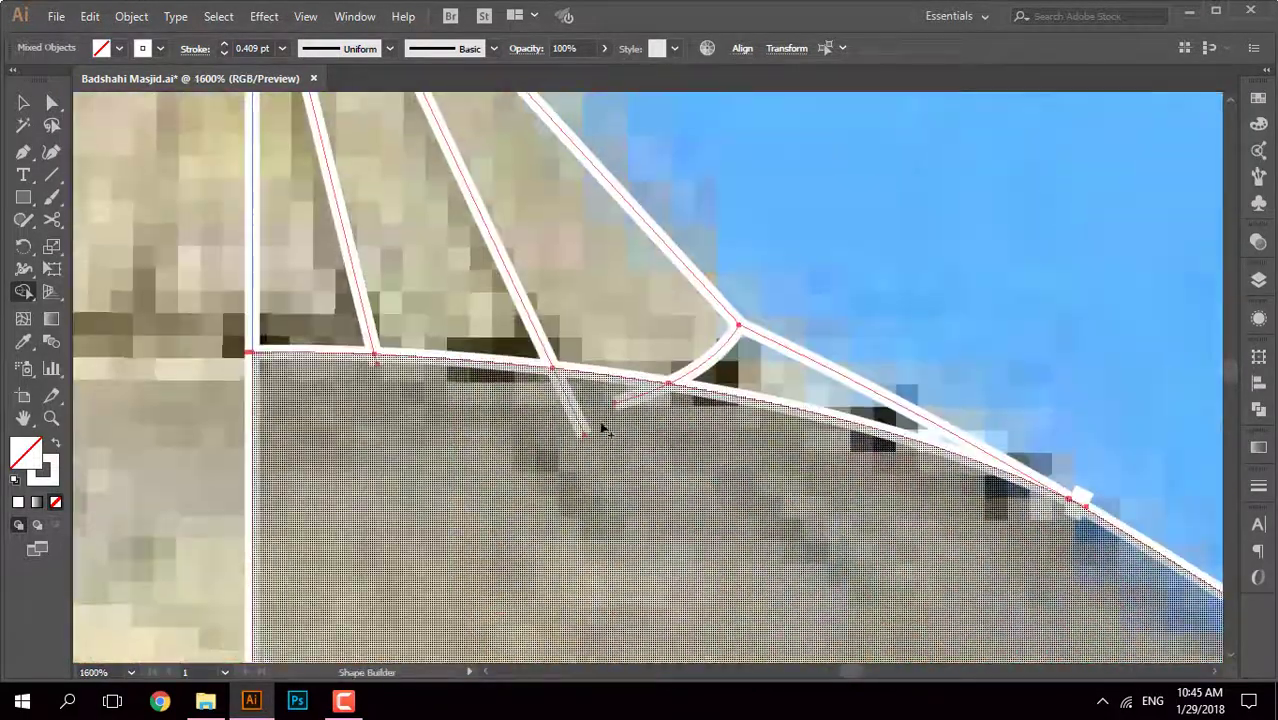
Step: Delete the two stray segments below the dome edge and recheck in Outline view
alt+click(600, 428)
alt+click(622, 400)
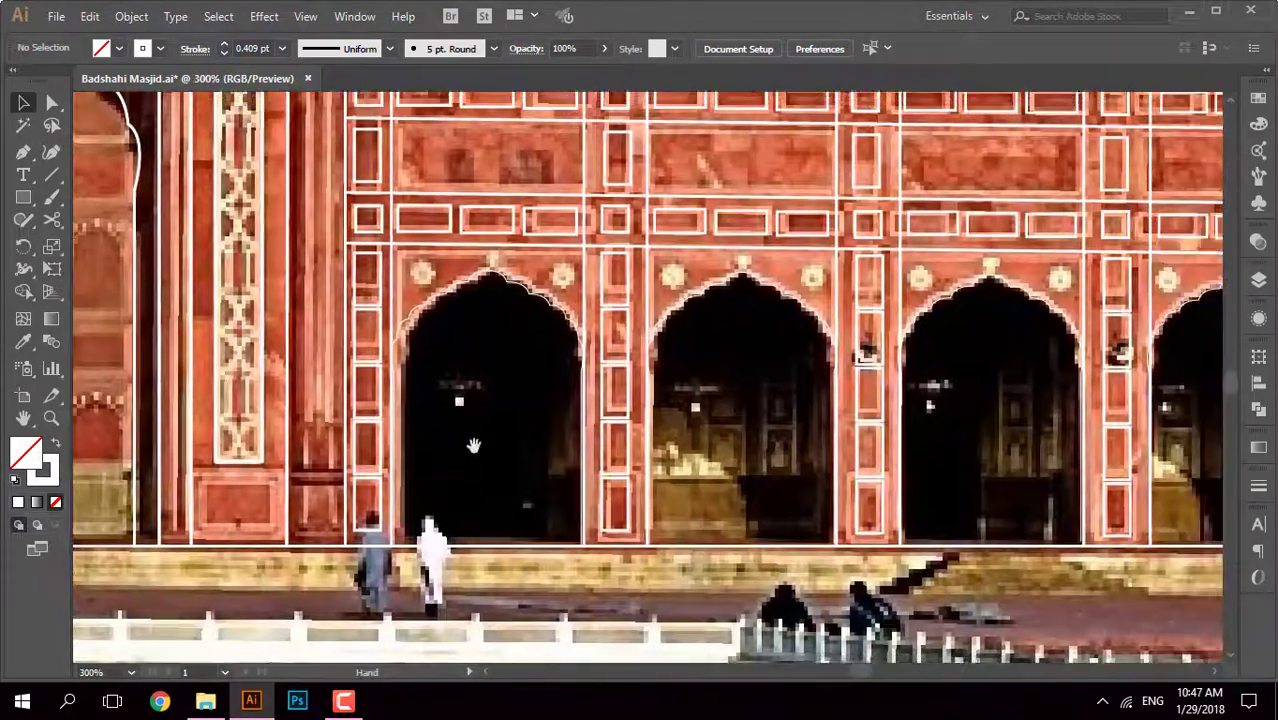
scroll(720, 565, up, 5)
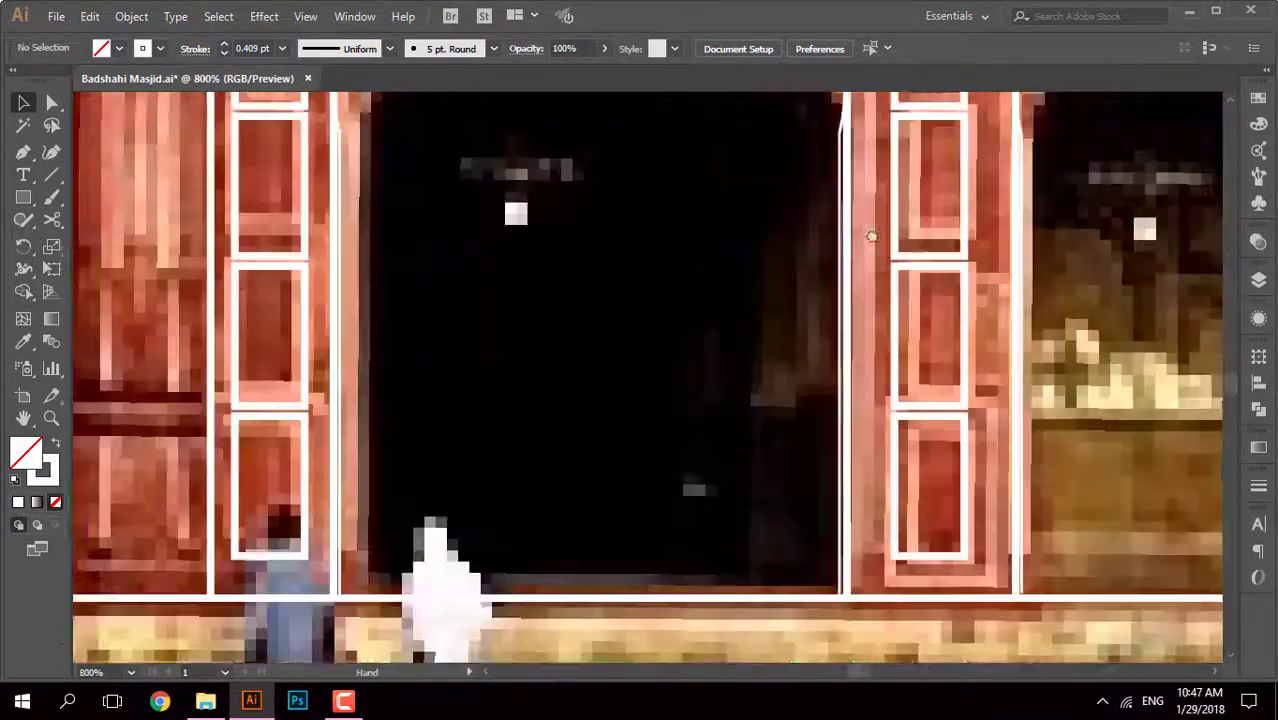
scroll(785, 385, up, 2)
key(ctrl+y)
scroll(305, 397, down, 1)
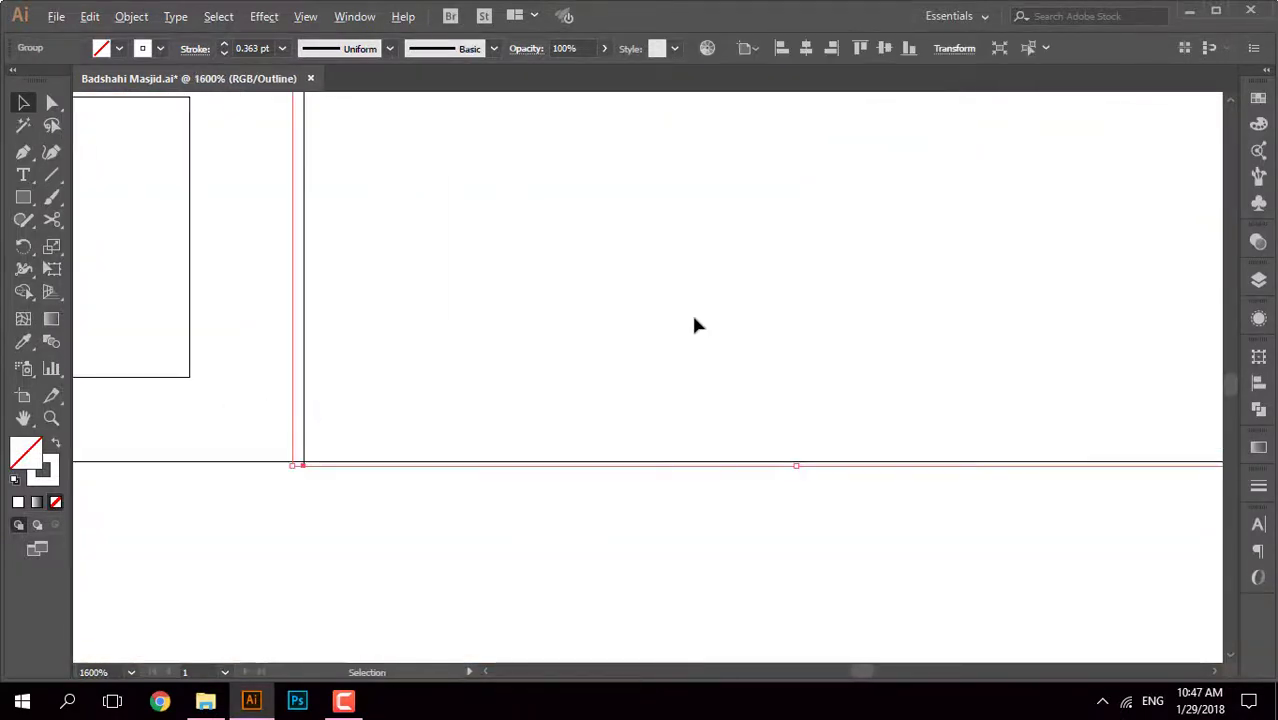
scroll(693, 322, down, 4)
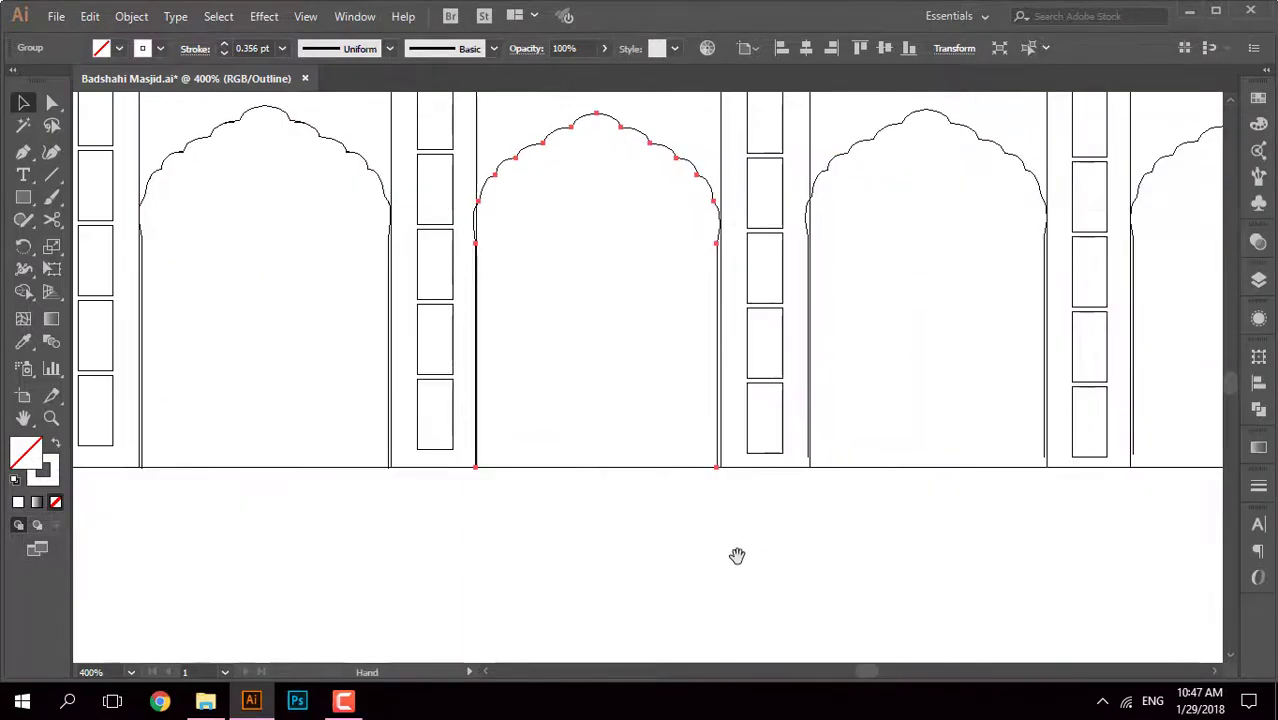
click(735, 552)
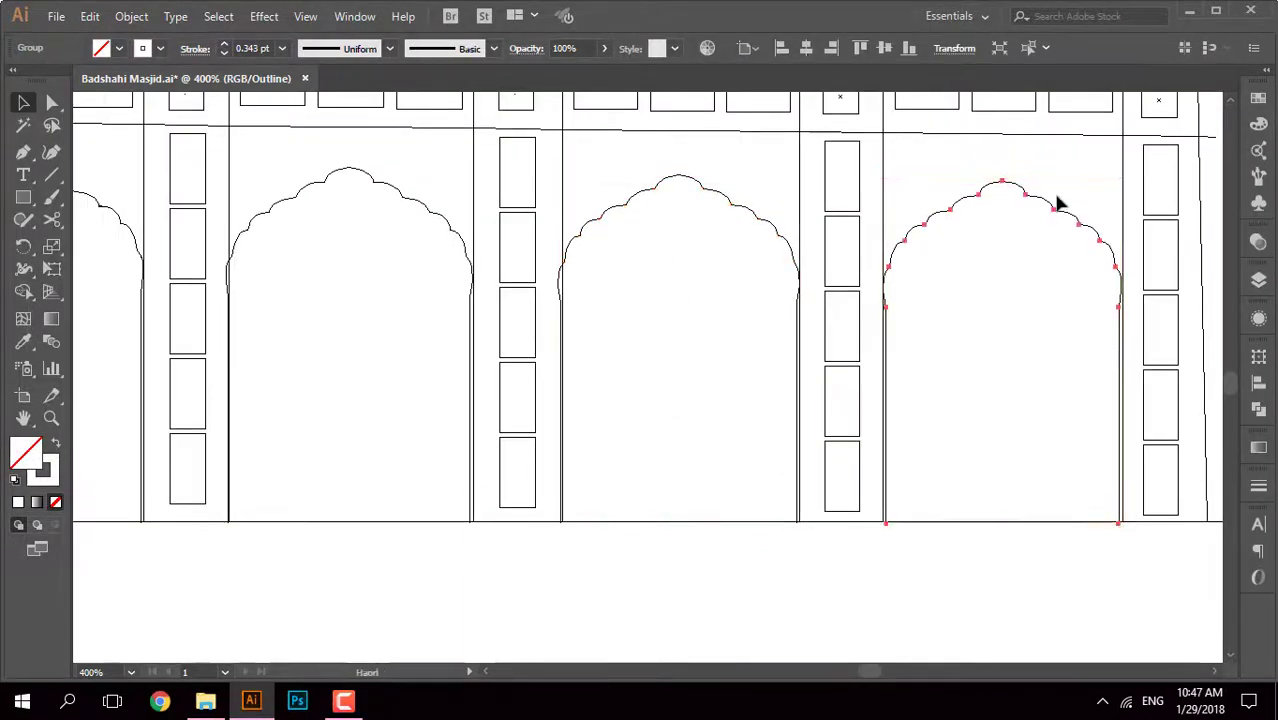
scroll(1060, 204, right, 5)
click(742, 457)
scroll(742, 457, down, 3)
scroll(771, 338, up, 1)
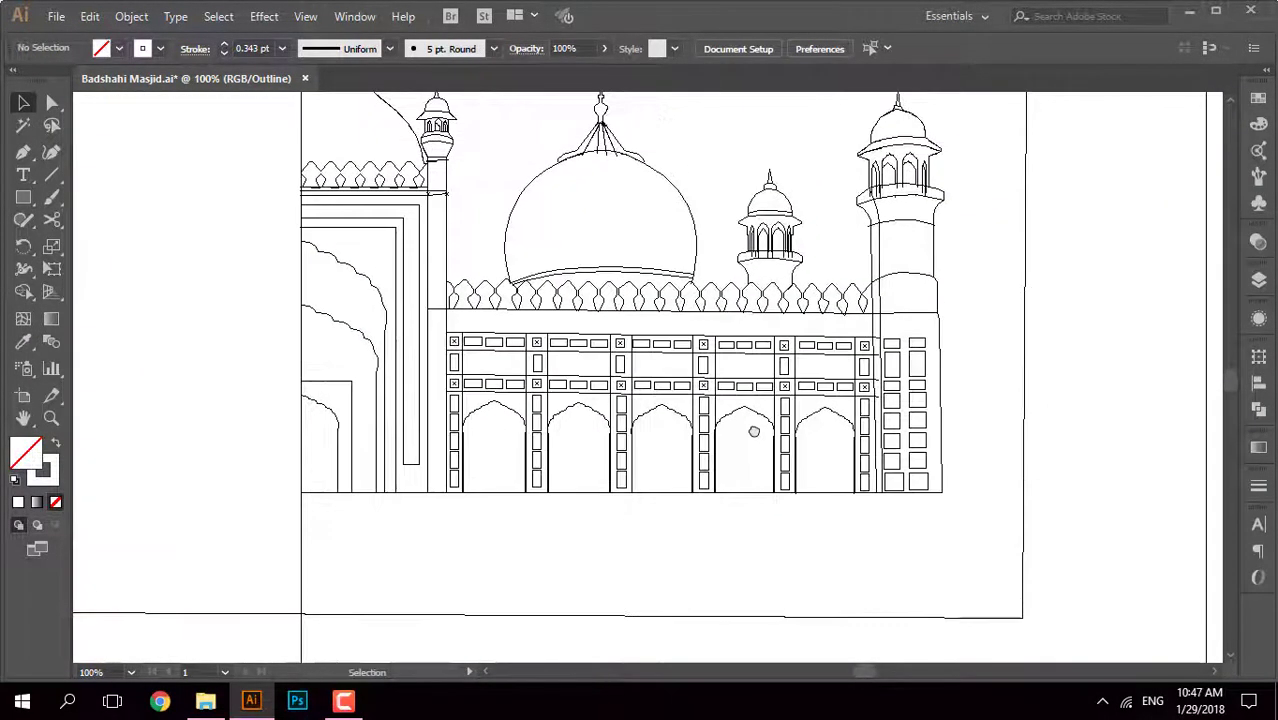
key(ctrl+y)
key(shift+m)
key(ctrl+a)
scroll(754, 431, up, 3)
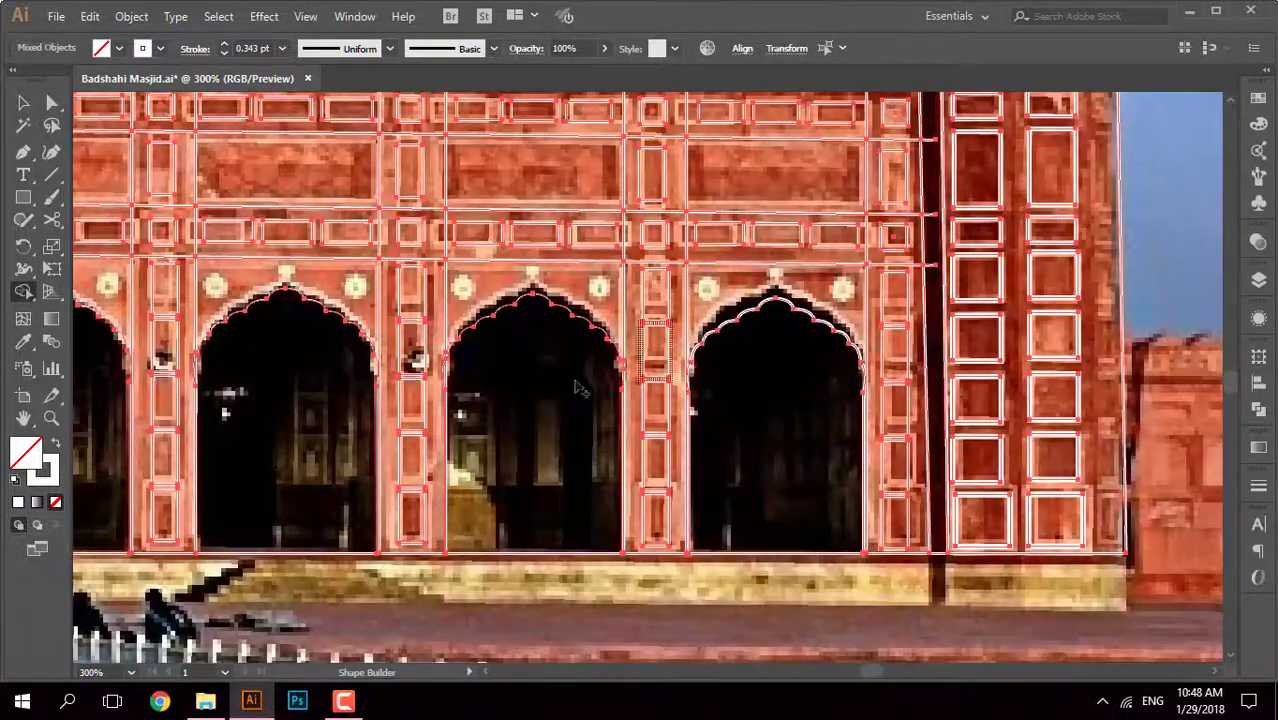
scroll(478, 289, left, 2)
scroll(642, 366, left, 5)
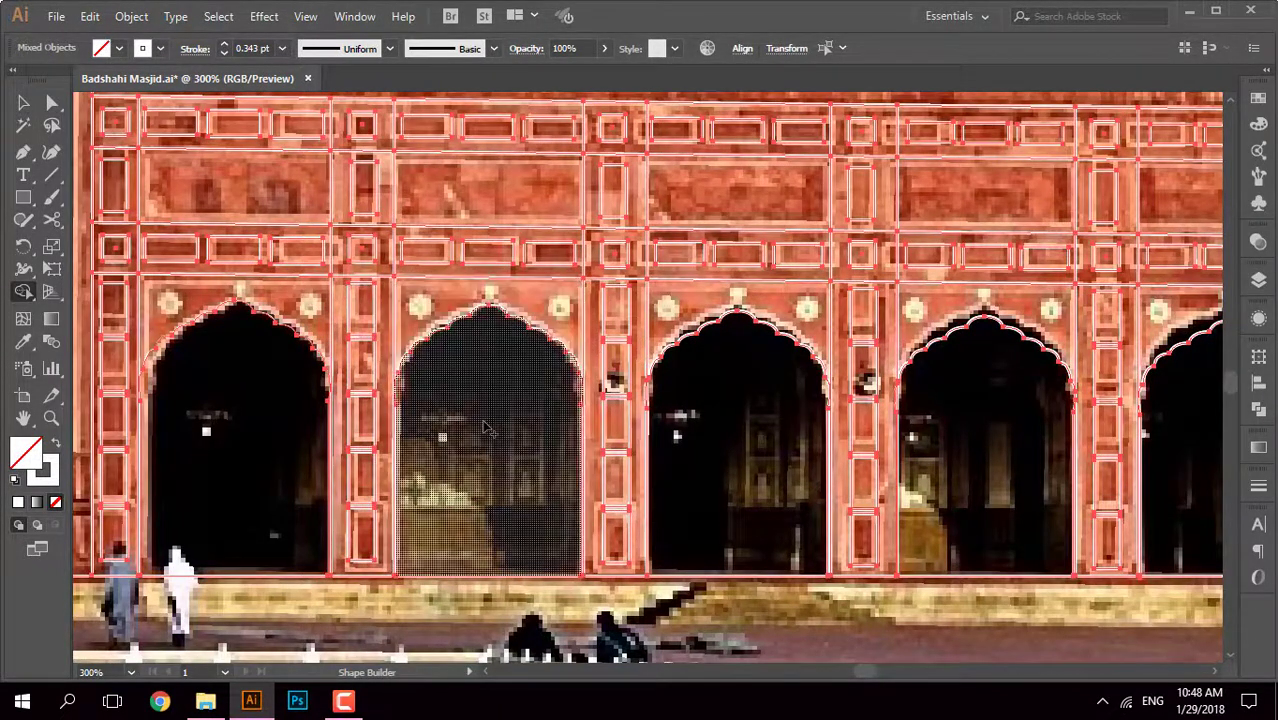
scroll(320, 500, up, 3)
scroll(320, 500, left, 3)
scroll(1138, 402, right, 5)
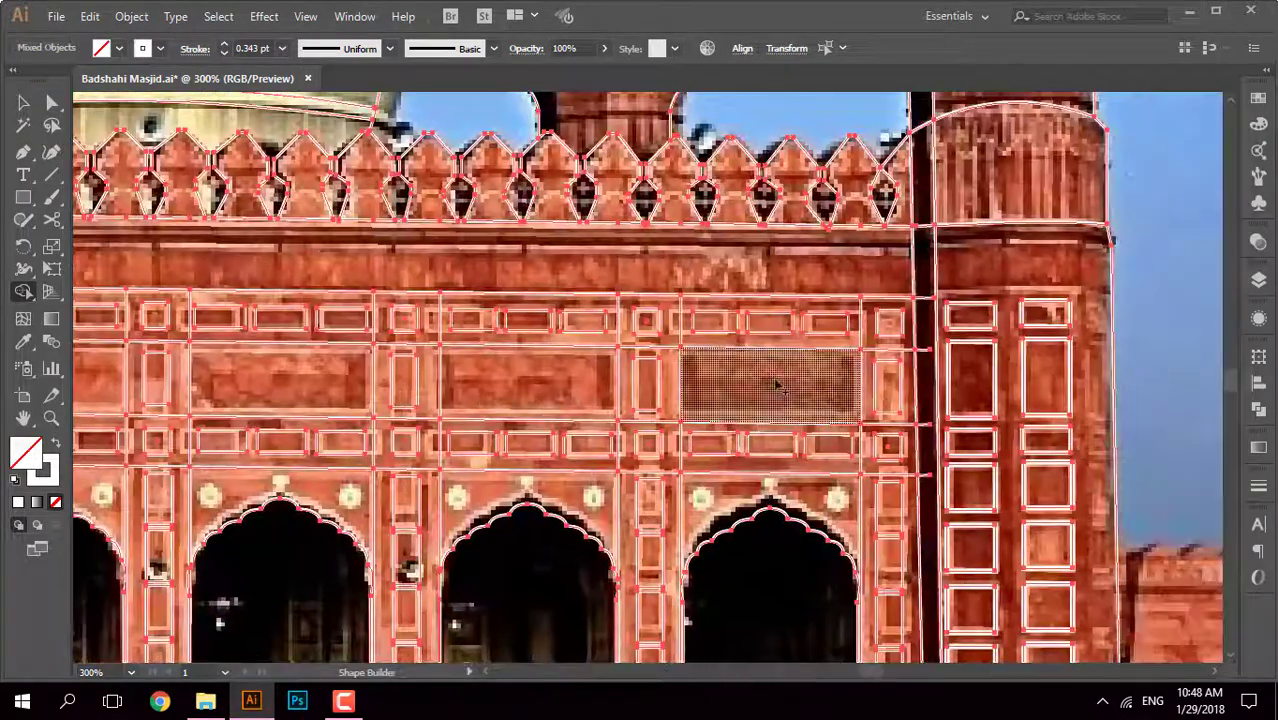
scroll(853, 393, up, 1)
scroll(853, 393, left, 1)
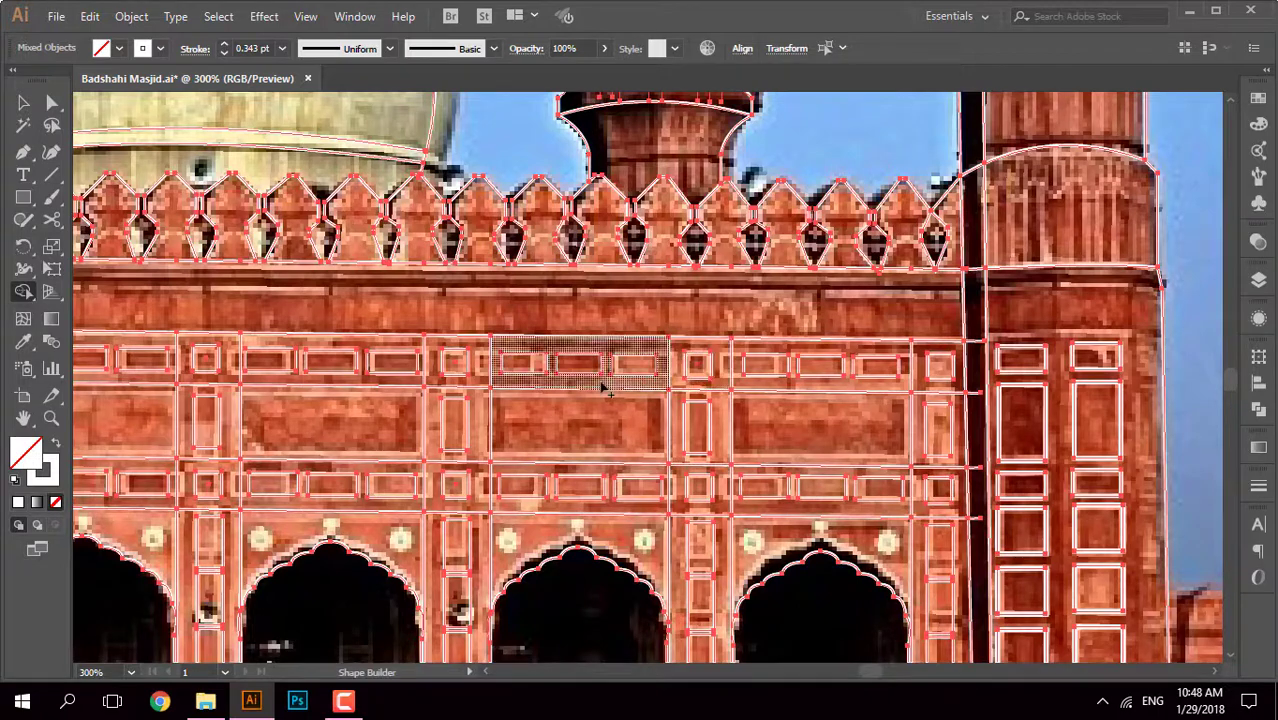
drag(381, 390, 878, 401)
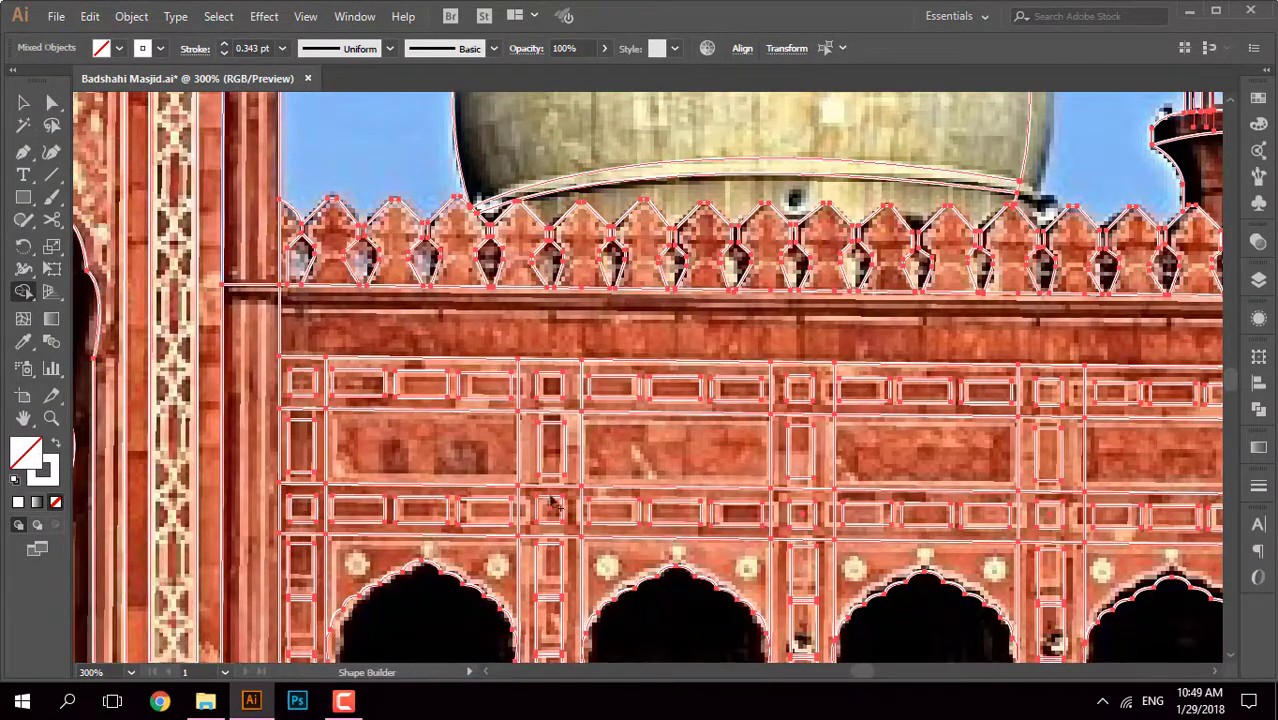
drag(818, 500, 352, 490)
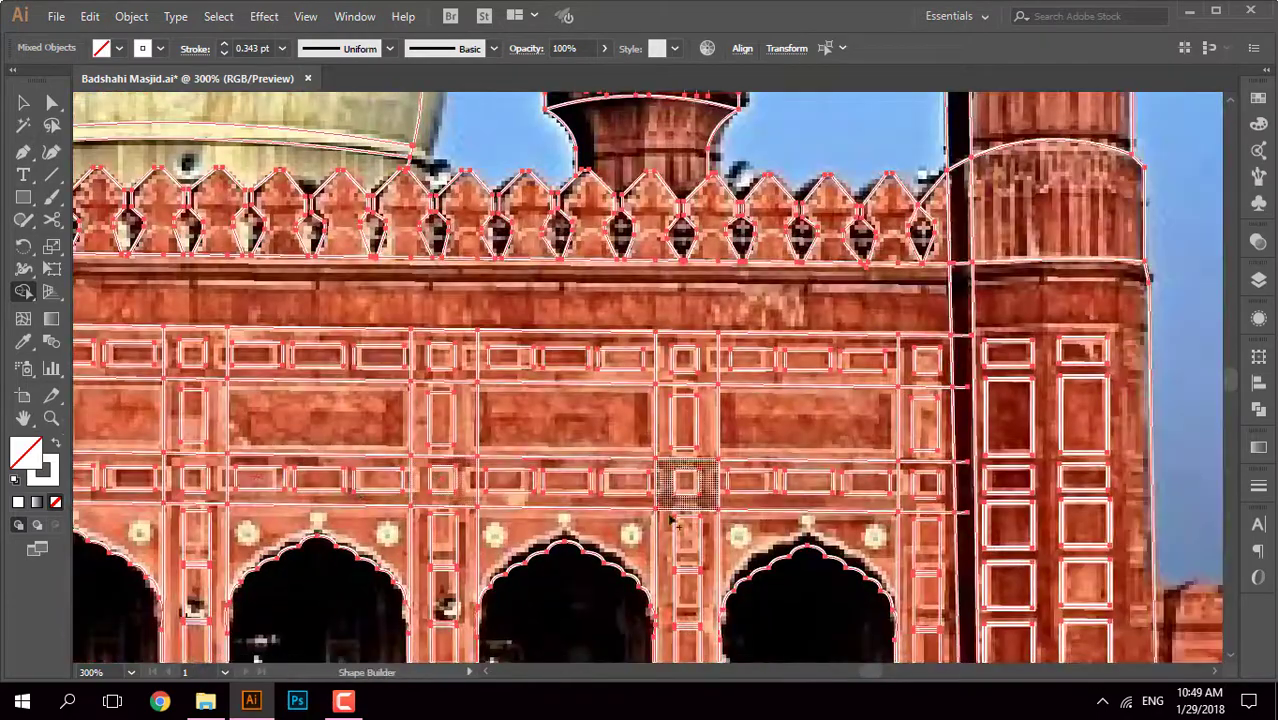
mouse_move(672, 519)
mouse_down()
mouse_move(285, 337)
mouse_move(857, 298)
mouse_up()
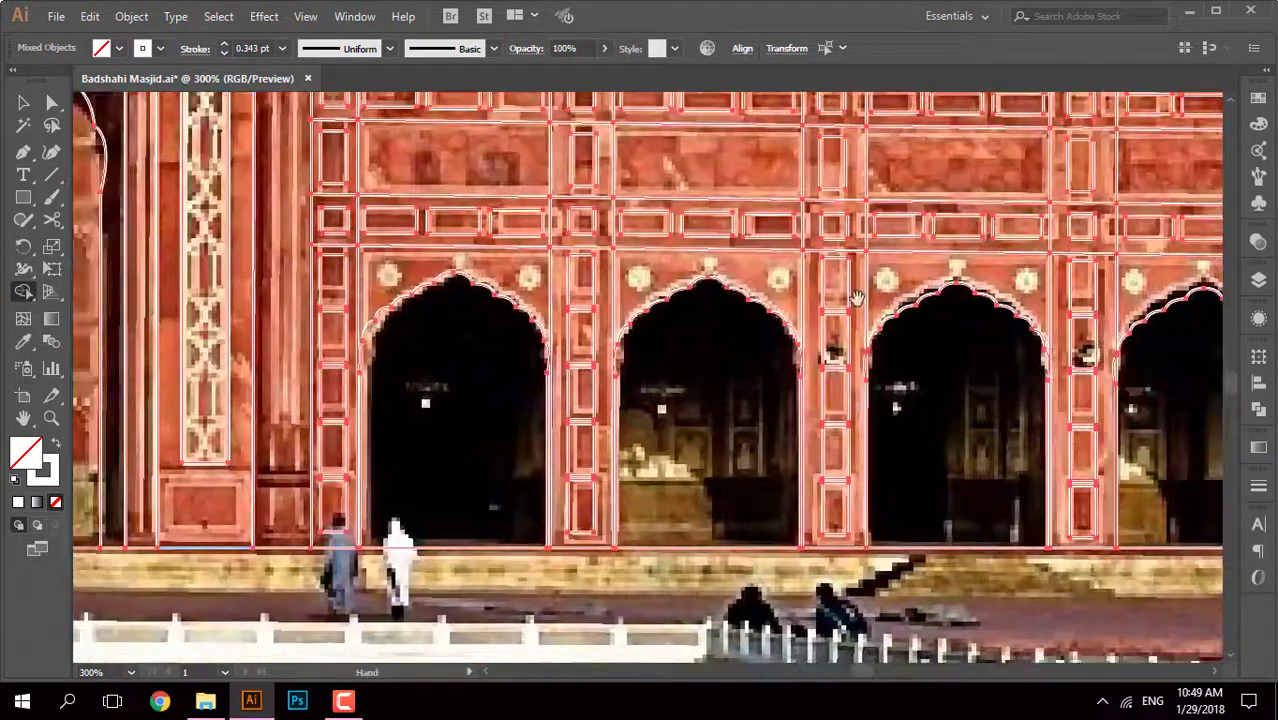
key(ctrl+minus)
key(ctrl+minus)
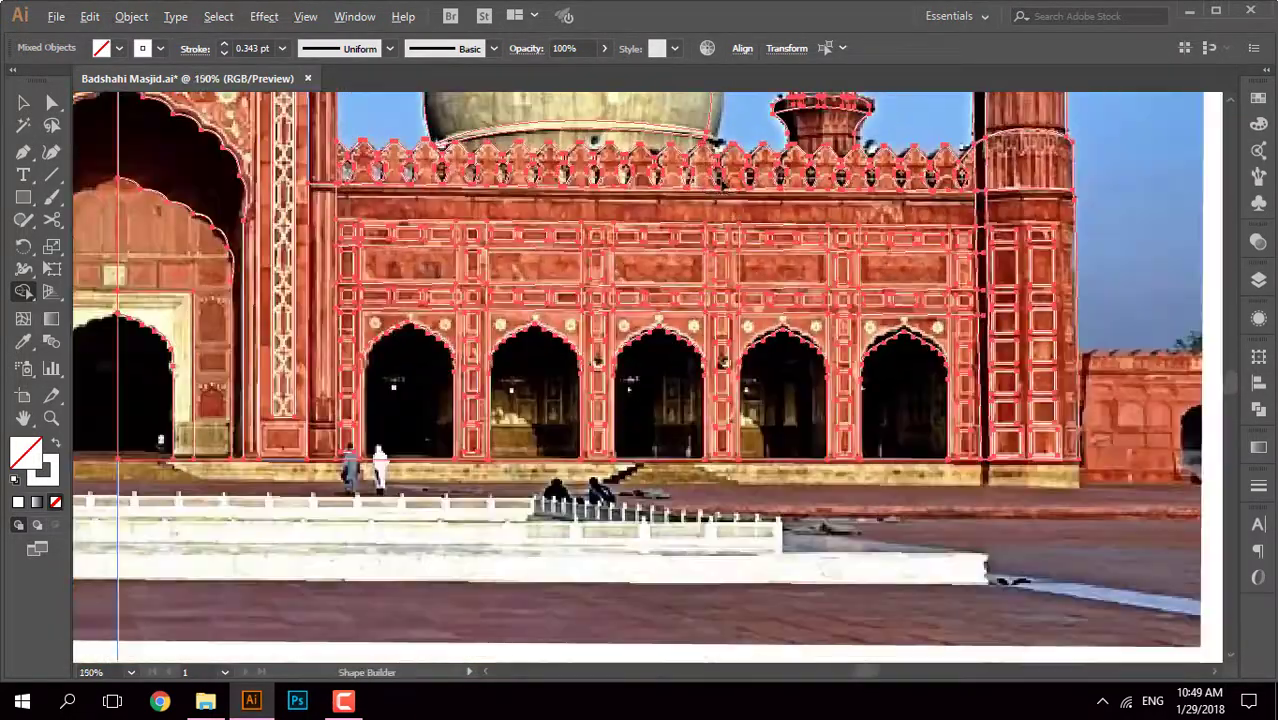
key(ctrl+plus)
scroll(640, 380, up, 3)
key(ctrl+minus)
key(ctrl+minus)
key(ctrl+minus)
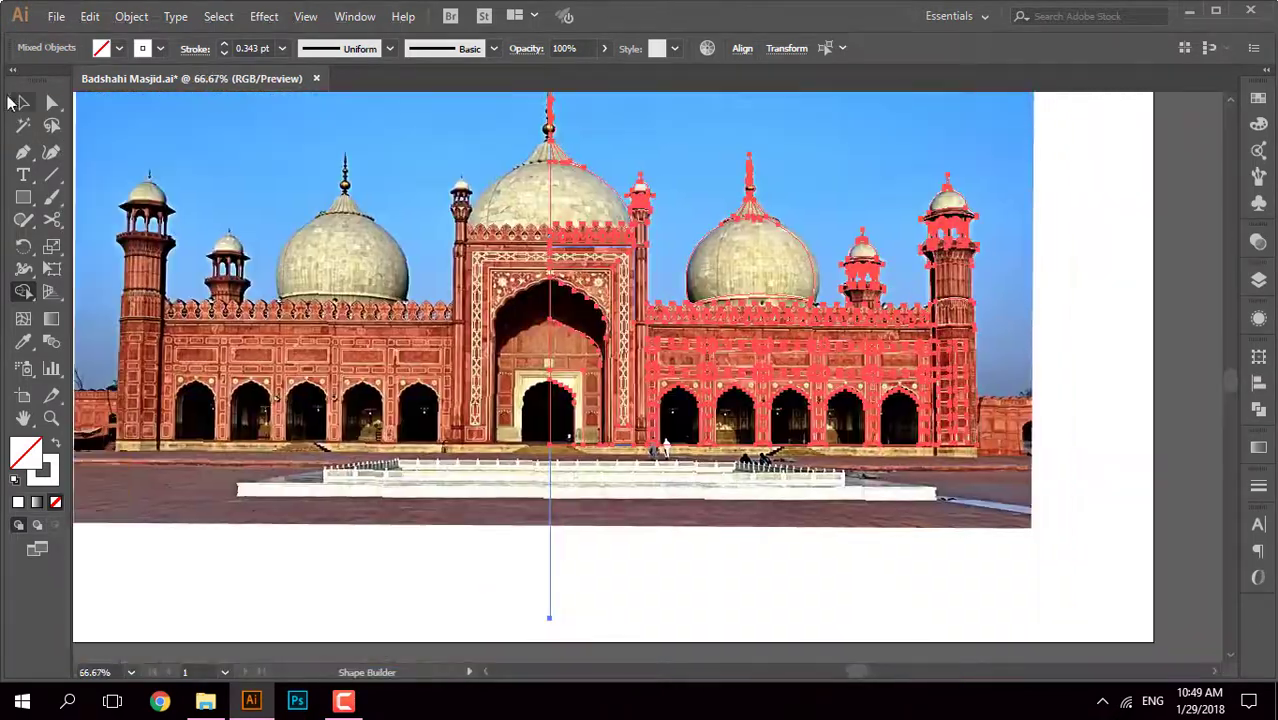
click(20, 103)
key(ctrl+shift+a)
key(ctrl+y)
key(ctrl+1)
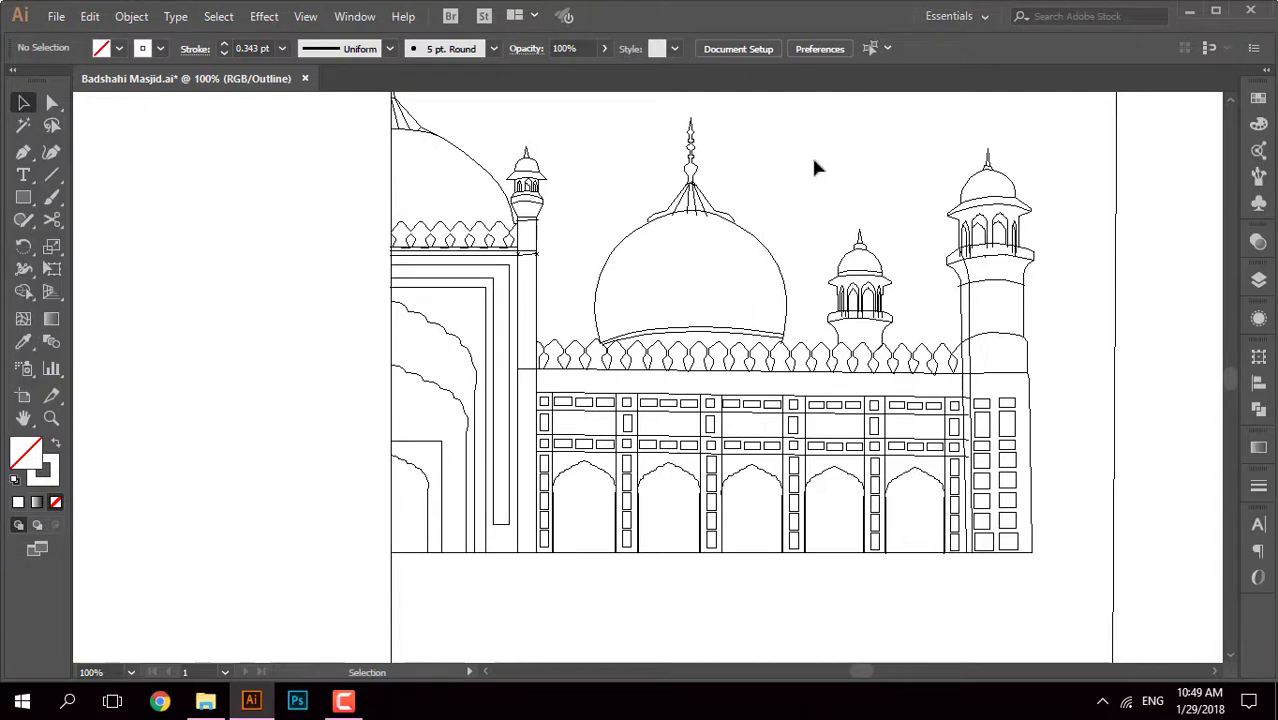
Step: Move the facade corner anchor down to the vertical line, undoing an accidental line deletion
key(ctrl+y)
scroll(608, 380, up, 10)
key(ctrl+y)
click(608, 380)
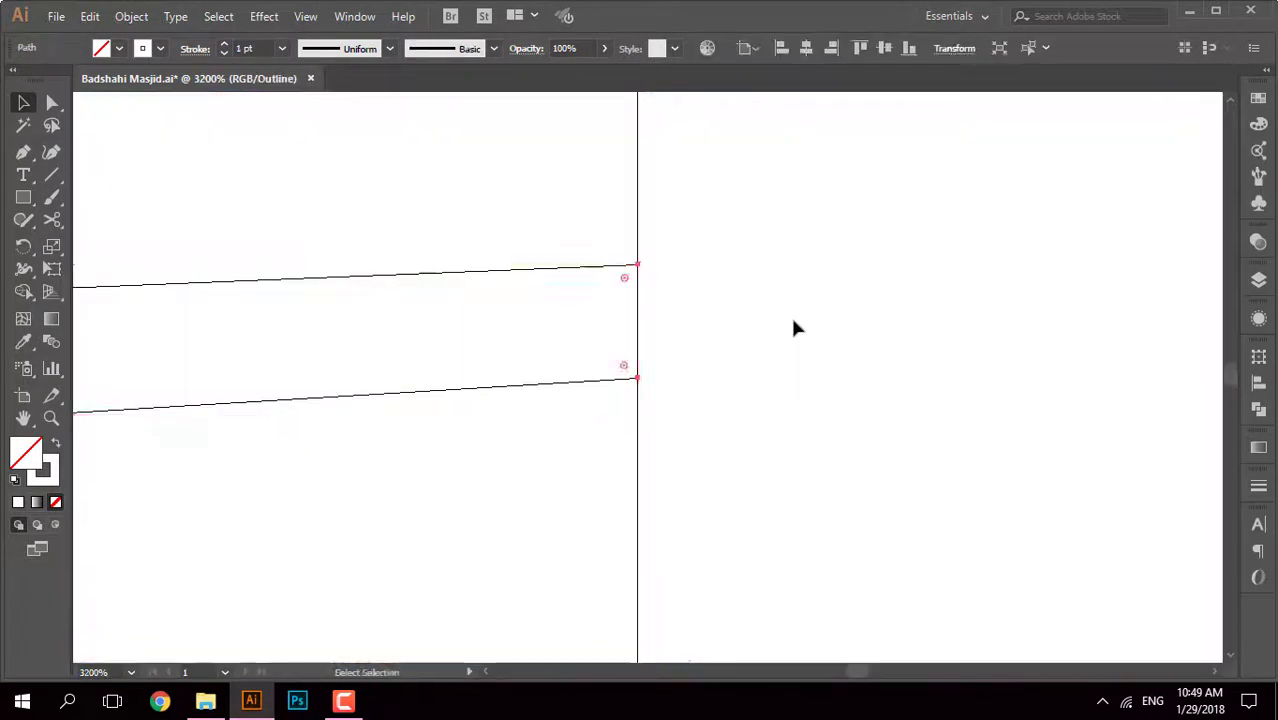
click(793, 321)
scroll(729, 268, up, 5)
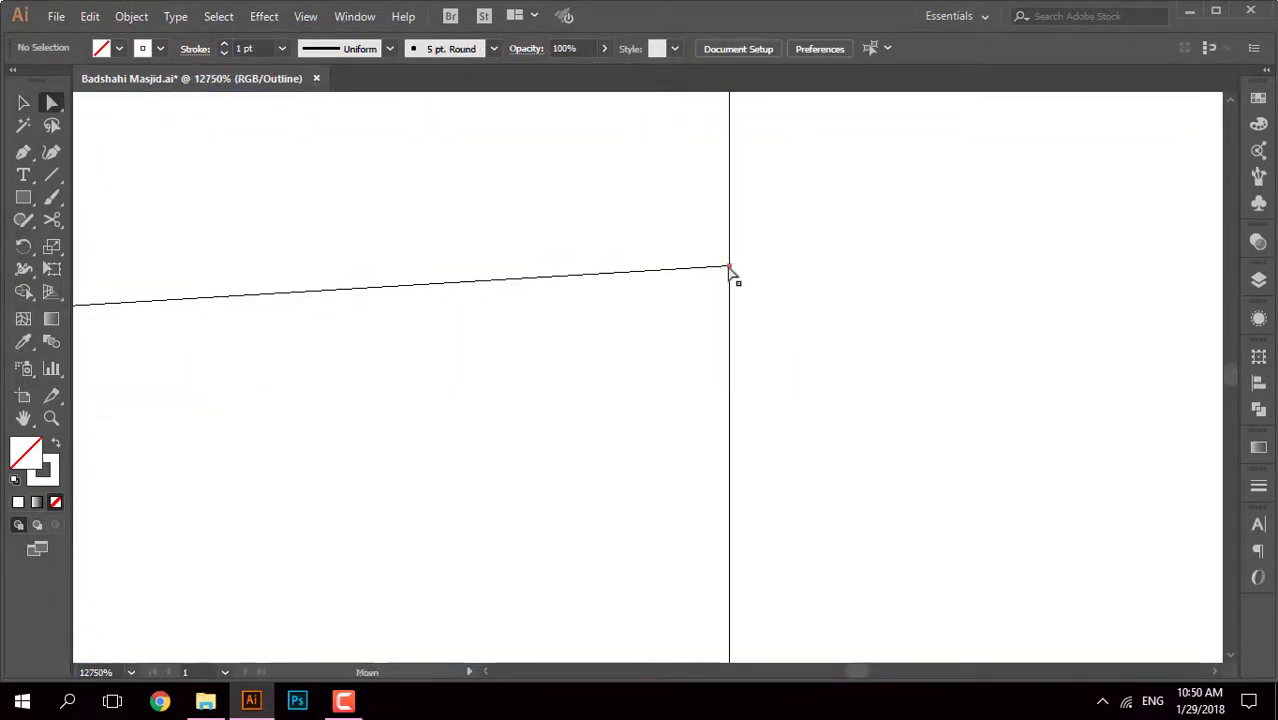
scroll(730, 270, up, 3)
scroll(720, 272, up, 2)
drag(478, 468, 455, 480)
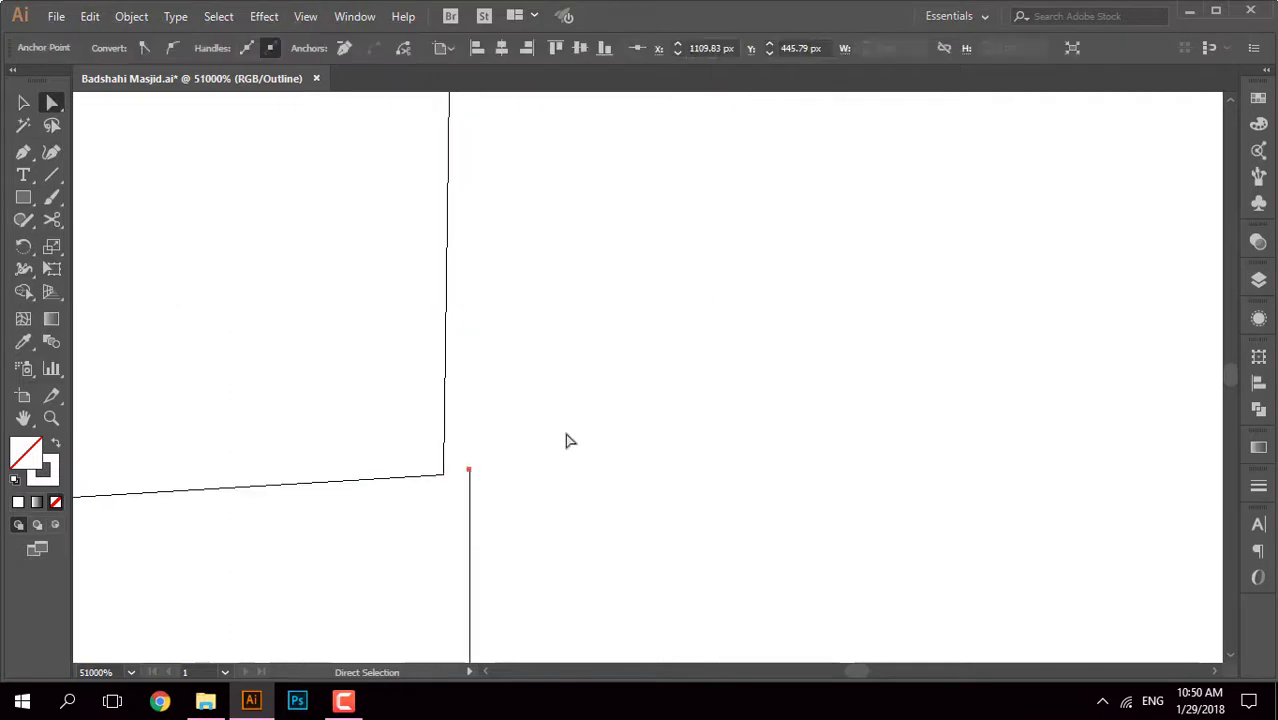
key(Delete)
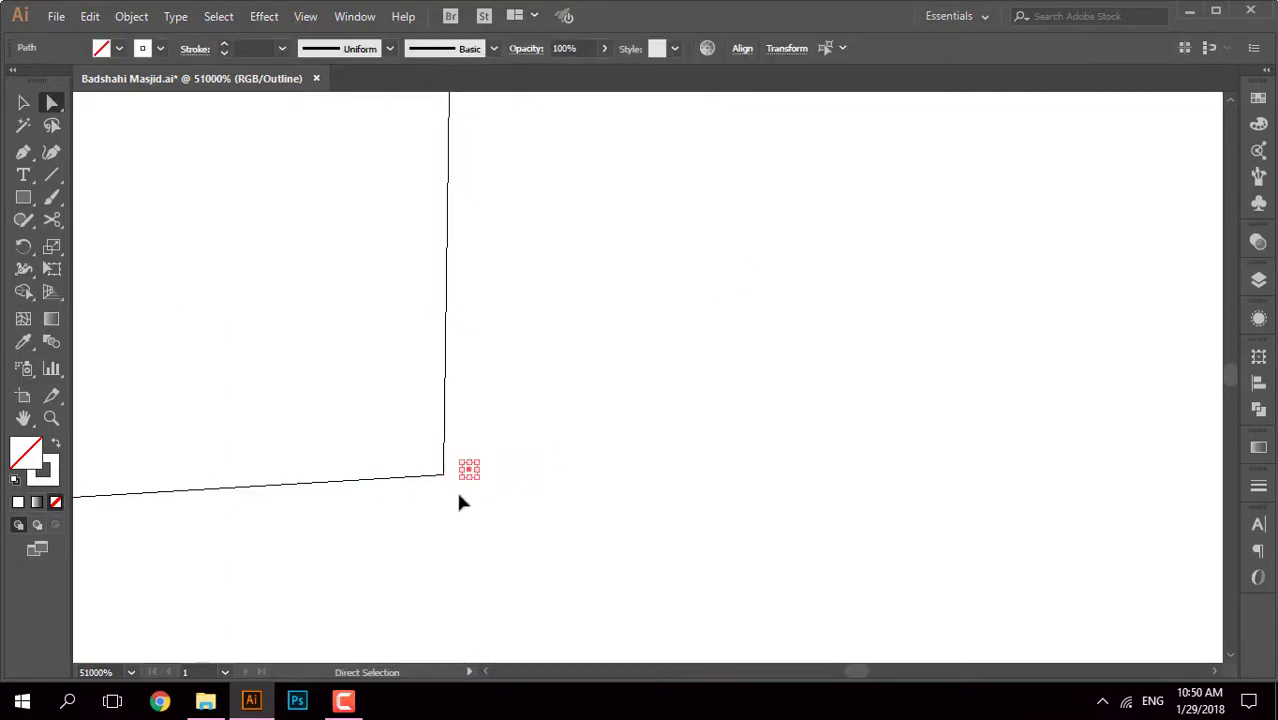
key(ctrl+z)
Step: Pull the stray anchor at the corner junction back onto the vertical line
scroll(585, 397, down, 3)
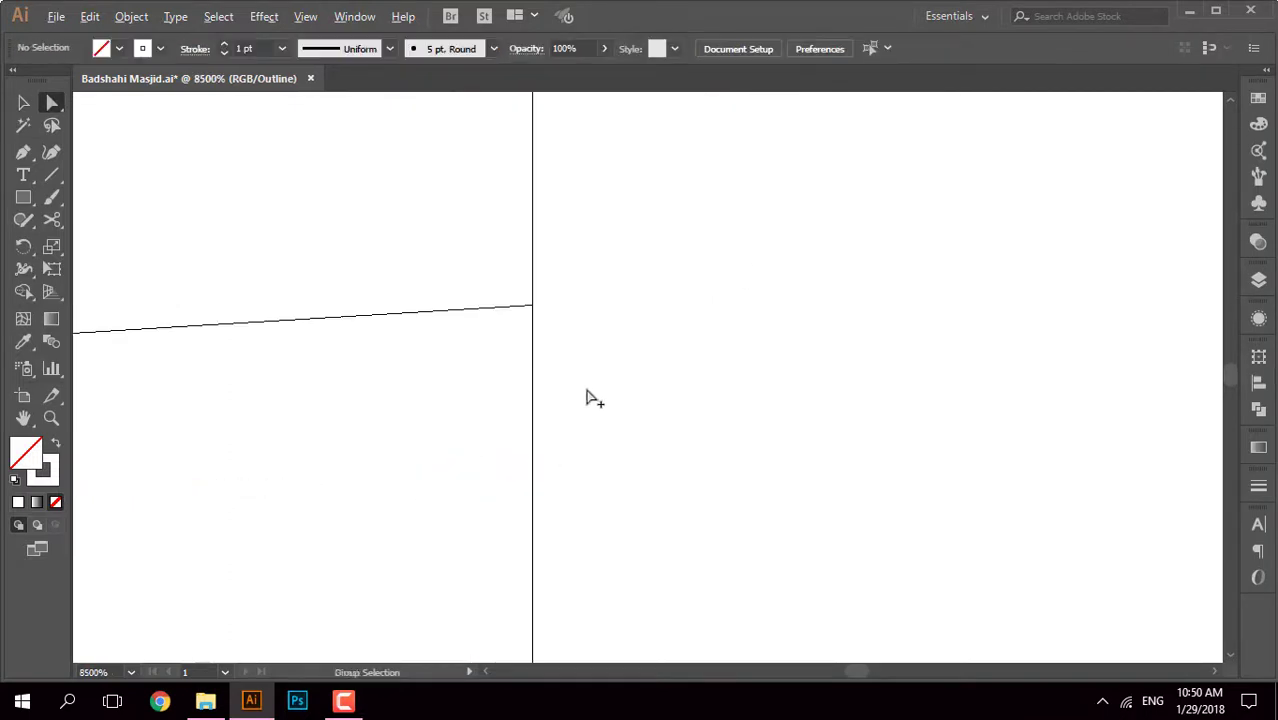
scroll(585, 420, down, 5)
scroll(579, 449, up, 5)
scroll(638, 363, up, 2)
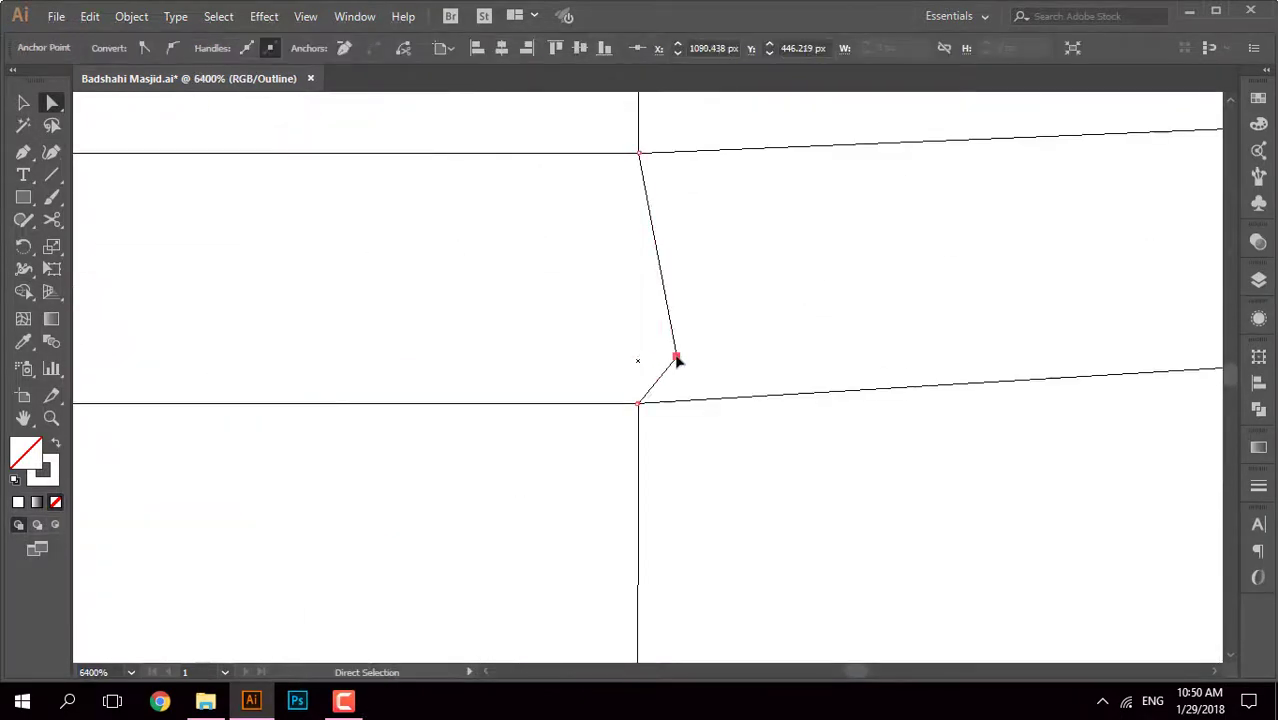
click(637, 360)
drag(673, 366, 643, 362)
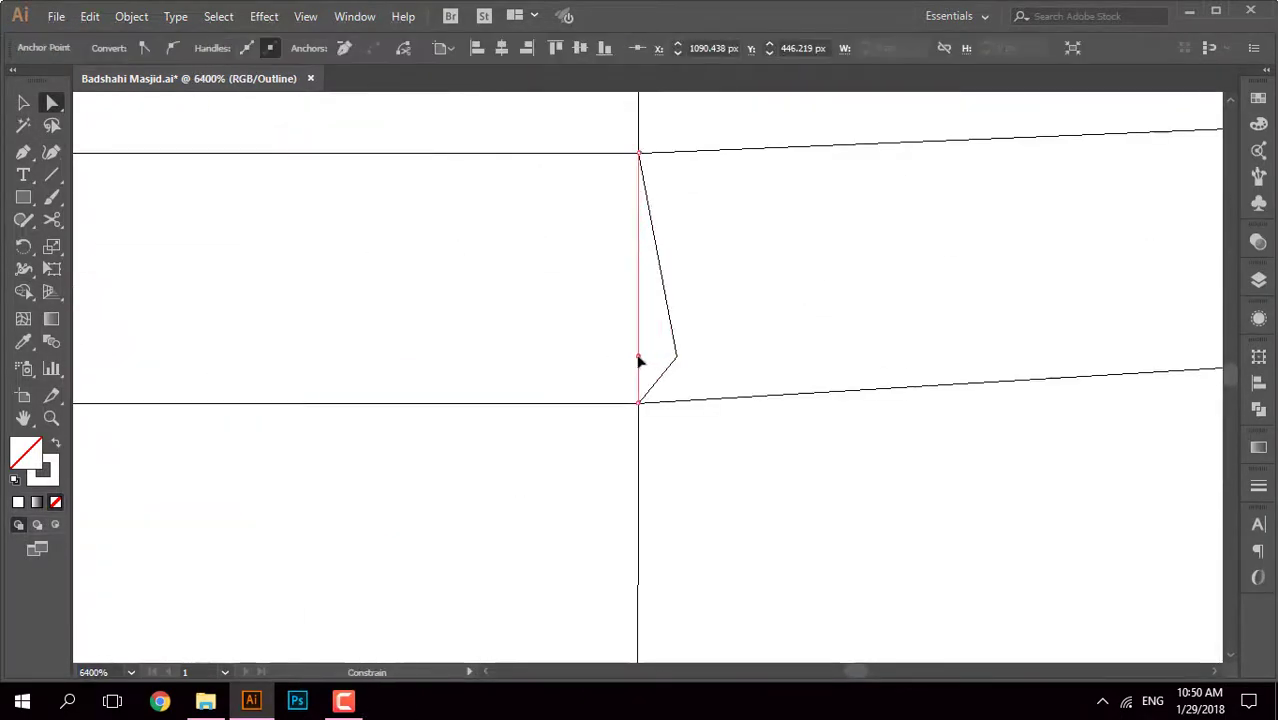
scroll(713, 305, down, 3)
scroll(727, 285, down, 2)
Step: Select all paths and review the whole mosque tracing, toggling between Outline and Preview
key(ctrl+a)
key(ctrl+y)
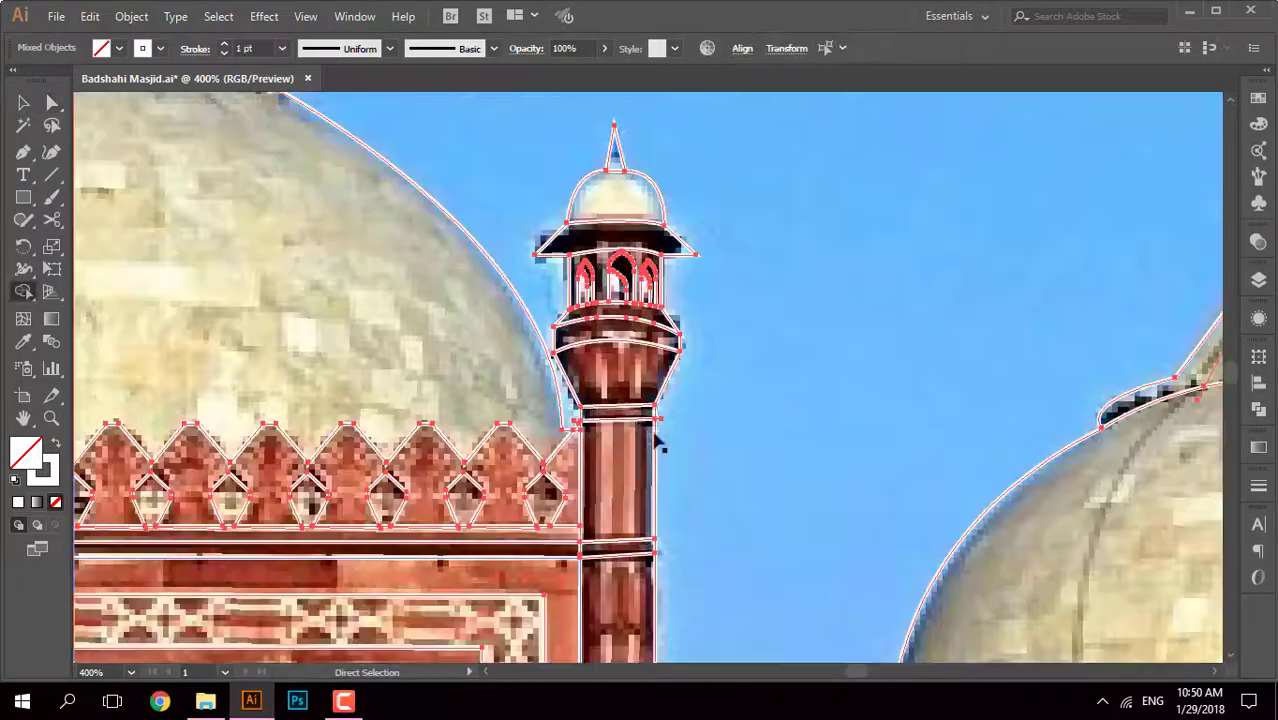
scroll(643, 423, up, 3)
scroll(562, 428, up, 2)
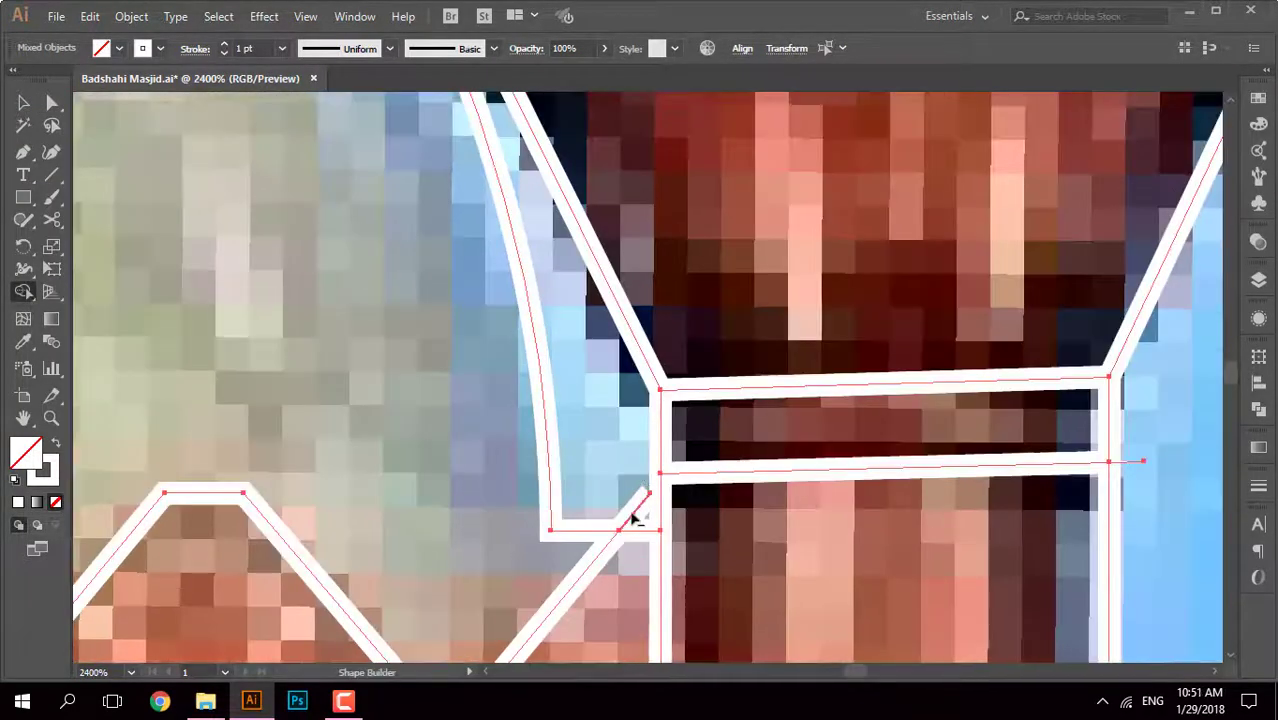
scroll(613, 471, down, 3)
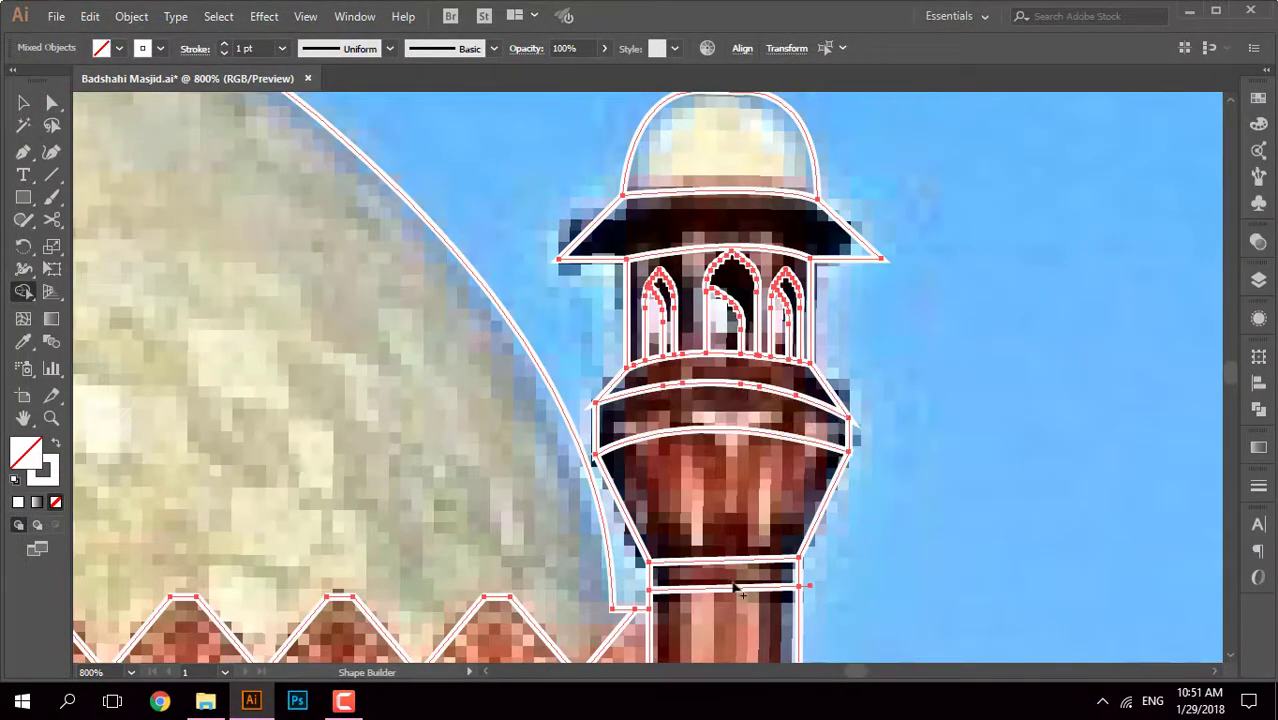
scroll(740, 592, down, 3)
scroll(680, 450, down, 1)
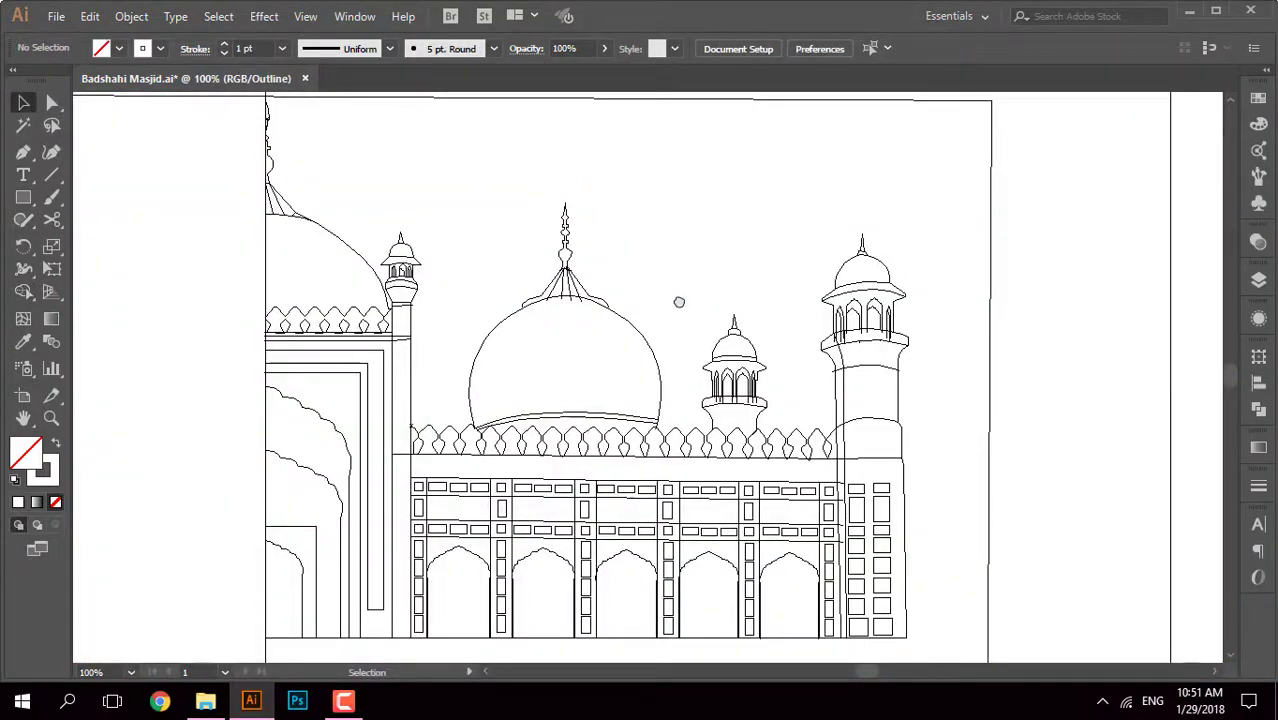
key(ctrl+y)
scroll(685, 290, down, 1)
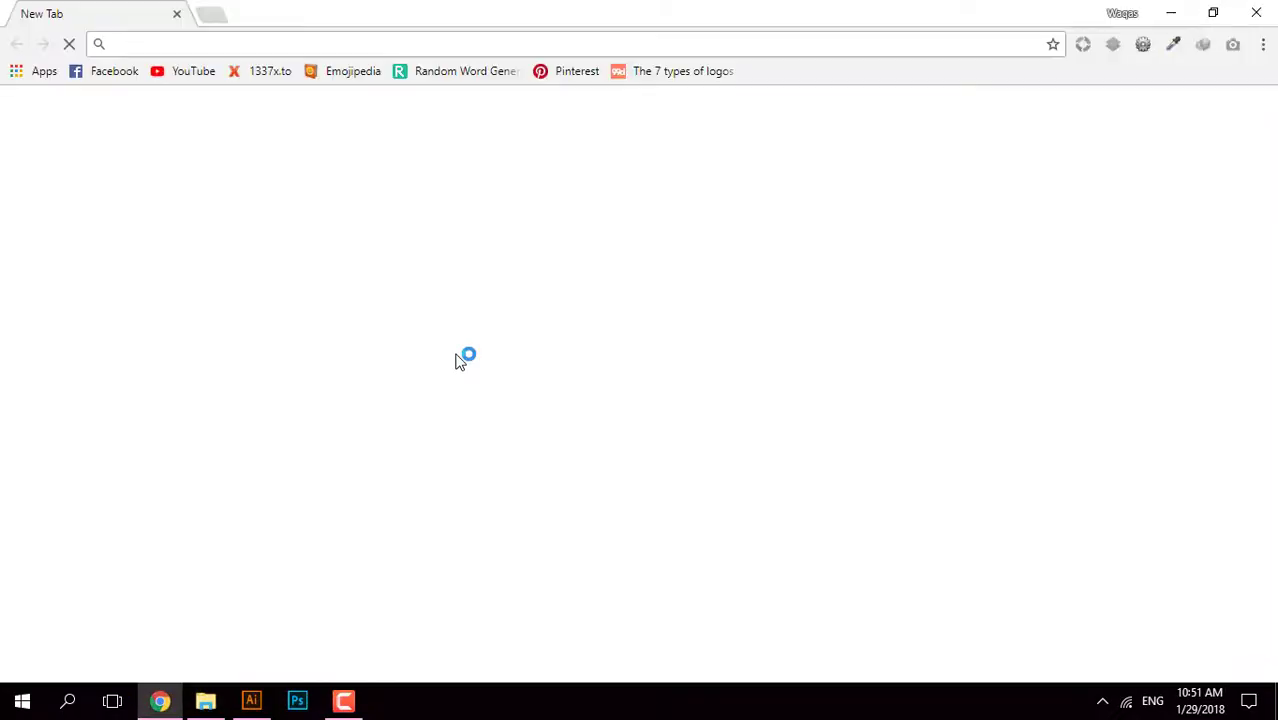
Step: Load Adobe Color and search Explore themes for 'brick'
text(color.adobe.com)
key(Return)
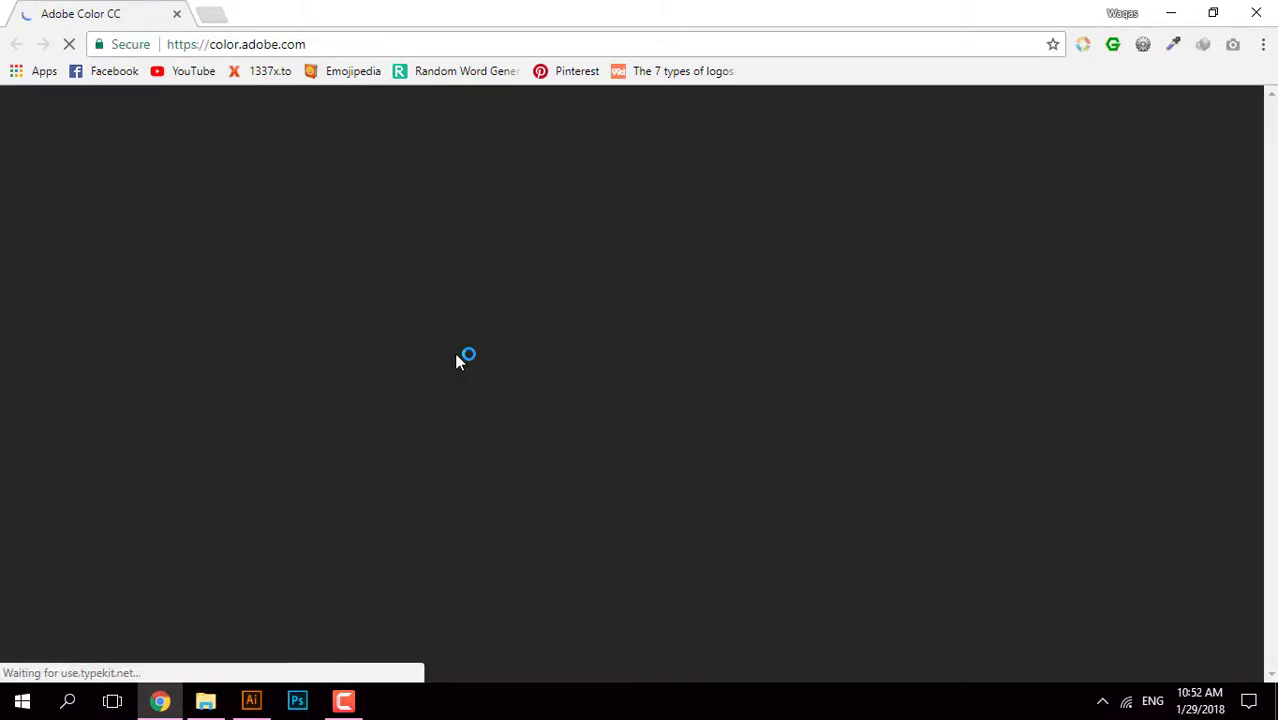
click(240, 115)
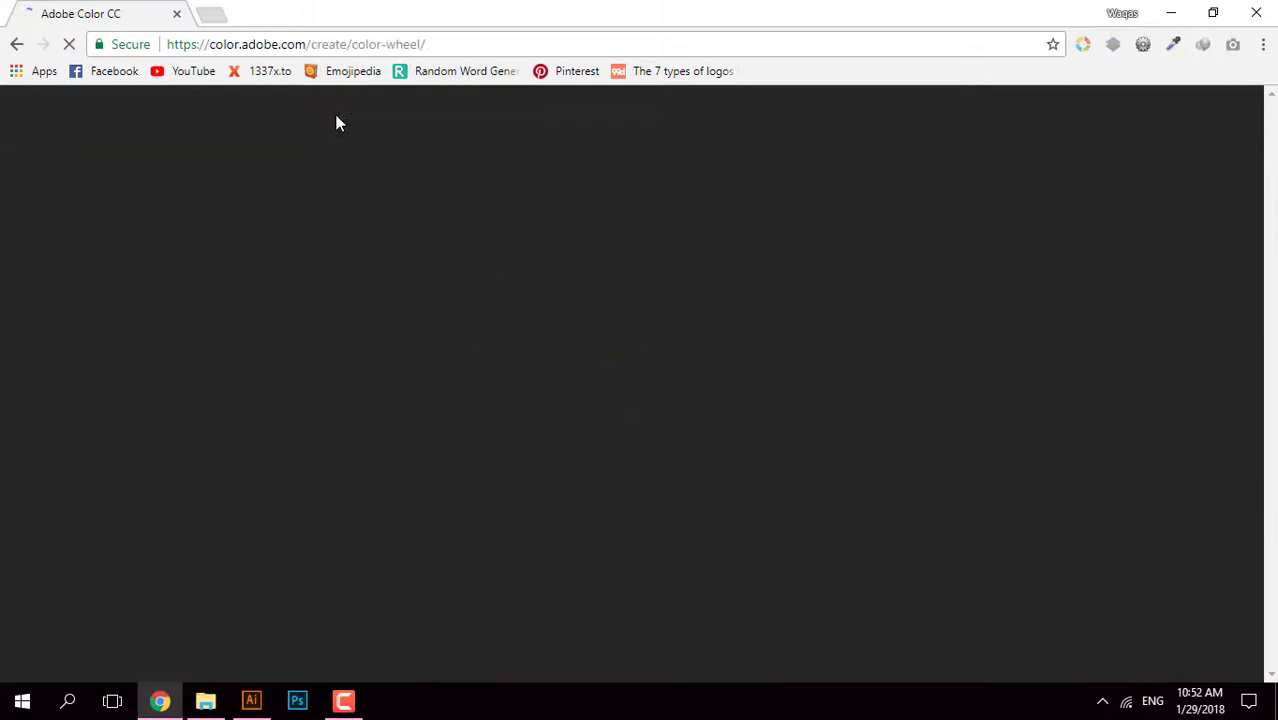
click(334, 114)
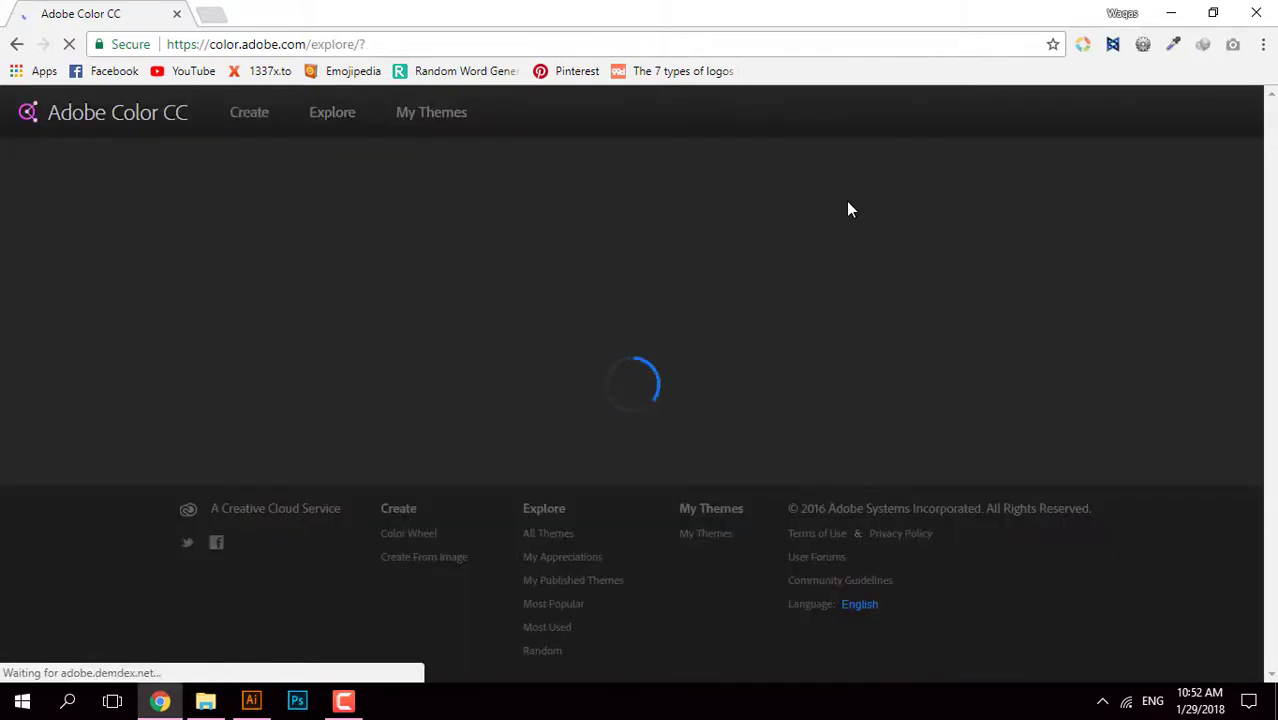
click(1078, 166)
text(br)
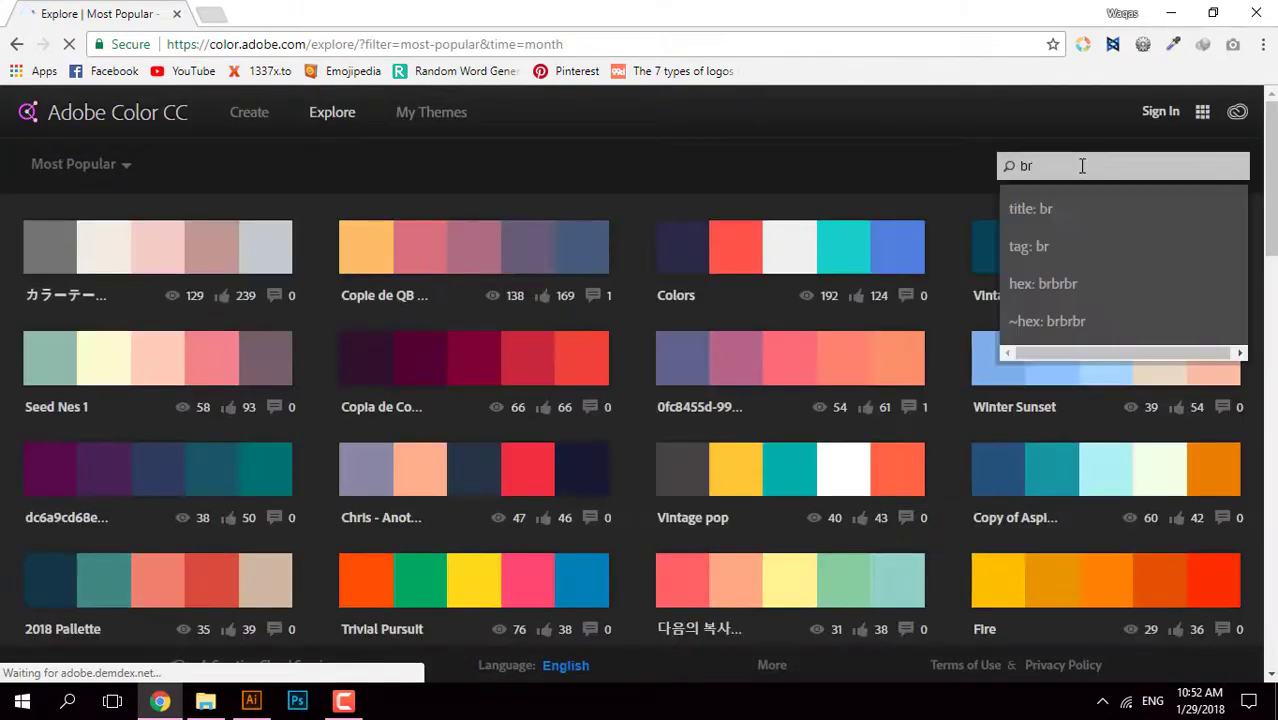
text(ick)
key(Return)
Step: Browse the brick colour theme results
scroll(632, 171, down, 1)
scroll(632, 178, down, 3)
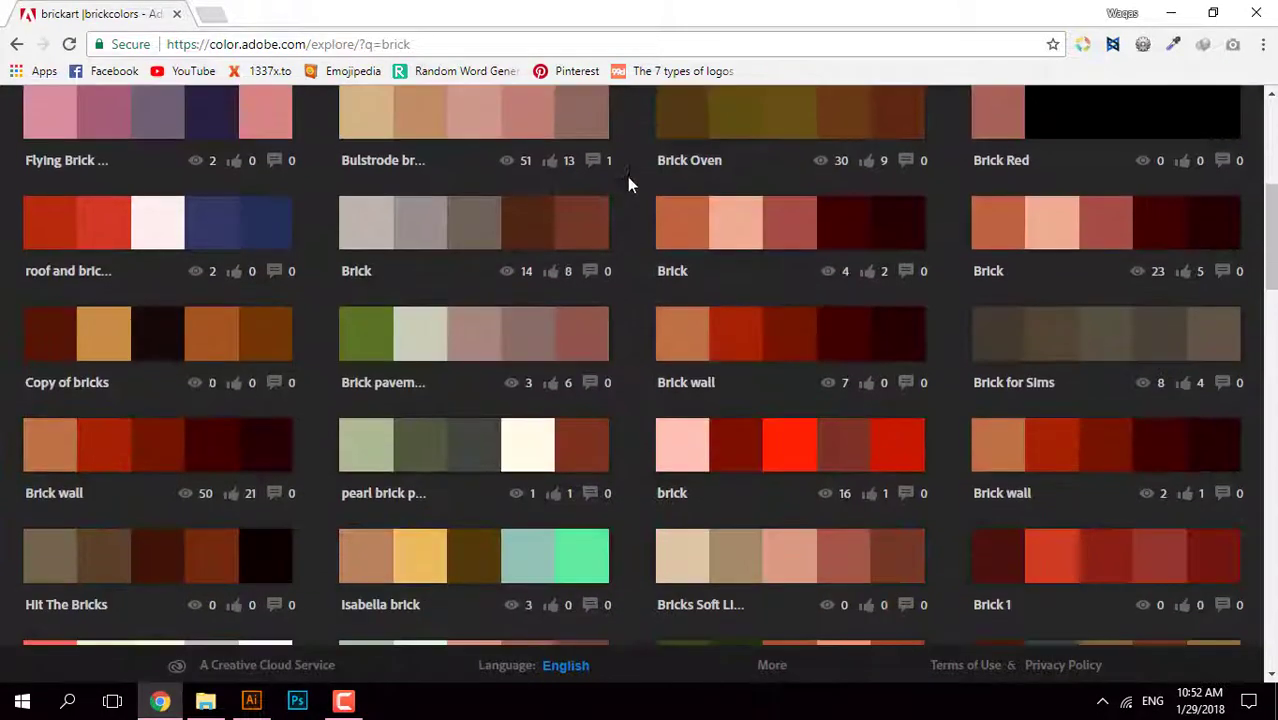
scroll(620, 180, down, 1)
scroll(600, 206, down, 2)
scroll(611, 206, down, 1)
scroll(605, 216, up, 3)
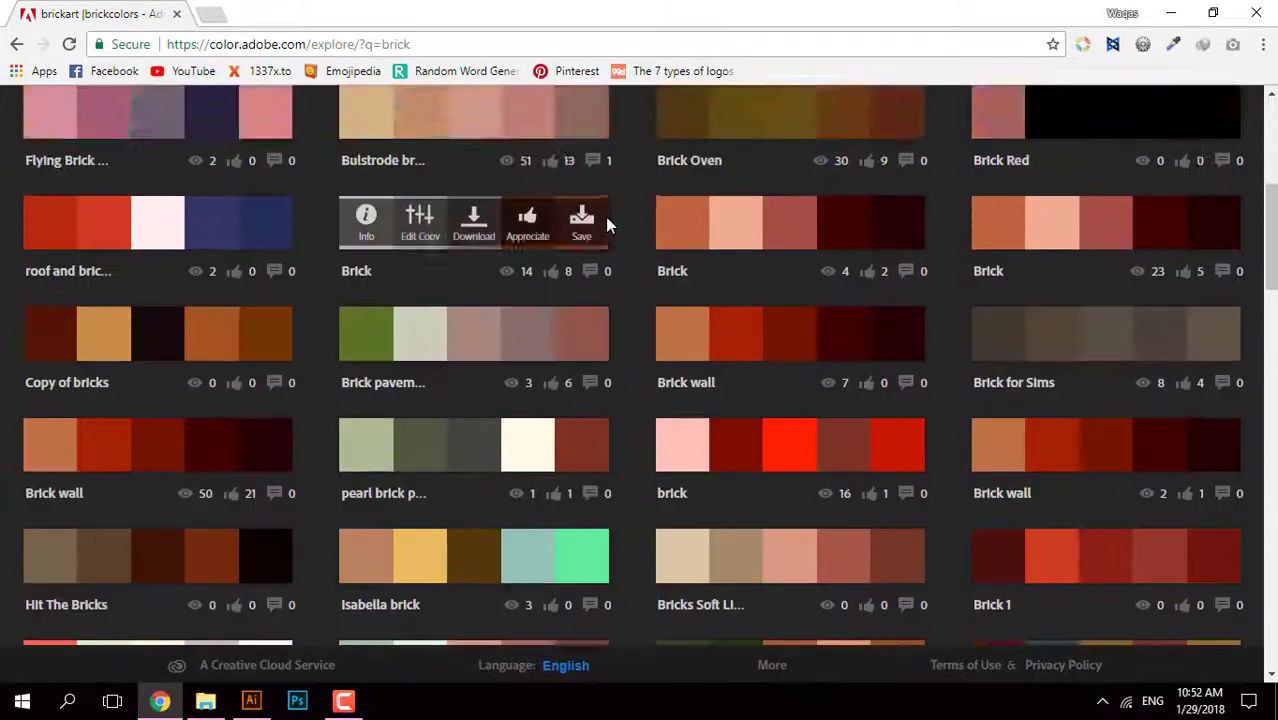
scroll(579, 240, up, 2)
key(alt+Tab)
key(alt+shift+Tab)
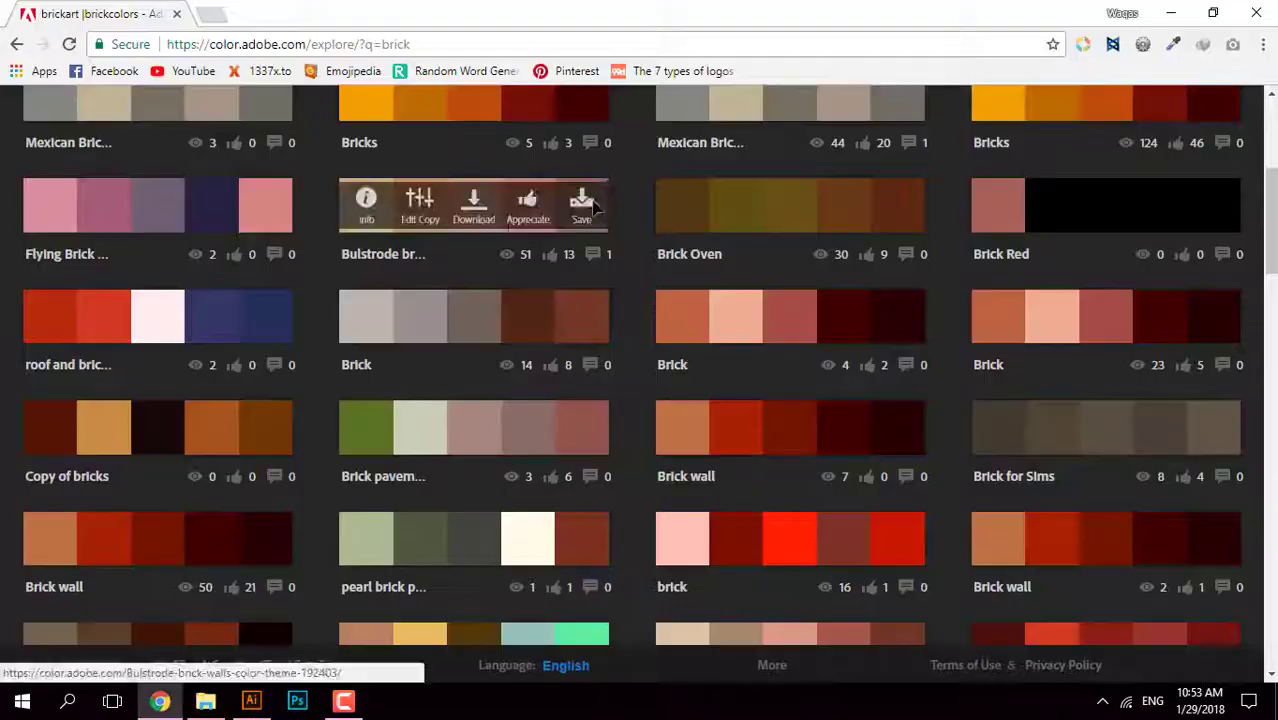
scroll(692, 202, up, 2)
scroll(751, 235, up, 2)
Step: Search for 'red stone' themes instead and browse the results
triple_click(1089, 163)
text(red)
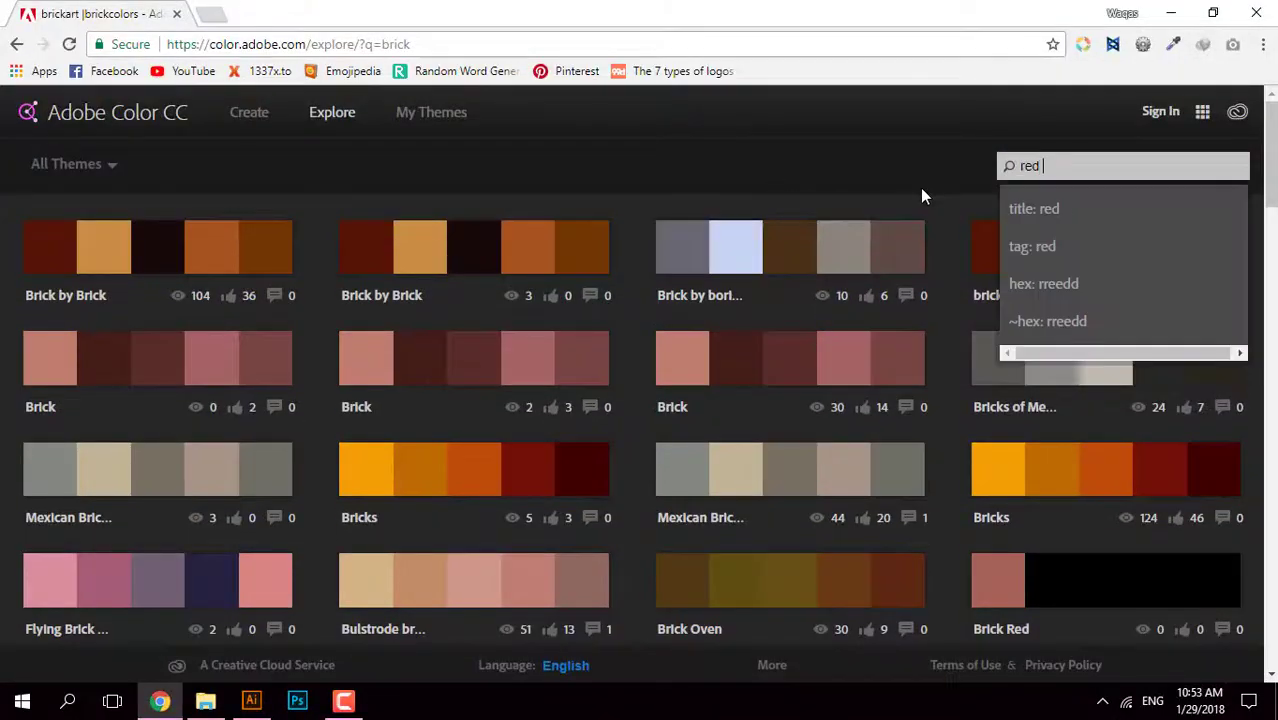
text( stone)
key(Return)
scroll(800, 190, down, 2)
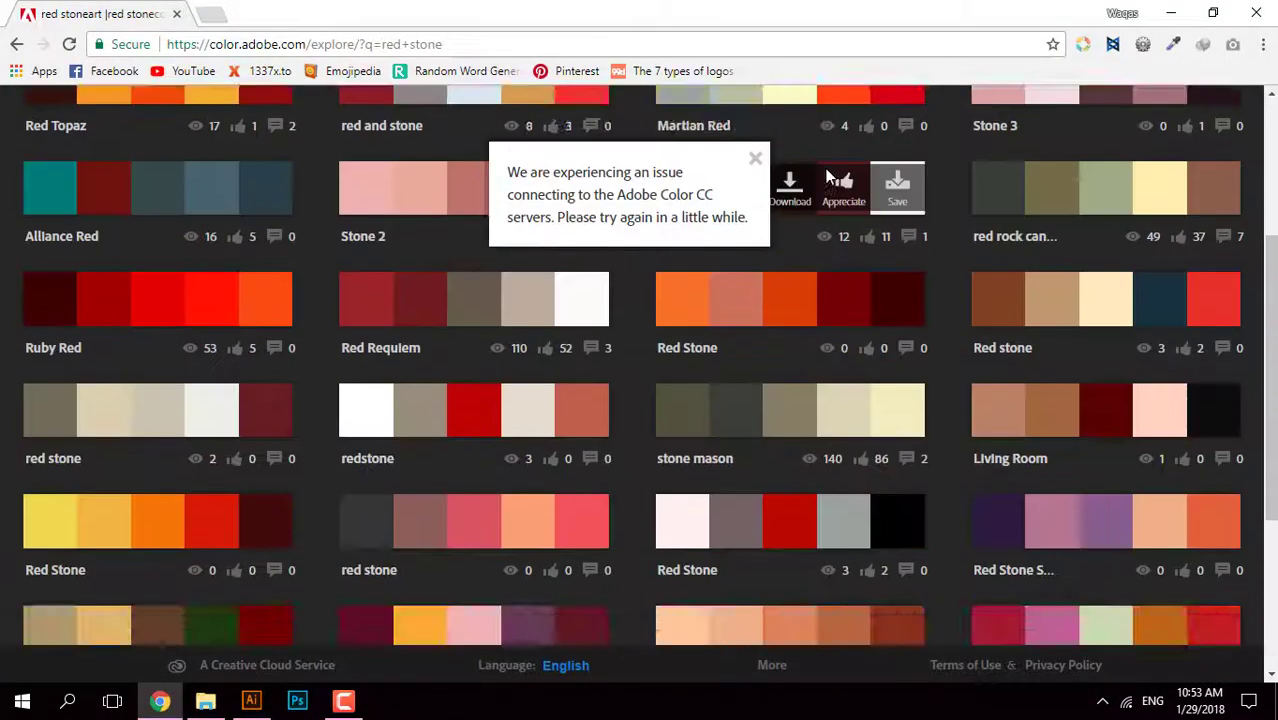
scroll(815, 203, up, 1)
scroll(820, 207, up, 1)
scroll(805, 213, down, 4)
scroll(800, 214, up, 2)
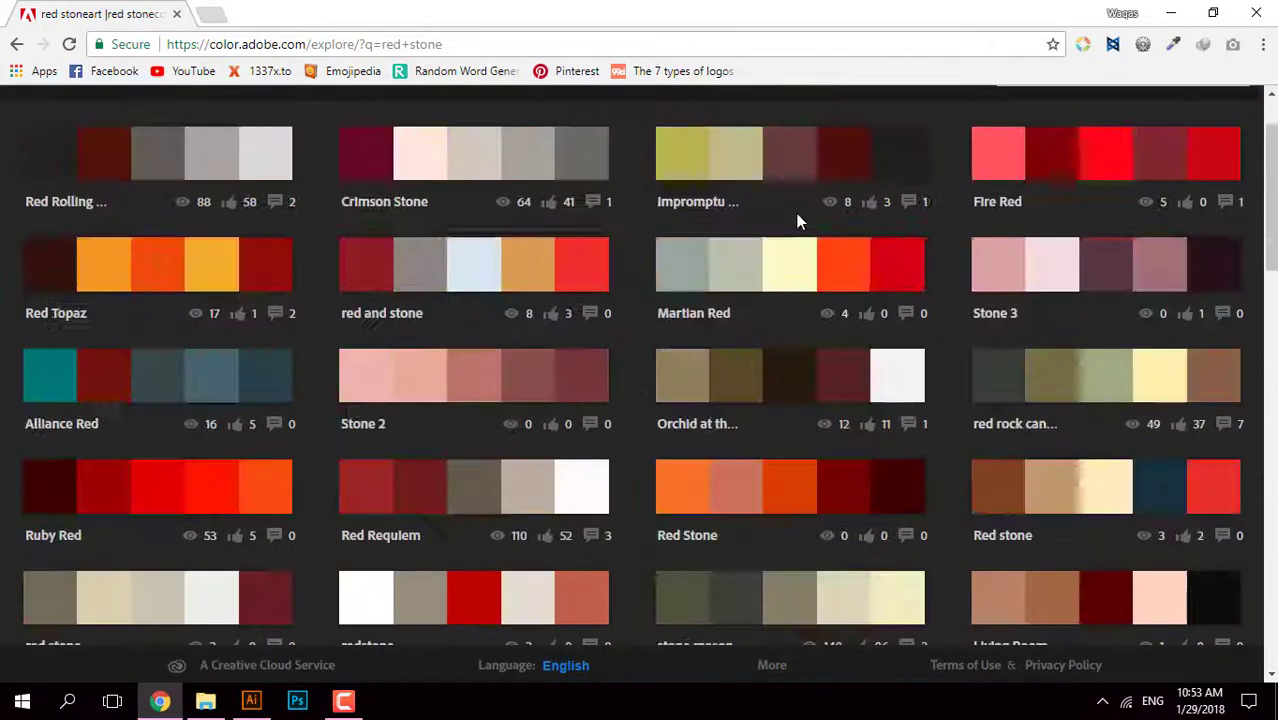
scroll(800, 214, up, 2)
Step: Search 'brick' again and open the Brick wall theme
key(ctrl+a)
text(brick)
key(Return)
scroll(850, 176, down, 3)
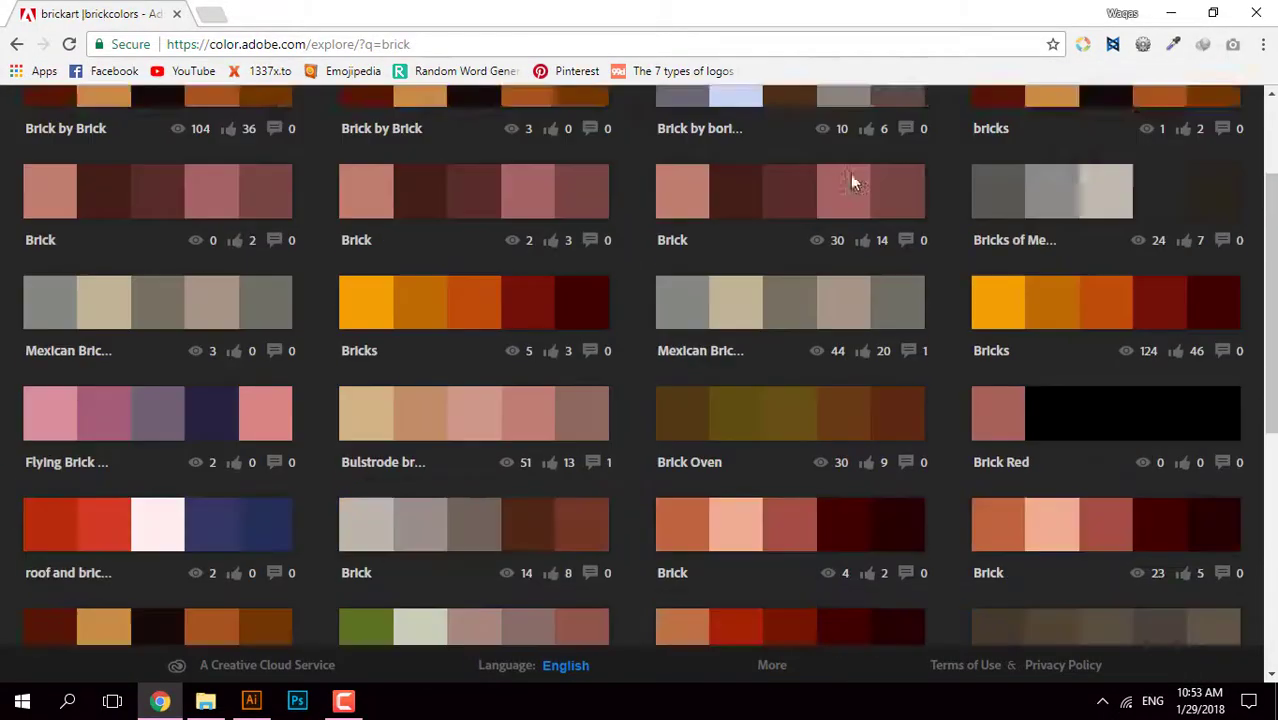
scroll(760, 205, down, 4)
scroll(700, 235, down, 1)
click(686, 238)
Step: Capture the five Brick wall swatches with a Snipping Tool rectangular snip, discarding the saved file
key(super)
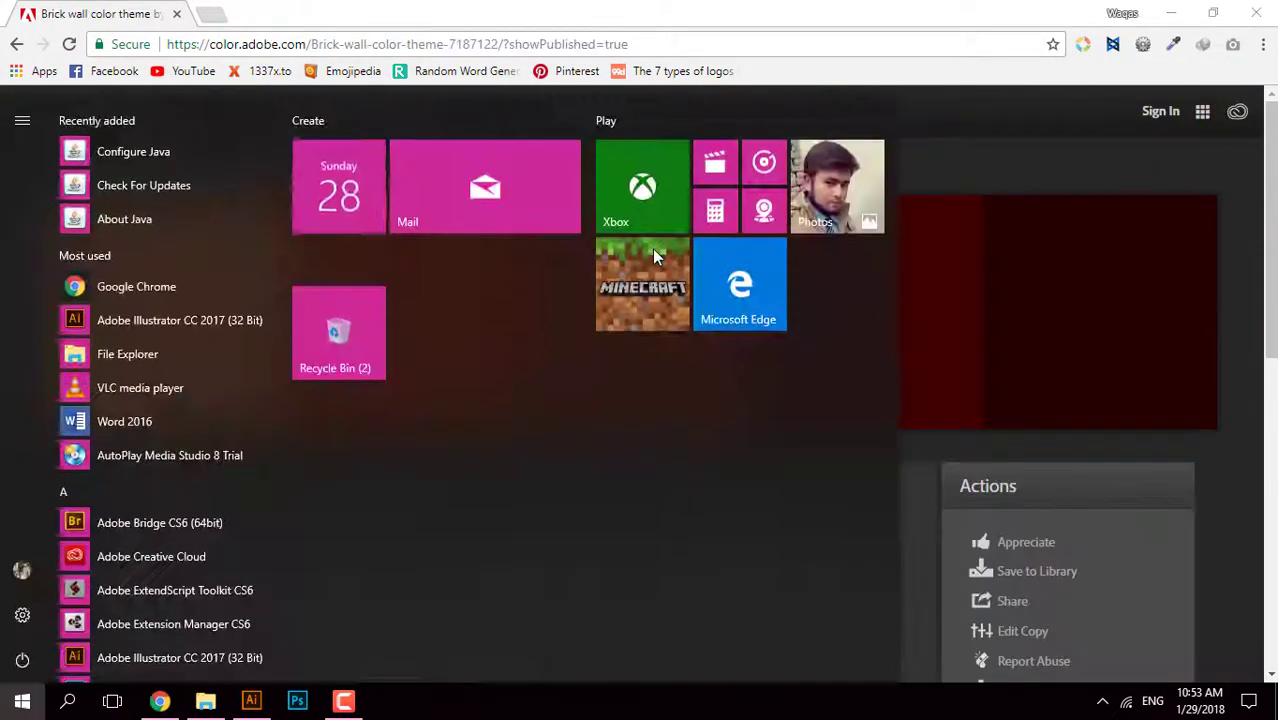
text(snipping tool)
key(Return)
click(1035, 267)
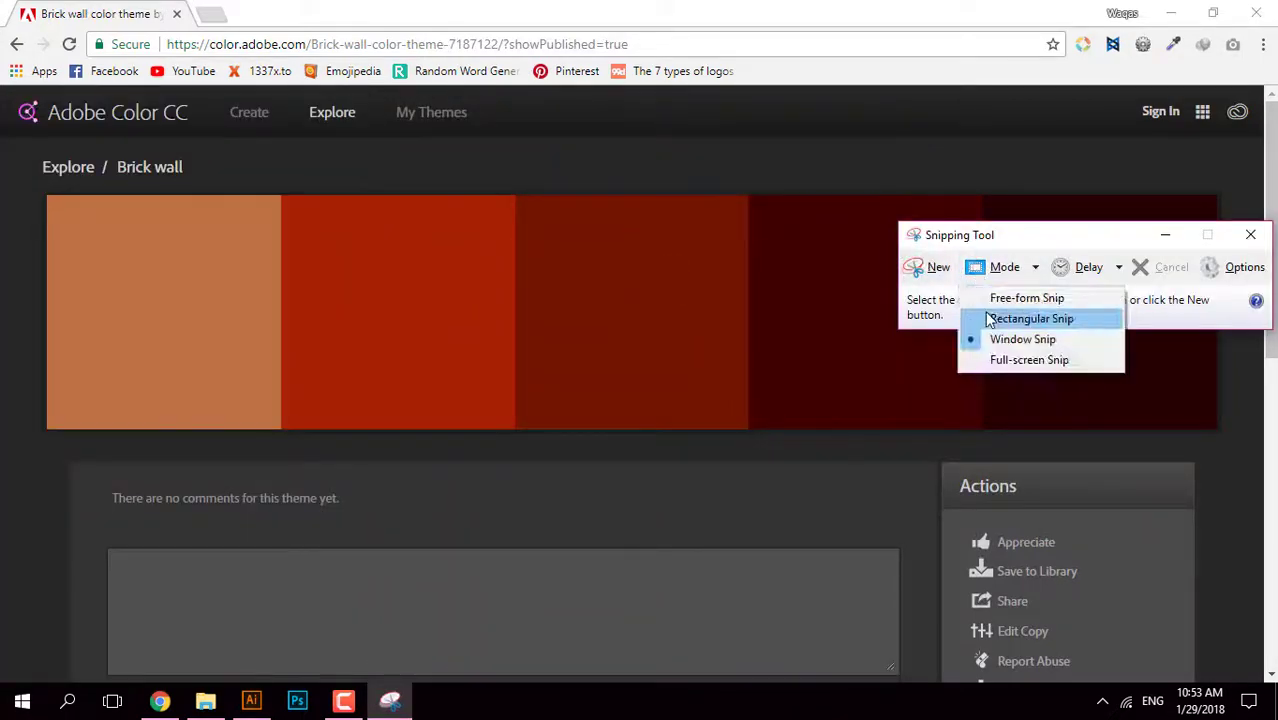
click(1015, 317)
drag(62, 204, 1198, 420)
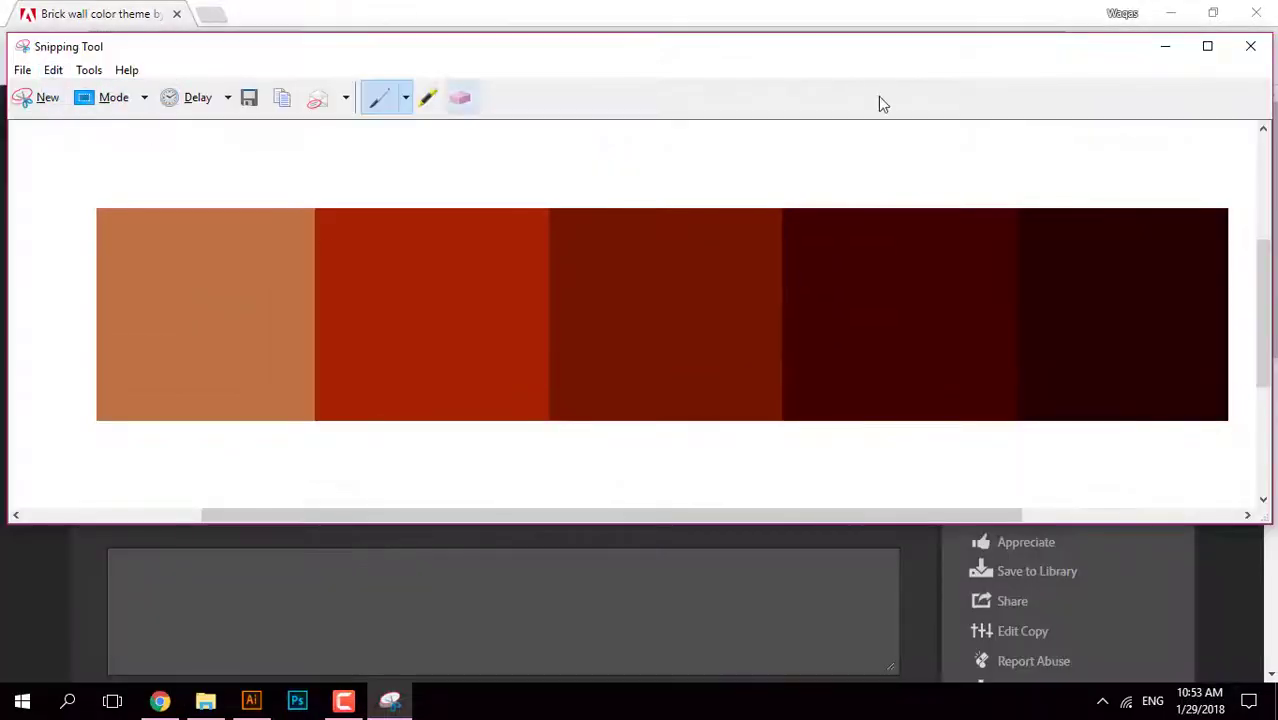
click(1250, 46)
click(716, 297)
Step: Paste the swatch strip into Illustrator, rotate it vertical and place it between the domes
key(alt+Tab)
key(ctrl+v)
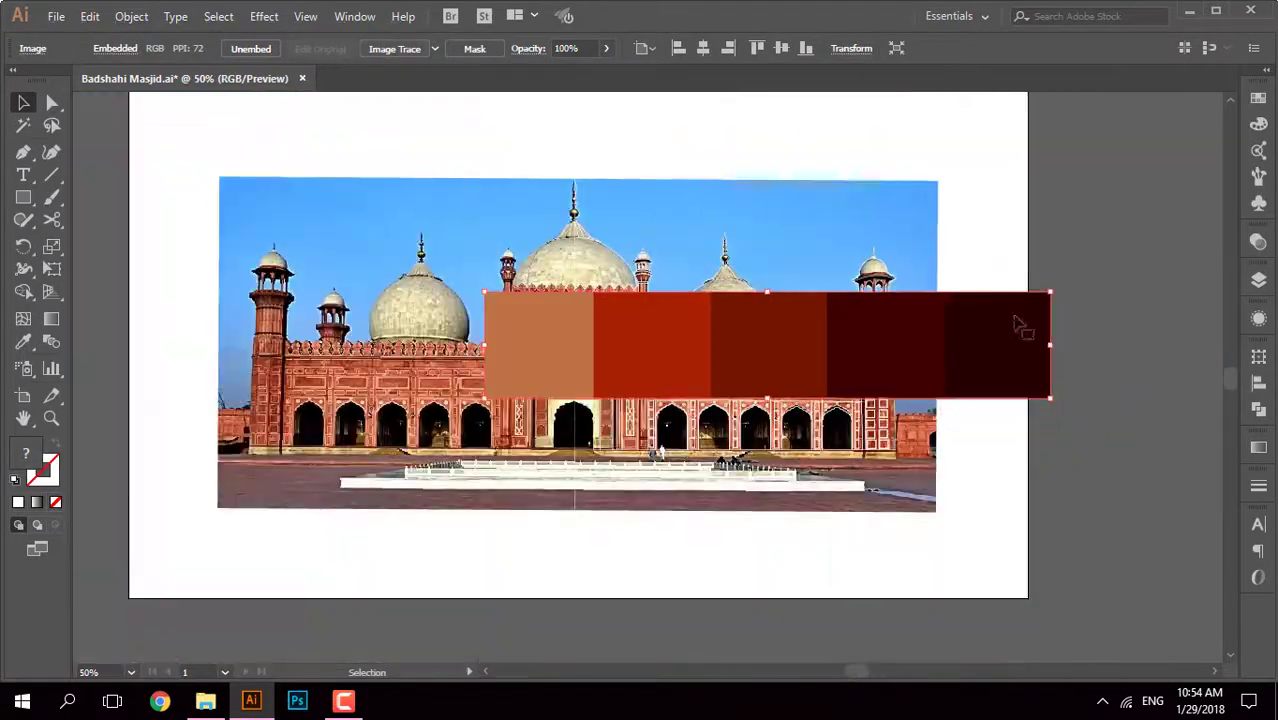
drag(1020, 325, 870, 528)
key(ctrl+minus)
key(ctrl+1)
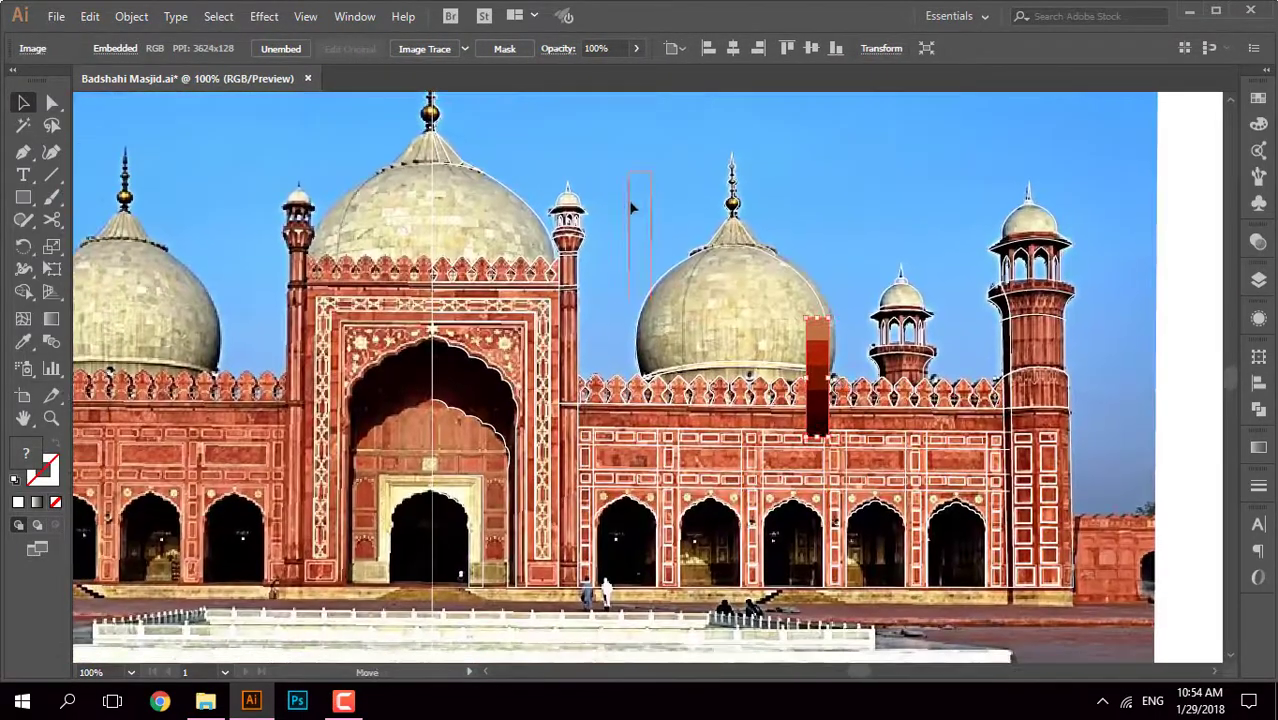
drag(632, 207, 634, 208)
key(ctrl+plus)
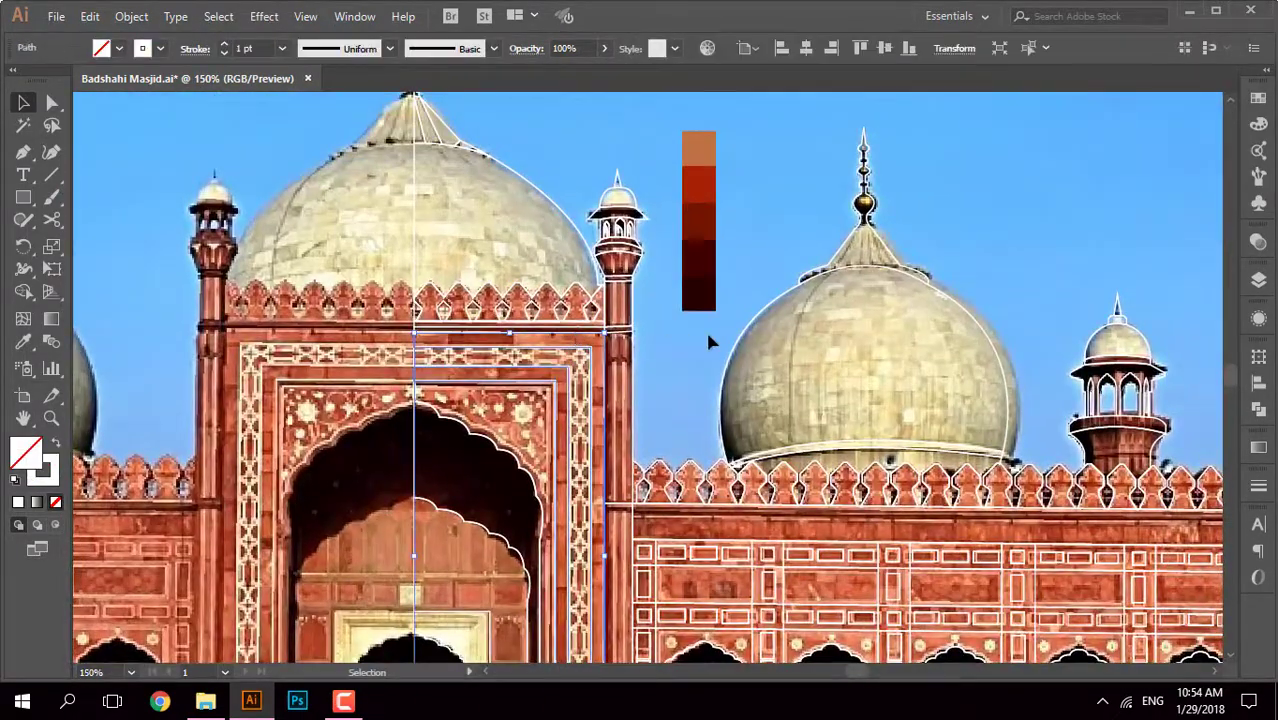
Step: Fill the portal frame and parapet crenellations with the sampled brick red
key(i)
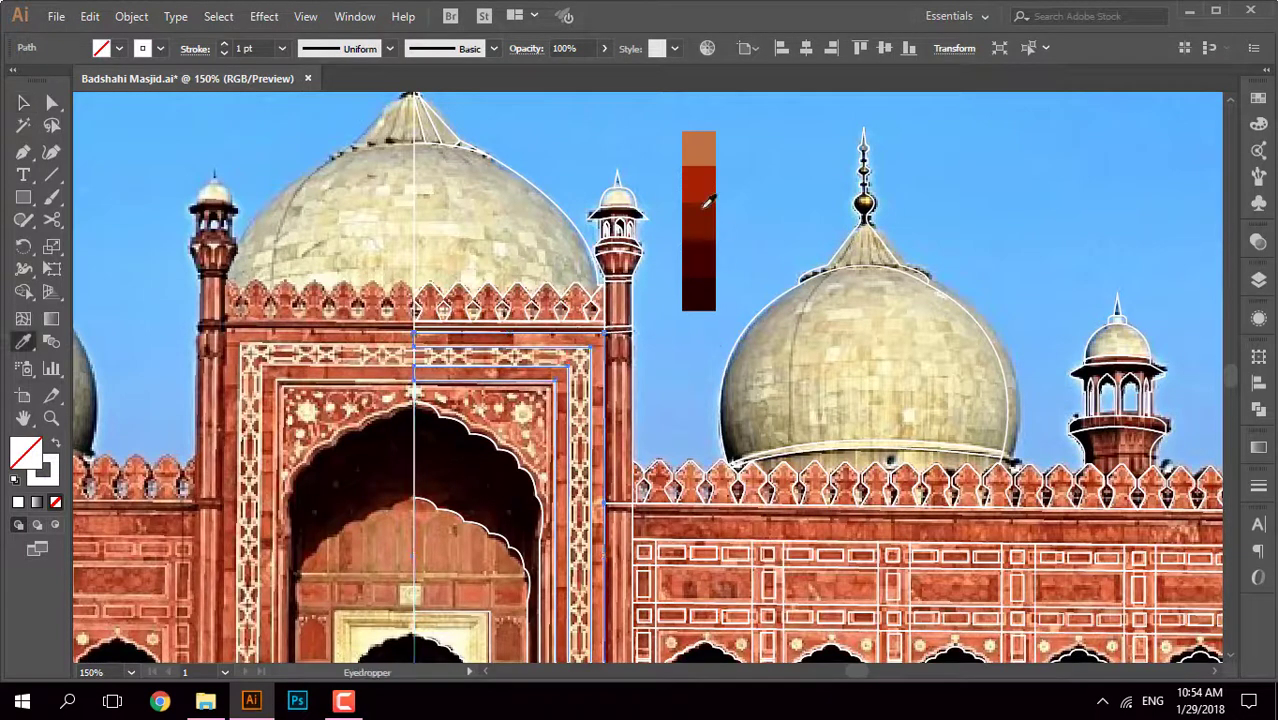
click(707, 194)
key(ctrl+shift+a)
mouse_move(452, 360)
mouse_down()
mouse_move(463, 280)
mouse_move(463, 330)
mouse_up()
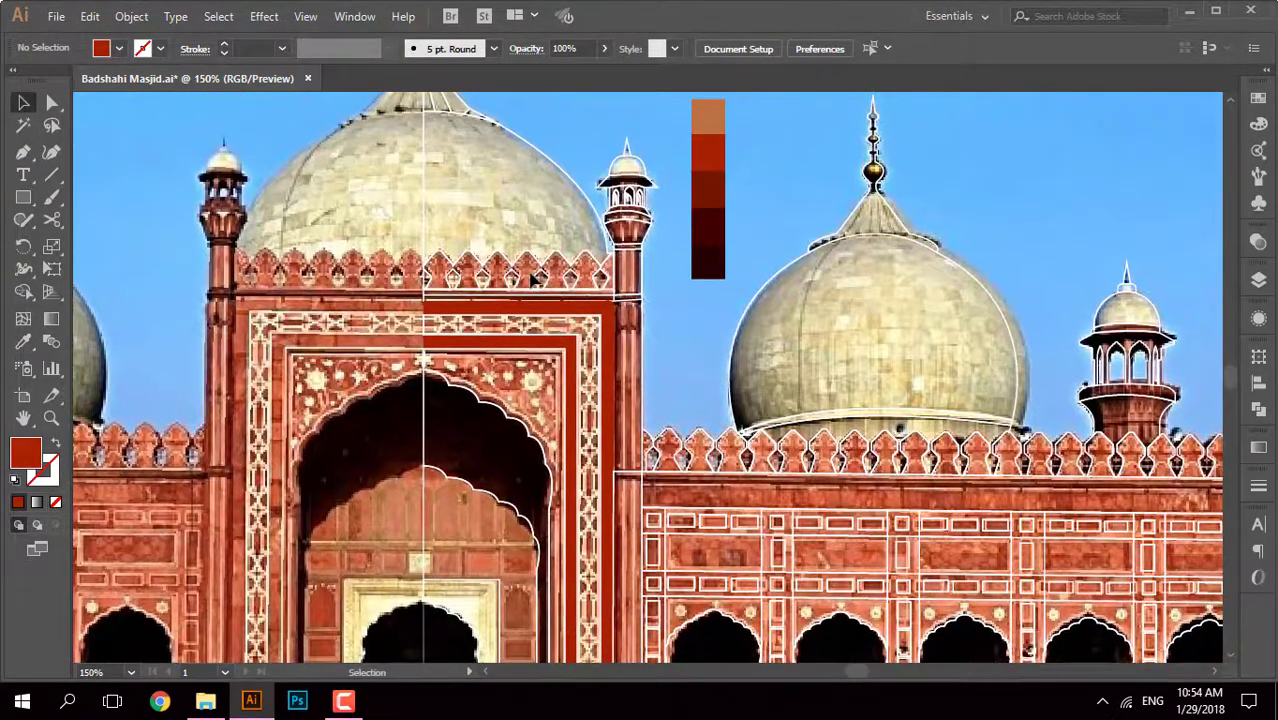
click(540, 282)
key(i)
key(v)
key(ctrl+shift+a)
Step: Give the dome half a light-grey fill
scroll(471, 164, up, 1)
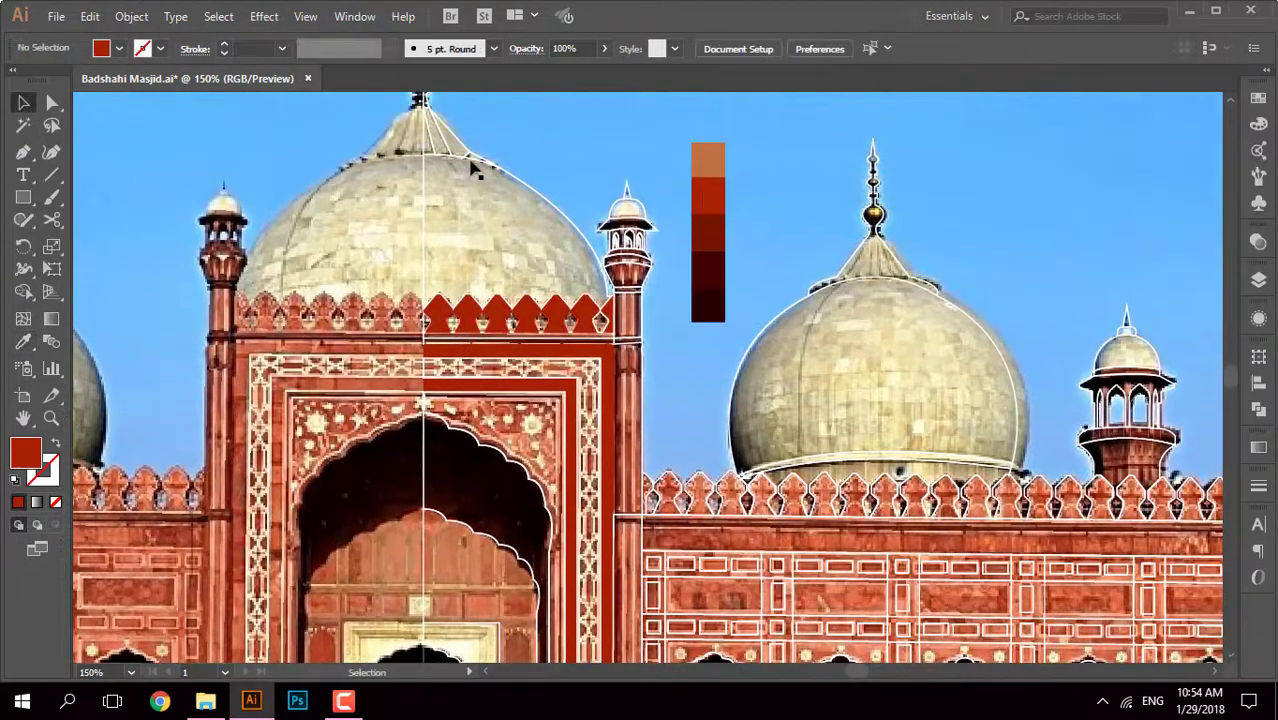
click(56, 441)
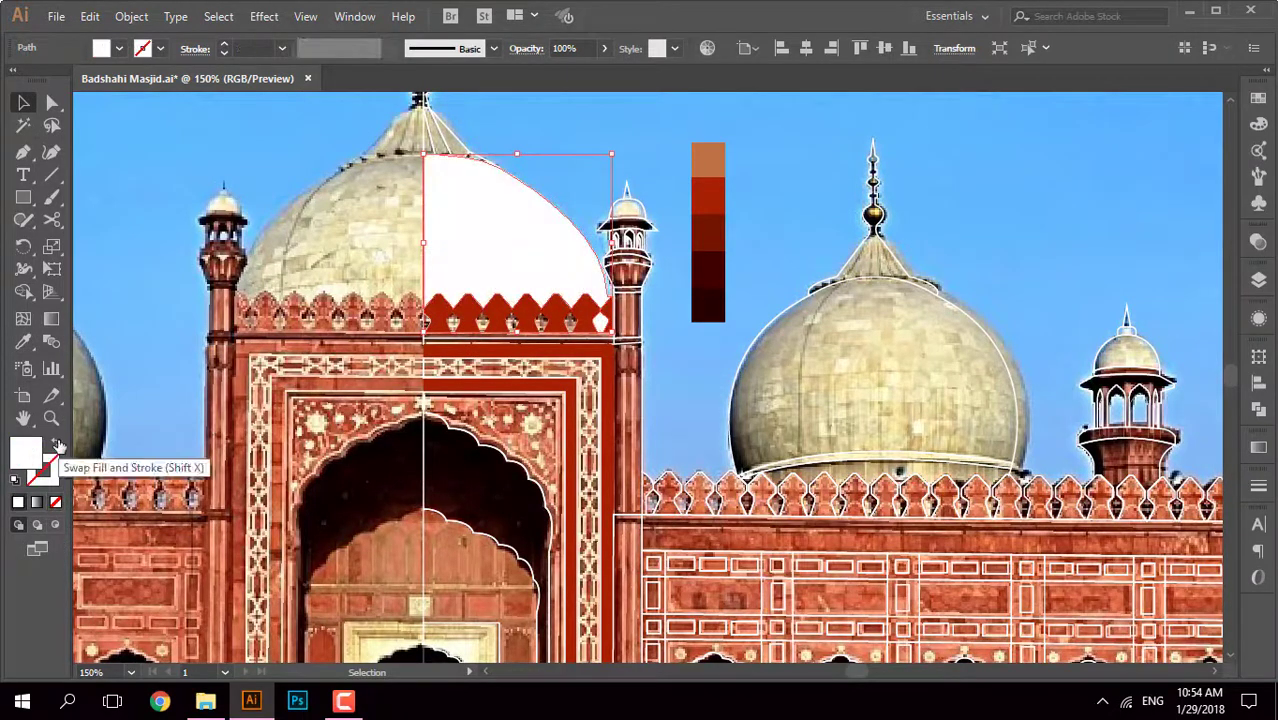
double_click(26, 451)
key(Return)
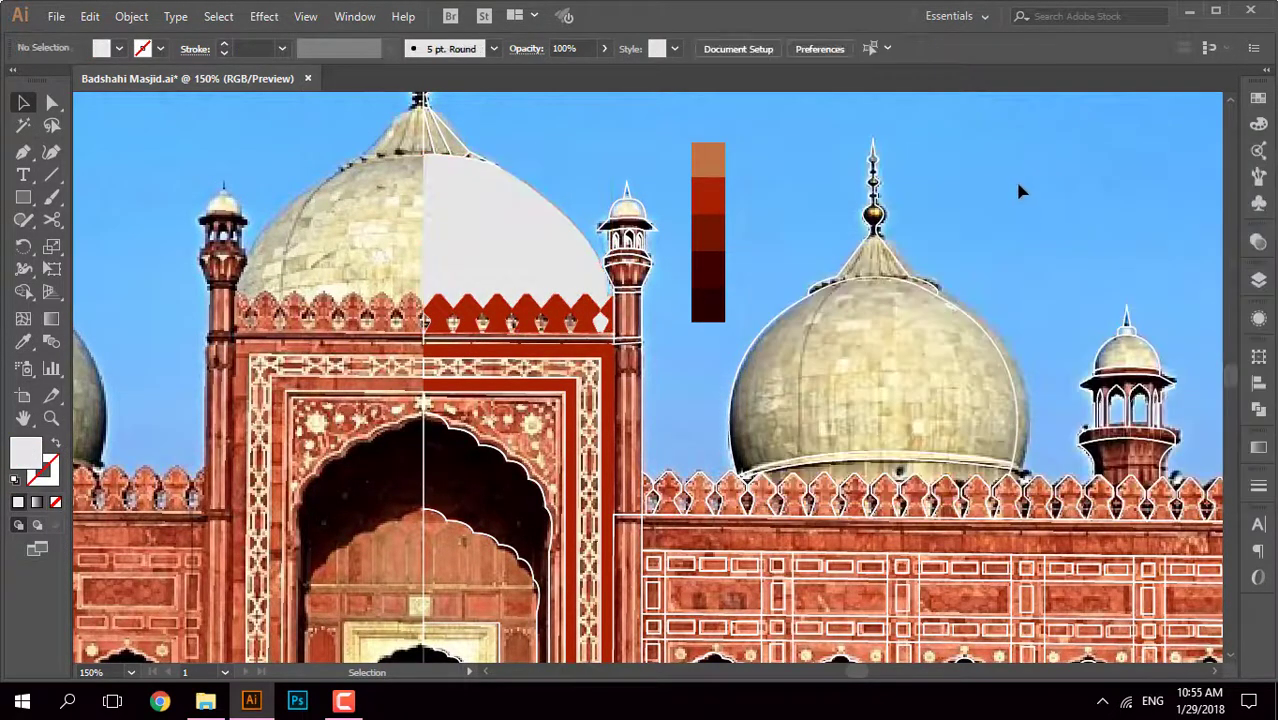
scroll(1018, 191, left, 3)
scroll(740, 390, up, 4)
Step: Select the crenellation group, cancelling an accidental move
click(740, 390)
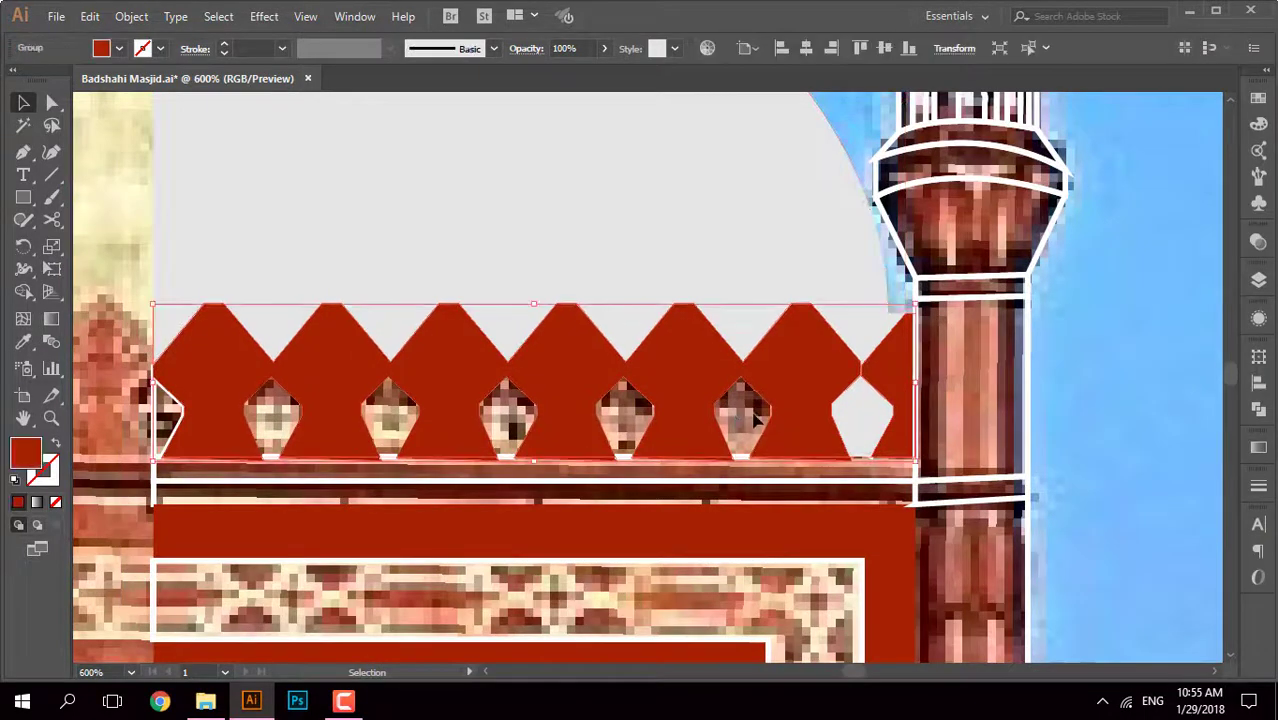
key(Return)
click(736, 489)
key(shift+m)
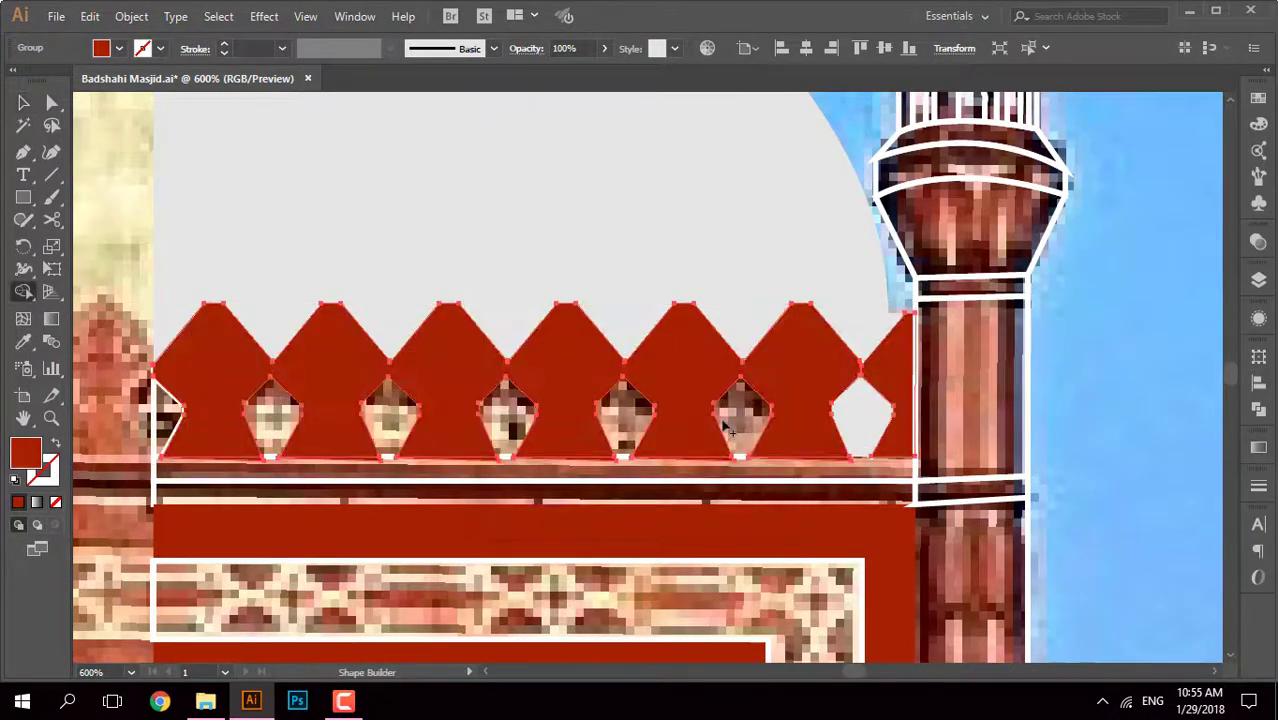
key(v)
click(741, 460)
Step: Try the Shape Builder on the crenellation band, then deselect everything
key(ctrl+plus)
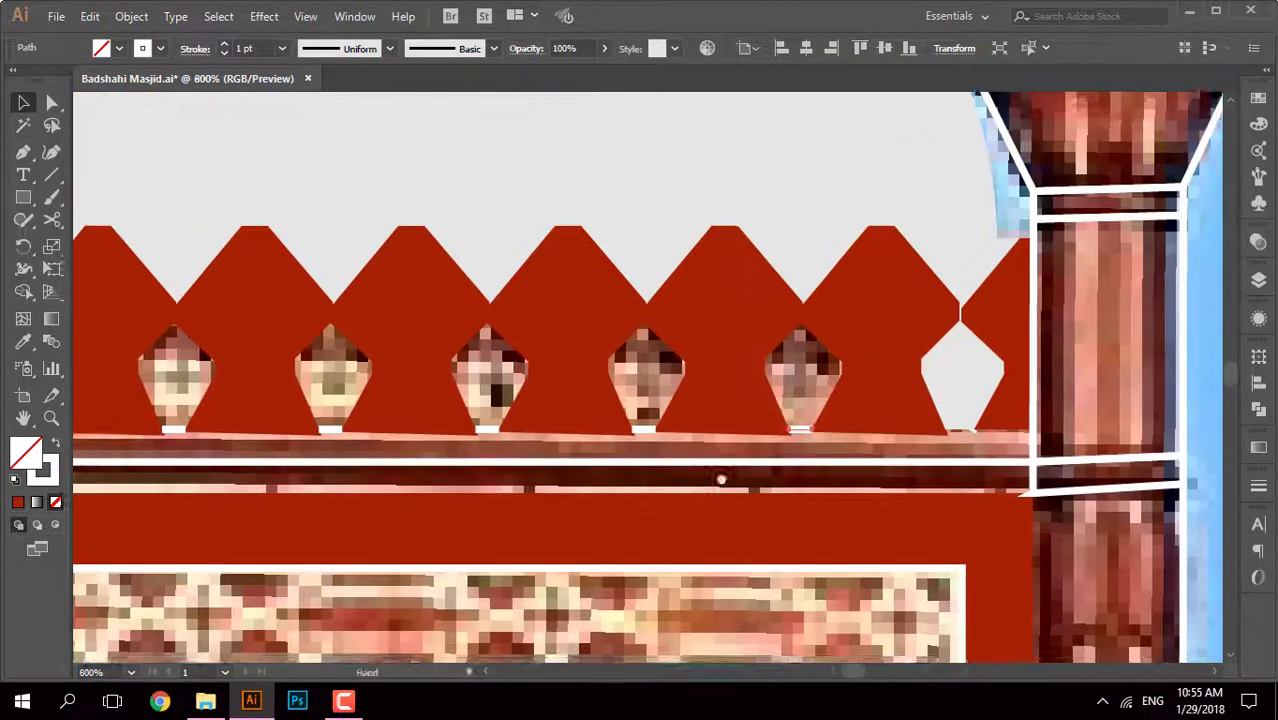
key(ctrl+a)
key(shift+m)
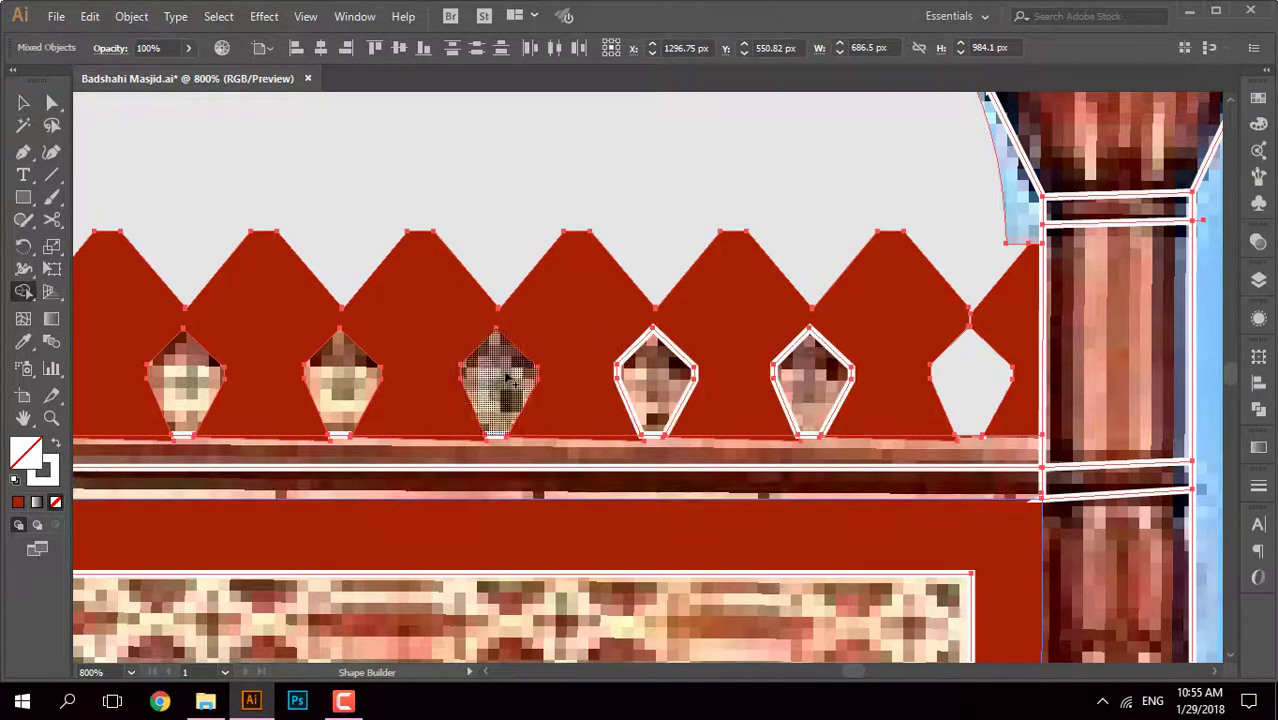
drag(287, 409, 407, 429)
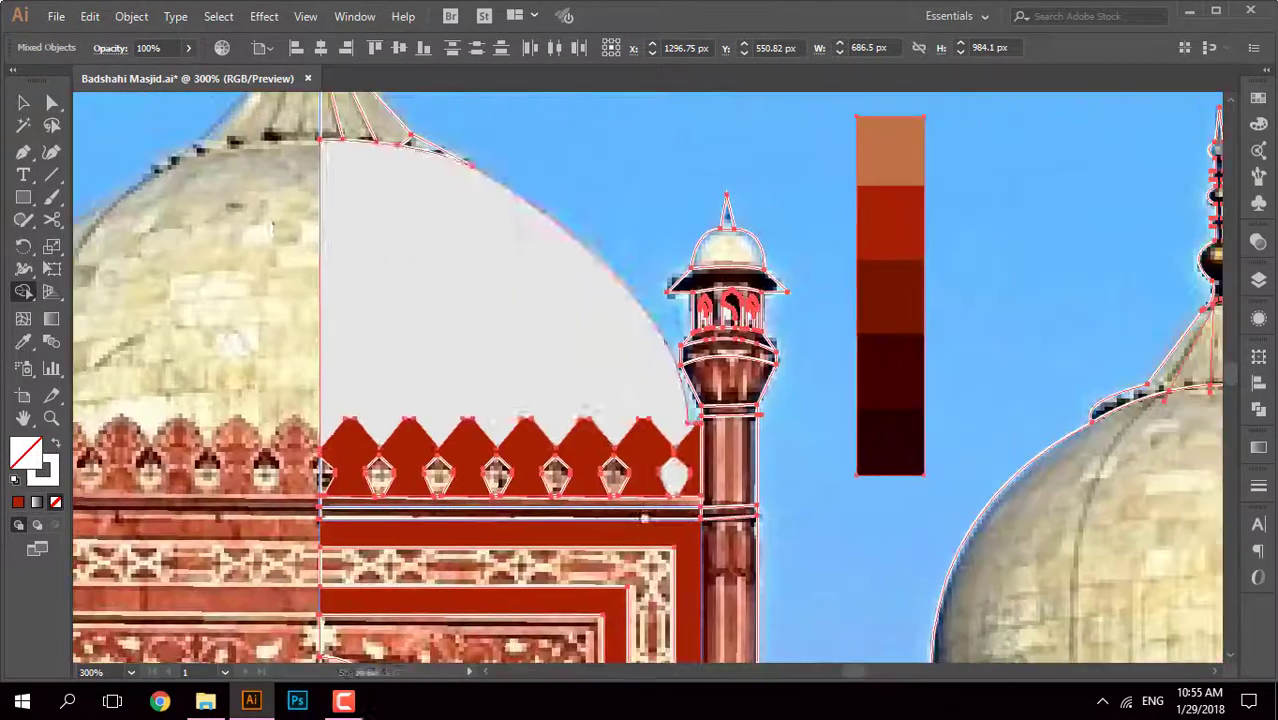
key(ctrl+minus)
key(ctrl+minus)
key(ctrl+minus)
key(v)
click(610, 154)
Step: Sample the light-grey background onto the first diamond openings
key(ctrl+plus)
key(ctrl+plus)
key(ctrl+plus)
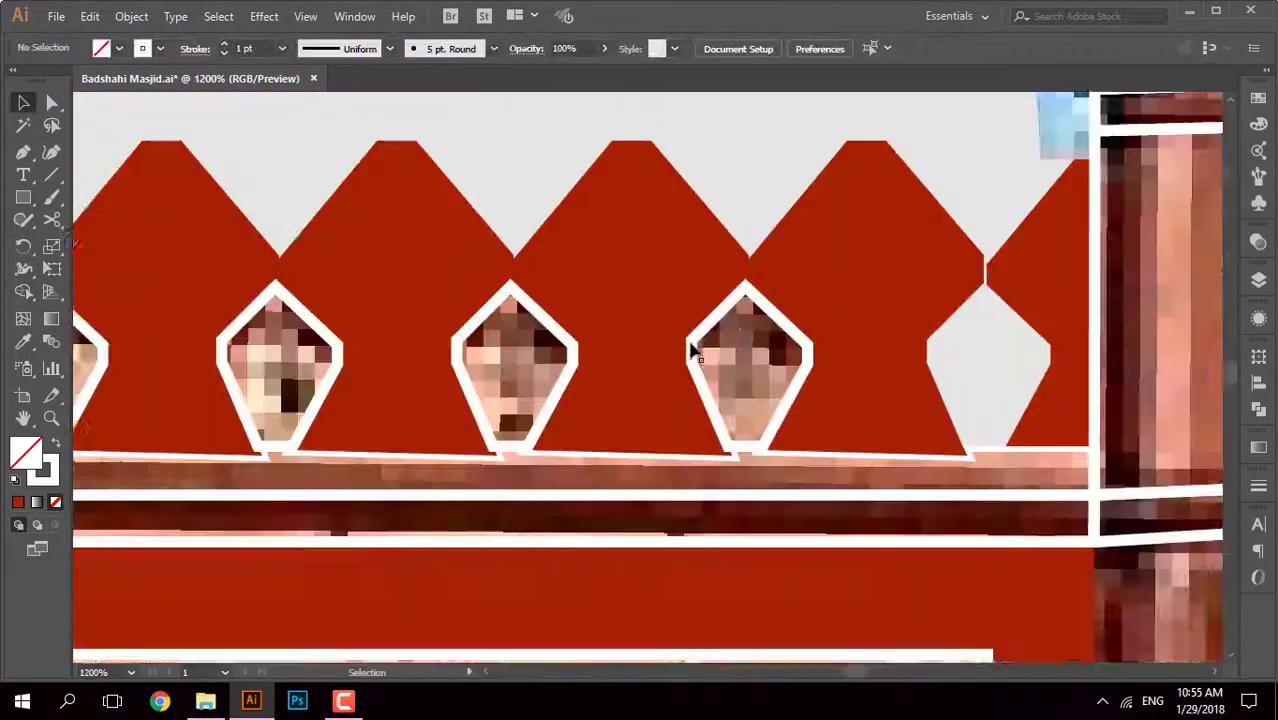
click(694, 385)
key(i)
click(585, 203)
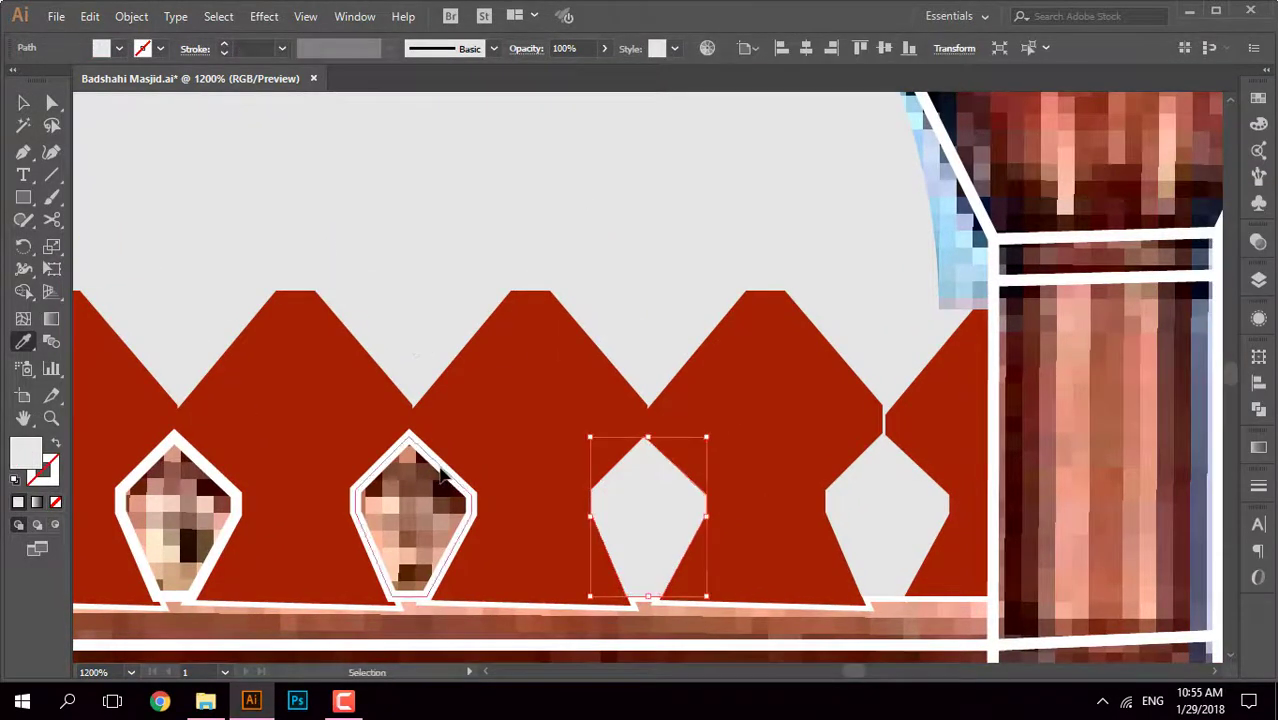
ctrl+click(413, 510)
click(229, 500)
Step: Apply the light-grey fill to the remaining diamond openings
scroll(600, 470, left, 3)
click(836, 456)
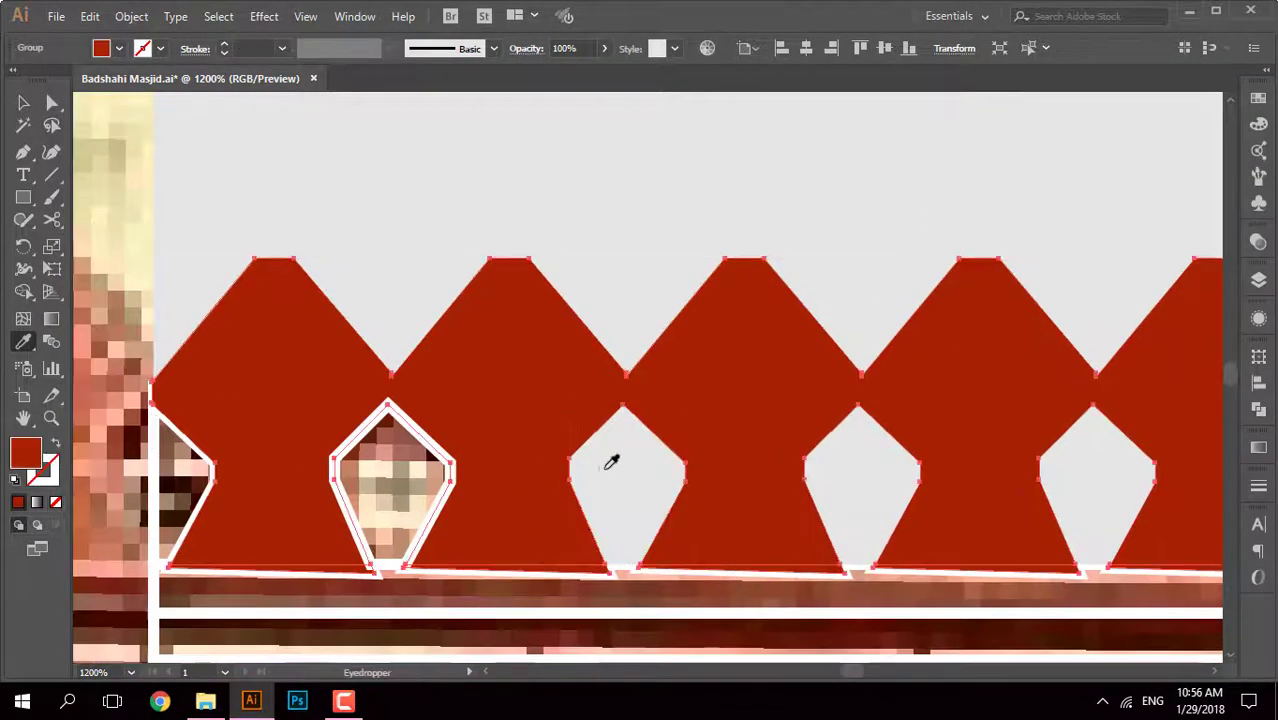
ctrl+click(471, 448)
key(ctrl+shift+a)
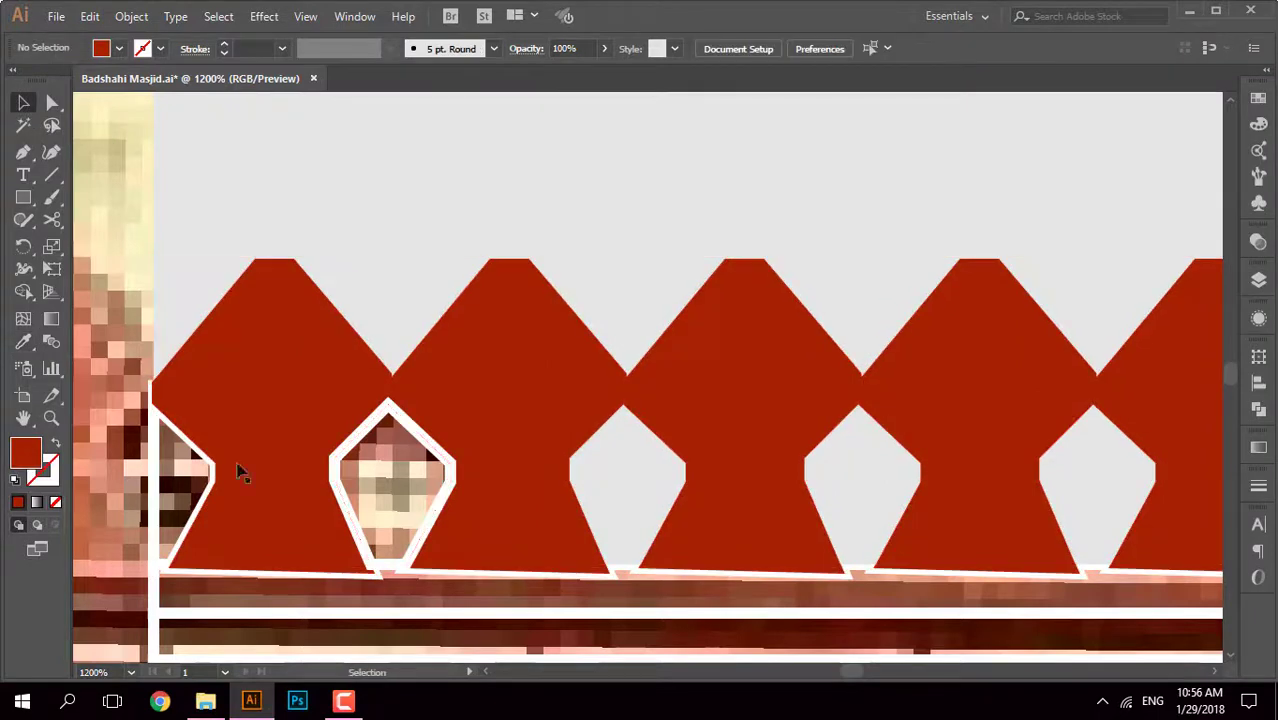
ctrl+click(448, 465)
click(228, 240)
key(v)
Step: Check the left-edge partial opening and the thin band below the crenellation
click(160, 420)
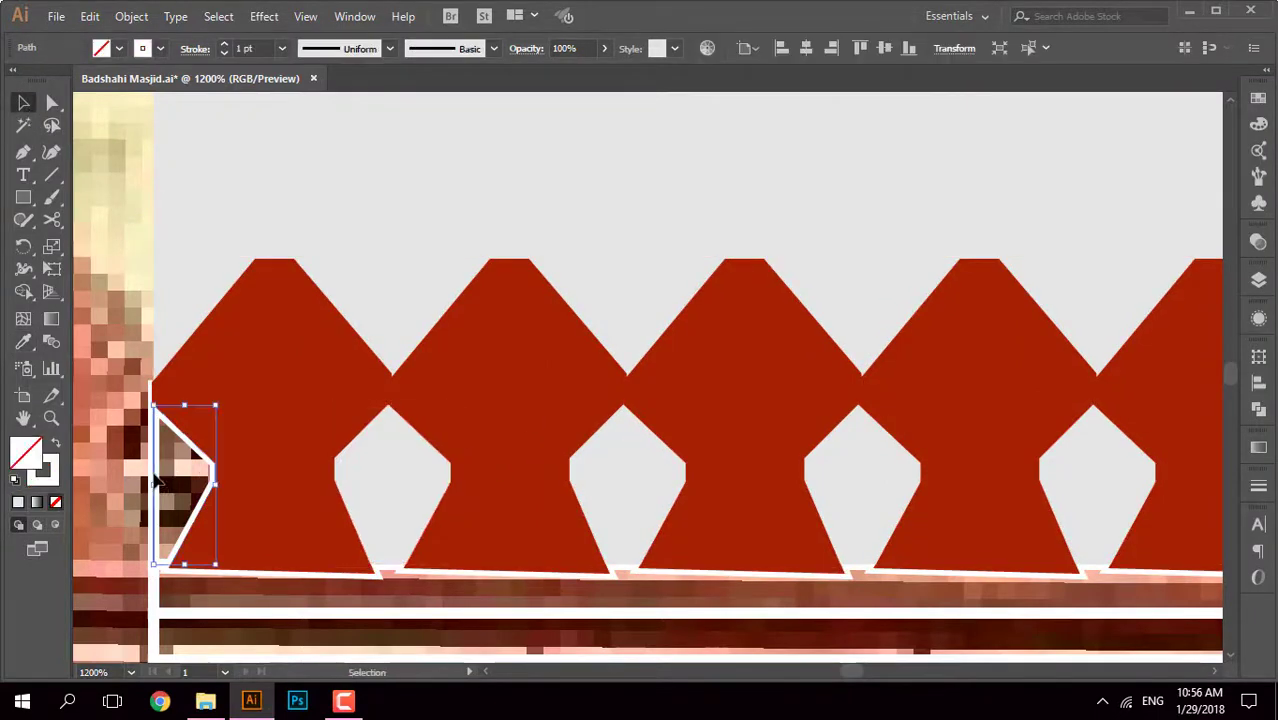
scroll(137, 415, up, 5)
scroll(290, 400, left, 5)
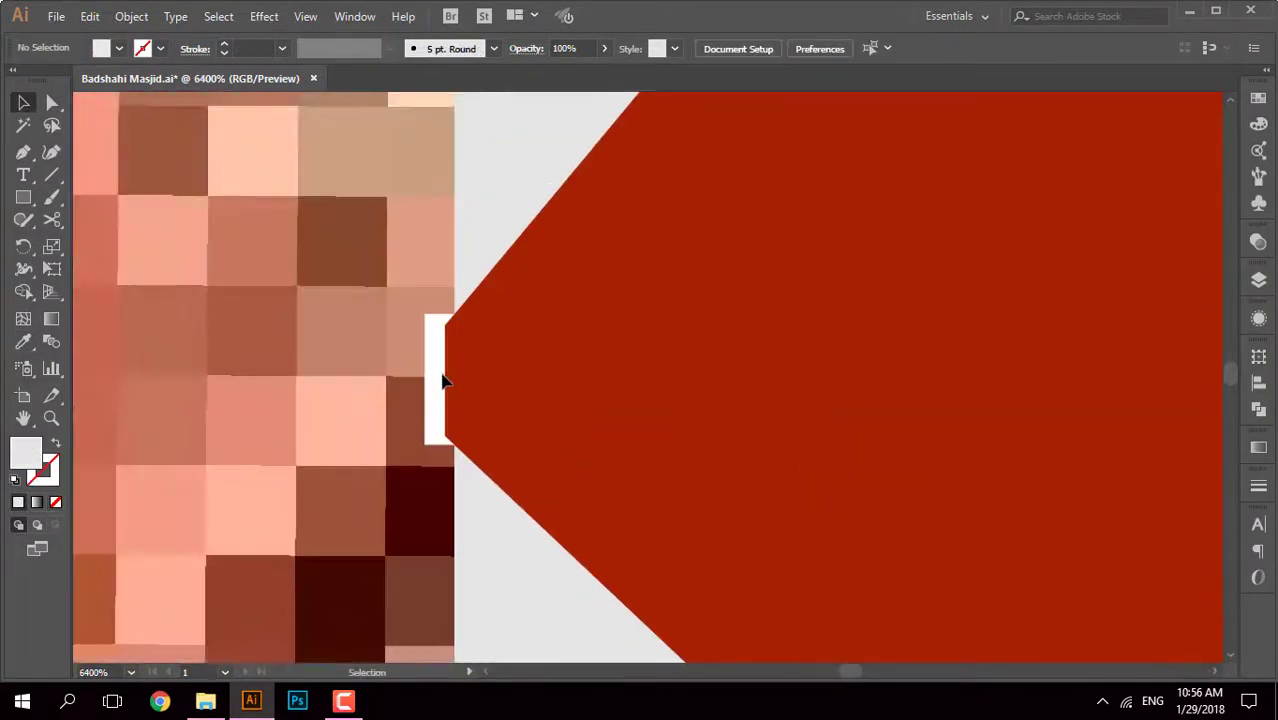
scroll(432, 418, down, 5)
scroll(670, 486, down, 3)
scroll(656, 513, up, 2)
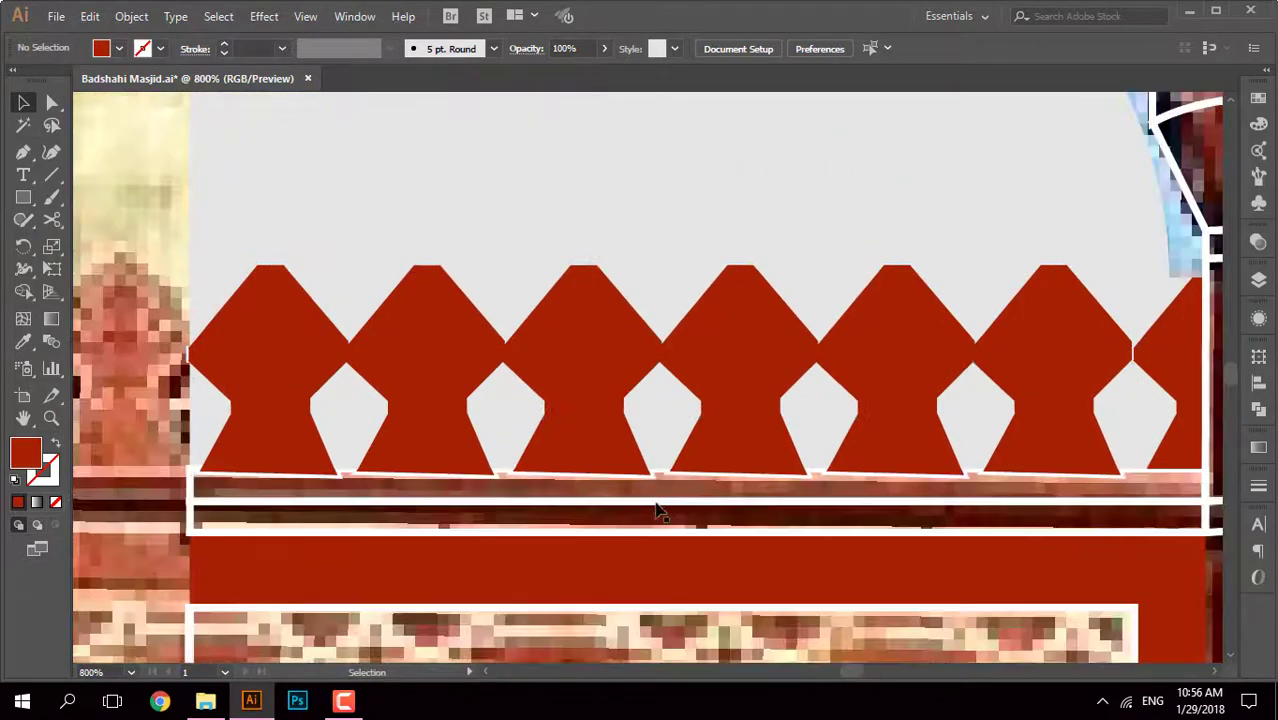
click(658, 514)
click(658, 466)
click(609, 502)
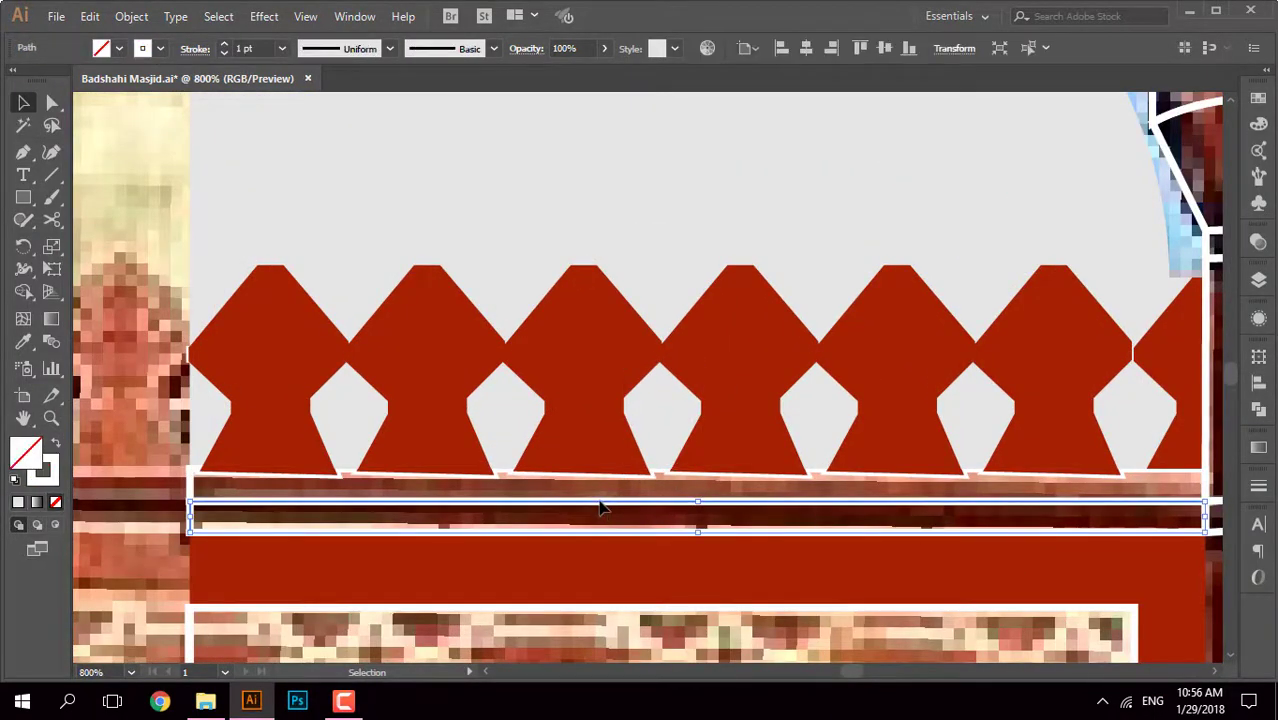
scroll(580, 520, down, 1)
Step: Fill the bands beneath the crenellations with dark red sampled from the swatches
scroll(580, 520, down, 2)
click(999, 374)
key(v)
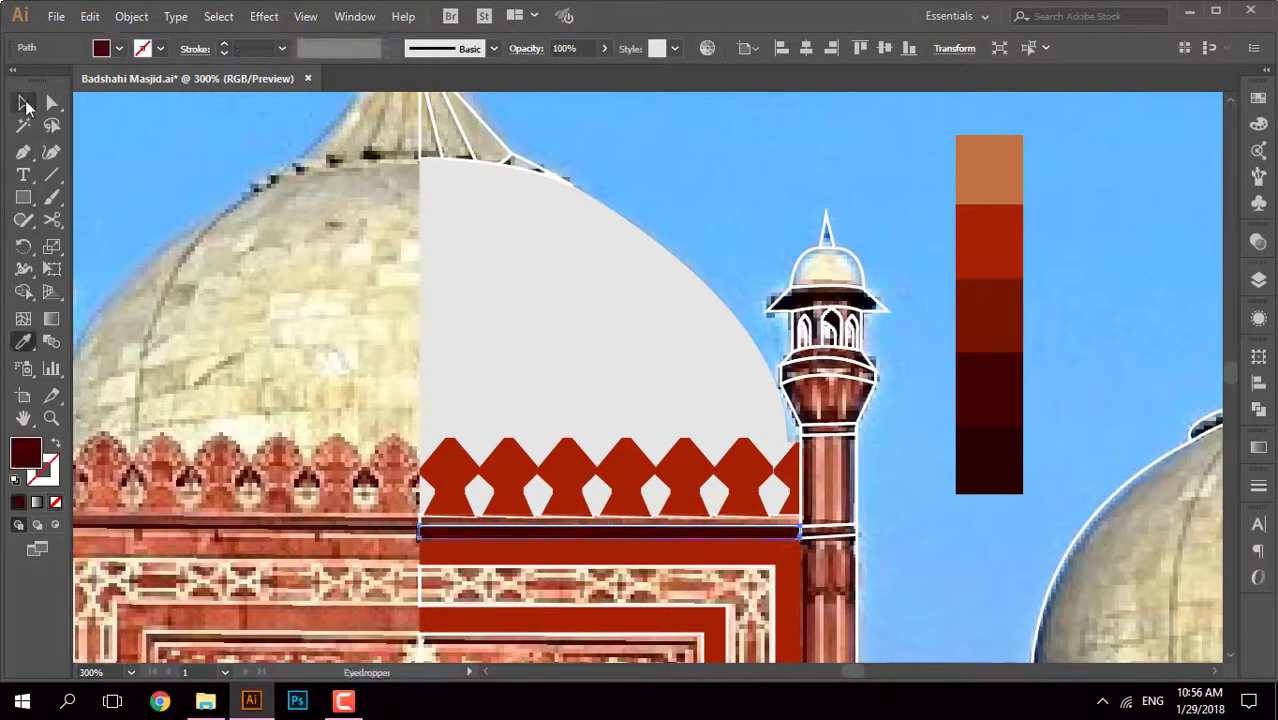
key(ctrl+shift+a)
scroll(736, 524, up, 1)
click(736, 518)
scroll(736, 524, down, 1)
key(i)
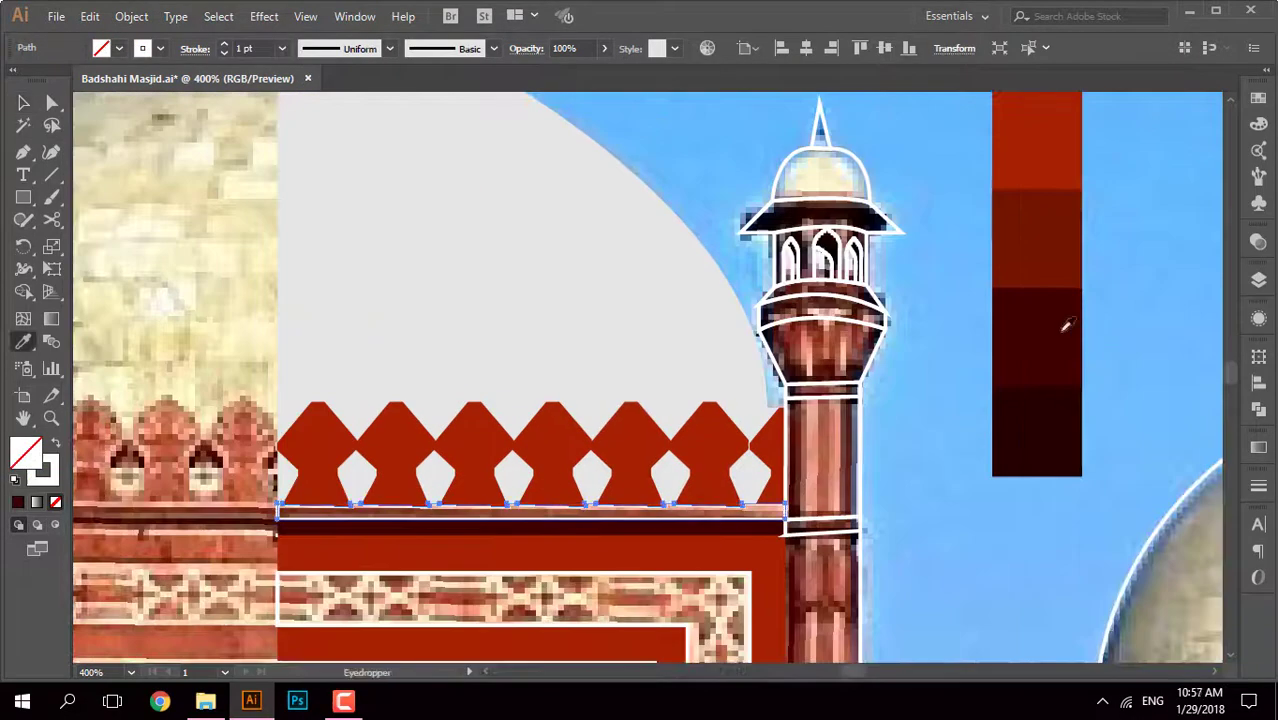
click(1054, 221)
key(v)
key(ctrl+shift+a)
scroll(588, 519, up, 1)
scroll(588, 519, up, 2)
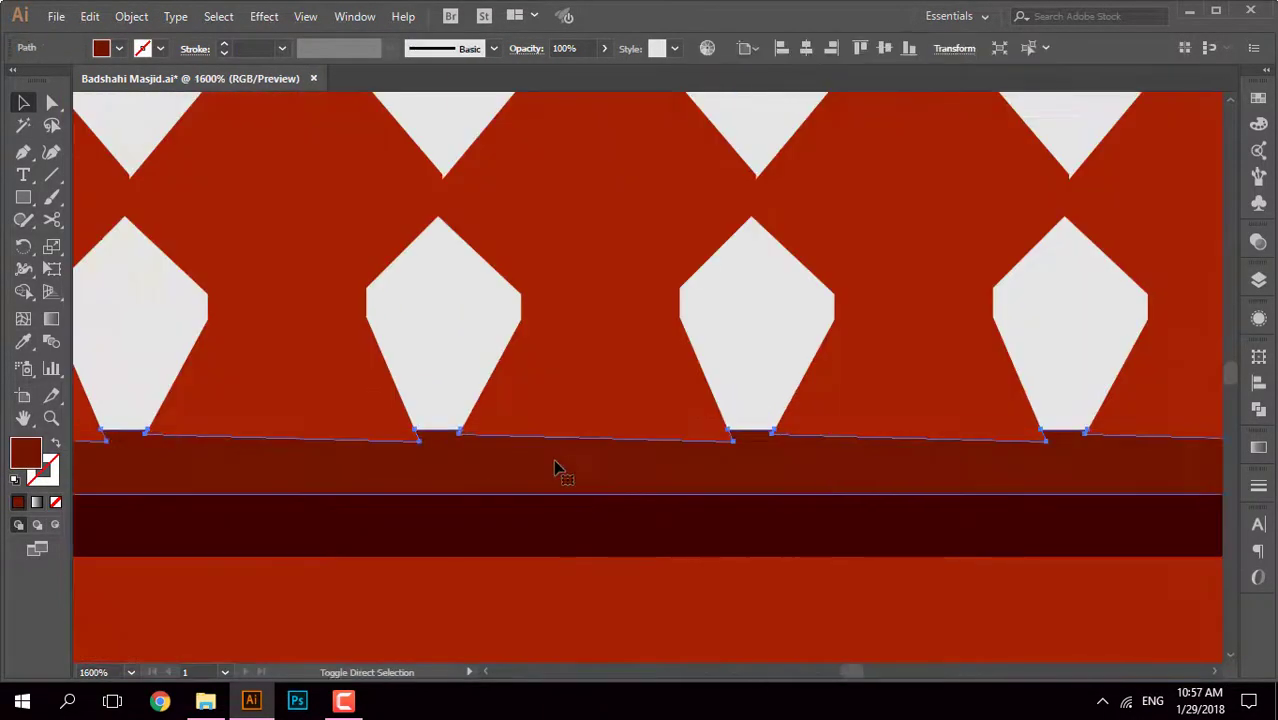
scroll(556, 471, down, 2)
scroll(605, 476, up, 3)
Step: Select the dark band together with the red crenellation shape
click(745, 542)
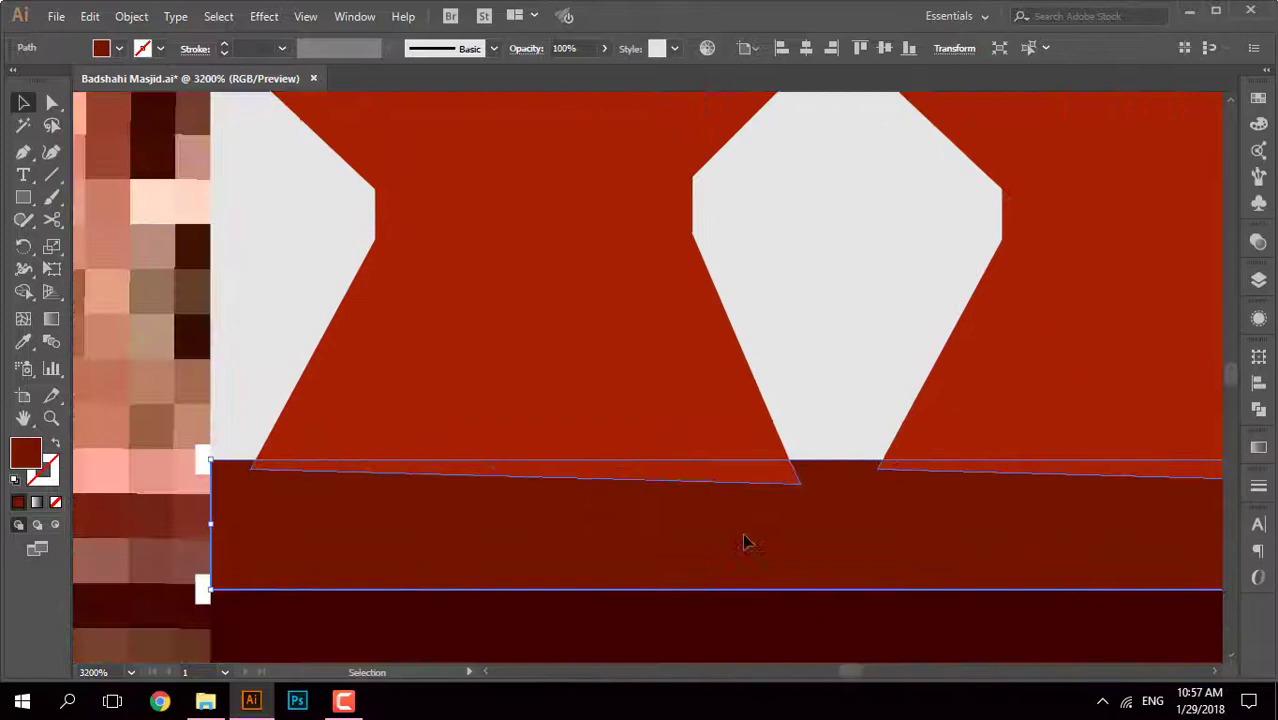
click(708, 428)
scroll(528, 442, down, 3)
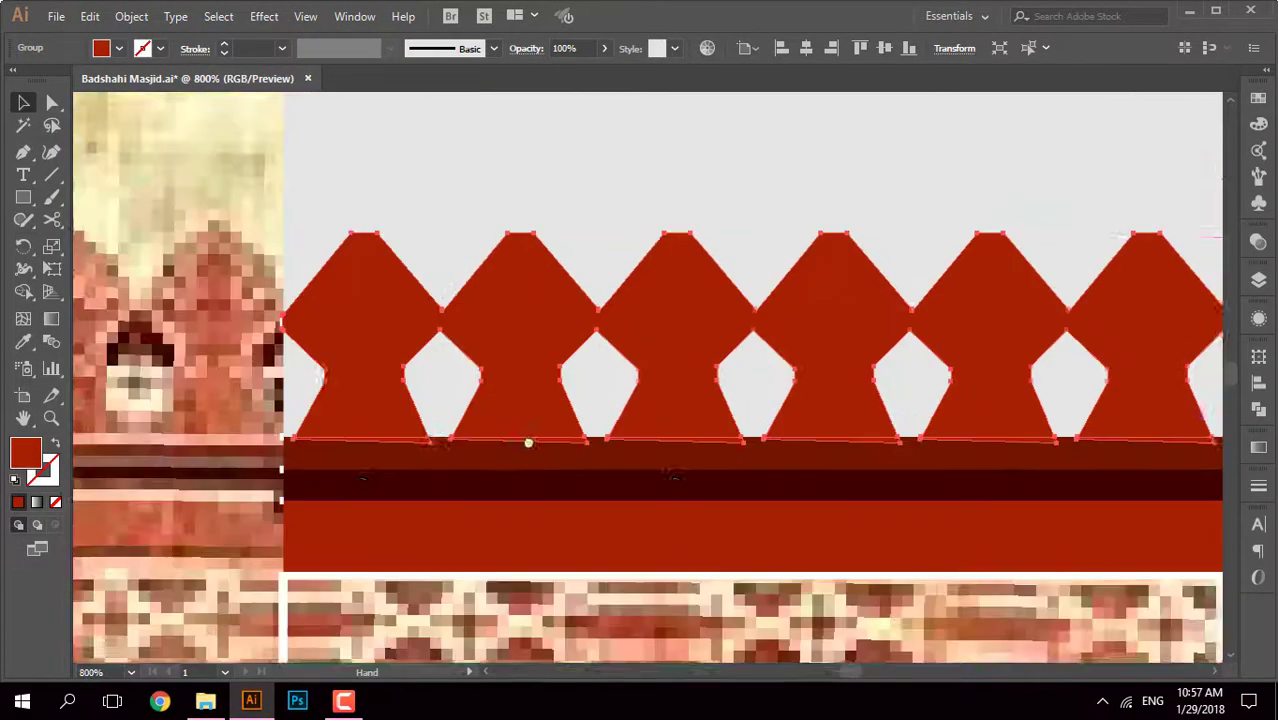
scroll(668, 486, up, 2)
key(shift+m)
scroll(686, 457, left, 3)
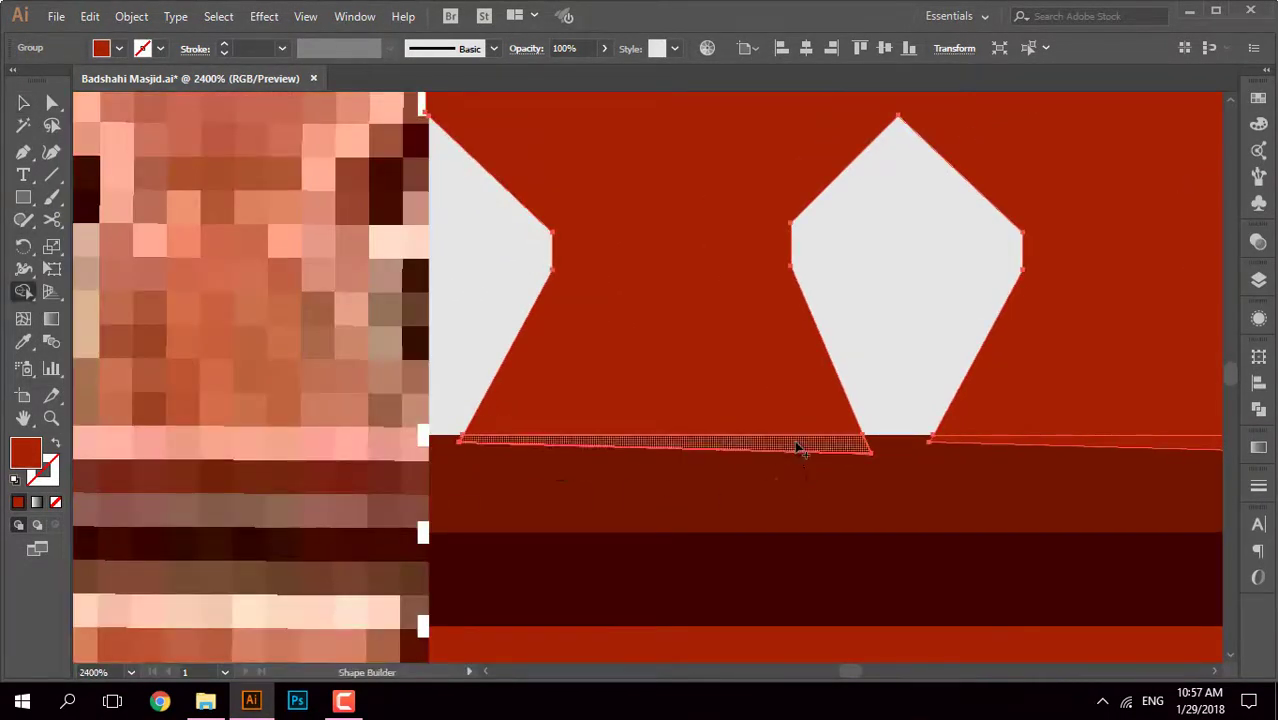
scroll(710, 474, down, 3)
scroll(710, 474, down, 3)
key(v)
key(ctrl+shift+a)
drag(350, 432, 420, 445)
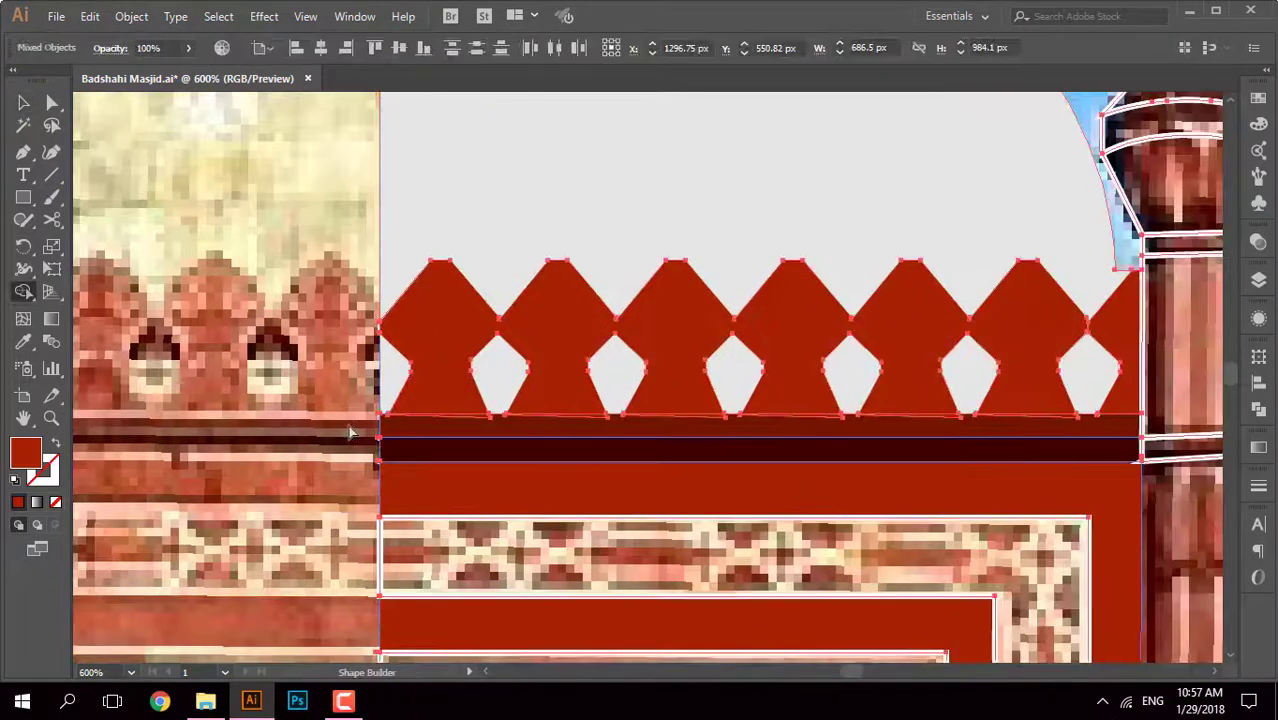
scroll(420, 431, up, 4)
Step: Merge the thin sliver gaps into the dark band with the Shape Builder tool
key(shift+m)
drag(627, 385, 1015, 377)
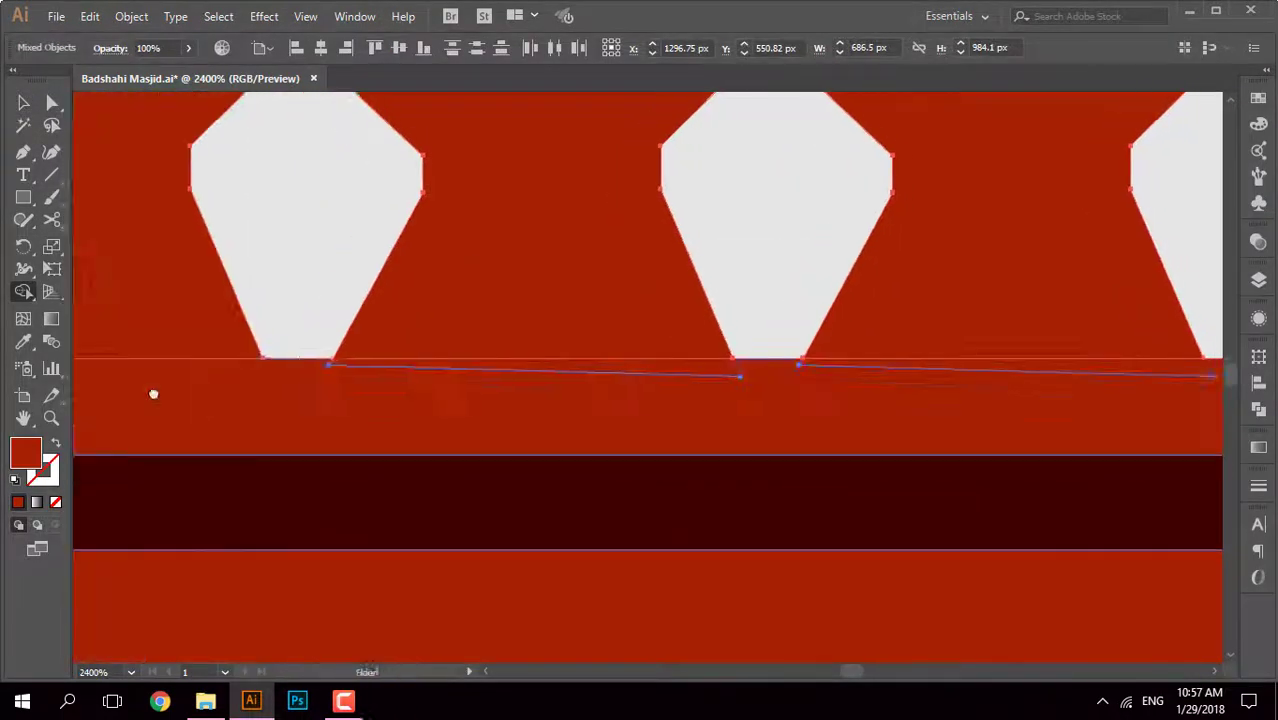
scroll(906, 379, right, 2)
drag(446, 386, 1060, 408)
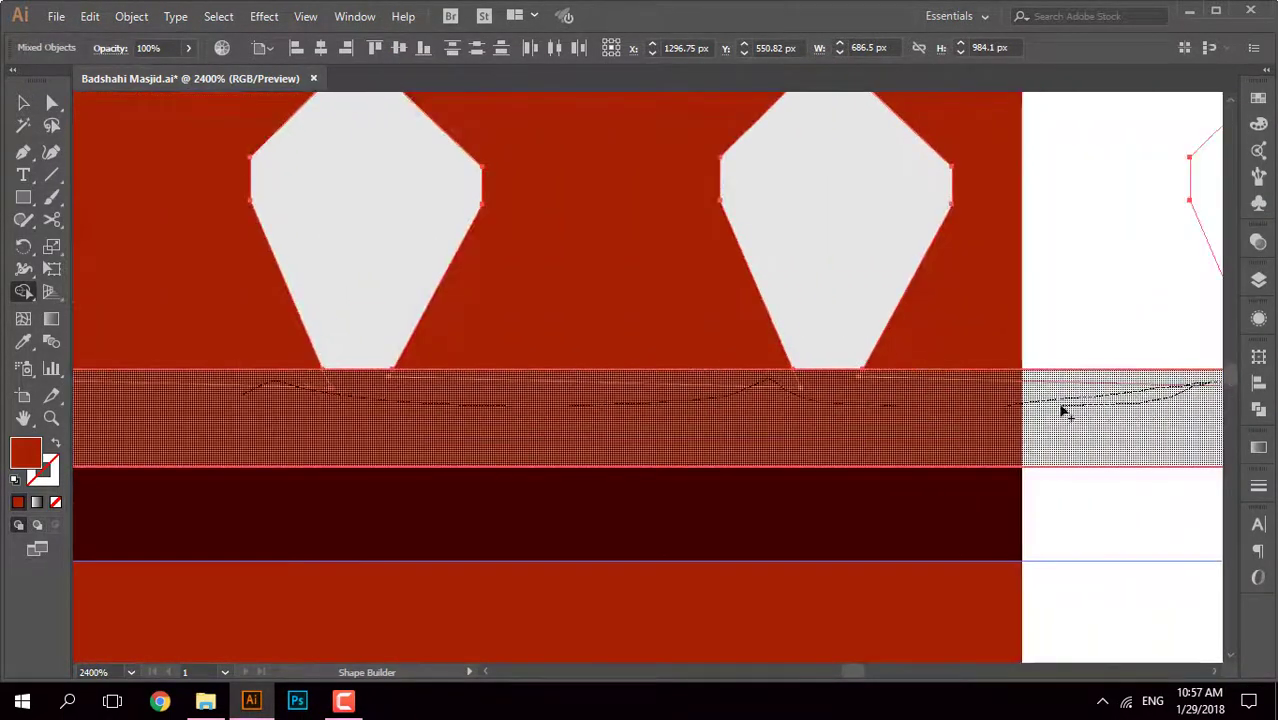
drag(893, 375, 900, 378)
scroll(672, 402, down, 6)
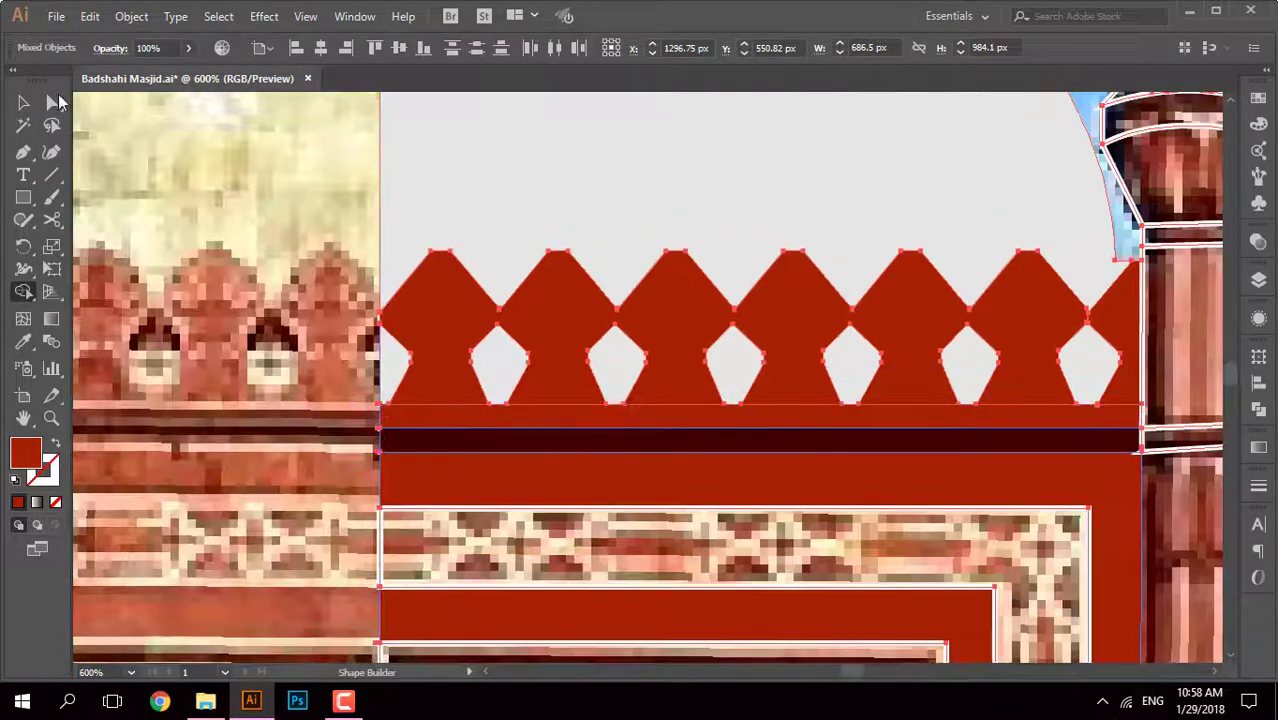
key(v)
click(696, 413)
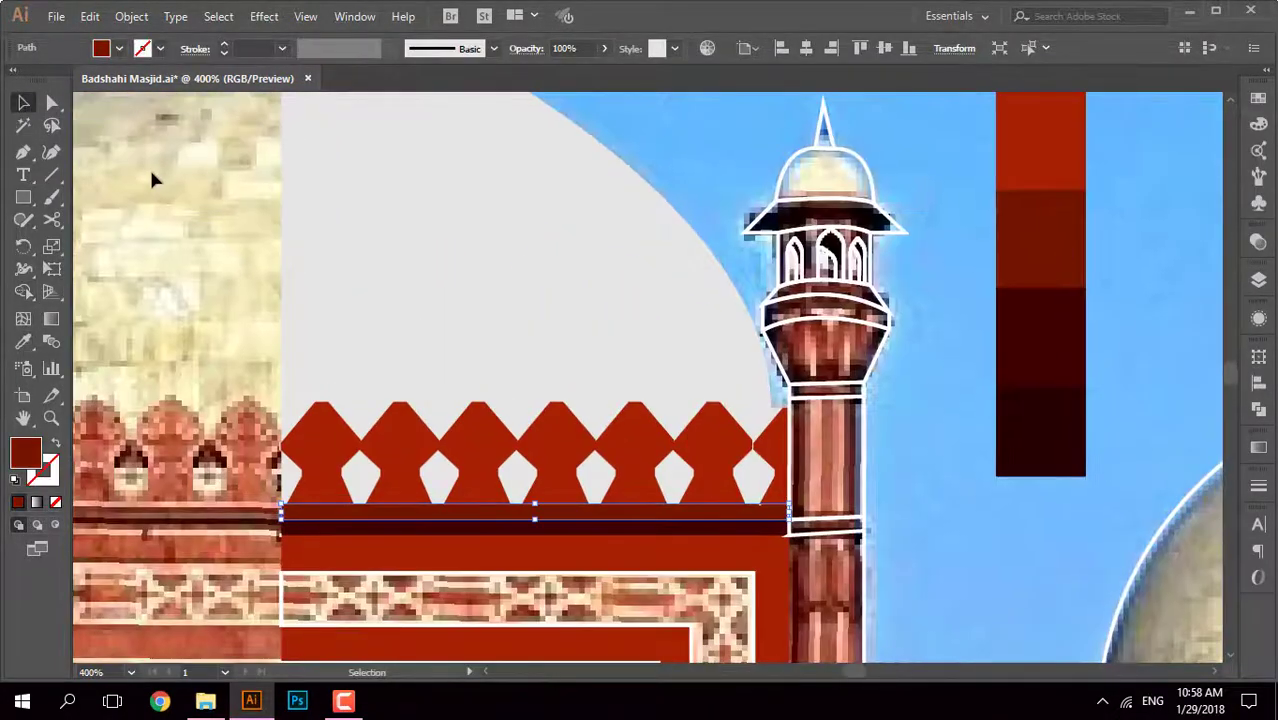
Step: Inspect the merged band and check the small leftover white path
scroll(334, 465, left, 3)
scroll(458, 366, up, 2)
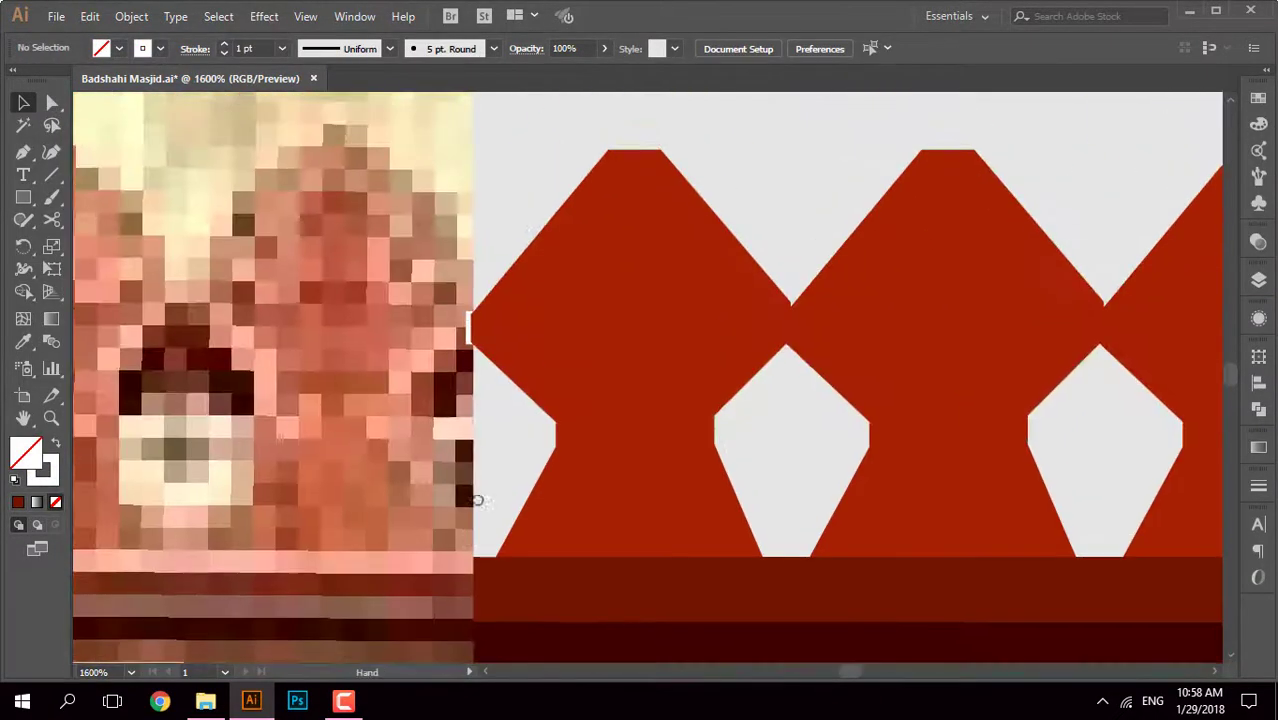
scroll(520, 309, up, 2)
scroll(499, 247, up, 2)
scroll(502, 247, down, 3)
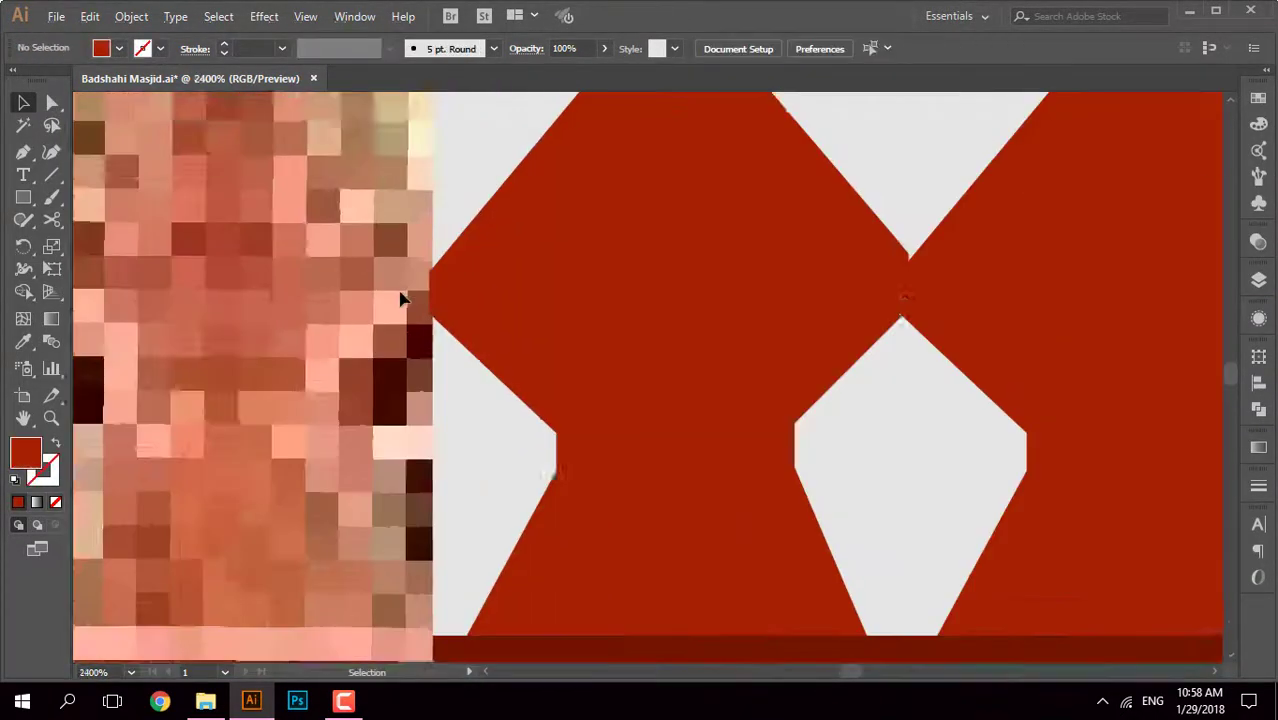
scroll(892, 285, up, 3)
click(705, 285)
key(ctrl+shift+a)
scroll(705, 285, down, 3)
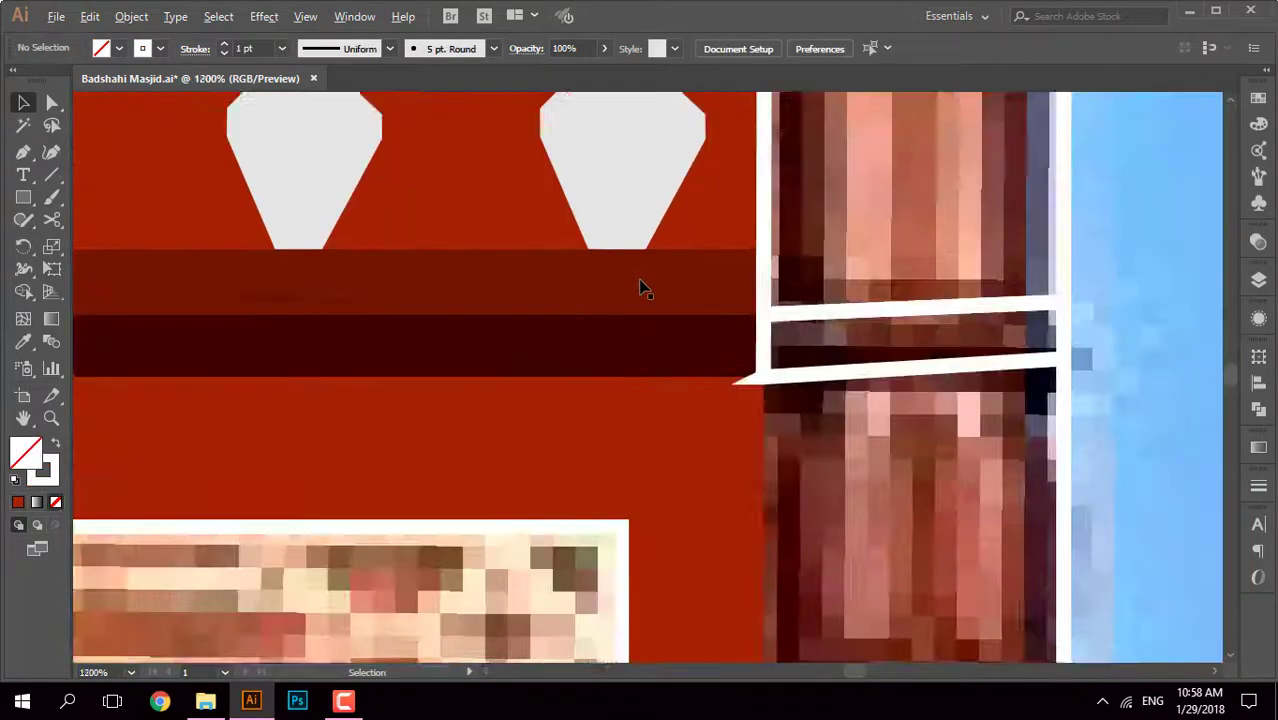
scroll(642, 285, down, 3)
scroll(700, 290, down, 3)
scroll(740, 198, down, 2)
scroll(740, 198, down, 1)
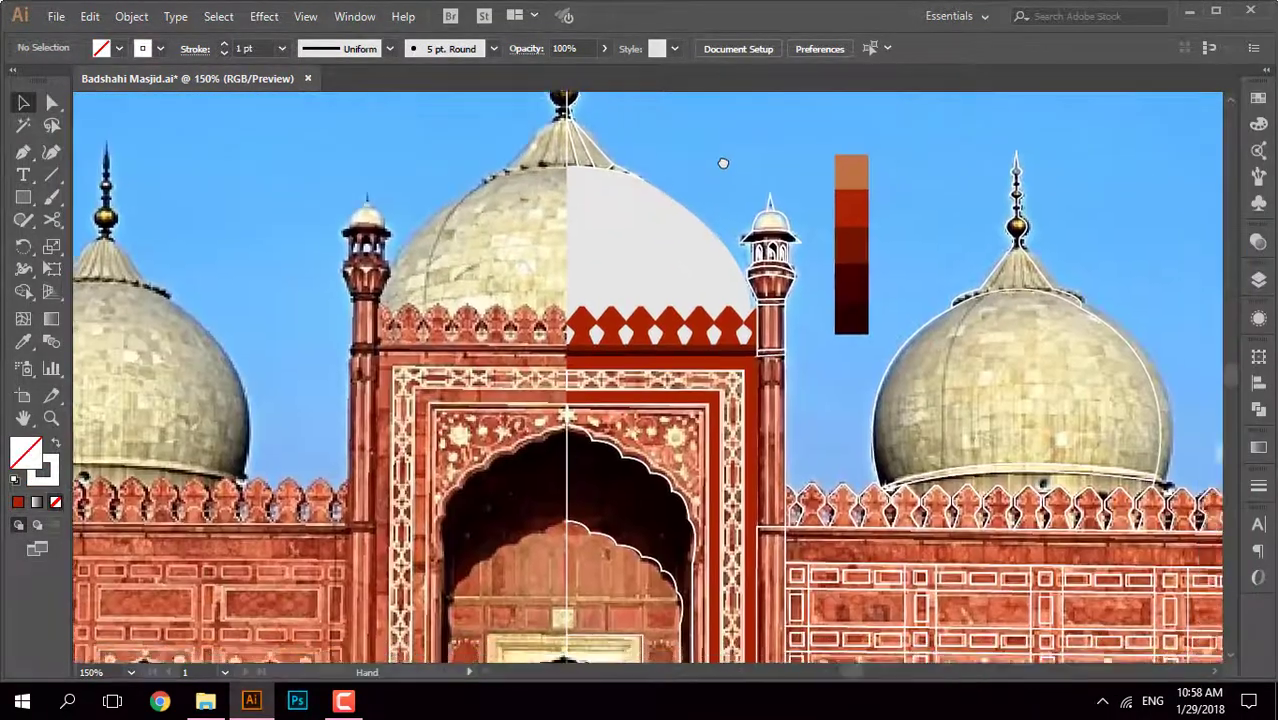
scroll(740, 198, down, 3)
Step: Finish the Pen path tracing the door outline's corner points around the arch frame
scroll(738, 208, up, 2)
click(736, 208)
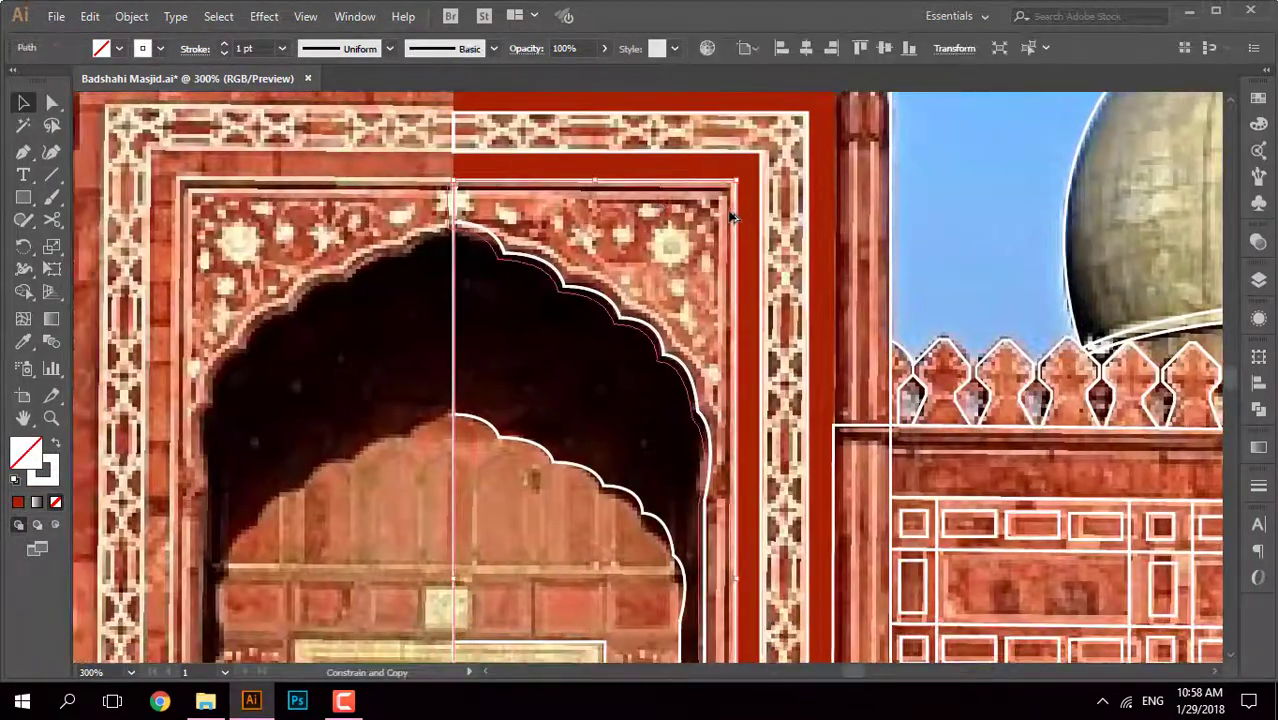
drag(440, 212, 452, 205)
key(ctrl+shift+a)
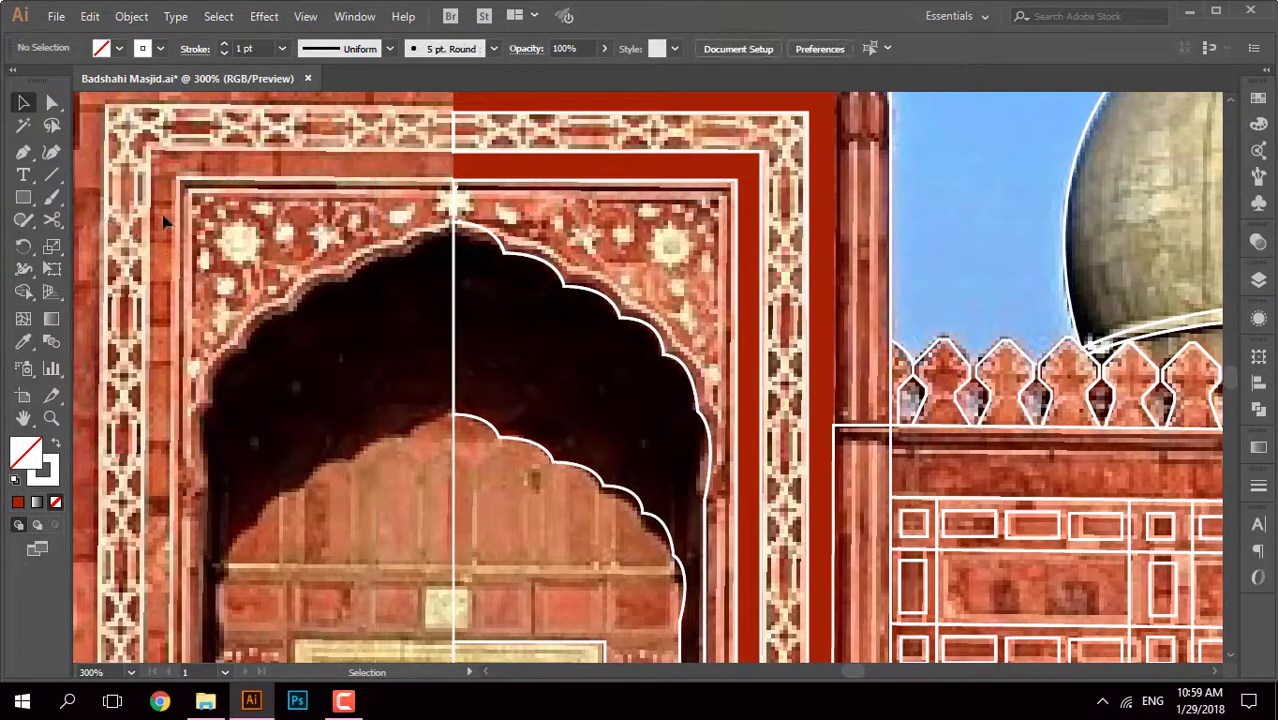
key(p)
scroll(445, 200, up, 4)
click(440, 198)
scroll(440, 198, down, 2)
scroll(430, 190, right, 5)
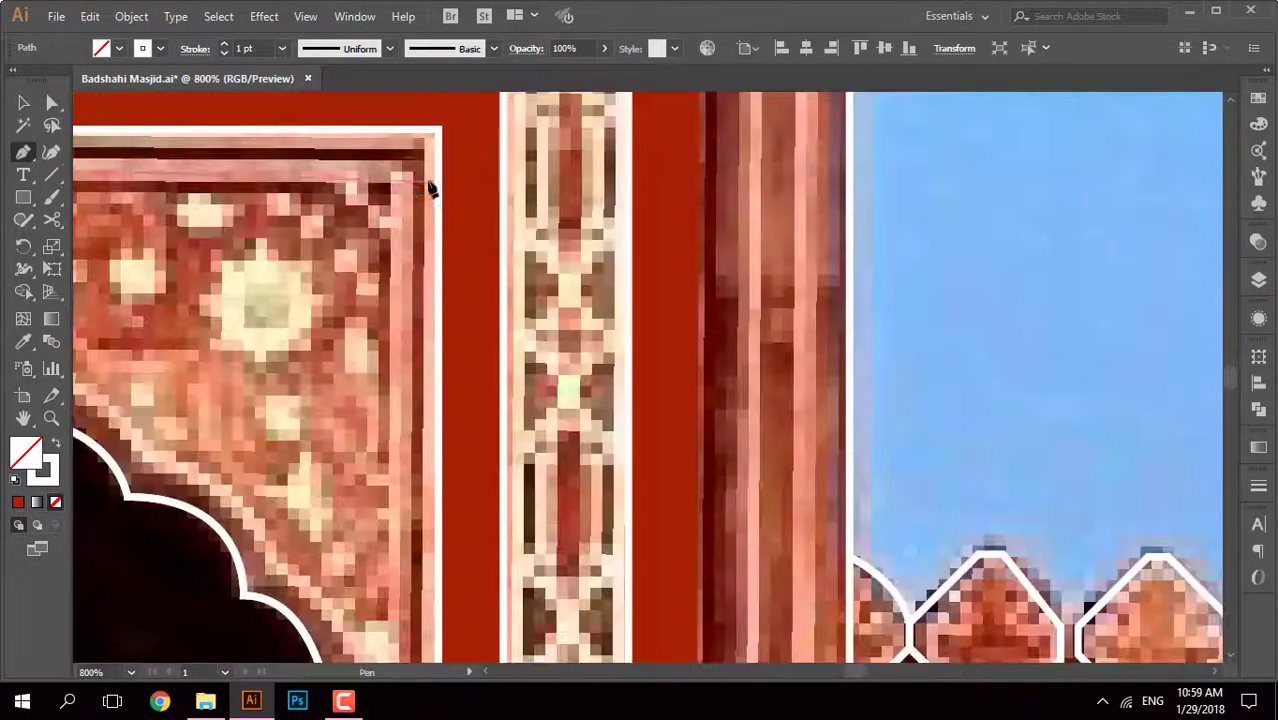
click(396, 157)
scroll(398, 337, down, 3)
scroll(400, 340, down, 3)
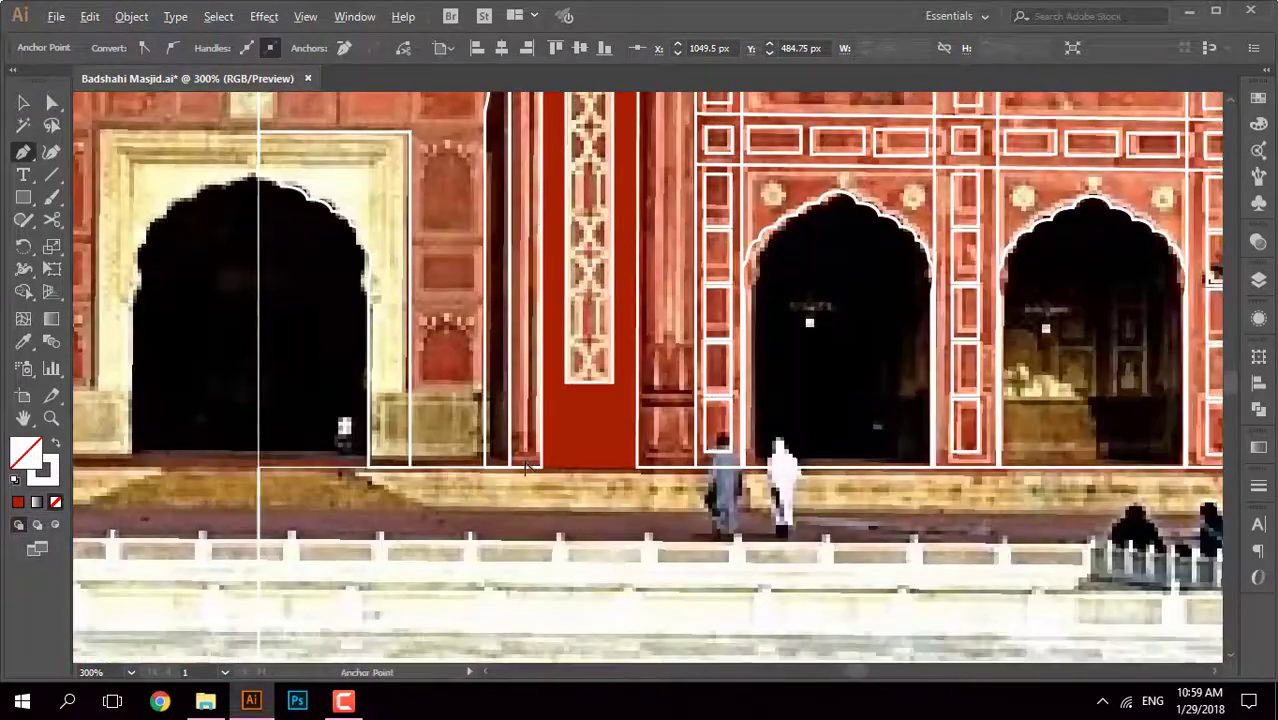
scroll(540, 470, up, 3)
click(541, 476)
scroll(555, 470, down, 5)
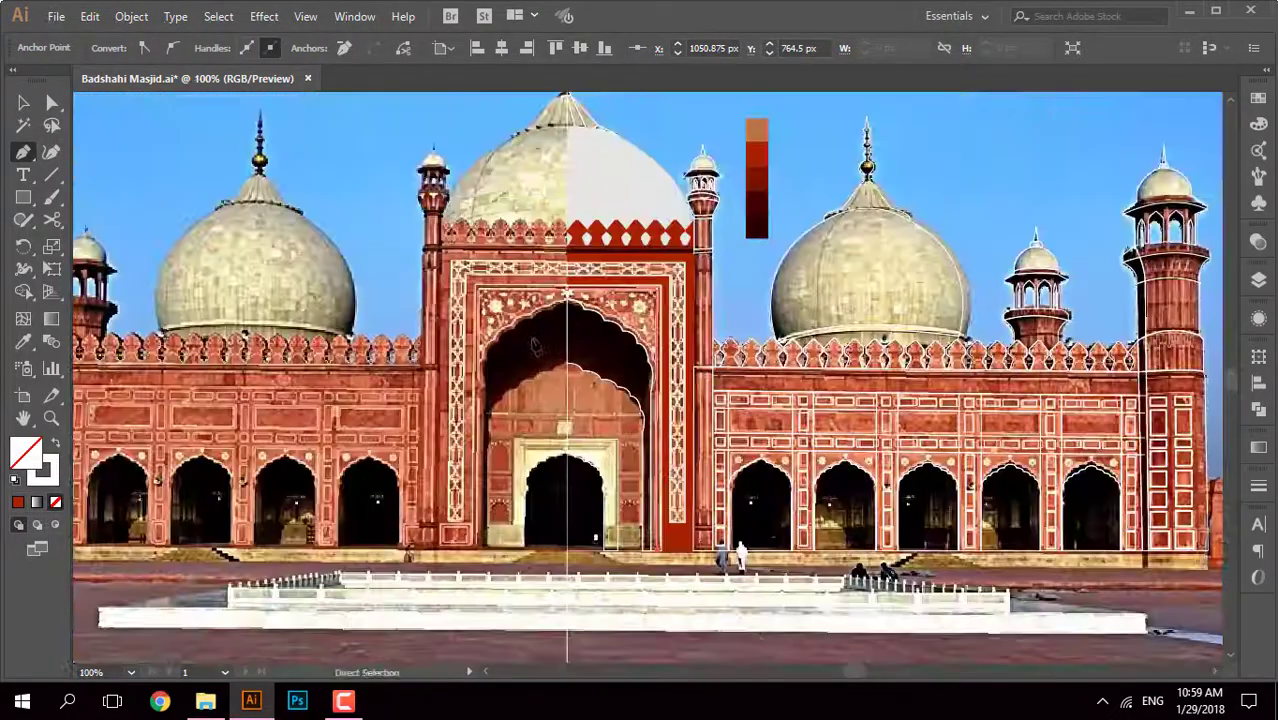
key(ctrl+a)
key(shift+m)
scroll(643, 352, up, 5)
Step: Fill the inner portal frame with sampled brick red
key(v)
scroll(643, 352, down, 3)
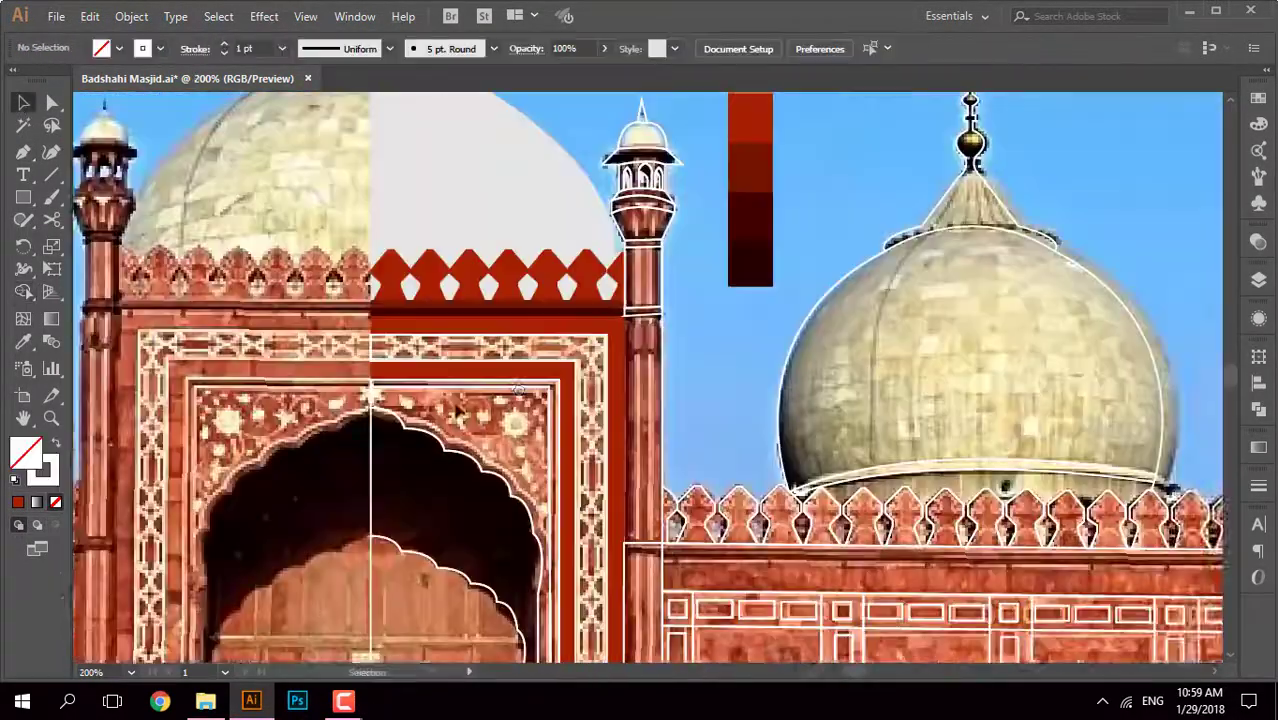
scroll(557, 461, up, 2)
scroll(557, 461, up, 2)
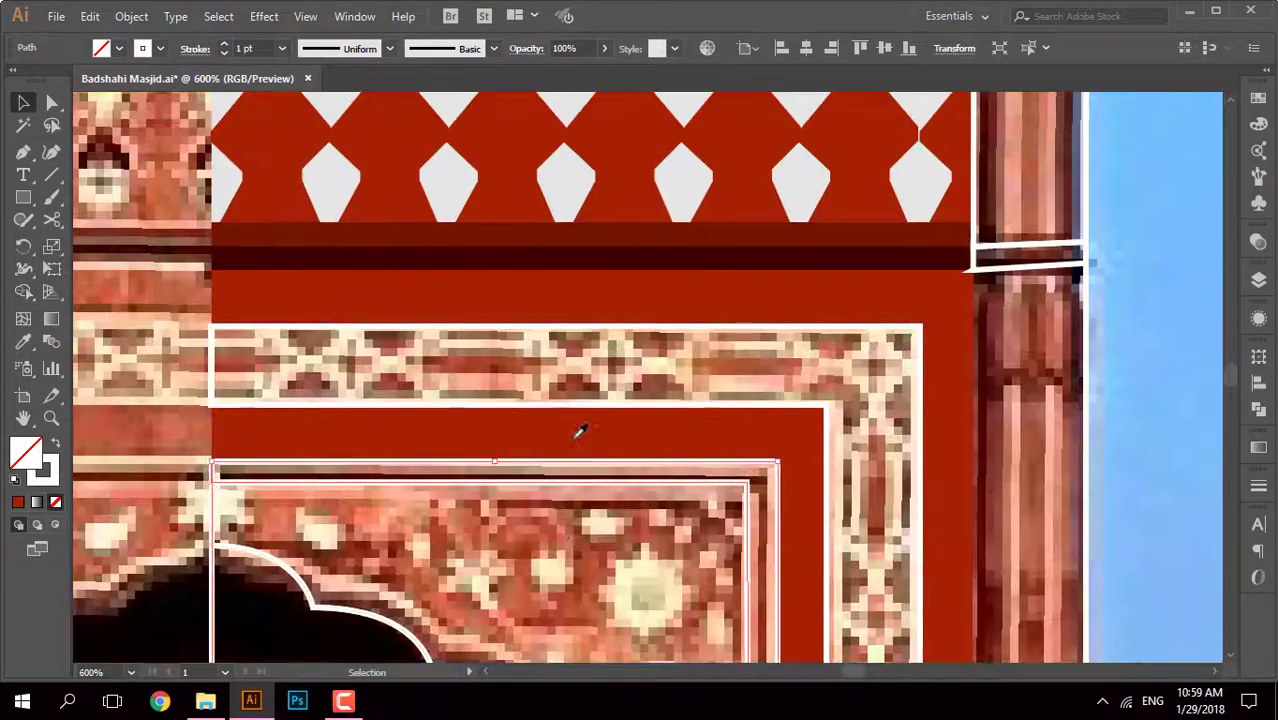
click(612, 237)
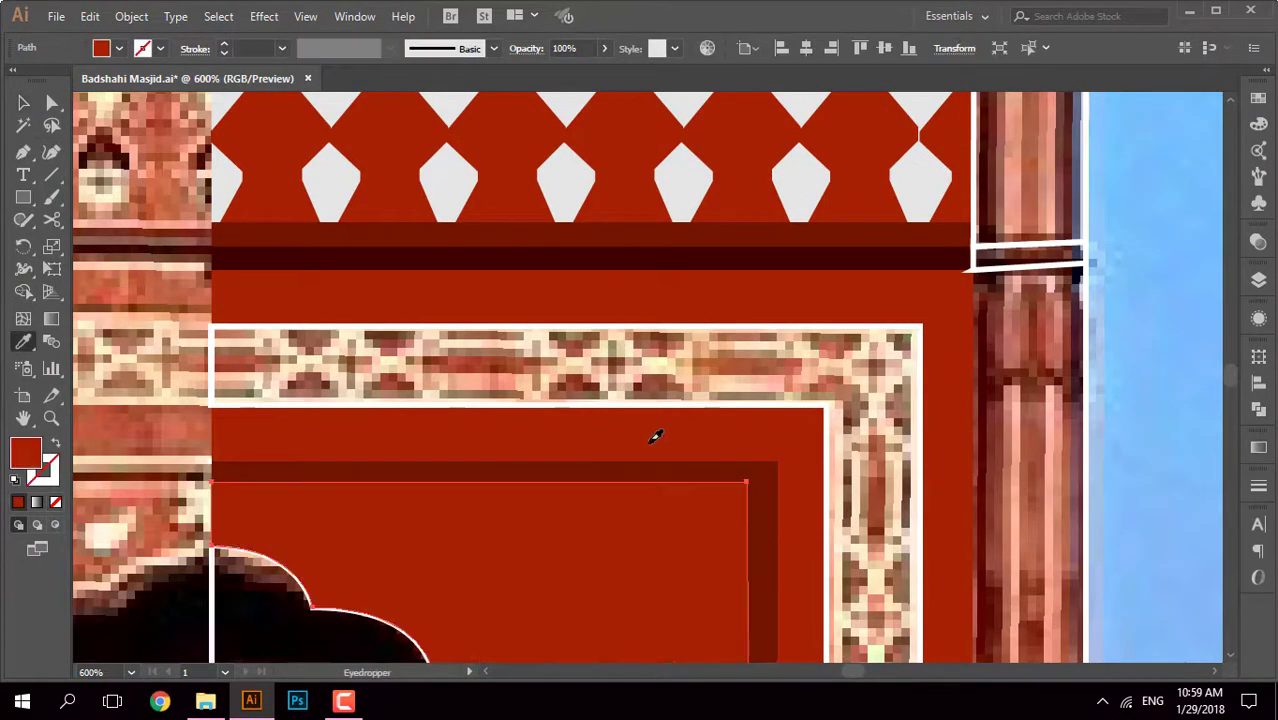
scroll(738, 349, down, 3)
scroll(738, 349, down, 2)
scroll(738, 349, up, 2)
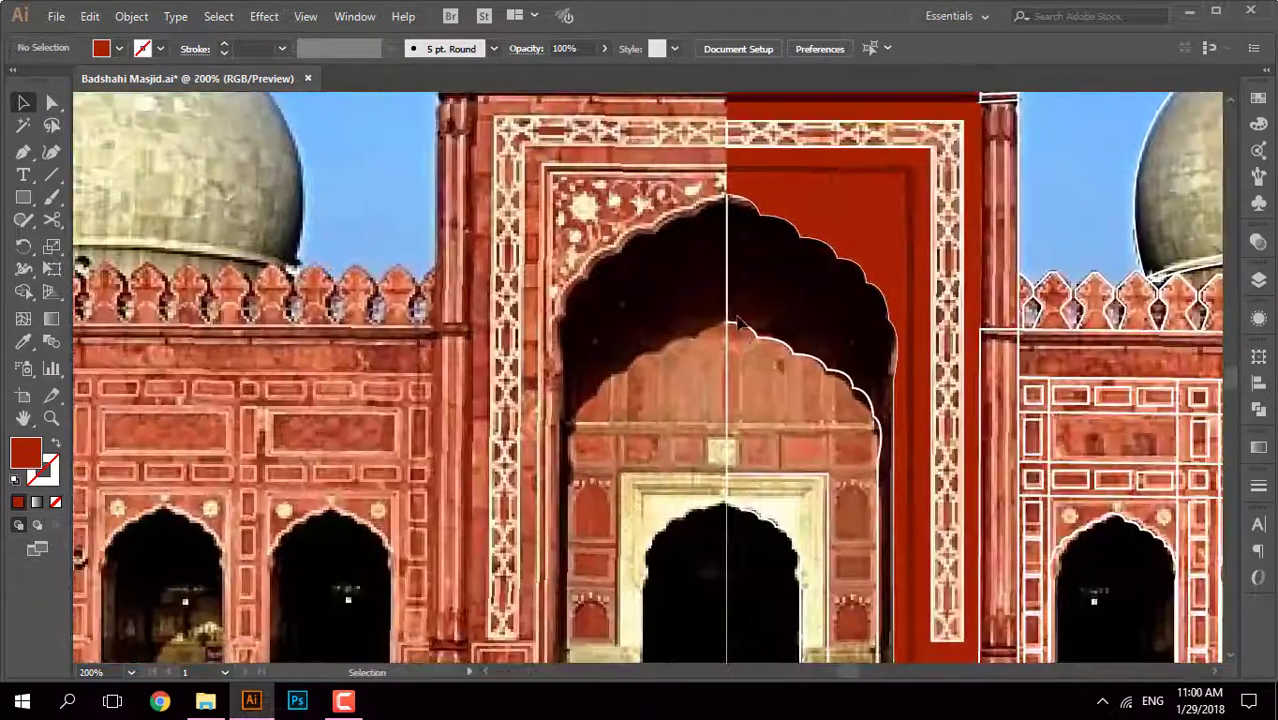
Step: Fill the rear arch outline with red sampled from the artwork
click(738, 349)
key(comma)
key(slash)
scroll(759, 385, down, 1)
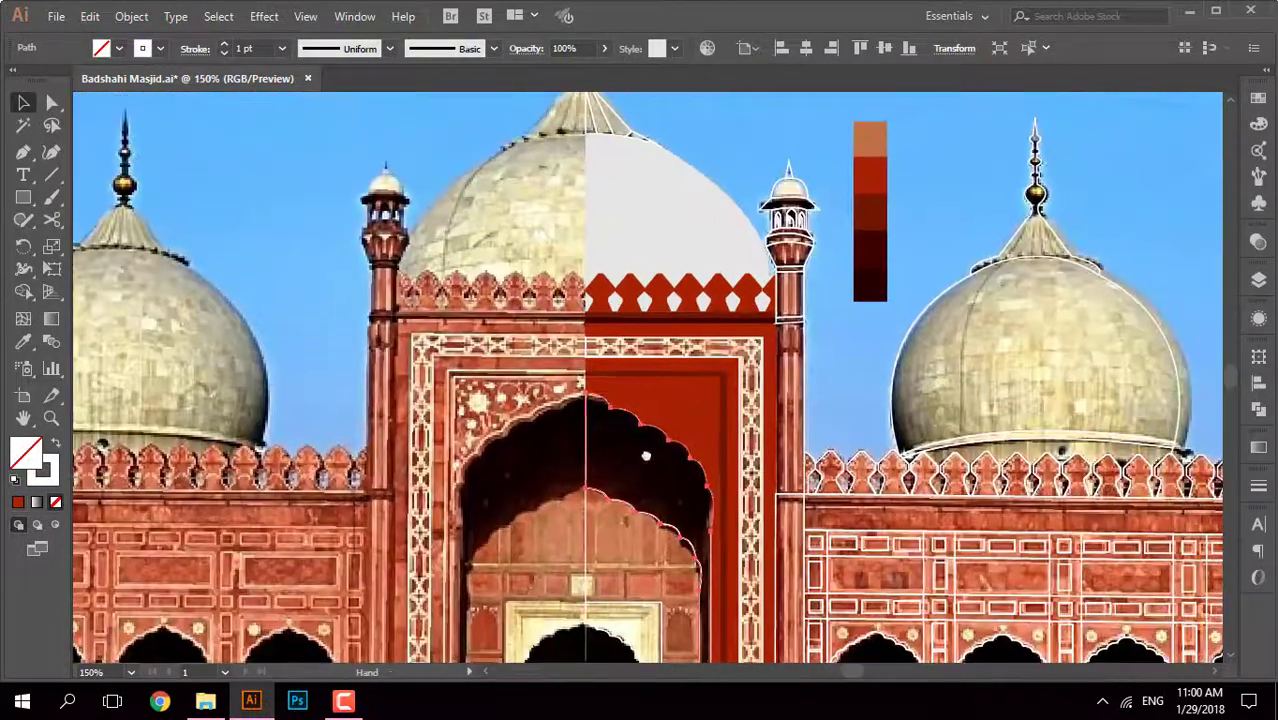
scroll(584, 400, down, 3)
scroll(584, 400, up, 5)
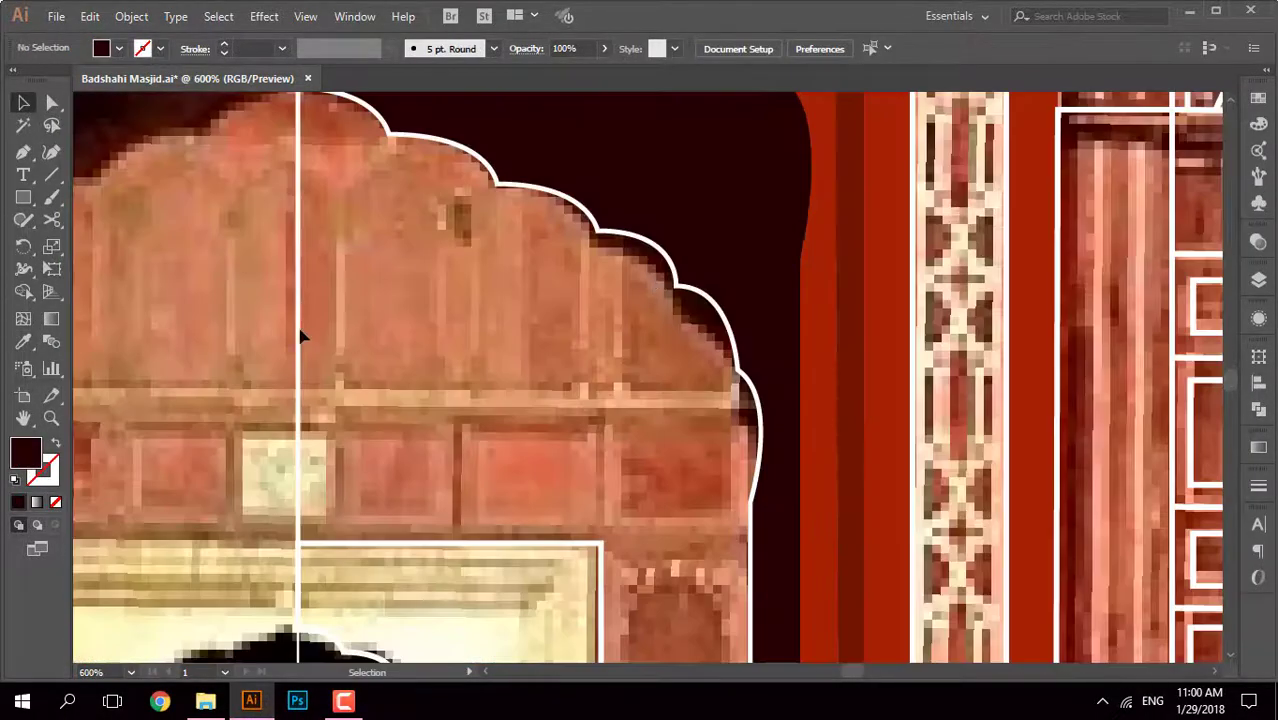
scroll(584, 400, down, 5)
click(584, 400)
key(i)
click(658, 288)
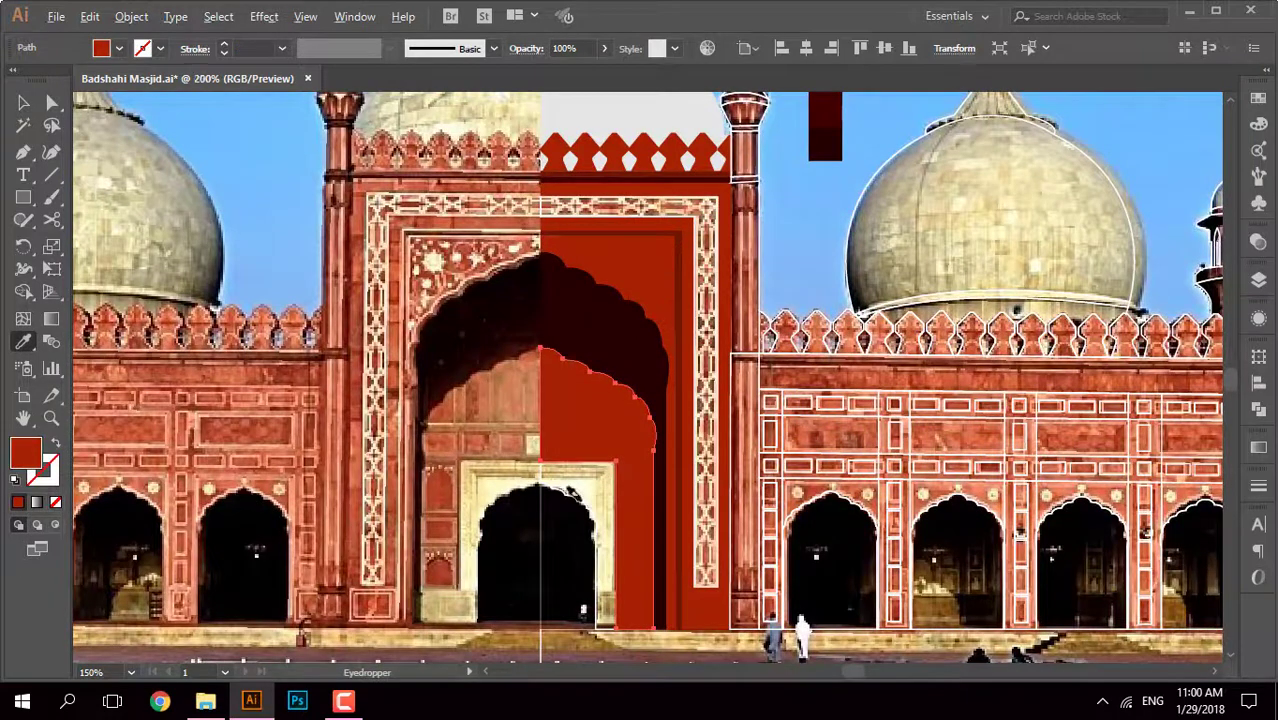
scroll(582, 466, up, 3)
scroll(605, 330, down, 5)
Step: Try beige and orange fills on the right dome half, then undo them
click(605, 330)
double_click(25, 452)
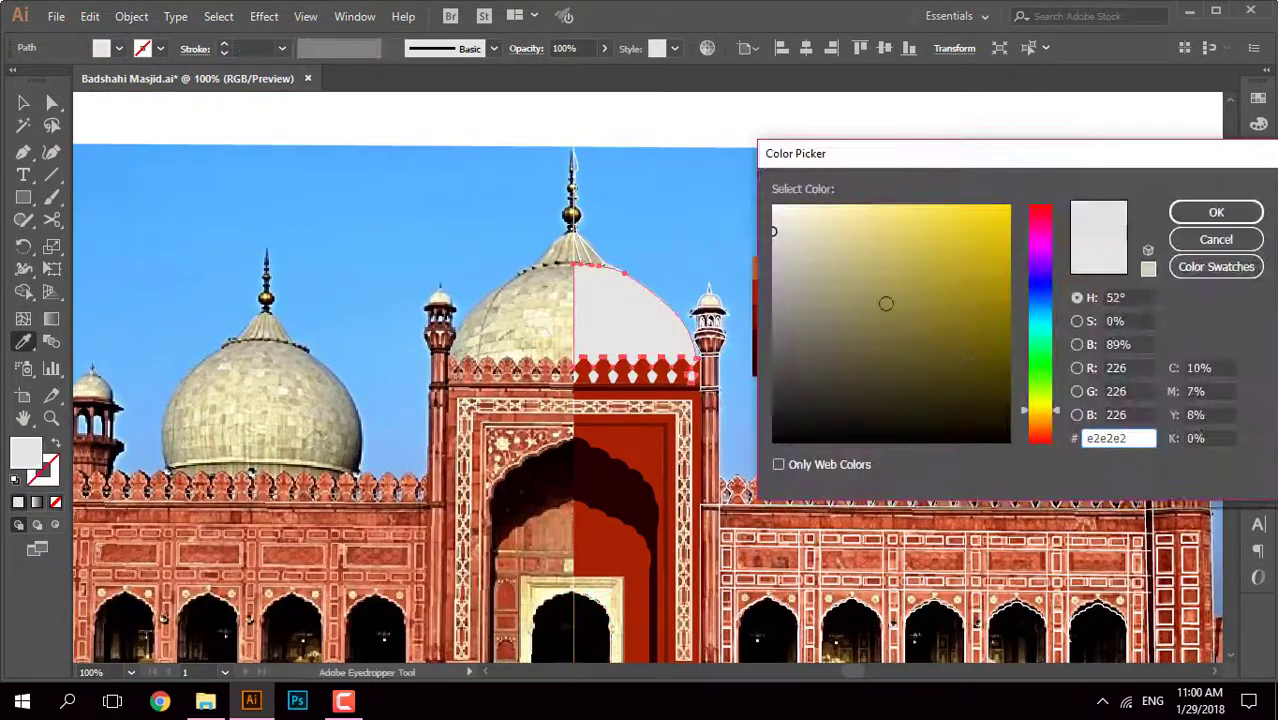
click(1191, 219)
key(v)
double_click(25, 452)
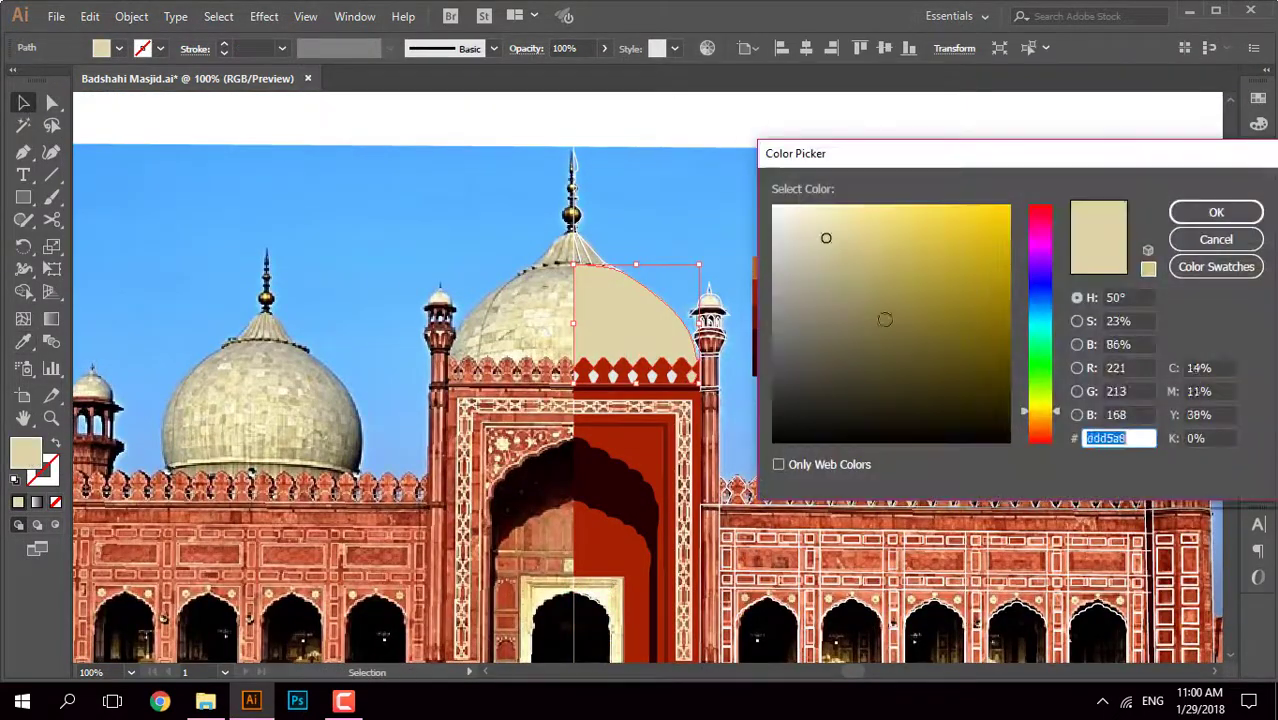
click(1193, 219)
key(i)
click(768, 264)
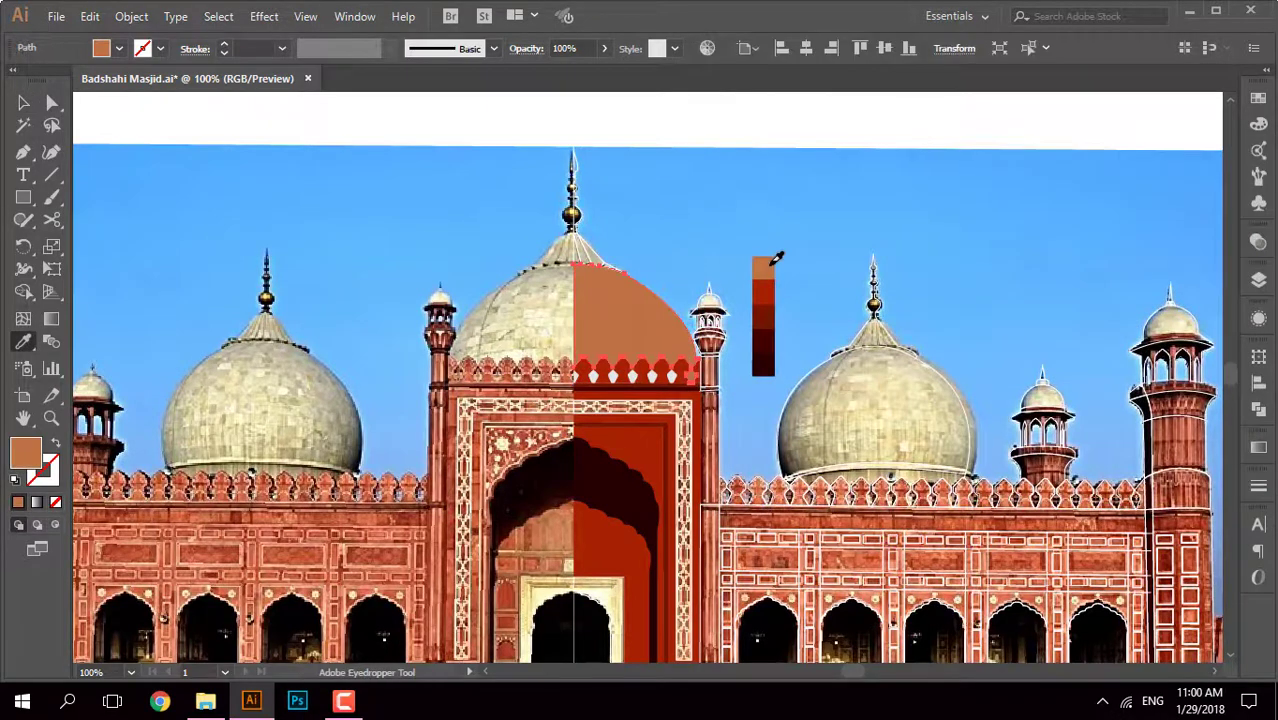
key(ctrl+z)
click(408, 195)
key(ctrl+plus)
key(ctrl+plus)
key(ctrl+plus)
key(ctrl+plus)
Step: Set the dome half and door panel fills to light grey e5e5e5
click(470, 375)
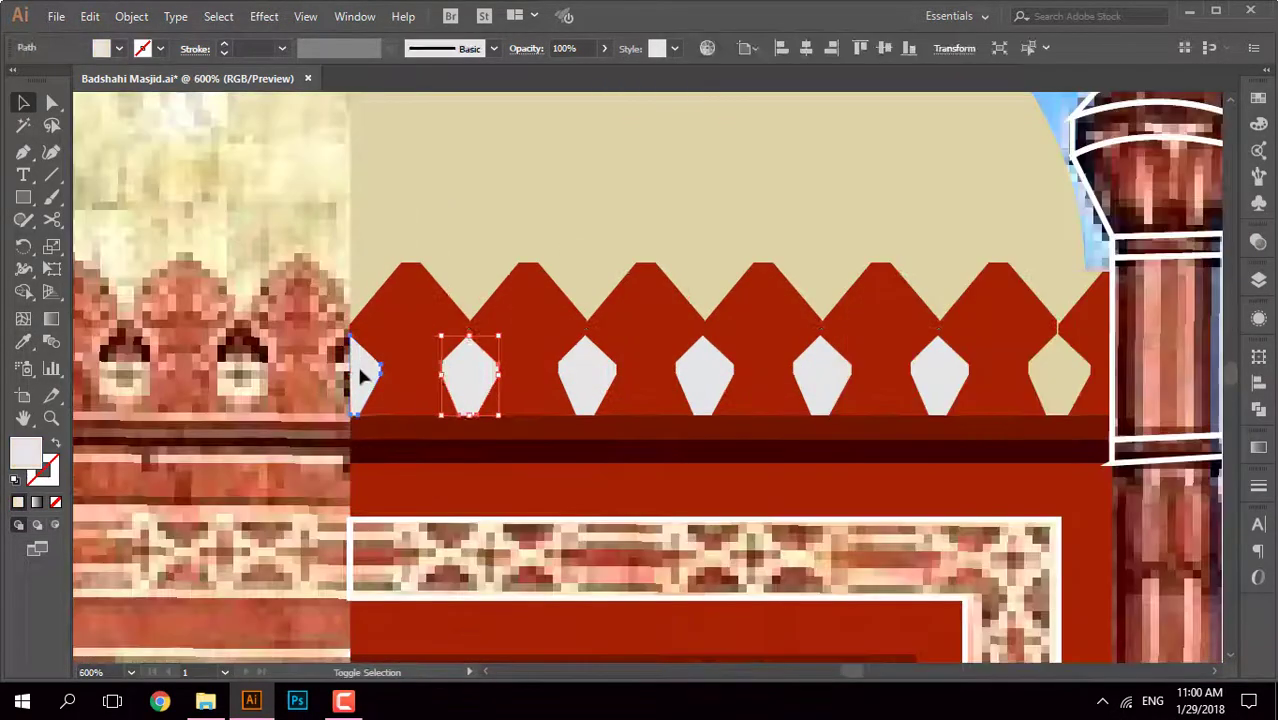
drag(790, 378, 1060, 380)
key(ctrl+minus)
key(ctrl+minus)
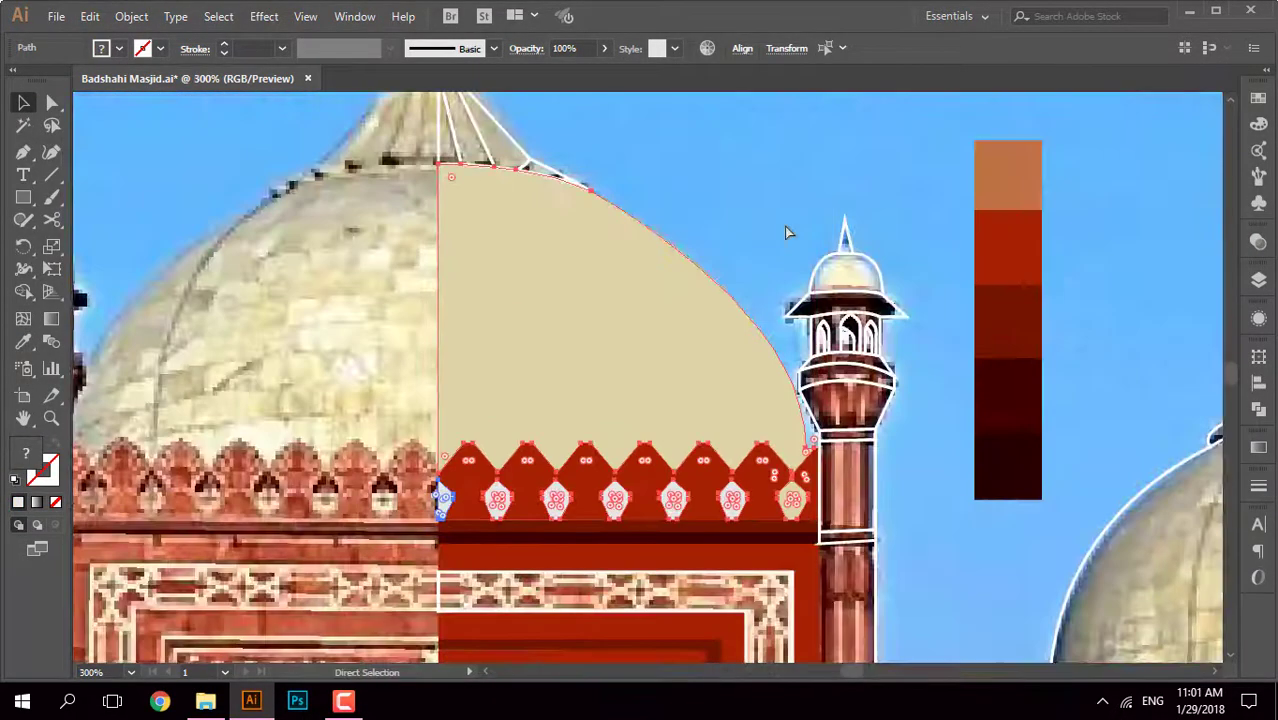
click(613, 323)
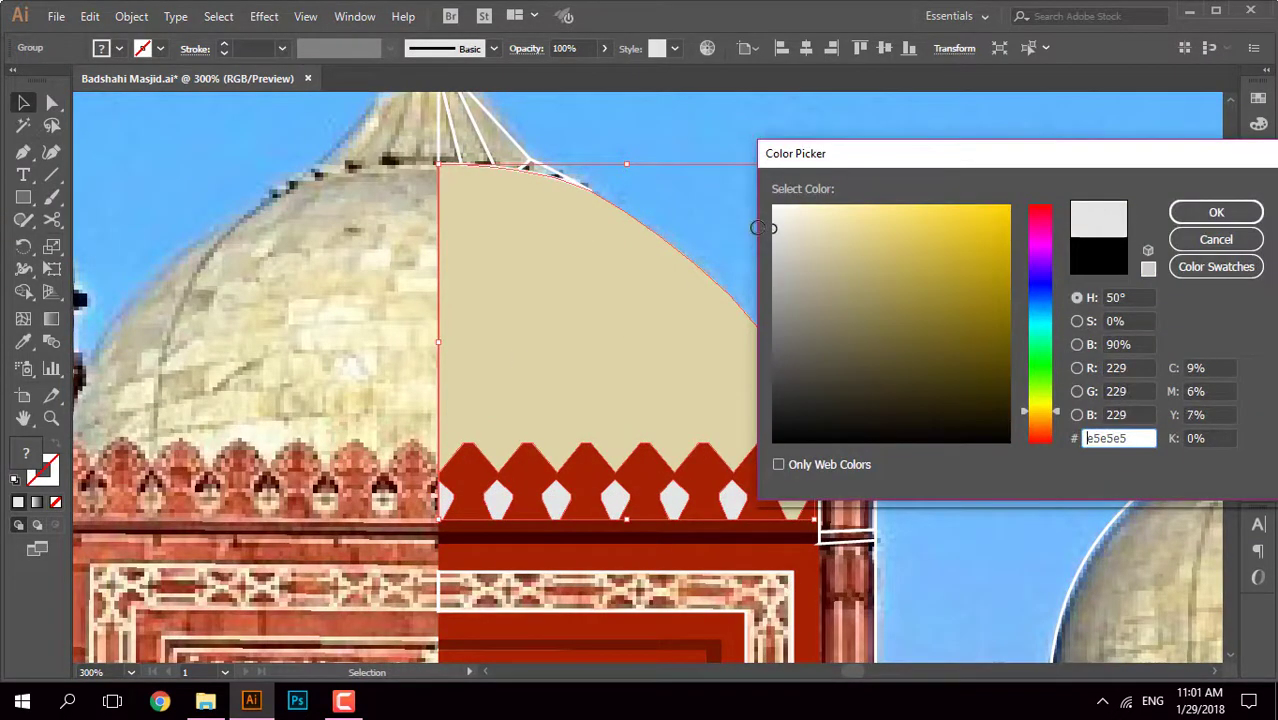
click(1216, 212)
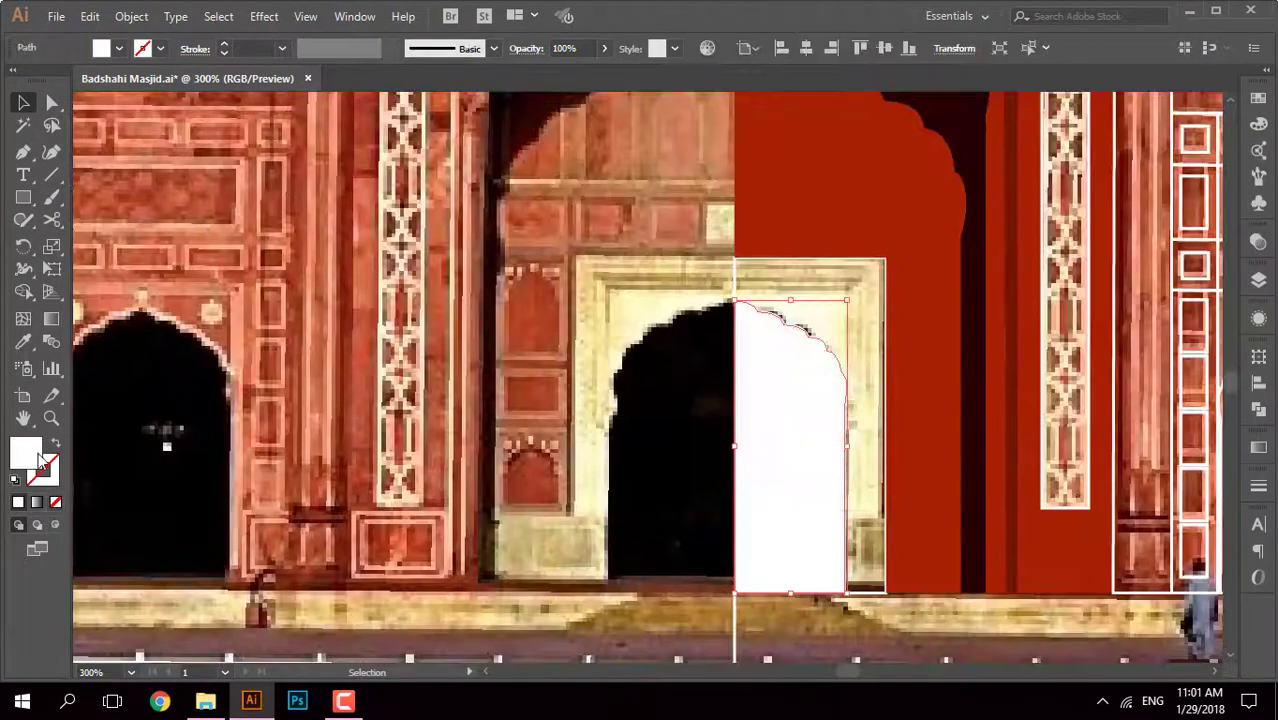
double_click(39, 456)
key(Return)
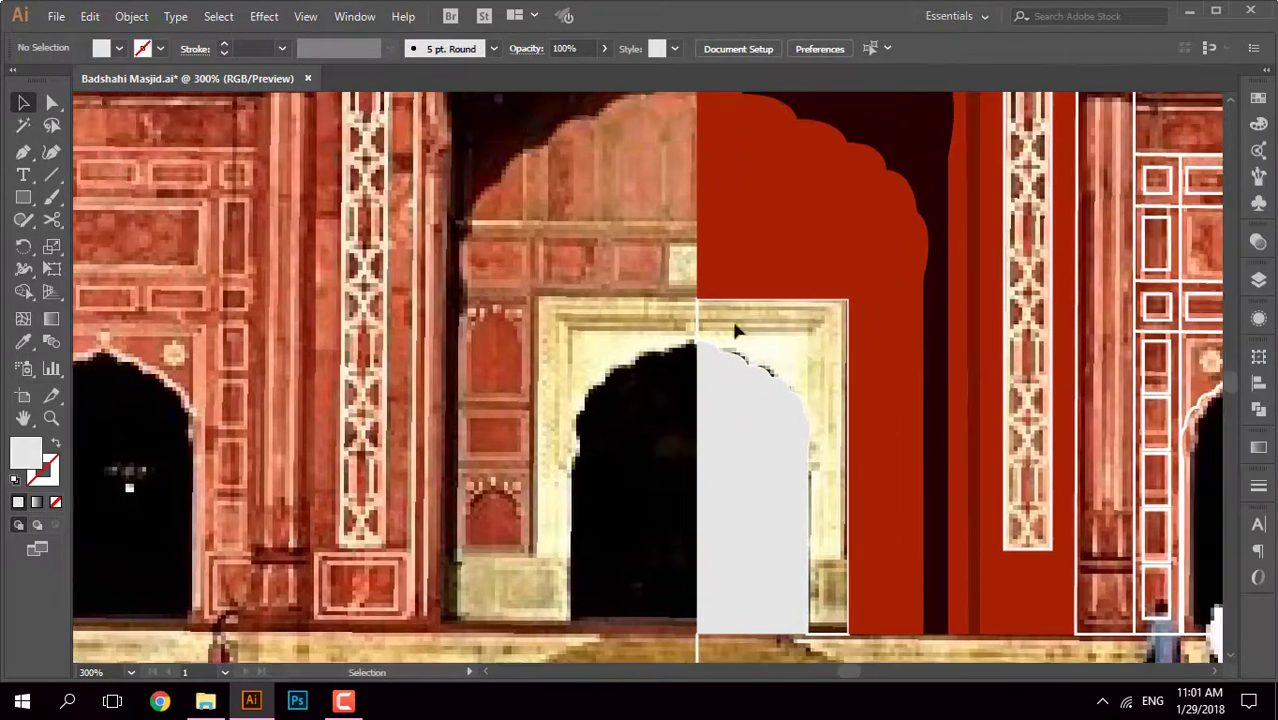
Step: Fill the door rectangle with the same light grey and the doorway arch dark brown
click(700, 335)
key(i)
click(718, 400)
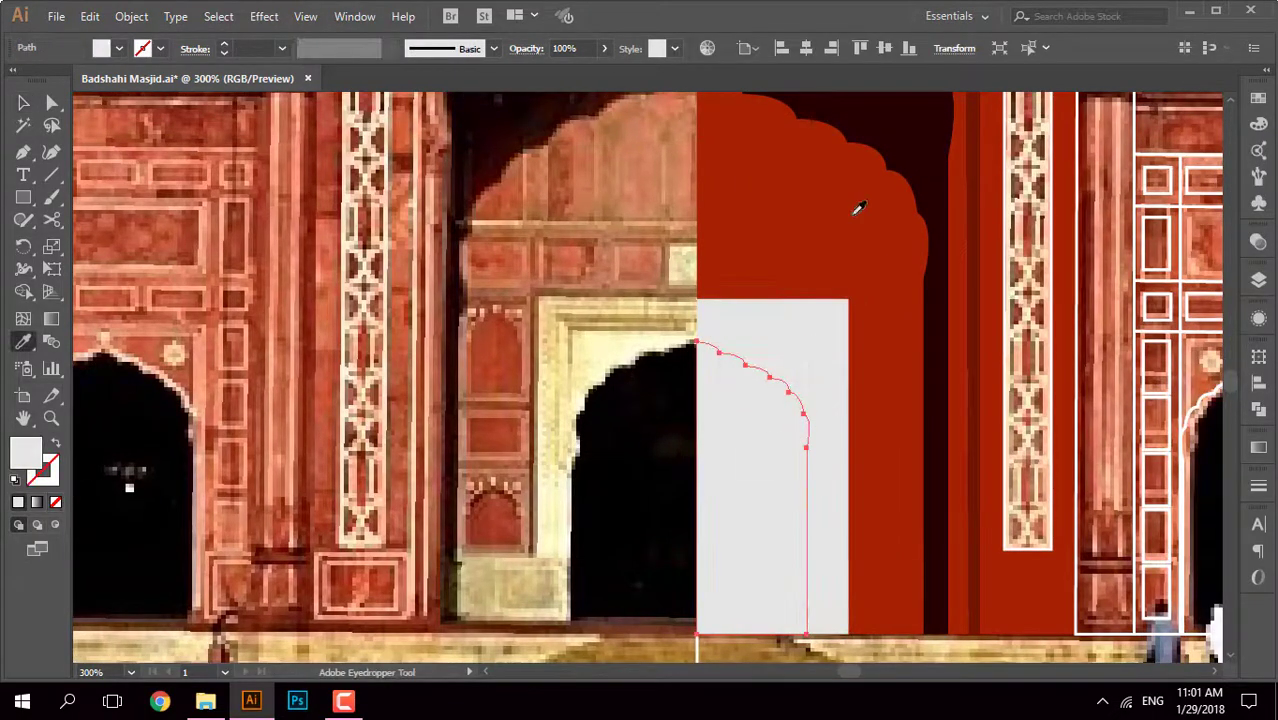
click(898, 126)
key(v)
key(ctrl+minus)
mouse_move(560, 575)
mouse_down()
mouse_move(511, 507)
mouse_move(520, 600)
mouse_up()
key(ctrl+equal)
key(ctrl+a)
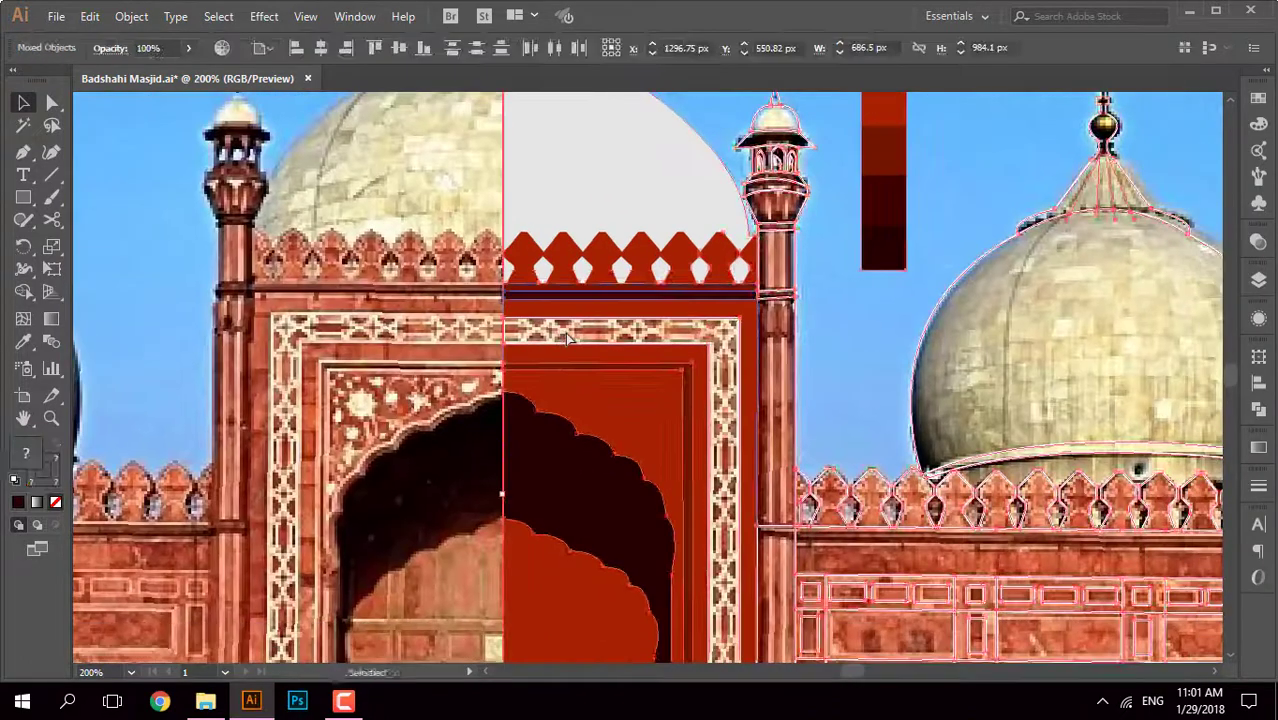
Step: Pan and zoom the view over to the central doorway to check edges
key(ctrl+shift+a)
scroll(561, 335, up, 3)
scroll(561, 335, up, 4)
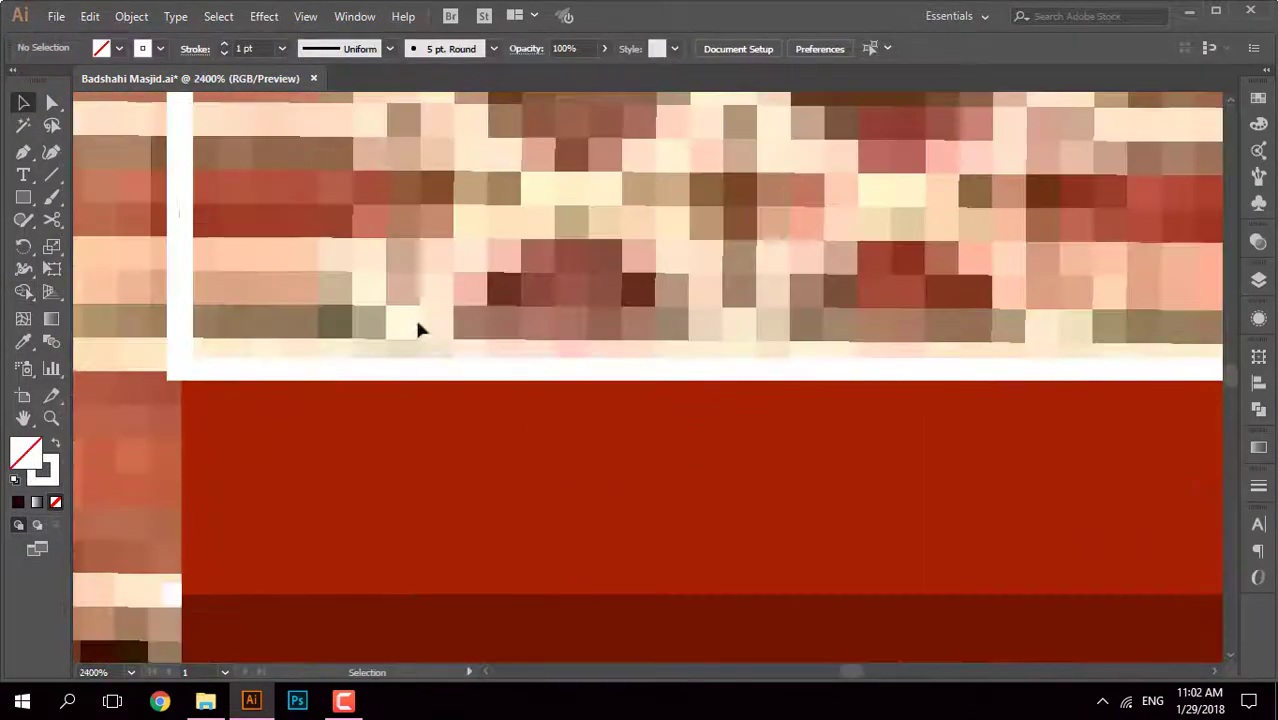
scroll(418, 330, down, 4)
scroll(418, 330, down, 5)
key(i)
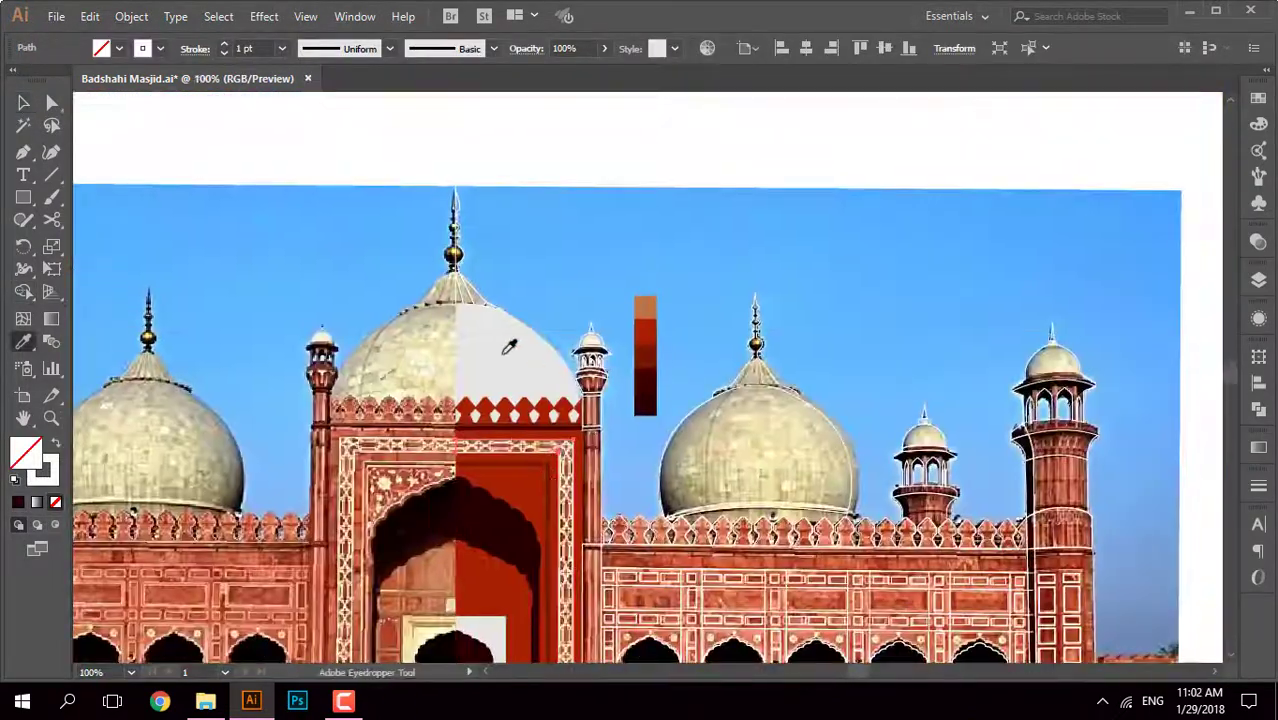
key(ctrl+shift+a)
key(v)
scroll(445, 456, up, 4)
scroll(607, 416, up, 5)
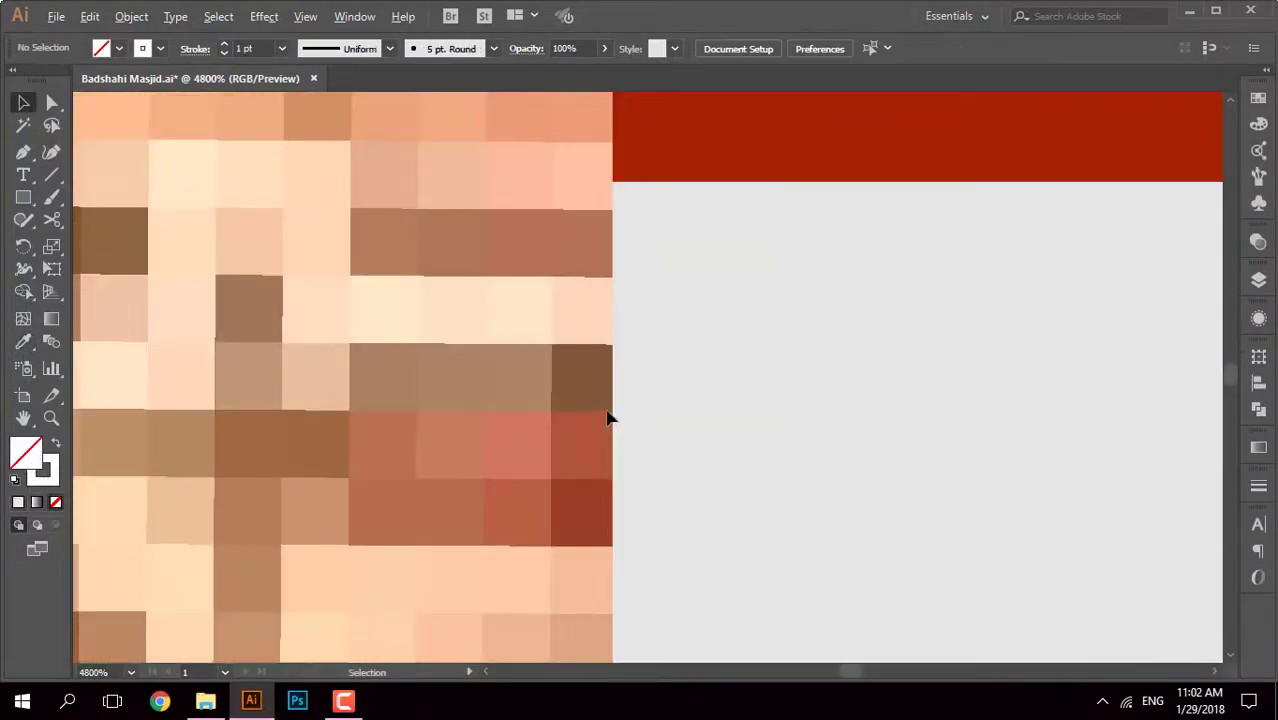
scroll(607, 418, down, 6)
mouse_move(872, 367)
mouse_down()
mouse_move(622, 324)
mouse_move(608, 257)
mouse_up()
scroll(636, 460, up, 2)
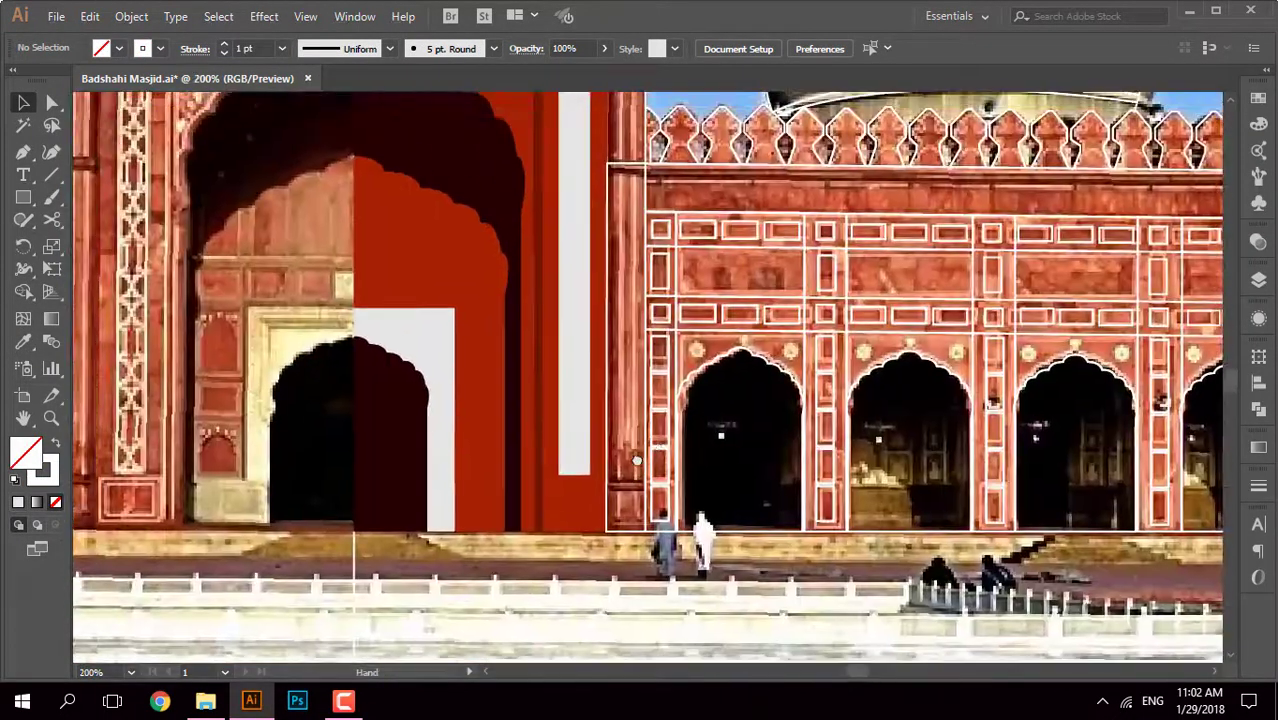
mouse_move(636, 460)
mouse_down()
mouse_move(759, 560)
mouse_move(736, 513)
mouse_up()
Step: Set the red rear arch shape's fill to None
click(541, 304)
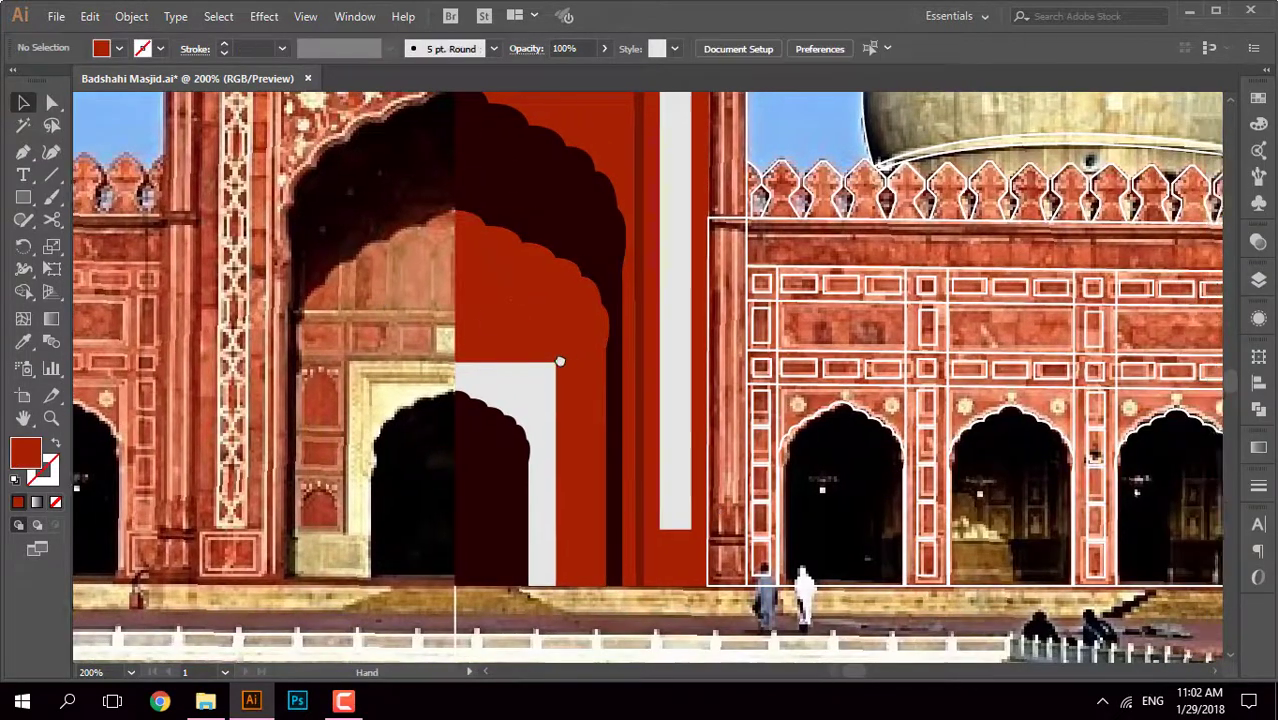
drag(553, 348, 519, 353)
click(455, 307)
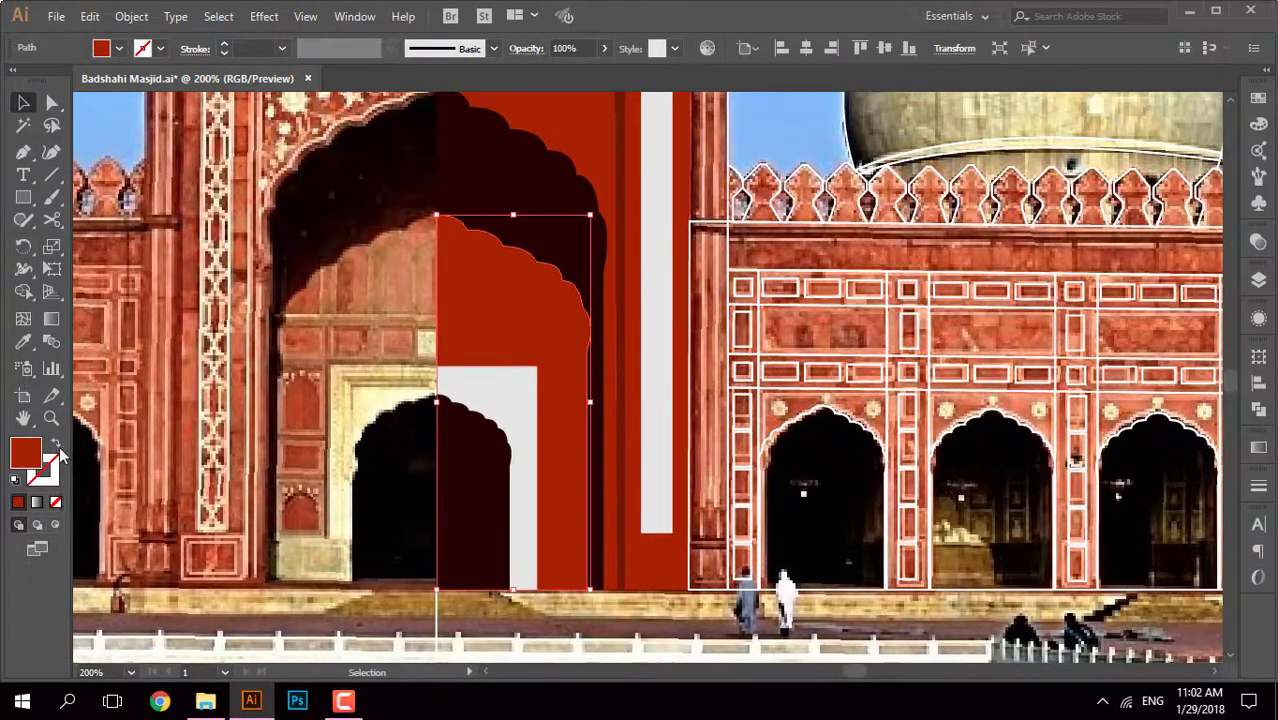
key(slash)
key(ctrl+plus)
Step: Trace the inner doorway frame outline with the Pen tool up to its top corner
click(604, 313)
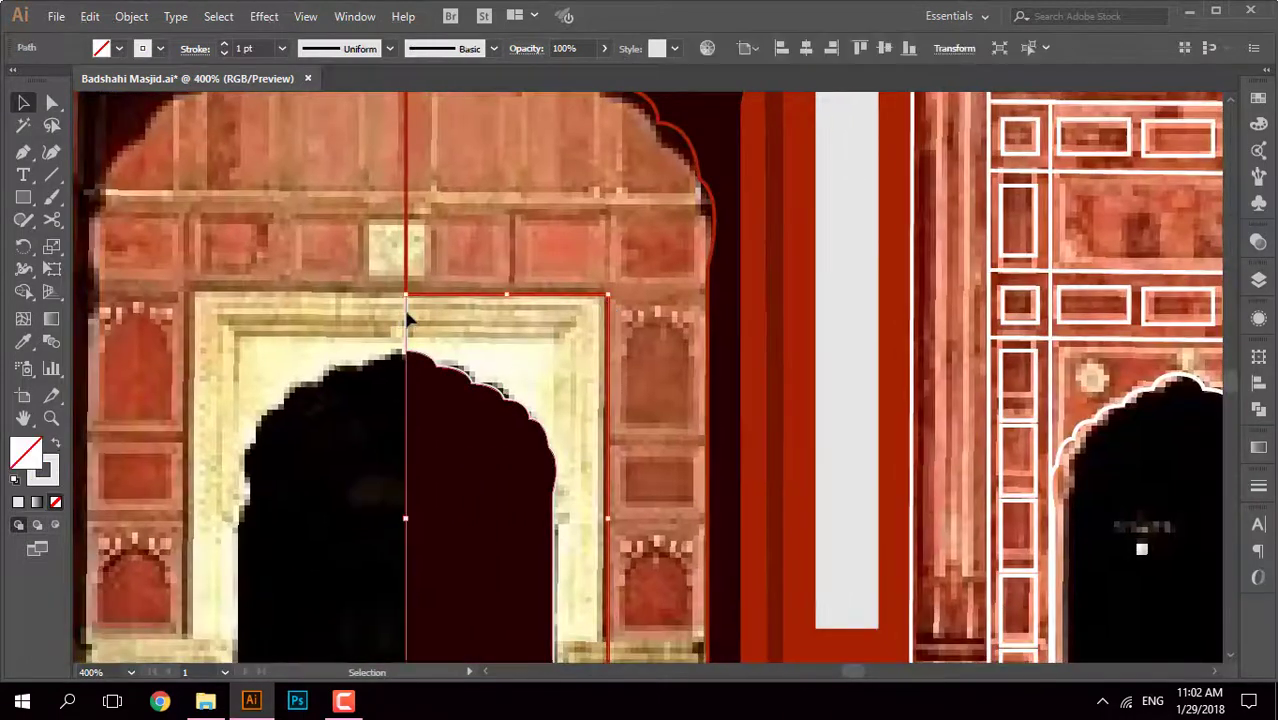
scroll(546, 360, down, 2)
key(p)
scroll(532, 289, up, 4)
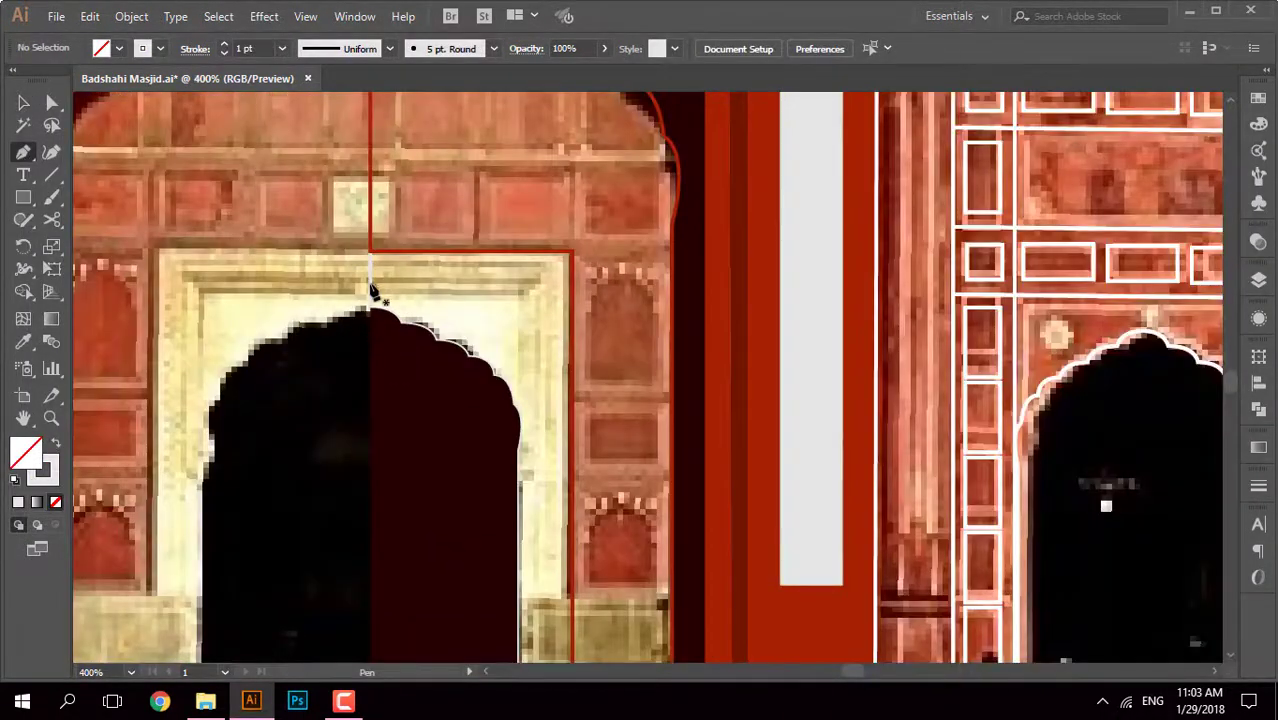
click(532, 289)
scroll(530, 420, down, 3)
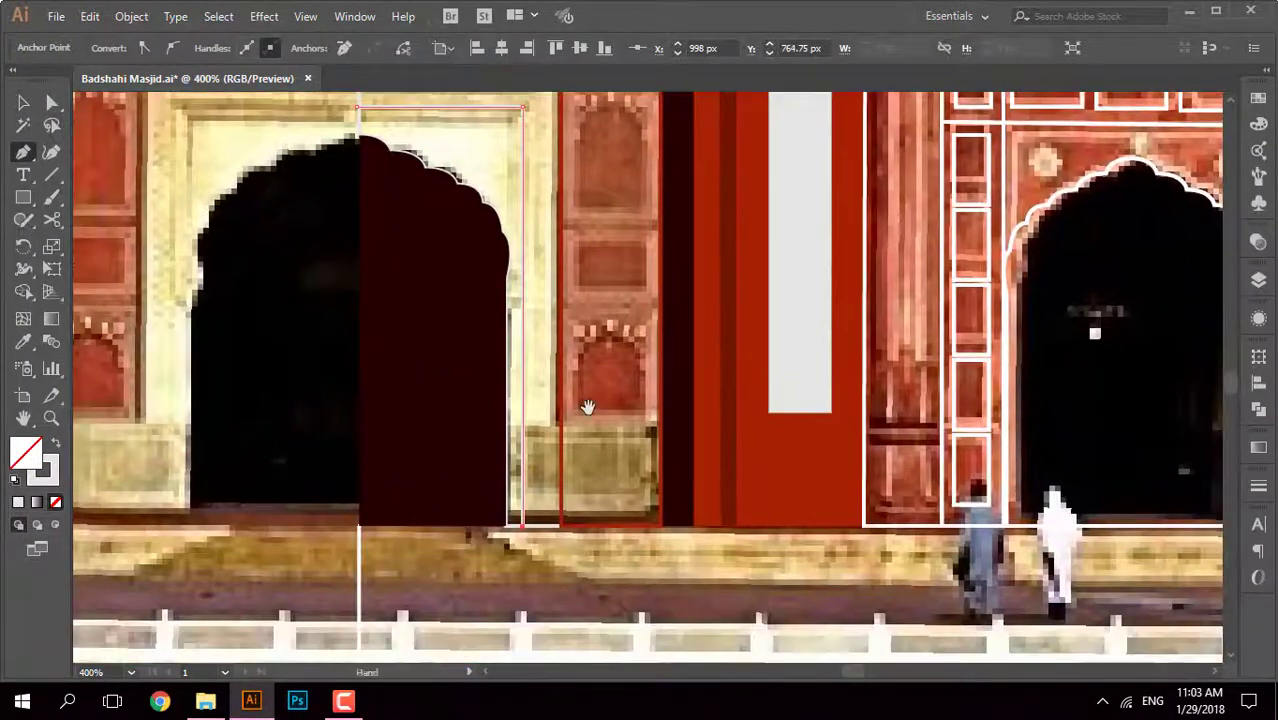
drag(588, 407, 610, 455)
scroll(527, 285, up, 2)
click(537, 232)
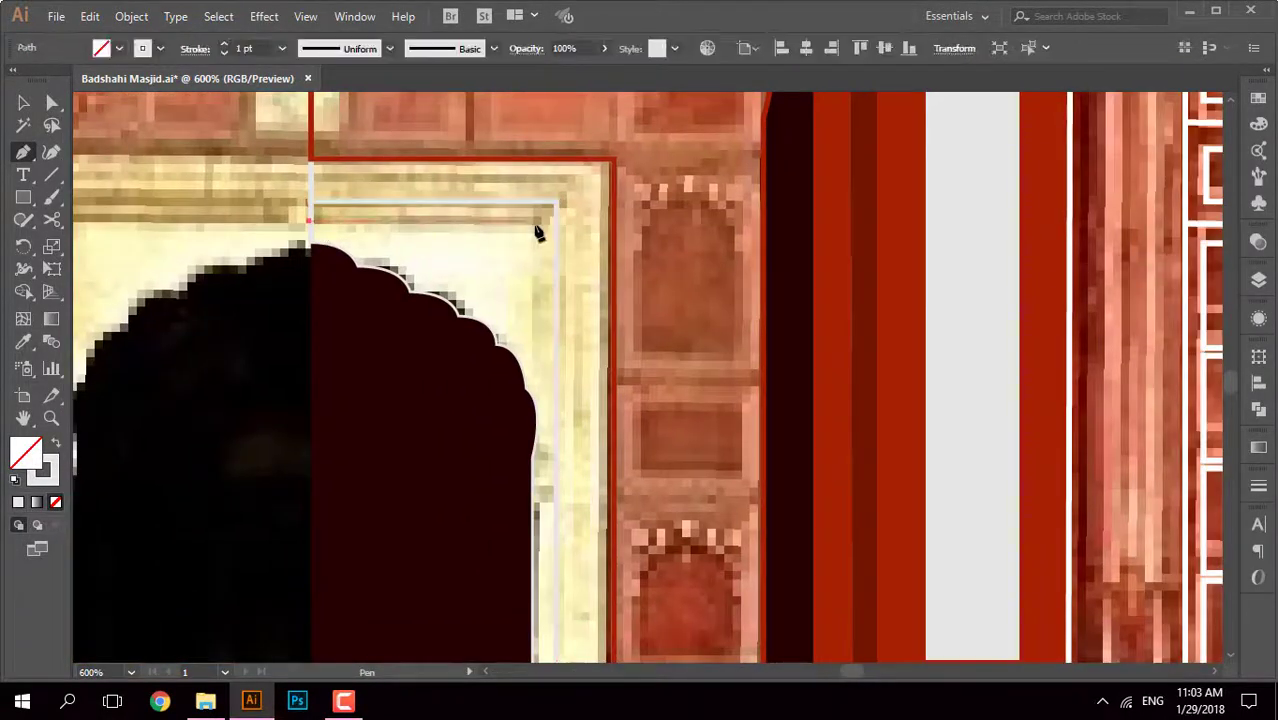
click(537, 232)
scroll(551, 571, down, 5)
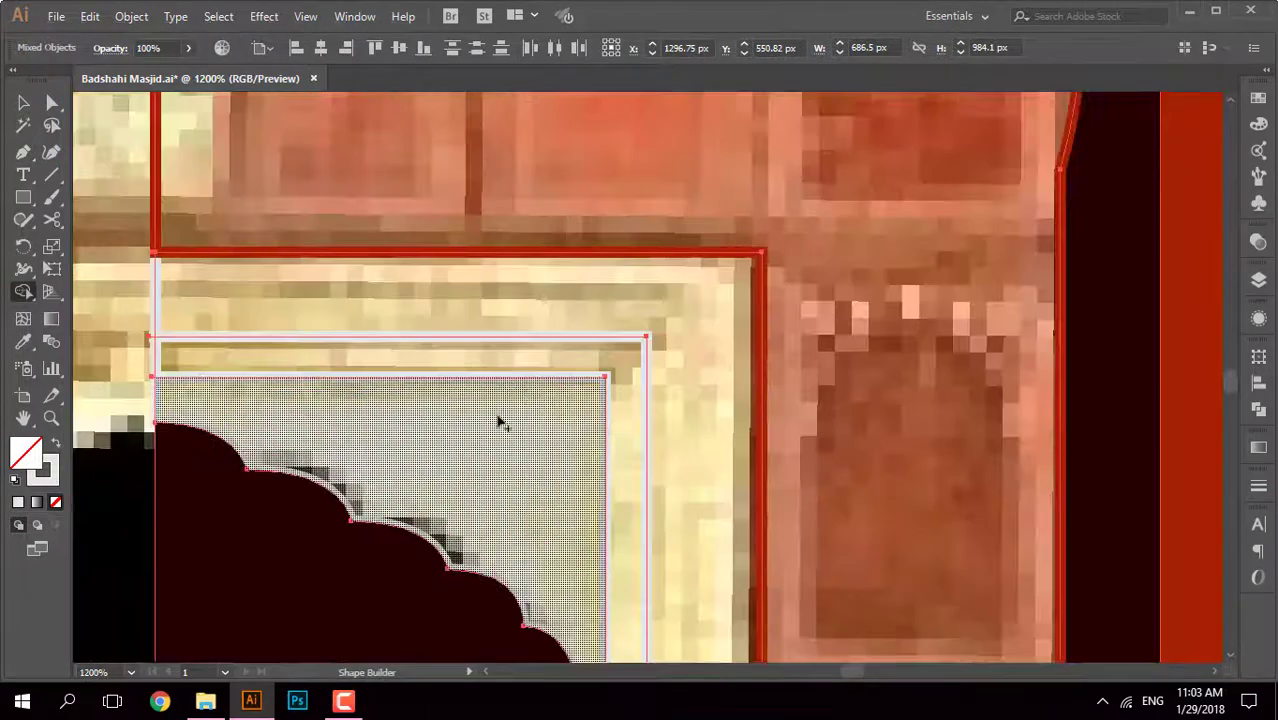
scroll(556, 305, down, 3)
Step: Select the niche outline's straight top segment and delete it
key(v)
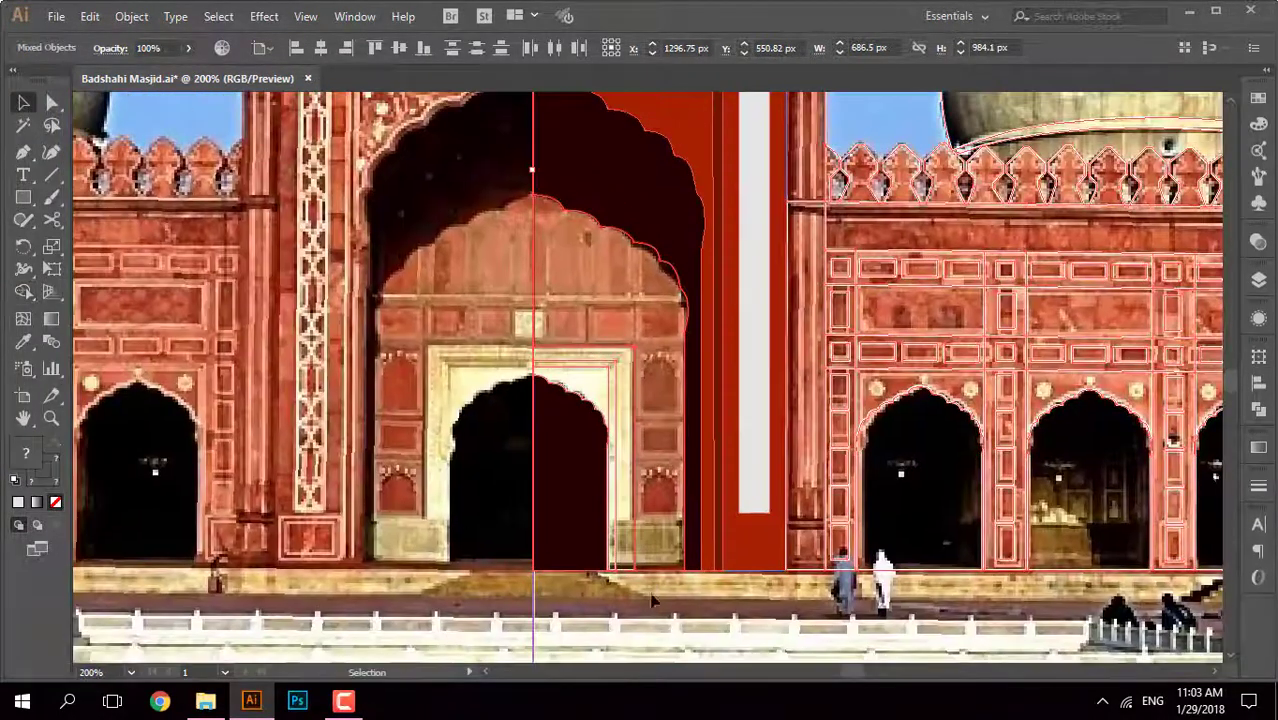
key(ctrl+shift+a)
drag(337, 312, 295, 320)
click(618, 480)
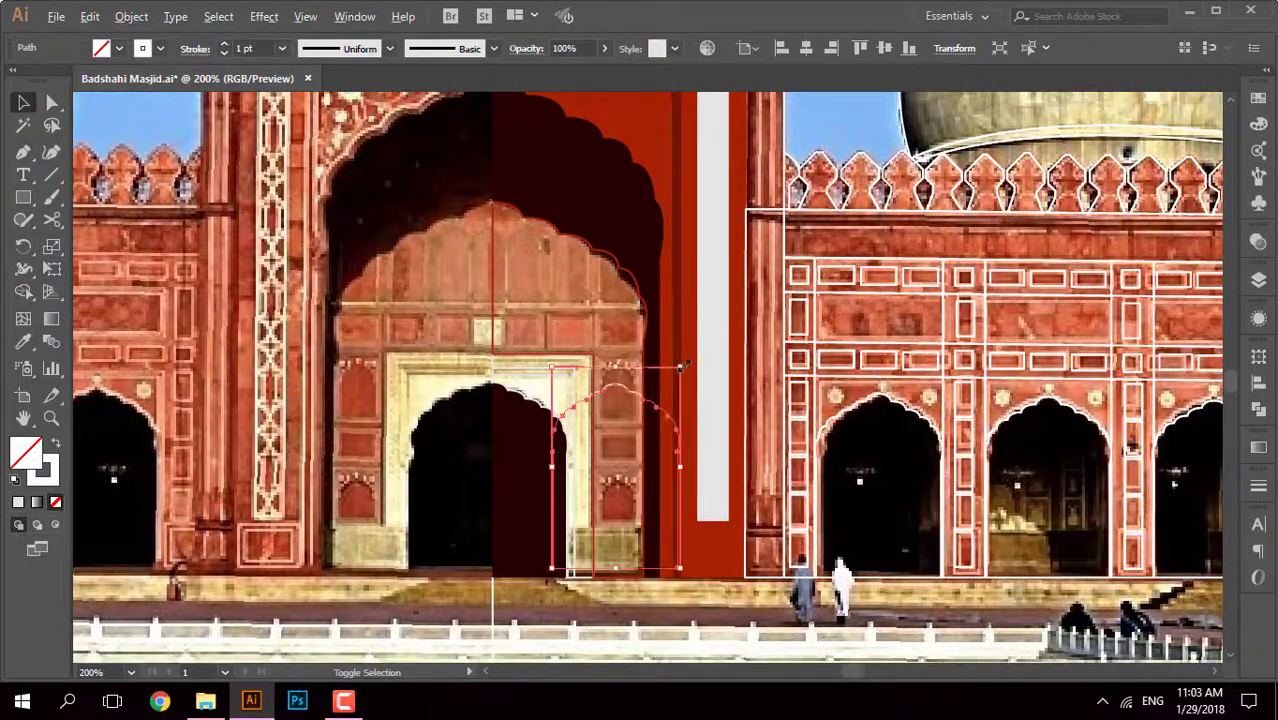
scroll(618, 480, up, 2)
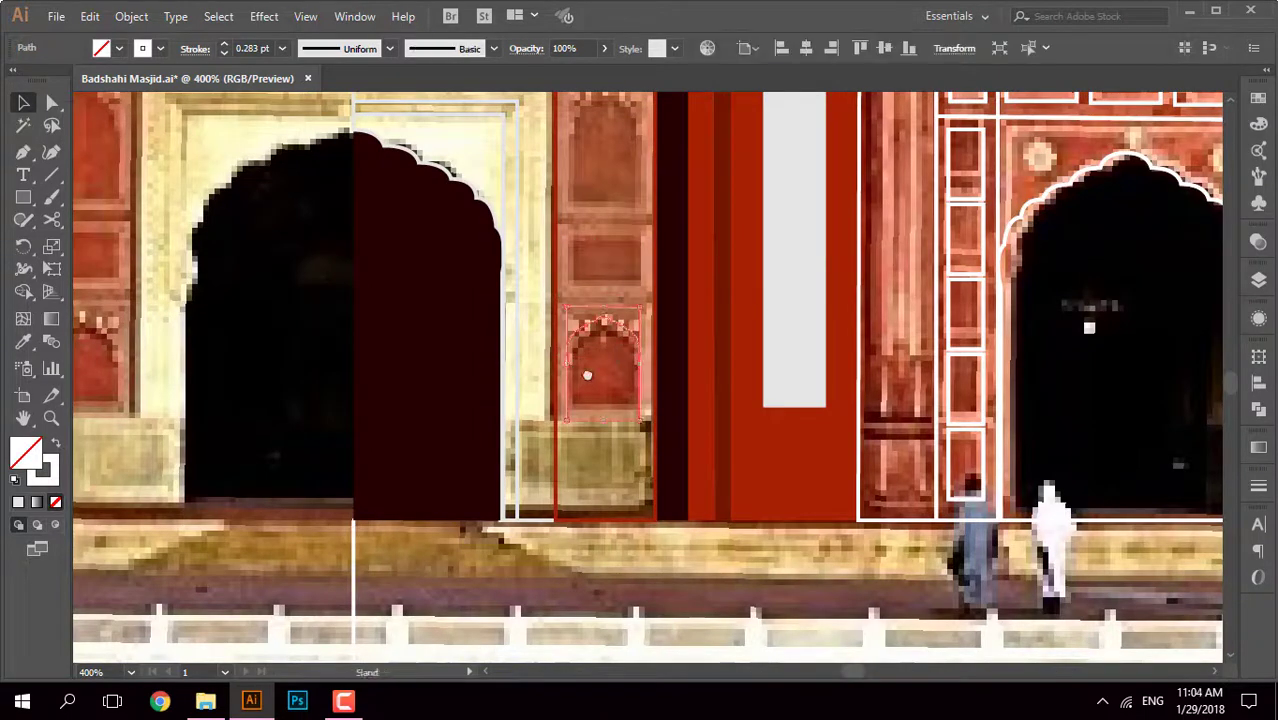
scroll(587, 375, up, 3)
right_click(528, 200)
click(594, 172)
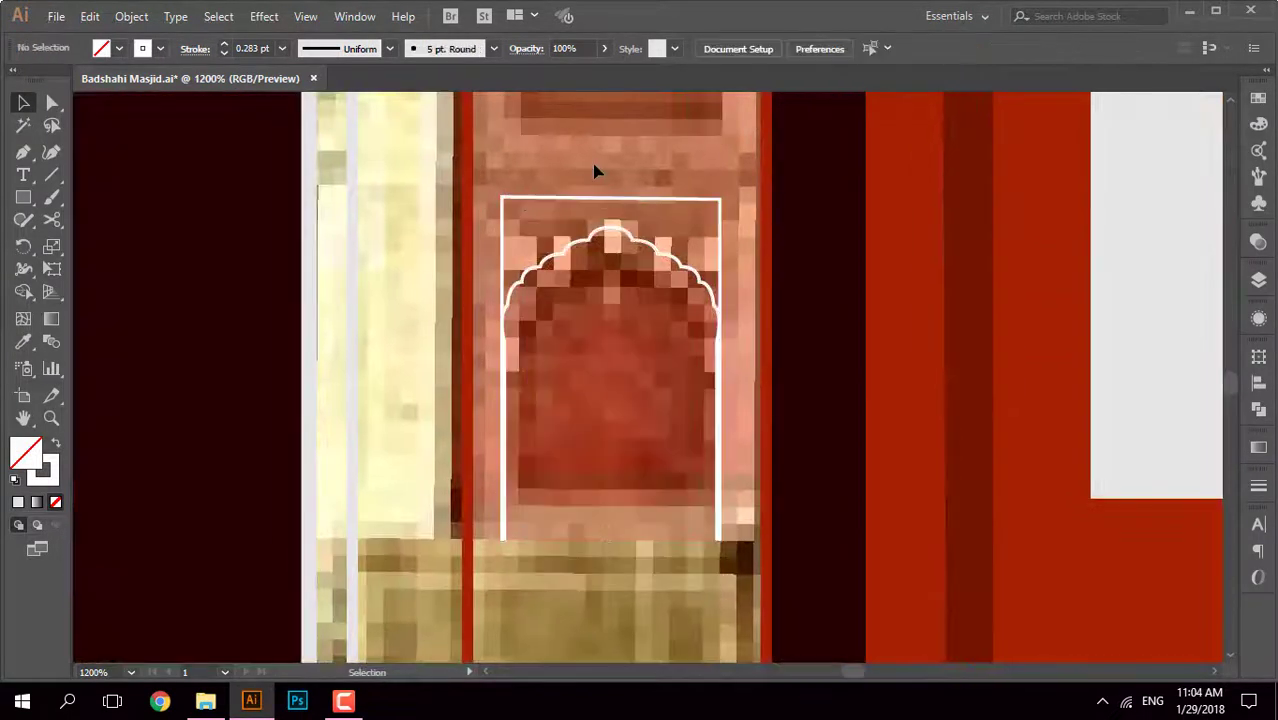
click(630, 200)
key(Delete)
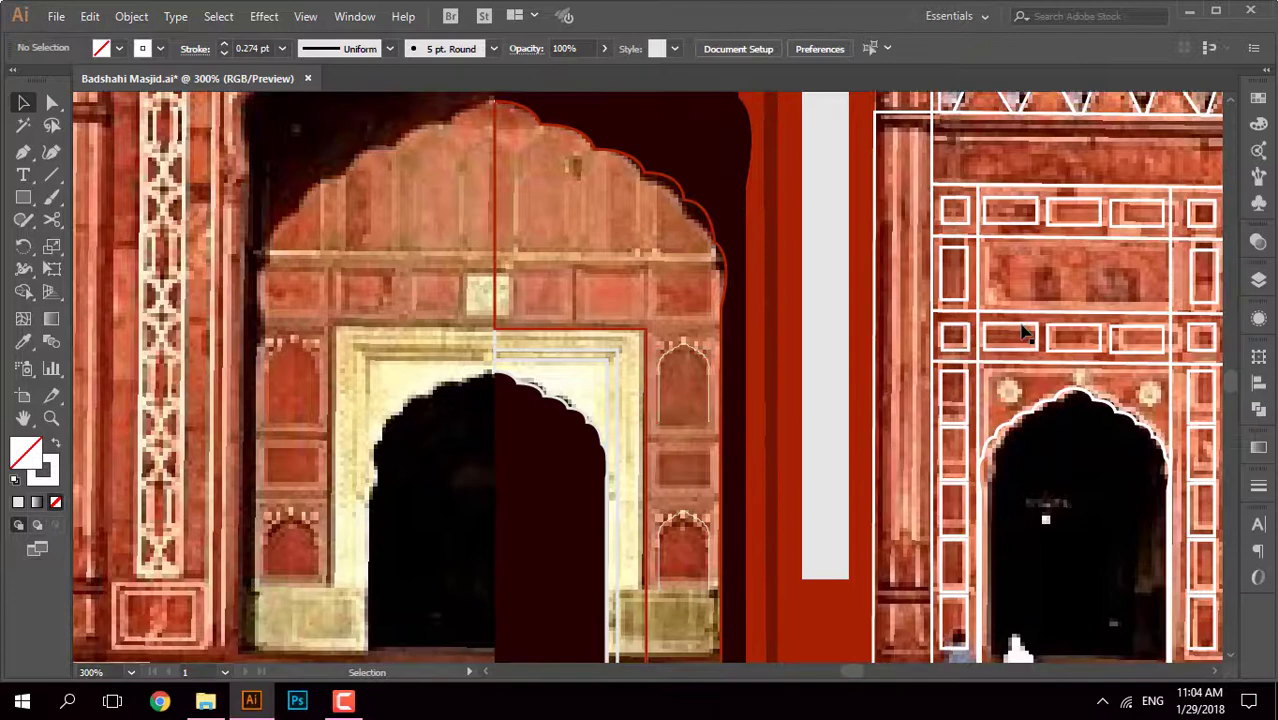
Step: Select the traced panel rectangles on the right wing
click(958, 336)
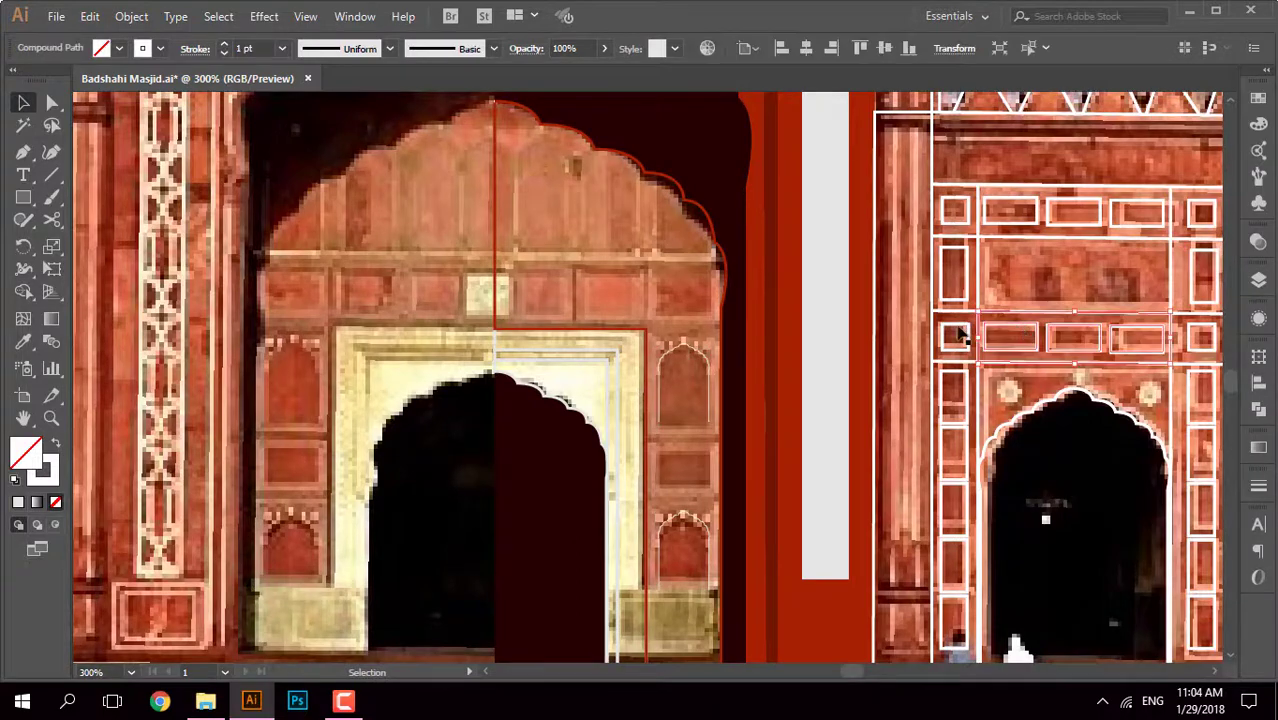
scroll(907, 380, up, 2)
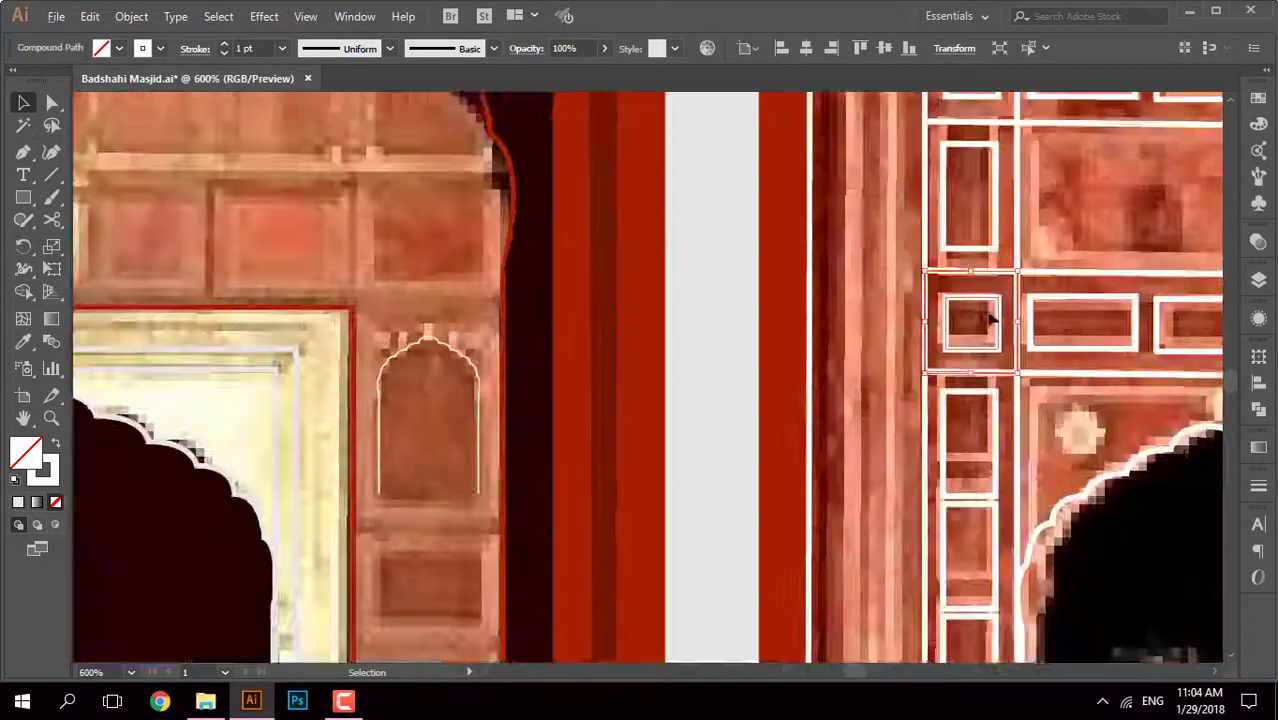
scroll(533, 270, down, 2)
scroll(650, 327, up, 2)
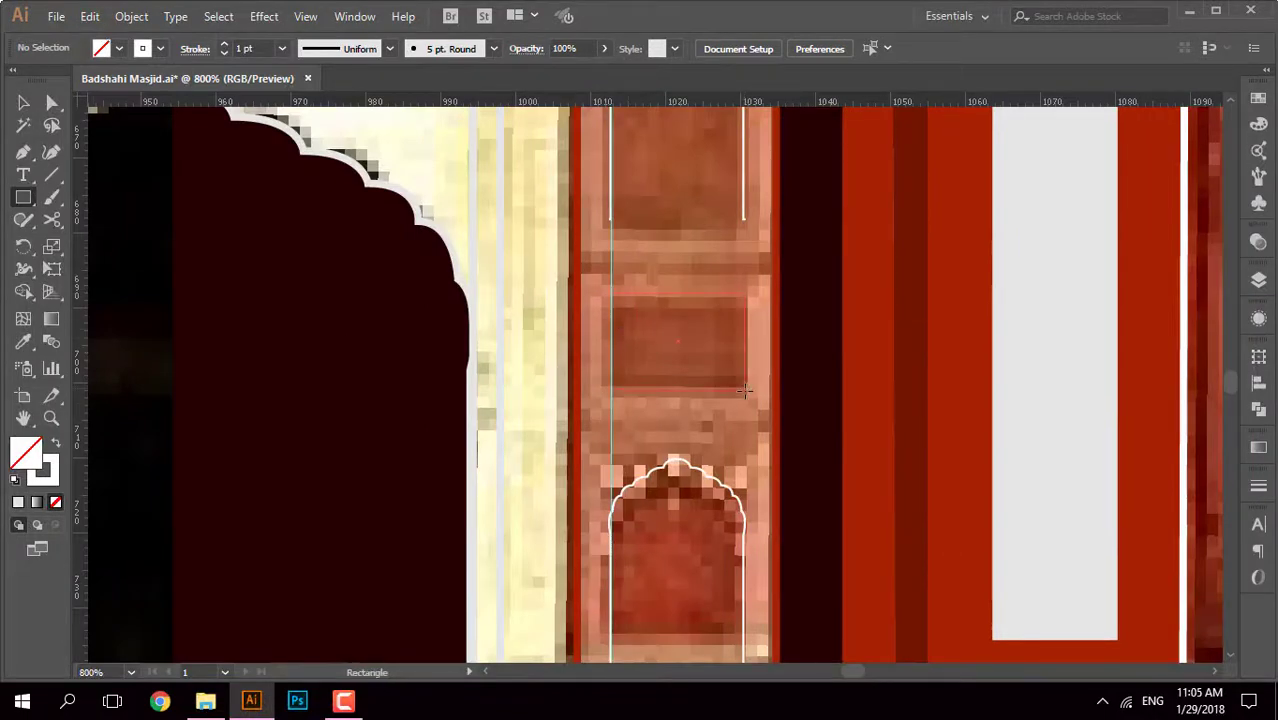
Step: Draw a rectangle over the panel between the side niches
drag(745, 393, 746, 393)
key(v)
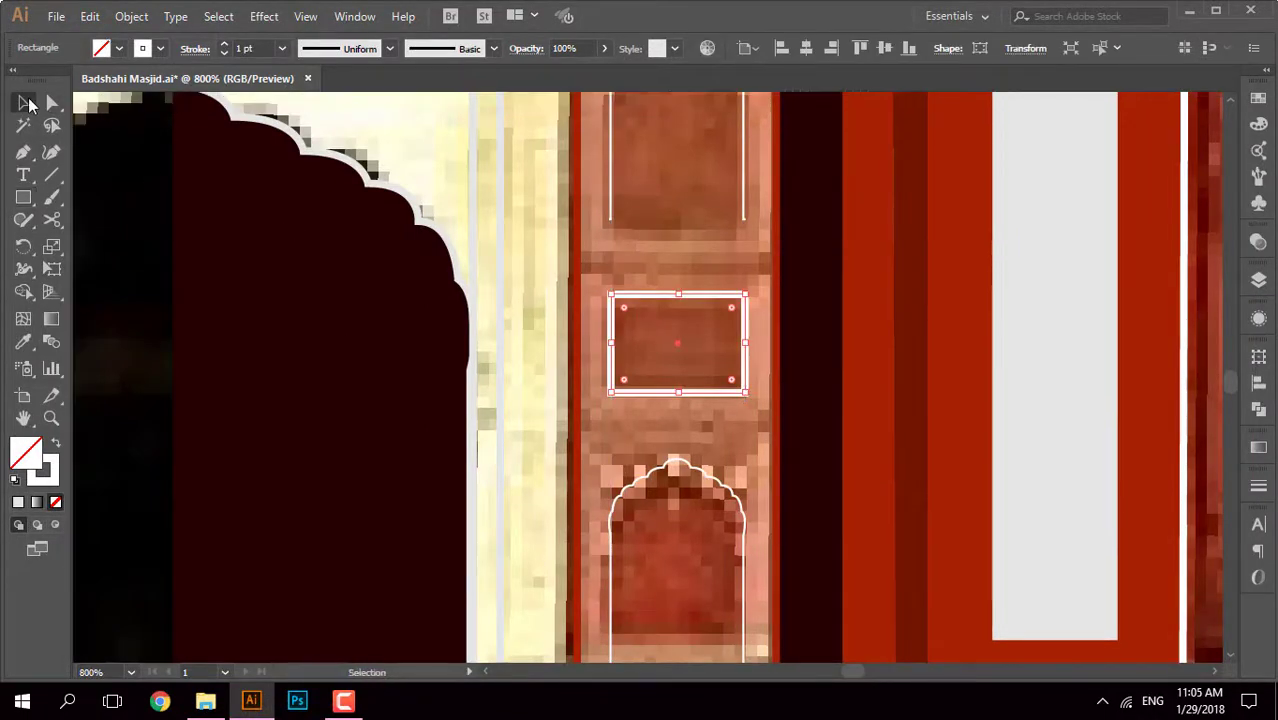
scroll(726, 258, down, 3)
scroll(735, 400, up, 4)
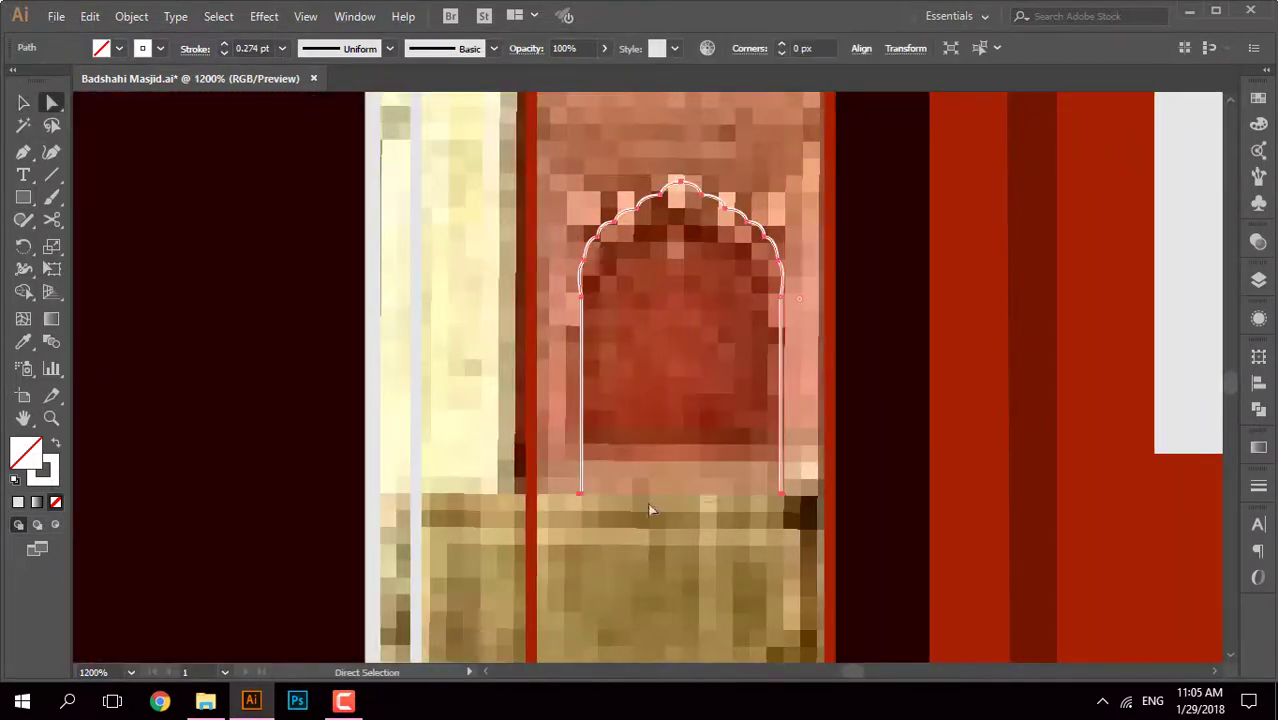
Step: Raise the bottom anchors of the lower and upper niches to shorten them
drag(580, 494, 582, 457)
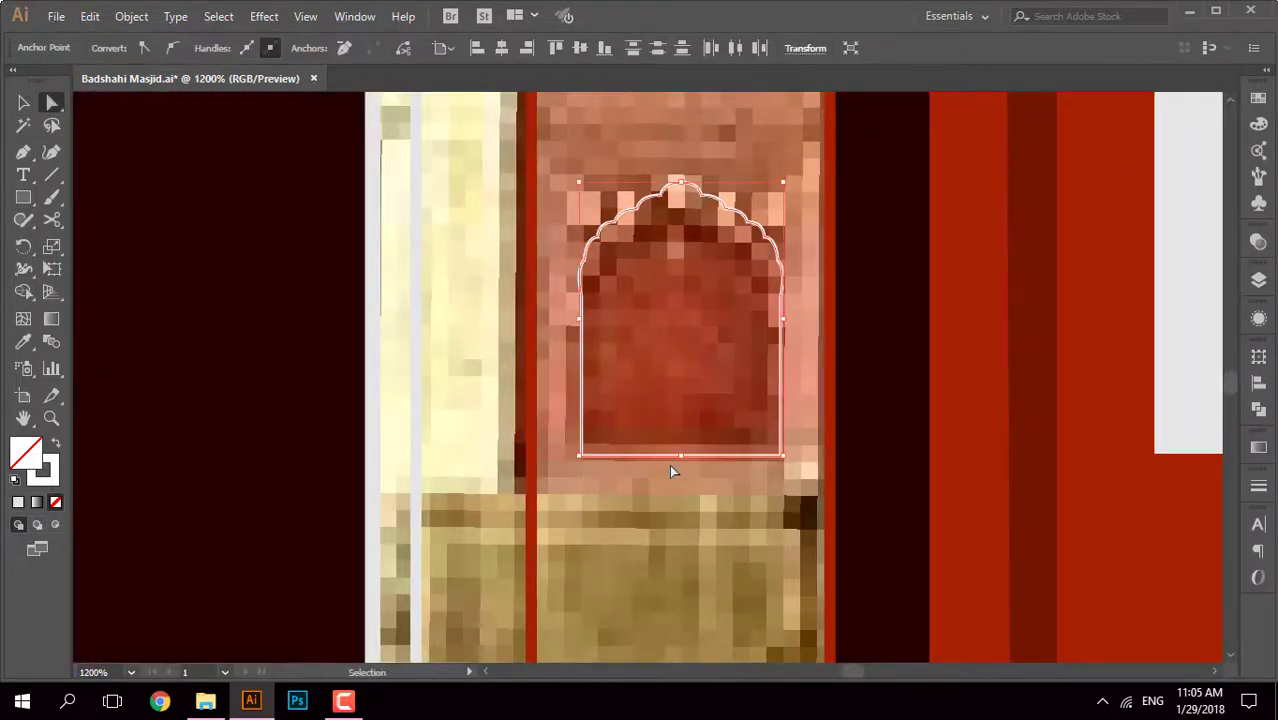
click(669, 464)
scroll(669, 464, down, 2)
scroll(622, 326, up, 1)
drag(622, 326, 741, 343)
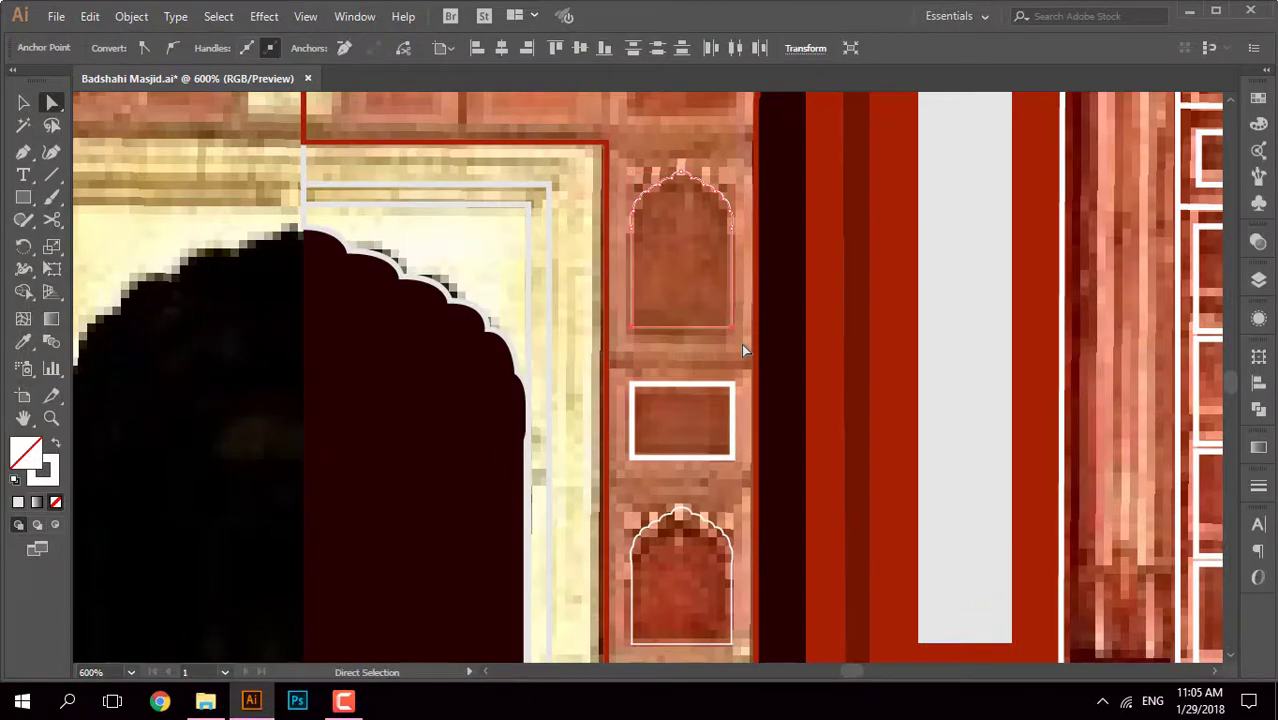
click(743, 350)
scroll(743, 350, down, 3)
scroll(770, 485, up, 2)
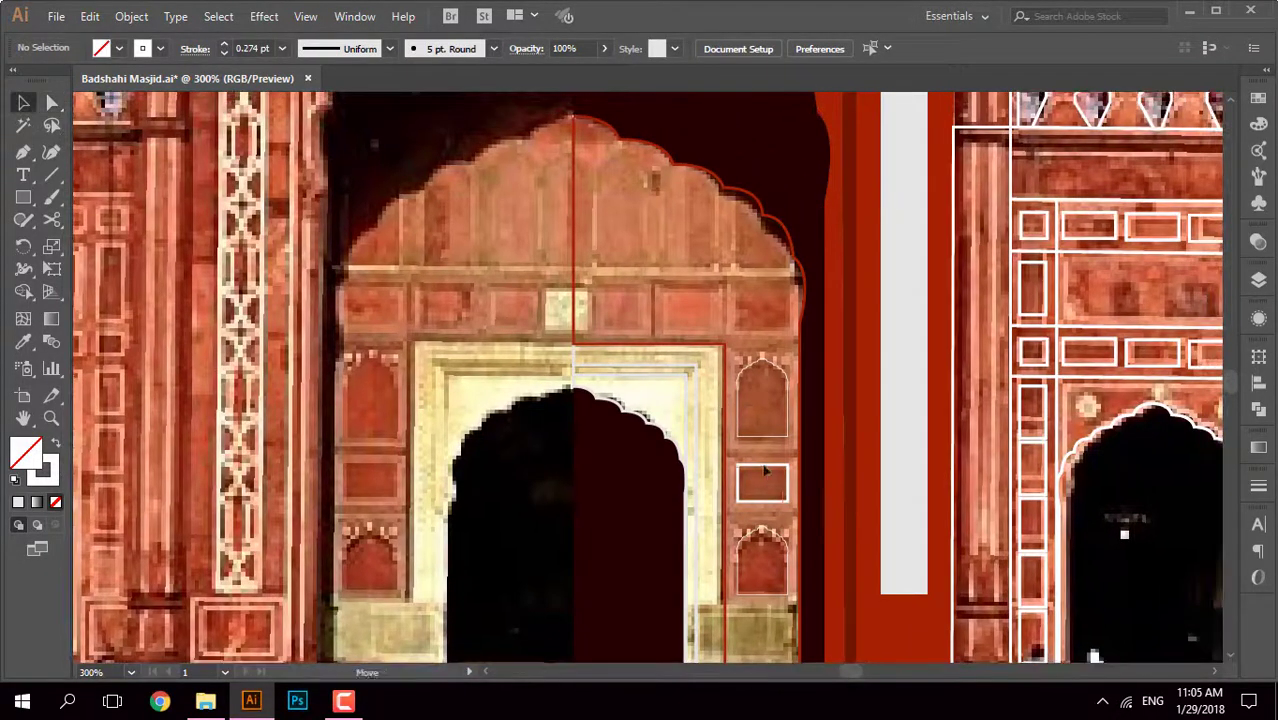
Step: Space the three rectangles above the inner door evenly using Align distribute
click(762, 300)
scroll(845, 345, up, 2)
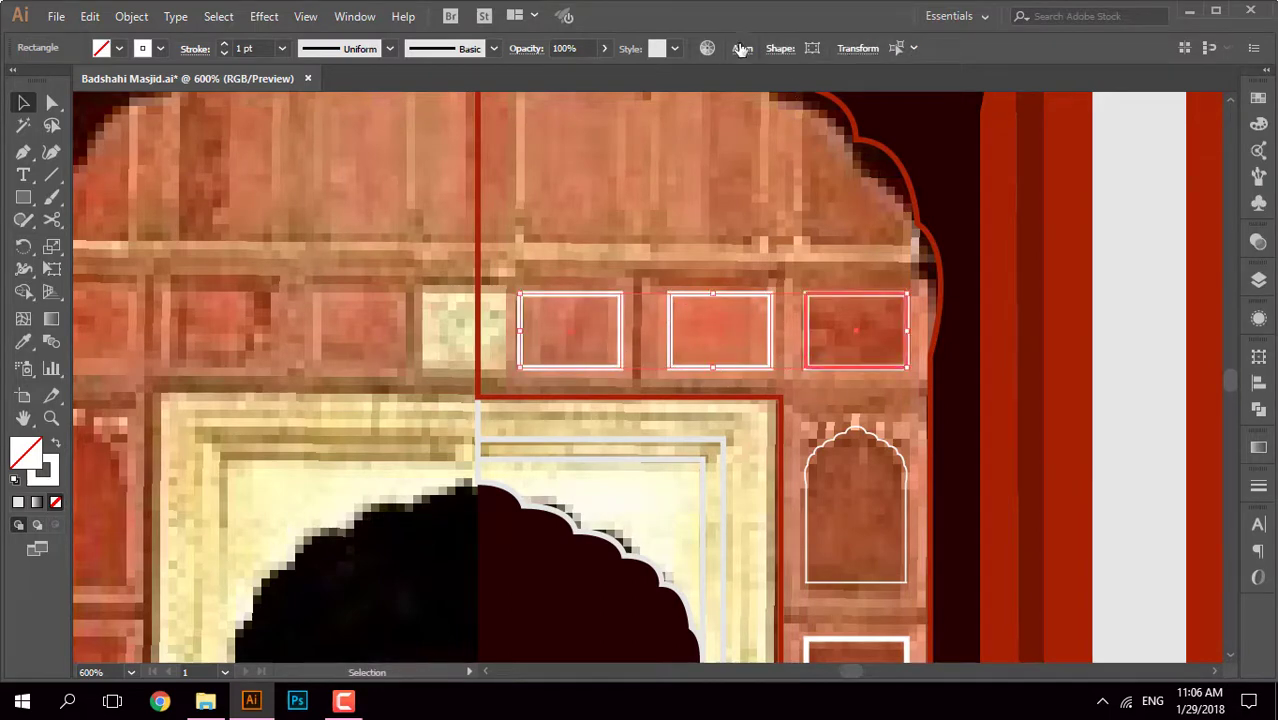
click(741, 49)
key(Escape)
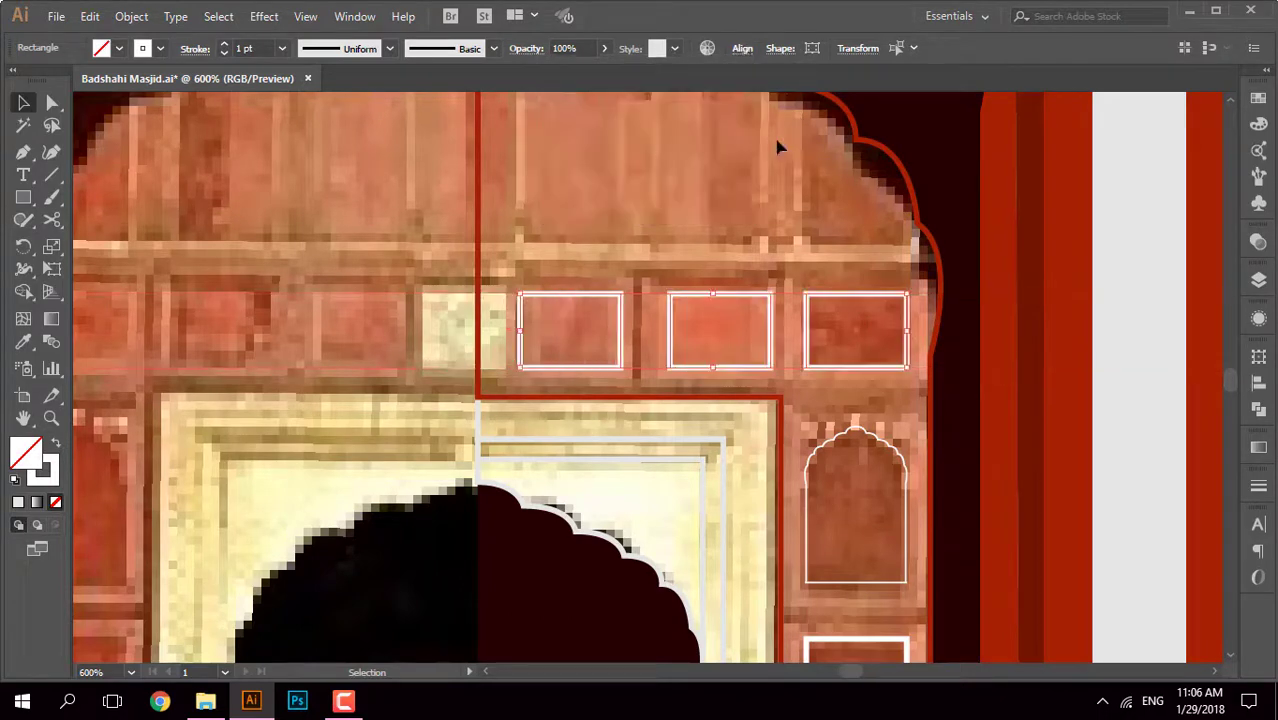
click(741, 49)
click(593, 191)
click(809, 205)
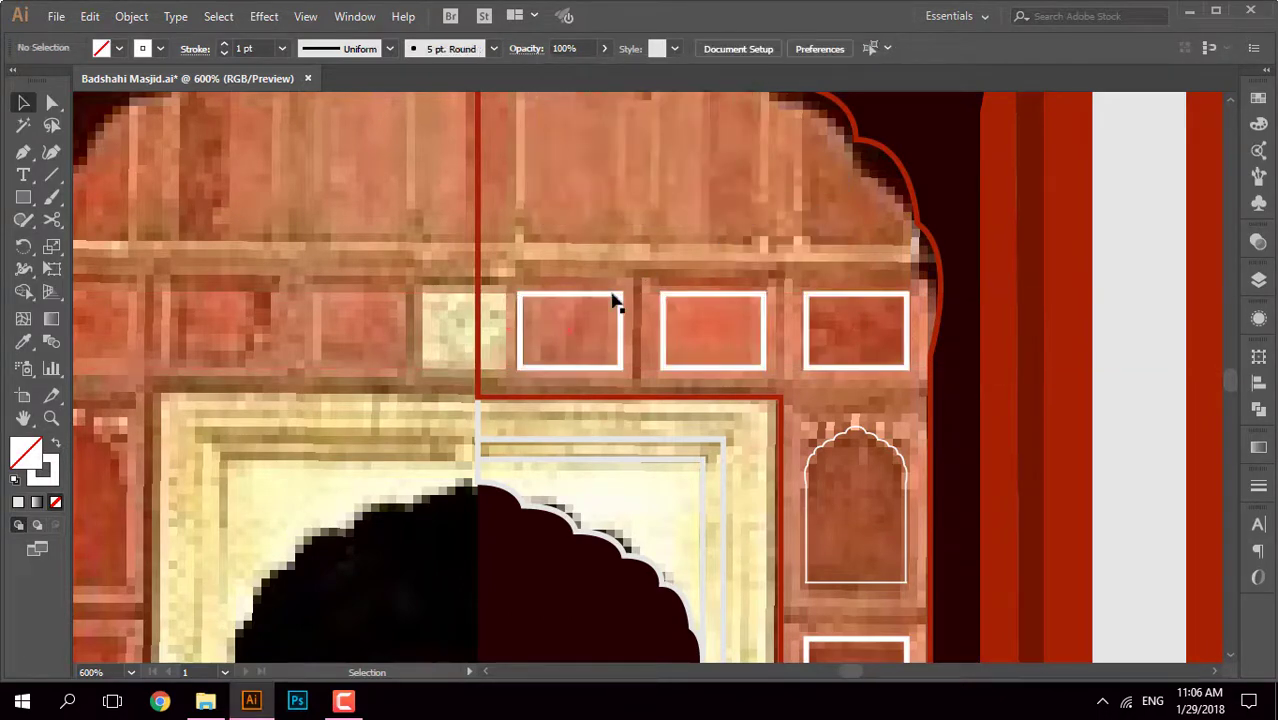
Step: Resize the cream rectangle's left edge and delete the narrow extra rectangle
scroll(502, 303, up, 2)
click(342, 337)
drag(342, 337, 476, 337)
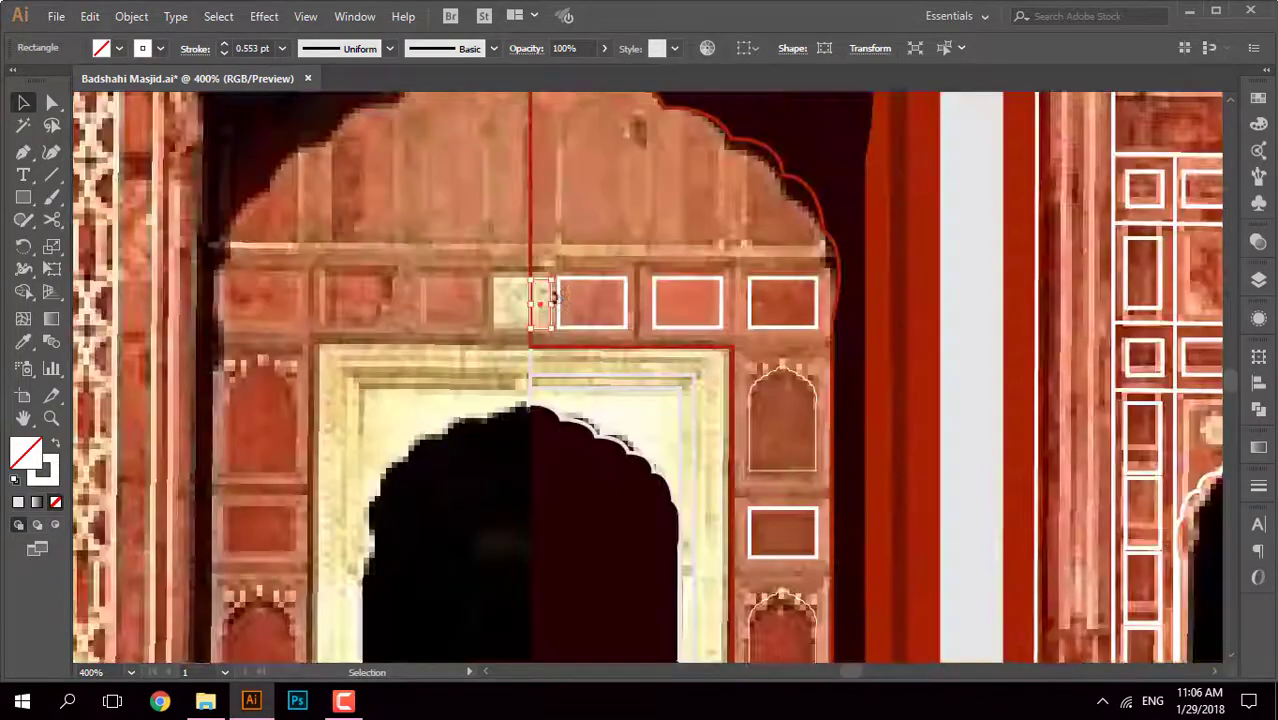
scroll(483, 284, up, 3)
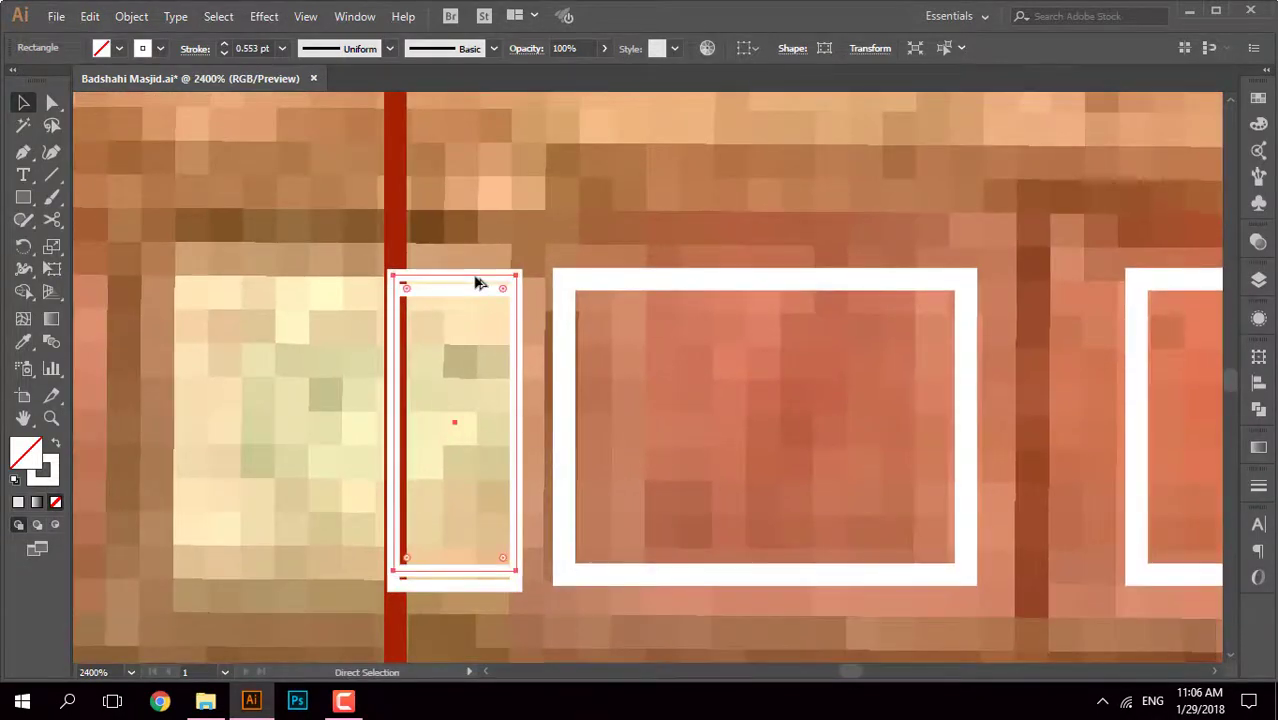
key(Delete)
click(633, 286)
Step: Zoom out and check the facade artwork in Outline view, then return to Preview
key(ctrl+minus)
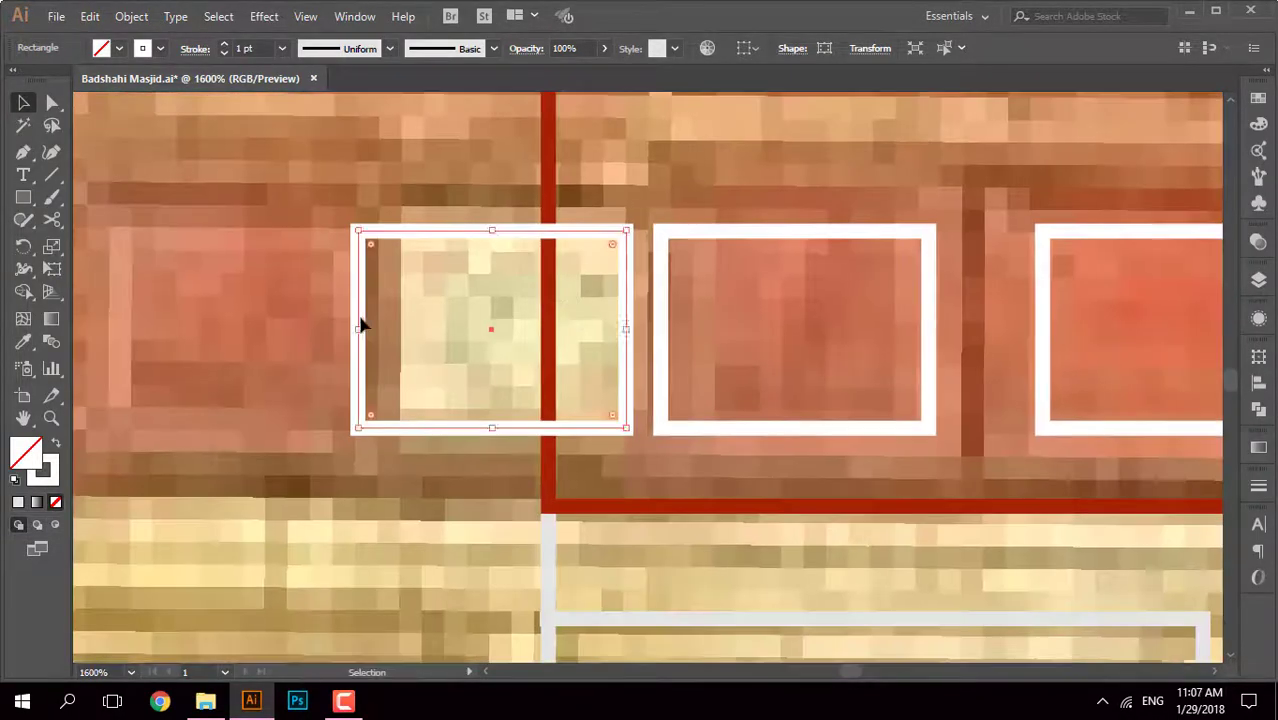
key(ctrl+y)
click(507, 328)
key(ctrl+minus)
key(ctrl+minus)
key(ctrl+minus)
key(ctrl+y)
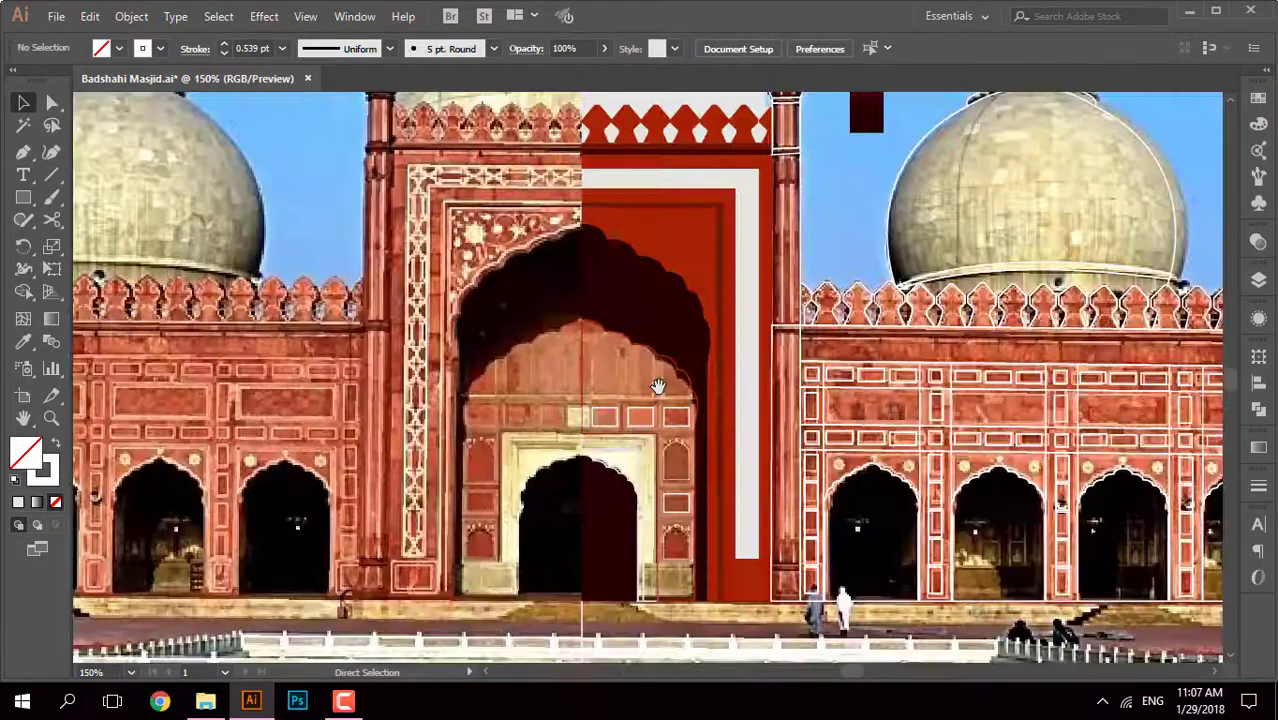
scroll(670, 355, up, 3)
scroll(628, 314, down, 1)
Step: Alt-drag a copy of a rectangle up beside the inner portal arch
drag(679, 348, 699, 371)
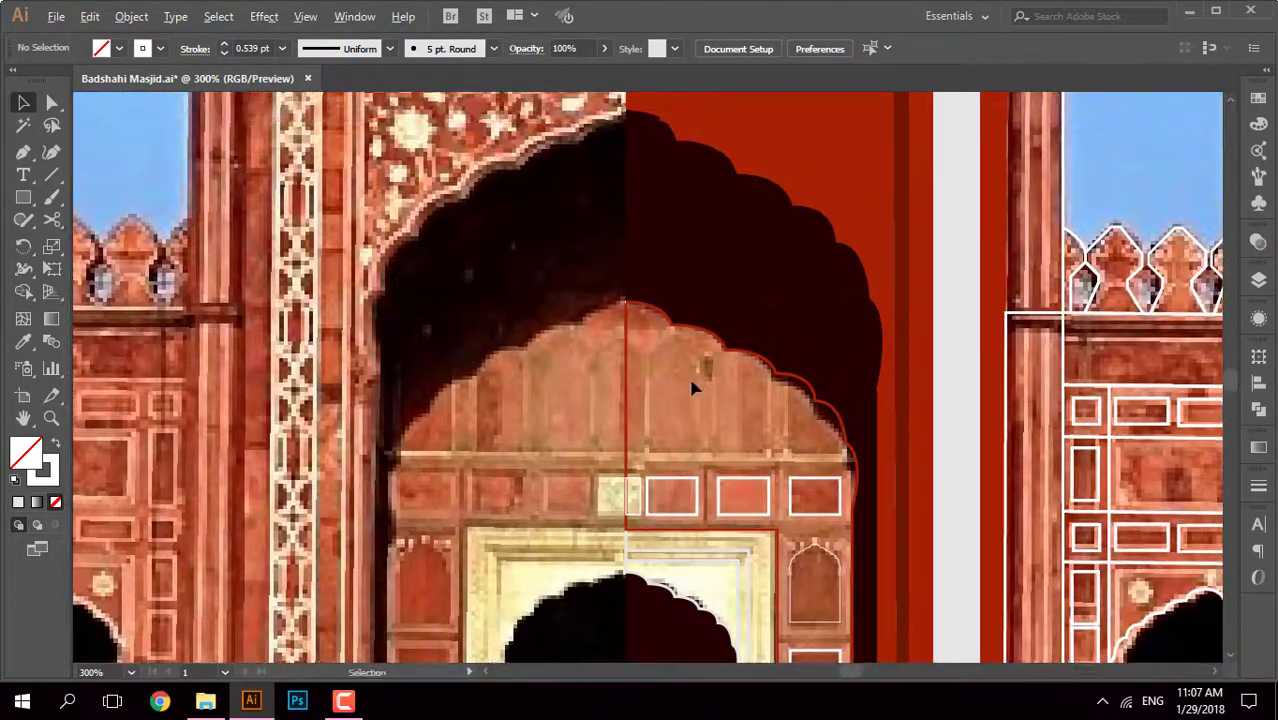
scroll(699, 371, down, 1)
scroll(700, 390, up, 1)
scroll(725, 430, up, 1)
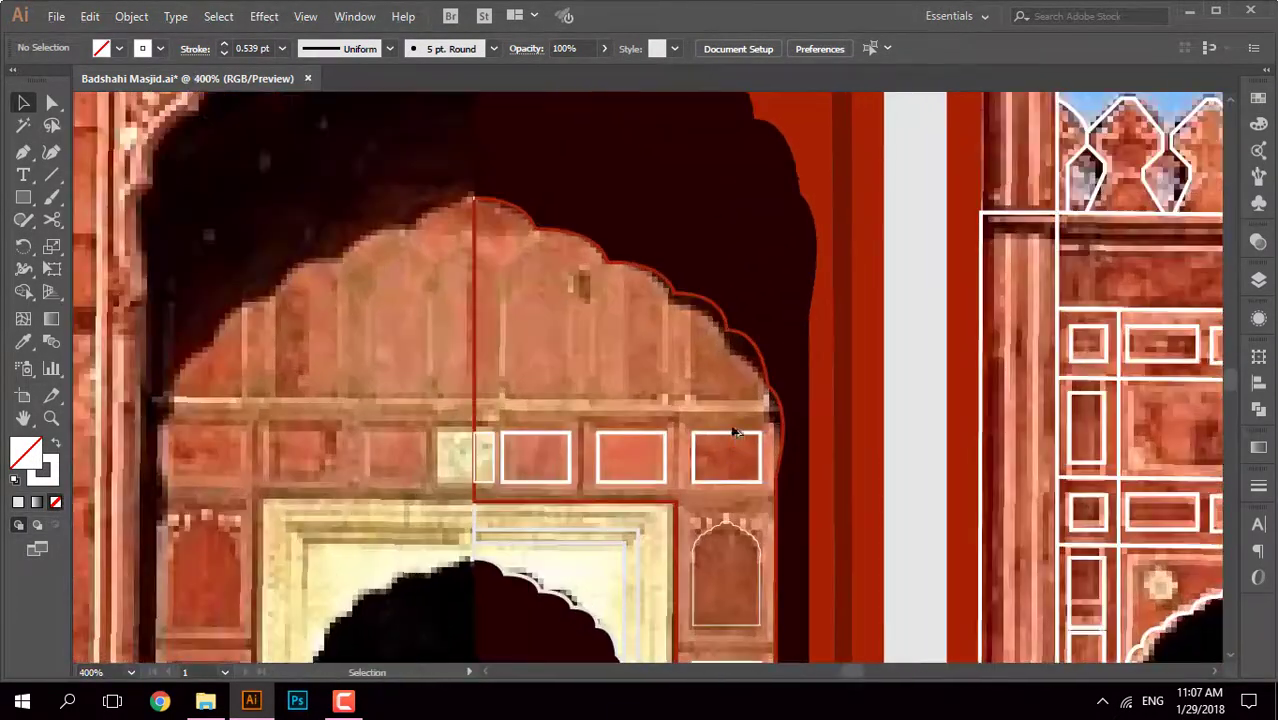
drag(727, 351, 731, 346)
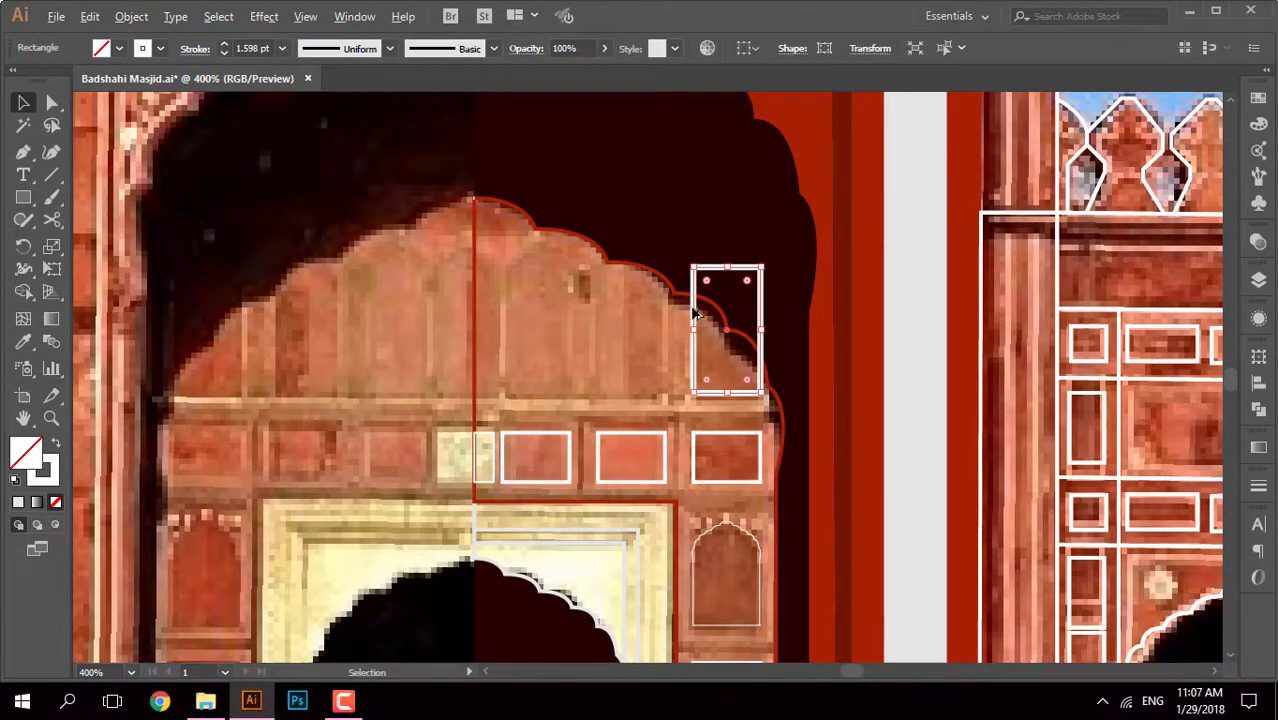
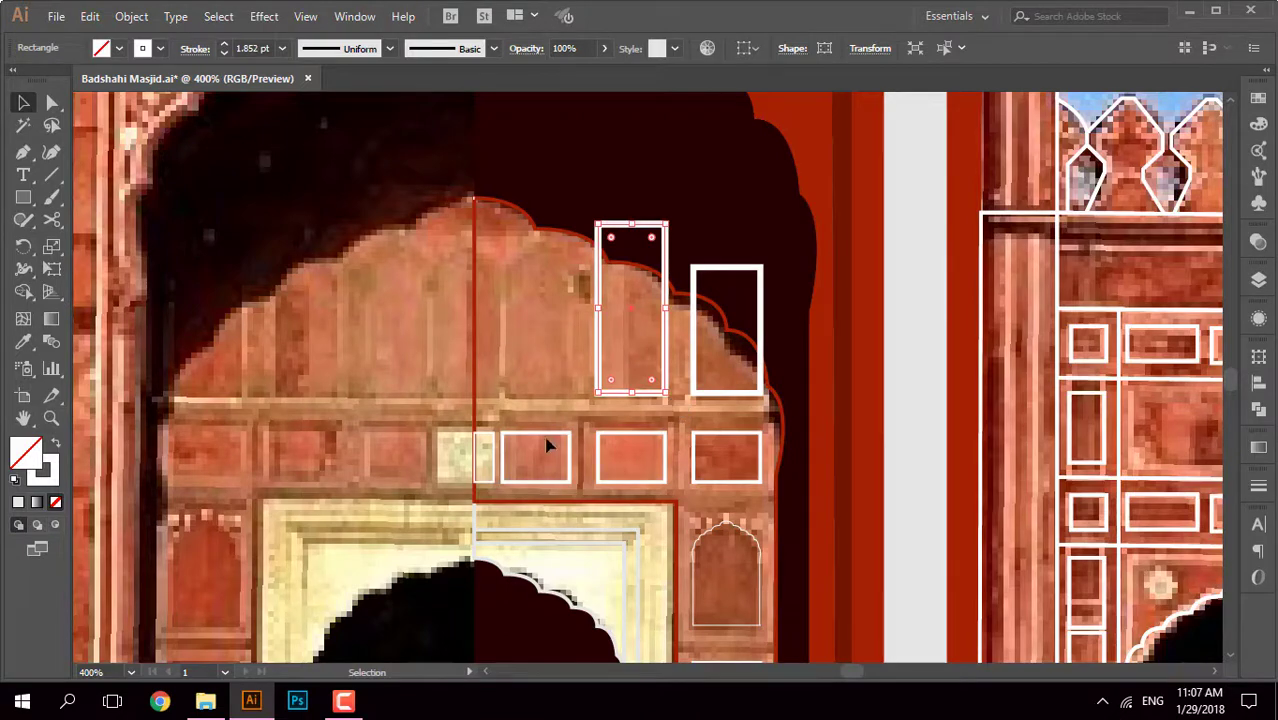
Step: Duplicate the three small rectangles upward and stretch the copies into tall panels
key(ctrl+z)
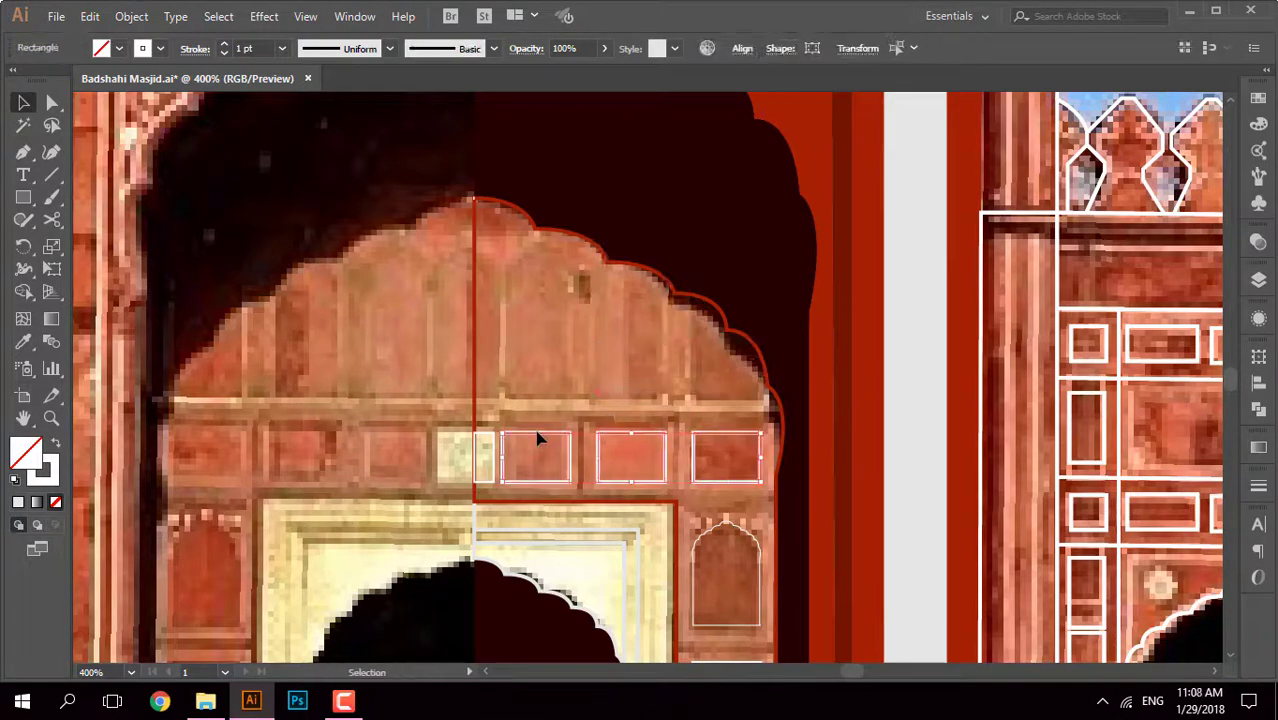
drag(539, 347, 539, 345)
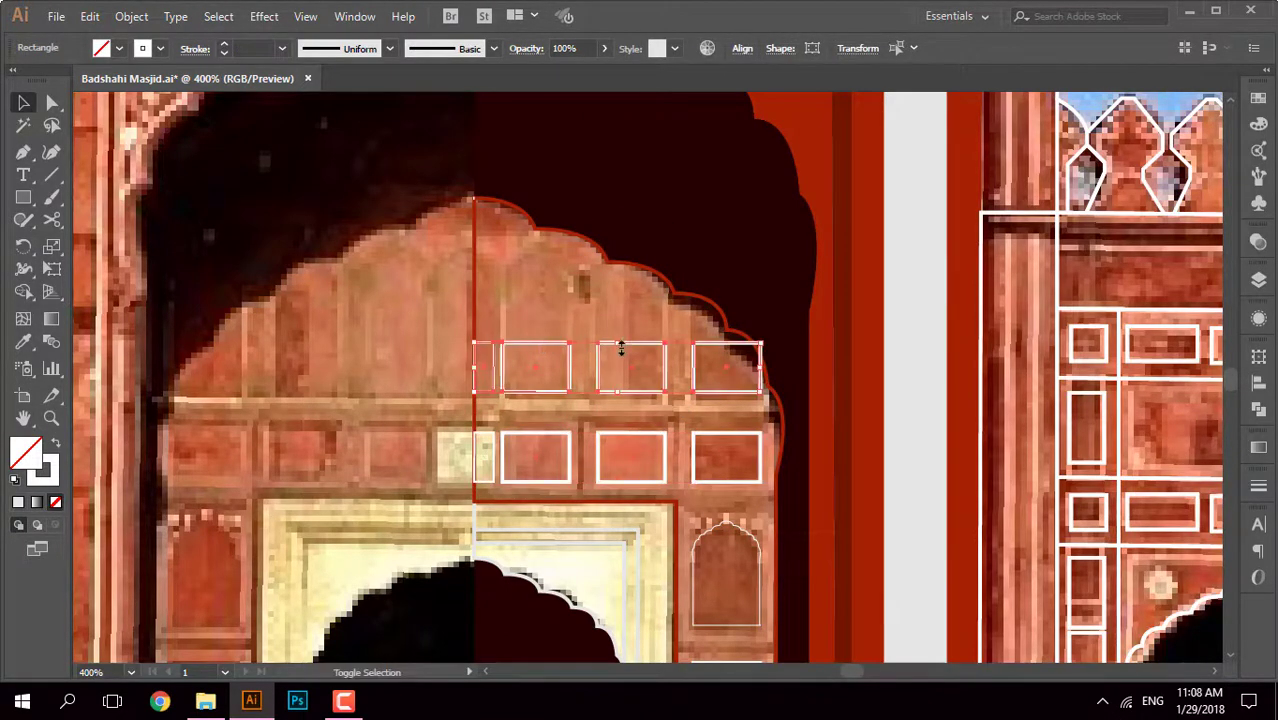
drag(631, 344, 631, 172)
key(ctrl+minus)
click(977, 143)
Step: Draw a horizontal ledge line across the top of the arch
scroll(977, 143, up, 2)
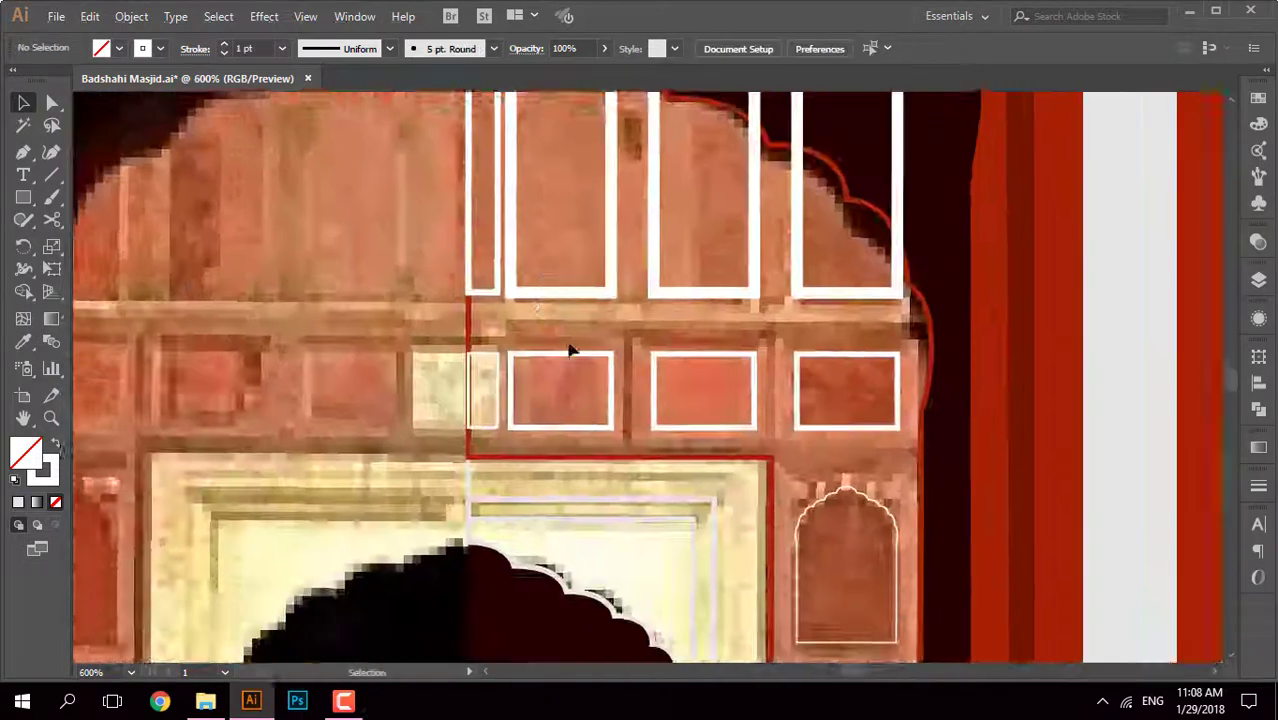
scroll(700, 300, down, 2)
drag(622, 382, 622, 356)
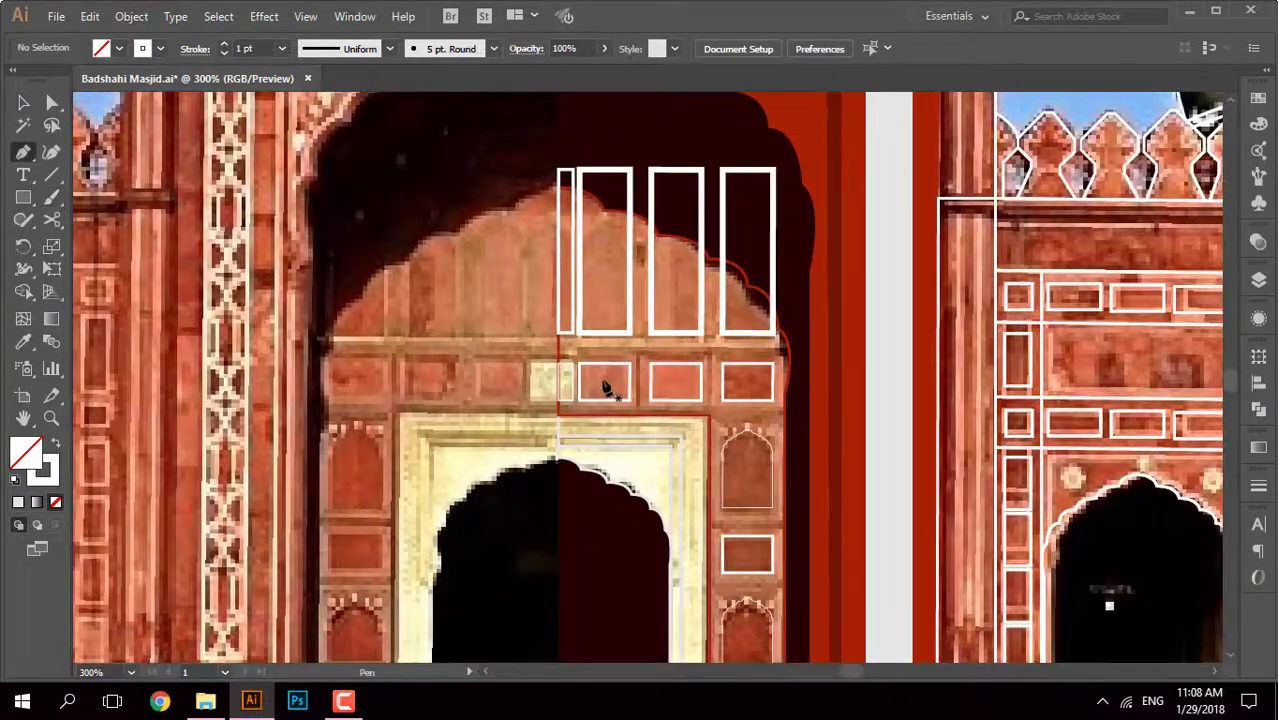
key(ctrl+plus)
key(ctrl+plus)
shift+click(896, 381)
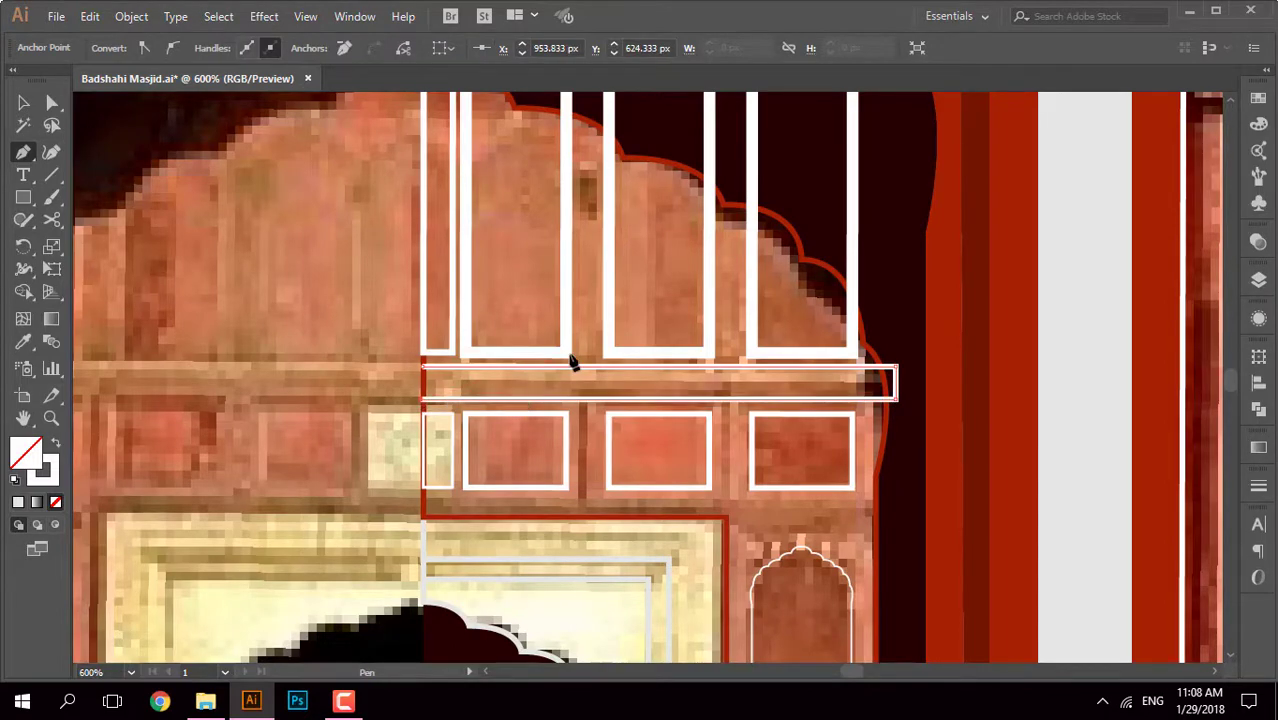
Step: Trim the ledge band to the scalloped arch edge using Shape Builder on all shapes
key(ctrl+0)
key(shift+m)
scroll(767, 390, up, 5)
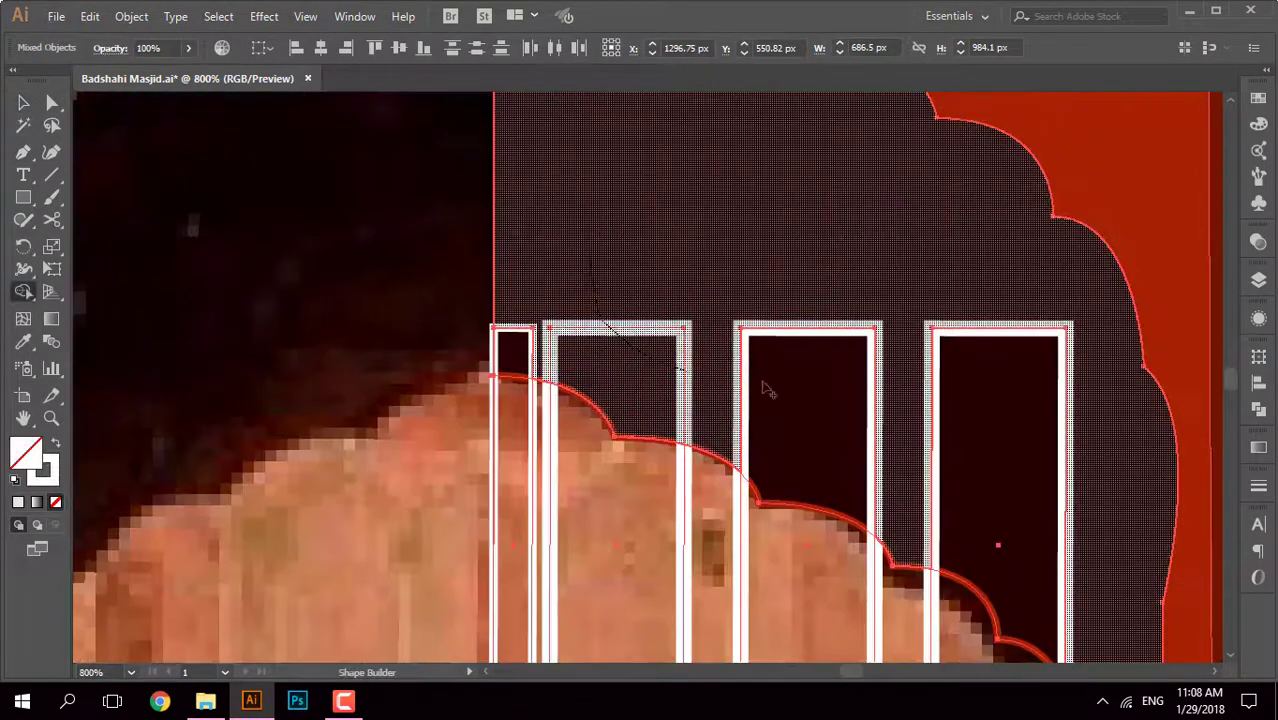
scroll(767, 390, down, 3)
scroll(888, 365, up, 5)
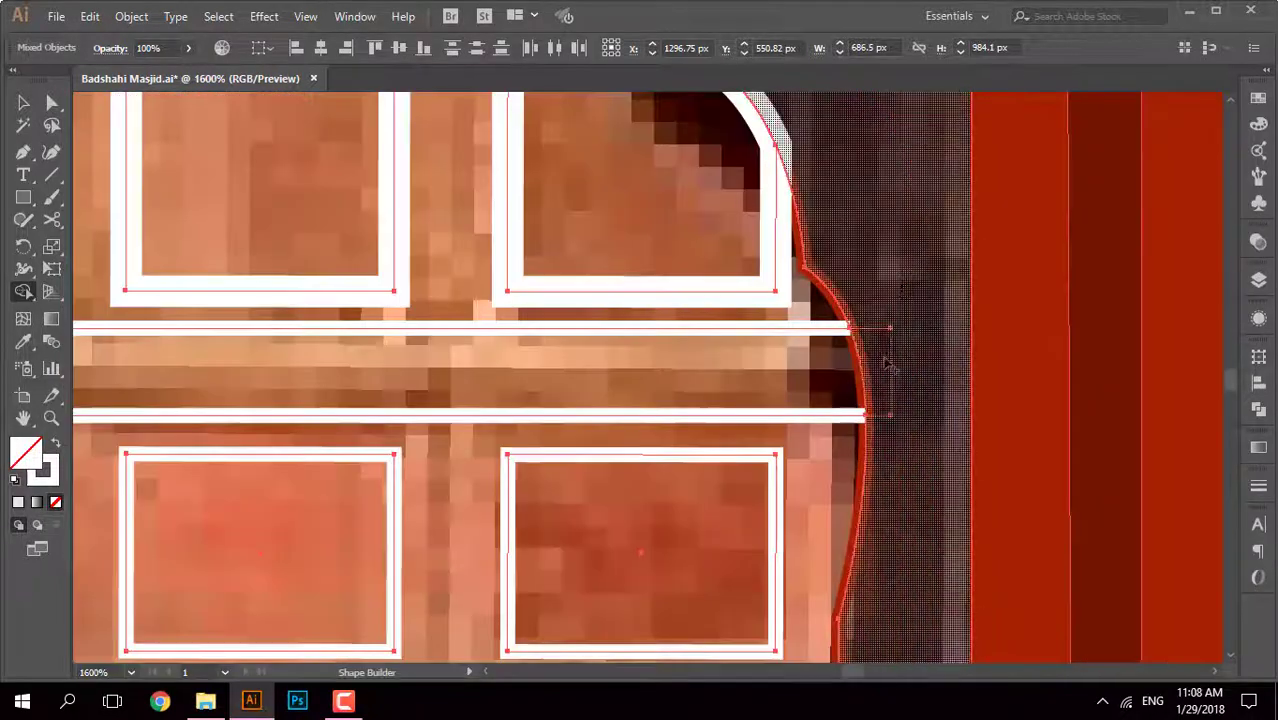
scroll(888, 365, down, 2)
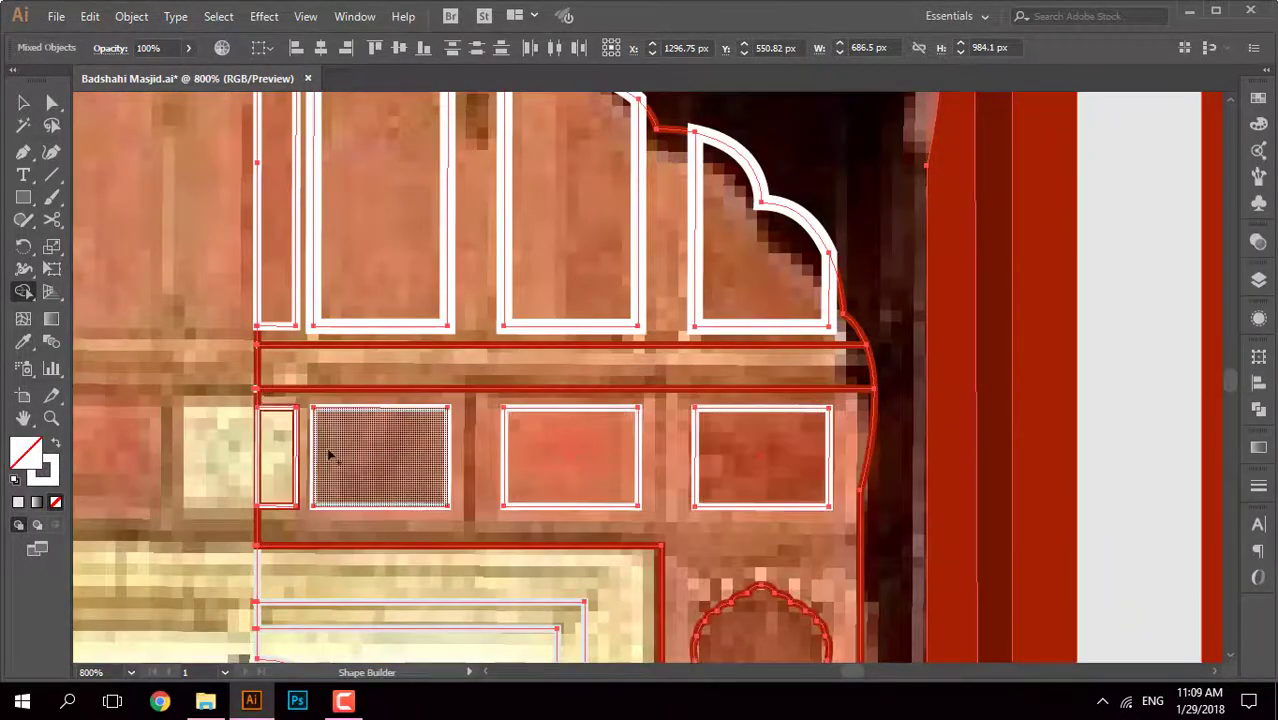
scroll(600, 400, down, 3)
scroll(600, 400, down, 2)
Step: Try sampled maroon and red fills on the dark arch, then deselect it
key(v)
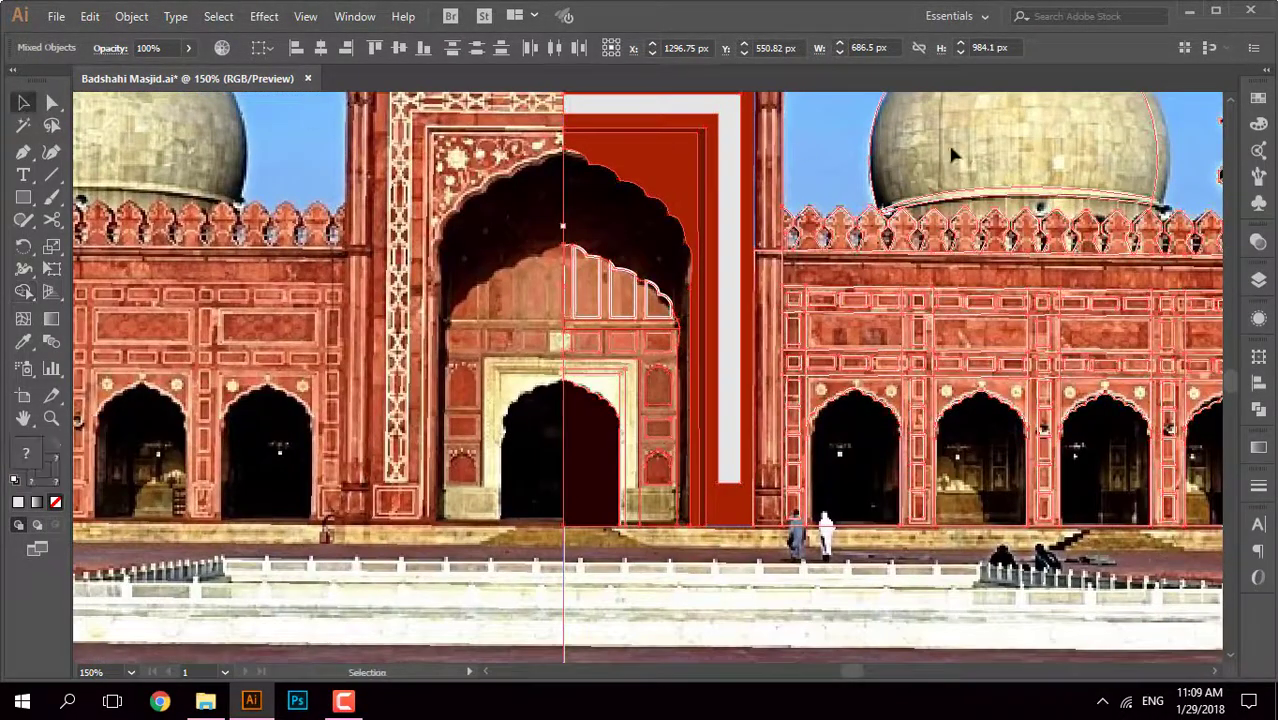
click(950, 148)
scroll(686, 345, up, 2)
scroll(686, 345, down, 2)
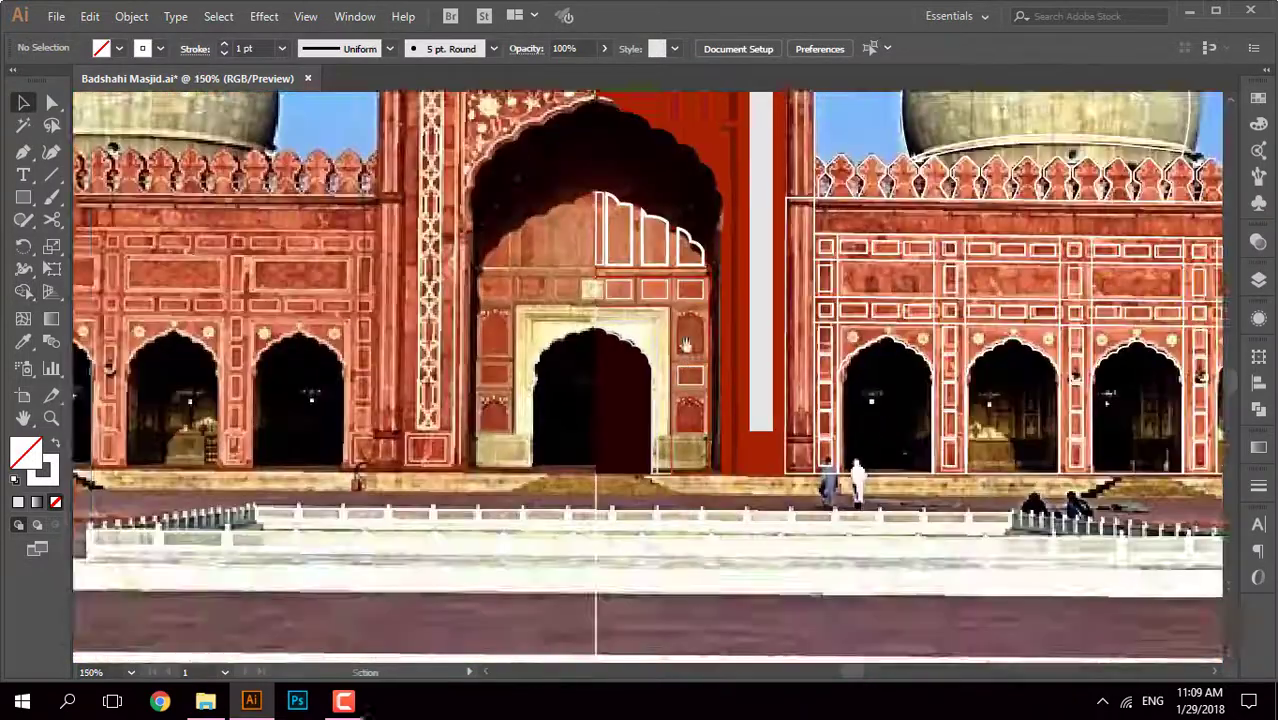
scroll(686, 345, up, 2)
click(580, 255)
scroll(618, 250, up, 2)
key(i)
click(620, 238)
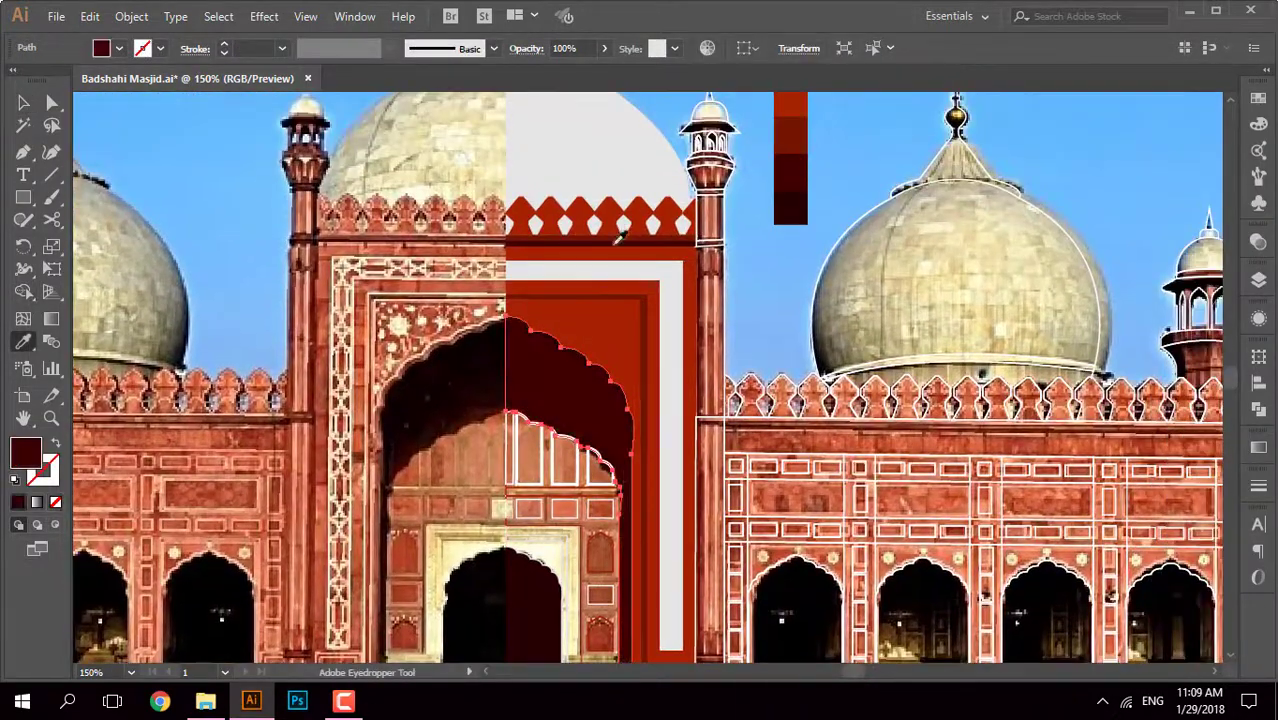
click(625, 236)
scroll(617, 236, up, 2)
click(613, 234)
scroll(531, 291, down, 3)
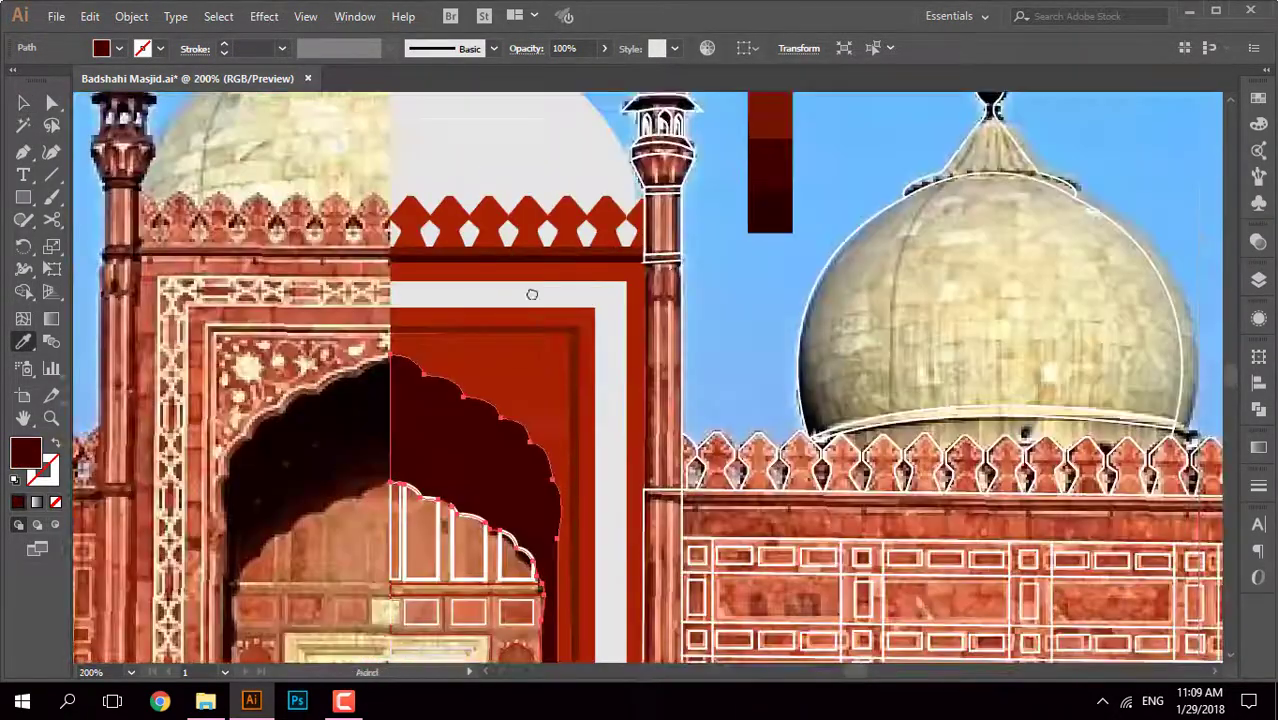
key(v)
key(ctrl+shift+a)
Step: Fill the horizontal ledge bar with a sampled dark red
scroll(229, 341, down, 2)
scroll(229, 341, down, 2)
scroll(556, 322, up, 3)
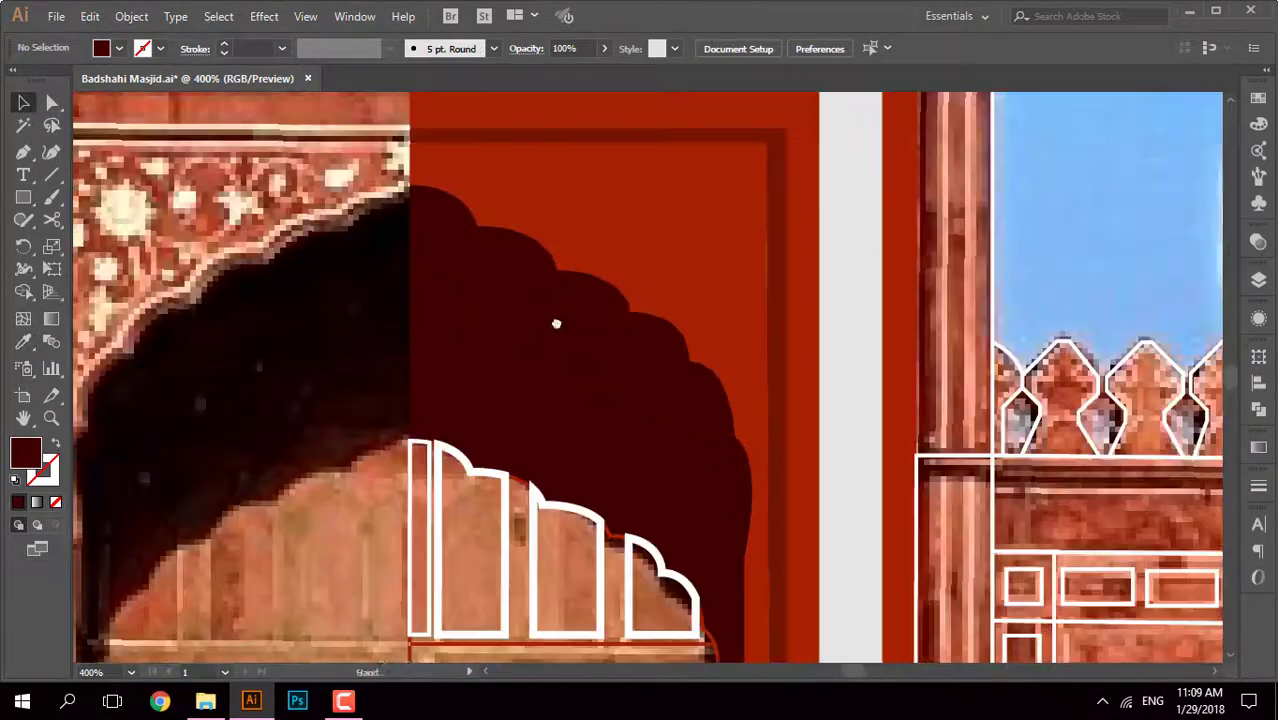
scroll(516, 408, down, 2)
scroll(497, 474, down, 2)
click(497, 474)
scroll(497, 474, down, 2)
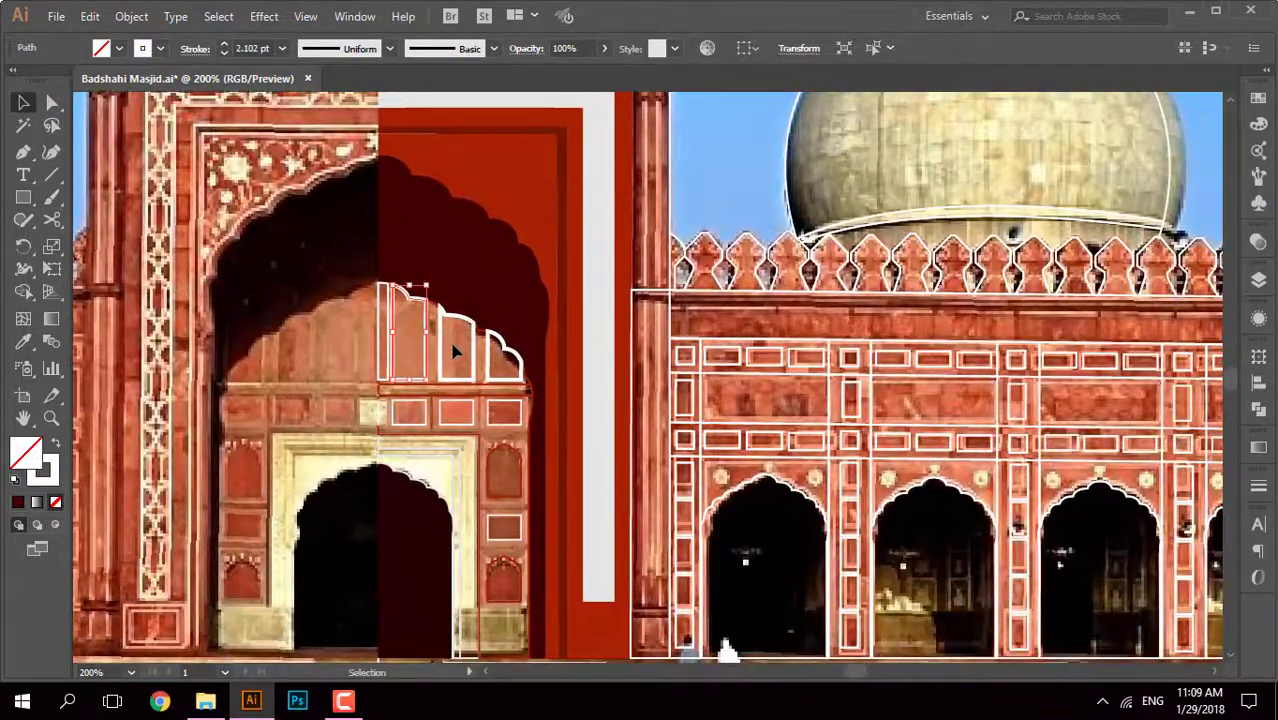
scroll(455, 365, down, 1)
scroll(442, 371, up, 2)
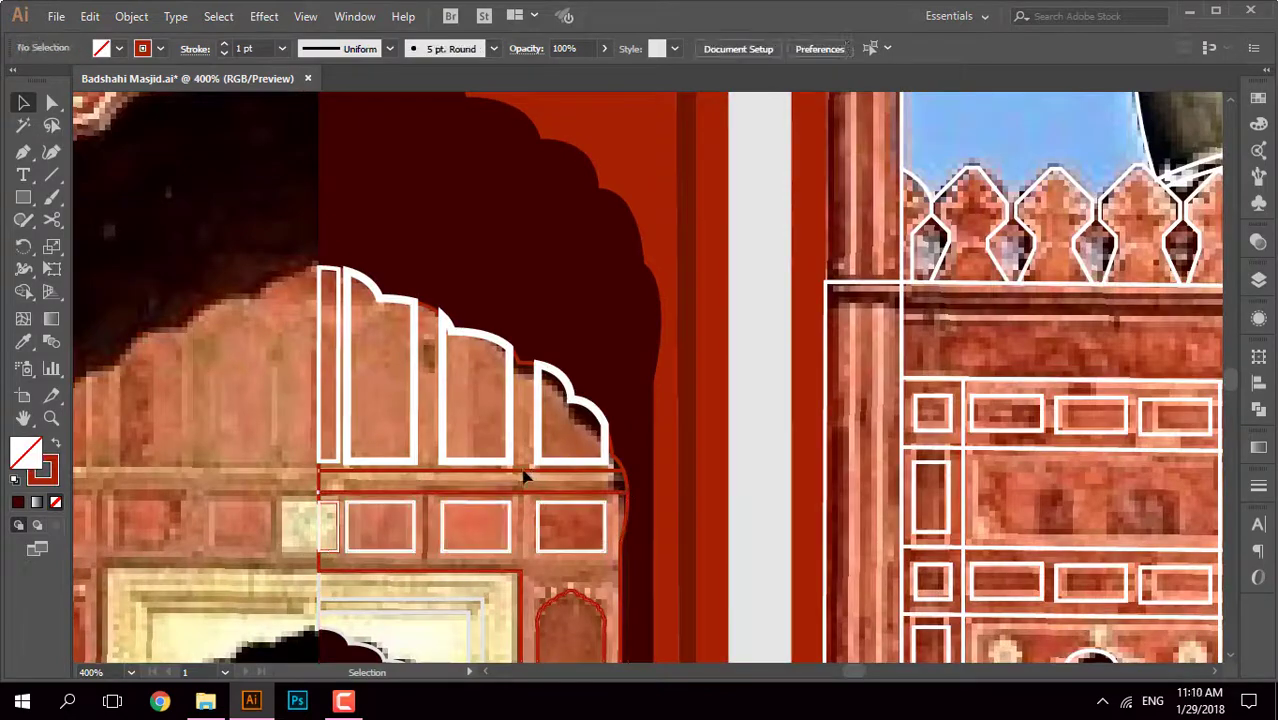
click(320, 488)
click(698, 337)
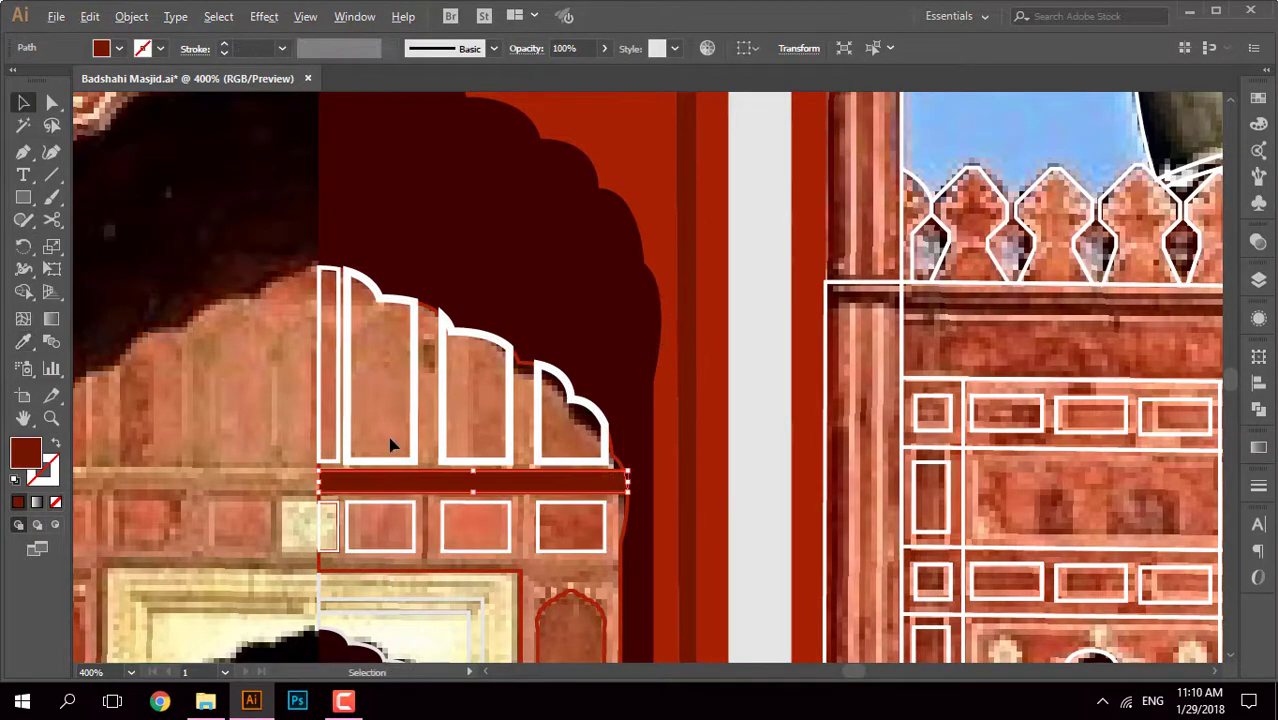
scroll(390, 445, down, 3)
scroll(562, 590, up, 2)
Step: Fill the lower wall shape with red sampled from the photo
click(645, 408)
key(i)
click(130, 195)
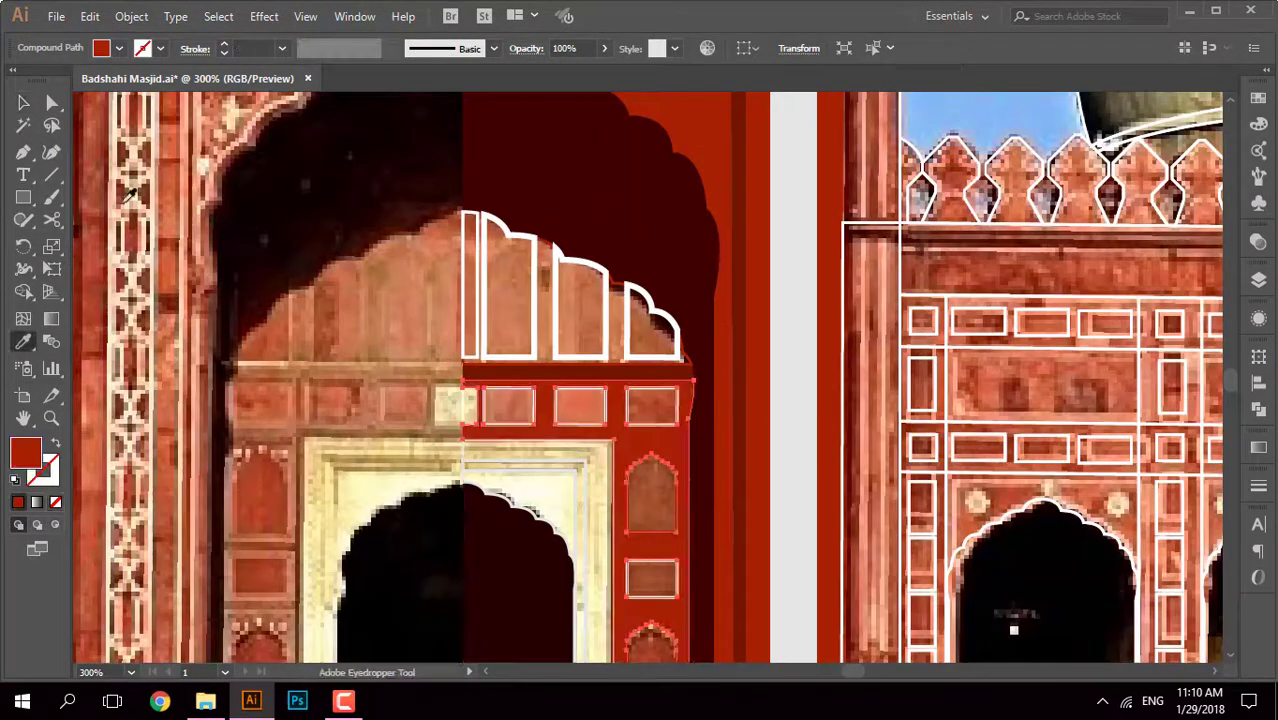
key(v)
click(390, 293)
scroll(462, 379, down, 1)
mouse_move(462, 379)
mouse_down()
mouse_move(484, 500)
mouse_move(491, 489)
mouse_up()
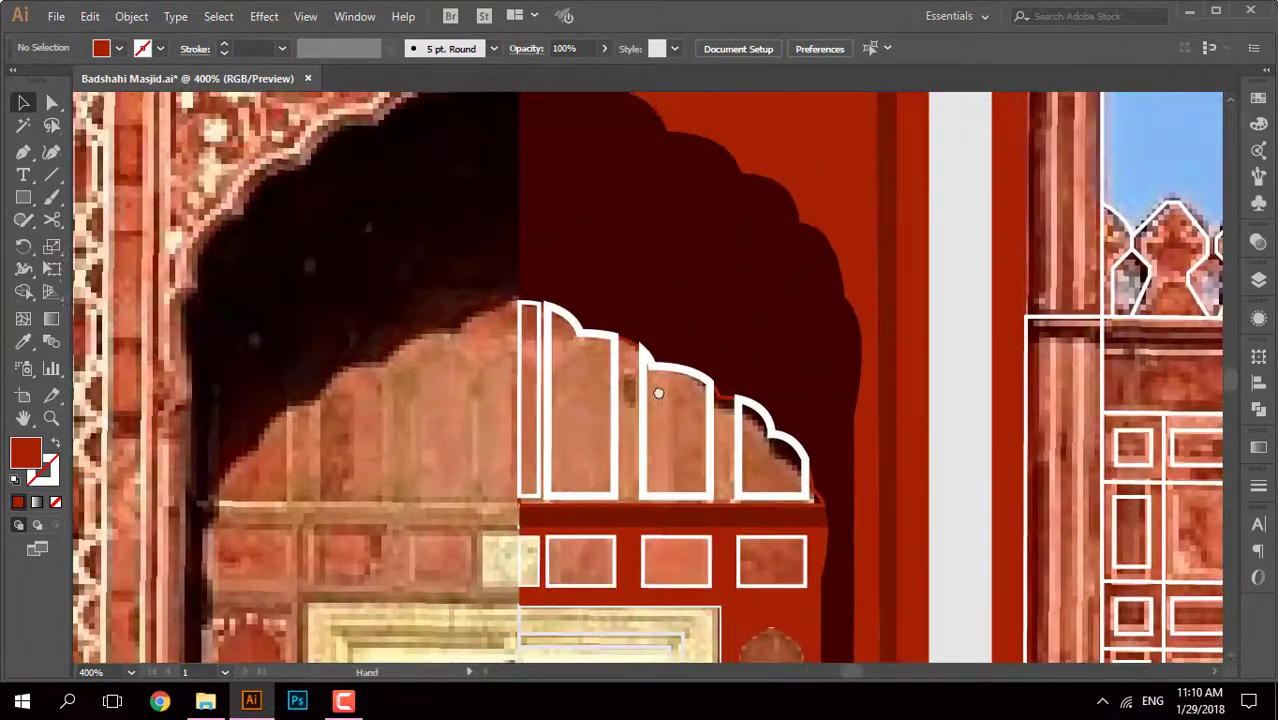
Step: Give the small side niches a light grey (e5e5e5) outline via the Eyedropper
key(ctrl+a)
key(shift+m)
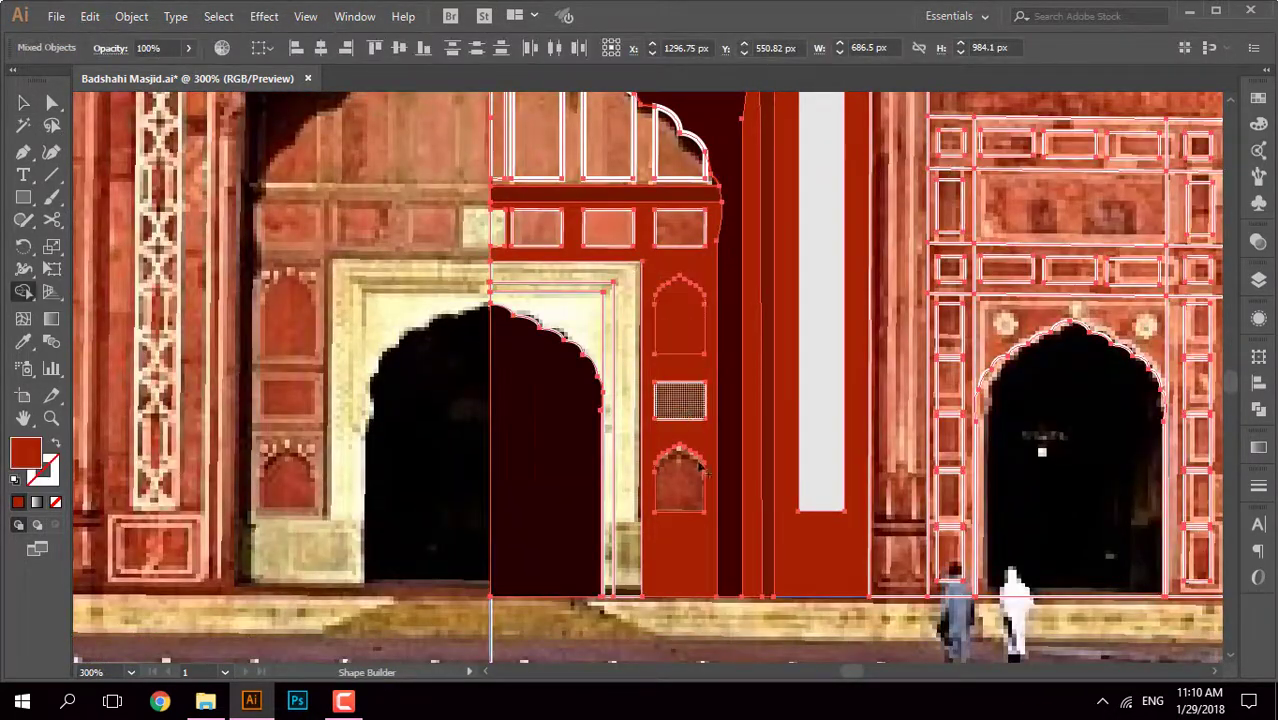
click(23, 102)
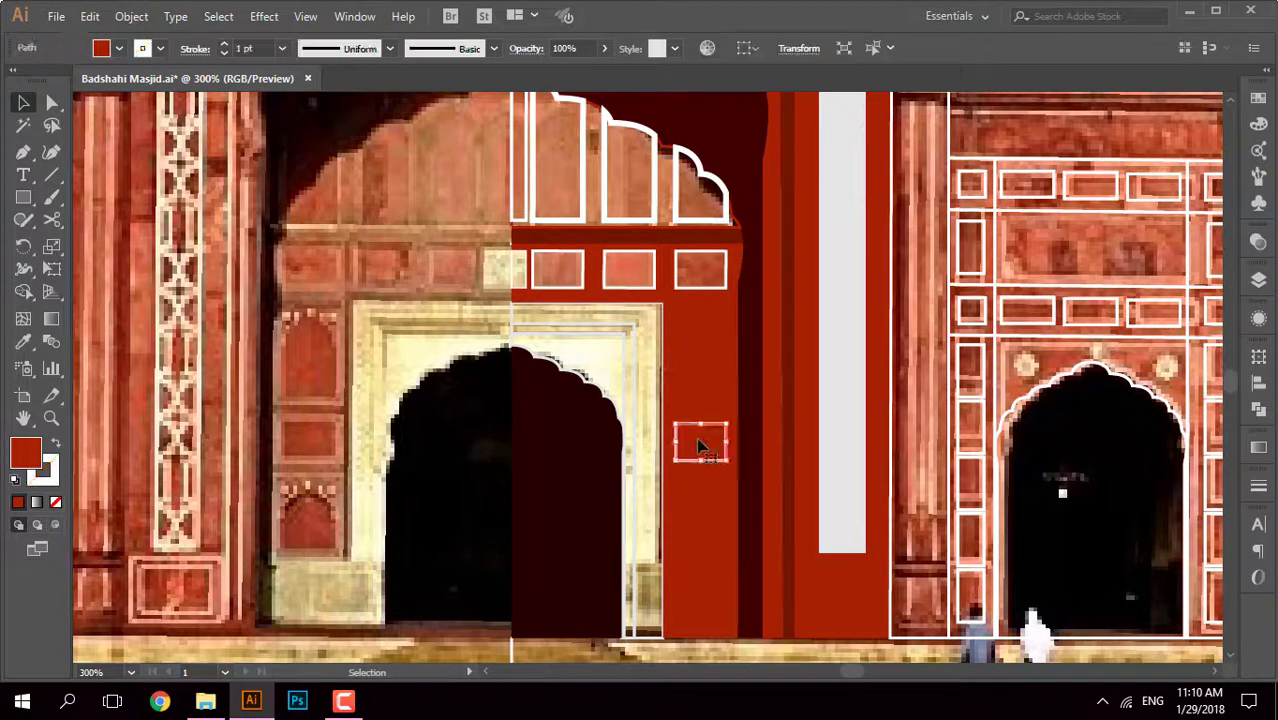
click(702, 516)
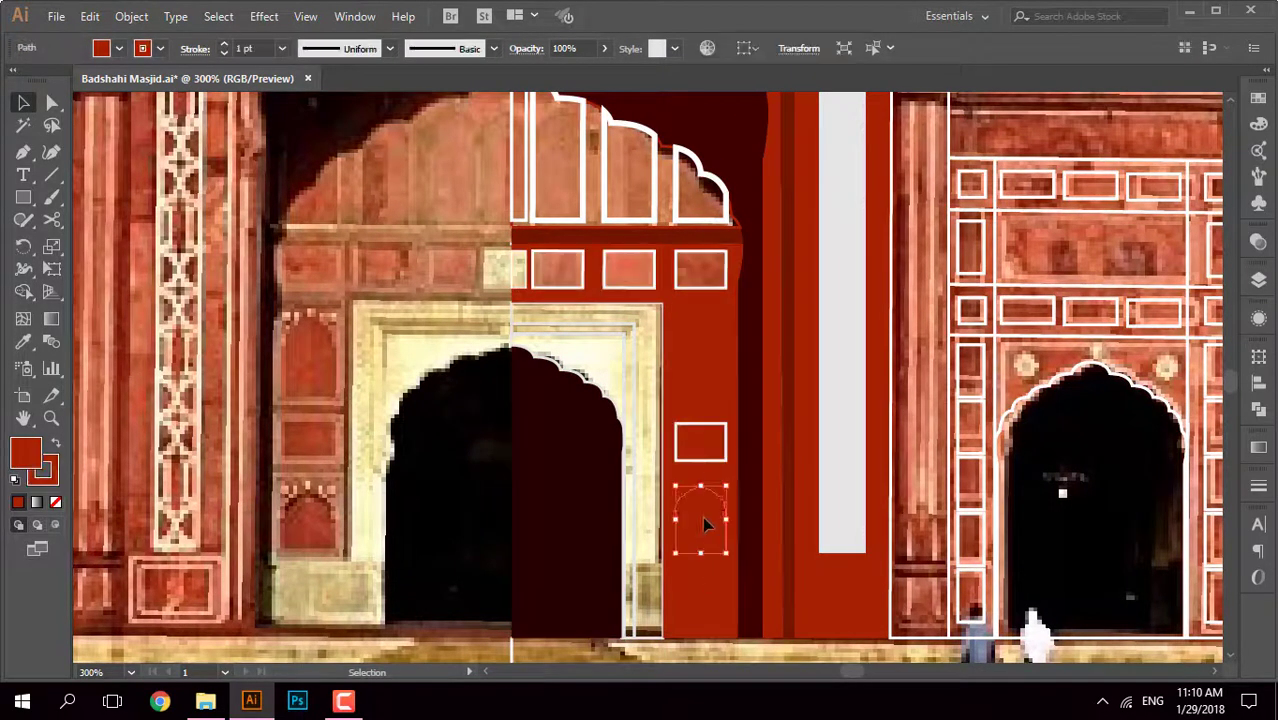
click(56, 468)
key(i)
shift+click(858, 280)
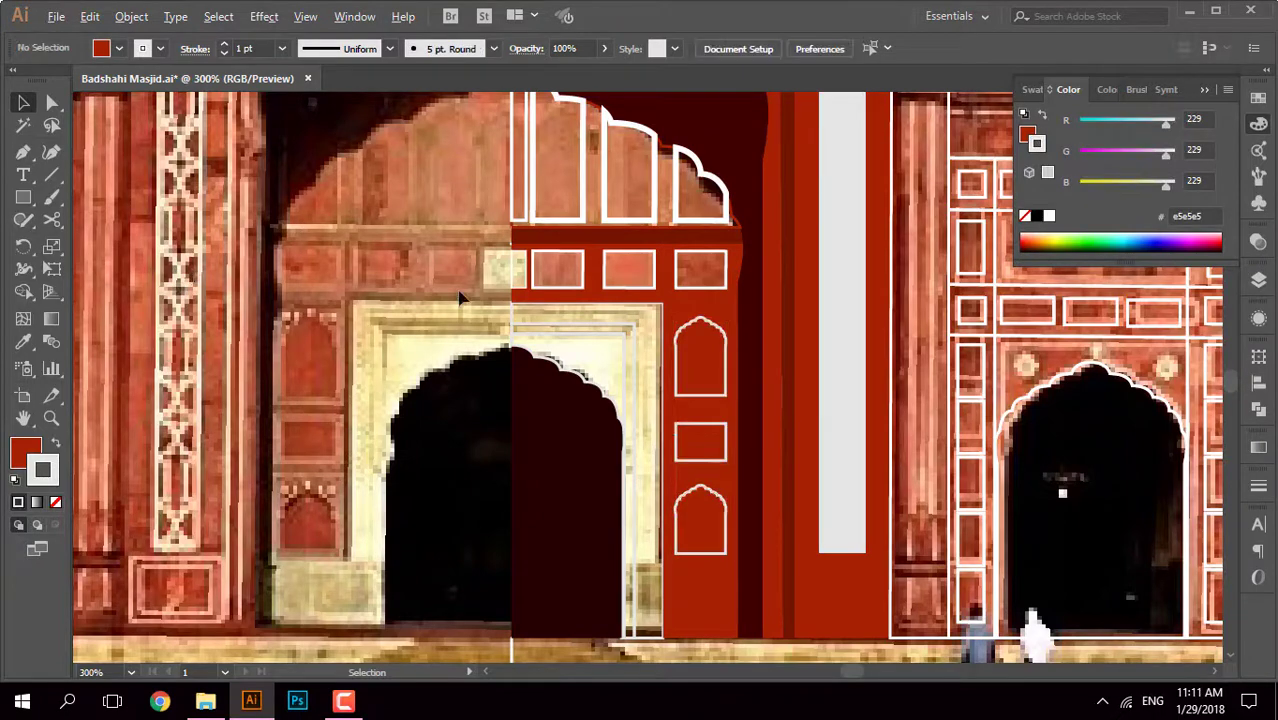
Step: Fill the first small panel and three upper arch panels red with Shape Builder
scroll(460, 297, down, 4)
scroll(622, 425, up, 5)
key(ctrl+a)
key(shift+m)
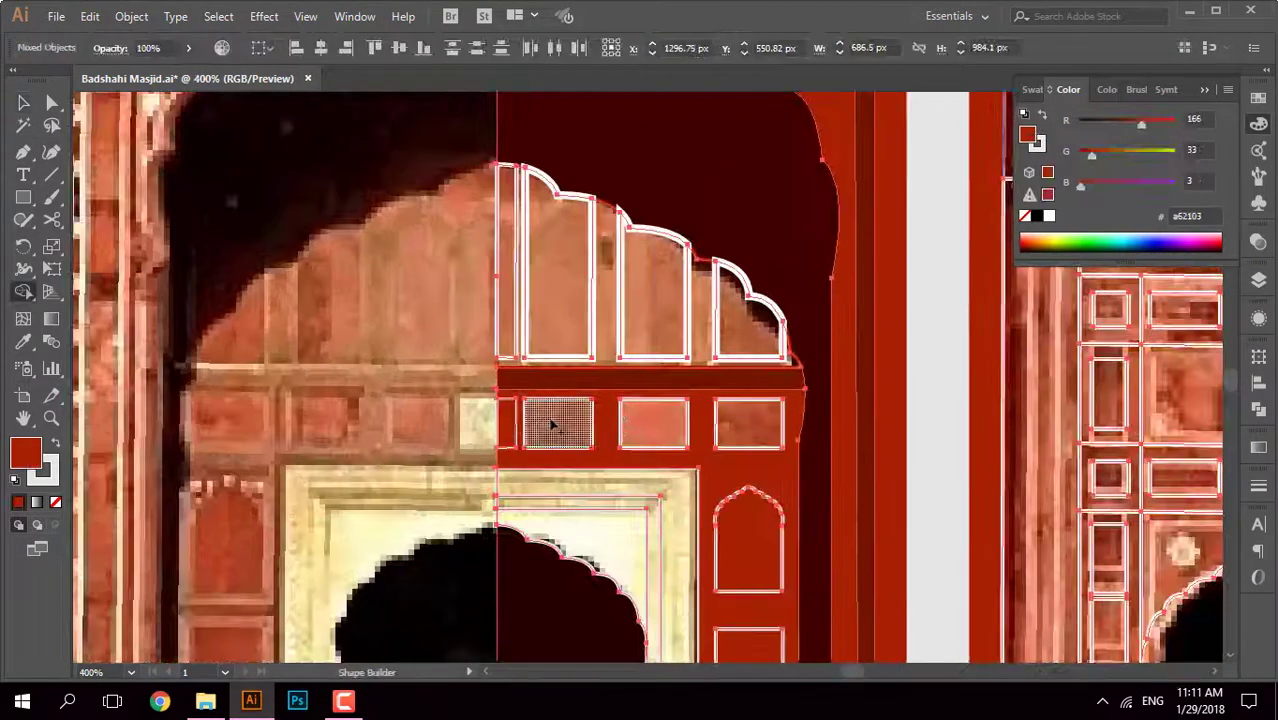
click(555, 425)
click(748, 310)
click(652, 290)
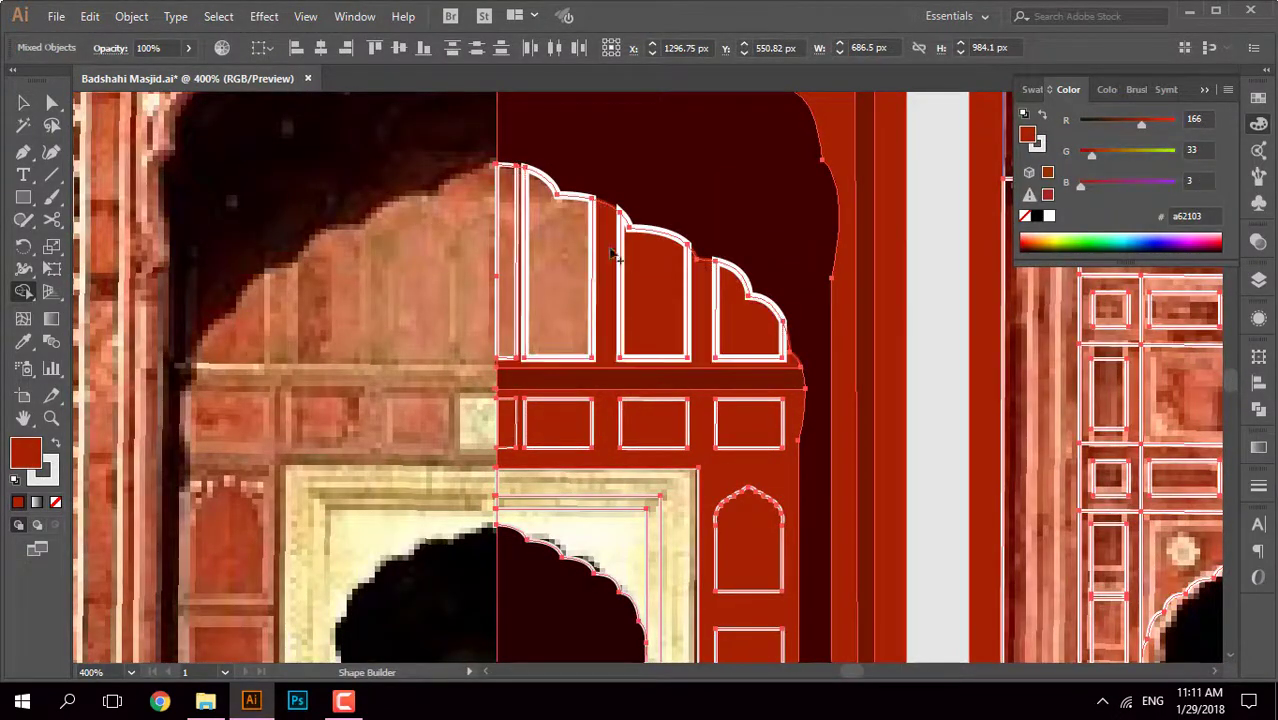
click(558, 270)
Step: Select the dark arch plus the right, middle and left arch outlines
key(v)
click(444, 210)
scroll(455, 270, up, 3)
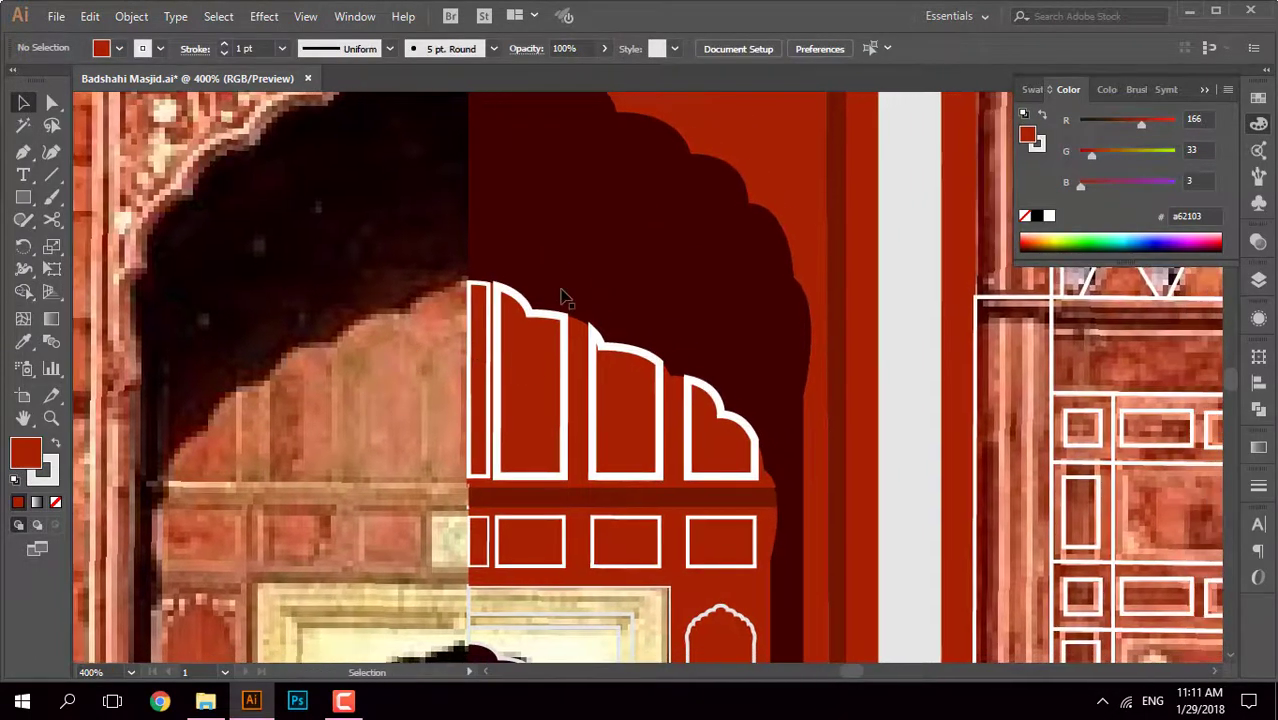
click(562, 294)
scroll(519, 345, up, 2)
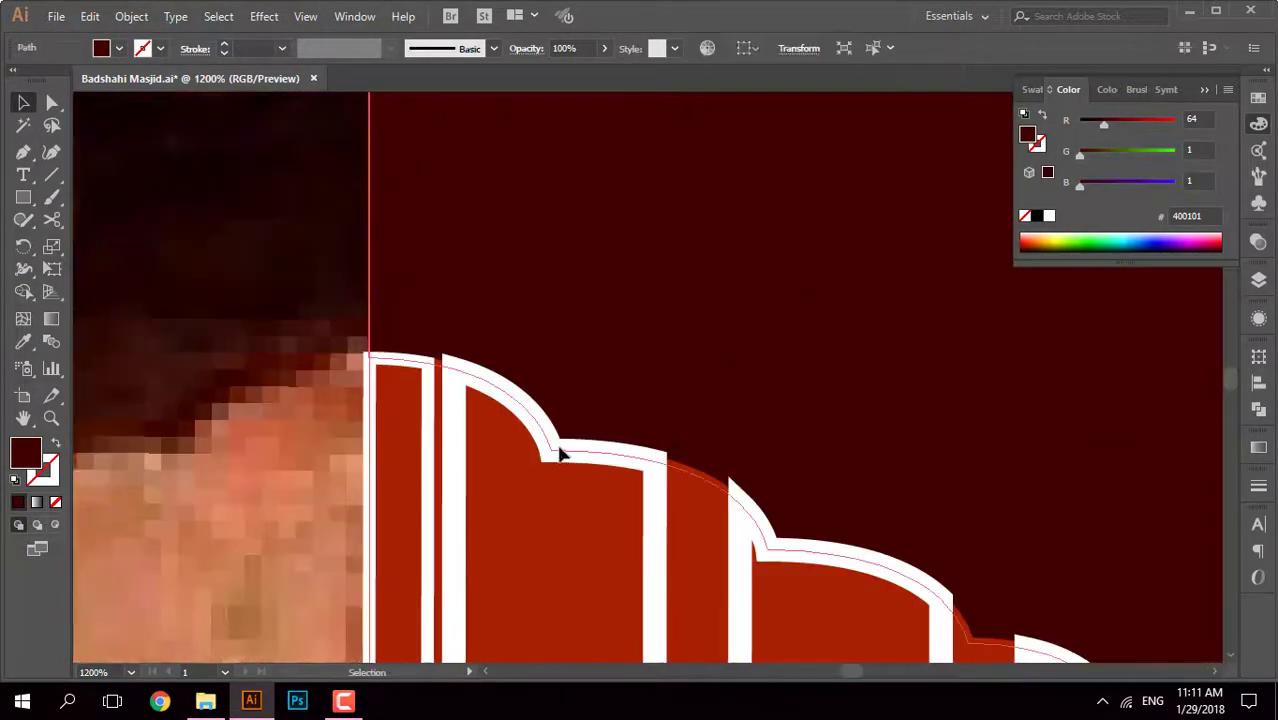
scroll(519, 345, down, 2)
scroll(562, 361, down, 3)
scroll(785, 324, up, 4)
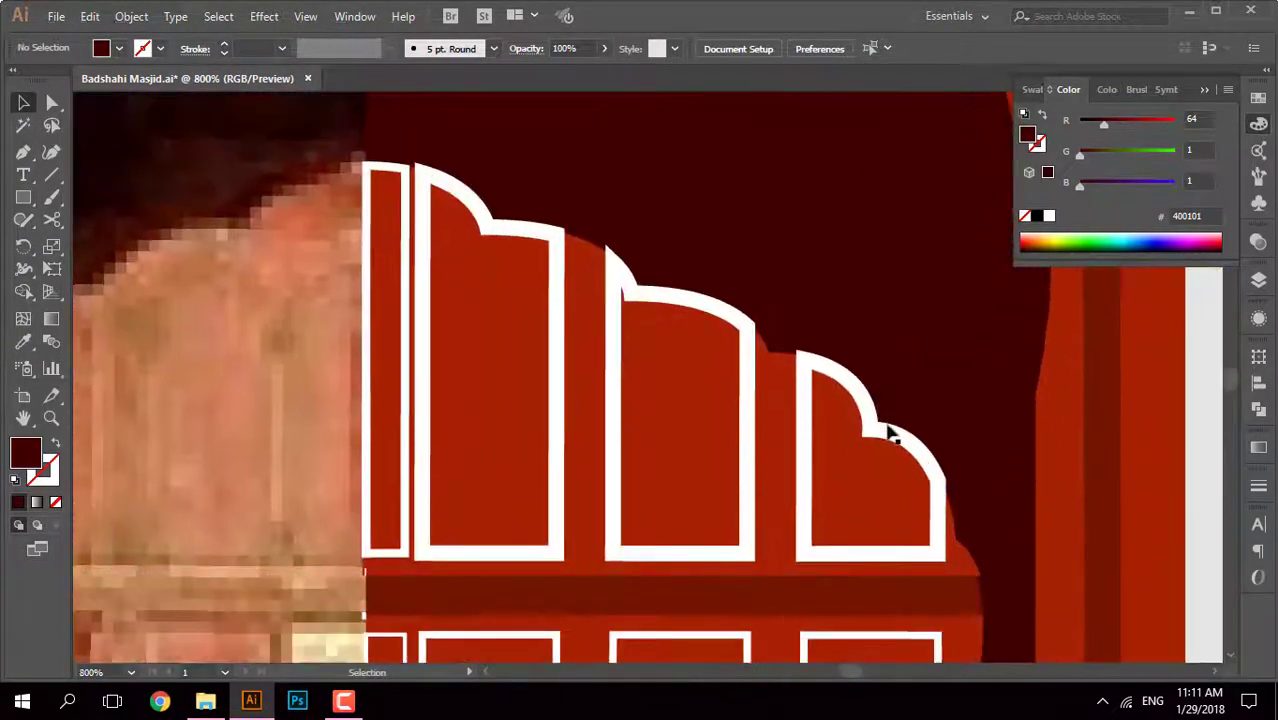
click(848, 456)
scroll(848, 456, down, 1)
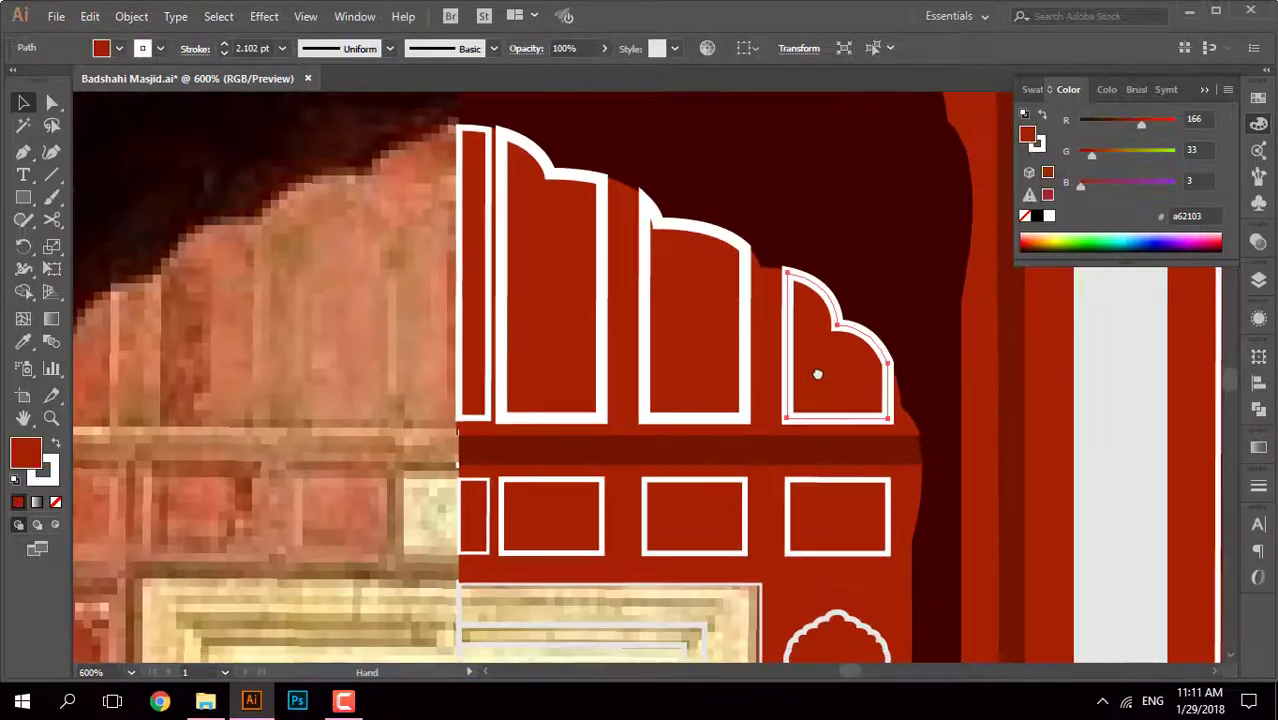
shift+click(686, 288)
shift+click(473, 277)
Step: Align the arch outlines' strokes inside the shapes for thinner white borders
click(195, 48)
click(93, 146)
click(115, 146)
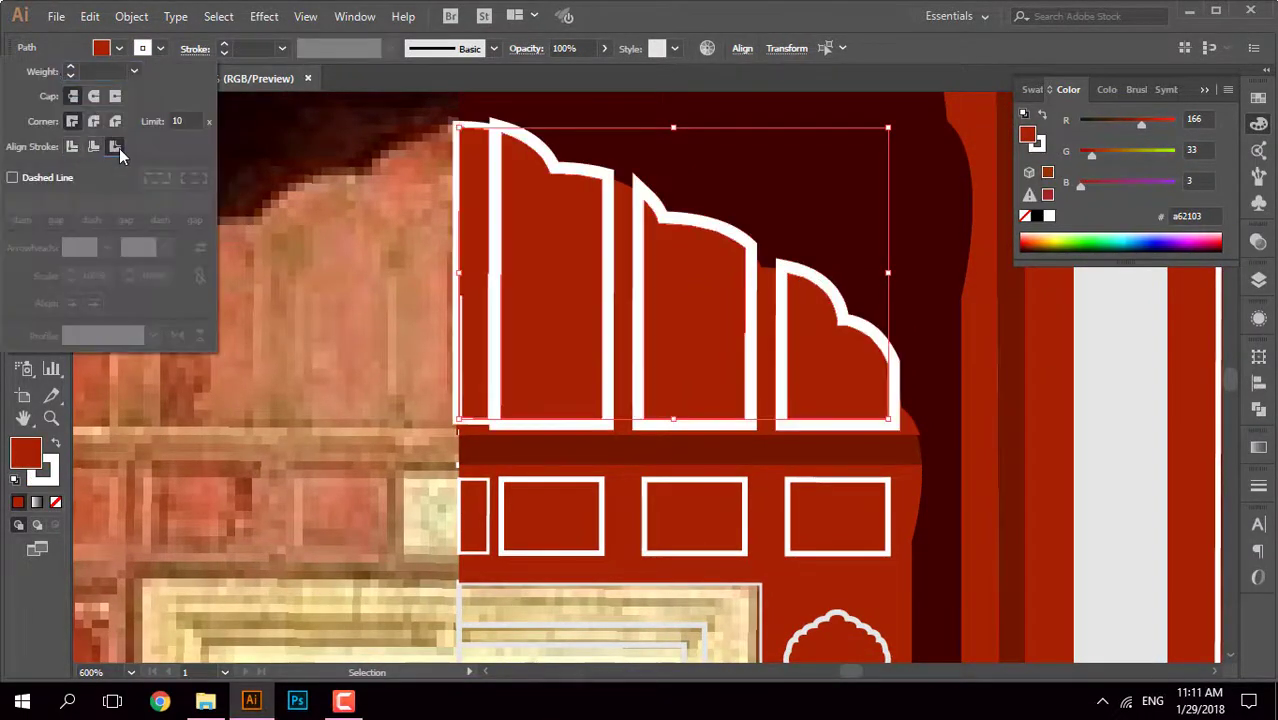
click(827, 194)
Step: Sample red onto the inner arch, then undo back to plain rectangular window panels
scroll(375, 264, down, 4)
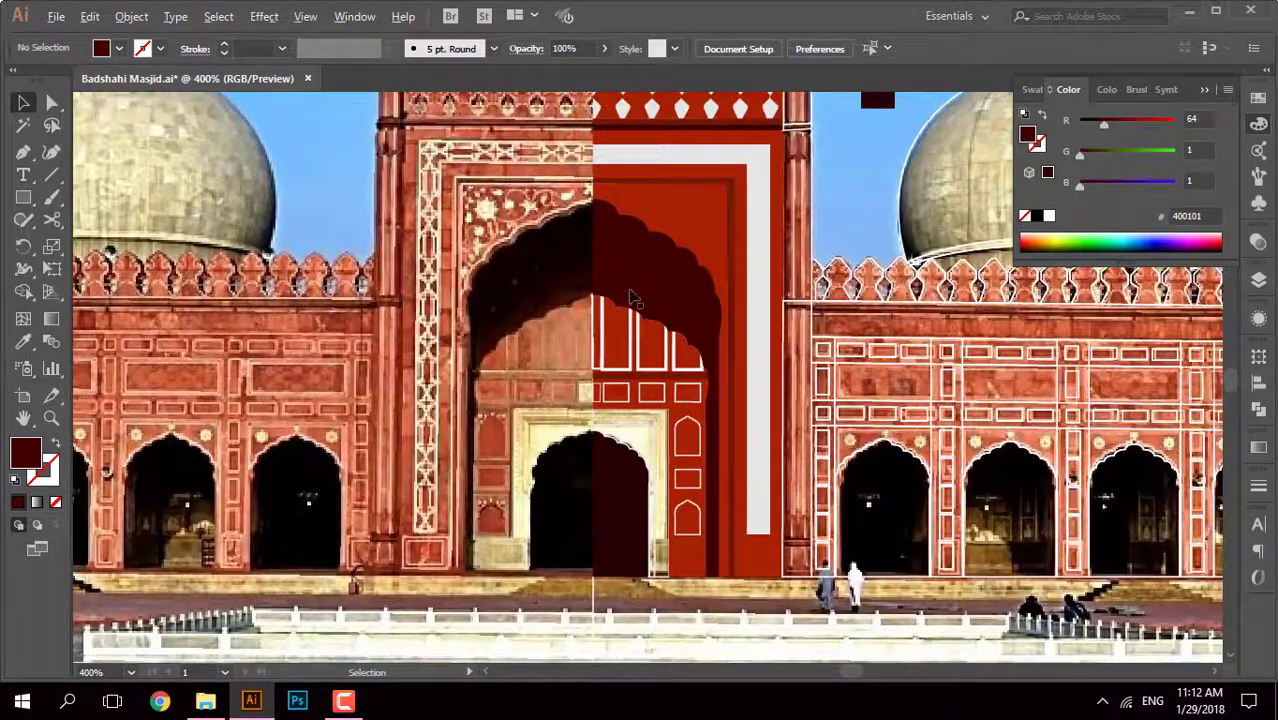
scroll(551, 463, up, 5)
click(625, 322)
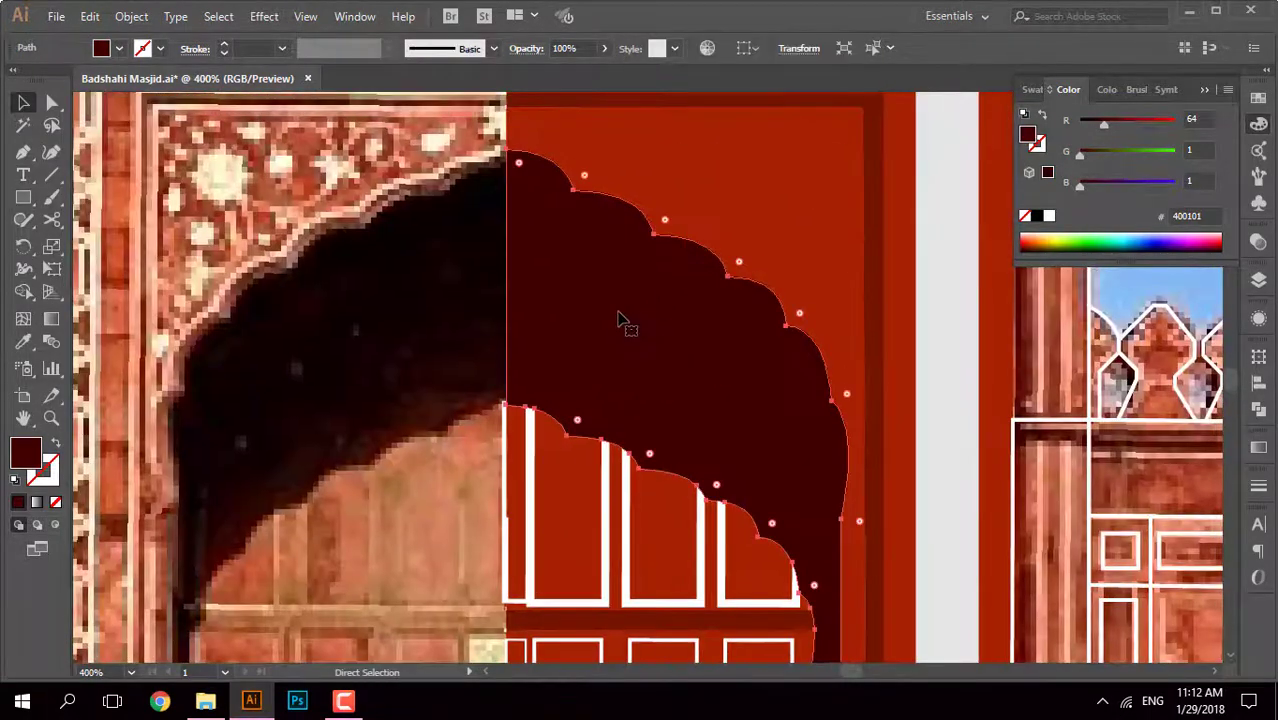
key(i)
click(176, 158)
key(a)
alt+scroll(651, 357, down, 1)
click(657, 318)
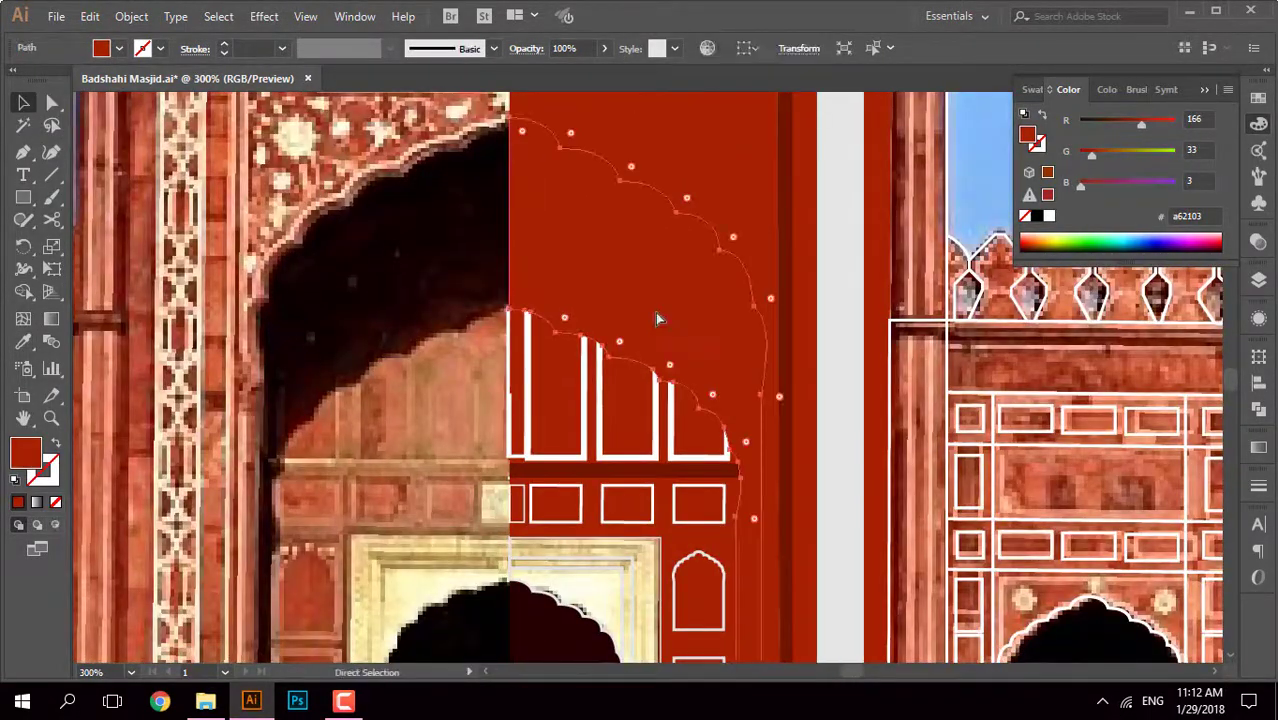
key(ctrl+z)
key(ctrl+z)
key(ctrl+z)
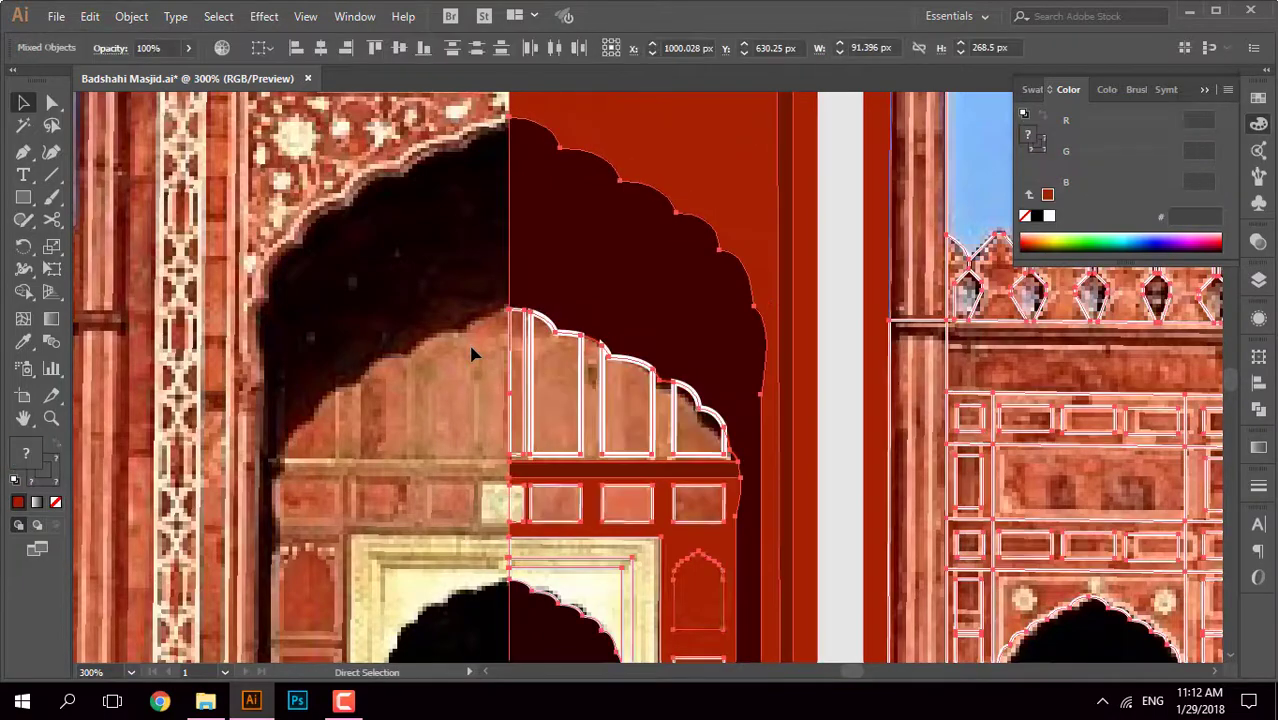
key(ctrl+z)
key(ctrl+z)
key(ctrl+z)
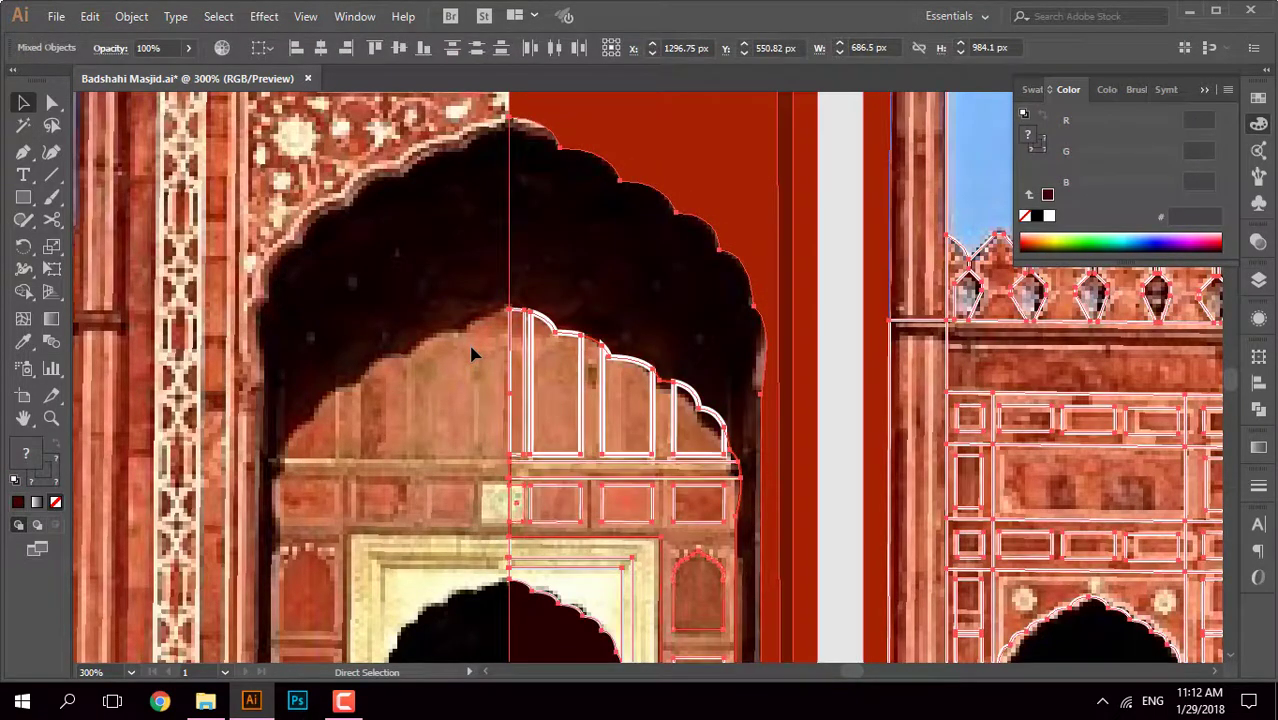
key(ctrl+z)
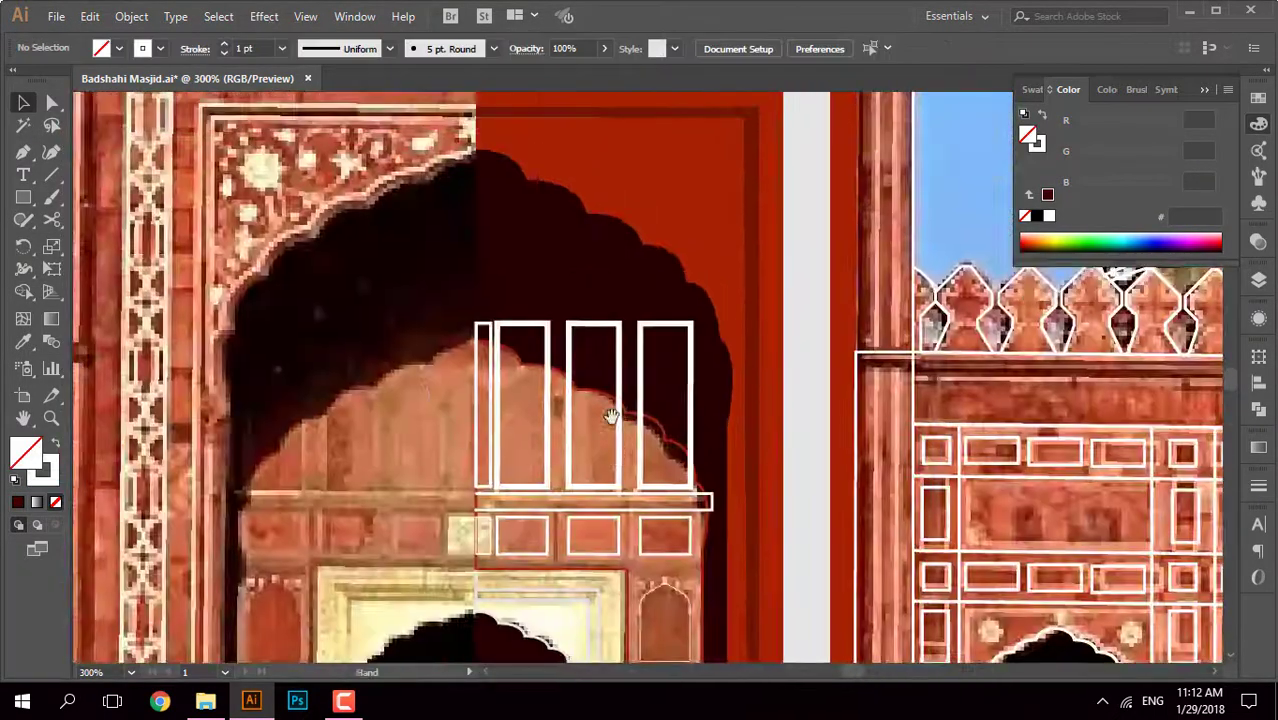
Step: Trim the window panel tops to the arch's scalloped curve with Shape Builder
scroll(500, 420, up, 2)
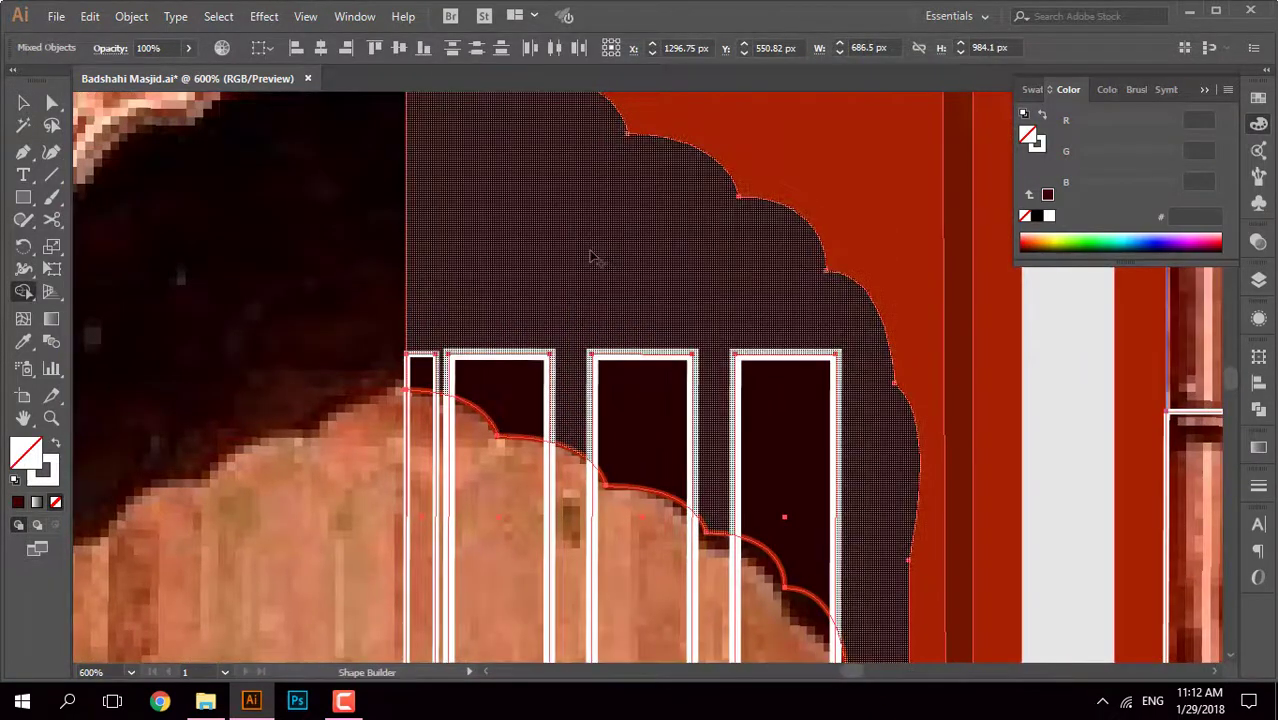
scroll(310, 445, down, 2)
click(333, 419)
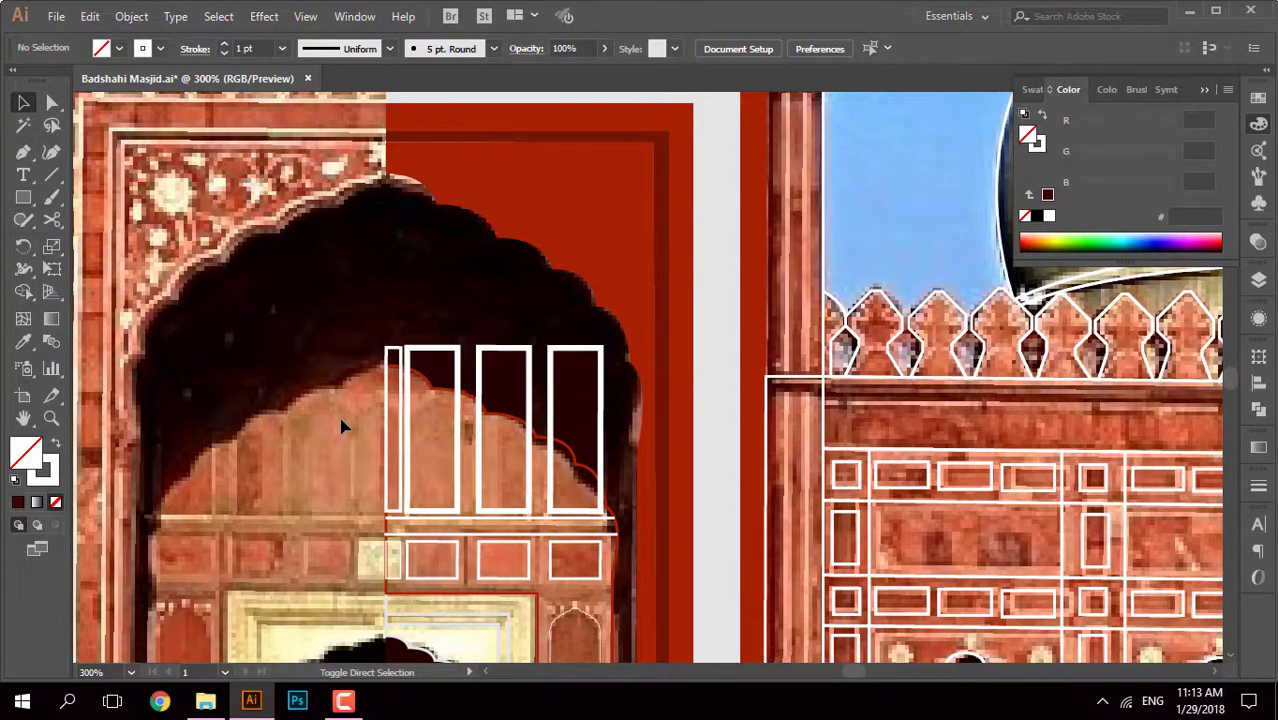
key(ctrl+a)
scroll(365, 437, down, 2)
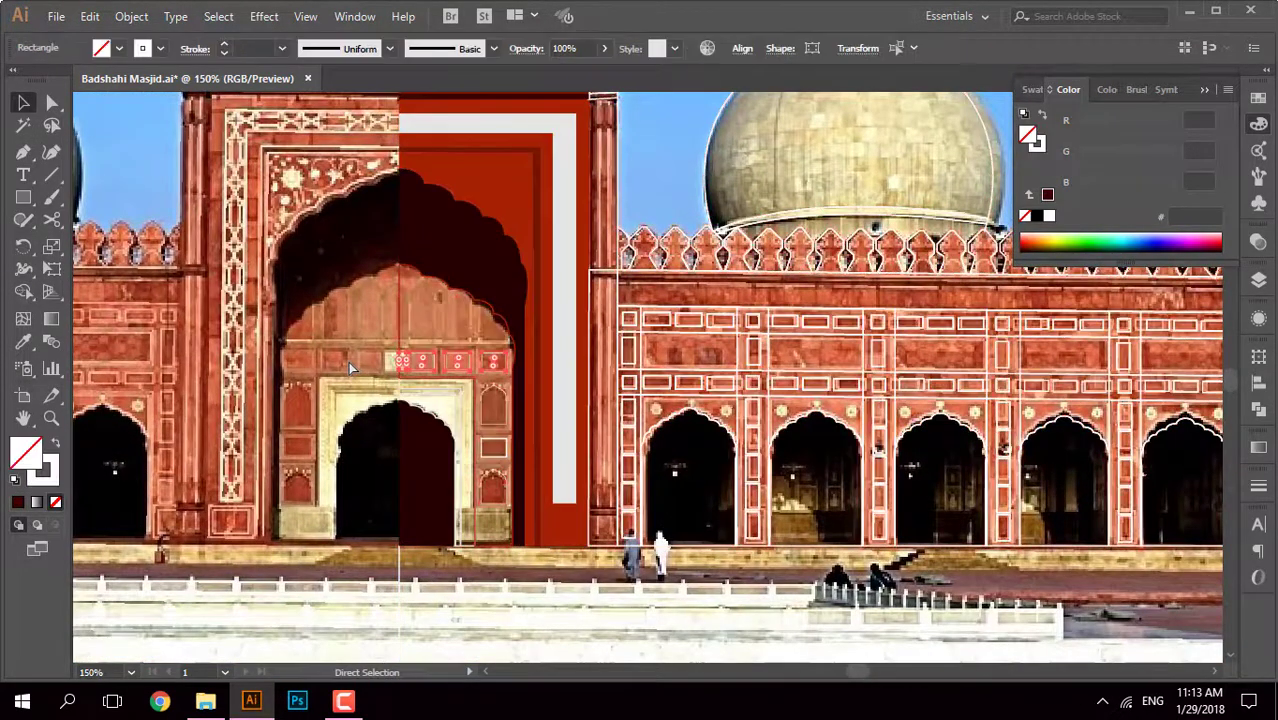
scroll(452, 282, up, 3)
scroll(452, 282, up, 2)
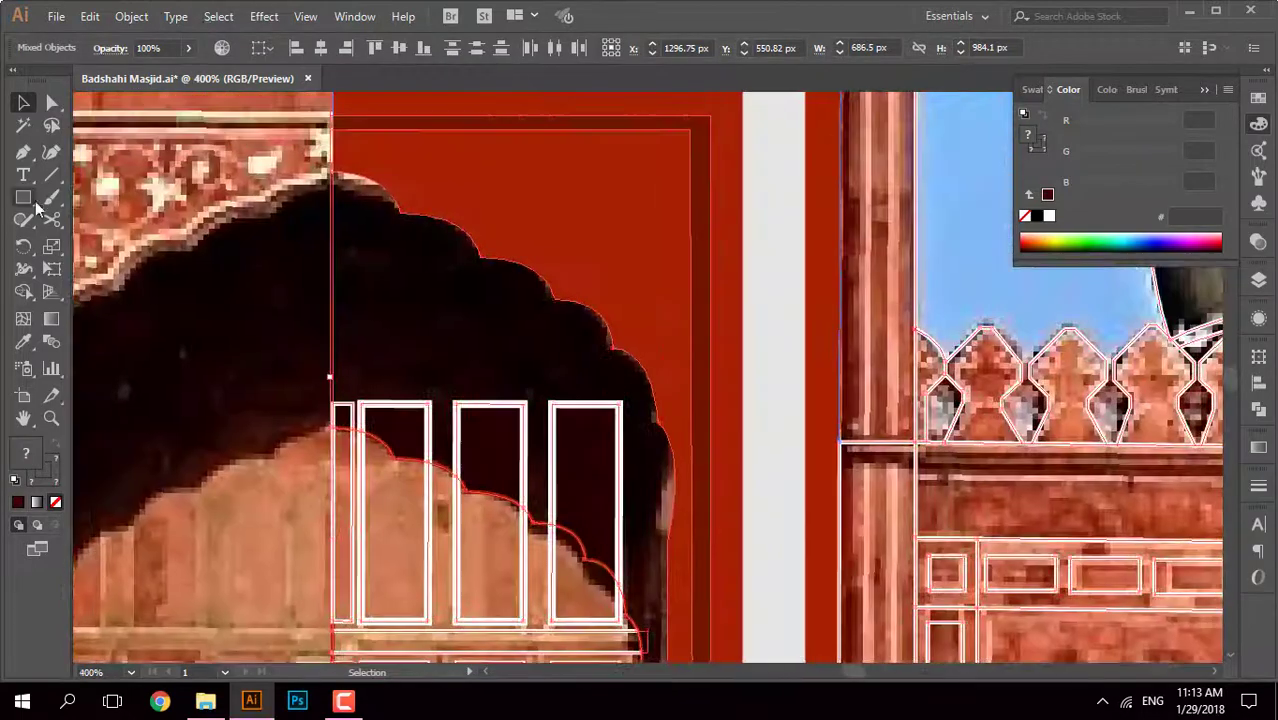
key(shift+m)
scroll(442, 223, up, 1)
scroll(1035, 487, down, 2)
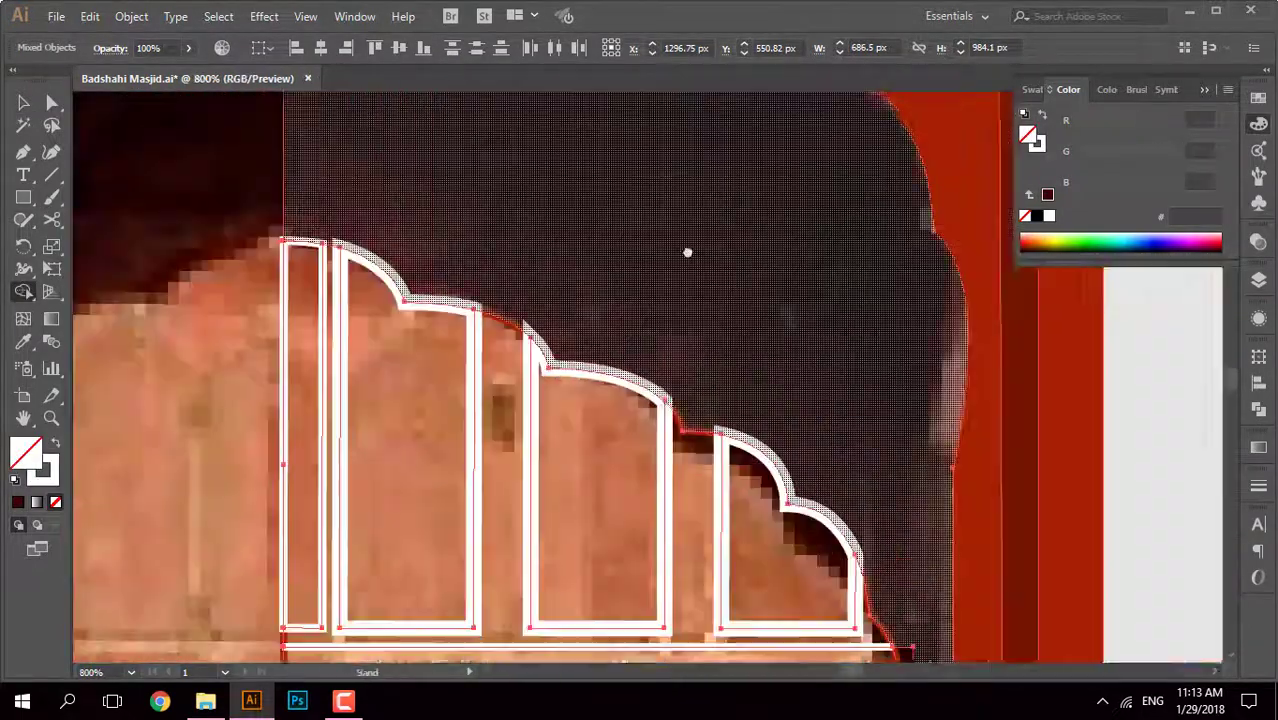
scroll(685, 263, down, 1)
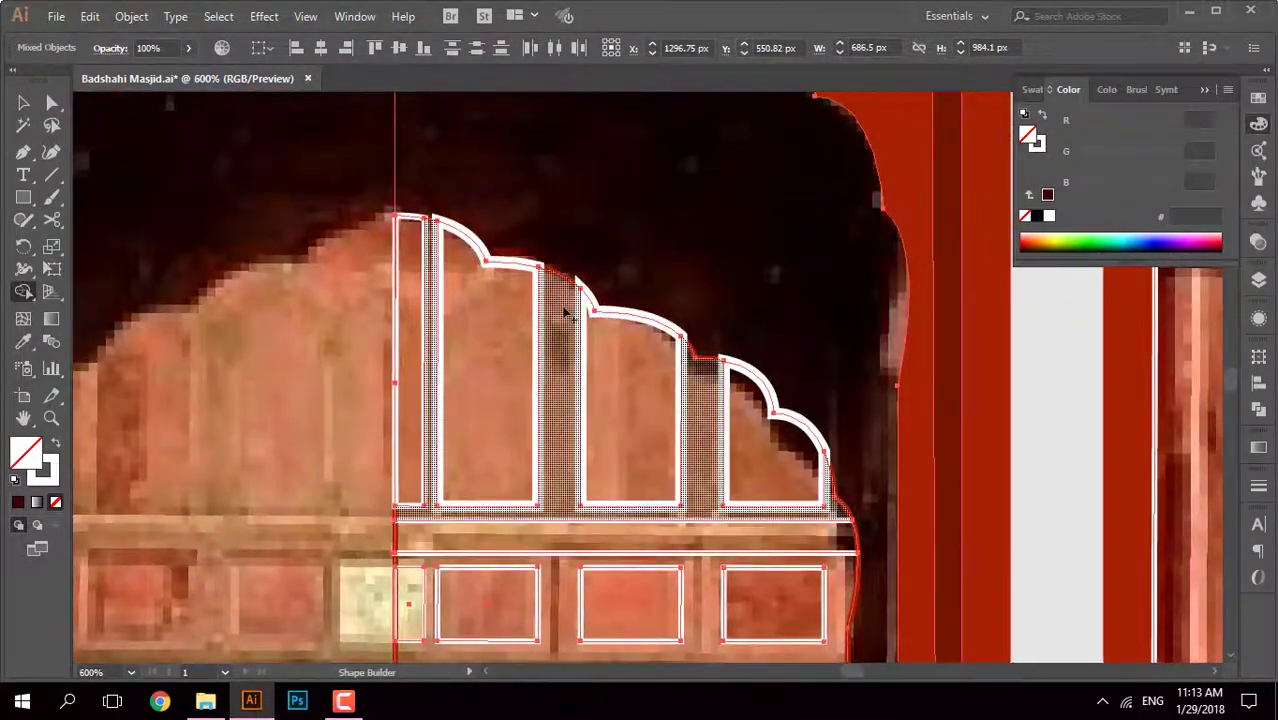
drag(548, 534, 519, 314)
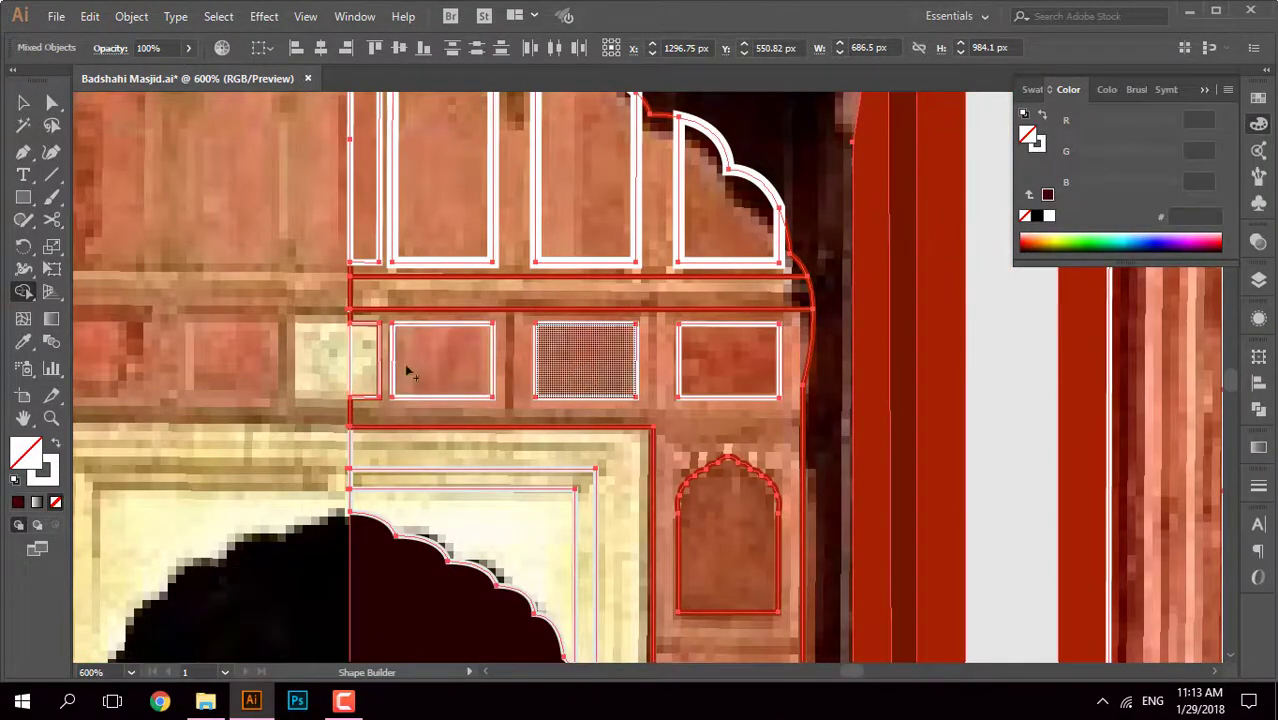
scroll(700, 510, down, 5)
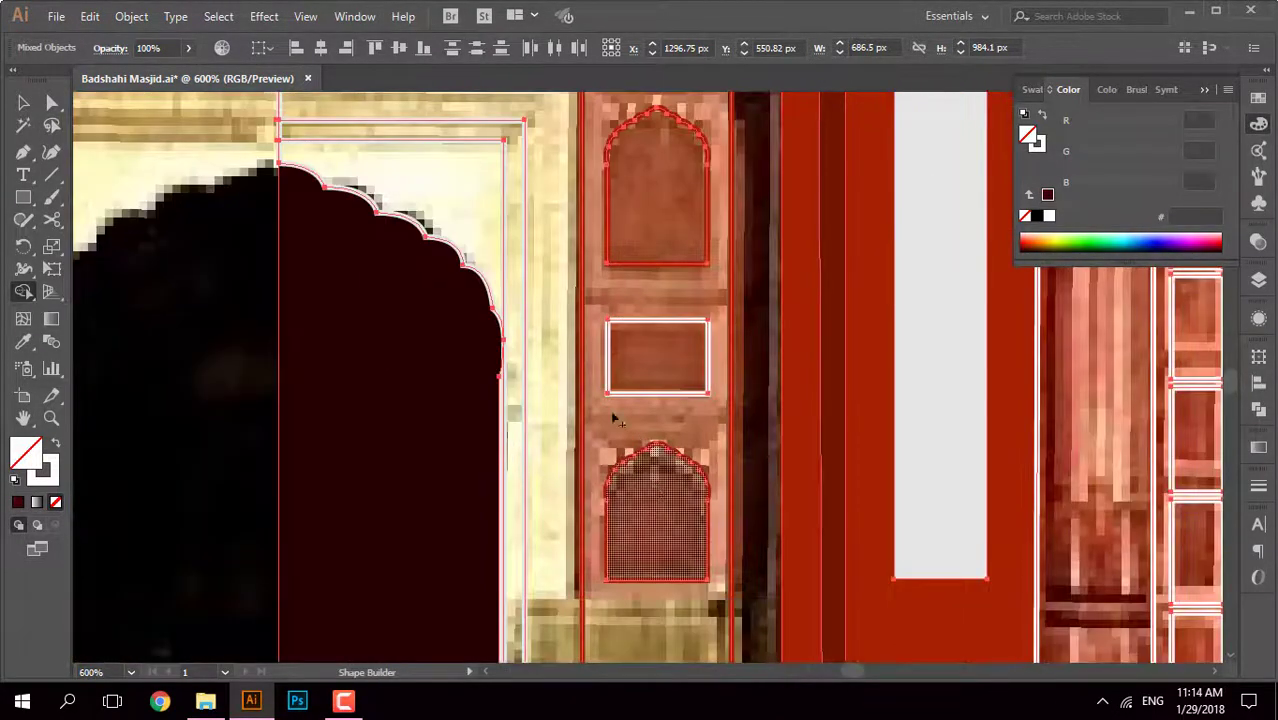
scroll(614, 420, down, 5)
scroll(645, 560, up, 3)
scroll(645, 560, up, 2)
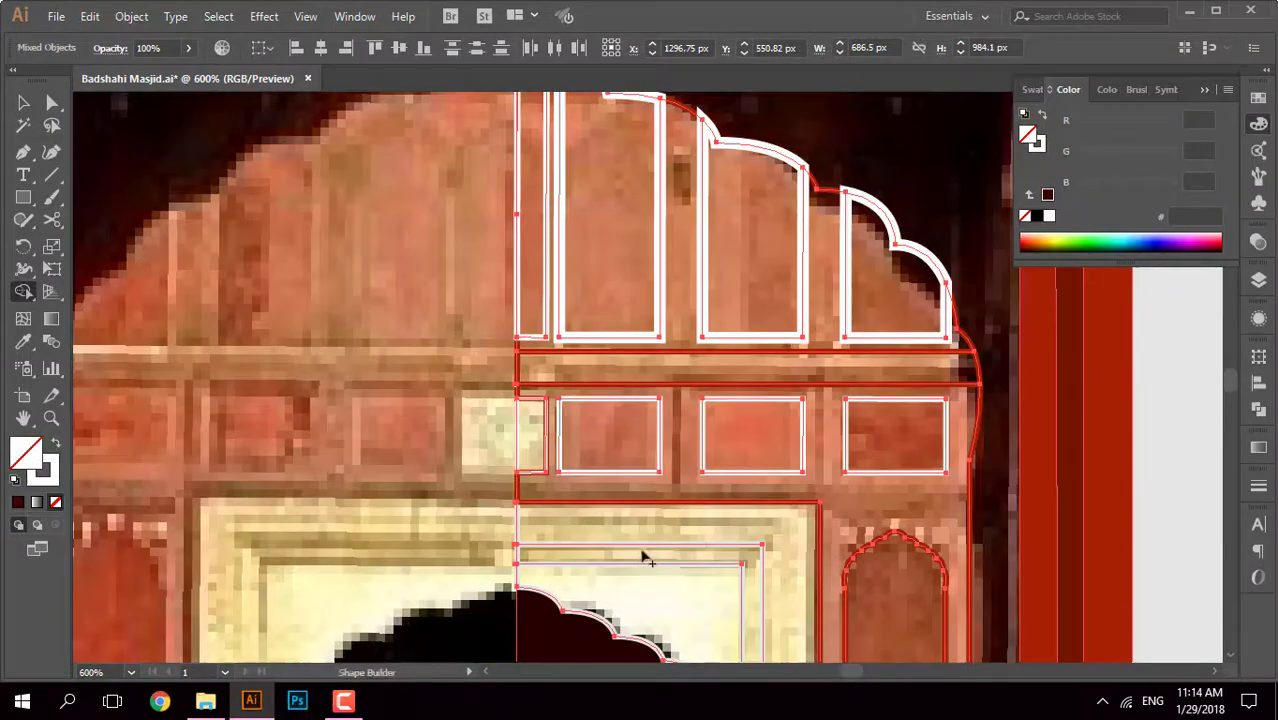
scroll(725, 614, down, 2)
scroll(651, 371, down, 1)
Step: Fill the inner arch path with dark maroon sampled by the Eyedropper
key(v)
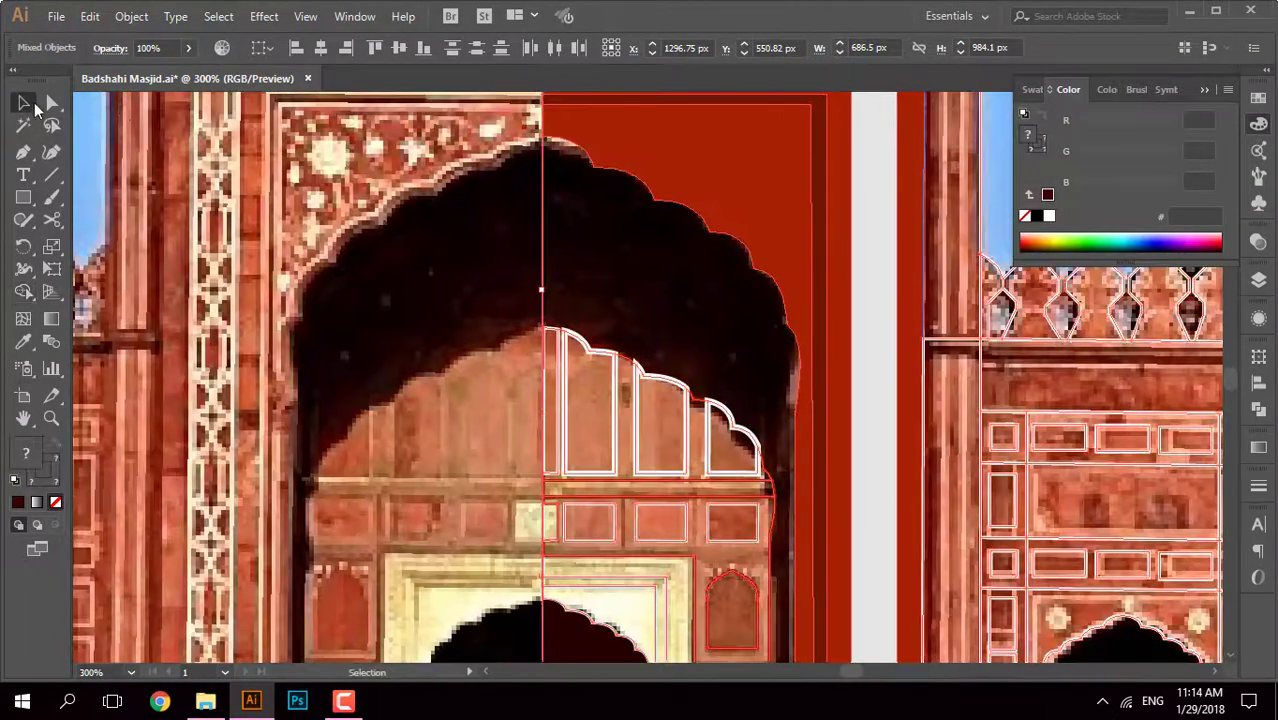
click(573, 354)
scroll(617, 221, down, 1)
key(i)
click(828, 96)
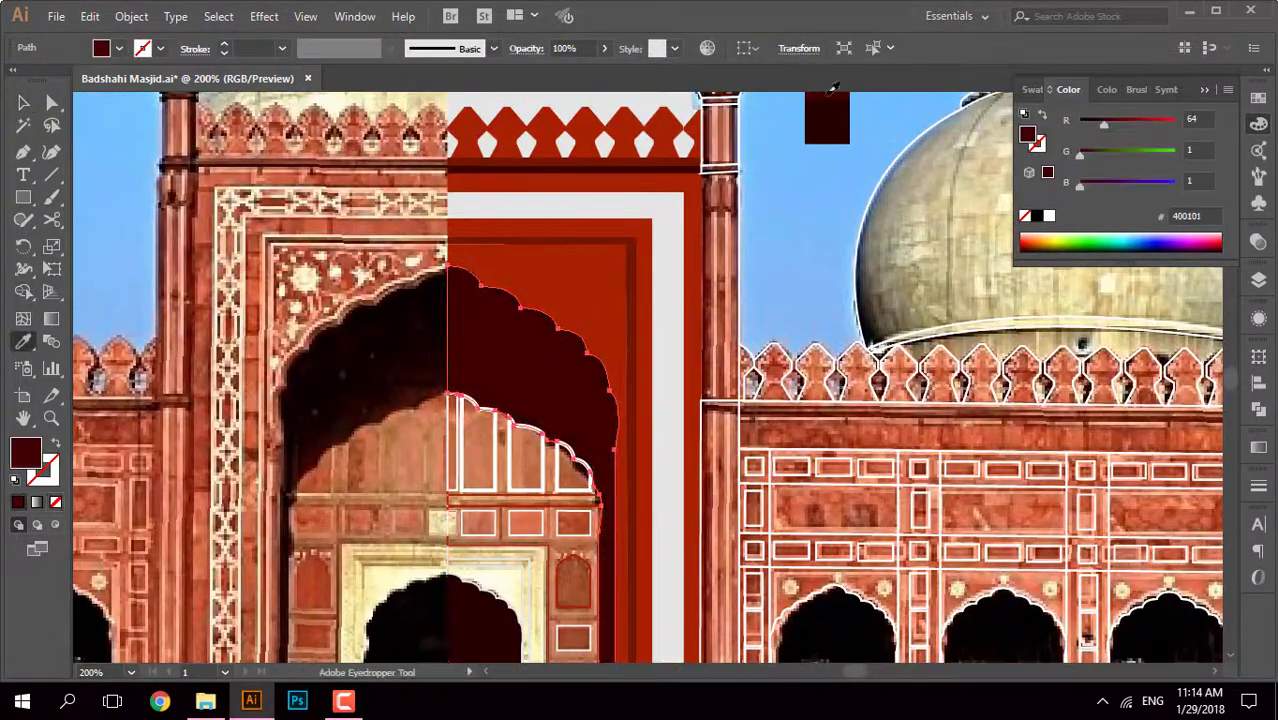
scroll(491, 507, up, 4)
click(525, 330)
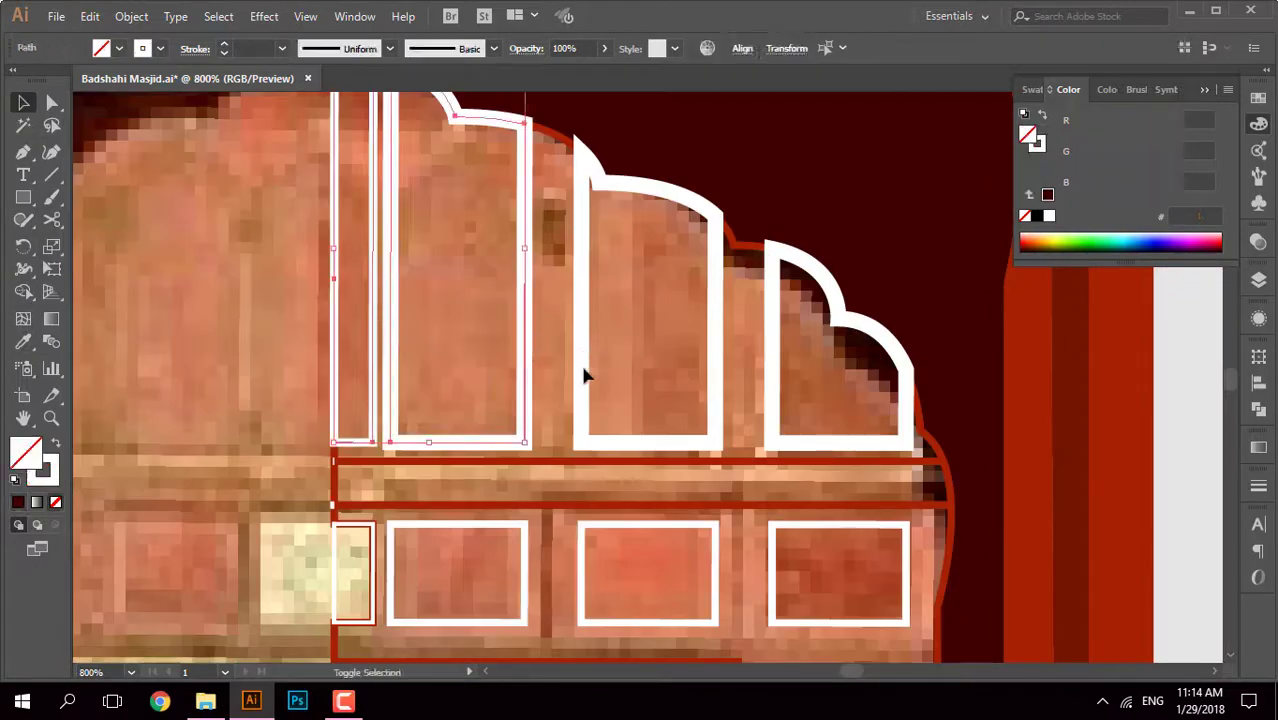
Step: Group the upper window panels and give them red a62103 fill with a white outline
shift+click(770, 400)
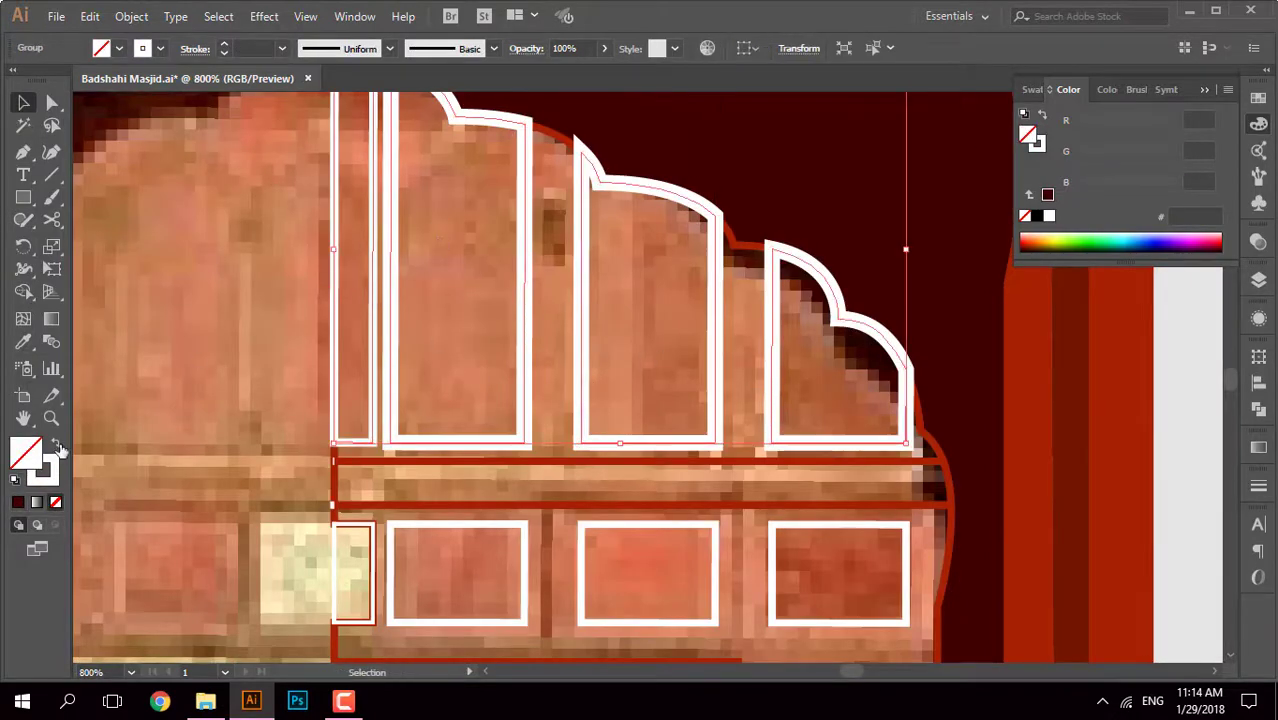
key(ctrl+g)
scroll(388, 395, down, 4)
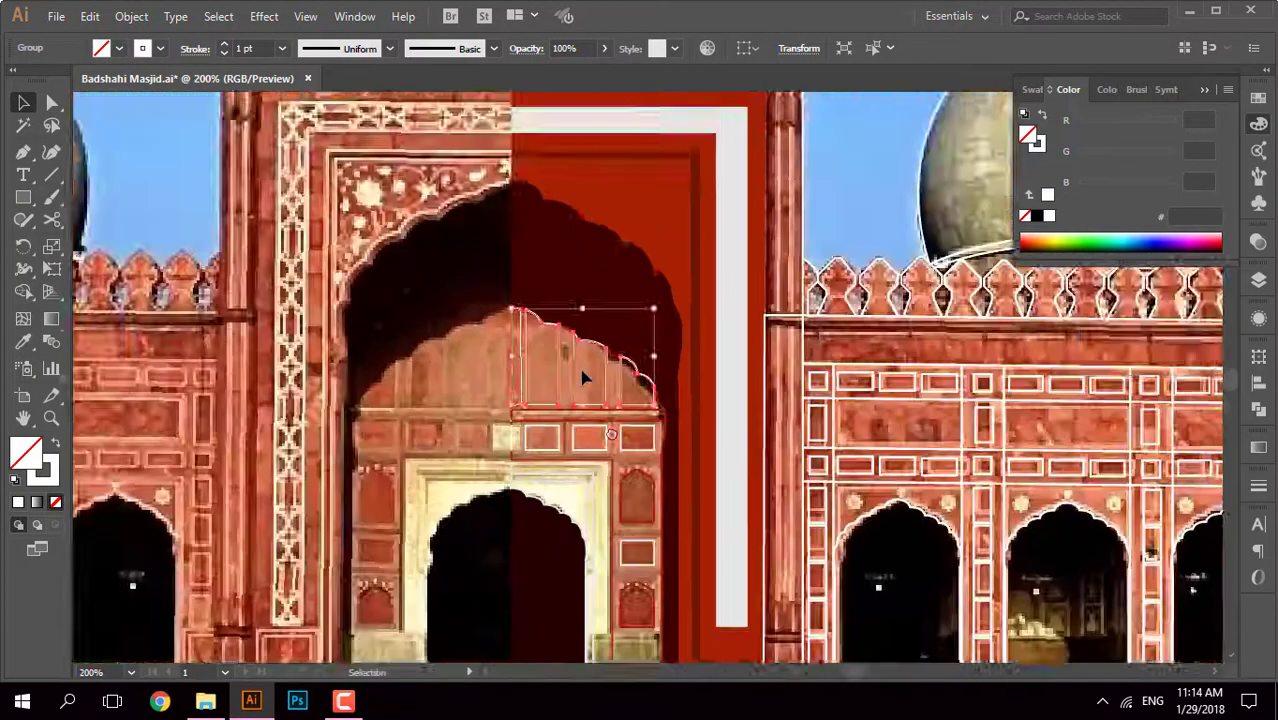
key(i)
click(643, 356)
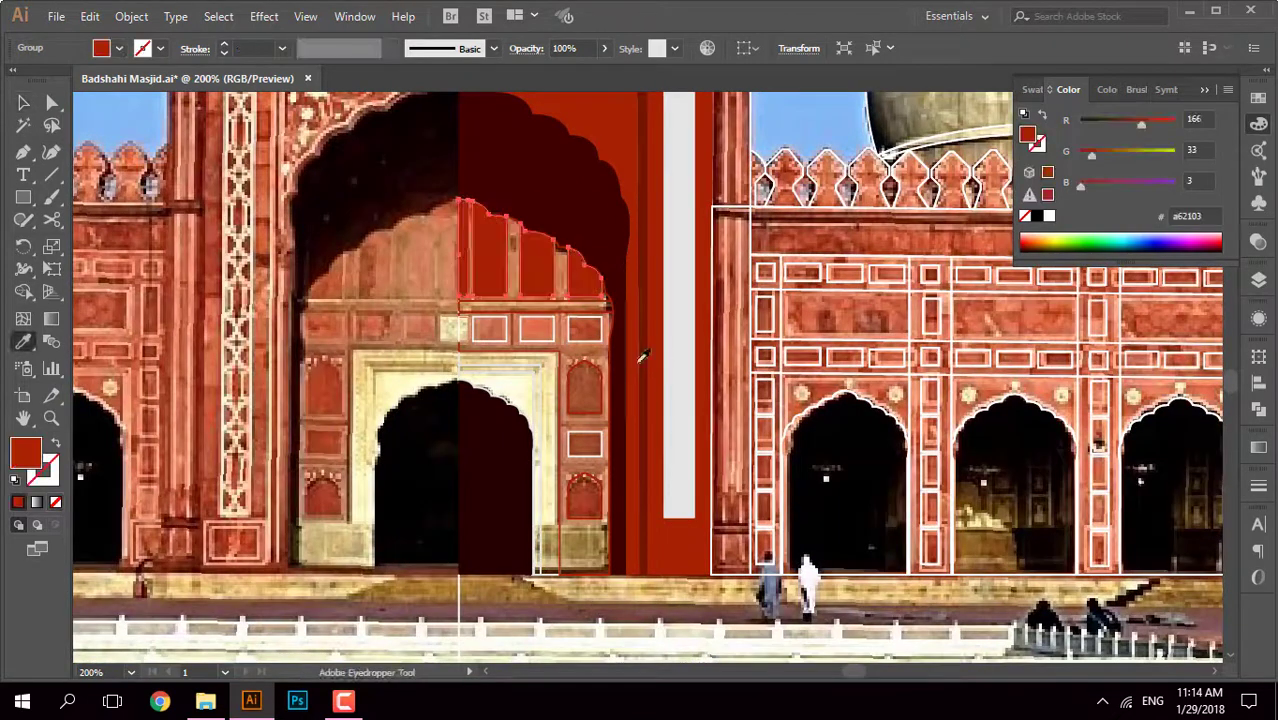
double_click(42, 468)
key(Return)
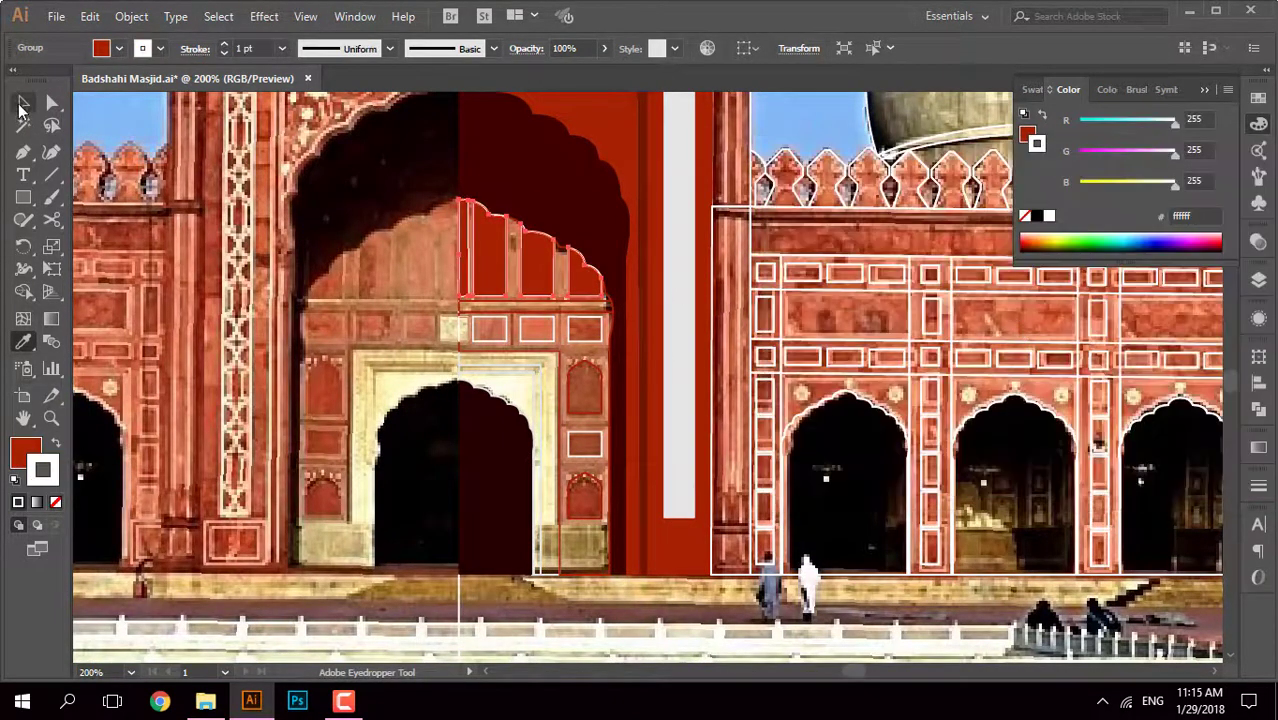
Step: Select the window panel group, check its stroke weight, and ungroup the panels
click(22, 103)
scroll(415, 288, up, 3)
click(365, 265)
click(195, 48)
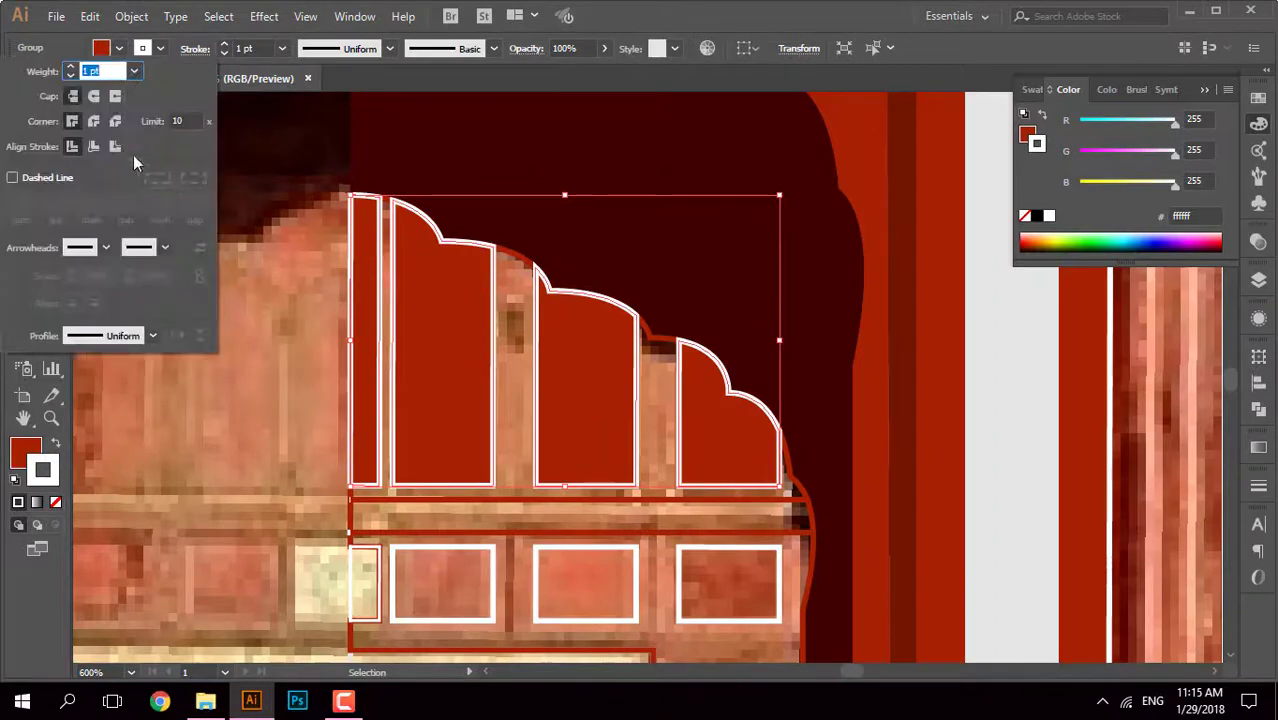
right_click(428, 338)
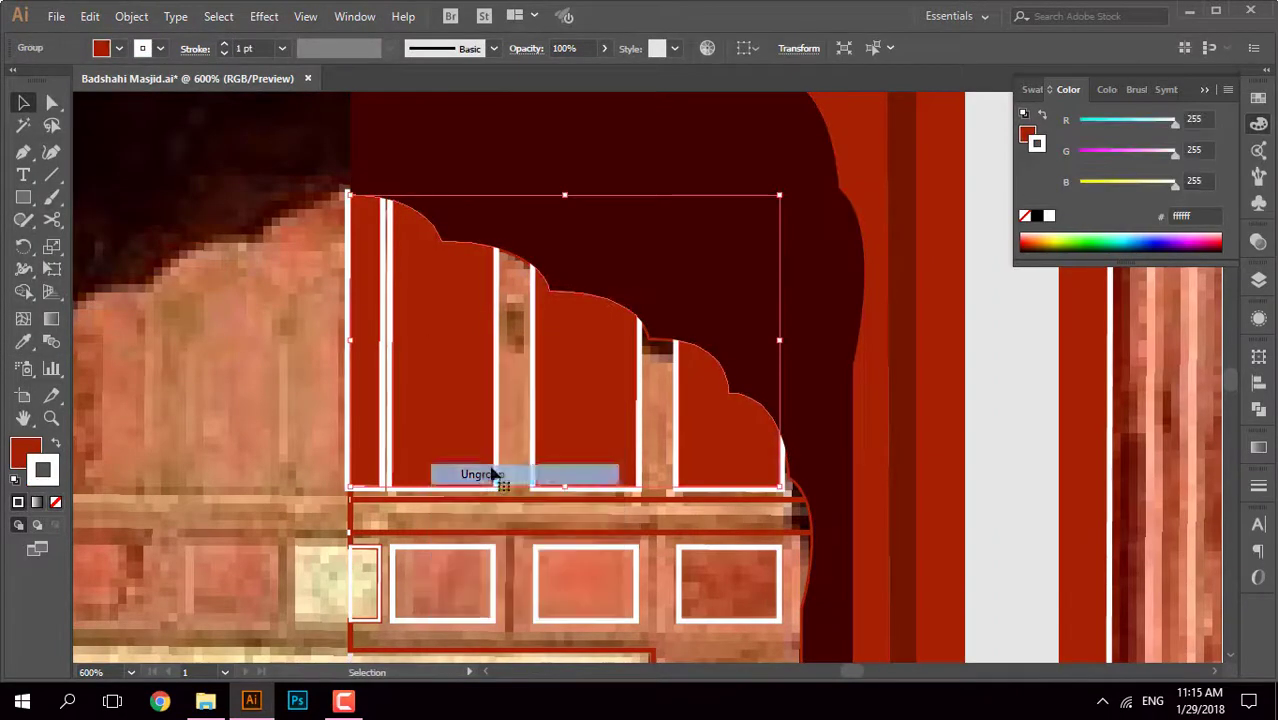
click(491, 474)
click(441, 416)
Step: Select the narrow left strip and then the arch panel path
click(372, 413)
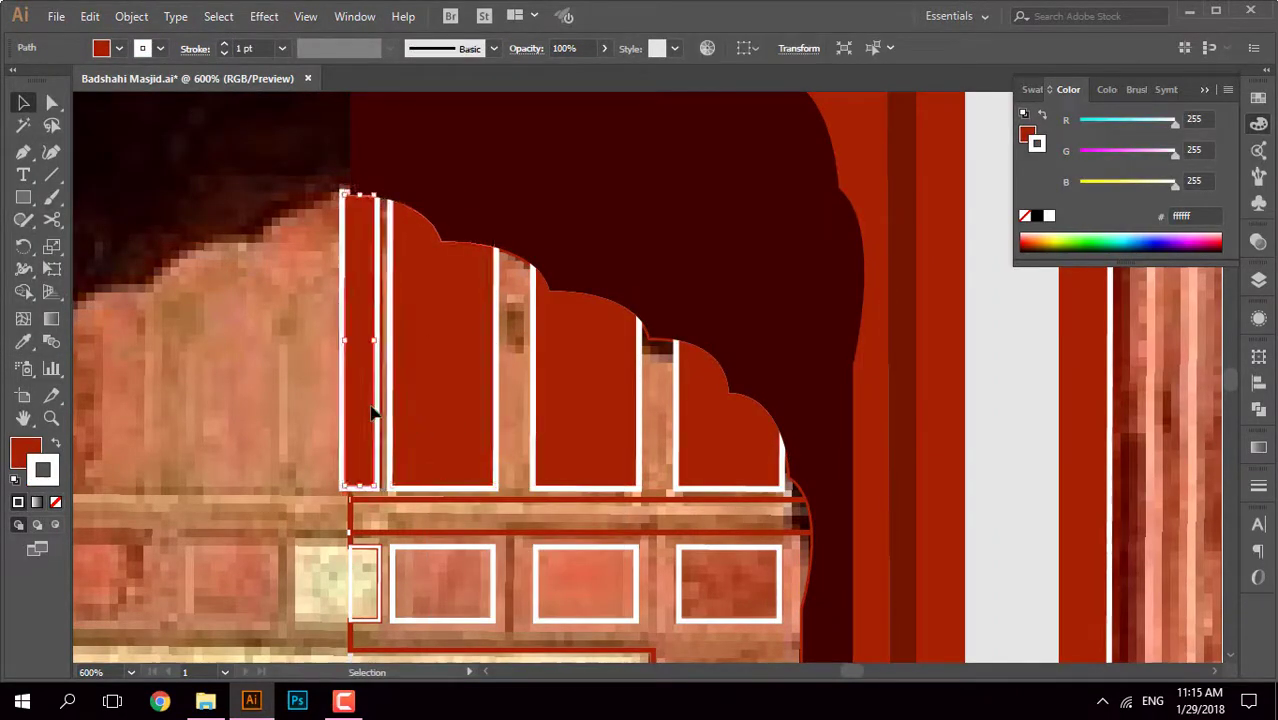
click(305, 405)
scroll(359, 414, up, 2)
scroll(373, 414, down, 3)
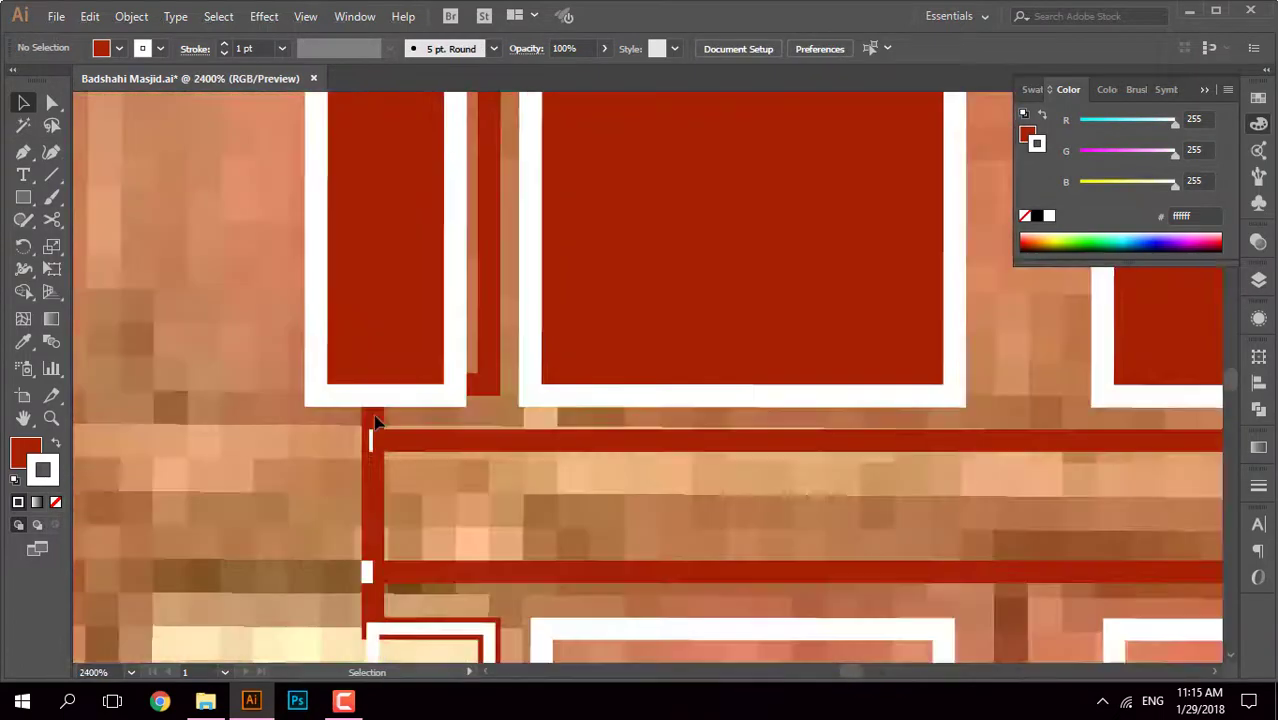
alt+scroll(396, 337, down, 1)
click(396, 337)
scroll(423, 380, up, 3)
Step: Try the Shape Builder on the overlapping shapes, then delete the narrow red strip
key(shift+m)
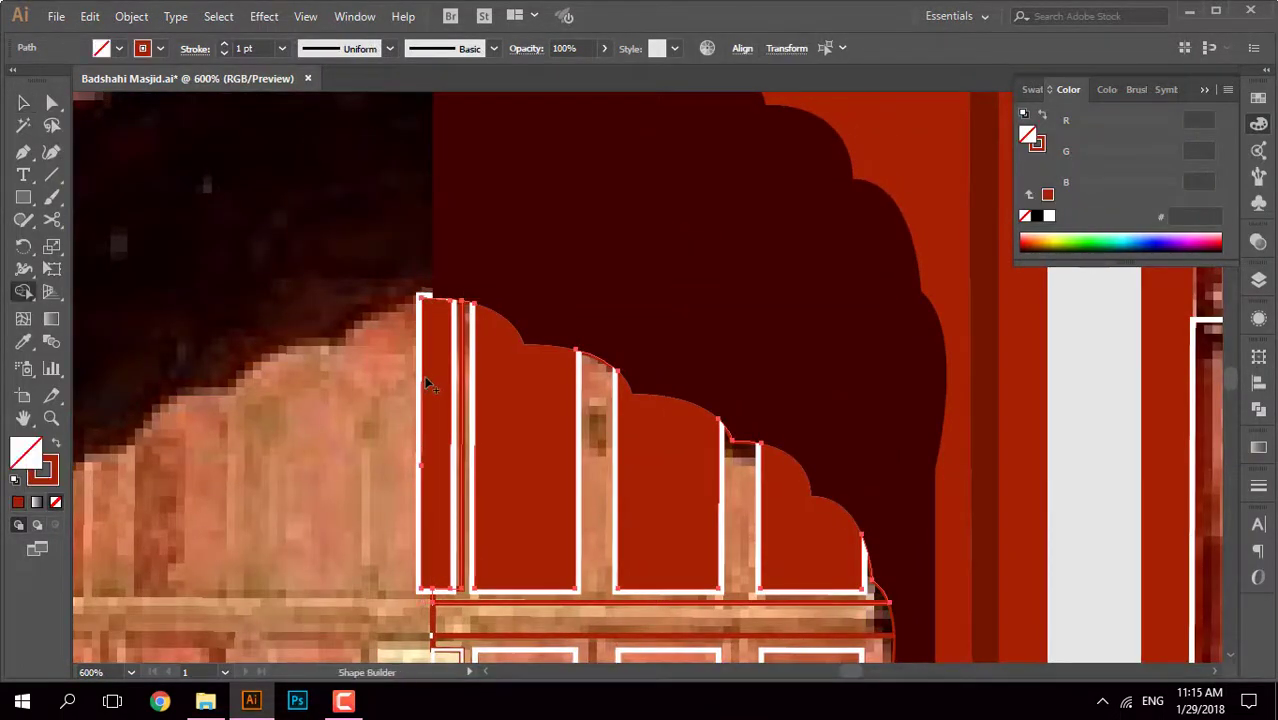
alt+scroll(424, 378, up, 1)
alt+scroll(424, 378, up, 2)
alt+scroll(428, 322, up, 2)
alt+scroll(428, 322, down, 2)
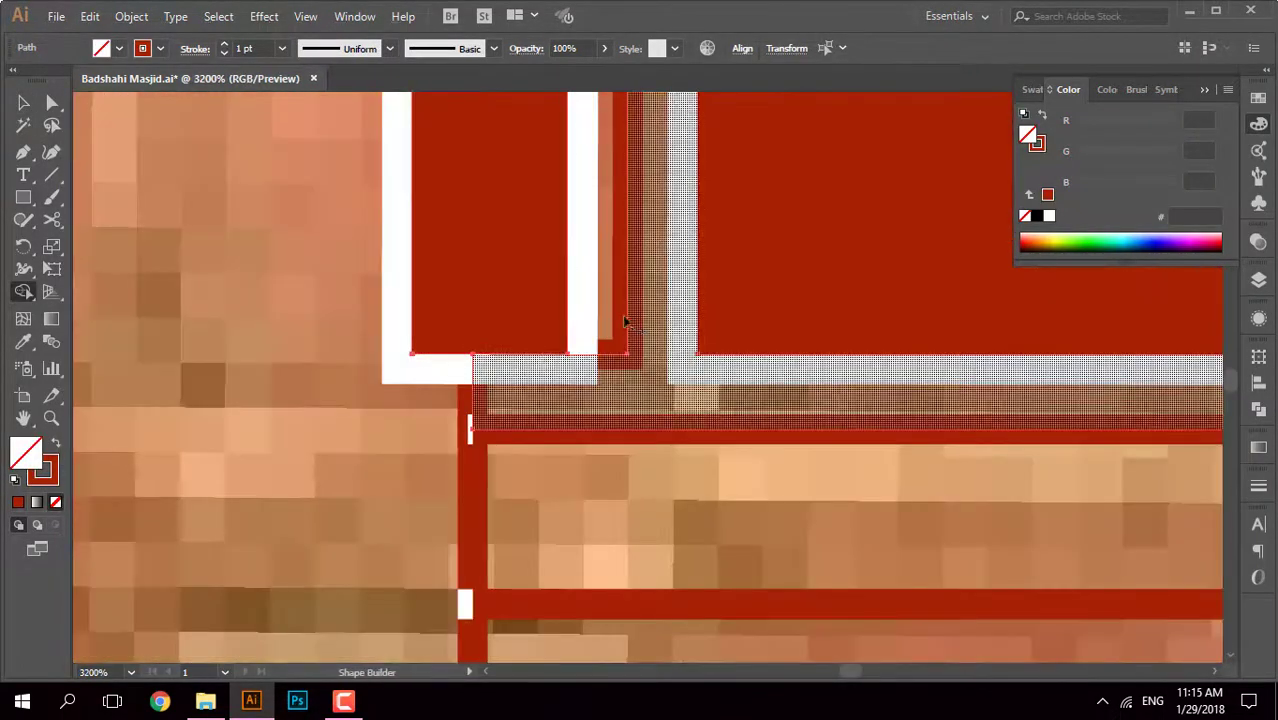
alt+scroll(500, 280, down, 2)
alt+scroll(578, 232, up, 3)
key(v)
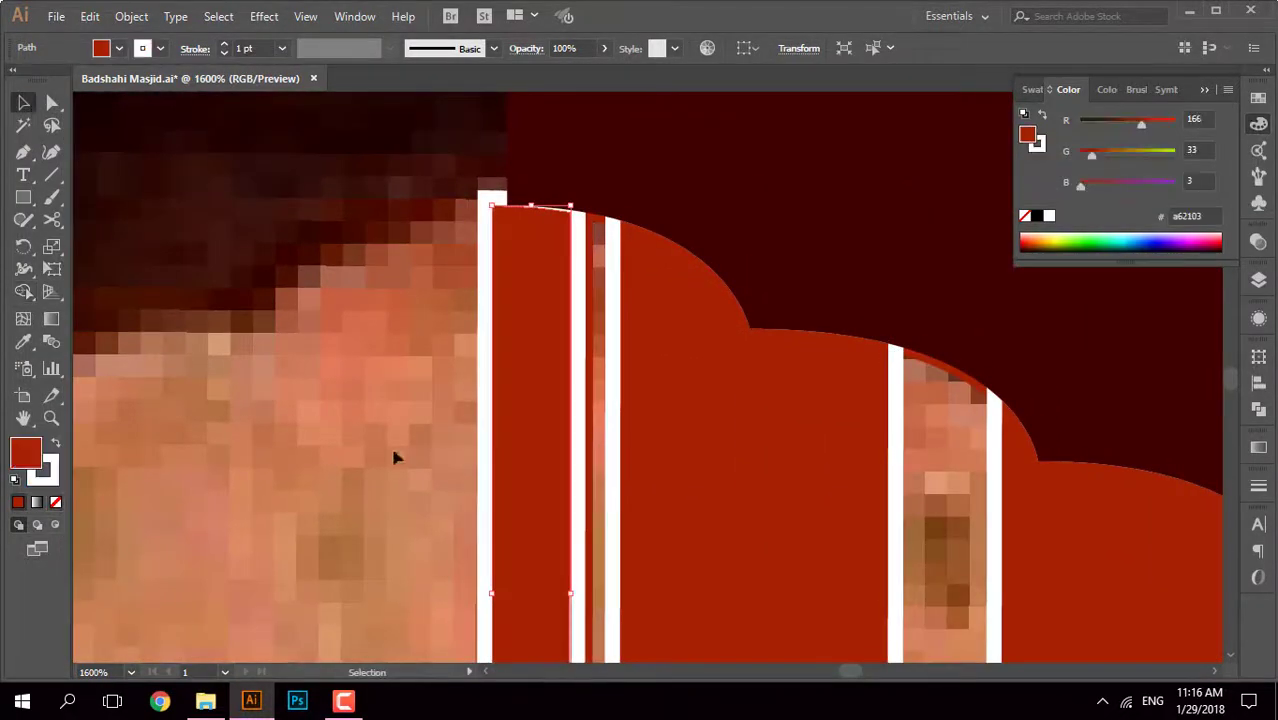
alt+scroll(394, 451, down, 3)
scroll(474, 260, up, 1)
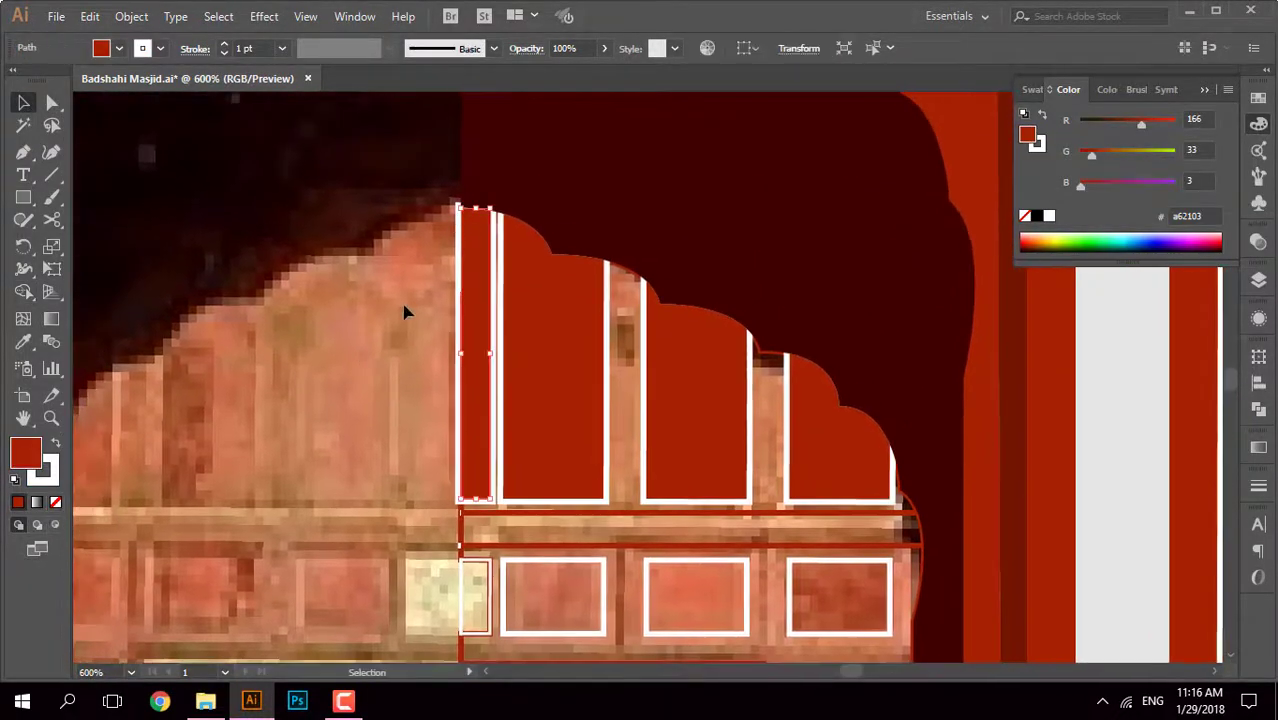
key(Delete)
Step: Fill the narrow strip beside the arch panels red with a 0-brightness dark outline
click(462, 378)
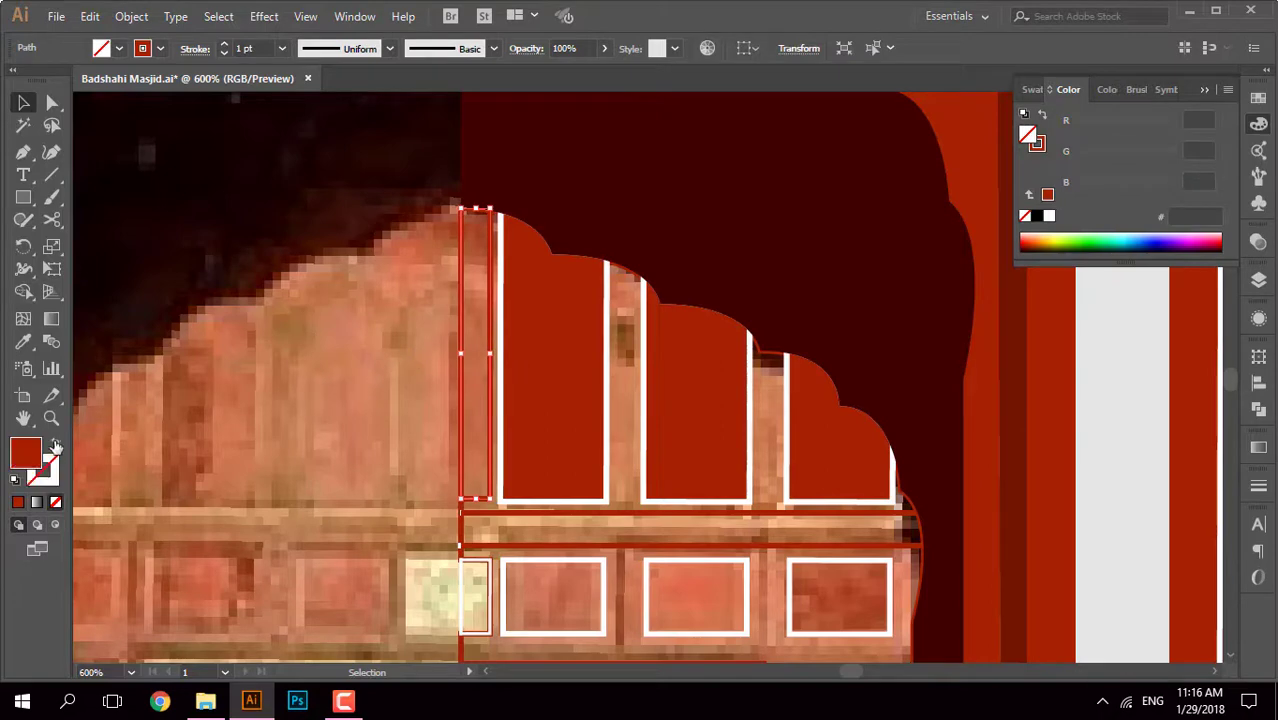
click(55, 445)
click(195, 48)
double_click(43, 470)
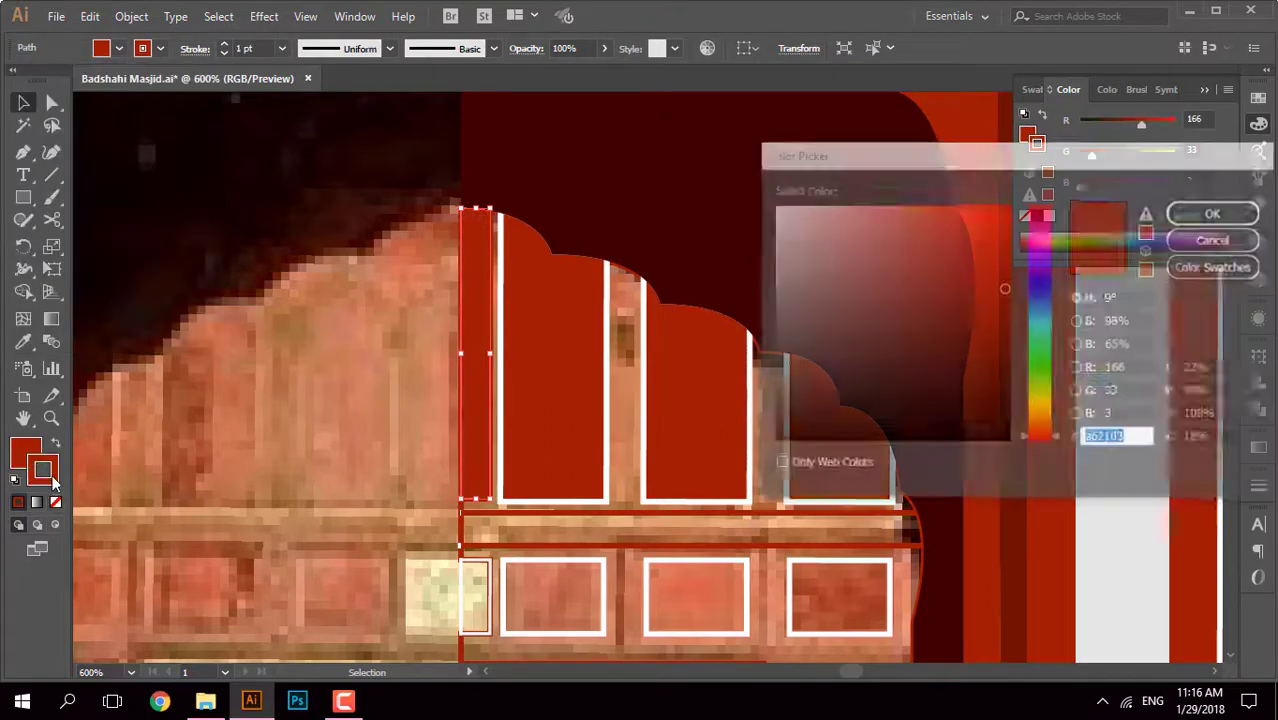
text(0)
key(Tab)
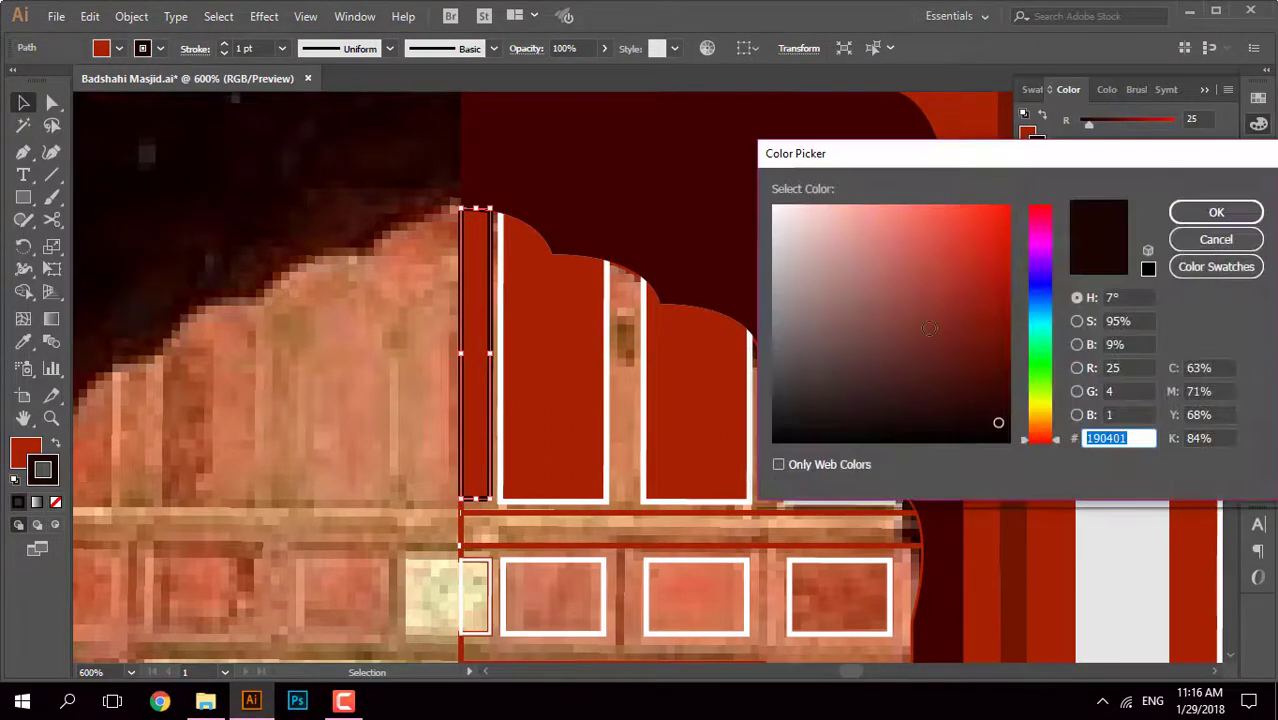
key(Return)
click(434, 322)
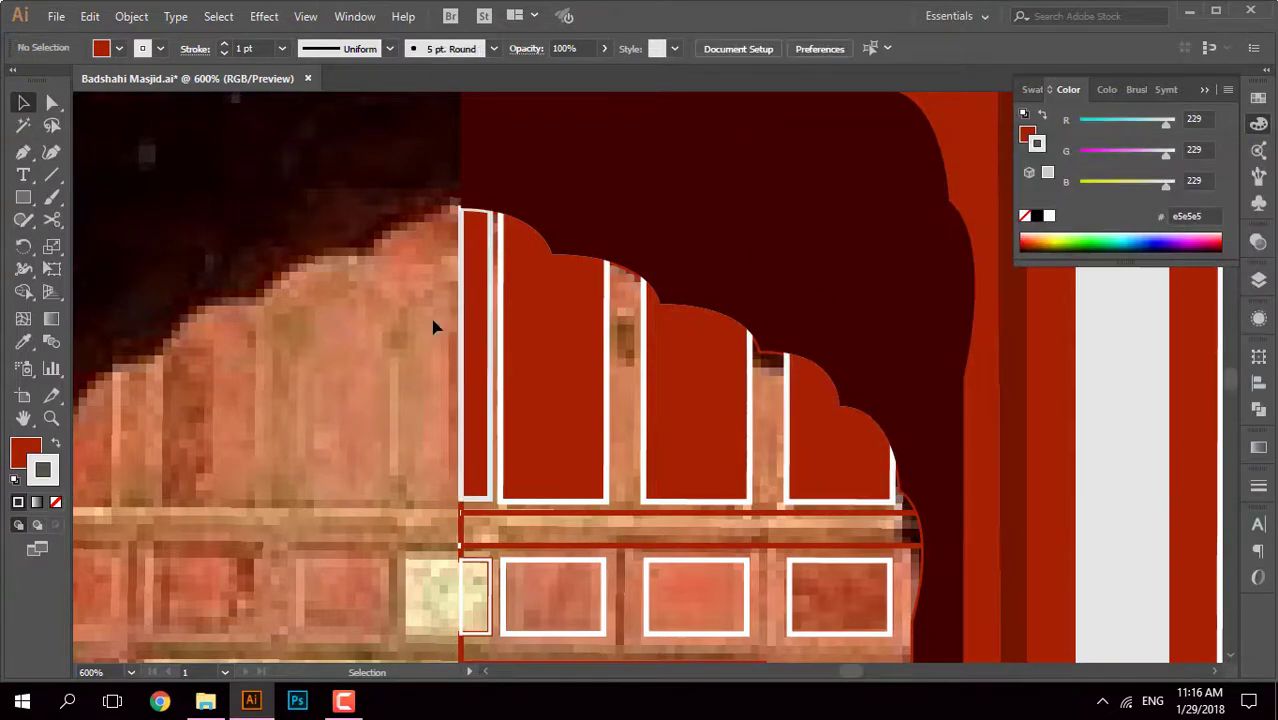
mouse_move(571, 521)
mouse_down()
mouse_move(382, 228)
mouse_move(470, 322)
mouse_move(161, 322)
mouse_up()
alt+scroll(761, 460, down, 2)
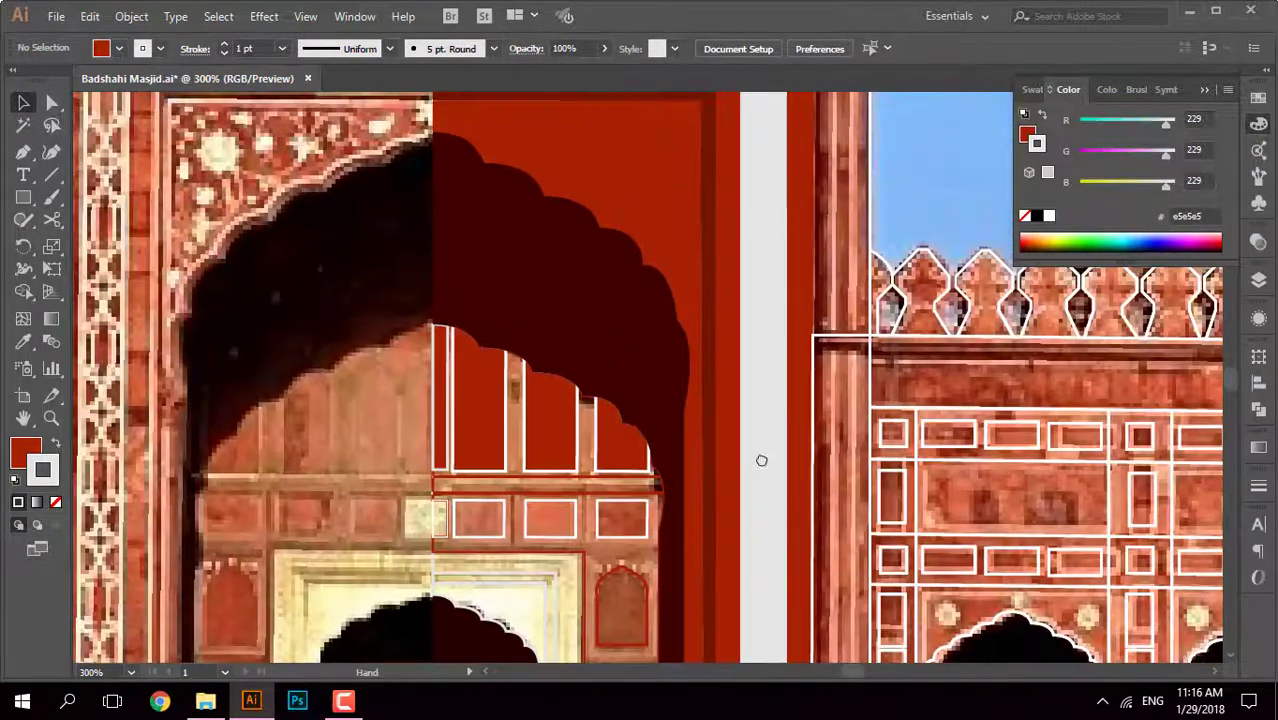
Step: Eyedrop colours onto the horizontal band below the panels and the small panel's outline
click(620, 513)
drag(620, 513, 450, 365)
scroll(450, 365, up, 3)
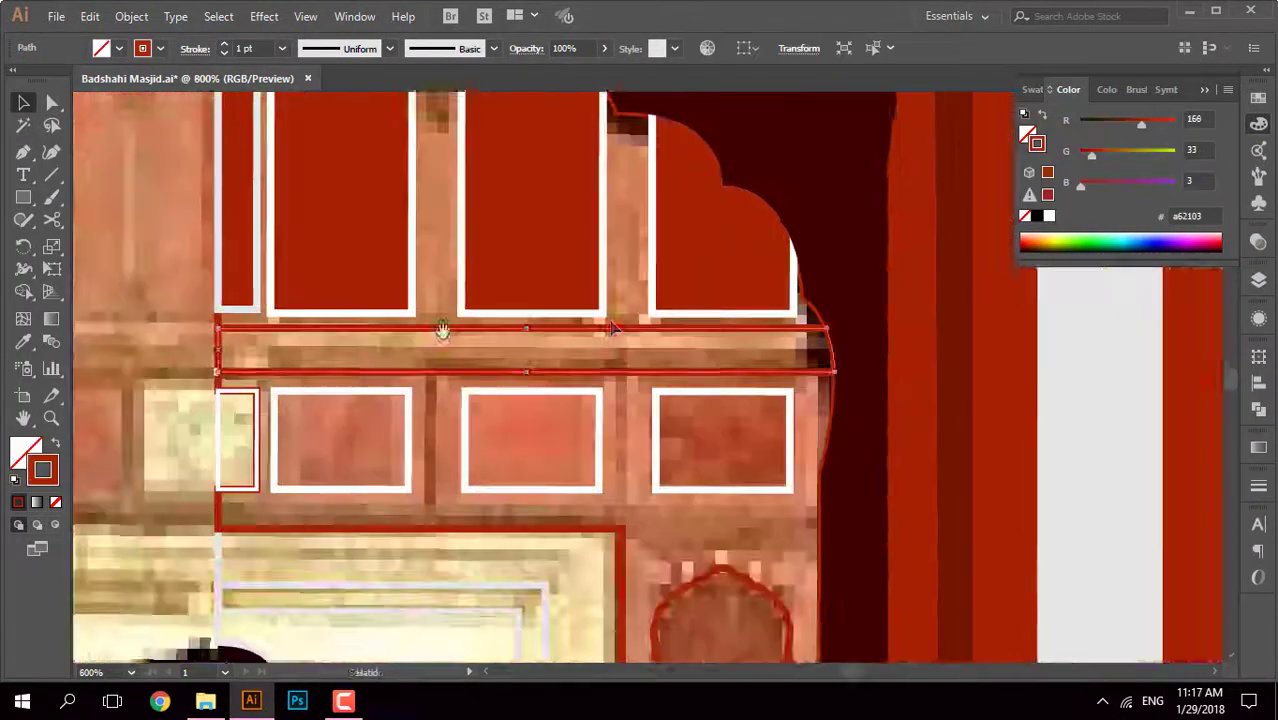
scroll(442, 331, down, 2)
key(i)
click(718, 427)
click(371, 465)
scroll(371, 465, up, 3)
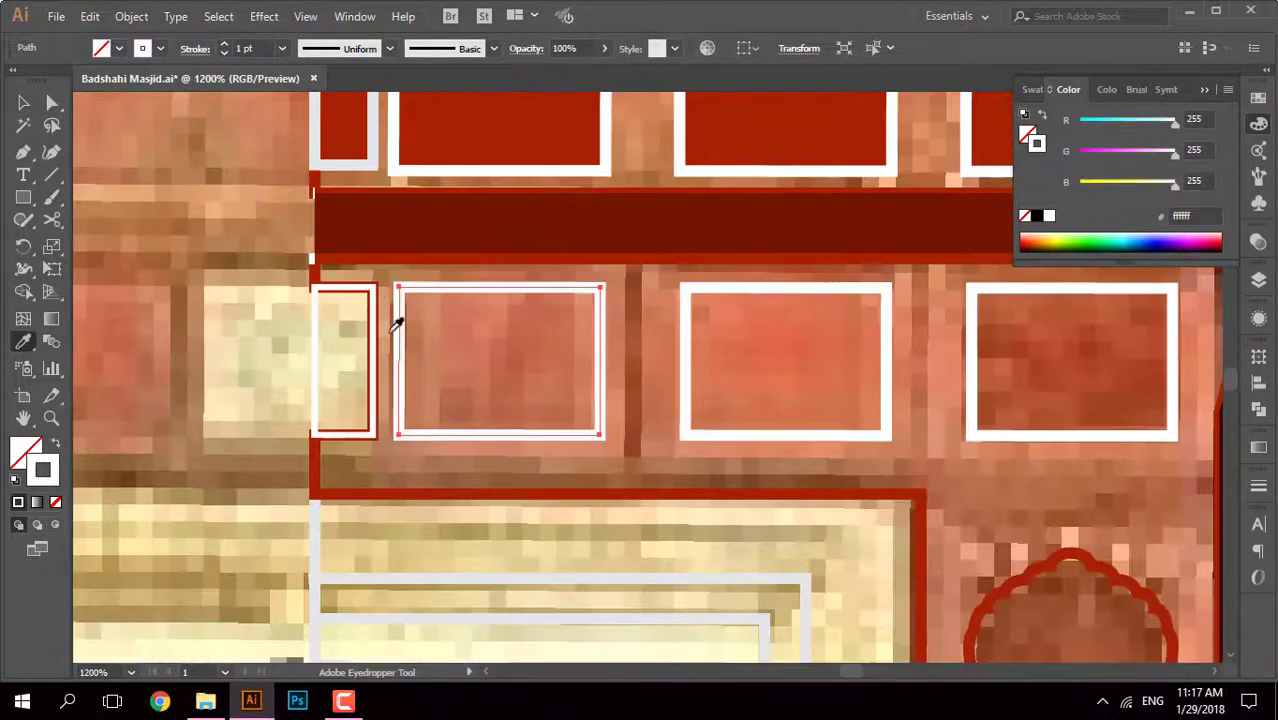
scroll(394, 320, down, 1)
alt+scroll(338, 330, down, 1)
key(v)
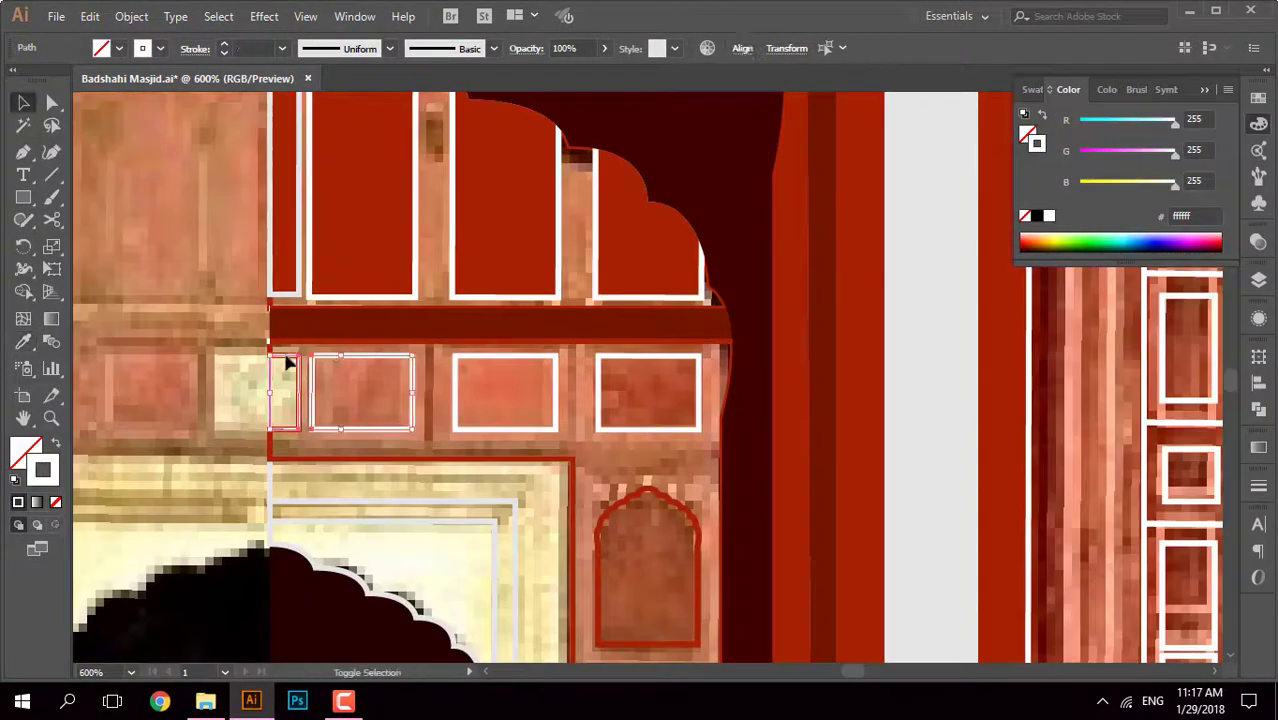
Step: Give the selected panels and arched niches a red fill and light grey outline
alt+scroll(620, 403, down, 2)
shift+click(638, 253)
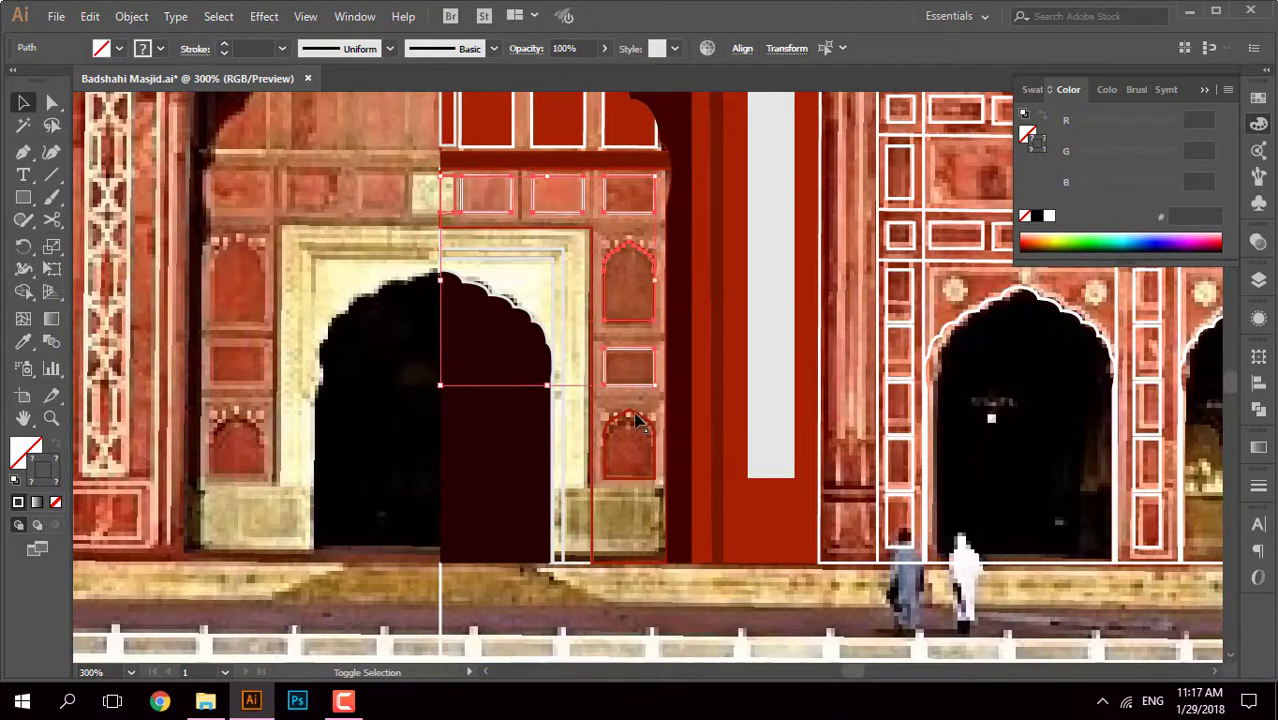
alt+scroll(638, 421, down, 2)
alt+scroll(630, 283, up, 4)
alt+scroll(632, 310, down, 2)
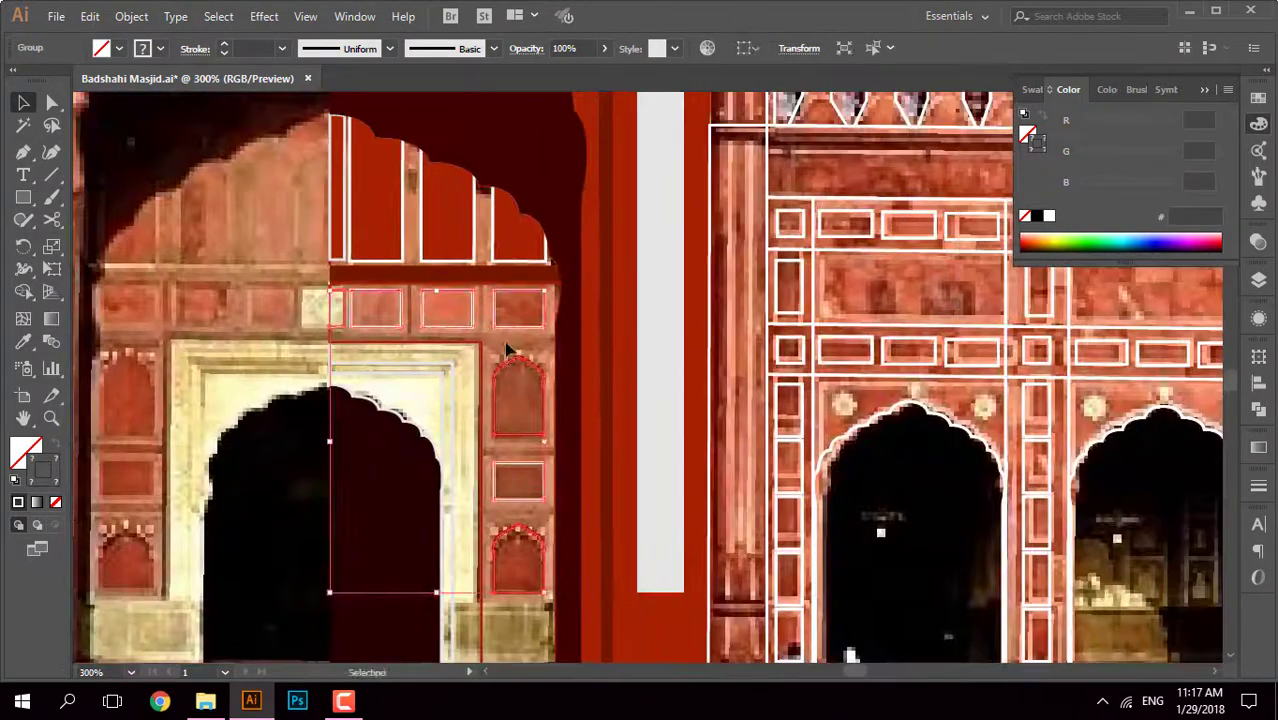
key(i)
click(666, 238)
click(625, 325)
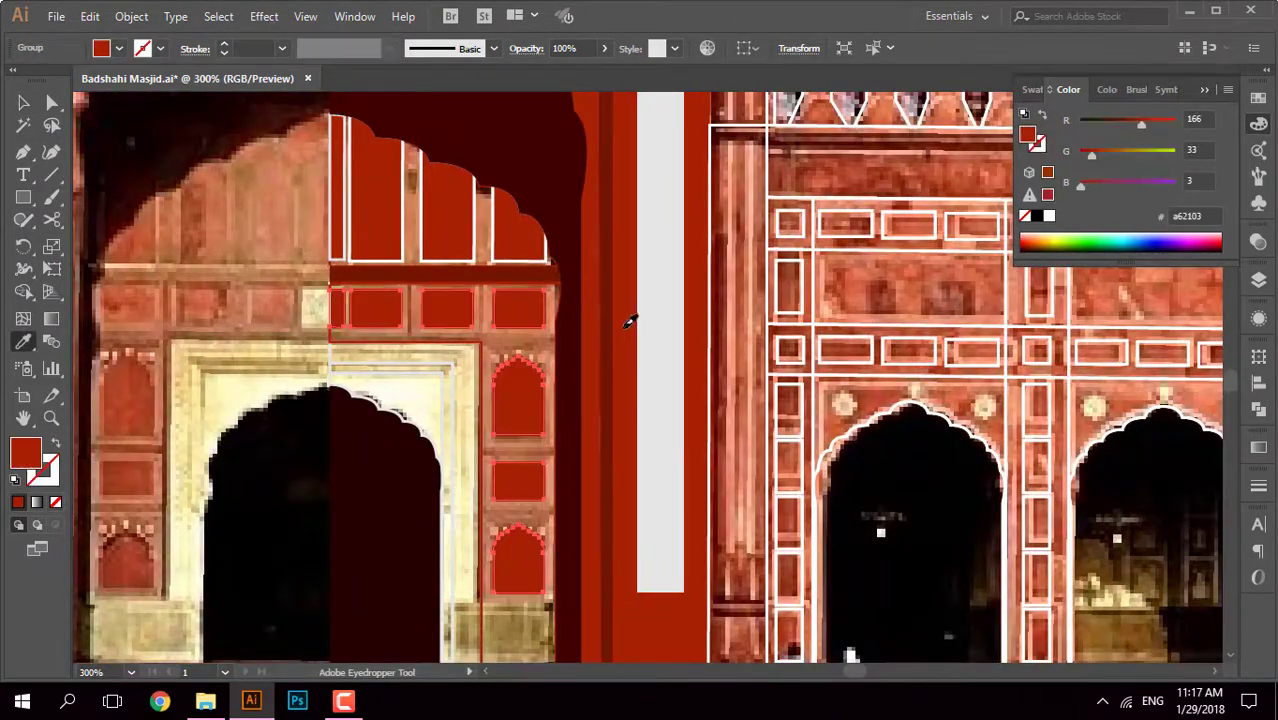
key(i)
click(665, 250)
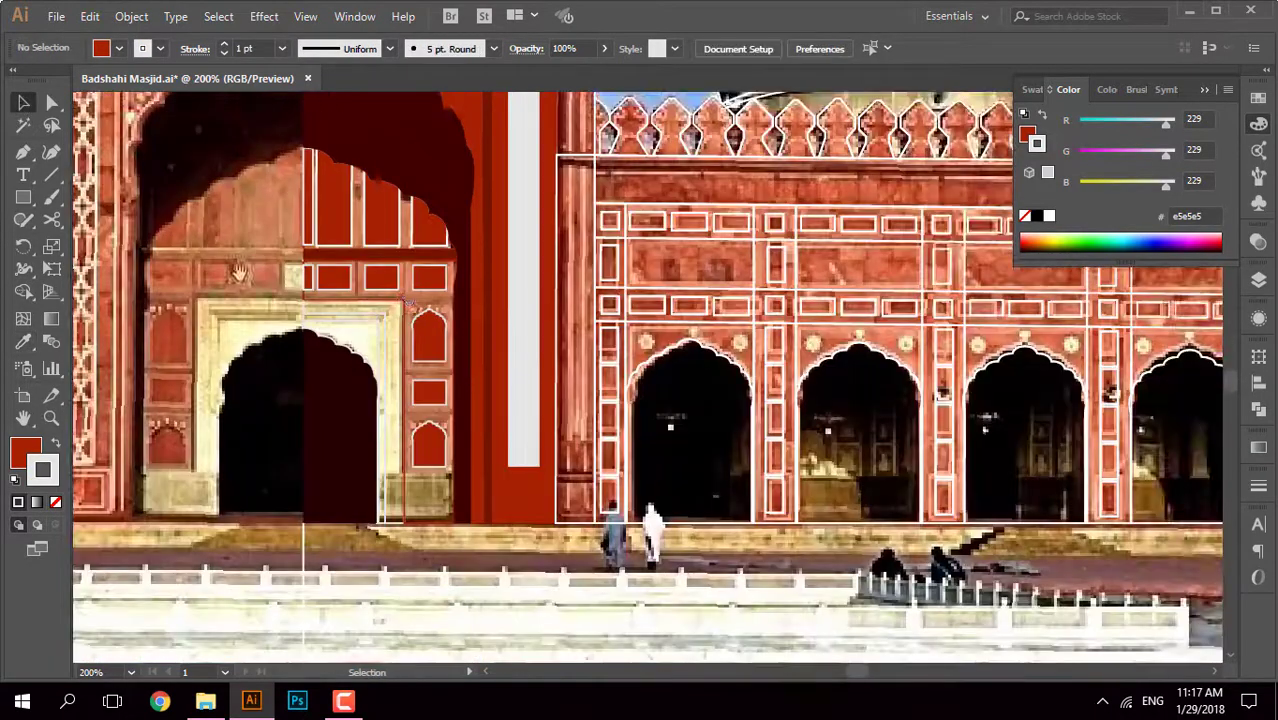
Step: Fill the remaining unfilled lower panel with the same red
drag(238, 178, 485, 293)
click(485, 293)
key(i)
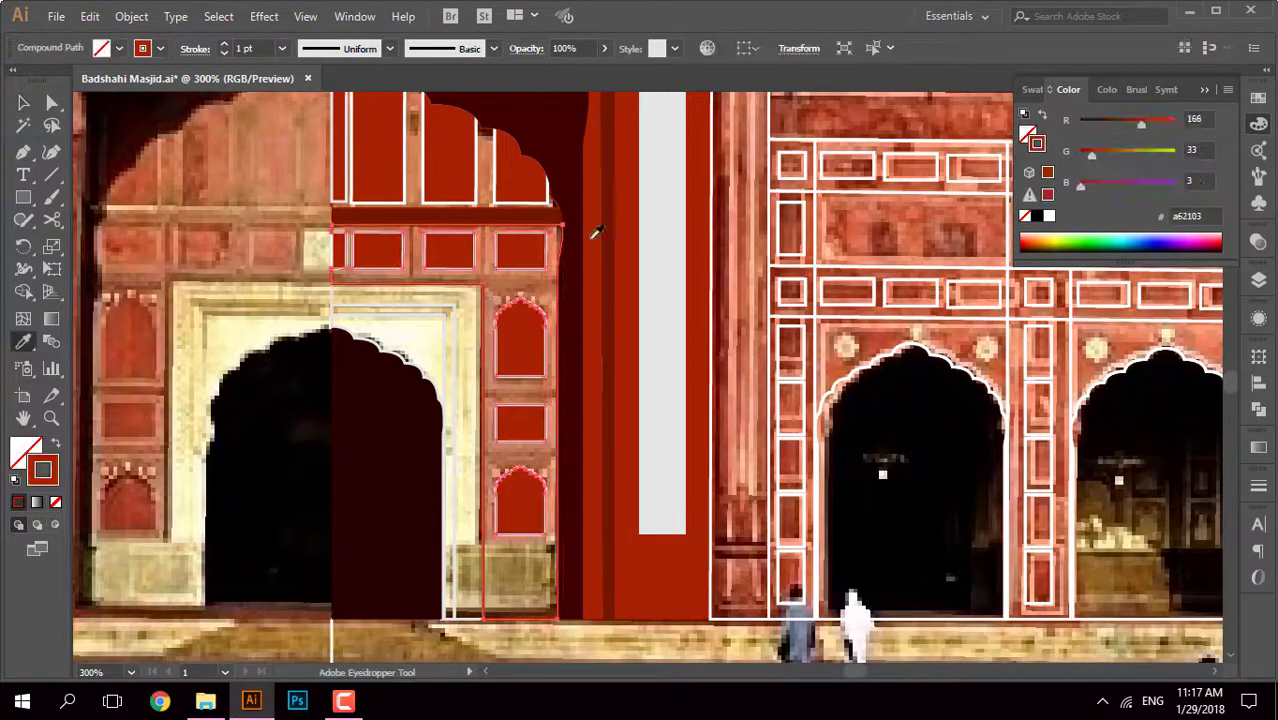
click(593, 234)
key(v)
Step: Check the dark arch and inner red arch panel, then deselect and reframe the gateway
scroll(308, 290, up, 3)
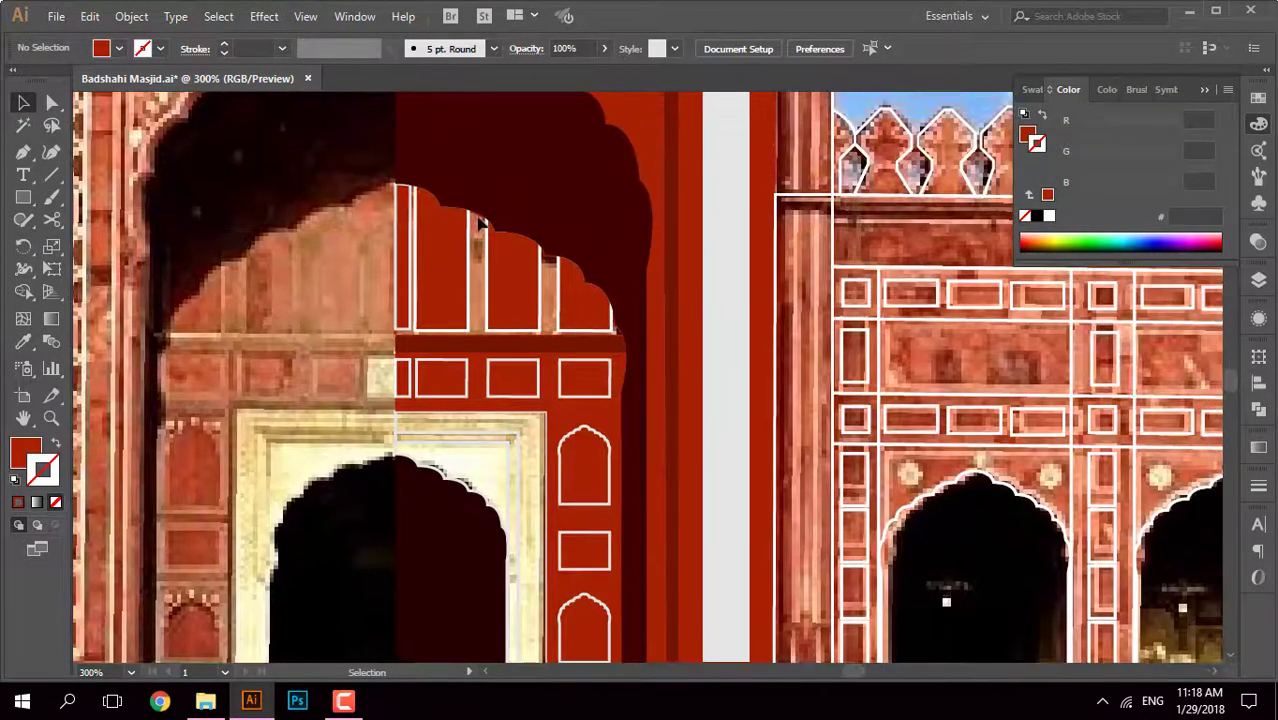
click(480, 222)
click(478, 307)
scroll(466, 350, up, 2)
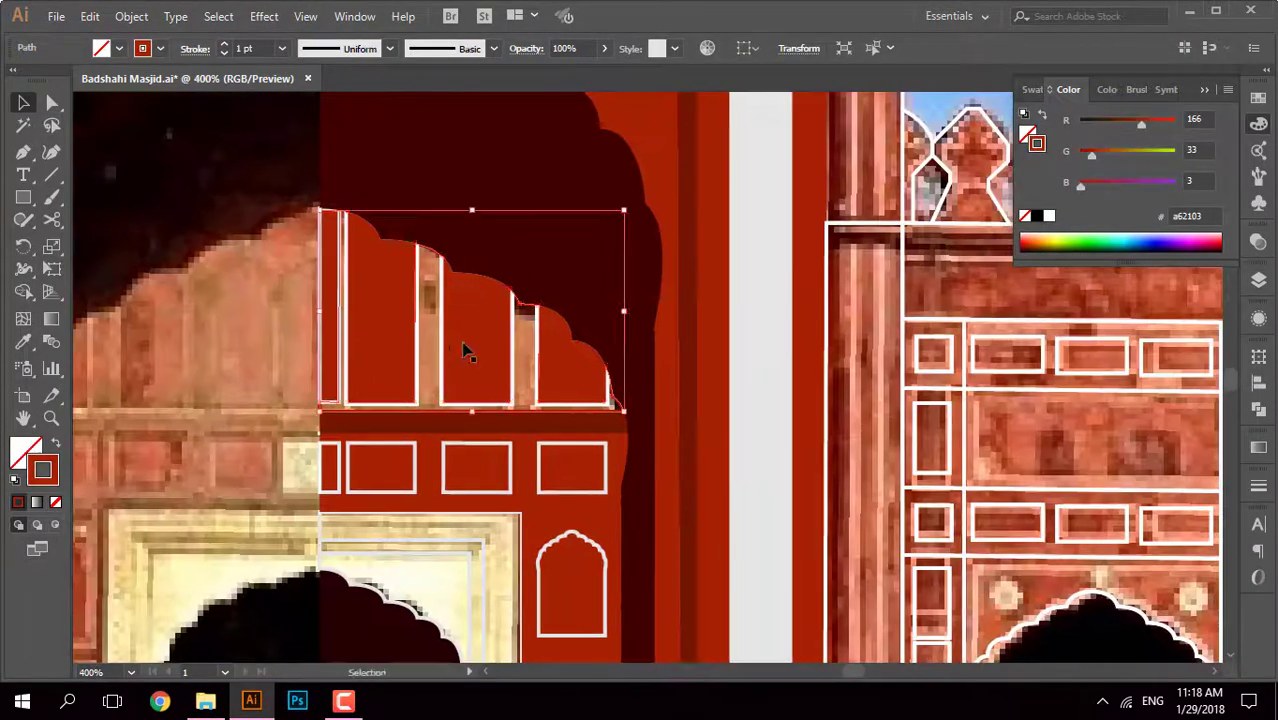
key(ctrl+shift+a)
key(v)
scroll(389, 345, down, 3)
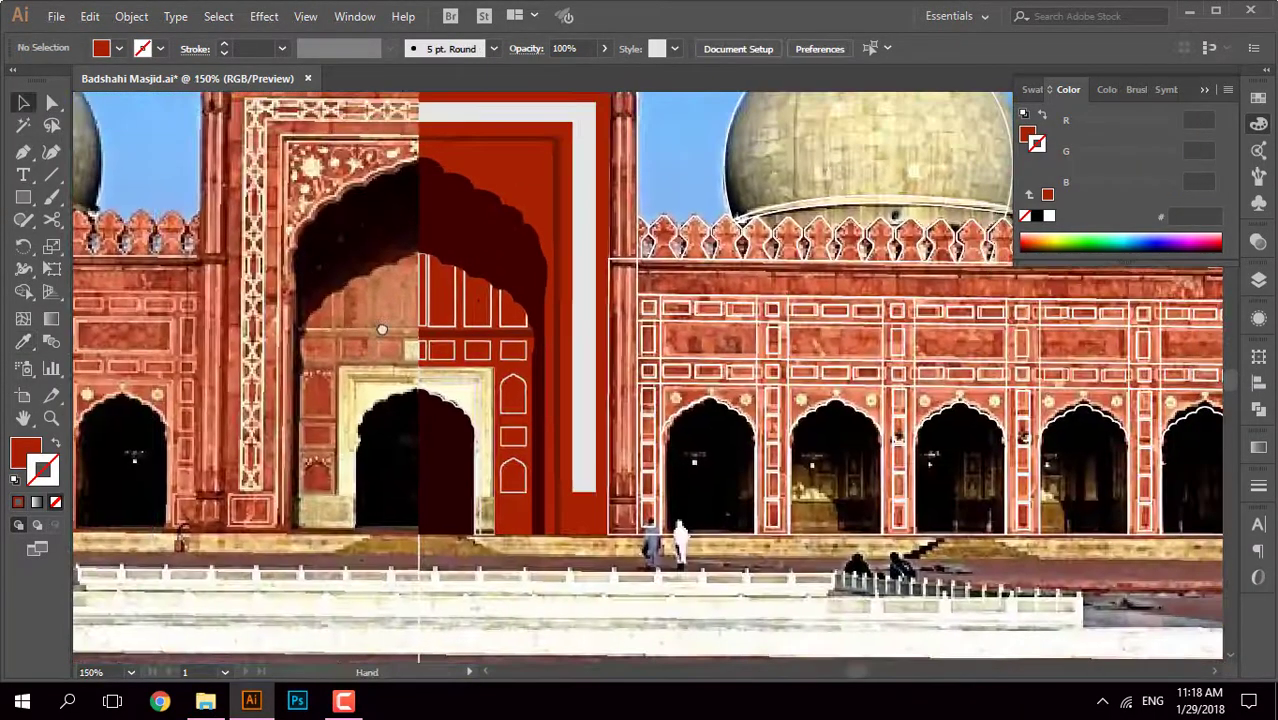
drag(389, 345, 368, 343)
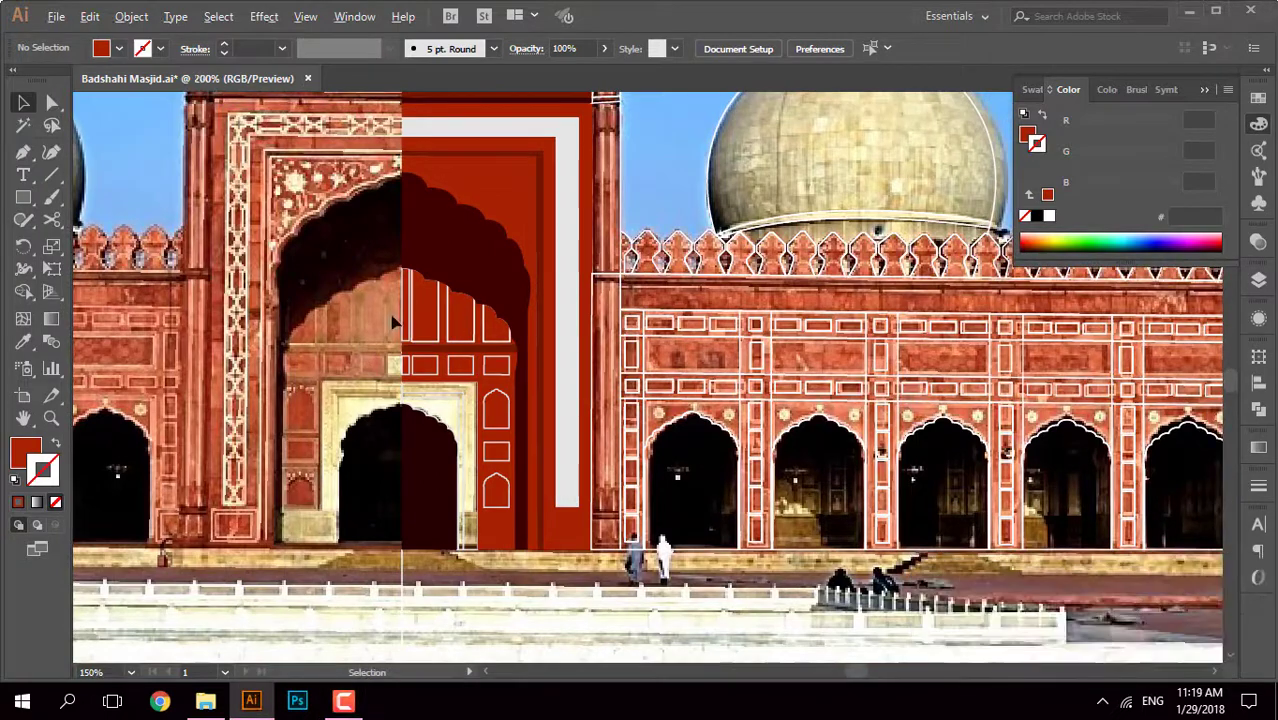
scroll(458, 294, up, 6)
Step: Select the narrow panel's frame, toggle Outline view, and adjust its stroke alignment
click(448, 372)
key(ctrl+y)
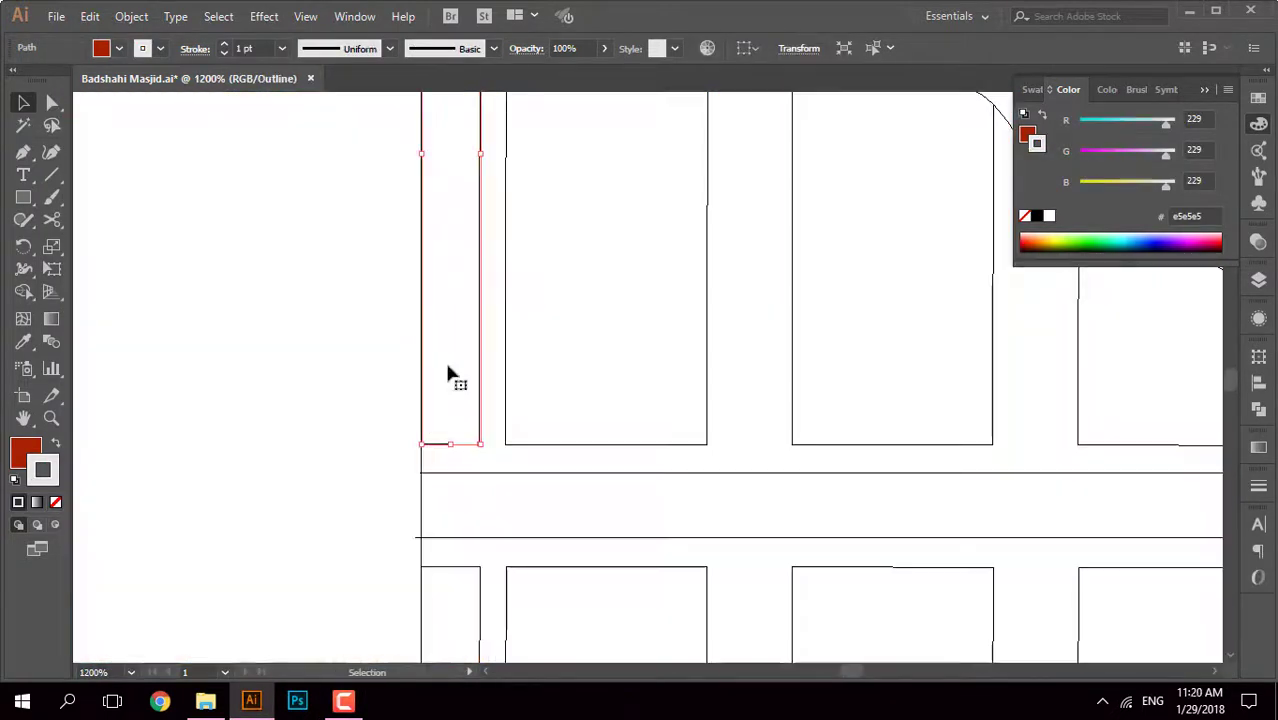
key(ctrl+y)
click(485, 422)
click(185, 49)
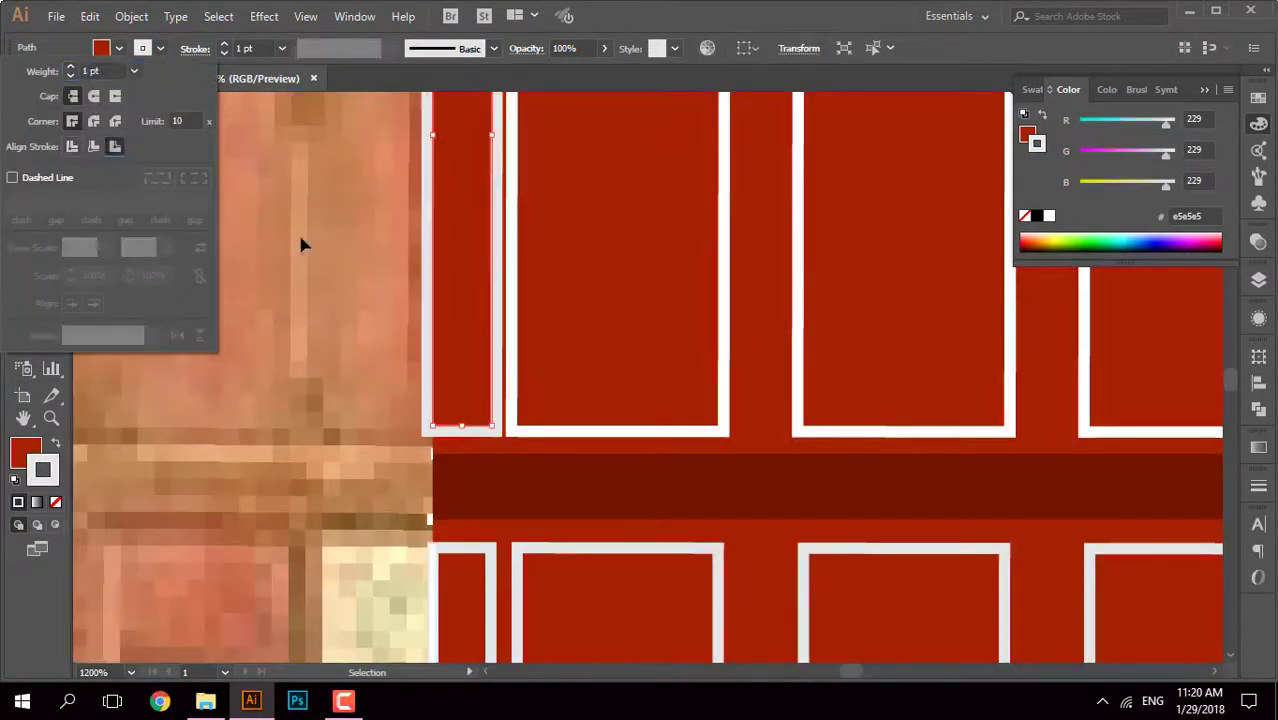
scroll(298, 241, down, 5)
drag(277, 242, 479, 234)
Step: Fill the frame around the lower doorway arch with light grey from the grey bar
click(548, 190)
scroll(548, 190, down, 3)
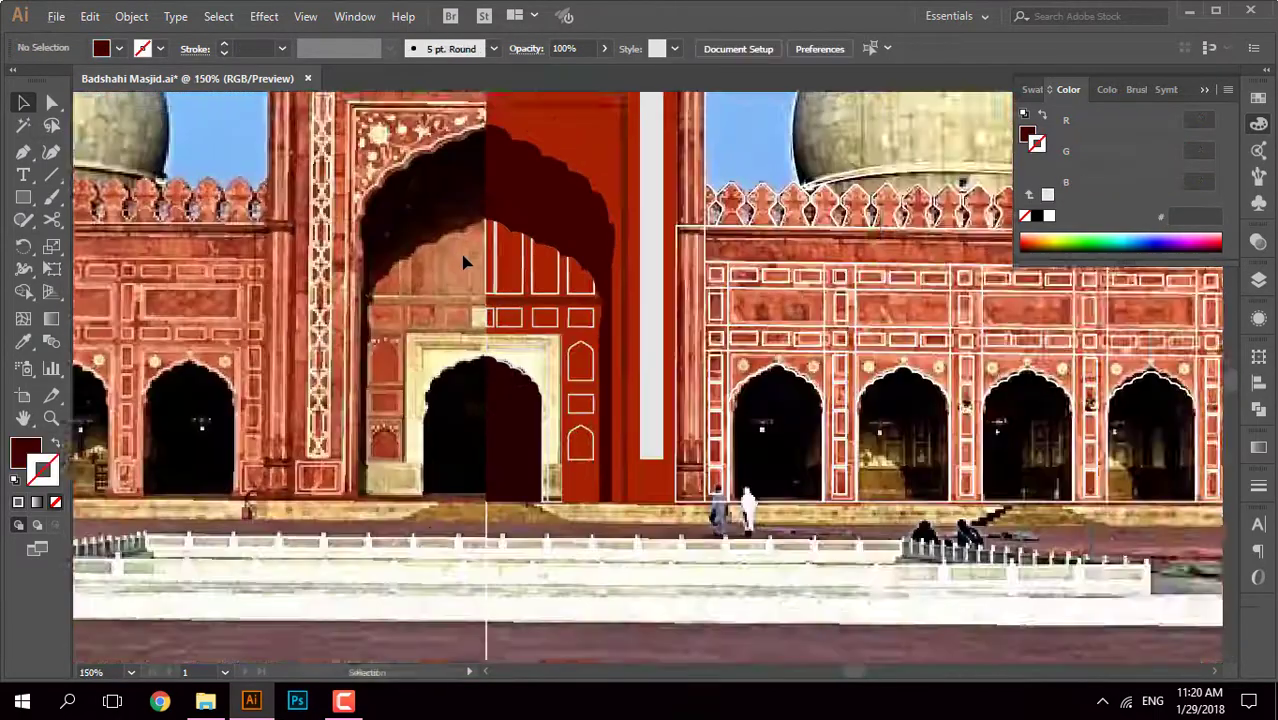
scroll(465, 262, up, 1)
scroll(499, 314, up, 3)
click(568, 349)
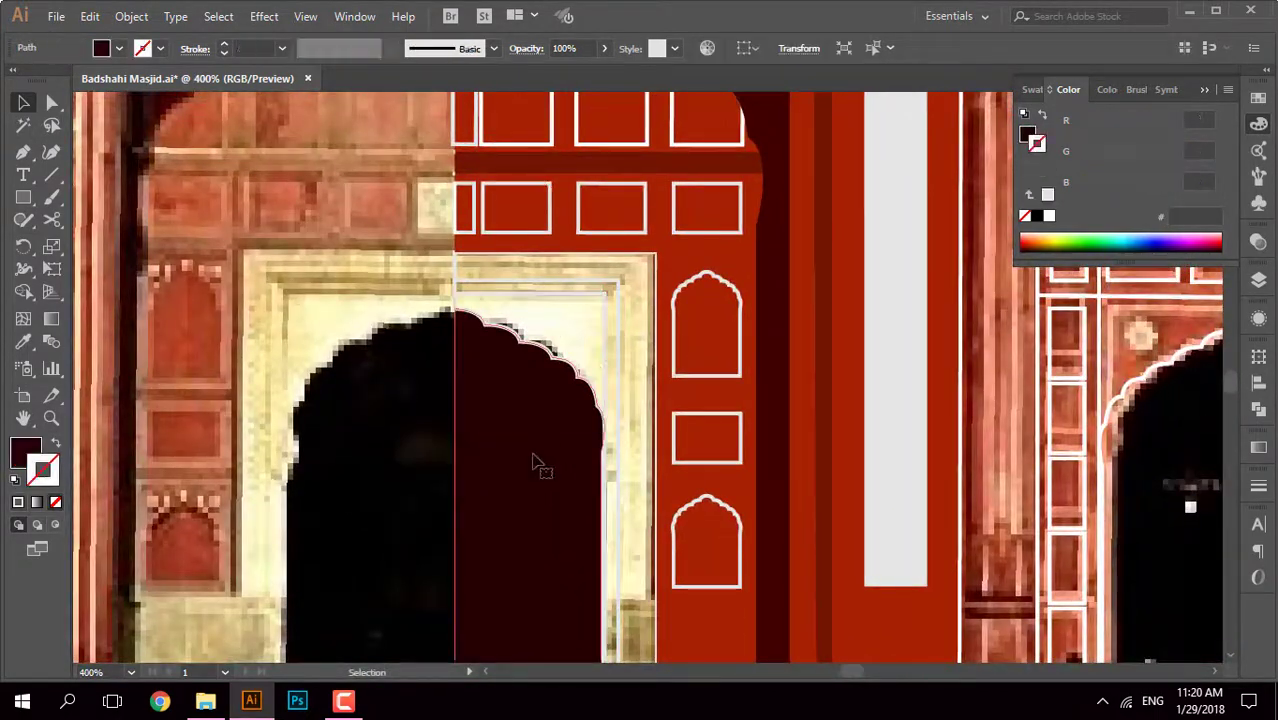
scroll(541, 465, down, 1)
drag(570, 362, 539, 355)
scroll(539, 355, down, 3)
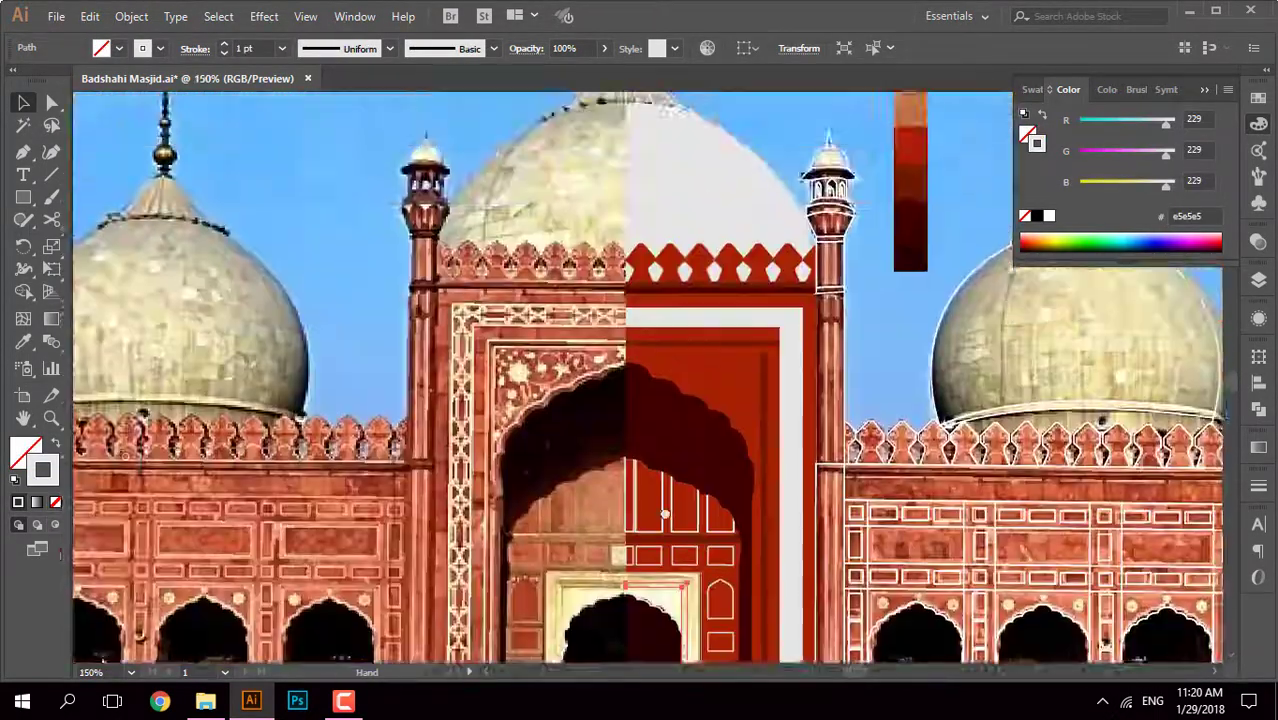
scroll(539, 355, down, 3)
scroll(836, 306, up, 4)
key(i)
click(836, 306)
key(v)
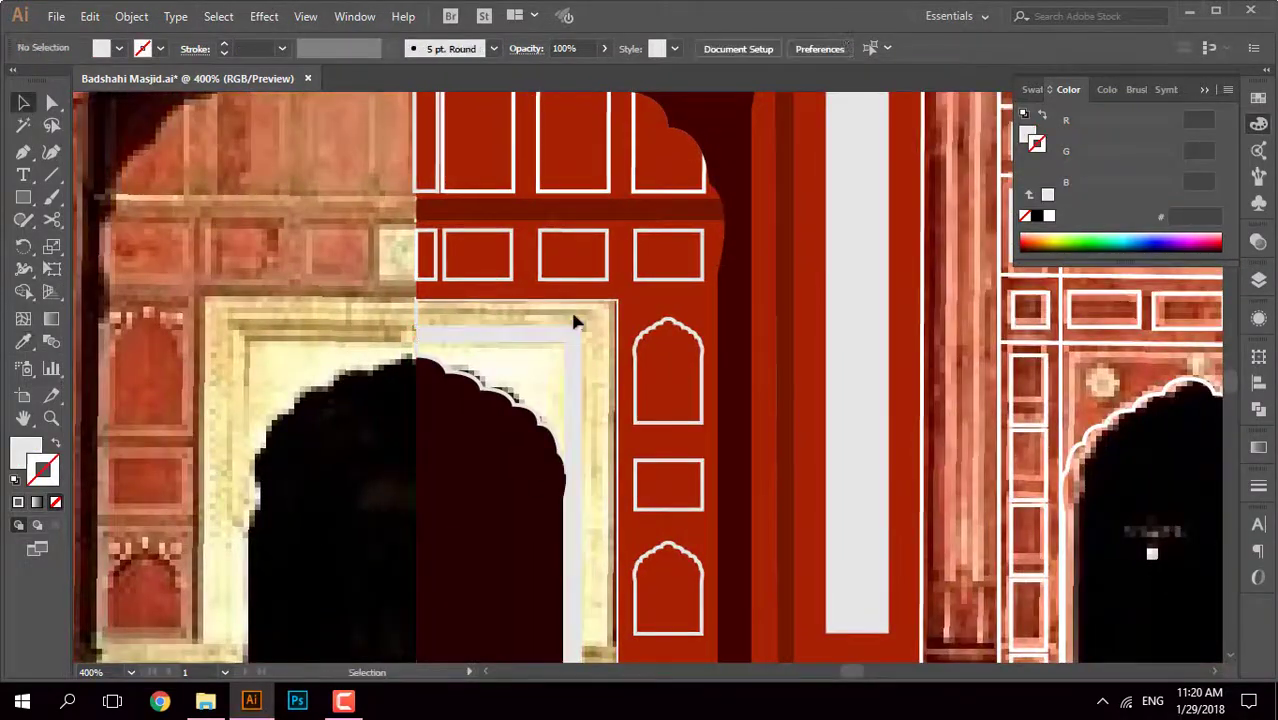
Step: Select the inner frame, swap the grey to its fill, and open its fill colour picker
click(567, 307)
scroll(420, 308, up, 3)
scroll(420, 308, down, 3)
key(i)
key(shift+x)
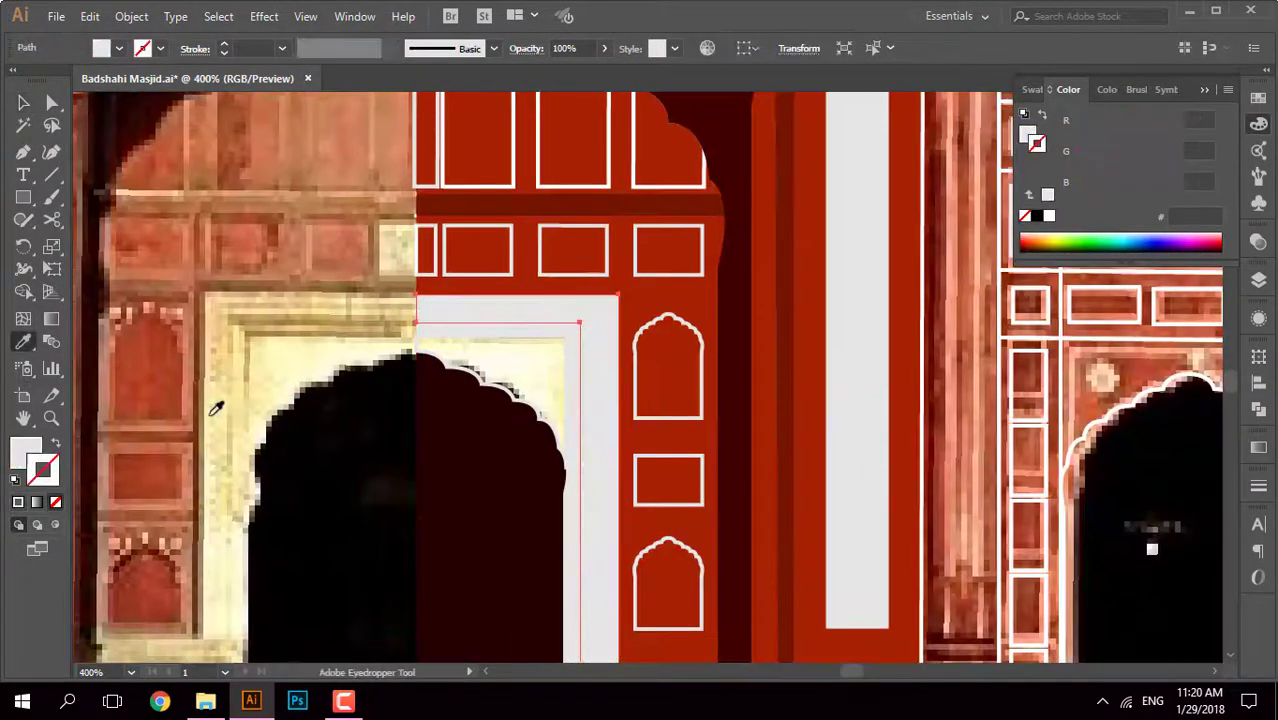
double_click(26, 452)
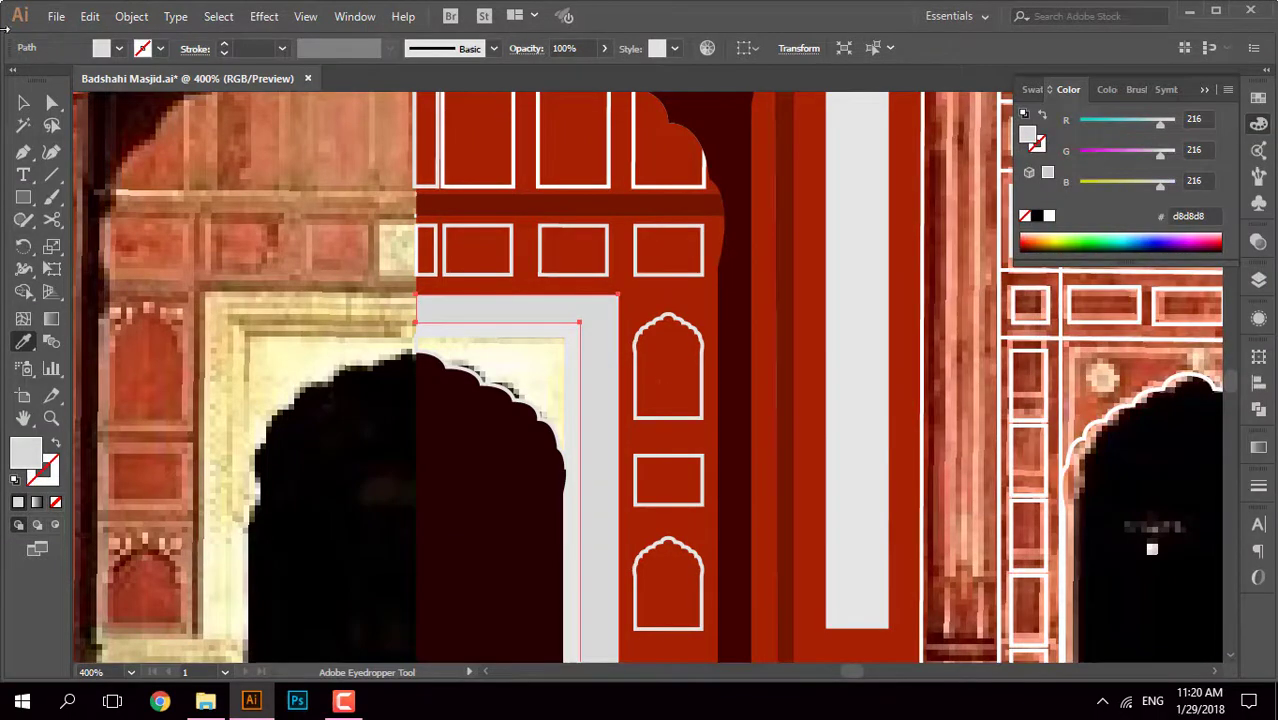
click(23, 102)
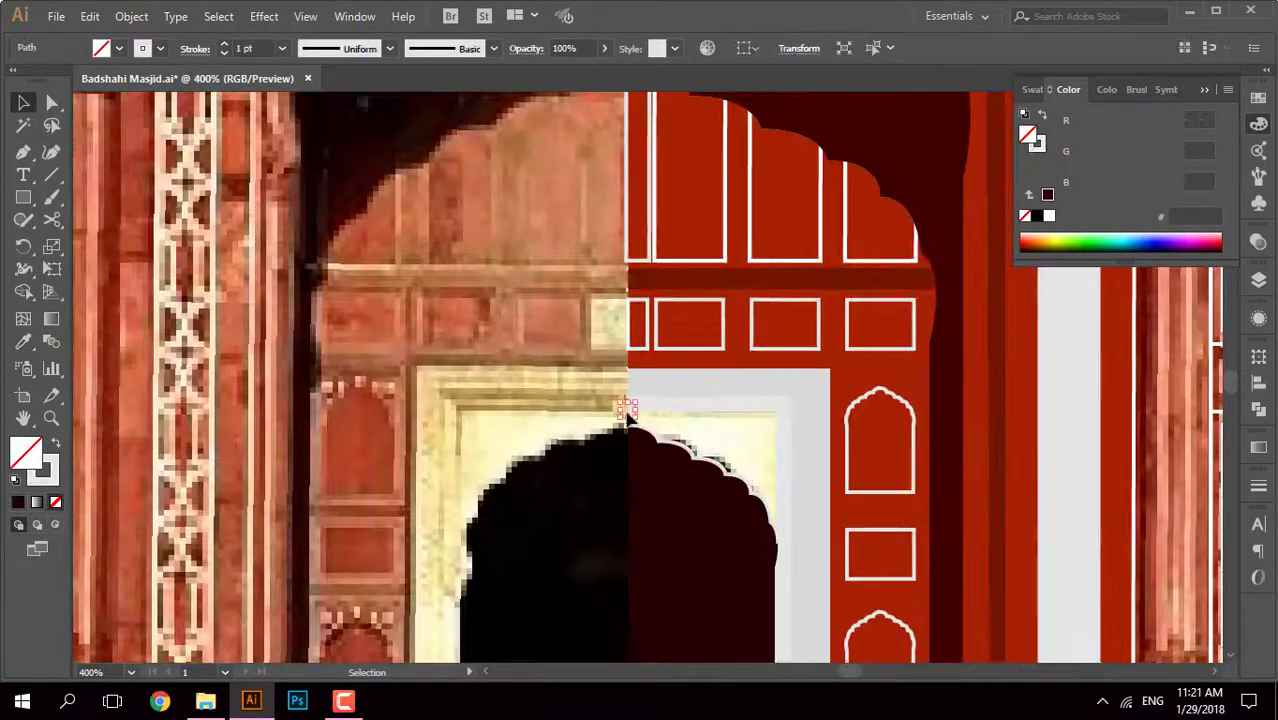
Step: Fill the inner rectangle around the arch with the light grey
scroll(628, 410, up, 3)
click(475, 383)
key(ctrl+minus)
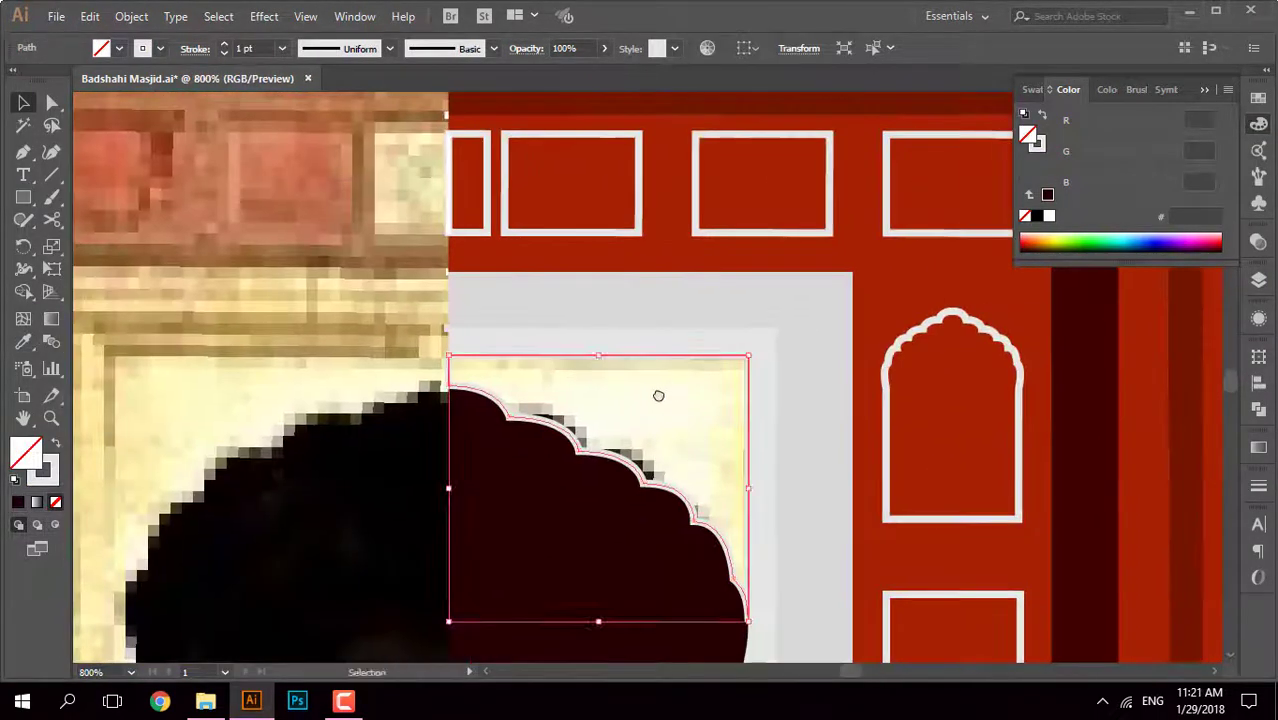
key(i)
click(650, 300)
key(v)
Step: Darken the inner rectangle's fill to 75% brightness grey, then zoom out
click(643, 338)
double_click(1027, 135)
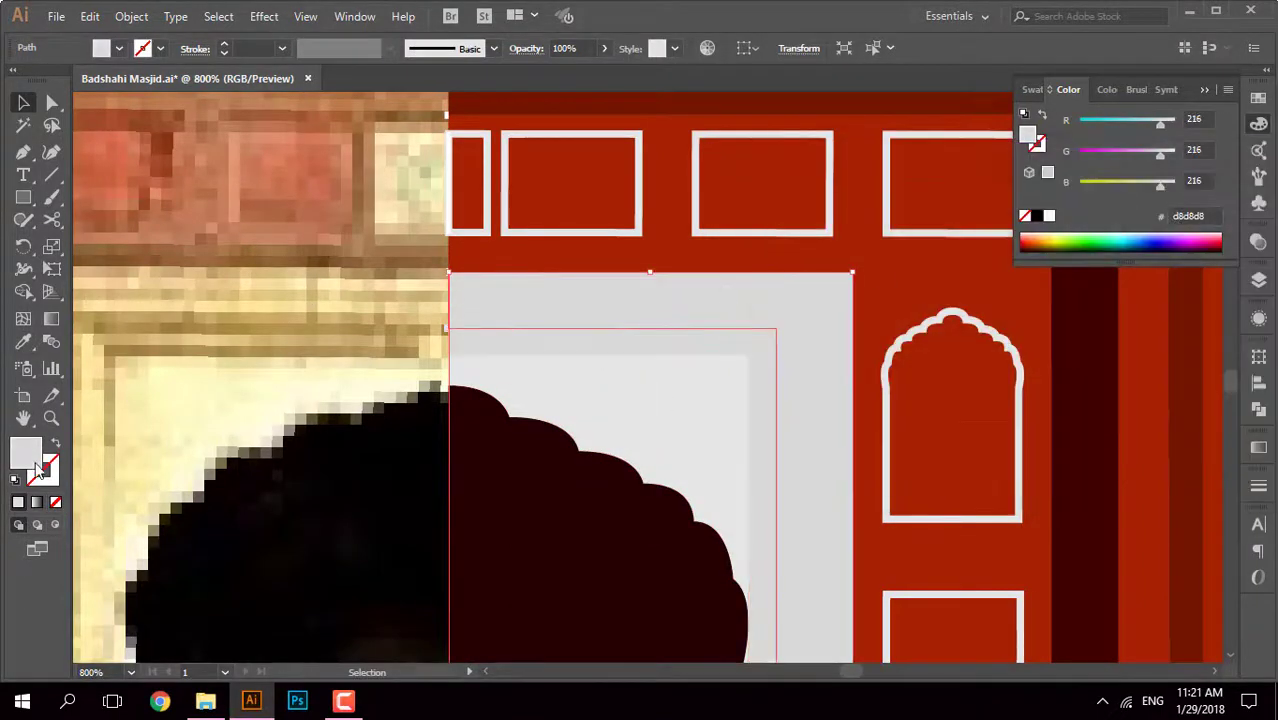
text(8475)
key(Return)
key(ctrl+shift+a)
key(ctrl+minus)
key(ctrl+minus)
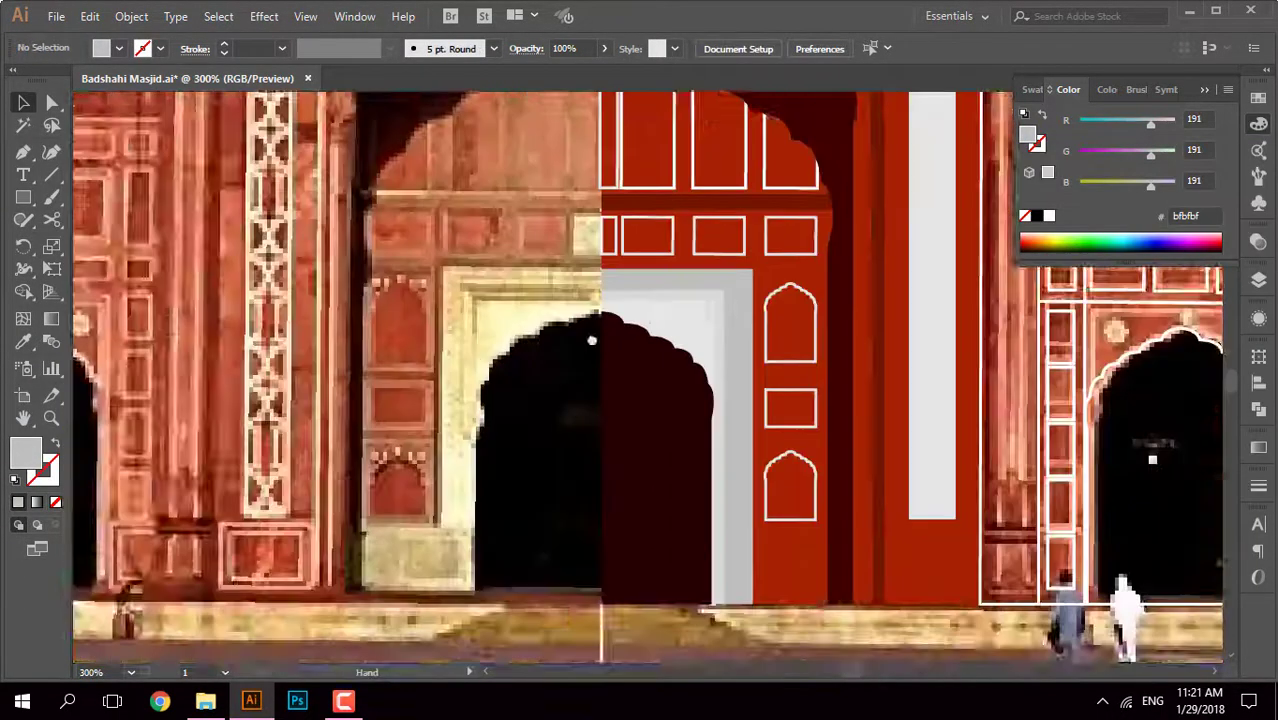
key(ctrl+minus)
key(ctrl+minus)
key(ctrl+minus)
key(ctrl+minus)
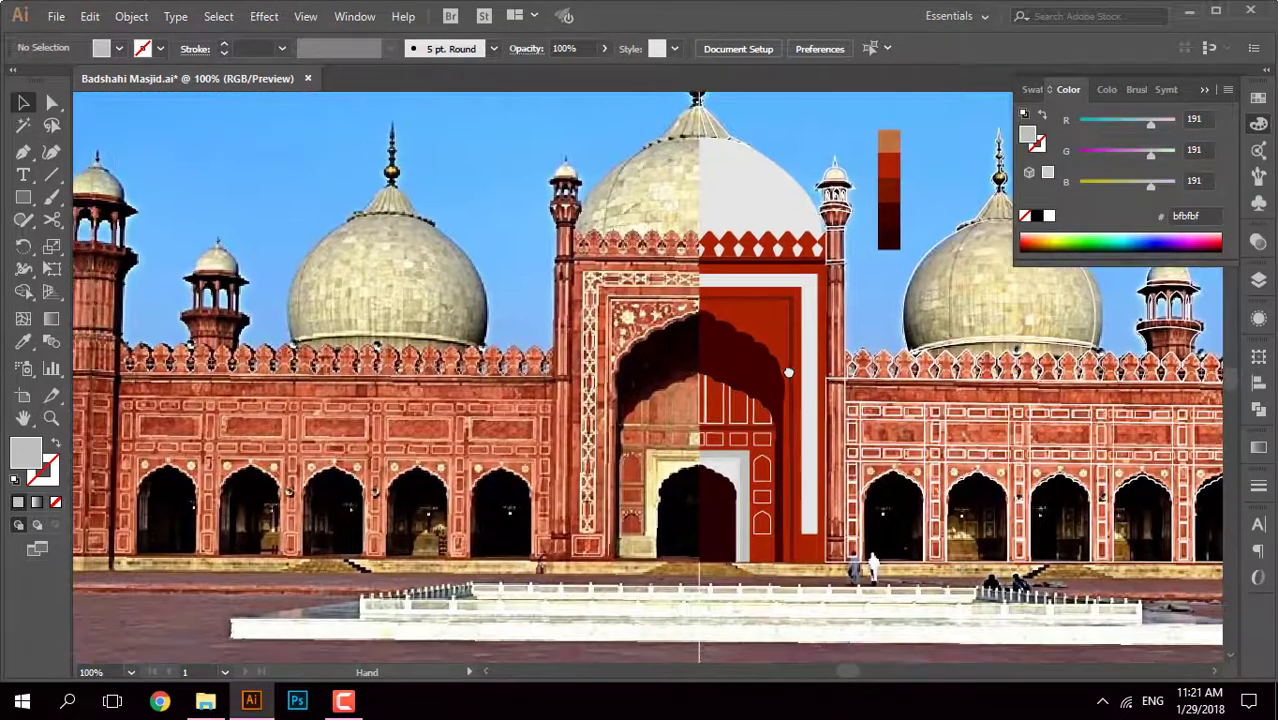
Step: Fill the small triangle at the dome top with light grey #E5E5E5, swapping fill and stroke
key(ctrl+z)
scroll(705, 110, up, 4)
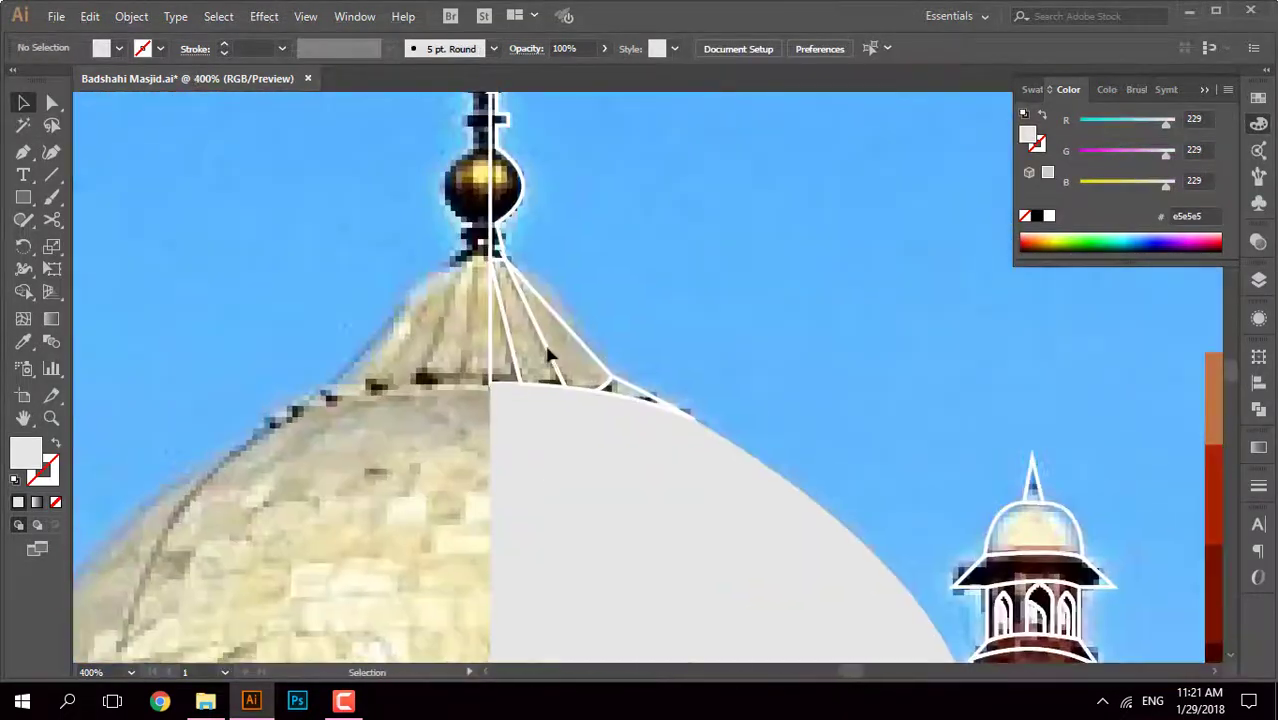
click(545, 290)
key(i)
double_click(14, 462)
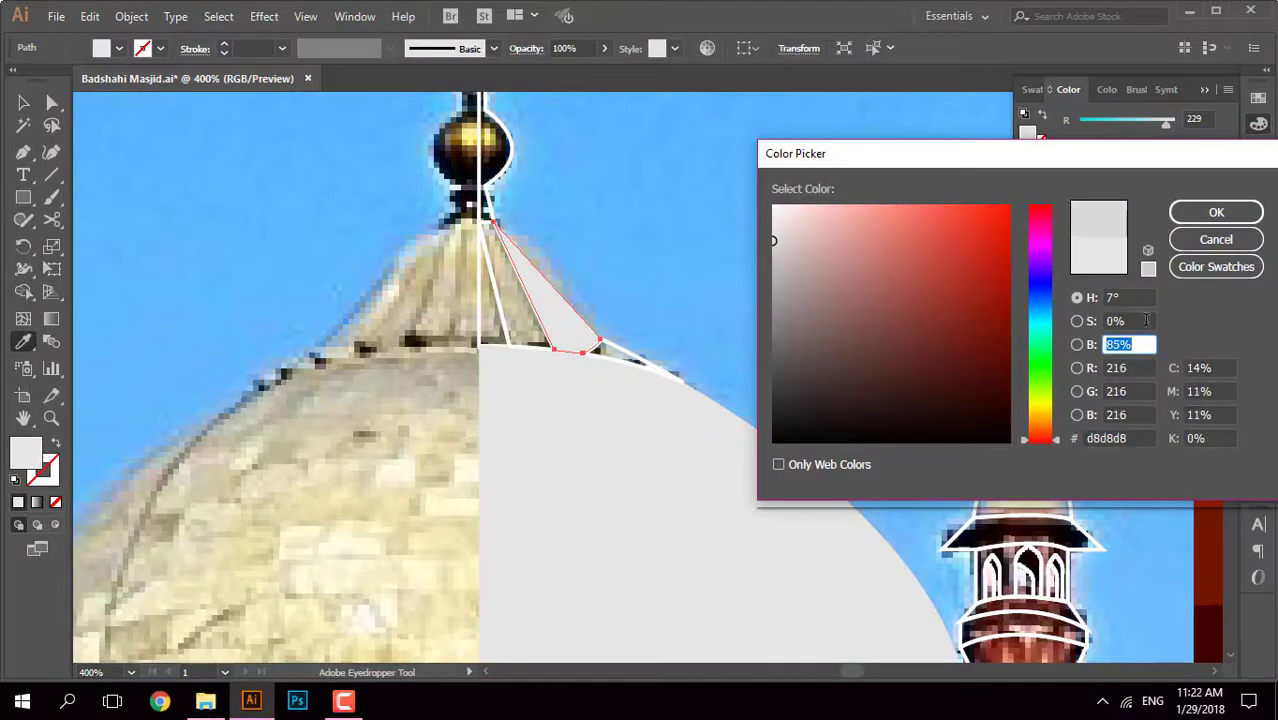
key(Return)
scroll(550, 410, up, 2)
key(shift+x)
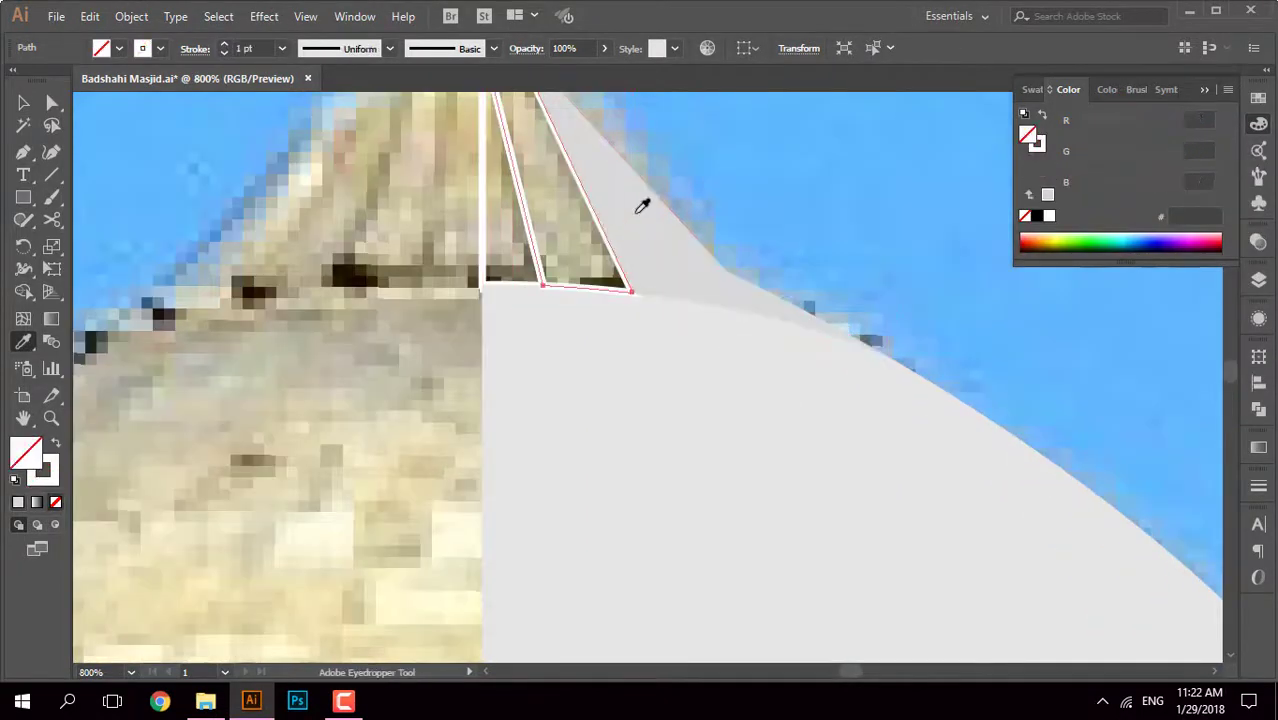
Step: Select the finial triangle, the large grey dome shape and the surrounding wedge paths
scroll(551, 236, down, 2)
key(ctrl+alt+bracketleft)
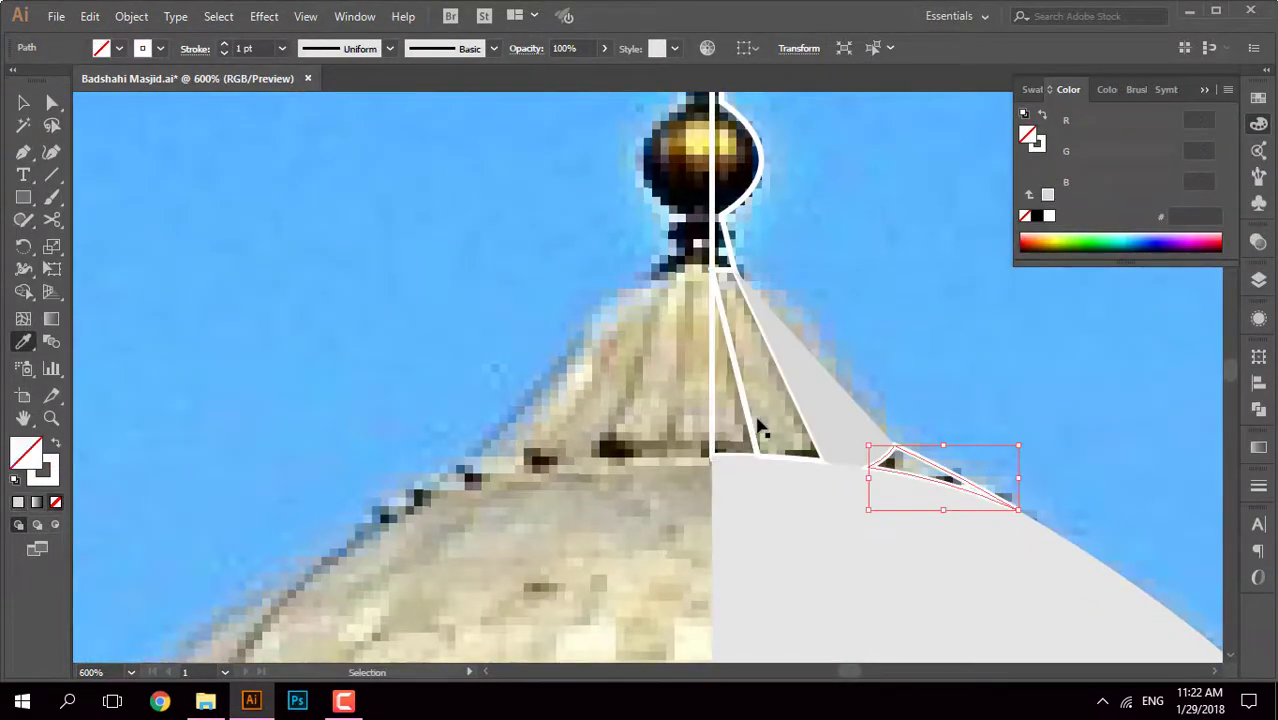
key(ctrl+alt+bracketleft)
key(v)
click(260, 251)
scroll(764, 543, up, 2)
click(702, 375)
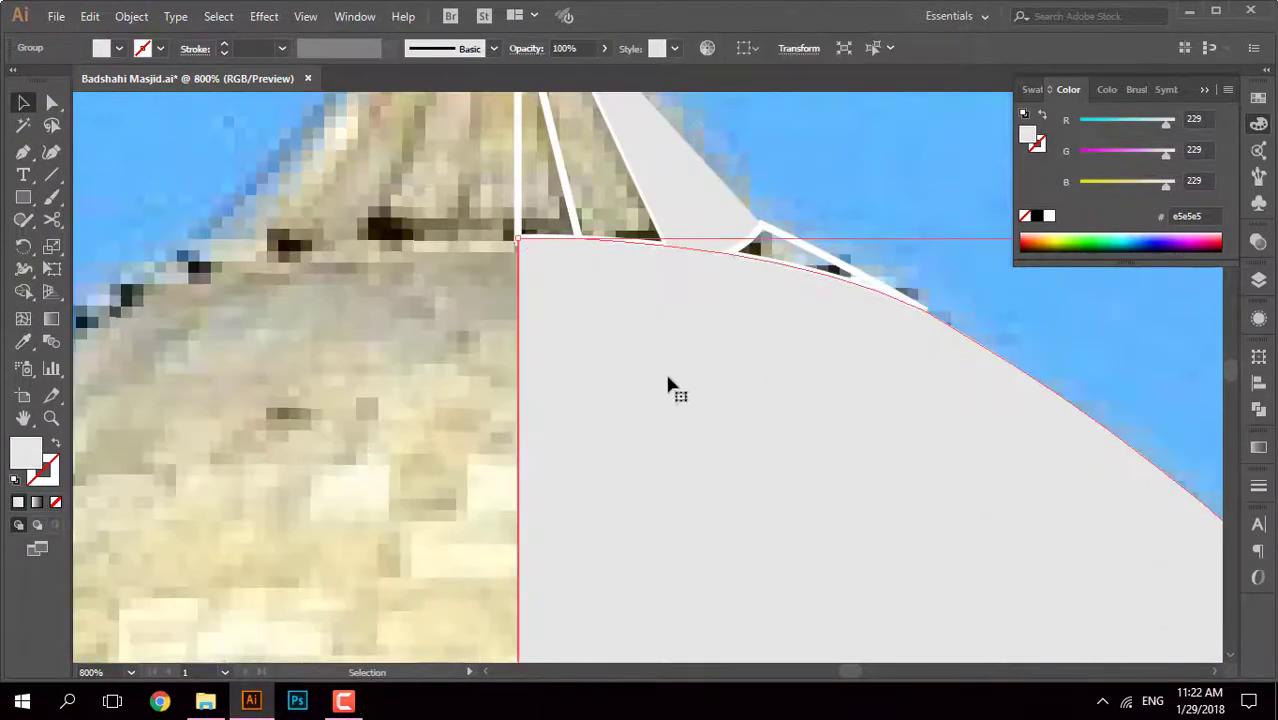
scroll(274, 257, up, 2)
drag(960, 186, 478, 432)
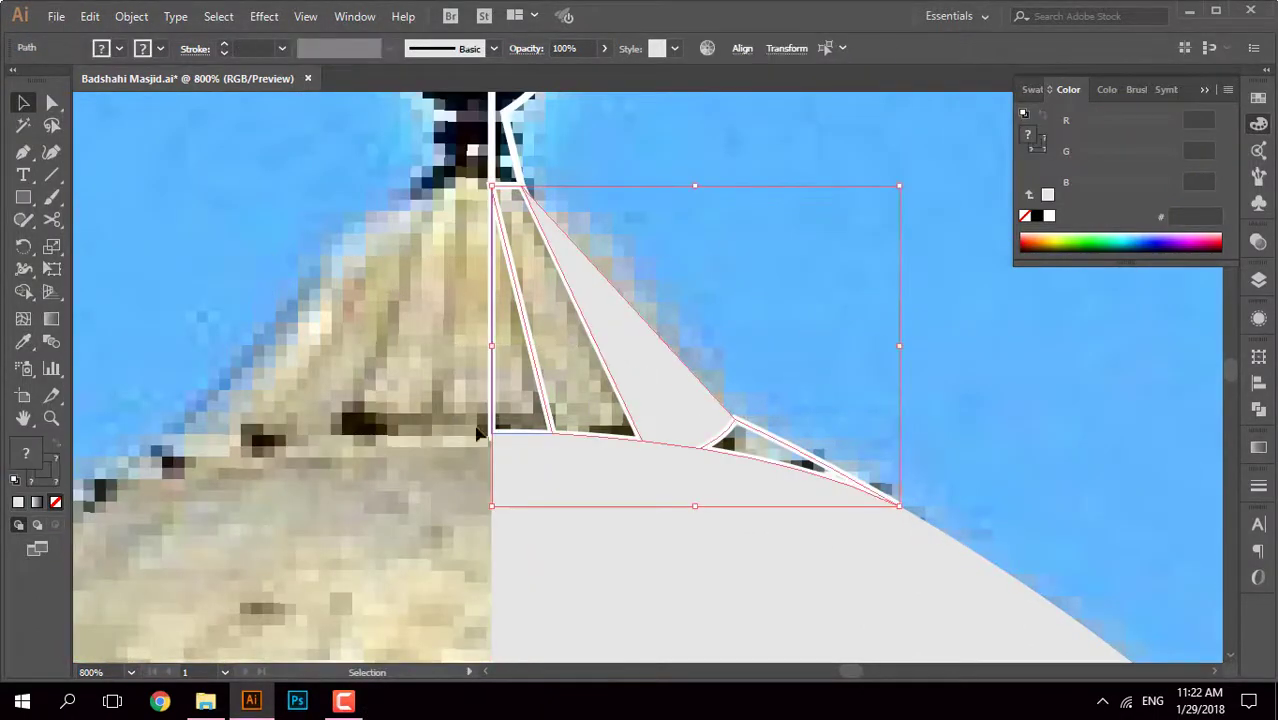
Step: Align the finial triangle's stroke to the outside of its path
click(190, 50)
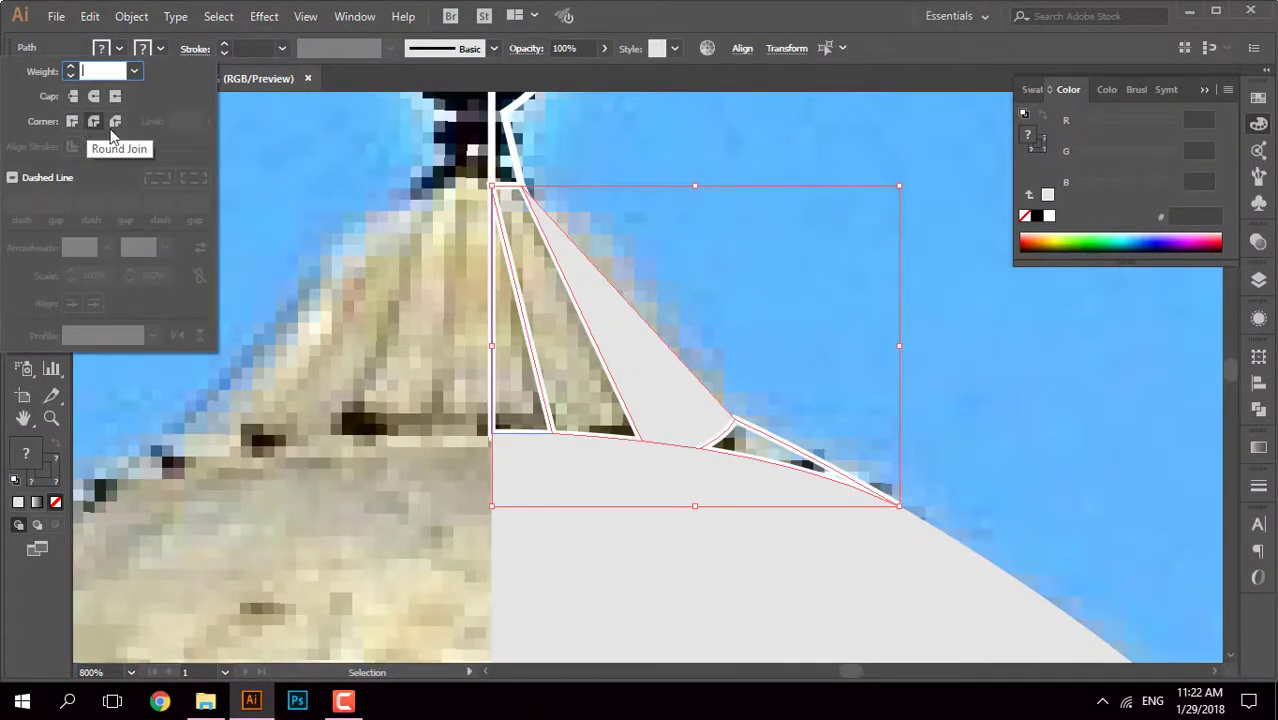
click(630, 340)
click(578, 312)
click(193, 50)
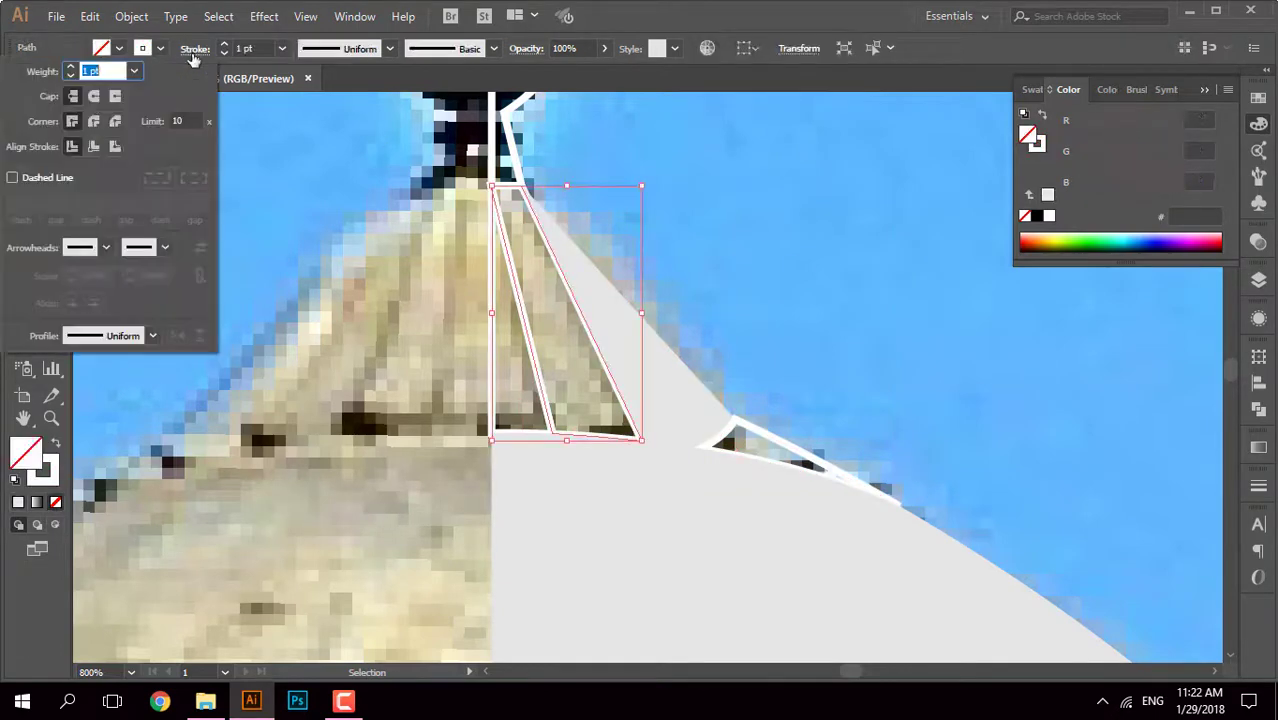
click(116, 147)
Step: Give the grey wedge the dome's grey fill and a darker 70% (#B2B2B2) stroke
click(668, 377)
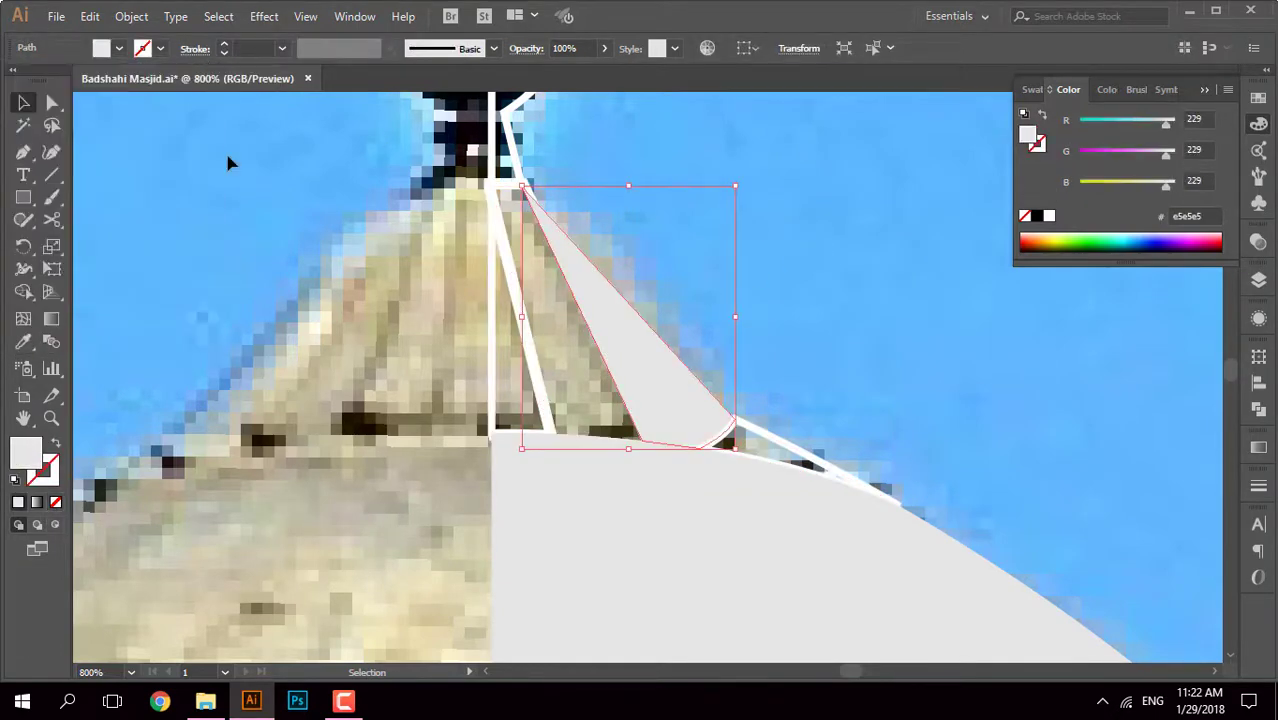
scroll(666, 386, down, 5)
scroll(693, 396, down, 4)
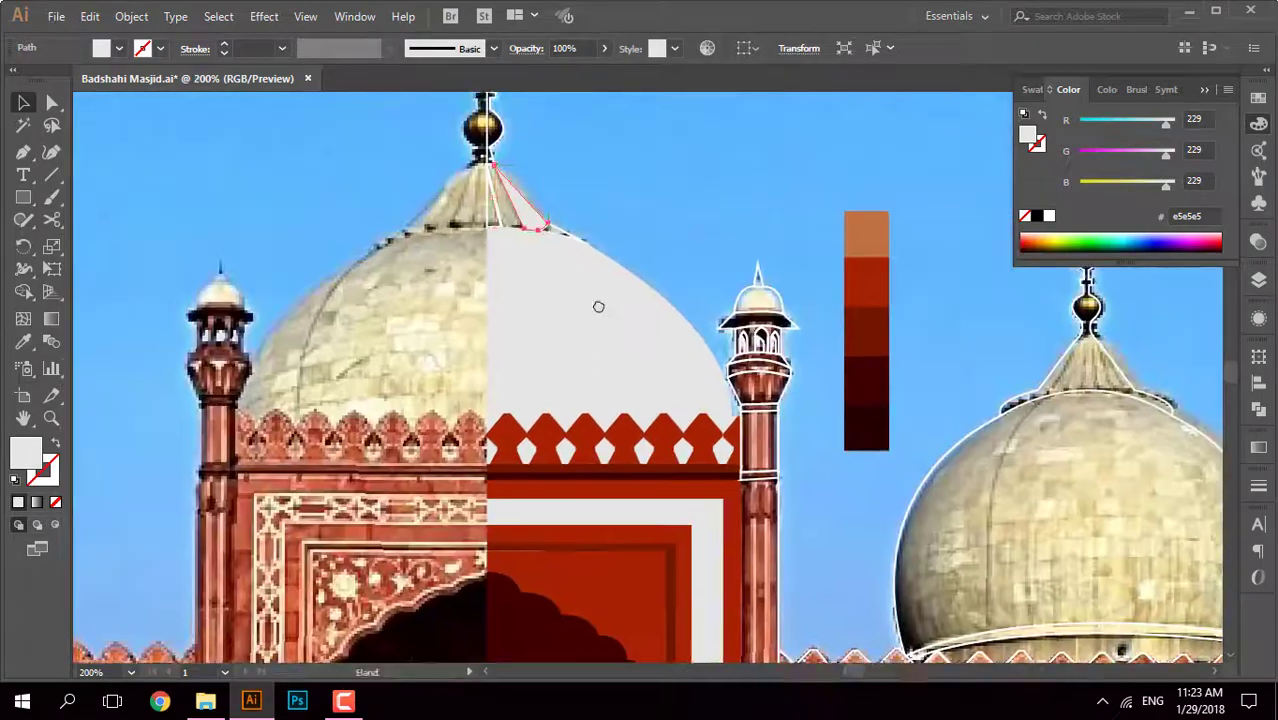
scroll(598, 306, up, 3)
click(760, 440)
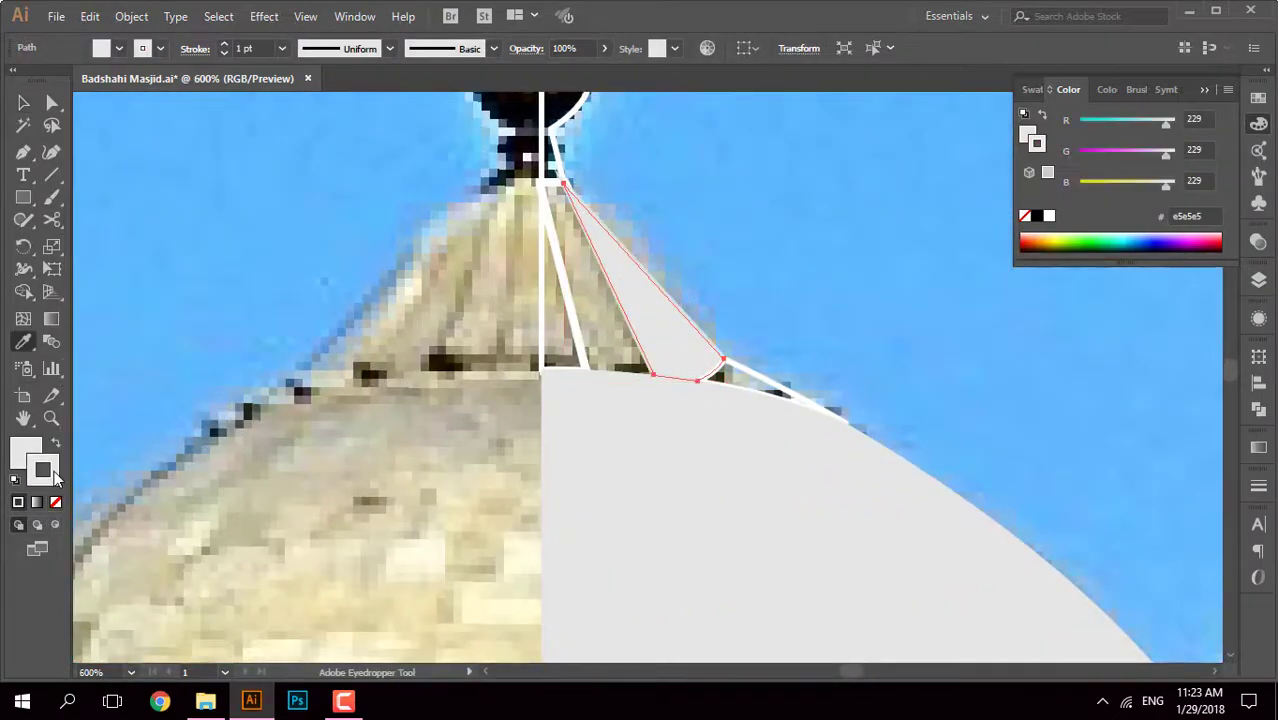
double_click(1027, 135)
text(70)
key(Return)
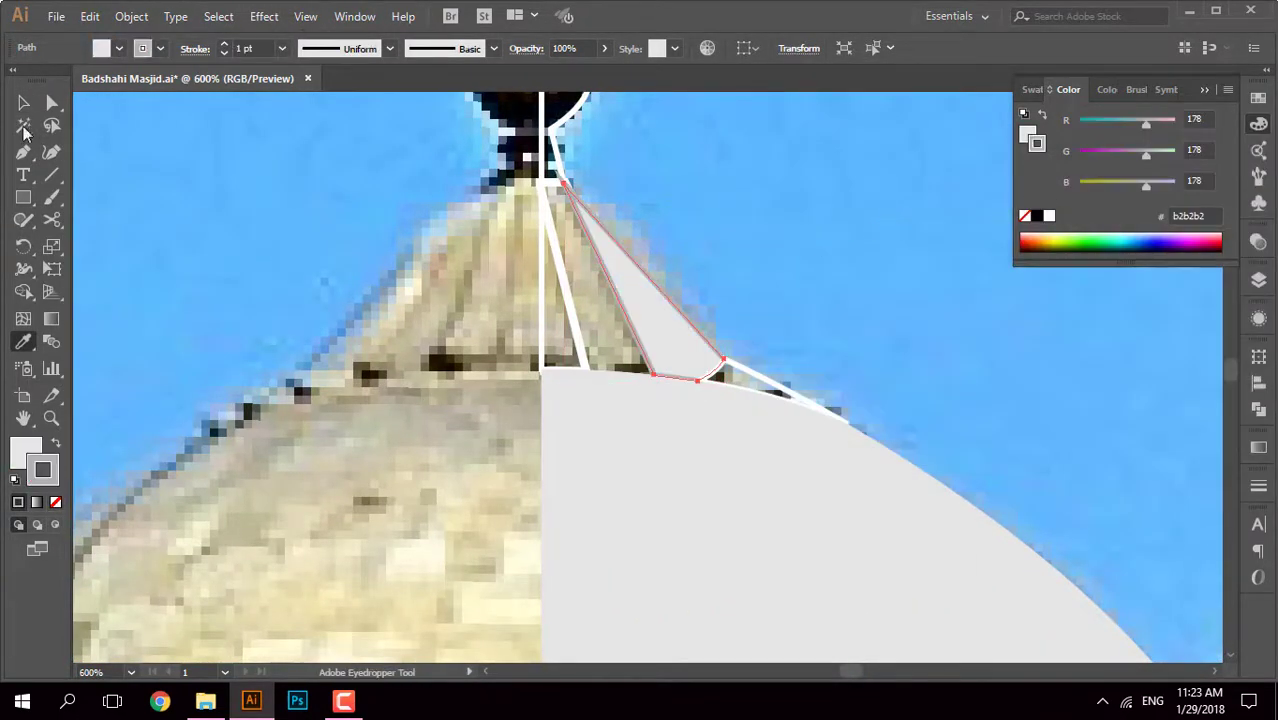
key(v)
Step: Check the wedge's stroke options and give the thin white rib the darker grey
scroll(675, 352, up, 1)
click(675, 352)
scroll(675, 352, up, 1)
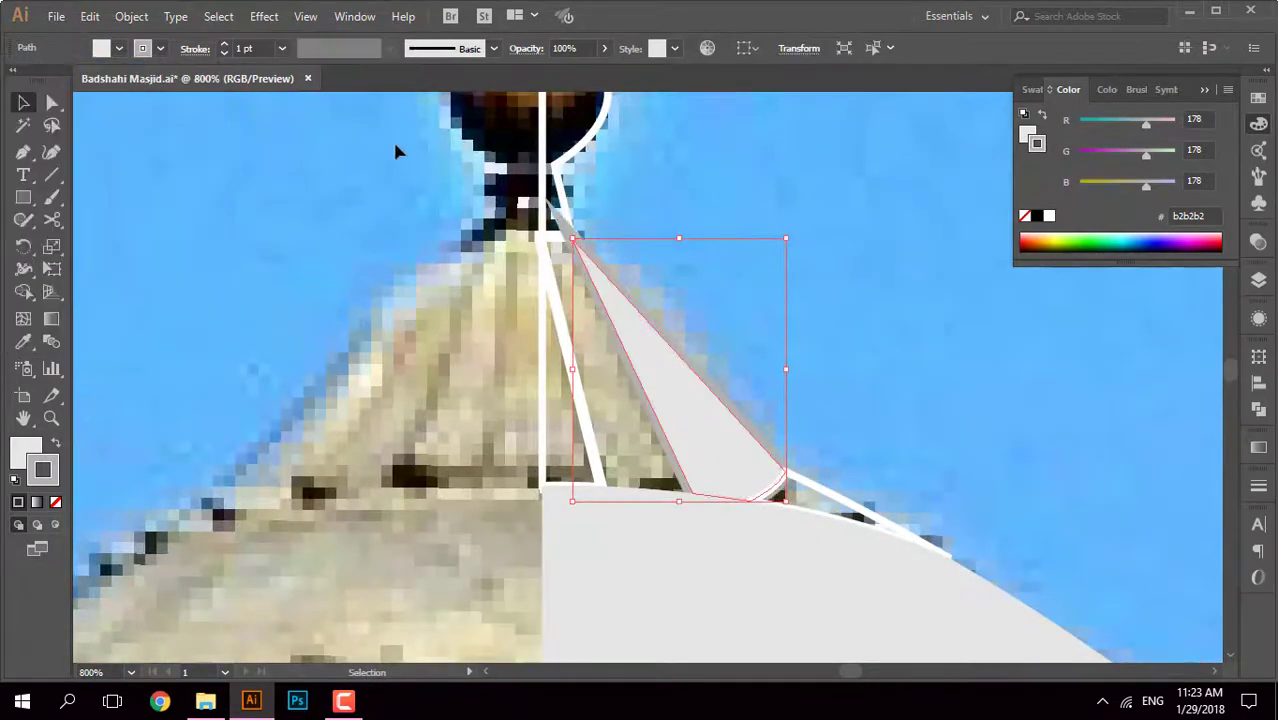
click(193, 49)
click(332, 158)
click(600, 353)
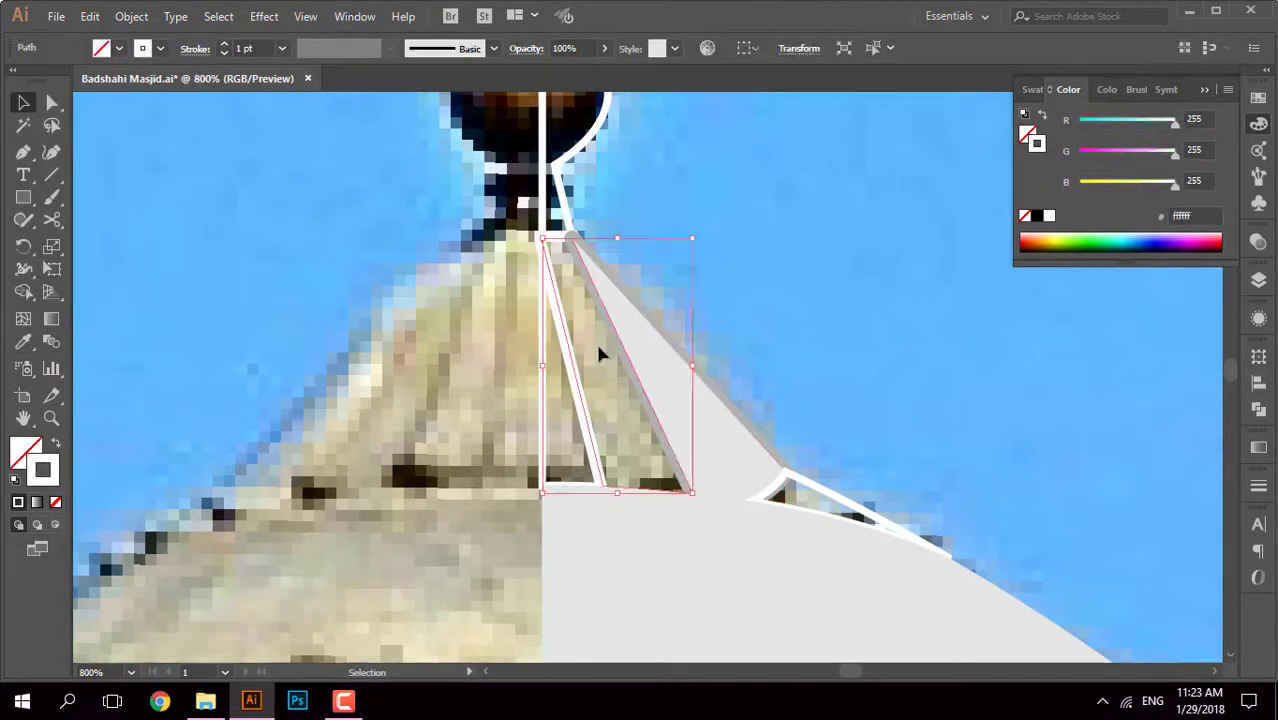
click(677, 366)
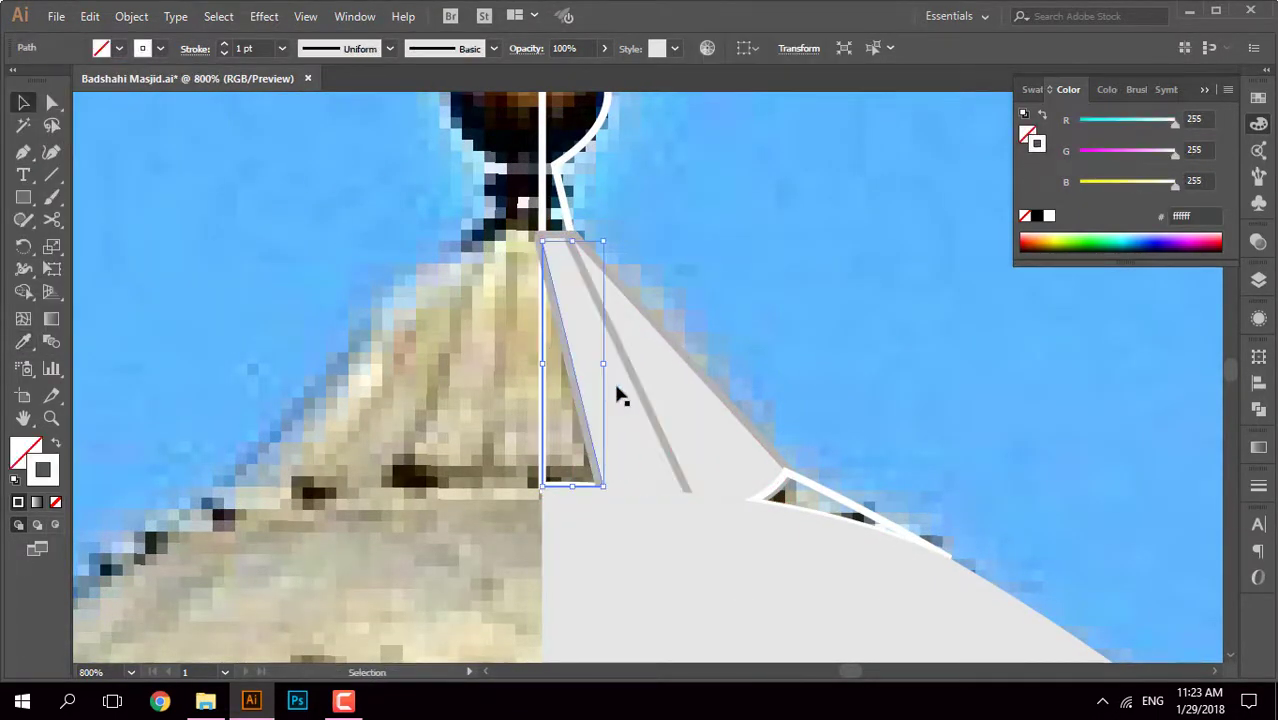
Step: Apply the grey wedge colours to the small triangle near the dome edge
drag(378, 425, 393, 335)
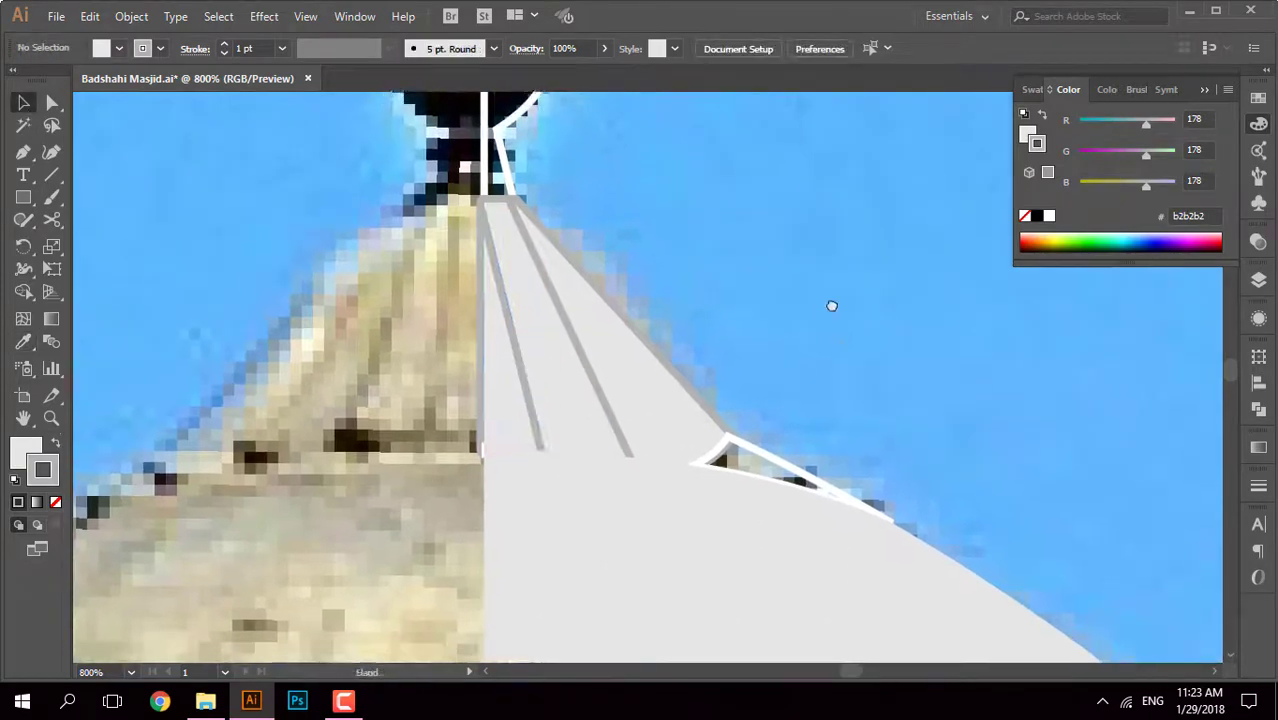
click(642, 448)
scroll(660, 465, down, 1)
key(ctrl+plus)
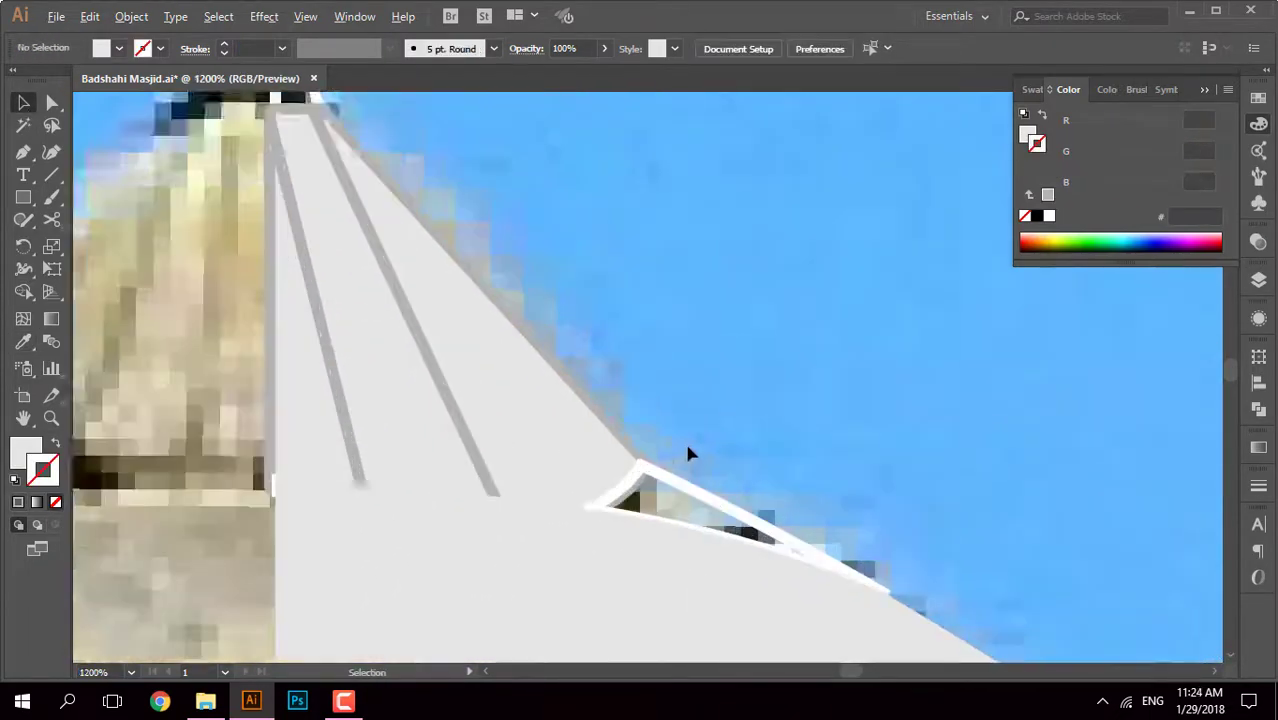
click(722, 420)
key(i)
key(ctrl+minus)
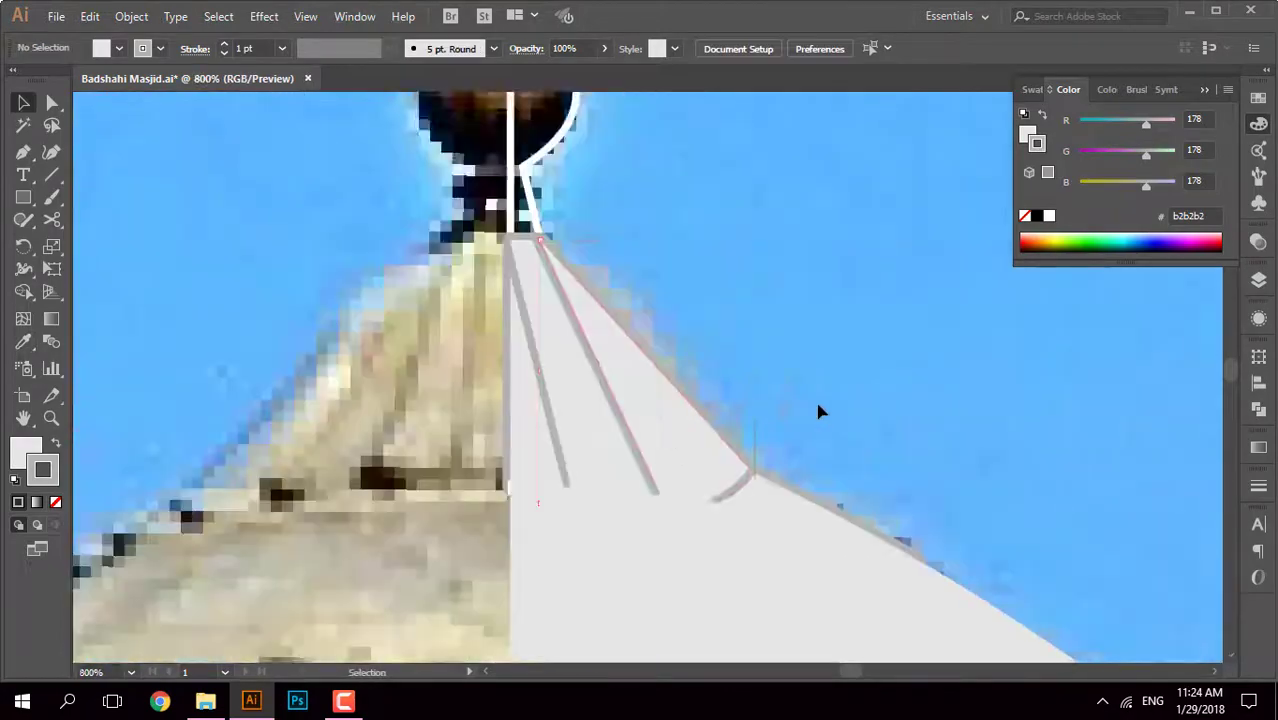
Step: Adjust another triangular rib's stroke and select the spire's outline path
click(533, 372)
click(195, 48)
click(297, 171)
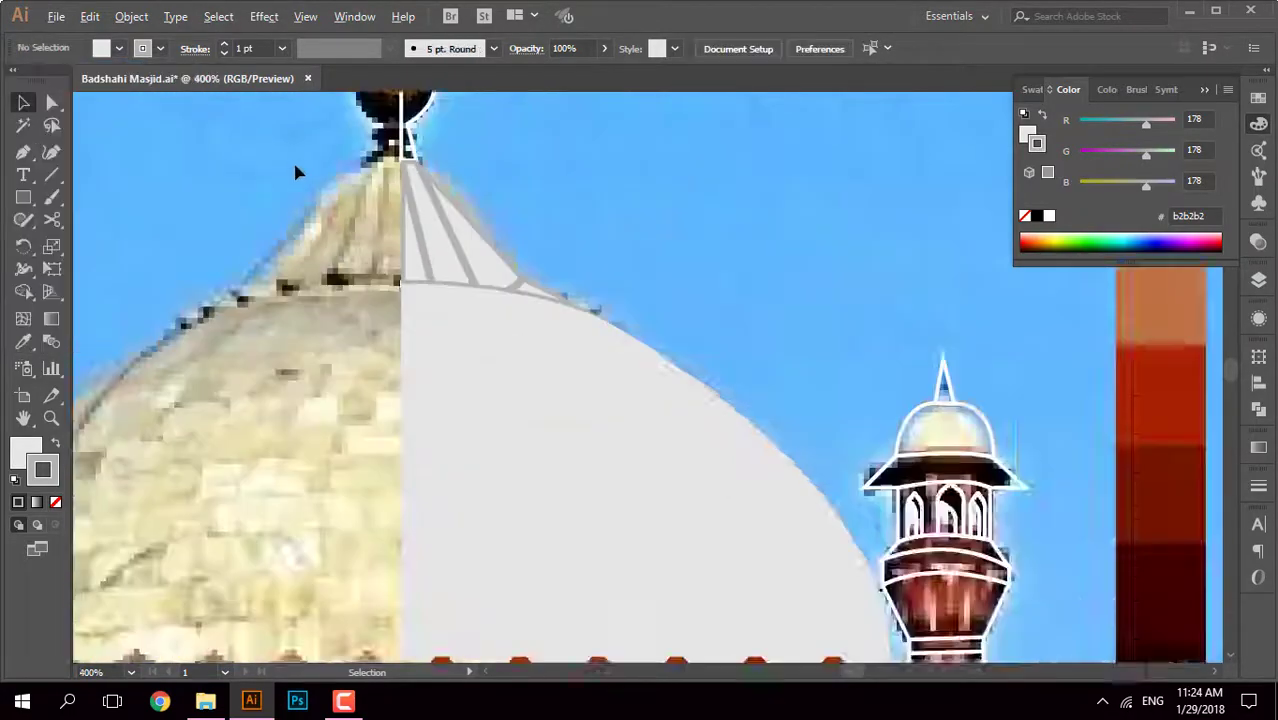
scroll(642, 295, up, 3)
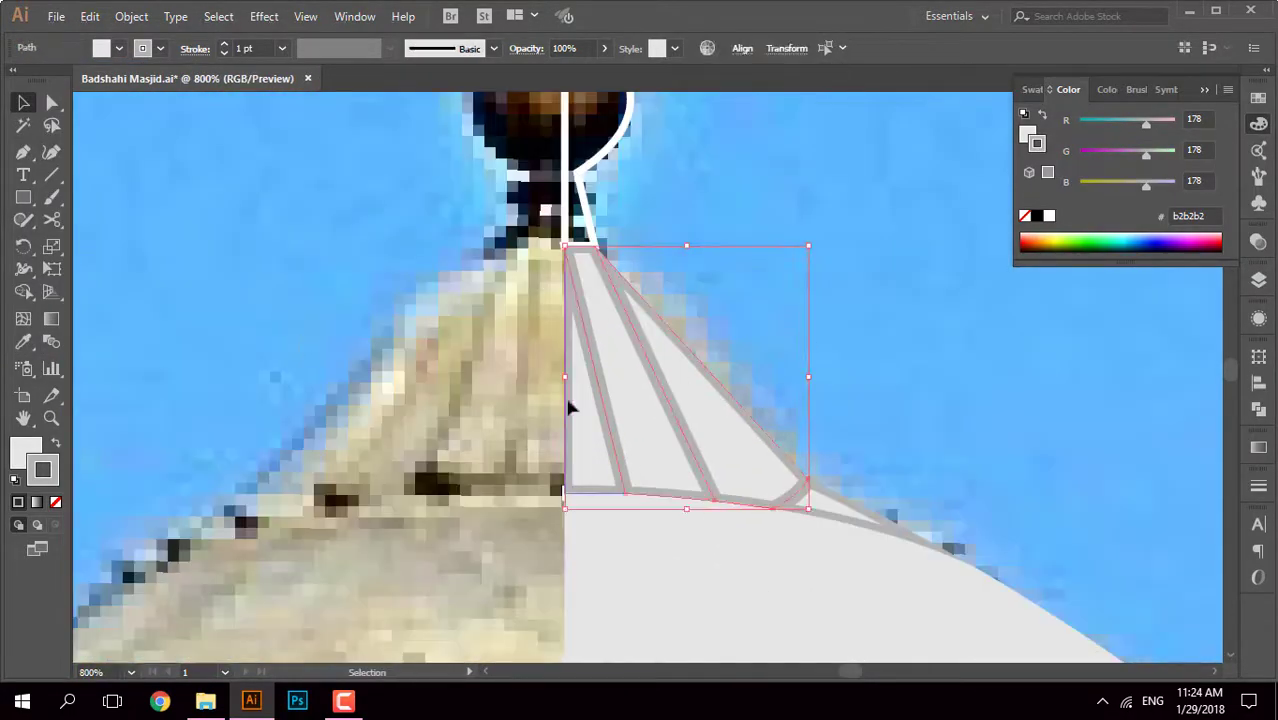
click(313, 156)
scroll(737, 386, down, 2)
click(737, 386)
scroll(826, 320, down, 2)
Step: Fill the spire path with a deep gold (#bc8f00) instead of a stroke
drag(733, 298, 715, 294)
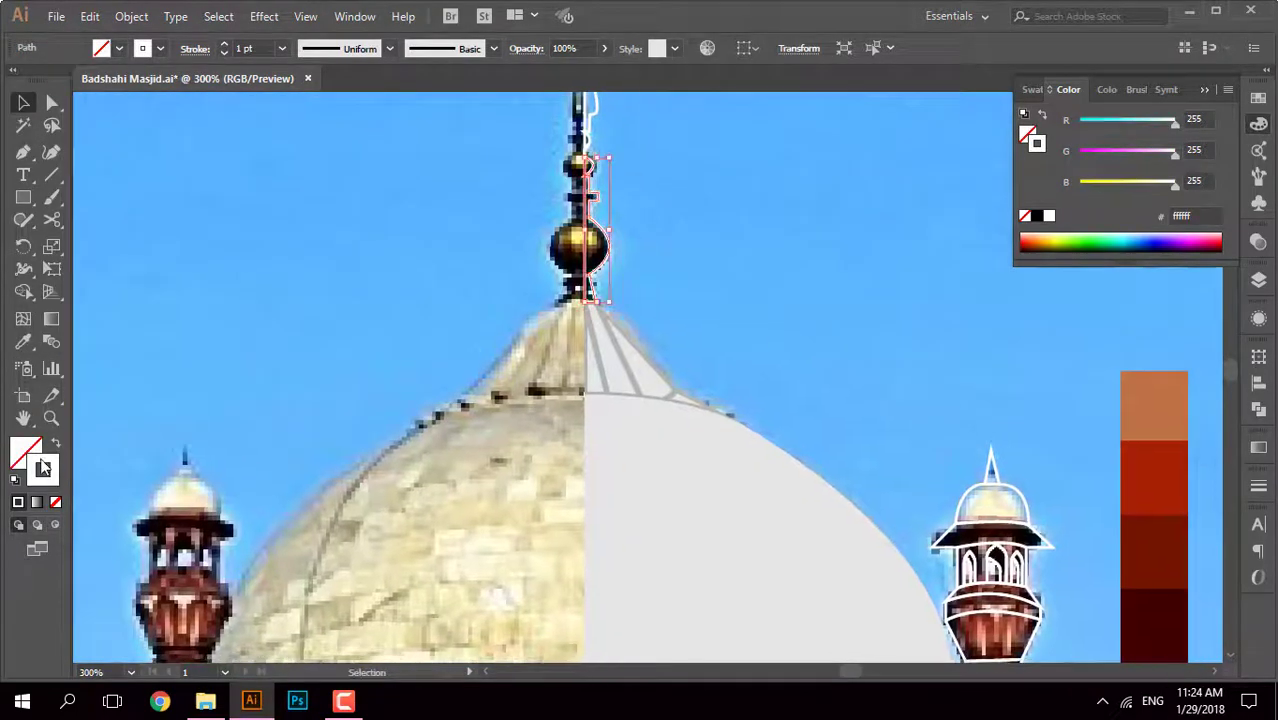
key(shift+x)
double_click(1027, 132)
drag(1041, 418, 1041, 421)
click(1010, 297)
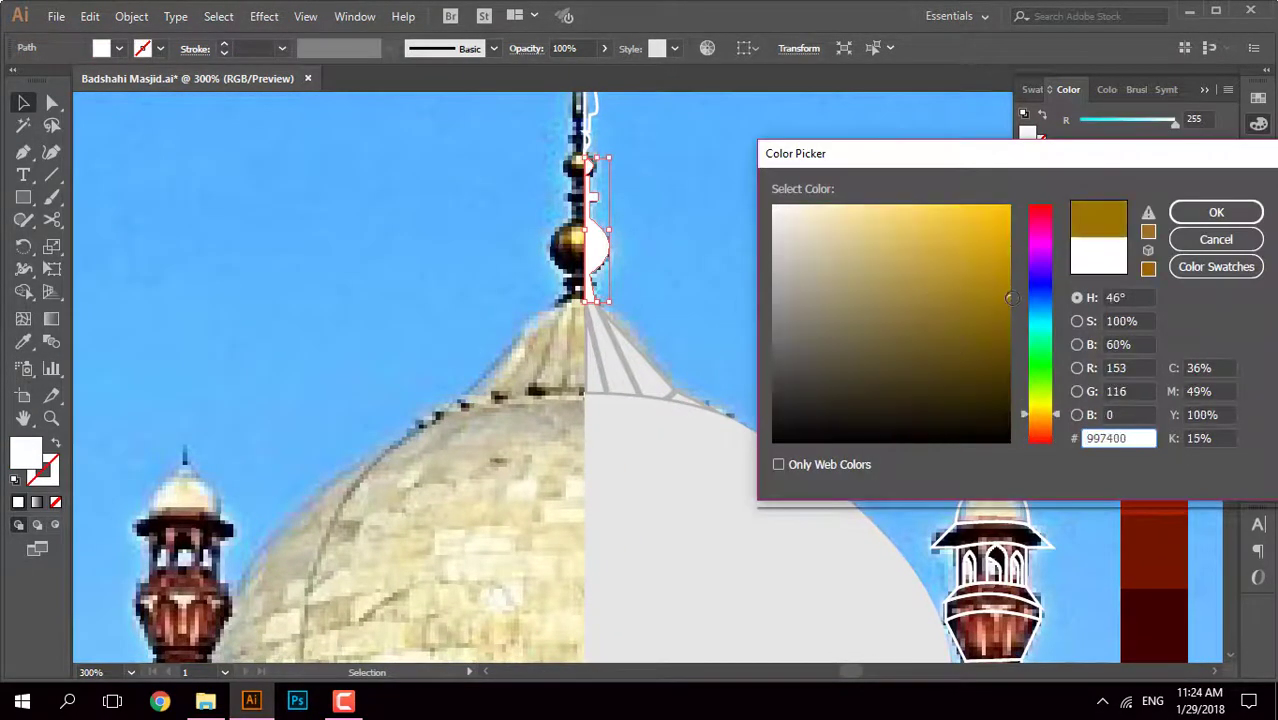
click(1216, 213)
click(673, 208)
key(ctrl+plus)
key(ctrl+plus)
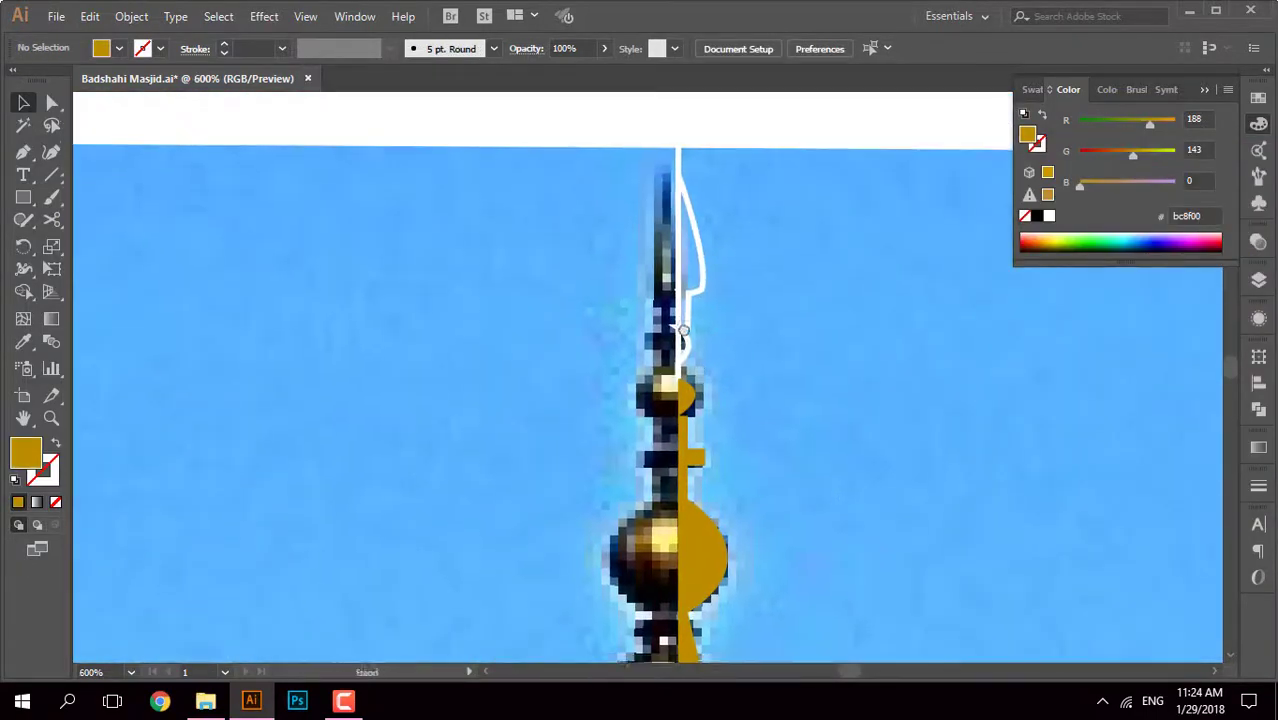
Step: Select the white-stroked paths and the gold upper shape at the spire top
click(652, 300)
key(ctrl+plus)
key(ctrl+plus)
key(ctrl+plus)
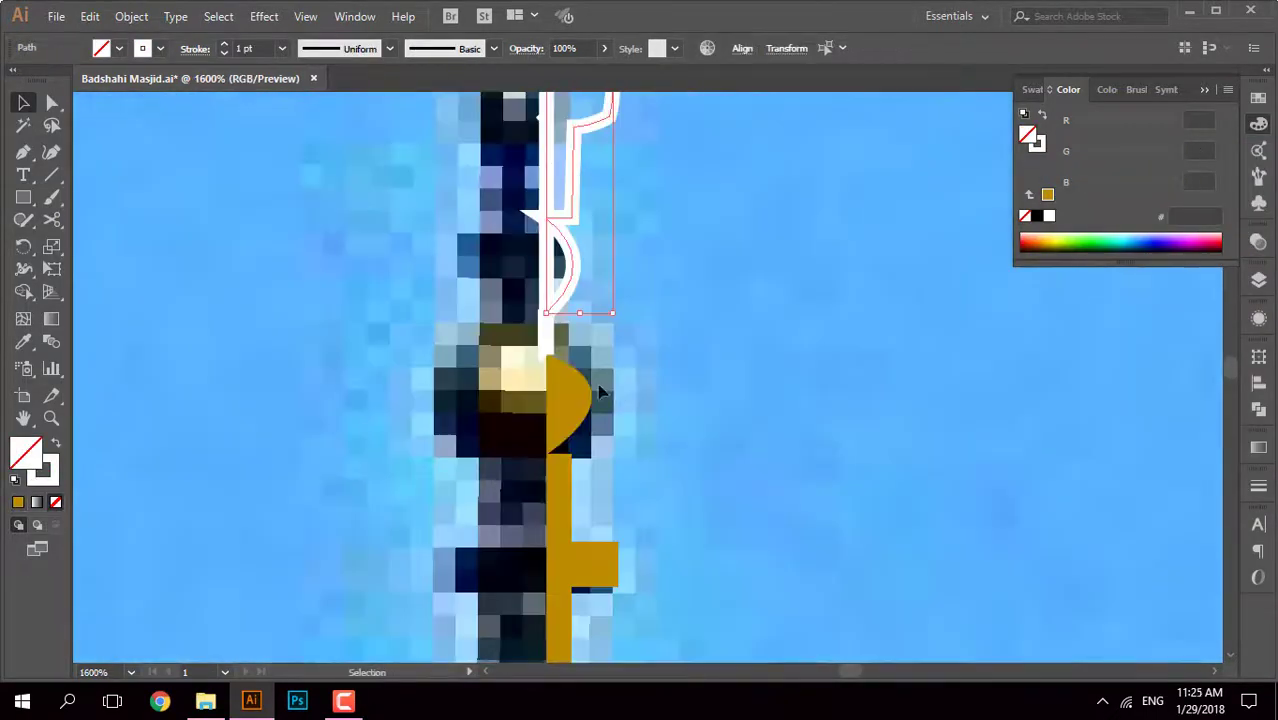
click(414, 406)
scroll(414, 406, down, 1)
scroll(630, 403, up, 2)
scroll(516, 362, up, 2)
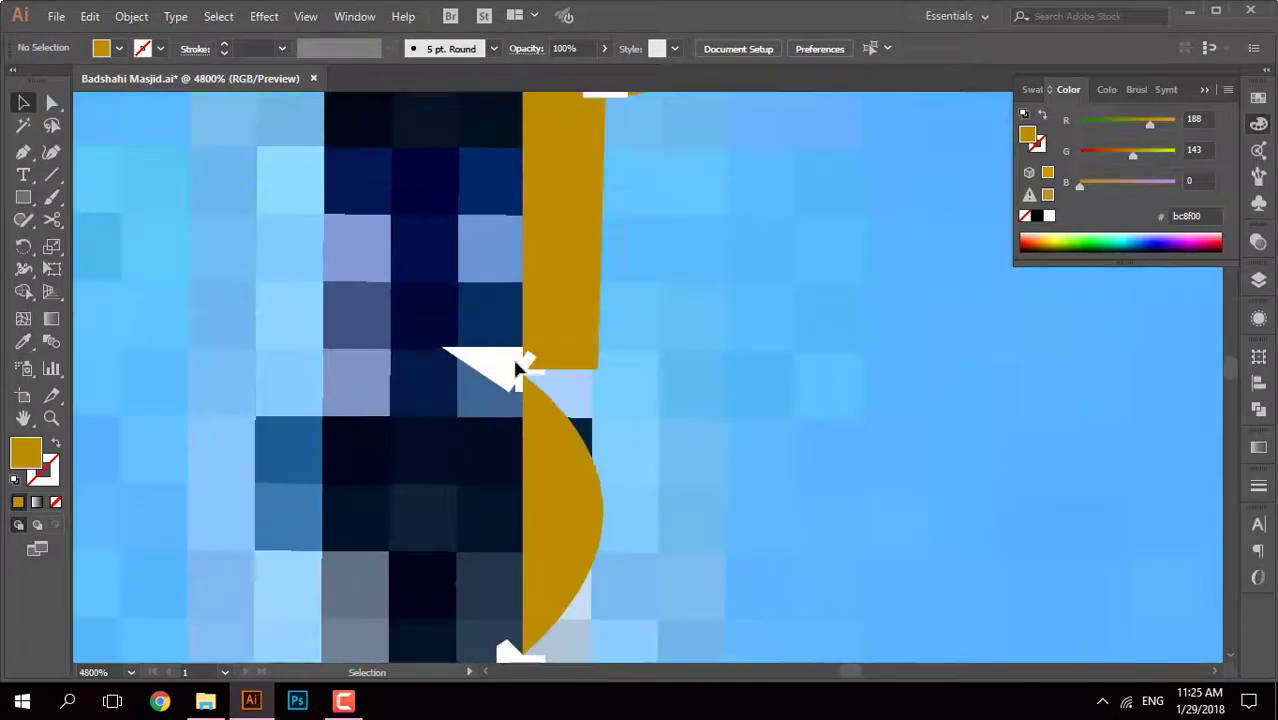
click(522, 372)
click(520, 372)
scroll(522, 372, up, 3)
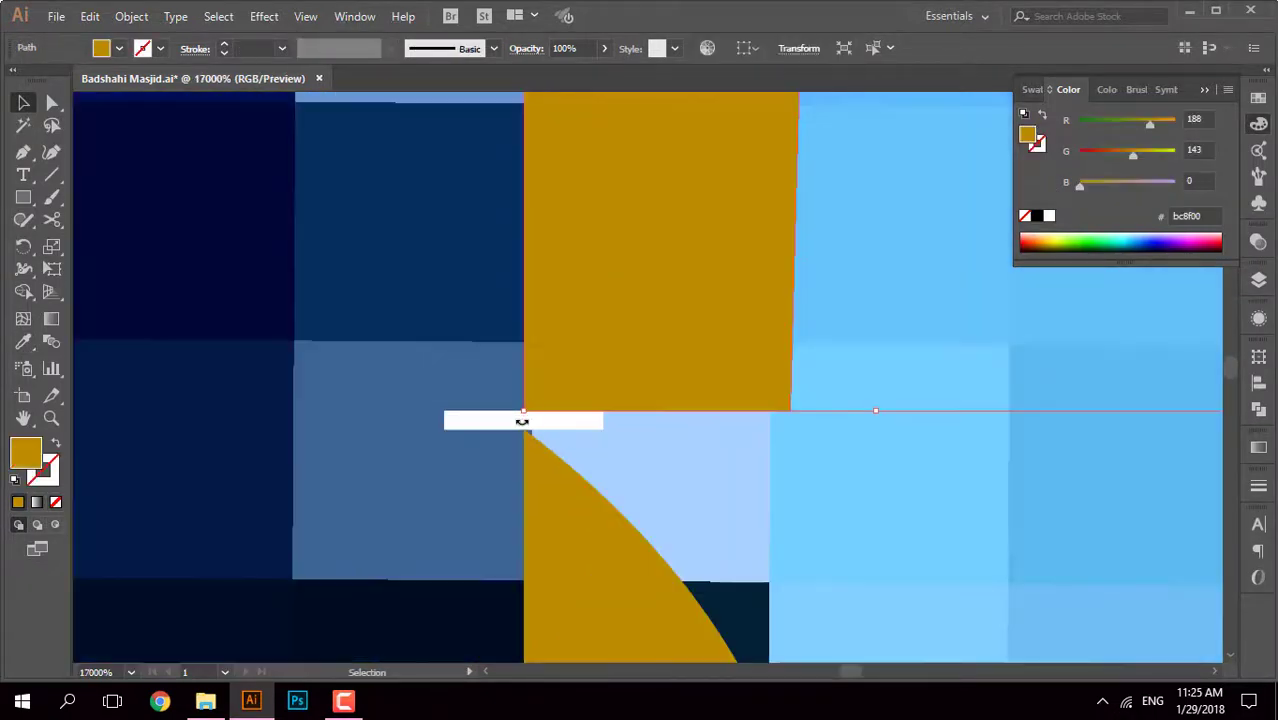
scroll(600, 380, down, 3)
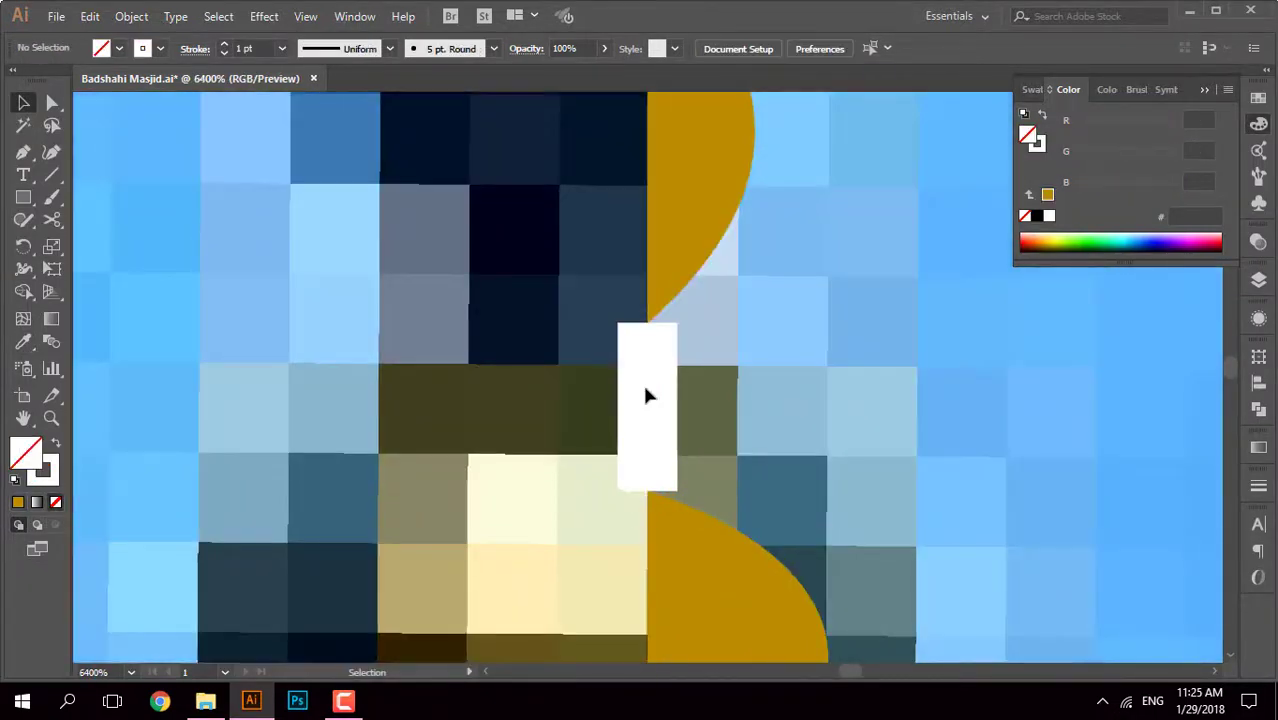
scroll(700, 430, down, 3)
scroll(660, 540, up, 4)
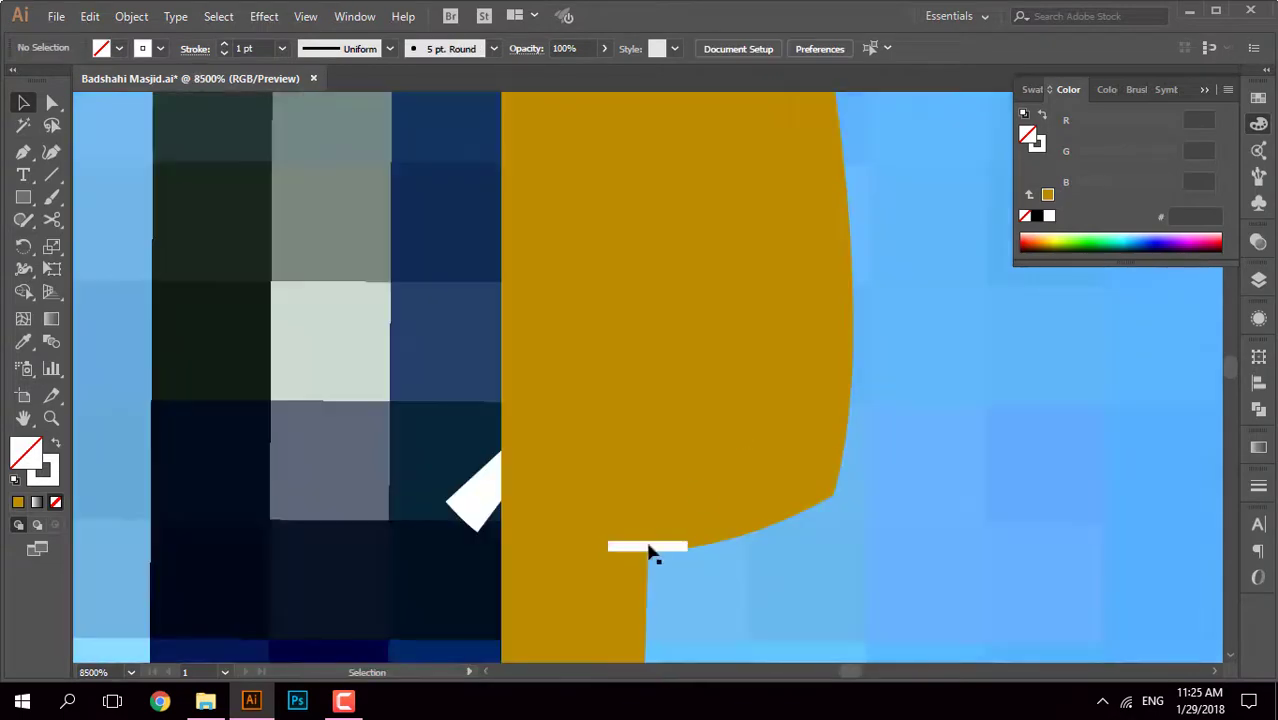
Step: Add corner points along the finial's straight edge to extend the gold shape
click(500, 486)
scroll(540, 485, down, 5)
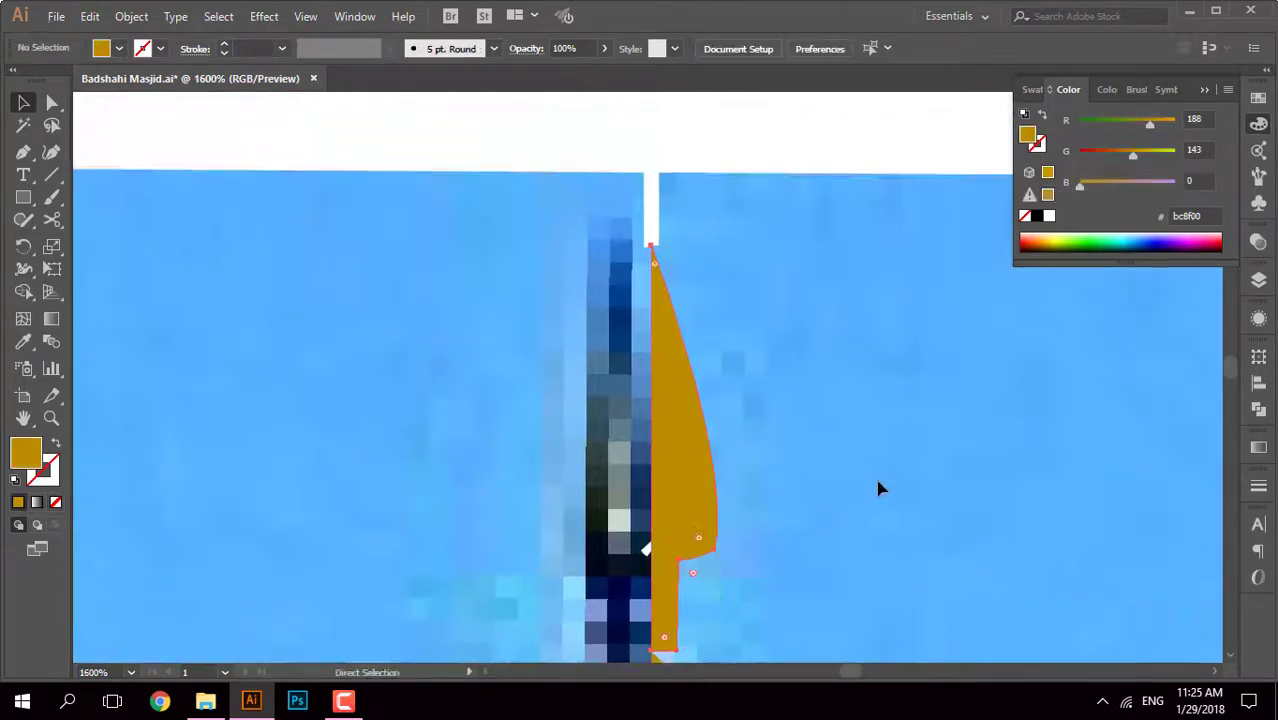
scroll(650, 370, down, 2)
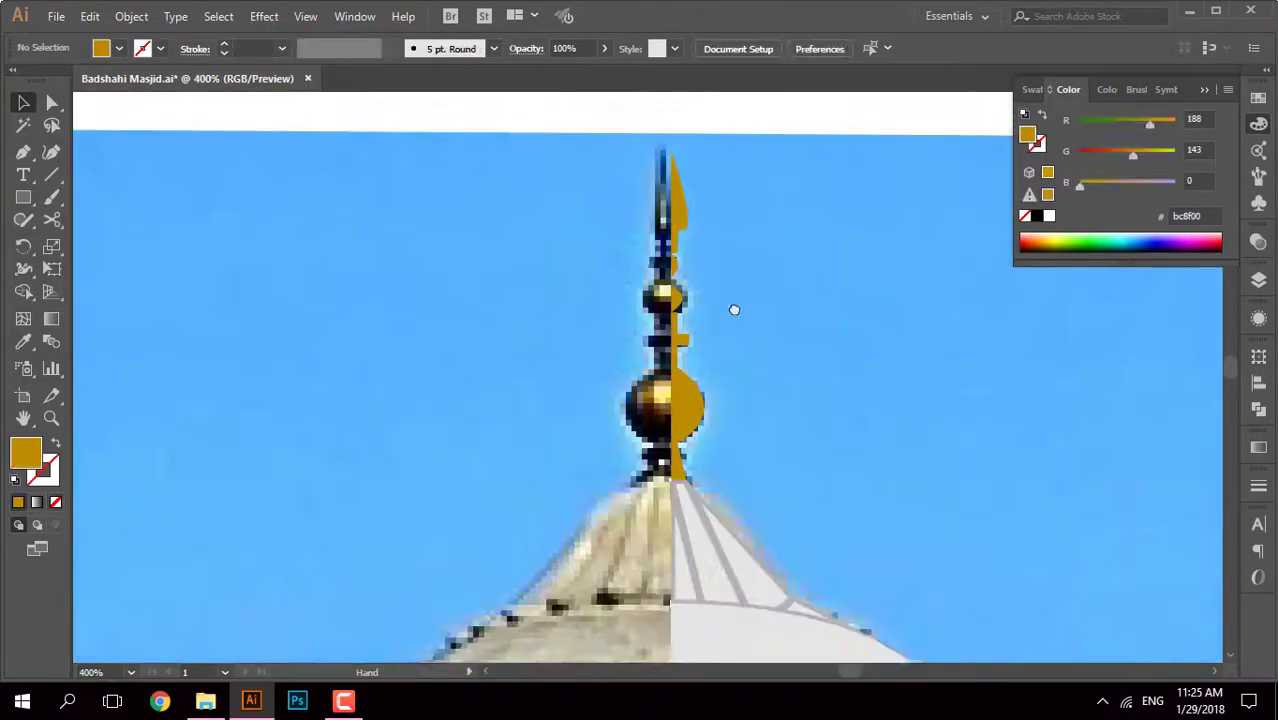
scroll(700, 370, up, 3)
scroll(600, 330, up, 2)
scroll(690, 555, up, 3)
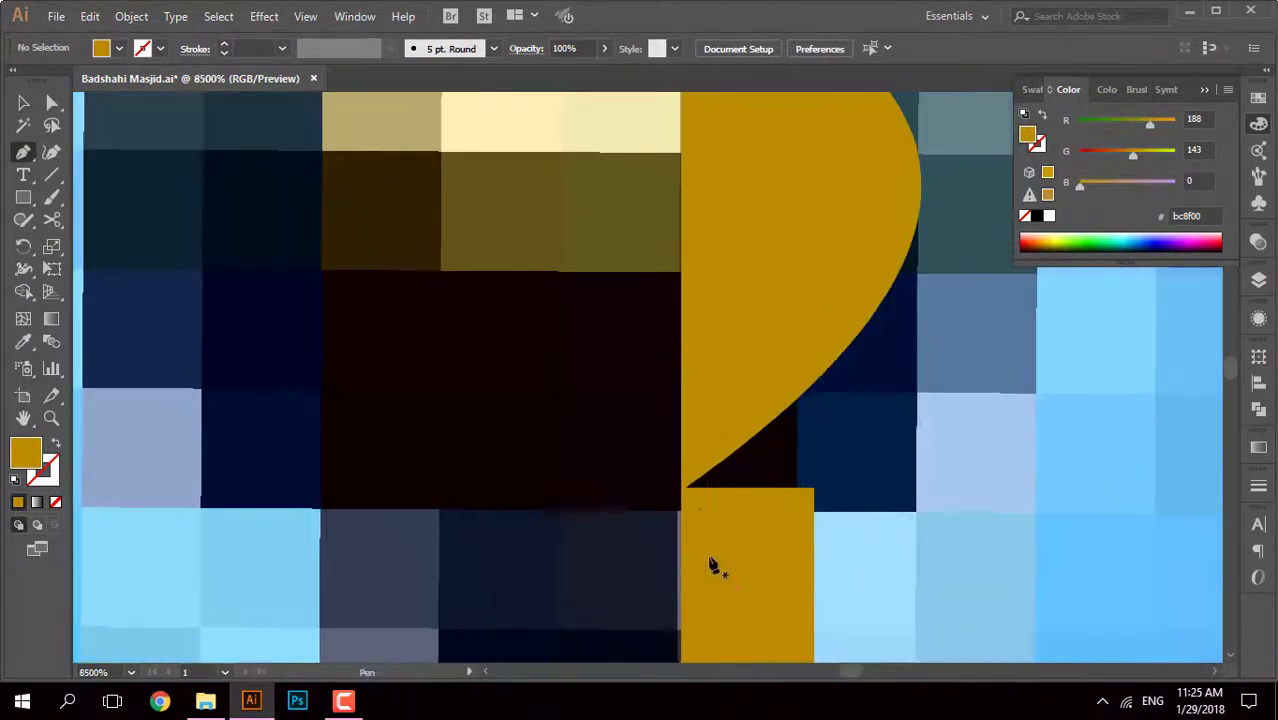
click(709, 407)
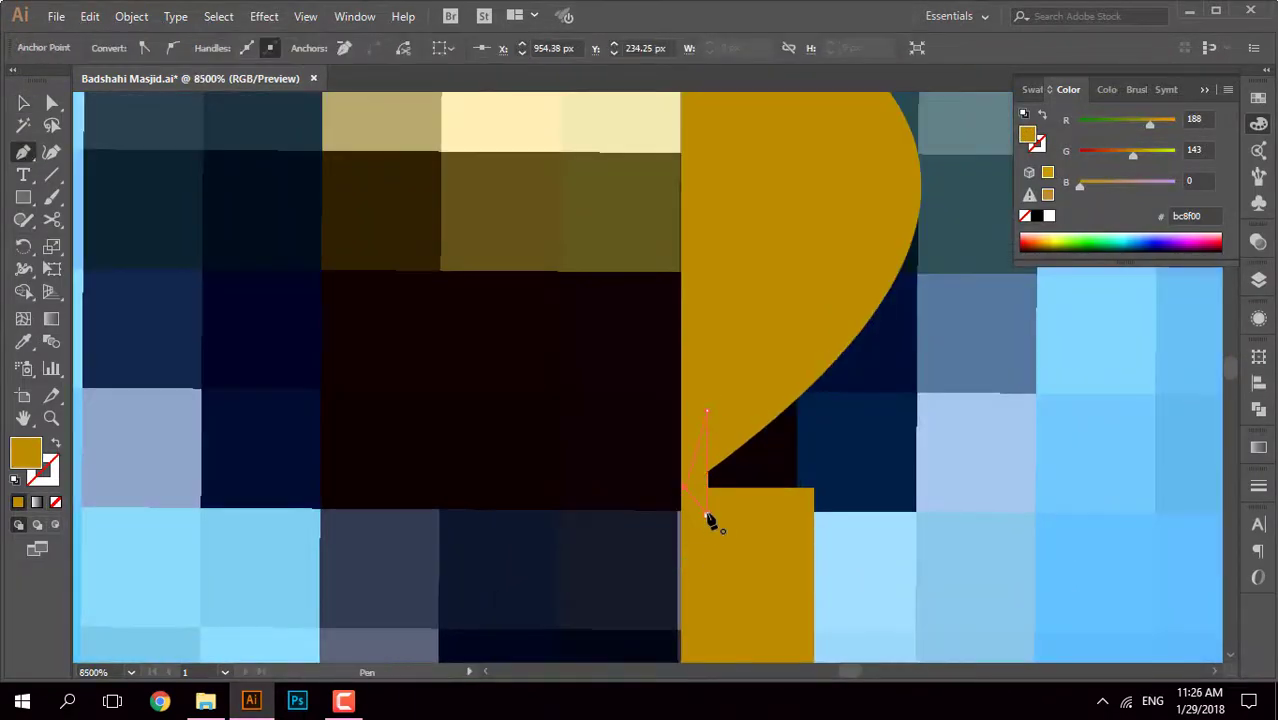
scroll(763, 433, up, 3)
scroll(765, 380, down, 1)
shift+click(762, 310)
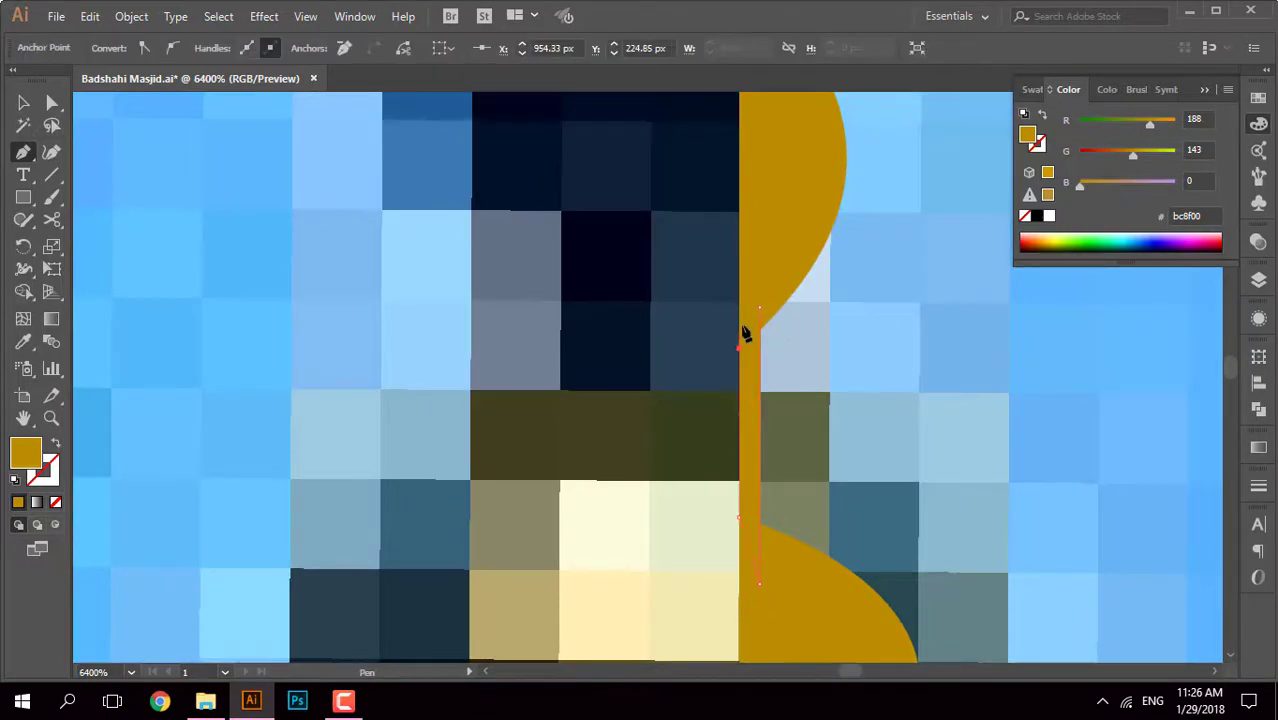
key(v)
click(585, 314)
Step: Add the final corner point where the finial's stem meets the bulb
scroll(640, 340, down, 3)
scroll(699, 374, down, 2)
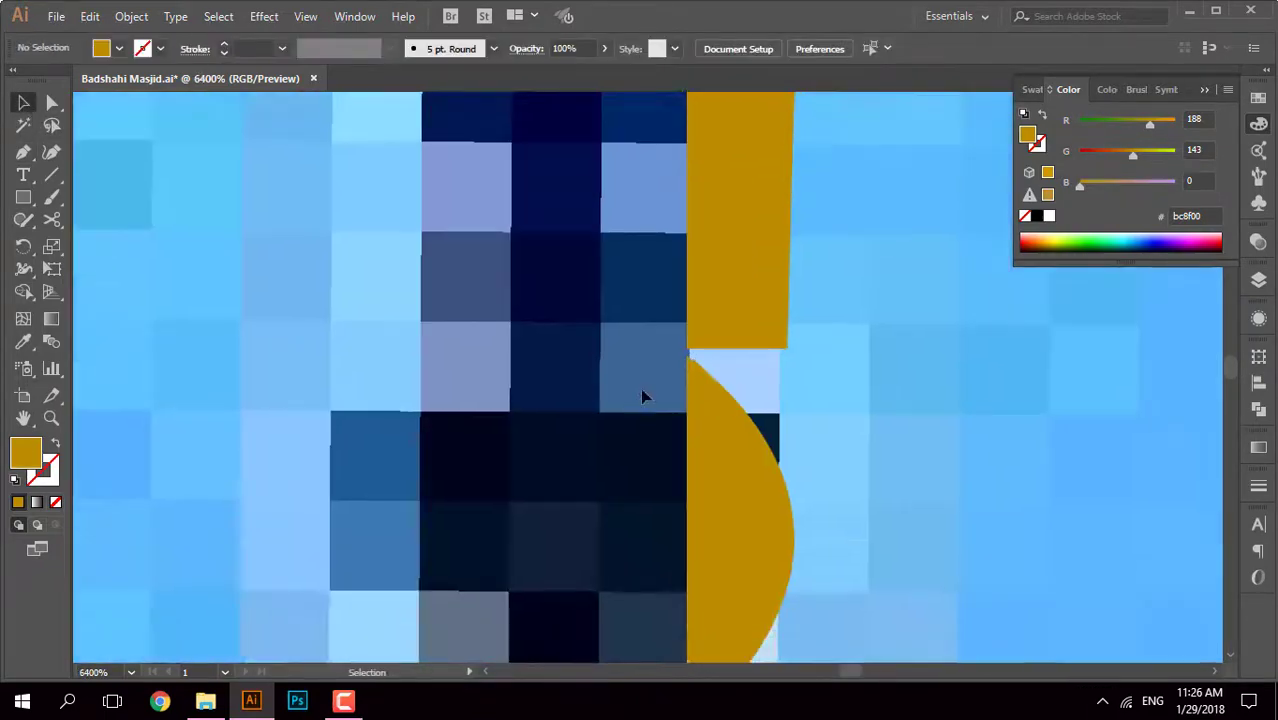
click(687, 349)
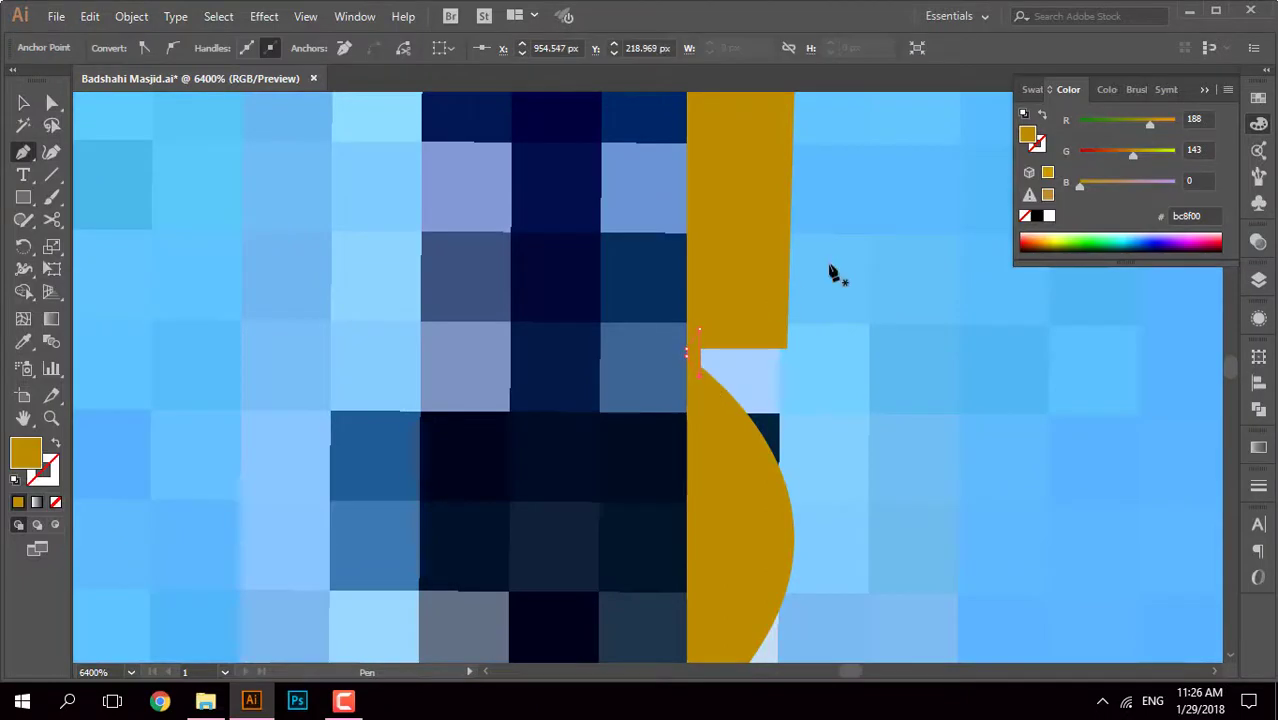
scroll(794, 466, down, 2)
key(v)
scroll(391, 405, down, 1)
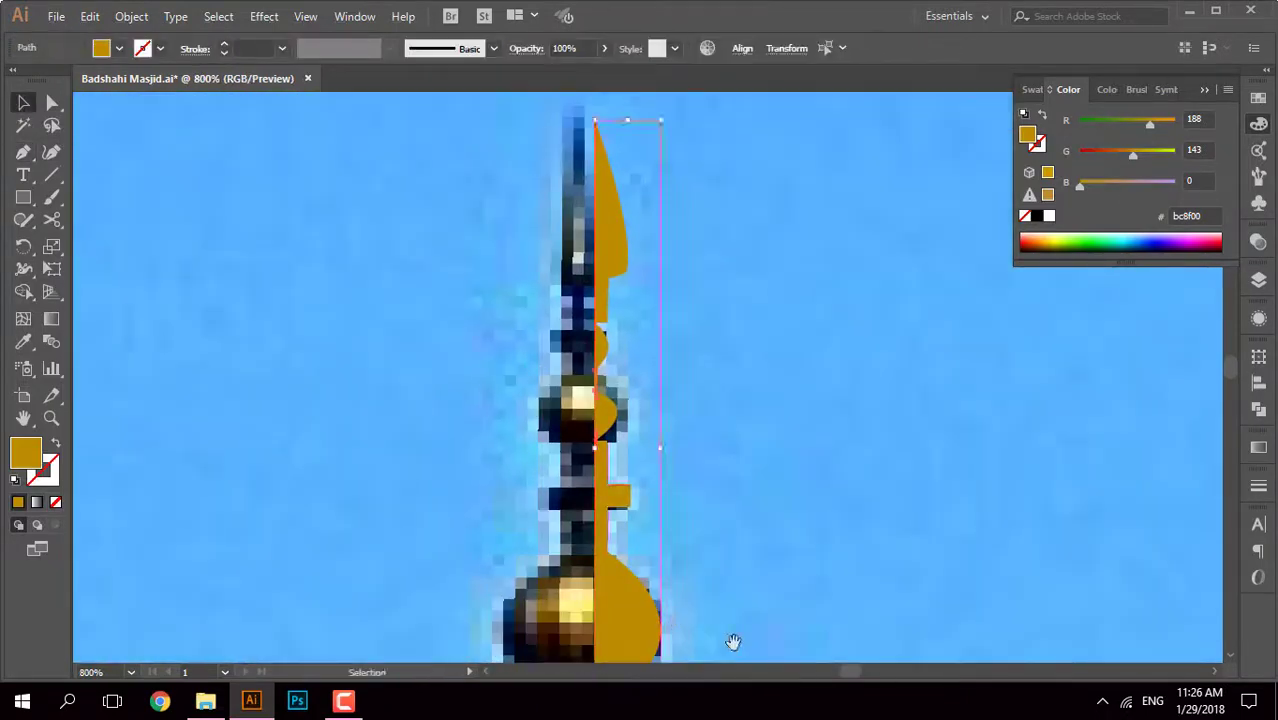
Step: Select all gold finial pieces, review Pathfinder, and inspect them in Outline view
drag(733, 641, 797, 631)
click(1258, 409)
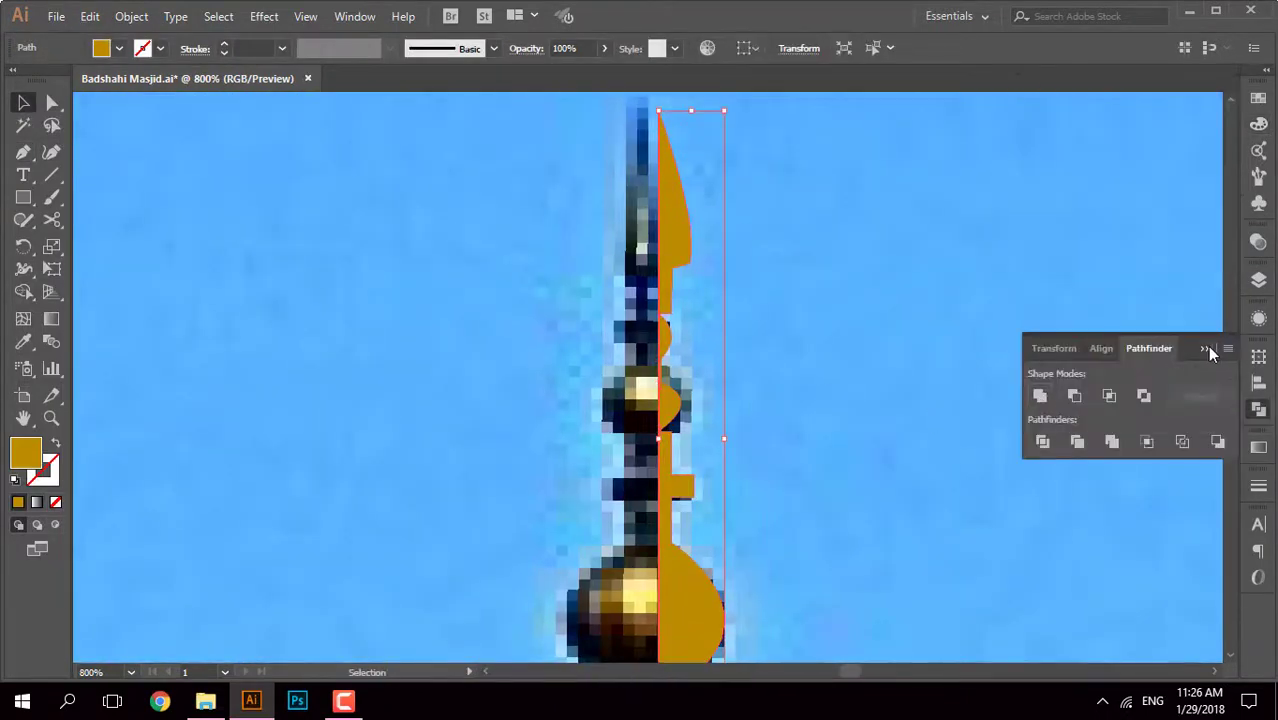
click(893, 300)
key(ctrl+y)
key(ctrl+minus)
key(ctrl+minus)
key(ctrl+minus)
Step: Return to colour preview and select the minaret's spire outline
key(ctrl+y)
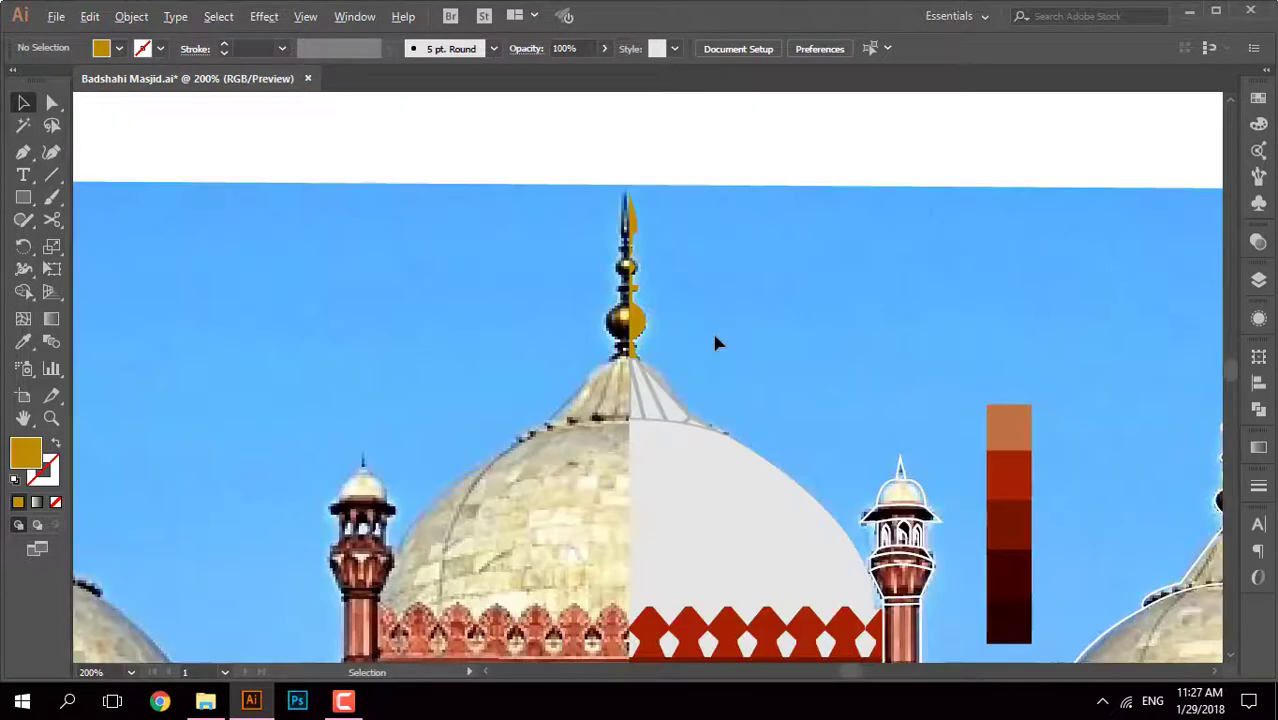
scroll(714, 343, down, 3)
scroll(800, 400, up, 5)
scroll(871, 441, down, 1)
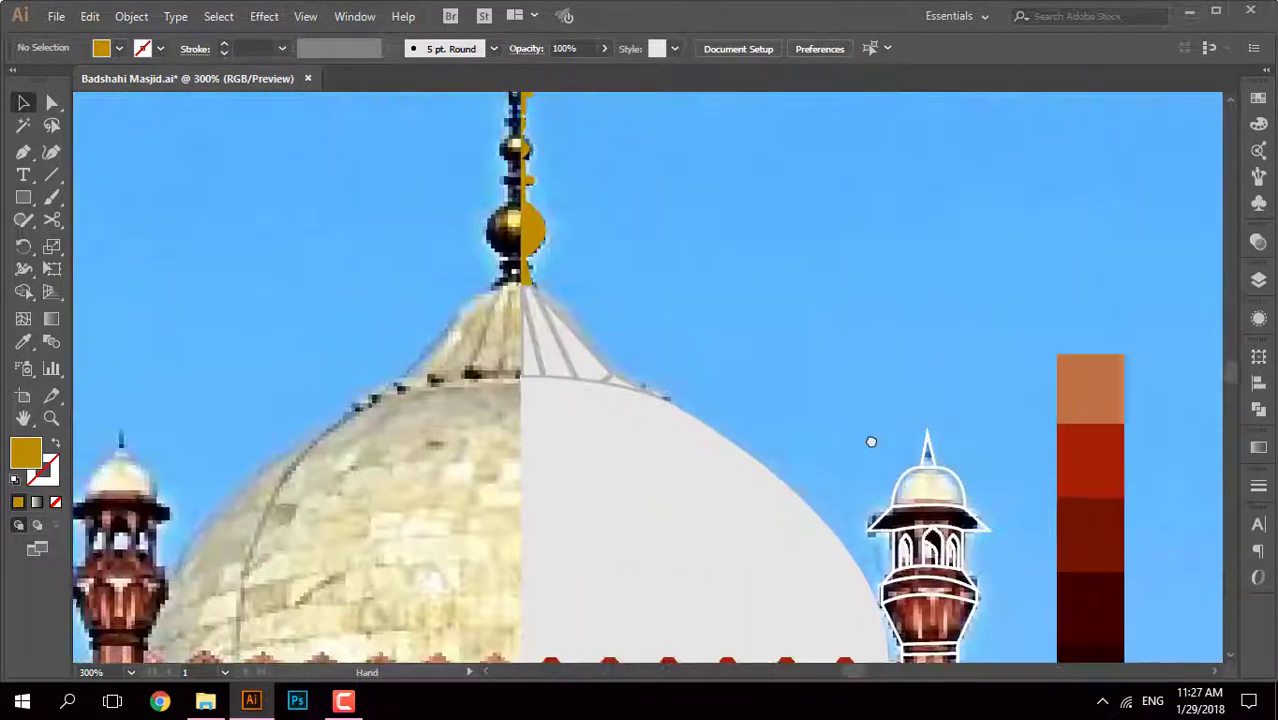
click(927, 445)
scroll(885, 360, right, 5)
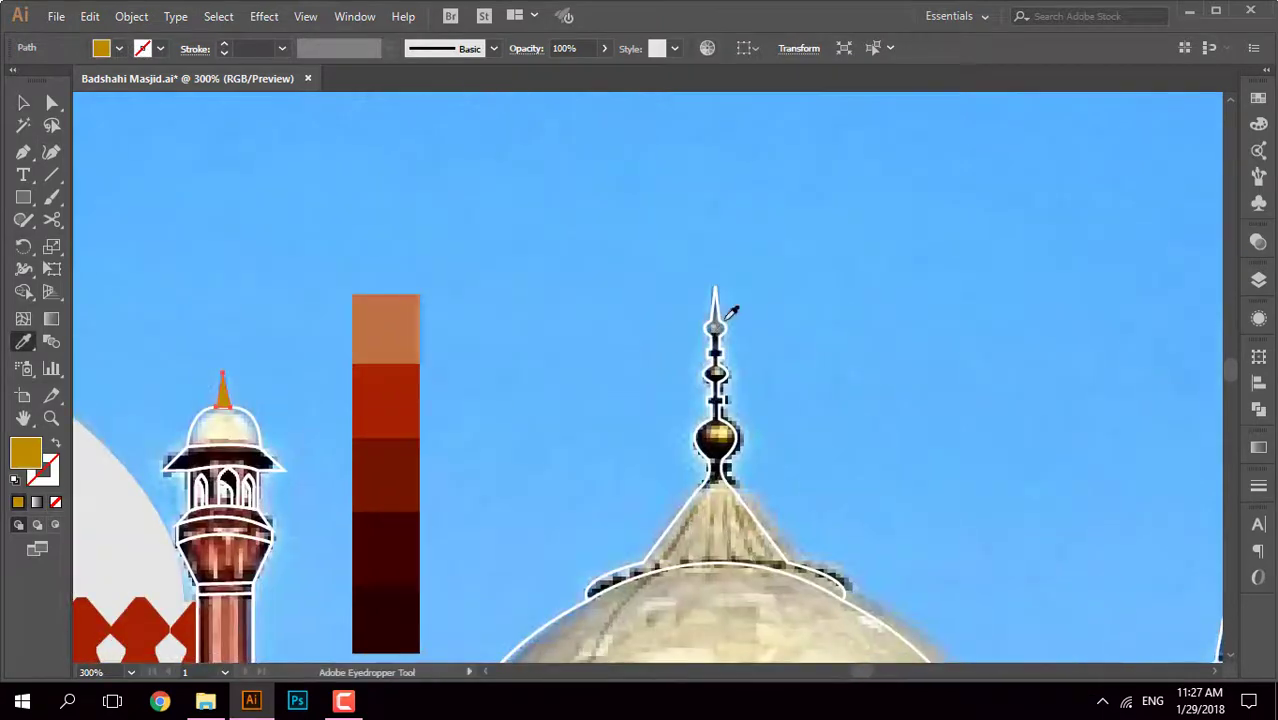
scroll(734, 305, left, 1)
key(v)
Step: Select the second dome's finial and spire outlines, merging them with the Shape Builder
click(873, 290)
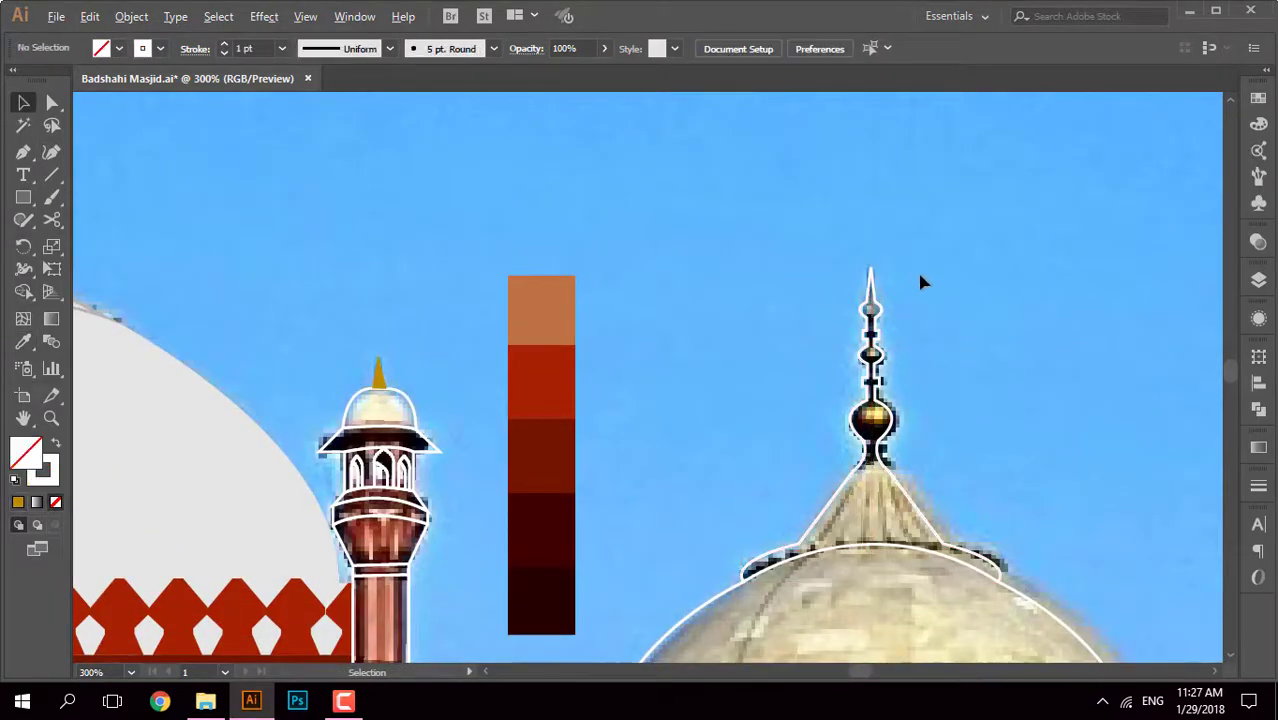
scroll(922, 282, down, 3)
click(722, 420)
key(q)
scroll(845, 468, up, 2)
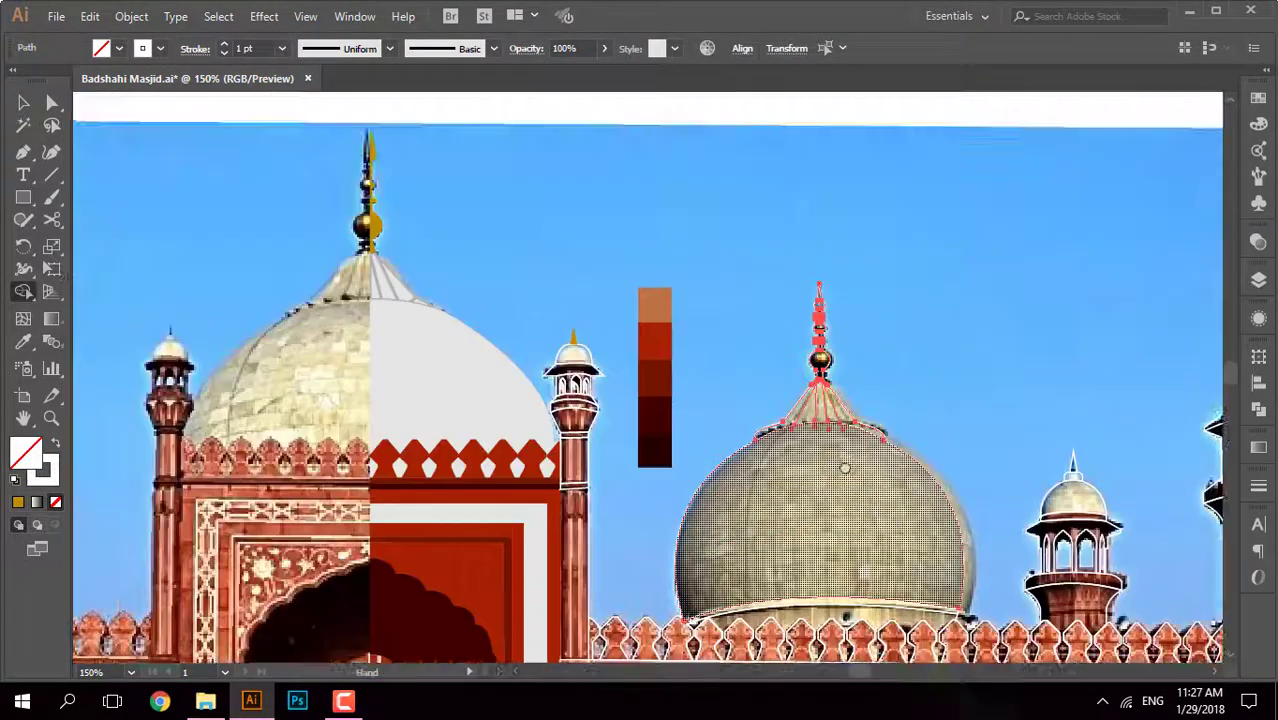
scroll(845, 468, up, 3)
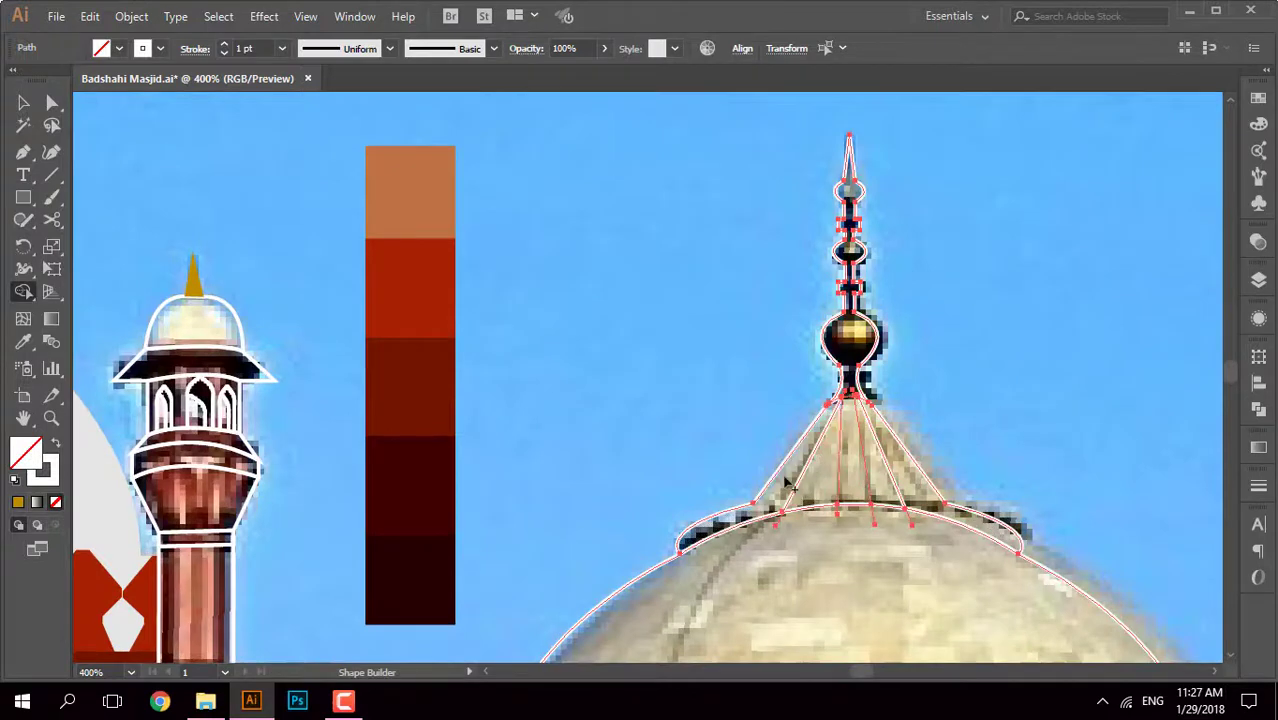
key(v)
click(700, 280)
scroll(490, 376, down, 1)
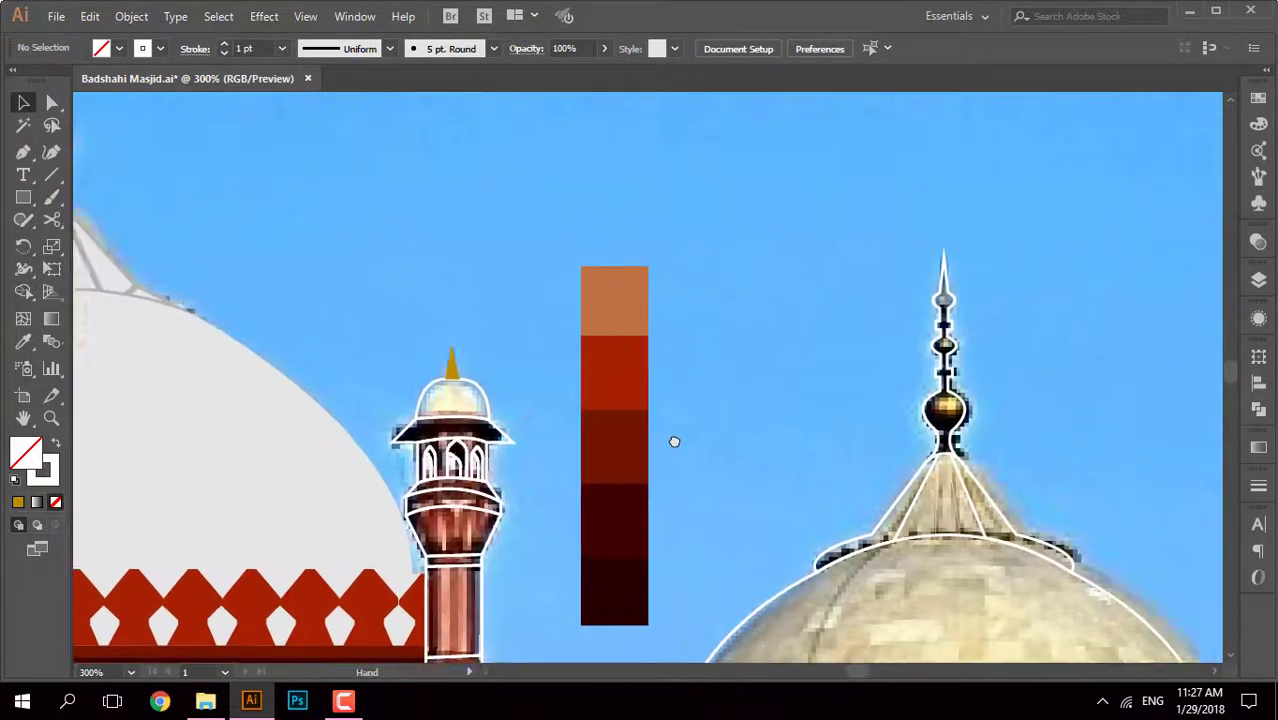
Step: Eyedropper the main finial's gold fill onto the second dome's traced finial
click(886, 400)
key(i)
click(400, 360)
click(740, 237)
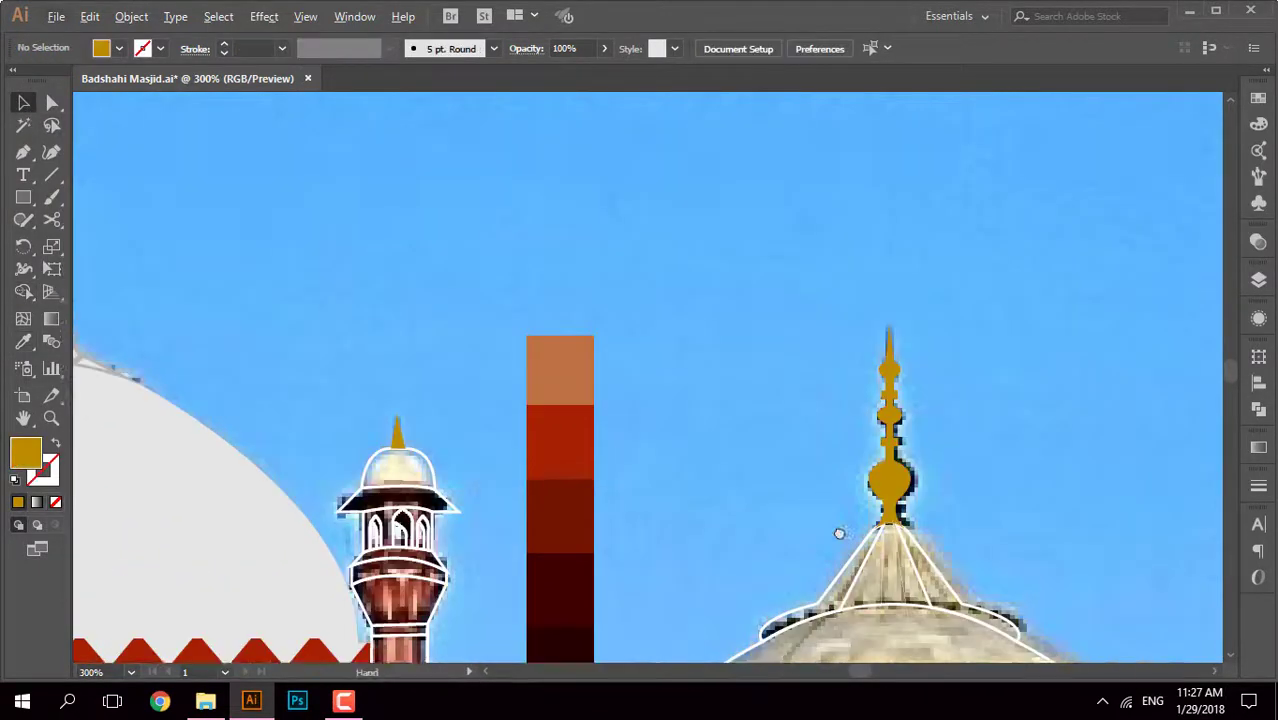
scroll(839, 531, up, 3)
click(818, 332)
scroll(800, 332, down, 3)
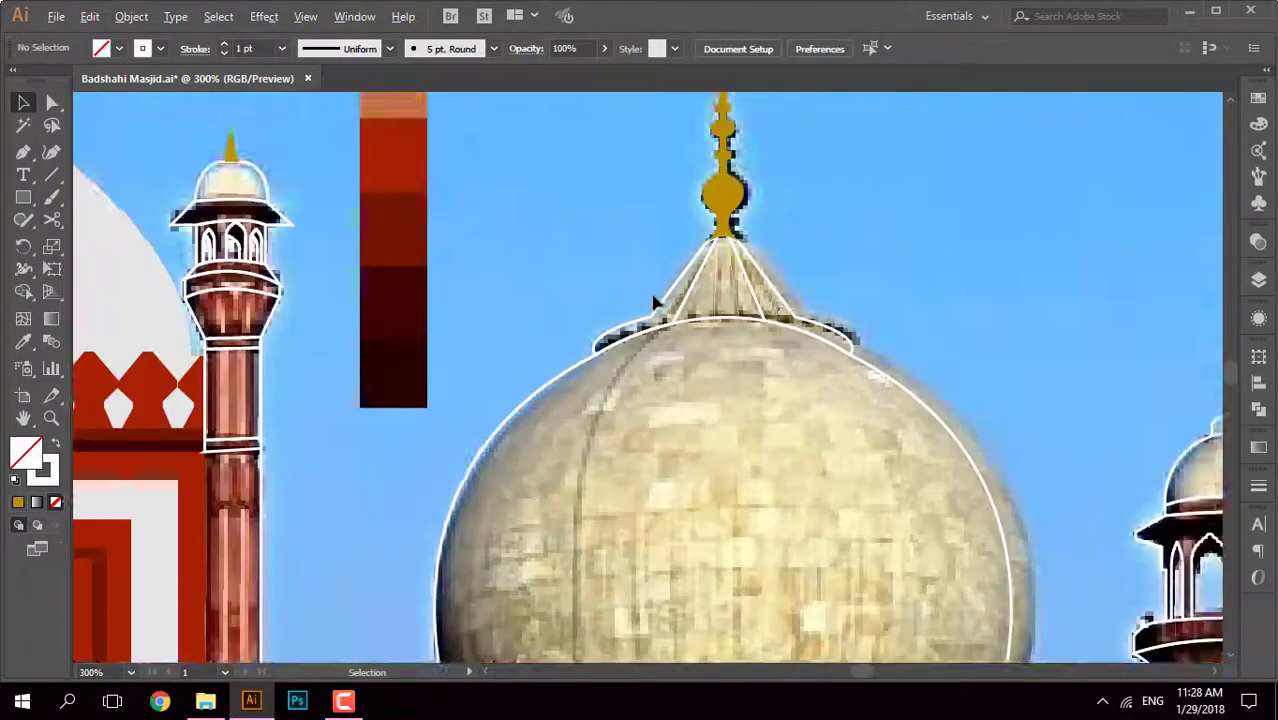
scroll(960, 250, left, 4)
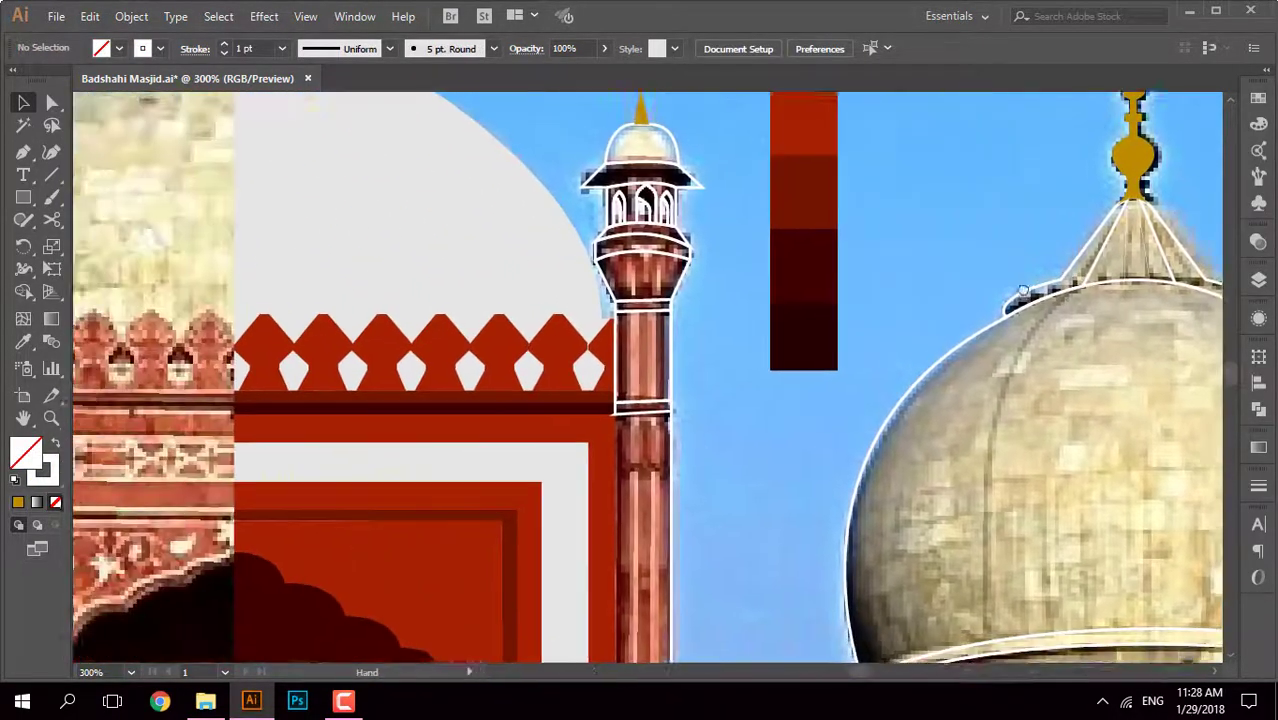
scroll(856, 303, left, 2)
scroll(870, 340, up, 1)
scroll(895, 350, up, 2)
Step: Fill the minaret canopy dark maroon and the arches band beneath it red
click(835, 282)
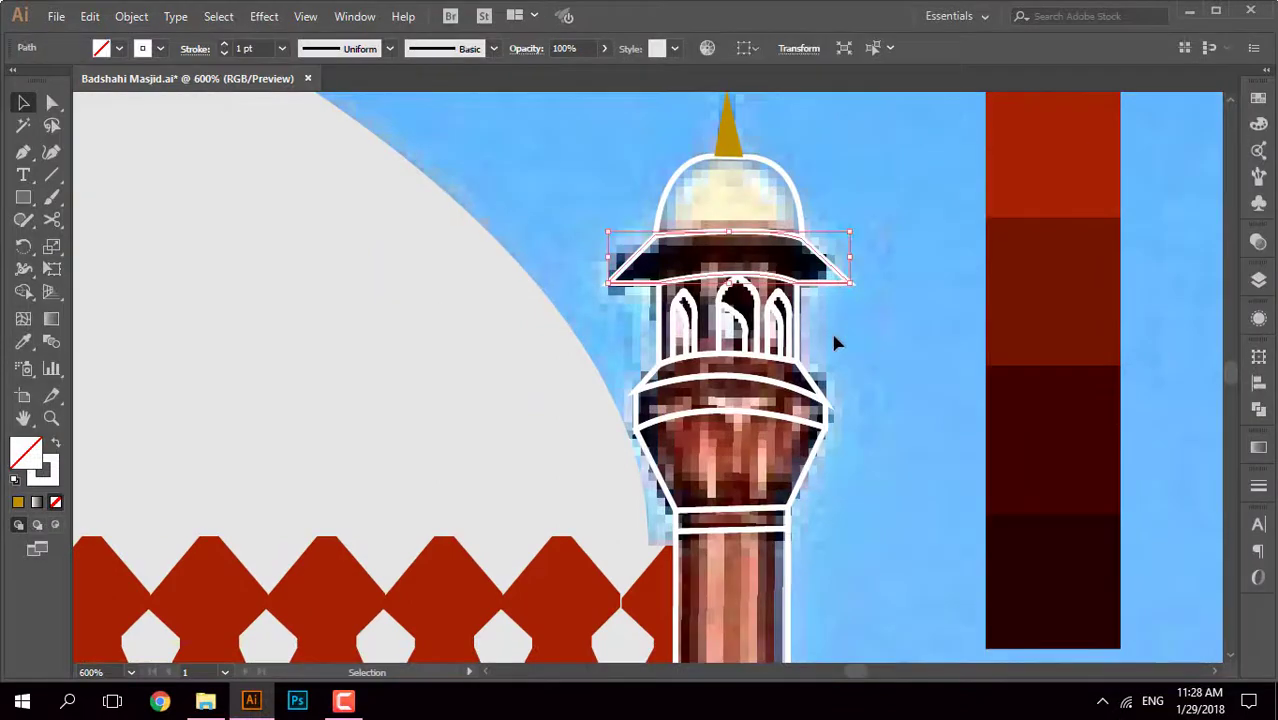
key(i)
click(1003, 515)
ctrl+click(745, 290)
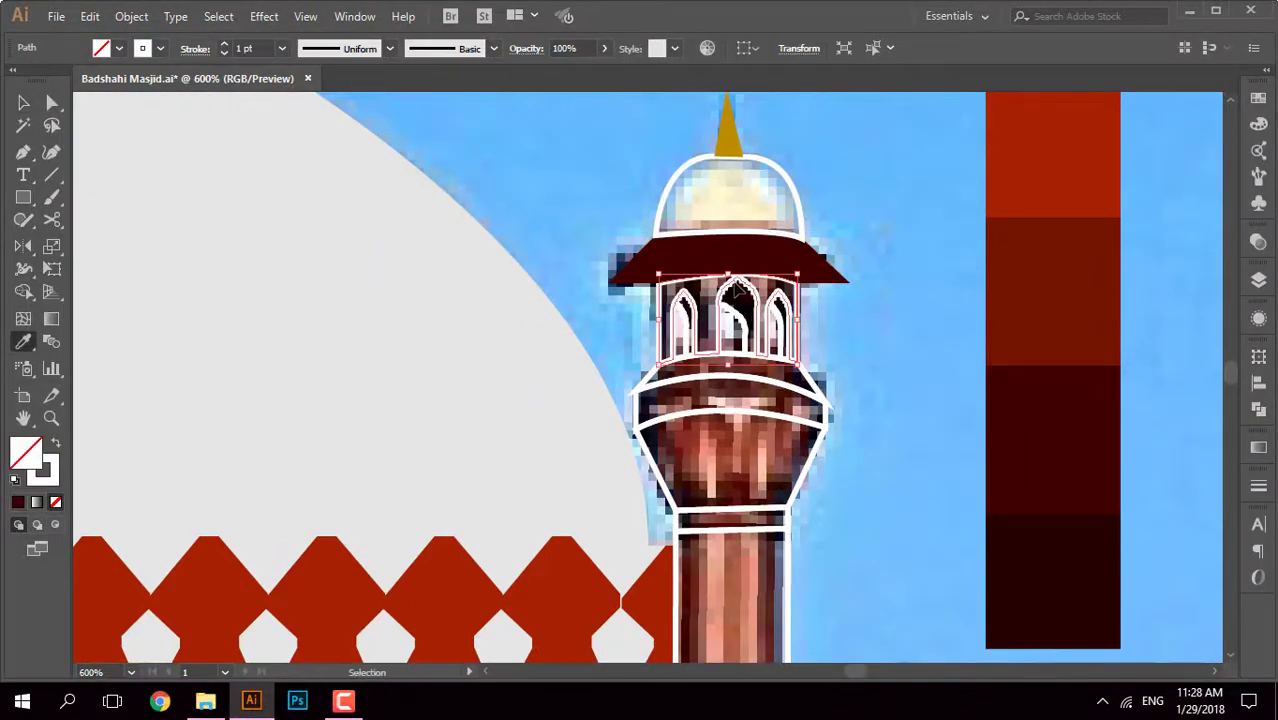
click(1053, 150)
scroll(893, 330, down, 3)
scroll(705, 458, up, 2)
scroll(705, 458, up, 2)
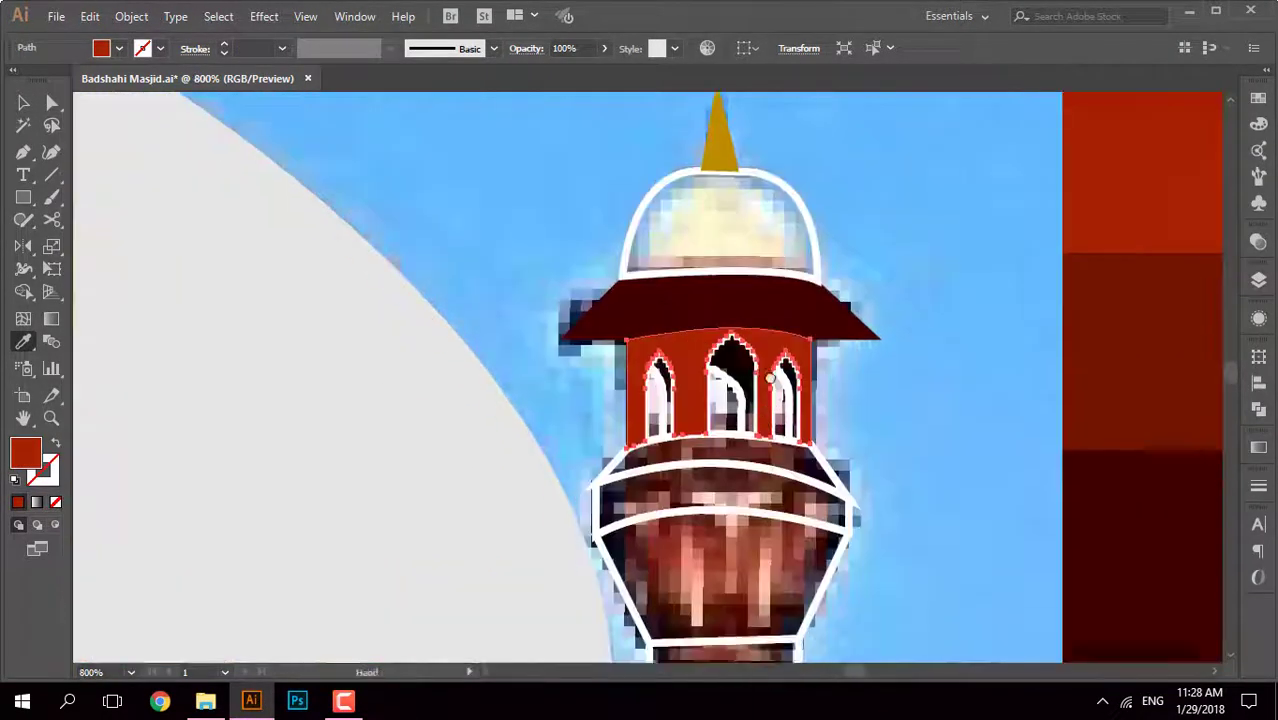
scroll(760, 330, up, 1)
Step: Fill the pavilion's middle arch dark maroon and sample the arches wall's red
ctrl+click(755, 320)
scroll(760, 330, down, 2)
scroll(787, 345, up, 1)
scroll(787, 345, down, 1)
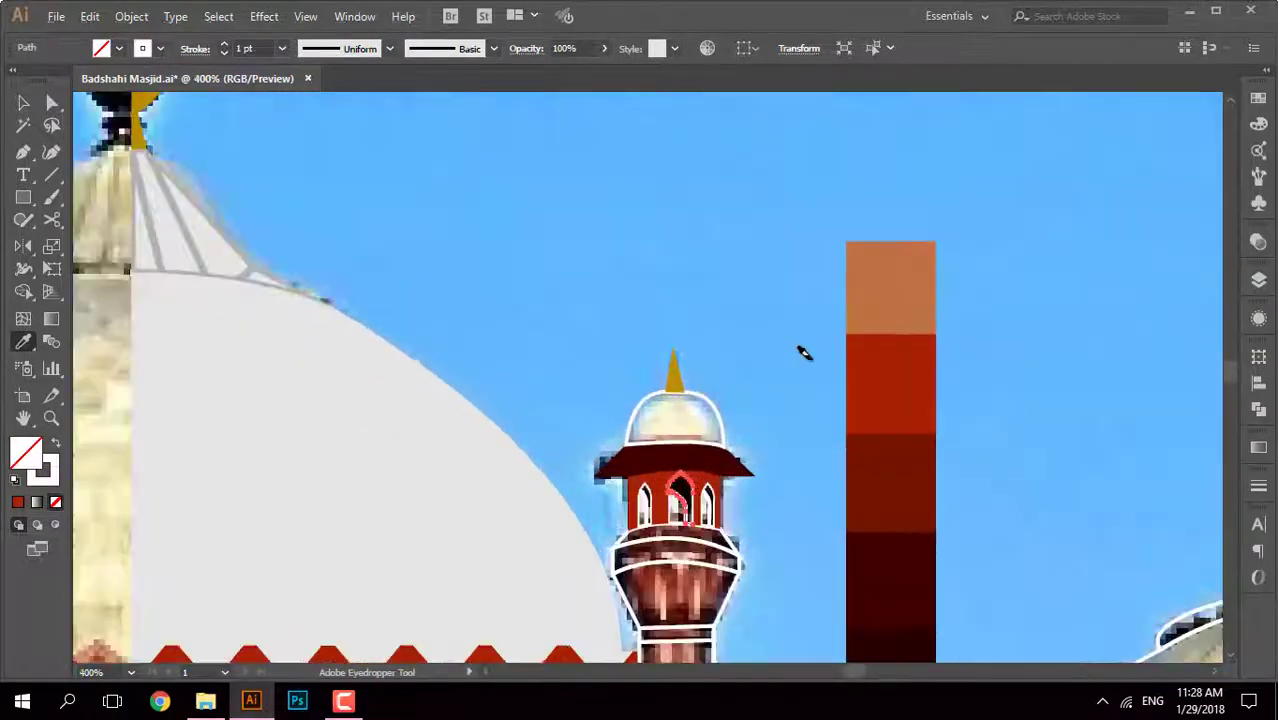
scroll(847, 442, down, 2)
click(847, 442)
scroll(847, 442, down, 2)
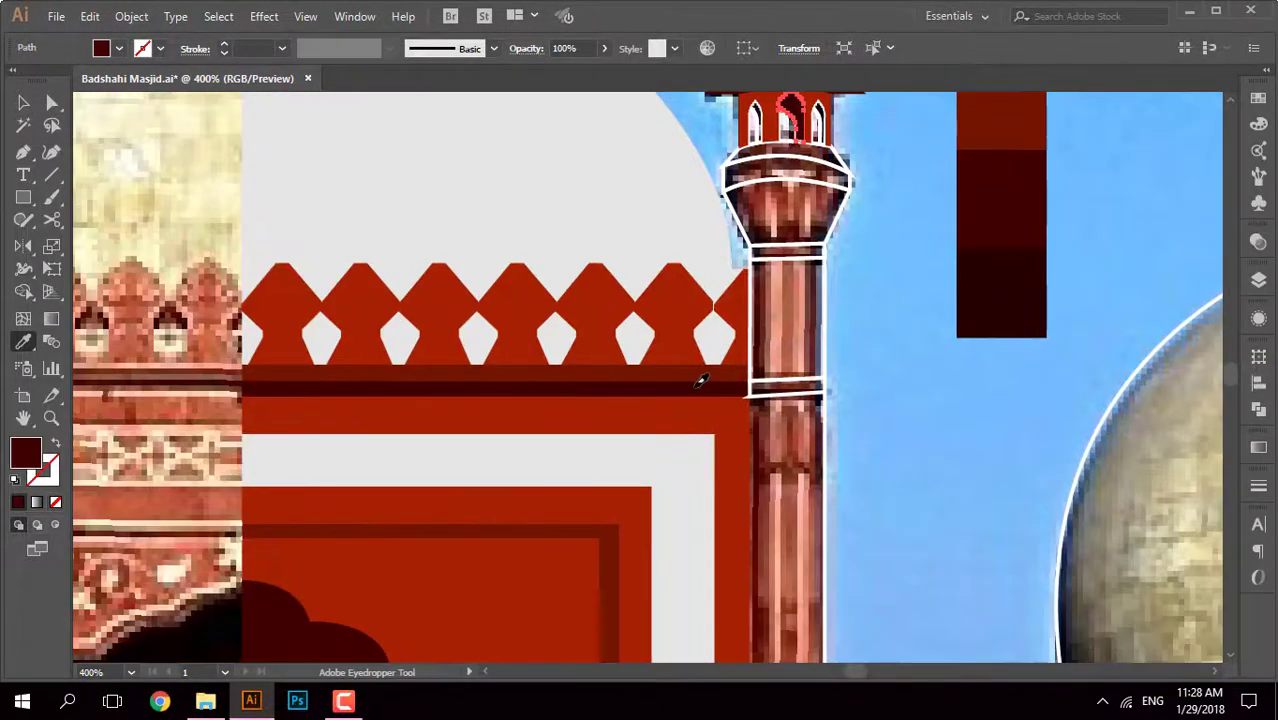
scroll(847, 442, up, 2)
scroll(770, 366, up, 5)
ctrl+click(560, 380)
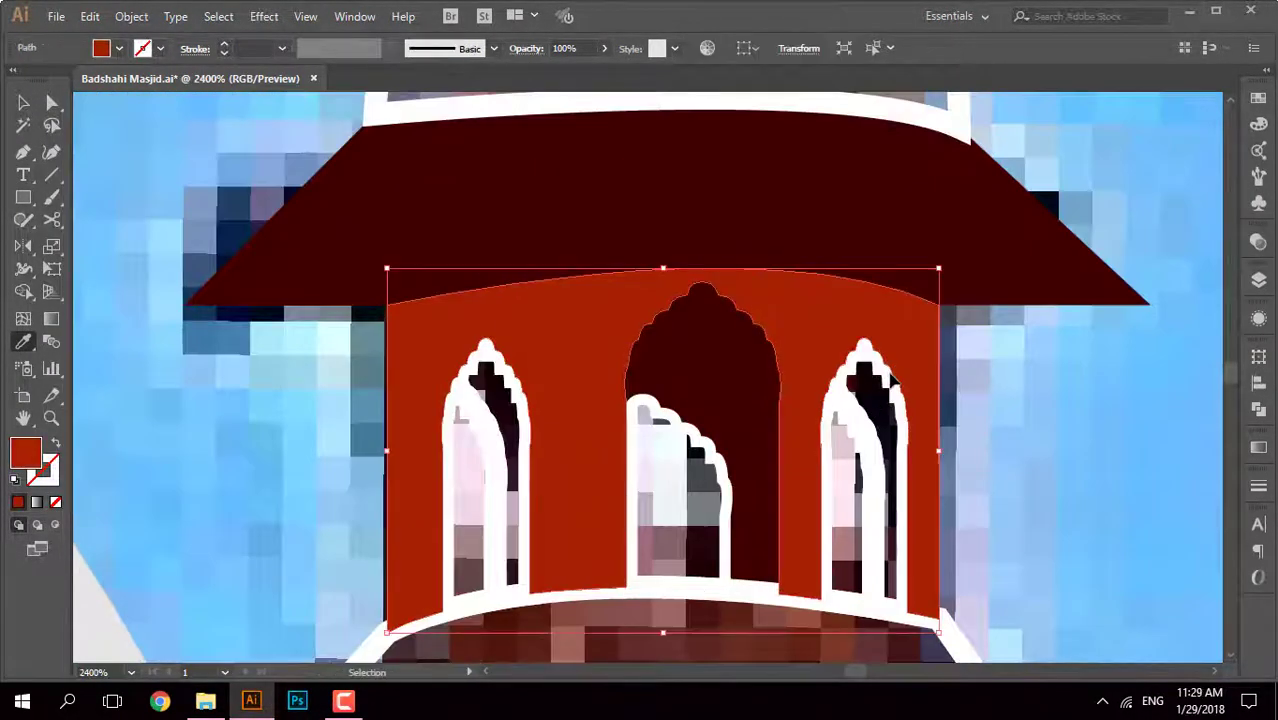
Step: Inspect the red wall and left inner arch paths in Outline view
key(v)
click(492, 366)
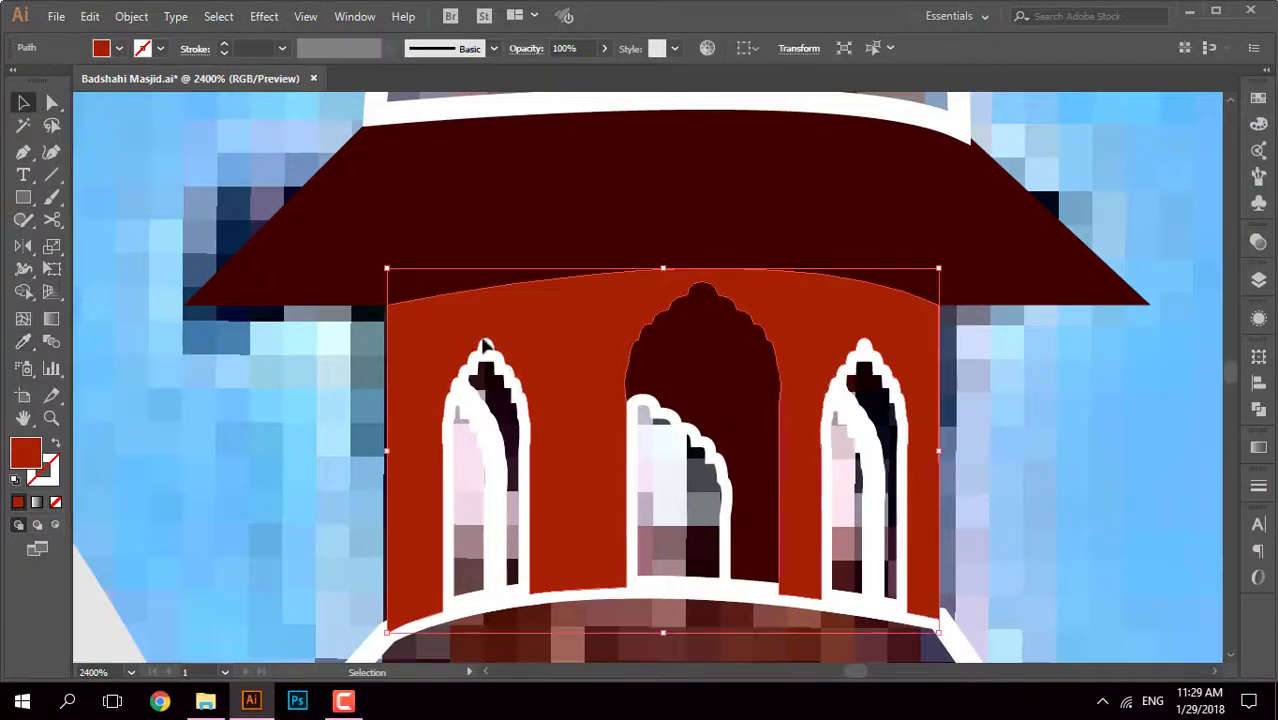
key(ctrl+y)
click(359, 422)
click(490, 437)
key(ctrl+y)
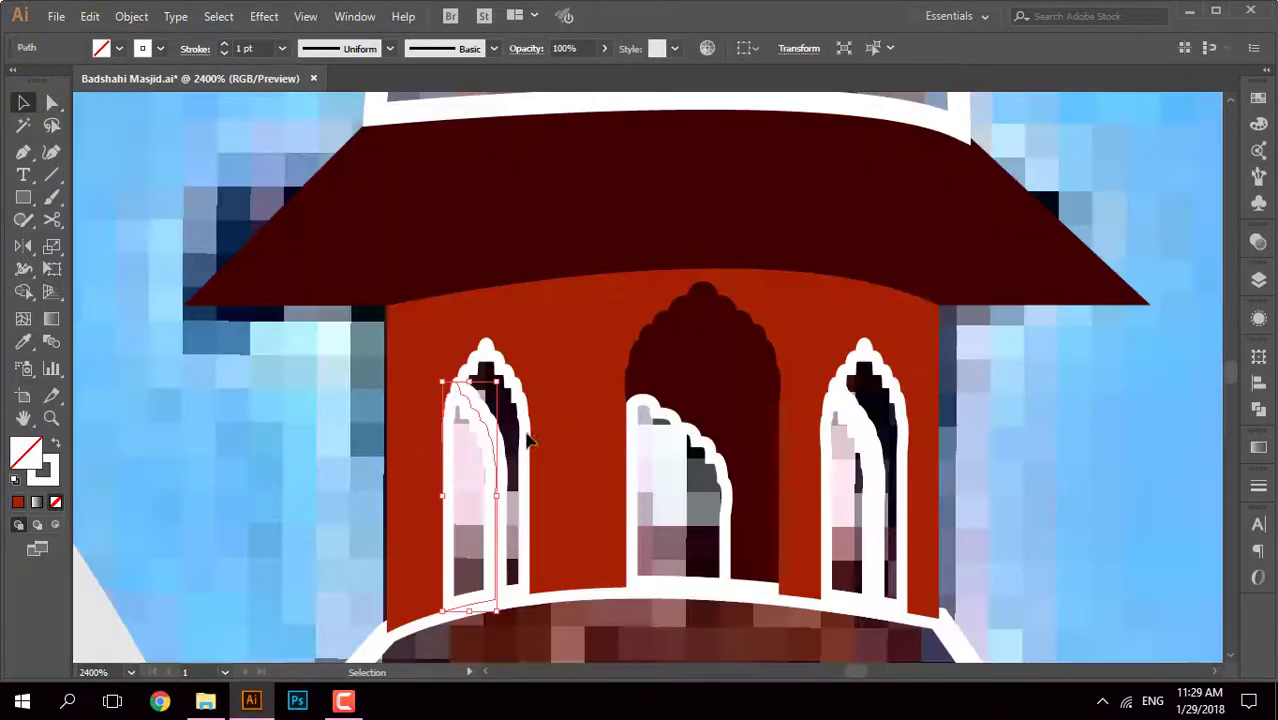
click(516, 386)
click(265, 435)
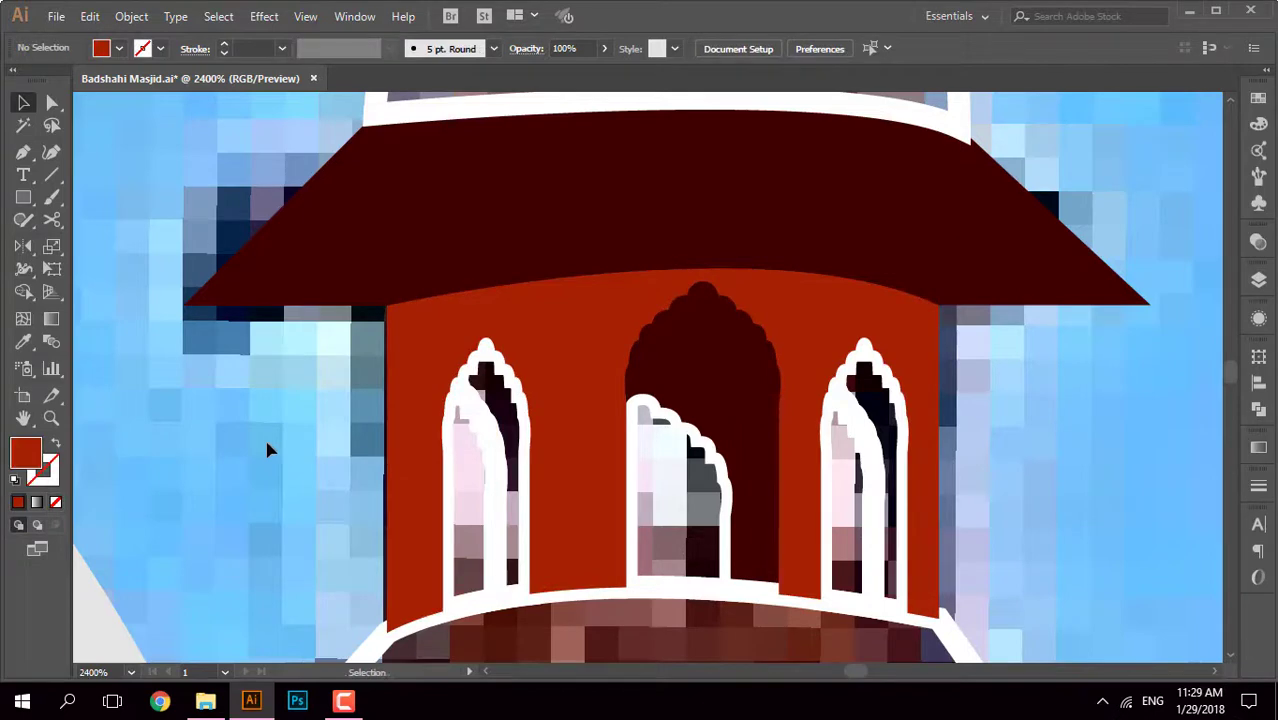
Step: Merge the left and right arches' inner strips into the red wall with Shape Builder
key(ctrl+a)
key(shift+m)
drag(415, 438, 495, 410)
drag(863, 392, 800, 430)
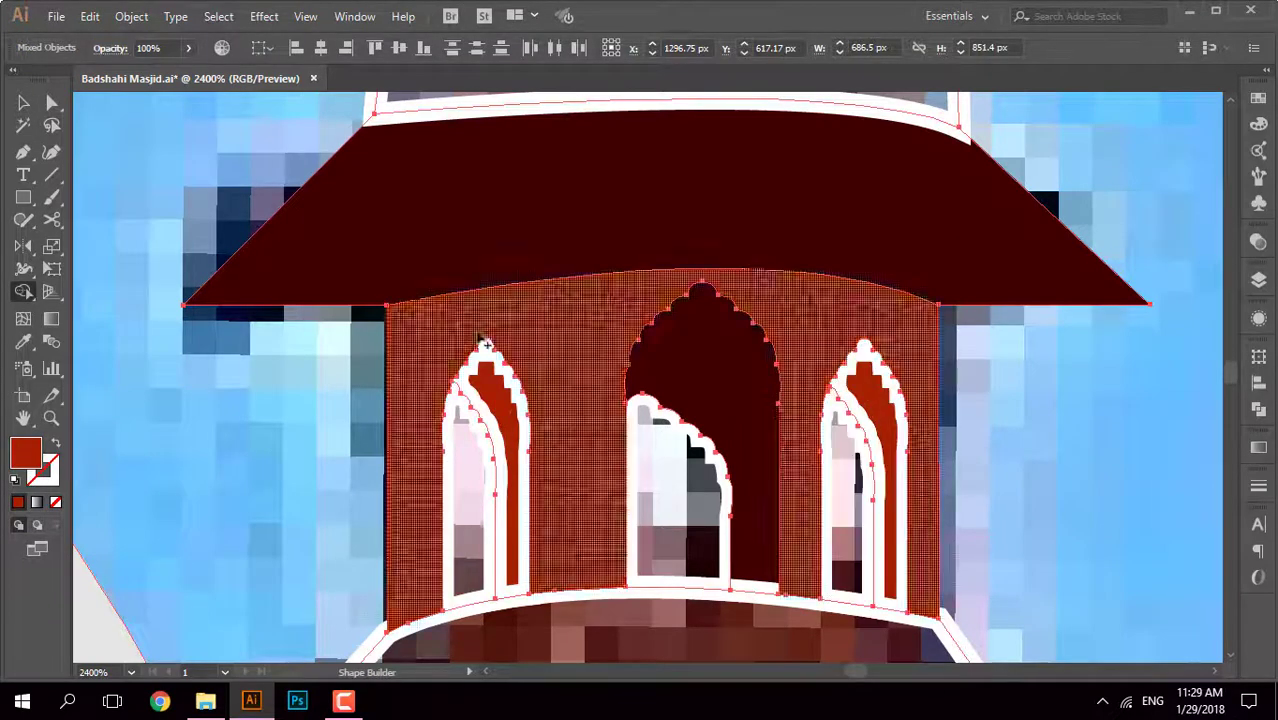
key(v)
click(320, 444)
Step: Fill both side arch interiors dark maroon and delete the right window's white outline
click(485, 420)
key(i)
click(668, 220)
ctrl+click(865, 420)
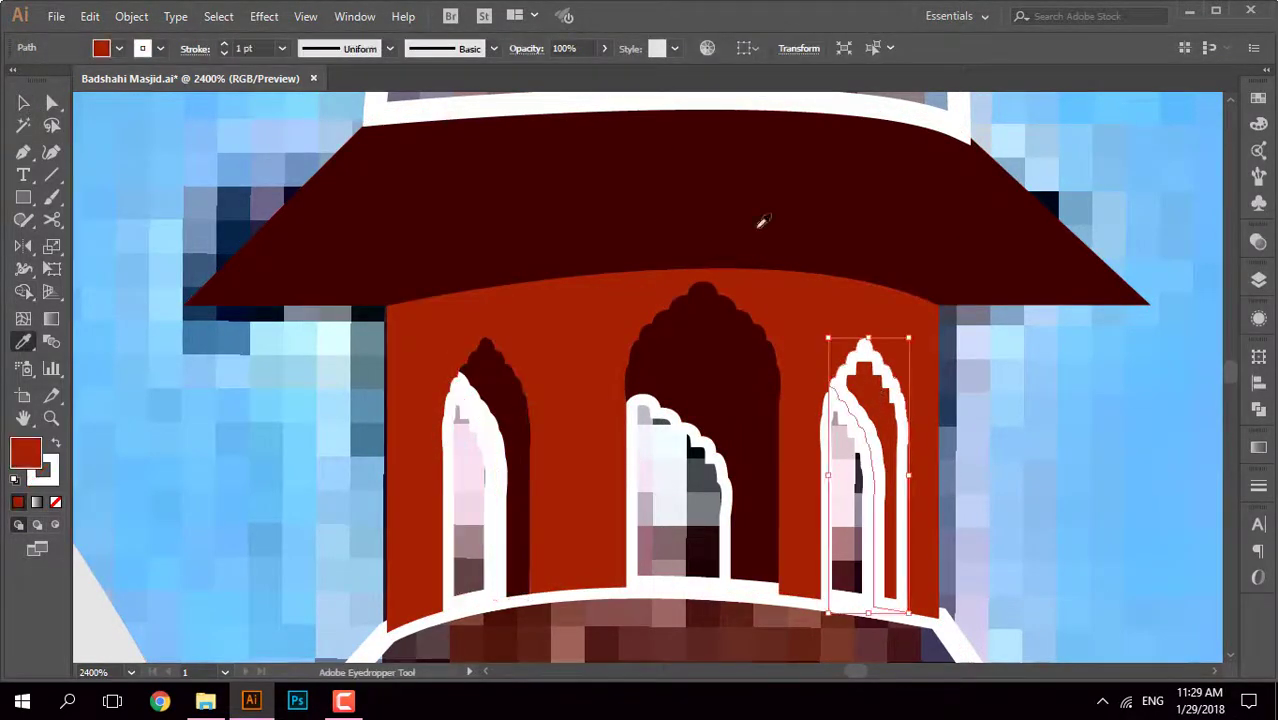
click(762, 220)
ctrl+click(876, 481)
key(Delete)
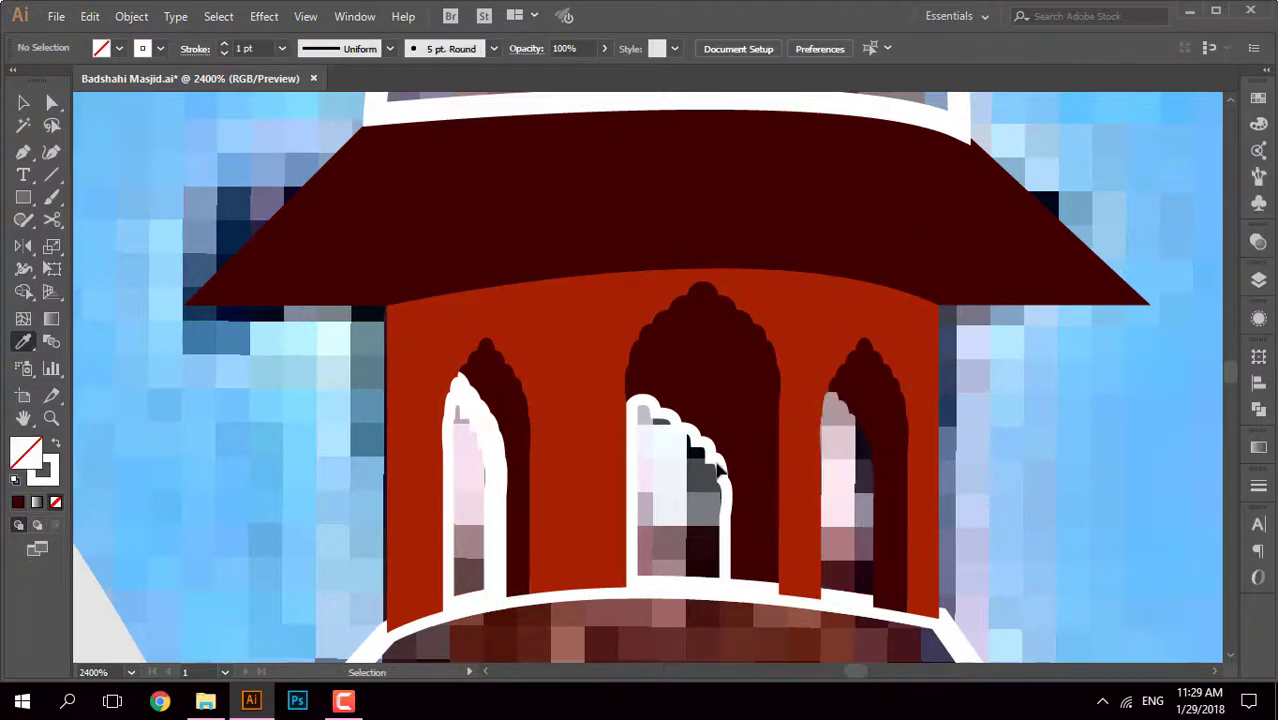
Step: Select the two unfilled window outlines and bring the minaret's dome into view
ctrl+click(639, 398)
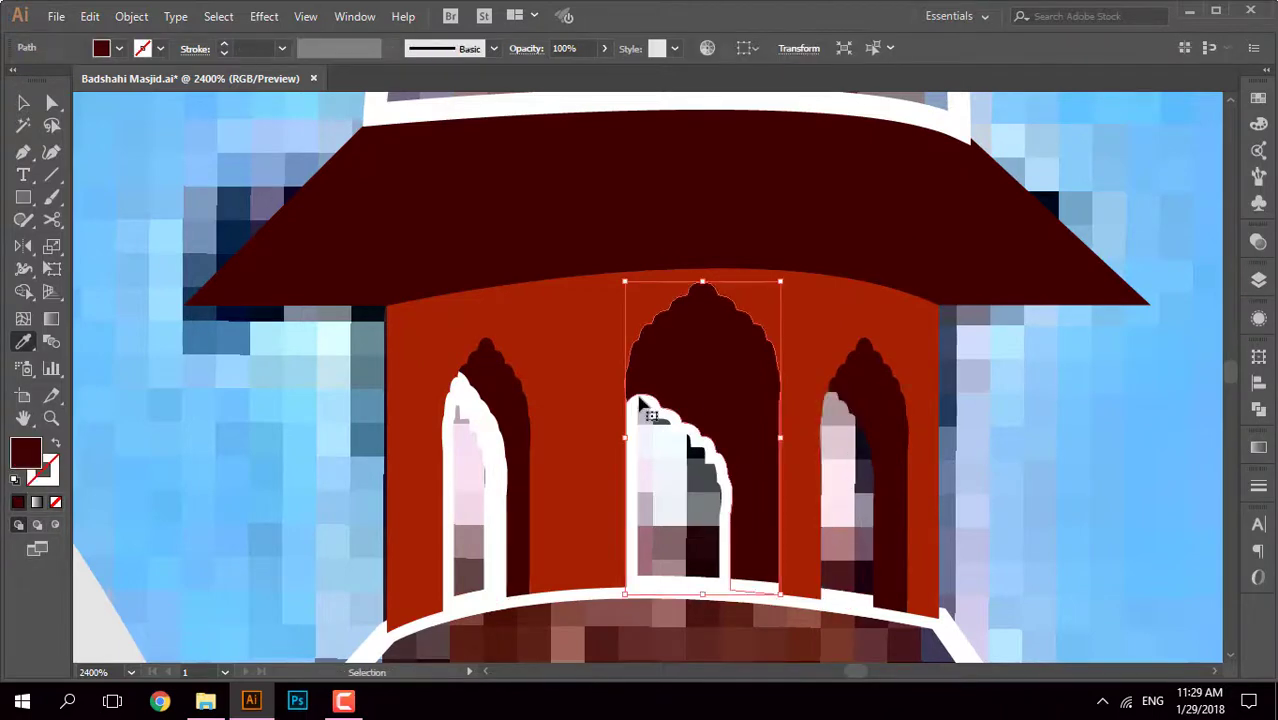
click(276, 474)
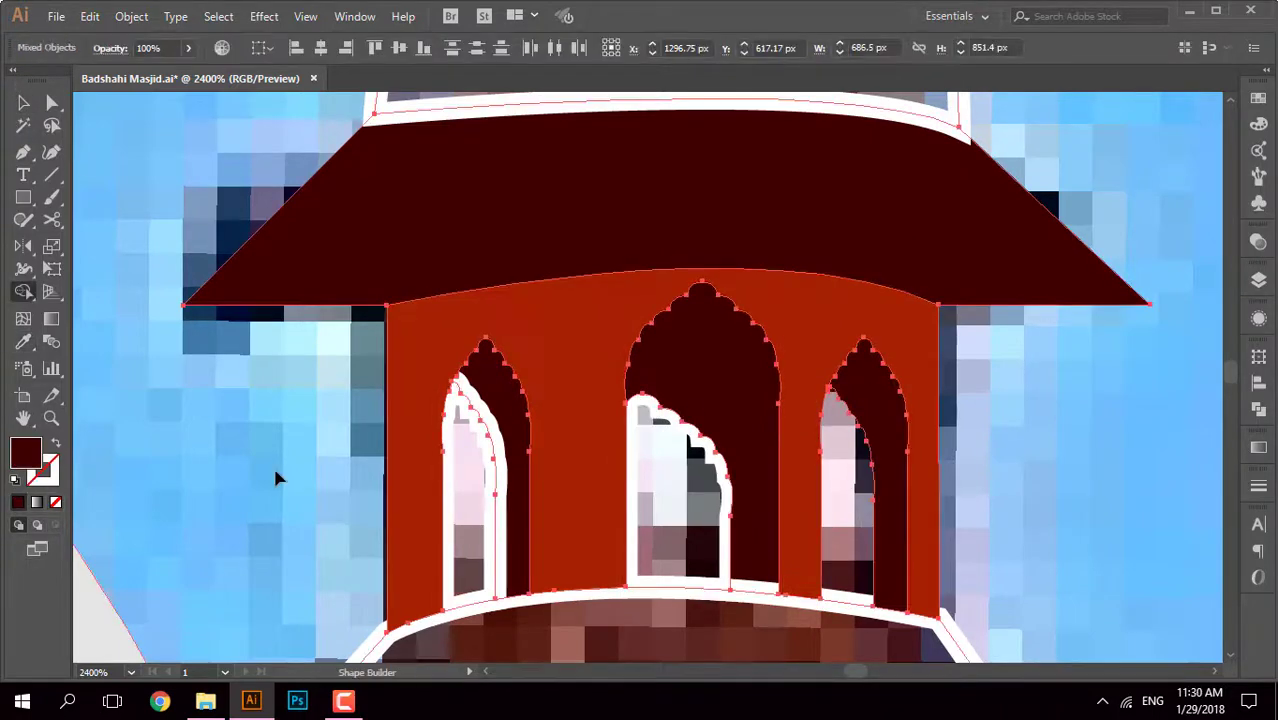
click(477, 447)
shift+click(679, 485)
key(ctrl+minus)
drag(599, 462, 693, 531)
Step: Fill the minaret dome with the sampled off-white
click(983, 373)
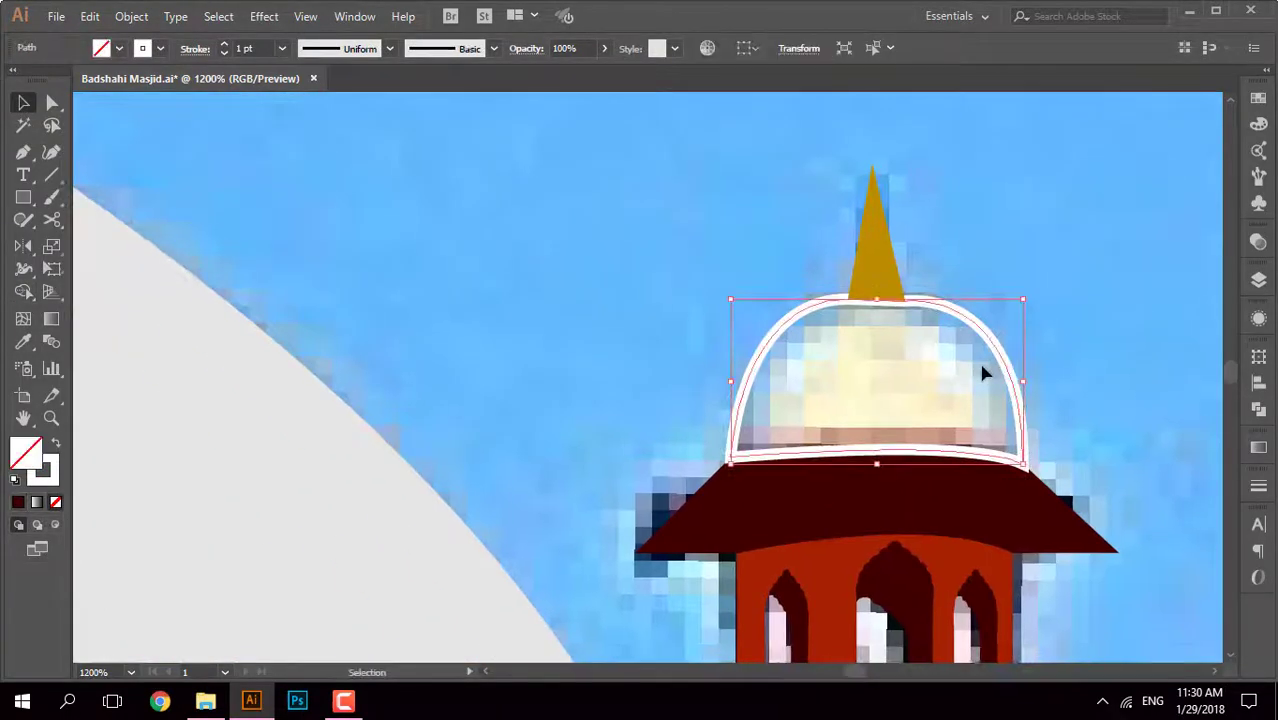
key(ctrl+minus)
key(i)
click(599, 399)
key(v)
key(ctrl+minus)
key(ctrl+plus)
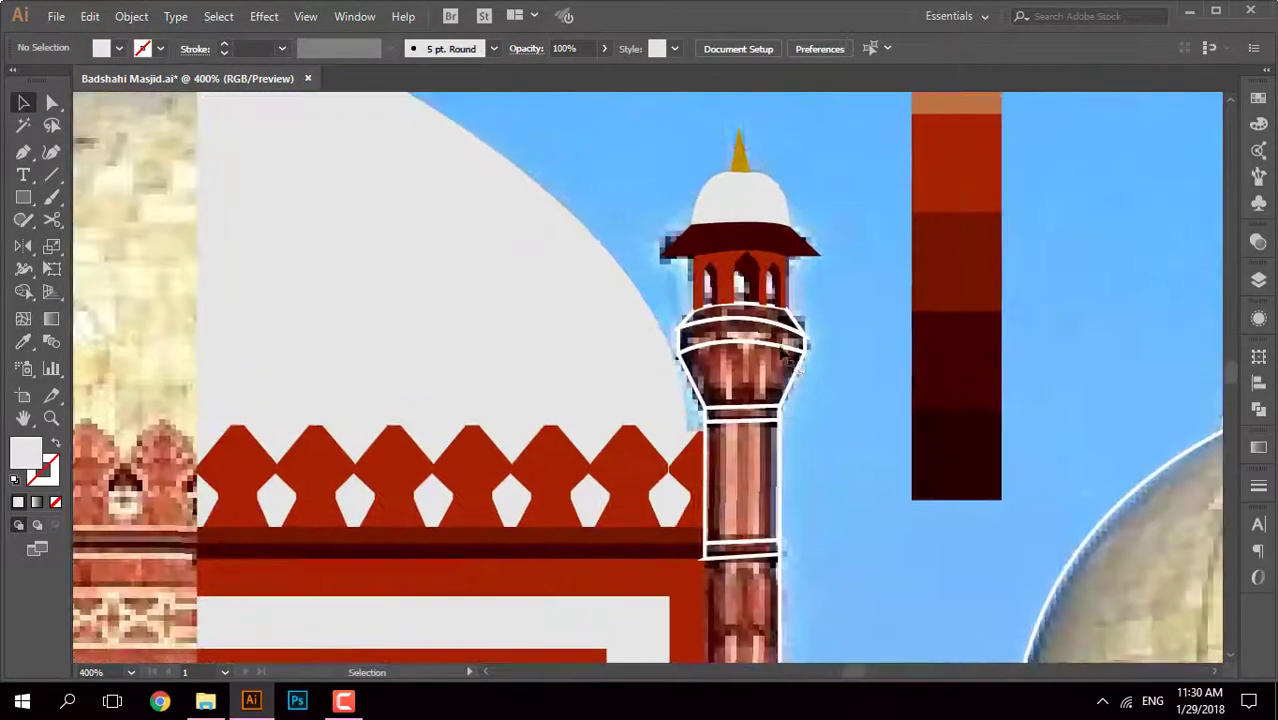
scroll(790, 355, up, 2)
scroll(887, 379, down, 2)
scroll(836, 422, up, 2)
Step: Fill the band beneath the pavilion with the pavilion's red
click(700, 428)
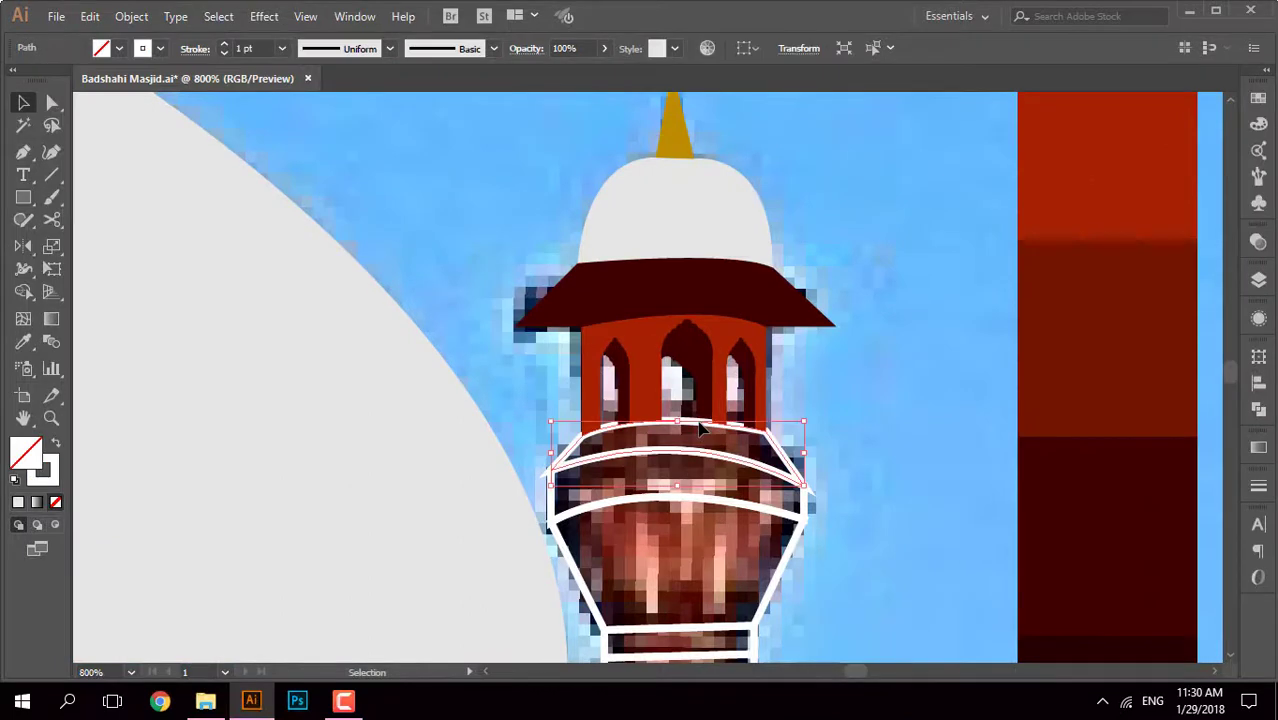
key(i)
click(760, 360)
scroll(425, 219, down, 2)
scroll(700, 350, down, 1)
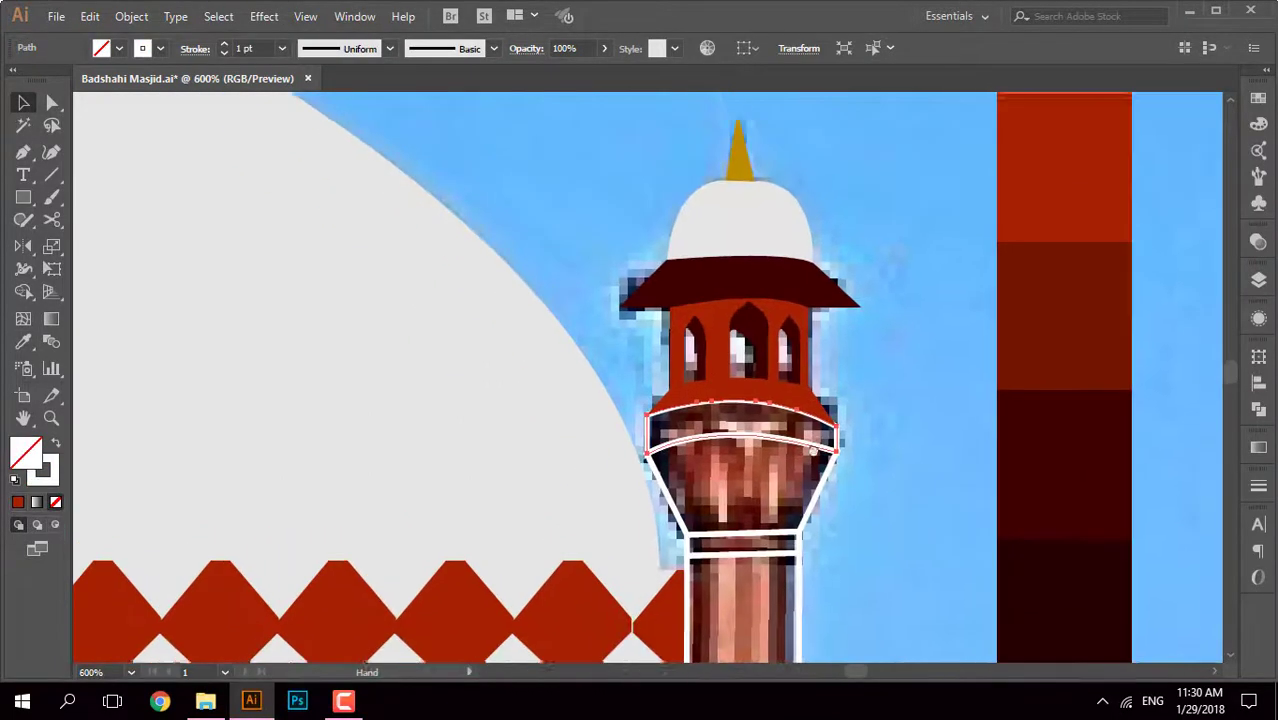
Step: Fill the lower band with a sampled dark maroon
key(i)
click(1050, 320)
click(697, 524)
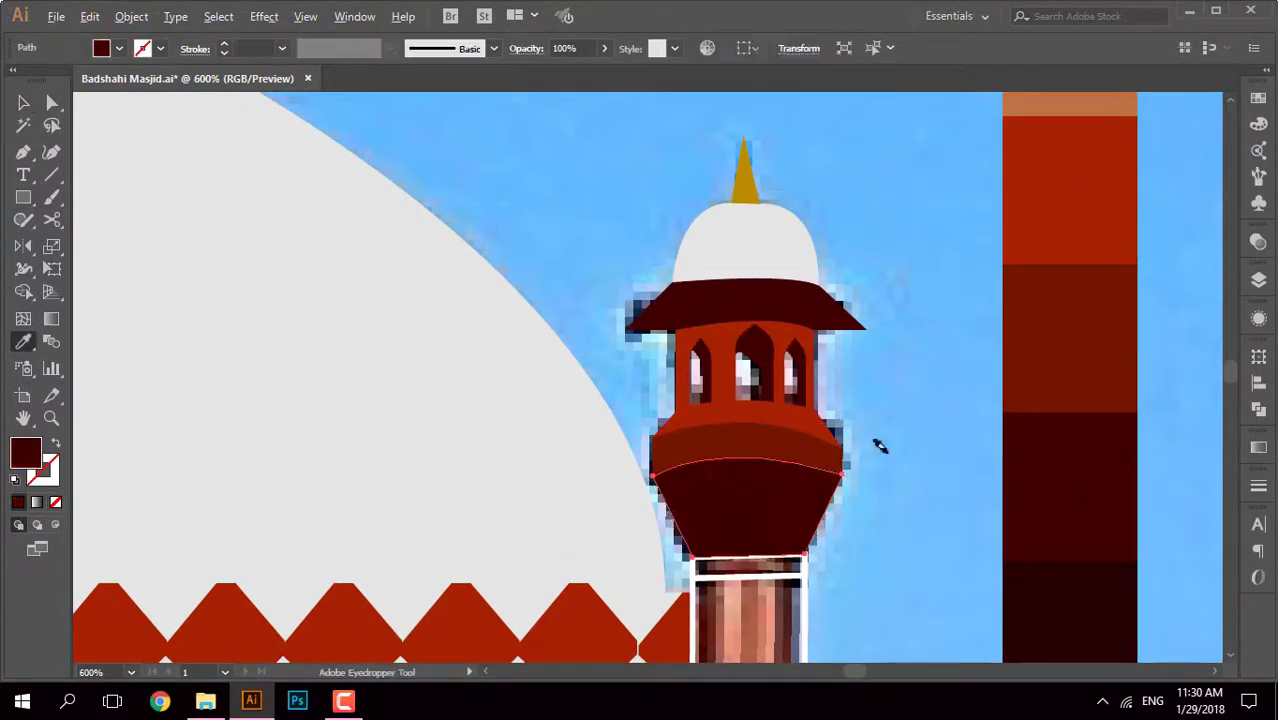
scroll(856, 328, up, 2)
click(847, 271)
scroll(904, 147, down, 4)
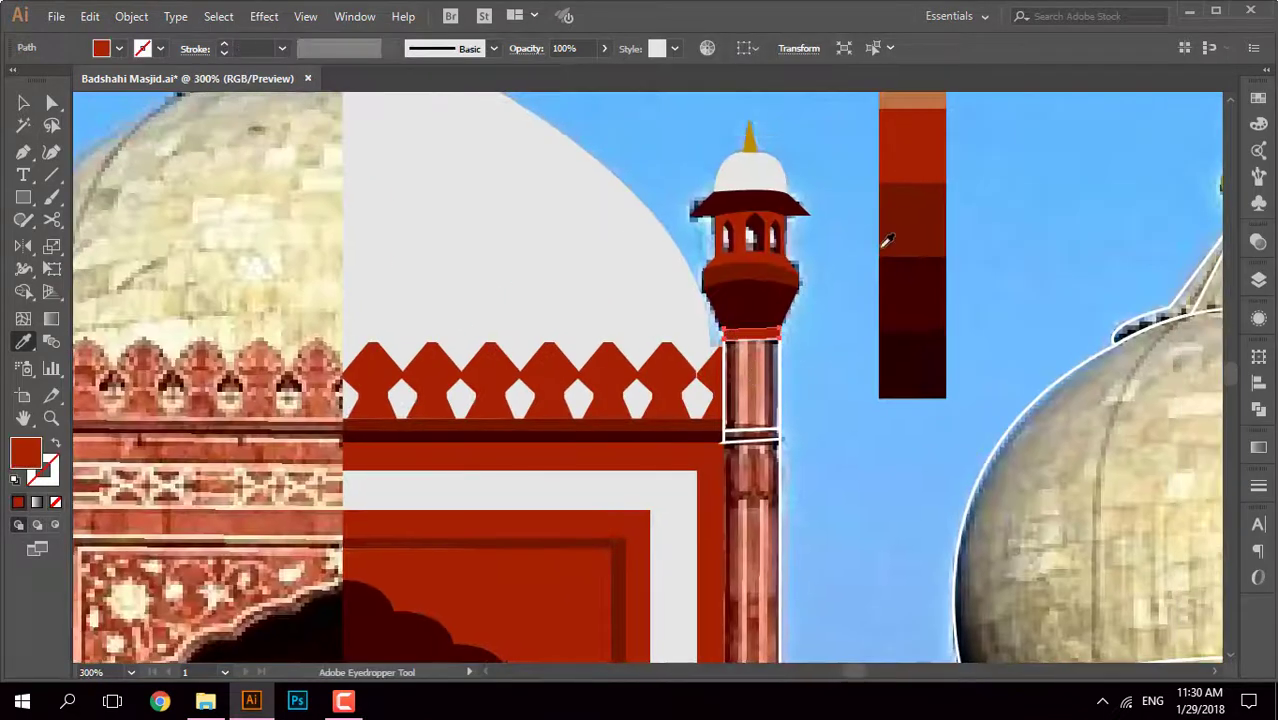
scroll(760, 440, up, 3)
Step: Fill the minaret's upper column shaft red
ctrl+click(740, 300)
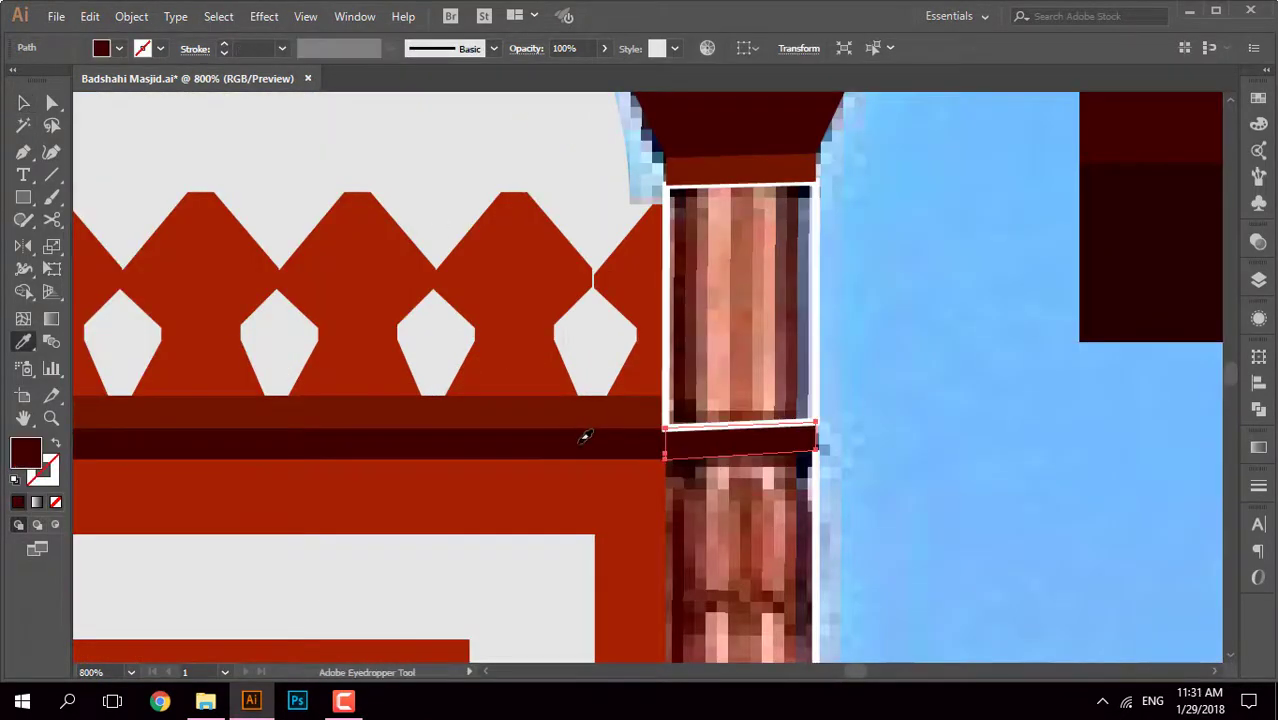
click(630, 320)
scroll(719, 314, down, 3)
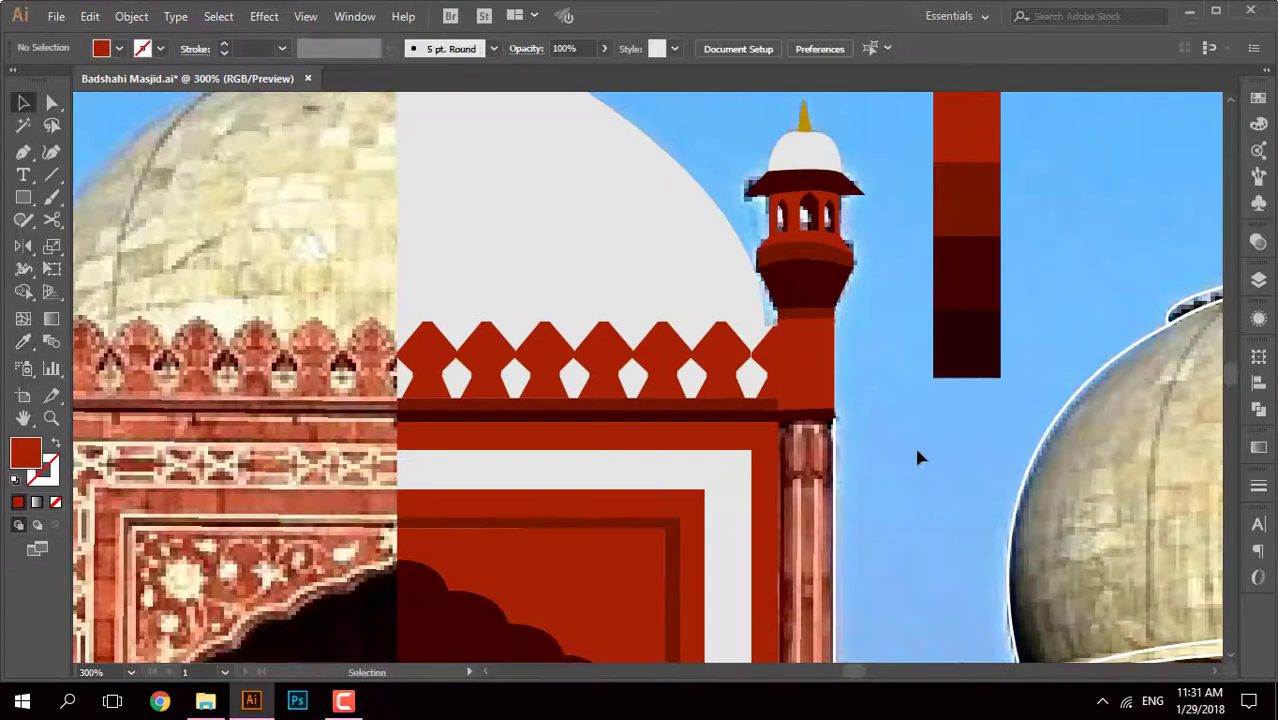
scroll(919, 457, up, 2)
scroll(819, 400, down, 2)
scroll(756, 480, down, 2)
scroll(748, 263, up, 2)
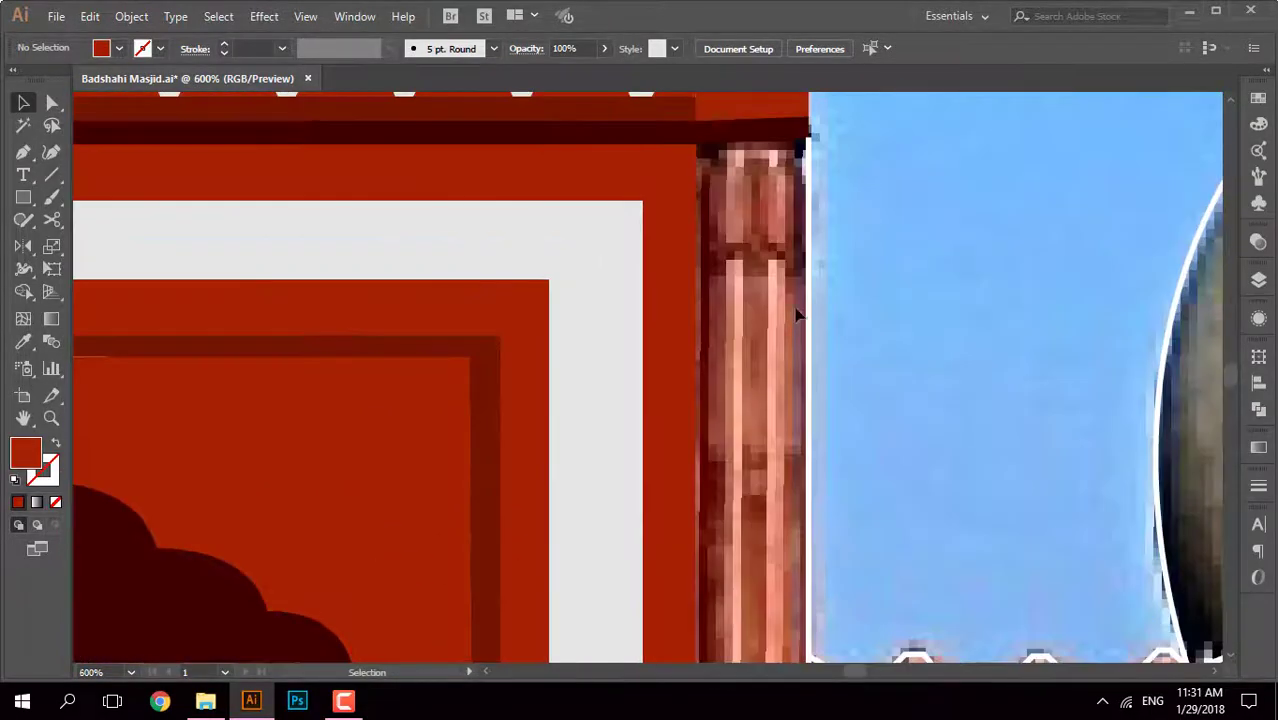
scroll(800, 318, down, 3)
click(776, 170)
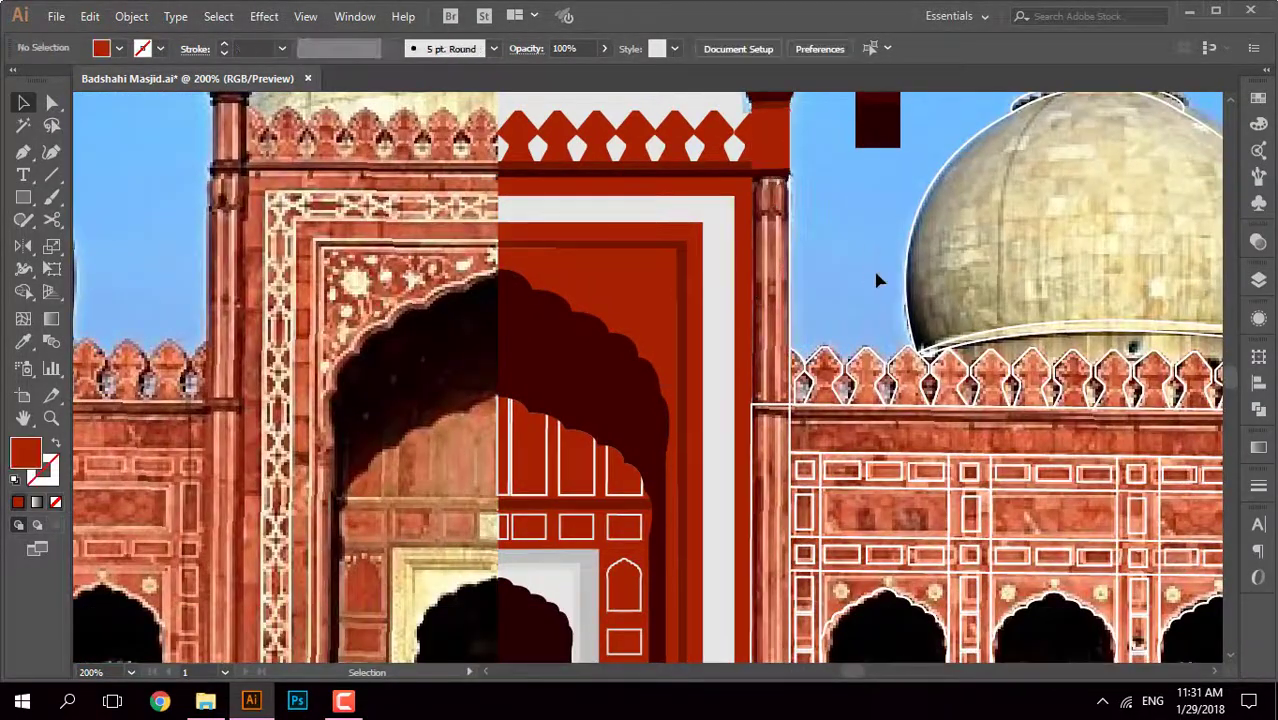
Step: Open the Color panel and bring the portal's right pillar into view
click(821, 262)
scroll(815, 262, up, 2)
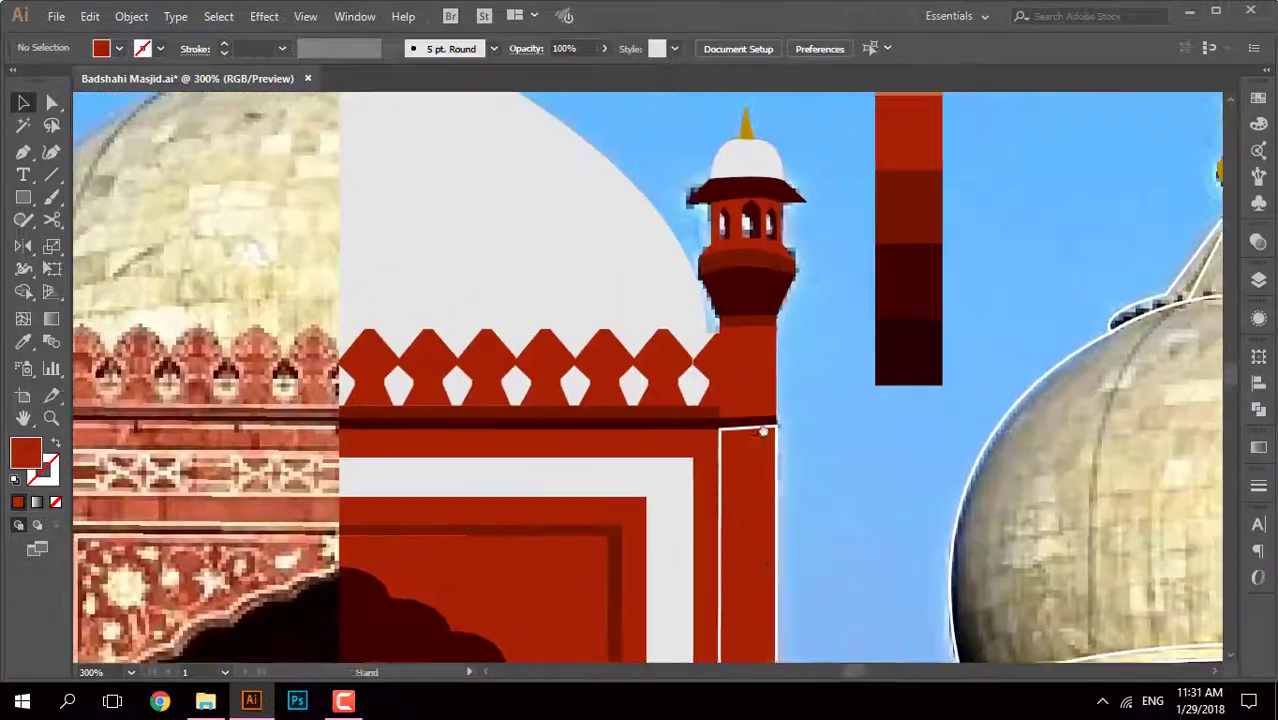
key(F6)
scroll(800, 400, down, 3)
scroll(850, 400, up, 1)
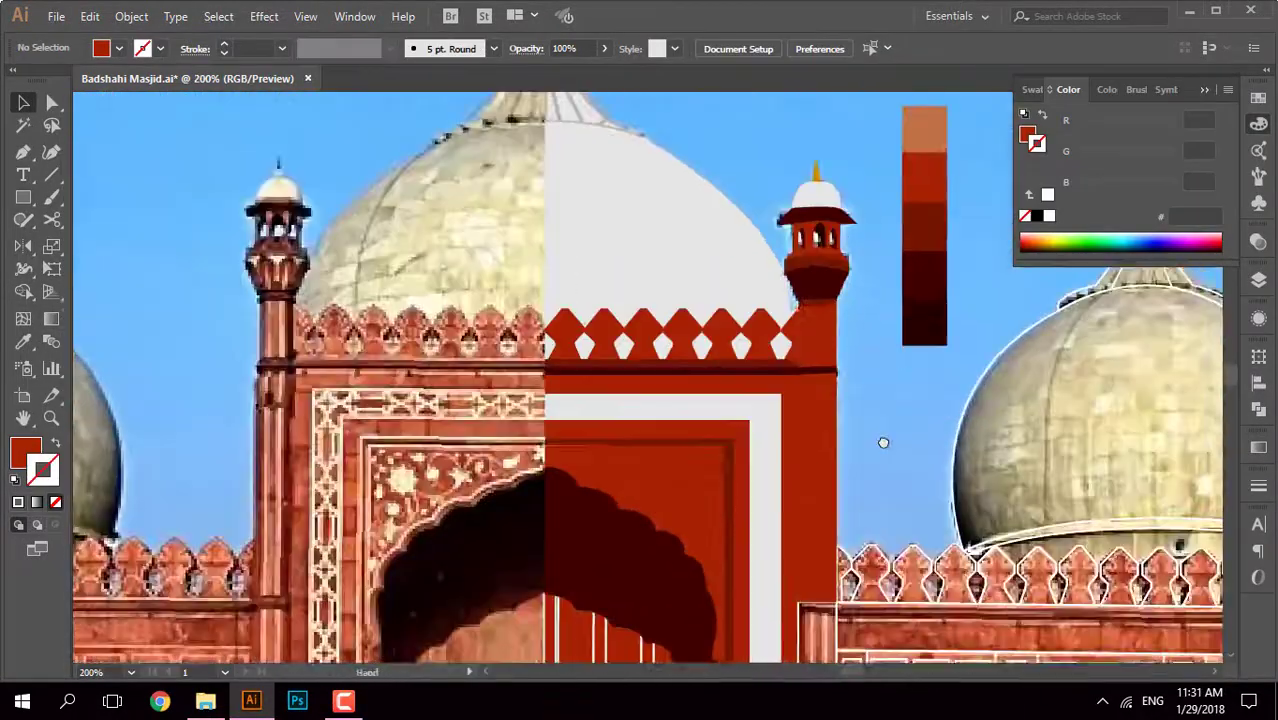
drag(845, 322, 765, 400)
Step: Fill the portal's right pillar with the sampled dark red
click(811, 287)
key(v)
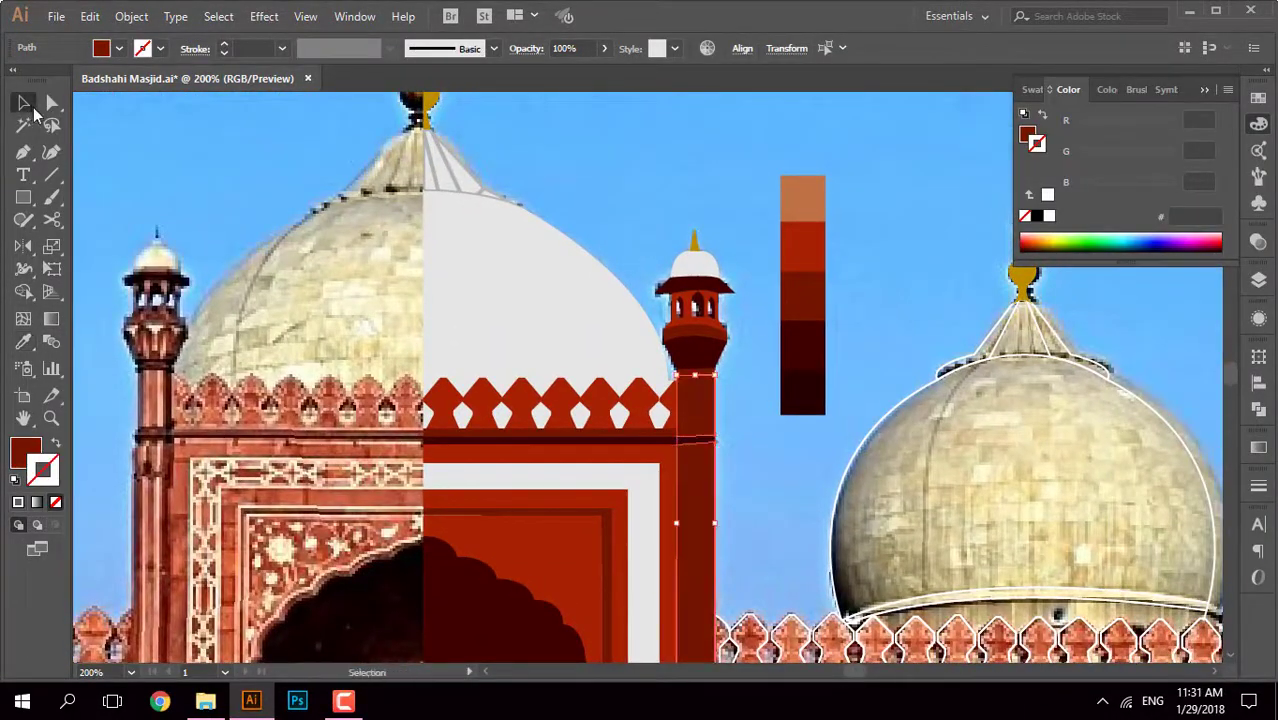
scroll(651, 514, up, 2)
click(673, 197)
key(i)
click(692, 128)
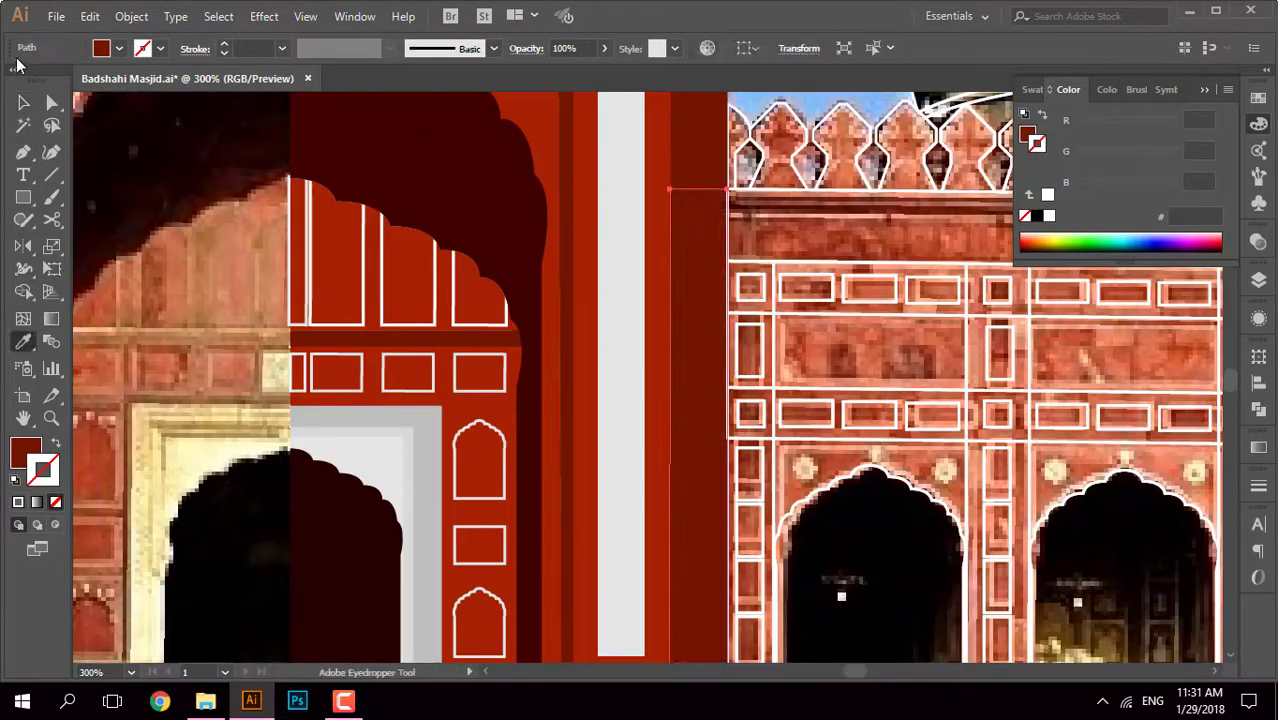
Step: Deselect everything and zoom out to view the whole facade
key(v)
scroll(750, 178, down, 1)
scroll(750, 178, down, 2)
key(ctrl+shift+a)
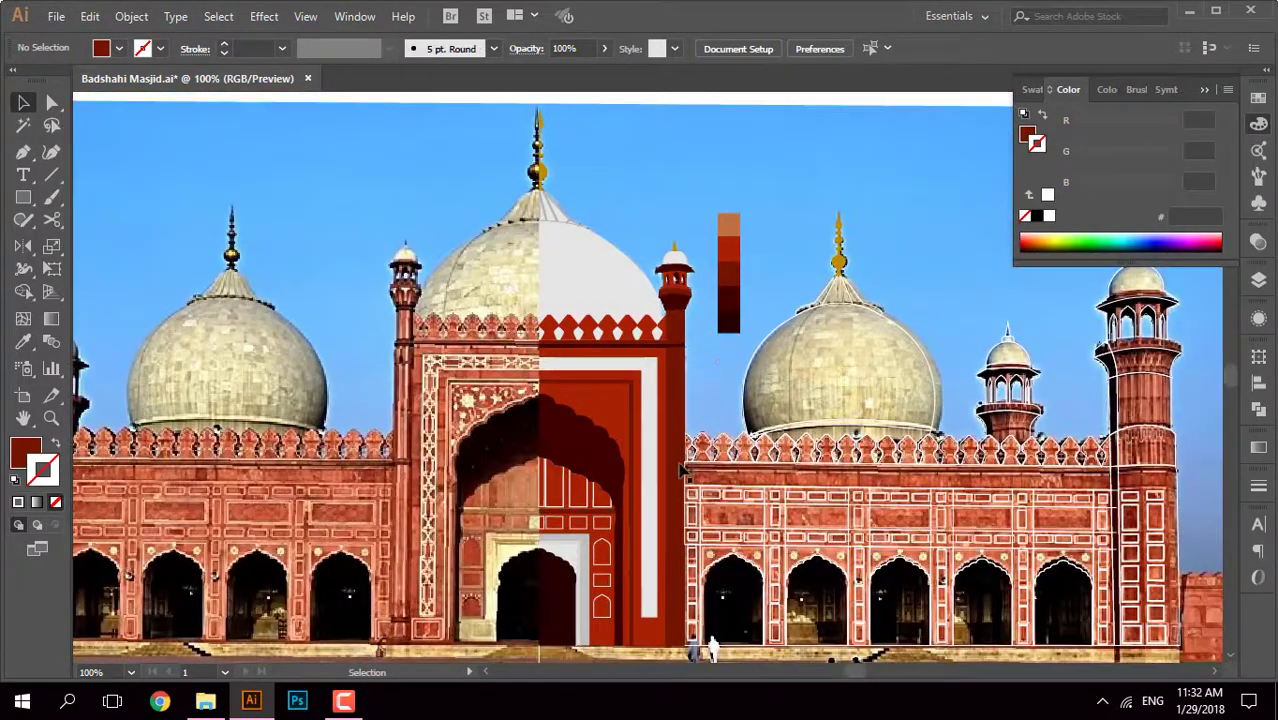
drag(679, 359, 637, 430)
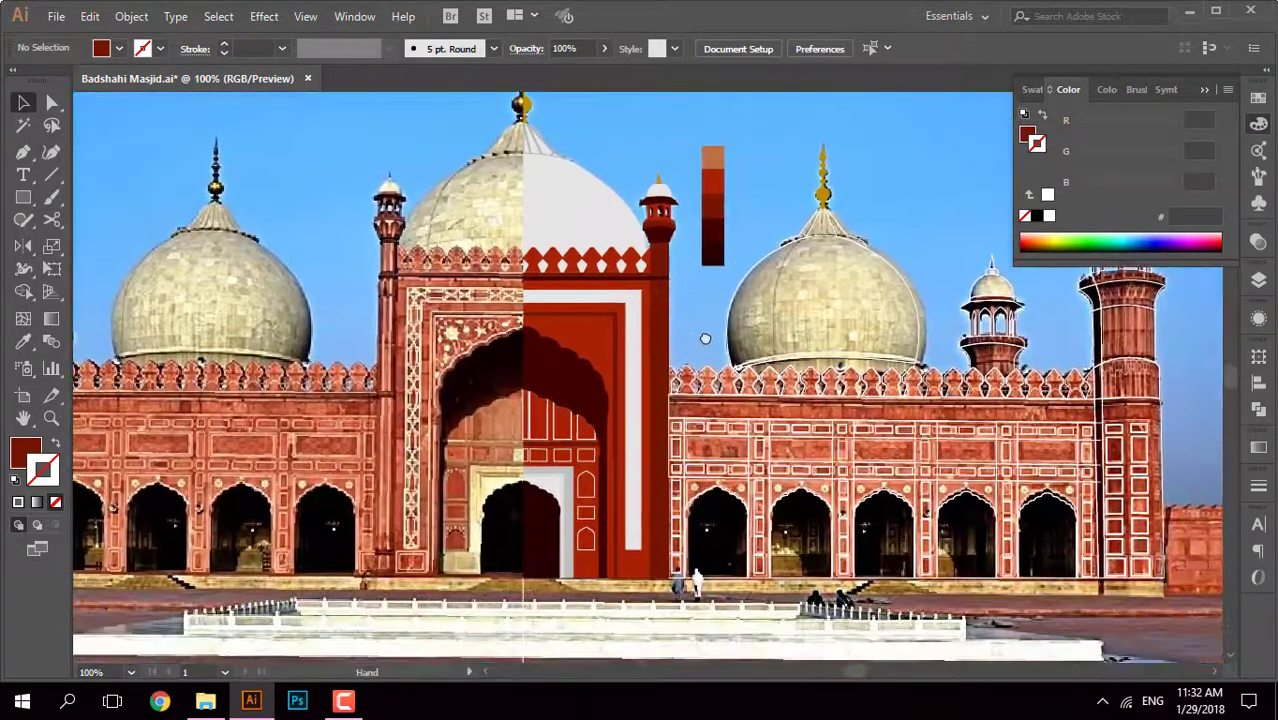
scroll(637, 430, up, 3)
scroll(637, 430, up, 2)
Step: Fill the right dome's ribbed top and body with the left dome's light grey
scroll(600, 390, down, 1)
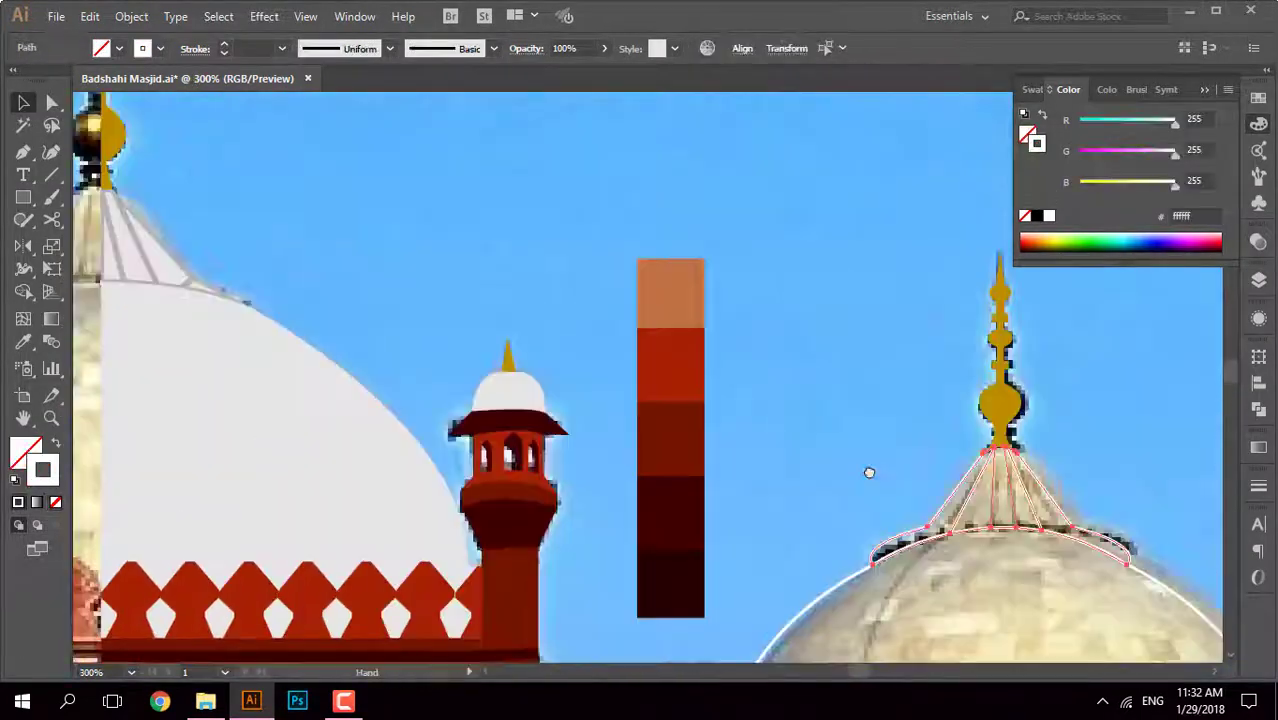
click(160, 248)
click(23, 103)
click(826, 594)
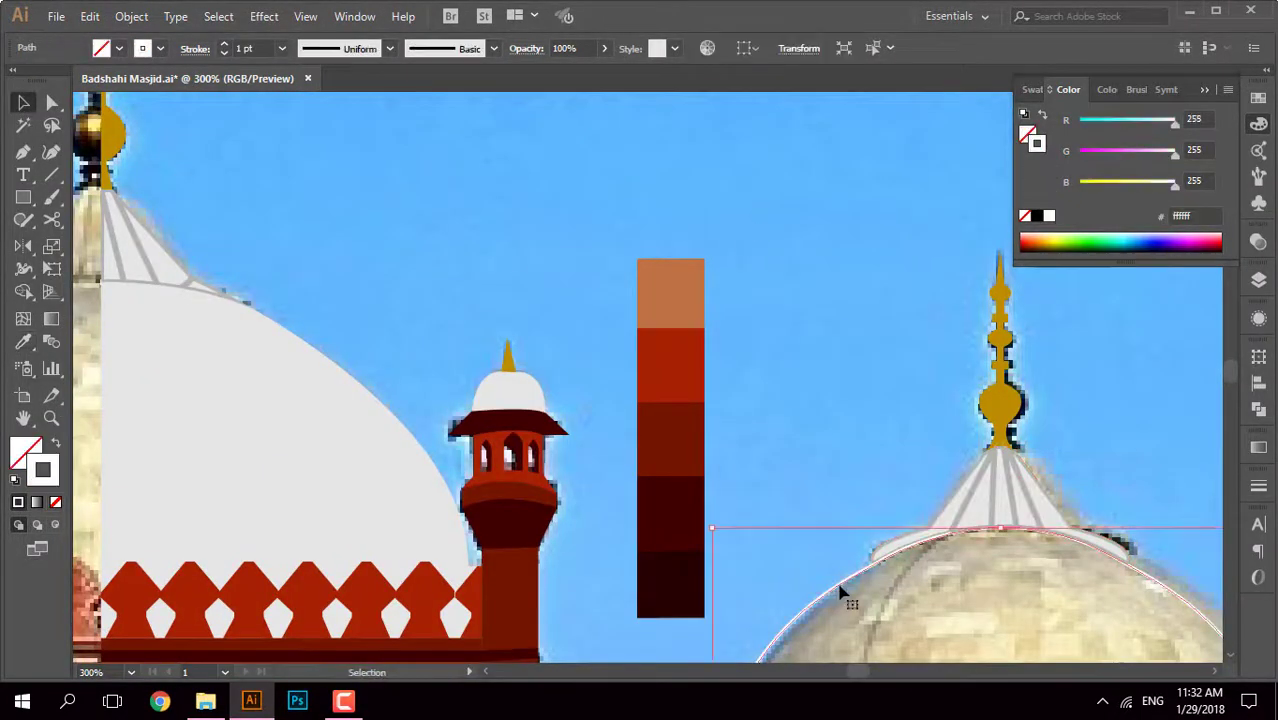
key(i)
click(299, 377)
click(482, 248)
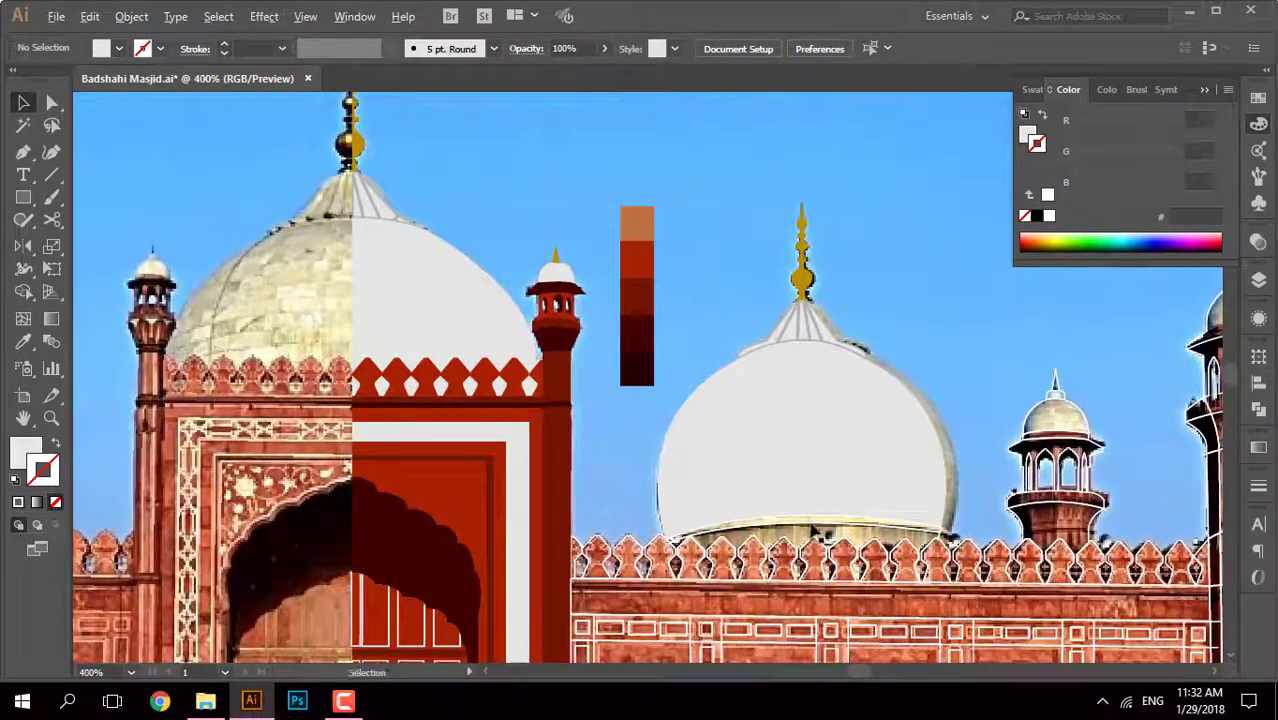
Step: Give the band at the dome's base a light grey #cccccc fill
scroll(815, 530, up, 3)
click(816, 508)
drag(816, 508, 616, 434)
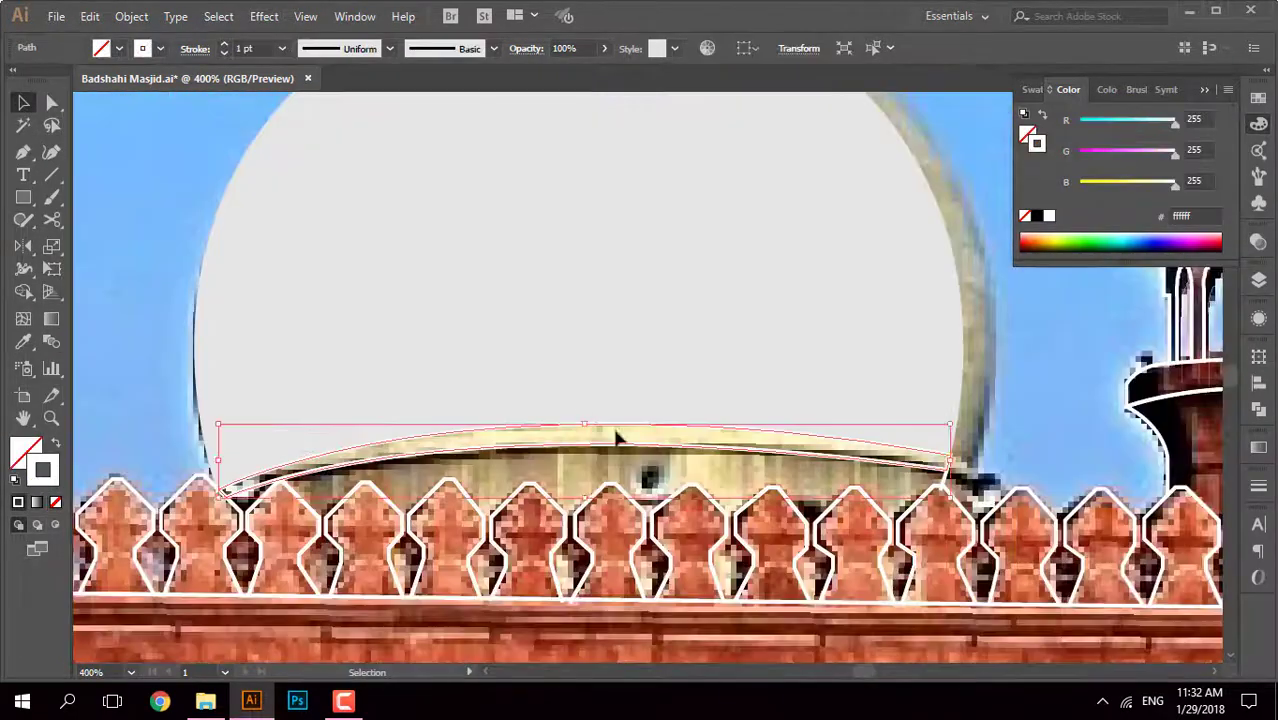
key(i)
double_click(25, 452)
click(1181, 222)
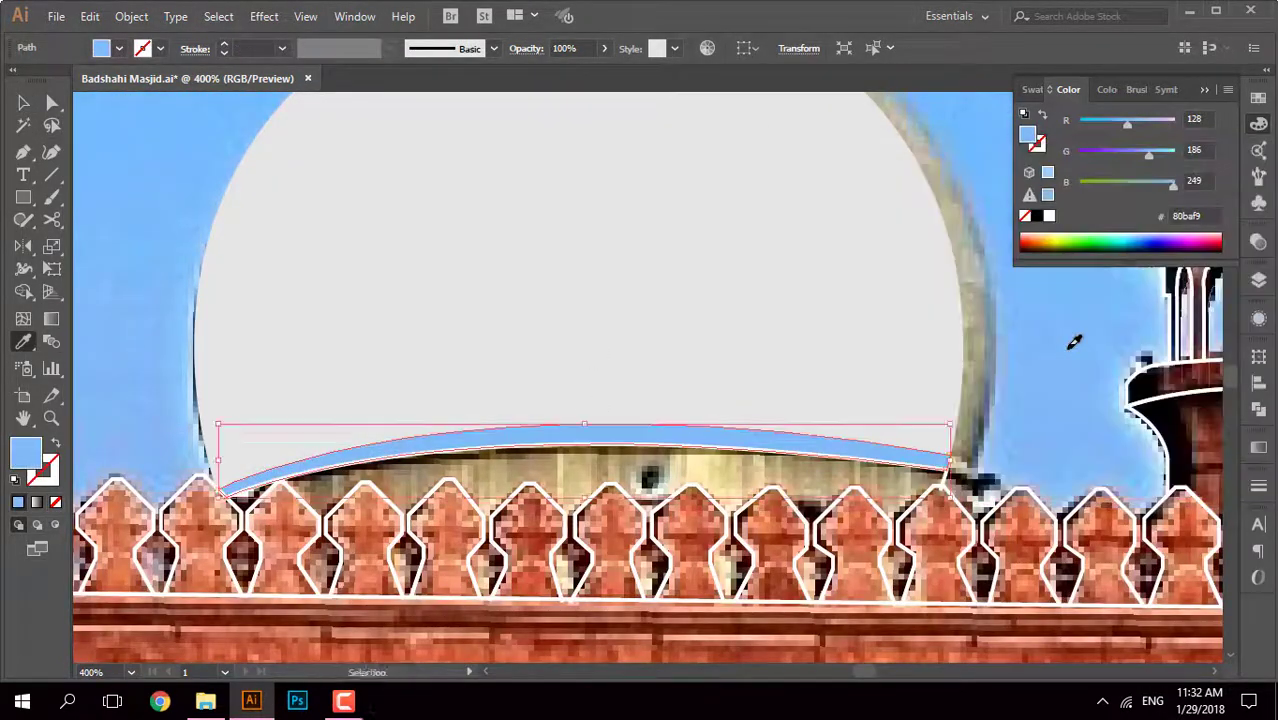
key(ctrl+minus)
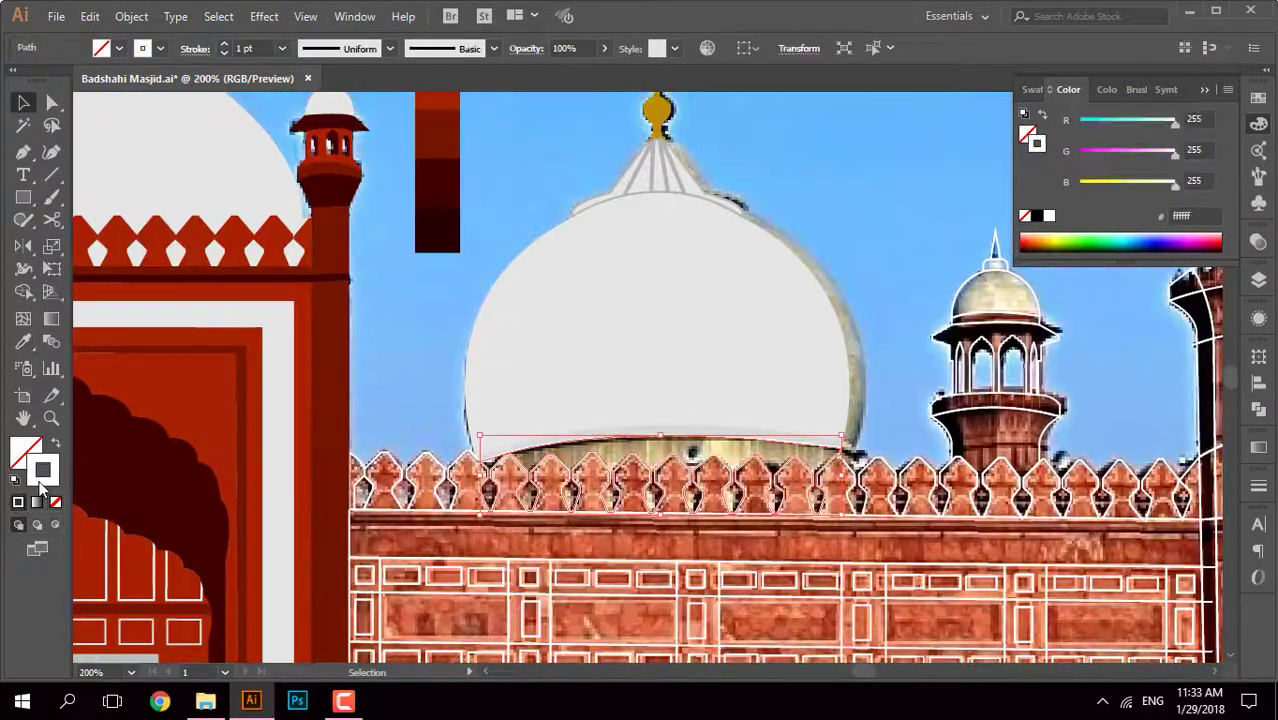
key(shift+x)
double_click(26, 452)
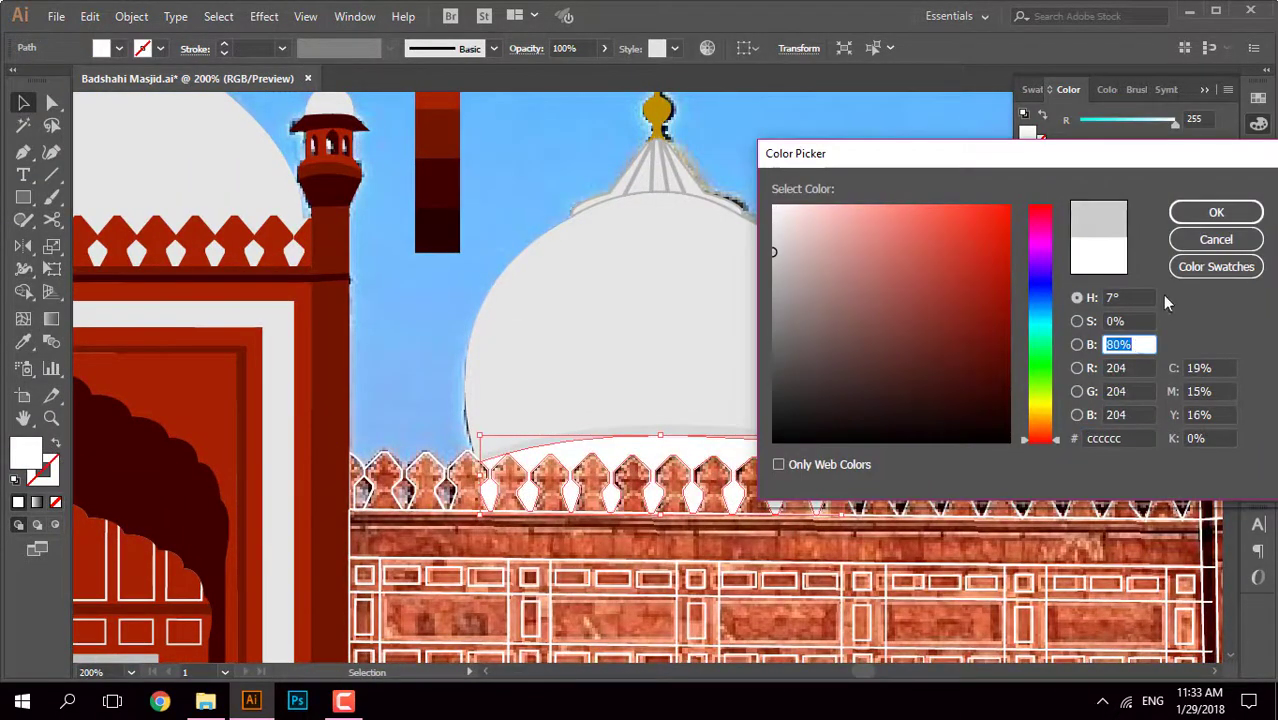
click(1216, 212)
click(832, 274)
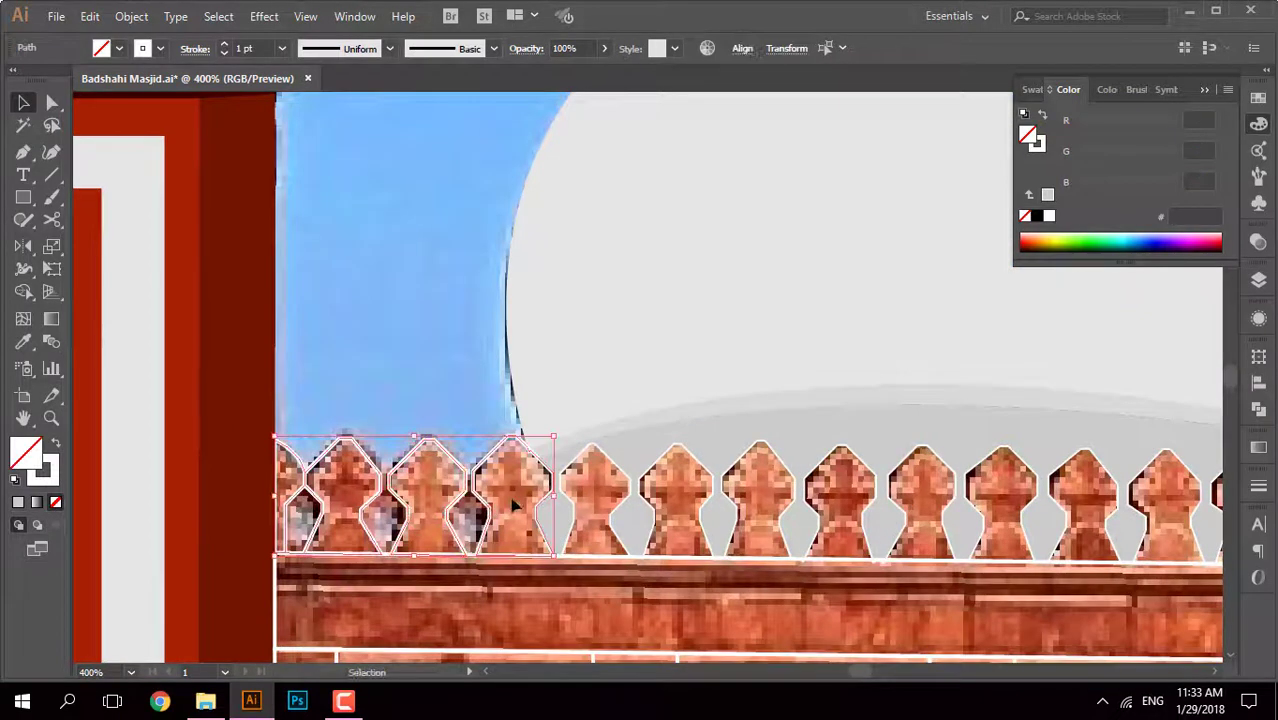
Step: Select the balustrade along the dome base and zoom out
click(490, 510)
key(ctrl+minus)
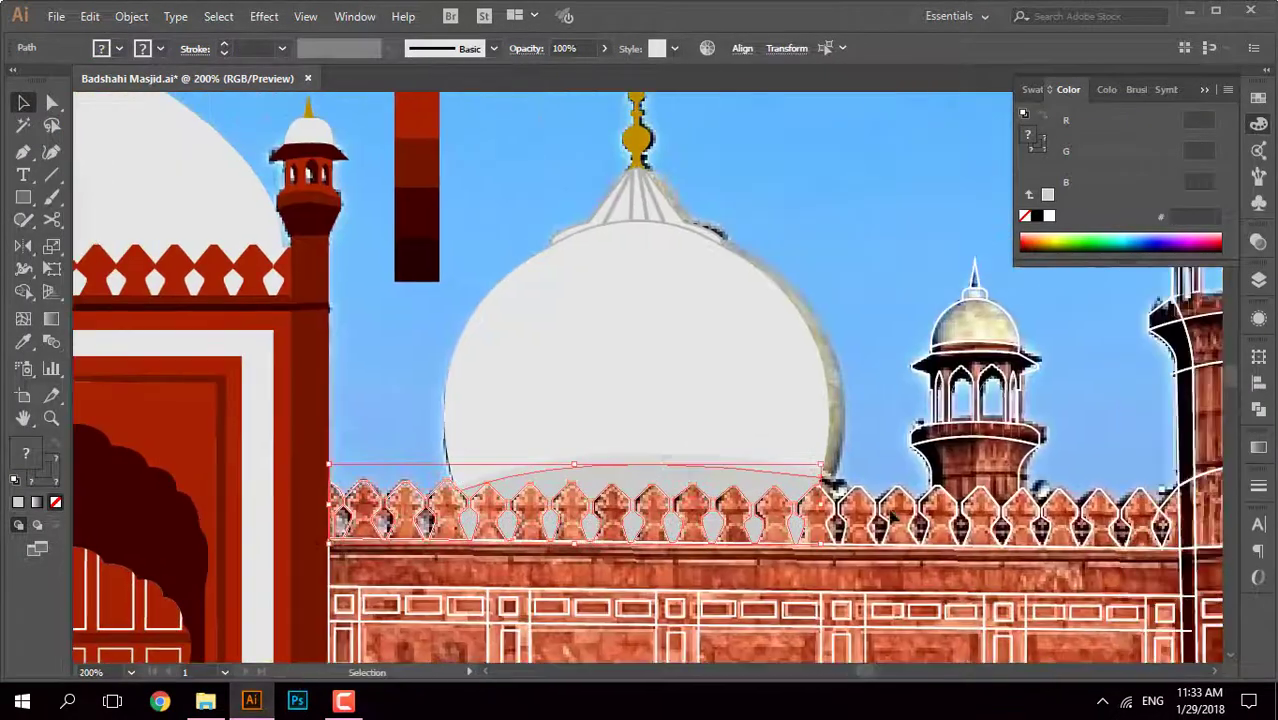
scroll(1015, 514, up, 3)
key(ctrl+minus)
key(ctrl+minus)
Step: Try combining the overlapping parapet shapes with Shape Builder and Live Paint, dismissing the conversion warning
key(ctrl+a)
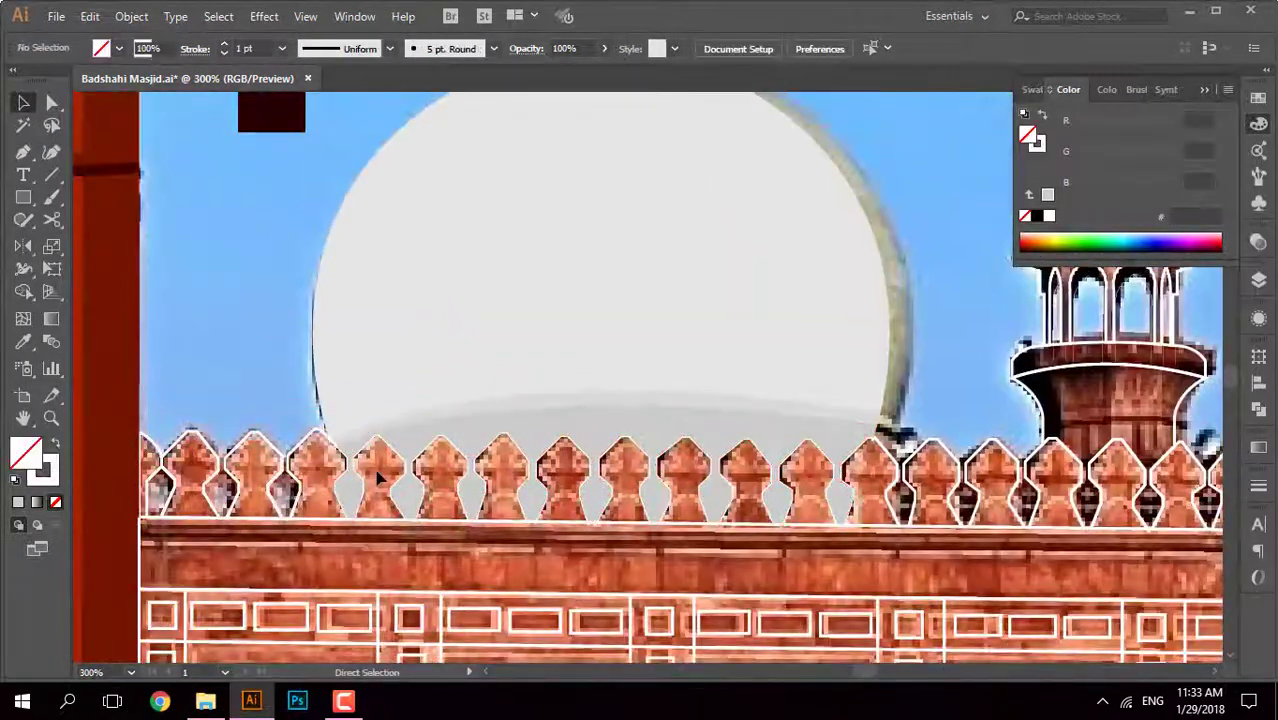
key(shift+m)
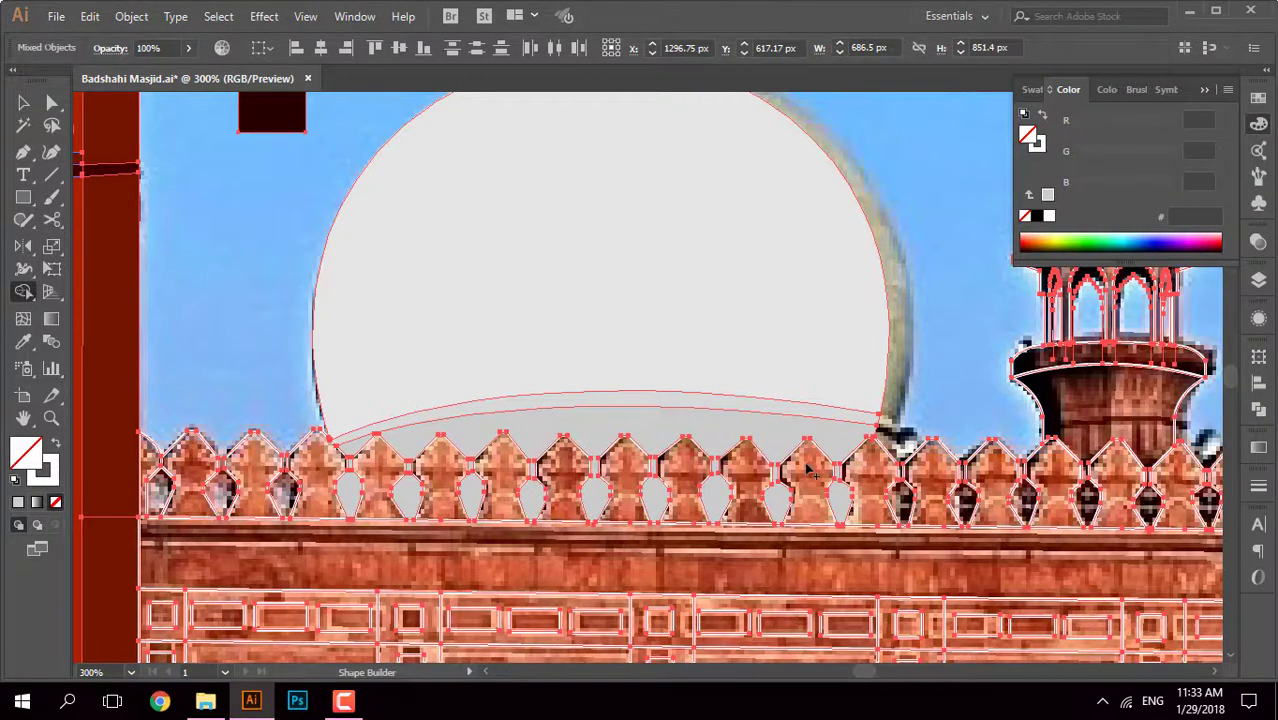
scroll(985, 482, right, 2)
scroll(900, 480, right, 3)
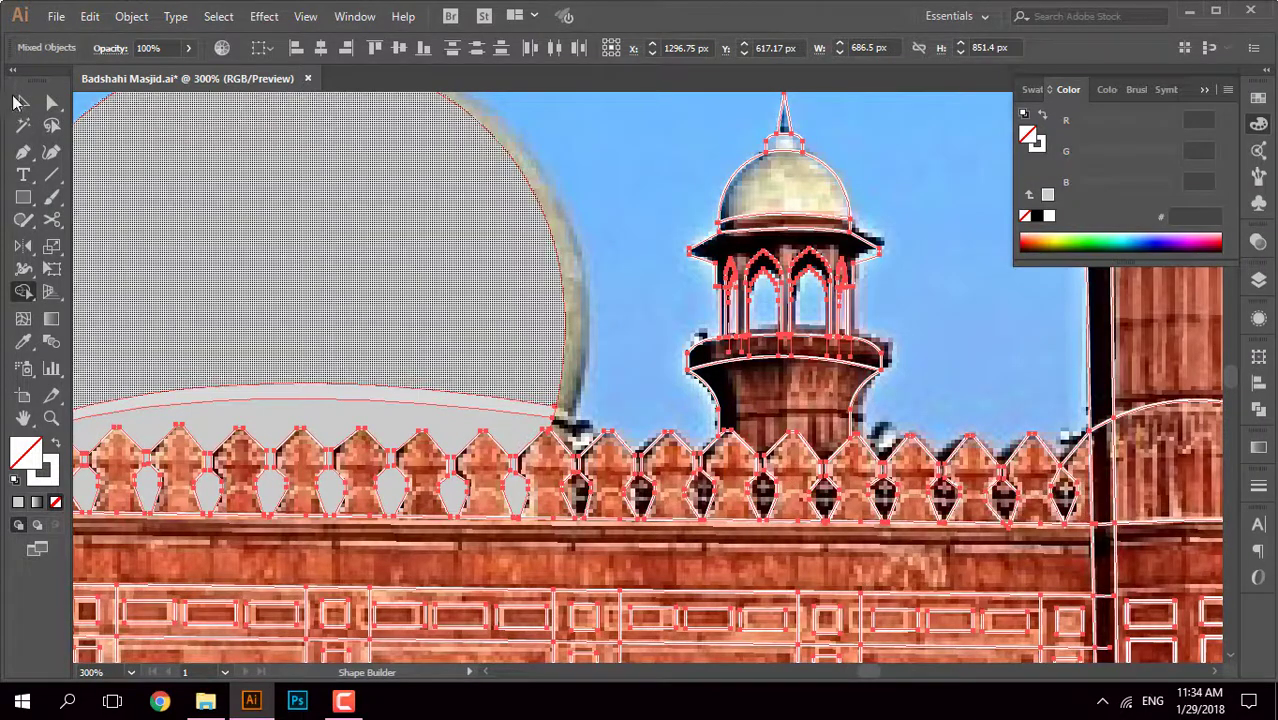
key(v)
scroll(206, 309, left, 5)
click(320, 455)
key(Escape)
key(k)
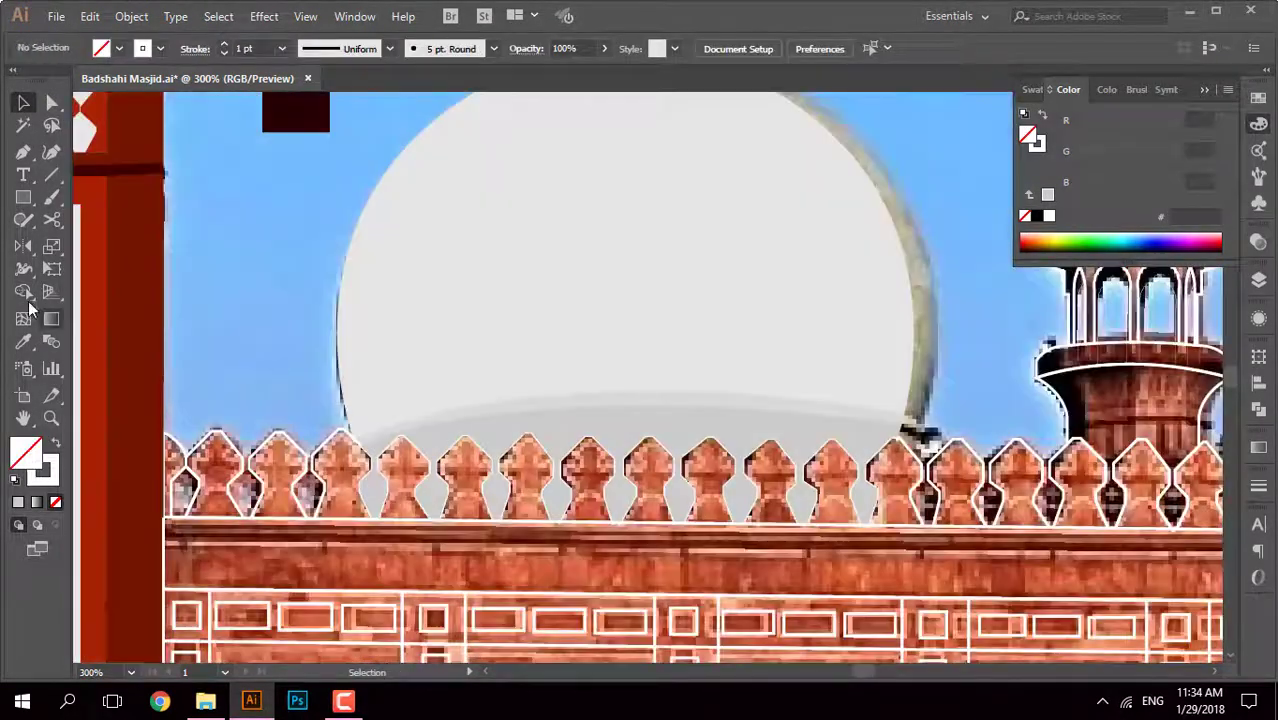
click(218, 481)
key(Return)
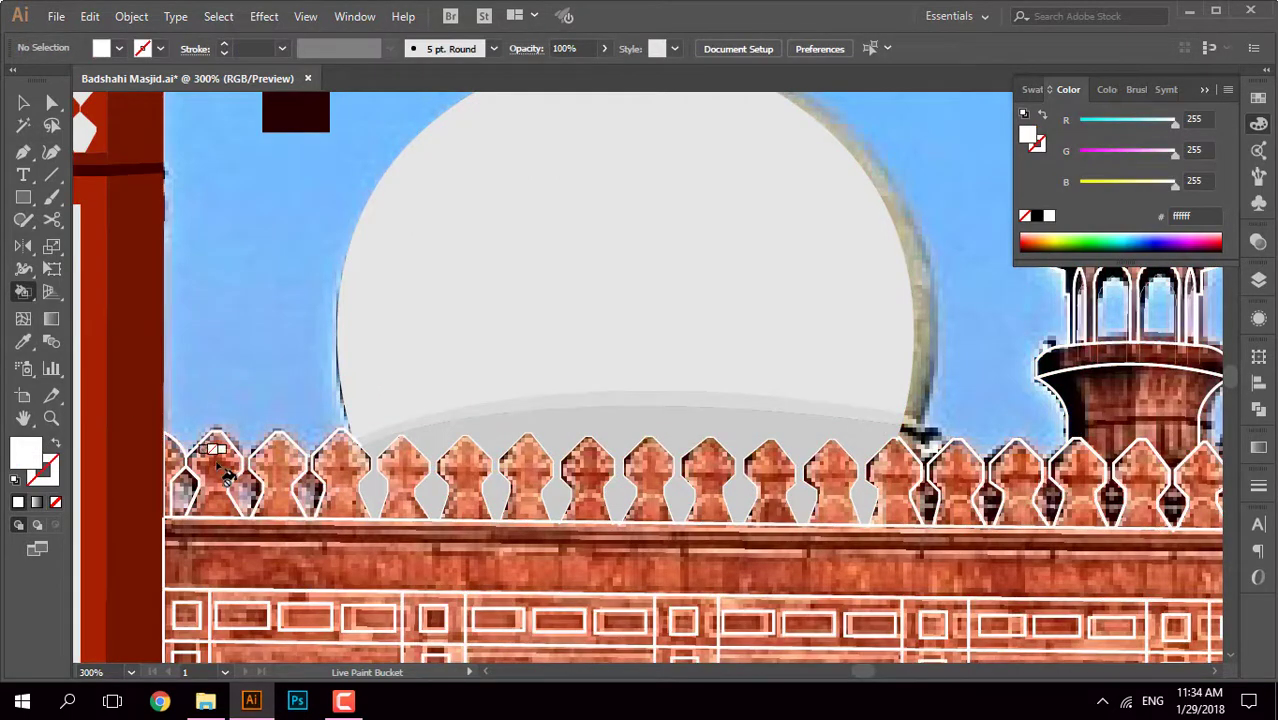
Step: Zoom in on the partial edge baluster and merge it with Shape Builder
key(ctrl+plus)
key(ctrl+plus)
click(545, 490)
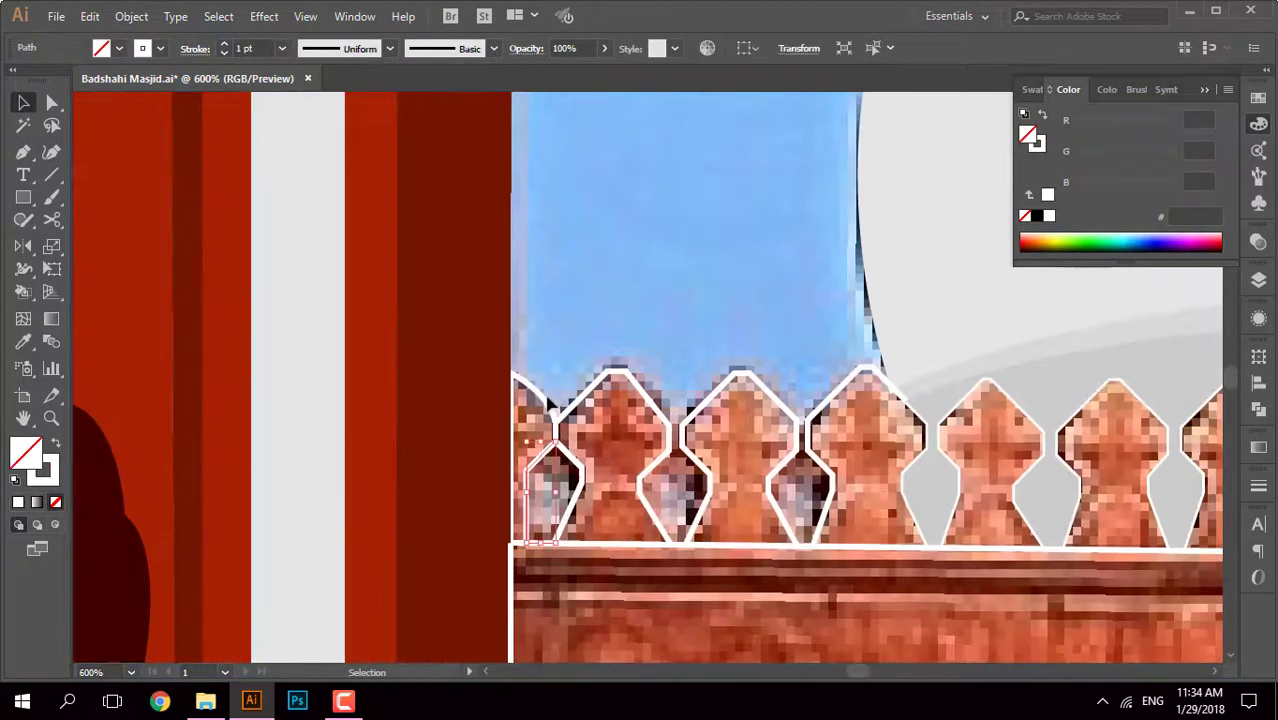
click(633, 283)
click(512, 455)
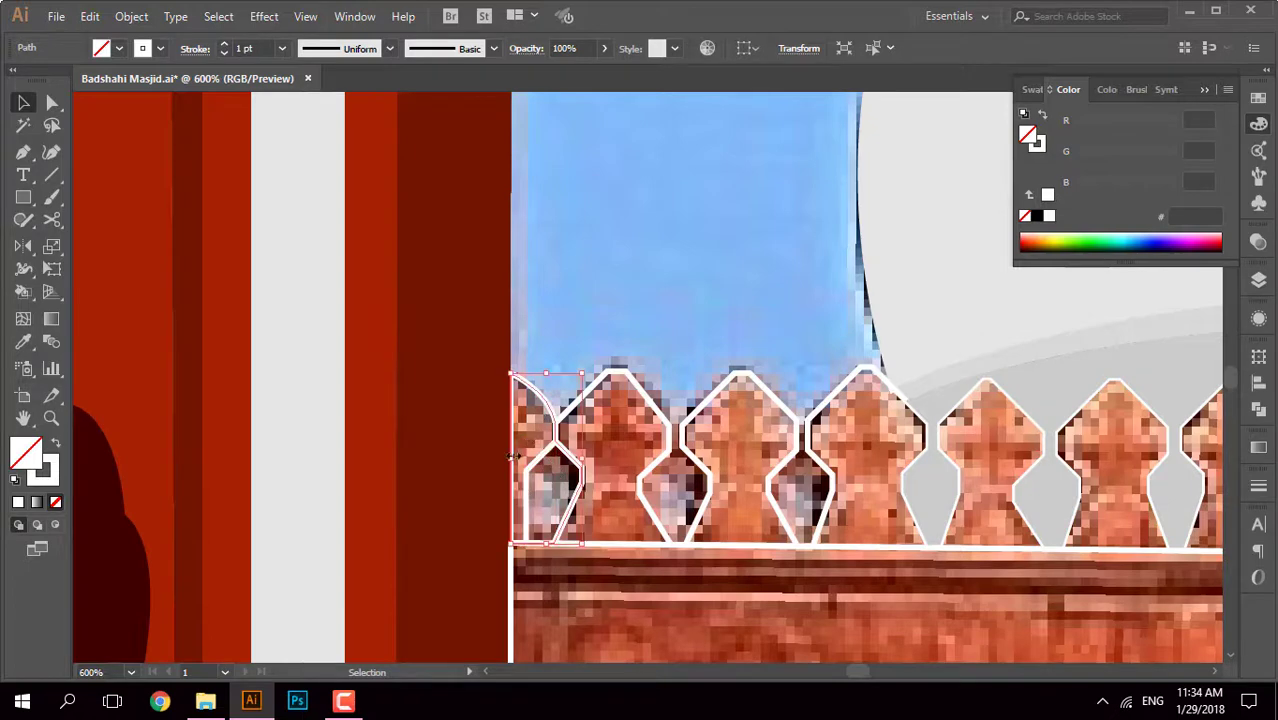
key(ctrl+plus)
key(ctrl+plus)
click(620, 300)
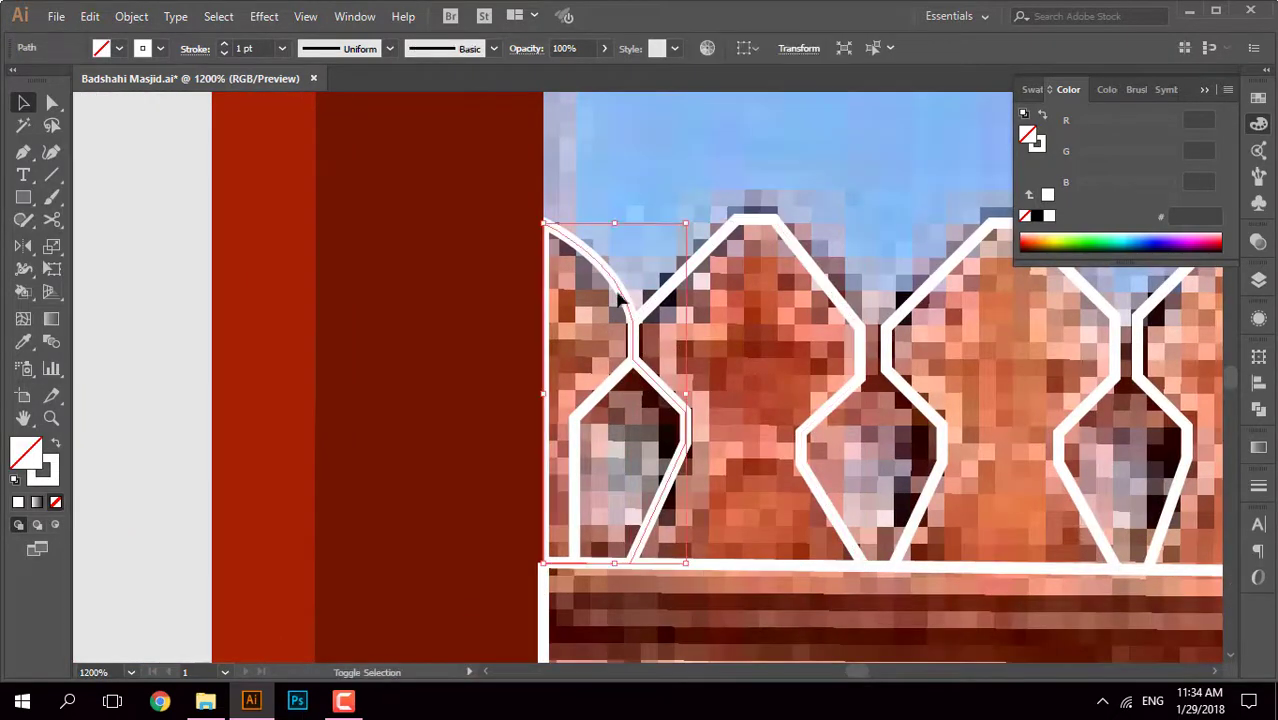
key(shift+m)
key(v)
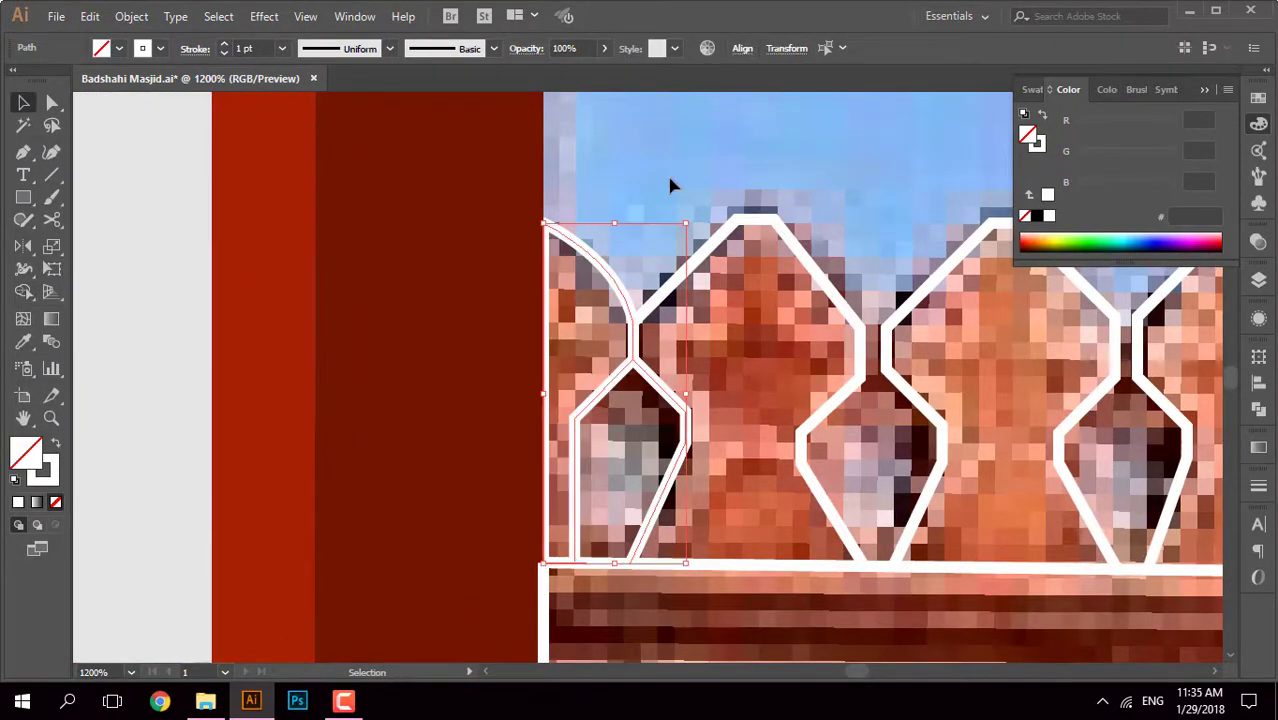
key(ctrl+a)
key(shift+m)
Step: Adjust the baluster's bottom-corner anchor in outline view, then merge the shapes again
key(a)
click(721, 148)
key(ctrl+y)
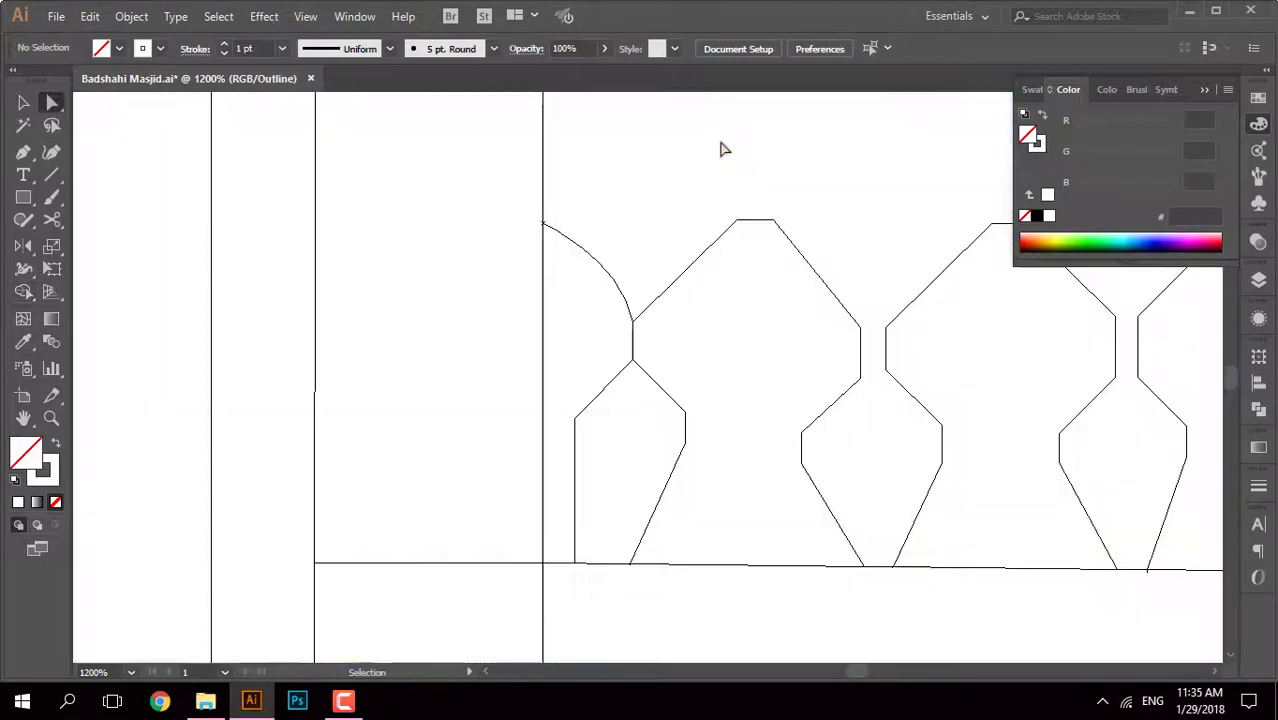
scroll(588, 541, up, 10)
click(646, 191)
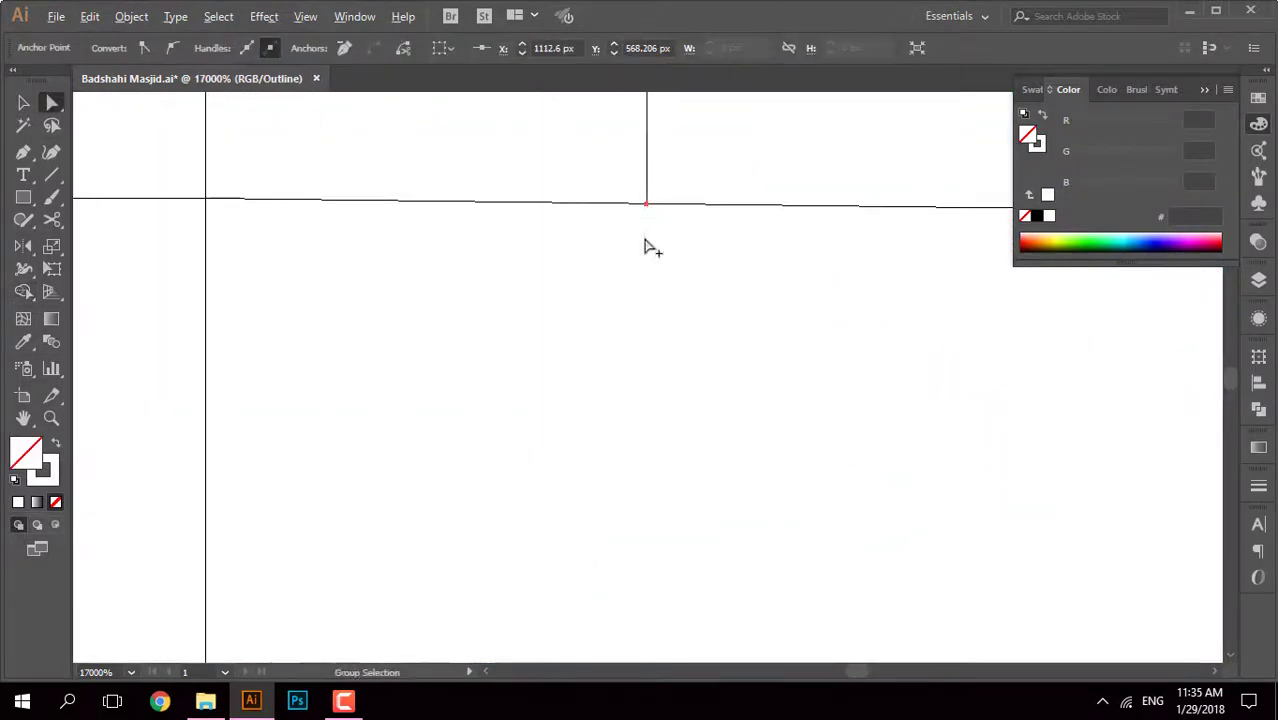
scroll(645, 247, down, 10)
key(ctrl+y)
key(ctrl+a)
key(shift+m)
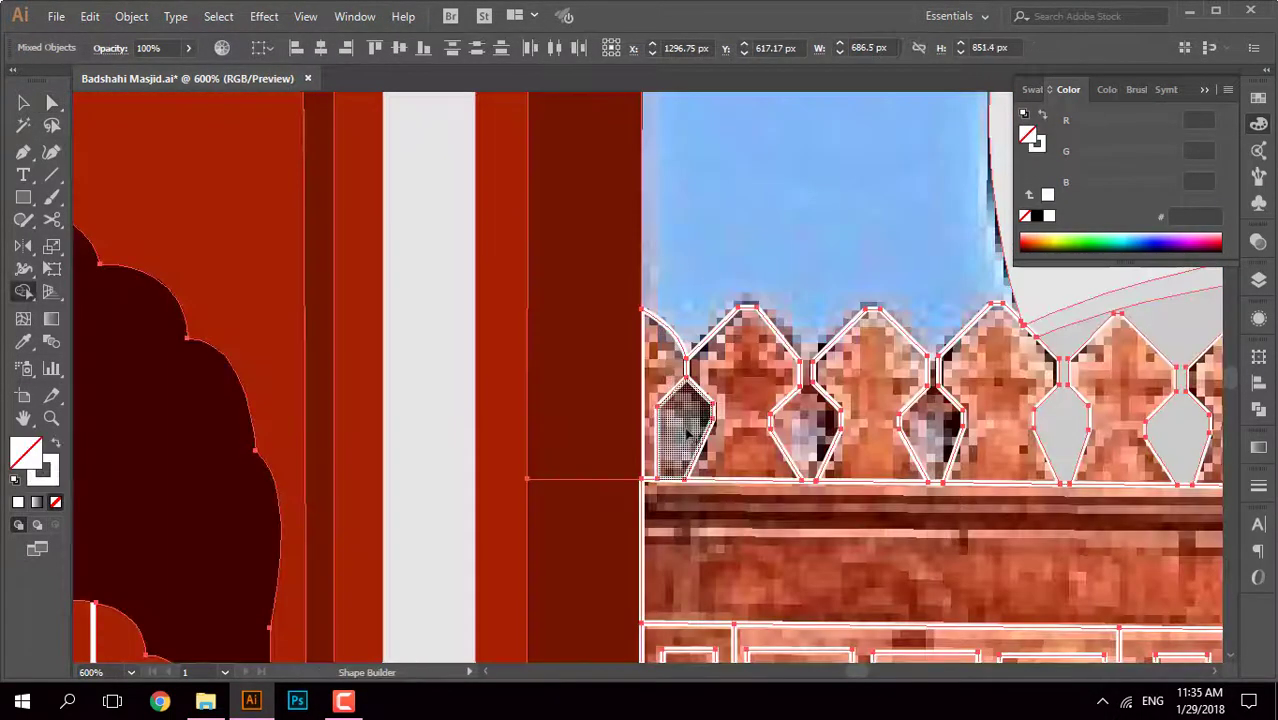
key(v)
key(ctrl+shift+a)
Step: Fill the three leftmost merlons with the pillar's red #a62103 via the Eyedropper
drag(663, 206, 497, 392)
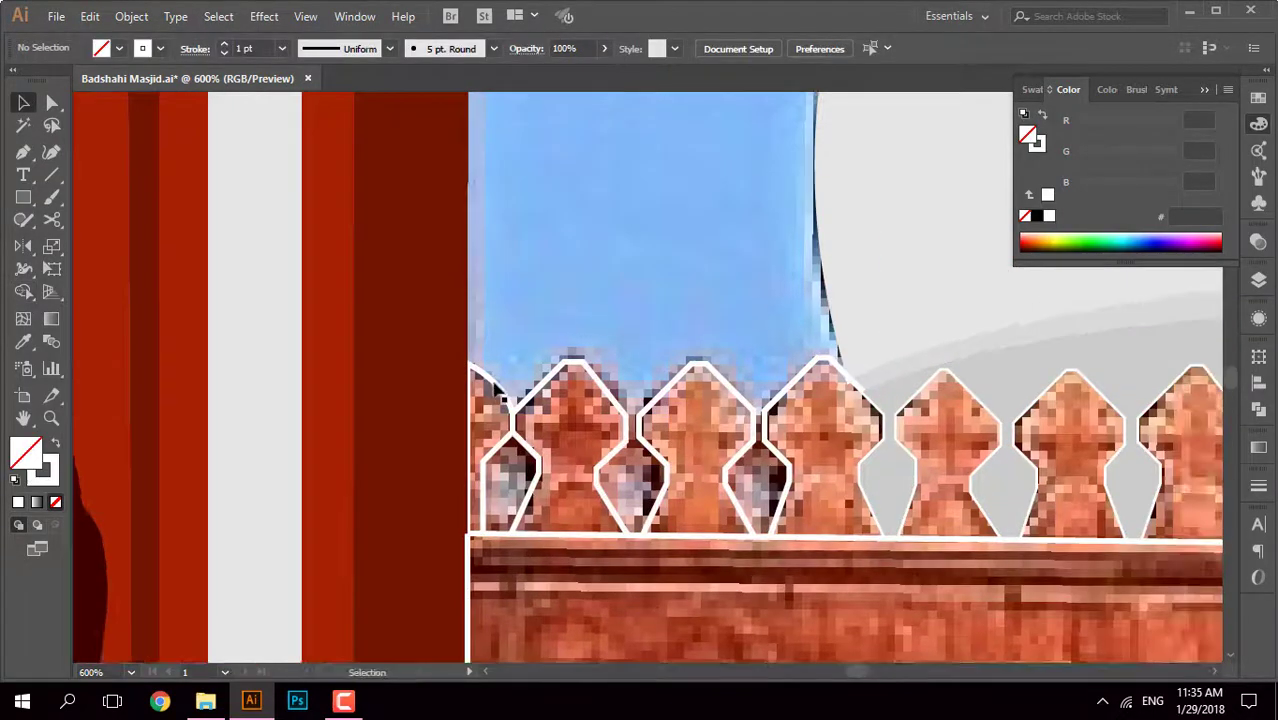
drag(789, 440, 480, 420)
key(i)
click(336, 328)
key(v)
key(ctrl+shift+a)
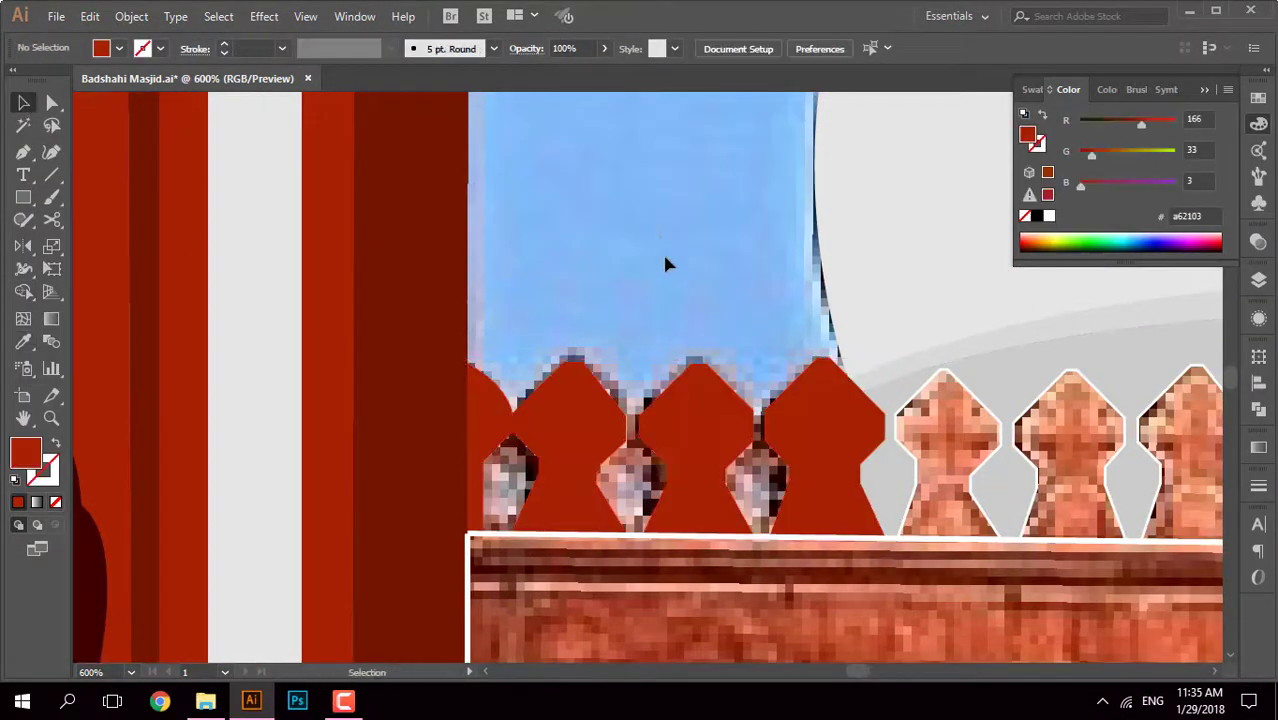
Step: Sample red onto the grey shape behind the merlons, then undo it
scroll(713, 418, up, 2)
click(745, 333)
scroll(674, 362, down, 3)
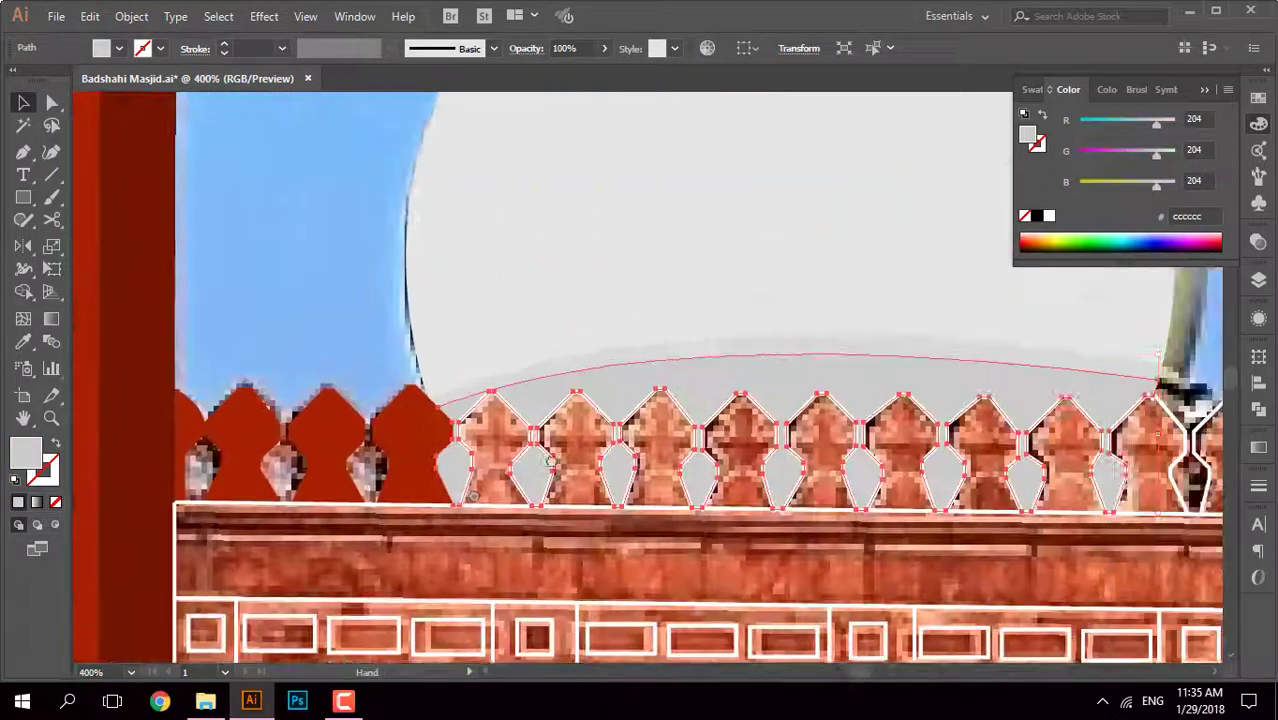
drag(1190, 425, 1003, 372)
key(i)
click(237, 400)
key(ctrl+z)
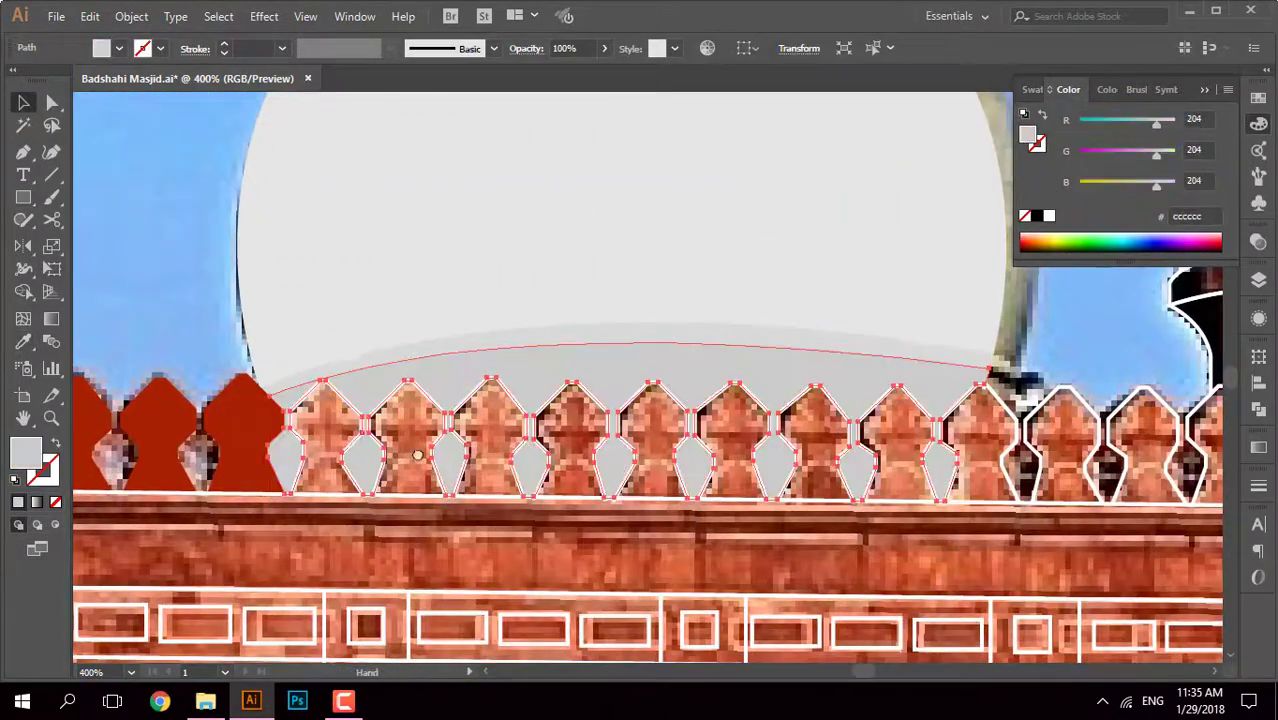
Step: Fill the merlons beside the dome with red #a62103
scroll(270, 357, up, 3)
click(430, 440)
scroll(947, 443, down, 2)
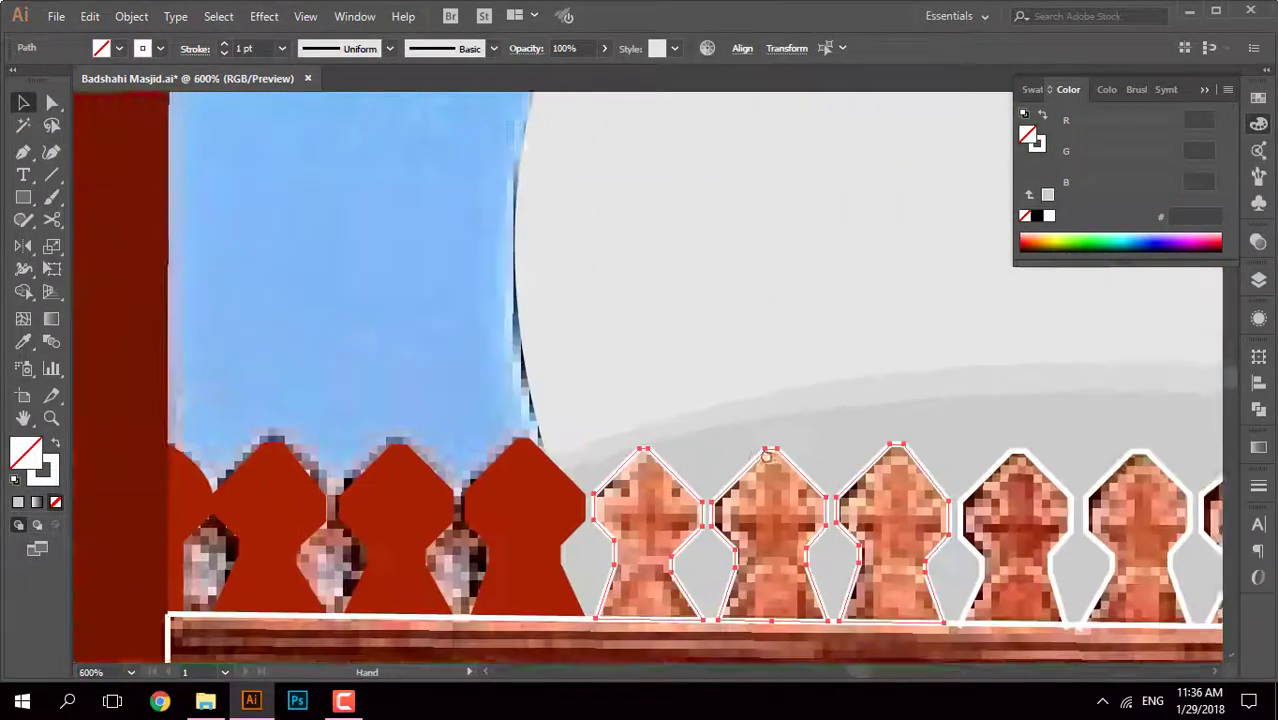
shift+click(617, 370)
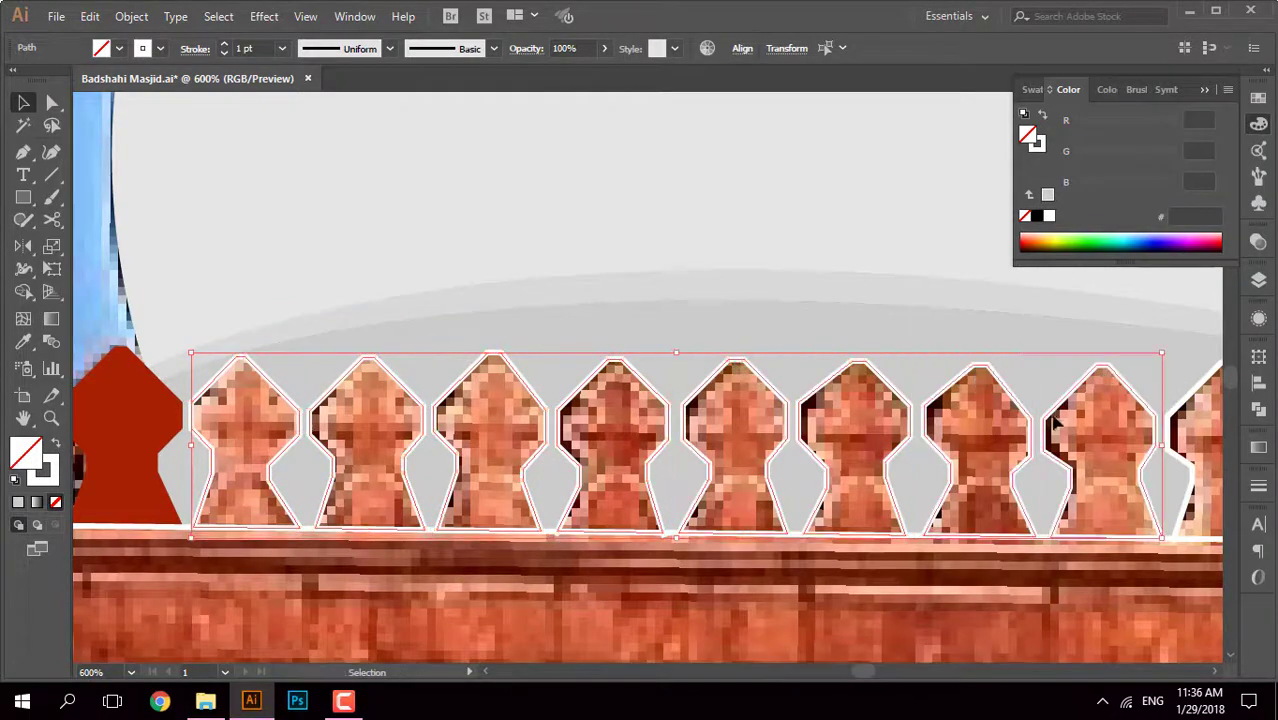
drag(1053, 422, 772, 445)
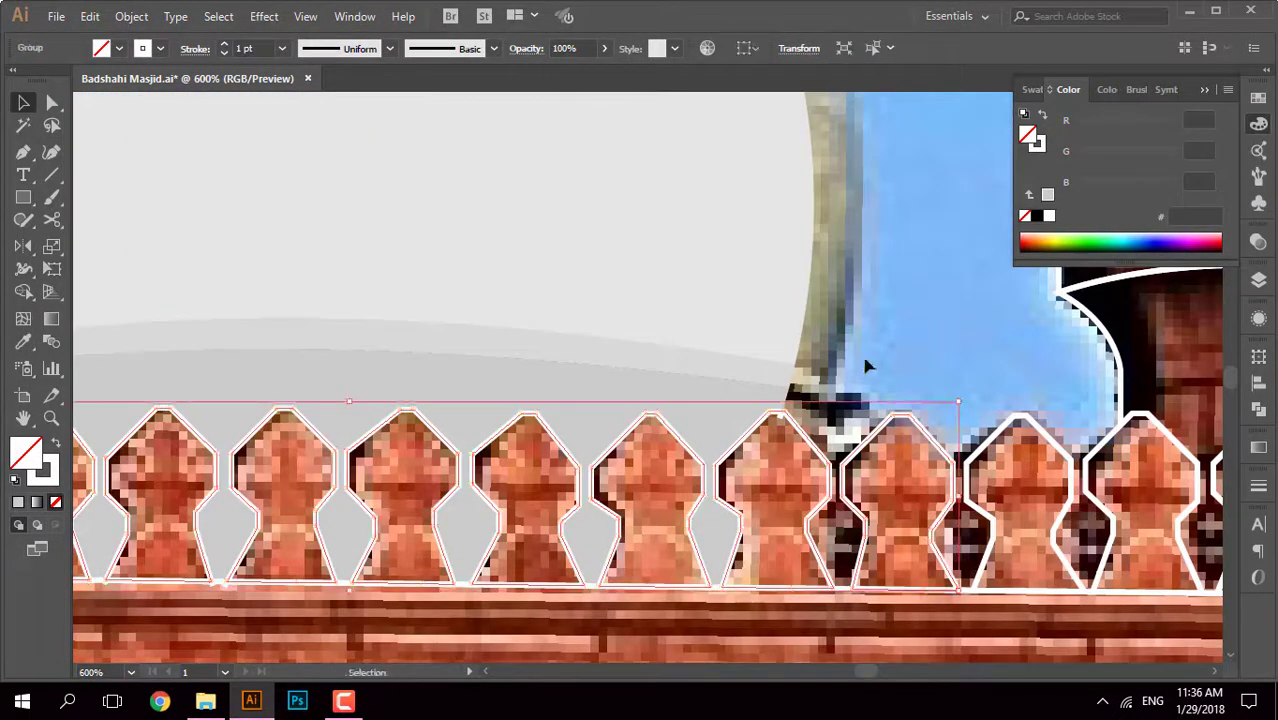
scroll(867, 365, down, 3)
key(i)
click(516, 458)
Step: Fill the remaining outlined merlons with the same red
scroll(469, 258, up, 2)
scroll(469, 258, up, 2)
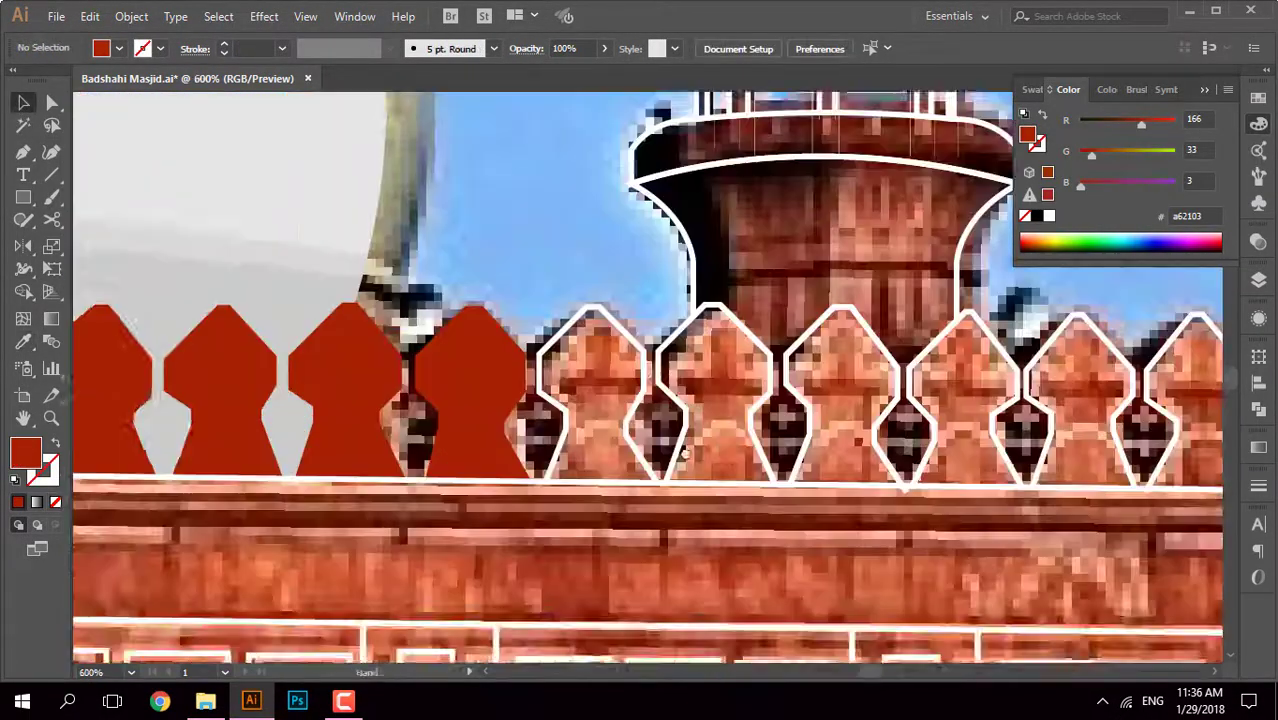
scroll(686, 452, up, 2)
click(520, 440)
shift+click(990, 450)
scroll(884, 442, down, 2)
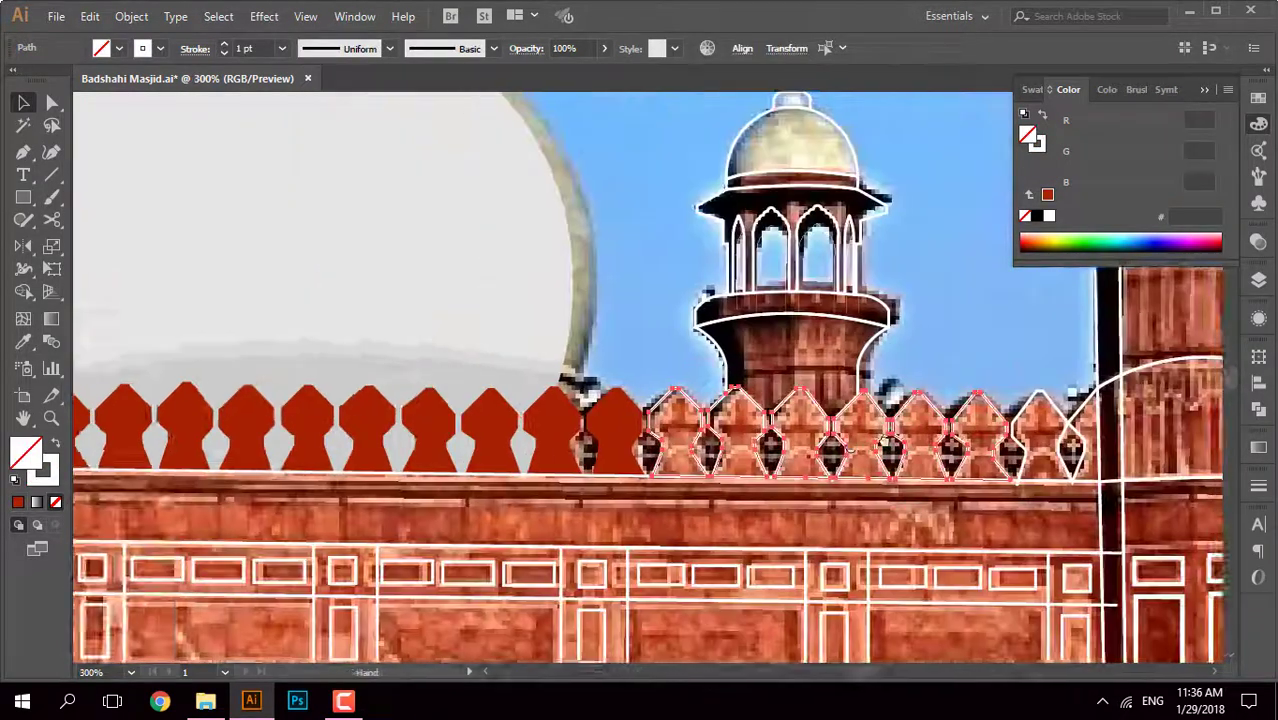
scroll(884, 442, up, 2)
scroll(884, 442, down, 3)
scroll(700, 450, up, 1)
key(i)
click(596, 458)
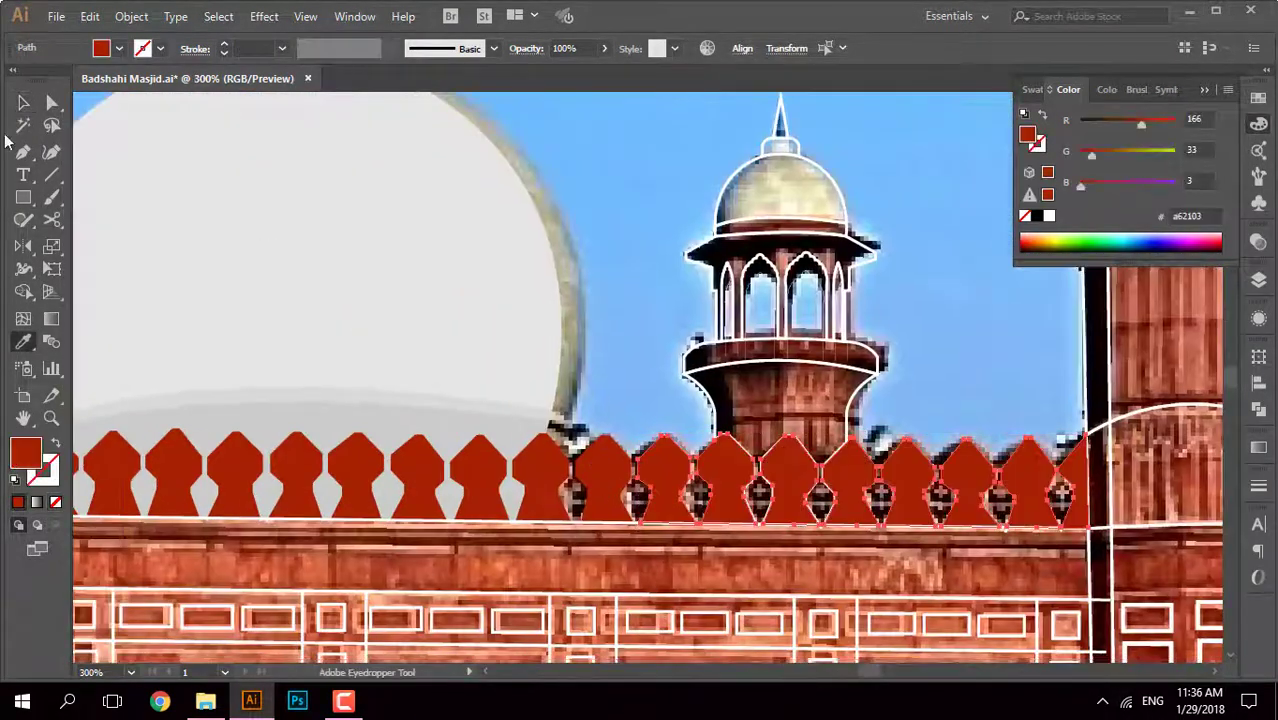
Step: Give the small minaret's shaft the pillar's dark red #731702
key(v)
scroll(877, 254, down, 1)
click(985, 428)
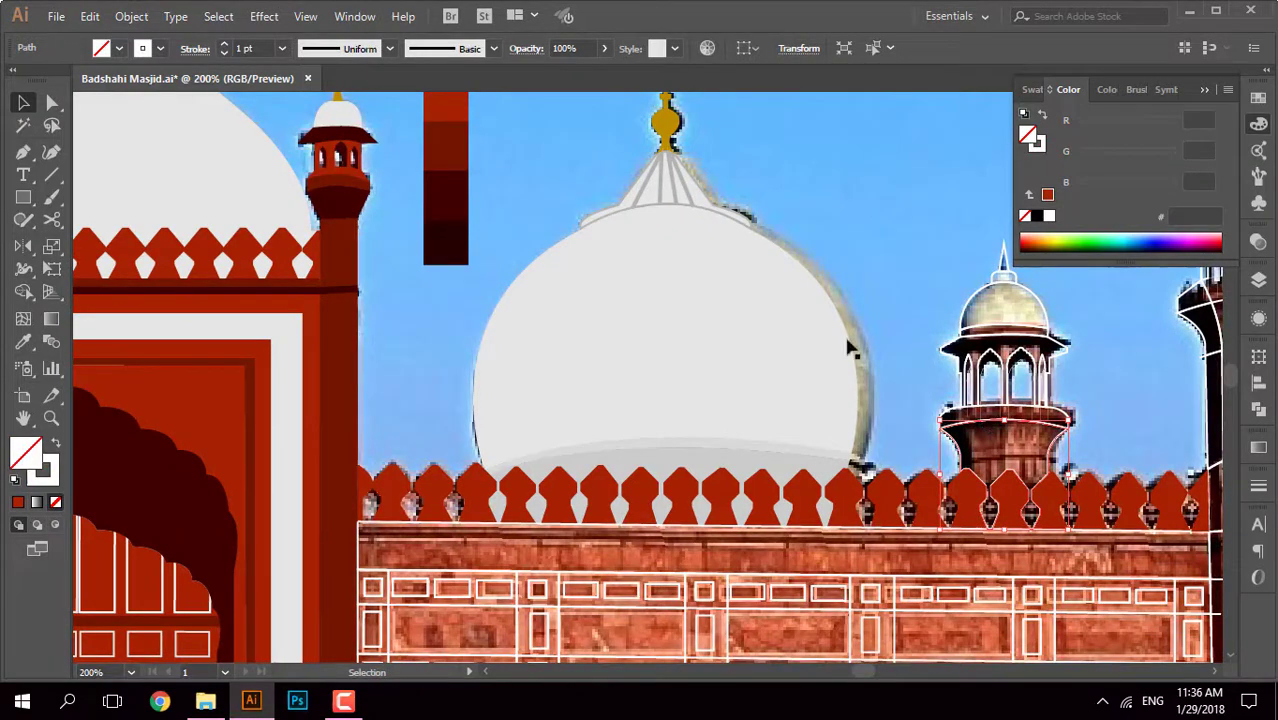
key(i)
click(358, 327)
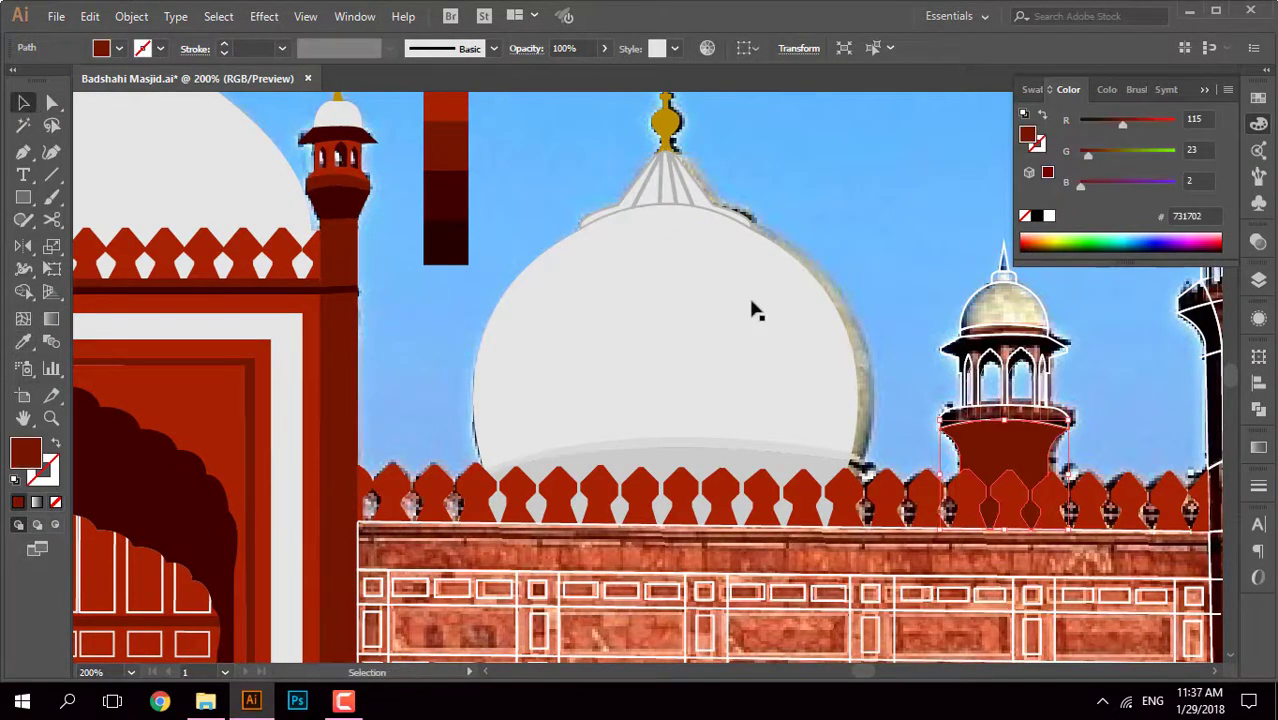
Step: Deselect the shaft and zoom around the small minaret's chhatri
click(755, 311)
scroll(927, 428, up, 2)
scroll(927, 428, up, 1)
scroll(927, 428, down, 2)
scroll(1022, 478, up, 3)
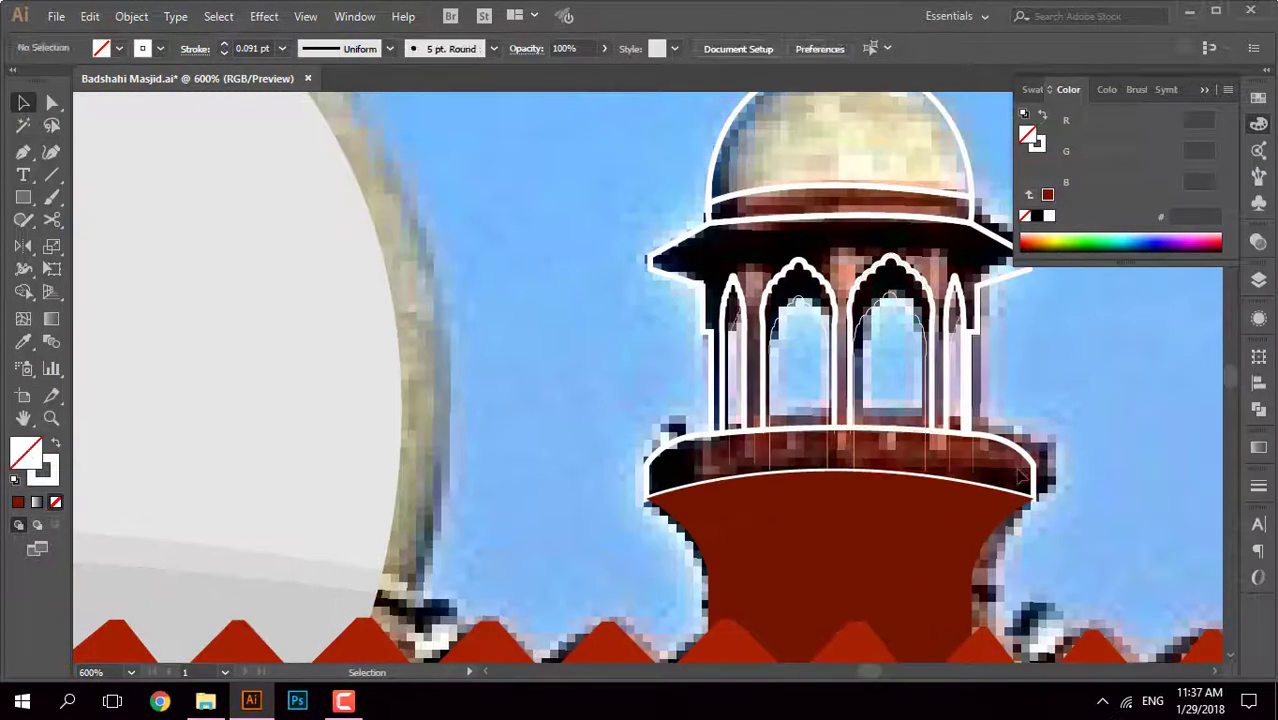
scroll(1022, 478, down, 5)
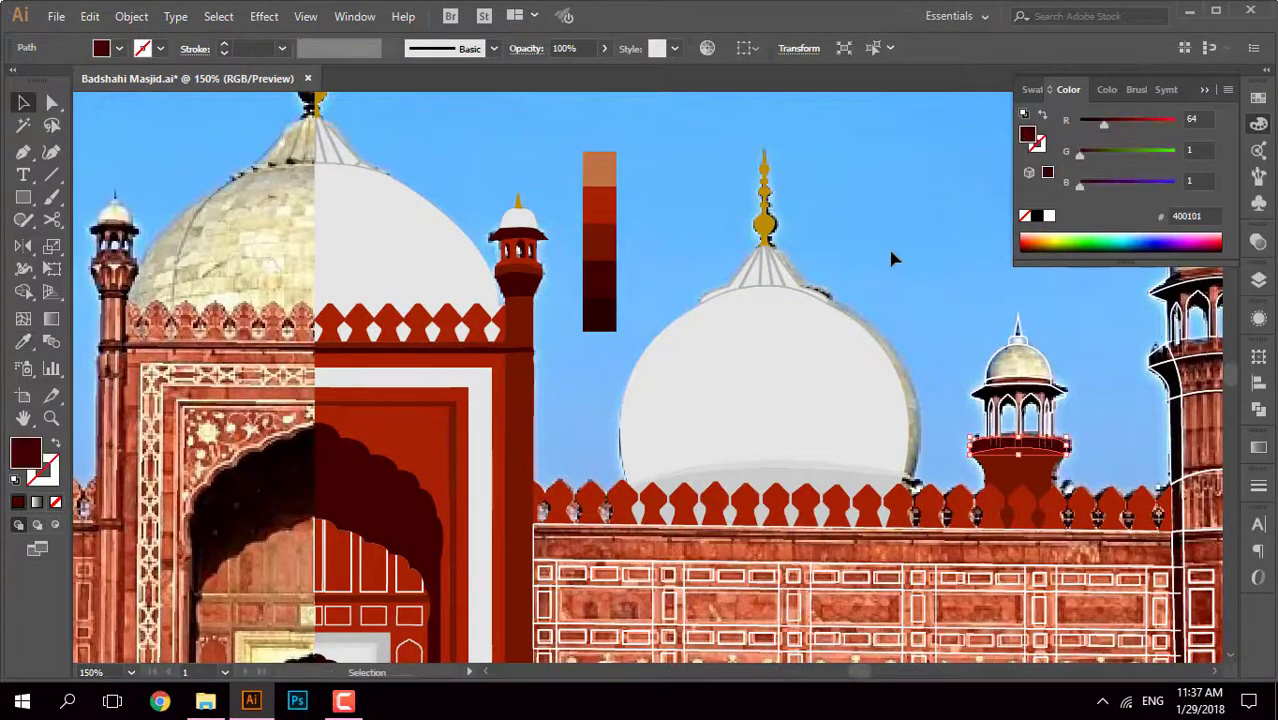
scroll(1018, 440, up, 3)
scroll(1018, 440, up, 1)
Step: Inspect the minaret band's curved right end in outline view, then return to colour preview
key(ctrl+y)
key(shift+m)
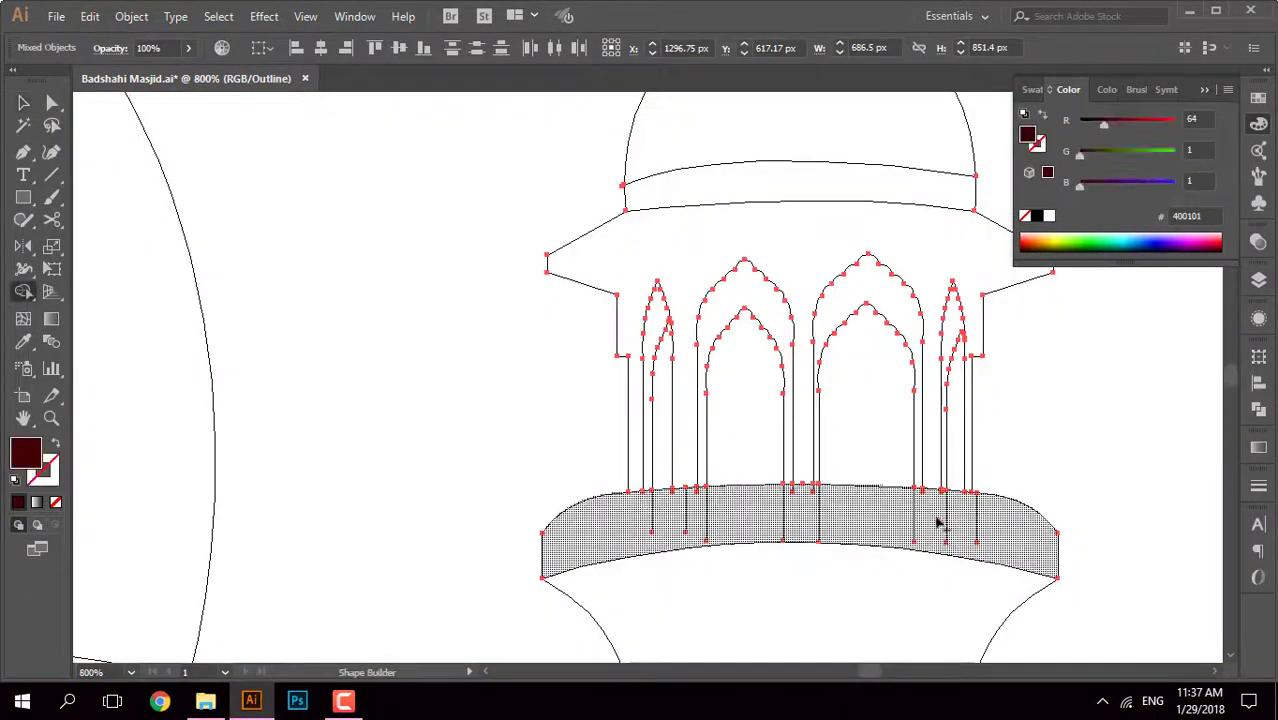
scroll(938, 522, up, 3)
scroll(653, 490, up, 1)
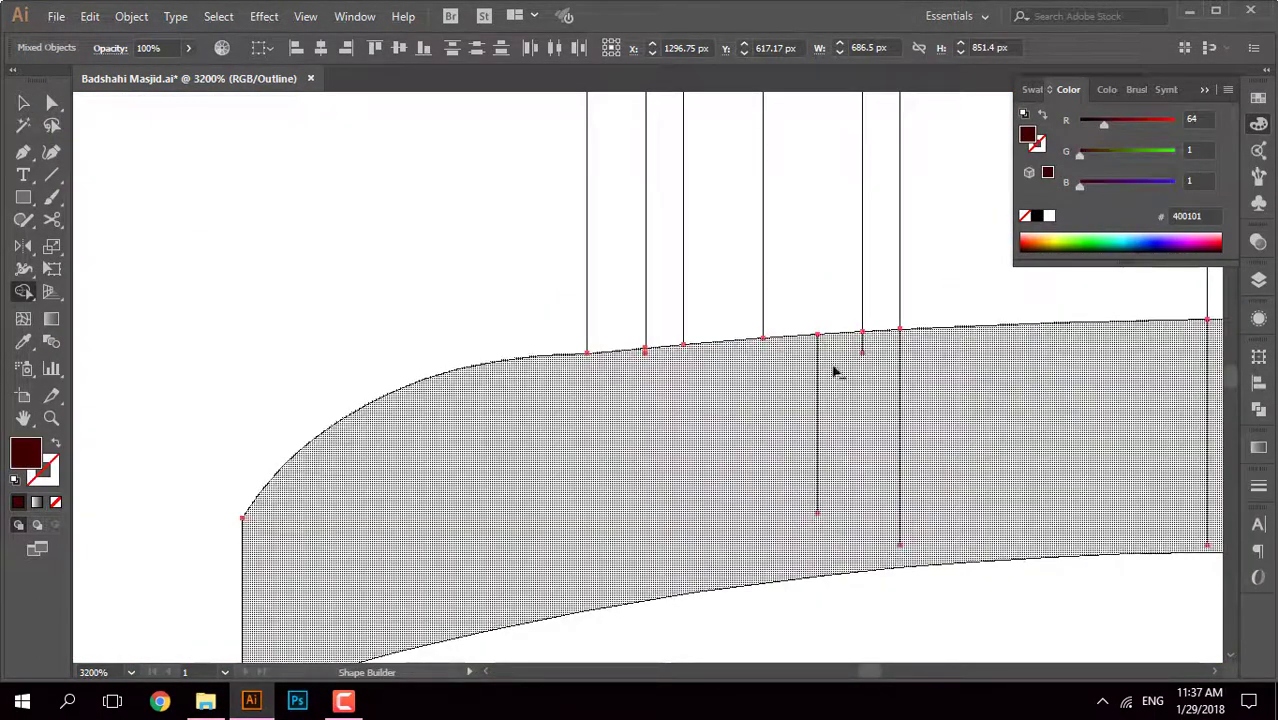
scroll(600, 360, right, 5)
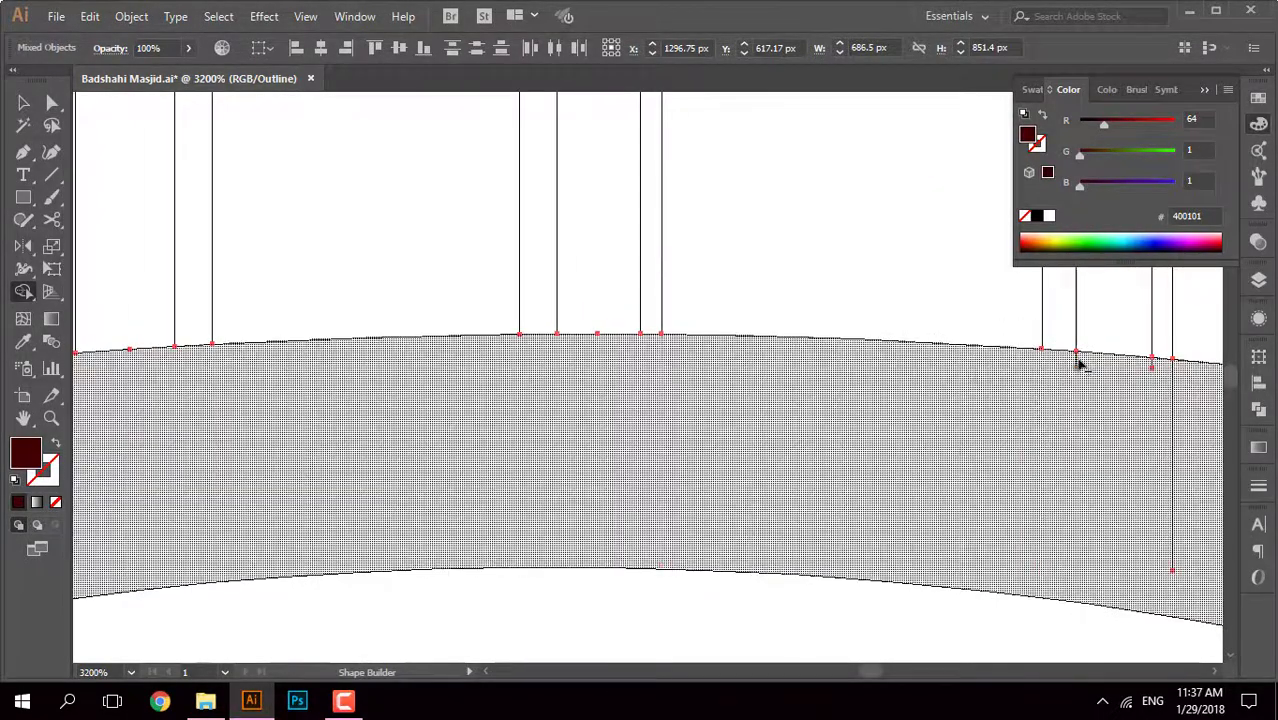
drag(1078, 363, 447, 358)
scroll(447, 358, up, 1)
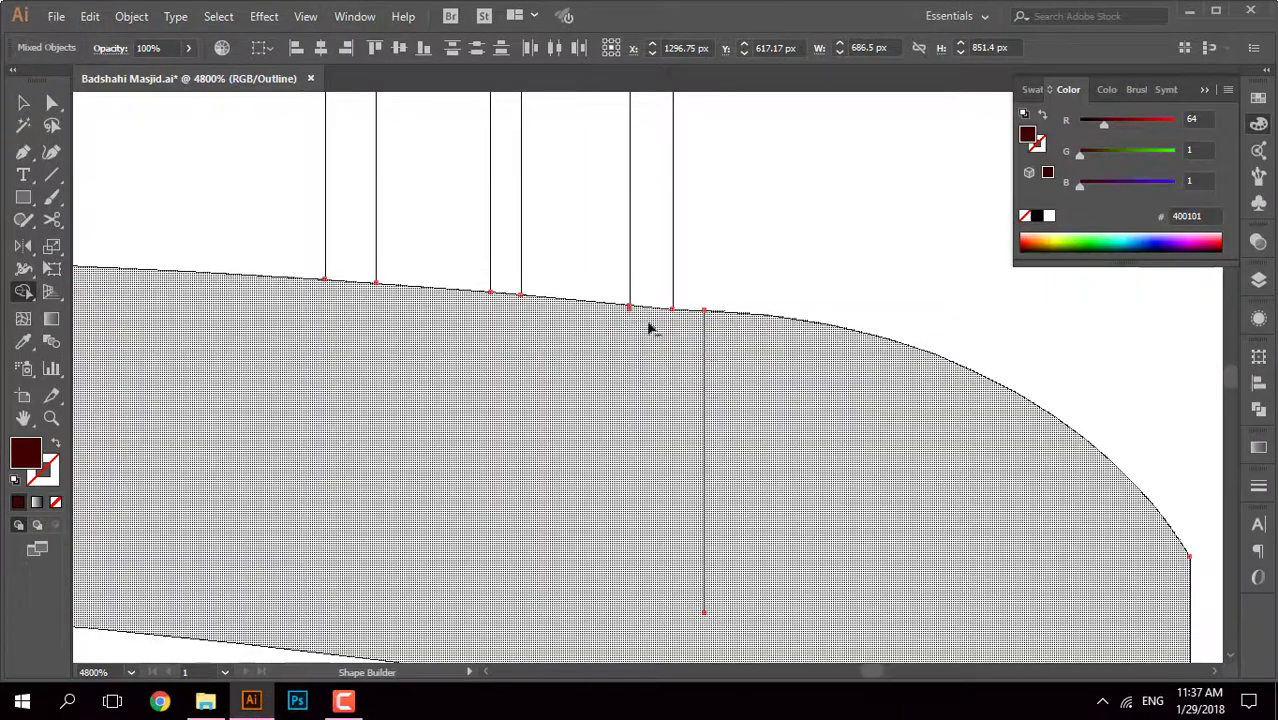
scroll(705, 395, down, 4)
scroll(105, 220, down, 1)
key(v)
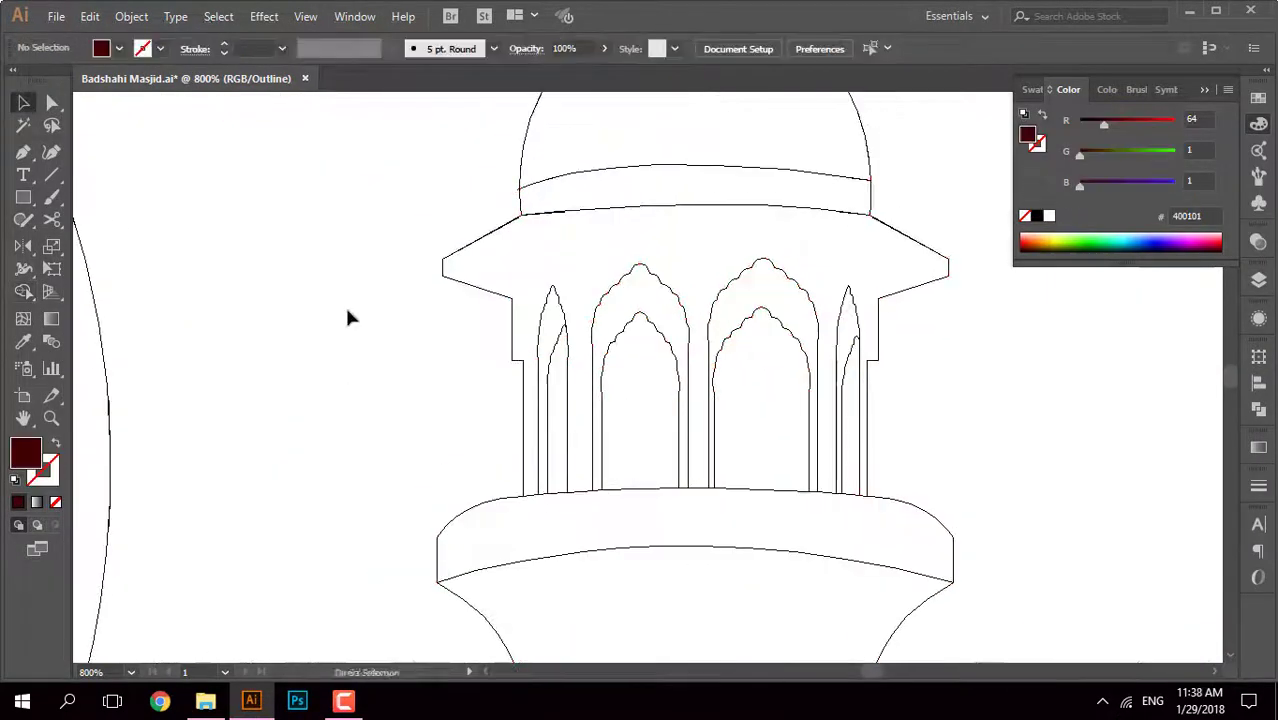
key(ctrl+y)
Step: Select the chhatri's left arch window and the small minaret
click(532, 215)
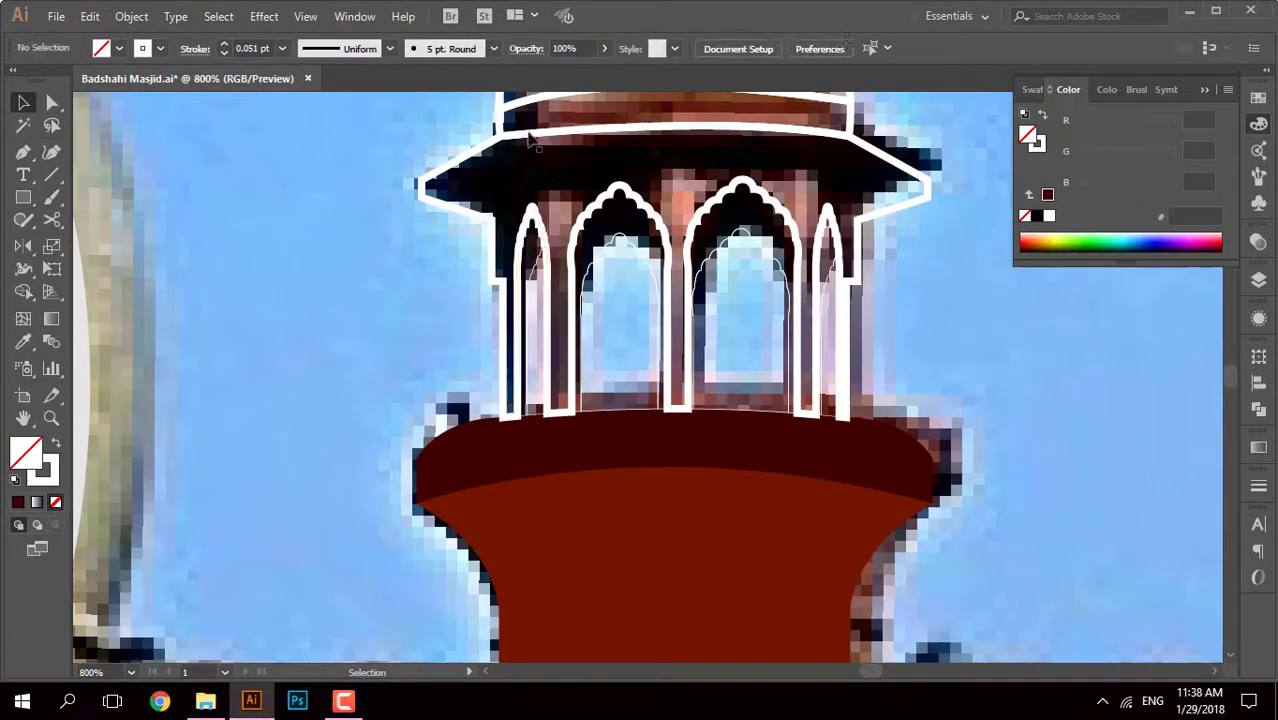
click(530, 140)
scroll(308, 285, down, 5)
scroll(343, 237, up, 1)
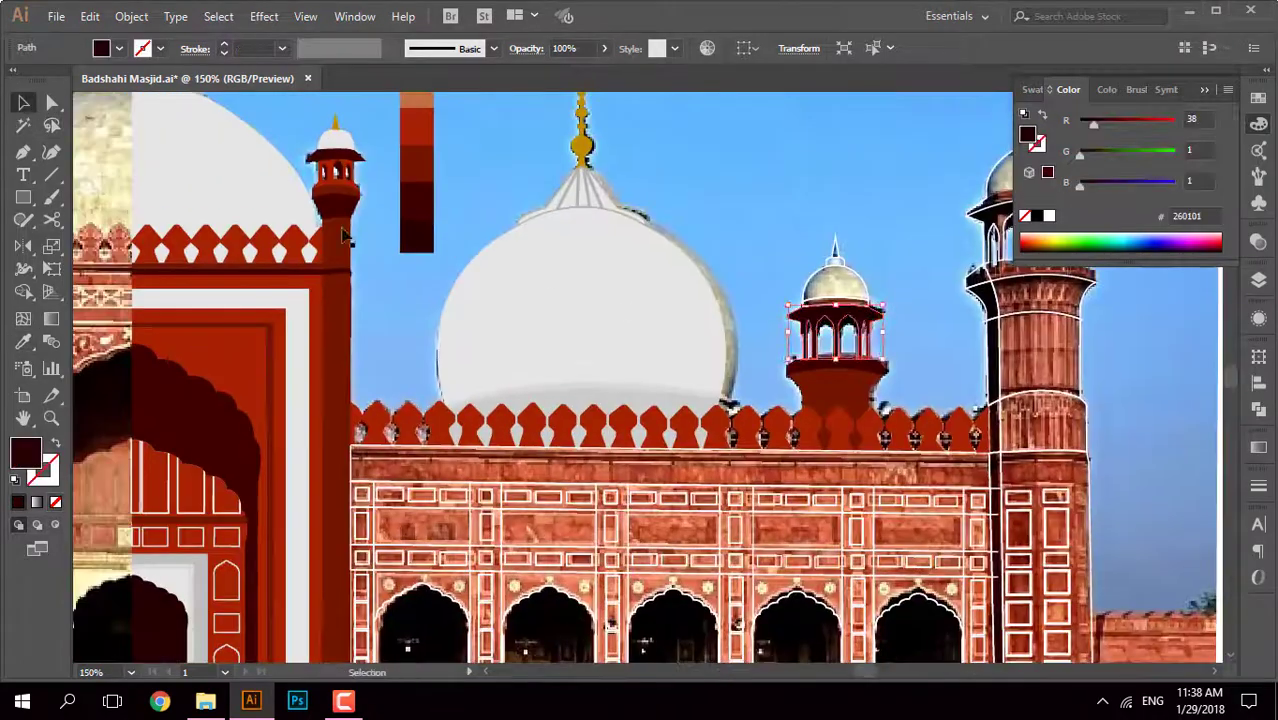
scroll(828, 340, up, 4)
scroll(776, 434, up, 2)
Step: Fill the tower's middle arch with the canopy's dark brown, then undo it
click(680, 428)
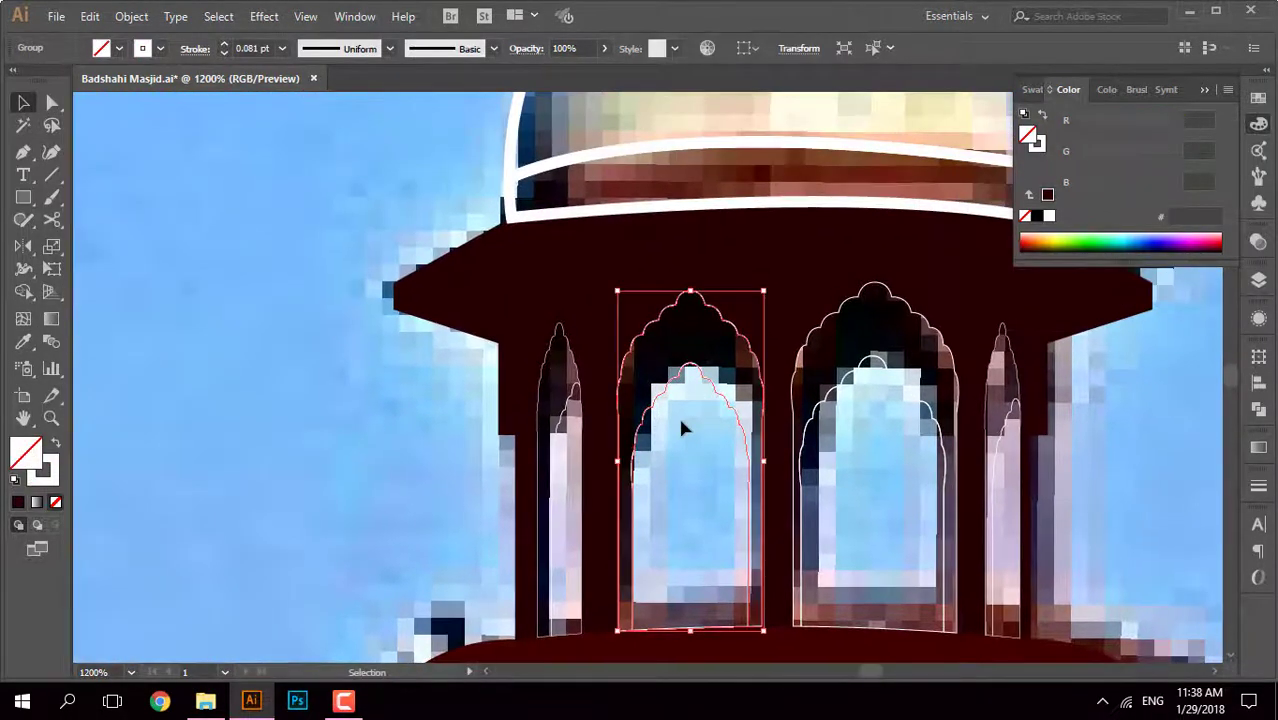
key(i)
click(670, 268)
click(633, 466)
right_click(692, 470)
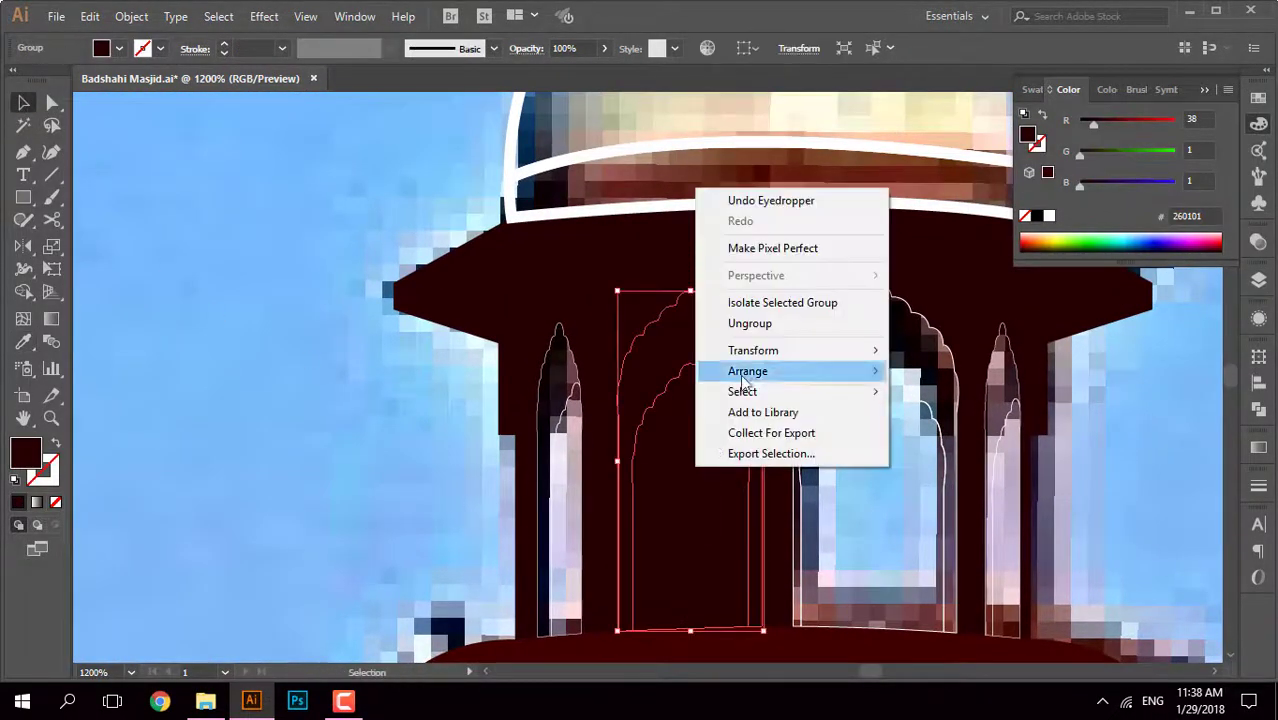
key(Escape)
key(ctrl+z)
Step: Undo the fill on the left narrow arch and fill the right arch group dark brown
click(572, 420)
key(i)
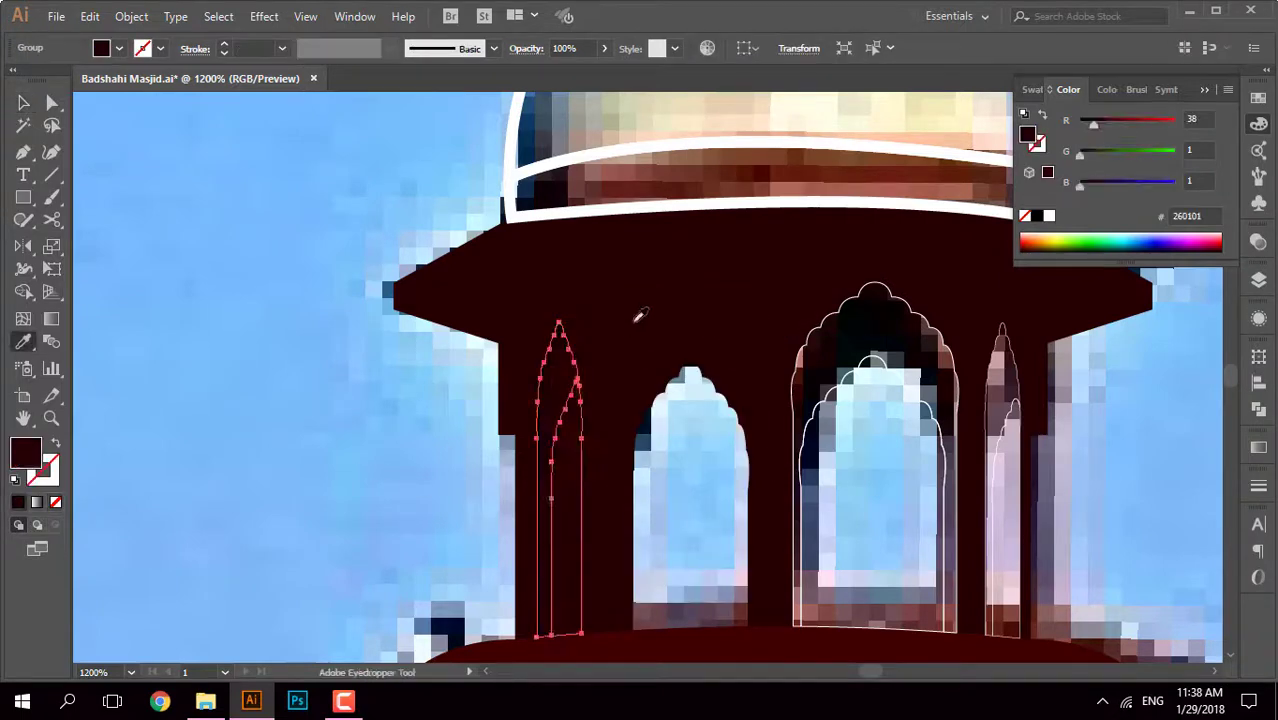
key(ctrl+z)
click(1005, 400)
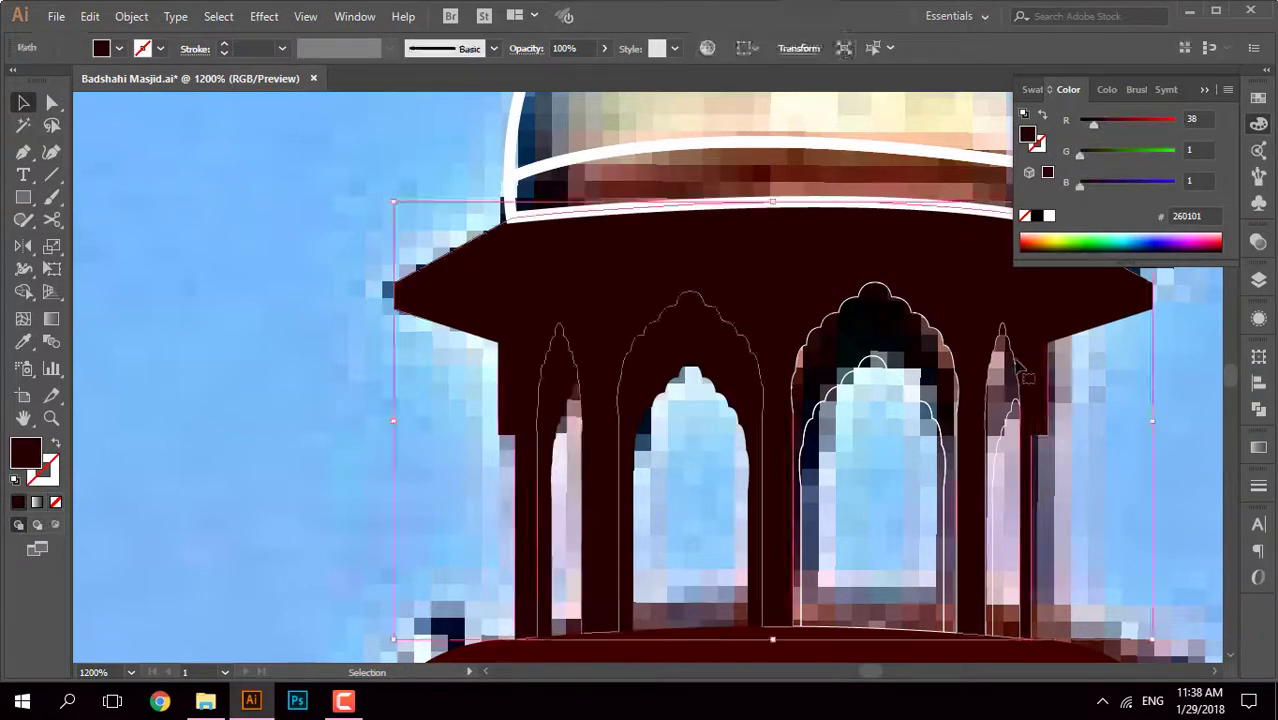
key(i)
click(896, 289)
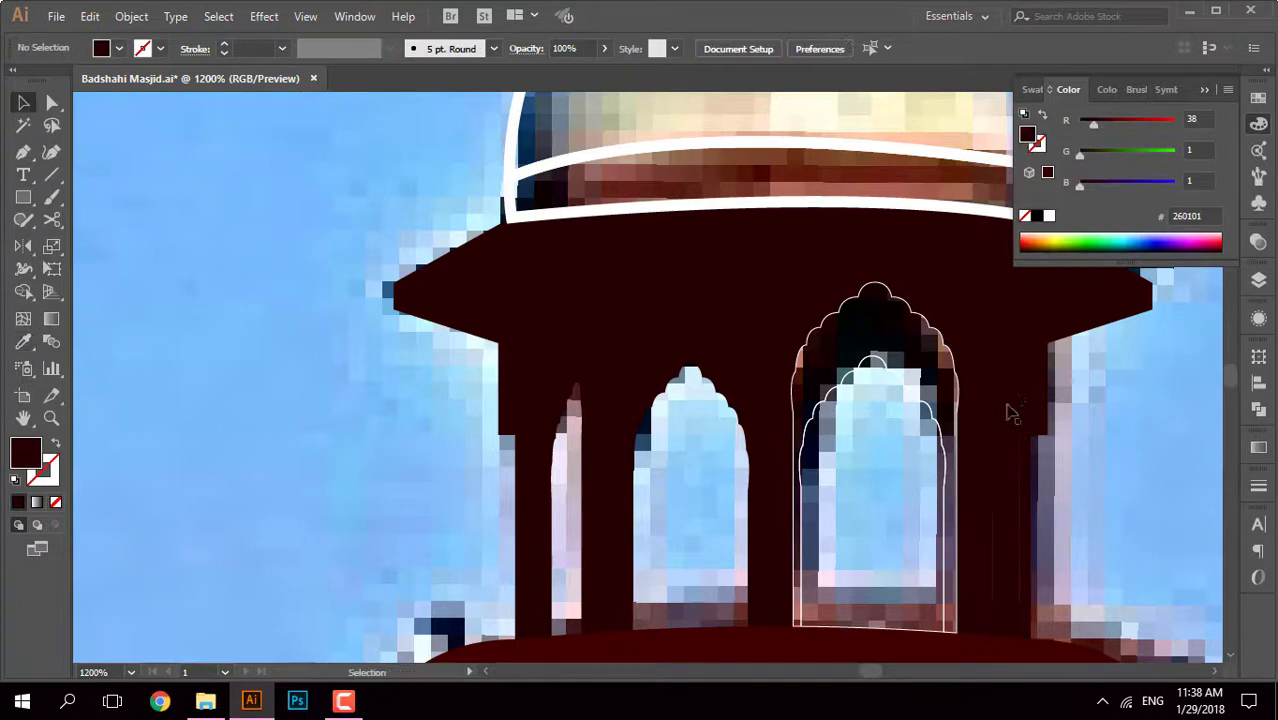
click(1015, 465)
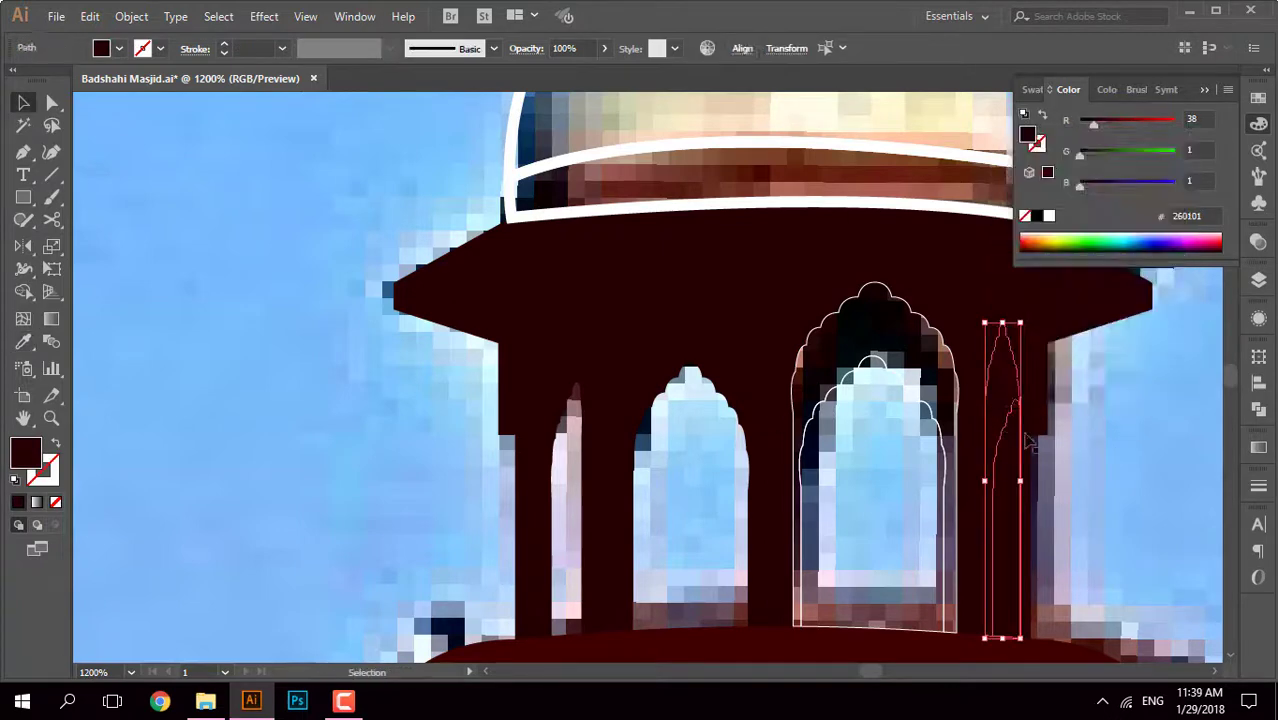
Step: Fill the right arch with the sampled dark brown and deselect it
click(905, 400)
key(i)
click(812, 262)
key(v)
click(906, 428)
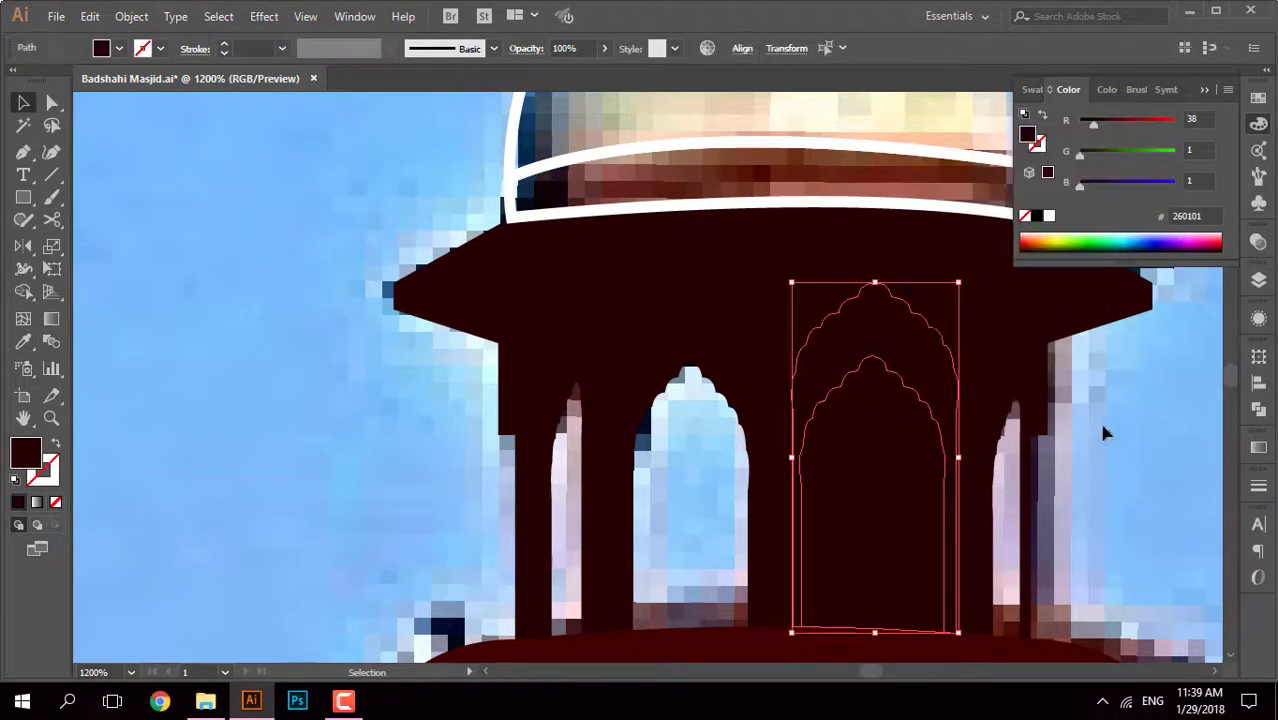
click(1130, 440)
Step: Select three more arch outlines on the chhatri
scroll(861, 506, down, 3)
scroll(861, 506, up, 3)
click(810, 380)
shift+click(680, 420)
shift+click(966, 404)
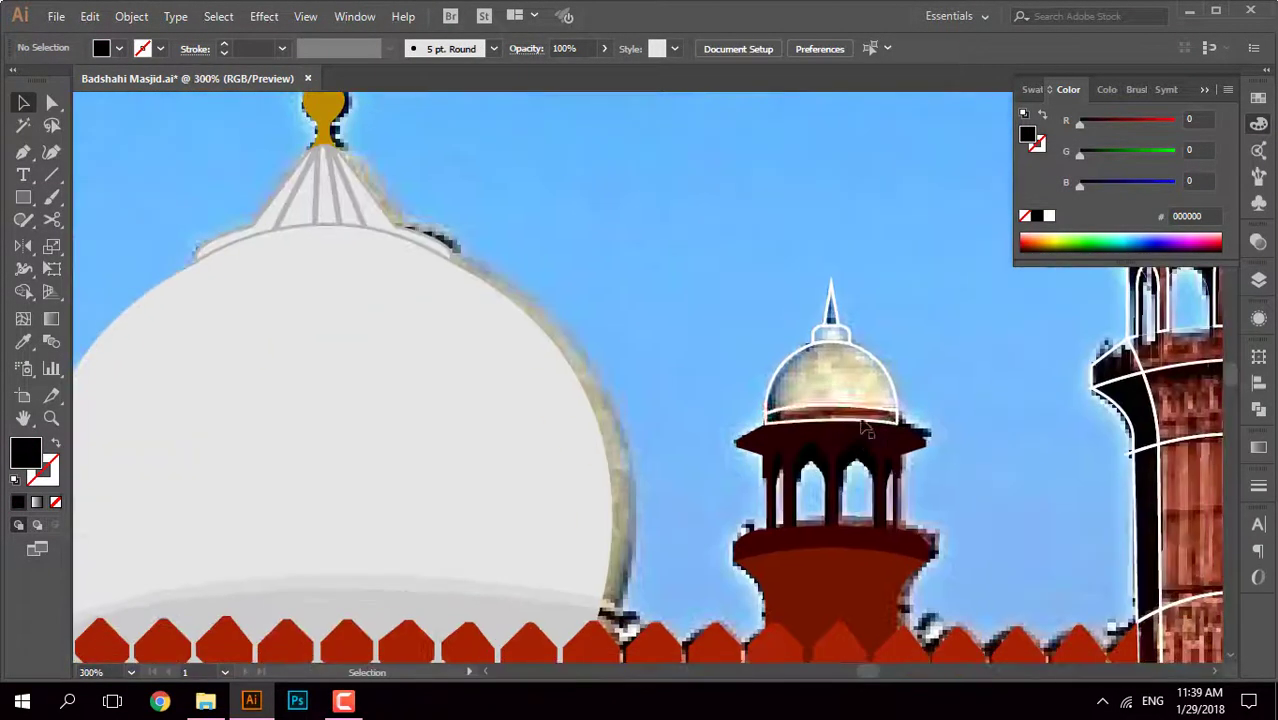
Step: Eyedrop the tower's dark red onto the chhatri dome's base band and the band below the balcony
click(826, 535)
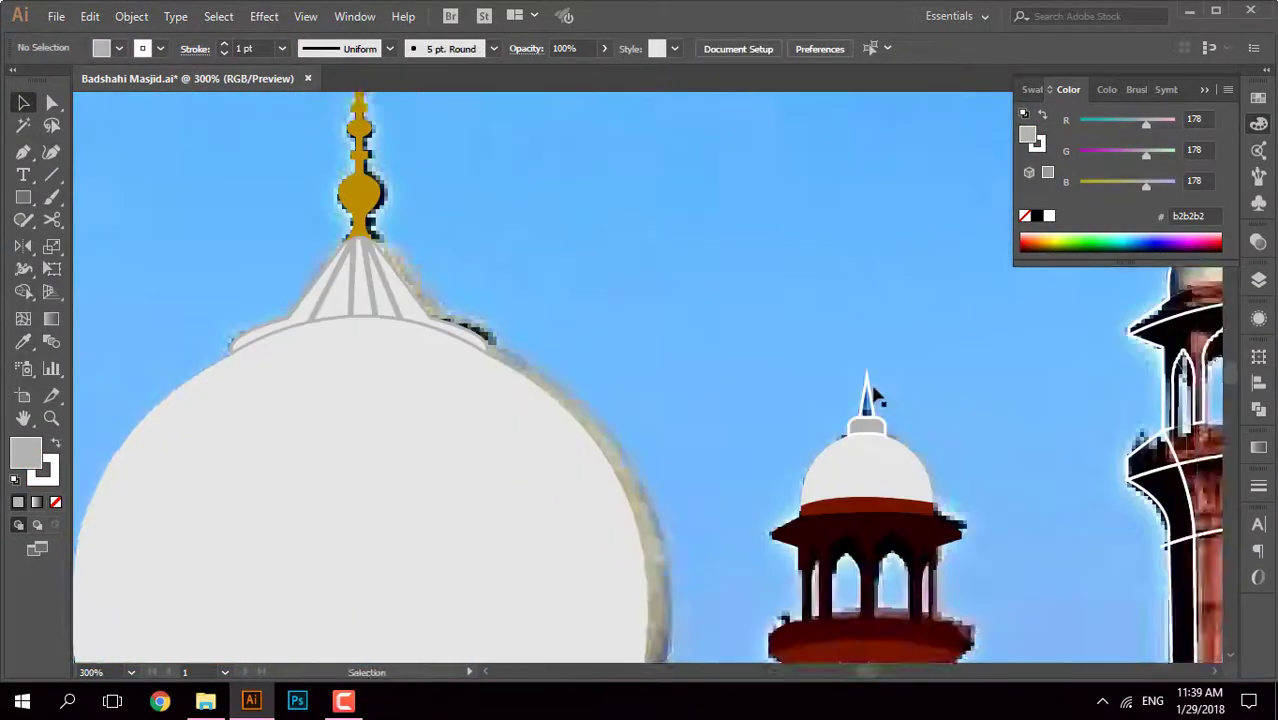
click(900, 481)
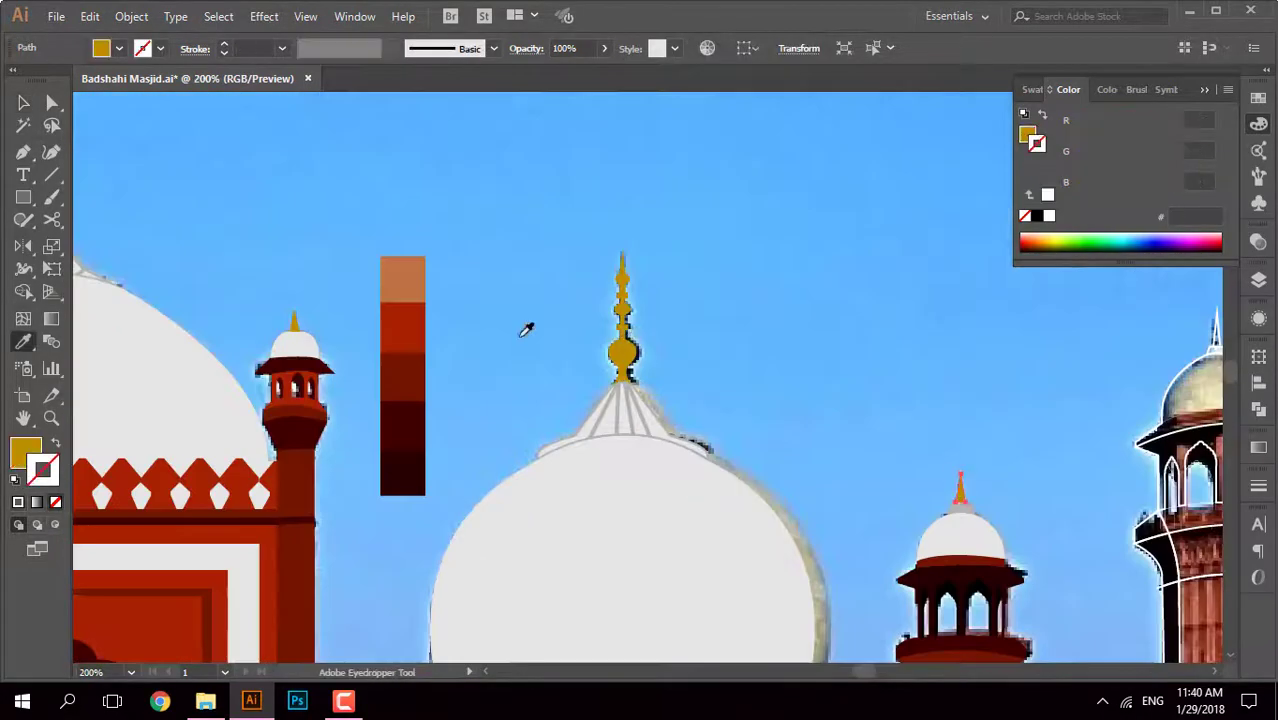
key(v)
scroll(855, 391, down, 1)
scroll(725, 391, down, 1)
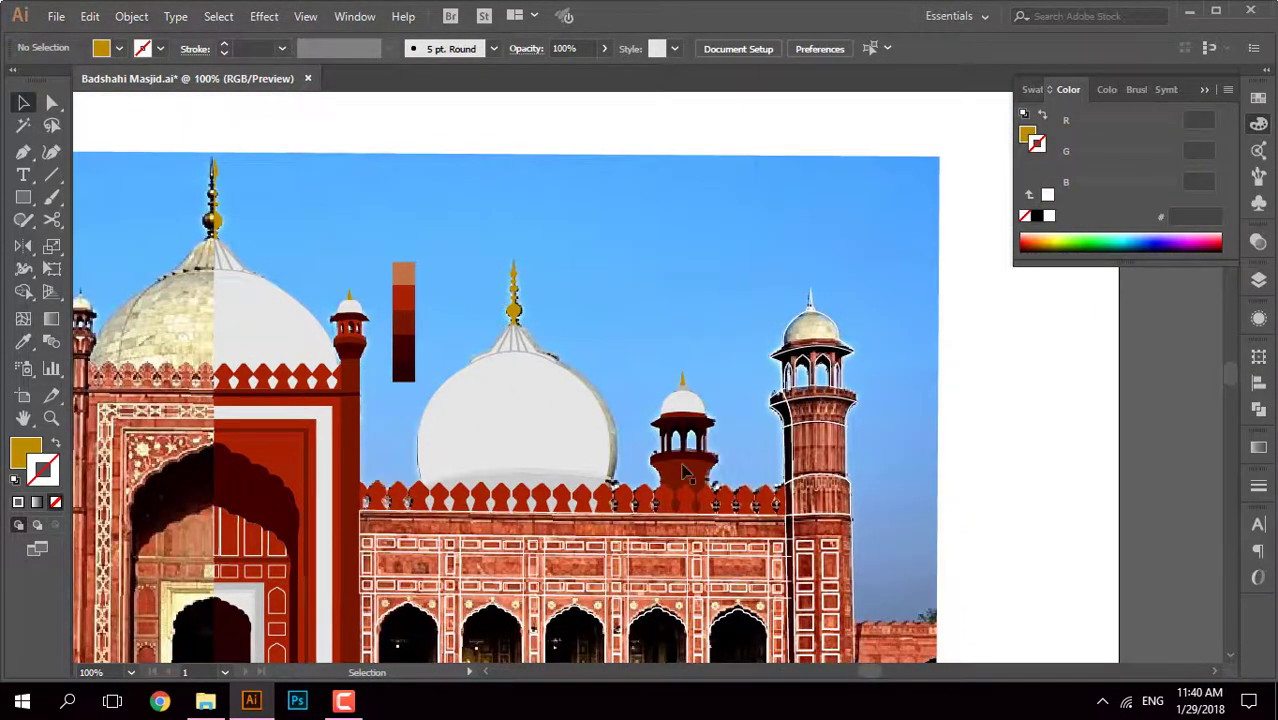
scroll(686, 472, up, 4)
click(673, 448)
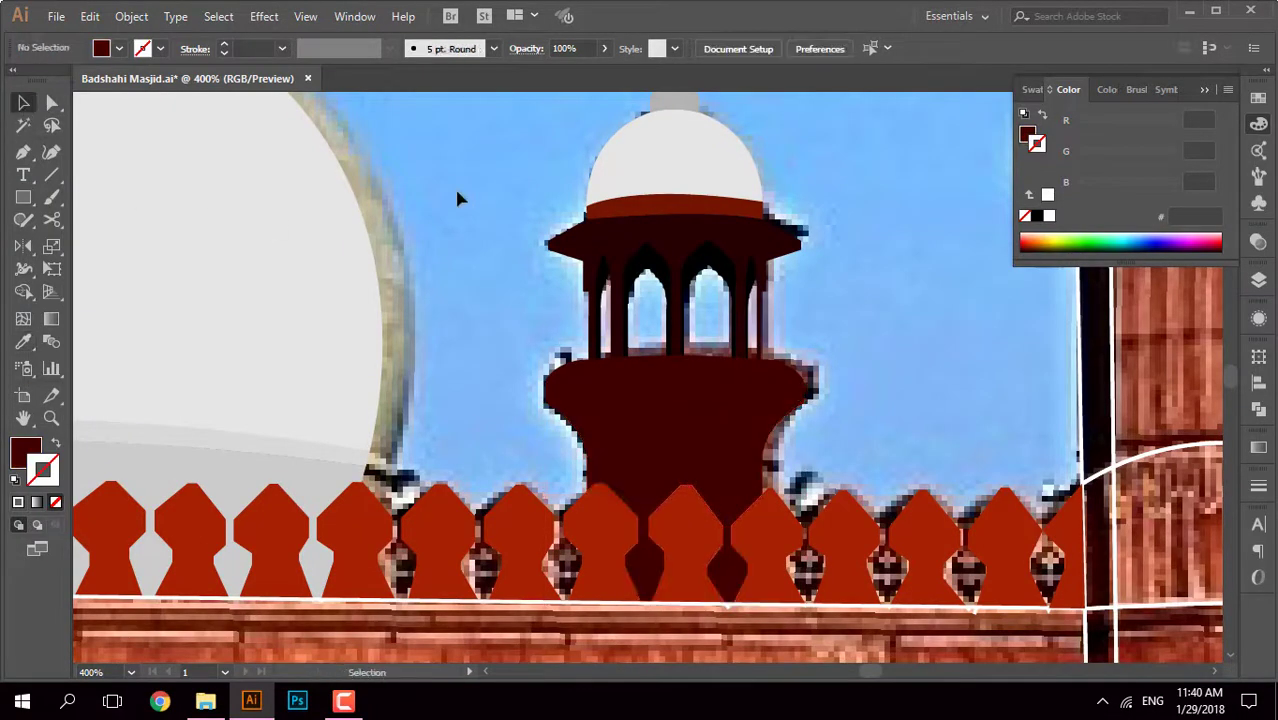
click(663, 205)
Step: Merge the minaret dome's traced outline pieces into one shape with the Shape Builder
scroll(779, 303, down, 2)
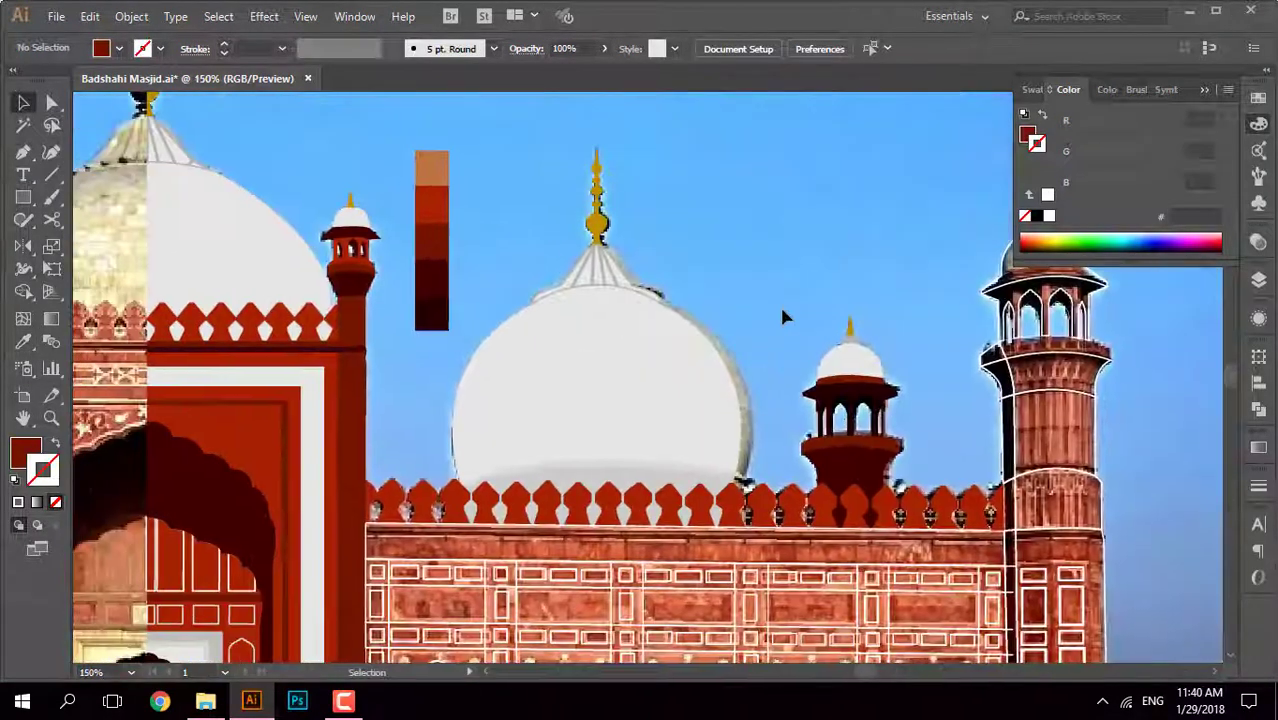
scroll(779, 303, down, 3)
scroll(760, 328, up, 2)
scroll(760, 328, up, 2)
drag(760, 328, 779, 381)
click(739, 308)
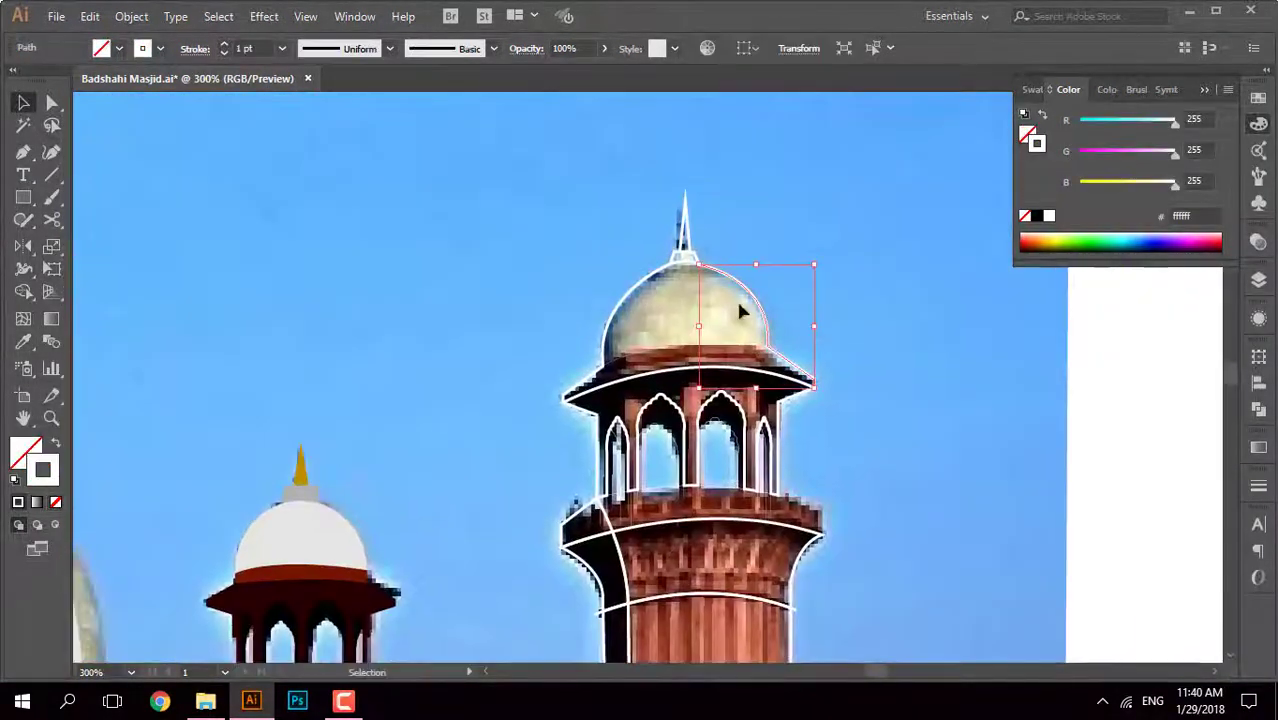
key(ctrl+a)
key(shift+m)
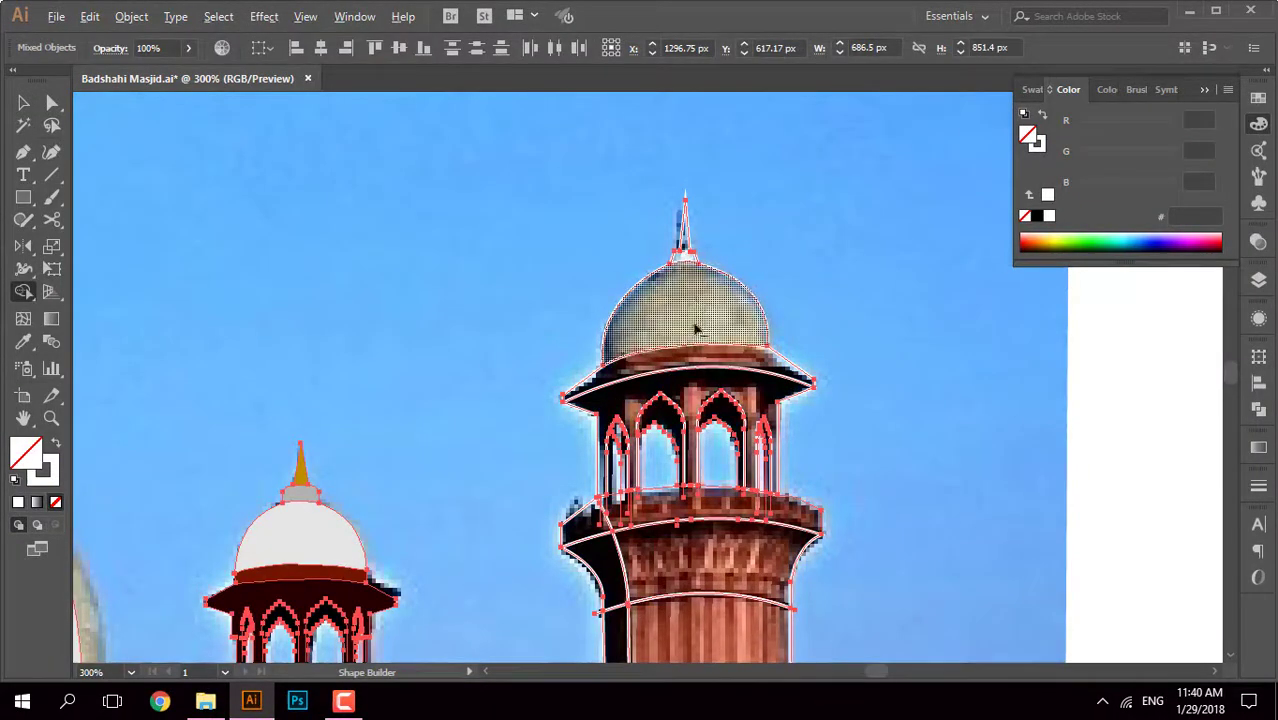
scroll(697, 315, up, 2)
scroll(686, 388, down, 4)
scroll(686, 388, left, 1)
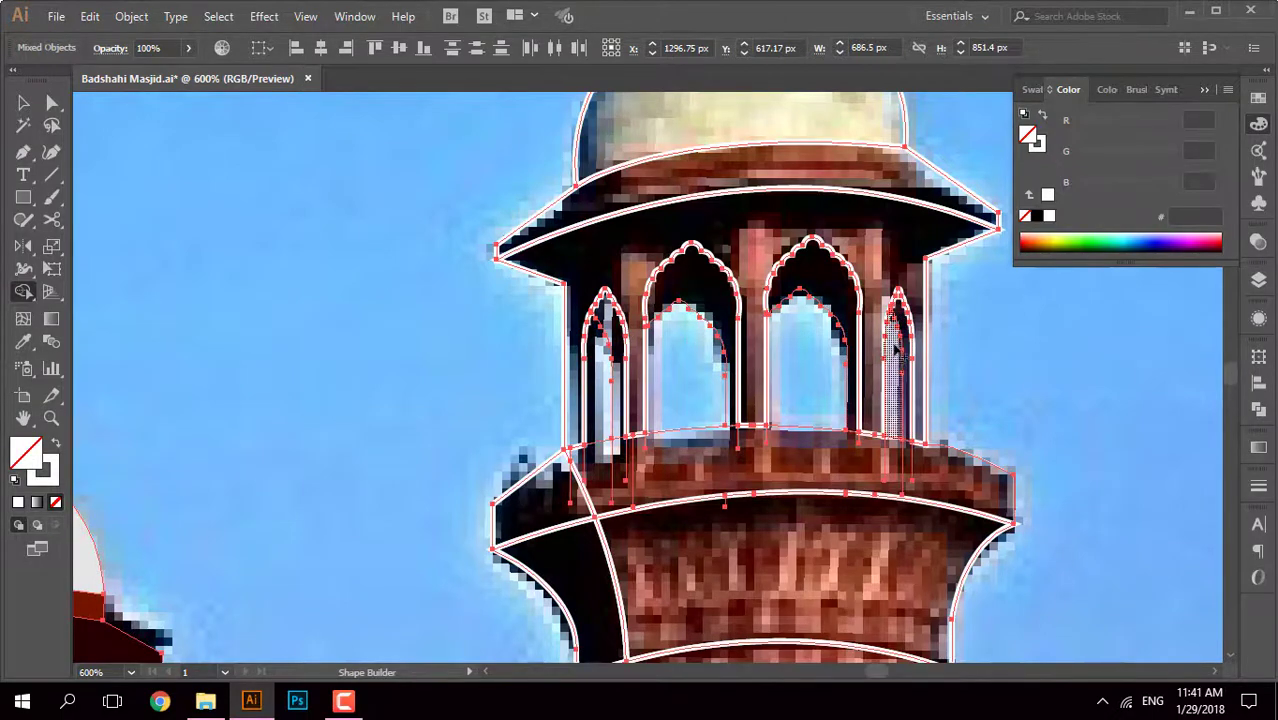
scroll(895, 350, down, 3)
scroll(895, 350, down, 3)
scroll(895, 350, down, 5)
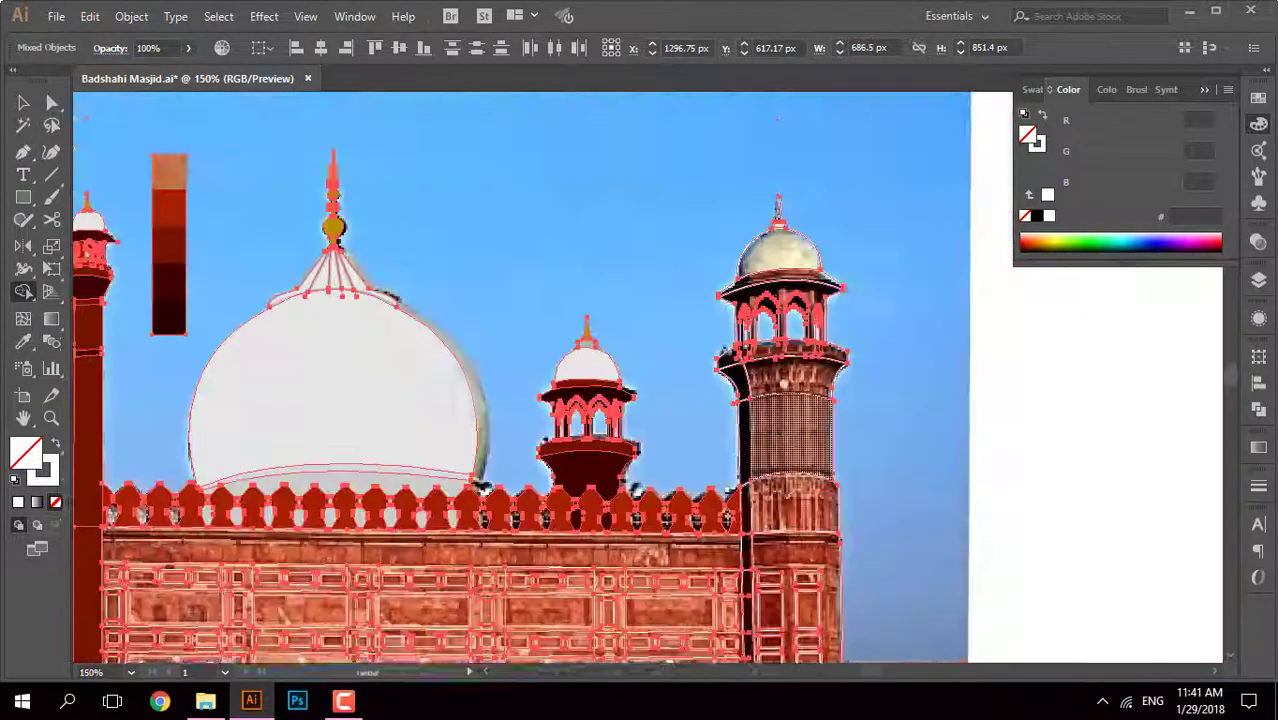
scroll(786, 470, down, 2)
key(ctrl+shift+a)
key(v)
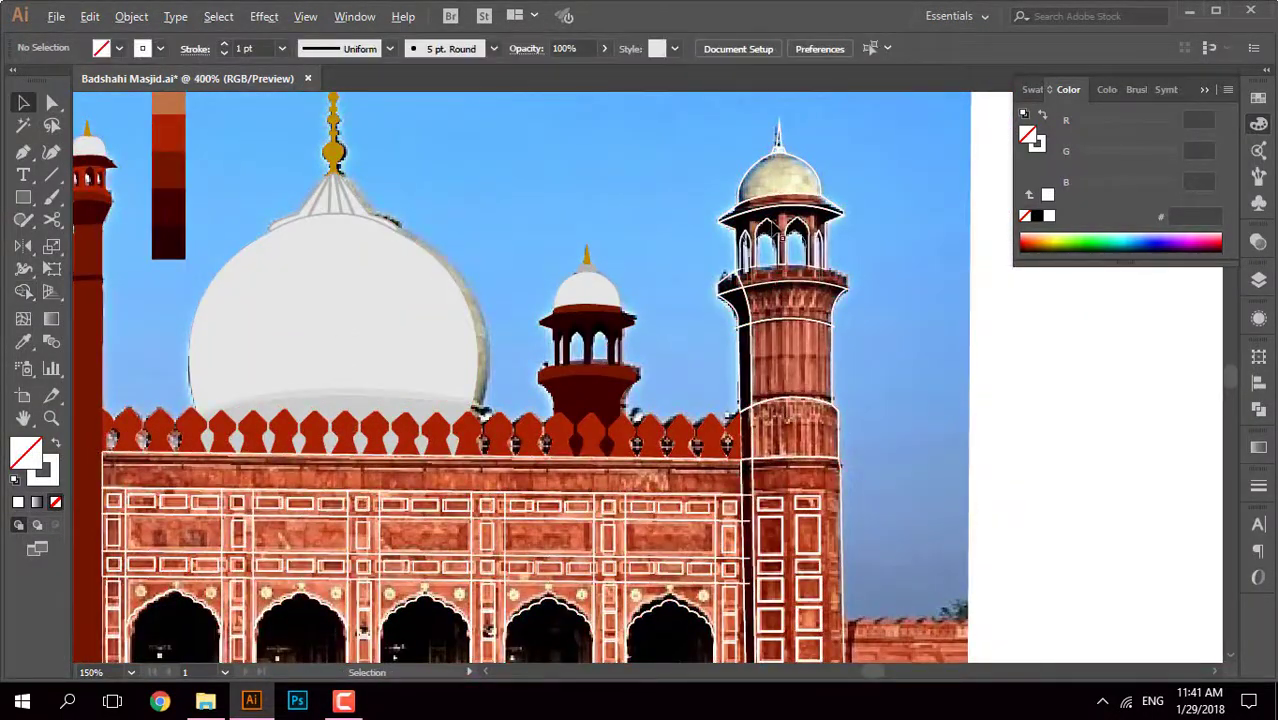
Step: Set the small chhatri's dome fill to a grey at 70% brightness
scroll(776, 230, up, 3)
scroll(779, 183, down, 3)
click(800, 405)
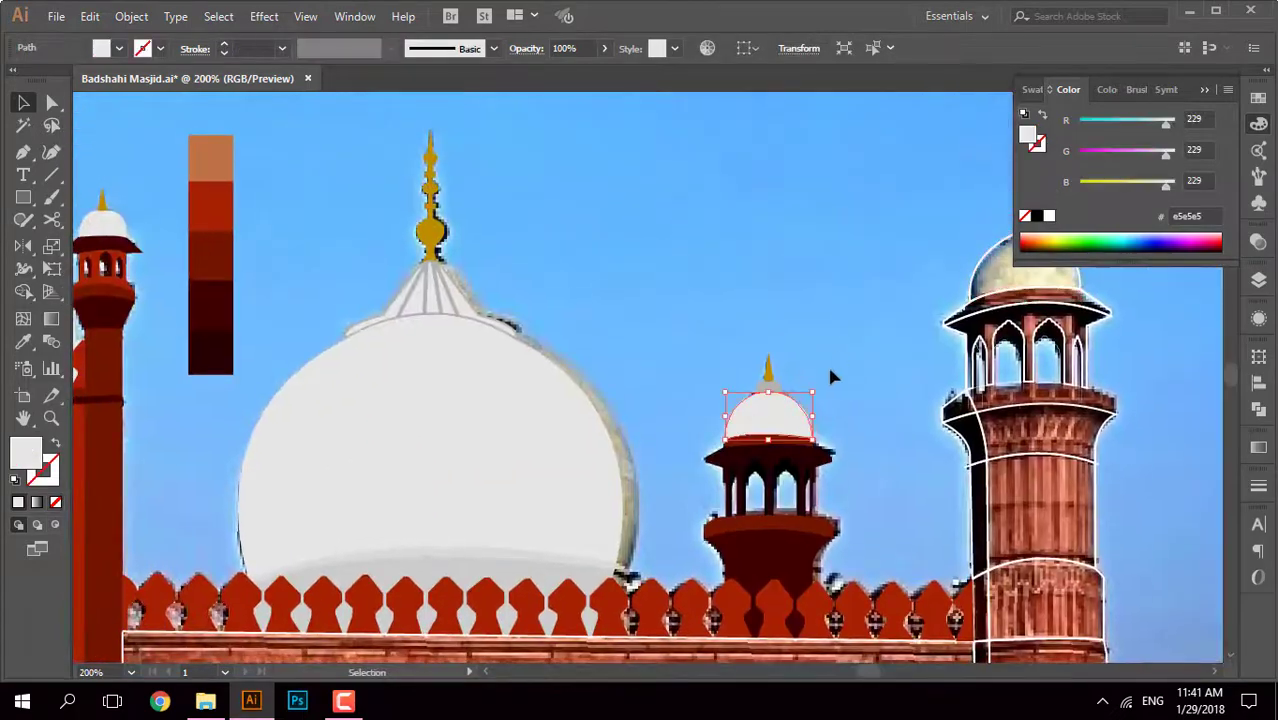
double_click(28, 453)
double_click(1100, 337)
text(70)
click(1215, 208)
scroll(788, 387, up, 4)
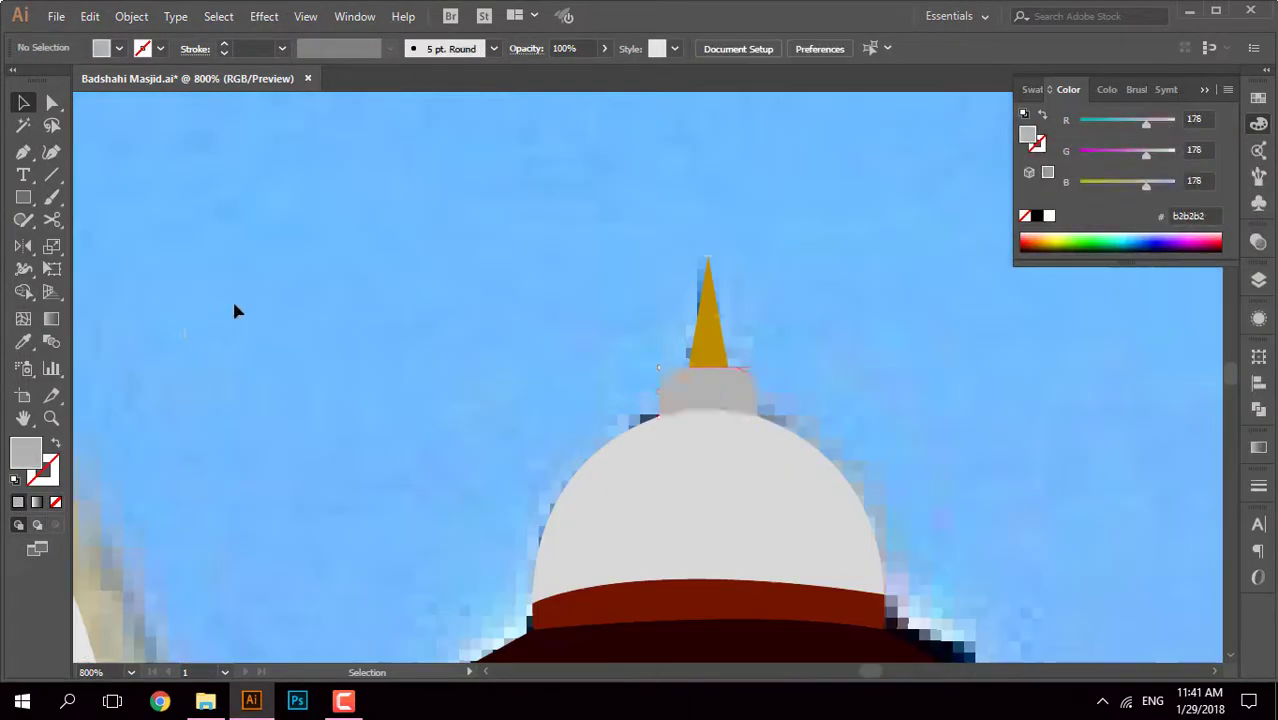
scroll(551, 337, down, 5)
scroll(551, 337, up, 1)
click(699, 375)
double_click(1027, 135)
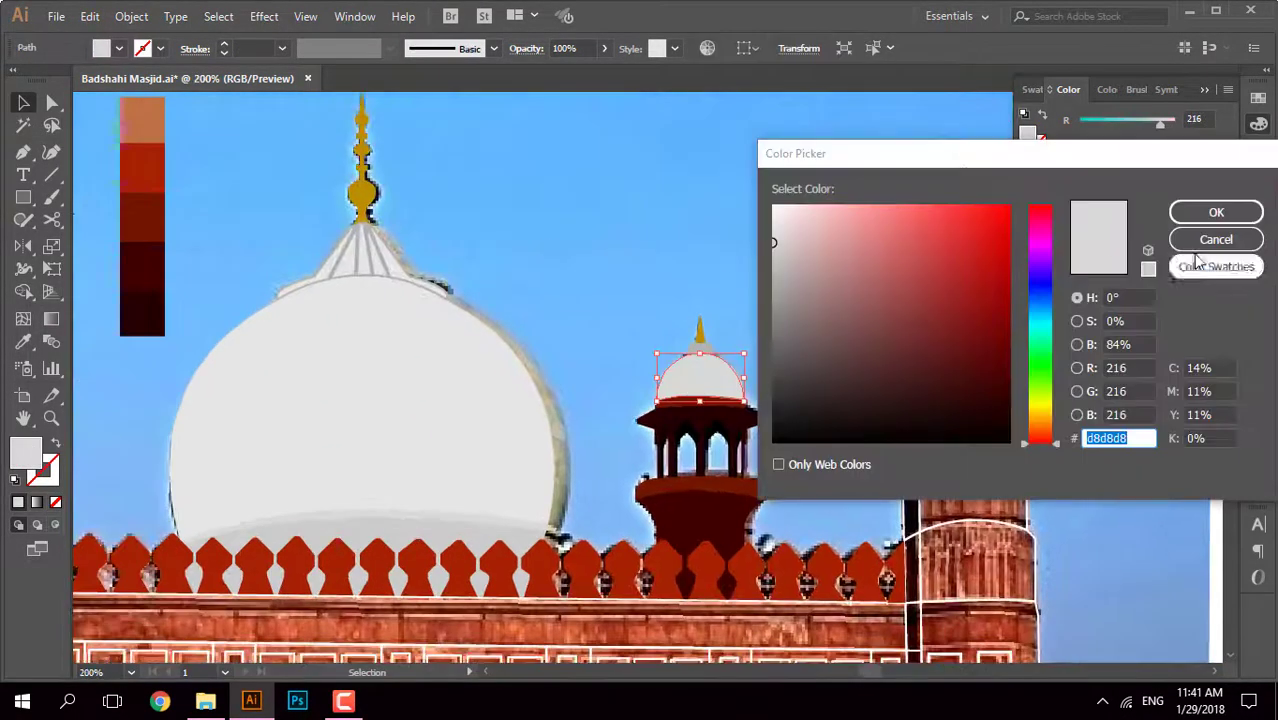
click(1200, 245)
Step: Fill the tall minaret's dome with the chhatri's light grey
click(930, 268)
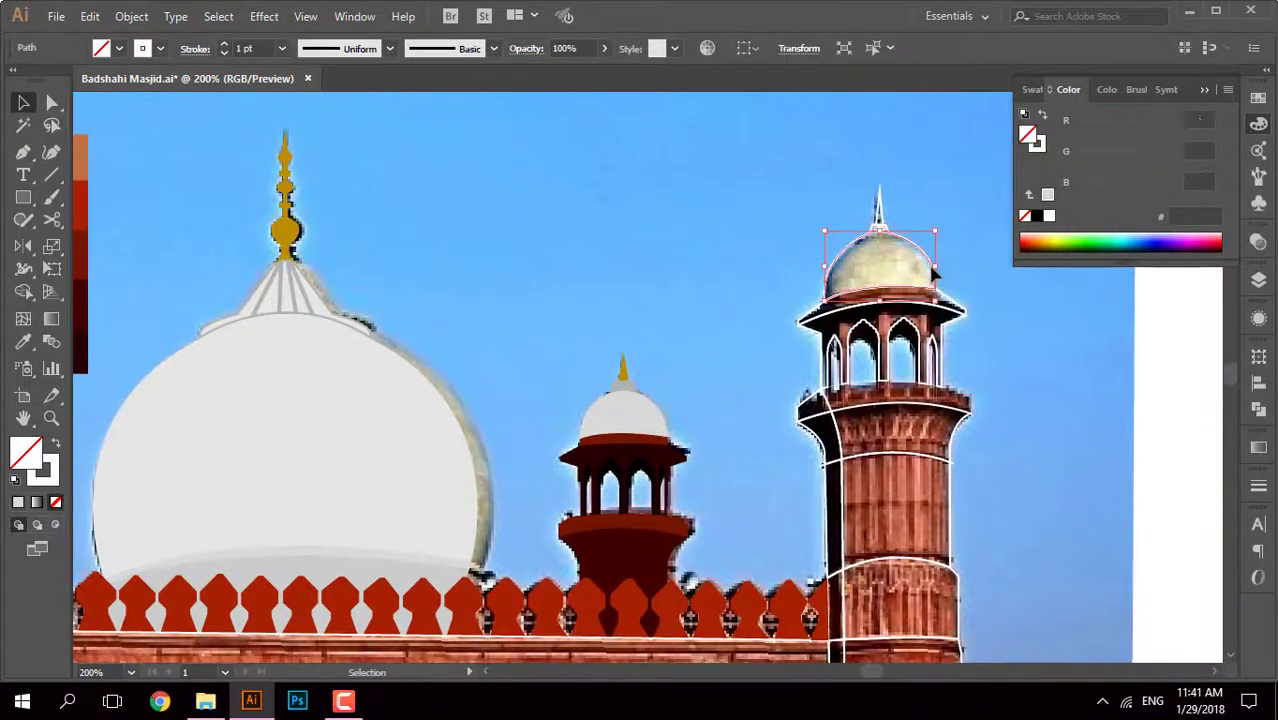
click(600, 415)
scroll(884, 228, up, 3)
key(v)
scroll(872, 447, down, 2)
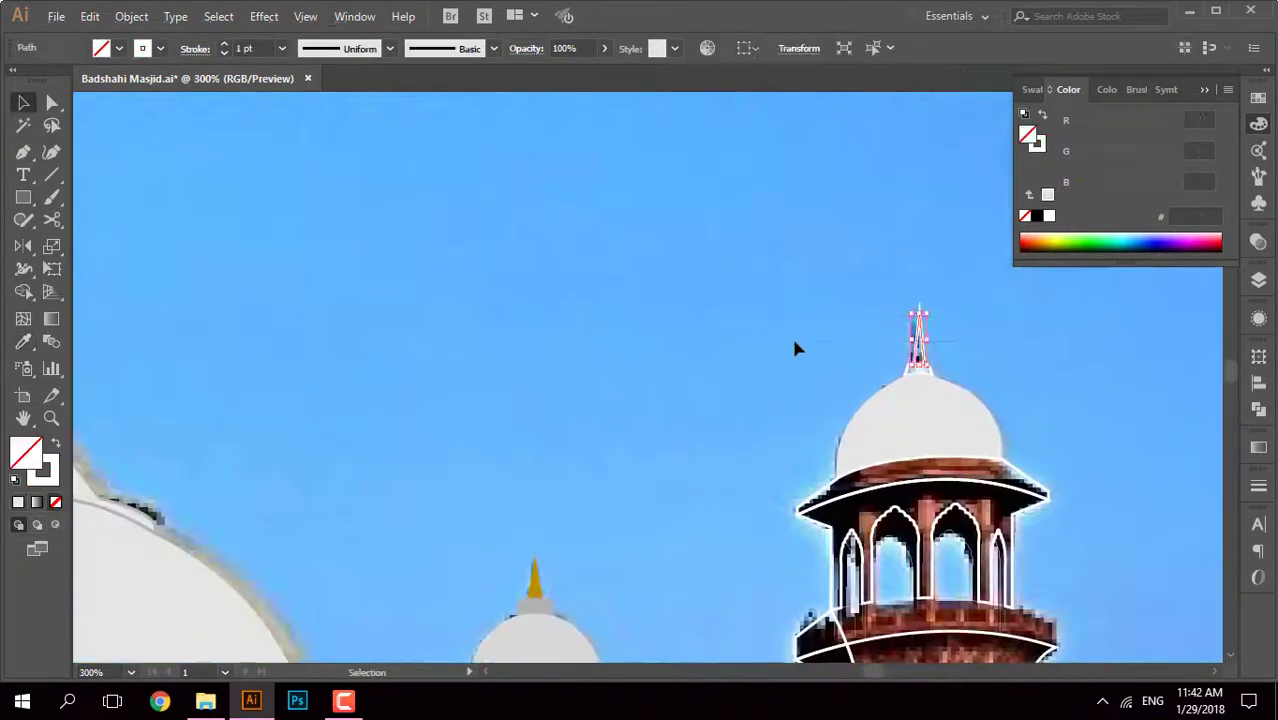
scroll(670, 352, down, 1)
scroll(798, 287, up, 3)
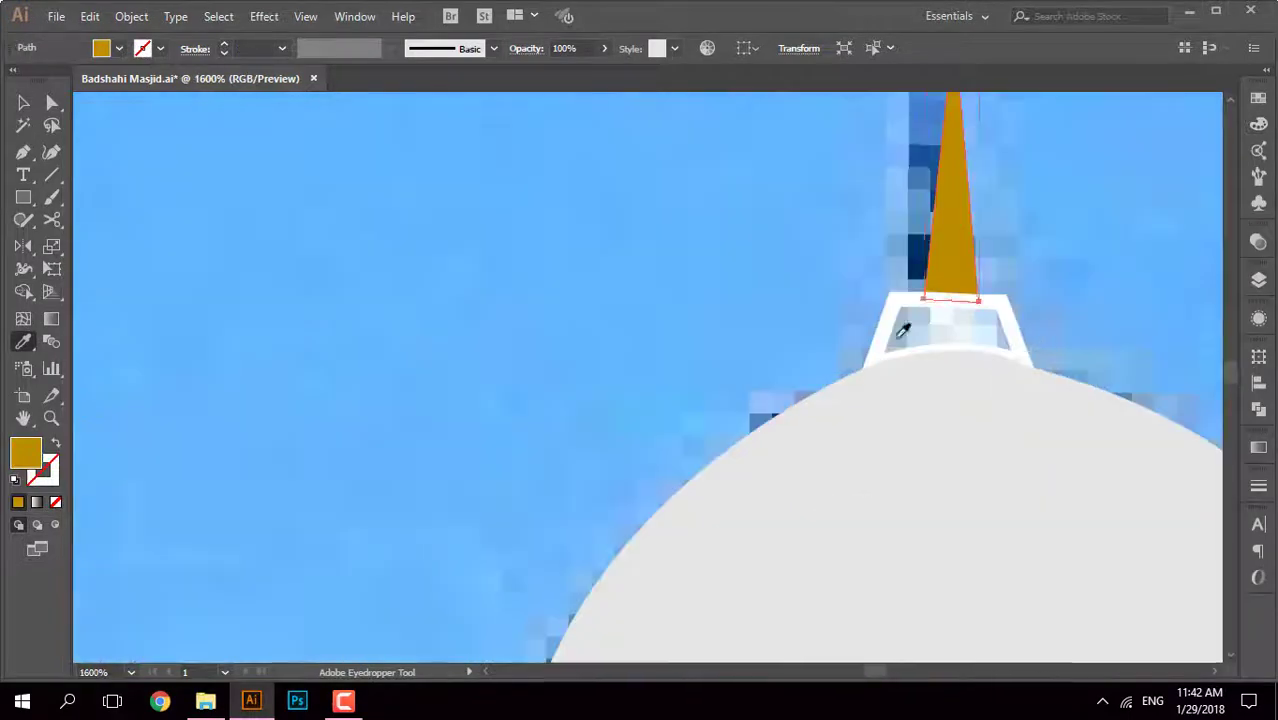
Step: Sample colours onto the minaret's finial base and fill its remaining piece light grey
click(950, 293)
scroll(700, 350, down, 2)
drag(480, 380, 551, 304)
scroll(600, 330, up, 3)
click(665, 362)
scroll(691, 399, down, 4)
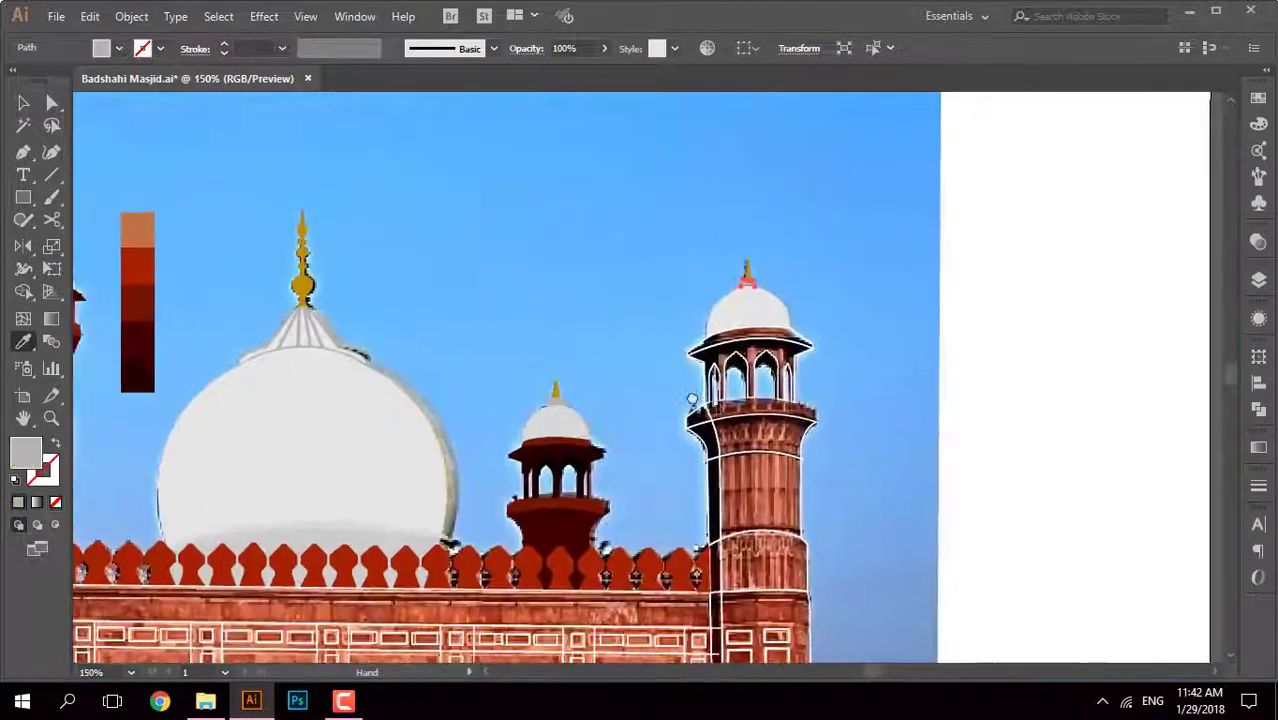
scroll(617, 253, left, 3)
click(940, 292)
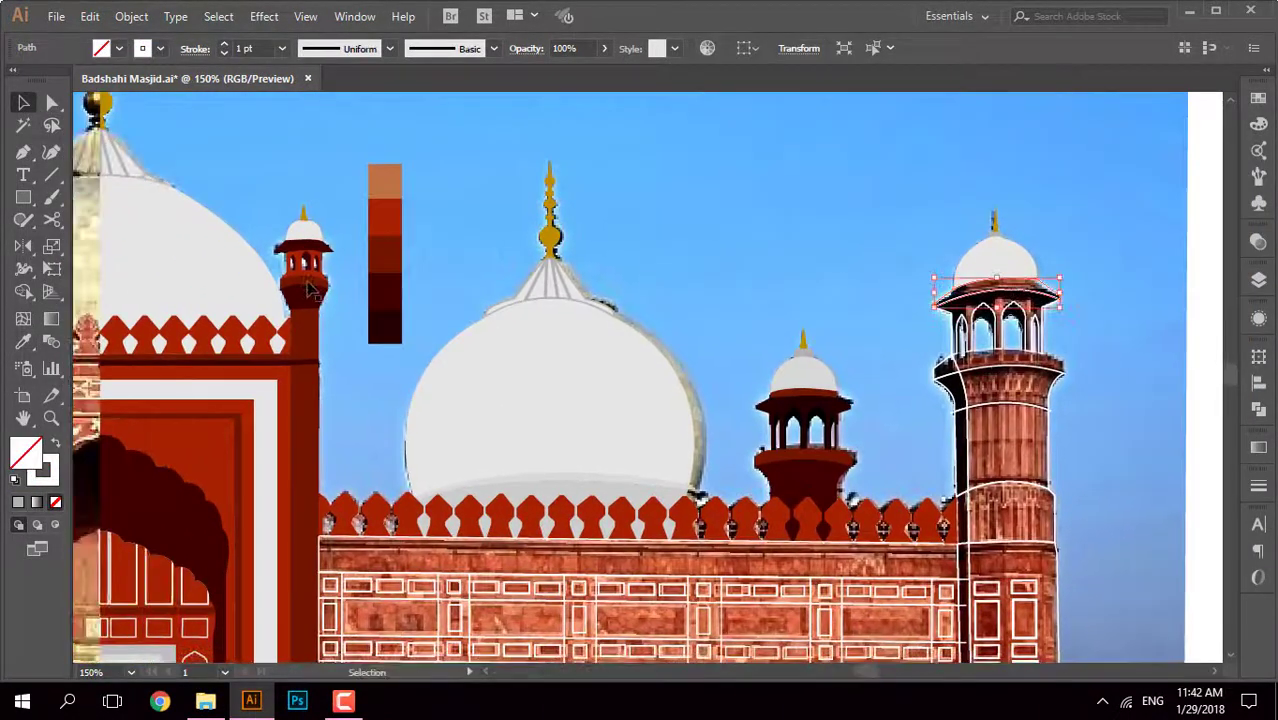
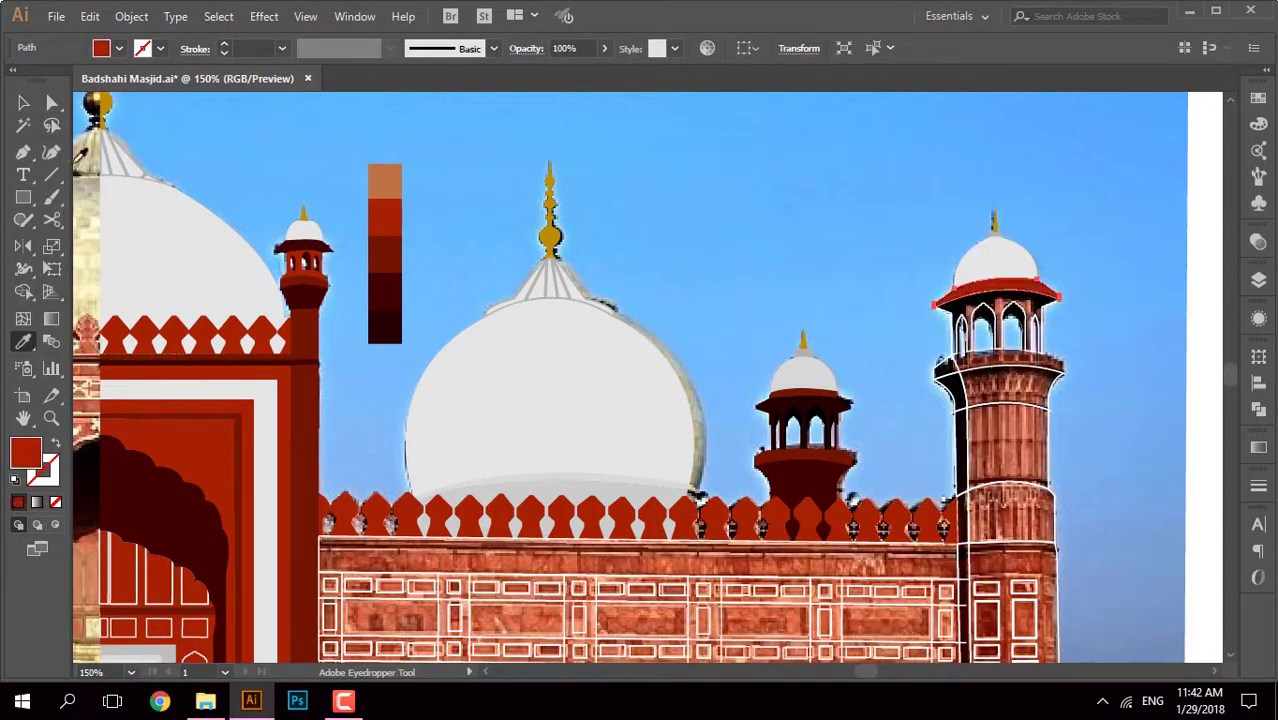
Step: Fill the small tower's roof and the tall minaret's roof with the orange swatch
scroll(315, 243, up, 5)
click(651, 266)
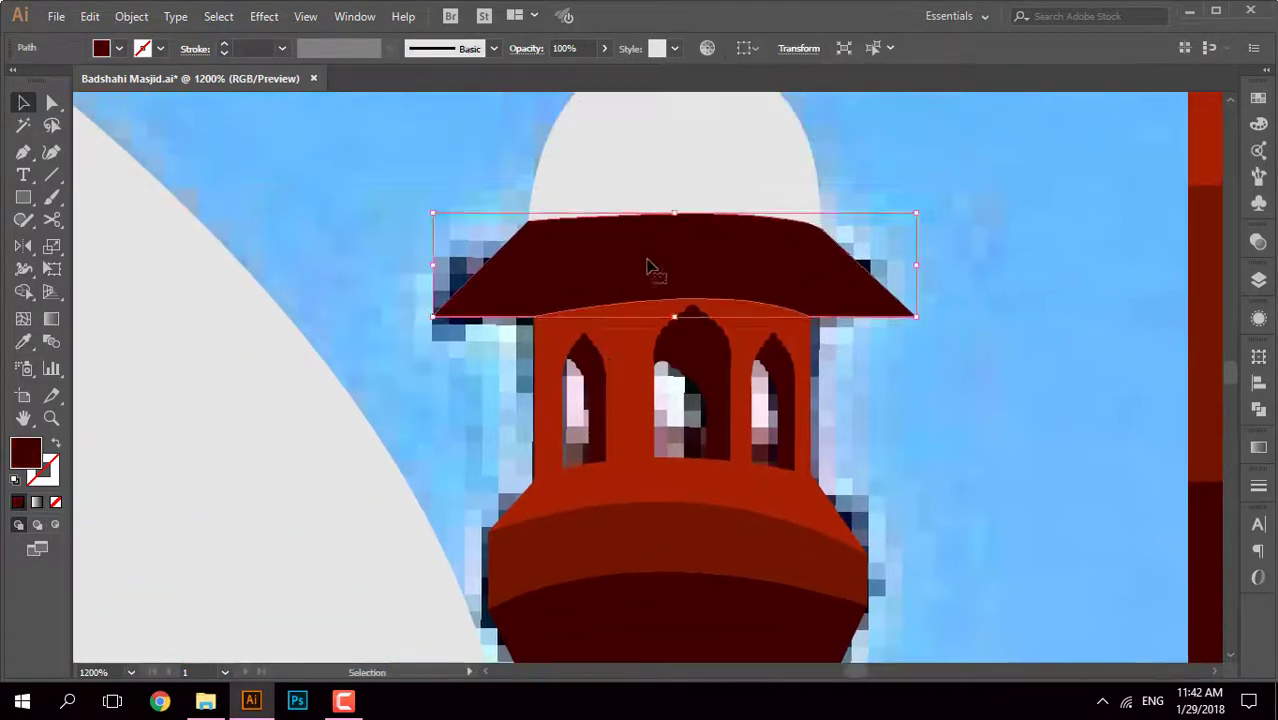
scroll(632, 365, down, 1)
key(i)
click(955, 250)
key(v)
click(420, 177)
scroll(420, 177, down, 5)
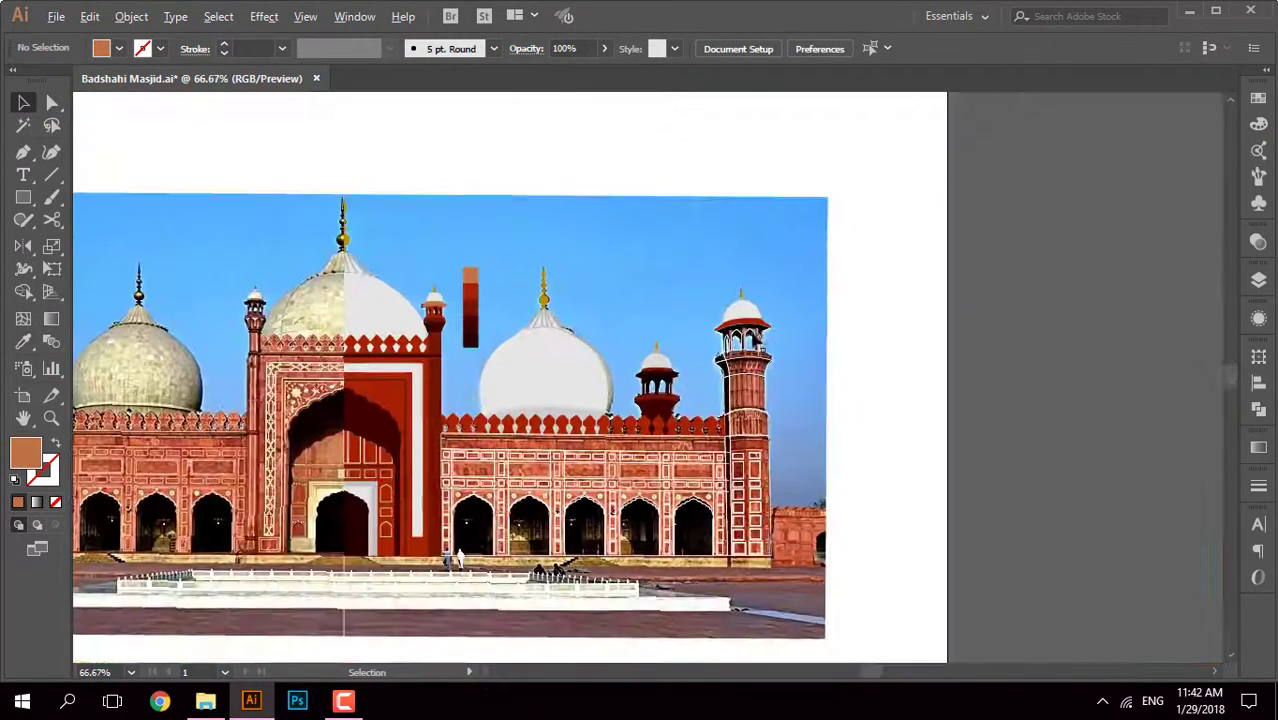
scroll(866, 285, up, 4)
click(866, 285)
scroll(866, 285, down, 4)
Step: Select the minaret's arch outlines and move the colour swatch strip beside the minaret
key(i)
click(320, 250)
scroll(897, 393, up, 4)
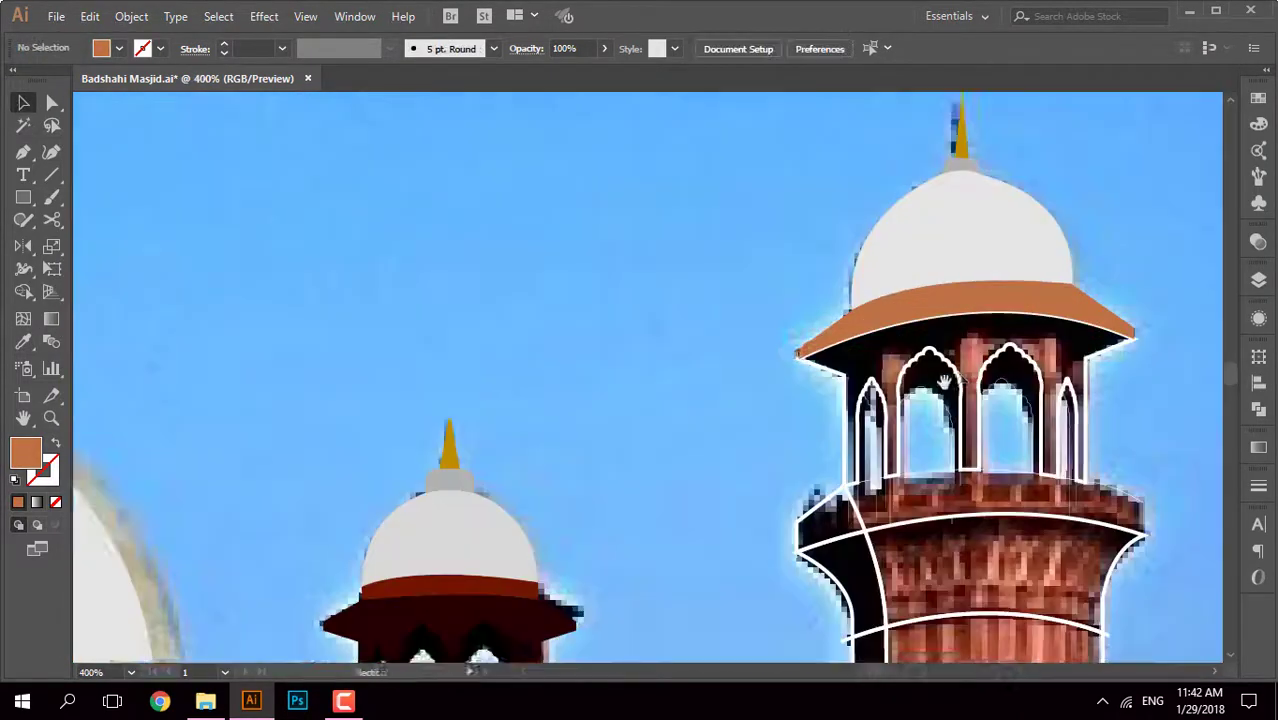
click(897, 393)
scroll(486, 499, down, 2)
scroll(747, 493, down, 3)
scroll(413, 342, down, 3)
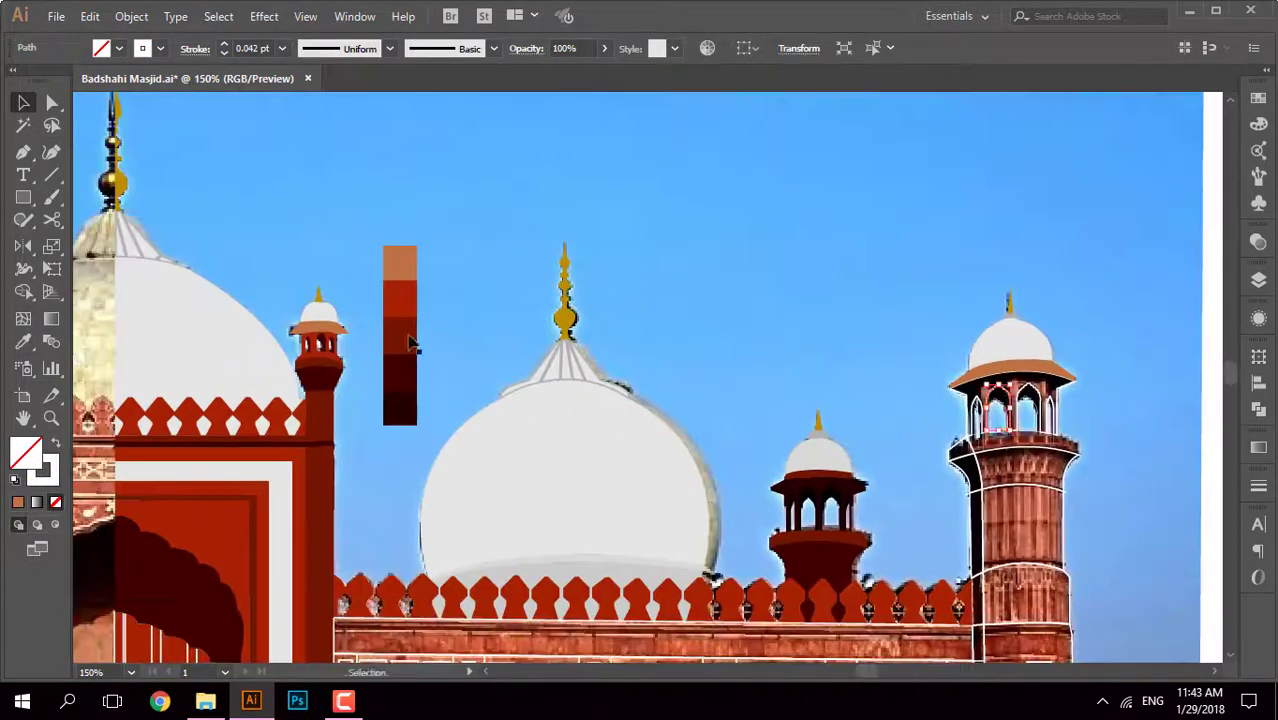
drag(413, 342, 914, 344)
scroll(968, 420, up, 3)
scroll(968, 420, up, 2)
Step: Fill the minaret's middle and left arches with dark maroon using the Eyedropper
click(738, 470)
key(i)
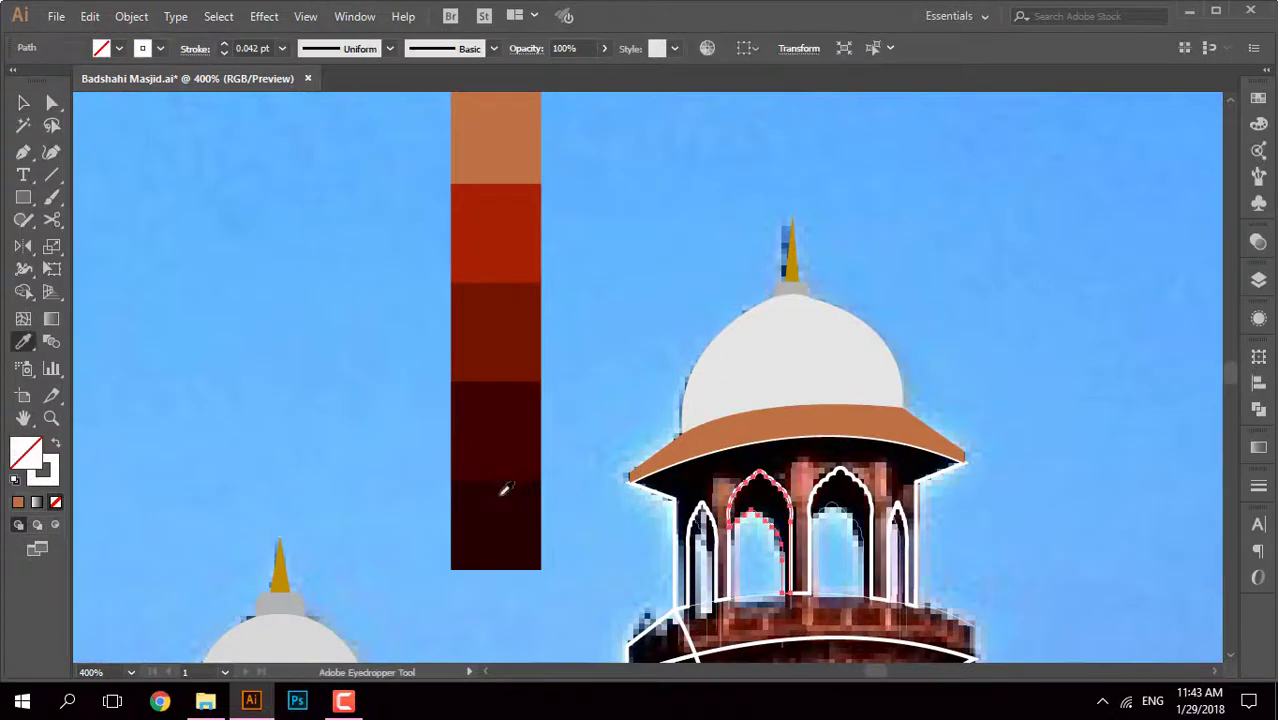
click(502, 492)
ctrl+click(700, 520)
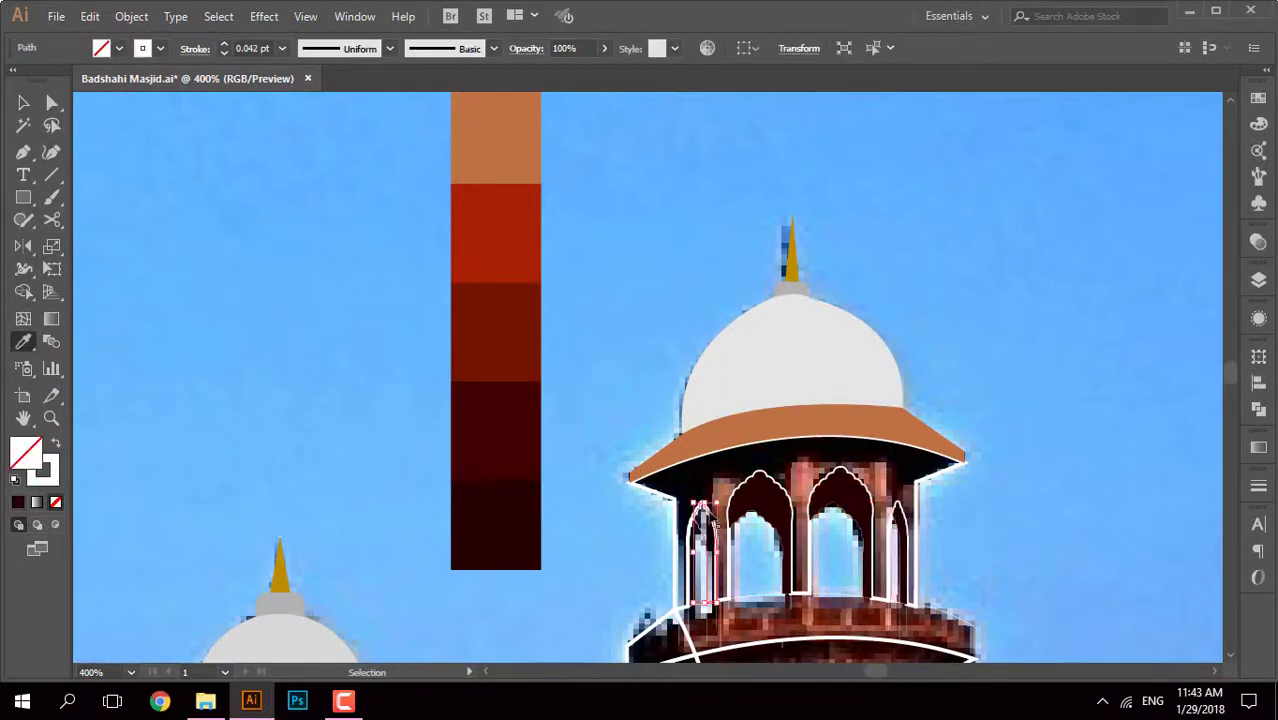
click(483, 518)
Step: Colour the minaret's roof trim red and its balcony band dark maroon
ctrl+click(706, 463)
click(505, 240)
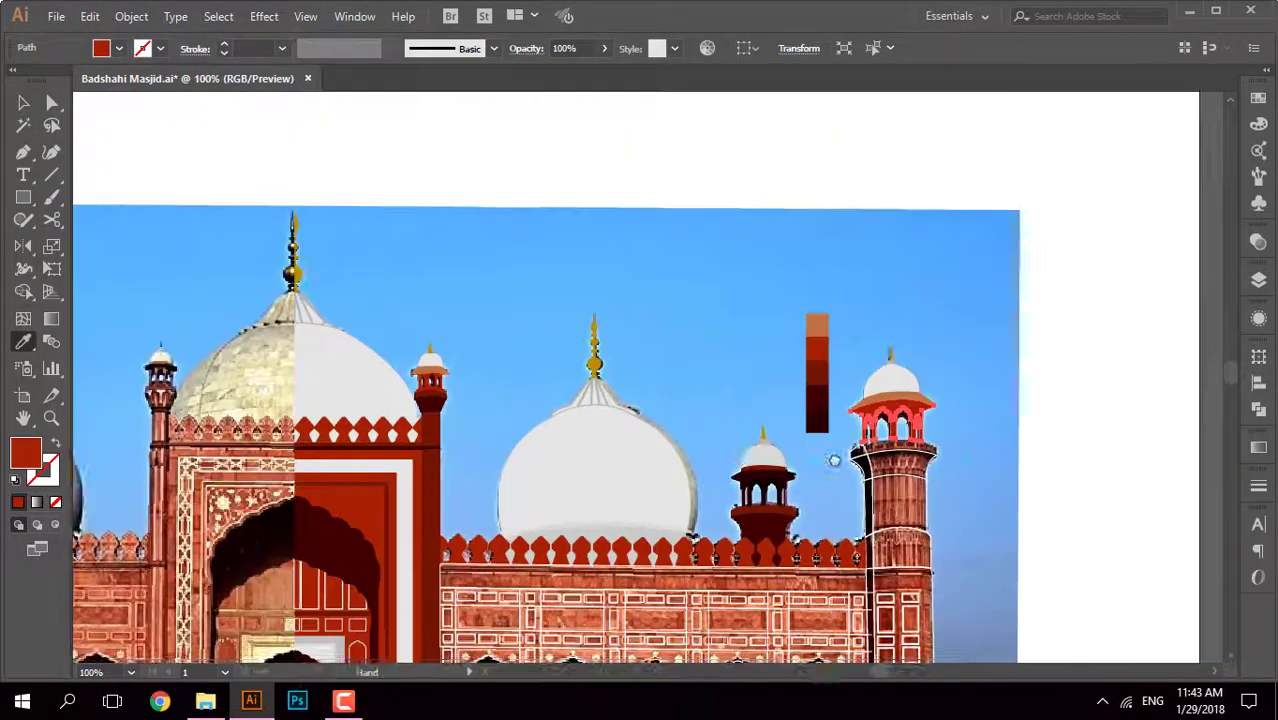
scroll(505, 240, down, 4)
scroll(805, 473, up, 3)
ctrl+click(740, 525)
click(583, 440)
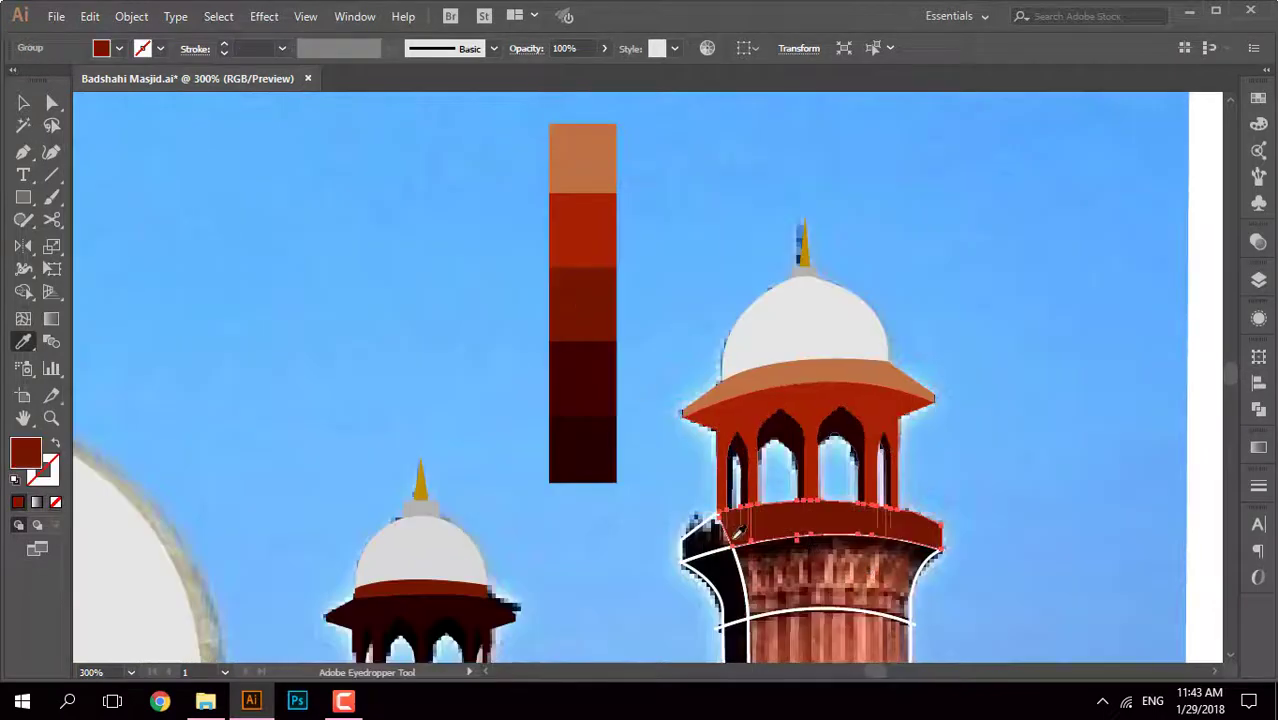
Step: Fill the path at the minaret's left edge with dark red
ctrl+click(712, 550)
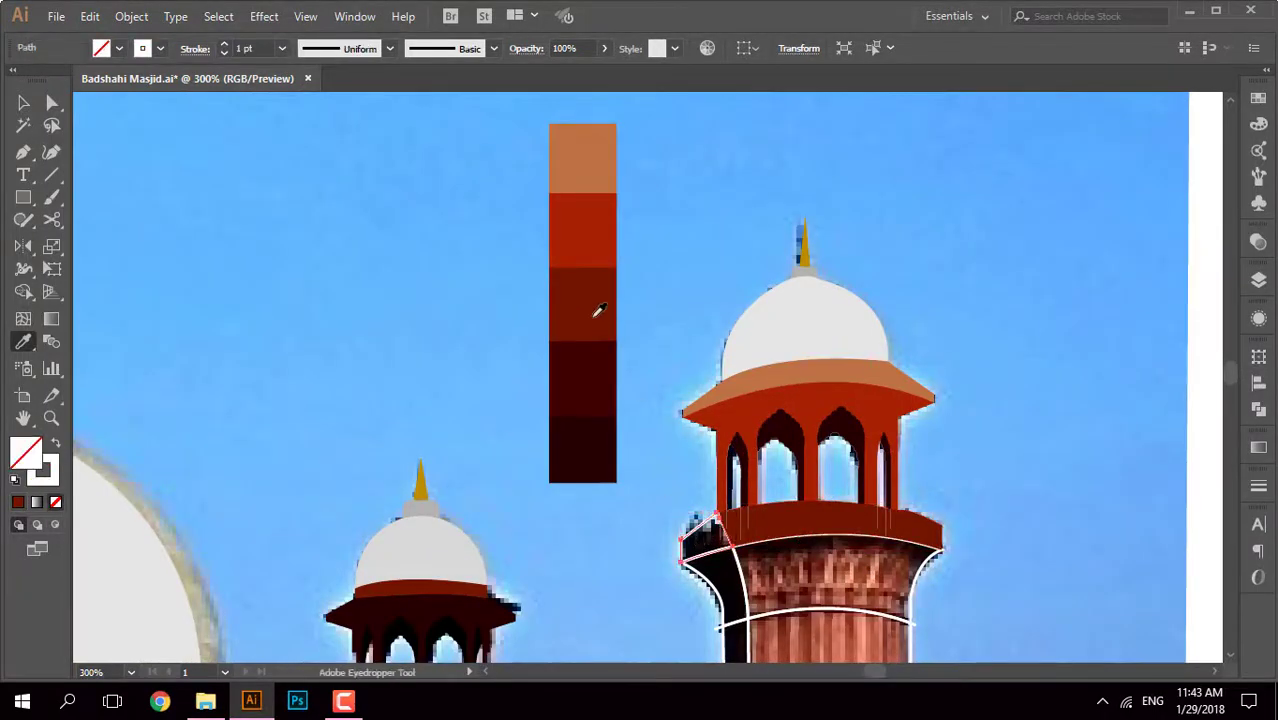
click(596, 308)
ctrl+click(725, 540)
click(595, 312)
Step: Fill the minaret's shaft segment and lower section with solid red
drag(799, 572, 707, 402)
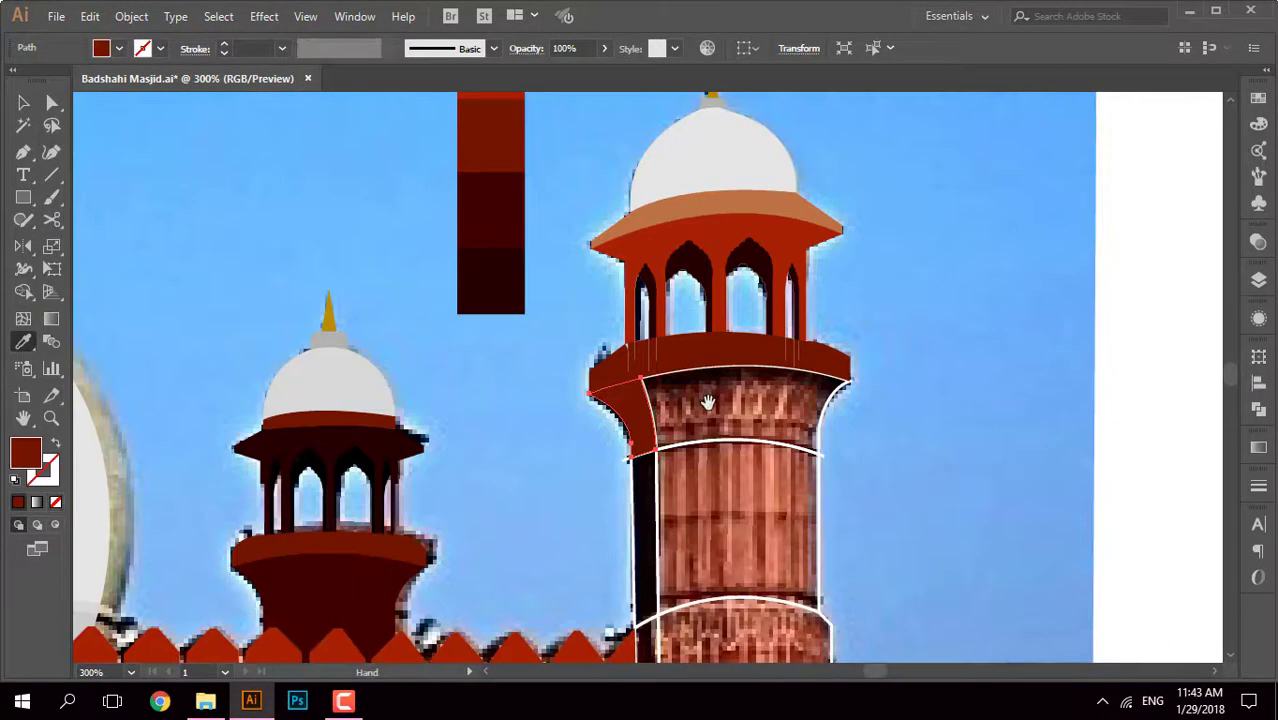
ctrl+click(730, 520)
click(500, 150)
scroll(740, 400, down, 3)
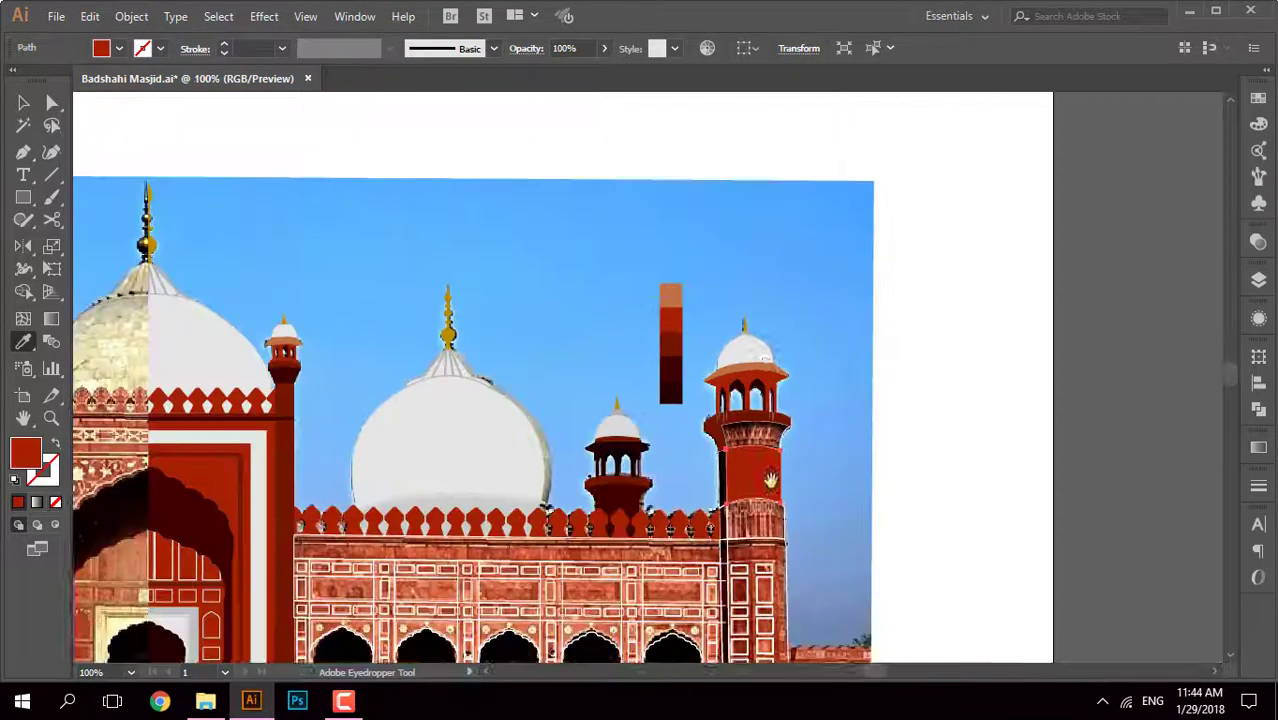
scroll(777, 355, up, 3)
ctrl+click(760, 400)
click(700, 180)
scroll(740, 360, down, 3)
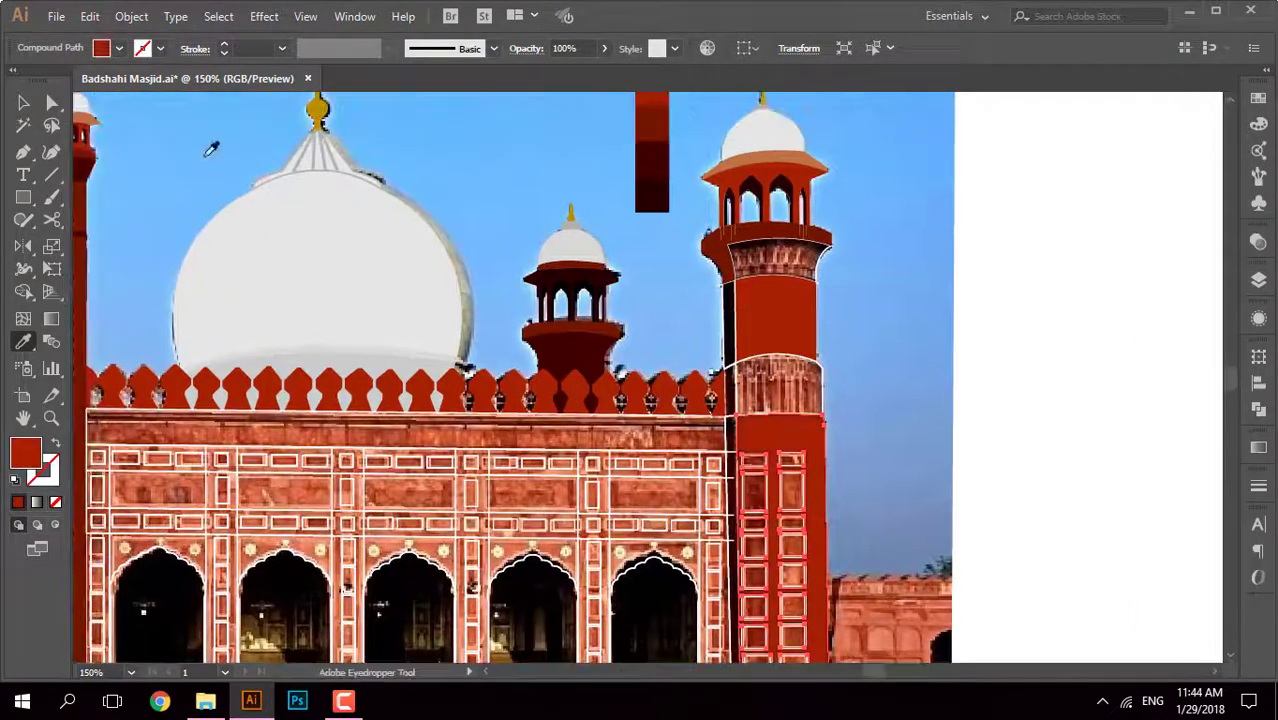
Step: Recolour the red column beside the front gateway with a sampled swatch colour
key(v)
click(455, 206)
scroll(455, 206, down, 2)
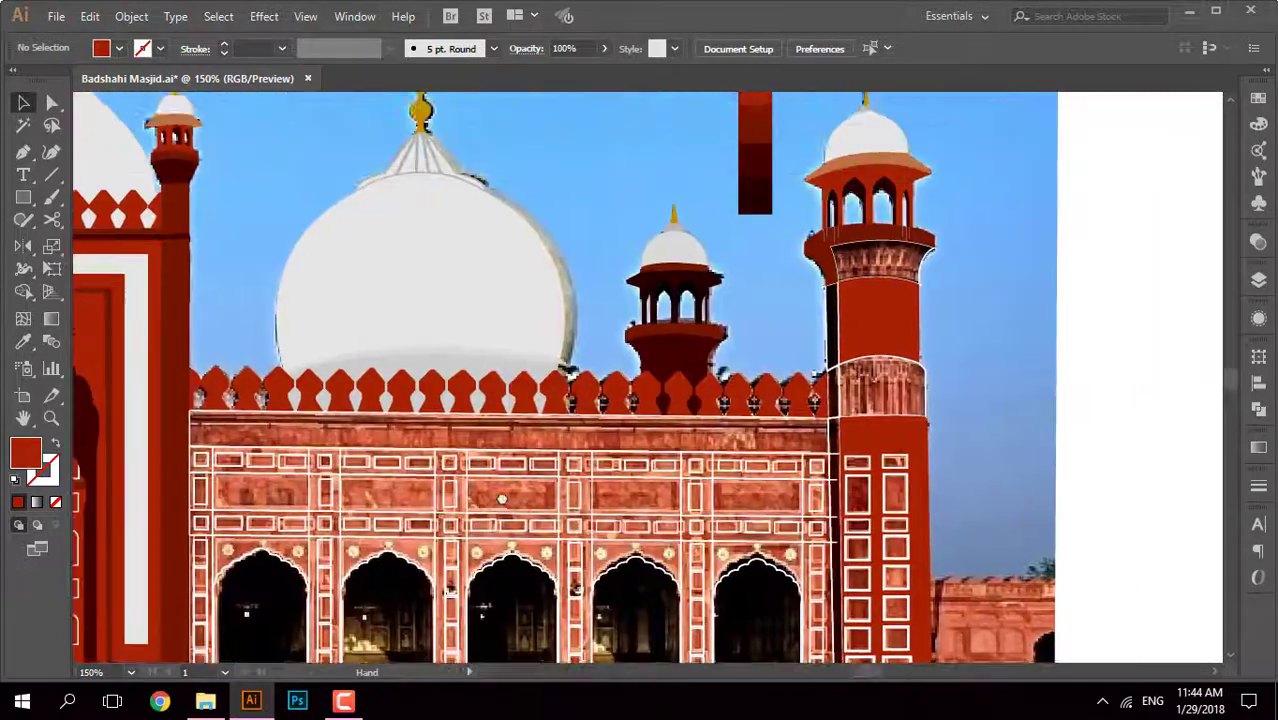
mouse_move(862, 308)
mouse_down()
mouse_move(884, 258)
mouse_move(912, 424)
mouse_up()
scroll(699, 323, up, 3)
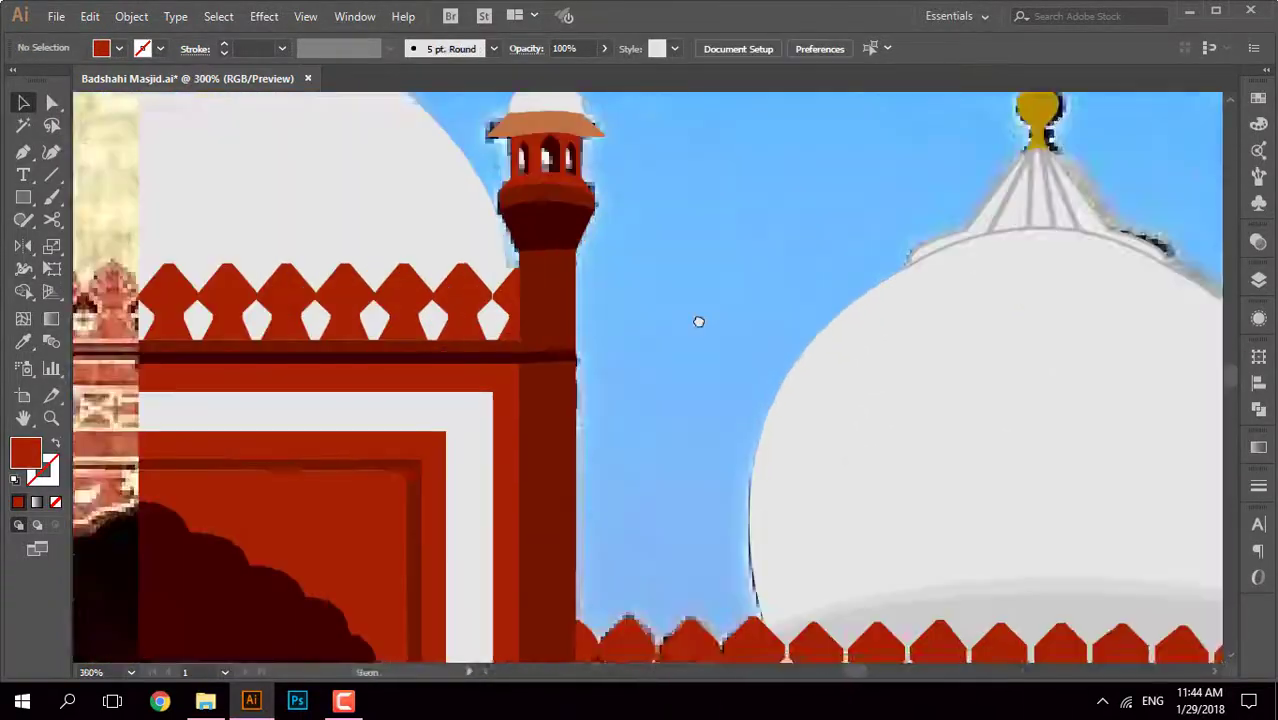
click(736, 434)
scroll(807, 357, down, 3)
scroll(800, 370, up, 3)
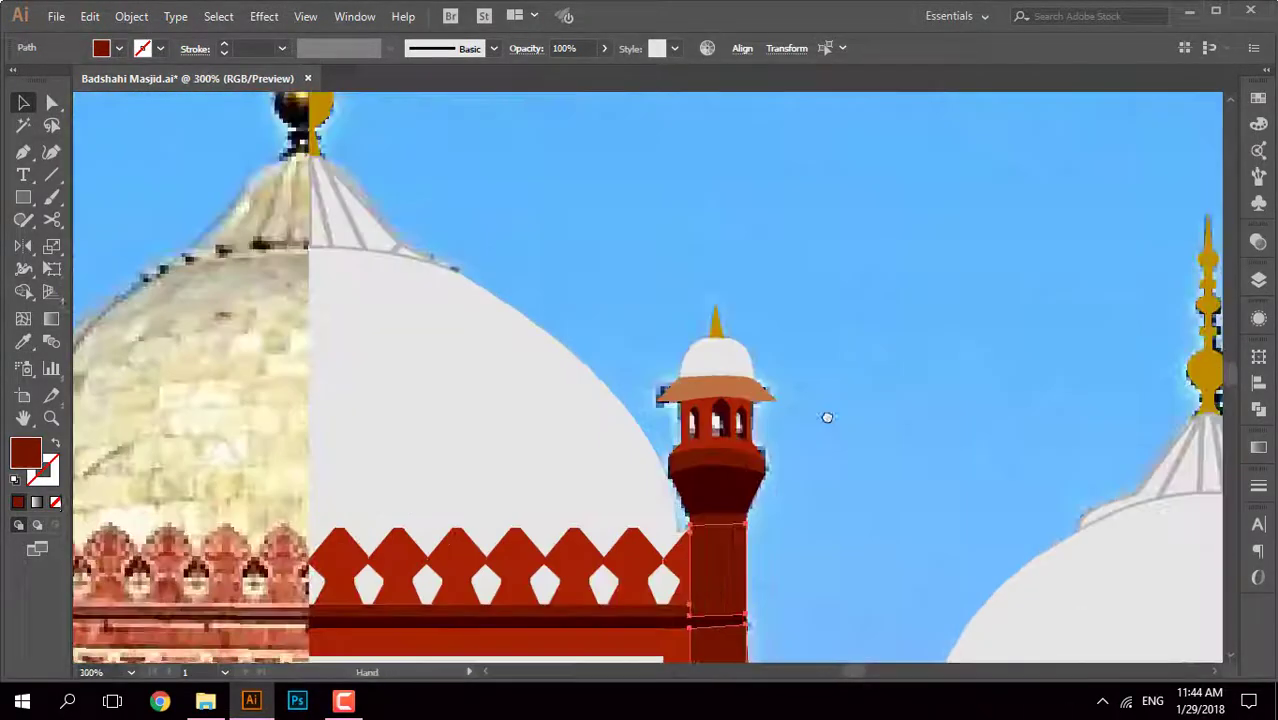
key(i)
click(679, 363)
scroll(630, 218, down, 3)
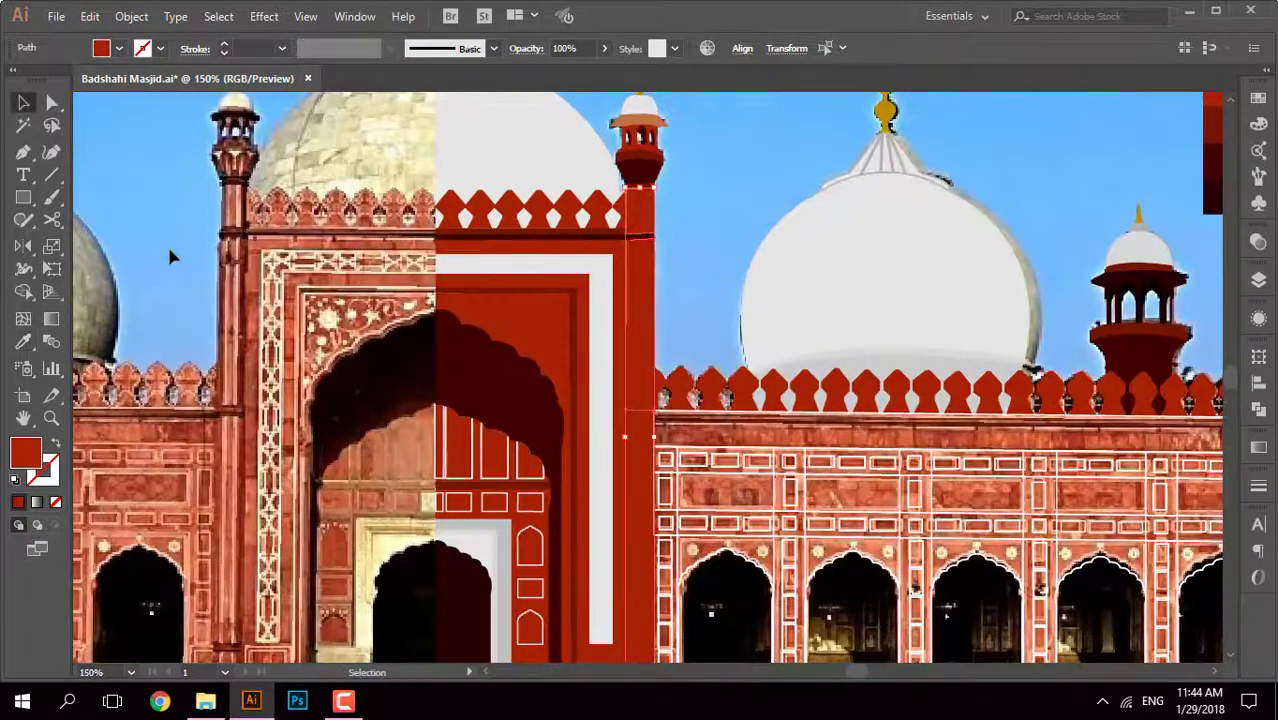
scroll(170, 257, down, 3)
scroll(676, 285, up, 5)
click(690, 410)
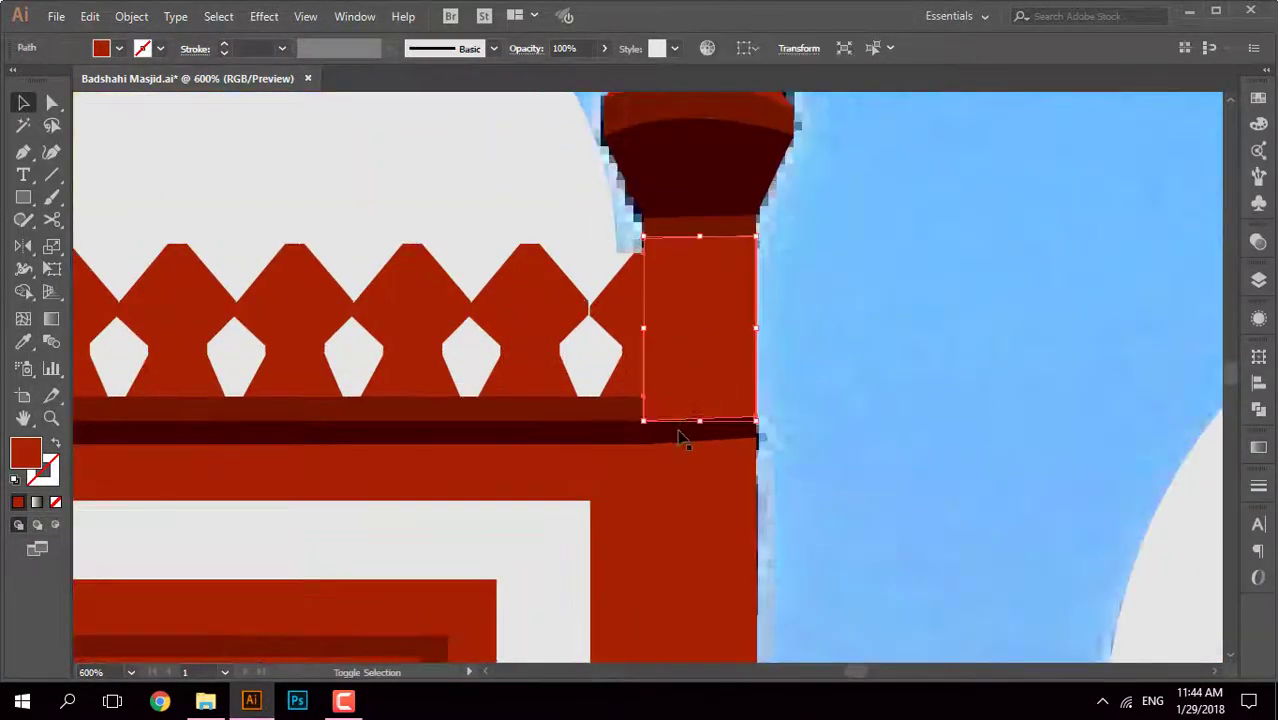
shift+click(680, 440)
scroll(680, 440, down, 3)
scroll(660, 400, down, 2)
scroll(640, 344, up, 3)
scroll(640, 344, up, 2)
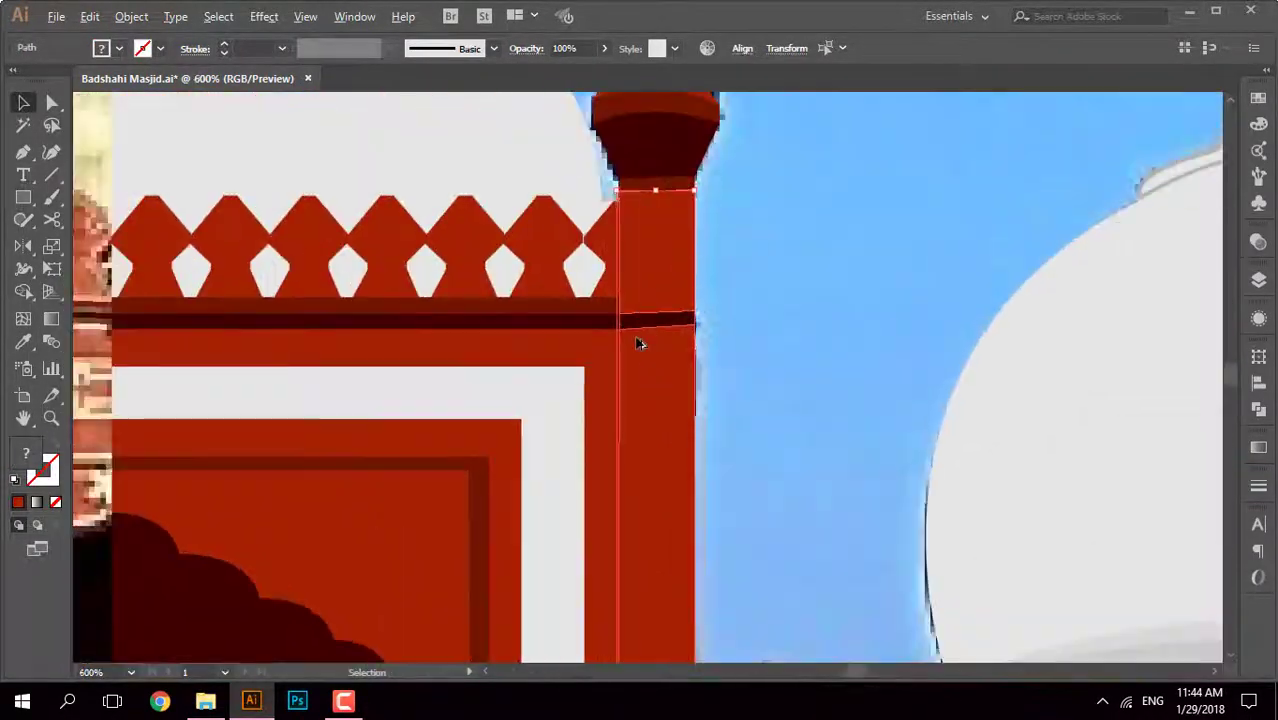
scroll(640, 344, up, 1)
drag(640, 344, 658, 360)
scroll(606, 361, down, 3)
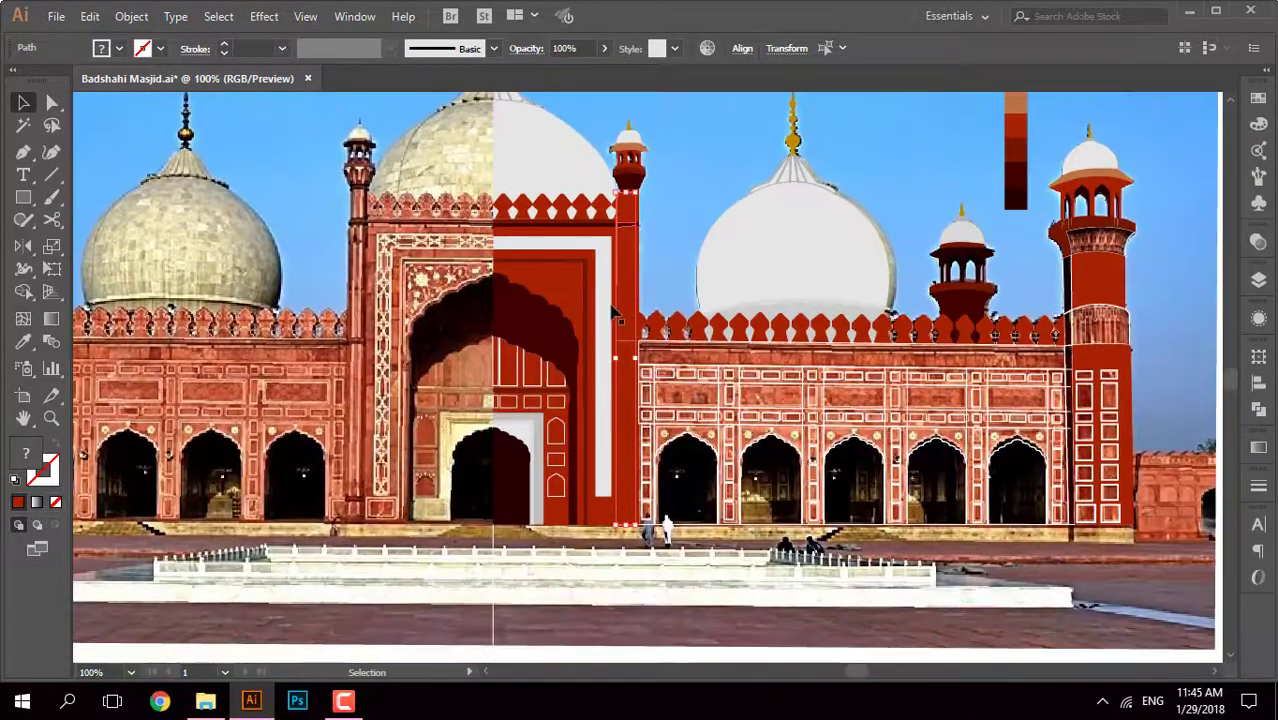
scroll(620, 280, up, 3)
scroll(627, 214, up, 2)
drag(627, 277, 679, 300)
scroll(679, 300, down, 2)
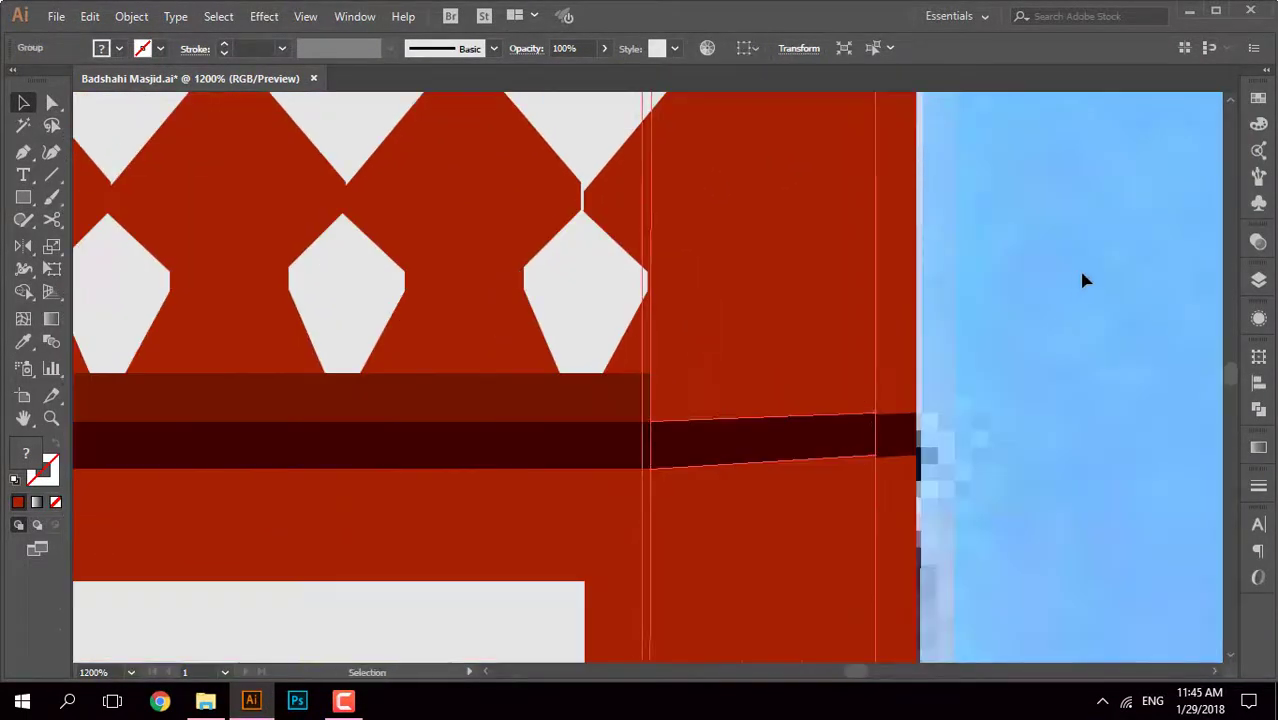
click(1078, 267)
scroll(893, 366, down, 1)
scroll(860, 383, up, 3)
click(680, 410)
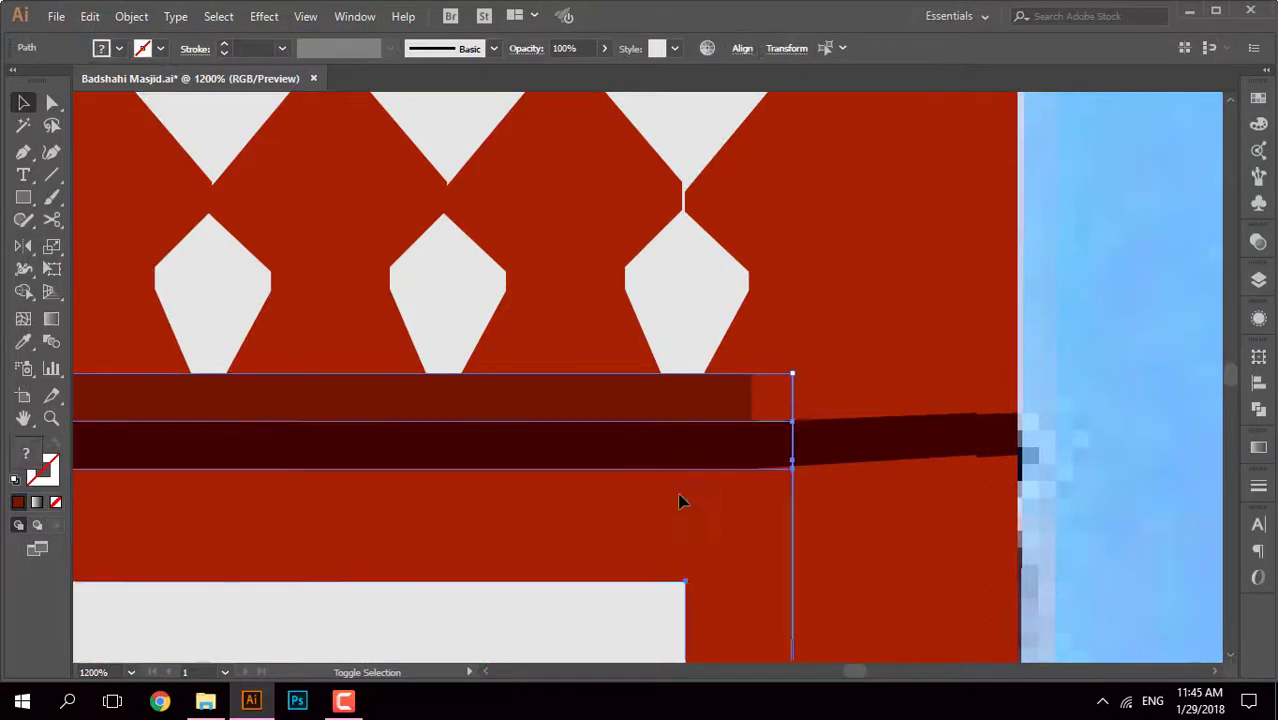
key(v)
click(1123, 248)
scroll(1123, 248, down, 3)
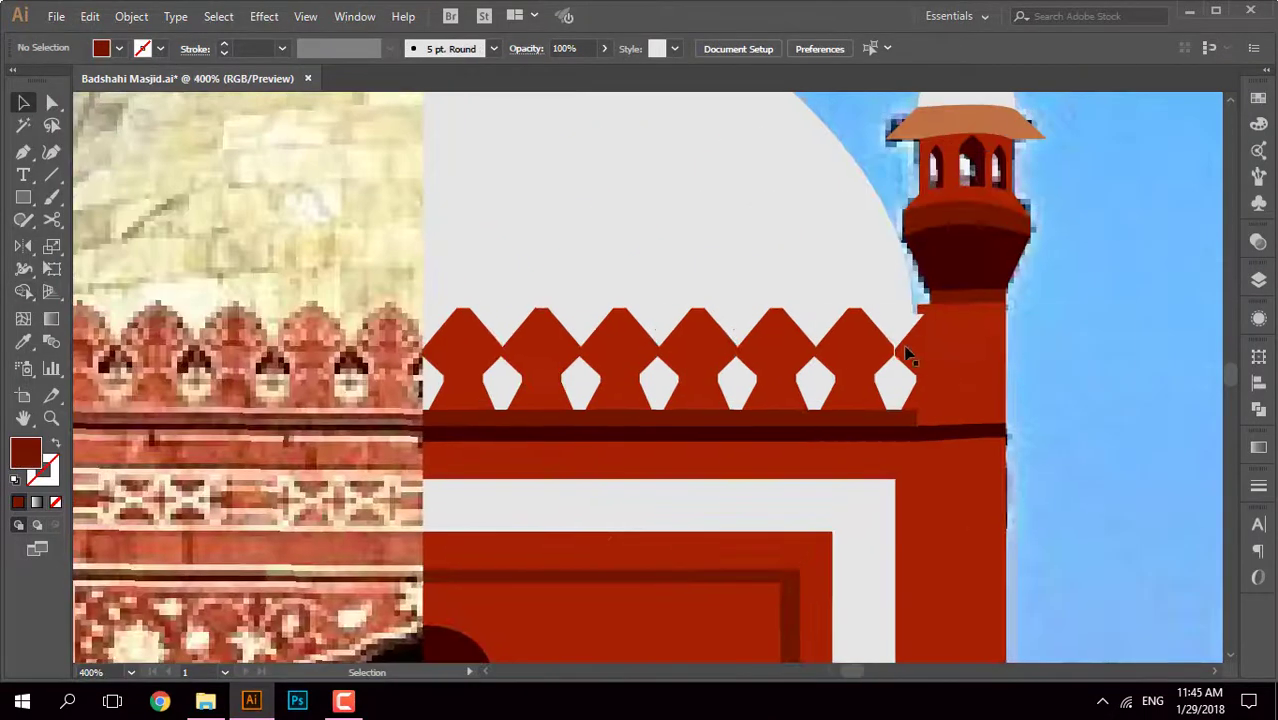
click(942, 328)
scroll(838, 380, up, 3)
scroll(838, 380, down, 2)
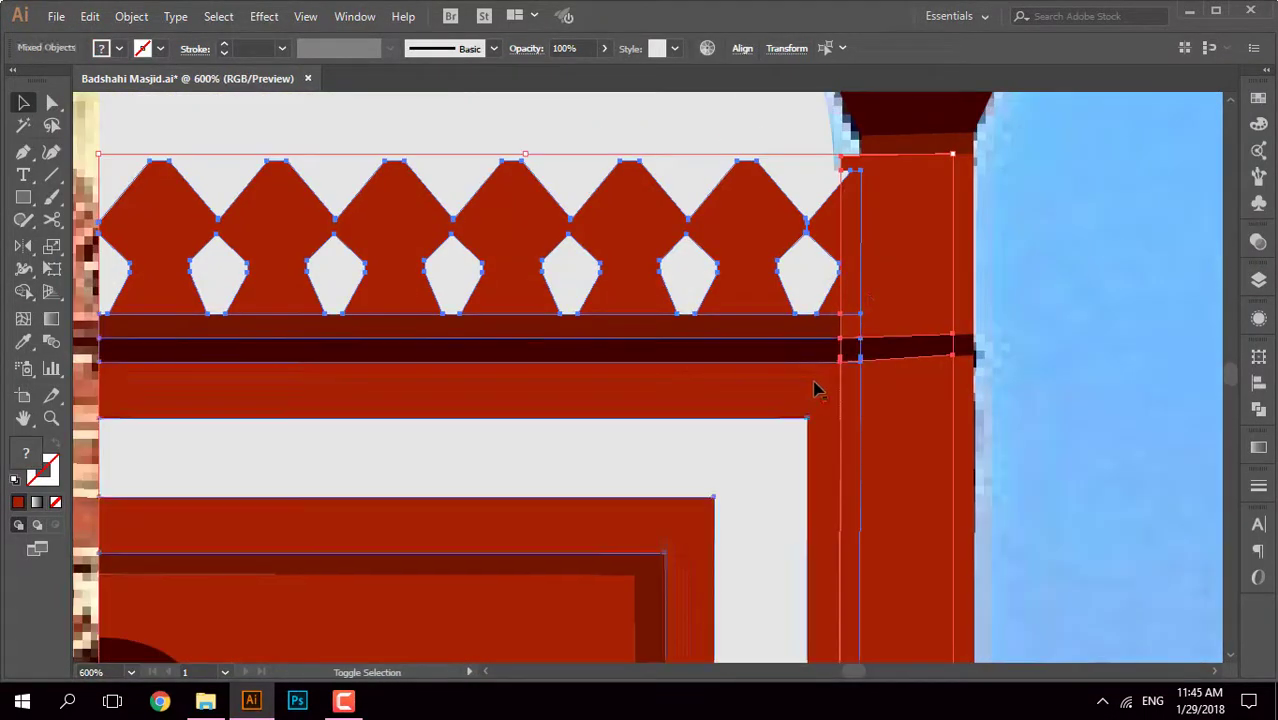
key(shift+m)
scroll(905, 340, down, 2)
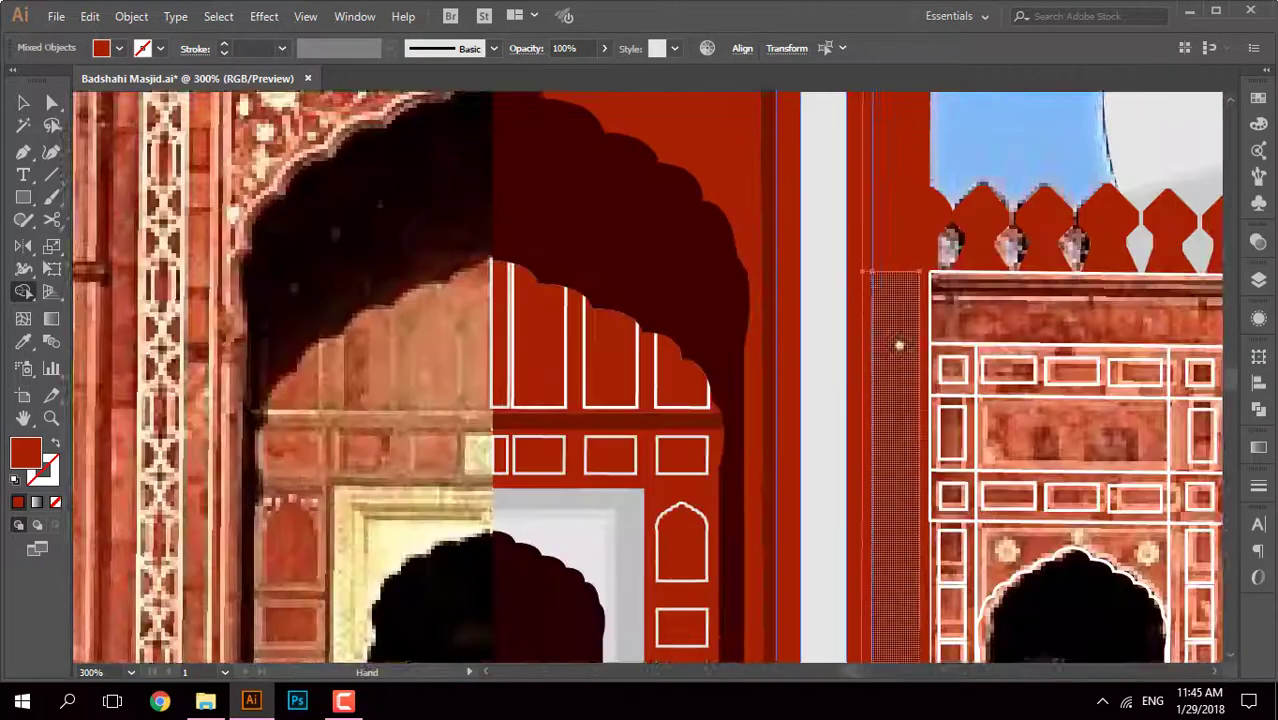
scroll(890, 200, up, 2)
scroll(893, 348, down, 5)
scroll(899, 434, up, 4)
key(v)
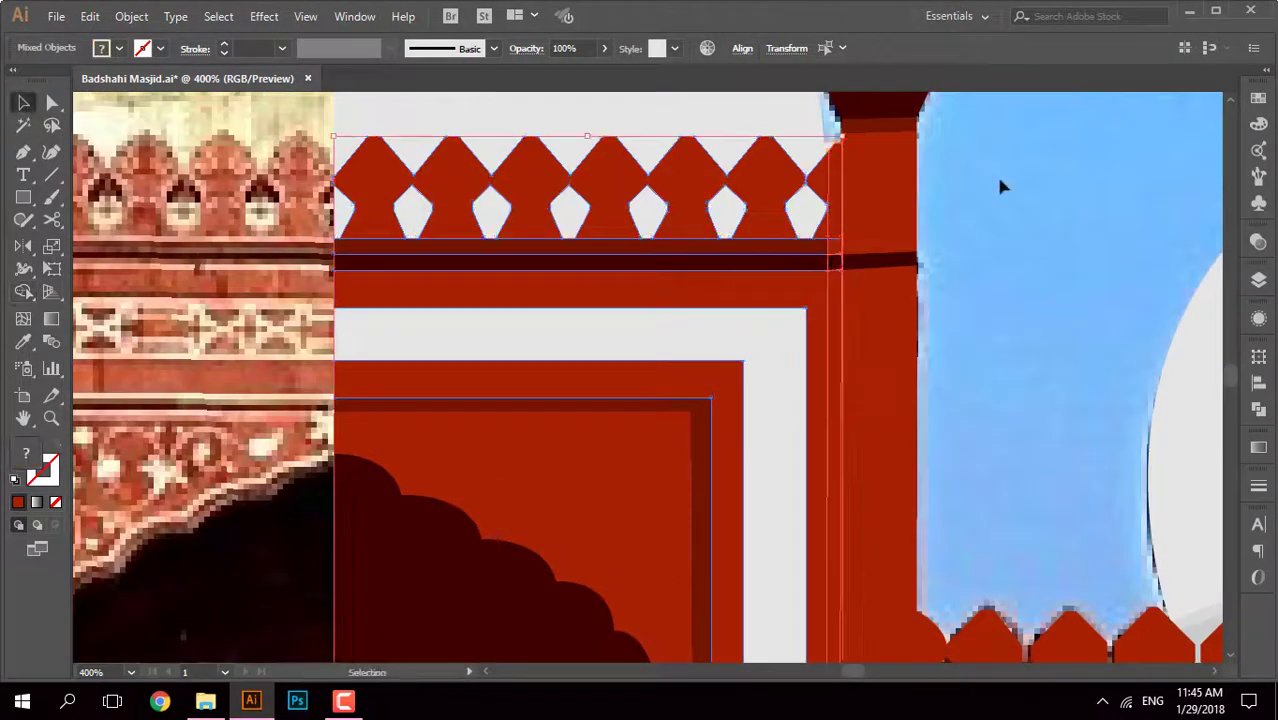
click(836, 228)
click(1259, 242)
click(1061, 260)
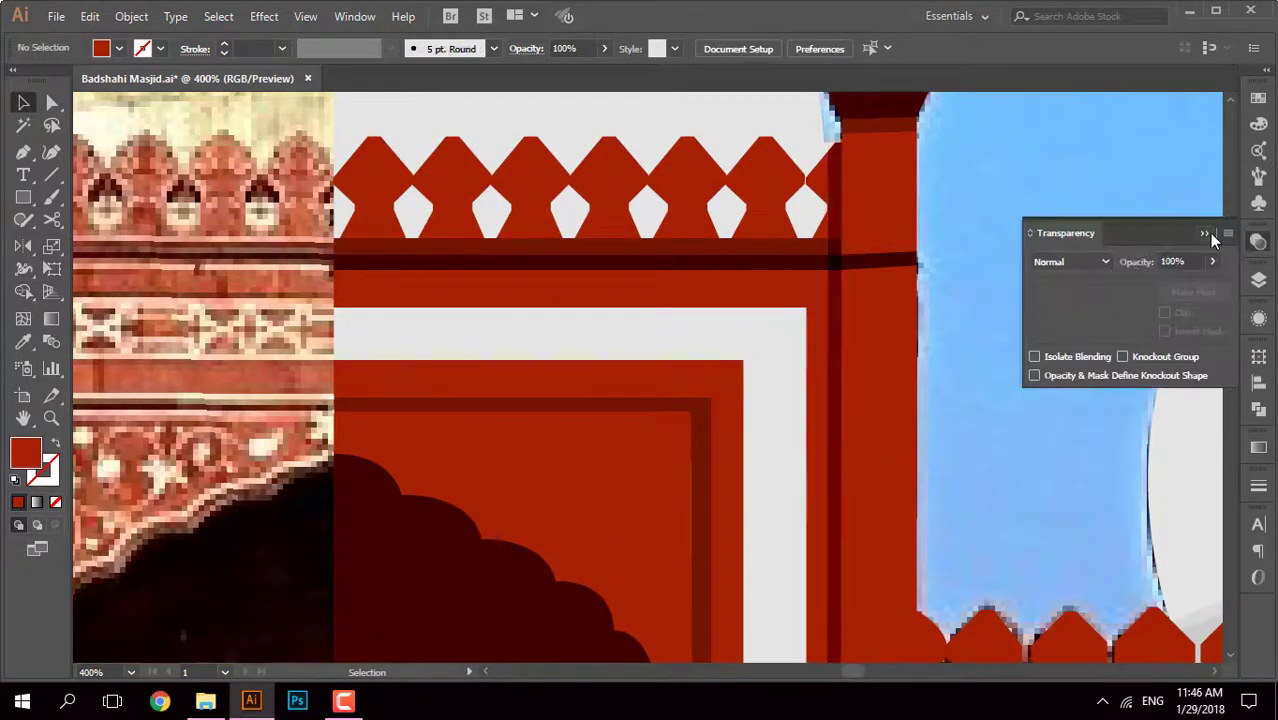
click(1259, 242)
scroll(823, 280, up, 4)
key(ctrl+0)
key(ctrl+1)
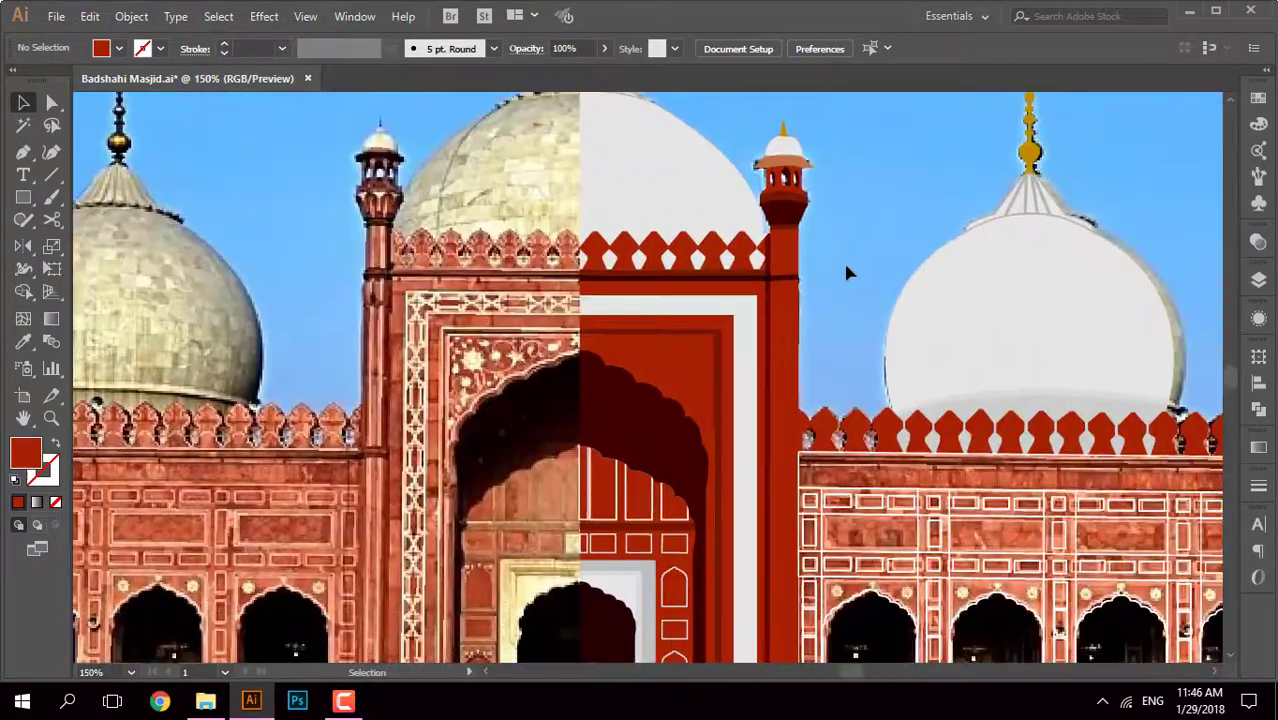
drag(828, 245, 800, 246)
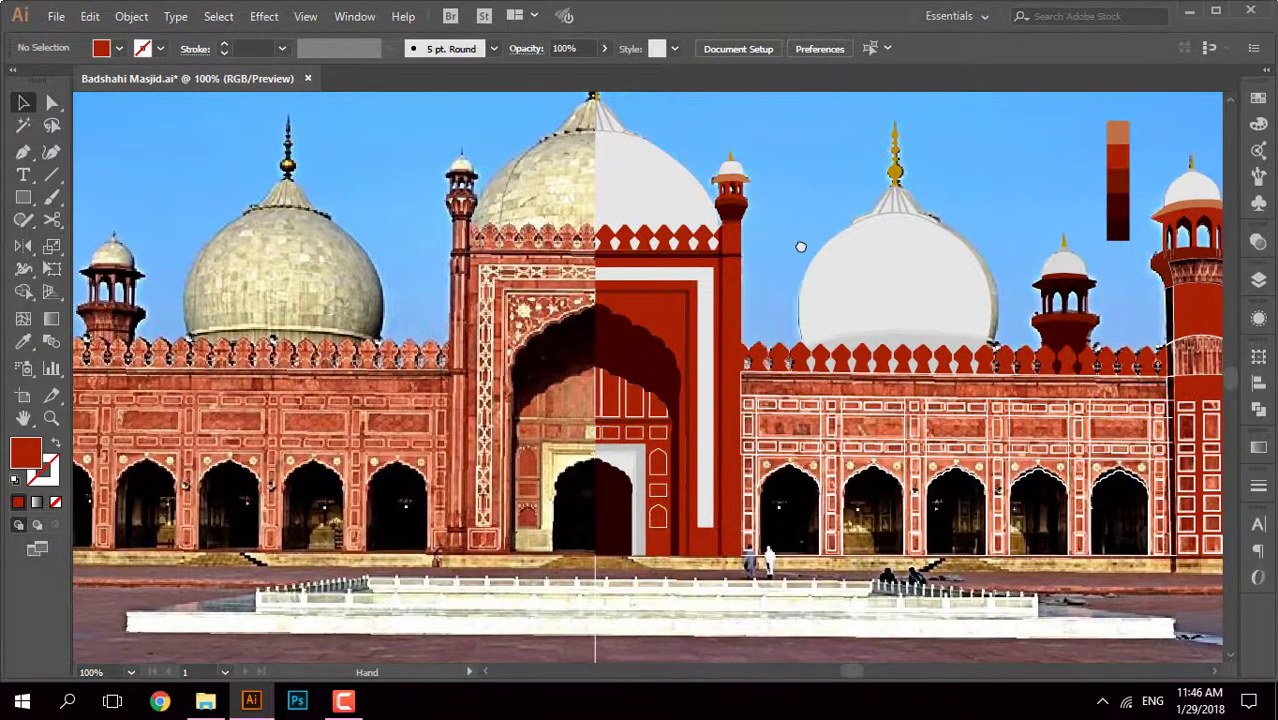
scroll(800, 246, up, 5)
scroll(793, 280, down, 2)
click(760, 264)
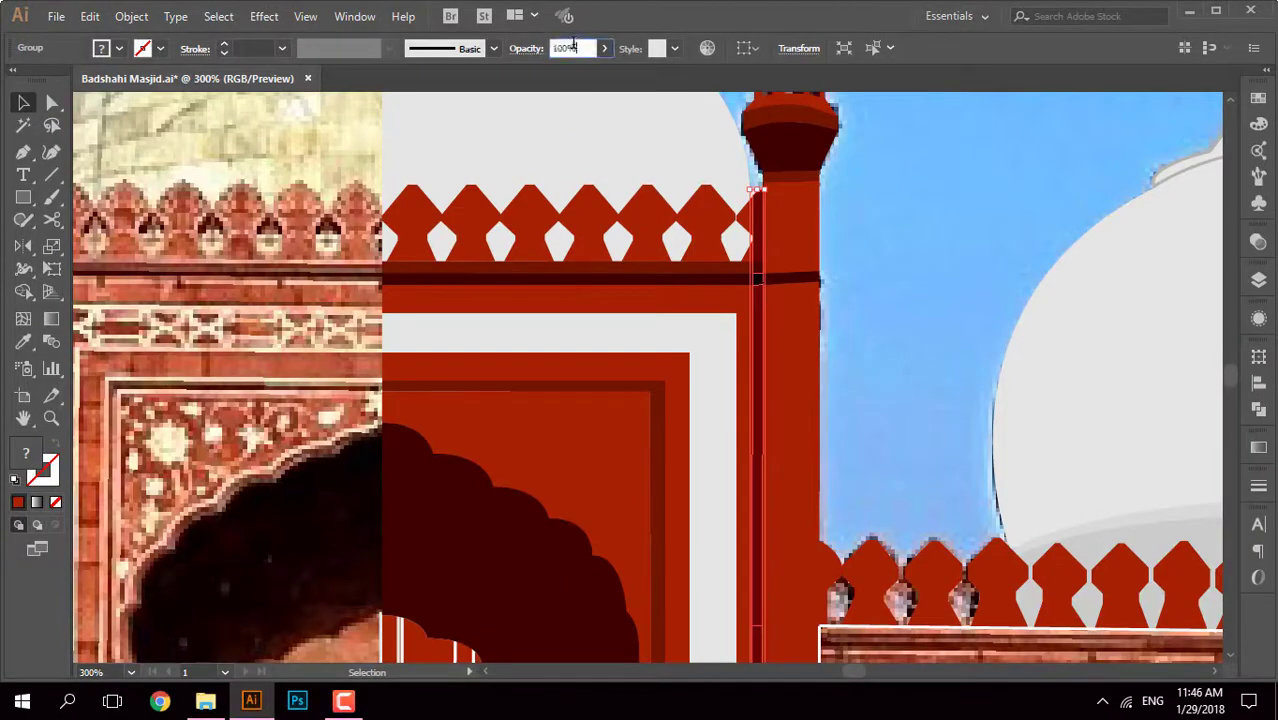
key(ctrl+shift+a)
key(ctrl+0)
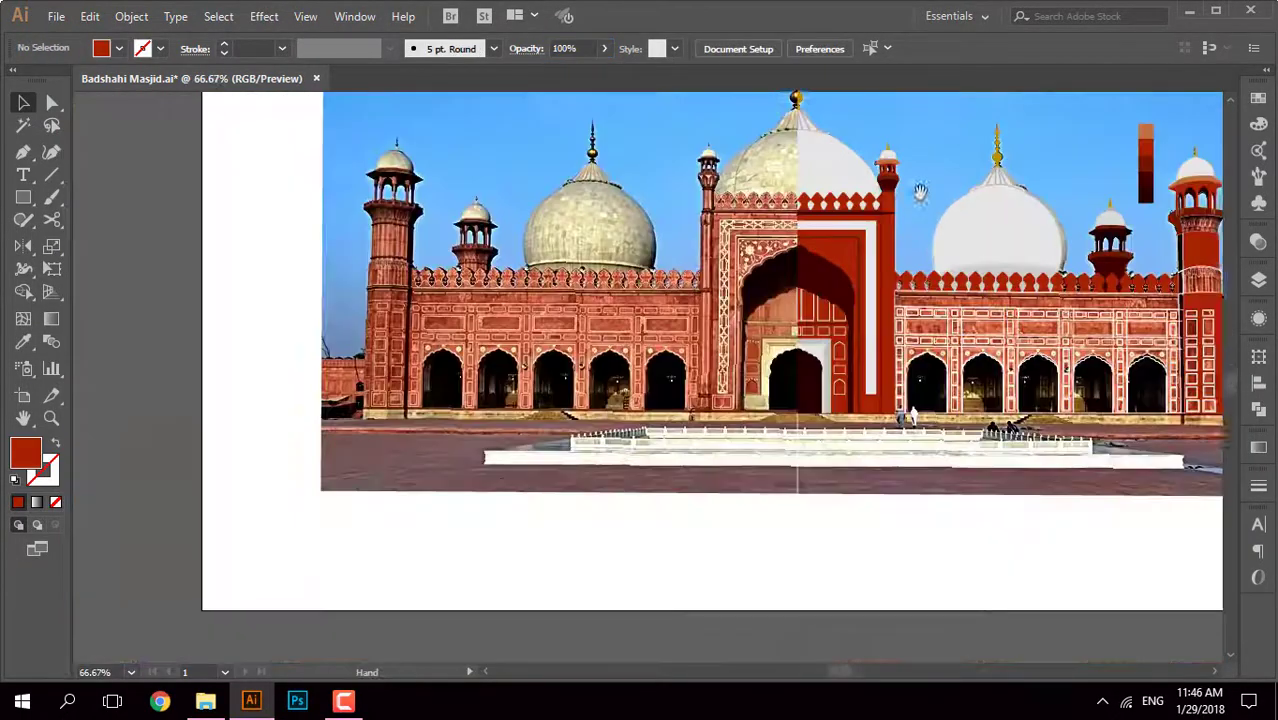
key(ctrl+1)
key(ctrl+plus)
mouse_move(653, 364)
mouse_down()
mouse_move(505, 337)
mouse_move(850, 370)
mouse_up()
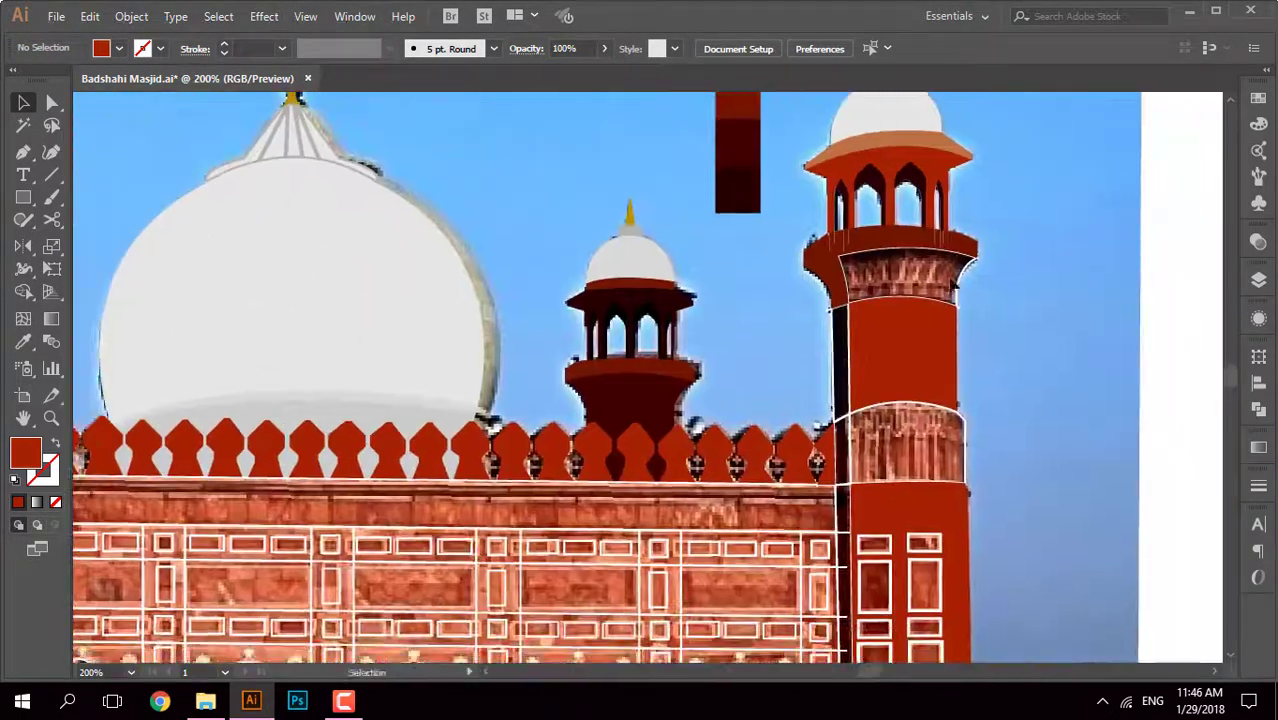
Step: Eyedropper red from the artwork onto the right minaret's band path
key(ctrl+plus)
click(965, 458)
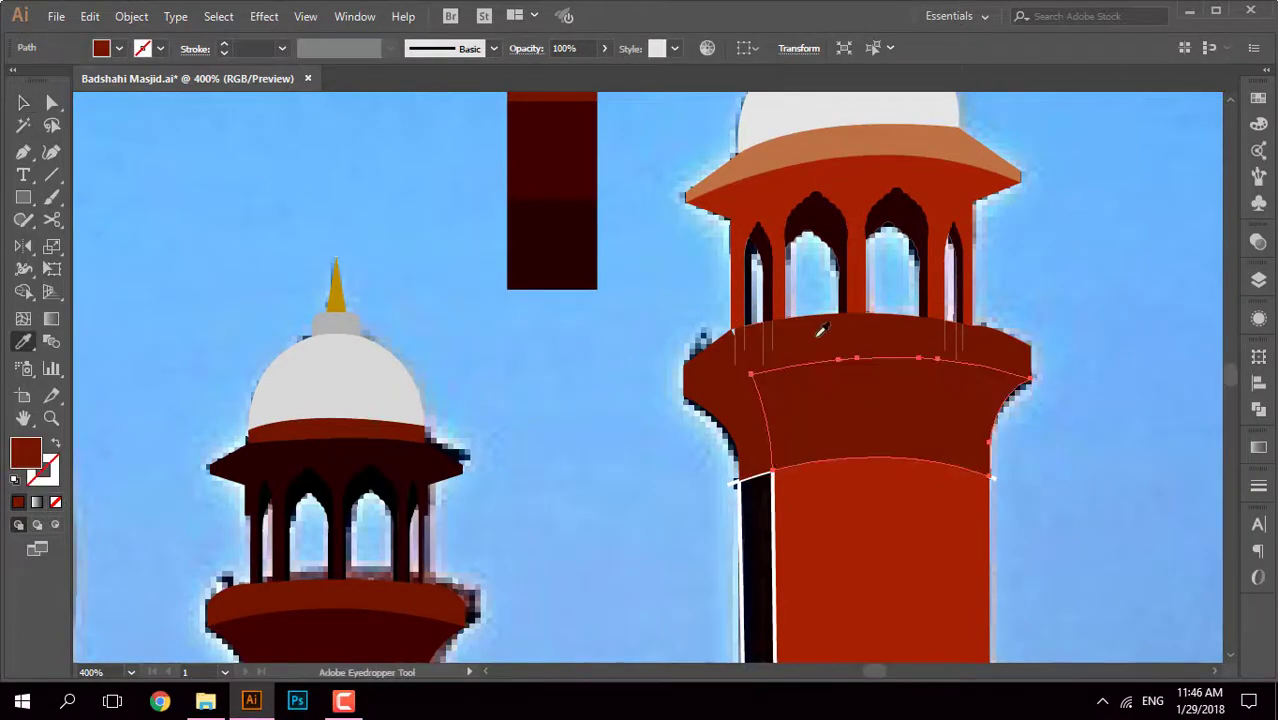
click(423, 253)
key(ctrl+minus)
key(ctrl+minus)
key(ctrl+minus)
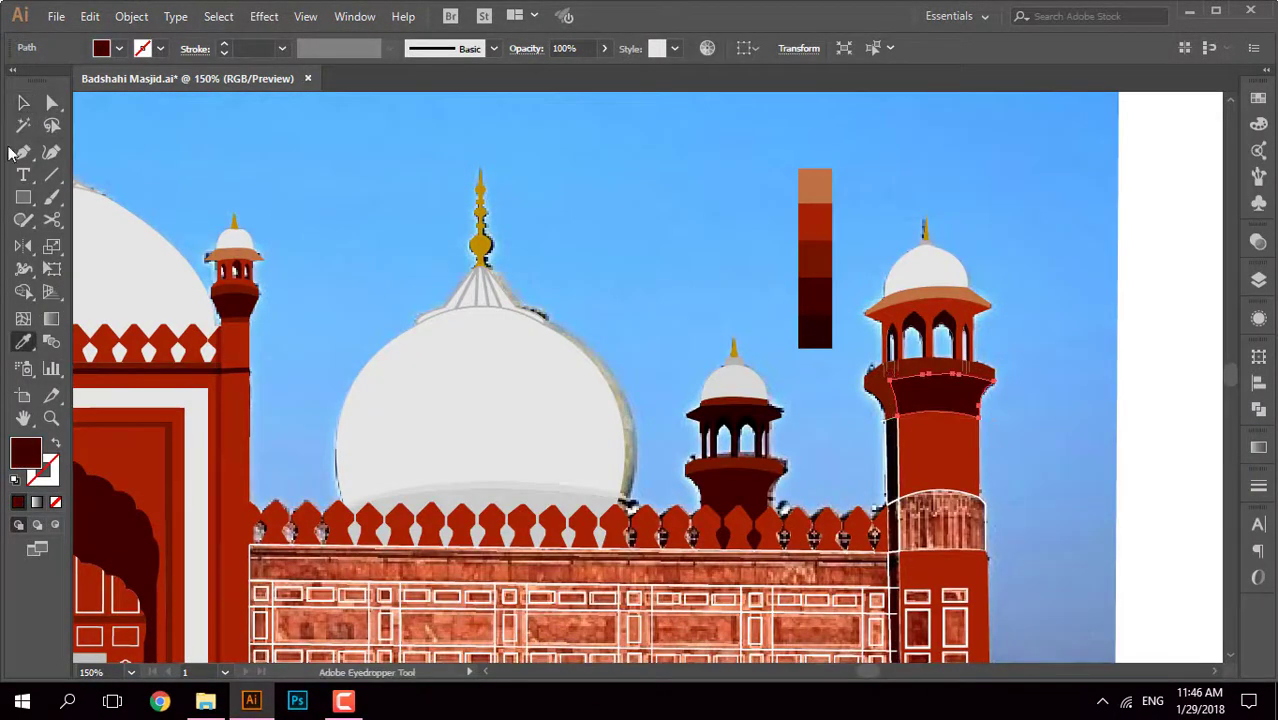
scroll(967, 417, up, 3)
click(768, 378)
key(i)
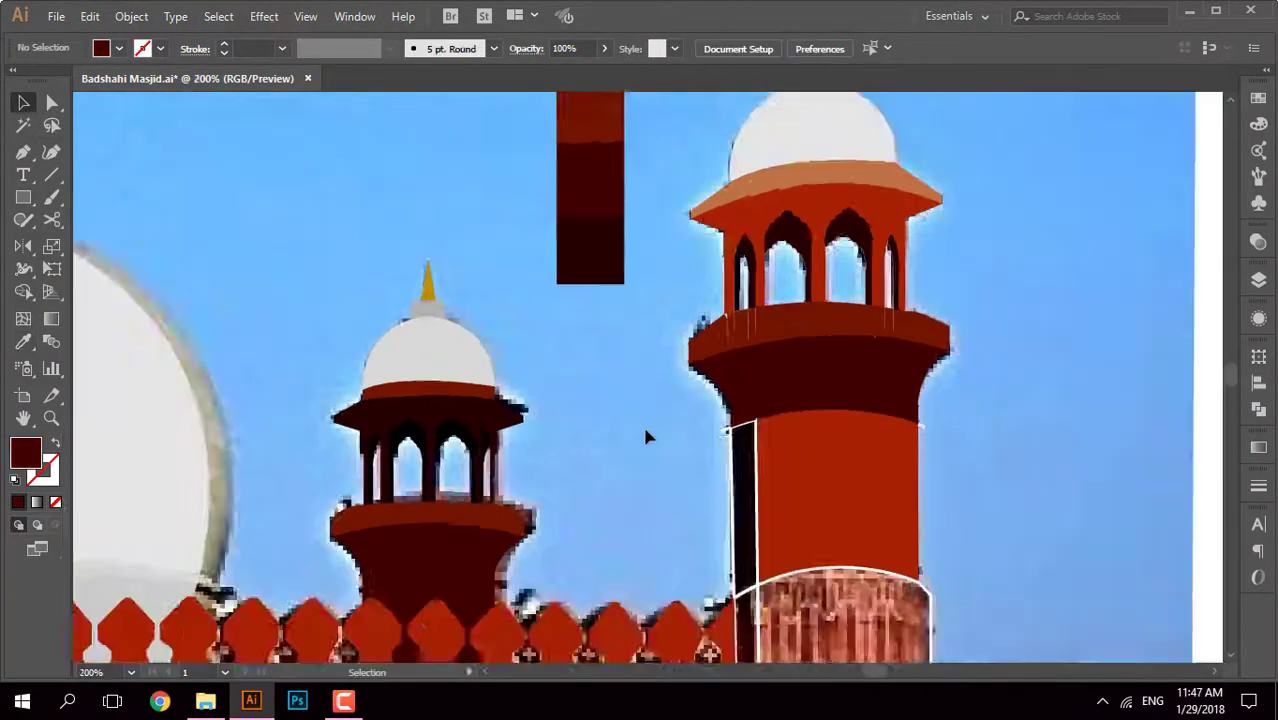
scroll(648, 434, down, 3)
click(718, 400)
click(838, 343)
key(ctrl+minus)
key(ctrl+minus)
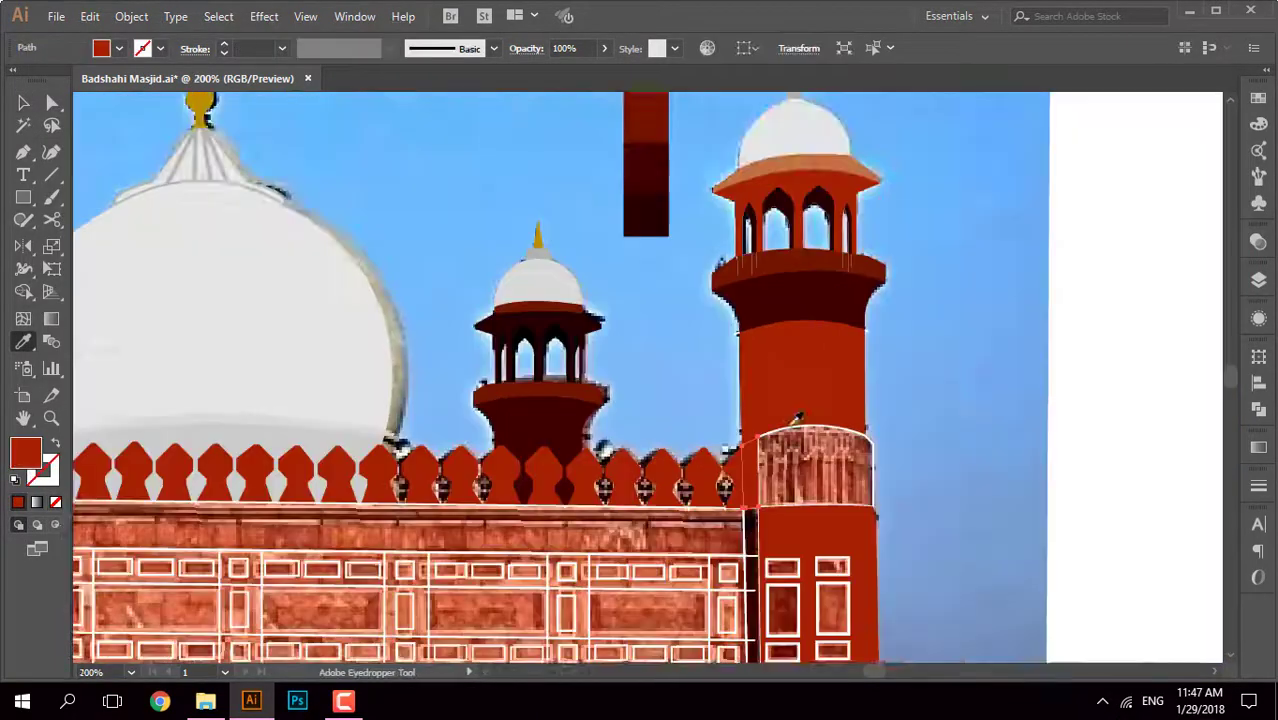
scroll(648, 380, down, 3)
Step: Fill the minaret's patterned band with red sampled from nearby artwork
click(23, 103)
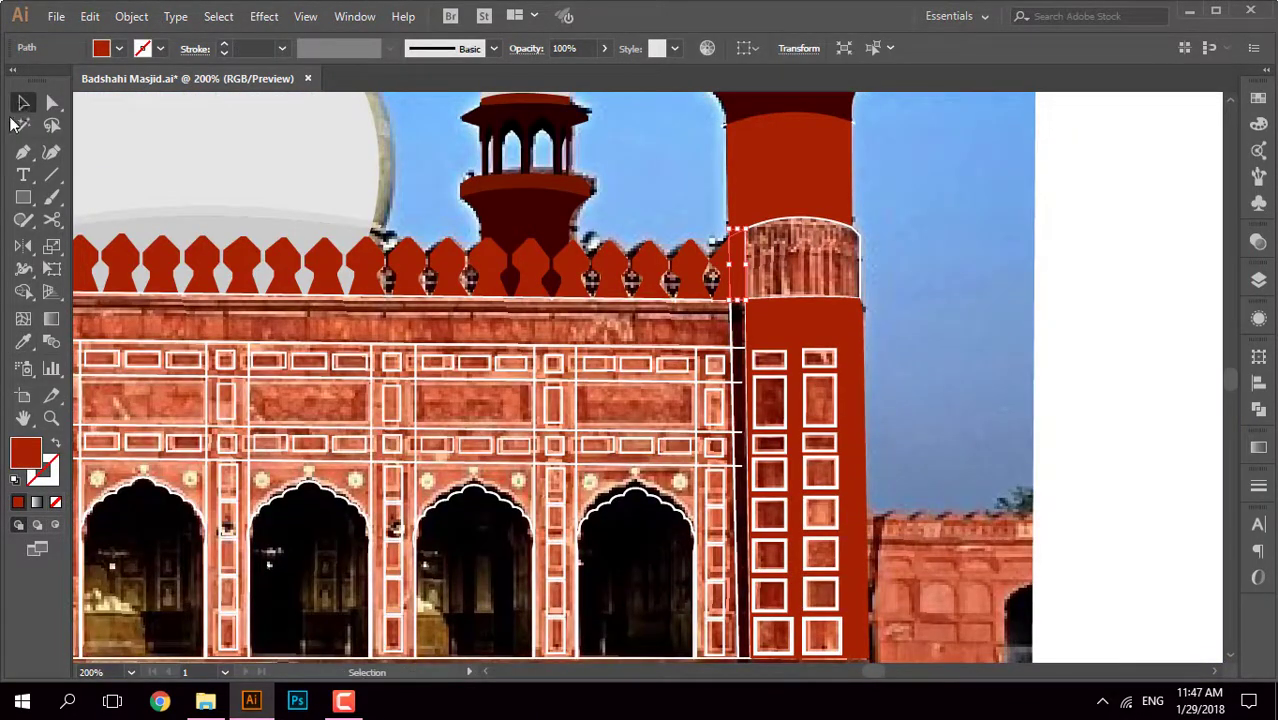
key(ctrl+plus)
key(ctrl+plus)
click(829, 266)
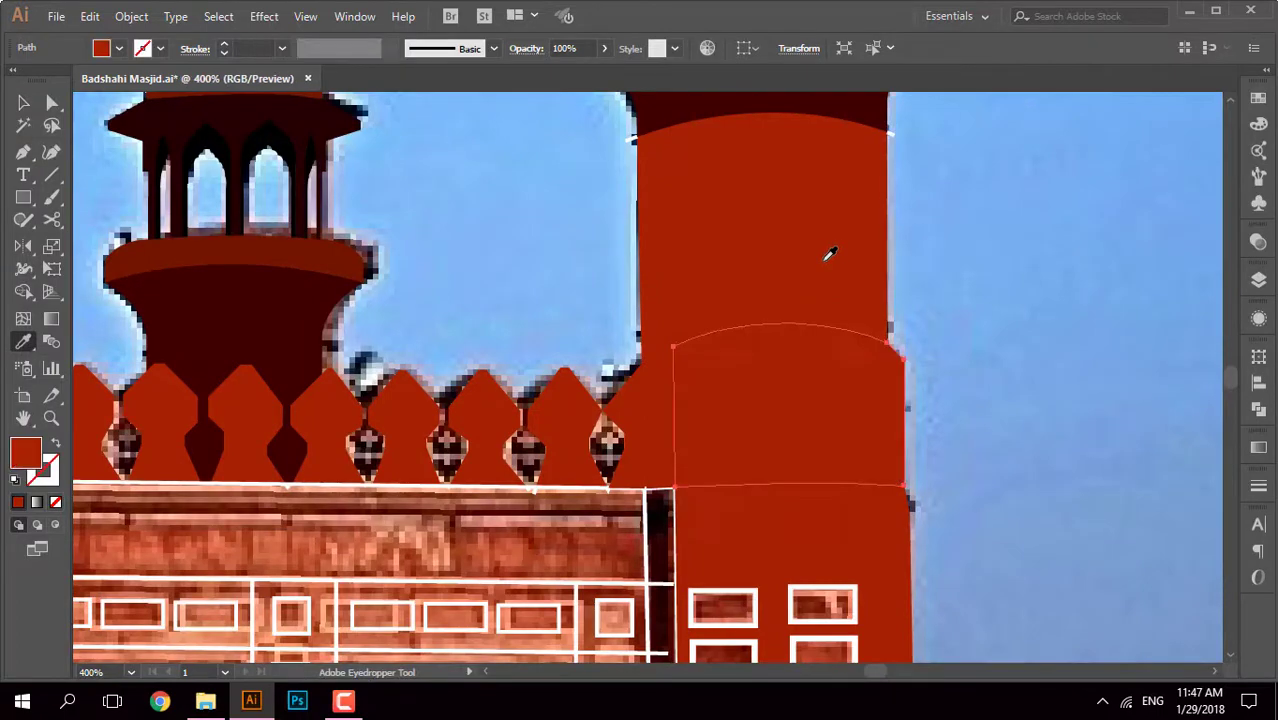
click(425, 185)
scroll(425, 185, down, 2)
scroll(541, 325, down, 1)
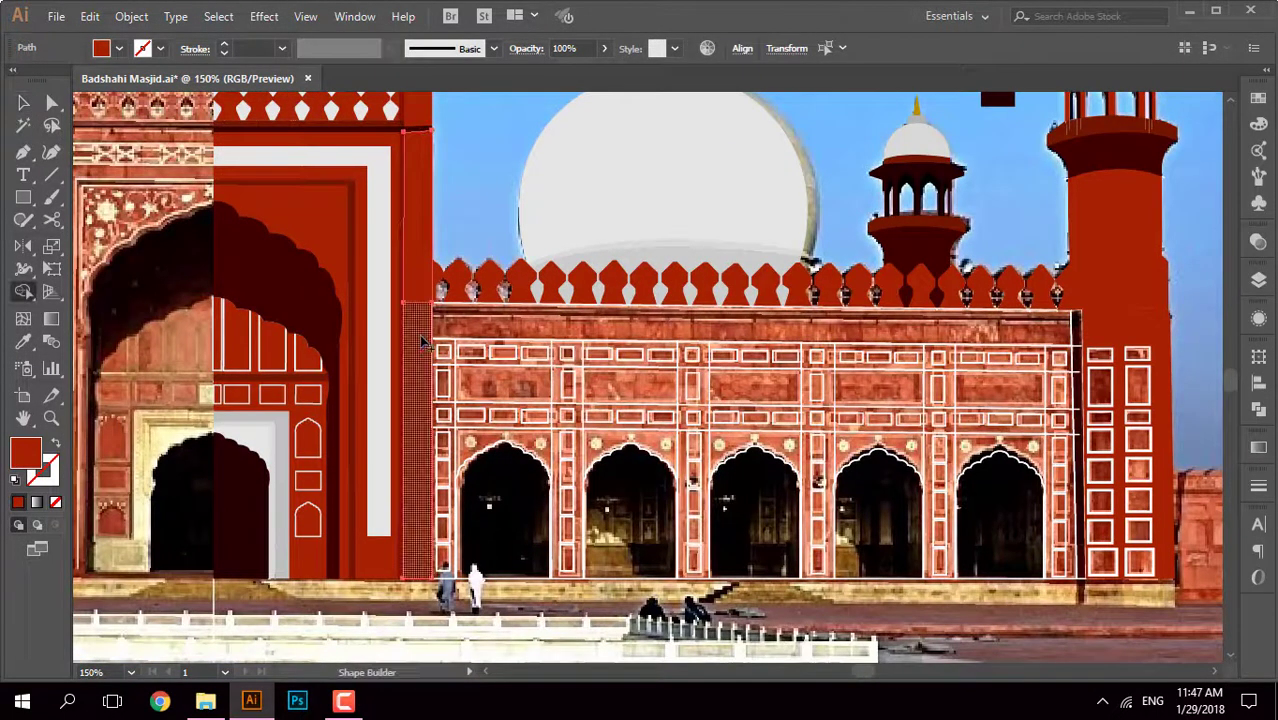
key(v)
scroll(590, 336, up, 3)
scroll(620, 420, down, 2)
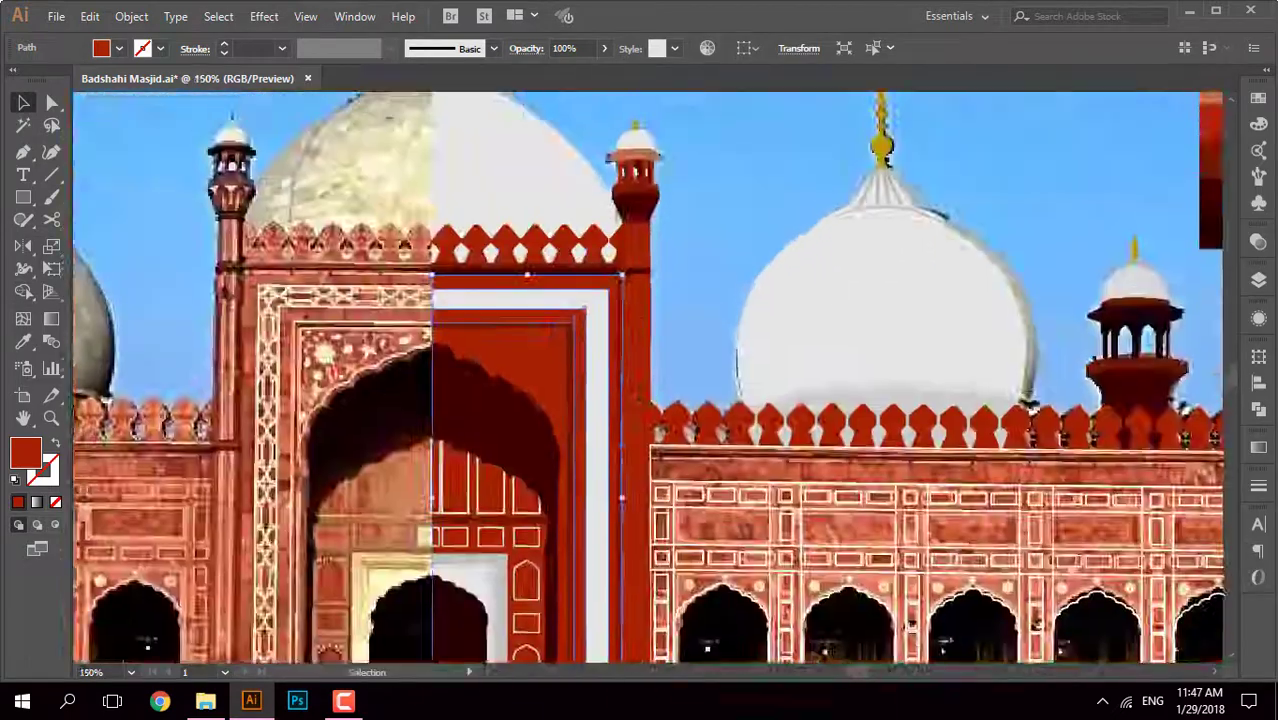
scroll(635, 424, up, 1)
Step: Join the minaret band path and lower pillar into one compound path
click(635, 424)
scroll(635, 424, down, 1)
scroll(635, 424, right, 5)
click(790, 290)
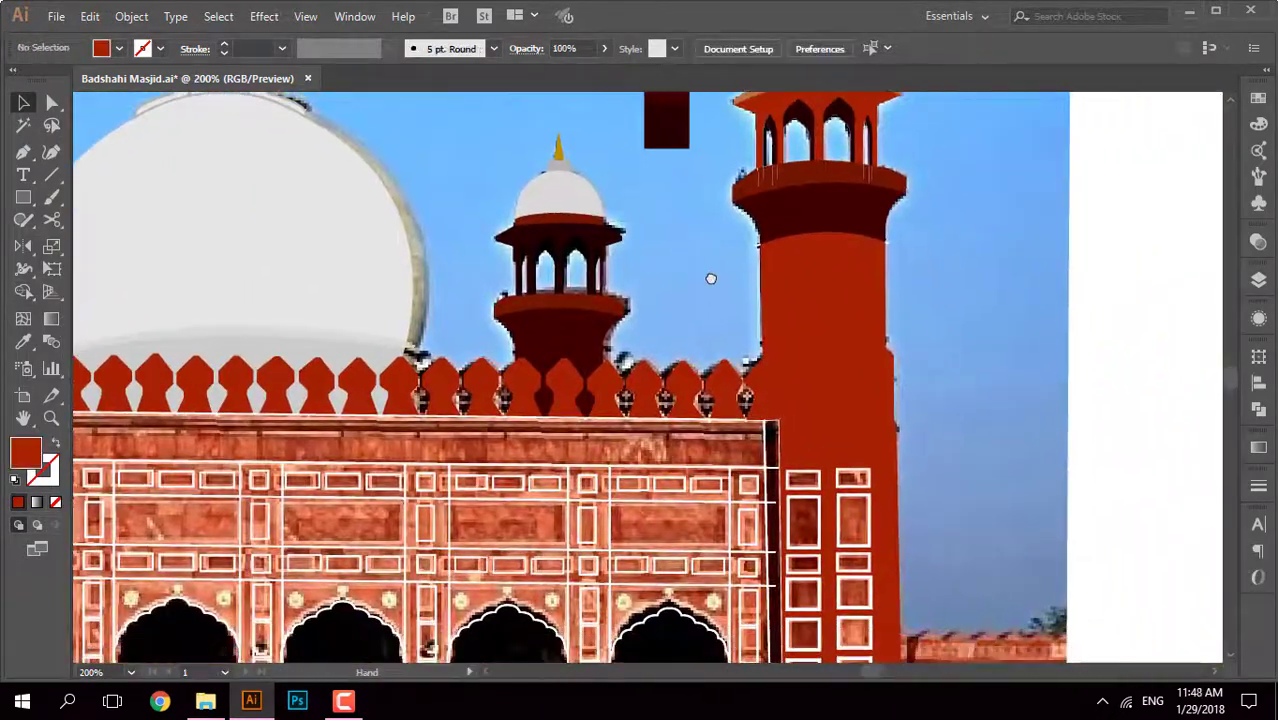
mouse_move(710, 276)
mouse_down()
mouse_move(690, 216)
mouse_move(635, 219)
mouse_up()
click(790, 293)
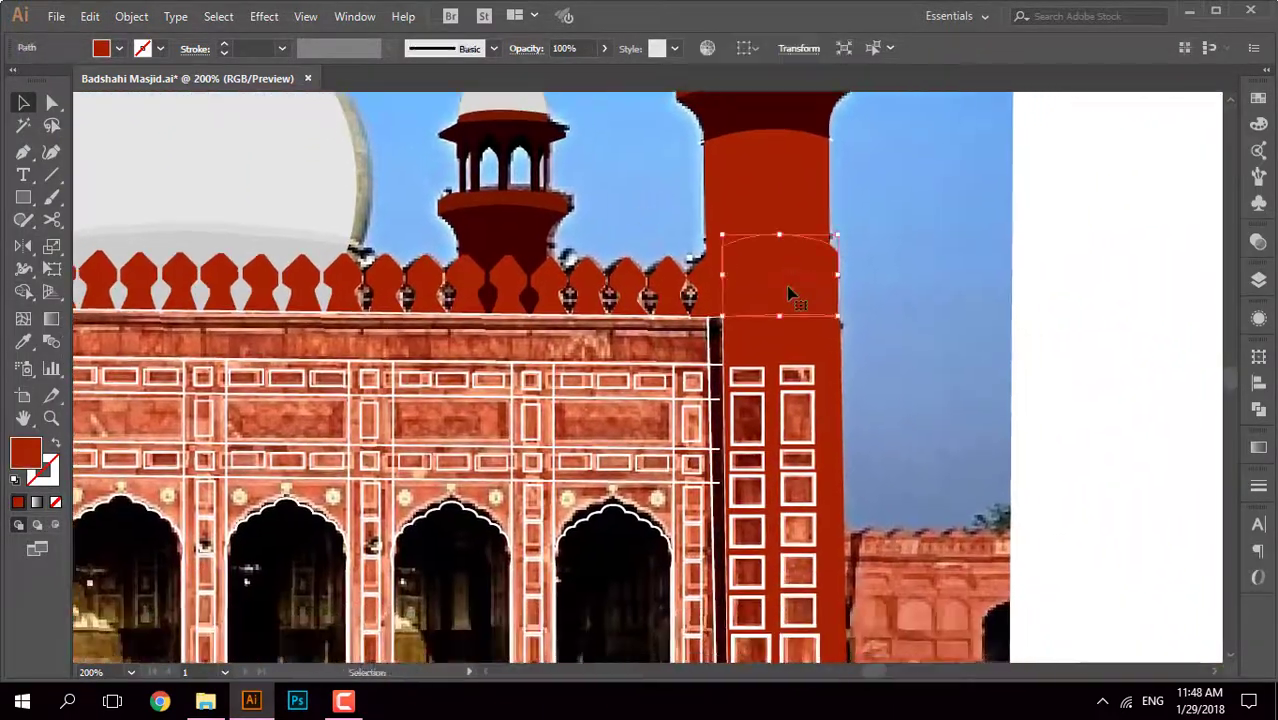
shift+click(762, 366)
key(ctrl+8)
click(928, 244)
scroll(928, 244, down, 1)
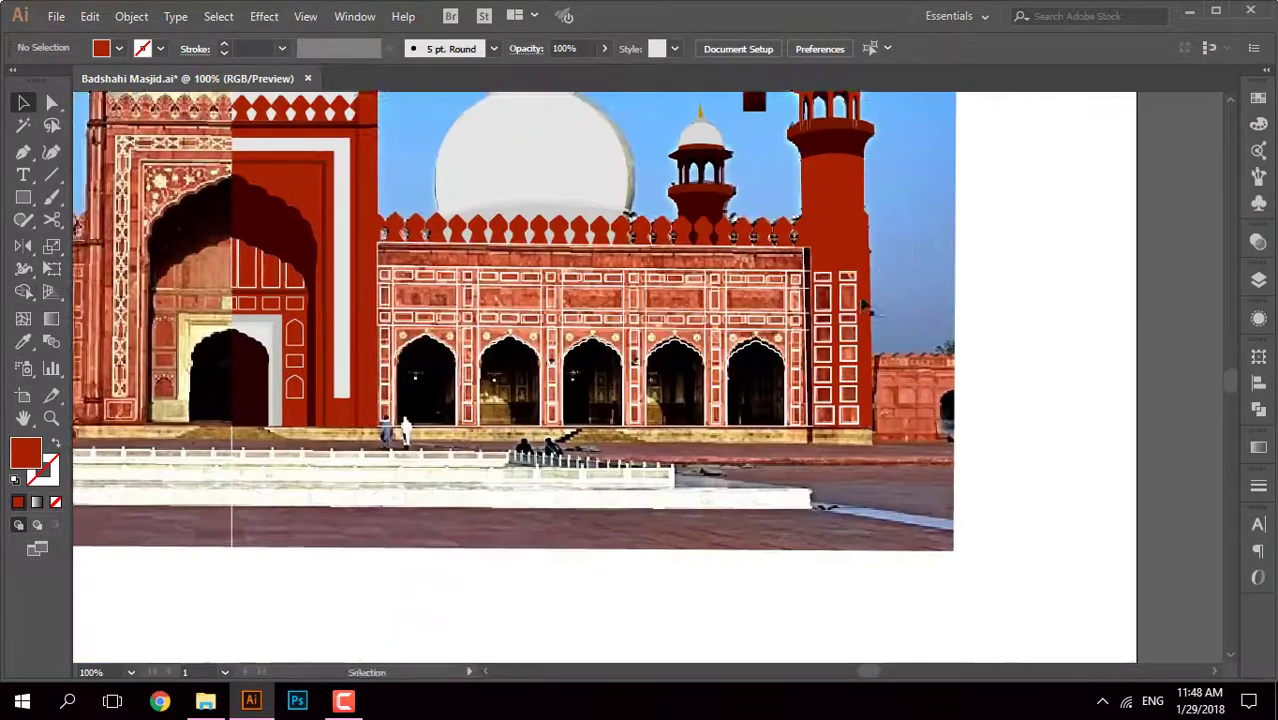
scroll(866, 308, up, 3)
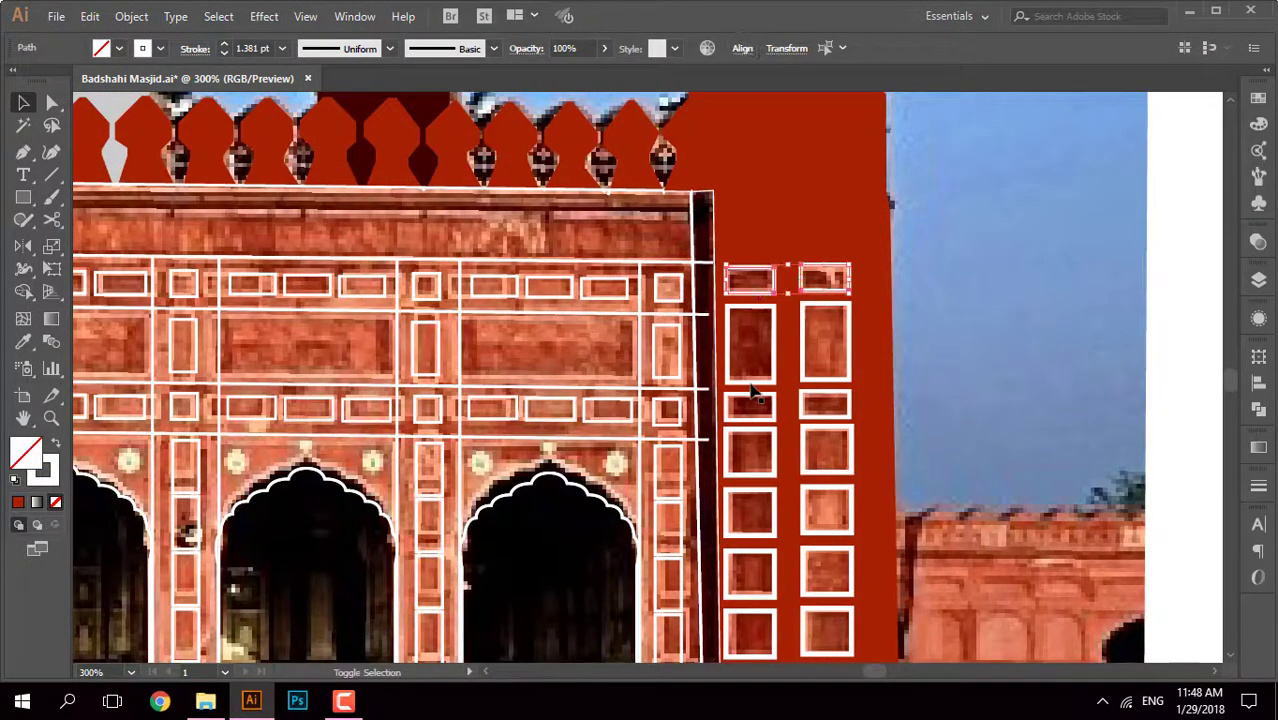
scroll(961, 333, down, 2)
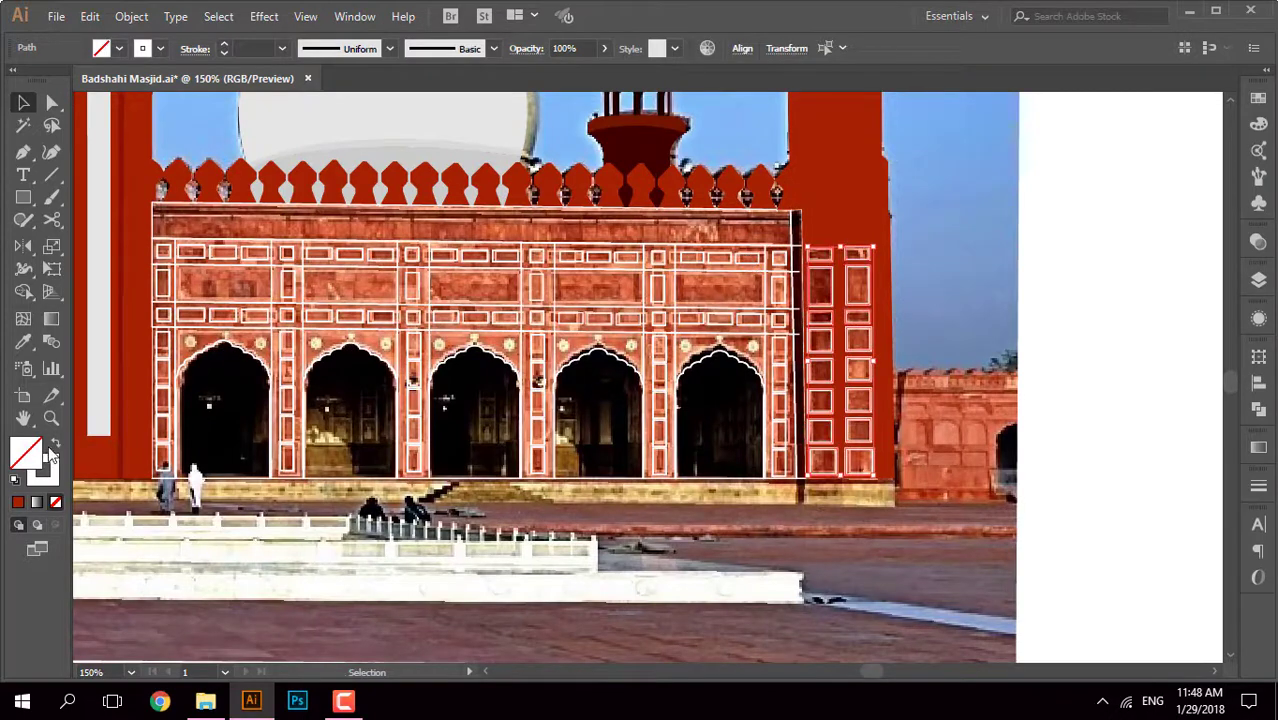
Step: Fill the minaret's panel rectangles with red
click(18, 502)
click(940, 256)
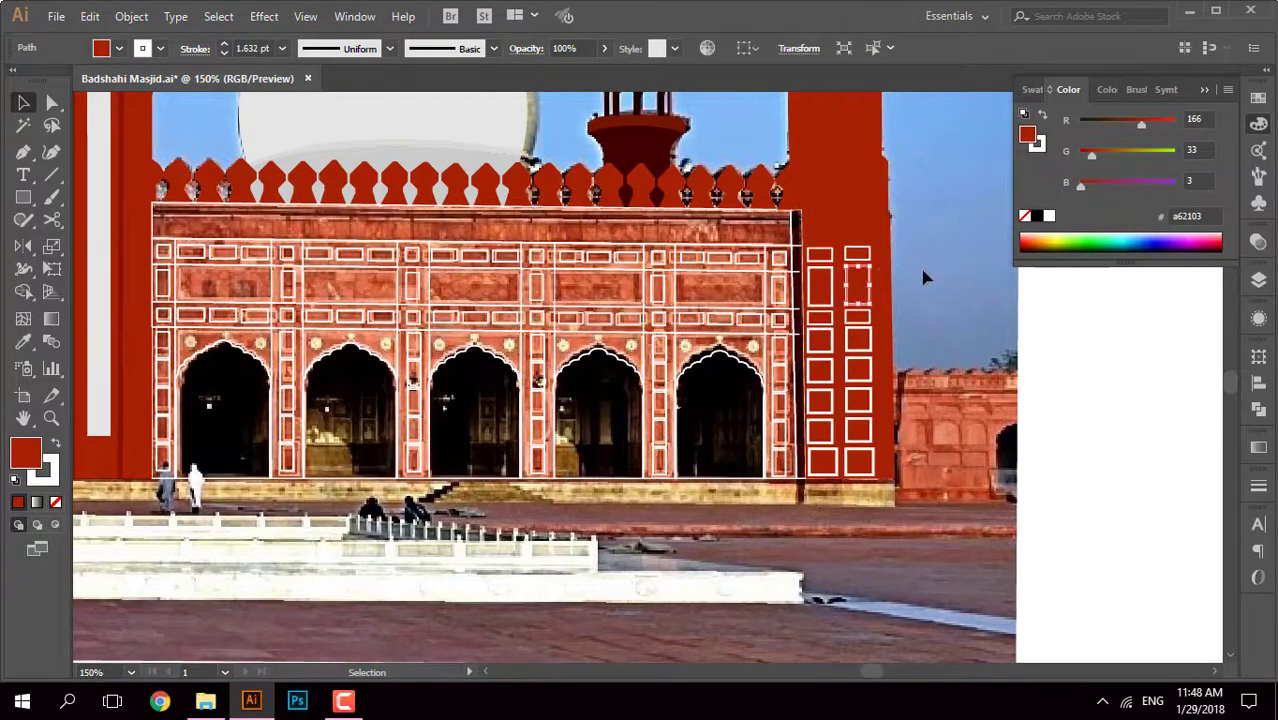
drag(924, 278, 830, 253)
click(936, 237)
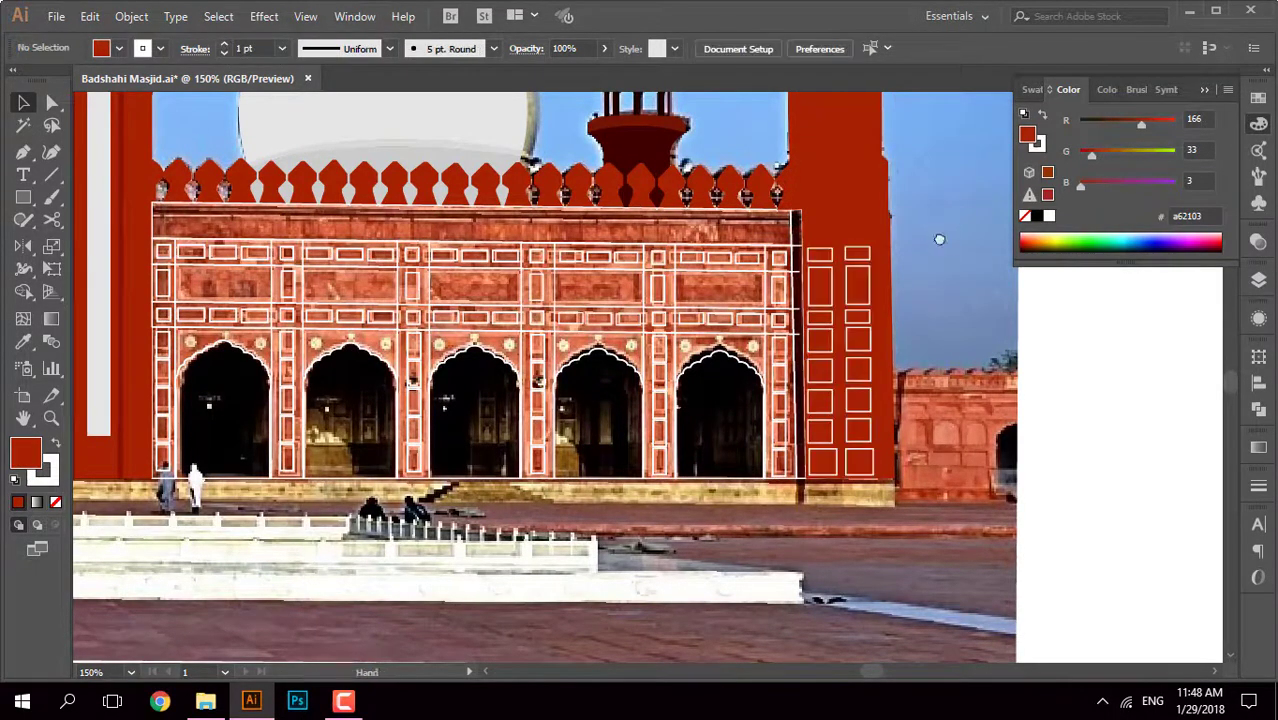
scroll(981, 357, up, 2)
scroll(979, 351, up, 4)
click(800, 372)
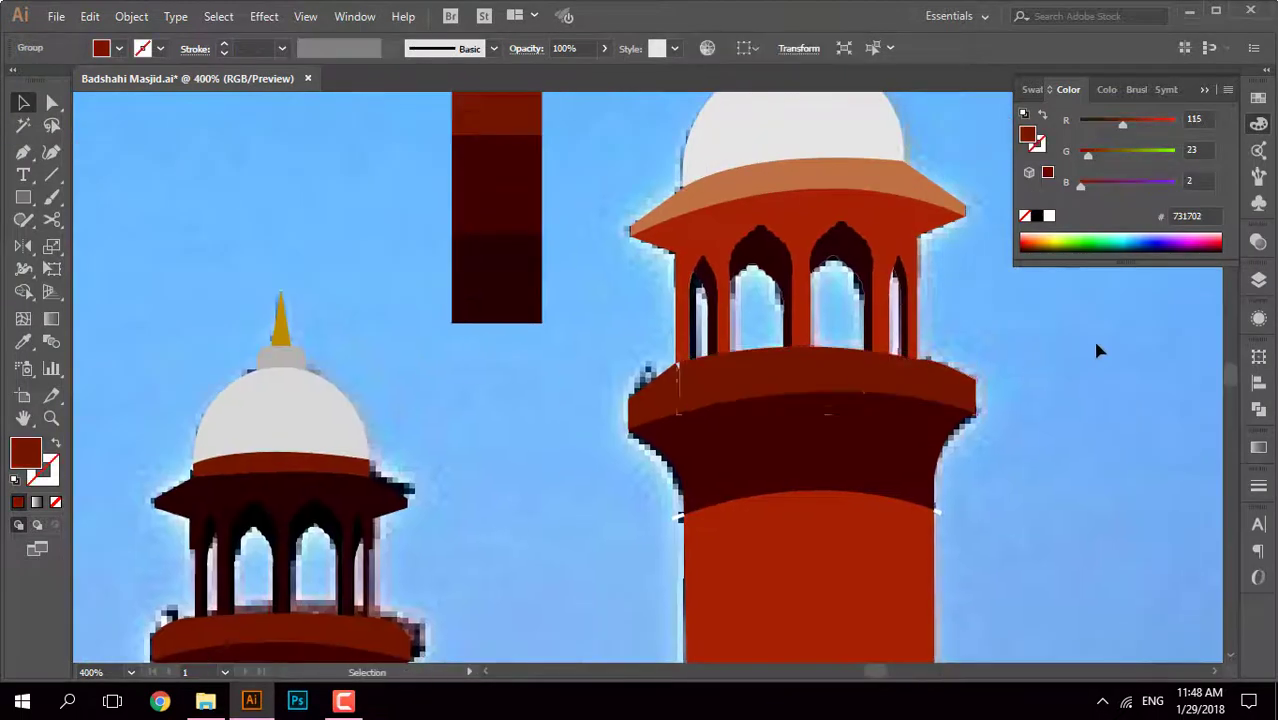
scroll(661, 411, up, 4)
scroll(662, 419, up, 3)
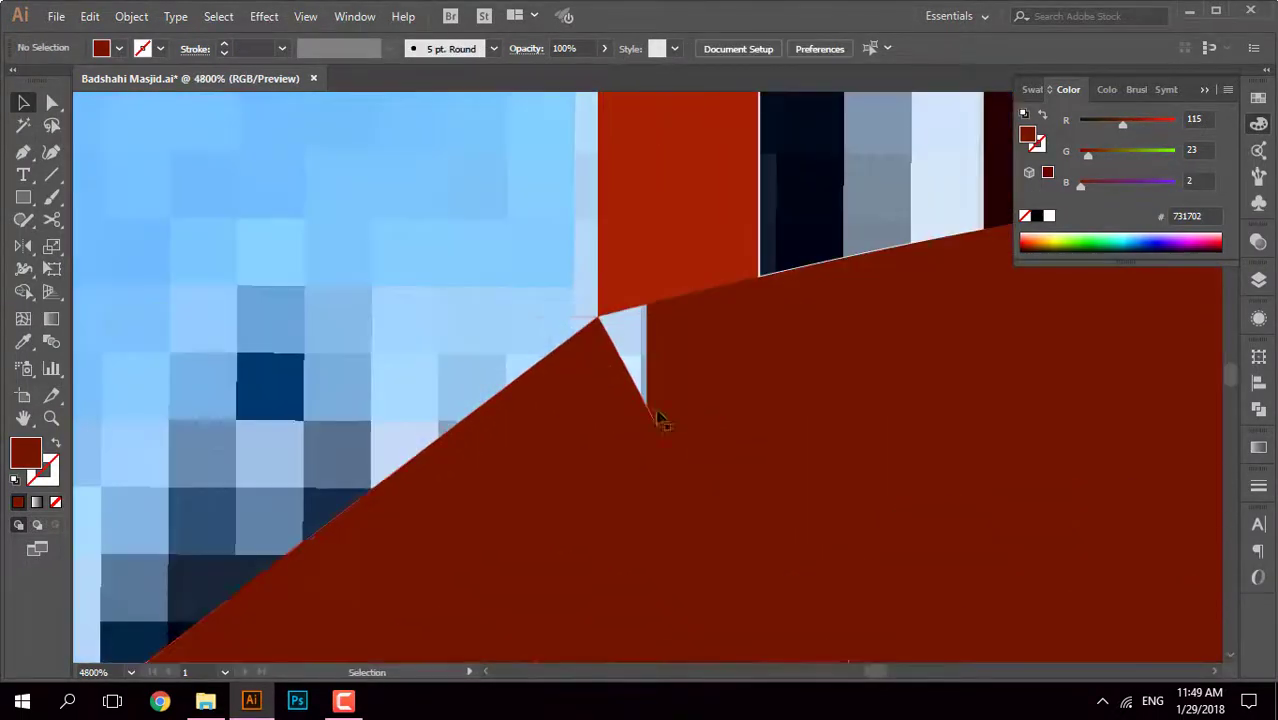
Step: Move the balcony corner anchor and merge the light-blue sliver into the red shape
key(a)
click(597, 320)
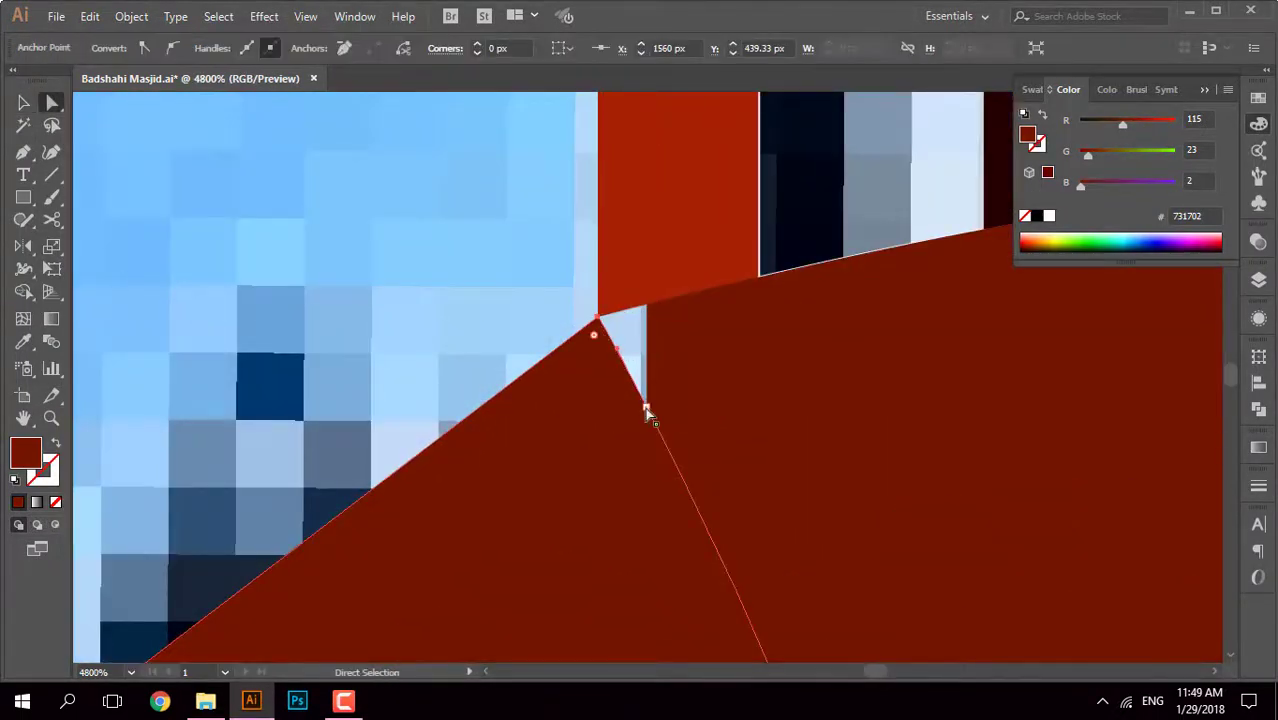
mouse_move(647, 412)
mouse_down()
mouse_move(640, 343)
mouse_move(599, 399)
mouse_up()
click(349, 251)
key(ctrl+a)
key(shift+m)
key(v)
click(351, 214)
scroll(562, 357, down, 8)
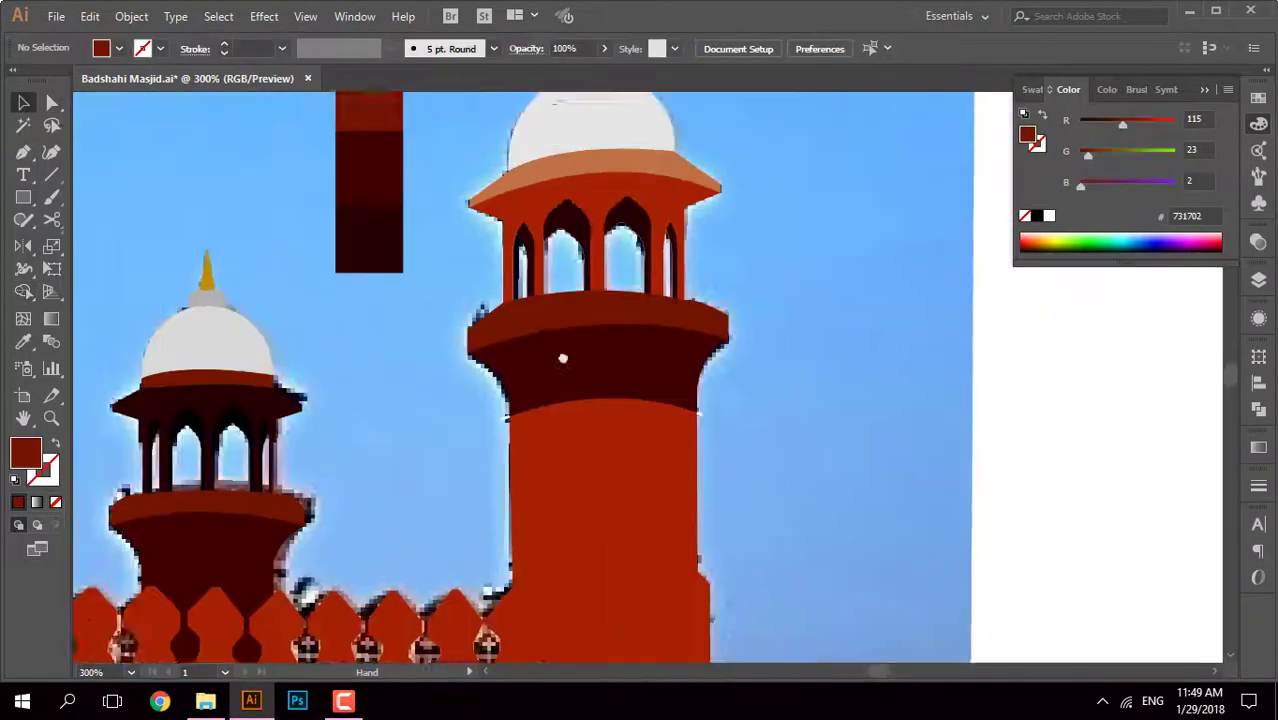
scroll(603, 390, up, 5)
Step: Delete the stray dark shape on the minaret band
click(826, 453)
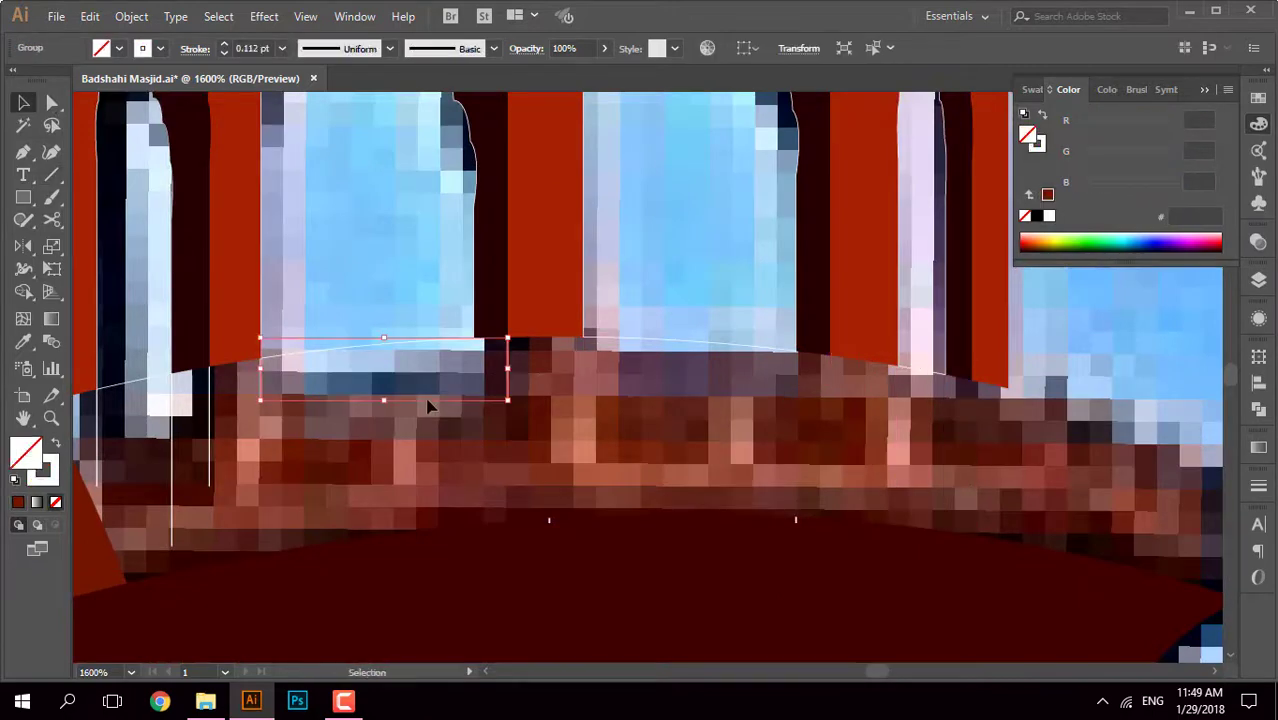
scroll(428, 406, left, 3)
click(267, 450)
scroll(656, 480, down, 3)
click(770, 522)
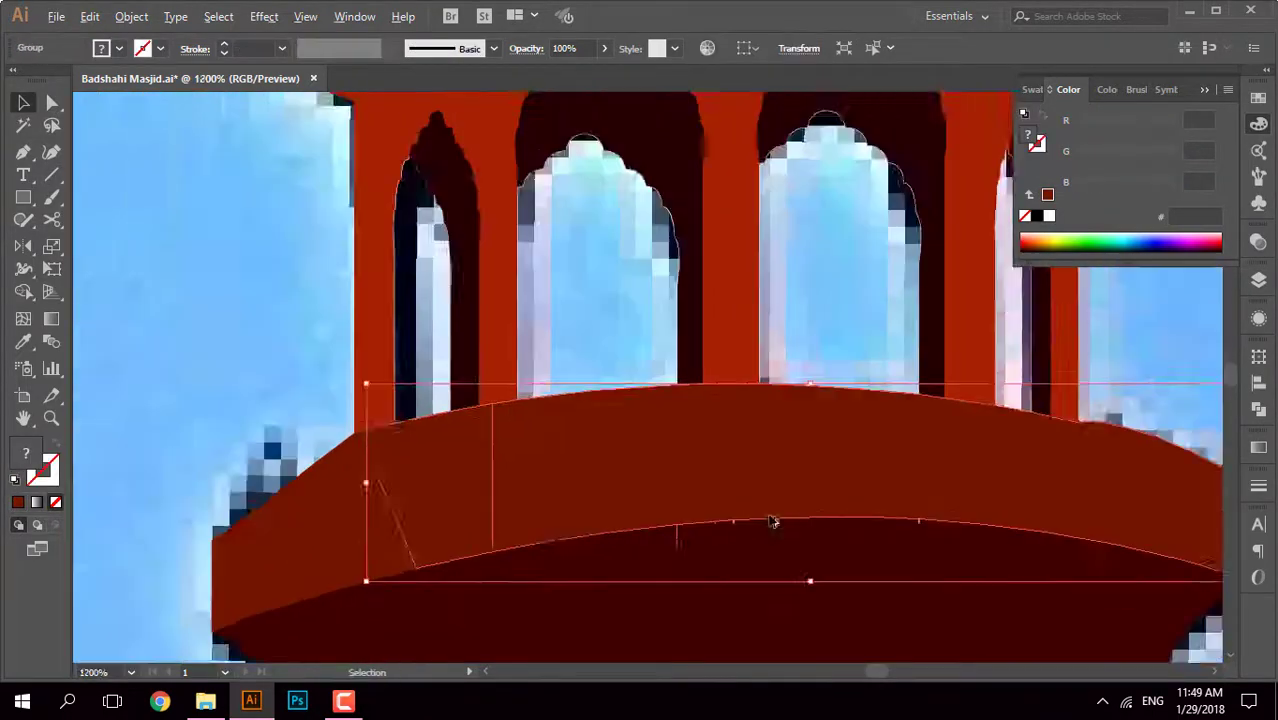
key(Delete)
scroll(826, 556, up, 5)
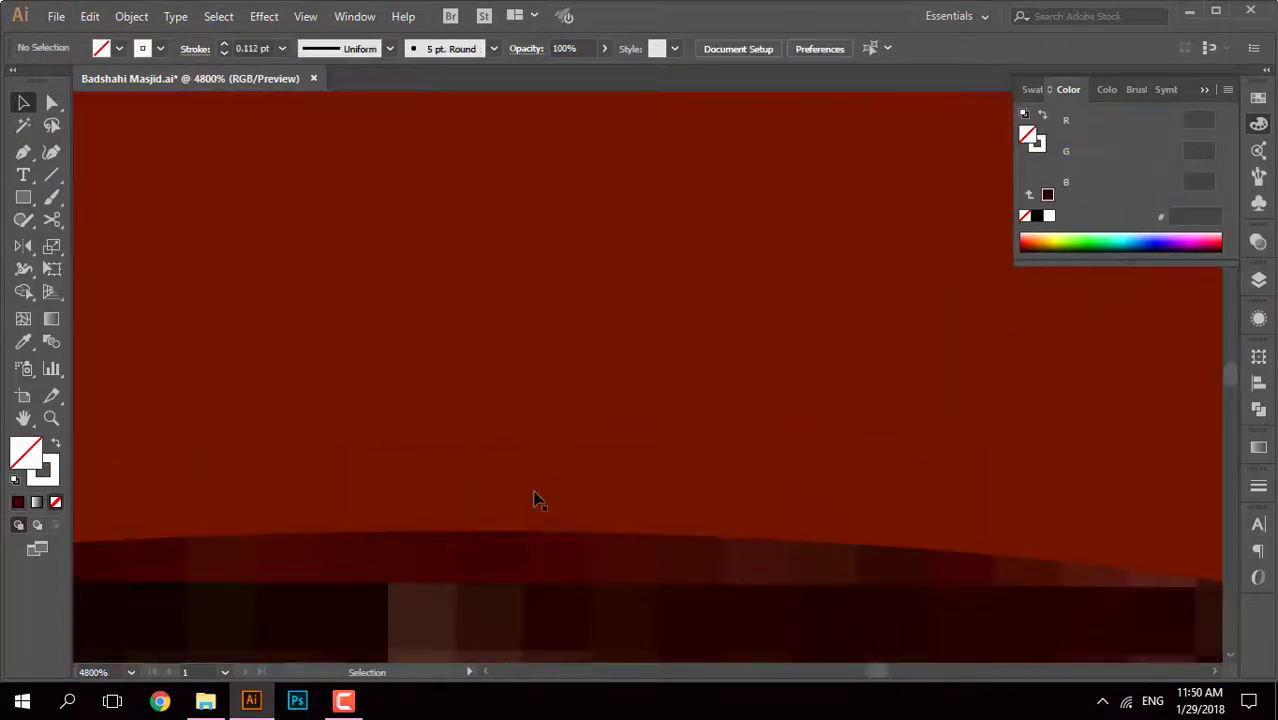
scroll(826, 556, down, 3)
scroll(845, 494, down, 3)
click(580, 485)
click(541, 447)
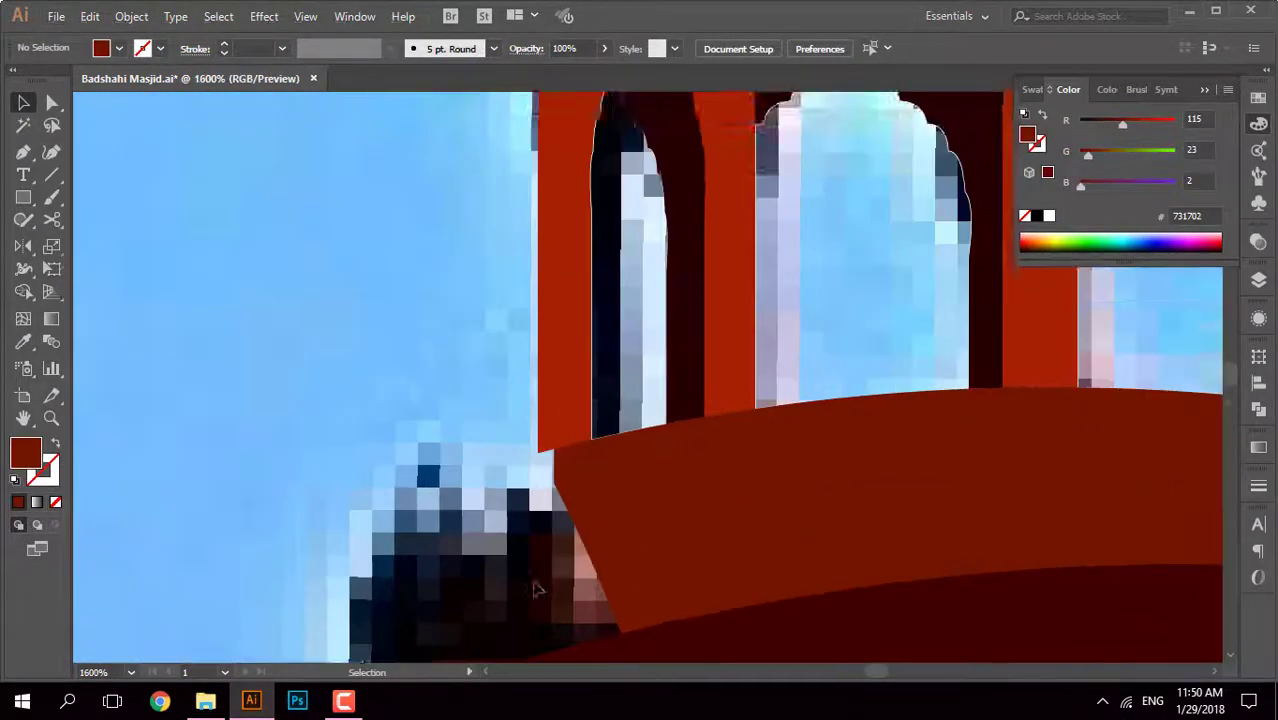
Step: In Outline view, delete the stray vertical lines at the balcony
scroll(534, 580, down, 5)
scroll(433, 551, down, 3)
key(ctrl+y)
scroll(668, 432, up, 5)
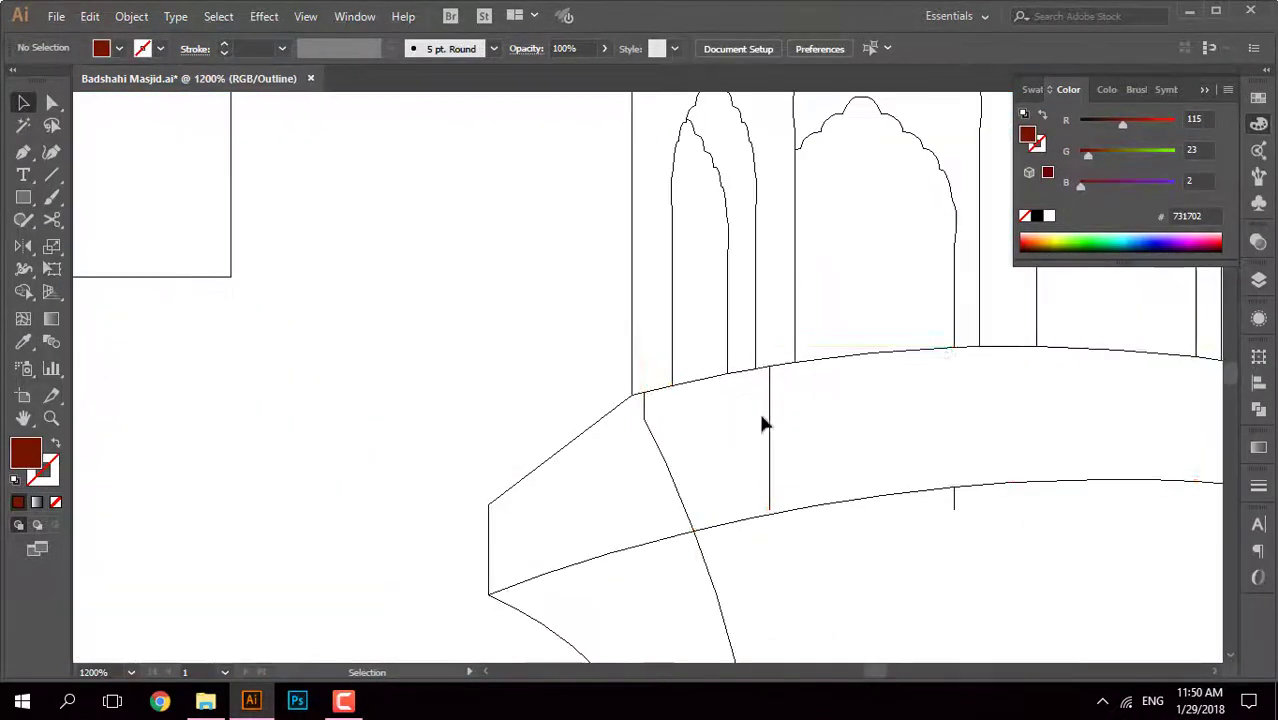
click(770, 430)
click(859, 419)
click(771, 462)
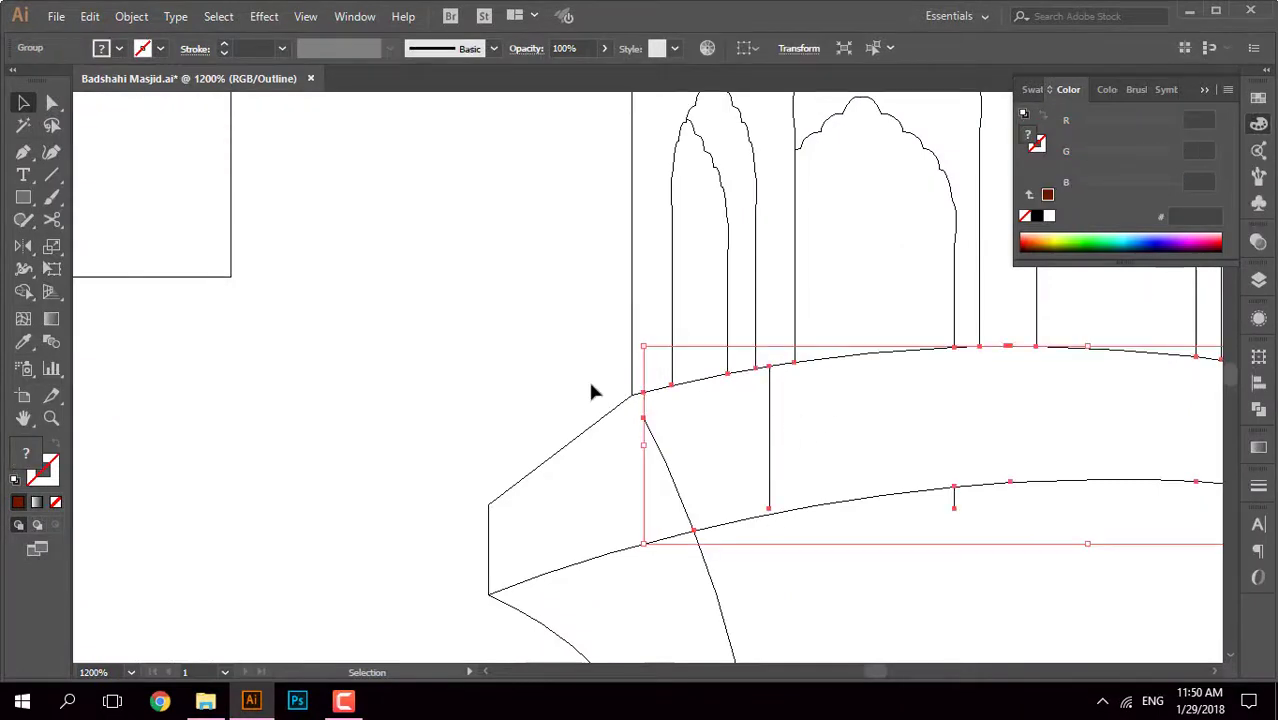
click(545, 342)
key(a)
click(769, 508)
key(Delete)
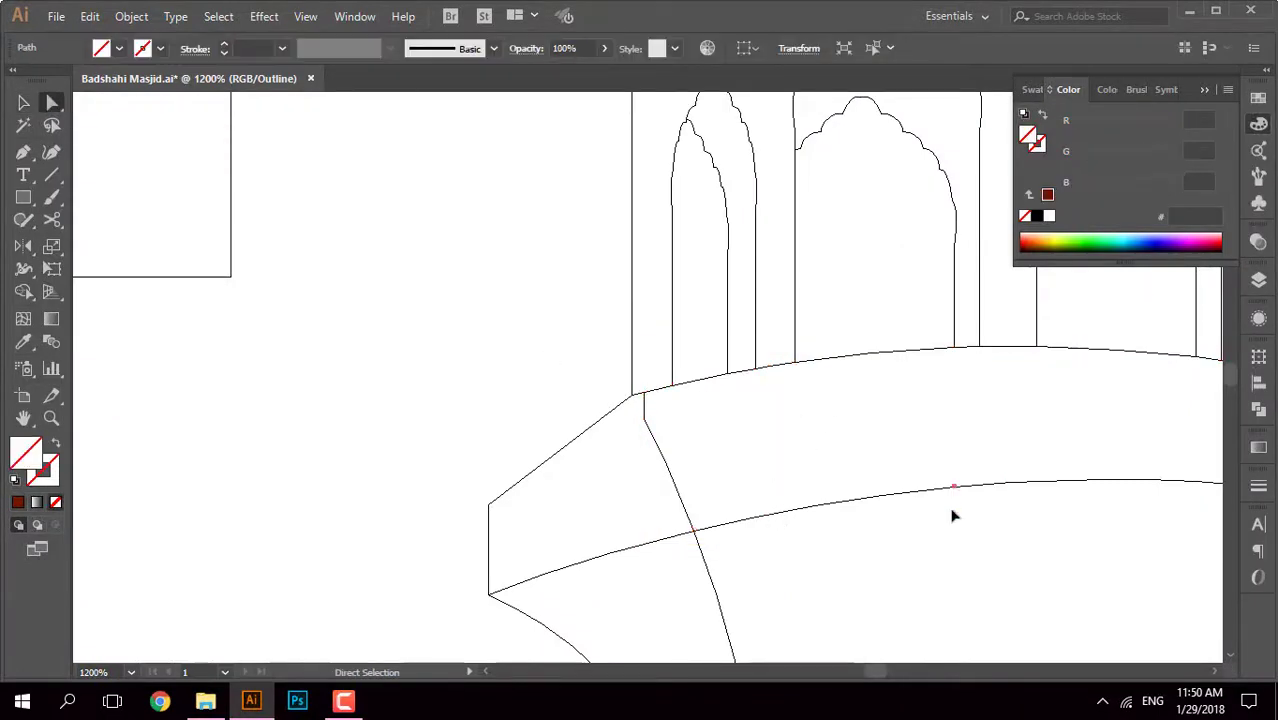
click(953, 515)
Step: Delete the last stray line segment, then return to colour preview of the whole facade
scroll(990, 455, down, 3)
scroll(936, 533, up, 2)
scroll(893, 508, up, 3)
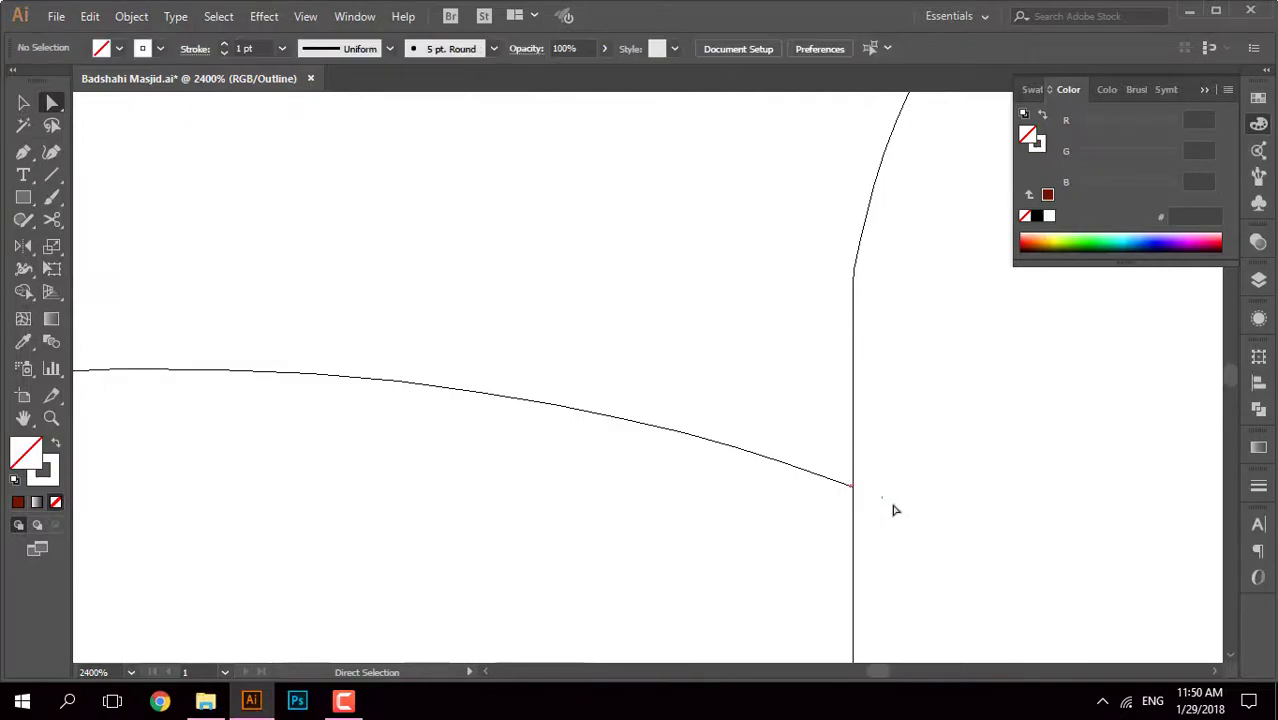
scroll(895, 510, down, 3)
drag(491, 435, 508, 502)
key(Delete)
scroll(768, 451, down, 3)
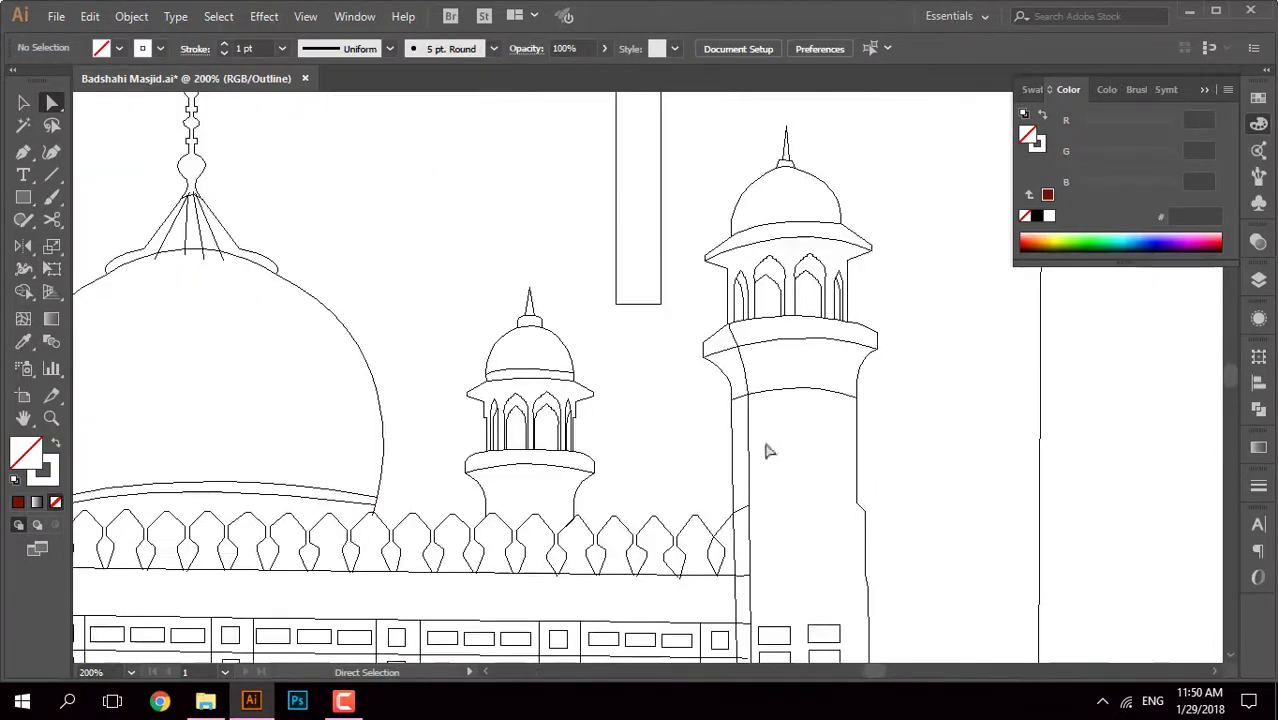
drag(664, 448, 675, 424)
key(ctrl+y)
key(ctrl+1)
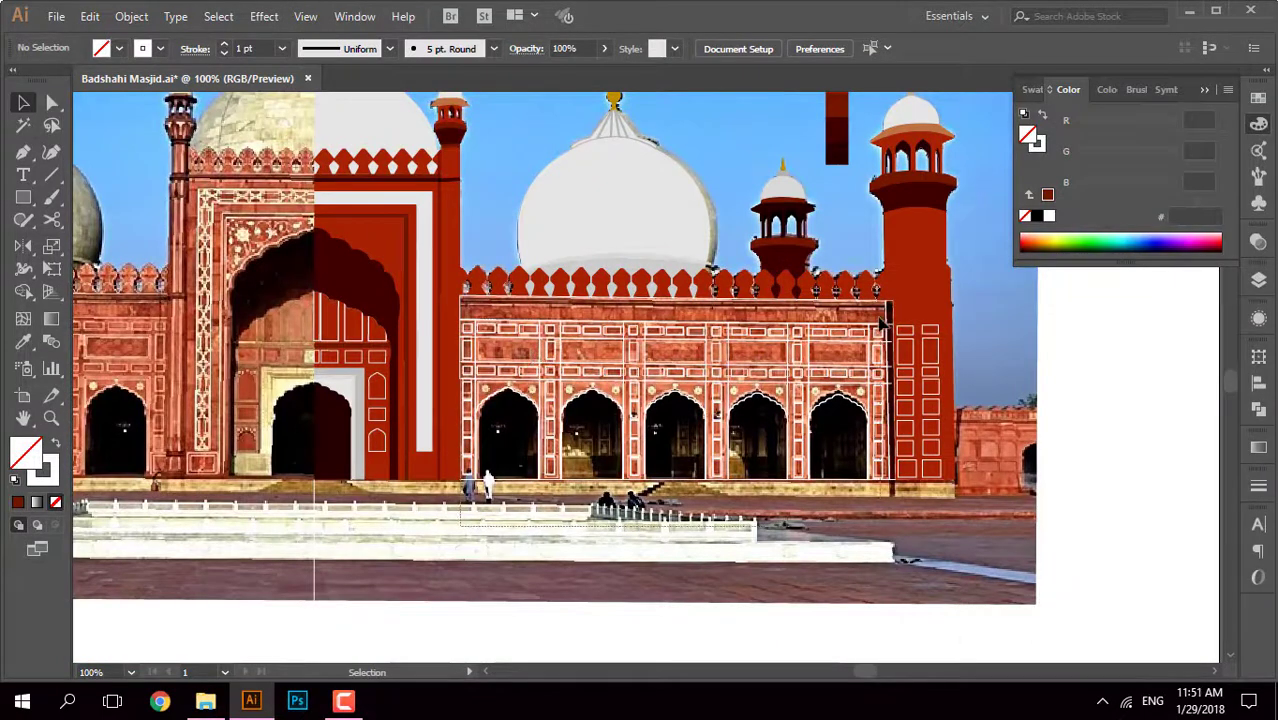
Step: Fill the right-hand facade artwork with the sampled red
click(881, 323)
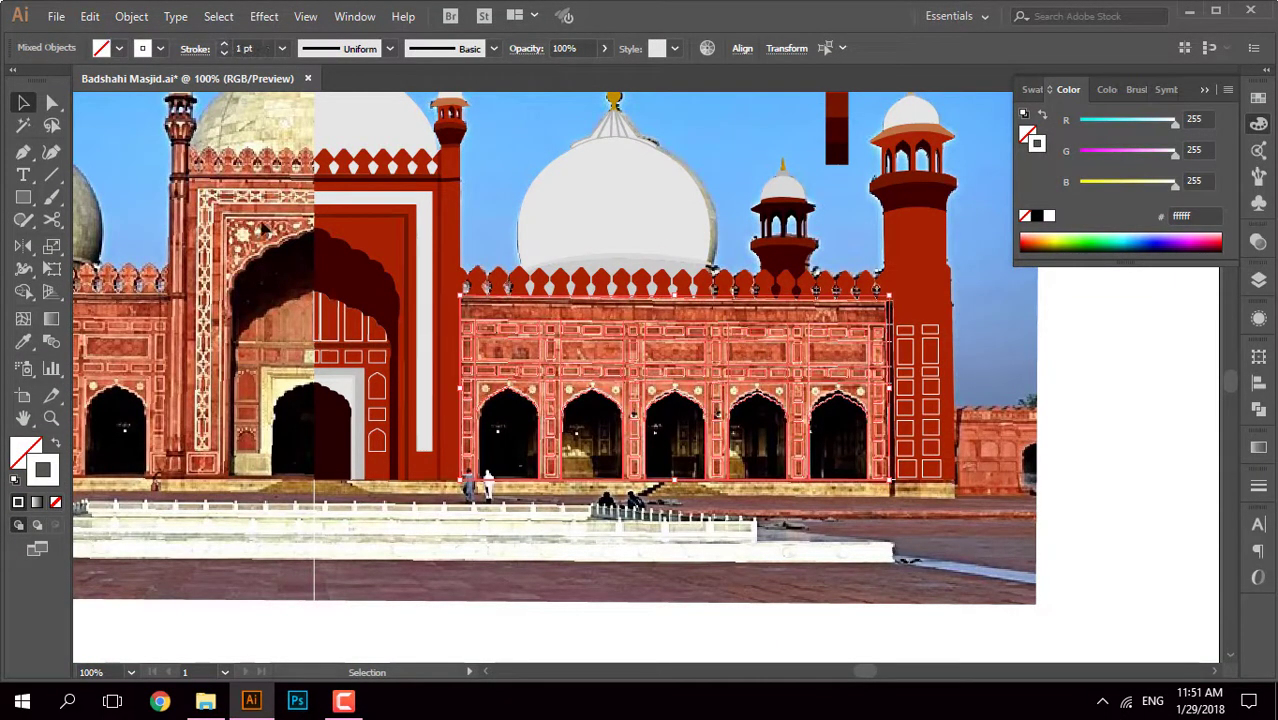
key(shift+x)
key(ctrl+z)
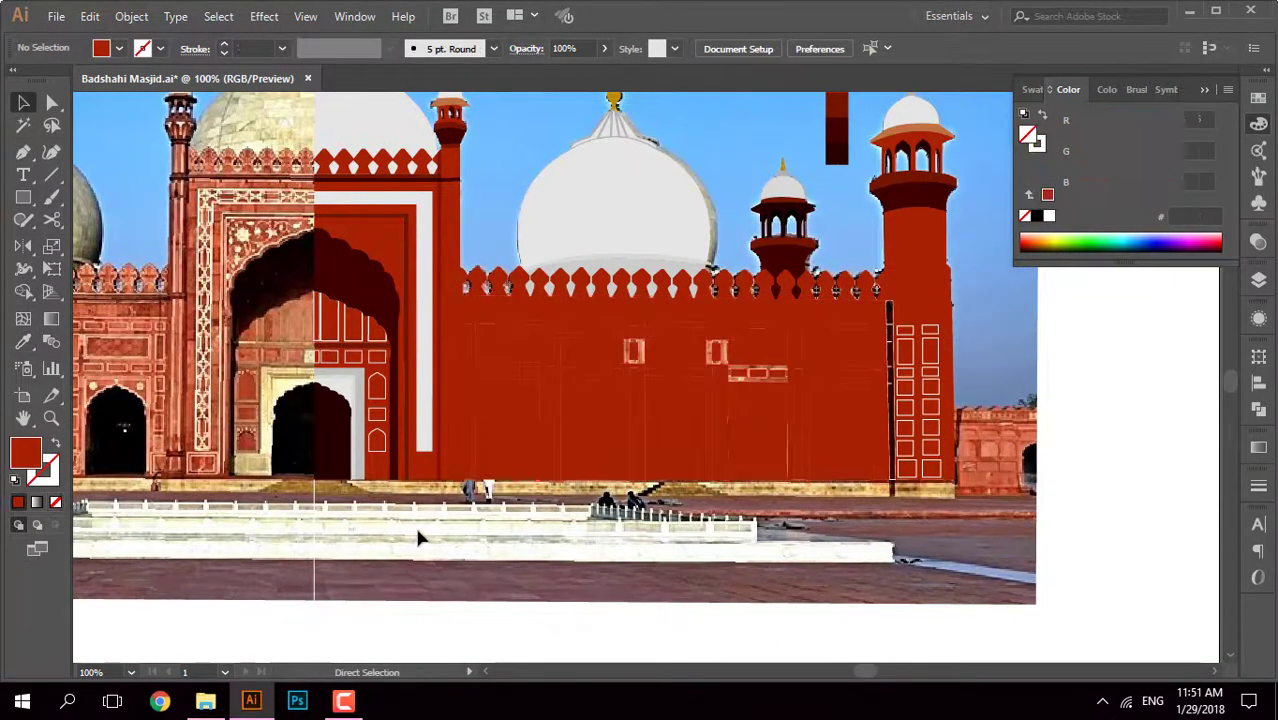
click(17, 502)
key(ctrl+shift+a)
scroll(688, 459, up, 3)
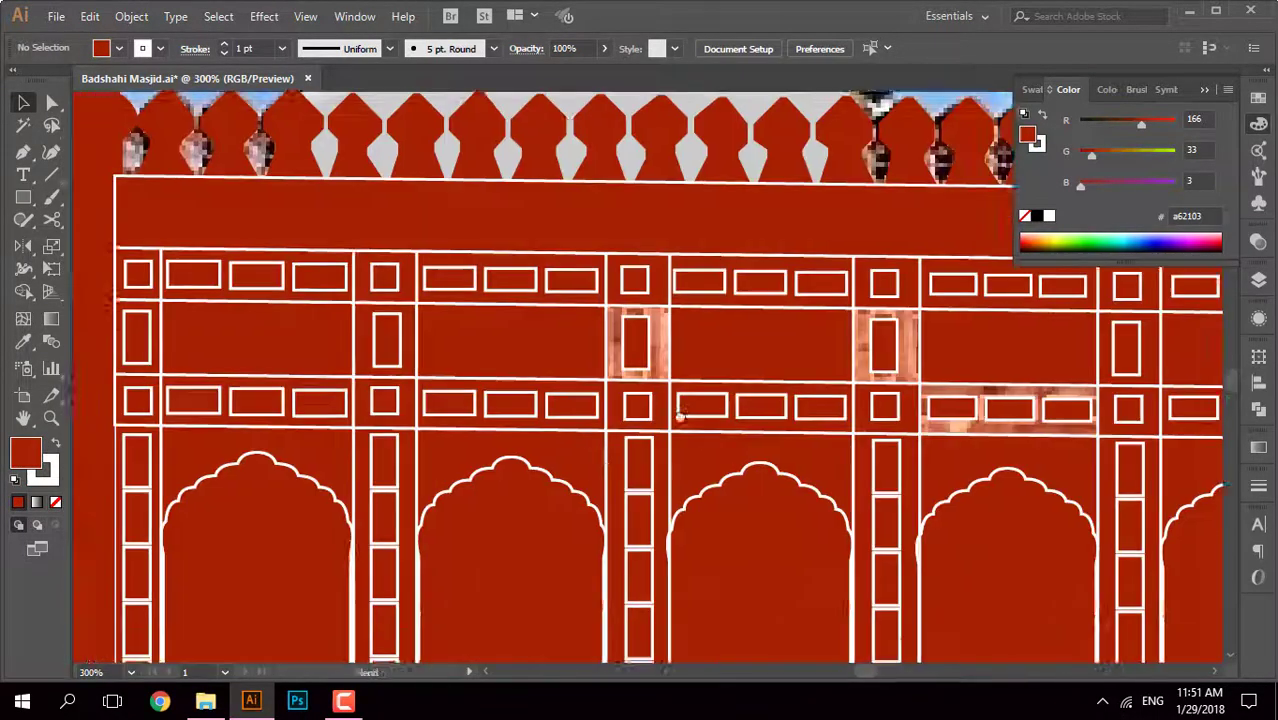
scroll(678, 413, up, 2)
Step: Eyedropper dark maroon #260101 onto the facade's five arches
click(680, 413)
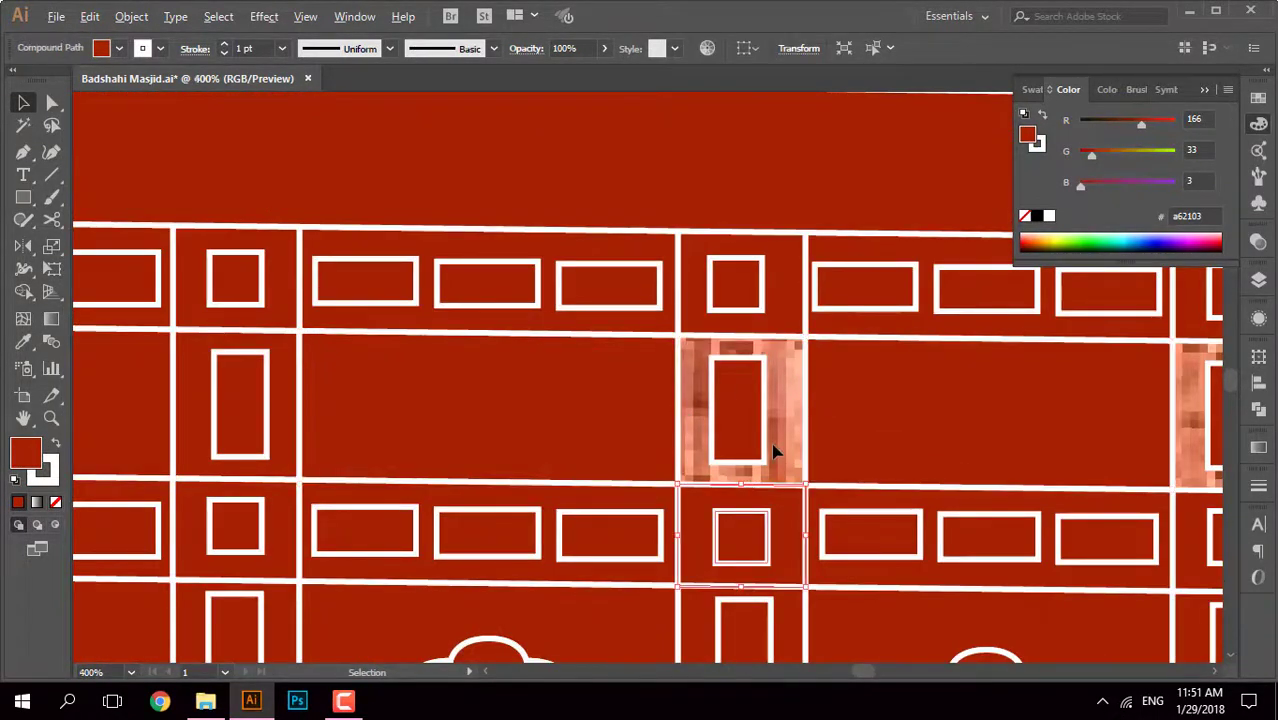
scroll(766, 446, down, 3)
scroll(766, 446, down, 2)
scroll(766, 446, left, 3)
scroll(514, 410, down, 2)
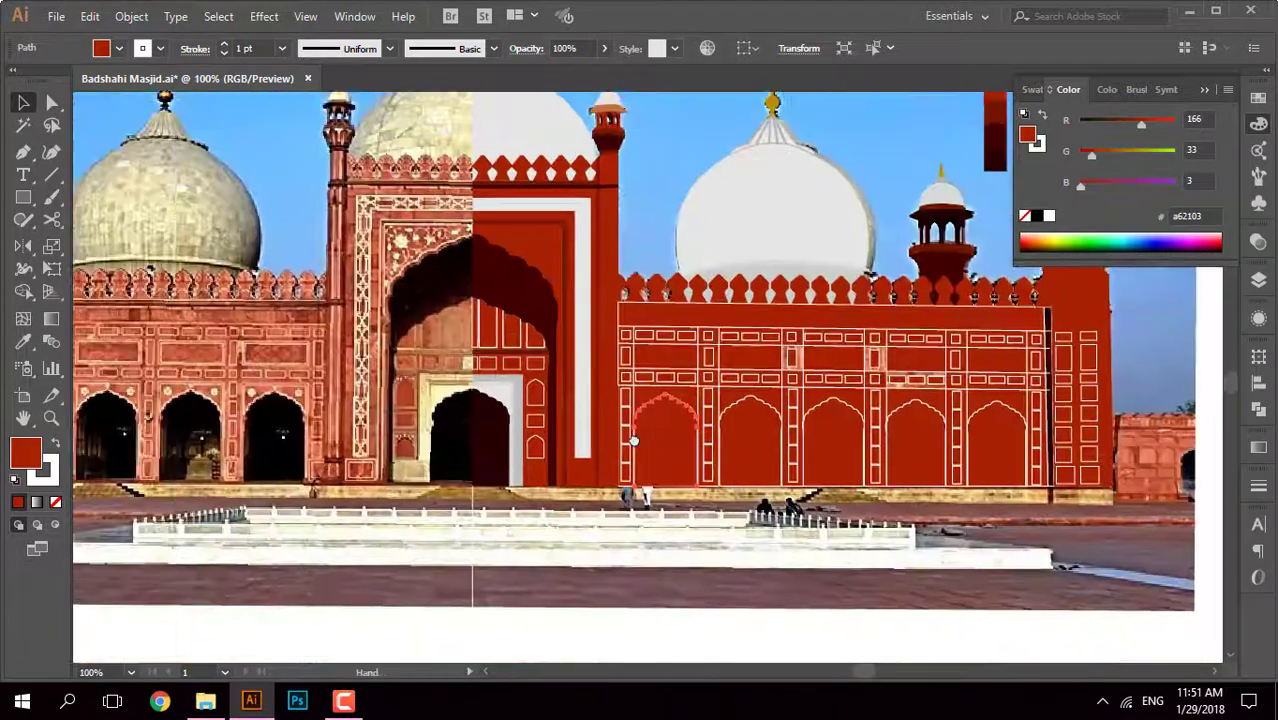
key(i)
click(686, 445)
click(770, 445)
click(853, 445)
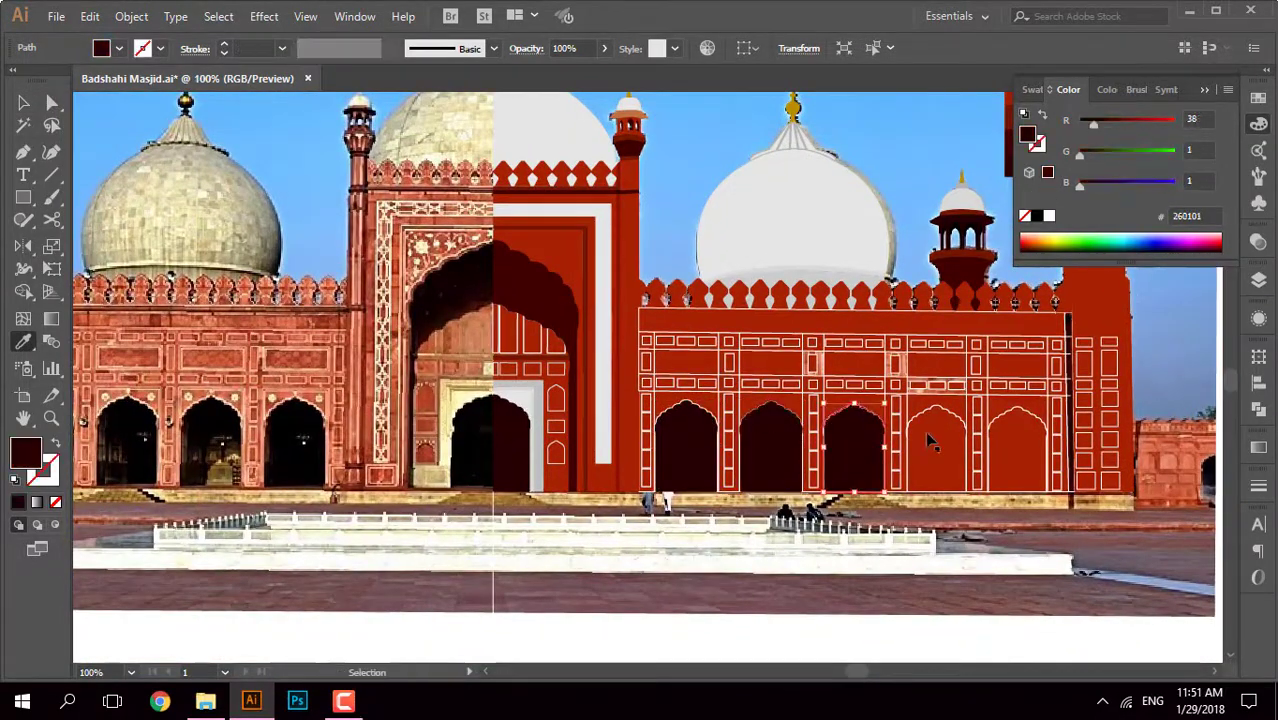
click(935, 445)
click(1006, 452)
Step: Give the facade wall's top band the darker red #731702
drag(1040, 414, 1018, 490)
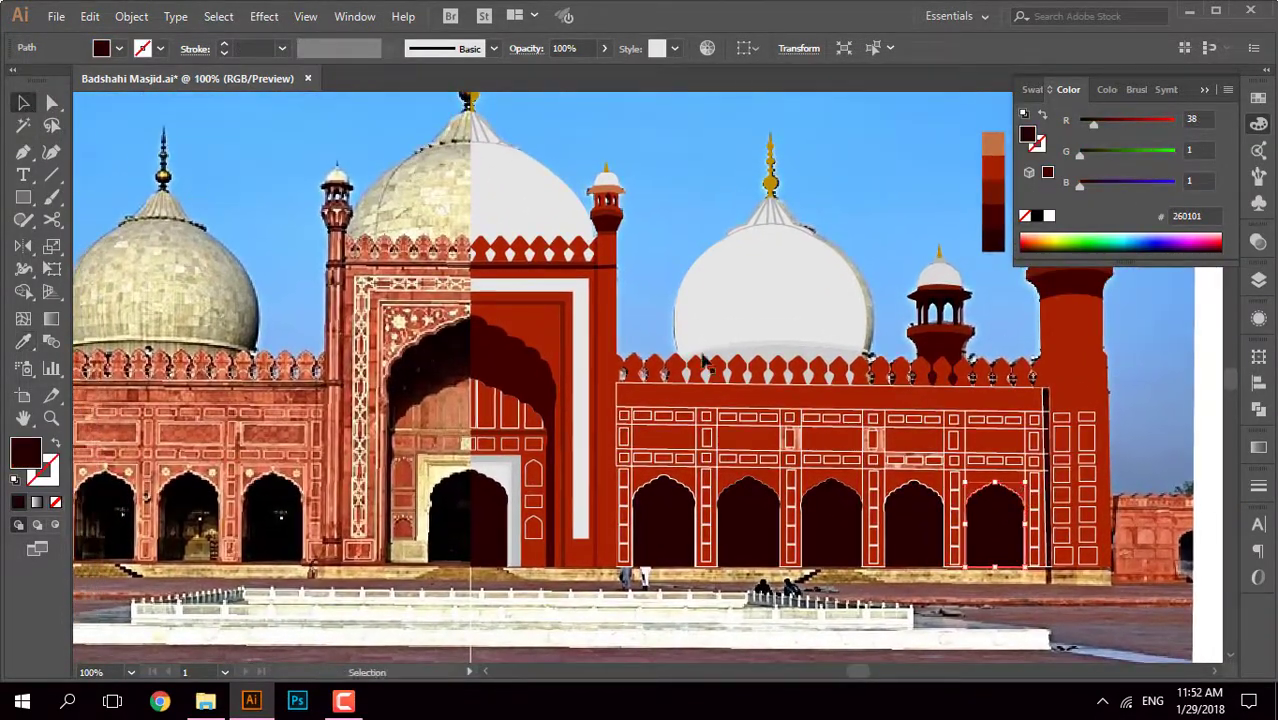
scroll(784, 416, up, 3)
scroll(770, 408, down, 3)
click(770, 408)
scroll(700, 410, up, 2)
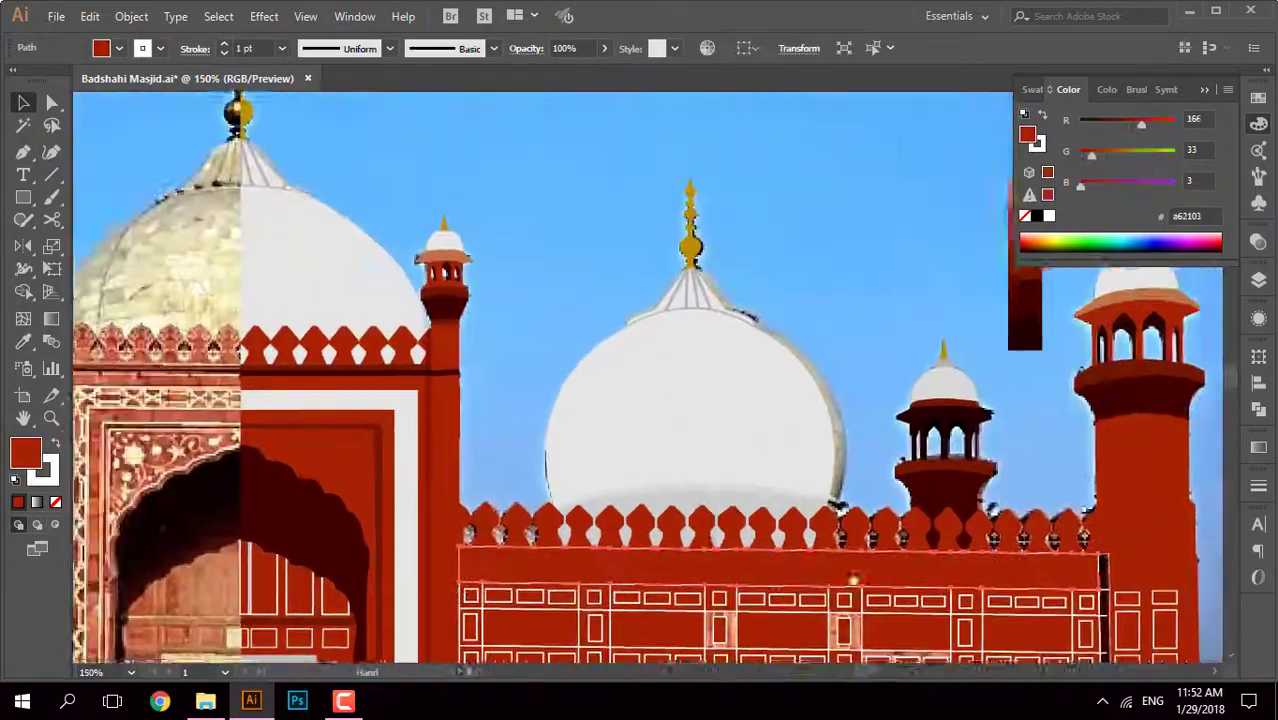
key(i)
key(ctrl+shift+a)
key(v)
scroll(571, 260, down, 2)
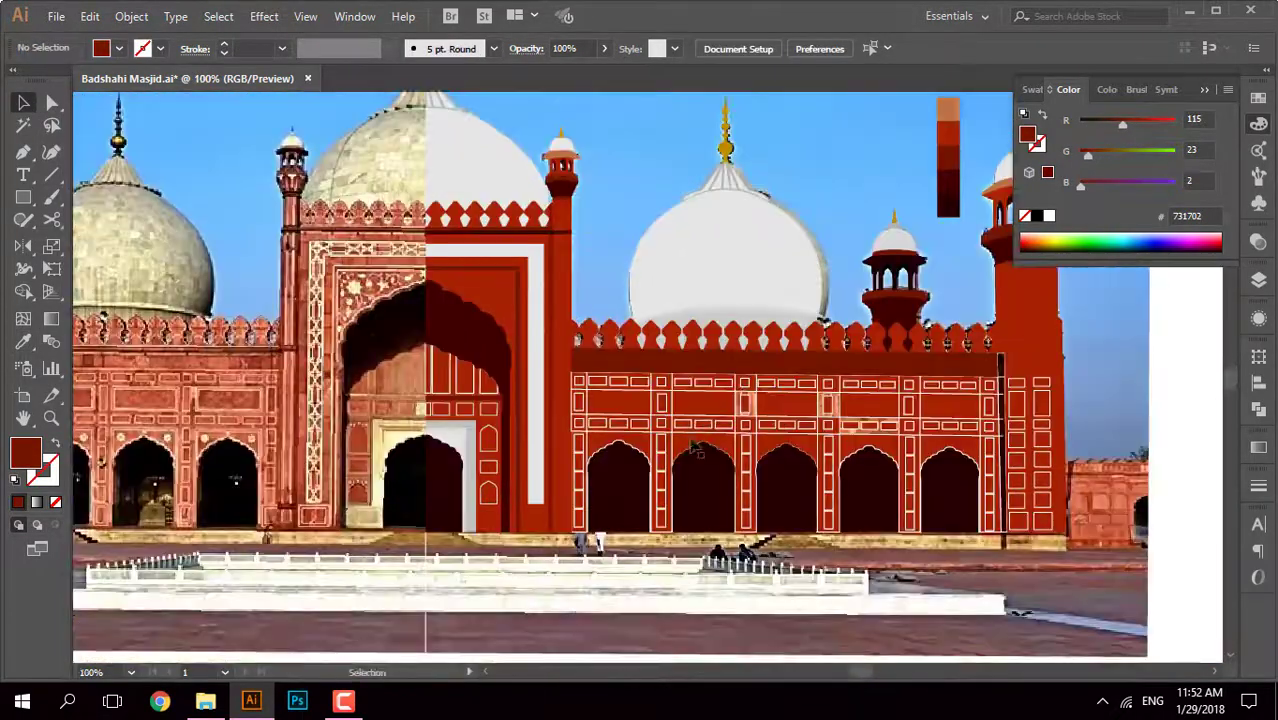
scroll(783, 405, up, 3)
scroll(783, 405, right, 5)
scroll(700, 420, up, 1)
click(660, 430)
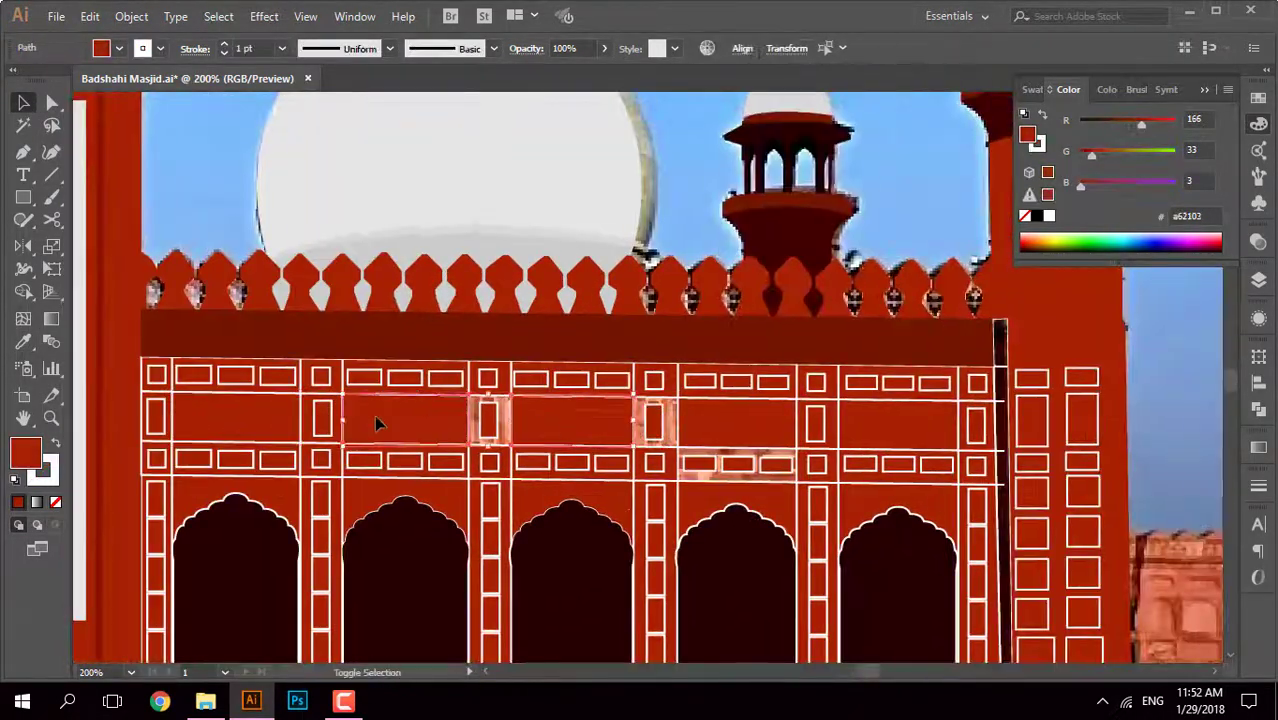
key(i)
click(862, 350)
key(ctrl+shift+a)
Step: Merge the adjoining middle wall panels into one shape with Shape Builder
scroll(845, 417, left, 3)
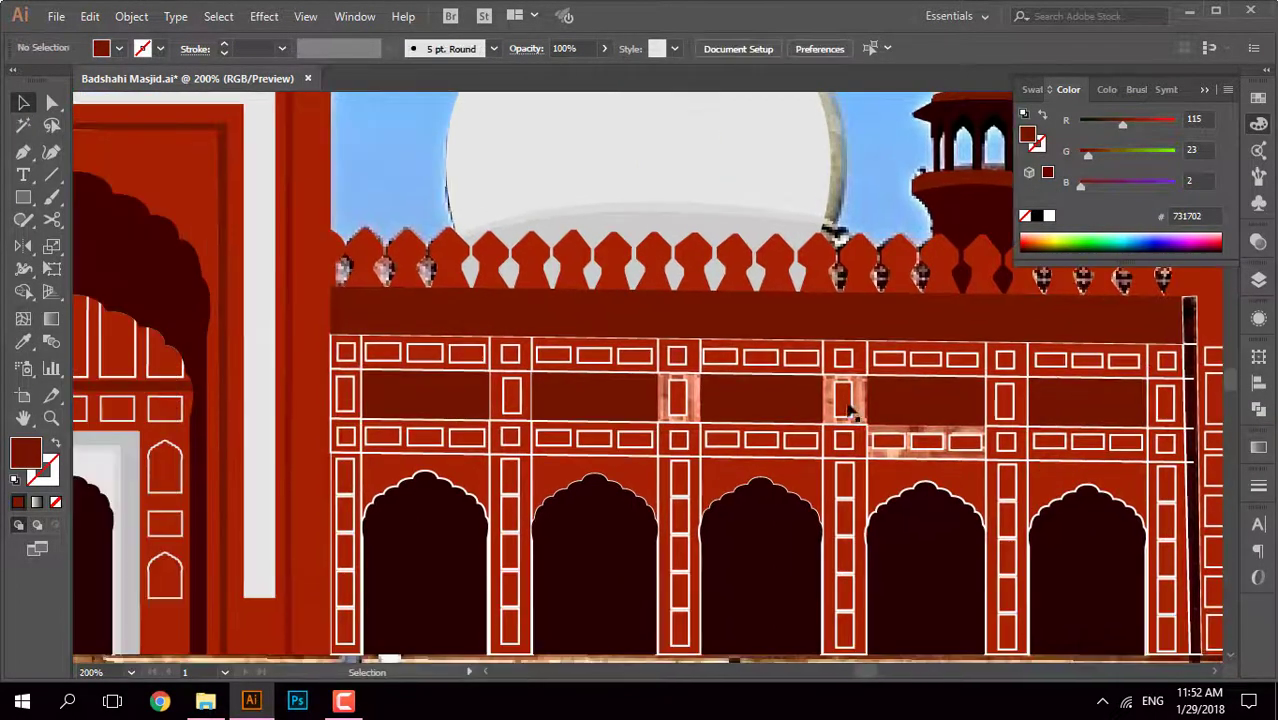
scroll(845, 417, up, 3)
key(ctrl+a)
key(shift+m)
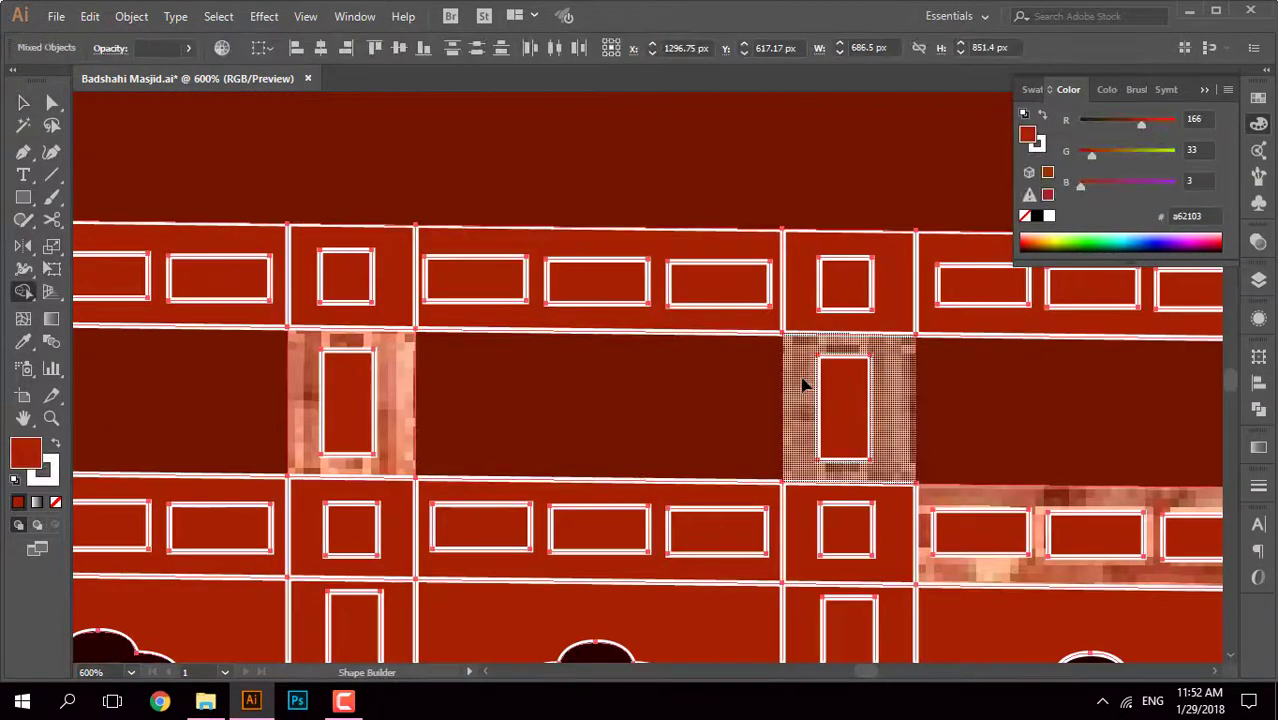
drag(802, 380, 448, 394)
scroll(385, 391, down, 3)
scroll(832, 385, up, 3)
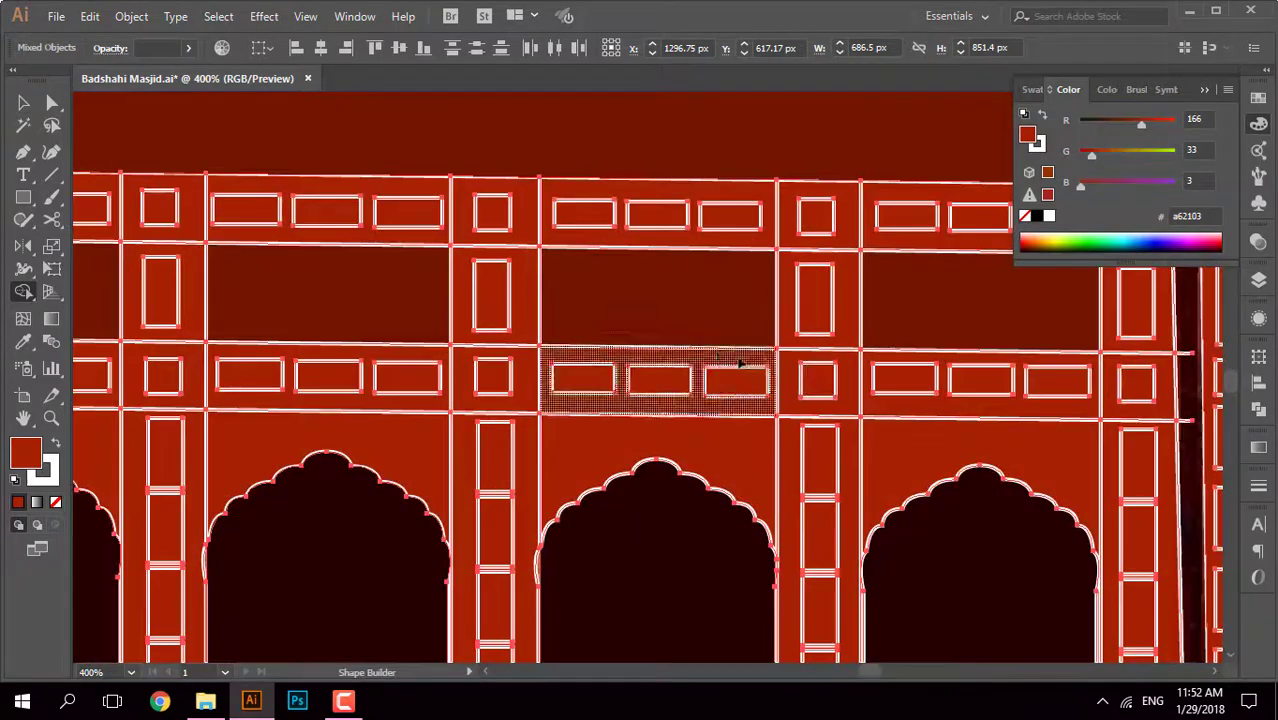
scroll(747, 360, down, 3)
key(v)
key(ctrl+shift+a)
scroll(612, 388, up, 3)
scroll(612, 388, down, 2)
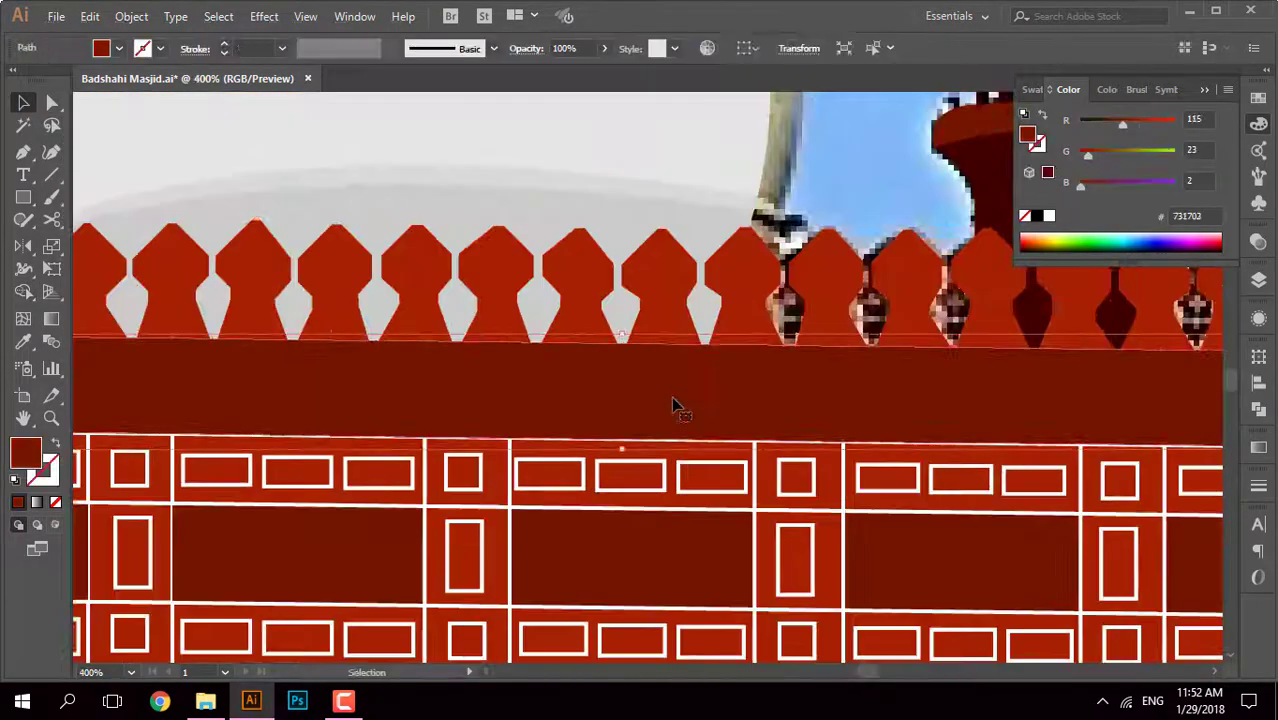
scroll(676, 405, down, 2)
scroll(888, 374, up, 5)
Step: Fill the narrow strip at the wall's right end with the sampled red
click(862, 316)
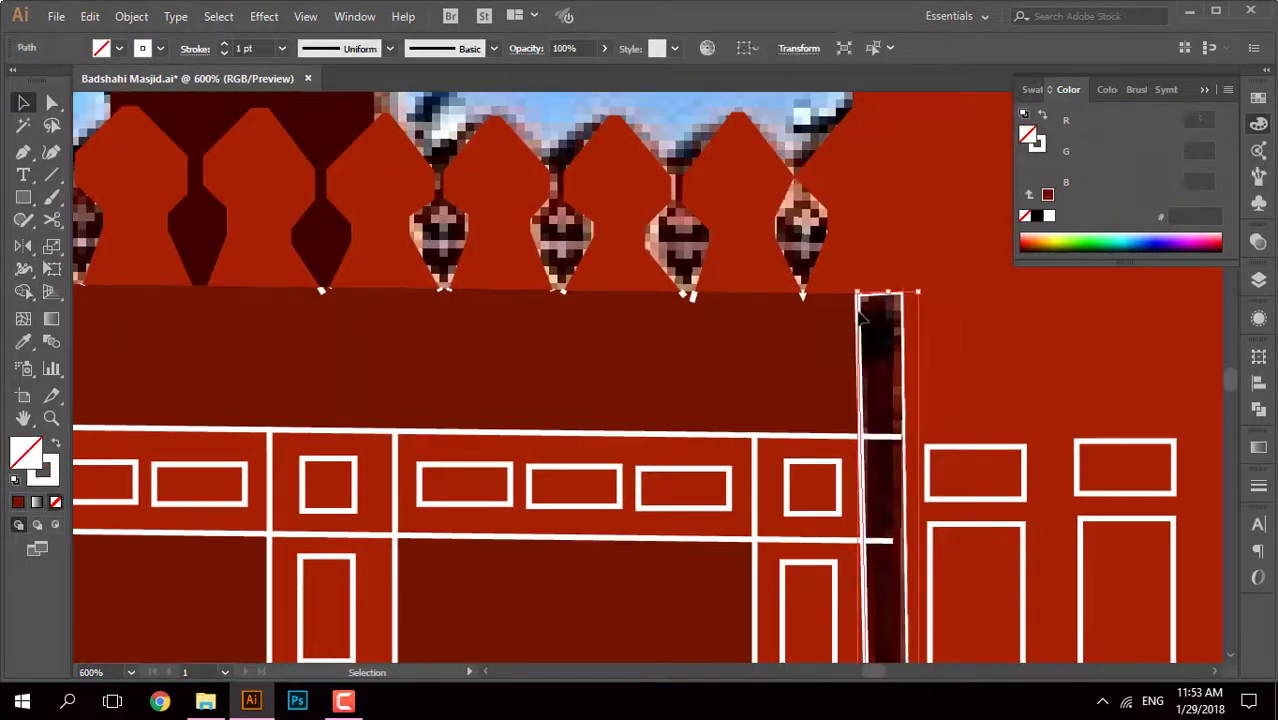
click(963, 318)
scroll(963, 318, down, 3)
scroll(963, 318, down, 2)
key(v)
key(ctrl+shift+a)
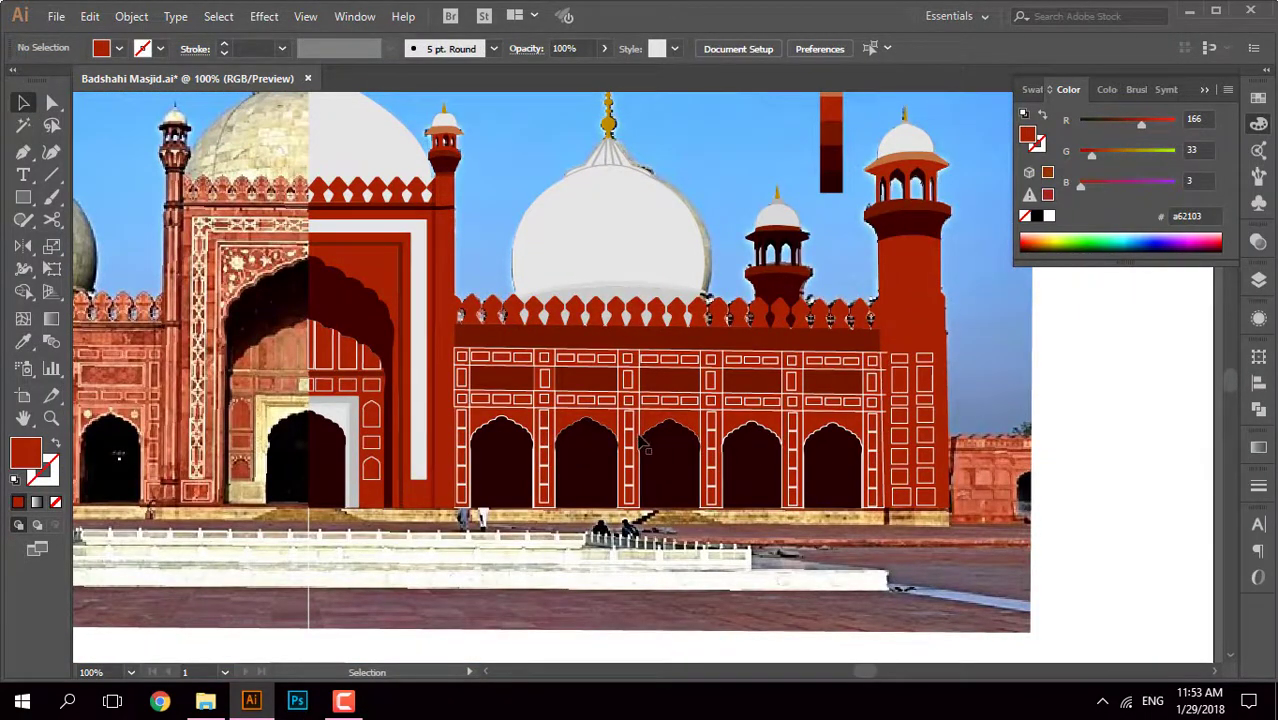
scroll(639, 439, up, 1)
scroll(800, 400, down, 2)
scroll(1049, 360, down, 2)
scroll(1049, 360, up, 1)
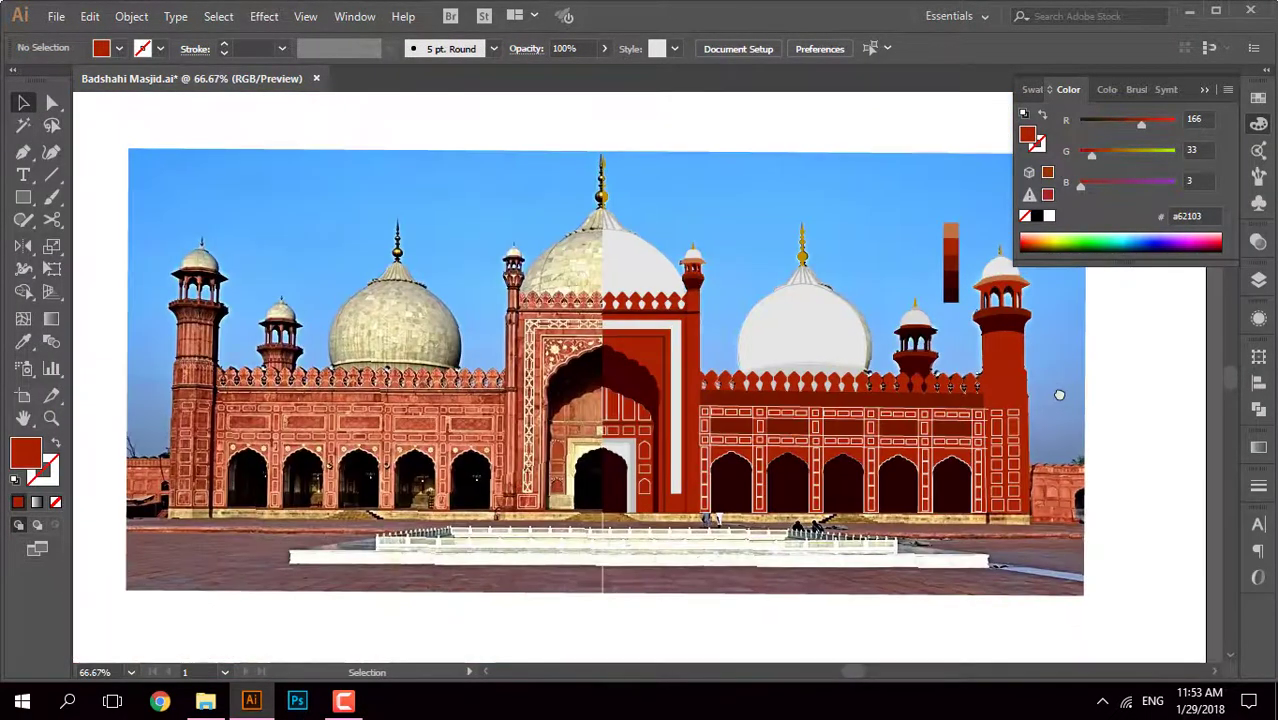
Step: Hide the reference photo layer and select a small path below the battlements
click(1259, 280)
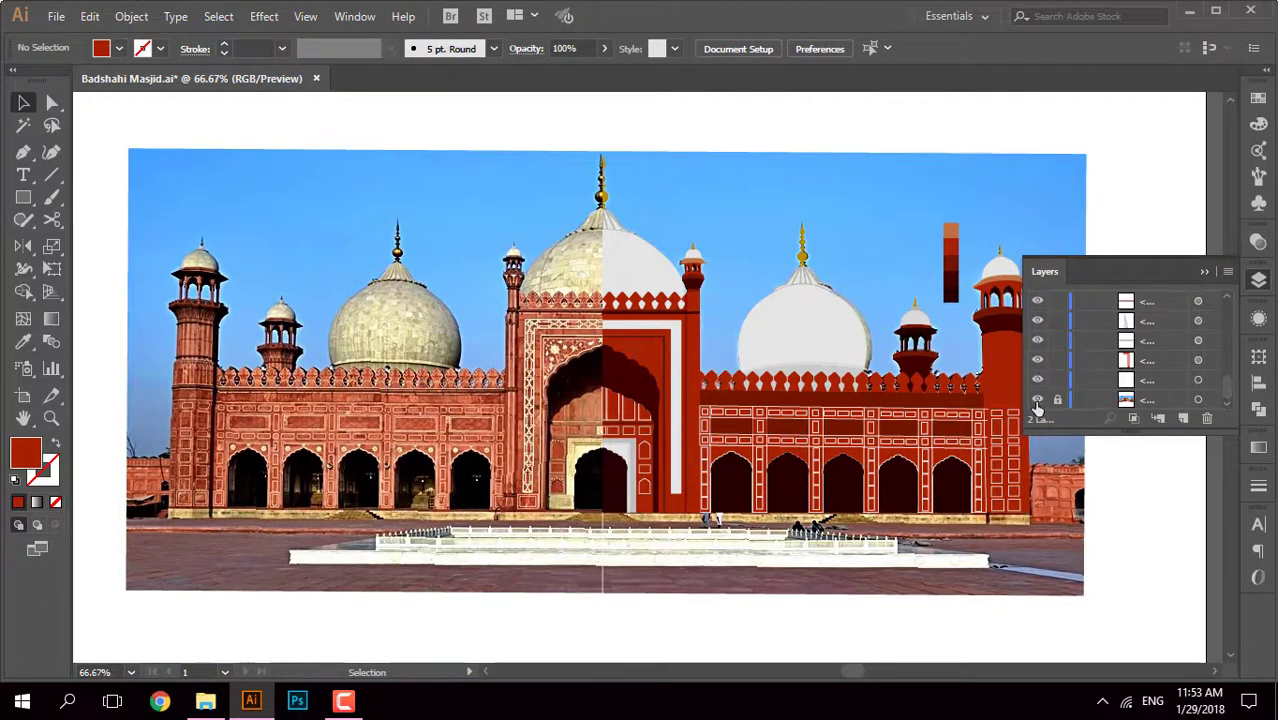
click(1037, 400)
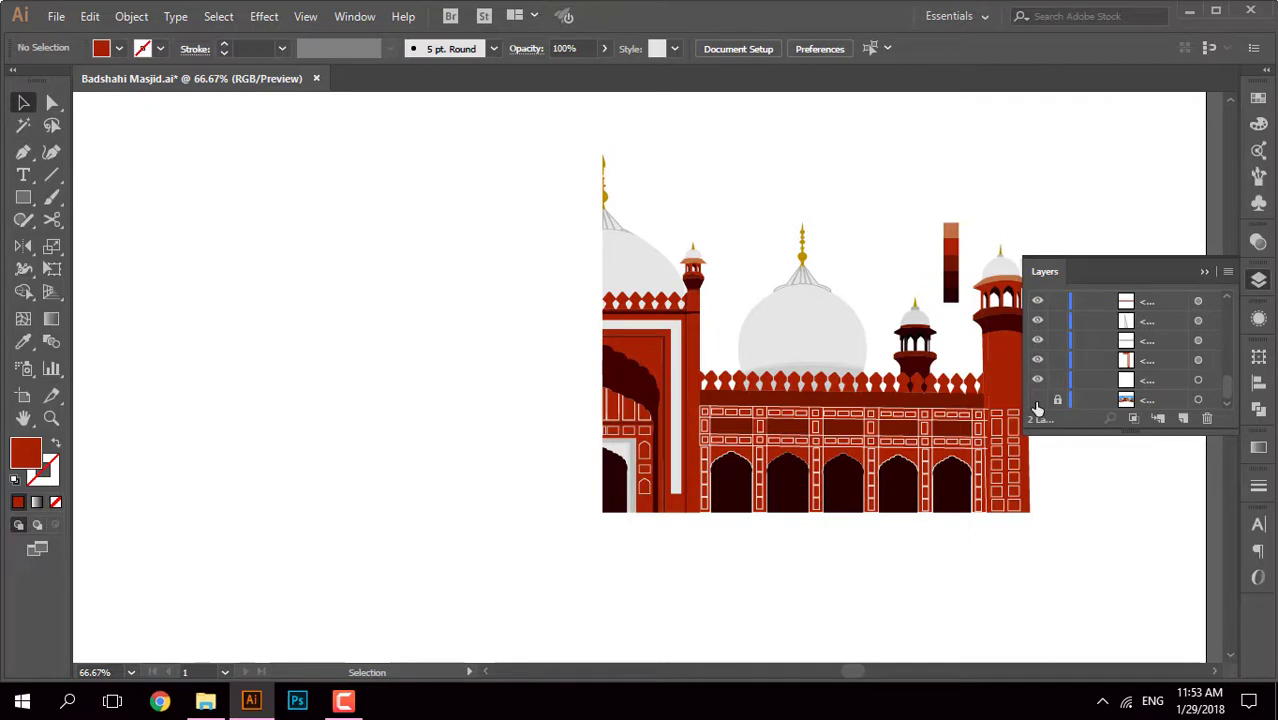
click(1205, 272)
scroll(970, 400, up, 2)
scroll(930, 350, up, 2)
scroll(882, 336, up, 3)
Step: Try deleting the dark shape in a battlement notch, then undo it
click(882, 333)
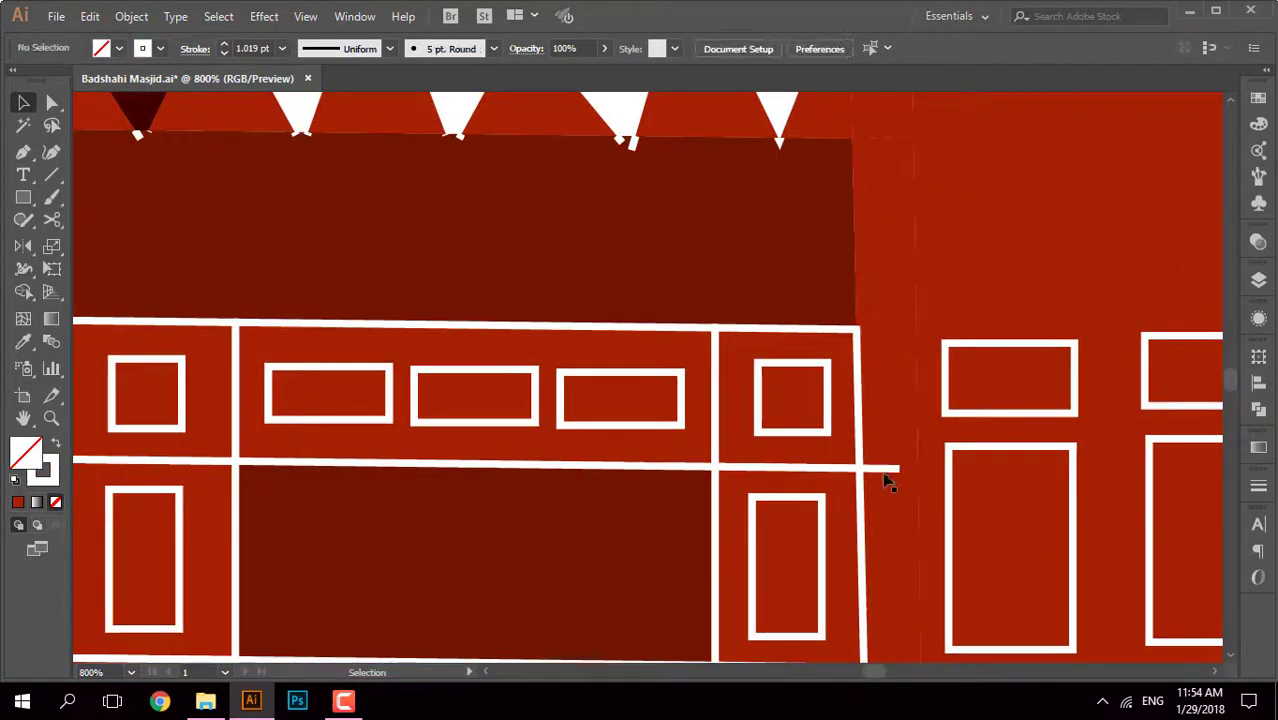
scroll(885, 478, down, 3)
scroll(870, 228, down, 3)
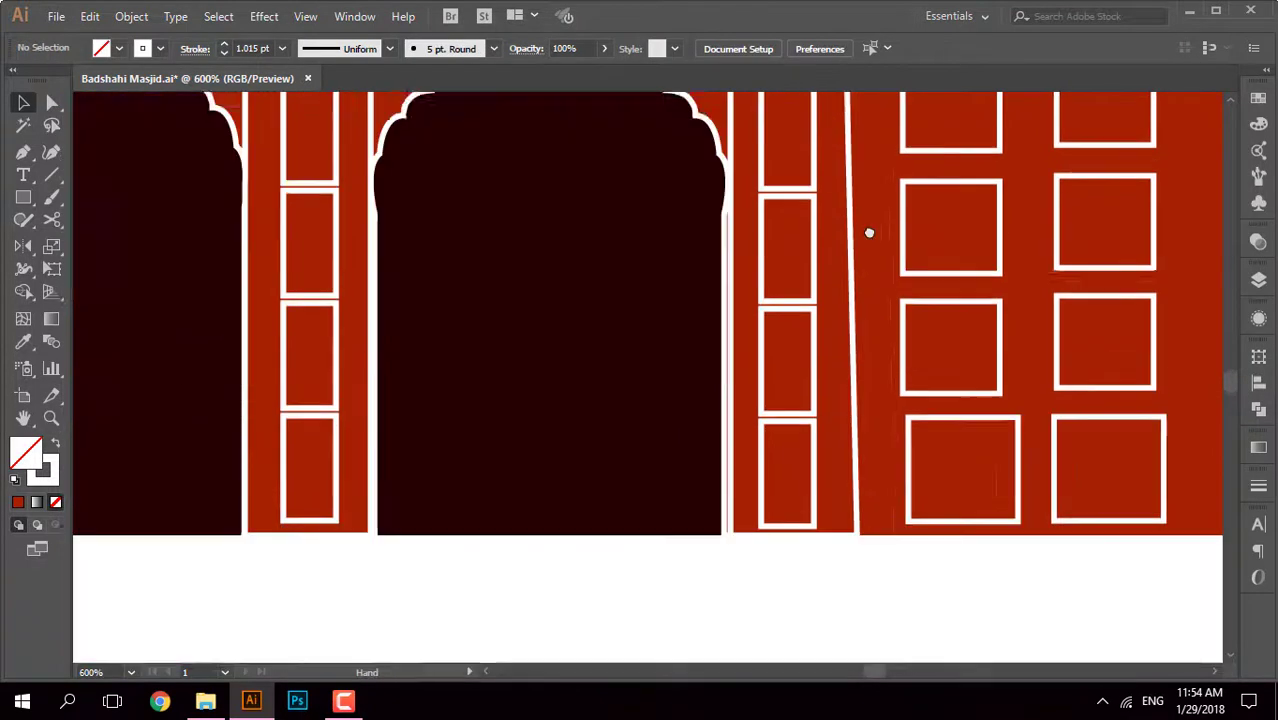
scroll(870, 228, down, 3)
scroll(780, 355, up, 5)
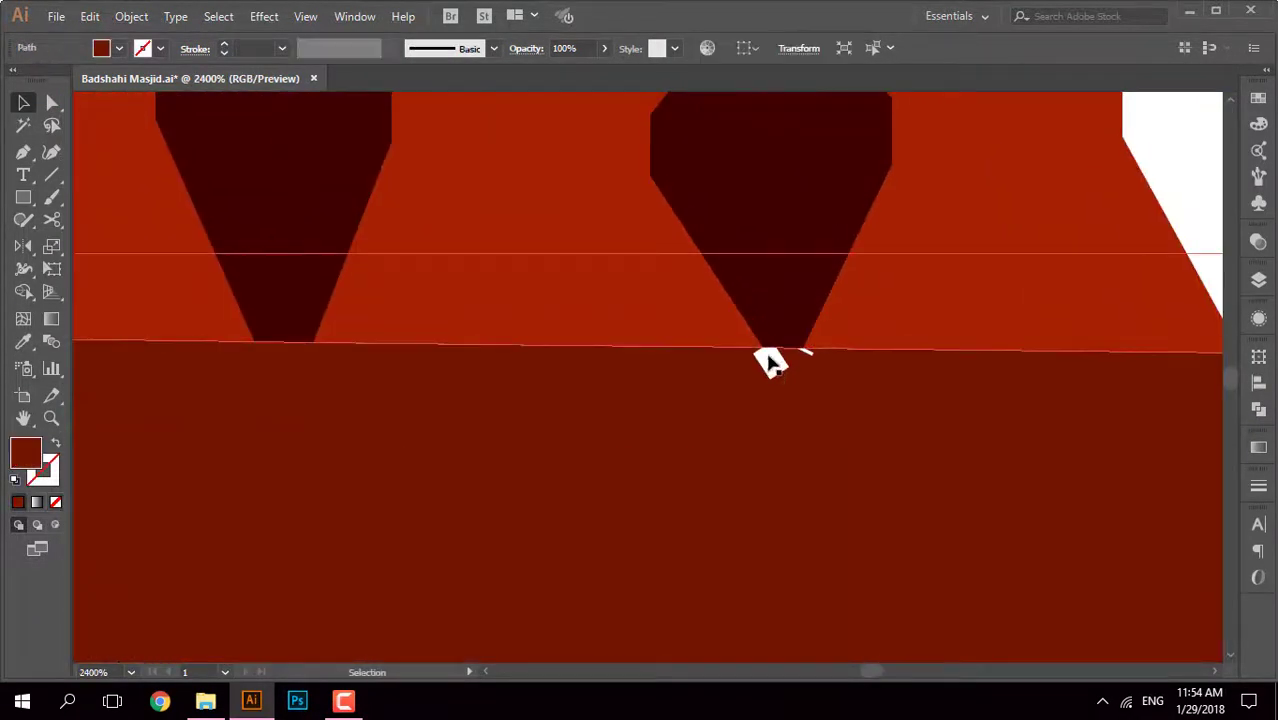
click(764, 308)
key(Delete)
scroll(818, 380, up, 3)
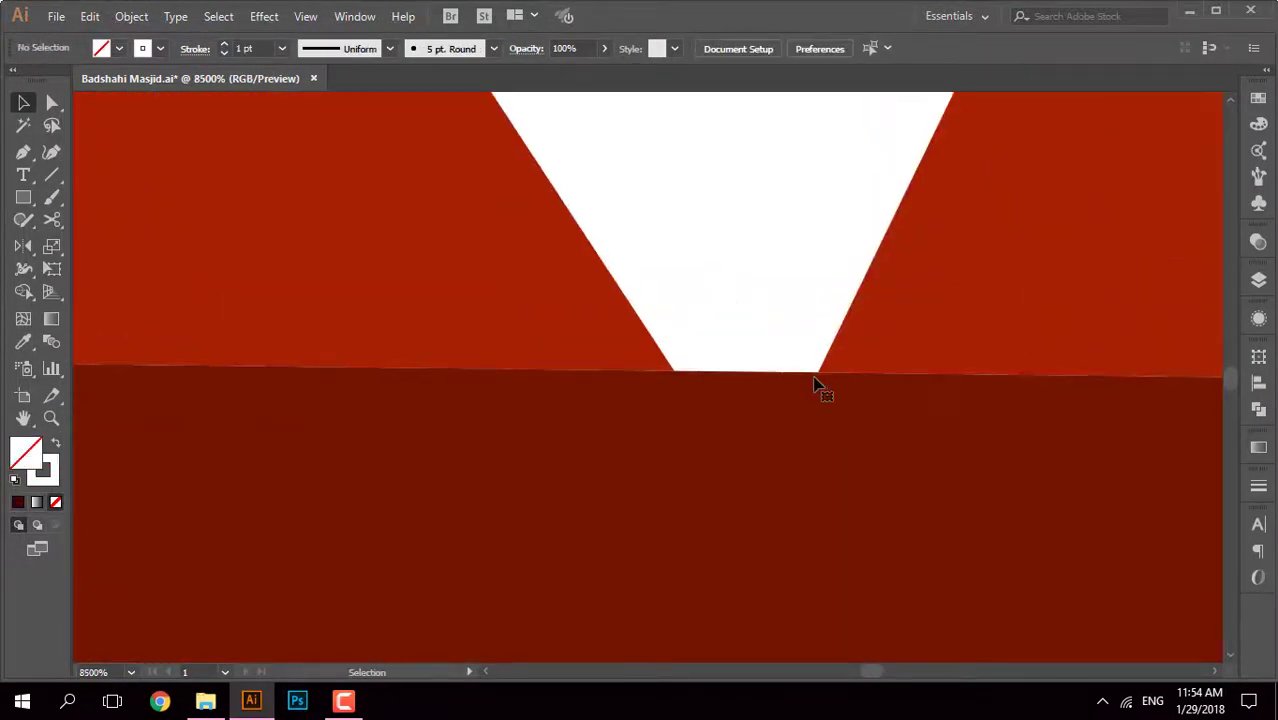
key(ctrl+z)
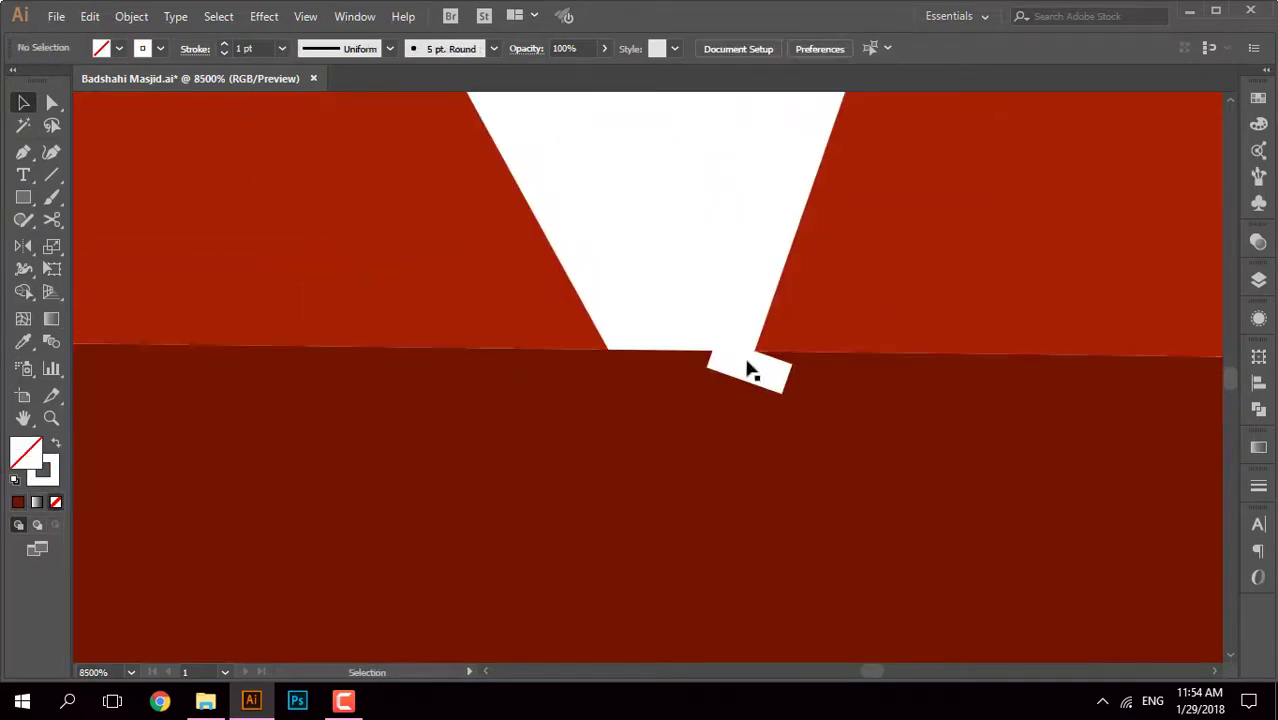
Step: Switch to Outline view and check a stray path segment at the baseline
key(ctrl+y)
scroll(755, 358, down, 3)
scroll(782, 350, down, 2)
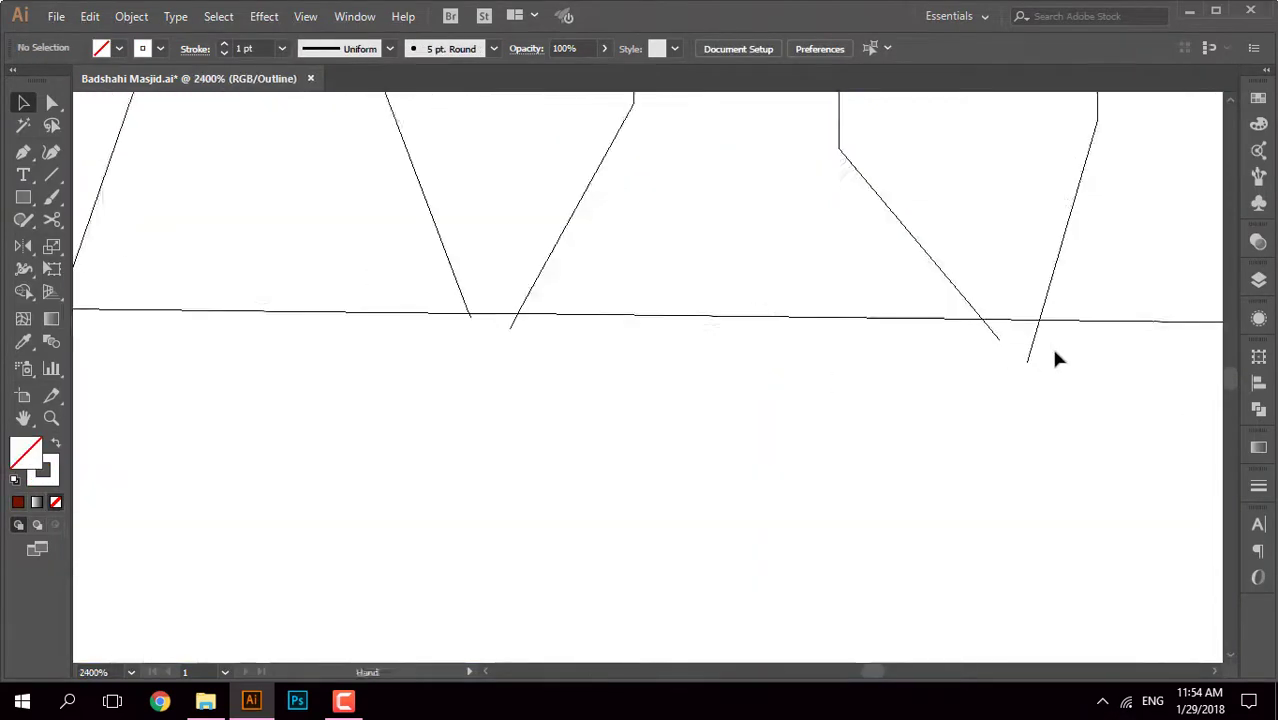
click(969, 380)
scroll(420, 370, up, 3)
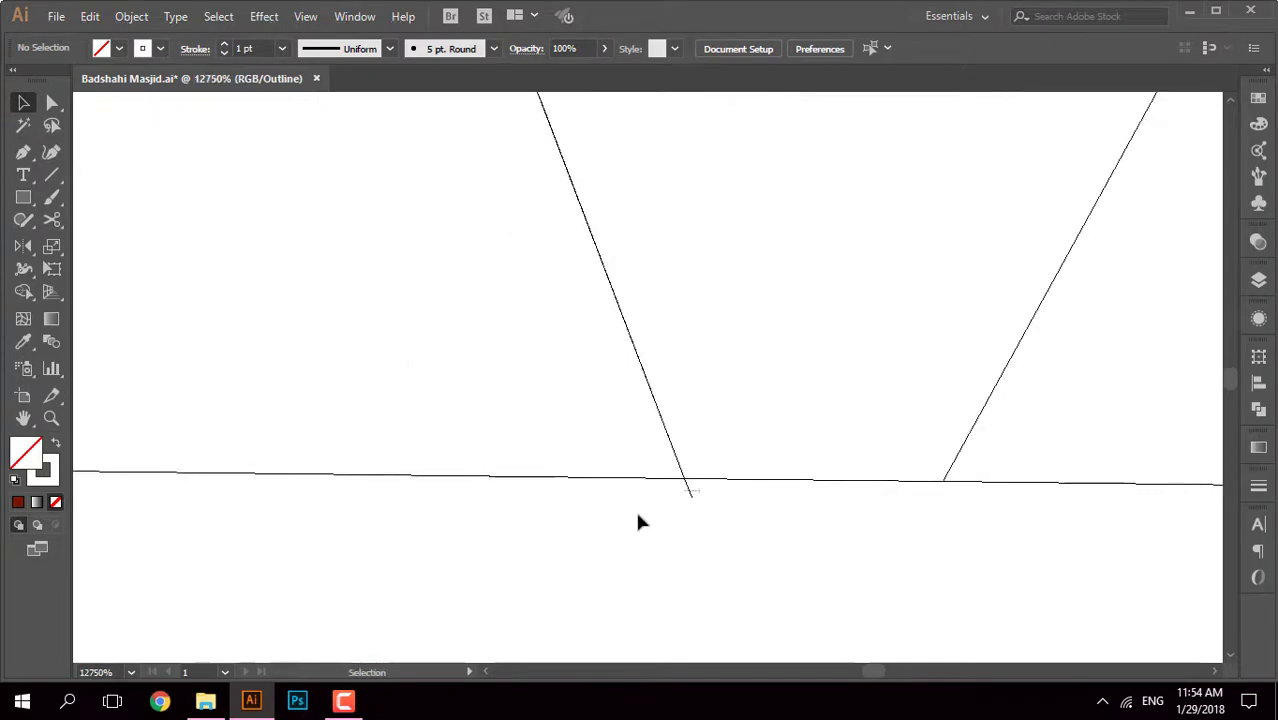
scroll(536, 568, down, 4)
scroll(565, 382, down, 3)
scroll(476, 403, up, 5)
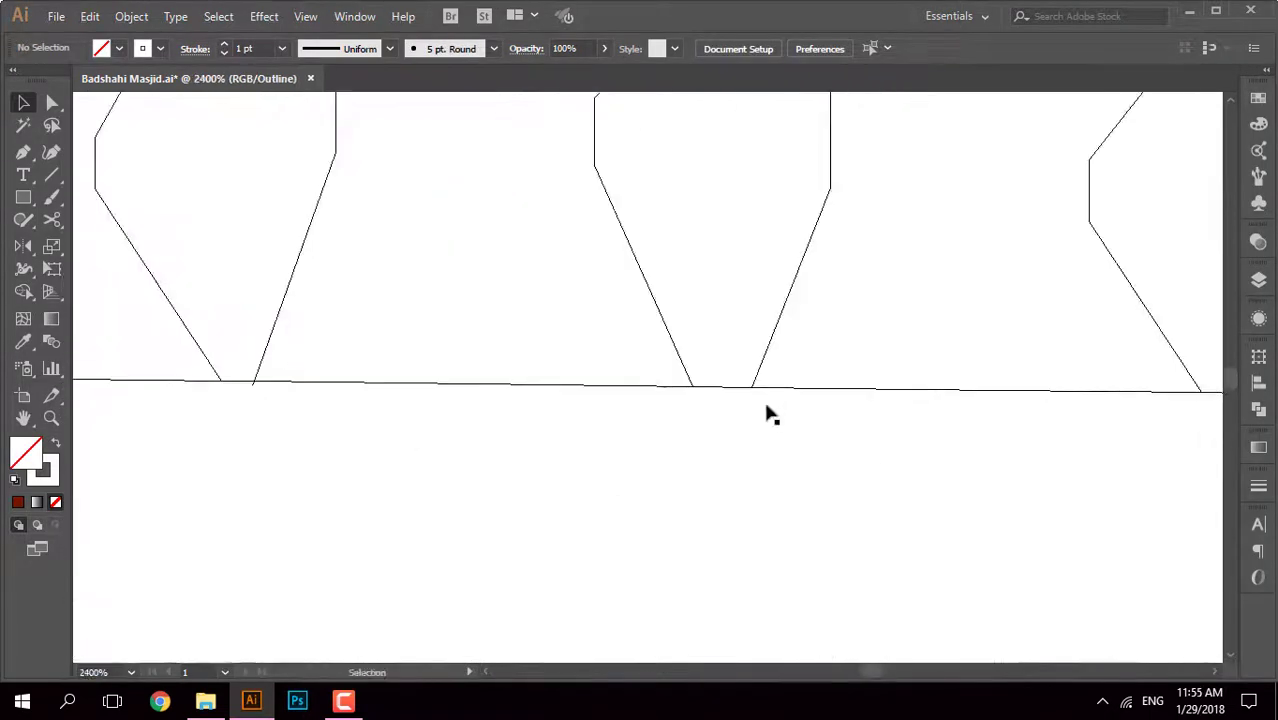
scroll(843, 443, up, 3)
scroll(648, 433, down, 3)
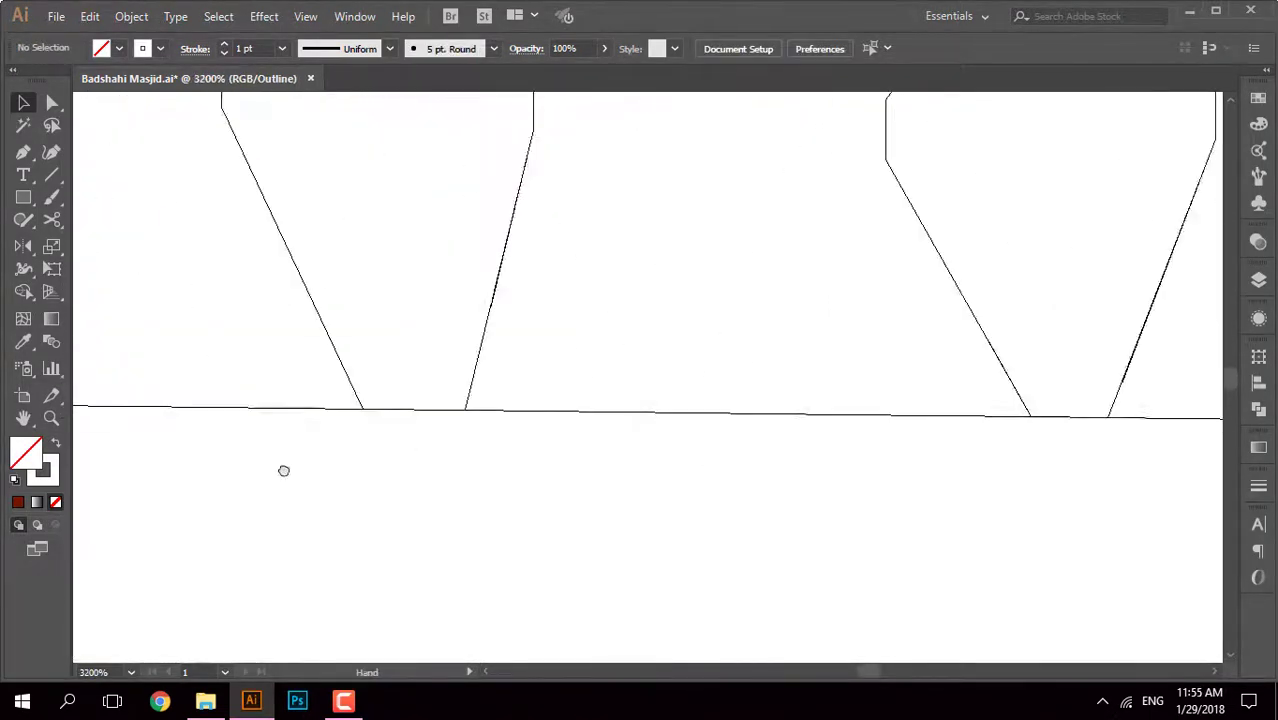
scroll(340, 467, up, 1)
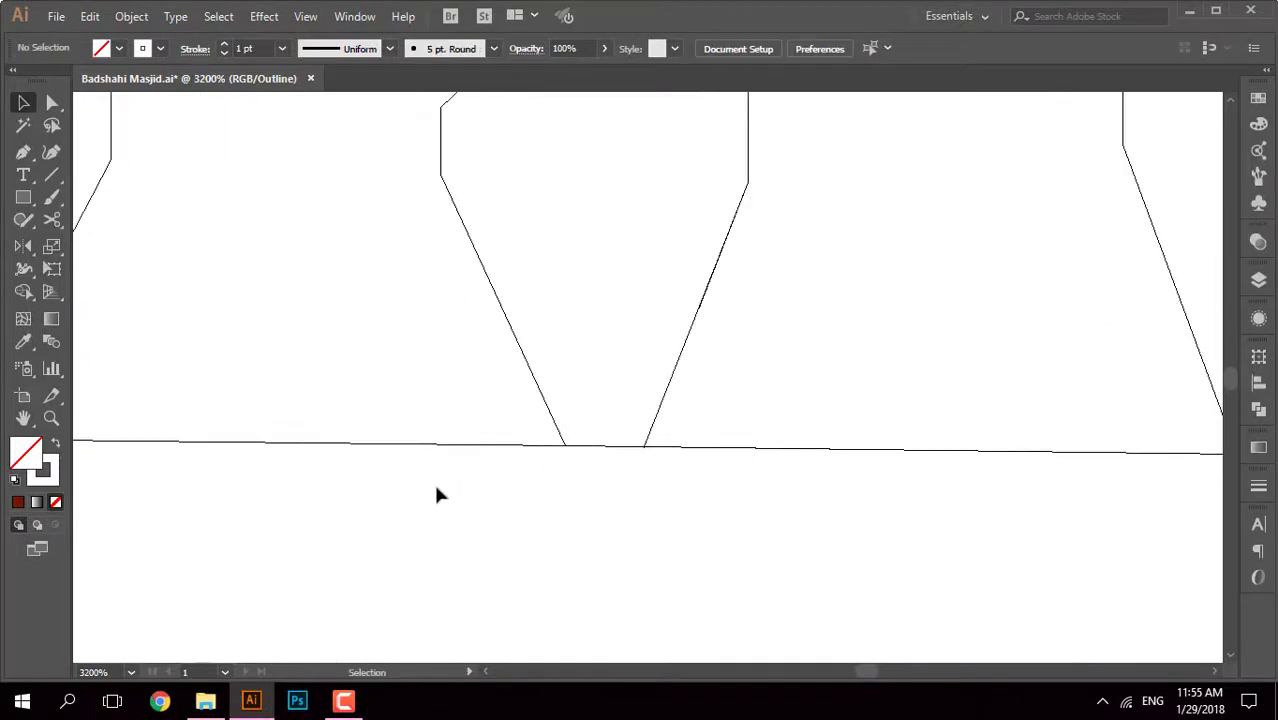
scroll(437, 493, up, 1)
Step: Zoom into the arch junction and inspect where the arch lines meet
drag(396, 492, 533, 490)
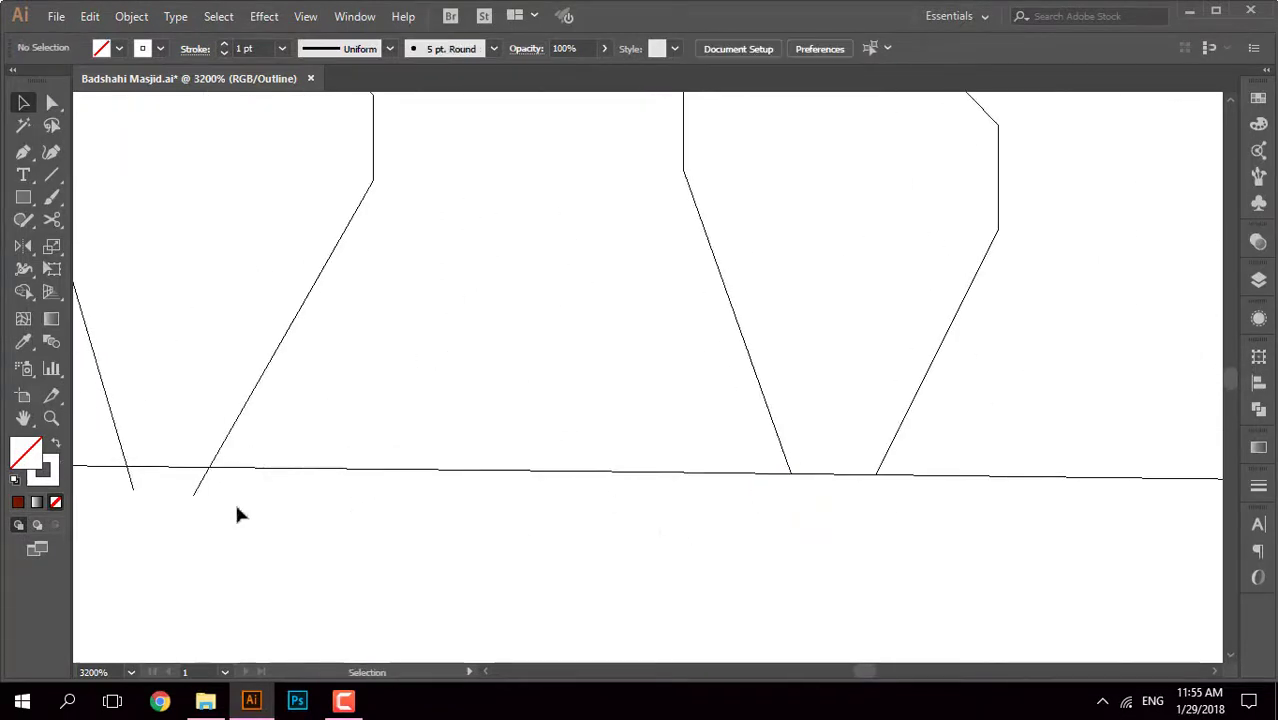
drag(237, 514, 1045, 480)
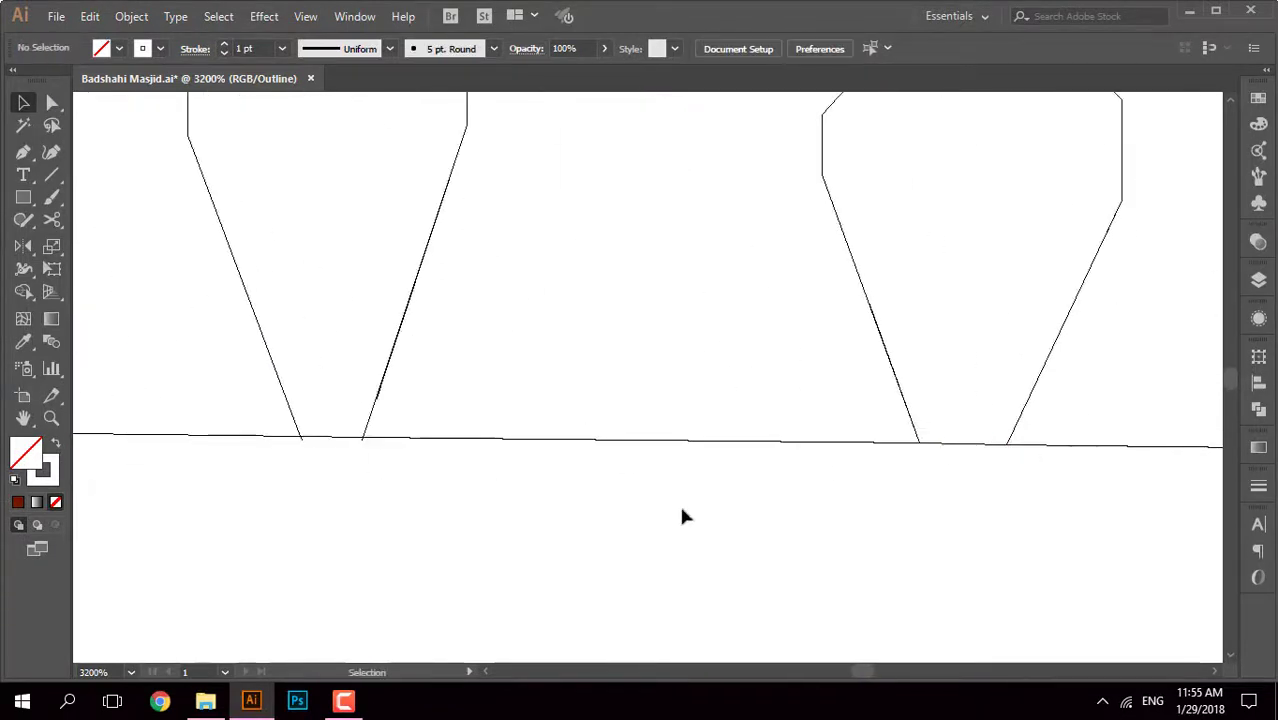
drag(681, 515, 505, 420)
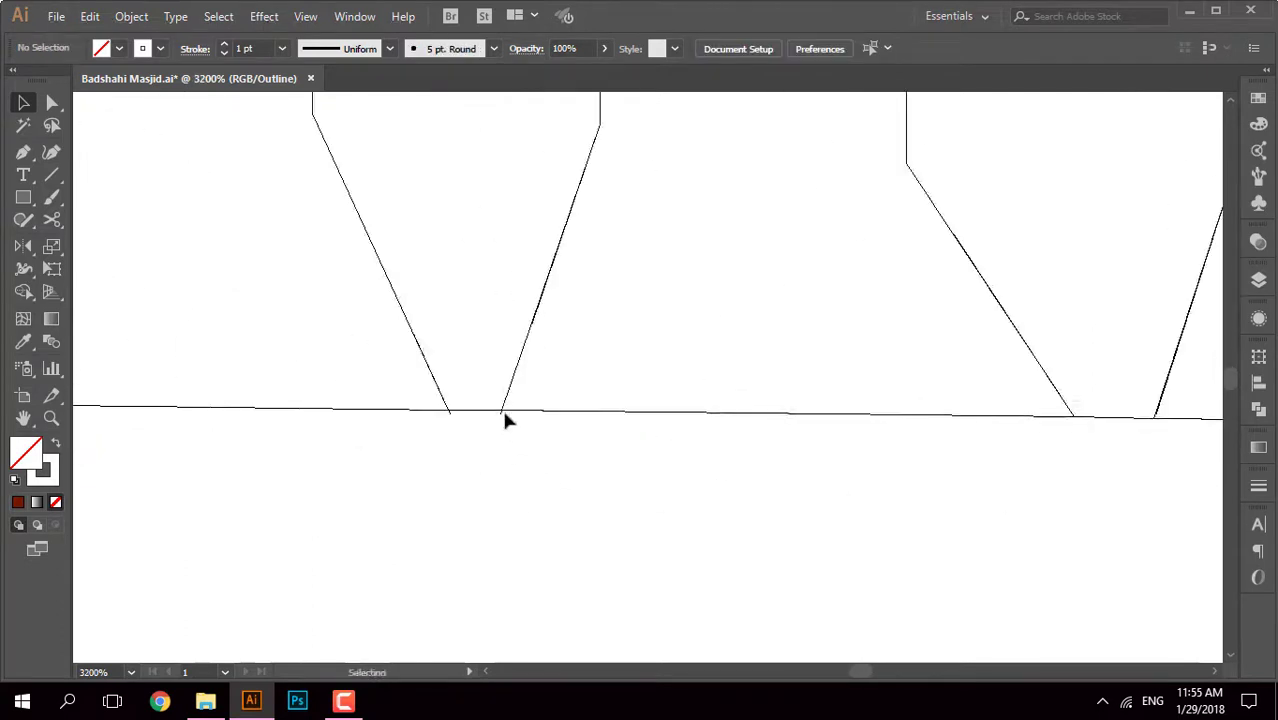
key(ctrl+equal)
scroll(704, 493, up, 2)
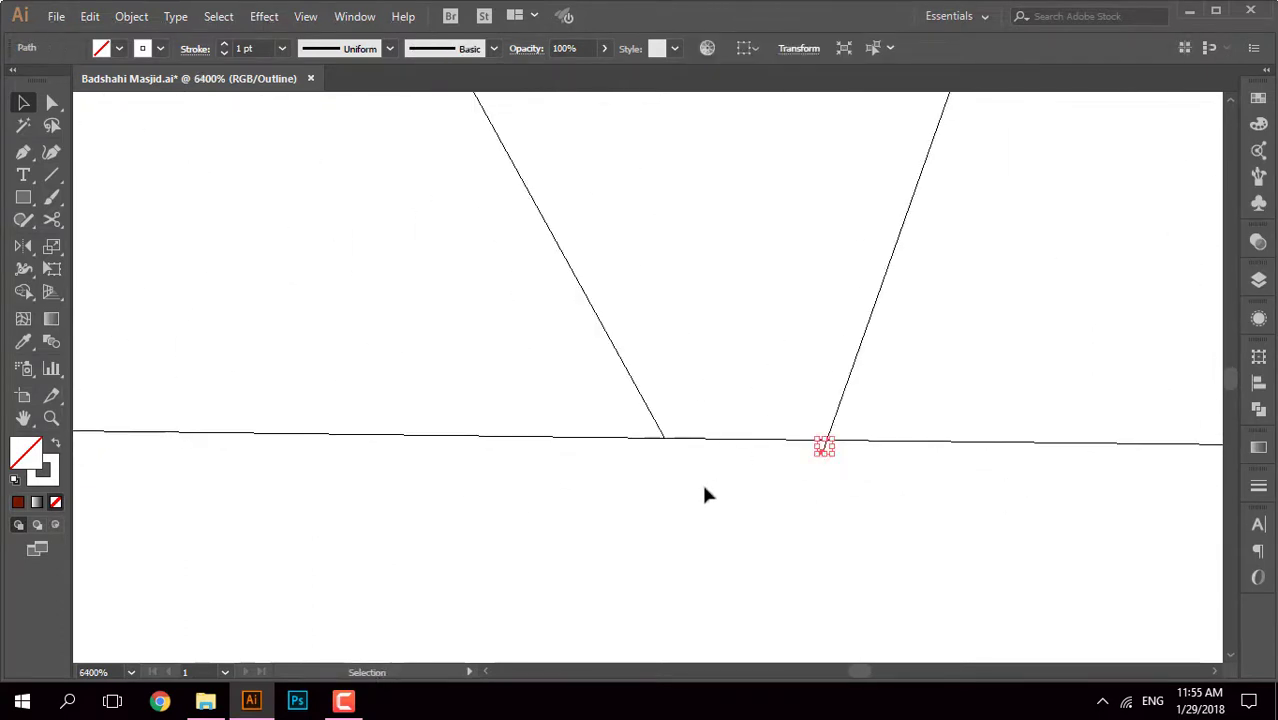
click(1033, 364)
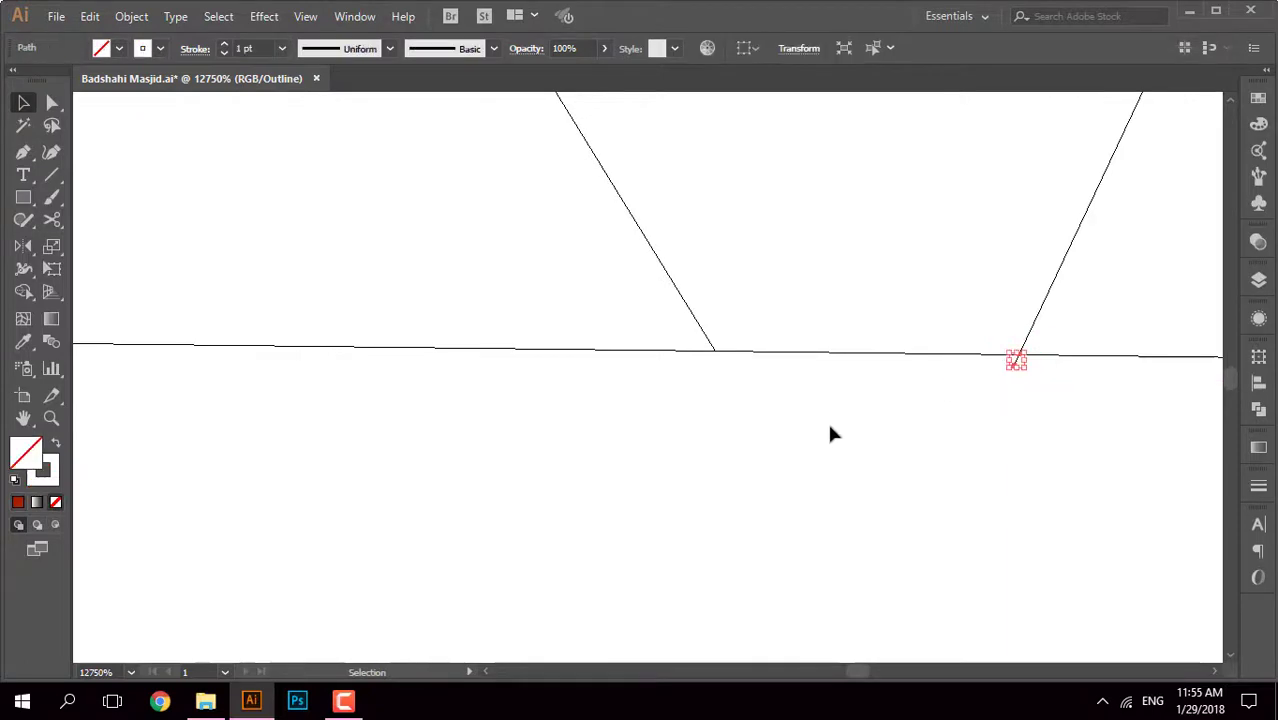
scroll(556, 434, down, 2)
scroll(828, 360, down, 4)
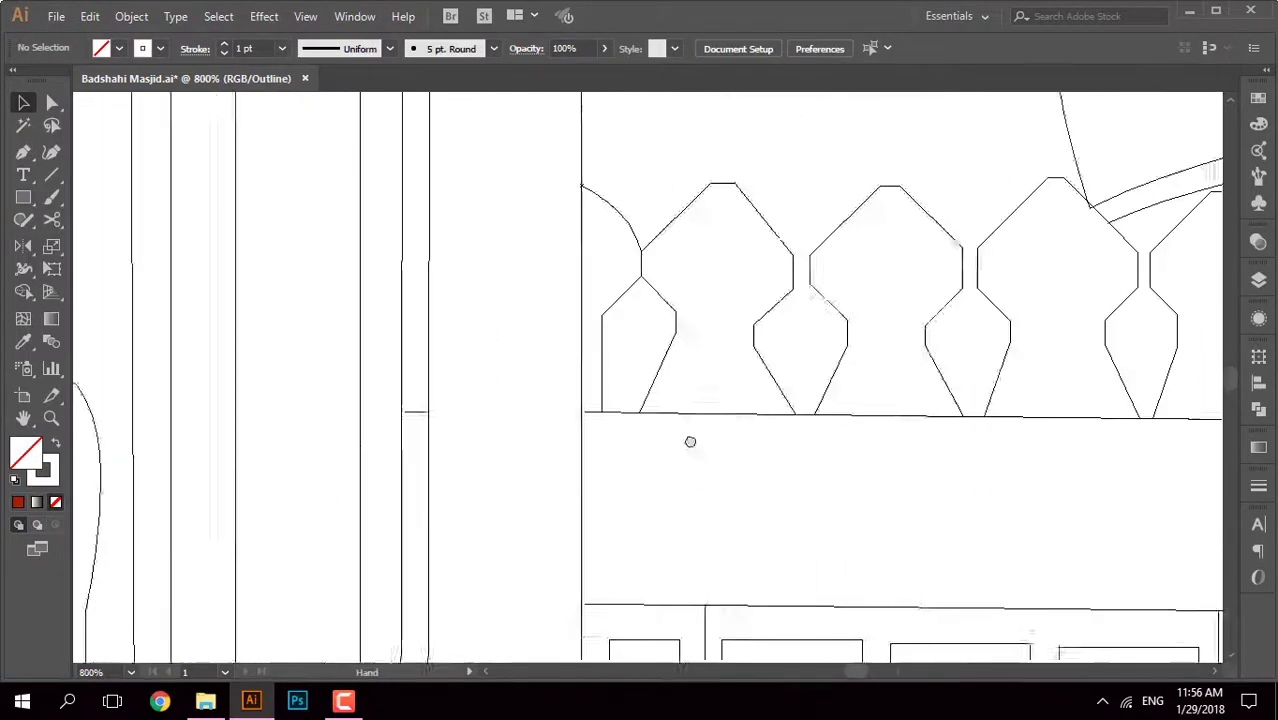
scroll(688, 440, down, 4)
scroll(893, 337, down, 5)
scroll(780, 265, up, 6)
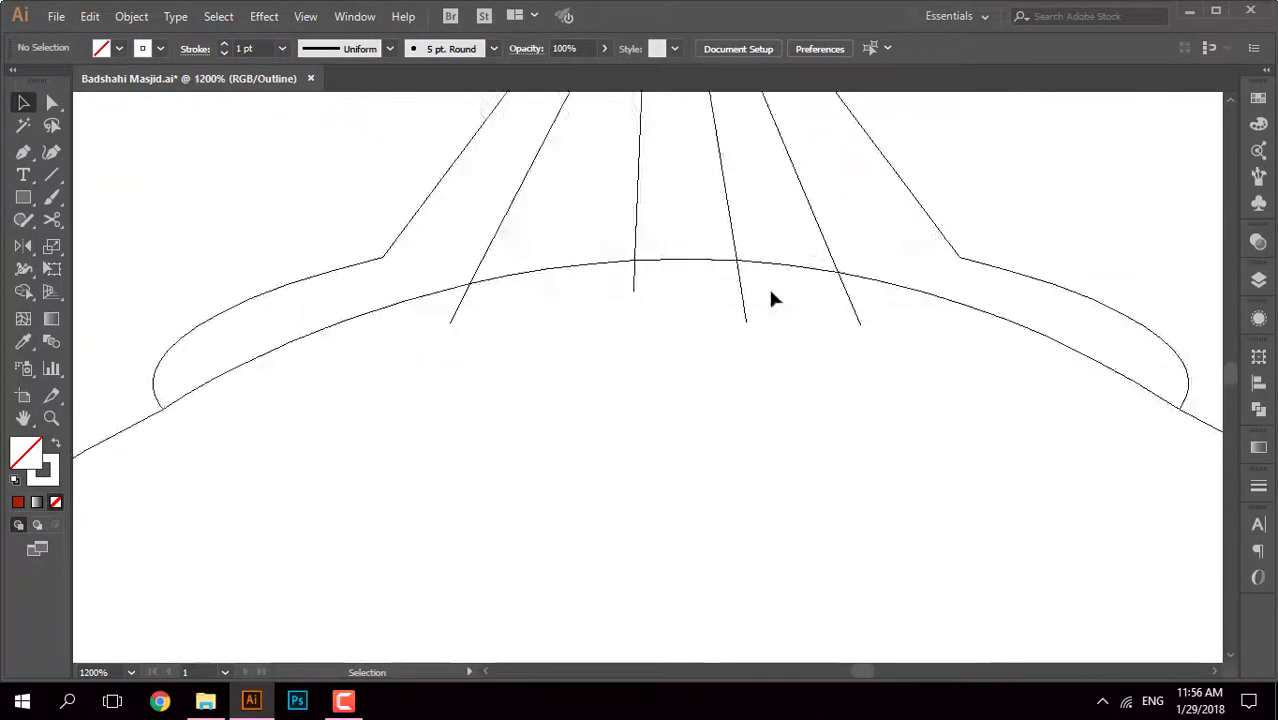
scroll(700, 400, up, 1)
Step: Inspect the spire lines at the dome top, the minaret and the upper arcade
drag(585, 480, 584, 481)
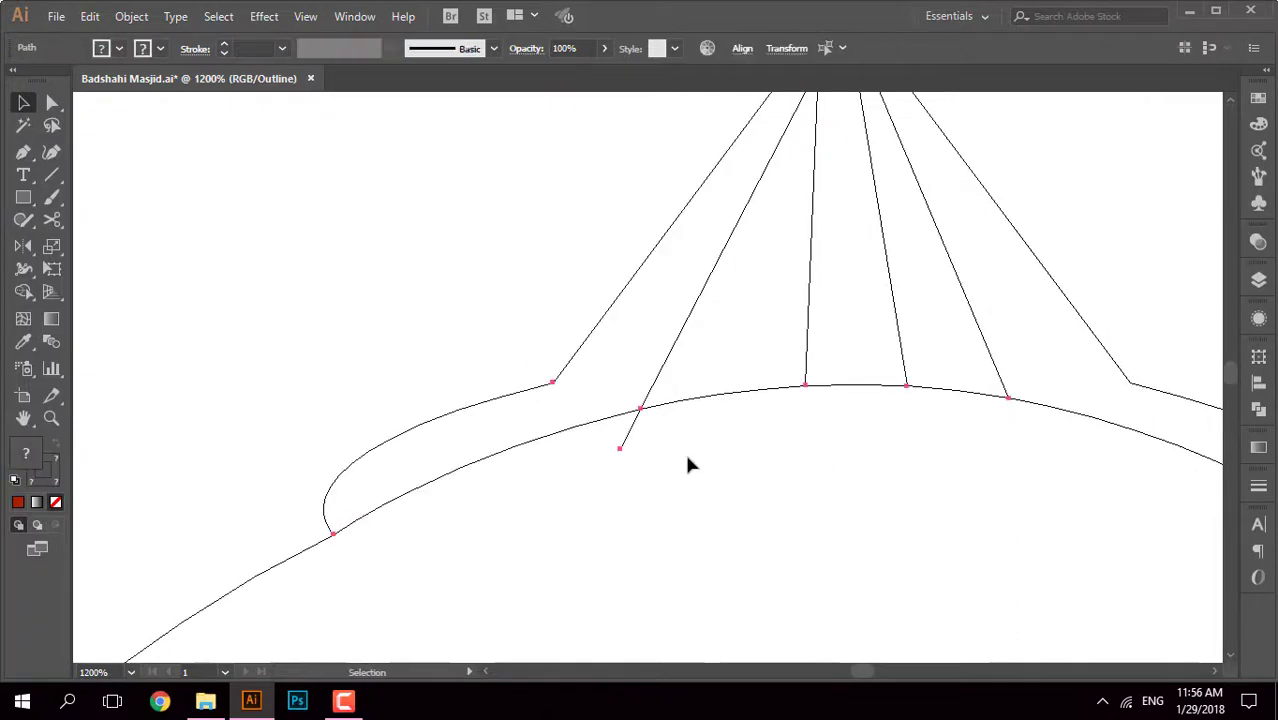
scroll(800, 400, down, 3)
scroll(845, 428, up, 5)
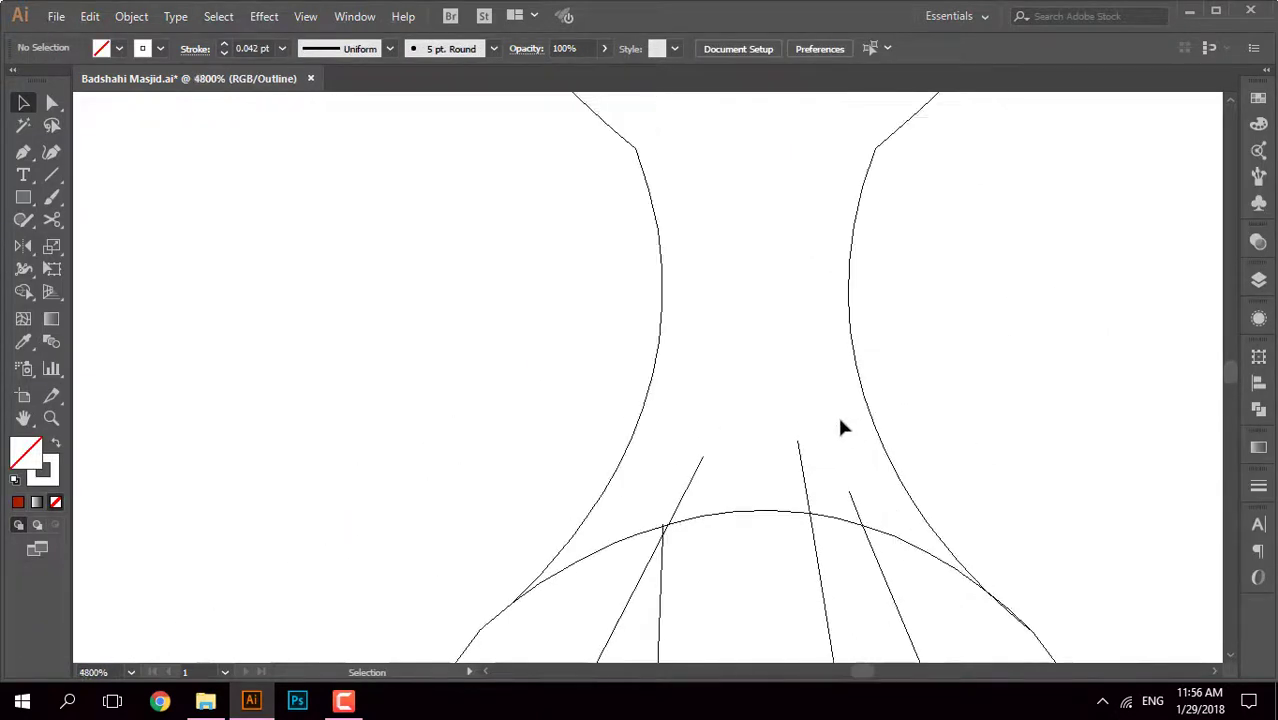
scroll(845, 478, down, 3)
scroll(810, 428, down, 2)
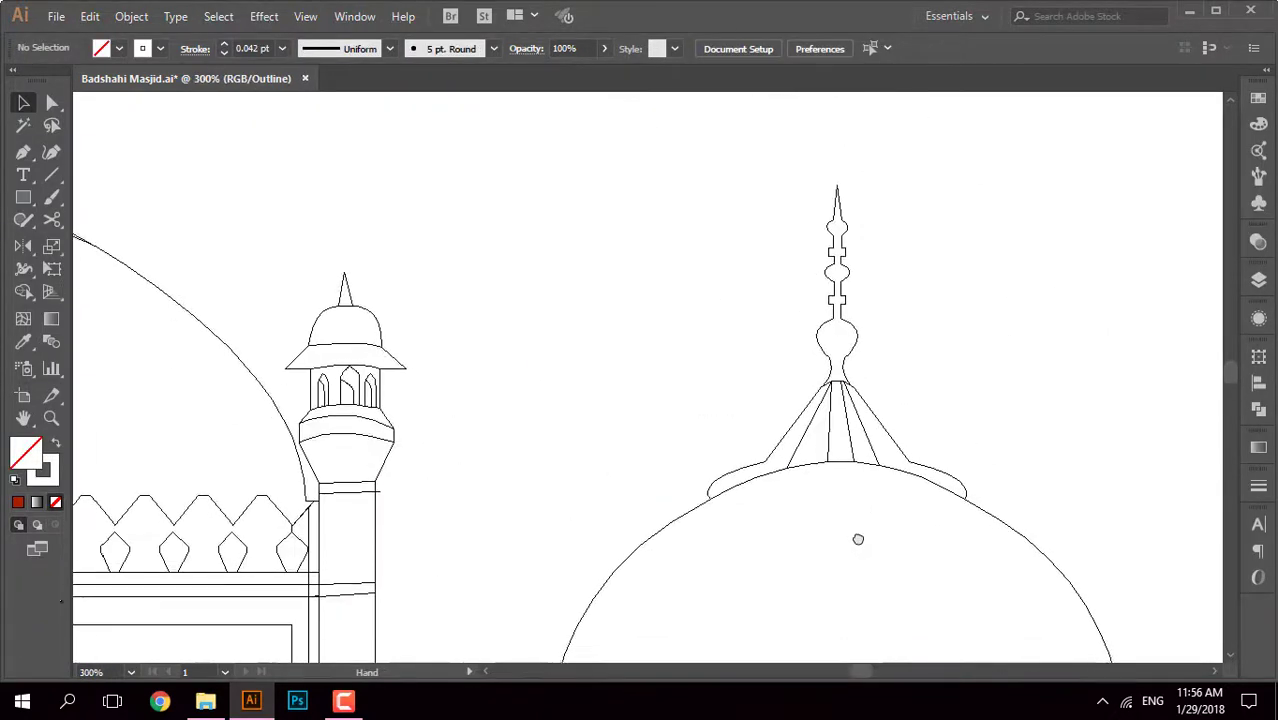
scroll(856, 536, up, 3)
click(833, 440)
click(829, 470)
scroll(860, 440, down, 3)
scroll(827, 408, down, 5)
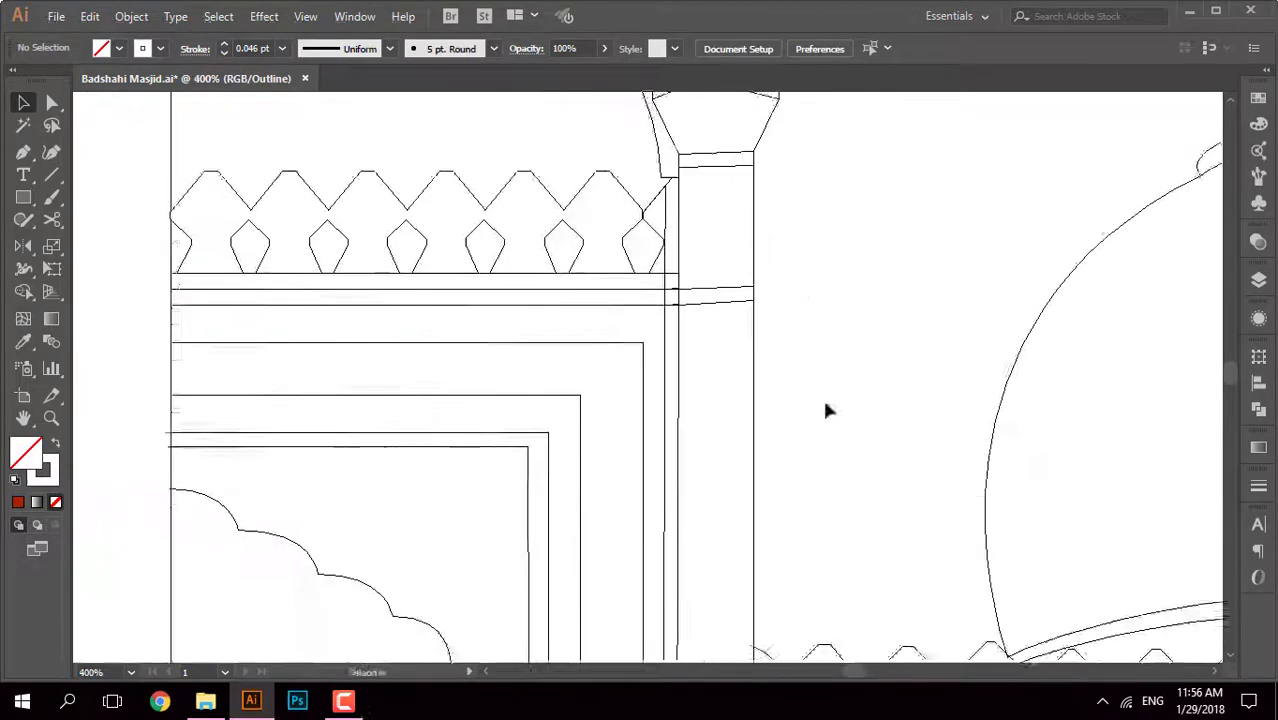
scroll(790, 334, down, 5)
scroll(873, 280, down, 3)
mouse_move(873, 280)
mouse_down()
mouse_move(957, 441)
mouse_move(957, 584)
mouse_up()
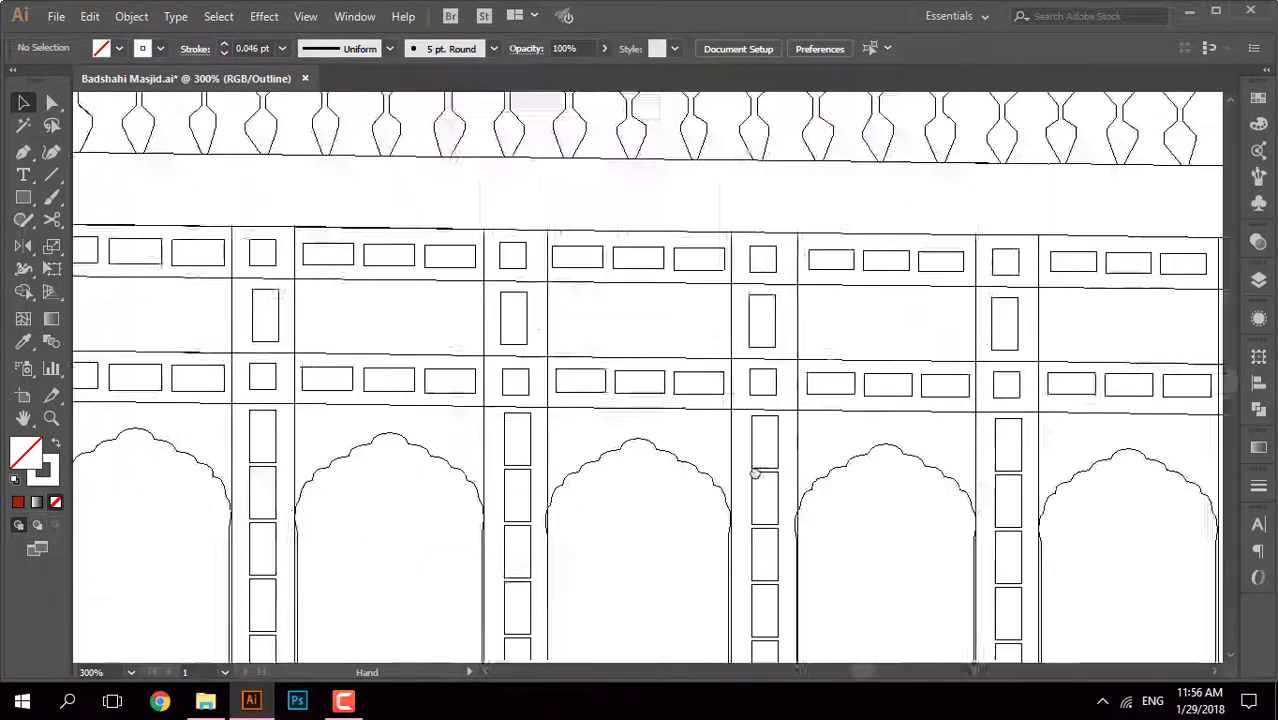
drag(646, 428, 661, 470)
scroll(1039, 364, down, 5)
Step: Return to full-colour preview and inspect a dark arch's fill colour settings
key(ctrl+y)
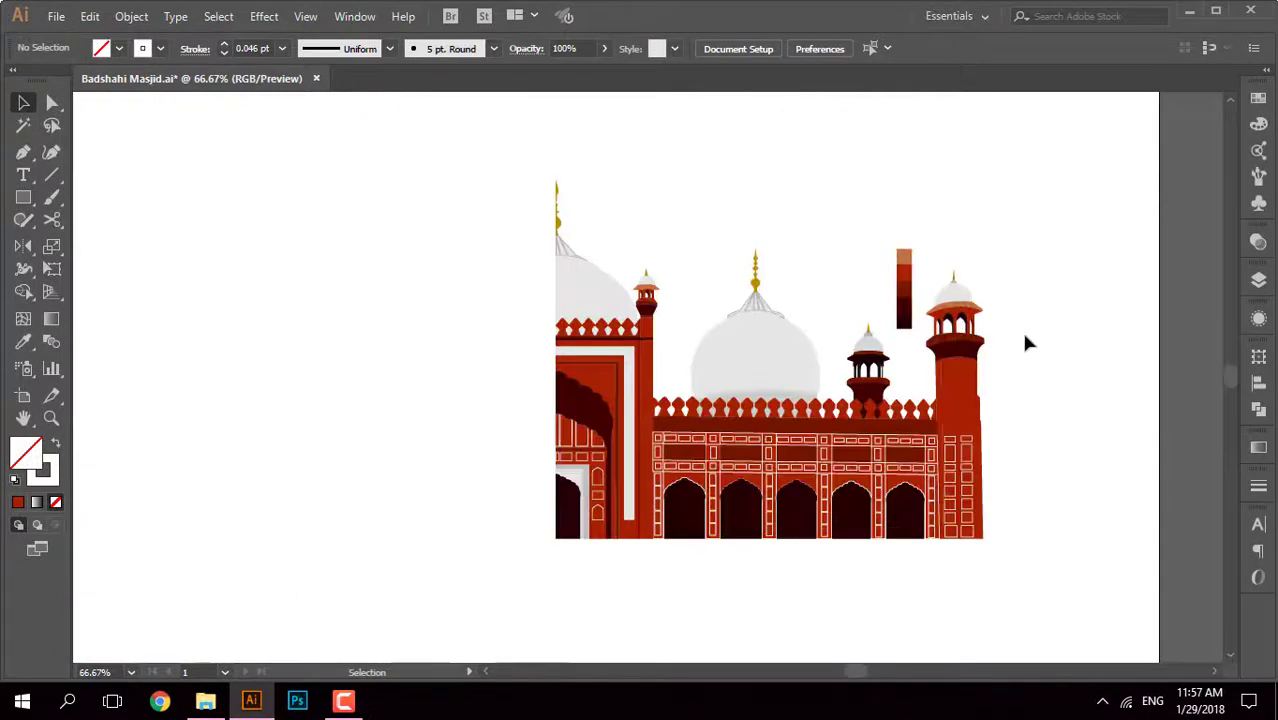
scroll(1021, 329, up, 5)
scroll(983, 454, down, 1)
click(932, 428)
click(1021, 351)
scroll(1021, 351, down, 1)
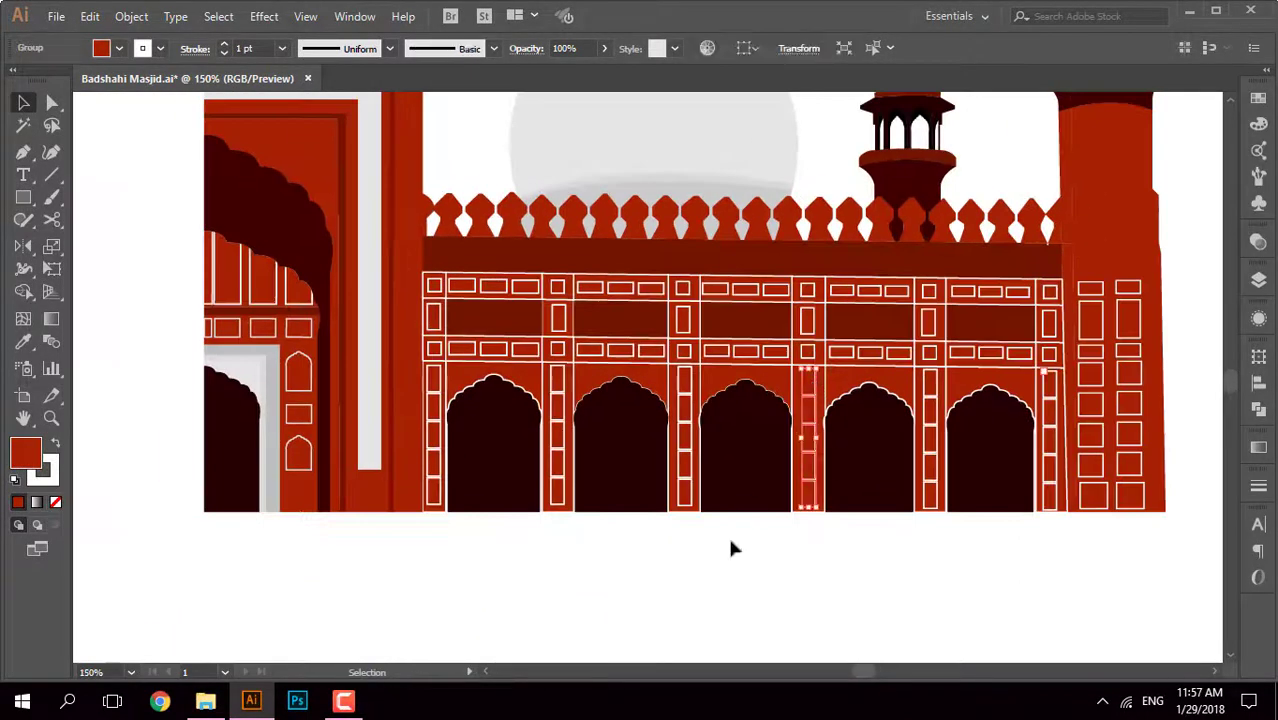
scroll(730, 548, up, 2)
click(610, 476)
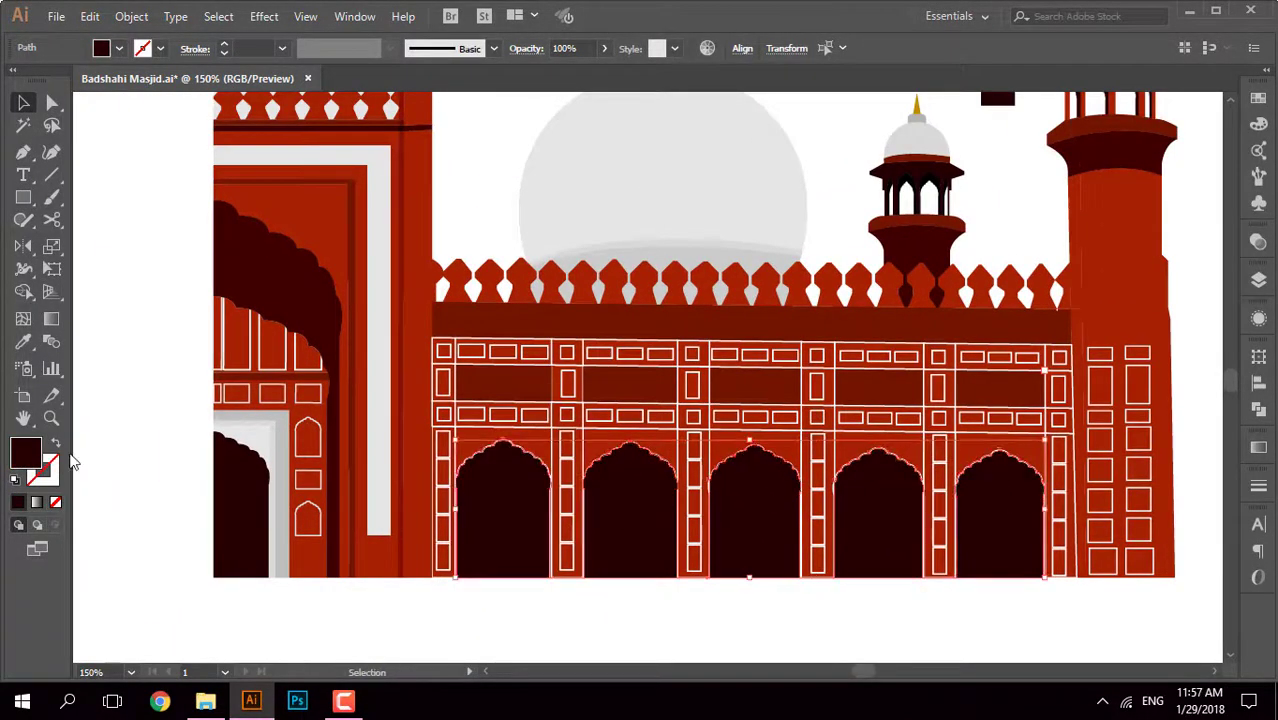
key(F6)
click(133, 327)
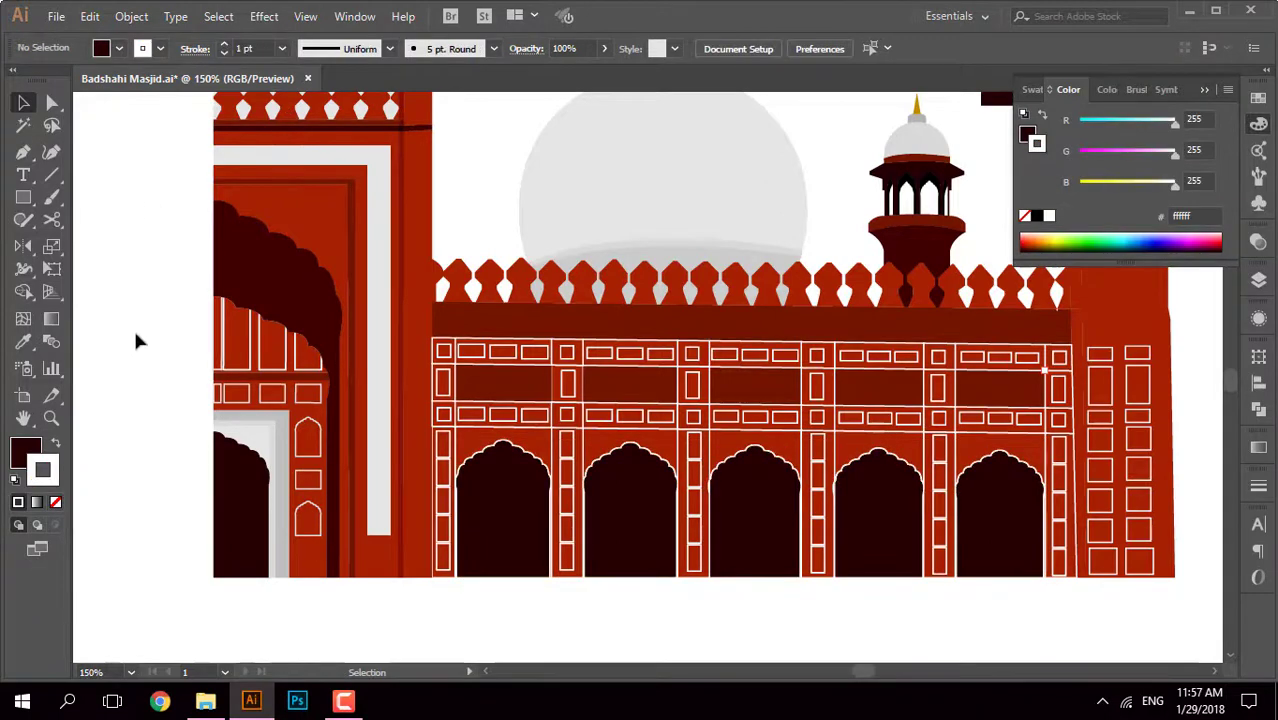
Step: Select individual dark arches on the facade, including the leftmost one, to inspect them
scroll(760, 571, up, 3)
scroll(783, 541, down, 3)
scroll(783, 541, up, 1)
click(785, 492)
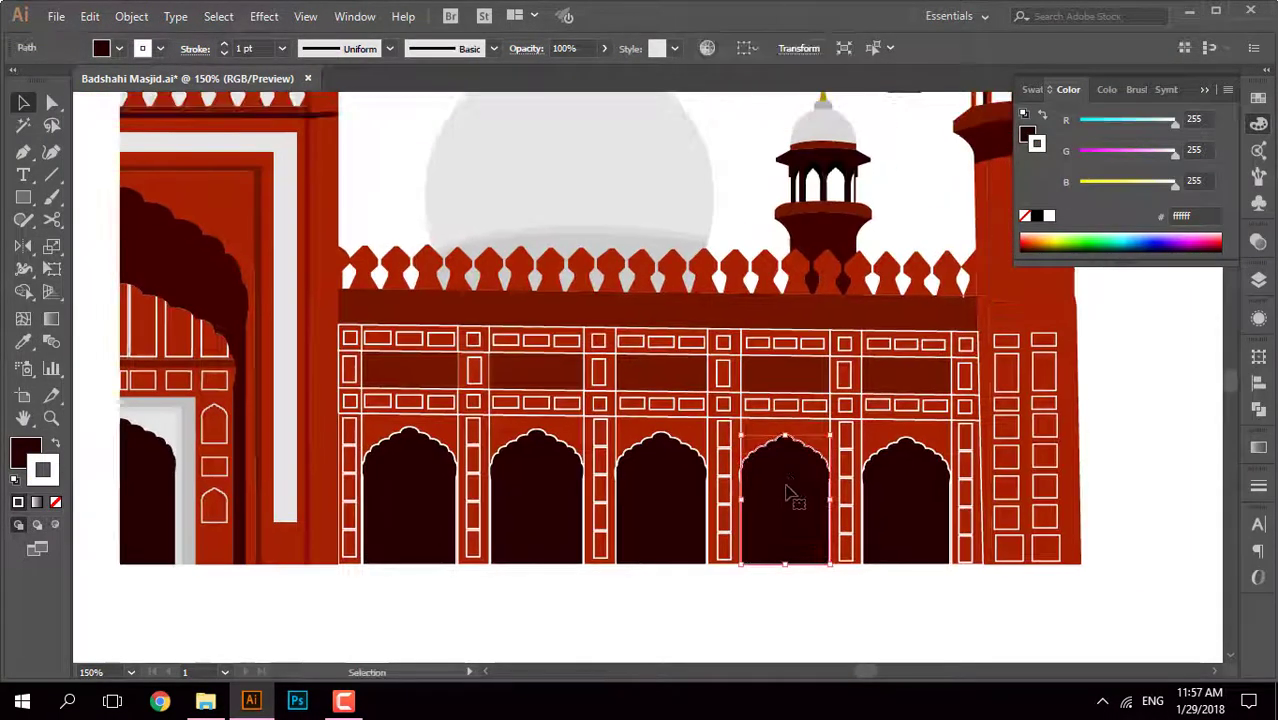
click(499, 594)
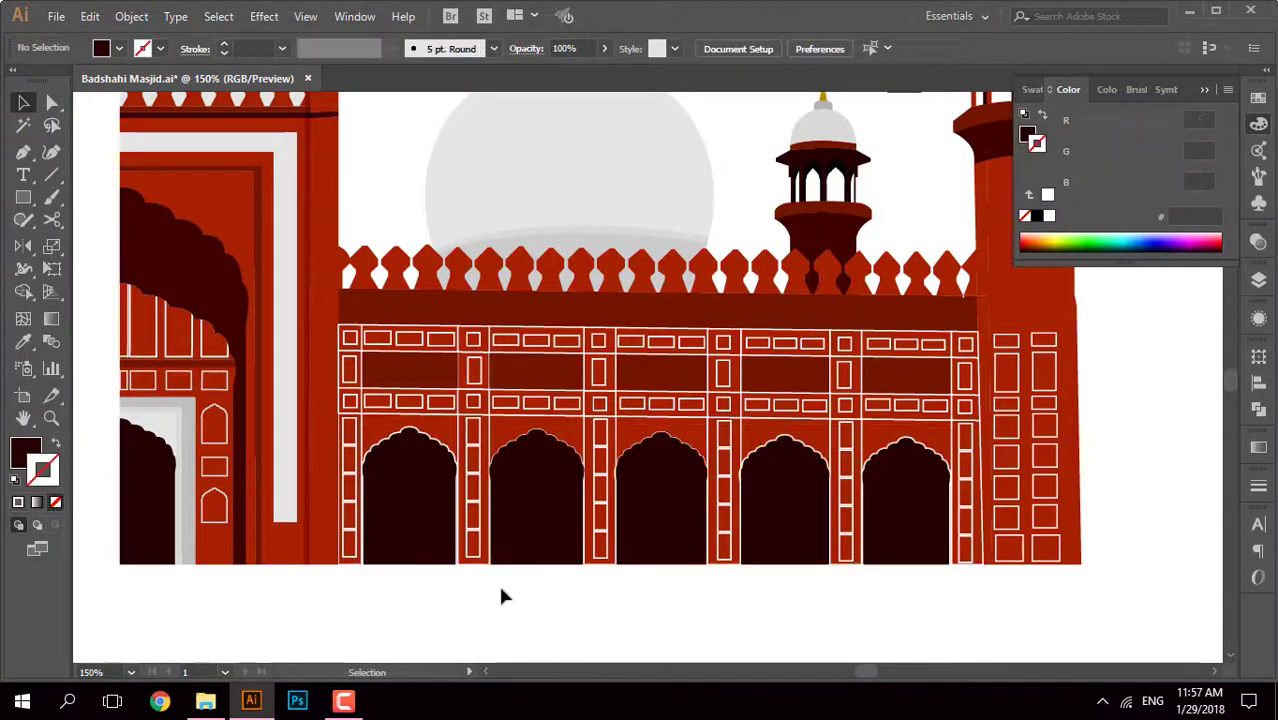
scroll(499, 594, up, 1)
scroll(499, 594, left, 3)
click(535, 540)
scroll(850, 560, down, 2)
click(683, 582)
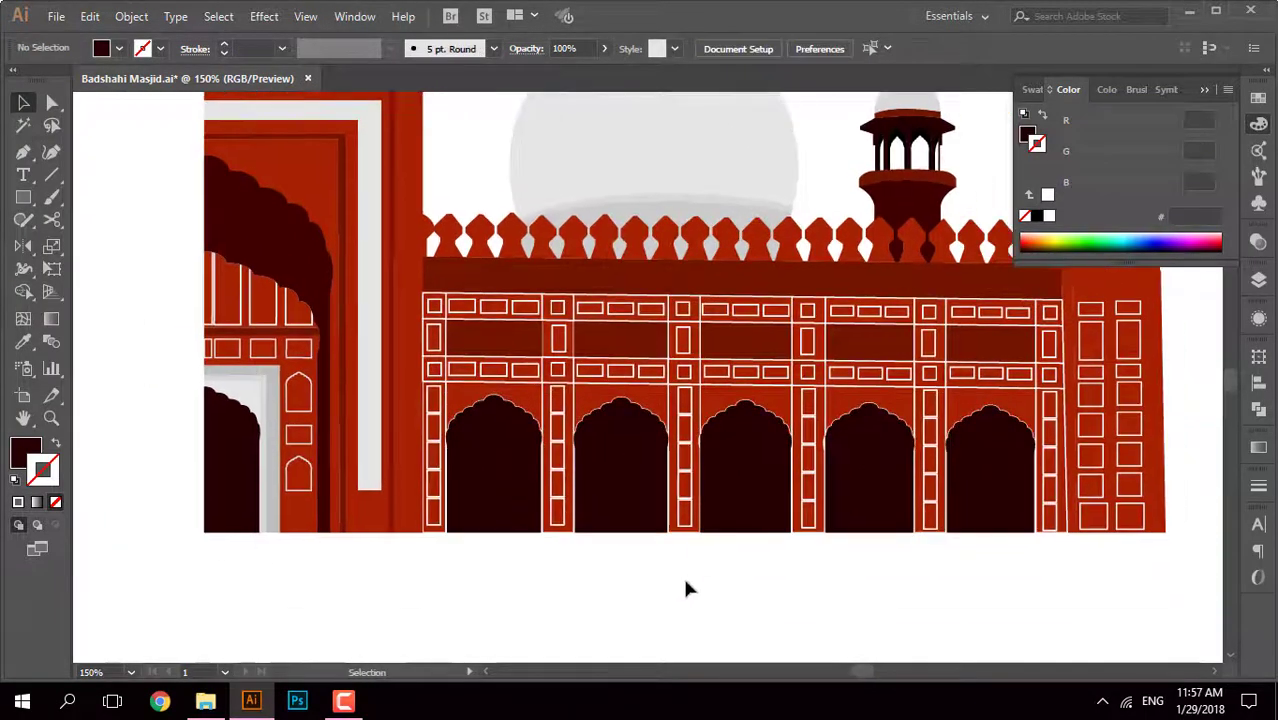
Step: Pan across the mosque facade and select the thin tower edge path
scroll(745, 466, up, 3)
scroll(822, 502, down, 4)
scroll(783, 558, up, 2)
scroll(783, 558, down, 2)
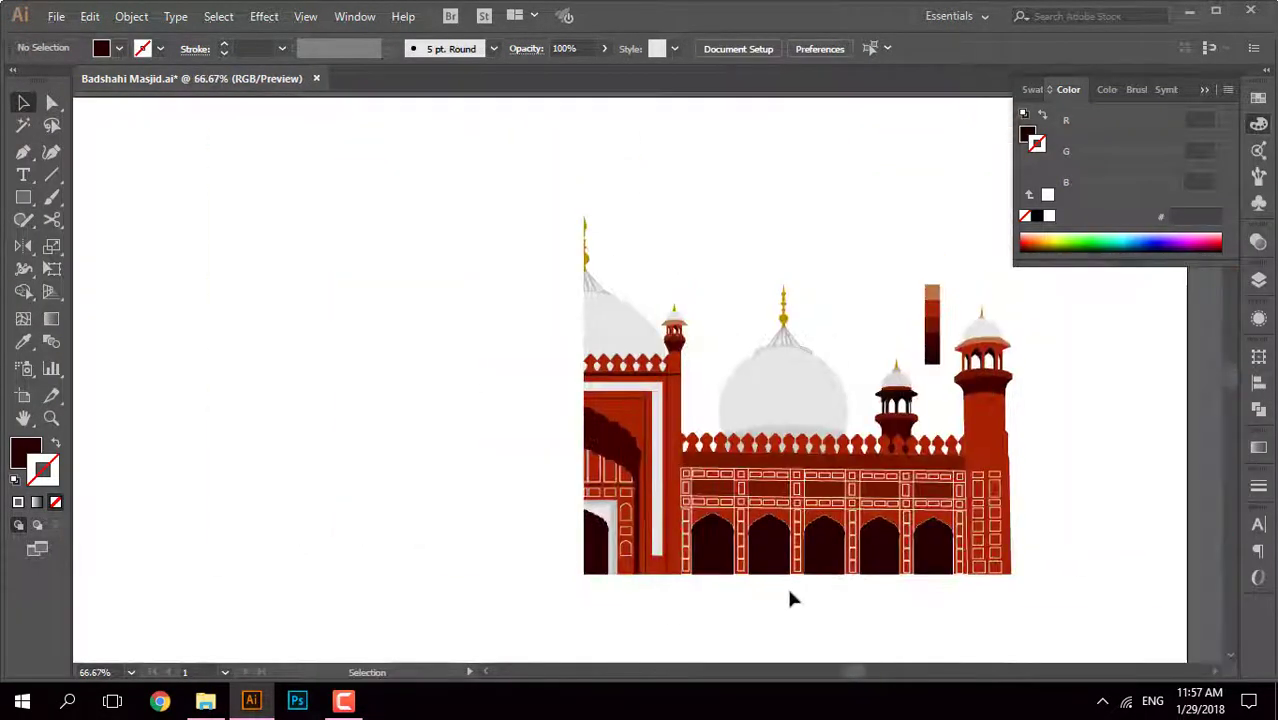
drag(891, 599, 845, 590)
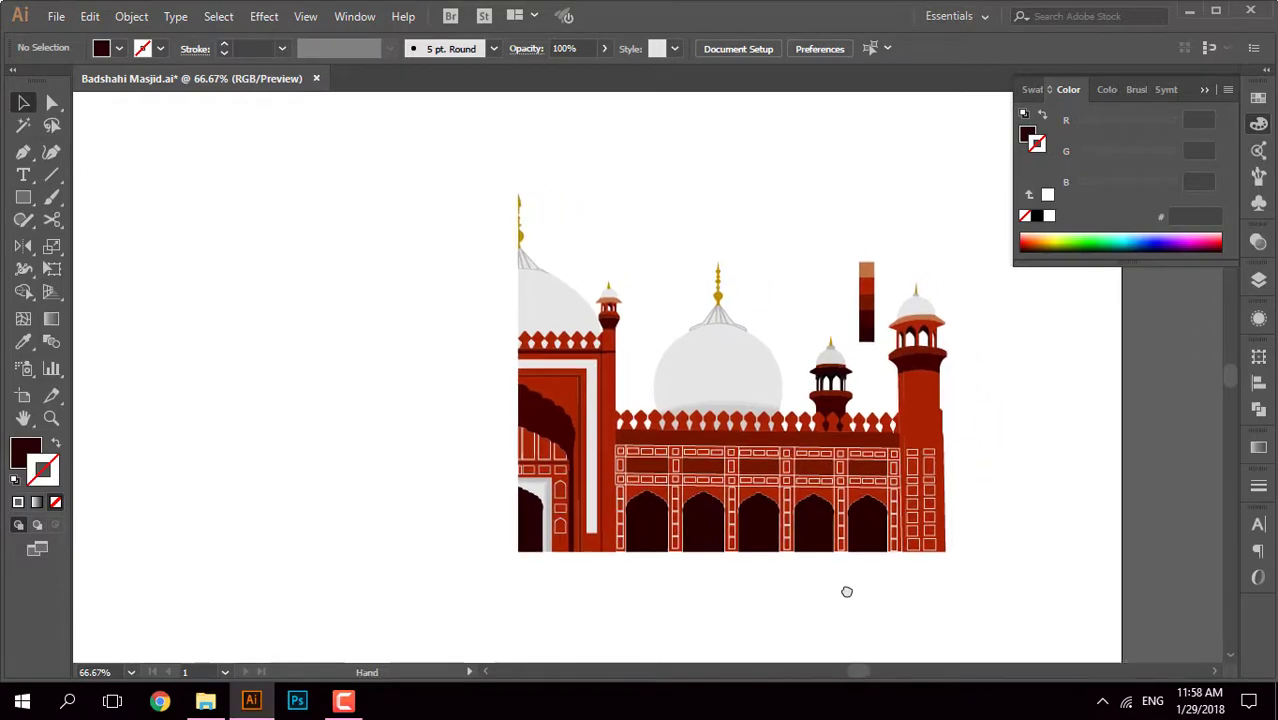
scroll(736, 419, up, 2)
scroll(793, 289, down, 1)
scroll(793, 289, down, 1)
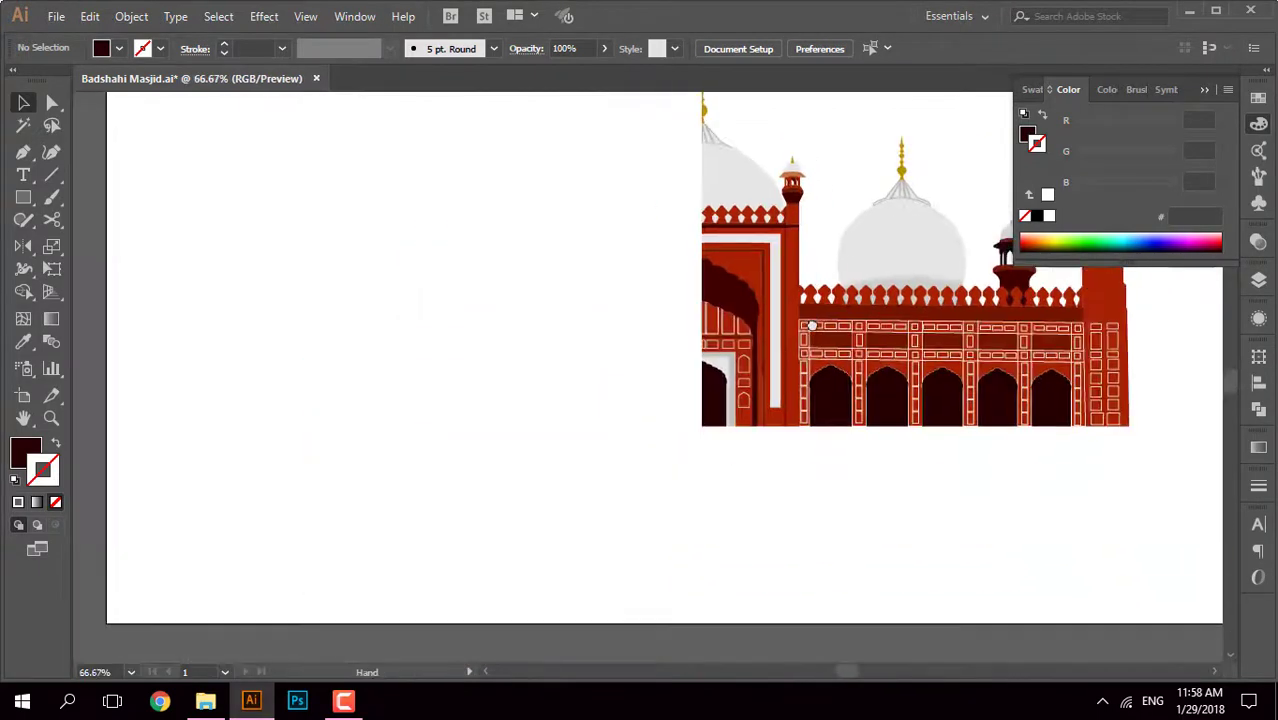
scroll(800, 320, right, 2)
scroll(825, 251, up, 2)
click(801, 300)
scroll(800, 348, down, 3)
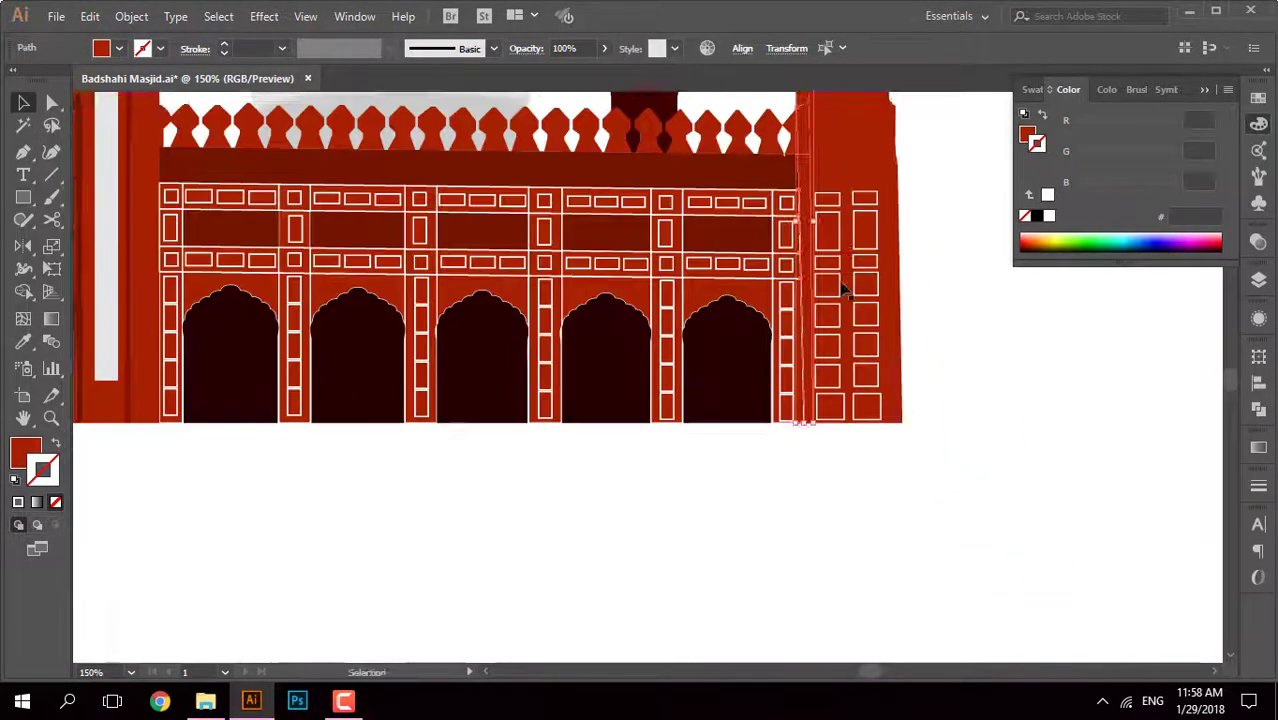
scroll(841, 286, down, 2)
scroll(782, 432, up, 4)
Step: Recolour the dark band above the window row with the facade red via Eyedropper
key(v)
scroll(800, 450, down, 4)
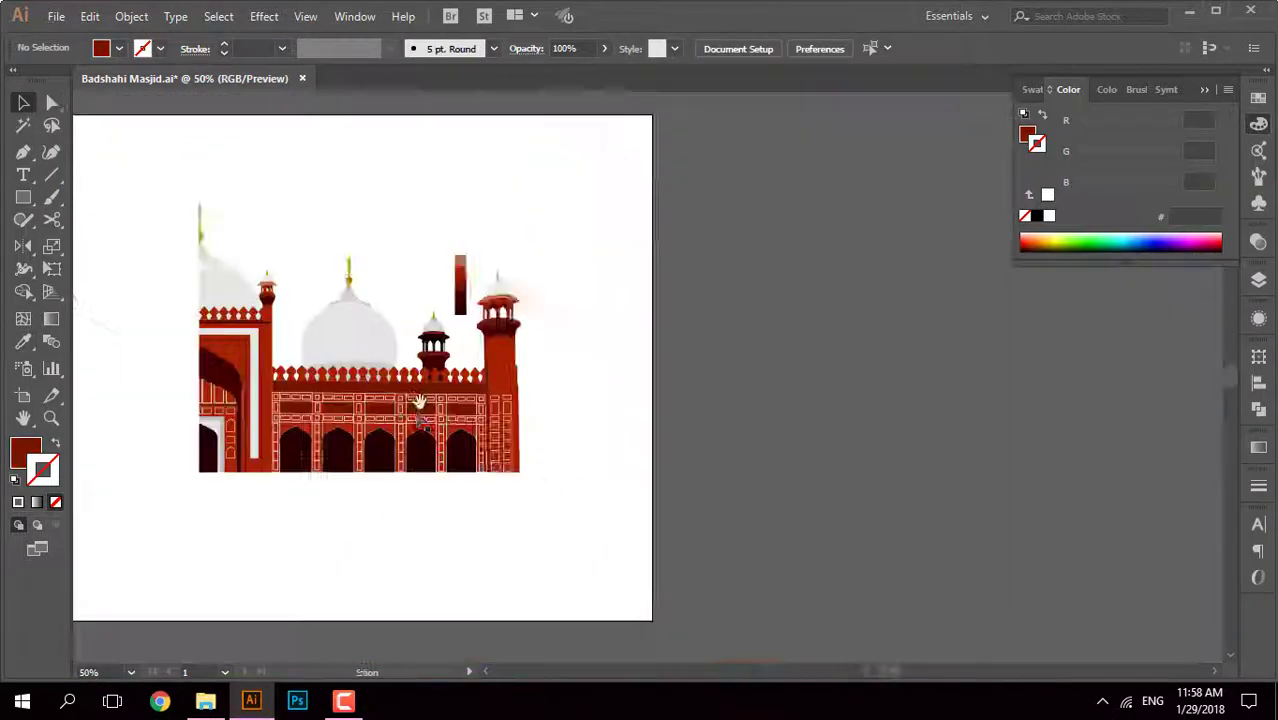
scroll(808, 500, up, 2)
scroll(882, 380, up, 1)
click(862, 400)
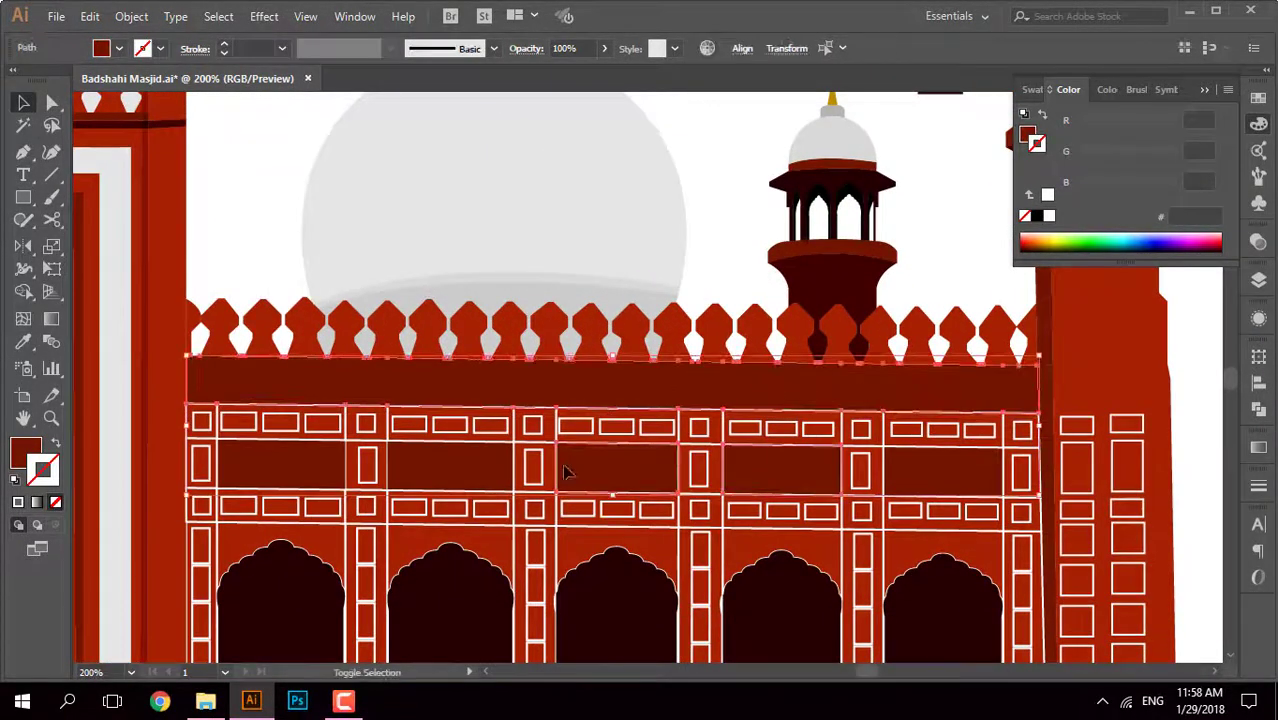
click(444, 507)
key(v)
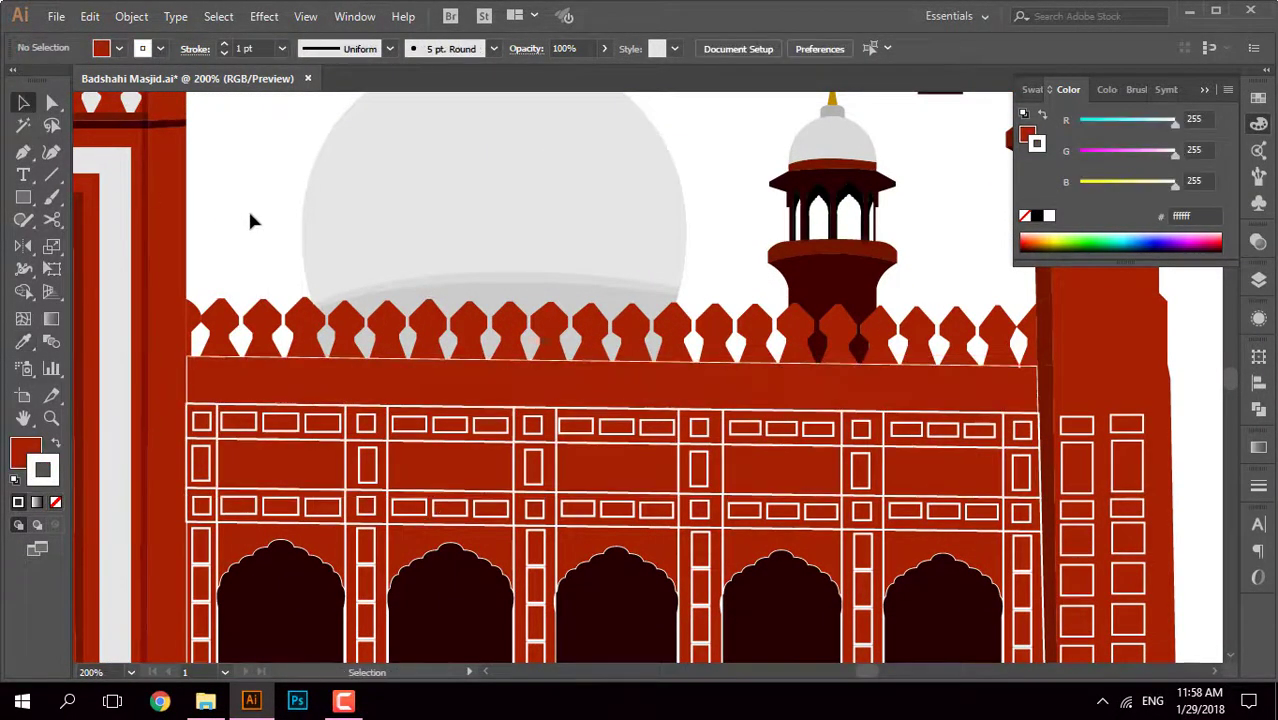
scroll(248, 208, down, 2)
scroll(288, 360, up, 1)
Step: Set the red band's fill to the darker red 991702
click(430, 202)
scroll(496, 288, down, 1)
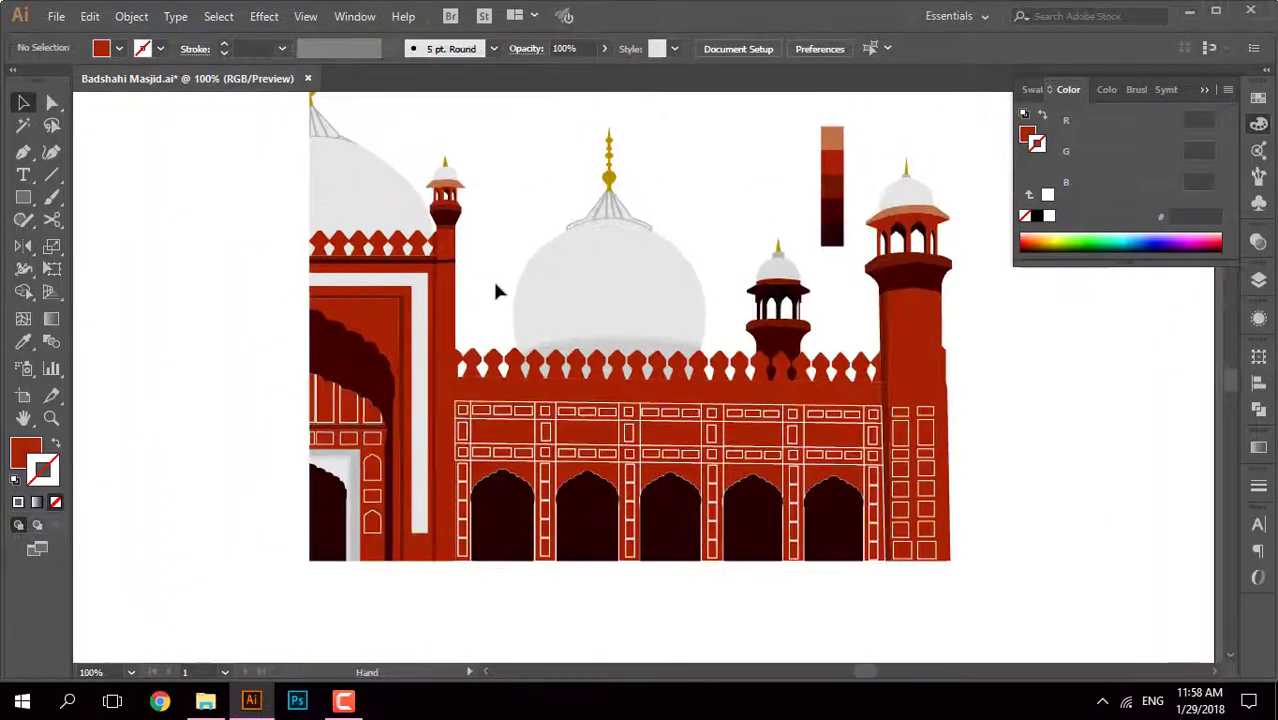
click(583, 400)
click(27, 452)
double_click(27, 452)
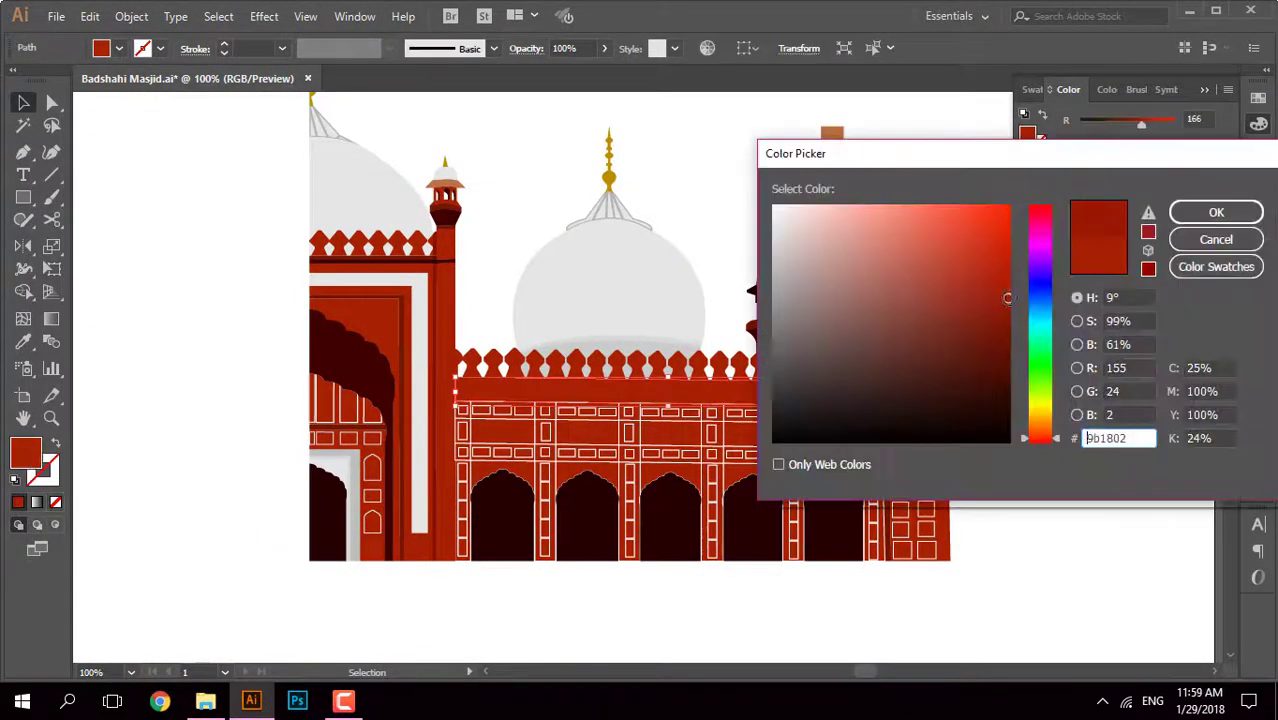
click(1215, 211)
click(1008, 298)
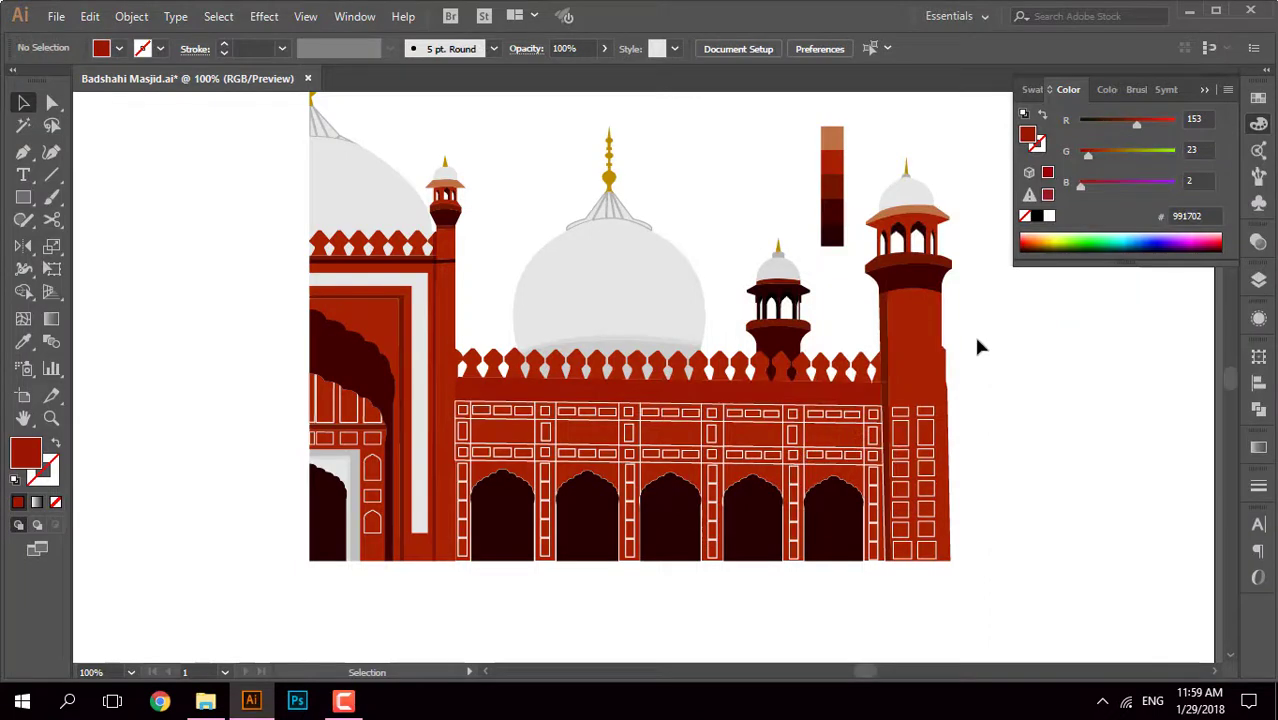
Step: Fill the small minaret's canopy with the darkest shade 400101 from the swatch strip
scroll(778, 290, up, 5)
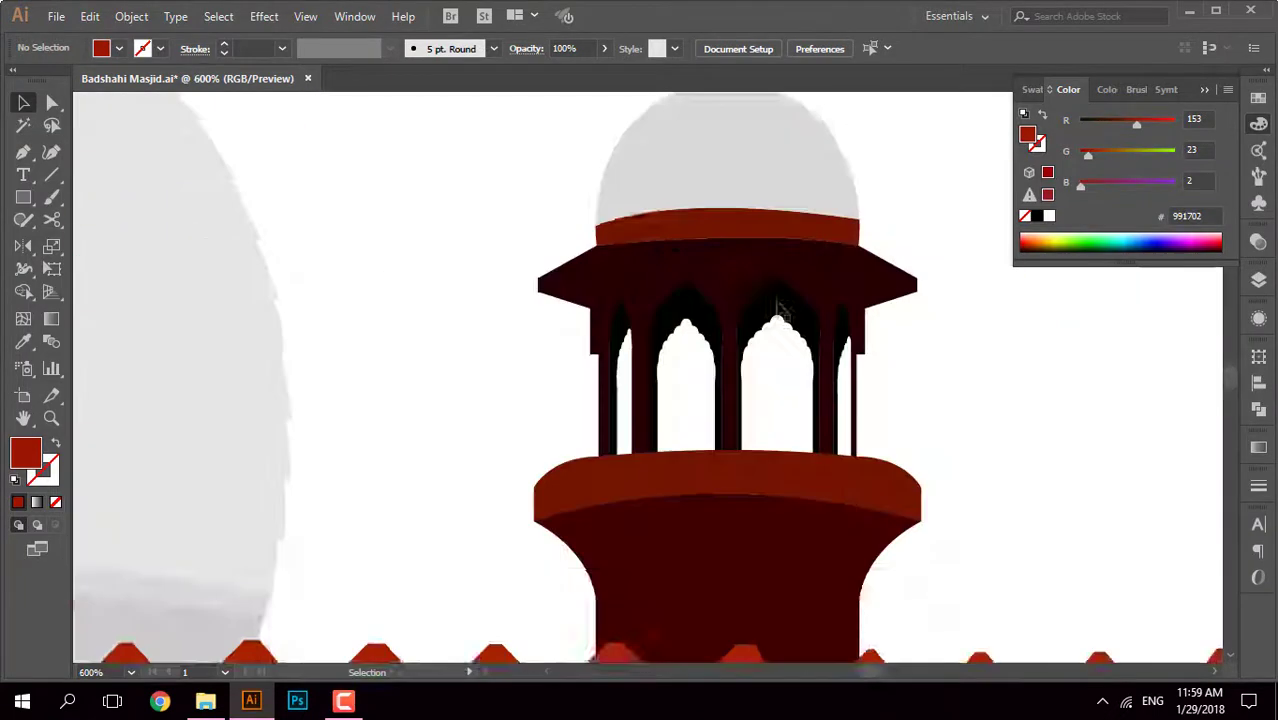
click(736, 334)
key(i)
scroll(562, 448, down, 3)
click(551, 339)
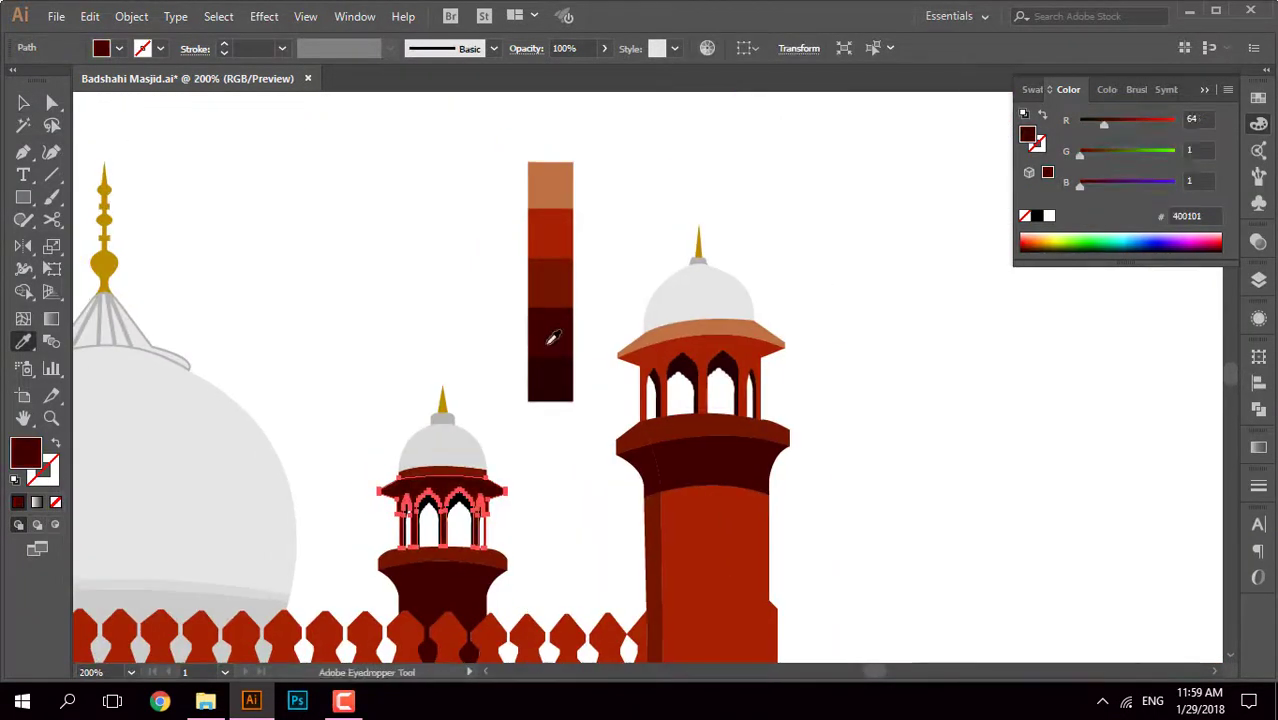
click(23, 102)
click(379, 308)
scroll(379, 308, down, 1)
mouse_move(379, 308)
mouse_down()
mouse_move(699, 289)
mouse_move(657, 274)
mouse_up()
Step: Fill the small minaret's base with the maroon shade 731702
click(719, 445)
scroll(719, 445, up, 4)
scroll(725, 582, down, 3)
key(i)
click(824, 234)
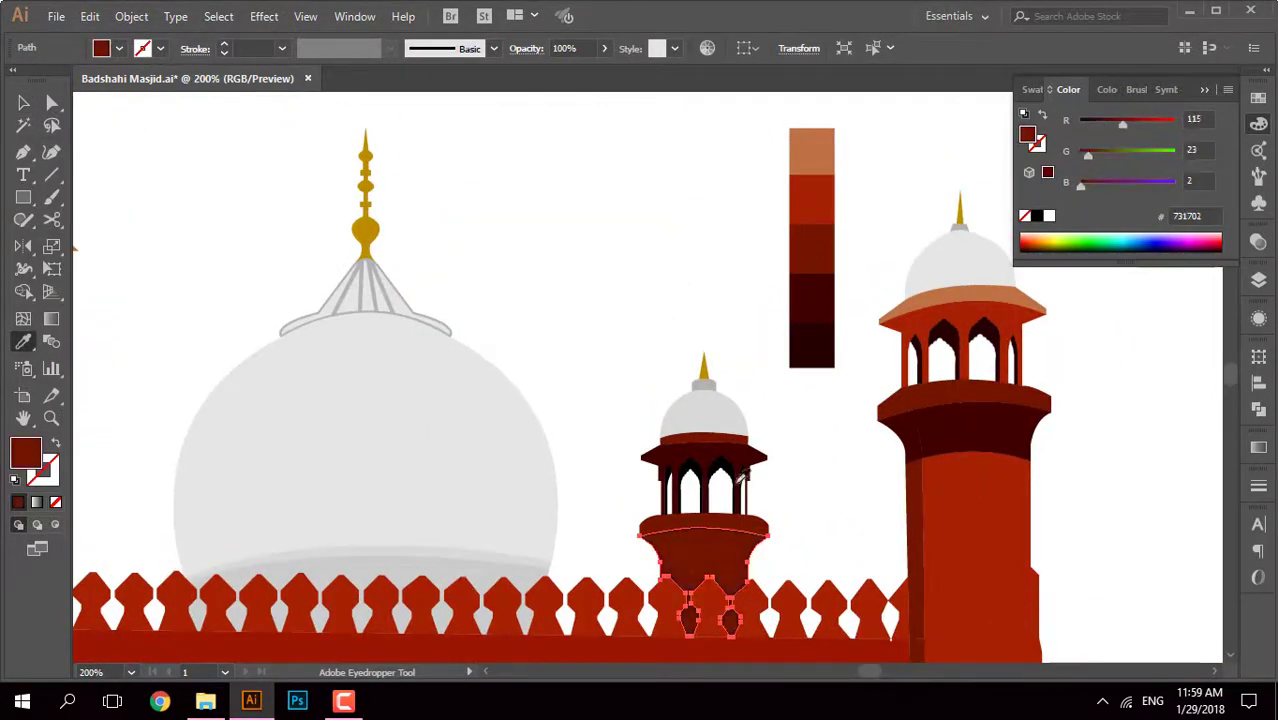
Step: Fill the band under the small dome with bright red a62103
ctrl+click(746, 453)
scroll(705, 531, up, 3)
scroll(696, 297, down, 3)
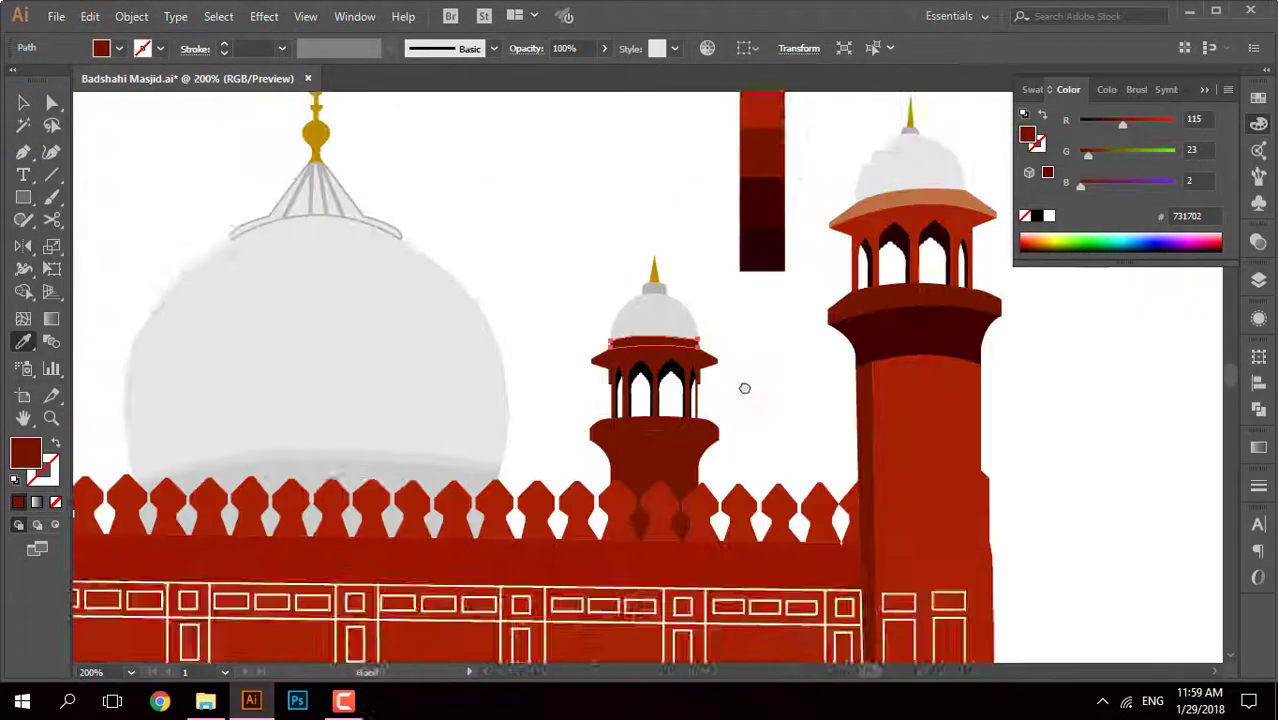
click(724, 226)
scroll(642, 514, up, 3)
ctrl+click(642, 514)
scroll(642, 514, down, 4)
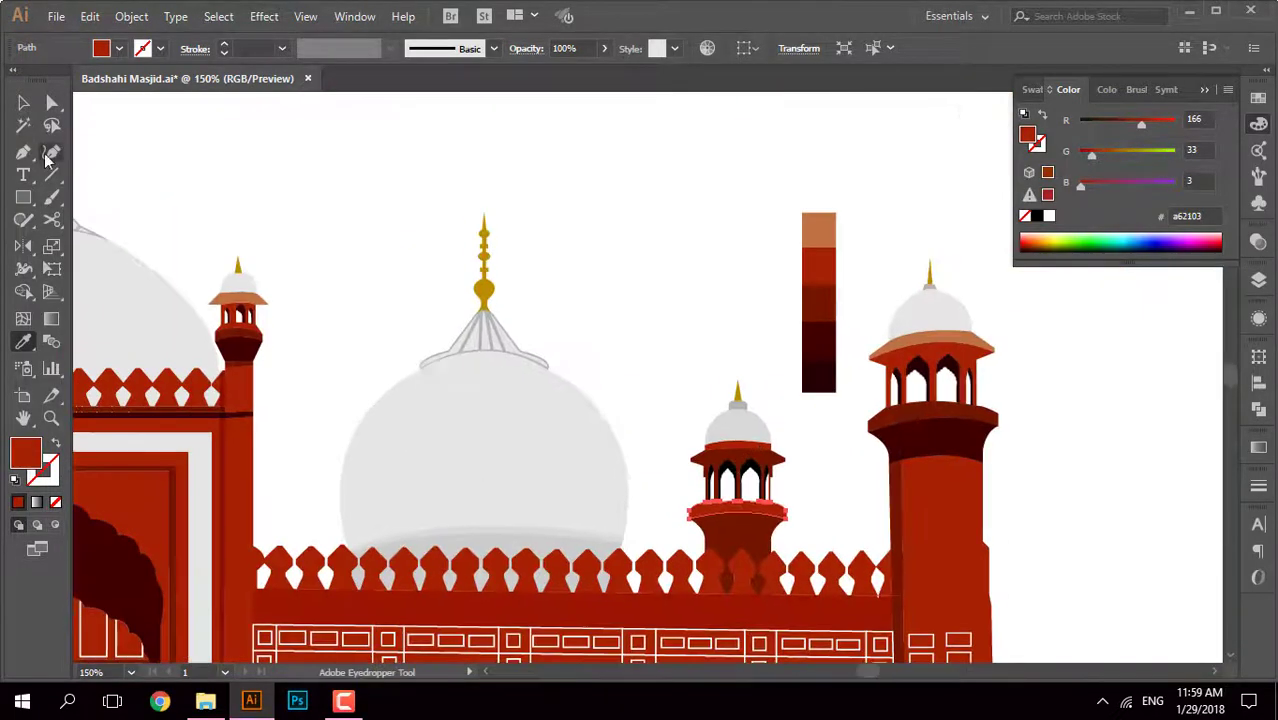
key(v)
click(620, 260)
Step: Switch the artwork to outline view
scroll(620, 260, down, 2)
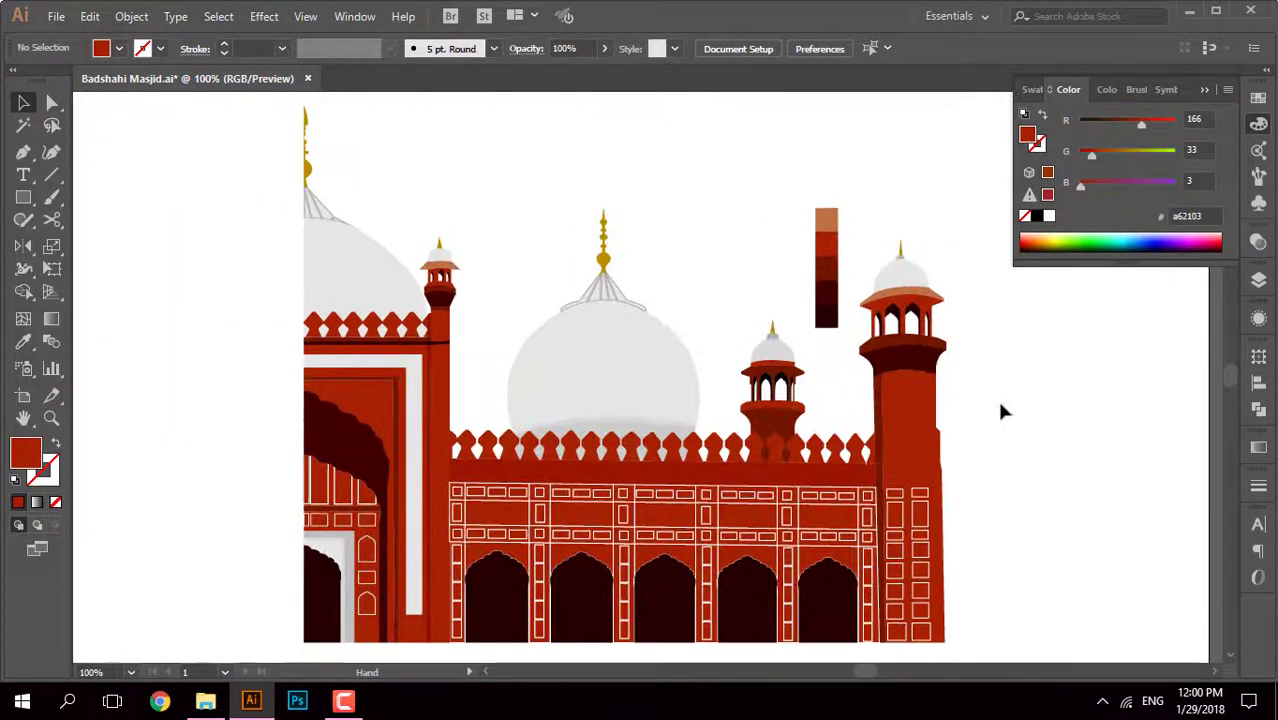
scroll(1001, 349, down, 1)
scroll(1001, 349, right, 1)
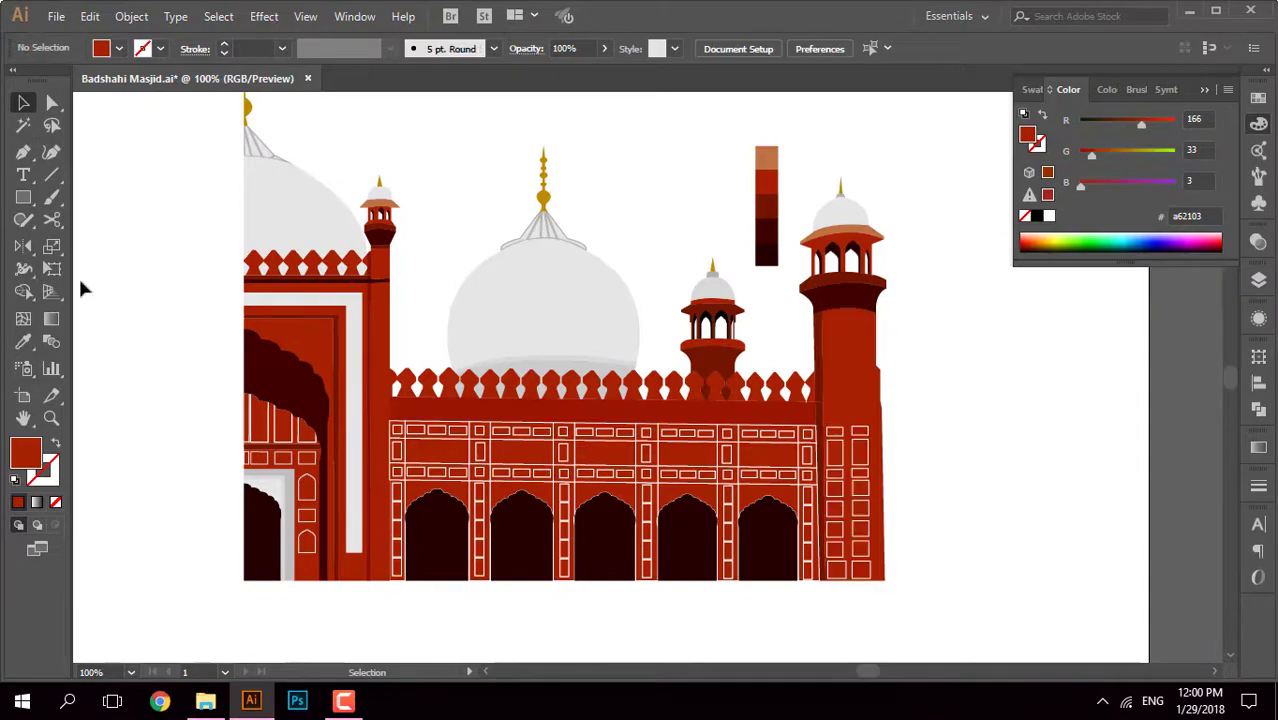
click(22, 155)
key(ctrl+y)
scroll(845, 362, up, 2)
Step: Back in full colour, recolour the tall minaret's balcony side piece bright red
key(v)
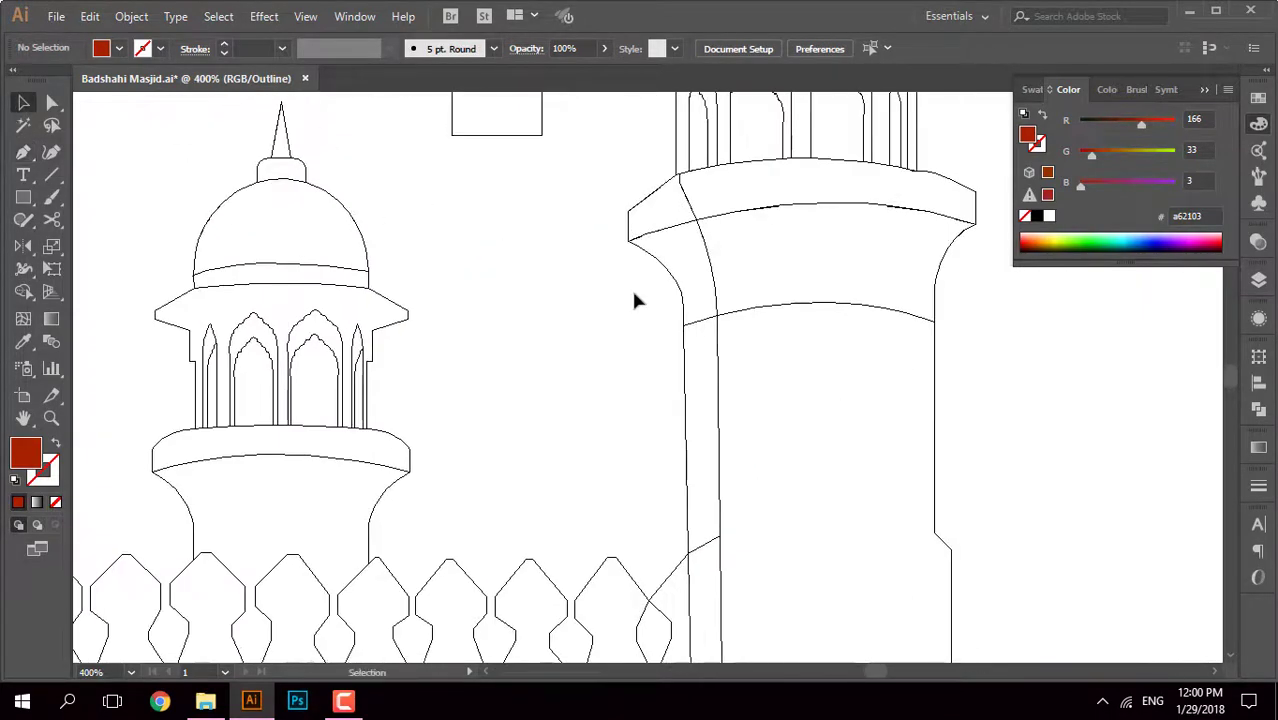
key(ctrl+y)
scroll(770, 363, up, 2)
scroll(542, 451, up, 2)
click(542, 451)
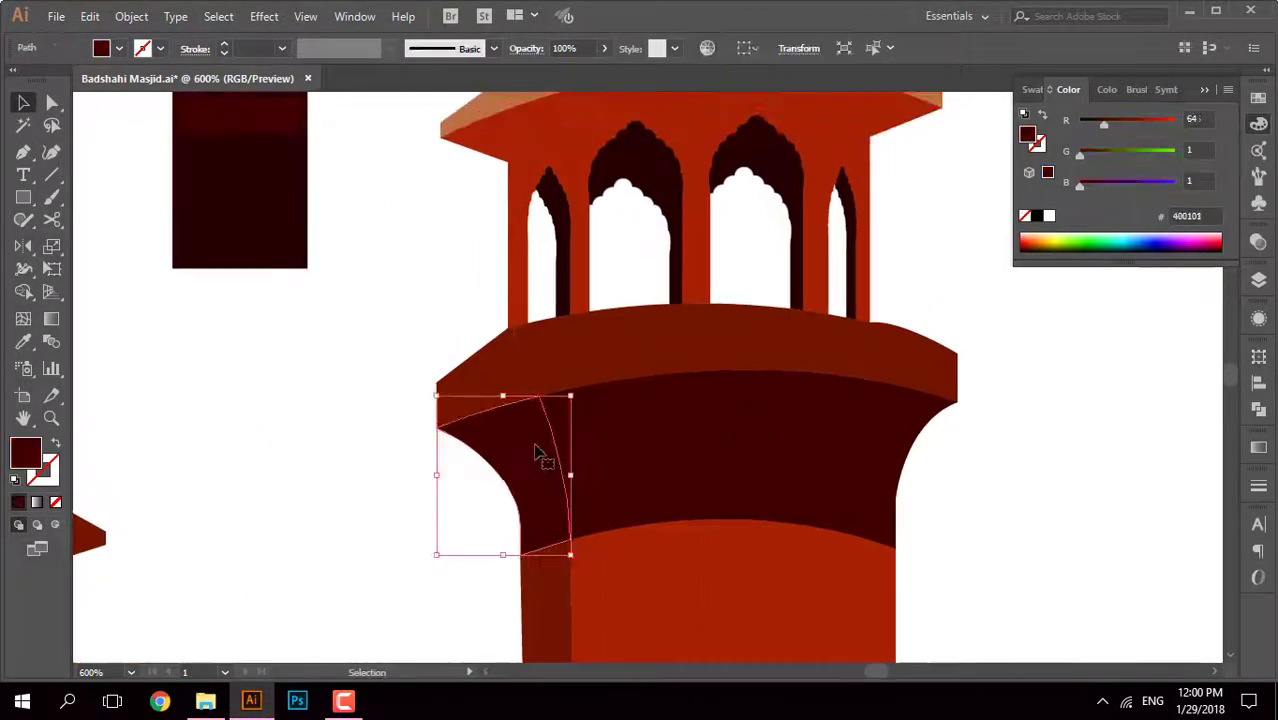
key(i)
click(636, 530)
key(i)
scroll(696, 617, down, 2)
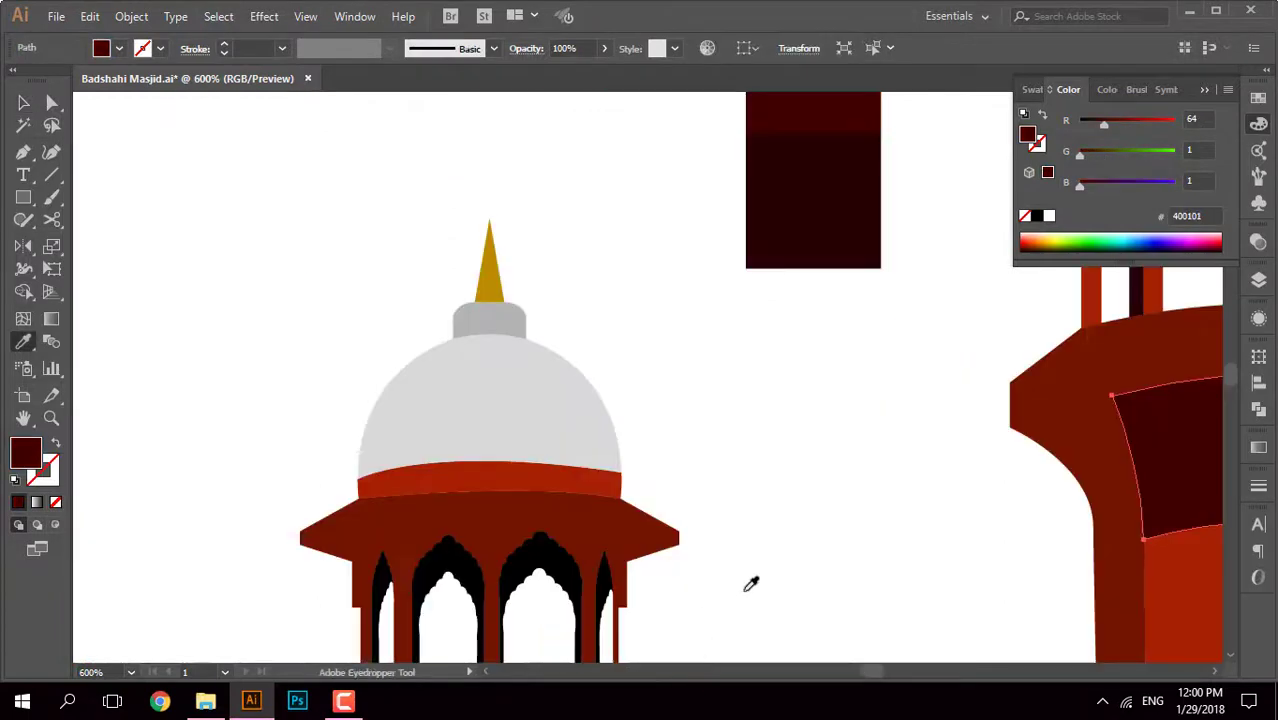
scroll(750, 583, down, 2)
click(809, 285)
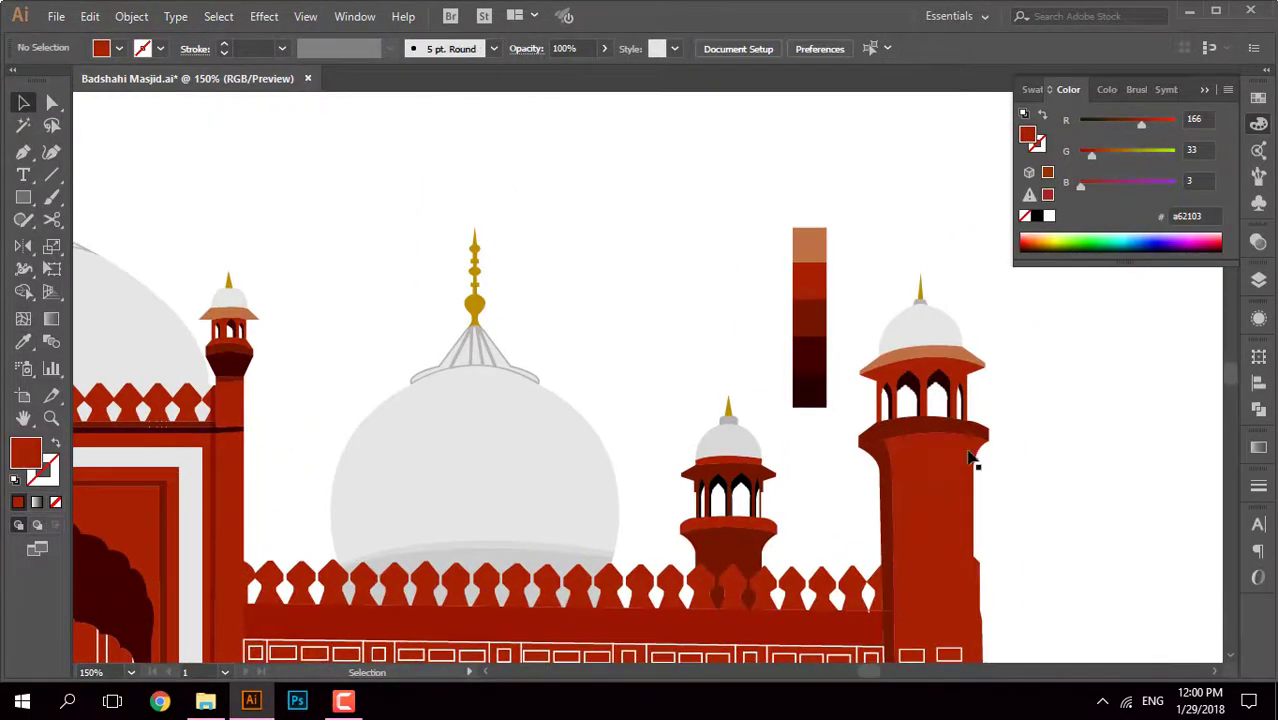
scroll(970, 460, up, 4)
Step: Split the overlapping balcony base shapes into separate bands with the Shape Builder
click(815, 335)
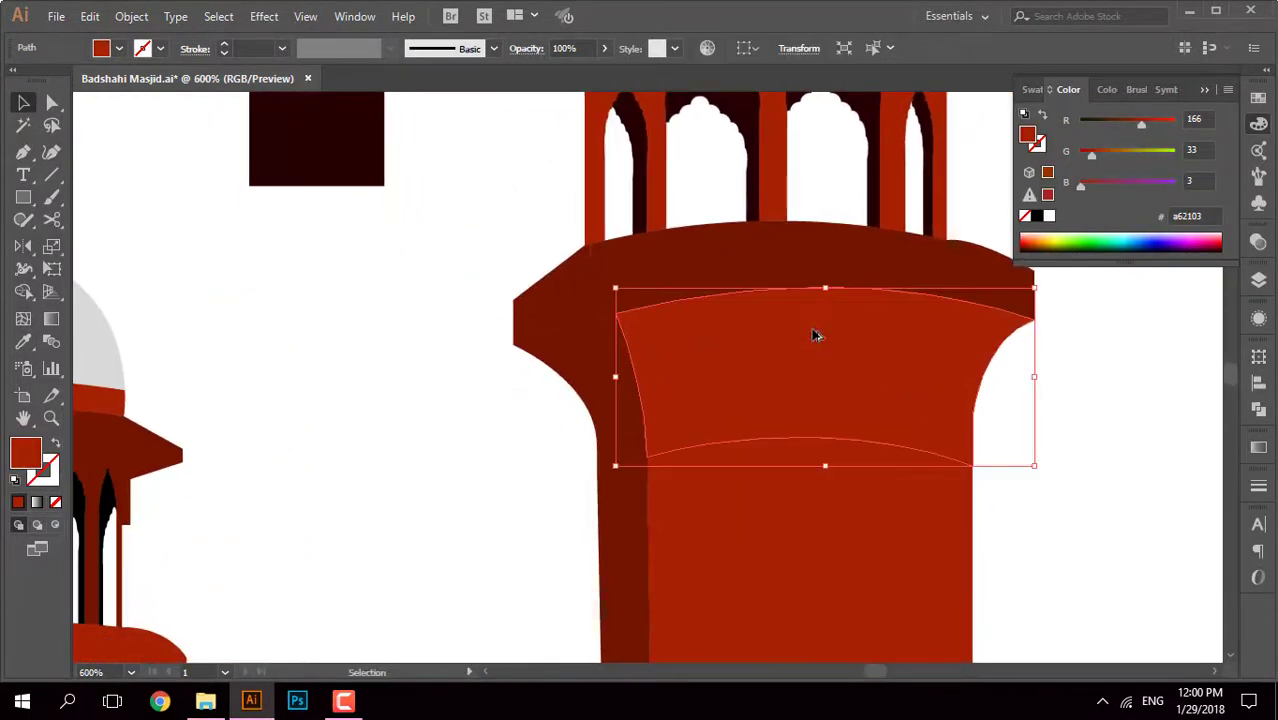
shift+click(815, 388)
key(shift+m)
drag(819, 322, 642, 380)
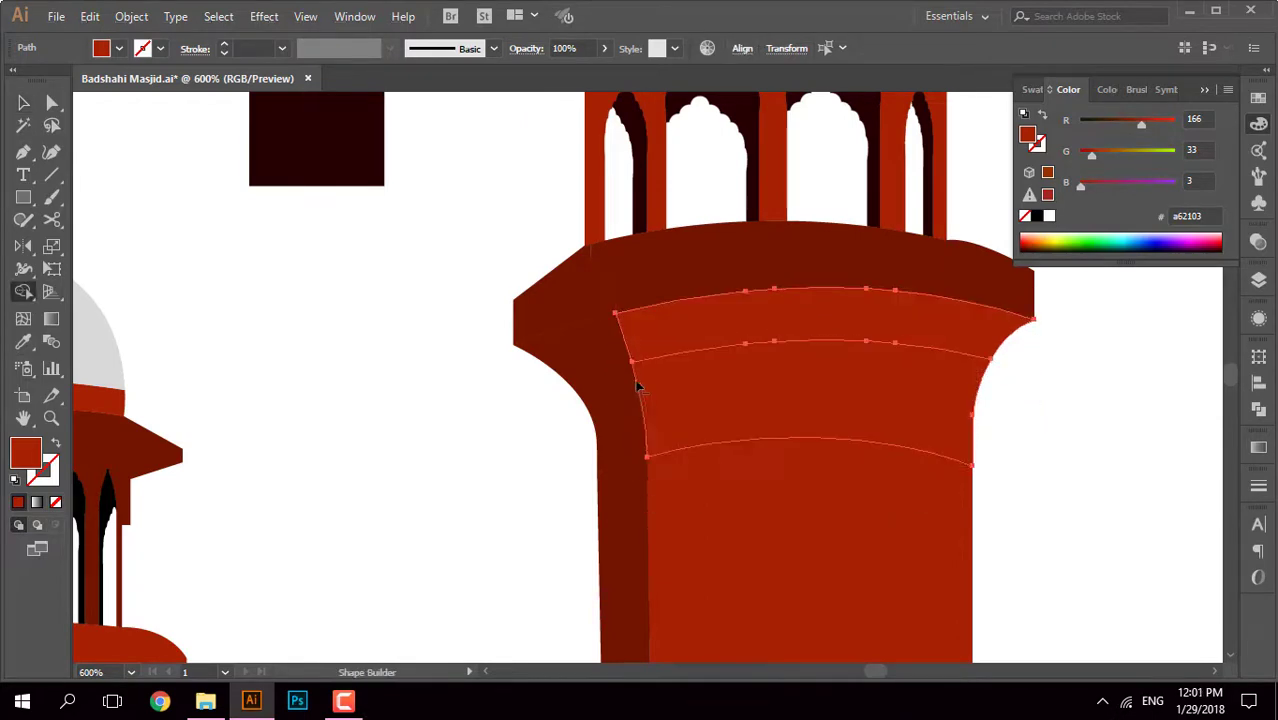
click(25, 103)
Step: Fill the balcony's top band dark maroon 731702 and the next band bright red a62103
click(736, 325)
key(i)
click(570, 320)
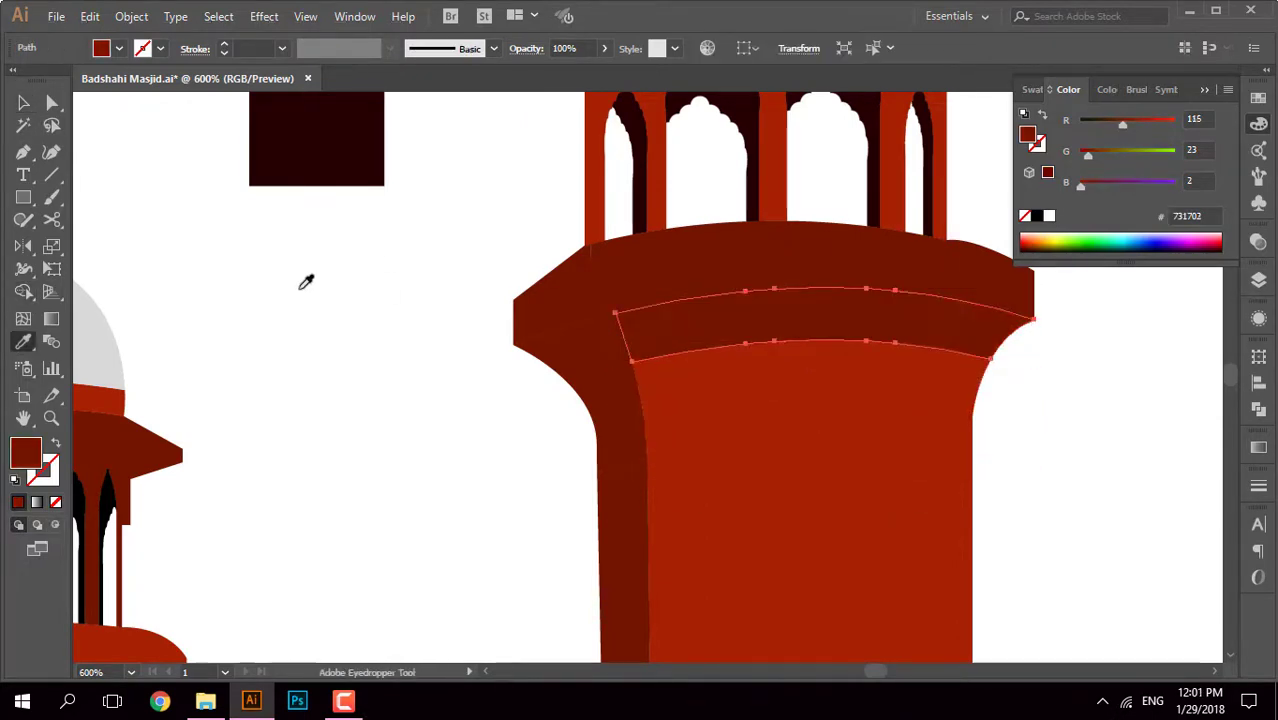
scroll(703, 332, down, 2)
click(758, 422)
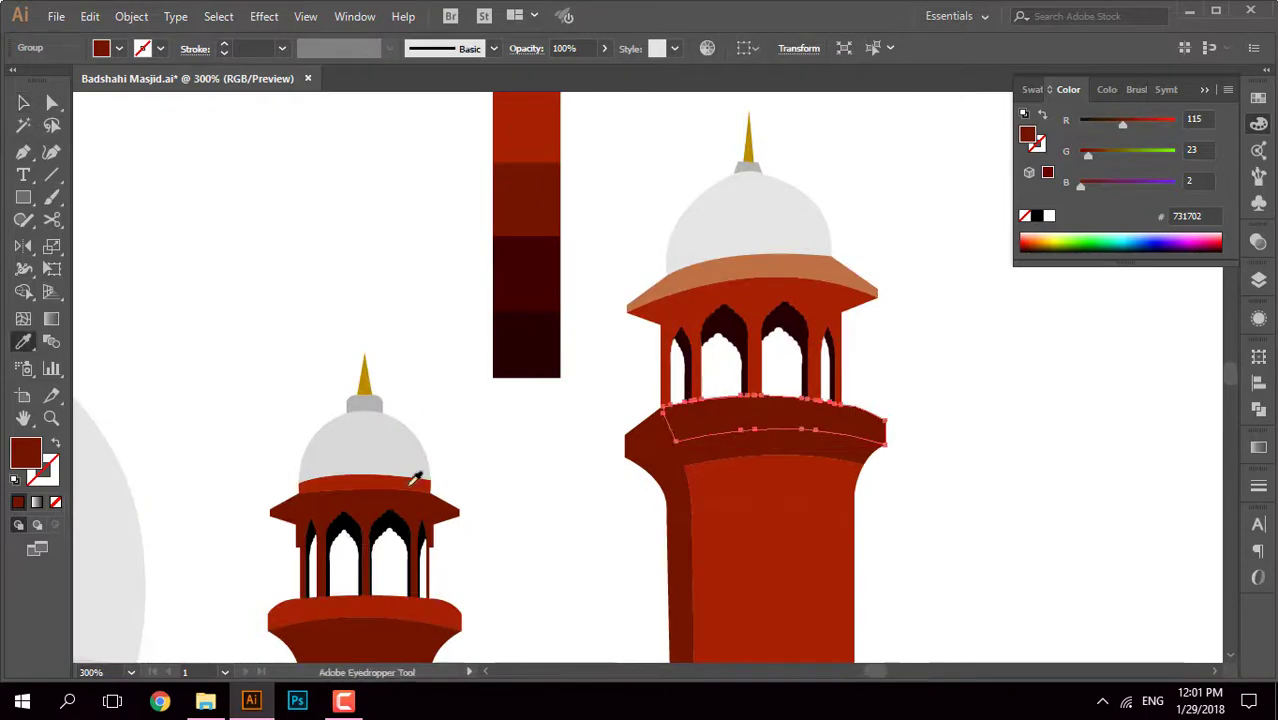
click(411, 483)
key(v)
click(83, 154)
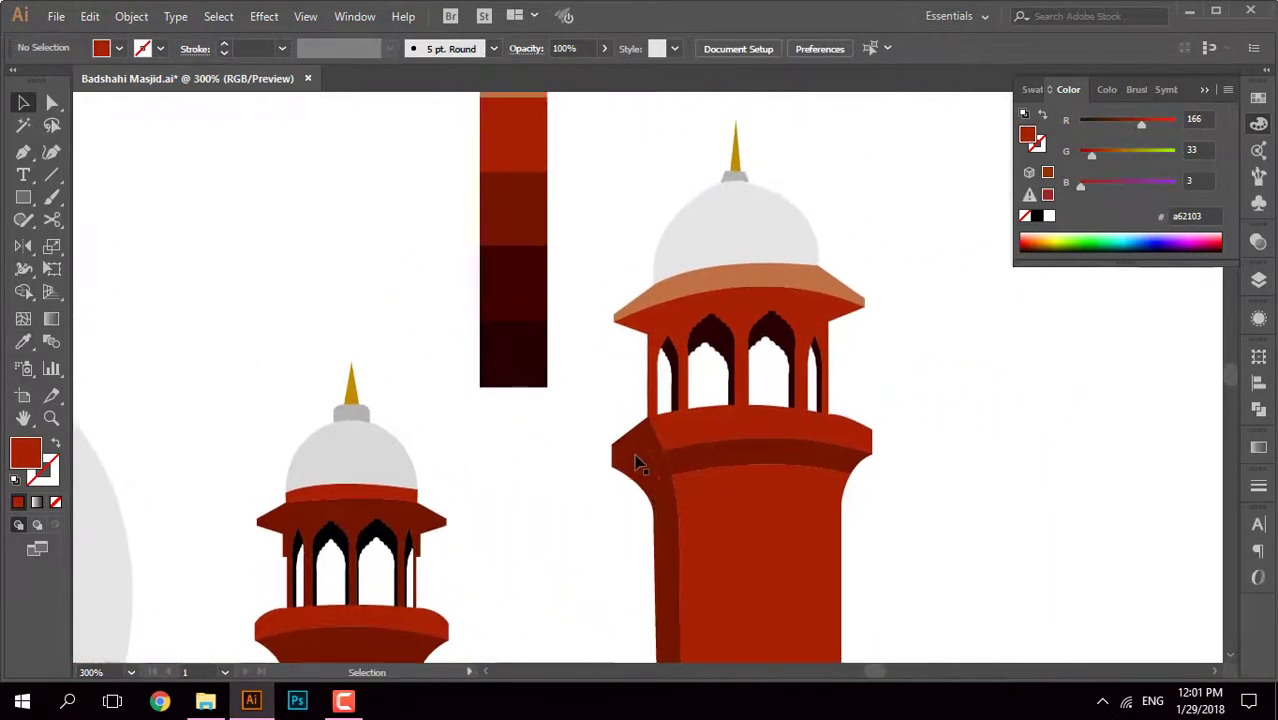
scroll(640, 462, down, 3)
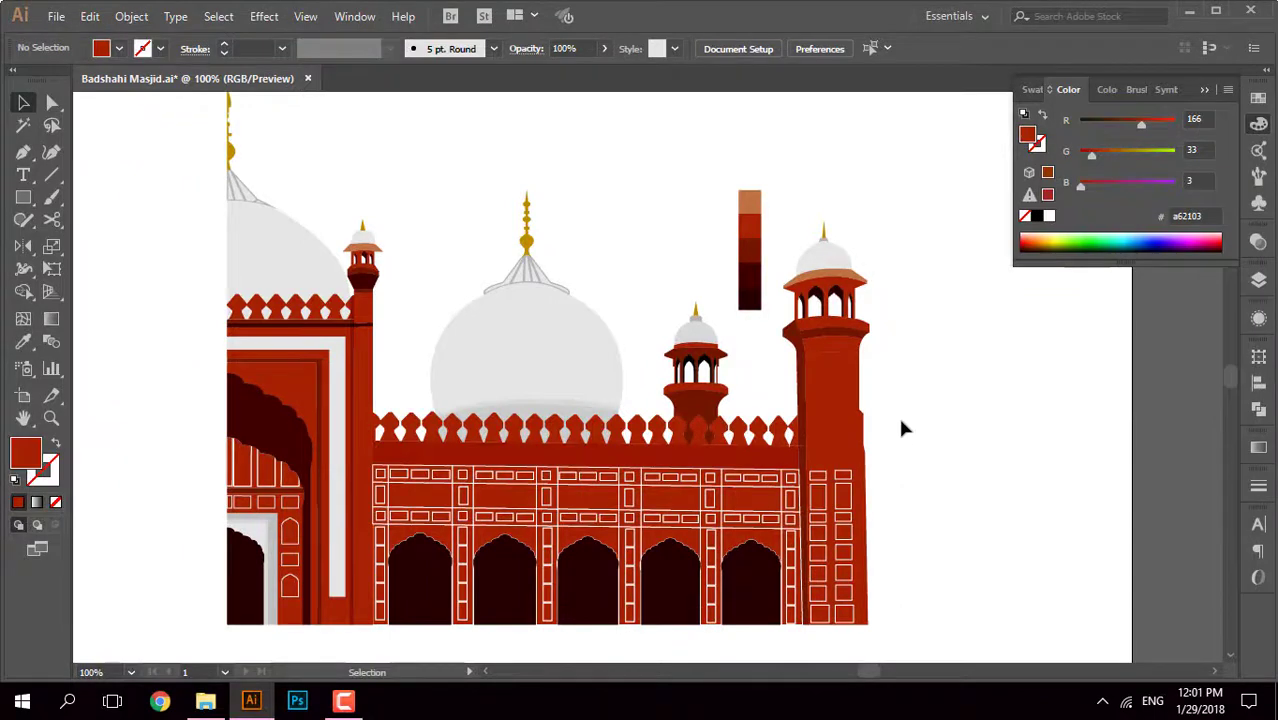
Step: Pan the facade view right, then switch to the Chrome browser
drag(900, 428, 1122, 424)
key(alt+Tab)
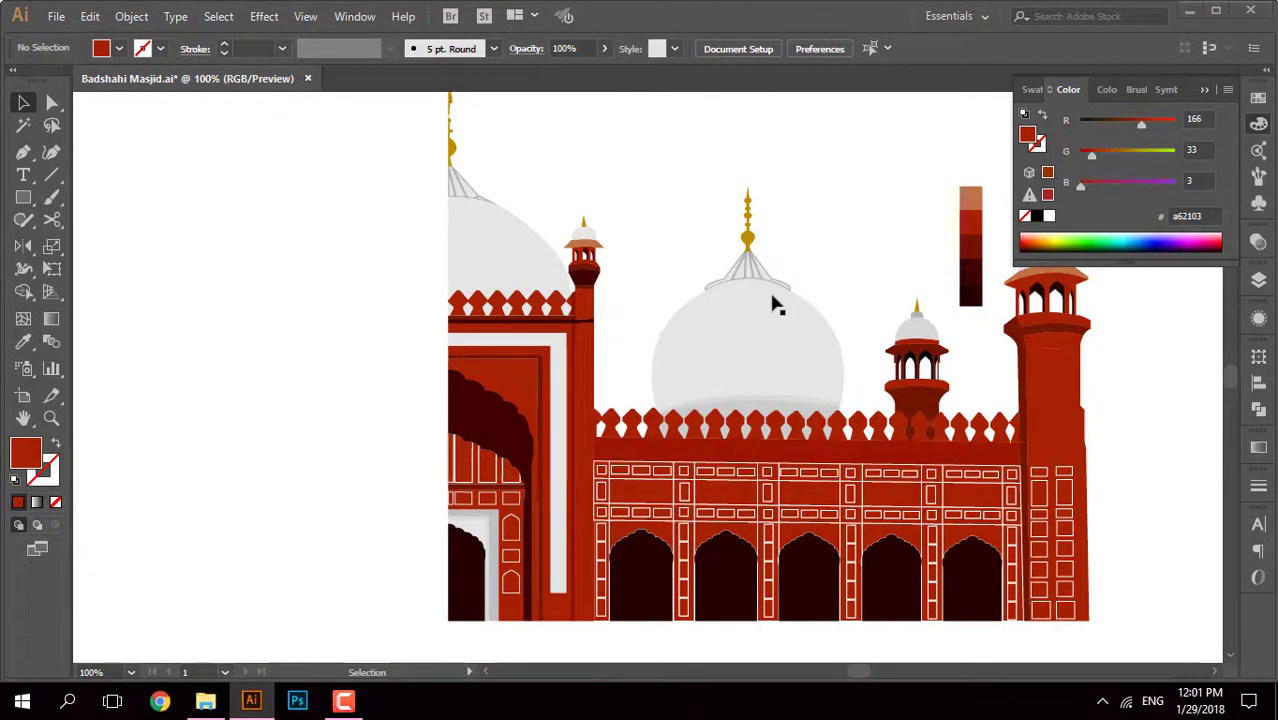
key(alt+Tab)
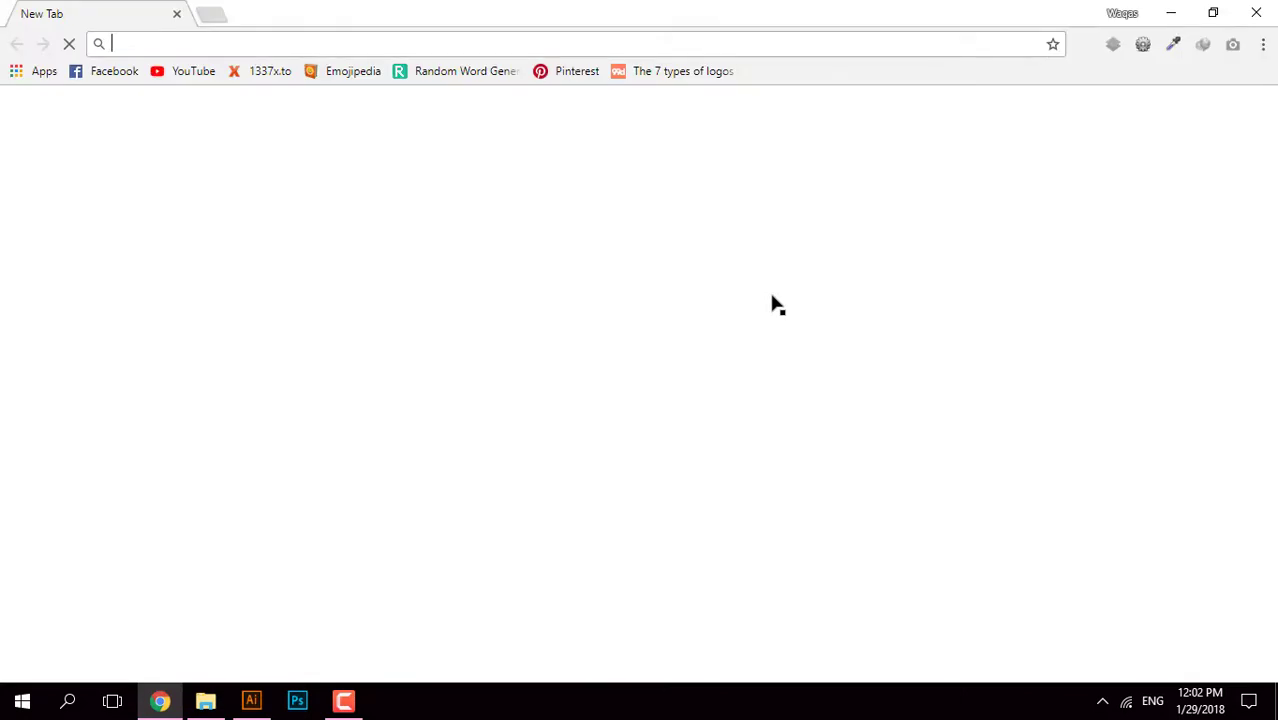
Step: Search Google Images for 'old buildings in lahore'
text(building flora)
key(BackSpace)
key(BackSpace)
key(BackSpace)
text(o)
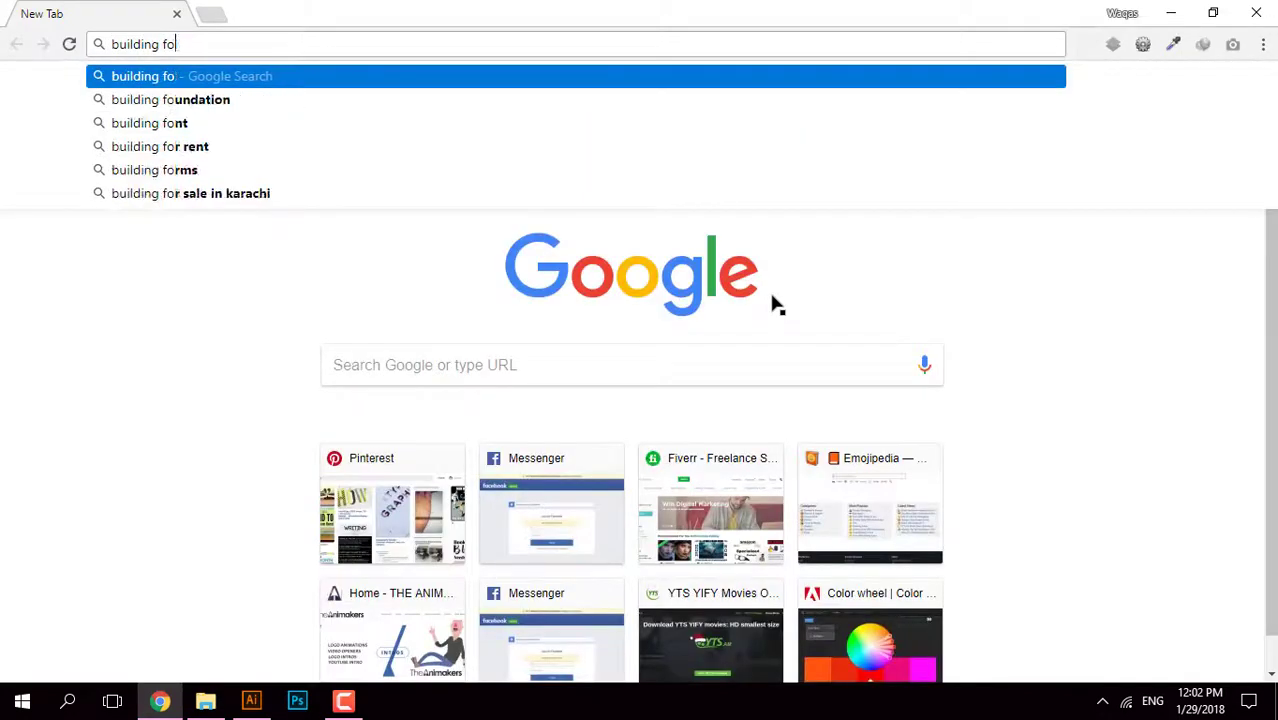
key(ctrl+a)
key(BackSpace)
text(old buikding)
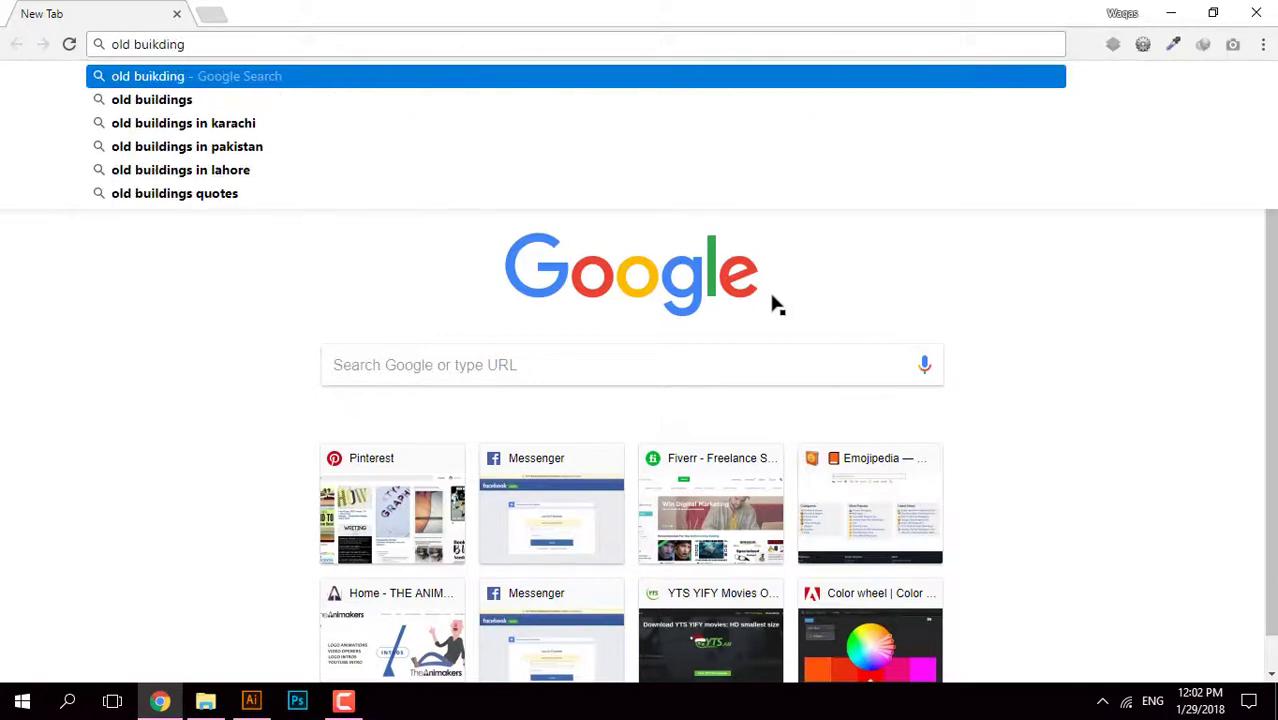
key(Down)
key(Down)
key(Down)
key(Down)
key(Return)
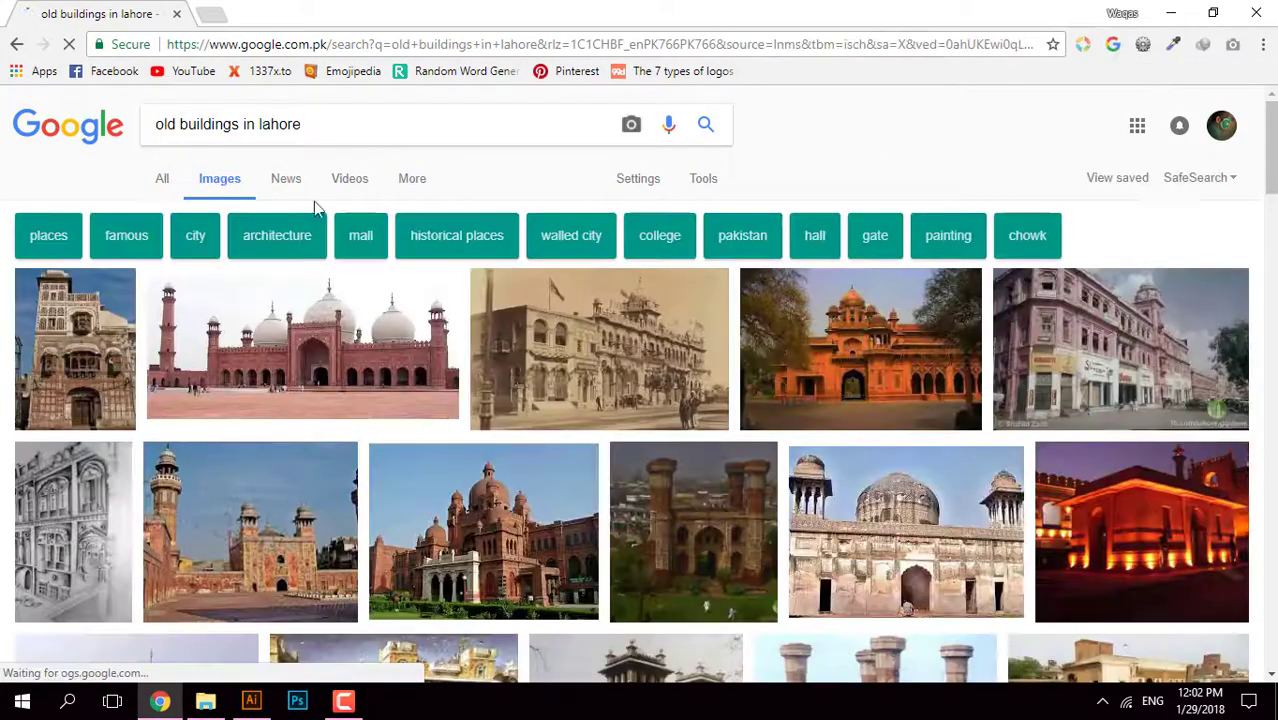
Step: Refine the query to 'old buildings florals', then 'old buildings designs'
triple_click(350, 124)
key(BackSpace)
text(fl)
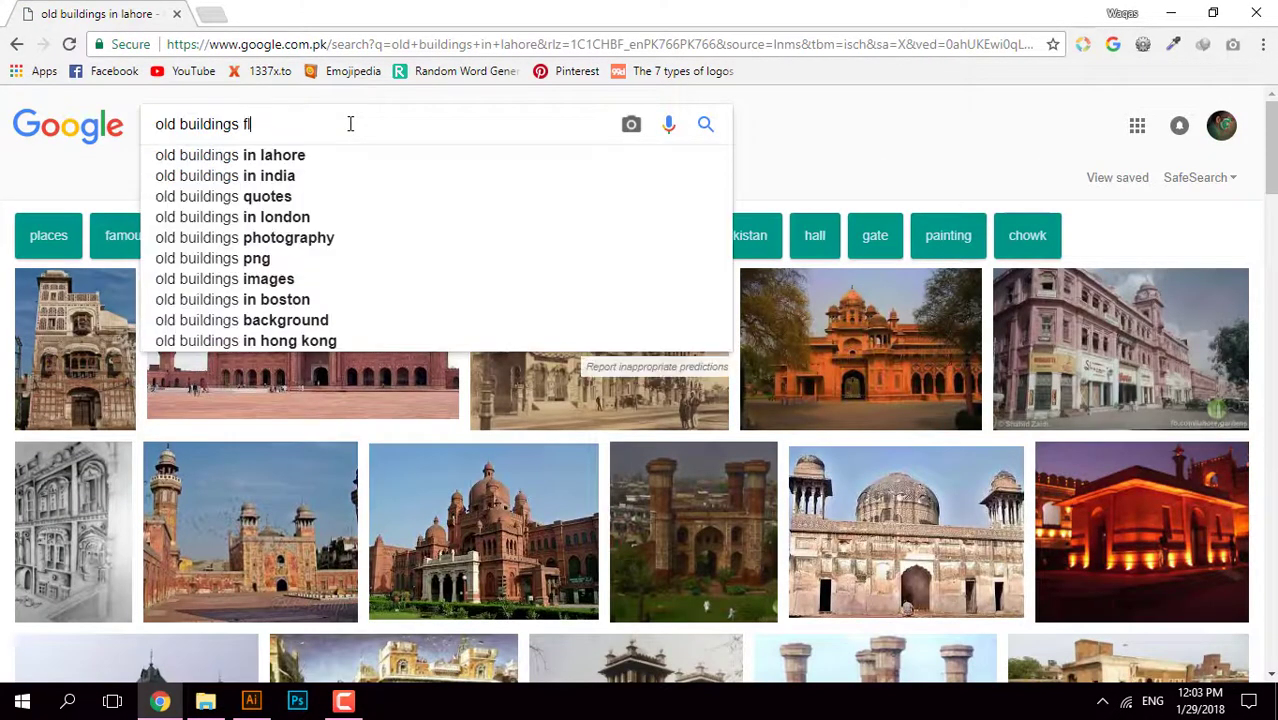
text(orals)
key(Return)
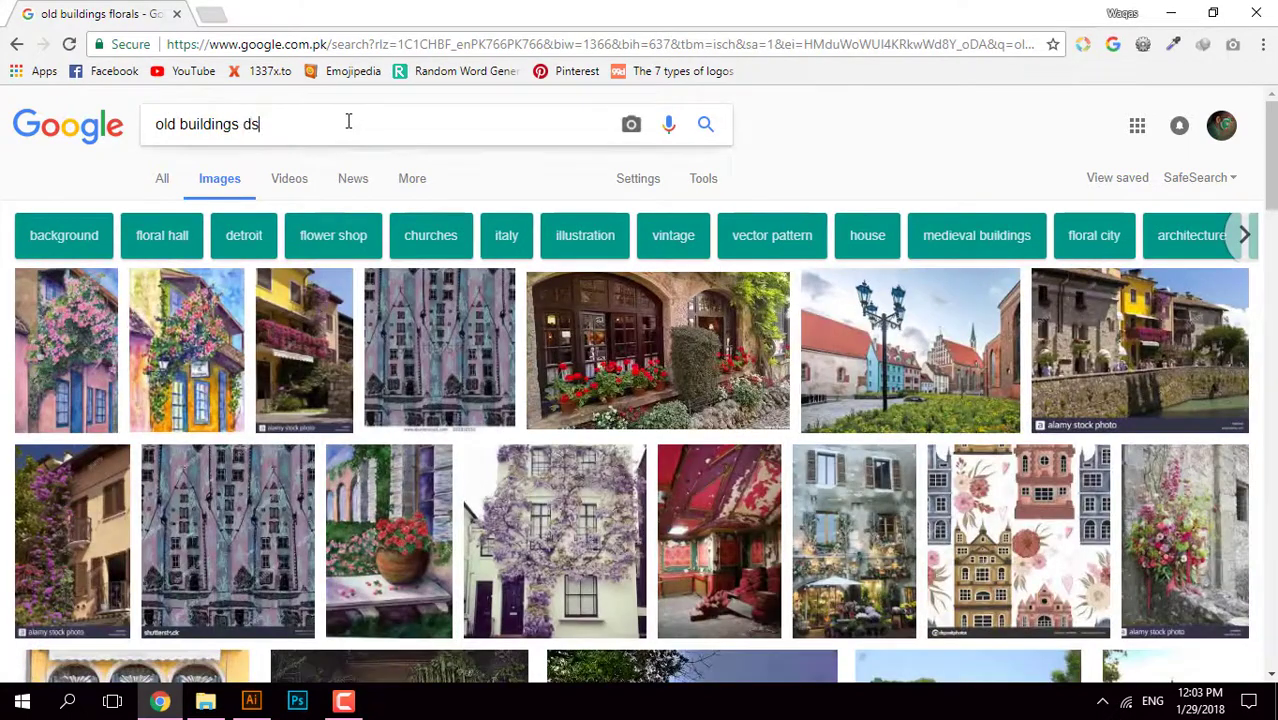
key(BackSpace)
text(esigns)
key(Return)
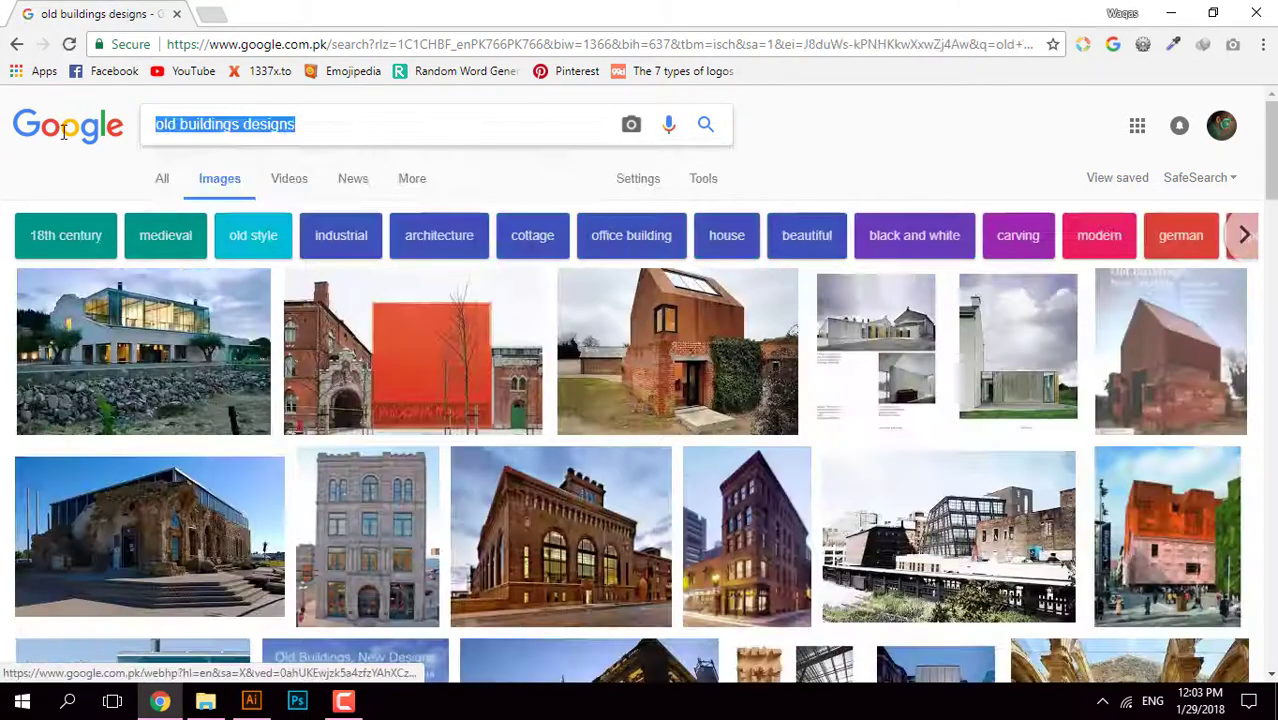
Step: Search for 'spiral design' images and browse the results
text(spiral design)
key(Return)
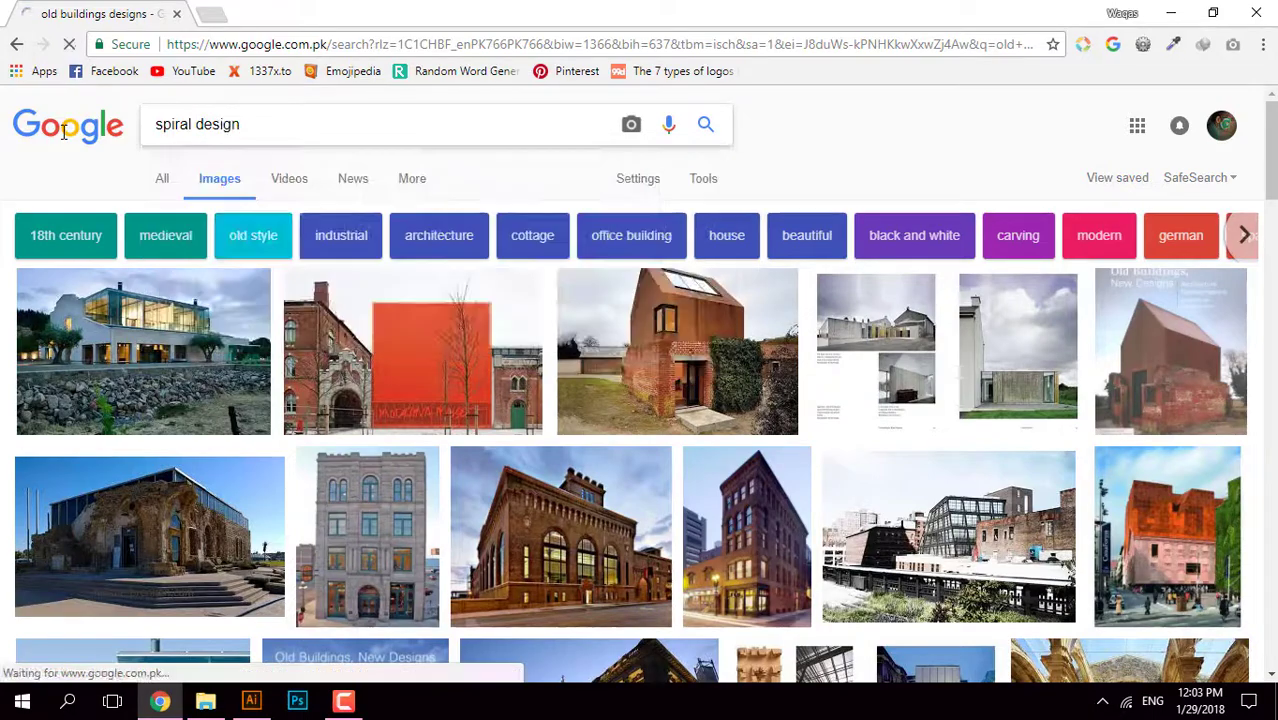
scroll(455, 160, down, 2)
scroll(455, 160, down, 2)
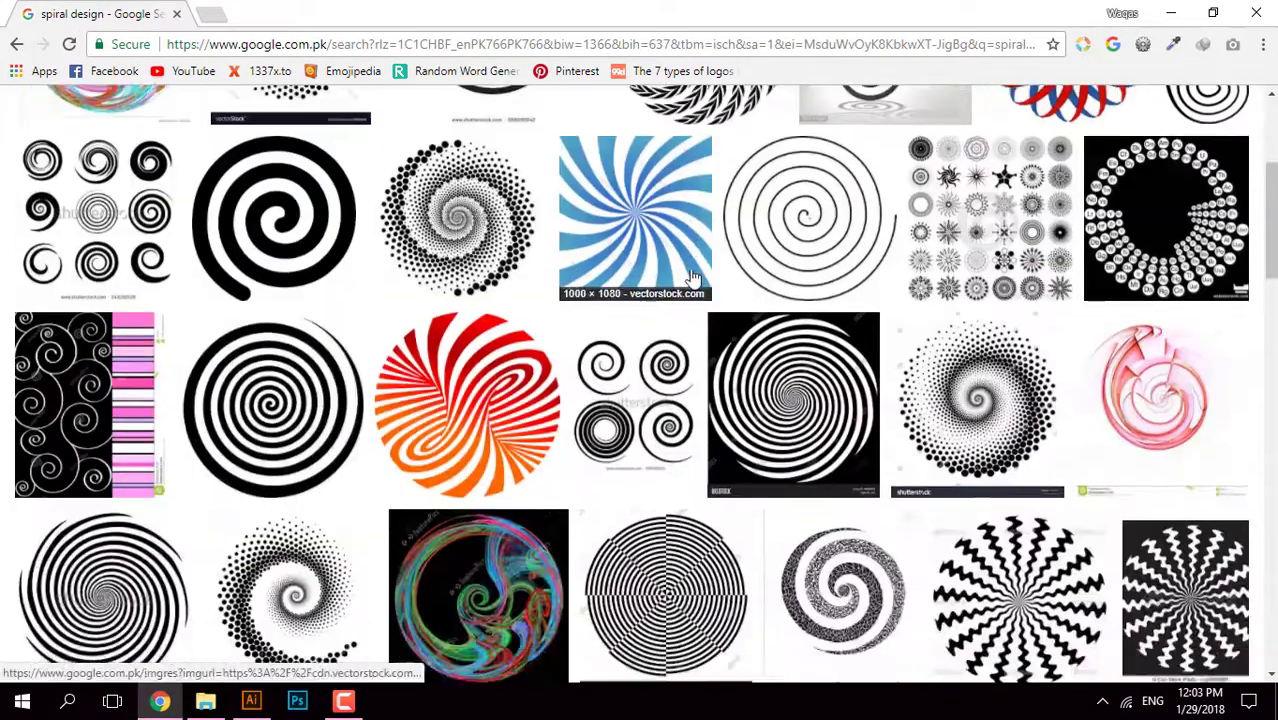
scroll(455, 150, up, 1)
scroll(461, 135, up, 3)
Step: Try 'spiral in building decorations', then return and filter the results to abstract spirals
click(461, 124)
key(BackSpace)
key(BackSpace)
key(BackSpace)
text(in build)
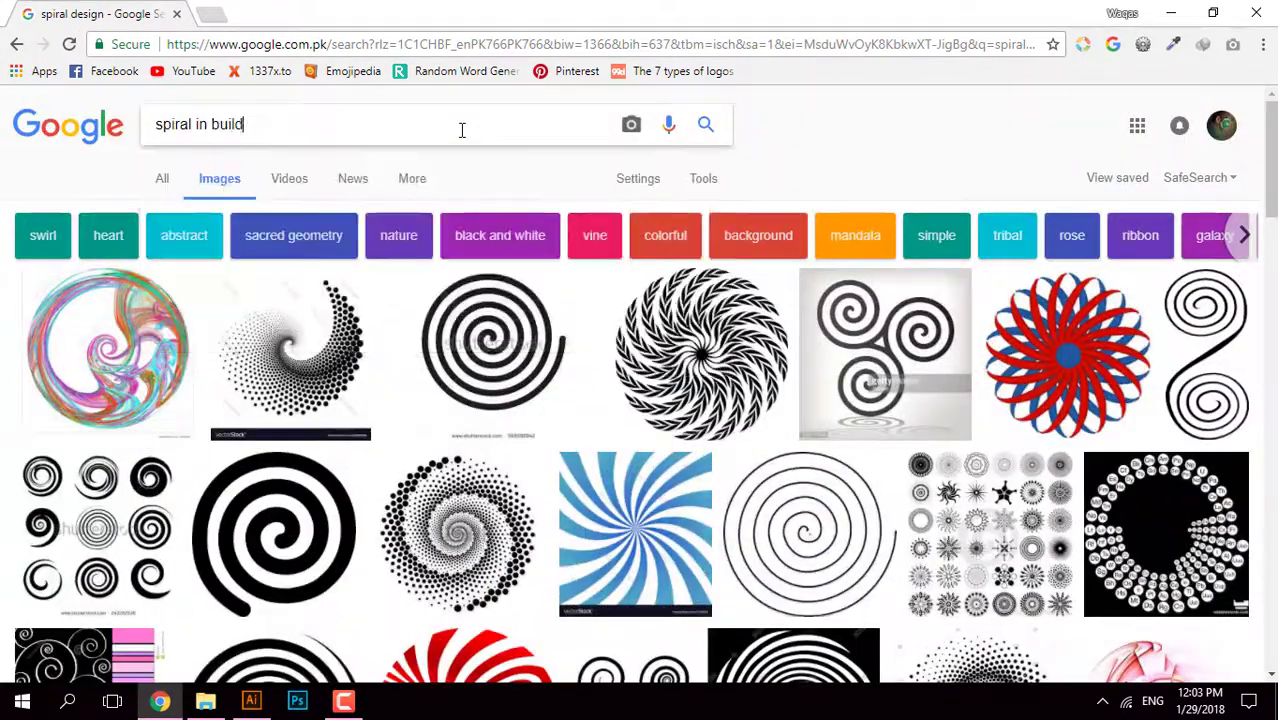
text(ing decorations)
key(Return)
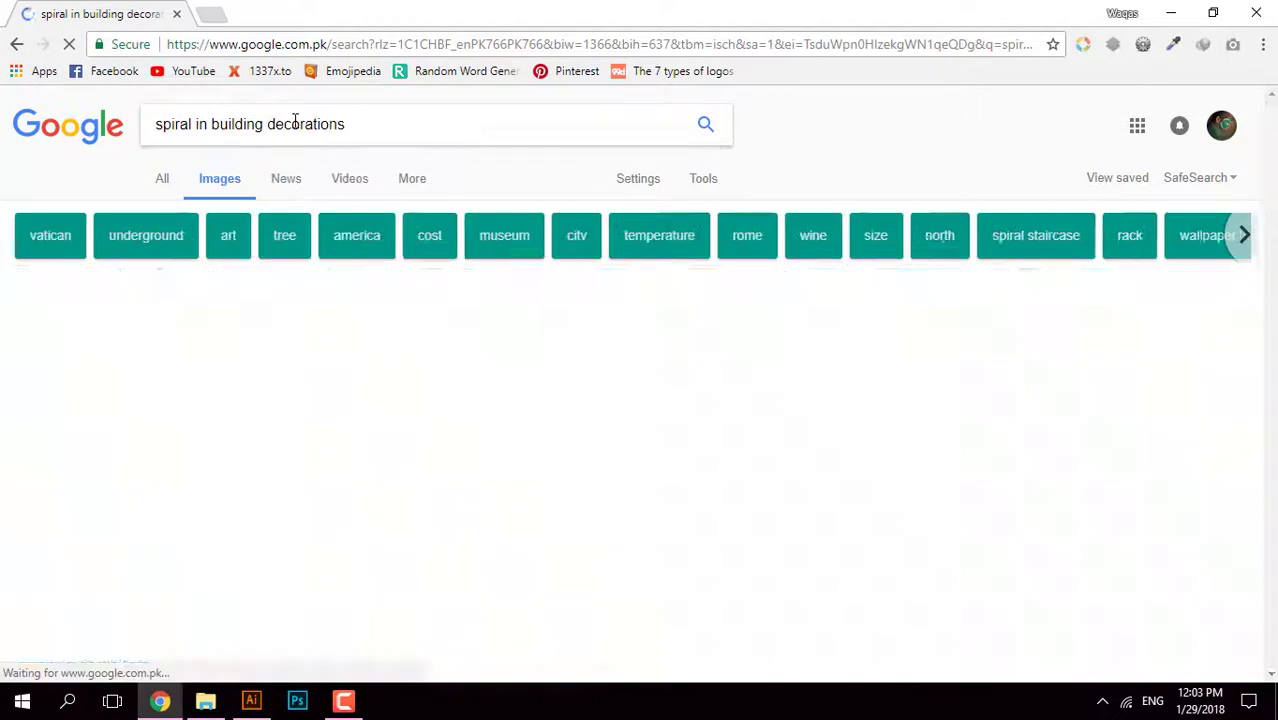
click(18, 46)
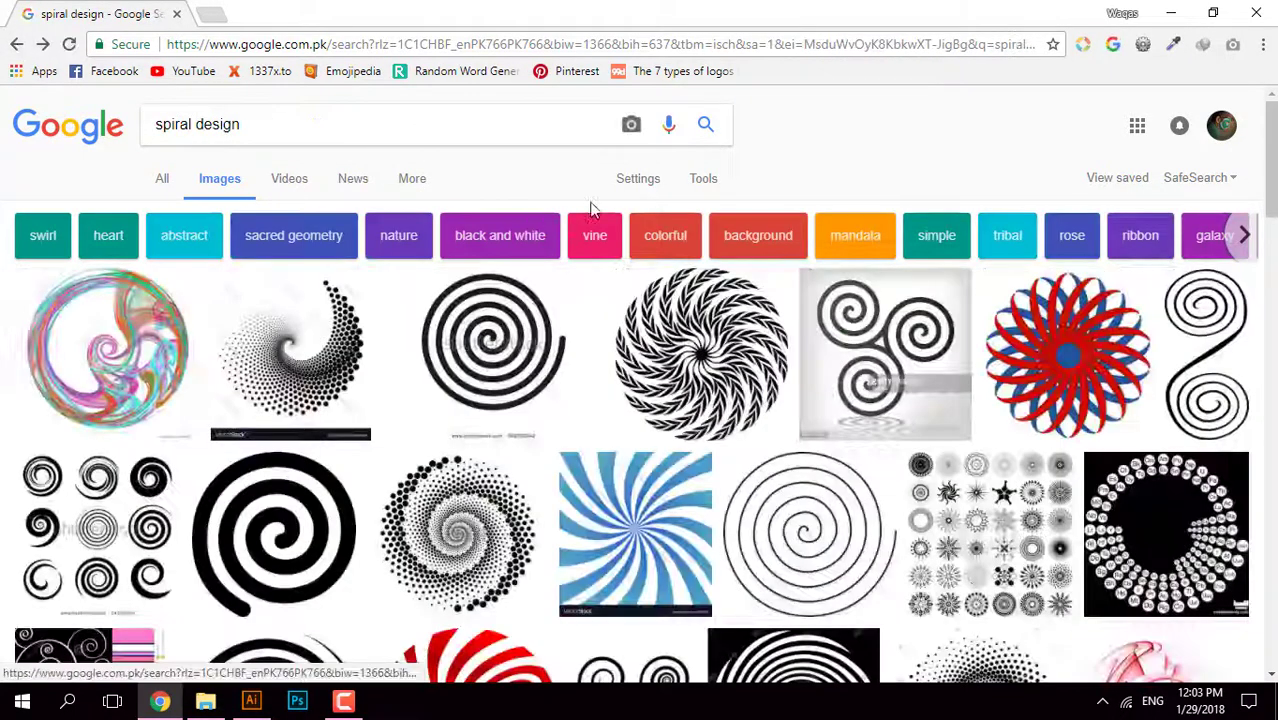
click(200, 240)
Step: Browse the abstract spiral results and preview one design
scroll(588, 199, down, 5)
scroll(588, 199, down, 3)
scroll(605, 185, down, 3)
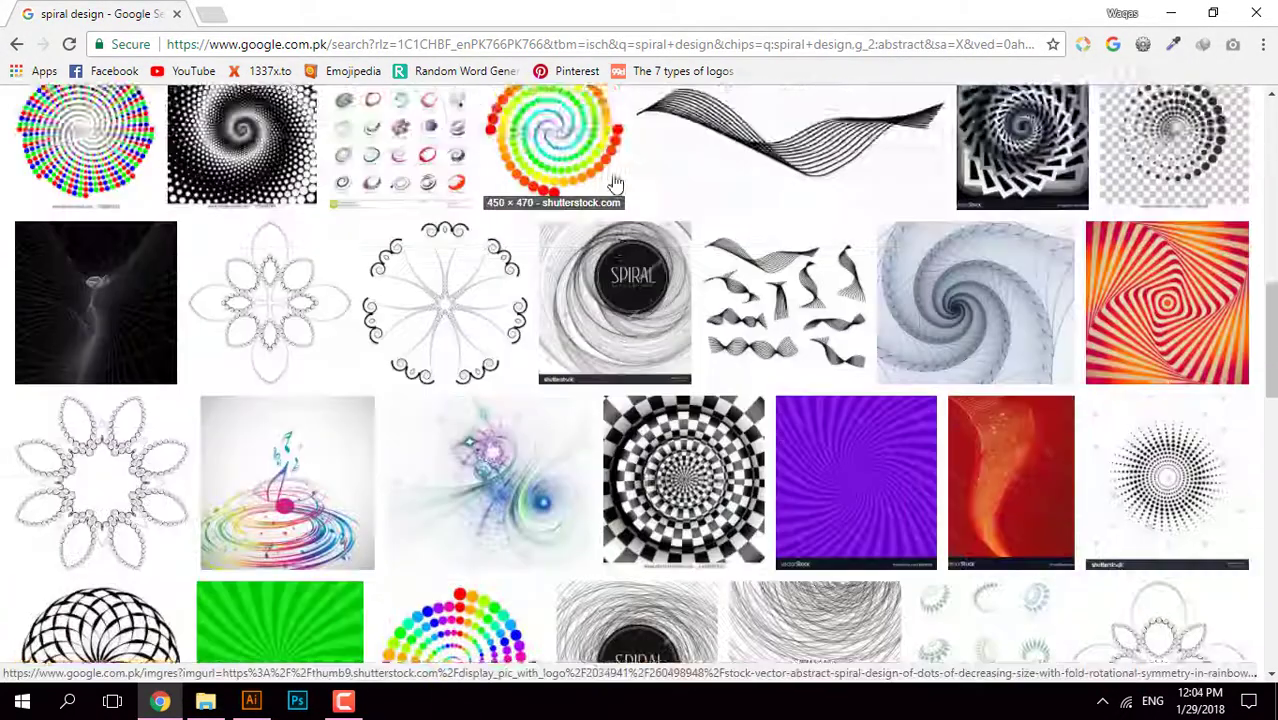
scroll(612, 192, down, 3)
scroll(603, 205, down, 3)
scroll(605, 211, up, 4)
scroll(1112, 177, up, 3)
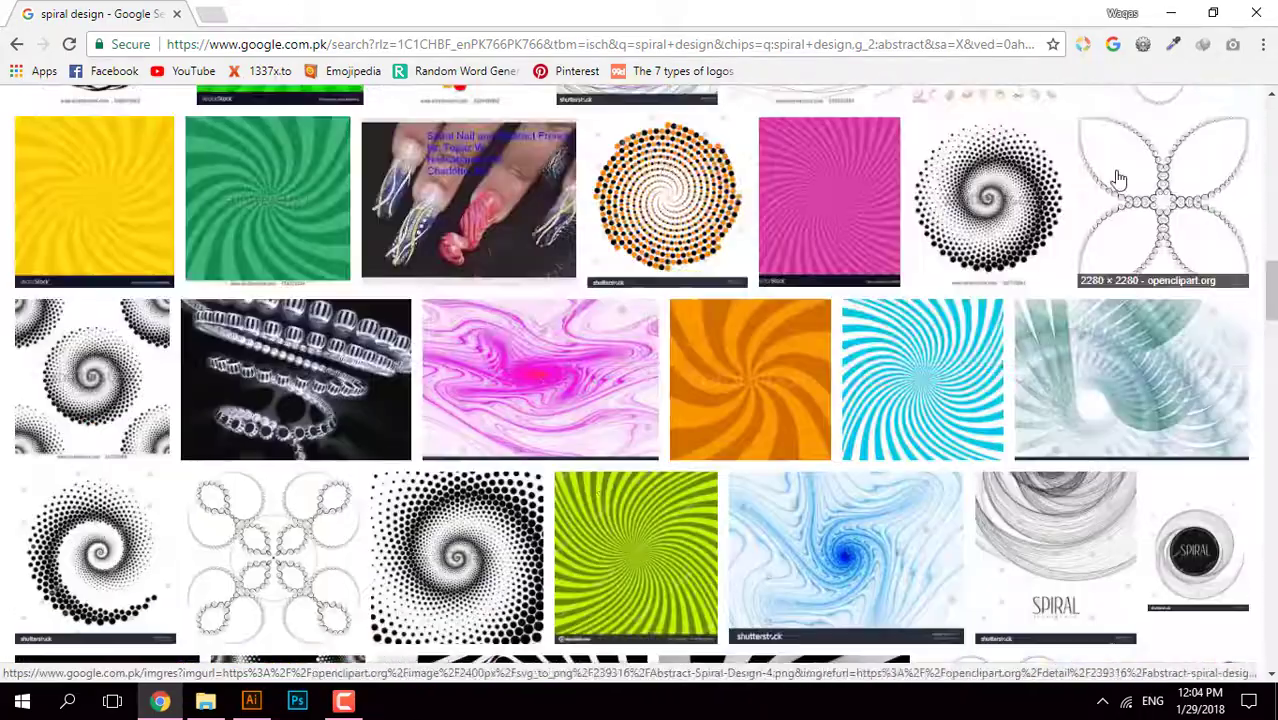
click(1112, 177)
scroll(588, 340, up, 10)
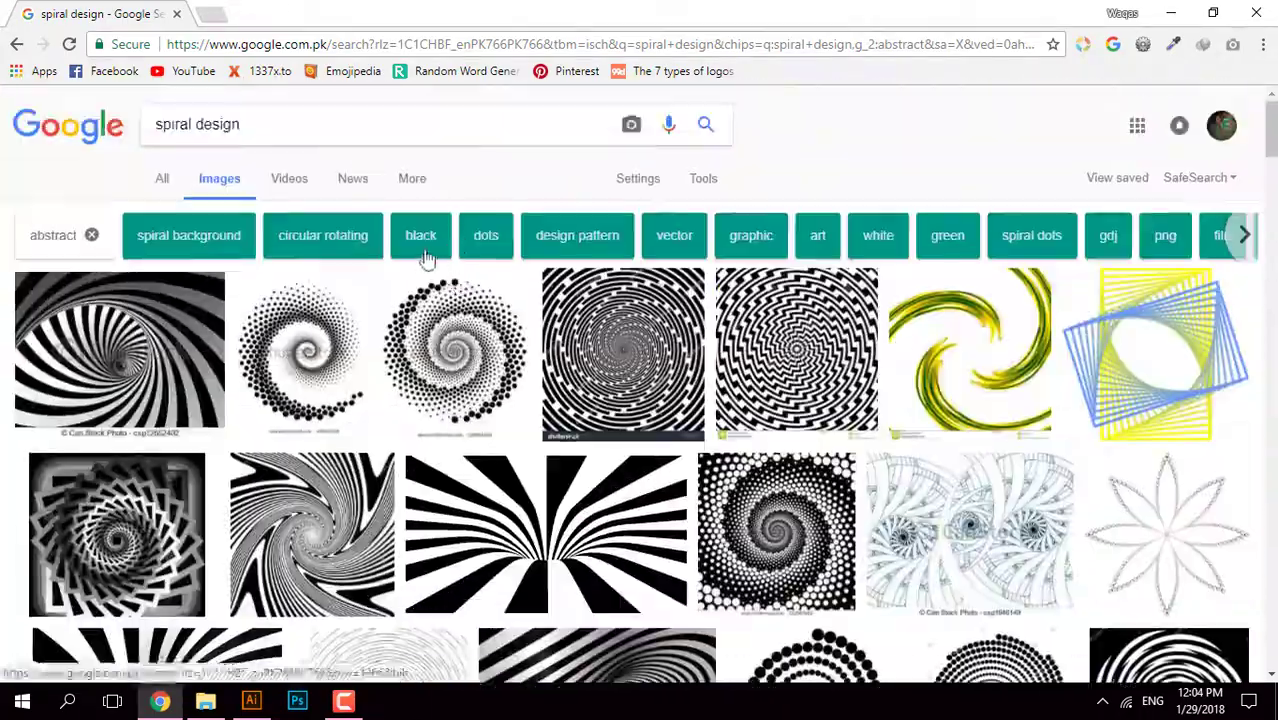
Step: Refine the search to 'spiral abstract vector' and scan the results
drag(196, 124, 314, 126)
text(abstract)
key(Return)
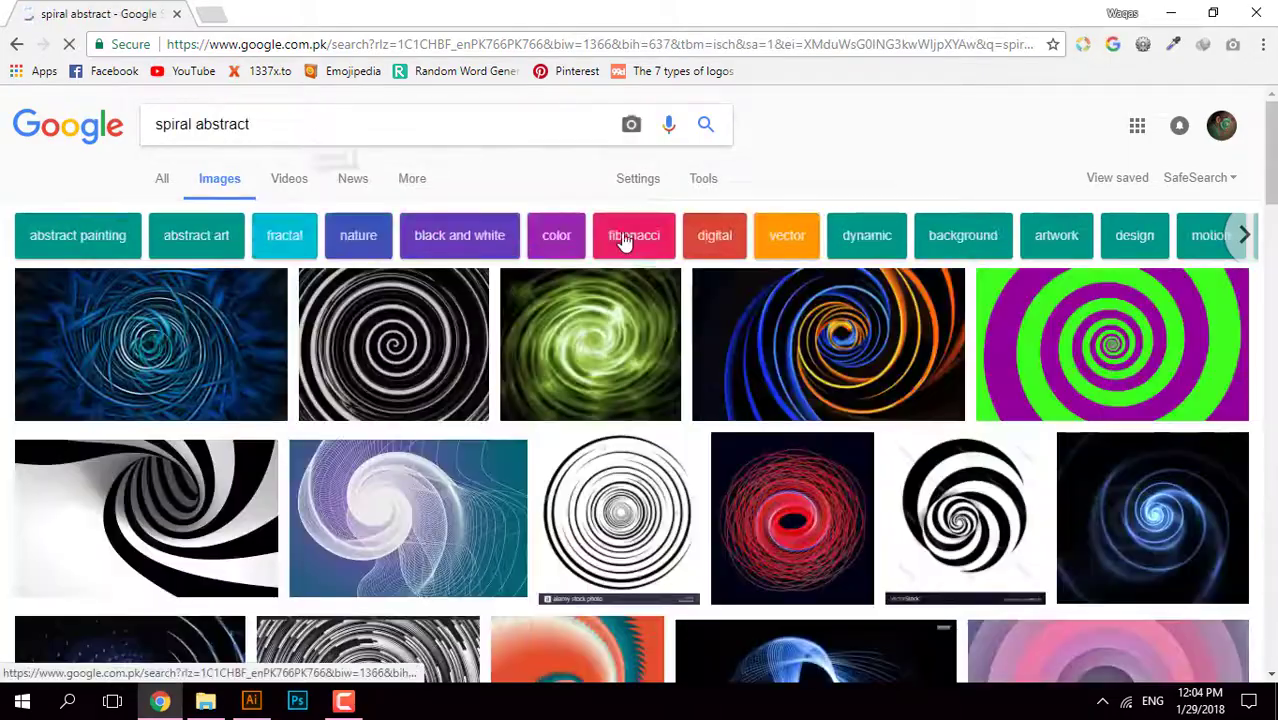
text(vector)
key(Return)
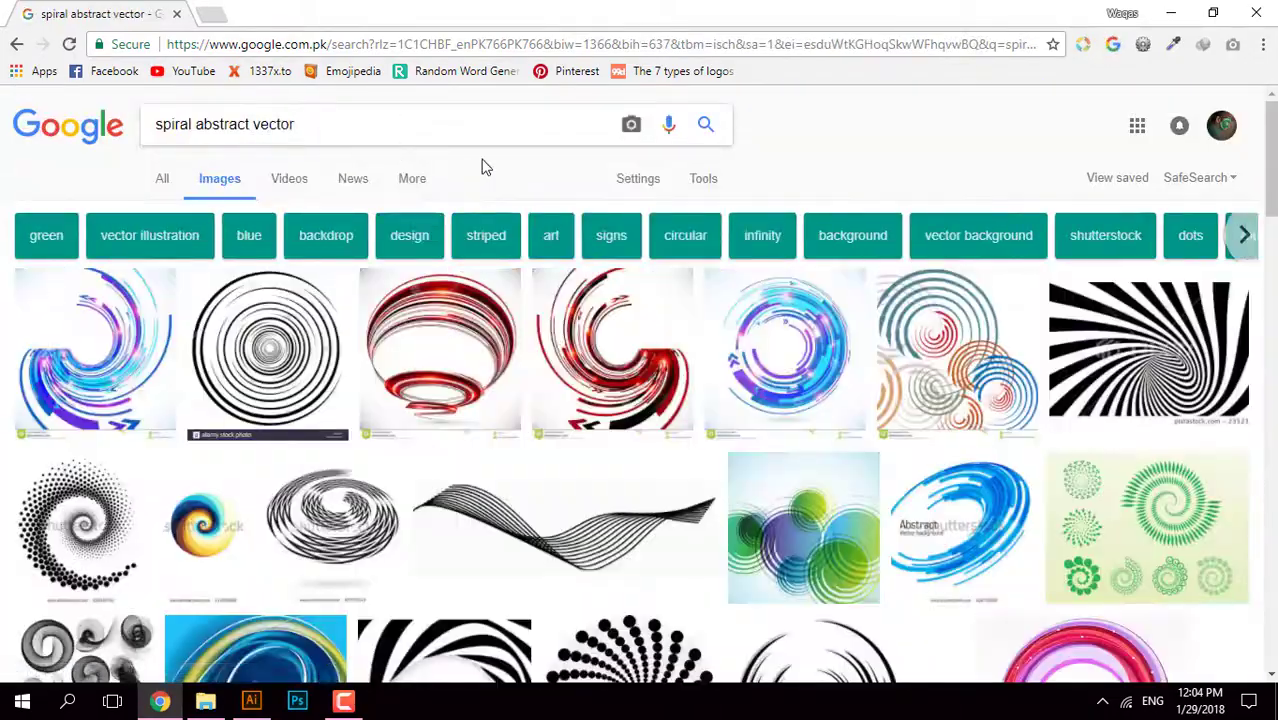
scroll(605, 205, down, 3)
scroll(605, 195, down, 4)
scroll(605, 188, down, 3)
Step: Open the ninja-stars image in a new tab, copy it, and paste it into Illustrator
click(545, 285)
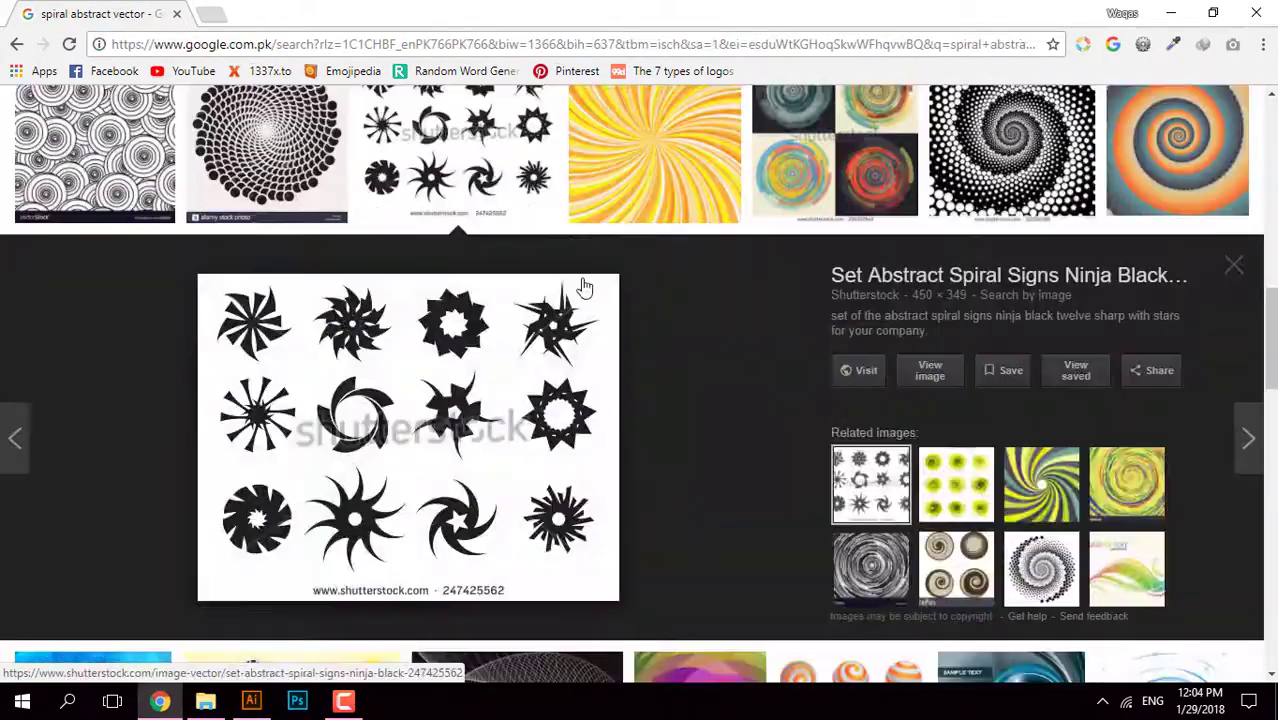
click(585, 285)
right_click(688, 320)
click(710, 371)
key(alt+Tab)
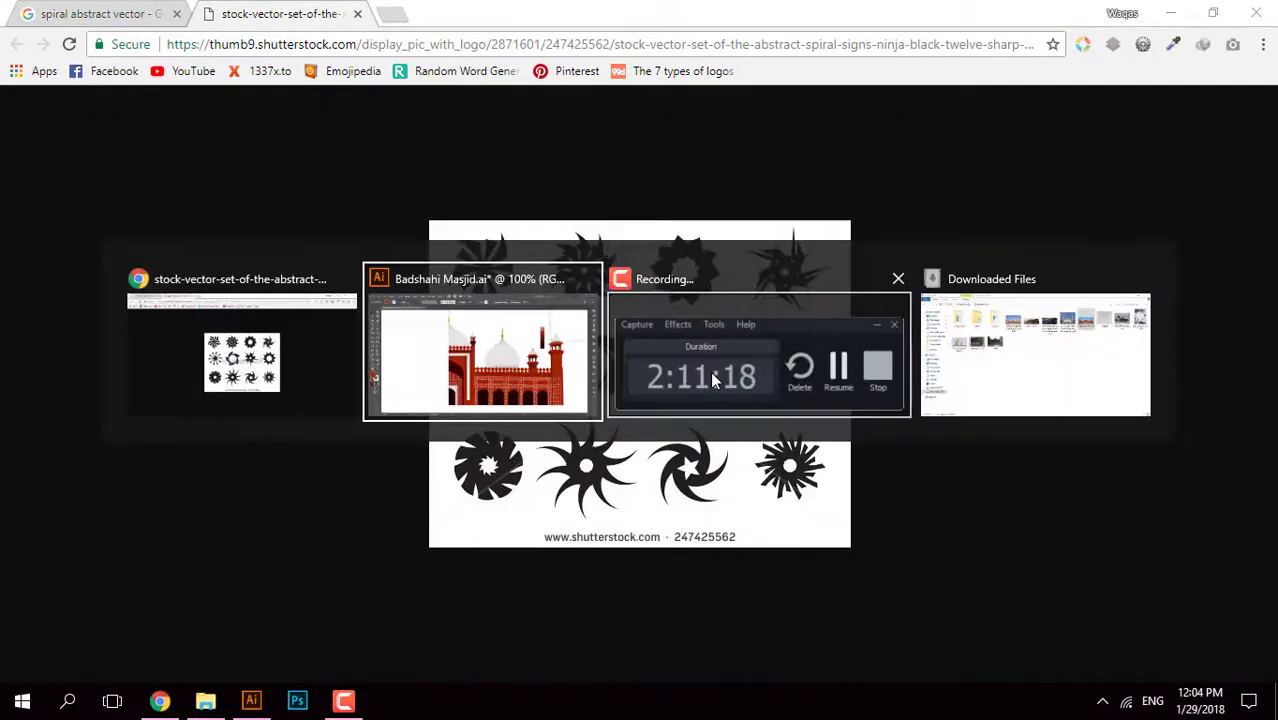
key(ctrl+v)
Step: Paste the star image and Image Trace it with the Silhouettes preset
key(ctrl+minus)
click(432, 48)
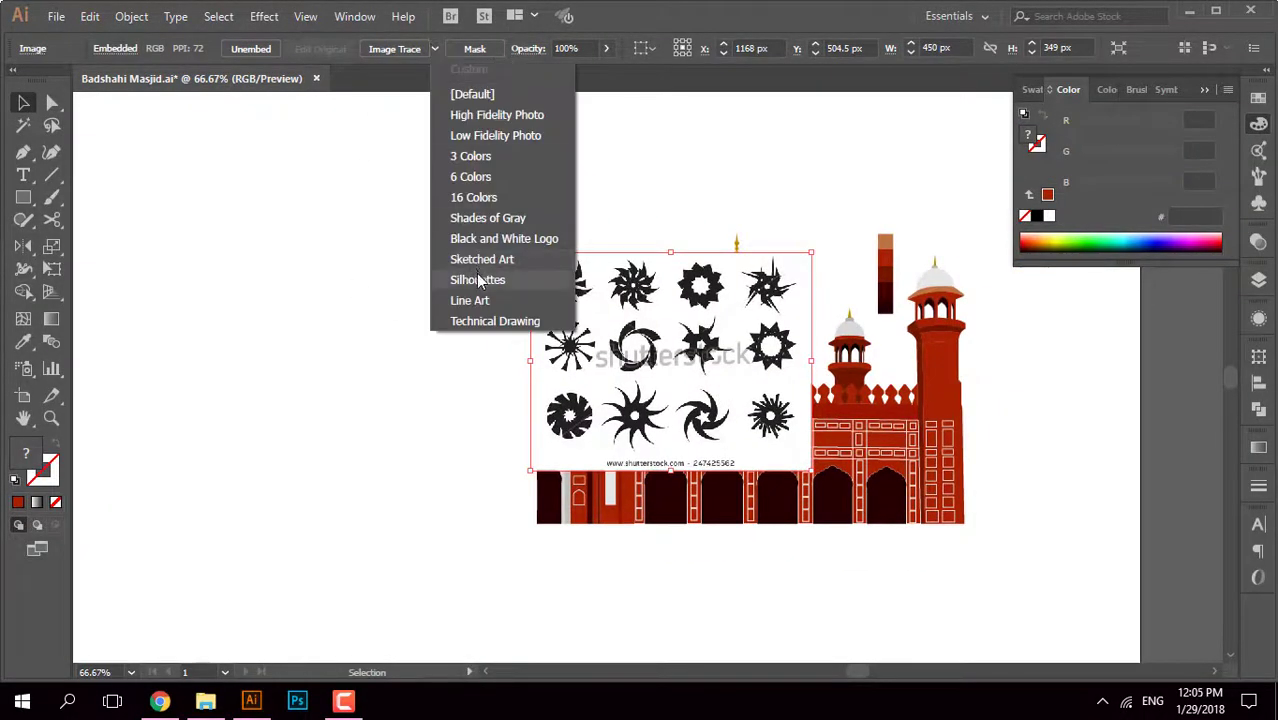
click(440, 272)
click(439, 265)
key(ctrl+plus)
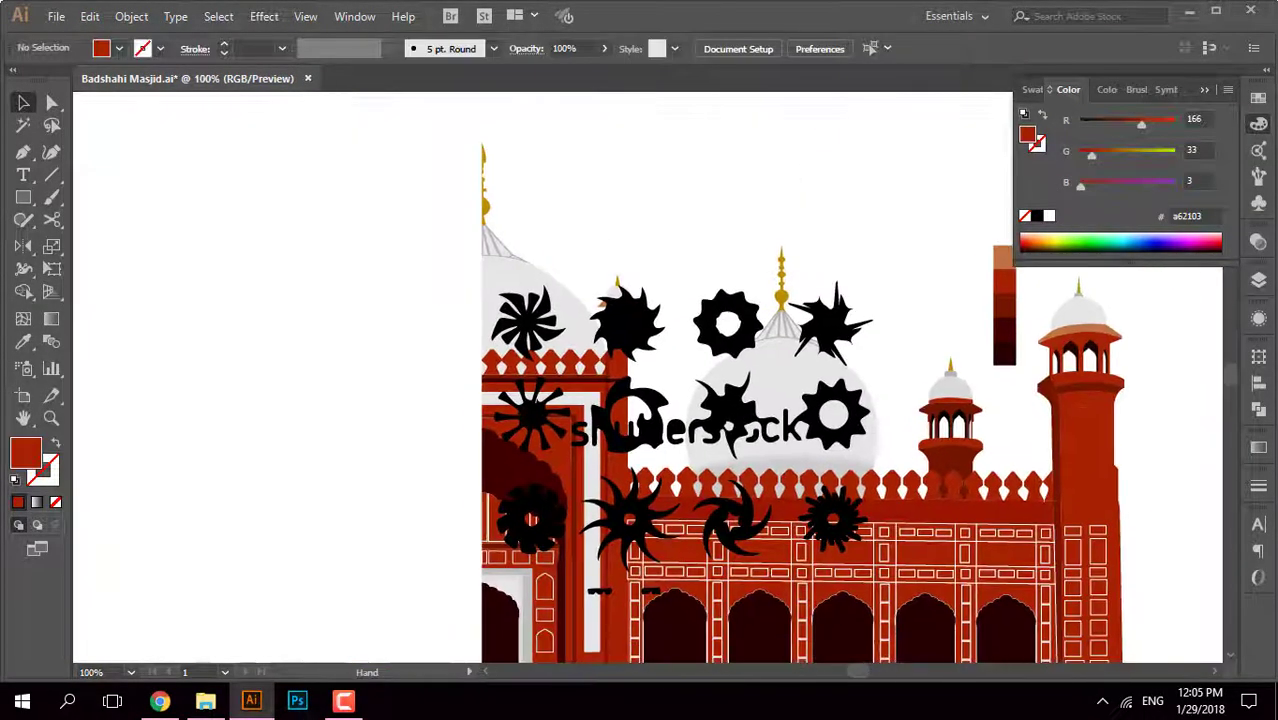
Step: Move the traced stars left of the mosque, ungroup them, and pull one gear star aside
click(724, 430)
drag(749, 361, 290, 330)
right_click(676, 334)
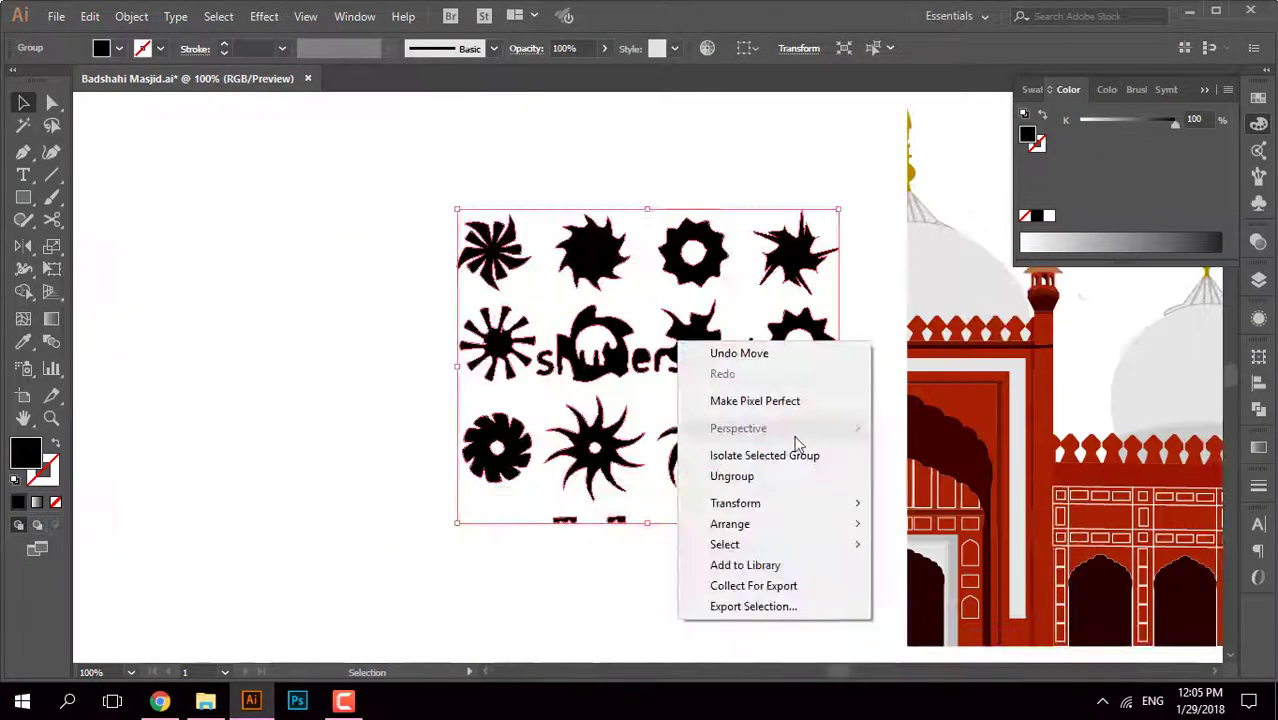
click(742, 474)
drag(790, 340, 296, 366)
key(ctrl+plus)
key(ctrl+plus)
key(ctrl+plus)
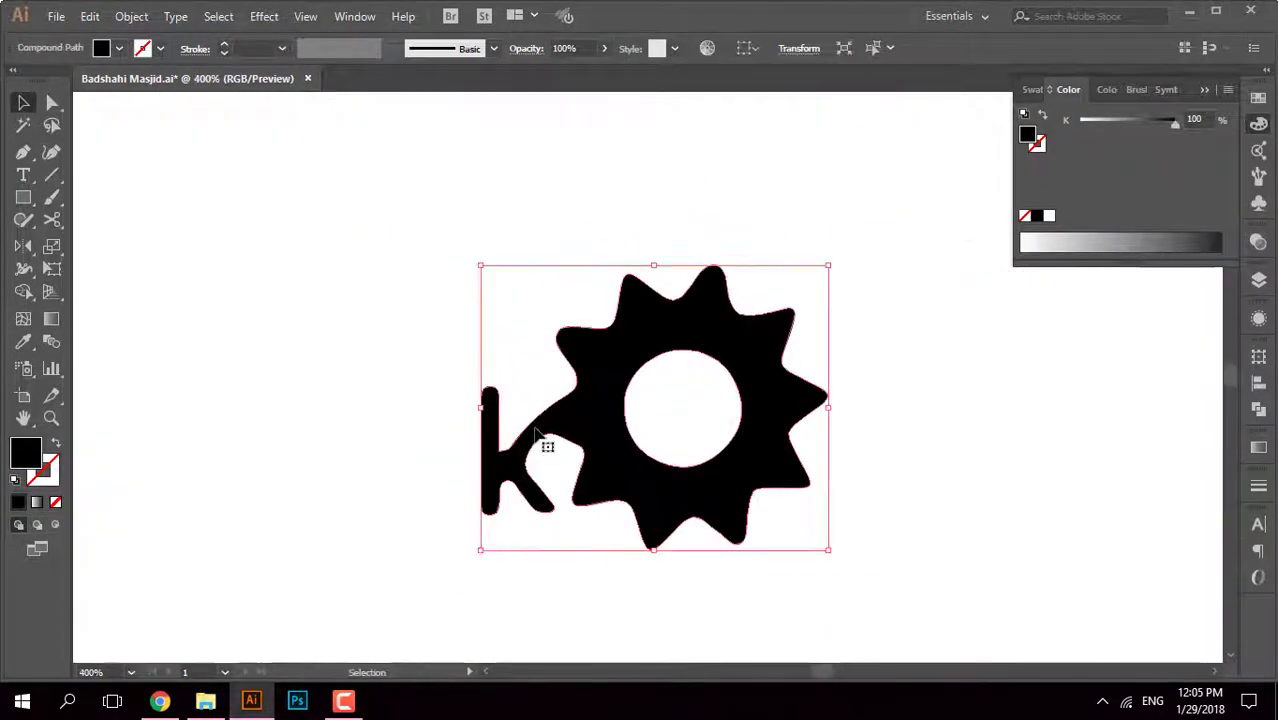
Step: In Outline view, add and curve a Pen anchor where the K joins the gear
key(ctrl+shift+a)
click(23, 152)
key(ctrl+y)
scroll(530, 410, up, 3)
click(566, 403)
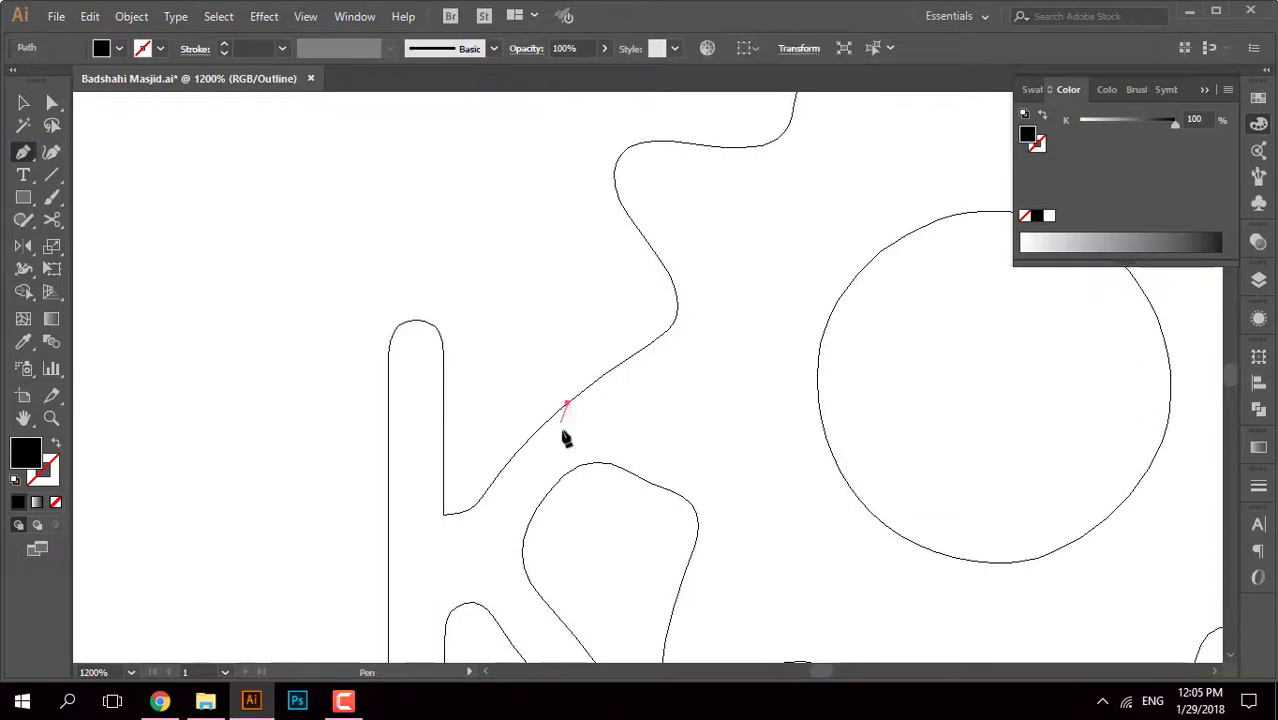
drag(626, 470, 650, 479)
key(ctrl+minus)
key(ctrl+minus)
key(ctrl+minus)
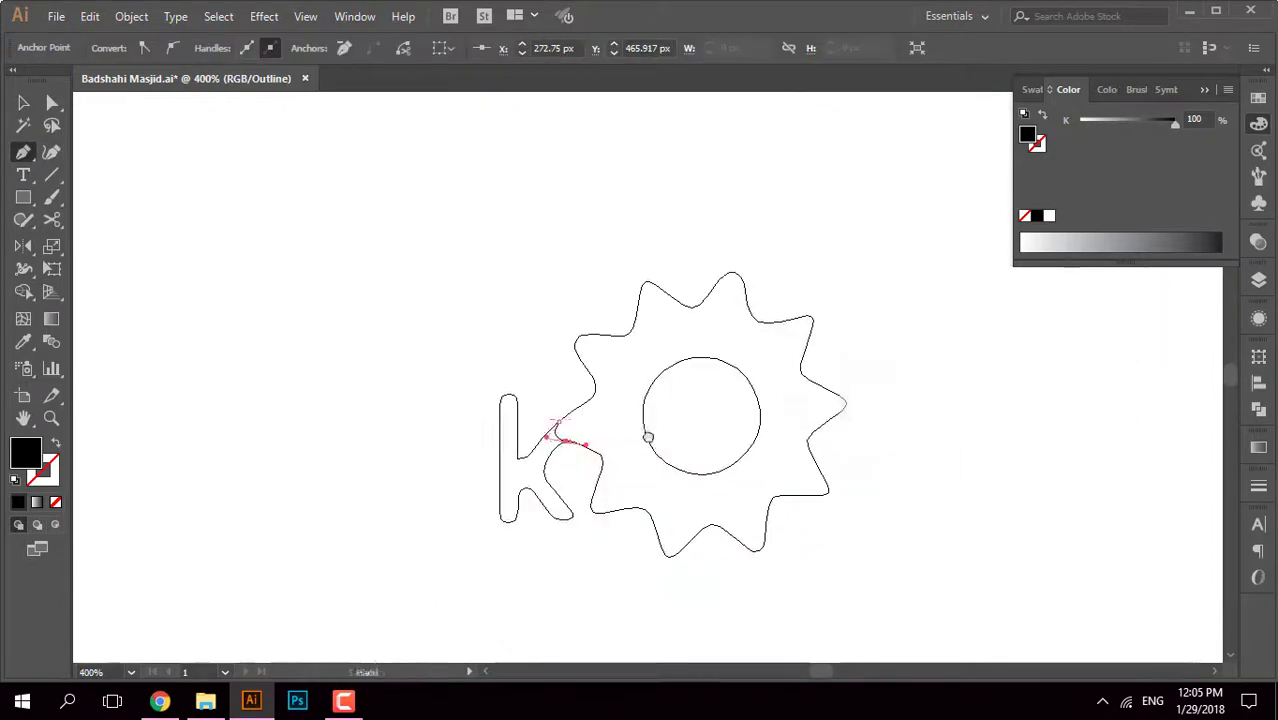
Step: Merge the overlapping traced pieces with the Shape Builder
key(ctrl+a)
key(shift+m)
scroll(562, 425, up, 2)
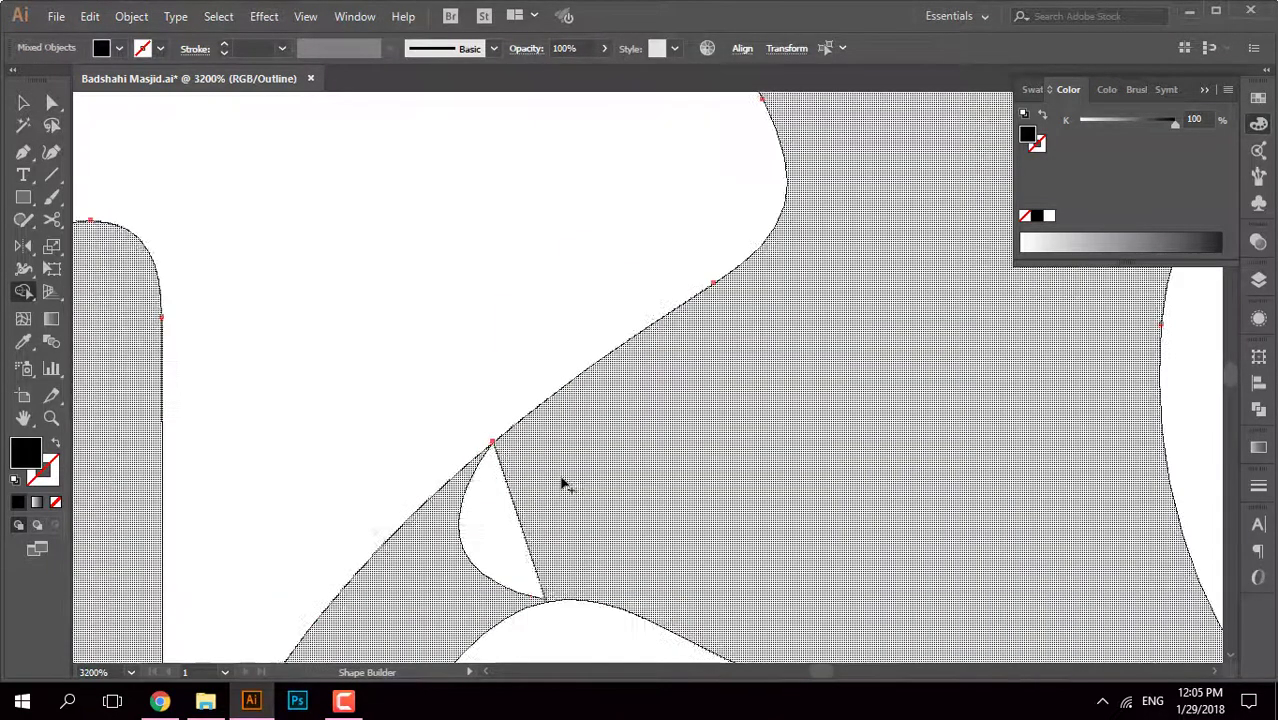
click(575, 475)
Step: Add another curved anchor where the K meets the gear to separate them
key(ctrl+shift+a)
key(p)
scroll(536, 379, down, 2)
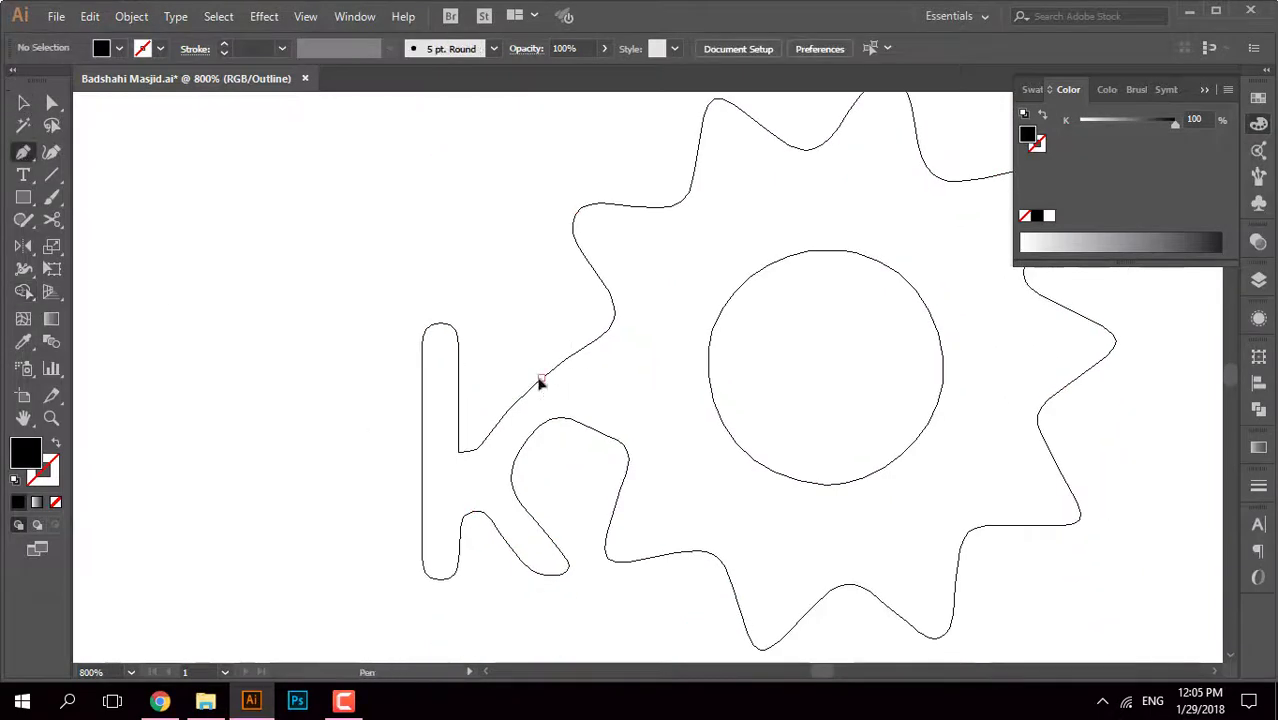
click(540, 380)
drag(554, 421, 590, 466)
scroll(565, 416, up, 4)
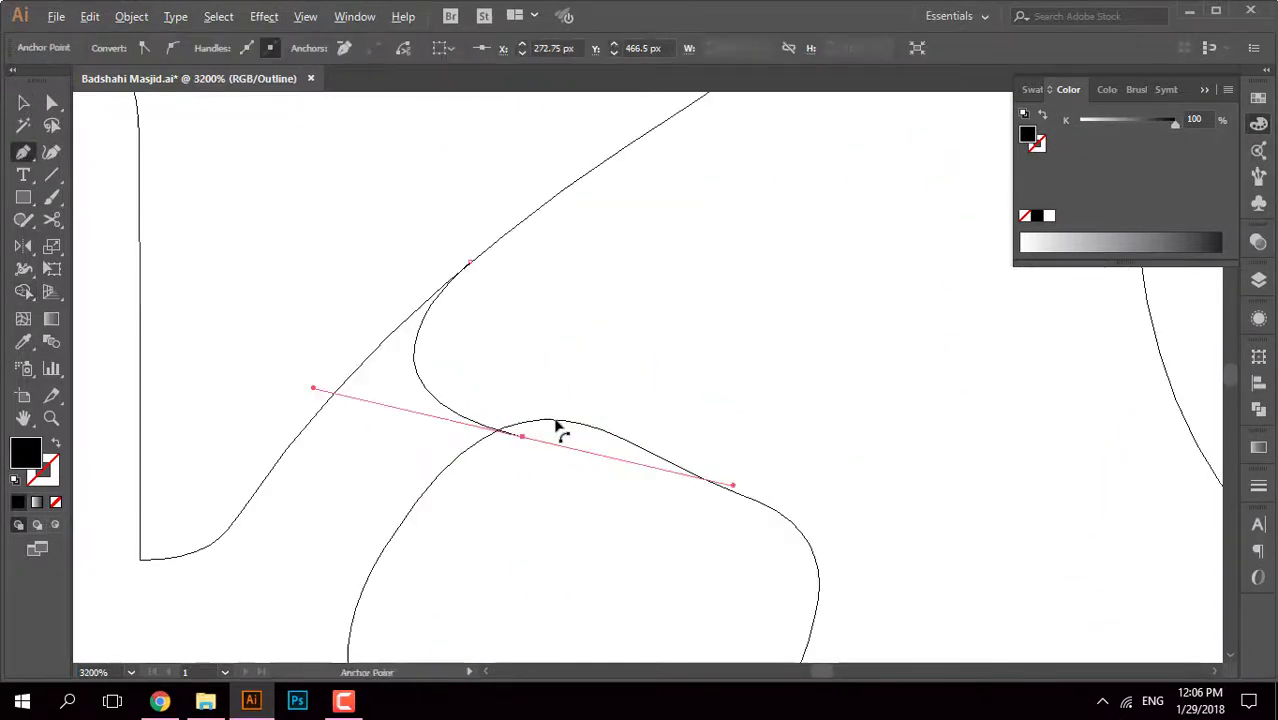
Step: Select the K and gear together and remove the K with the Shape Builder
key(a)
scroll(623, 394, down, 4)
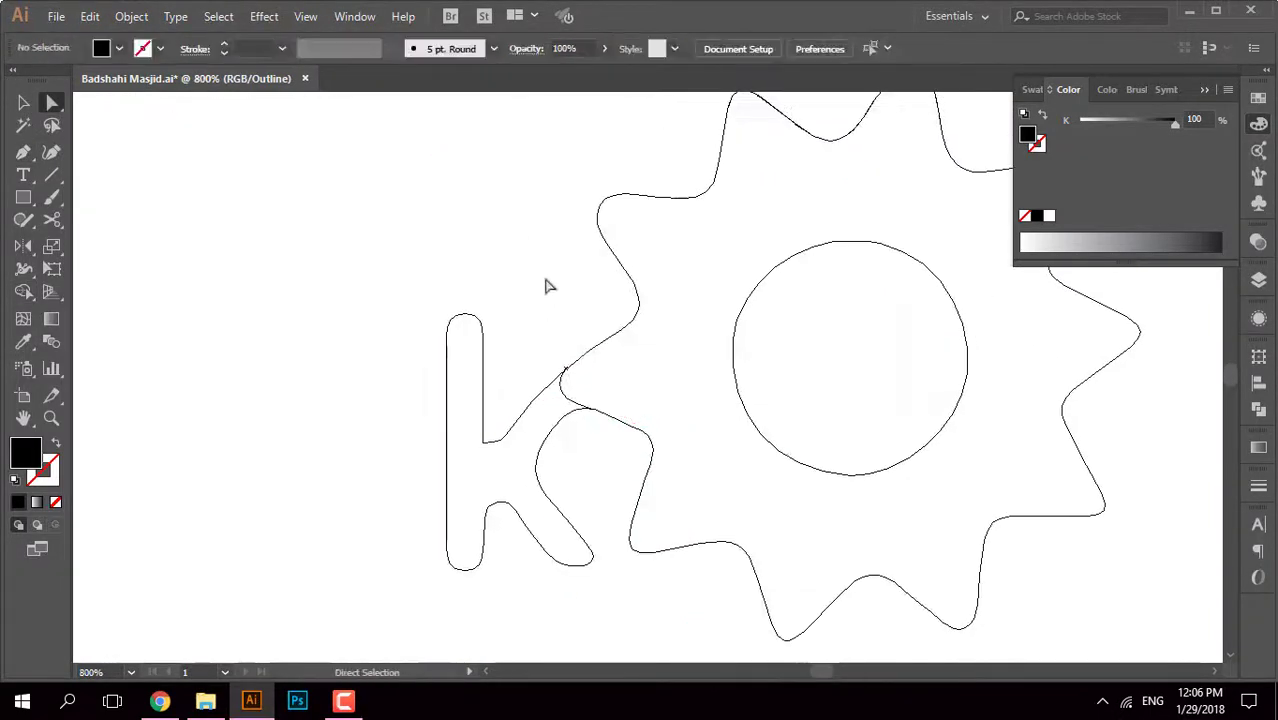
drag(543, 283, 713, 560)
key(v)
key(shift+m)
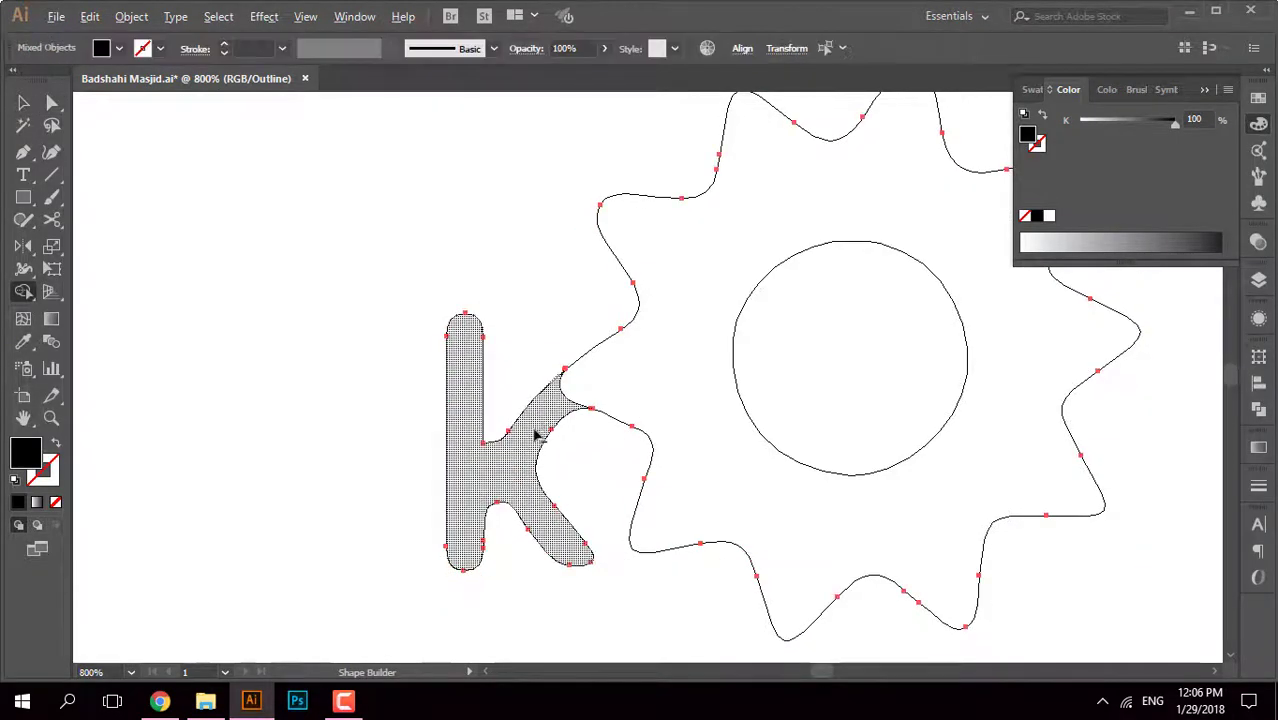
alt+click(536, 434)
Step: Clean up the gear's inner circle region so its round hole remains
scroll(650, 485, down, 2)
scroll(679, 471, up, 2)
scroll(715, 487, down, 3)
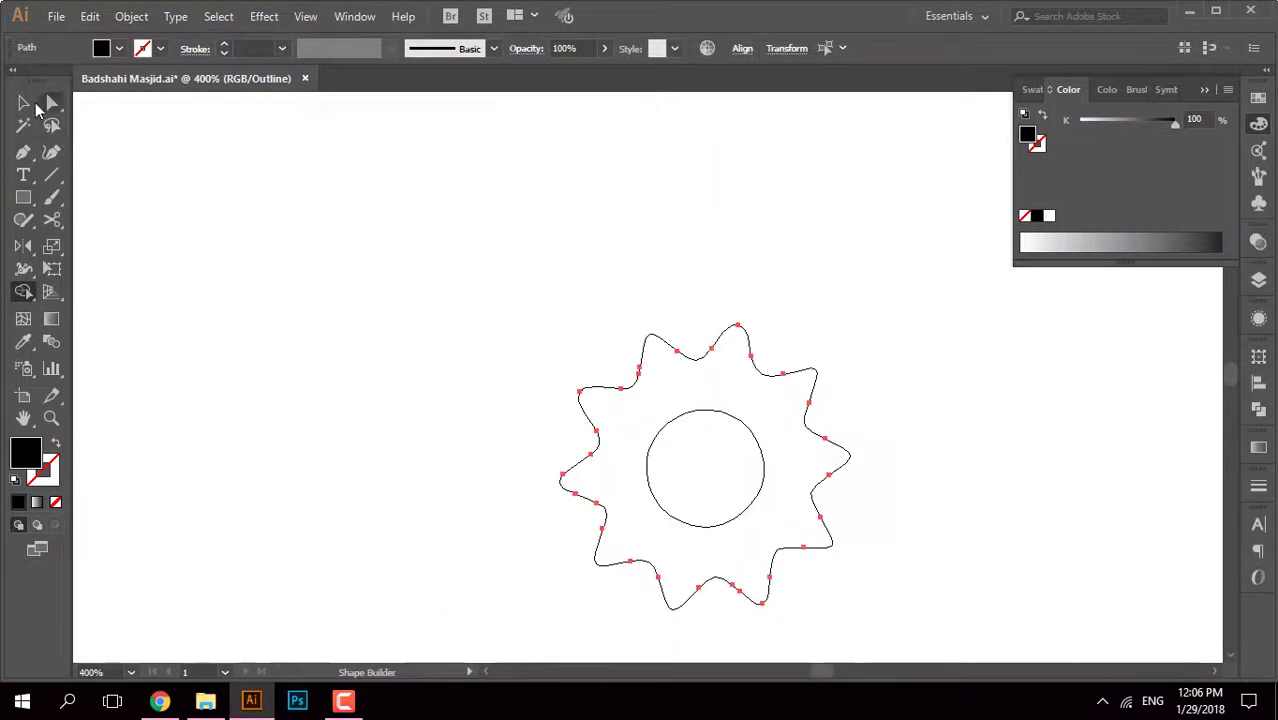
key(v)
scroll(703, 389, up, 3)
click(703, 389)
scroll(705, 330, down, 1)
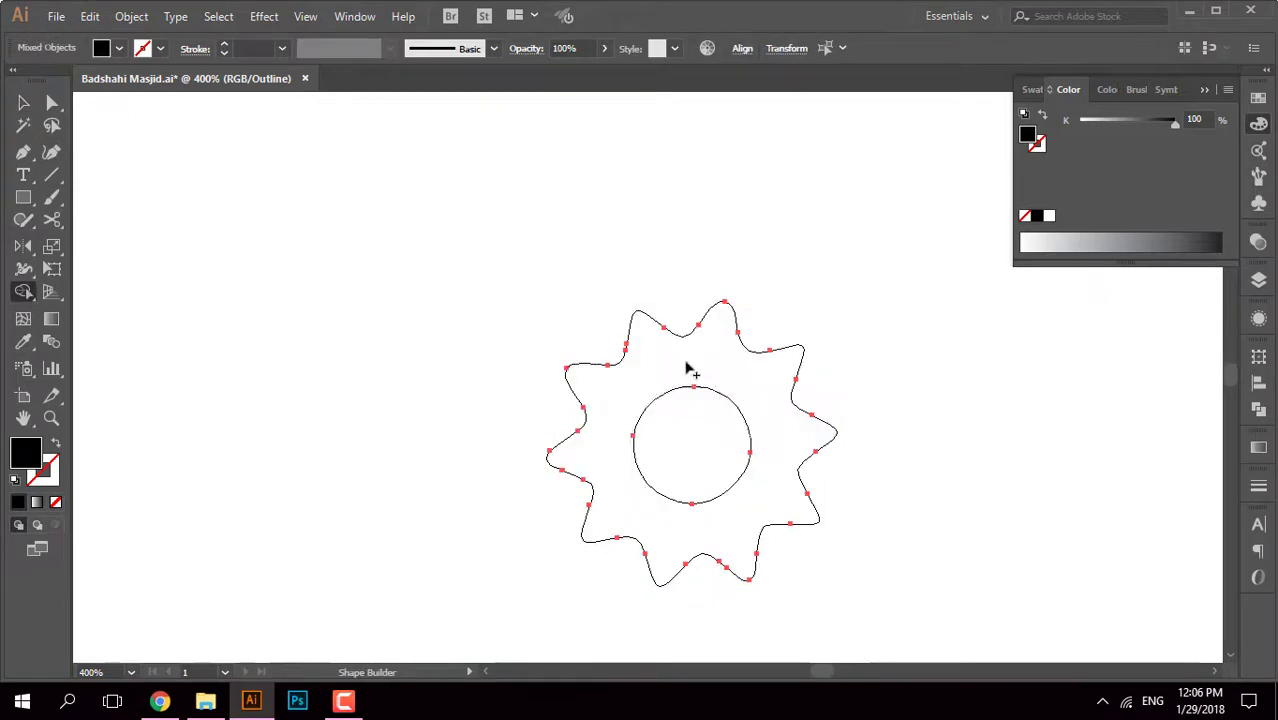
click(653, 385)
key(v)
click(680, 420)
Step: Delete the leftover traced stars, keeping only the finished gear
click(622, 368)
scroll(600, 330, down, 3)
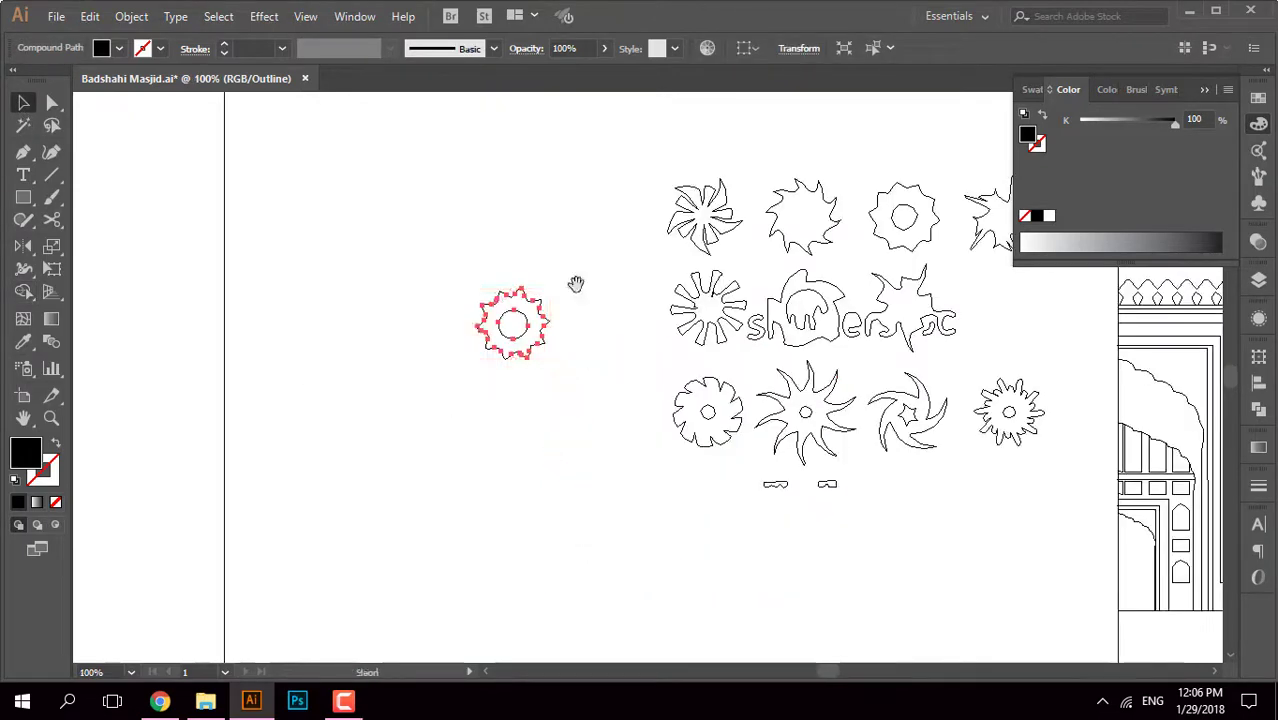
scroll(500, 250, down, 1)
drag(456, 217, 747, 527)
key(Delete)
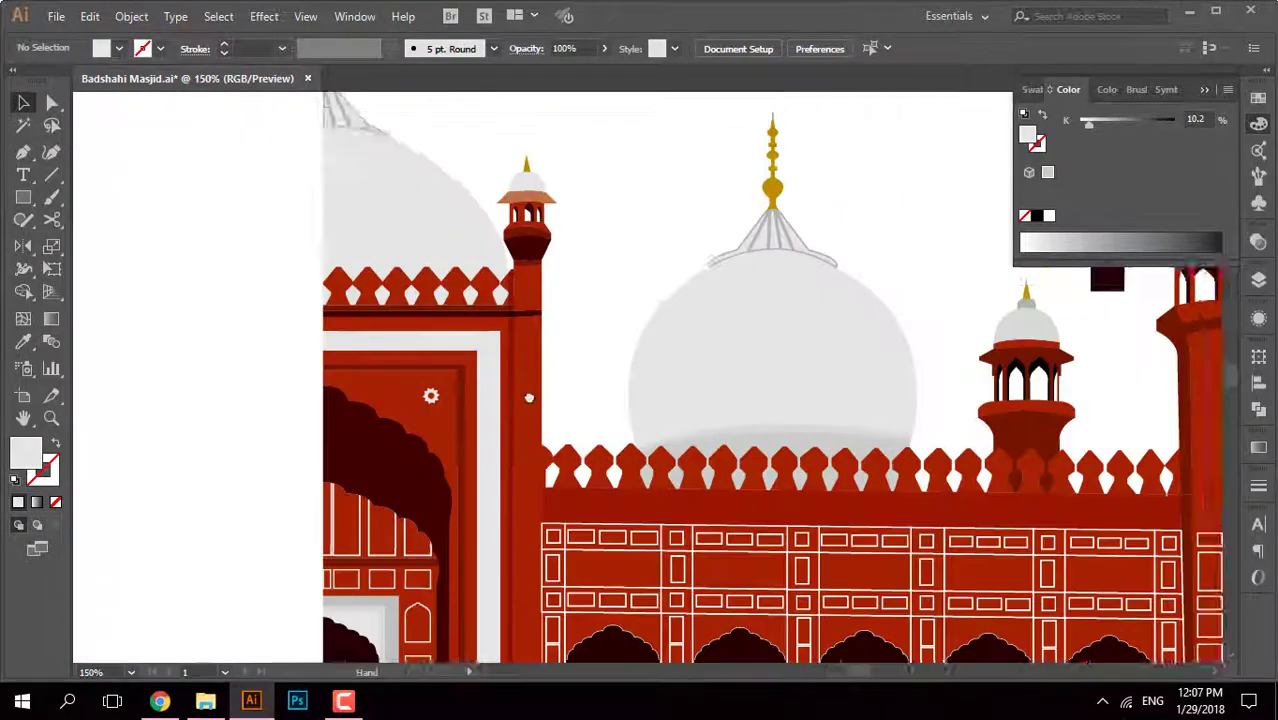
Step: Fill the small gear on the mosque with the mosque red using the Eyedropper
click(452, 410)
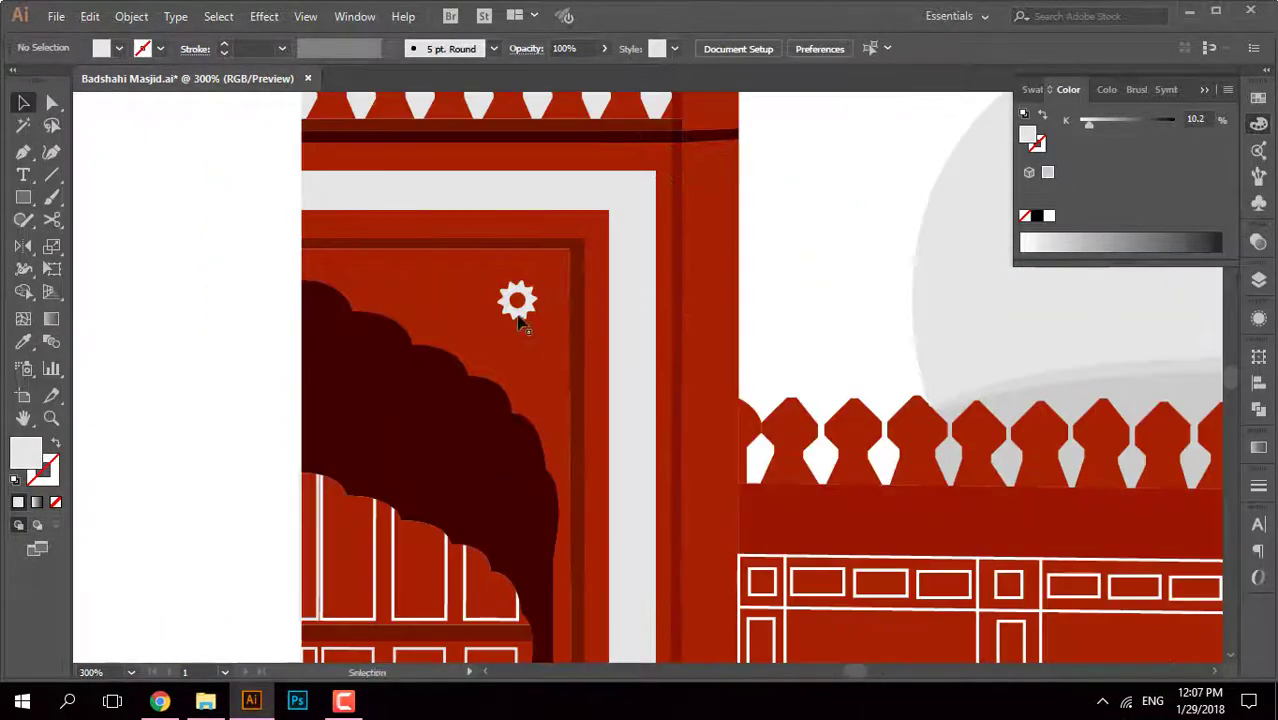
click(700, 262)
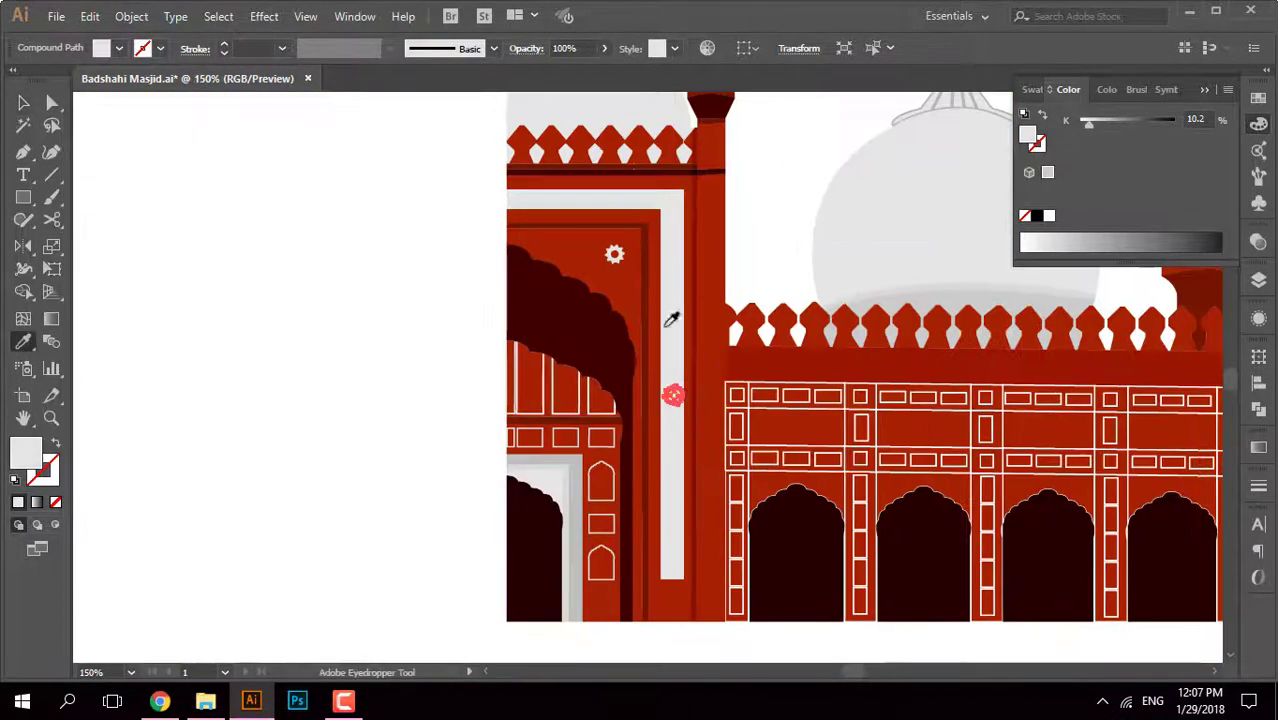
key(i)
click(673, 322)
key(v)
key(ctrl+shift+a)
key(ctrl+plus)
key(ctrl+minus)
key(ctrl+minus)
key(ctrl+minus)
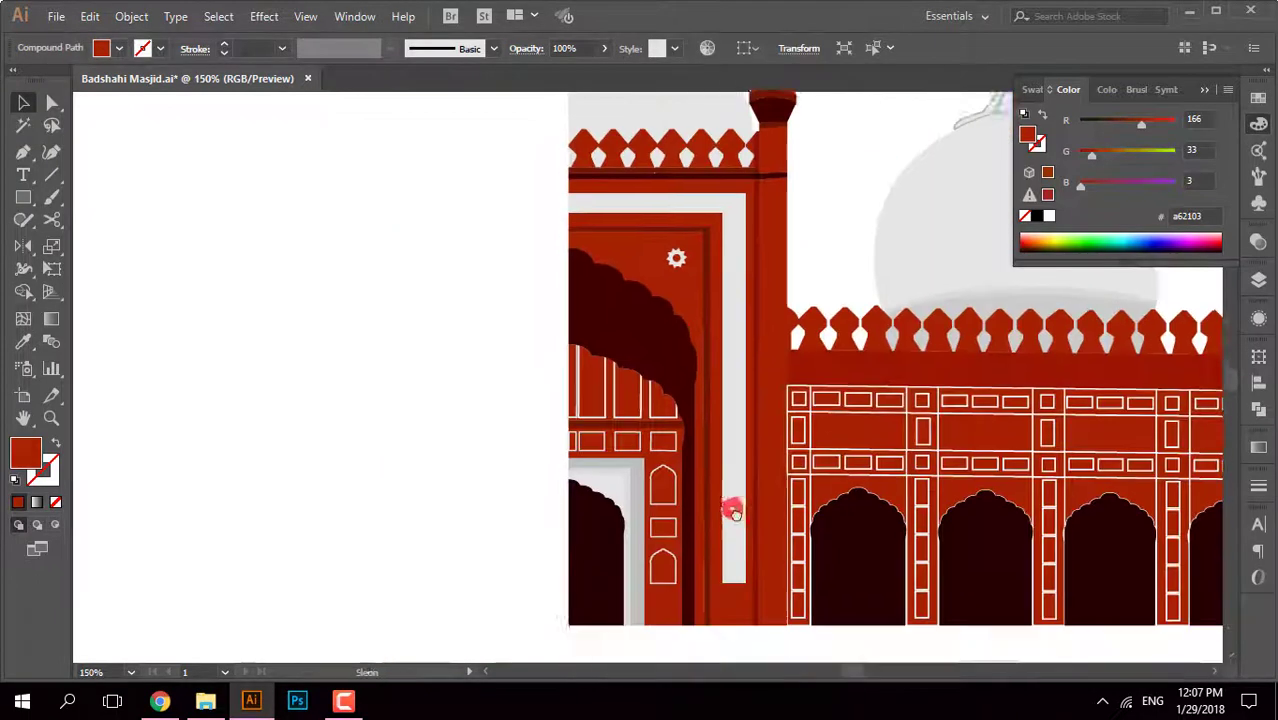
Step: Make the small gear white by sampling the door-frame panel
click(728, 575)
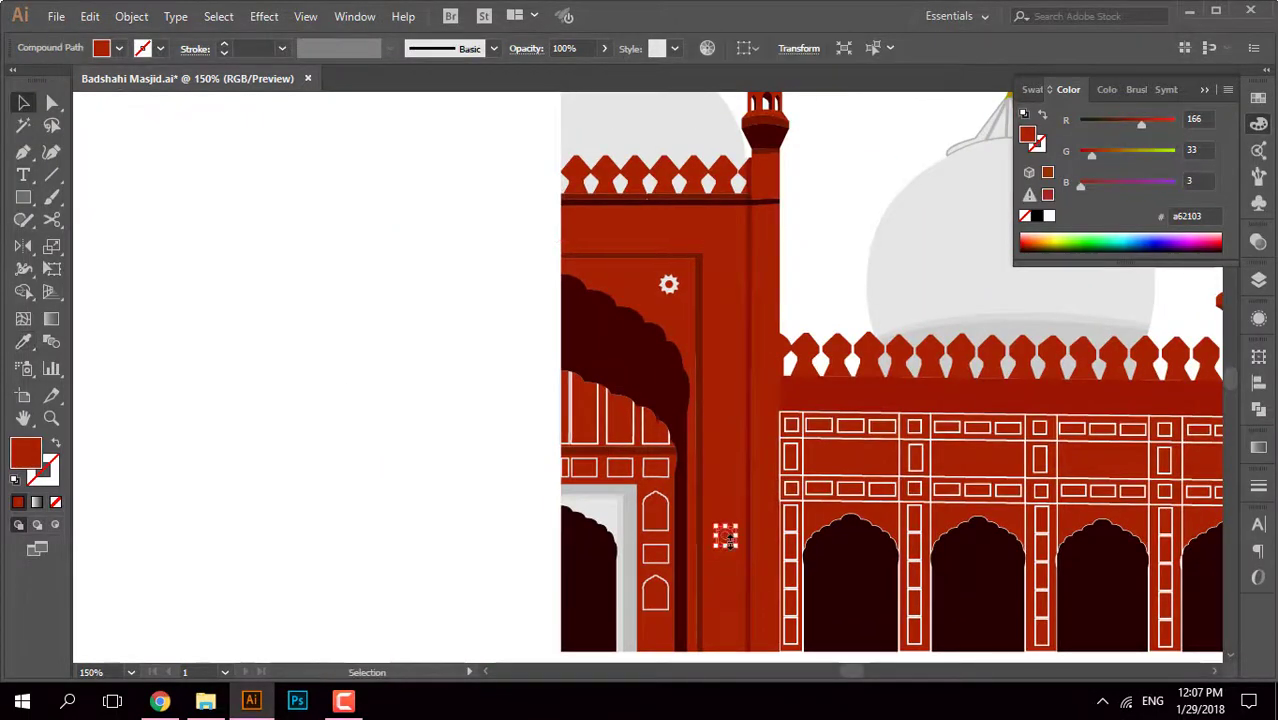
key(i)
click(670, 284)
key(v)
Step: Swap the door-frame panel's fill and stroke and give it a light grey outline
key(ctrl+plus)
click(745, 560)
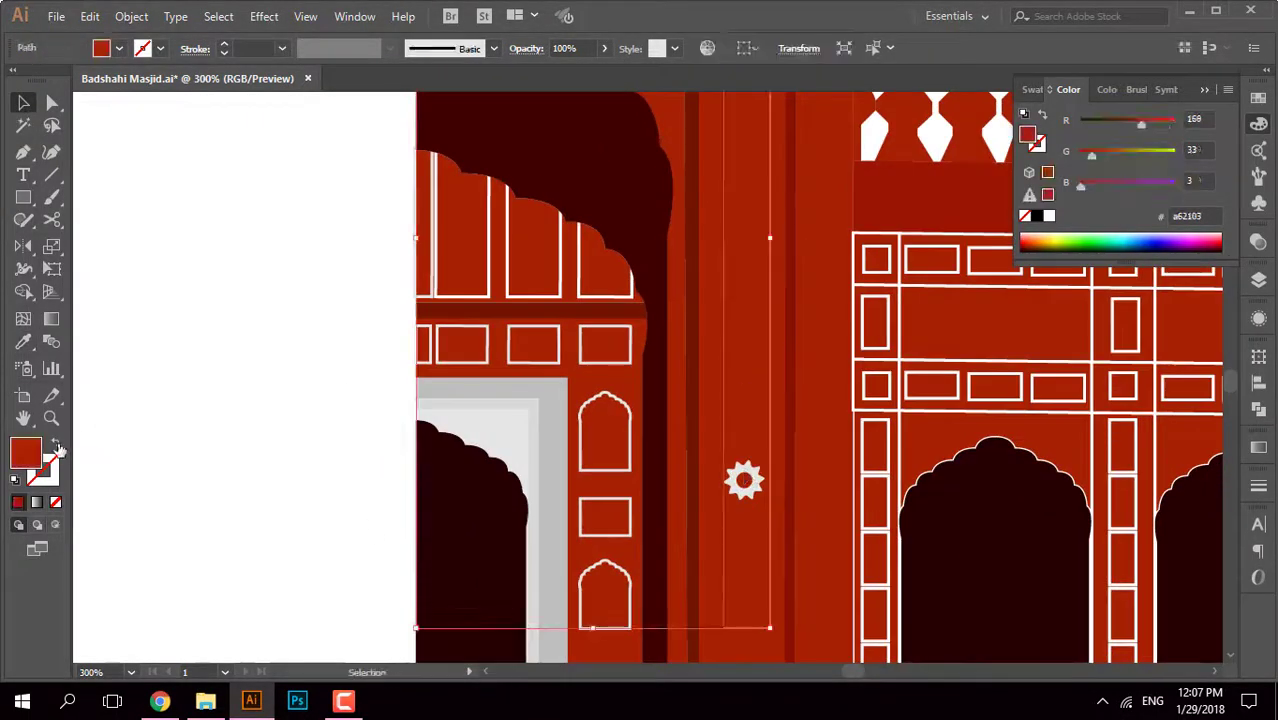
click(57, 447)
shift+click(766, 474)
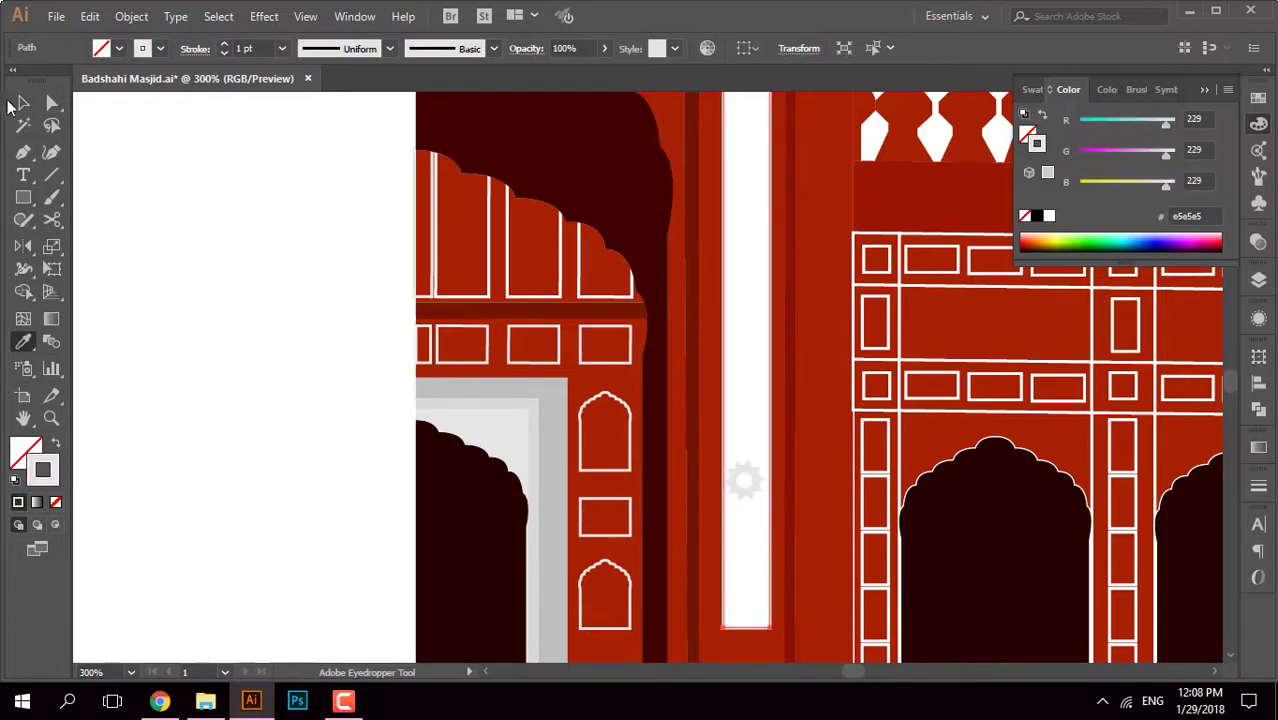
key(ctrl+minus)
key(ctrl+minus)
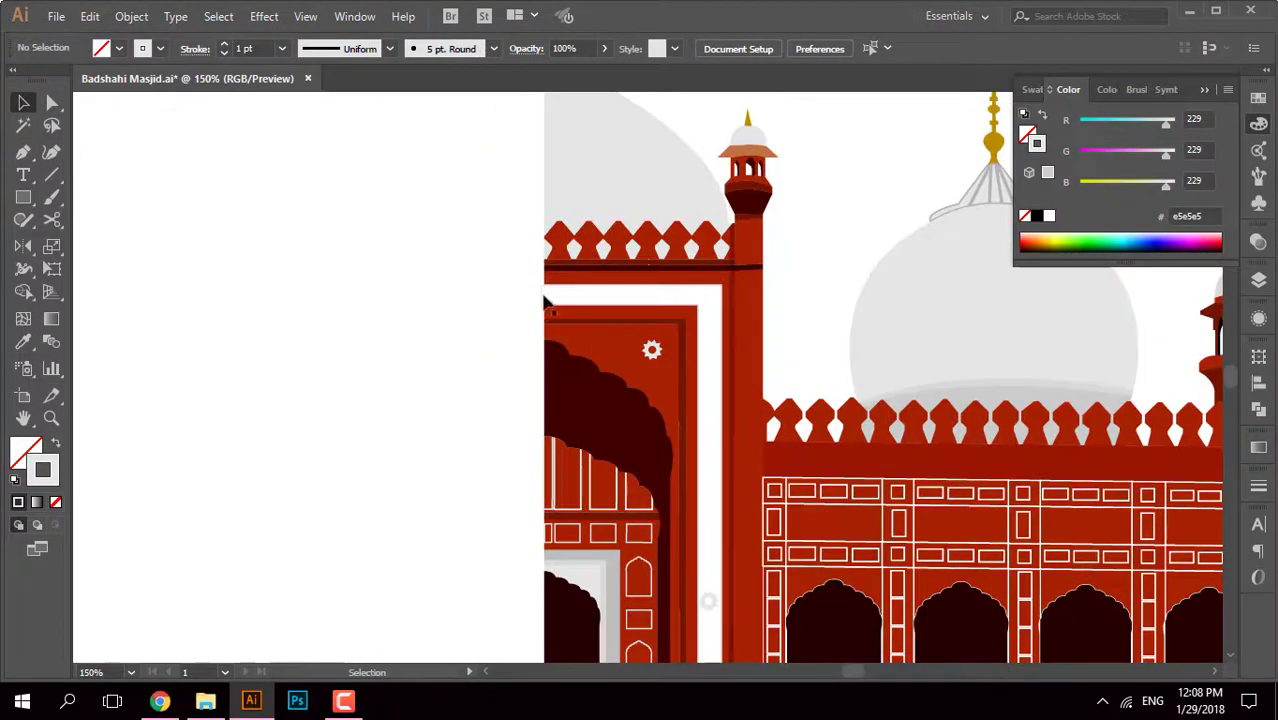
Step: Give the door-frame panel the mosque's red fill
click(545, 300)
key(i)
click(608, 348)
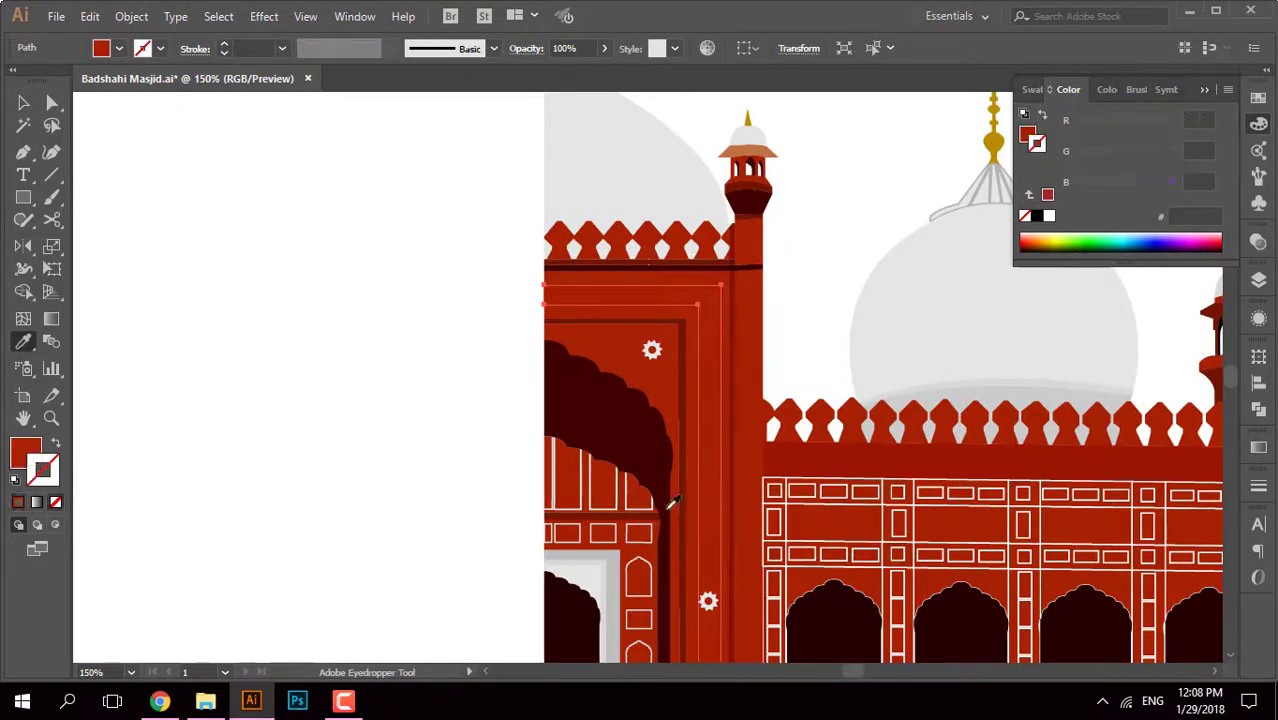
key(v)
click(328, 447)
Step: Try aligning the white gear within the panel, then undo the shift
key(ctrl+plus)
key(ctrl+plus)
key(ctrl+plus)
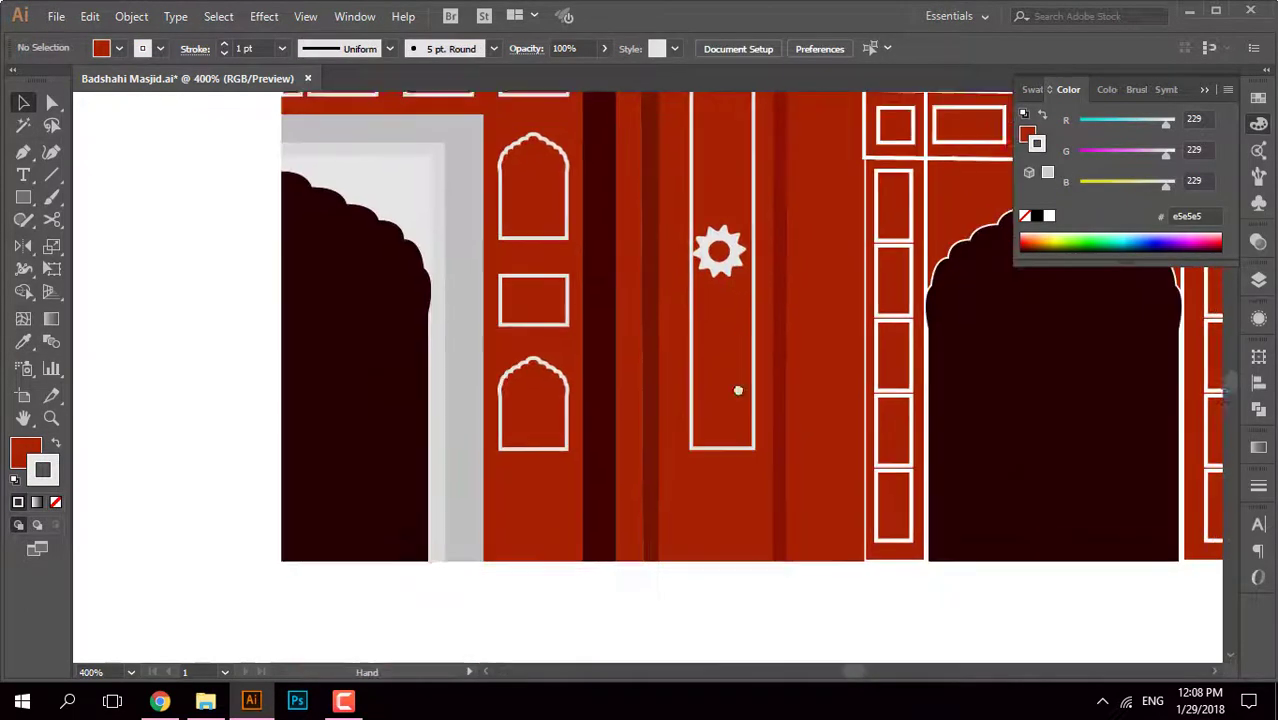
click(730, 417)
key(ctrl+plus)
scroll(727, 450, up, 1)
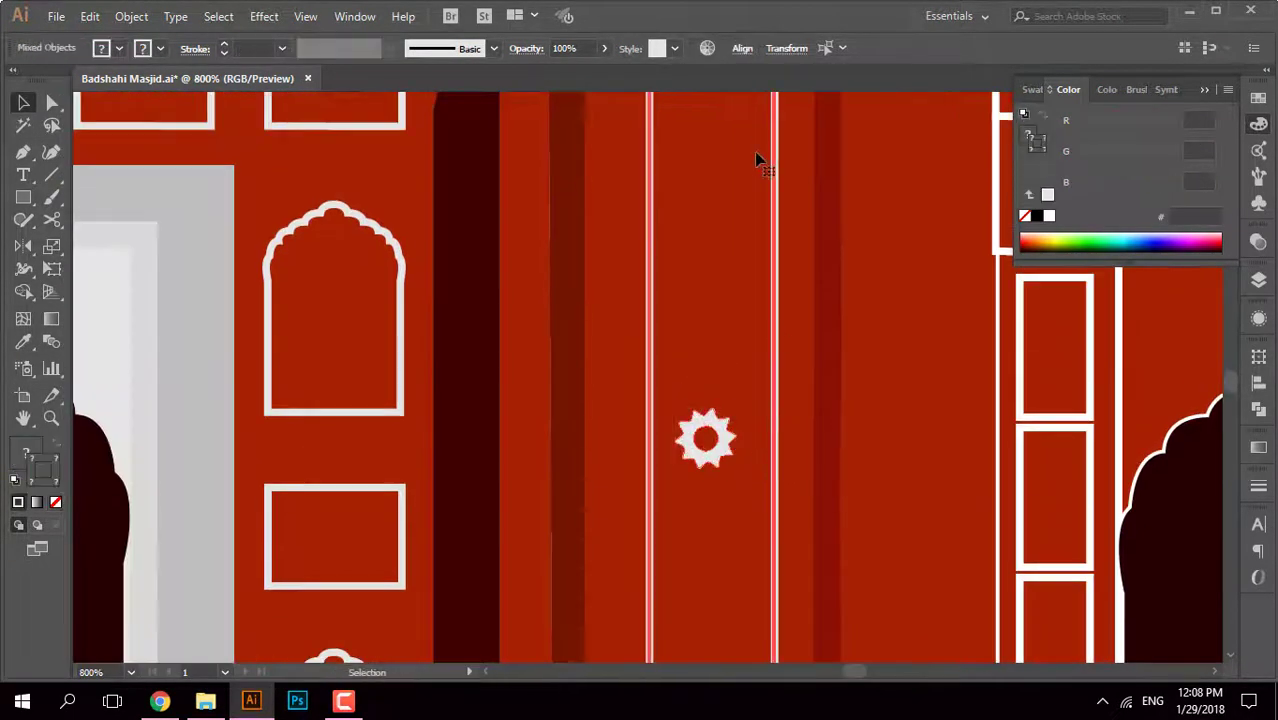
click(742, 48)
click(553, 98)
key(ctrl+z)
click(742, 48)
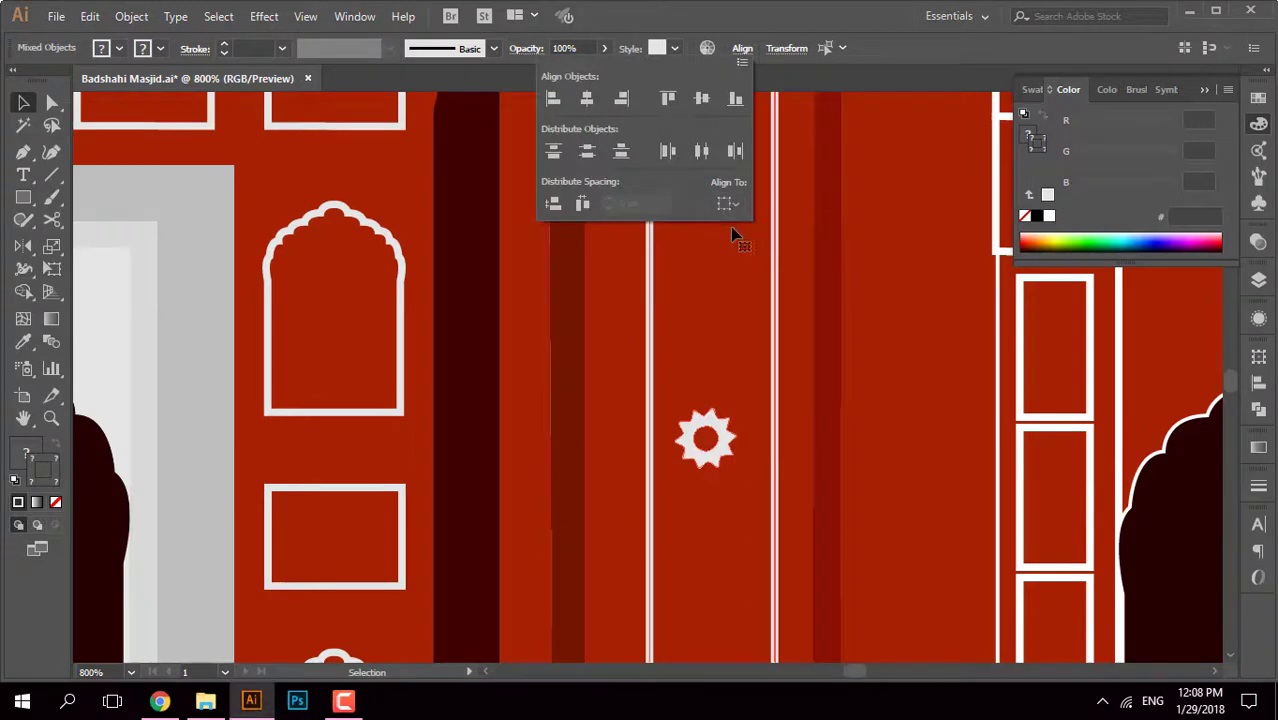
click(732, 235)
Step: Place a copy of the white gear near the bottom of the red panel
scroll(694, 443, down, 3)
scroll(694, 443, up, 3)
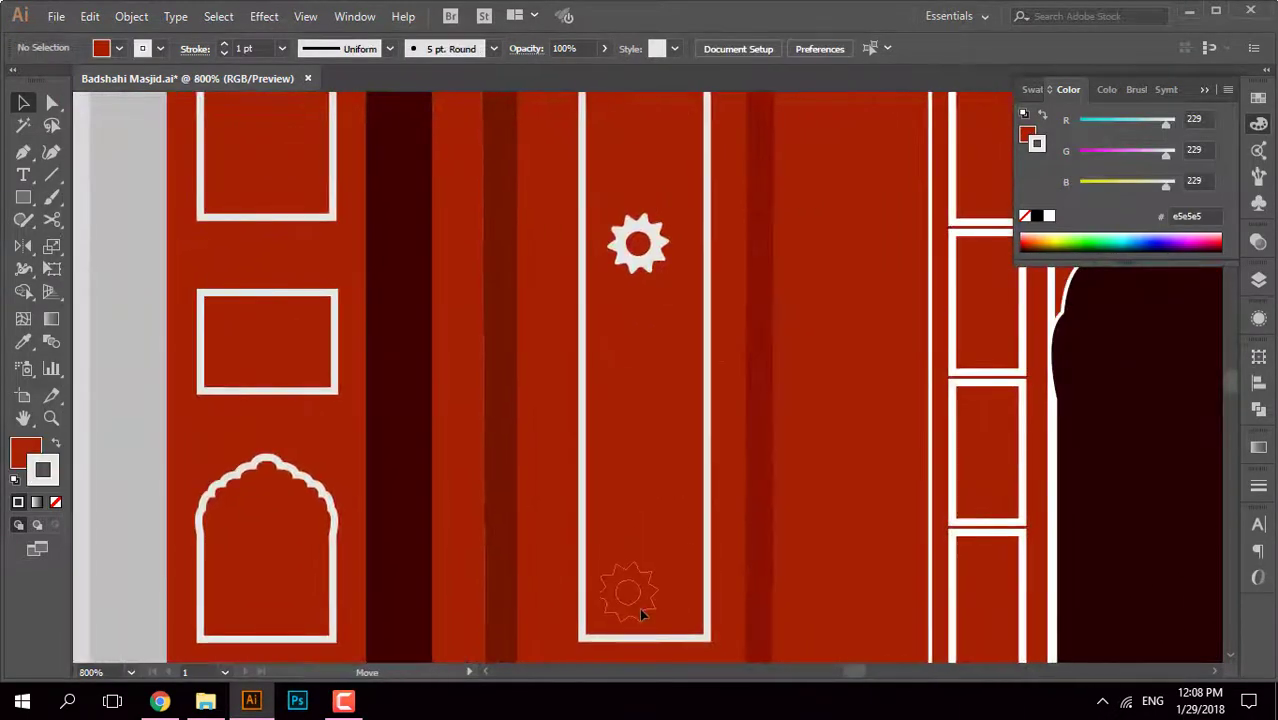
drag(668, 596, 656, 590)
Step: Move a copy of the small gear ornament to the left end of the white band
scroll(656, 491, down, 3)
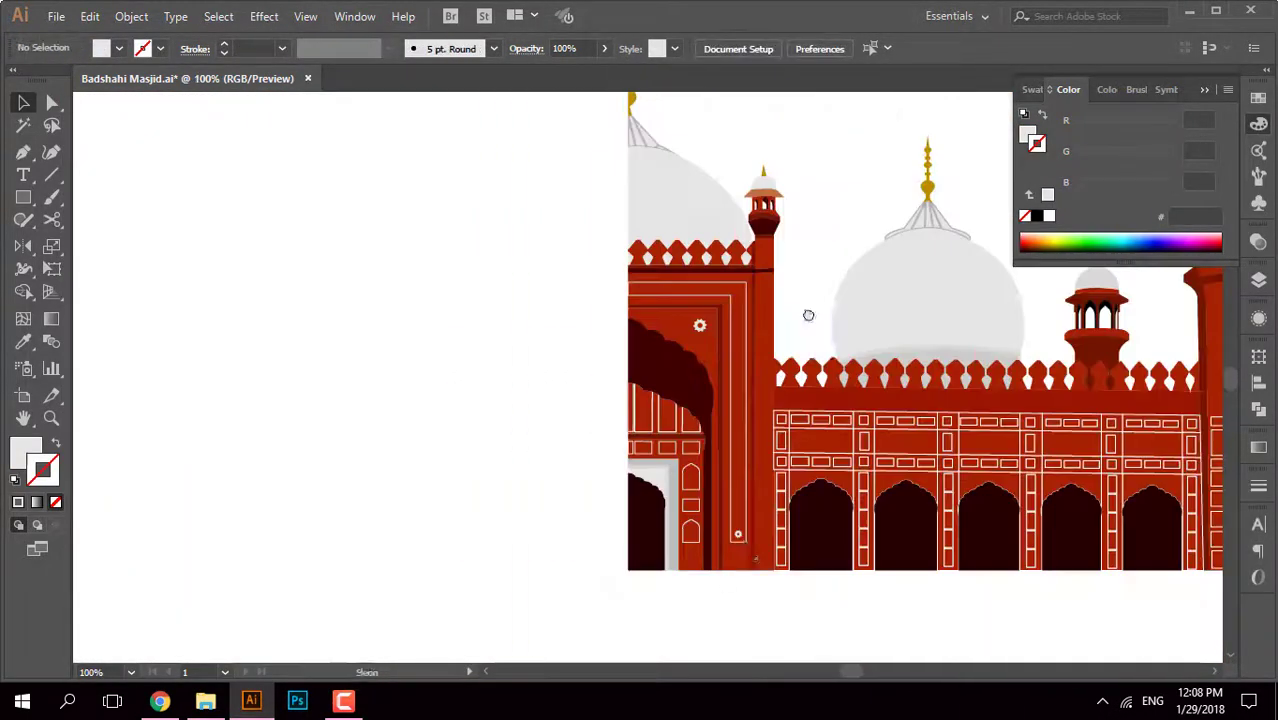
scroll(740, 545, down, 2)
click(737, 533)
scroll(737, 533, up, 6)
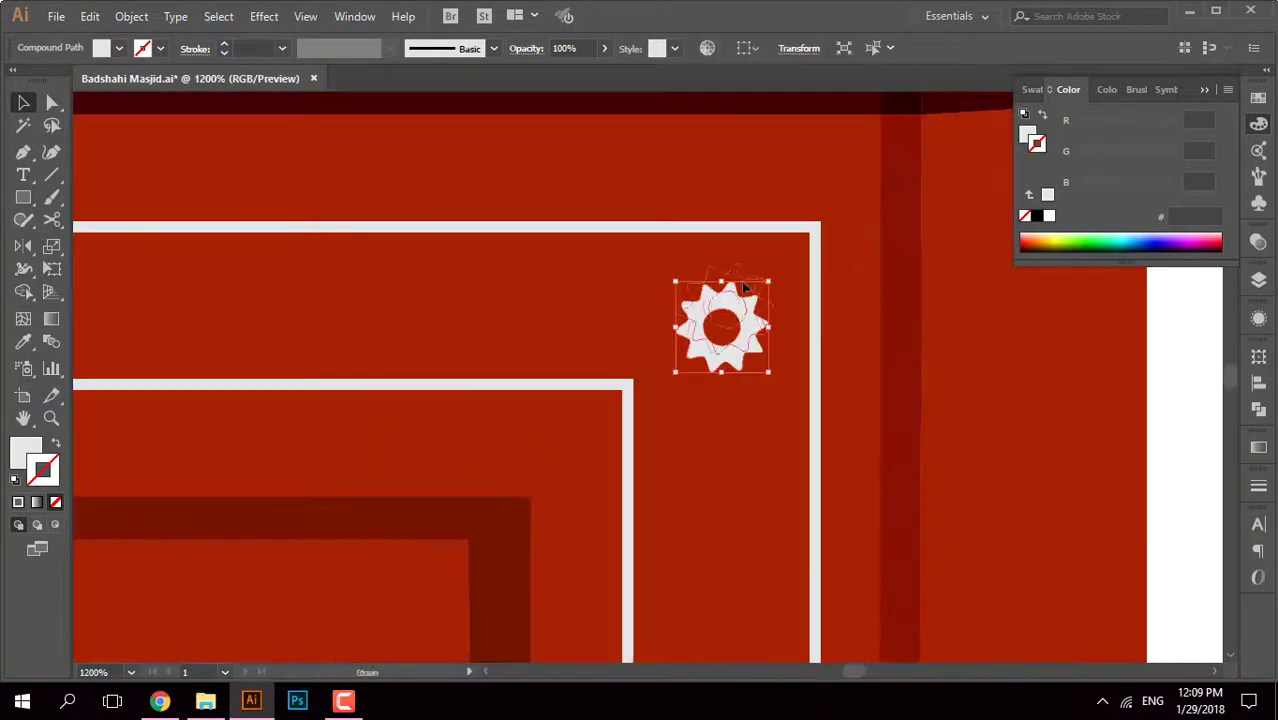
scroll(745, 283, down, 2)
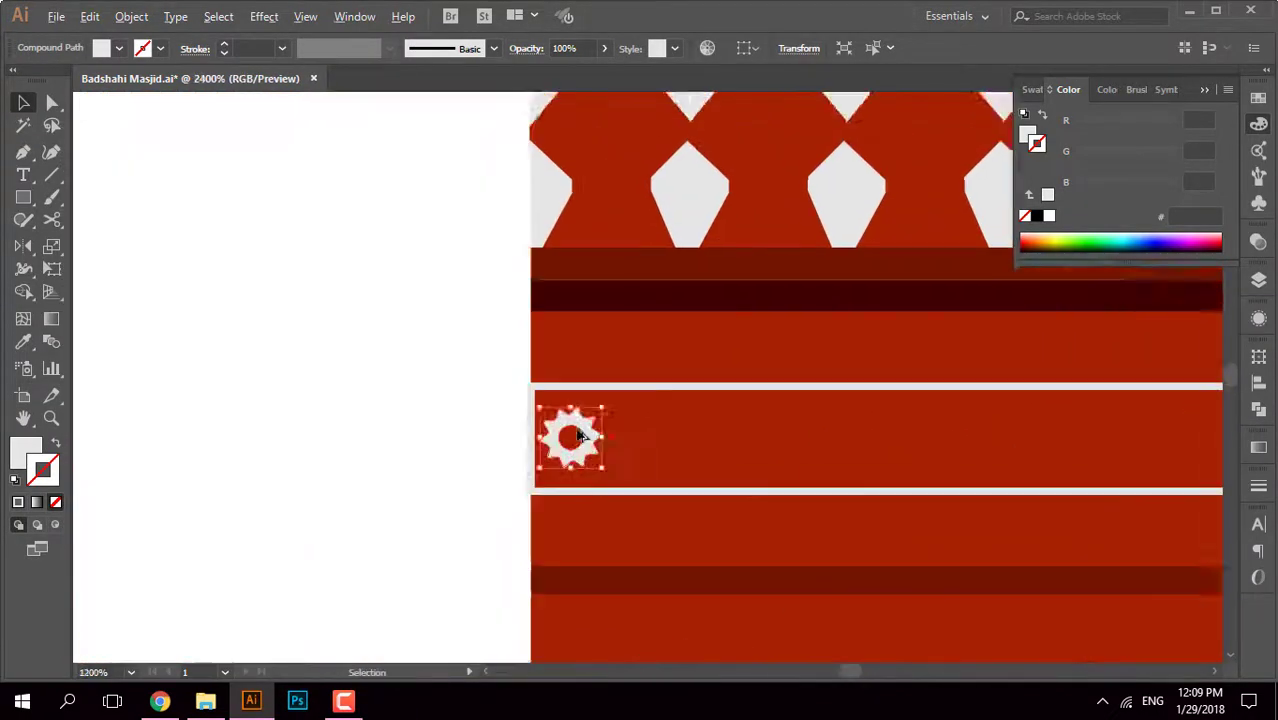
scroll(651, 462, up, 4)
mouse_move(745, 283)
mouse_down()
mouse_move(651, 462)
mouse_move(633, 462)
mouse_up()
scroll(675, 430, down, 2)
Step: Trim off the gear portion overhanging the building edge with Shape Builder
click(672, 423)
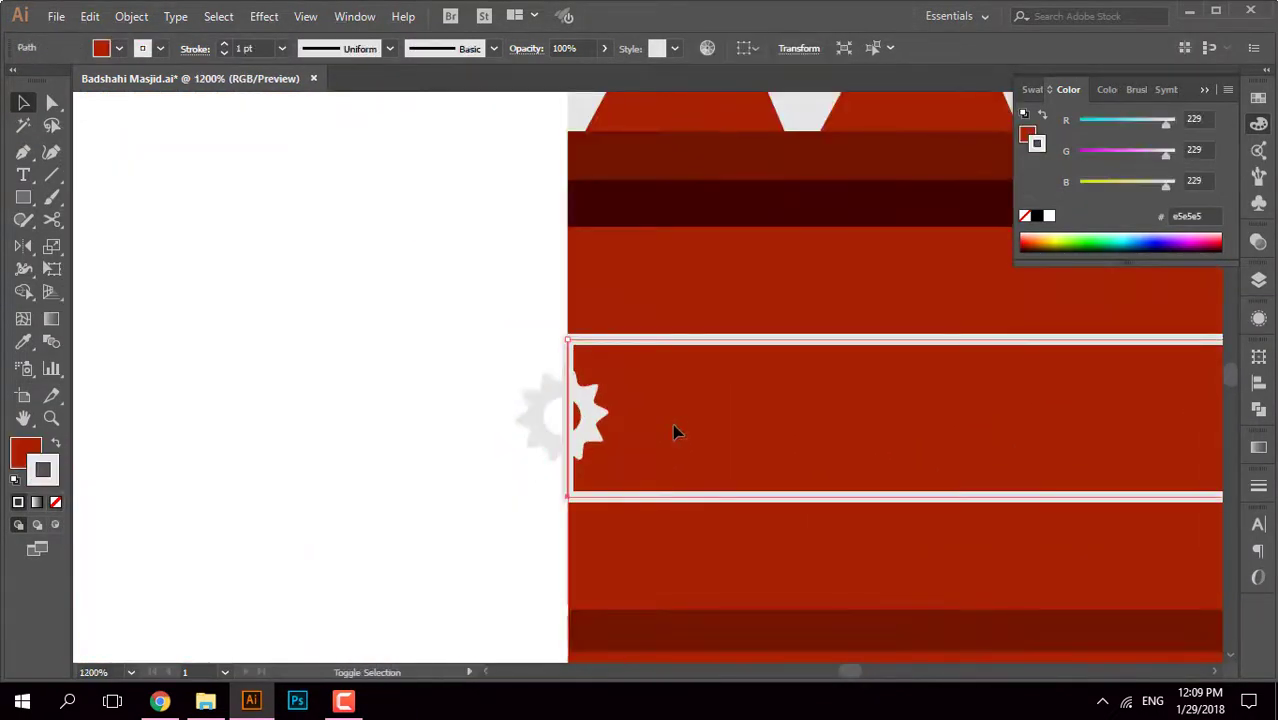
click(541, 385)
scroll(620, 480, up, 4)
shift+click(668, 350)
key(shift+m)
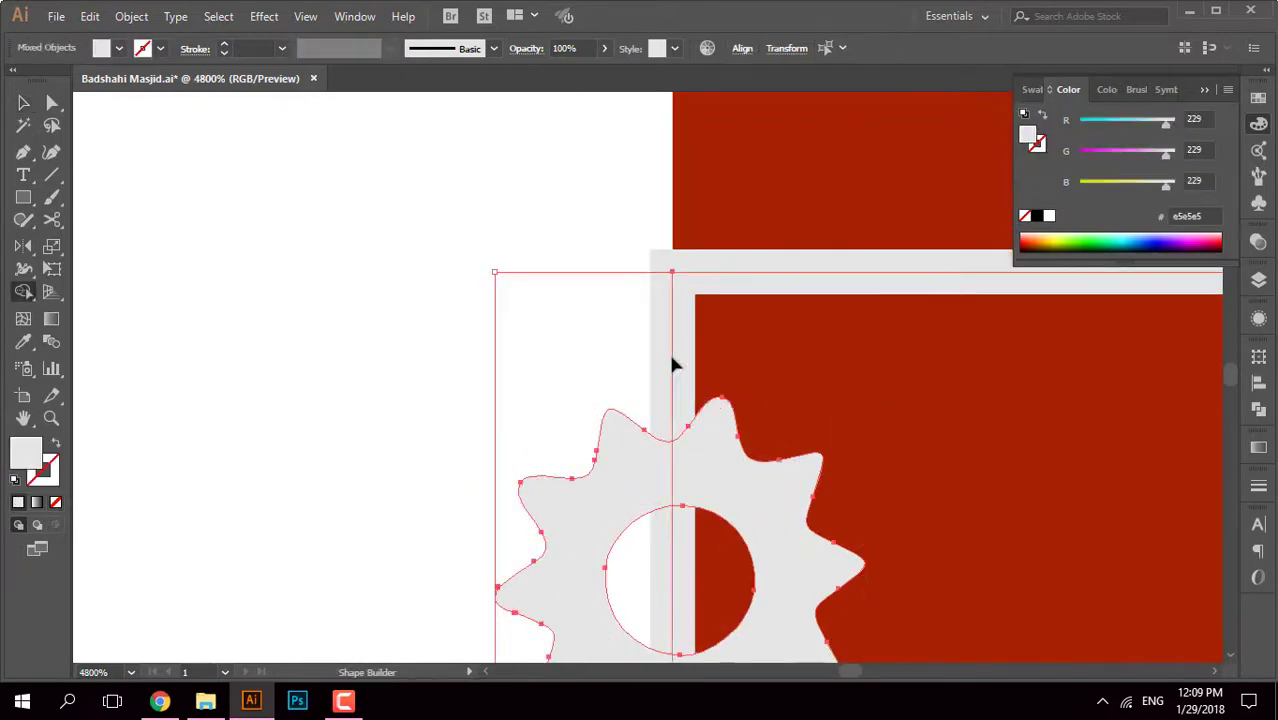
alt+click(668, 350)
key(v)
click(452, 365)
scroll(449, 355, down, 5)
scroll(440, 373, down, 5)
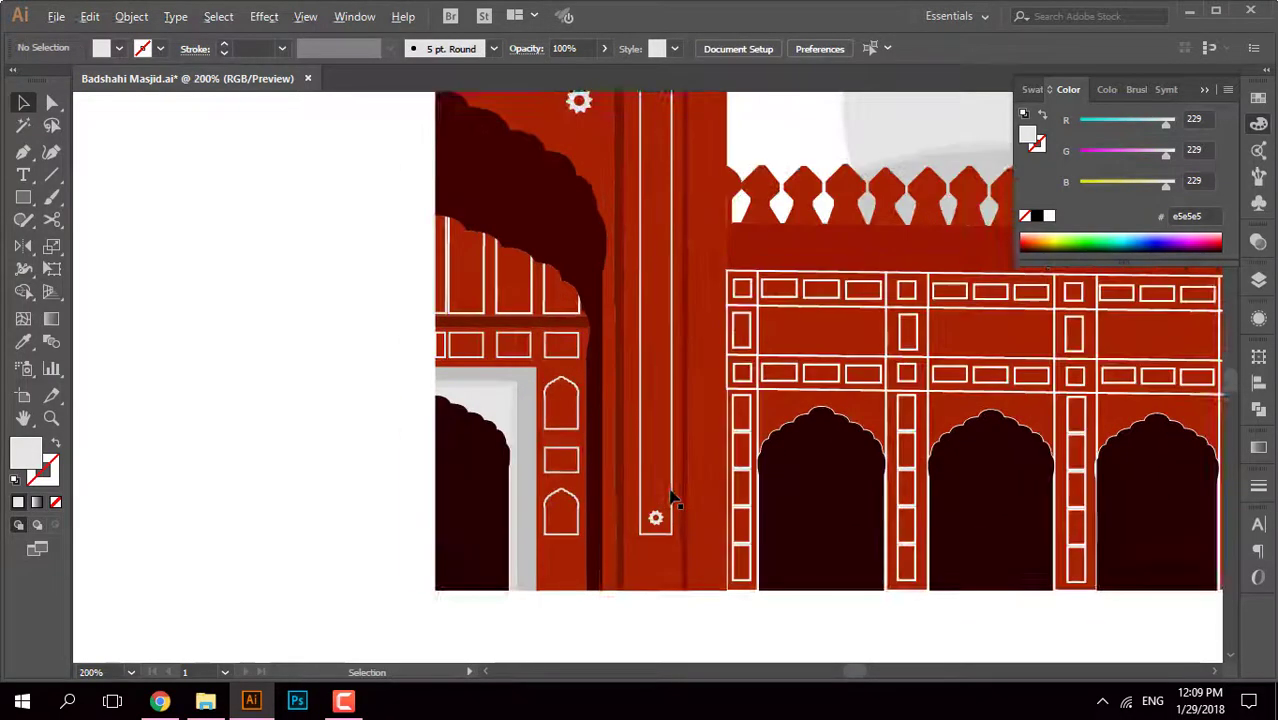
mouse_move(651, 263)
mouse_down()
mouse_move(732, 174)
mouse_move(627, 271)
mouse_up()
Step: In Outline view, draw a curved-top line and a straight line across the tall right minaret
scroll(627, 255, up, 1)
scroll(590, 285, up, 2)
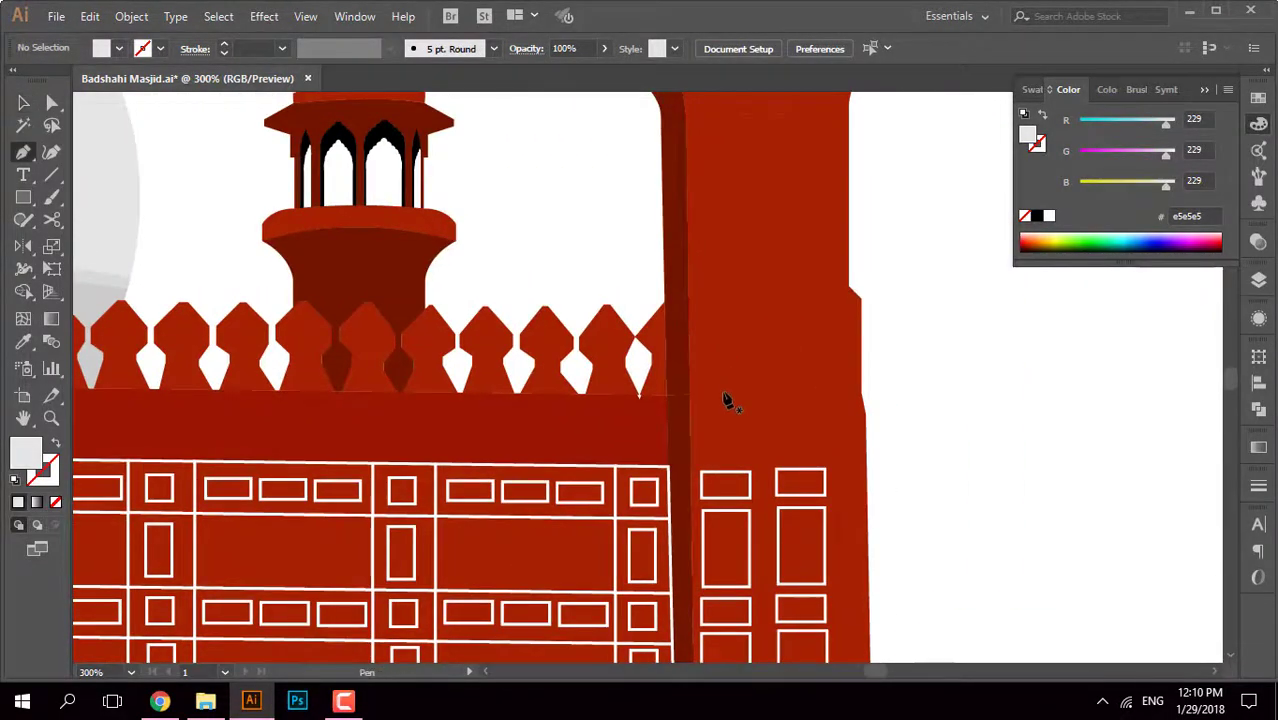
key(ctrl+y)
click(865, 395)
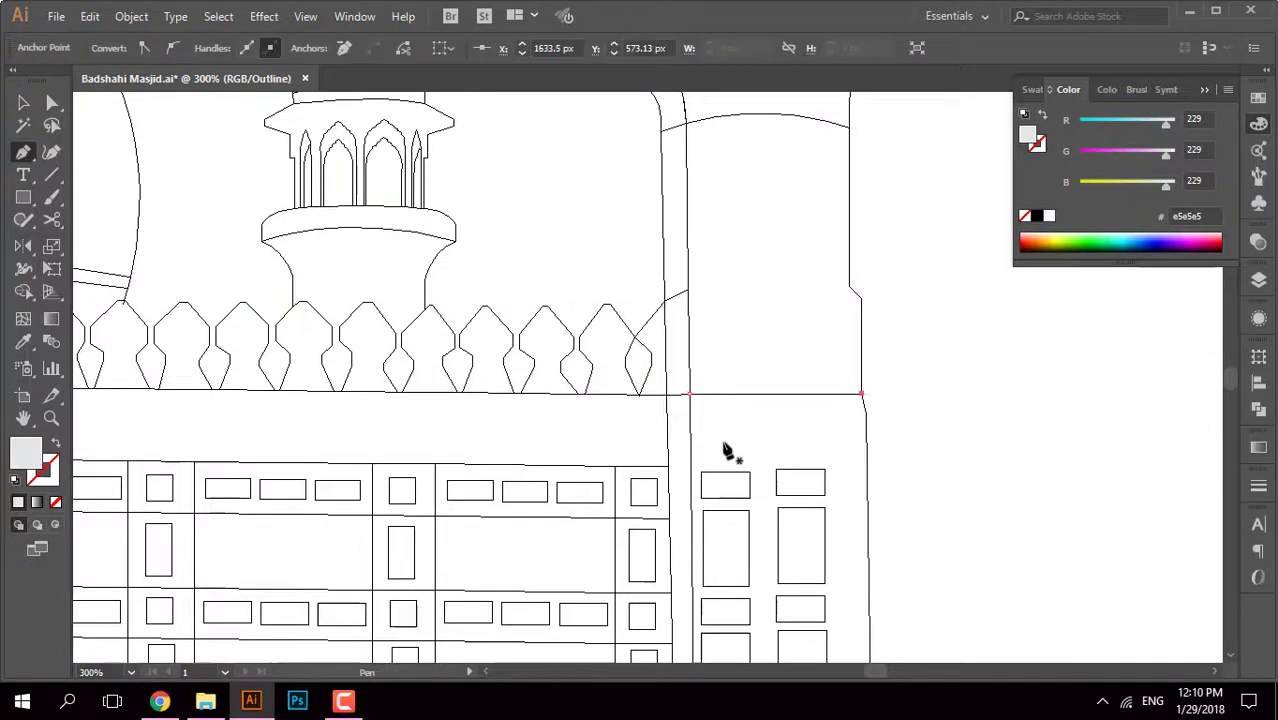
scroll(727, 448, up, 2)
click(626, 466)
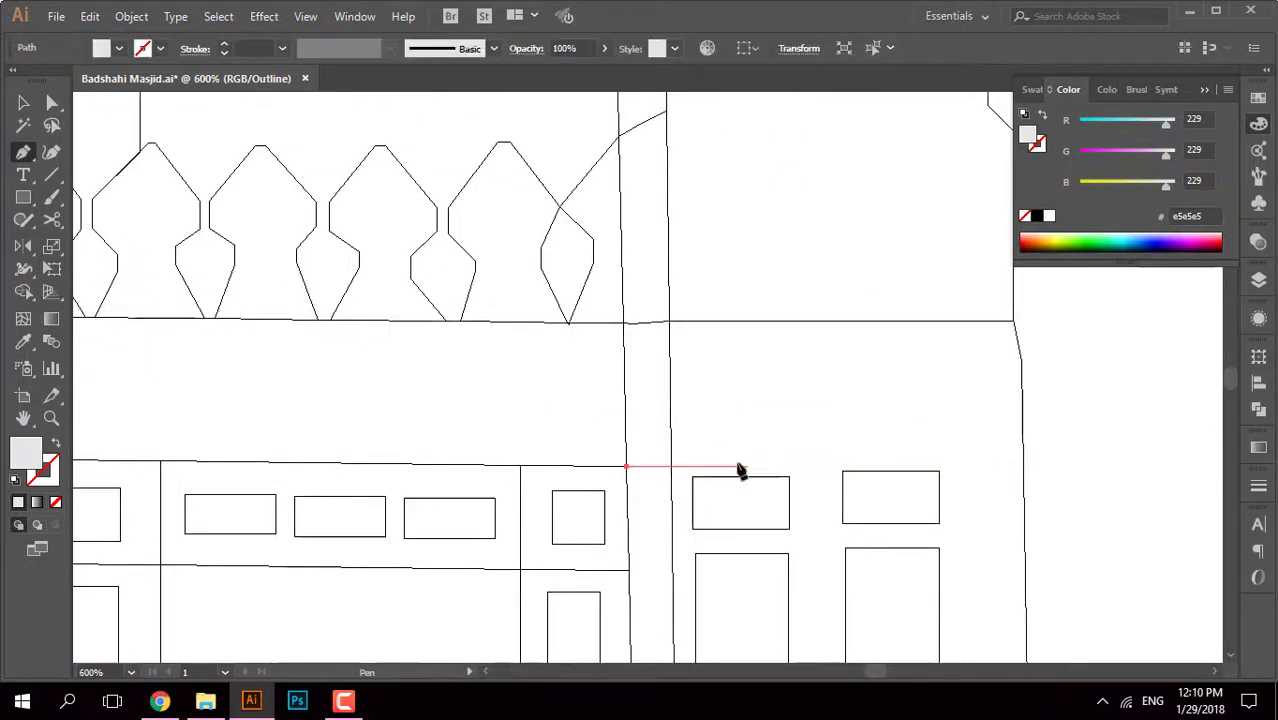
scroll(700, 480, up, 1)
scroll(660, 470, up, 1)
scroll(770, 422, down, 2)
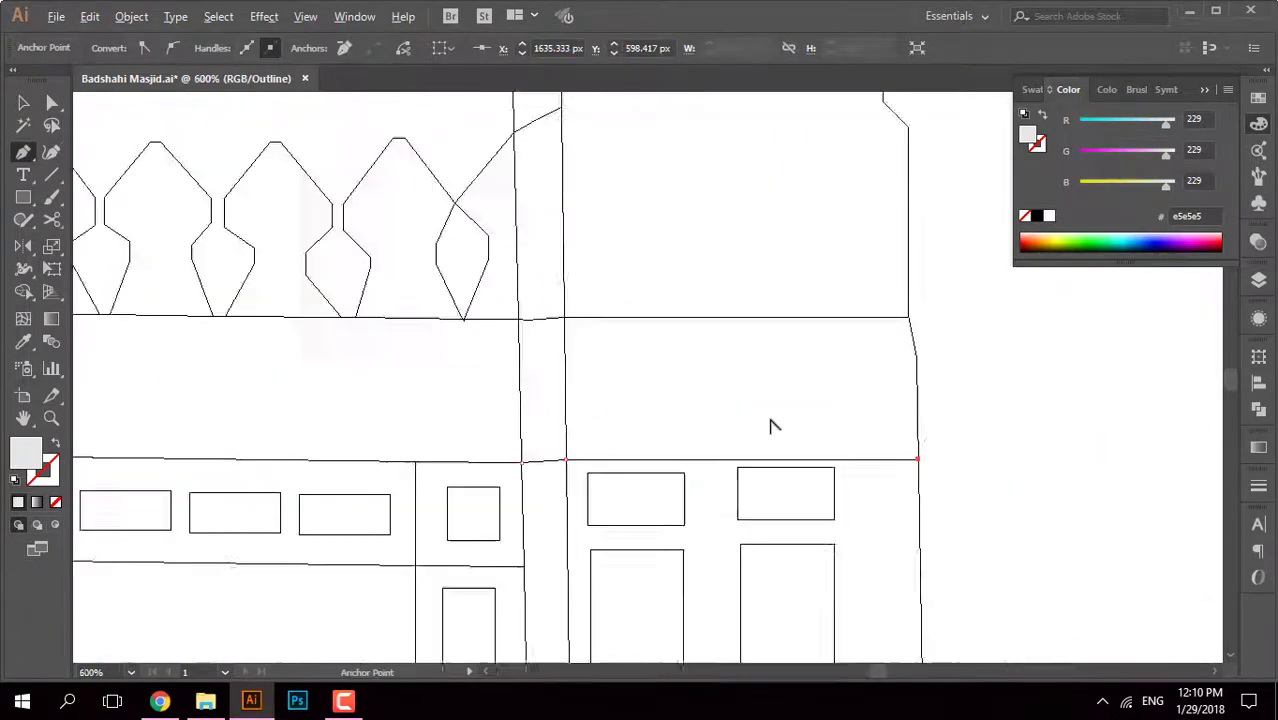
scroll(570, 459, up, 1)
drag(806, 393, 943, 438)
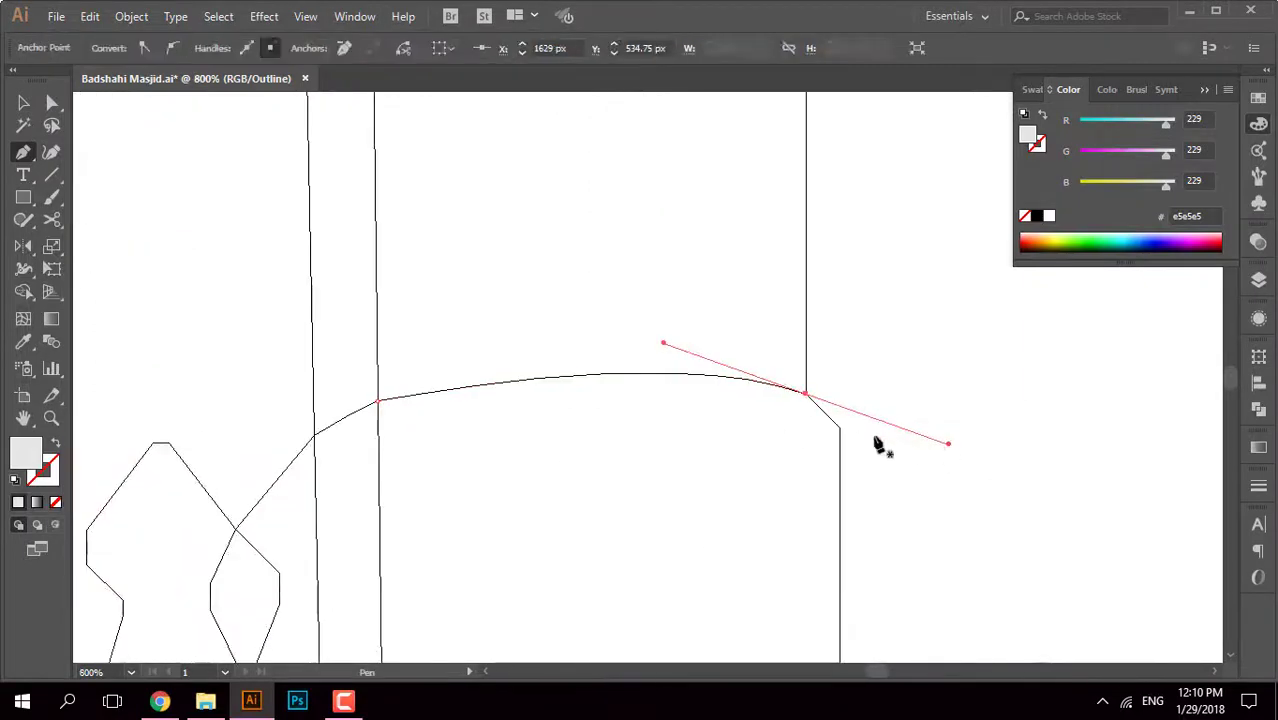
click(840, 428)
scroll(380, 450, up, 1)
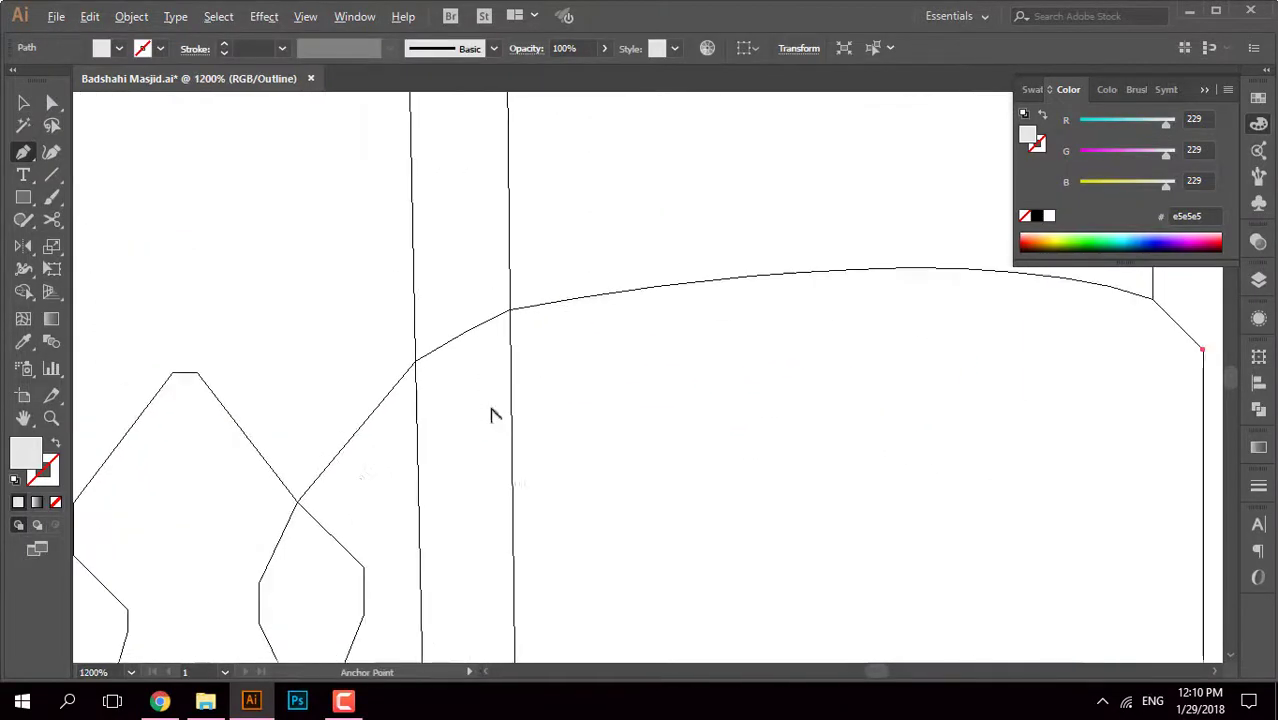
shift+click(423, 430)
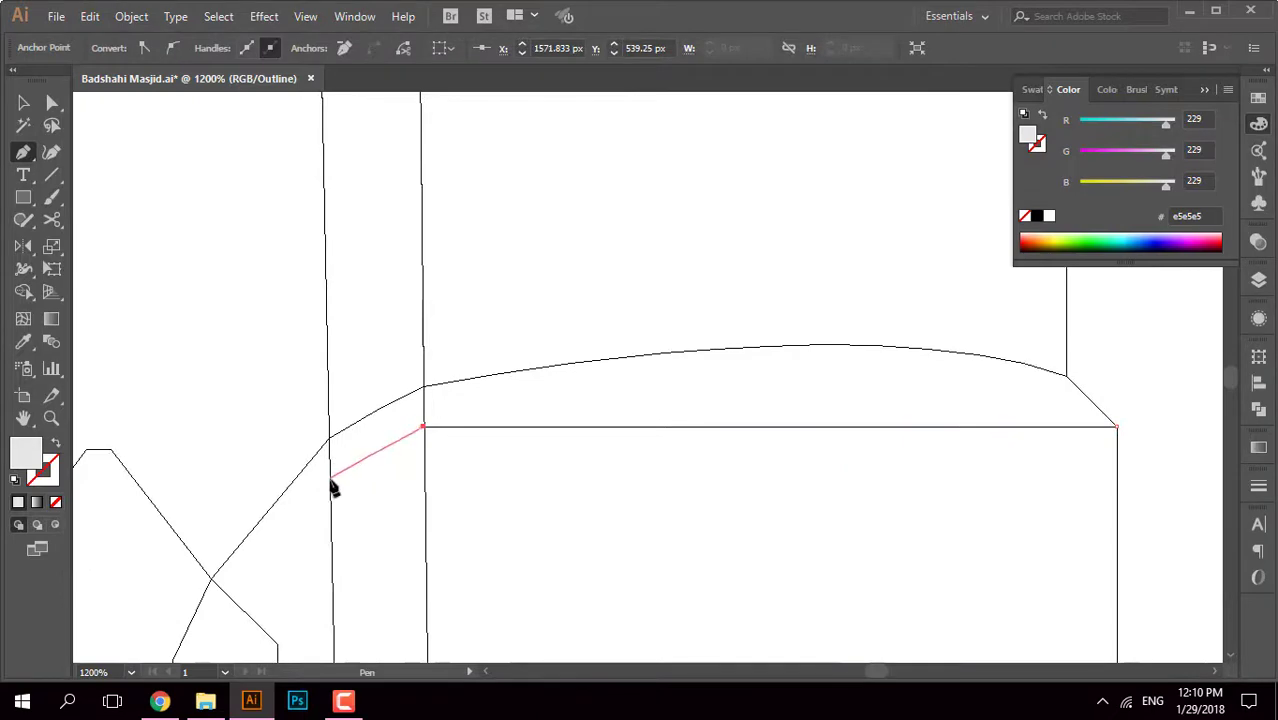
scroll(600, 440, down, 3)
key(v)
Step: Merge the strip and arc area between the new lines into one band with Shape Builder
key(ctrl+0)
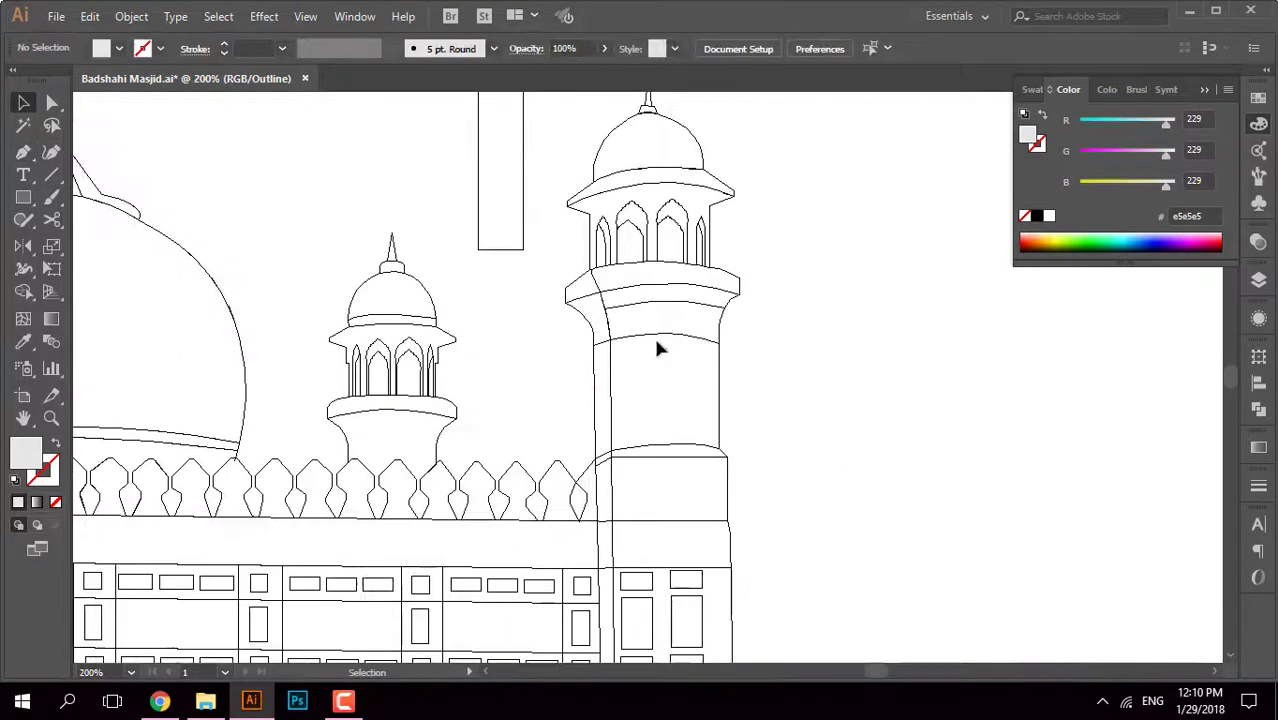
key(ctrl+y)
key(ctrl+a)
key(shift+m)
scroll(716, 372, up, 4)
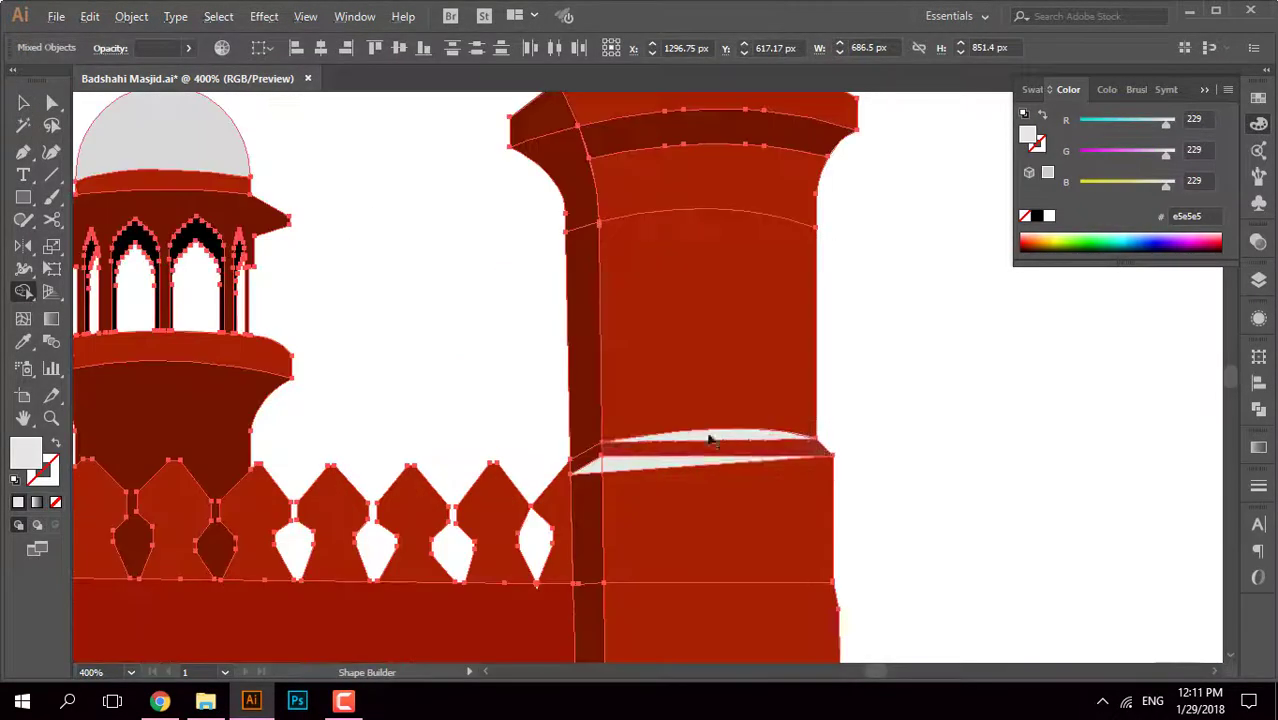
scroll(705, 440, up, 2)
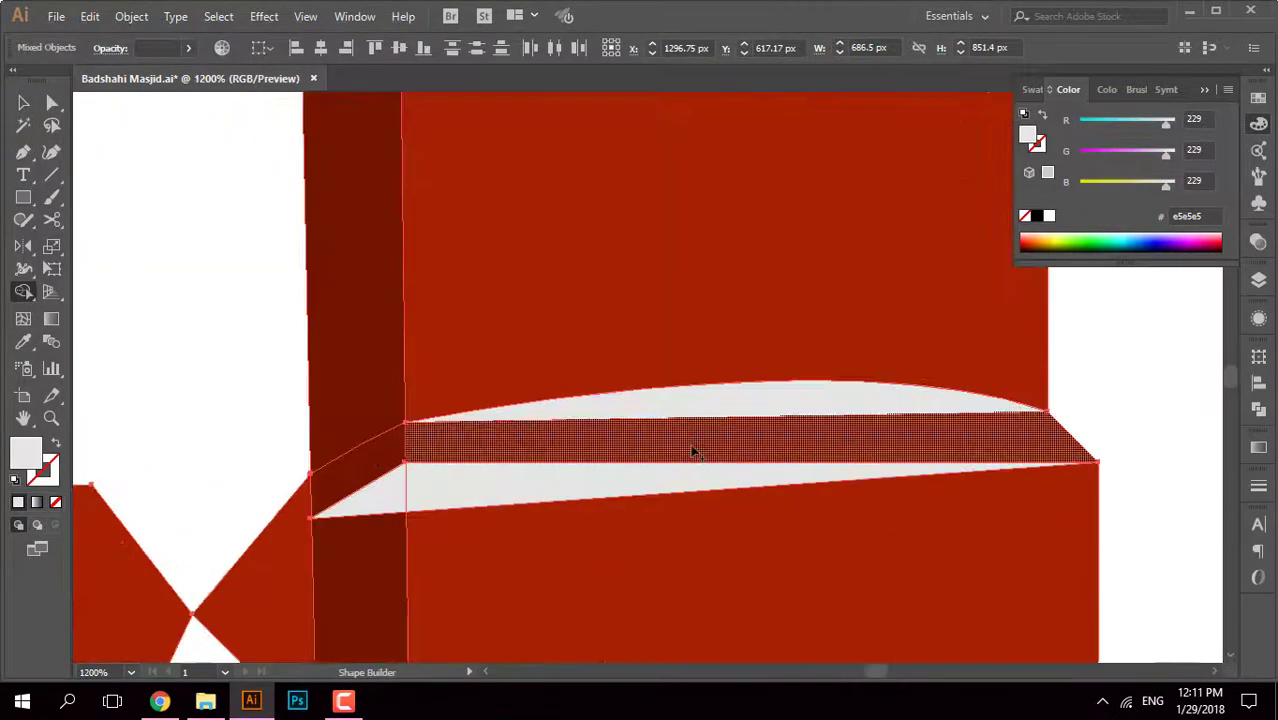
click(420, 443)
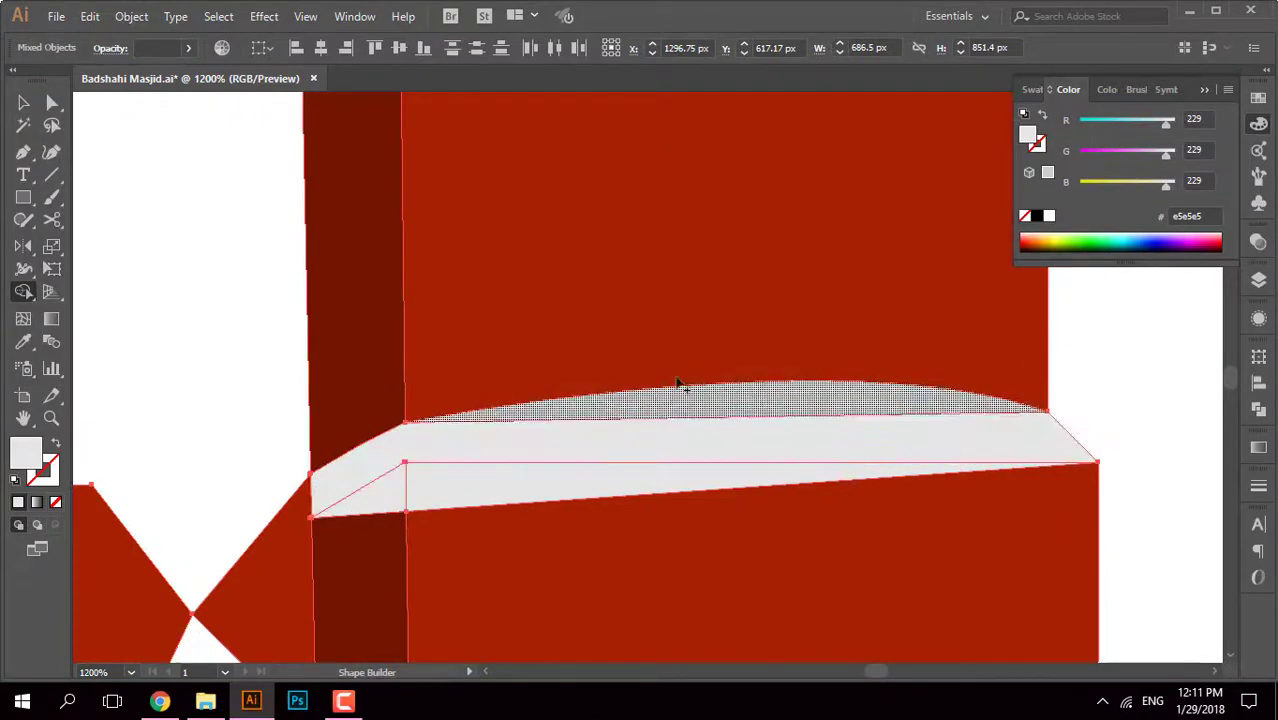
click(686, 395)
scroll(728, 355, down, 3)
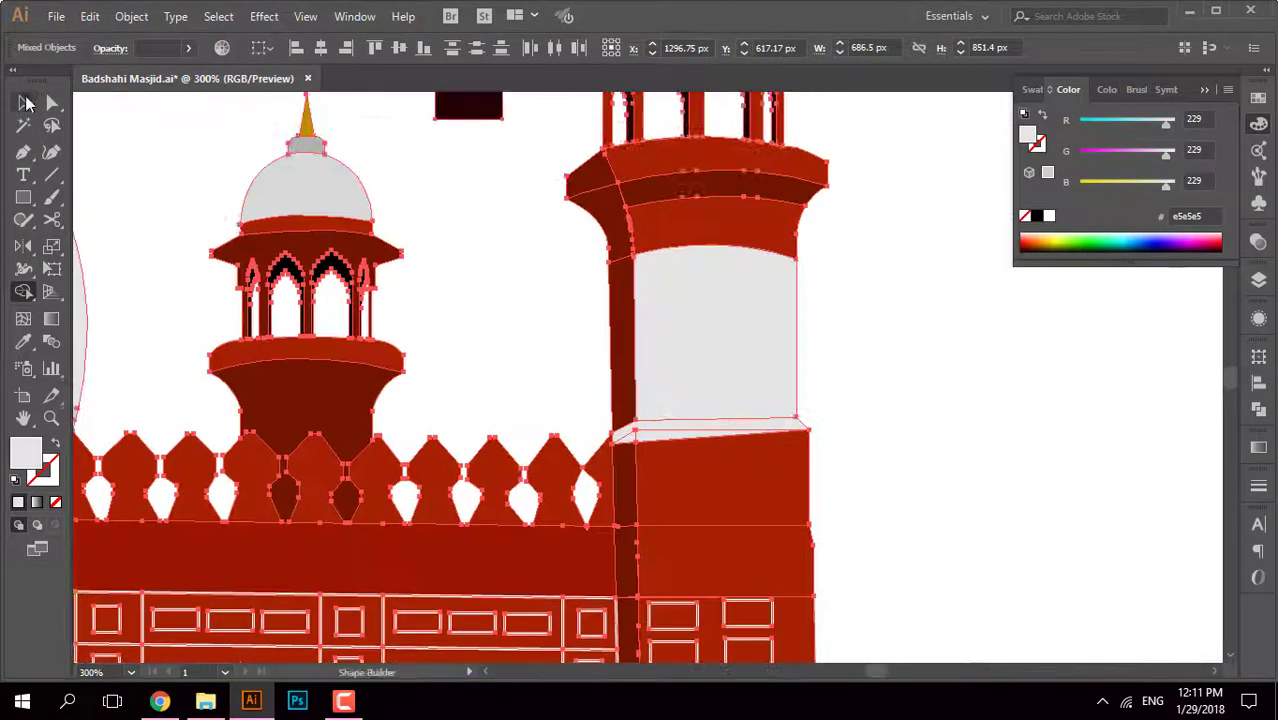
Step: Fill the new minaret band with the dark maroon colour using the Eyedropper
click(665, 323)
key(v)
scroll(680, 443, up, 3)
click(636, 429)
key(ctrl+shift+a)
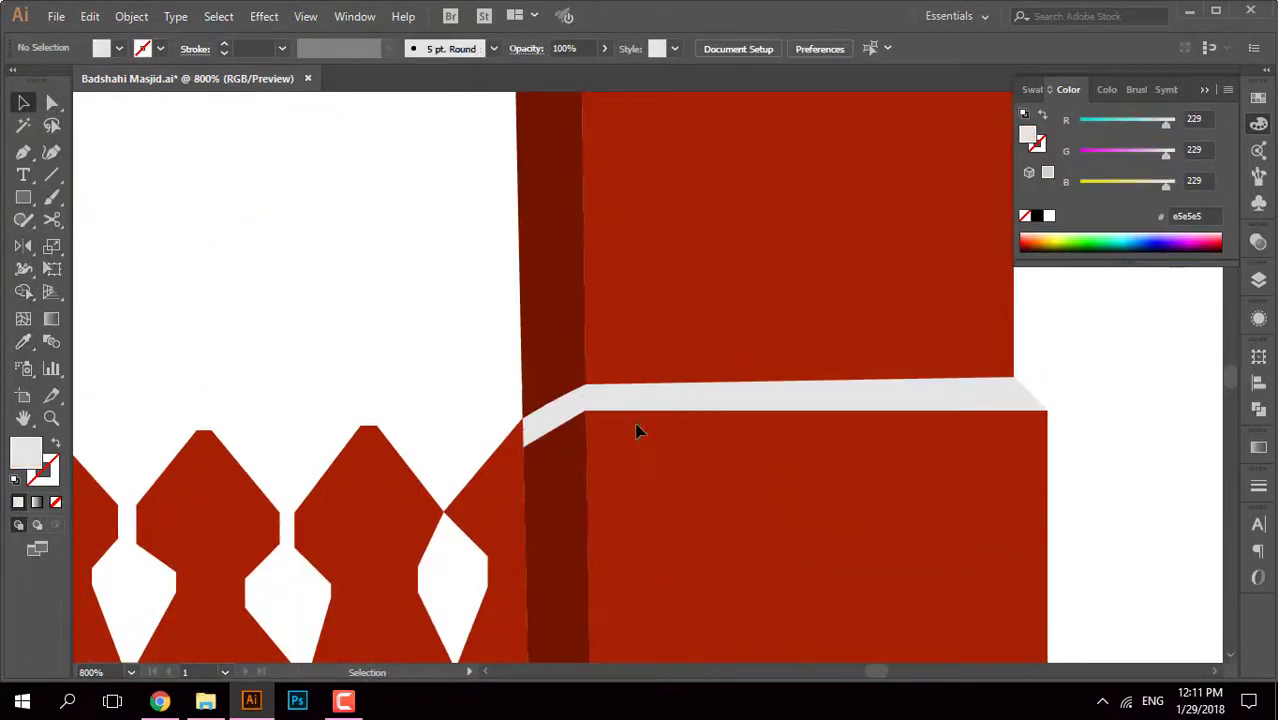
click(876, 400)
key(i)
click(542, 265)
Step: Inspect the thin white line and wall shapes under the new ledge, toggling Outline view
key(ctrl+shift+a)
scroll(465, 317, down, 5)
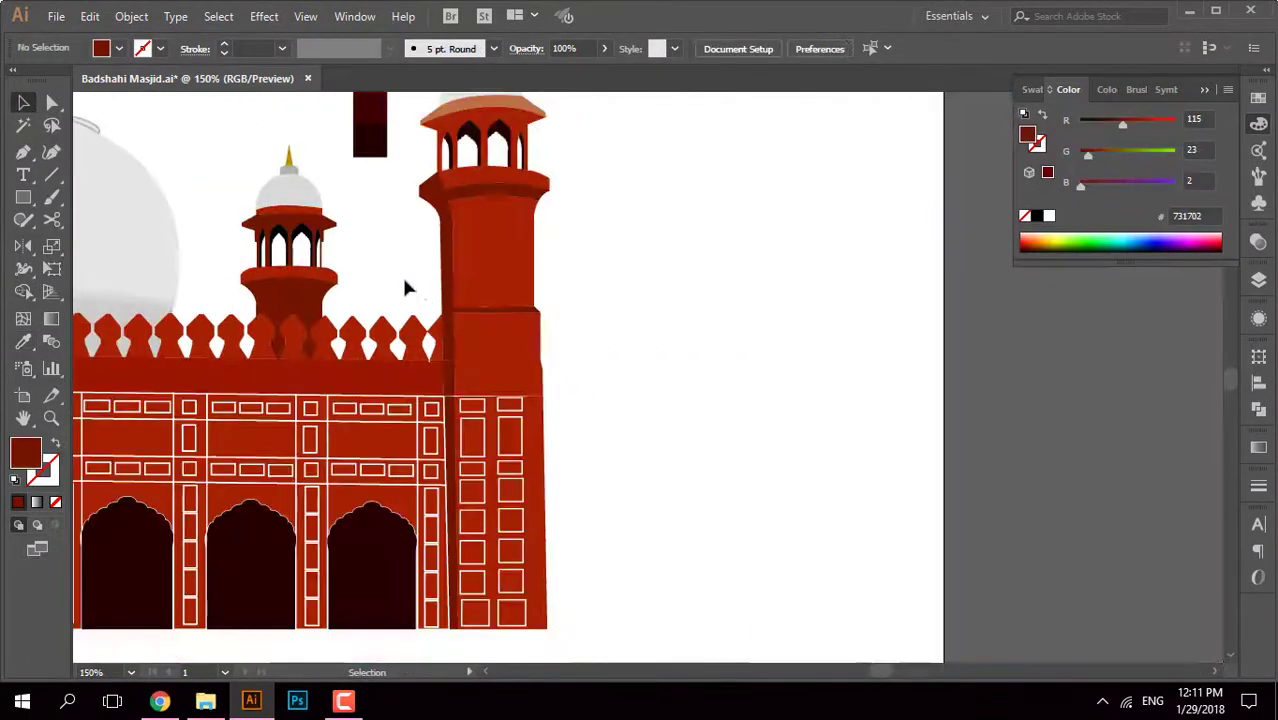
scroll(678, 403, up, 5)
click(662, 427)
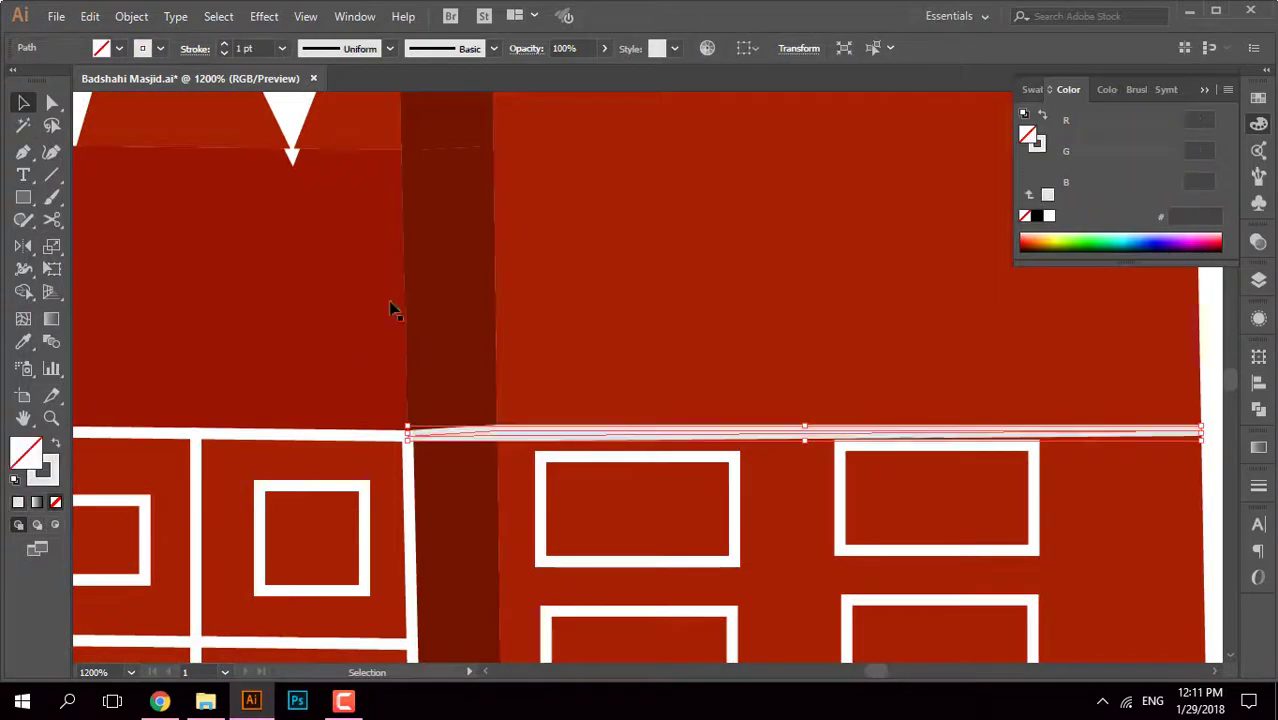
scroll(394, 309, down, 1)
scroll(1062, 377, up, 2)
key(ctrl+y)
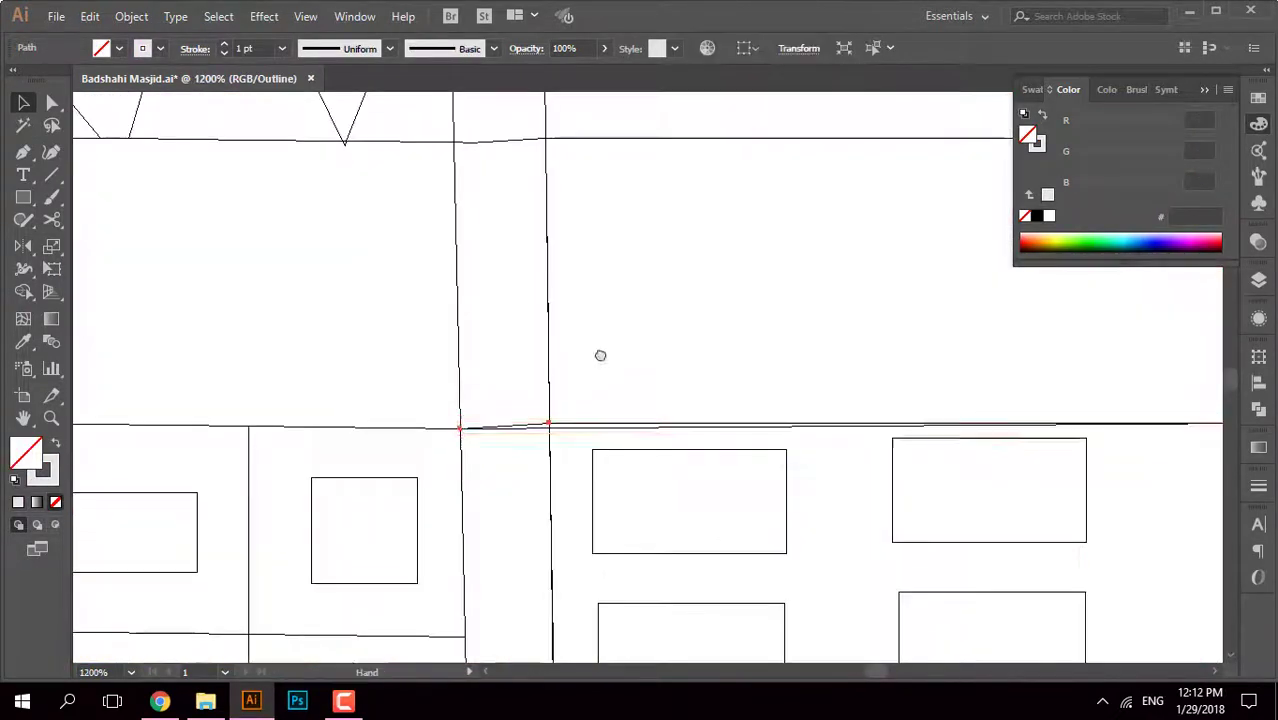
scroll(522, 396, down, 2)
scroll(959, 394, up, 1)
key(ctrl+y)
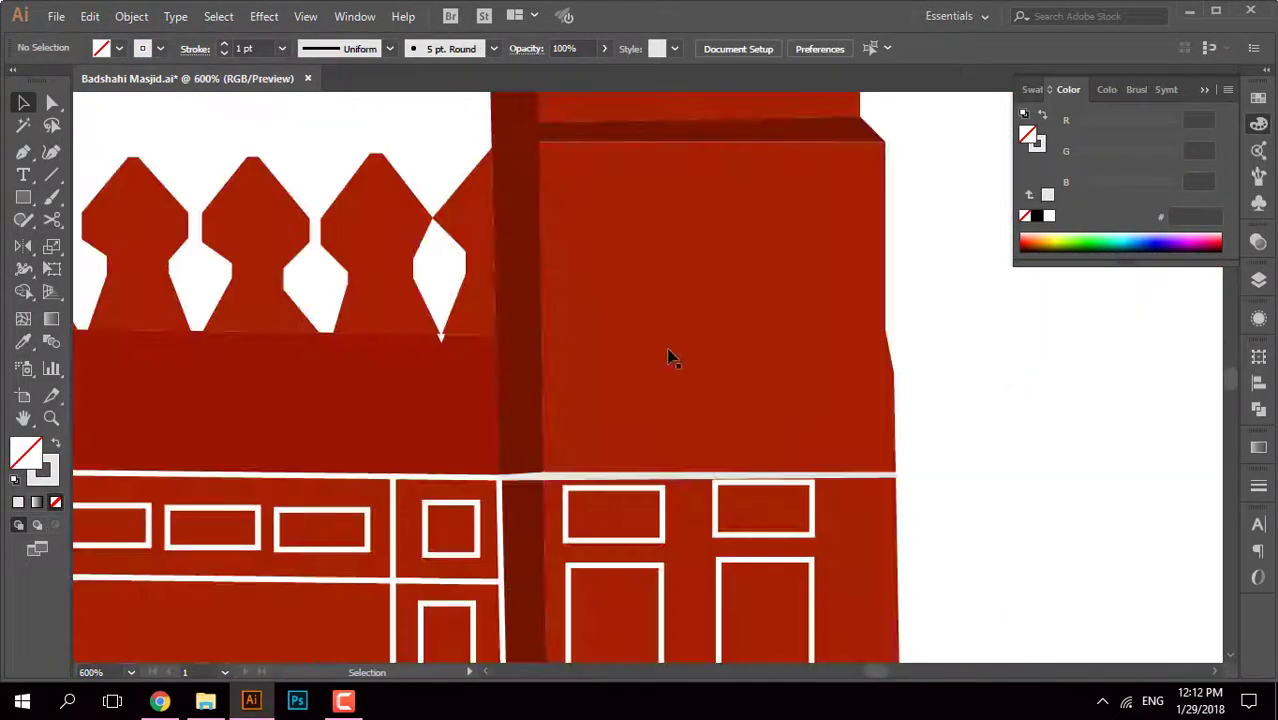
click(675, 338)
click(907, 317)
click(840, 477)
key(ctrl+y)
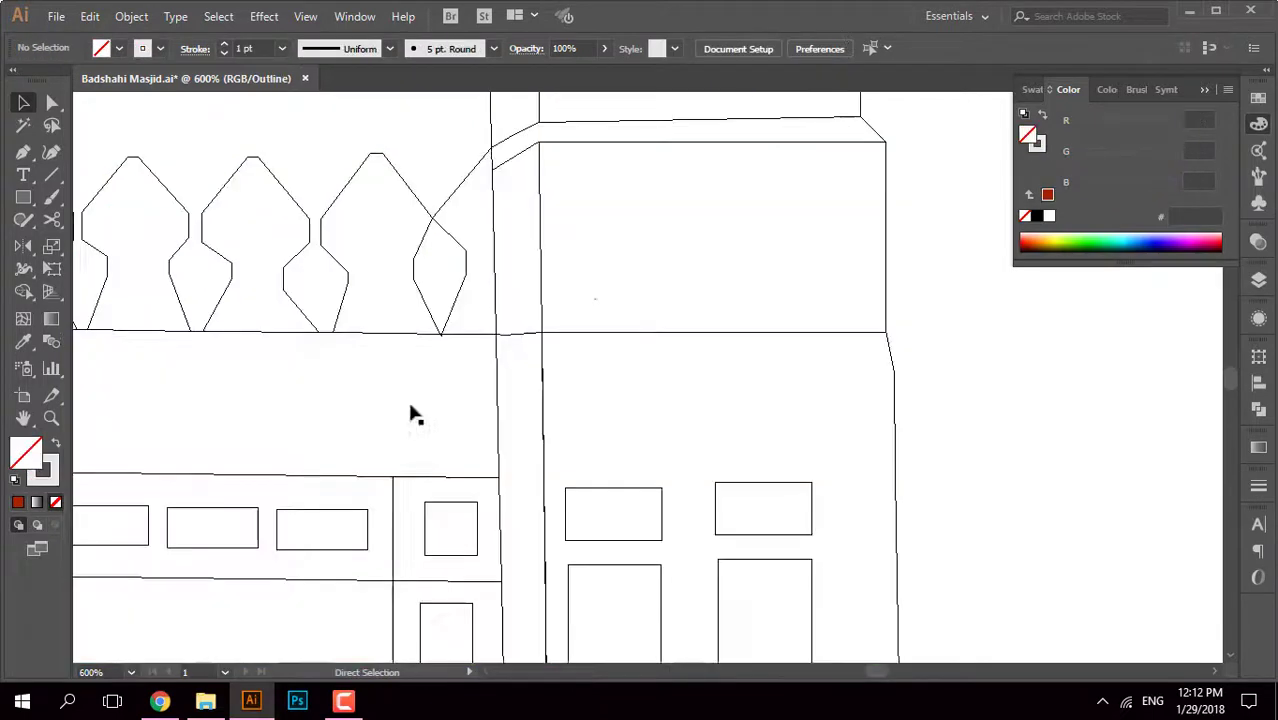
scroll(671, 309, up, 2)
scroll(336, 349, down, 1)
Step: Draw a horizontal Pen line across the lower minaret block
key(p)
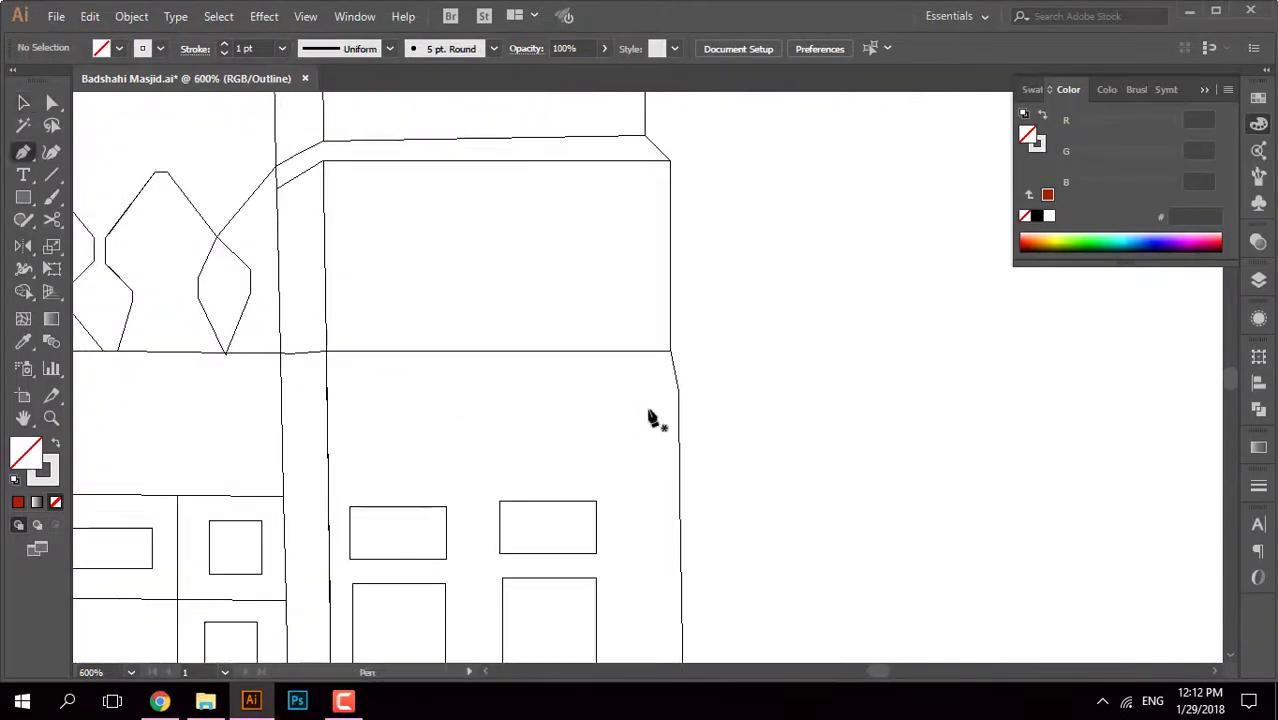
scroll(330, 393, up, 1)
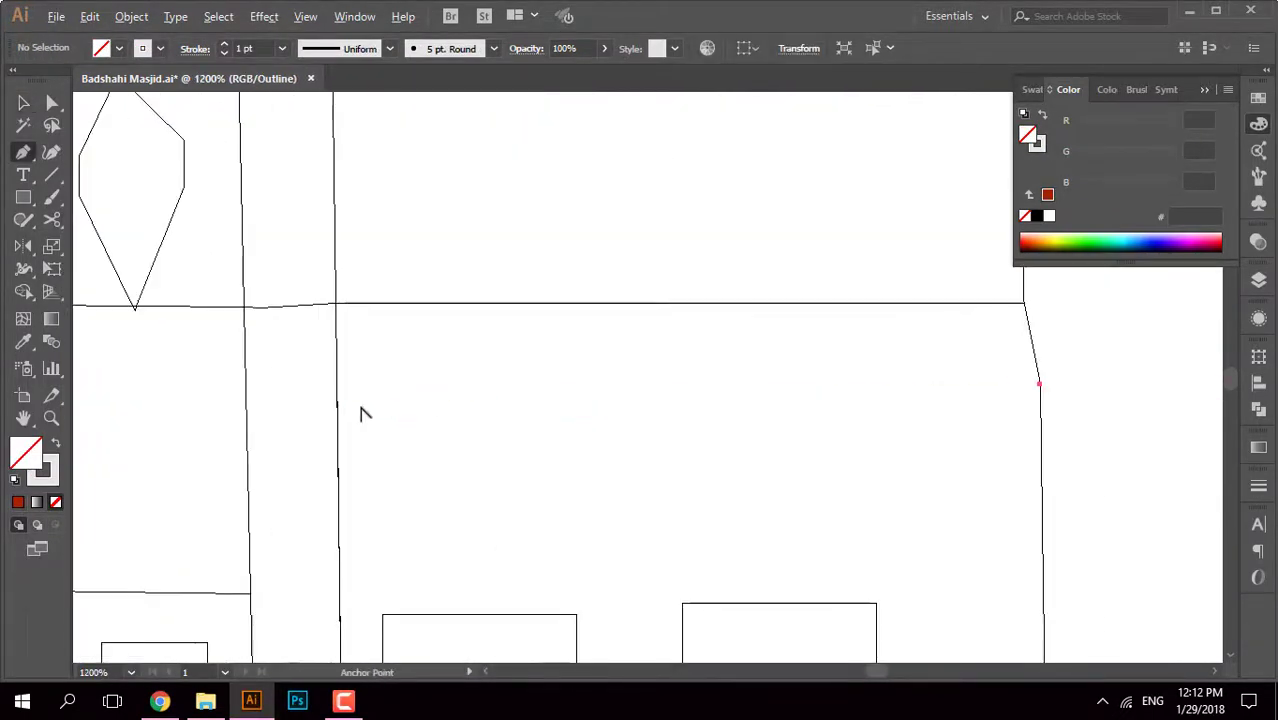
click(336, 385)
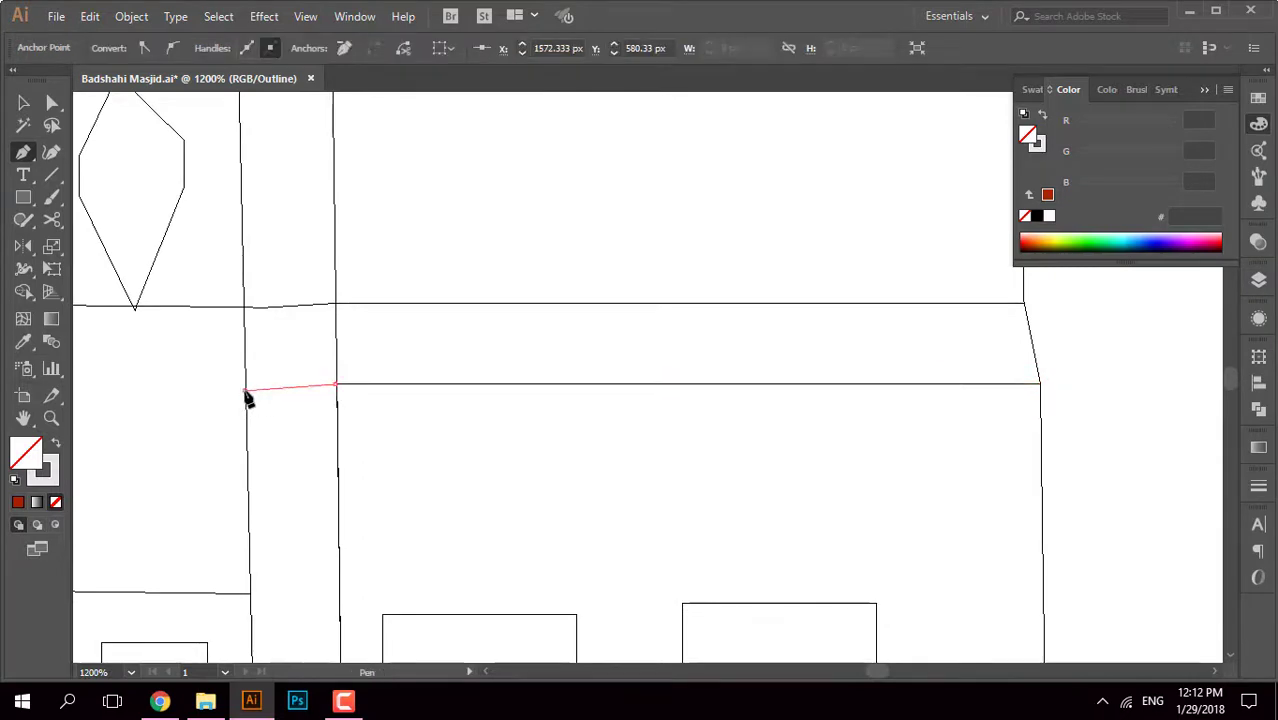
scroll(248, 399, down, 3)
scroll(893, 337, up, 2)
key(Escape)
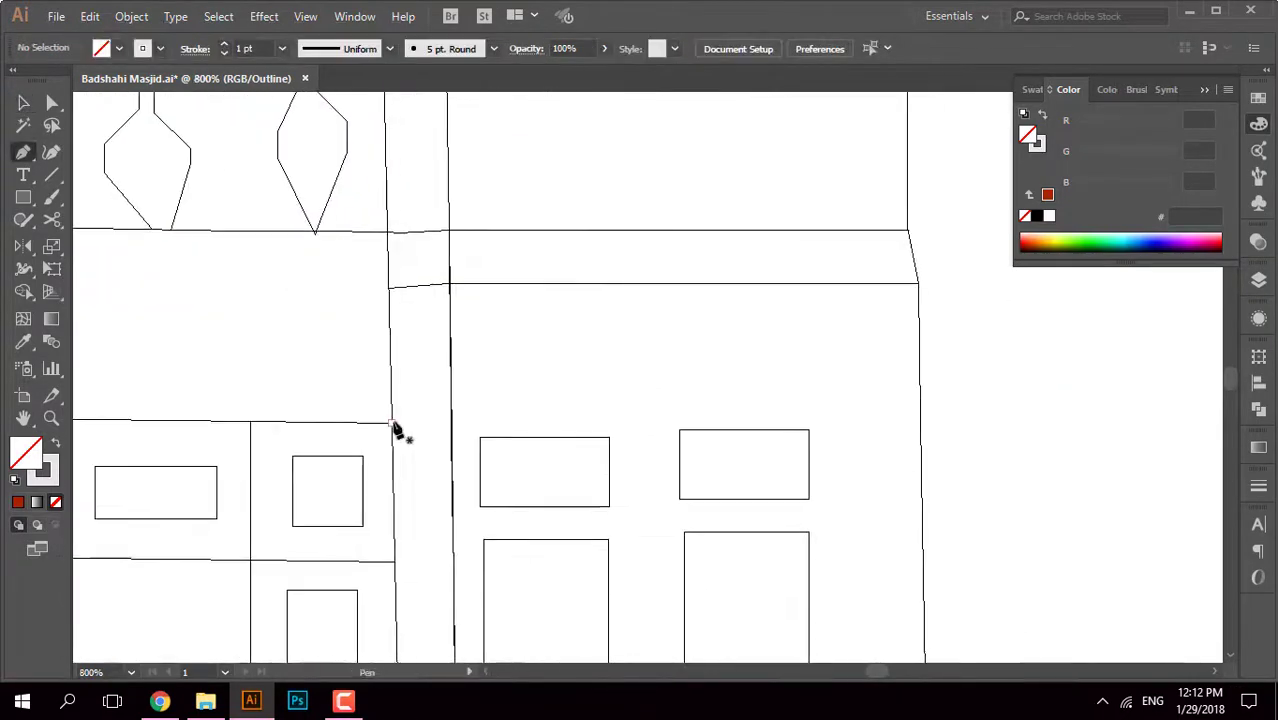
click(449, 416)
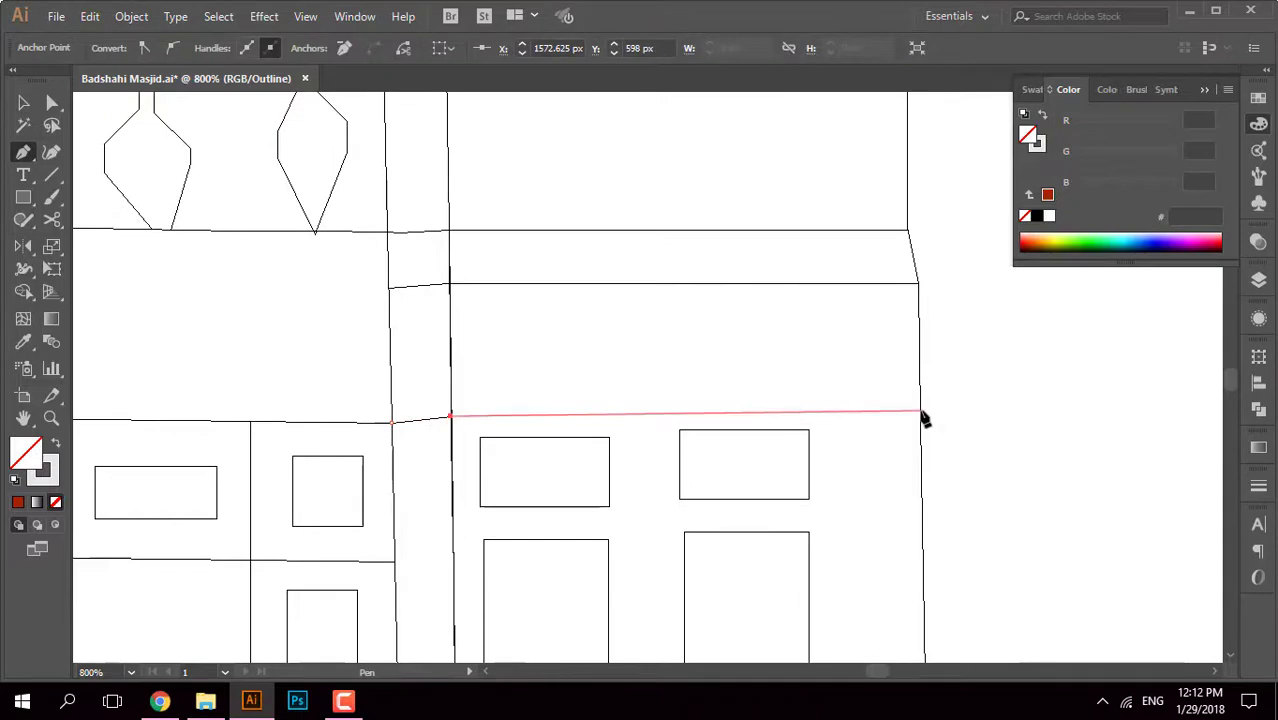
key(ctrl+y)
key(v)
scroll(928, 410, down, 2)
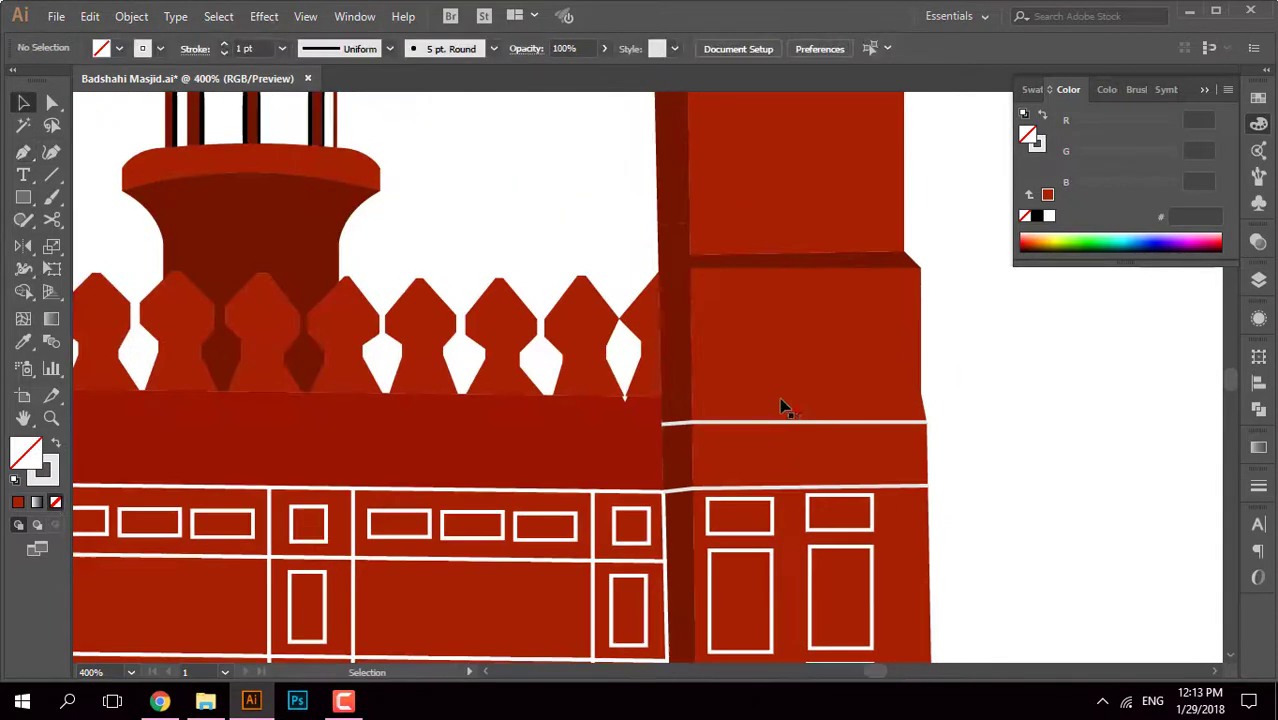
Step: Split the minaret block along the new dividing line with Shape Builder
shift+click(776, 422)
shift+click(676, 409)
key(shift+m)
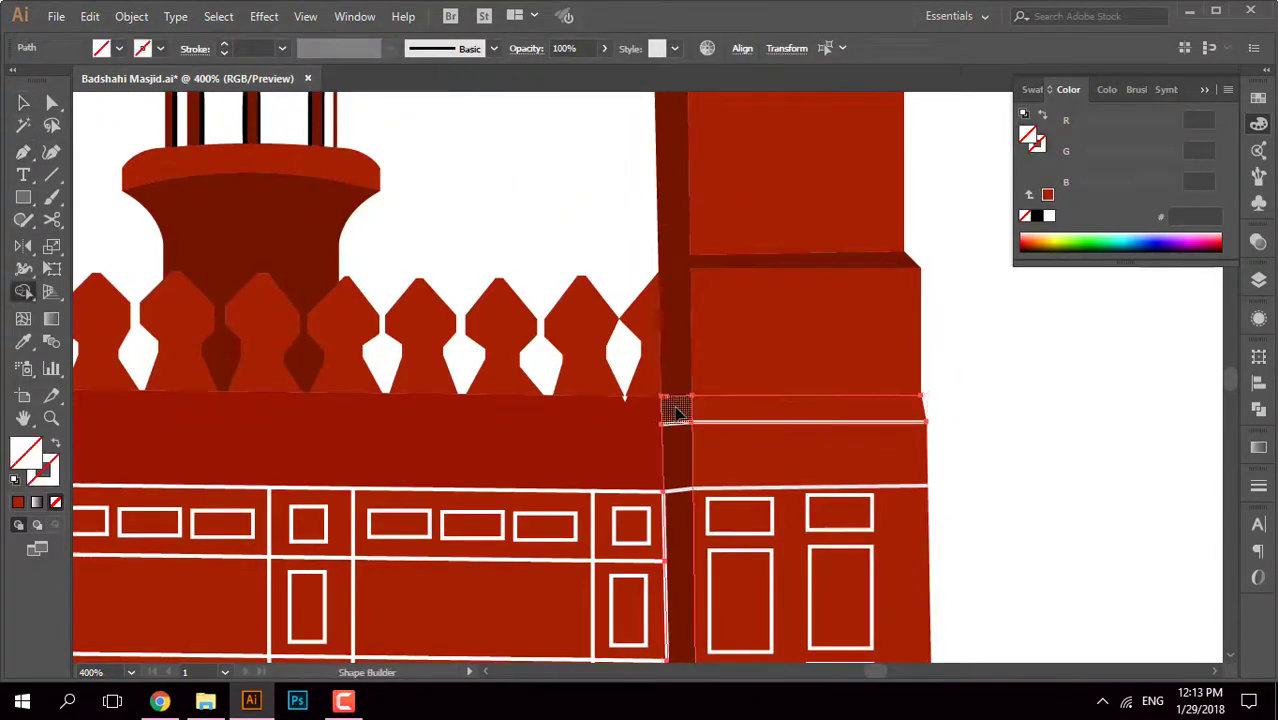
scroll(676, 409, up, 2)
key(ctrl+shift+a)
scroll(831, 409, right, 3)
key(v)
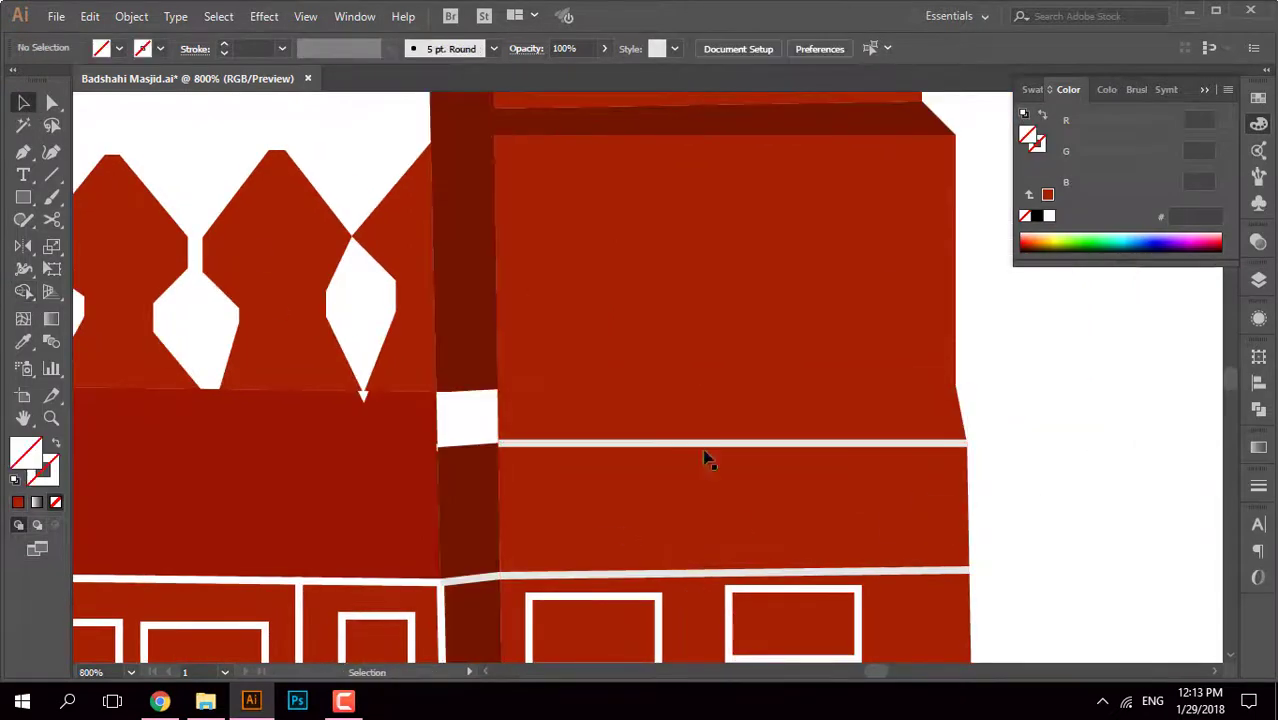
Step: Adjust the dividing line's end anchor in Outline view with Direct Selection
key(ctrl+y)
click(954, 386)
scroll(1004, 379, up, 5)
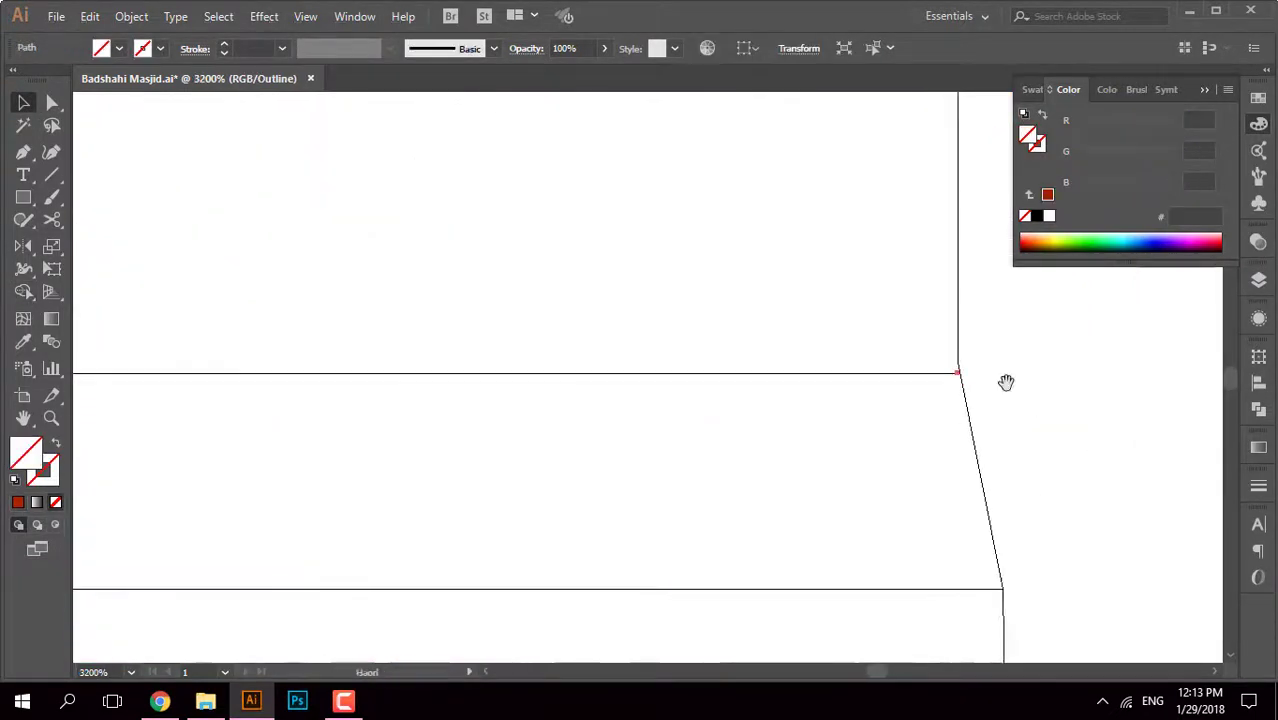
scroll(810, 428, up, 3)
key(ctrl+shift+a)
key(a)
click(693, 190)
scroll(696, 200, down, 5)
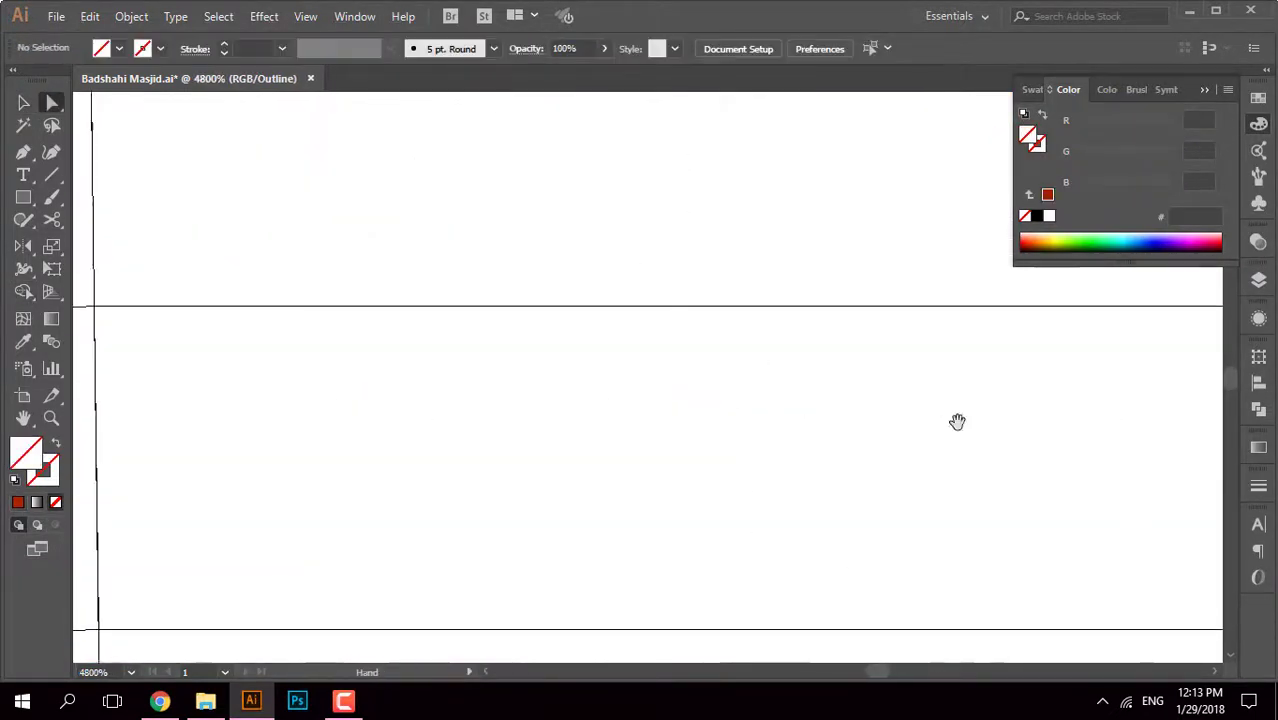
scroll(958, 420, down, 3)
key(ctrl+y)
key(shift+m)
scroll(450, 460, down, 2)
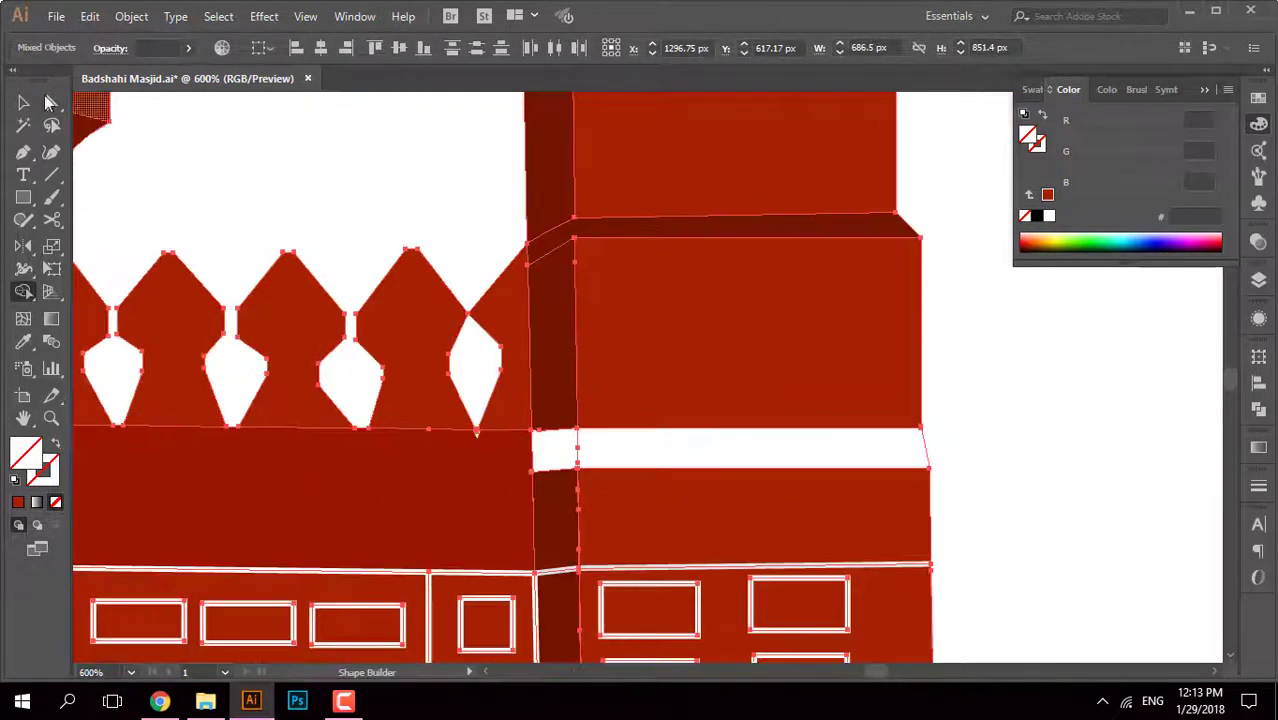
key(v)
scroll(858, 461, down, 1)
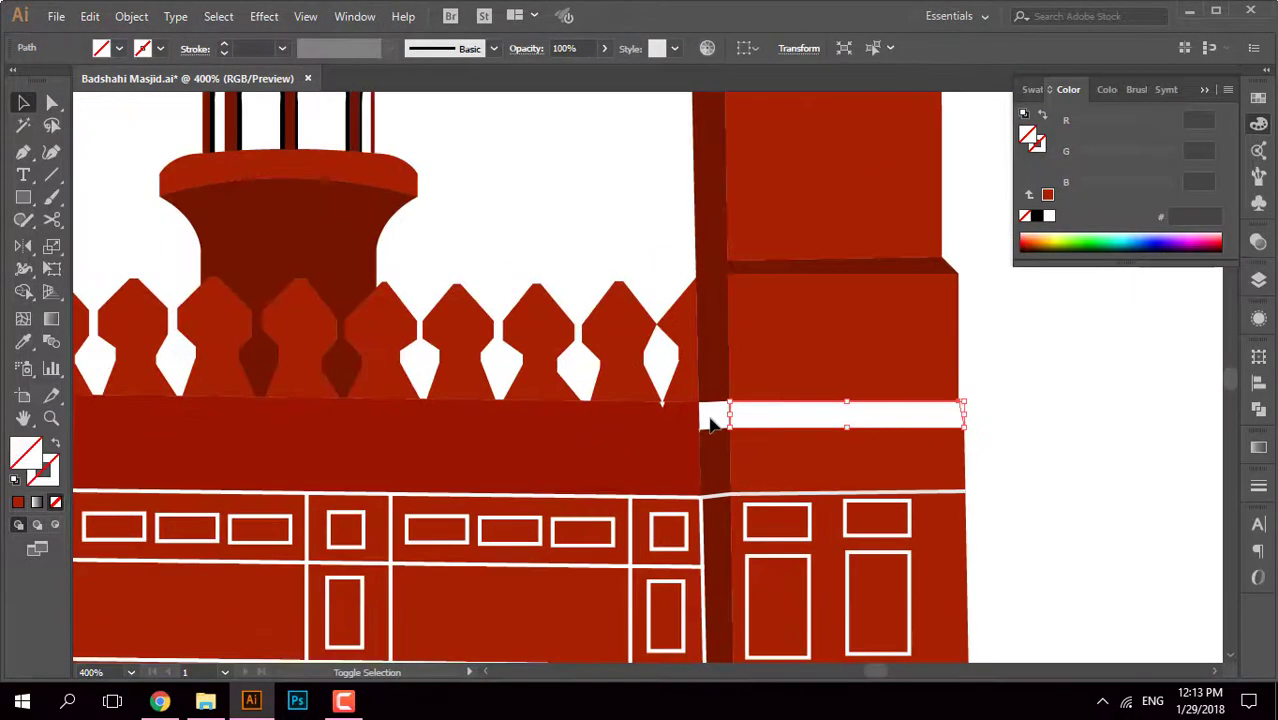
key(ctrl+minus)
key(ctrl+minus)
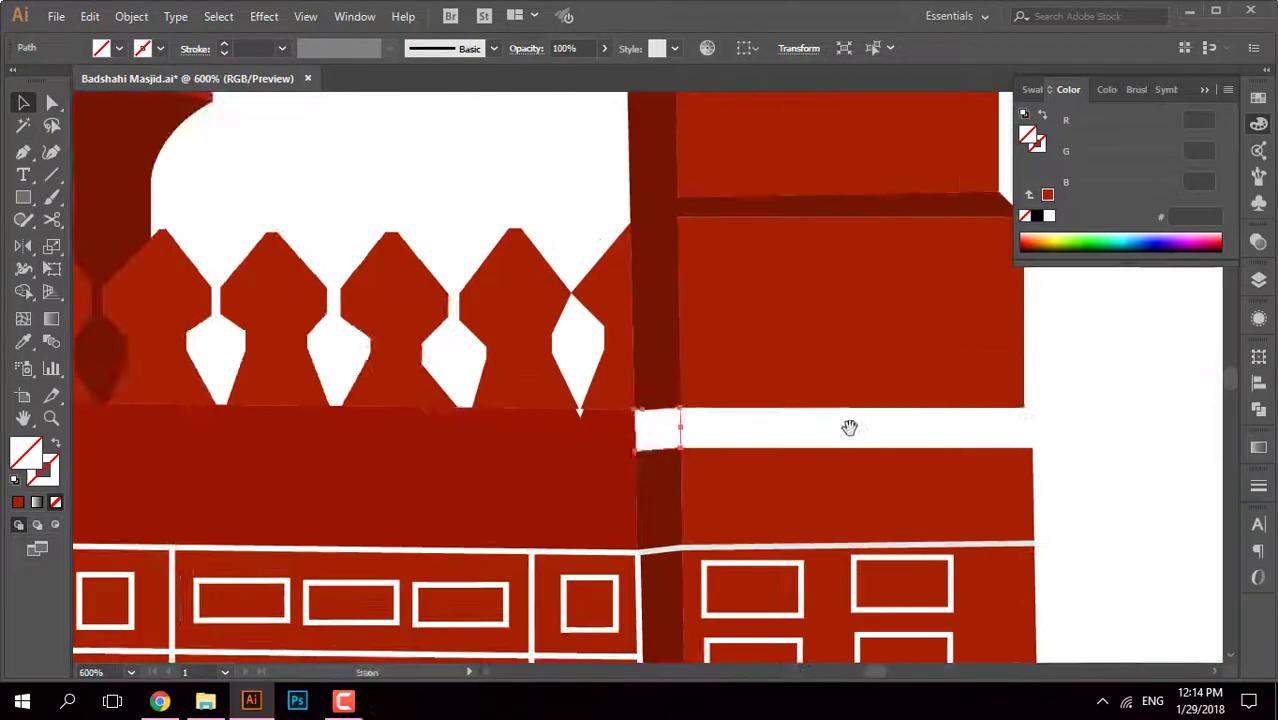
Step: Fill the white band dark maroon (731702) with the Eyedropper, then deselect it
scroll(446, 462, up, 4)
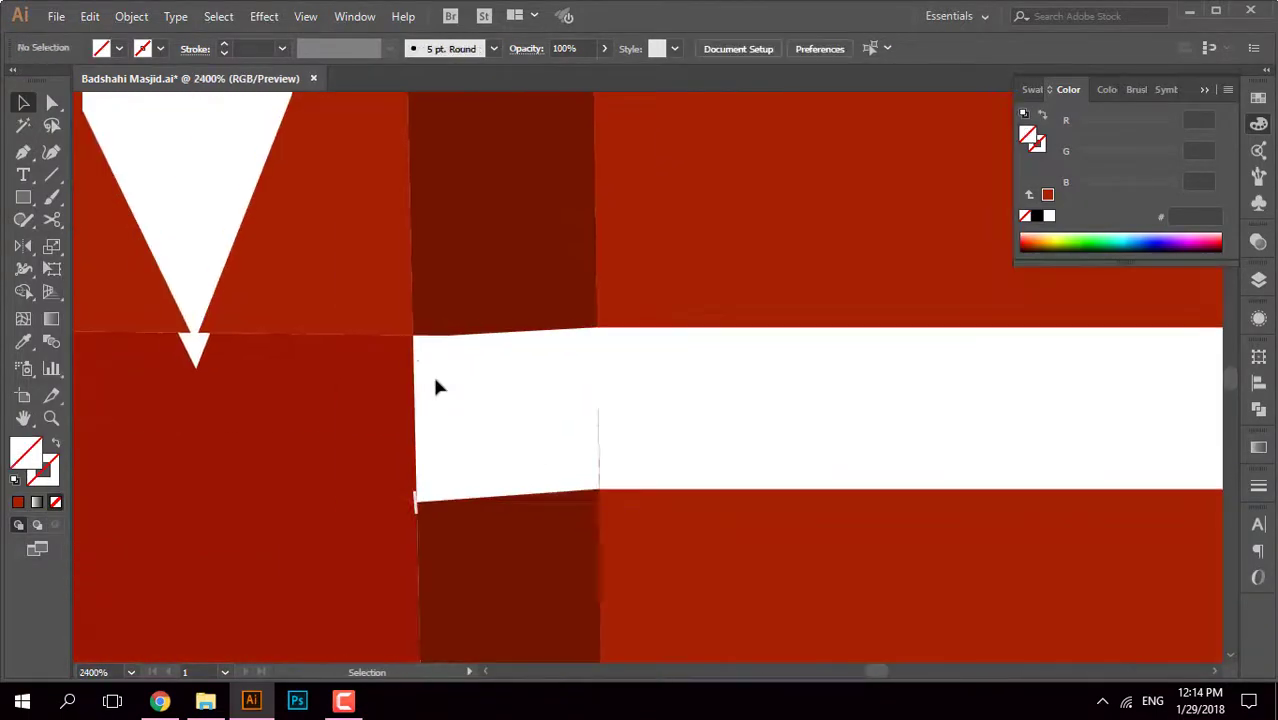
key(ctrl+y)
click(598, 372)
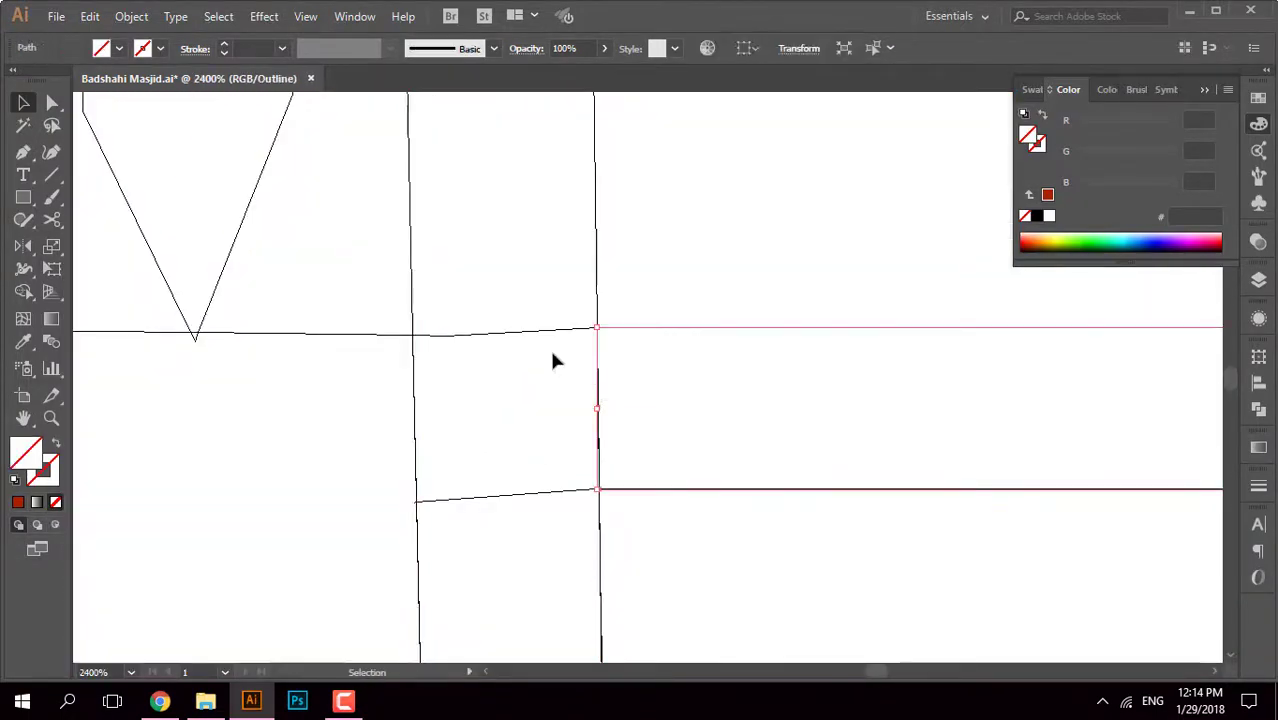
scroll(418, 422, down, 4)
key(ctrl+y)
key(i)
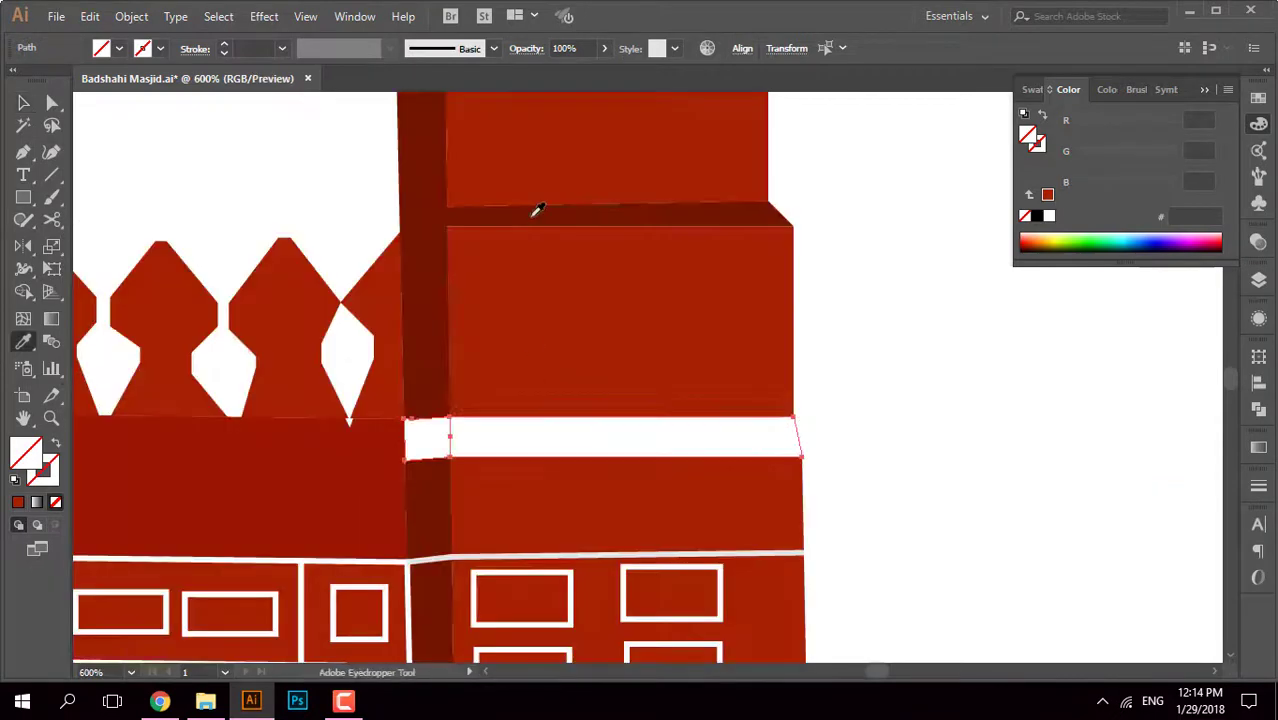
click(533, 208)
click(27, 104)
click(826, 236)
scroll(826, 236, down, 2)
scroll(837, 278, down, 2)
Step: Merge the dark strip beside the minaret into the white band with Shape Builder
scroll(713, 451, up, 2)
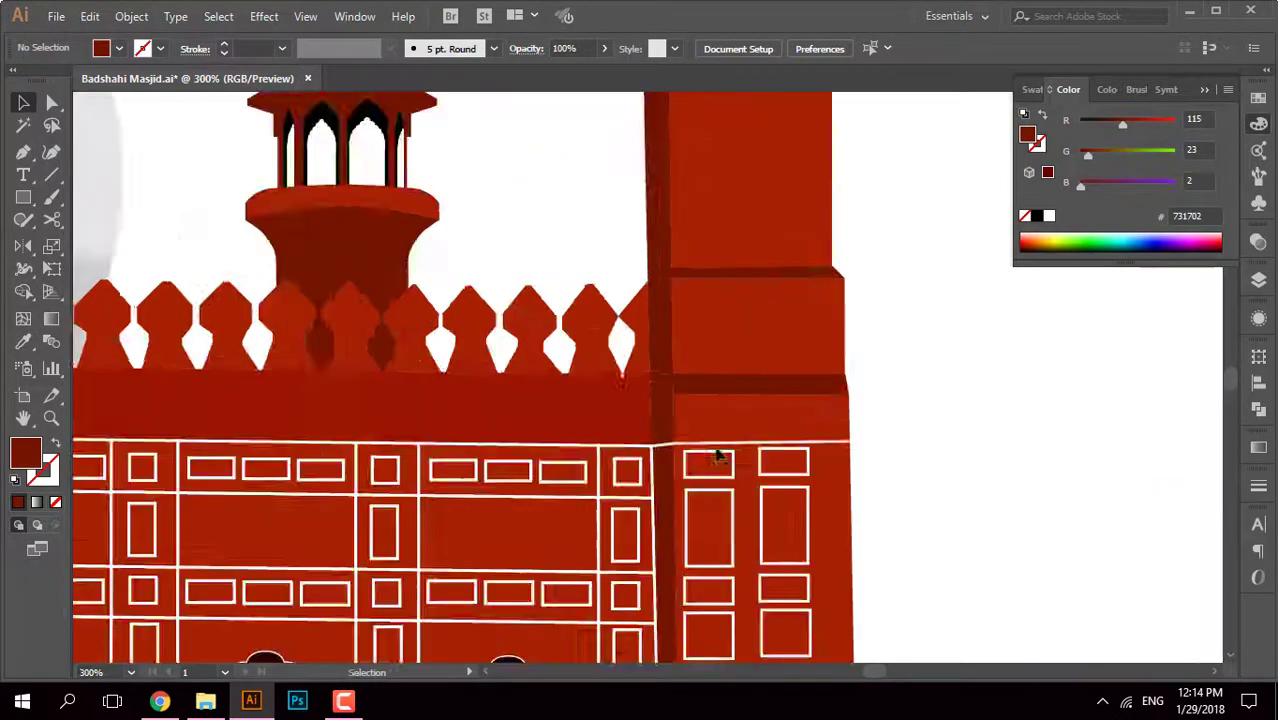
scroll(672, 408, up, 2)
scroll(672, 408, up, 1)
click(584, 428)
key(shift+m)
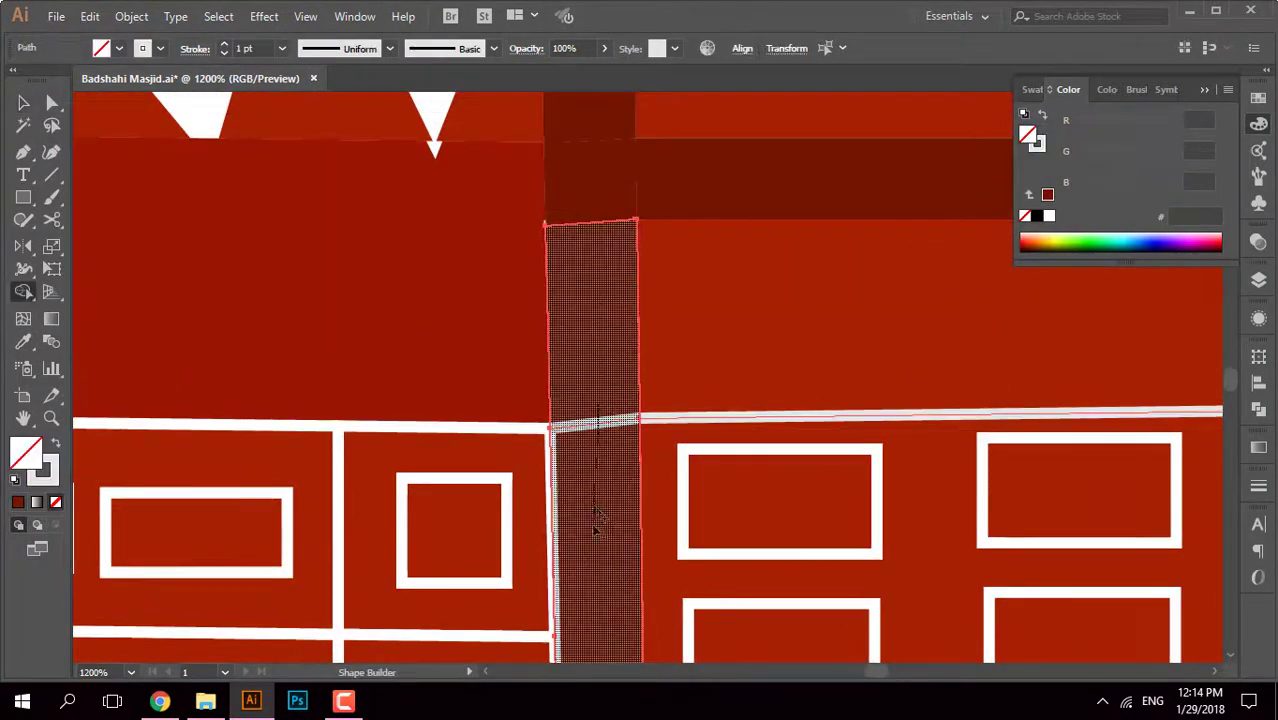
click(593, 515)
key(v)
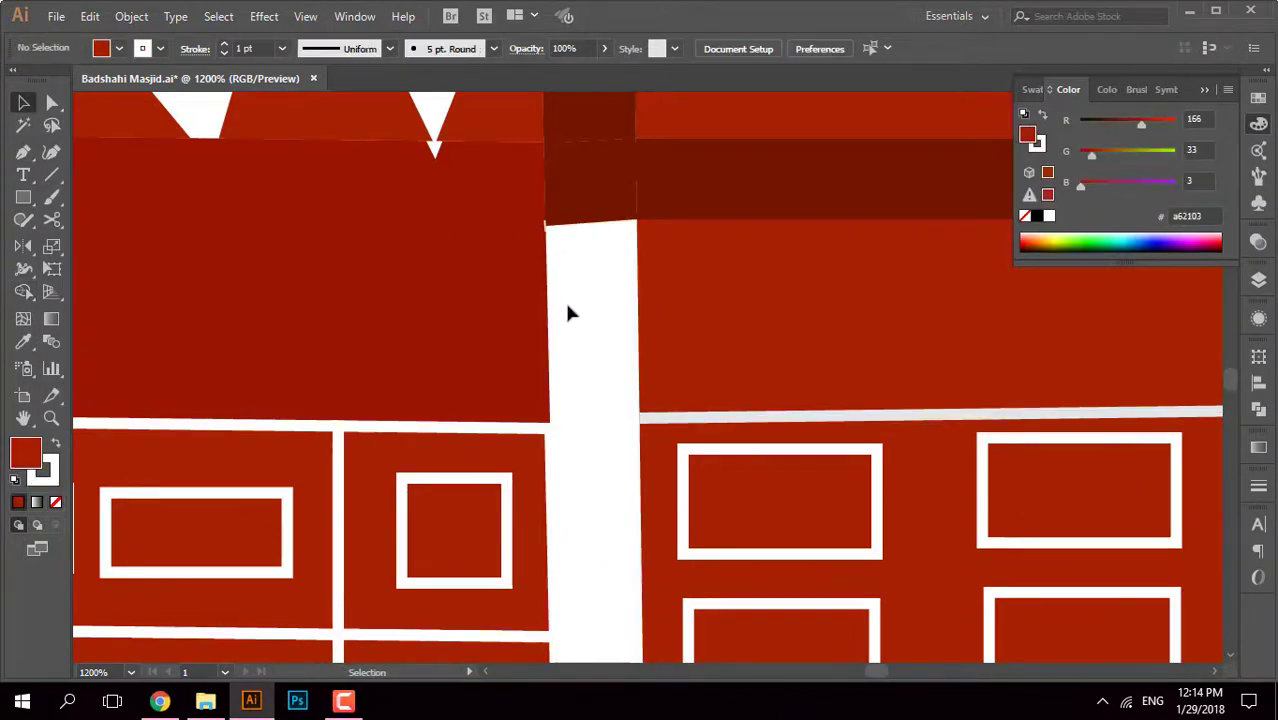
key(ctrl+shift+a)
Step: Fill the narrow vertical strip with the wall's red using the Eyedropper
scroll(571, 410, down, 3)
key(ctrl+y)
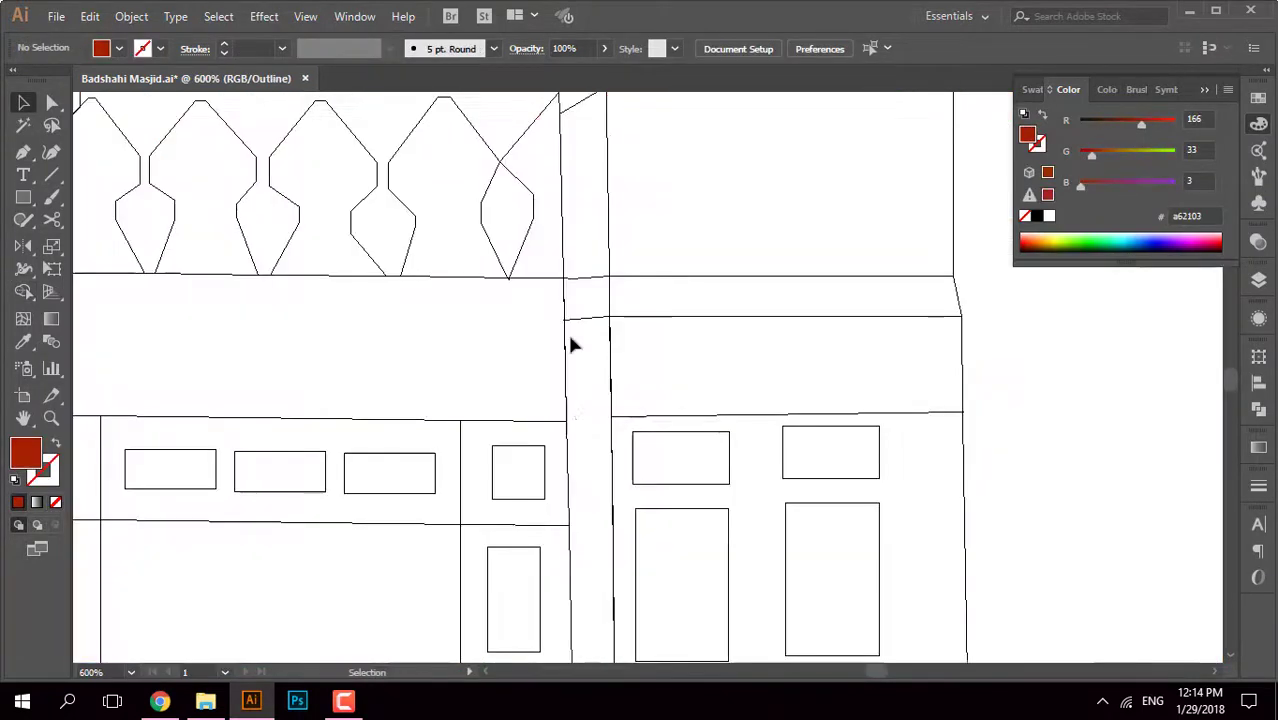
scroll(571, 343, up, 5)
click(591, 312)
scroll(591, 318, down, 4)
key(ctrl+y)
key(i)
click(672, 340)
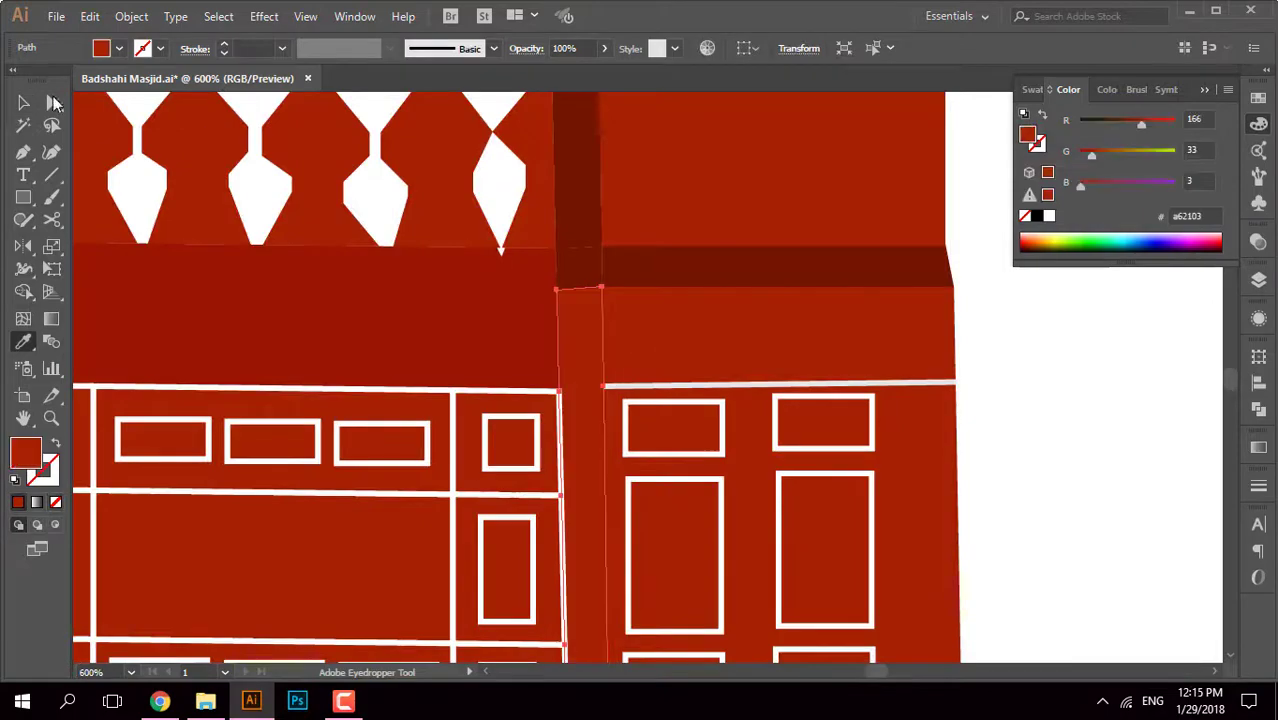
Step: Inspect the strip's corner sliver and the minaret's curved band outline in outline view
scroll(1035, 373, down, 3)
scroll(747, 428, up, 8)
scroll(708, 562, up, 4)
click(708, 562)
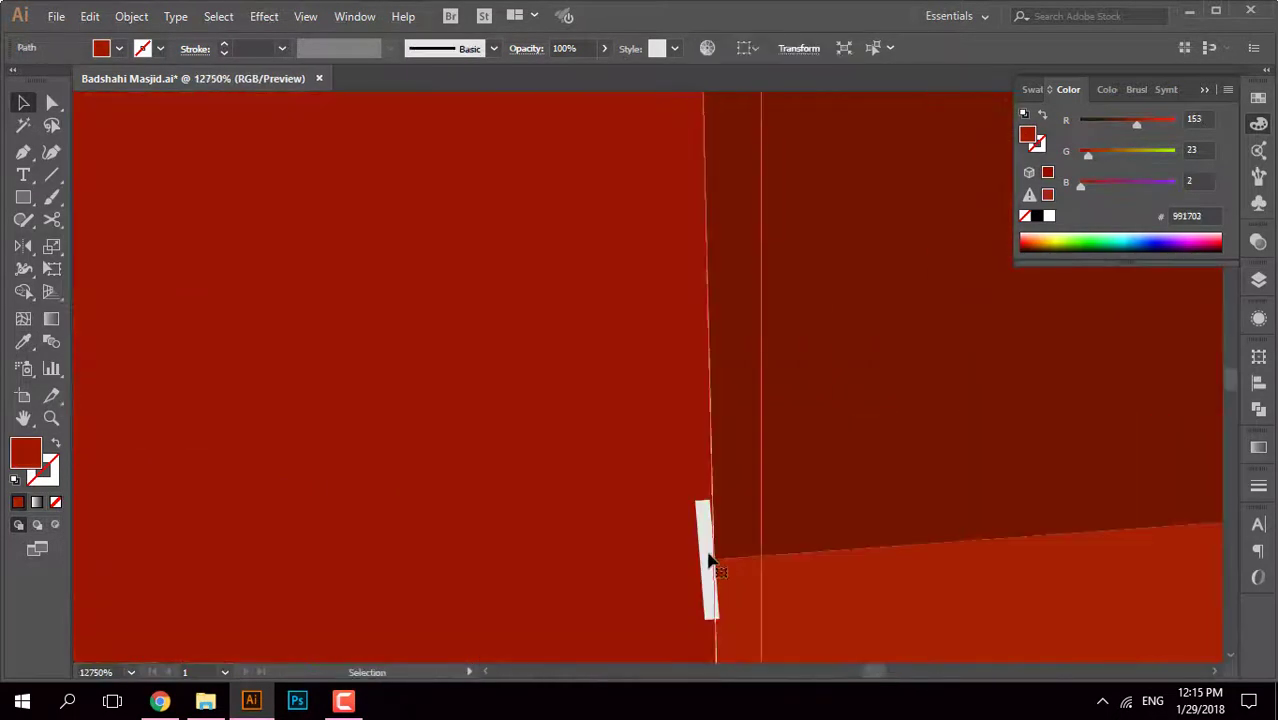
key(ctrl+shift+a)
scroll(813, 382, down, 10)
scroll(856, 366, up, 2)
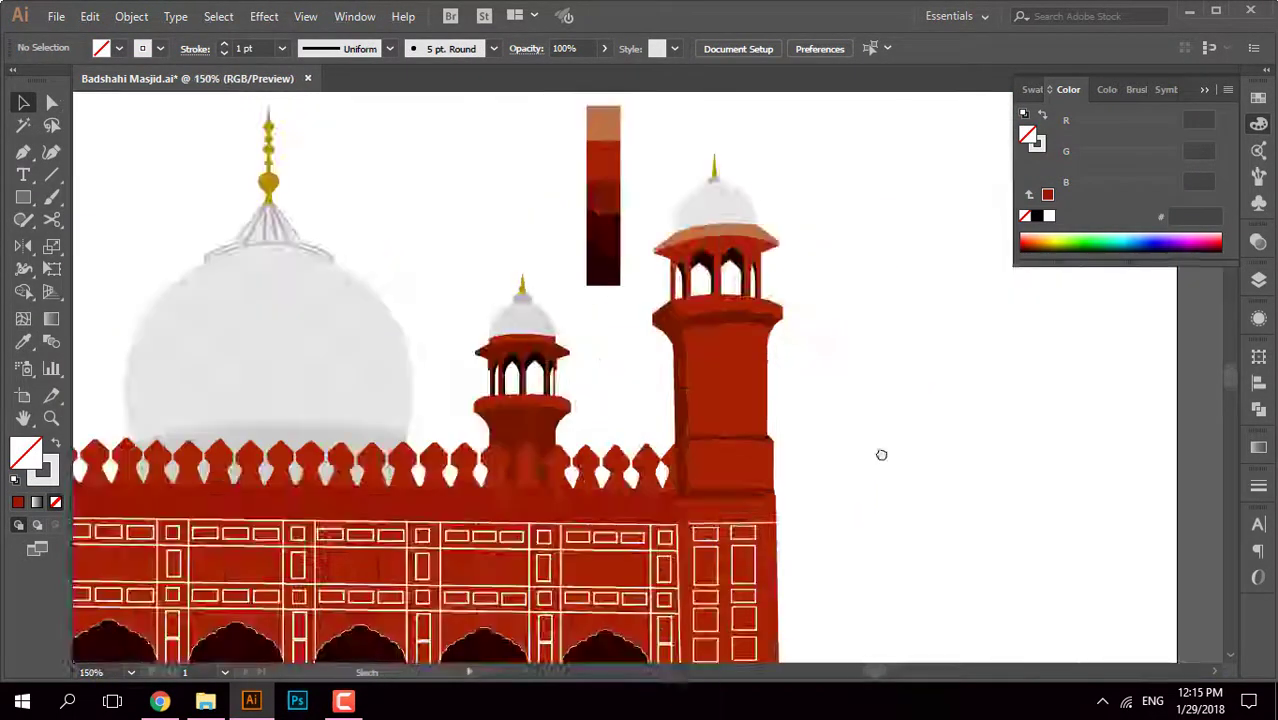
scroll(722, 535, up, 5)
scroll(727, 537, down, 1)
key(a)
click(723, 457)
key(ctrl+y)
scroll(900, 462, down, 3)
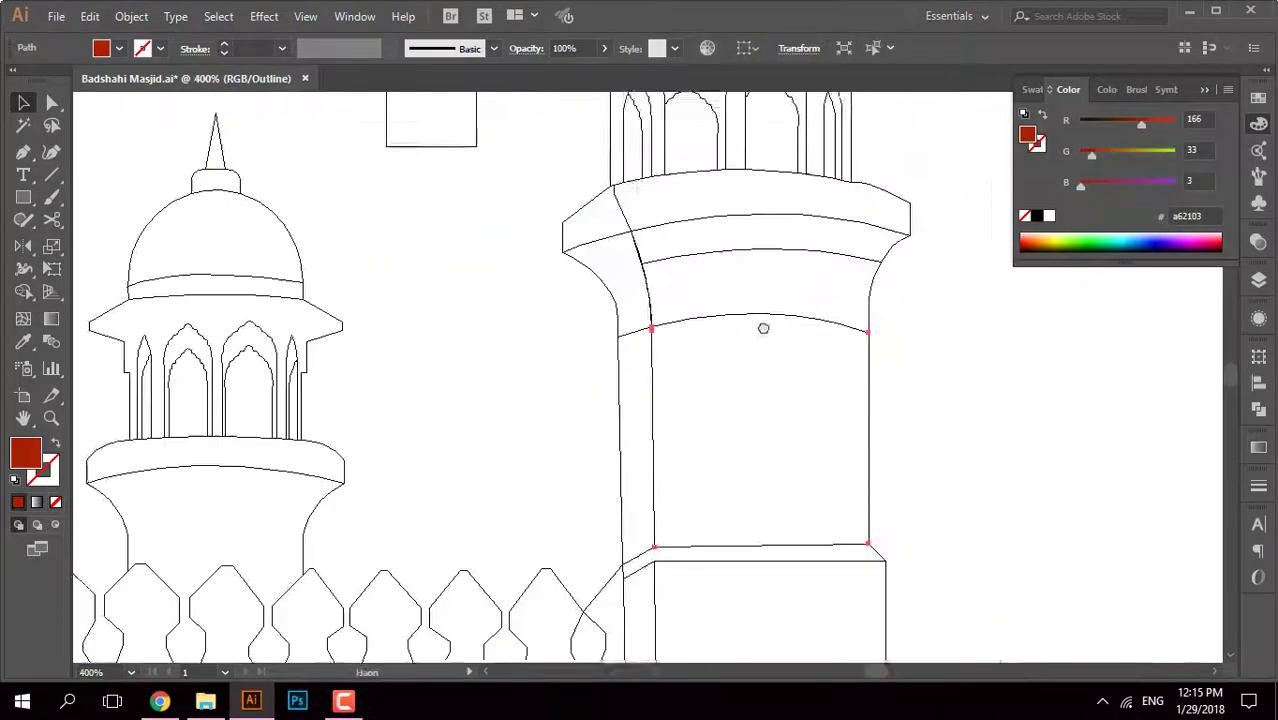
scroll(493, 406, down, 1)
click(530, 406)
key(ctrl+t)
key(ctrl+y)
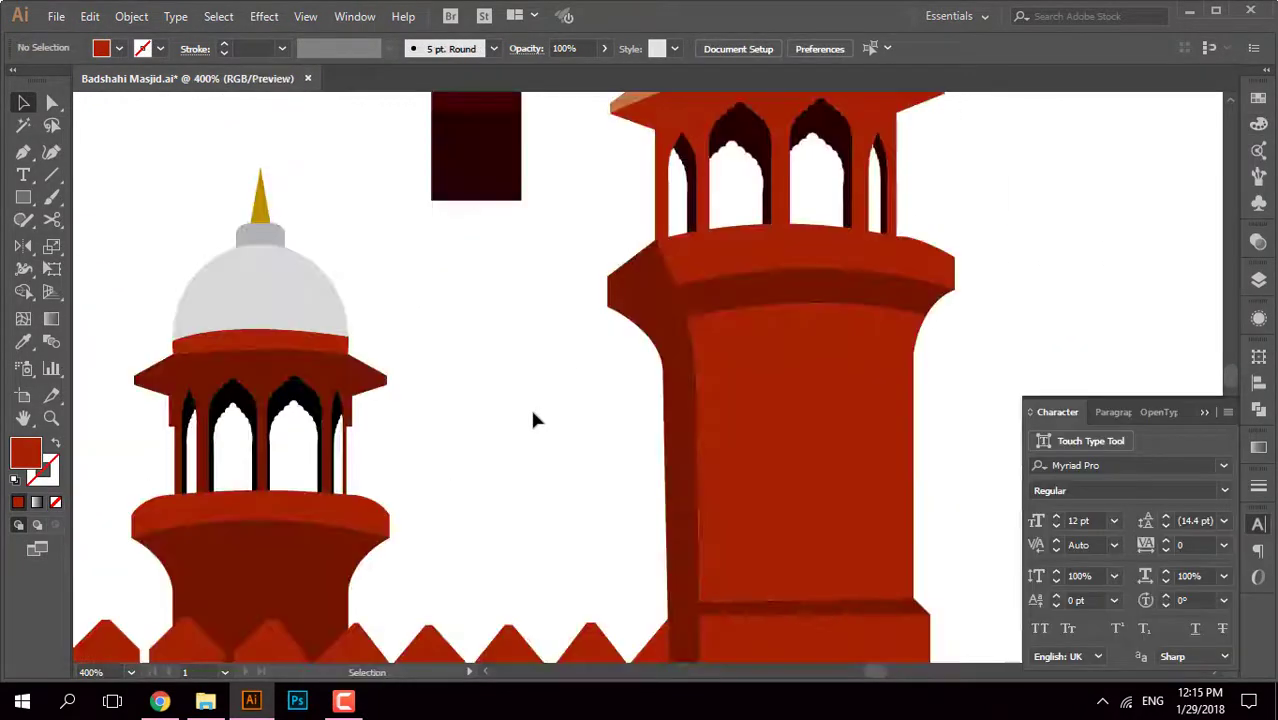
key(ctrl+t)
key(v)
Step: Eyedropper a dark red onto the curved band below the tall minaret's balcony
click(772, 352)
key(i)
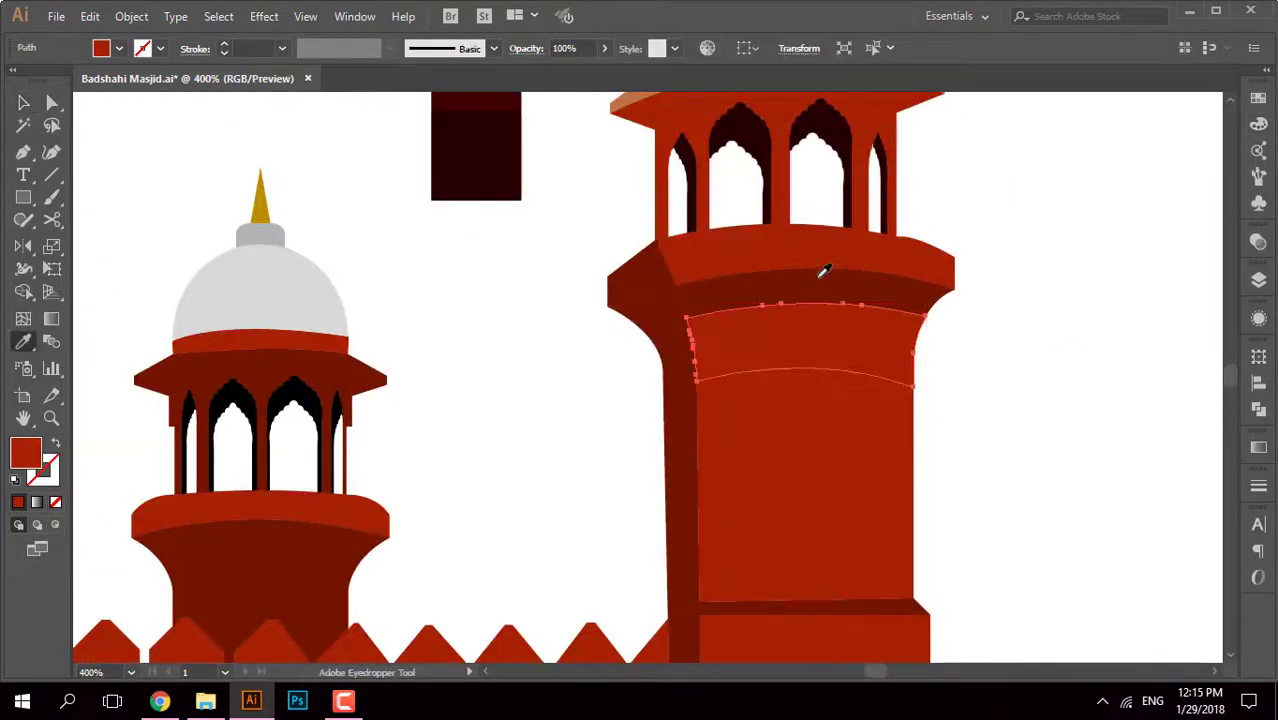
click(821, 271)
key(v)
key(ctrl+shift+a)
key(ctrl+0)
scroll(634, 472, up, 2)
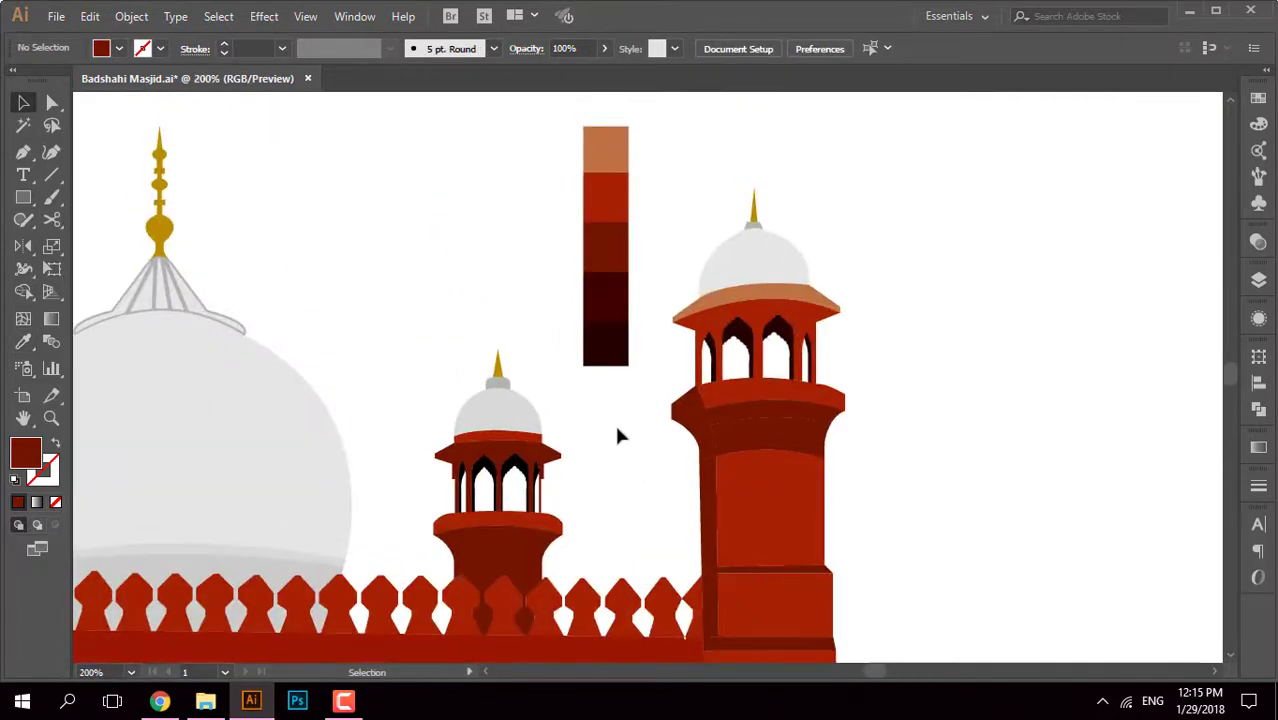
scroll(614, 421, down, 3)
Step: Select the main dome's top cap and open its Stroke Color Picker
scroll(700, 290, up, 1)
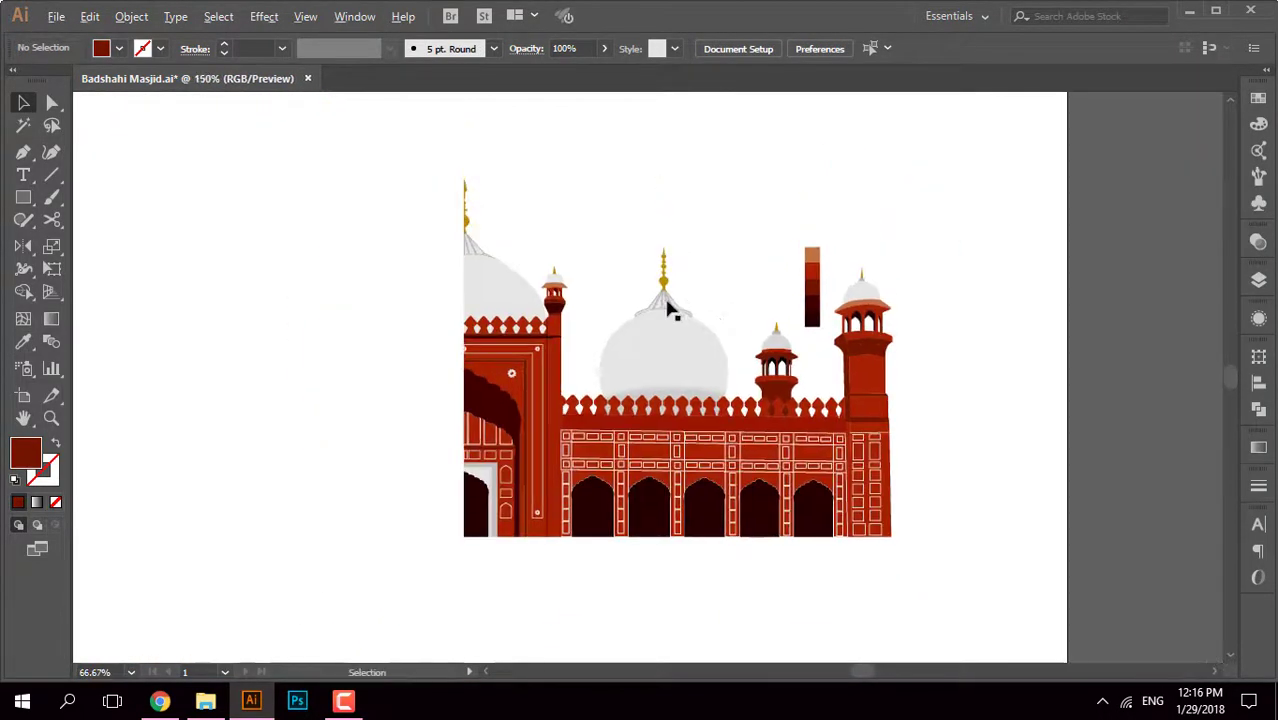
scroll(662, 310, up, 4)
click(642, 420)
scroll(870, 343, down, 2)
scroll(473, 380, down, 1)
drag(473, 380, 657, 322)
click(1258, 97)
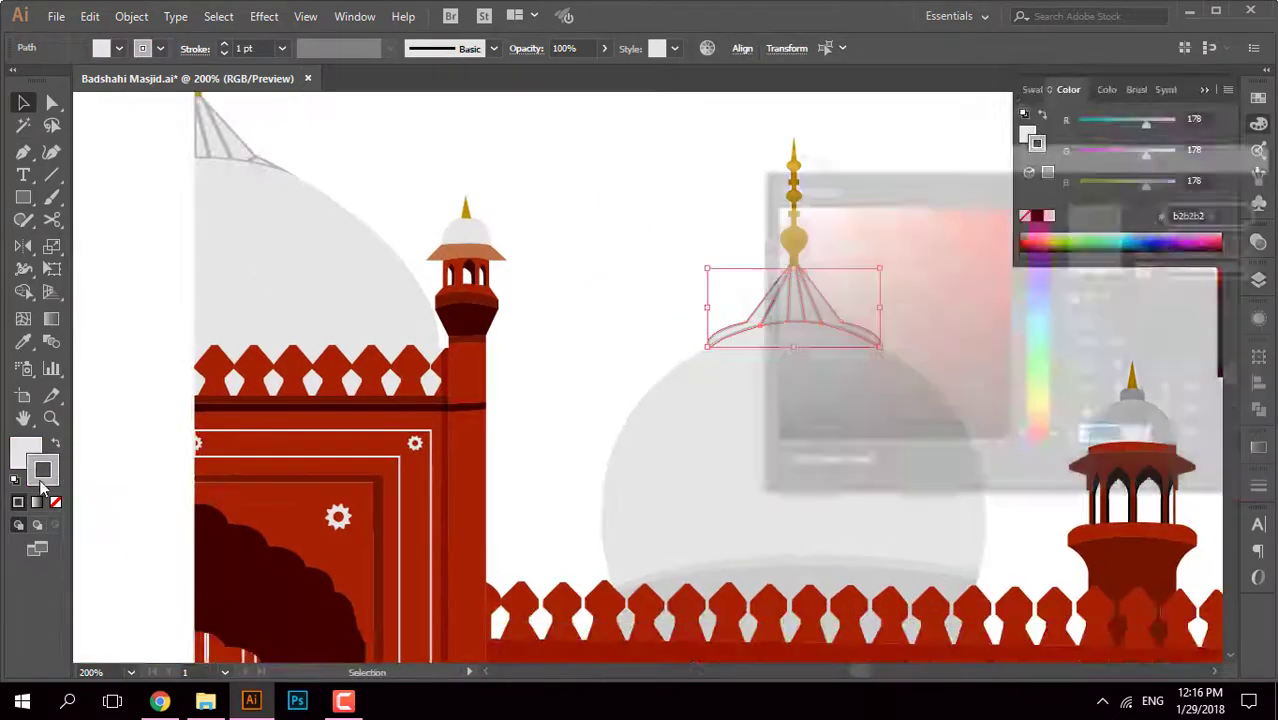
double_click(1028, 136)
click(1215, 211)
key(ctrl+shift+a)
Step: Set the dome cap's stroke to grey b2b2b2 using Brightness 70% and confirm
click(748, 306)
double_click(1028, 136)
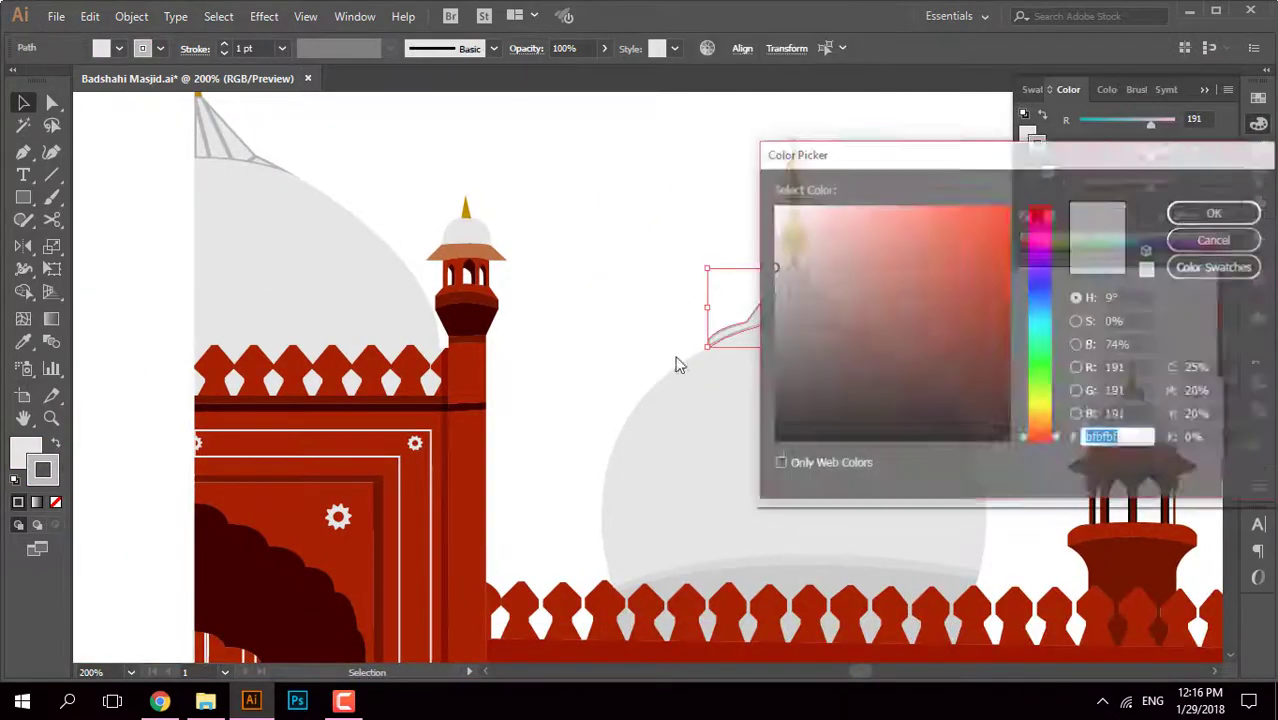
double_click(1128, 344)
text(70)
key(Return)
scroll(673, 302, up, 2)
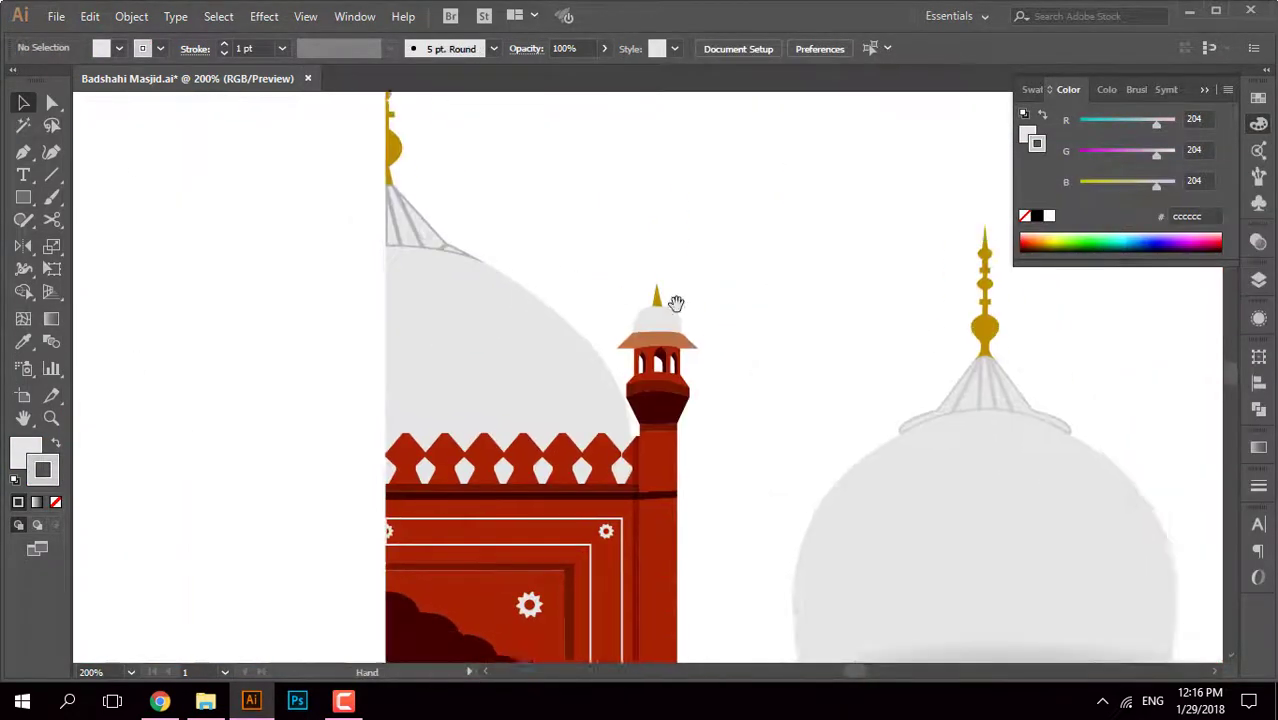
scroll(502, 277, up, 1)
scroll(665, 305, up, 1)
double_click(43, 469)
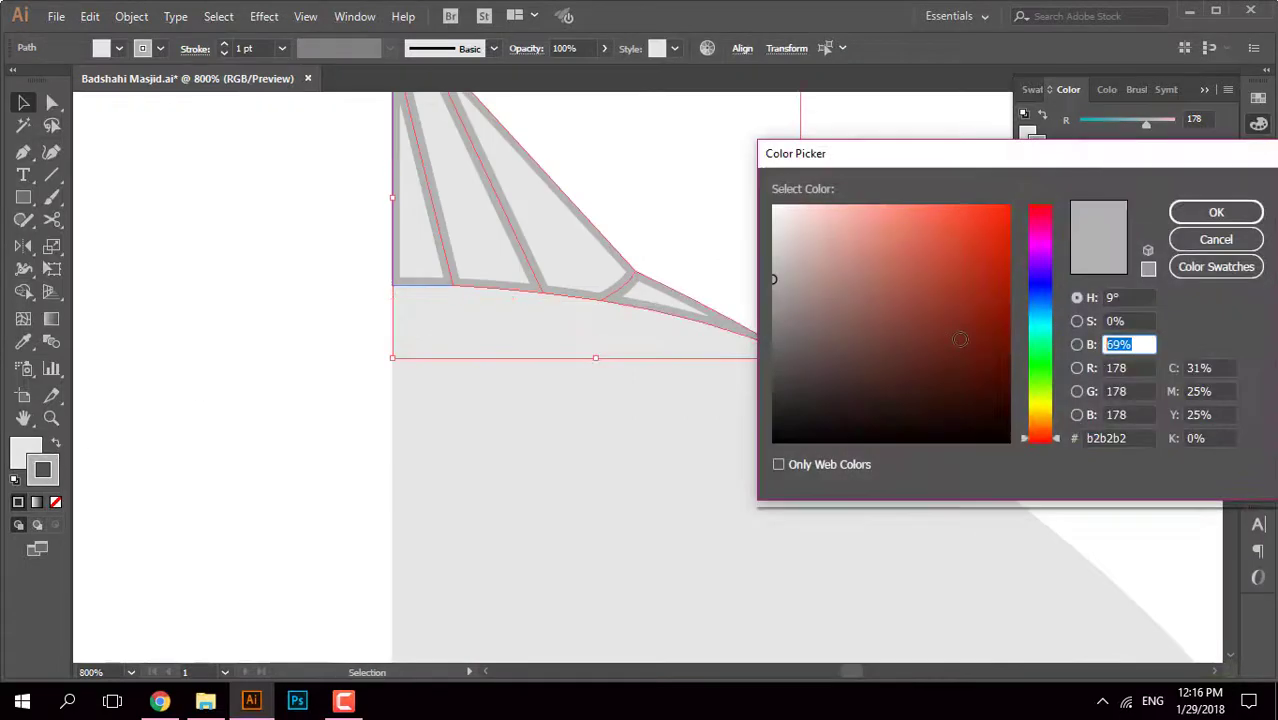
click(1215, 211)
click(954, 282)
scroll(652, 348, down, 4)
scroll(705, 347, down, 2)
scroll(710, 330, down, 1)
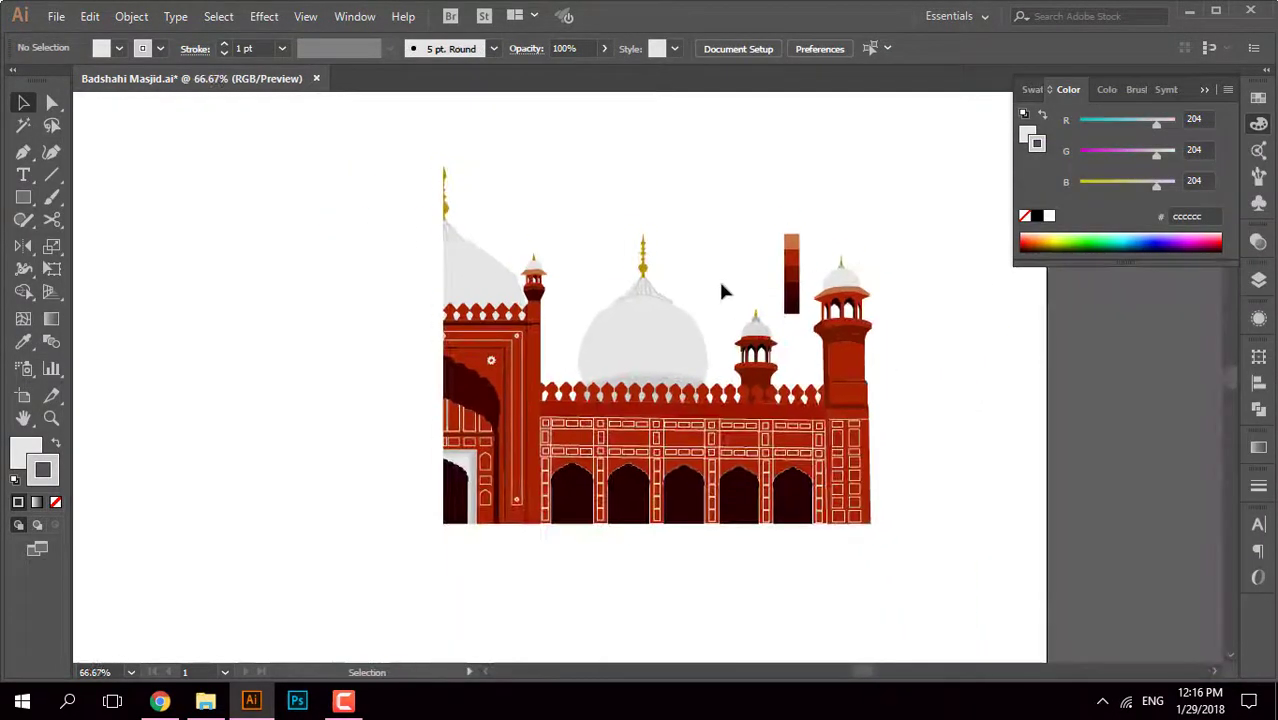
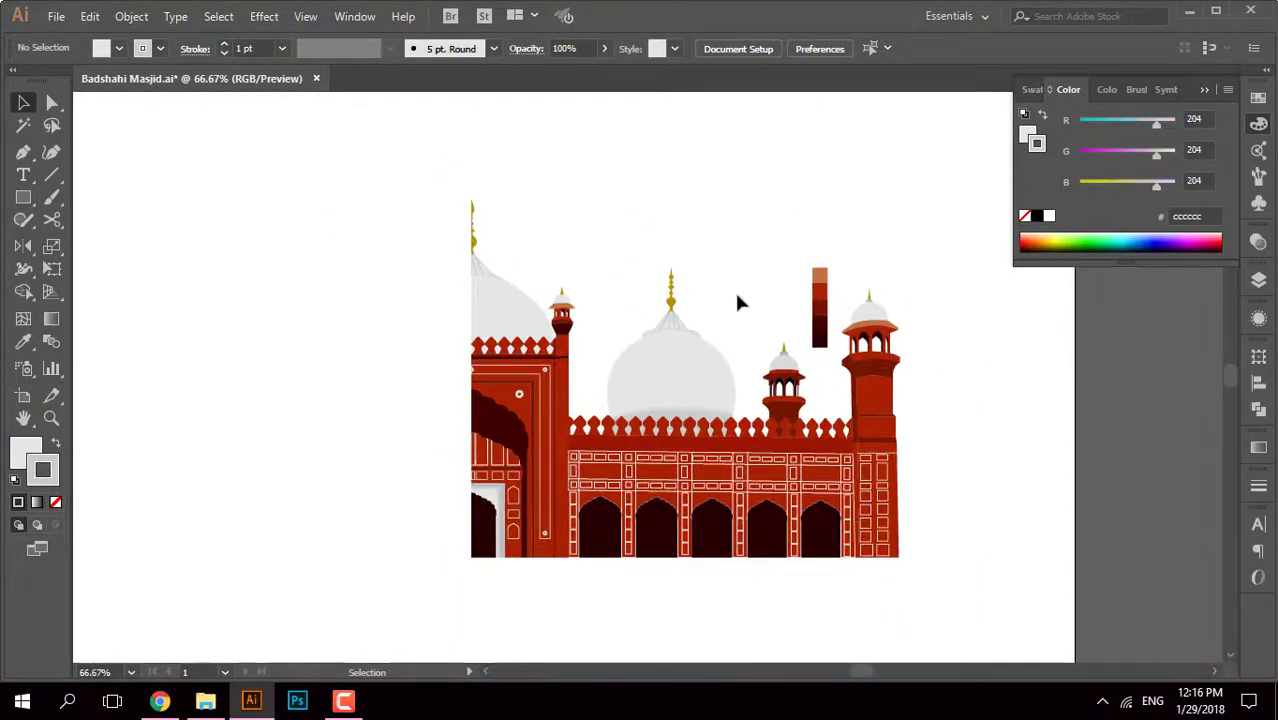
Step: Delete the thin leftover rectangle beside the half mosque
key(ctrl+z)
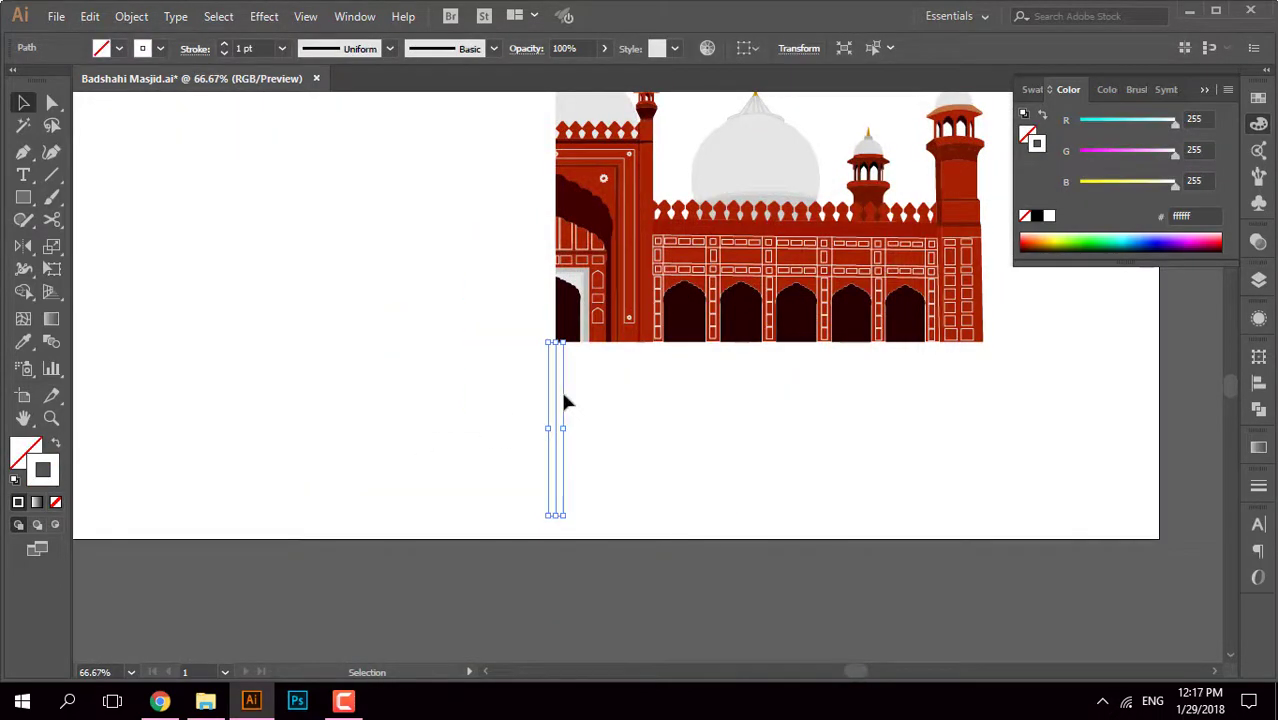
key(Delete)
scroll(563, 400, down, 1)
Step: Try a reflected copy of the selected half mosque, then undo the misplaced copy
drag(465, 143, 861, 500)
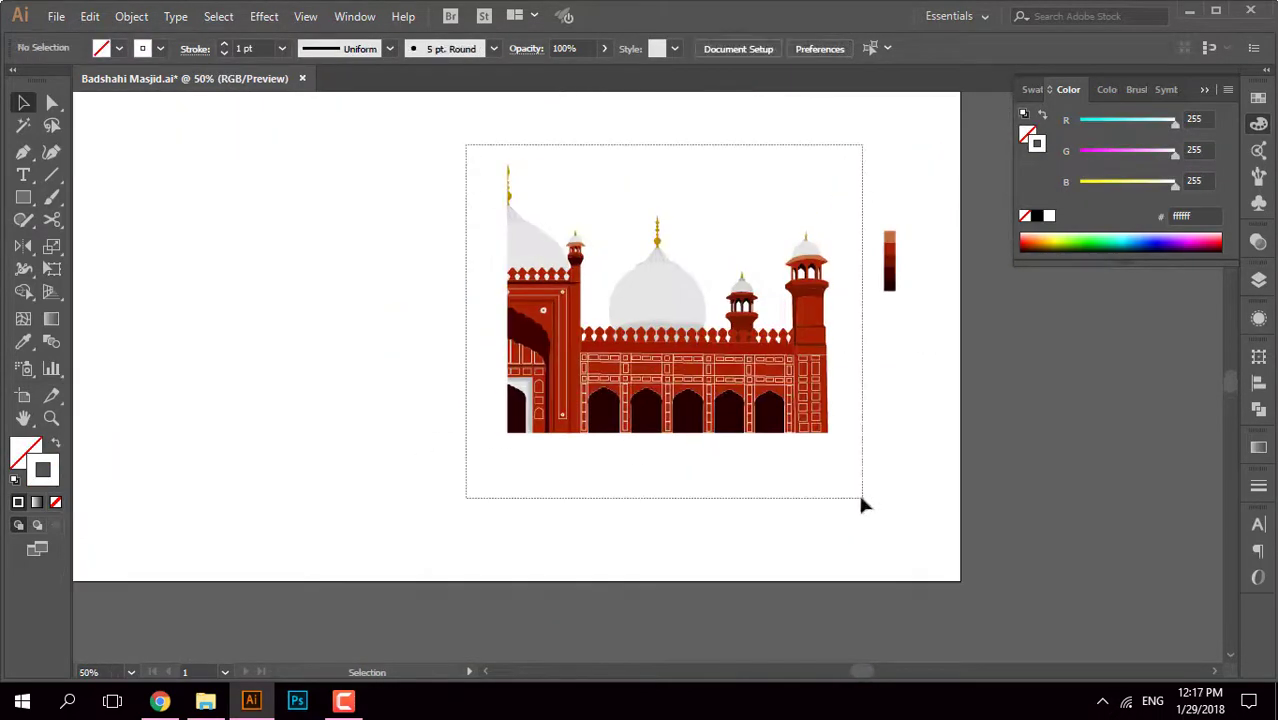
right_click(750, 350)
click(984, 579)
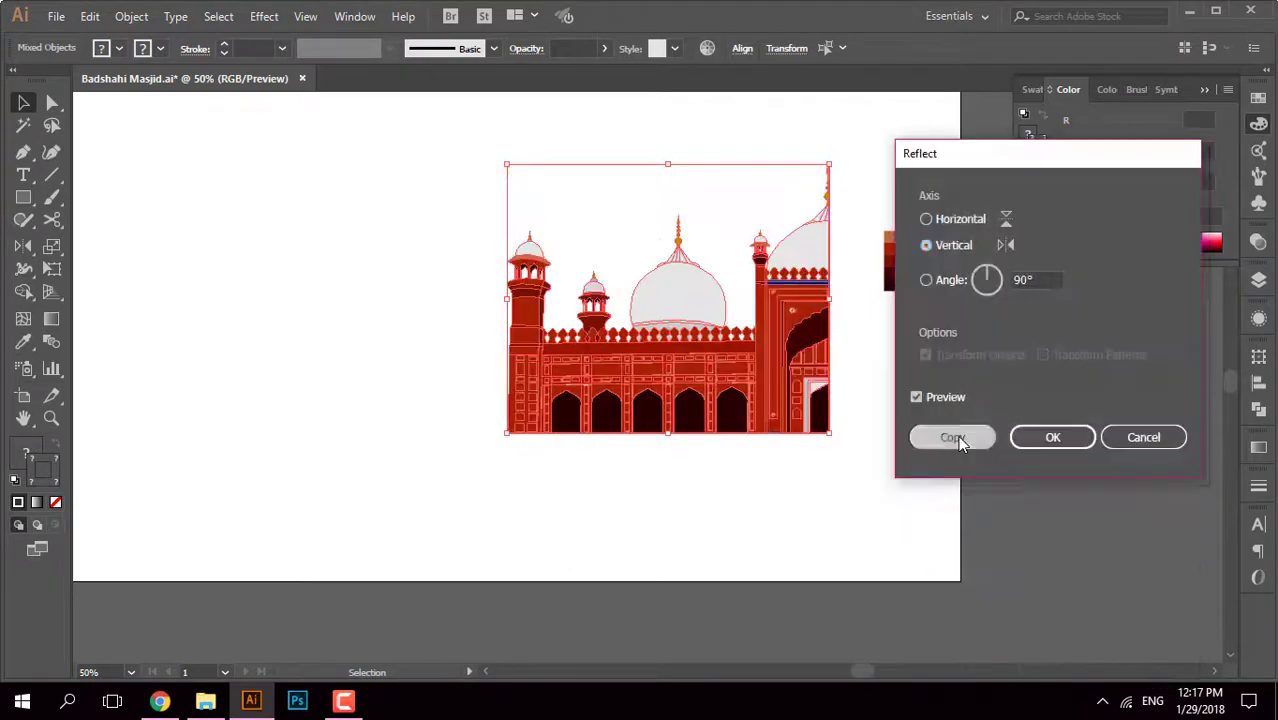
click(950, 434)
scroll(643, 441, up, 3)
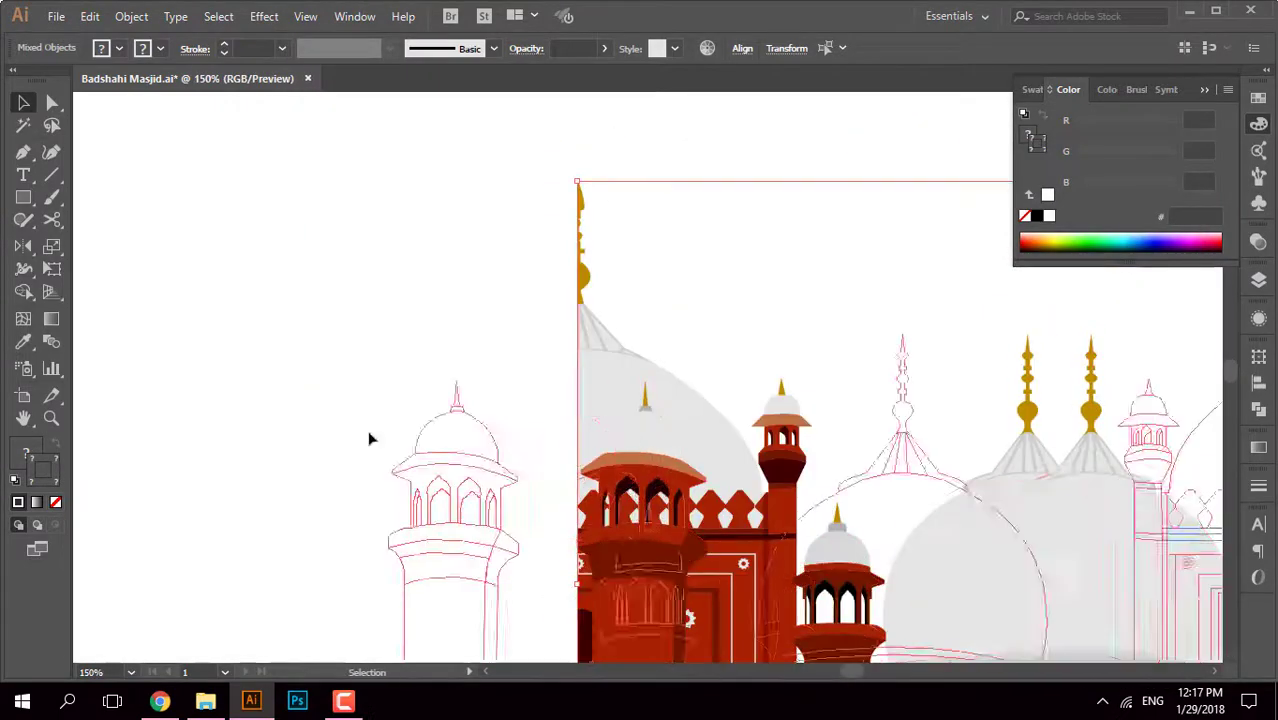
drag(643, 441, 282, 567)
click(474, 342)
key(ctrl+z)
key(ctrl+z)
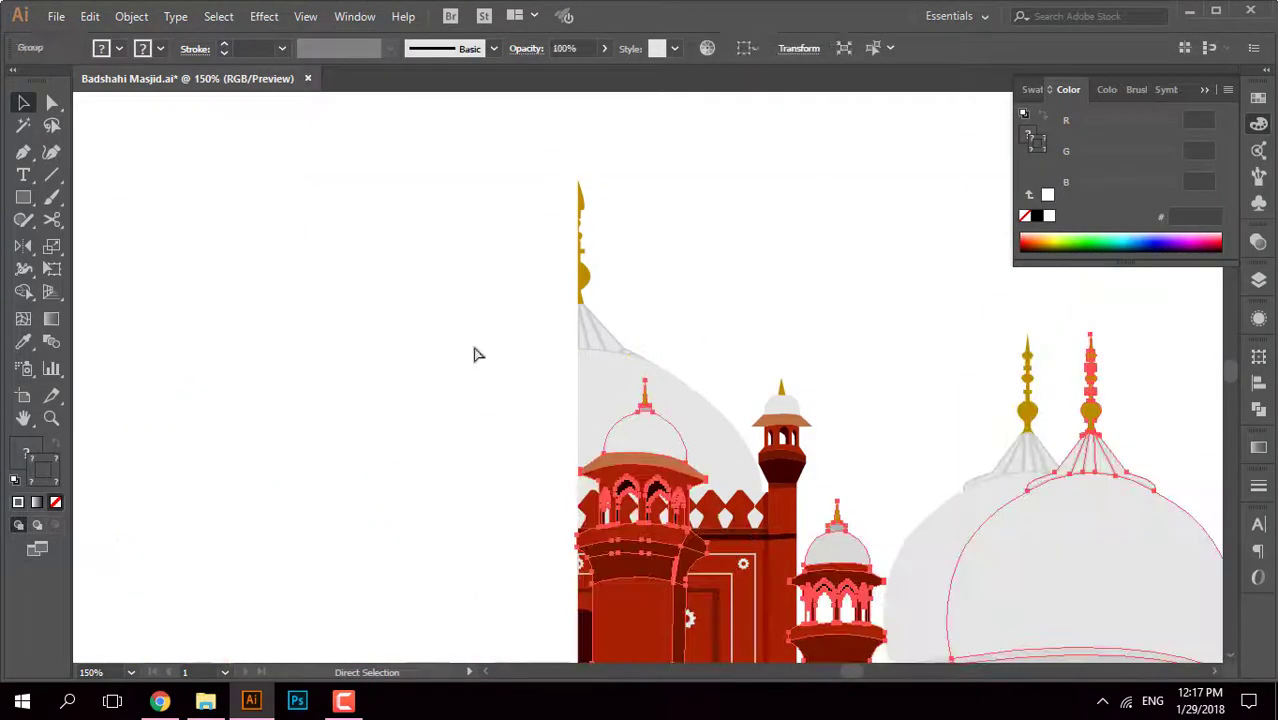
scroll(848, 405, down, 2)
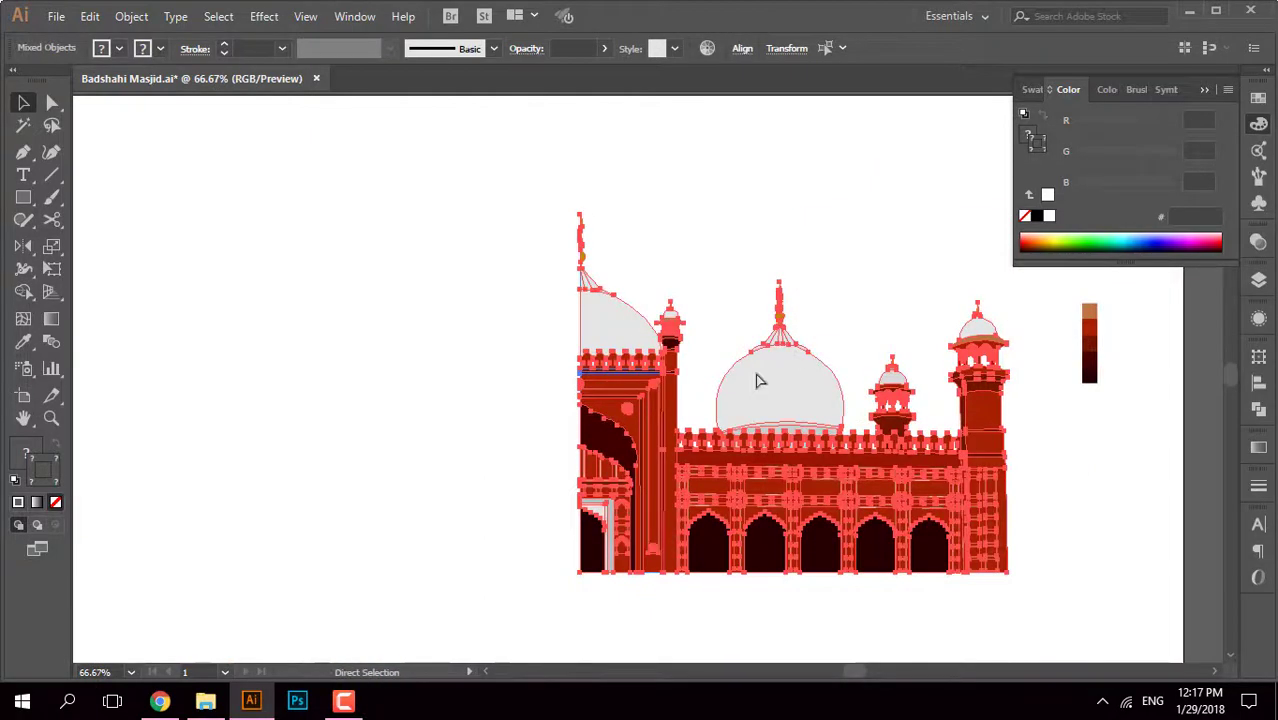
Step: Group the half mosque, reflect a vertical copy, and move it left against the original
key(ctrl+g)
right_click(836, 412)
click(625, 356)
click(955, 436)
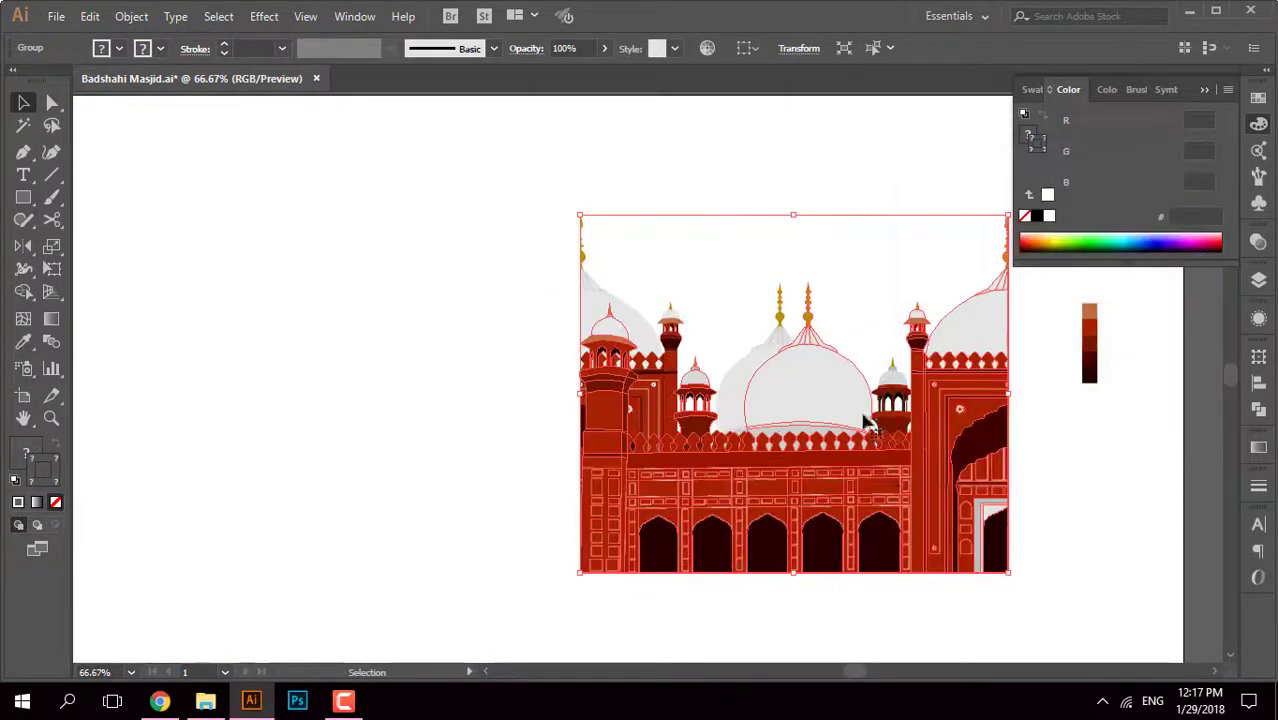
drag(864, 423, 434, 423)
scroll(607, 352, up, 3)
scroll(607, 352, up, 10)
key(ctrl+y)
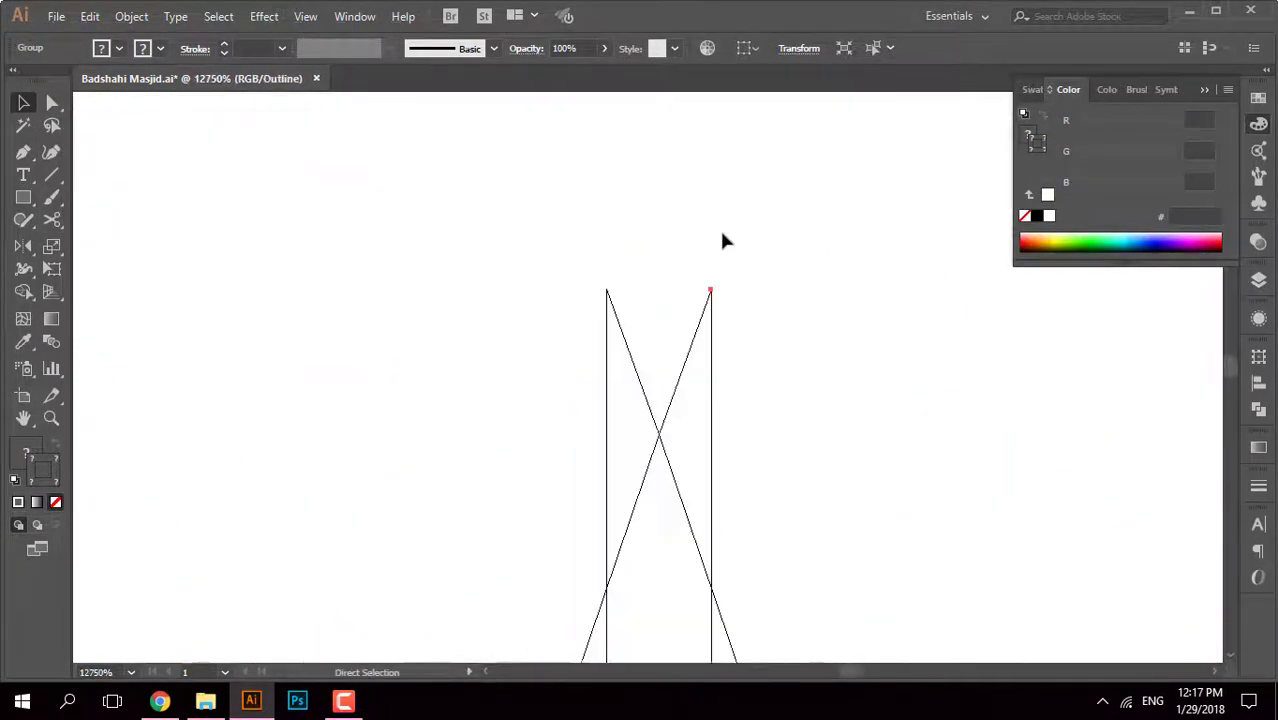
click(719, 227)
scroll(609, 346, down, 5)
scroll(679, 314, down, 5)
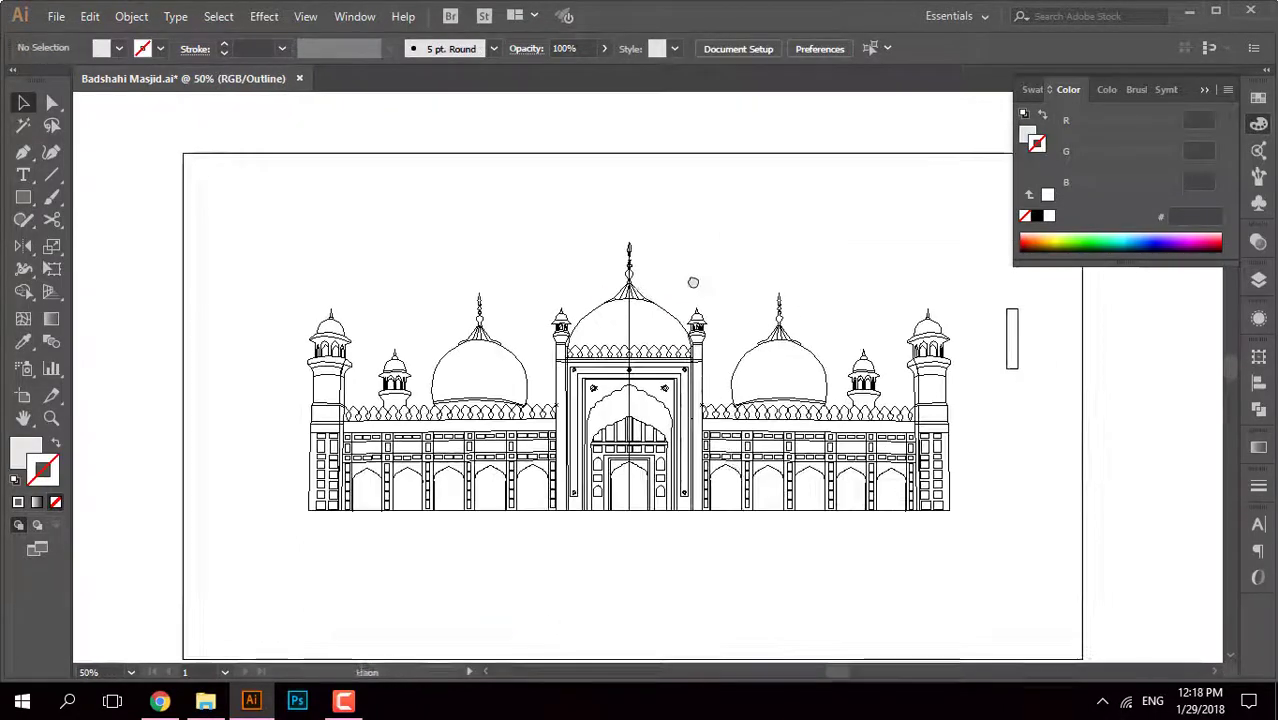
key(ctrl+y)
scroll(631, 565, up, 5)
scroll(660, 352, up, 5)
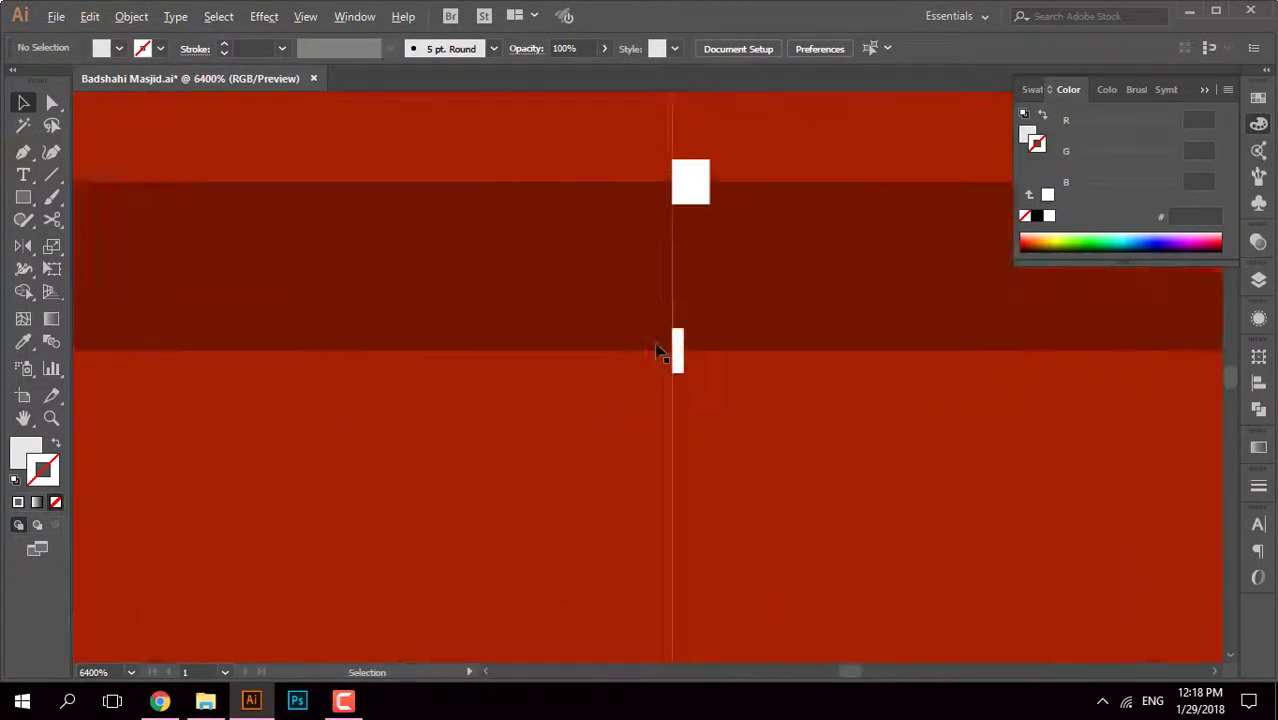
click(660, 352)
scroll(724, 379, down, 4)
scroll(738, 468, up, 5)
scroll(681, 388, up, 5)
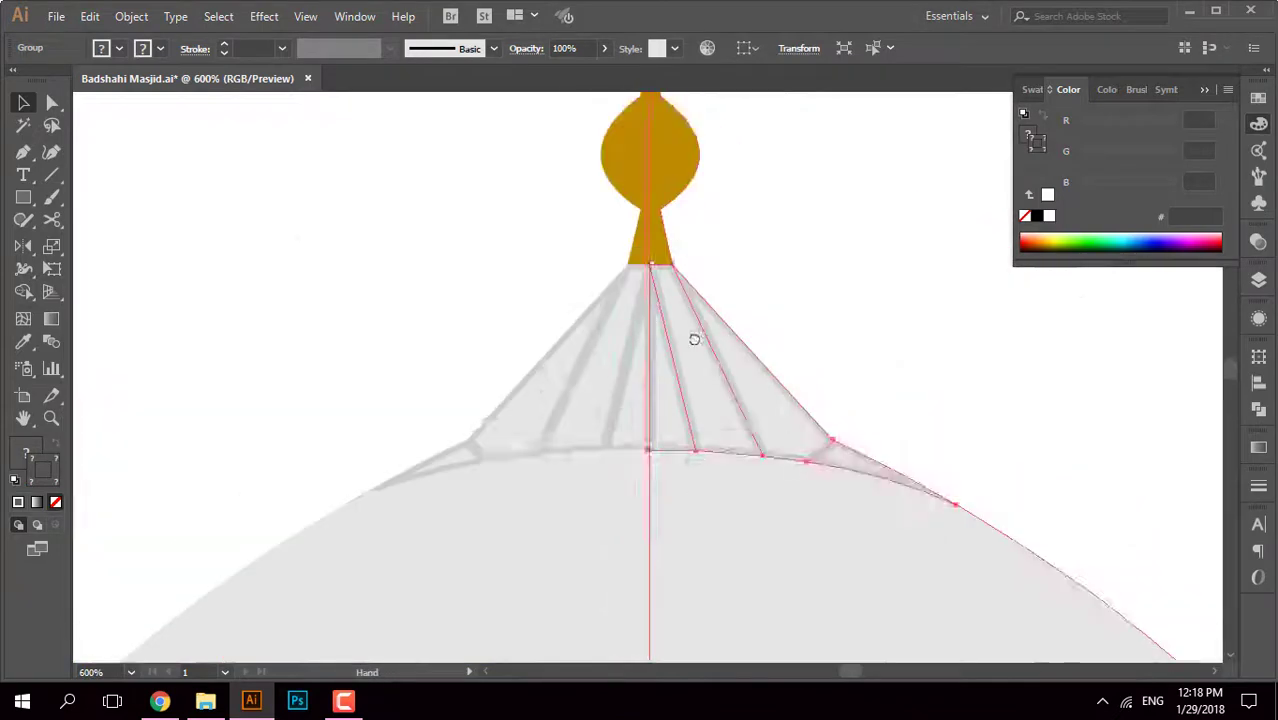
scroll(693, 336, up, 5)
scroll(676, 231, up, 5)
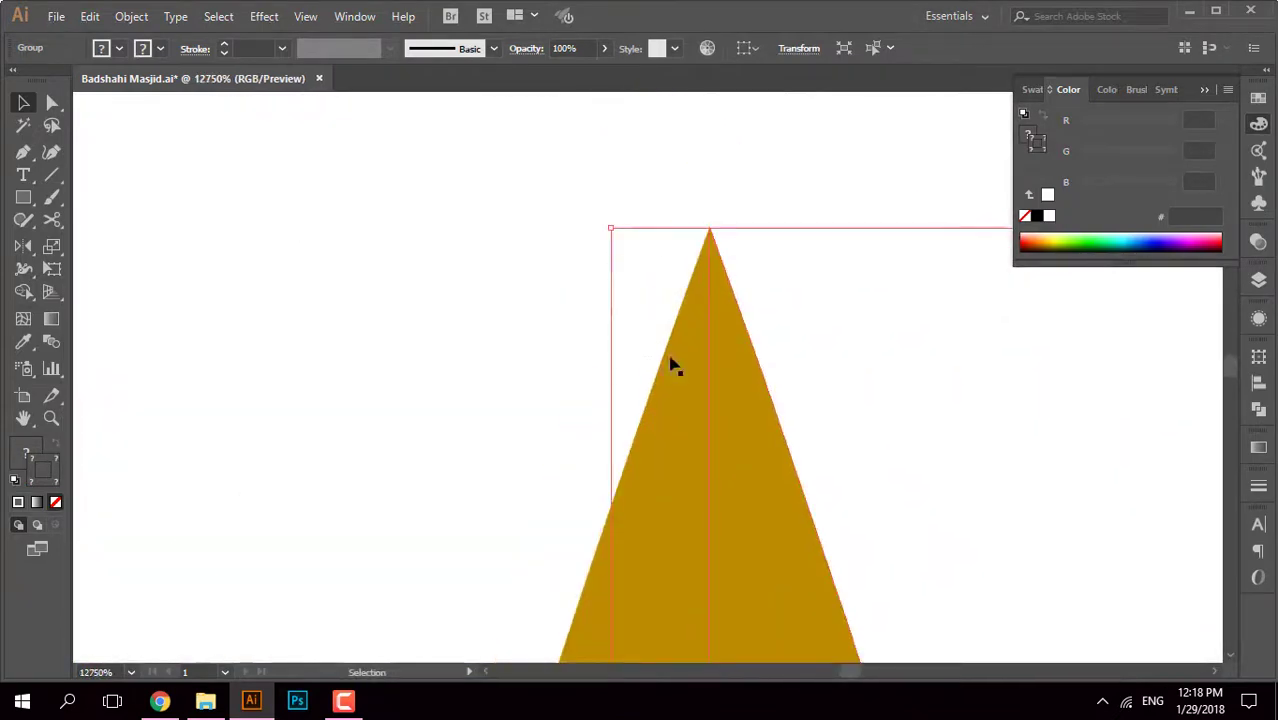
click(769, 466)
scroll(766, 500, down, 2)
scroll(750, 331, down, 3)
scroll(758, 521, down, 3)
scroll(735, 408, up, 3)
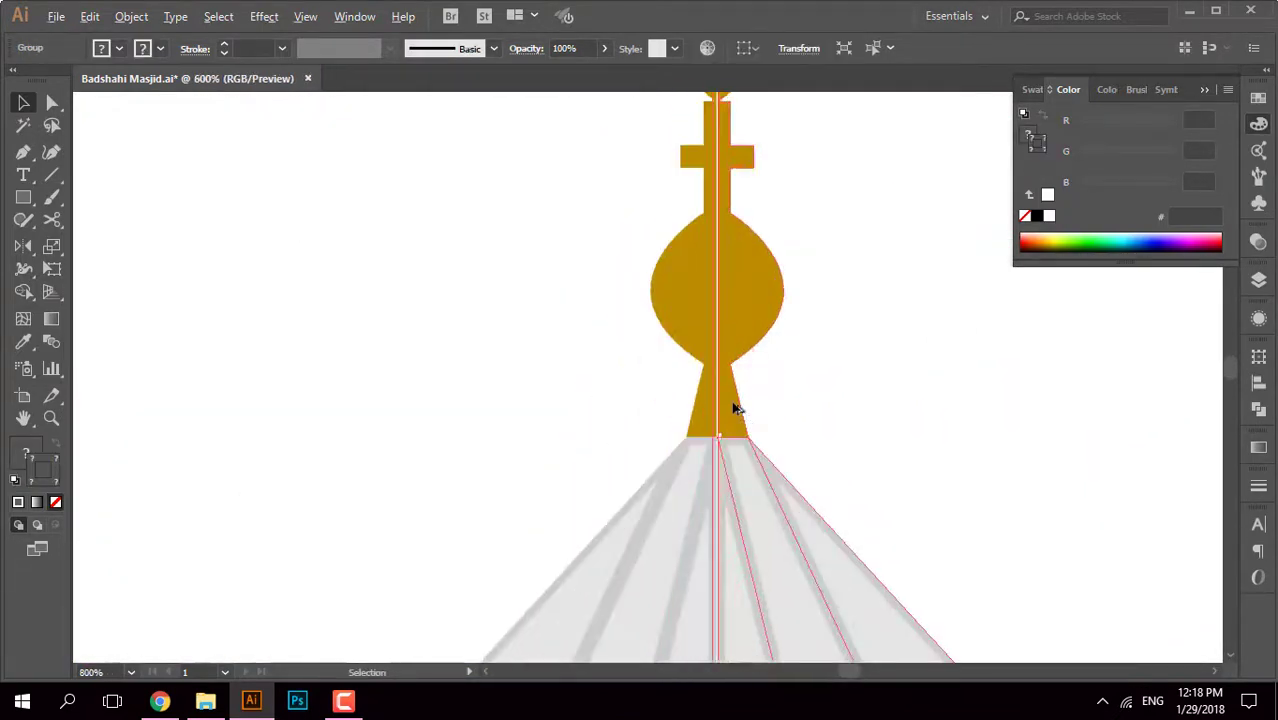
scroll(735, 408, down, 10)
scroll(742, 377, up, 3)
scroll(756, 365, up, 3)
scroll(790, 421, up, 2)
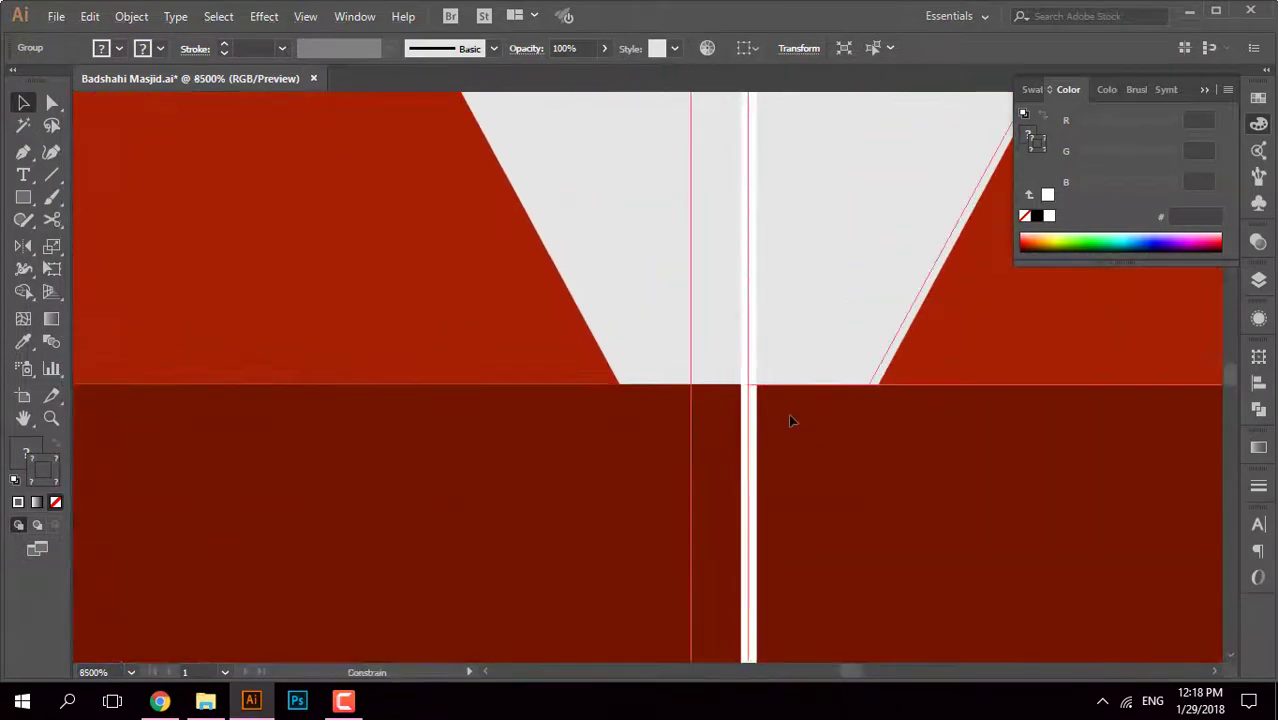
key(ctrl+y)
click(717, 318)
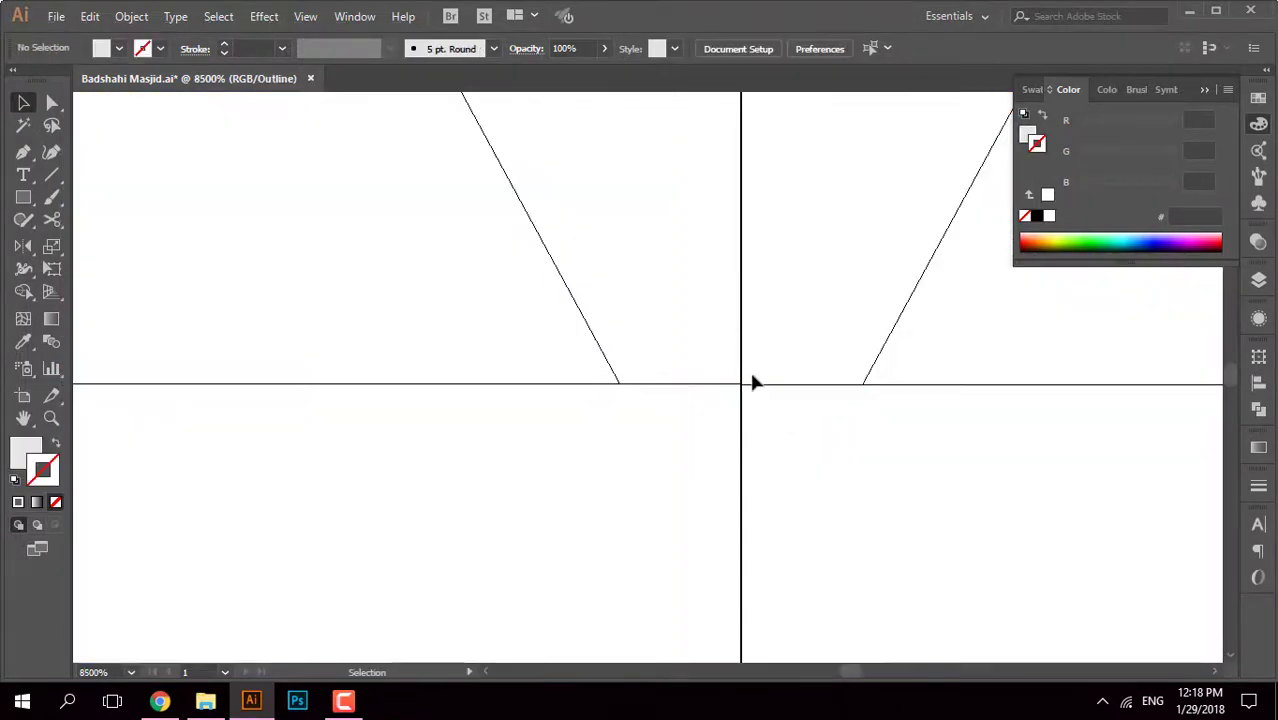
scroll(755, 275, up, 4)
scroll(745, 338, up, 2)
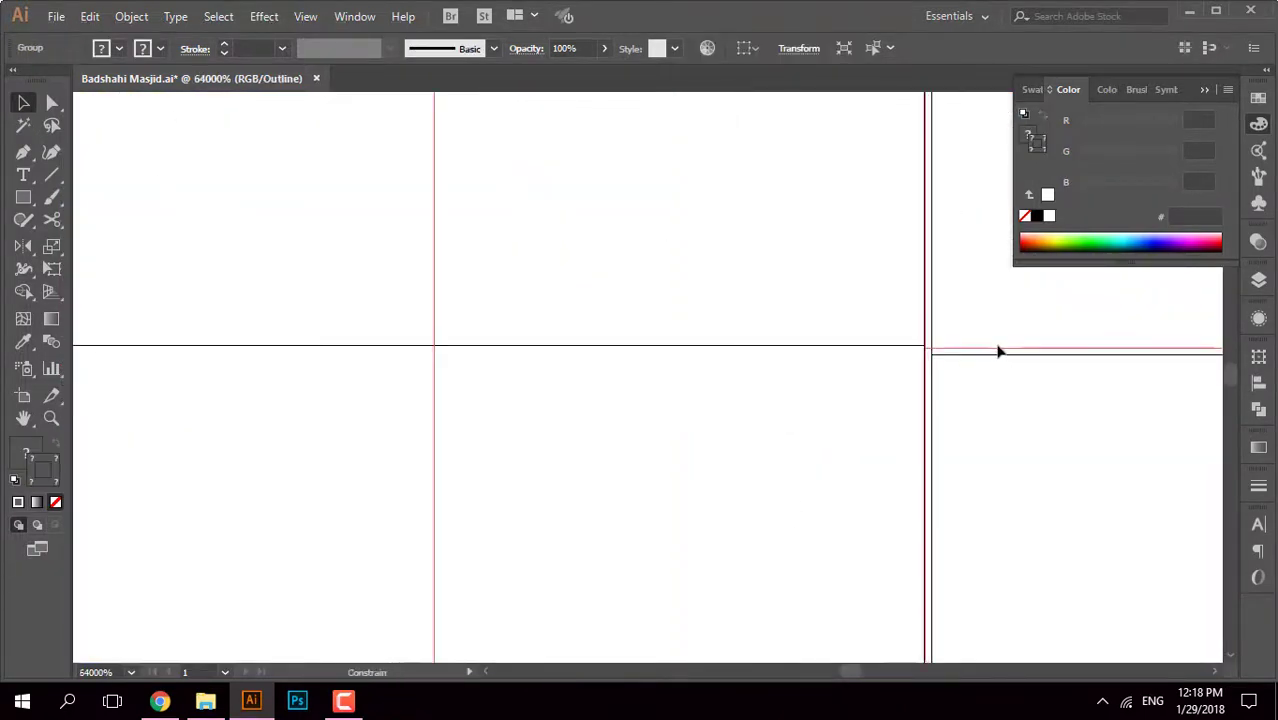
scroll(995, 349, down, 10)
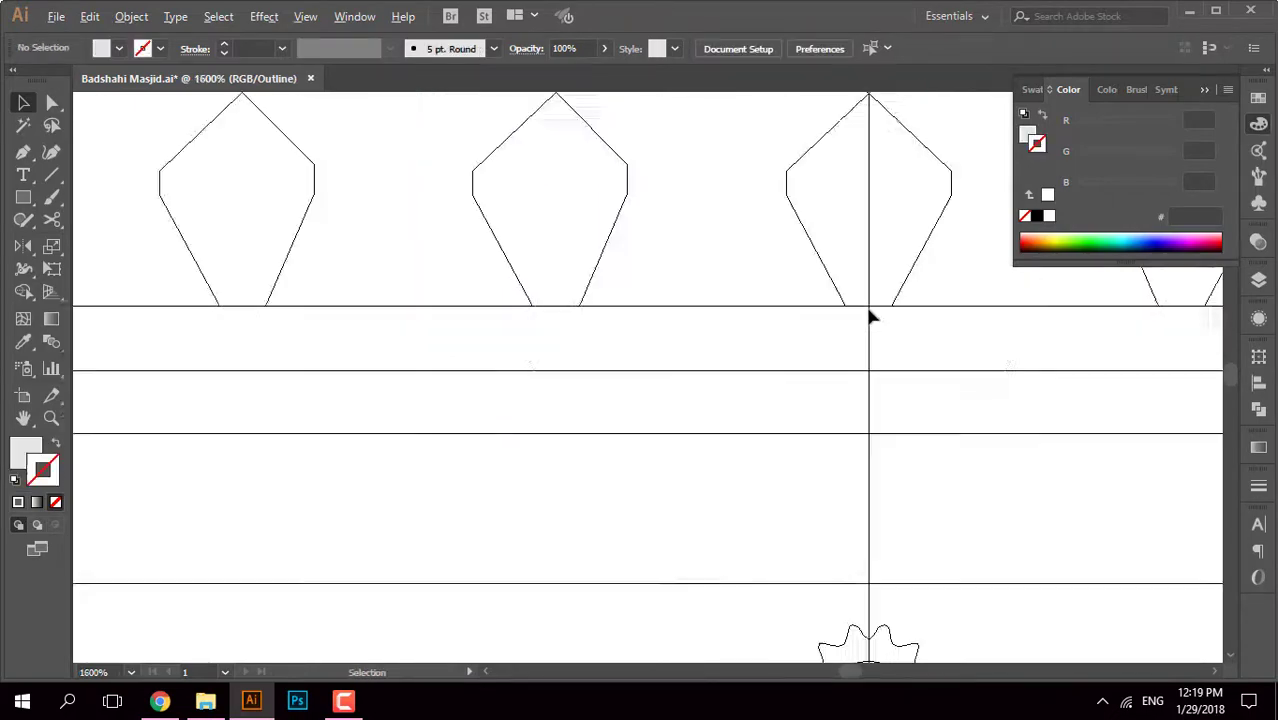
scroll(870, 314, down, 6)
scroll(800, 380, down, 3)
key(ctrl+y)
scroll(705, 377, up, 8)
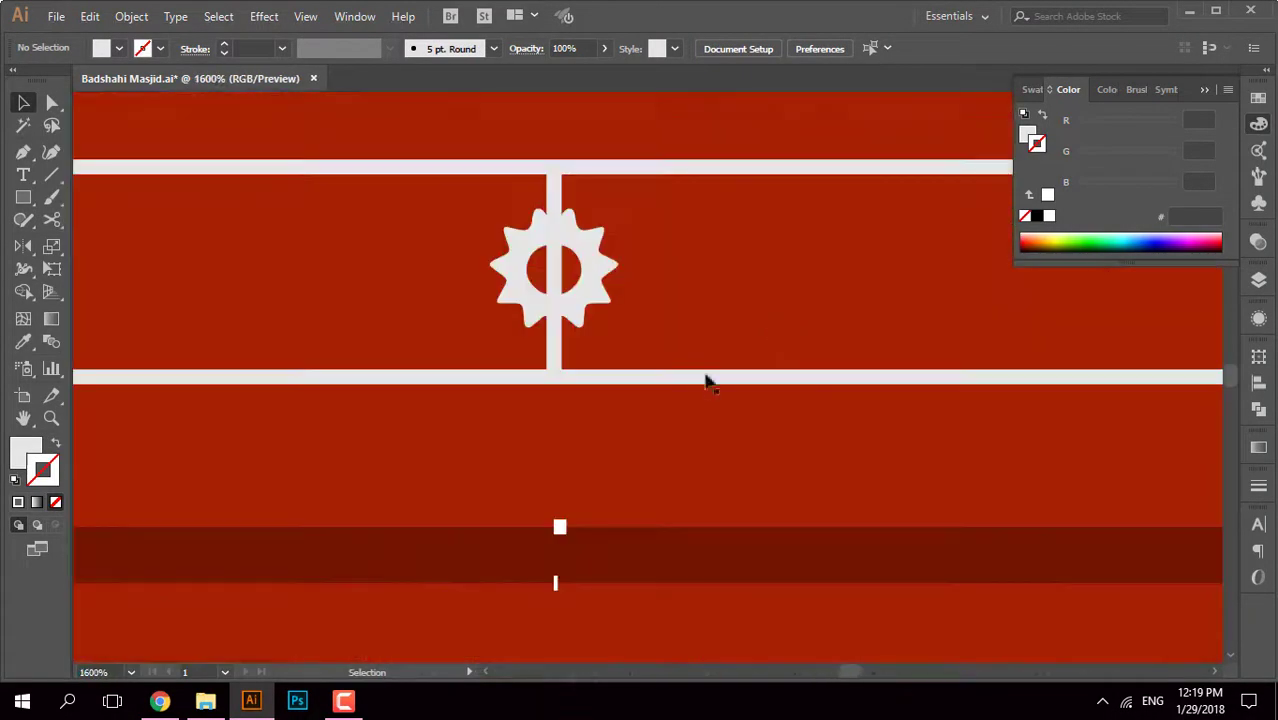
scroll(679, 340, up, 2)
scroll(756, 334, down, 6)
scroll(815, 247, down, 3)
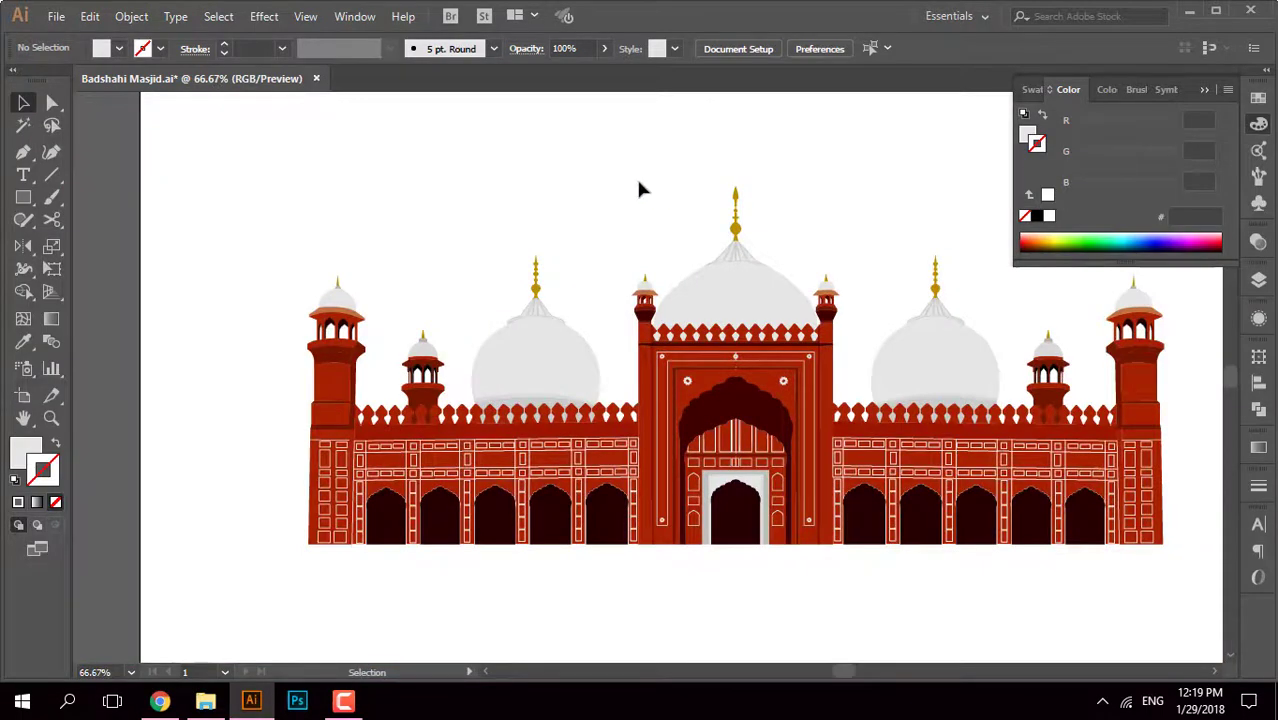
click(762, 300)
Step: Use Shape Builder to merge the central dome halves and the split parapet pieces
key(shift+m)
scroll(740, 300, up, 5)
drag(765, 268, 652, 297)
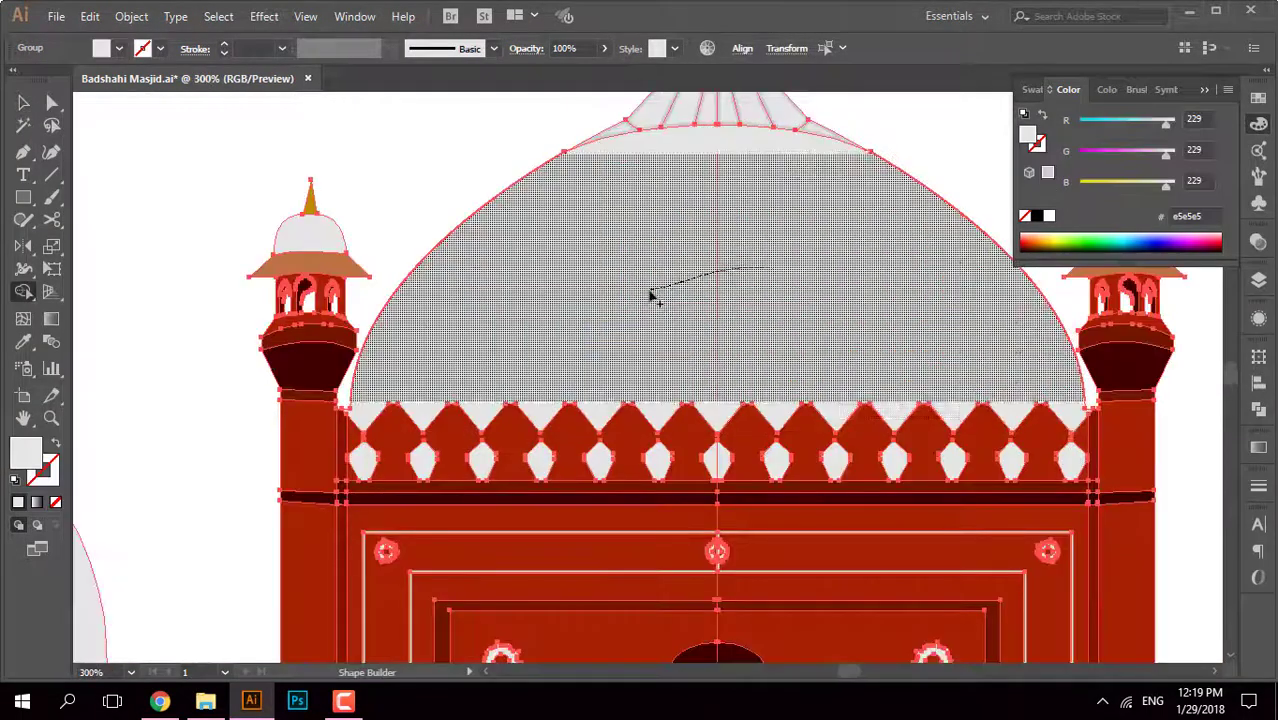
scroll(680, 280, up, 3)
scroll(710, 260, up, 2)
drag(748, 228, 708, 257)
scroll(760, 381, up, 3)
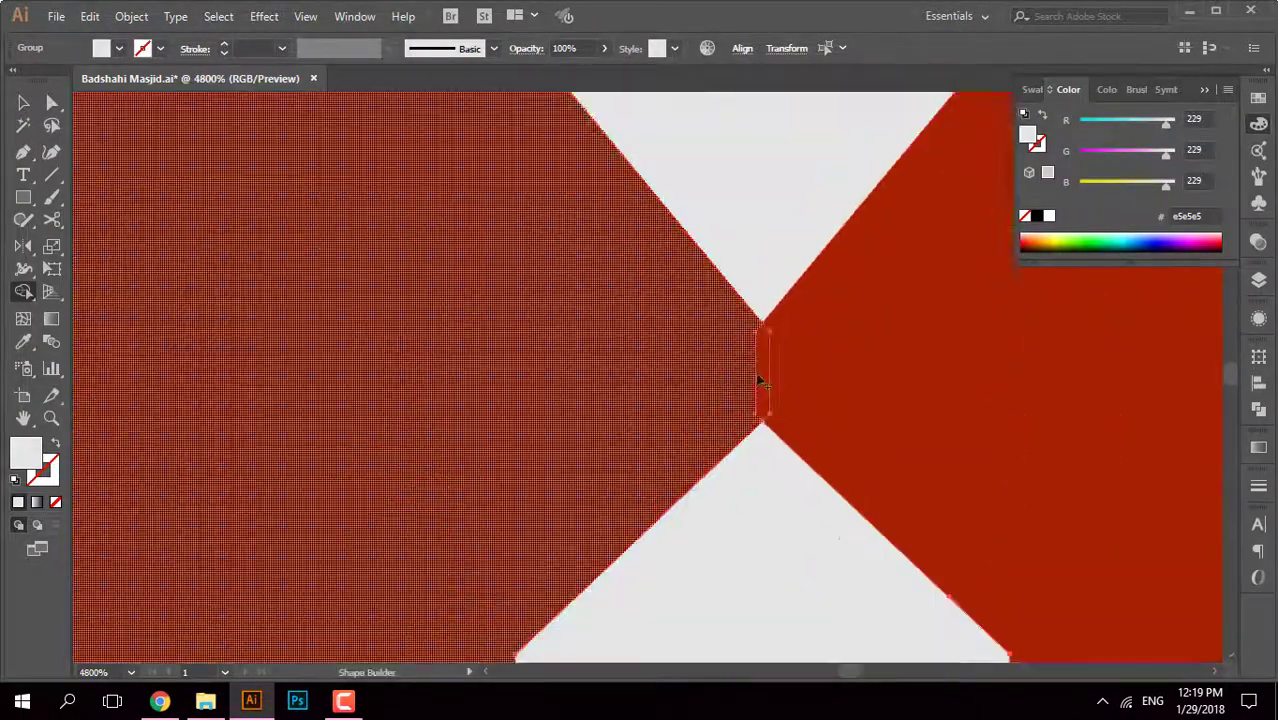
Step: Merge the shapes split at the centre seam, including the light band
click(760, 381)
scroll(698, 348, down, 4)
scroll(698, 348, down, 6)
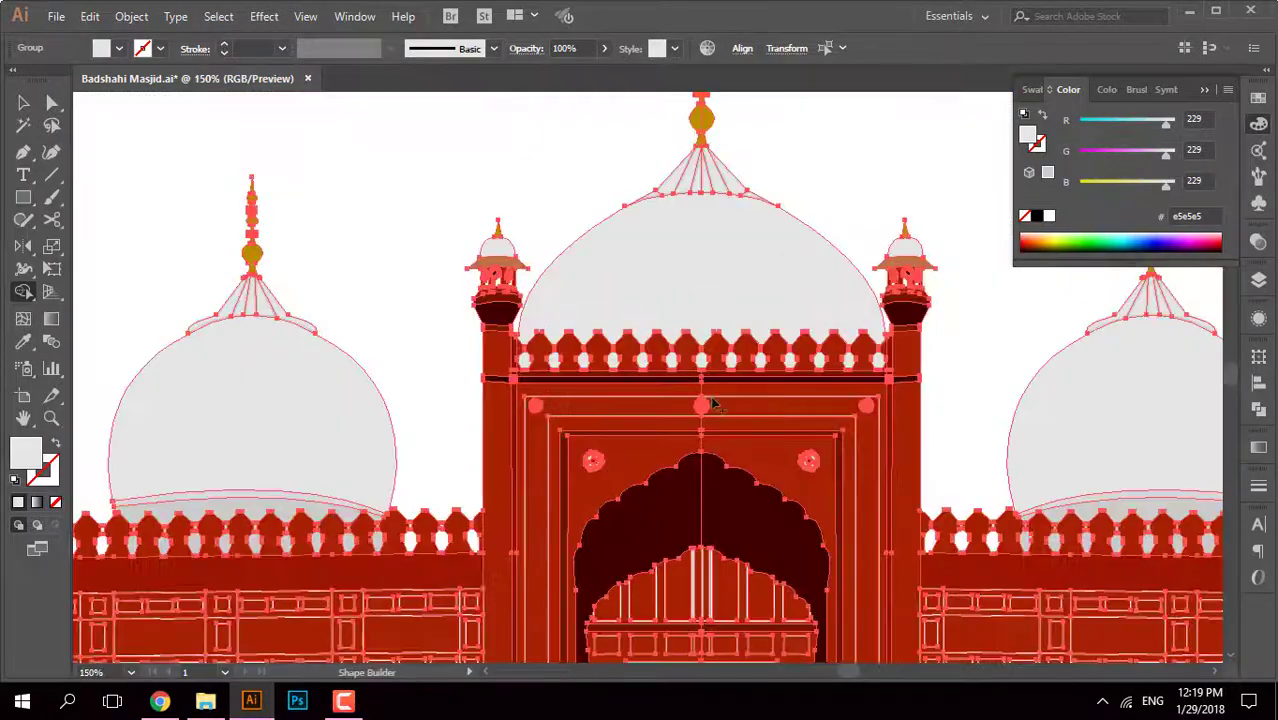
scroll(712, 403, up, 6)
click(563, 475)
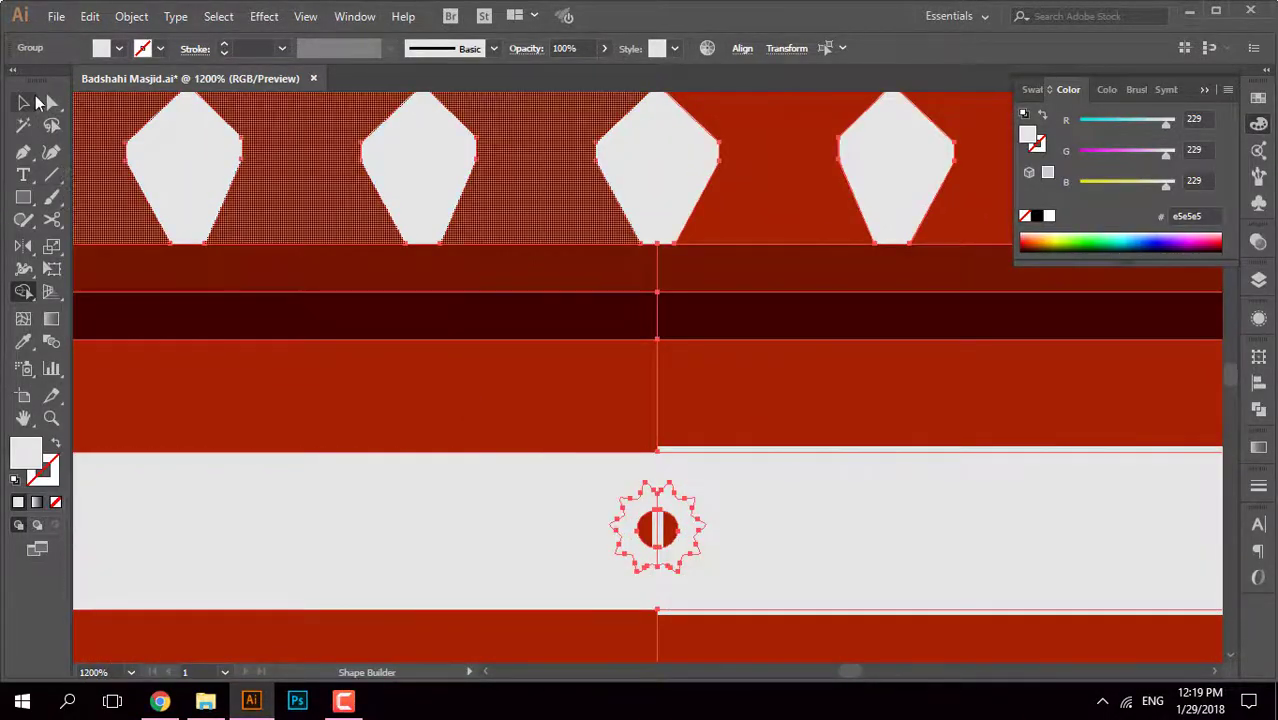
Step: Return to the Selection tool and check the central gateway's context menu
click(36, 100)
scroll(660, 400, down, 6)
right_click(469, 305)
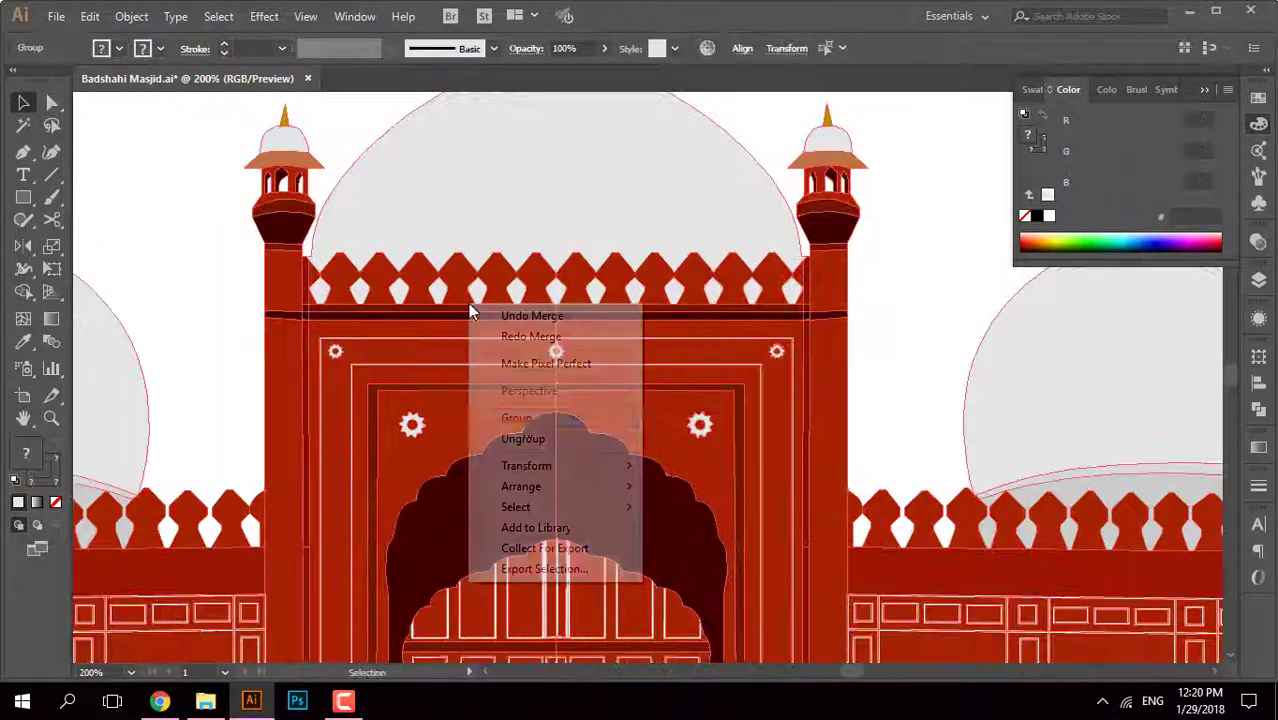
click(847, 310)
scroll(562, 285, up, 2)
Step: Merge the stacked parapet bands into one dark-red shape with Shape Builder
click(676, 271)
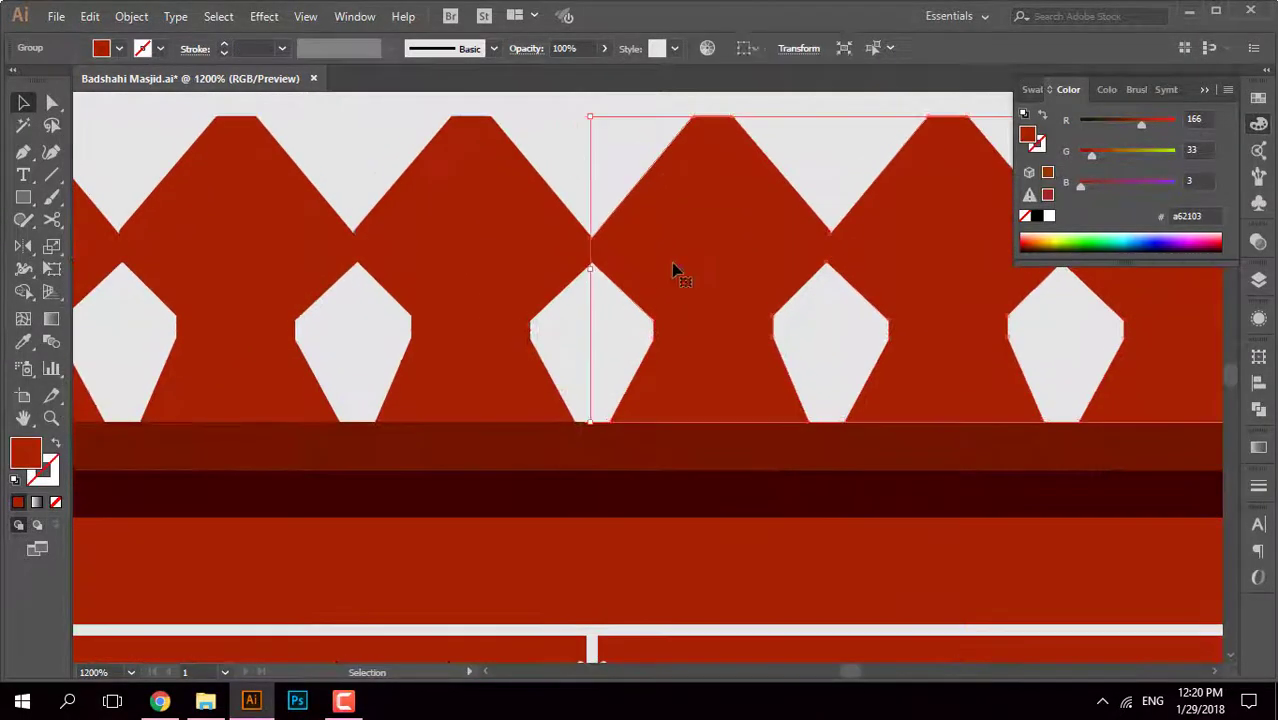
key(shift+m)
scroll(655, 290, down, 3)
scroll(656, 292, up, 4)
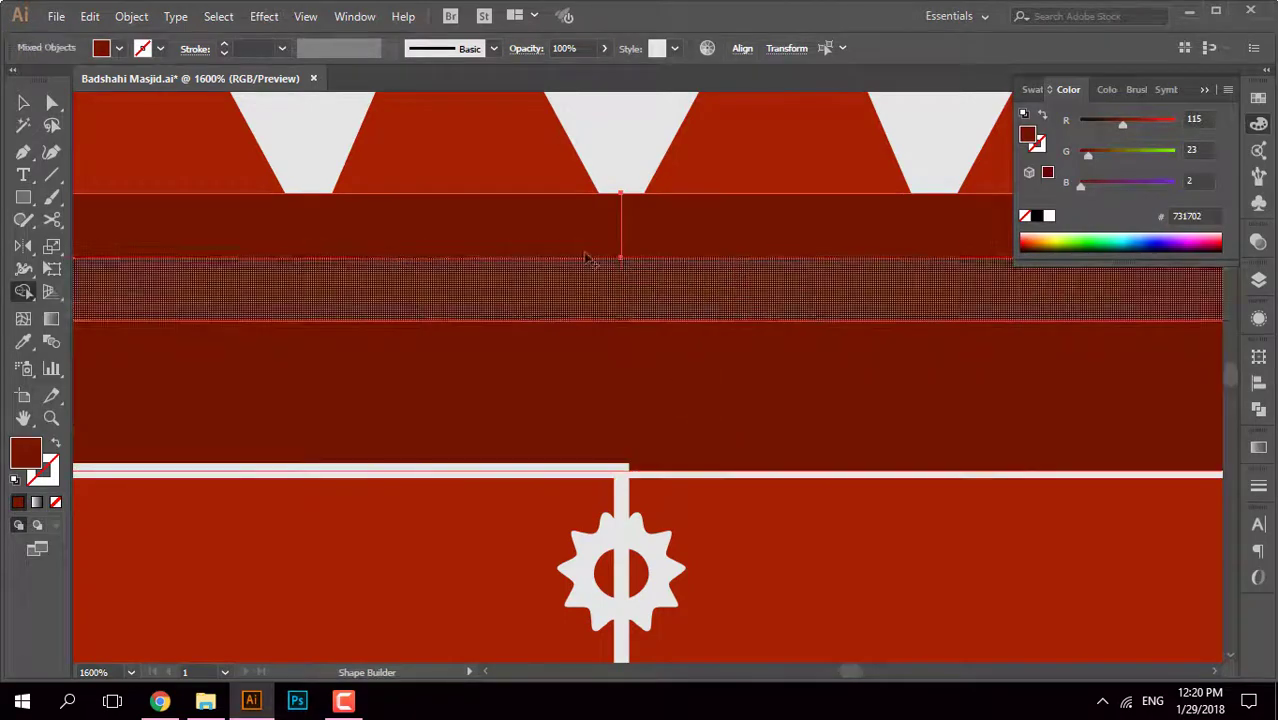
drag(542, 389, 485, 243)
scroll(638, 408, down, 4)
scroll(638, 408, down, 2)
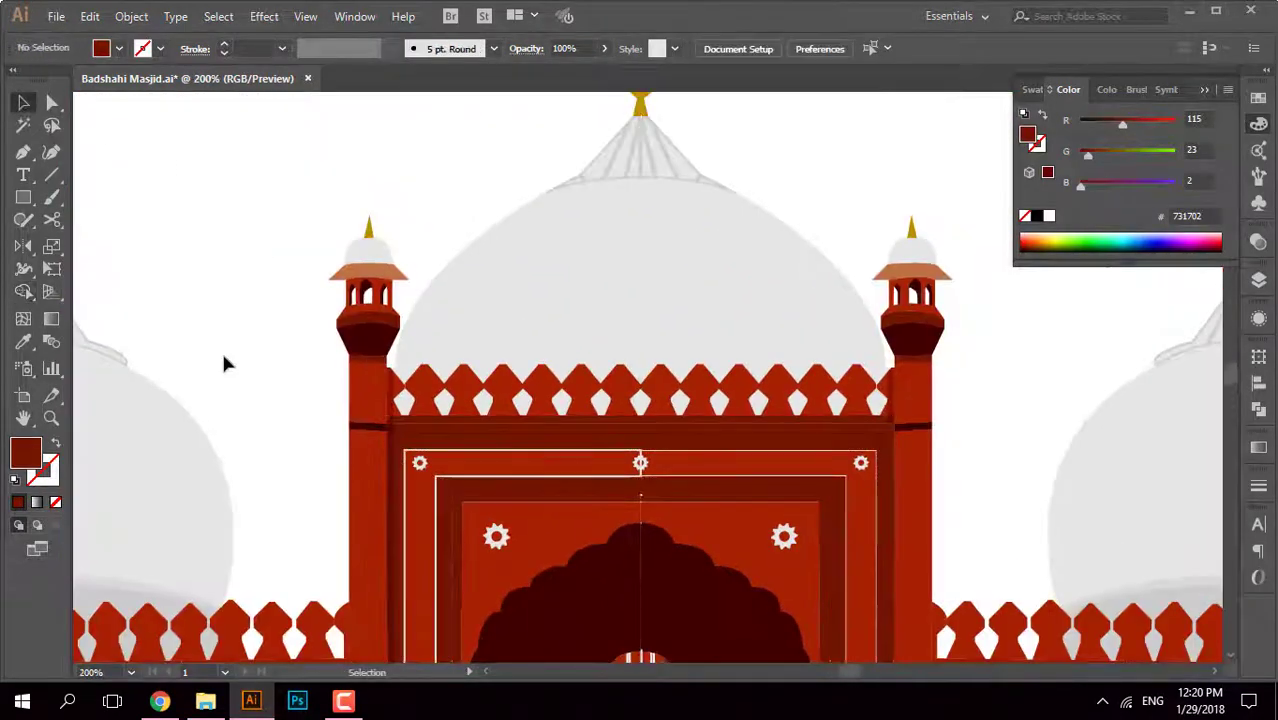
scroll(354, 423, up, 2)
scroll(354, 423, down, 2)
Step: Select the dark band below the parapet, the gear band path and the seam's gear ornament
click(797, 352)
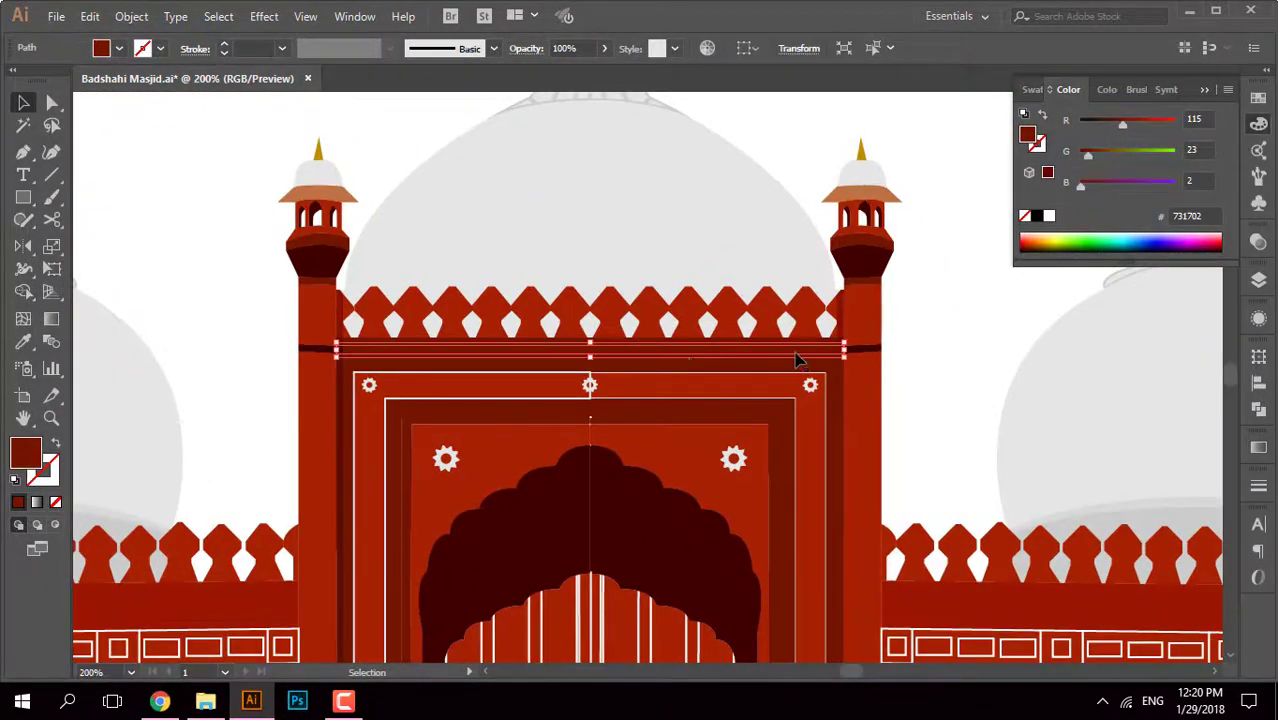
scroll(797, 358, up, 2)
scroll(693, 363, up, 3)
scroll(784, 336, up, 3)
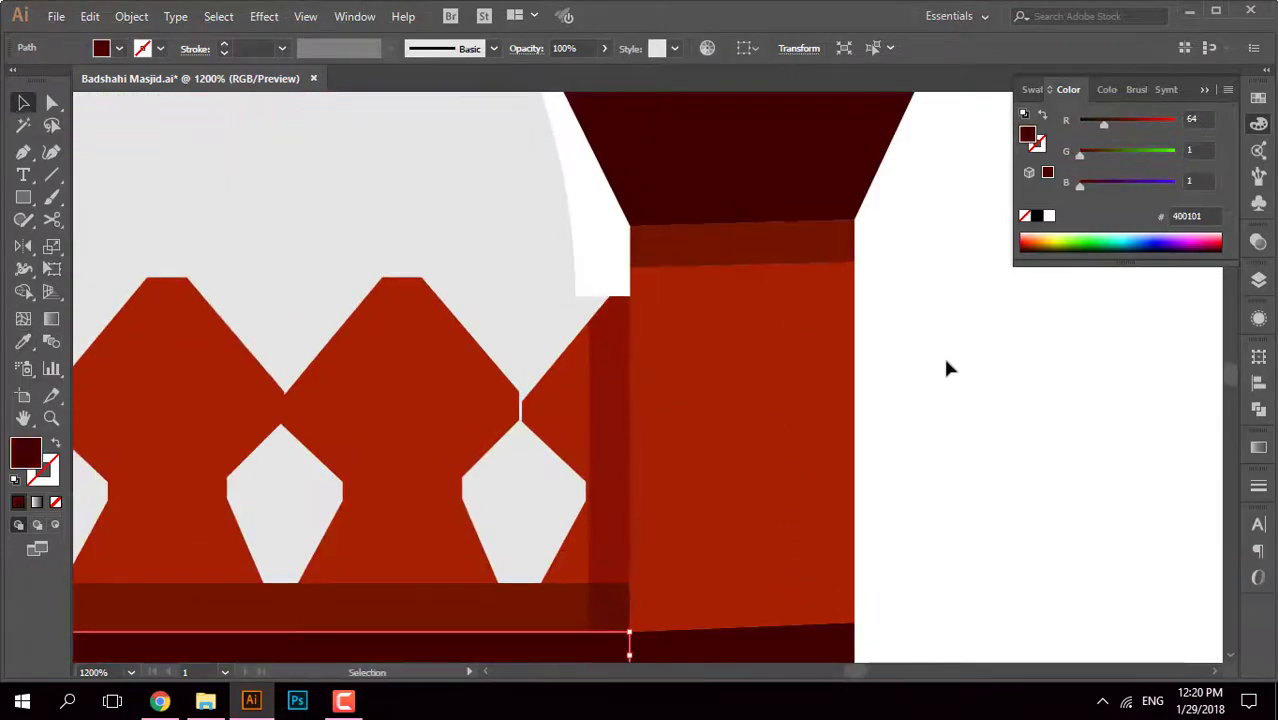
scroll(948, 368, down, 5)
click(499, 434)
scroll(605, 414, up, 3)
scroll(419, 409, up, 3)
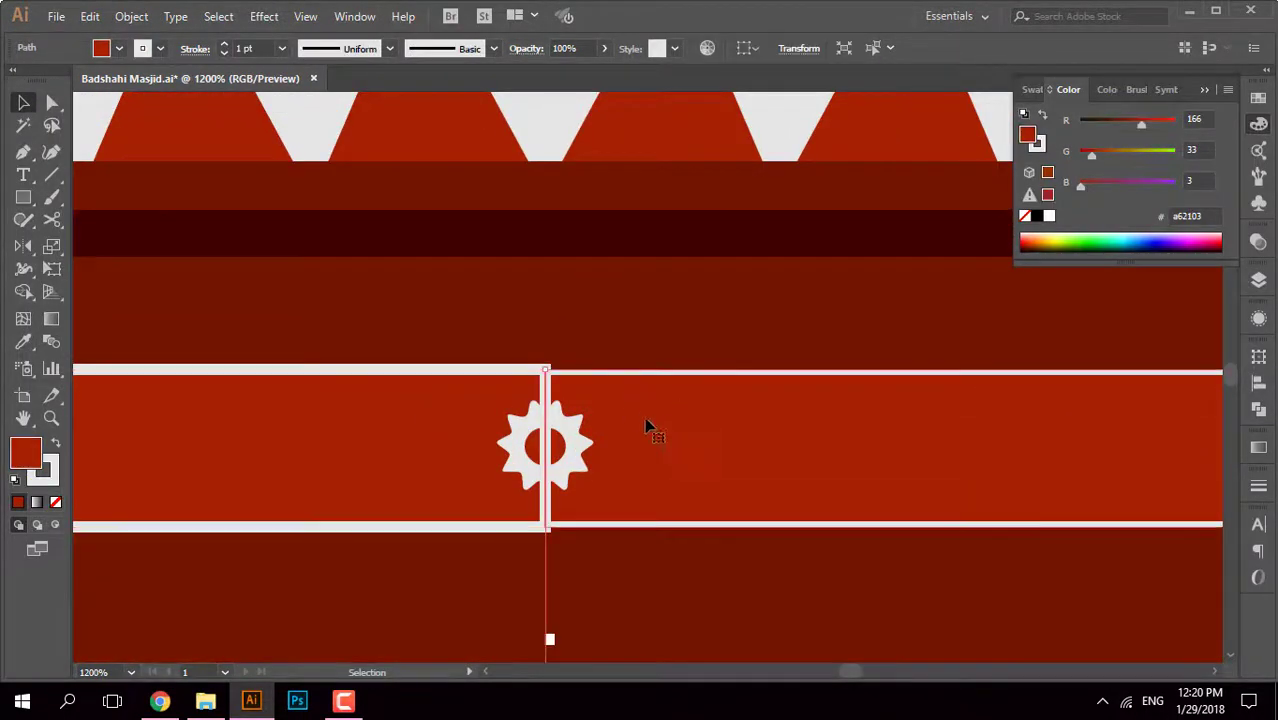
scroll(599, 399, down, 3)
scroll(599, 399, down, 2)
scroll(608, 471, up, 4)
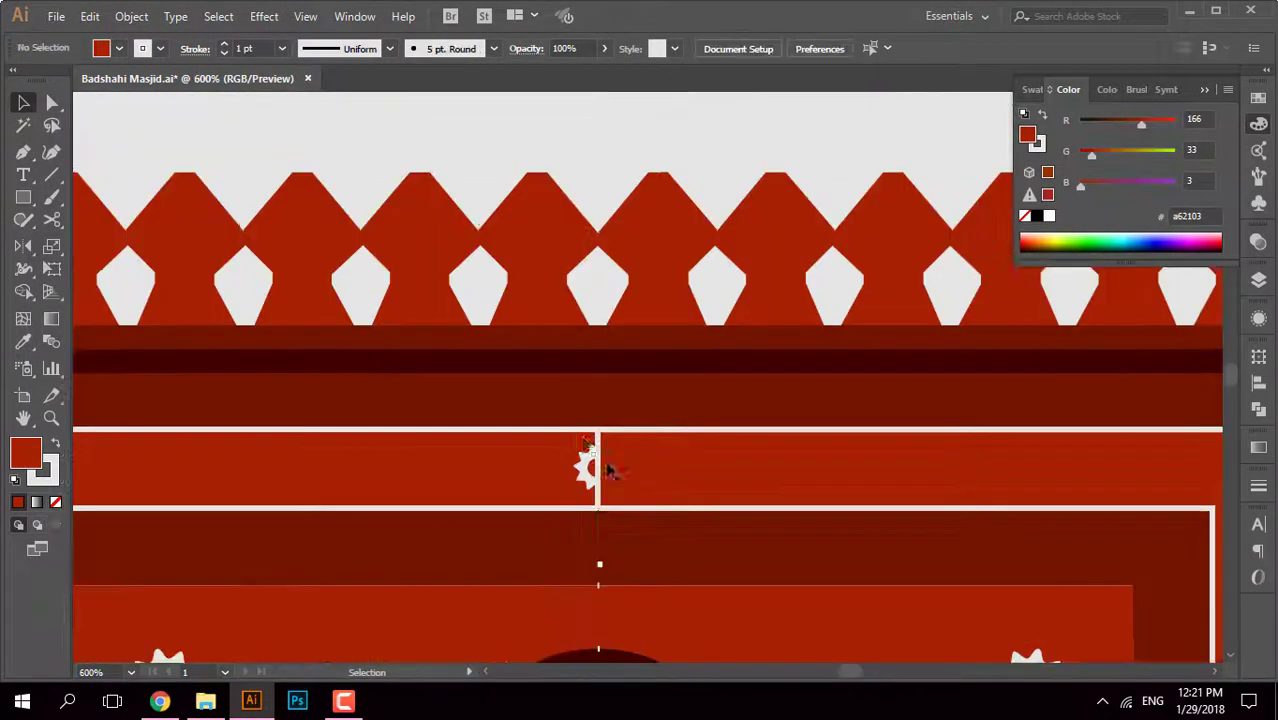
scroll(608, 471, down, 1)
click(575, 425)
Step: Merge the split gear ornament halves across the divider into one shape
scroll(575, 425, up, 2)
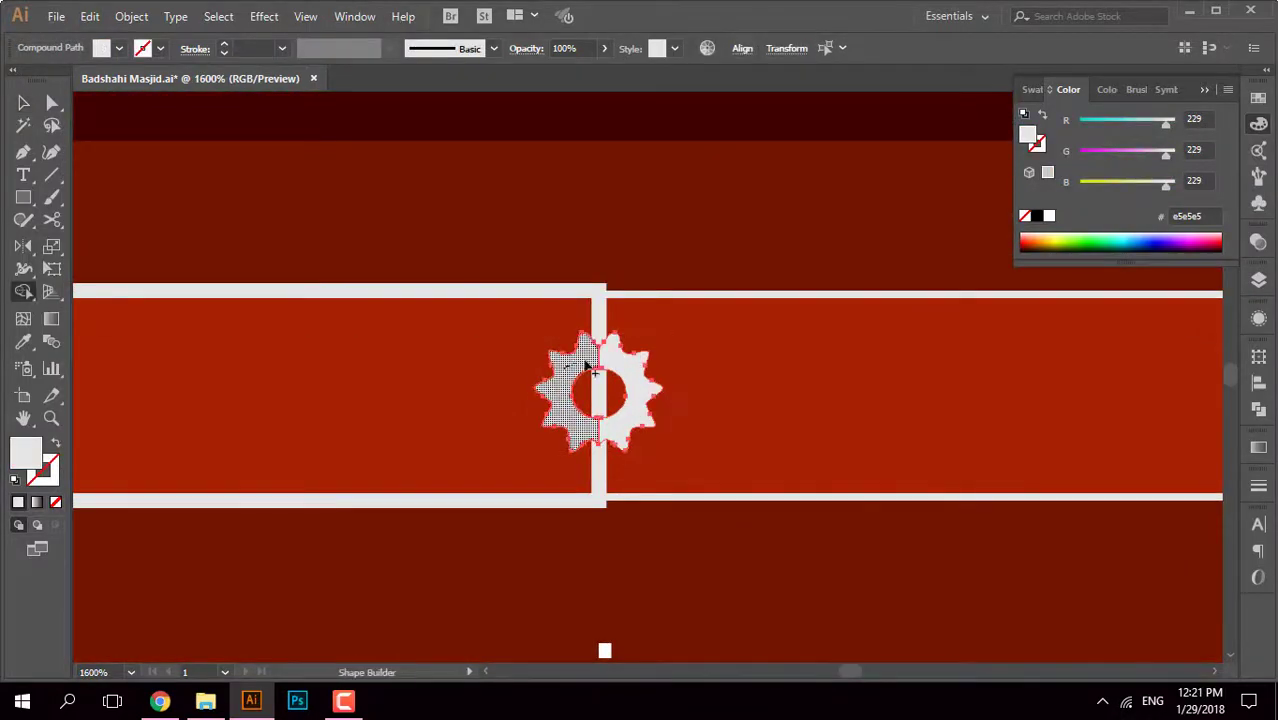
shift+click(613, 330)
drag(640, 330, 678, 319)
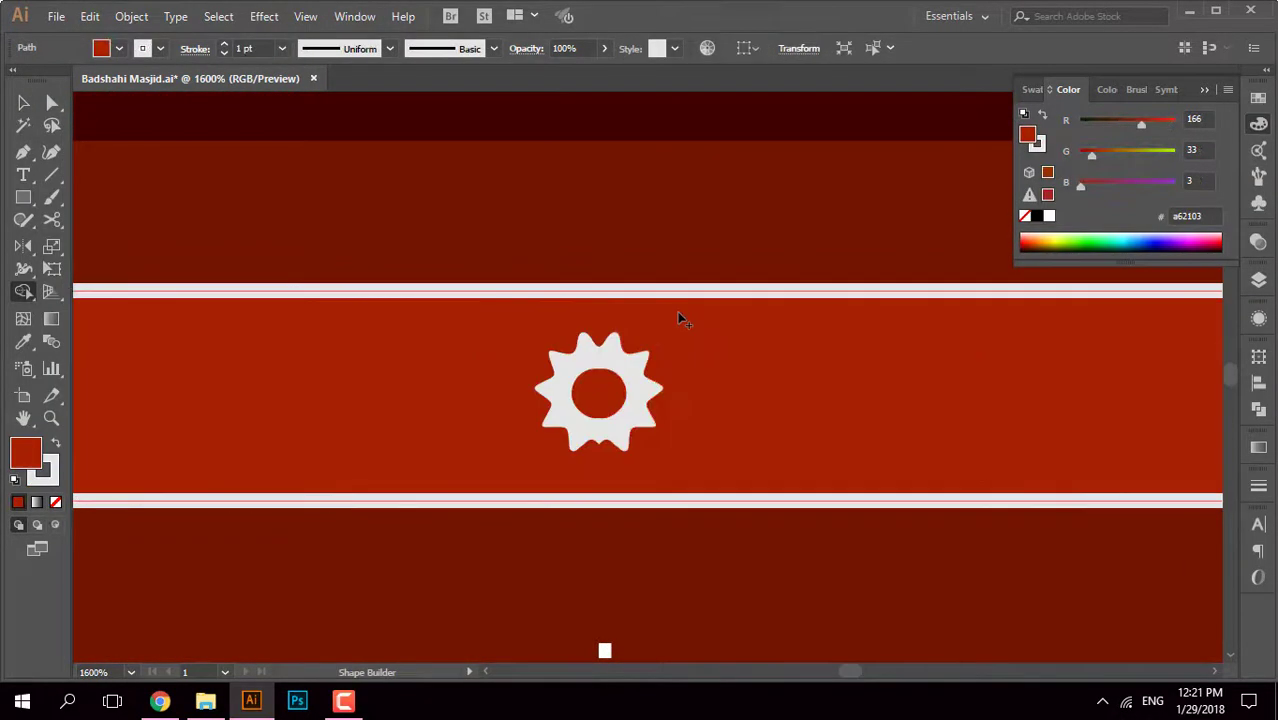
scroll(673, 289, down, 5)
key(v)
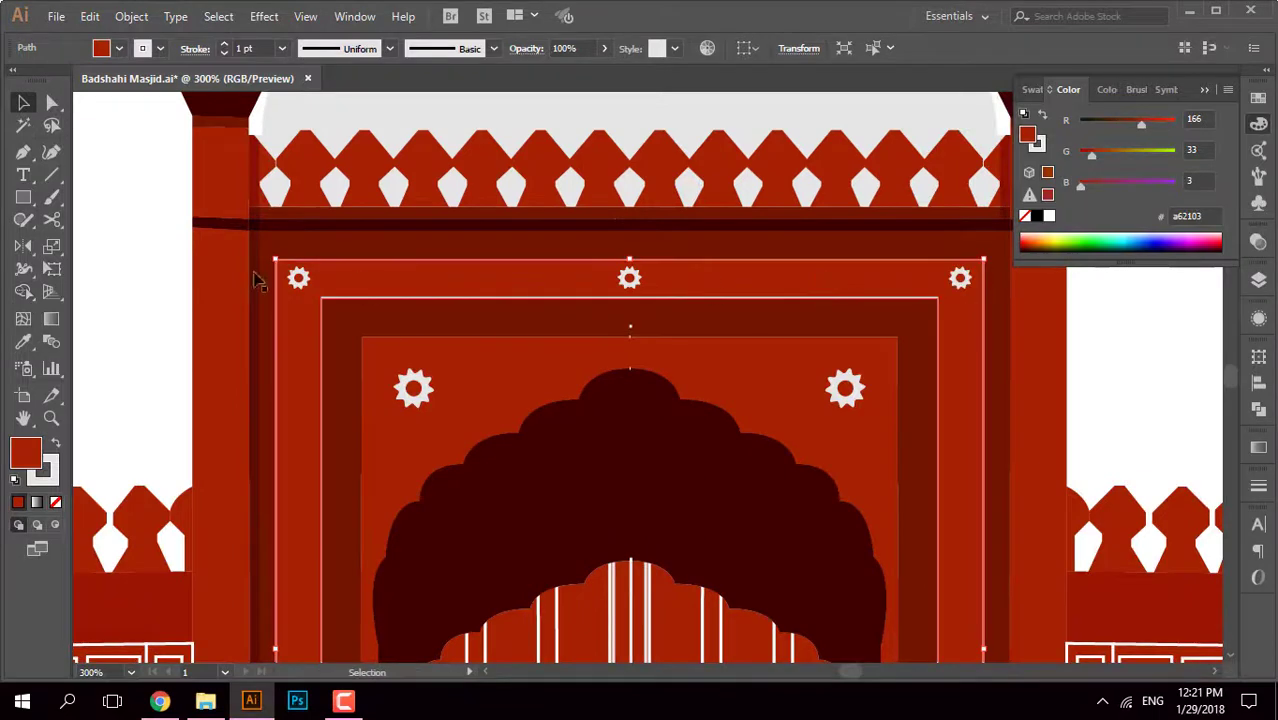
Step: Merge the split dark red panel region above the arch
click(630, 332)
scroll(640, 334, up, 3)
scroll(660, 340, down, 2)
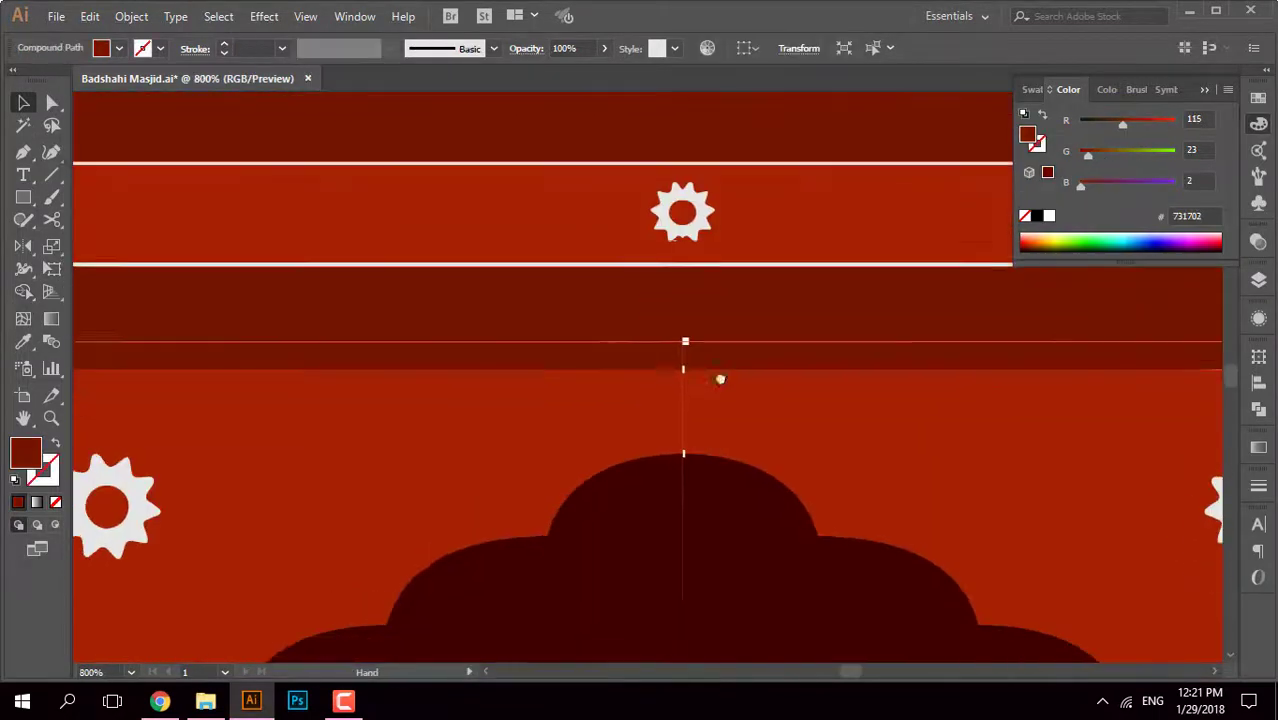
key(shift+m)
click(736, 417)
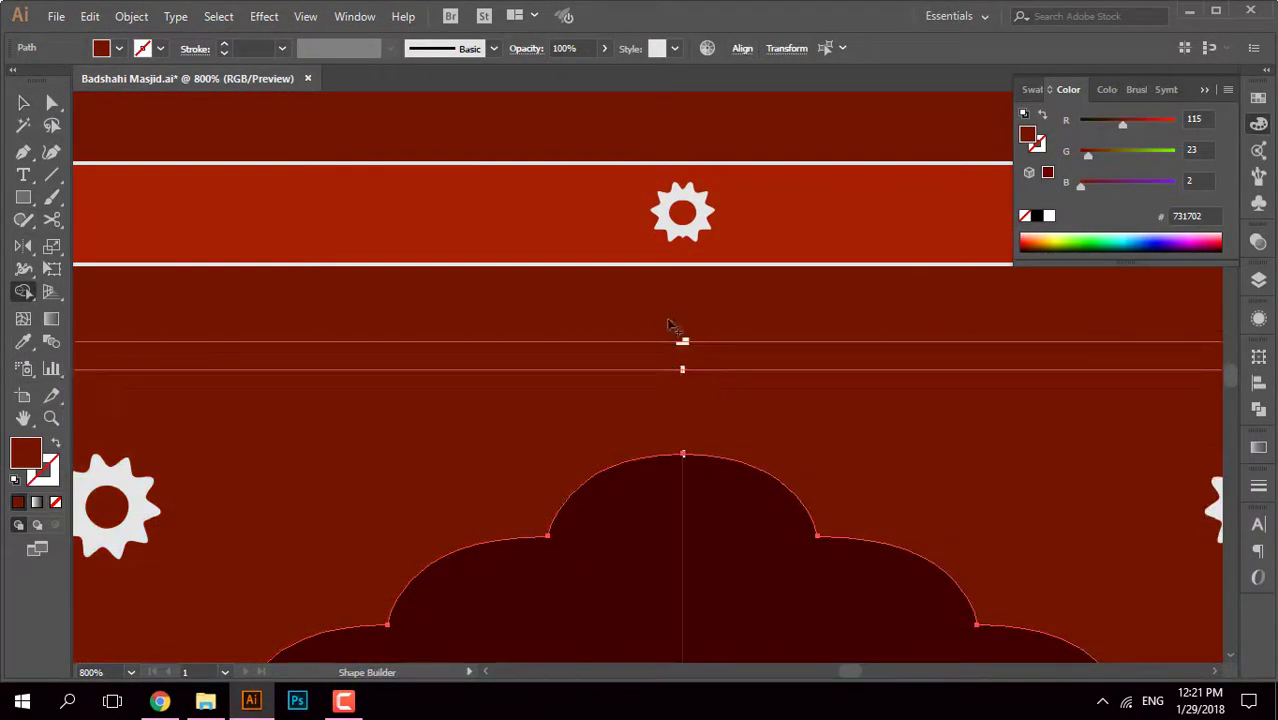
Step: Inspect the small white piece on the centre line, then clear the selection
click(681, 341)
scroll(662, 322, up, 4)
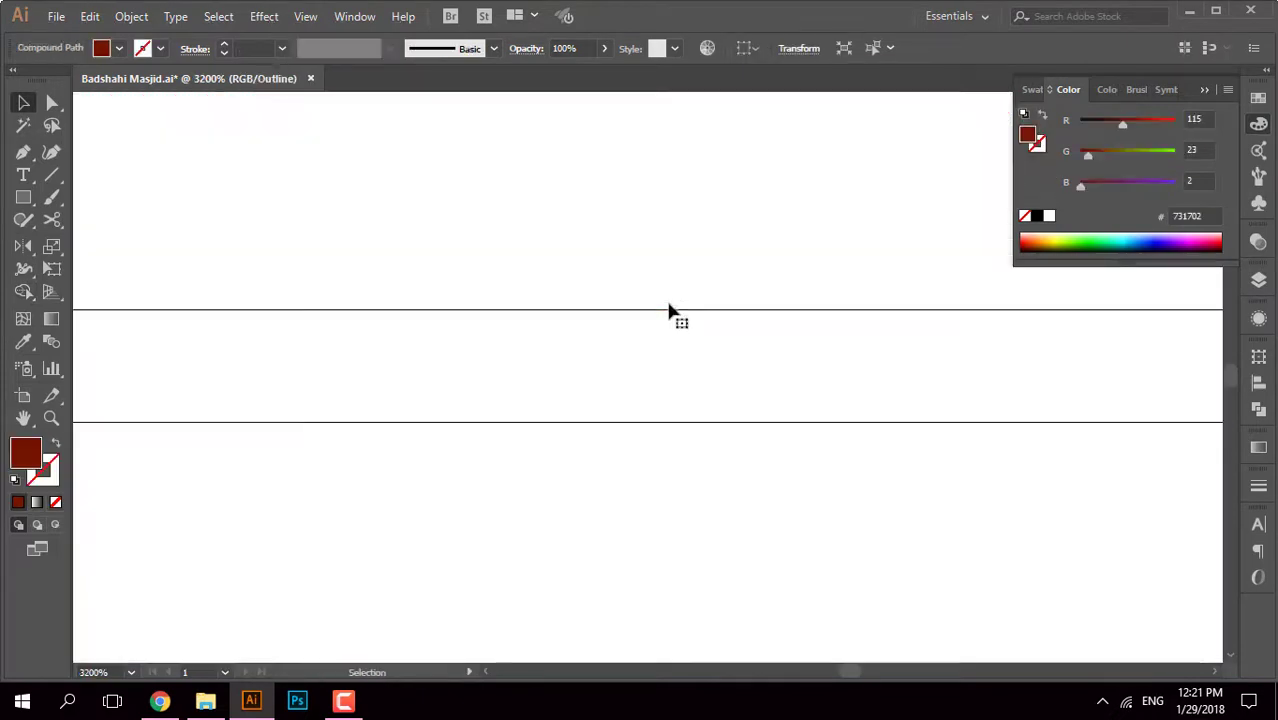
click(698, 279)
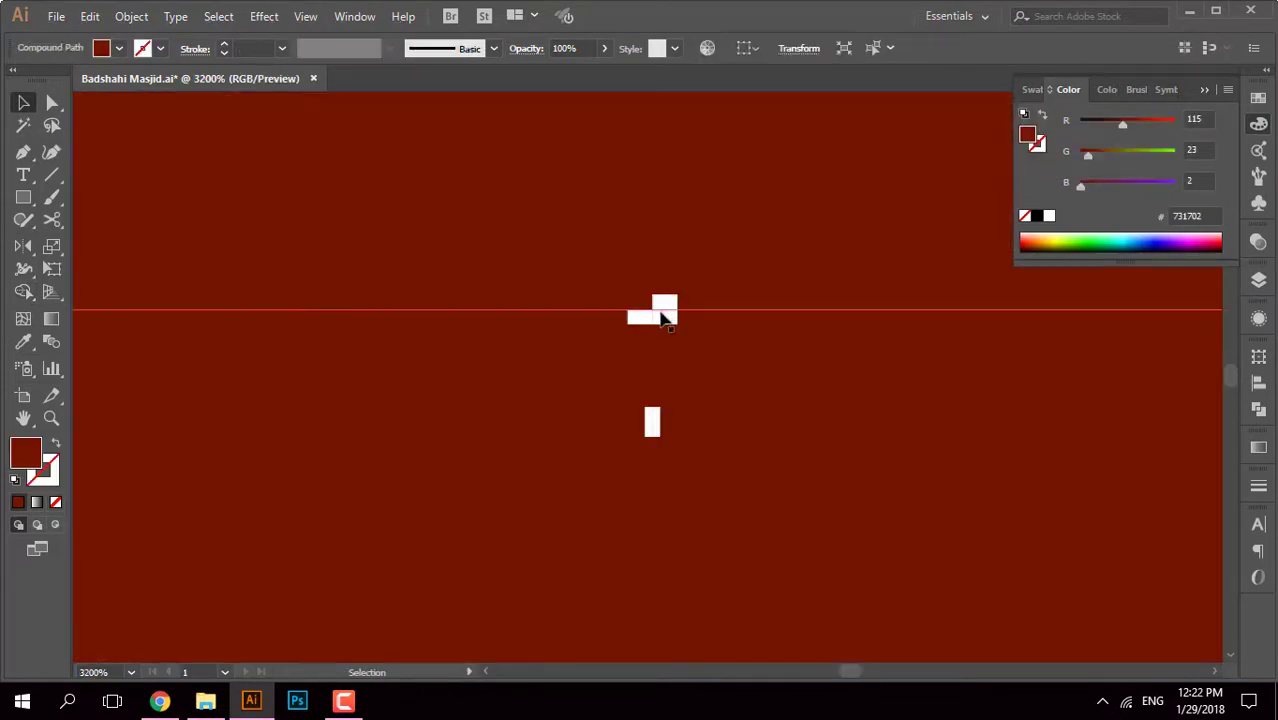
scroll(665, 330, up, 4)
scroll(640, 340, up, 3)
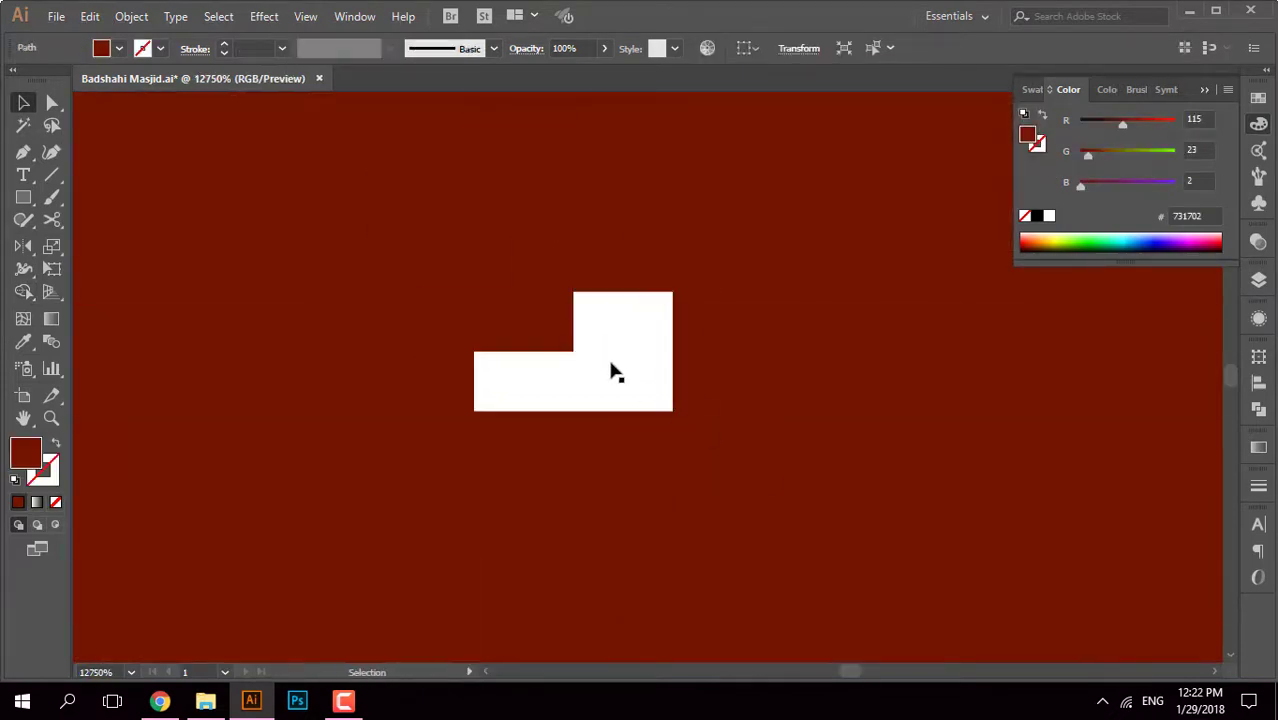
click(541, 399)
scroll(600, 370, down, 5)
scroll(700, 390, down, 5)
click(756, 385)
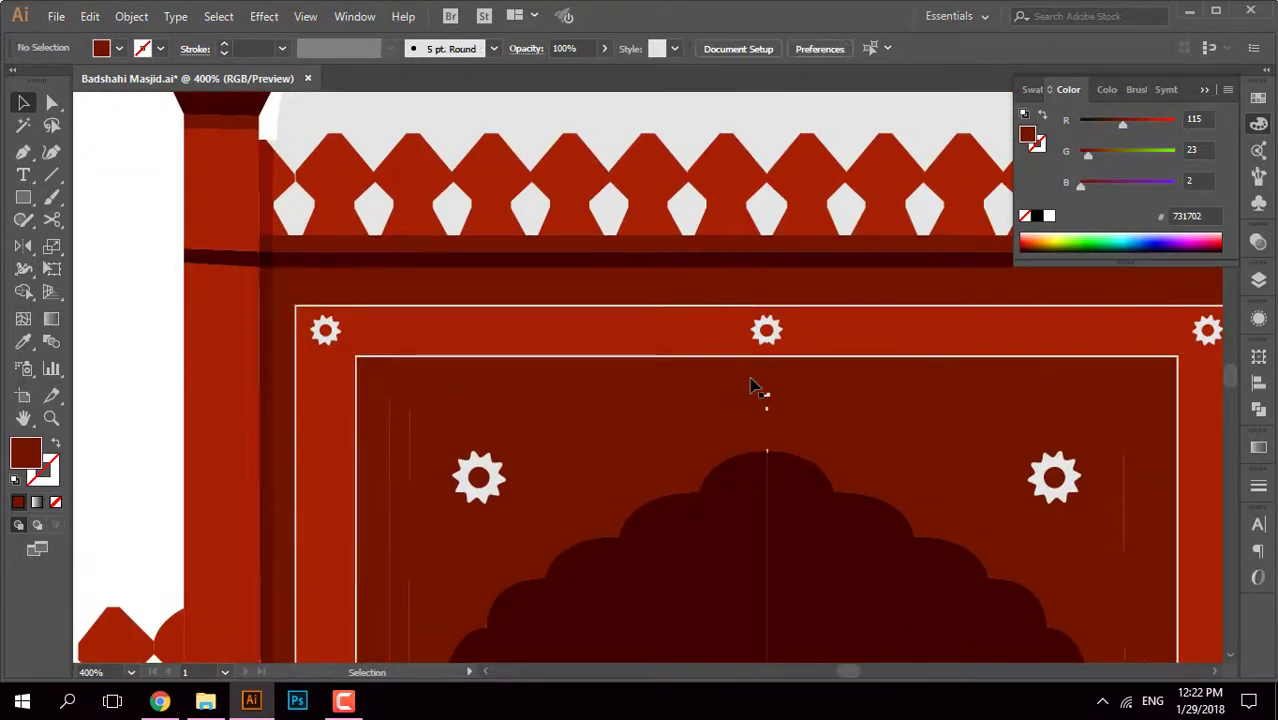
scroll(752, 385, up, 5)
scroll(760, 324, down, 5)
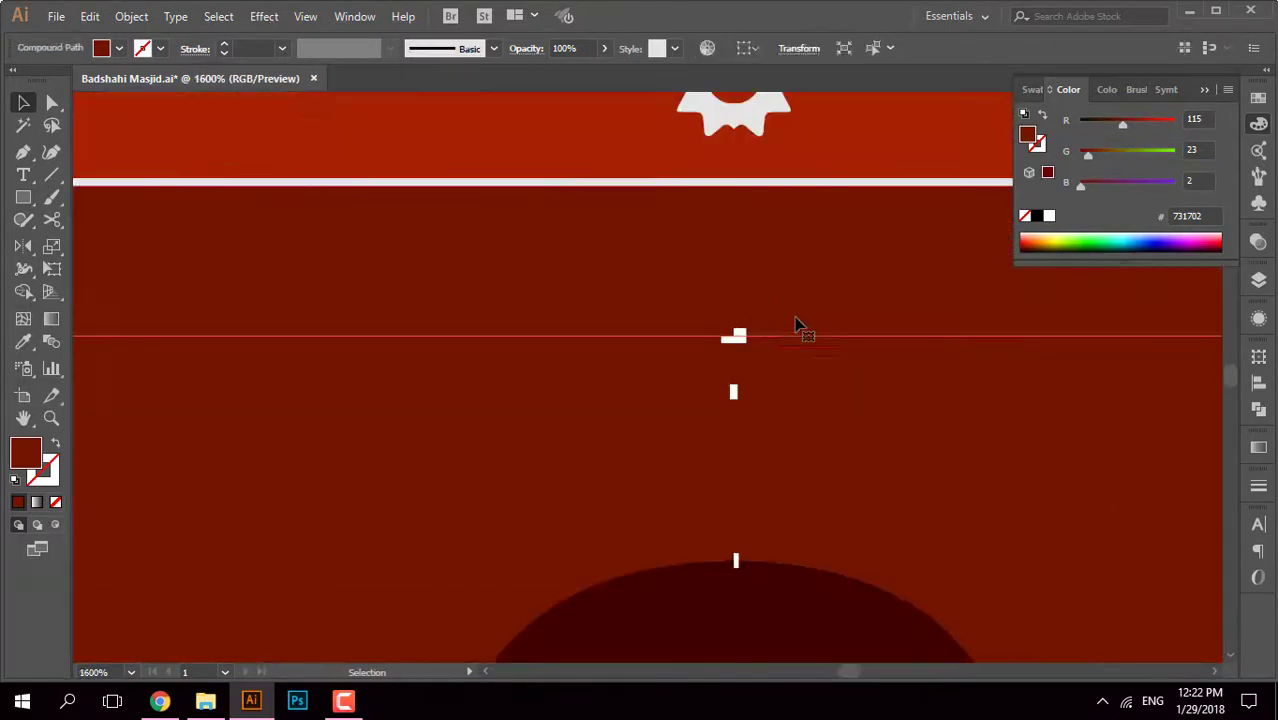
scroll(790, 360, down, 3)
Step: Delete the scalloped arch and background panel, then restore them with undo
click(733, 394)
scroll(725, 405, up, 5)
scroll(724, 400, down, 5)
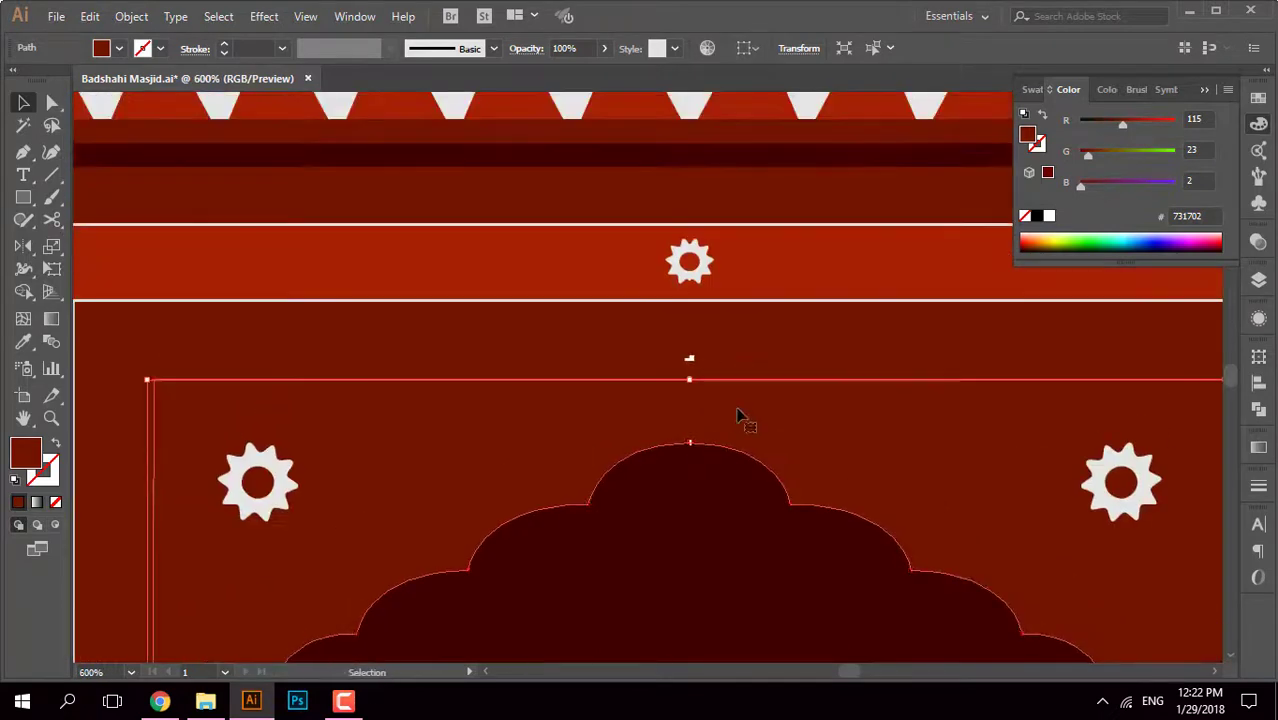
shift+click(743, 324)
key(Delete)
scroll(535, 410, up, 3)
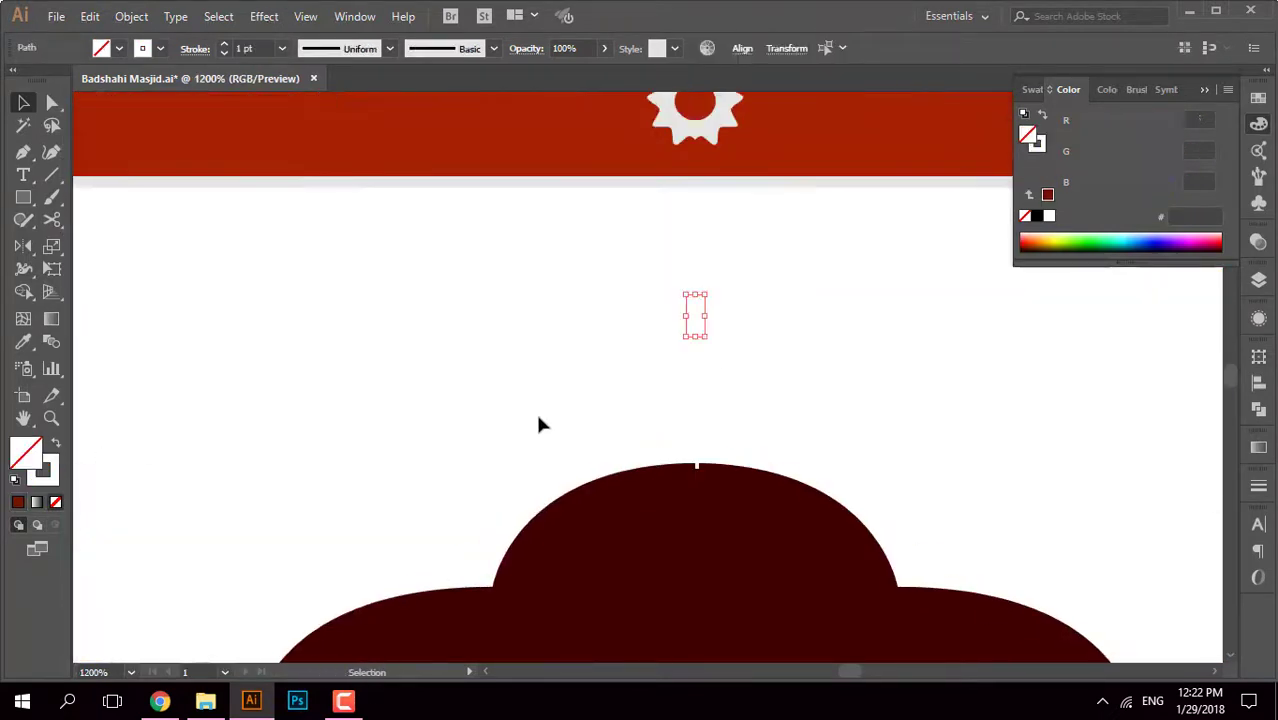
scroll(673, 535, up, 5)
key(ctrl+z)
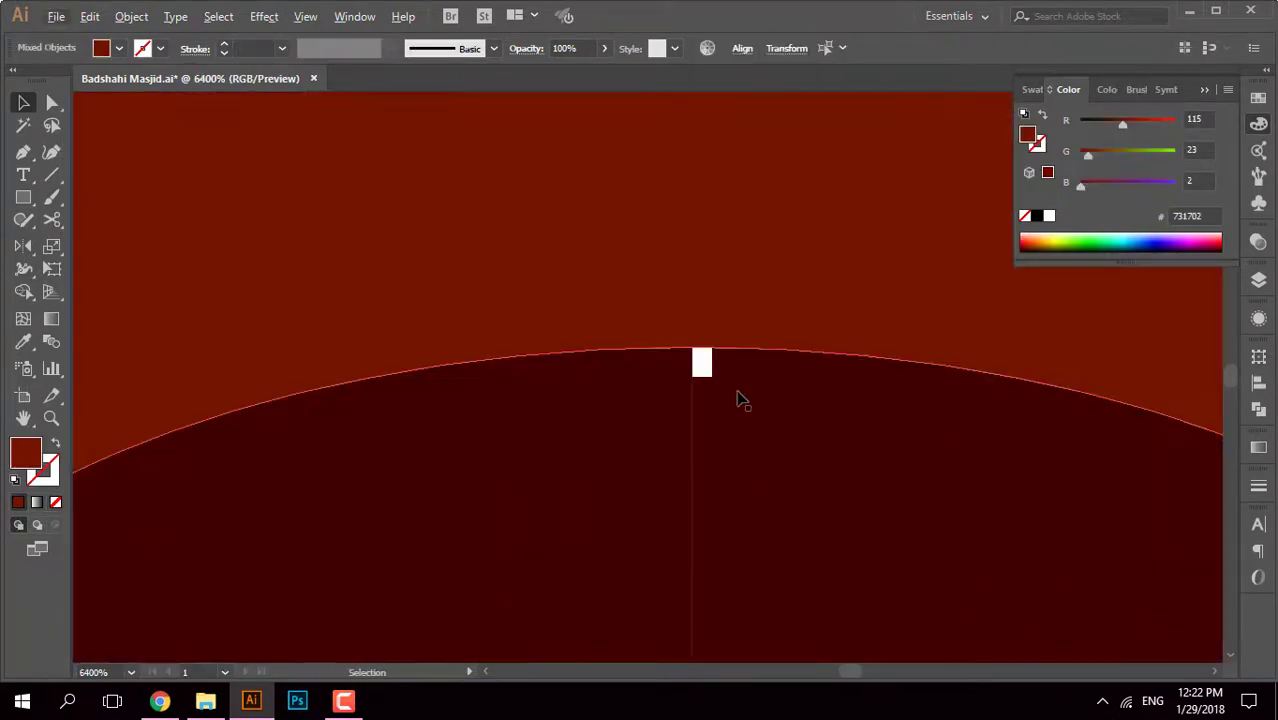
Step: Delete the arch's right half, then undo the deletion
shift+click(764, 392)
key(Delete)
scroll(688, 375, up, 2)
key(ctrl+z)
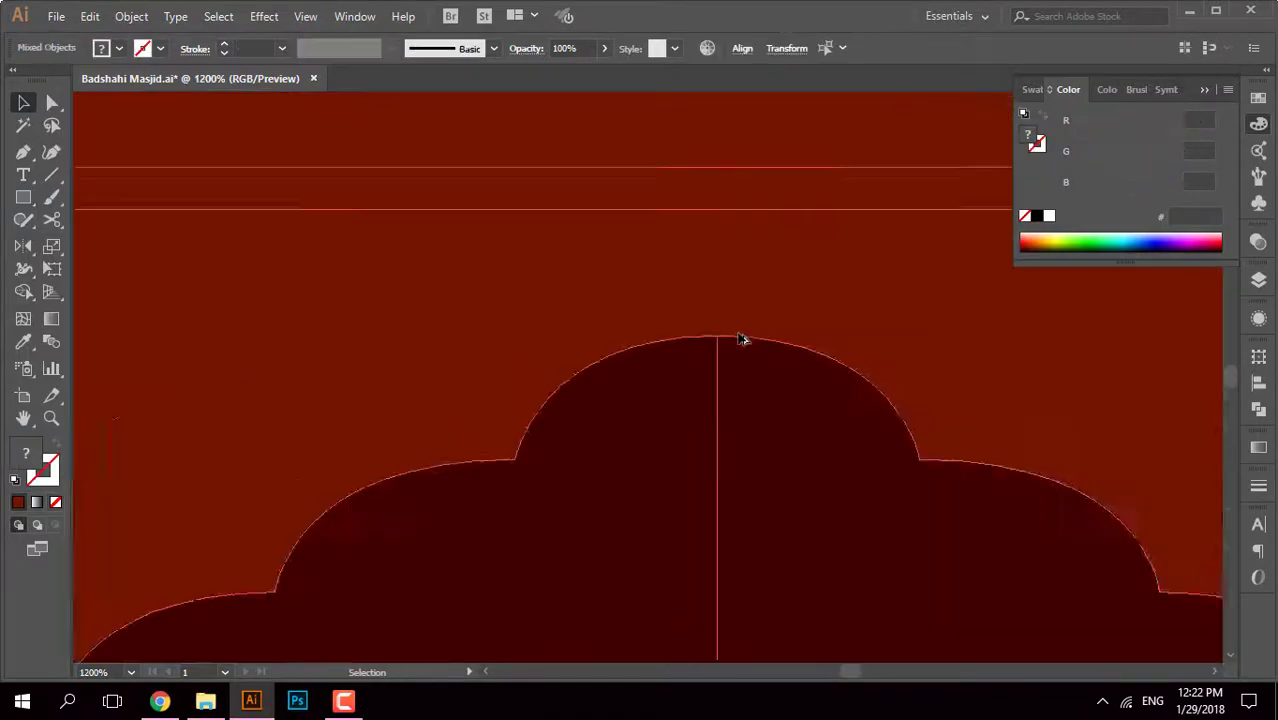
key(ctrl+0)
scroll(676, 314, up, 3)
Step: Select the inner arch frame and check it in Outline view before returning to preview
drag(722, 285, 609, 364)
scroll(813, 305, down, 1)
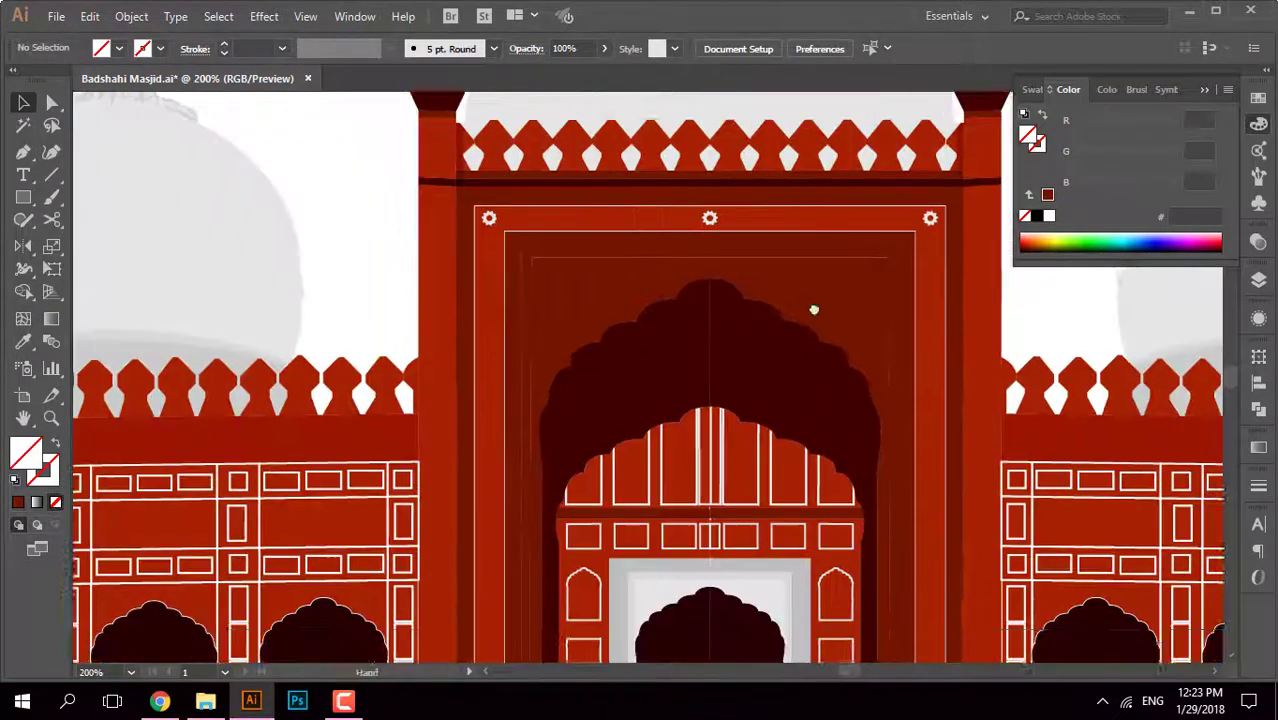
click(810, 277)
scroll(648, 267, down, 1)
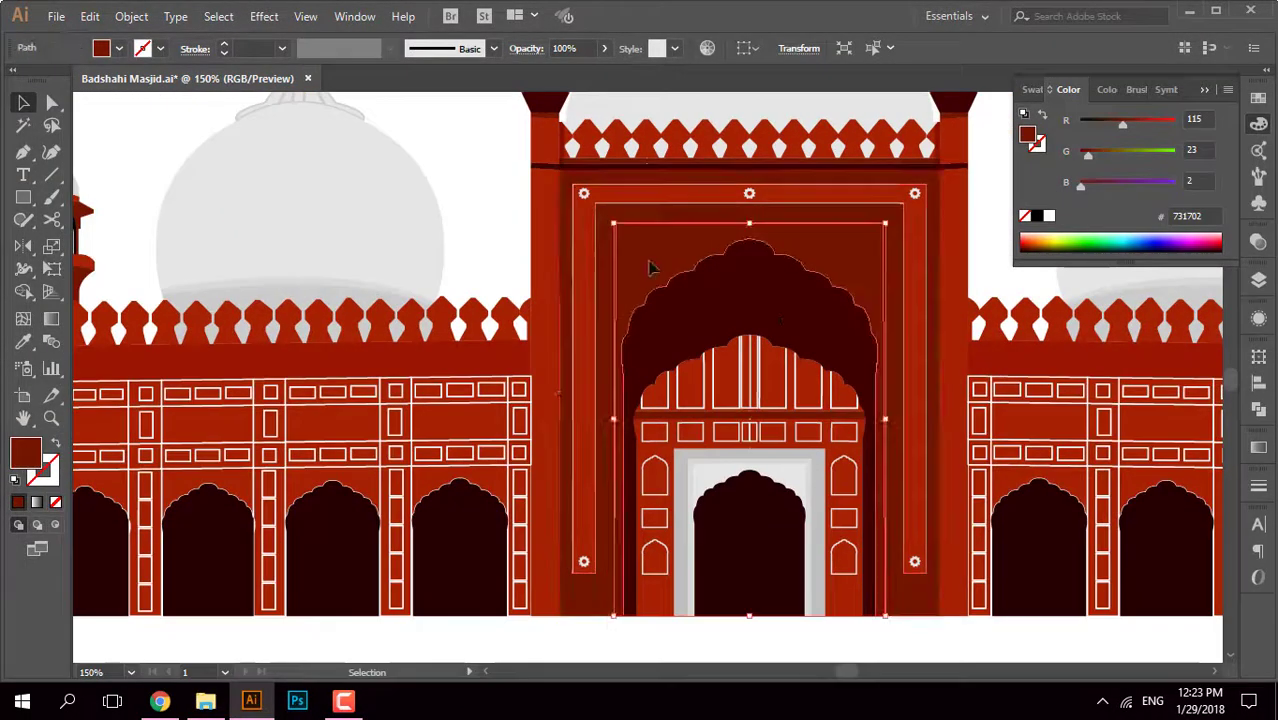
key(ctrl+y)
click(475, 204)
key(ctrl+y)
key(ctrl+z)
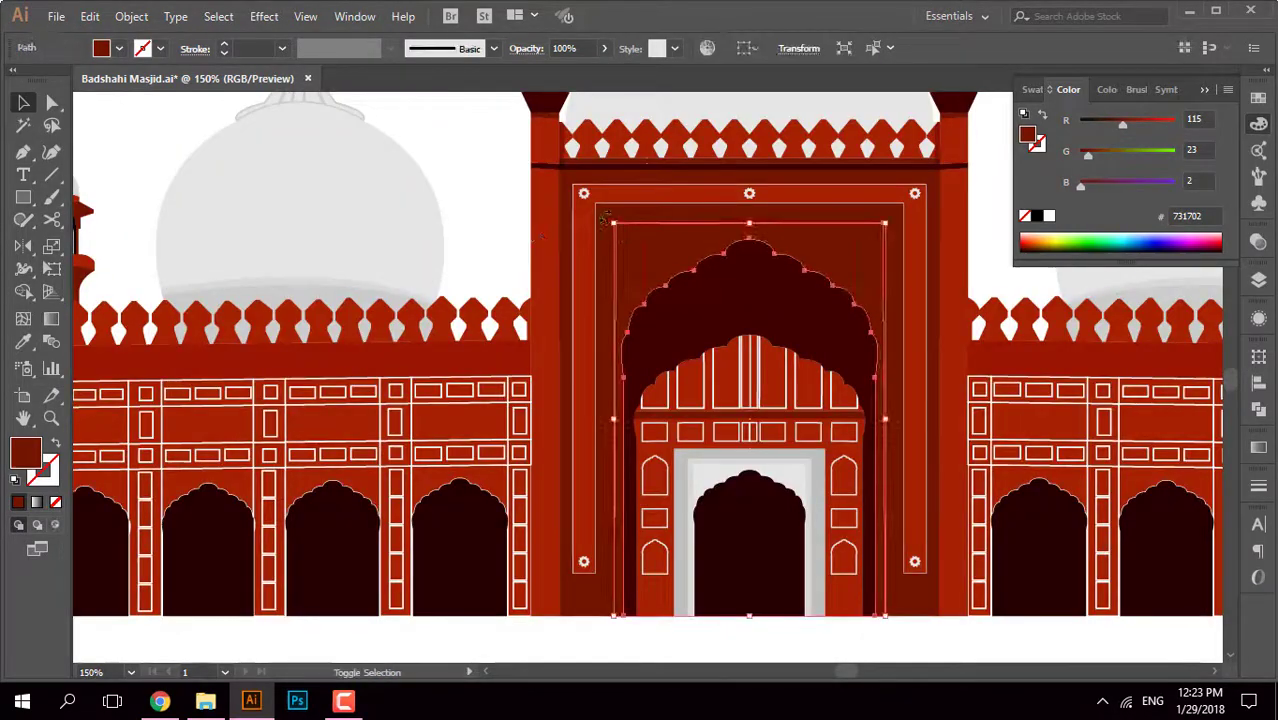
scroll(607, 249, up, 4)
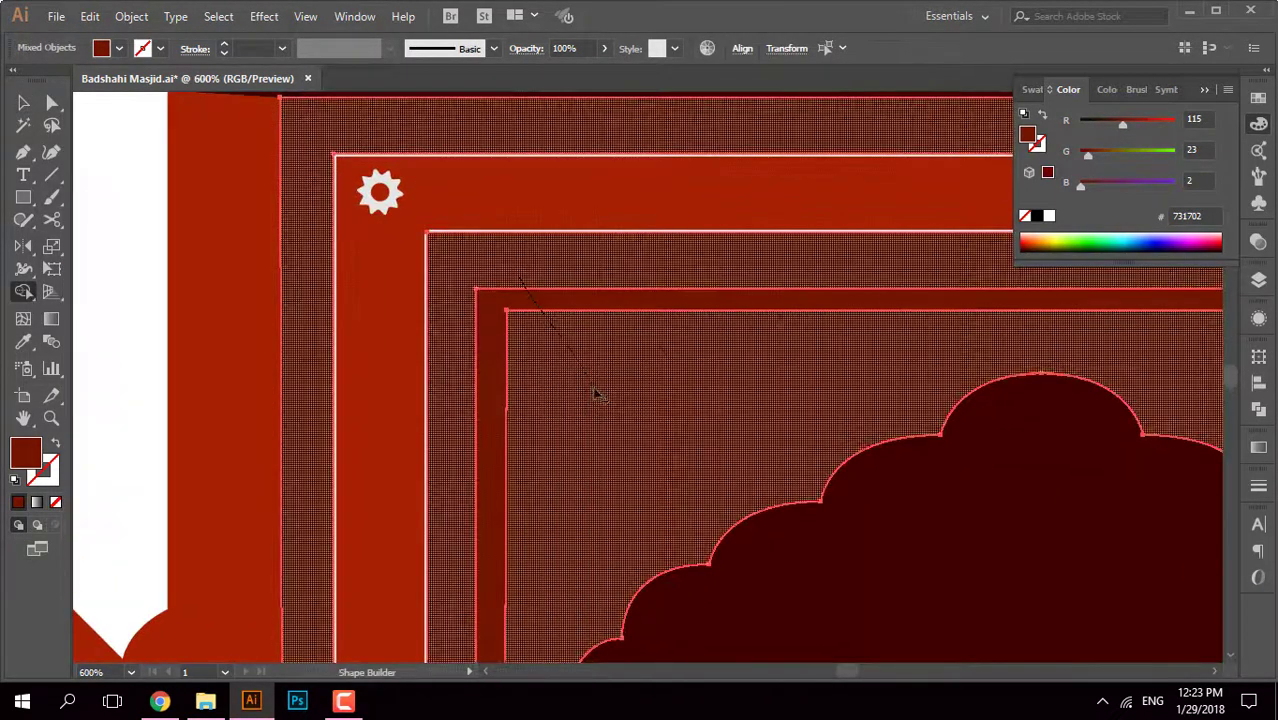
scroll(596, 394, down, 3)
Step: Select the arch frame paths and the thin pillar strip across the gateway
key(v)
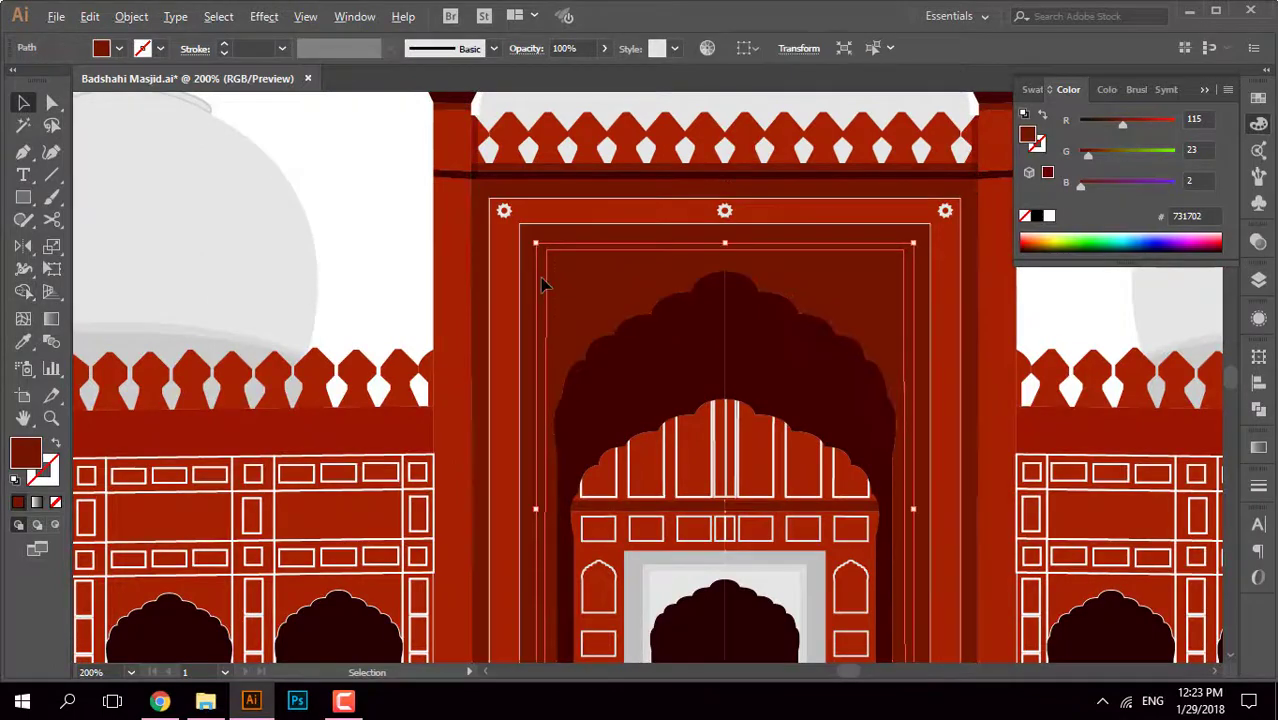
scroll(542, 283, down, 1)
drag(619, 331, 583, 233)
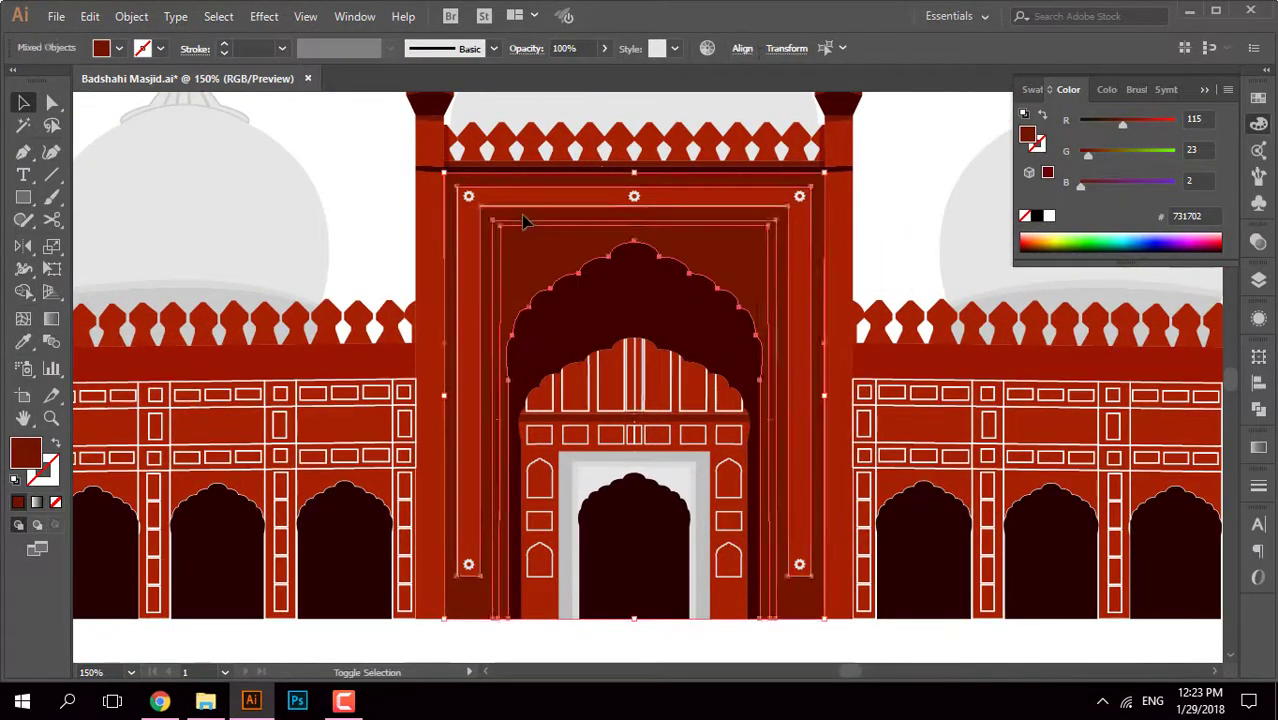
key(v)
click(510, 180)
scroll(510, 180, down, 2)
scroll(640, 258, up, 3)
click(640, 258)
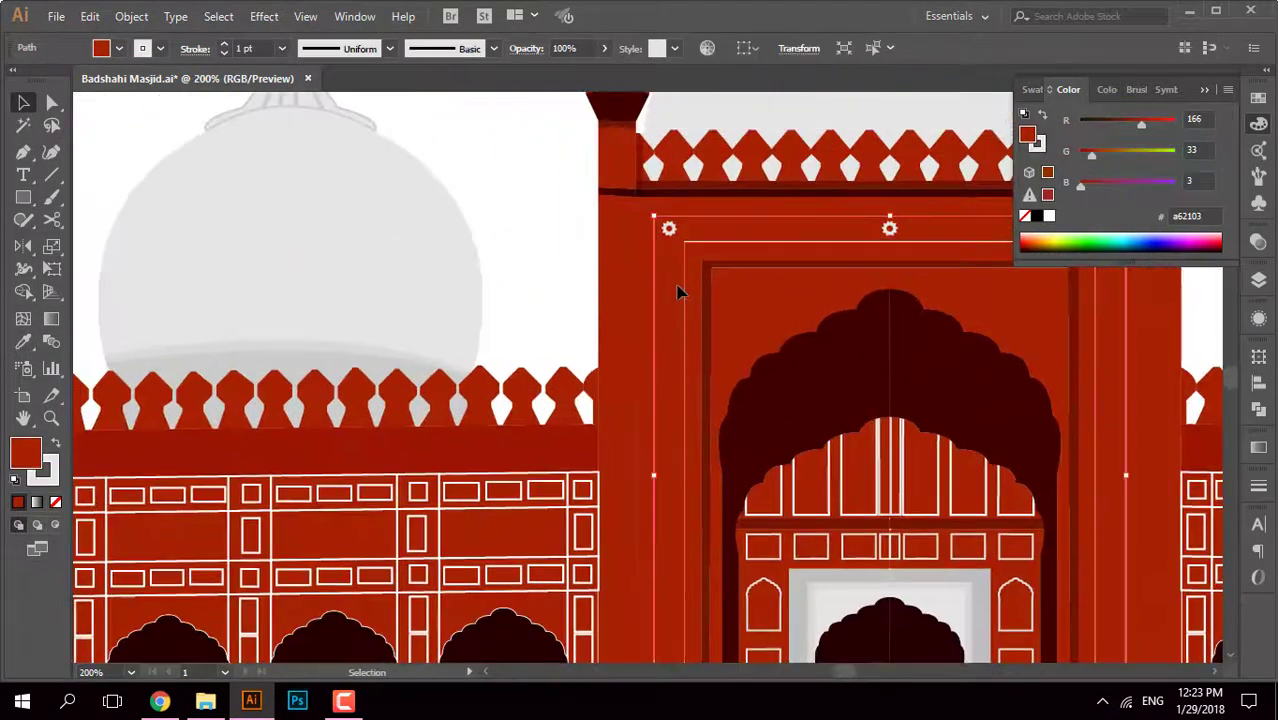
scroll(415, 165, down, 3)
scroll(542, 348, up, 1)
click(785, 290)
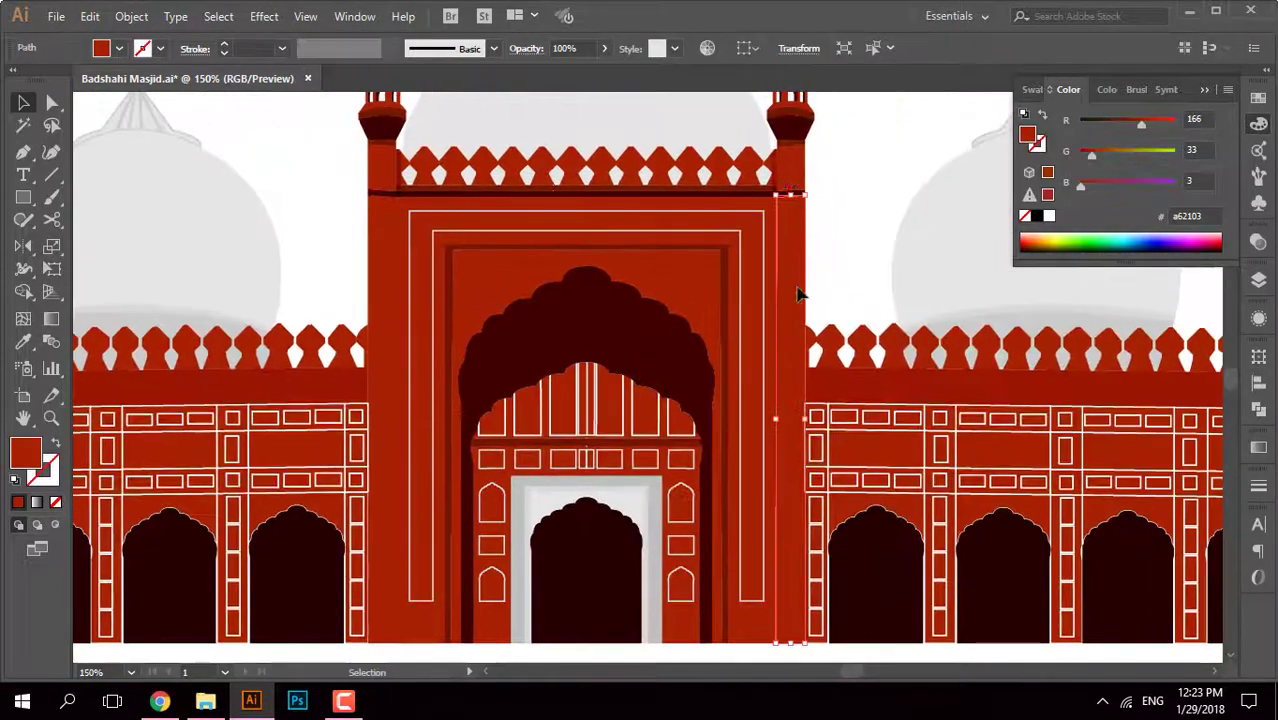
scroll(800, 285, up, 5)
drag(827, 222, 590, 290)
scroll(850, 270, down, 5)
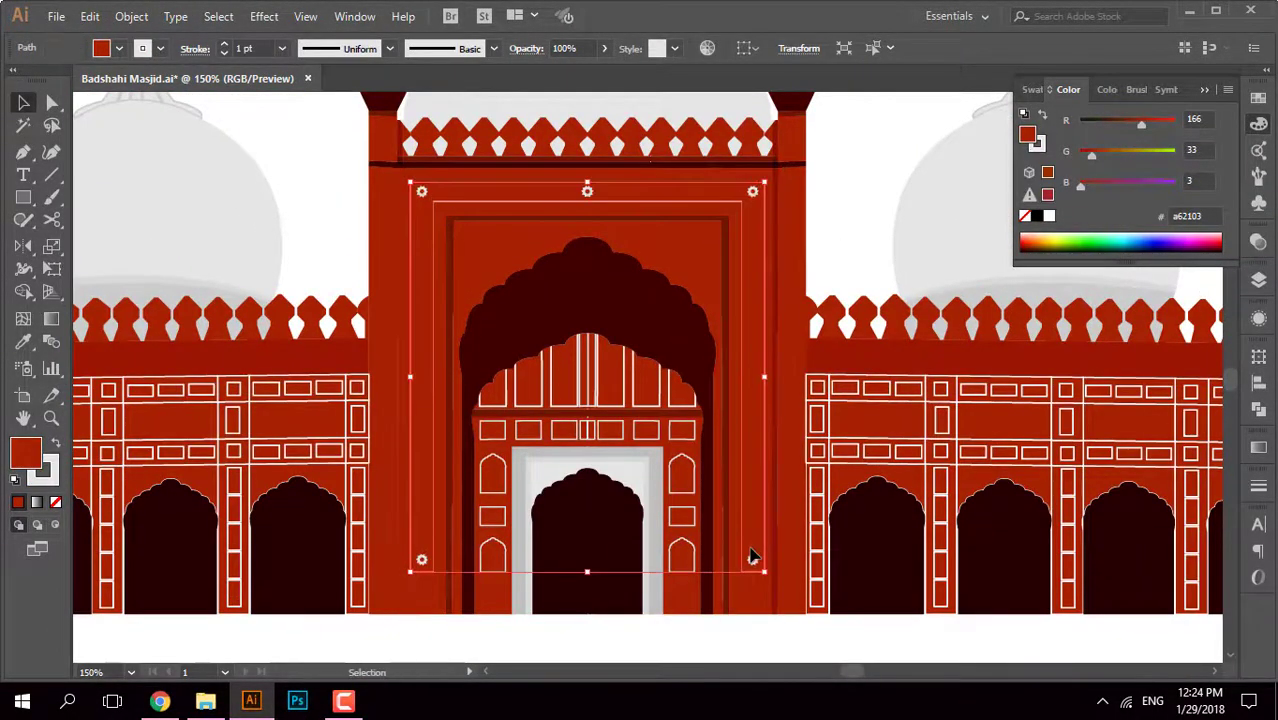
Step: Restore the red fill on the gateway's frame strips and zoom out to the whole mosque
click(750, 194)
scroll(745, 237, up, 3)
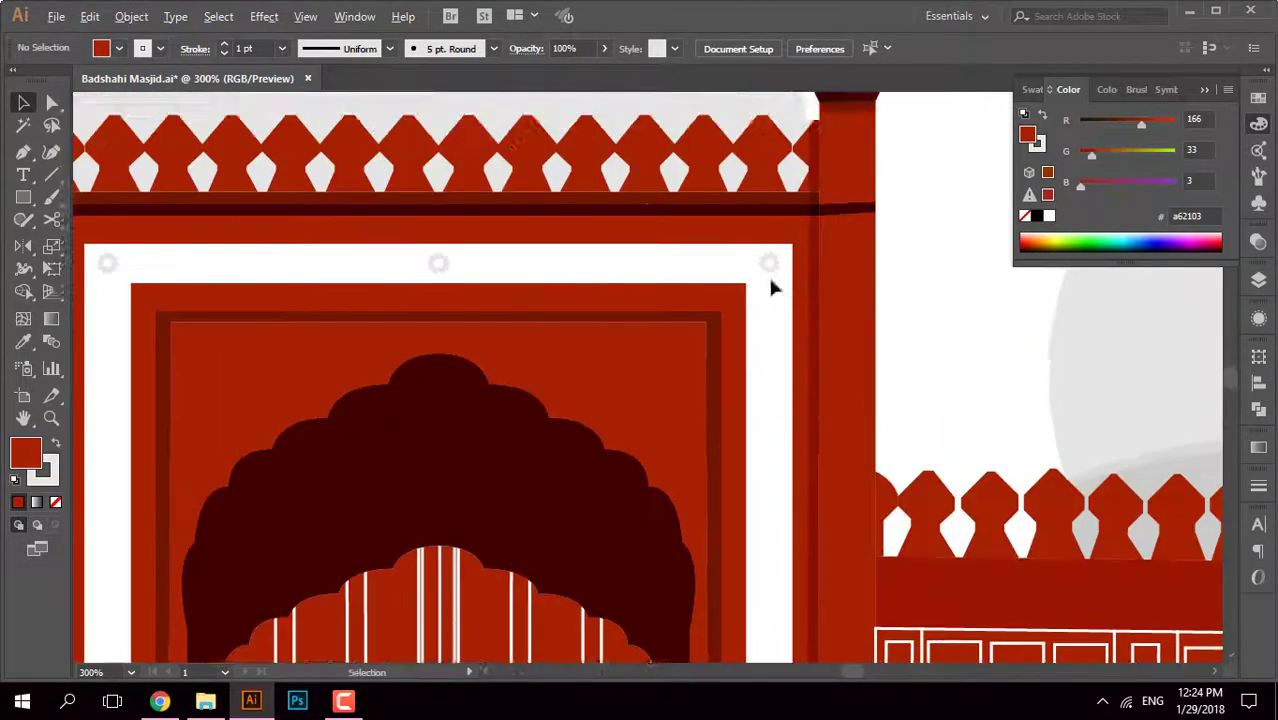
drag(361, 262, 737, 261)
scroll(242, 276, down, 3)
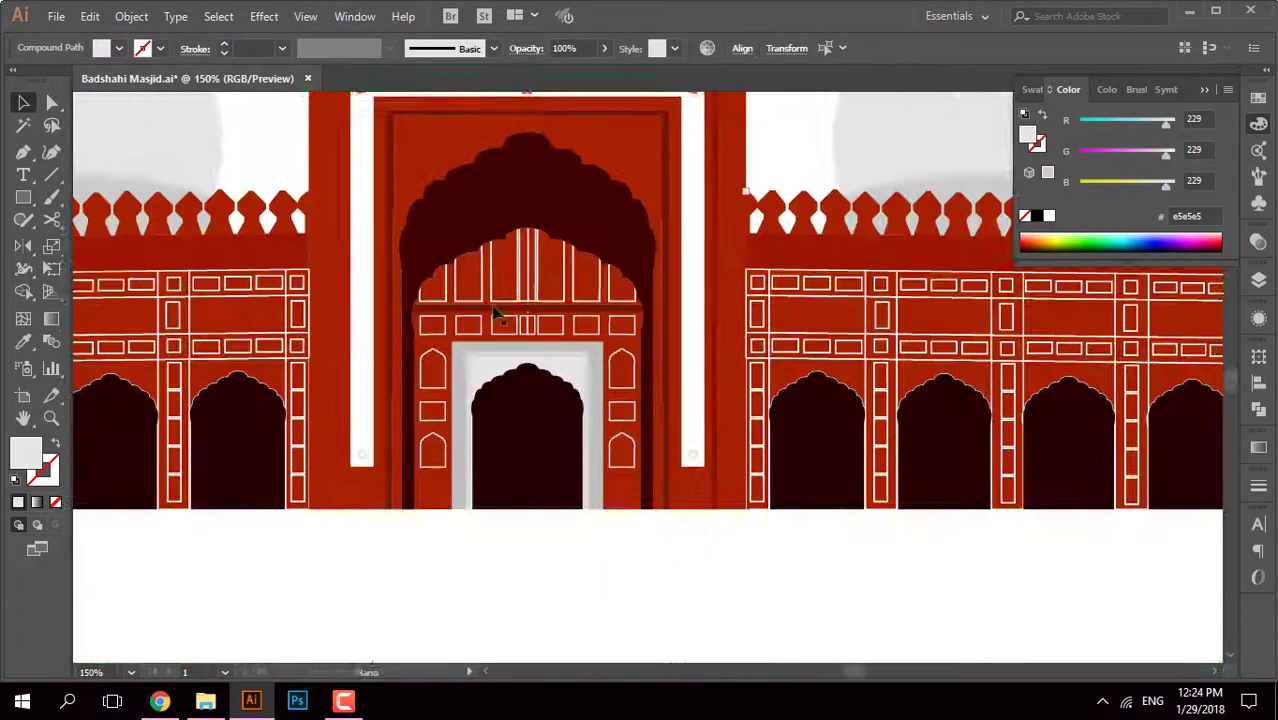
key(i)
click(684, 358)
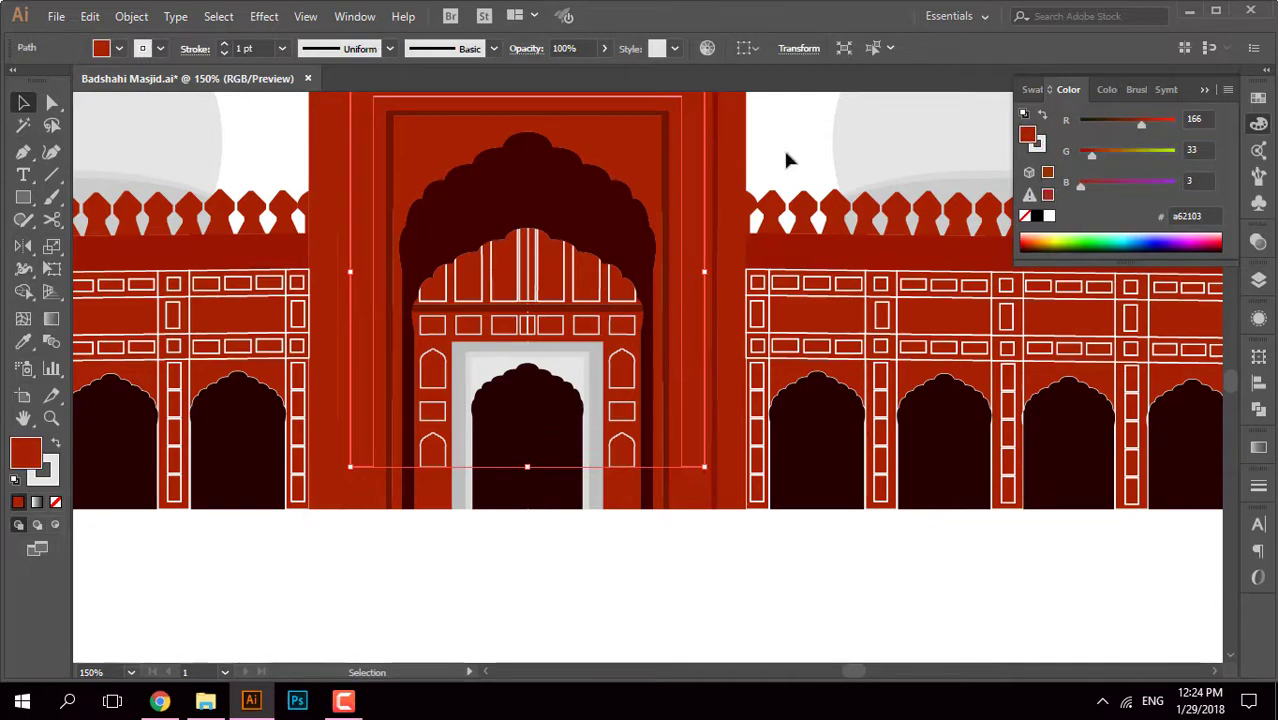
key(v)
key(ctrl+1)
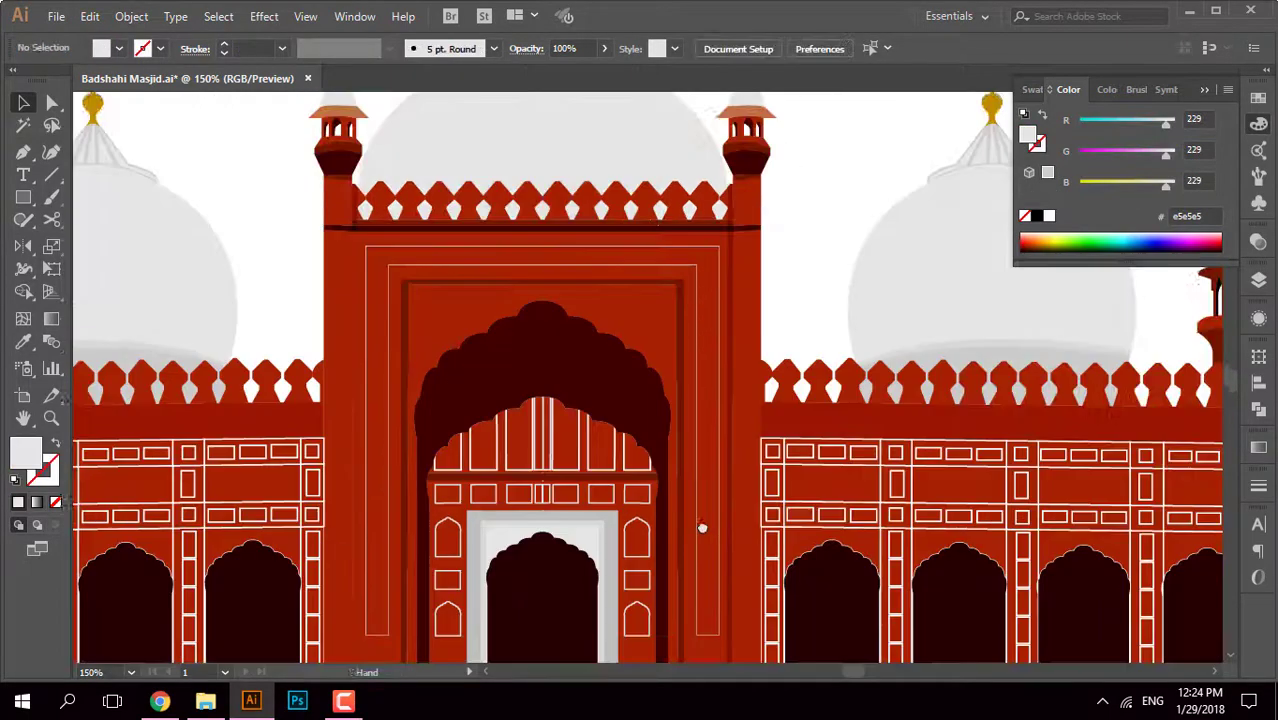
click(698, 341)
click(786, 204)
Step: Select the gateway's frame group and blend its ornaments together
scroll(800, 238, up, 3)
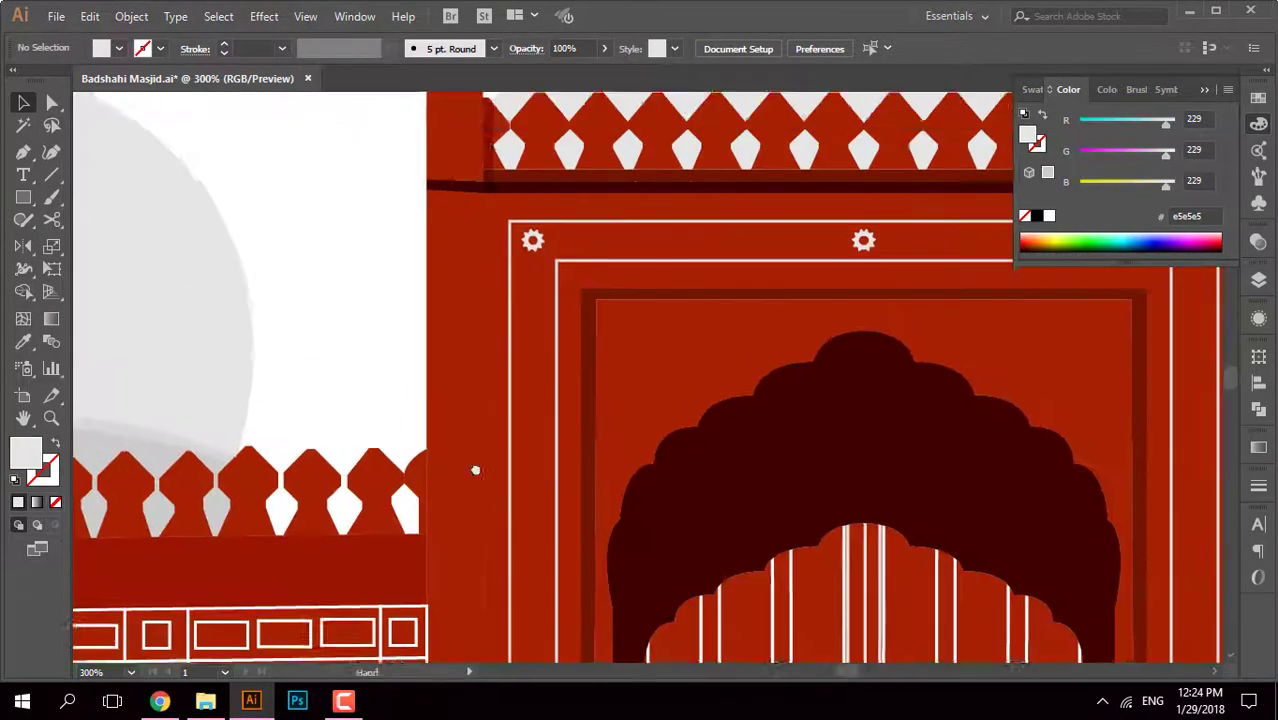
scroll(480, 257, down, 5)
scroll(632, 413, up, 2)
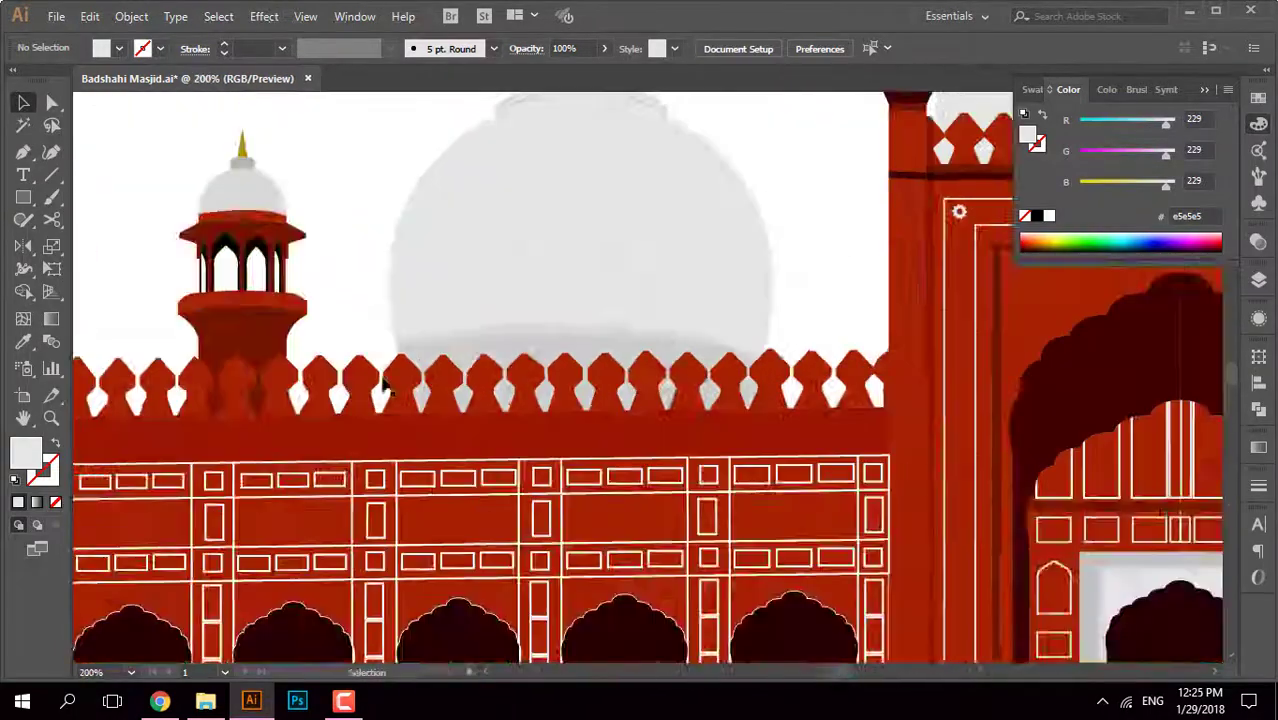
scroll(485, 394, up, 3)
scroll(753, 211, down, 5)
scroll(683, 525, up, 2)
click(573, 247)
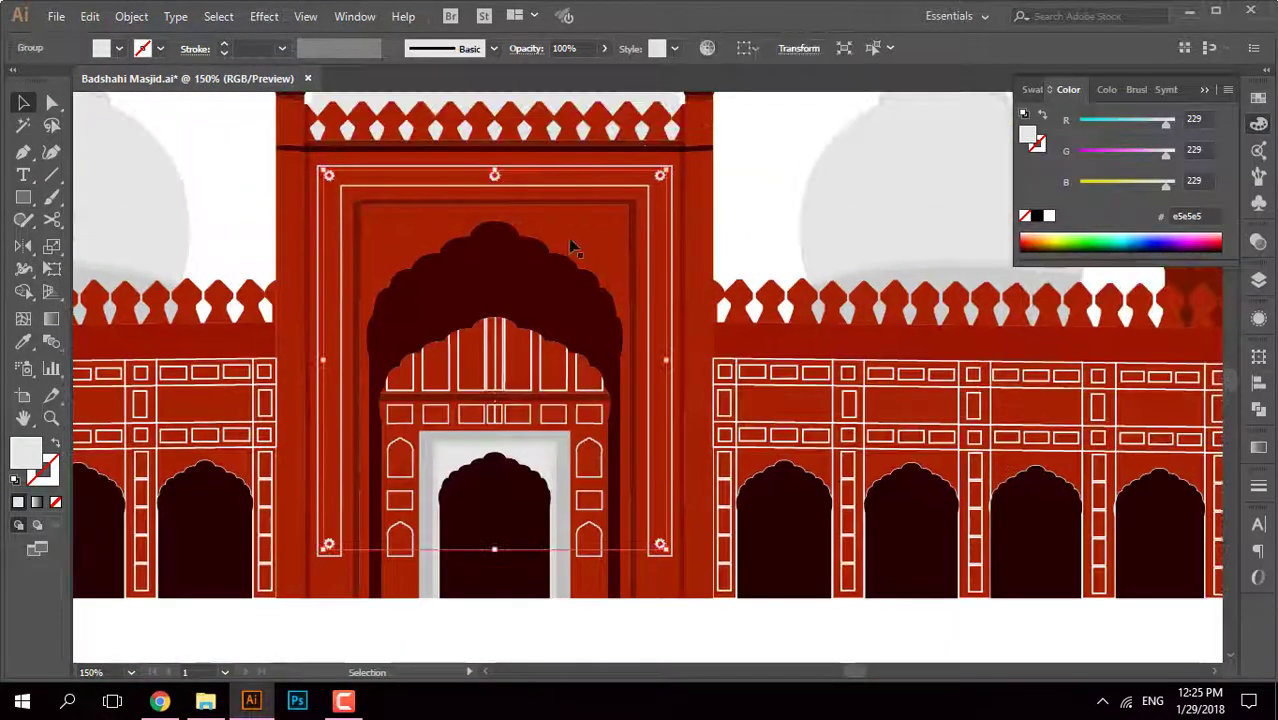
click(131, 16)
click(460, 457)
Step: Undo the previous blend and try a blended column of small circles on the right border
key(ctrl+z)
right_click(660, 552)
click(672, 521)
click(131, 16)
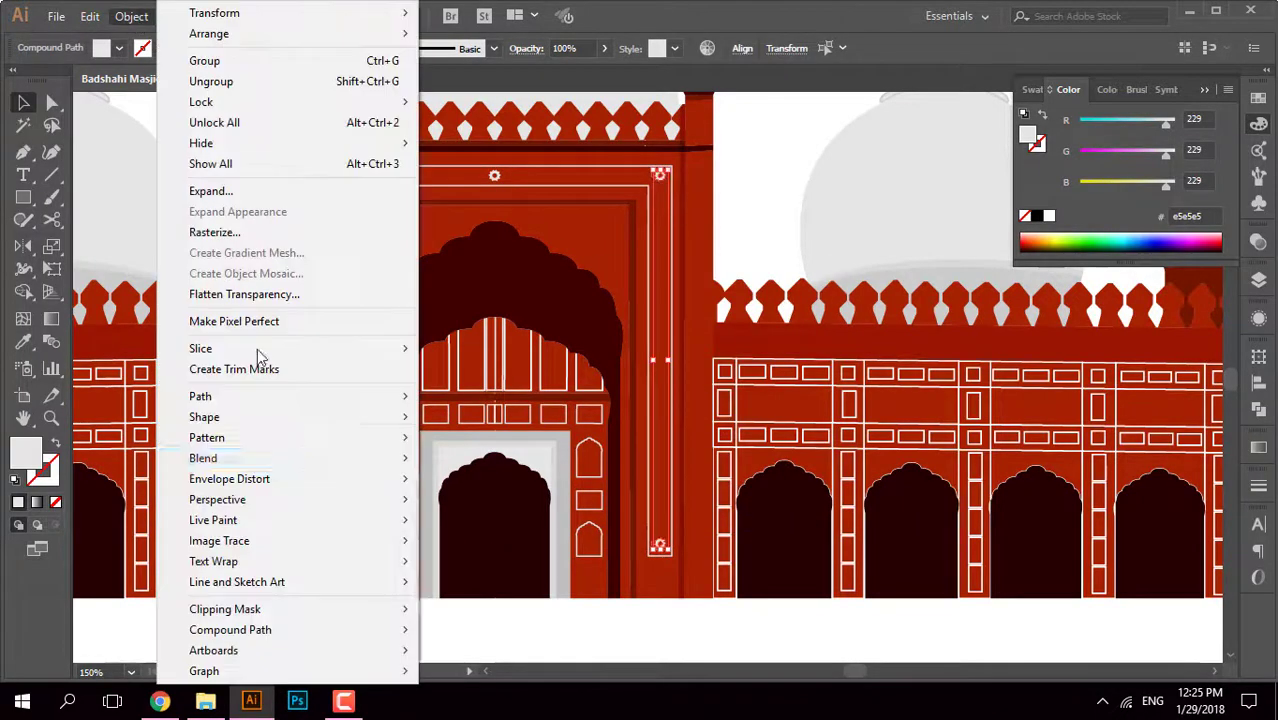
click(471, 463)
scroll(879, 163, up, 2)
shift+click(718, 208)
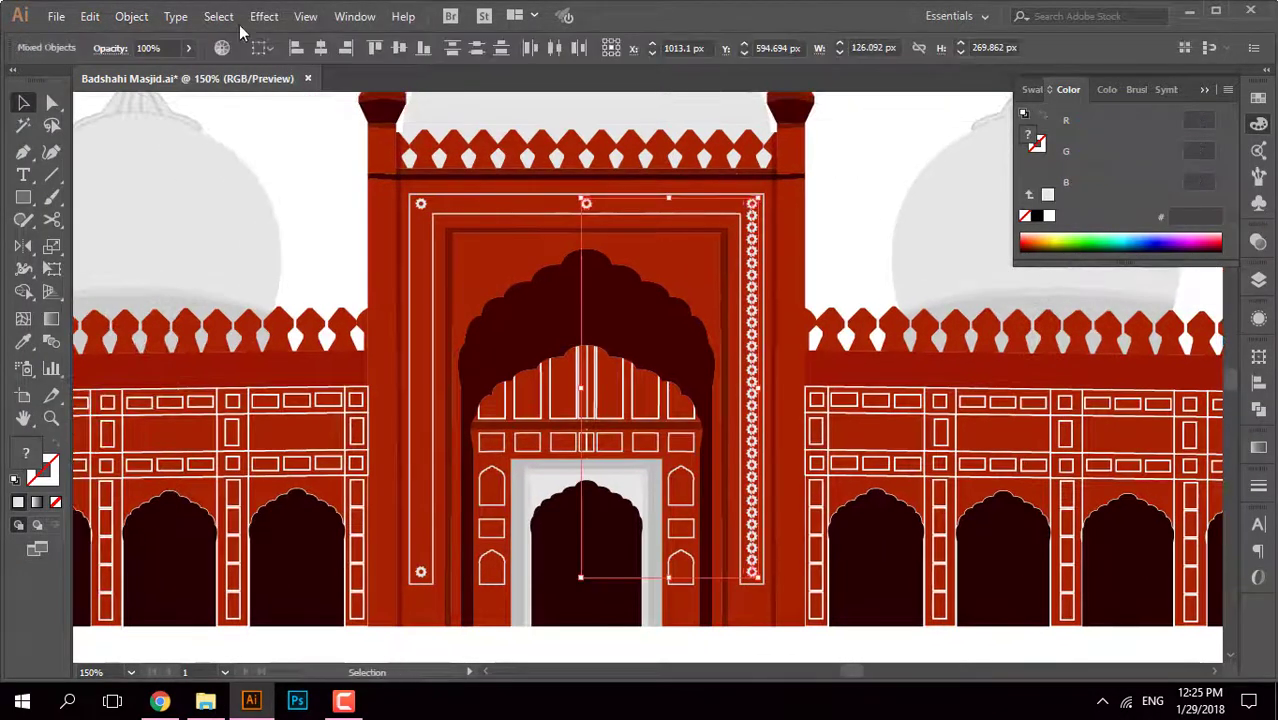
Step: Deselect everything and undo the top-row circle blend
key(ctrl+shift+a)
scroll(543, 334, up, 4)
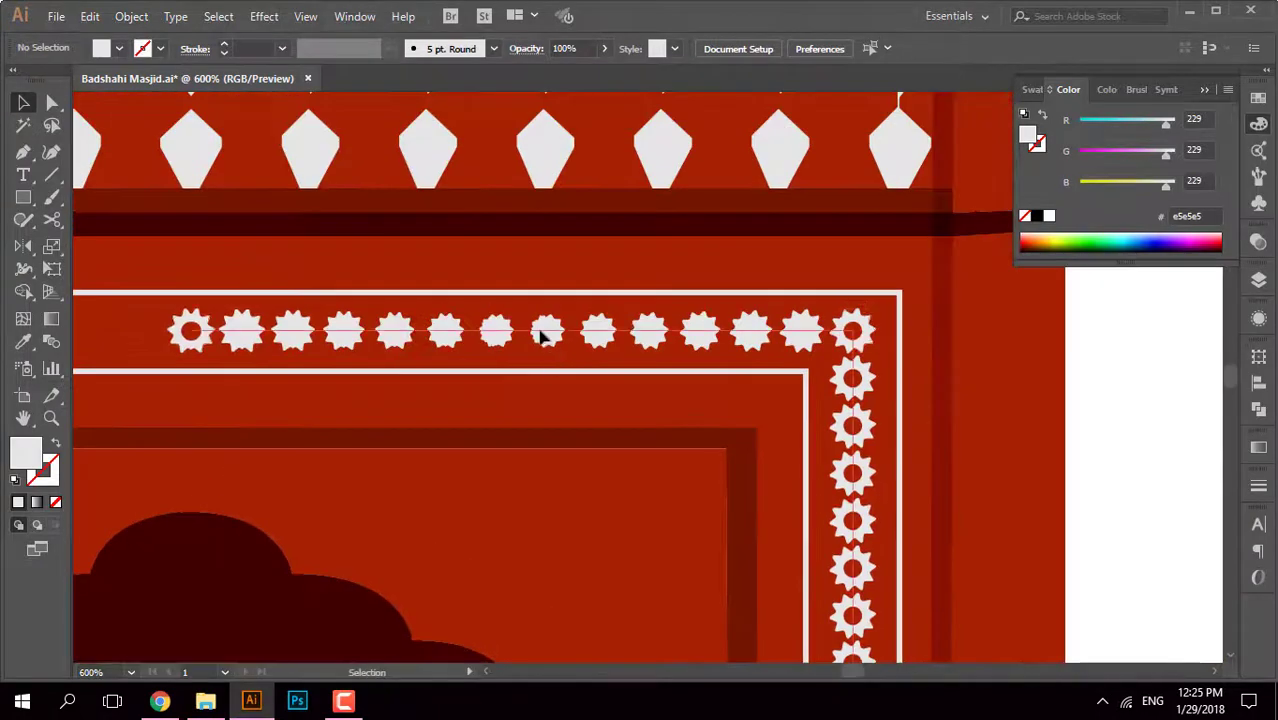
scroll(662, 318, down, 3)
scroll(662, 318, up, 4)
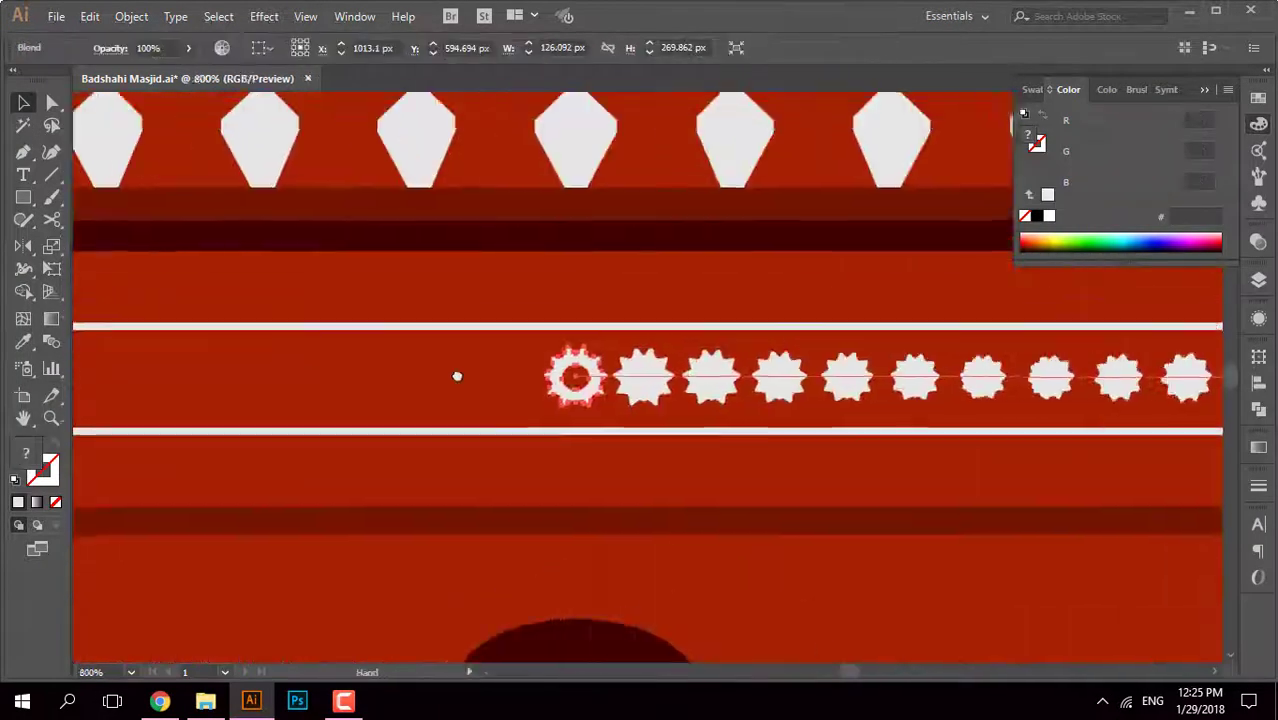
scroll(560, 400, down, 3)
key(ctrl+z)
Step: Blend a column of gears between the corner gears down the left border
click(503, 374)
scroll(503, 374, up, 3)
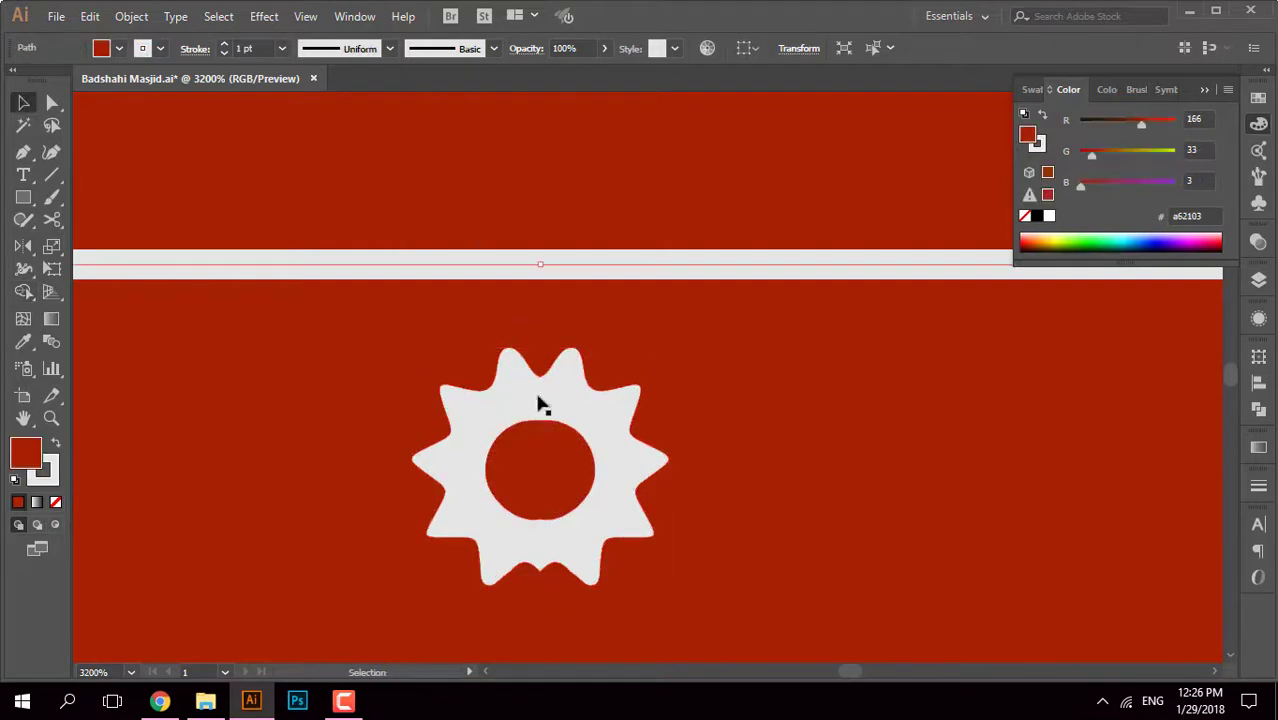
scroll(540, 404, down, 3)
shift+click(1009, 412)
key(ctrl+alt+b)
click(1199, 348)
scroll(1199, 348, down, 1)
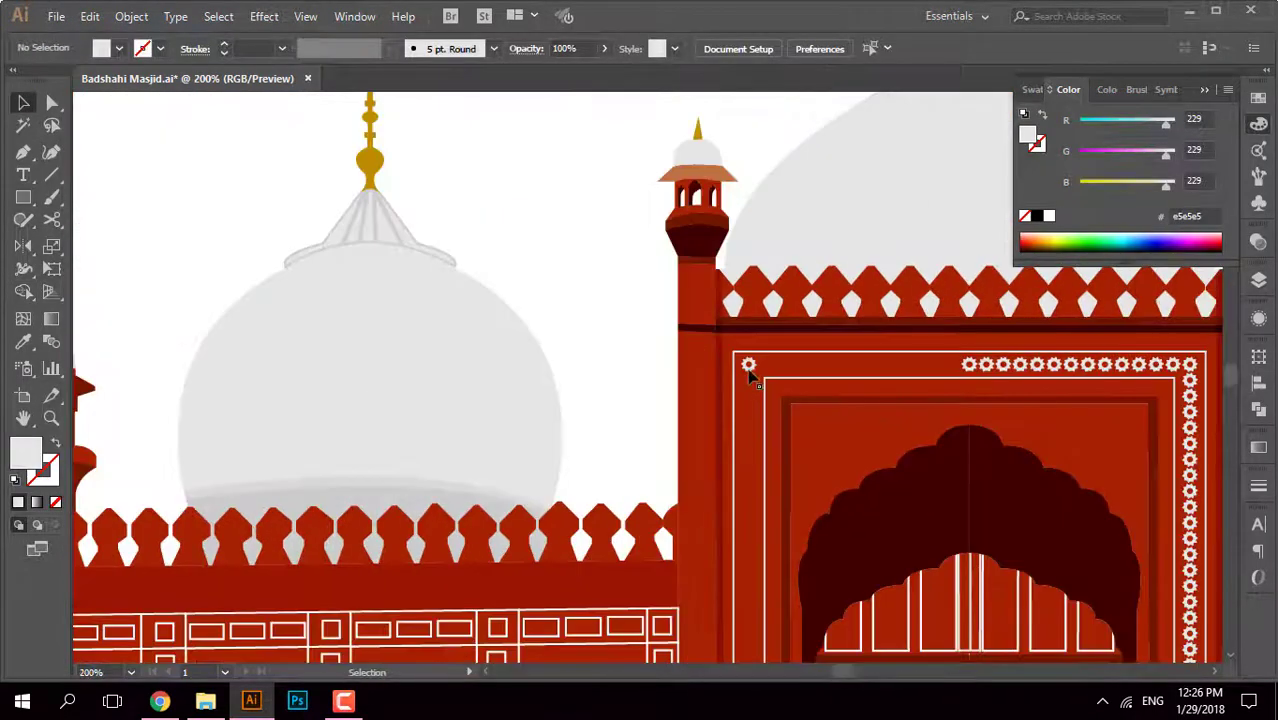
click(749, 366)
key(ctrl+alt+b)
scroll(600, 400, down, 3)
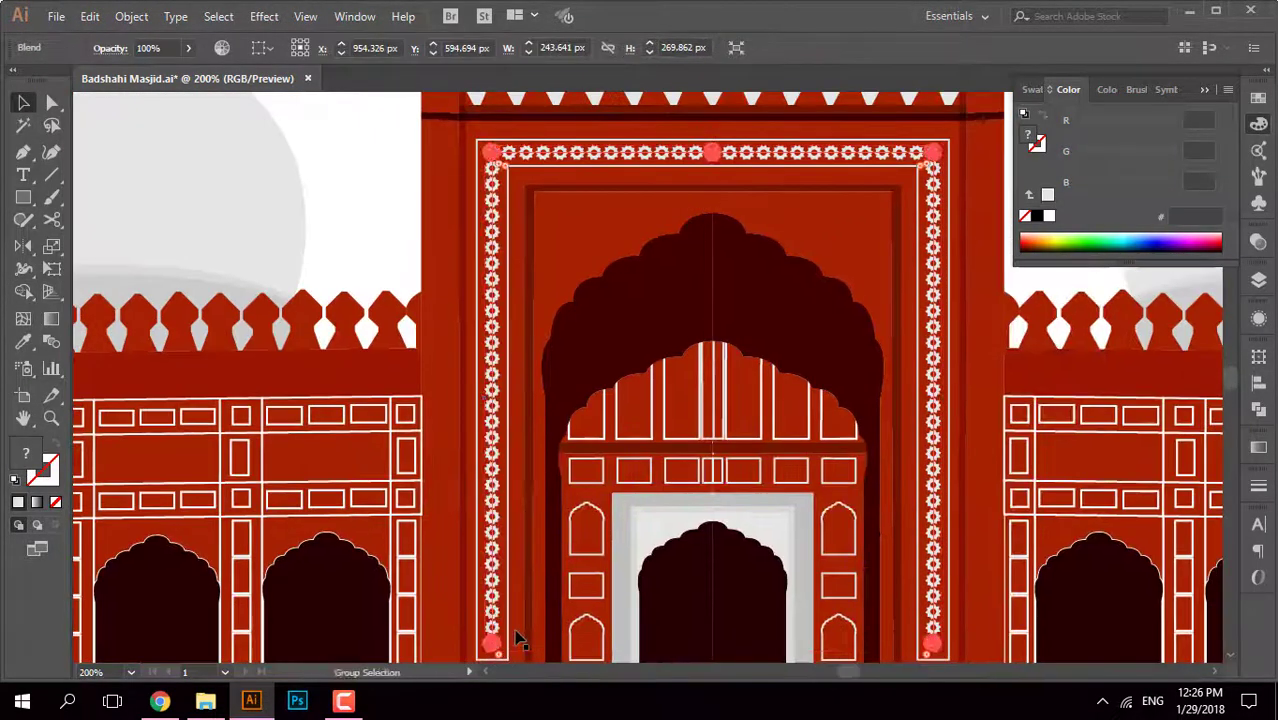
scroll(545, 370, down, 2)
Step: Merge the central arch pieces into one shape with Shape Builder
click(565, 303)
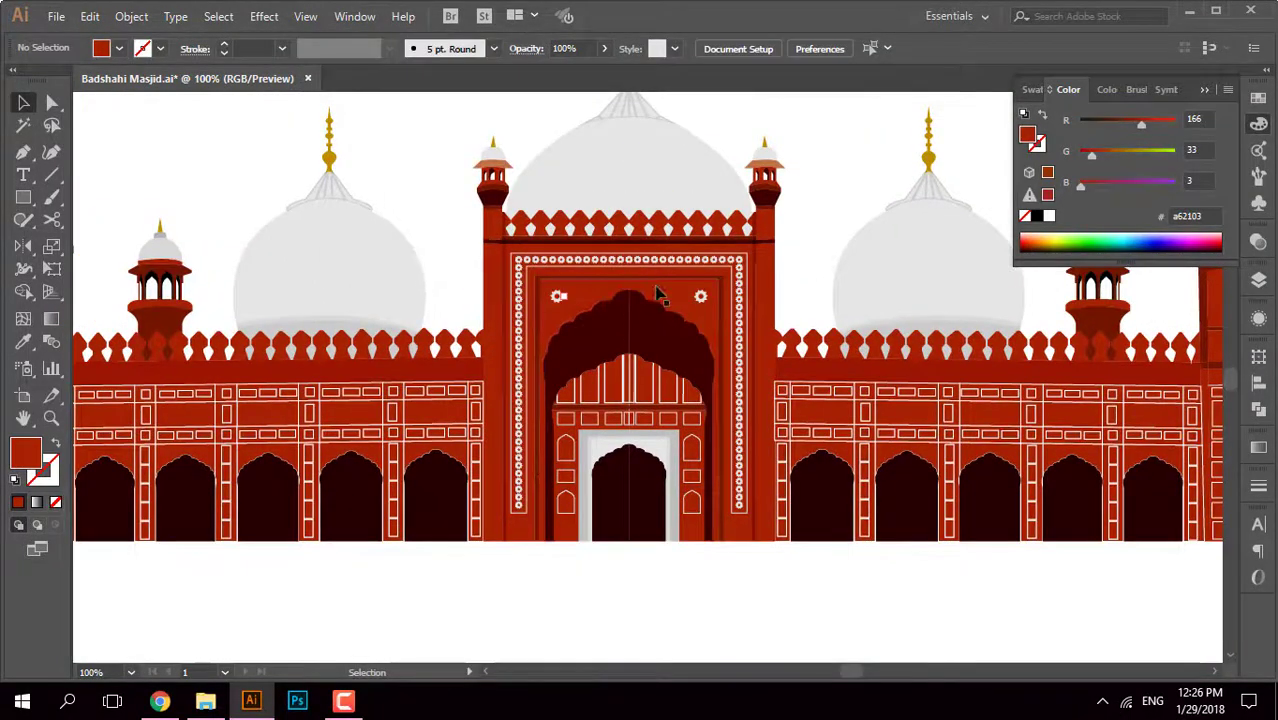
scroll(658, 293, up, 3)
click(562, 257)
scroll(620, 240, up, 3)
click(396, 466)
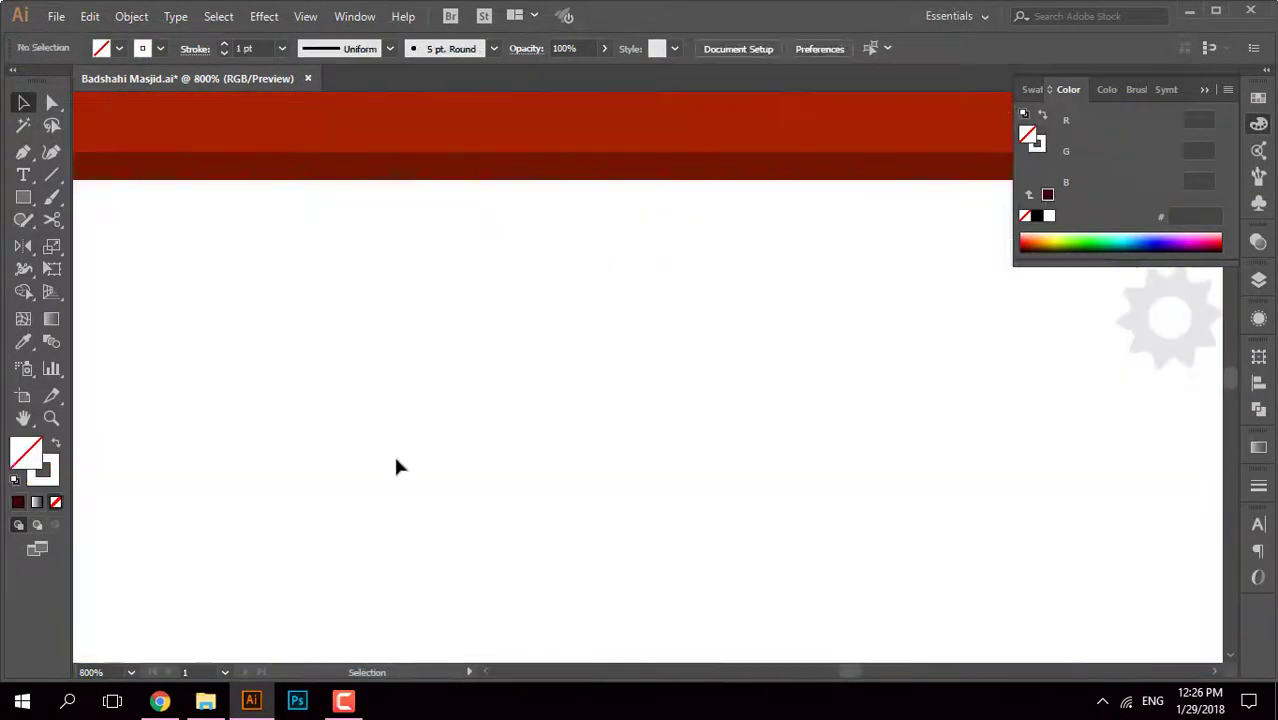
scroll(396, 466, down, 3)
key(shift+m)
alt+click(590, 340)
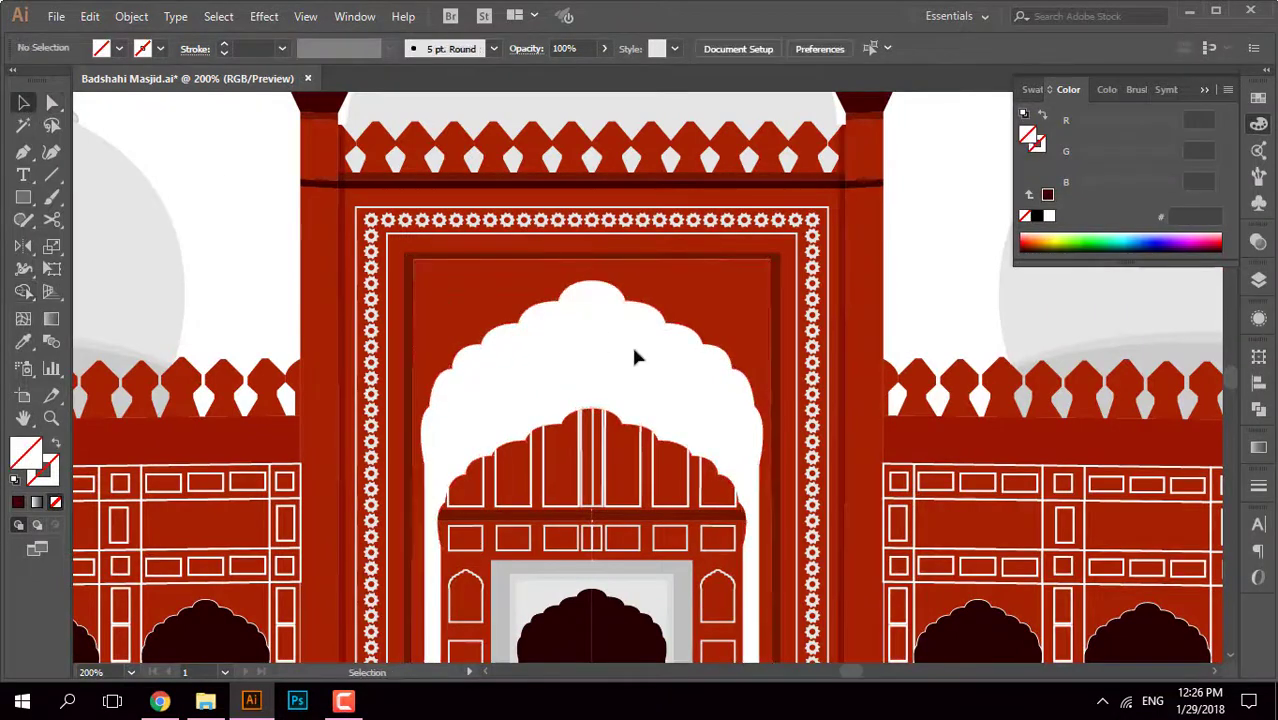
Step: Restore the dark maroon fill on the merged arch with the Eyedropper
click(595, 182)
key(v)
click(148, 200)
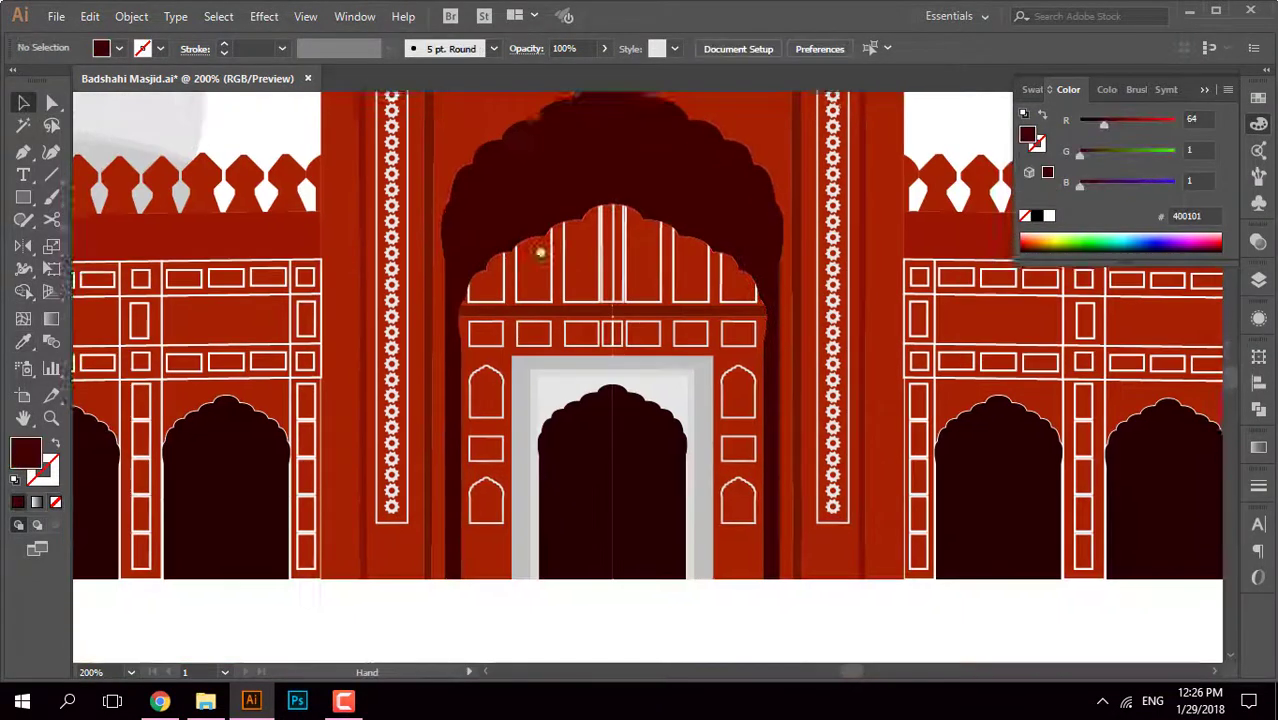
scroll(539, 251, up, 2)
scroll(636, 516, up, 2)
scroll(600, 487, down, 2)
scroll(553, 382, down, 2)
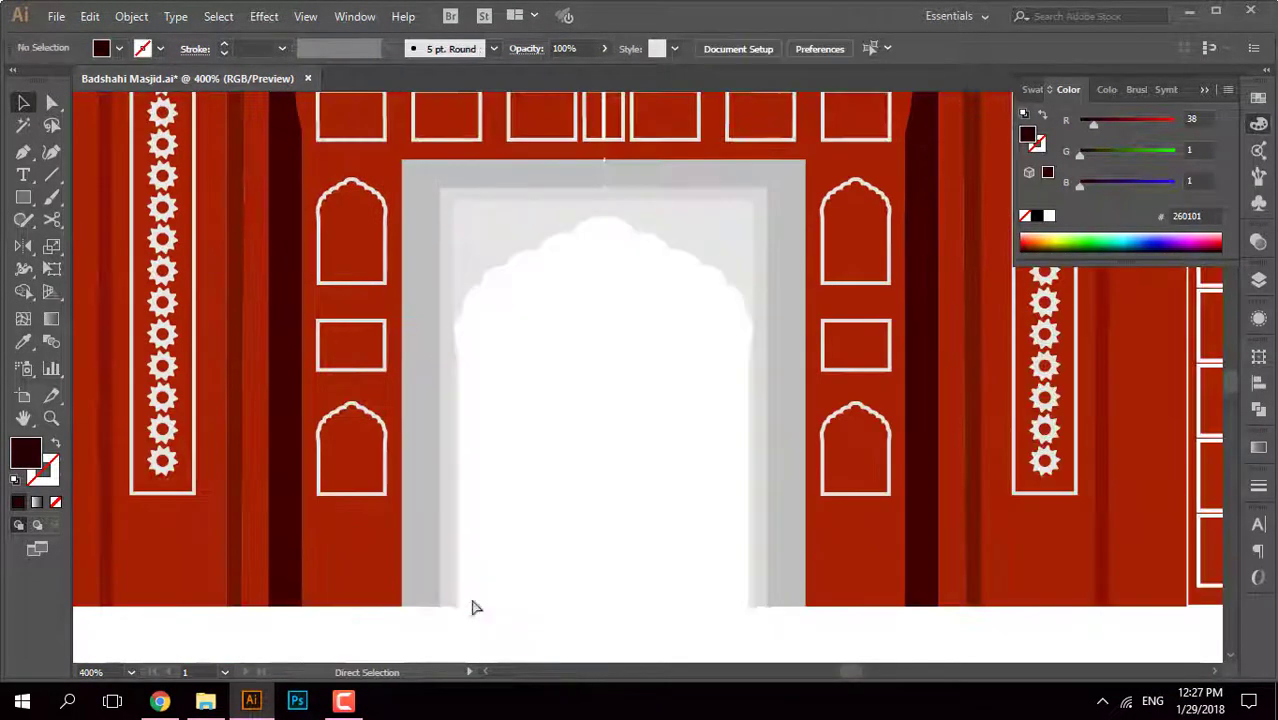
Step: Select the two doorway halves and group them
drag(530, 629, 600, 540)
click(1259, 408)
key(ctrl+g)
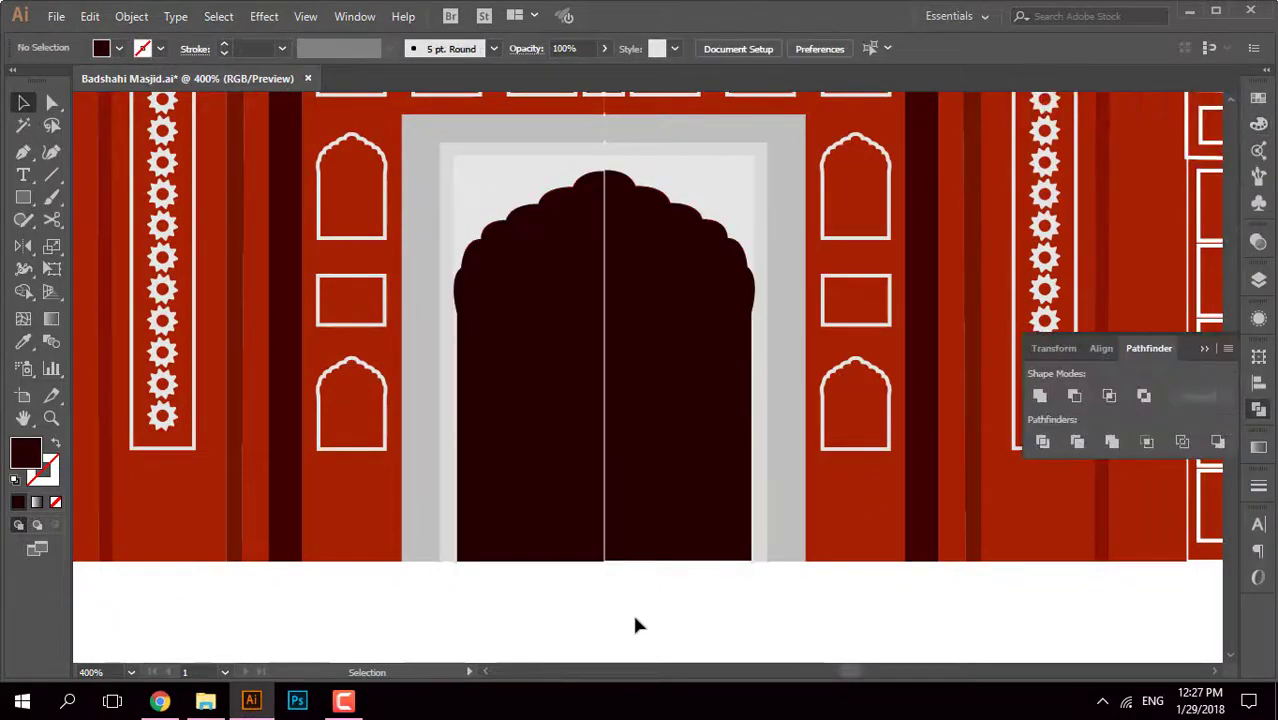
key(ctrl+shift+a)
scroll(600, 555, up, 2)
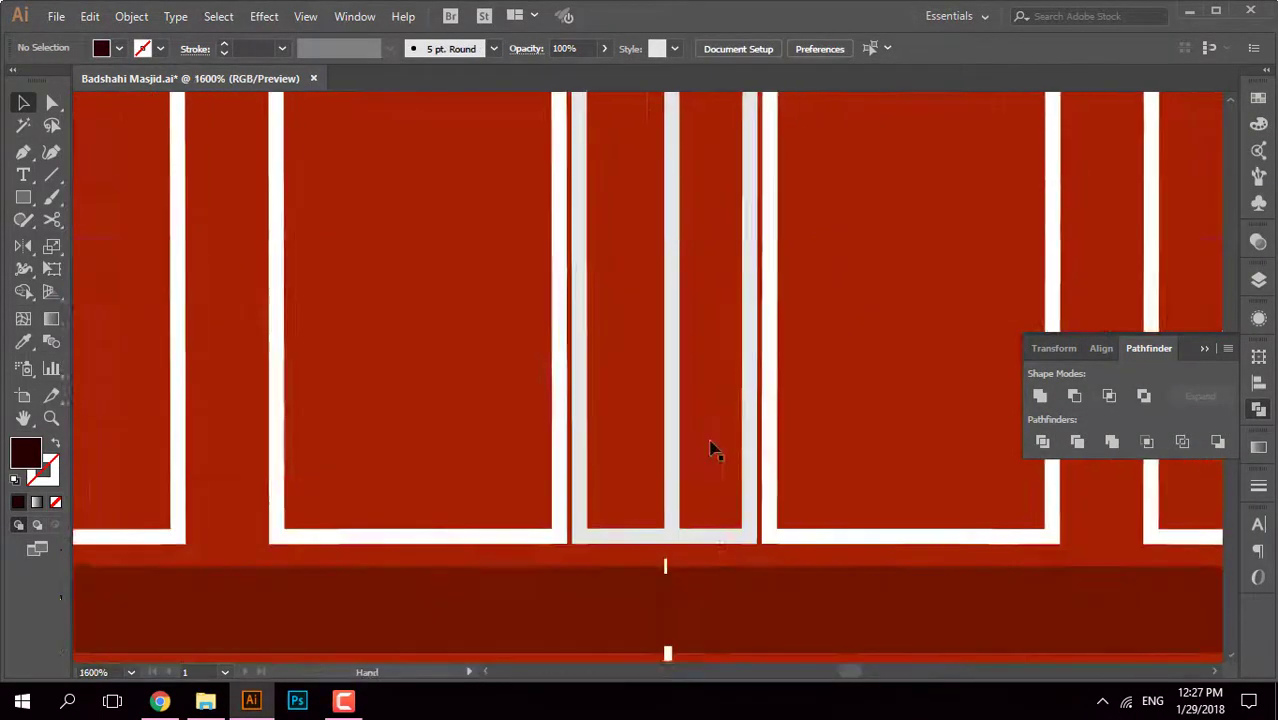
scroll(619, 378, down, 5)
scroll(619, 378, up, 5)
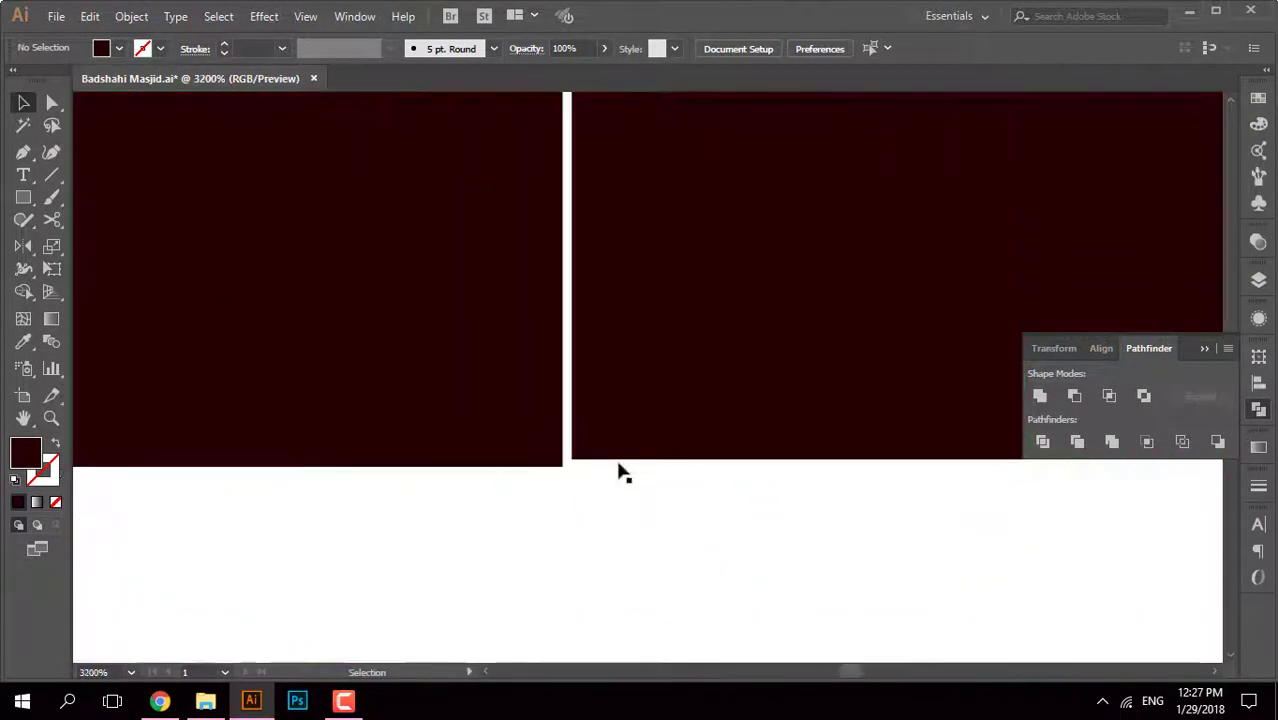
click(605, 479)
scroll(665, 499, down, 3)
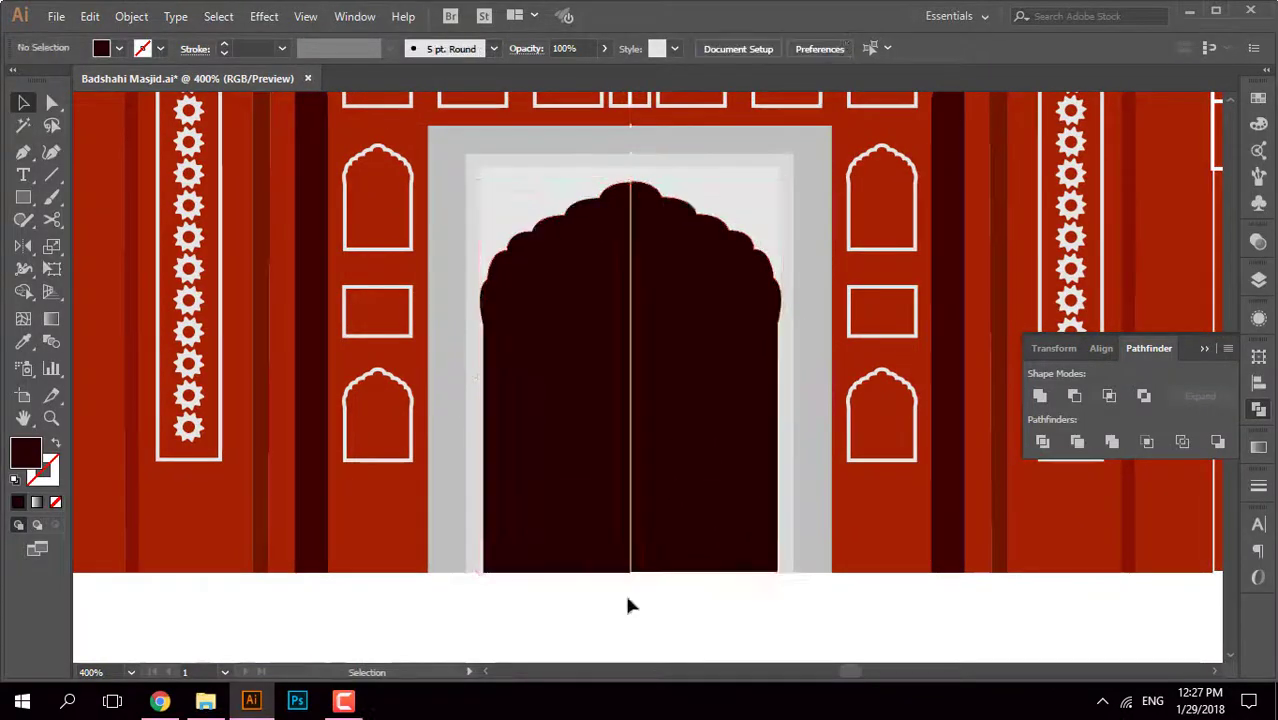
scroll(629, 605, up, 1)
drag(699, 557, 579, 451)
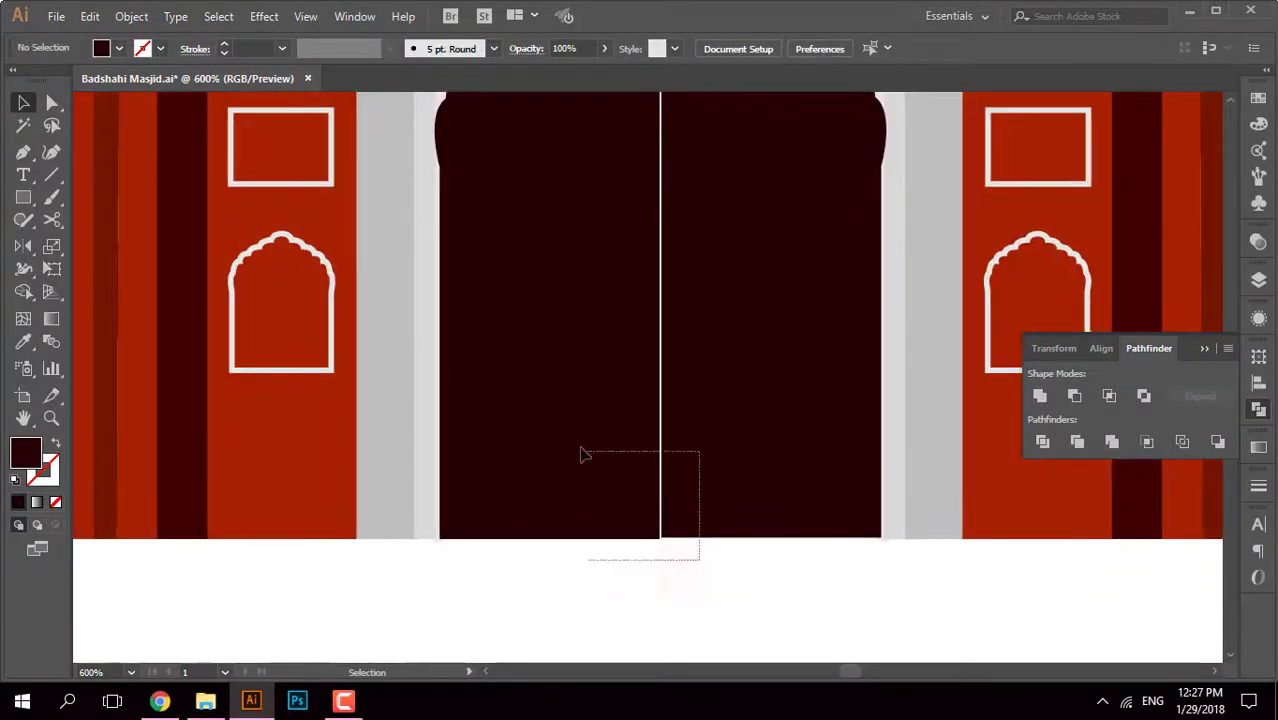
click(1203, 349)
Step: Inspect the doorway seams and bottom path in Outline mode
click(477, 545)
scroll(559, 579, up, 7)
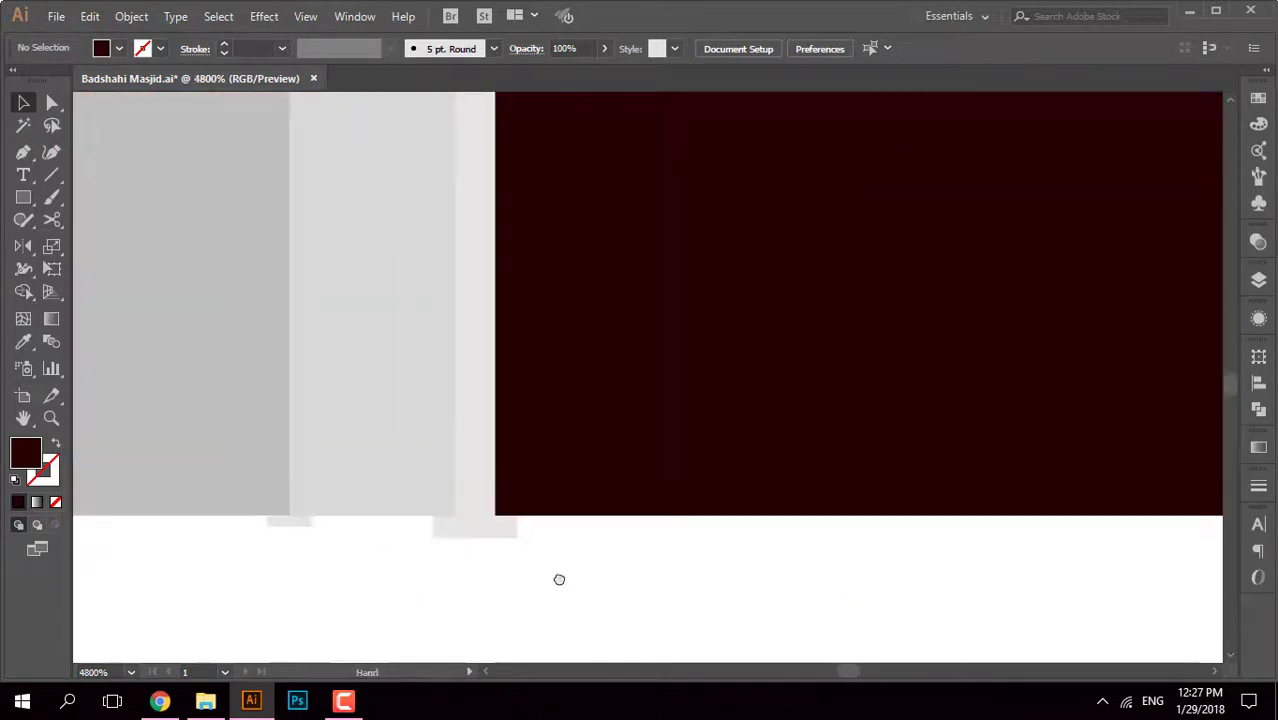
scroll(653, 368, down, 4)
scroll(670, 494, down, 2)
key(ctrl+y)
scroll(824, 530, up, 3)
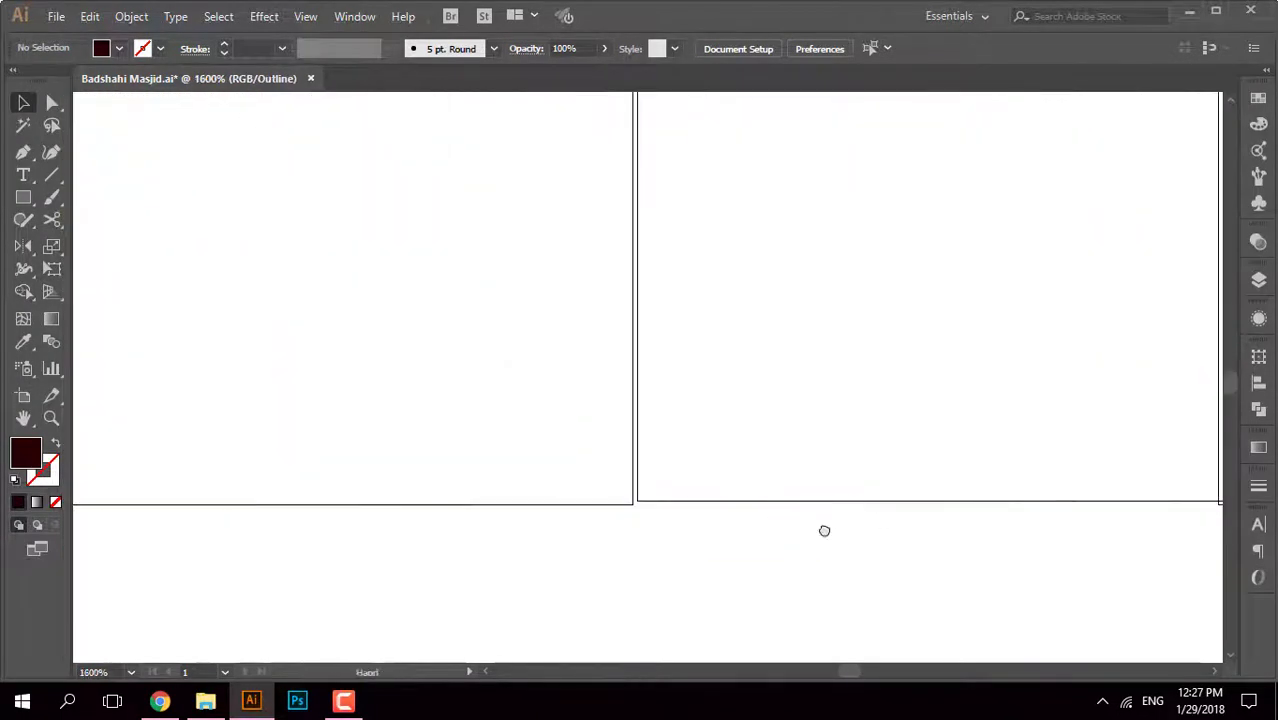
scroll(824, 530, down, 2)
scroll(710, 553, down, 2)
scroll(776, 550, up, 4)
right_click(793, 540)
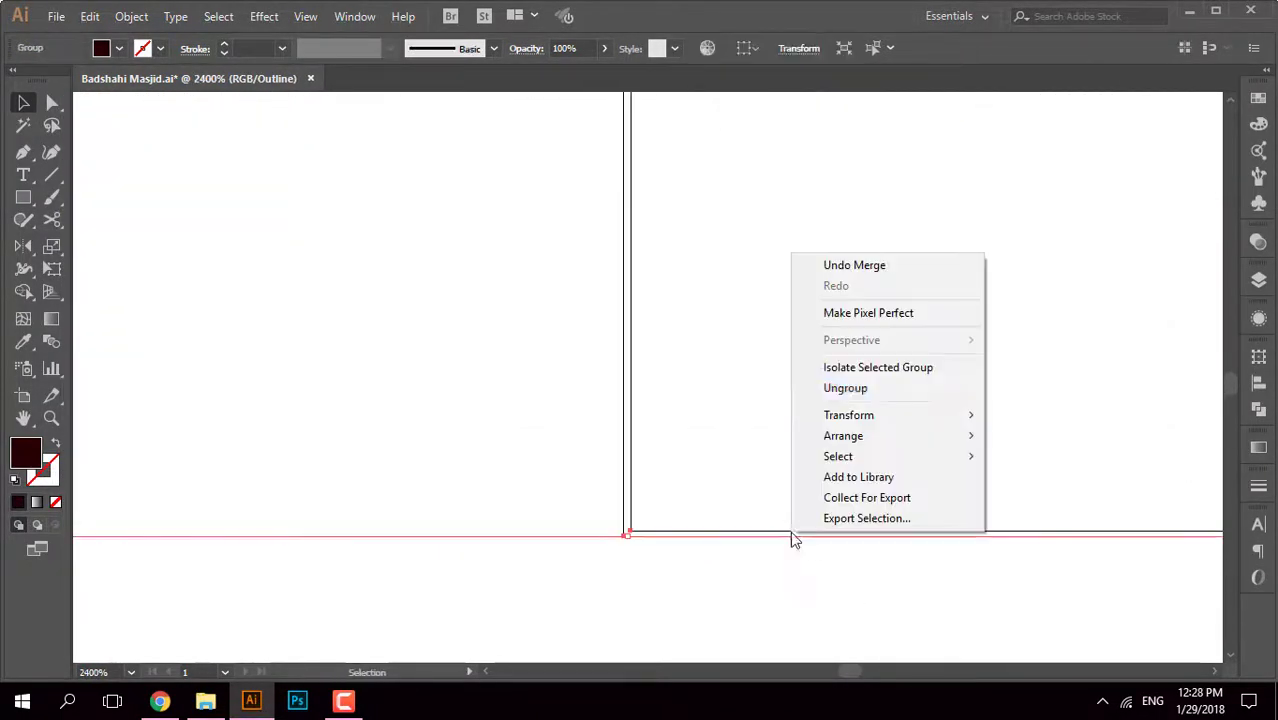
click(716, 533)
scroll(780, 520, down, 2)
click(845, 503)
scroll(861, 593, up, 2)
scroll(870, 585, up, 2)
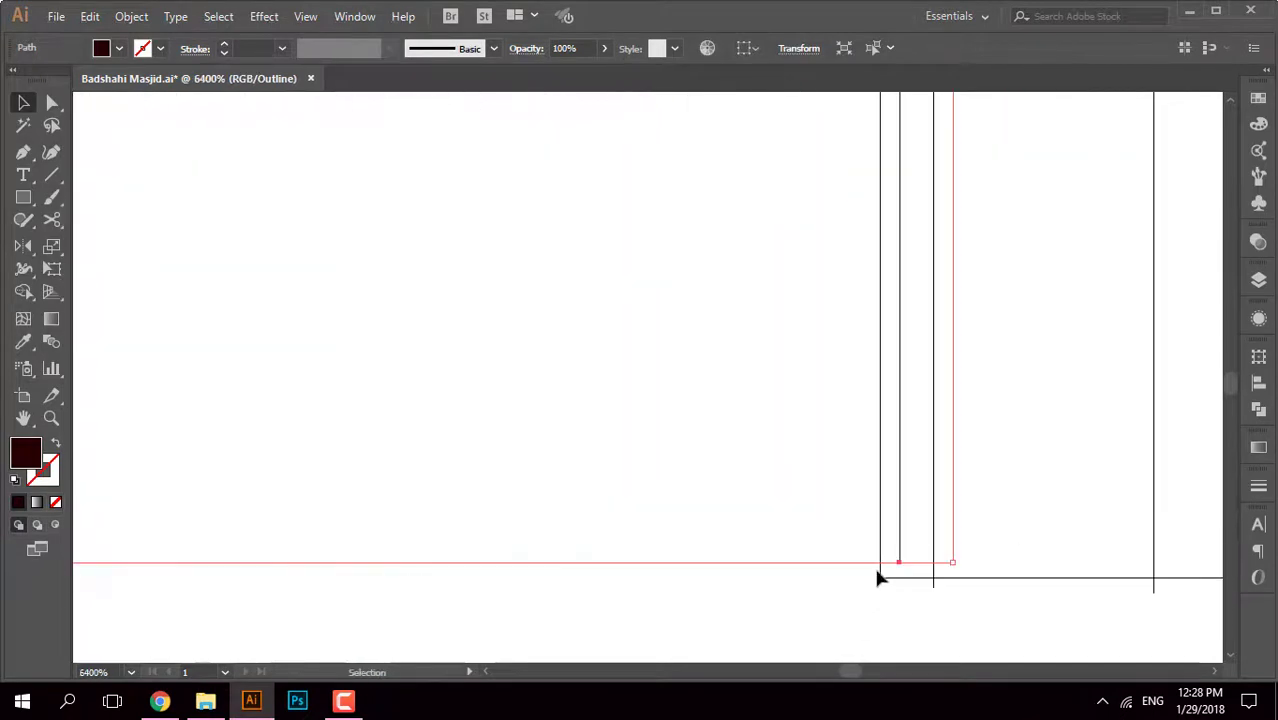
Step: Merge the two doorway halves into one seamless shape with Shape Builder
click(531, 577)
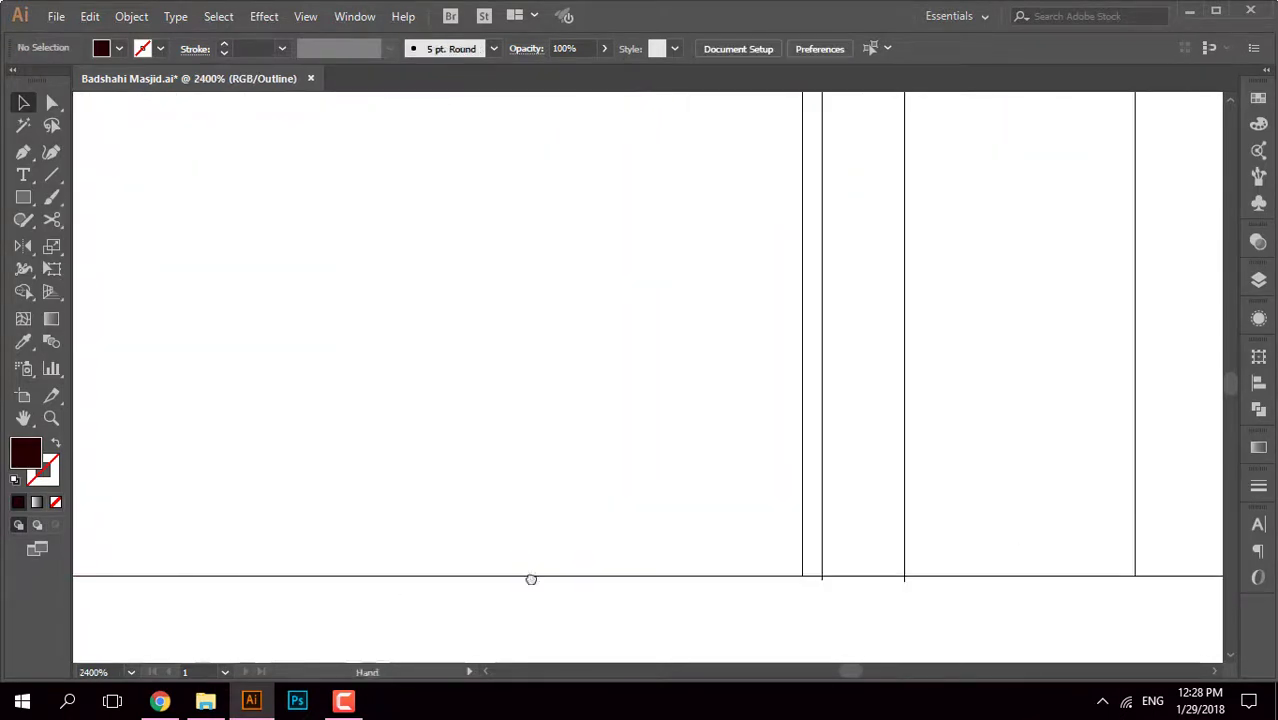
scroll(479, 514, up, 2)
scroll(560, 400, up, 2)
click(955, 403)
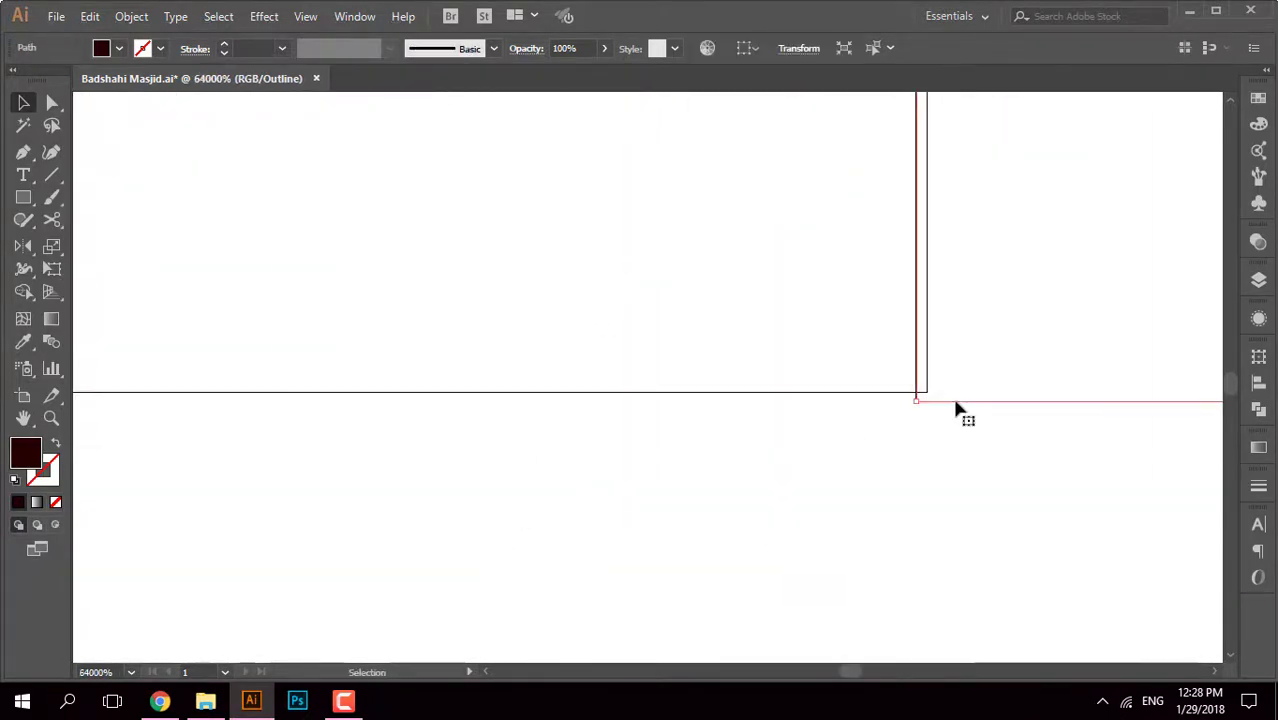
click(965, 405)
scroll(960, 426, down, 3)
scroll(513, 450, down, 3)
scroll(778, 473, down, 3)
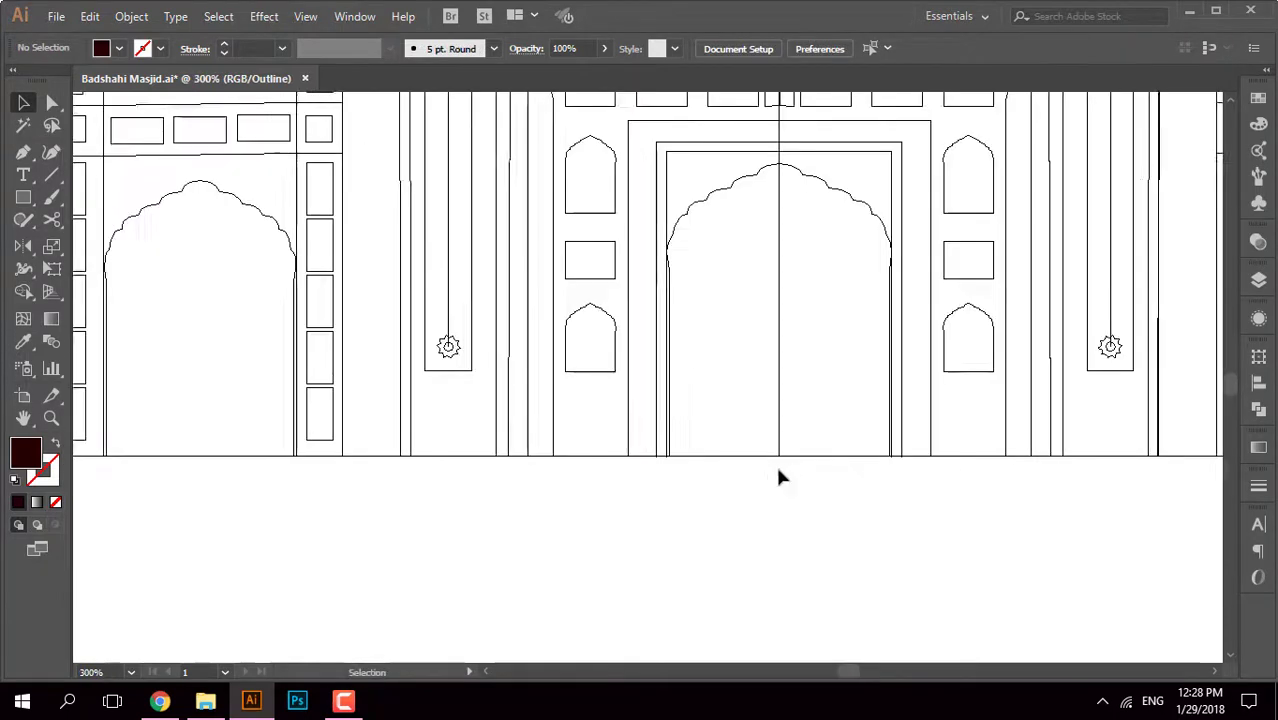
click(682, 456)
key(ctrl+y)
key(shift+m)
drag(679, 451, 710, 385)
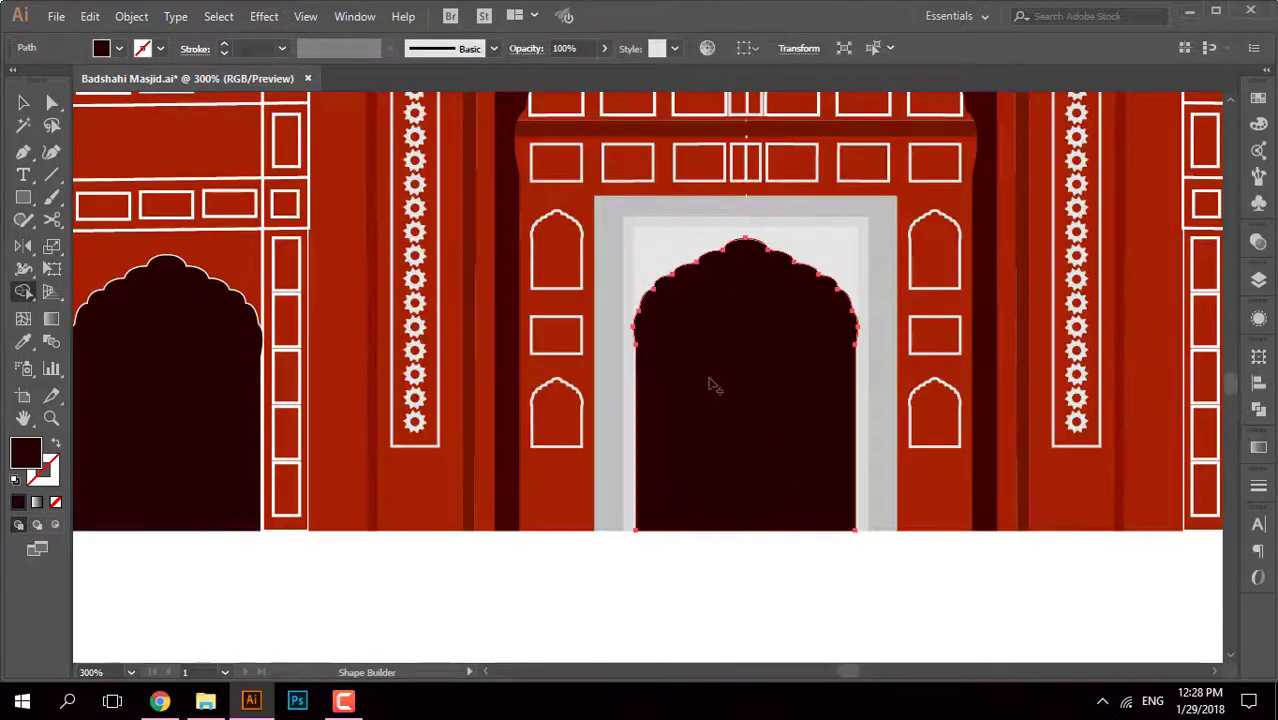
Step: Check the thin strip at the arch's edge and its colour, then fit the mosque in view
scroll(640, 535, up, 7)
click(650, 570)
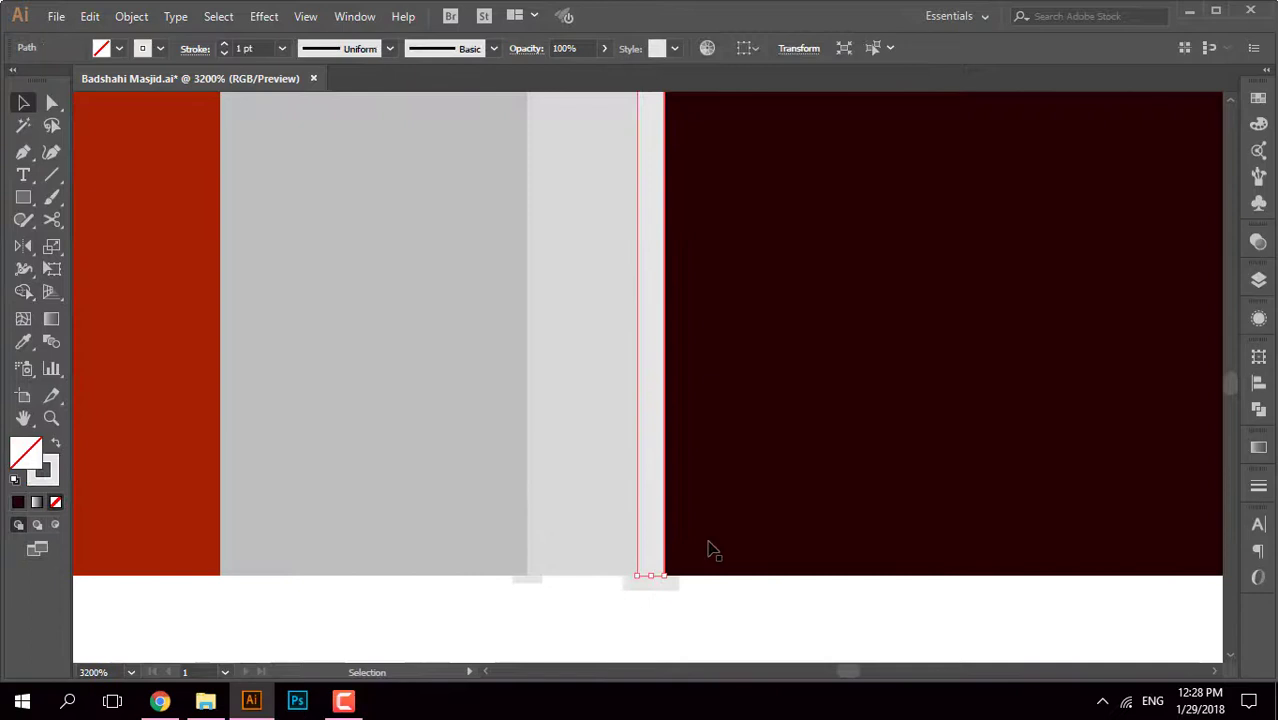
click(50, 484)
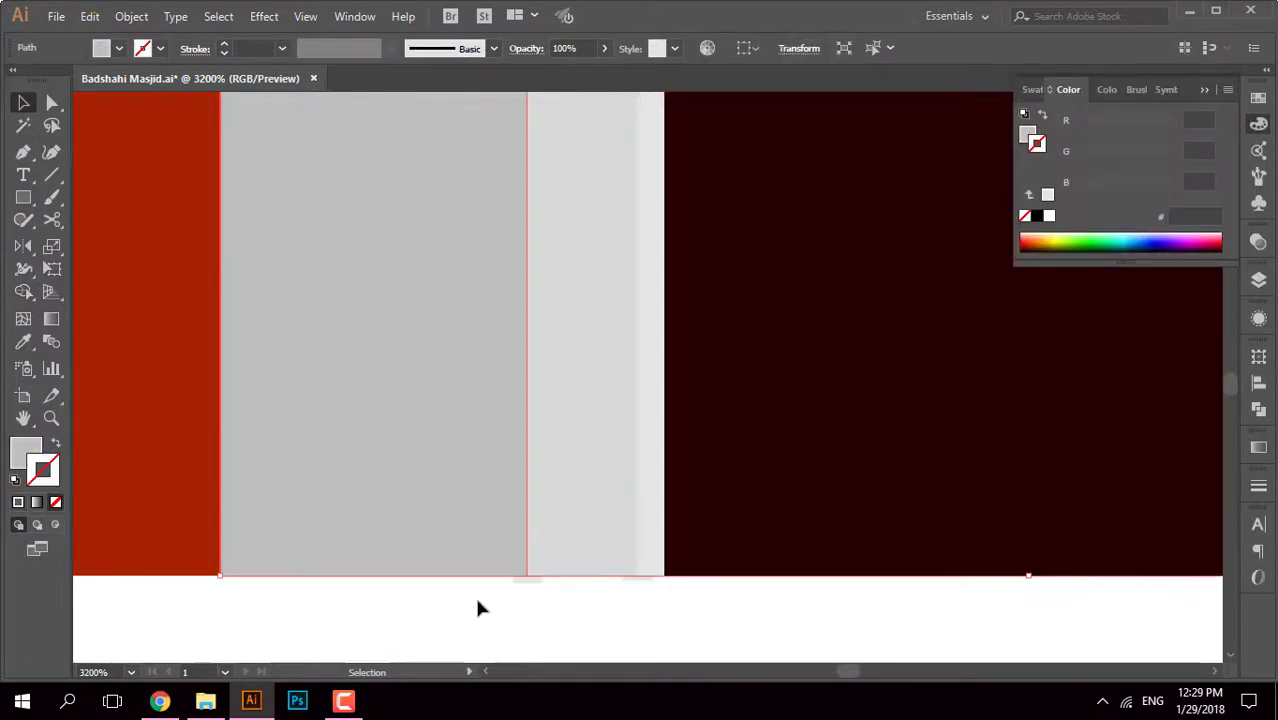
key(ctrl+y)
click(638, 579)
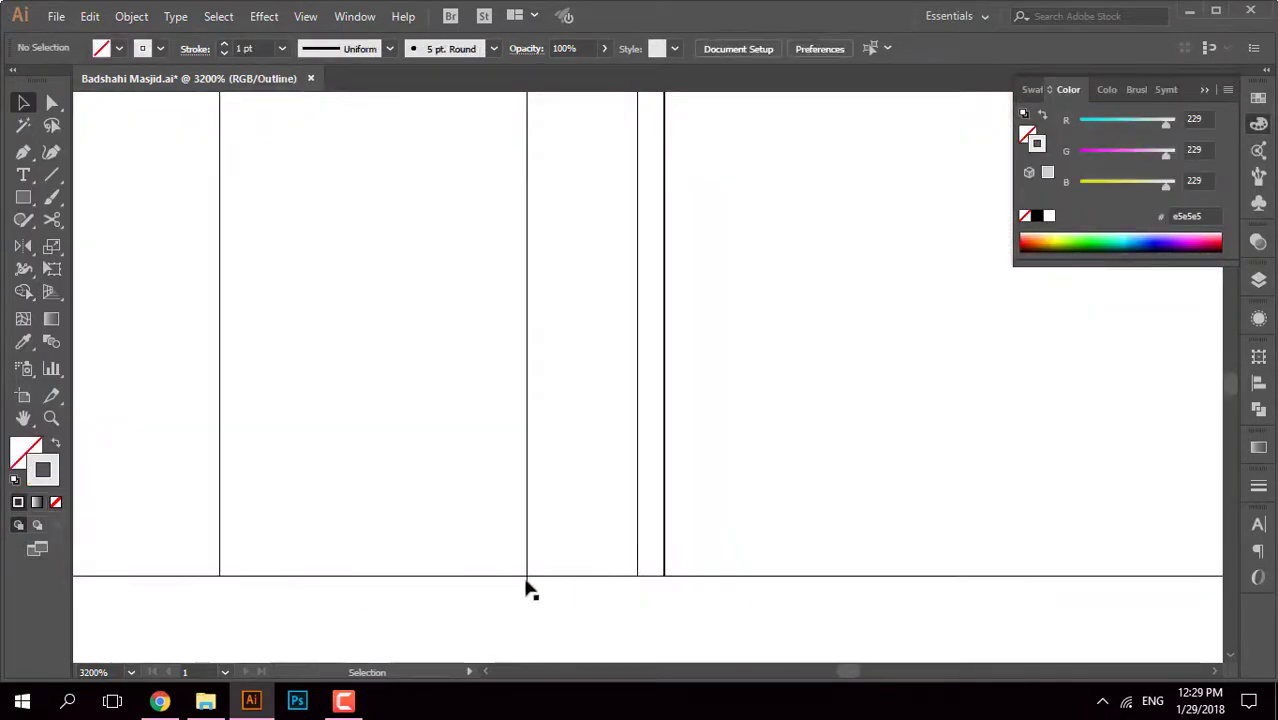
key(ctrl+minus)
key(ctrl+minus)
key(ctrl+minus)
key(ctrl+minus)
key(ctrl+y)
key(ctrl+minus)
key(ctrl+minus)
key(ctrl+minus)
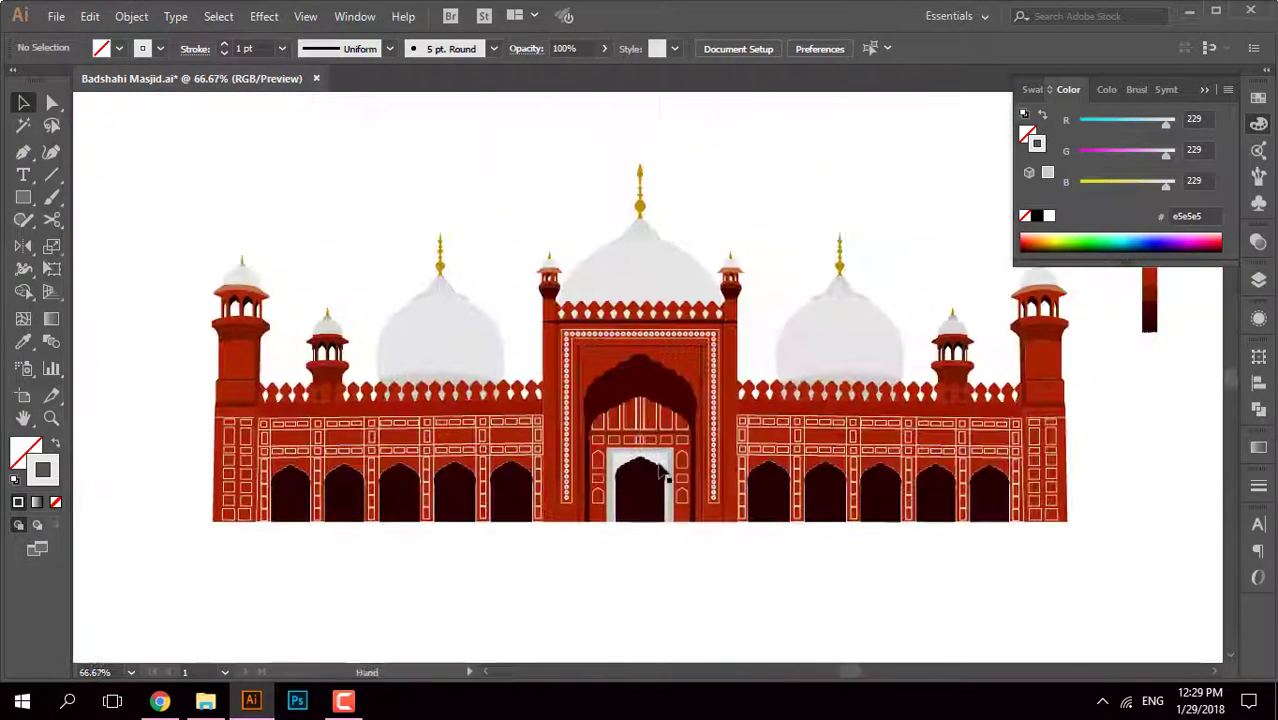
Step: Inspect the central arch and pillar paths in Outline mode
click(678, 363)
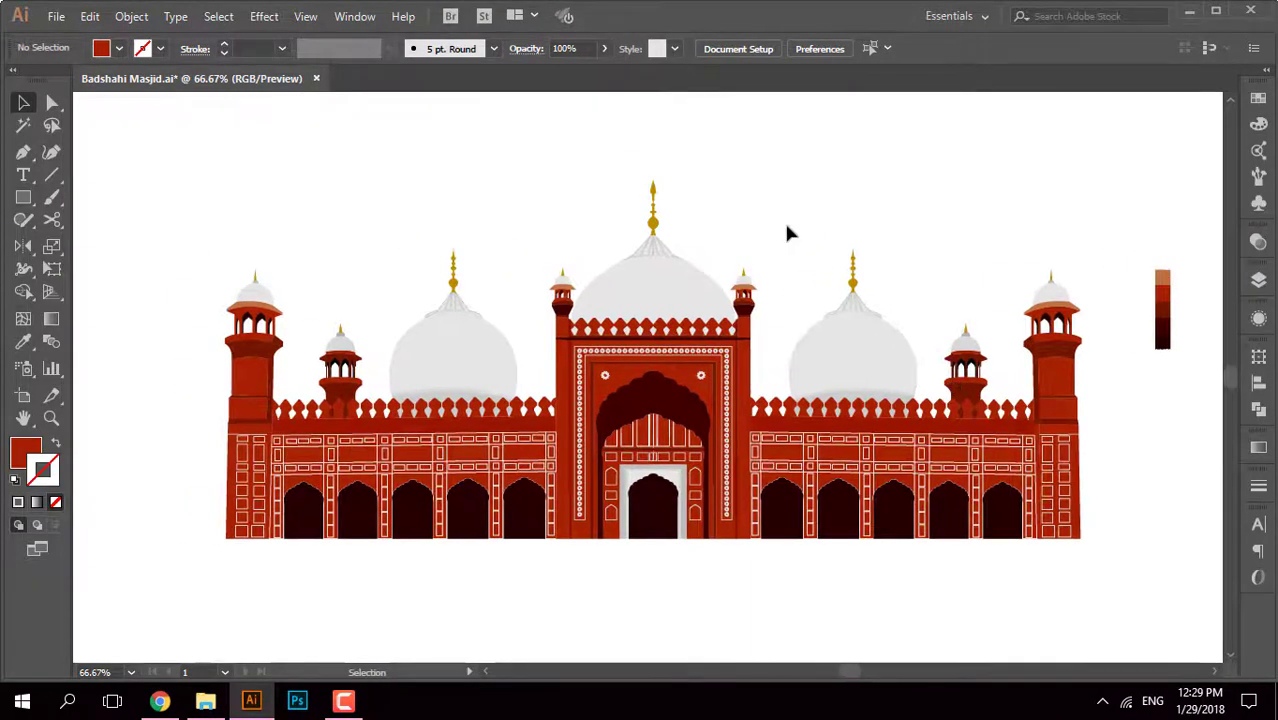
key(ctrl+y)
key(ctrl+y)
scroll(562, 456, up, 5)
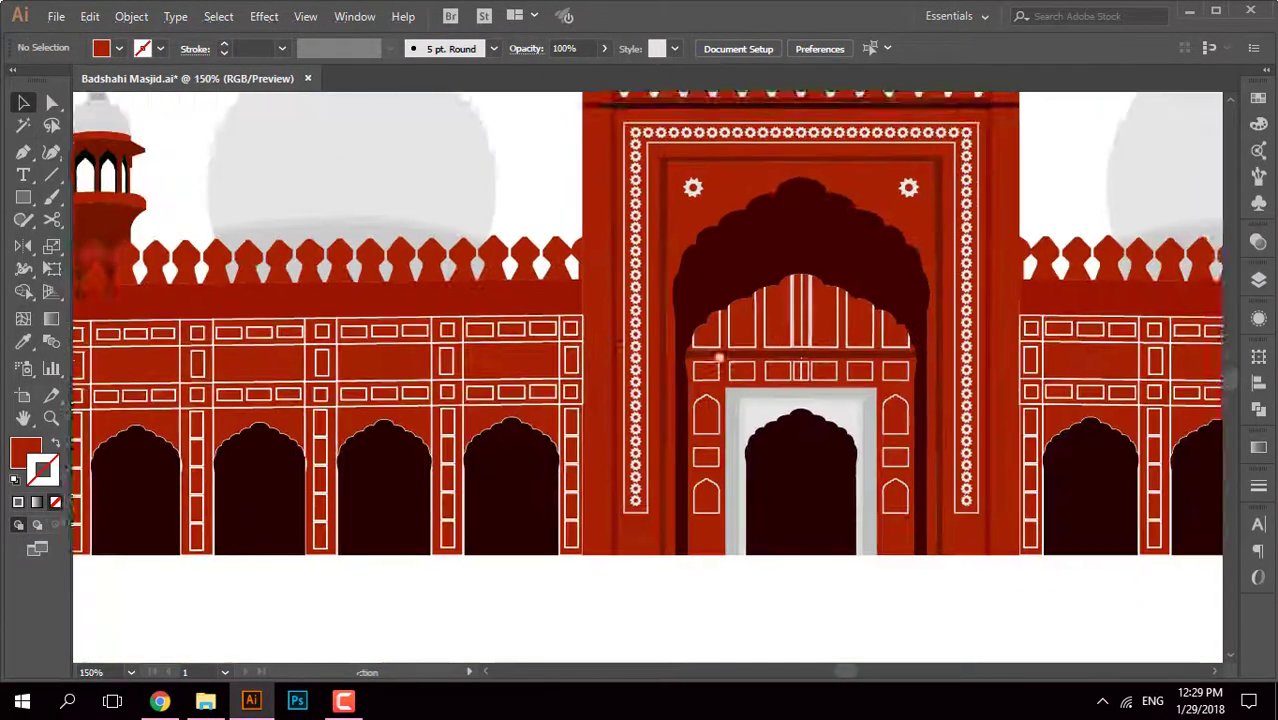
scroll(594, 447, up, 3)
scroll(594, 447, down, 4)
click(640, 300)
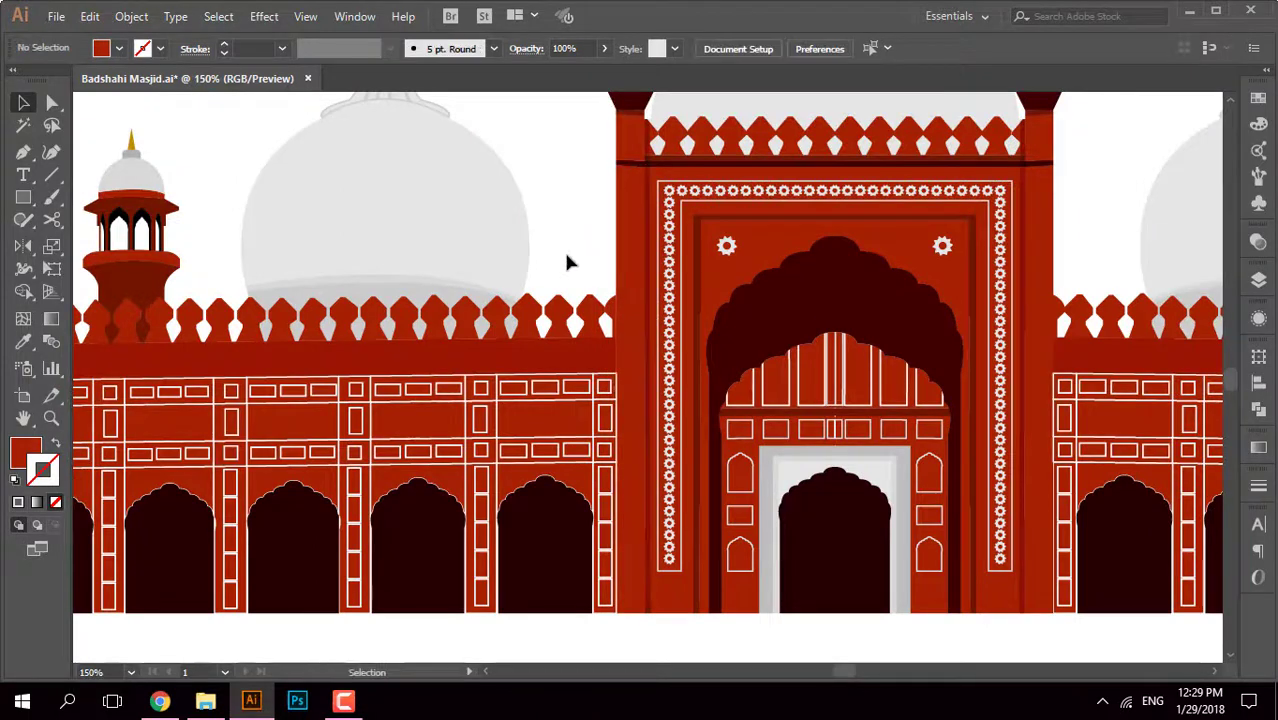
scroll(580, 270, up, 4)
scroll(640, 300, down, 4)
Step: Split the left pillar's edge strip and give it the darker red
drag(693, 345, 521, 383)
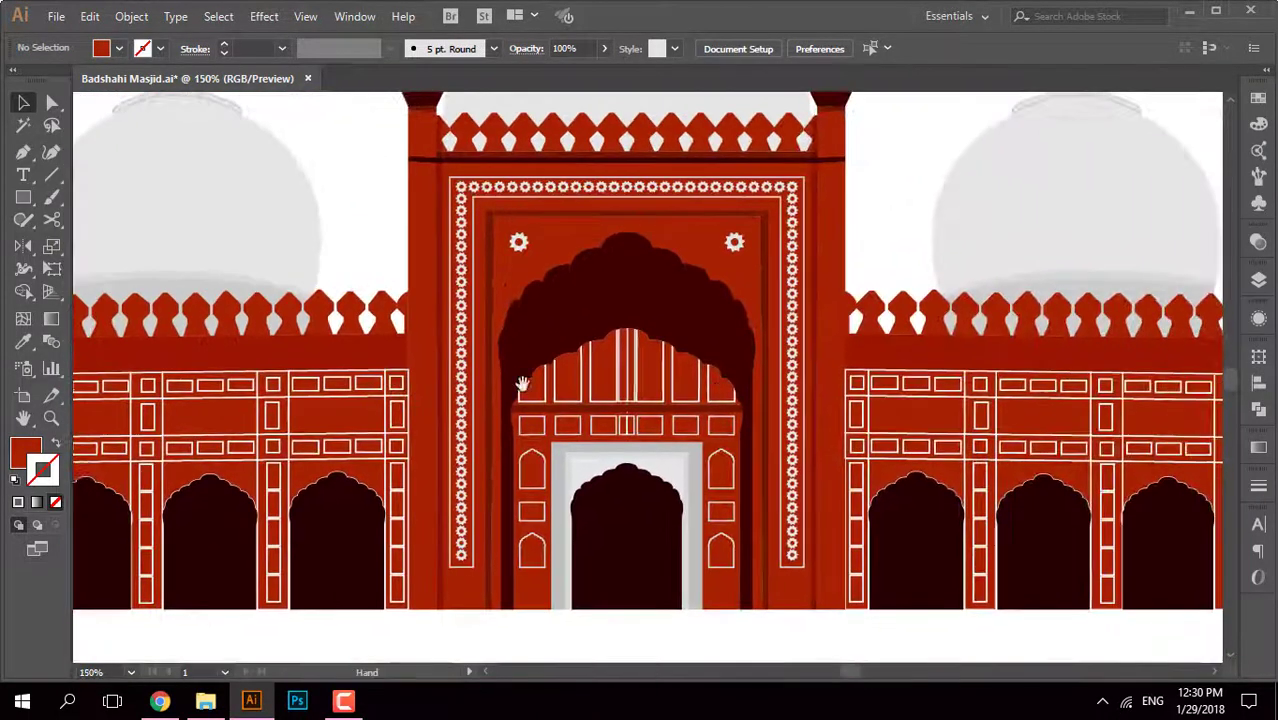
scroll(844, 363, up, 4)
scroll(742, 590, down, 5)
scroll(725, 597, up, 1)
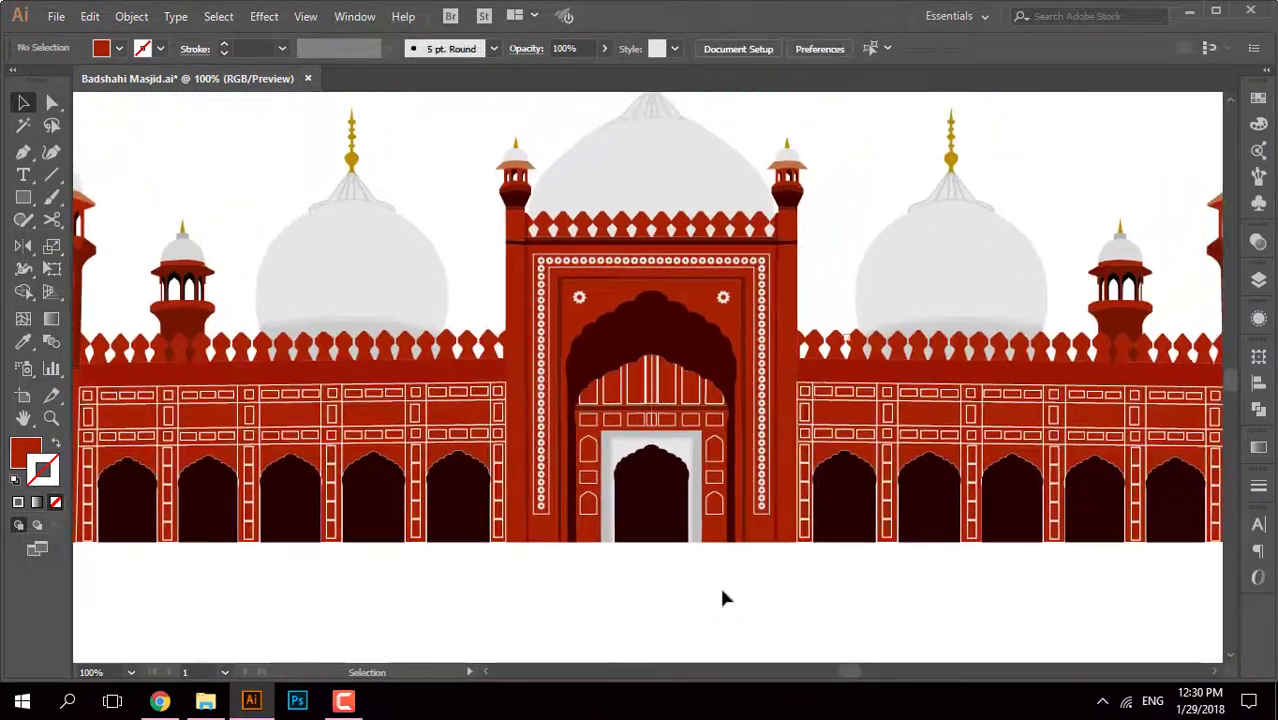
scroll(721, 588, down, 1)
scroll(690, 598, down, 1)
scroll(680, 450, up, 4)
scroll(669, 410, up, 1)
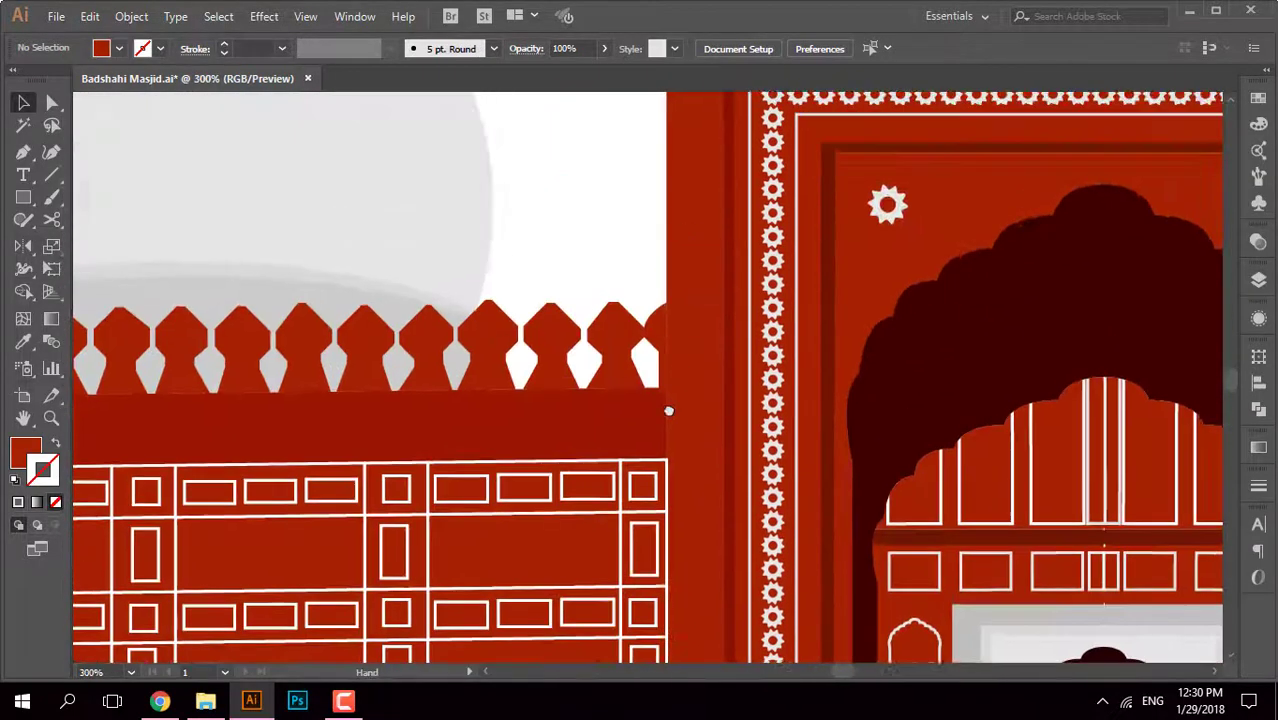
scroll(669, 410, up, 5)
click(667, 392)
scroll(670, 295, up, 3)
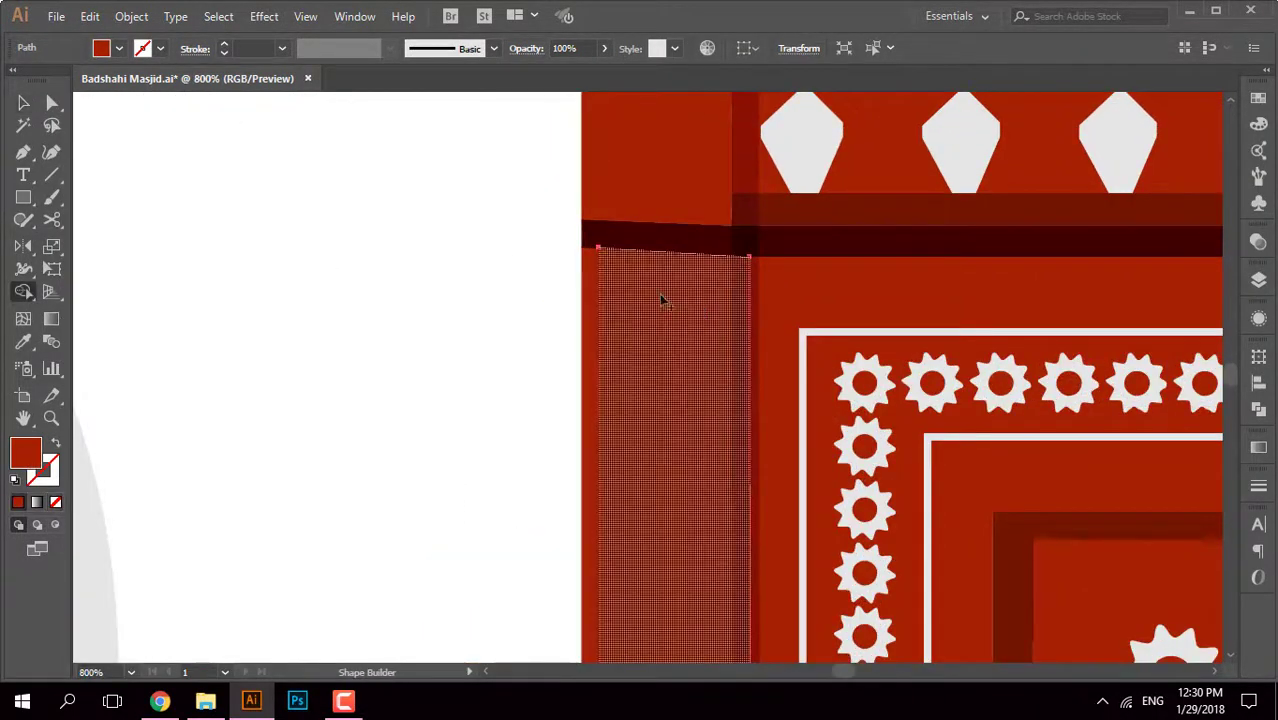
key(shift+m)
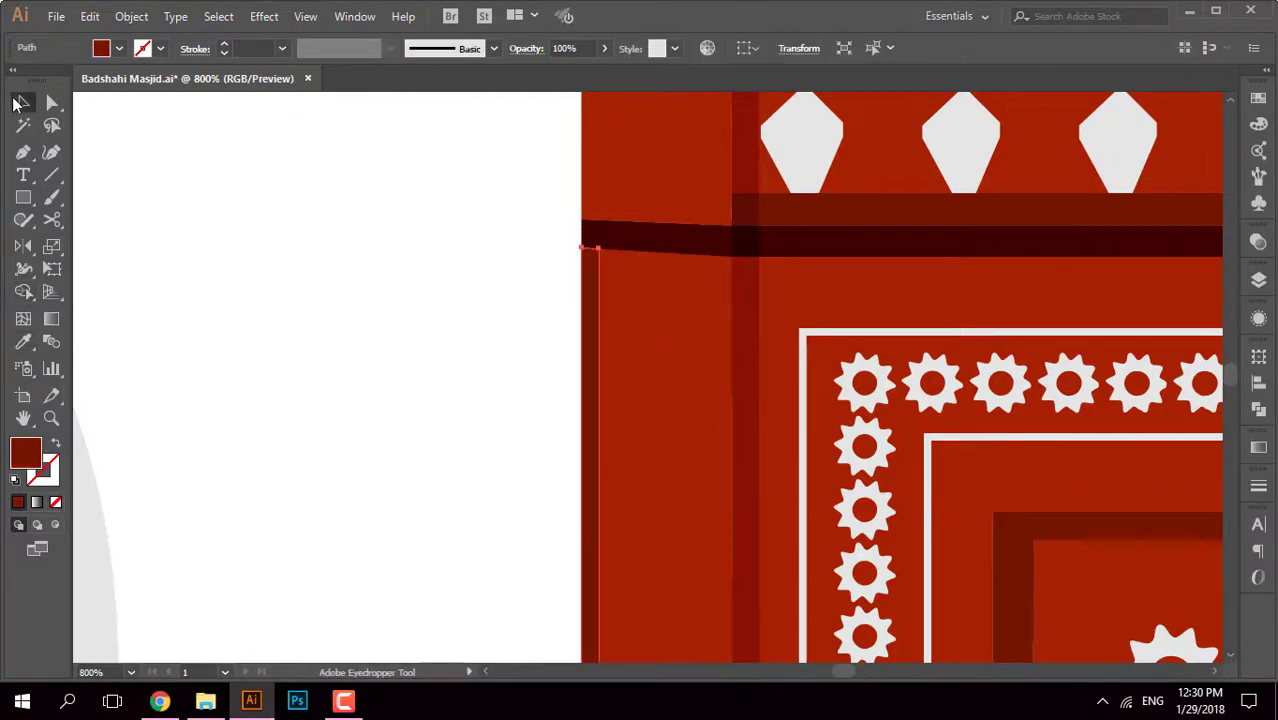
click(17, 103)
key(ctrl+0)
Step: Split the right pillar's thin edge strip and apply the same darker red
scroll(593, 470, up, 5)
scroll(510, 275, up, 2)
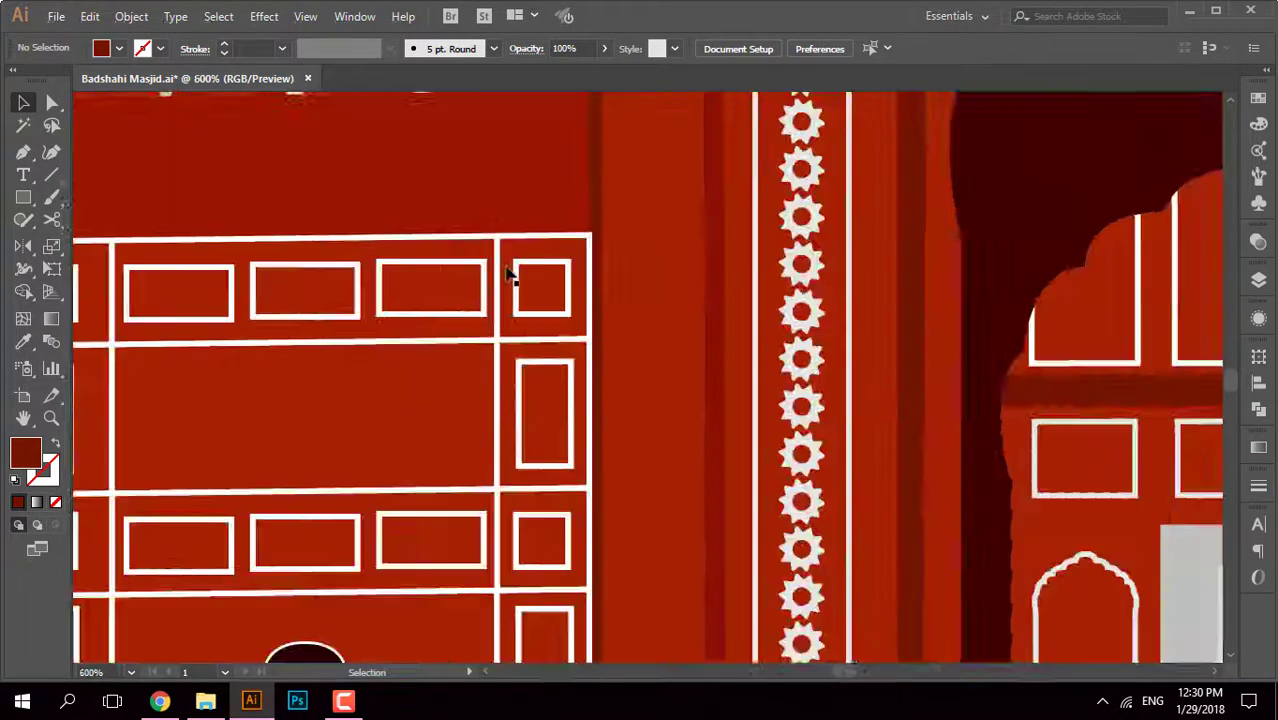
scroll(510, 275, down, 3)
scroll(653, 279, up, 3)
click(660, 310)
scroll(610, 326, down, 3)
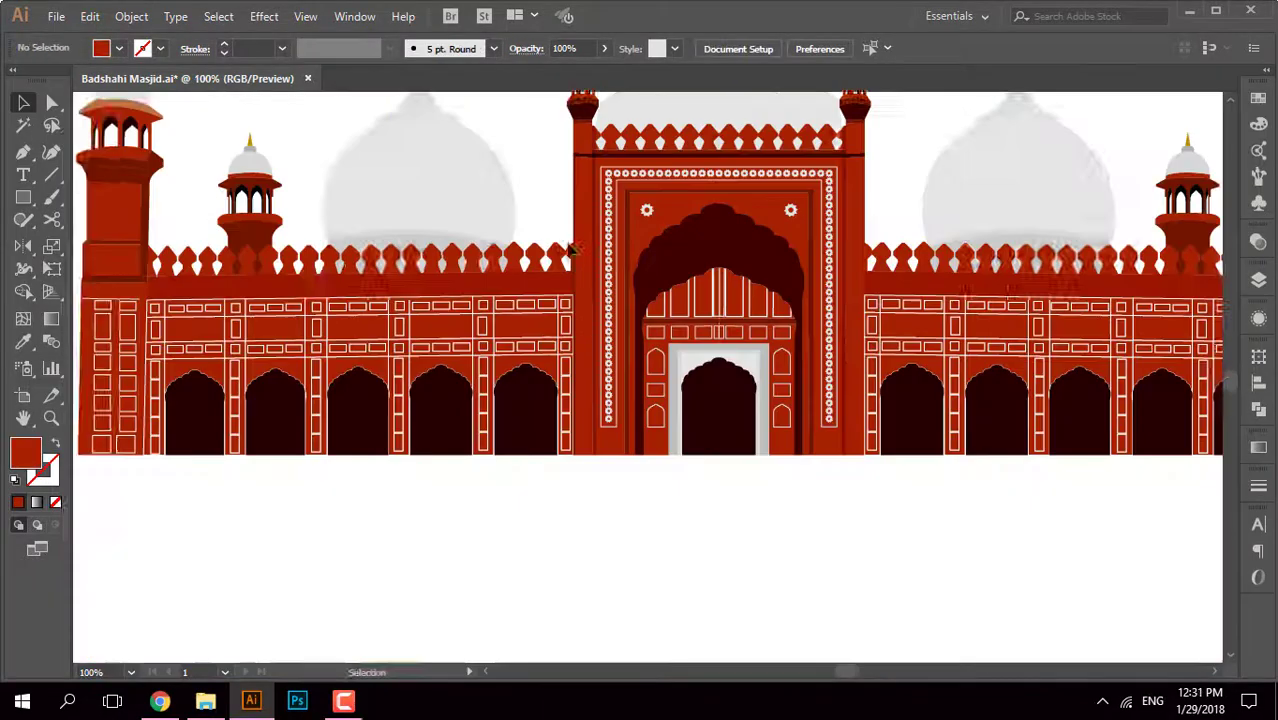
scroll(799, 254, up, 3)
click(737, 283)
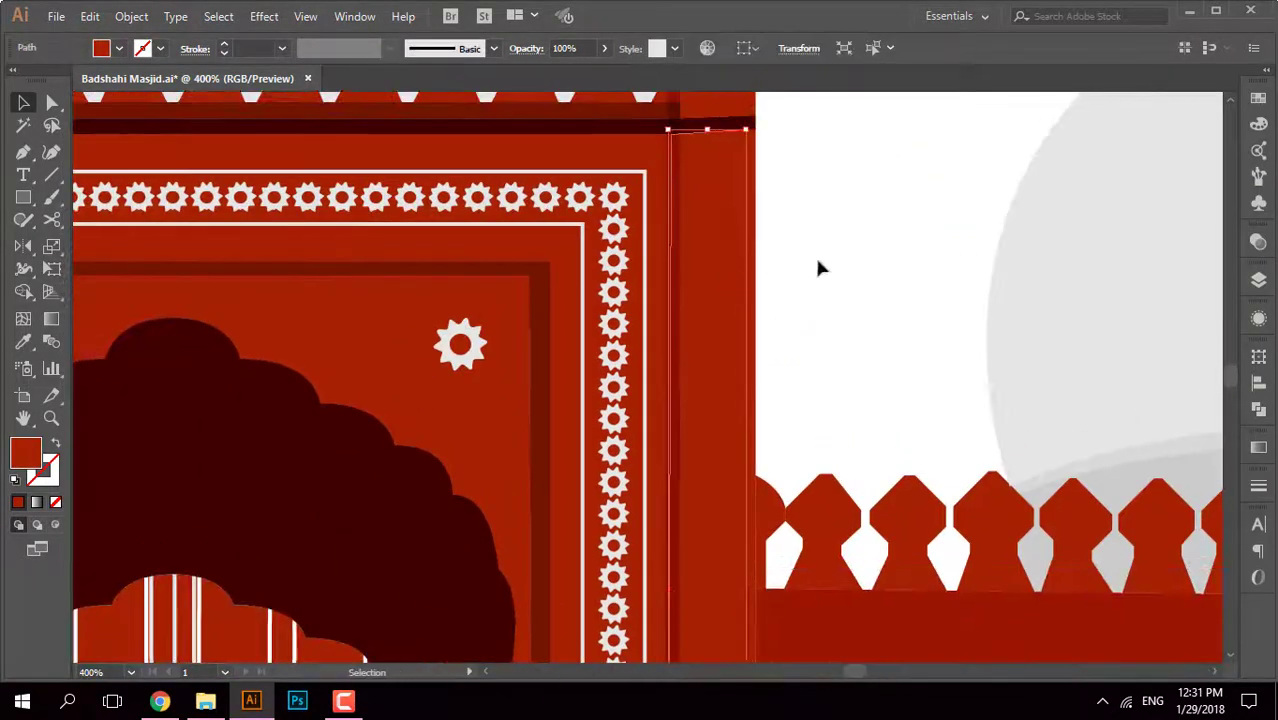
scroll(760, 310, up, 3)
key(shift+m)
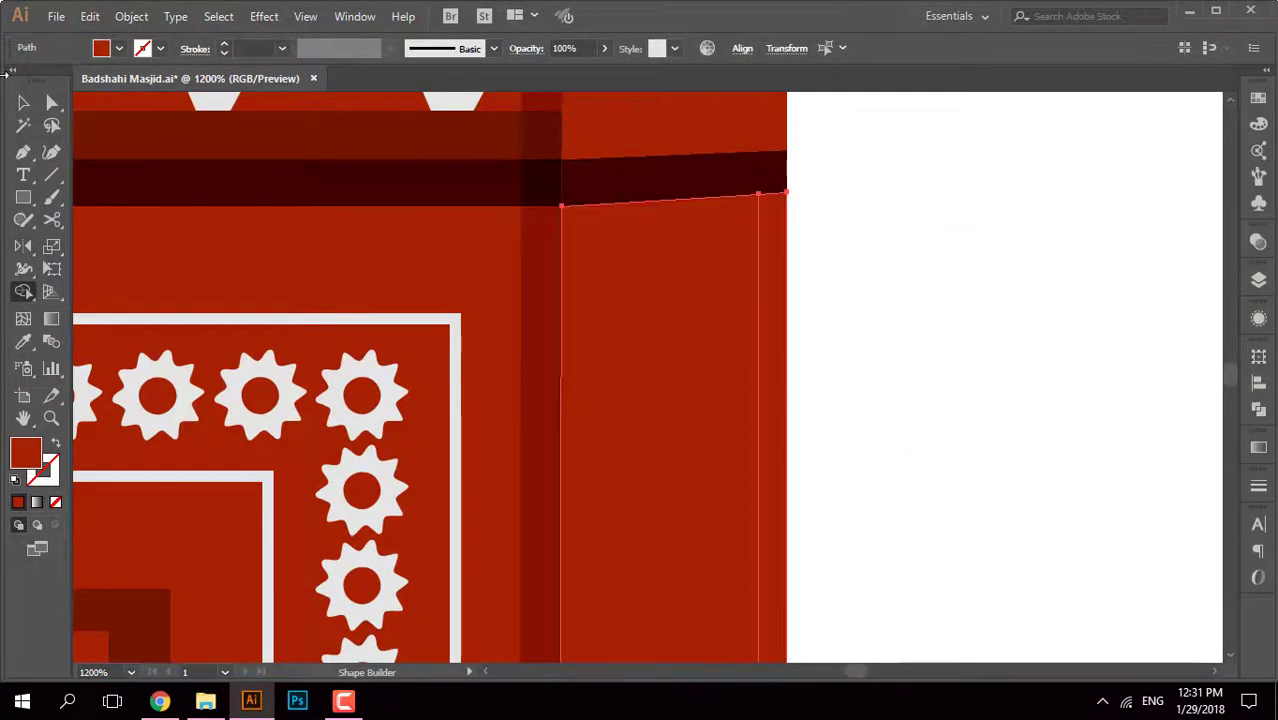
key(v)
Step: Return to the Selection tool and zoom around to review the recoloured pillar strips
scroll(787, 277, down, 3)
scroll(527, 298, up, 2)
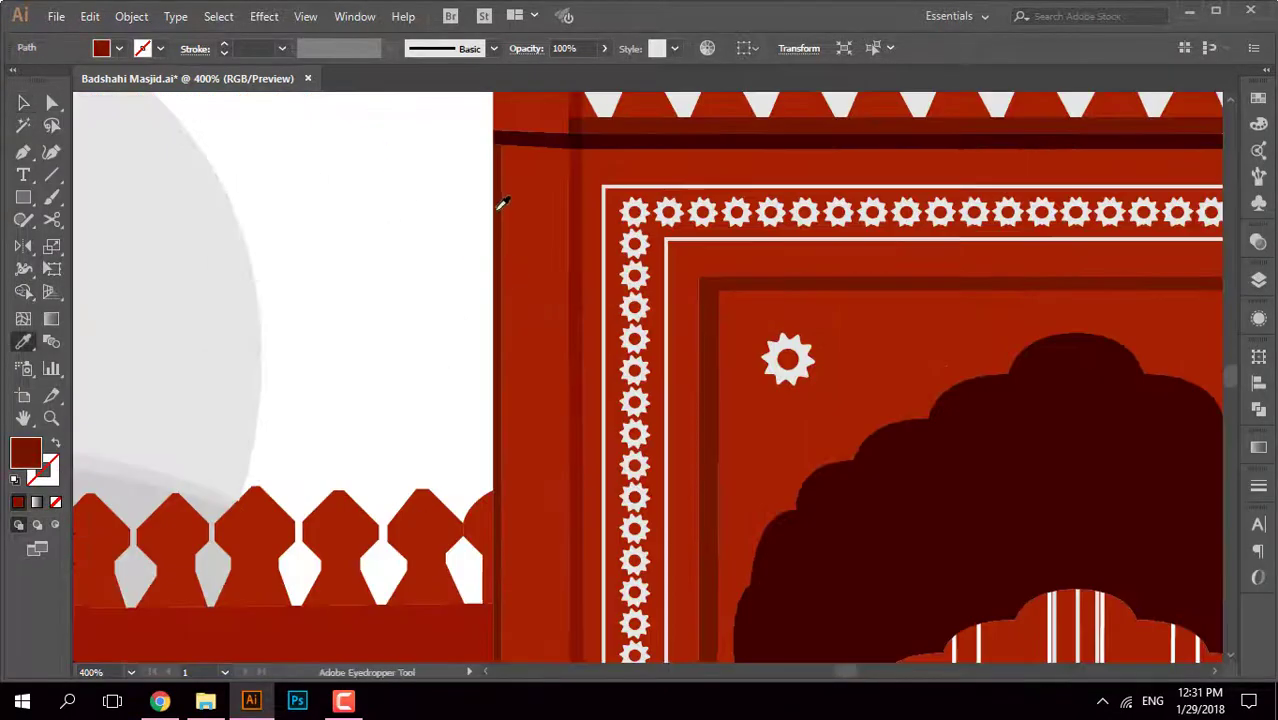
key(v)
scroll(425, 277, down, 3)
scroll(736, 417, up, 4)
scroll(723, 401, down, 2)
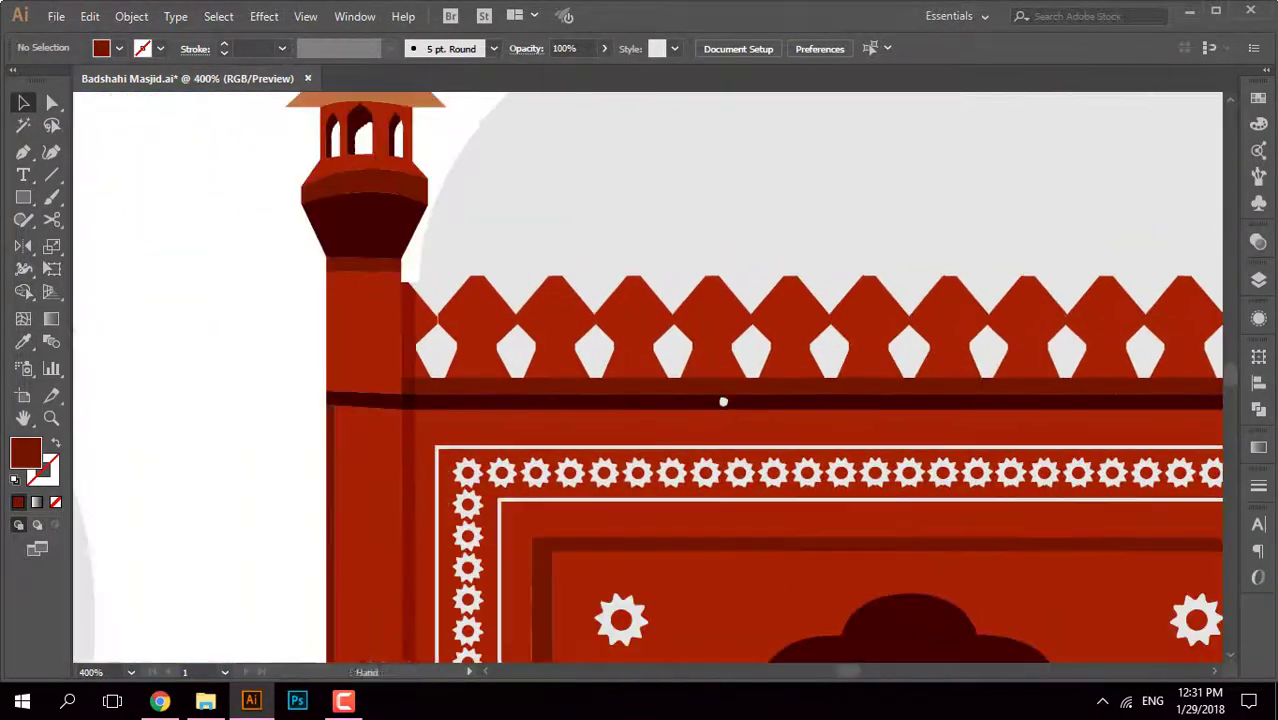
scroll(723, 401, up, 3)
scroll(599, 394, down, 5)
scroll(736, 414, up, 1)
scroll(652, 308, up, 3)
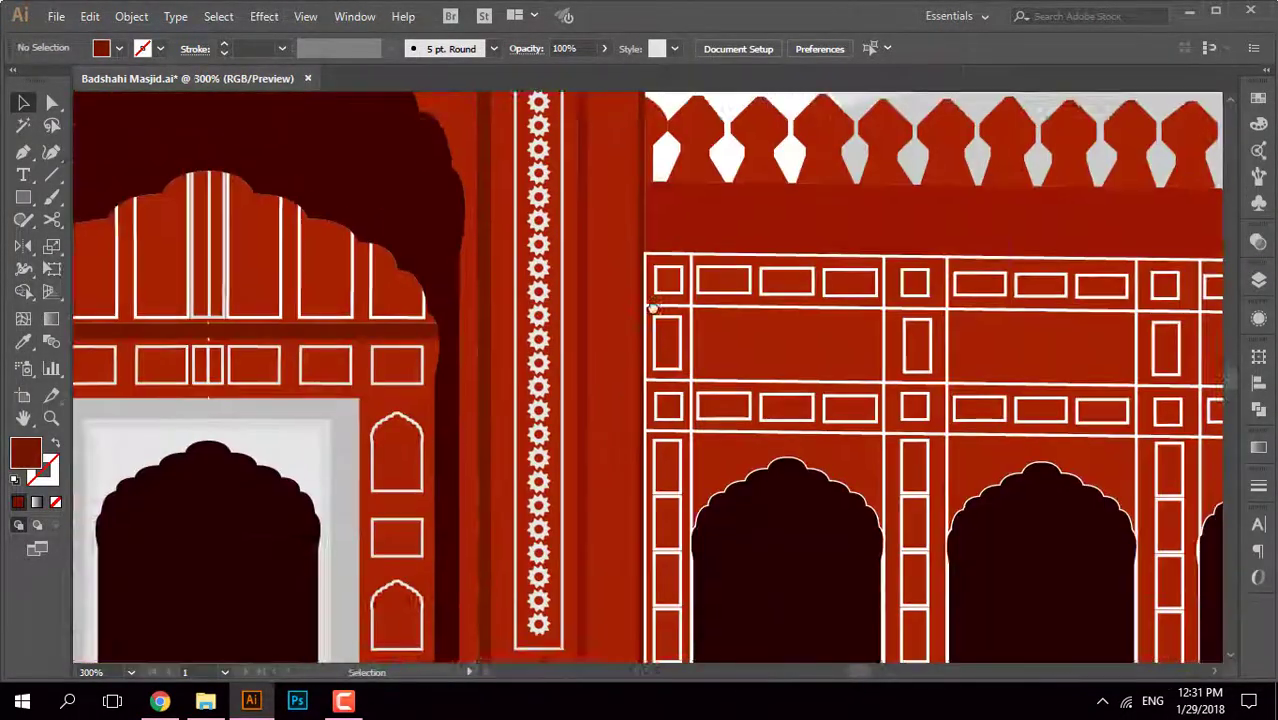
scroll(652, 308, up, 1)
scroll(662, 251, down, 3)
scroll(713, 228, down, 1)
scroll(709, 505, up, 1)
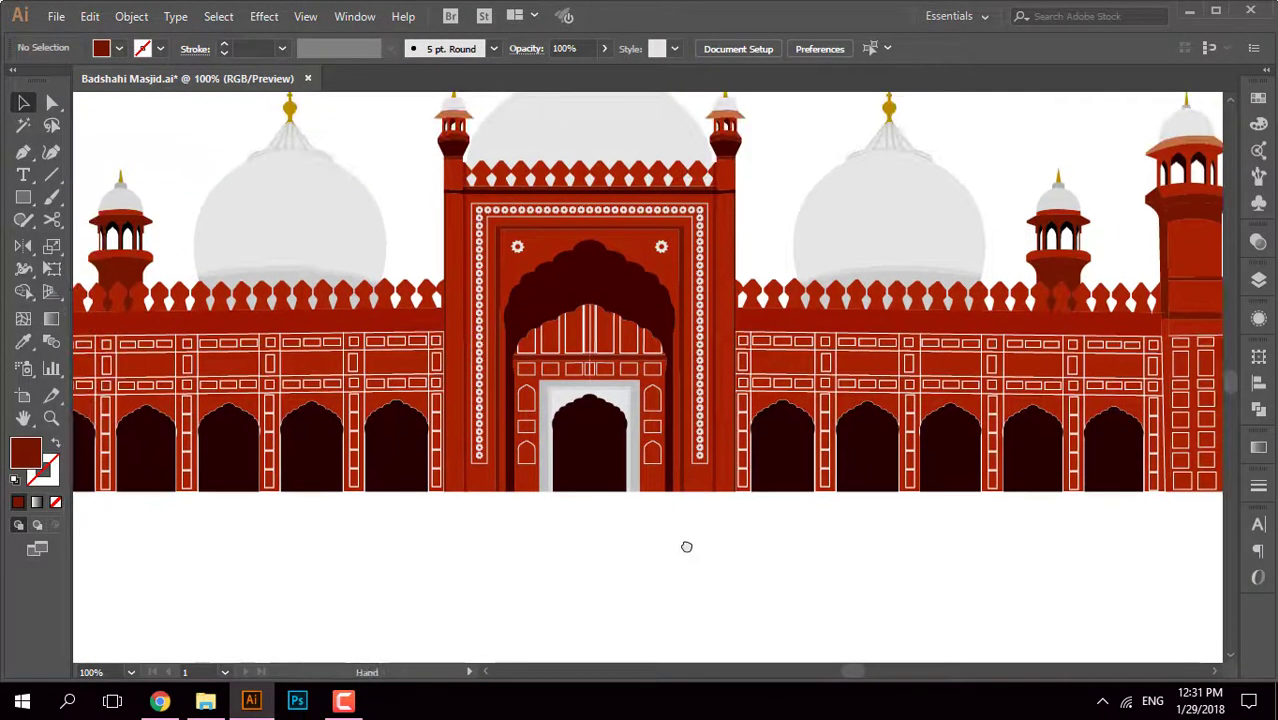
scroll(744, 330, up, 3)
Step: In Outline view, pen-draw the first curved line across the pillar beside the right wing
key(ctrl+y)
scroll(767, 345, down, 2)
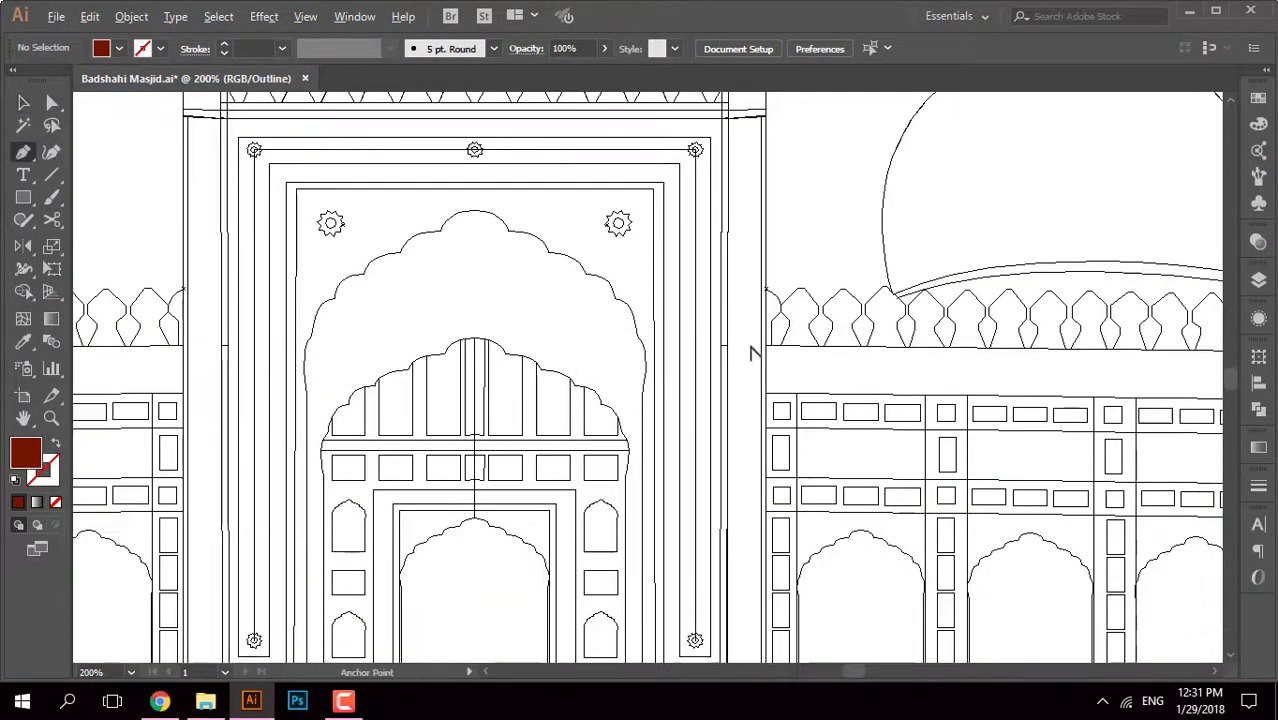
scroll(755, 352, up, 3)
click(499, 351)
scroll(748, 248, down, 1)
scroll(810, 347, up, 1)
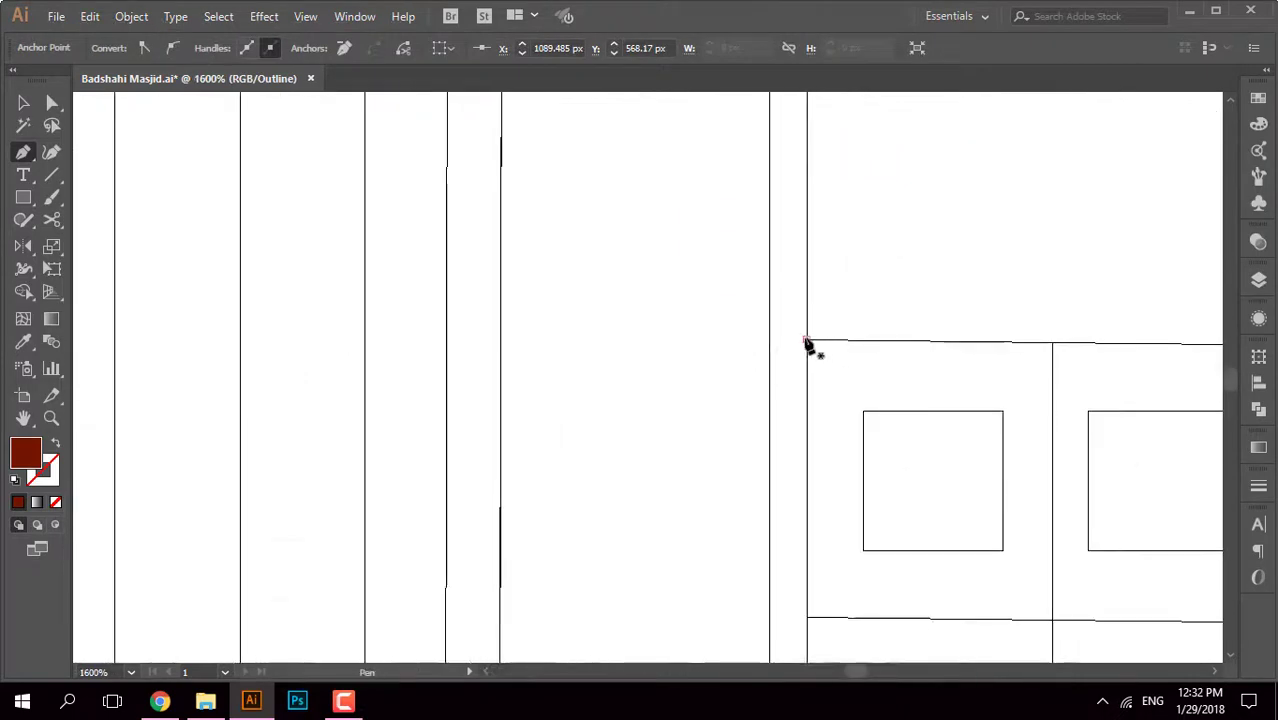
click(806, 341)
scroll(555, 358, down, 2)
scroll(640, 345, up, 2)
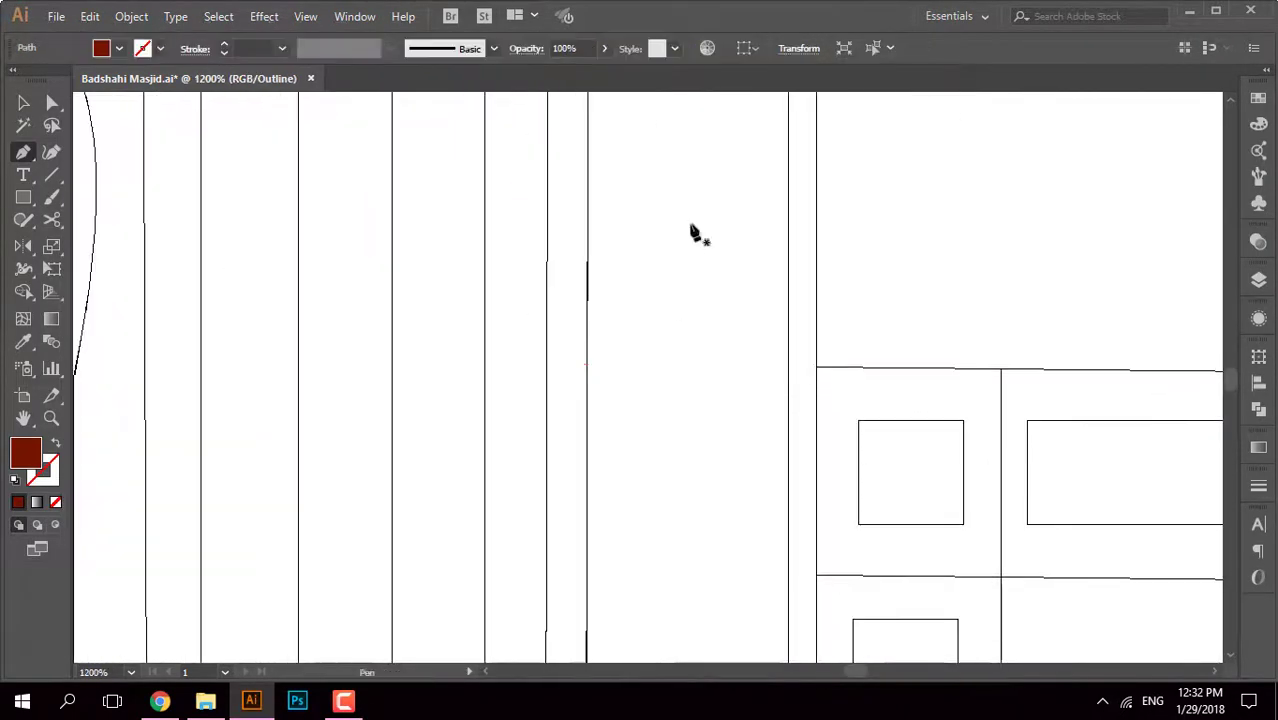
scroll(800, 349, up, 3)
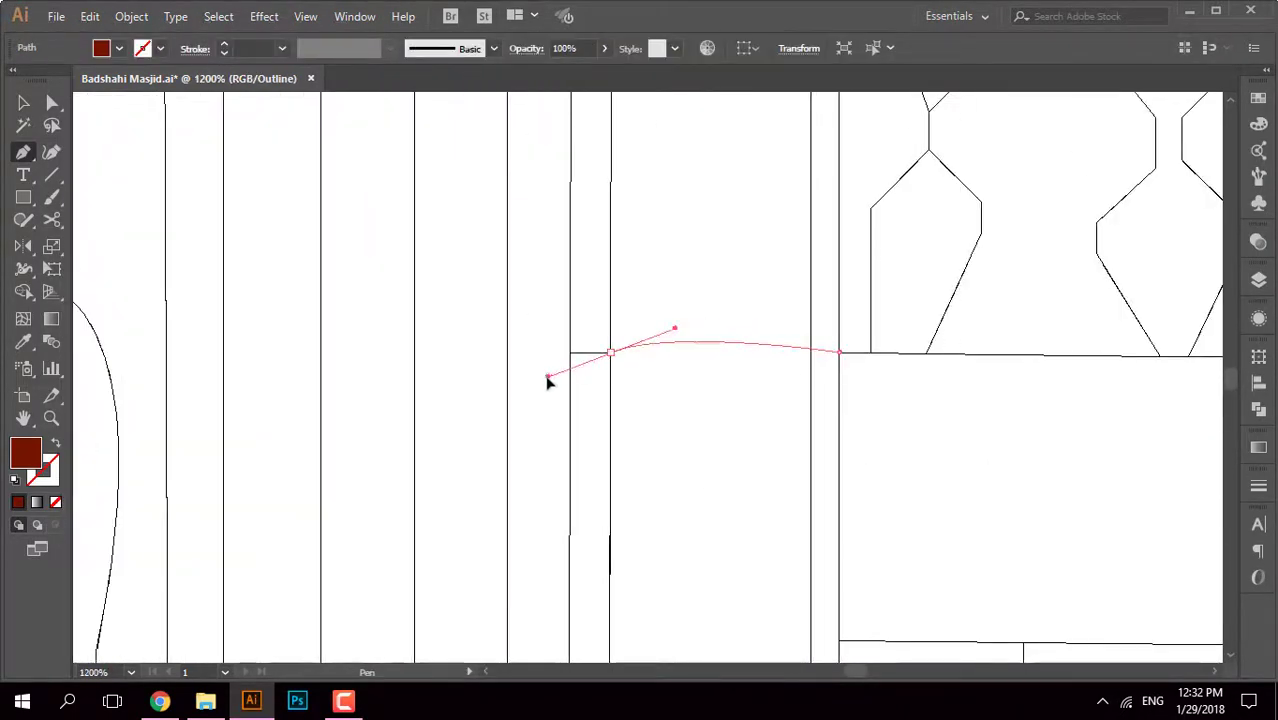
drag(524, 403, 516, 393)
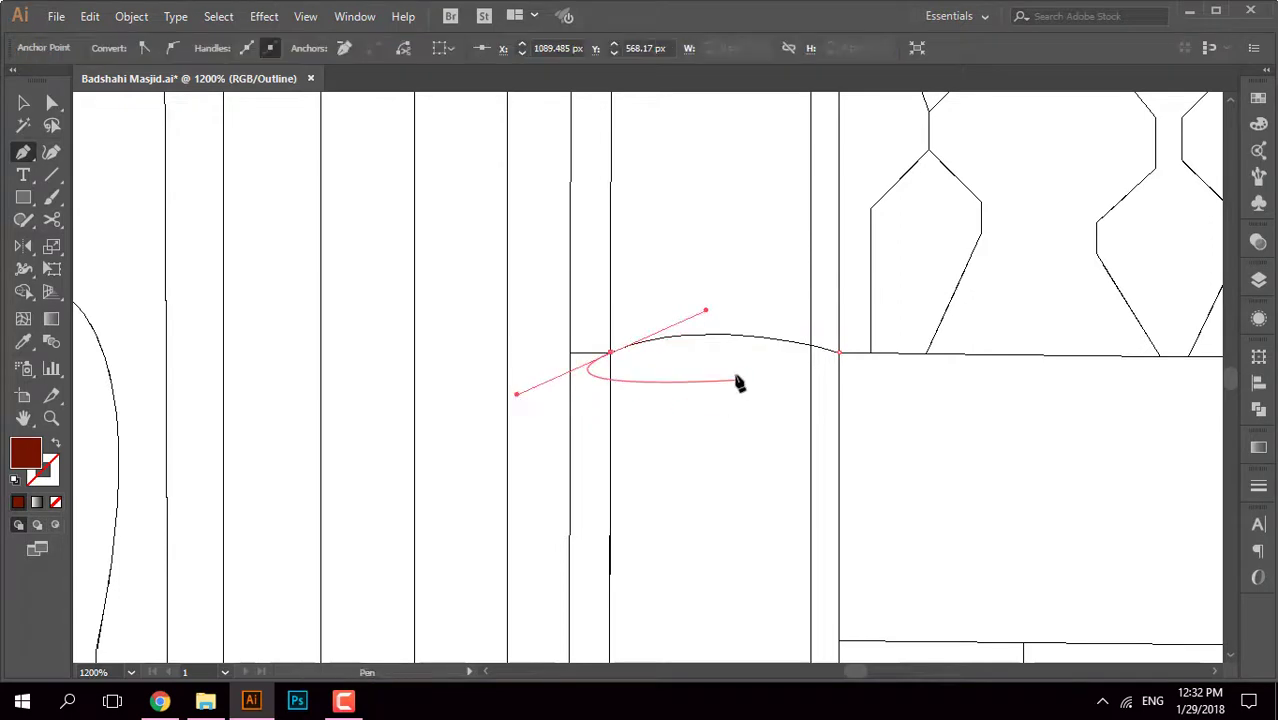
key(ctrl+z)
key(ctrl+shift+z)
key(ctrl+z)
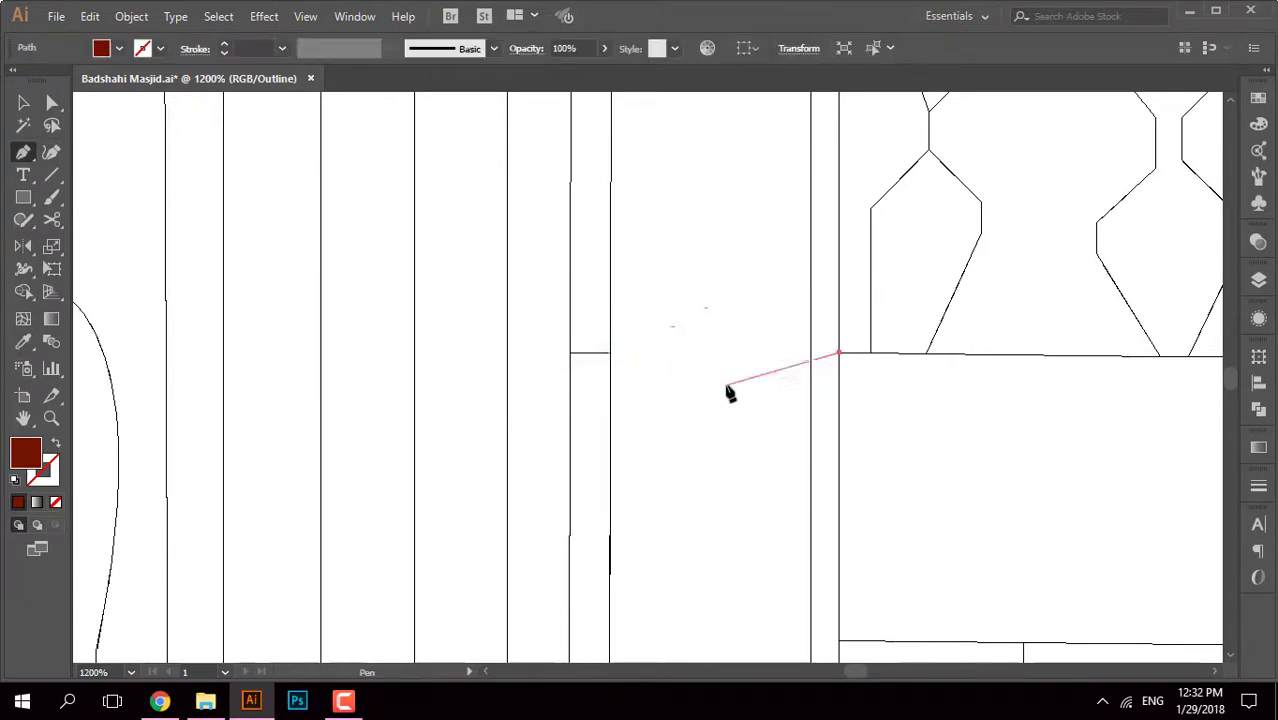
drag(530, 366, 519, 385)
key(ctrl+minus)
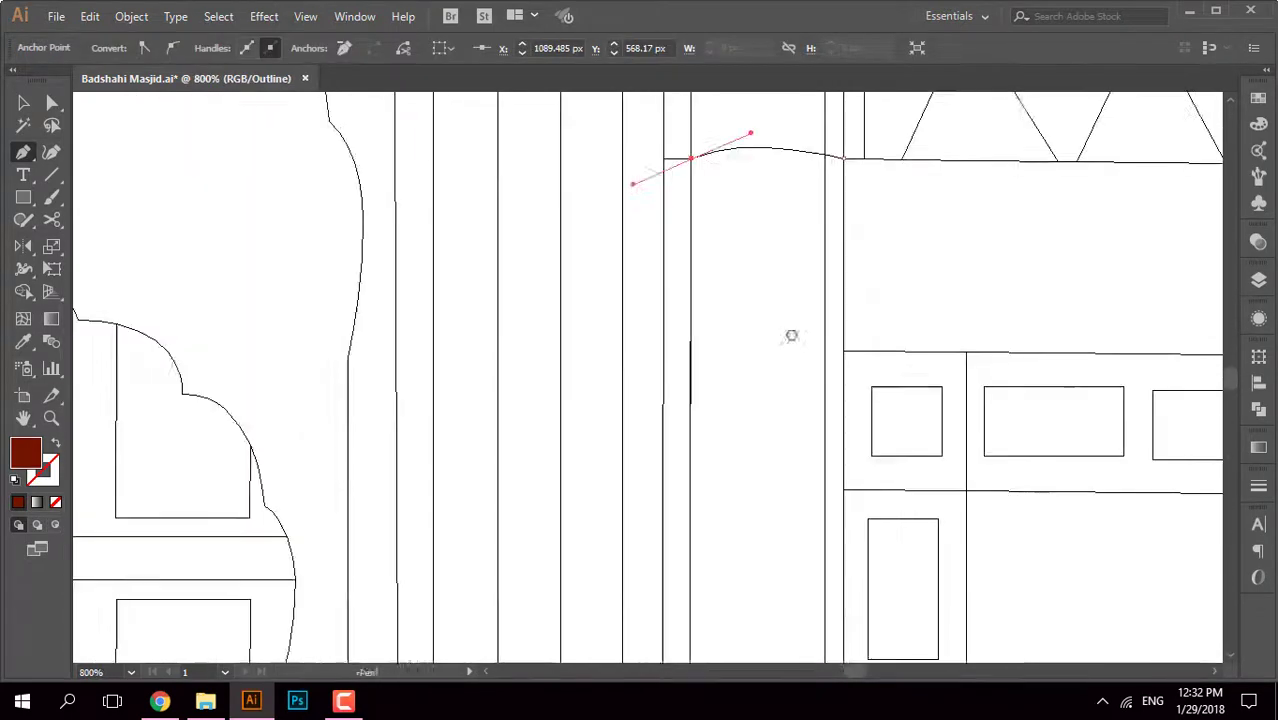
Step: Draw the second curved line across the pillar, then return to colour preview
scroll(790, 334, up, 2)
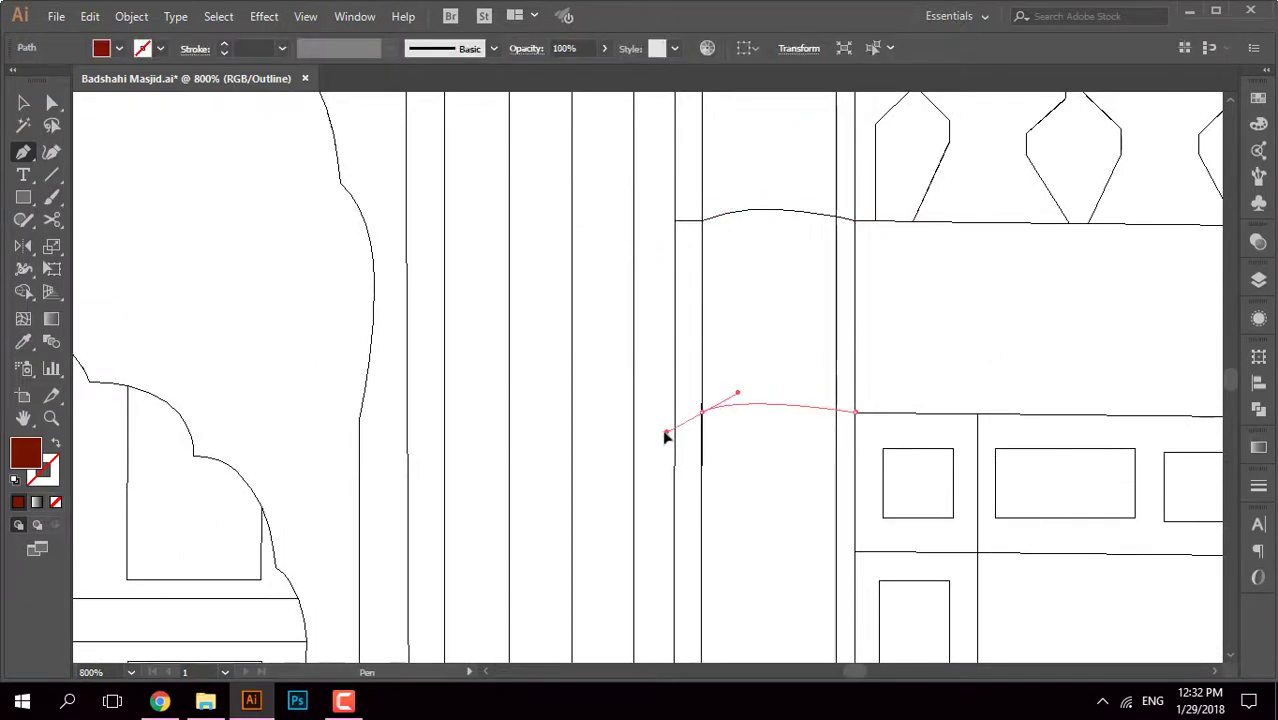
drag(640, 449, 634, 437)
scroll(819, 402, up, 4)
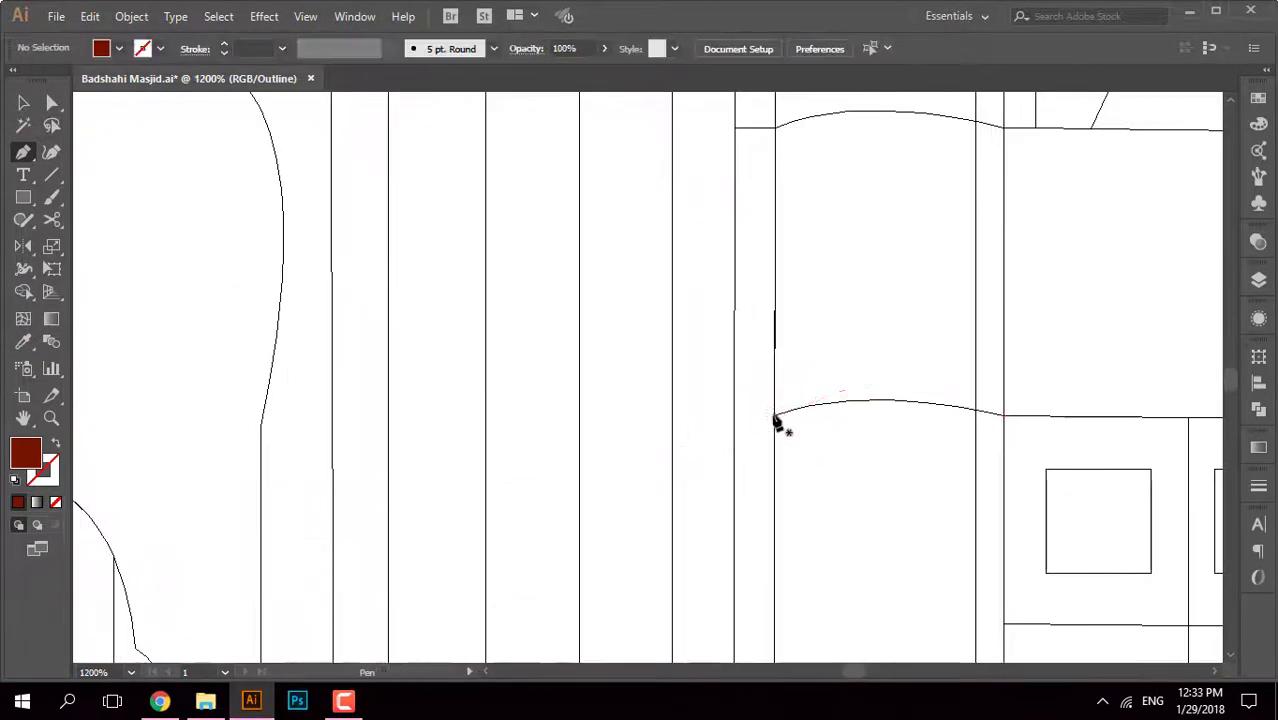
alt+click(744, 407)
scroll(640, 415, down, 4)
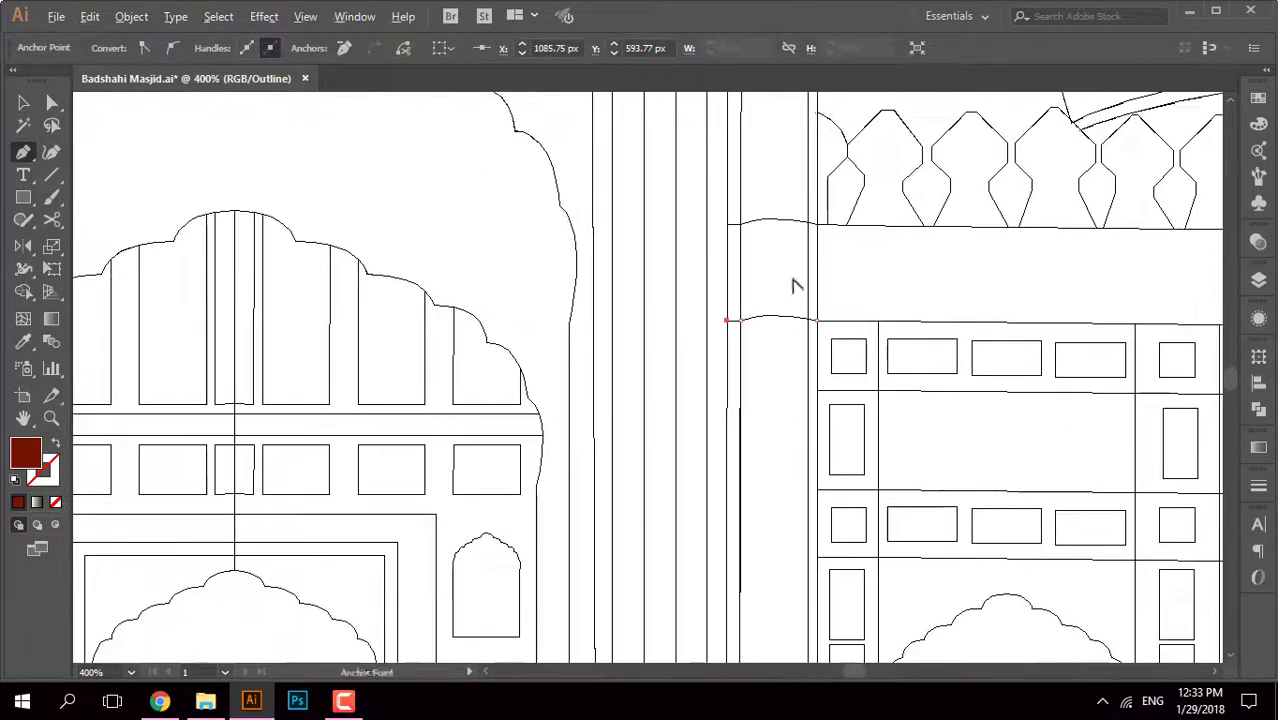
scroll(776, 433, down, 2)
scroll(806, 495, up, 2)
scroll(790, 440, up, 1)
scroll(761, 393, down, 5)
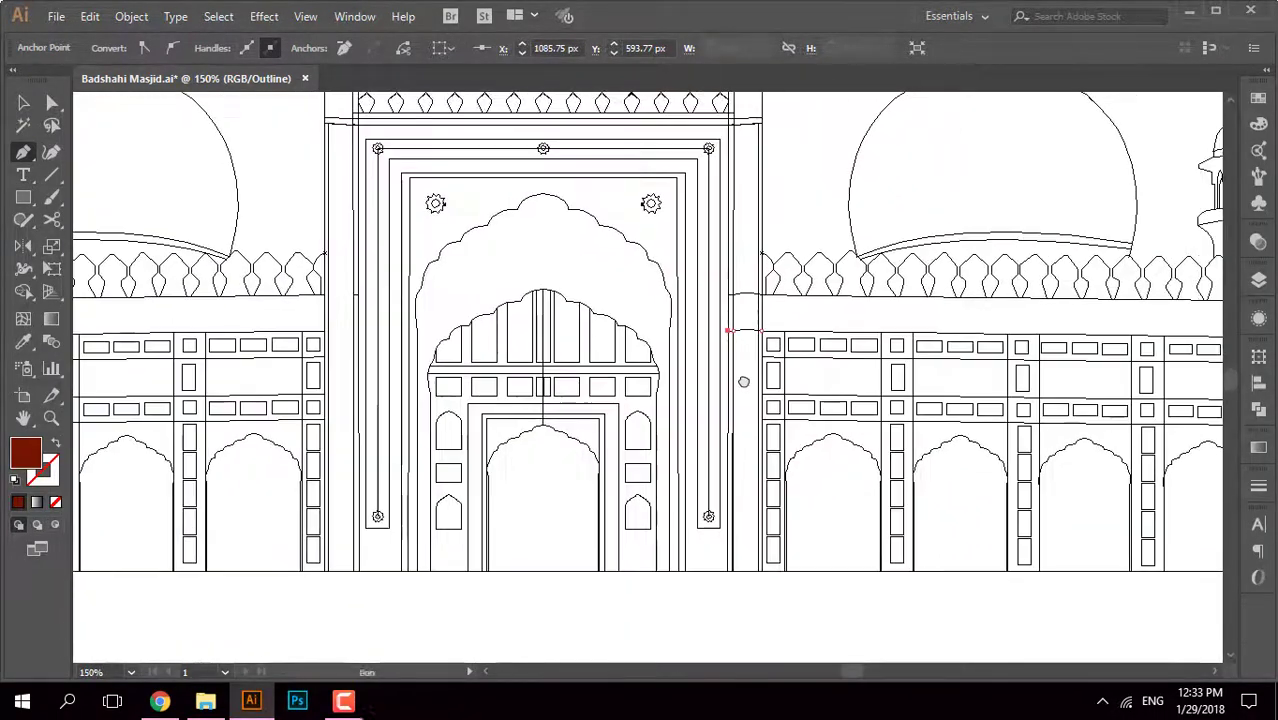
key(ctrl+y)
Step: Swap the line's fill to a dark red stroke with tapered Width Profile 1
scroll(740, 330, up, 4)
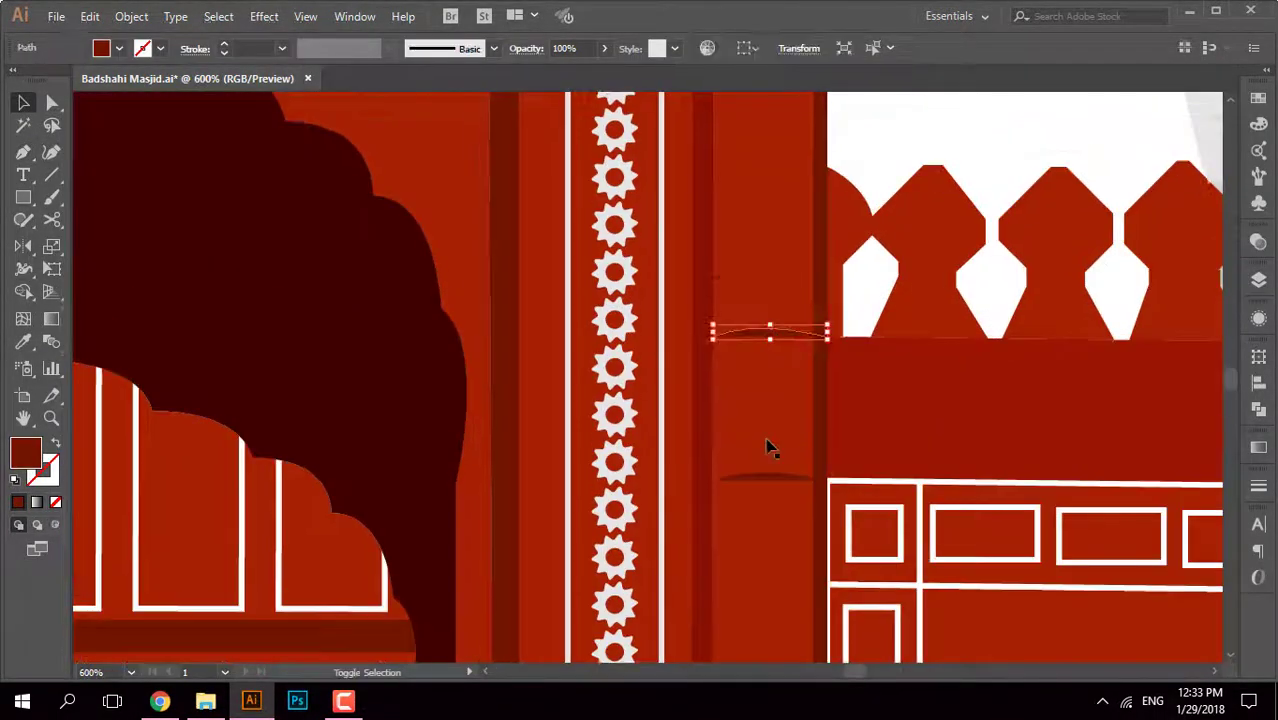
click(190, 50)
click(56, 443)
click(192, 49)
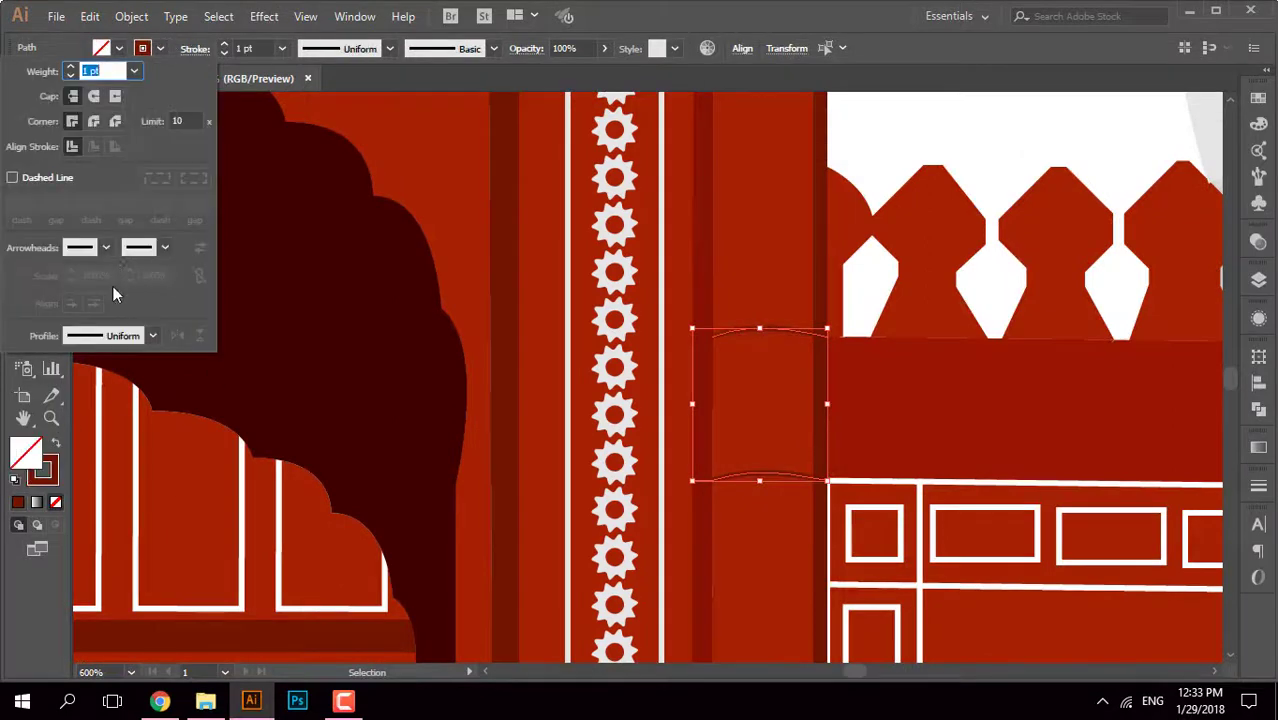
click(152, 335)
click(108, 396)
click(950, 152)
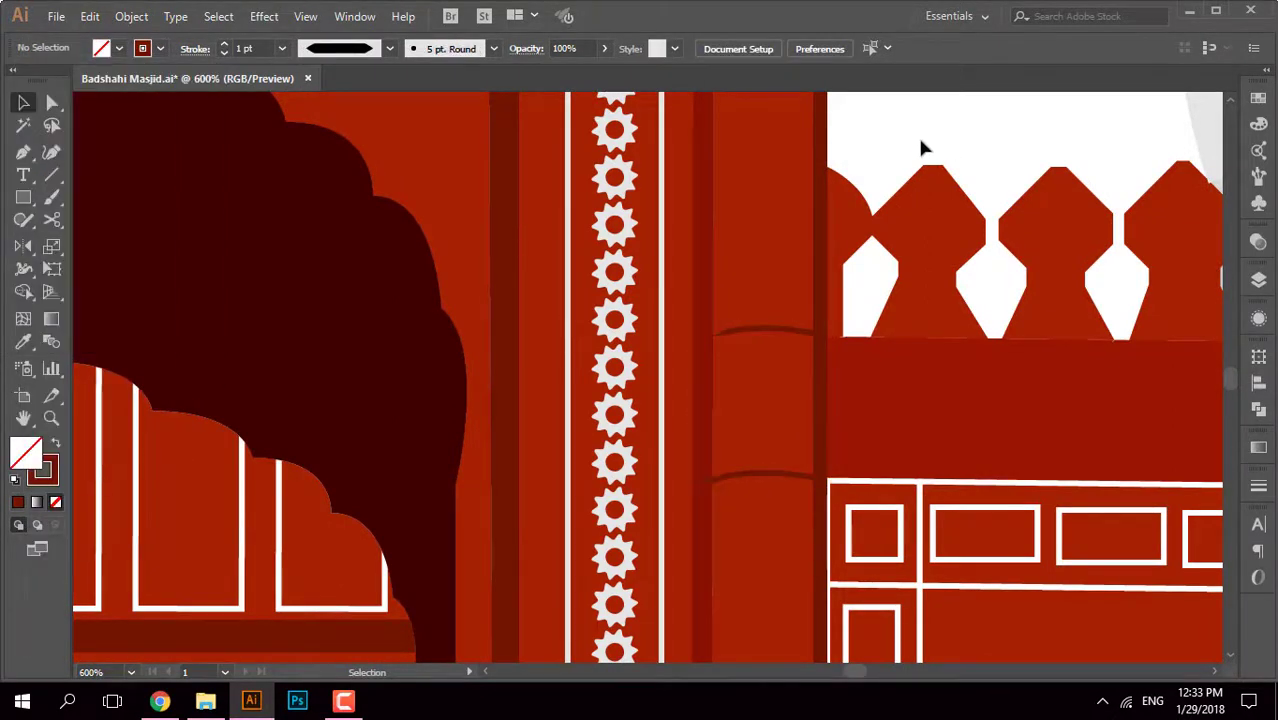
Step: Select both curved lines together, review their stroke settings, and check them in outline
scroll(740, 340, up, 4)
click(821, 379)
shift+click(714, 404)
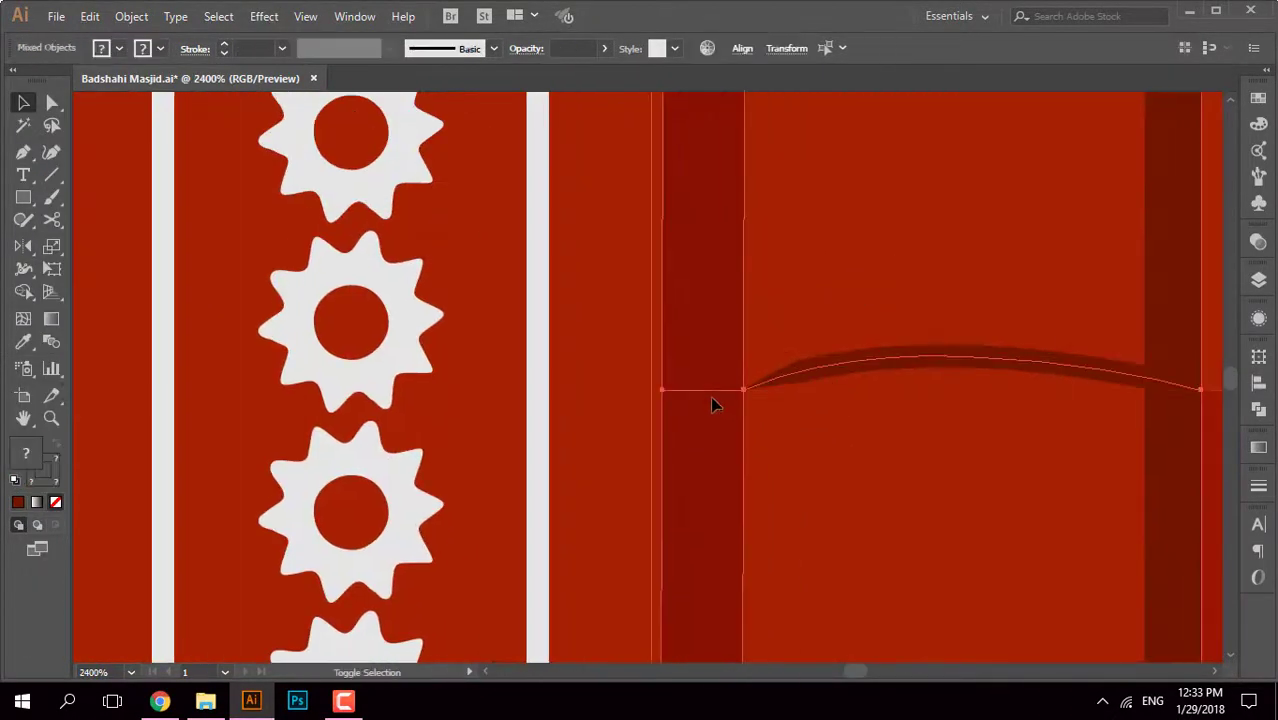
scroll(714, 404, down, 2)
scroll(866, 302, down, 2)
click(794, 276)
scroll(730, 393, down, 1)
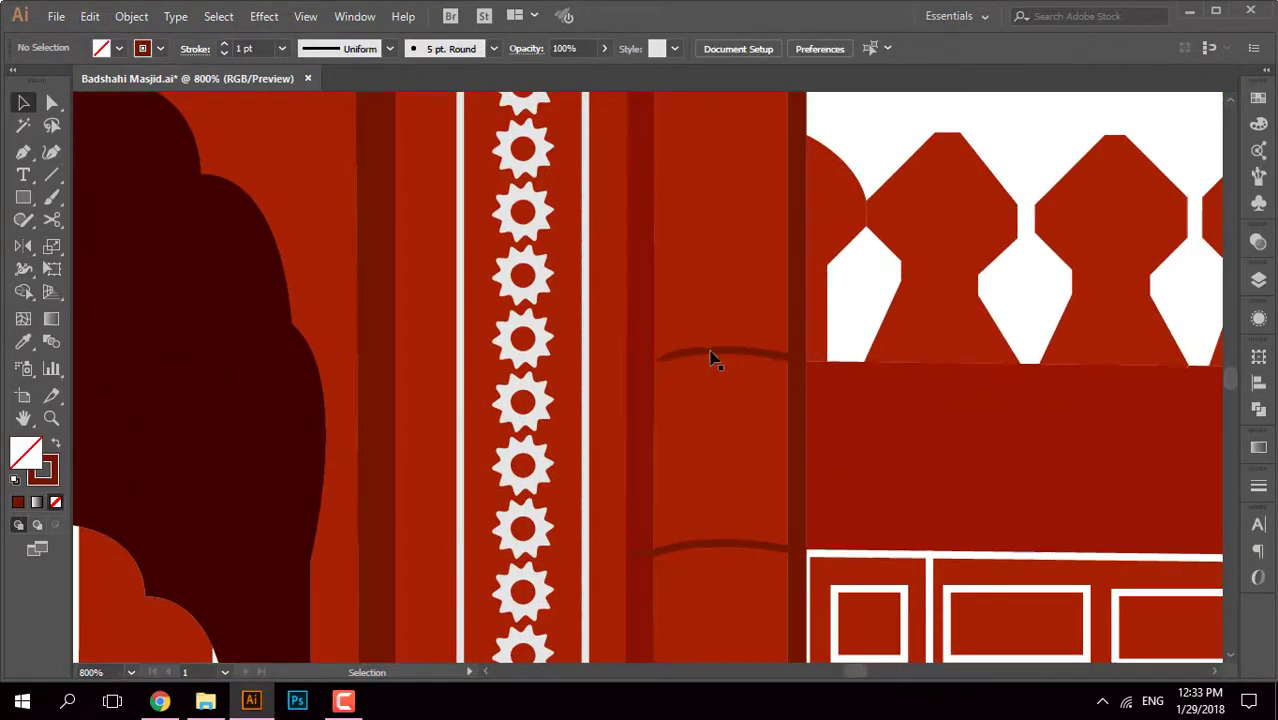
click(710, 353)
shift+click(707, 545)
click(194, 49)
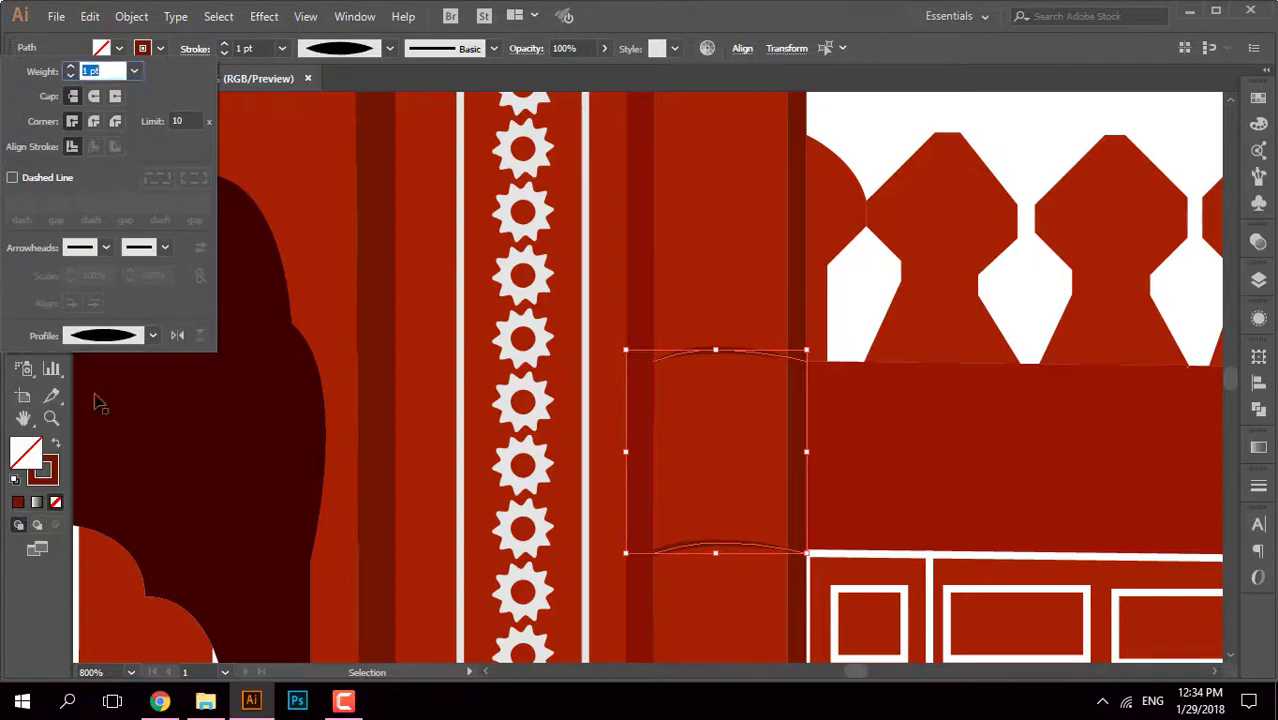
click(884, 145)
key(ctrl+y)
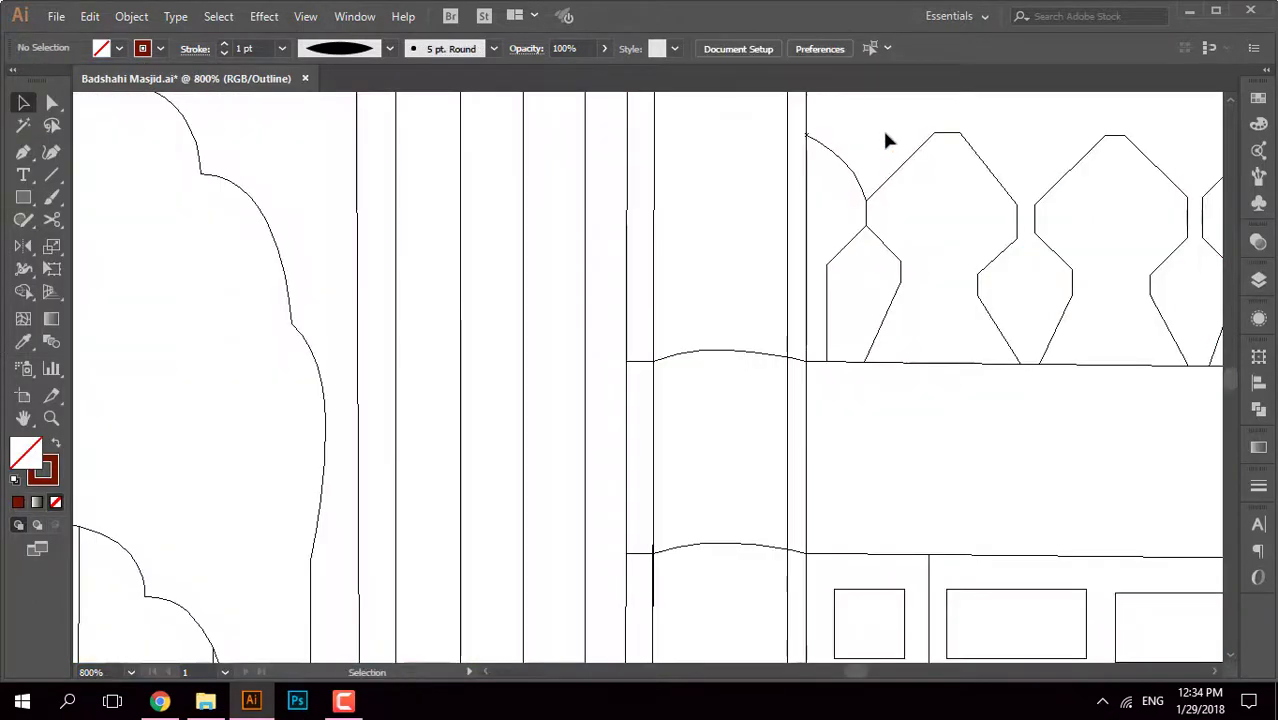
Step: Select the thin half-transparent strip on the pillar and set its blend mode to Normal
key(ctrl+y)
key(ctrl+minus)
key(ctrl+minus)
key(ctrl+minus)
click(632, 410)
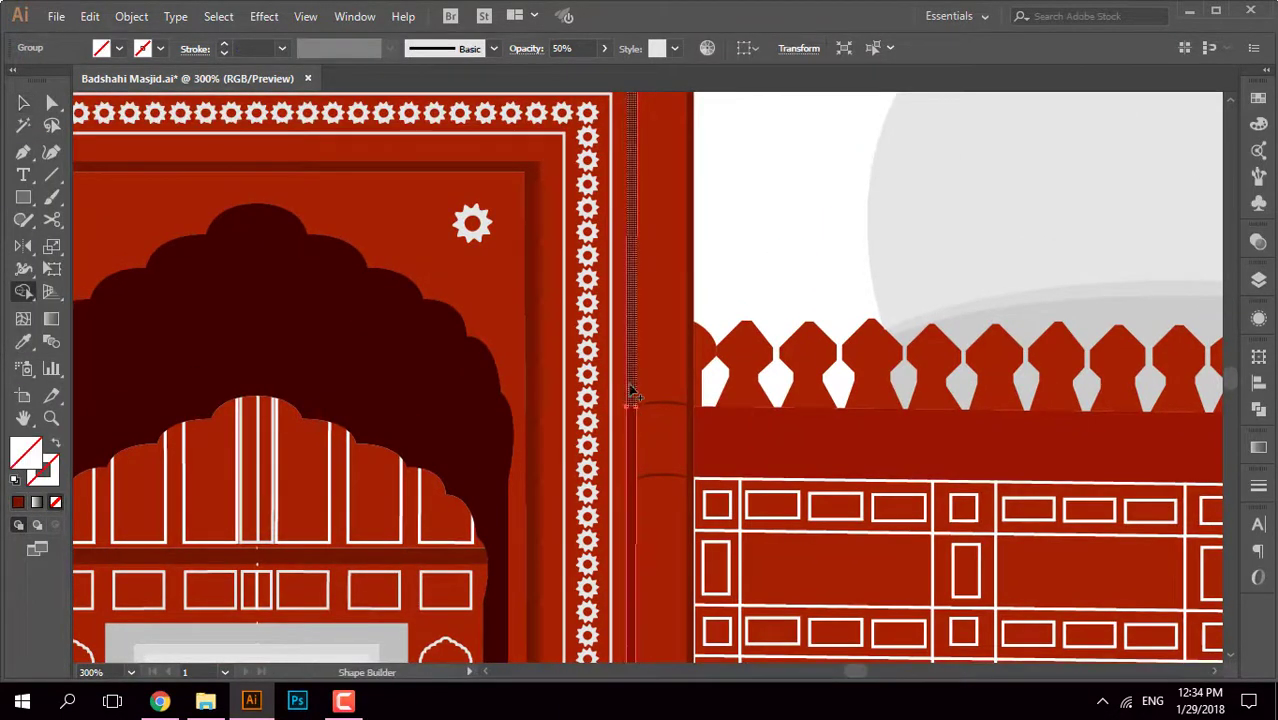
key(ctrl+minus)
key(ctrl+minus)
key(ctrl+plus)
key(ctrl+plus)
key(ctrl+plus)
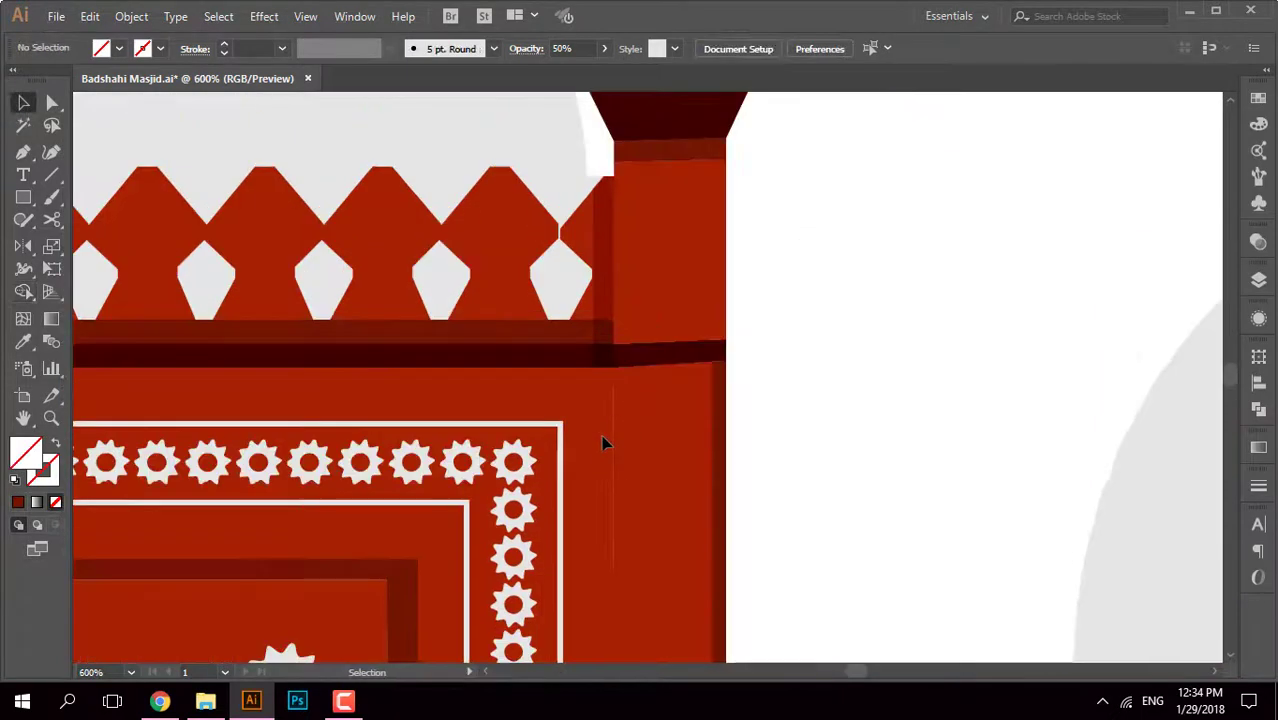
click(605, 394)
click(608, 357)
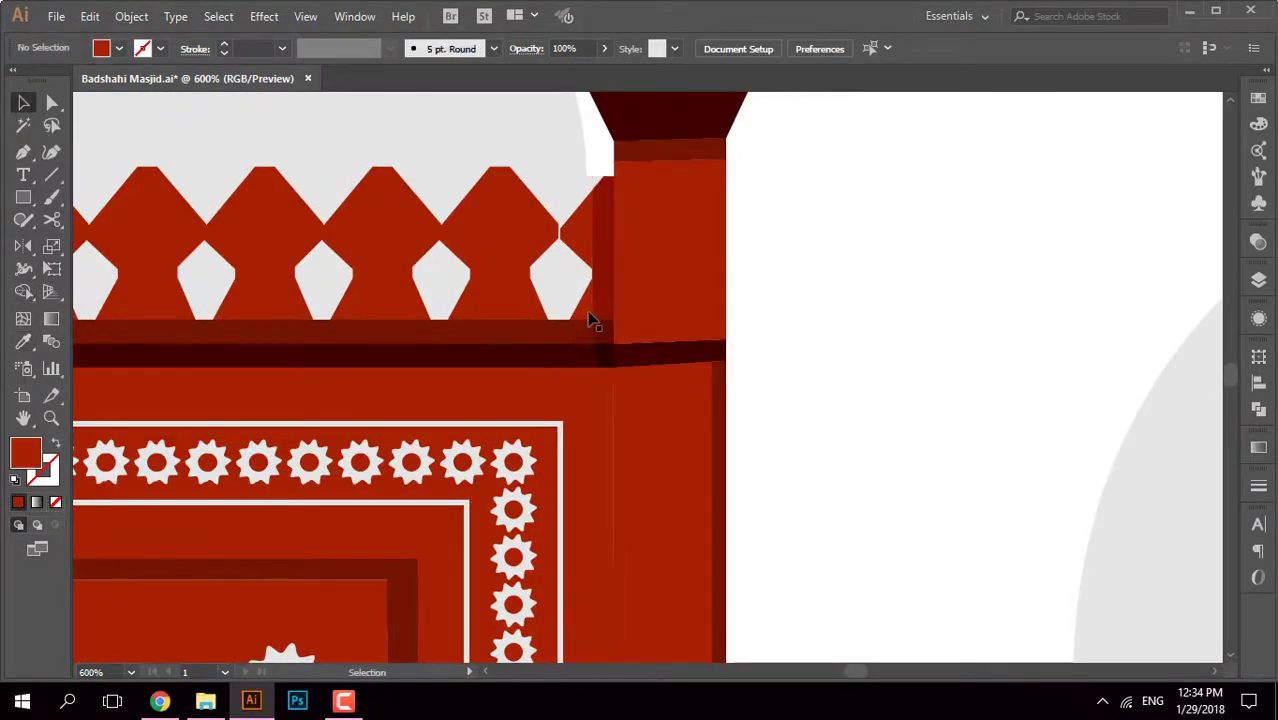
key(ctrl+minus)
key(ctrl+minus)
key(ctrl+minus)
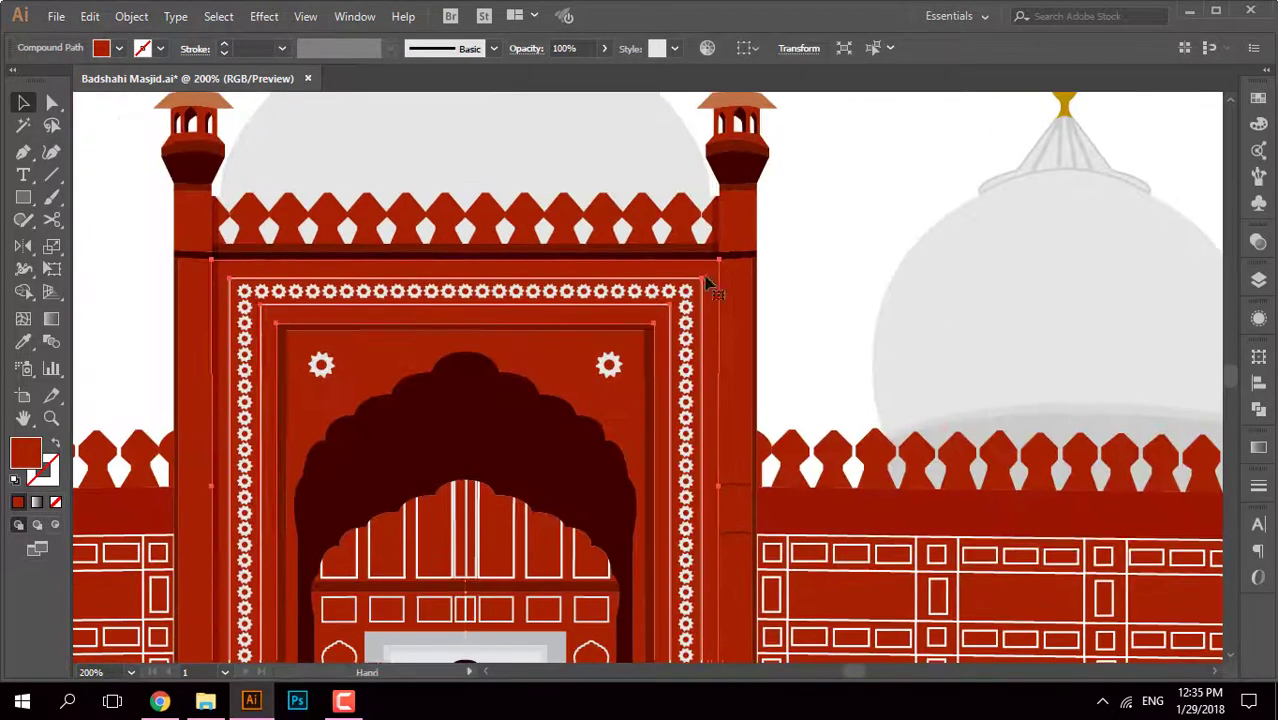
click(1259, 241)
click(1070, 261)
click(1070, 283)
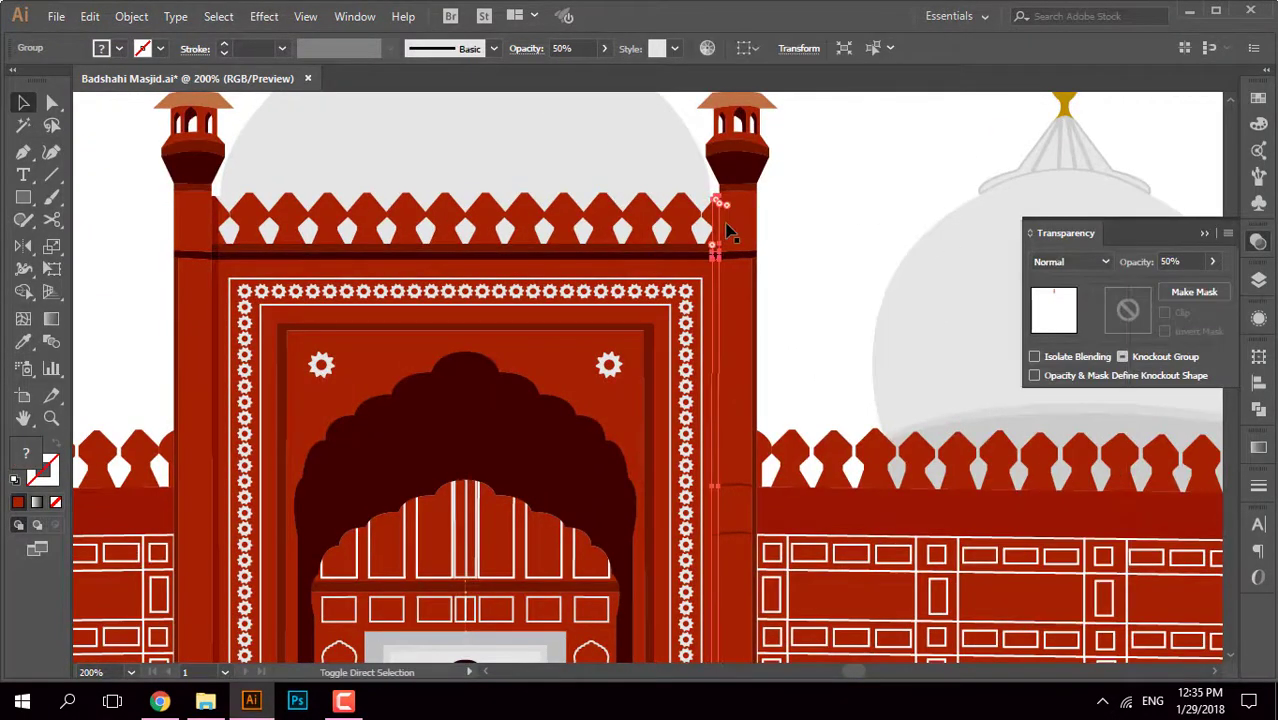
Step: Inspect the thin bar beside the right tower and the dome behind it, then deselect
key(ctrl+plus)
key(ctrl+plus)
key(ctrl+plus)
click(642, 322)
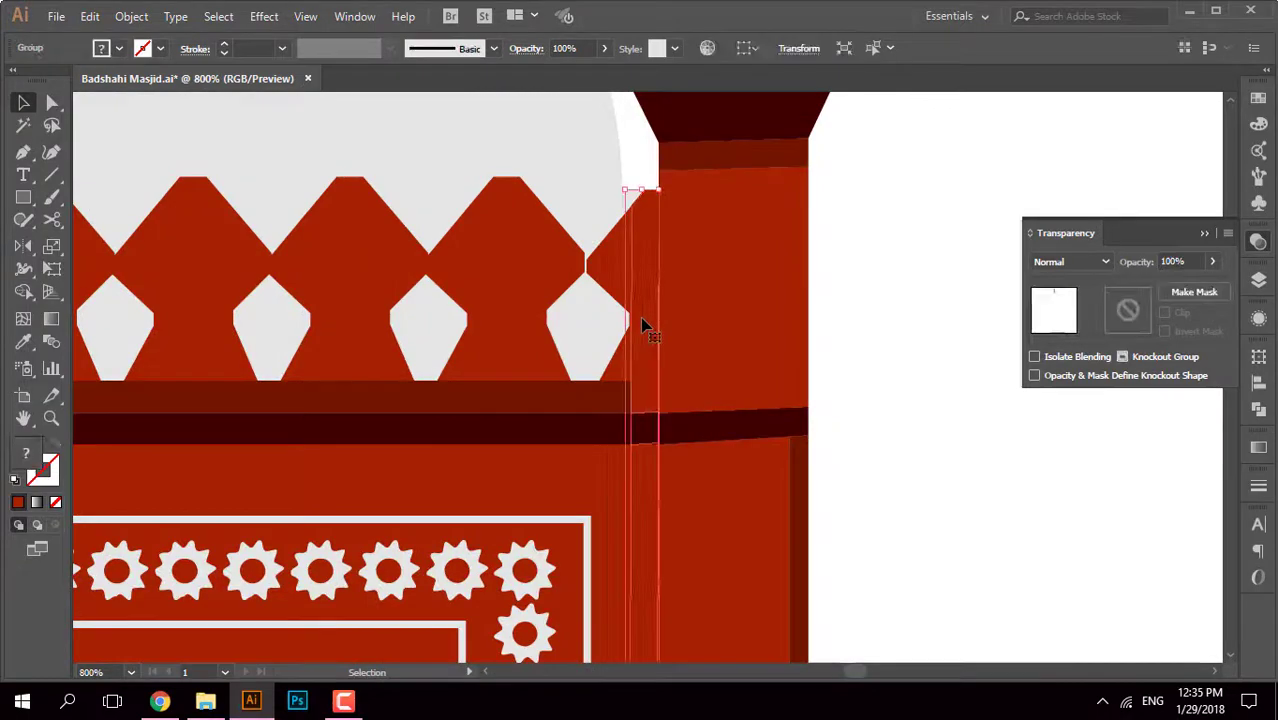
key(ctrl+minus)
key(ctrl+minus)
key(ctrl+minus)
click(468, 172)
key(ctrl+minus)
click(727, 245)
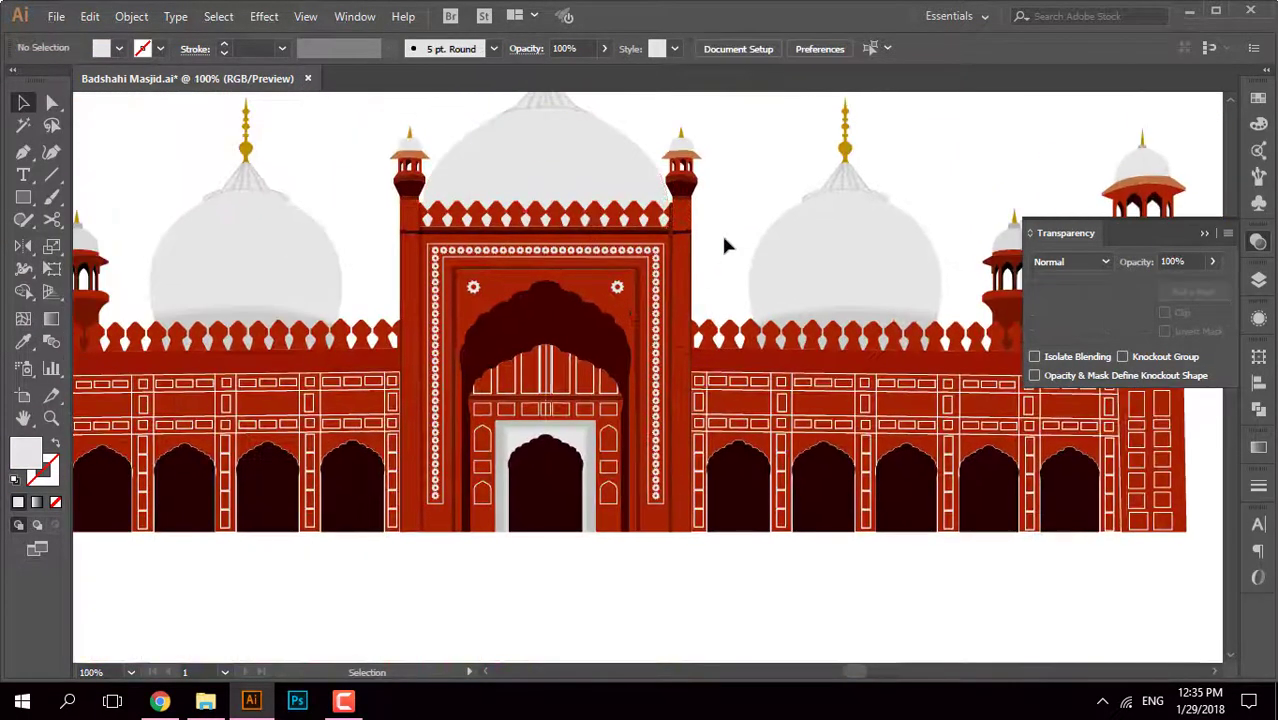
Step: Set the thin shadow bar by the right tower to Multiply with lower opacity
scroll(720, 230, up, 3)
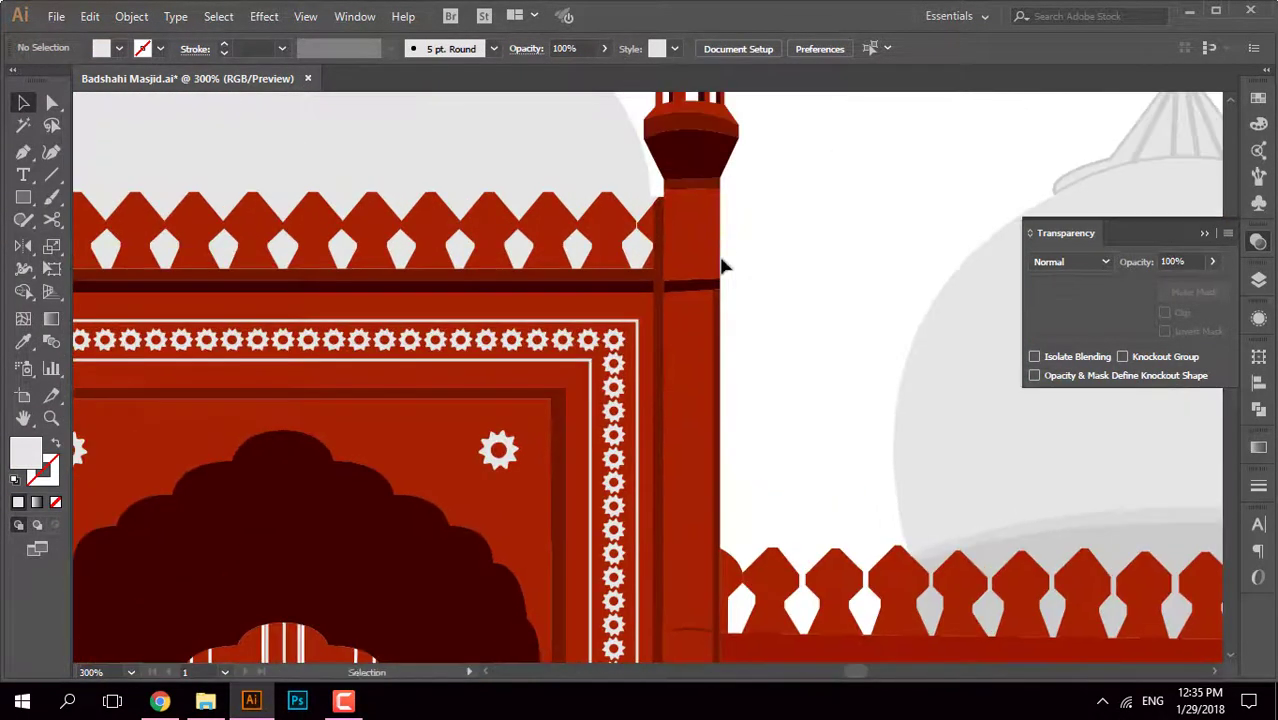
scroll(716, 220, up, 1)
scroll(715, 217, up, 1)
drag(715, 217, 813, 262)
click(703, 300)
click(1070, 261)
click(1068, 330)
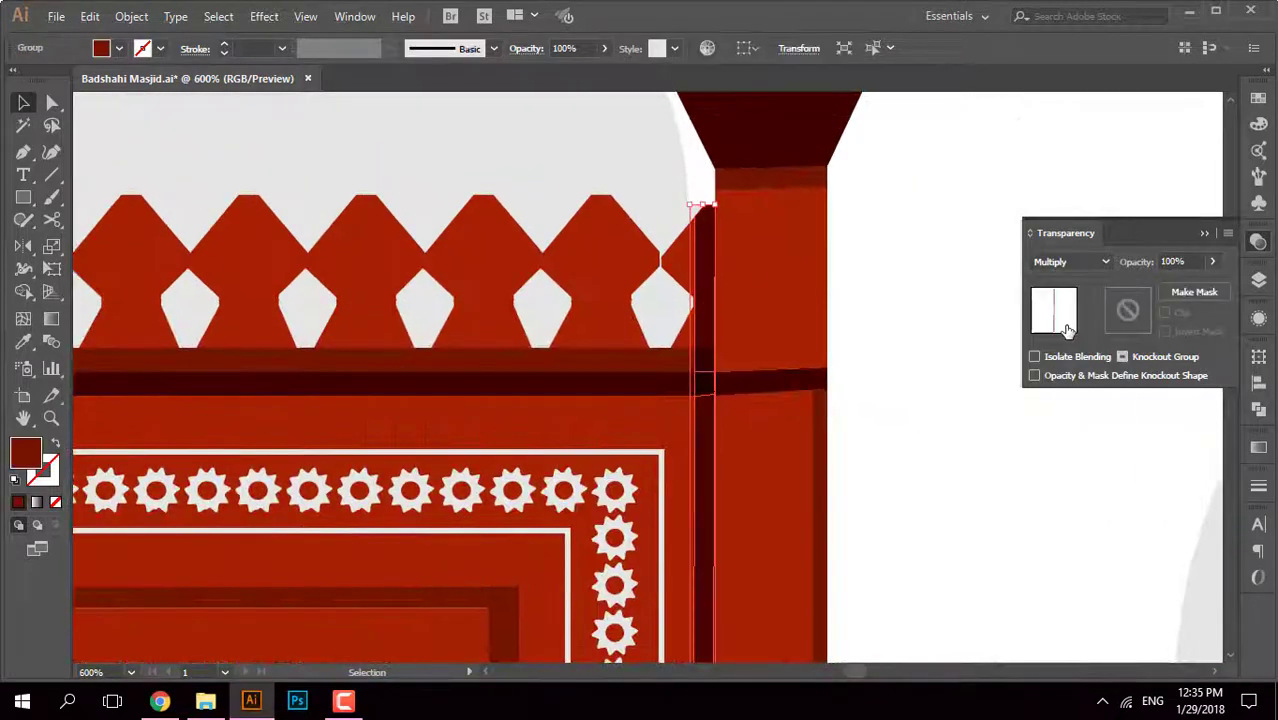
click(1176, 287)
click(956, 203)
scroll(956, 203, down, 4)
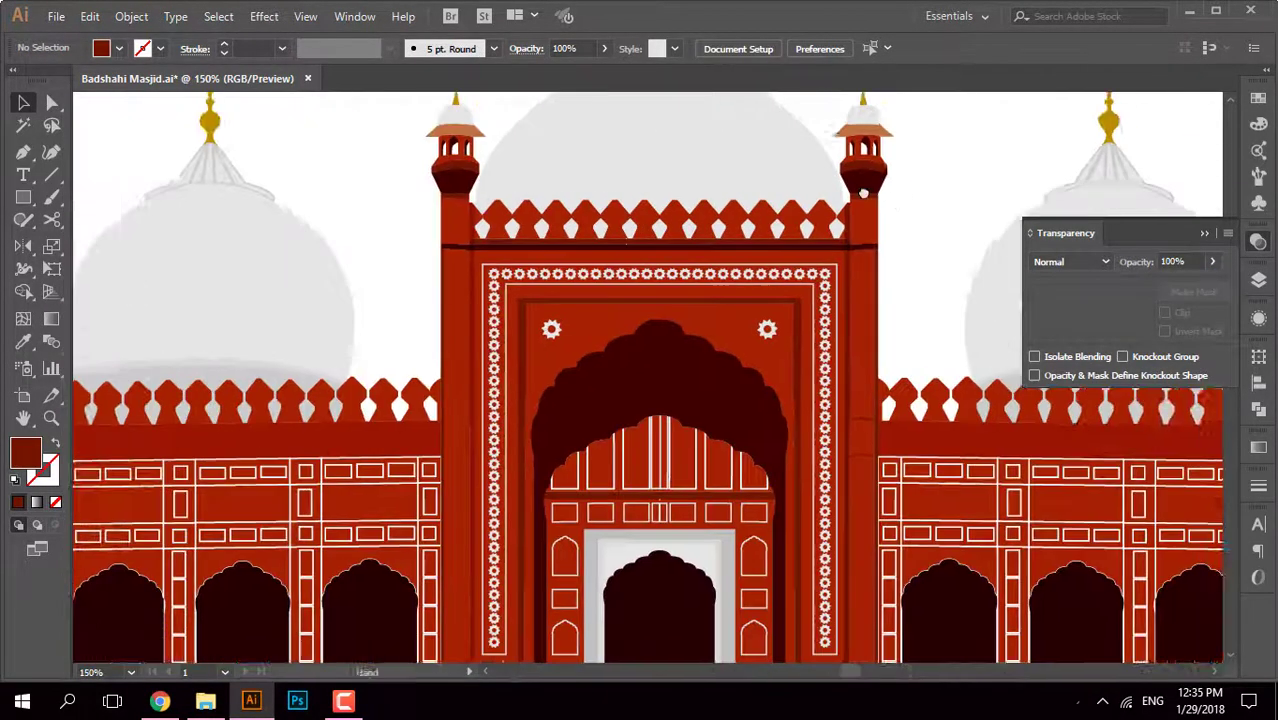
scroll(872, 273, up, 6)
Step: Cancel the Print dialog and close the new curved band path in Outline view
key(ctrl+p)
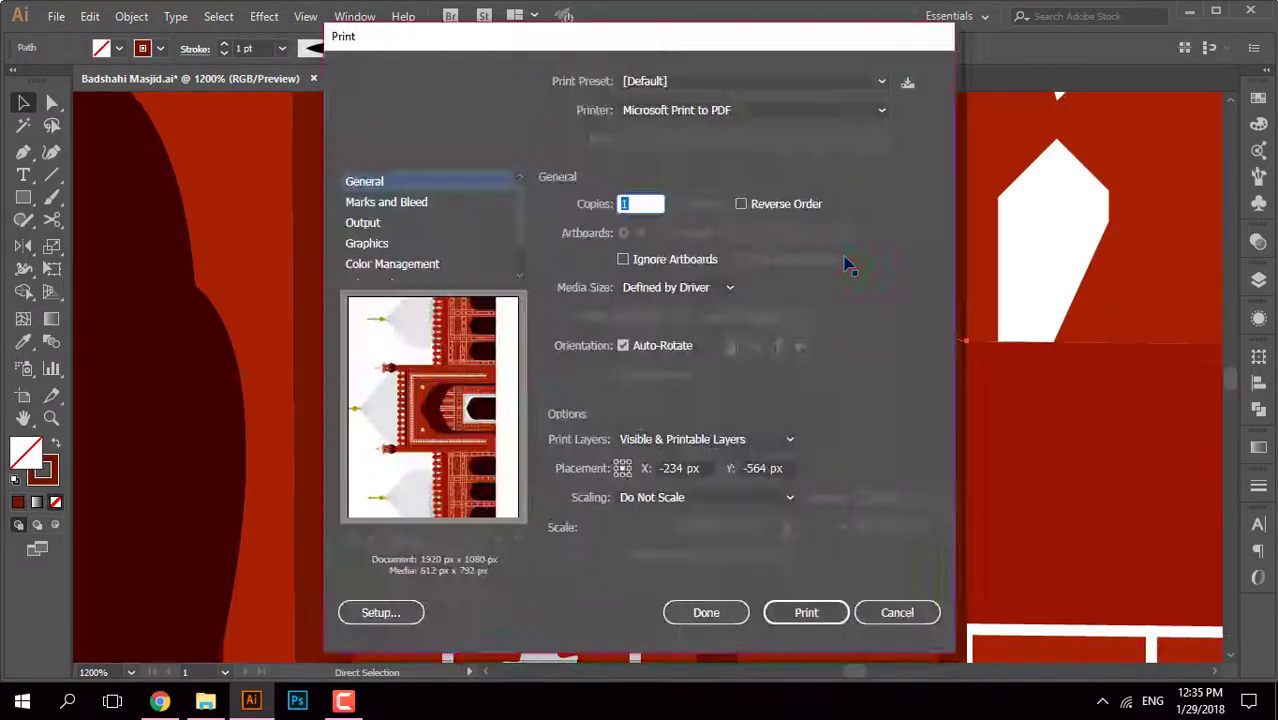
click(879, 620)
key(ctrl+y)
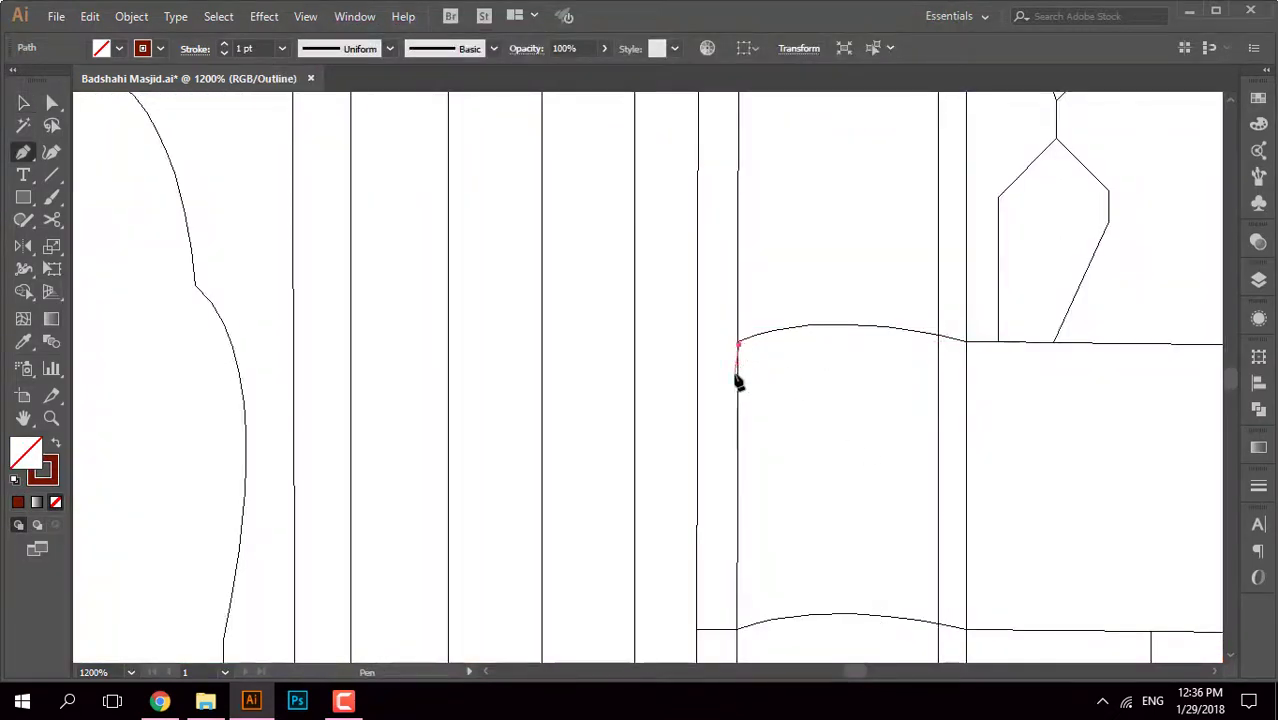
scroll(736, 360, up, 3)
click(617, 338)
scroll(818, 355, down, 3)
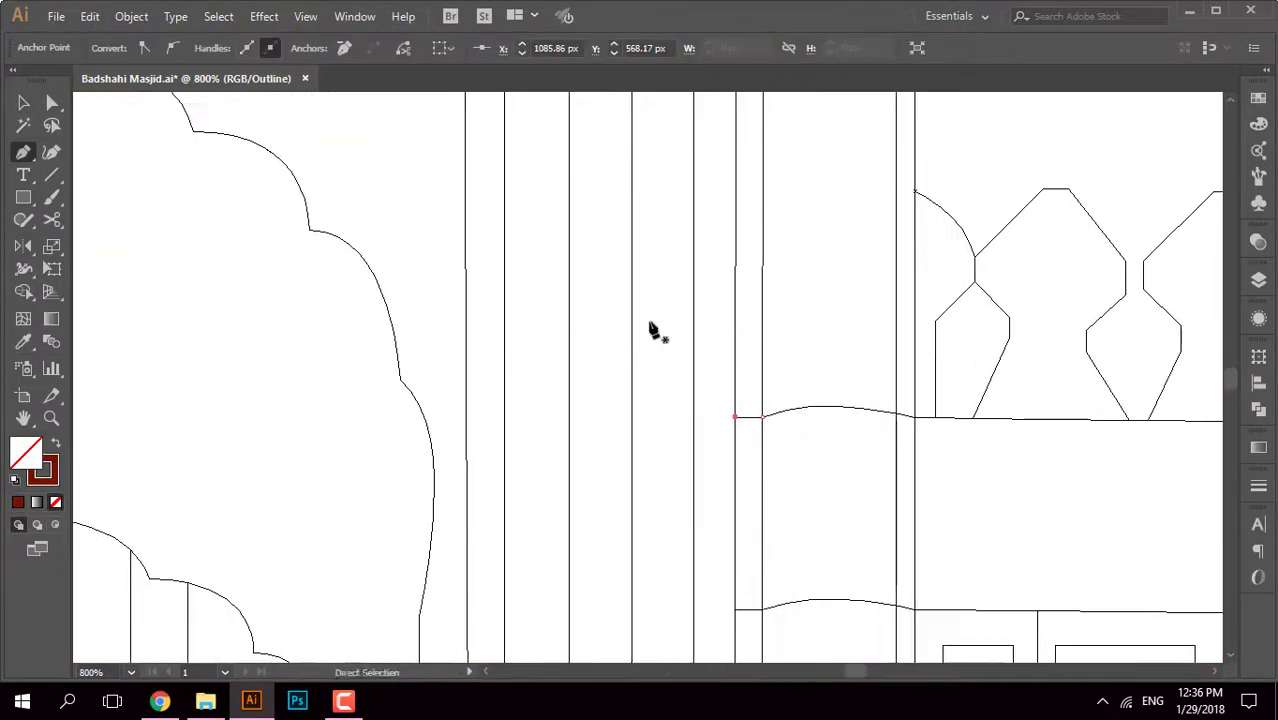
key(ctrl+y)
key(v)
key(ctrl+shift+a)
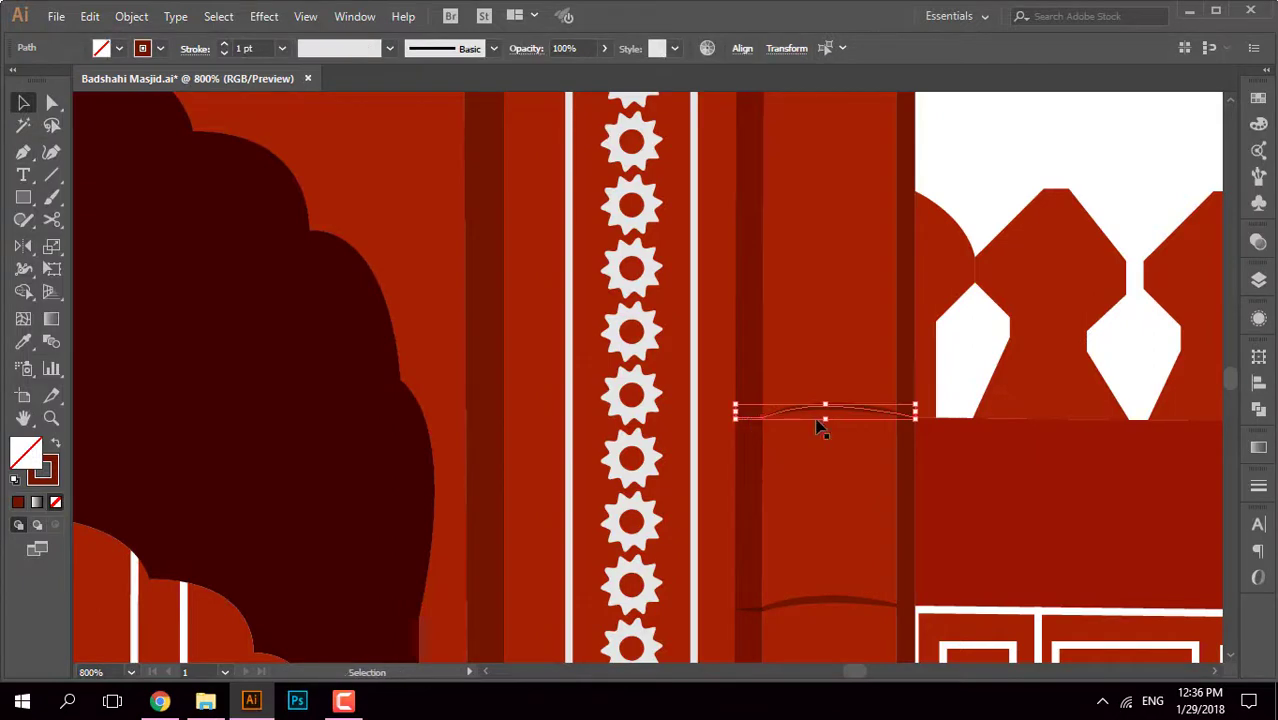
Step: Check the curve's shape-combining and stroke options without changing them
click(1259, 409)
click(1204, 348)
click(195, 48)
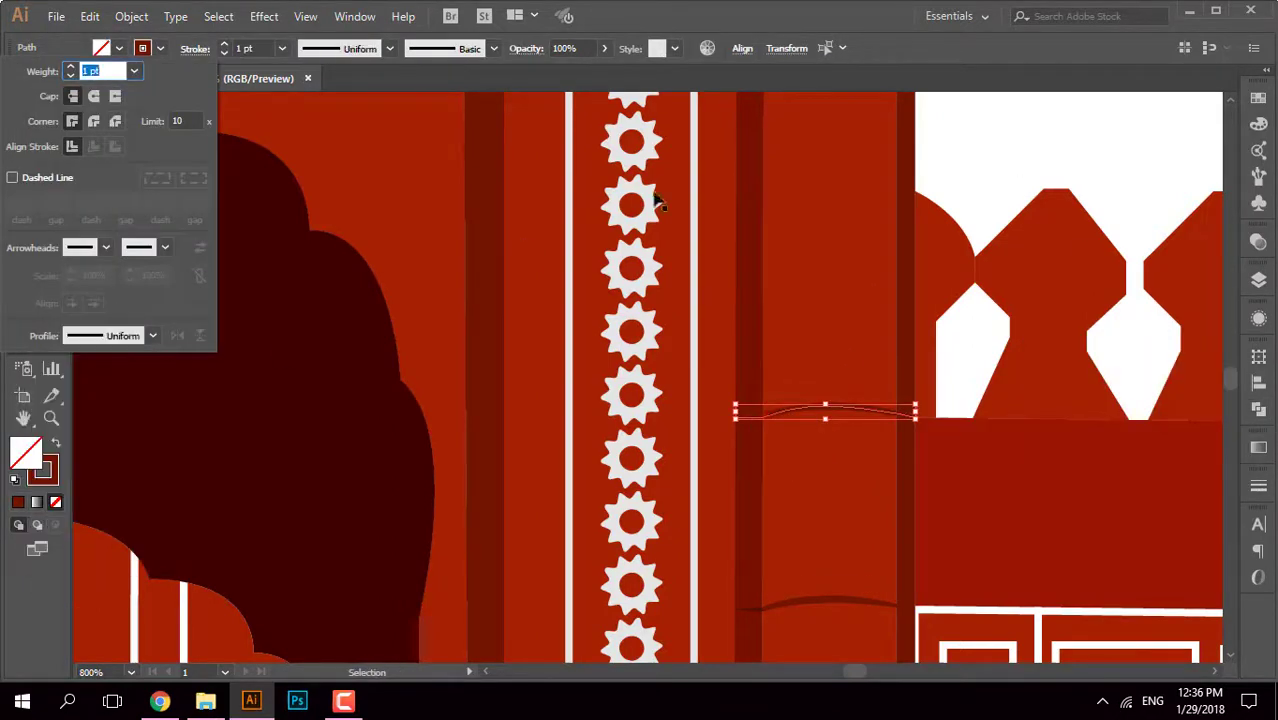
click(840, 638)
click(195, 48)
click(1004, 164)
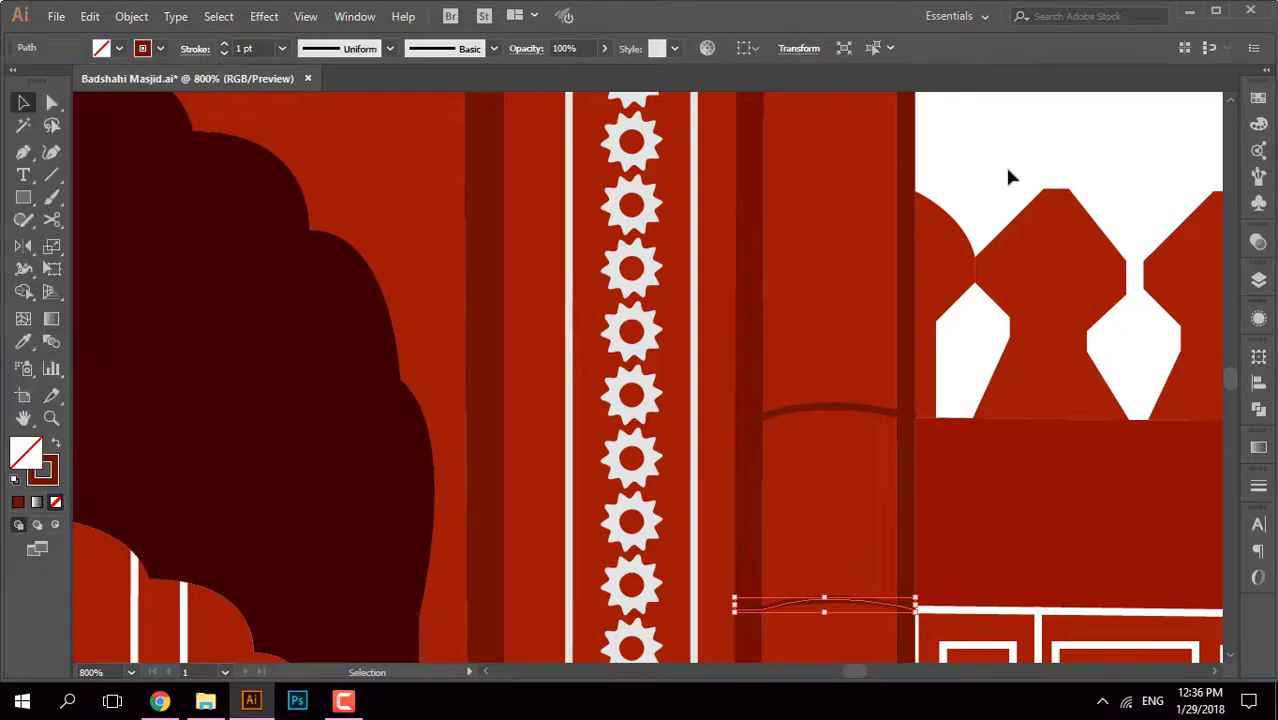
key(ctrl+minus)
key(ctrl+minus)
key(ctrl+minus)
scroll(975, 432, up, 2)
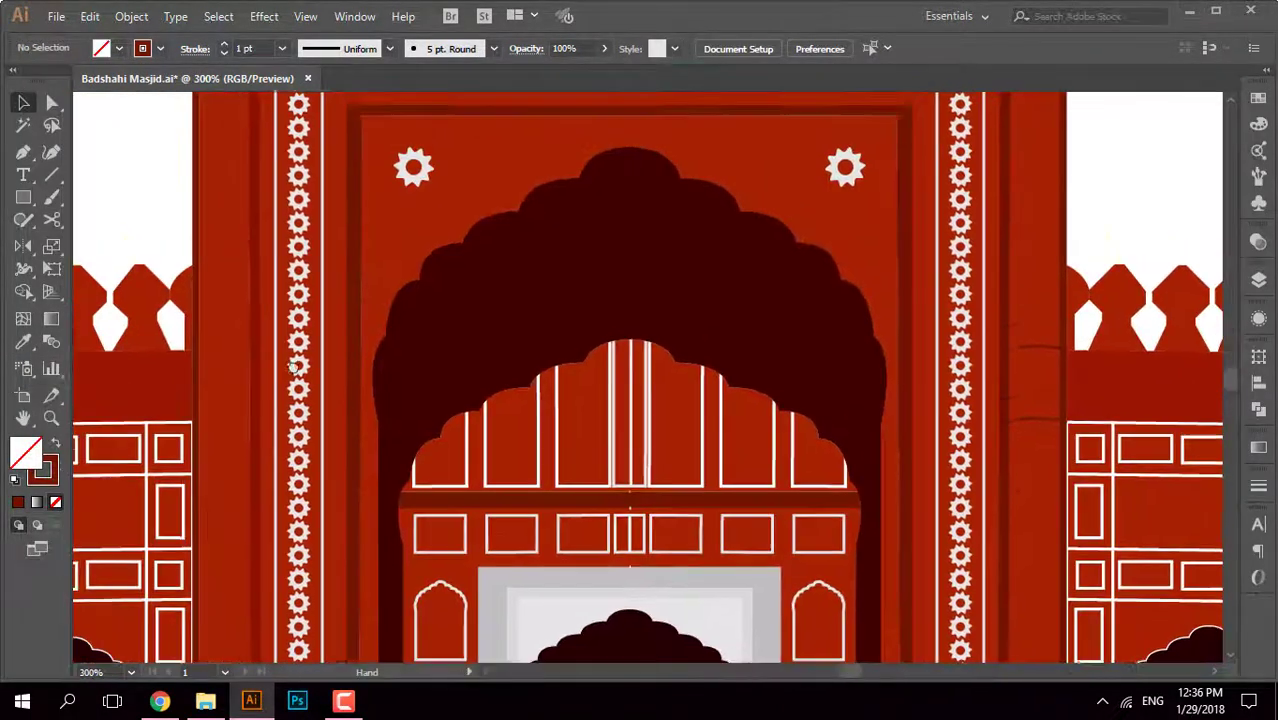
scroll(636, 351, up, 2)
scroll(541, 343, down, 1)
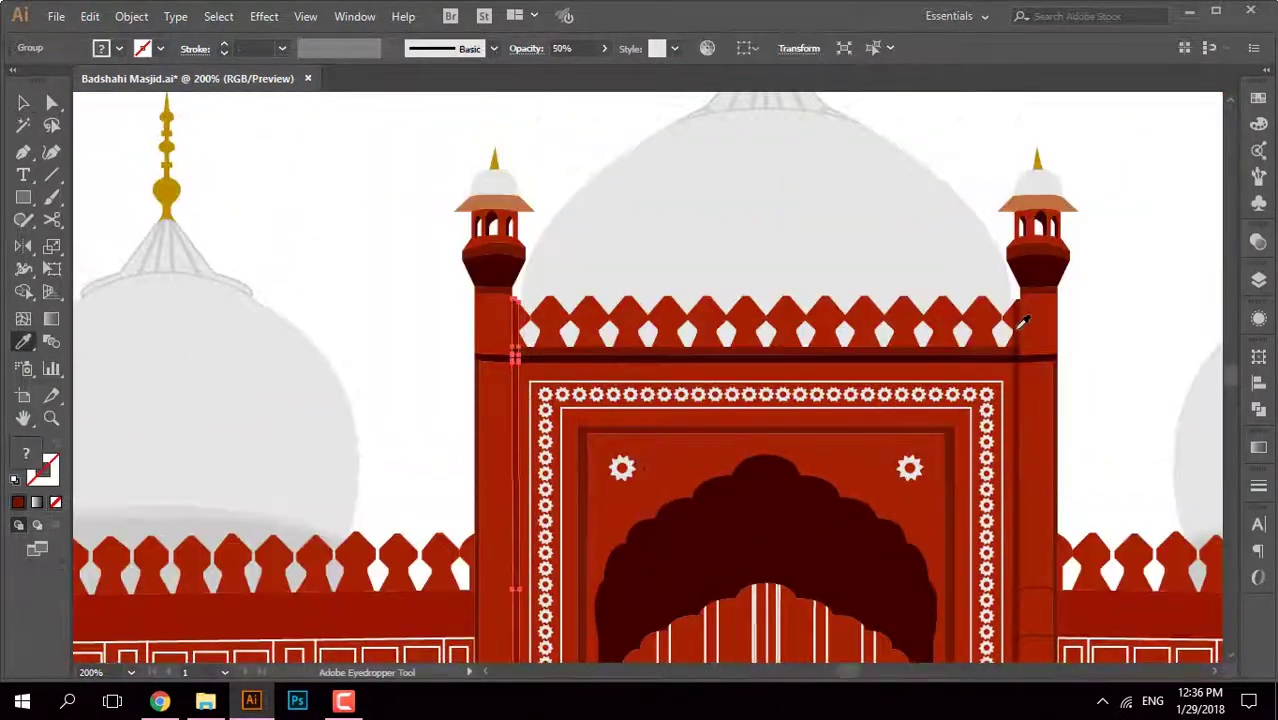
scroll(616, 352, up, 4)
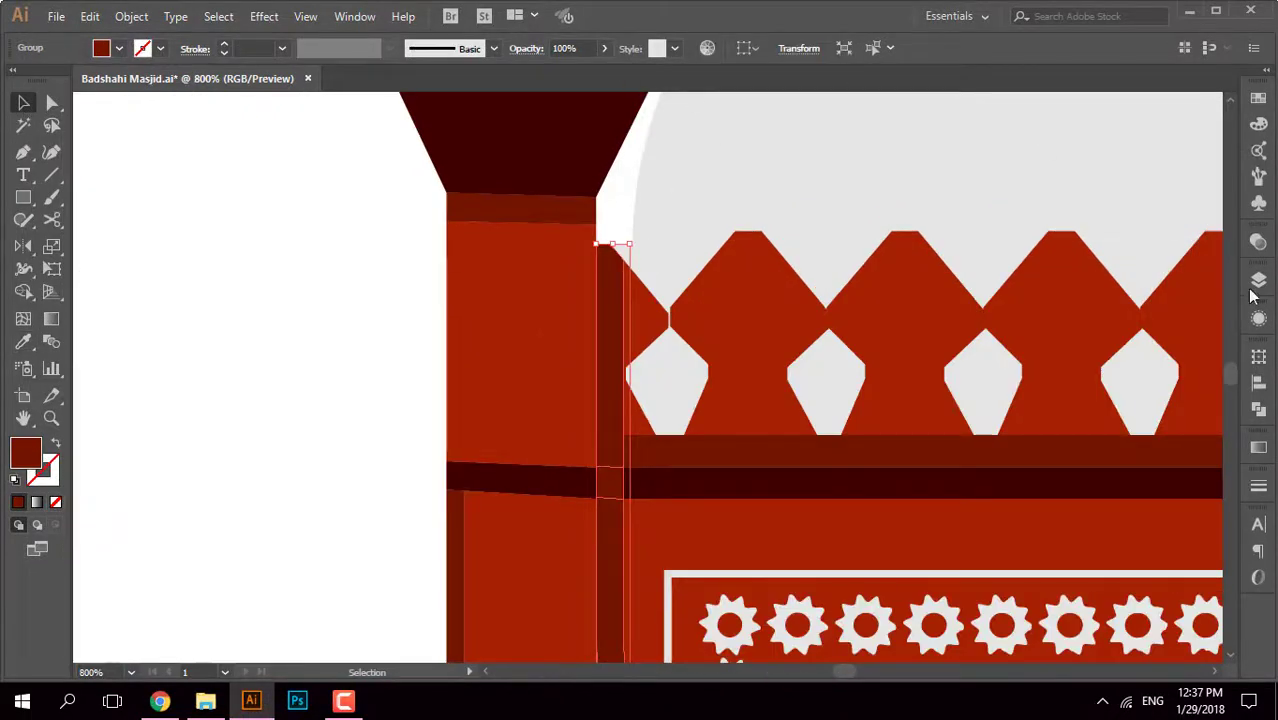
Step: Set the left tower strip's blend mode to Multiply
click(1258, 242)
click(1068, 261)
click(1055, 330)
key(ctrl+shift+a)
key(ctrl+minus)
key(ctrl+minus)
key(ctrl+minus)
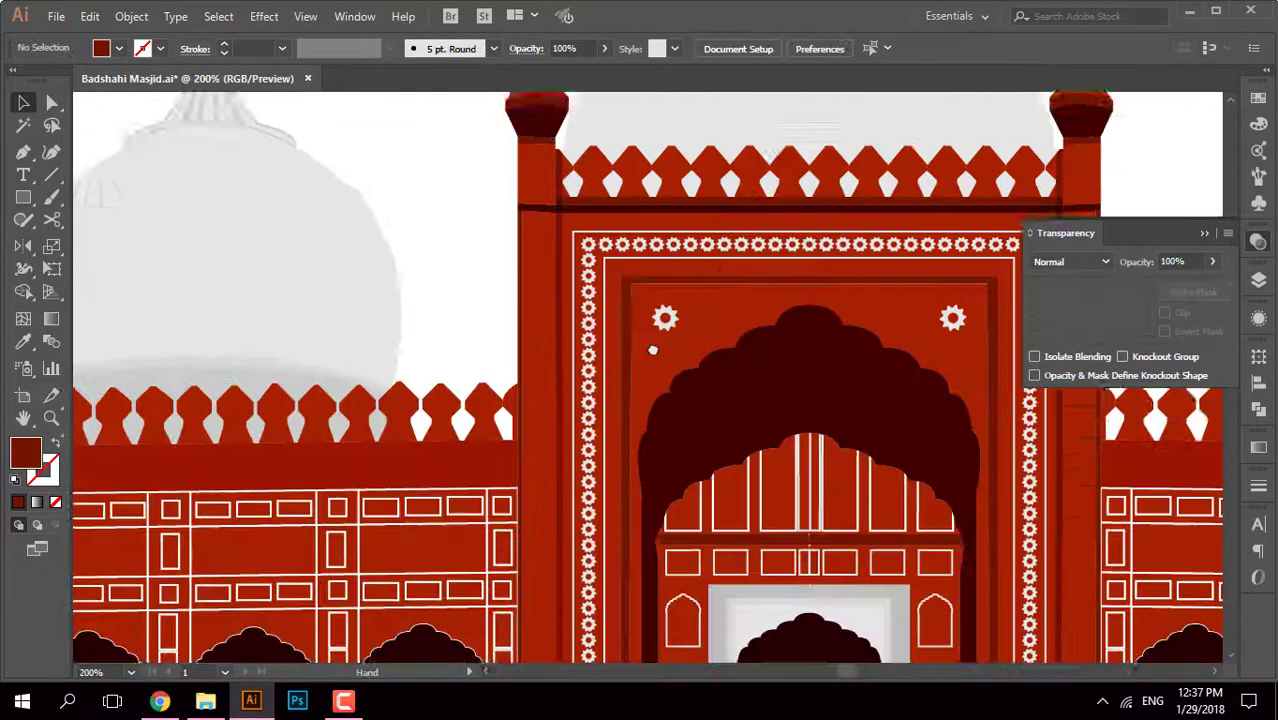
scroll(593, 294, up, 1)
scroll(941, 348, up, 1)
Step: Alt-drag a copy of the right tower's curved band across to the left tower
click(936, 345)
scroll(918, 340, up, 1)
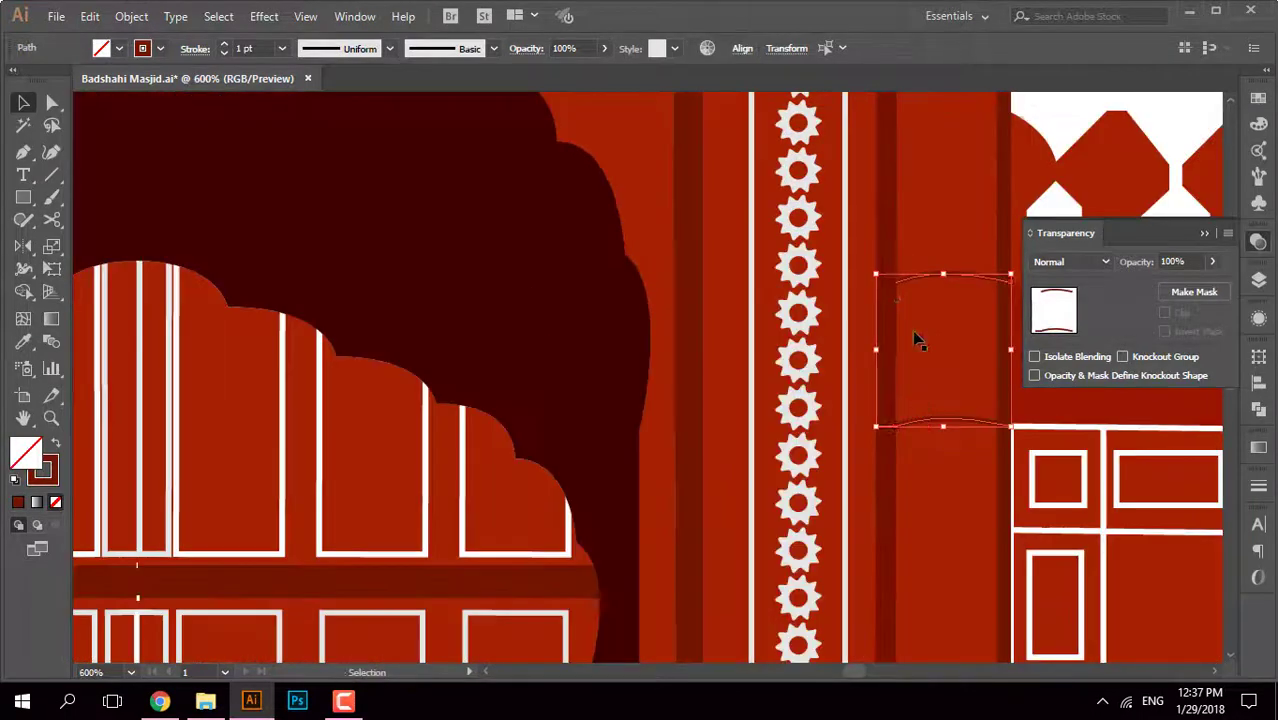
scroll(1061, 606, down, 2)
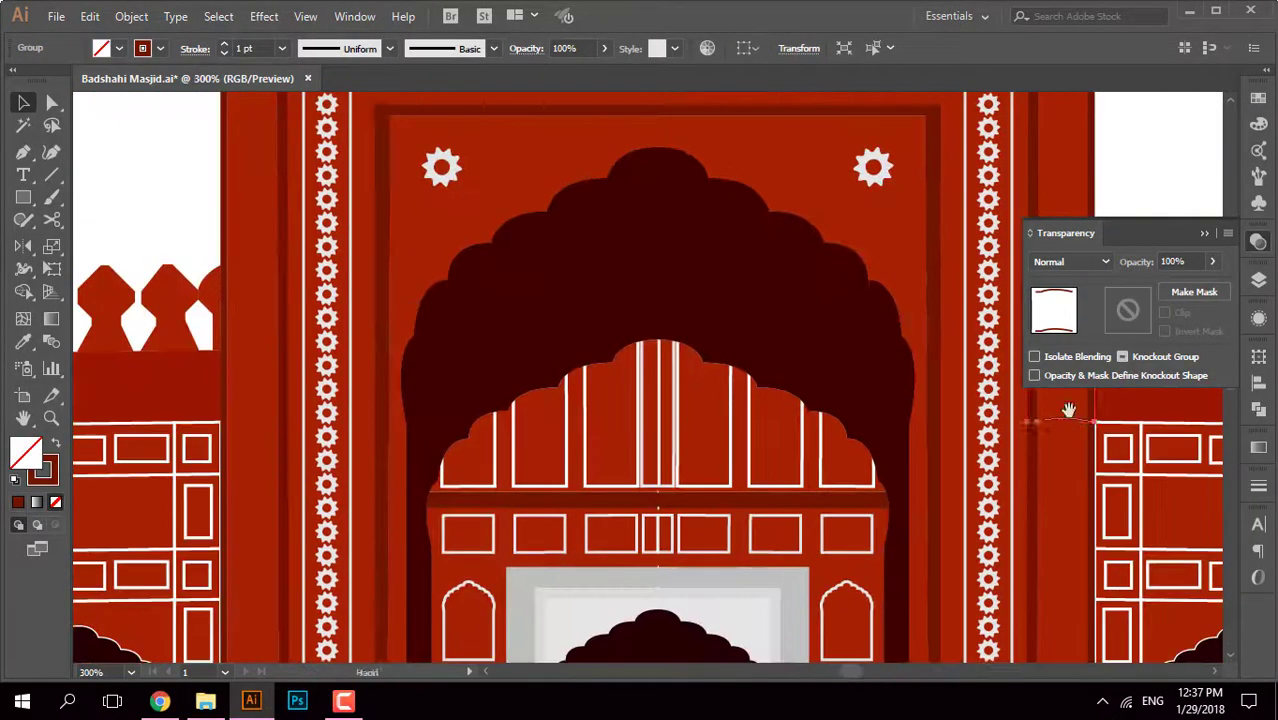
key(v)
drag(960, 440, 634, 438)
scroll(210, 430, down, 3)
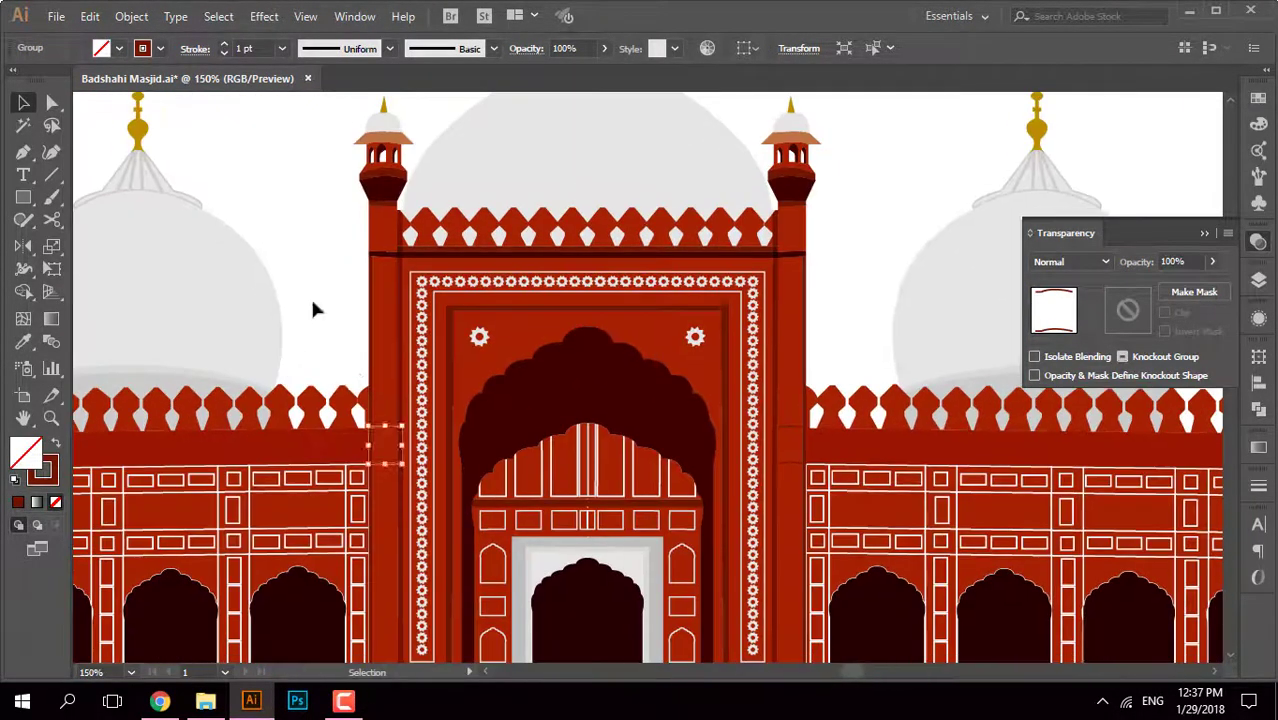
scroll(396, 485, up, 5)
Step: Mirror the copied band with Transform > Reflect in Outline view
key(ctrl+y)
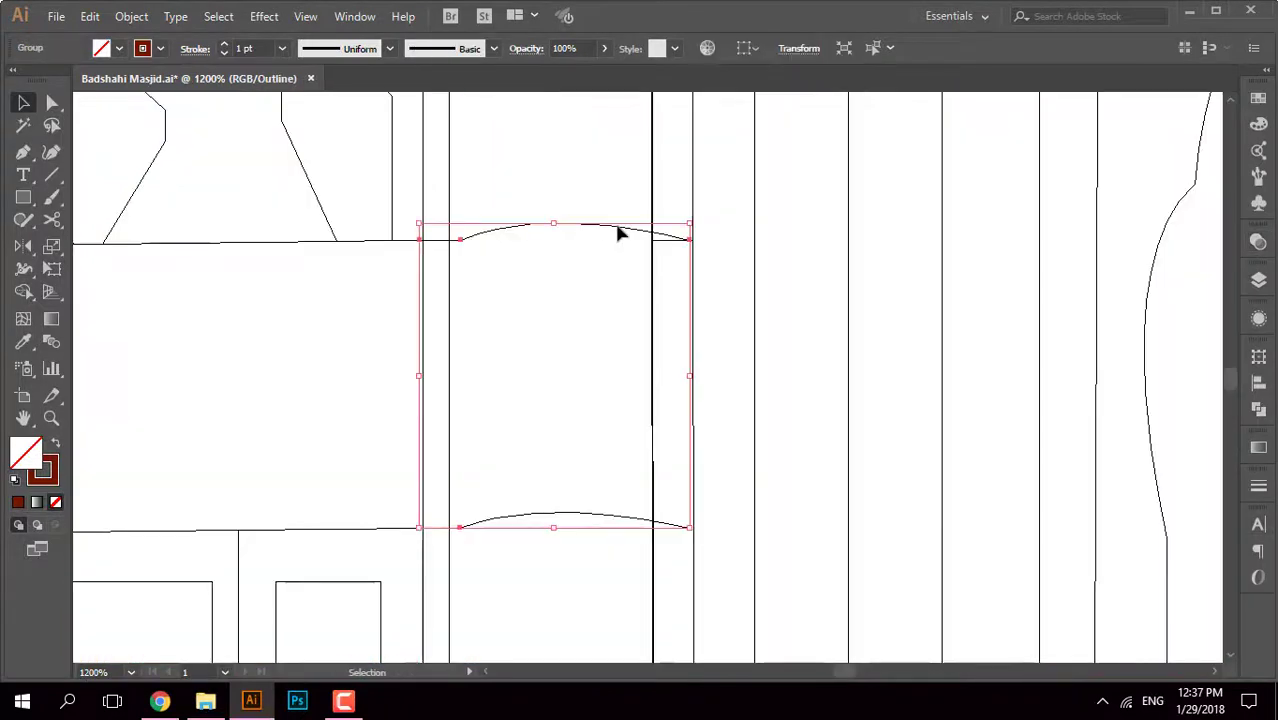
scroll(618, 232, up, 1)
scroll(571, 265, down, 1)
right_click(755, 252)
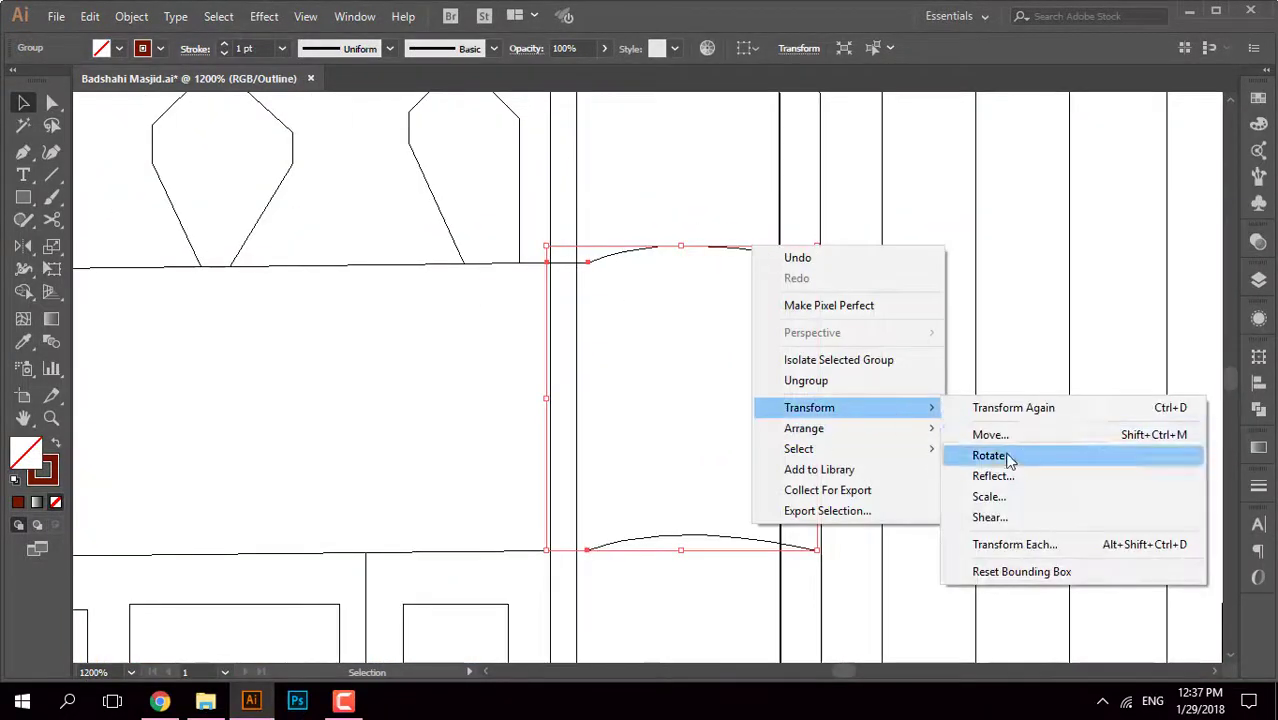
click(1013, 451)
click(1058, 436)
click(858, 255)
scroll(470, 228, up, 2)
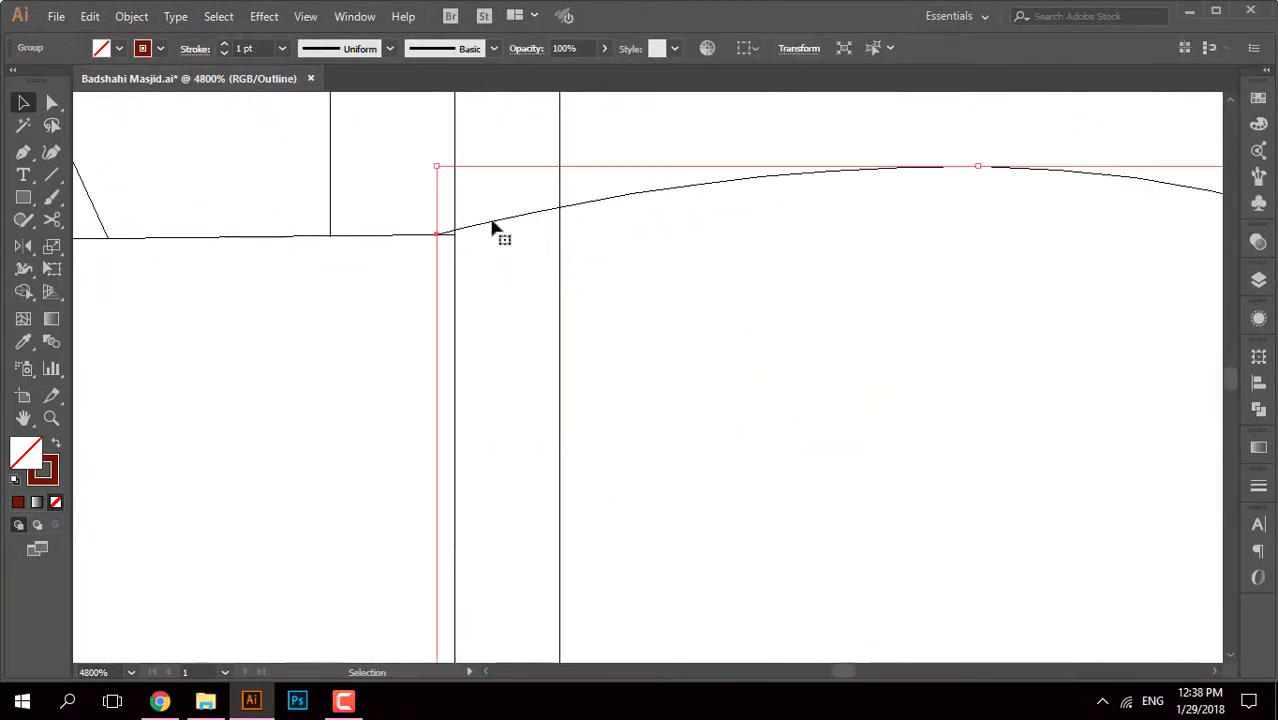
scroll(492, 226, up, 2)
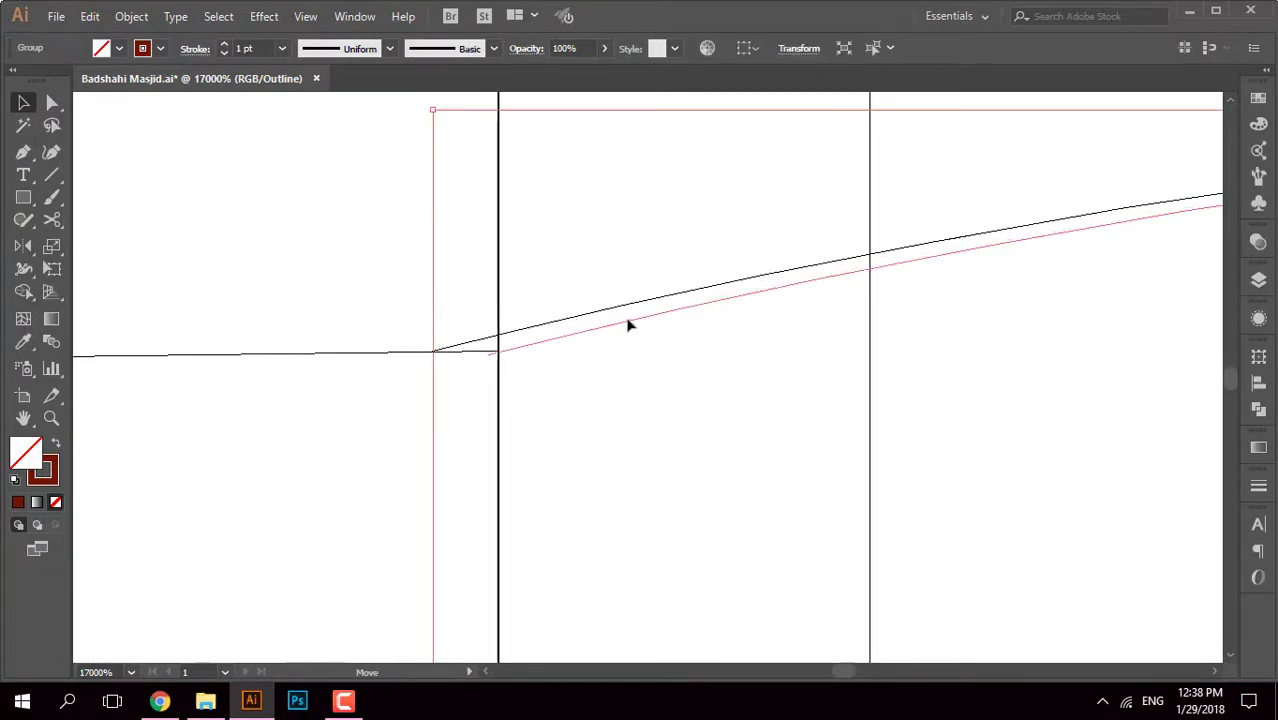
scroll(660, 360, down, 3)
scroll(700, 392, down, 2)
Step: Eyedropper the dark maroon fill onto the tower's thin edge strip, then view the whole mosque
key(ctrl+y)
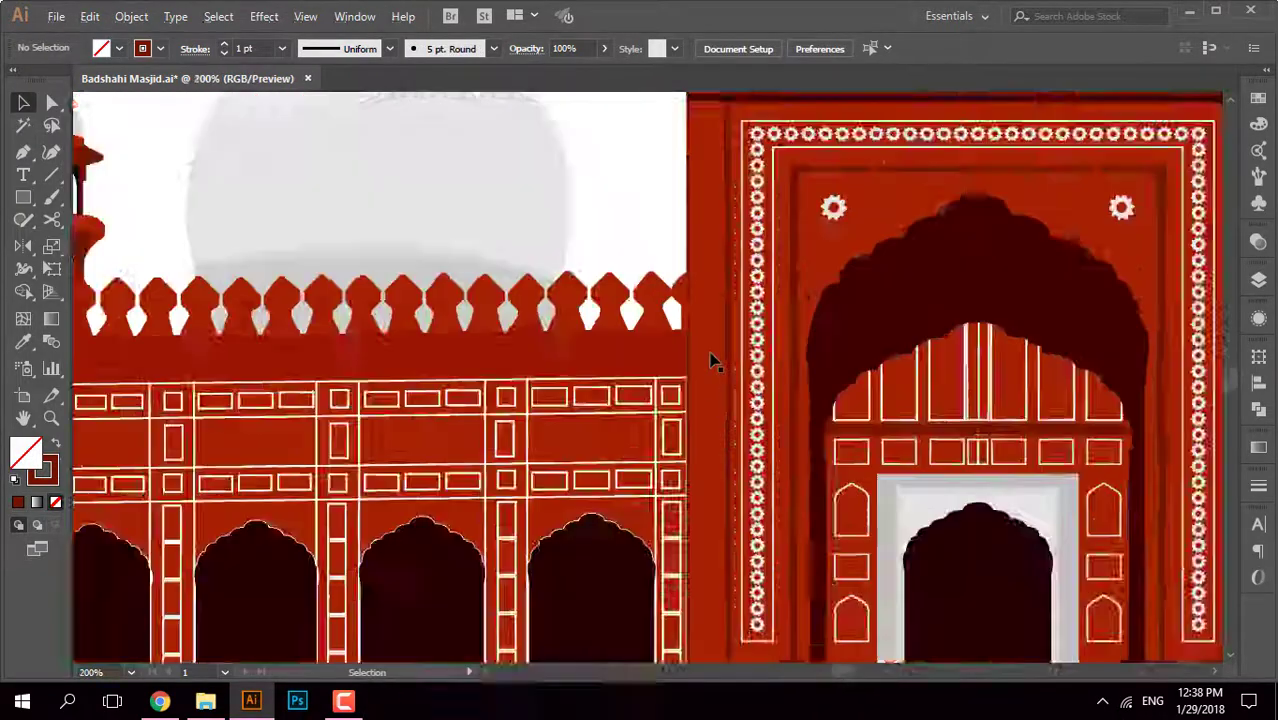
scroll(735, 385, down, 2)
scroll(840, 340, up, 1)
scroll(1013, 348, down, 1)
scroll(964, 377, up, 4)
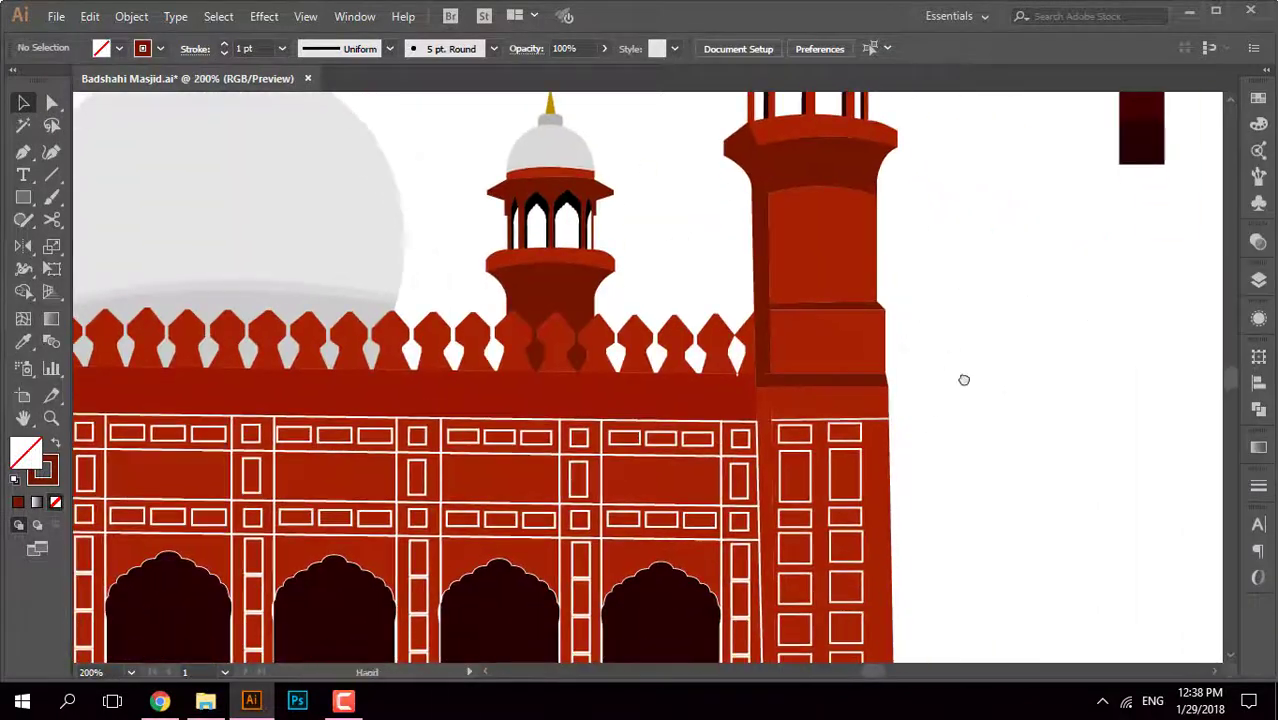
scroll(880, 375, down, 1)
click(812, 370)
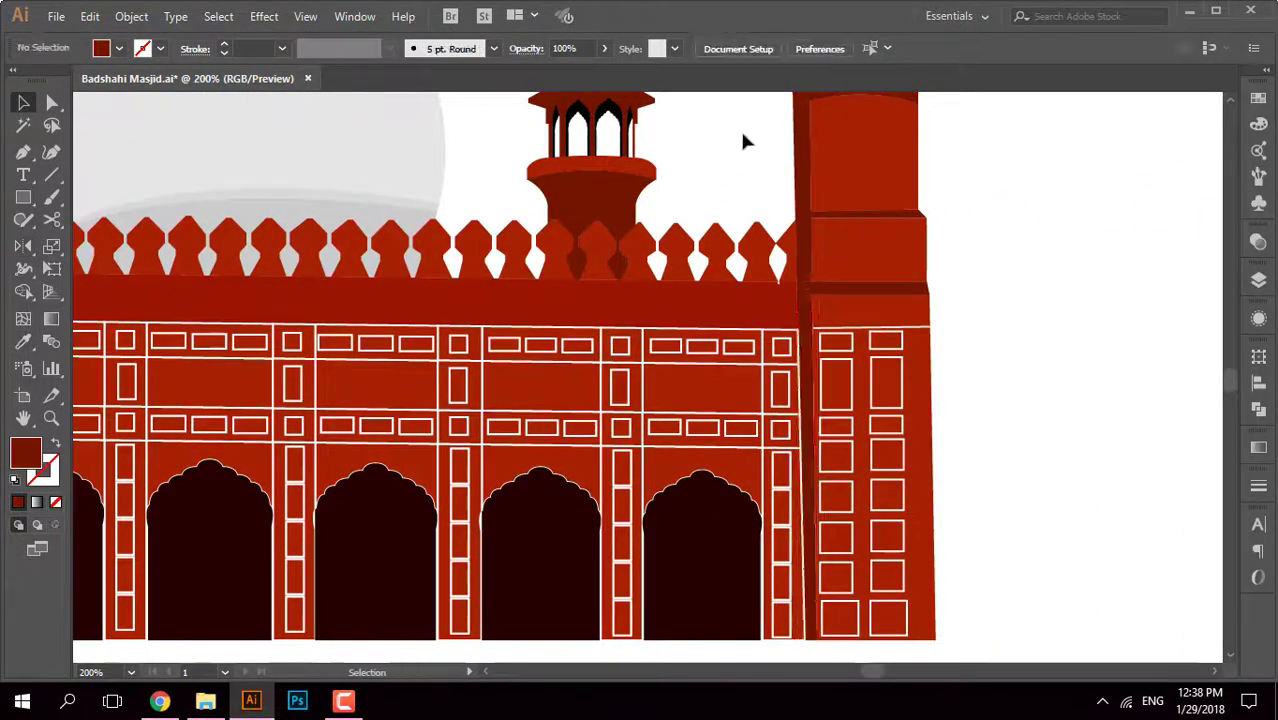
scroll(743, 141, down, 2)
scroll(474, 254, up, 3)
click(472, 252)
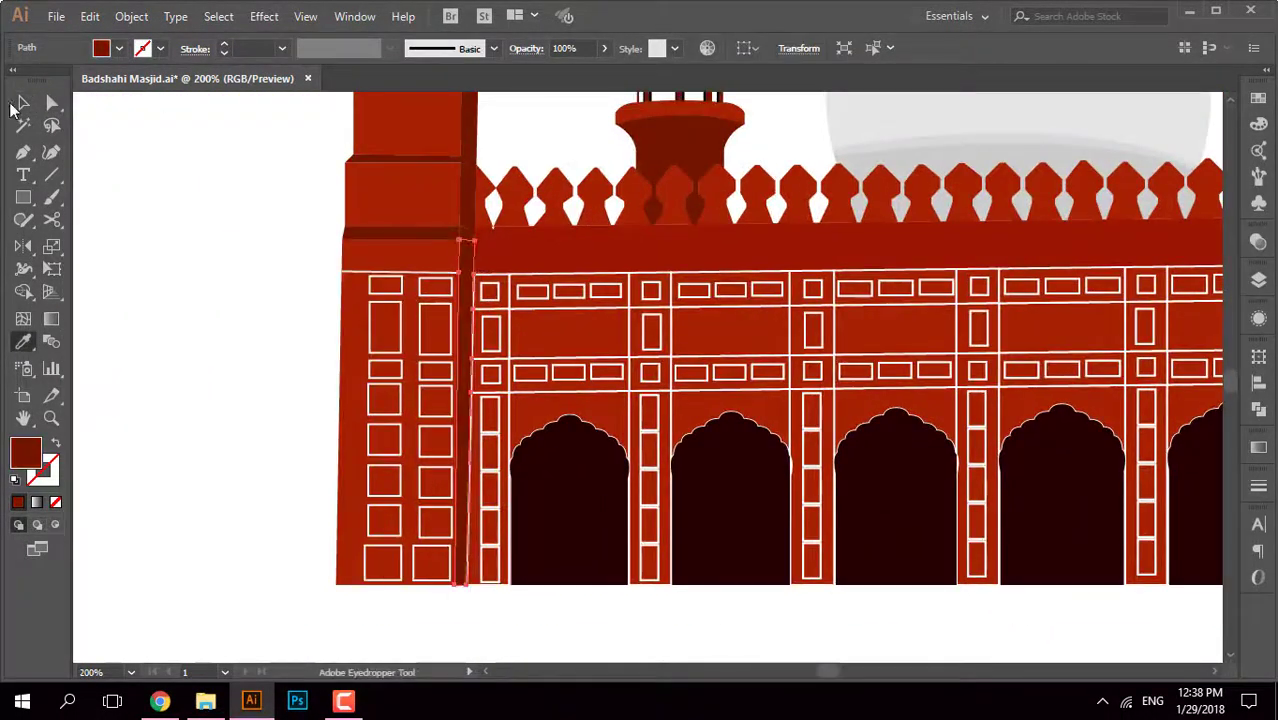
click(22, 103)
key(ctrl+shift+a)
key(ctrl+0)
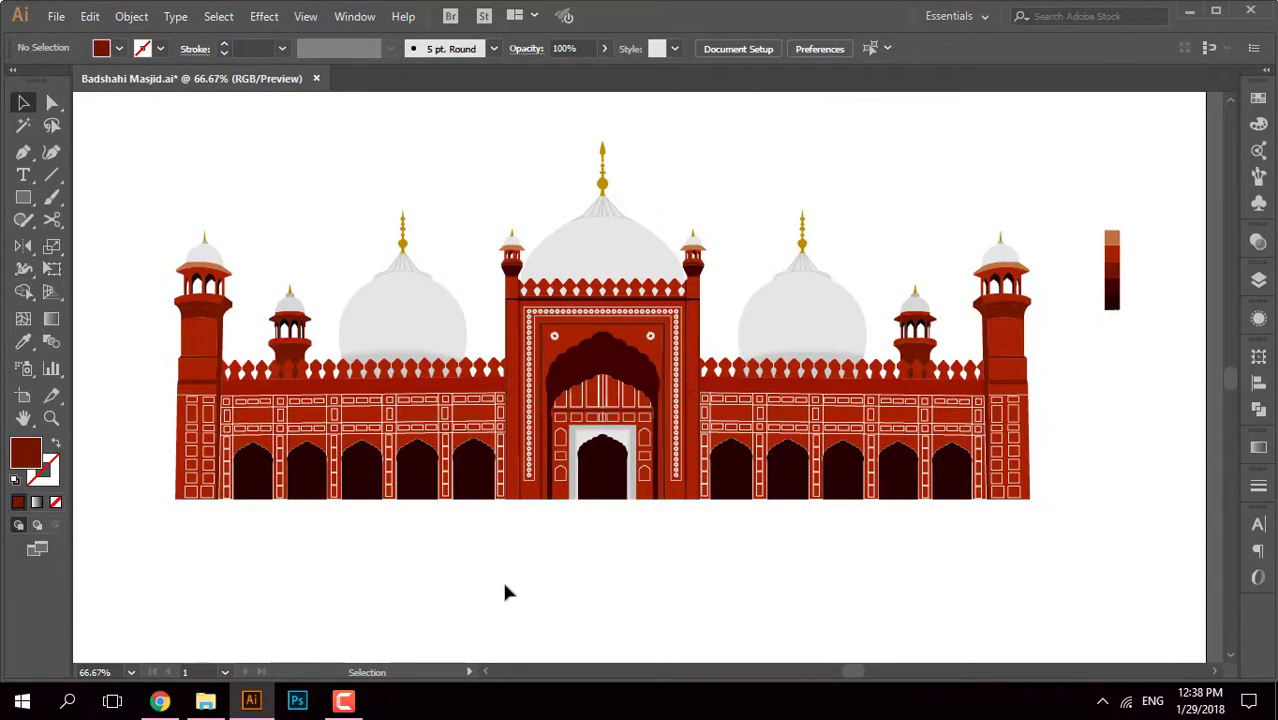
scroll(604, 418, up, 1)
Step: Merge the panels above the doorway and the door panel pieces into single shapes with Shape Builder
scroll(604, 418, up, 7)
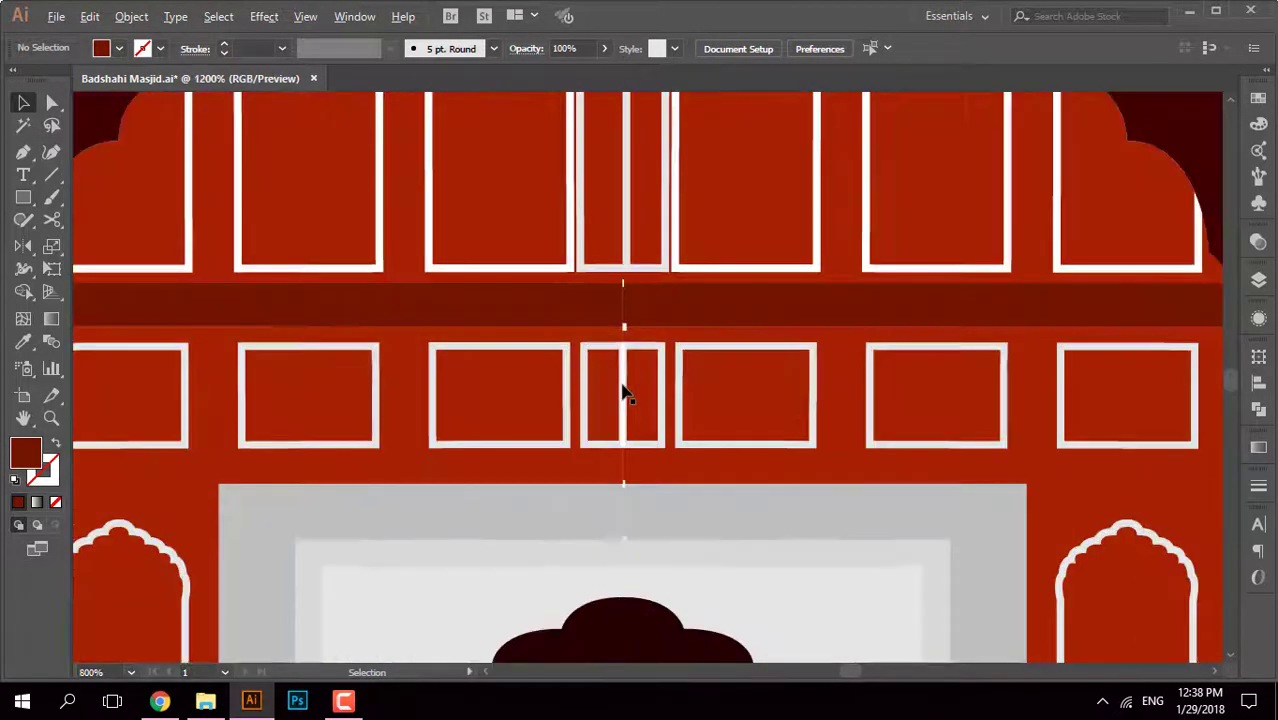
scroll(622, 392, up, 3)
scroll(685, 434, down, 2)
click(568, 434)
key(shift+m)
scroll(645, 486, down, 2)
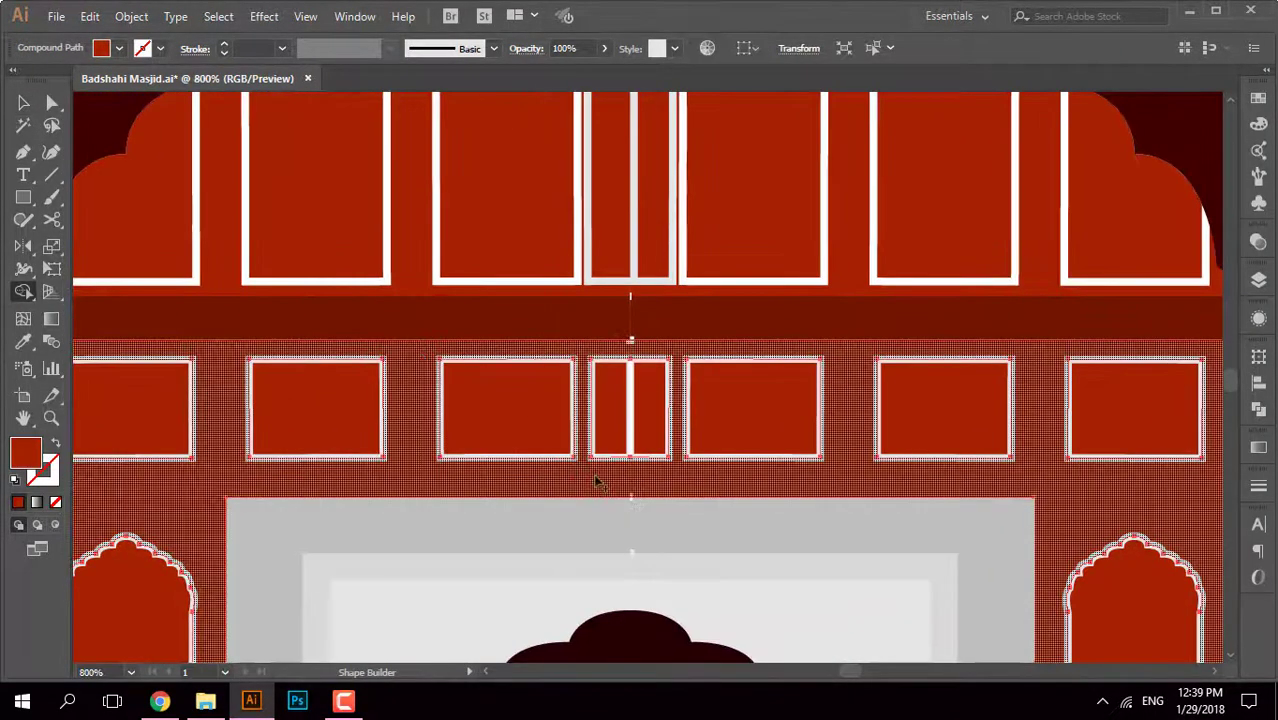
click(597, 482)
key(v)
scroll(612, 400, up, 2)
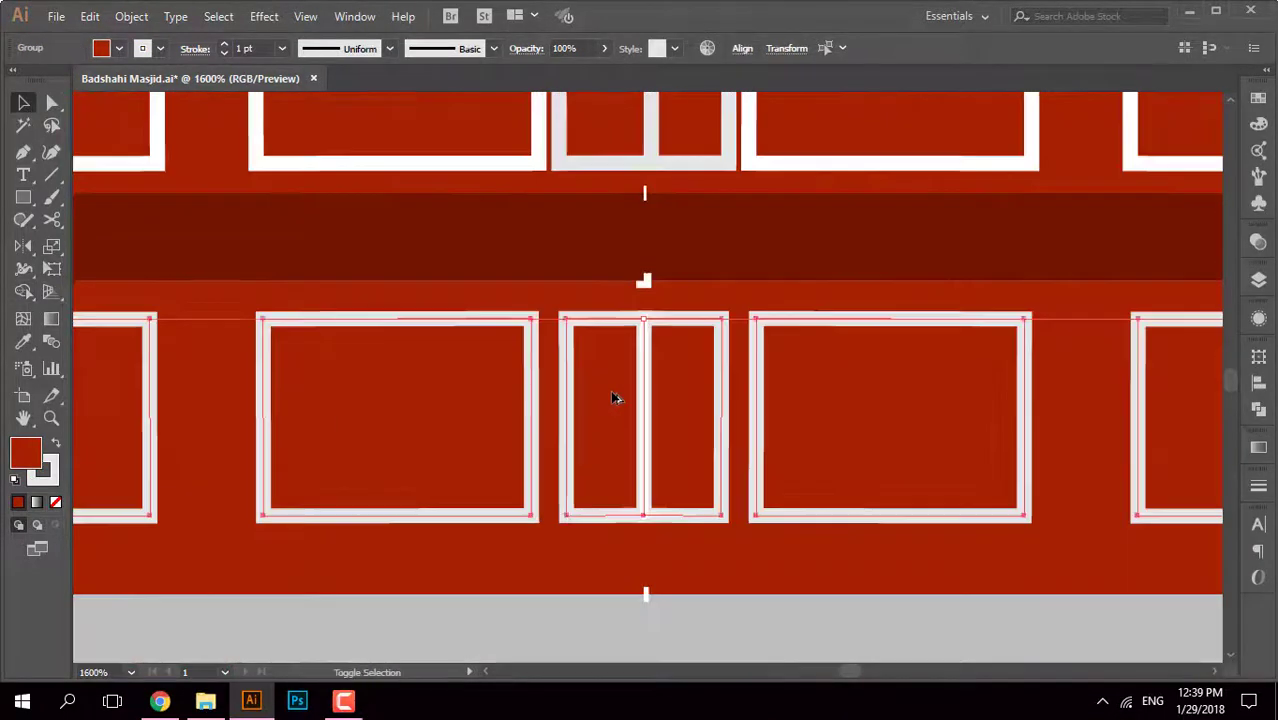
key(shift+m)
click(684, 396)
key(v)
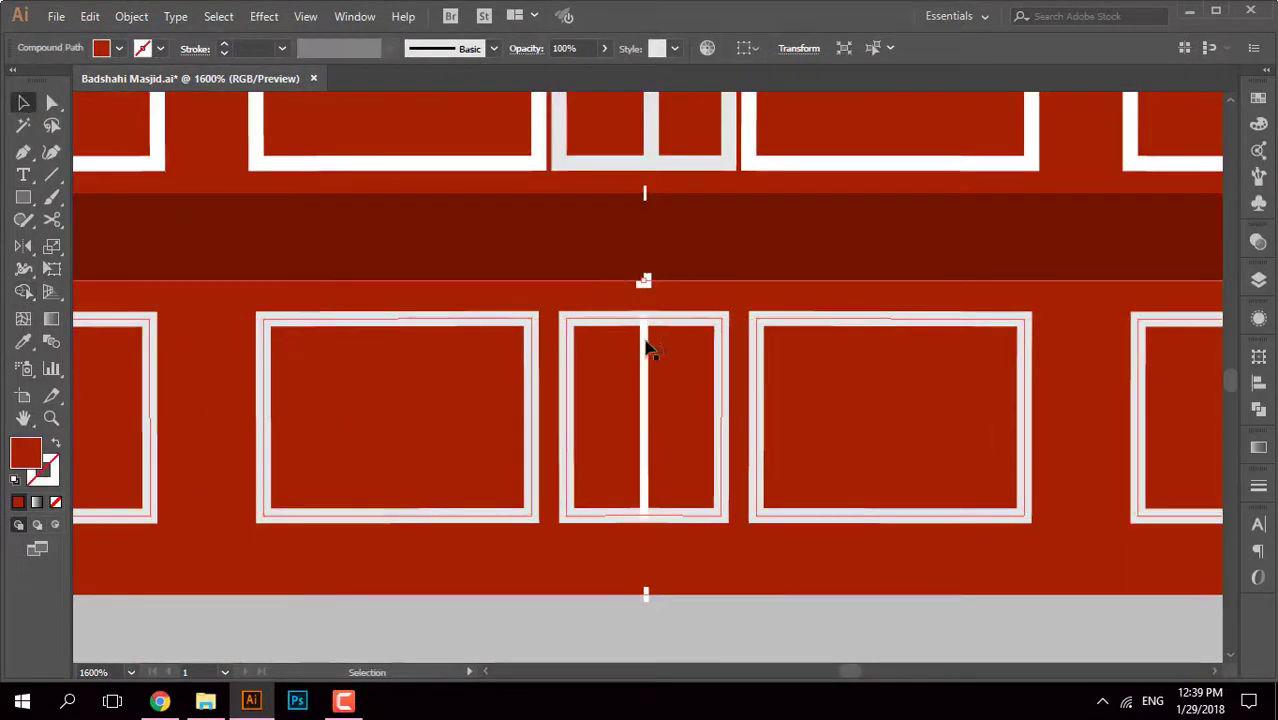
Step: Check the artwork in outline view, then merge both halves of the grey band
scroll(602, 600, up, 4)
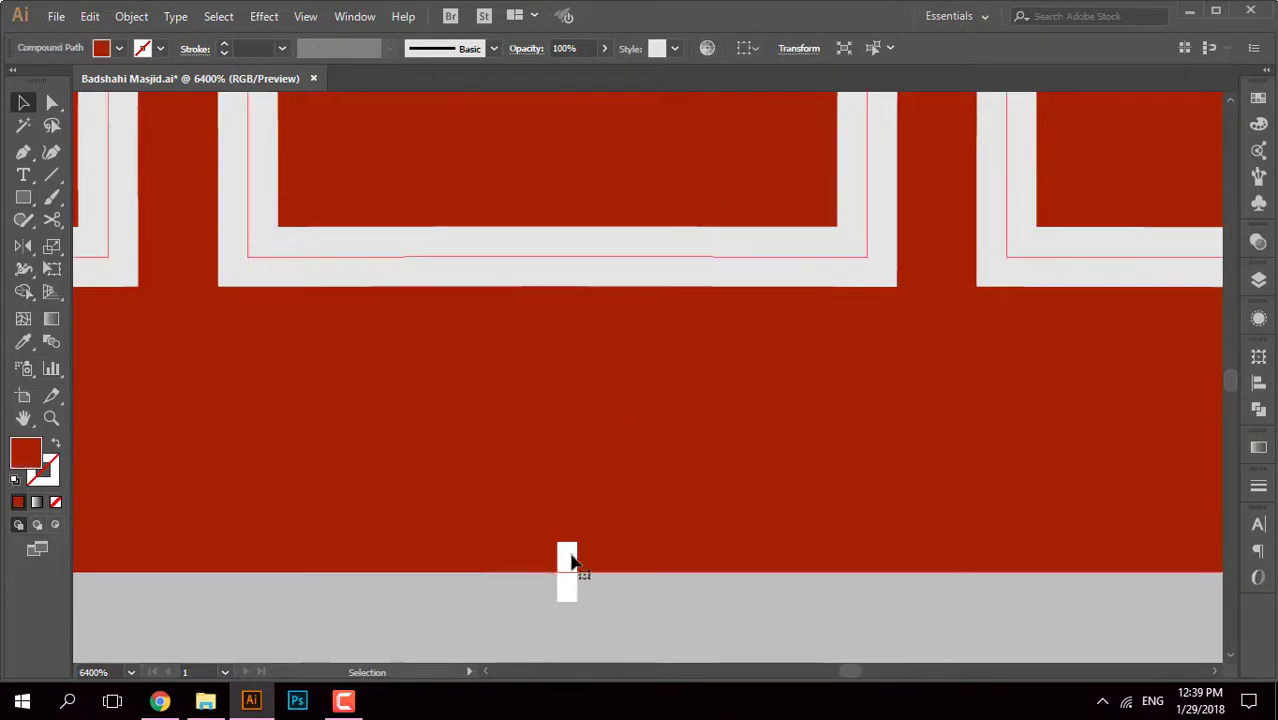
key(ctrl+y)
click(562, 362)
scroll(620, 400, down, 2)
key(ctrl+y)
scroll(672, 428, down, 2)
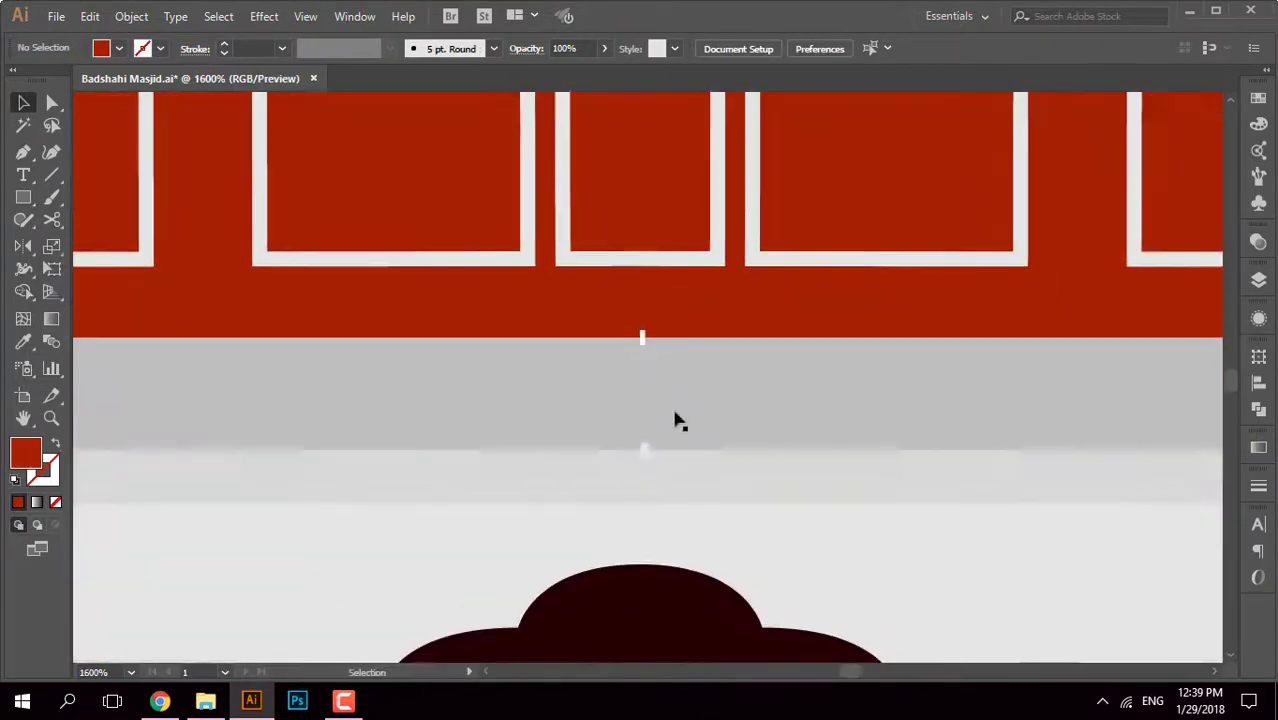
key(shift+m)
drag(588, 425, 770, 405)
key(v)
Step: Merge the halves of the lower light band and the lower section into whole shapes
shift+click(670, 494)
key(shift+m)
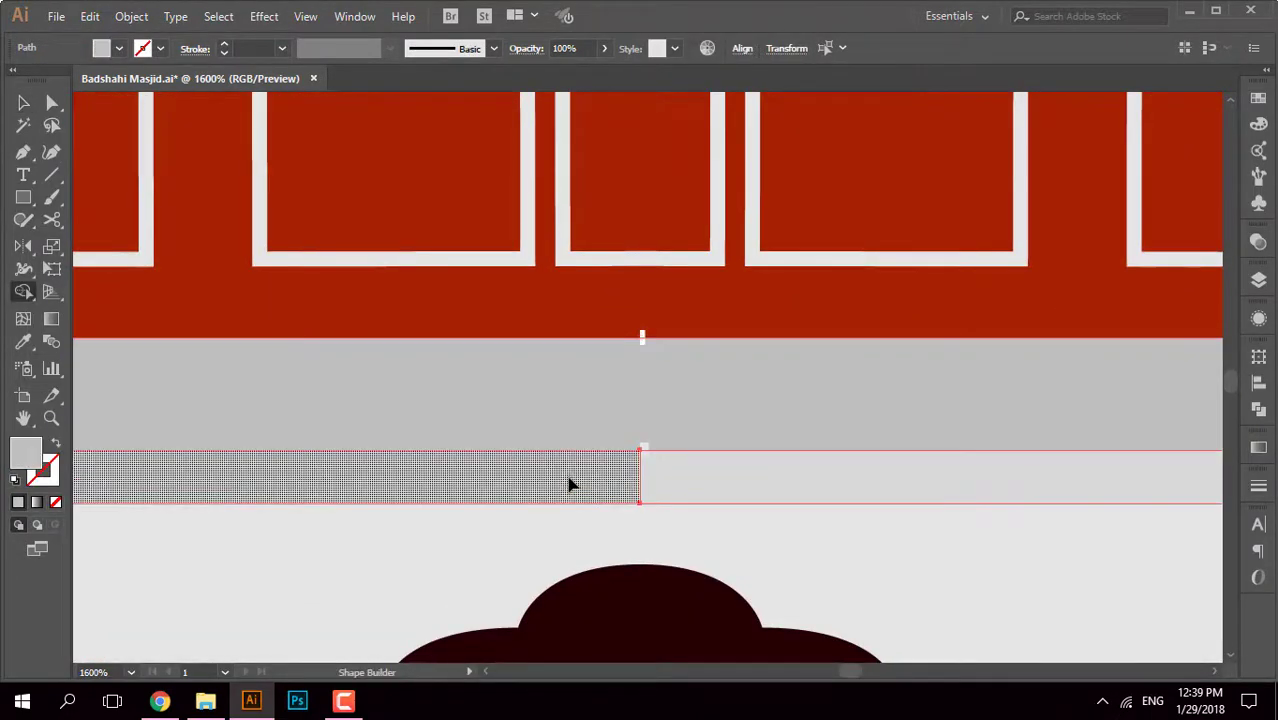
drag(568, 482, 720, 482)
key(shift+m)
drag(553, 540, 726, 540)
scroll(726, 353, down, 5)
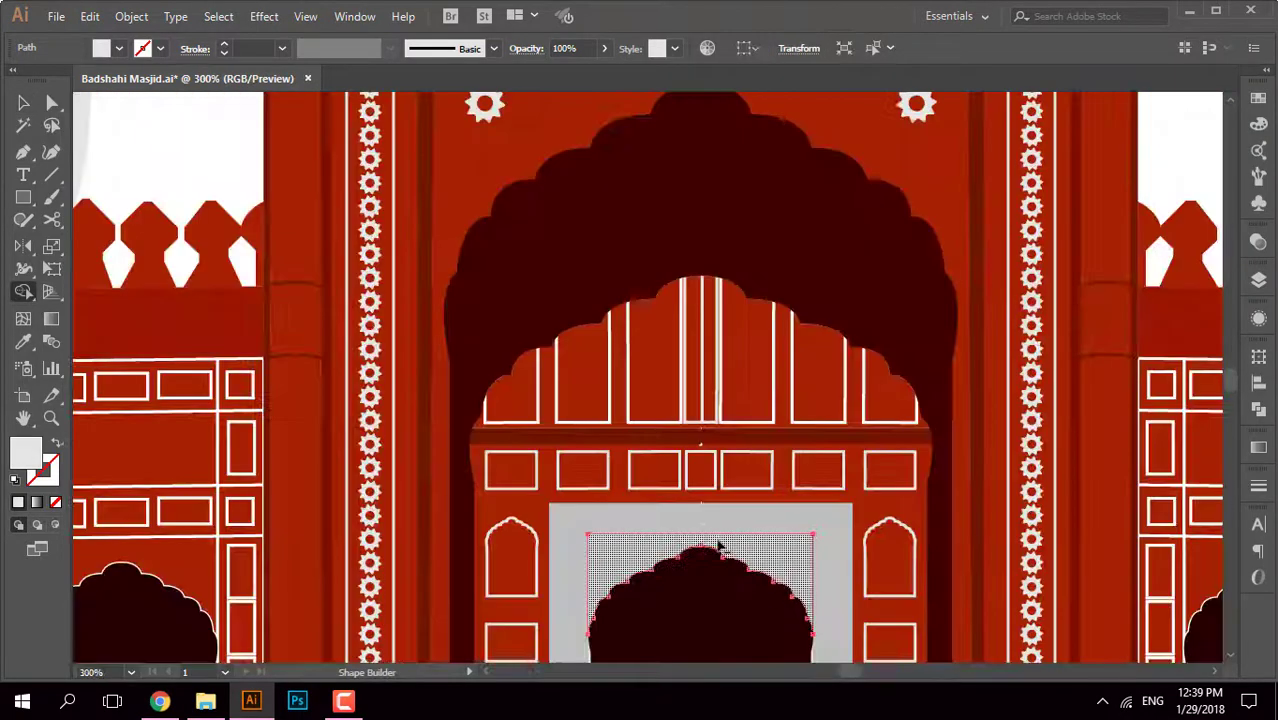
Step: Select the grey frame around the doorway and sample a light grey onto it
click(25, 103)
scroll(710, 446, up, 2)
scroll(630, 517, up, 2)
click(585, 535)
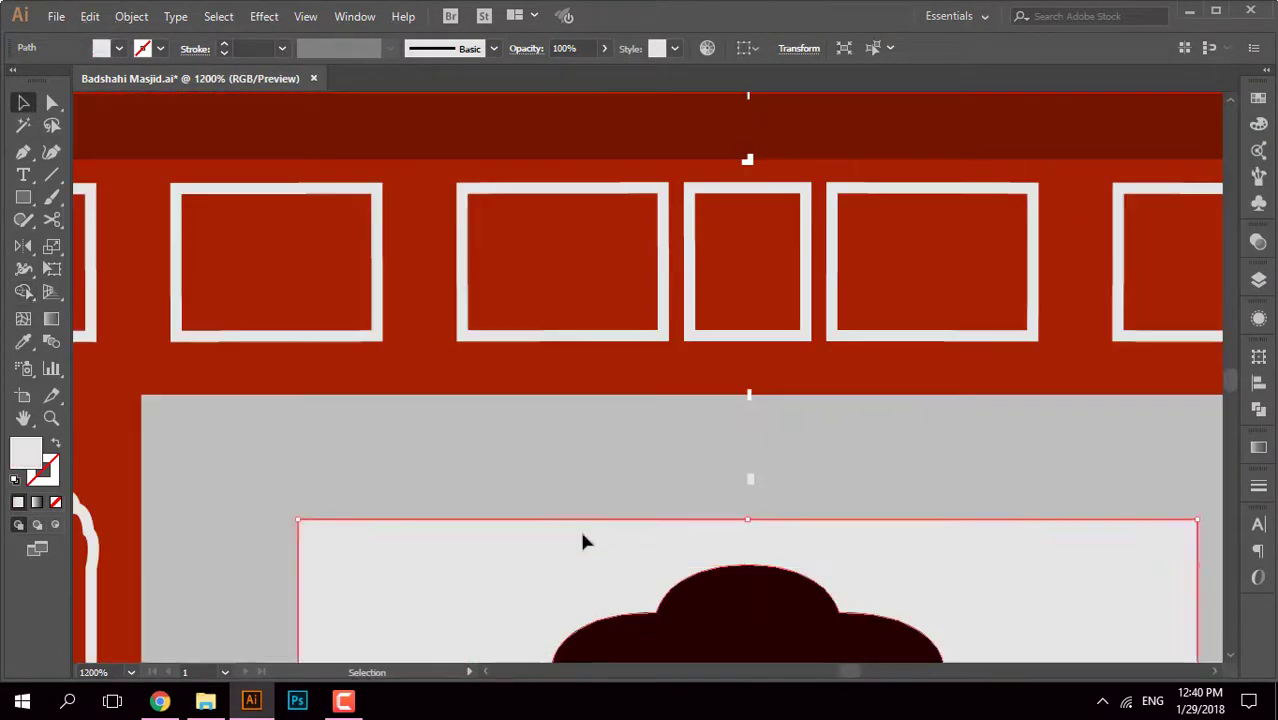
scroll(497, 538, down, 2)
drag(571, 525, 565, 489)
click(558, 422)
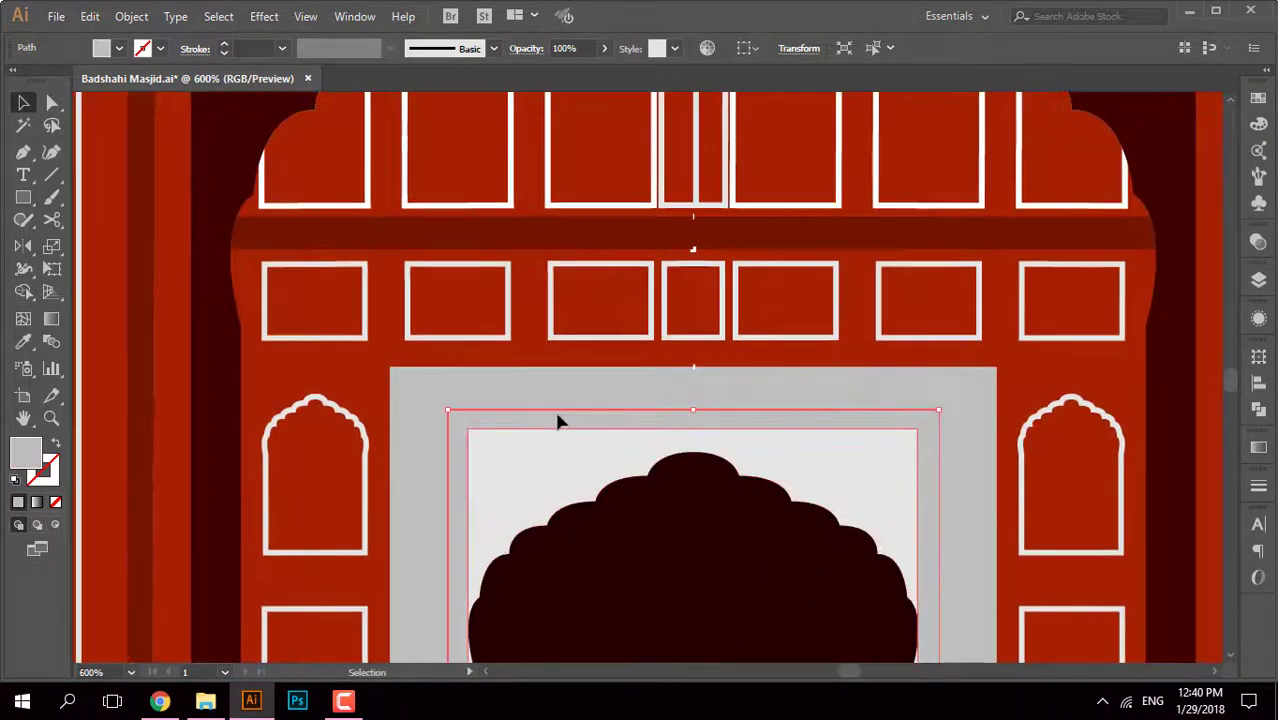
double_click(25, 452)
key(Escape)
key(i)
click(600, 470)
Step: Set the doorway frame fill to 95% brightness grey, then the darker 85% grey
double_click(25, 452)
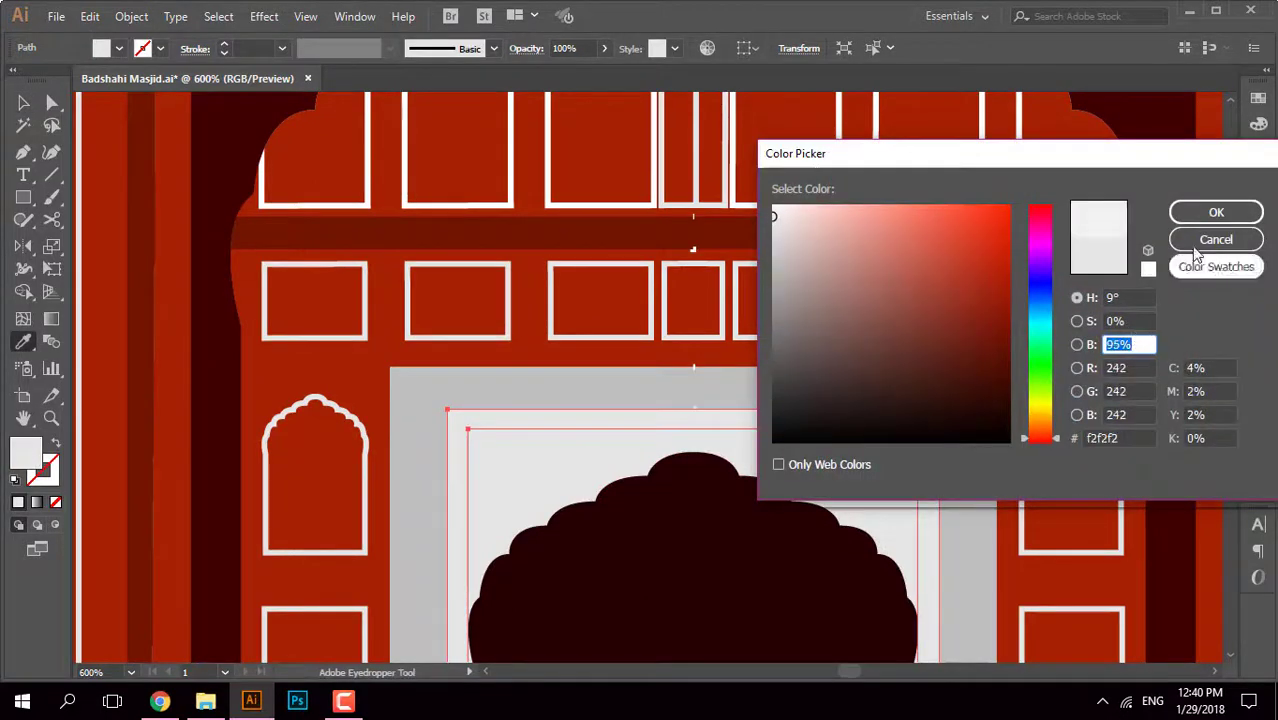
key(Return)
double_click(25, 462)
text(85)
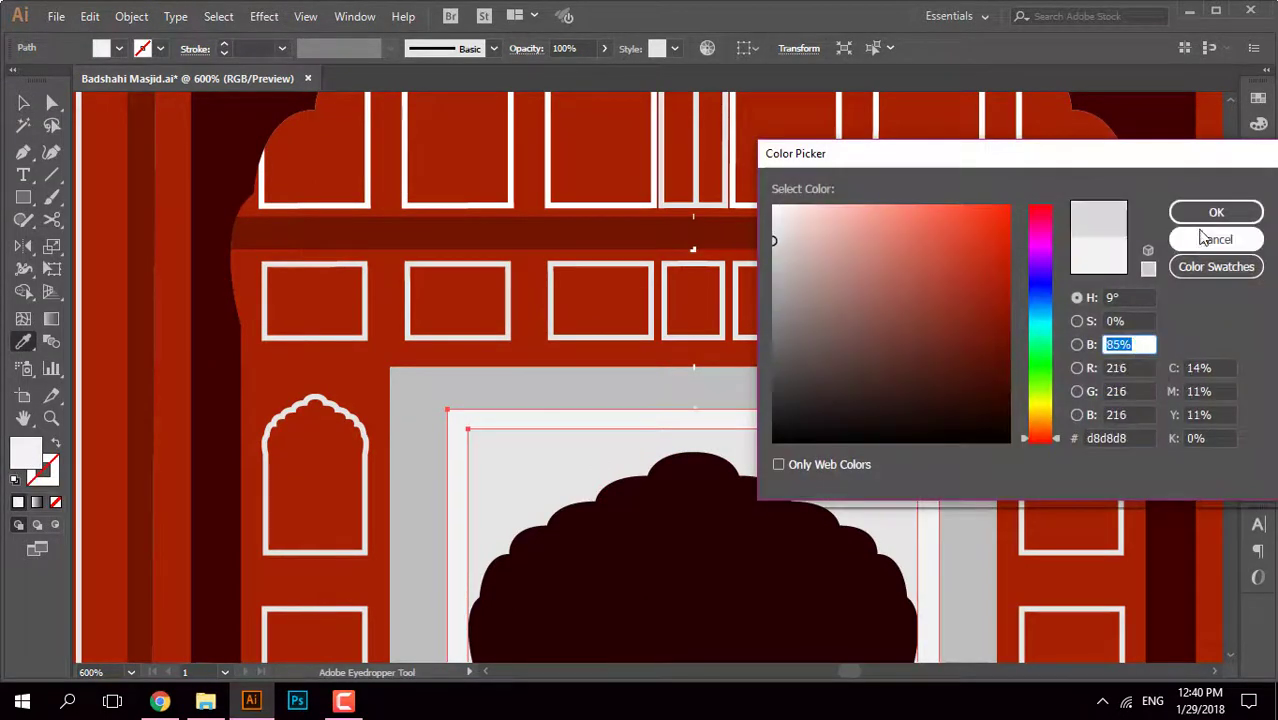
key(Return)
Step: Delete the dark red band, then undo to restore it
click(1184, 215)
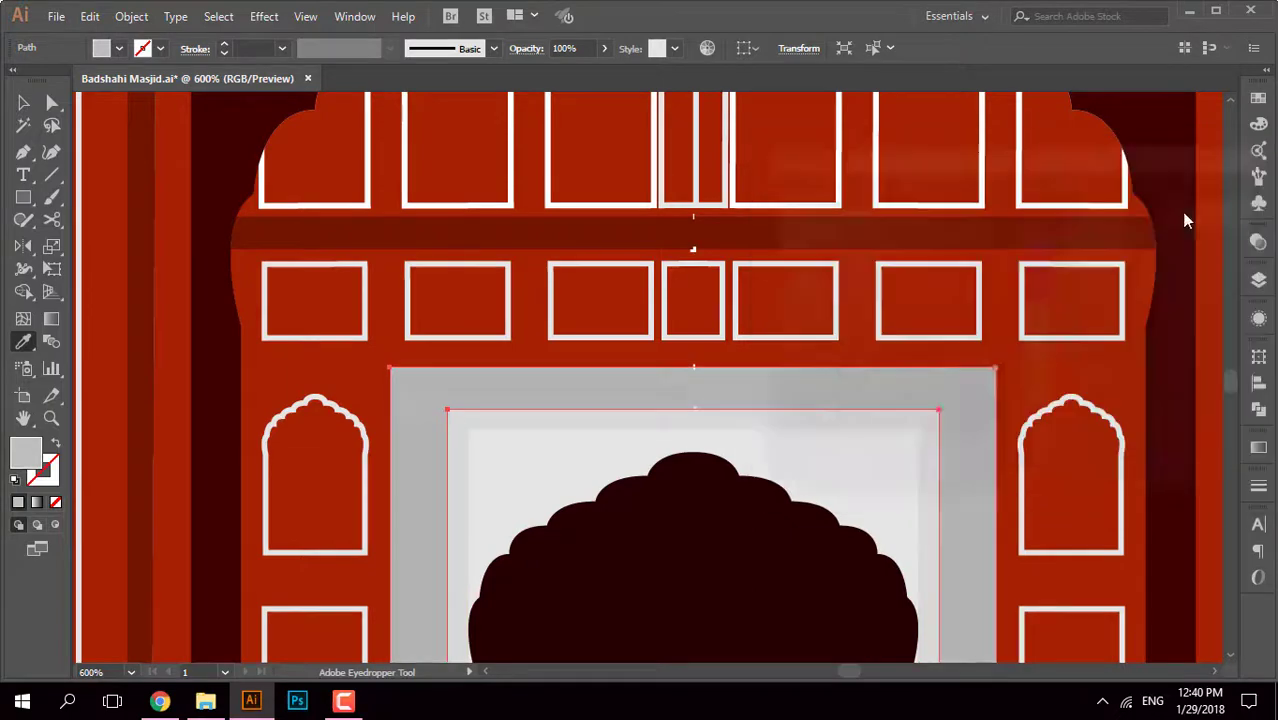
scroll(764, 528, down, 3)
scroll(818, 489, up, 1)
scroll(759, 347, up, 5)
key(ctrl+a)
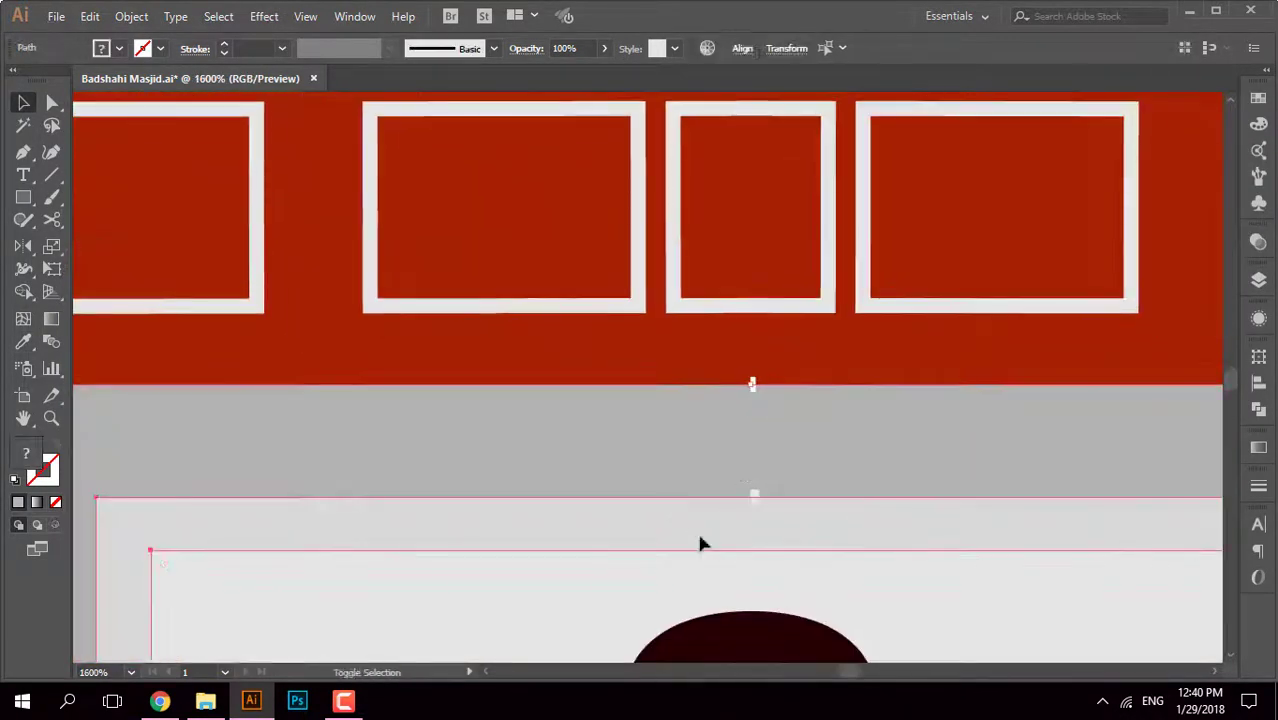
click(636, 422)
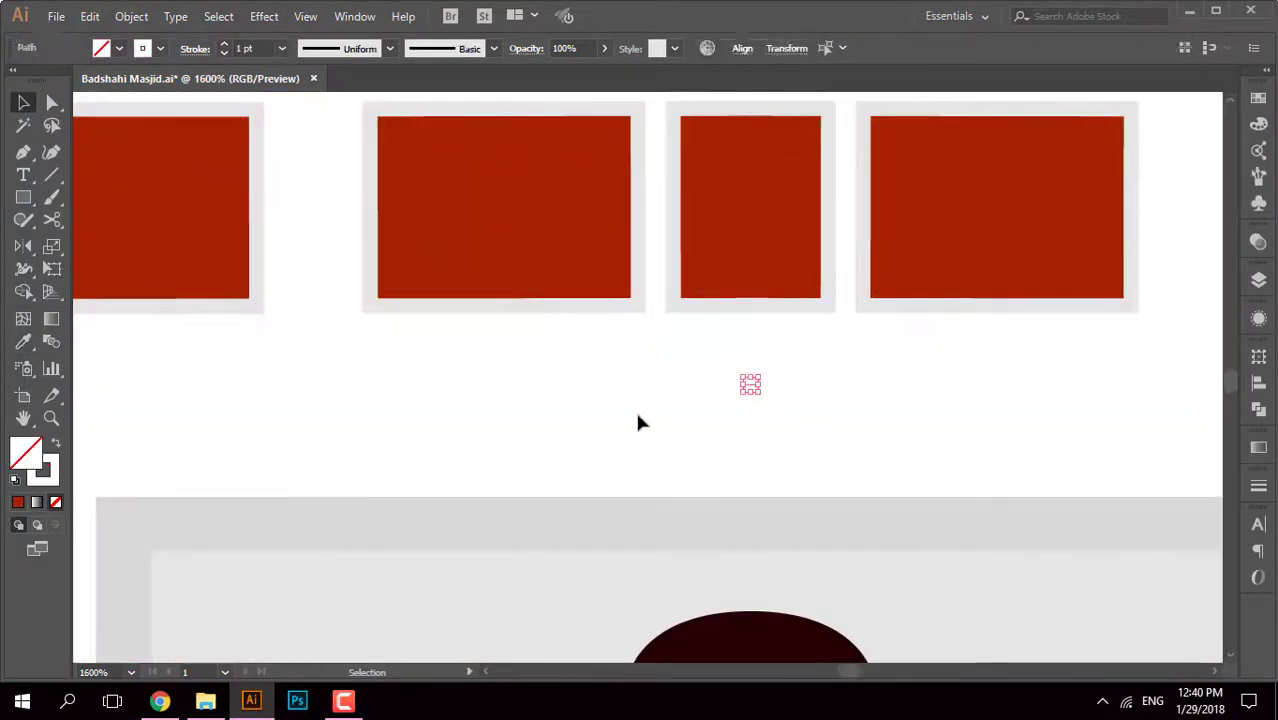
scroll(747, 400, down, 1)
click(714, 406)
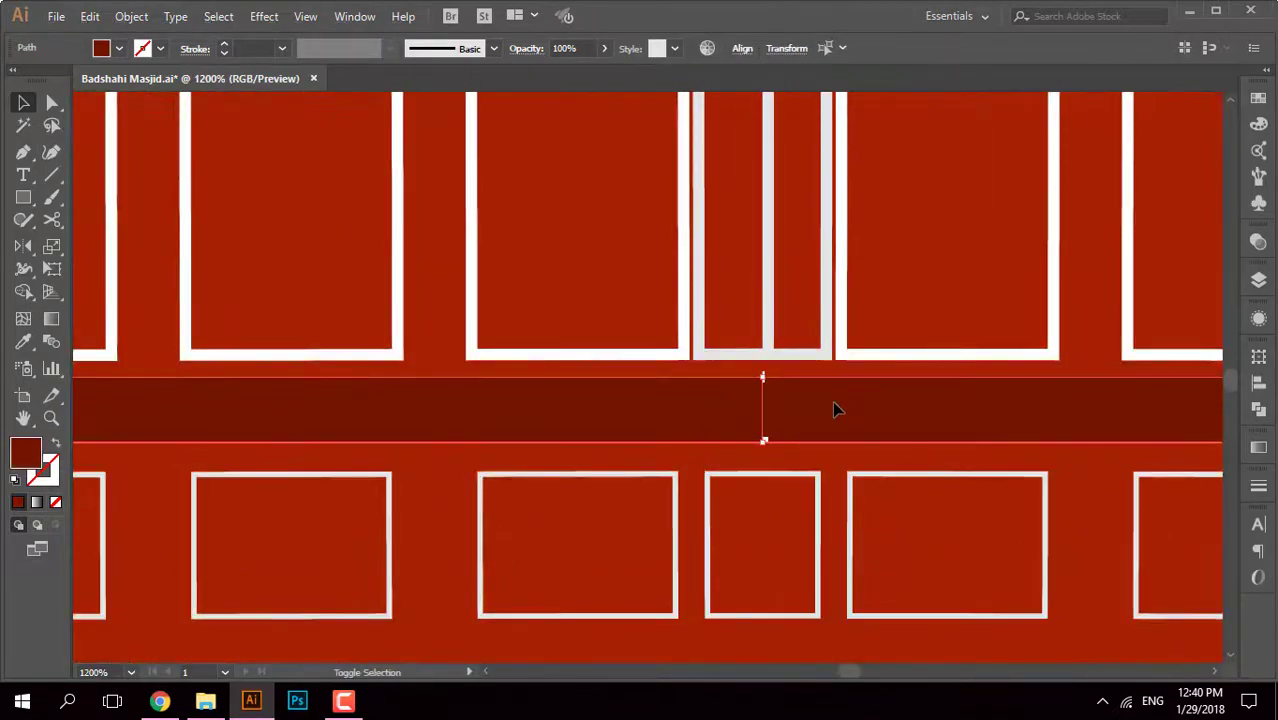
click(593, 410)
key(Delete)
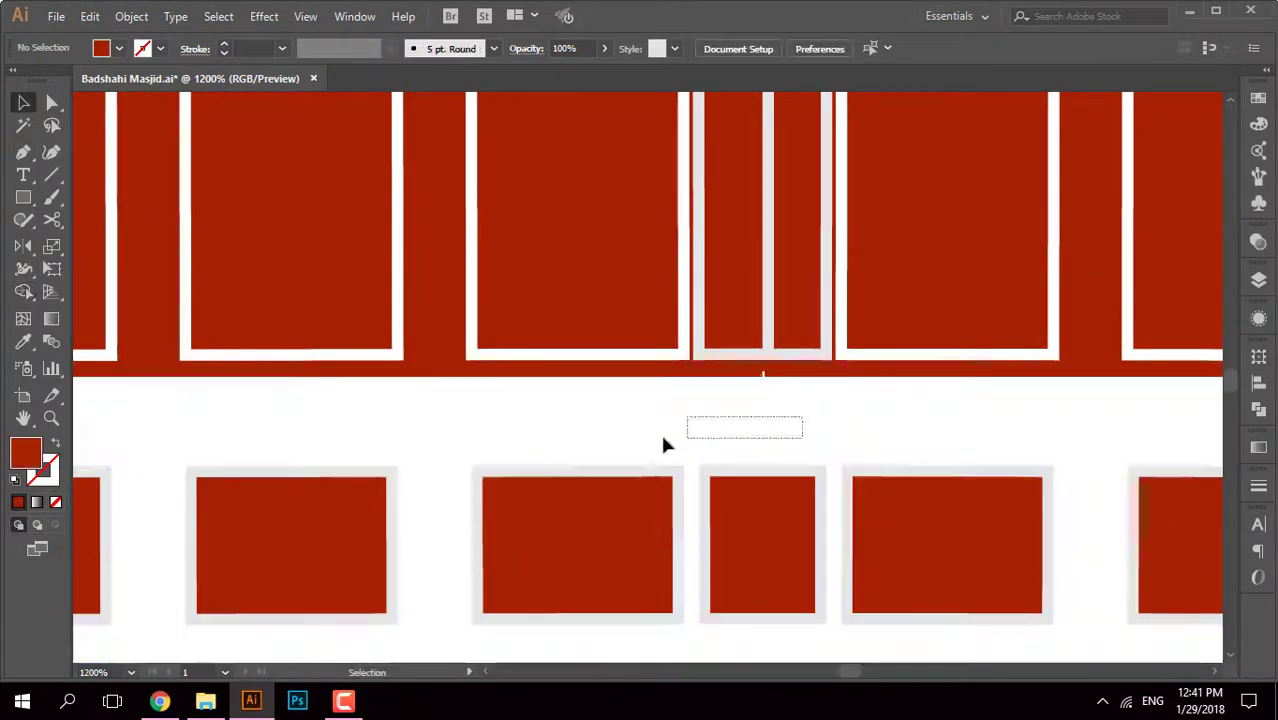
key(ctrl+z)
key(shift+m)
Step: Marquee-select the arch panel's paths, then undo the changes to restore it
scroll(800, 378, down, 1)
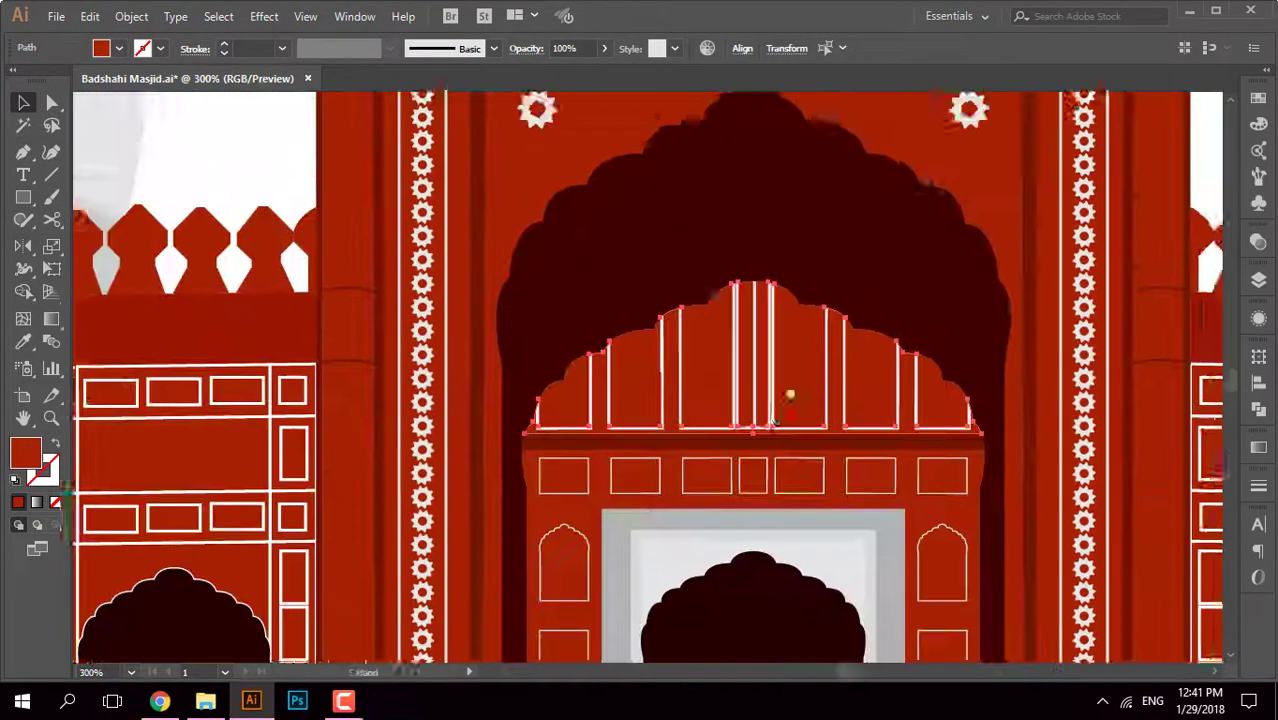
key(v)
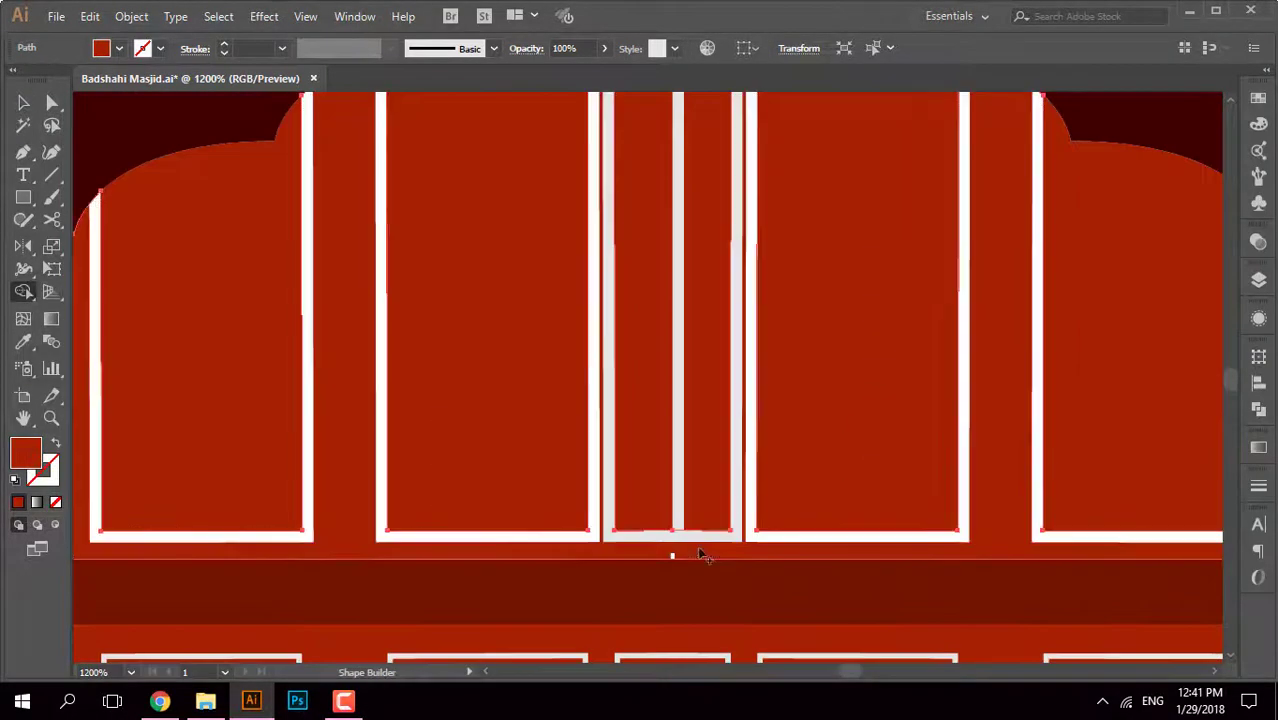
scroll(503, 316, down, 2)
scroll(503, 316, down, 2)
scroll(722, 520, up, 4)
scroll(699, 477, up, 1)
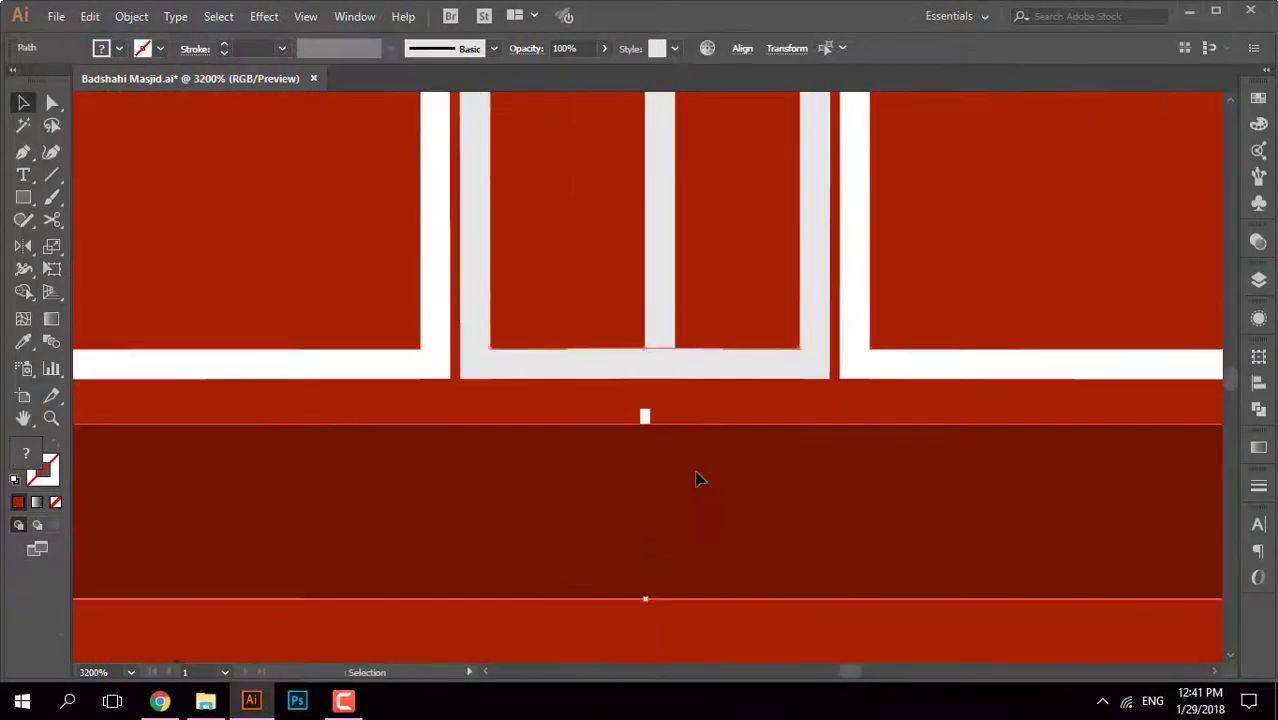
drag(686, 397, 588, 466)
scroll(585, 465, down, 3)
scroll(770, 431, down, 3)
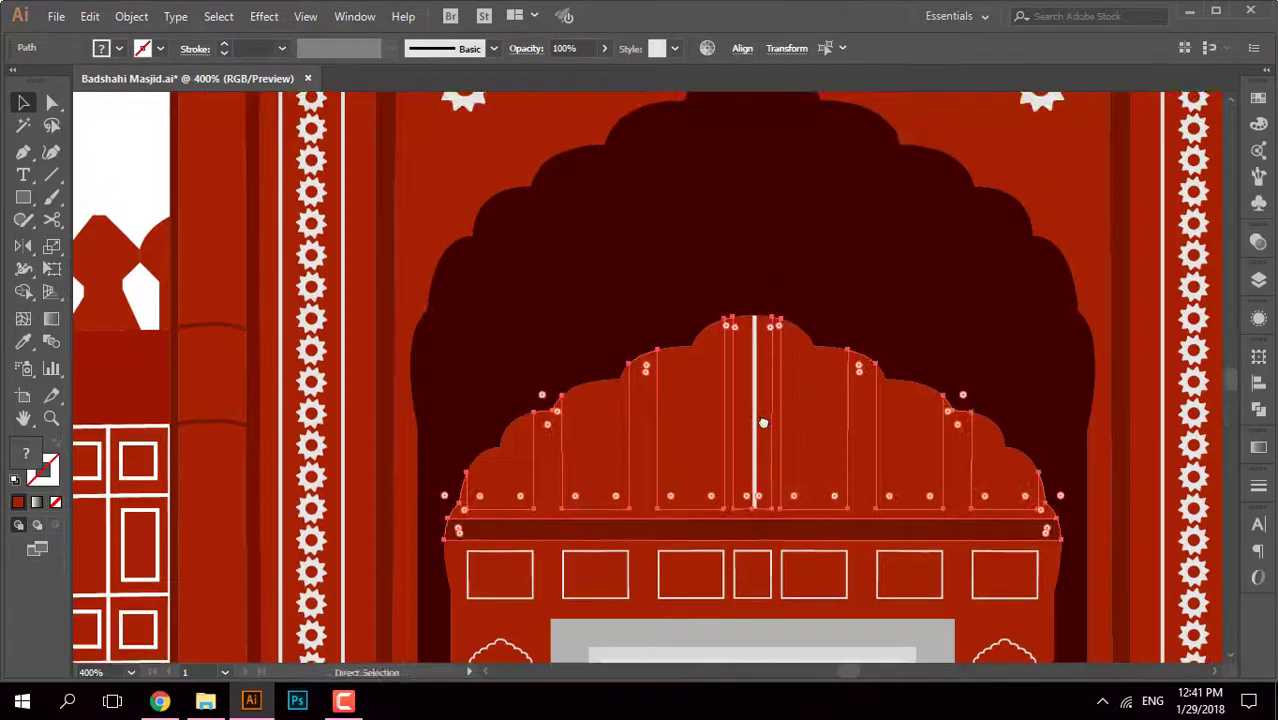
key(ctrl+z)
key(ctrl+z)
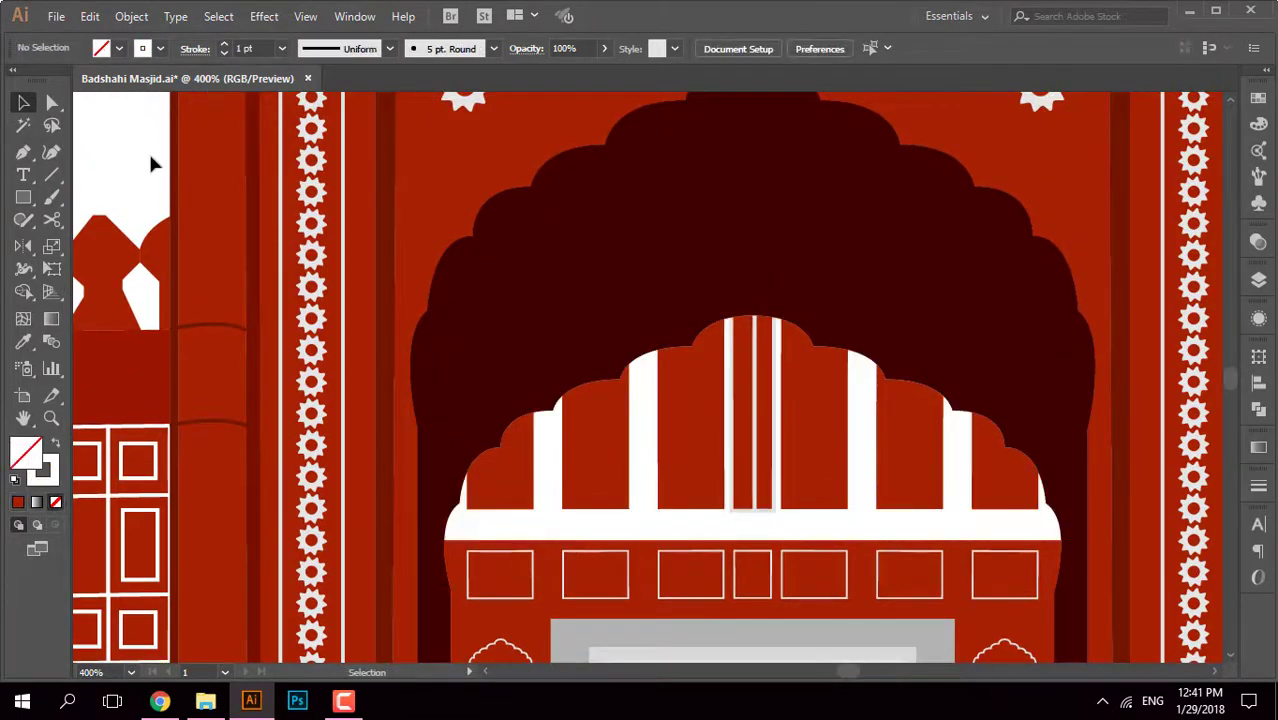
key(ctrl+z)
key(ctrl+z)
scroll(655, 517, up, 1)
key(ctrl+z)
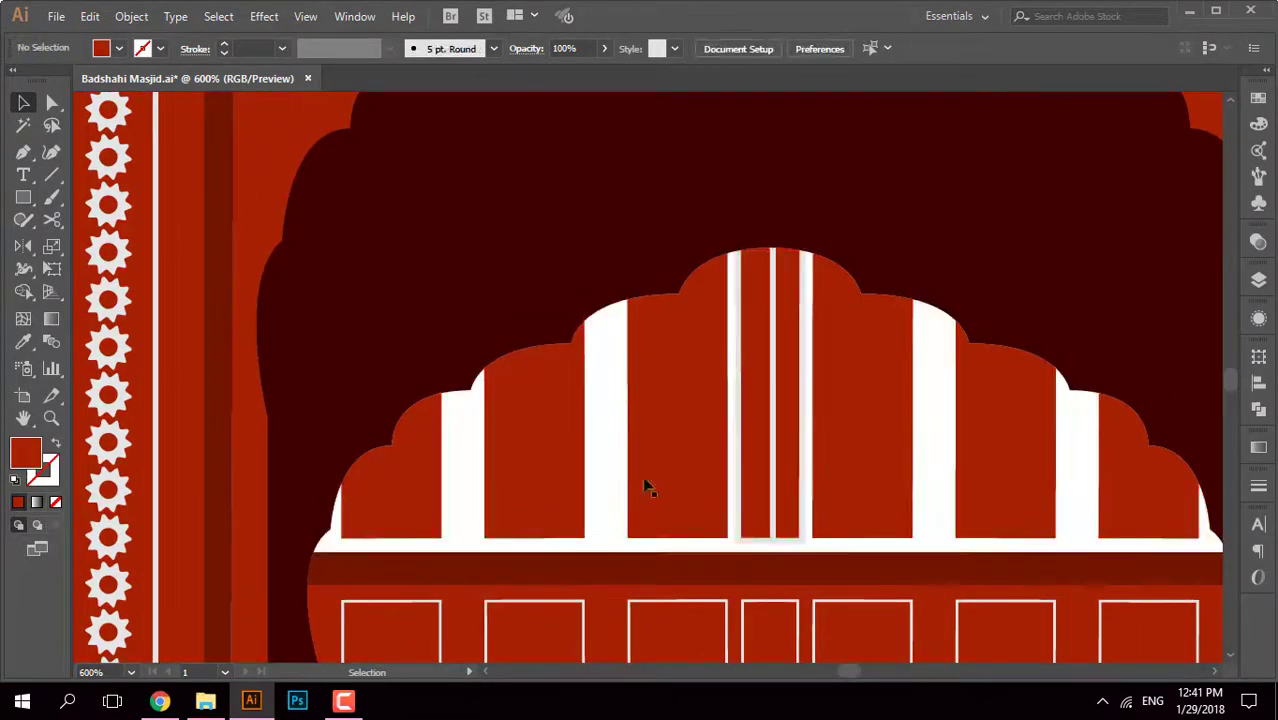
scroll(775, 550, up, 8)
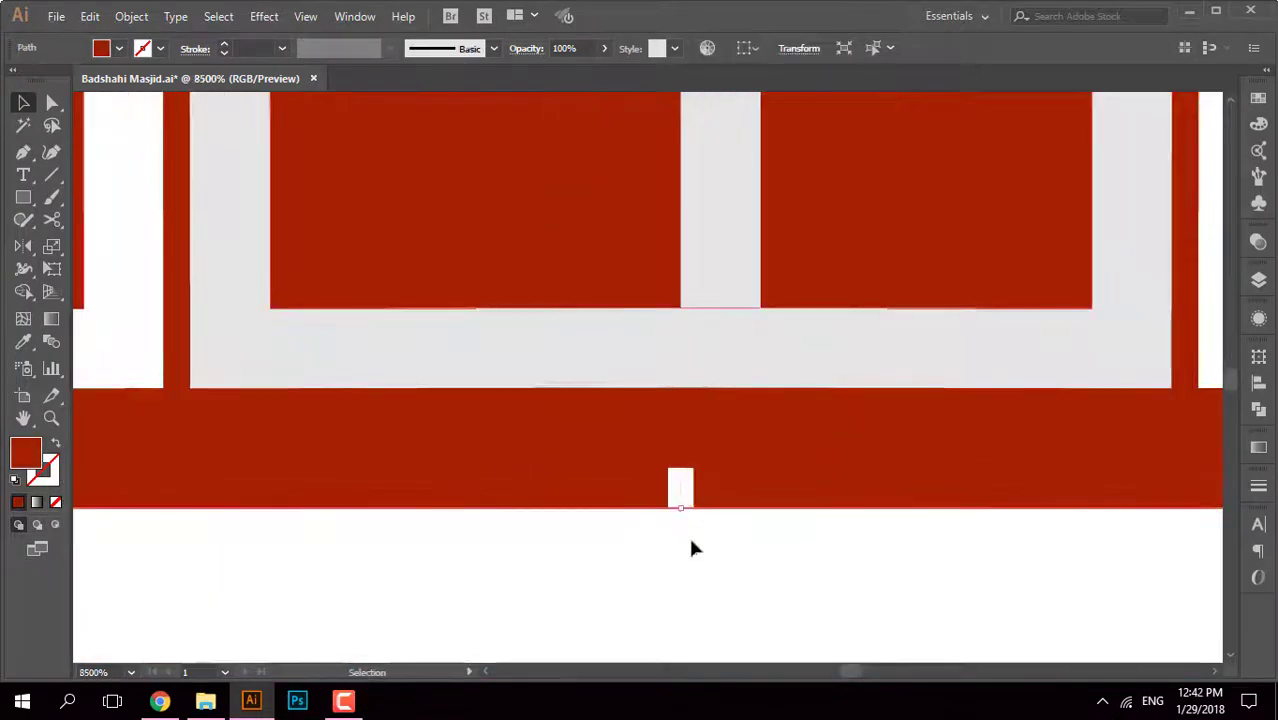
scroll(722, 549, down, 4)
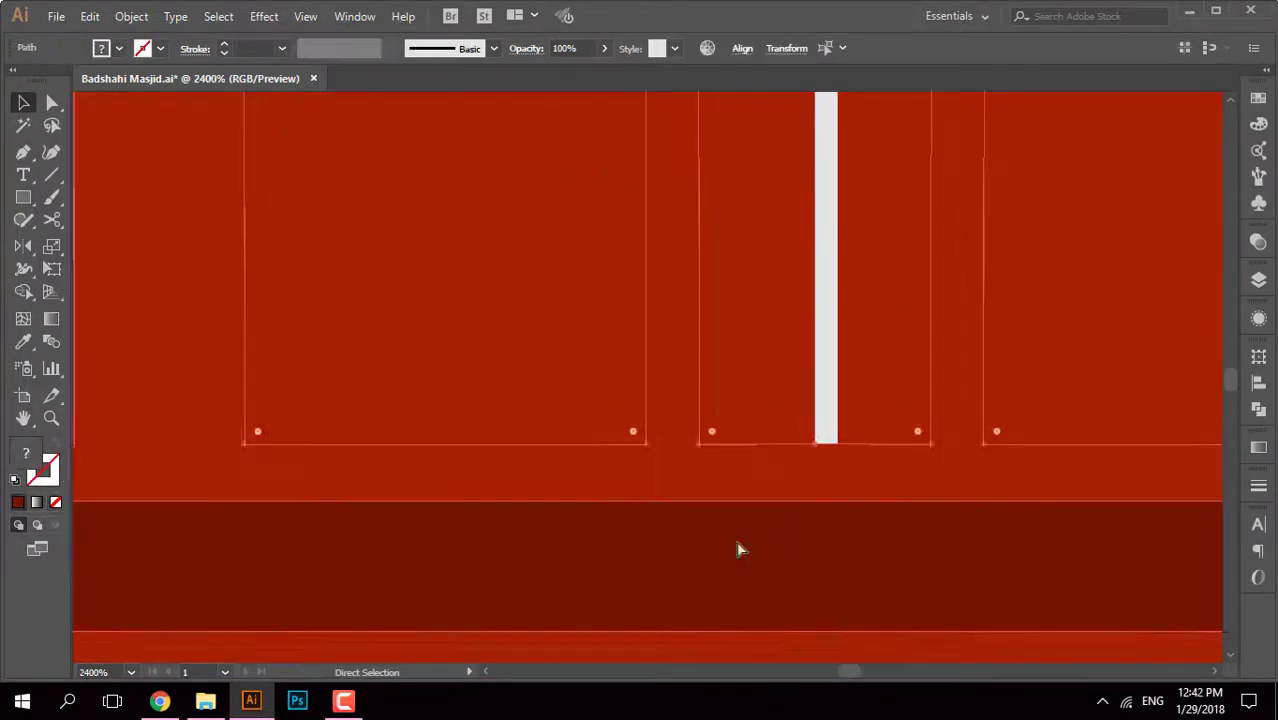
Step: Merge the arch panel's bar pieces with Shape Builder and group them together
click(730, 550)
scroll(736, 546, down, 4)
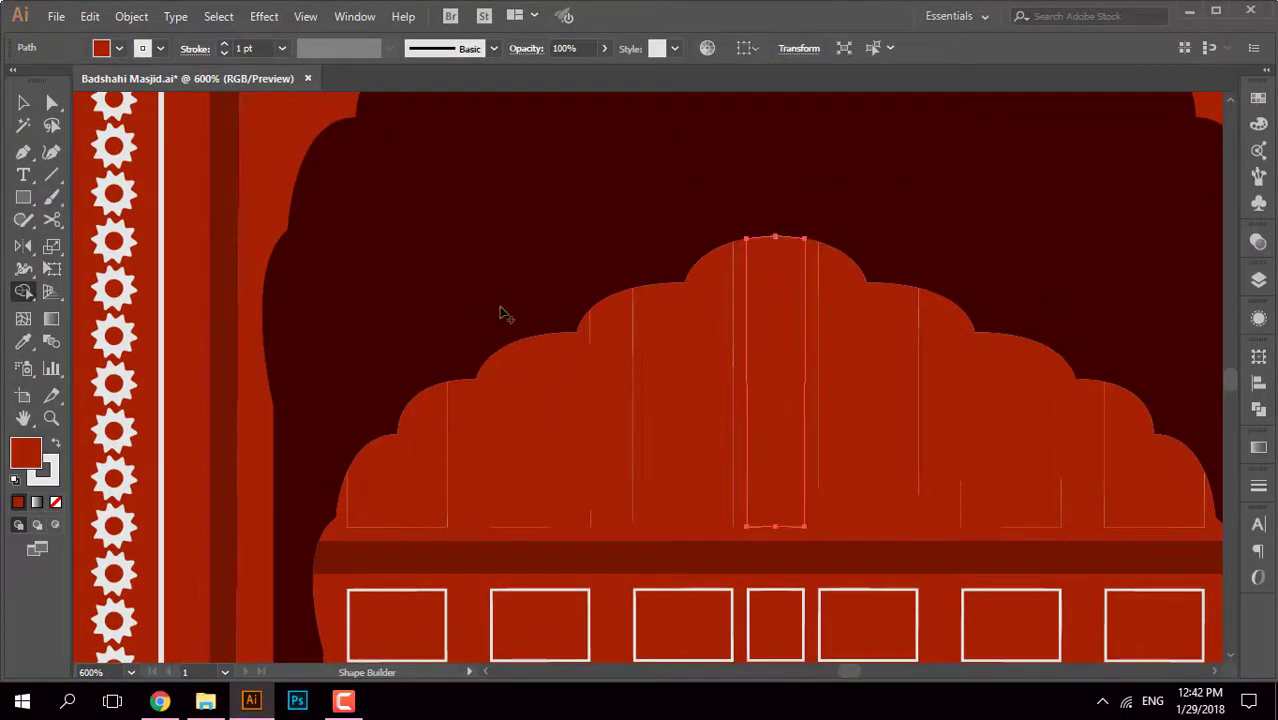
scroll(499, 314, down, 3)
scroll(470, 362, up, 1)
drag(830, 388, 686, 467)
shift+click(686, 467)
shift+click(900, 445)
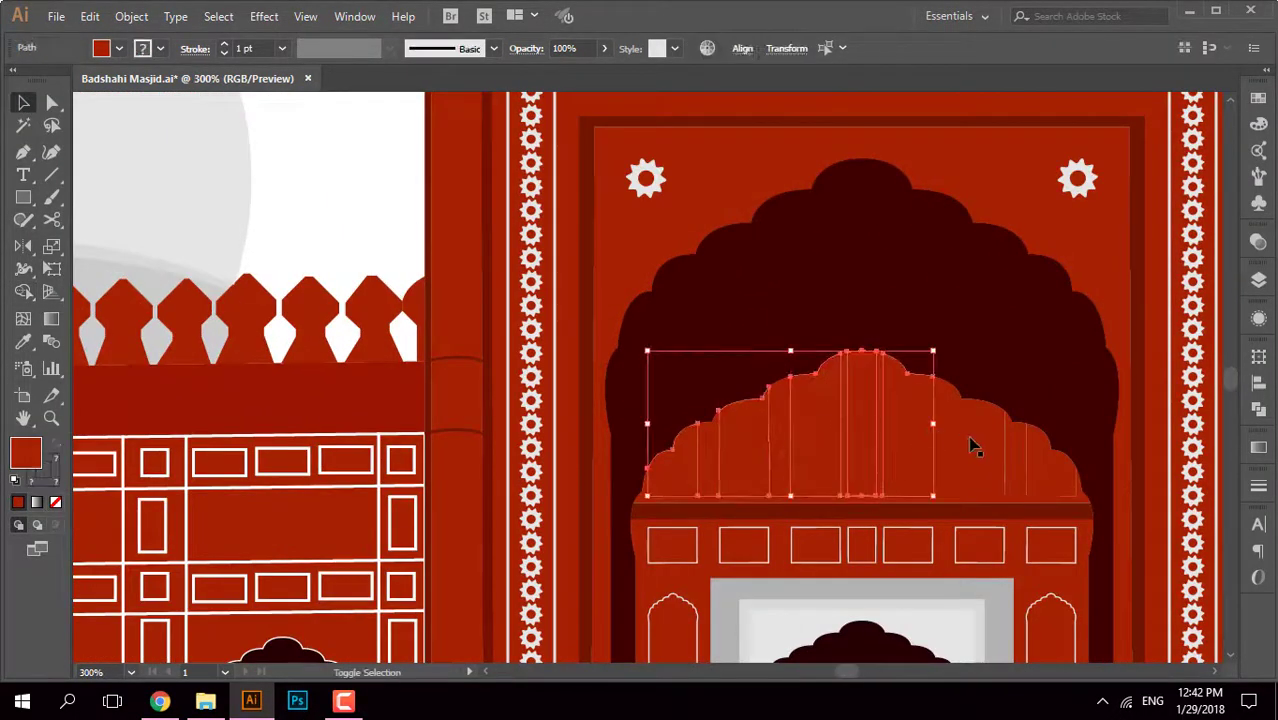
key(ctrl+g)
Step: Sample the facade red onto the stroke of the arch panel's narrow strip
click(841, 282)
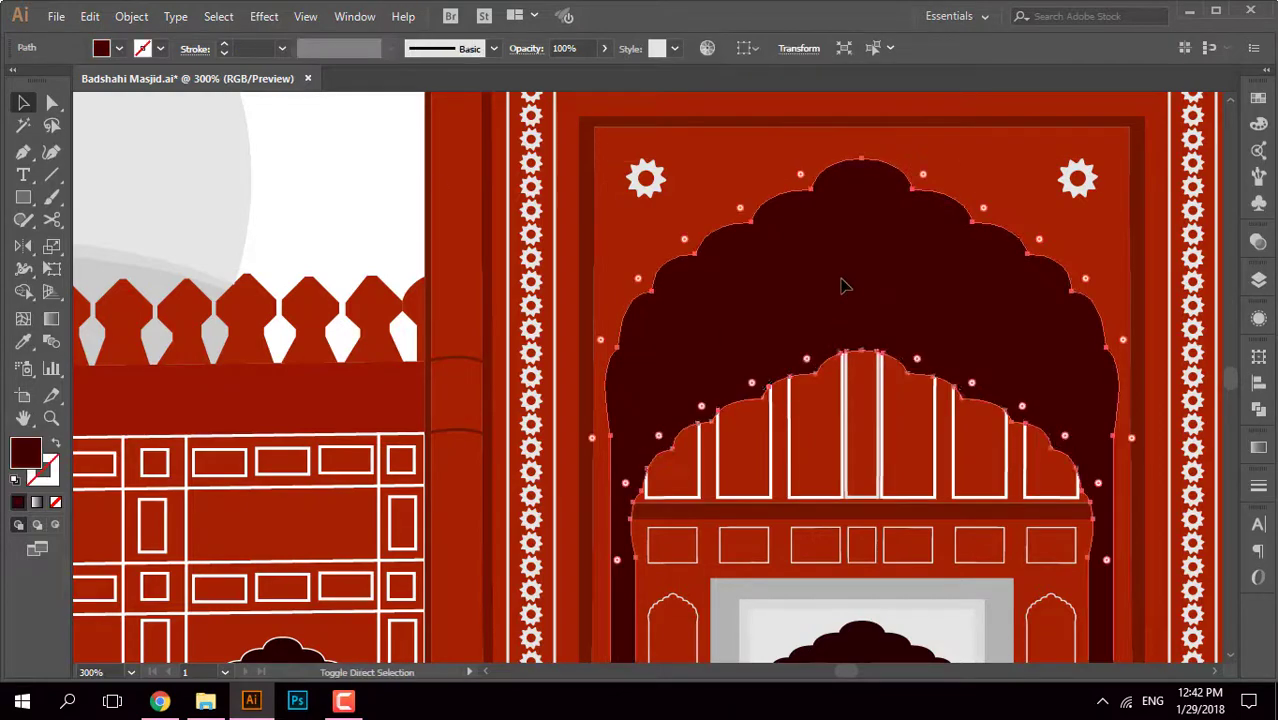
scroll(836, 468, up, 4)
click(728, 413)
click(46, 480)
key(i)
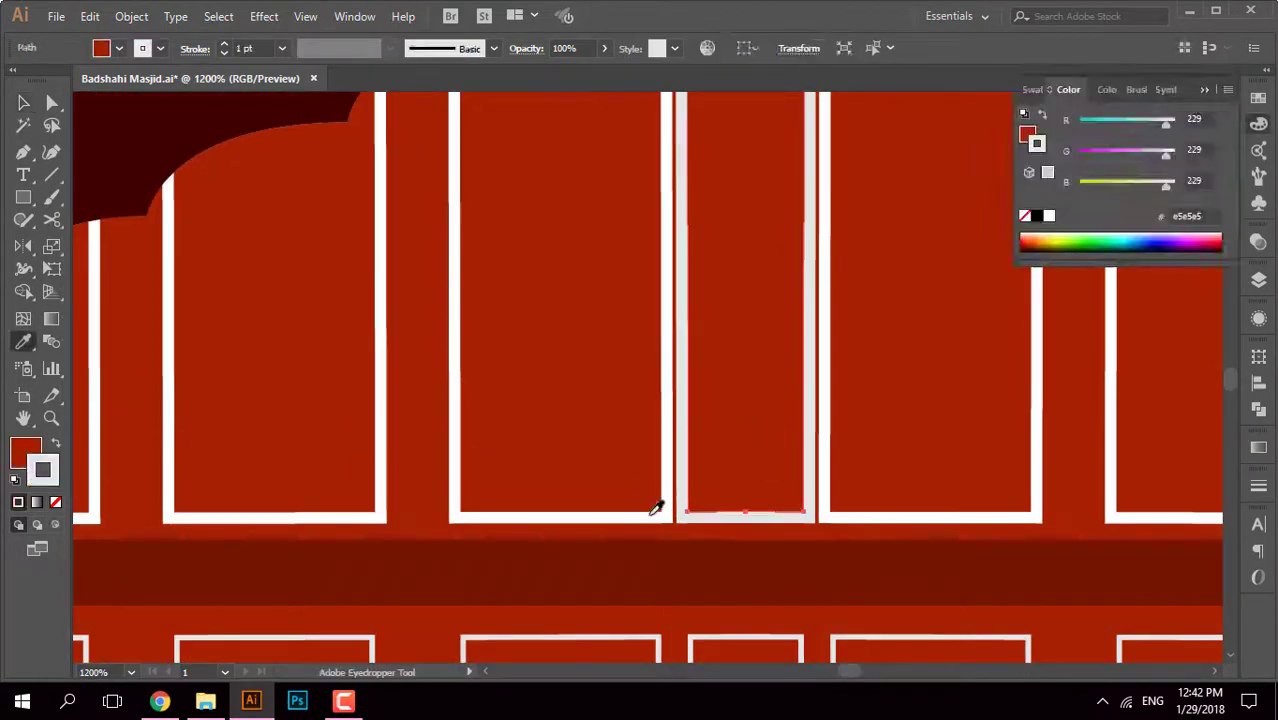
click(656, 511)
key(v)
key(ctrl+shift+a)
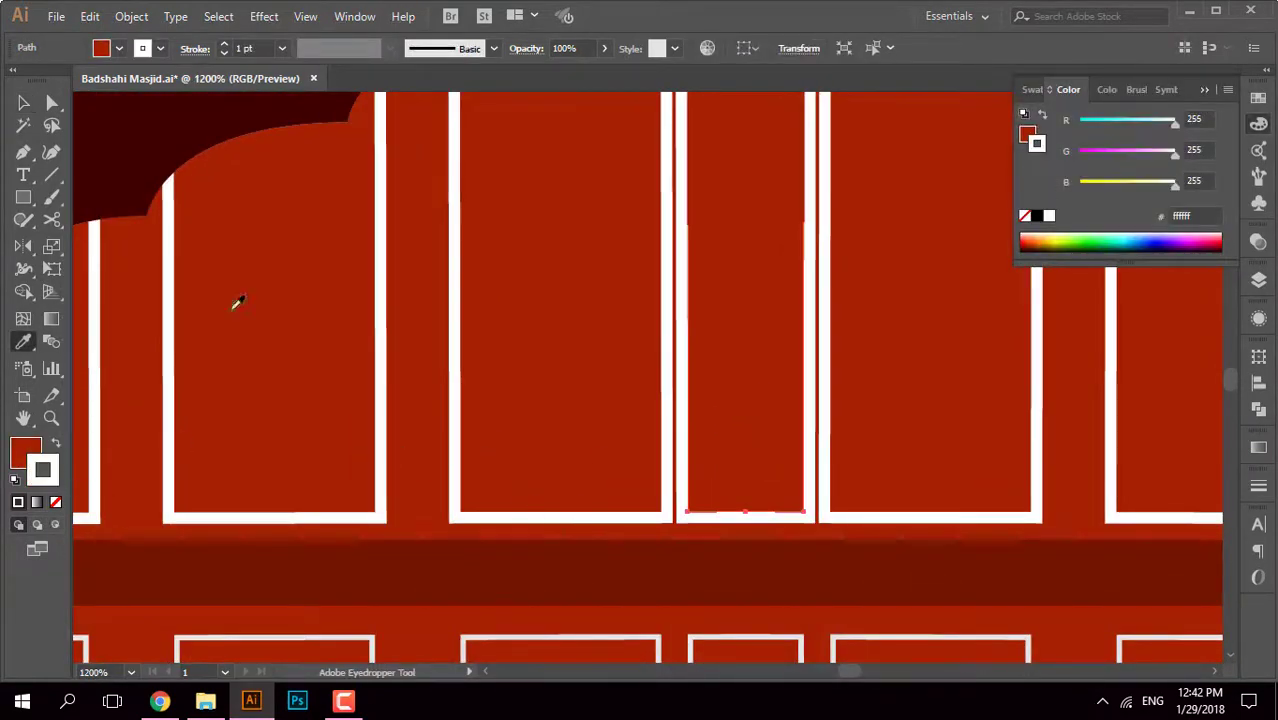
Step: Select the rosette column blend beside the arch
scroll(770, 596, down, 2)
scroll(807, 462, down, 2)
scroll(628, 428, down, 2)
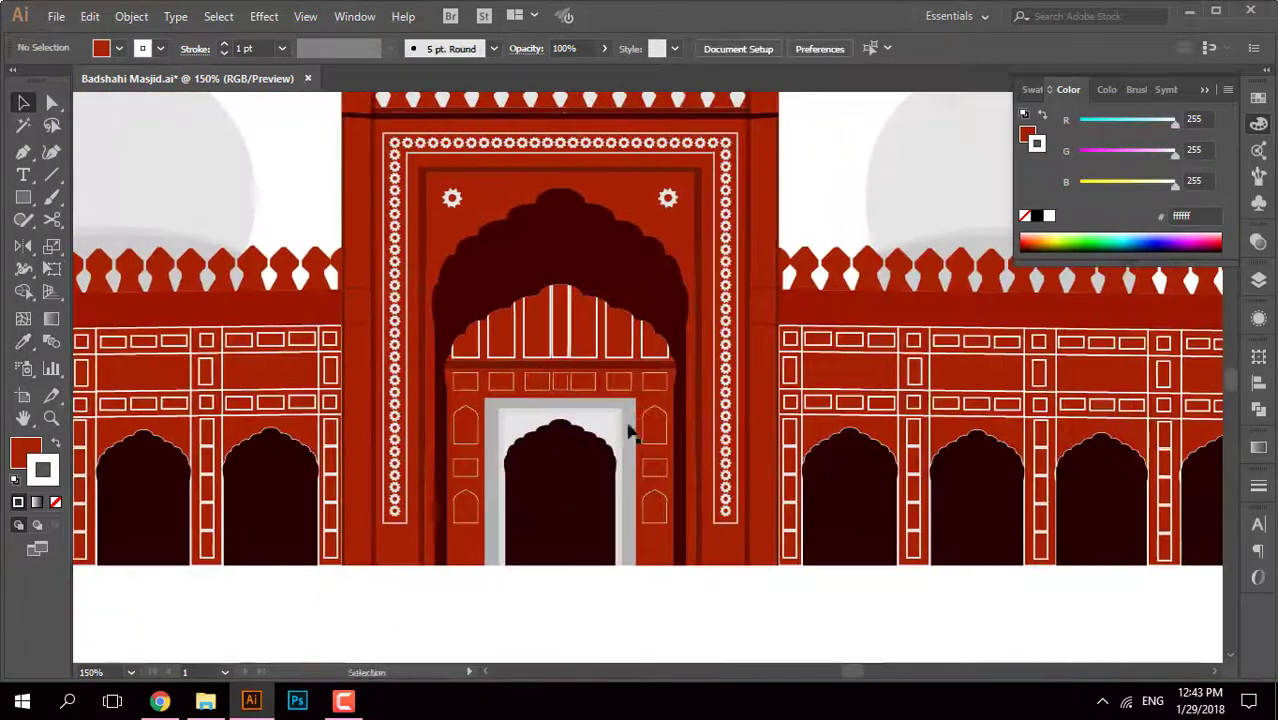
scroll(700, 500, up, 2)
click(712, 513)
scroll(860, 300, up, 2)
Step: Sample a colour from the artwork onto the rosette blend with the Eyedropper
key(i)
click(853, 258)
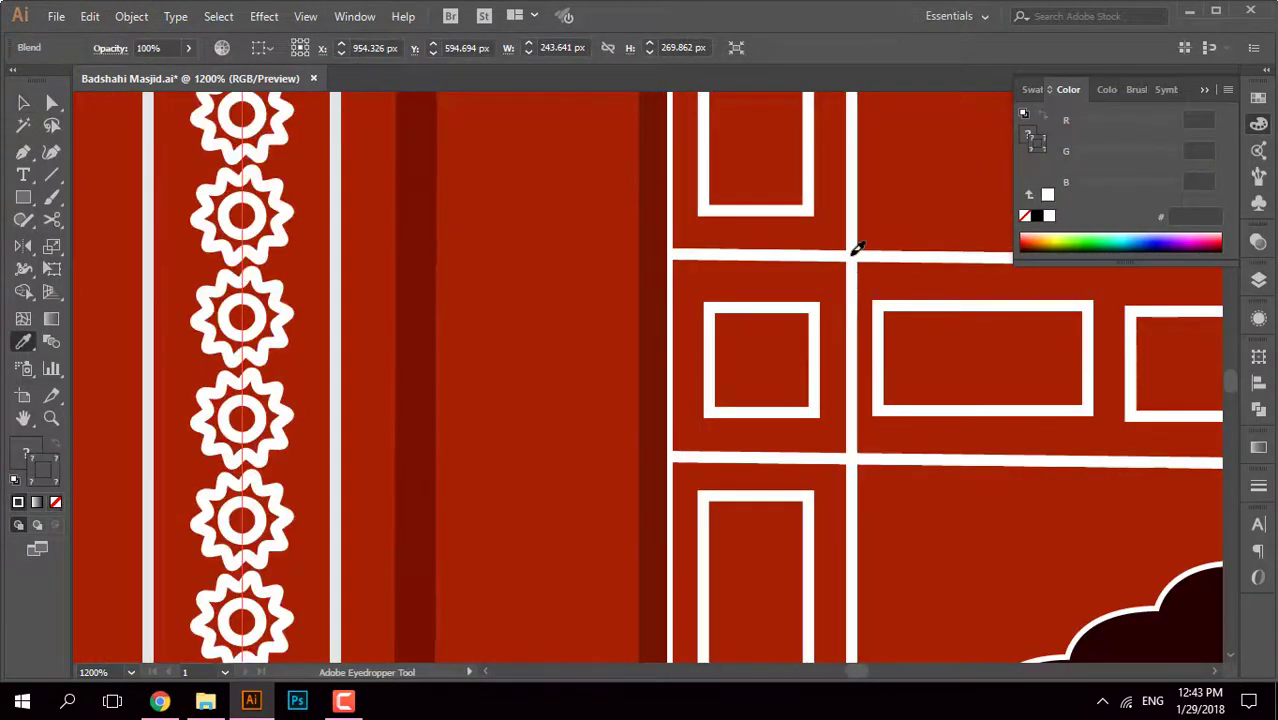
scroll(700, 380, down, 5)
scroll(118, 148, down, 3)
scroll(827, 529, up, 2)
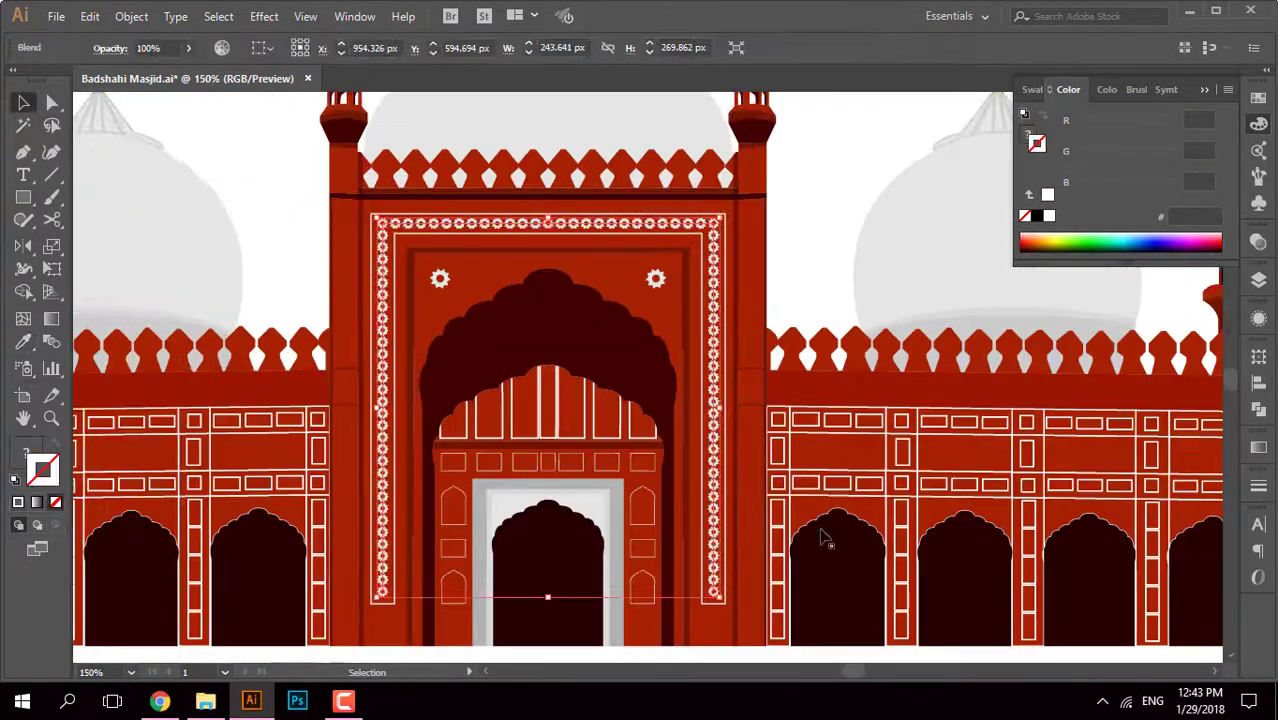
scroll(848, 380, up, 4)
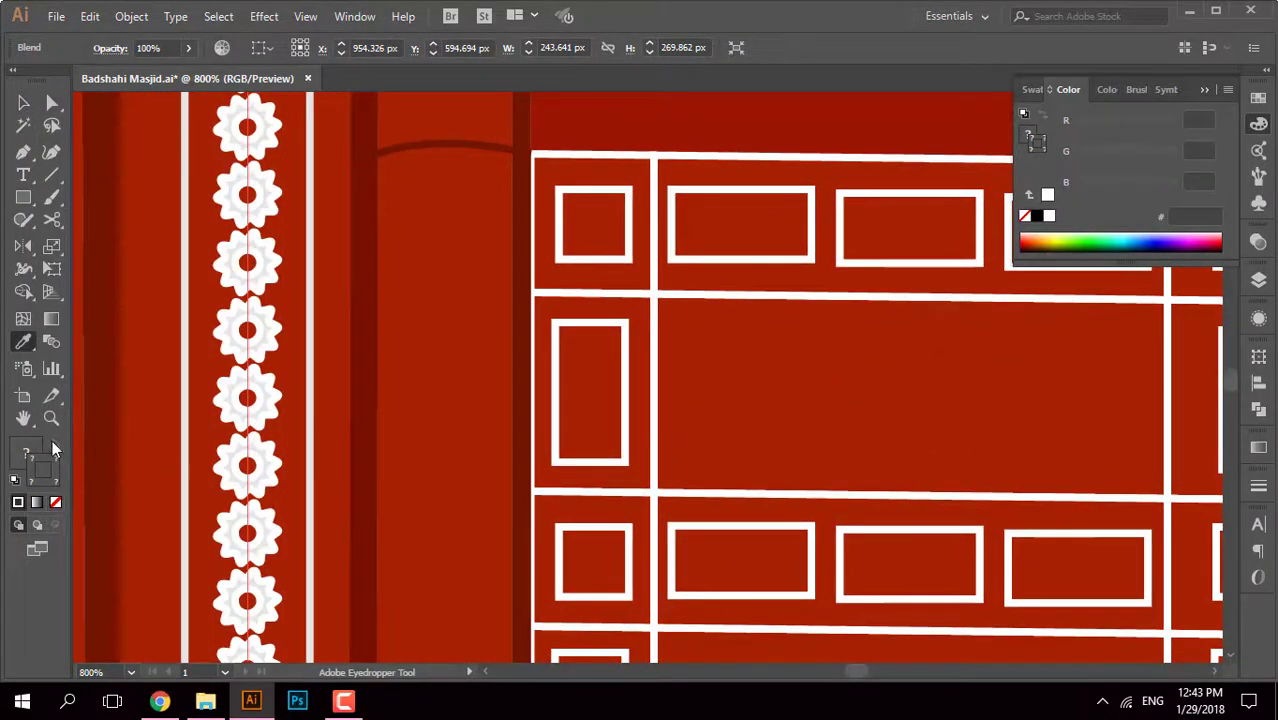
scroll(656, 448, down, 2)
scroll(476, 455, down, 2)
scroll(795, 207, down, 1)
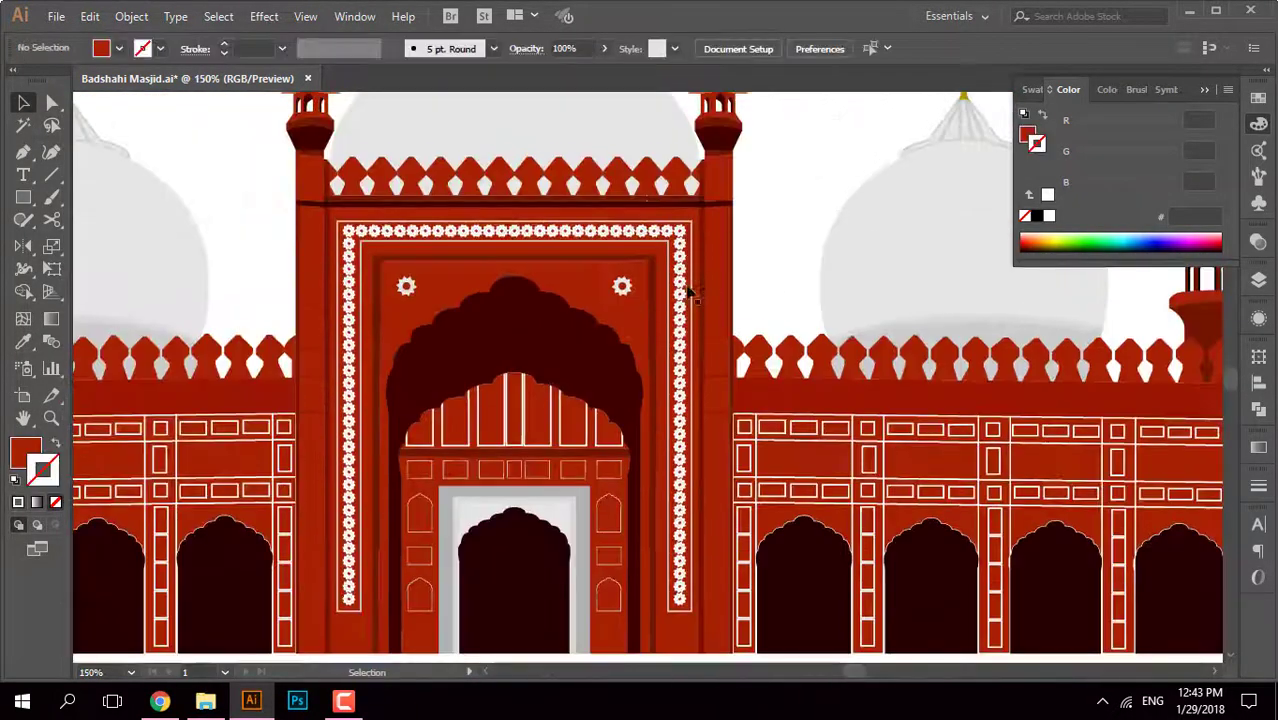
Step: Set the decorative border's stroke to red in the Color Picker
double_click(37, 487)
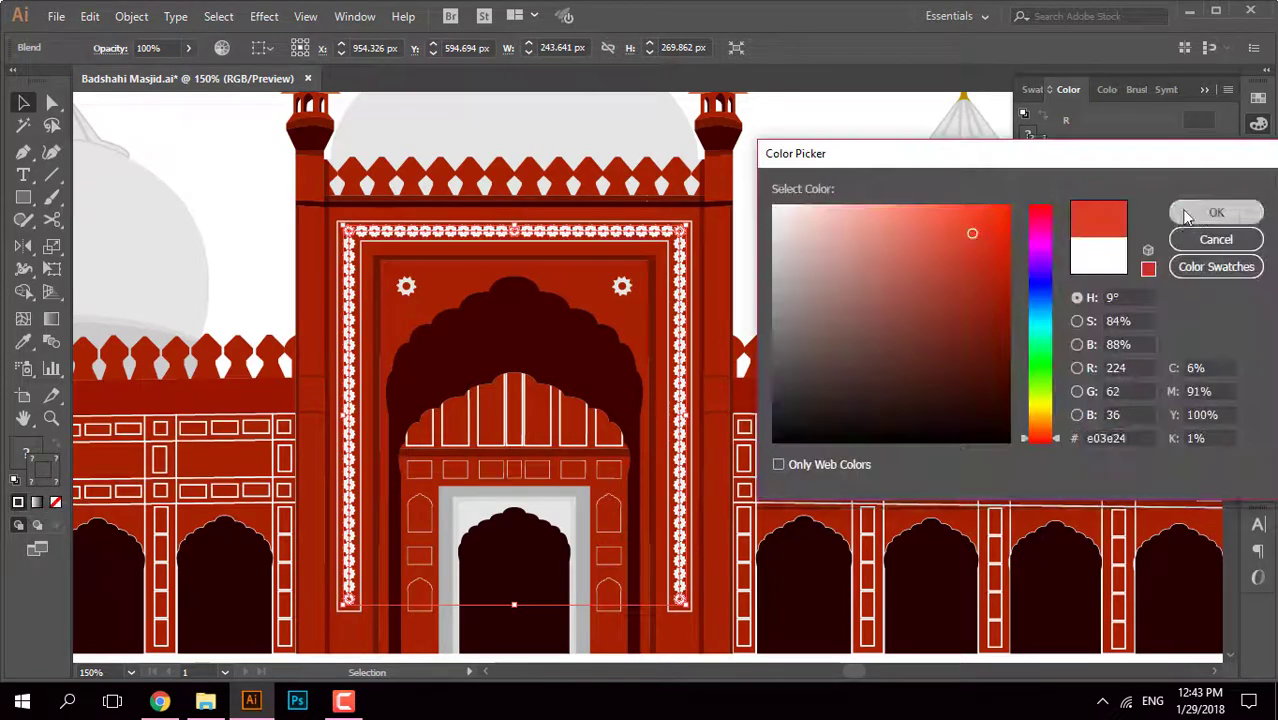
click(1215, 208)
click(1228, 89)
click(1180, 96)
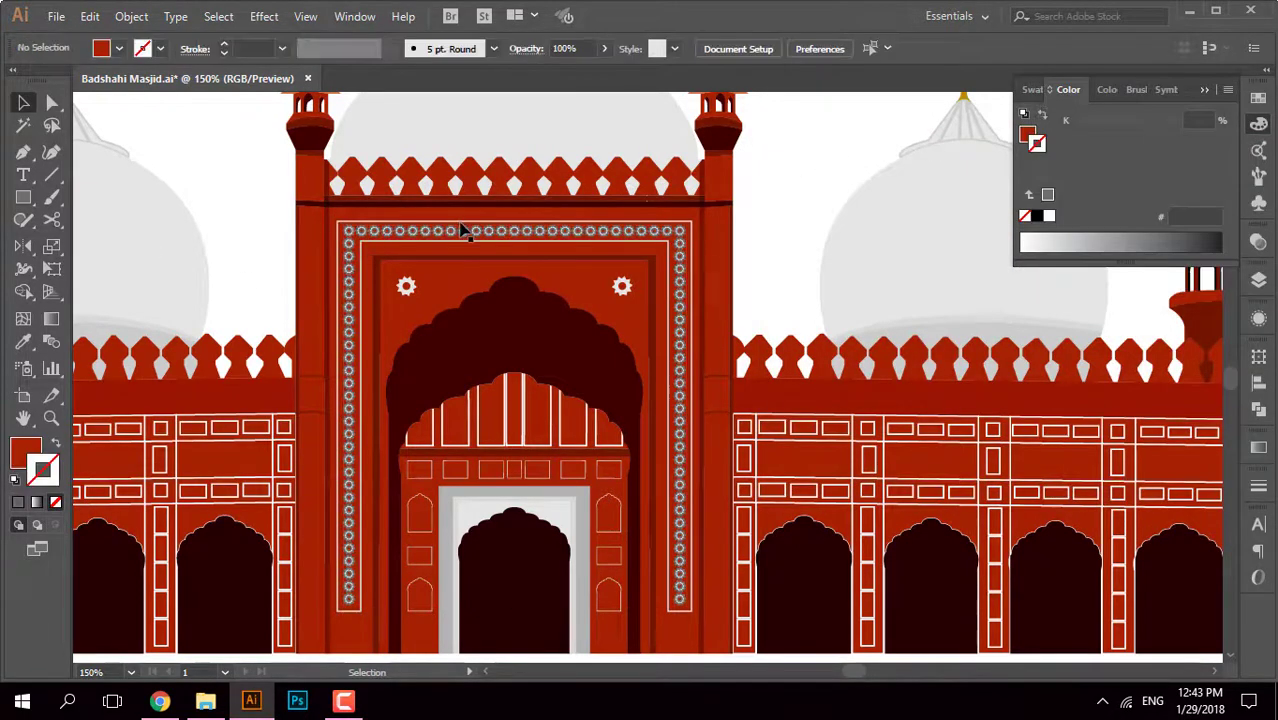
scroll(633, 465, up, 3)
scroll(633, 465, up, 2)
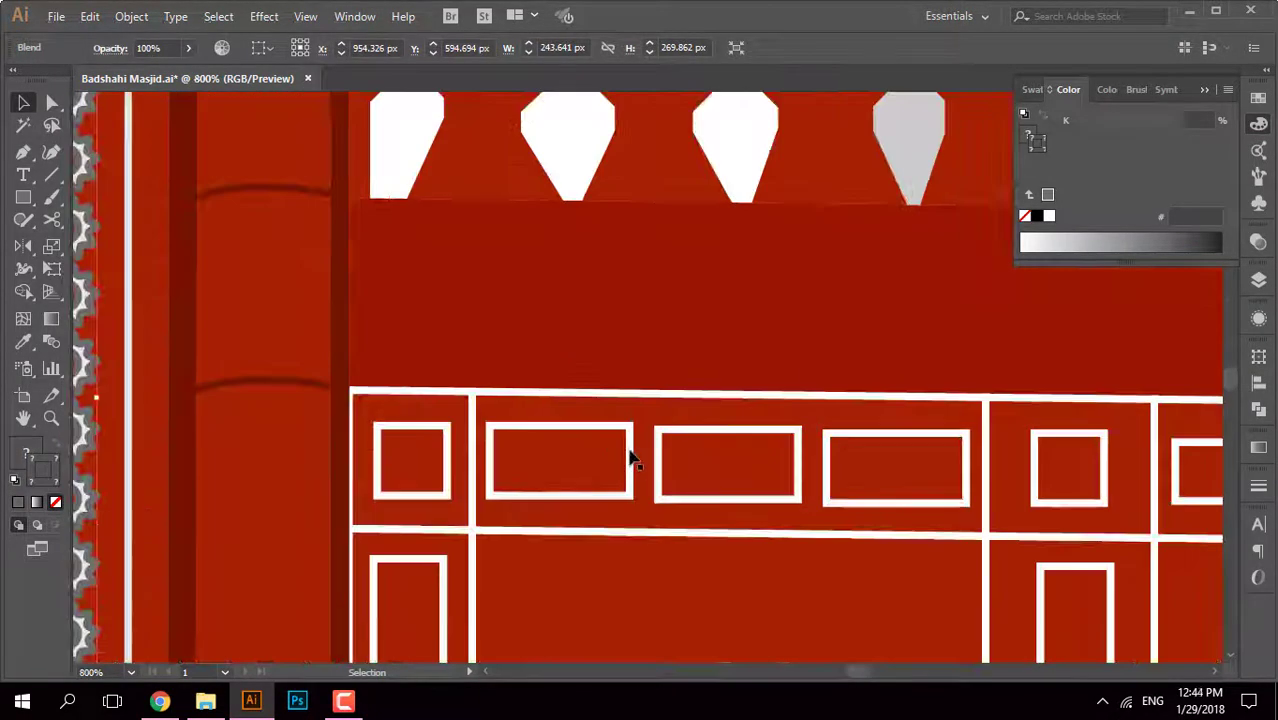
Step: Give the scalloped portal border no fill and sample the white trim colour onto it
key(i)
click(631, 450)
click(56, 503)
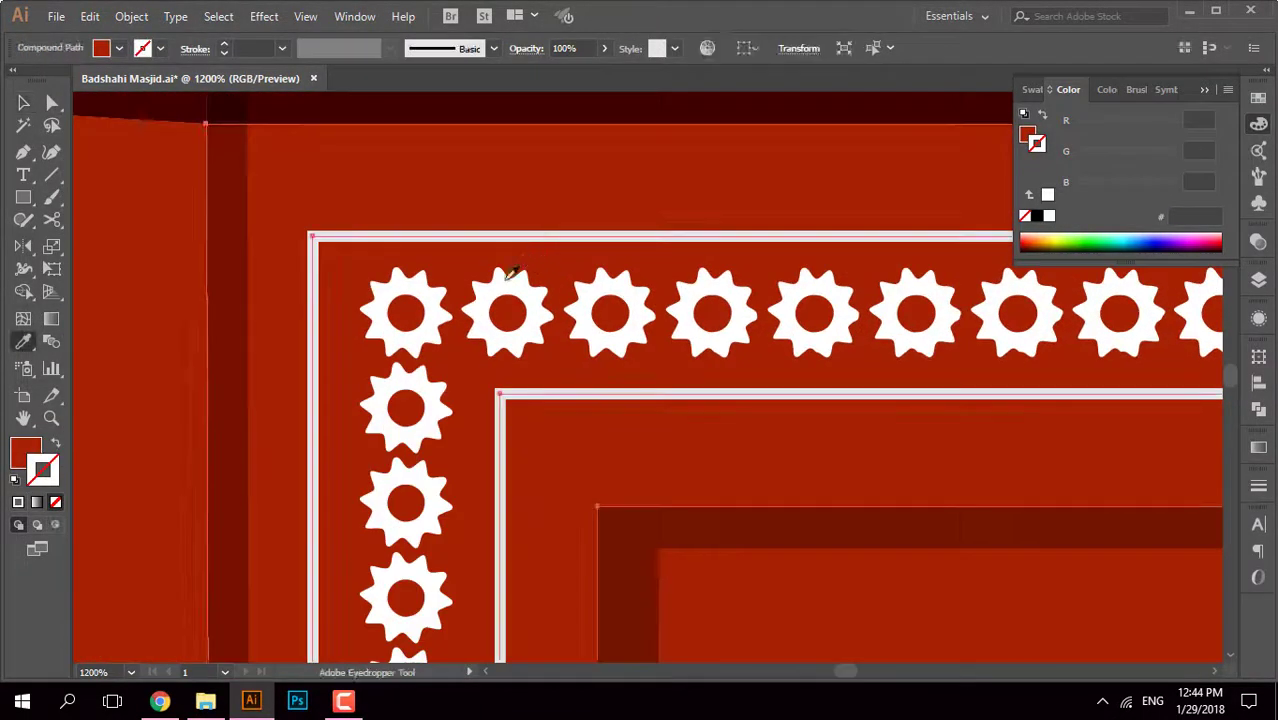
click(506, 268)
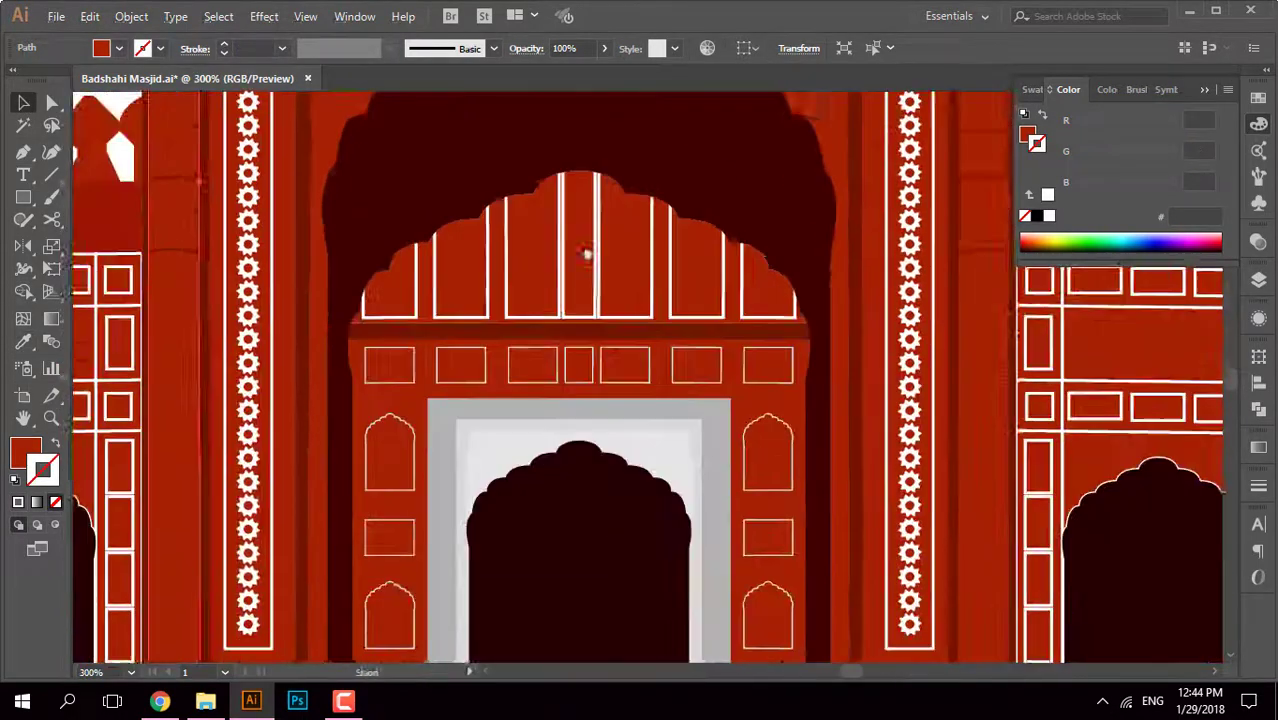
key(ctrl+minus)
Step: Remove the stroke from the medallions in the lower portal panel group
click(741, 347)
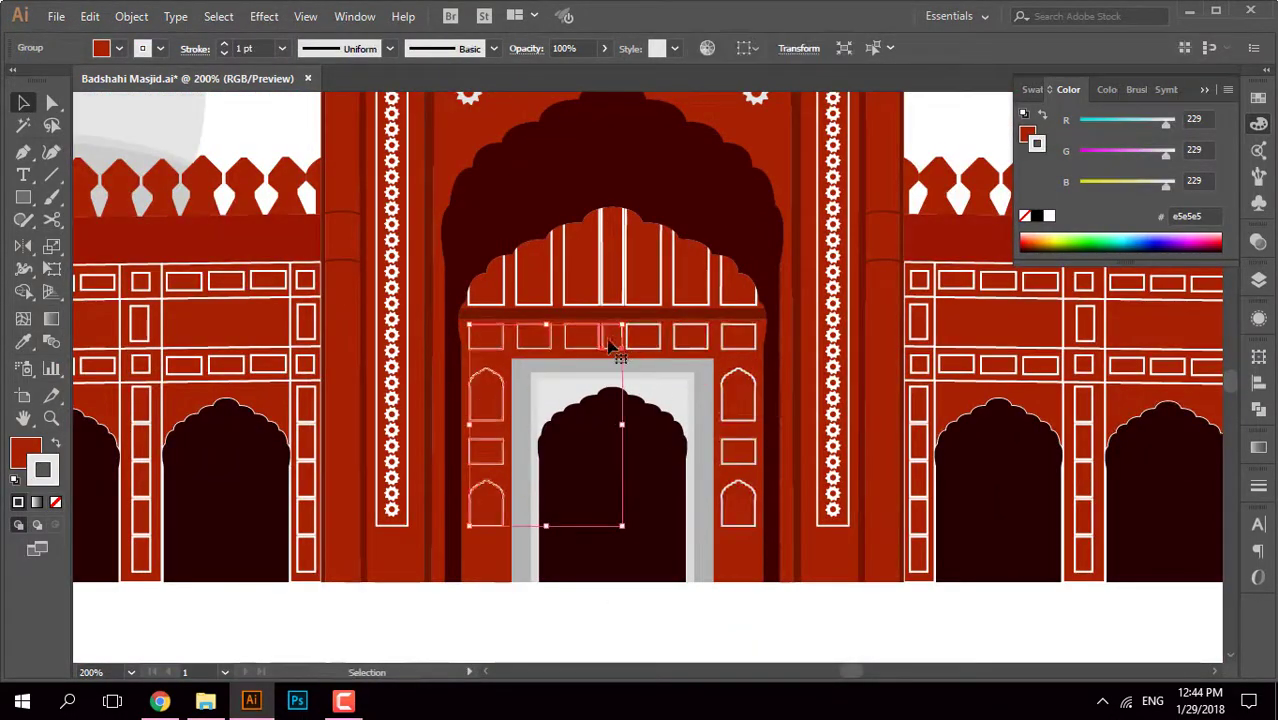
scroll(633, 416, up, 1)
scroll(573, 373, up, 2)
key(i)
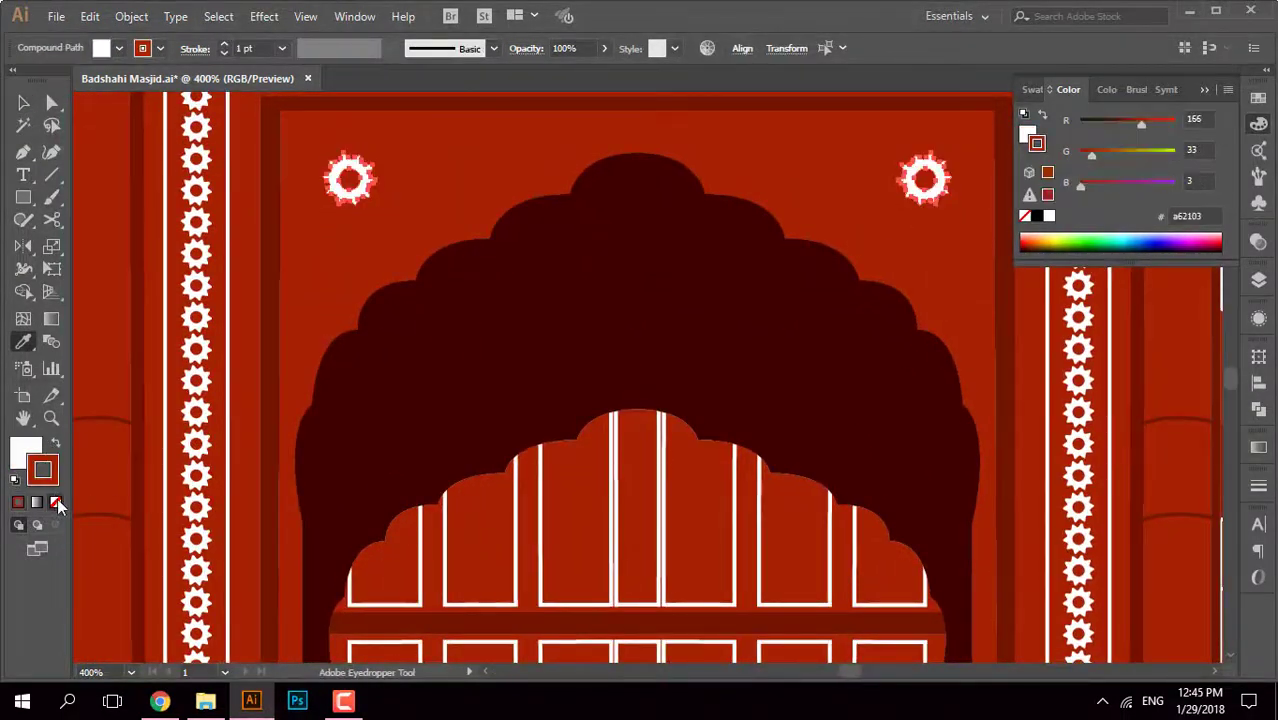
click(56, 502)
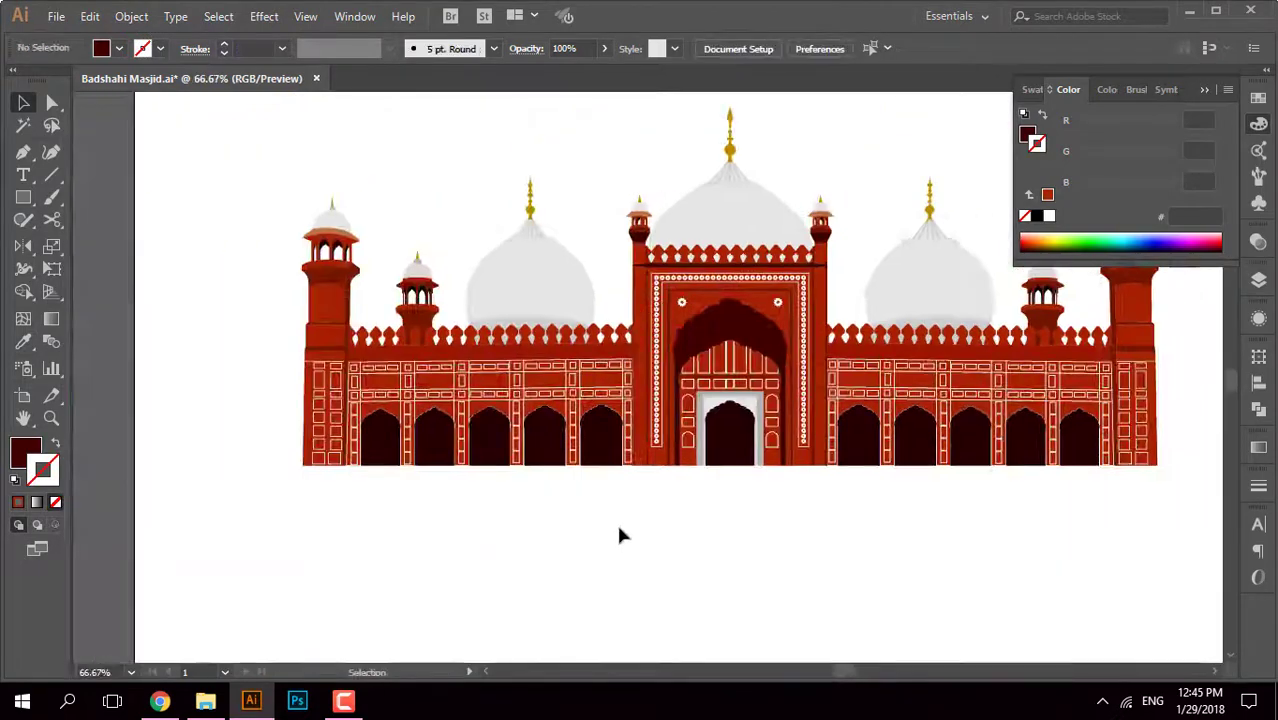
Step: Select a small trim rectangle and the horizontal trim line on the arcade
scroll(907, 422, up, 4)
click(883, 371)
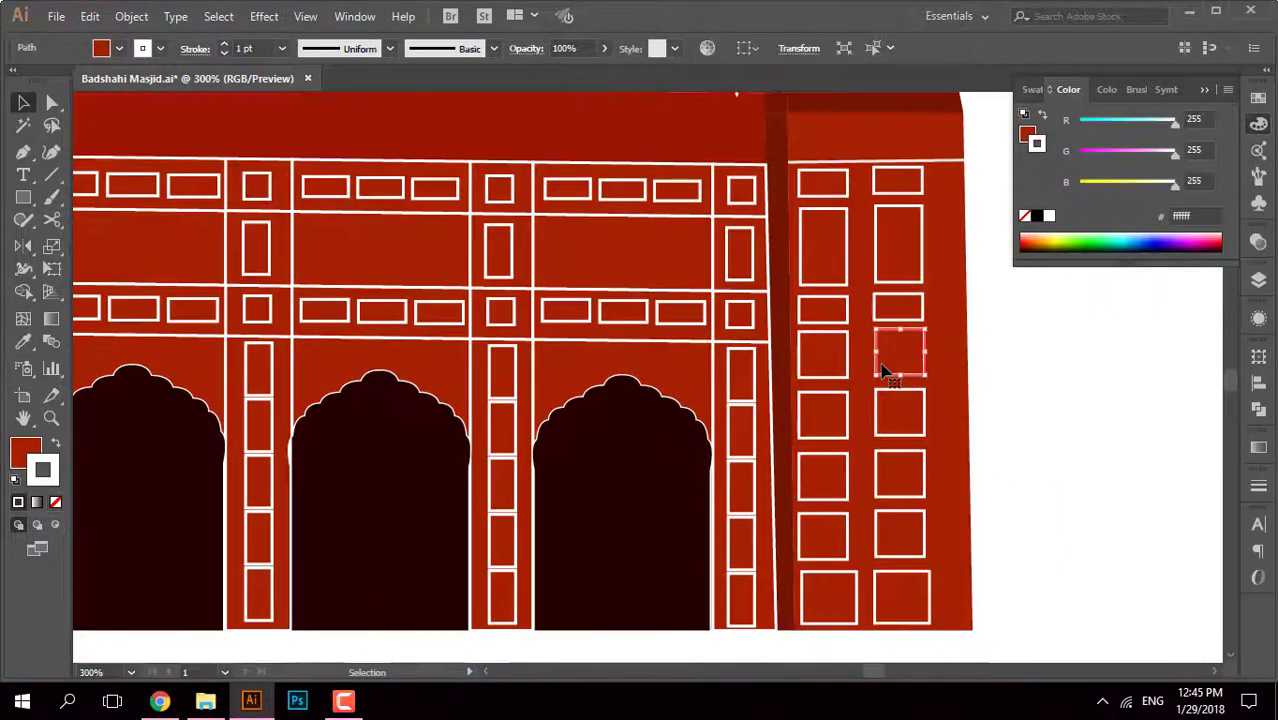
scroll(1050, 353, up, 3)
click(745, 349)
key(i)
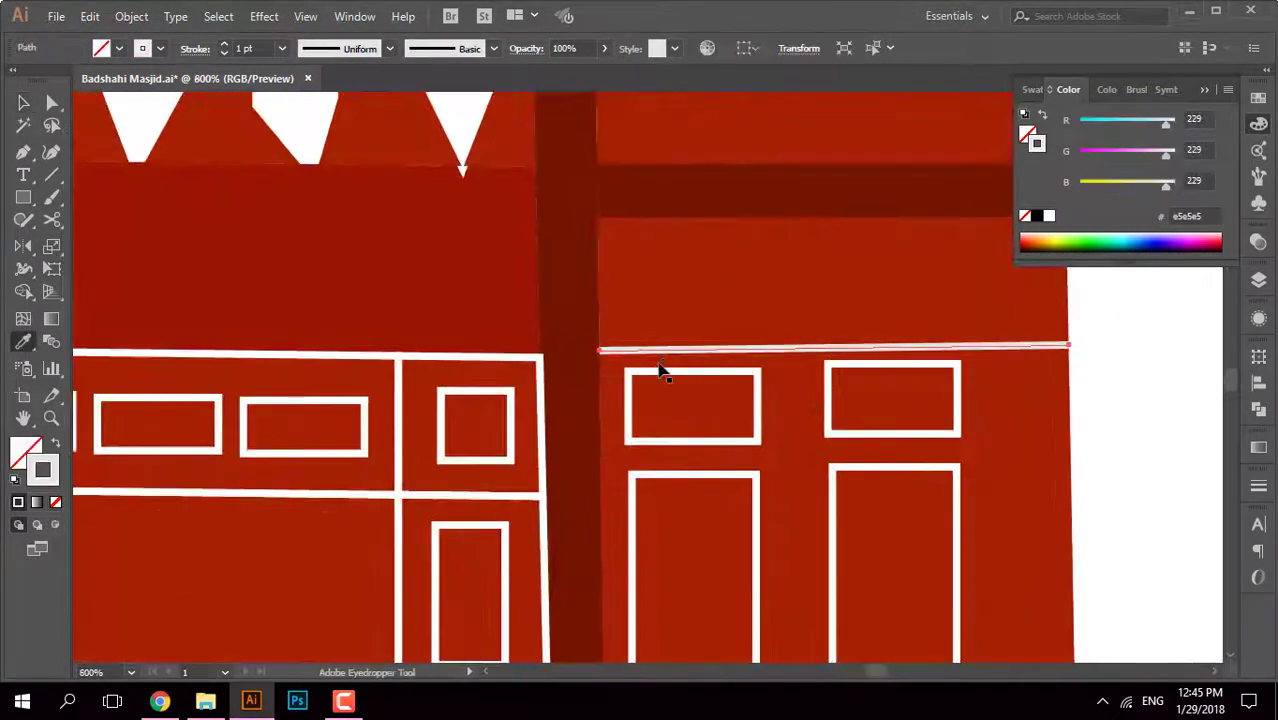
scroll(628, 289, down, 5)
scroll(499, 422, up, 2)
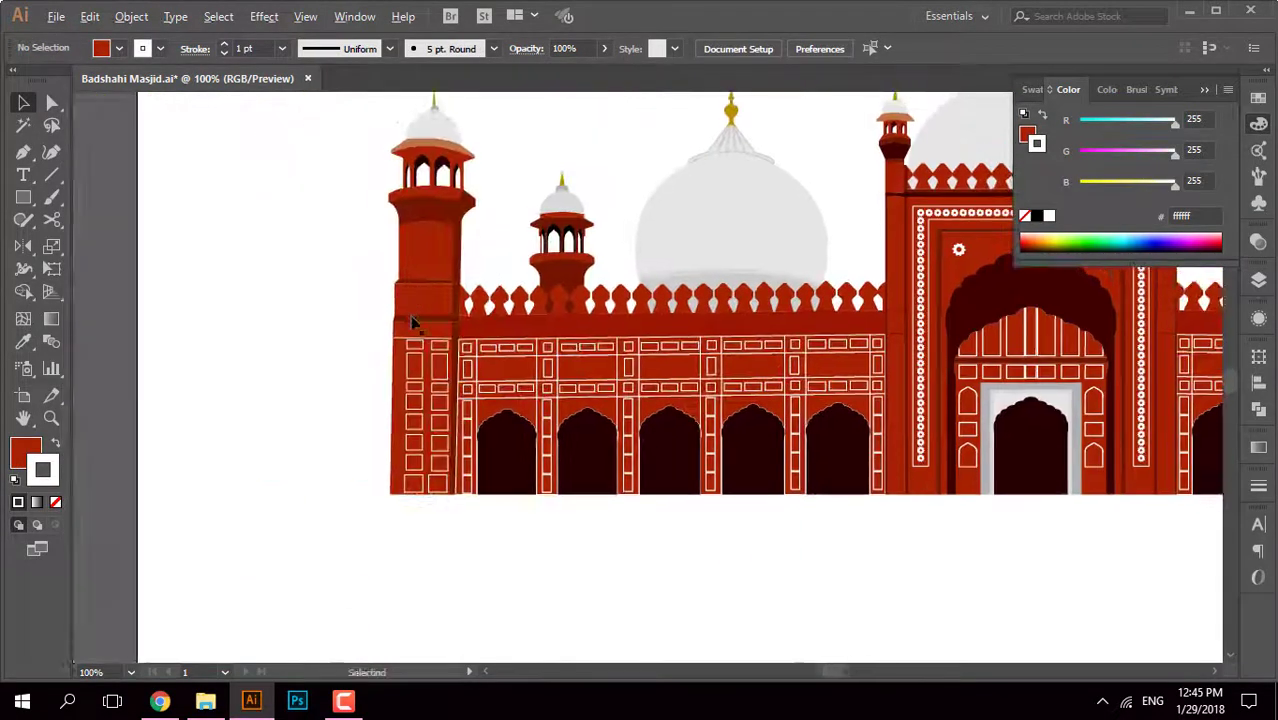
scroll(499, 422, up, 4)
Step: Sample colours onto the trim line above the windows, keeping its white stroke
click(499, 416)
key(i)
click(572, 442)
click(555, 434)
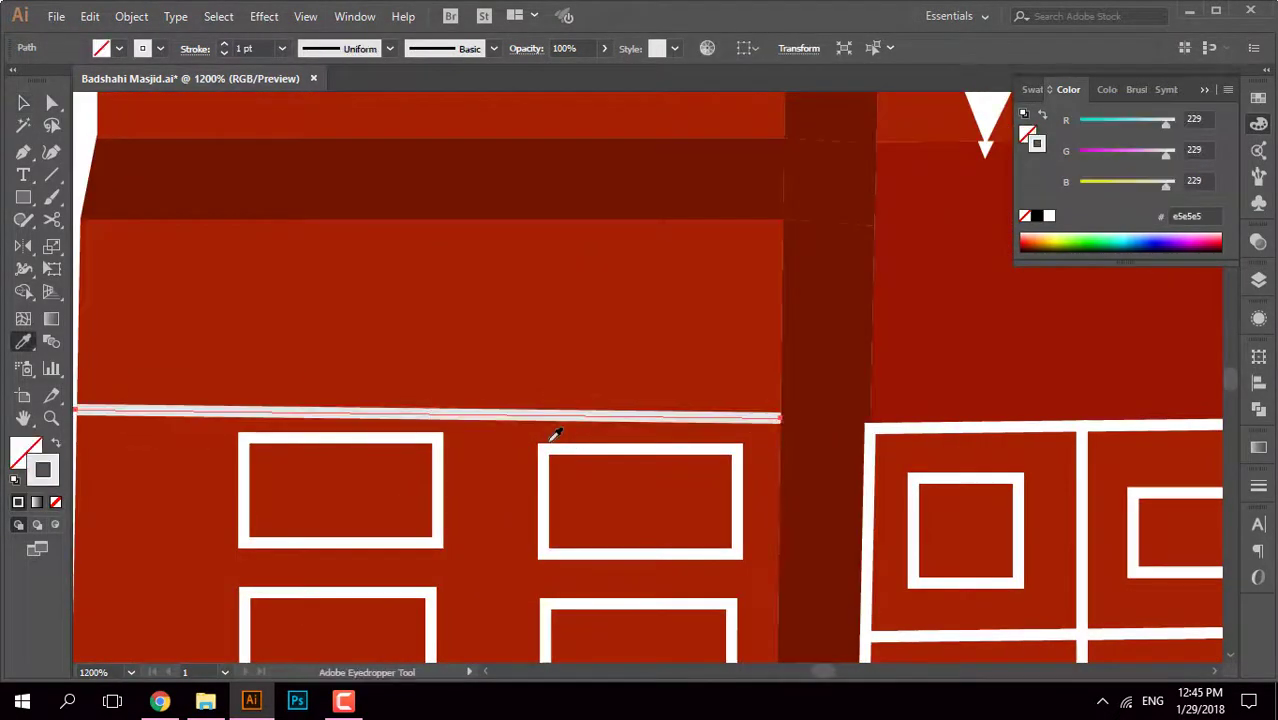
scroll(595, 319, down, 5)
click(307, 213)
Step: Delete the colour reference strip beside the artboard and marquee-select the whole mosque
scroll(624, 305, up, 2)
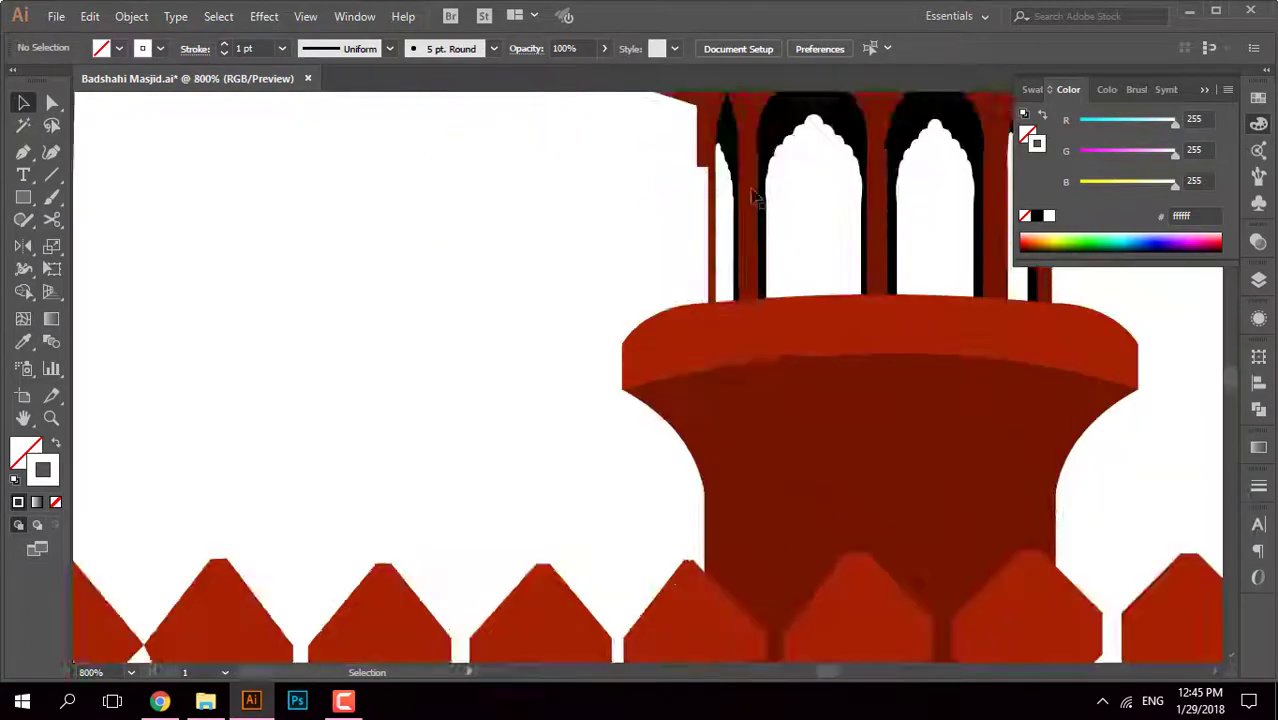
scroll(740, 338, down, 5)
scroll(740, 338, down, 2)
scroll(1004, 319, up, 2)
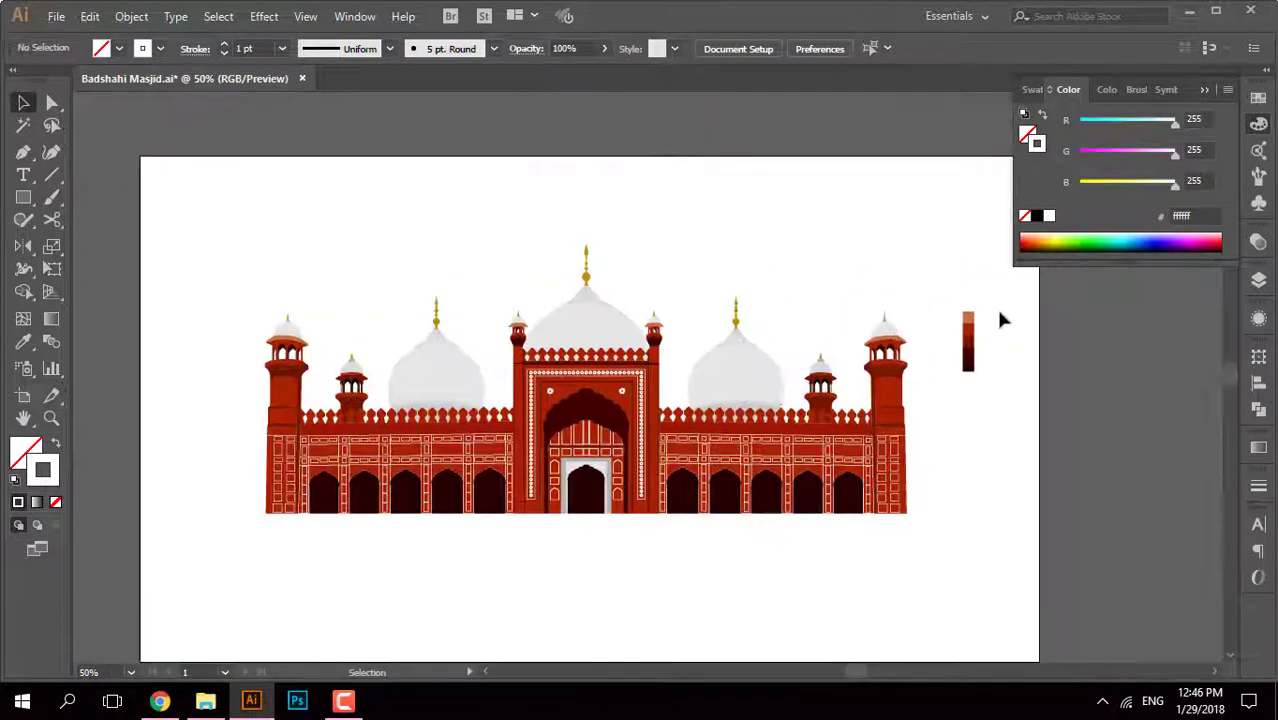
click(985, 340)
key(Delete)
drag(921, 177, 180, 551)
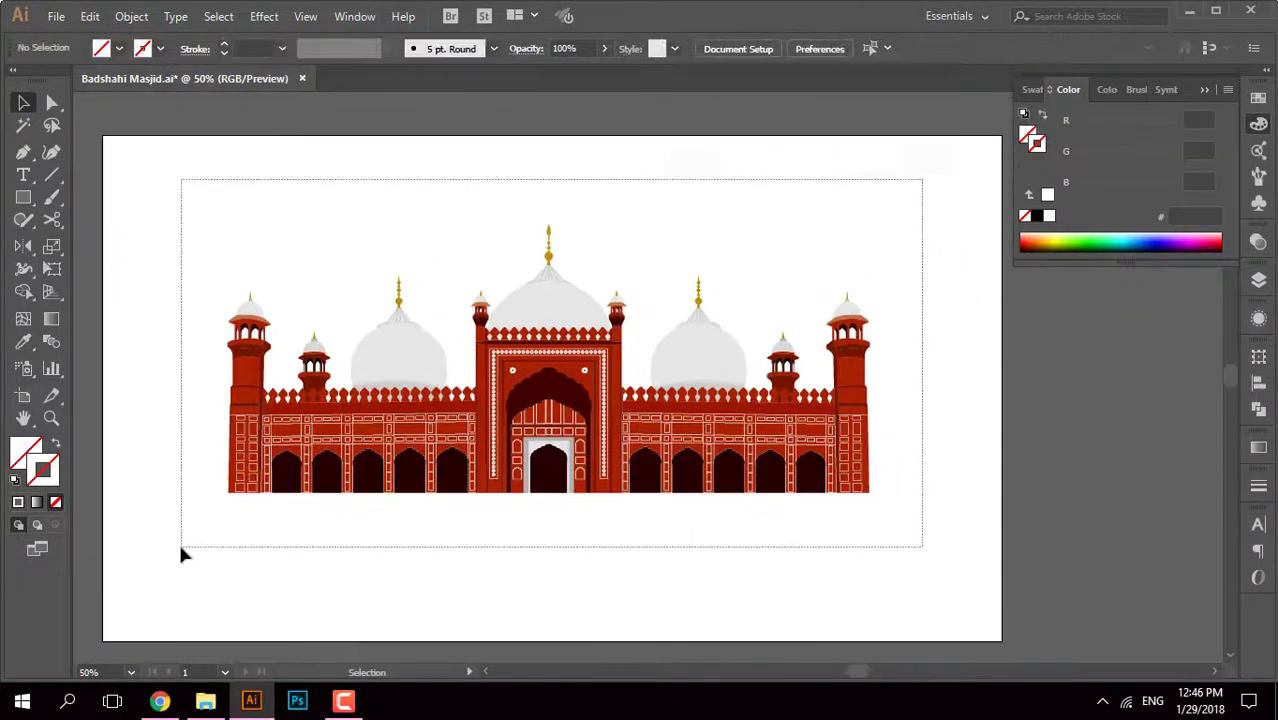
Step: Draw a new unfilled rectangle beside the mosque and select it
click(593, 171)
scroll(585, 328, up, 5)
scroll(715, 305, down, 6)
key(m)
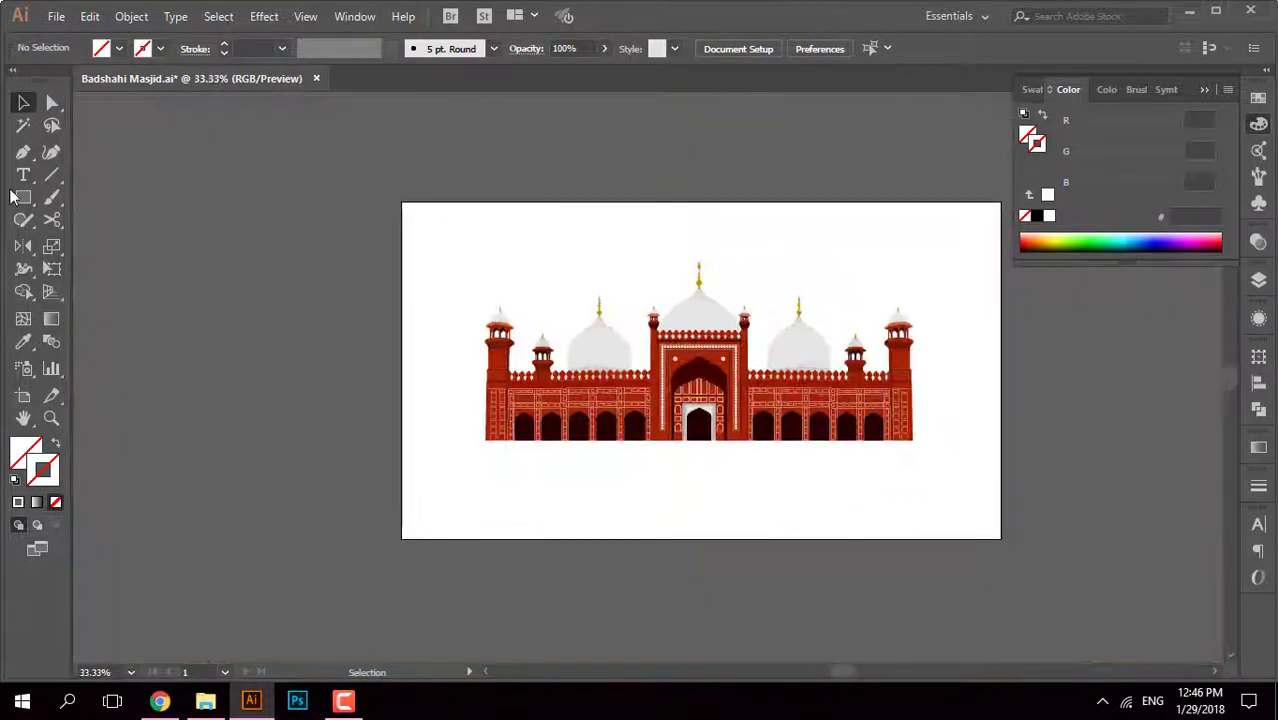
click(445, 254)
key(Escape)
key(v)
click(436, 263)
scroll(941, 479, up, 3)
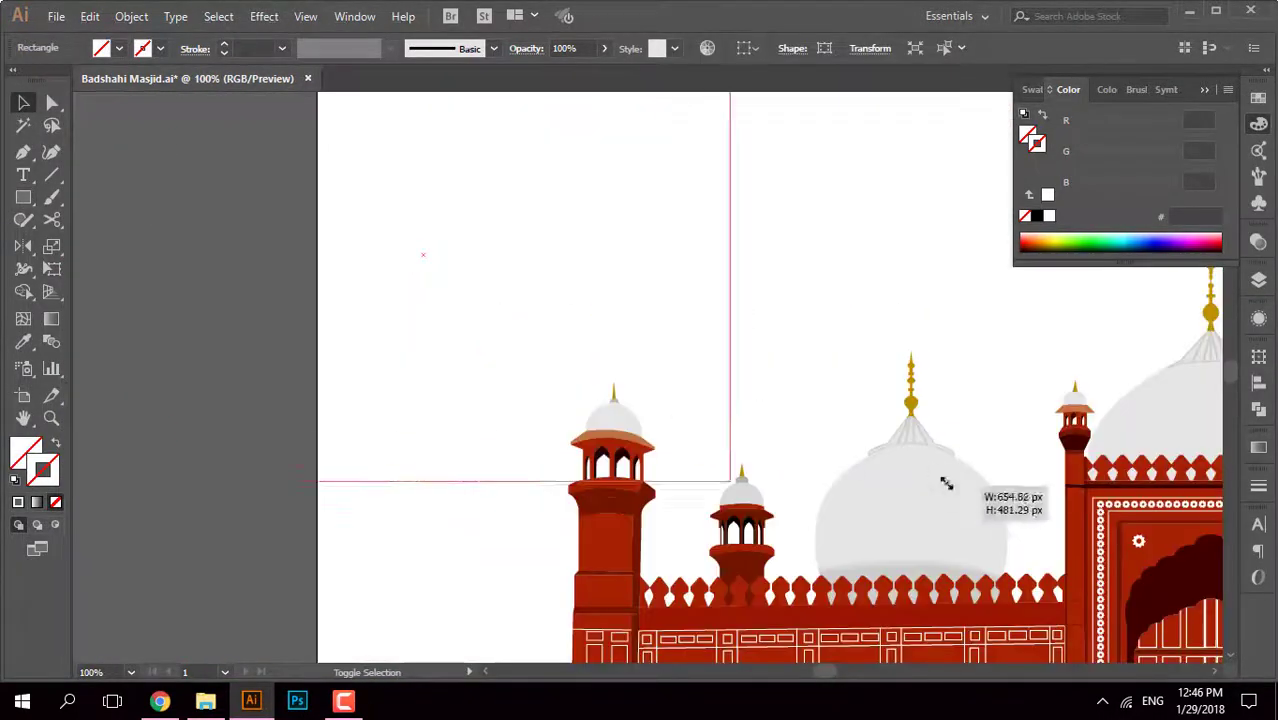
scroll(517, 398, down, 4)
Step: Resize the rectangle to 1920×1080, align it to the artboard, and nudge the mosque lower
click(867, 49)
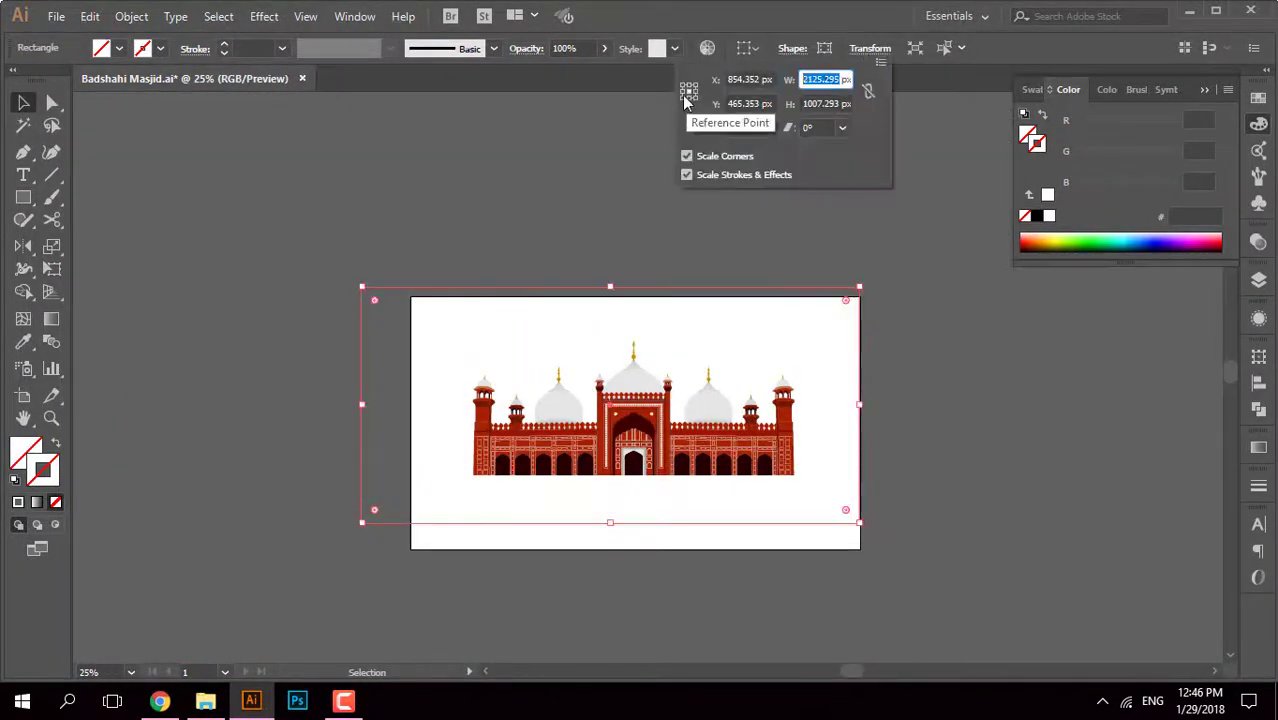
key(Return)
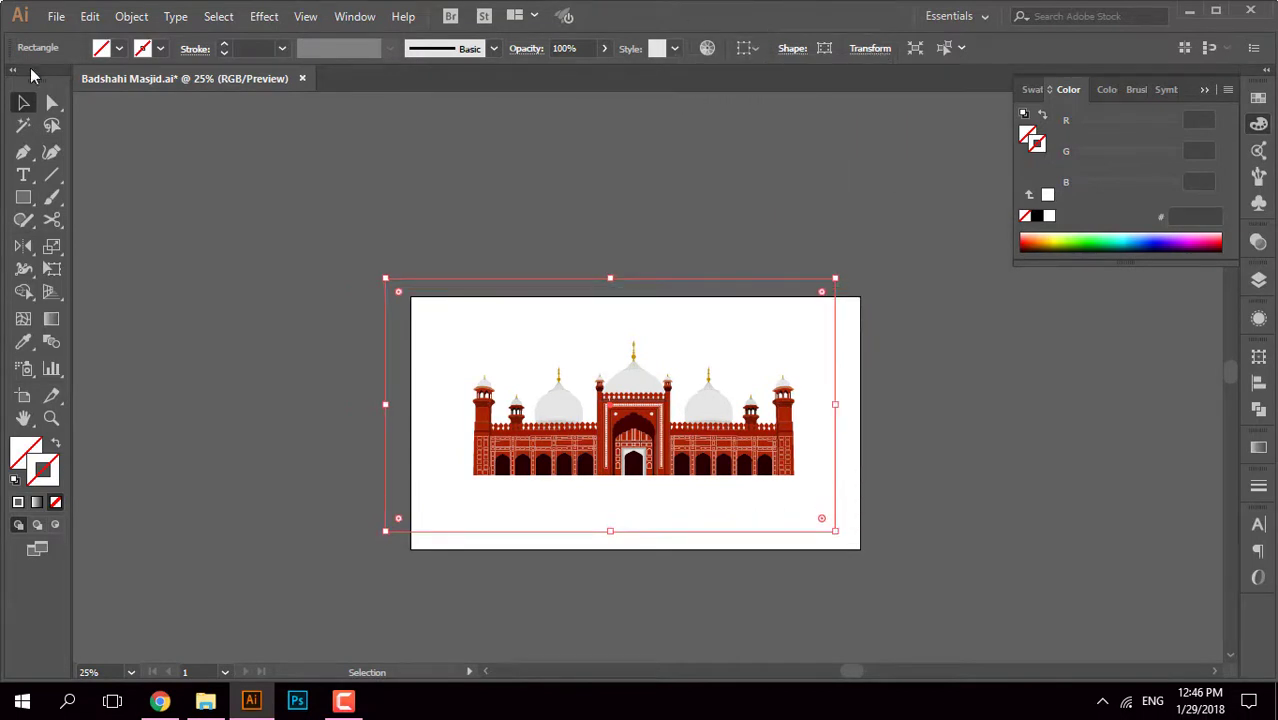
click(766, 78)
click(585, 175)
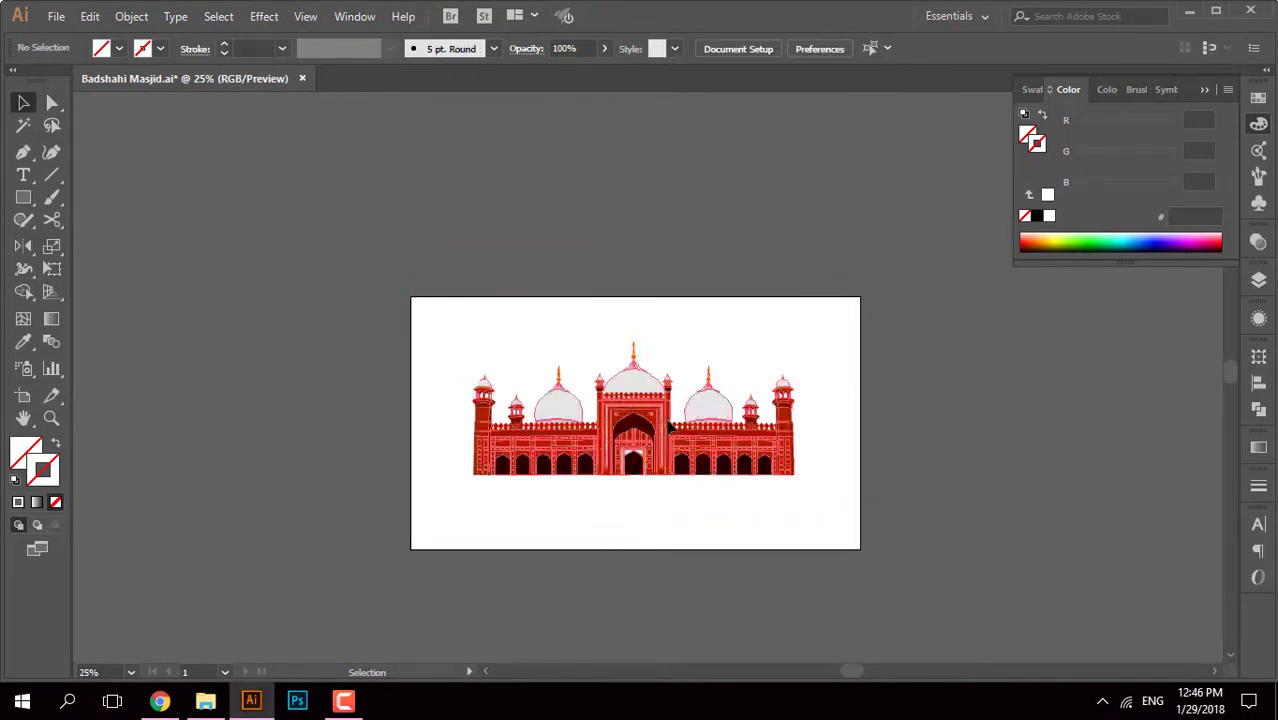
click(634, 410)
click(585, 175)
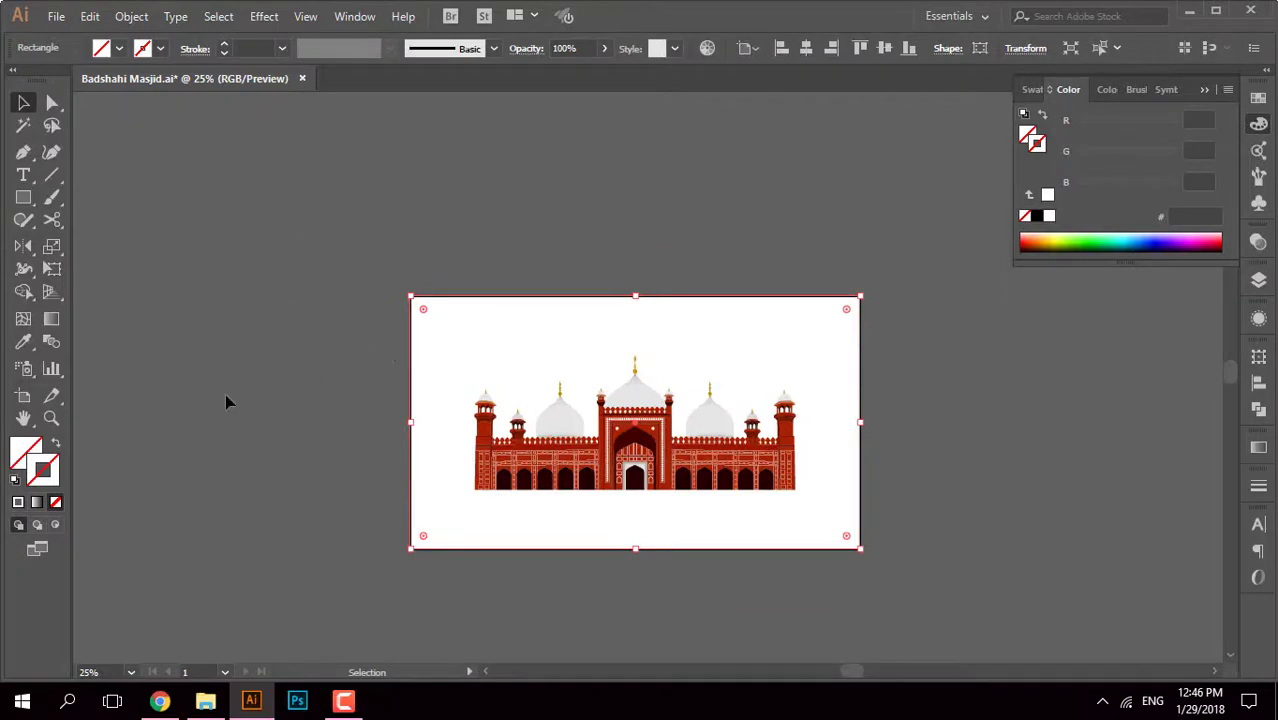
Step: Fill the rectangle with the mosque's red via Eyedropper and send it behind the mosque
scroll(633, 423, up, 4)
scroll(605, 428, down, 3)
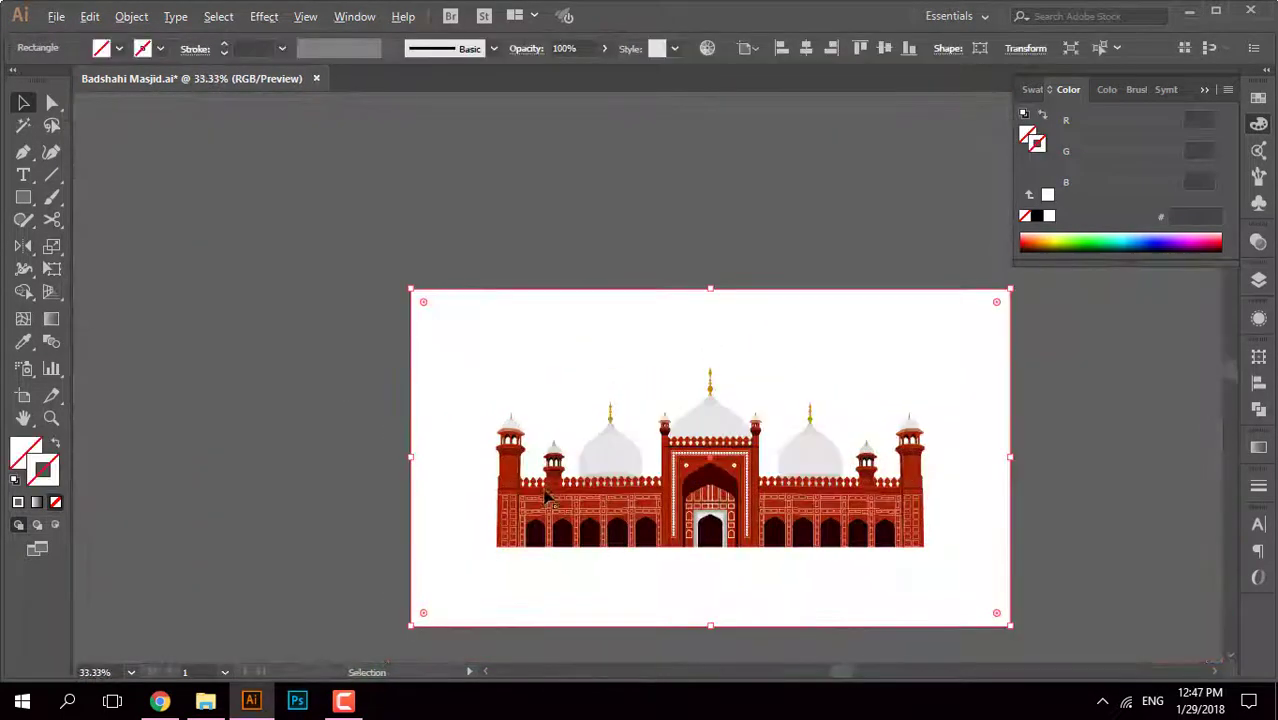
key(i)
click(546, 497)
scroll(391, 360, down, 3)
key(ctrl+shift+bracketleft)
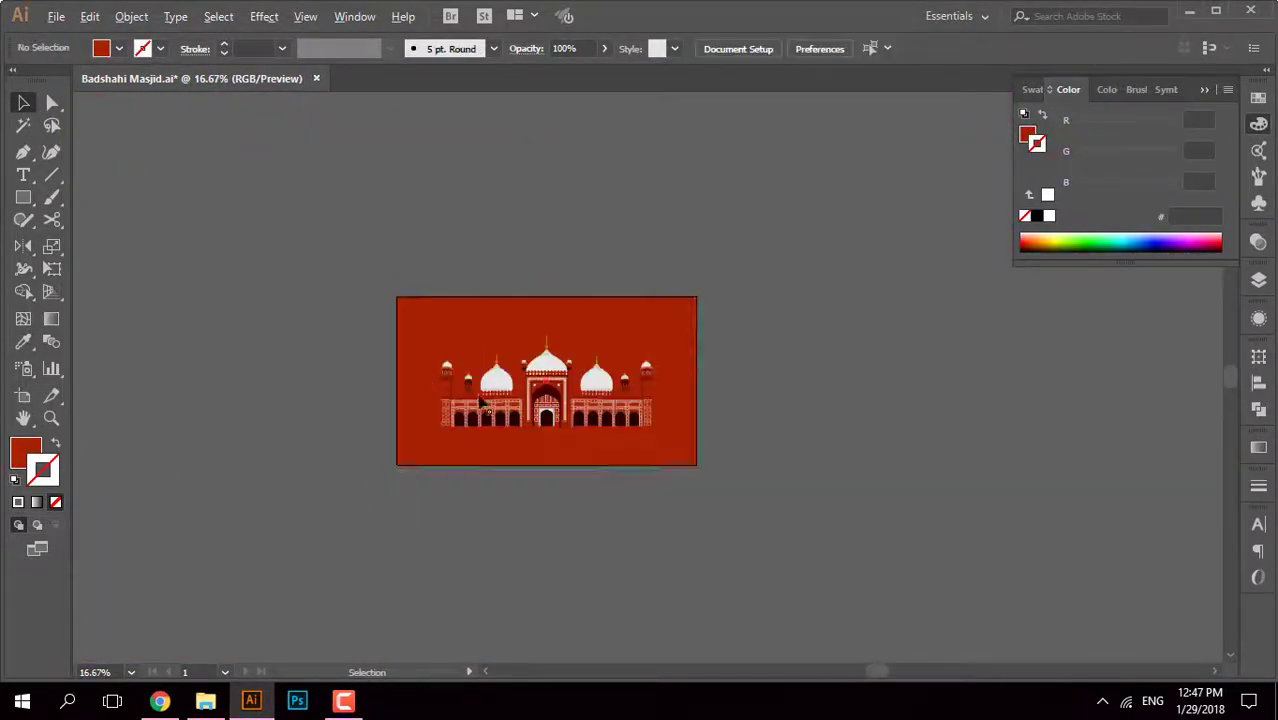
scroll(430, 370, up, 3)
scroll(430, 370, up, 2)
scroll(355, 387, down, 3)
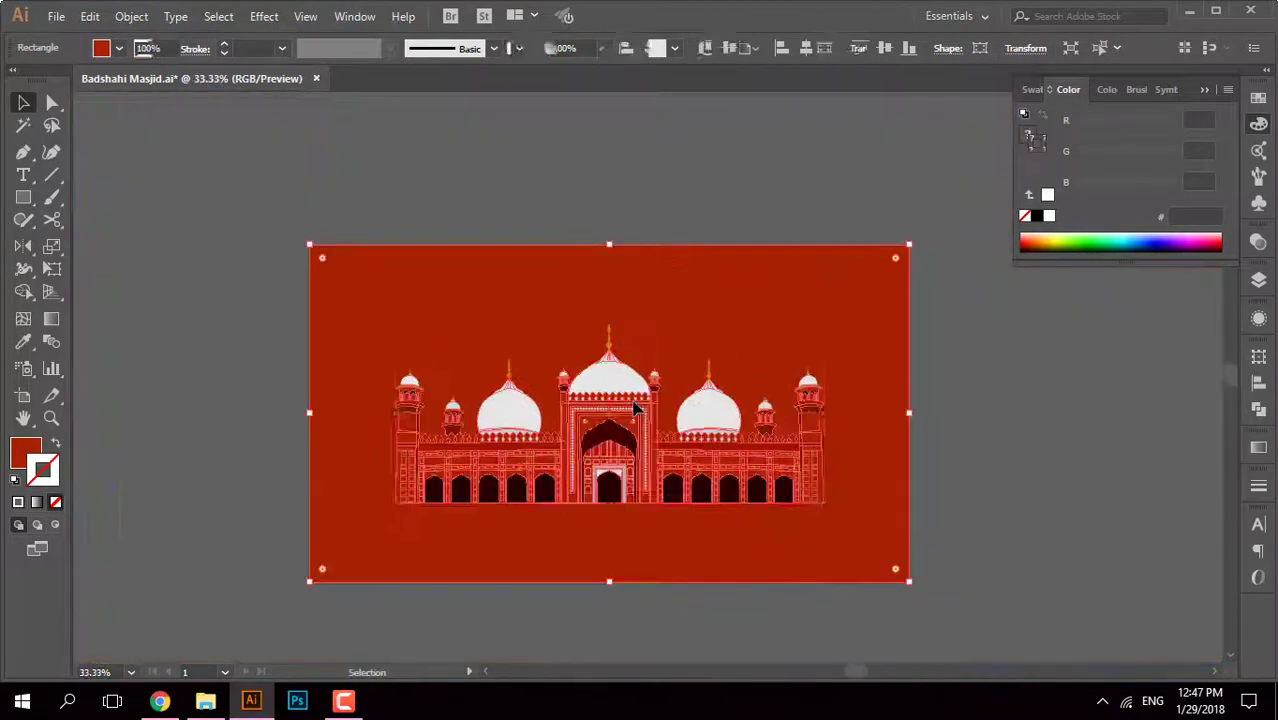
Step: Select all the artwork and undo the rectangle's red fill, leaving it unfilled
key(ctrl+a)
key(shift+m)
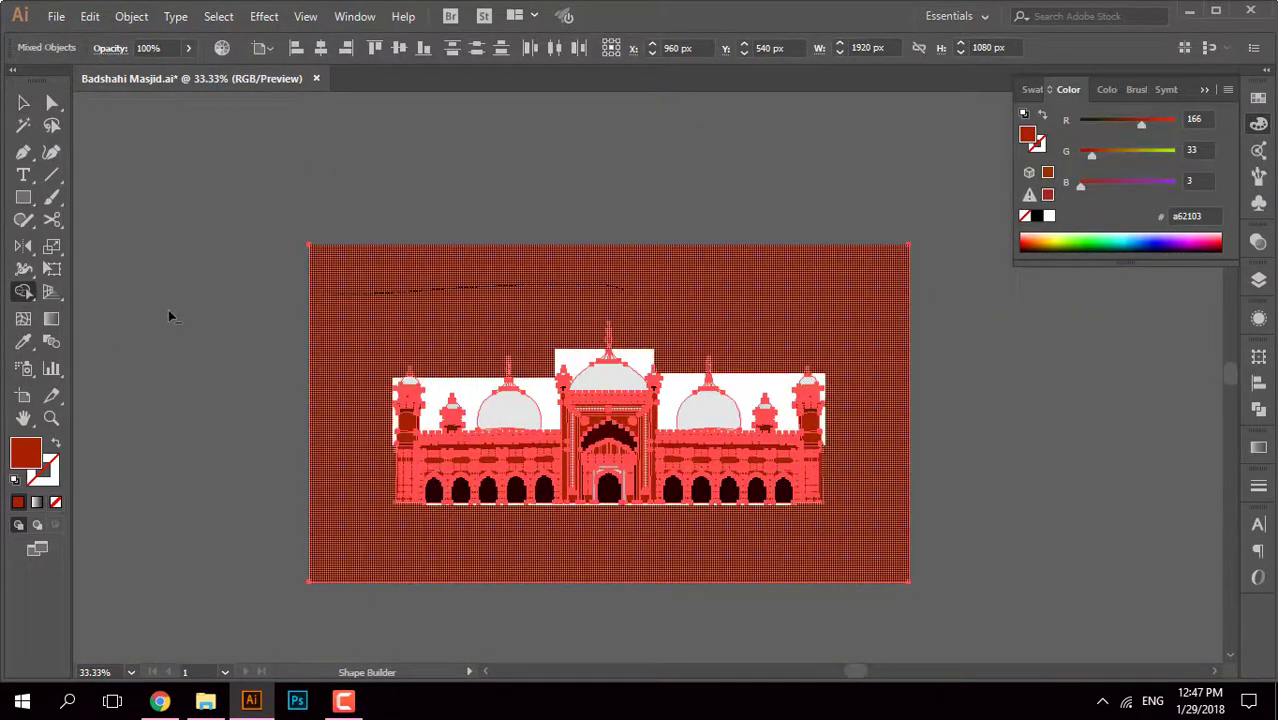
key(ctrl+z)
key(v)
scroll(466, 397, up, 6)
Step: Remove the right, middle and narrow left arch fills from the minaret pavilions using Shape Builder
key(ctrl+0)
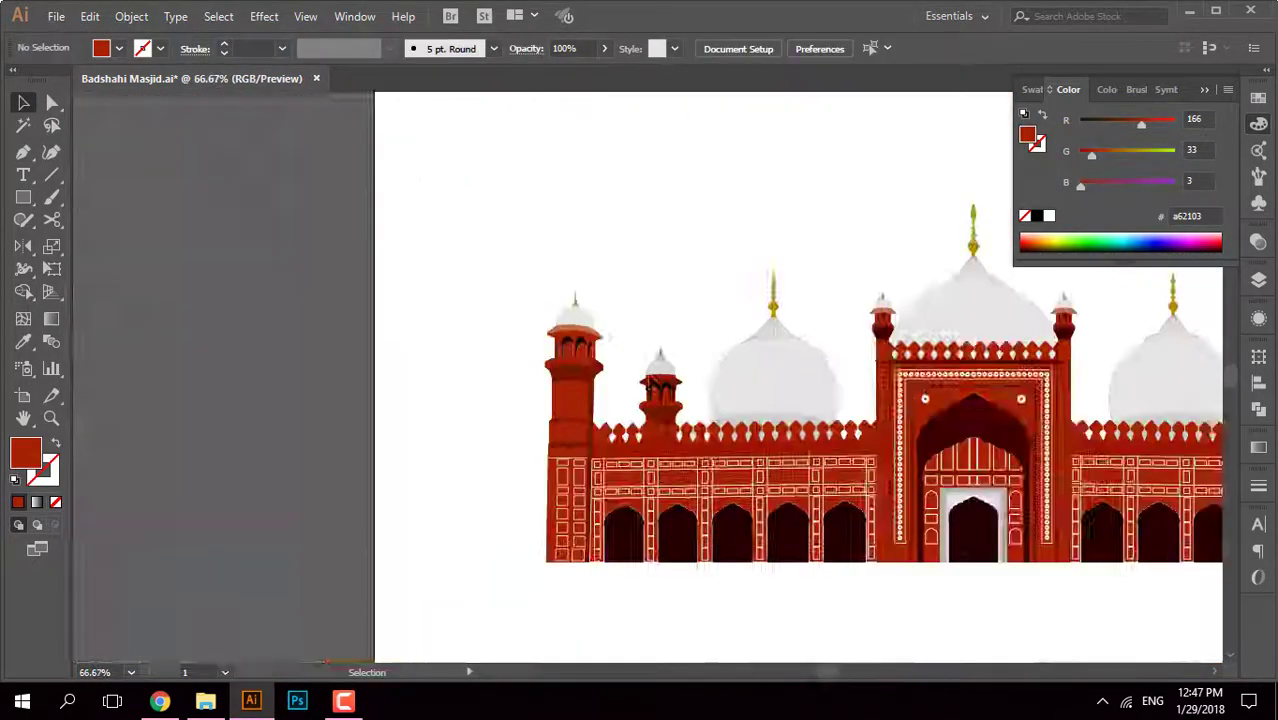
scroll(995, 345, up, 2)
key(ctrl+a)
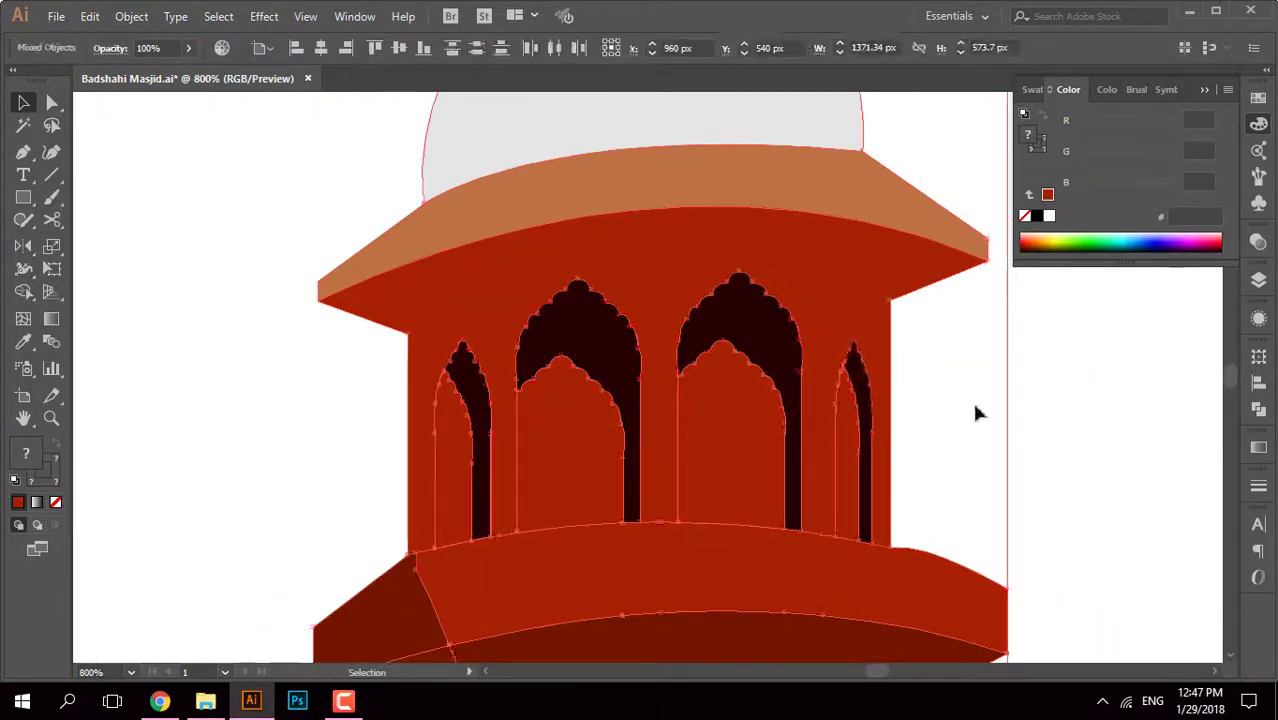
key(ctrl+shift+a)
key(ctrl+a)
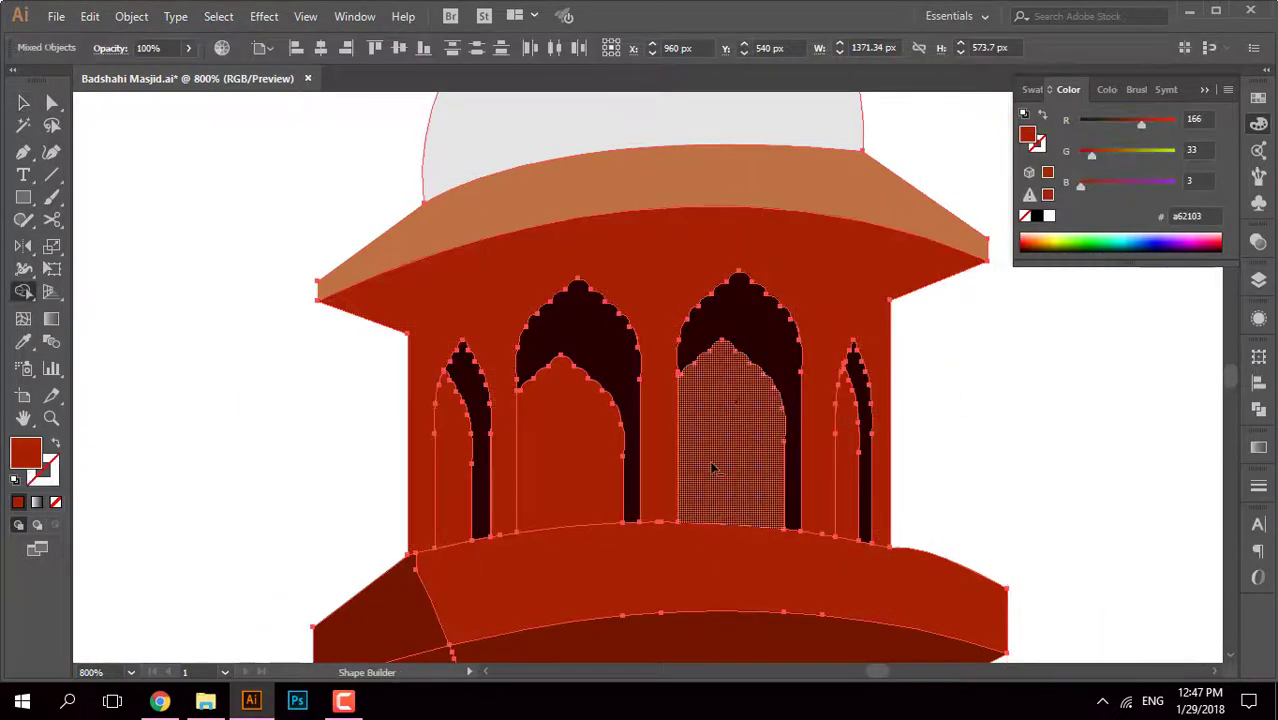
alt+click(712, 467)
alt+click(460, 428)
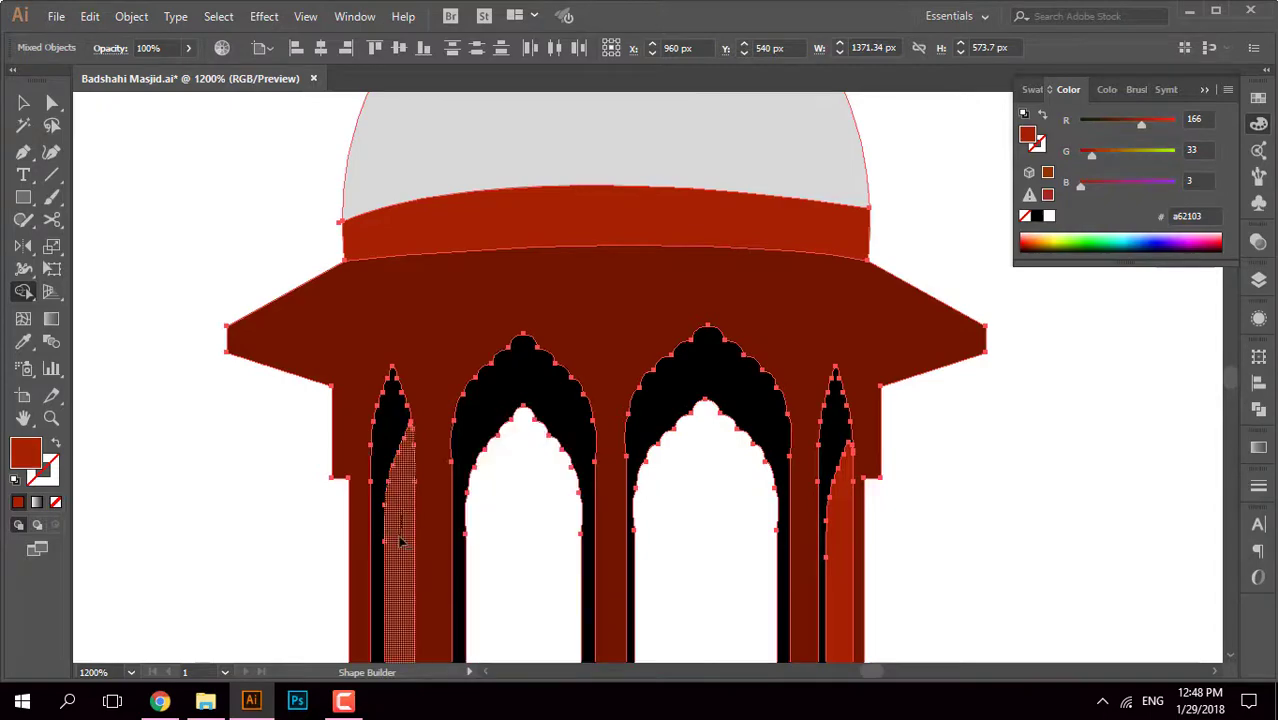
alt+click(400, 541)
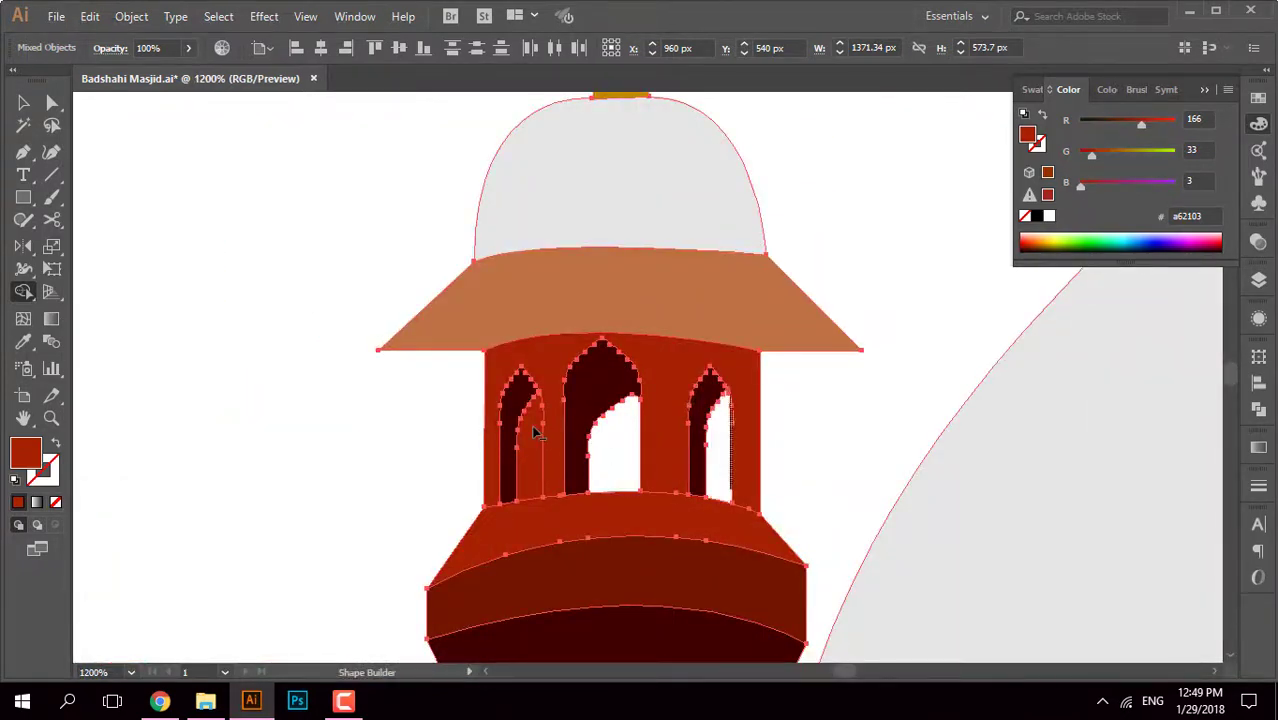
key(ctrl+0)
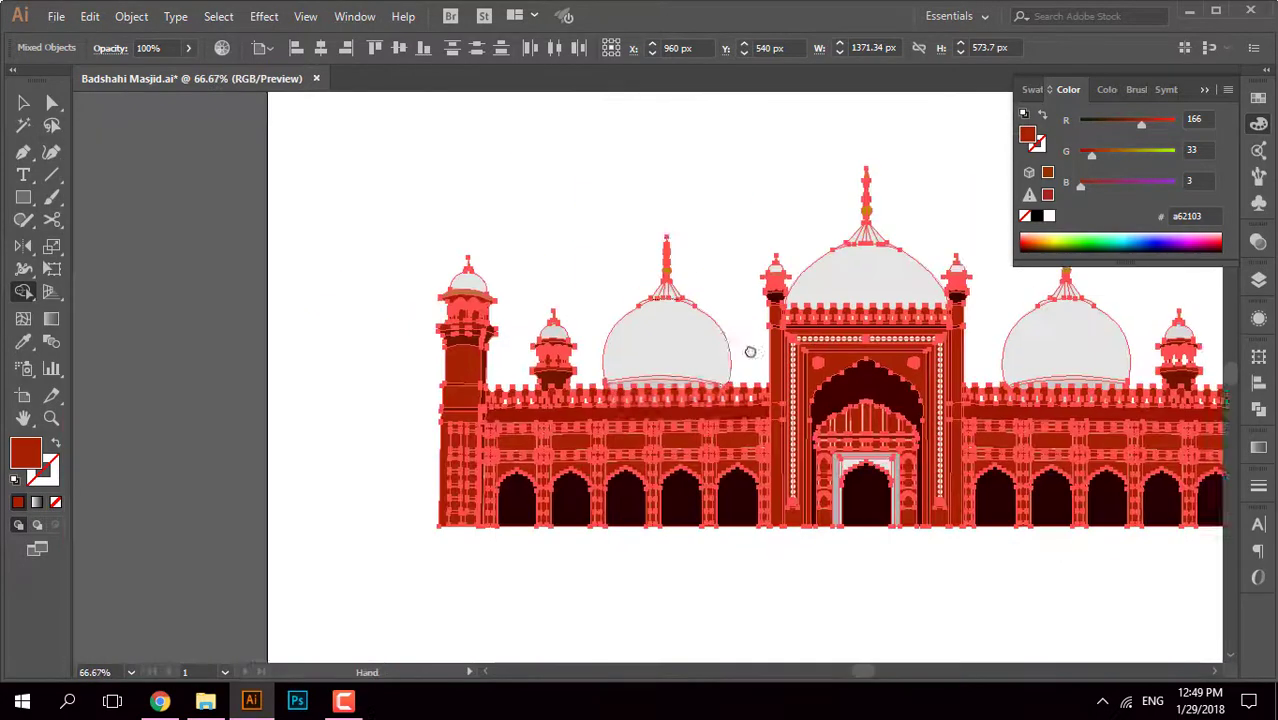
Step: Zoom in on the minarets and delete three dark arch fills with the Shape Builder
key(v)
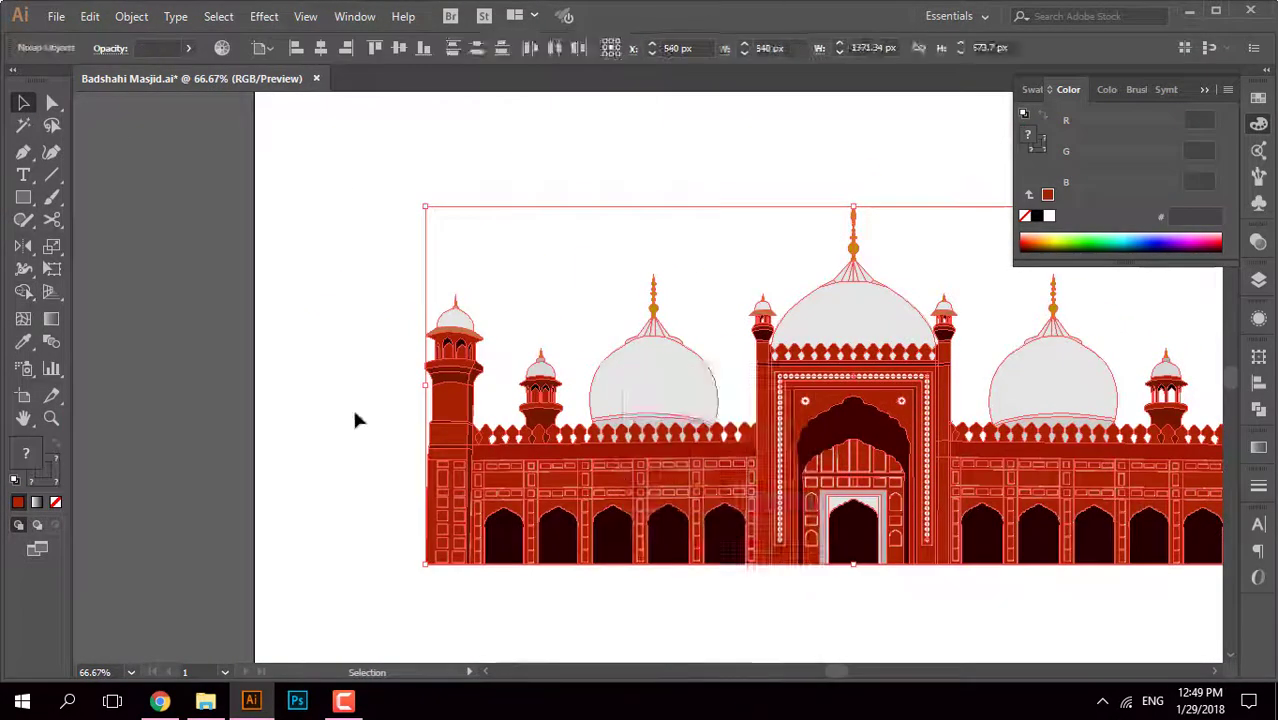
click(357, 419)
mouse_move(633, 354)
mouse_down()
mouse_move(689, 417)
mouse_move(793, 428)
mouse_up()
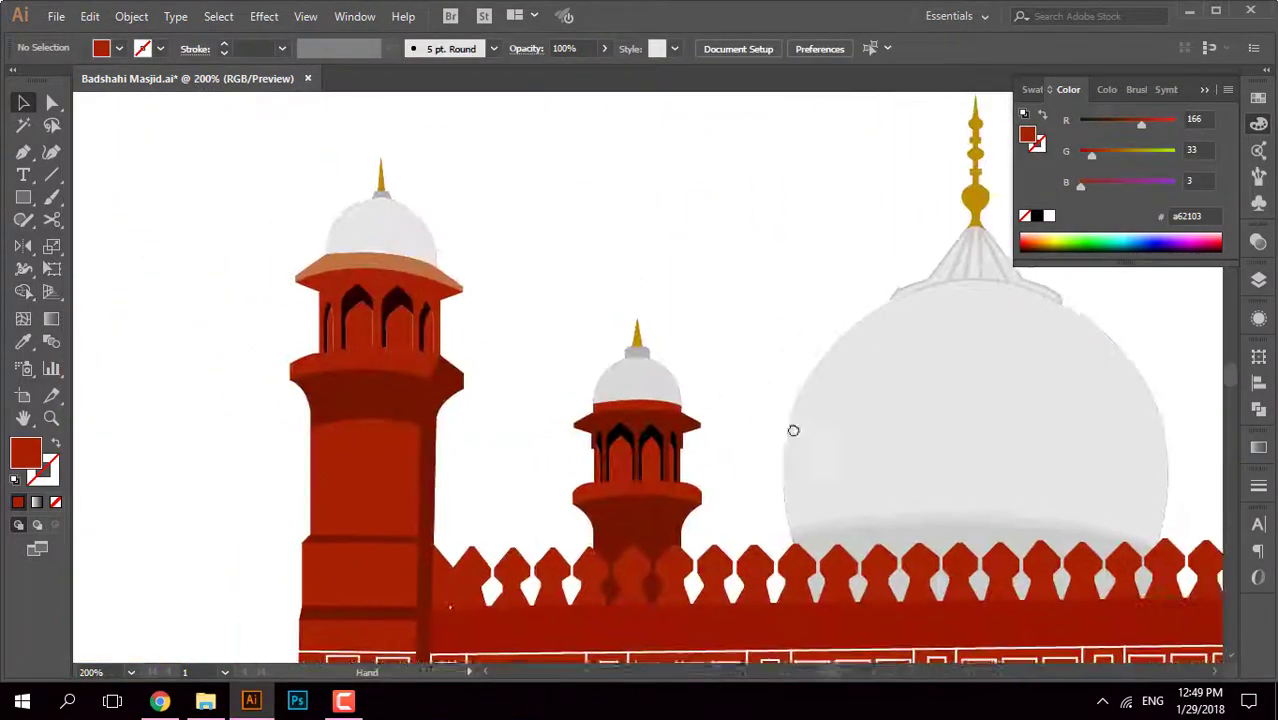
scroll(816, 334, up, 5)
scroll(425, 486, down, 3)
scroll(421, 473, up, 3)
key(shift+m)
alt+click(631, 376)
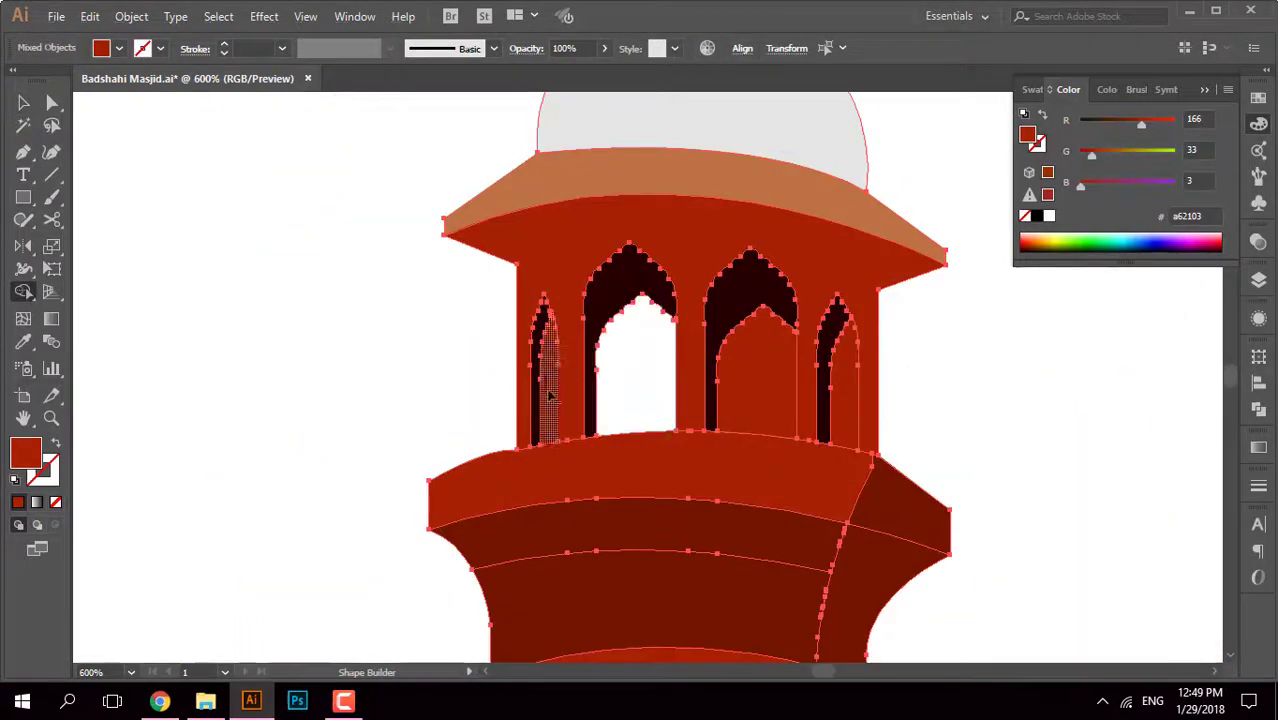
alt+click(756, 375)
alt+click(845, 385)
scroll(650, 300, down, 4)
key(v)
Step: Open the small minaret's two archways by removing their arch fills, leaving white openings
mouse_move(585, 290)
mouse_down()
mouse_move(724, 481)
mouse_move(733, 464)
mouse_up()
key(shift+m)
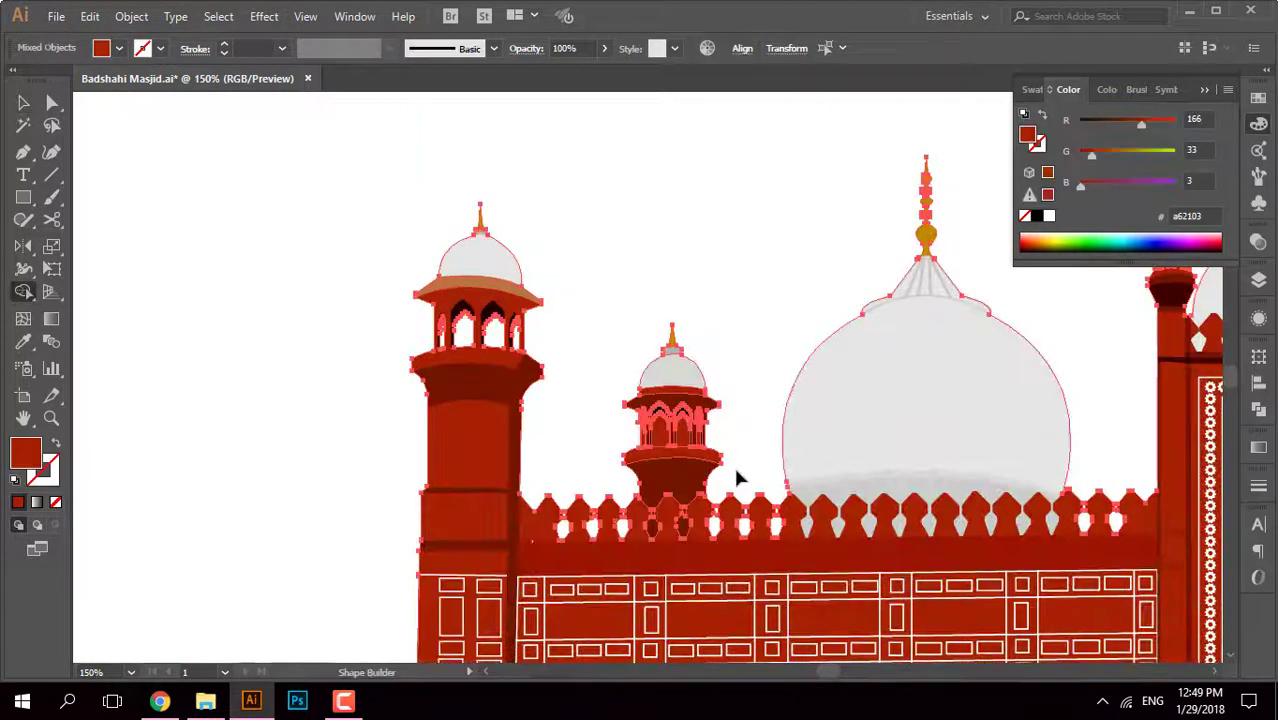
scroll(733, 464, up, 5)
alt+click(645, 430)
alt+click(836, 450)
scroll(962, 445, down, 5)
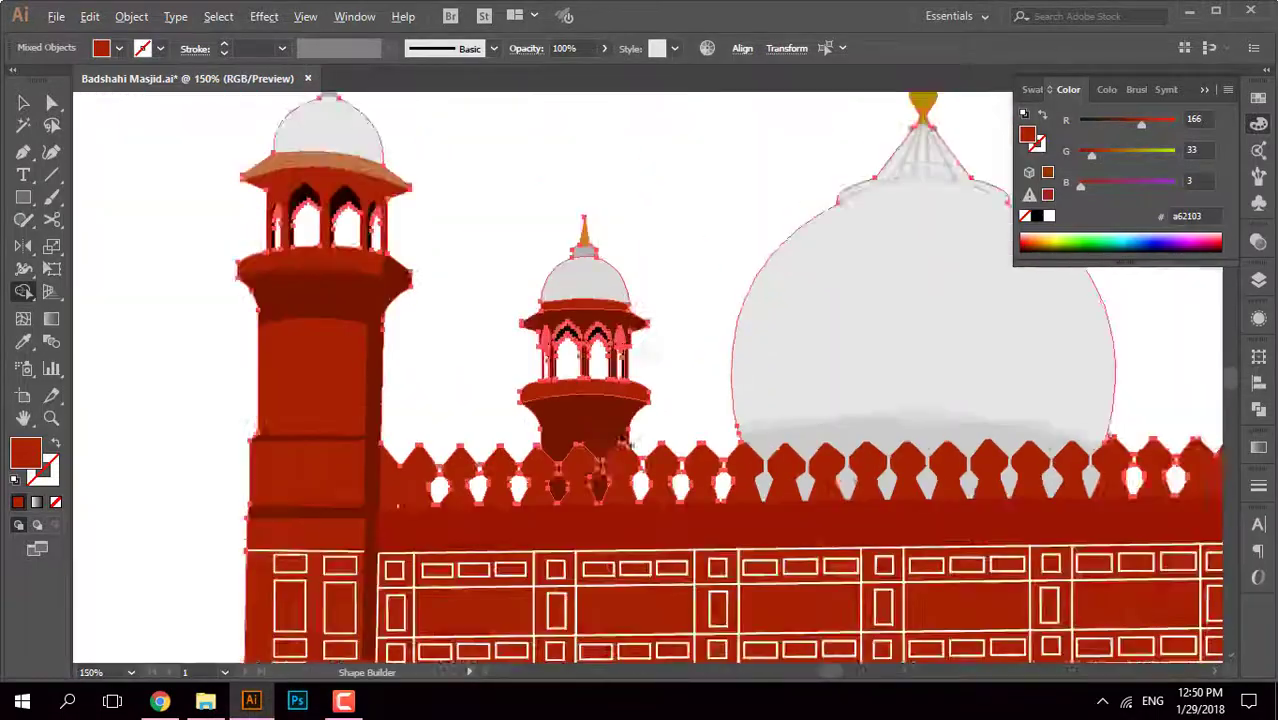
key(v)
click(331, 351)
Step: Remove the stray white sliver in the red wall and fit the artboard in view
scroll(470, 483, up, 2)
scroll(470, 483, up, 8)
click(470, 483)
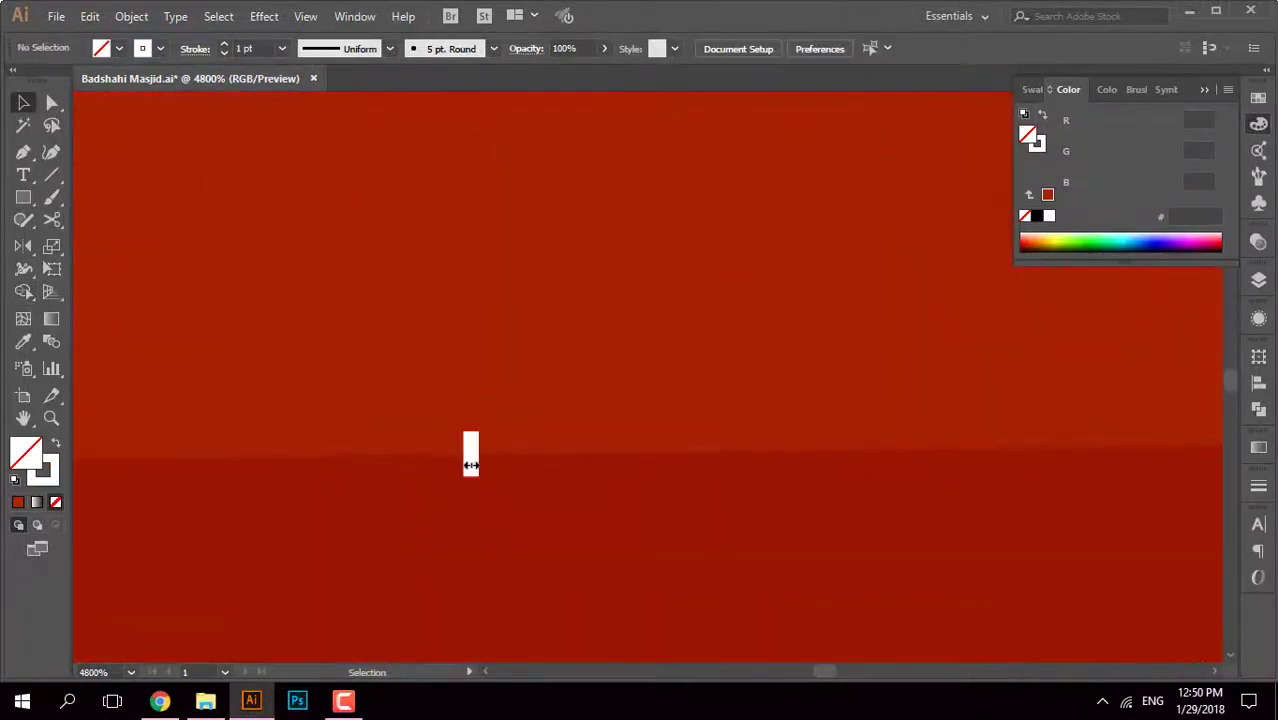
key(ctrl+shift+a)
scroll(485, 451, down, 8)
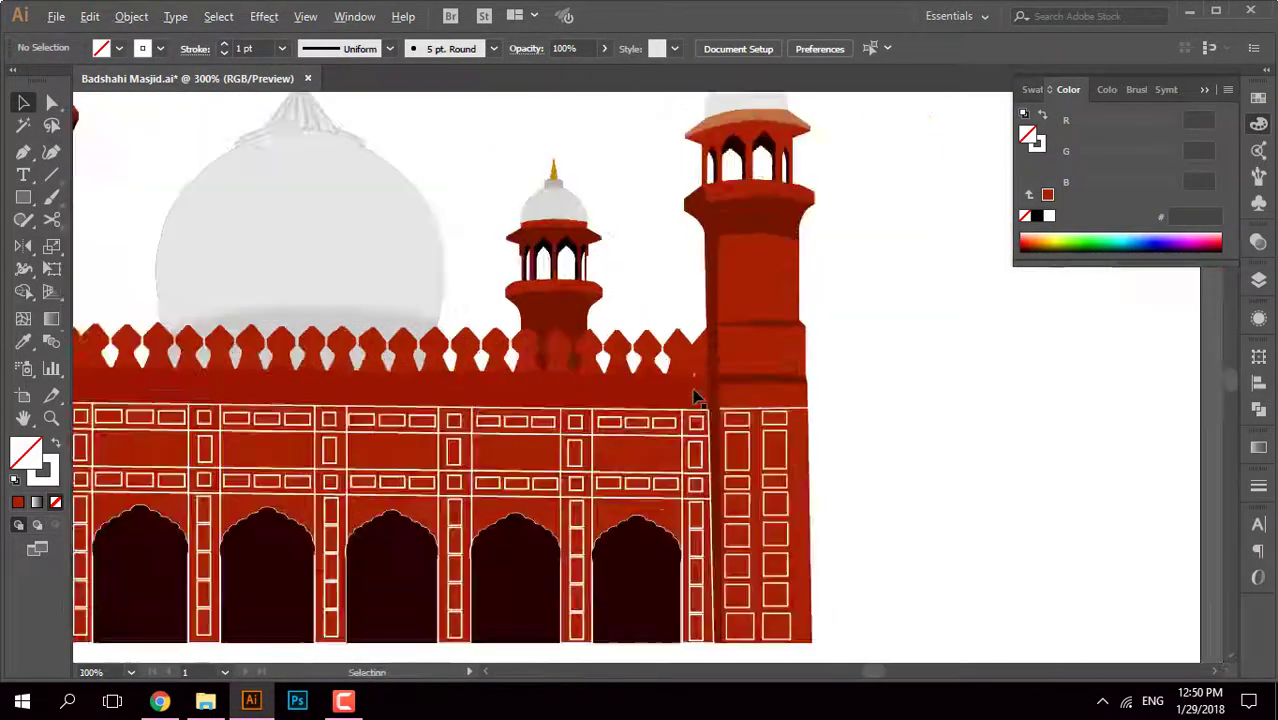
scroll(693, 393, up, 6)
scroll(758, 455, up, 3)
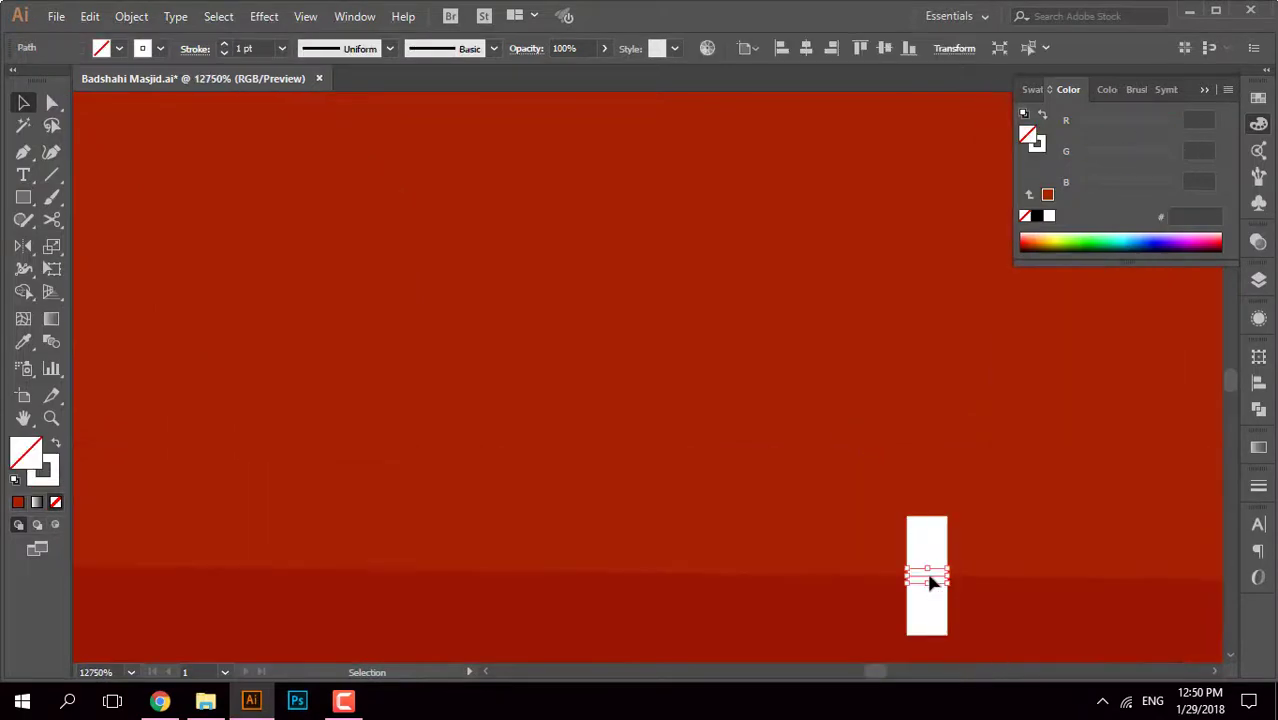
key(ctrl+z)
key(ctrl+shift+a)
key(ctrl+0)
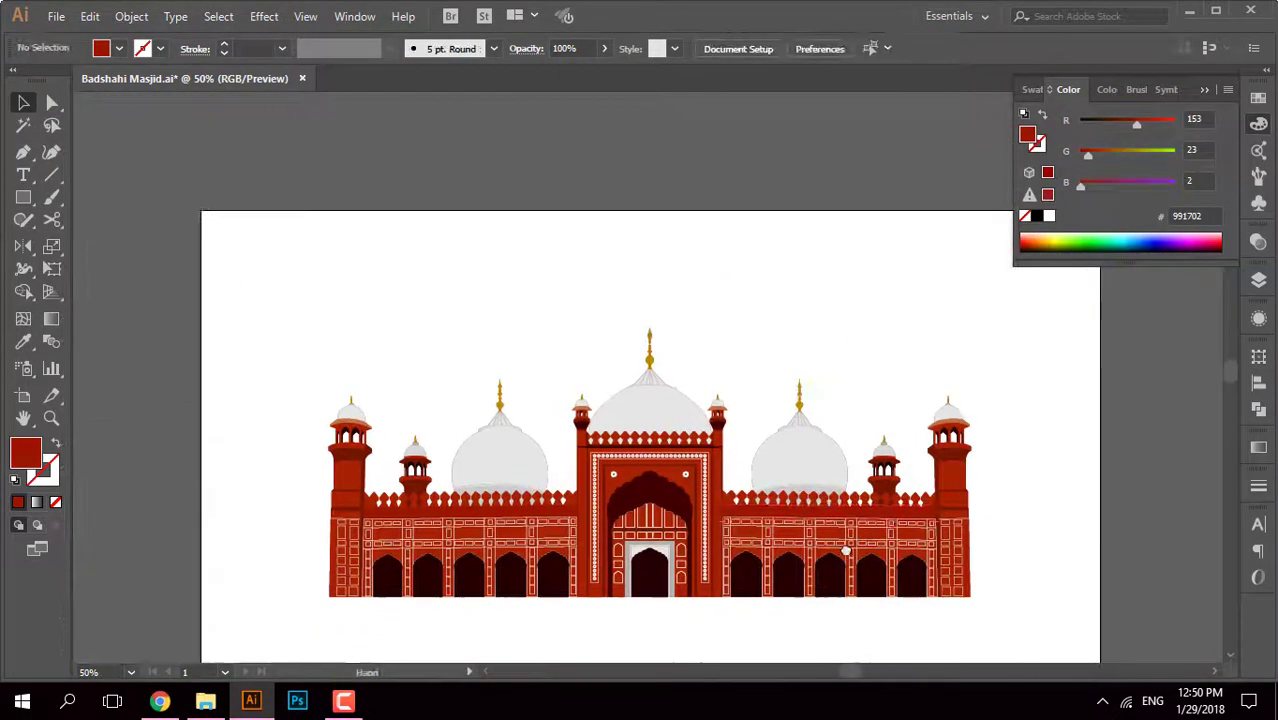
Step: Select the right dome to check its light grey fill, then clear the selection
click(805, 456)
key(ctrl+shift+a)
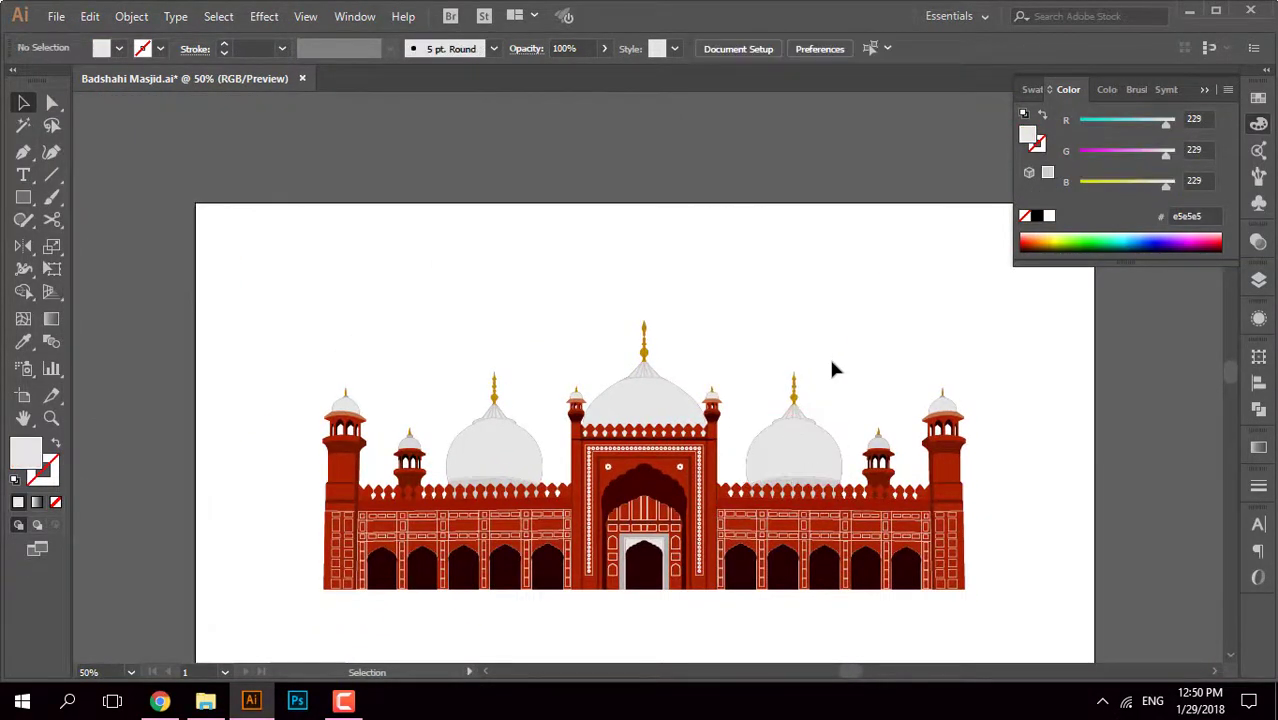
scroll(840, 373, up, 5)
scroll(804, 428, up, 5)
scroll(408, 402, up, 5)
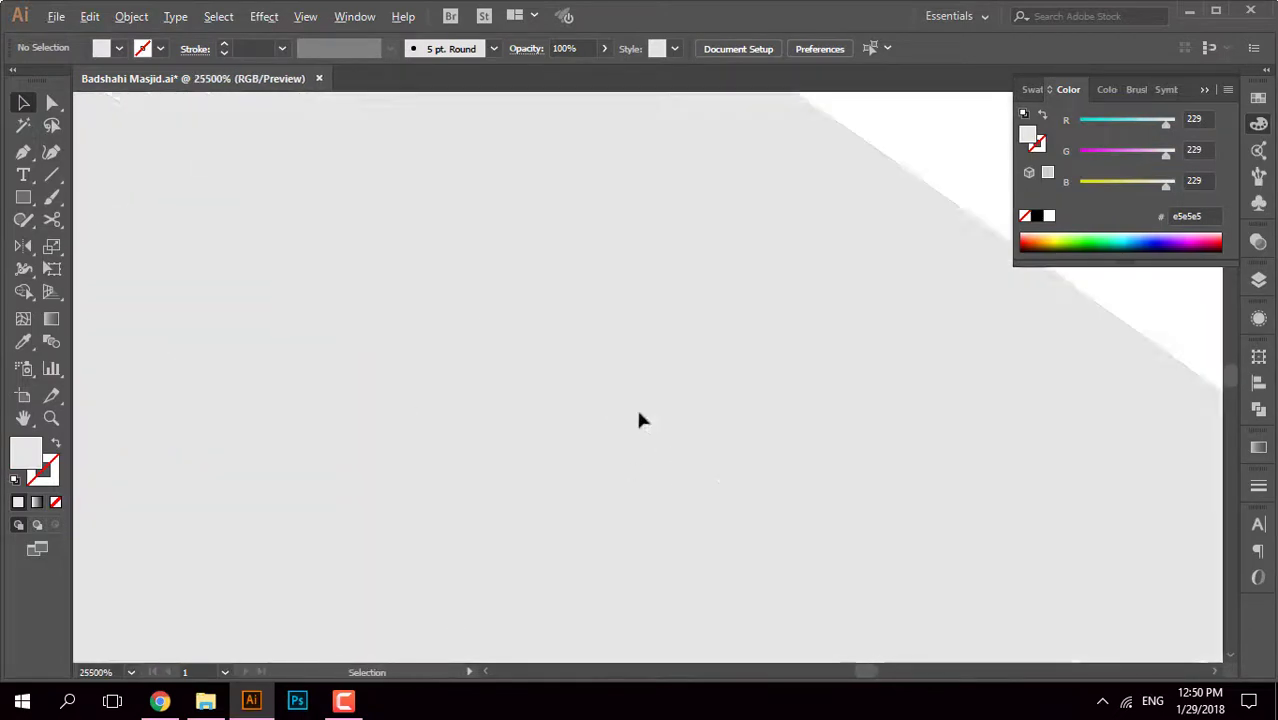
scroll(639, 419, up, 5)
scroll(720, 445, down, 5)
scroll(790, 380, down, 5)
scroll(820, 345, down, 2)
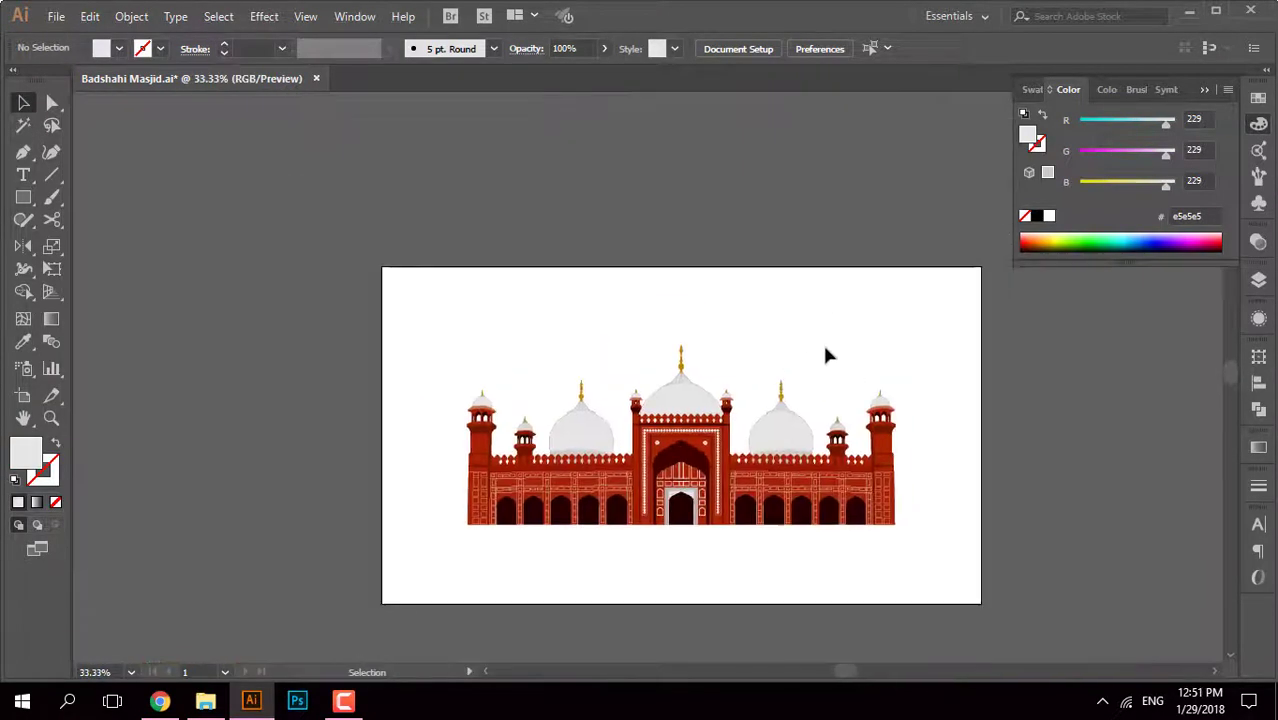
Step: Select the whole mosque artwork
click(690, 400)
scroll(690, 400, up, 3)
click(713, 442)
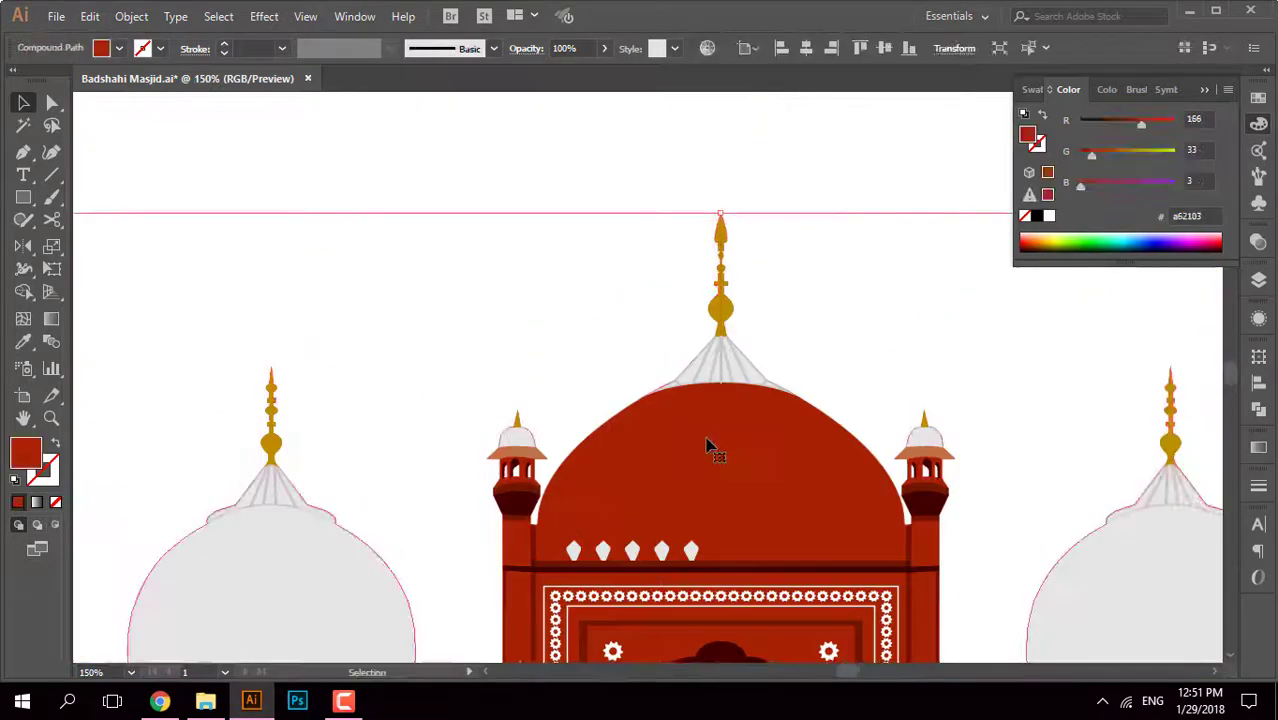
scroll(700, 443, down, 3)
key(ctrl+a)
Step: Delete and restore the central dome, stepping back through its grey edits
click(700, 443)
scroll(820, 447, up, 4)
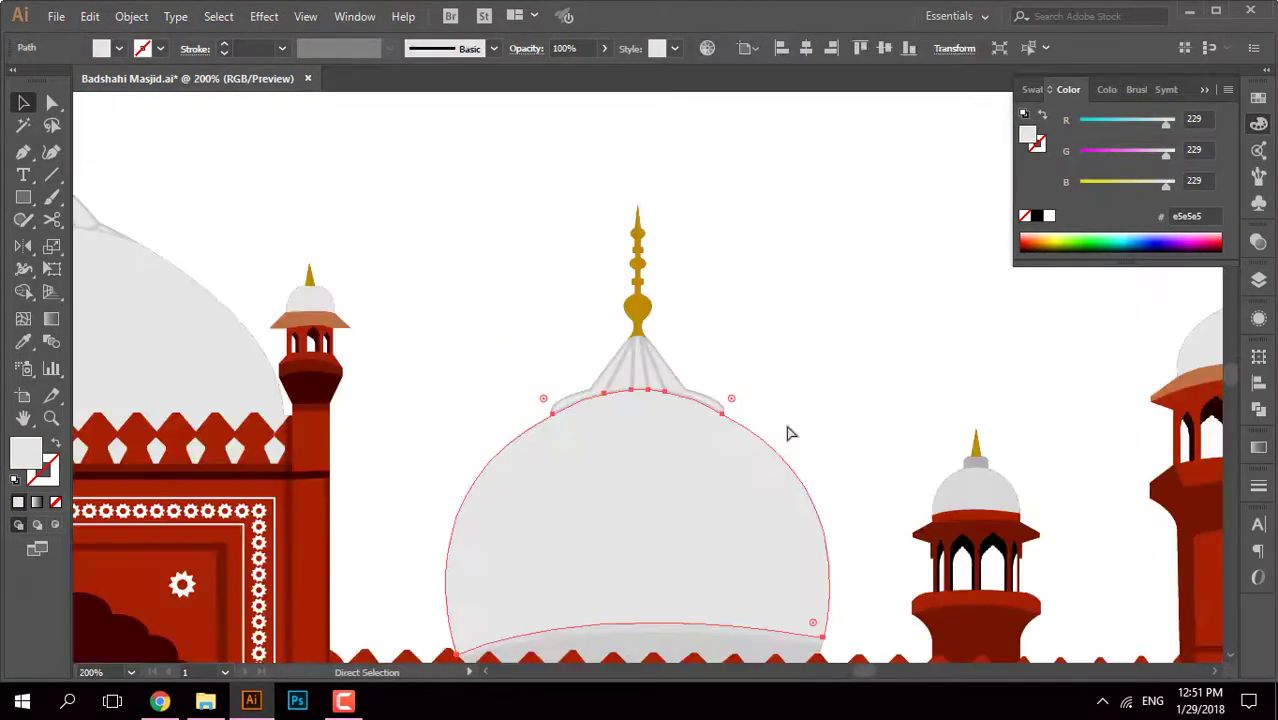
key(Delete)
key(ctrl+z)
scroll(742, 485, up, 3)
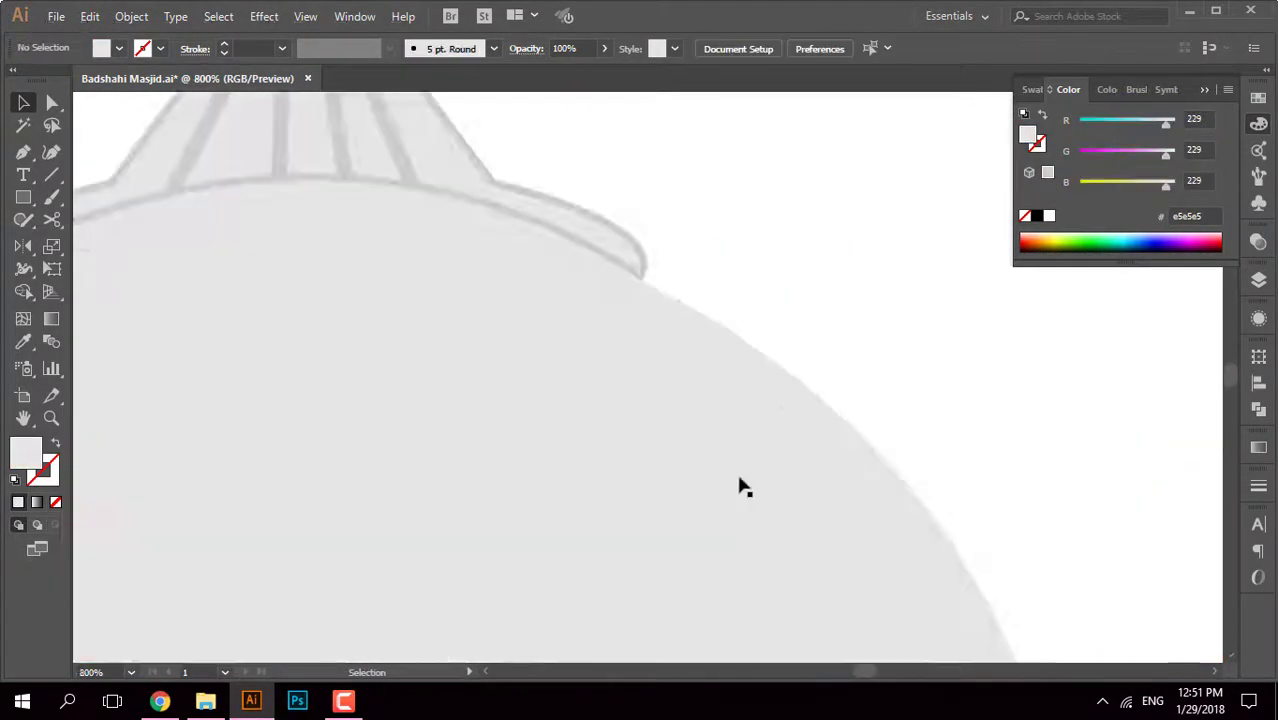
scroll(682, 168, down, 4)
scroll(779, 391, up, 4)
scroll(745, 380, down, 3)
key(ctrl+z)
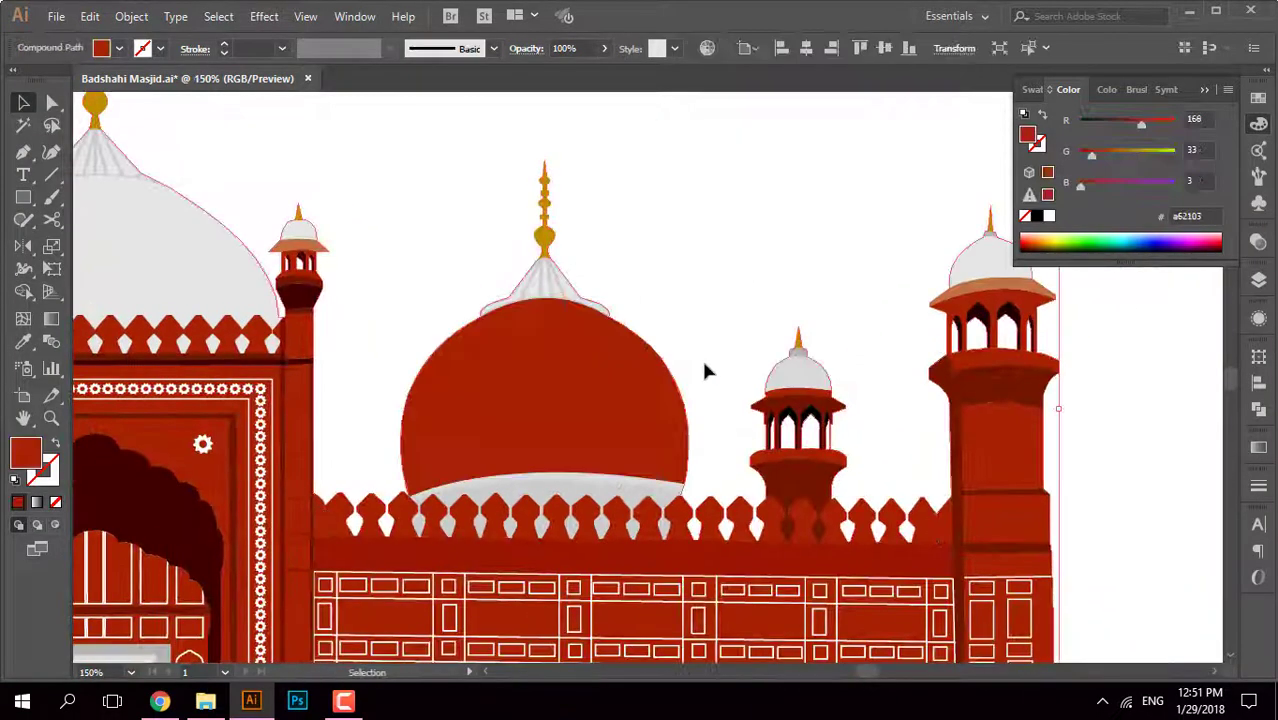
key(ctrl+shift+z)
Step: Redo the edits to bring back the red central dome shape
scroll(530, 430, up, 3)
scroll(875, 434, right, 2)
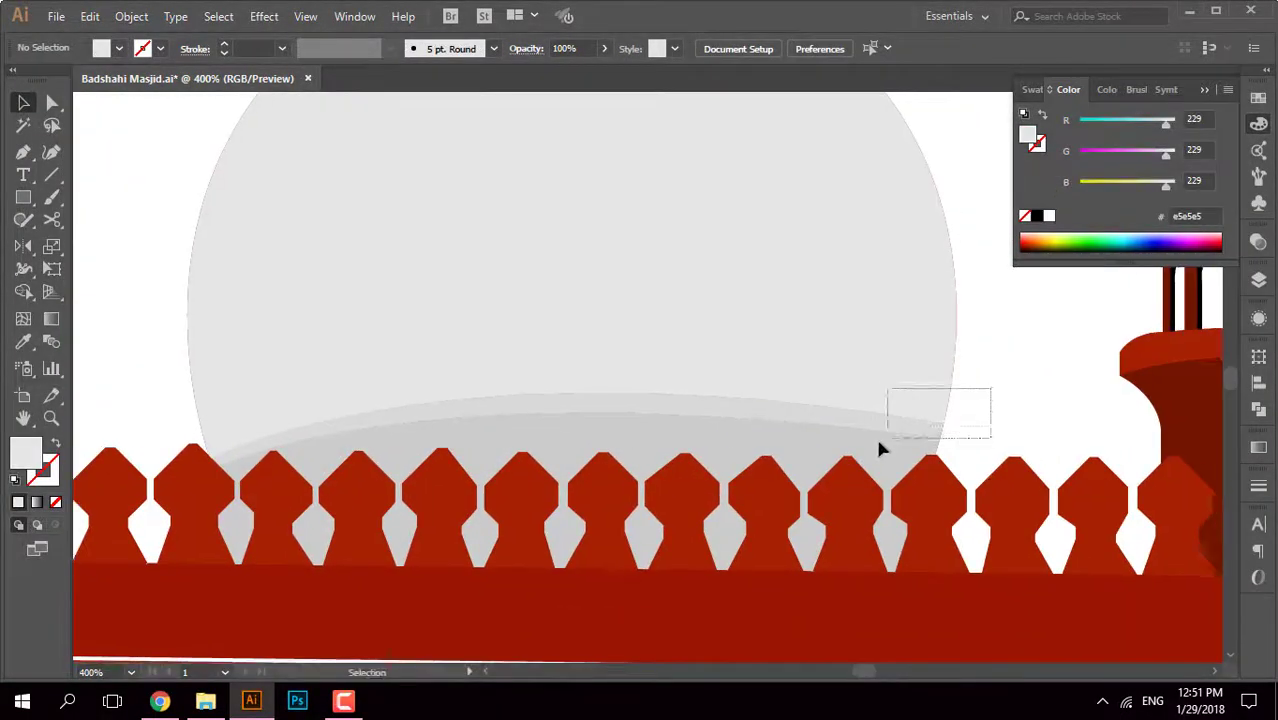
scroll(832, 390, down, 3)
scroll(868, 415, up, 3)
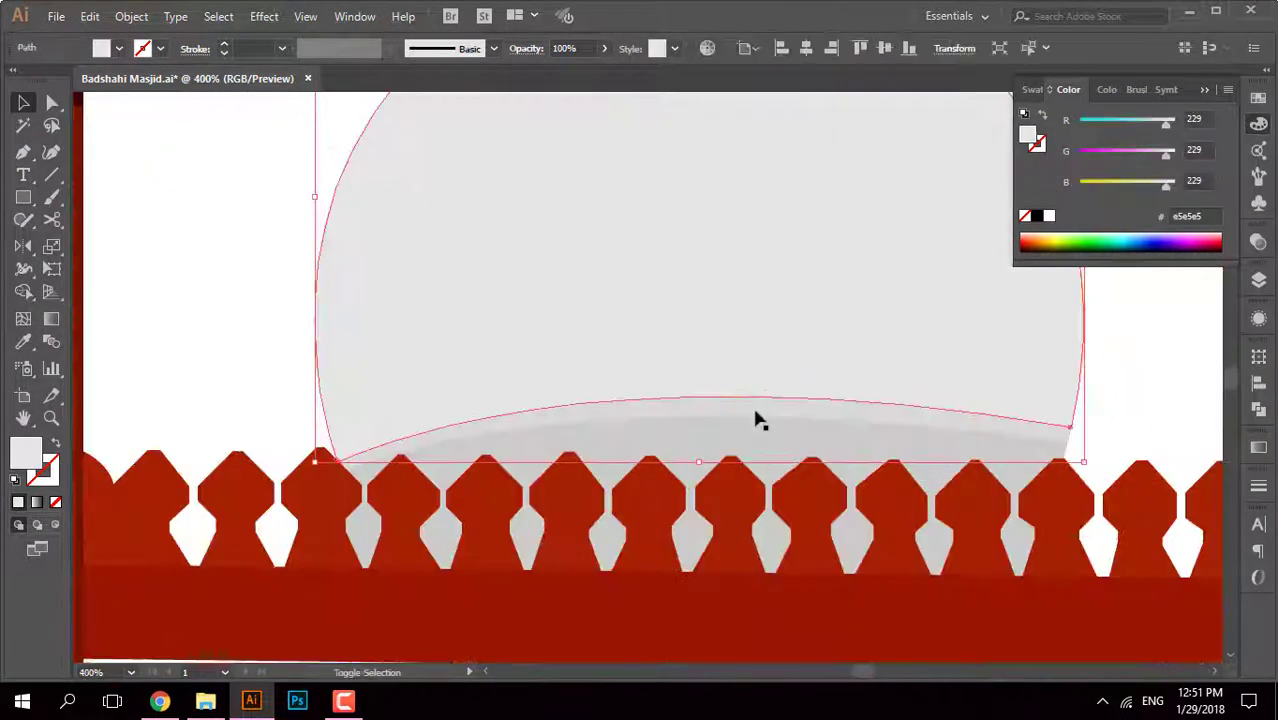
key(ctrl+shift+z)
scroll(753, 442, down, 3)
scroll(707, 394, up, 3)
scroll(707, 305, down, 3)
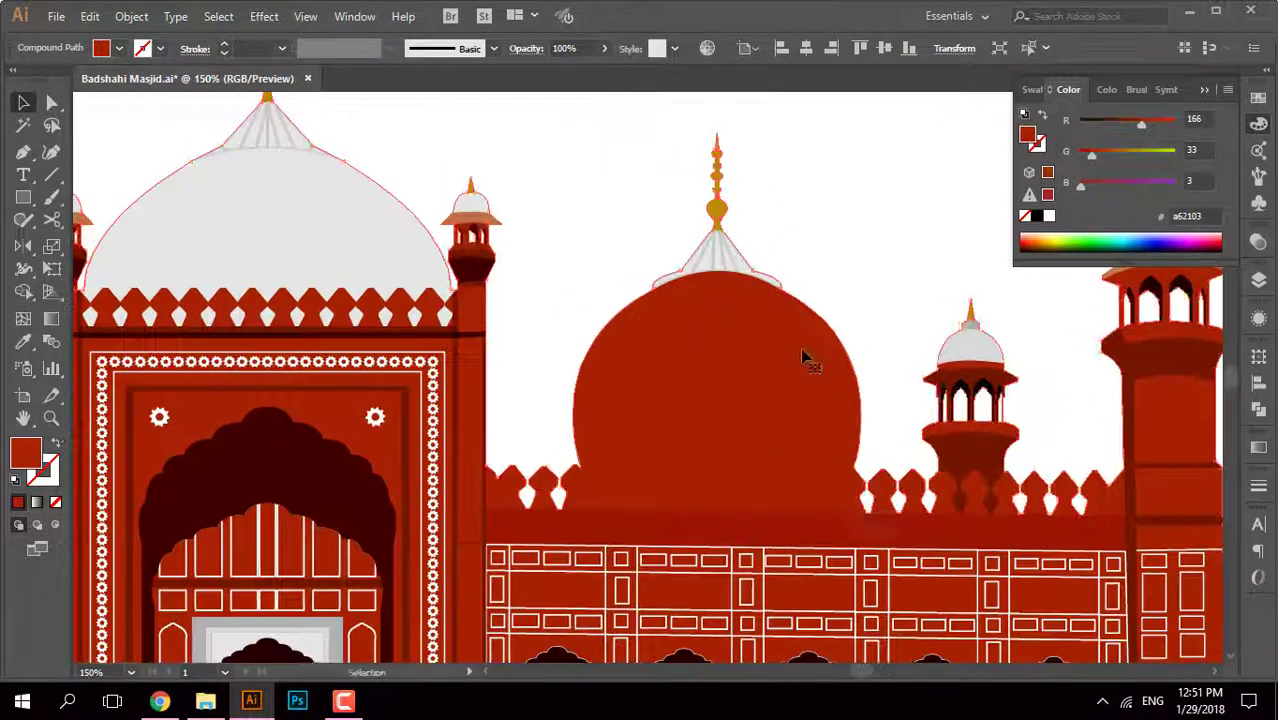
Step: Give the central dome the light grey dome colour with the Eyedropper
key(i)
click(941, 342)
click(23, 102)
click(549, 252)
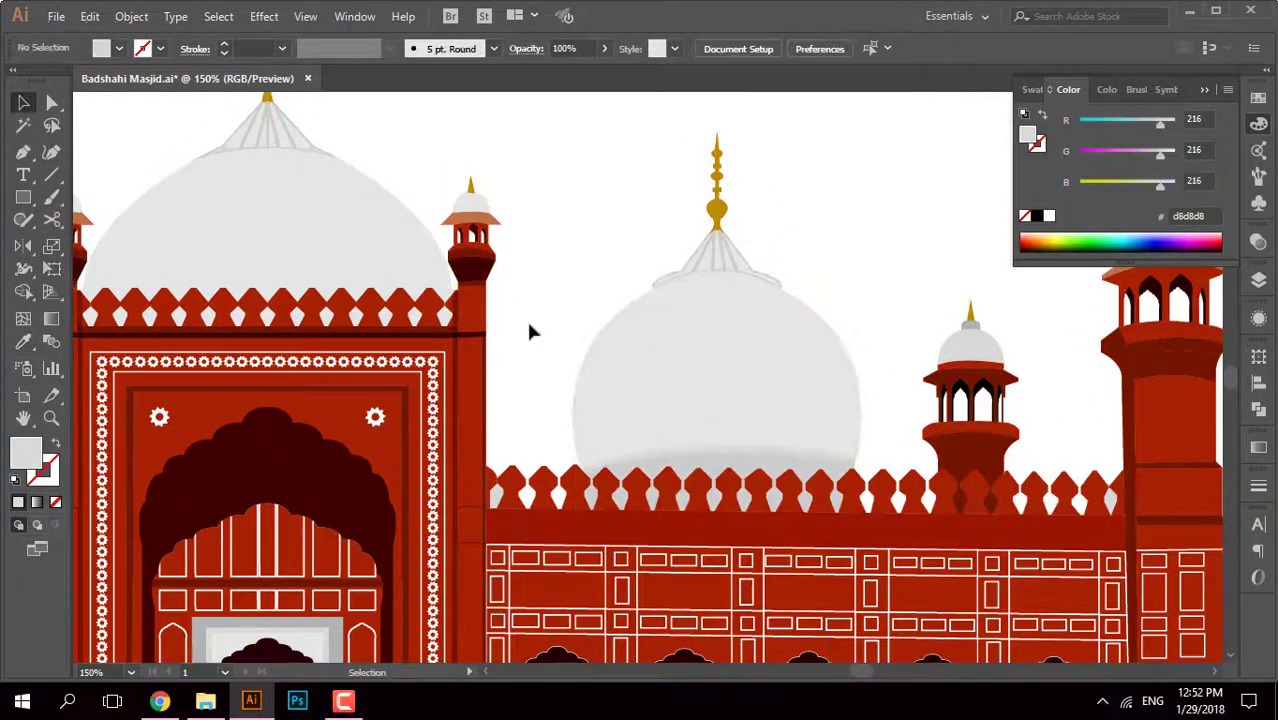
scroll(642, 465, up, 3)
scroll(660, 390, down, 2)
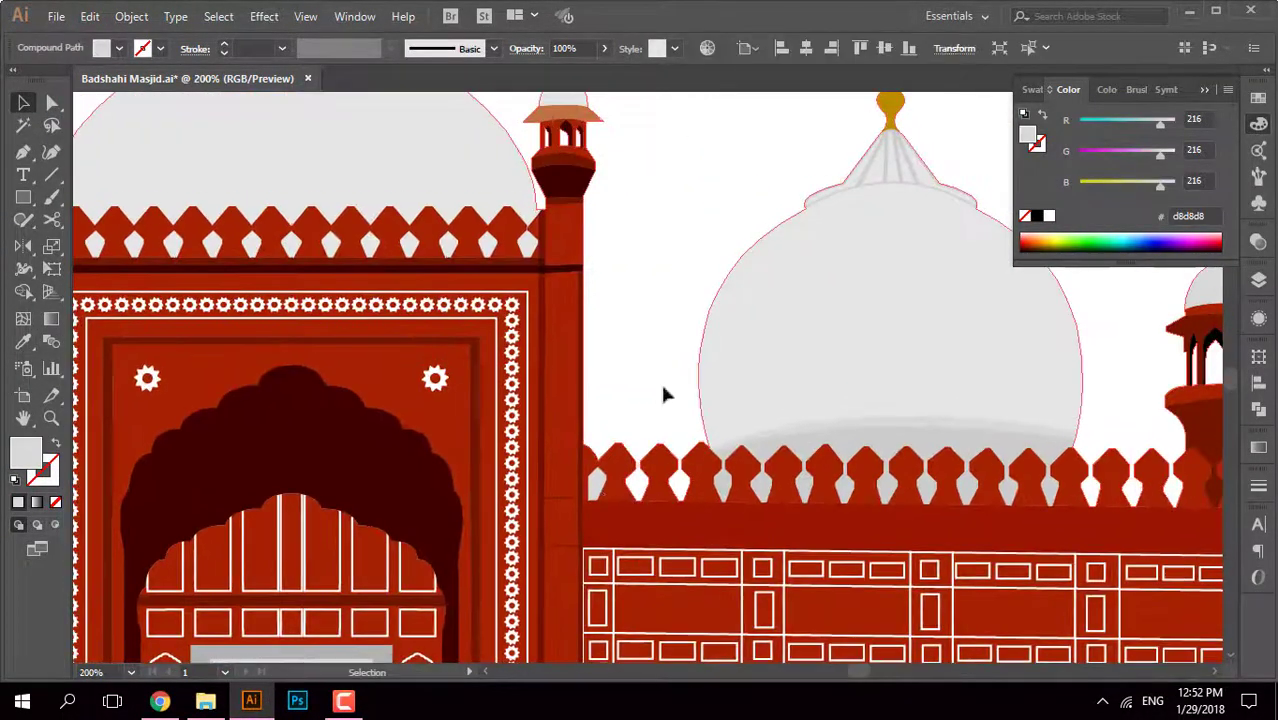
Step: Select the red wall band, grey dome and overlapping merlon to merge them with Shape Builder
click(589, 367)
right_click(592, 202)
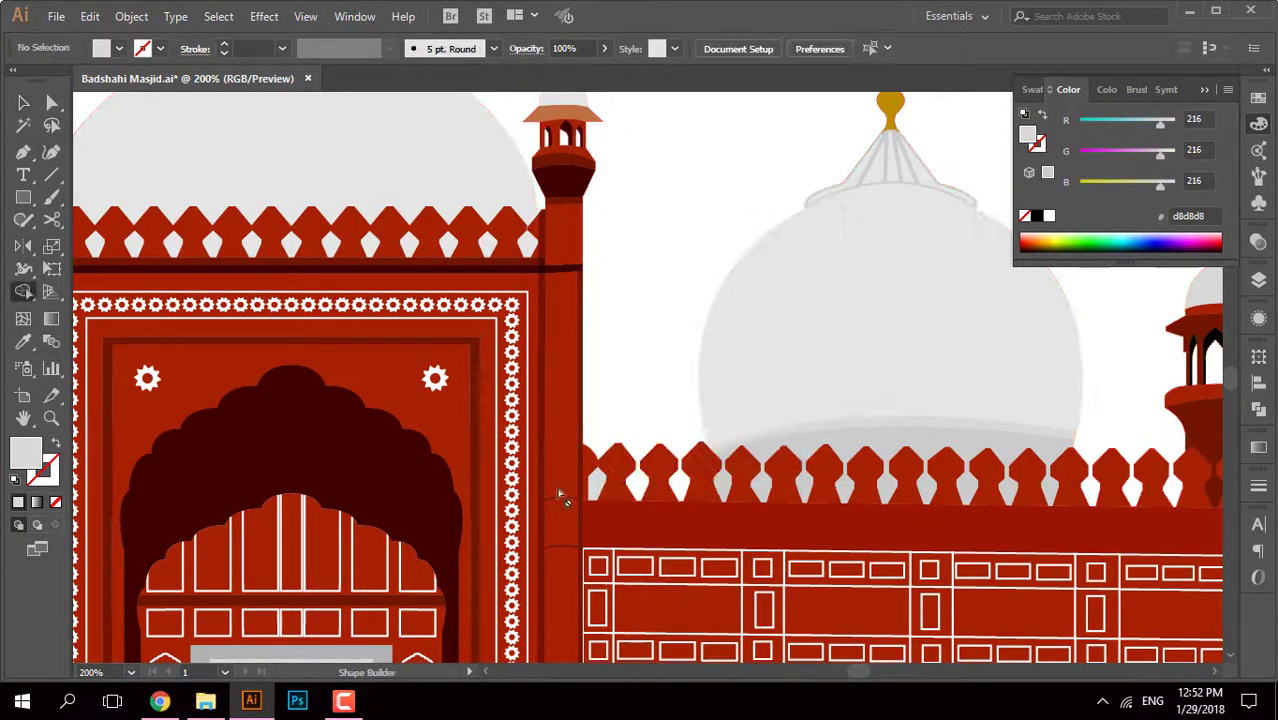
click(25, 103)
click(618, 503)
click(592, 487)
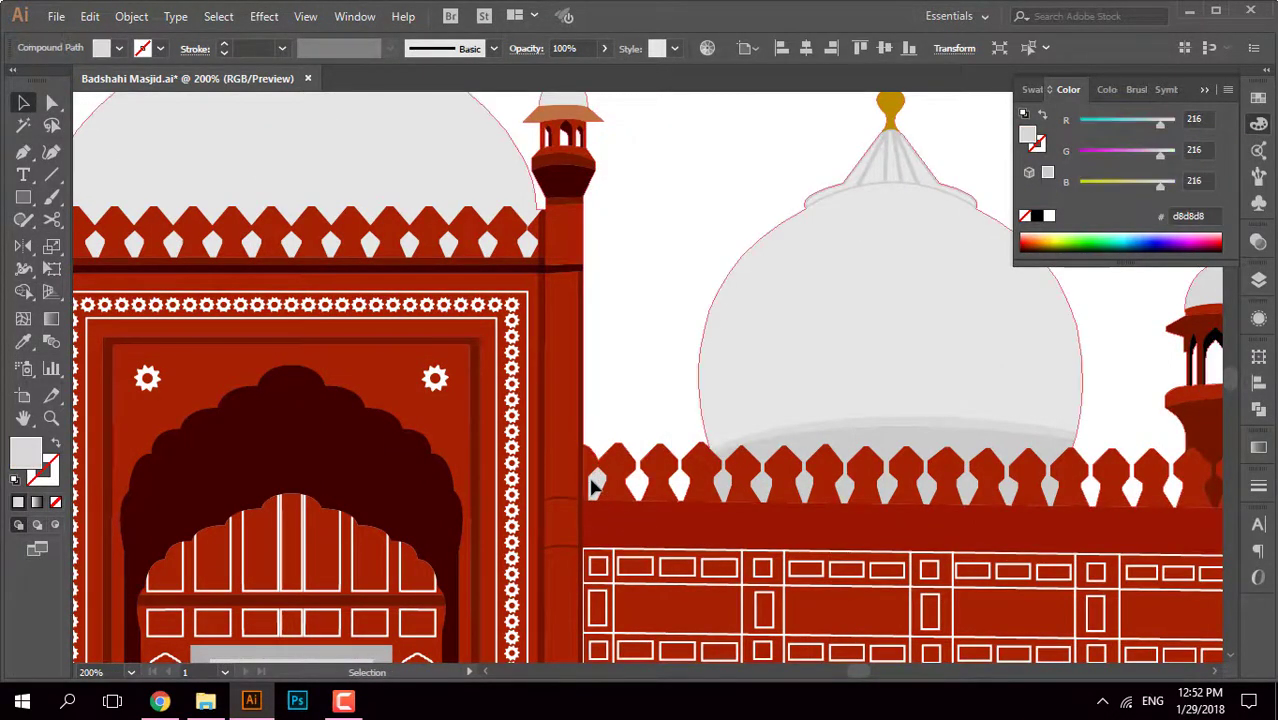
scroll(592, 487, up, 5)
shift+click(557, 357)
key(shift+m)
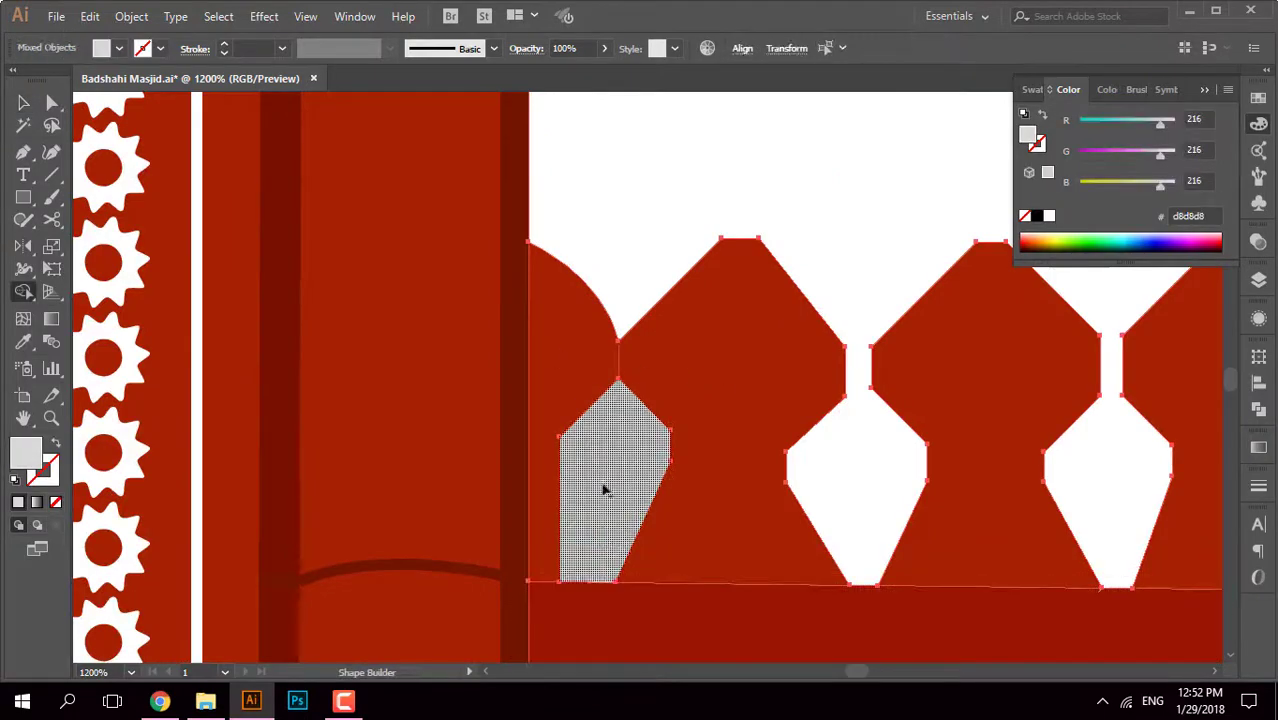
key(ctrl+1)
key(v)
key(ctrl+shift+a)
Step: Inspect individual merlons in the left row by selecting and deselecting them
drag(1006, 298, 899, 298)
scroll(492, 386, up, 5)
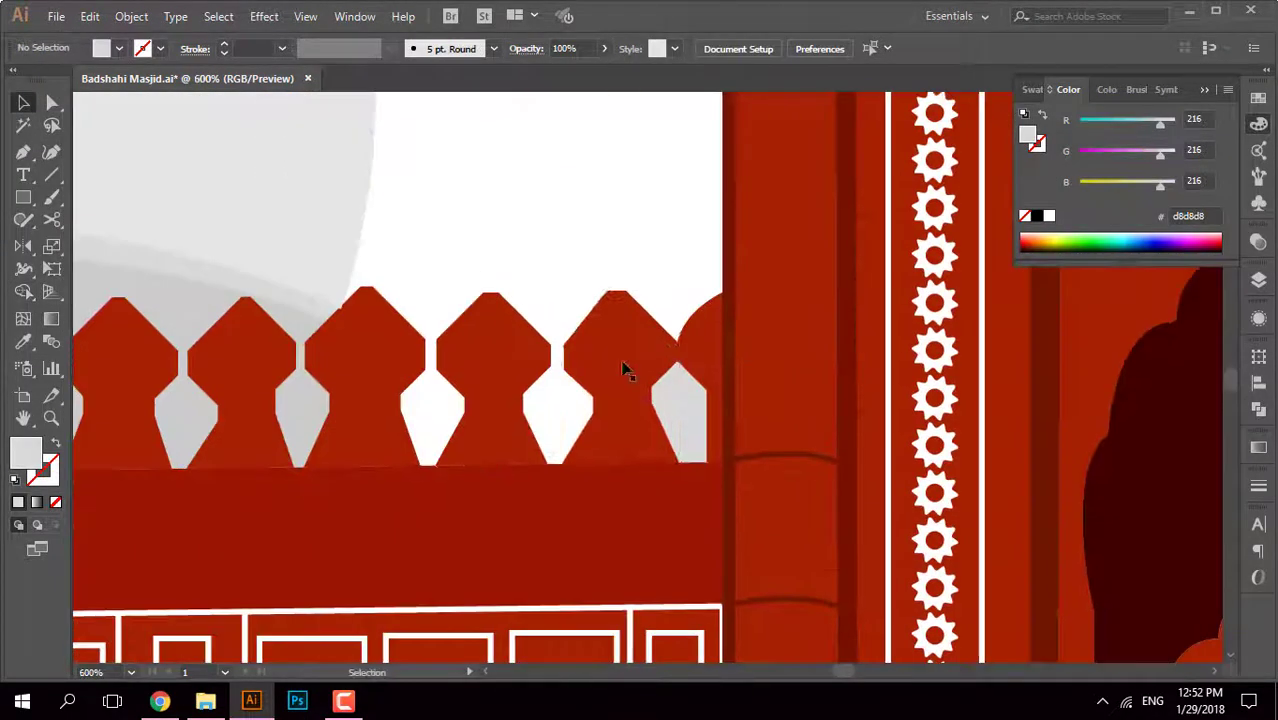
shift+click(693, 420)
click(693, 413)
key(ctrl+shift+a)
scroll(741, 379, down, 3)
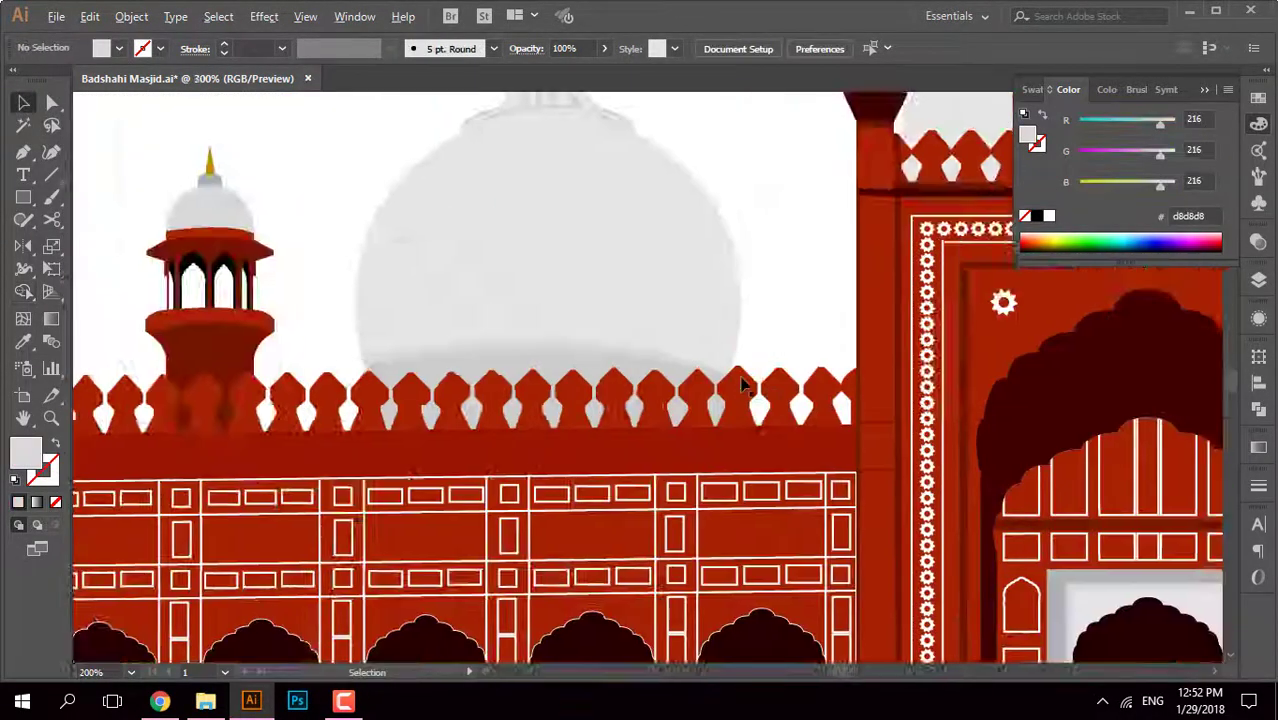
scroll(832, 419, up, 5)
key(v)
click(840, 440)
key(ctrl+shift+a)
scroll(737, 428, up, 5)
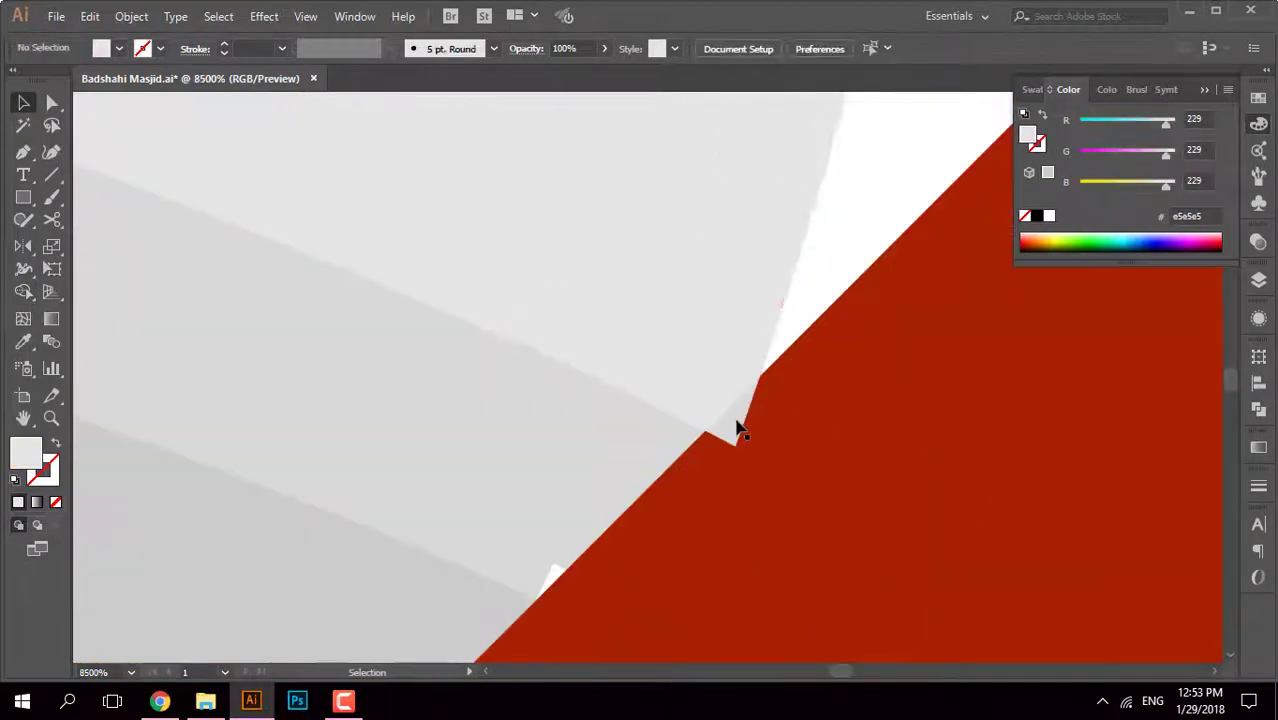
Step: Check where the grey dome overlaps the merlons by selecting each shape in turn
click(745, 350)
scroll(830, 360, down, 8)
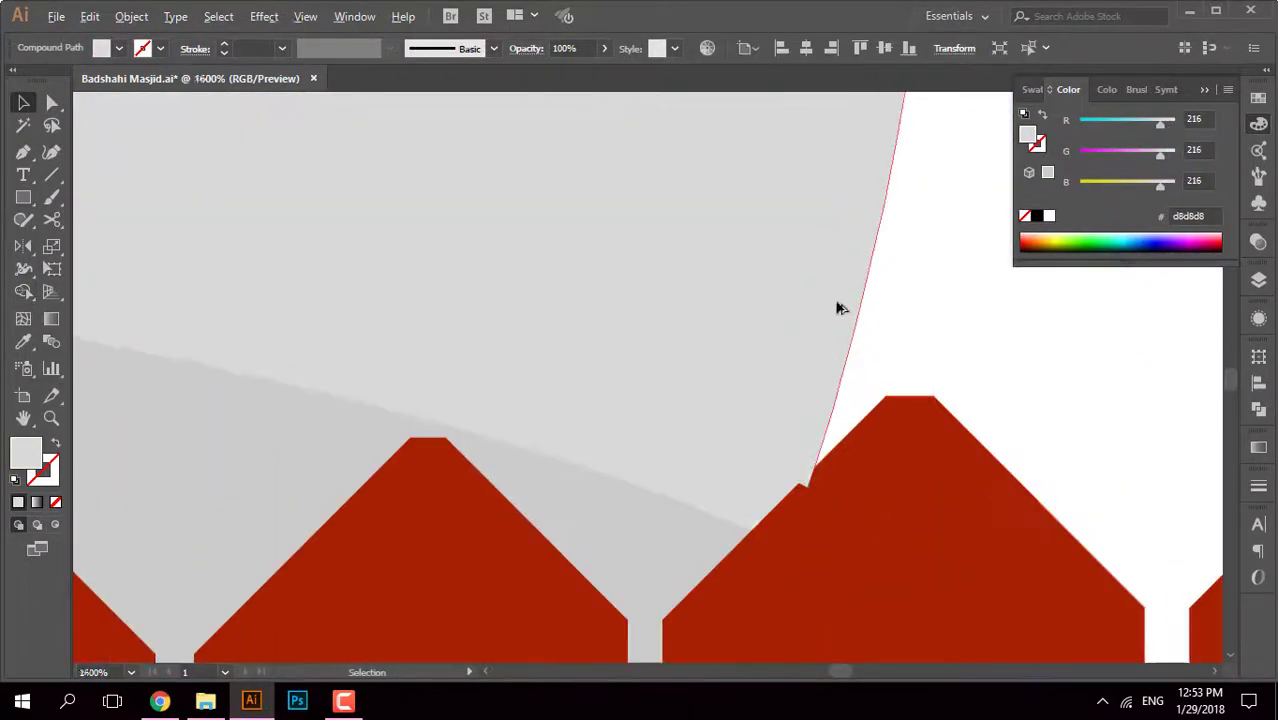
key(ctrl+shift+a)
scroll(900, 470, down, 2)
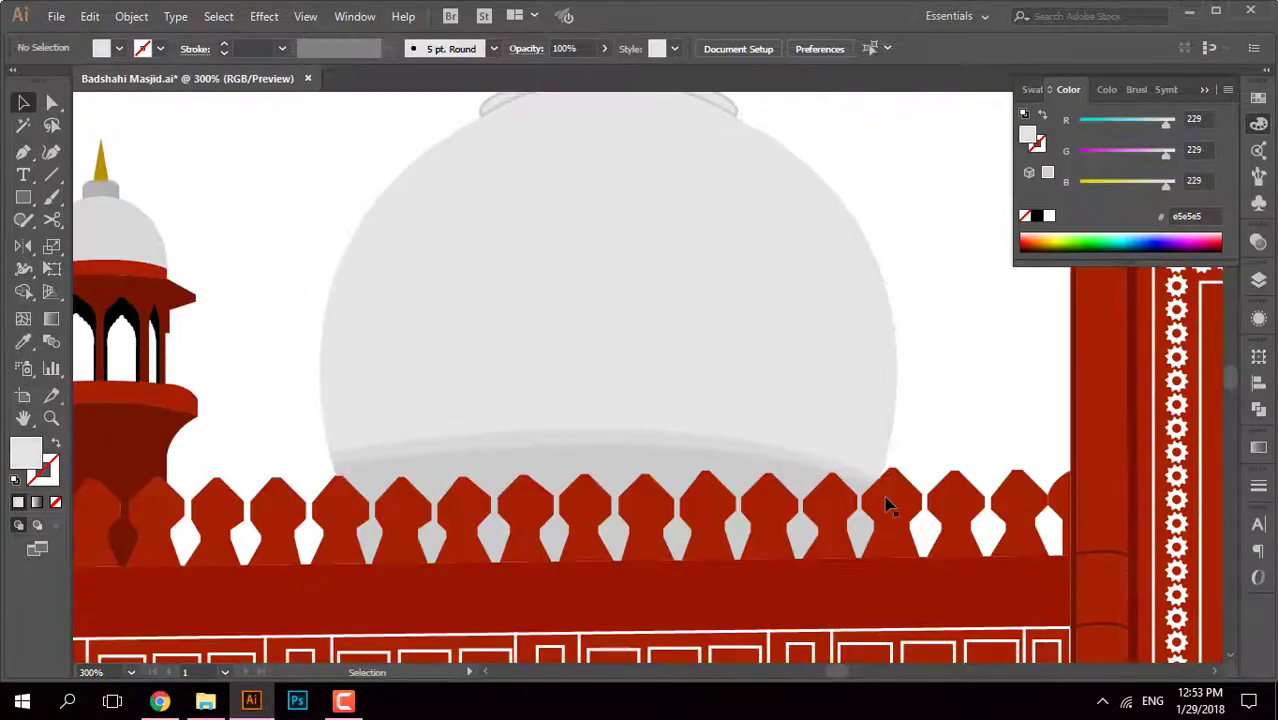
click(886, 503)
key(ctrl+shift+a)
scroll(886, 503, up, 5)
click(983, 442)
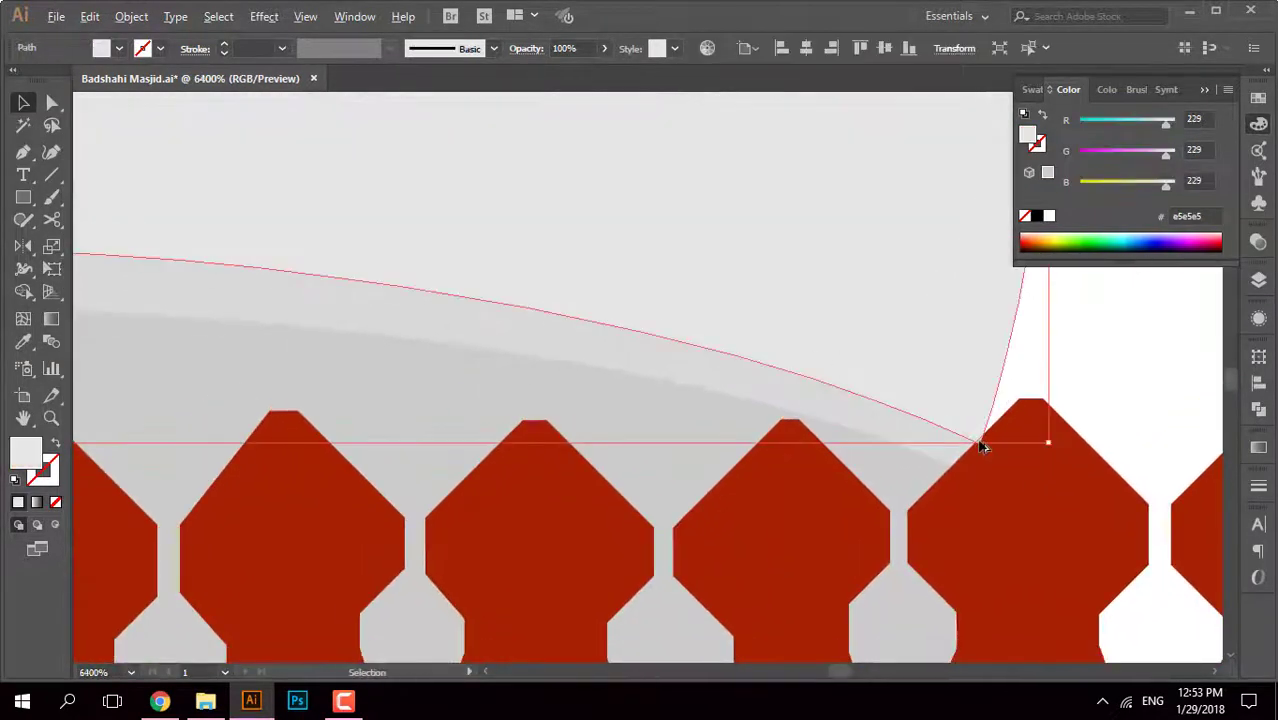
key(ctrl+shift+a)
scroll(760, 357, up, 2)
key(ctrl+shift+a)
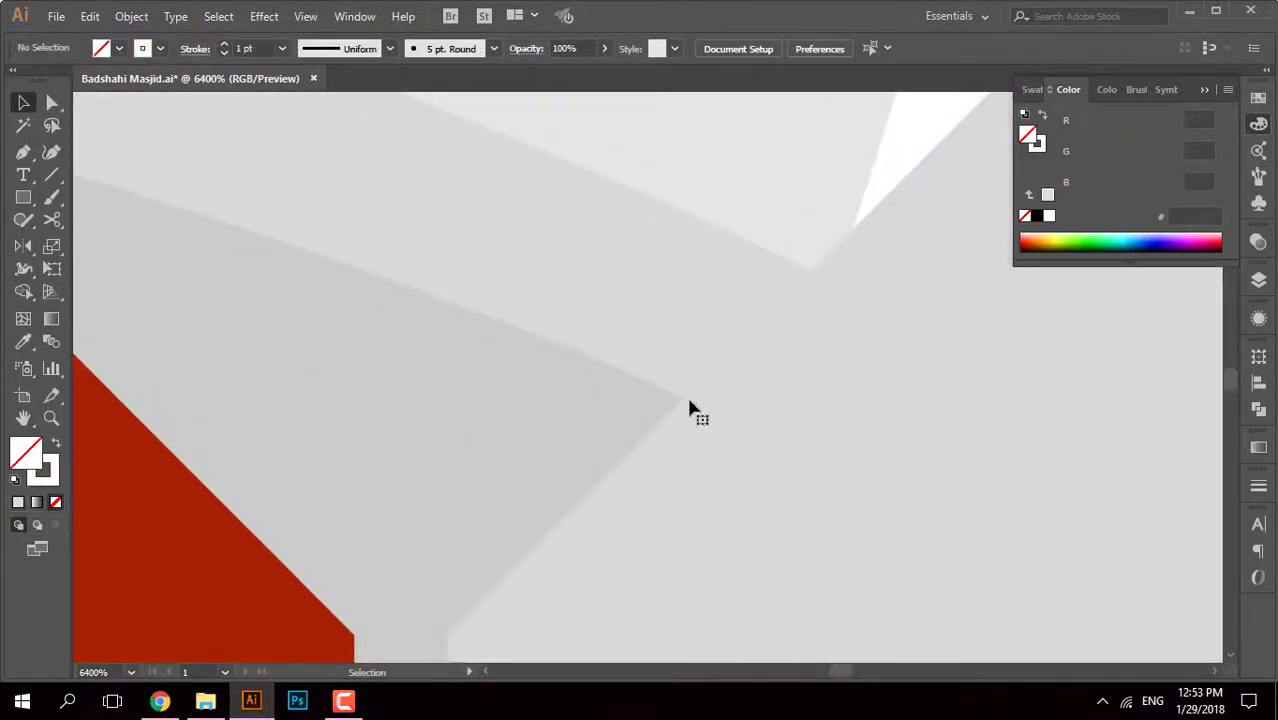
scroll(686, 393, down, 3)
Step: Recolour the merlon covered by the dome, restoring its facade red a62103 fill
shift+click(975, 403)
key(i)
scroll(975, 403, up, 2)
click(878, 463)
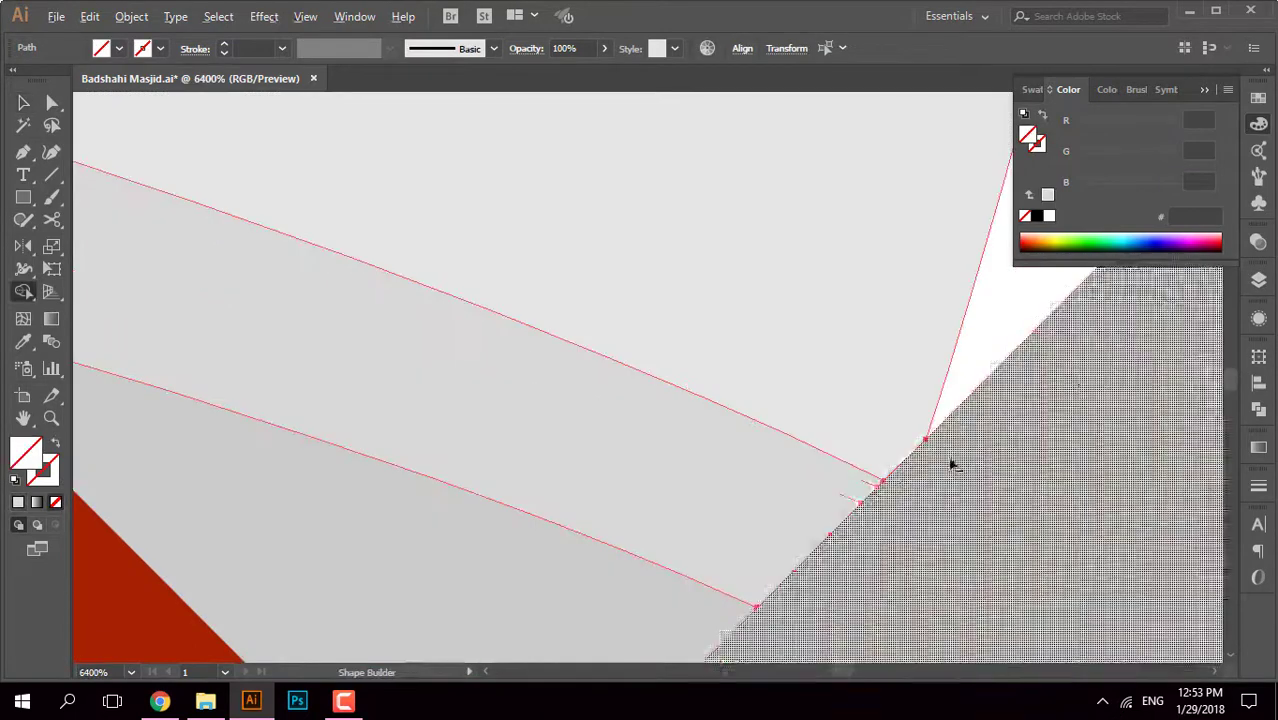
scroll(950, 463, down, 3)
click(804, 300)
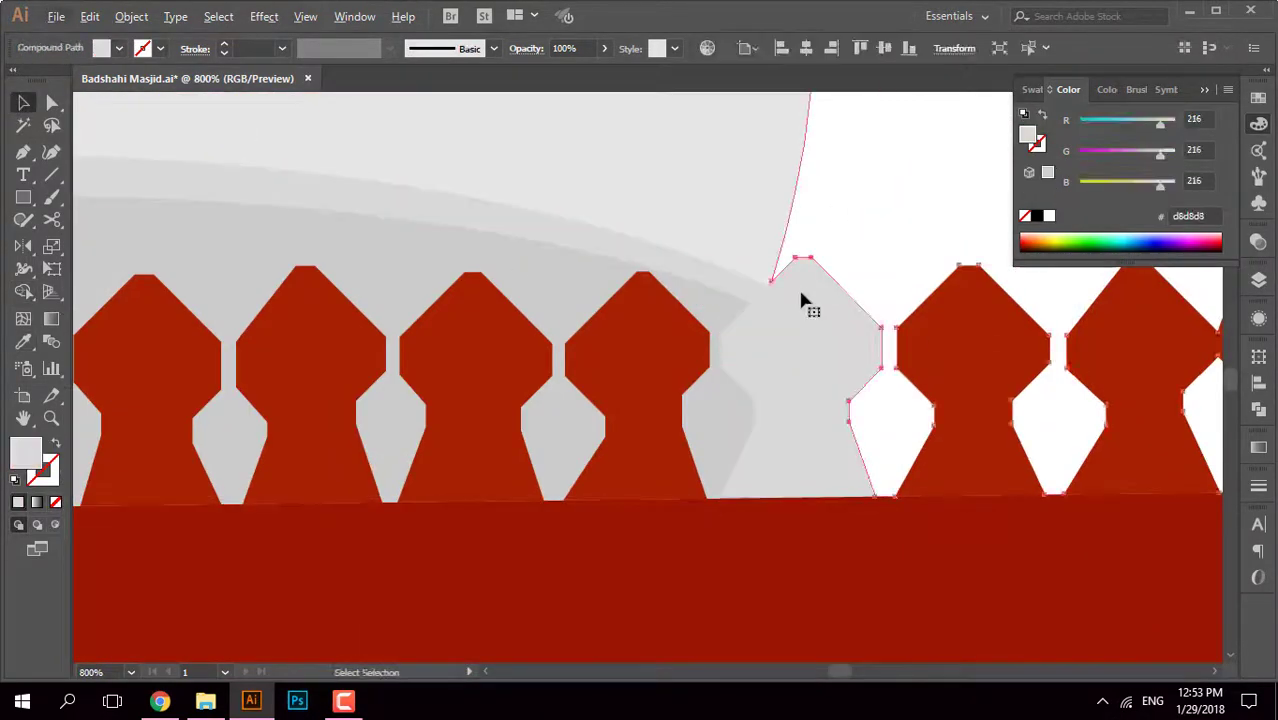
key(i)
click(690, 330)
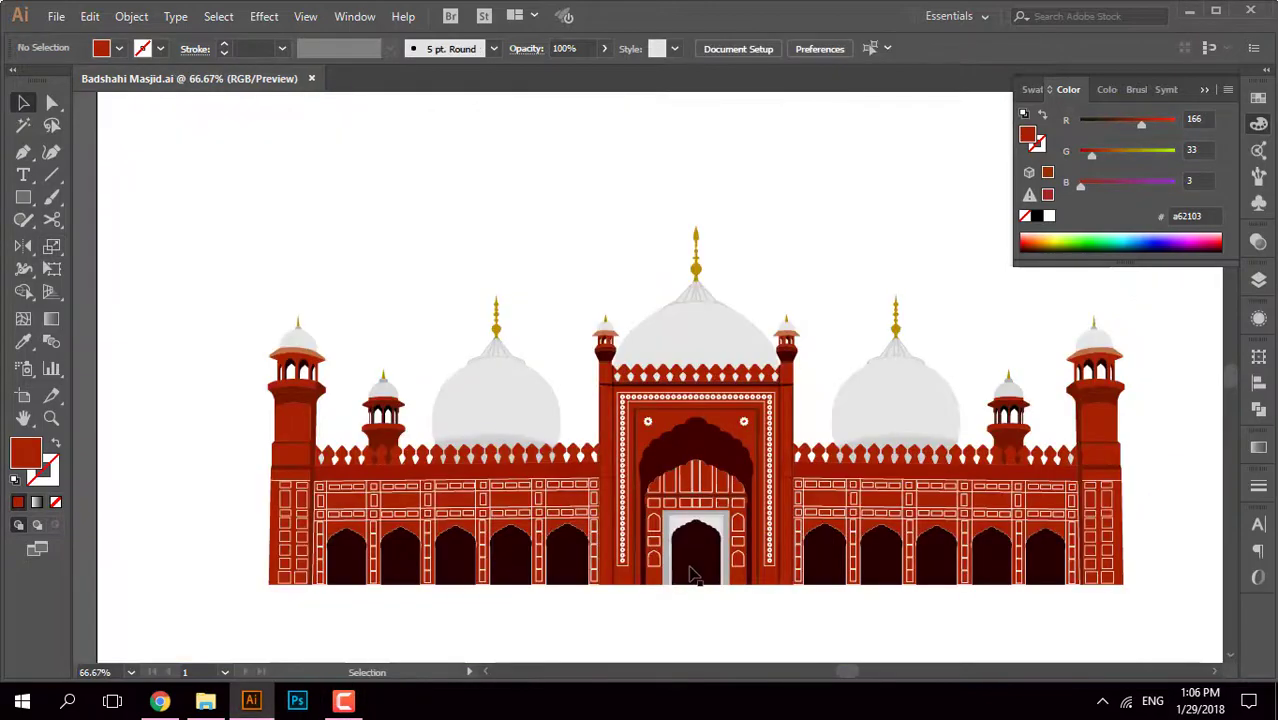
Step: Pen-draw a tapered shadow strip over the right edge of the right-end minaret
scroll(693, 574, up, 5)
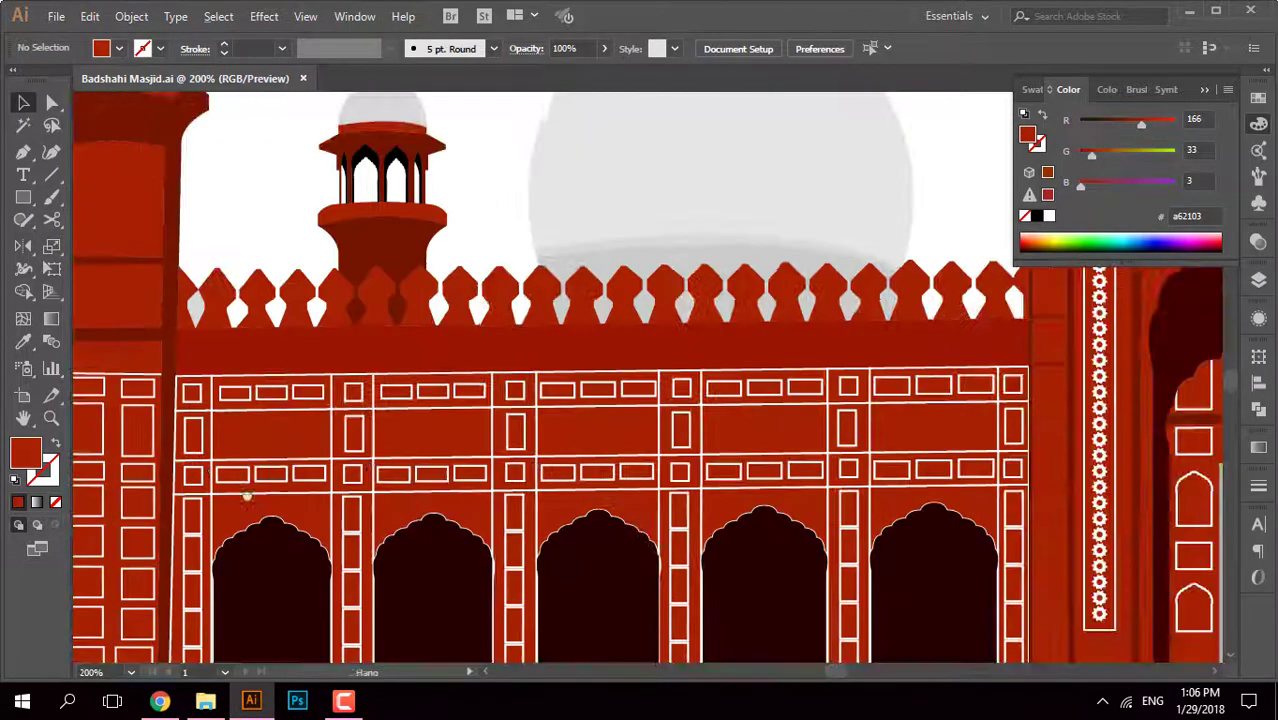
scroll(551, 371, down, 3)
drag(540, 420, 503, 455)
drag(1190, 455, 471, 463)
key(ctrl+plus)
drag(1004, 531, 848, 420)
key(ctrl+minus)
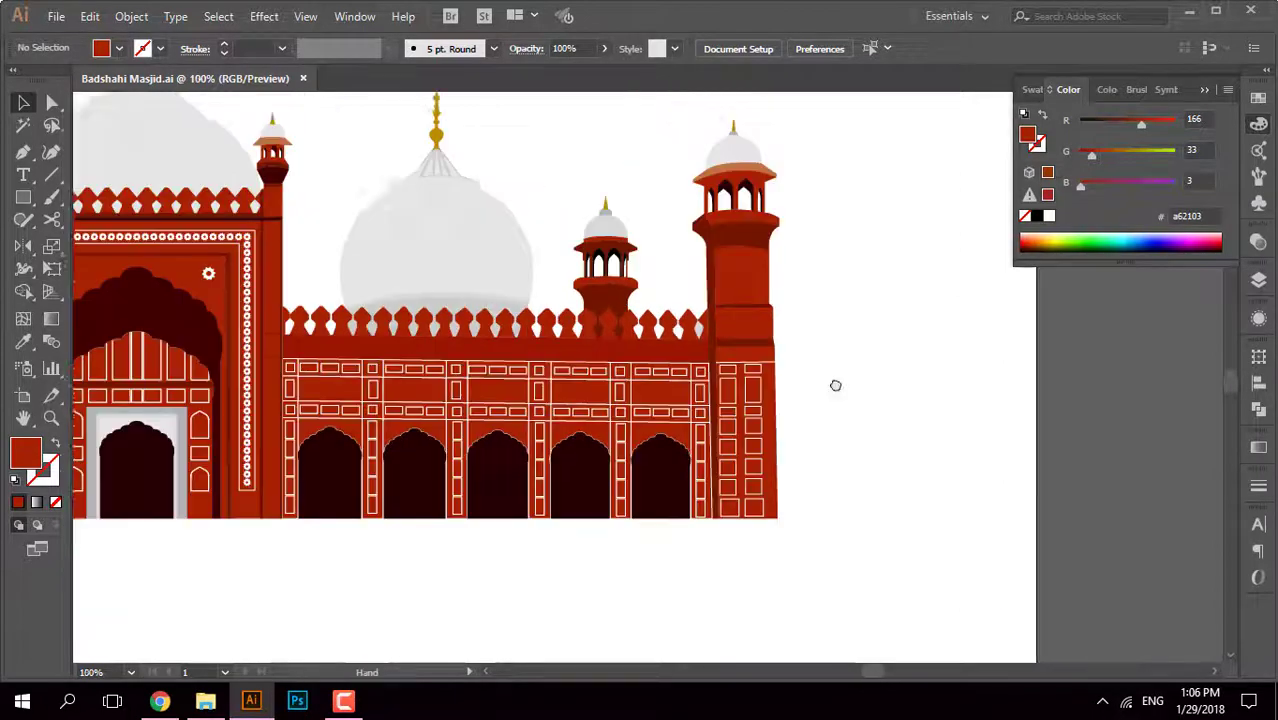
key(ctrl+minus)
drag(1054, 360, 839, 362)
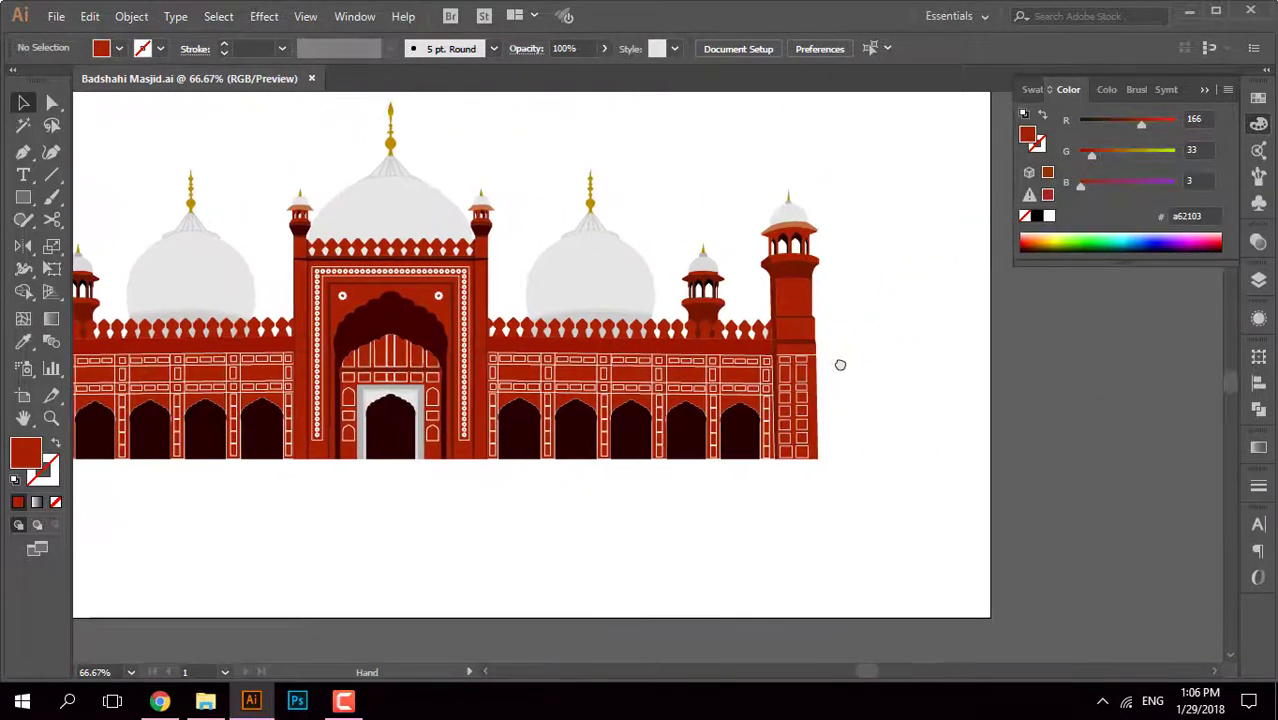
key(ctrl+plus)
key(ctrl+plus)
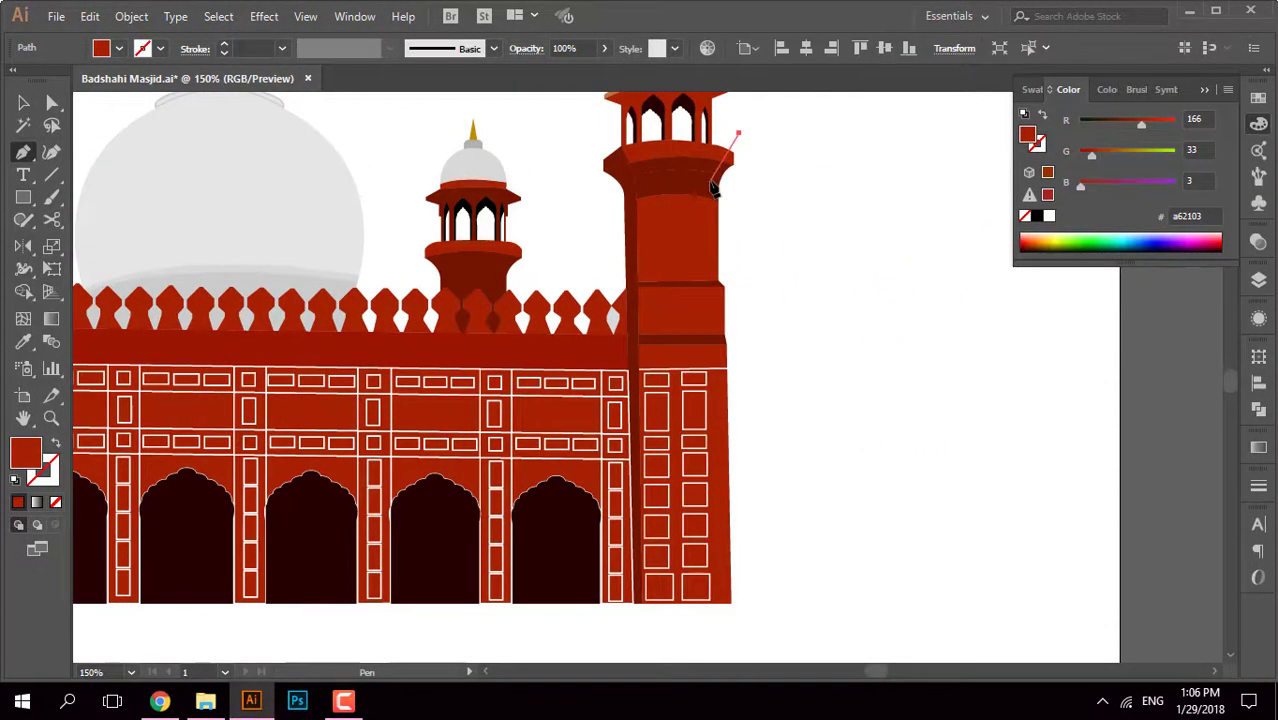
click(738, 133)
click(709, 181)
click(800, 607)
click(738, 133)
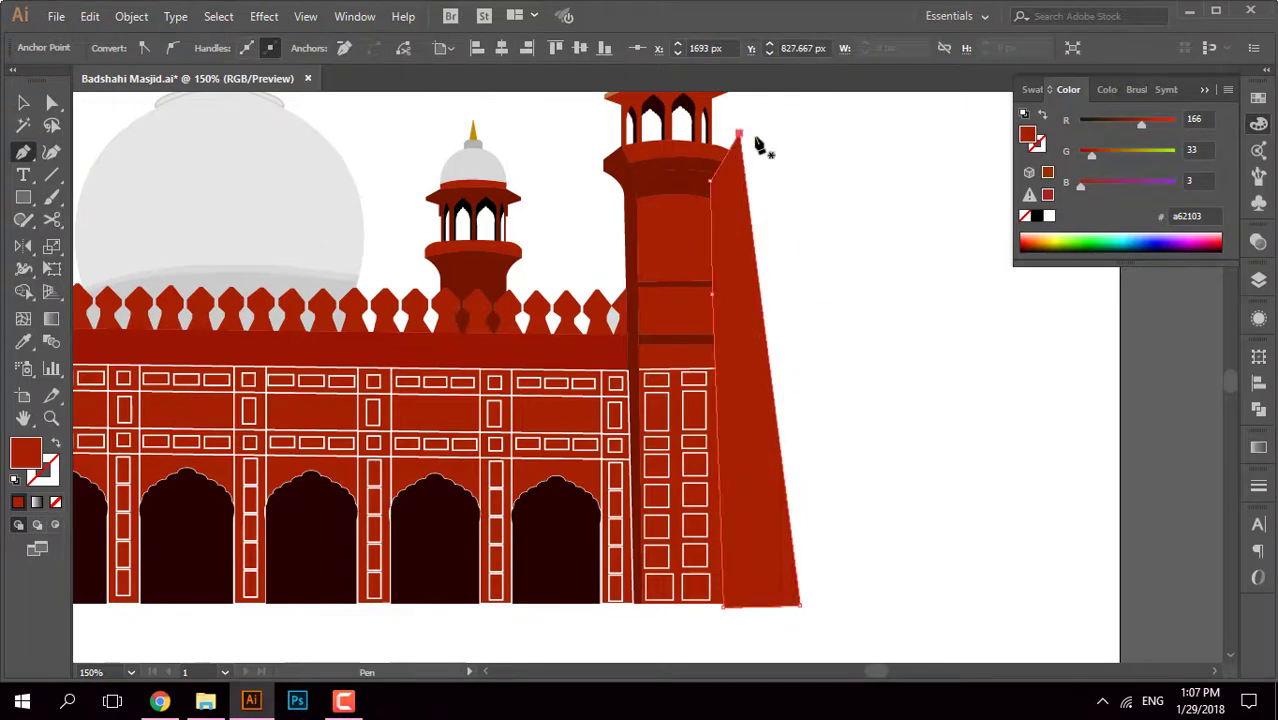
Step: Trim the shadow strip to the minaret's outline with Shape Builder
key(v)
drag(892, 120, 713, 600)
key(shift+m)
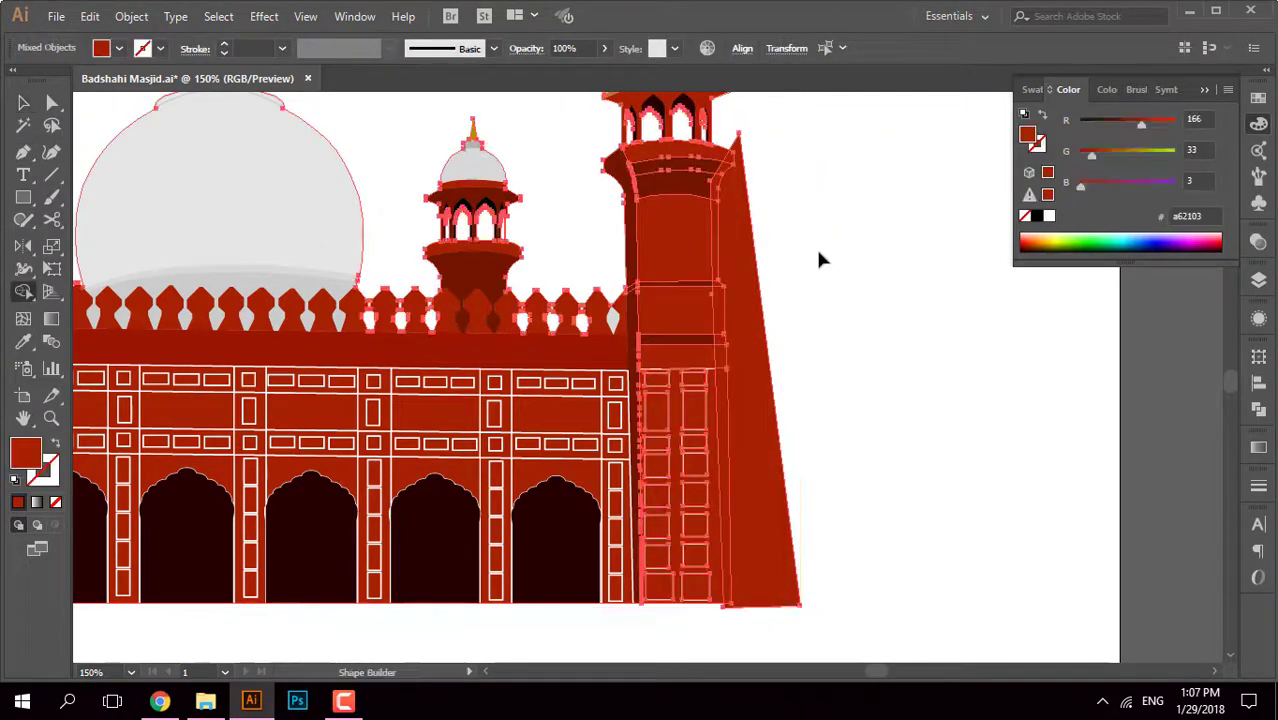
alt+click(735, 250)
key(v)
Step: Preview the Screen and Overlay blend modes on the shadow strip
click(1258, 241)
click(1086, 260)
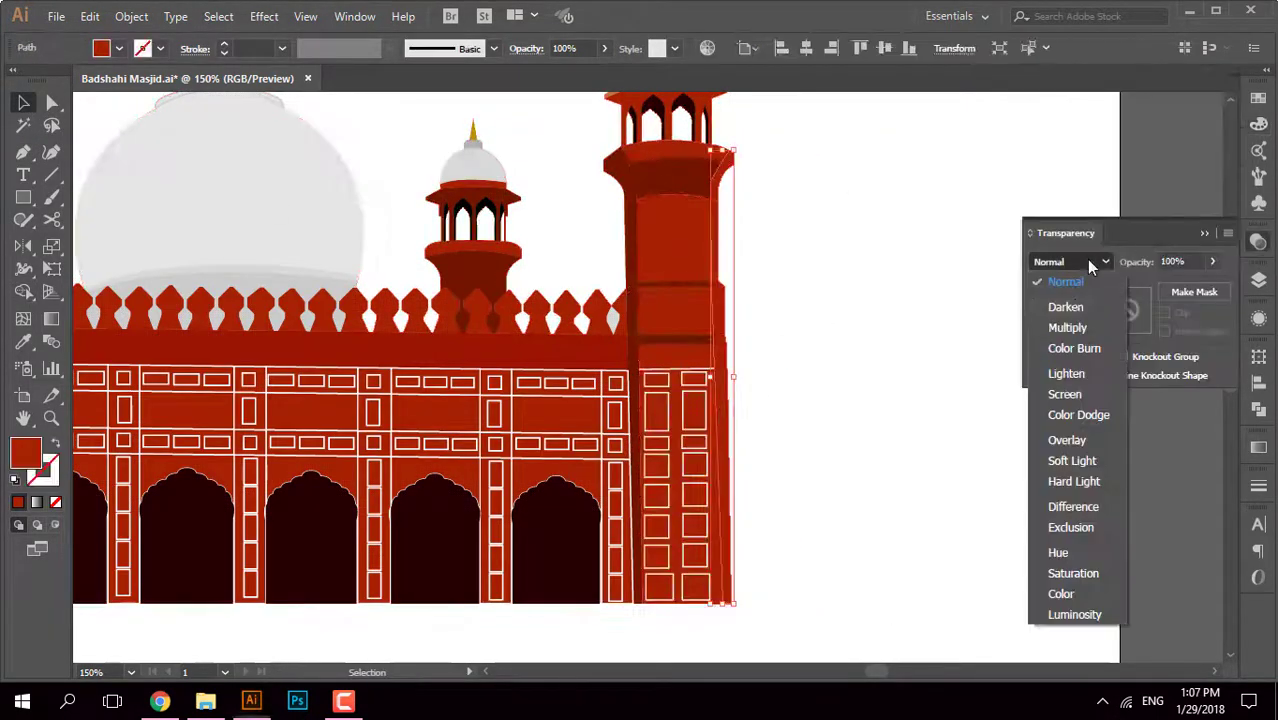
click(1064, 397)
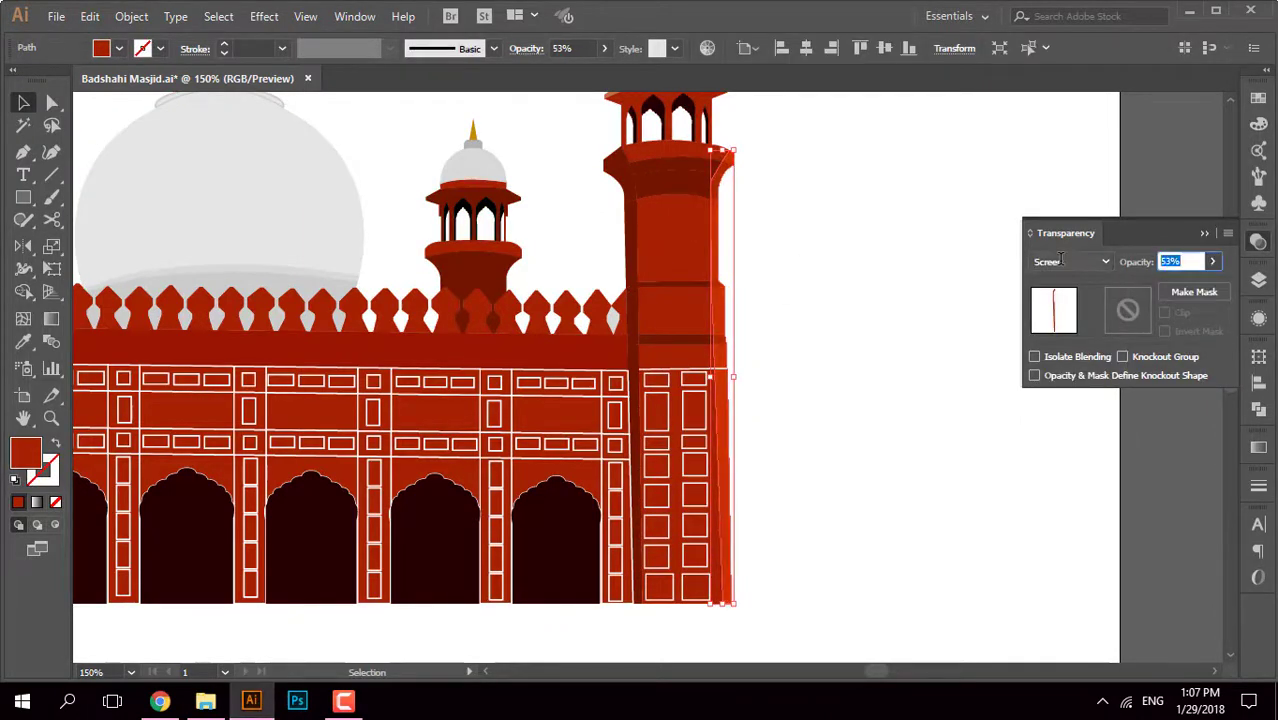
key(ctrl+minus)
key(ctrl+minus)
key(ctrl+equal)
key(ctrl+equal)
key(ctrl+equal)
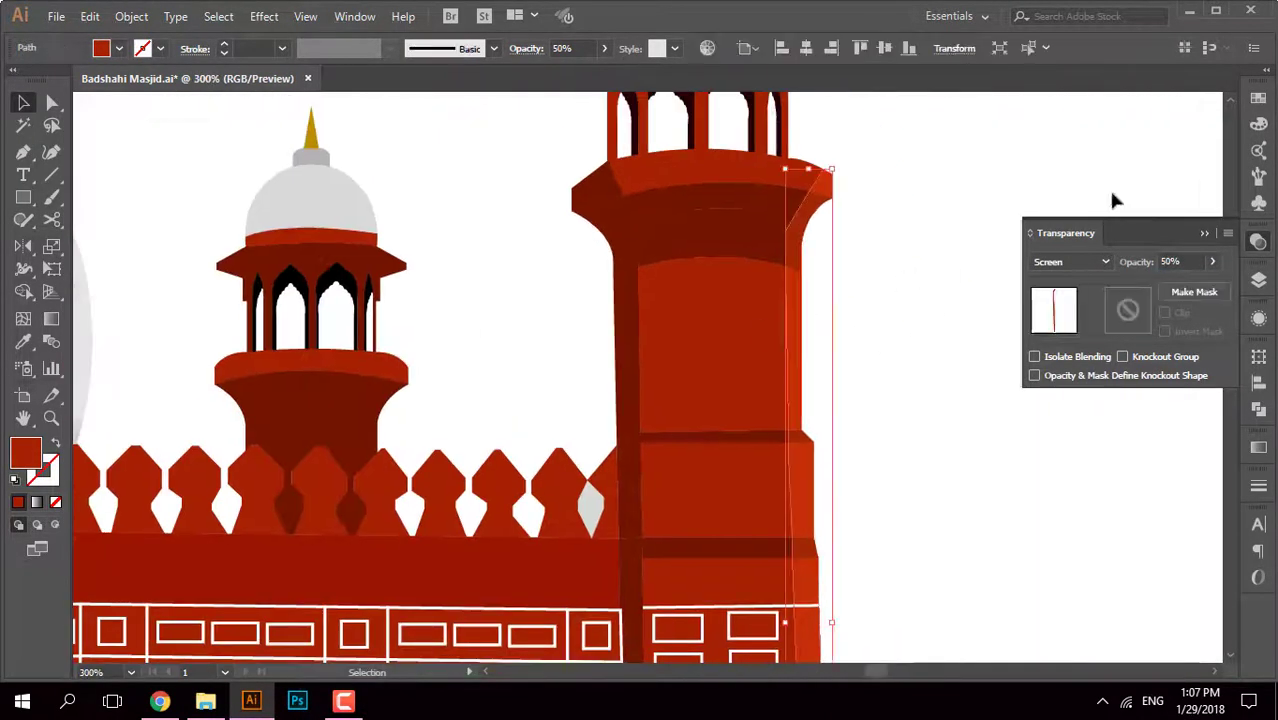
click(1070, 261)
click(1090, 444)
key(ctrl+minus)
key(ctrl+minus)
key(ctrl+minus)
key(ctrl+equal)
key(ctrl+equal)
key(ctrl+equal)
Step: After trying Soft Light and Hard Light, set the strip to Multiply at 50% opacity
click(1070, 261)
click(1090, 462)
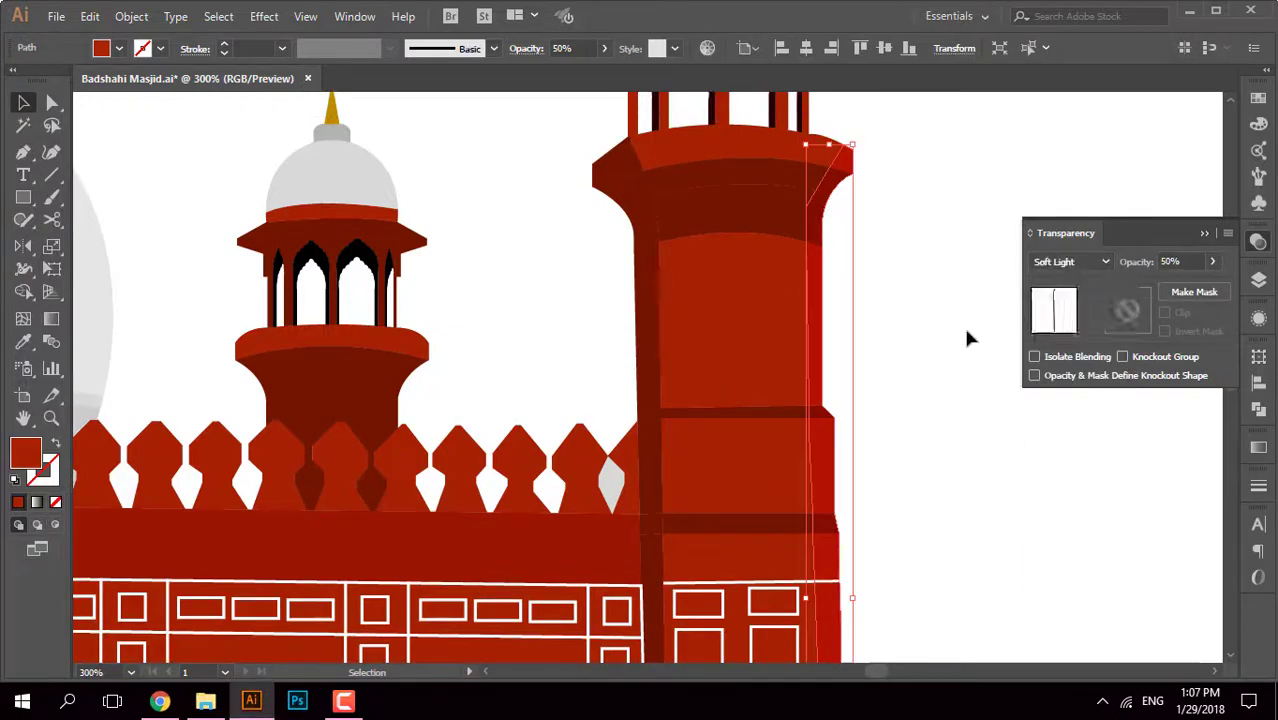
click(1070, 261)
click(1090, 481)
click(825, 251)
click(1070, 261)
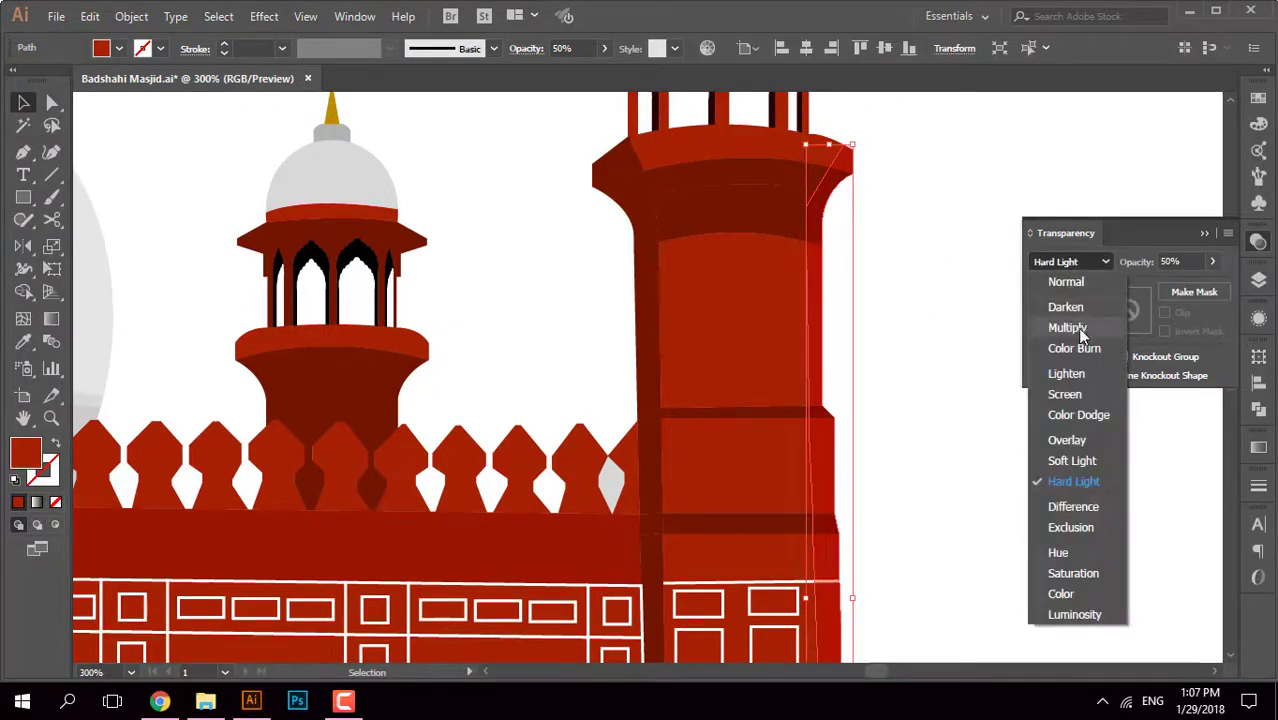
click(1064, 334)
click(935, 304)
key(ctrl+minus)
key(ctrl+minus)
key(ctrl+minus)
scroll(516, 300, left, 5)
Step: Pen-draw a shadow strip down the left edge of the left-end minaret
key(ctrl+equal)
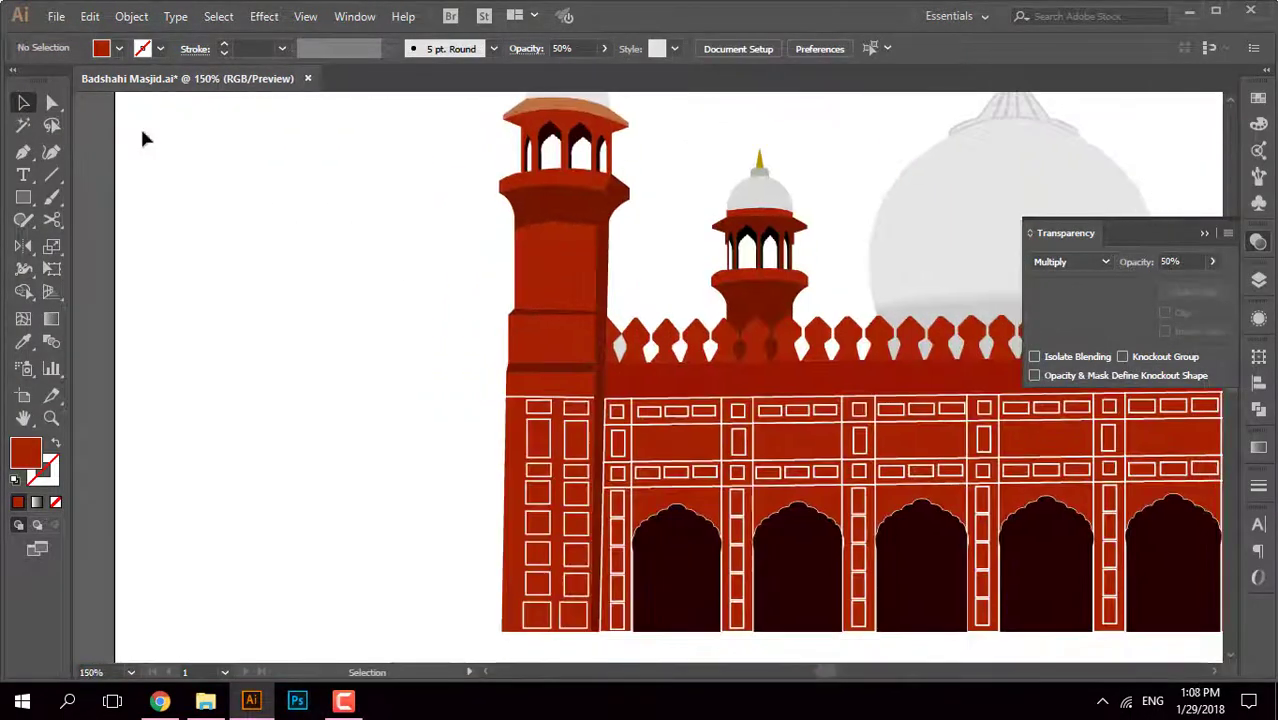
key(ctrl+equal)
click(23, 151)
click(496, 164)
click(527, 207)
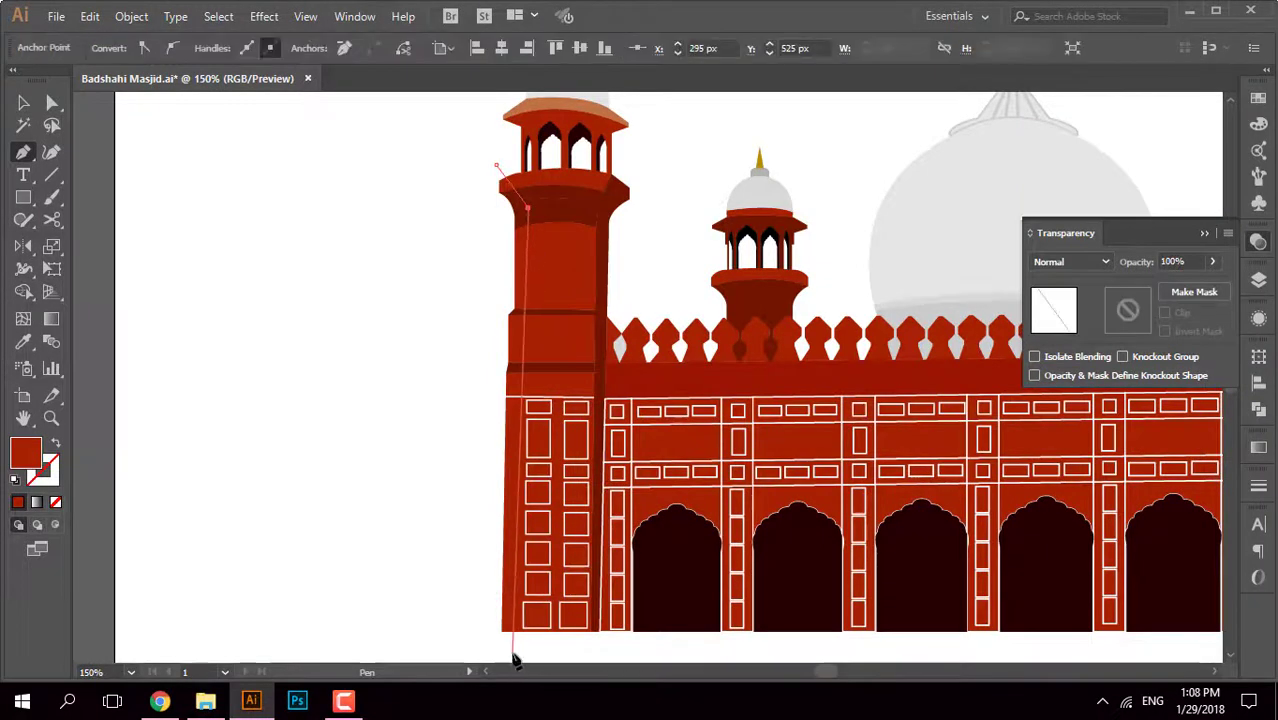
click(460, 625)
click(496, 164)
Step: Trim the strip to the tower with Shape Builder and select the remaining edge piece
key(v)
key(ctrl+a)
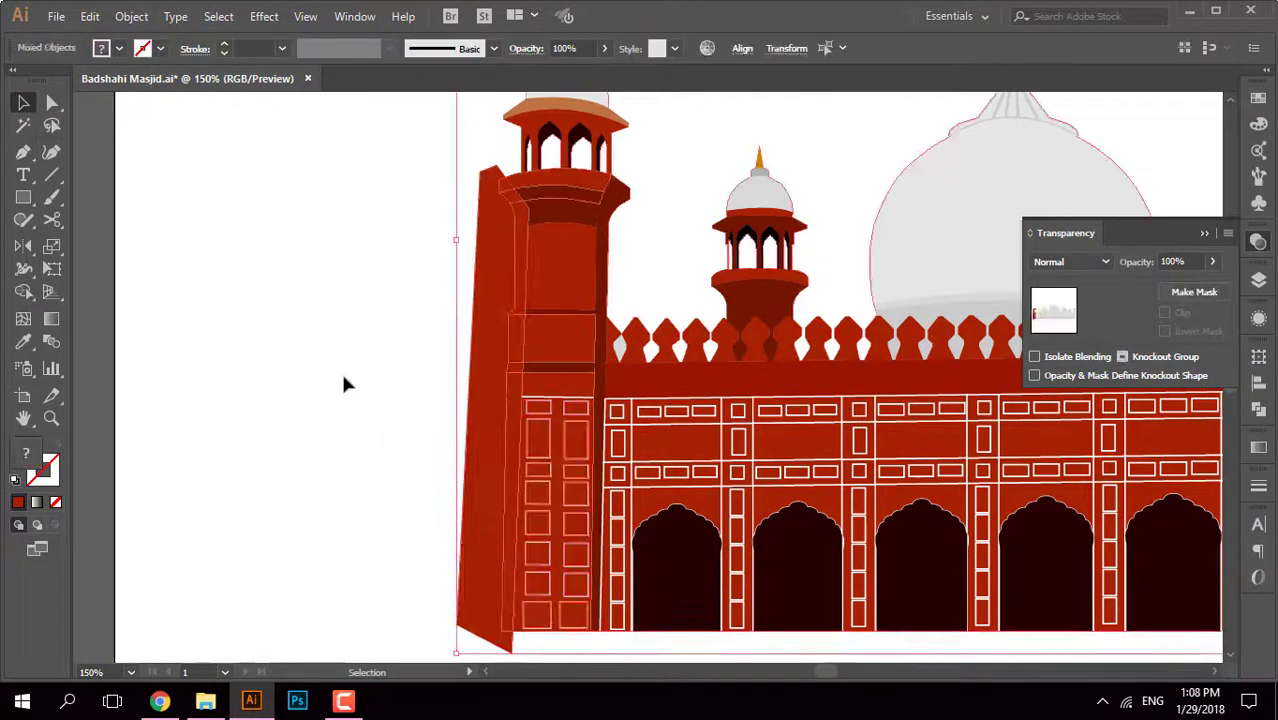
key(shift+m)
alt+click(489, 254)
key(a)
click(505, 300)
key(ctrl+equal)
key(ctrl+equal)
key(ctrl+equal)
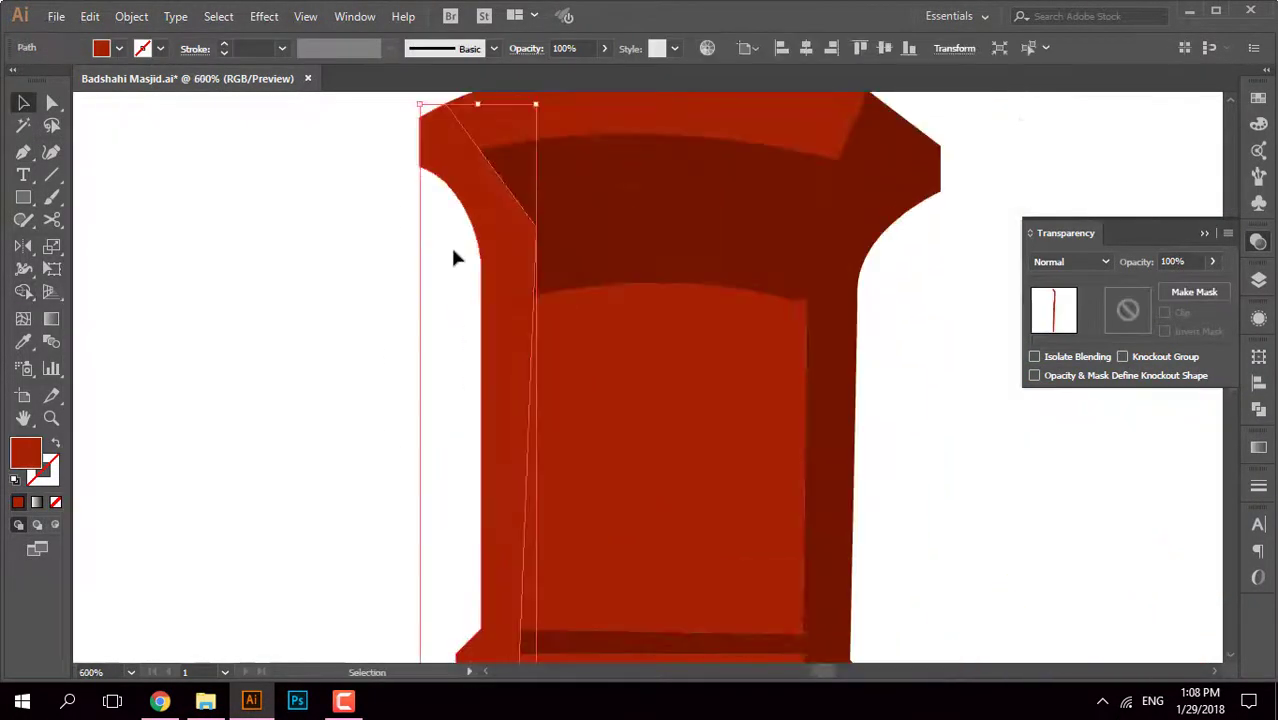
Step: Copy the Multiply 50% style onto the left strip with the Eyedropper, then deselect
key(ctrl+minus)
key(ctrl+minus)
key(ctrl+minus)
scroll(413, 305, right, 3)
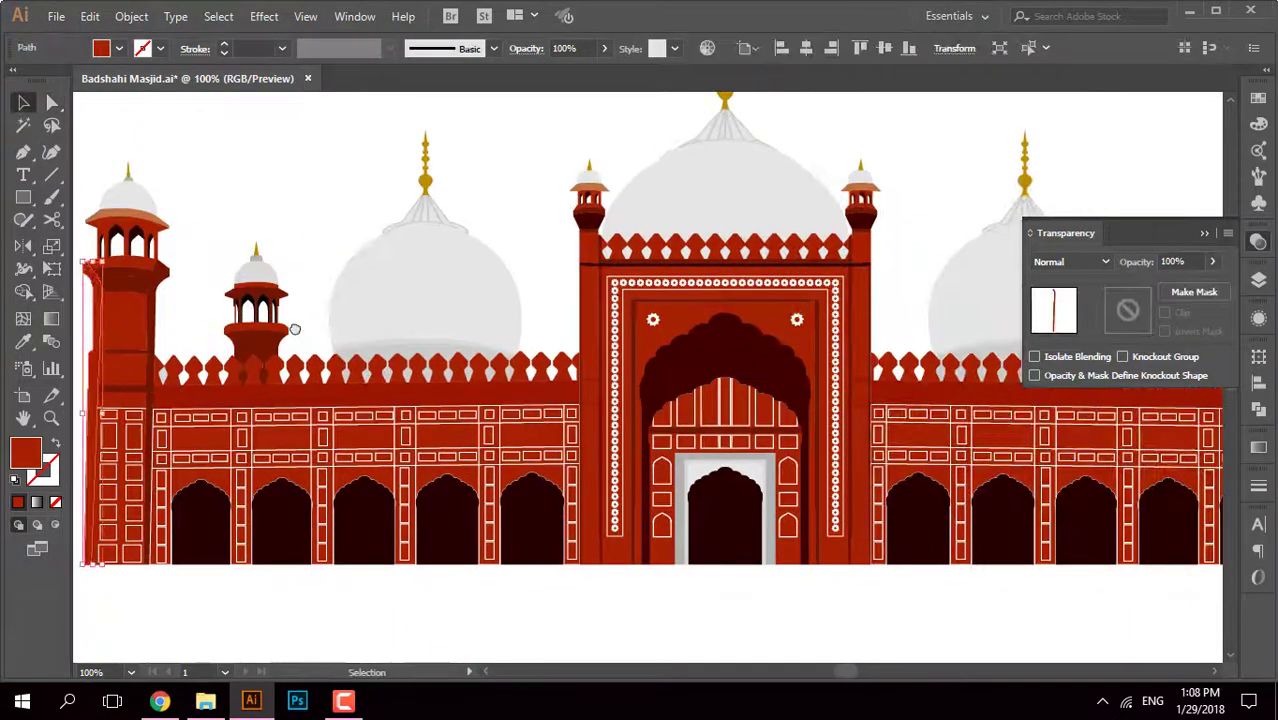
scroll(313, 305, right, 3)
scroll(700, 305, left, 2)
key(i)
key(ctrl+minus)
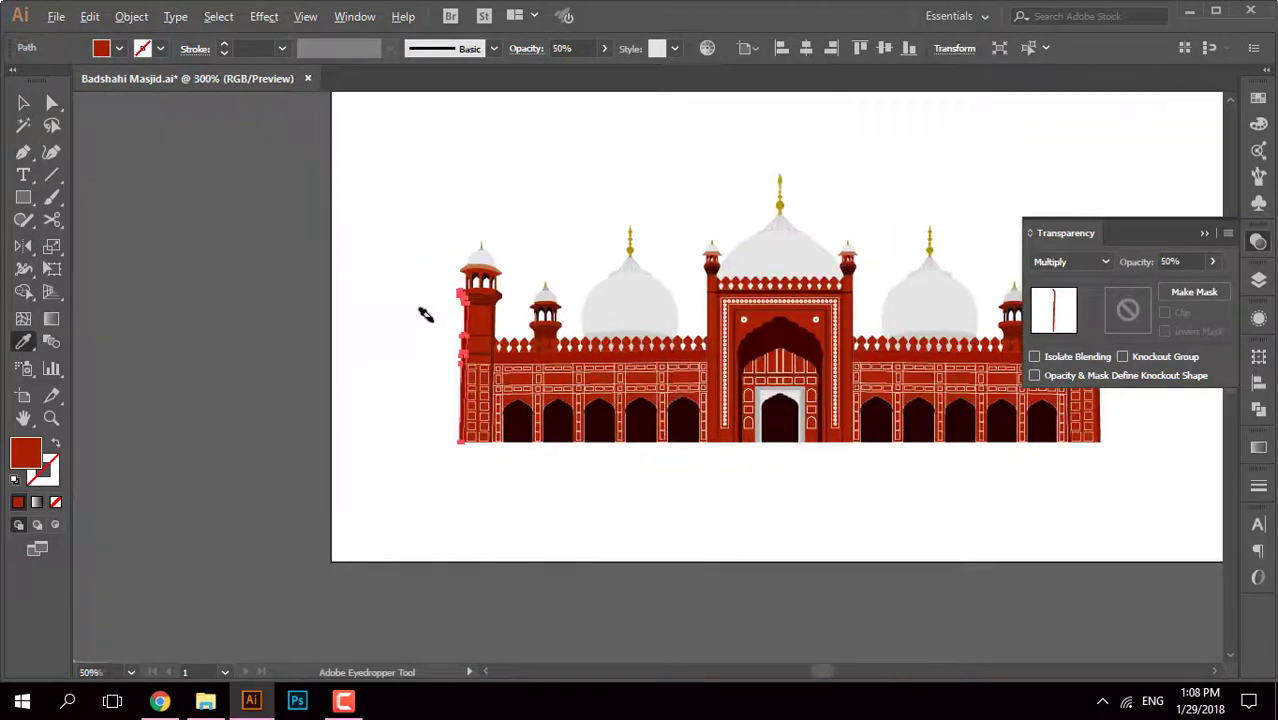
key(v)
key(ctrl+shift+a)
Step: Pan around the whole mosque to review the shading, briefly checking Outline view
scroll(422, 311, up, 5)
scroll(600, 300, down, 3)
scroll(686, 342, up, 3)
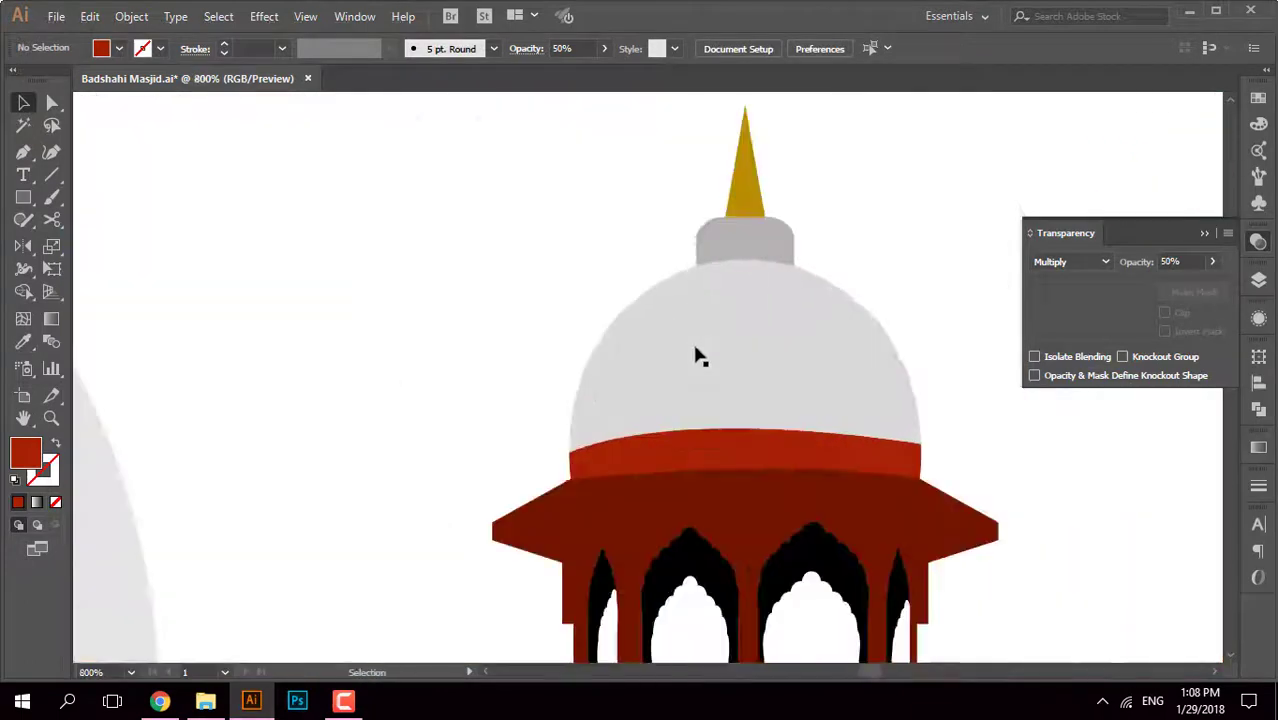
scroll(696, 354, down, 3)
scroll(268, 445, left, 3)
scroll(342, 491, up, 2)
scroll(532, 381, down, 3)
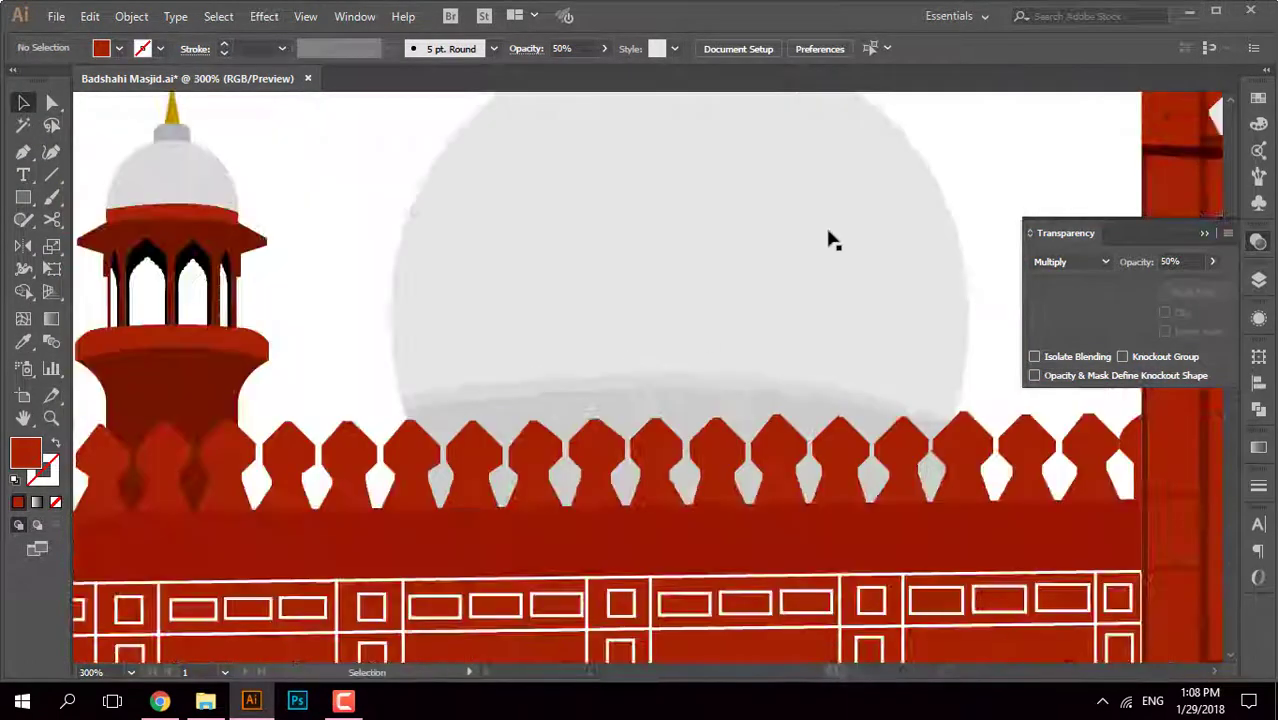
scroll(705, 234, up, 1)
scroll(582, 385, up, 3)
scroll(727, 271, up, 1)
scroll(730, 275, down, 8)
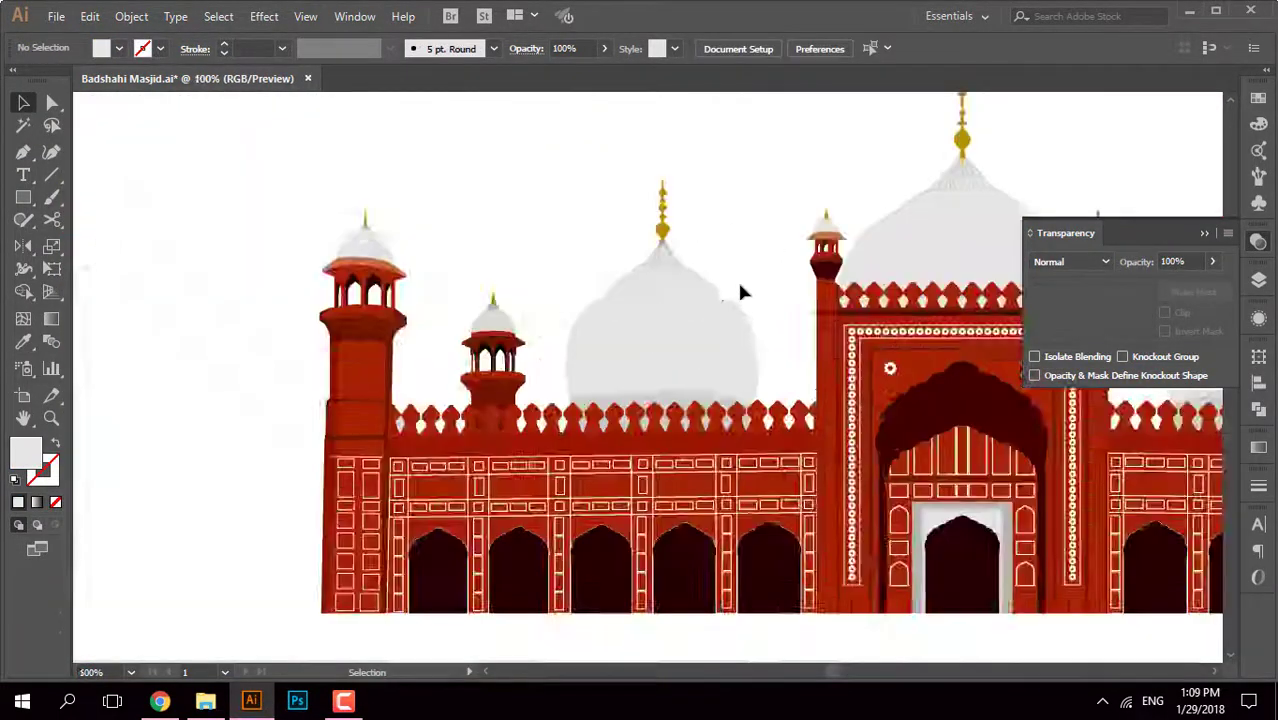
scroll(730, 275, down, 2)
key(ctrl+y)
key(ctrl+y)
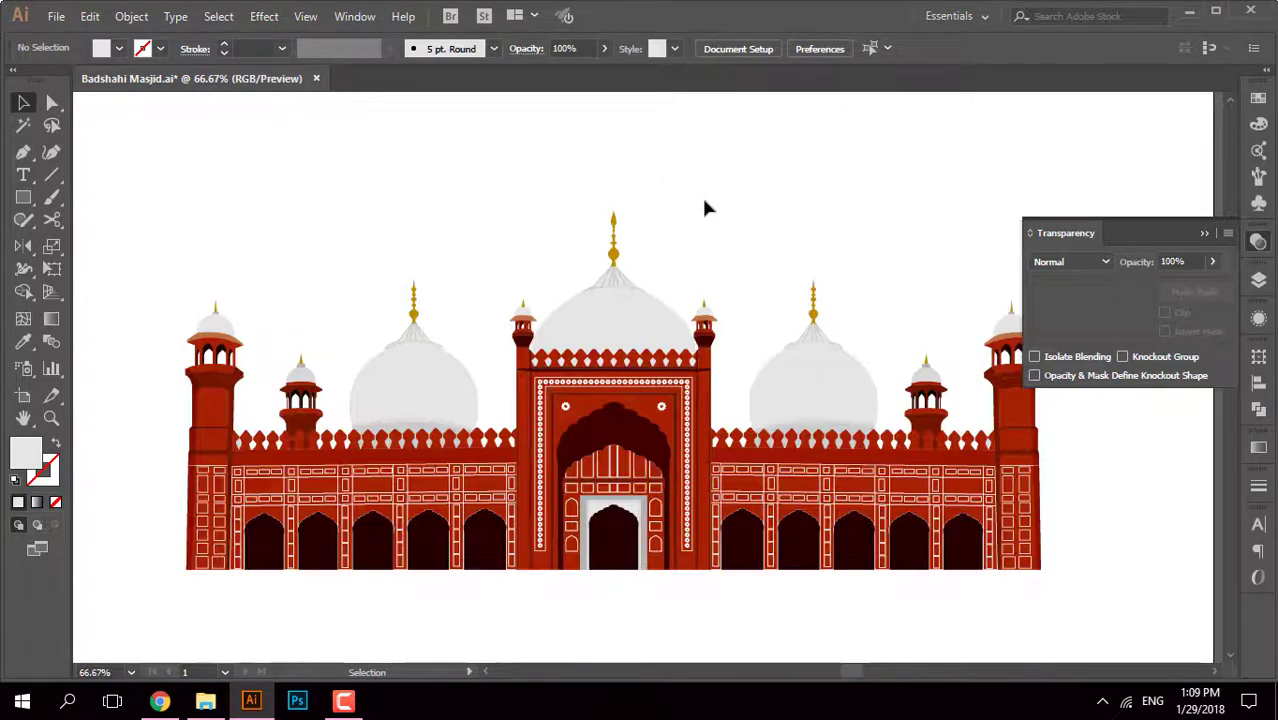
scroll(950, 185, down, 1)
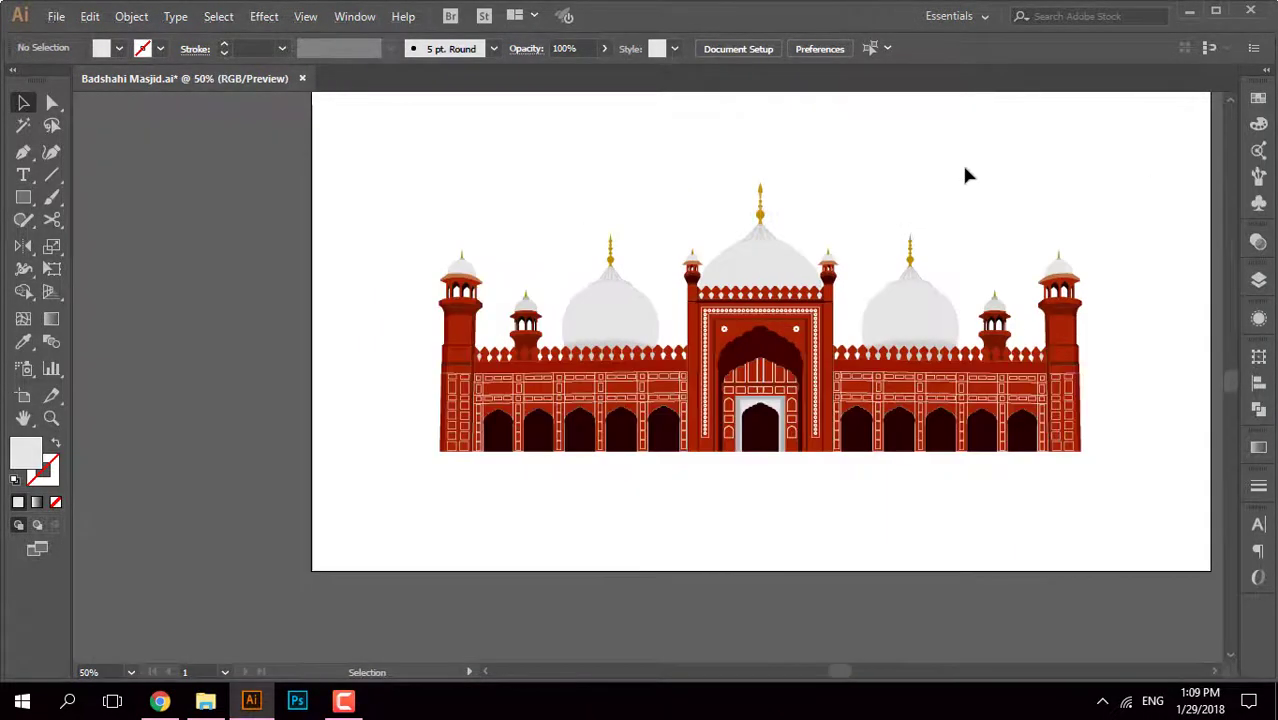
scroll(866, 244, down, 1)
Step: Draw a 2000-px-wide light grey background rectangle and send it behind the mosque
key(m)
click(453, 234)
text(2000)
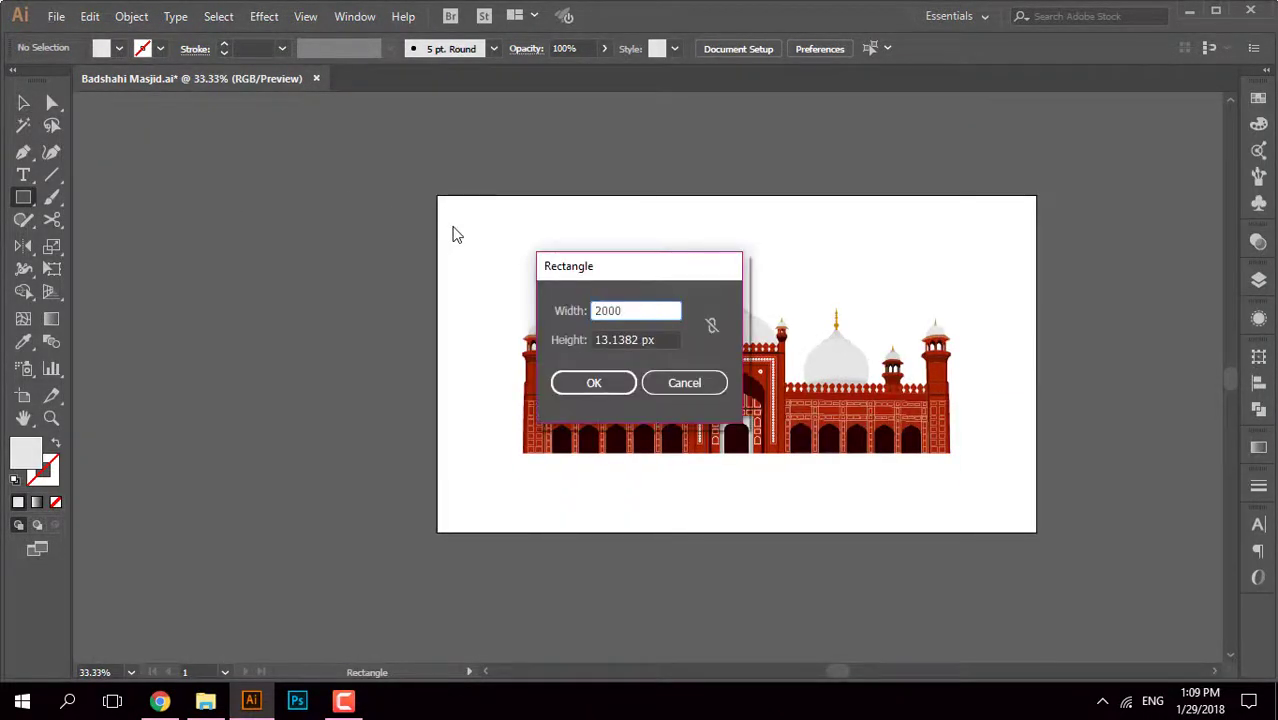
text(0)
key(Return)
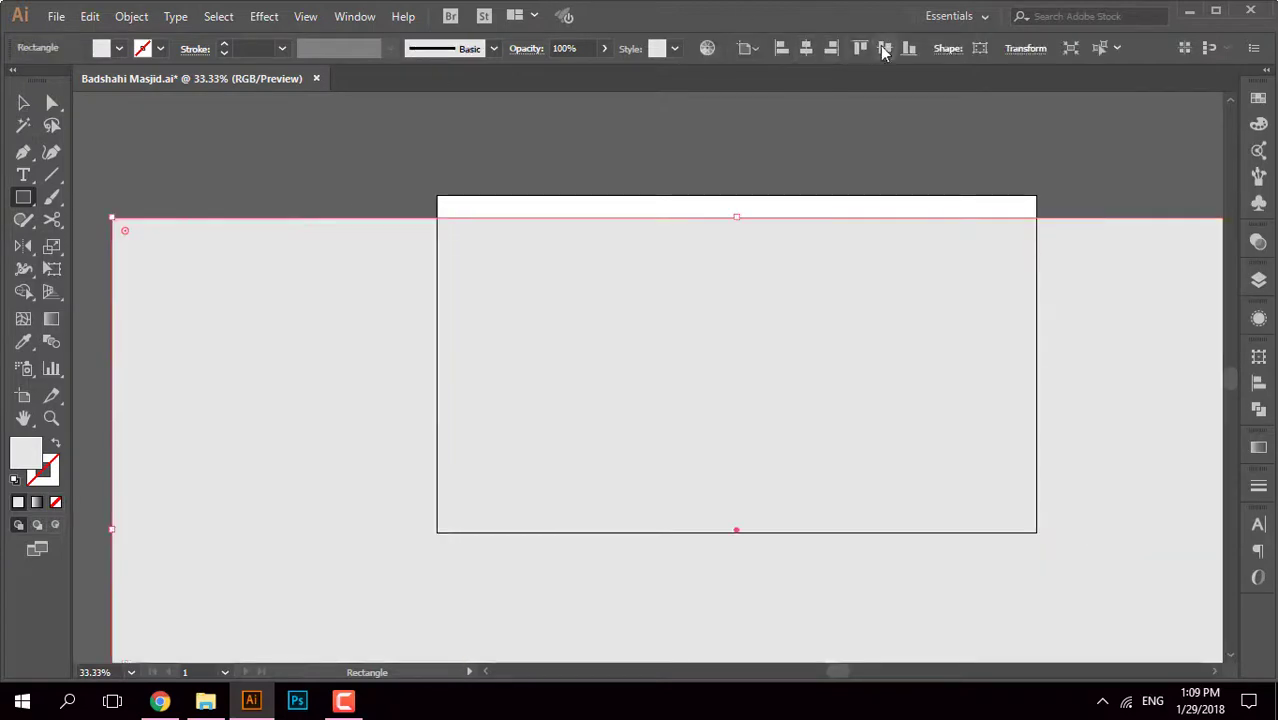
key(v)
key(ctrl+minus)
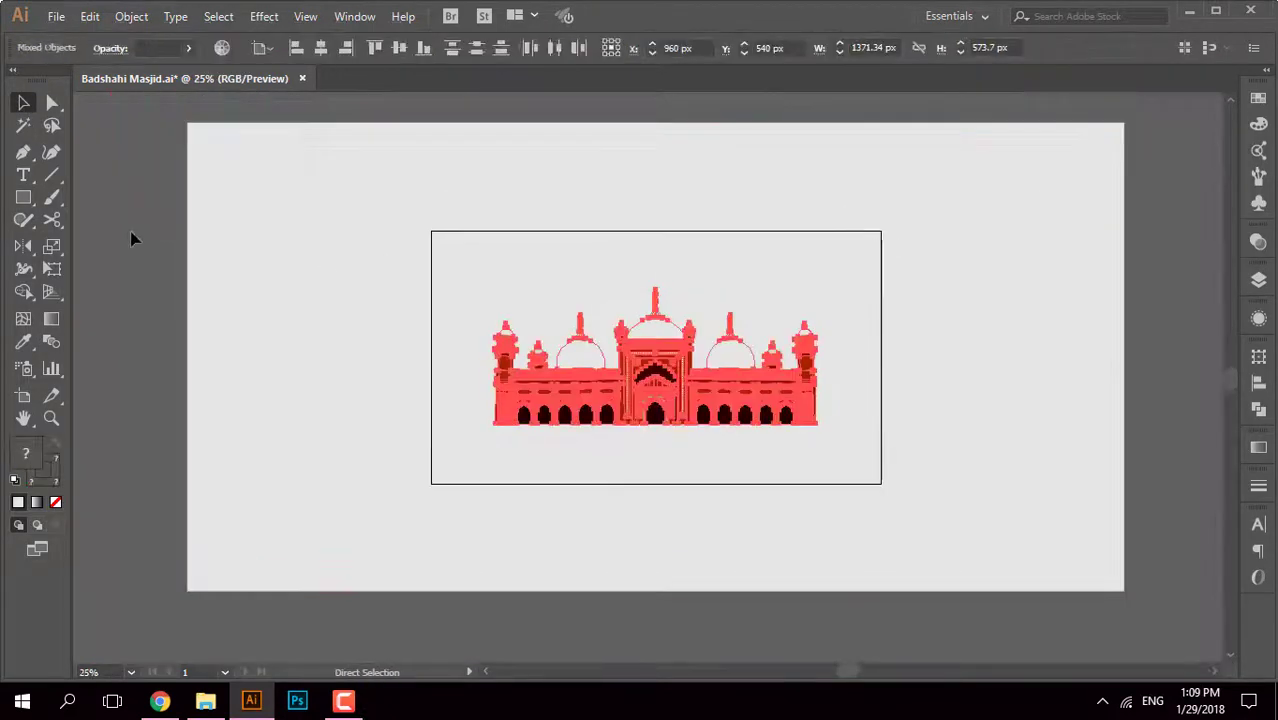
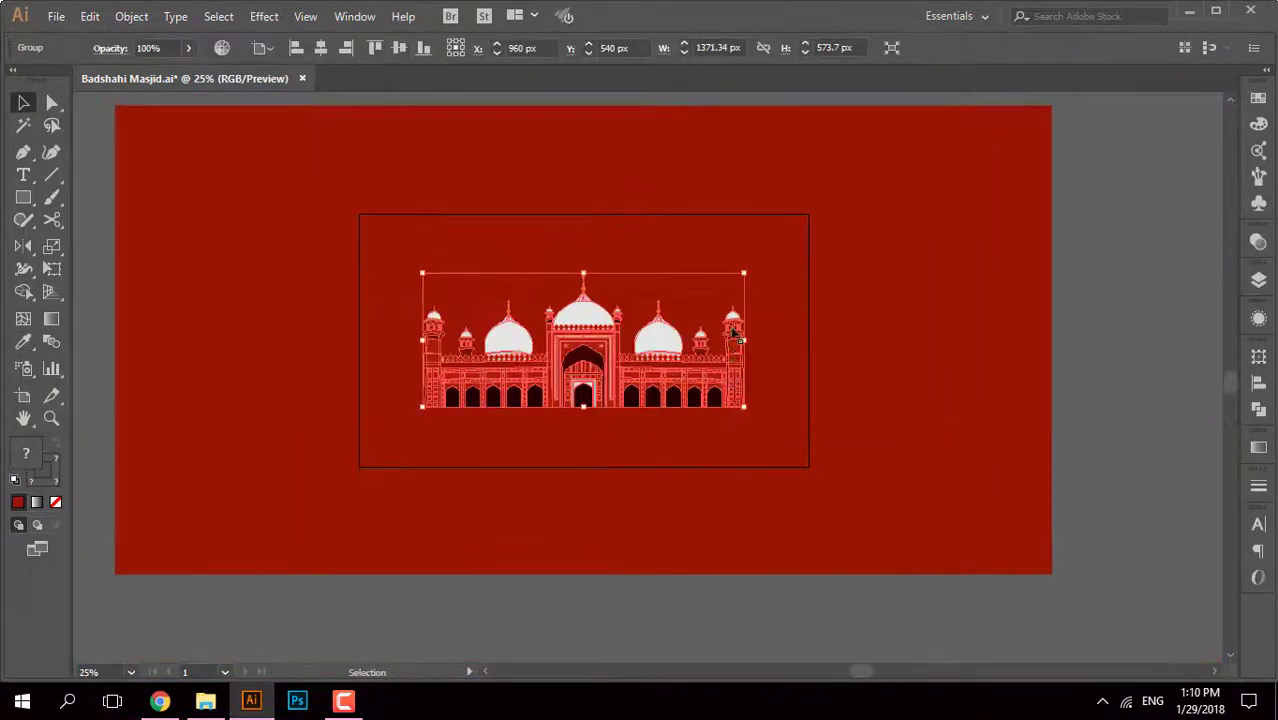
Step: Set the background rectangle's width to 2000 px and centre it with the mosque
click(1025, 48)
text(2000)
key(Return)
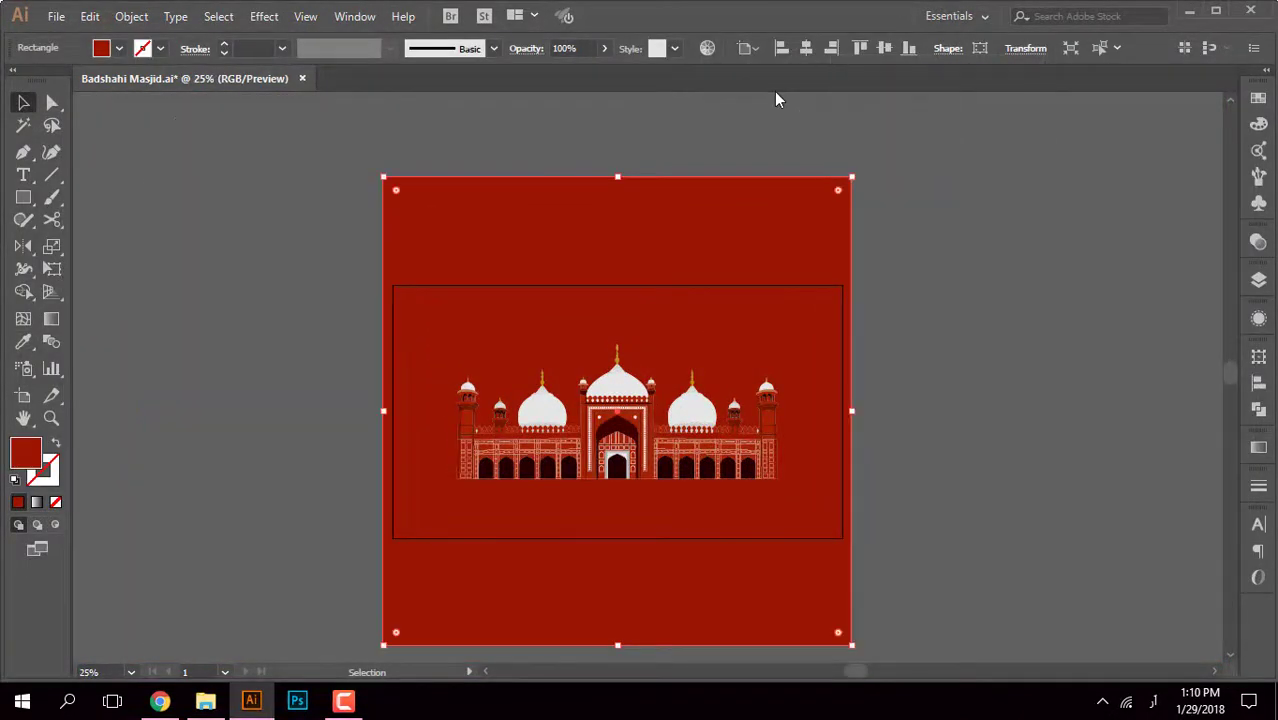
click(600, 400)
shift+click(651, 237)
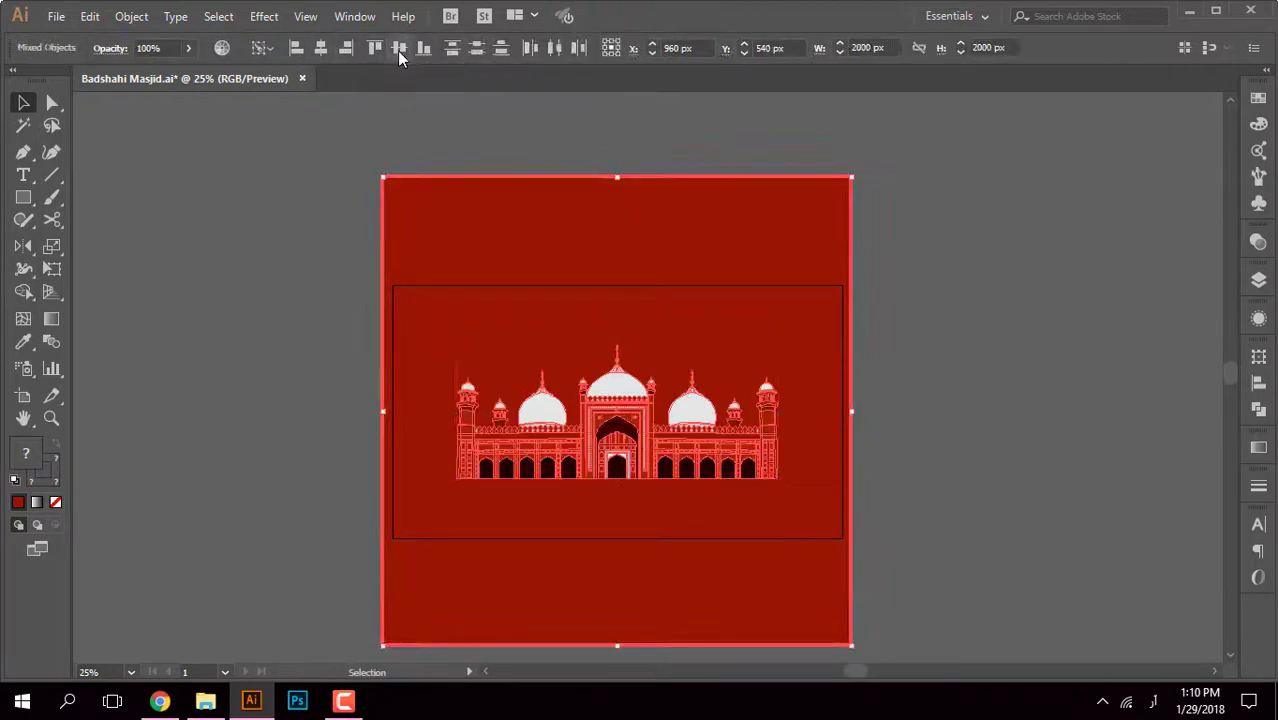
Step: Scale the mosque group up proportionally to about 1371 px wide
click(617, 420)
key(ctrl+plus)
mouse_move(860, 240)
mouse_down()
mouse_move(895, 225)
mouse_move(1021, 251)
mouse_up()
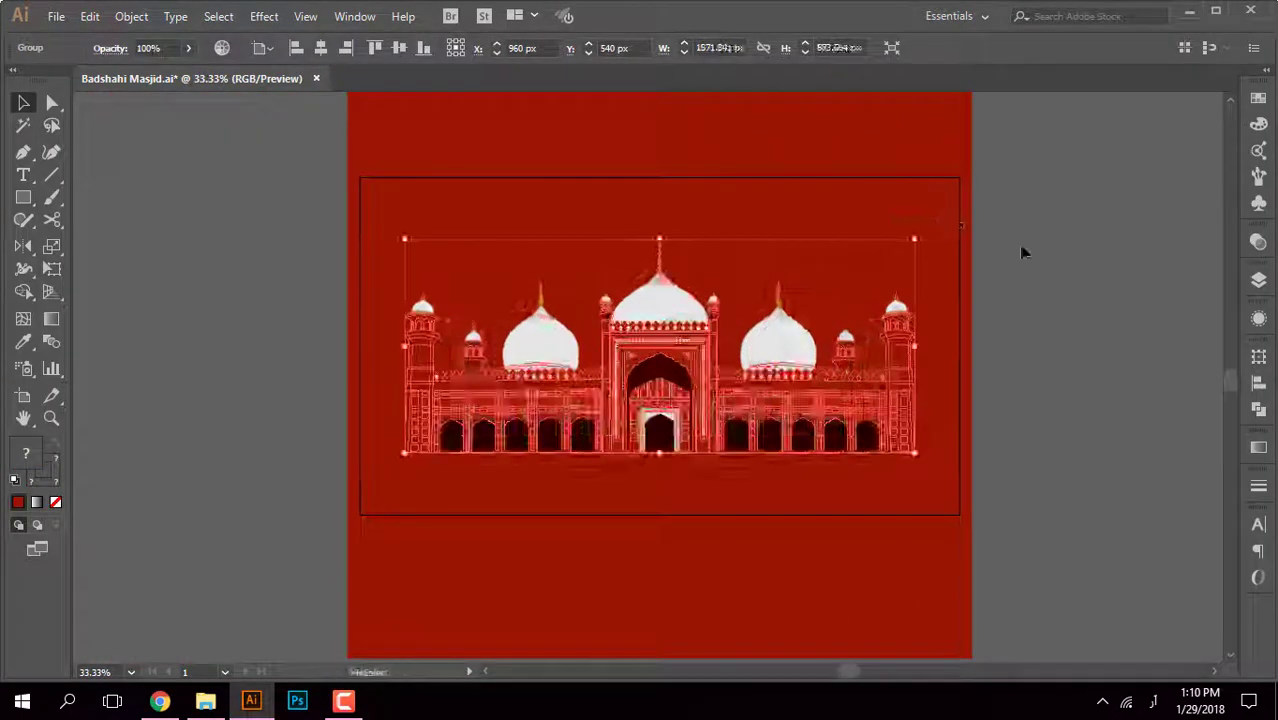
key(ctrl+minus)
key(ctrl+1)
scroll(428, 398, down, 3)
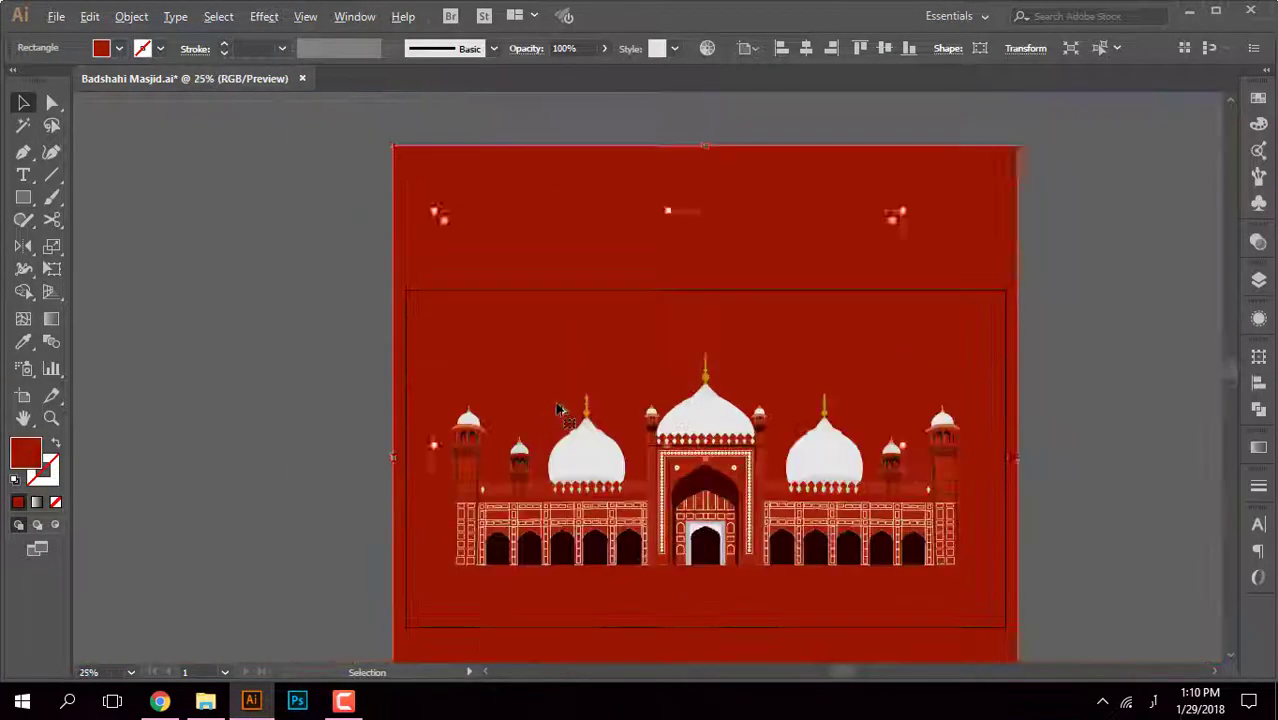
scroll(562, 408, down, 2)
scroll(562, 430, up, 3)
scroll(500, 300, up, 10)
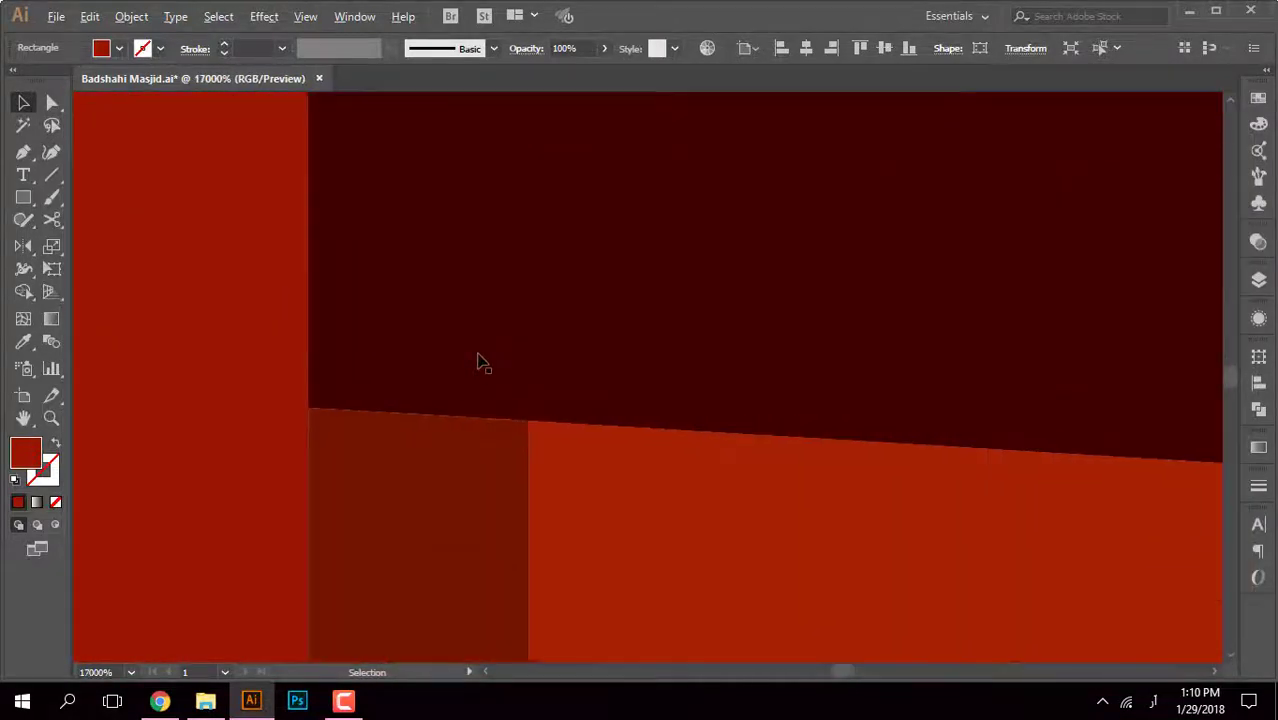
scroll(476, 360, down, 5)
scroll(579, 360, down, 5)
scroll(340, 276, up, 2)
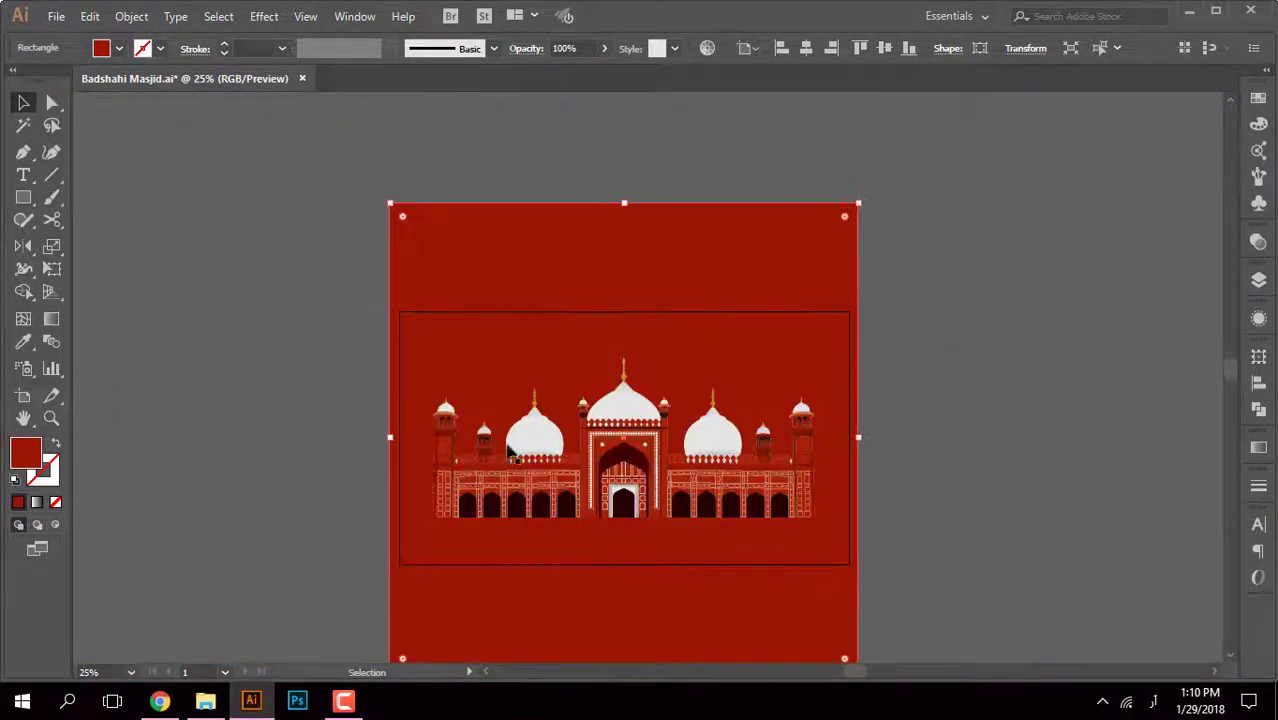
Step: Try sampling light grey onto the background with the Eyedropper, then sample red back
key(i)
scroll(508, 448, up, 5)
click(519, 479)
scroll(519, 479, down, 5)
scroll(430, 345, up, 5)
scroll(430, 345, down, 5)
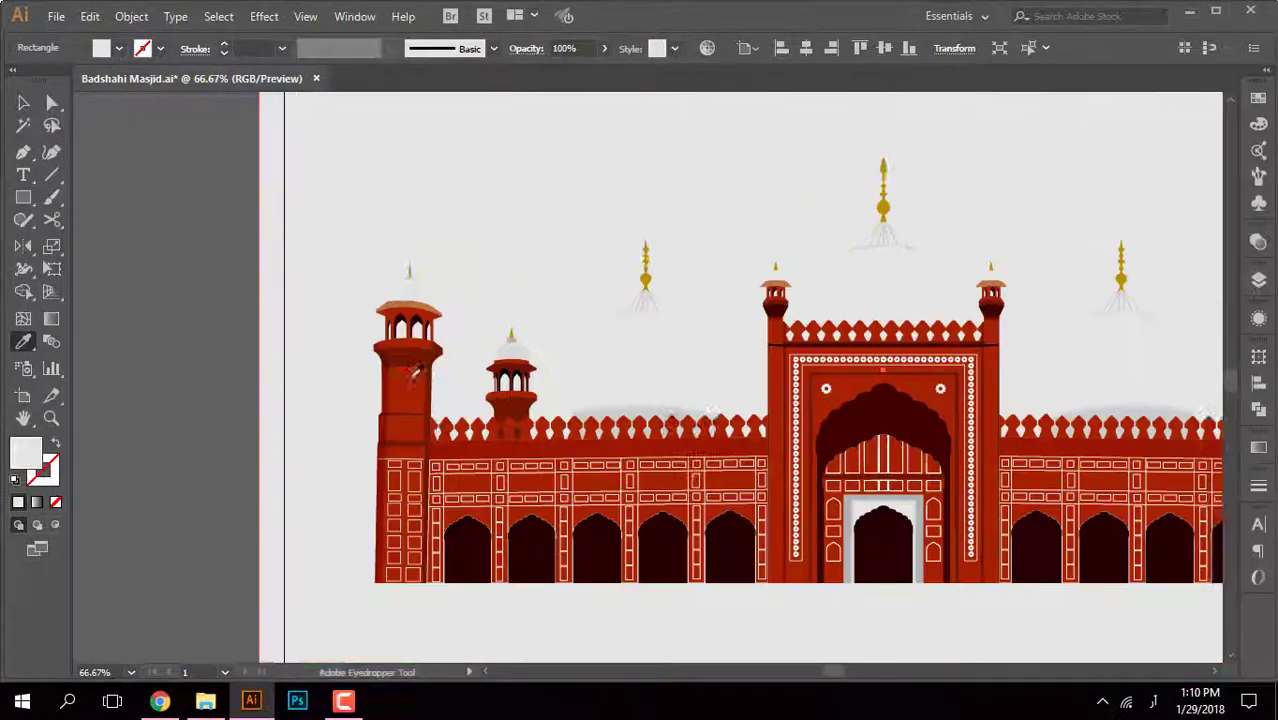
scroll(351, 400, up, 5)
click(351, 400)
scroll(397, 394, down, 3)
scroll(491, 441, down, 2)
Step: Set the background rectangle's fill to white (#ffffff)
key(v)
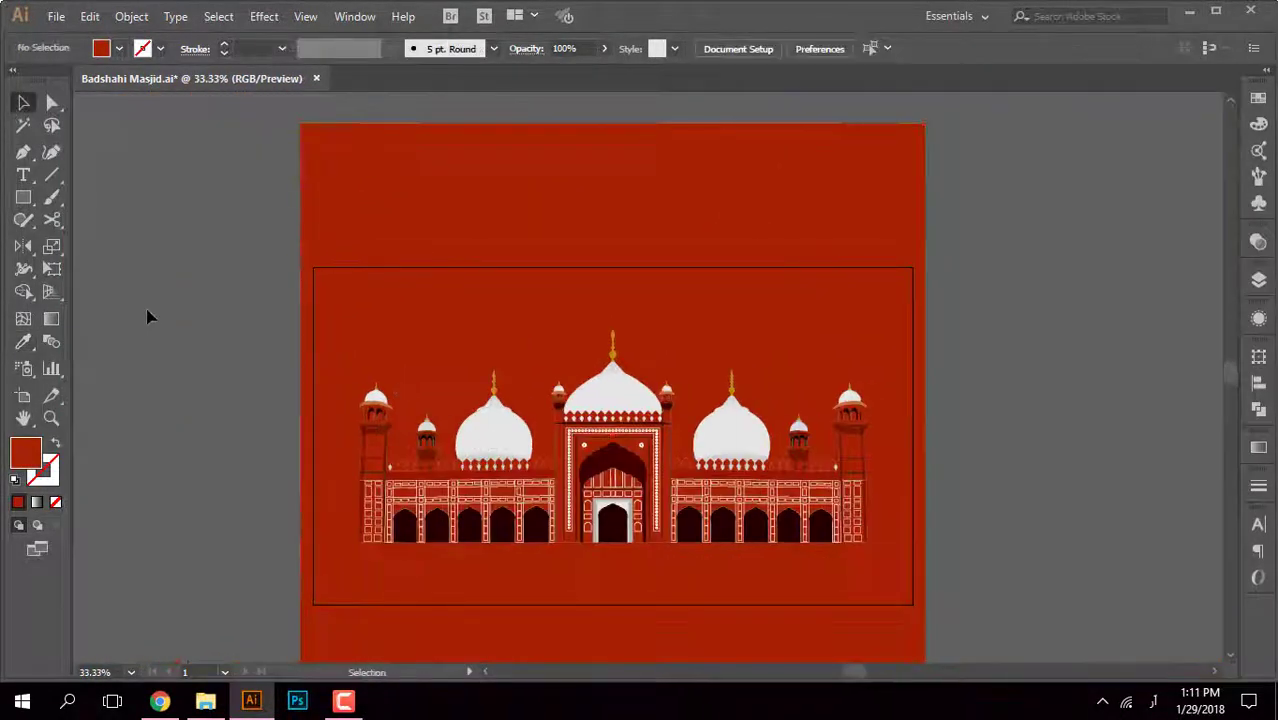
scroll(613, 328, up, 5)
scroll(562, 491, up, 5)
scroll(505, 362, down, 5)
scroll(505, 362, down, 4)
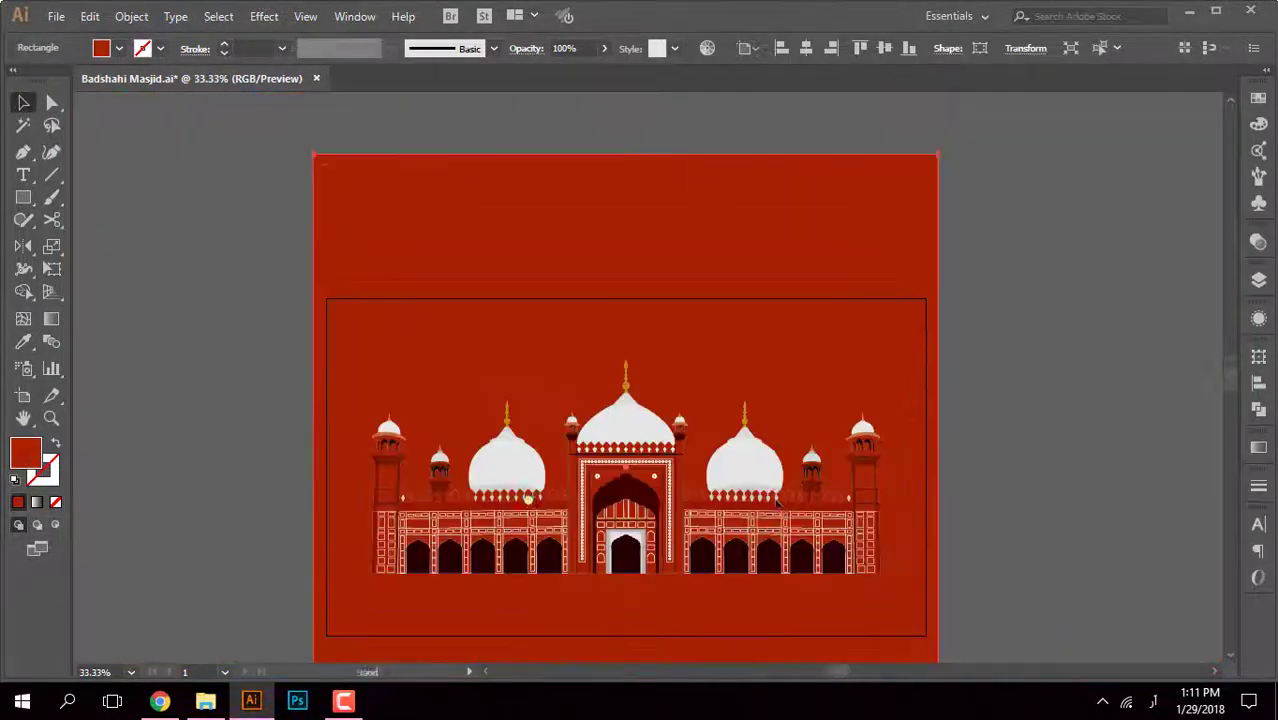
click(859, 194)
double_click(26, 453)
text(ffffff)
click(1207, 217)
click(1207, 217)
Step: Select and deselect the white background, then pan across the artboard to review it
scroll(933, 537, up, 5)
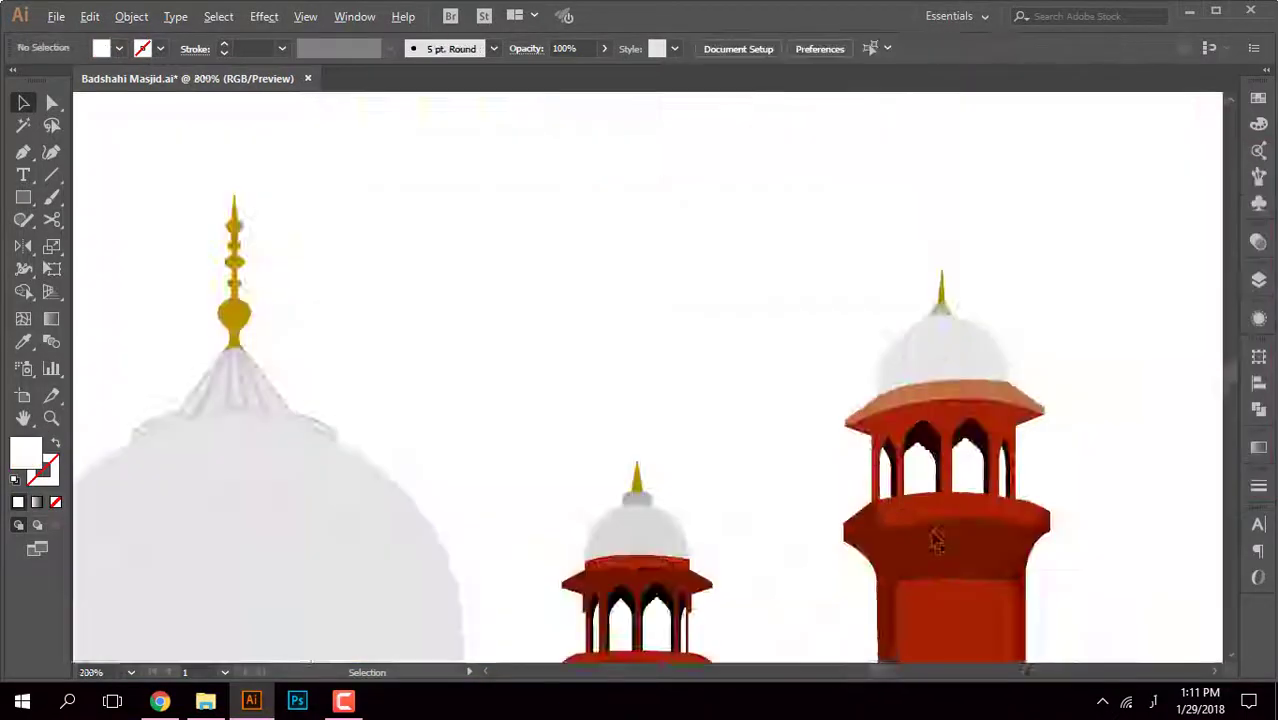
scroll(653, 408, down, 2)
scroll(653, 408, down, 3)
scroll(801, 345, up, 10)
scroll(801, 345, down, 6)
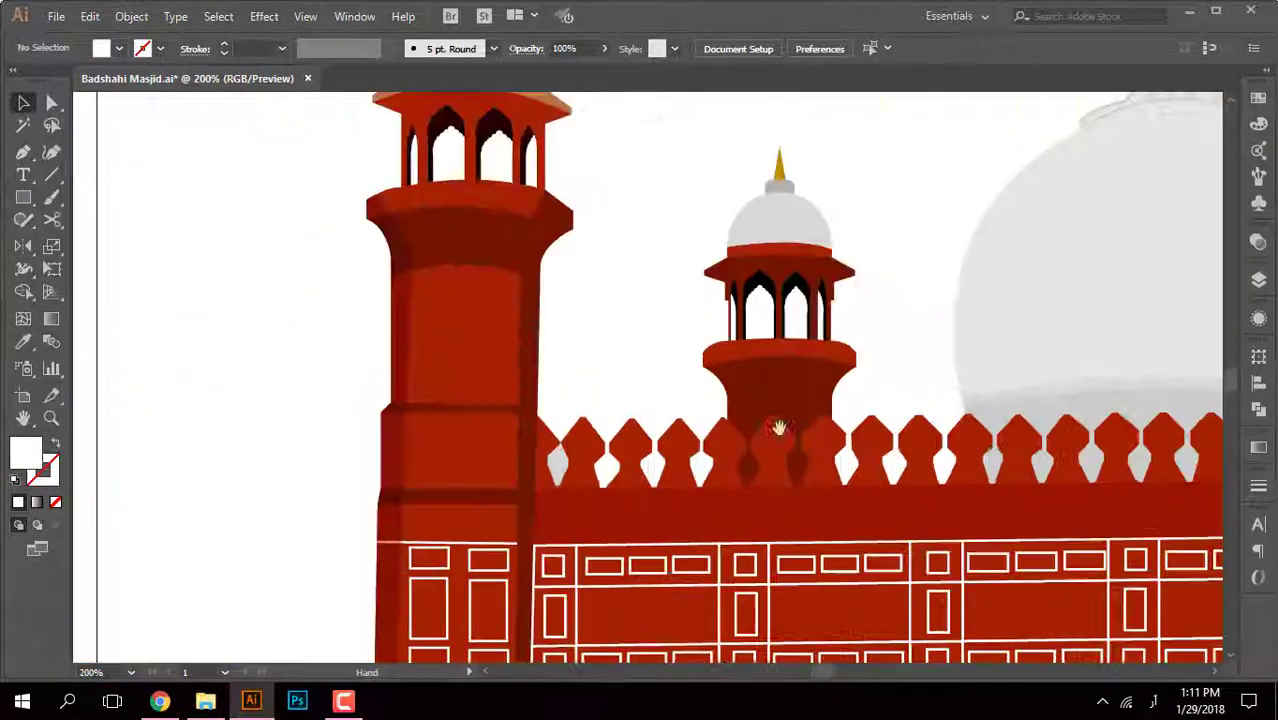
scroll(636, 257, up, 6)
scroll(650, 257, down, 10)
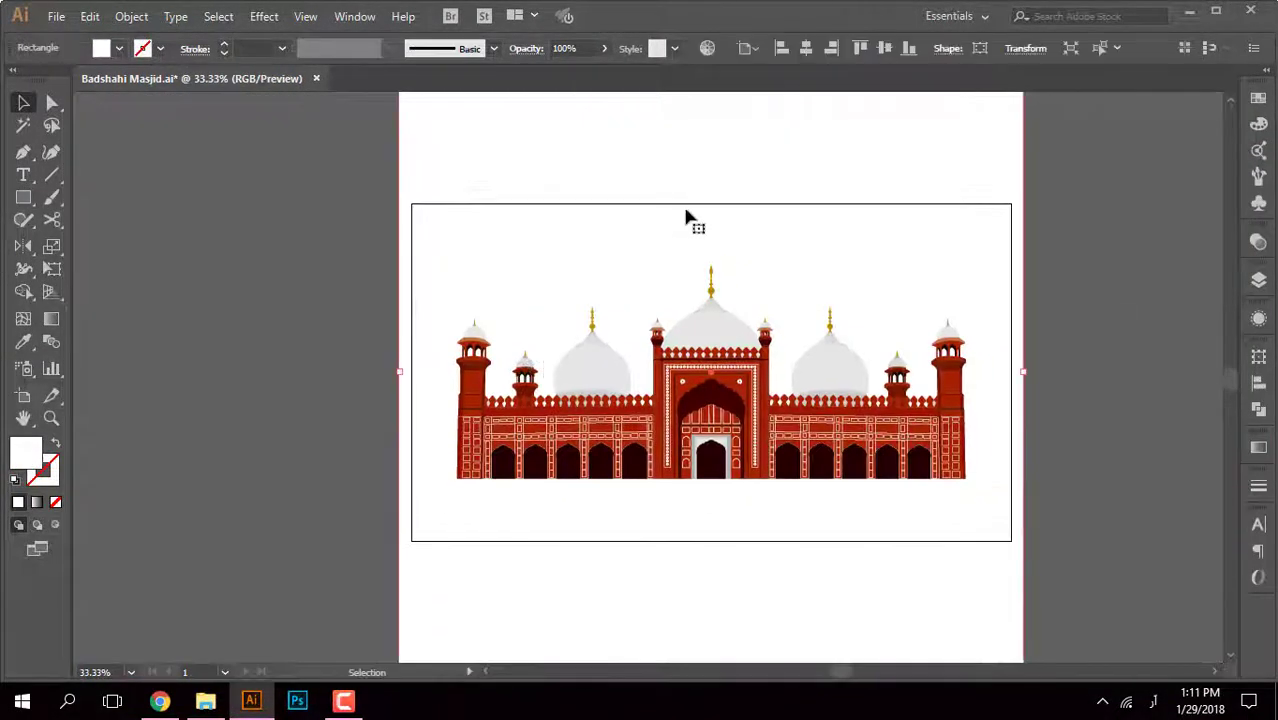
click(686, 216)
scroll(362, 363, down, 1)
click(357, 363)
scroll(531, 391, up, 5)
scroll(650, 300, up, 2)
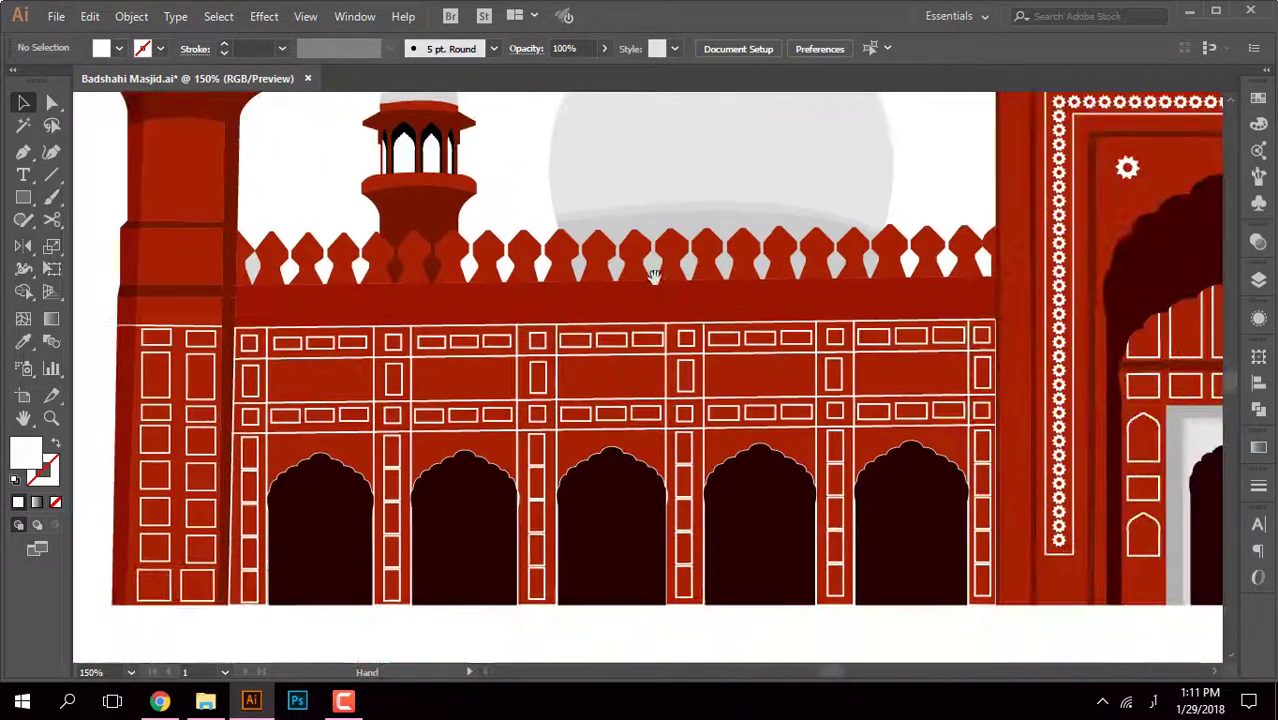
scroll(696, 385, up, 3)
scroll(696, 385, down, 10)
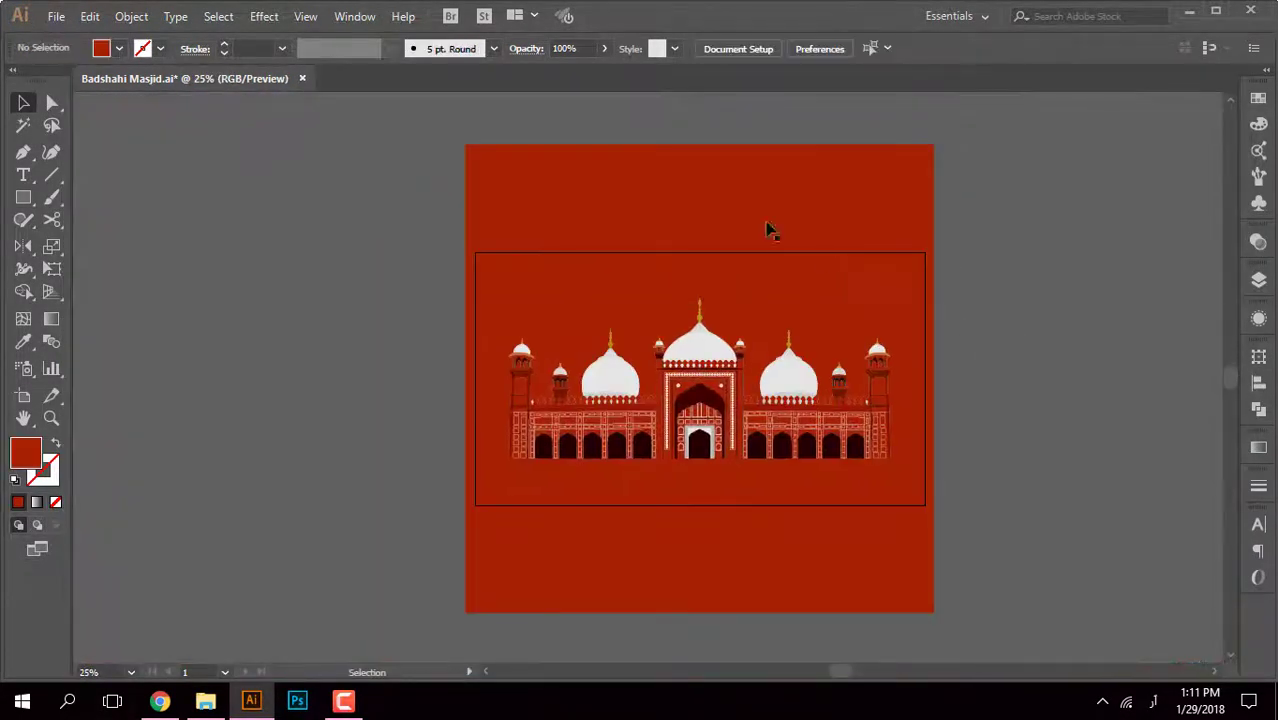
drag(1104, 333, 1029, 328)
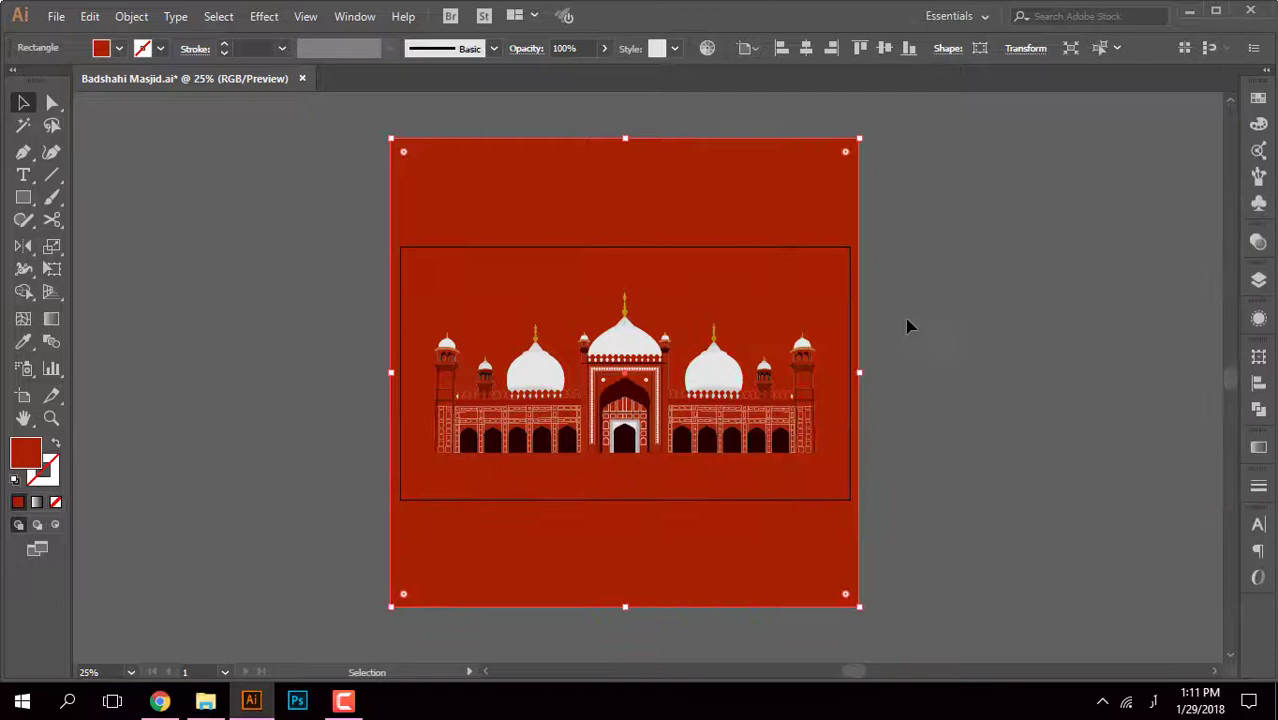
Step: Fill the background rectangle with grey #aaaaaa
double_click(26, 453)
key(Return)
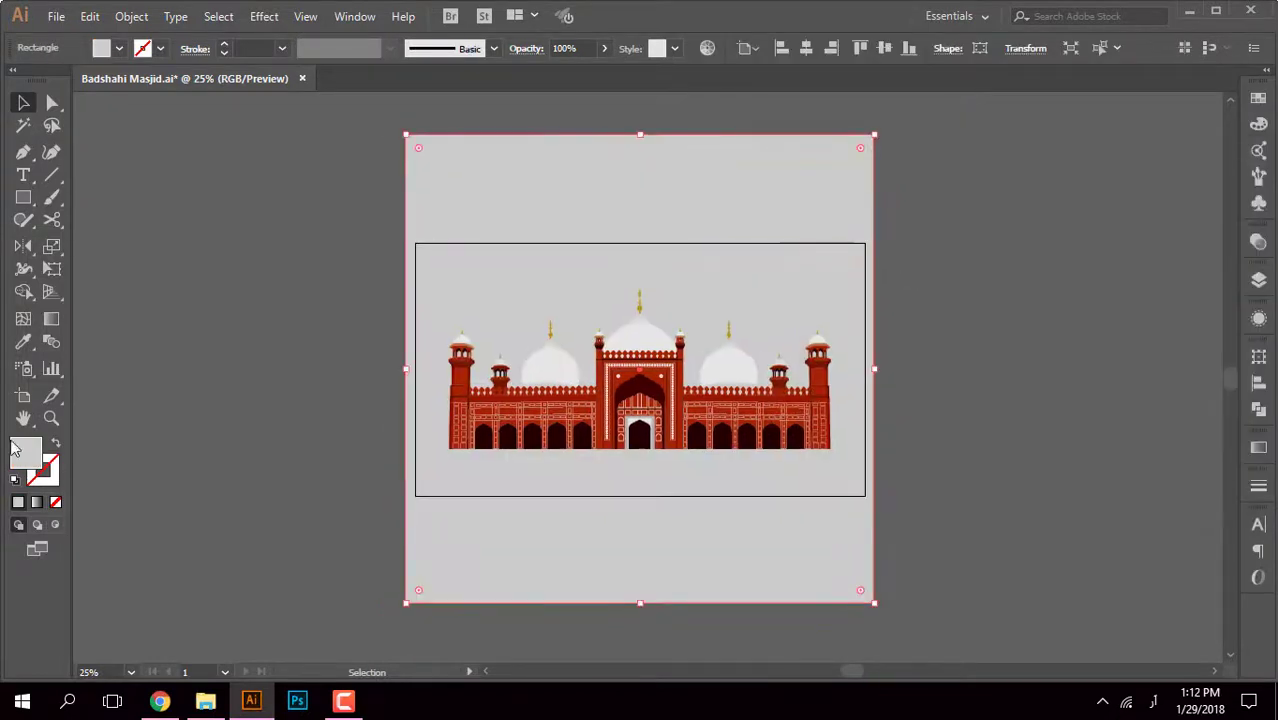
double_click(26, 453)
text(aaaaaa)
key(Return)
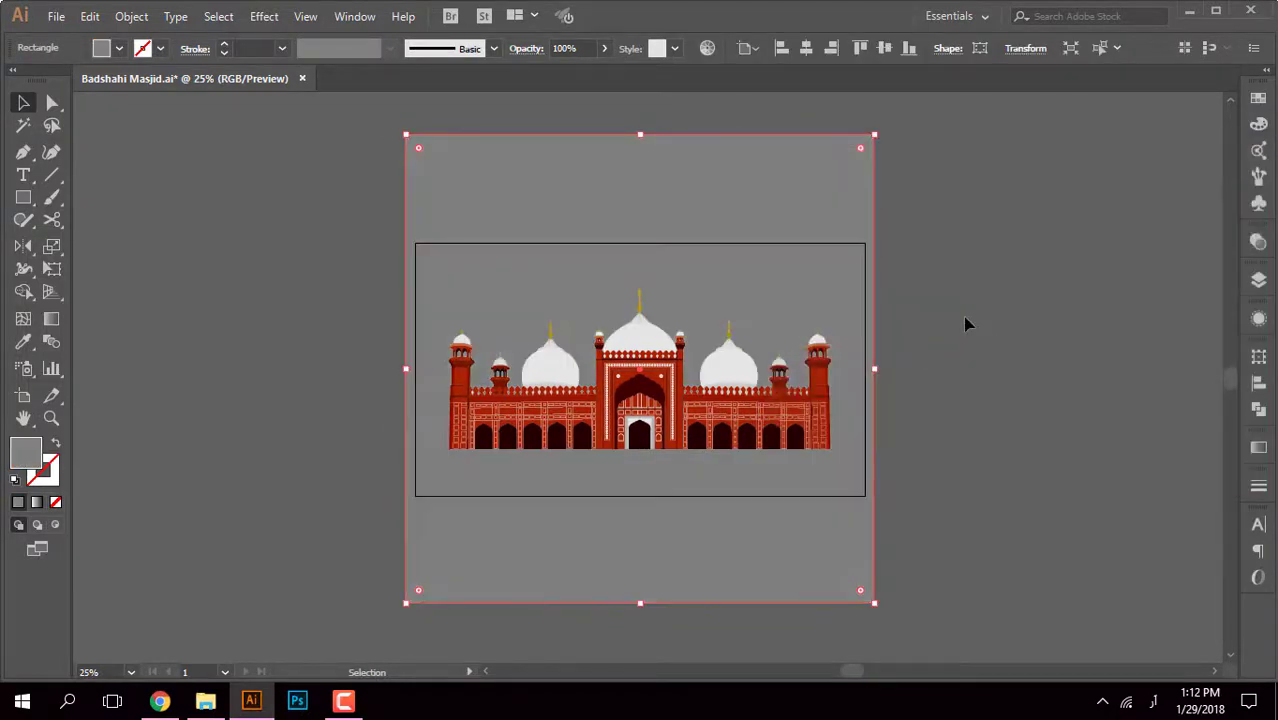
Step: Resize the artboard to 2000 px wide
click(933, 299)
key(shift+o)
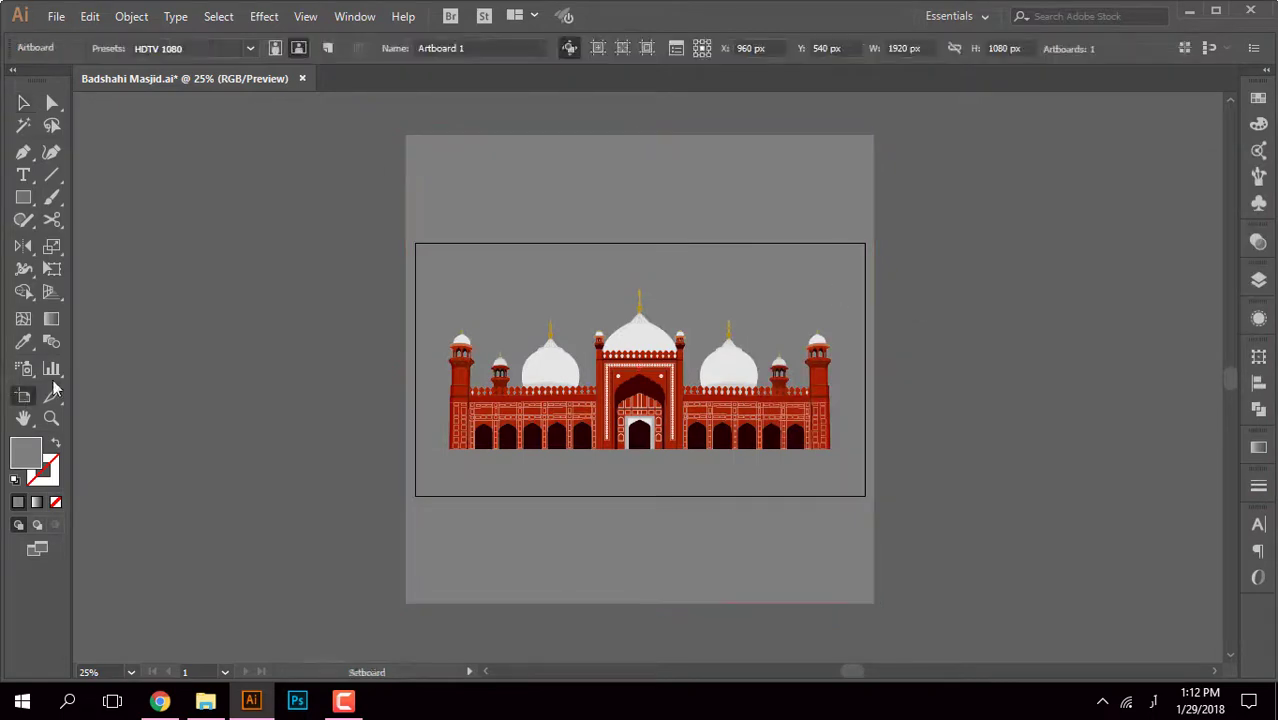
click(905, 48)
text(2000)
key(Return)
key(v)
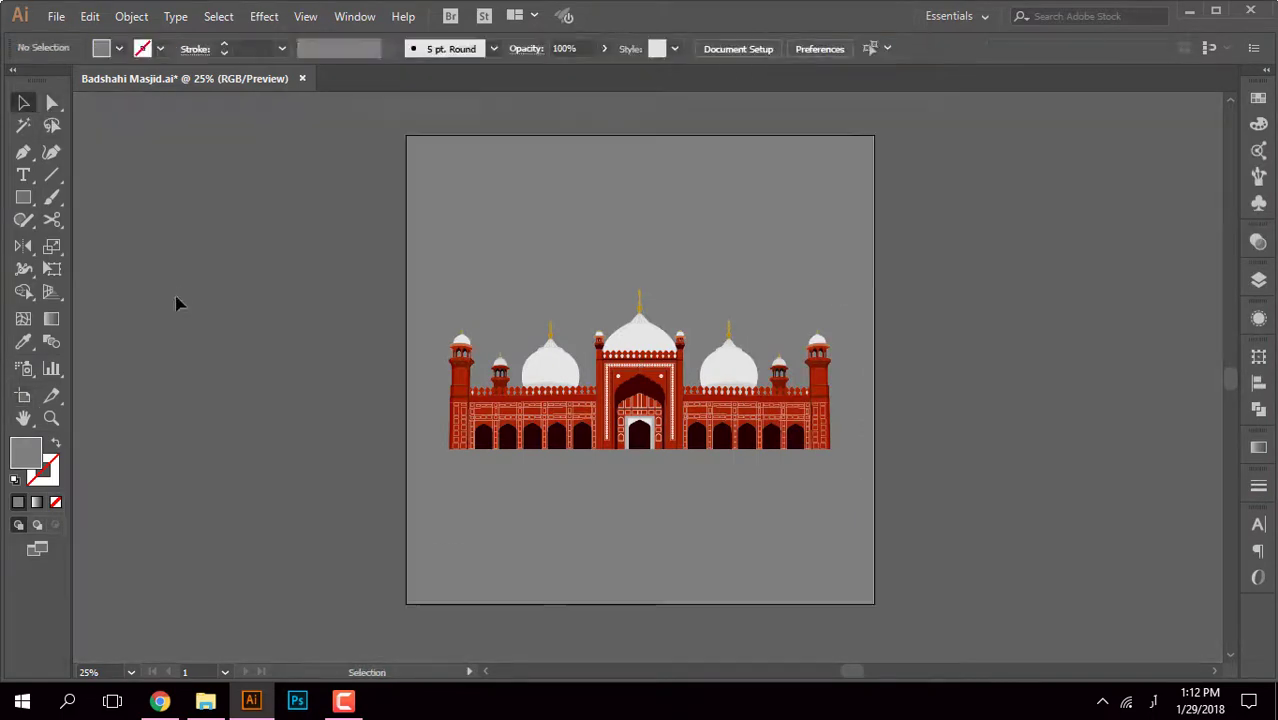
key(ctrl+plus)
key(ctrl+plus)
key(ctrl+minus)
key(ctrl+minus)
Step: Apply a gradient fill to the background with a darker grey end stop set in HSB
scroll(719, 437, up, 3)
scroll(770, 408, down, 2)
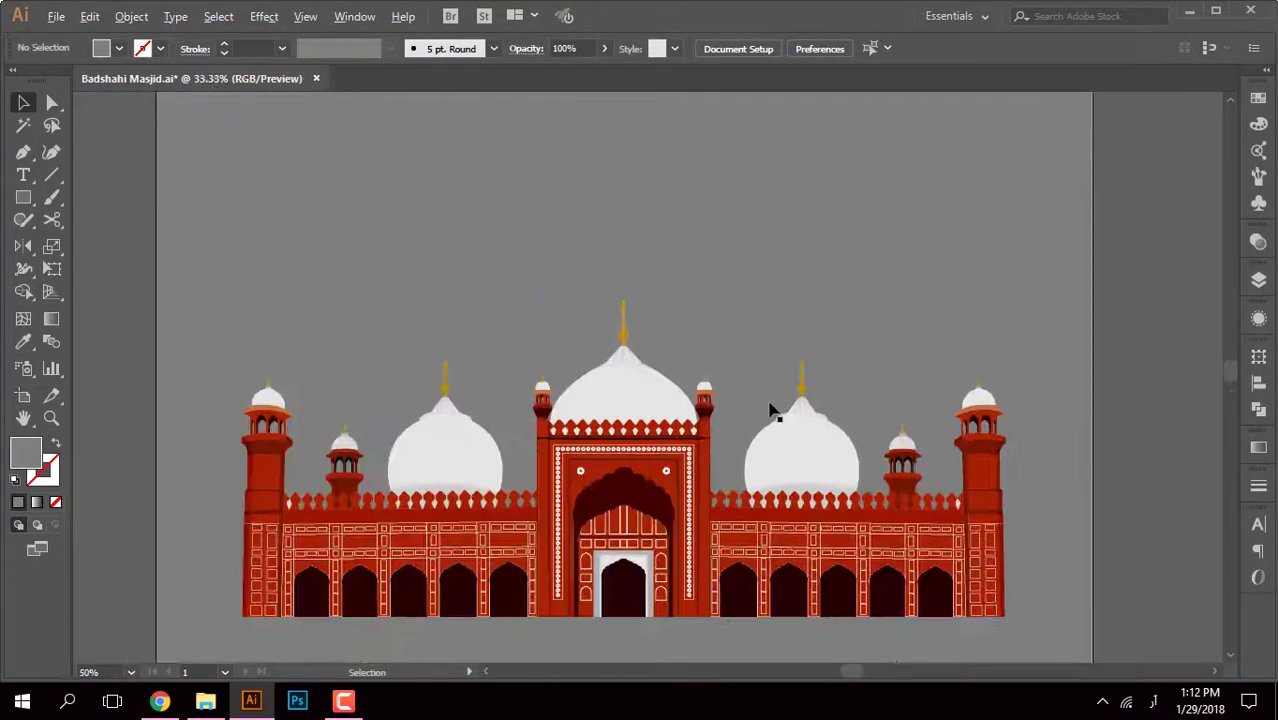
scroll(770, 408, down, 1)
click(503, 270)
click(1258, 447)
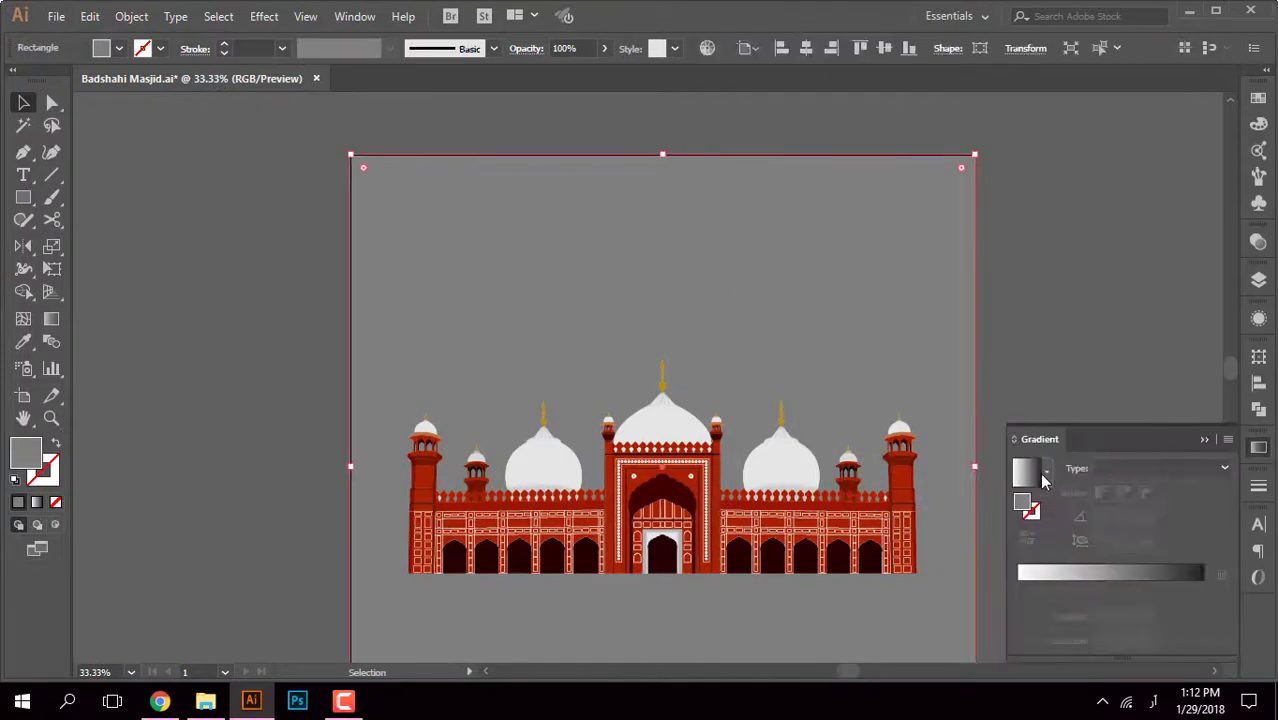
click(1022, 538)
drag(1018, 587, 1195, 584)
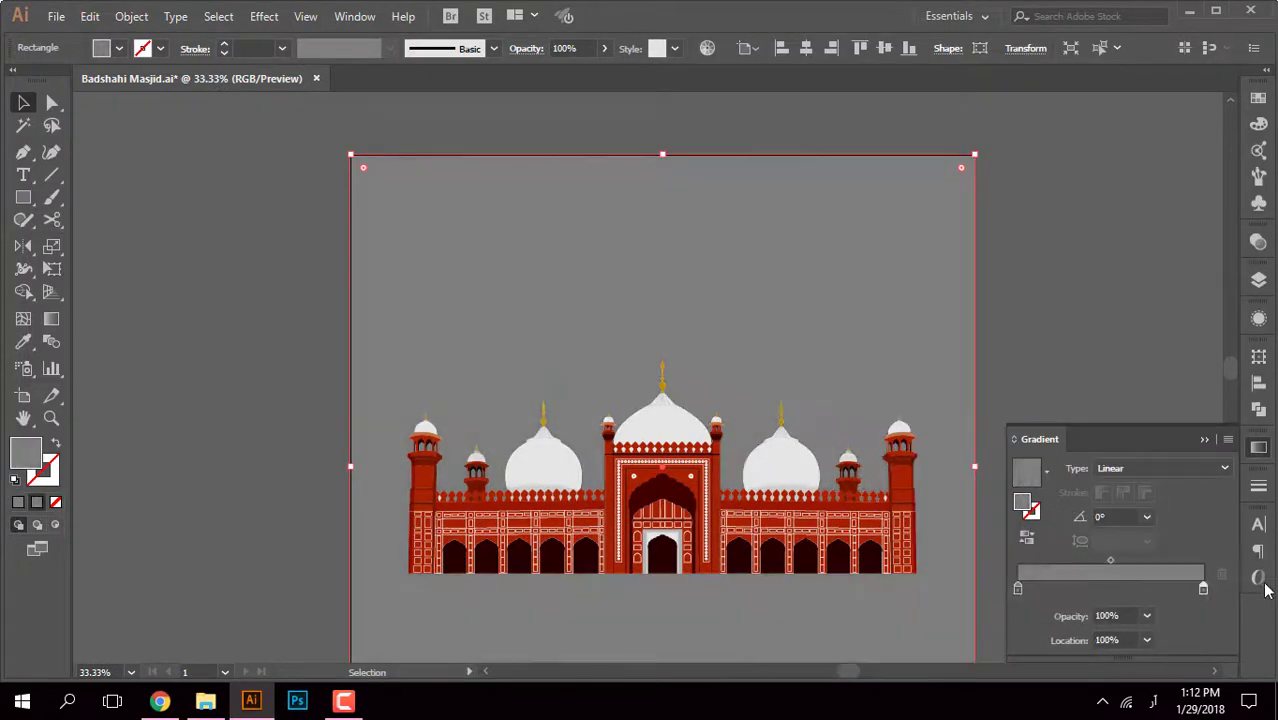
double_click(1203, 588)
click(1199, 360)
click(1113, 406)
drag(1087, 476, 1060, 476)
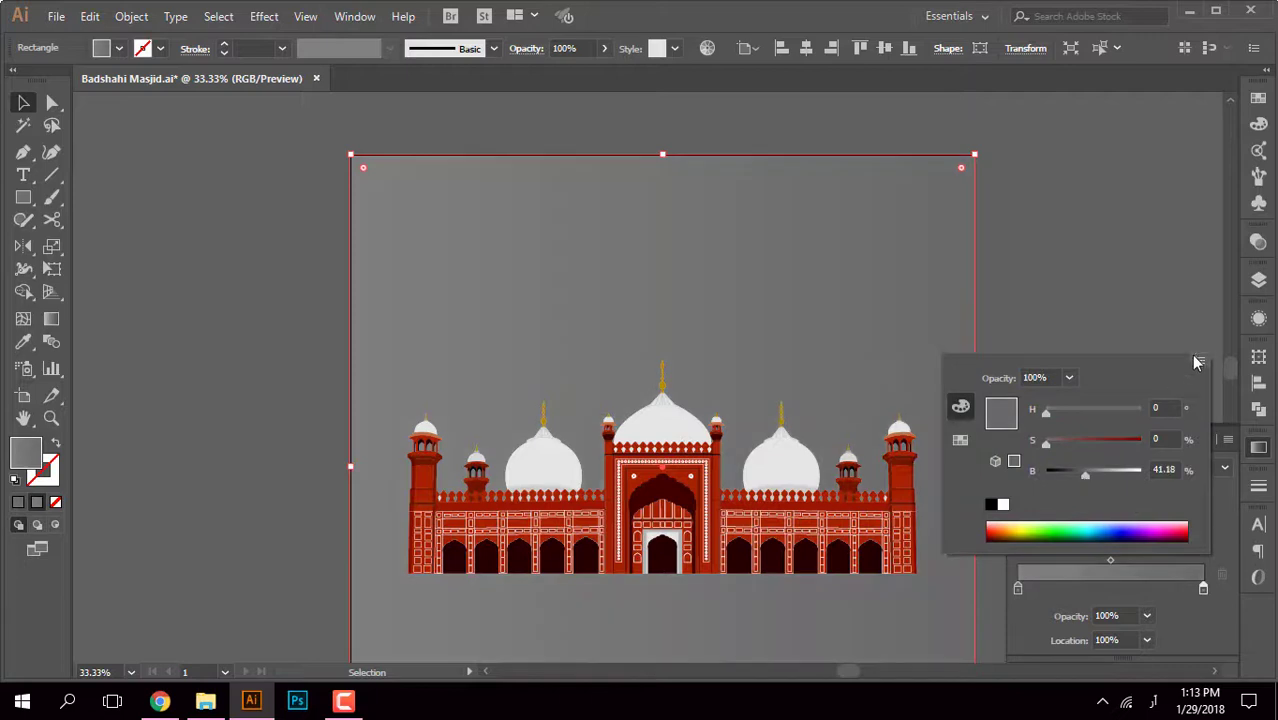
key(Return)
Step: Make the background gradient radial with a 50% aspect ratio
click(1224, 468)
click(1138, 500)
click(1147, 516)
click(1147, 541)
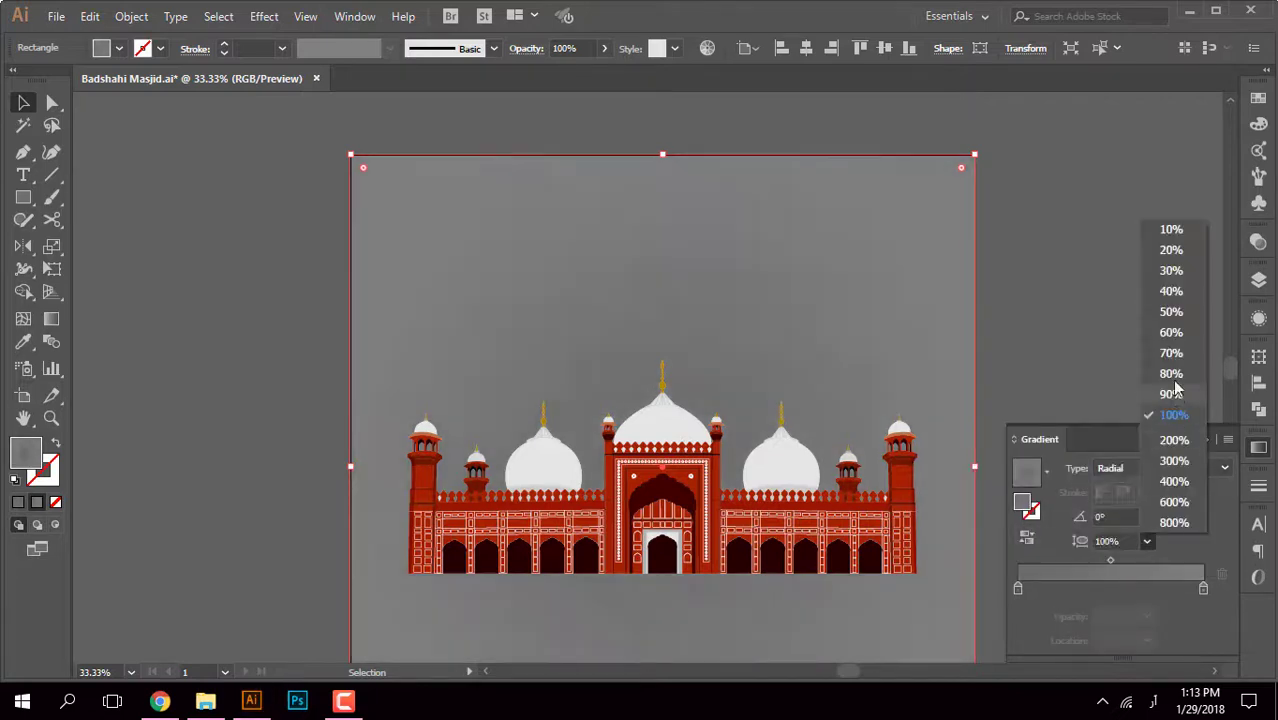
click(1170, 334)
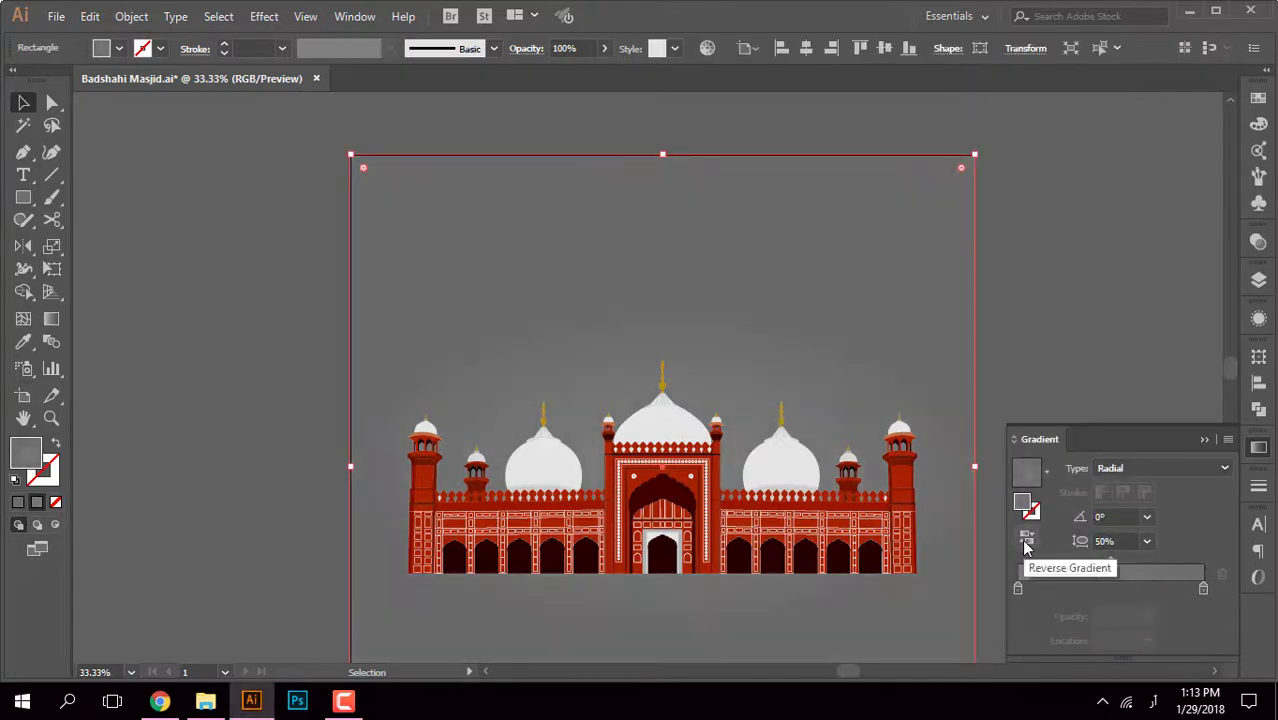
Step: Adjust the radial gradient on the artwork with the Gradient tool so it glows behind the mosque
scroll(815, 318, down, 1)
drag(815, 318, 744, 288)
key(g)
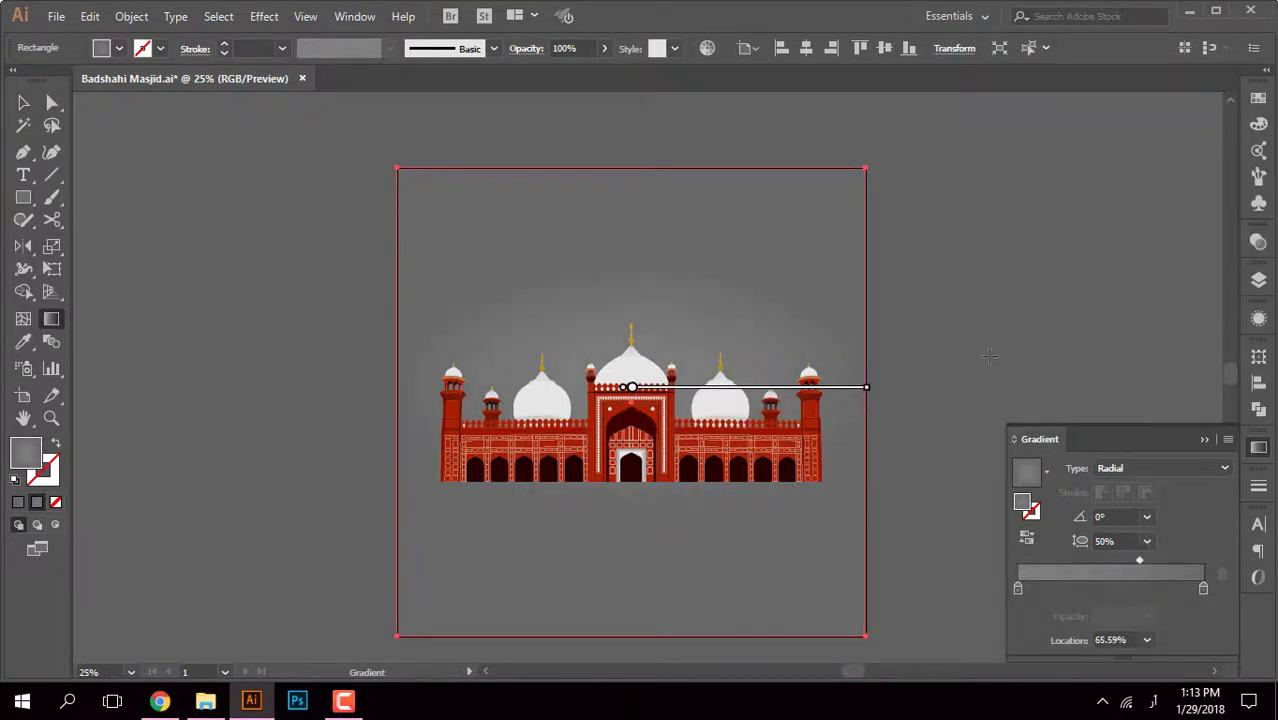
key(v)
click(255, 286)
scroll(585, 369, down, 1)
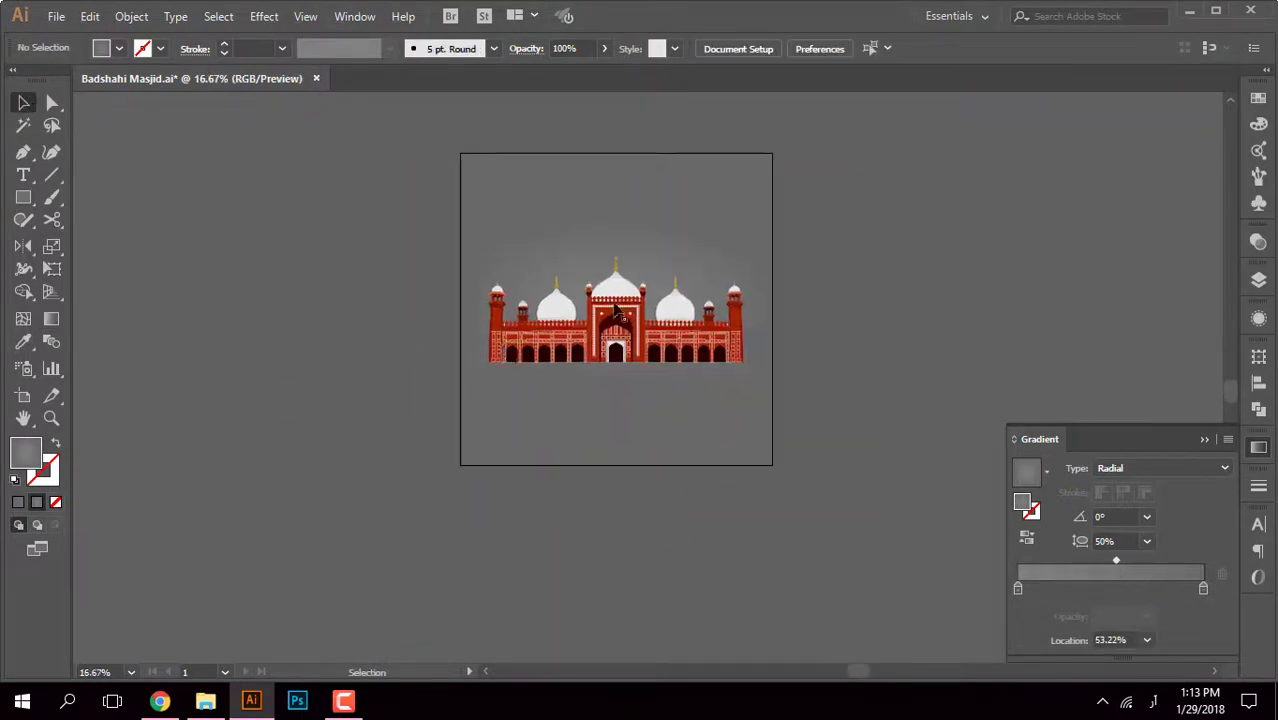
scroll(575, 373, up, 2)
click(955, 420)
scroll(942, 314, down, 1)
click(942, 314)
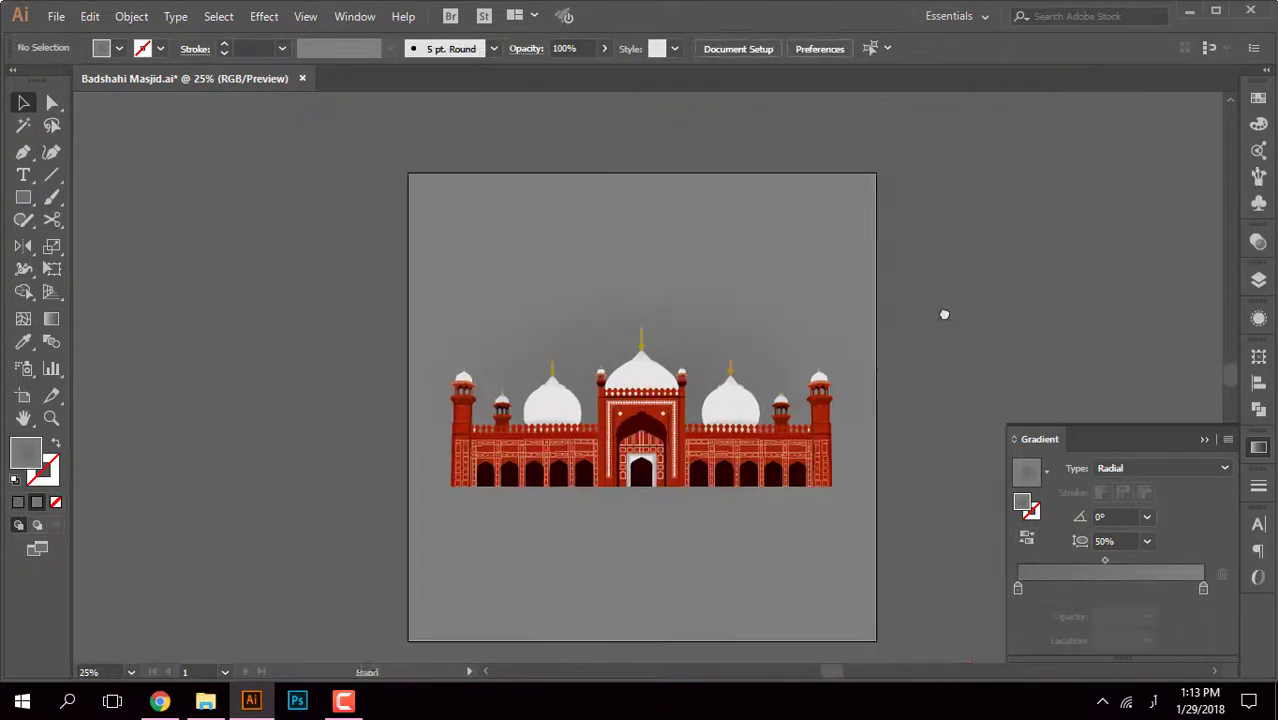
click(699, 337)
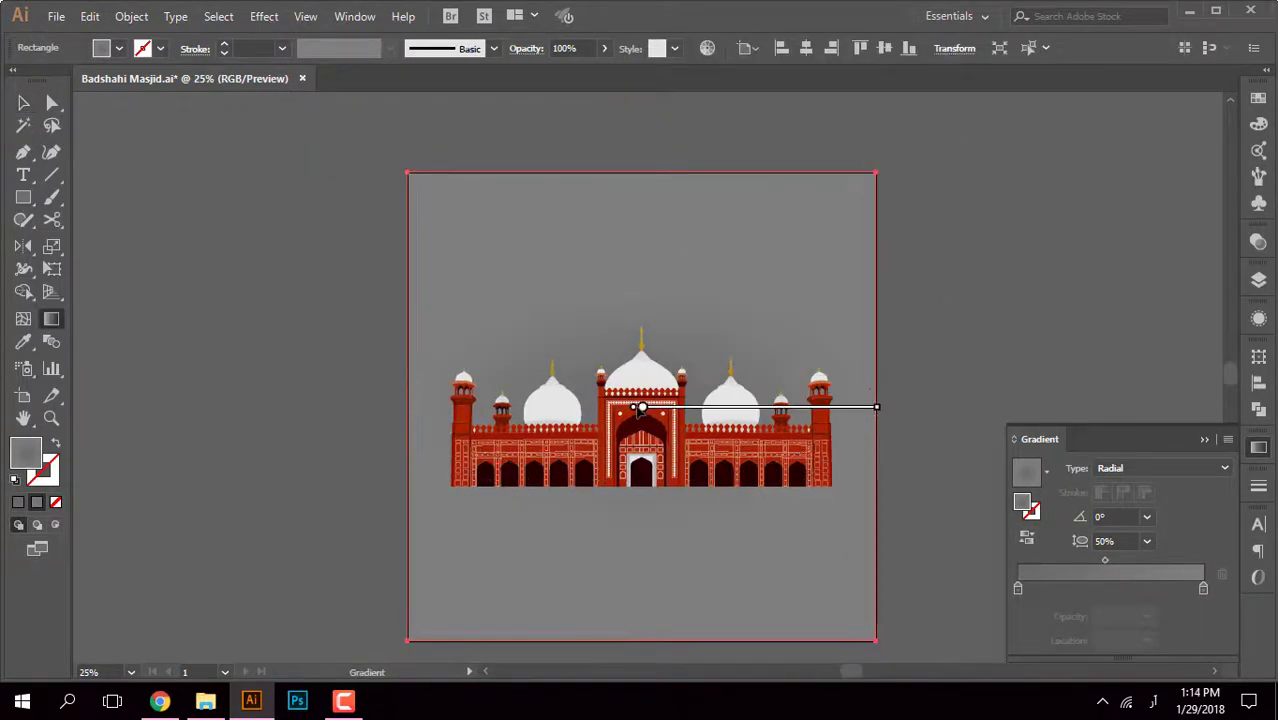
key(v)
click(985, 245)
scroll(411, 331, down, 1)
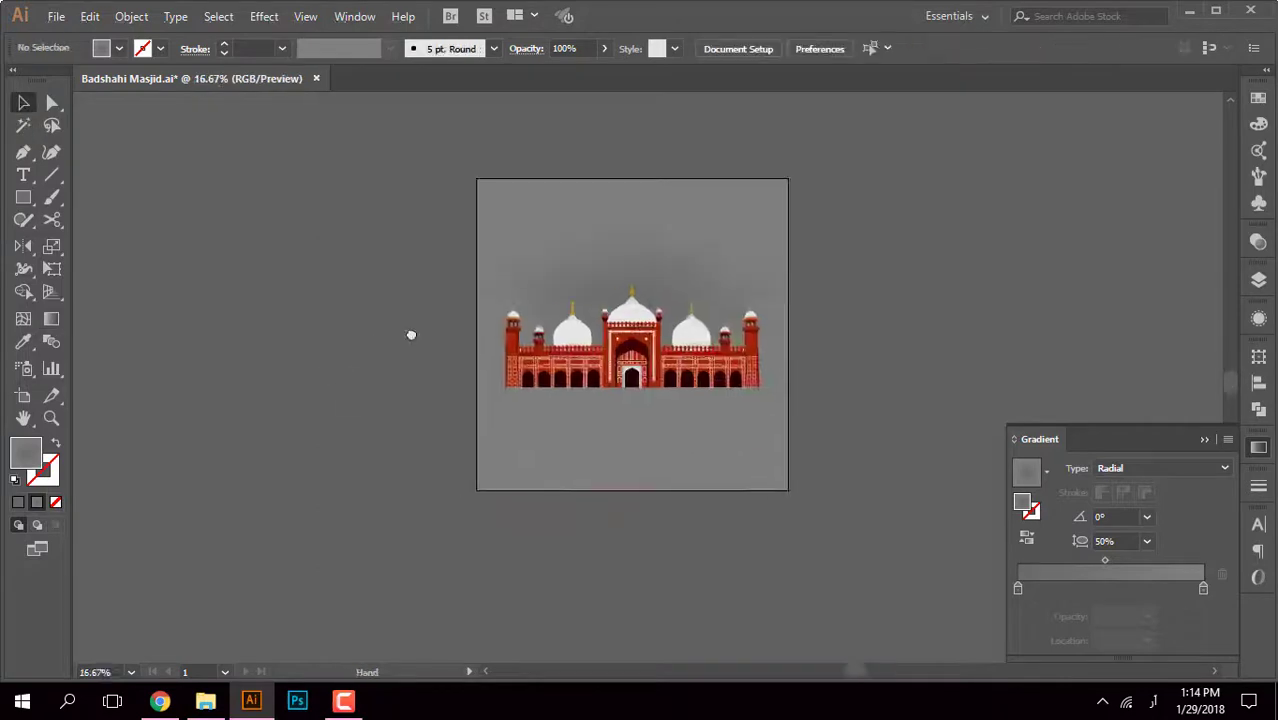
scroll(154, 231, up, 1)
scroll(743, 387, up, 4)
scroll(743, 387, down, 1)
Step: Switch to full-screen mode to view the mosque artwork
key(f)
key(f)
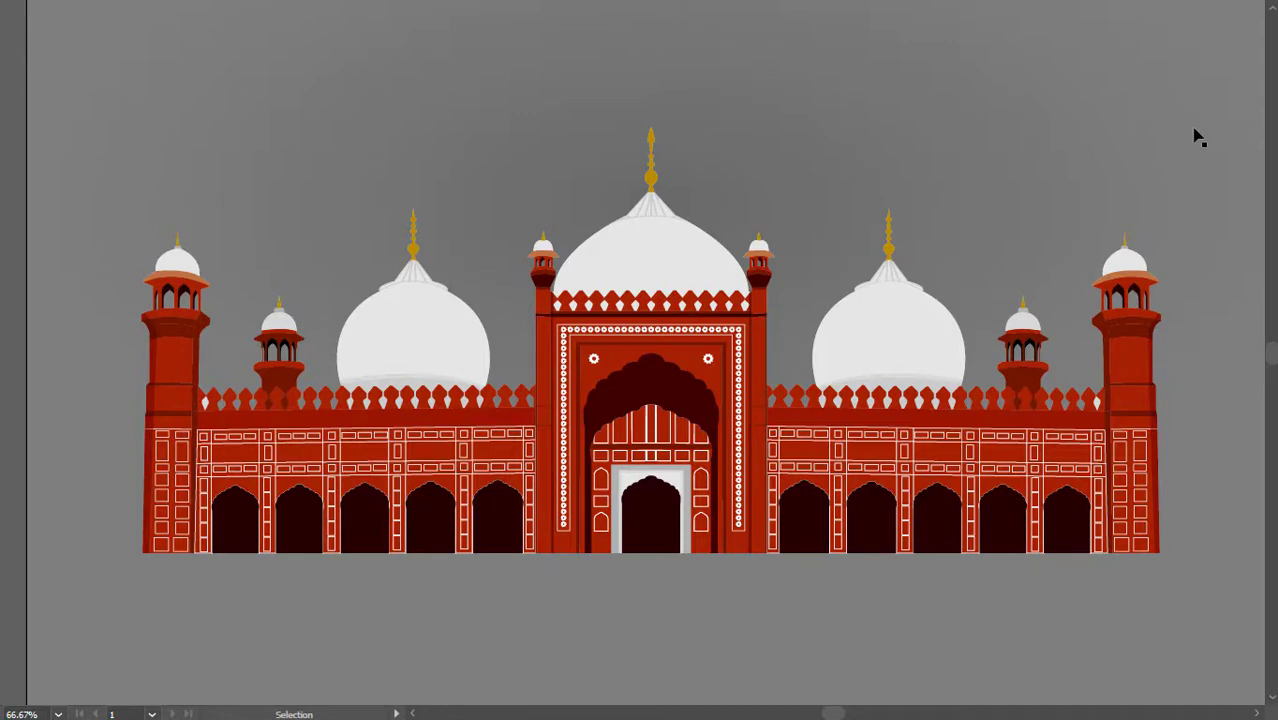
scroll(205, 408, up, 5)
scroll(200, 414, down, 1)
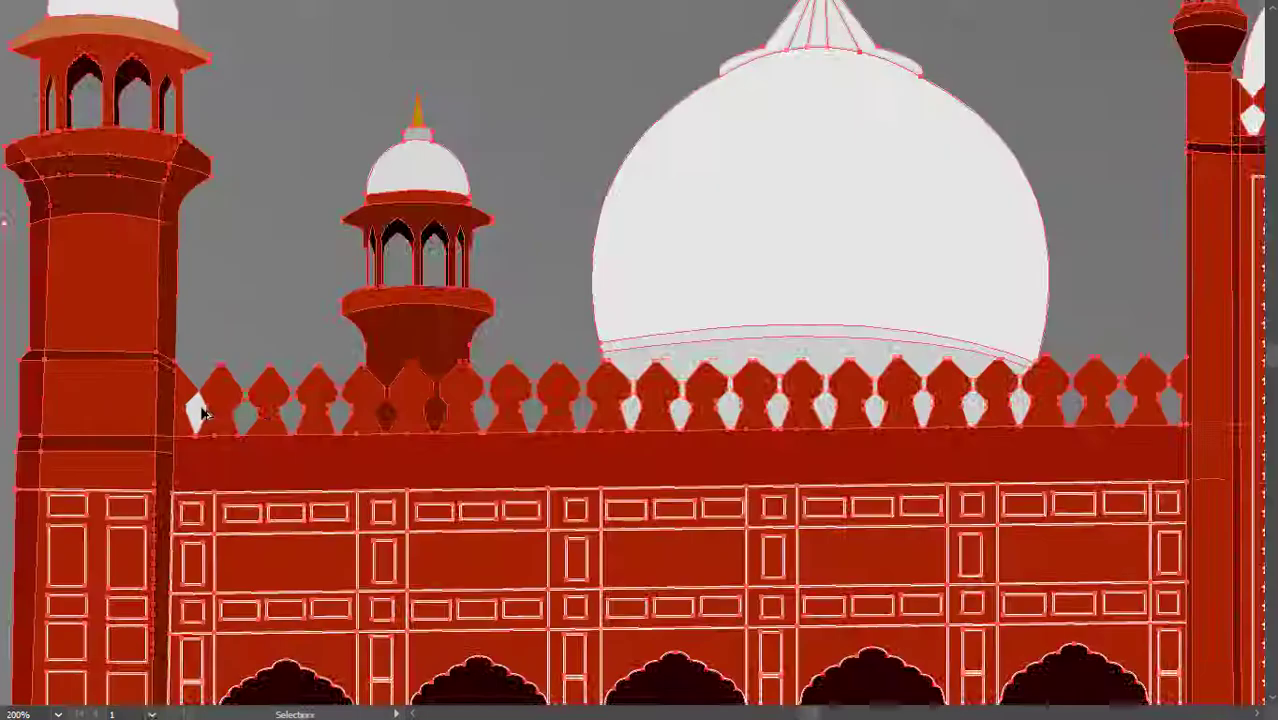
scroll(245, 357, down, 1)
Step: Select all the artwork with Shape Builder active, inspect it, then fit the artboard and deselect
key(ctrl+a)
key(shift+m)
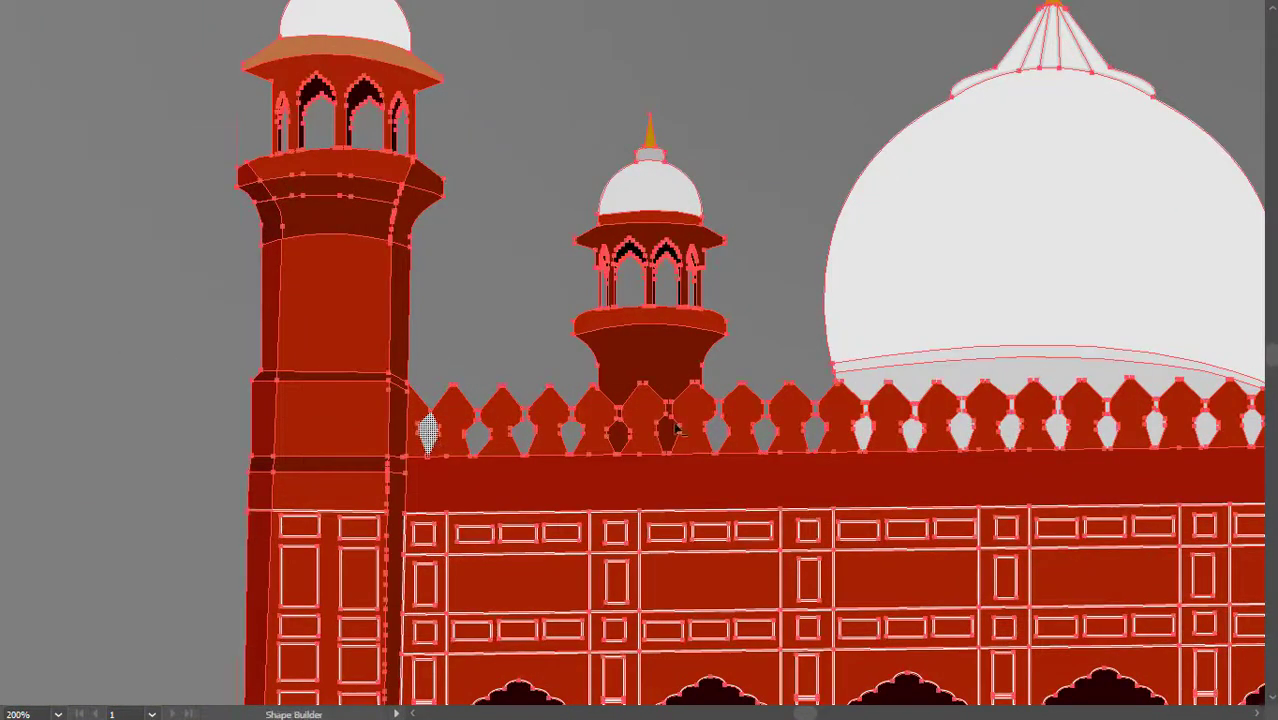
scroll(743, 468, right, 3)
scroll(827, 421, right, 8)
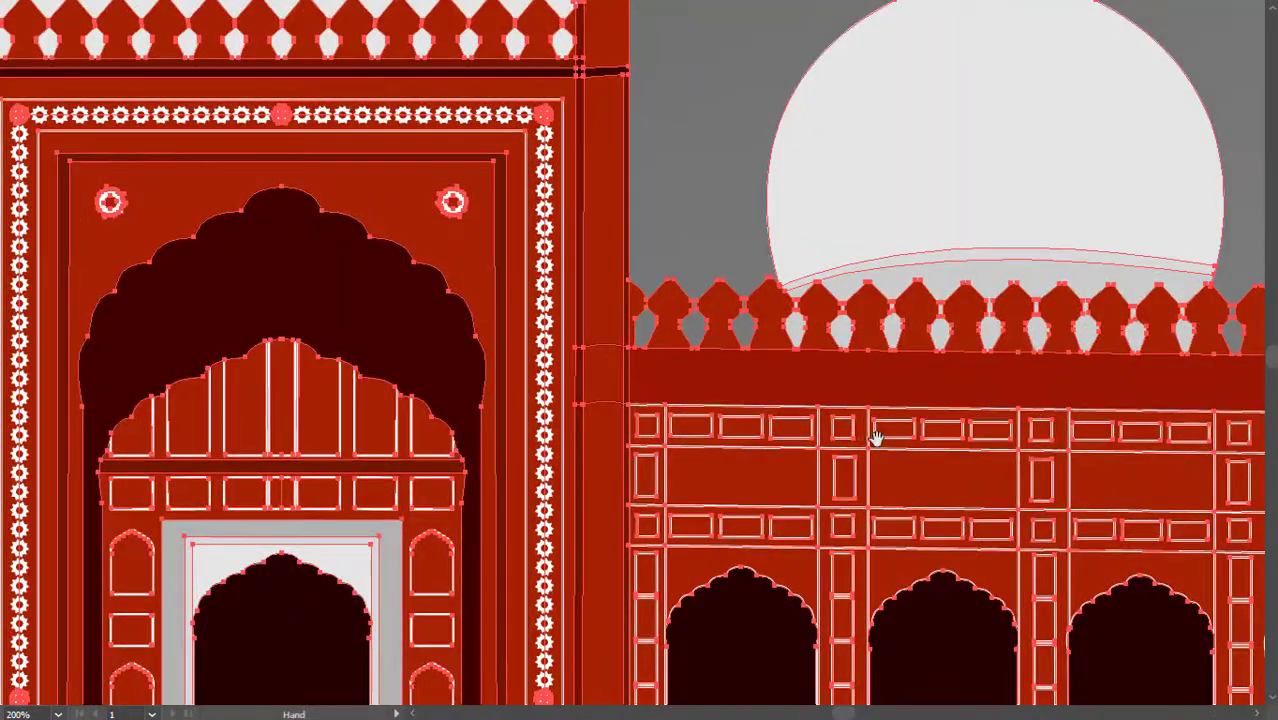
scroll(1000, 445, right, 5)
scroll(648, 414, up, 8)
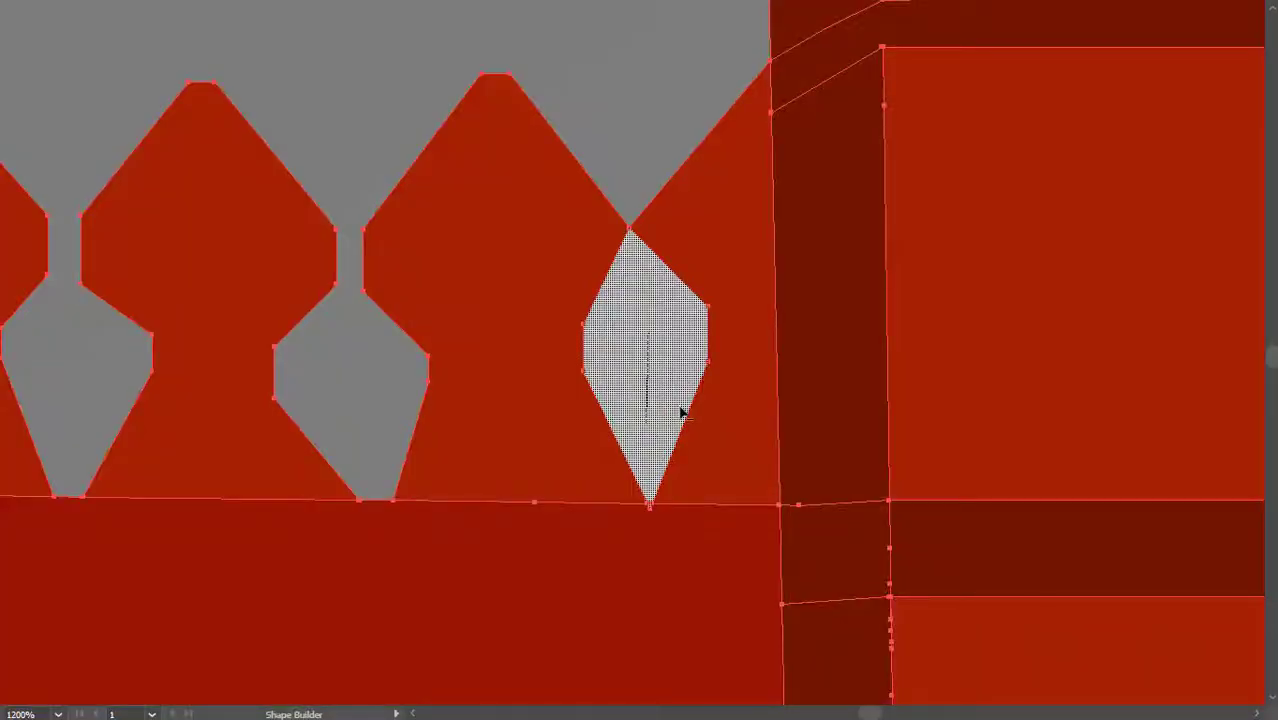
scroll(680, 412, down, 5)
scroll(680, 412, down, 5)
key(ctrl+0)
key(ctrl+shift+a)
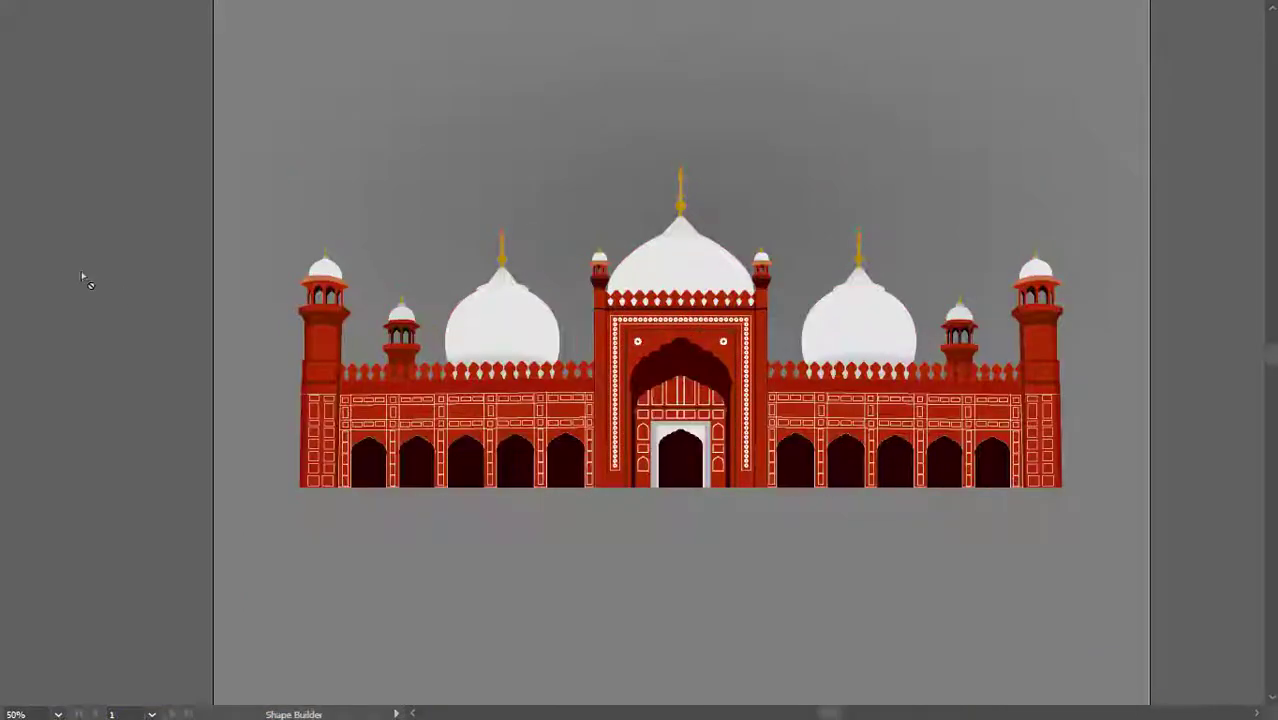
Step: Pan and zoom the view over to the central dome's finial
scroll(738, 403, up, 3)
scroll(765, 405, right, 3)
scroll(760, 420, right, 3)
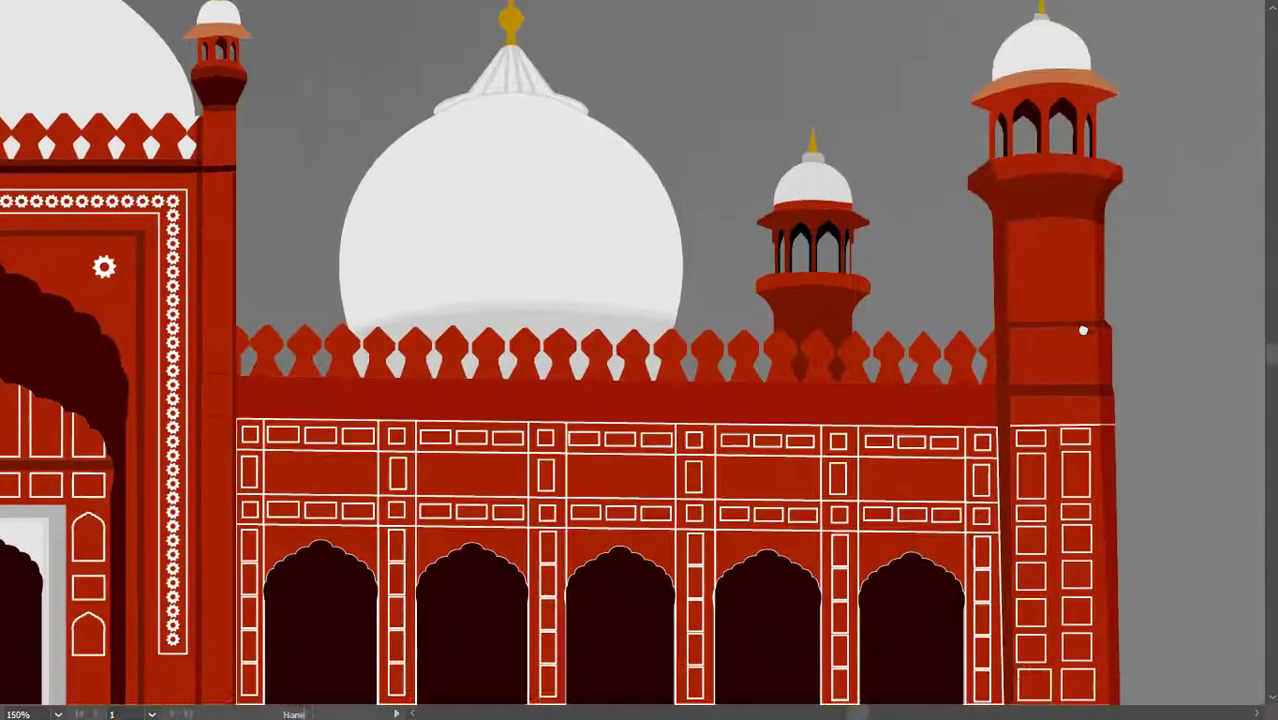
scroll(727, 452, right, 2)
drag(727, 452, 750, 262)
scroll(427, 441, left, 3)
scroll(627, 427, up, 3)
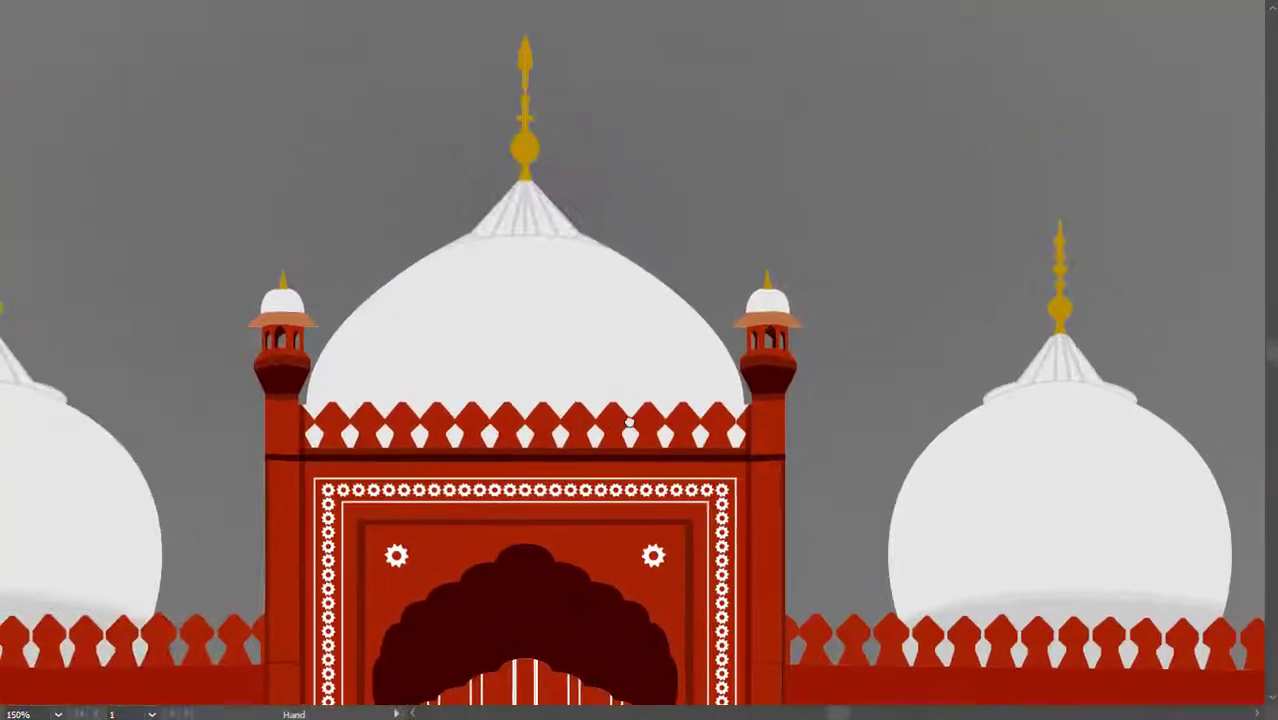
scroll(567, 352, up, 4)
Step: Merge the central finial's two halves into one shape with Shape Builder
click(608, 365)
right_click(599, 314)
key(Escape)
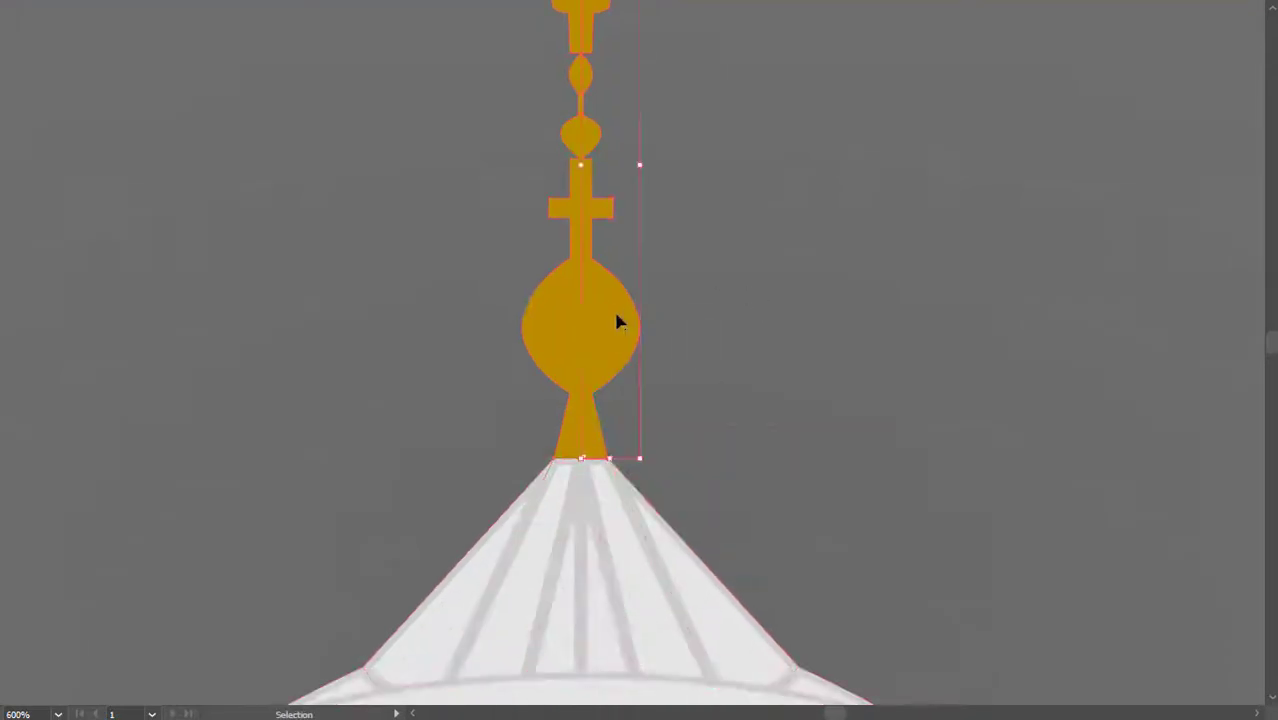
key(shift+m)
drag(562, 333, 599, 337)
key(v)
Step: Deselect the golden finial and select the small white shape beneath it
scroll(582, 371, up, 3)
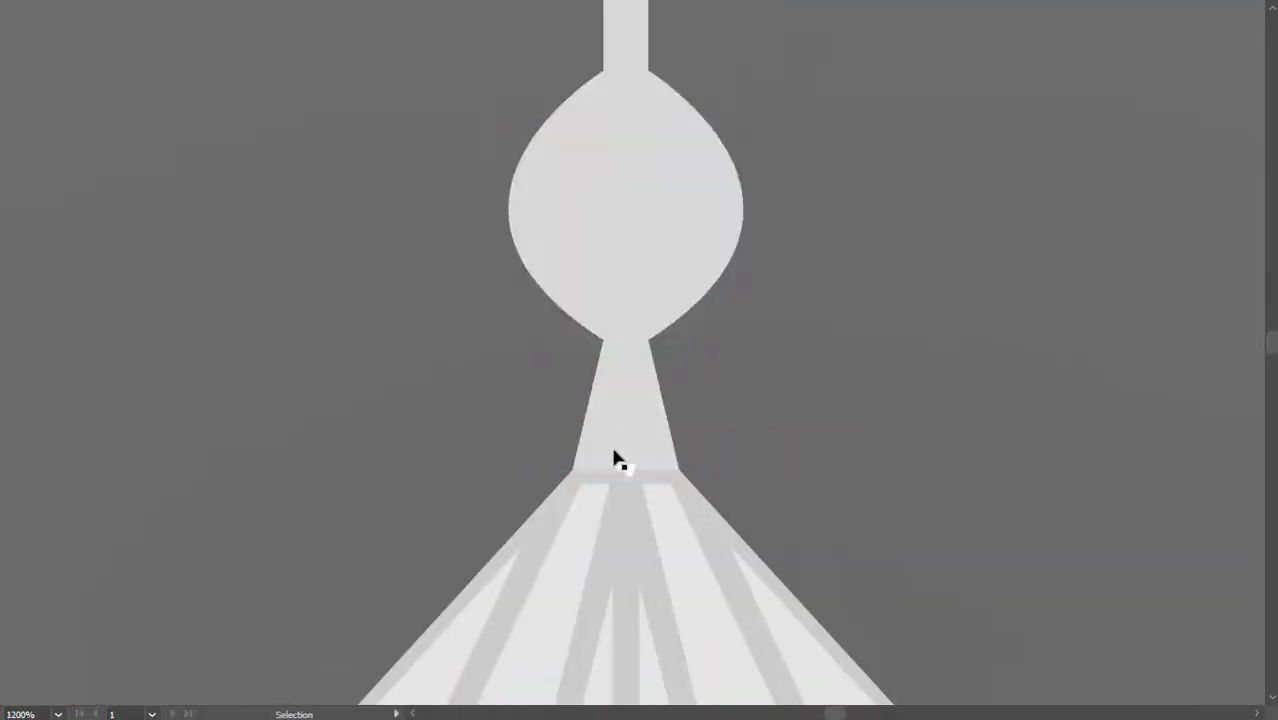
scroll(613, 456, up, 6)
scroll(585, 451, down, 5)
scroll(585, 451, up, 3)
shift+click(542, 380)
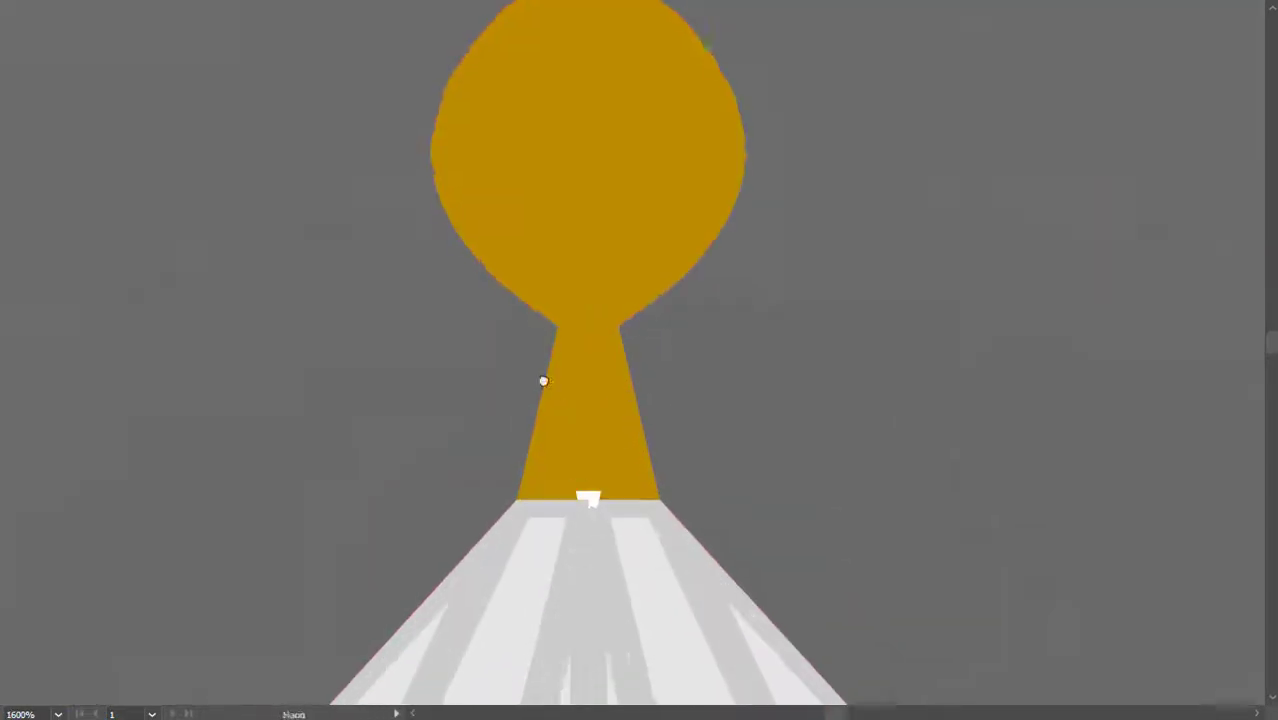
scroll(560, 400, up, 1)
scroll(556, 379, up, 4)
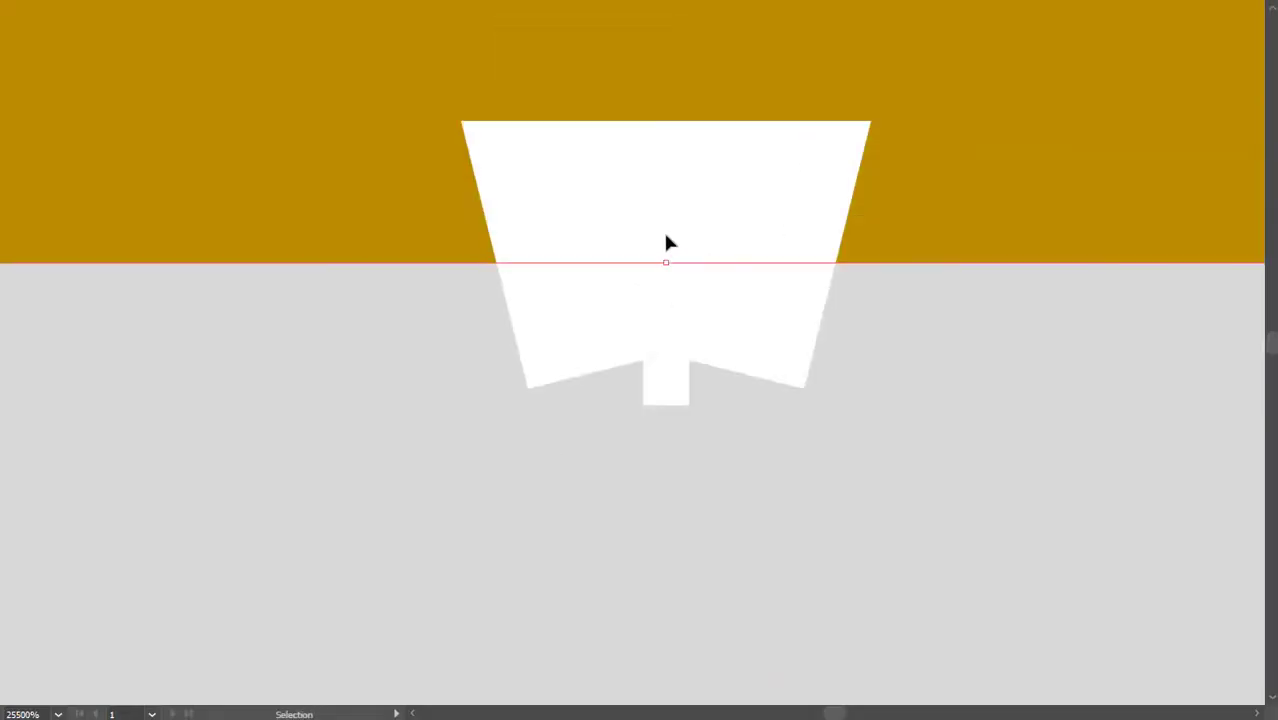
scroll(610, 392, down, 2)
click(617, 386)
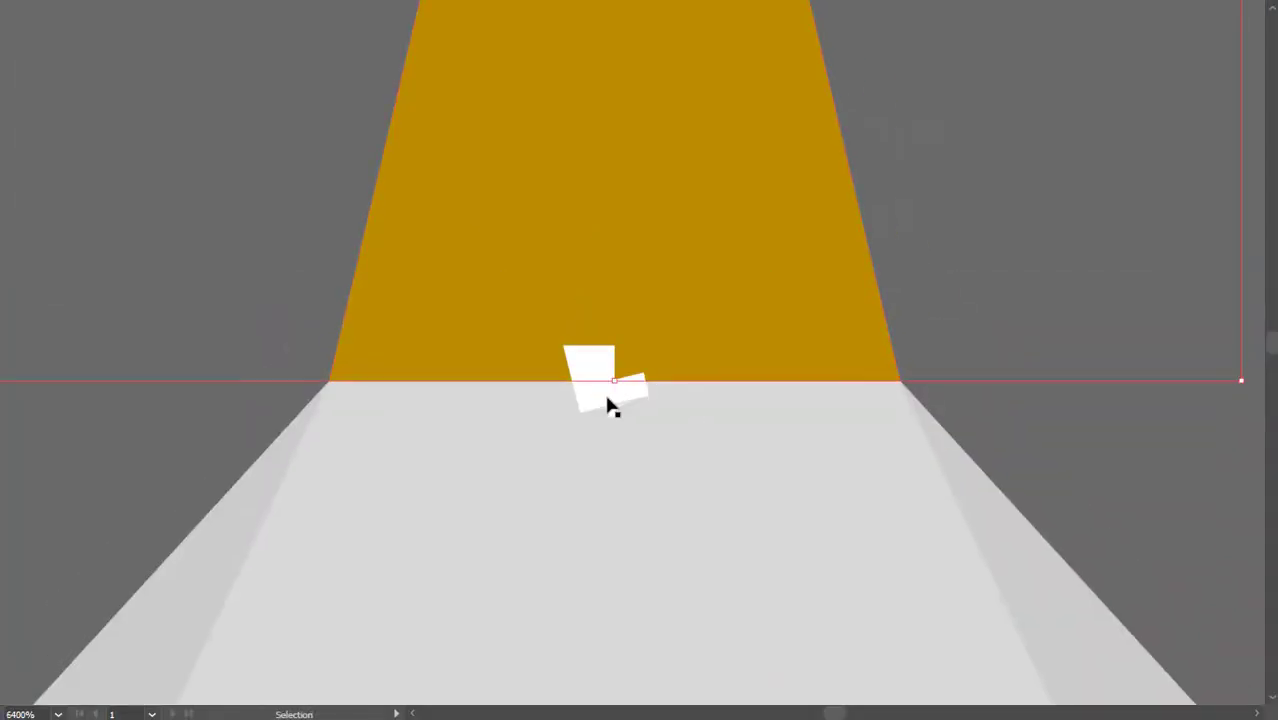
Step: Zoom in and out to review the finished mosque with its gold finials
scroll(603, 390, down, 4)
scroll(551, 294, down, 3)
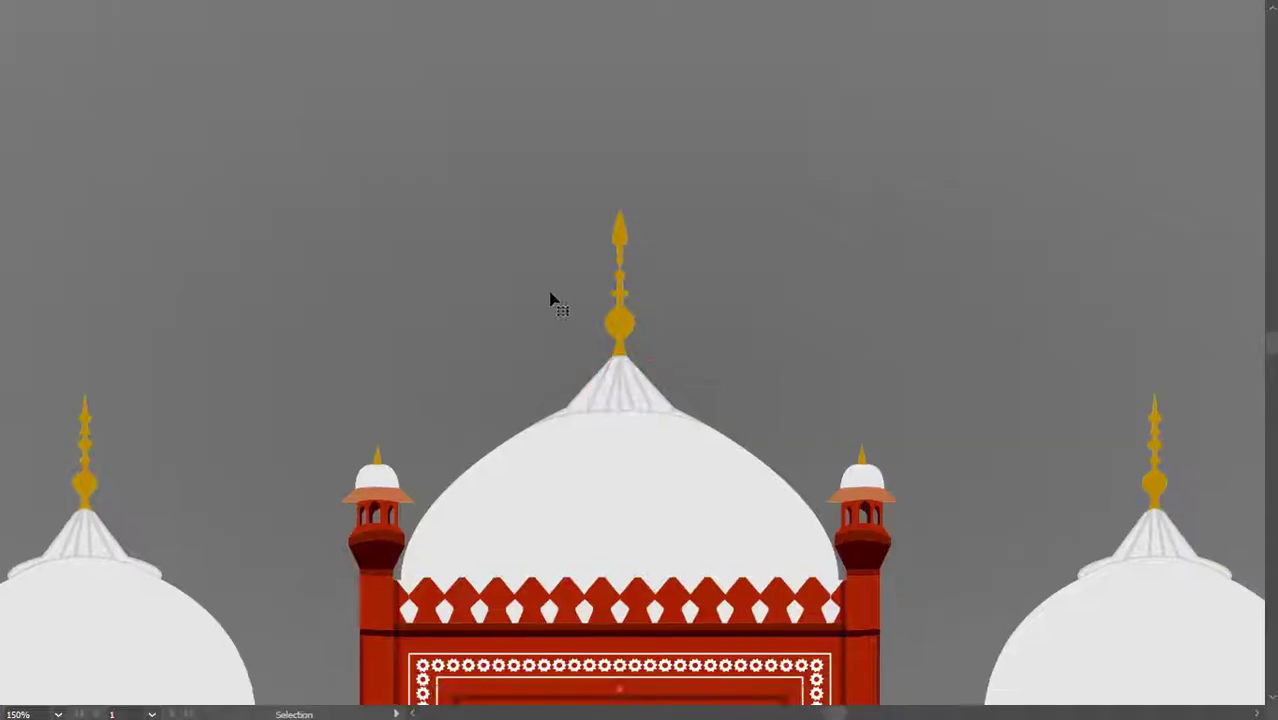
scroll(562, 405, down, 1)
scroll(632, 382, down, 2)
scroll(632, 382, up, 2)
scroll(377, 420, up, 2)
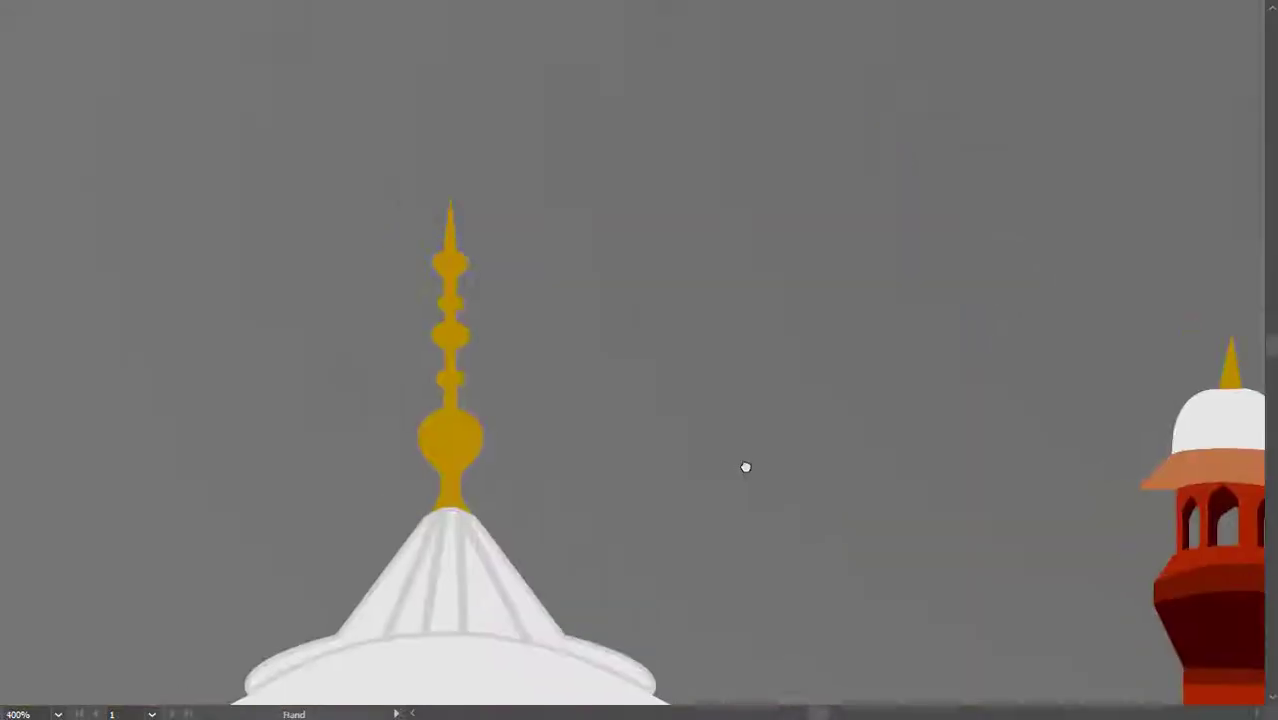
scroll(745, 466, down, 2)
scroll(434, 308, down, 2)
scroll(600, 330, down, 3)
scroll(642, 362, up, 1)
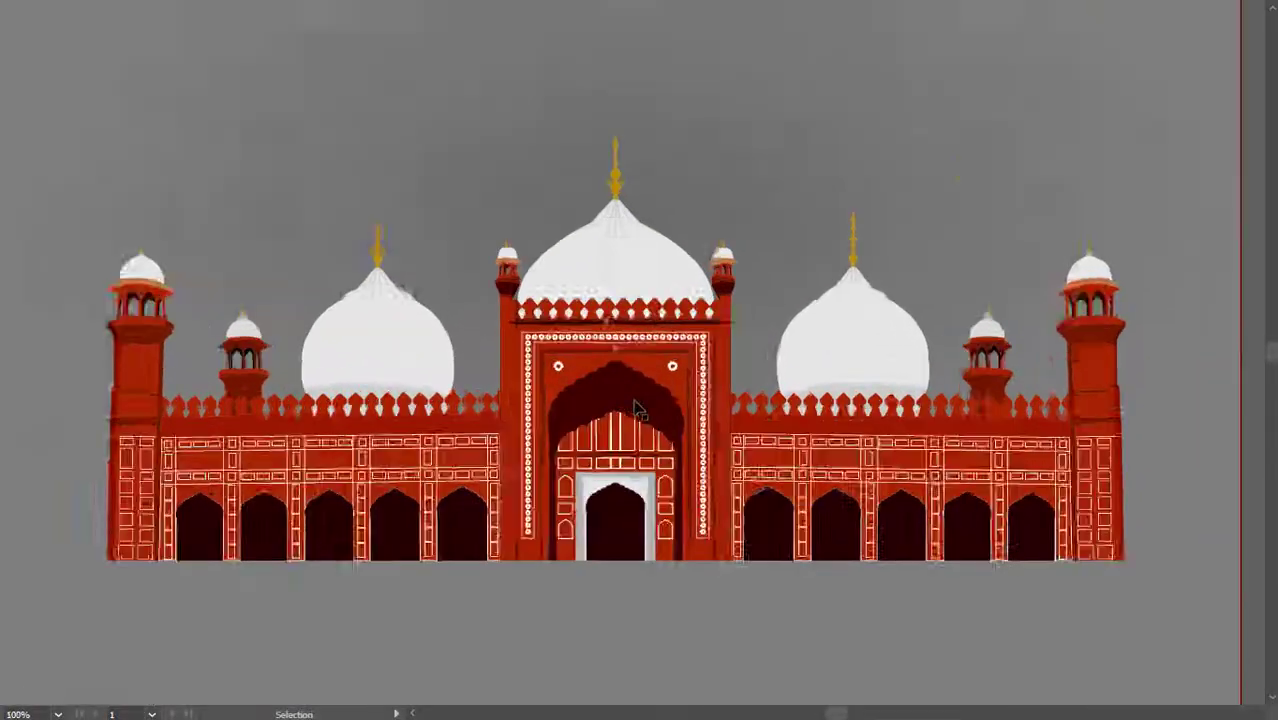
scroll(660, 380, down, 1)
scroll(688, 400, up, 1)
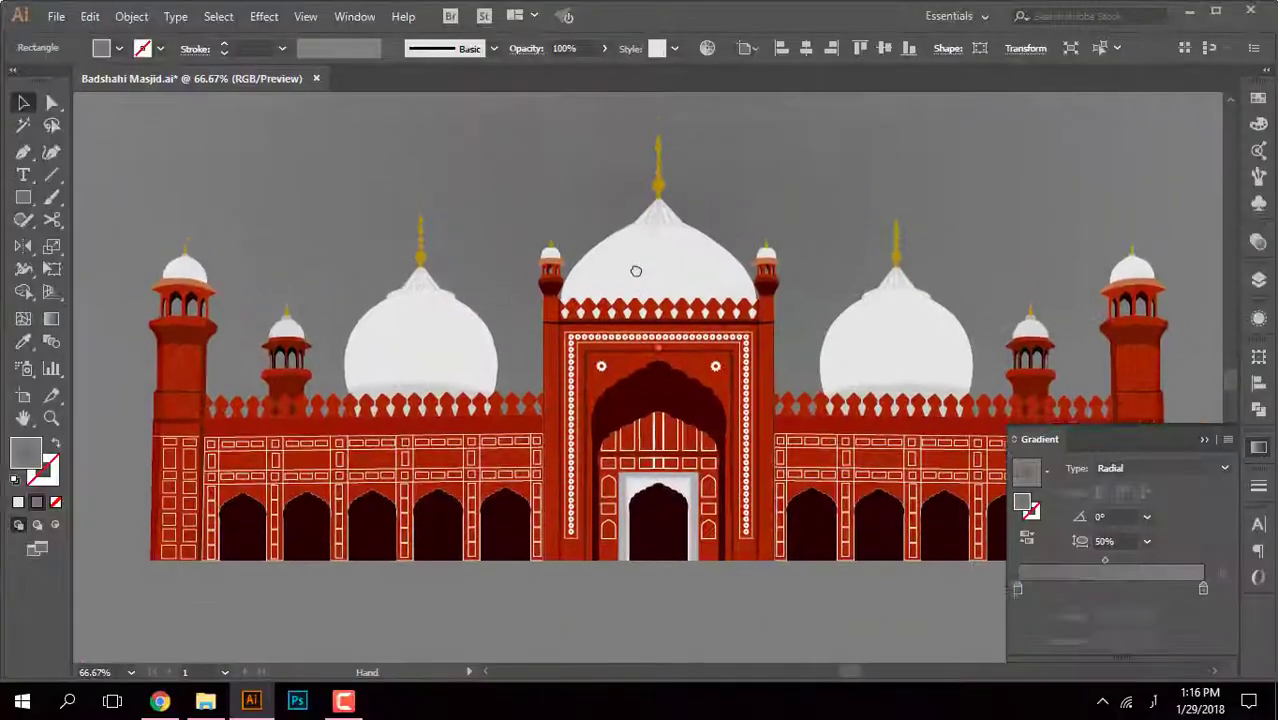